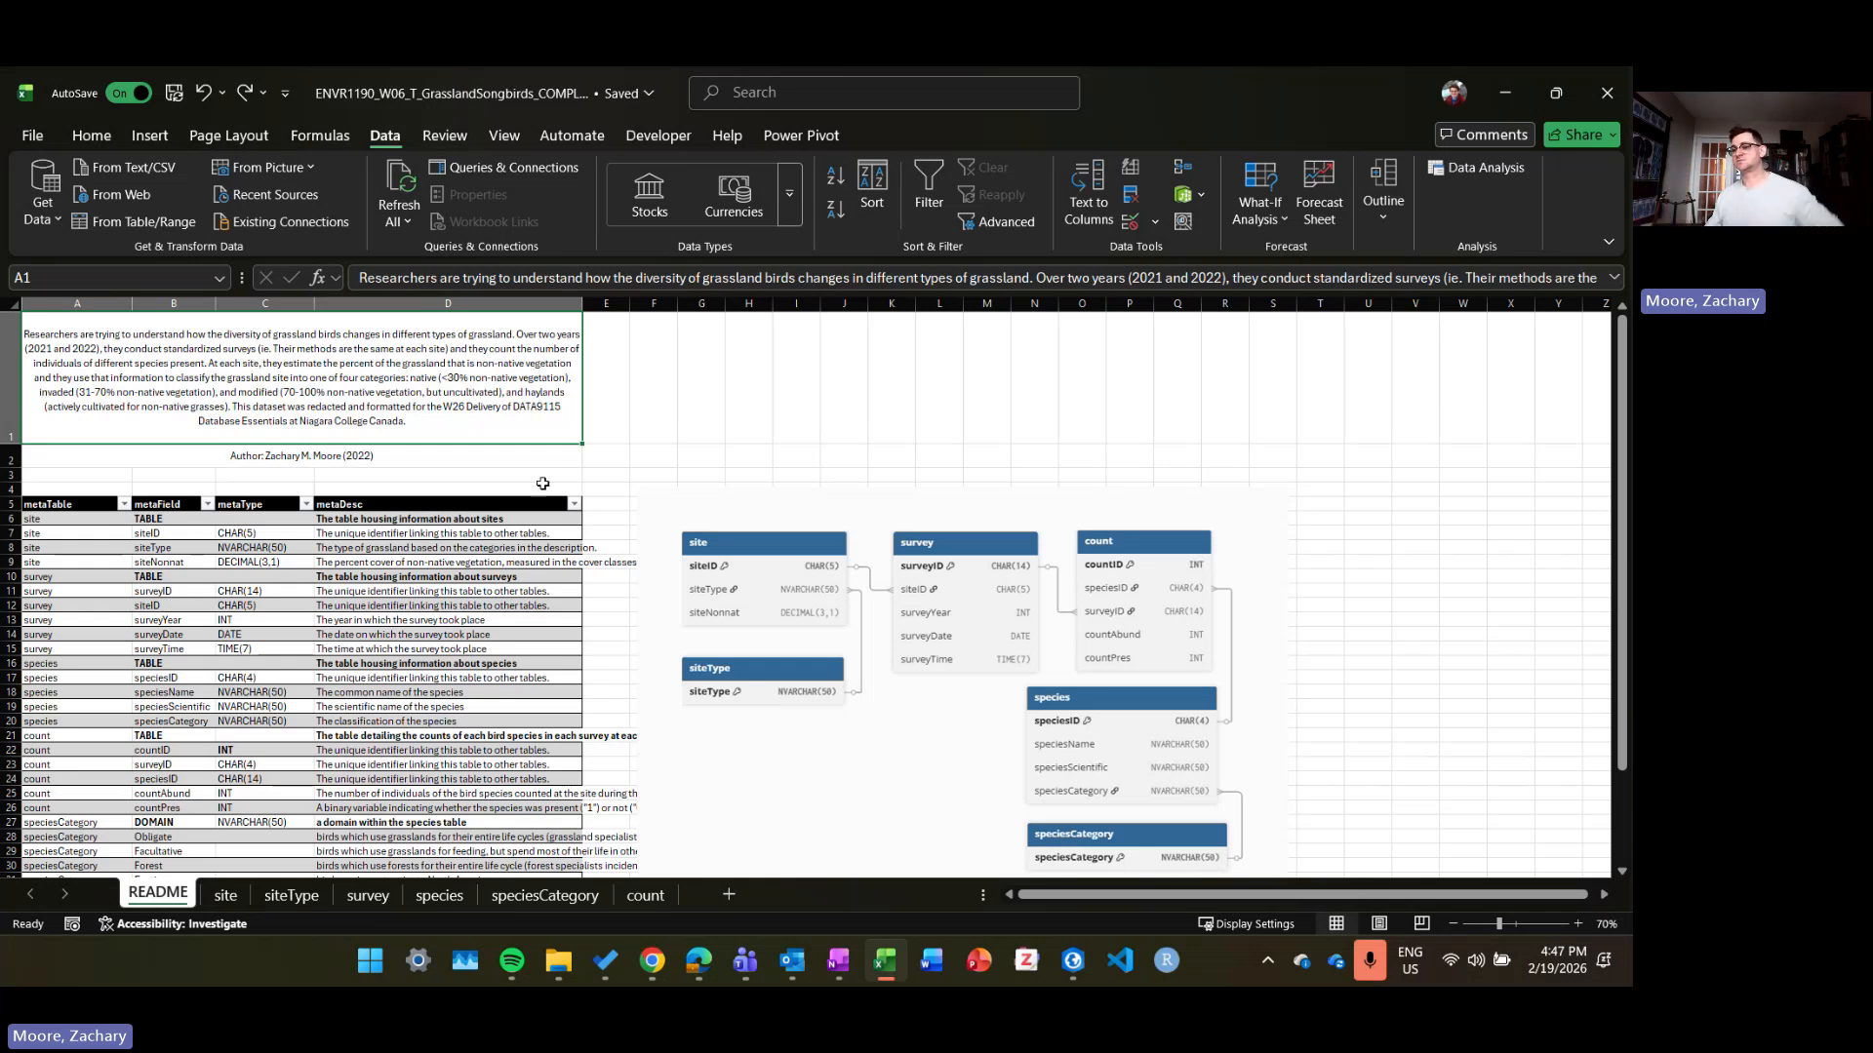
Step: Review the README sheet's dataset description, metadata table and entity relationship diagram, with the sheet zoomed to 85%
scroll(542, 484, down, 1)
scroll(575, 458, up, 1)
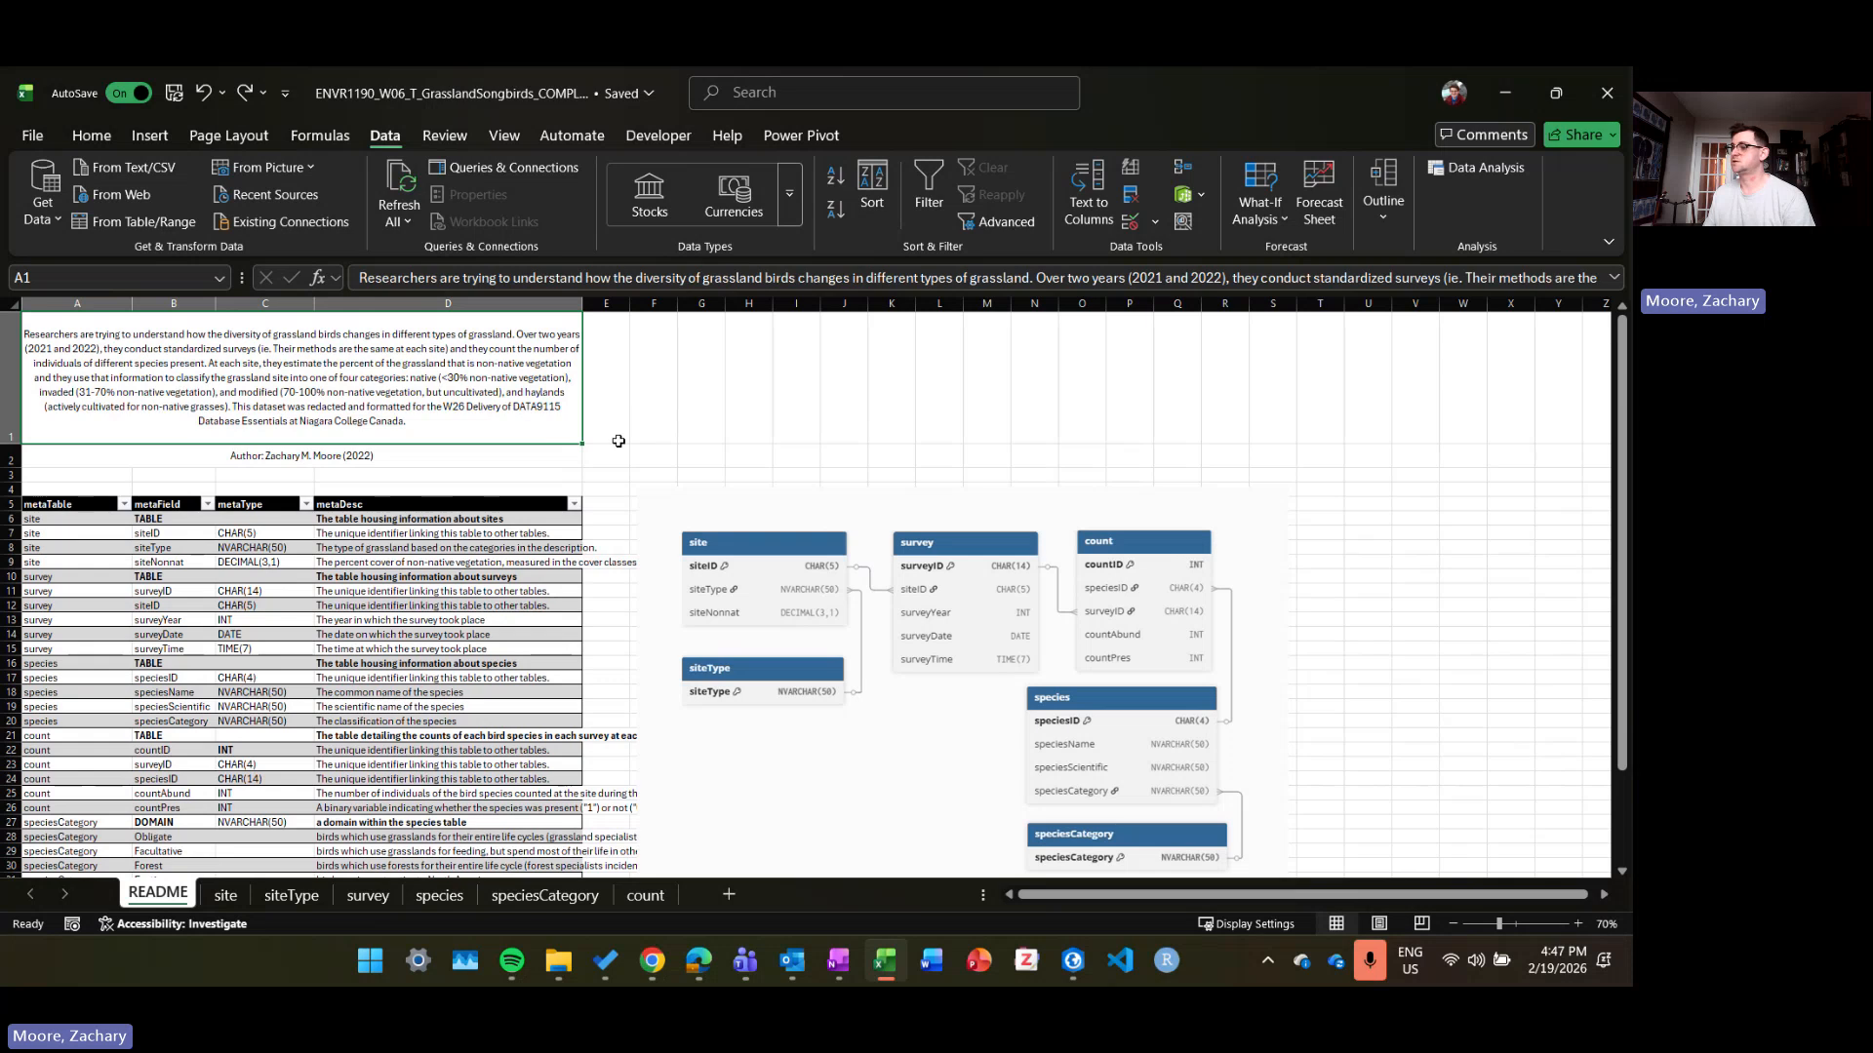
scroll(612, 434, down, 1)
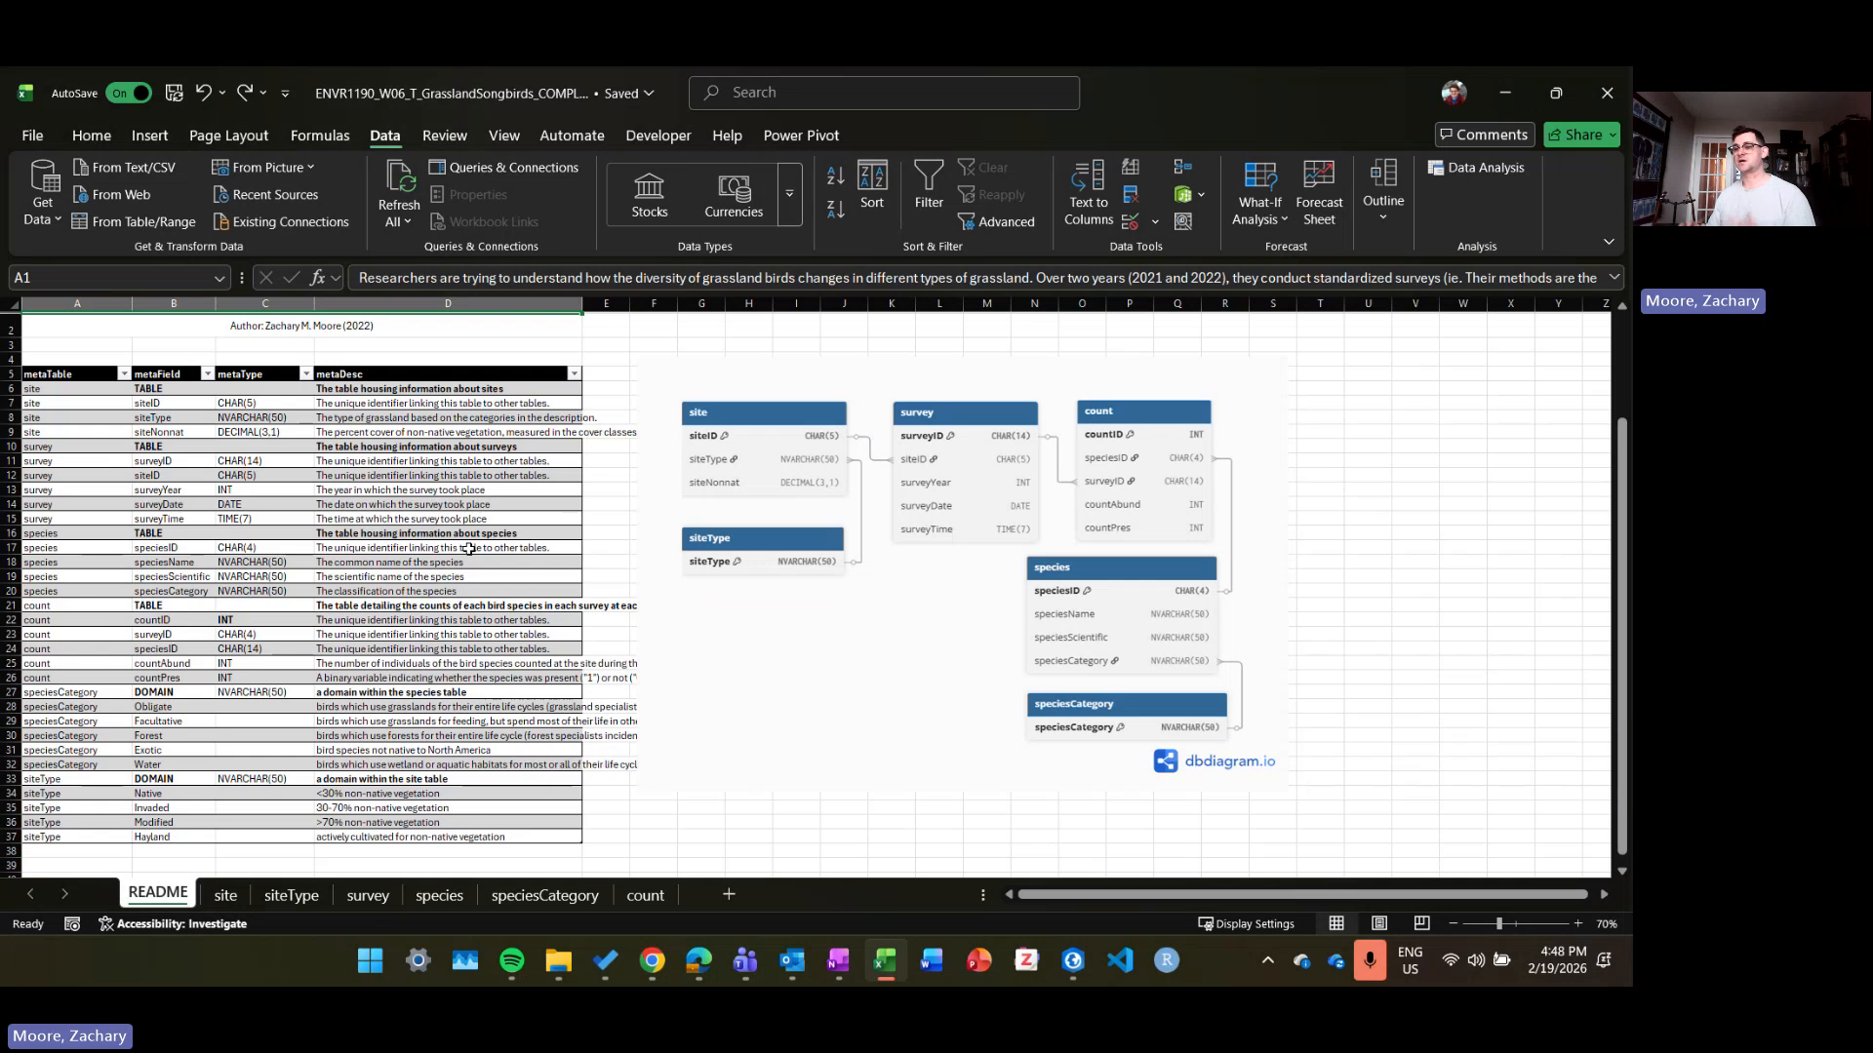
scroll(565, 549, up, 1)
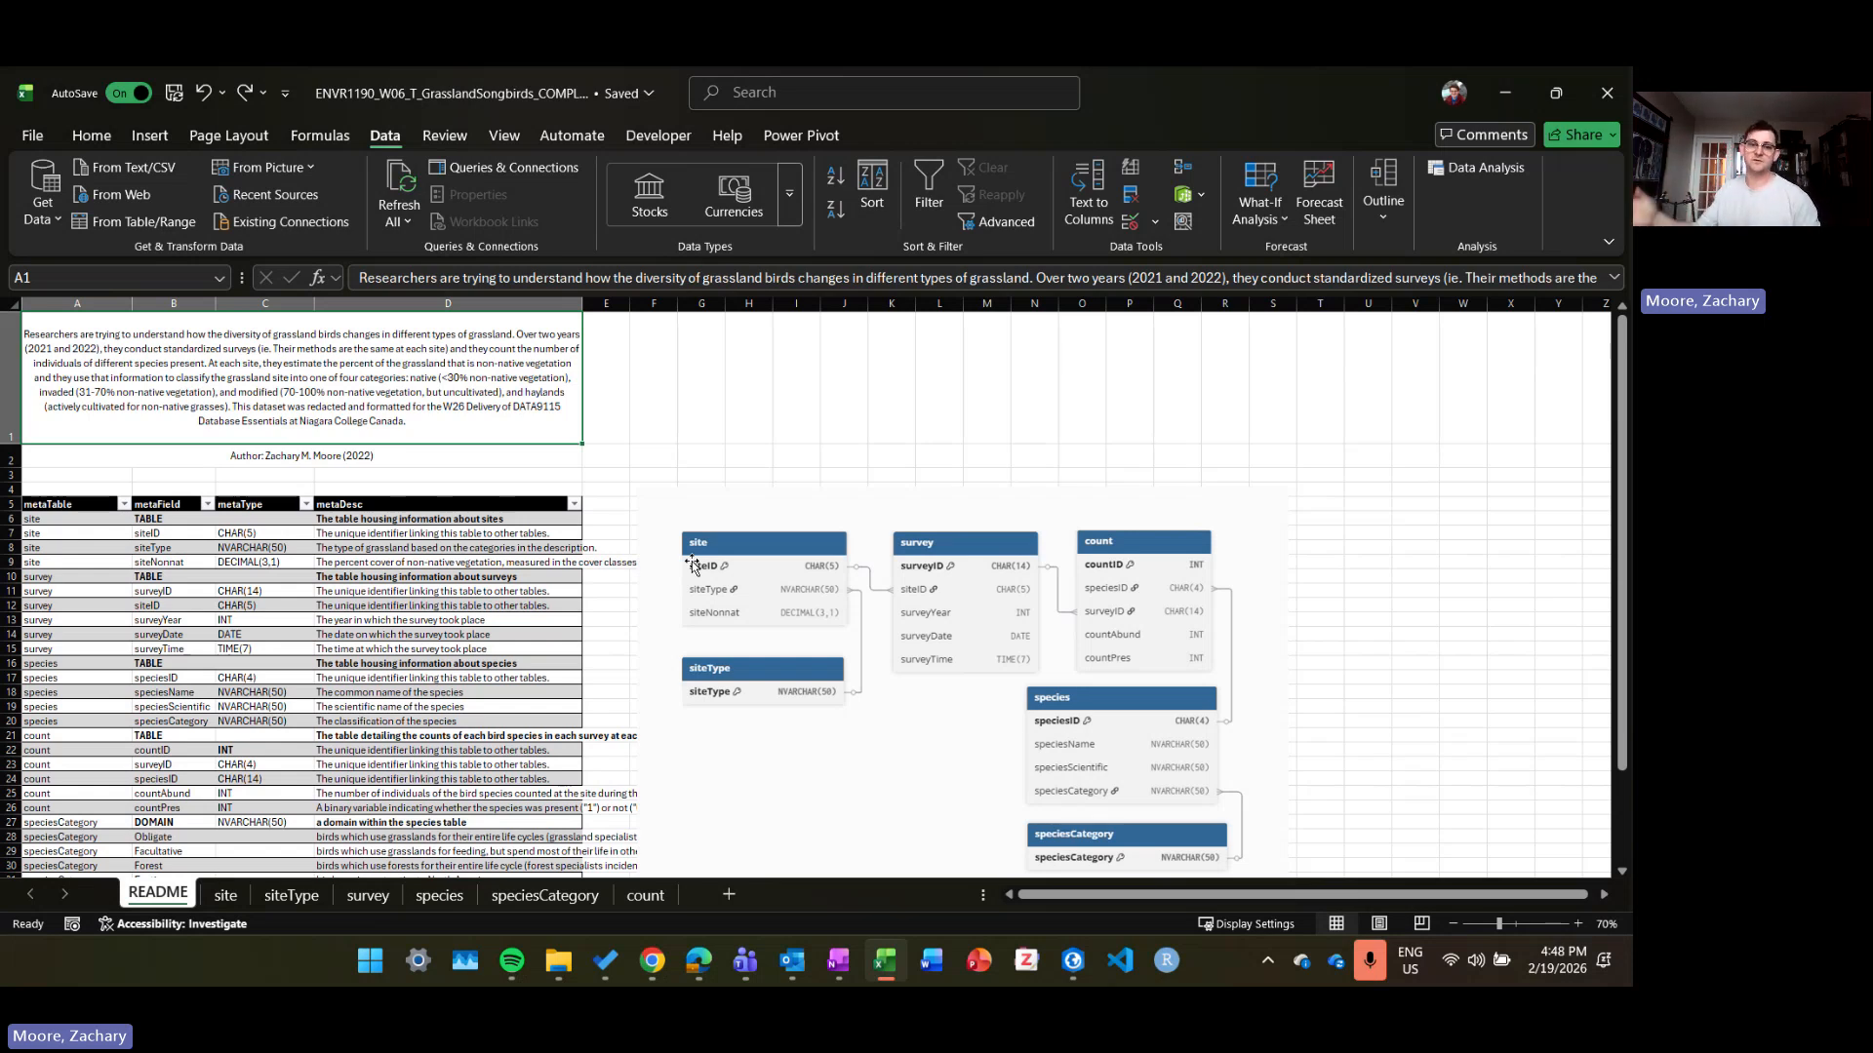
key(alt+Tab)
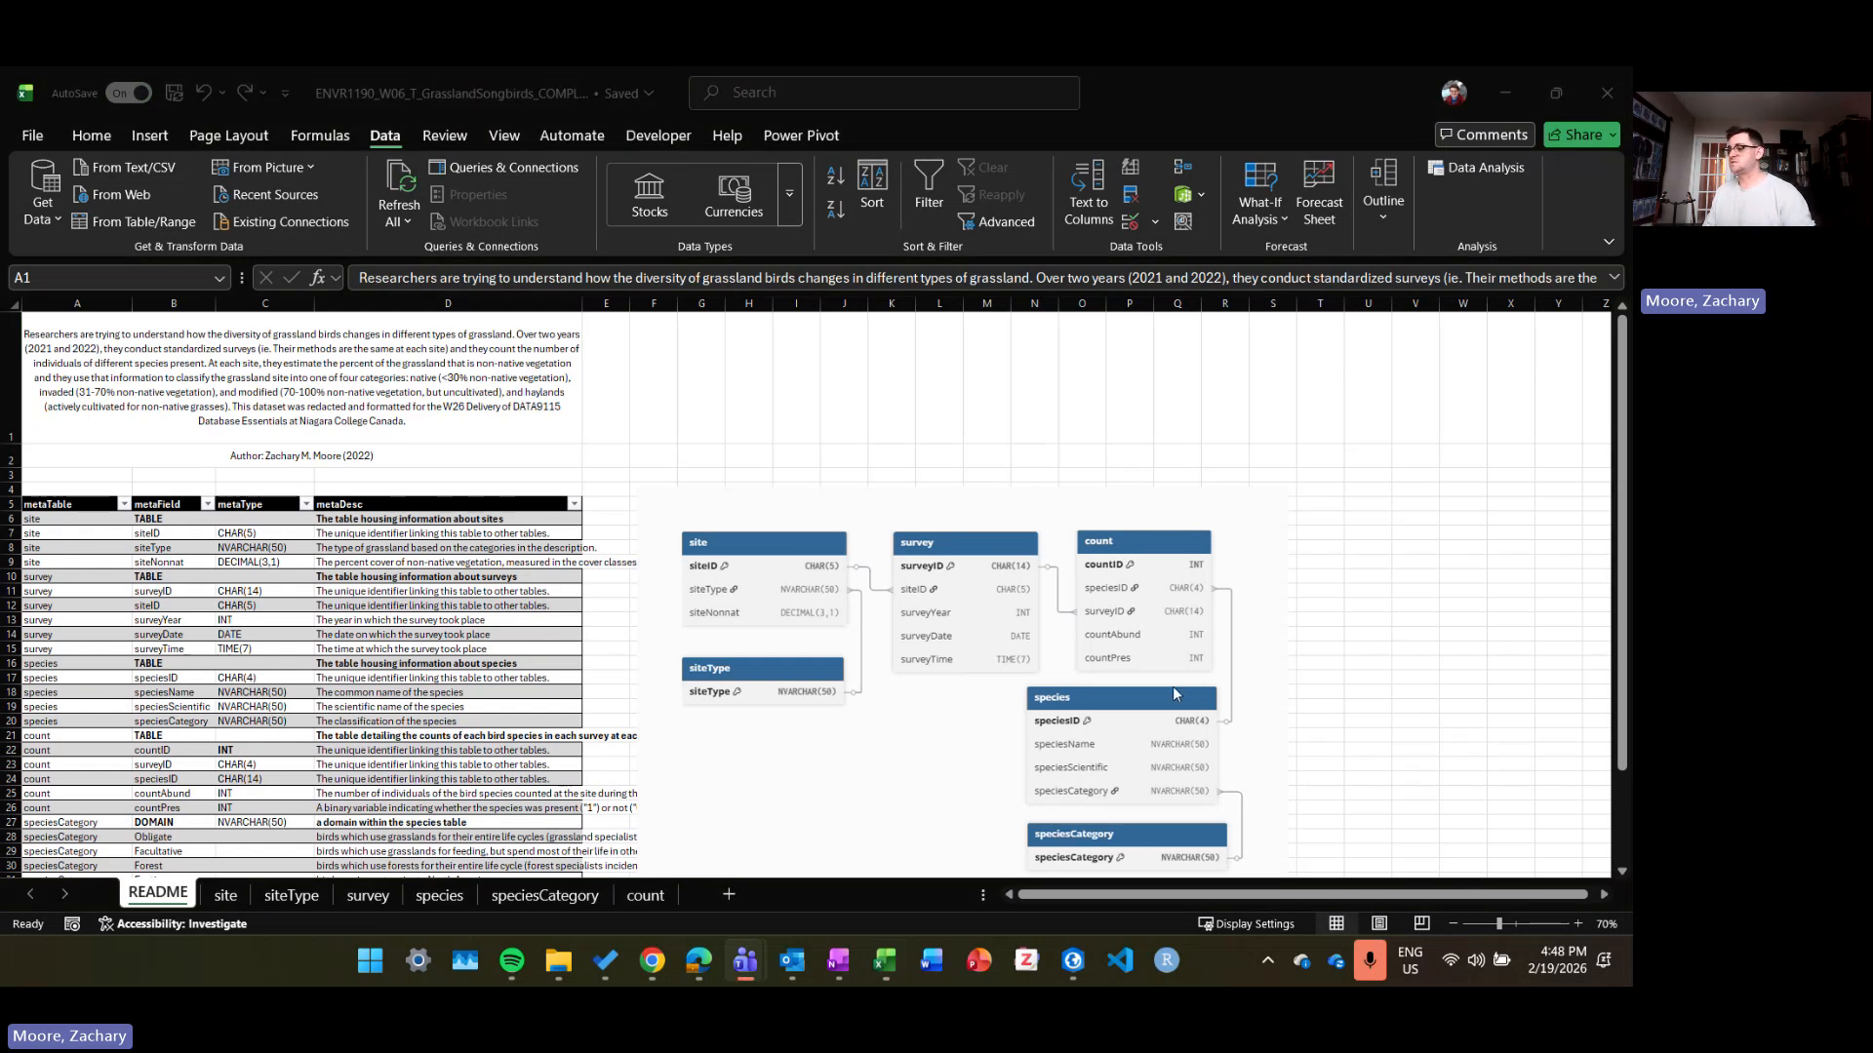
scroll(1160, 491, down, 3)
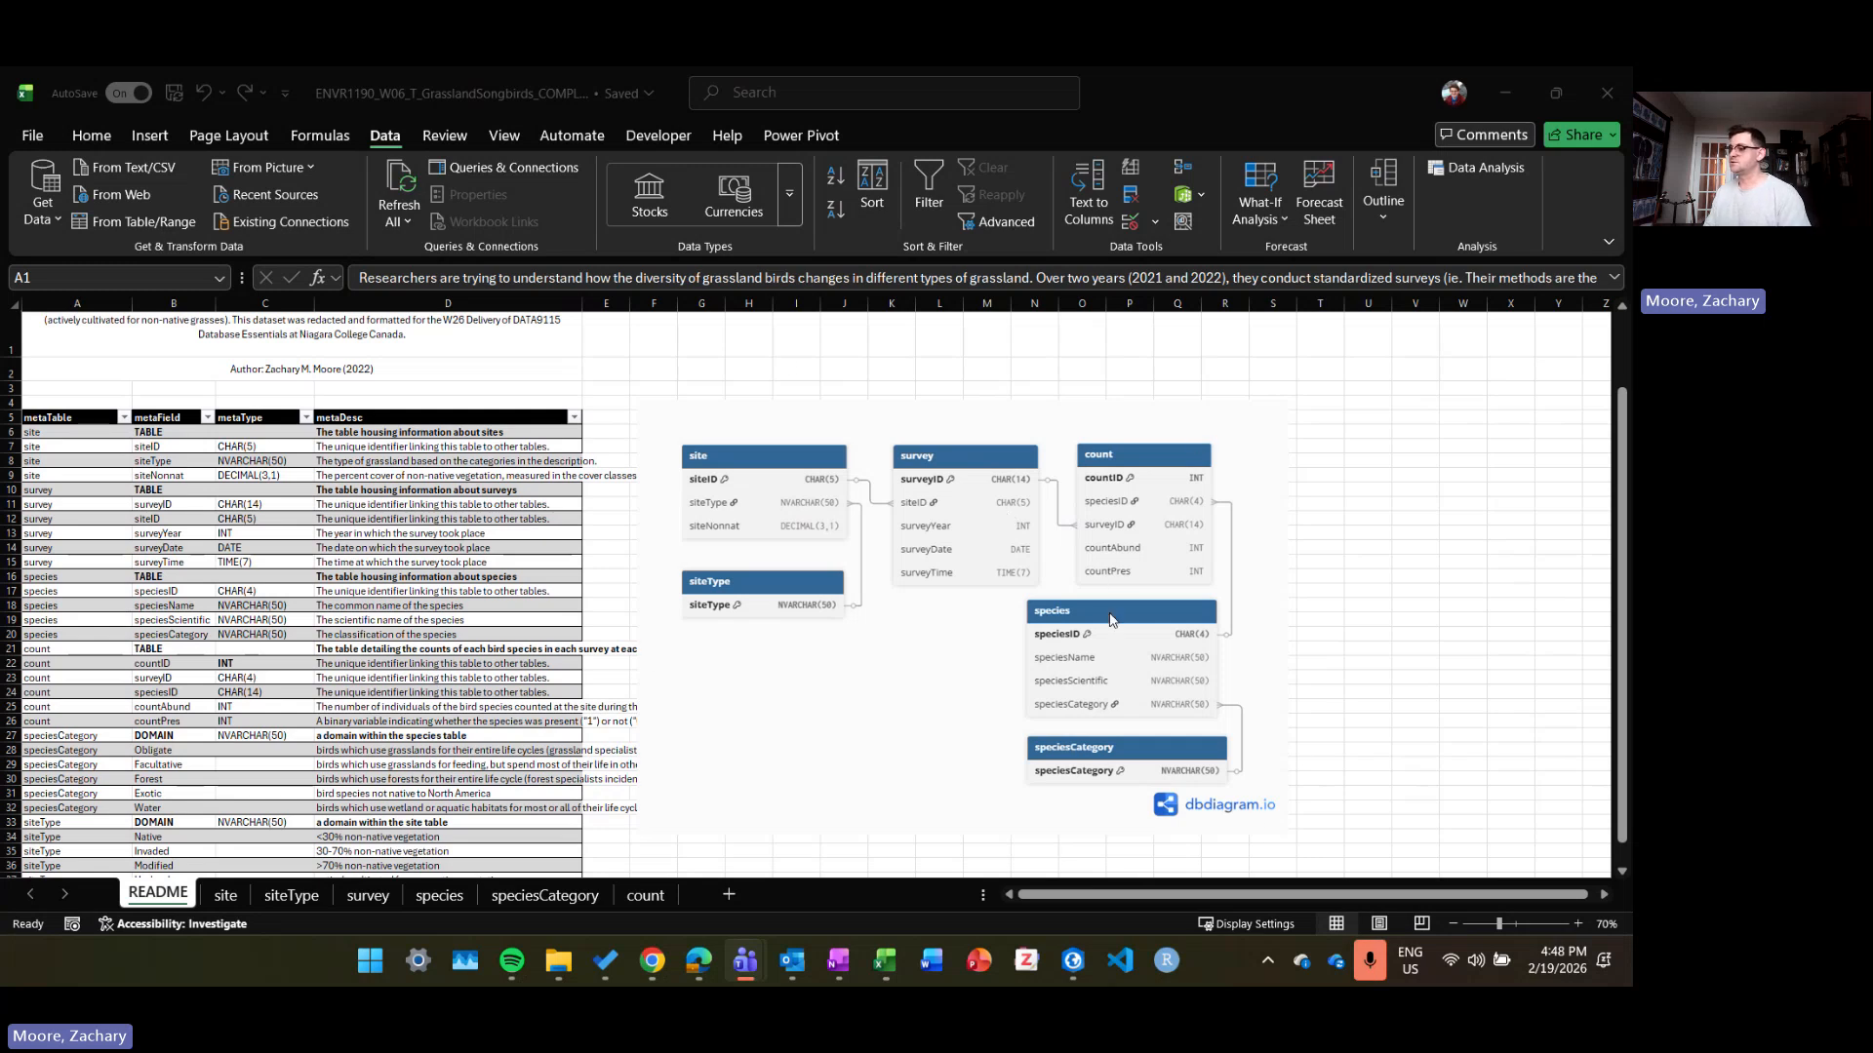
scroll(1115, 620, up, 1)
scroll(1160, 702, down, 3)
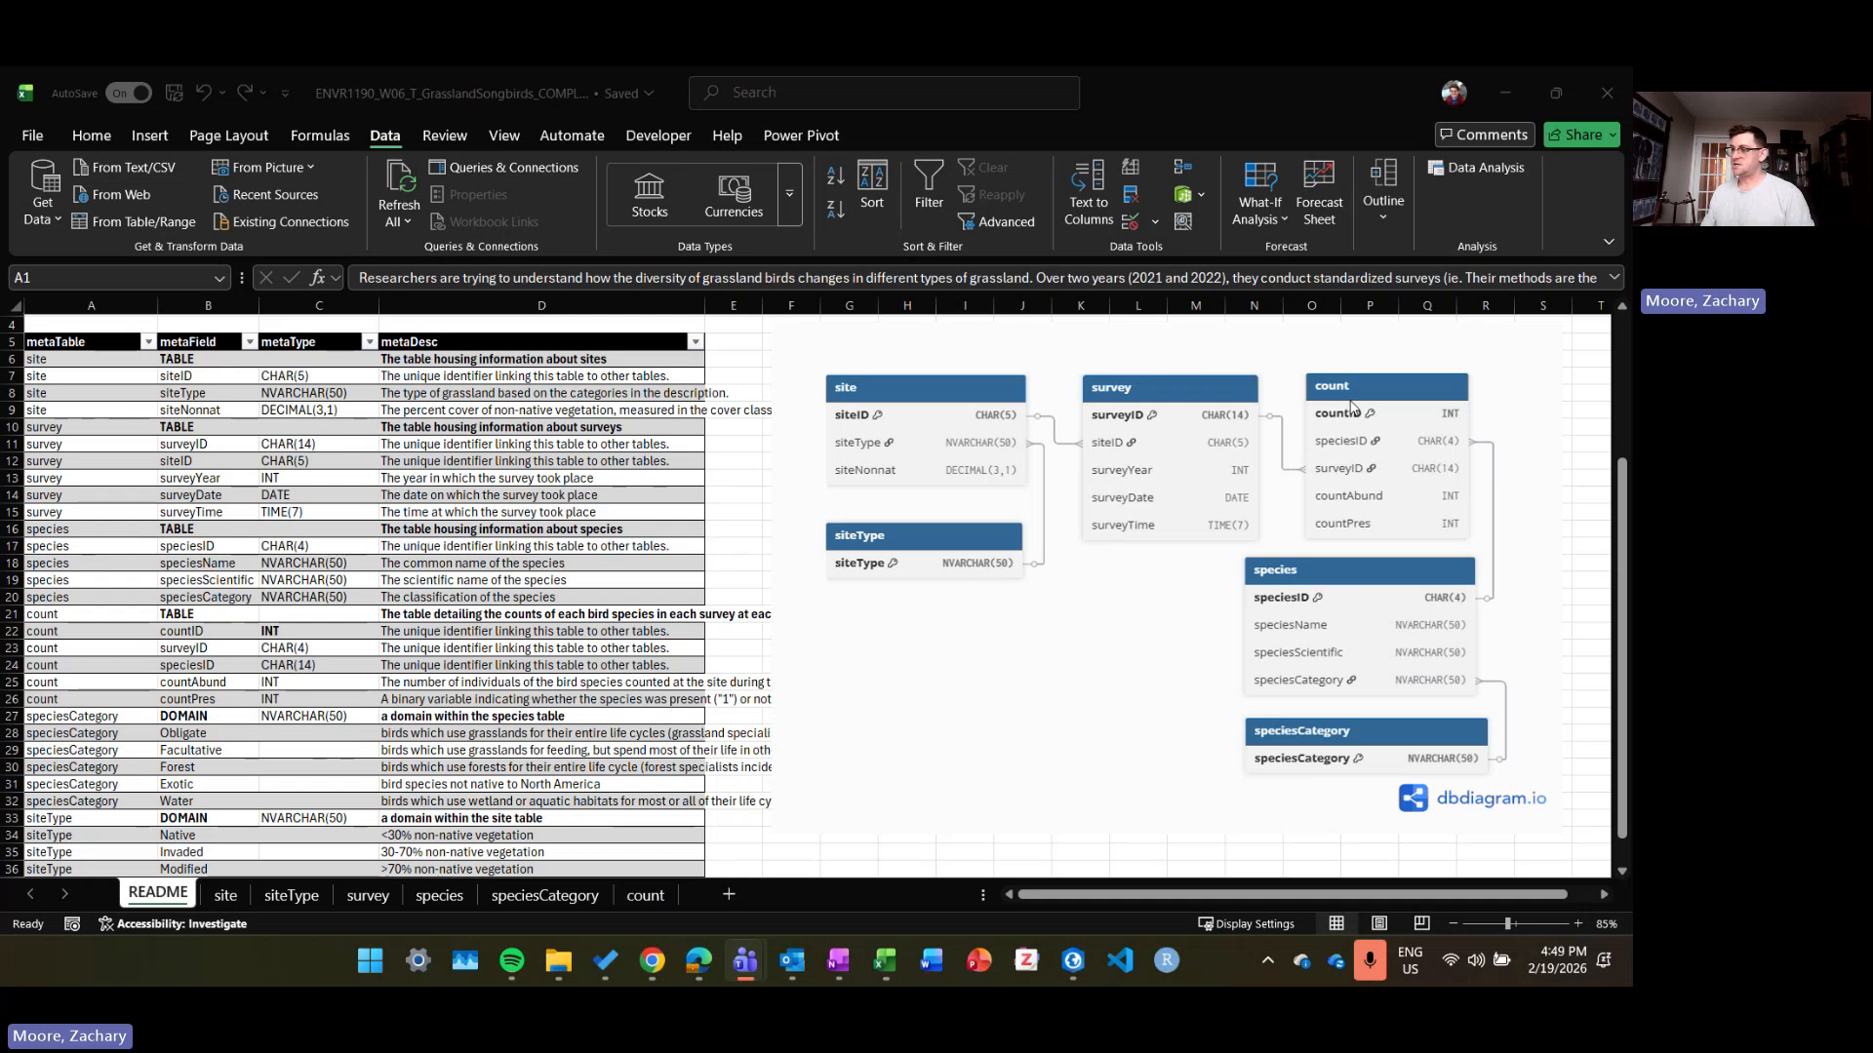
Step: Check the extent of the countID column on the count sheet, and select the first record's speciesID
click(636, 904)
click(644, 895)
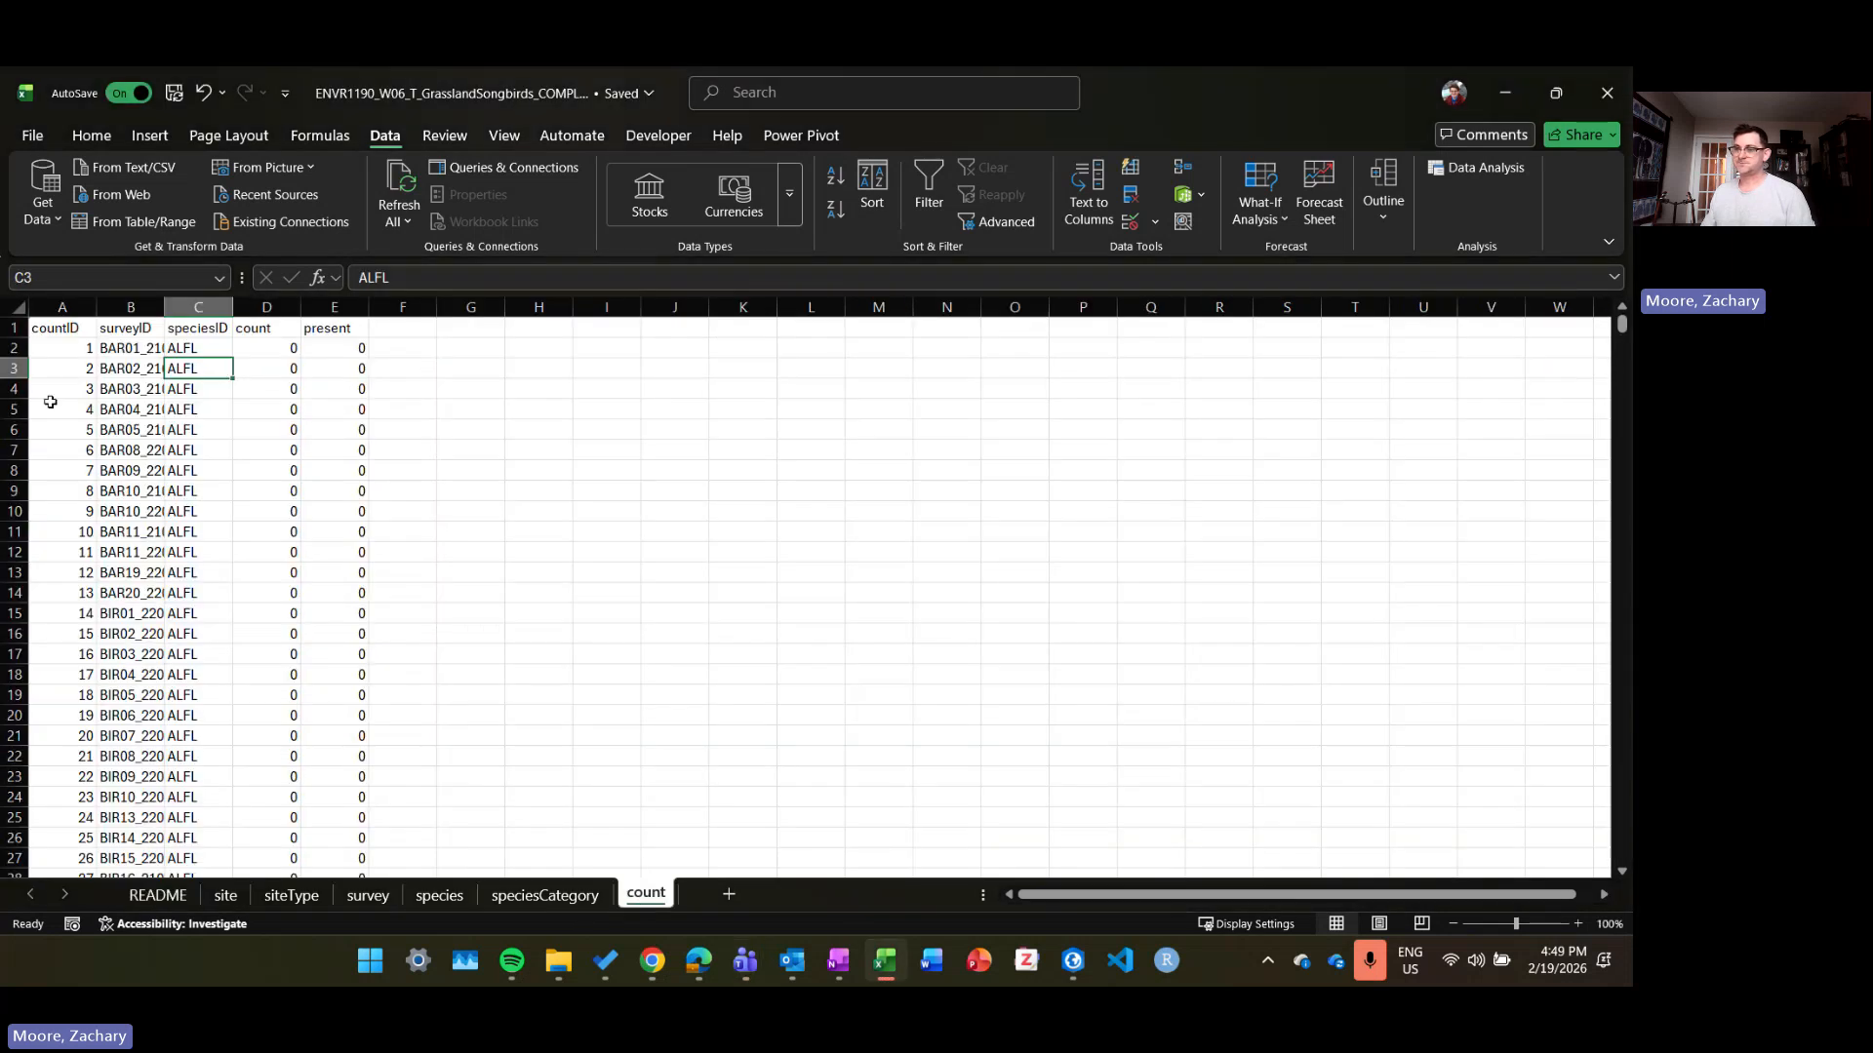
click(70, 346)
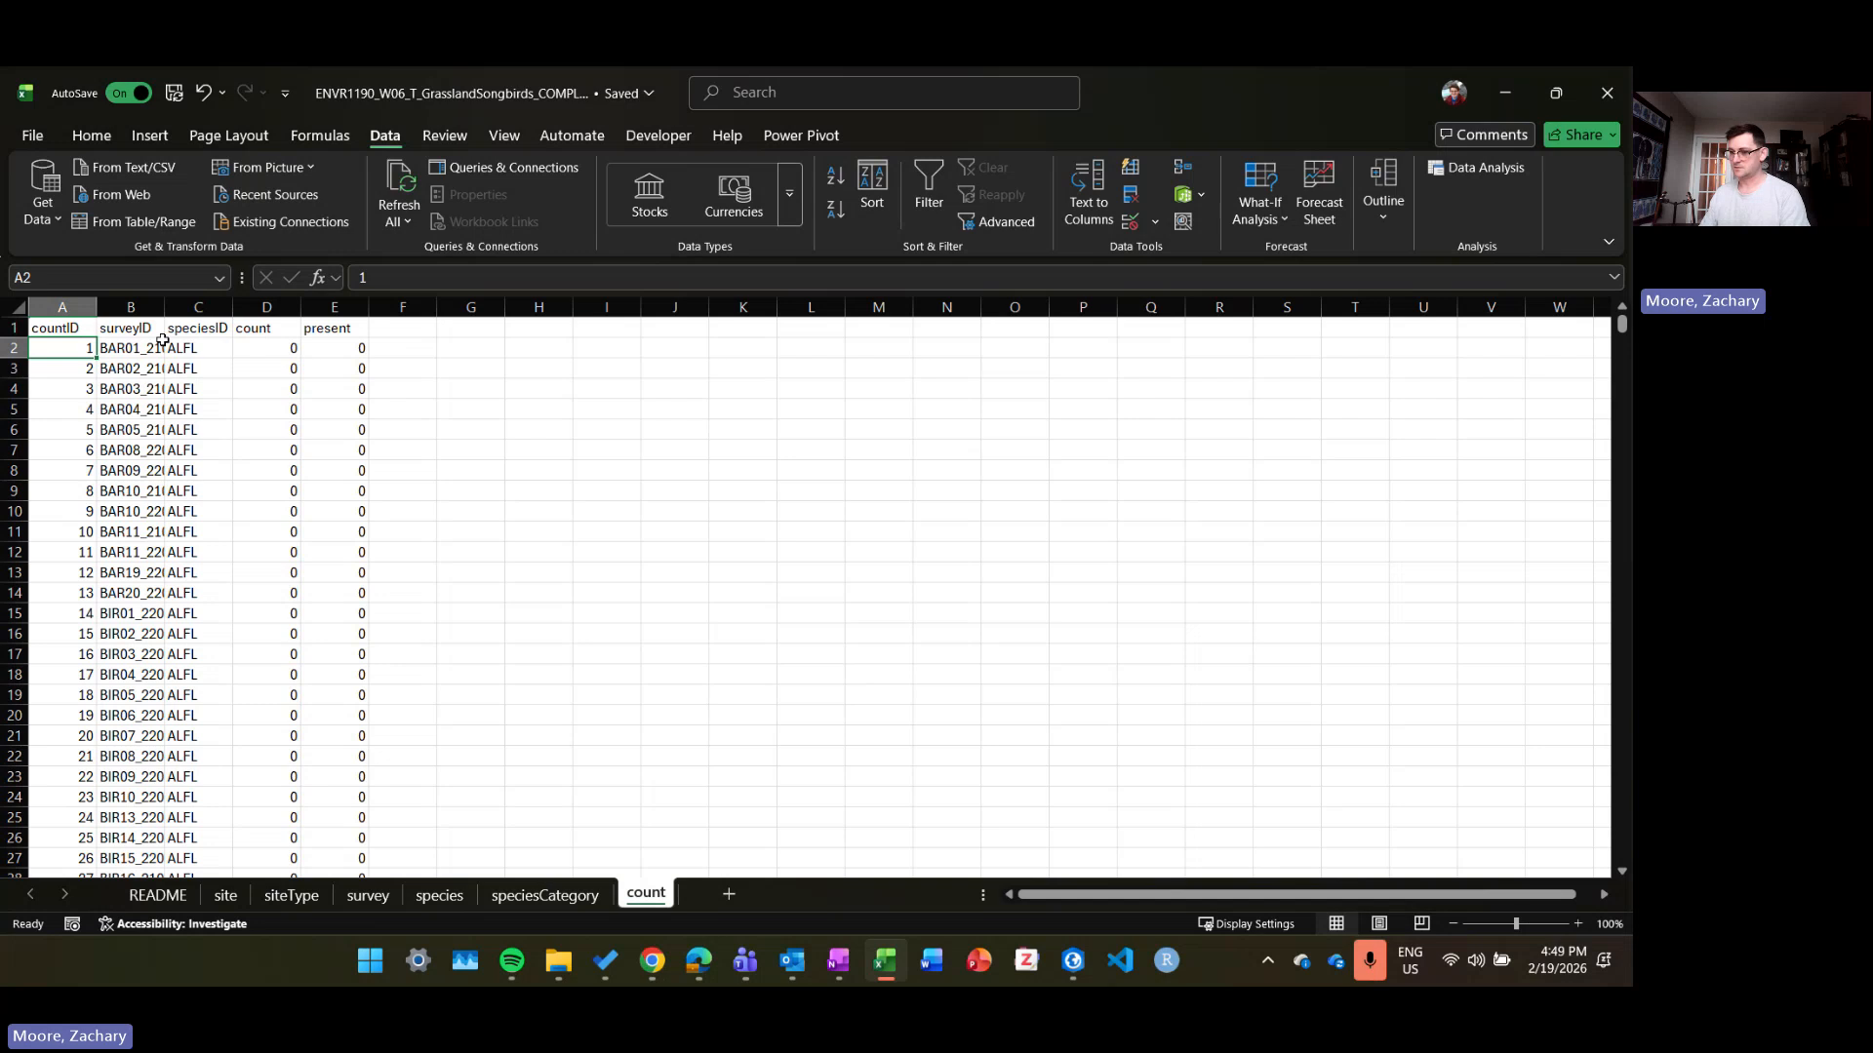
key(ctrl+Down)
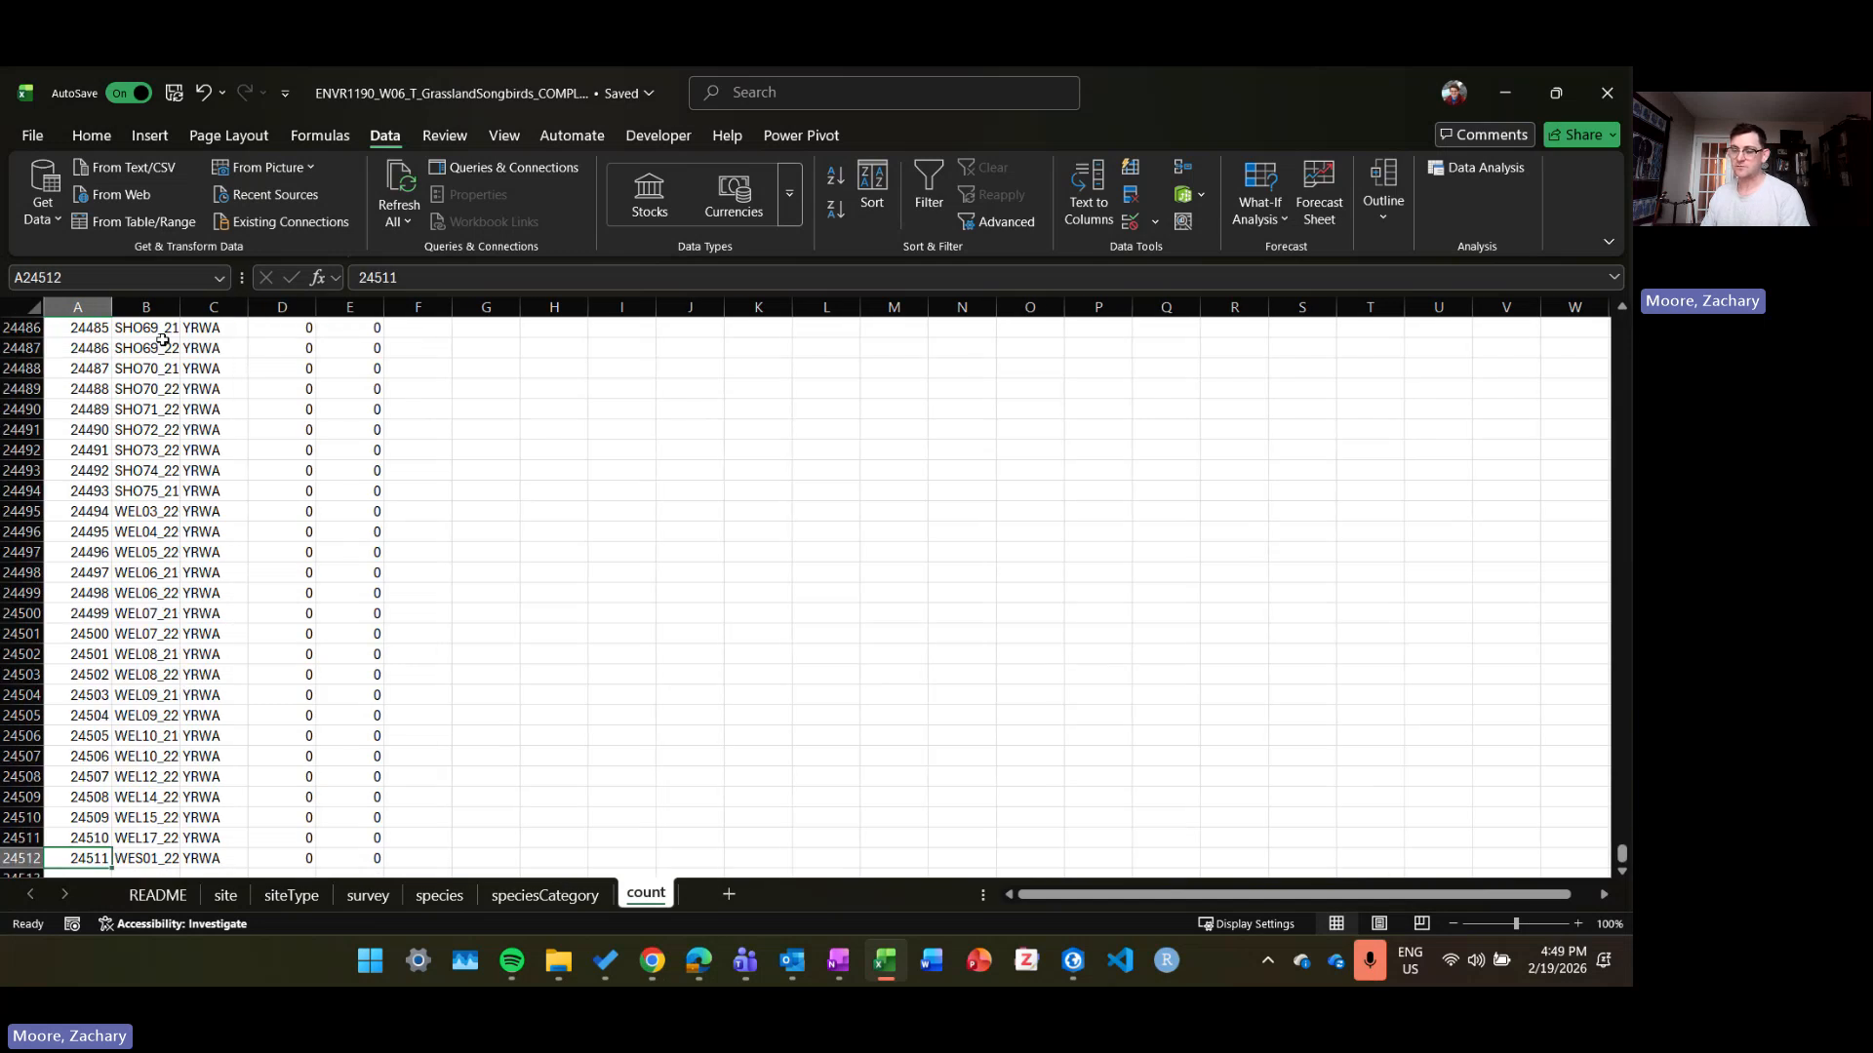
key(ctrl+Up)
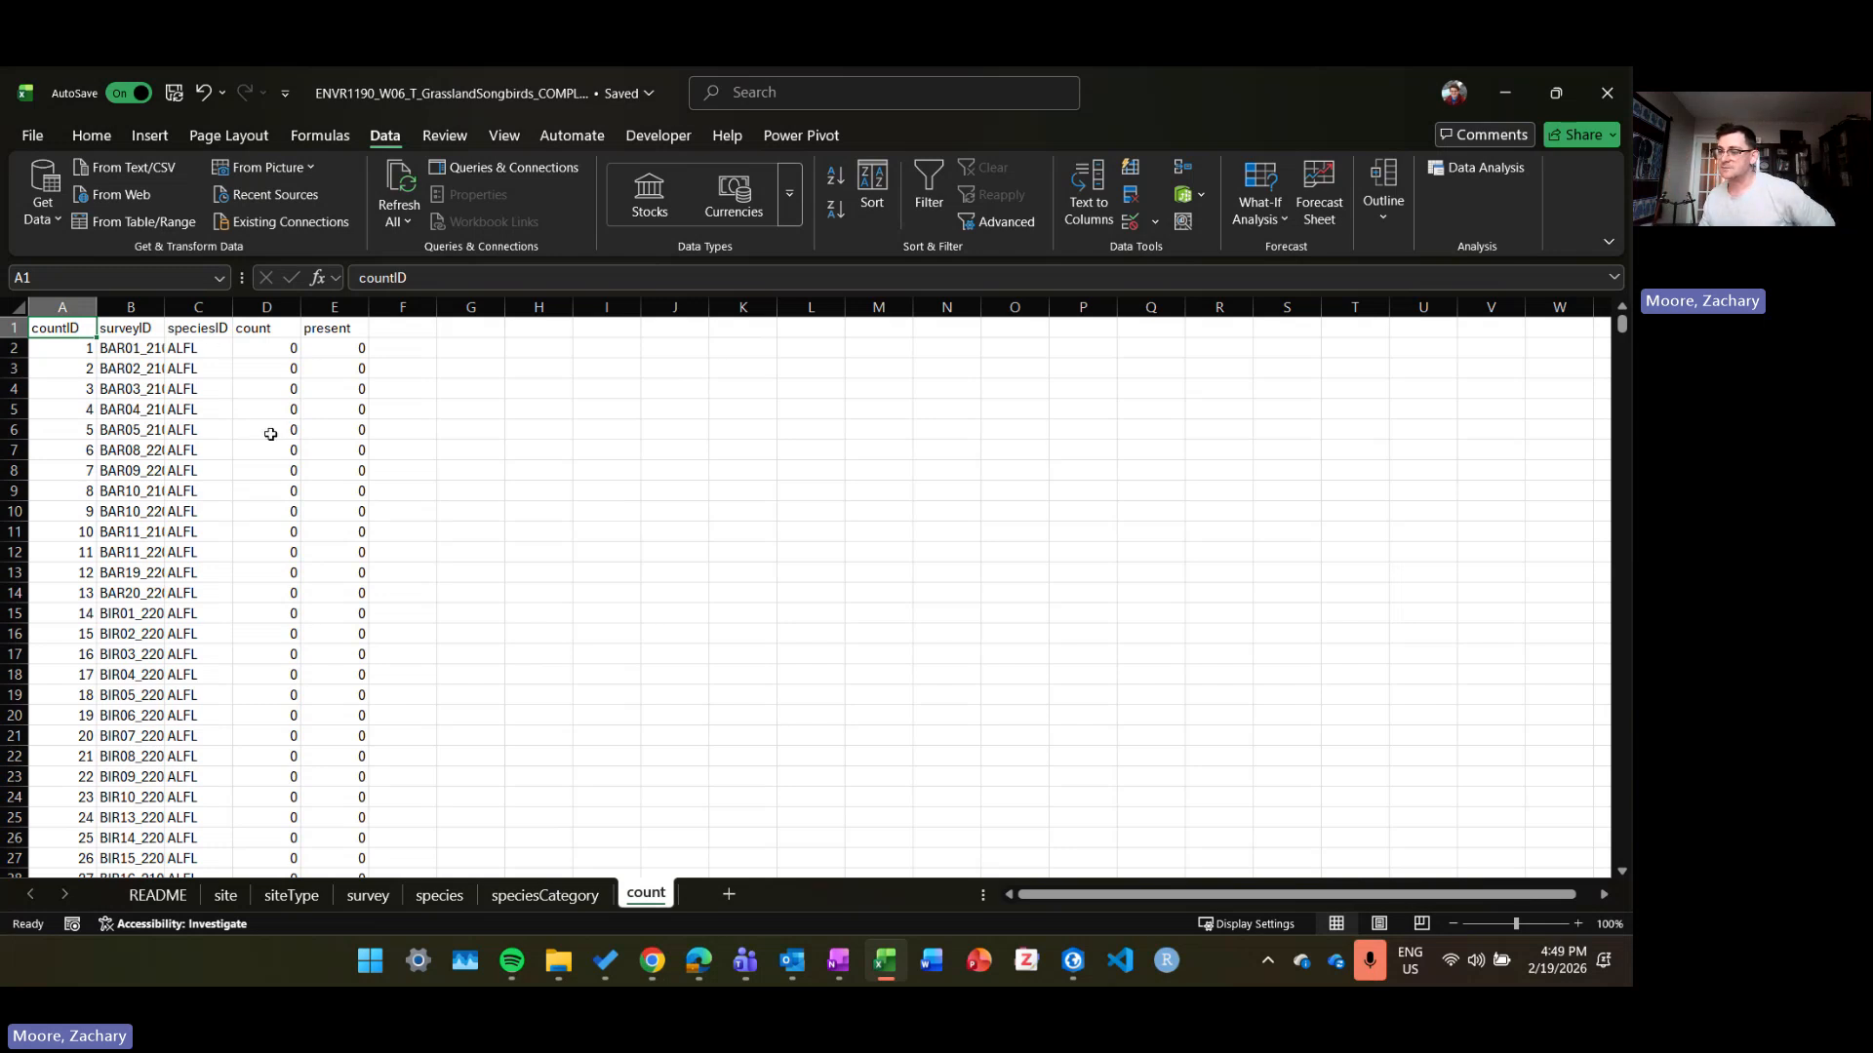
click(191, 348)
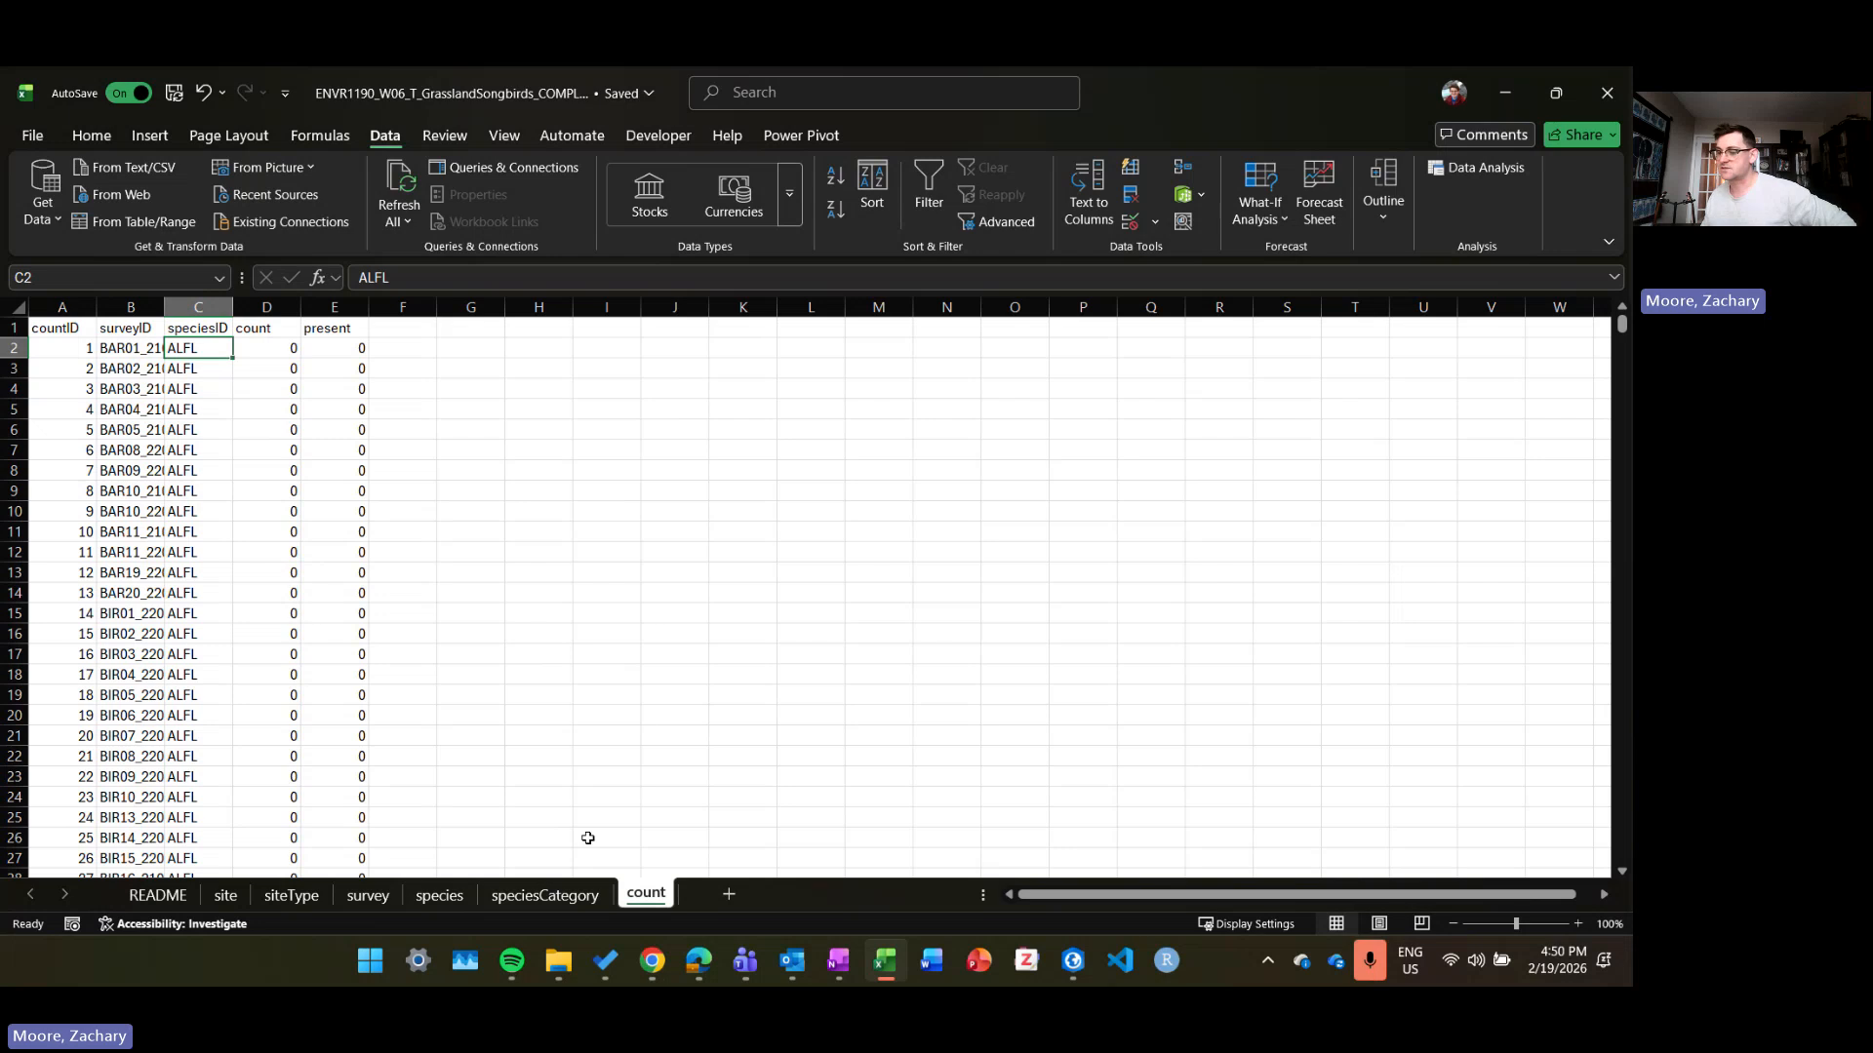
Step: Move the count sheet directly before the species sheet, and open the species sheet
drag(652, 895, 450, 902)
click(504, 895)
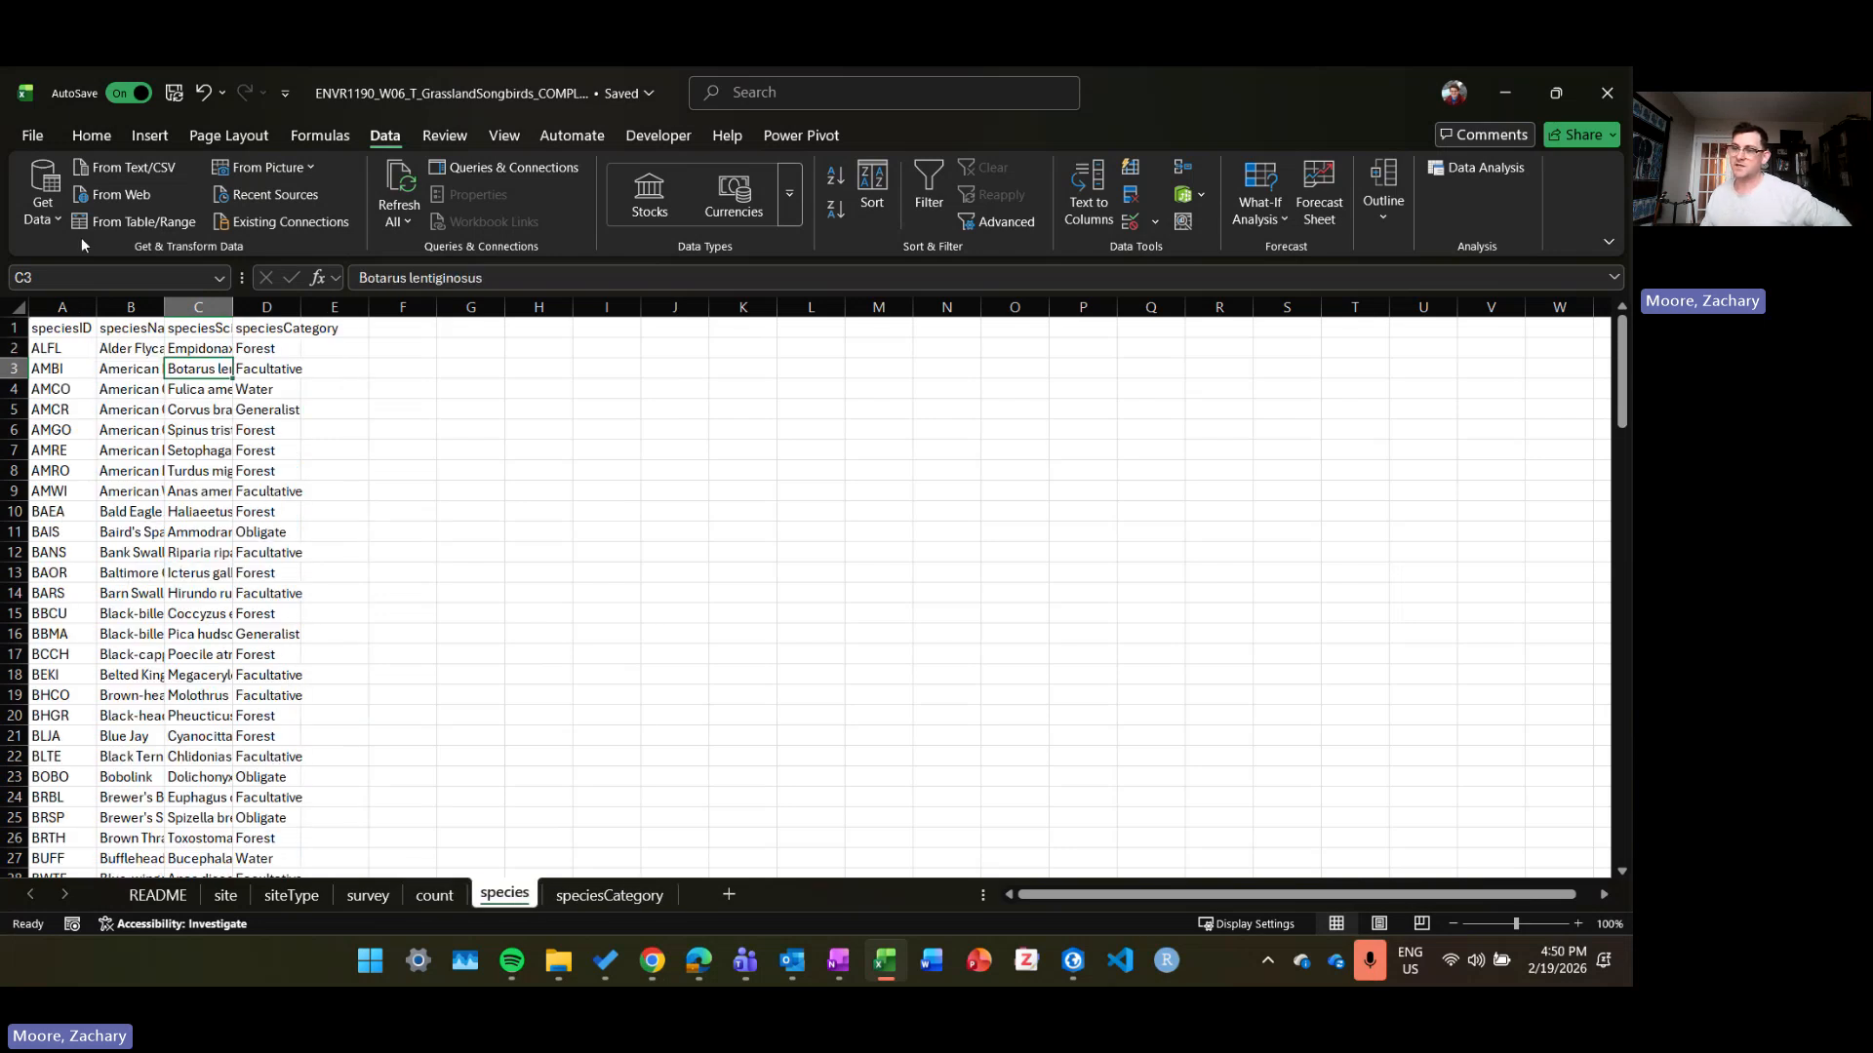
Step: Check the extent of the speciesID column, and select the first species' name, scientific name and category in B2:D2
click(81, 352)
key(ctrl+Down)
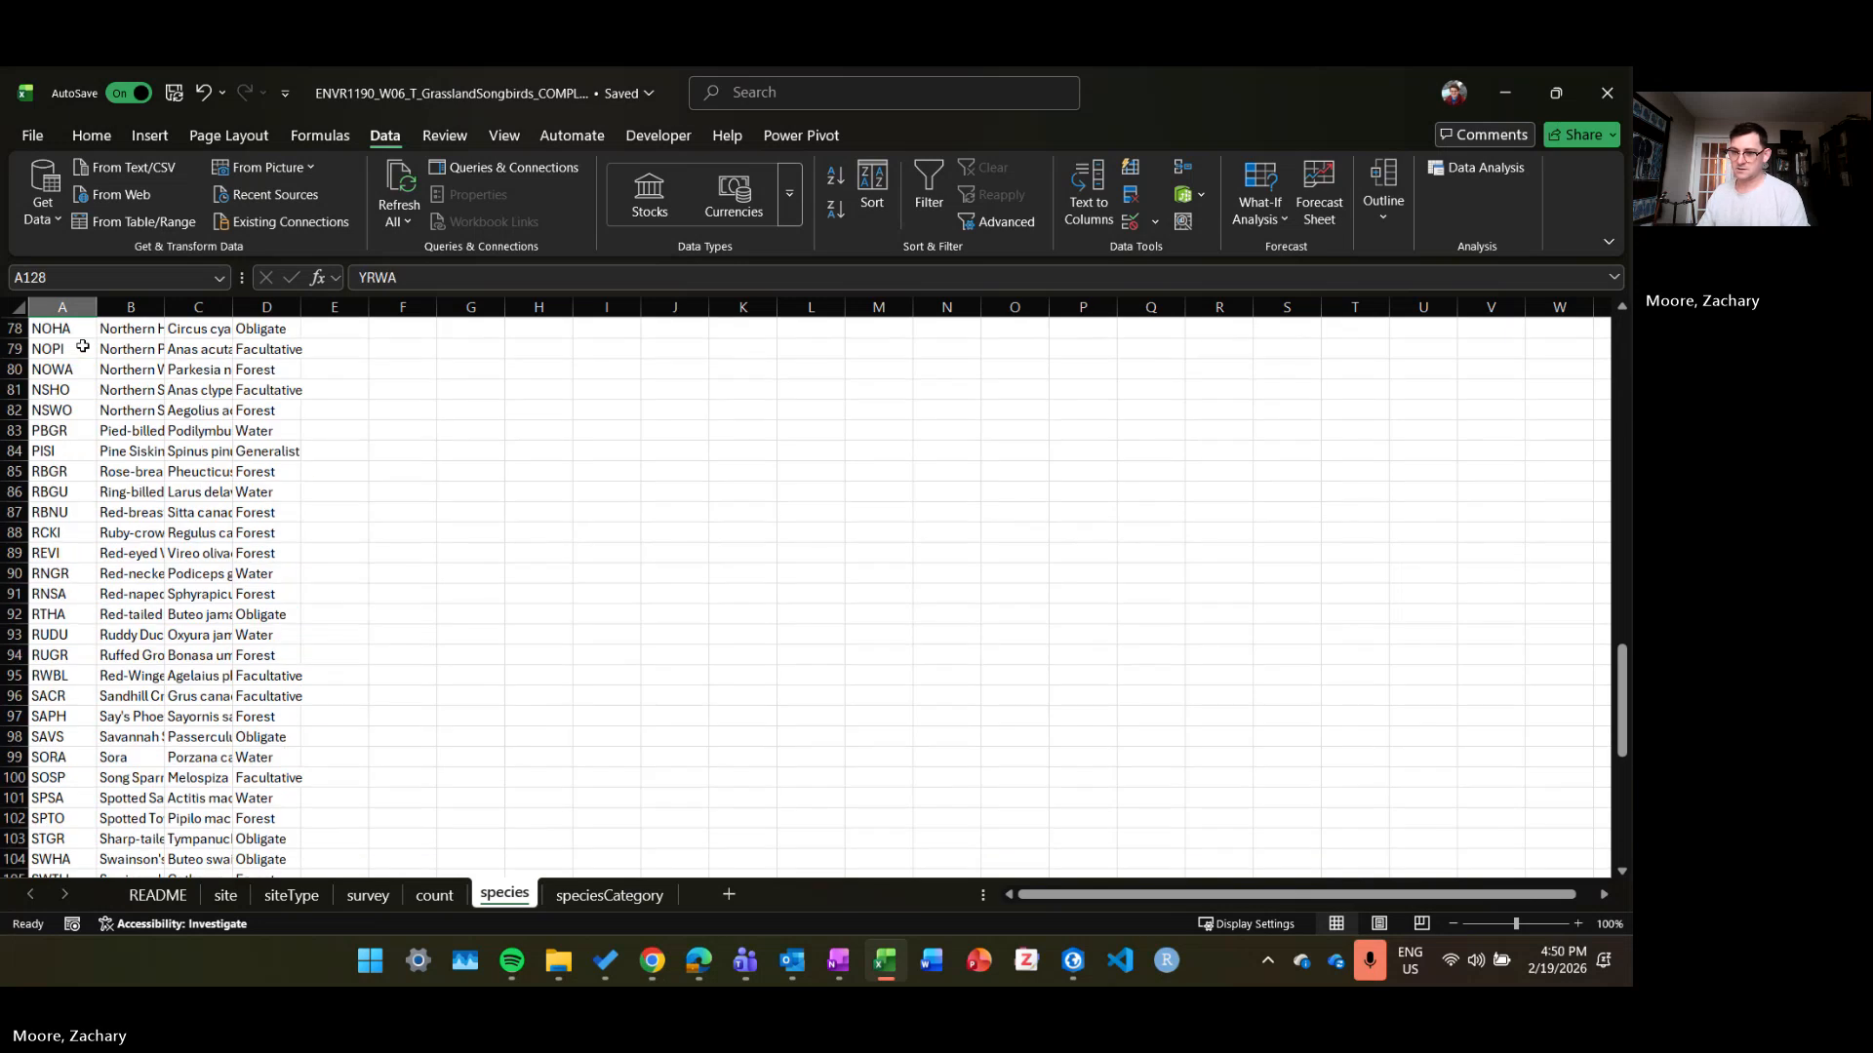
key(ctrl+Up)
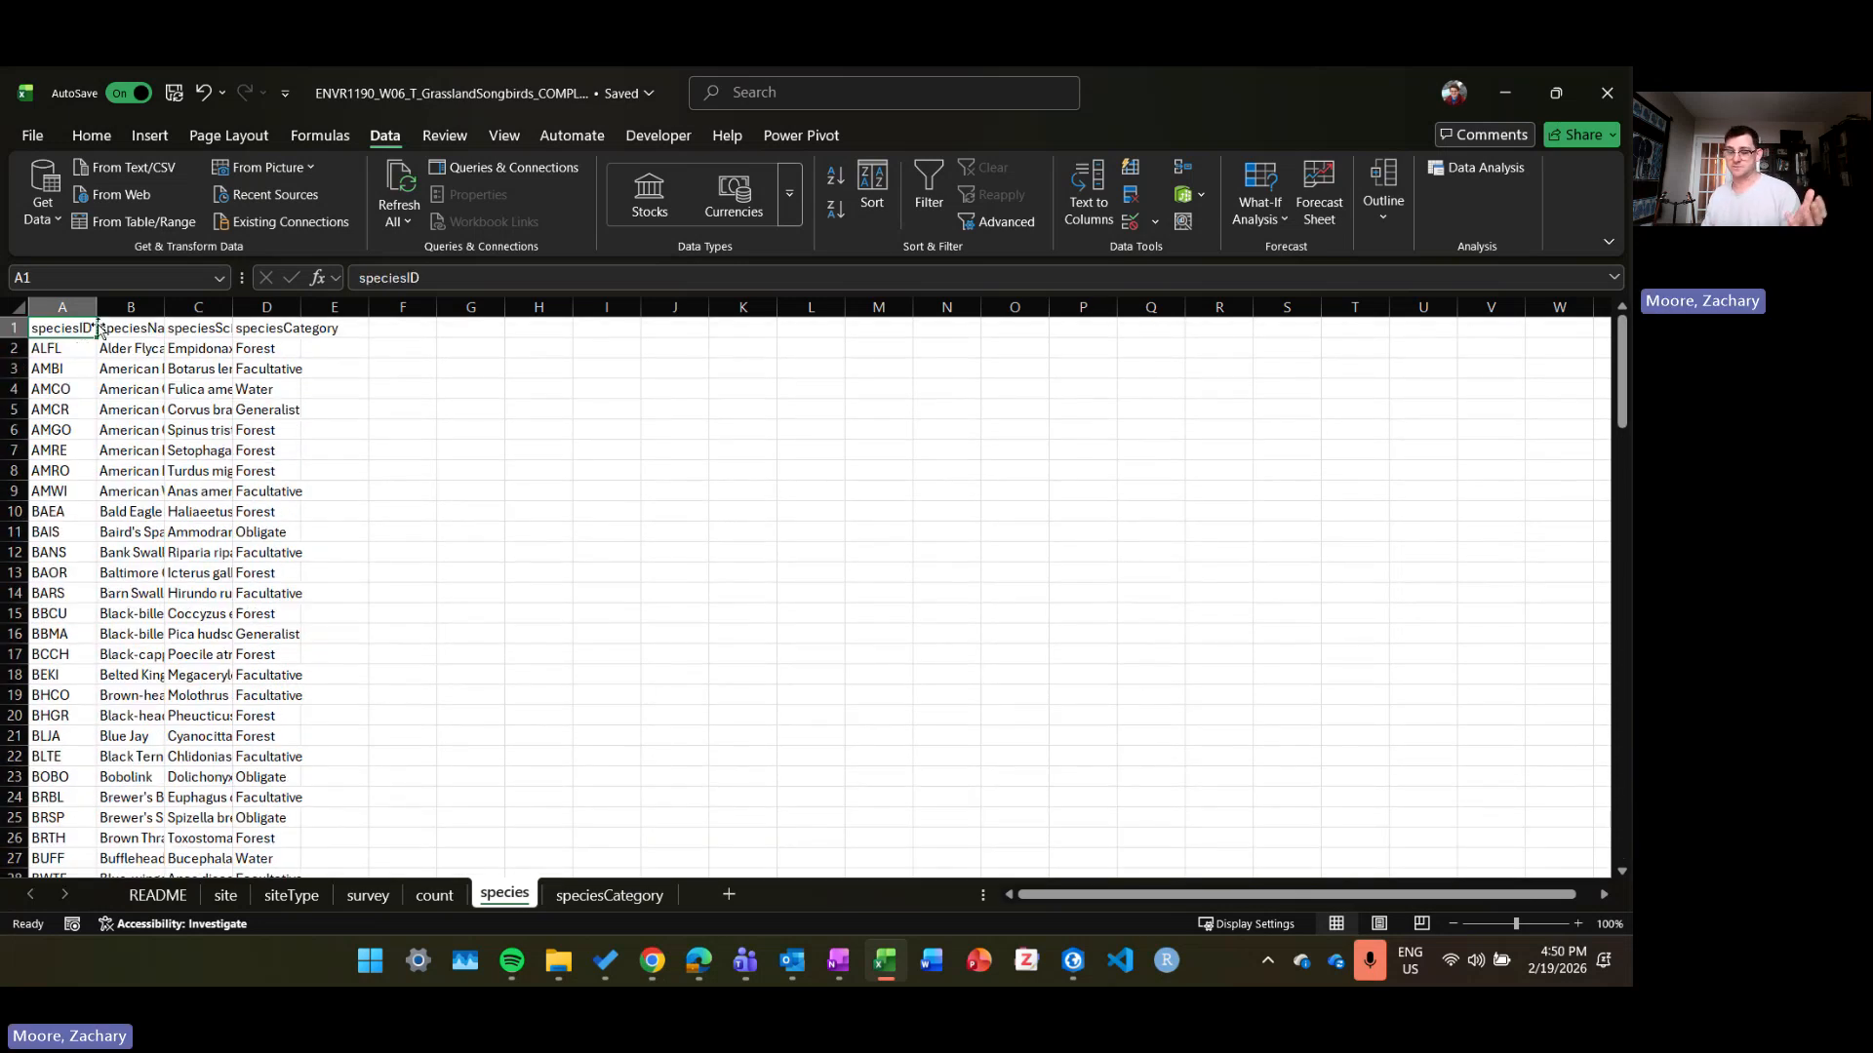
click(56, 348)
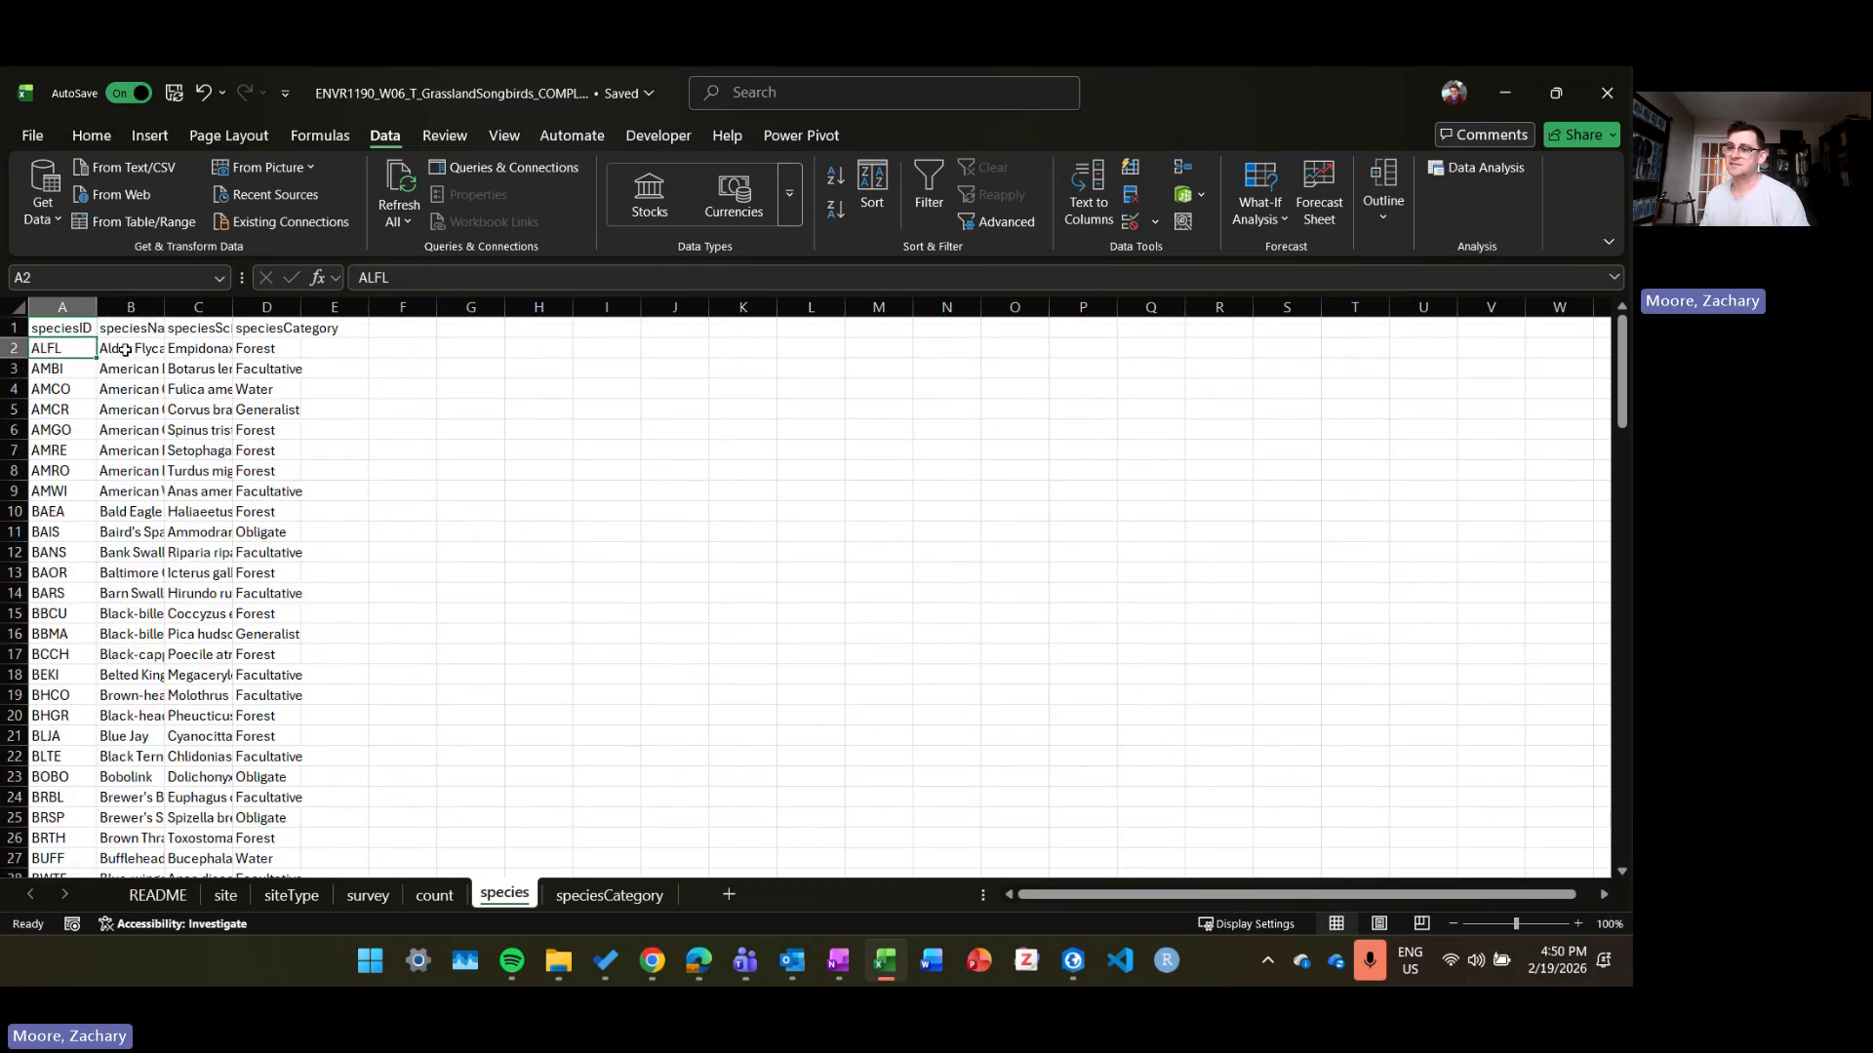
click(140, 349)
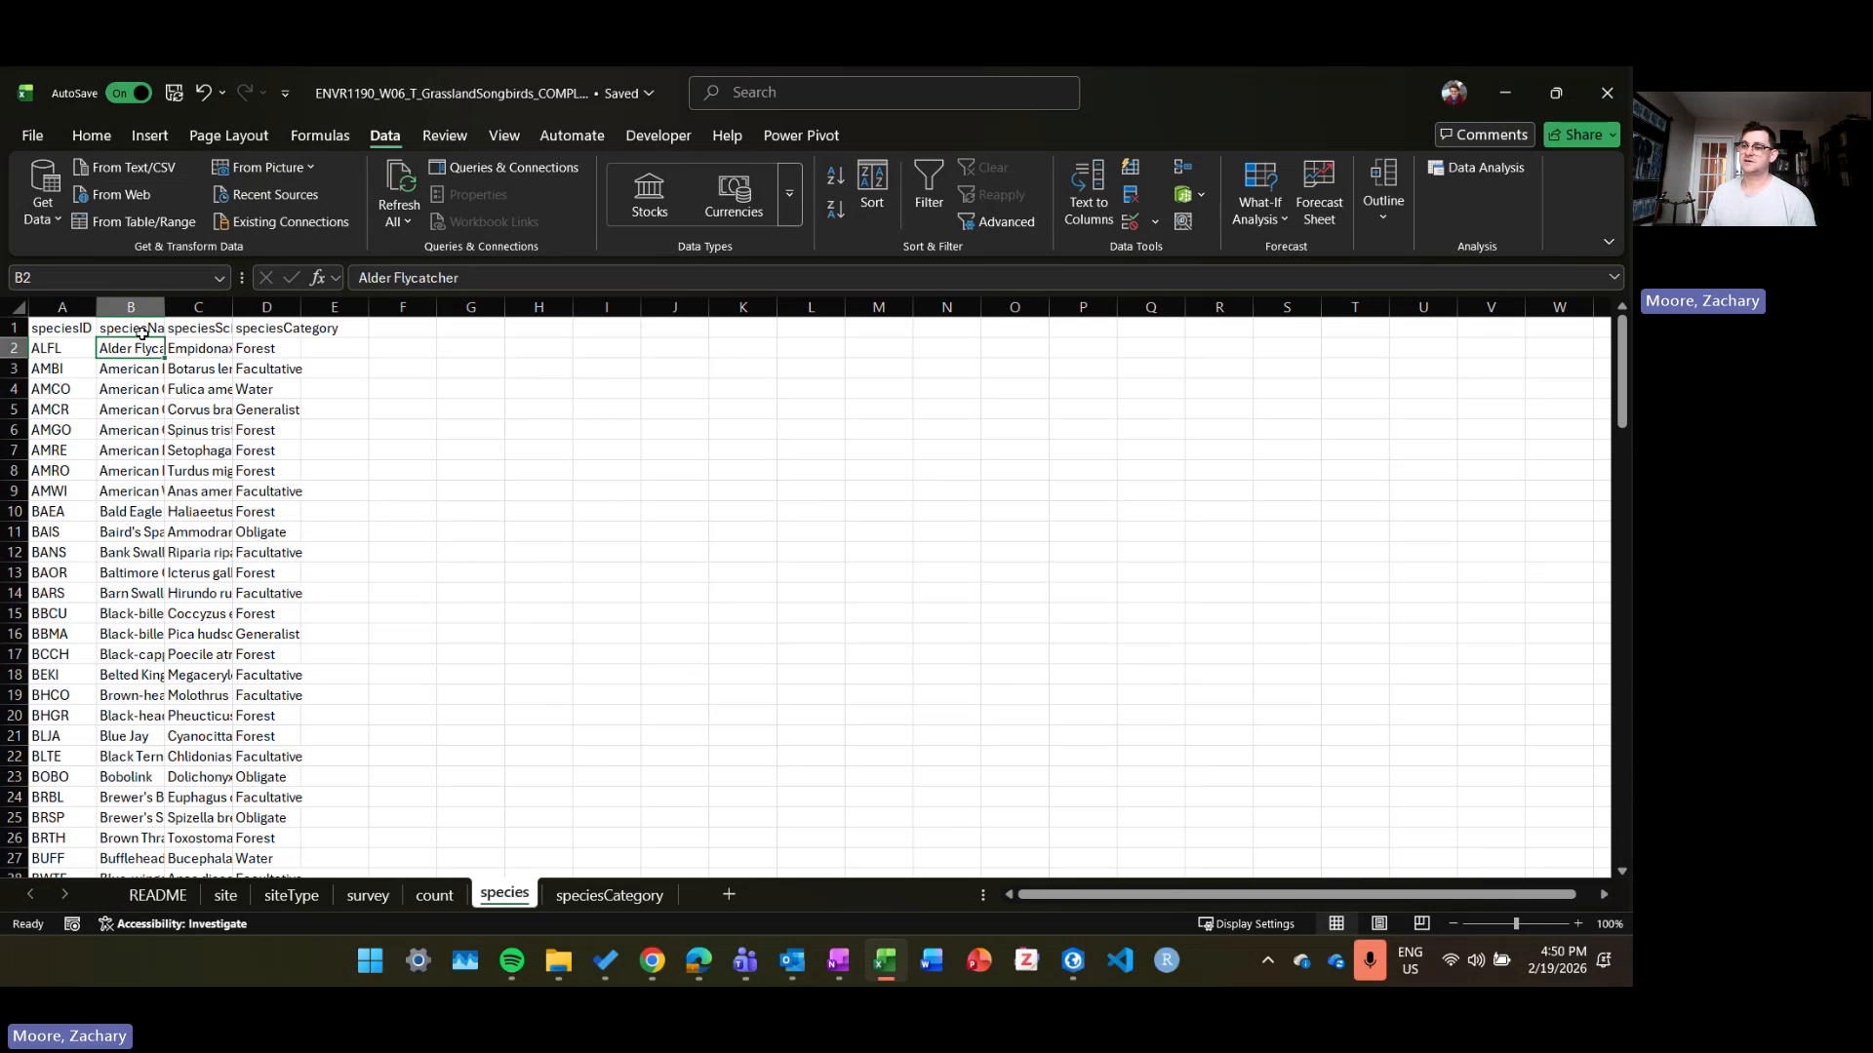
drag(143, 343, 265, 348)
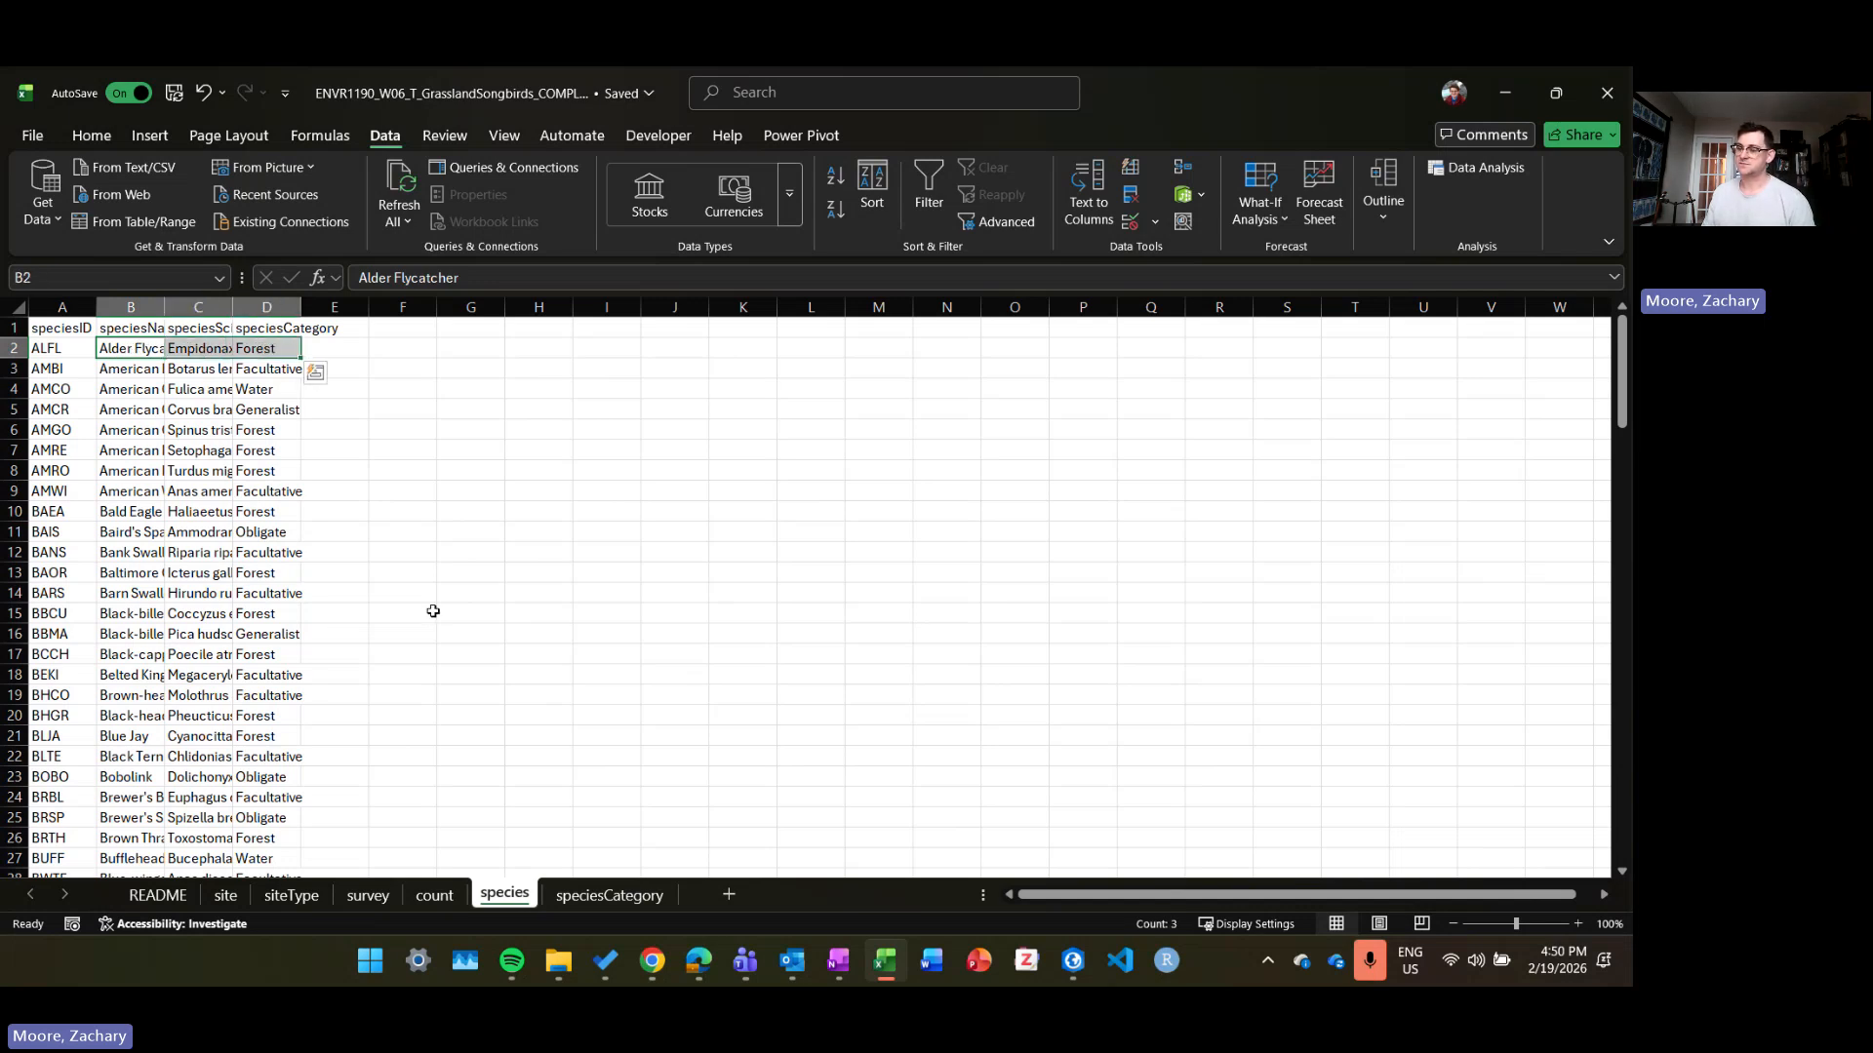
Step: Compare the columns of the count sheet with the species details held on the species sheet
click(437, 895)
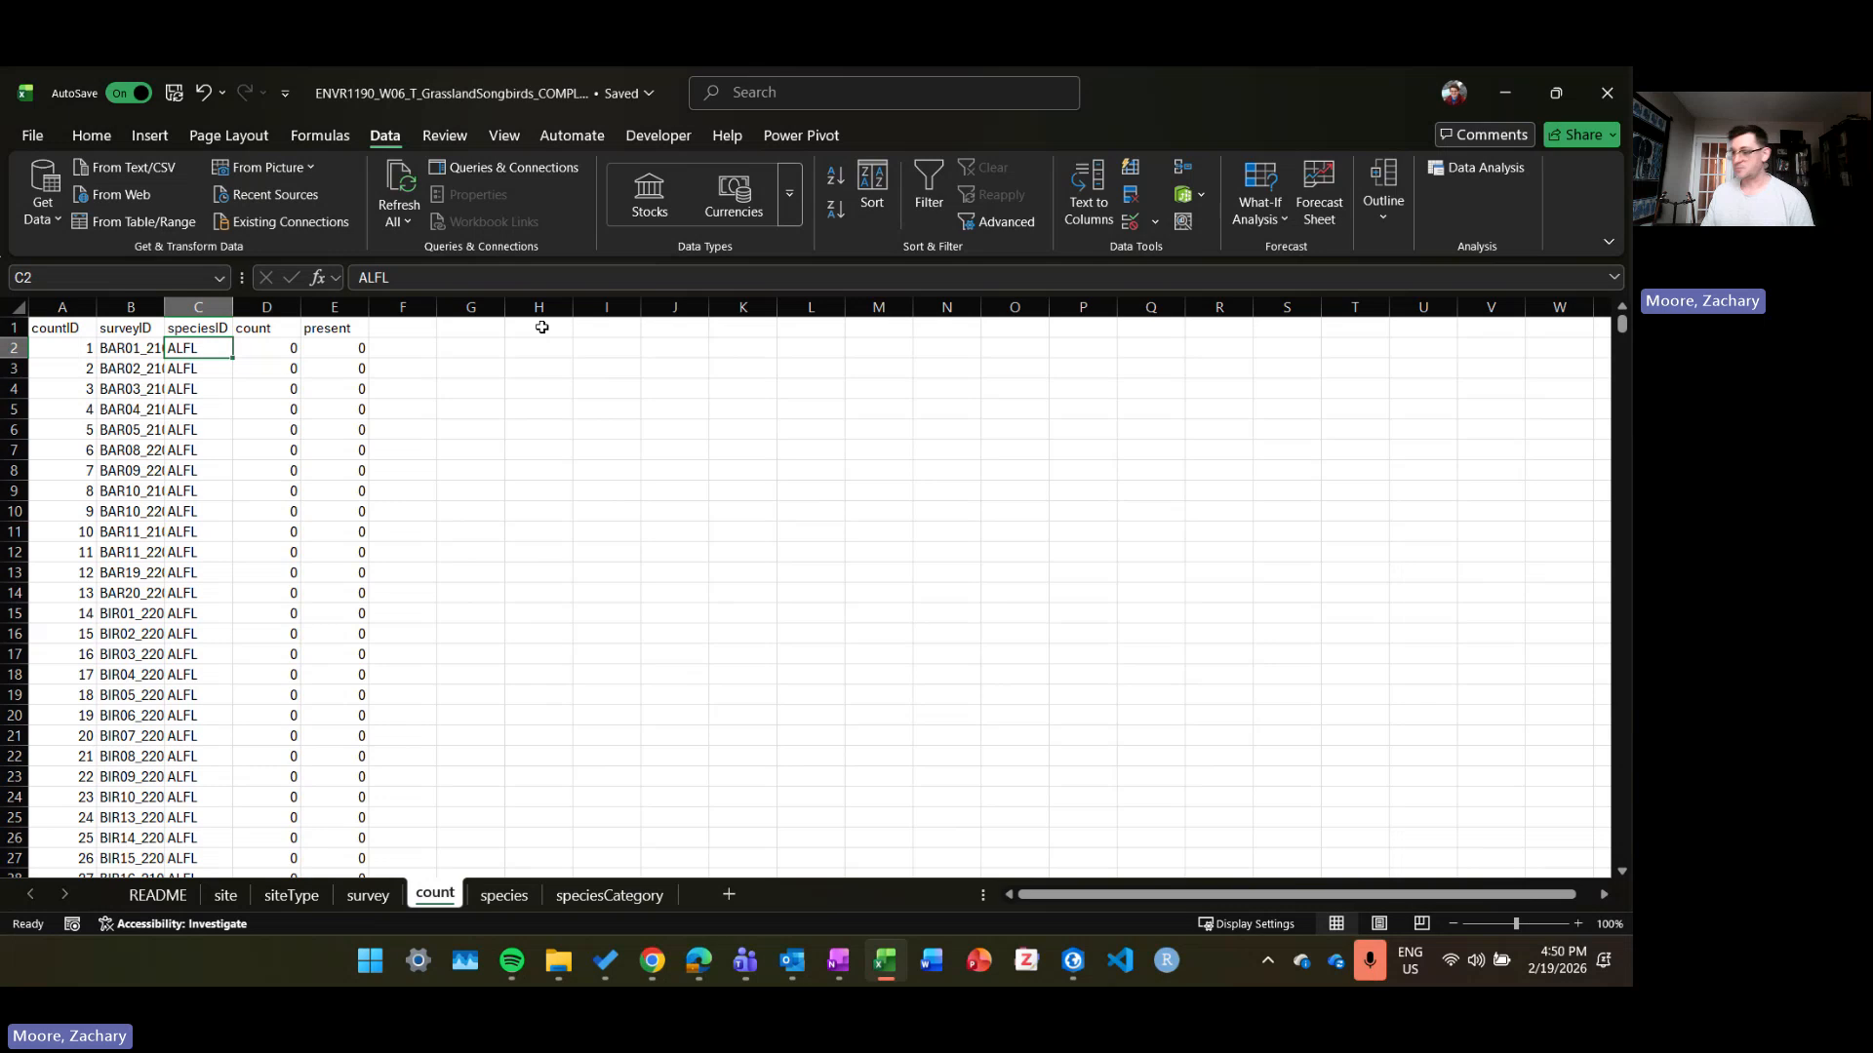
click(504, 894)
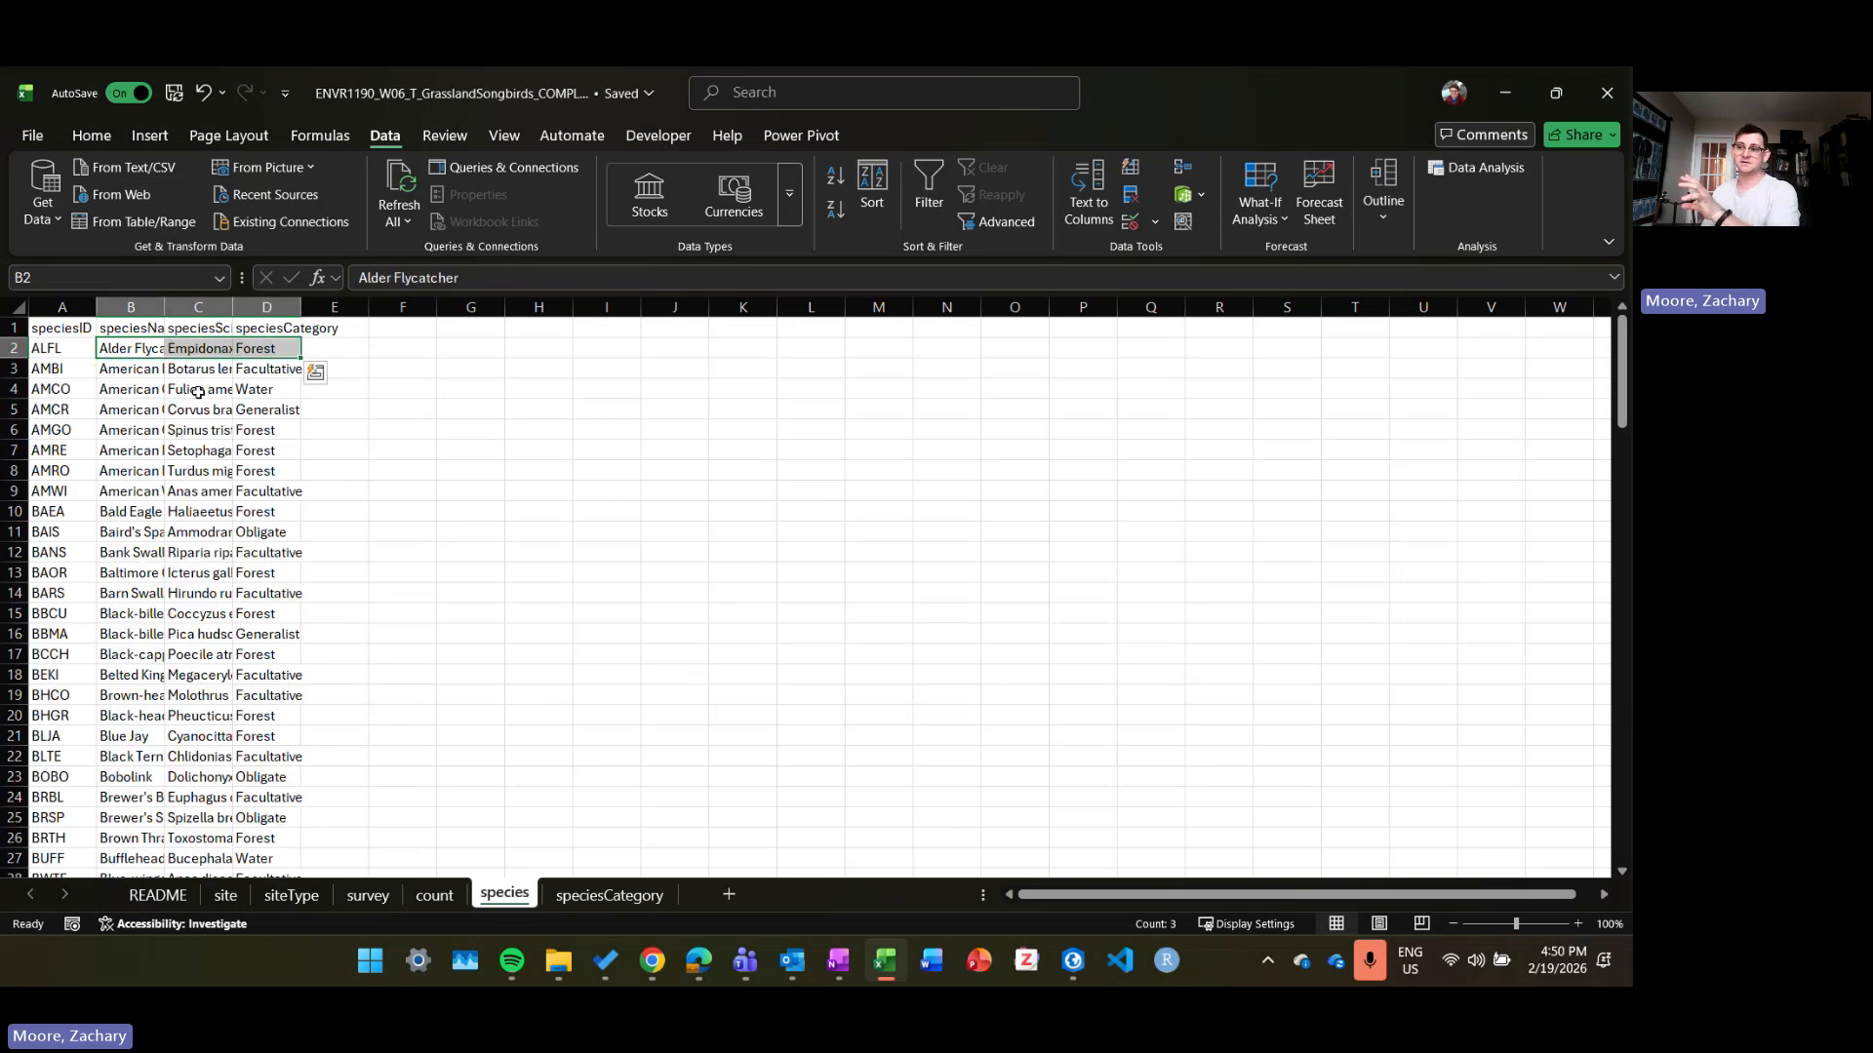
click(198, 390)
click(436, 897)
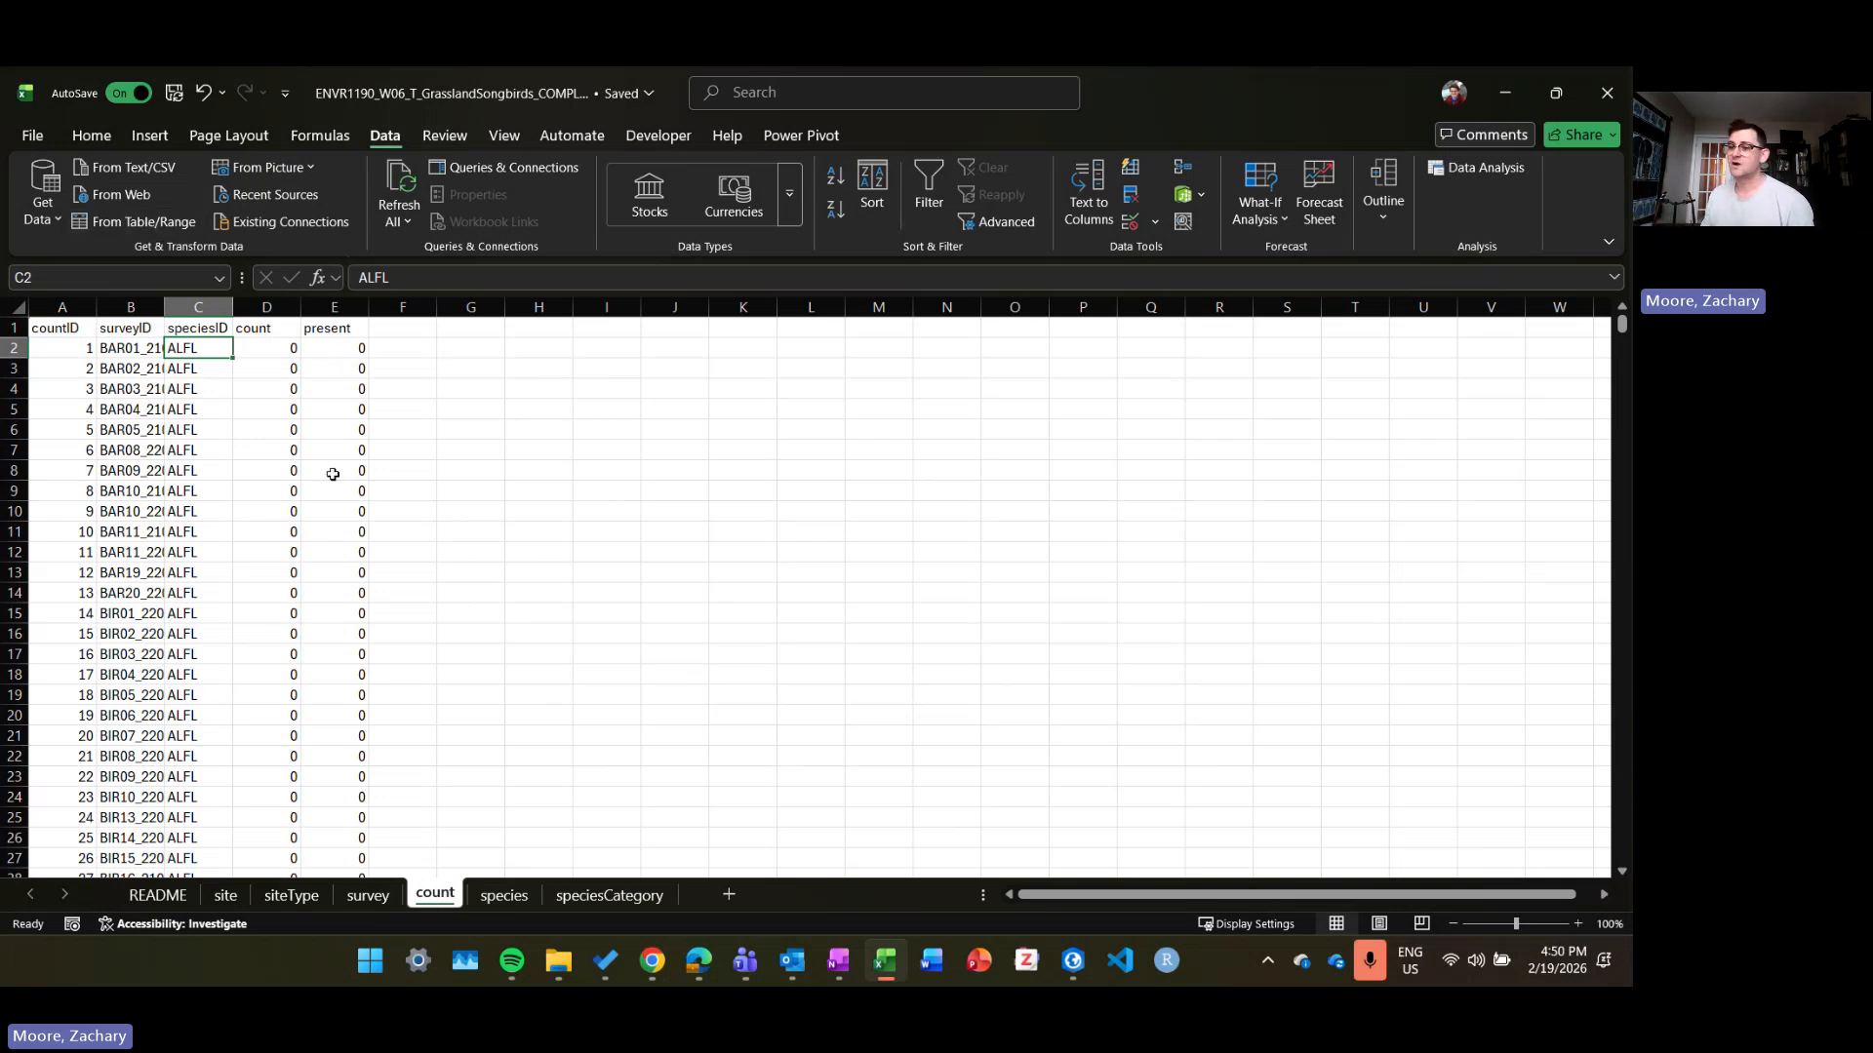
Step: Match the speciesID header and first value on the count sheet with the same cells on the species sheet
click(214, 327)
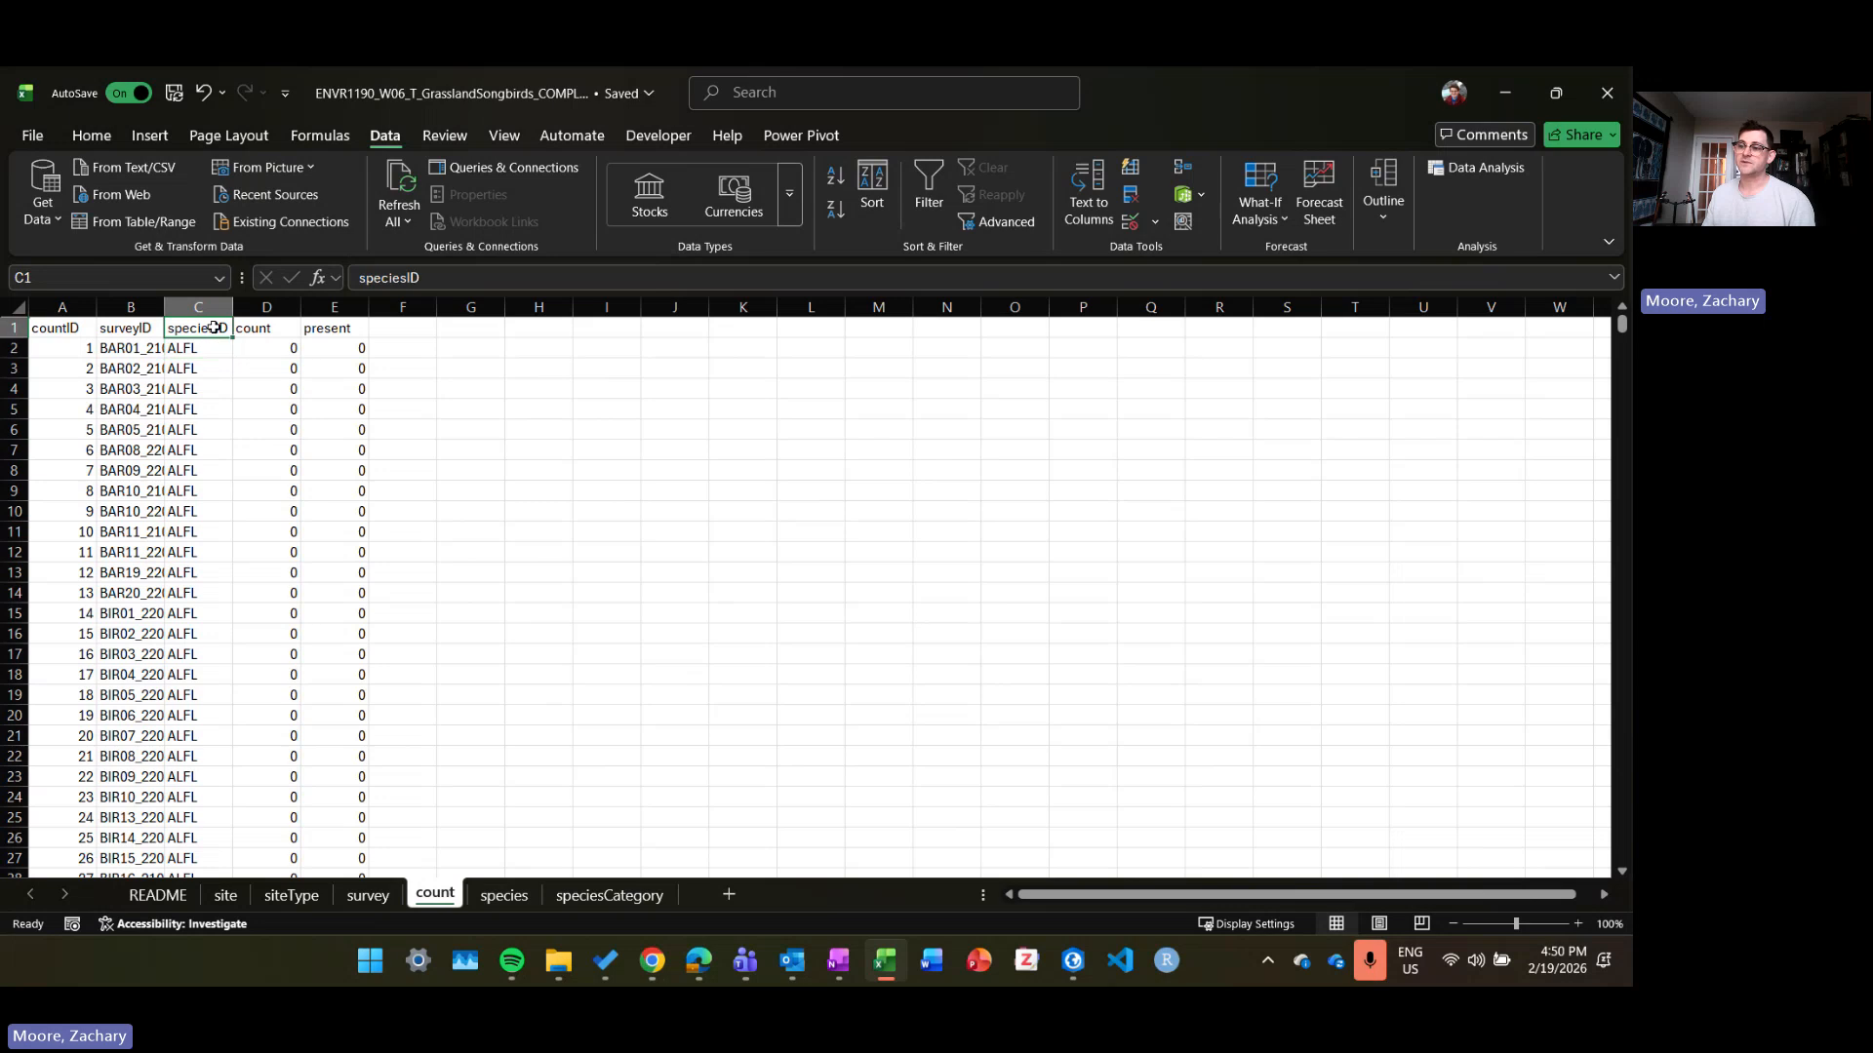
click(202, 355)
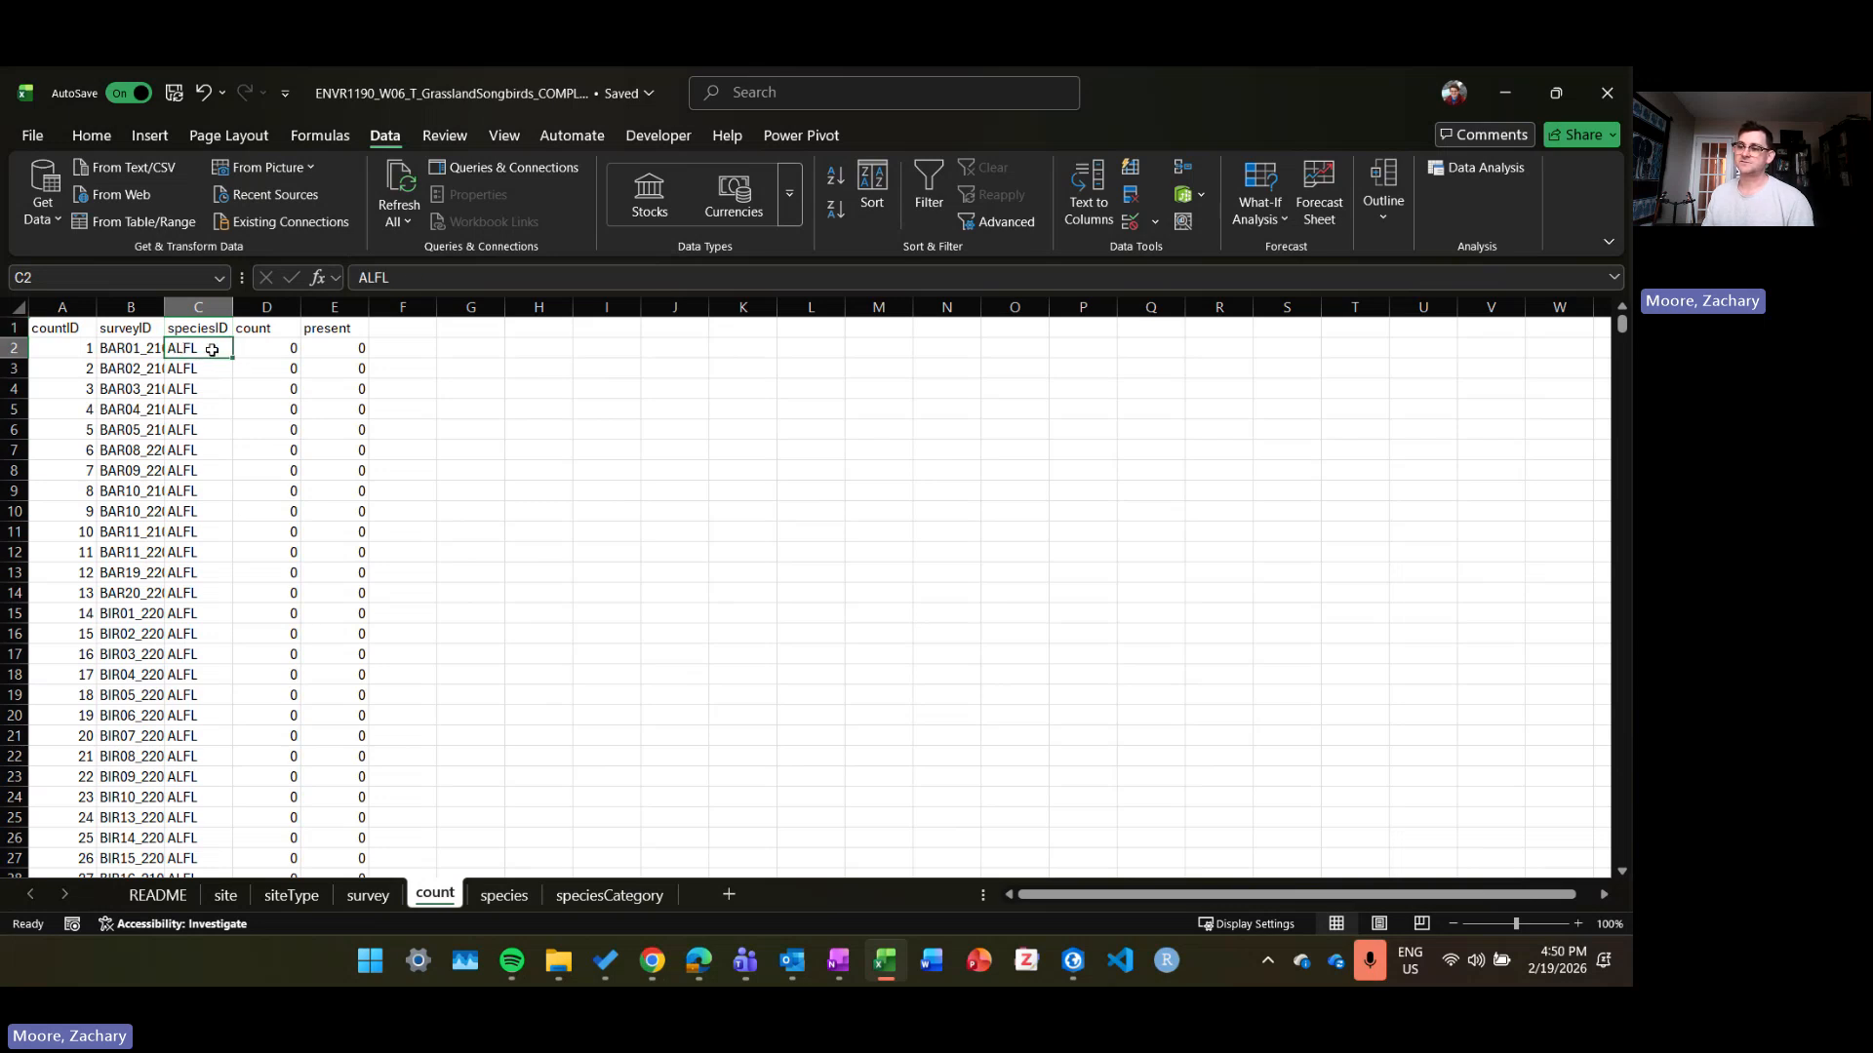
click(212, 327)
click(206, 355)
click(211, 324)
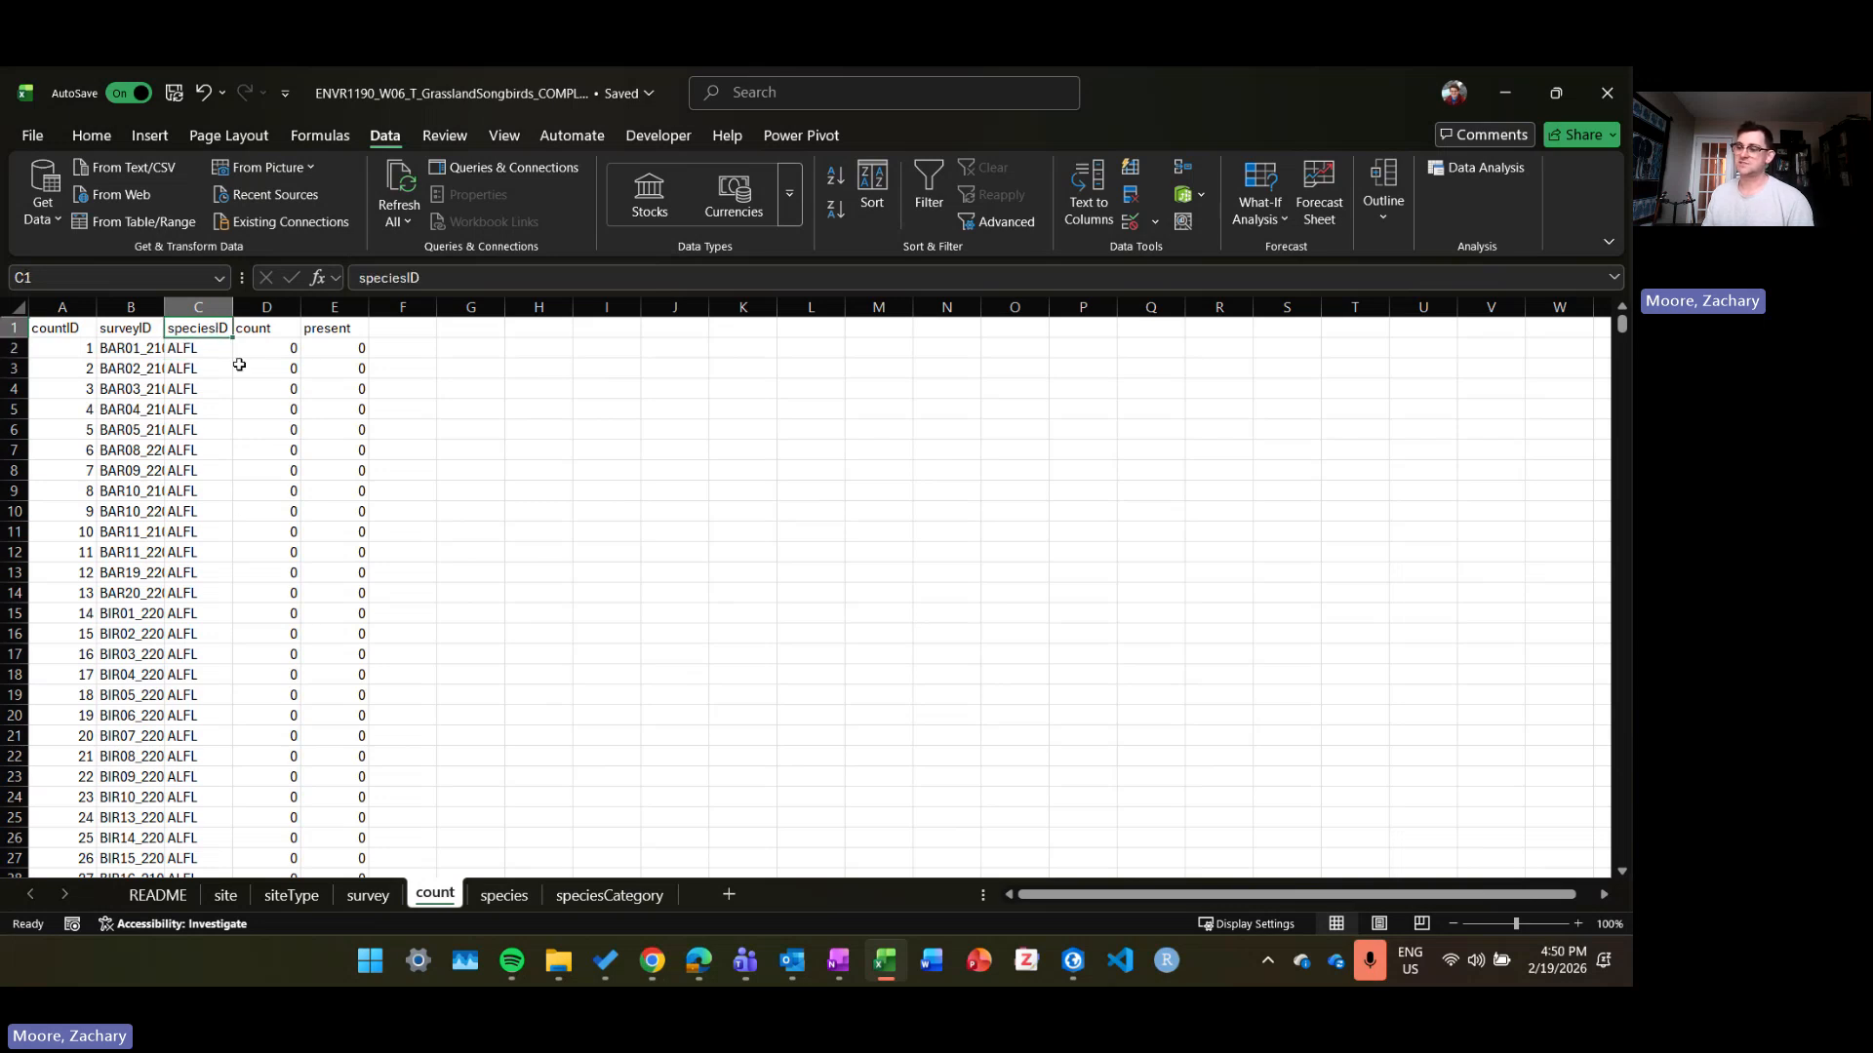
click(504, 895)
click(73, 327)
click(75, 349)
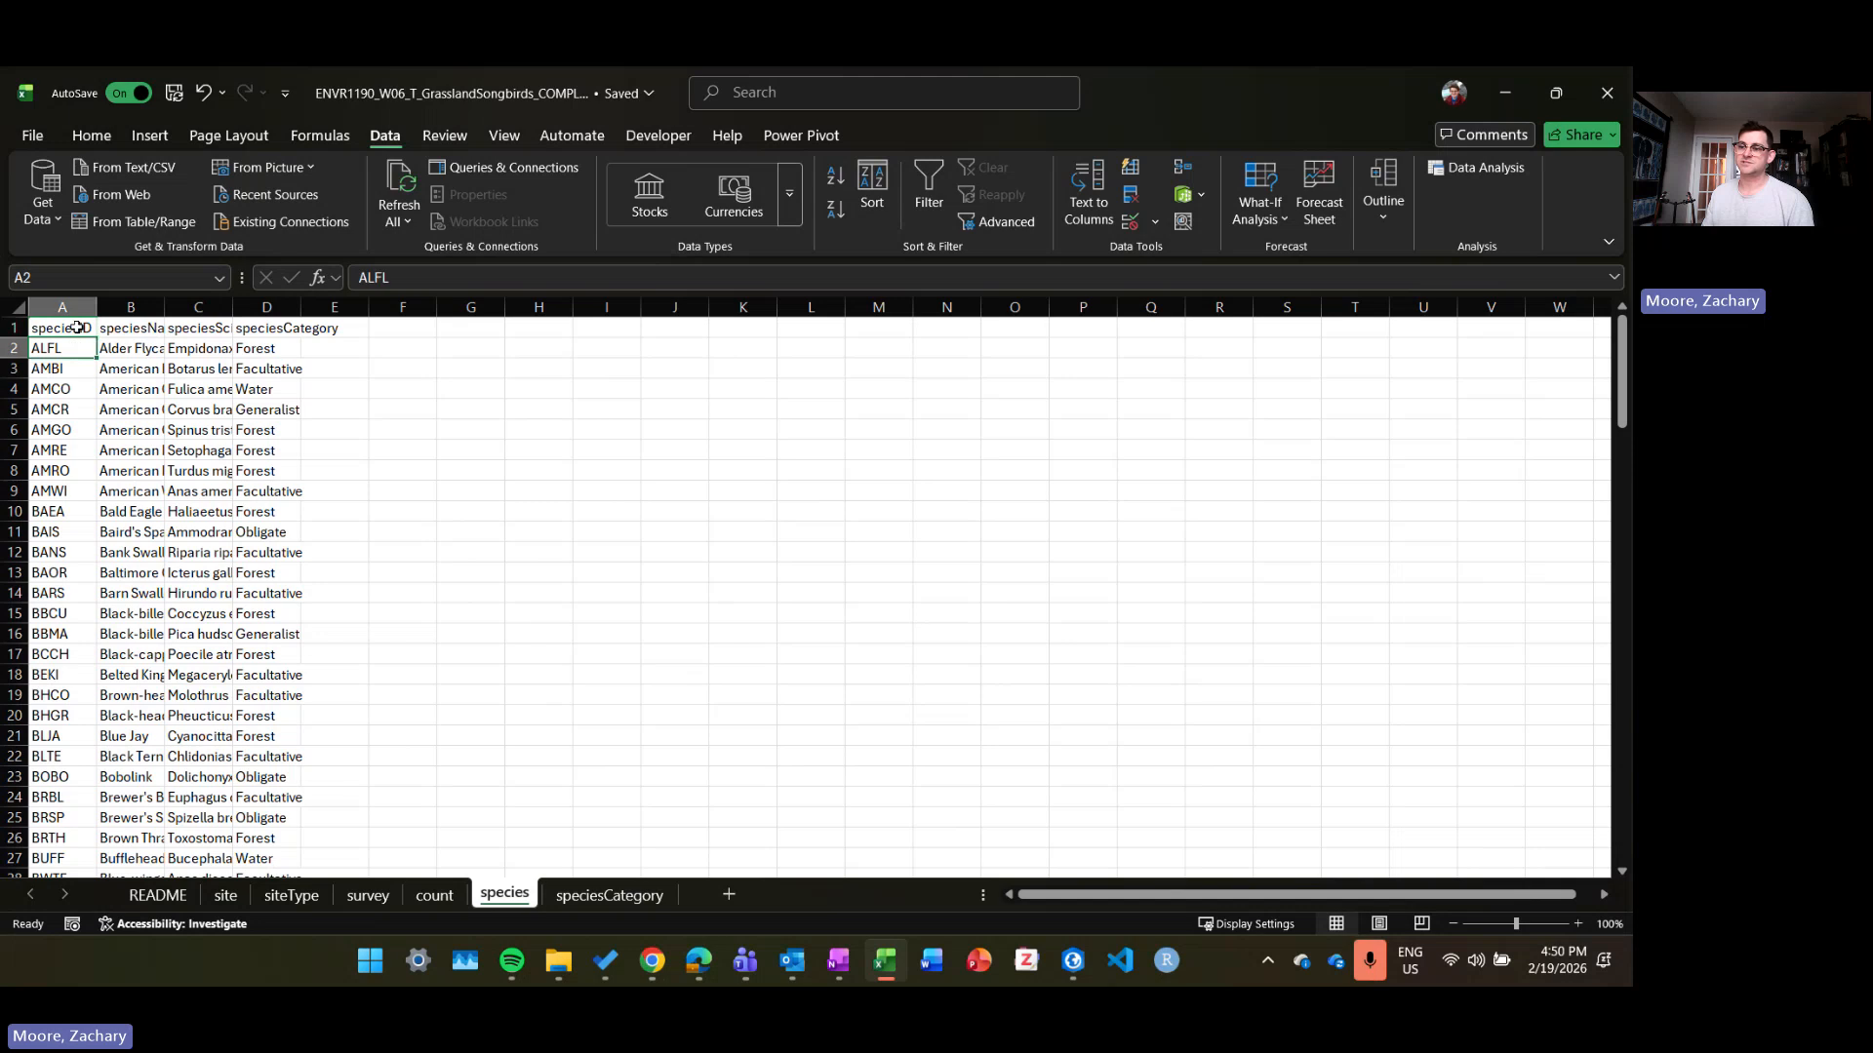
click(77, 328)
click(72, 347)
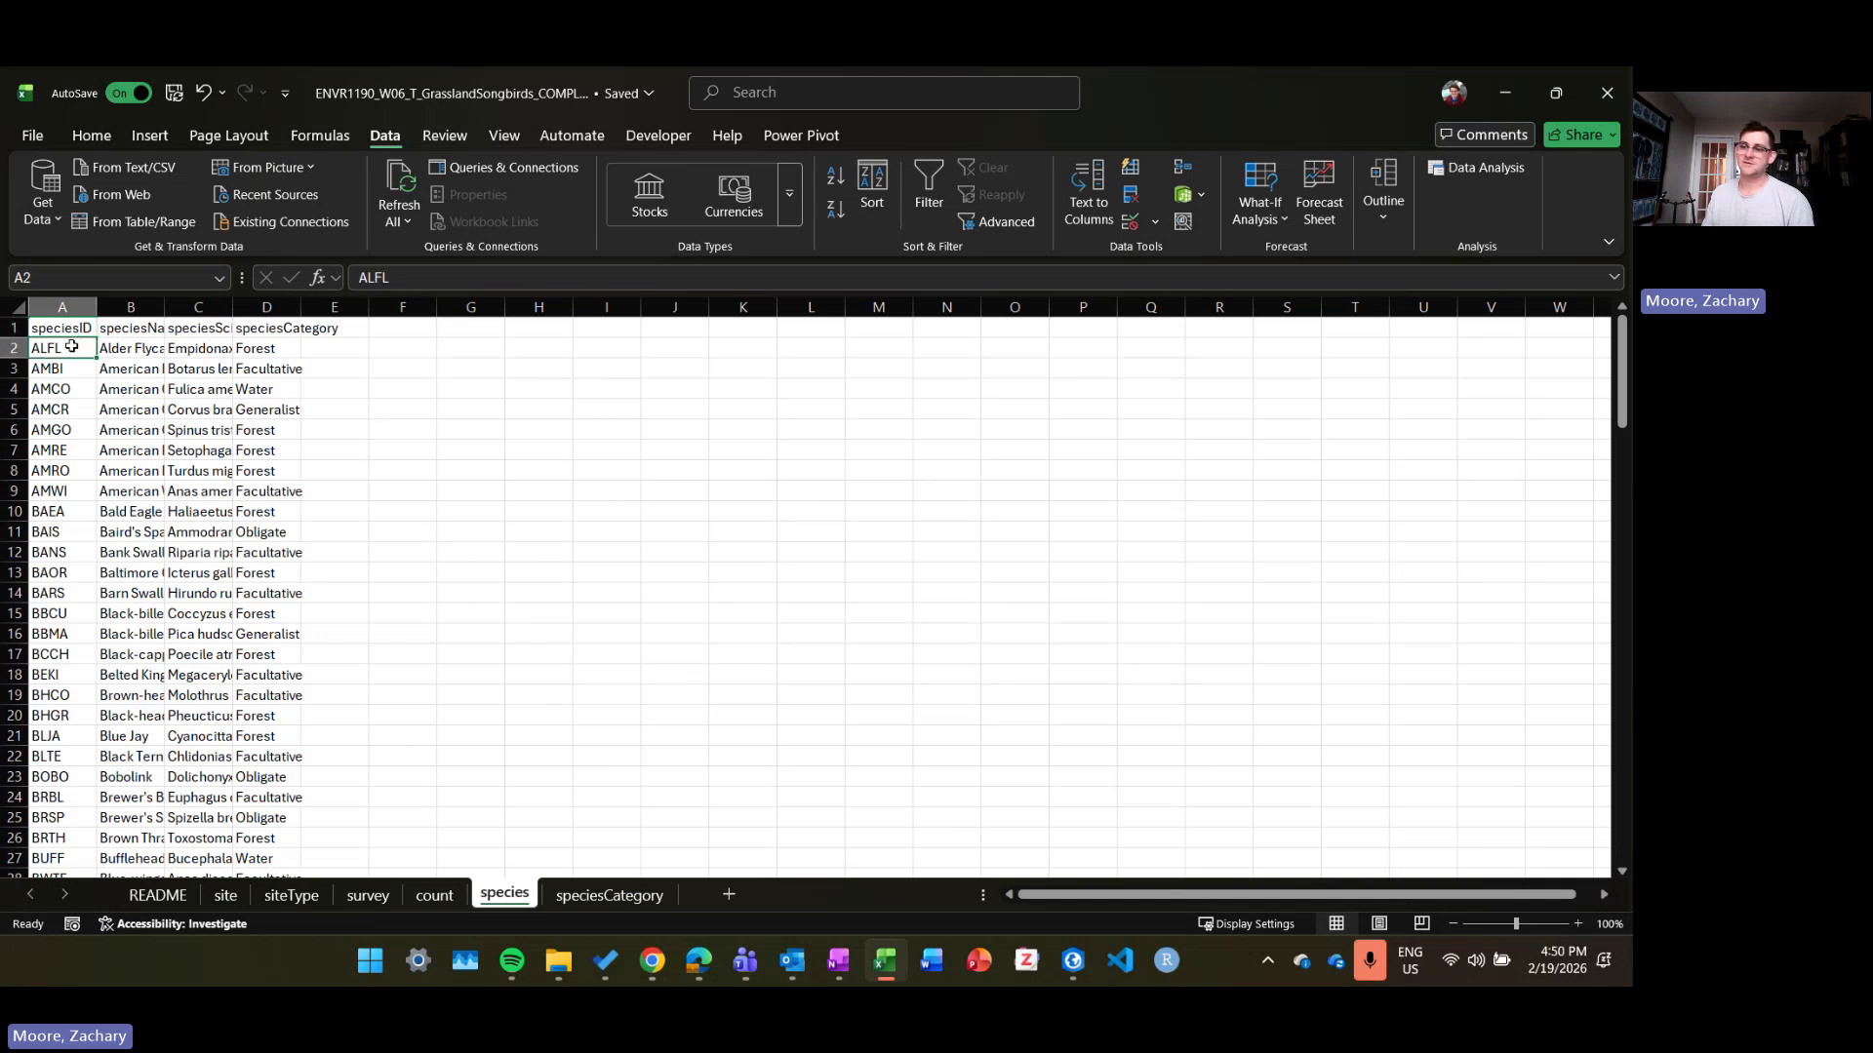
Step: Trace the first count record's speciesID in C2 to its full species record in A2:D2, and return to the count sheet
click(434, 895)
click(194, 346)
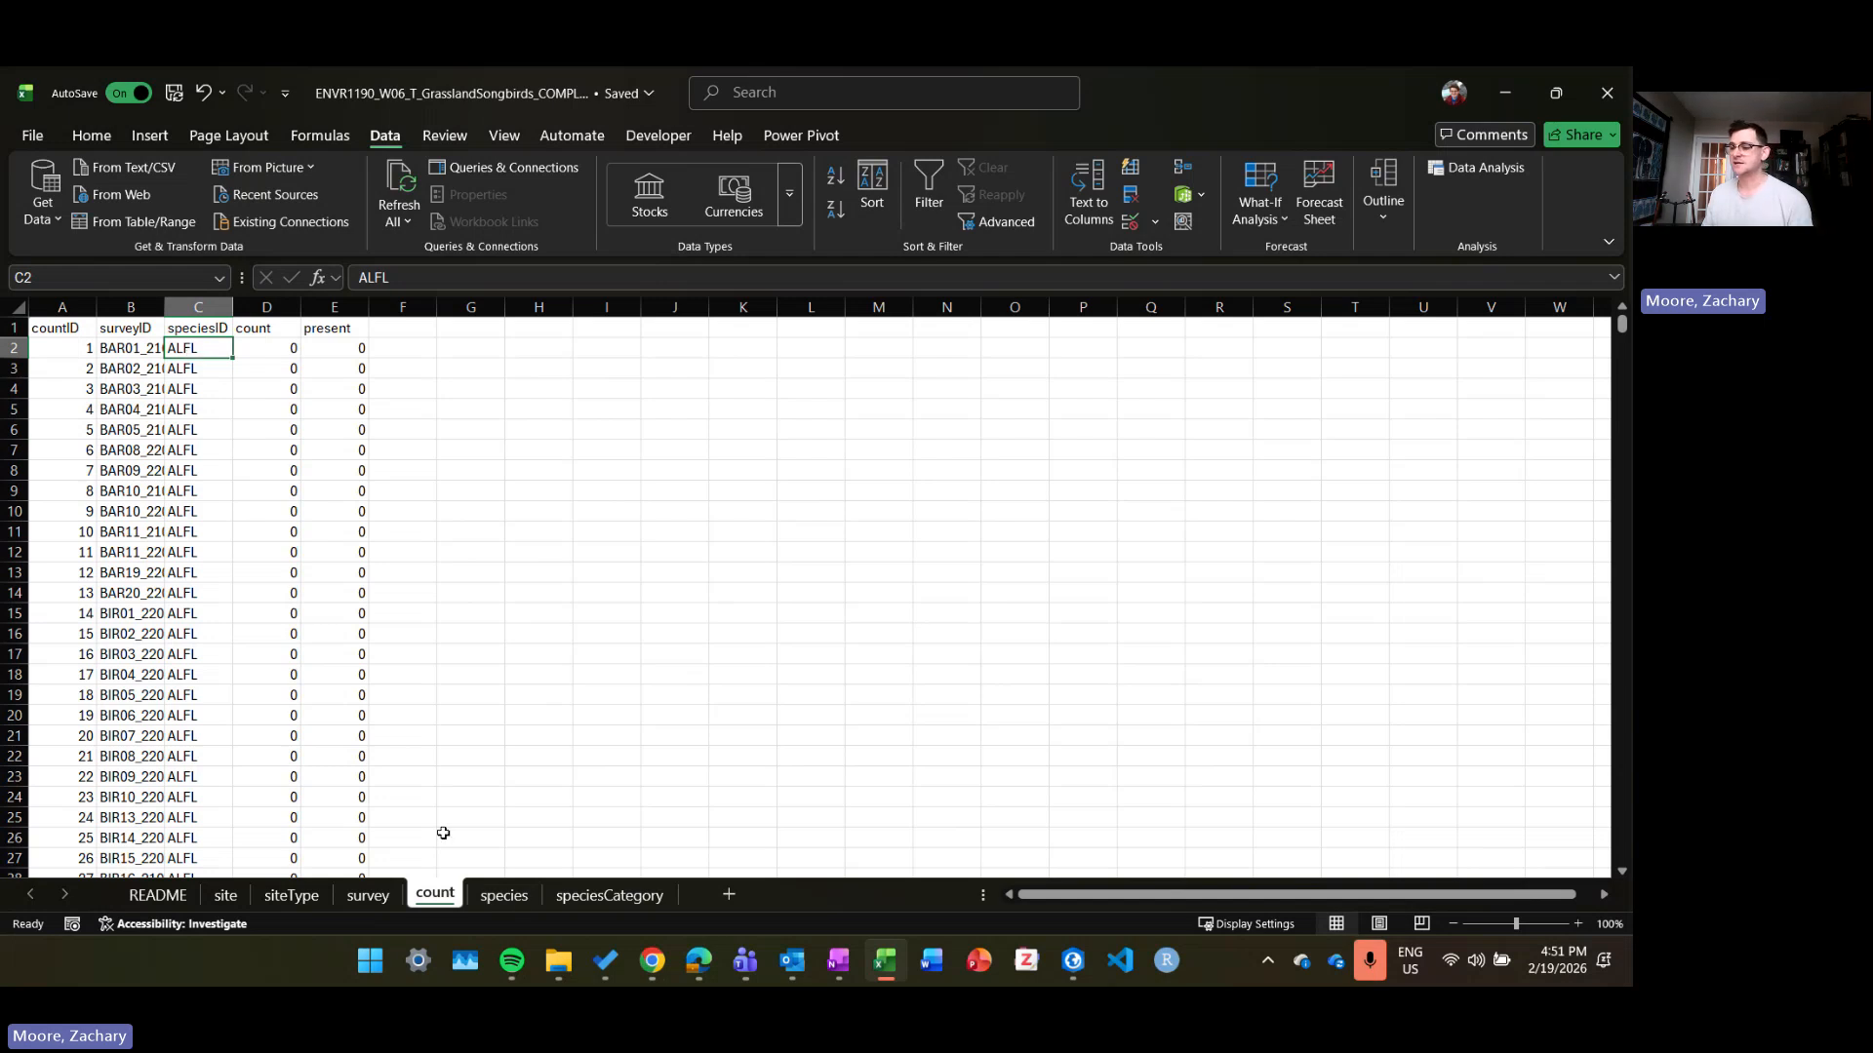
click(504, 896)
drag(48, 347, 261, 351)
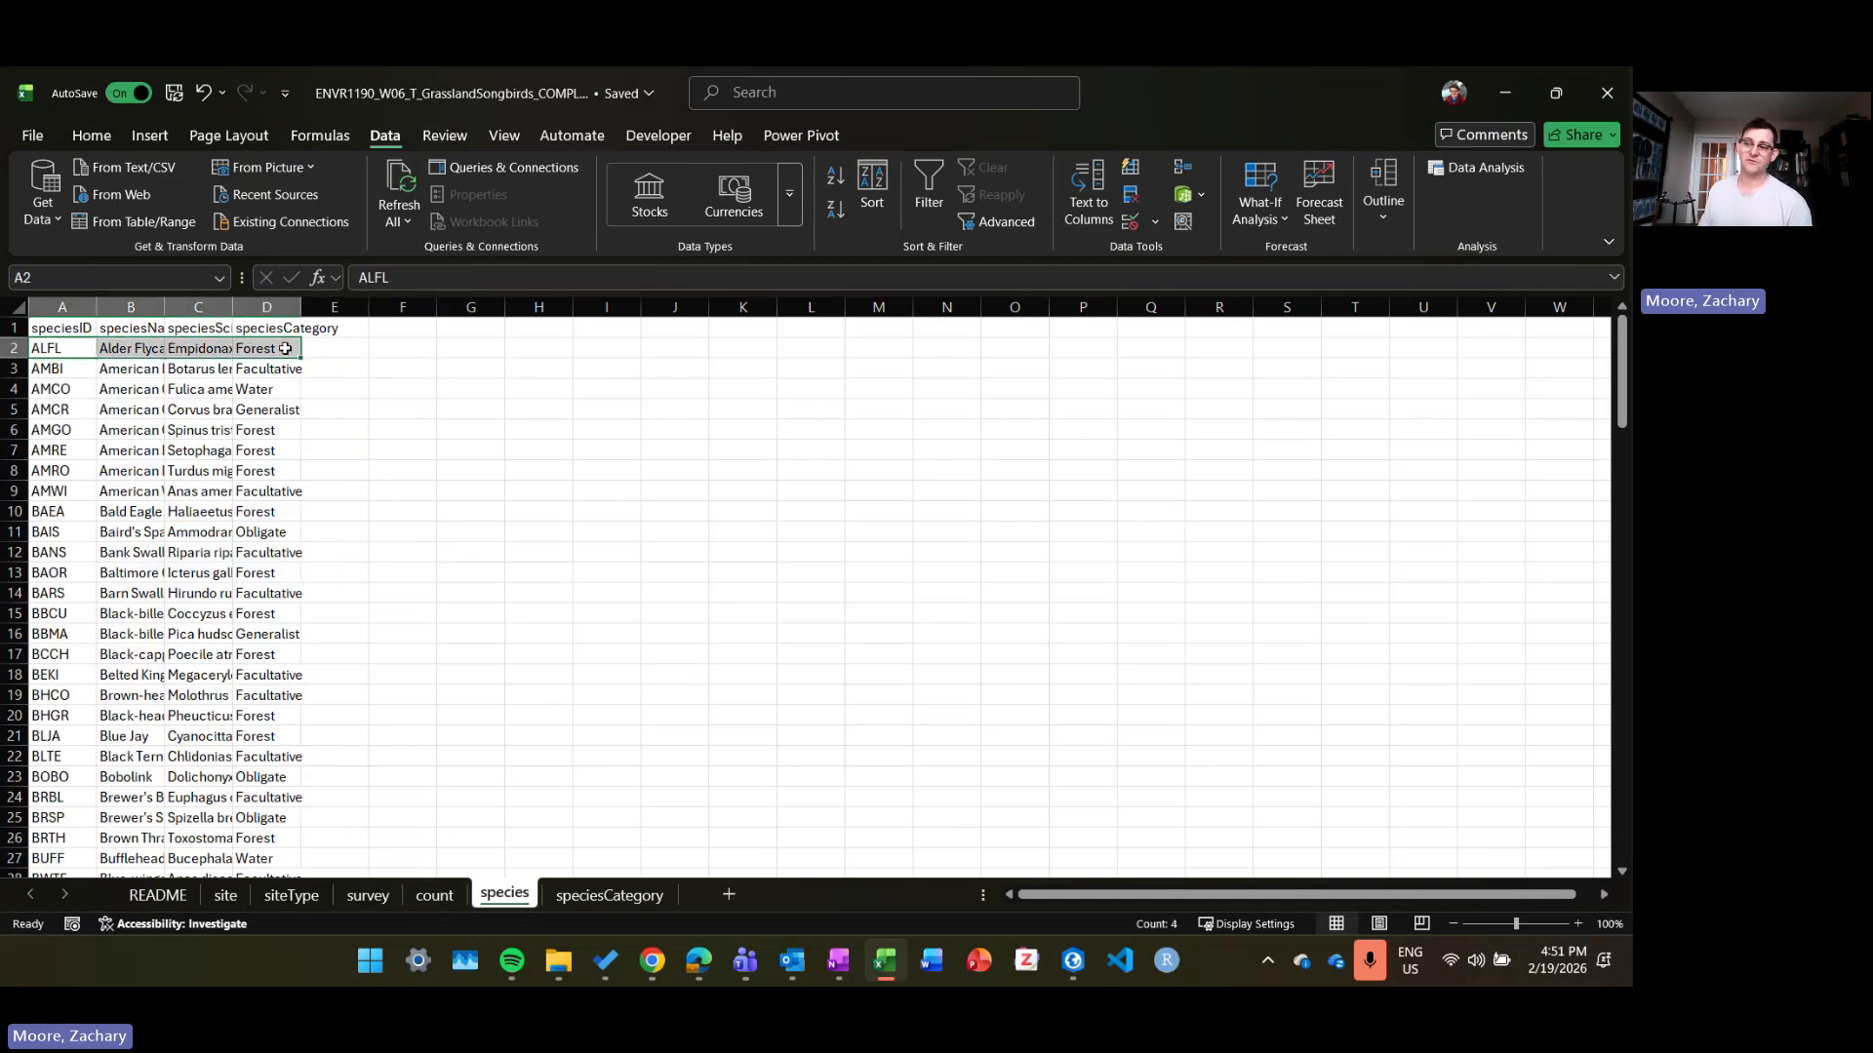
click(442, 902)
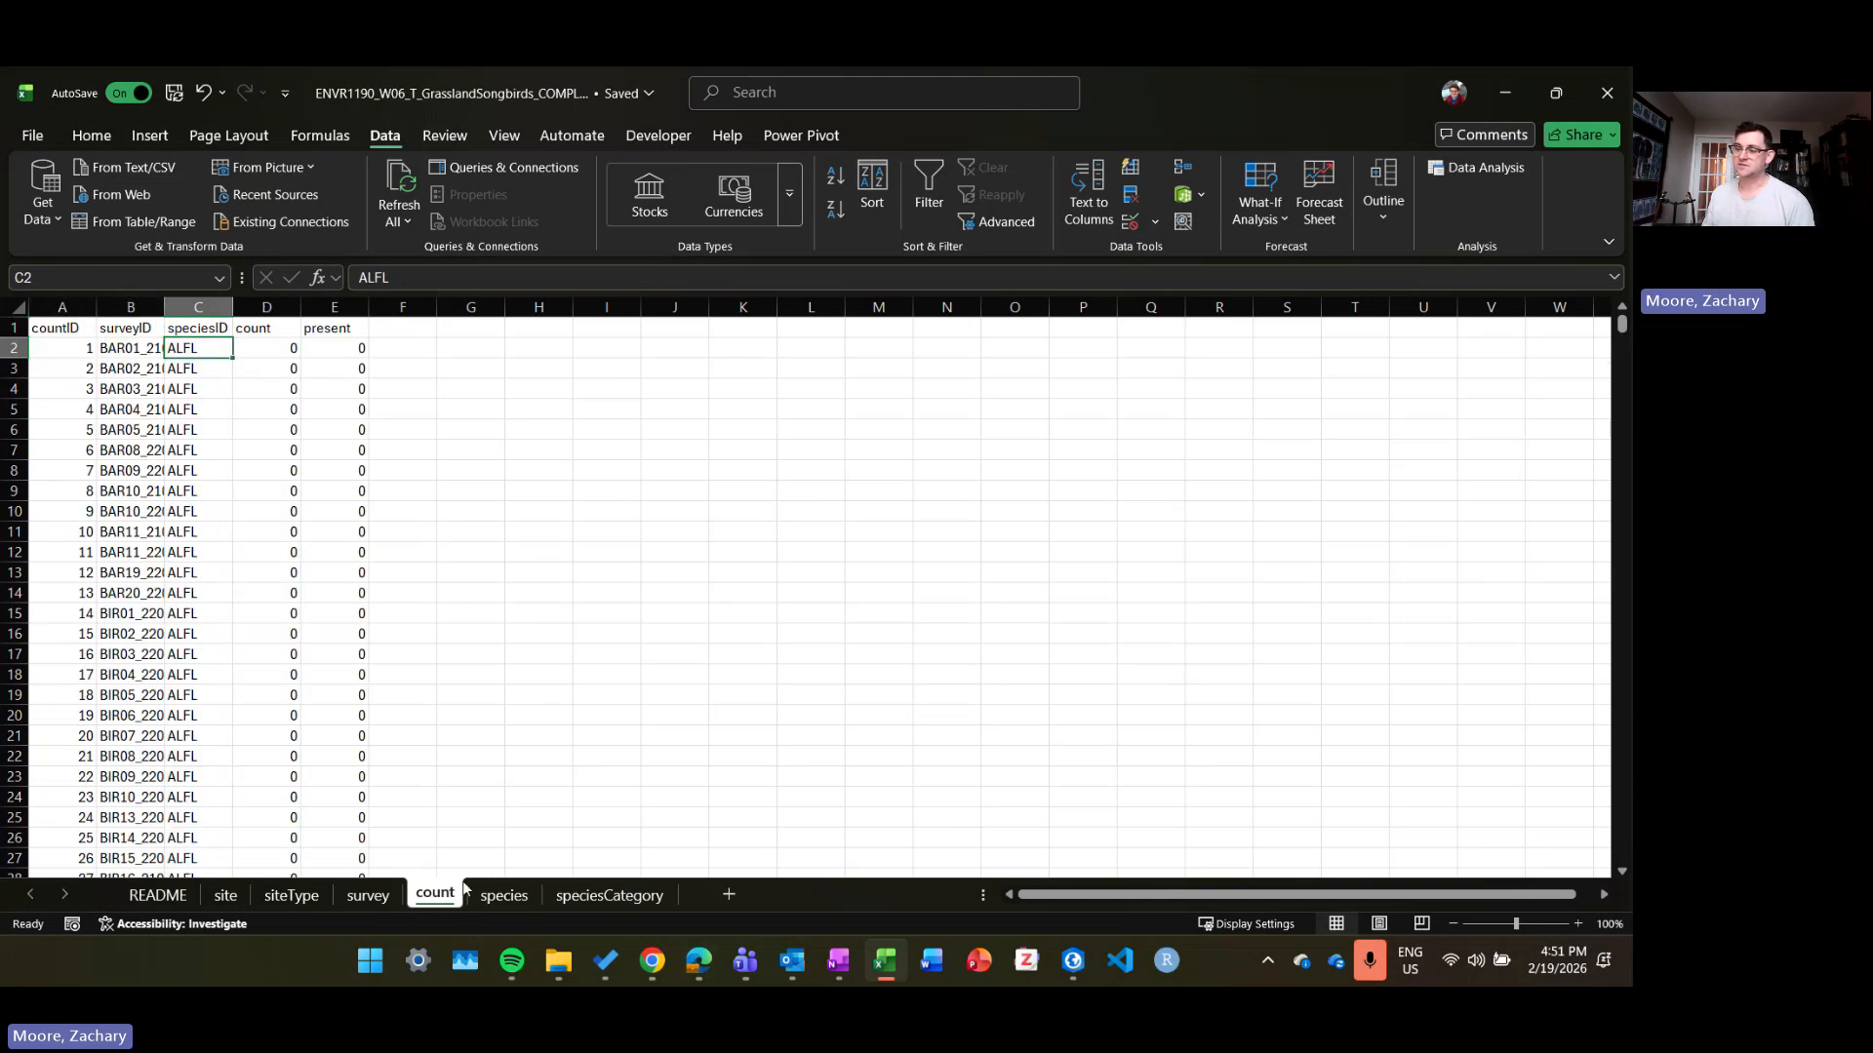
click(505, 894)
click(79, 349)
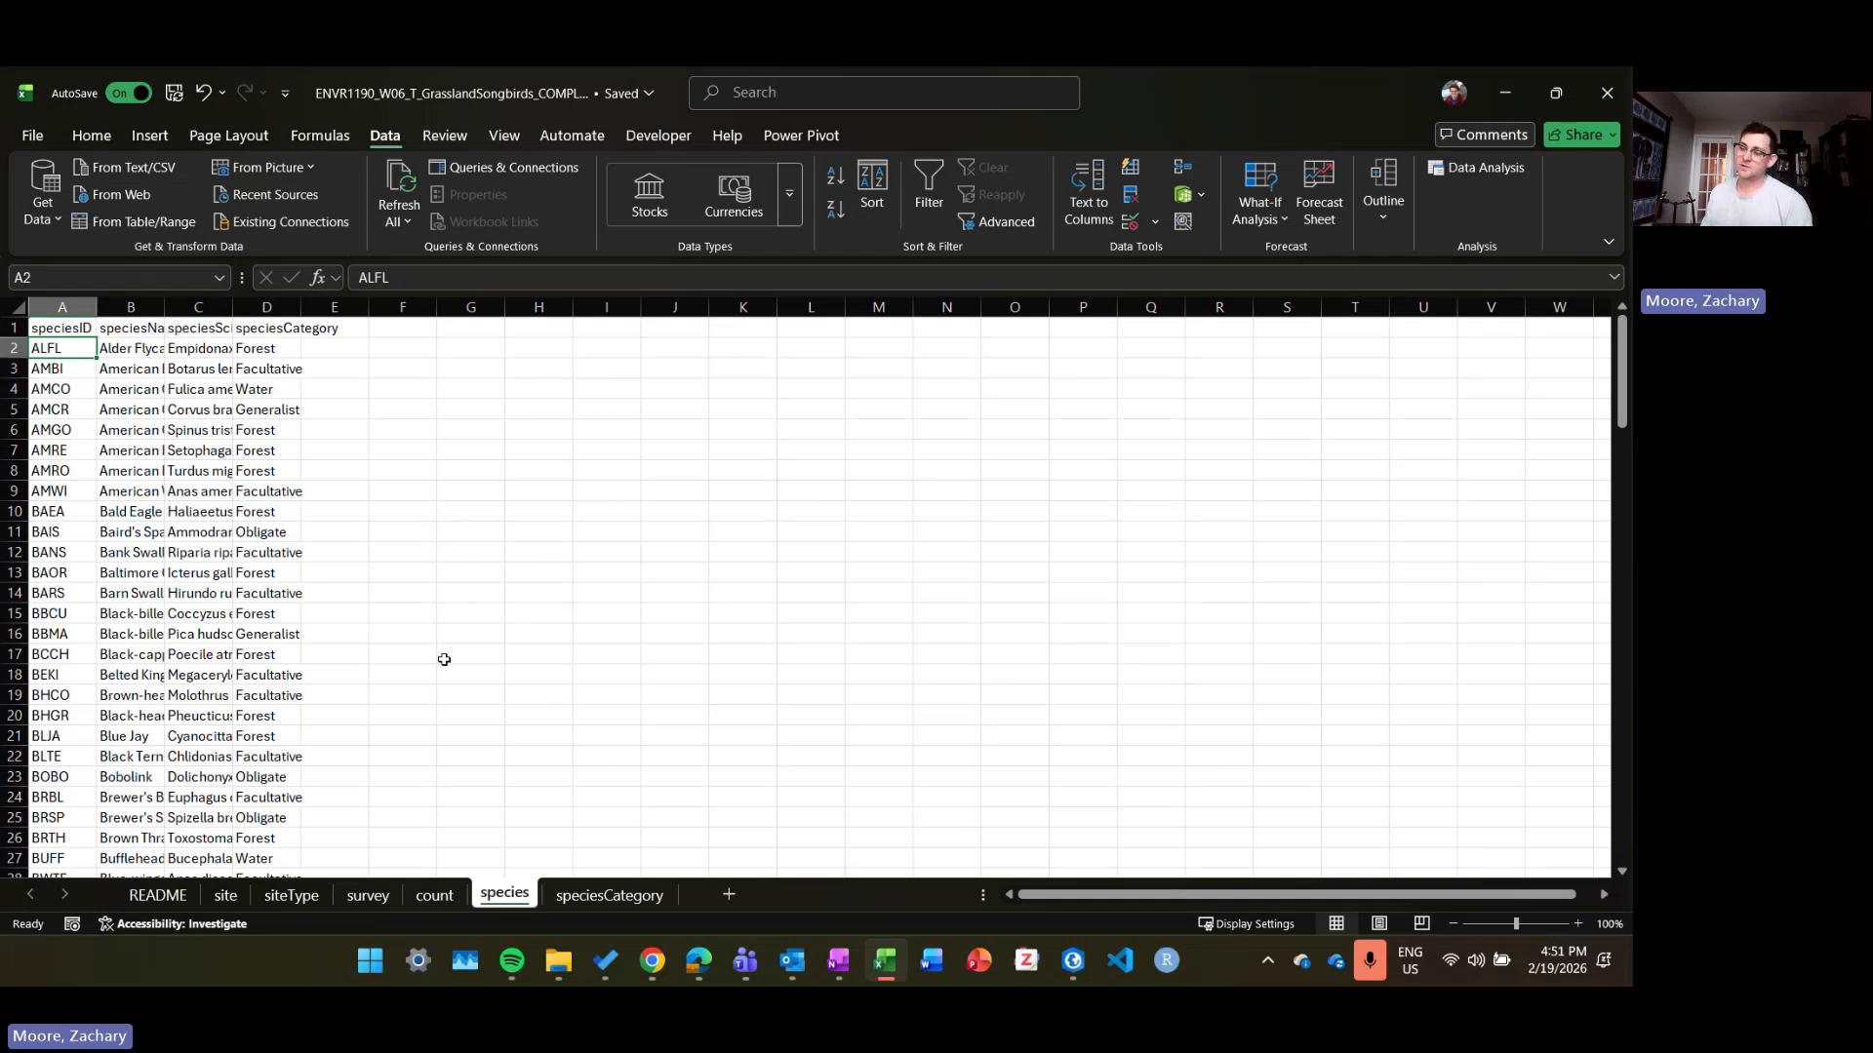
click(435, 893)
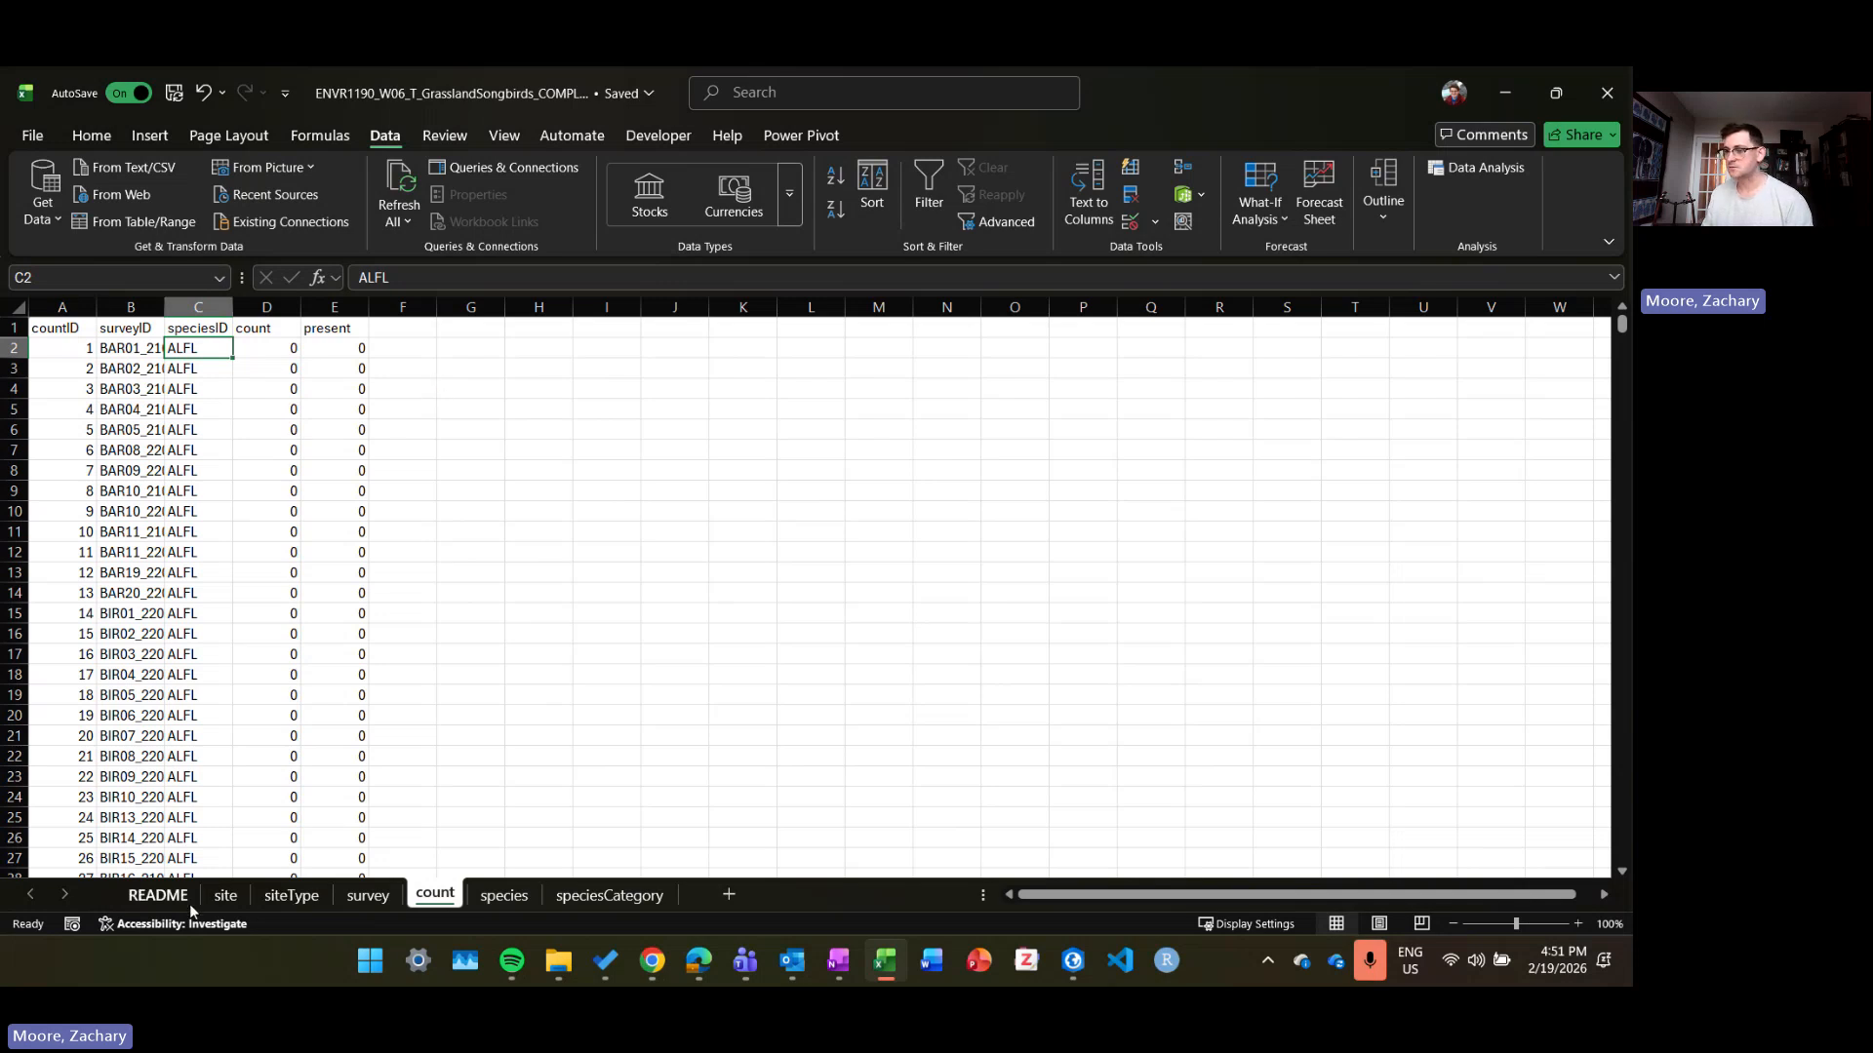
Step: Return to the README sheet and select the speciesCategory domain row, A27:D27, in the metadata table
click(157, 895)
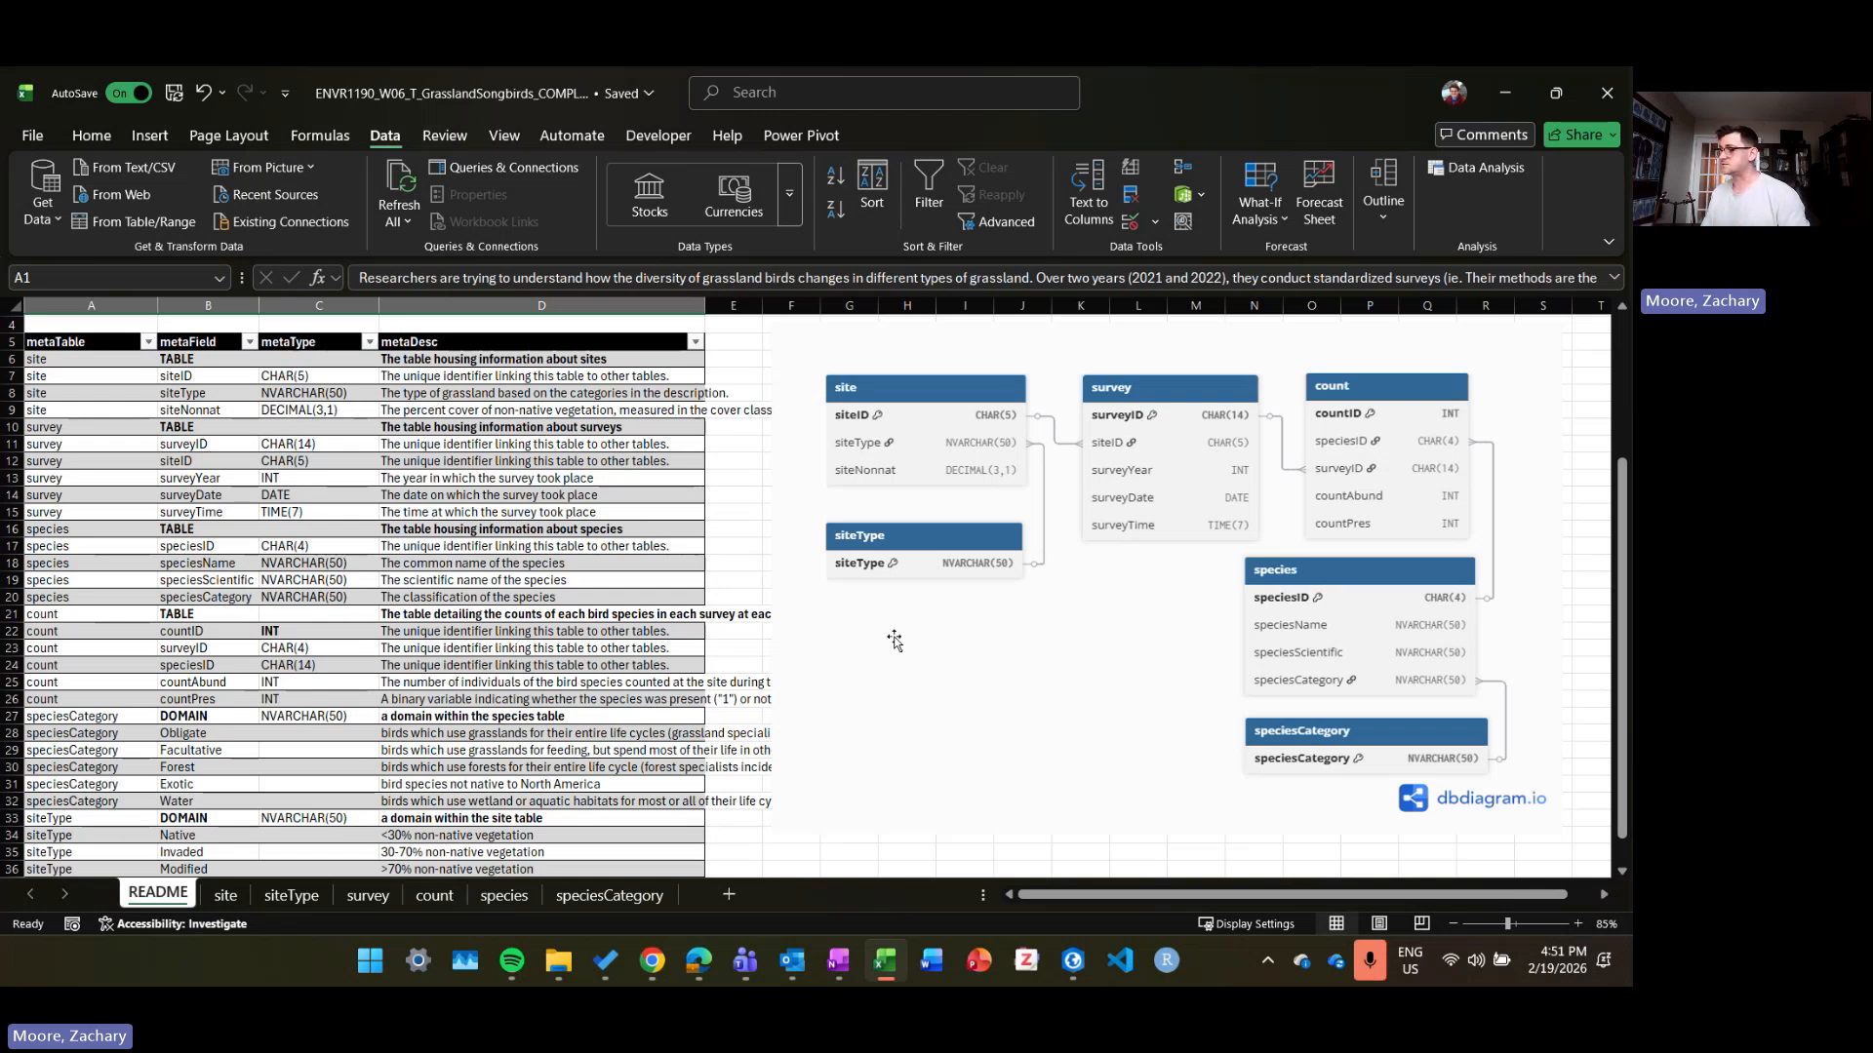
scroll(896, 635, down, 1)
scroll(892, 595, up, 2)
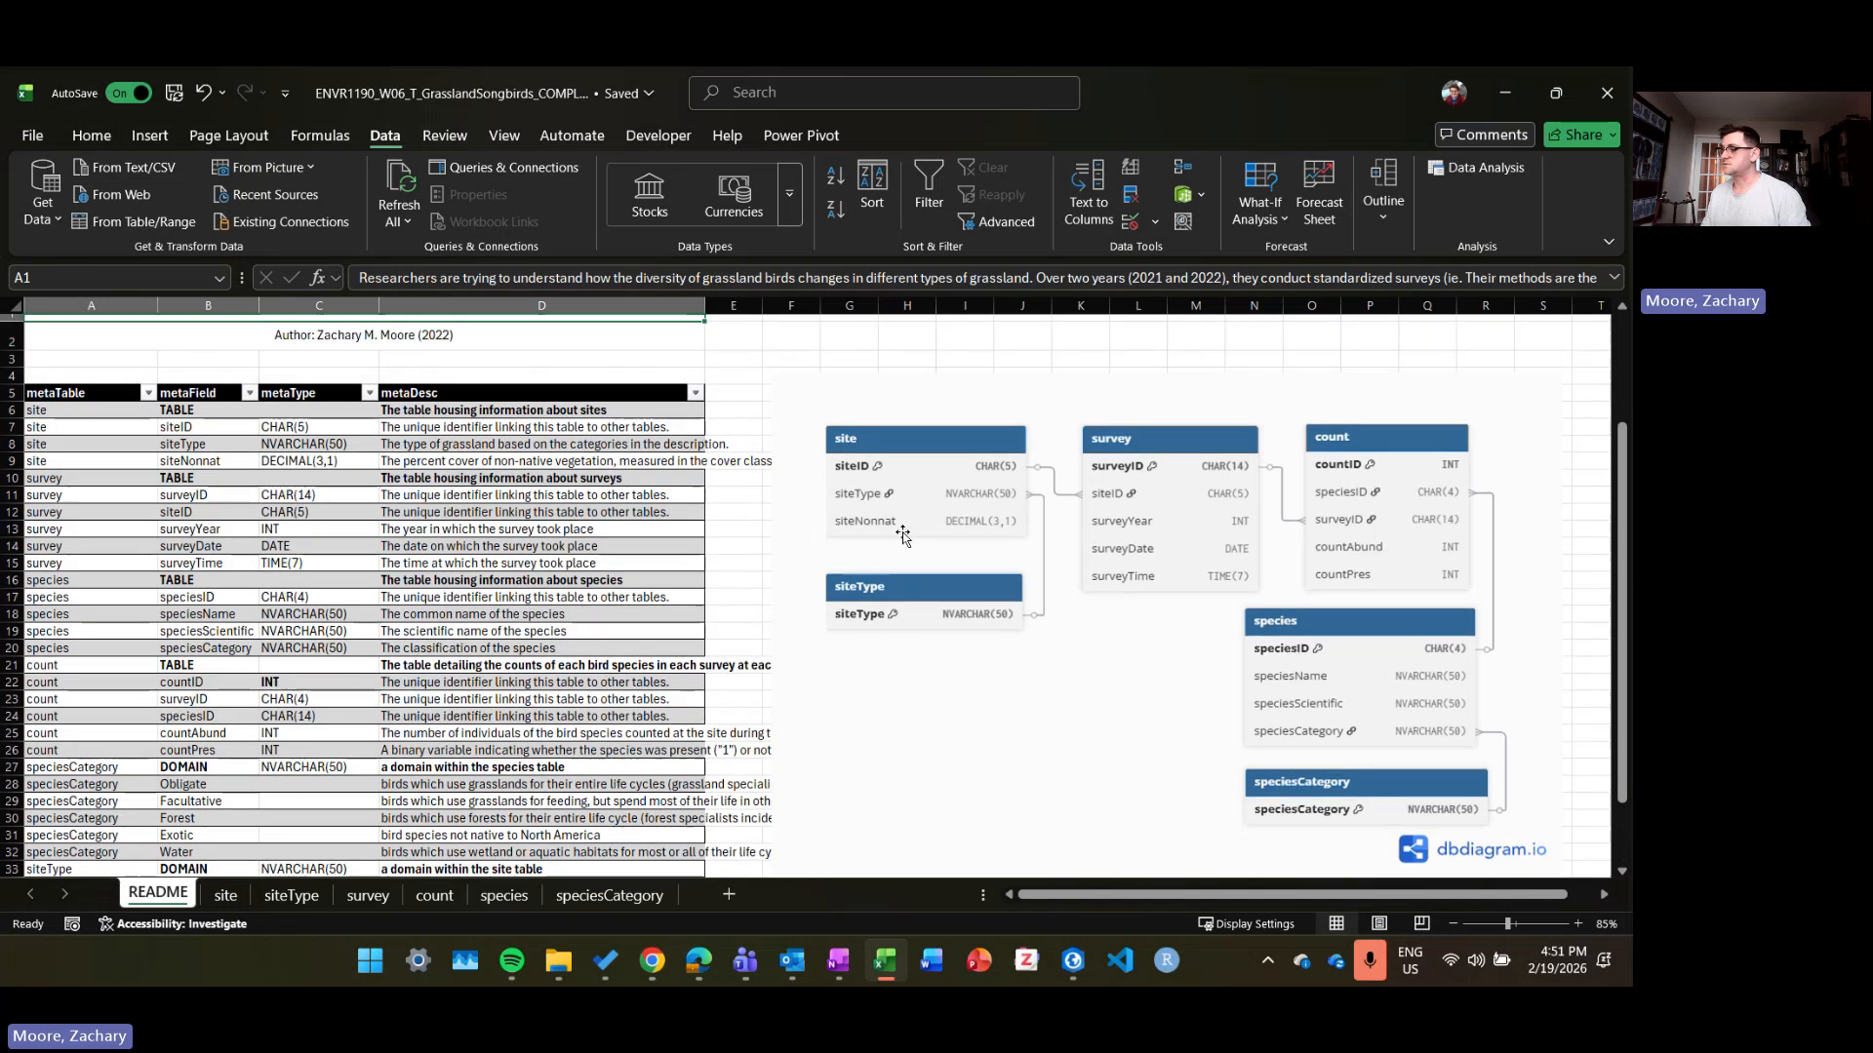
scroll(902, 536, down, 1)
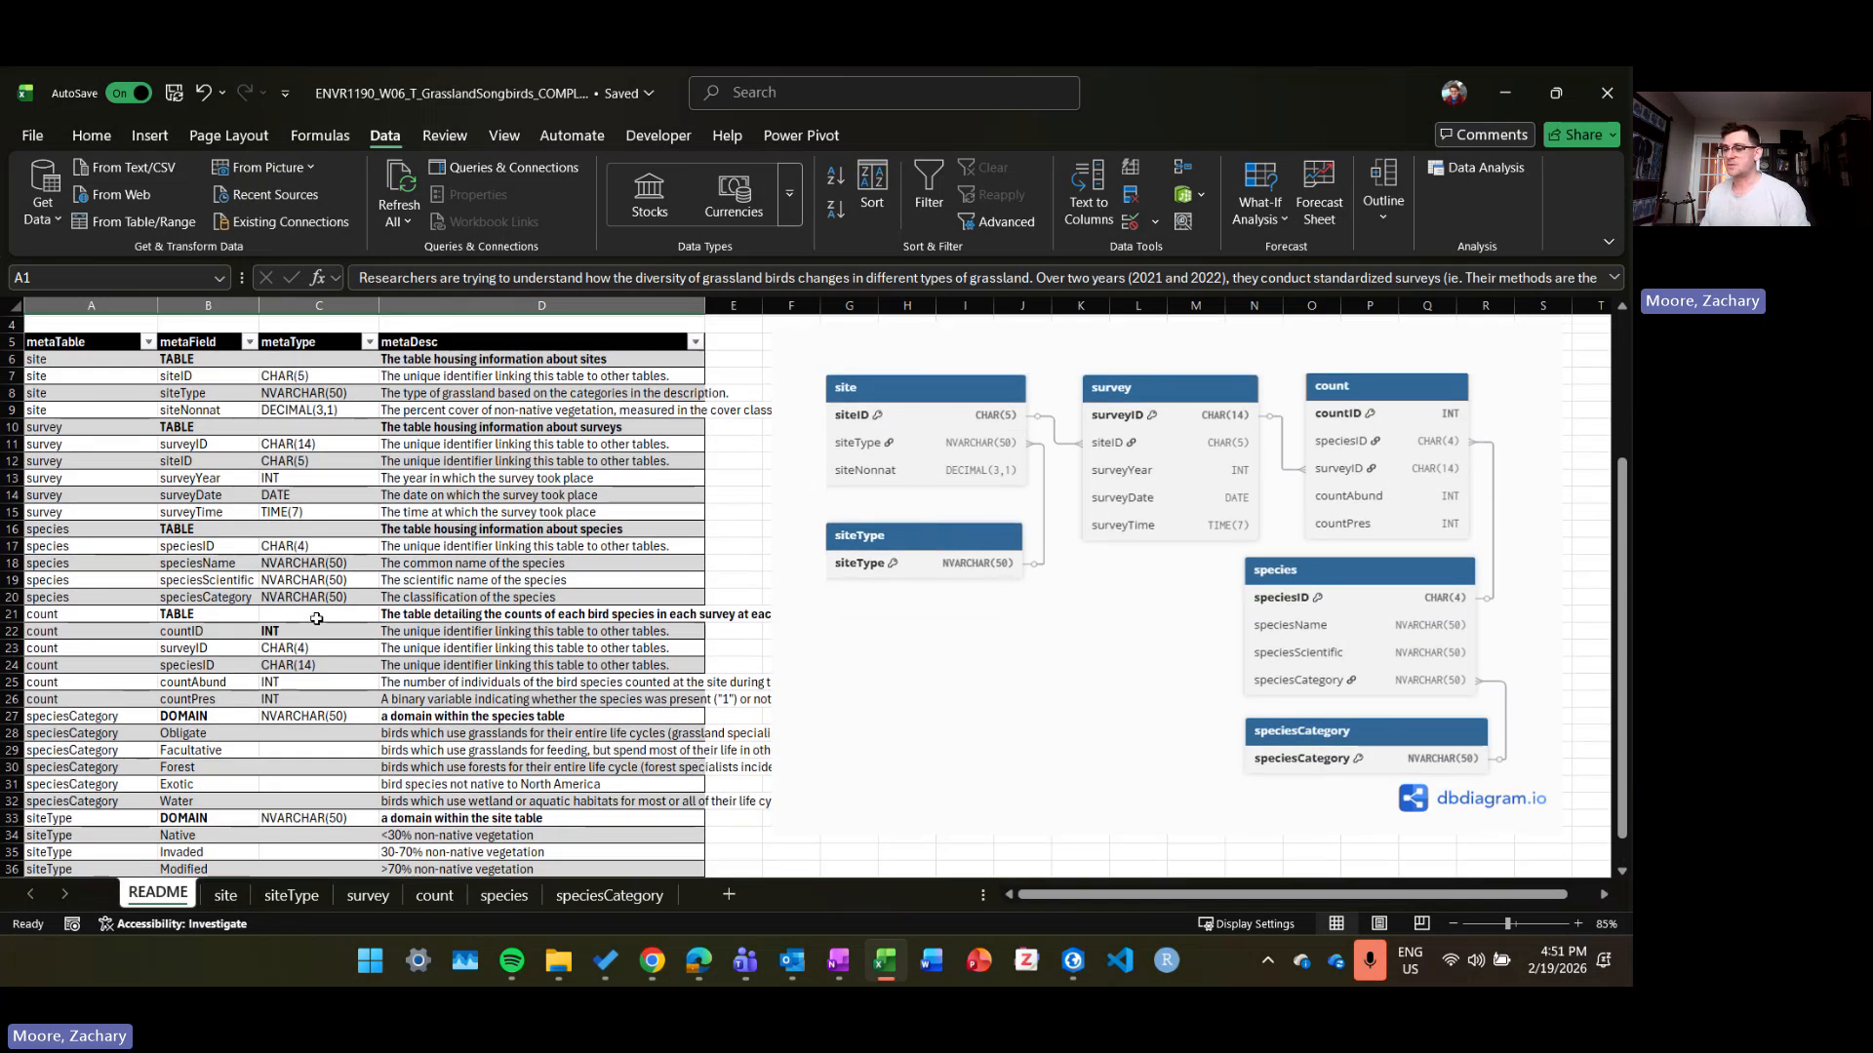
scroll(1027, 558, down, 1)
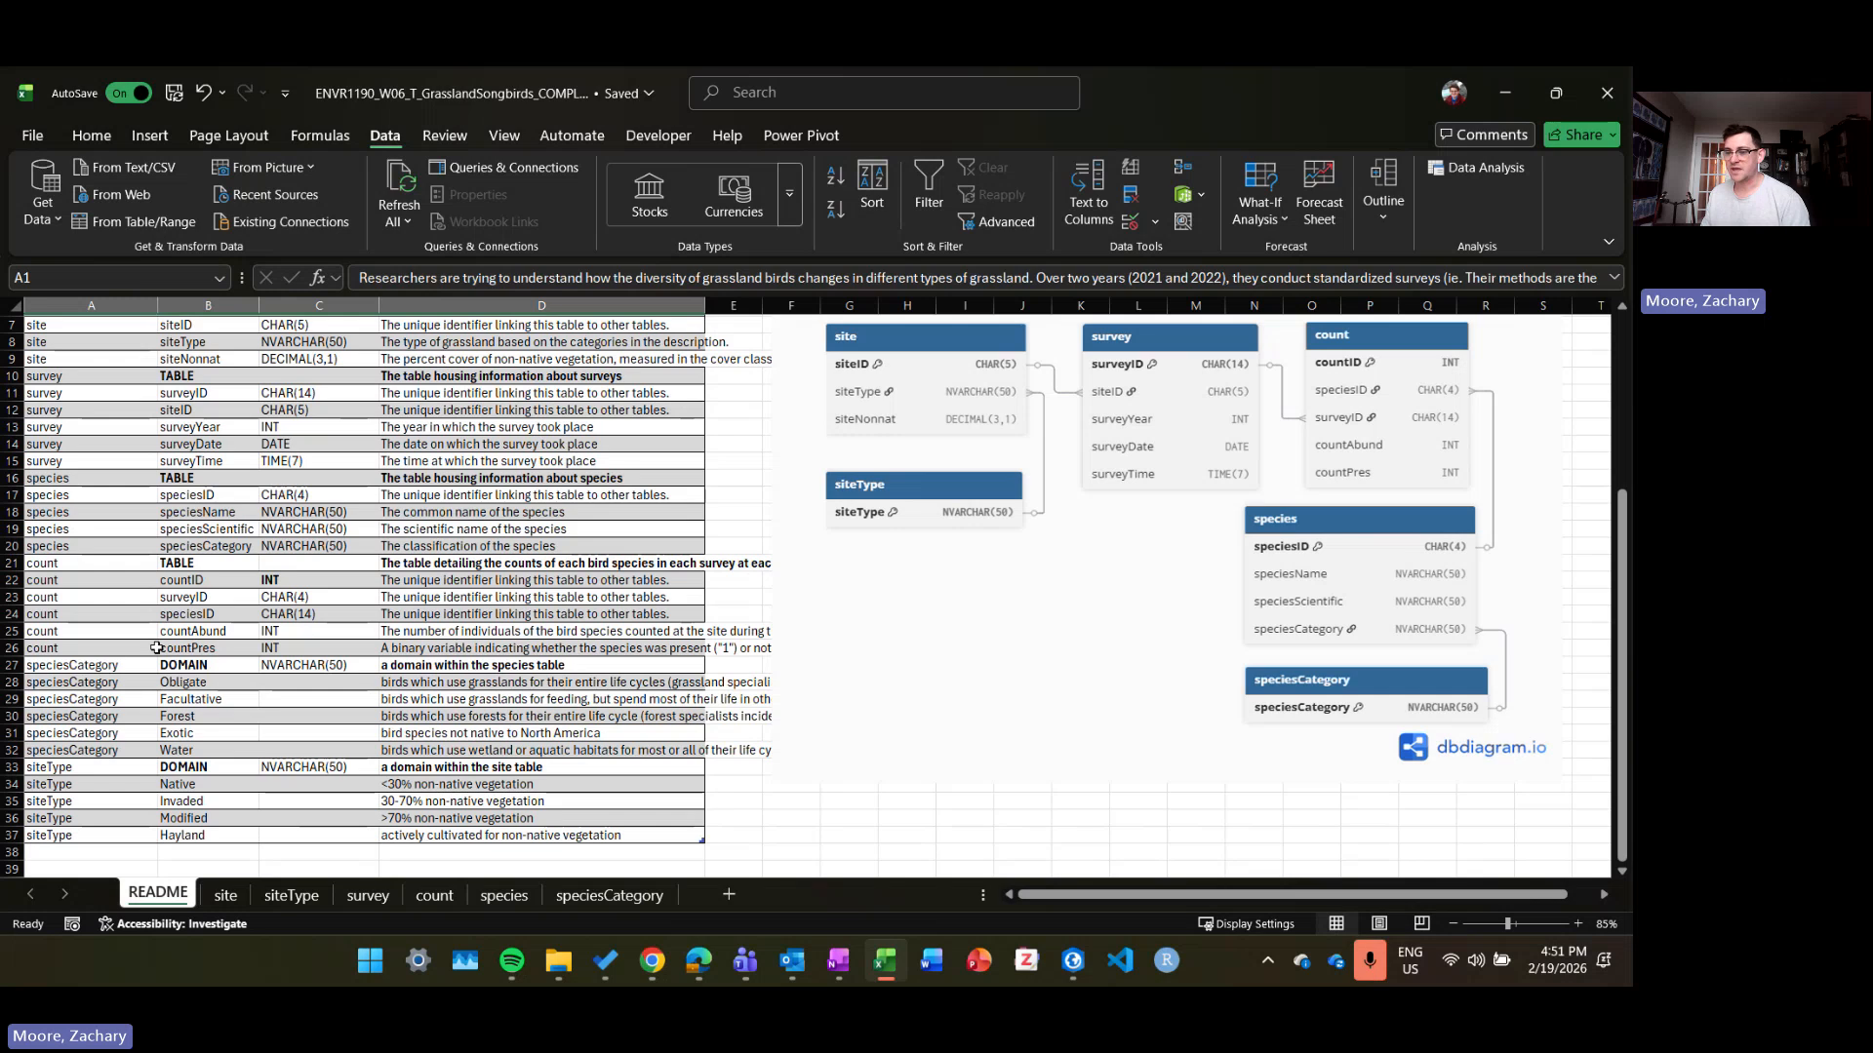
drag(61, 669, 487, 666)
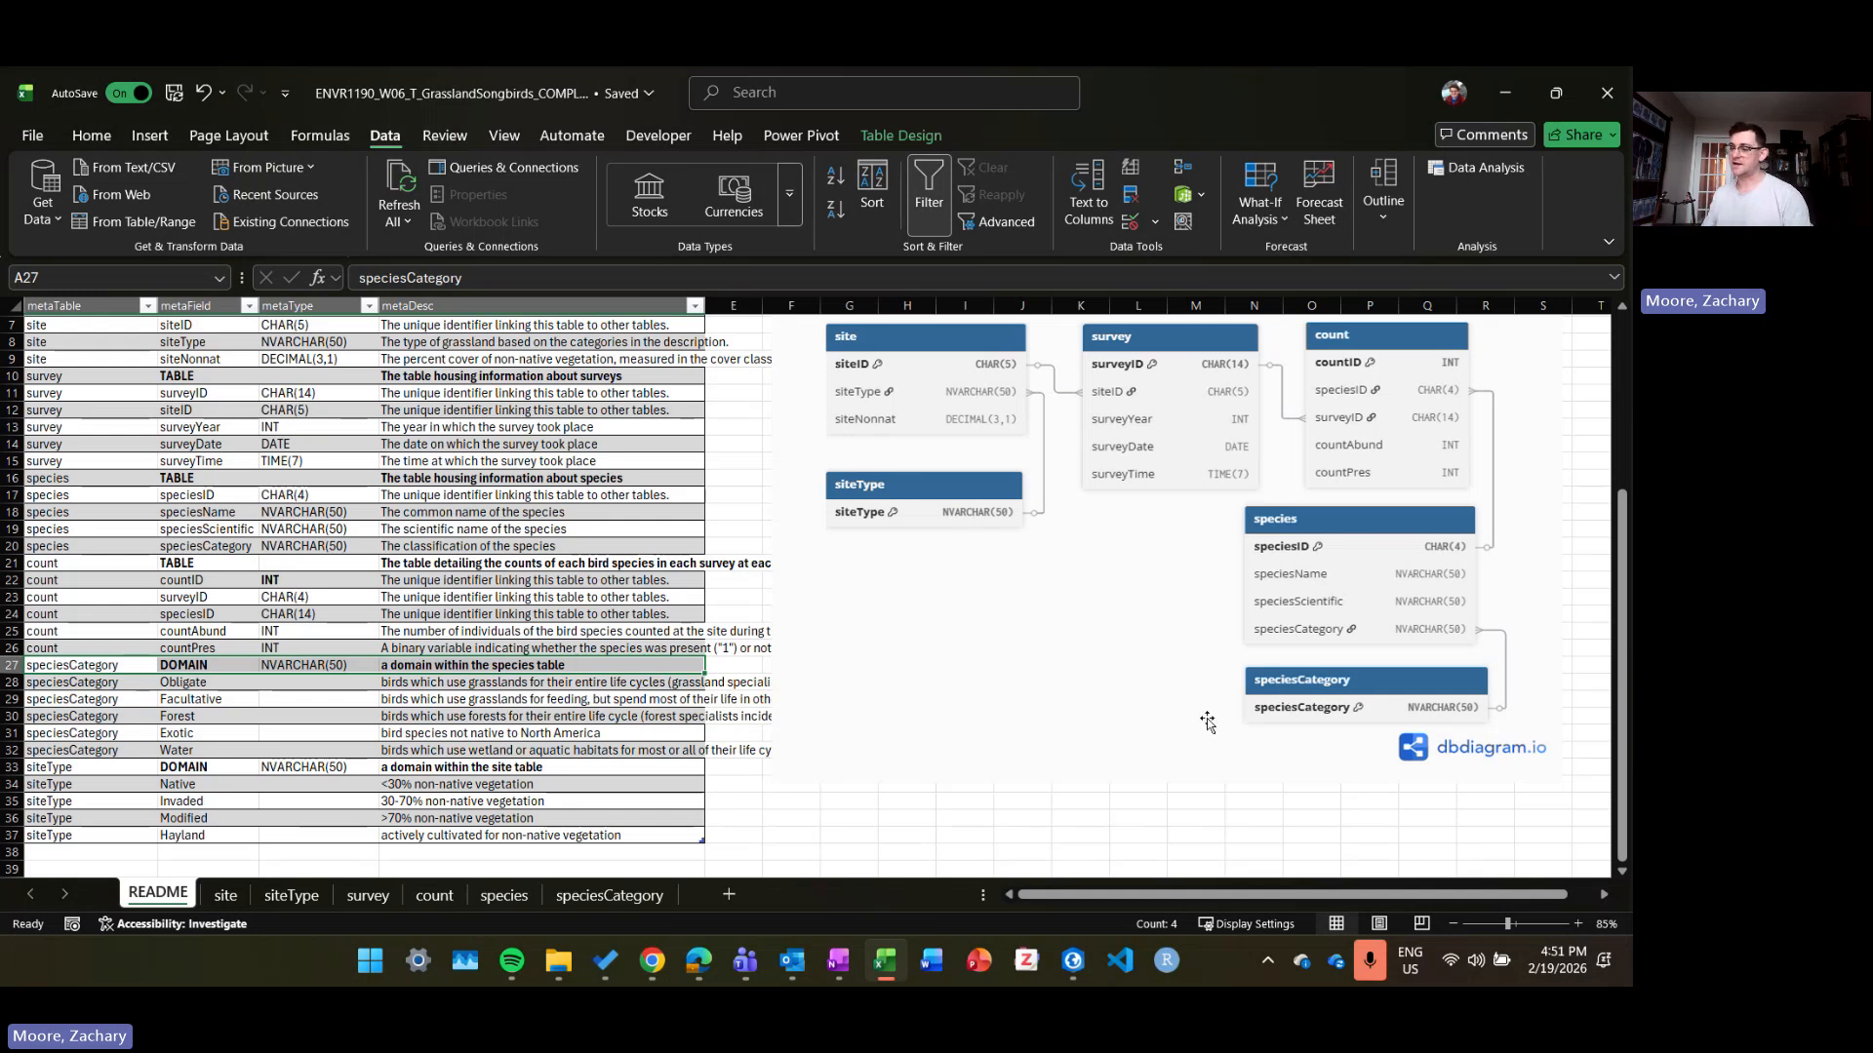
Step: Review the category values in A2:A7 of the speciesCategory sheet, widening column A to fit its header
click(622, 897)
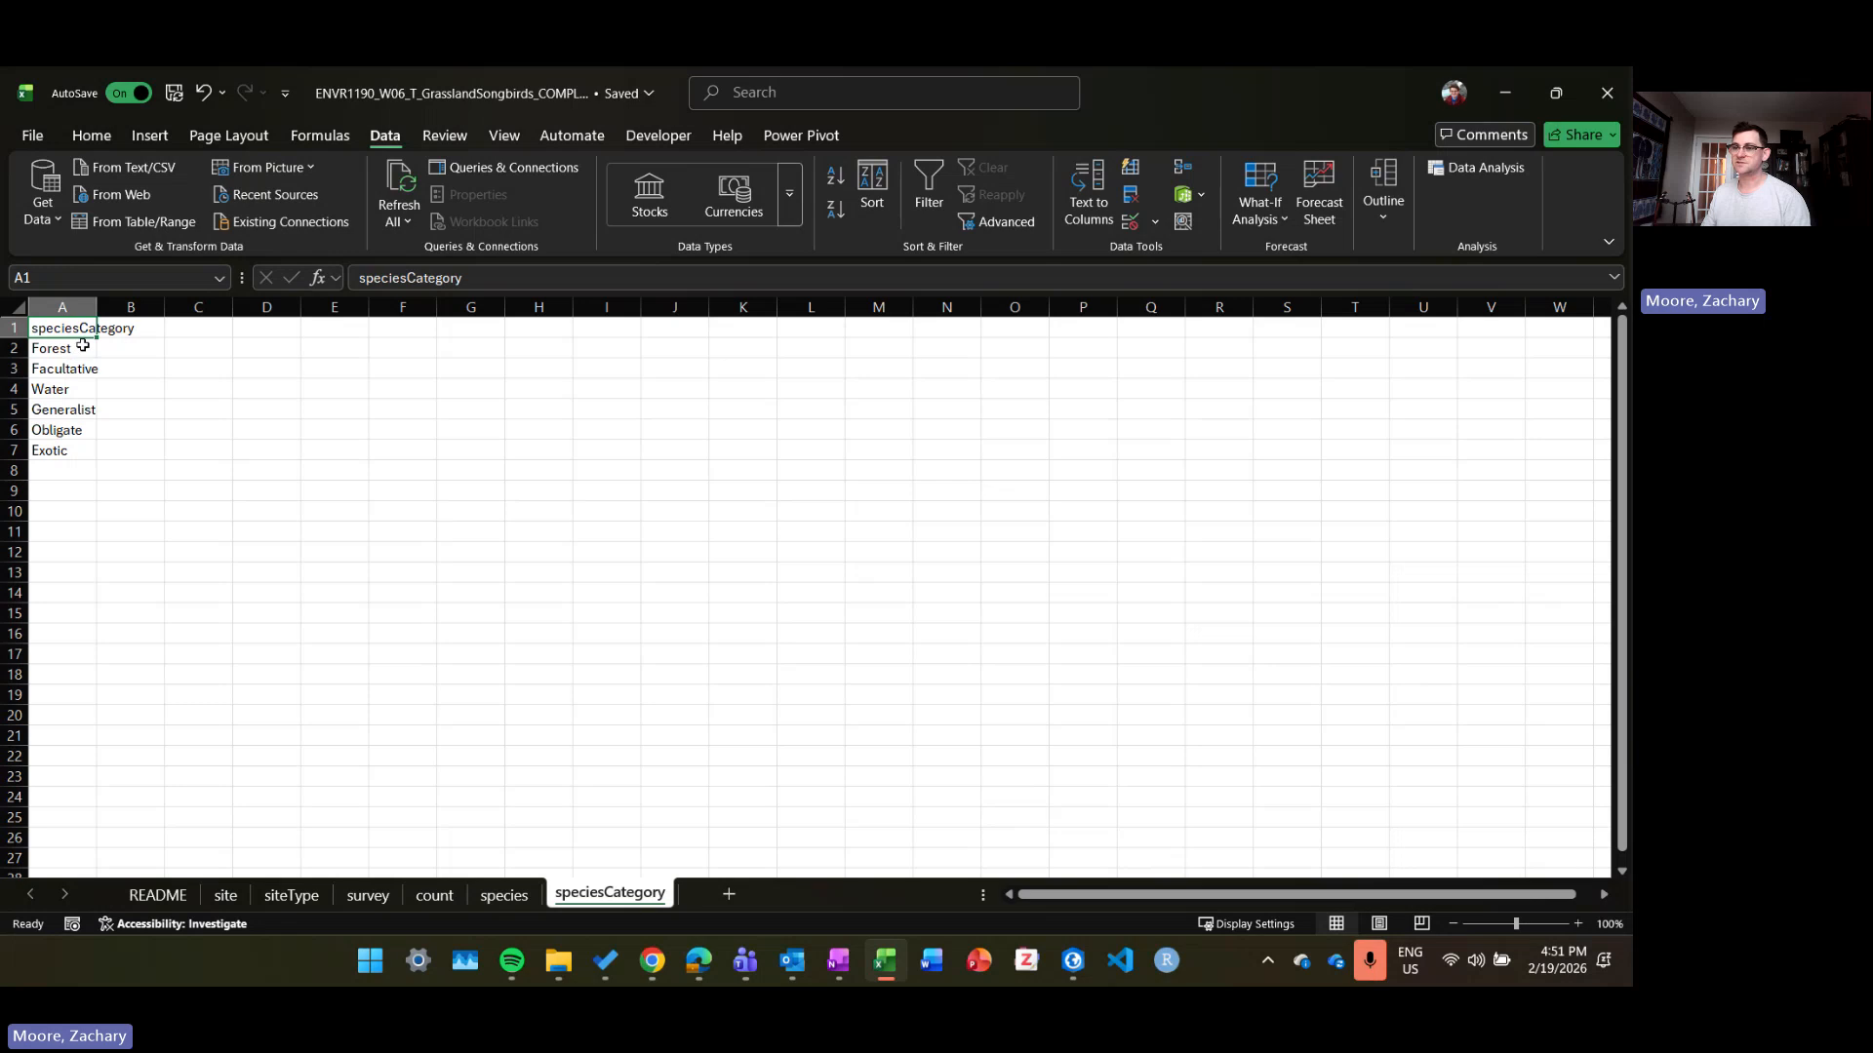
drag(71, 348, 72, 453)
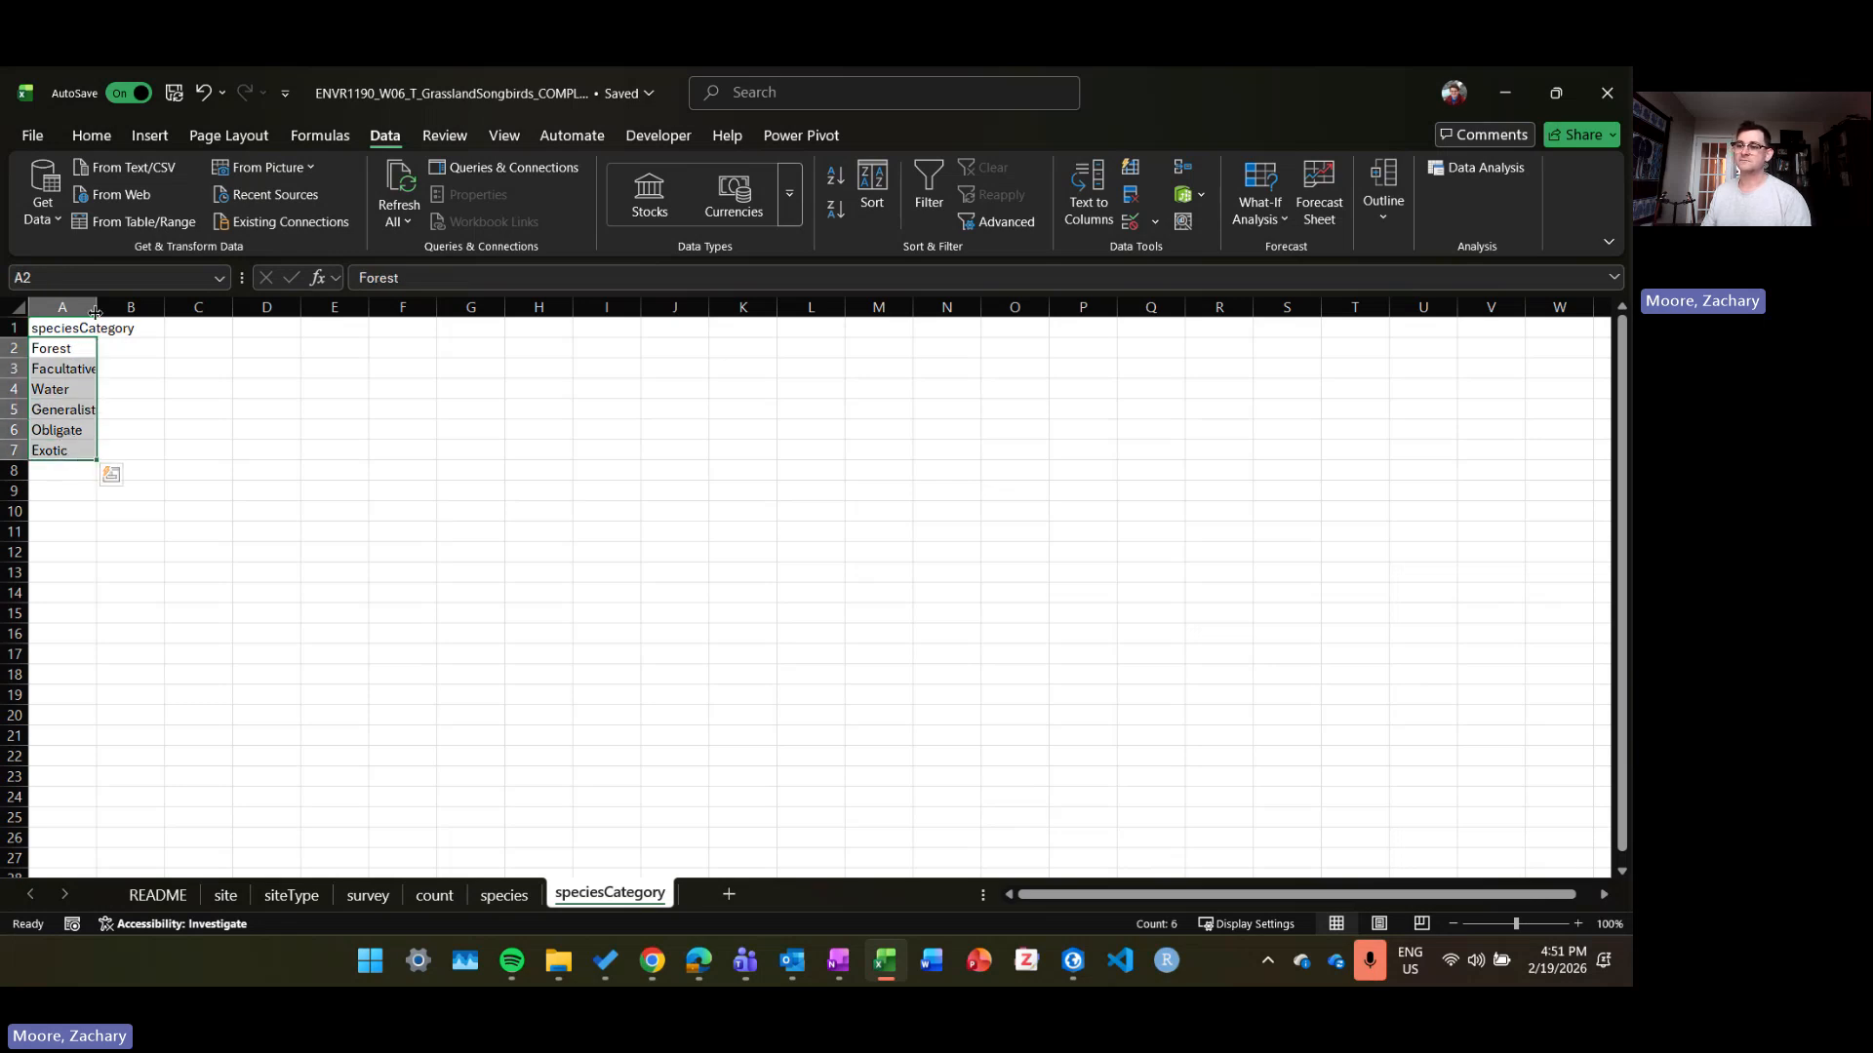
drag(97, 307, 157, 306)
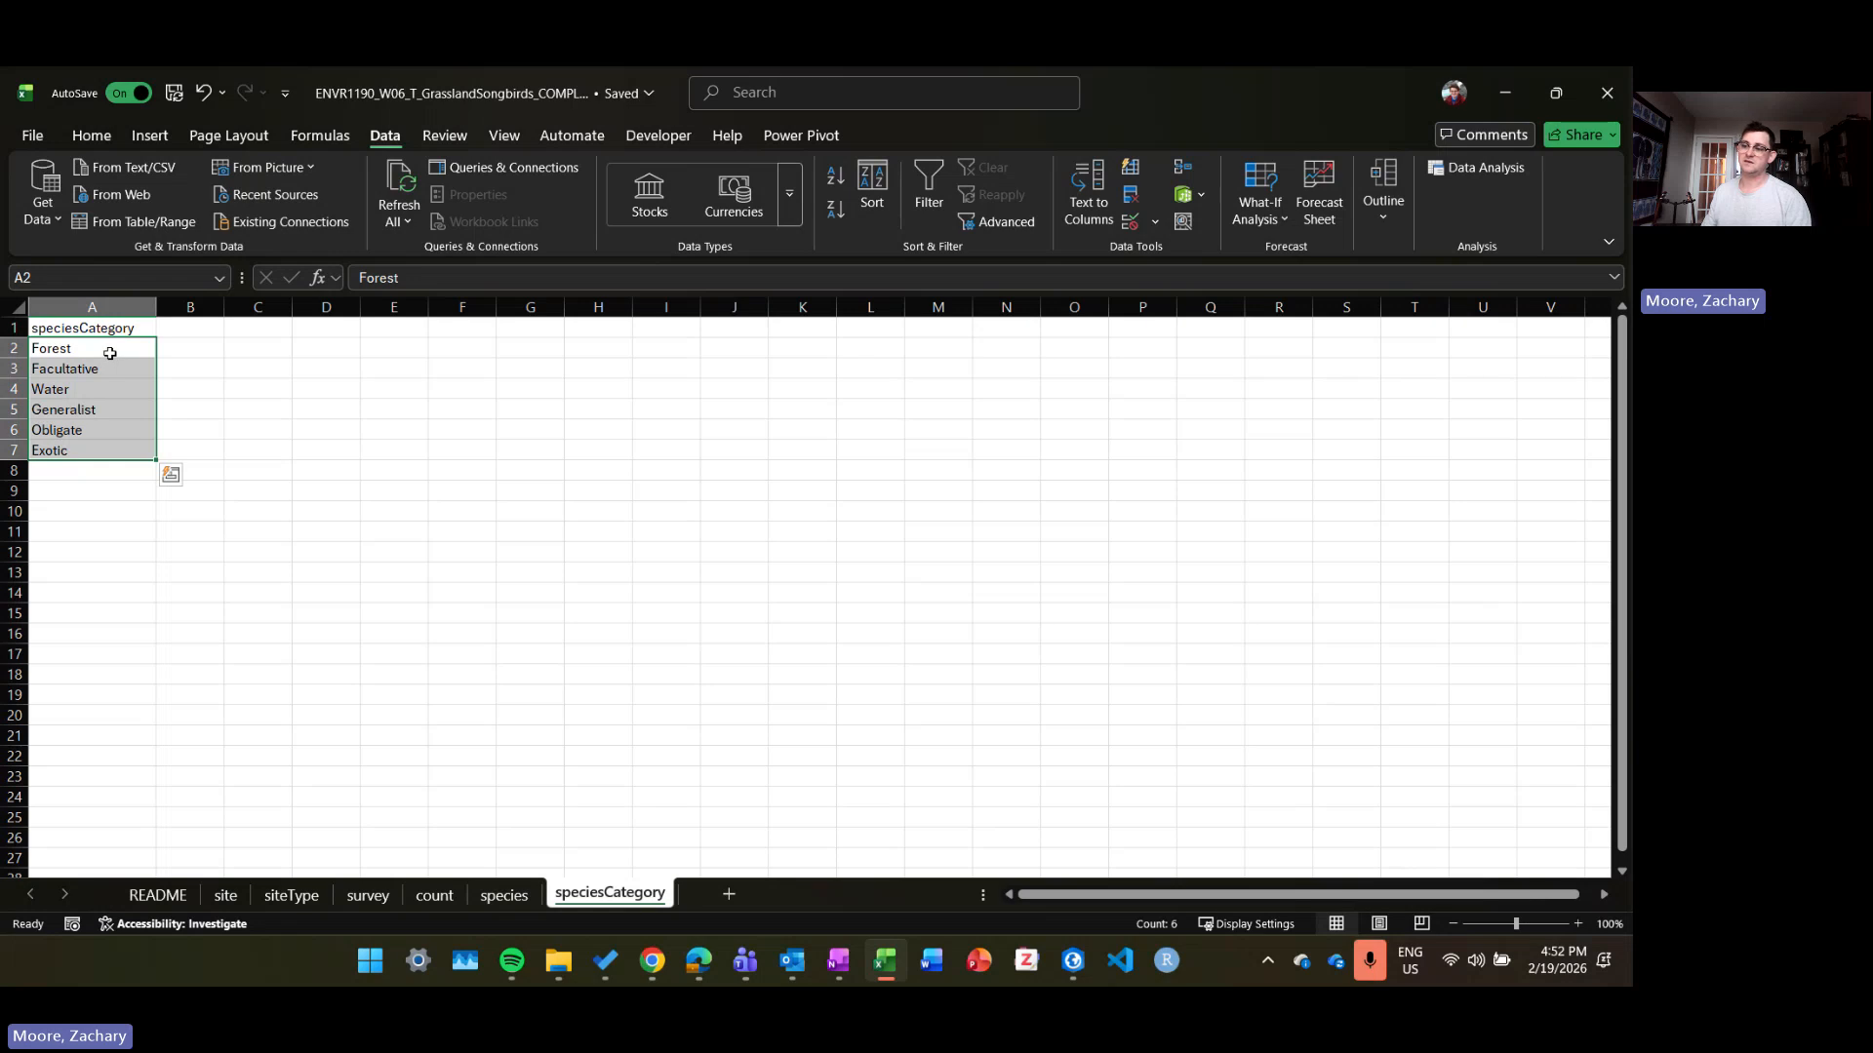
click(109, 412)
click(103, 435)
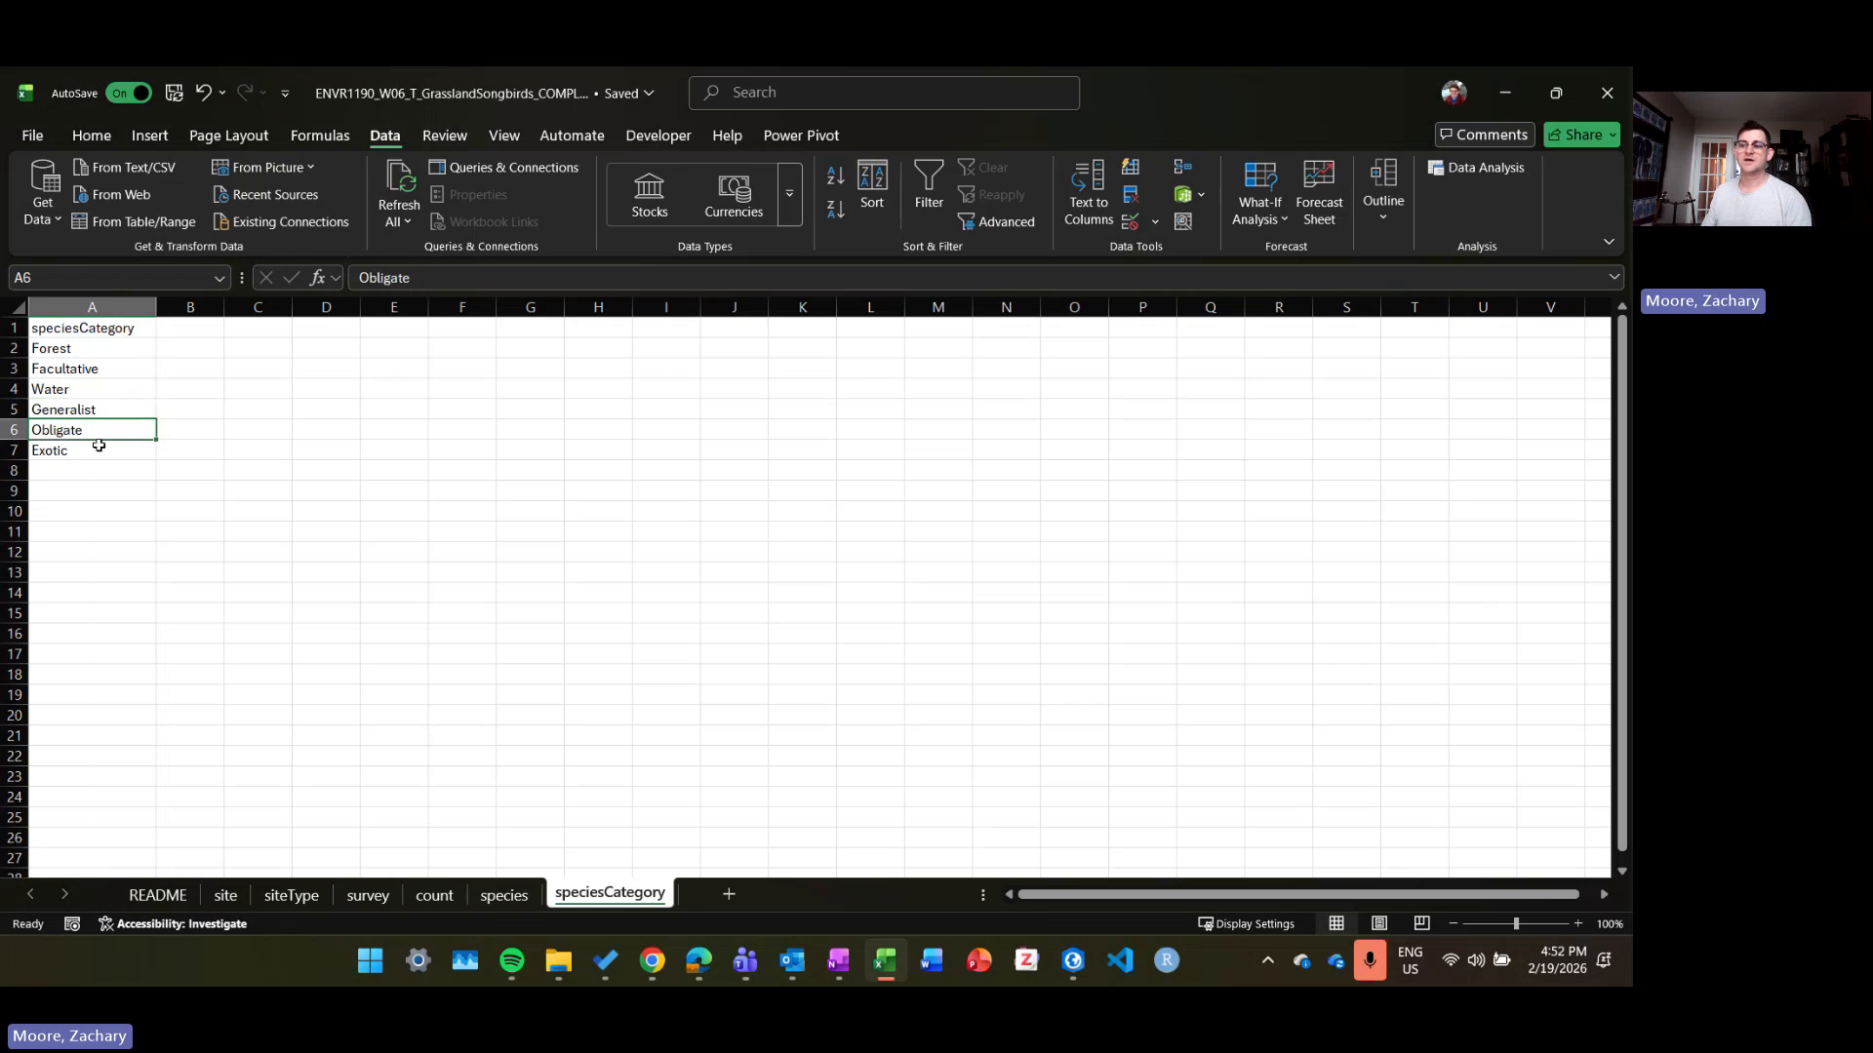
click(95, 456)
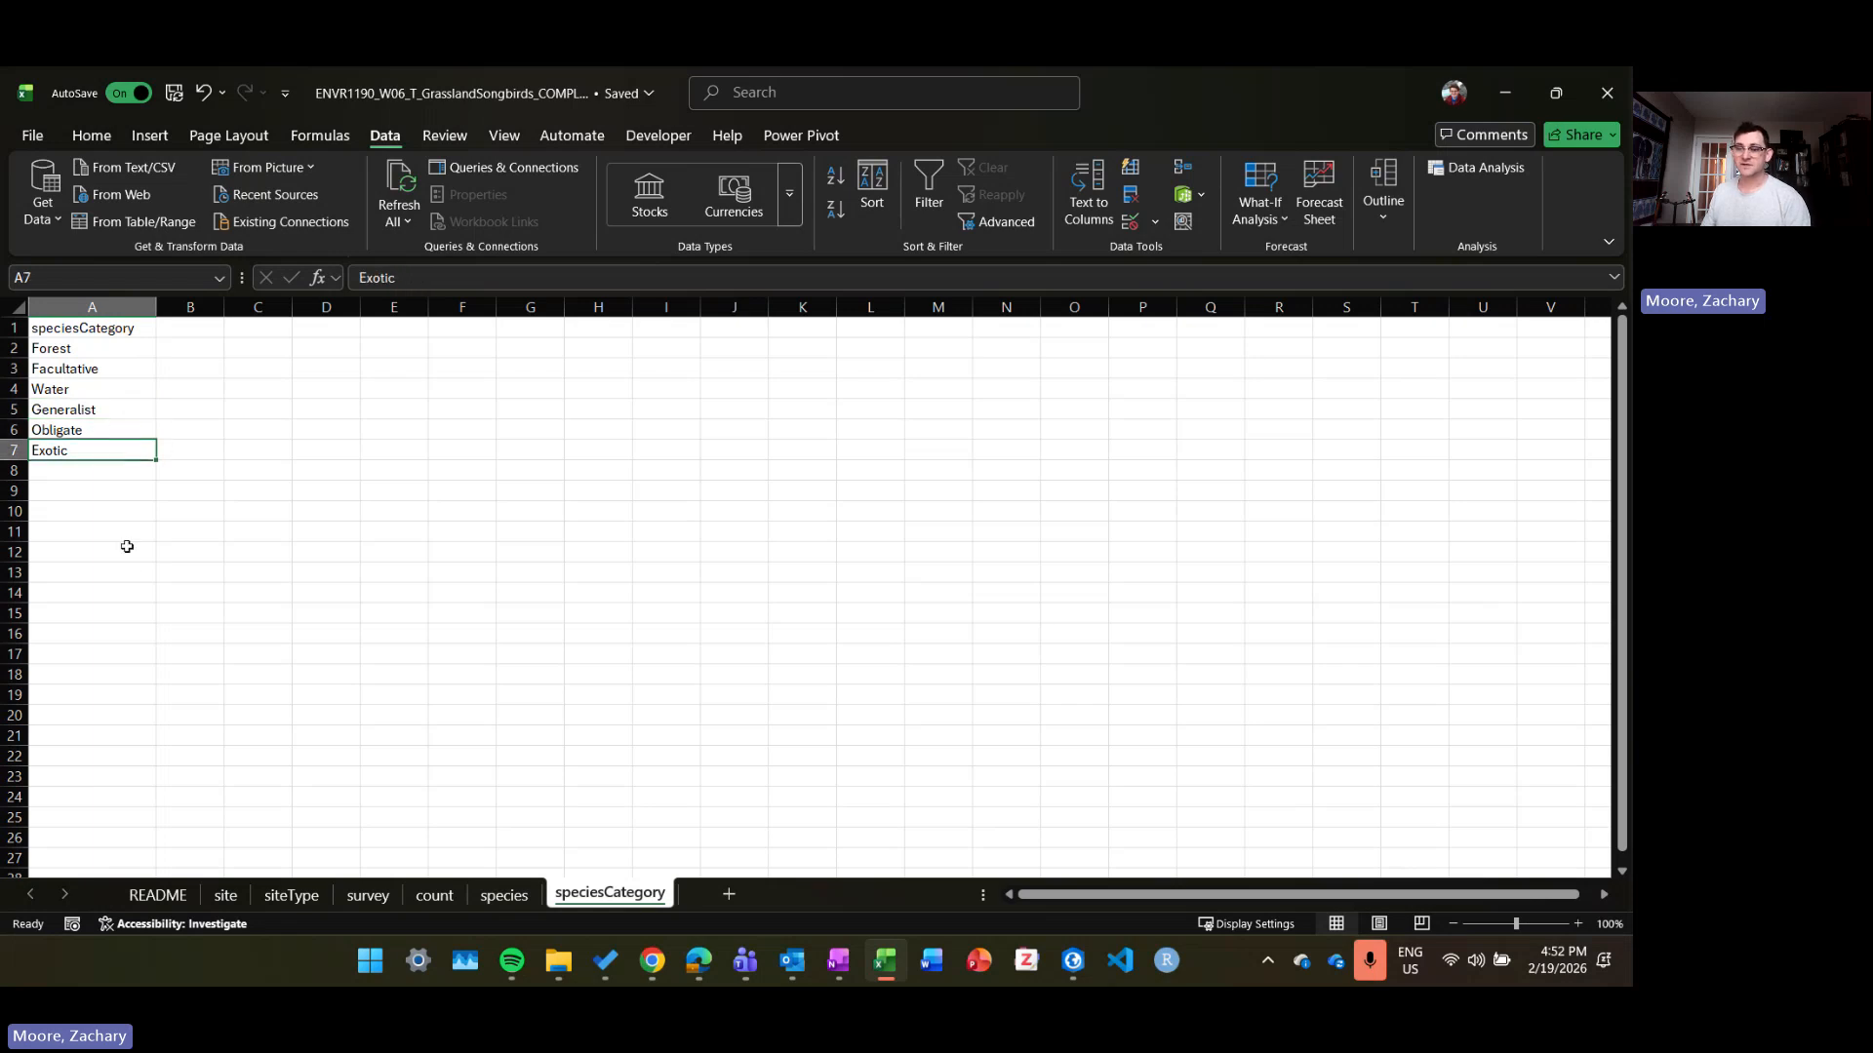
Step: Compare the speciesCategory entries in D2 and D3 of the species sheet with the list on the speciesCategory sheet
click(506, 895)
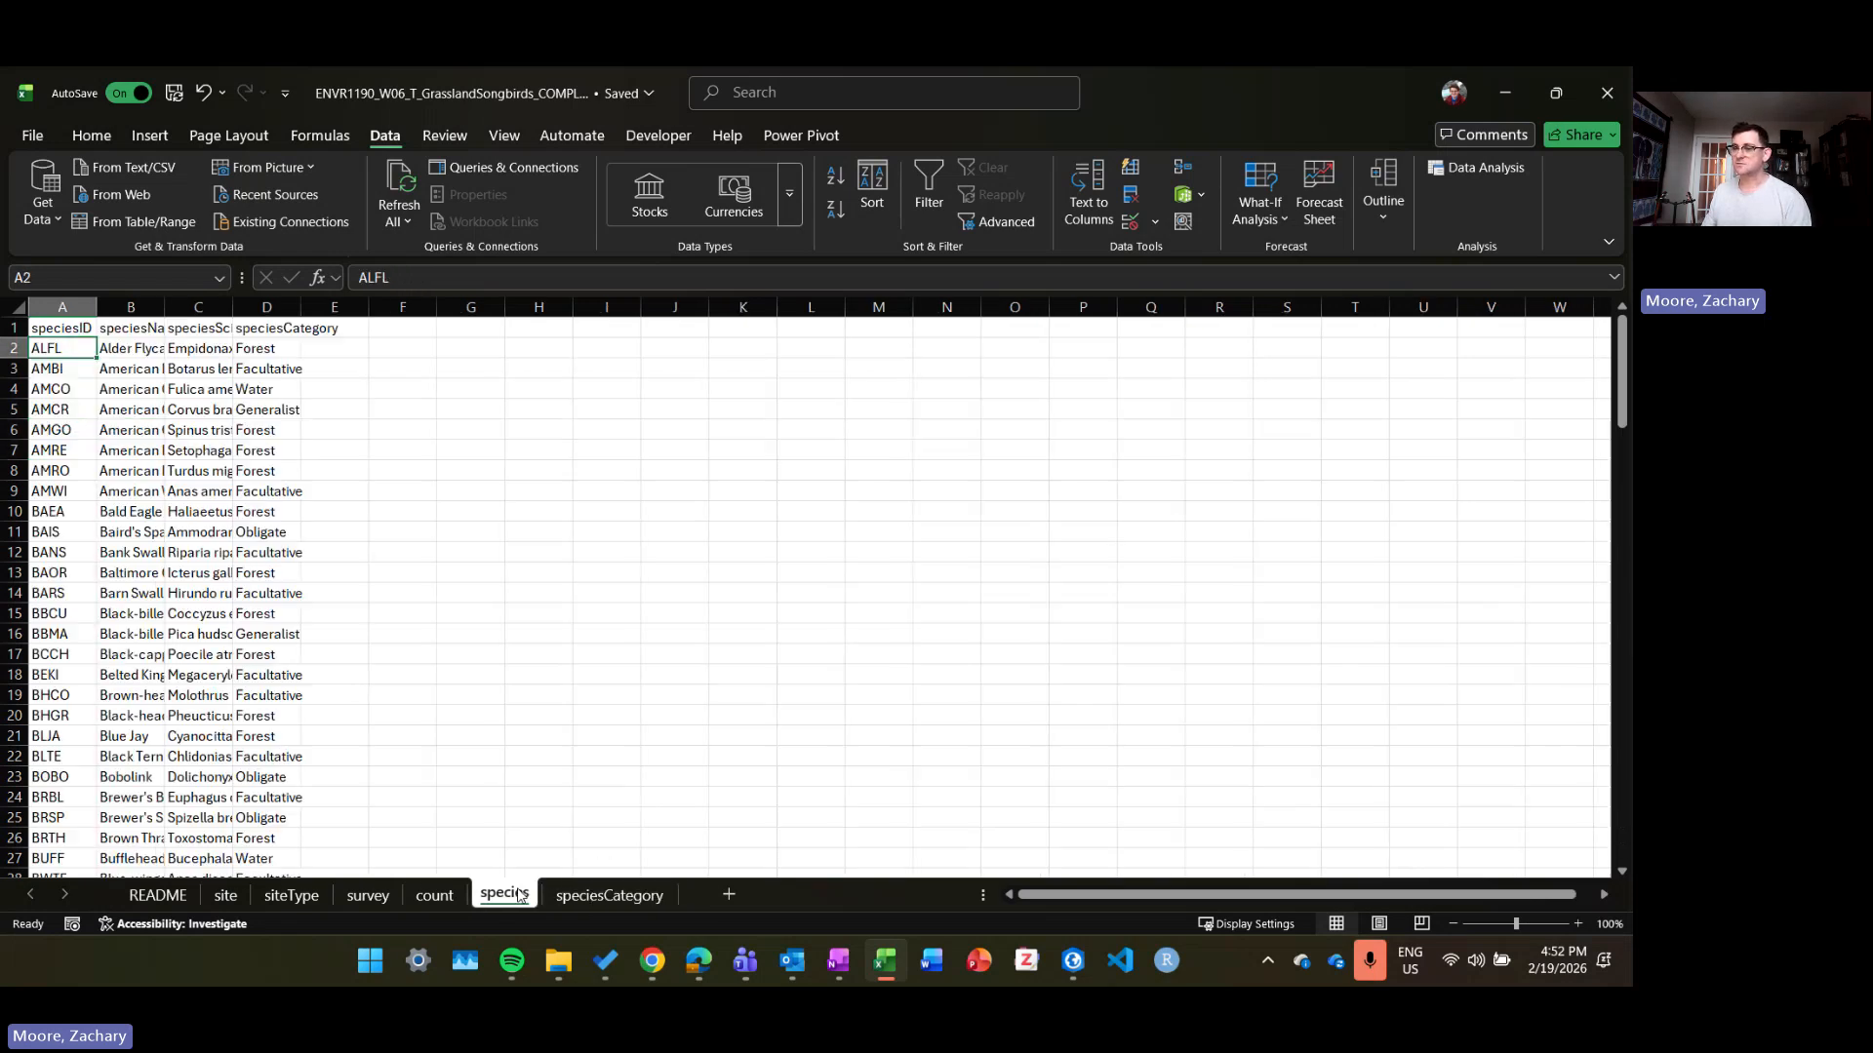
click(279, 345)
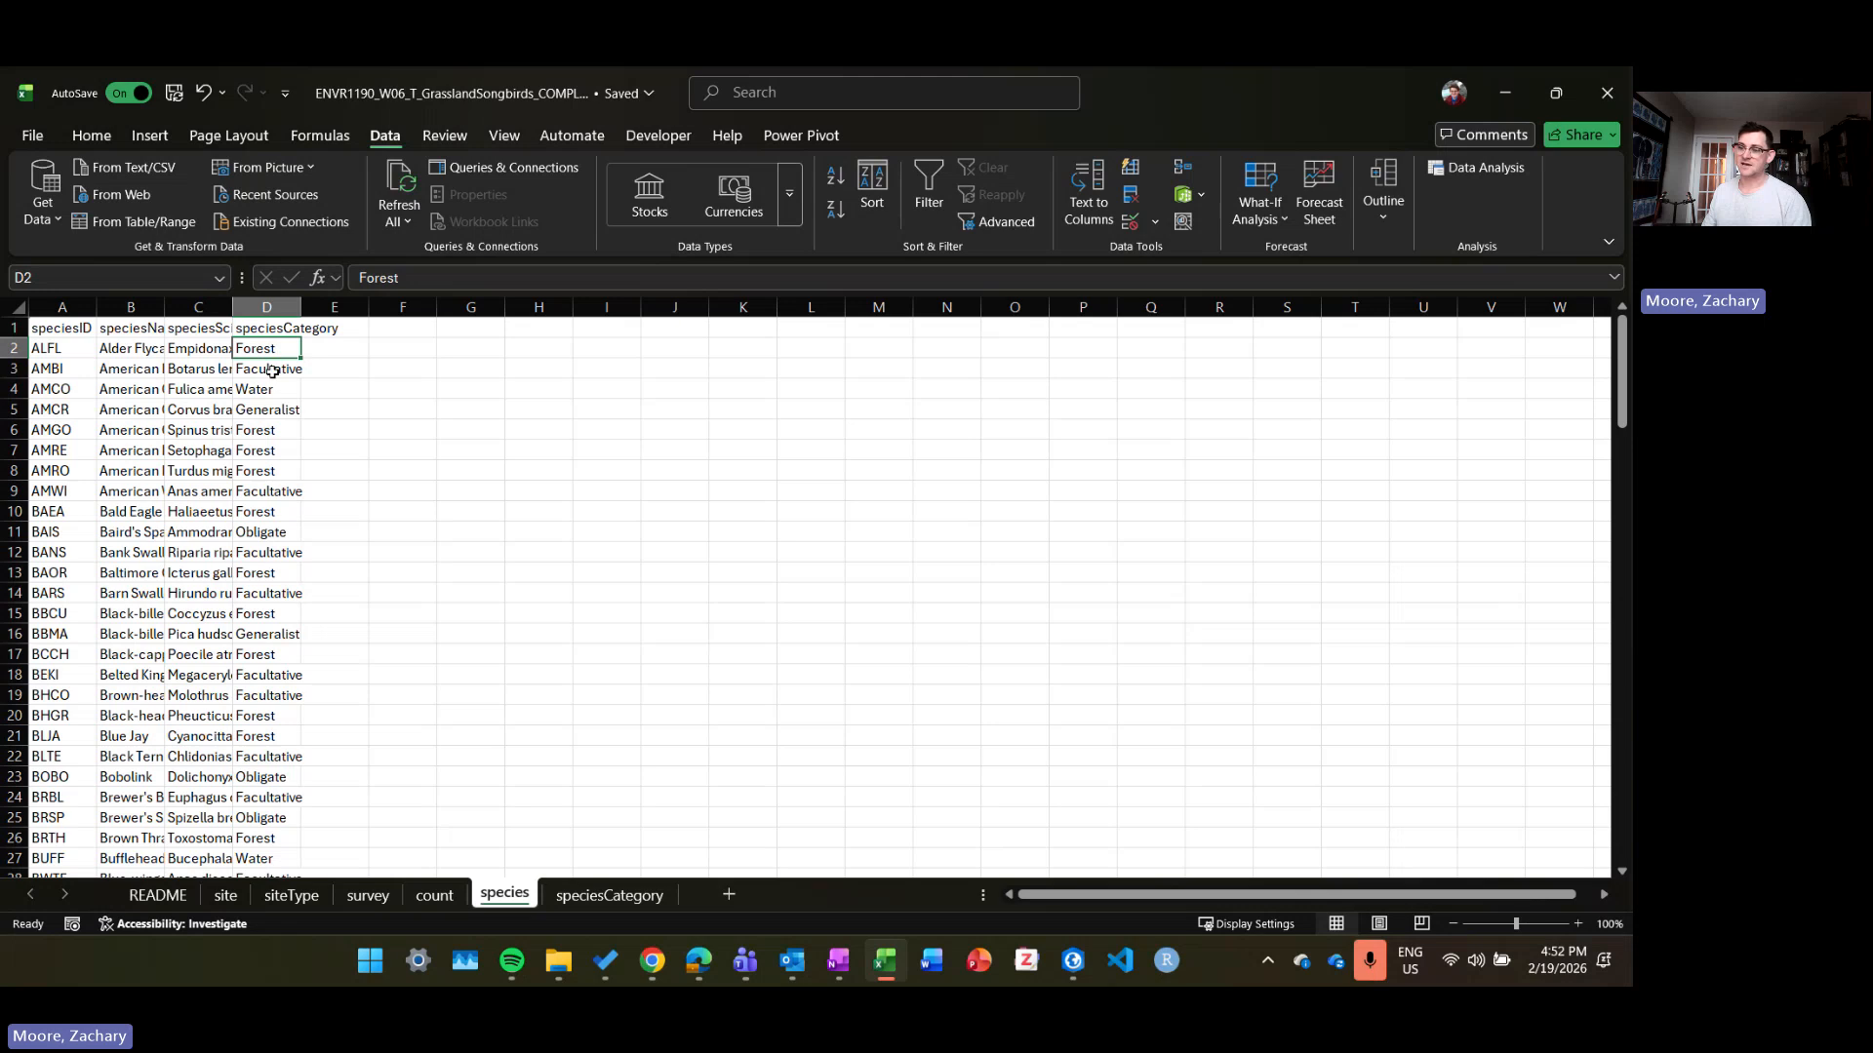
click(274, 371)
scroll(274, 478, down, 4)
scroll(261, 488, up, 4)
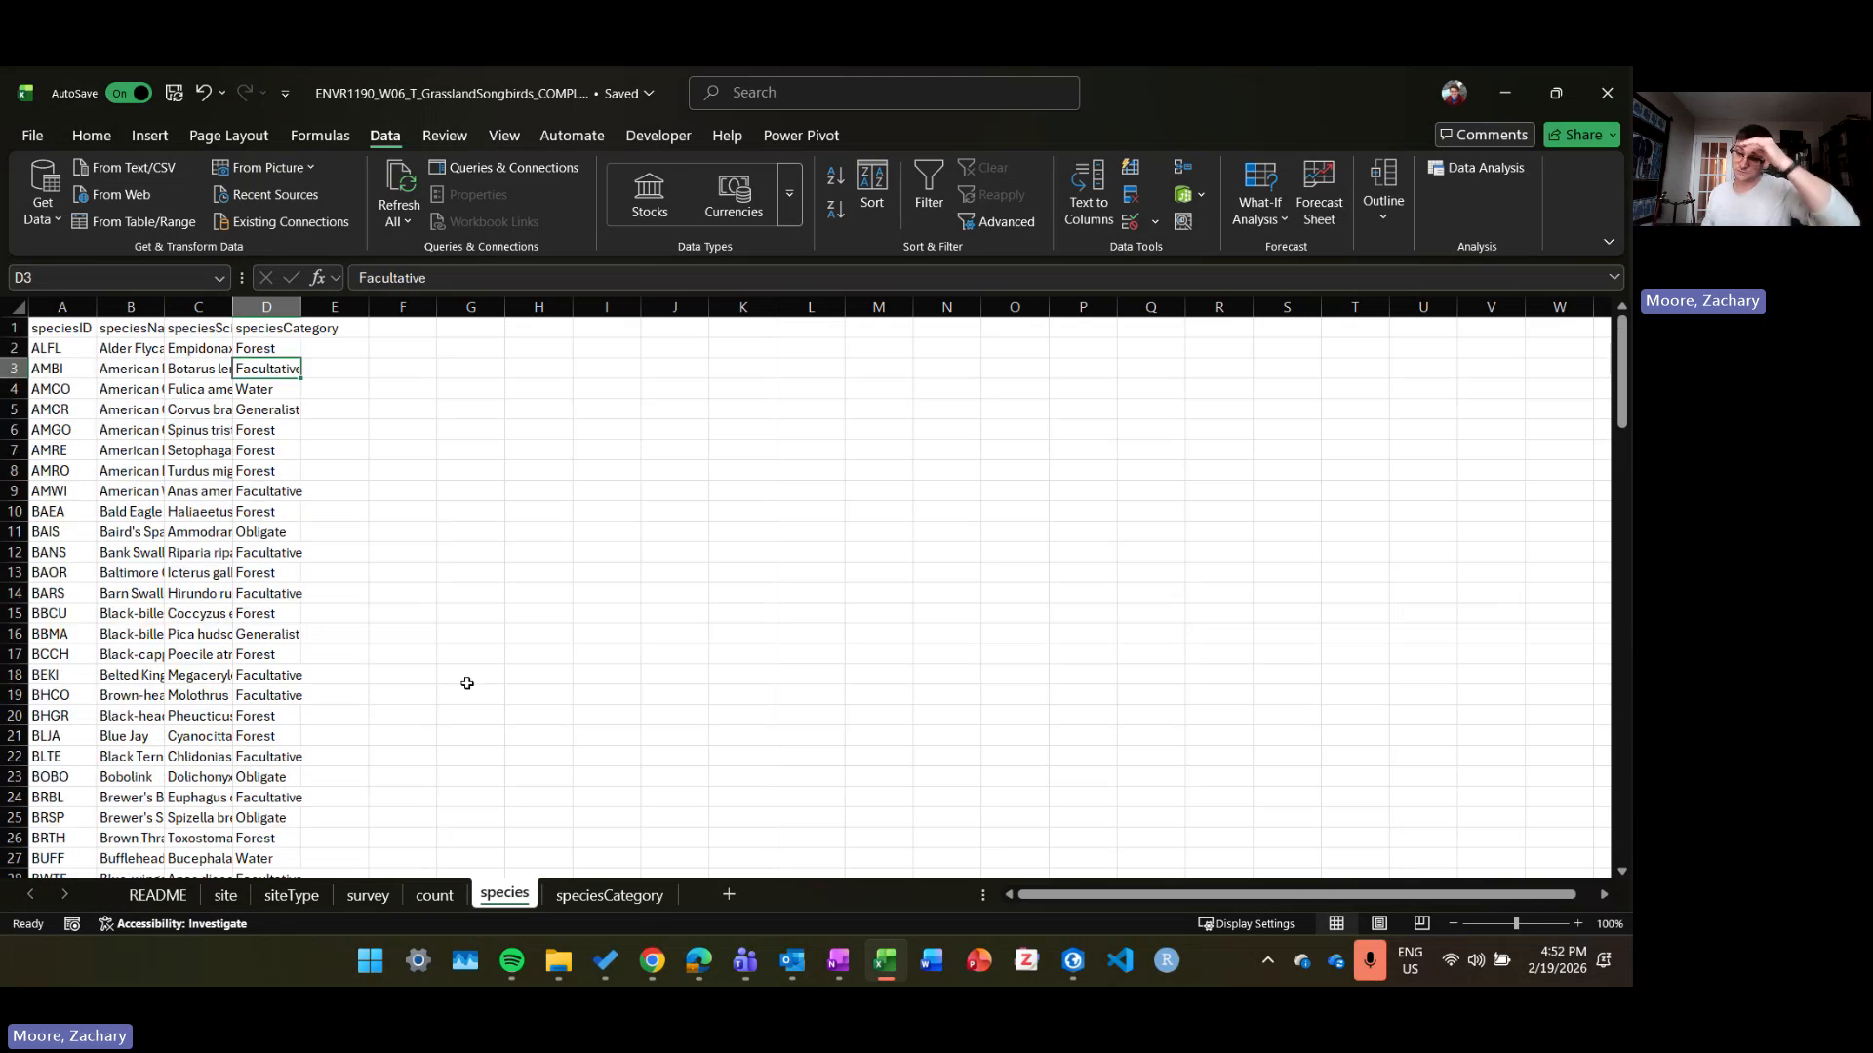
click(645, 898)
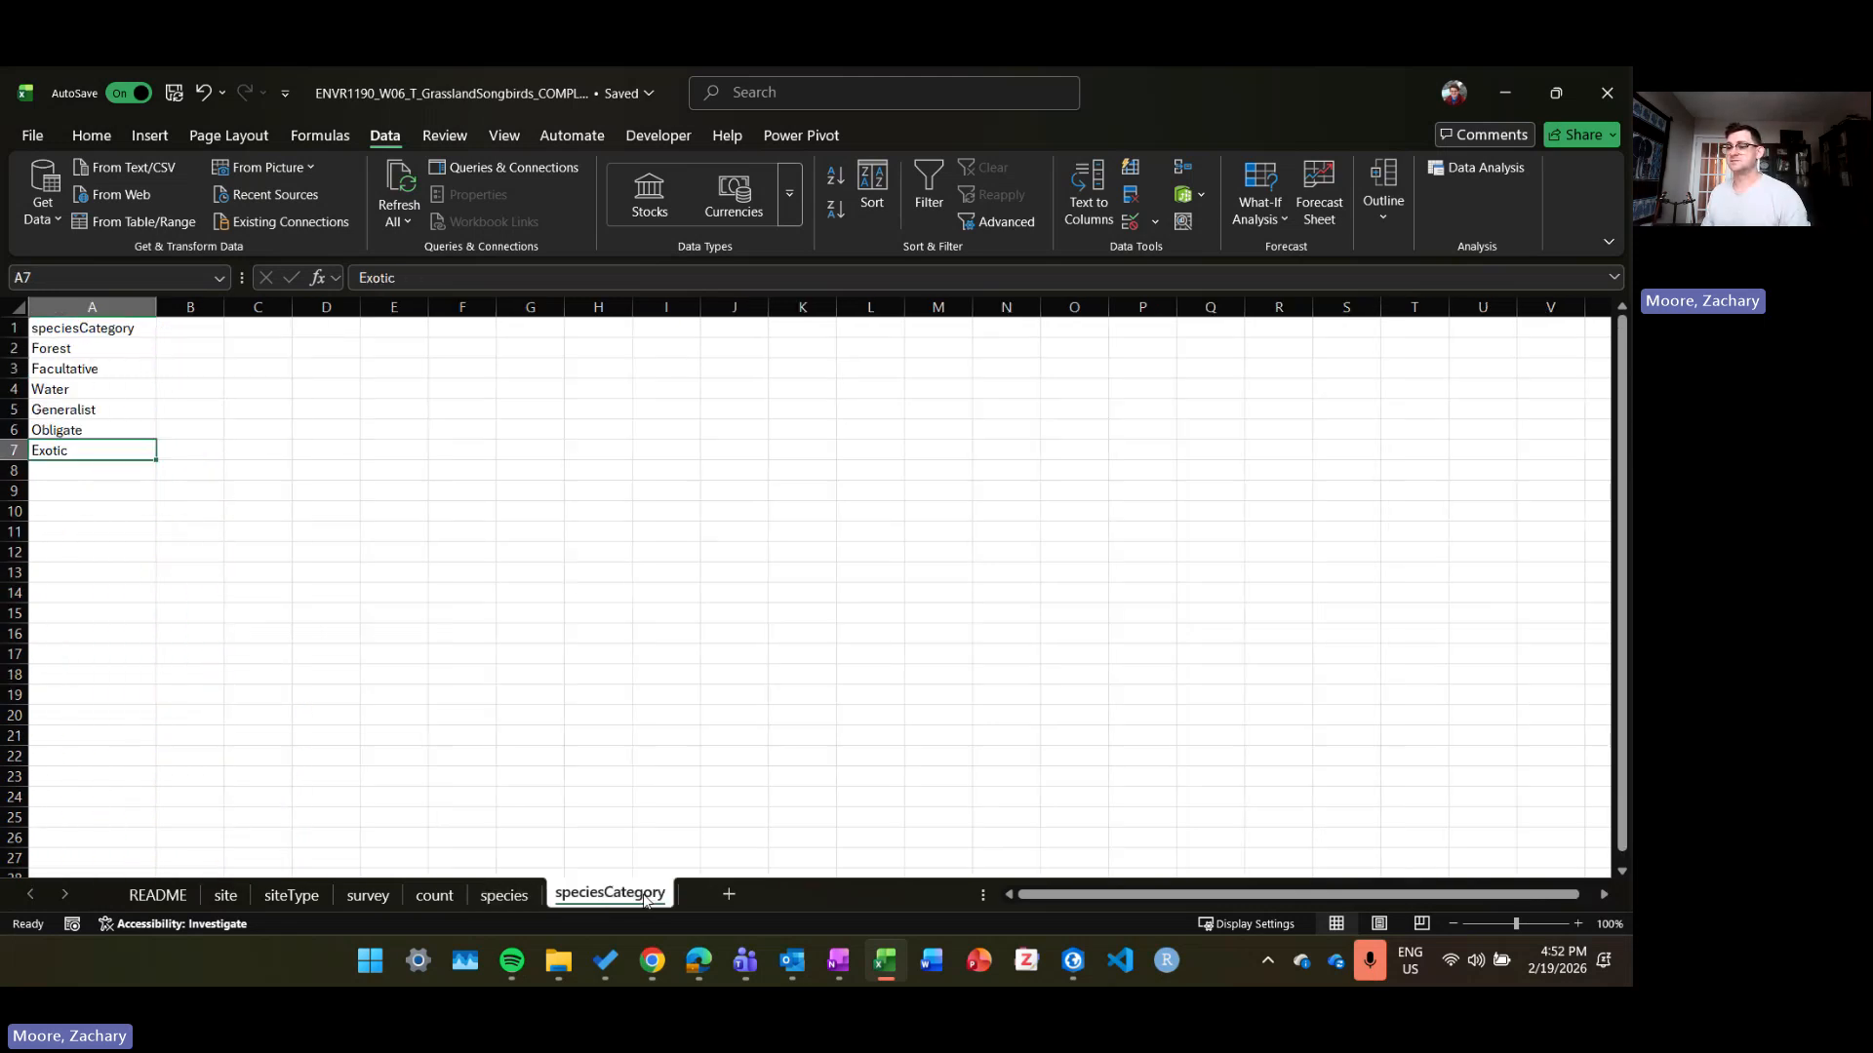
Step: Replace the speciesCategory value in D3 of the species sheet with the abbreviation Fac
click(504, 894)
click(262, 351)
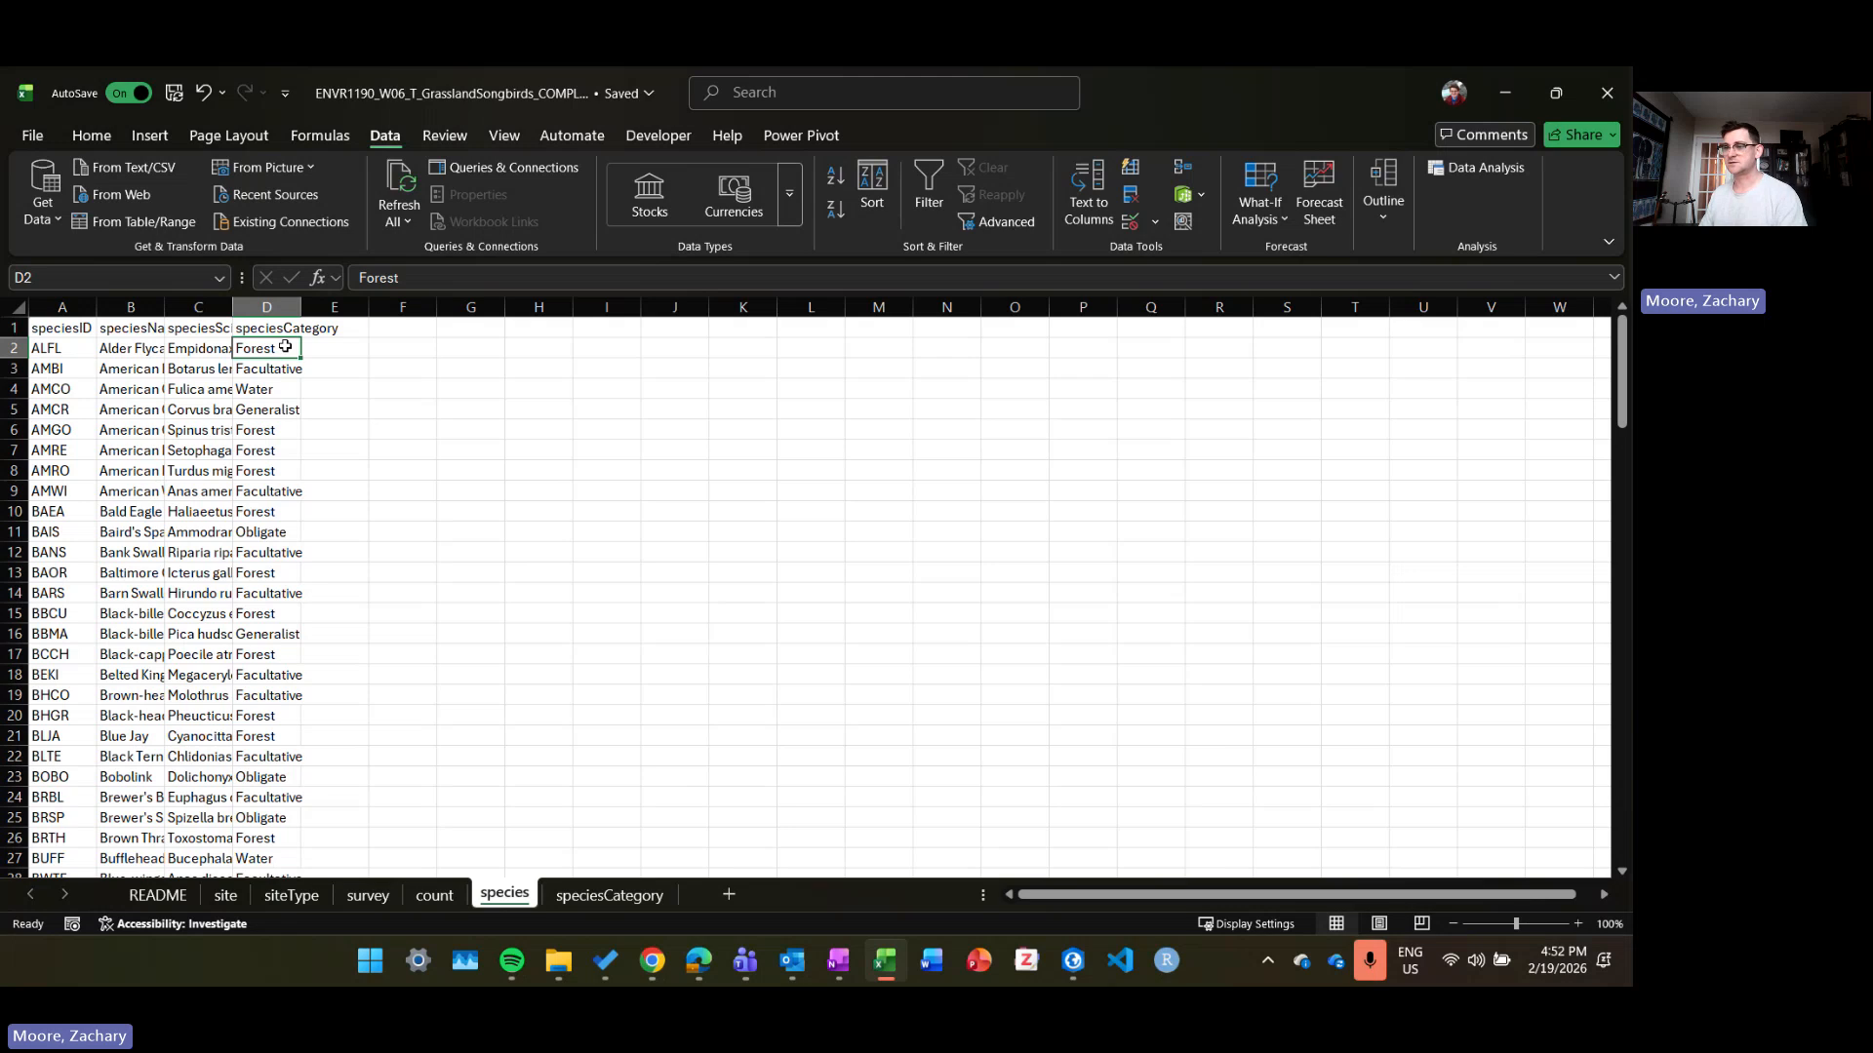
key(Down)
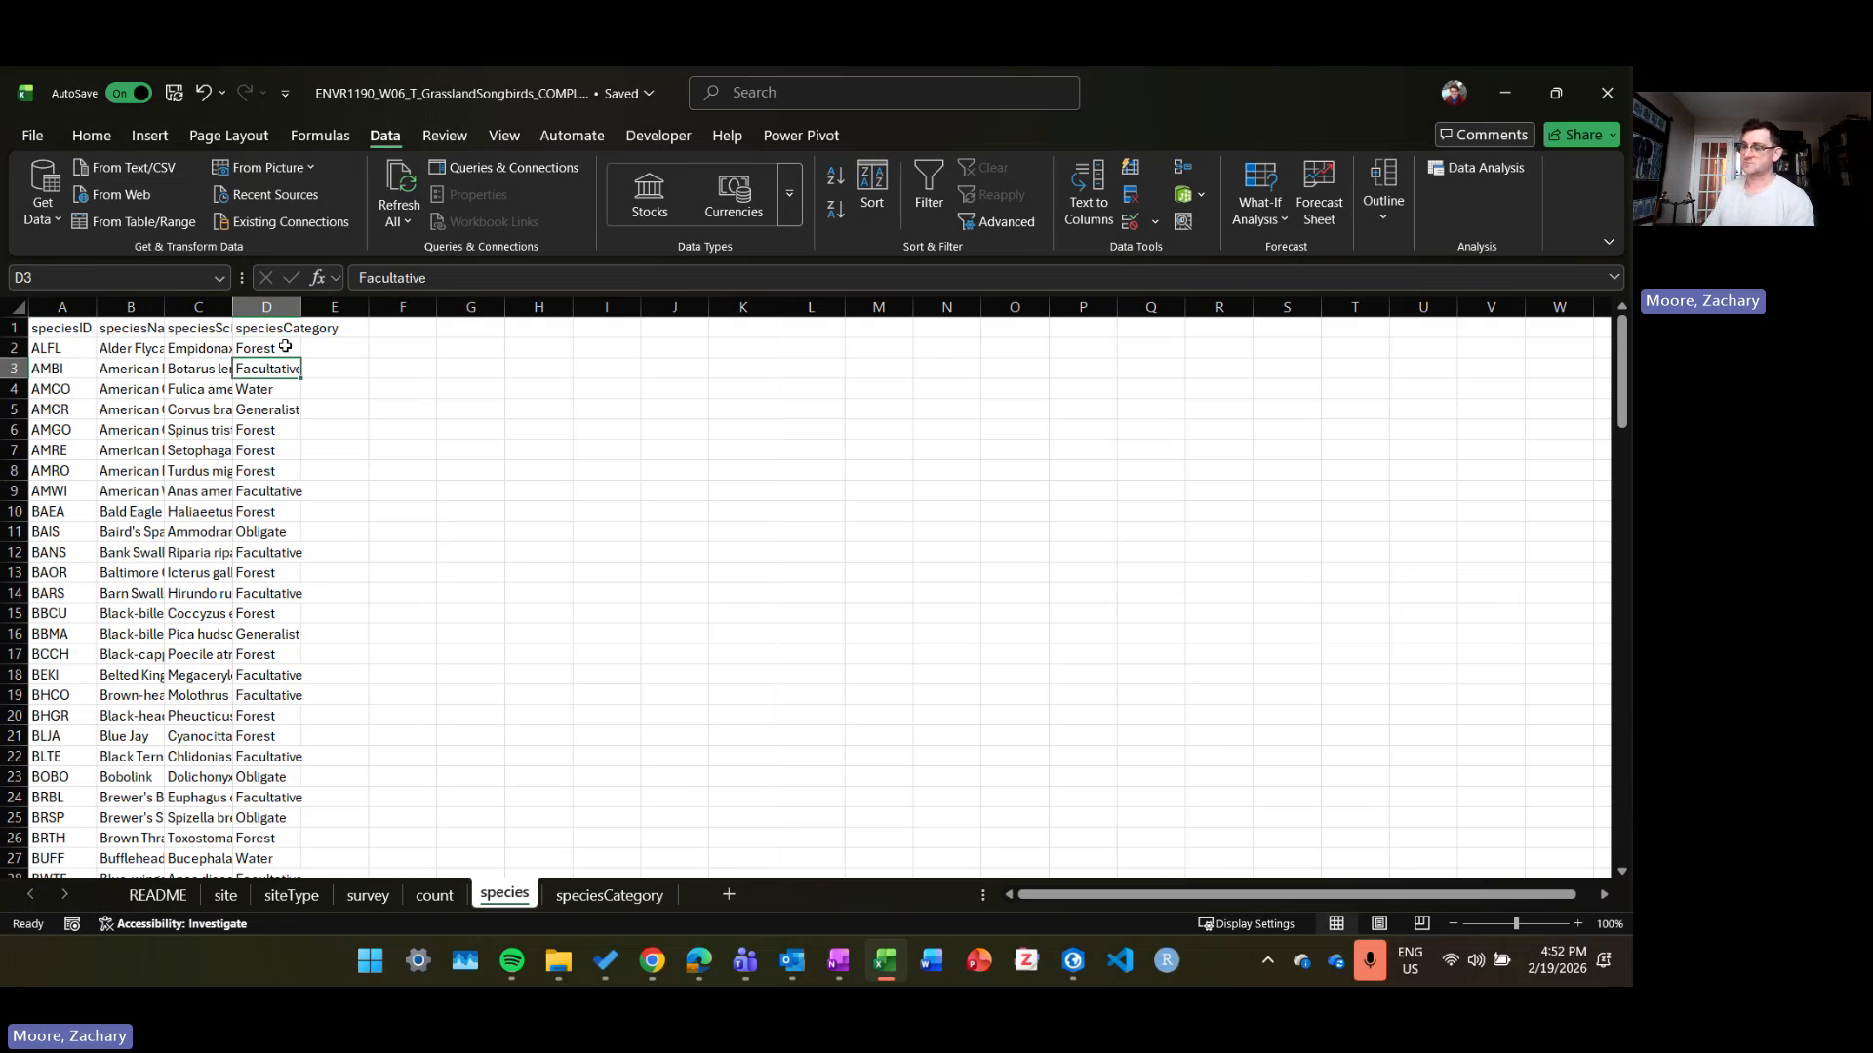
text(FA)
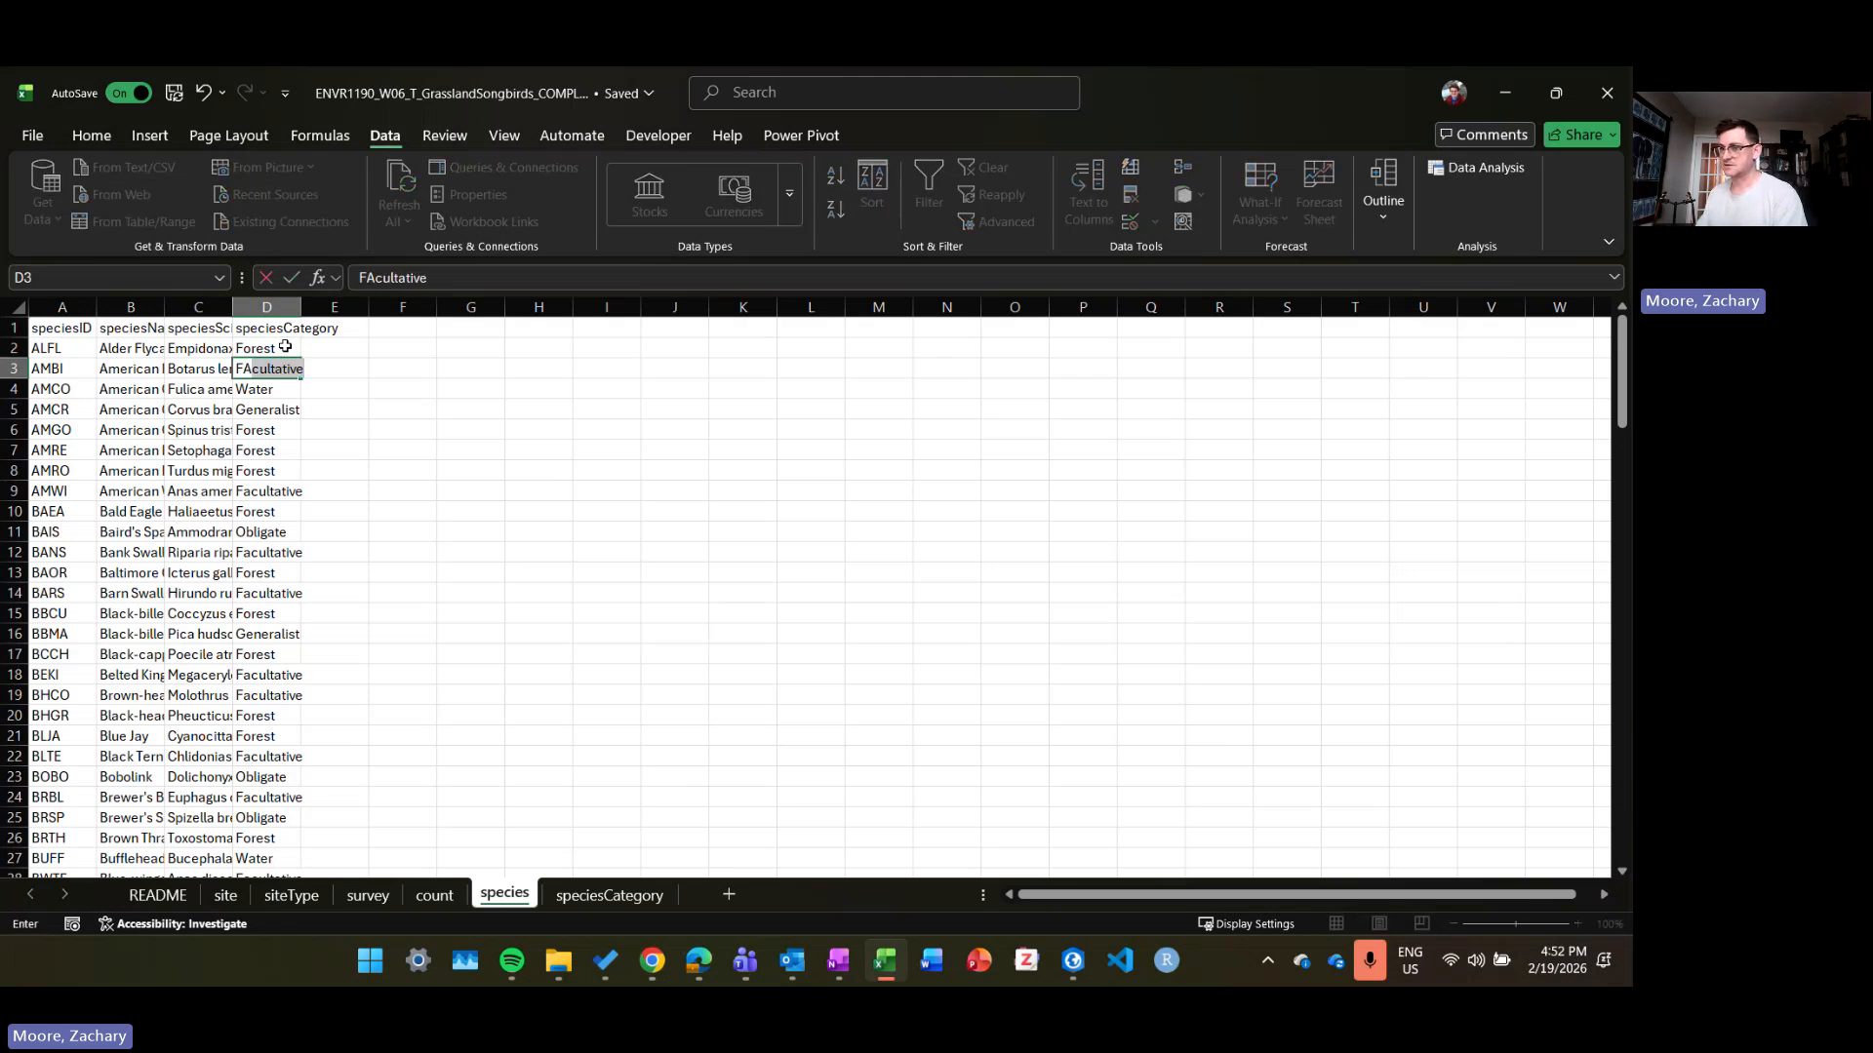
key(BackSpace)
key(BackSpace)
text(ac)
key(BackSpace)
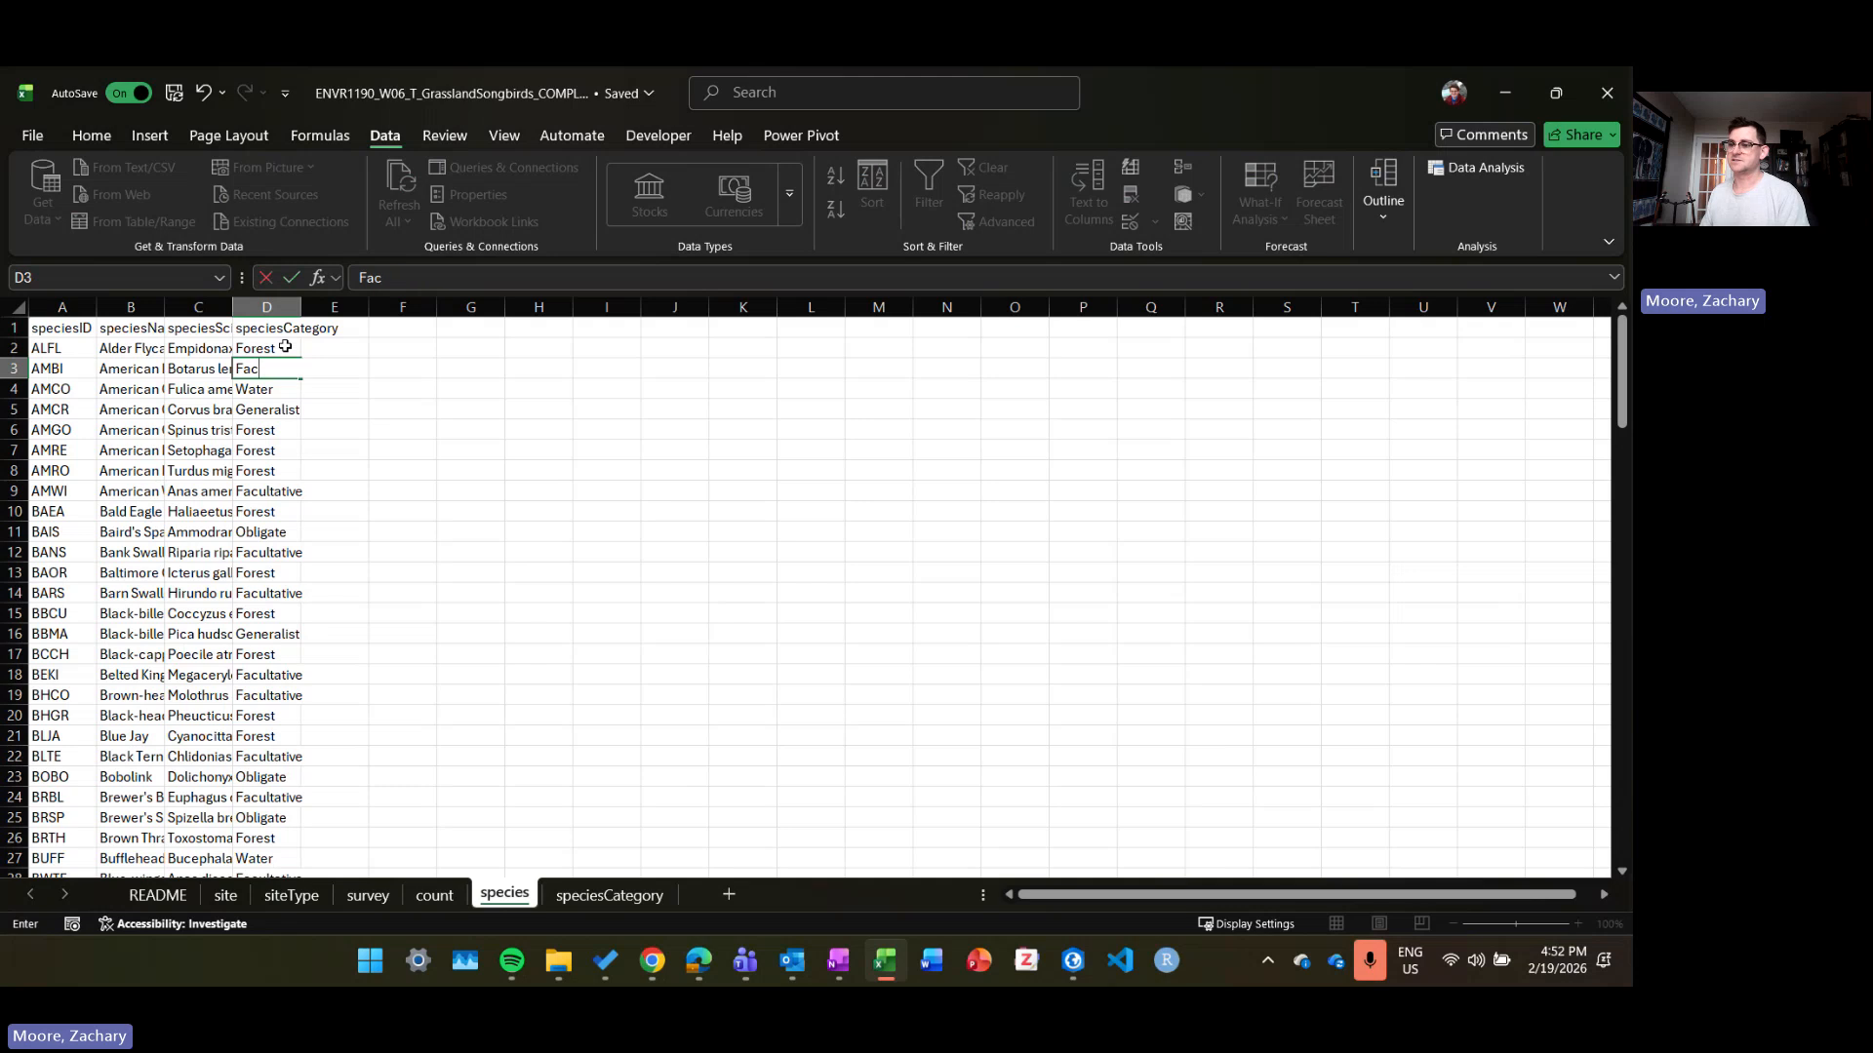
key(ctrl+Return)
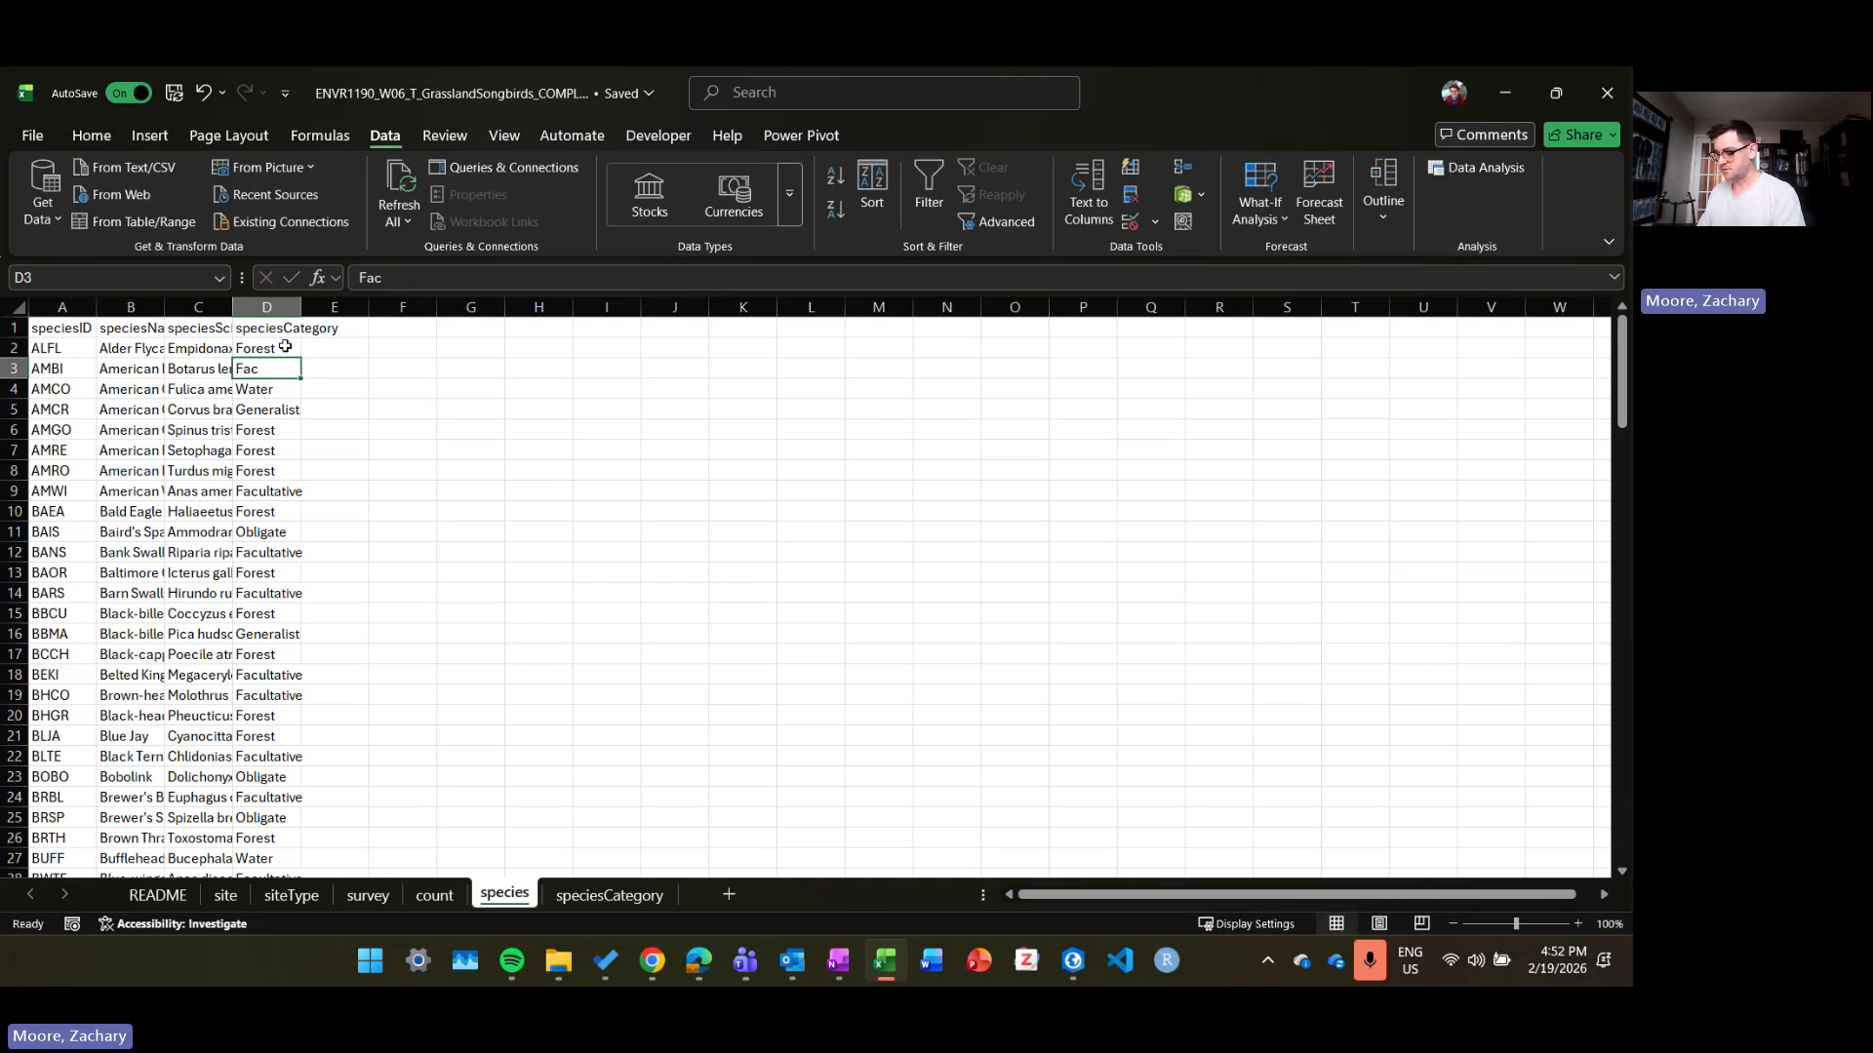
Step: Enter the misspelled category Facltative in D3 and undo the edits to that cell
text(Fac)
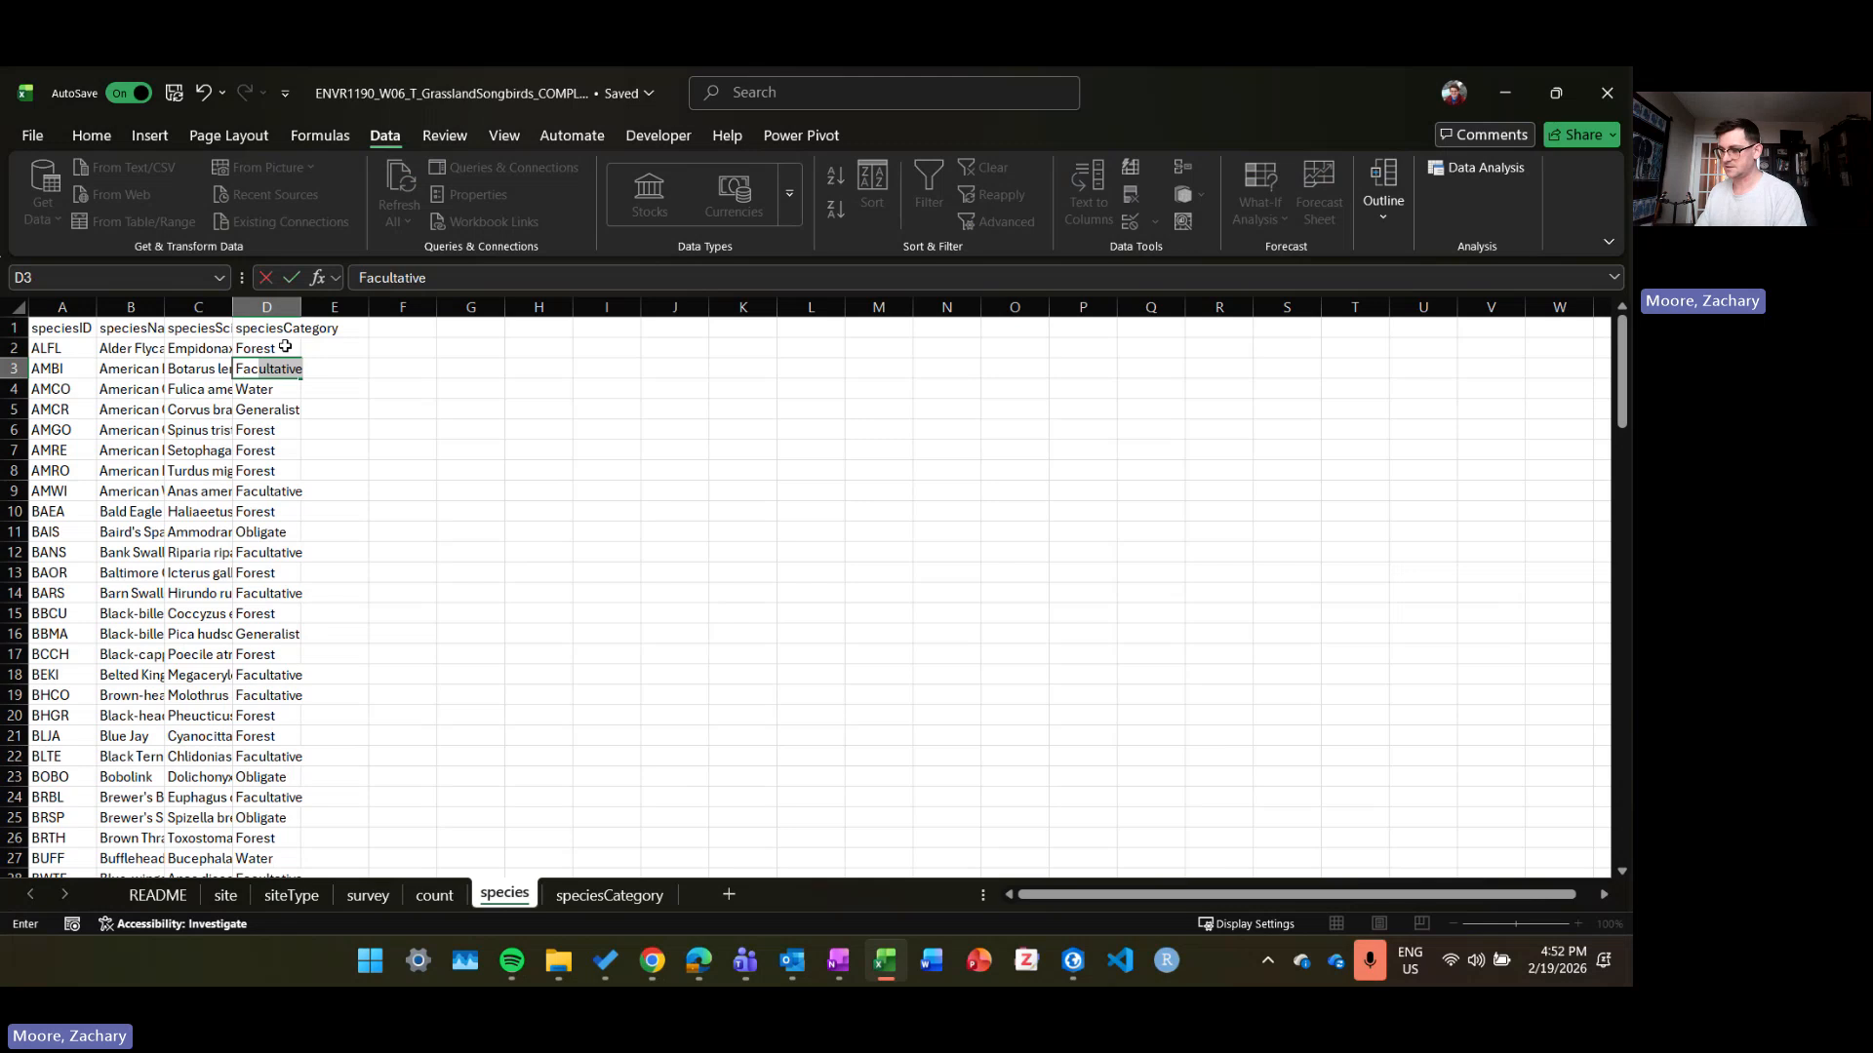
text(lta)
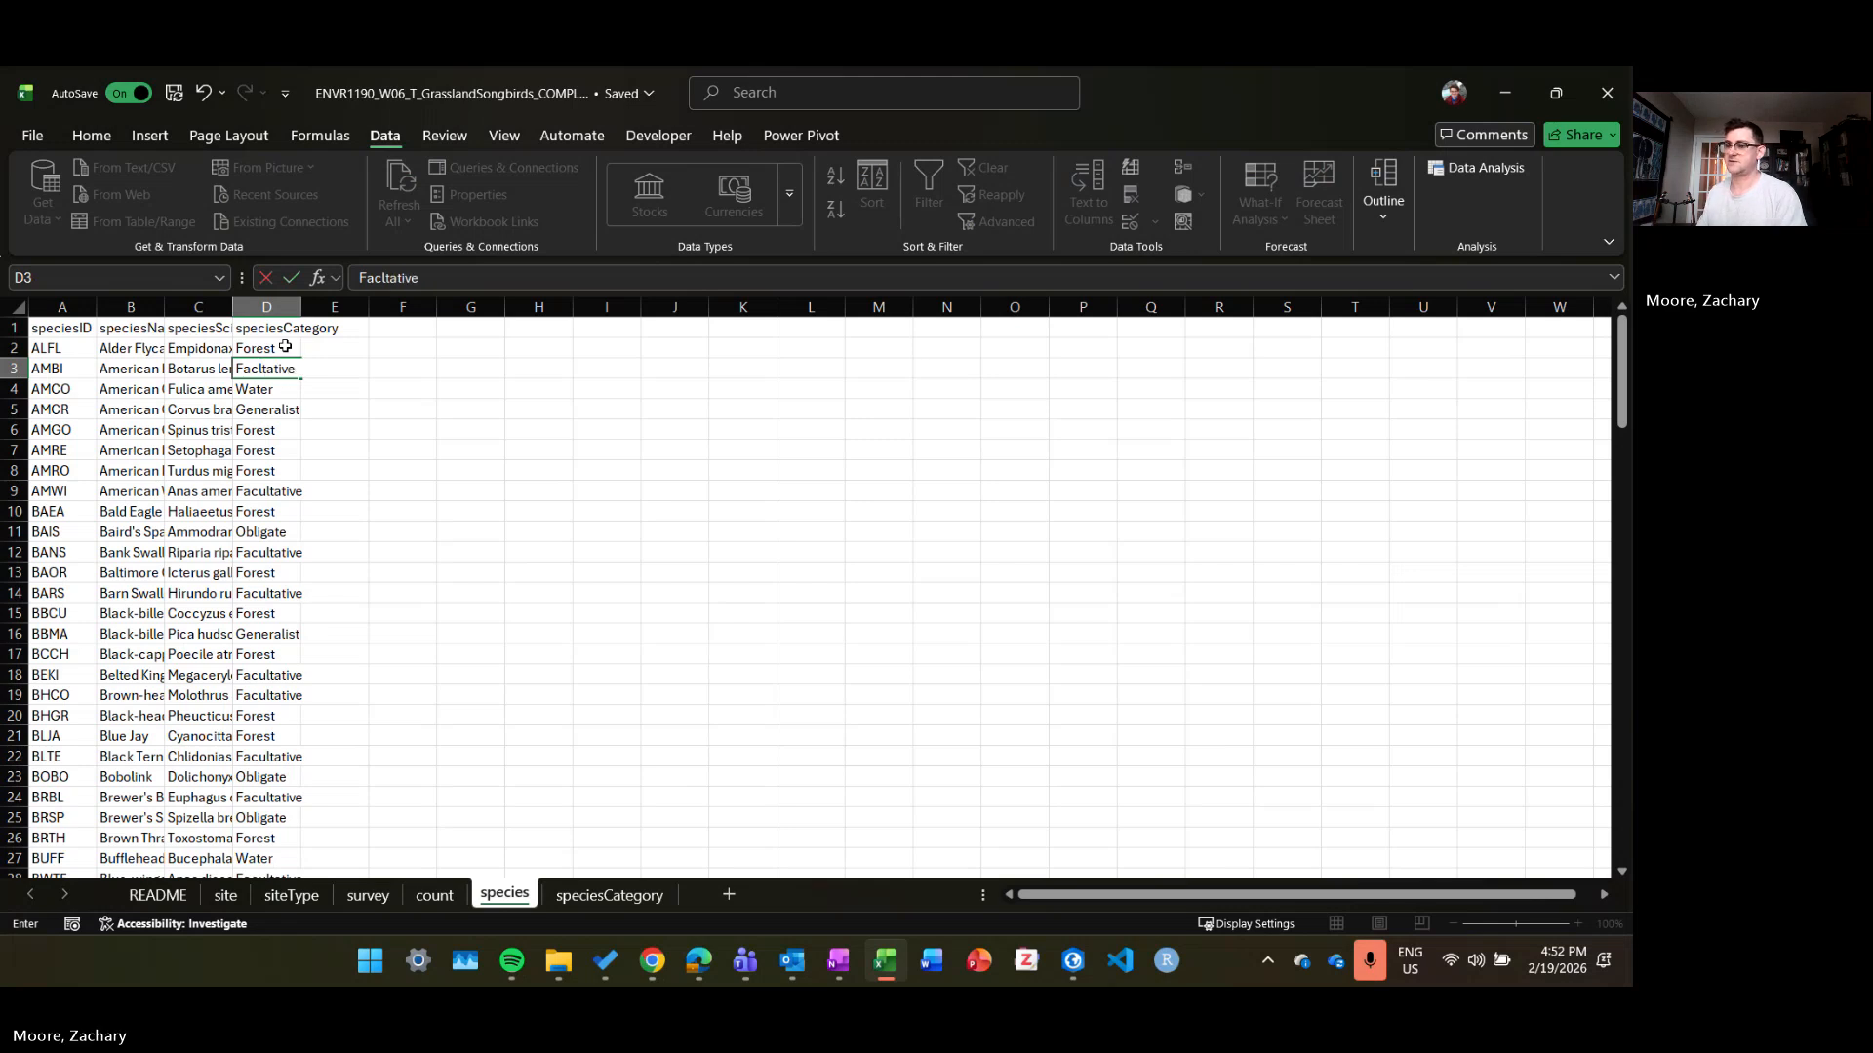
key(Escape)
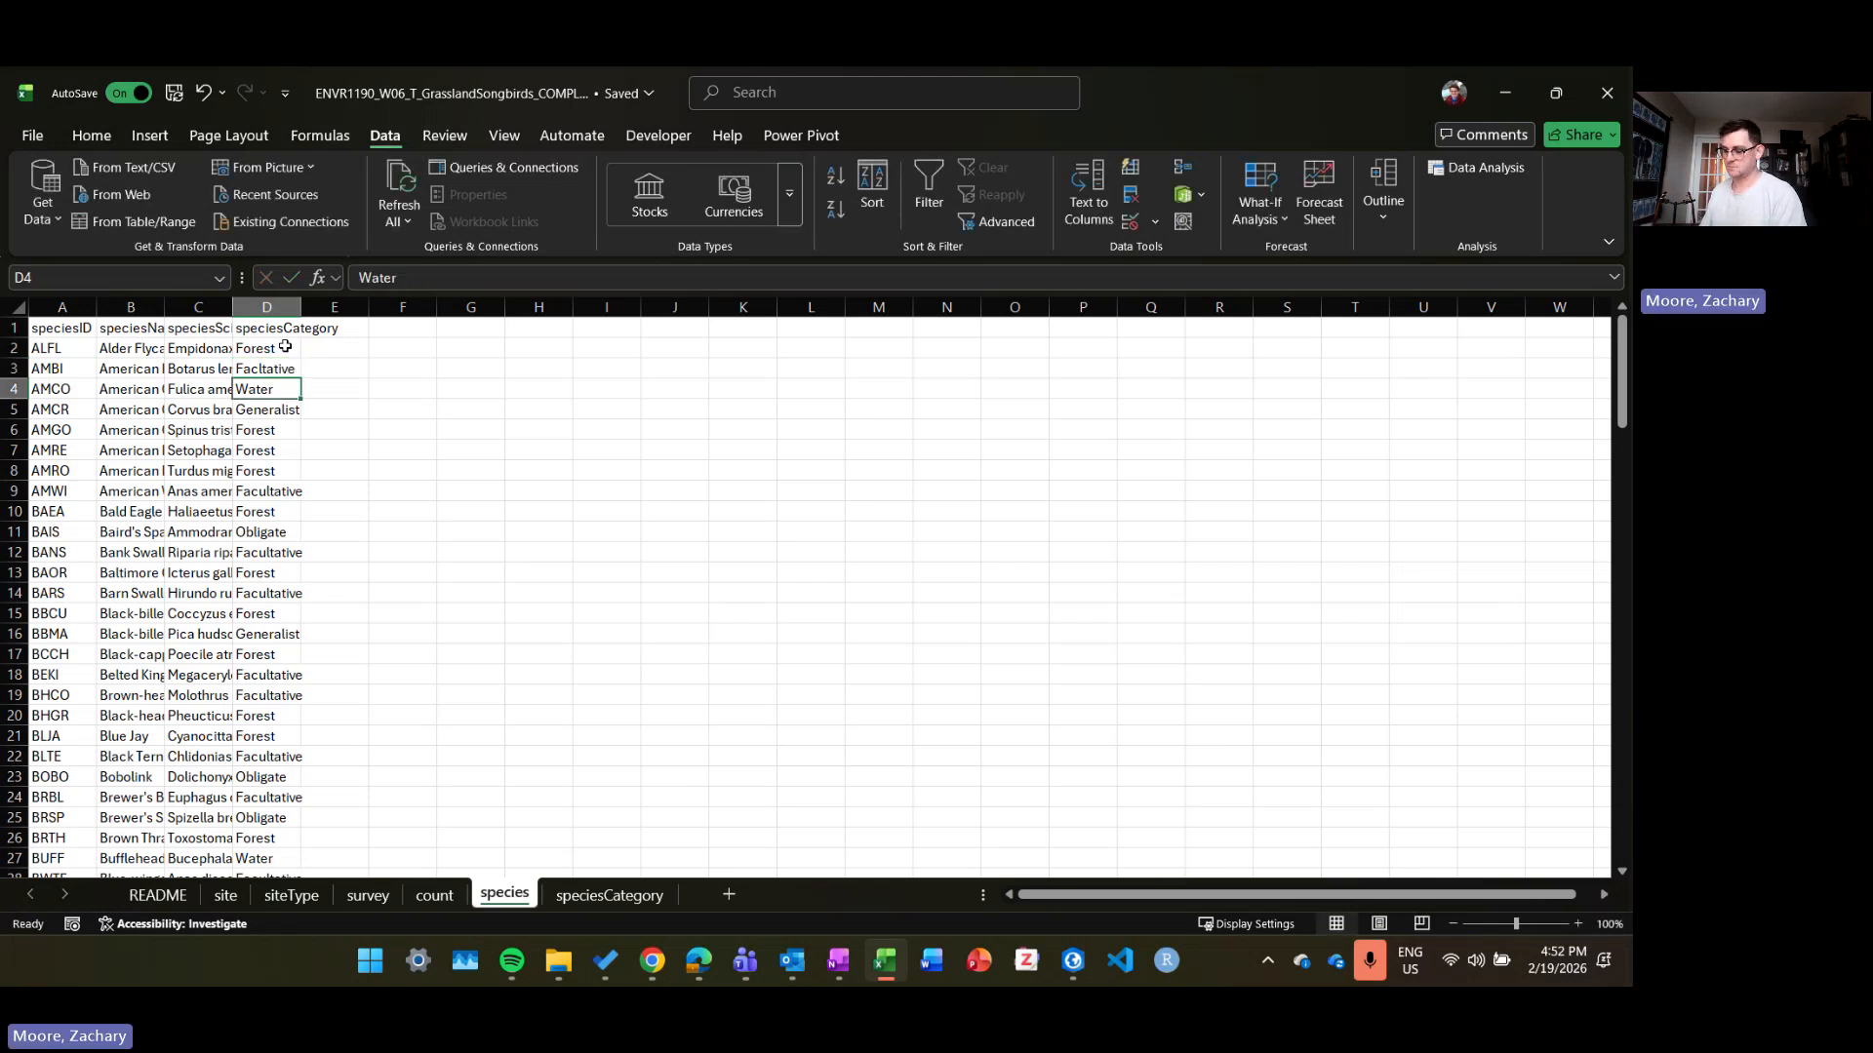
key(ctrl+z)
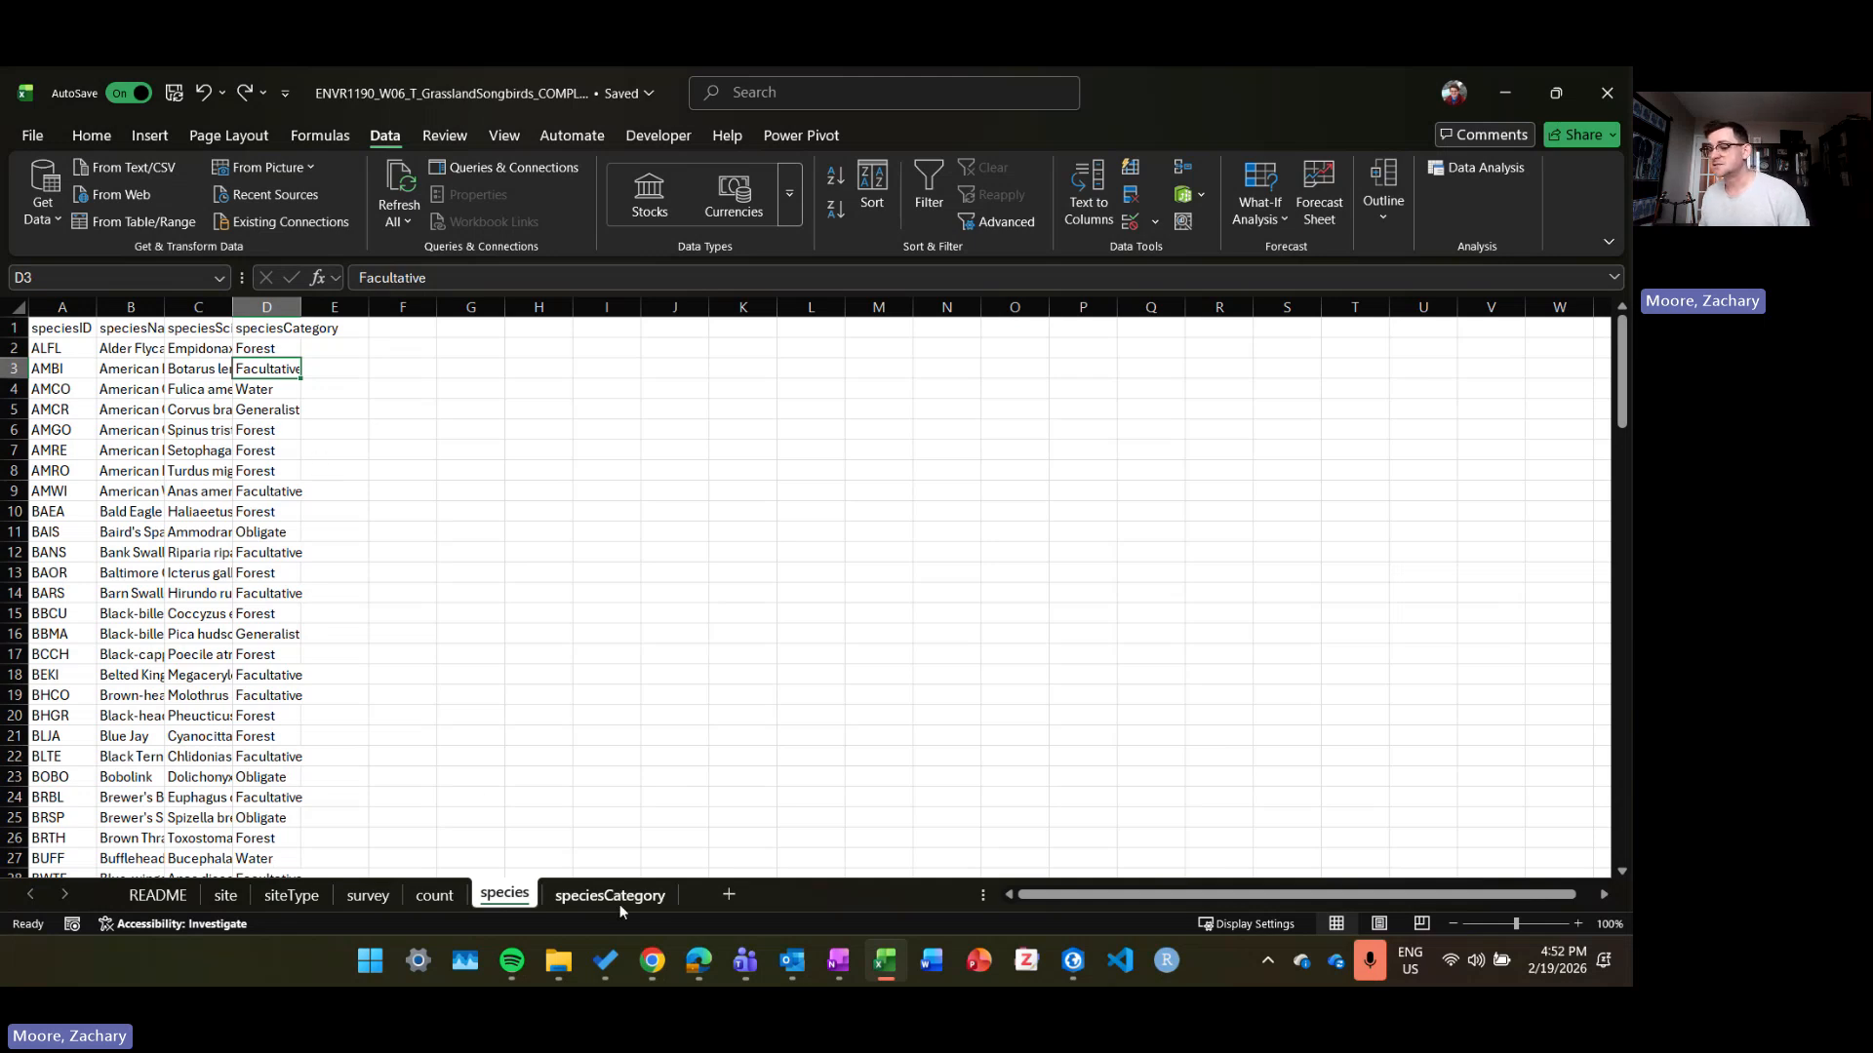
Step: Return to the README sheet and examine the metaDesc entries for the site table and its siteType field in D6 and D8
click(157, 895)
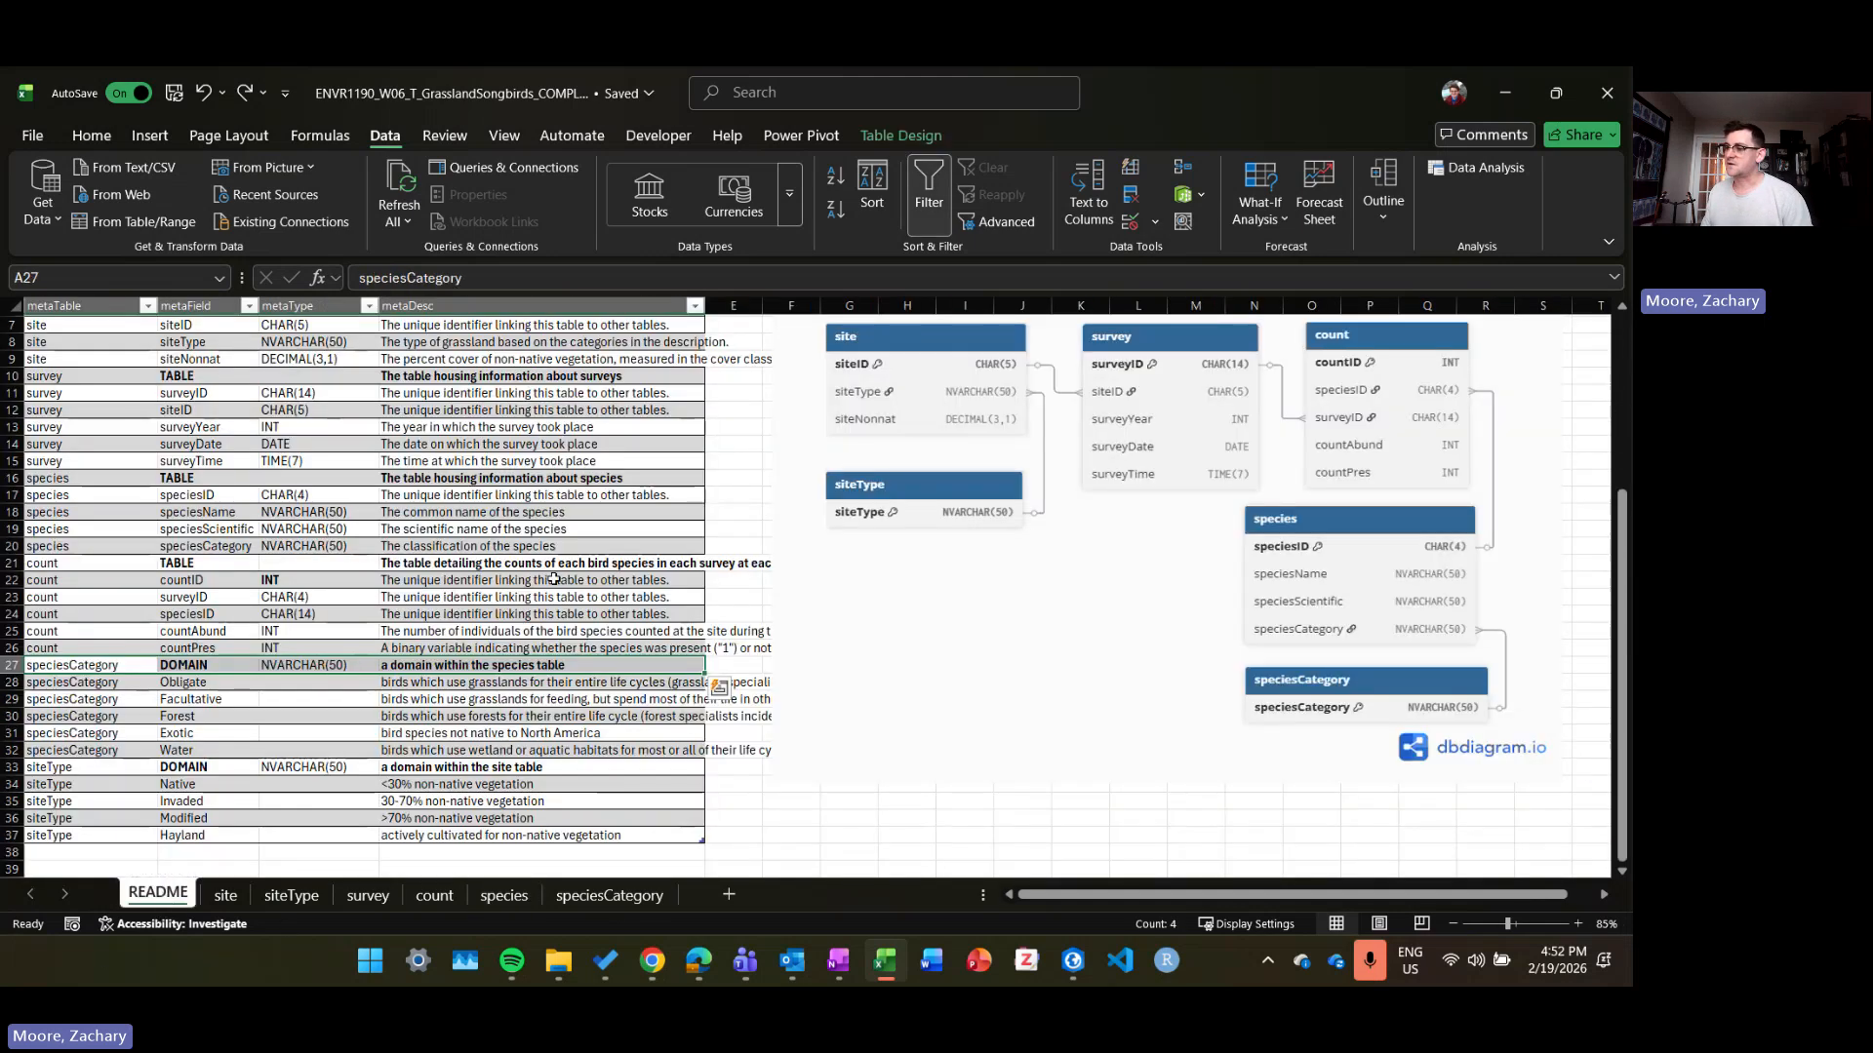
scroll(553, 579, up, 2)
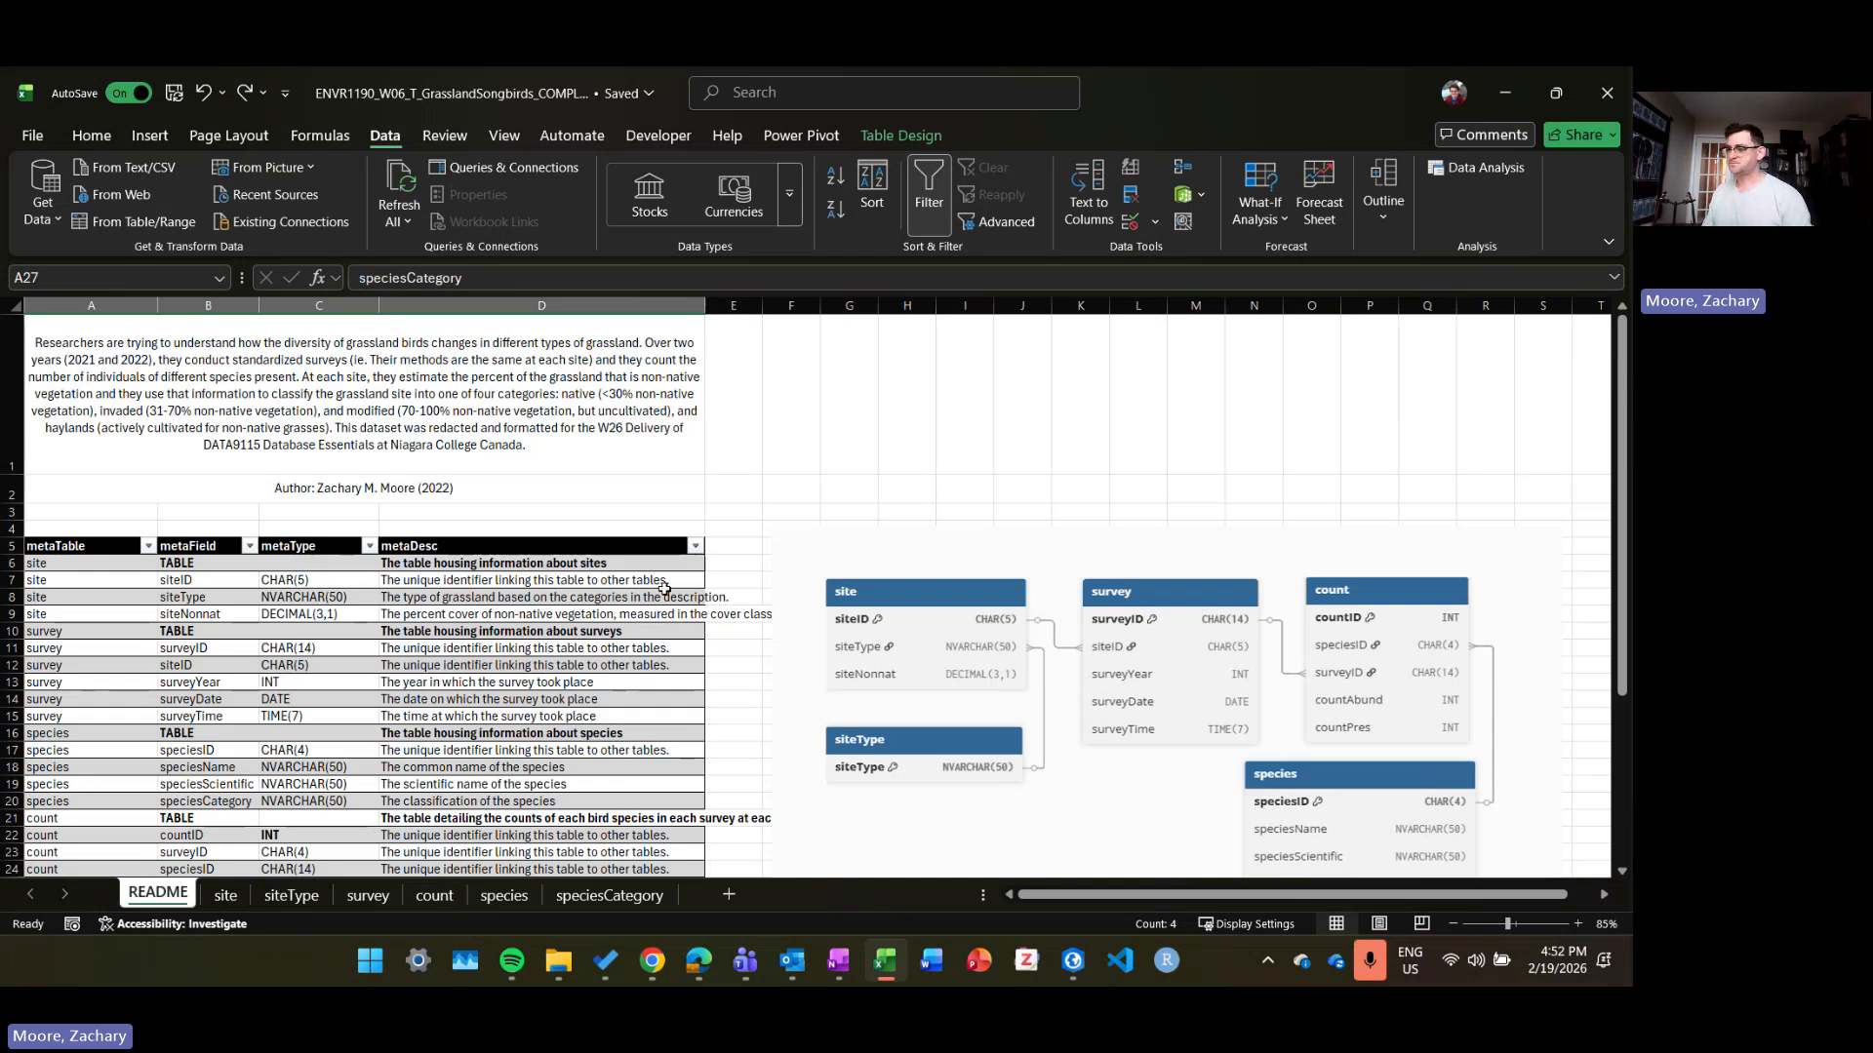
click(625, 565)
click(590, 601)
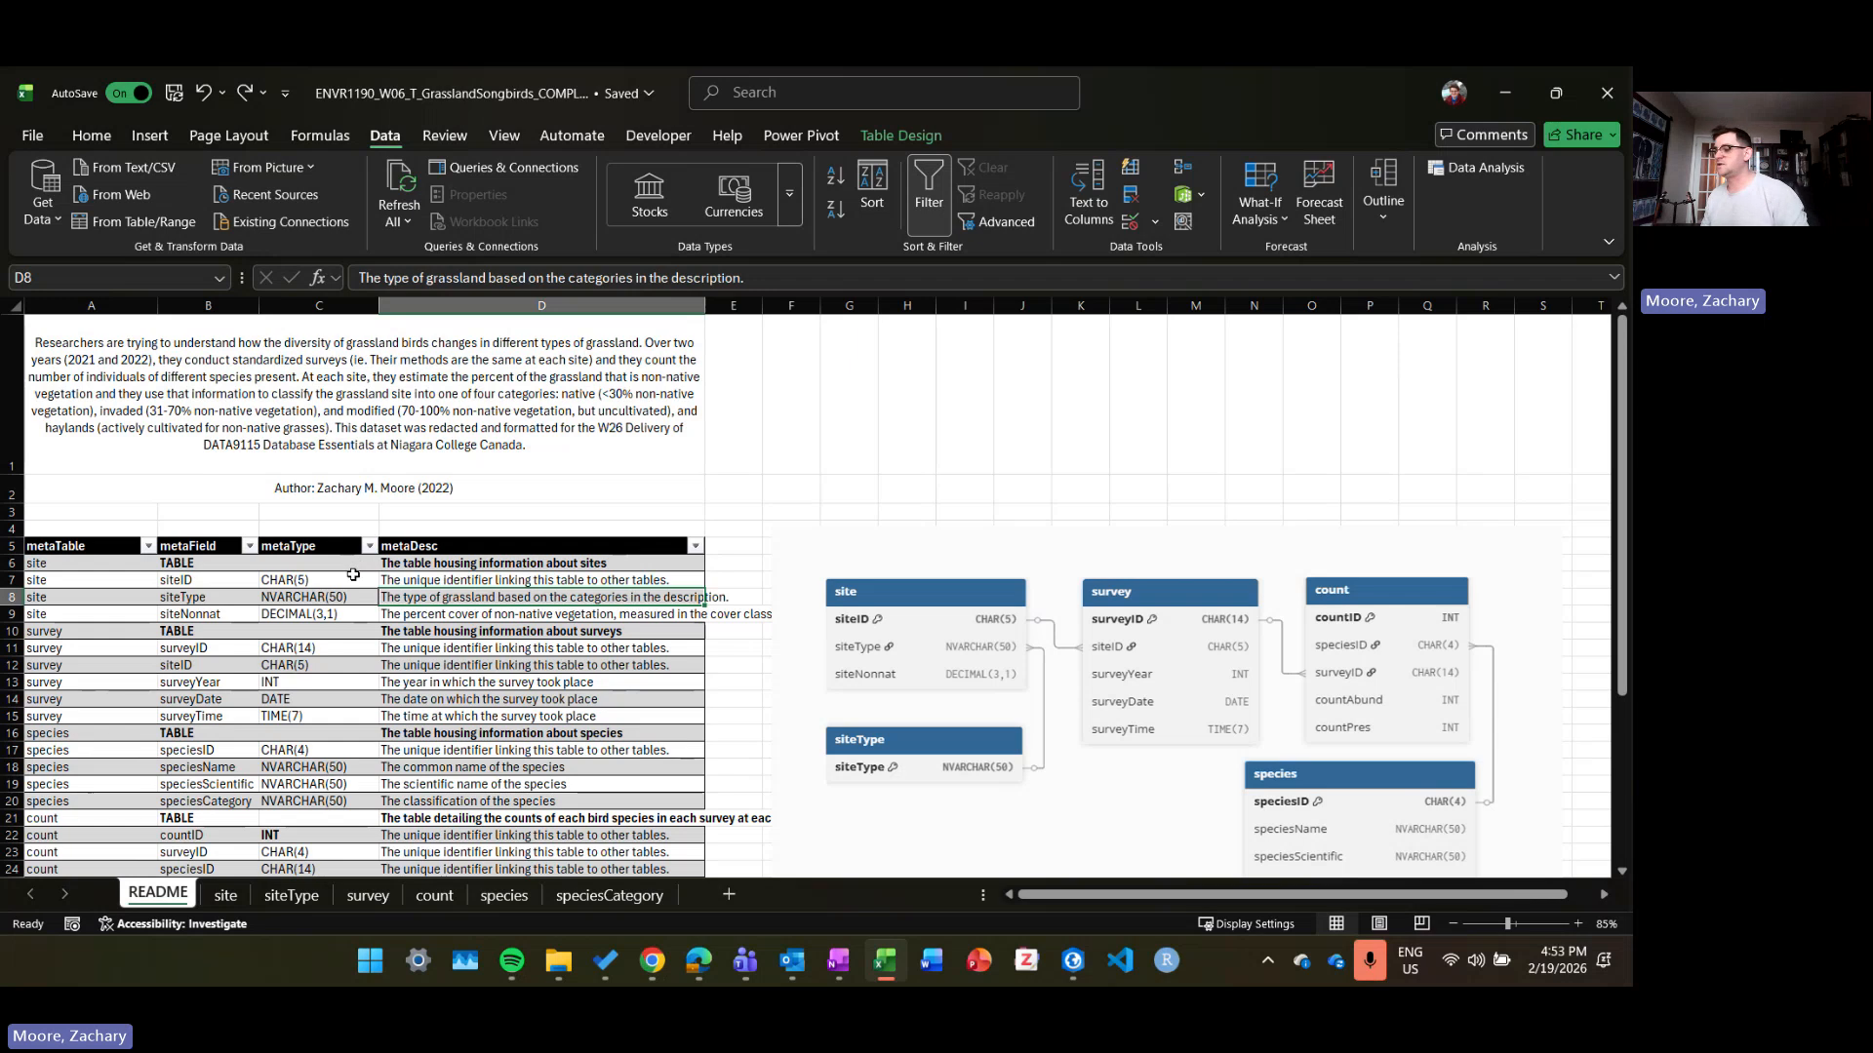
Step: Check the Native siteType description in D34 and select the speciesCategory domain row, A27:D27
scroll(804, 625, down, 3)
scroll(803, 625, down, 2)
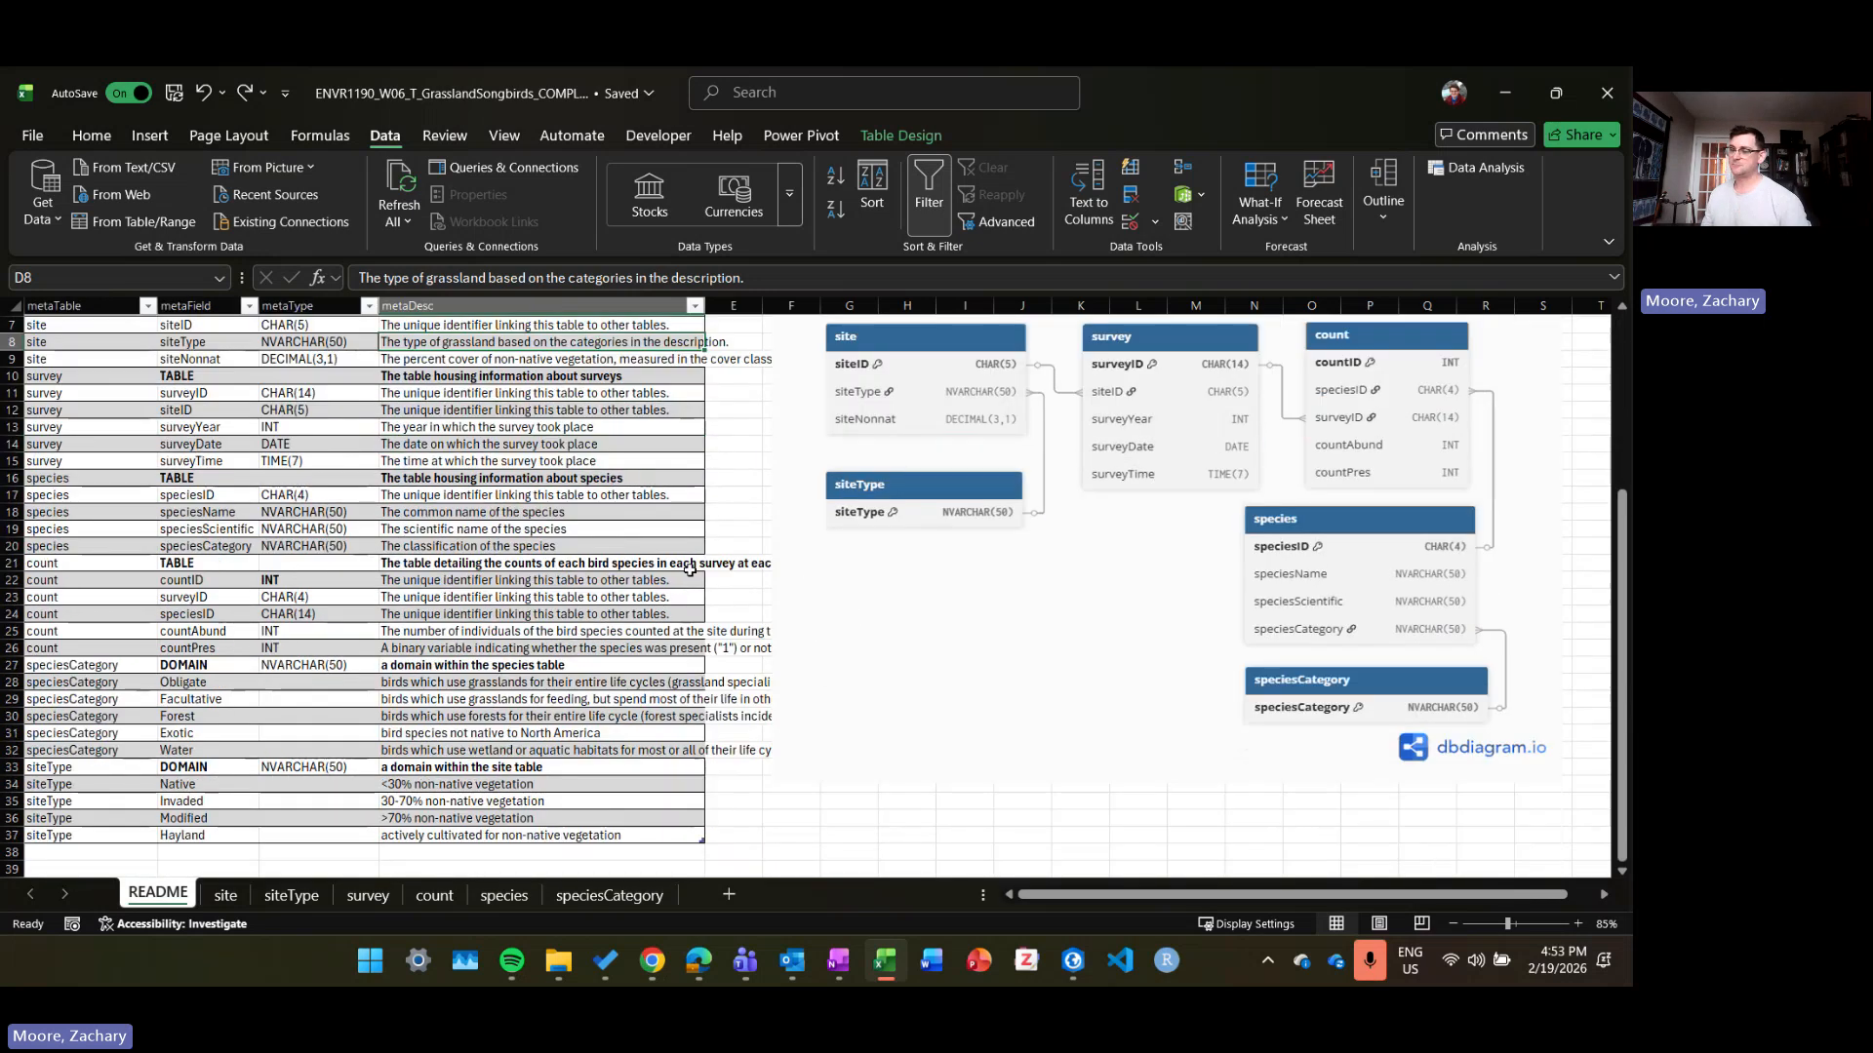
click(581, 777)
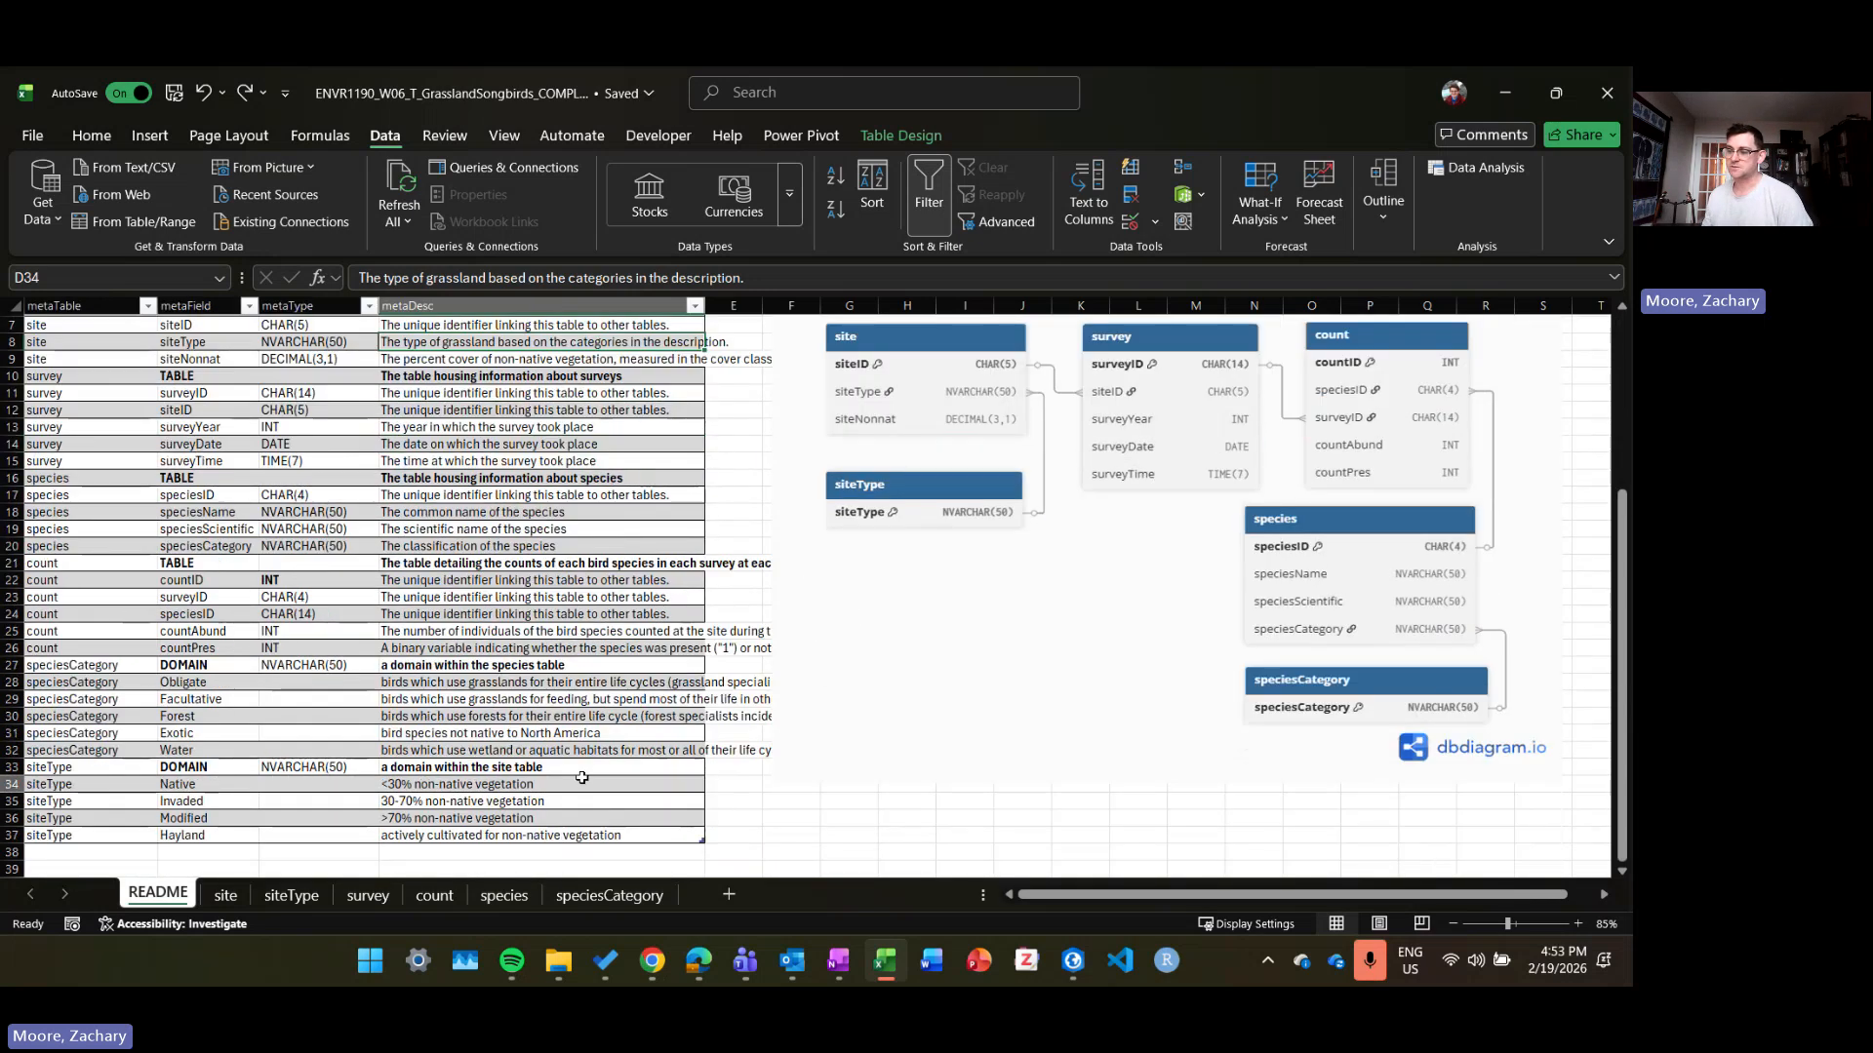
click(591, 664)
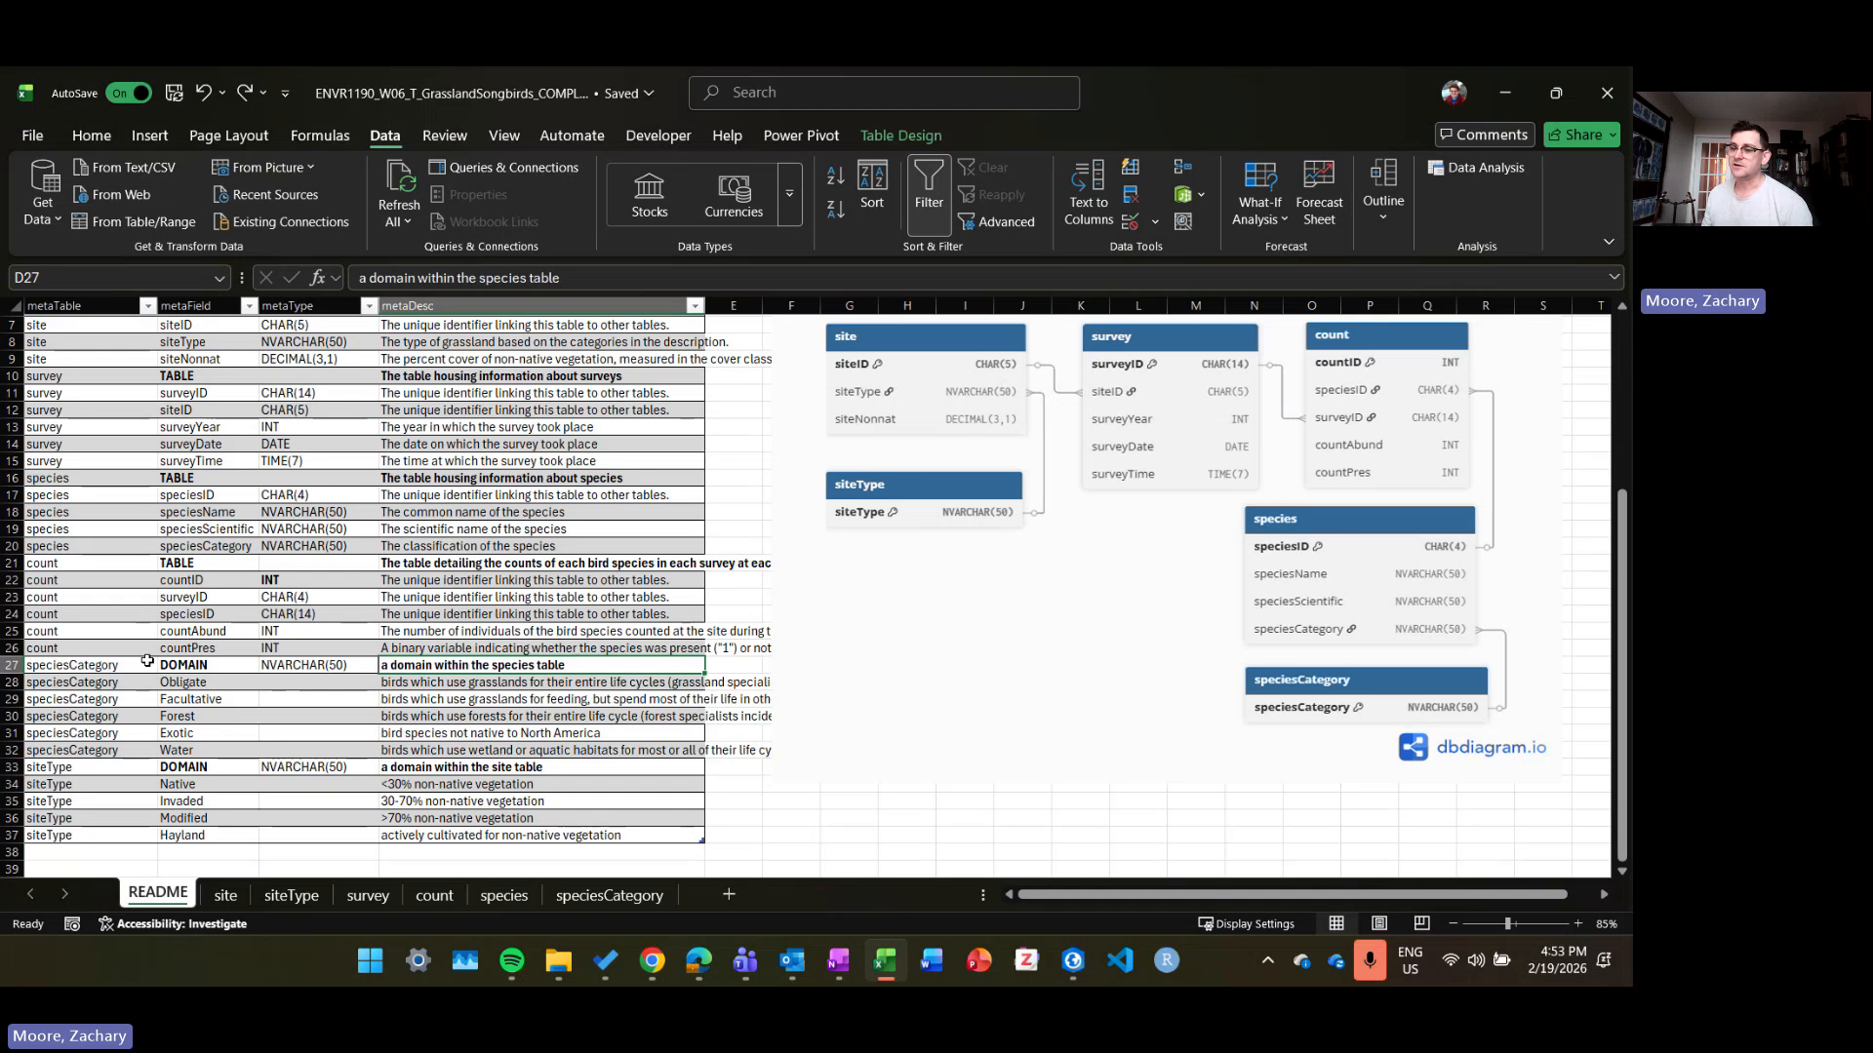
drag(147, 664, 532, 666)
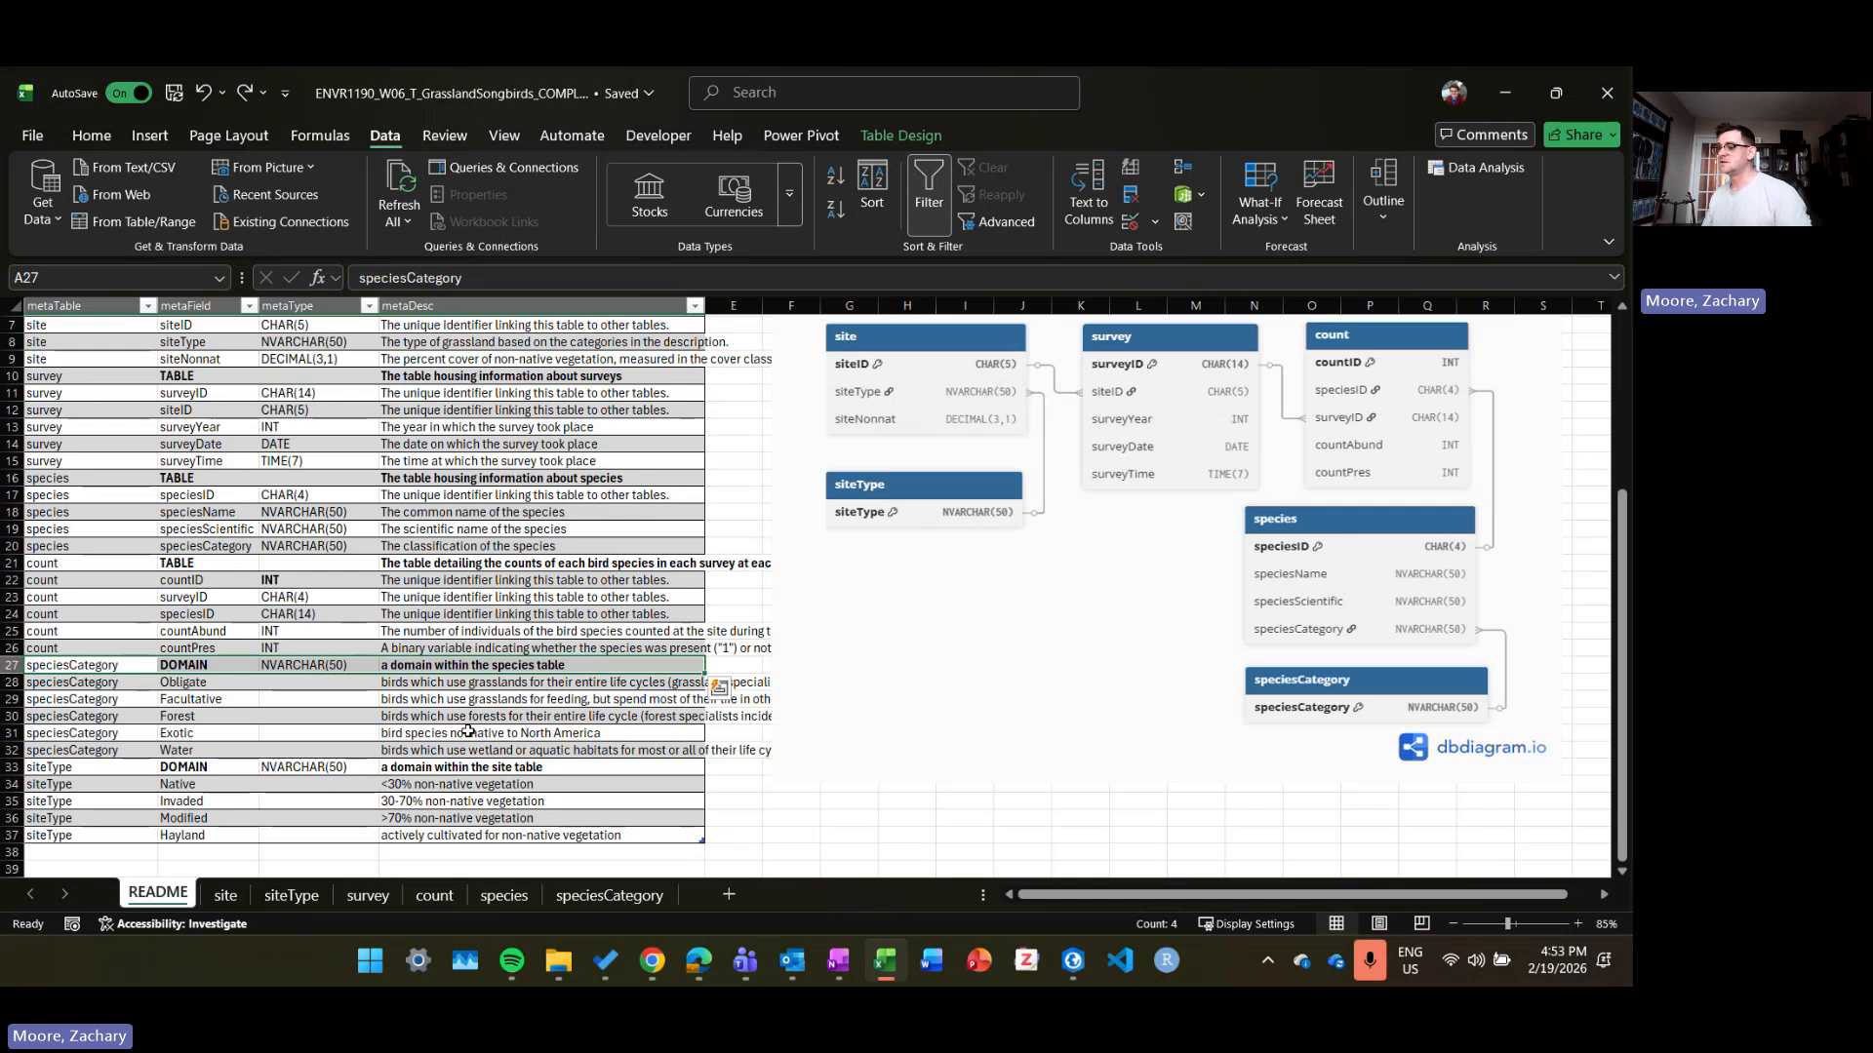
Step: Select the whole README metadata table from its header row, A5:D37, to review its extent
scroll(466, 683, up, 3)
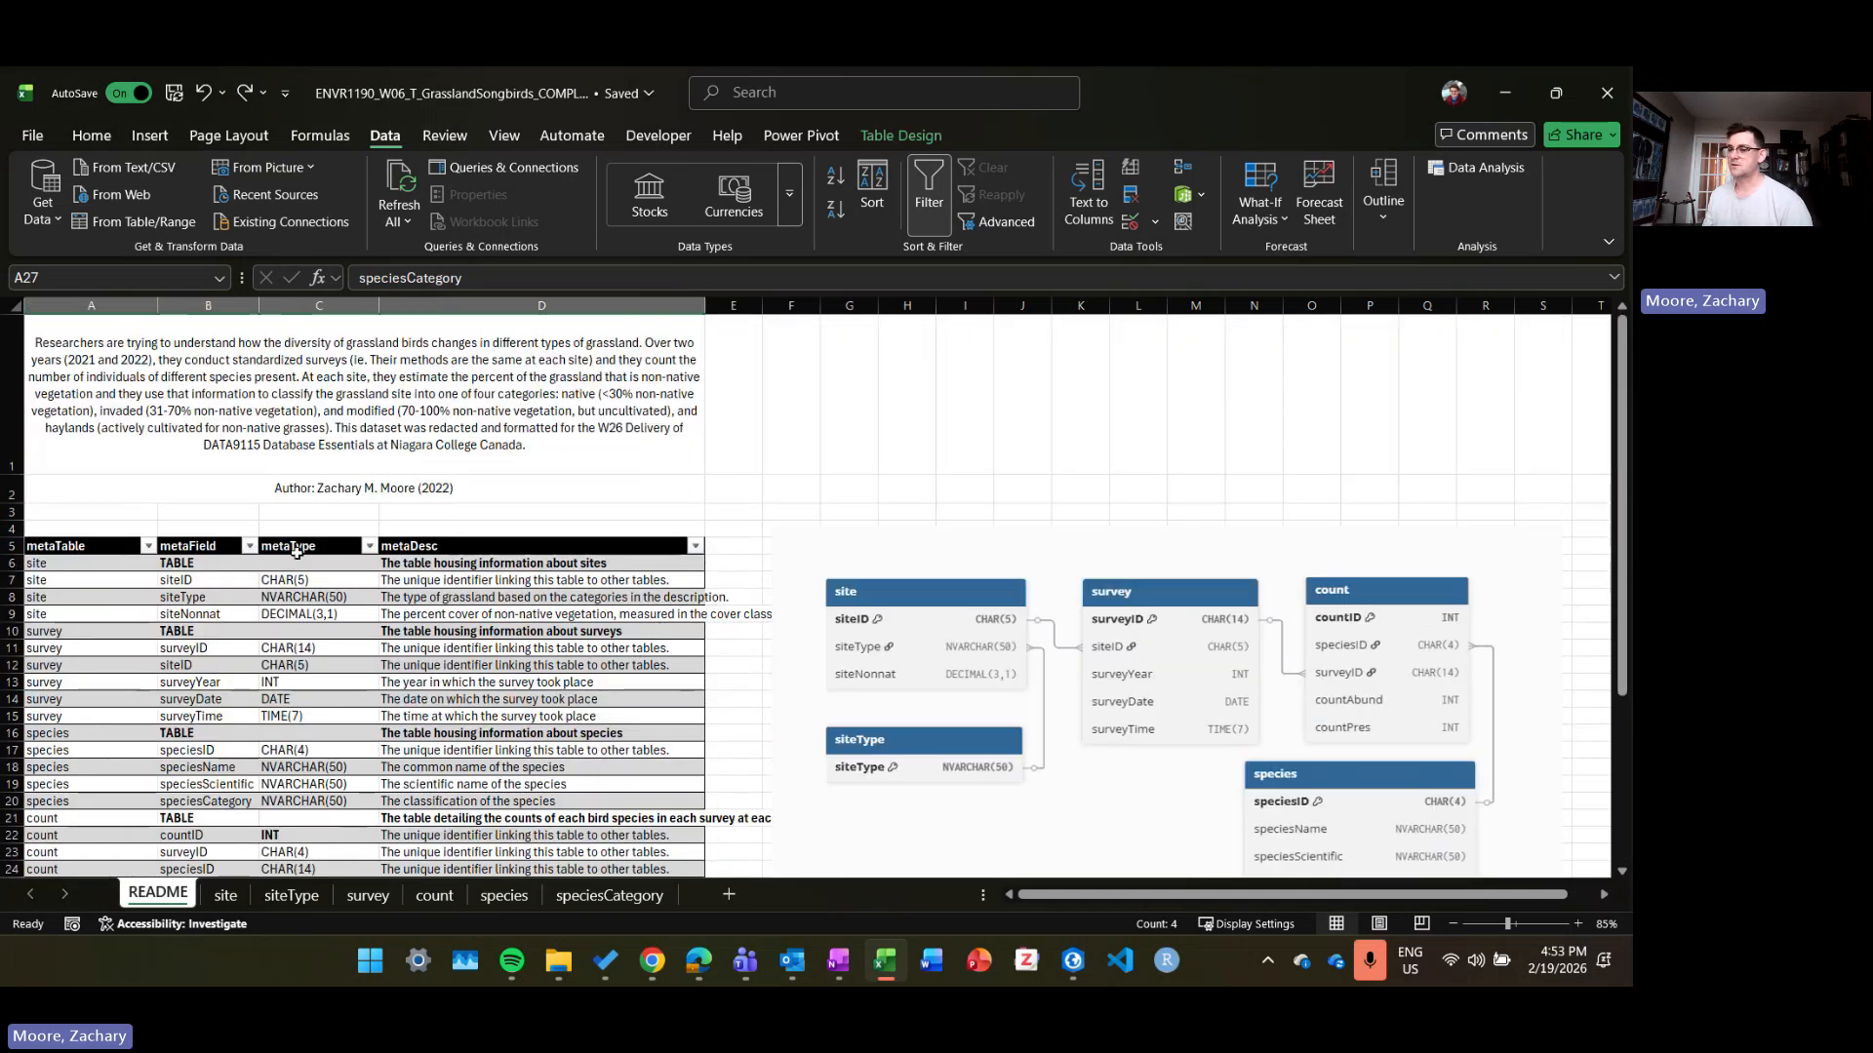
drag(58, 549, 502, 538)
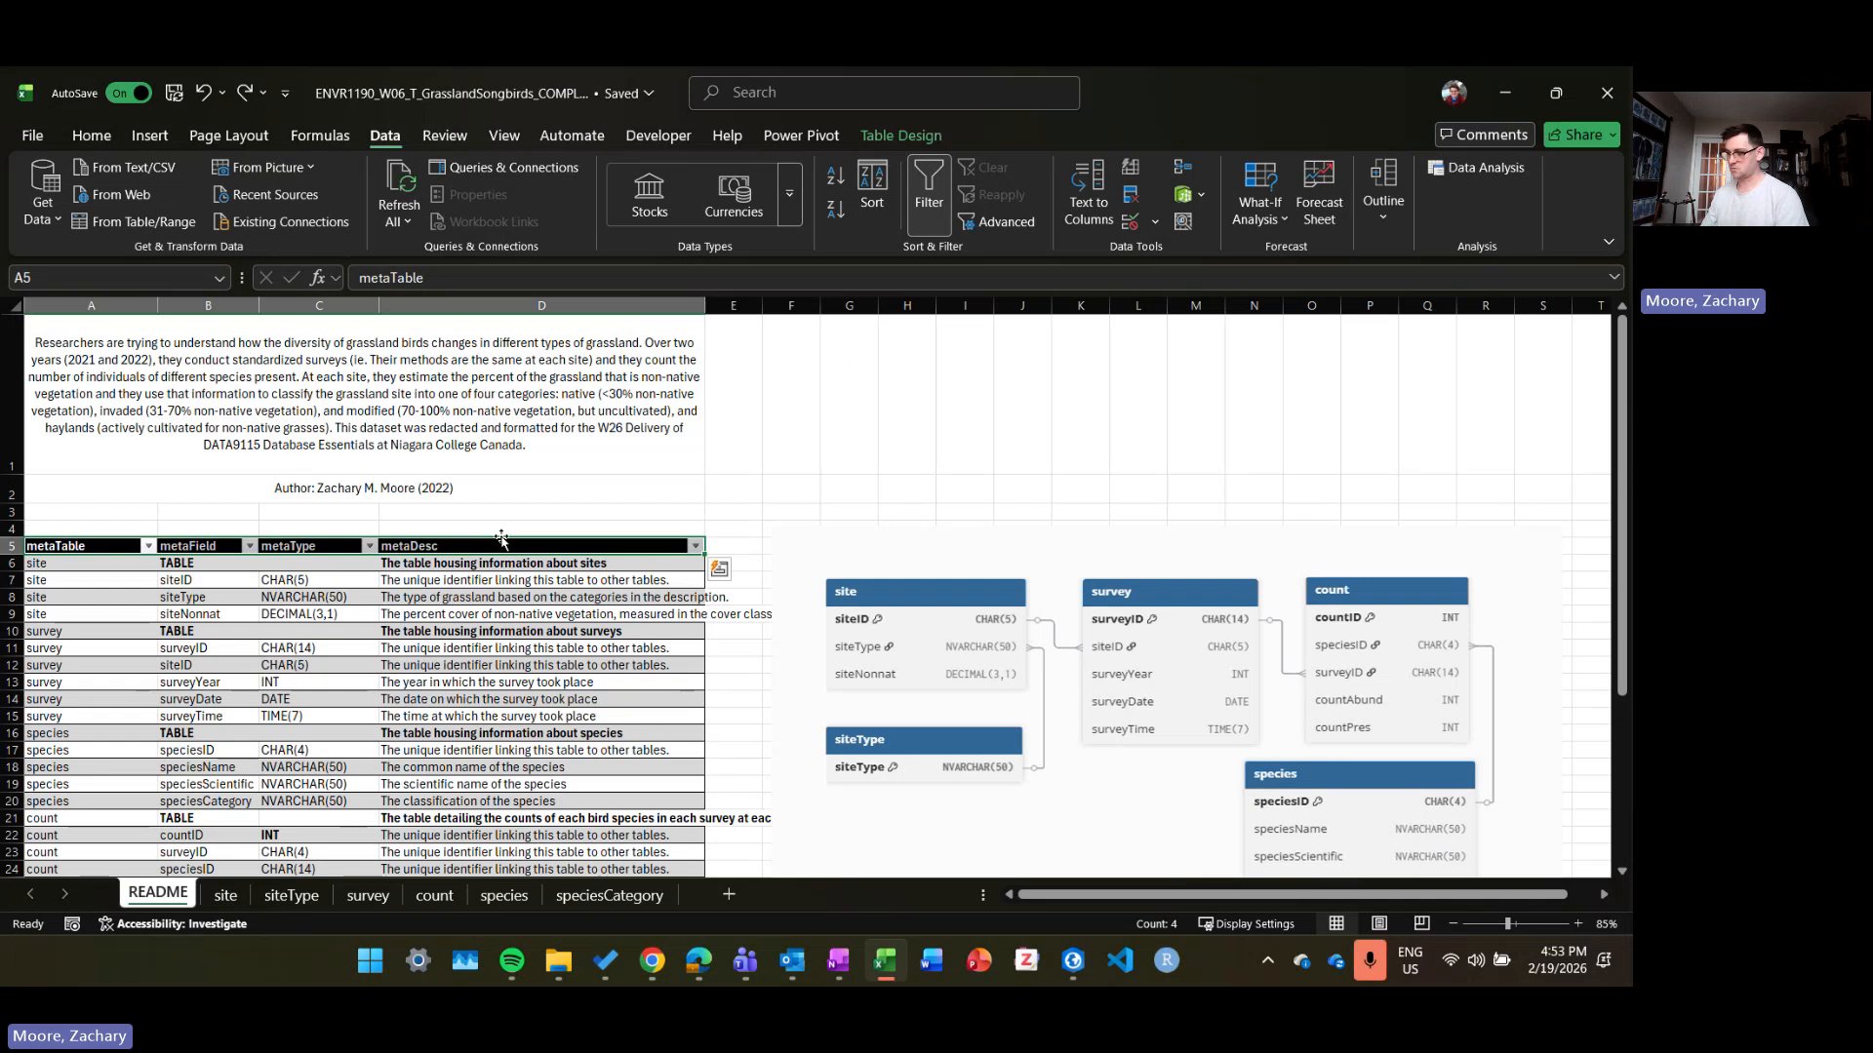
key(ctrl+shift+Down)
scroll(534, 771, down, 2)
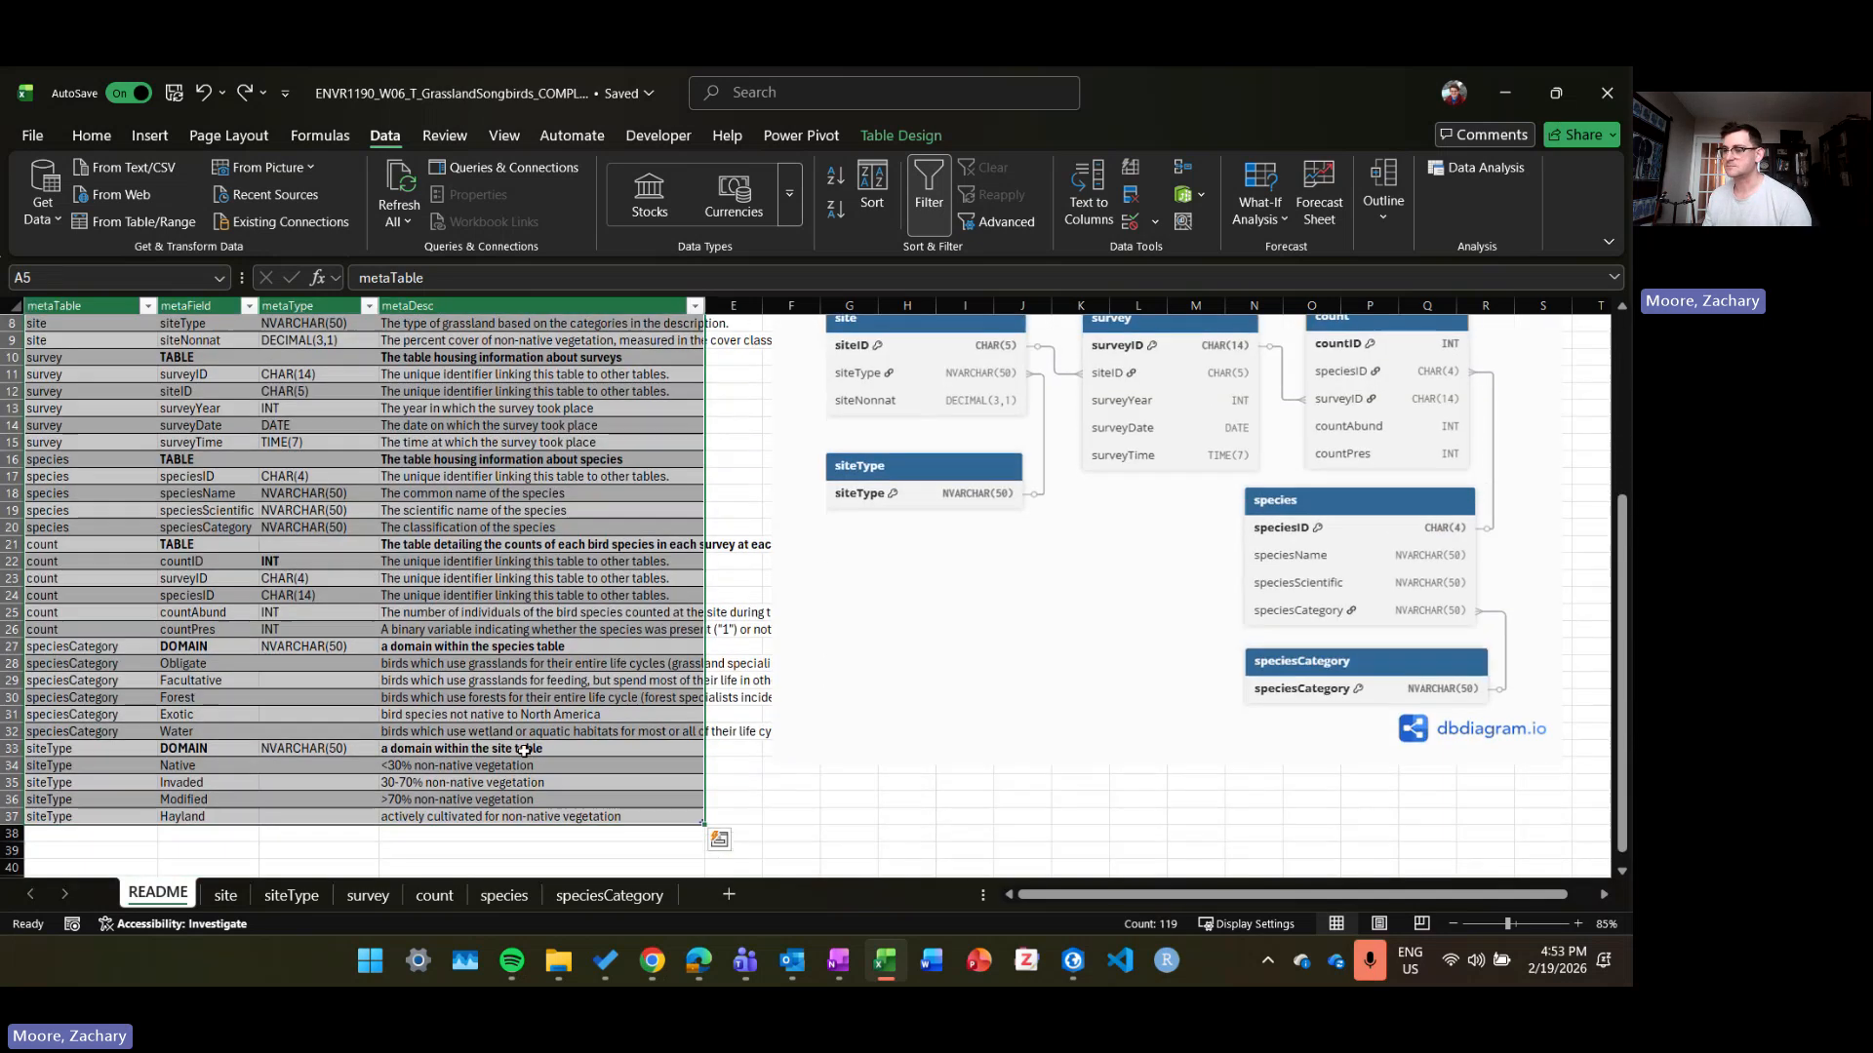
scroll(534, 771, up, 3)
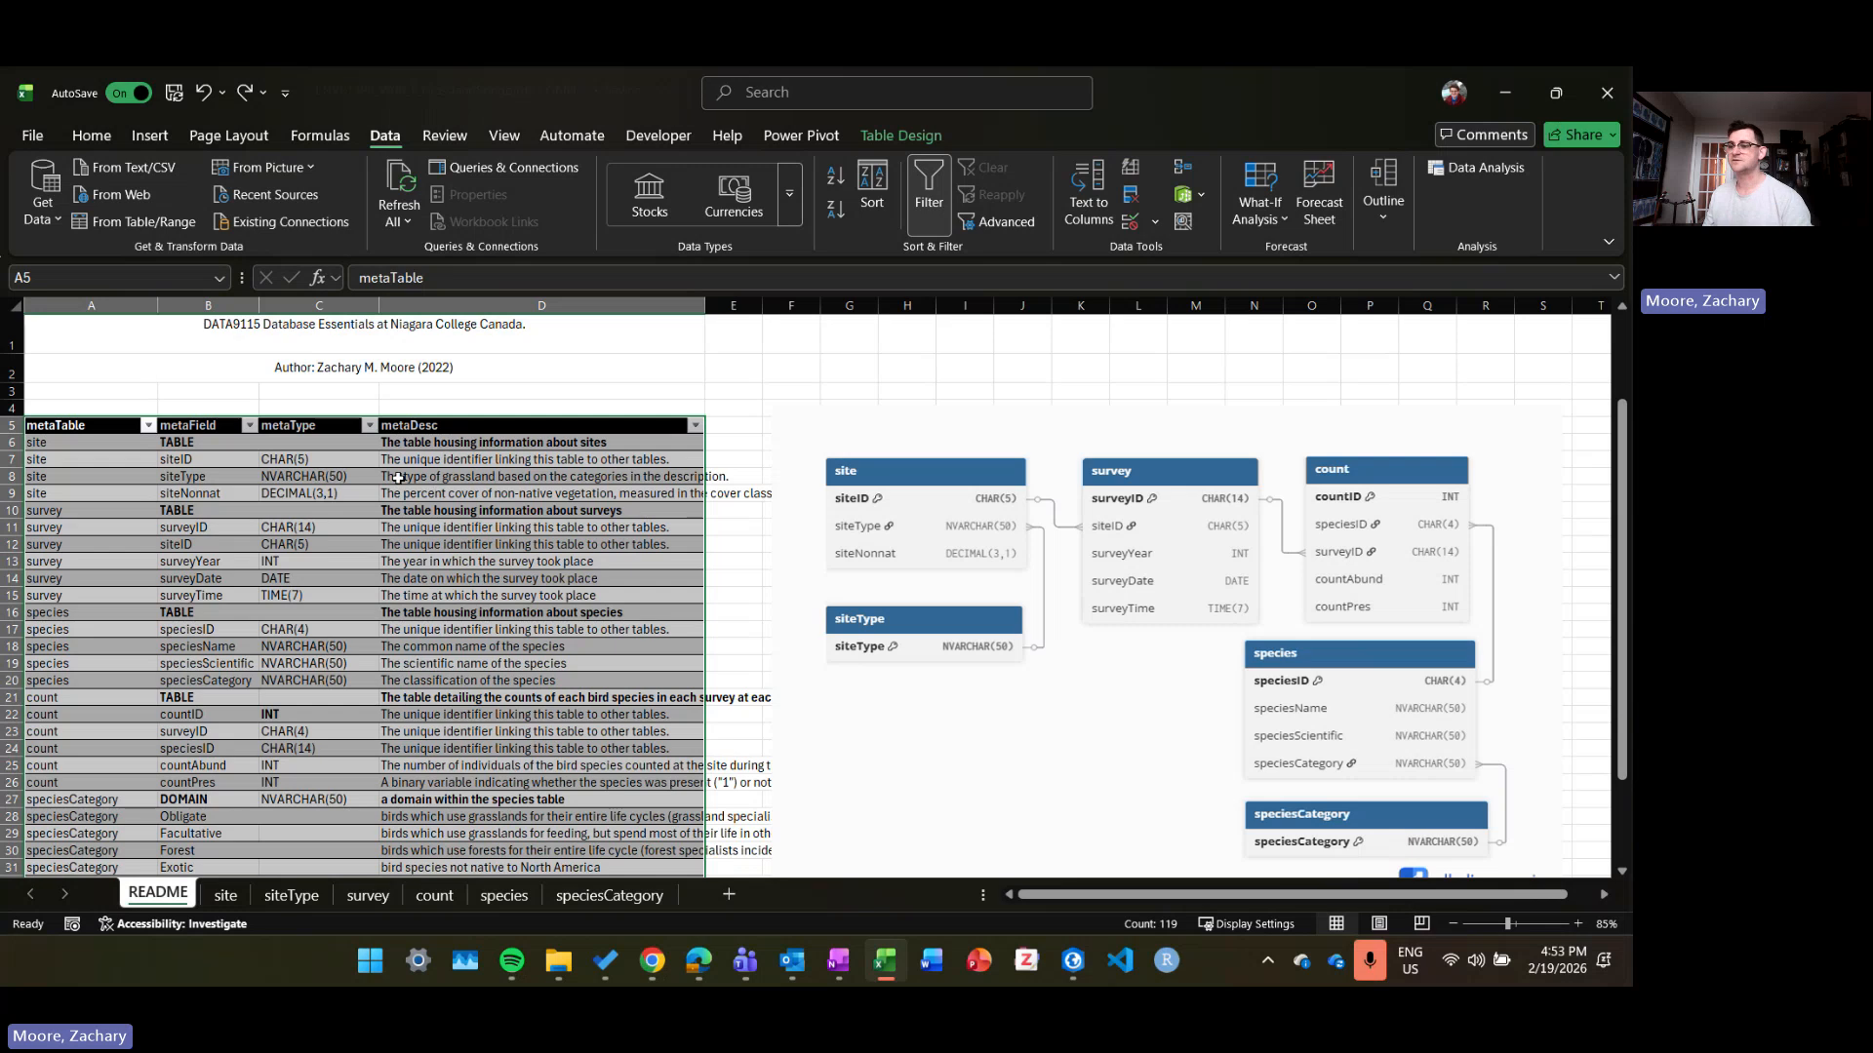
click(341, 456)
scroll(342, 455, down, 2)
key(ctrl+a)
key(ctrl+a)
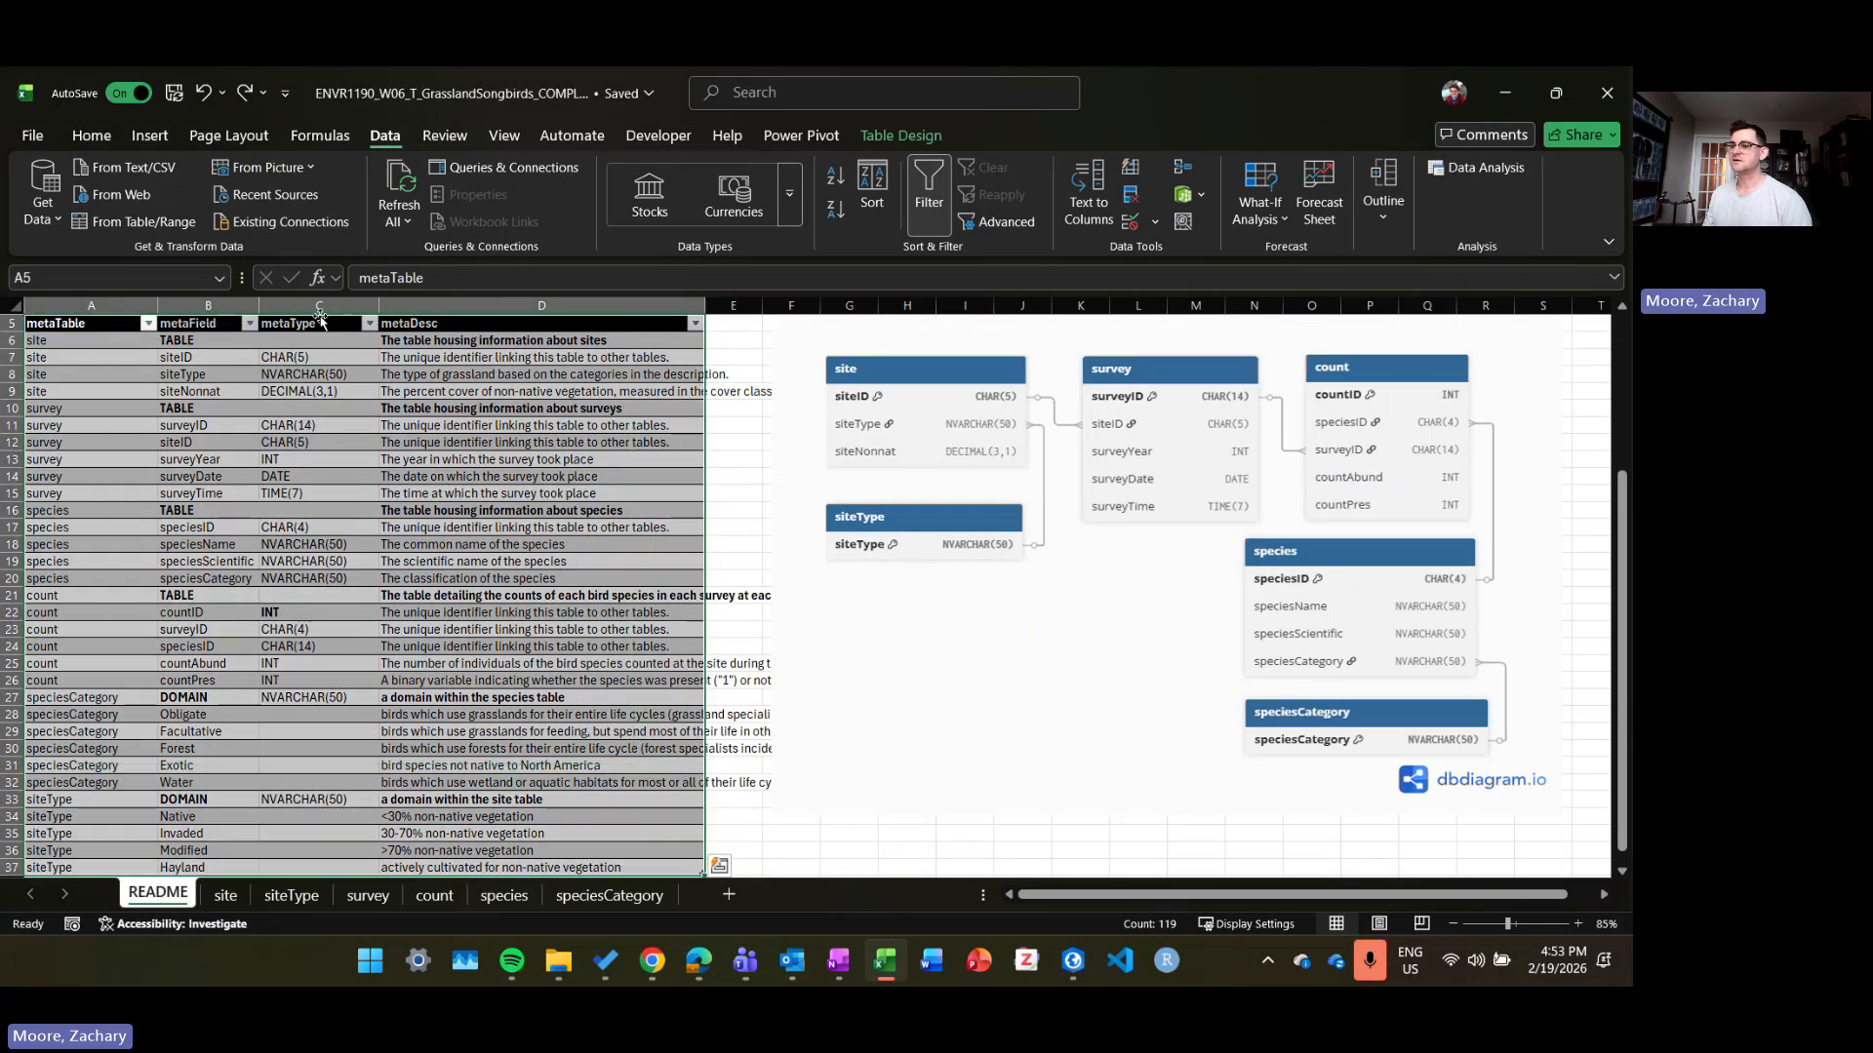
Step: Select the metaType column and inspect the data types of countID, surveyID and speciesID in C22:C24 and of surveyDate in C14
click(336, 306)
scroll(343, 700, down, 2)
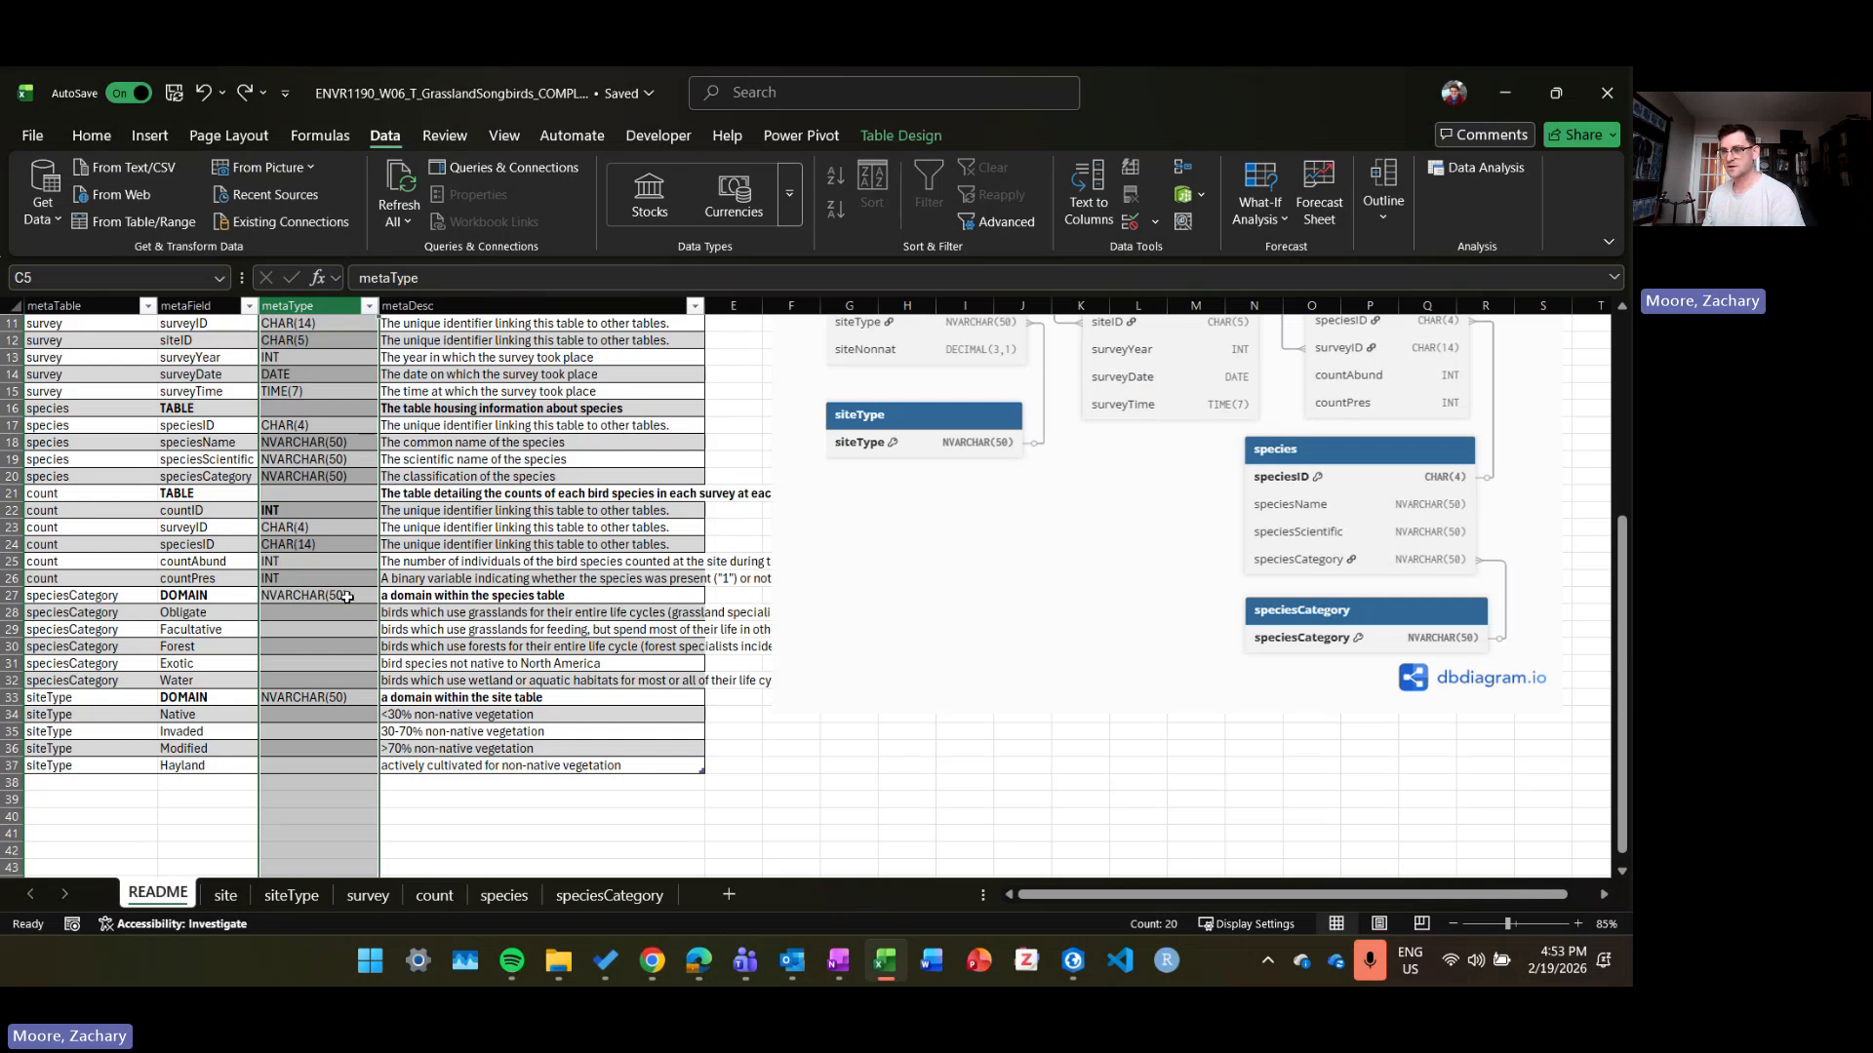
click(306, 510)
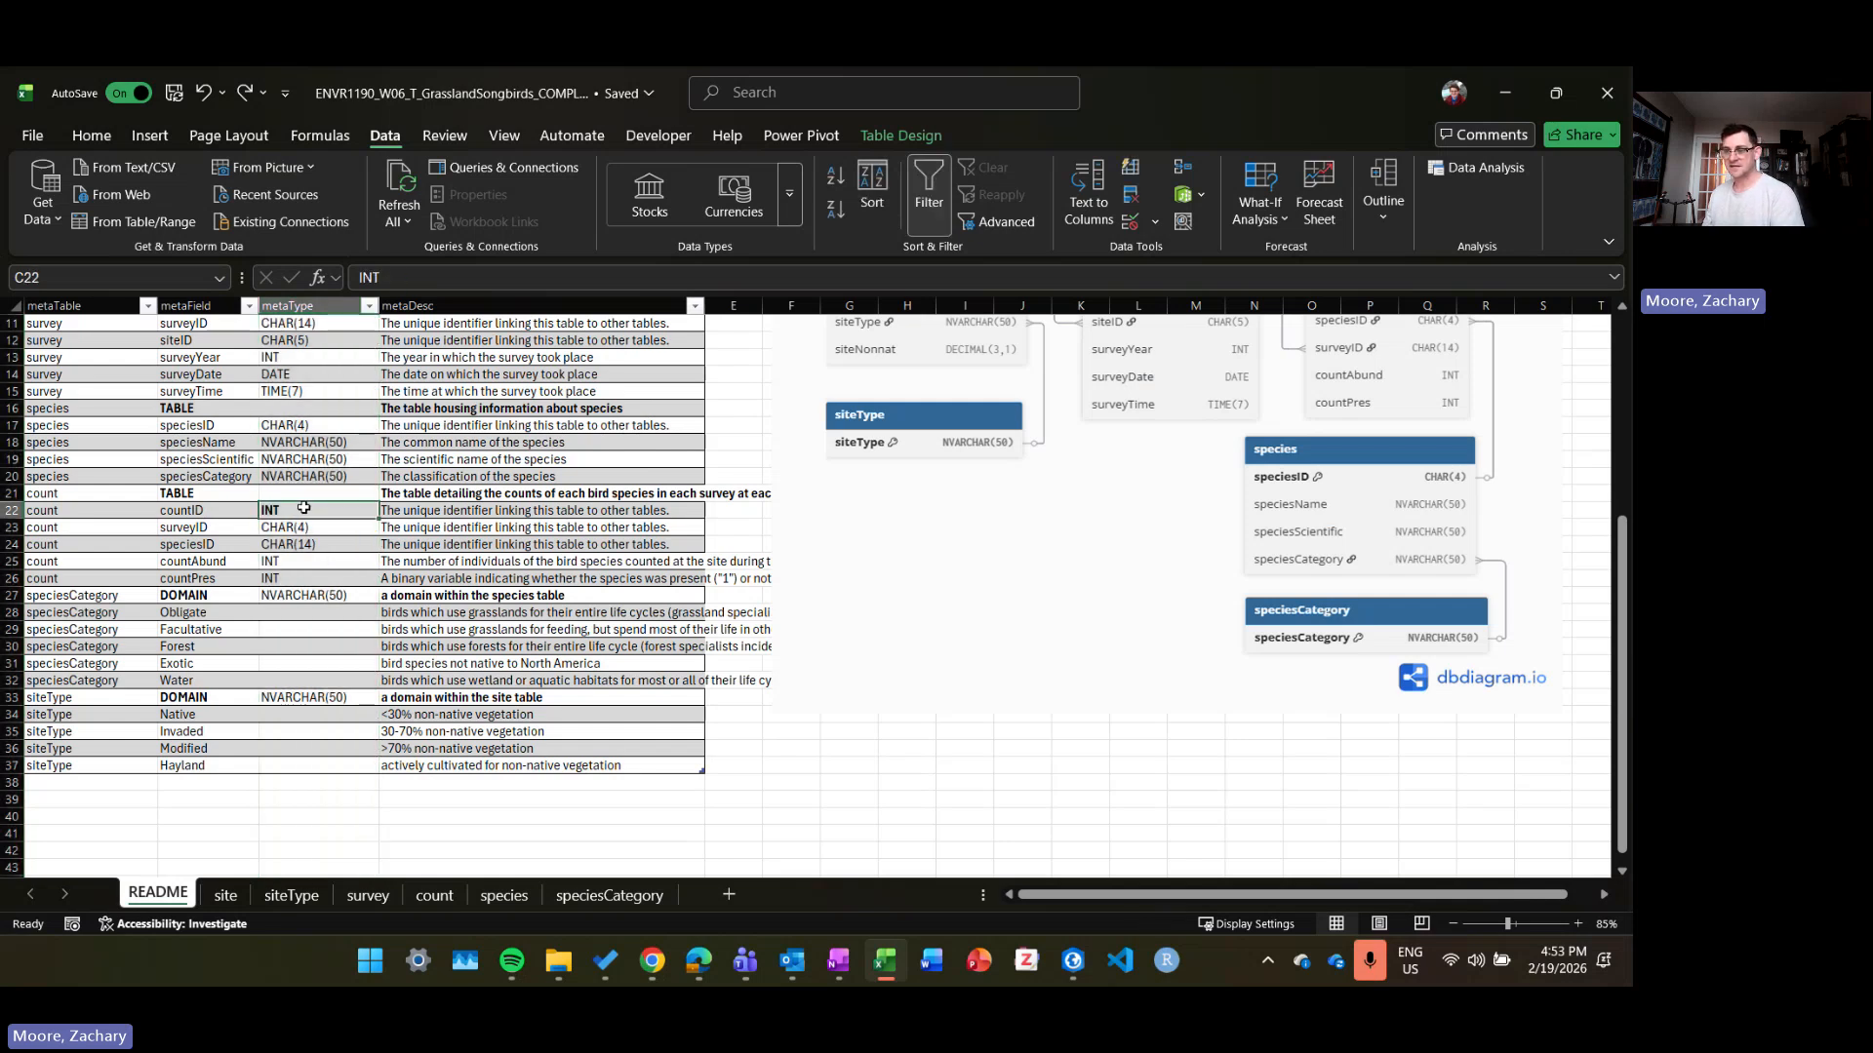
key(Down)
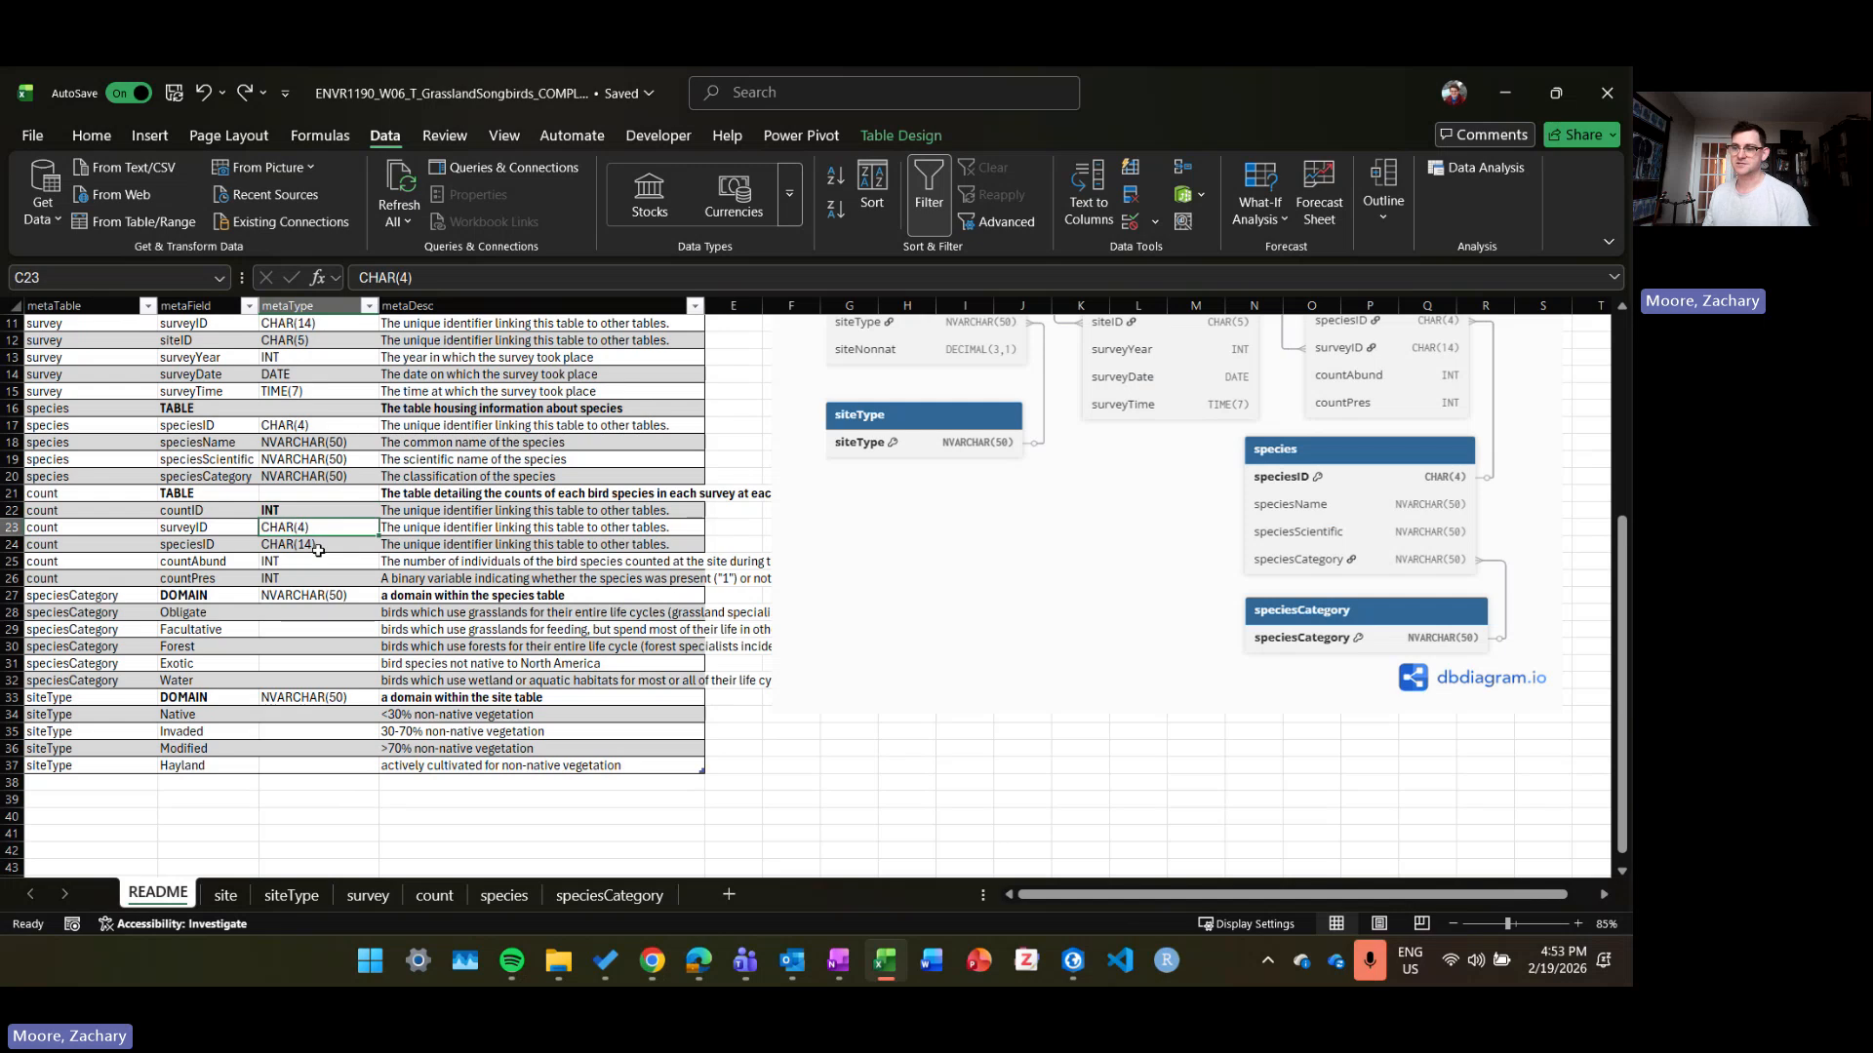
key(Down)
scroll(313, 592, up, 4)
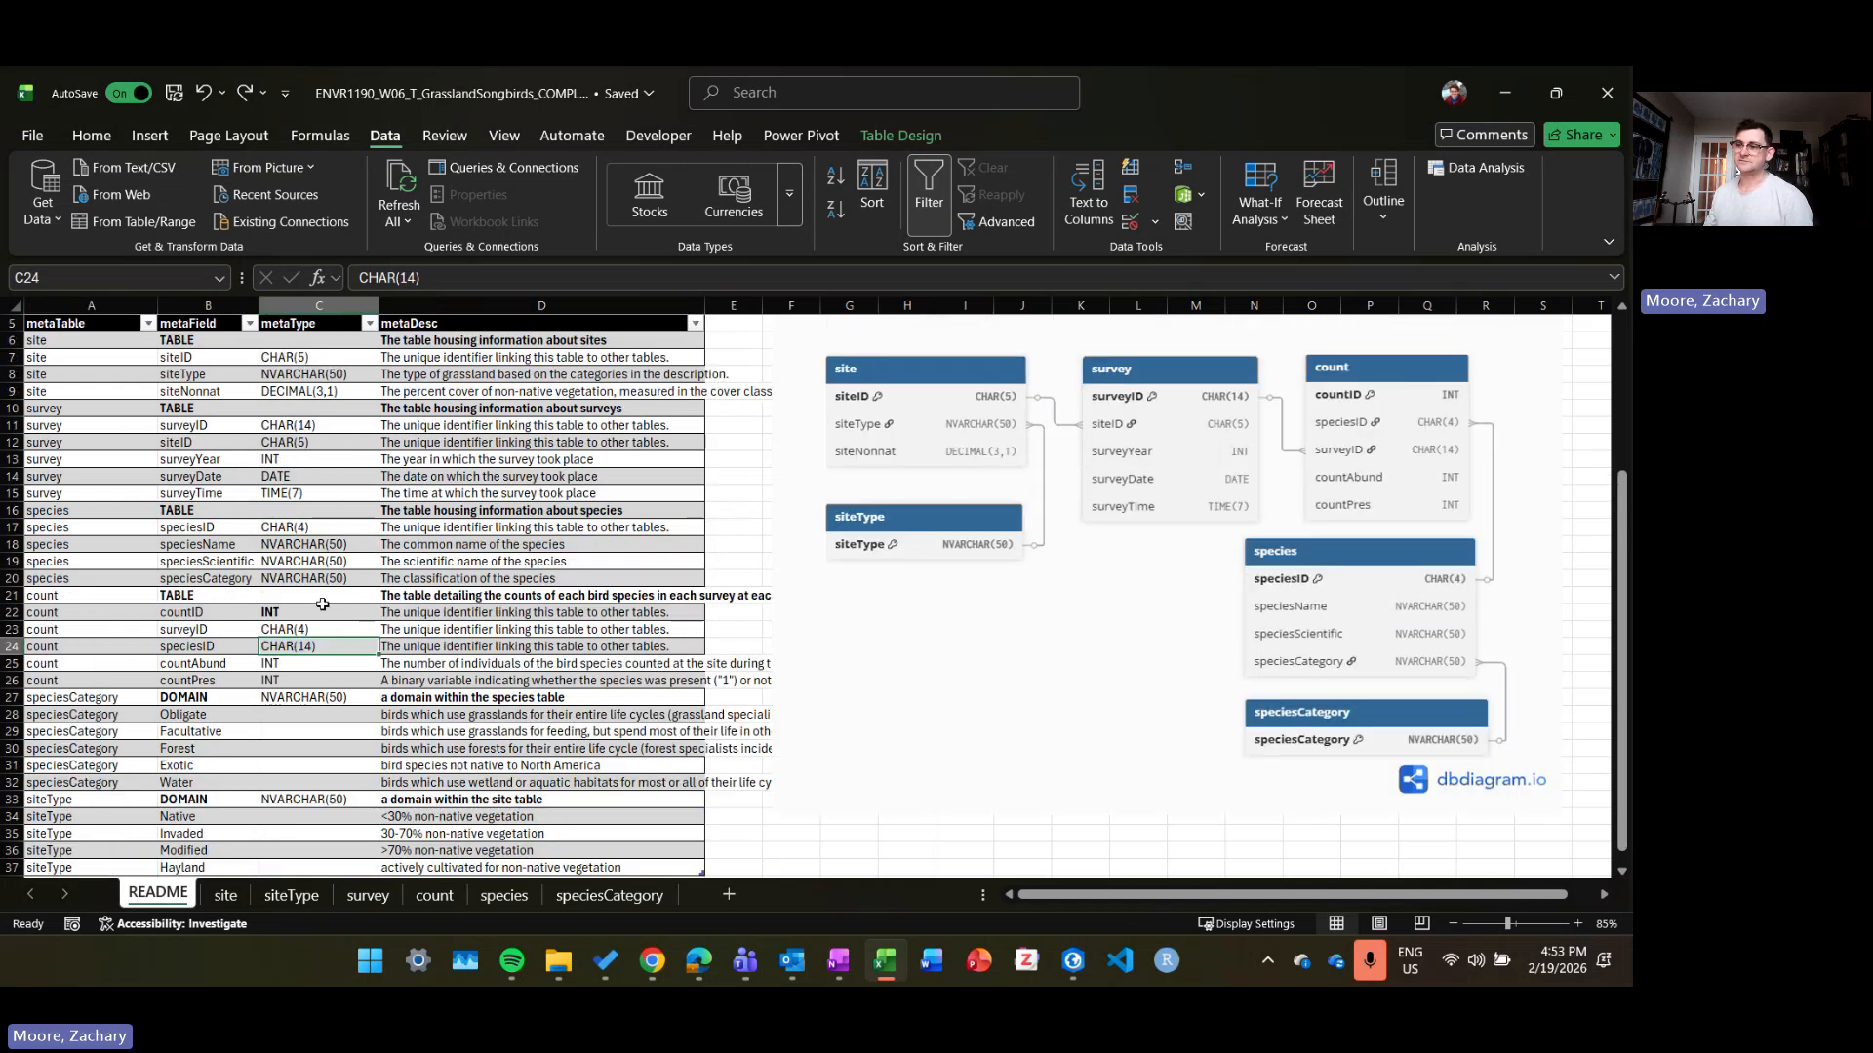
click(323, 573)
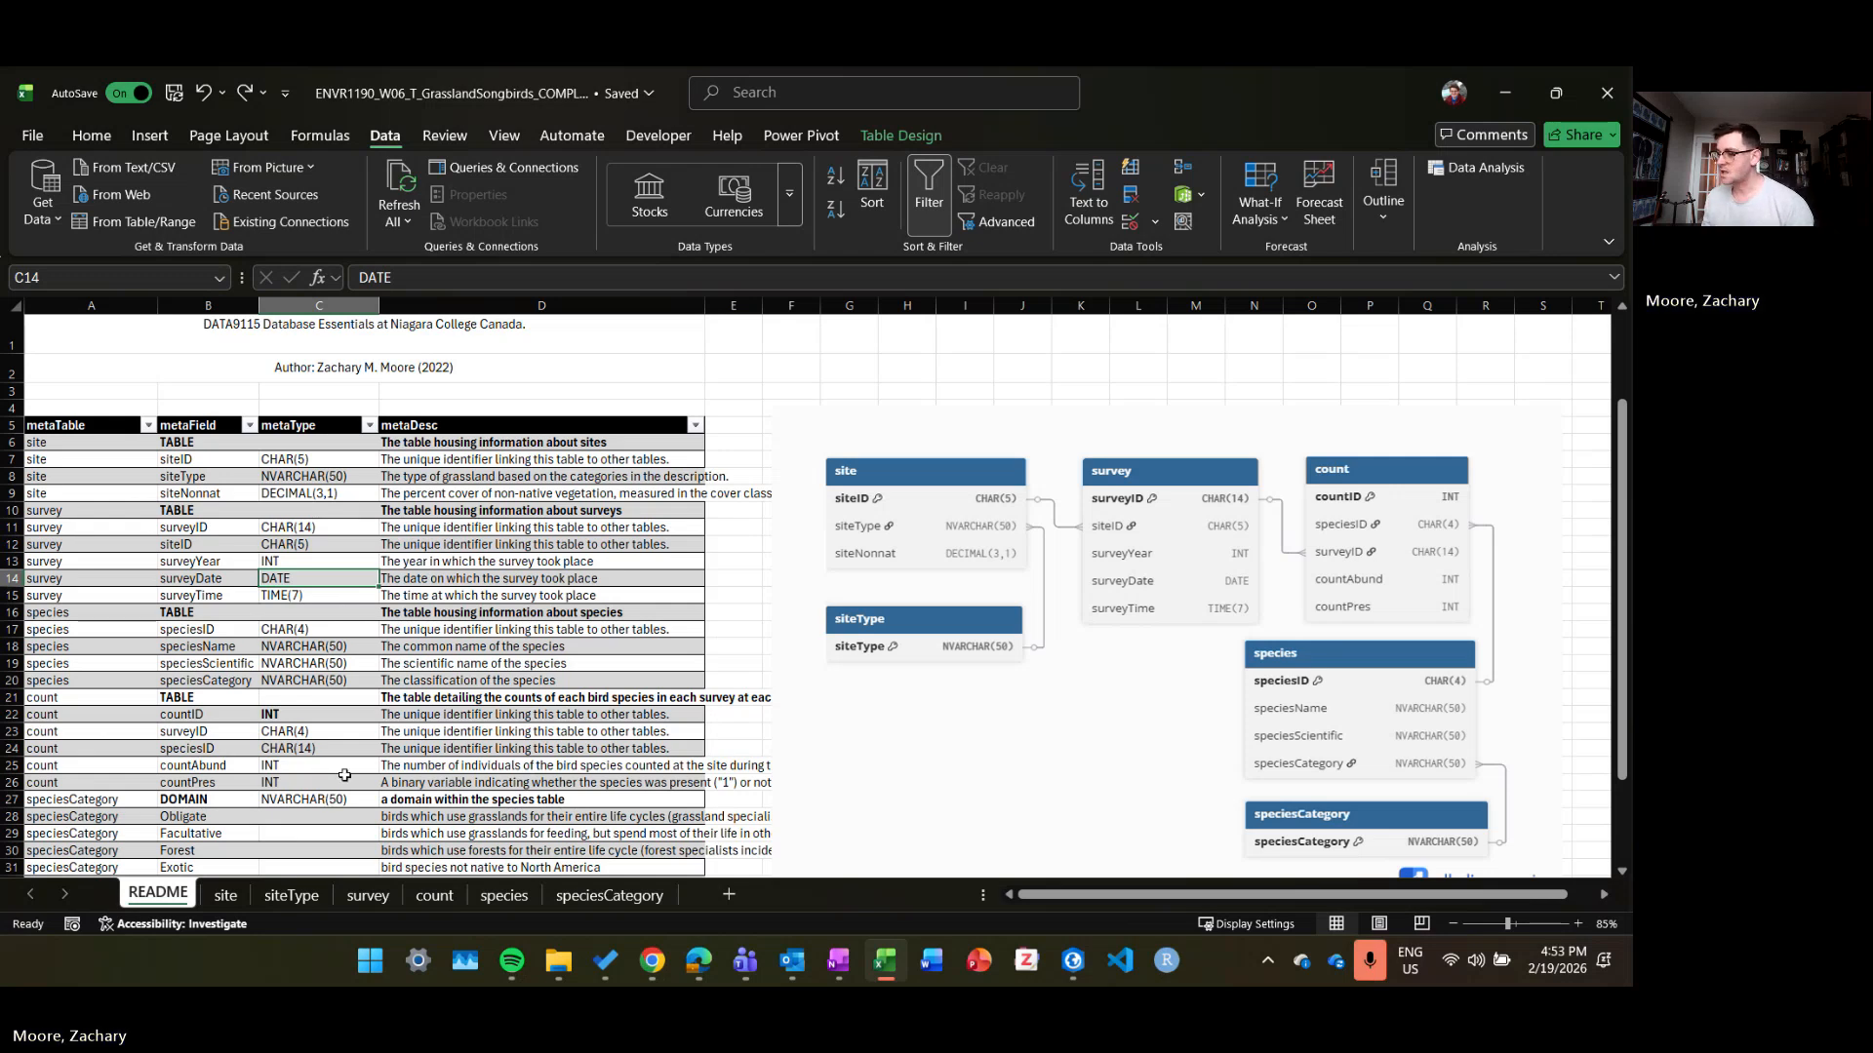
Step: Examine the siteNonnat column on the site sheet from its header to its last row and back
click(227, 895)
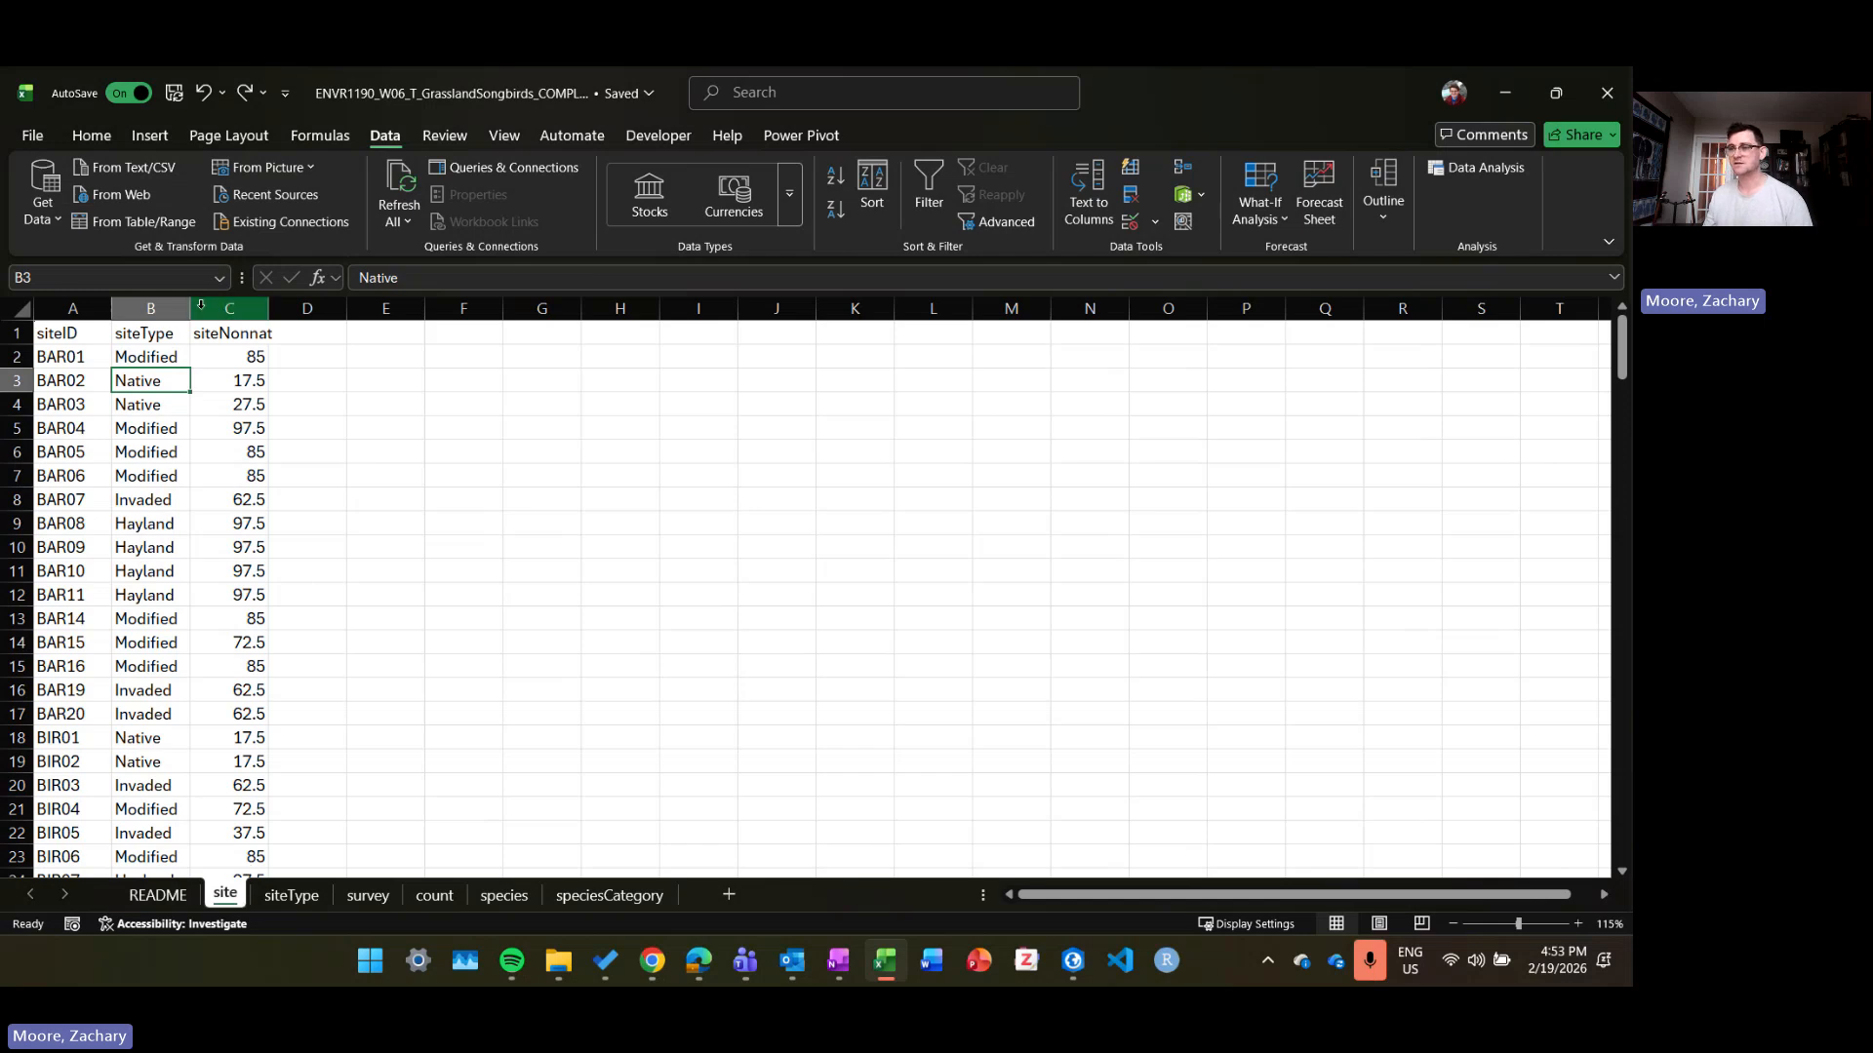
click(226, 334)
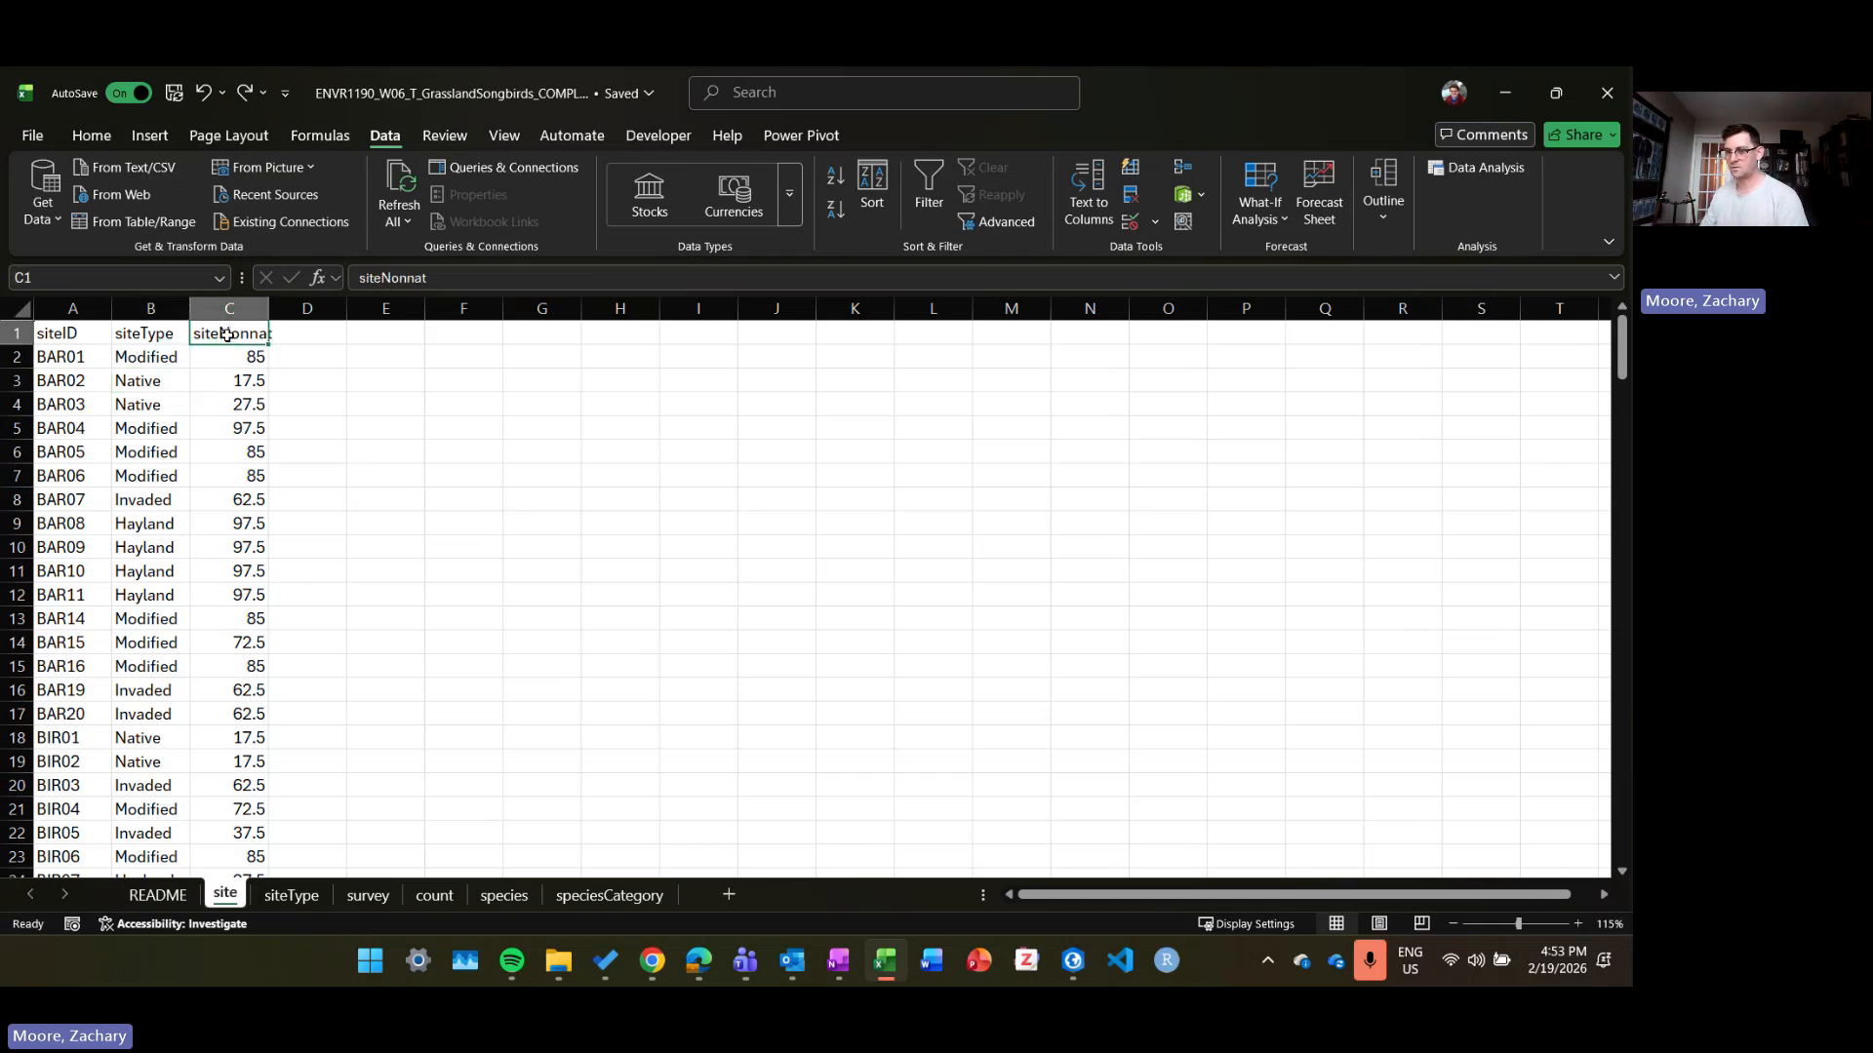
key(ctrl+Down)
key(ctrl+Up)
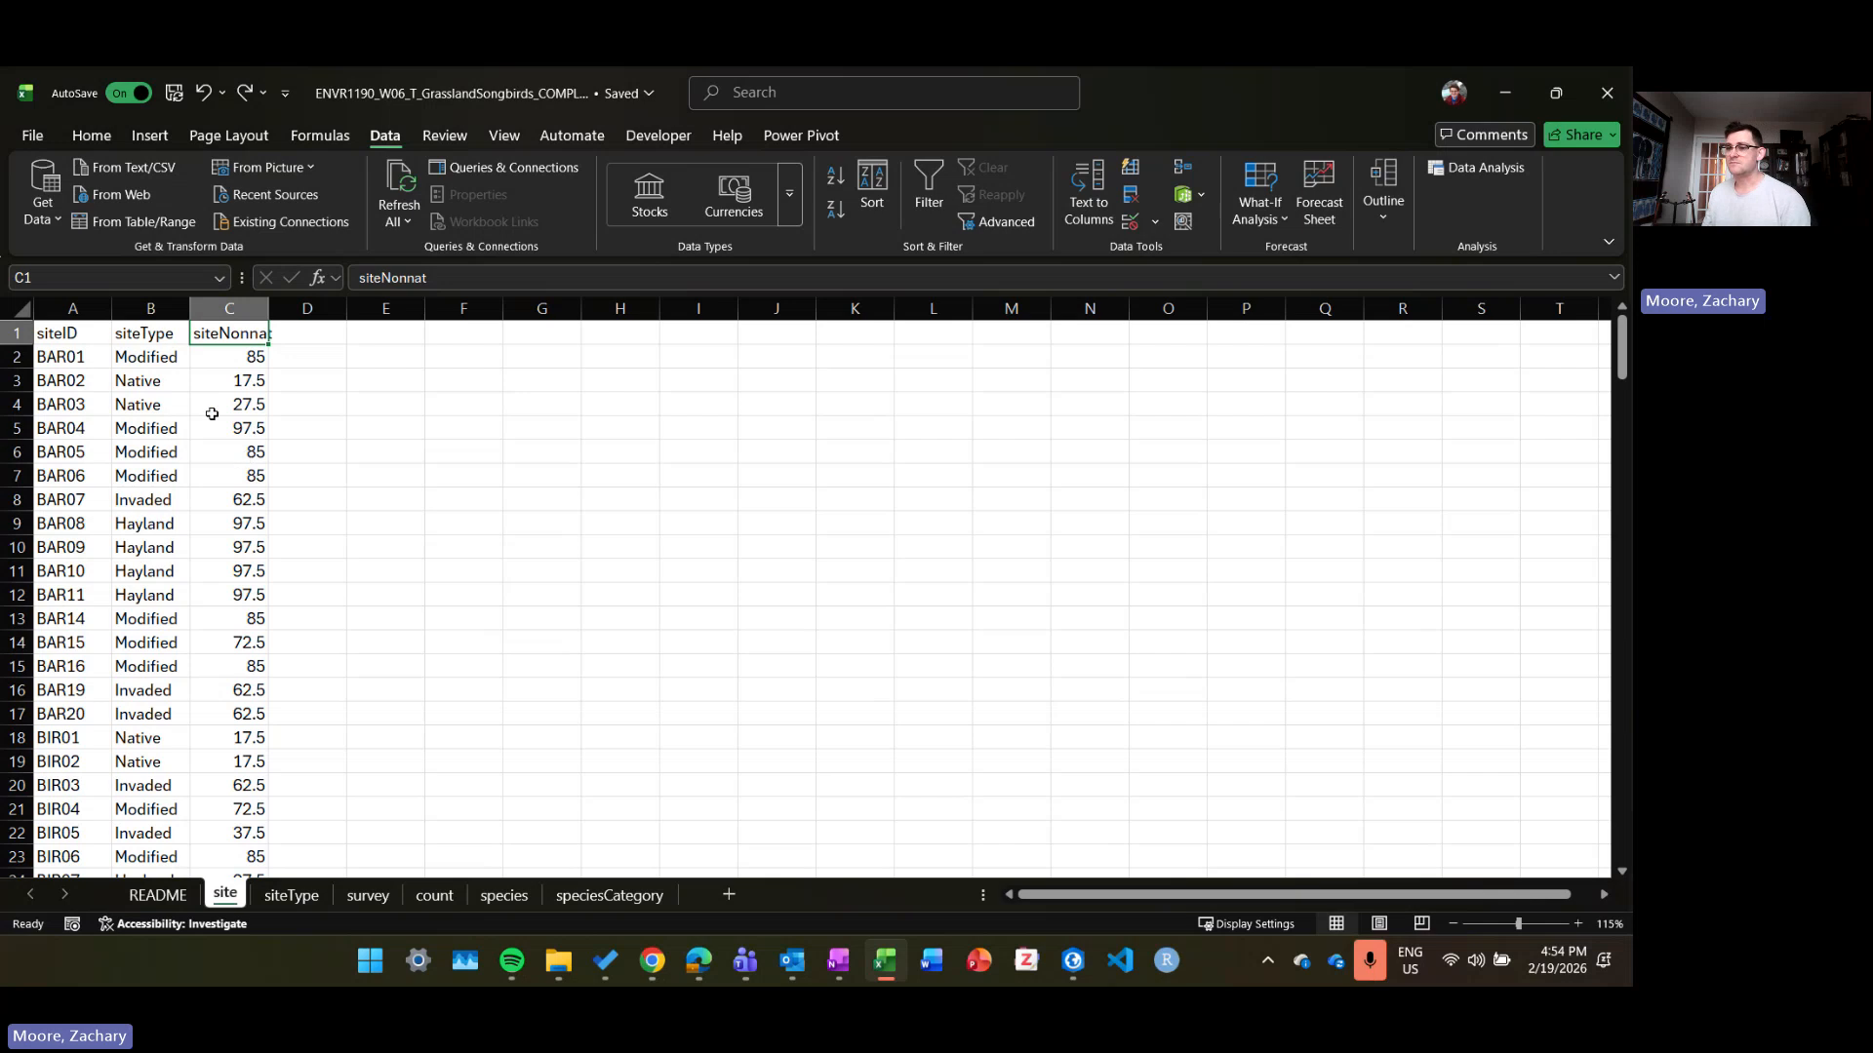
Step: Format the site data in A1:C188 as a table with headers, using a black medium style with banded rows
click(158, 359)
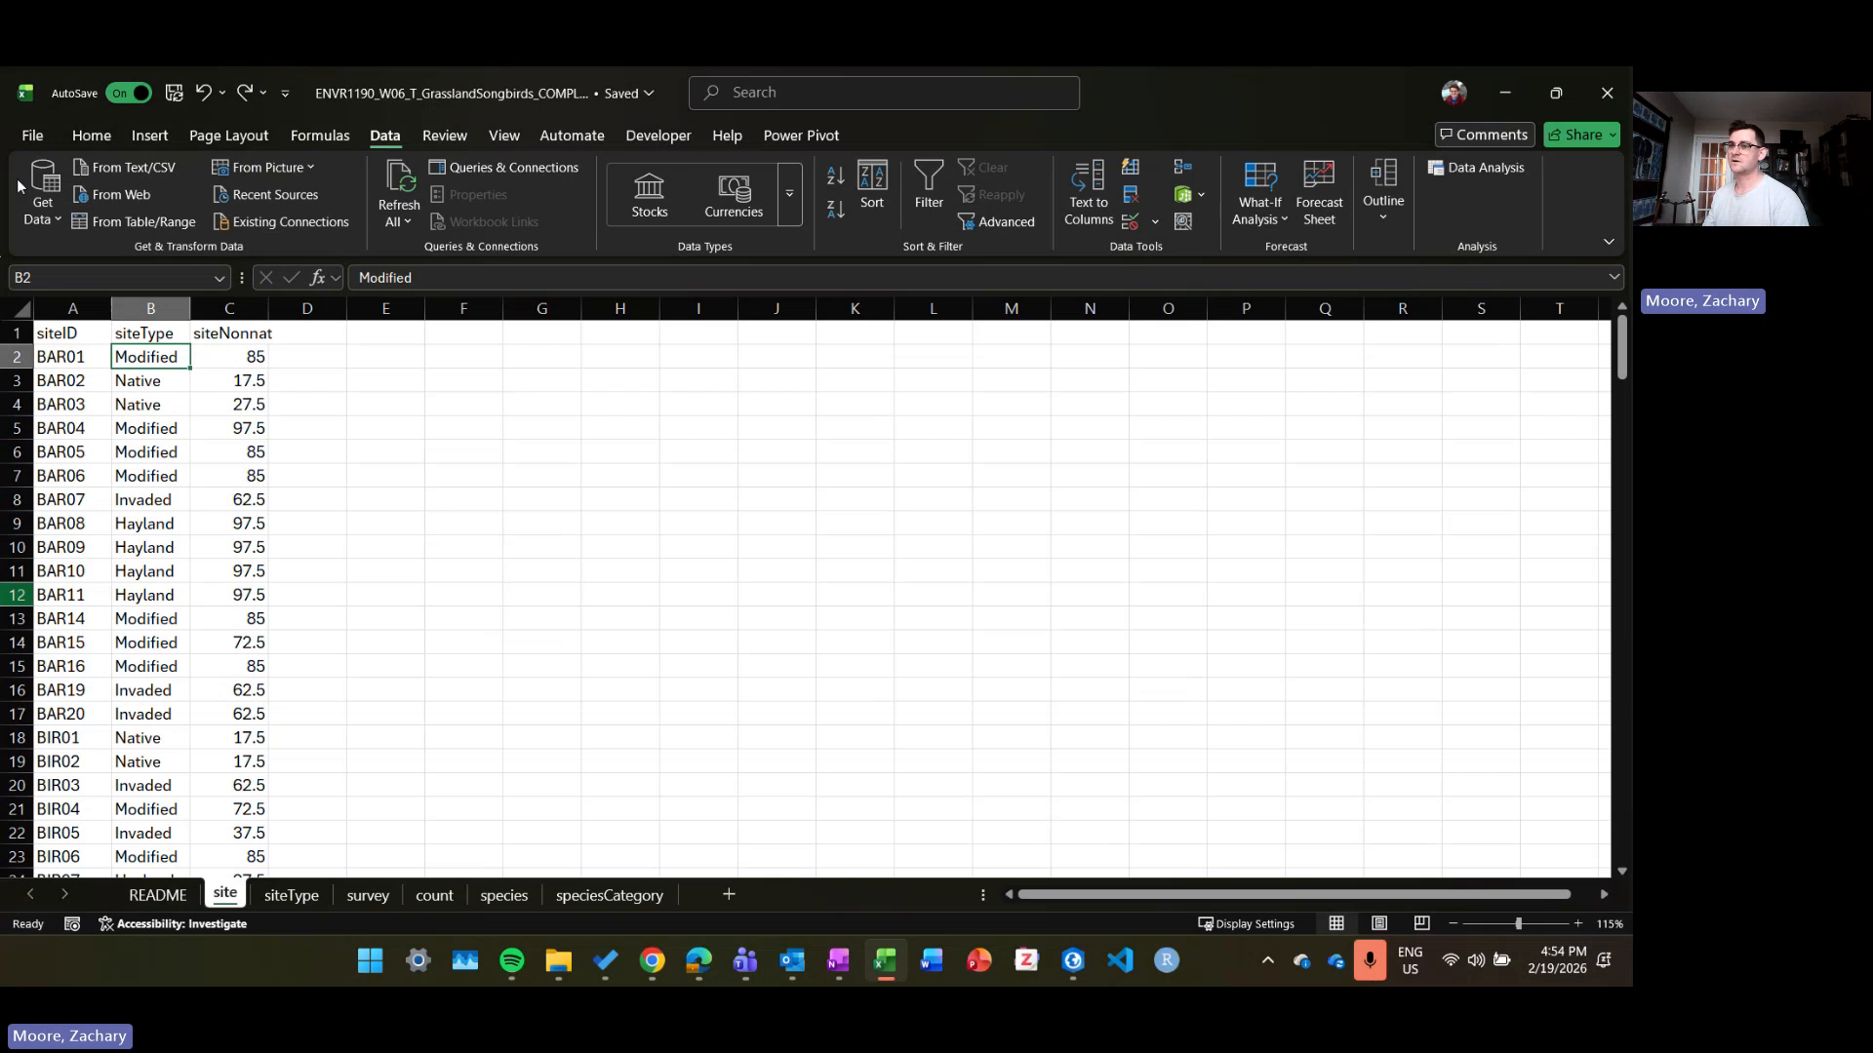
click(92, 136)
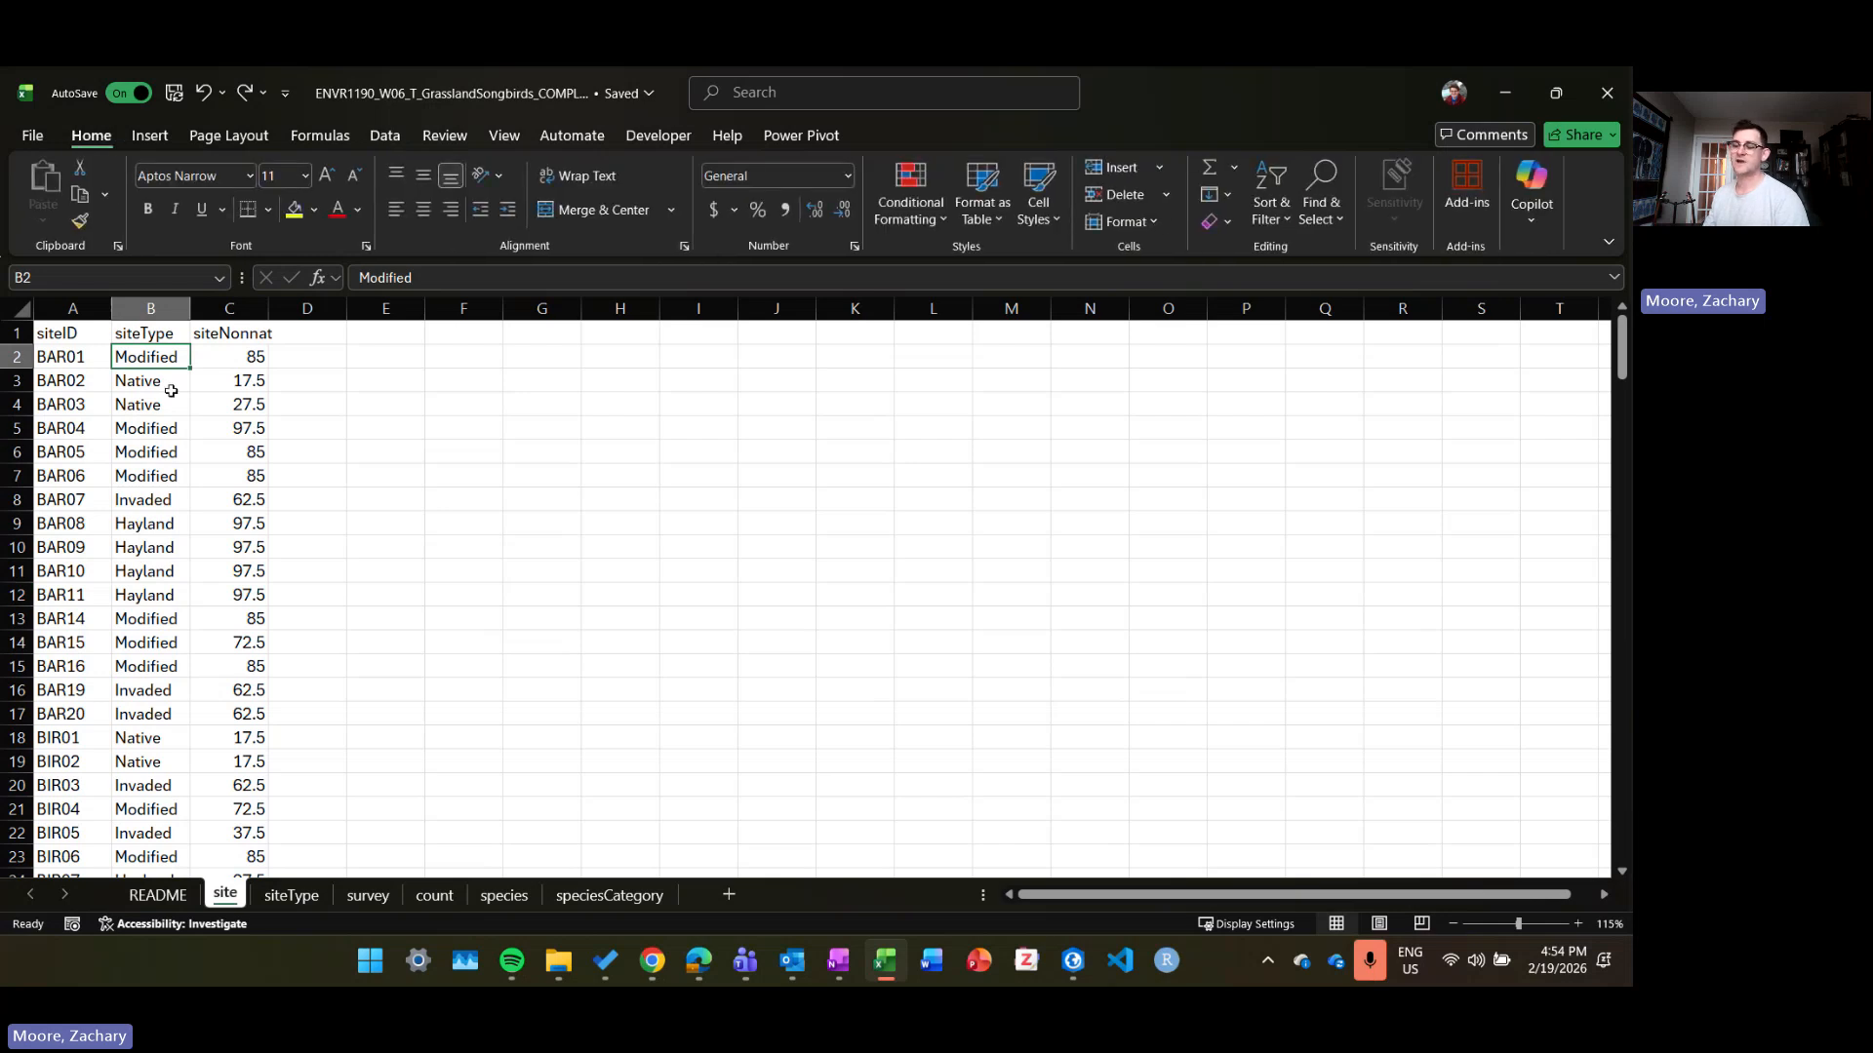
click(988, 188)
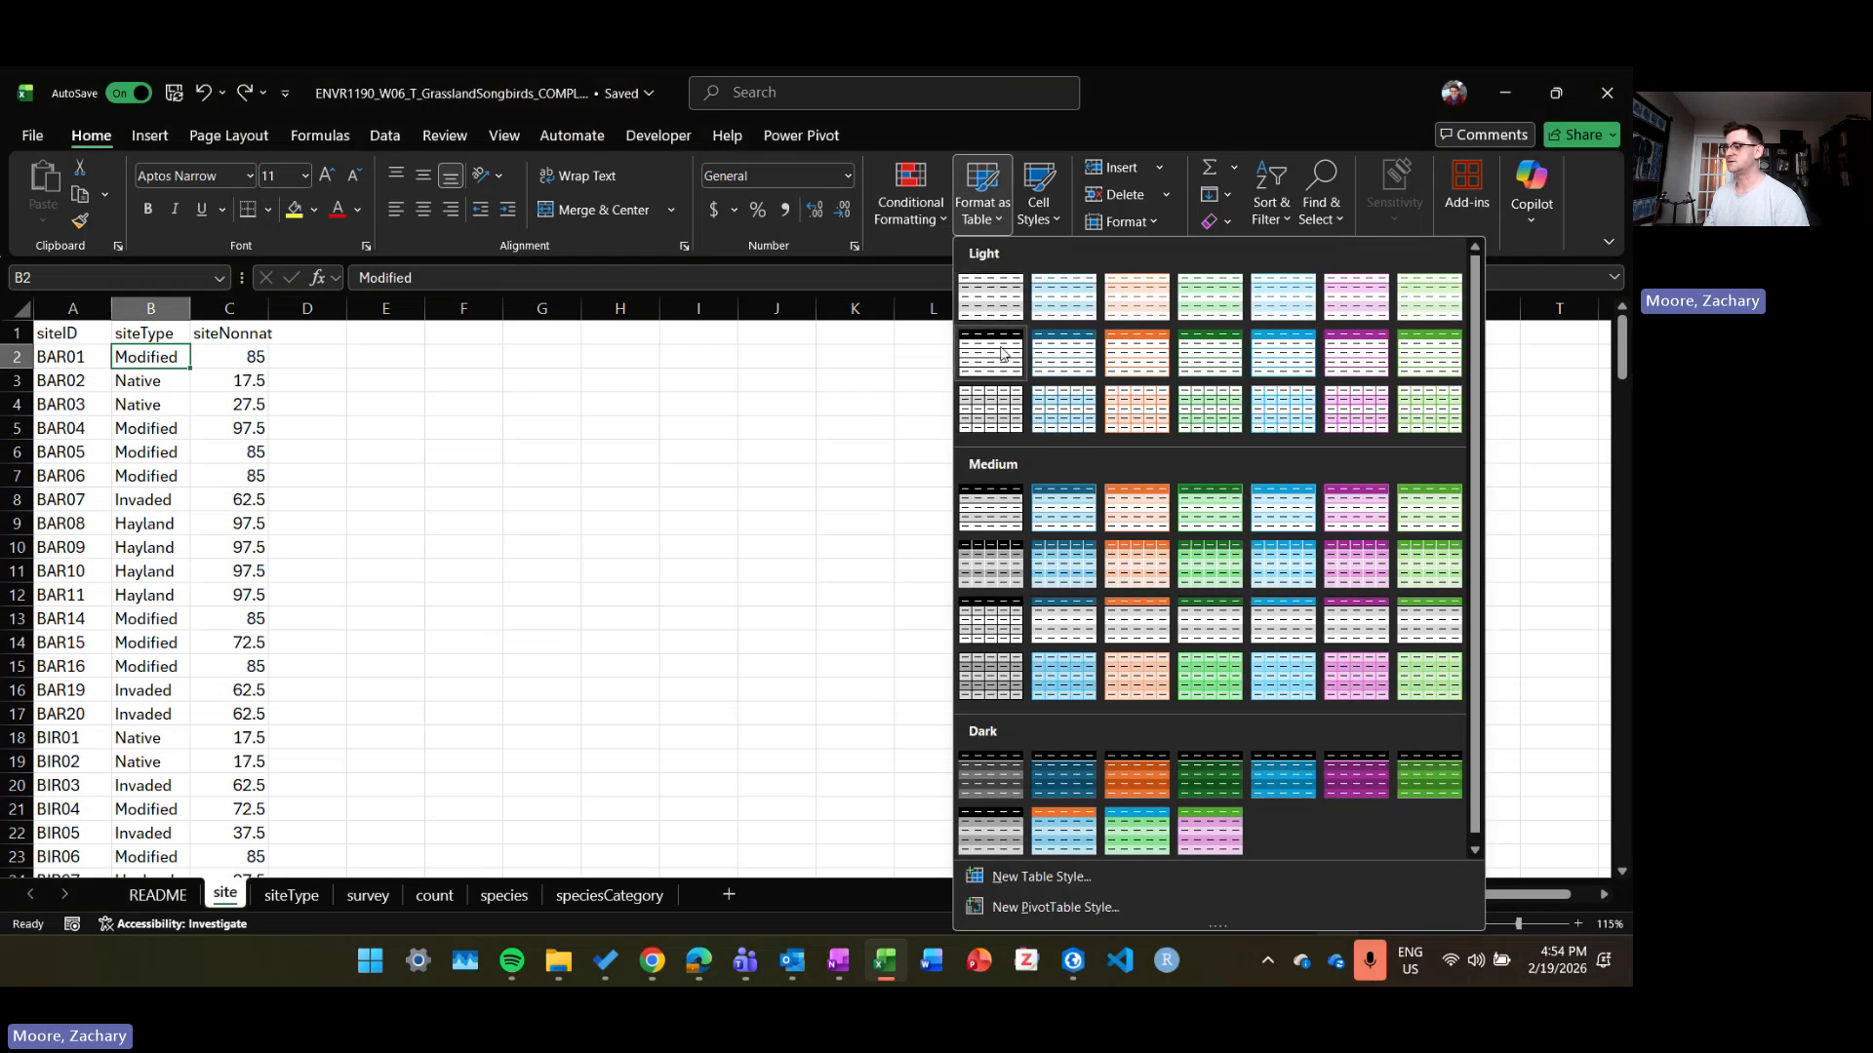
click(1015, 514)
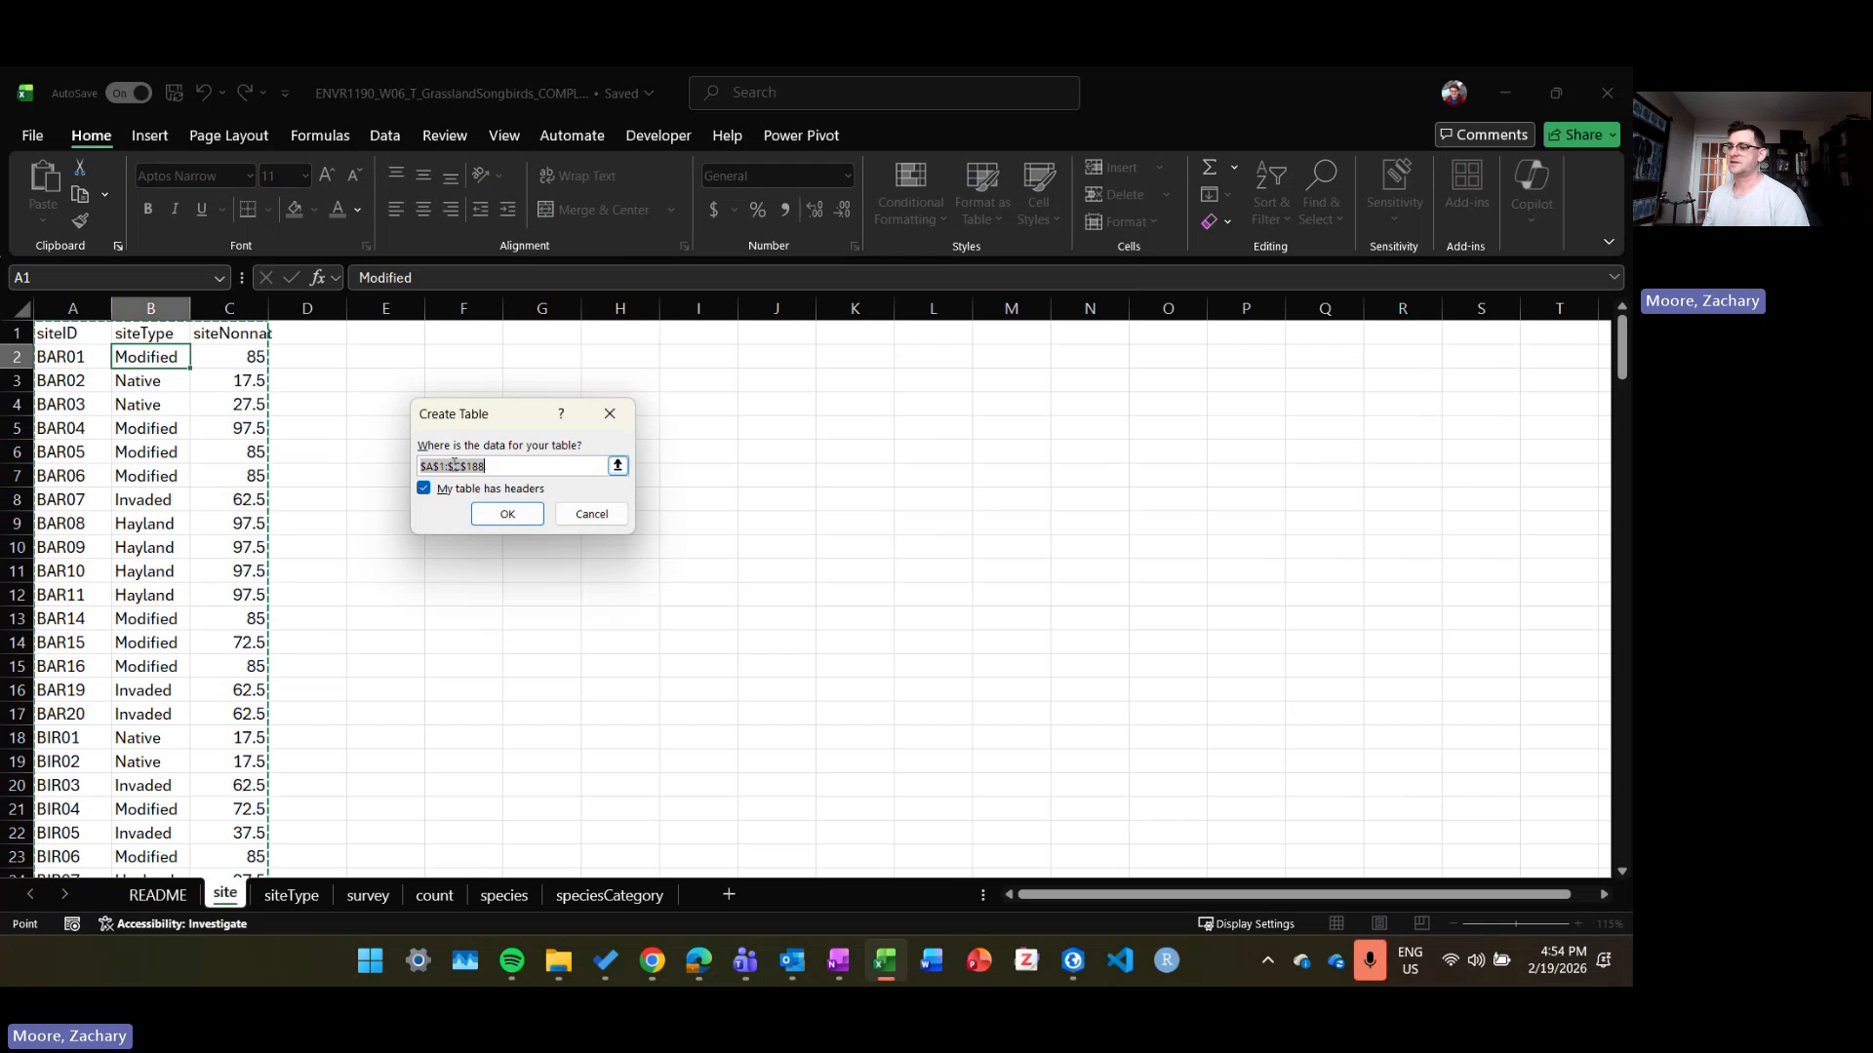
scroll(175, 556, down, 20)
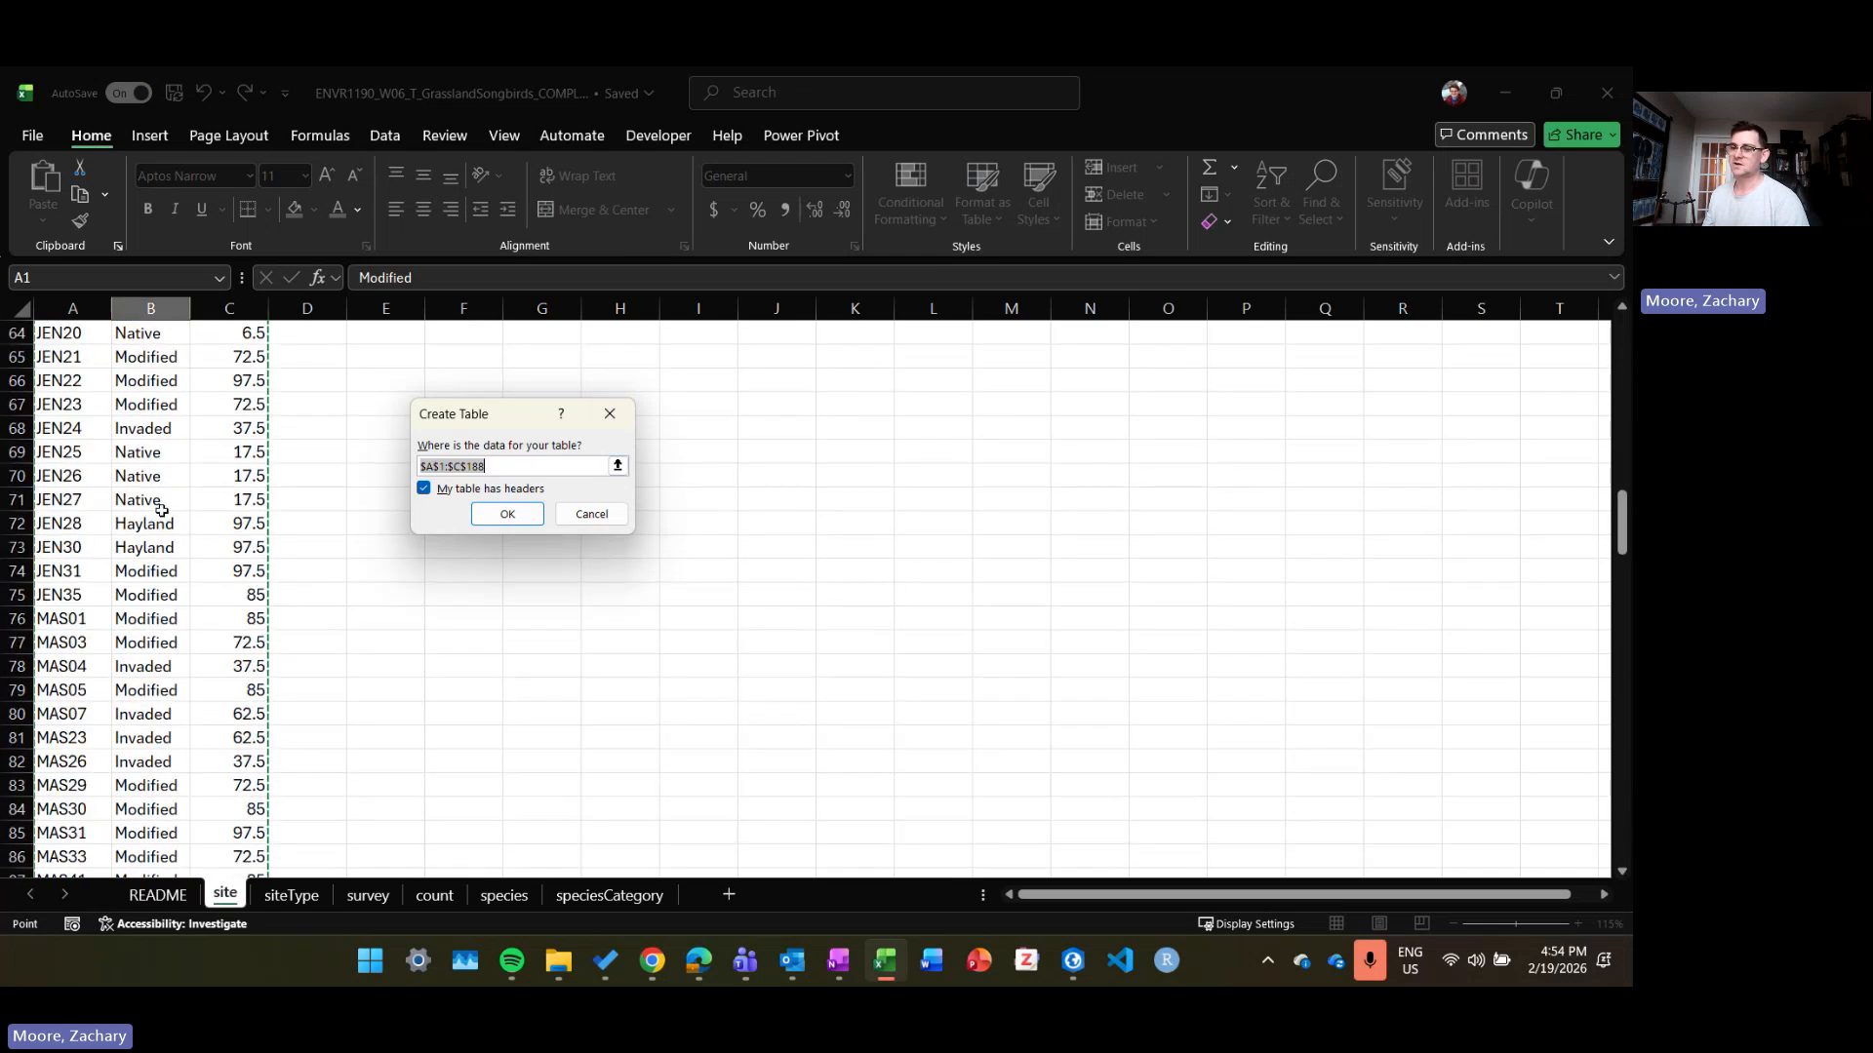
scroll(176, 556, down, 20)
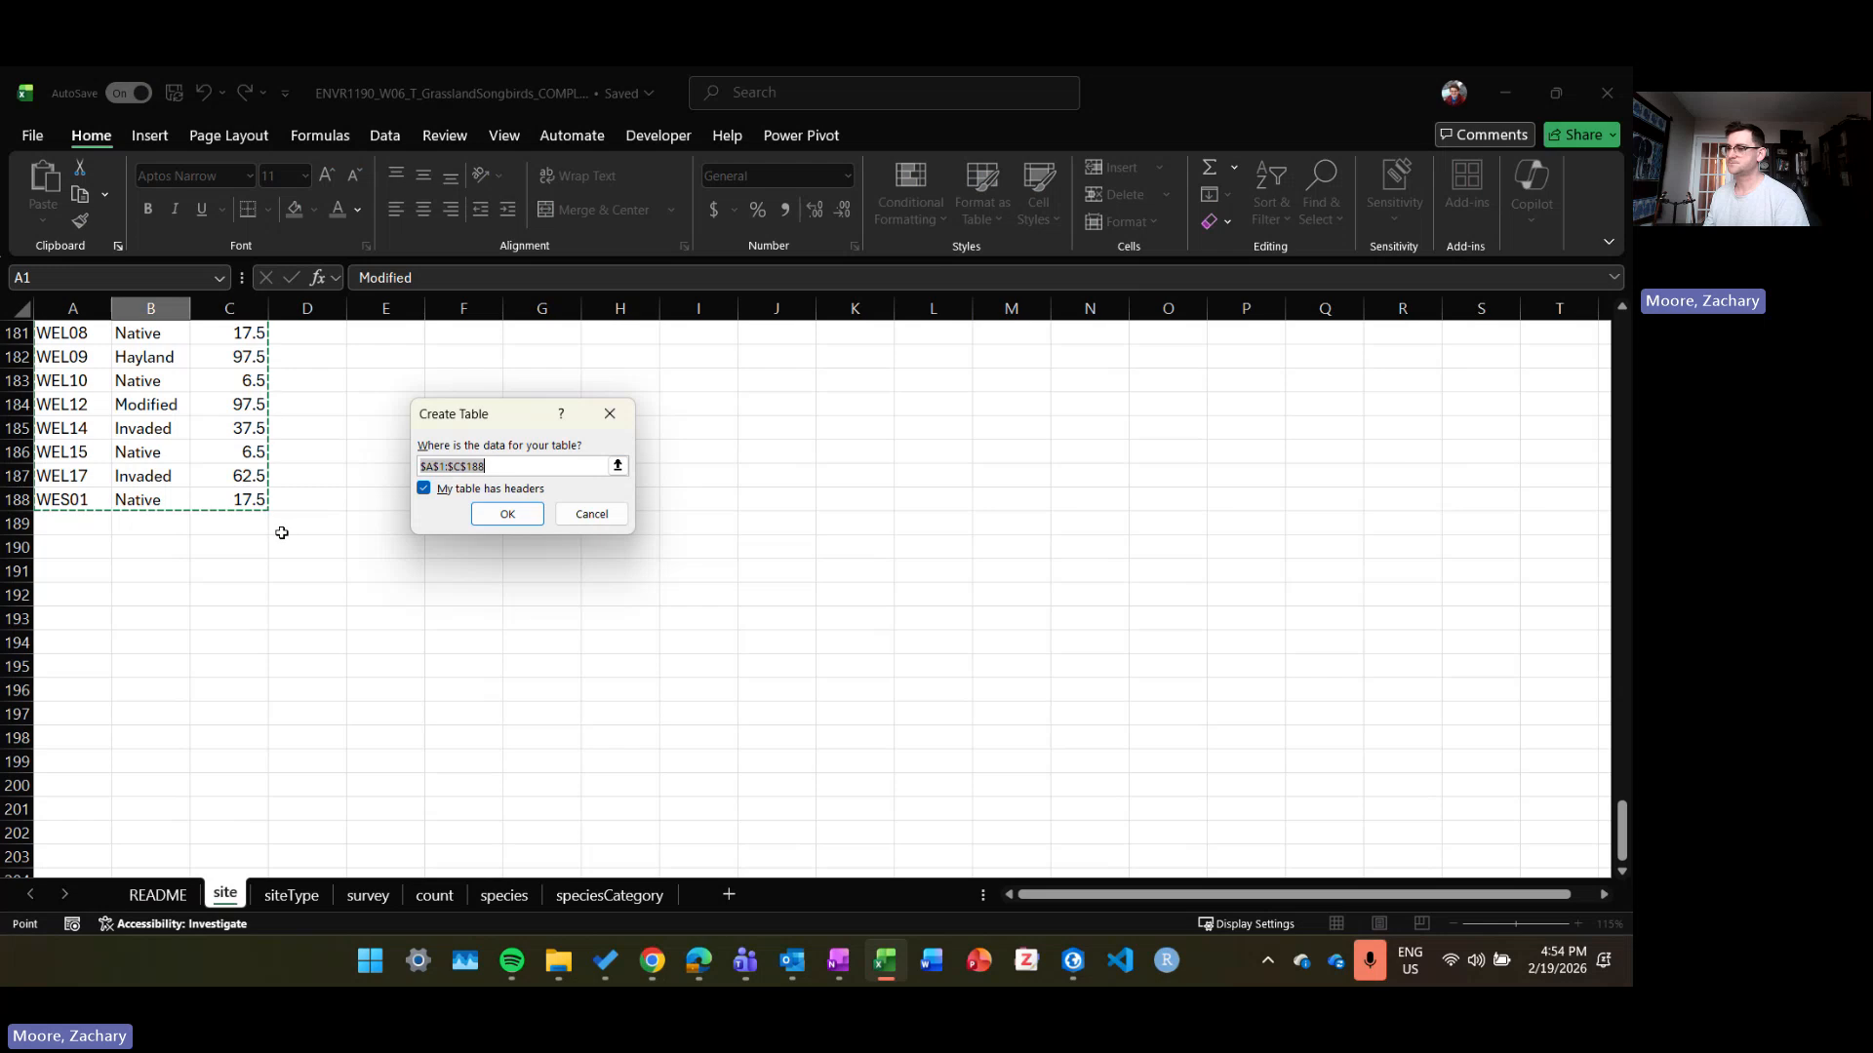
scroll(283, 556, up, 20)
scroll(236, 580, up, 20)
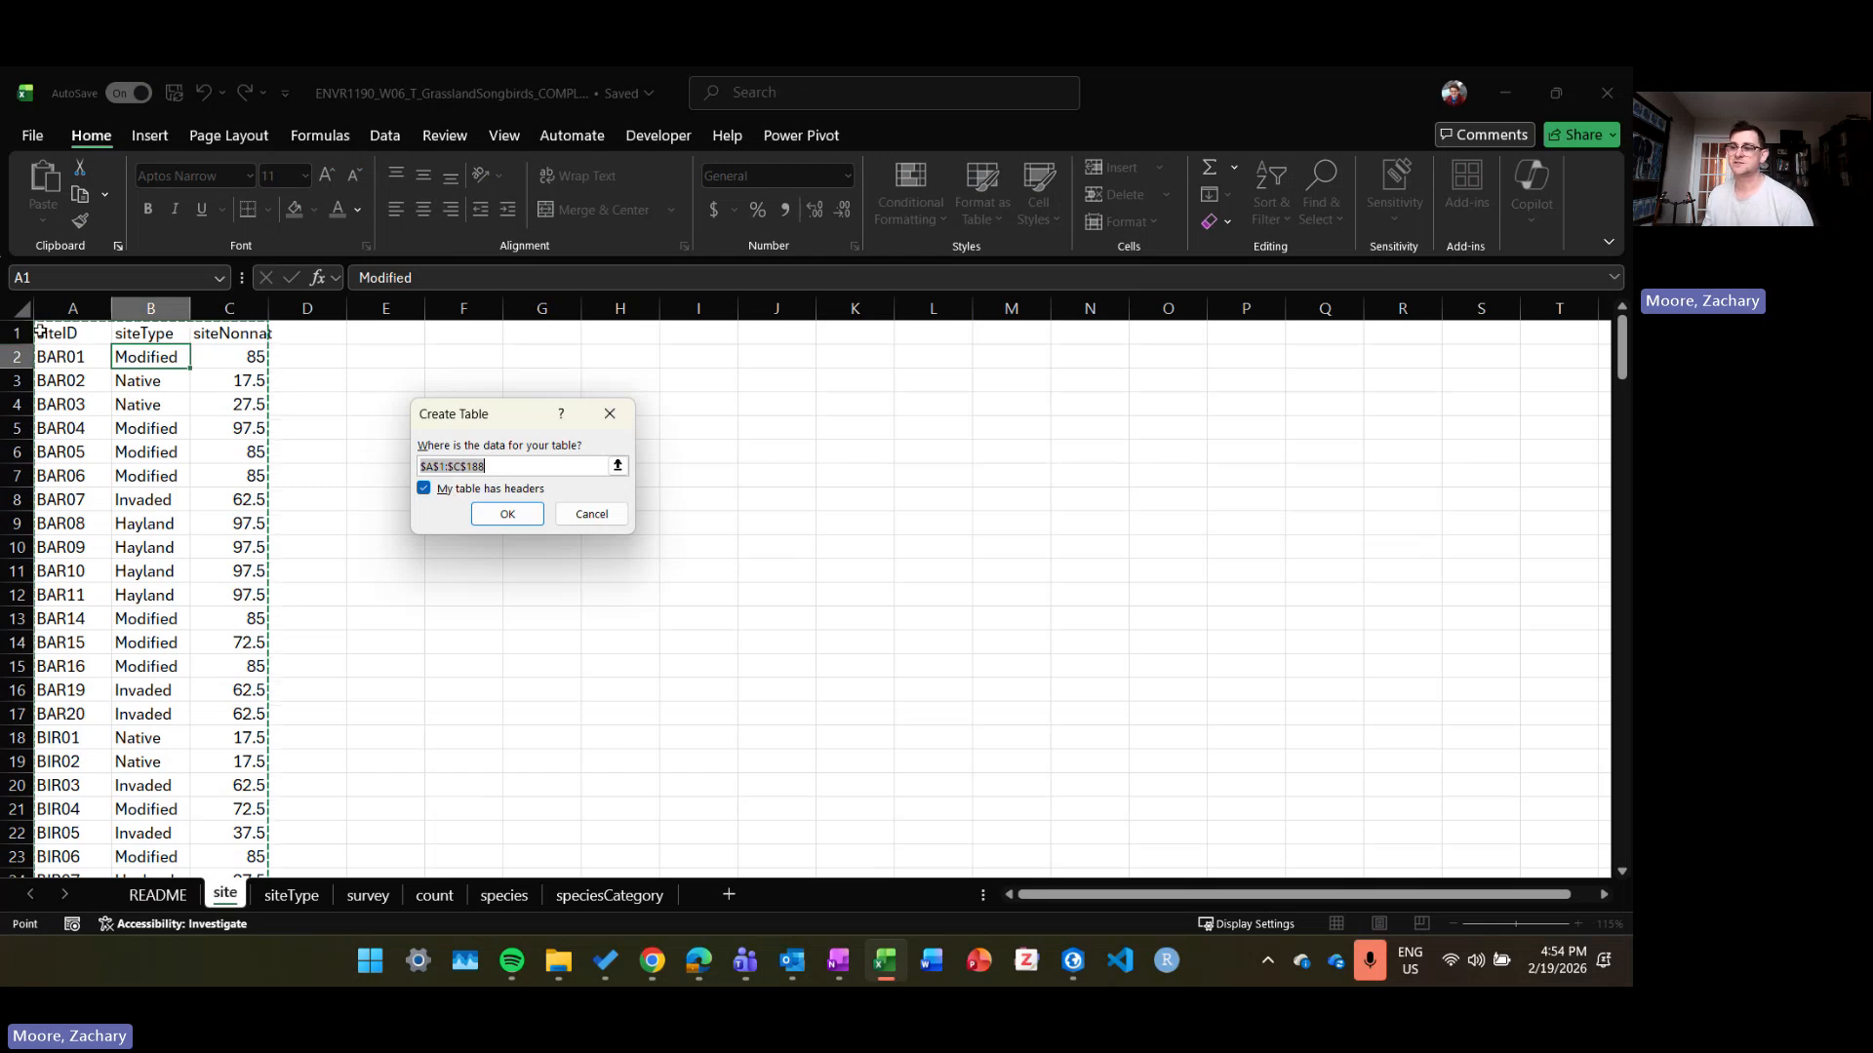
click(511, 514)
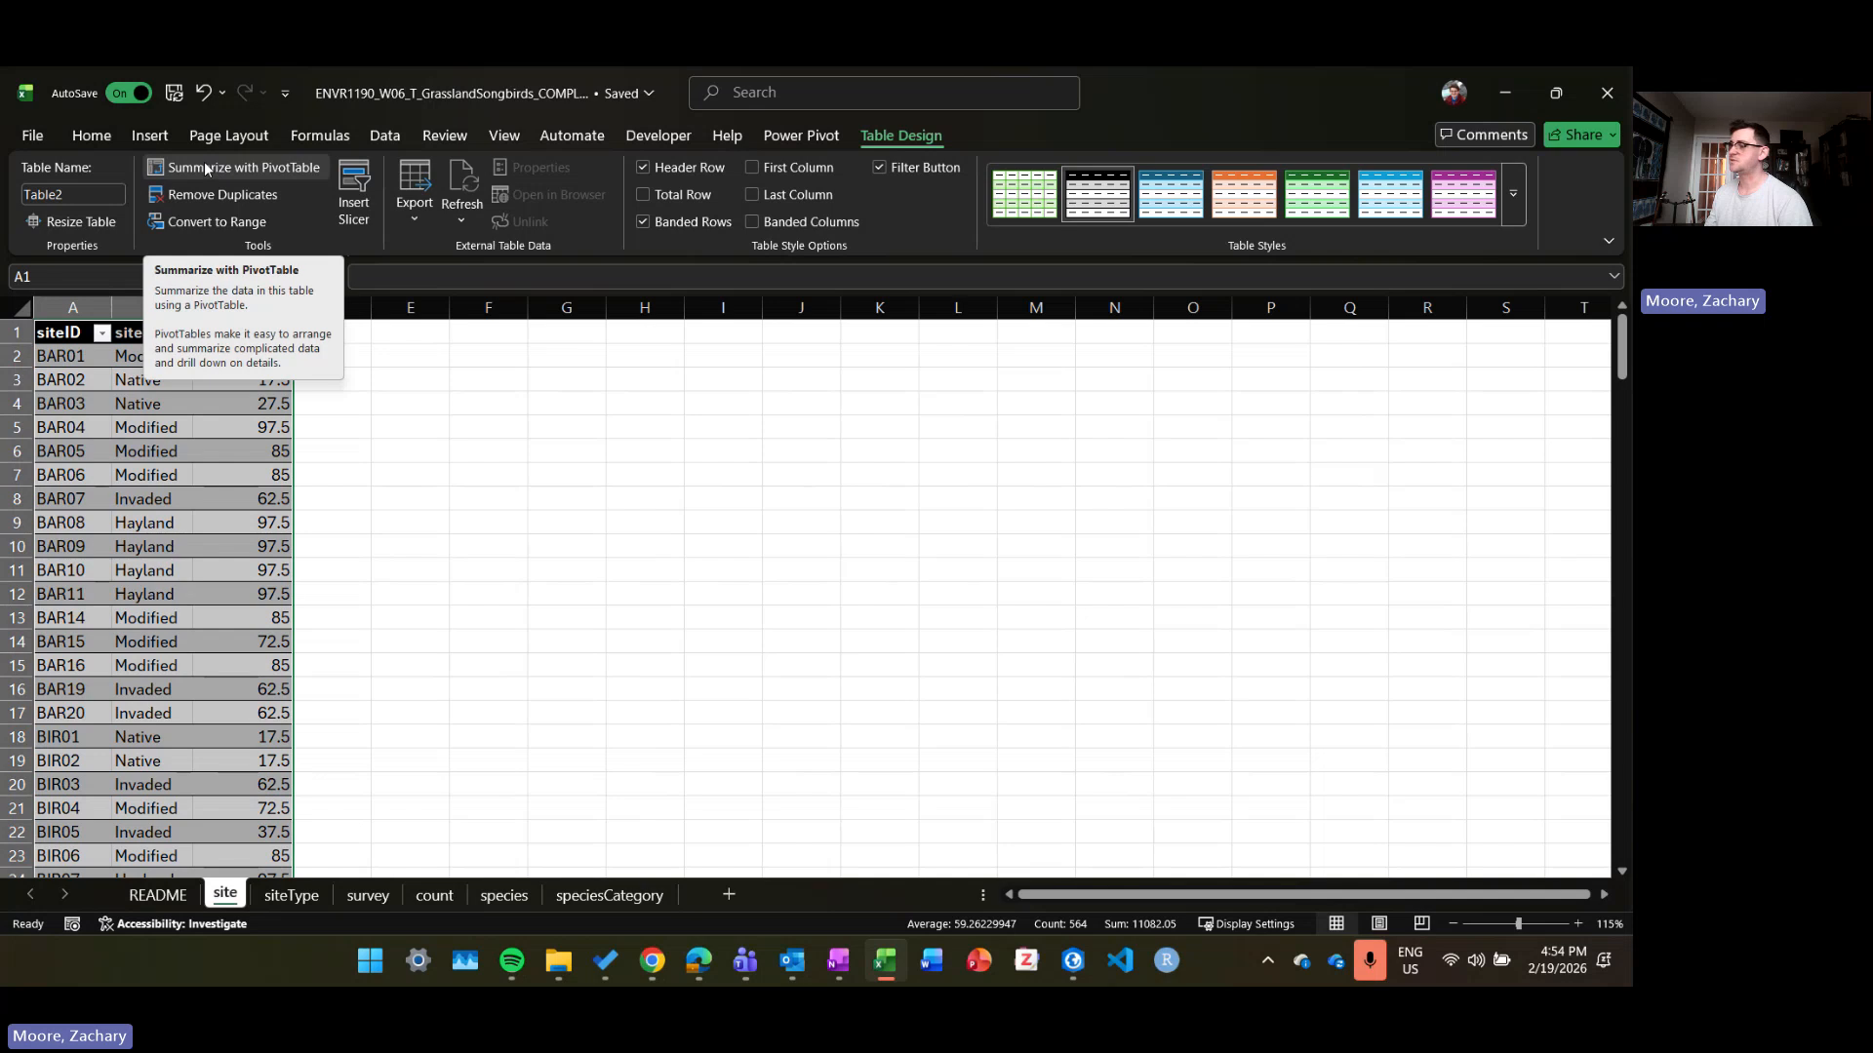
Step: Try out alternative styles for the site table, and toggle its header row and banded rows off and on again
click(1170, 192)
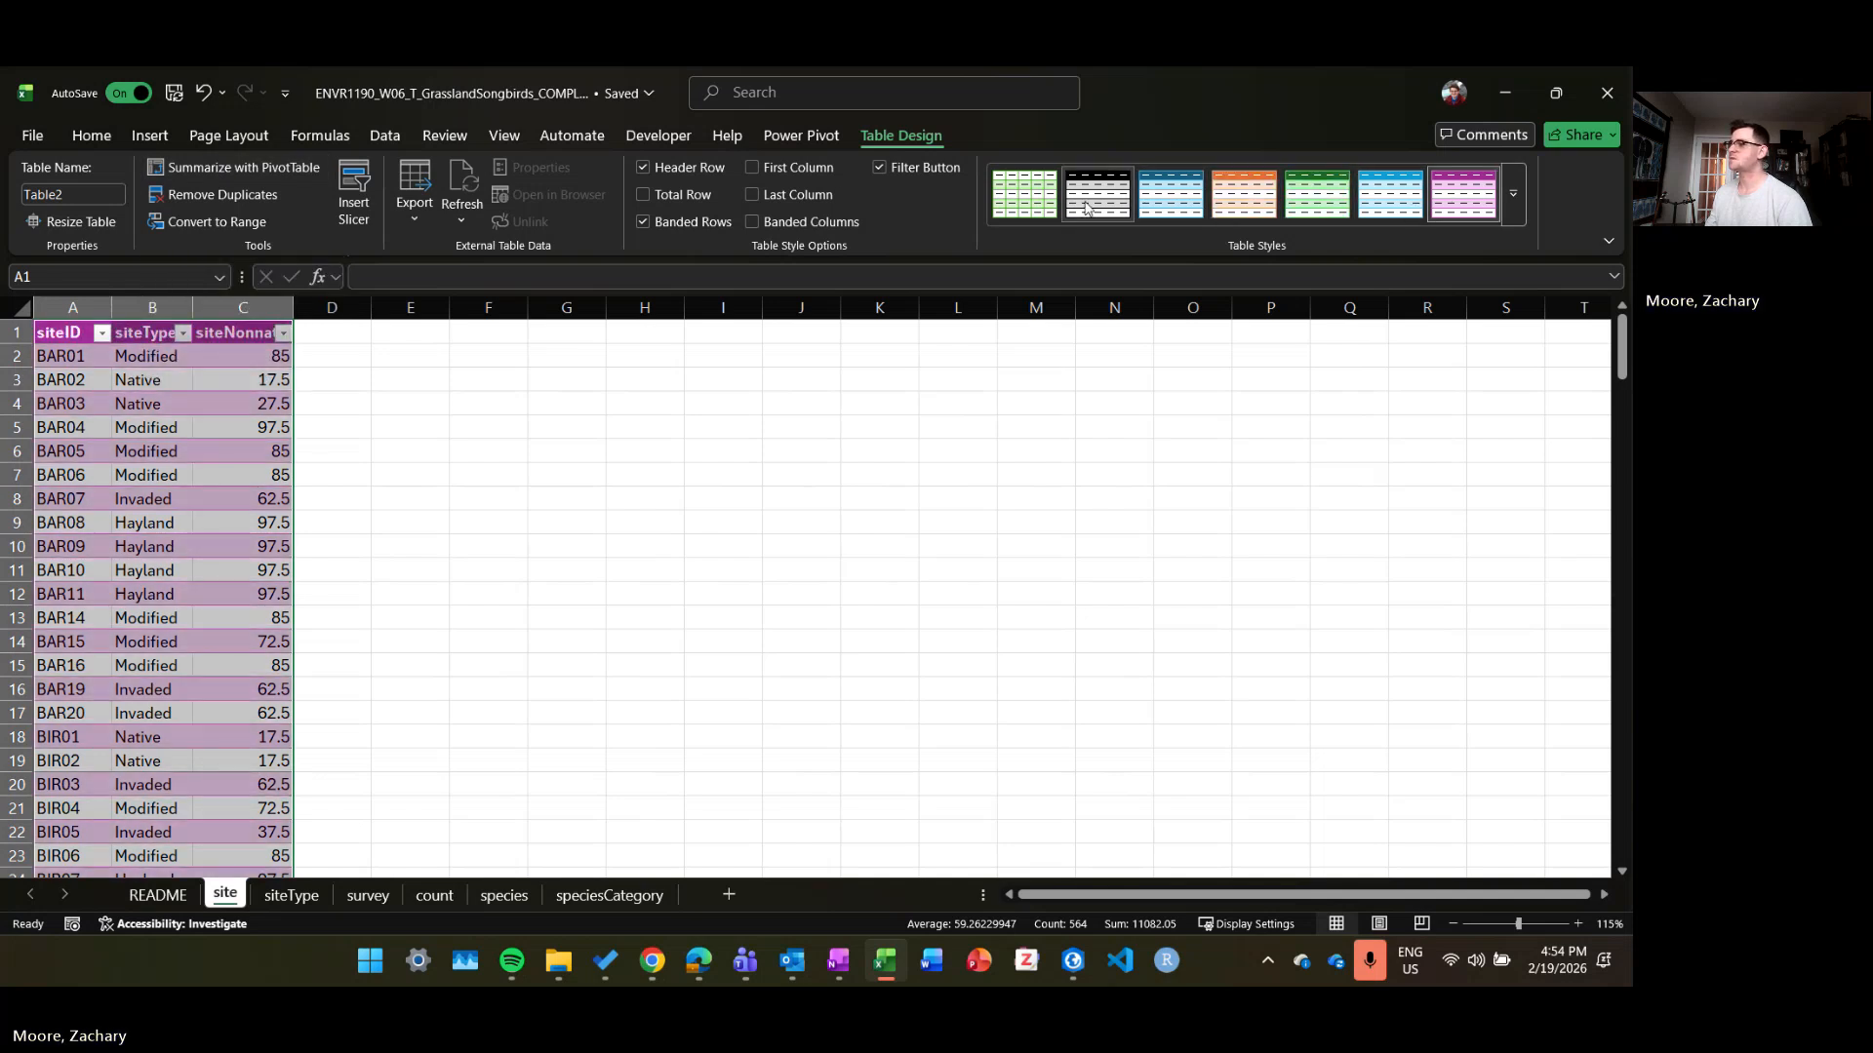
click(1513, 193)
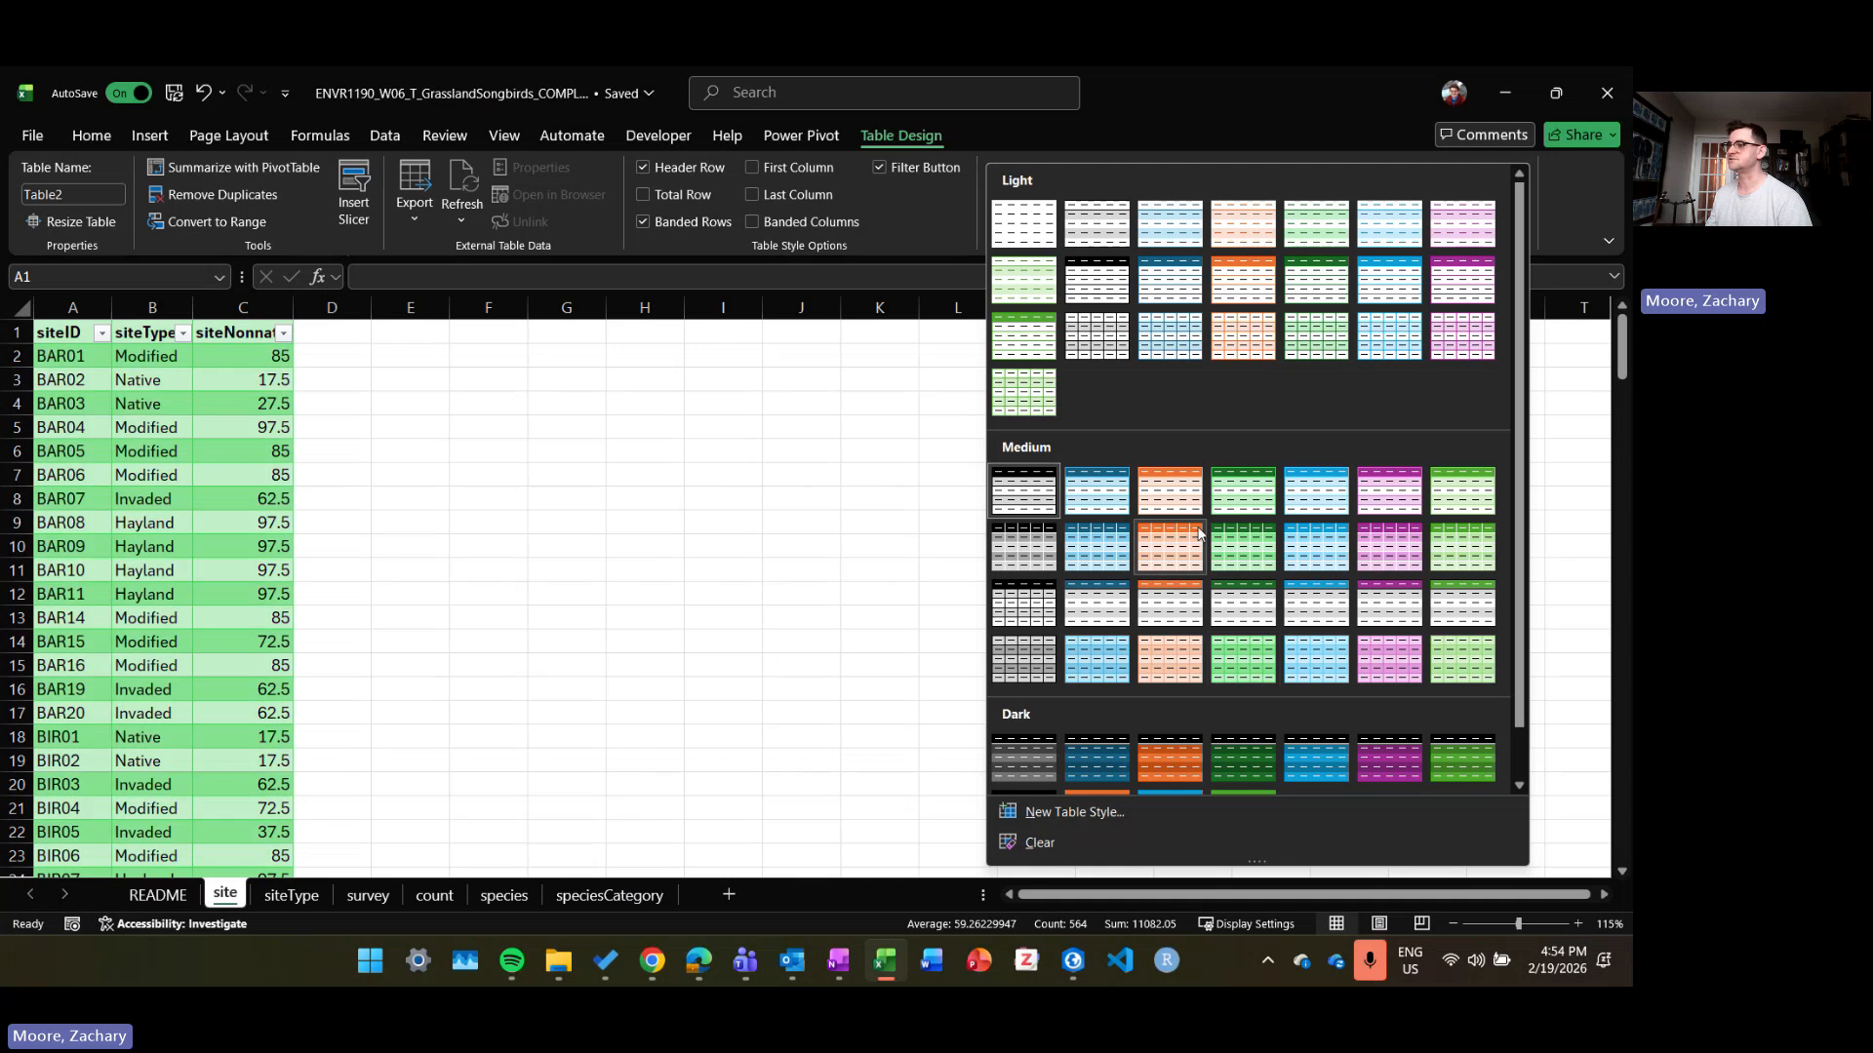
click(1096, 280)
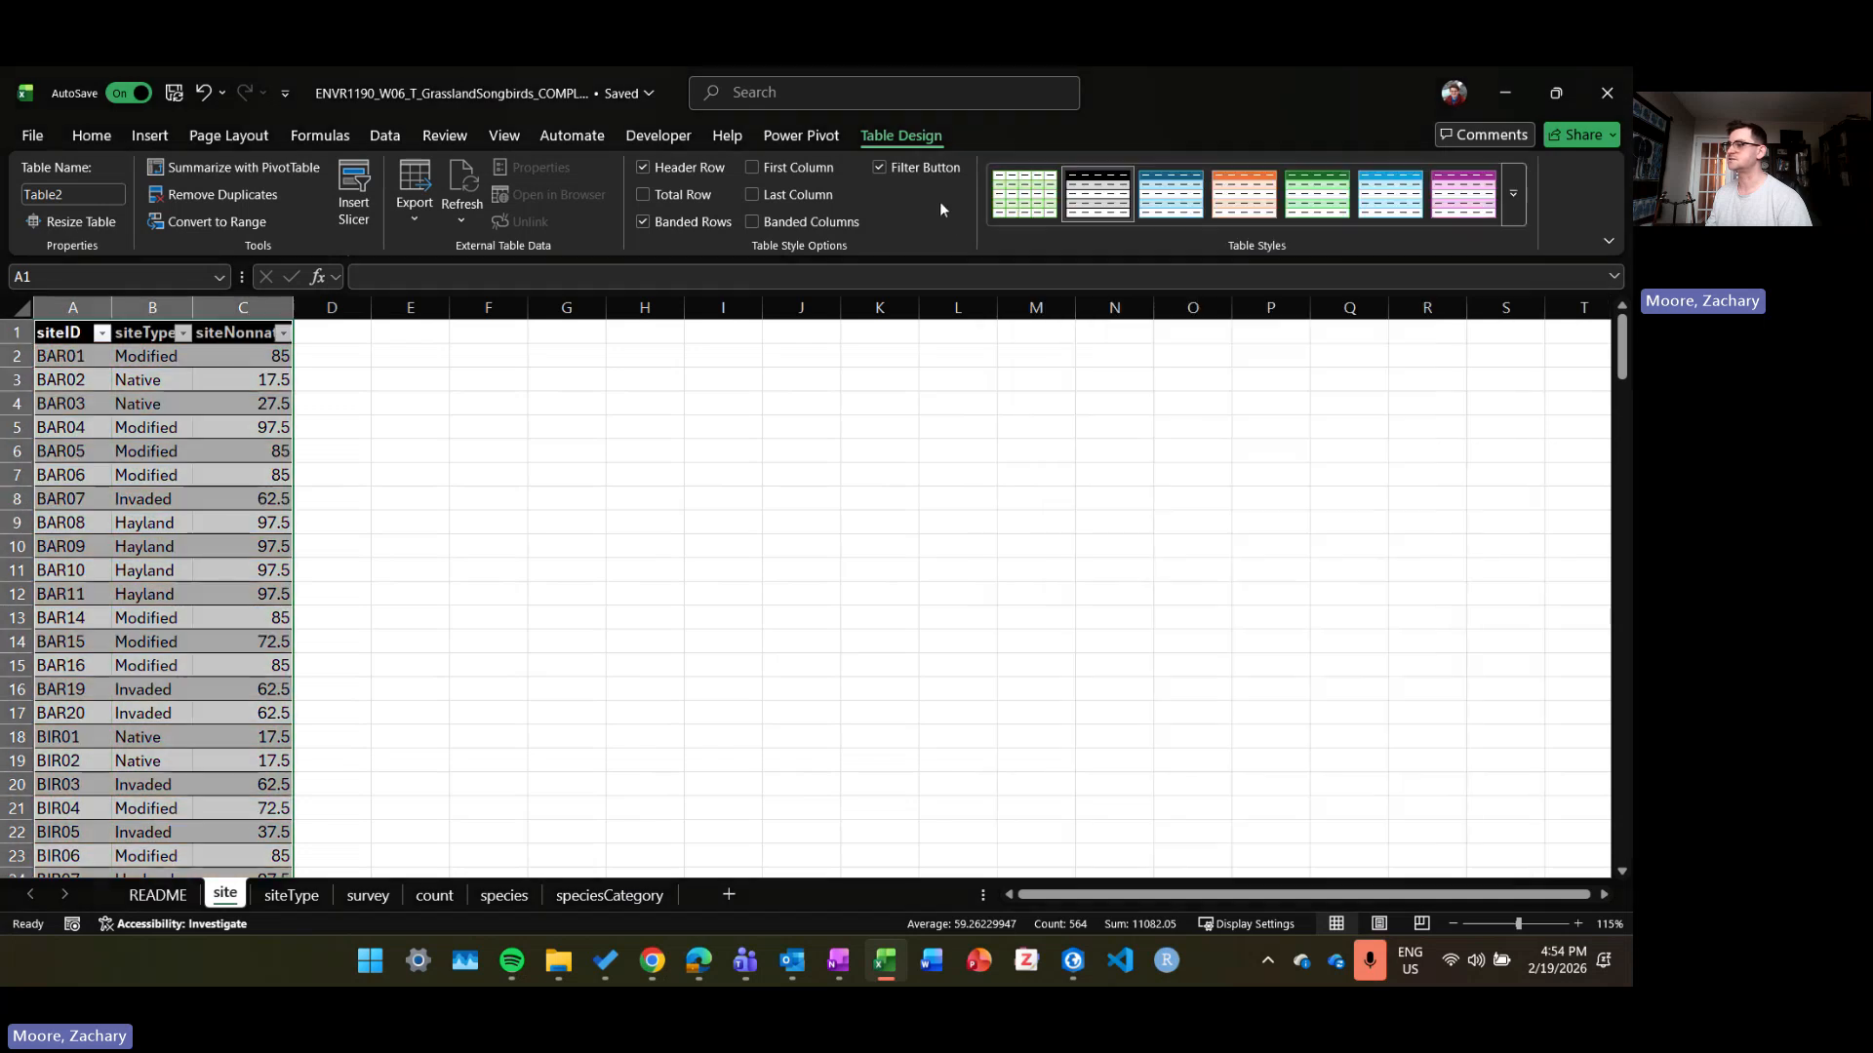
click(641, 167)
click(639, 168)
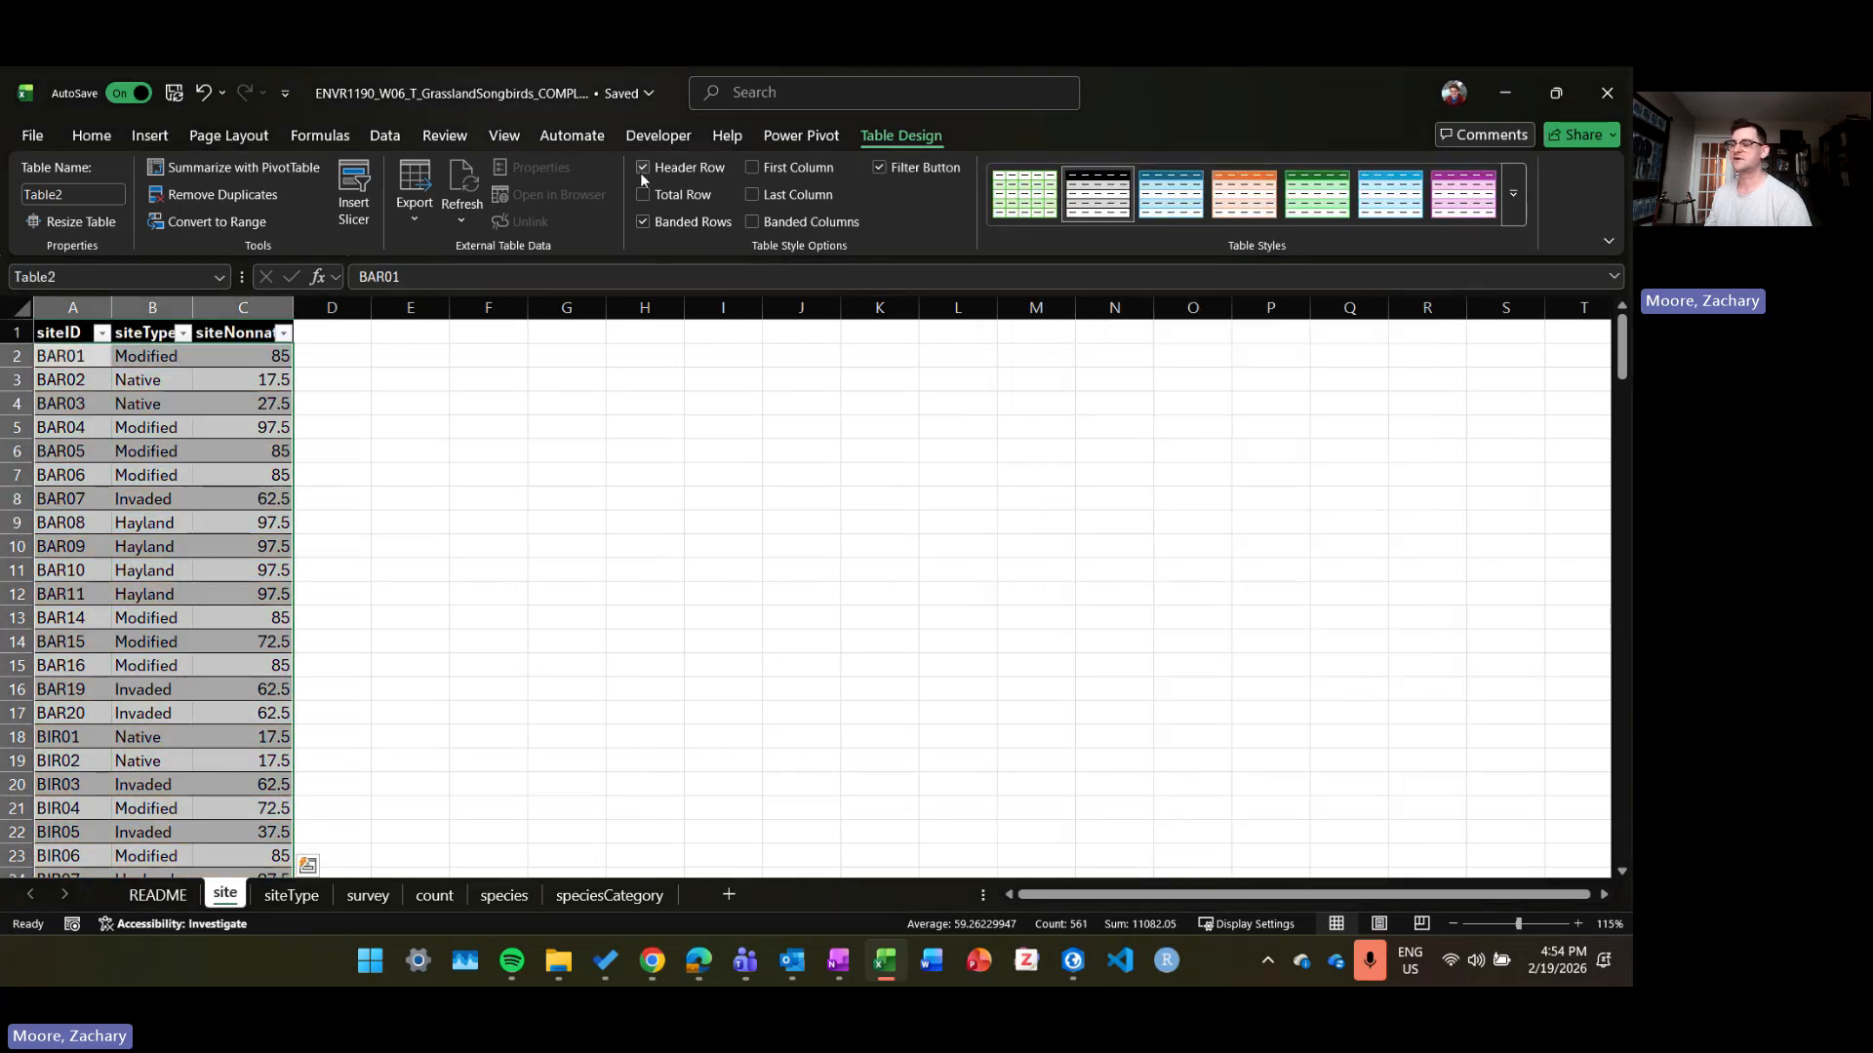
click(642, 222)
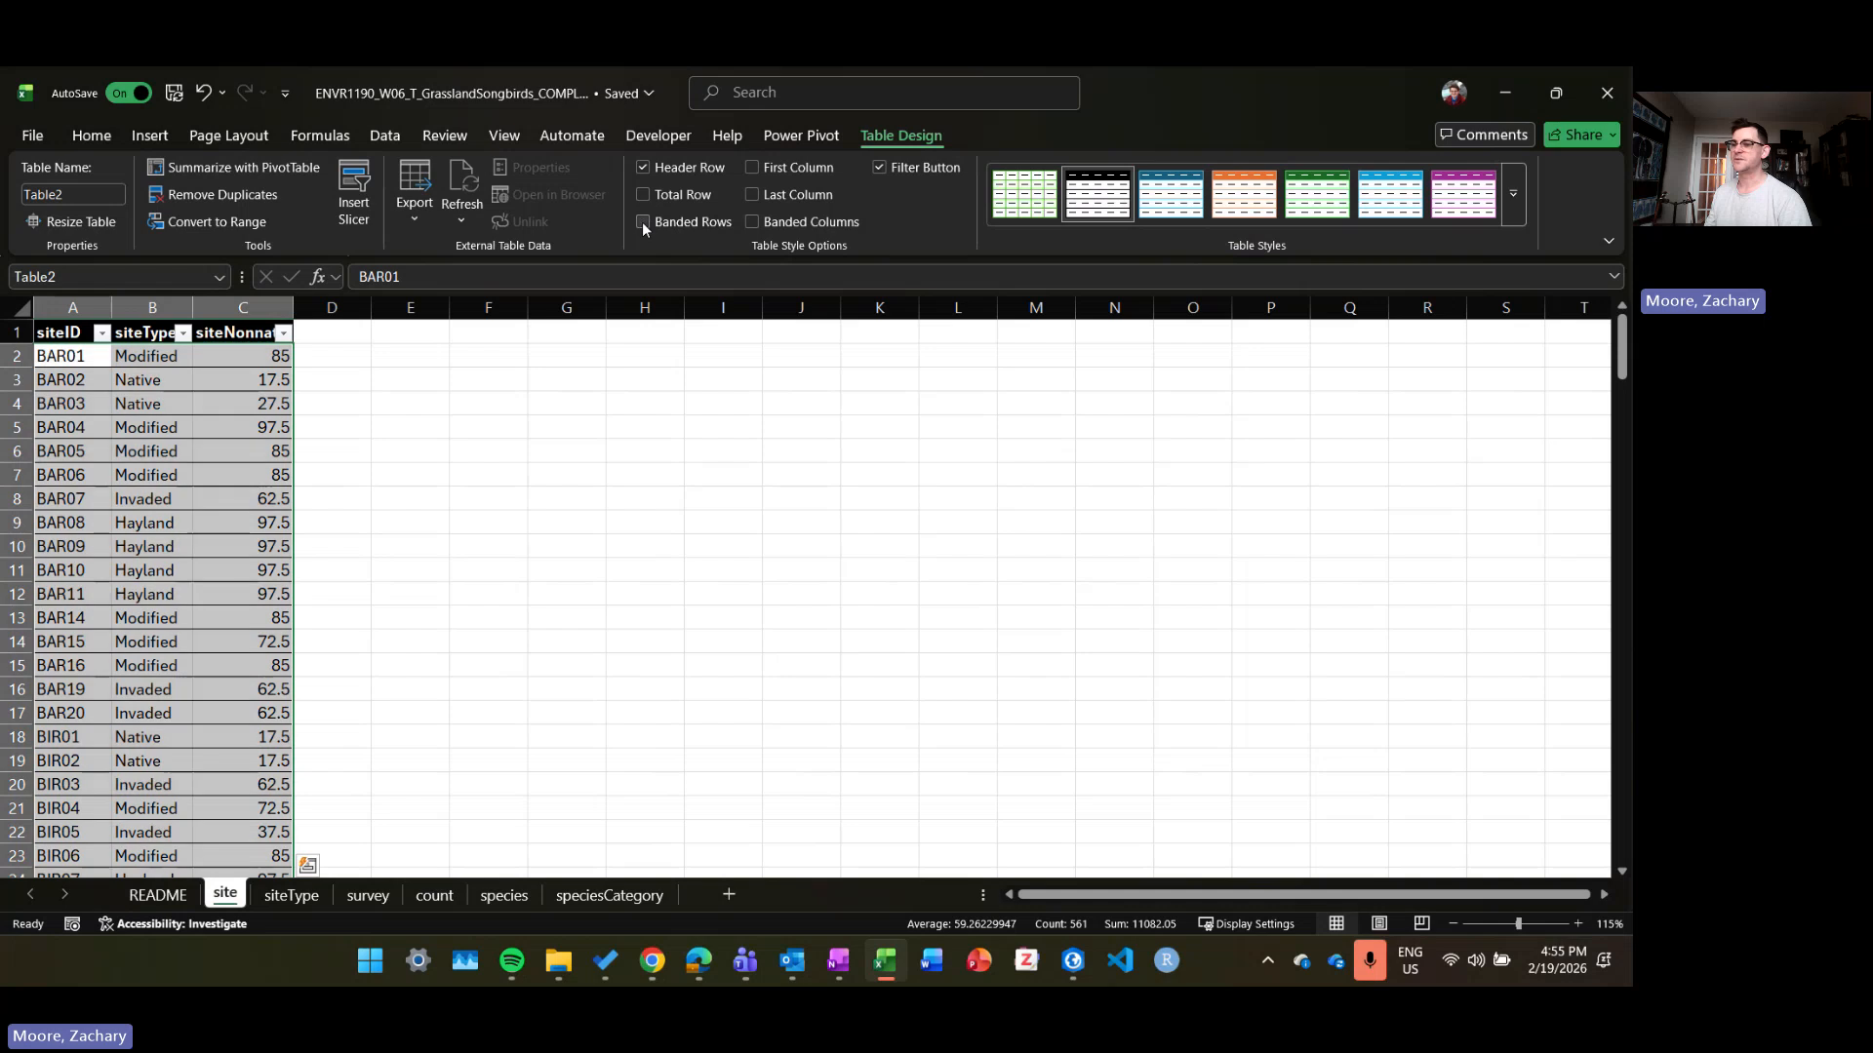
click(641, 222)
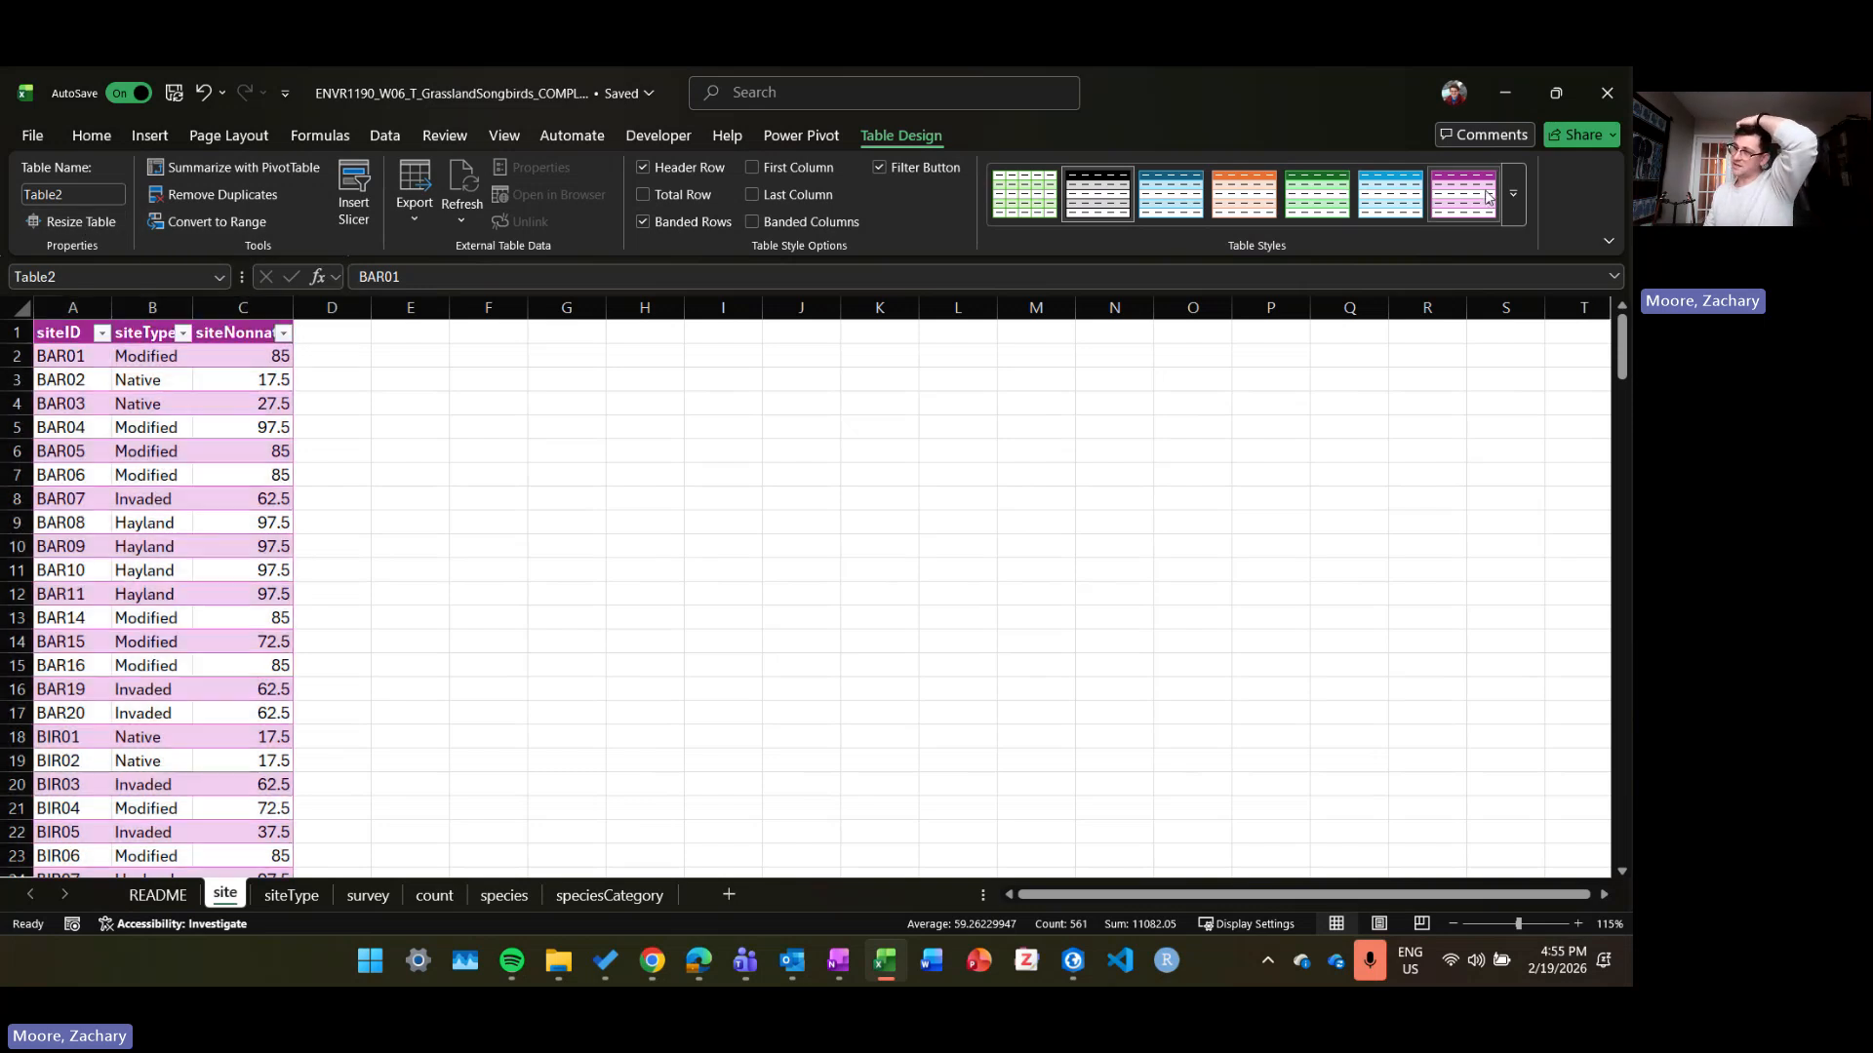
Step: Rename the table on the site sheet as site
click(138, 365)
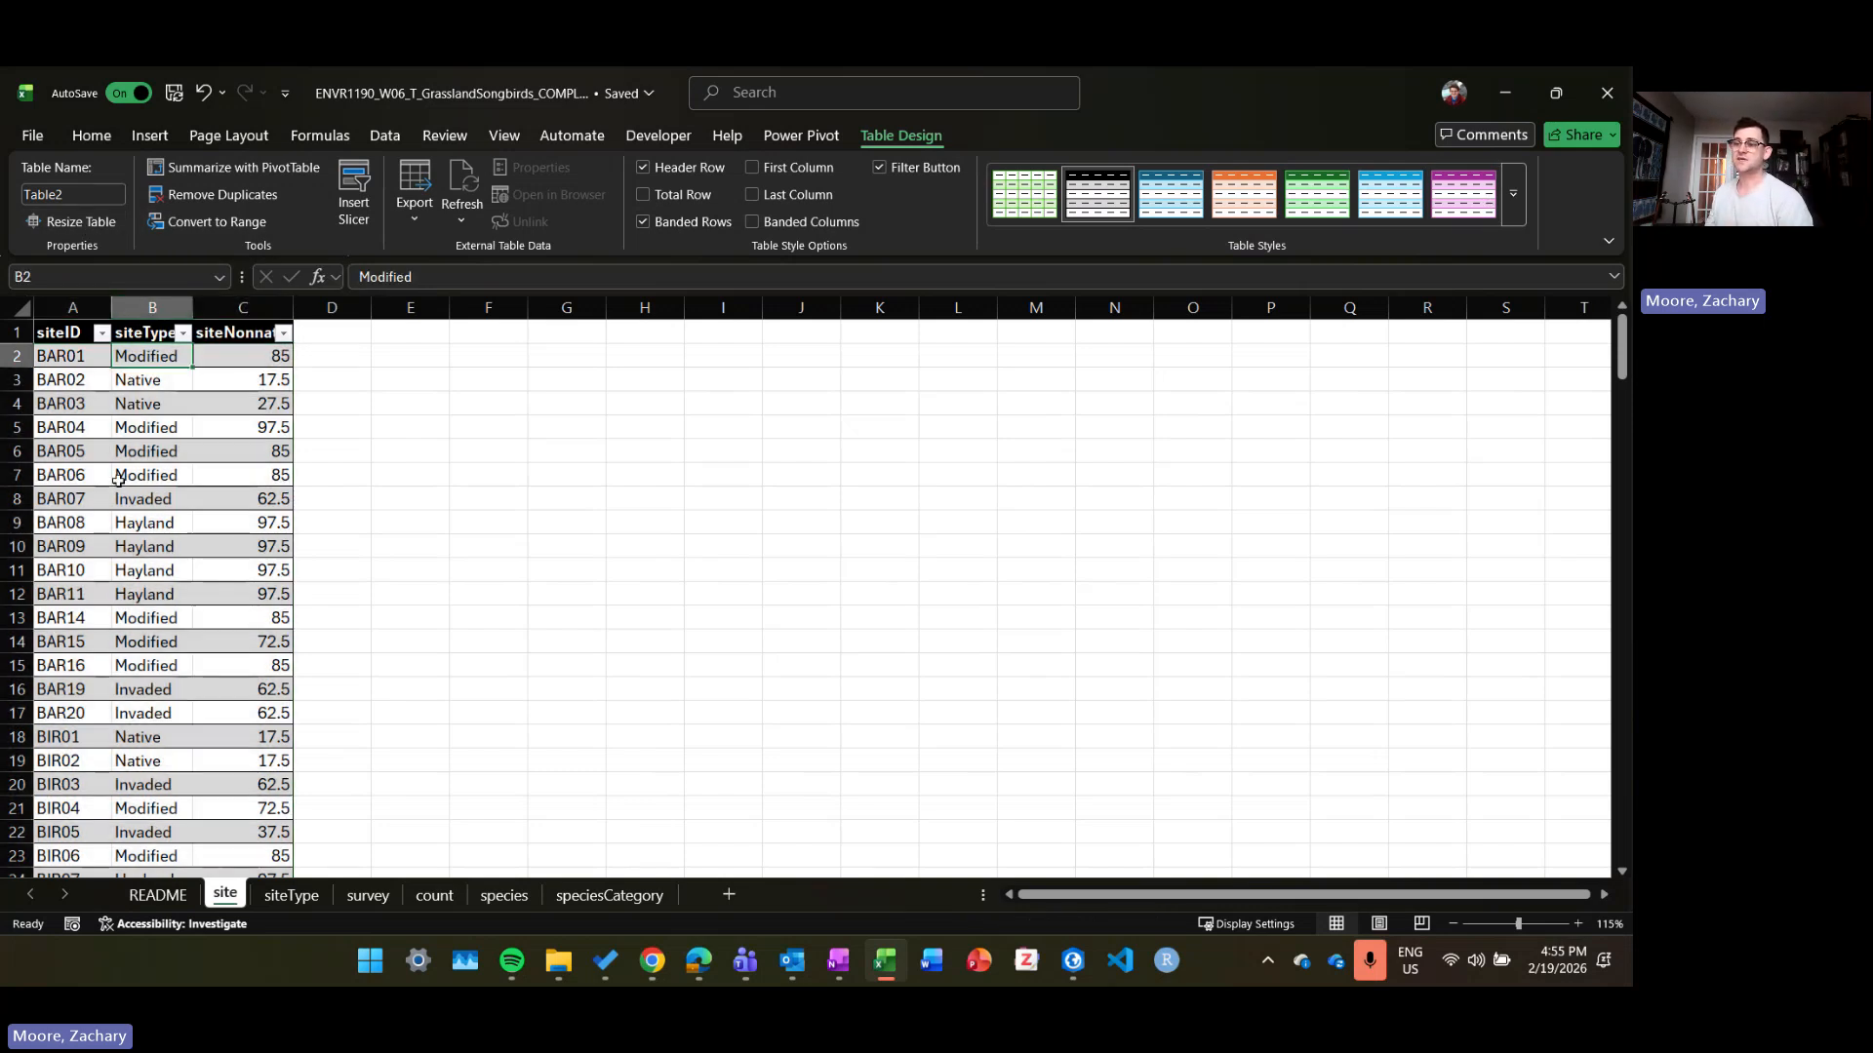
click(66, 195)
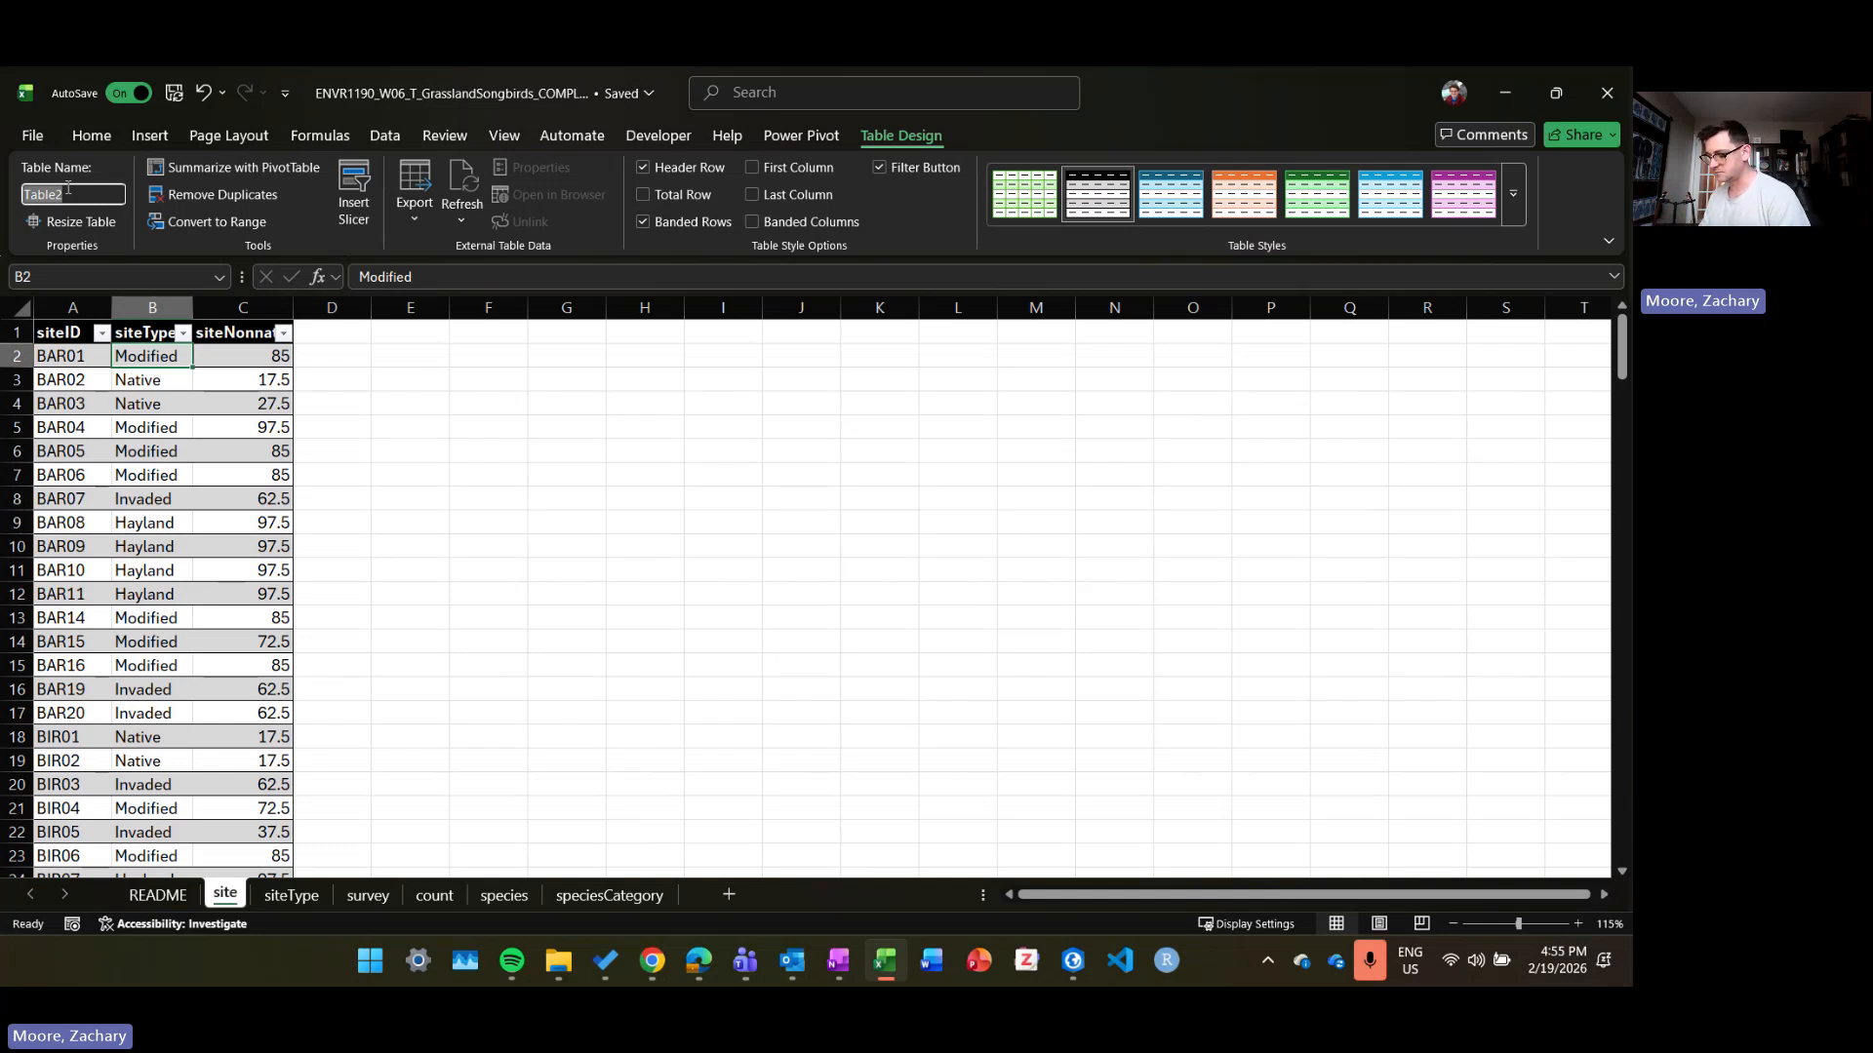
text(s)
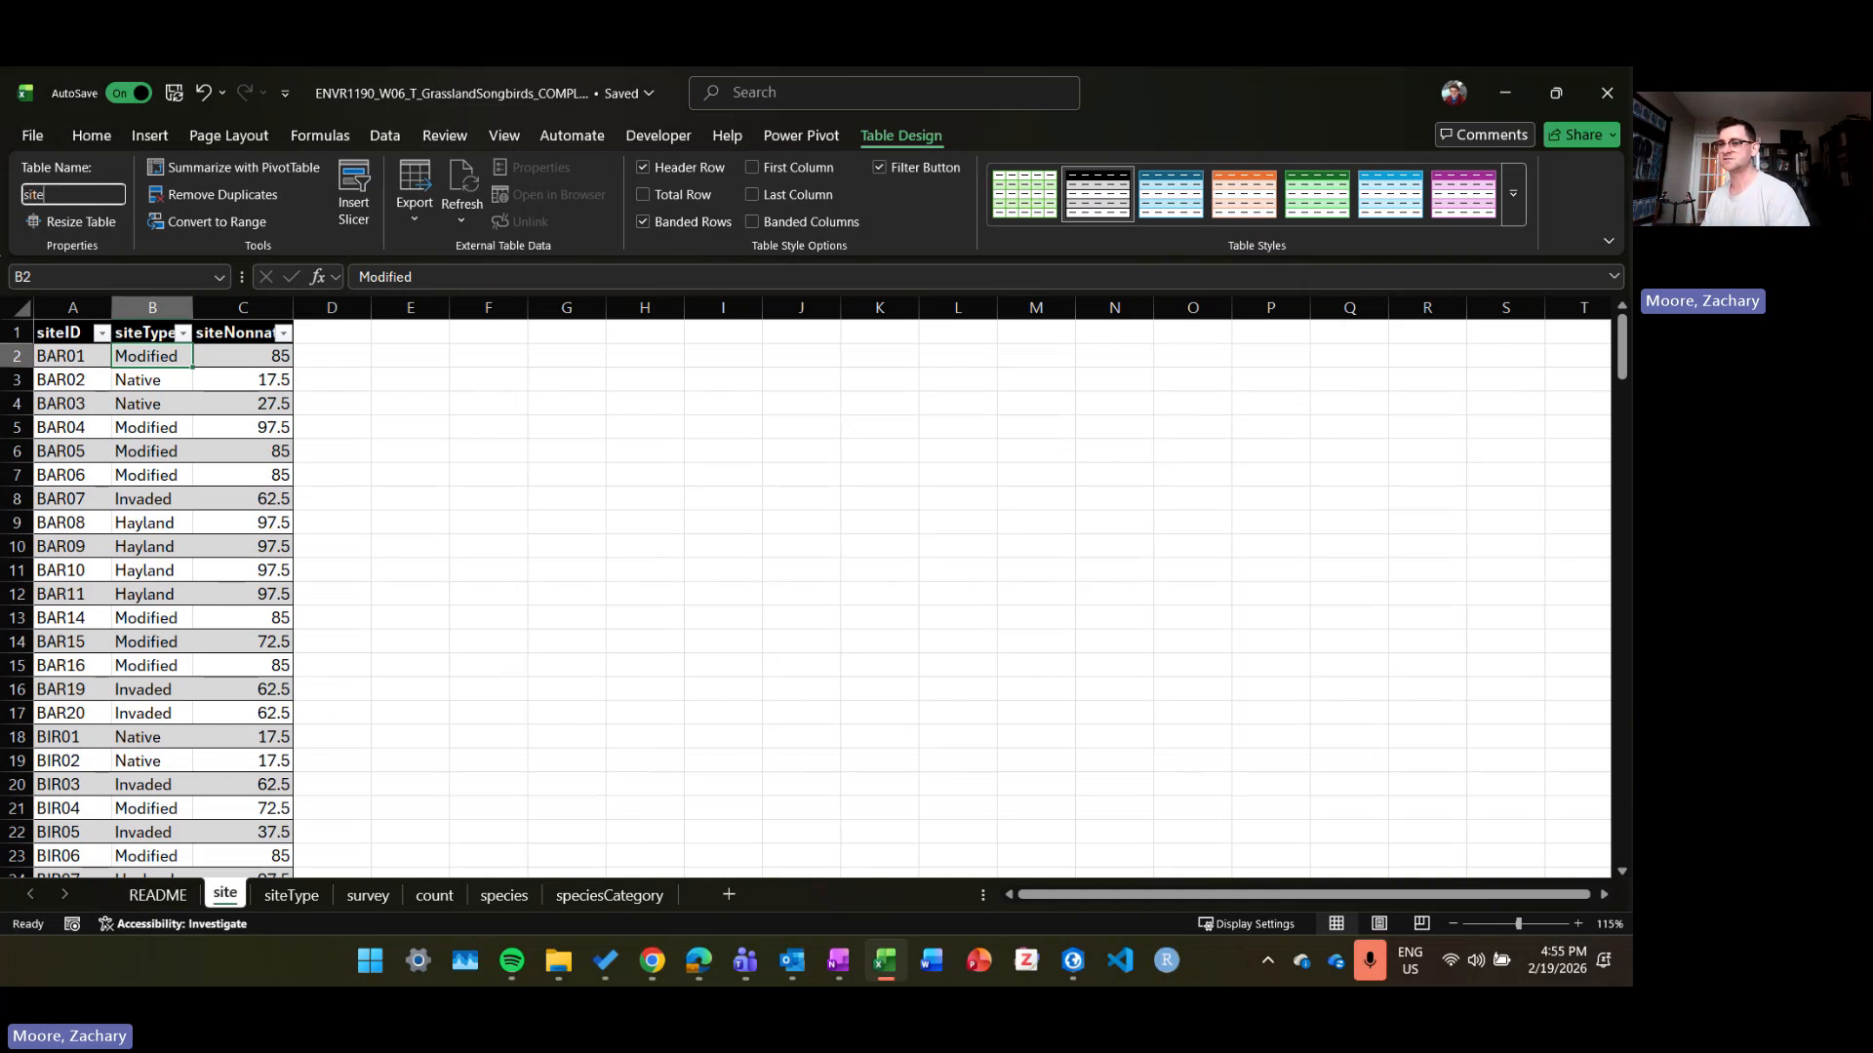
text(ite)
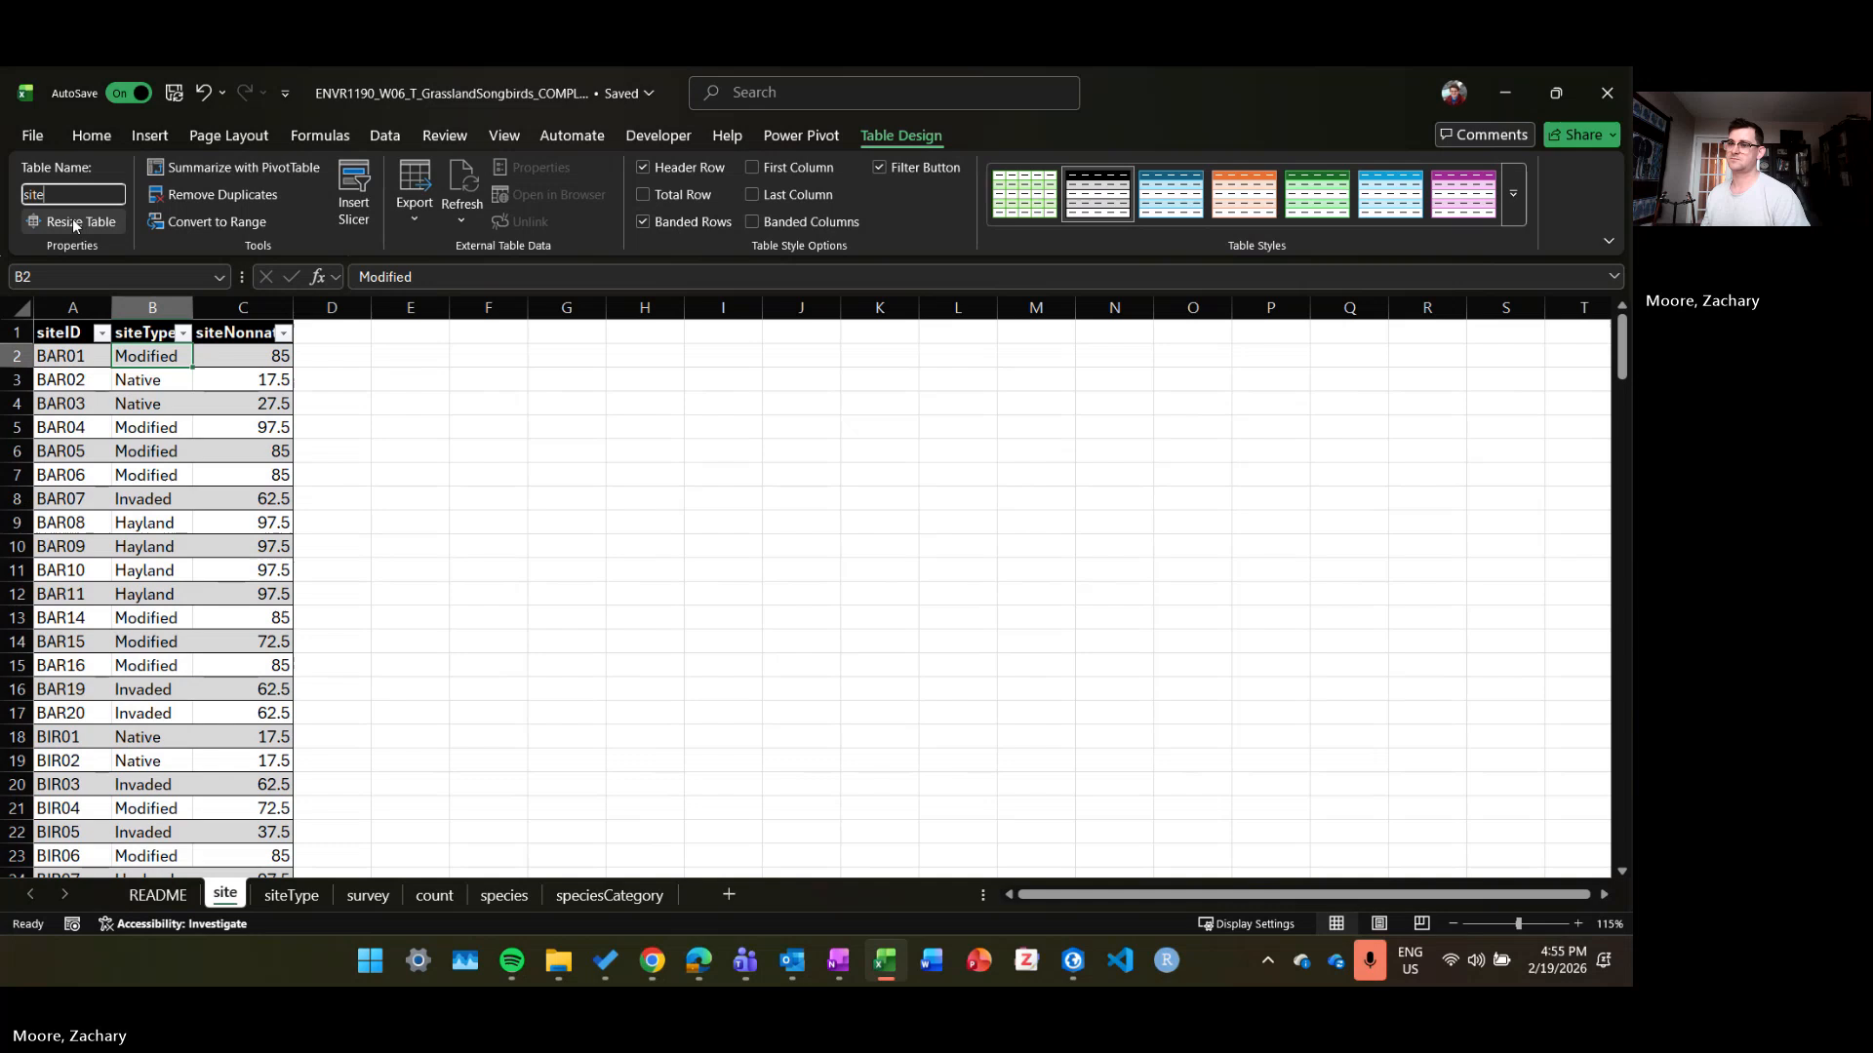
click(172, 395)
Step: Convert A1:A5 on the siteType sheet into a table with headers and name it siteType
click(291, 895)
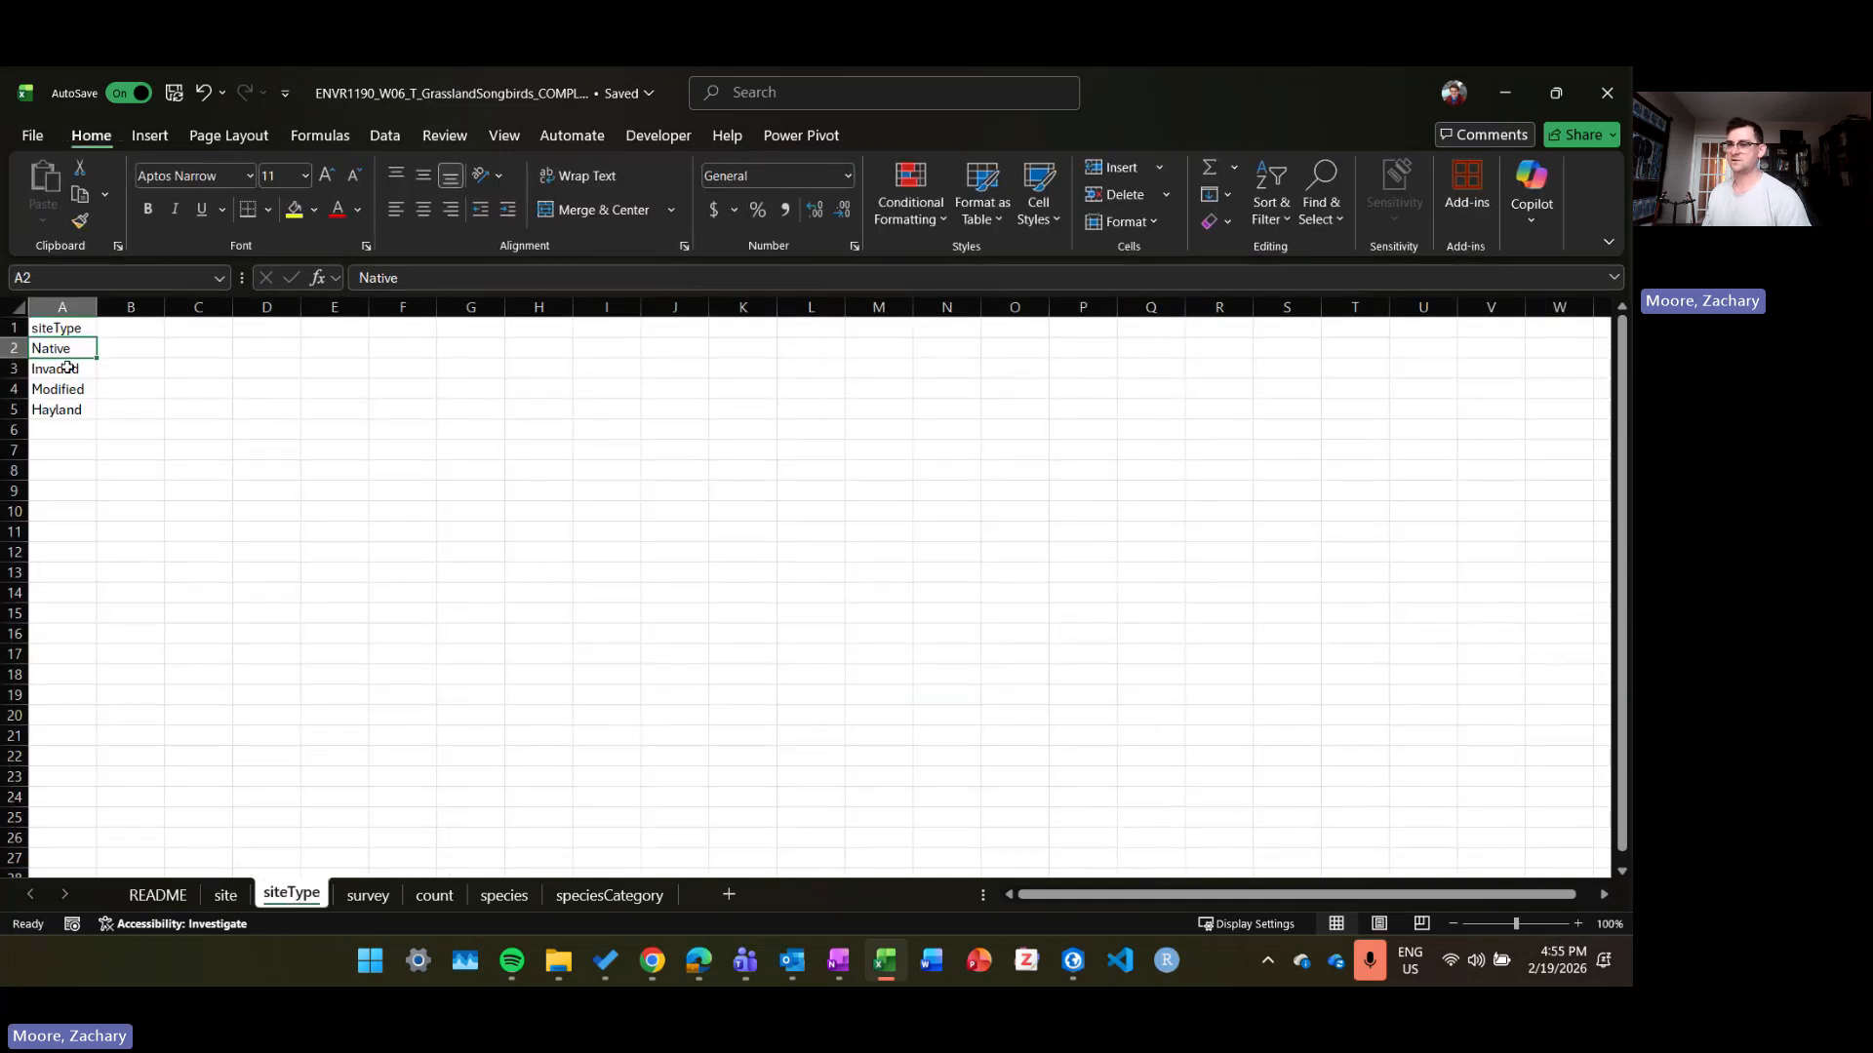
key(ctrl+t)
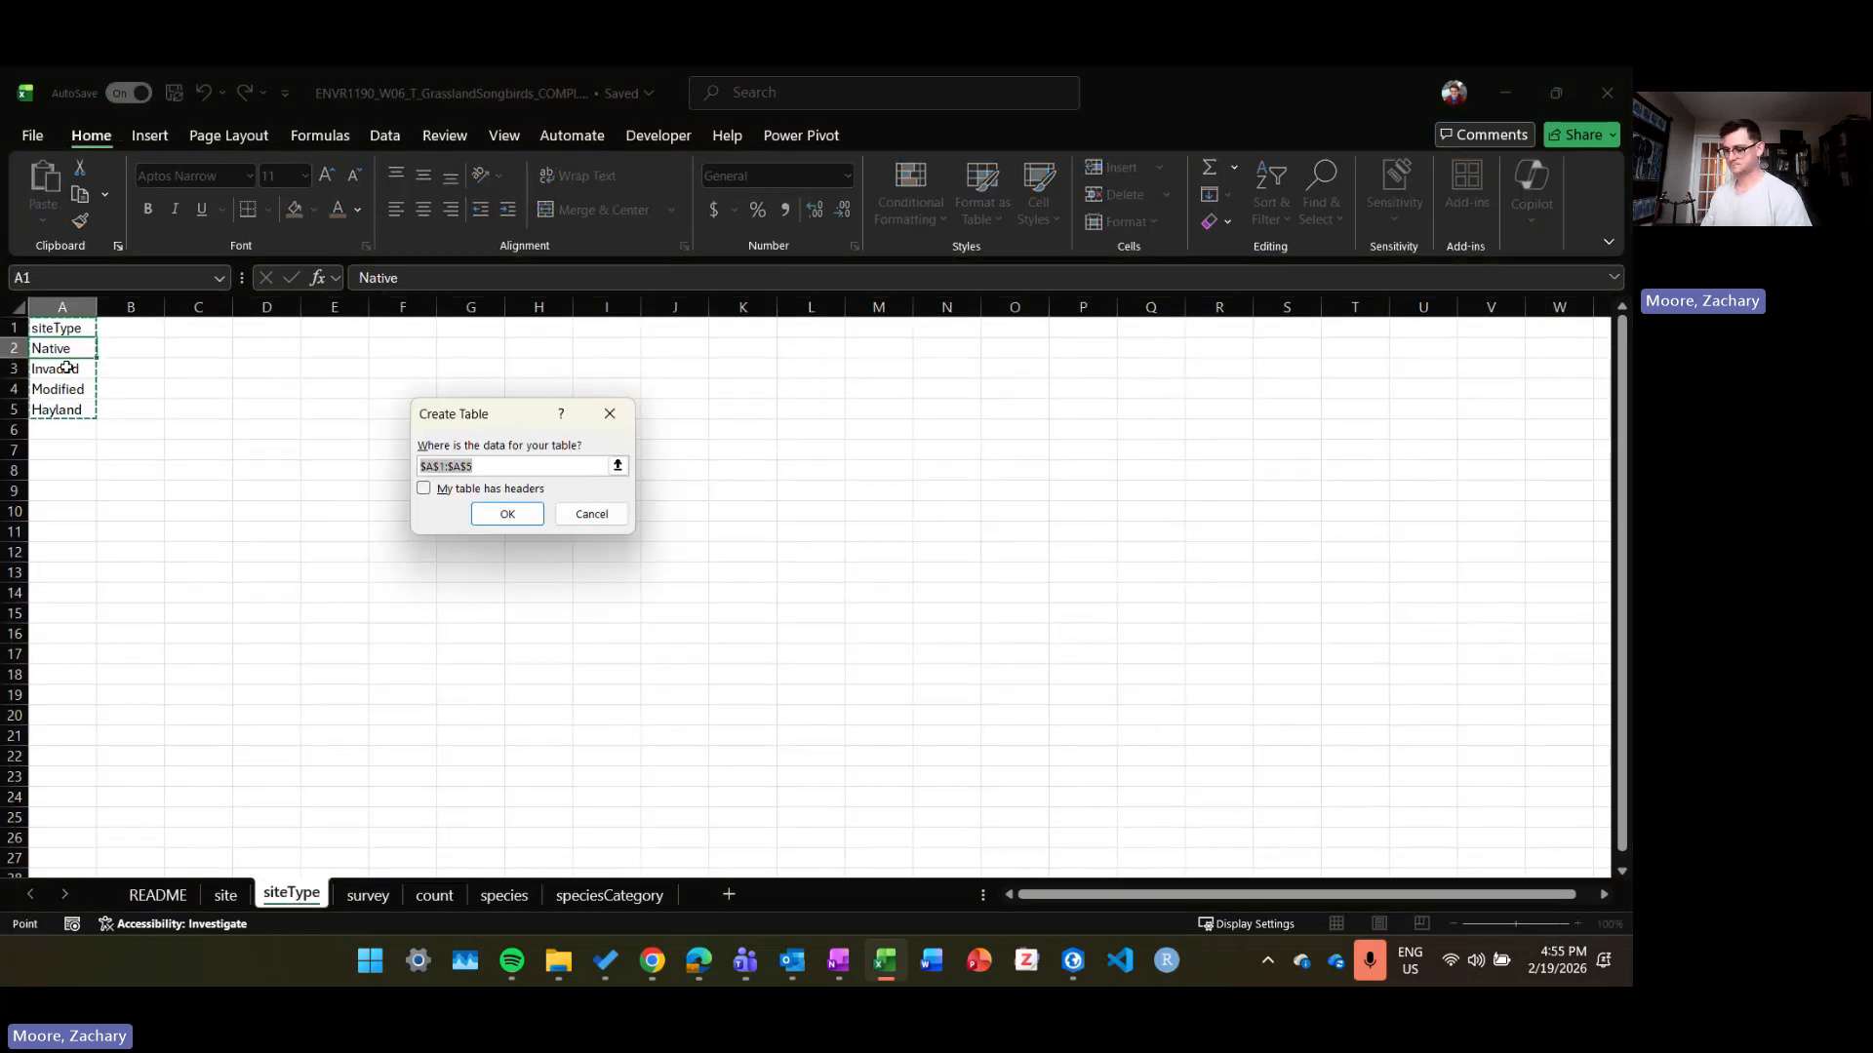
key(alt+m)
key(Return)
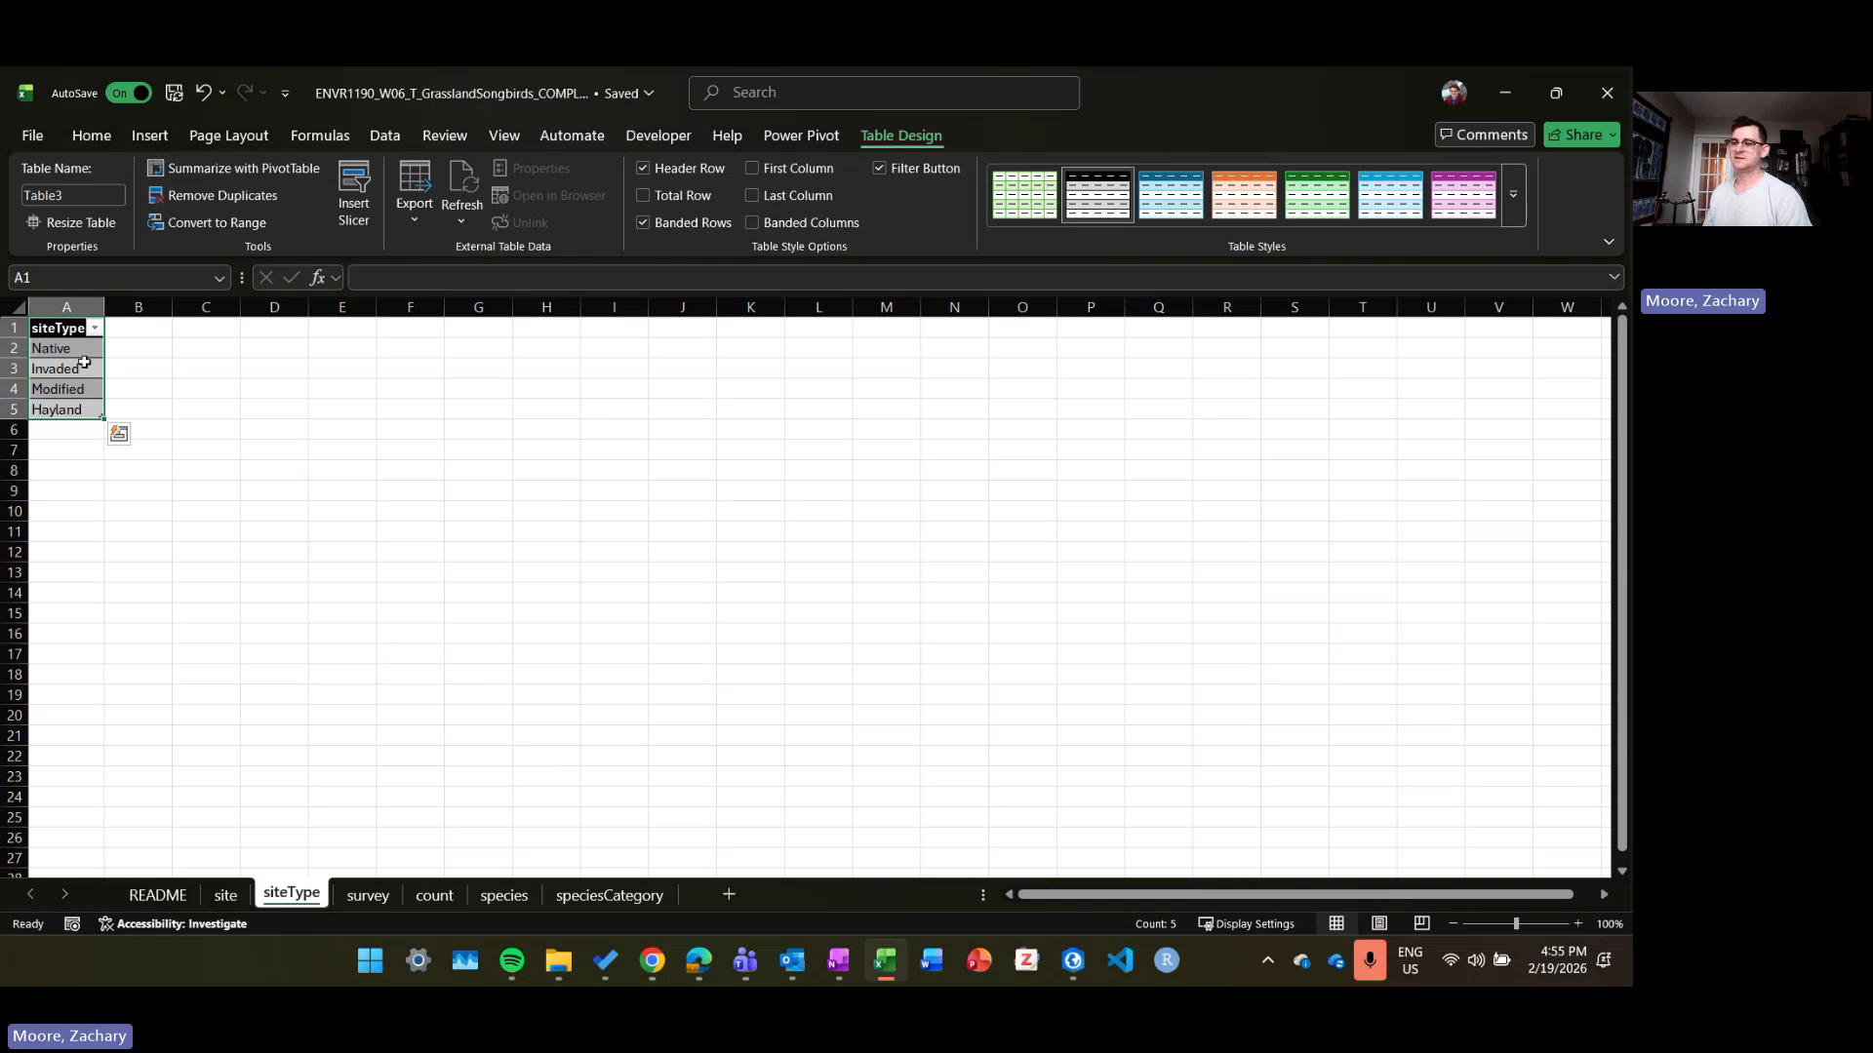
click(73, 200)
text(siteType)
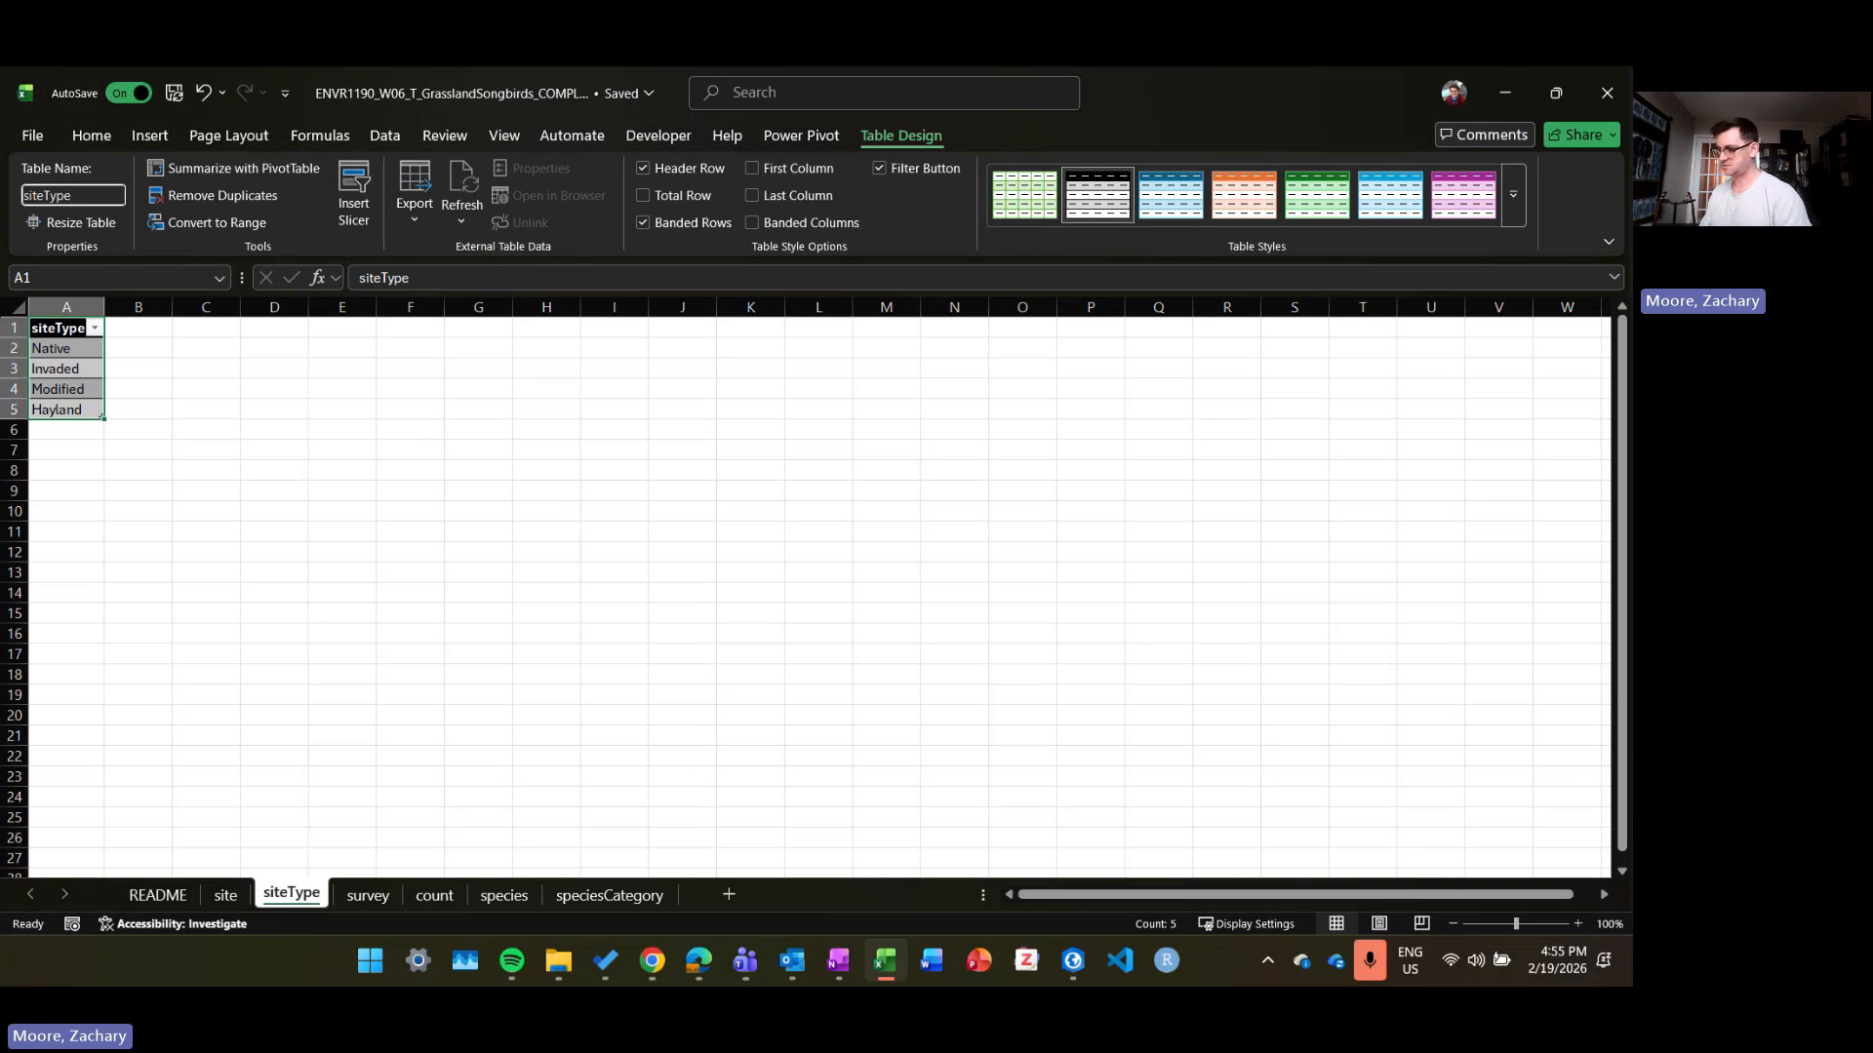
key(Return)
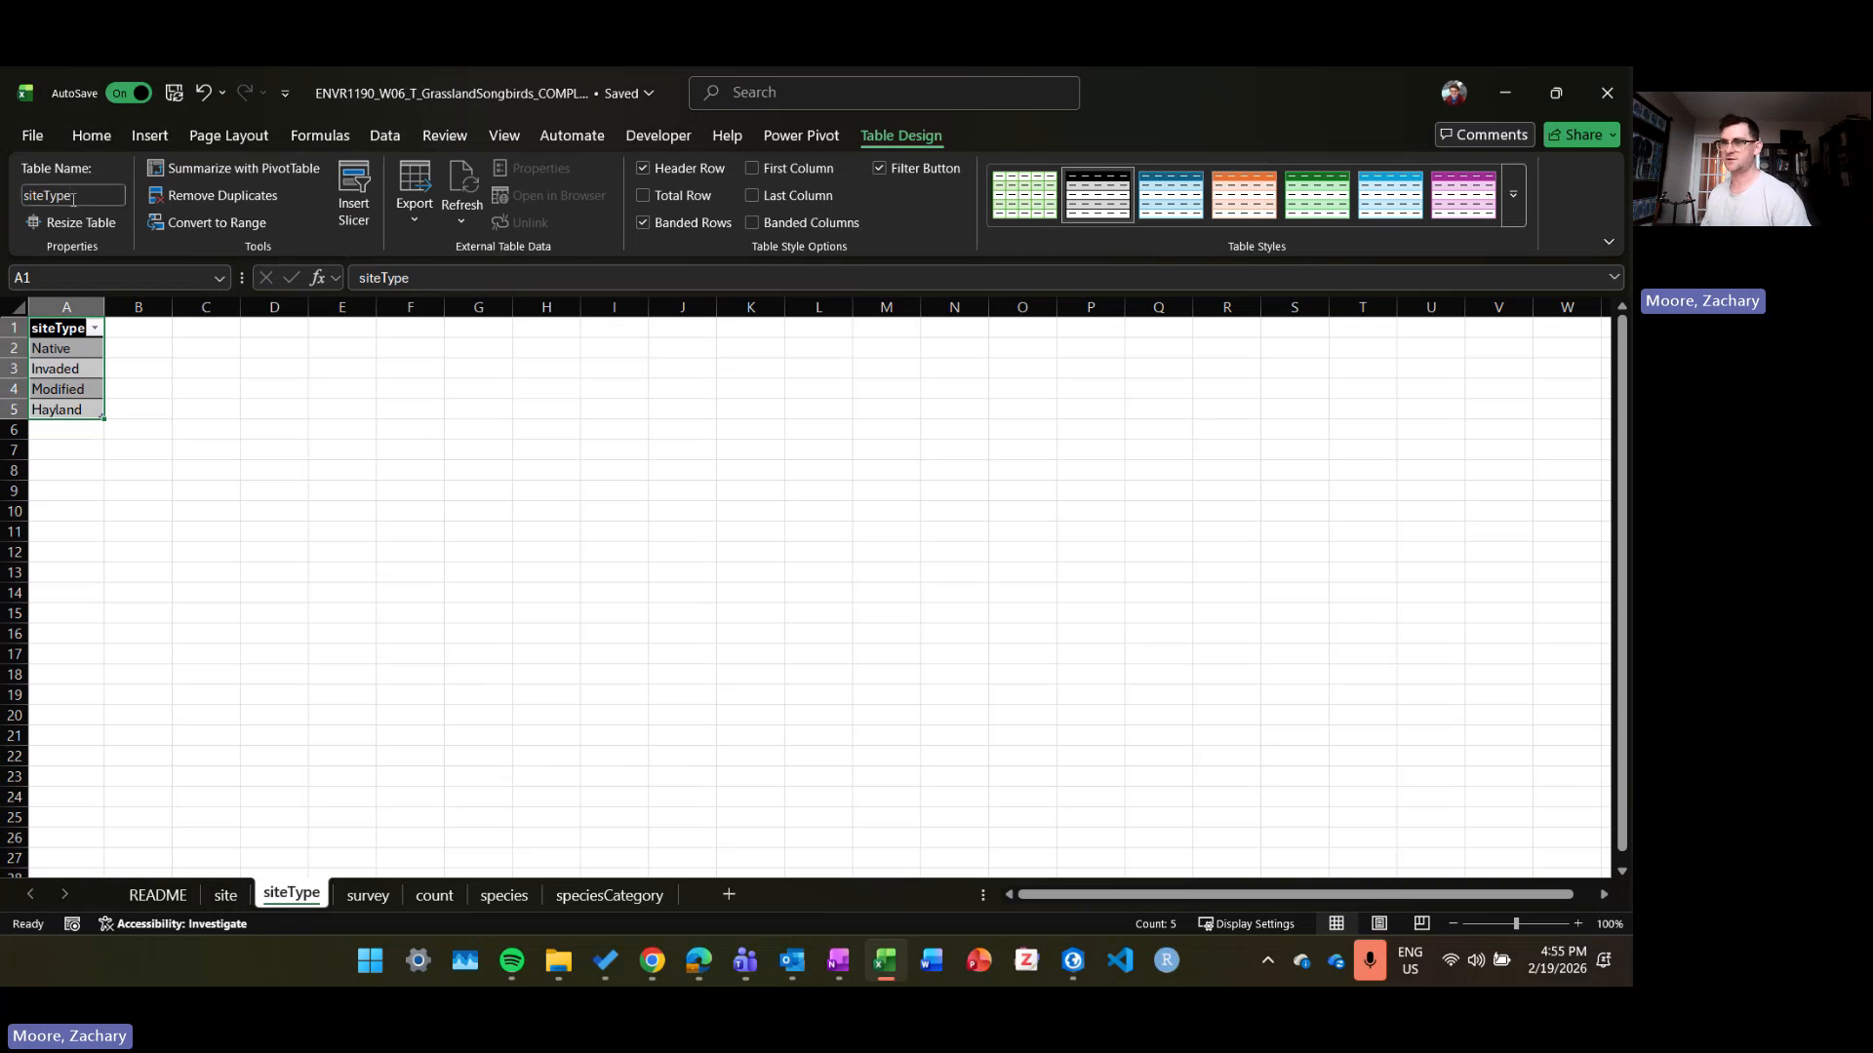
Step: Convert the survey sheet's data, A1:E194, into a table with headers and name it survey
click(368, 895)
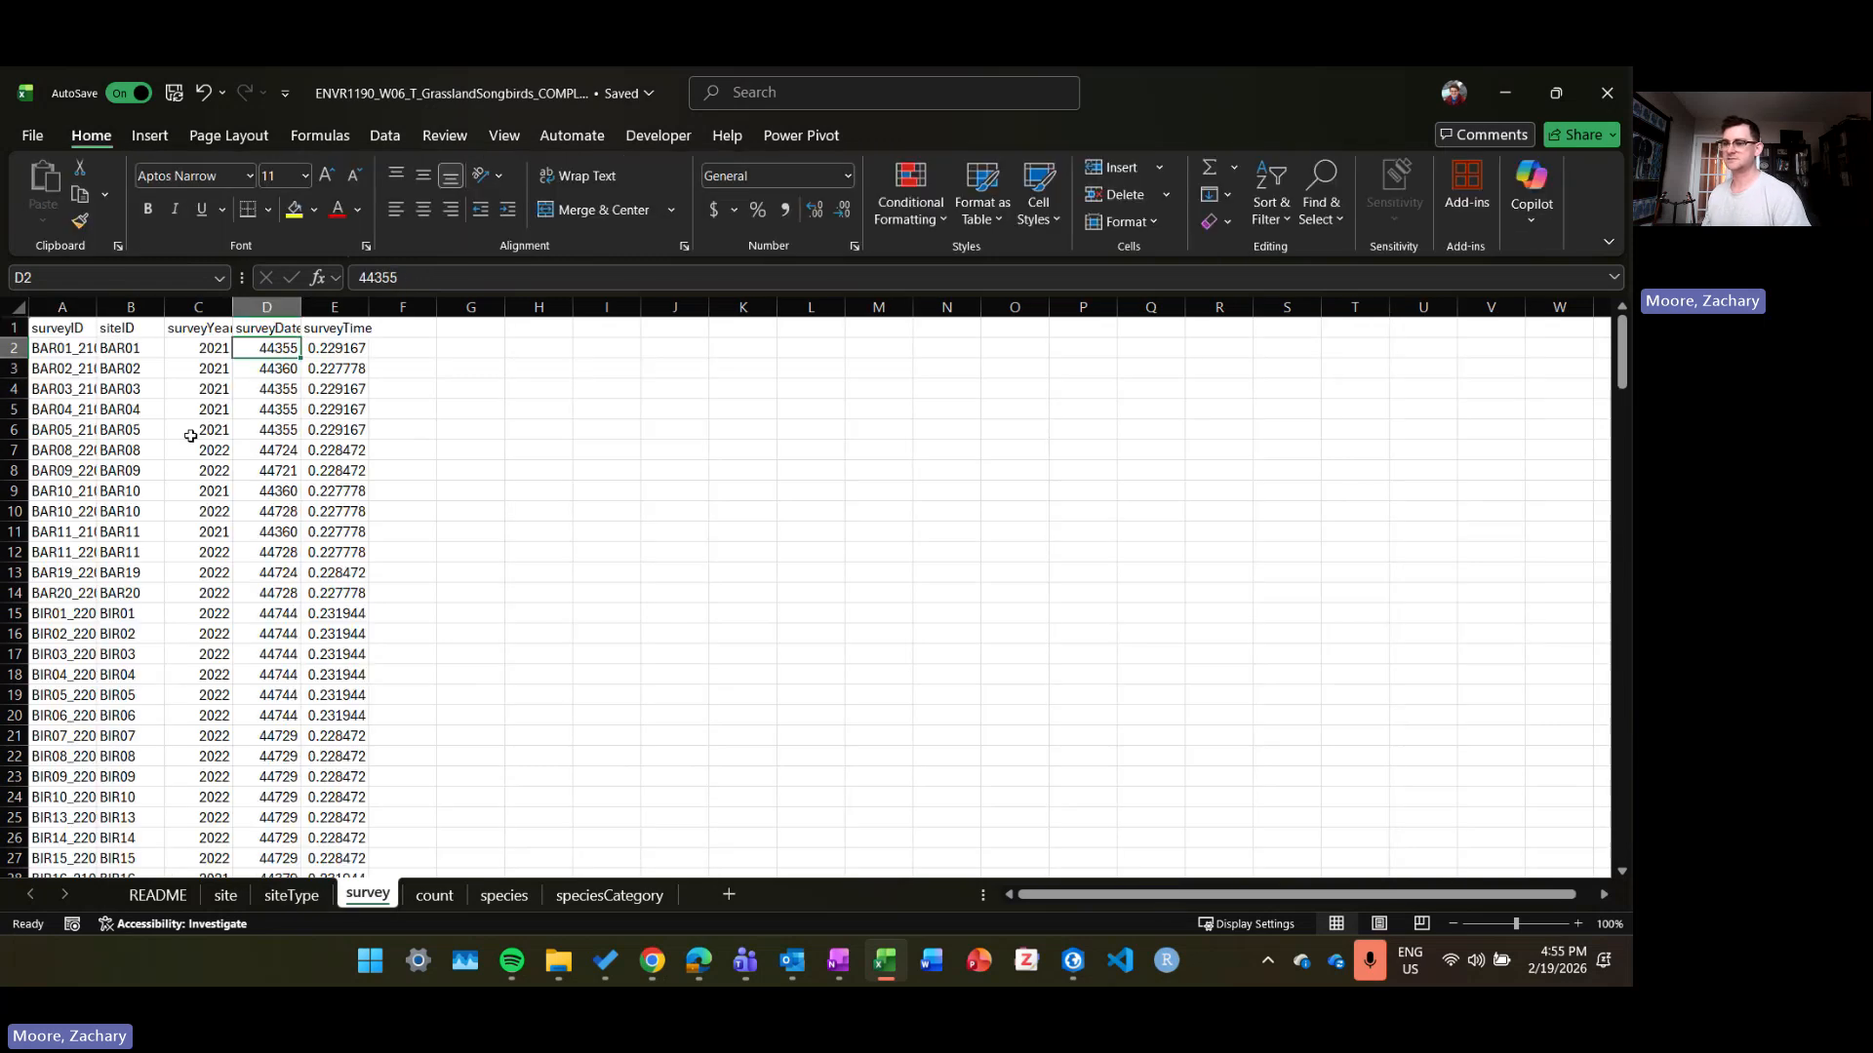
click(144, 345)
key(ctrl+t)
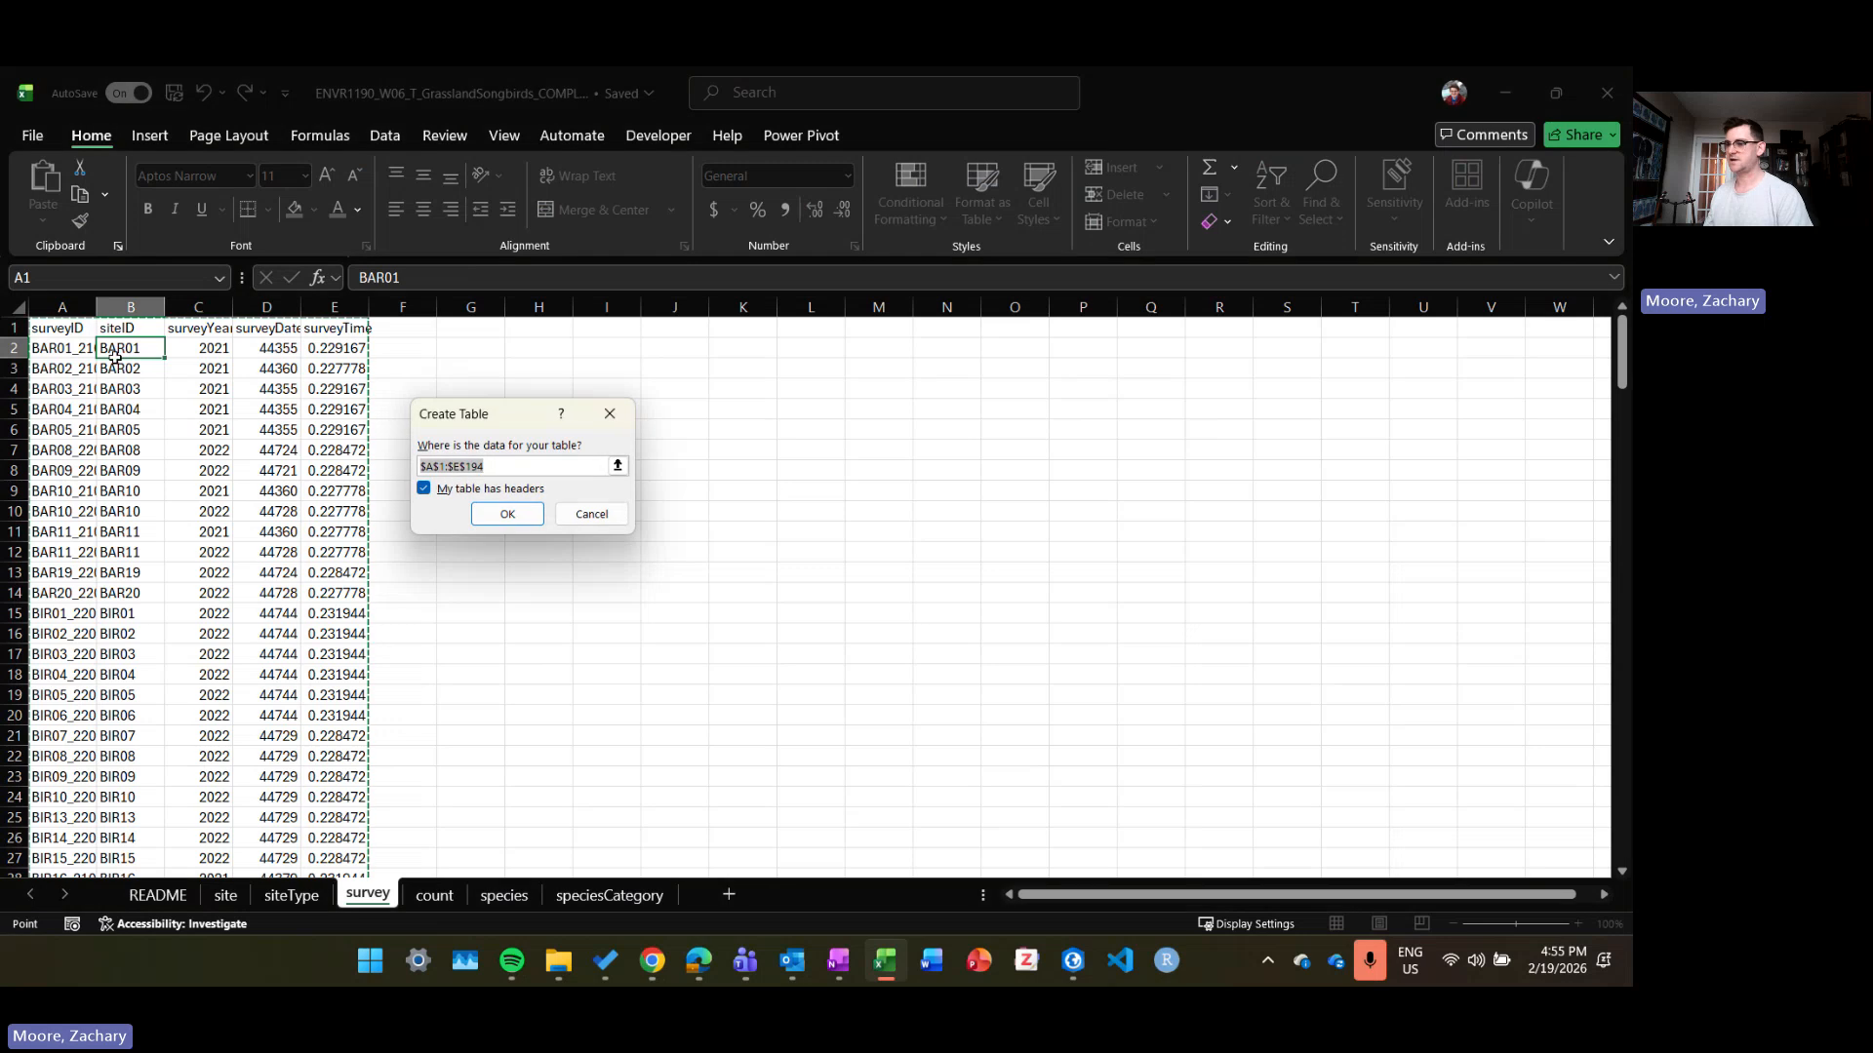
click(506, 515)
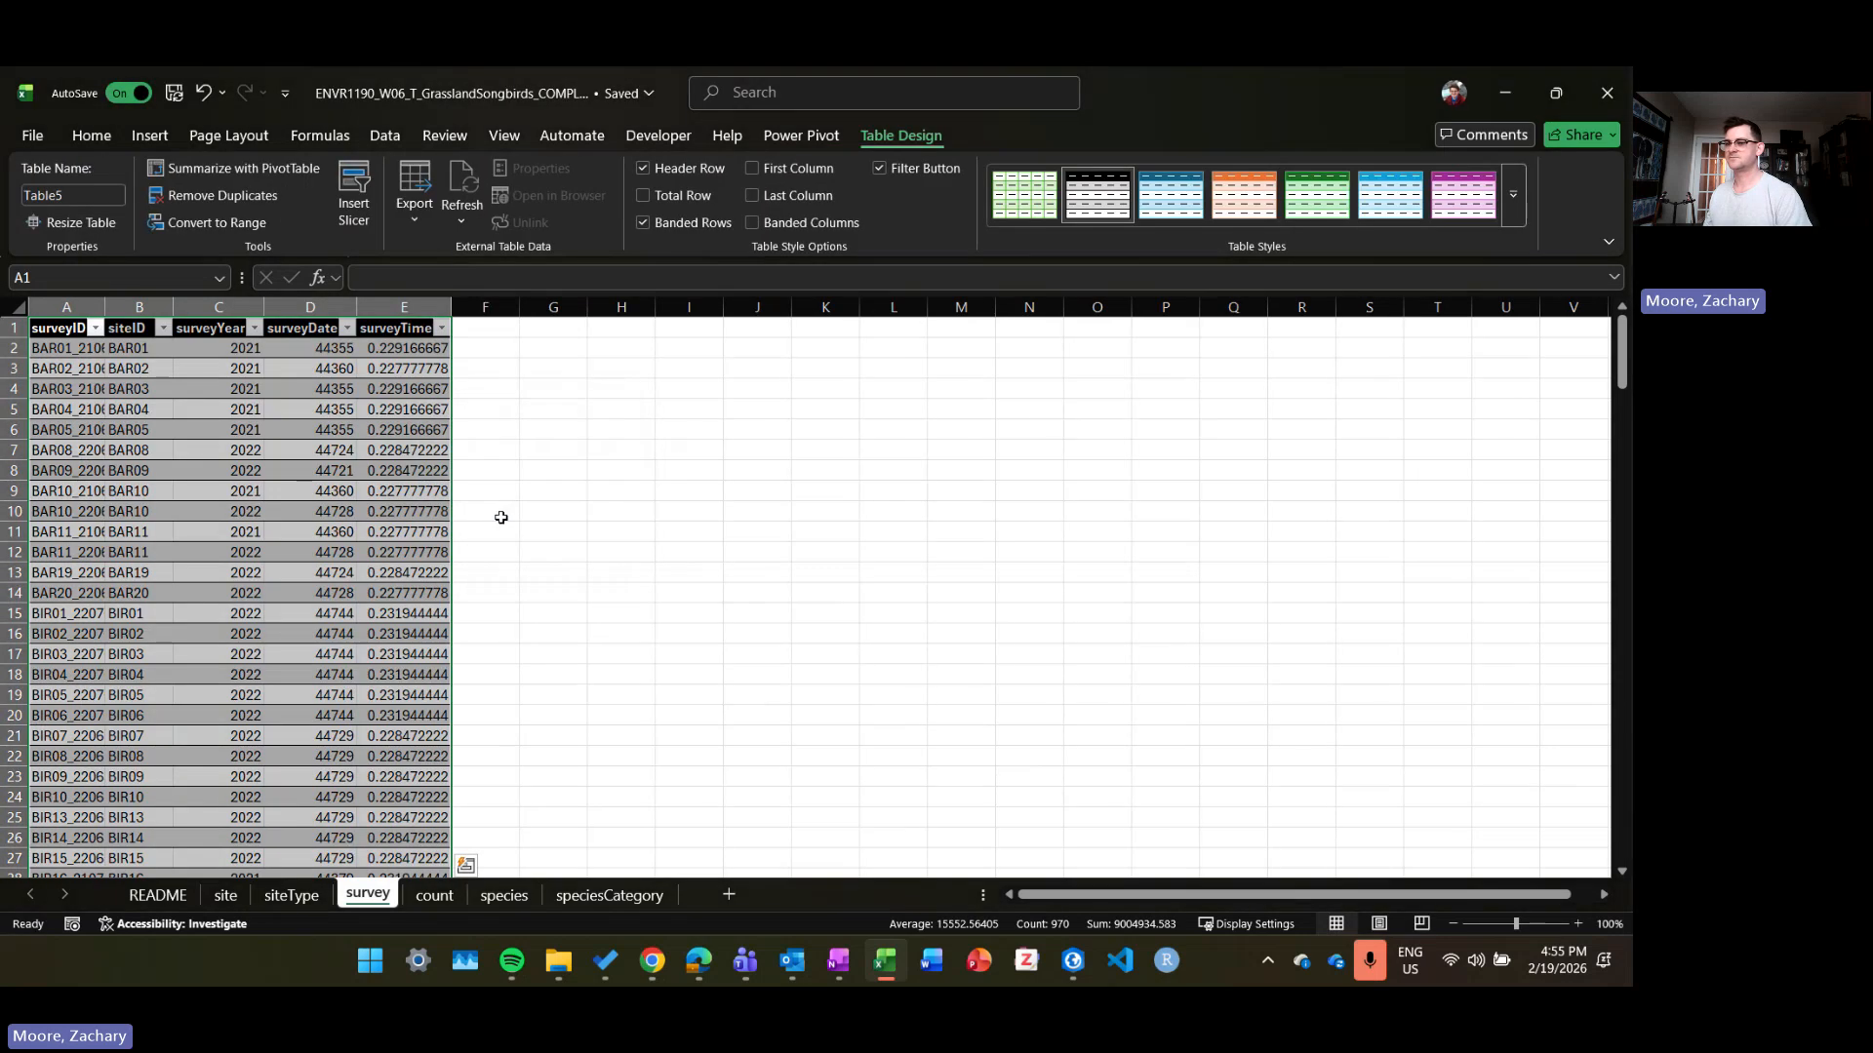
click(70, 194)
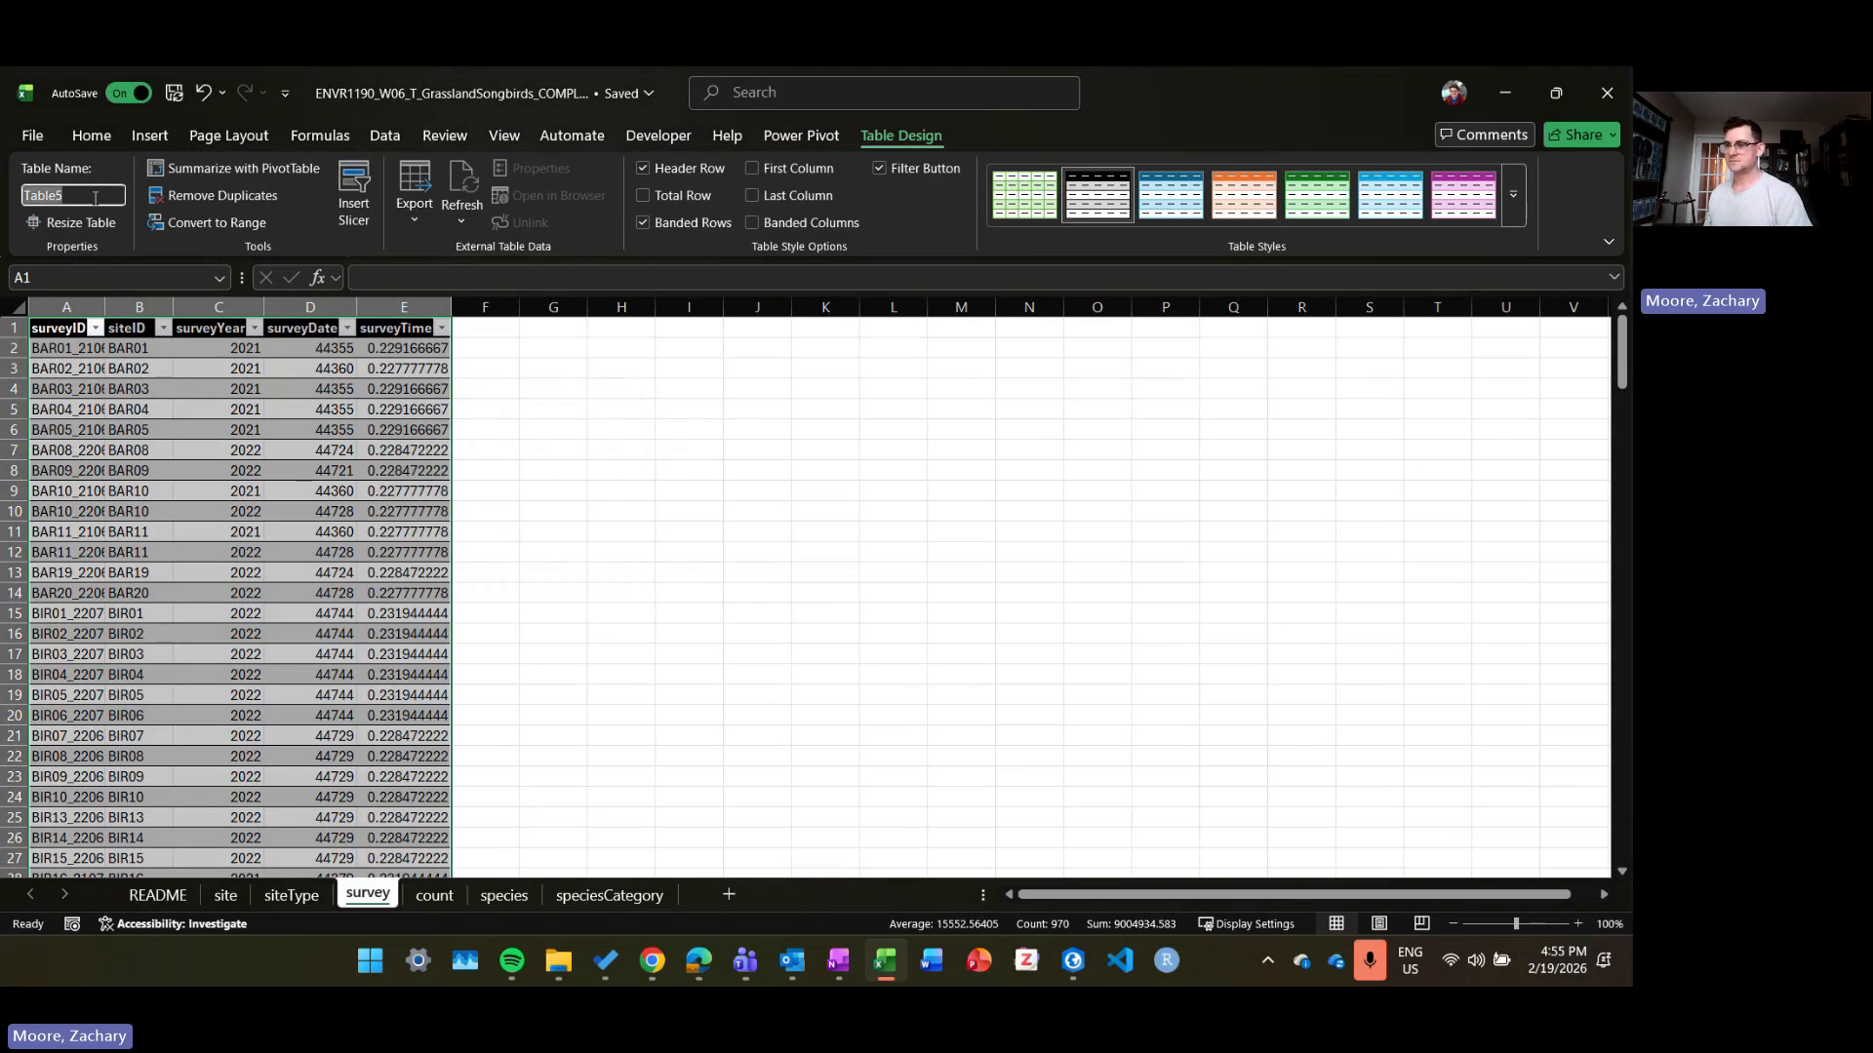
text(survey)
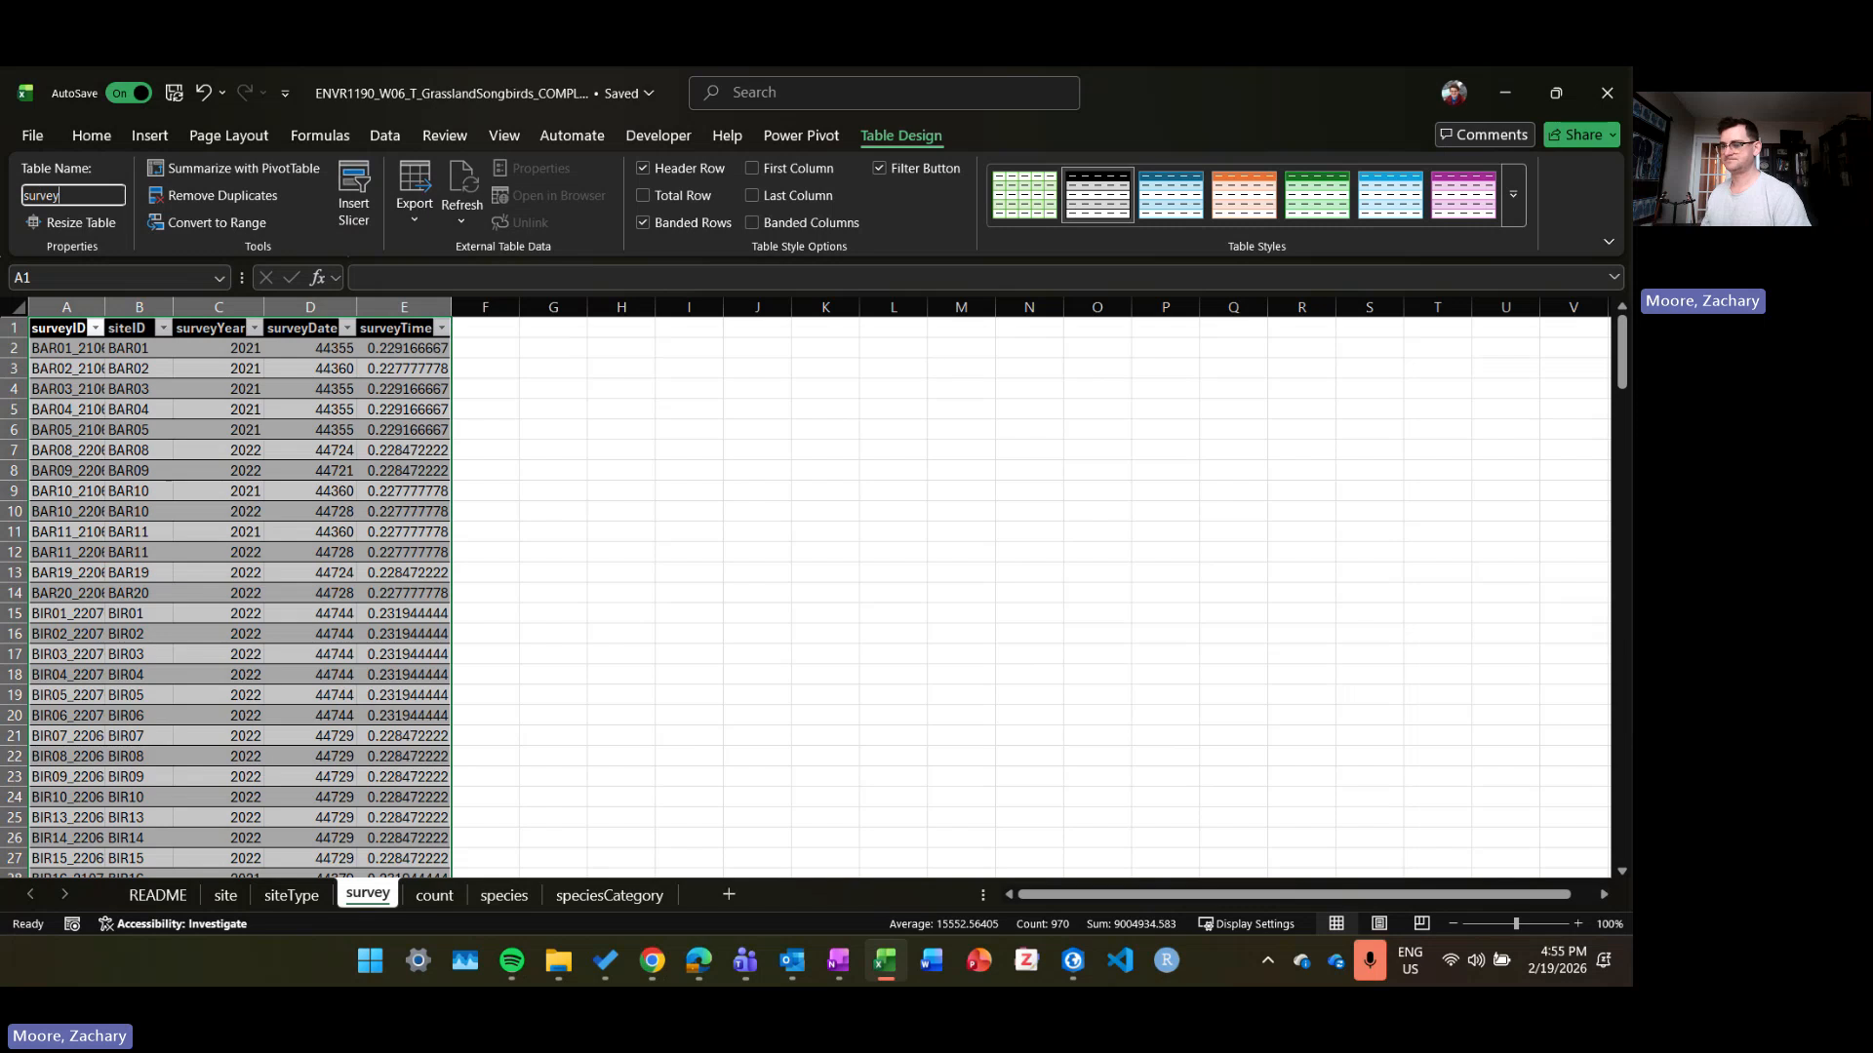
key(Return)
Step: Convert the count sheet's data, A1:E24512, into a table with headers and name it count
click(434, 894)
click(224, 526)
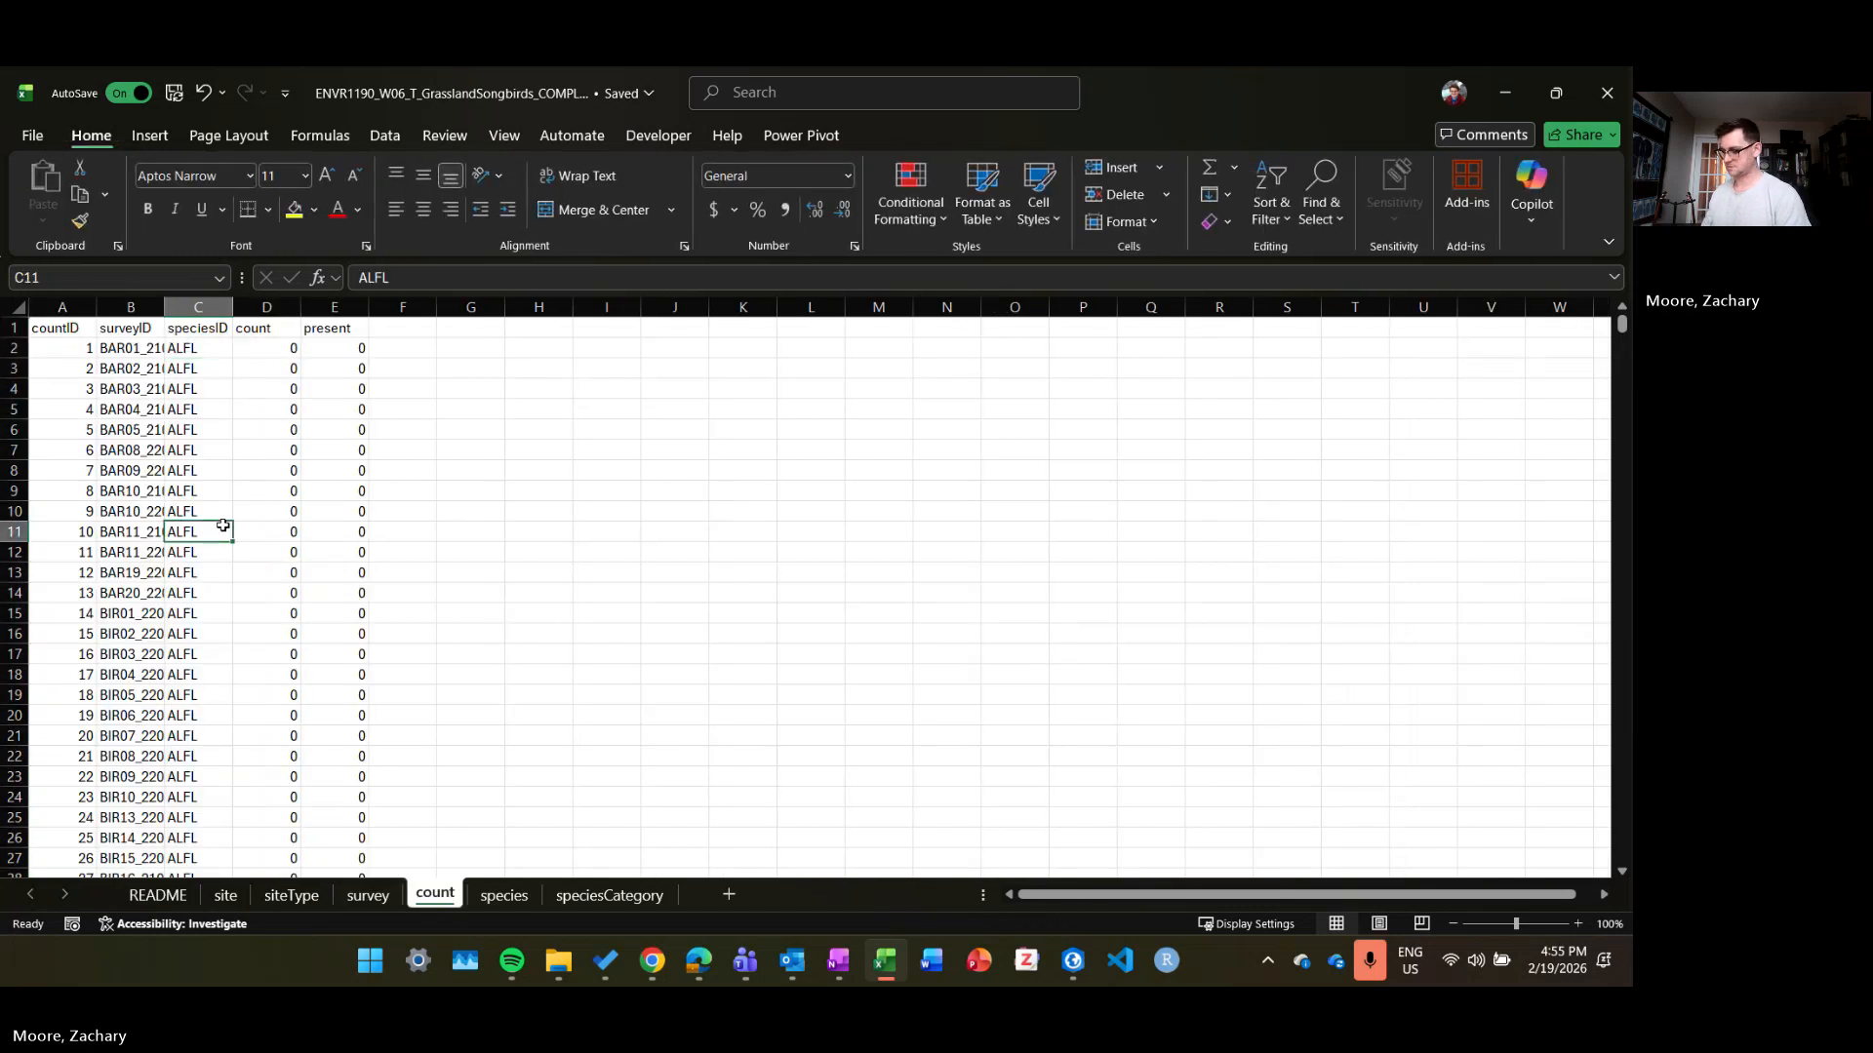
key(ctrl+t)
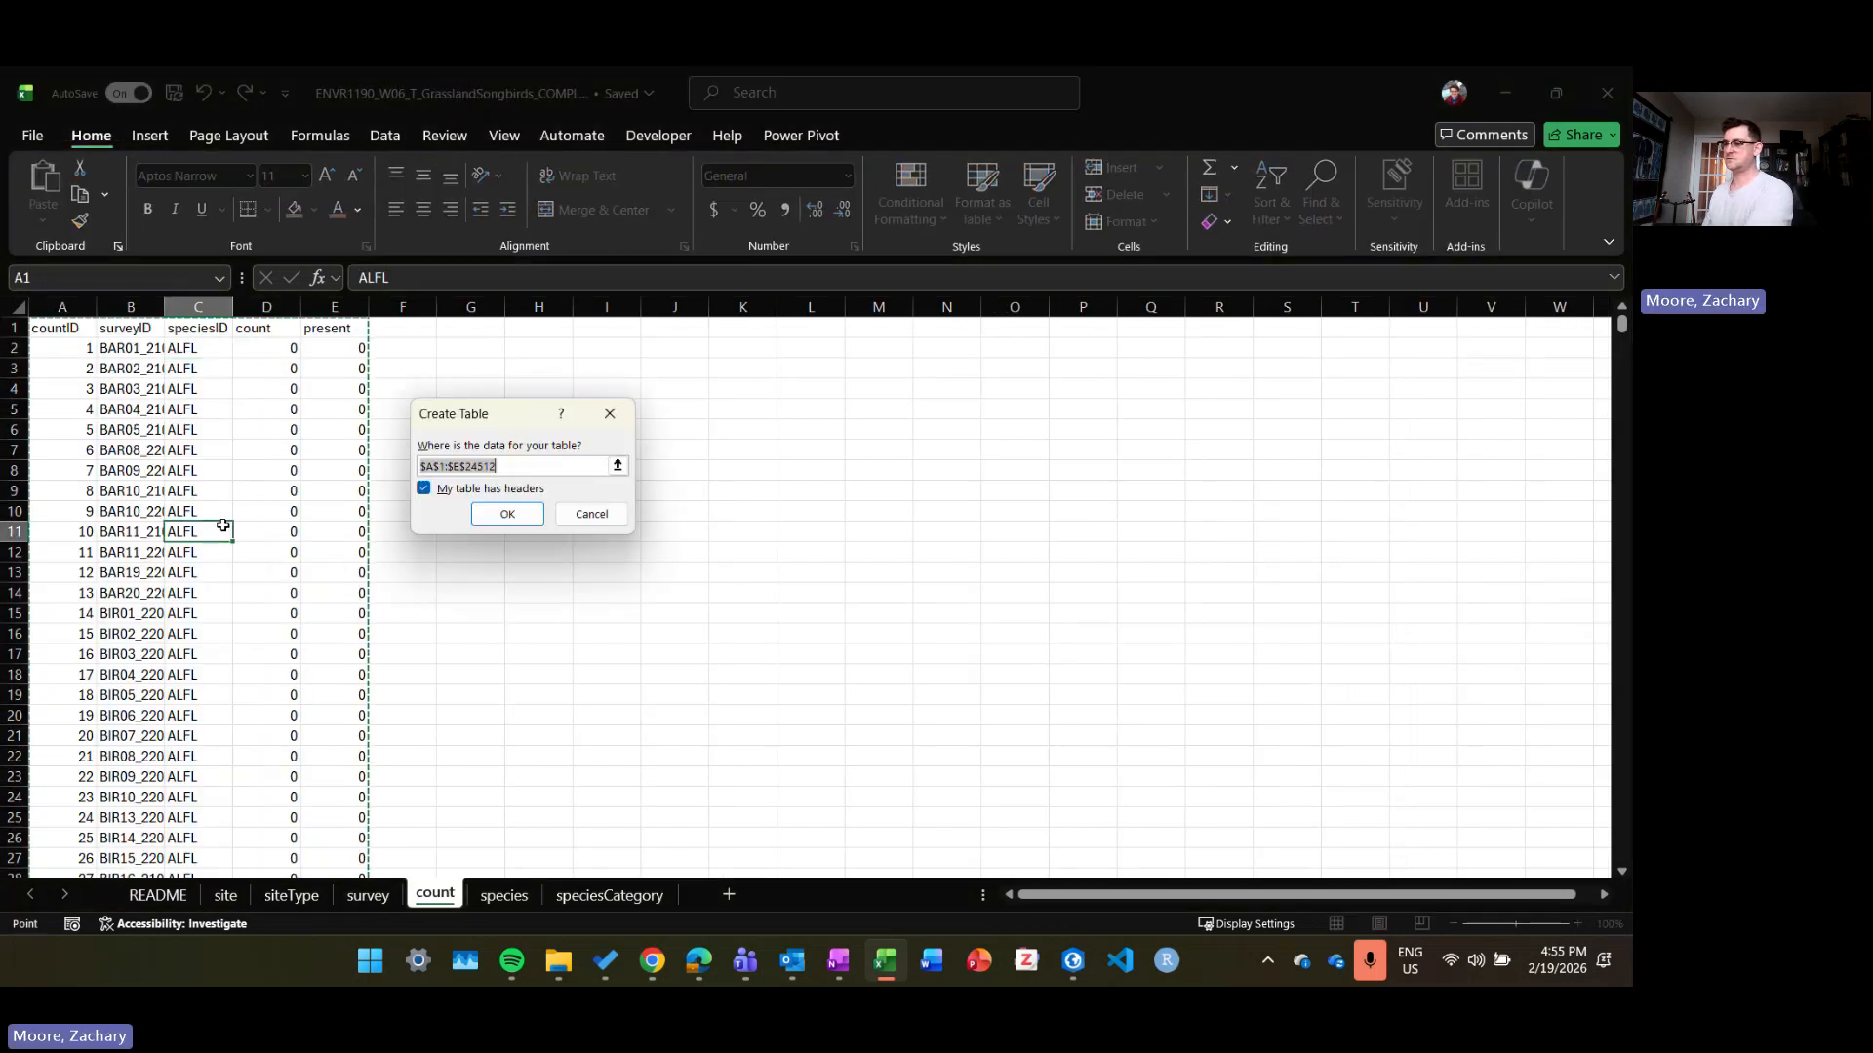
key(Return)
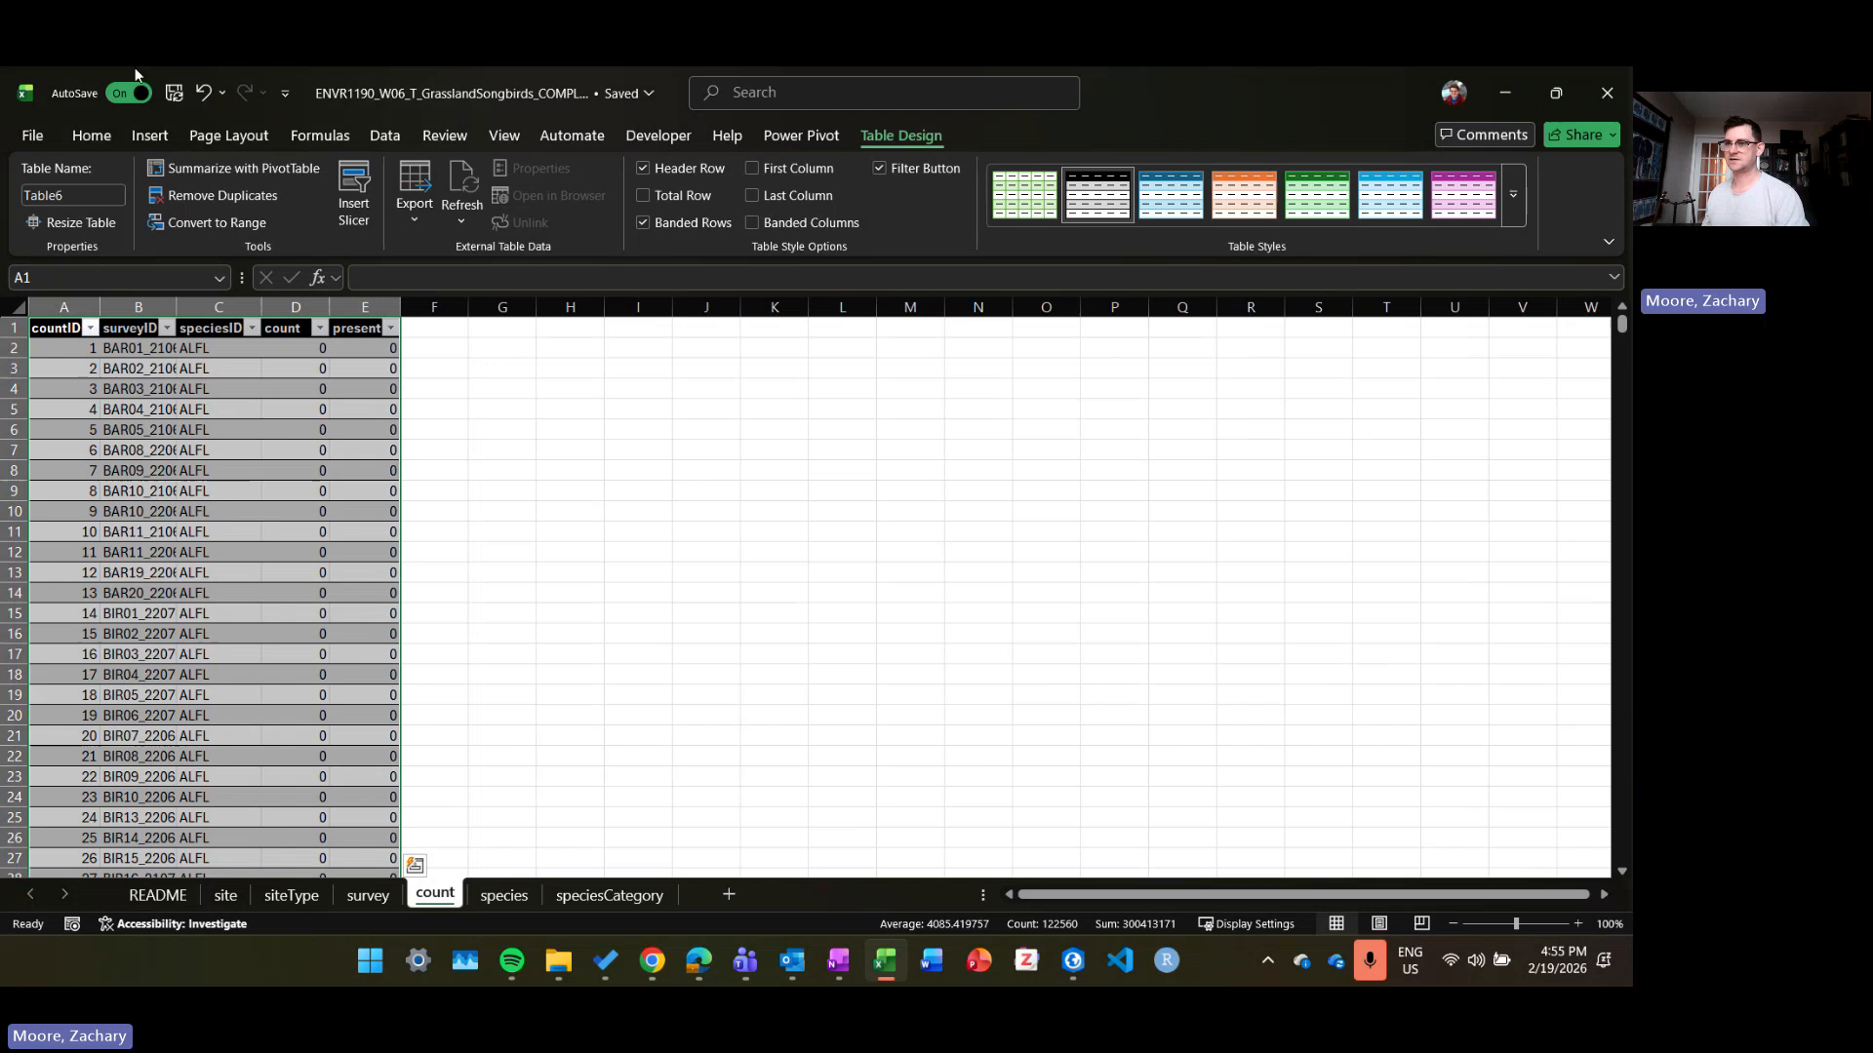
click(101, 198)
text(cou)
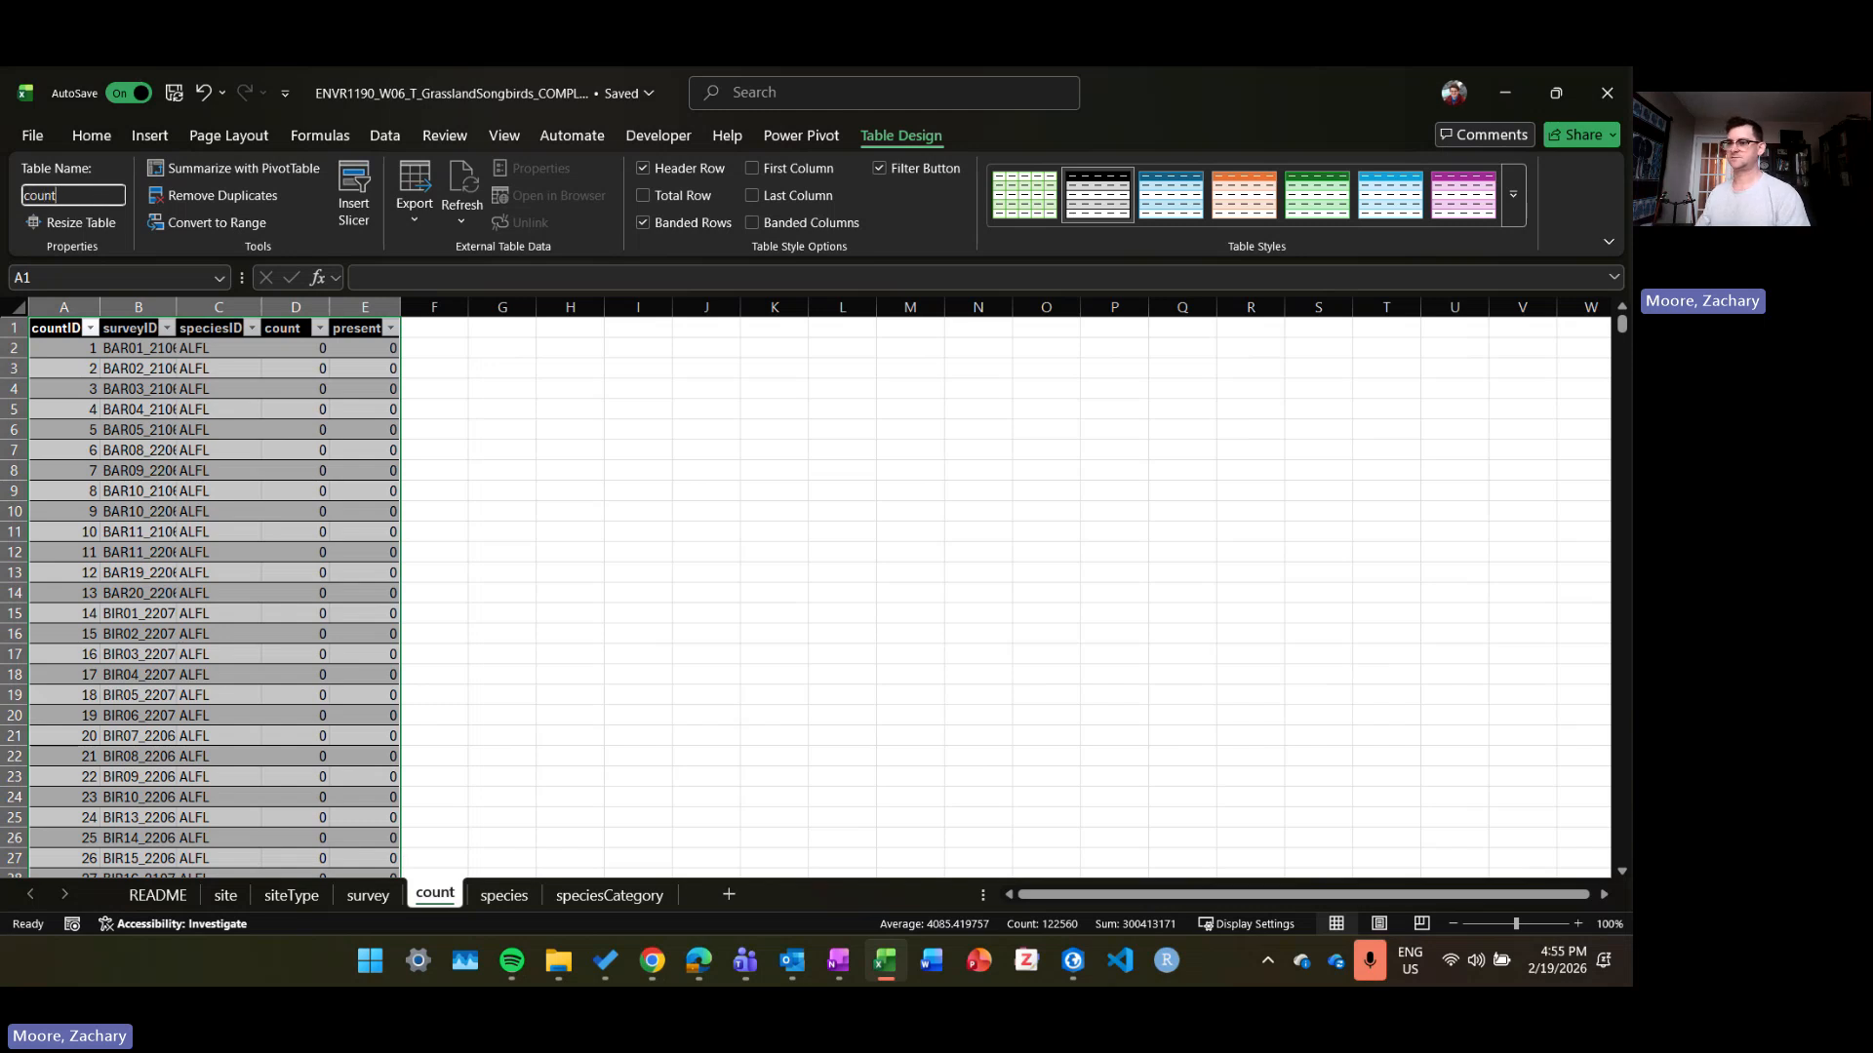
text(nt)
key(Return)
Step: Open the species sheet and select cell A2 within its data
click(504, 894)
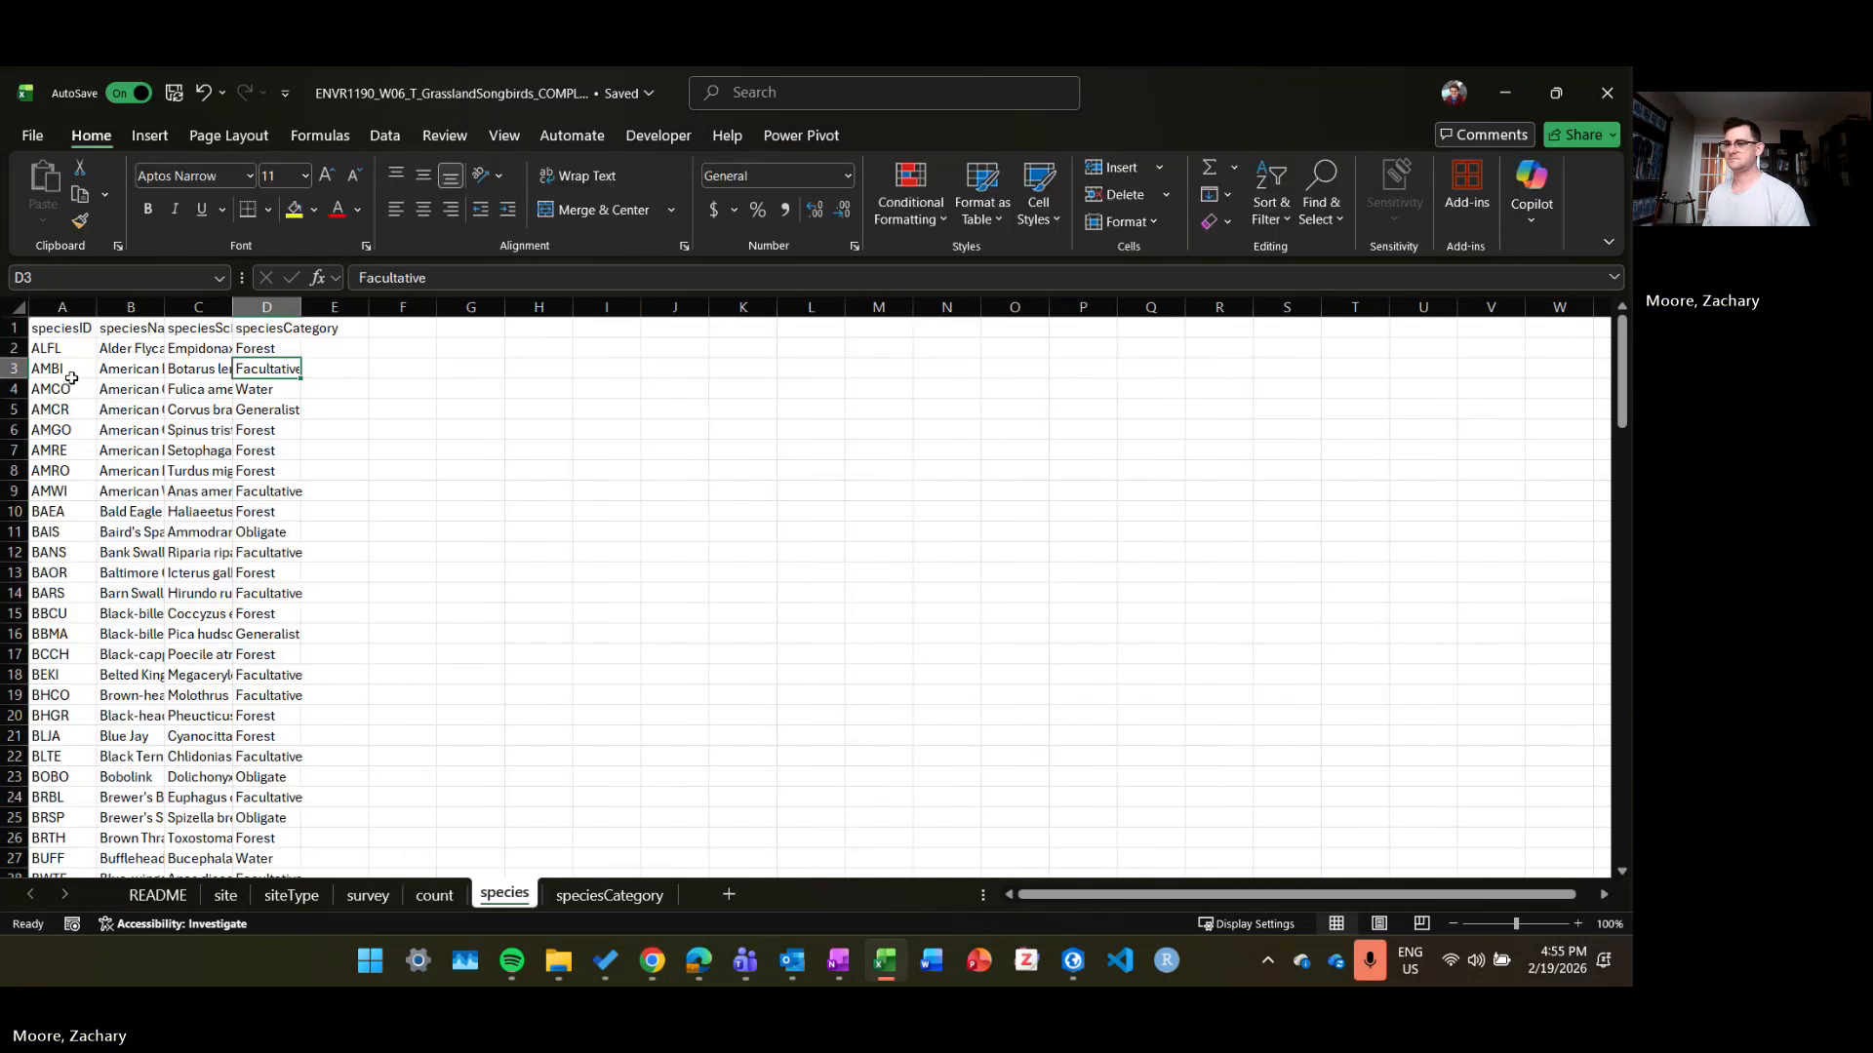
click(73, 351)
key(ctrl+t)
key(Return)
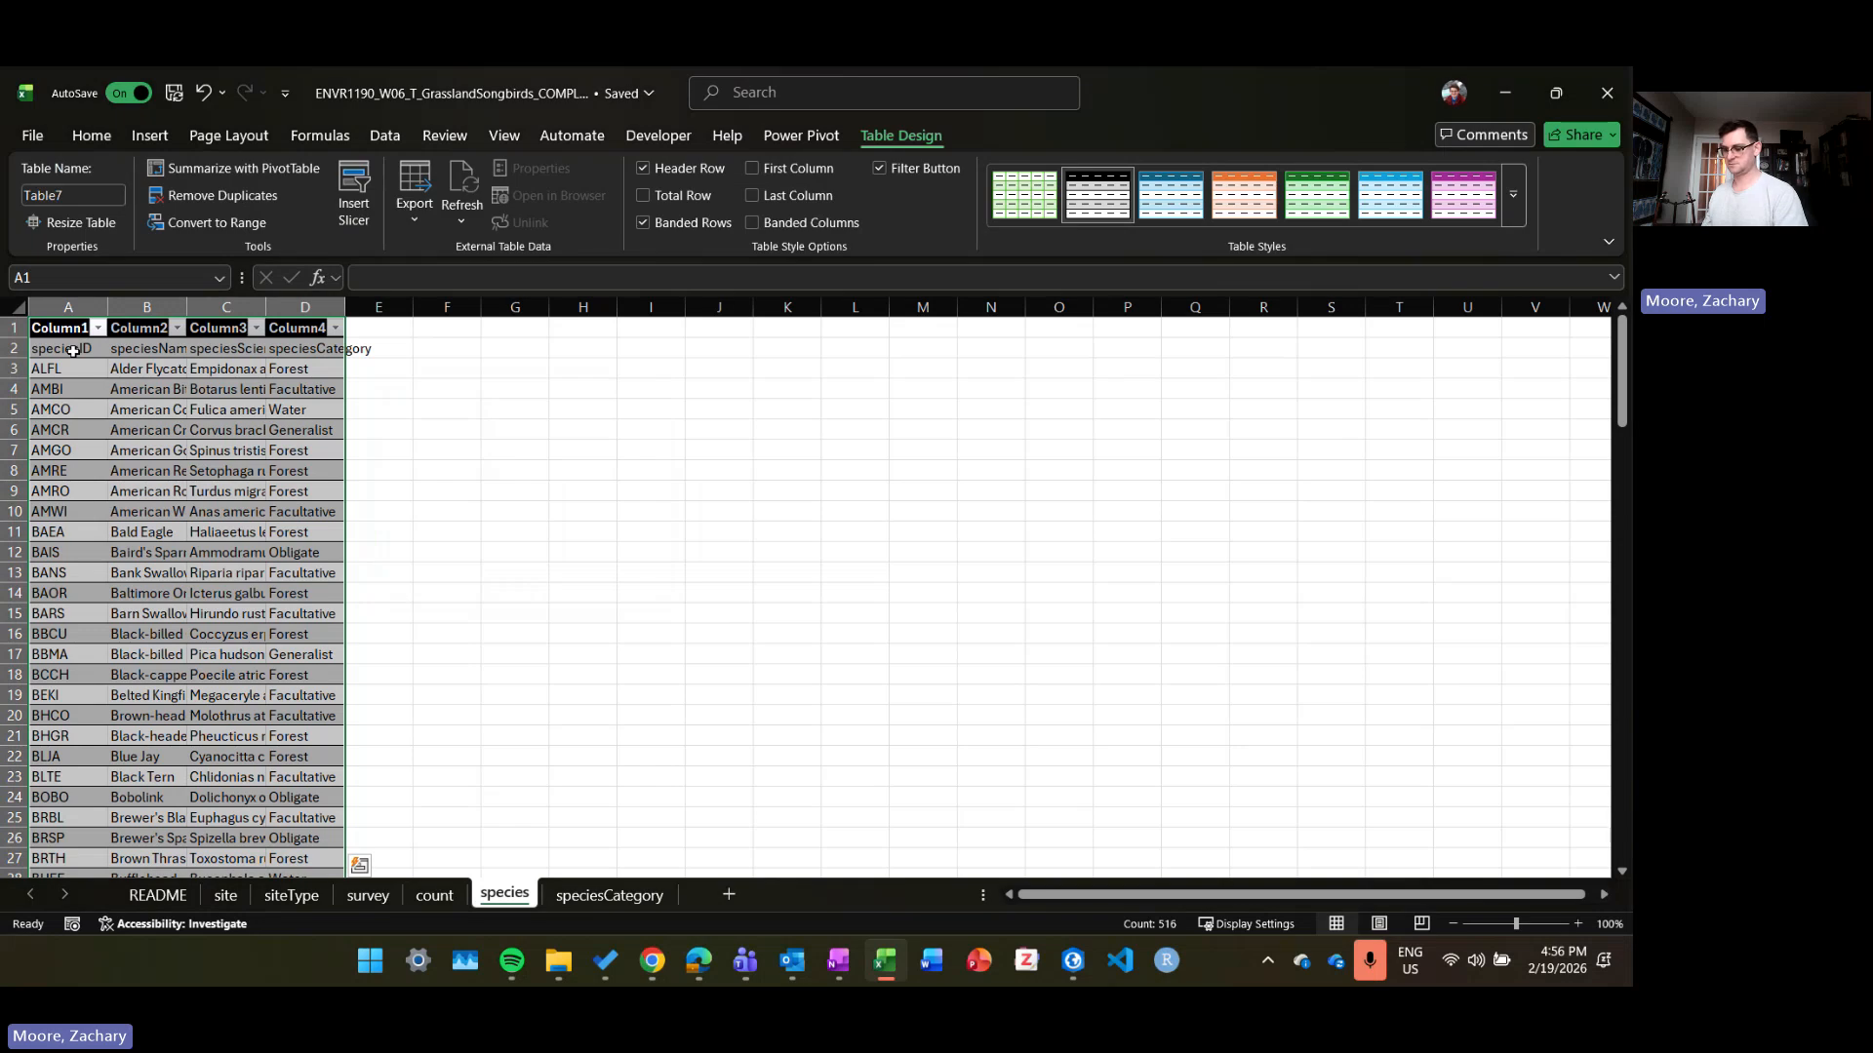
key(ctrl+q)
key(Escape)
key(ctrl+z)
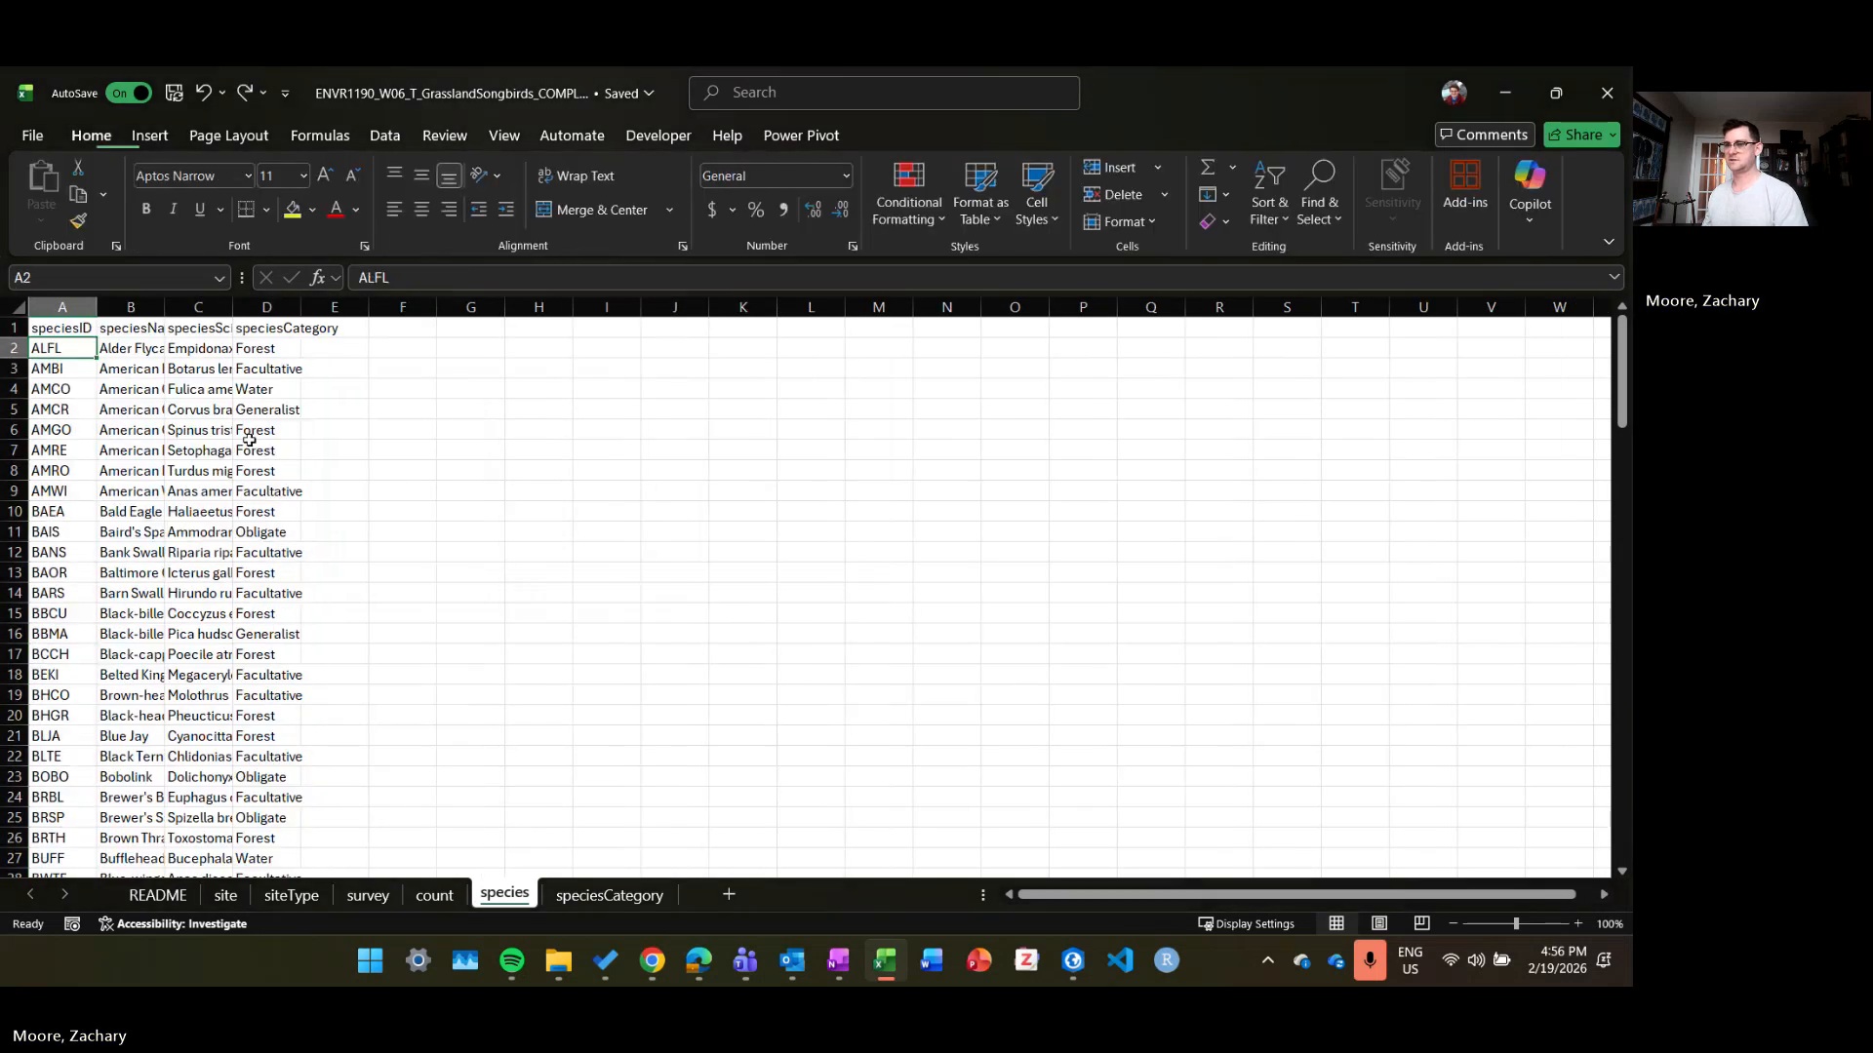
Step: Convert the species sheet's data, A1:D128, into a table with headers and name it species
key(ctrl+t)
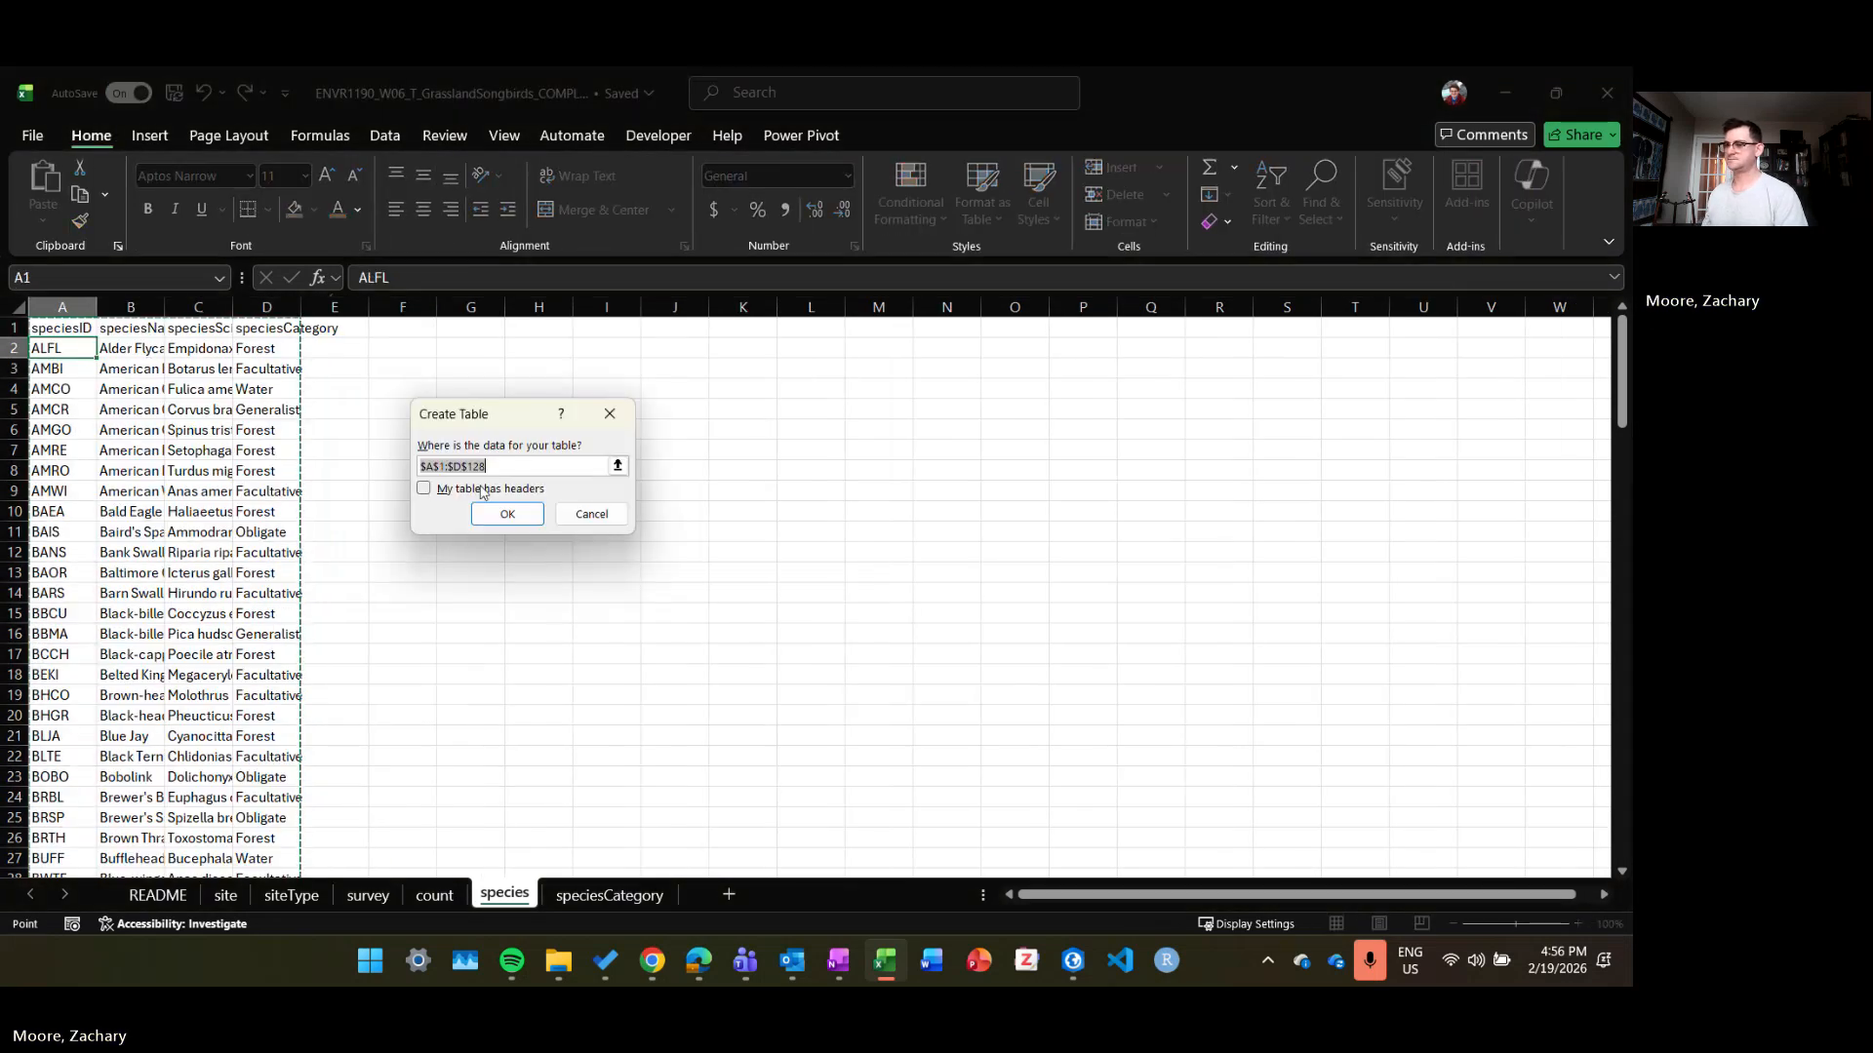
click(425, 488)
click(497, 518)
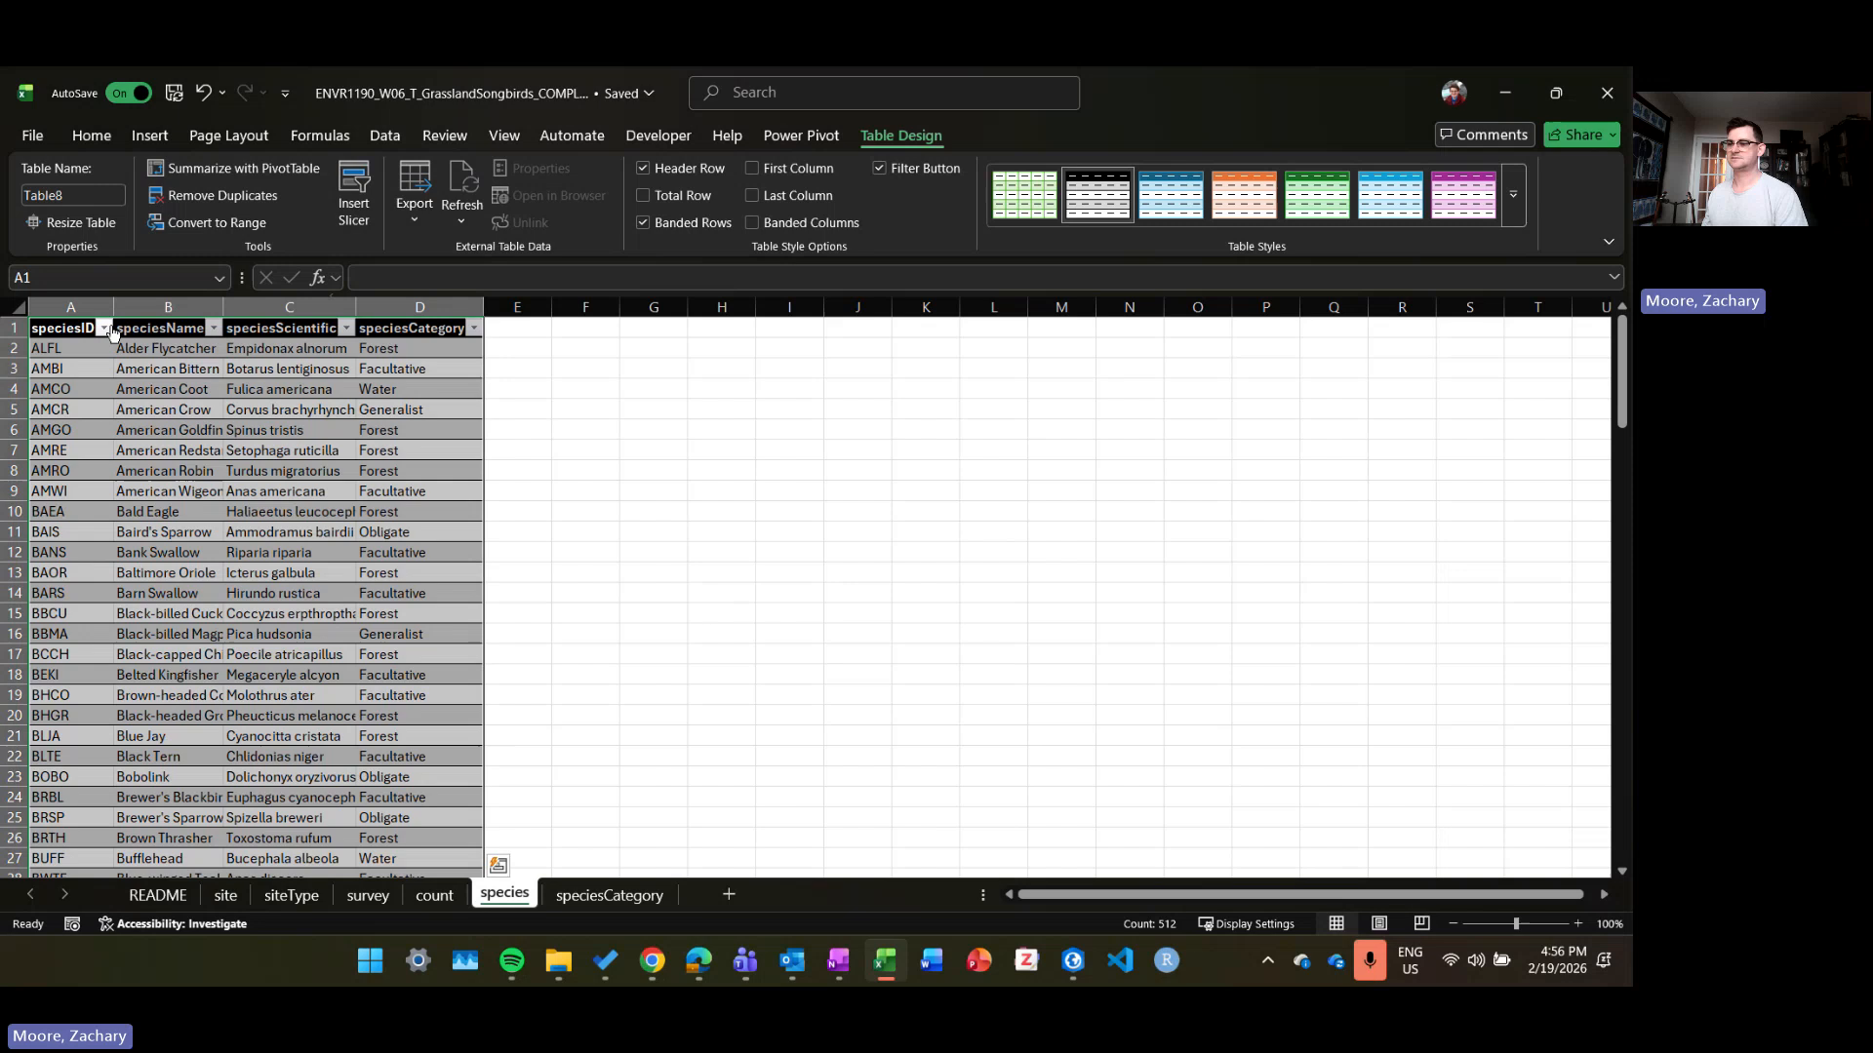
click(84, 192)
text(species)
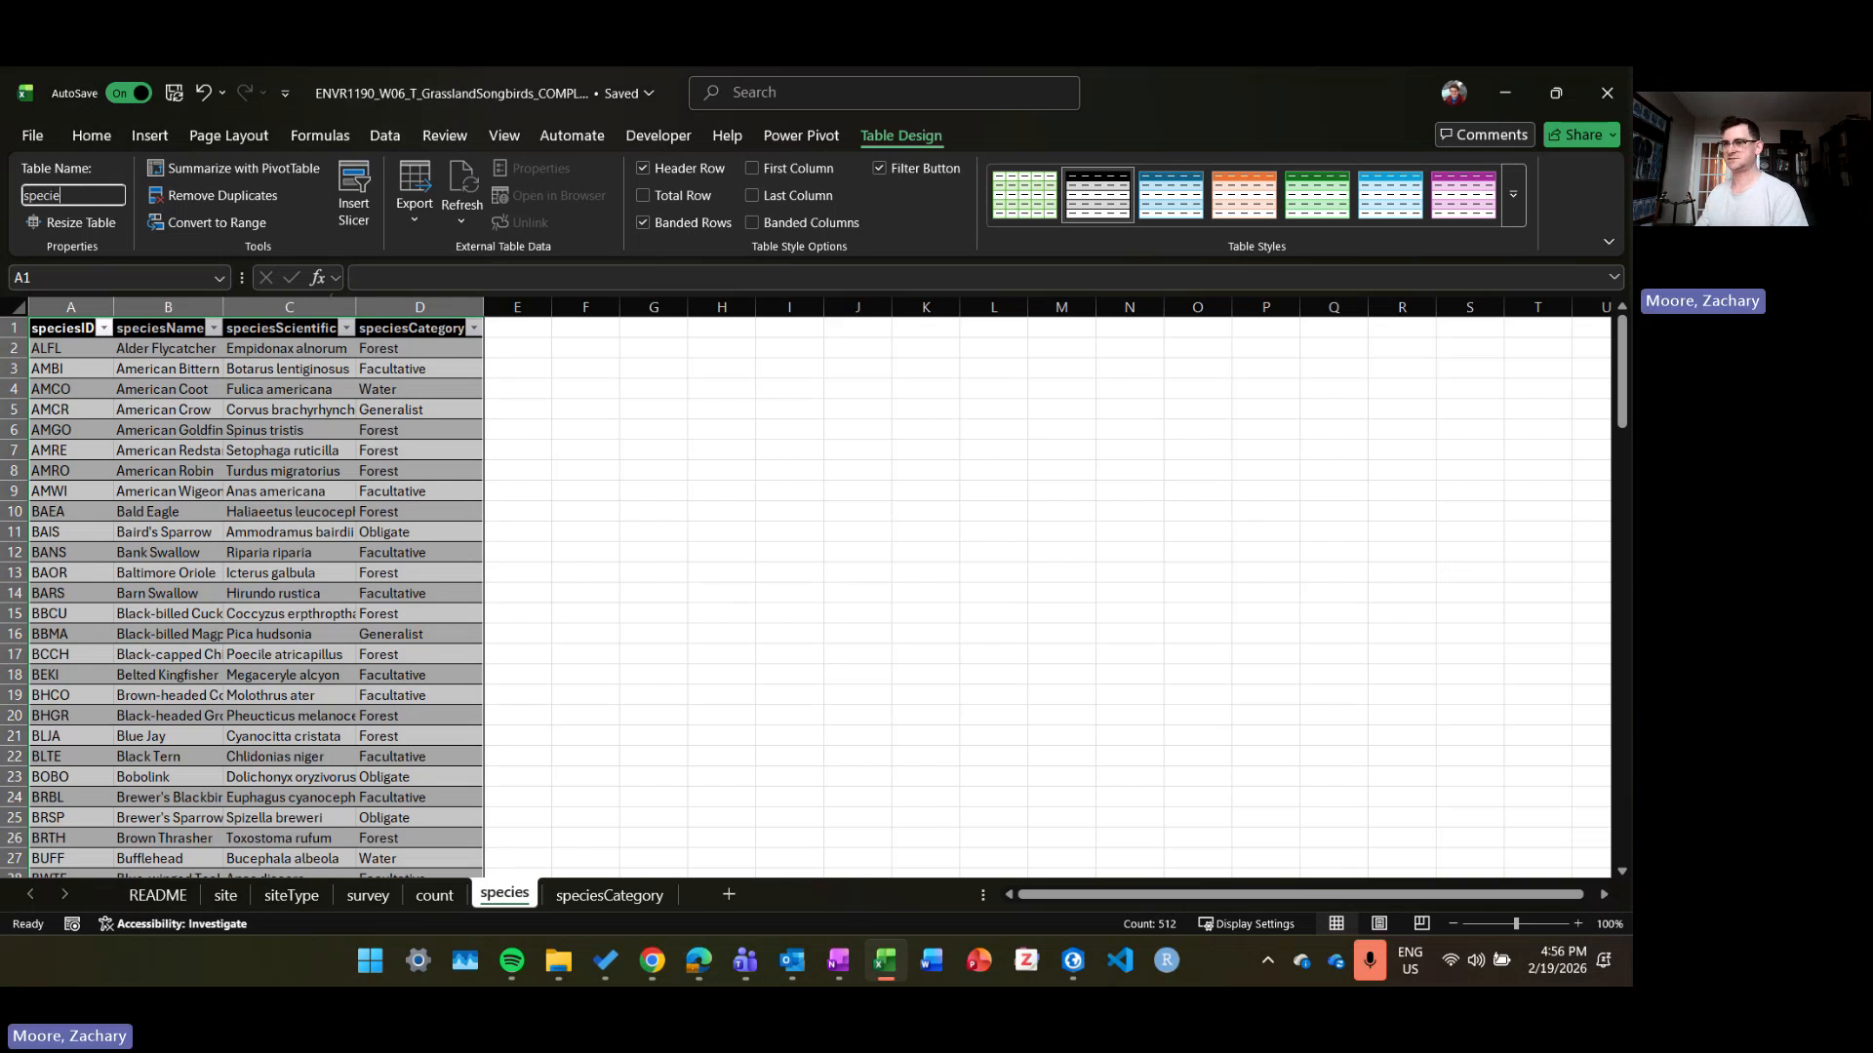
key(Return)
click(247, 418)
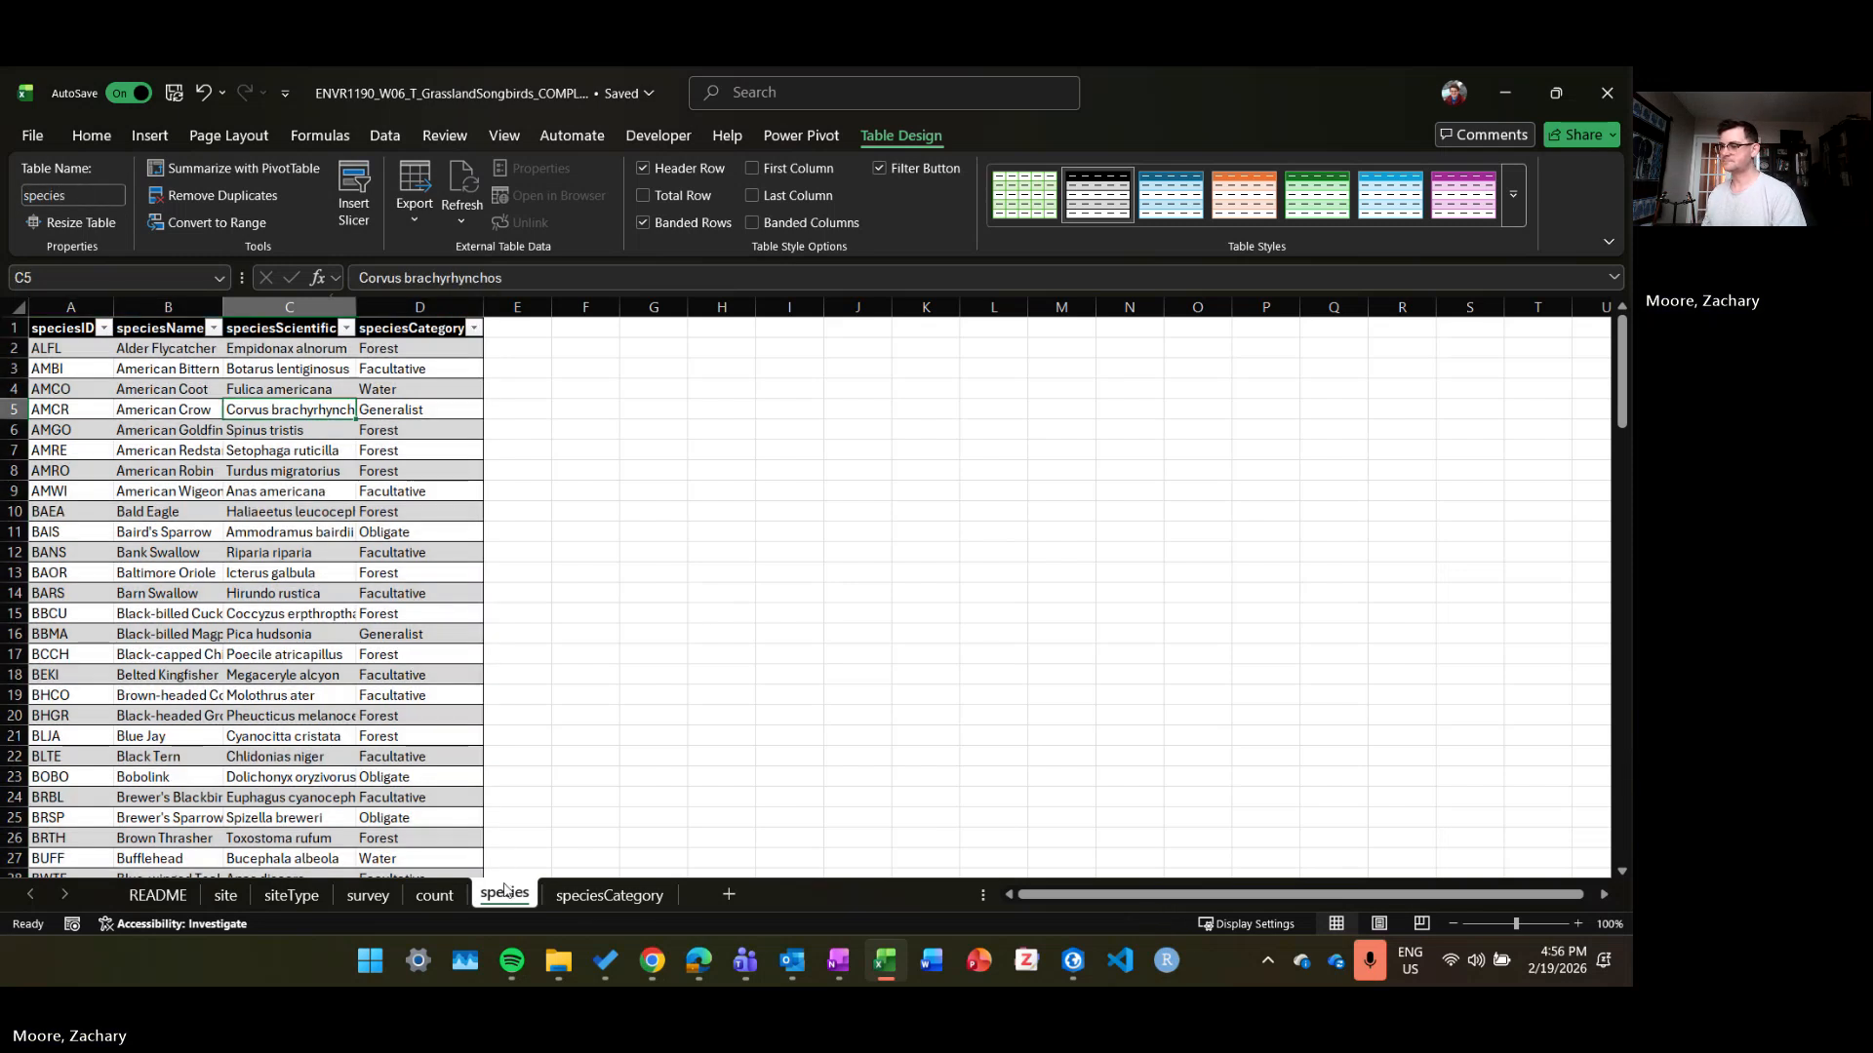
Step: Convert A1:A7 on the speciesCategory sheet into a table with headers and name it speciesCategory
click(609, 895)
click(86, 389)
key(ctrl+t)
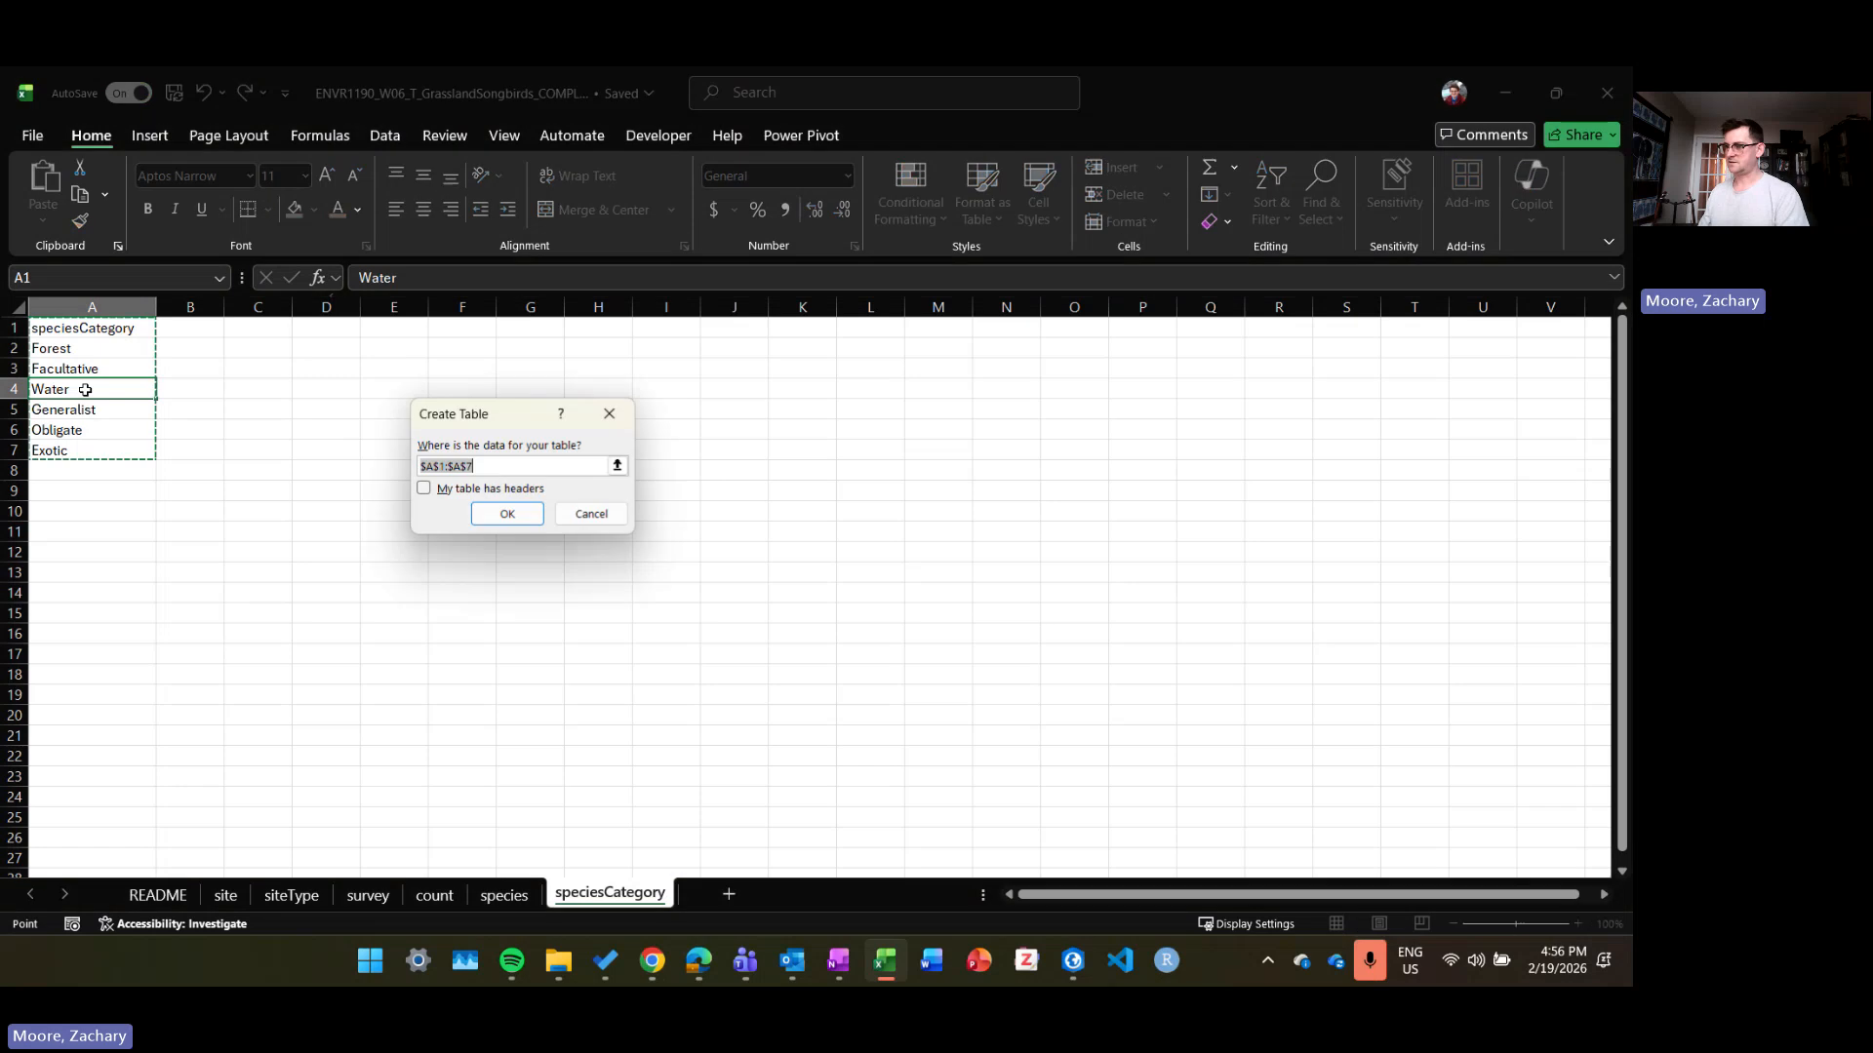
key(alt+m)
key(Return)
click(76, 192)
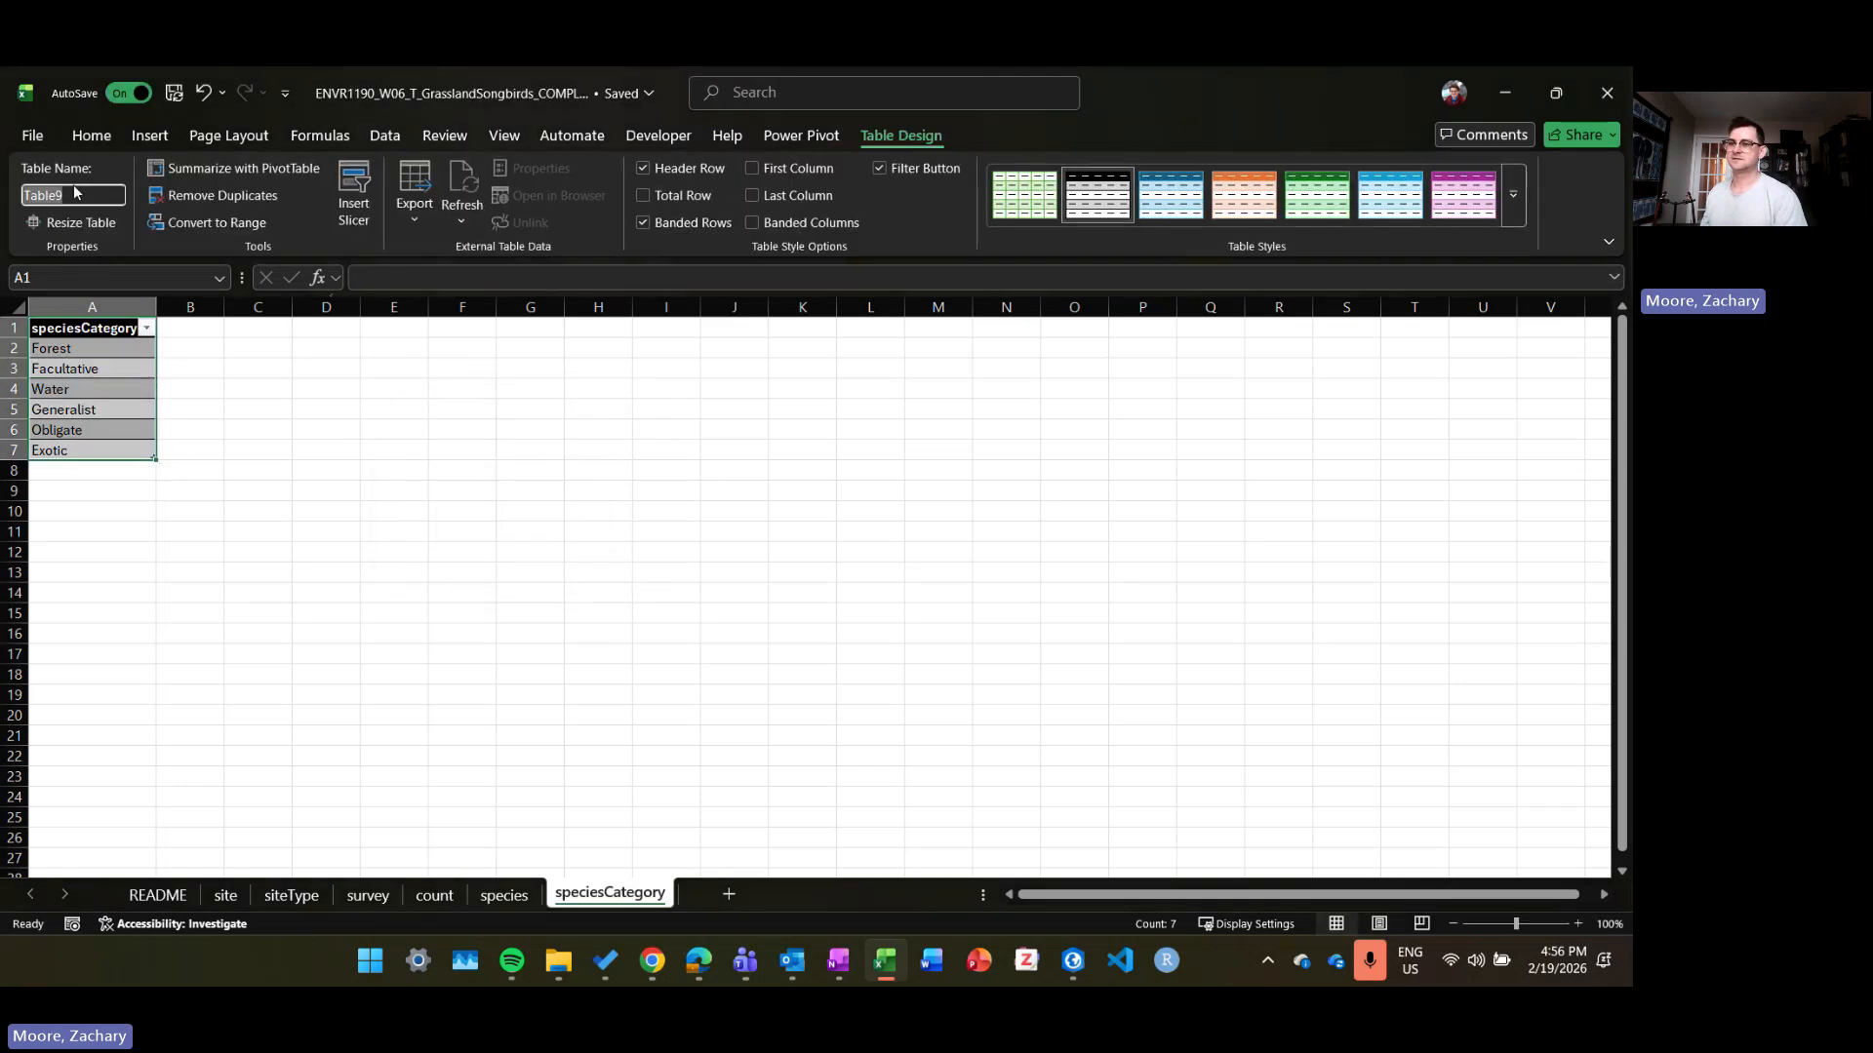
text(speciesCategory)
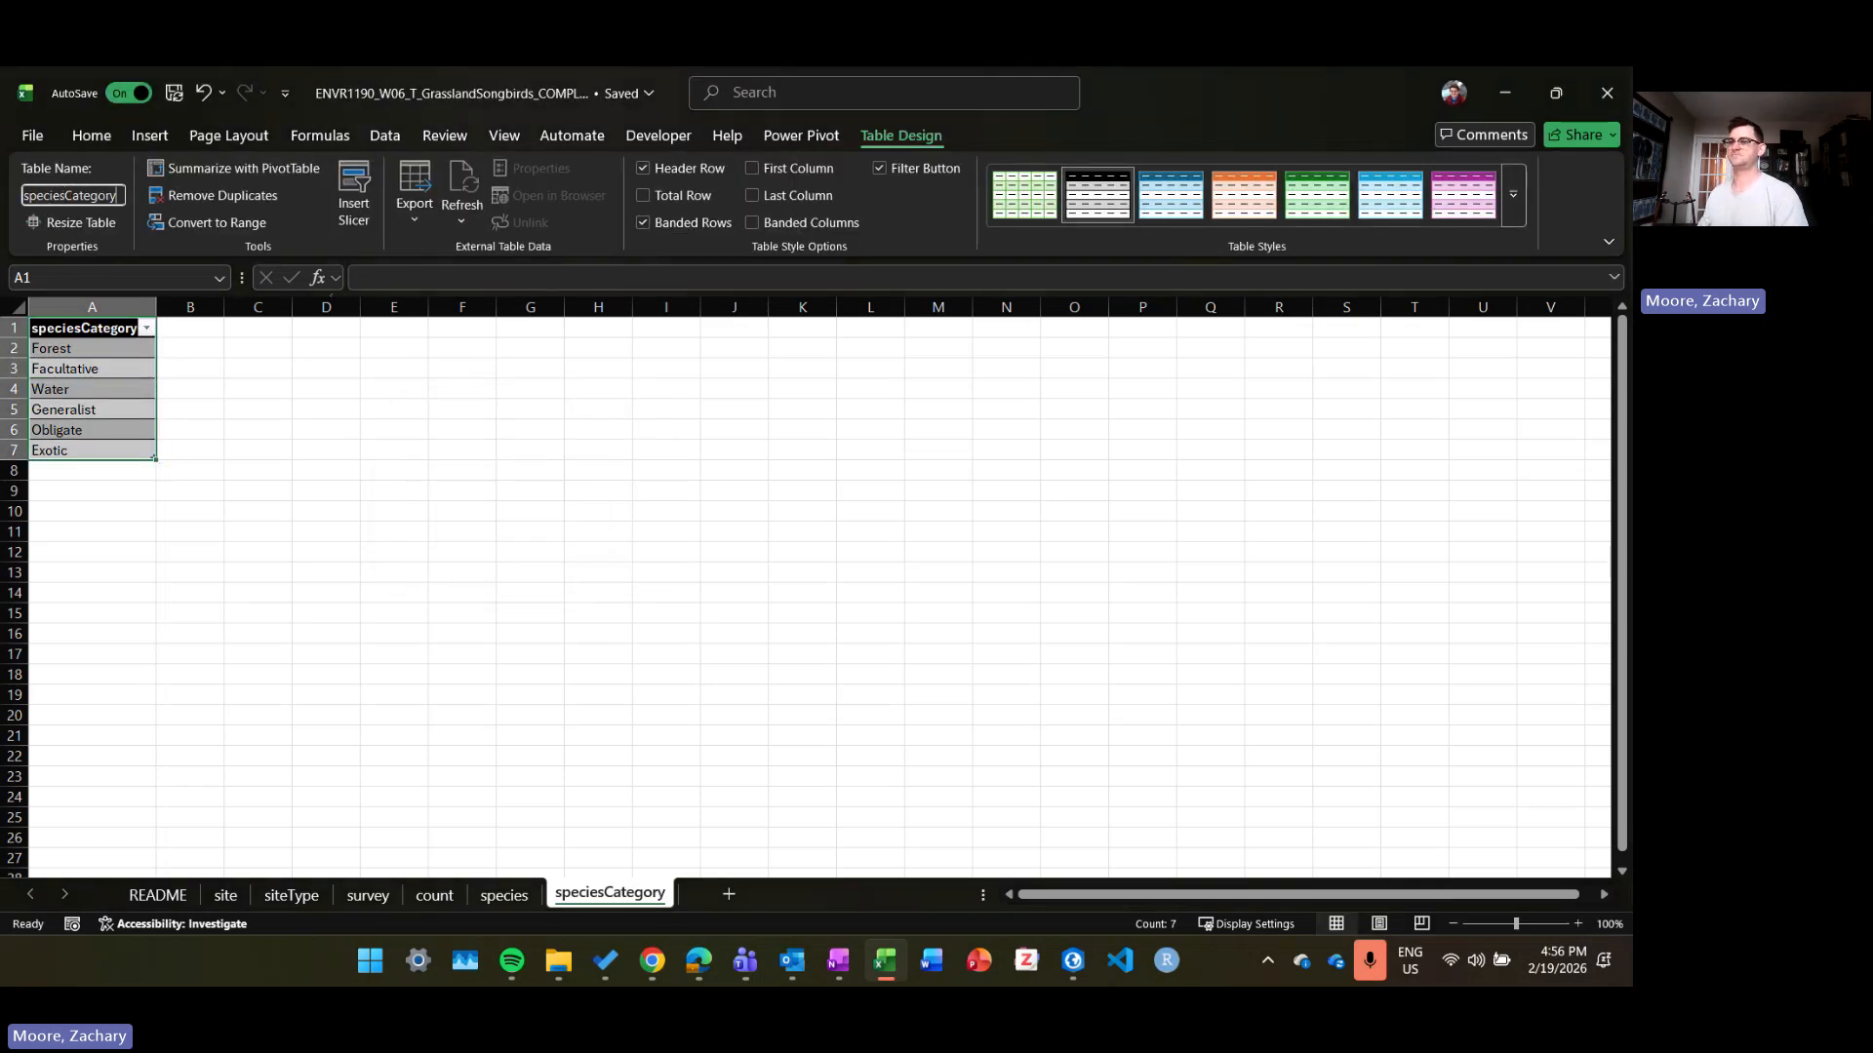
key(Return)
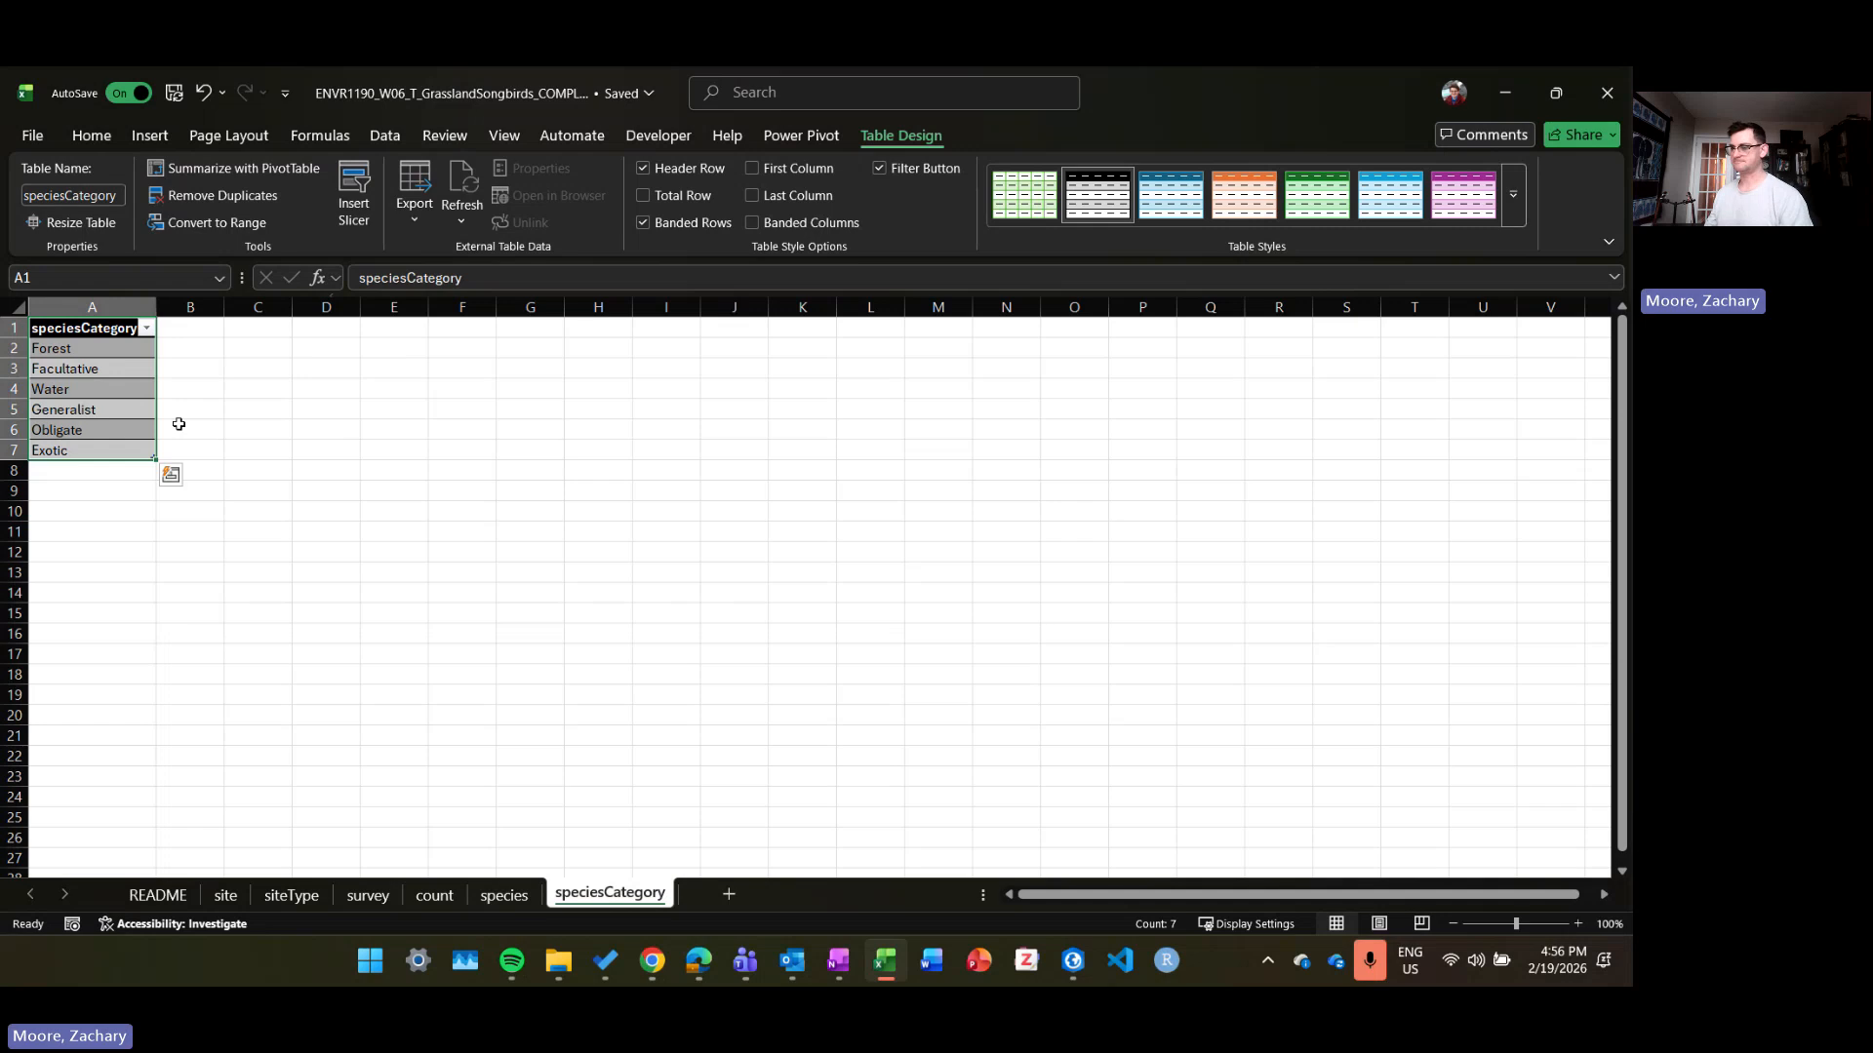
Step: Review the species, survey, count and site tables, ending on the first site's nonnative value in C2
click(505, 894)
click(378, 901)
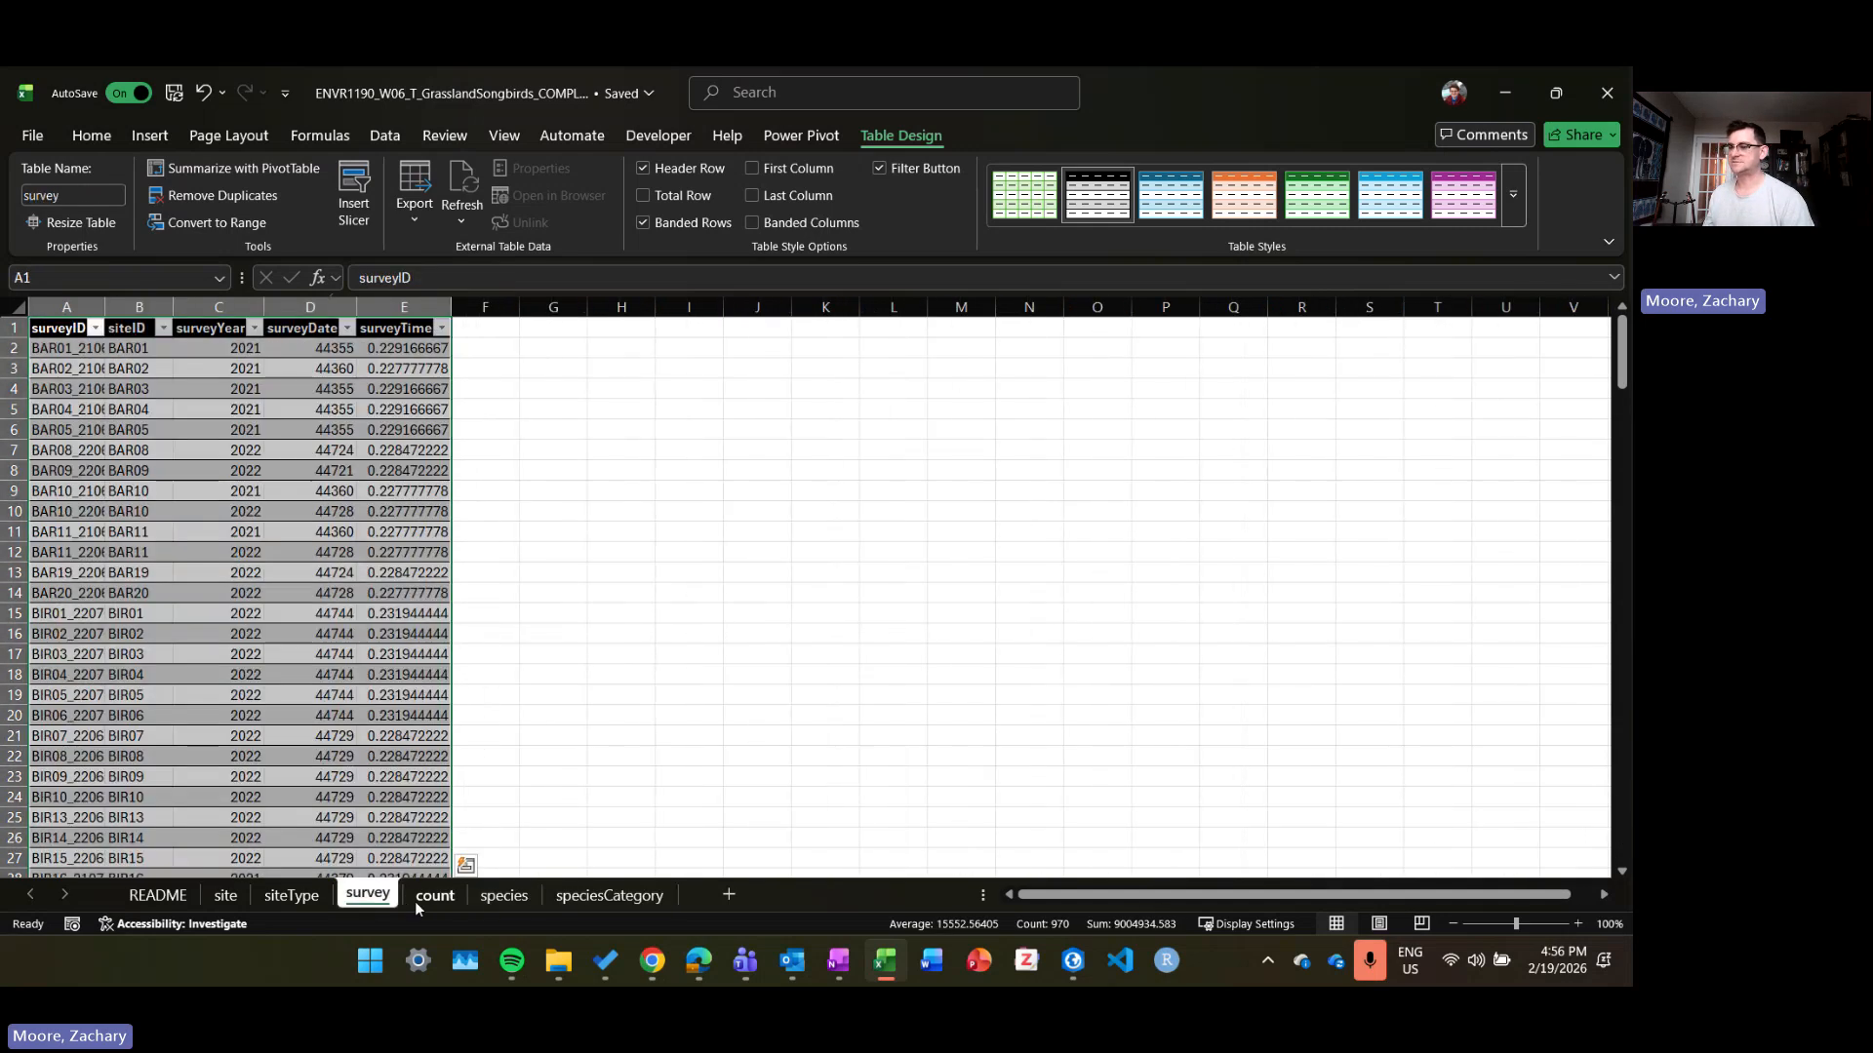
click(419, 901)
click(367, 899)
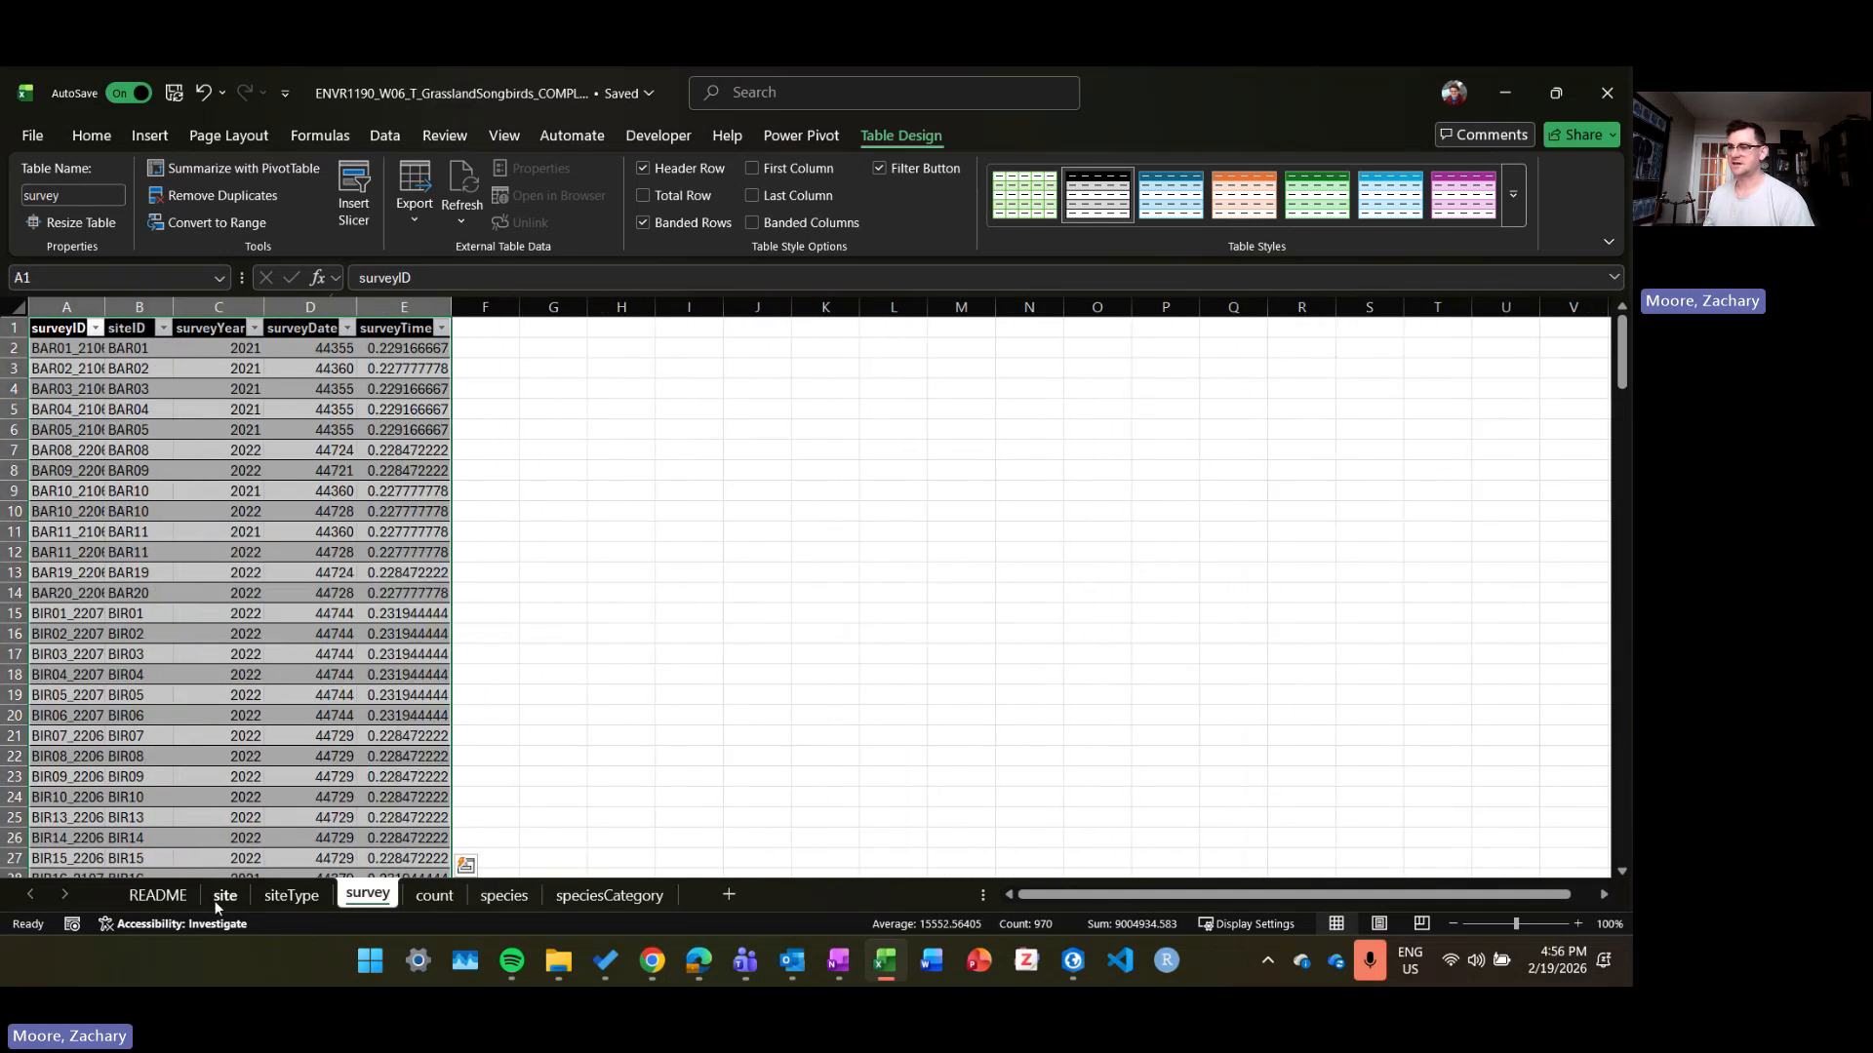
click(221, 897)
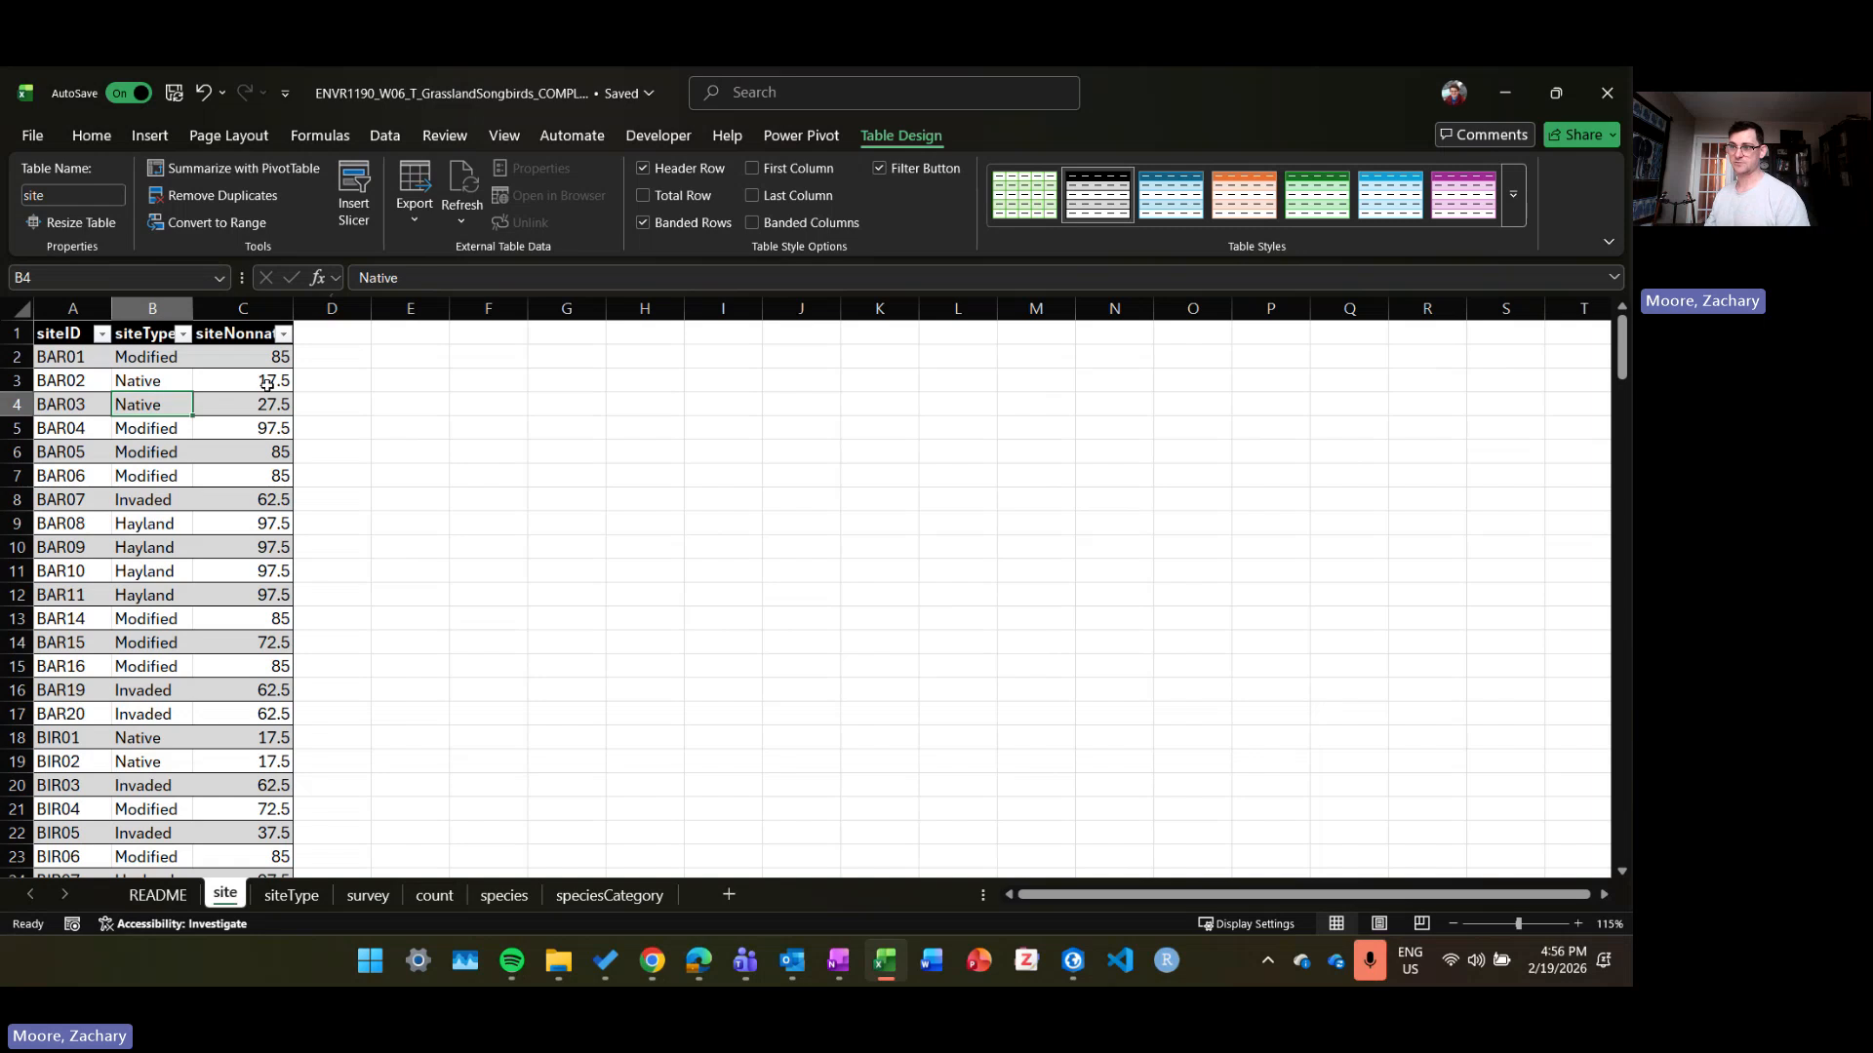
click(234, 363)
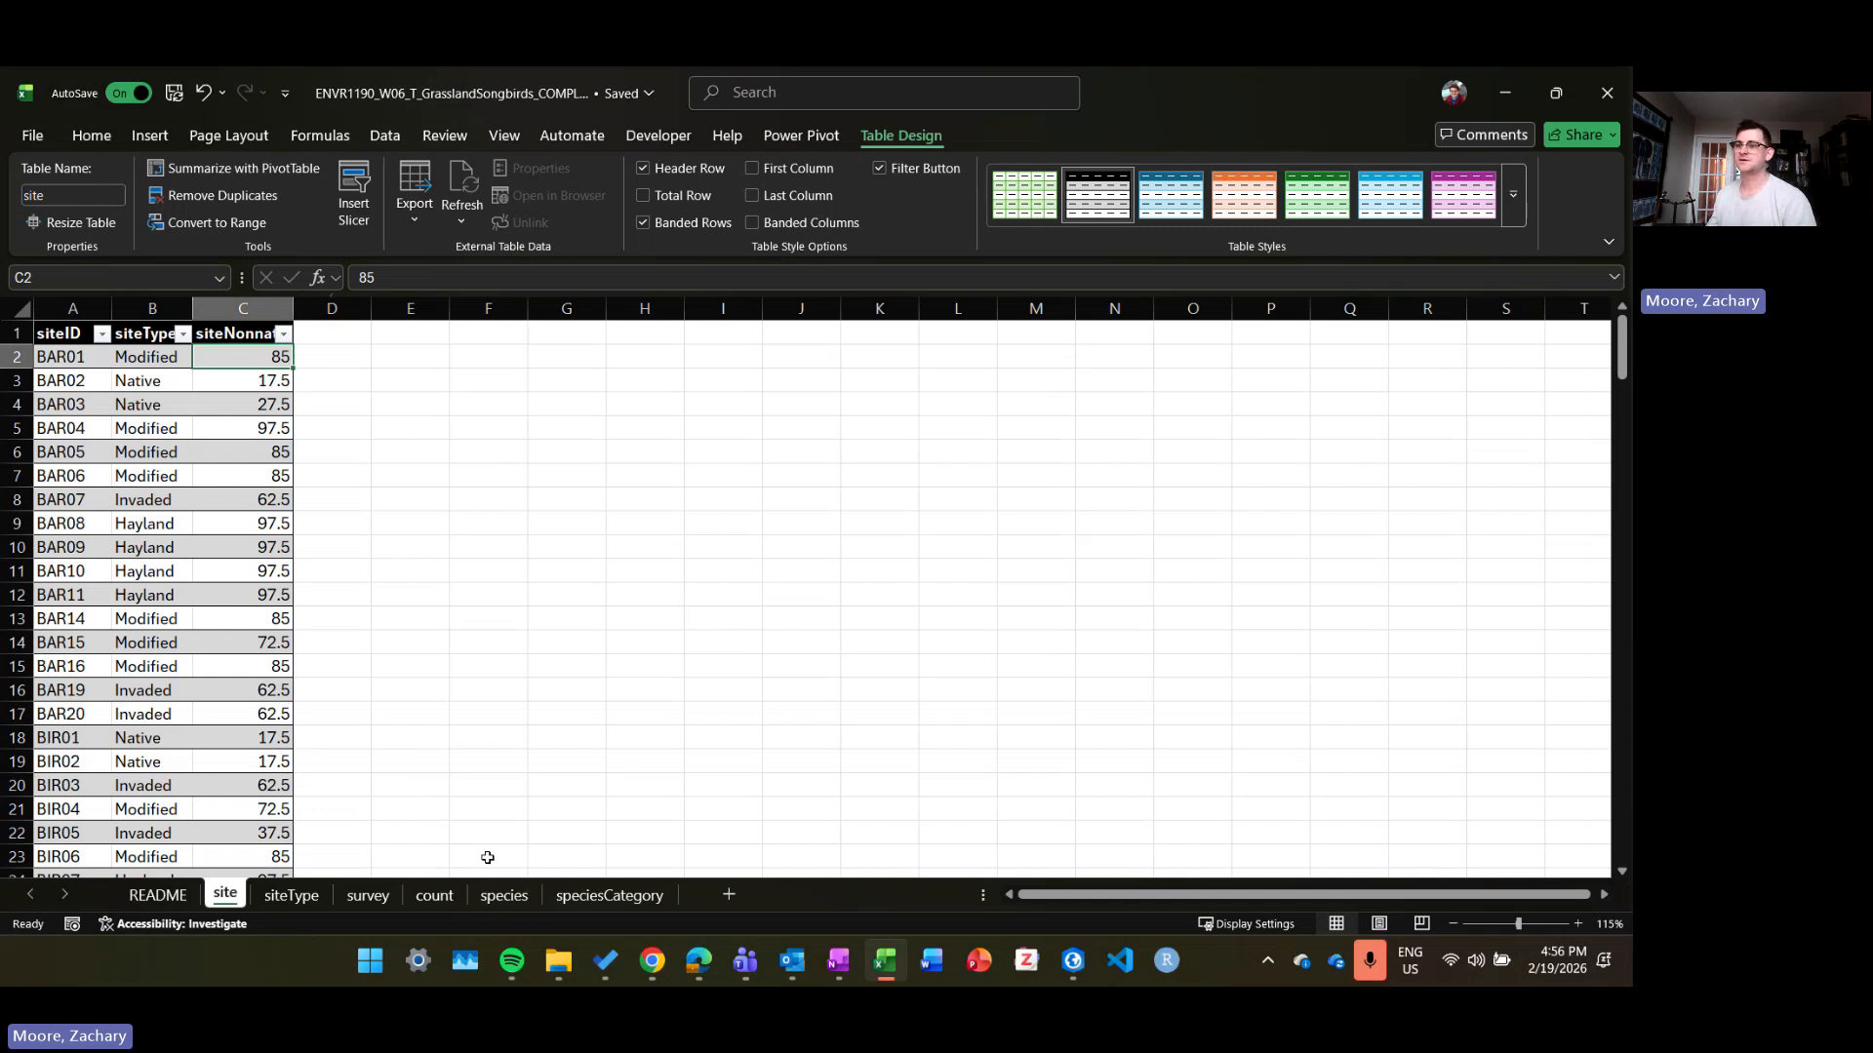
Step: Examine the extent of the count table by checking the last and first rows of its countID column
click(448, 899)
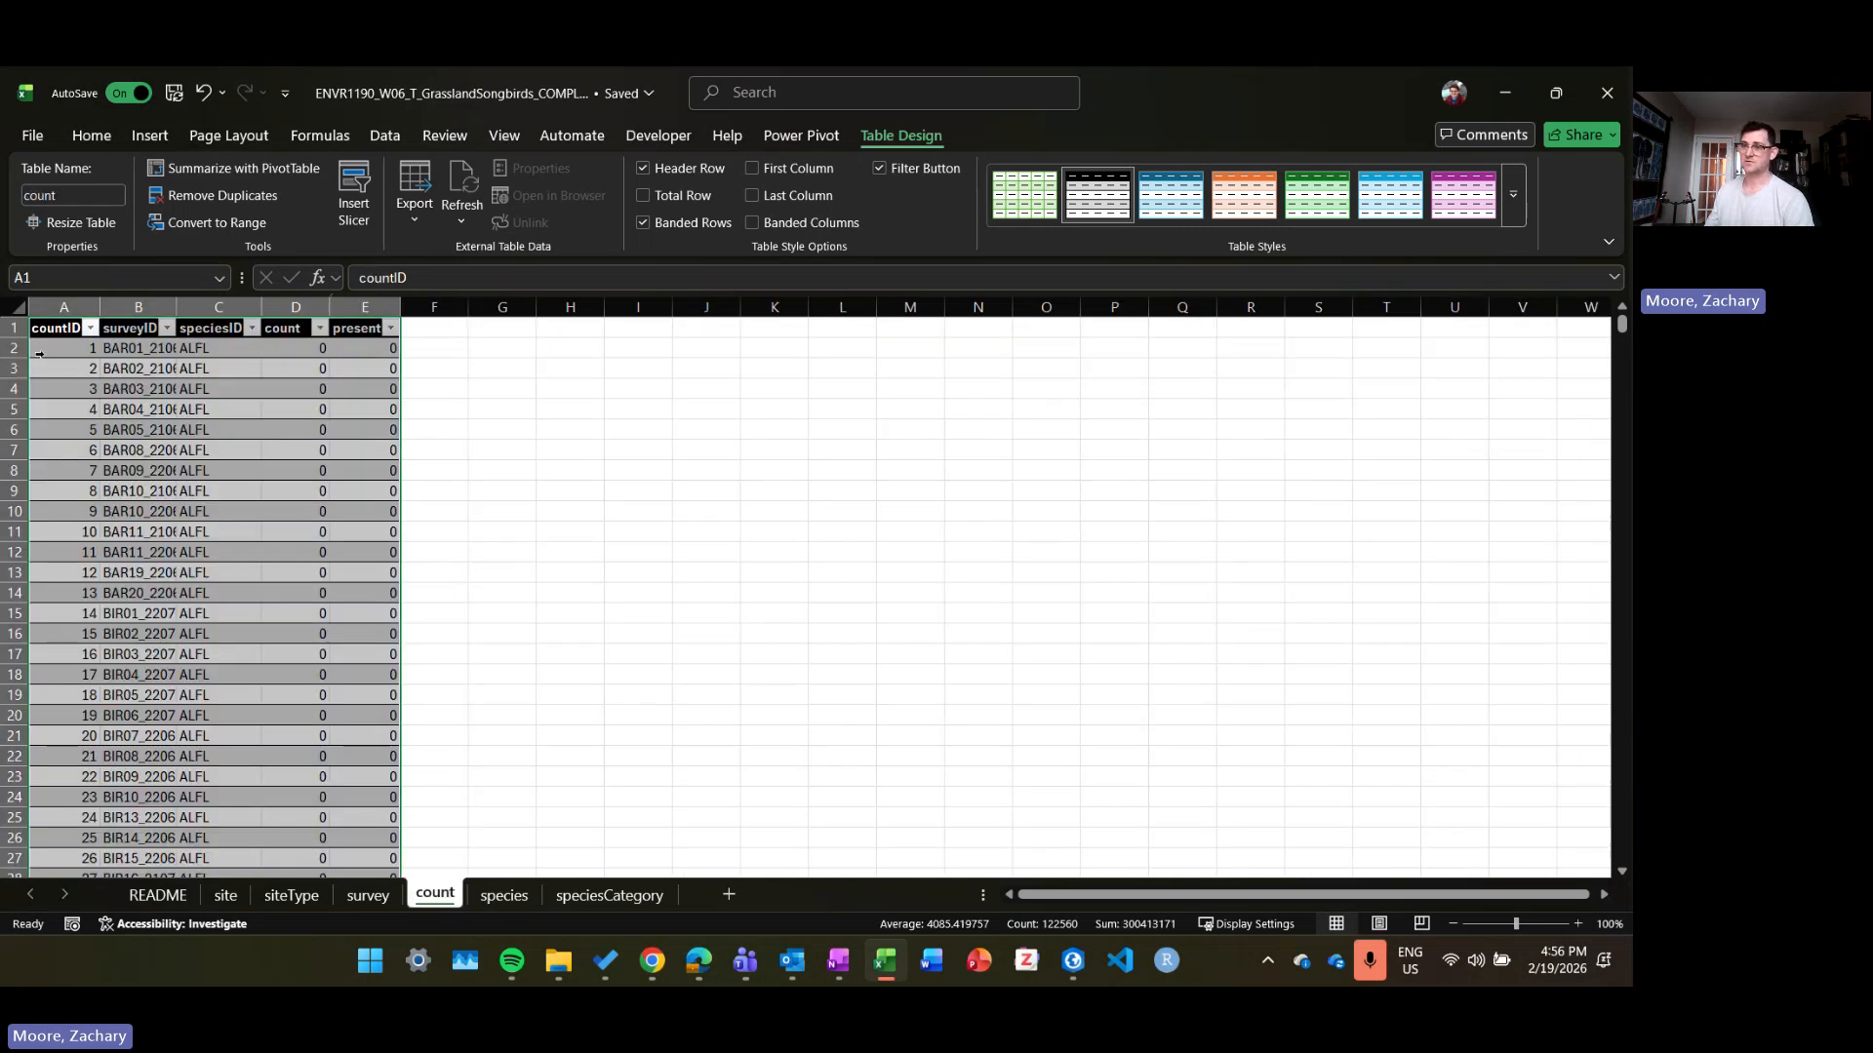
click(70, 343)
key(ctrl+Down)
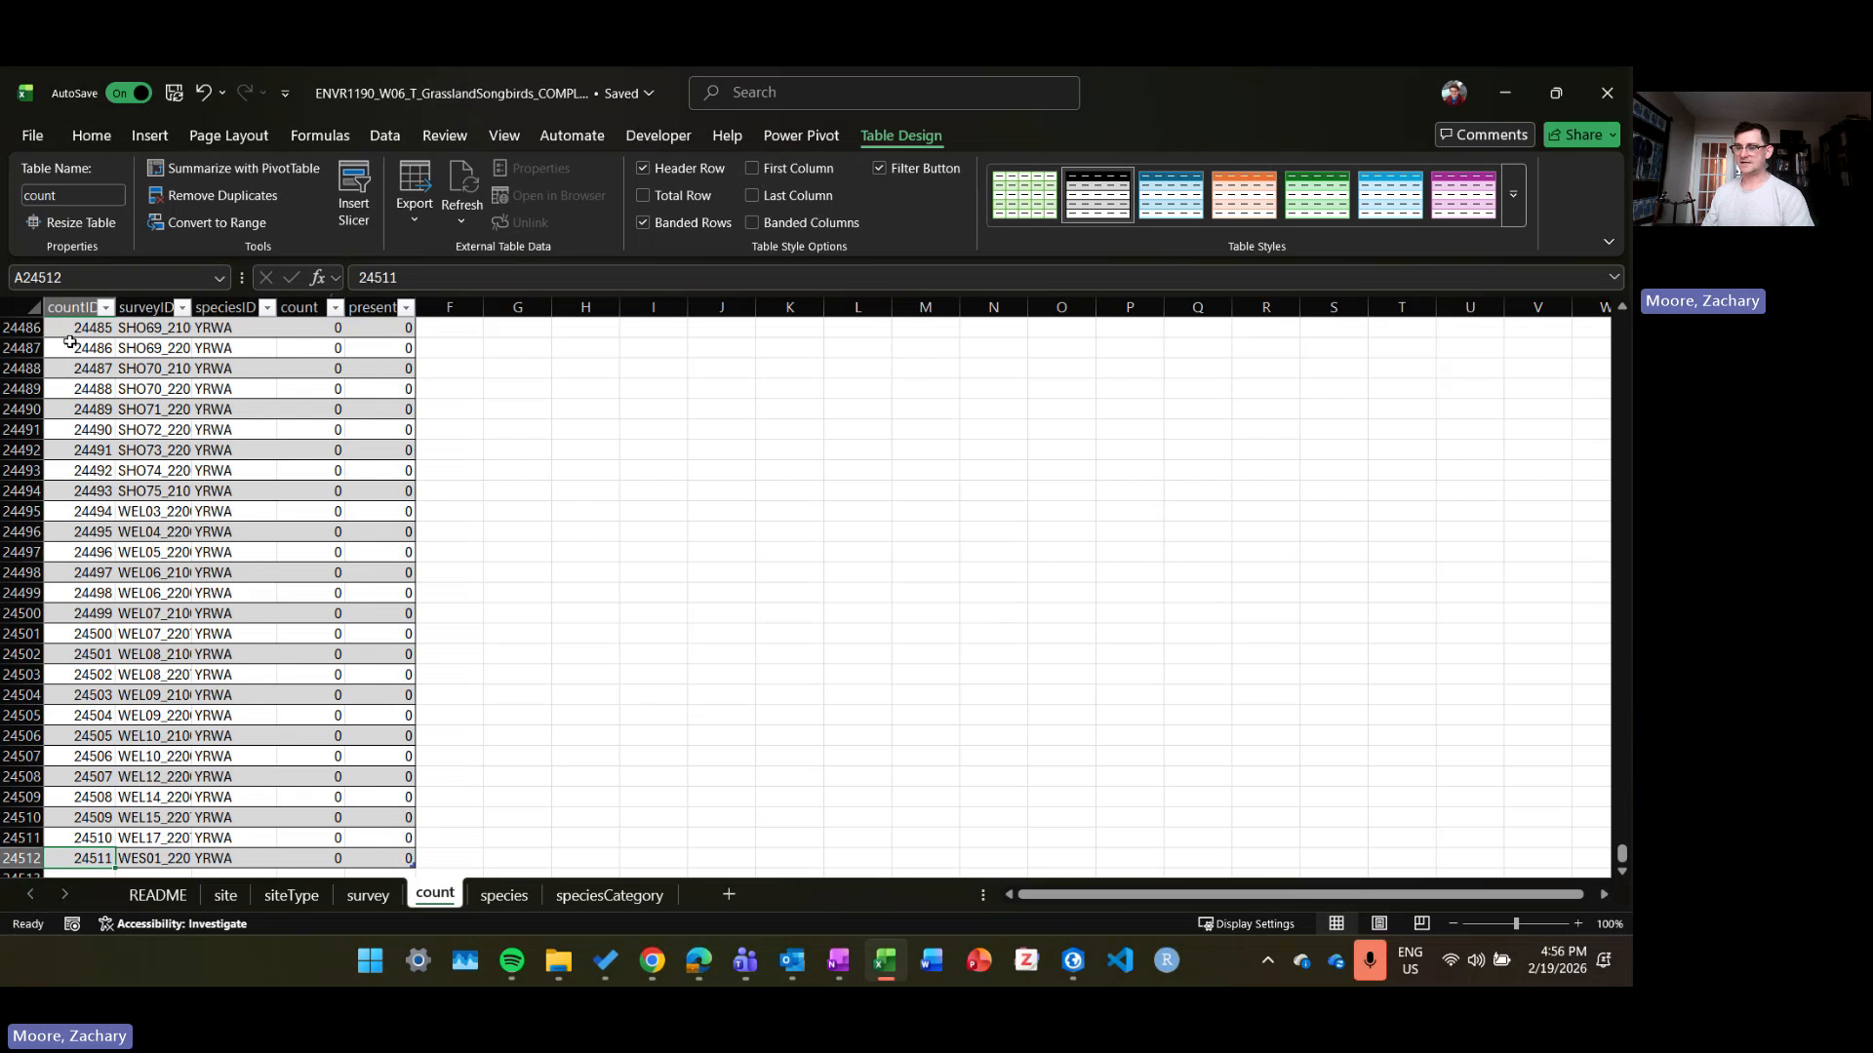
key(ctrl+Up)
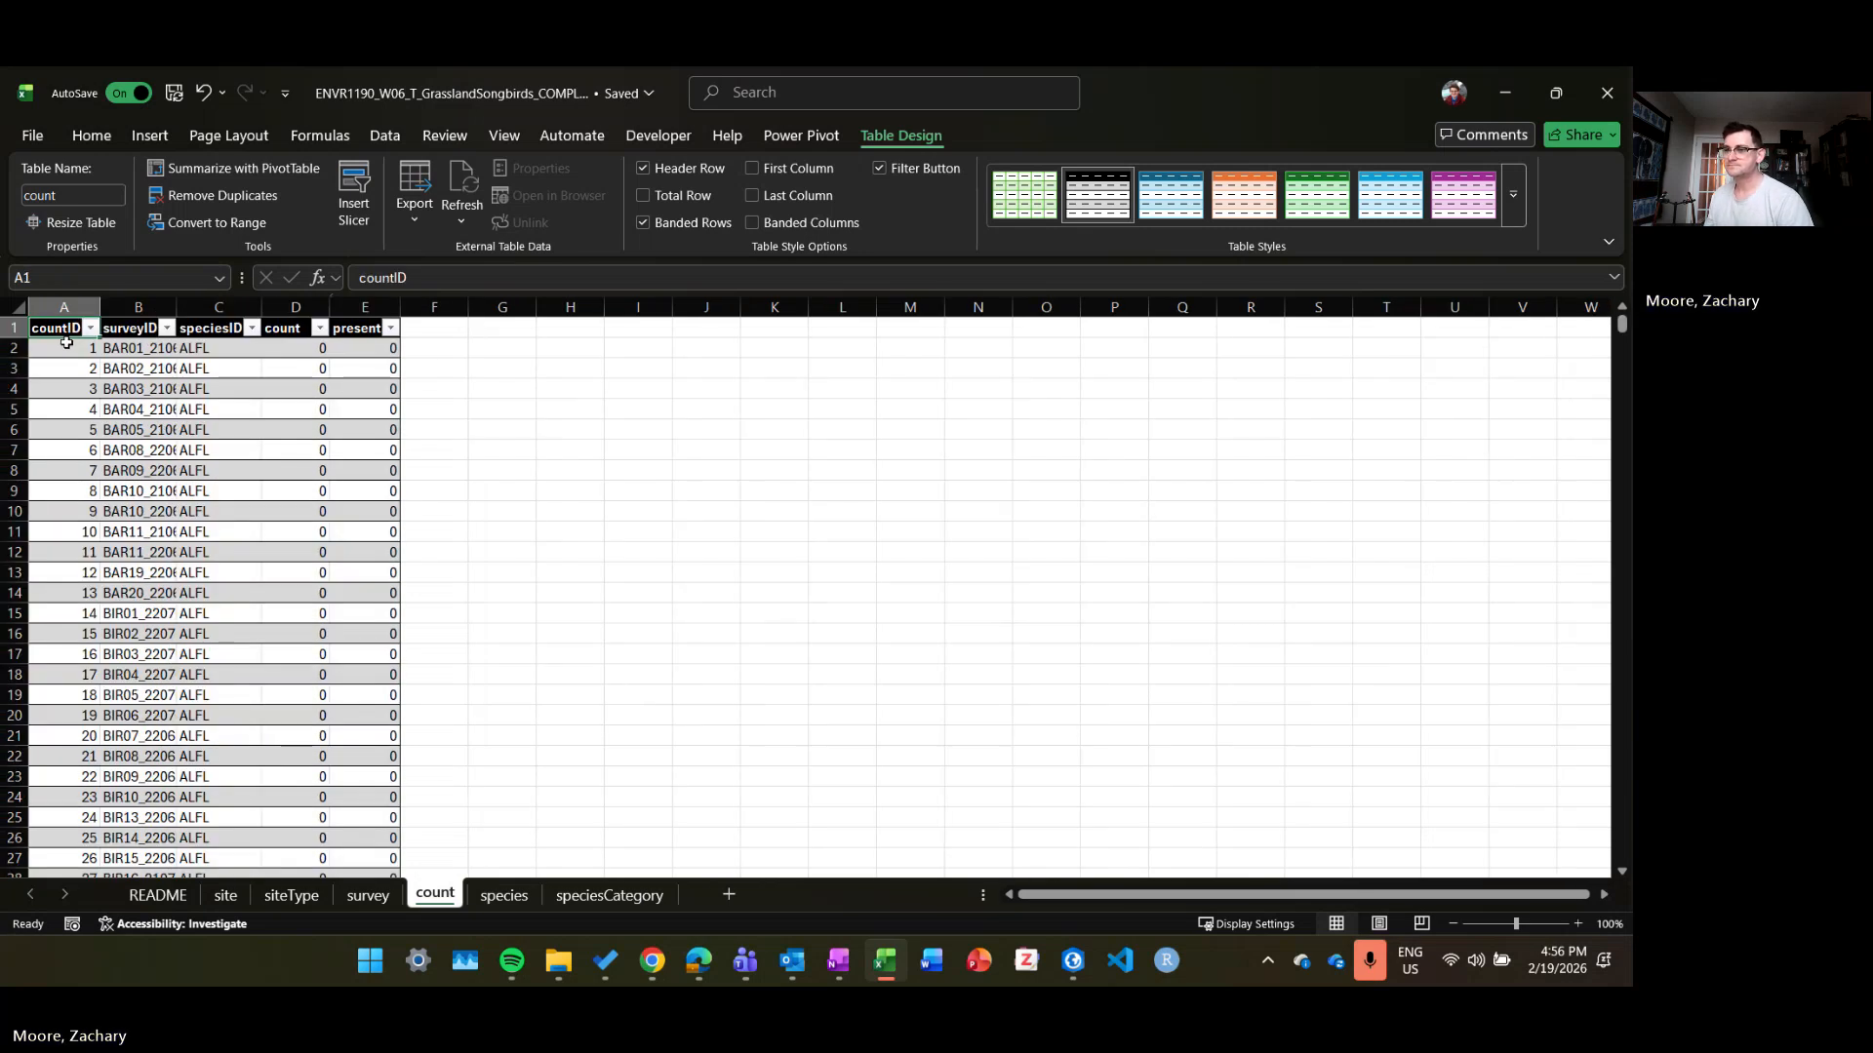
key(ctrl+Down)
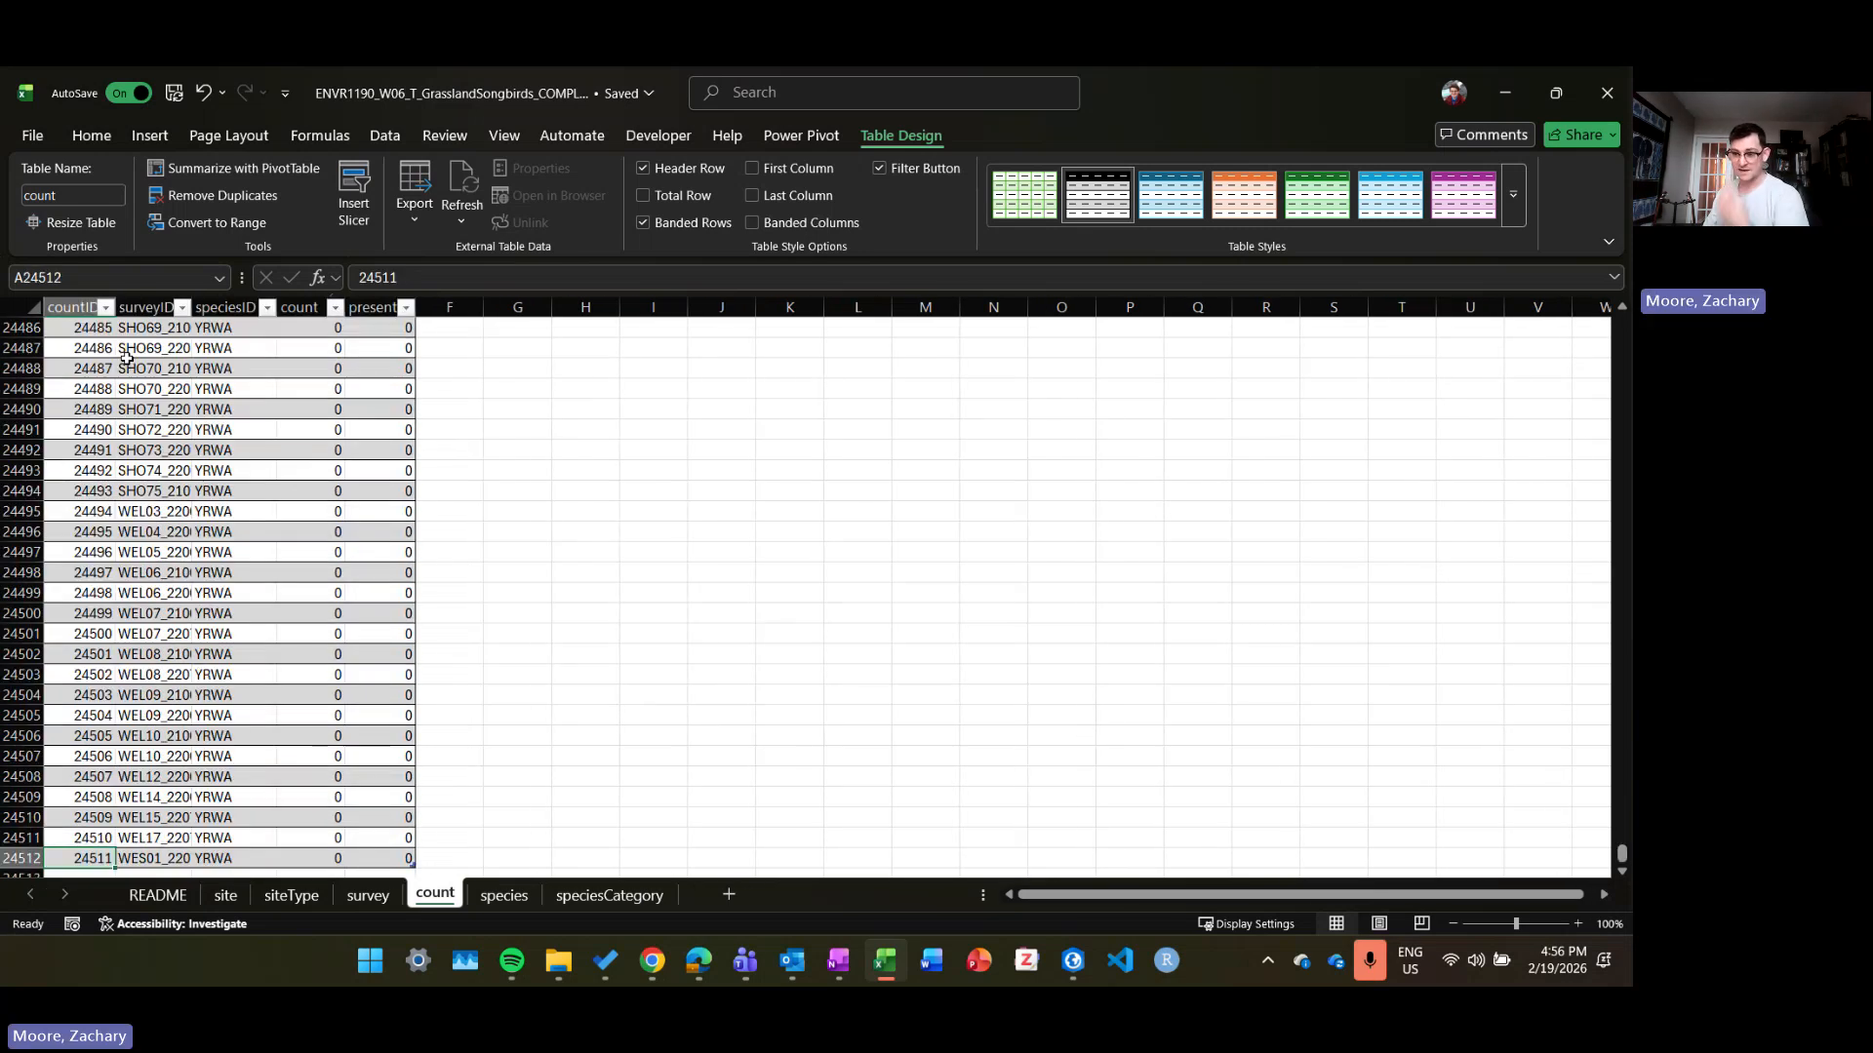
key(ctrl+Up)
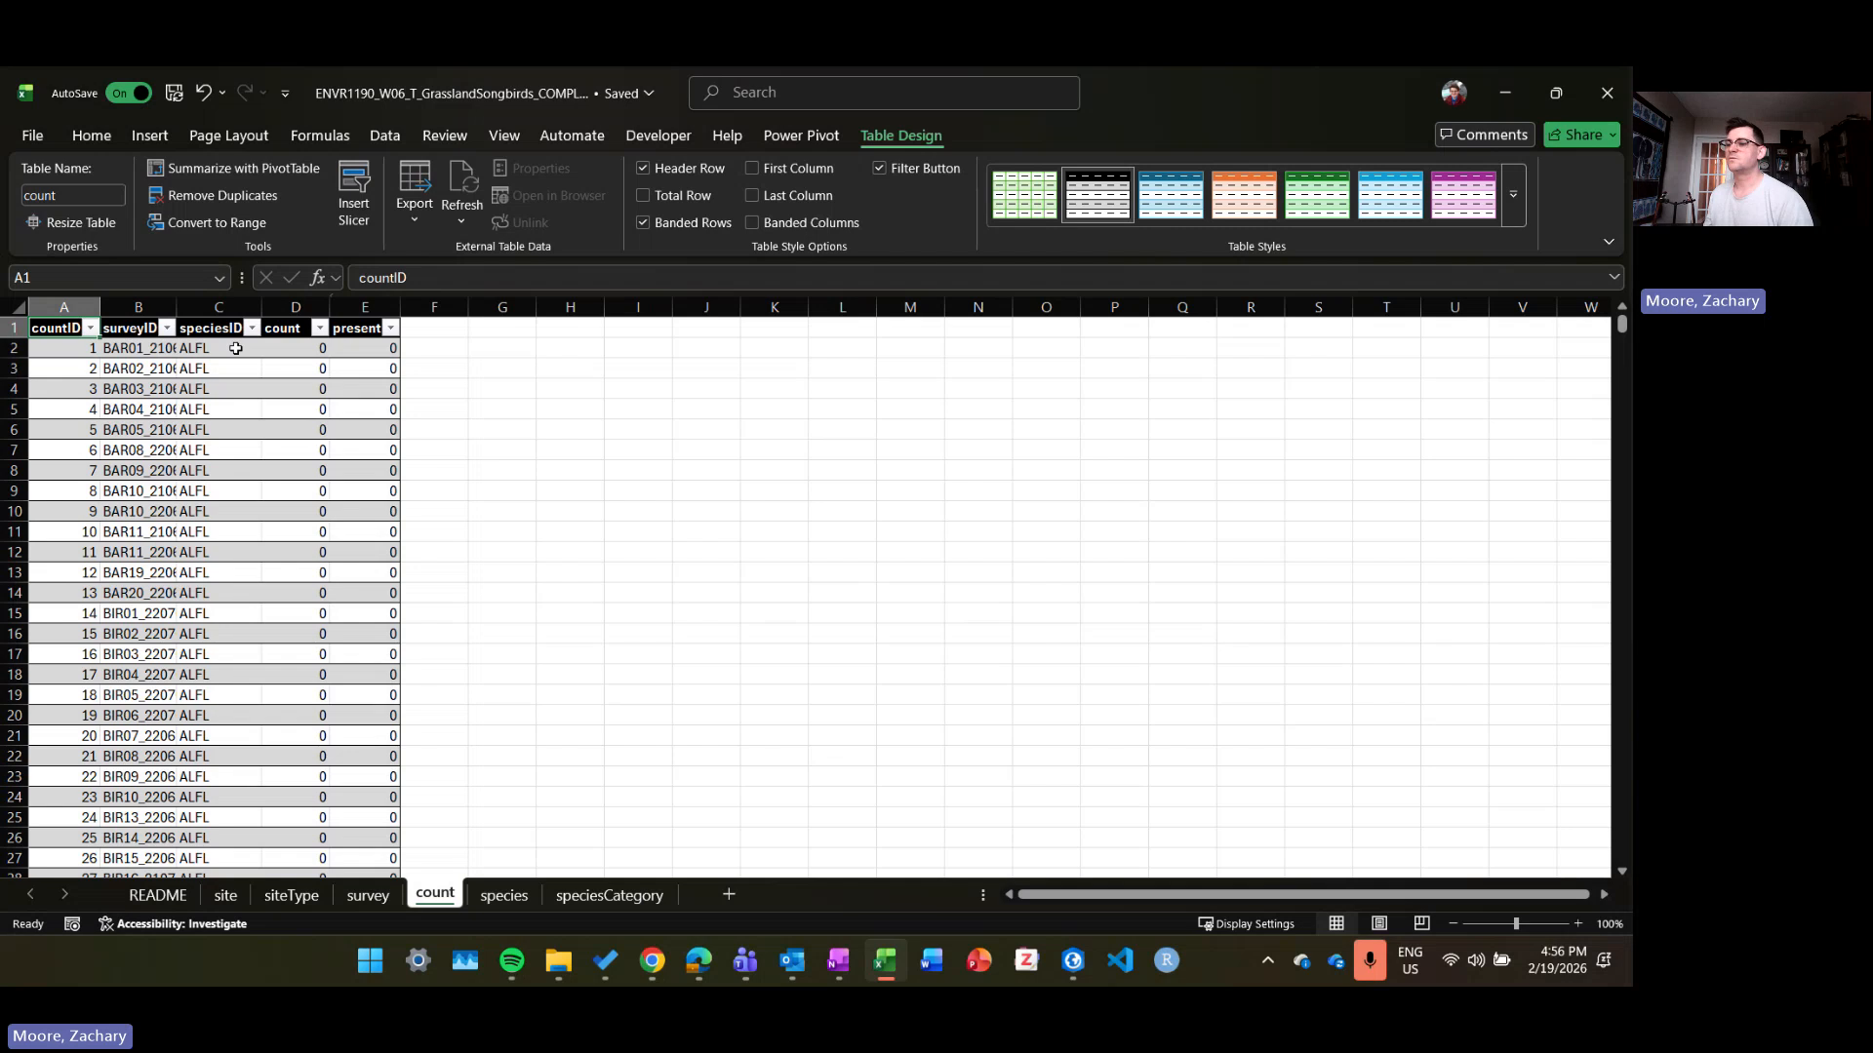
Step: Widen the surveyID columns on the count and survey sheets so the full survey IDs can be read
drag(176, 308, 234, 307)
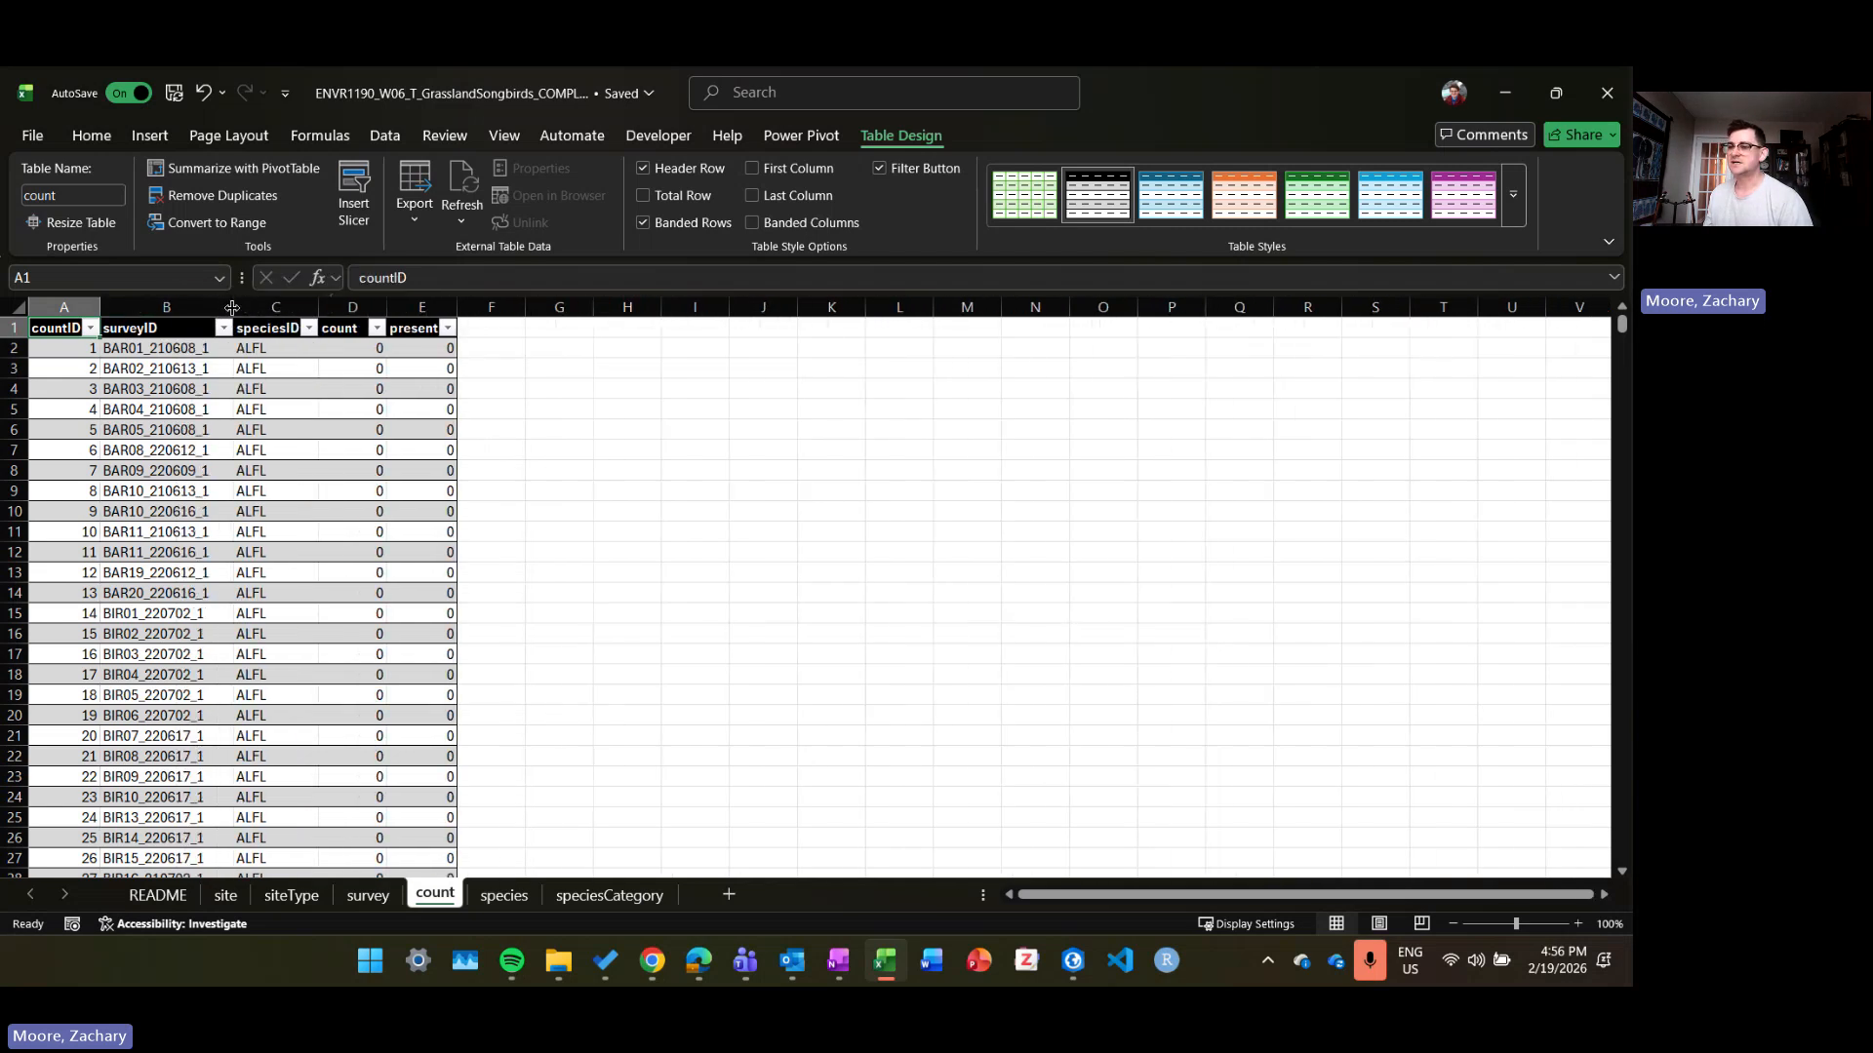
click(178, 346)
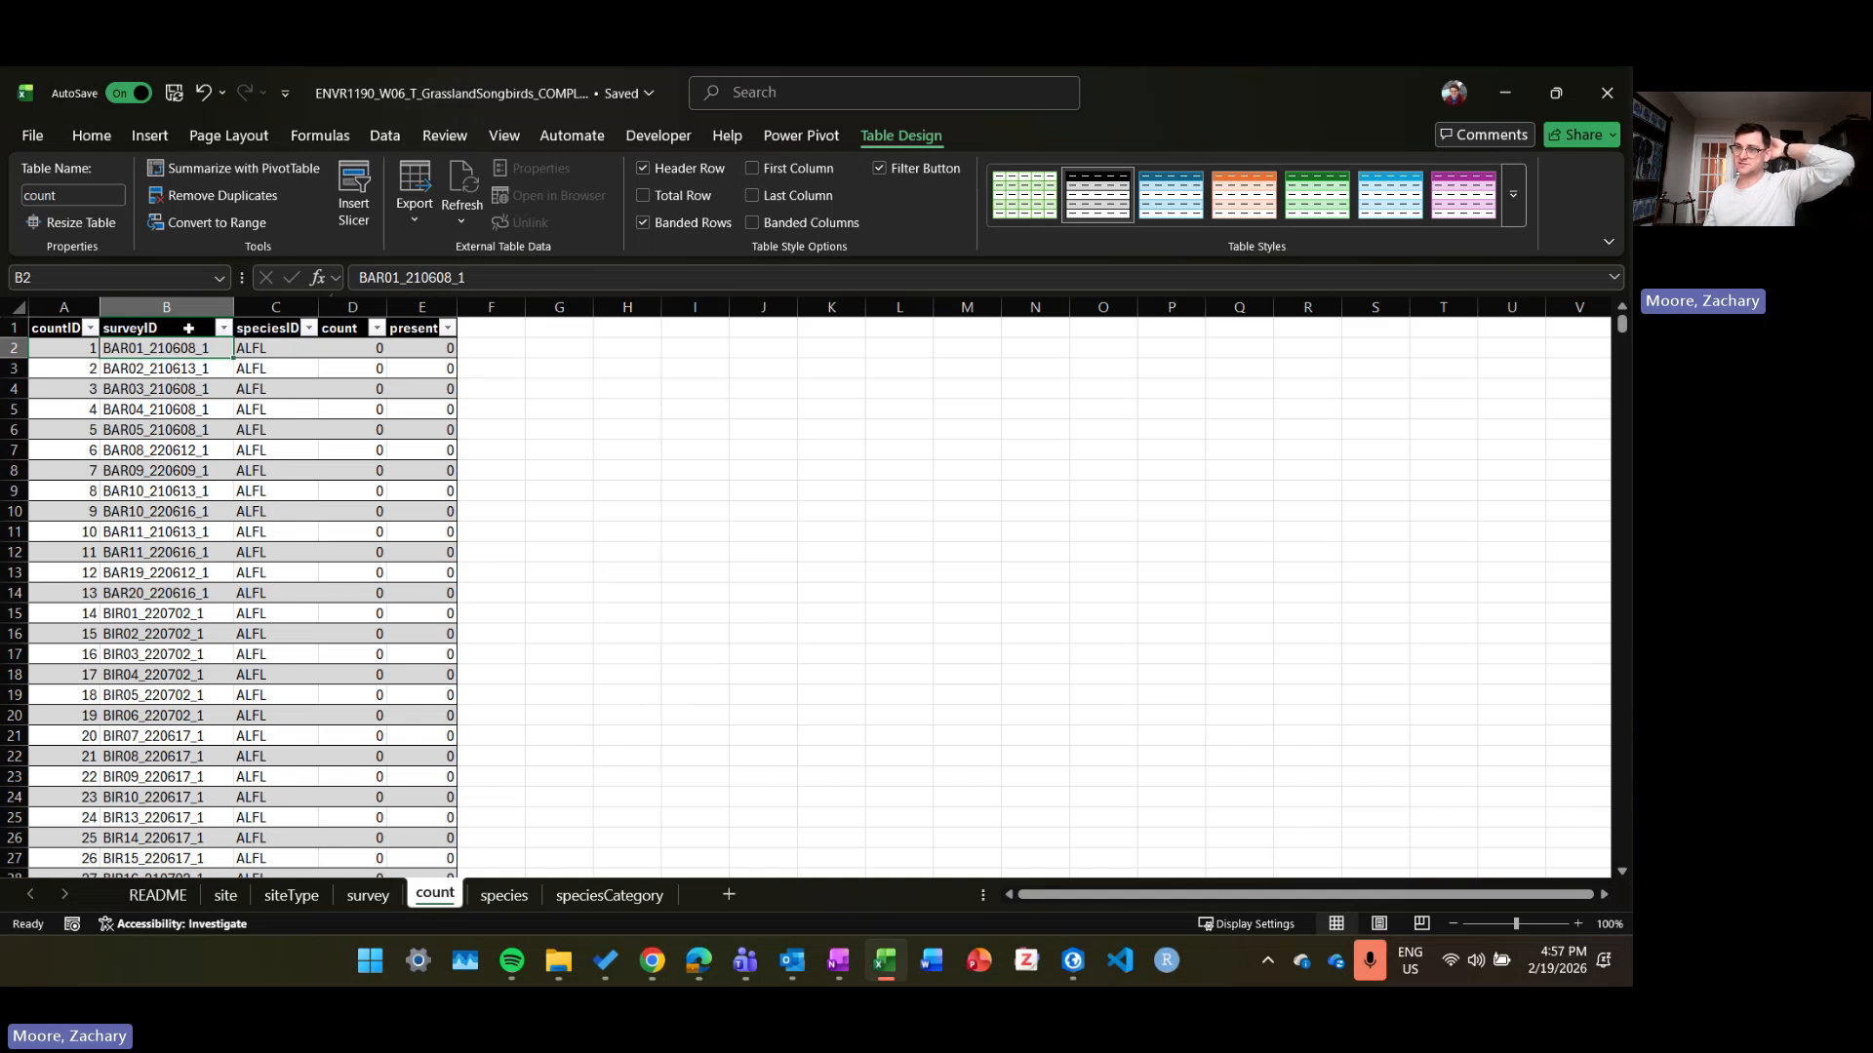
click(372, 906)
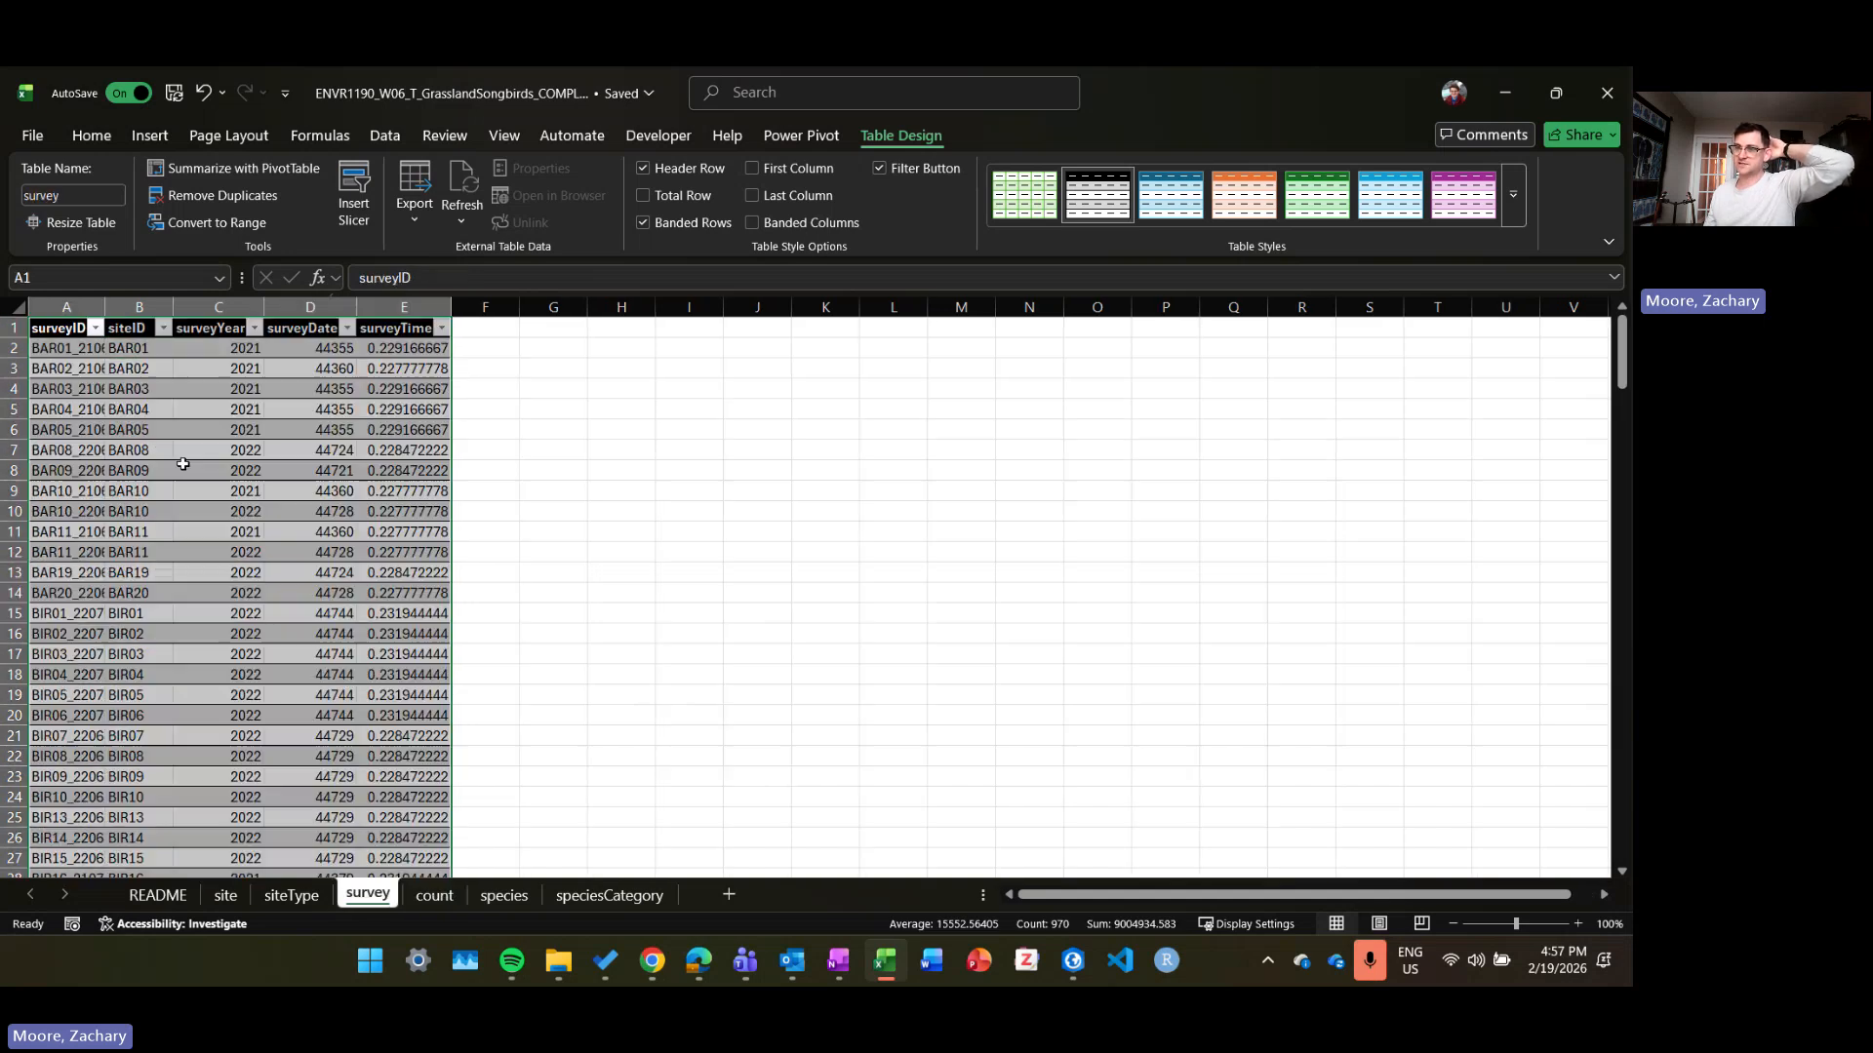
drag(200, 309, 261, 308)
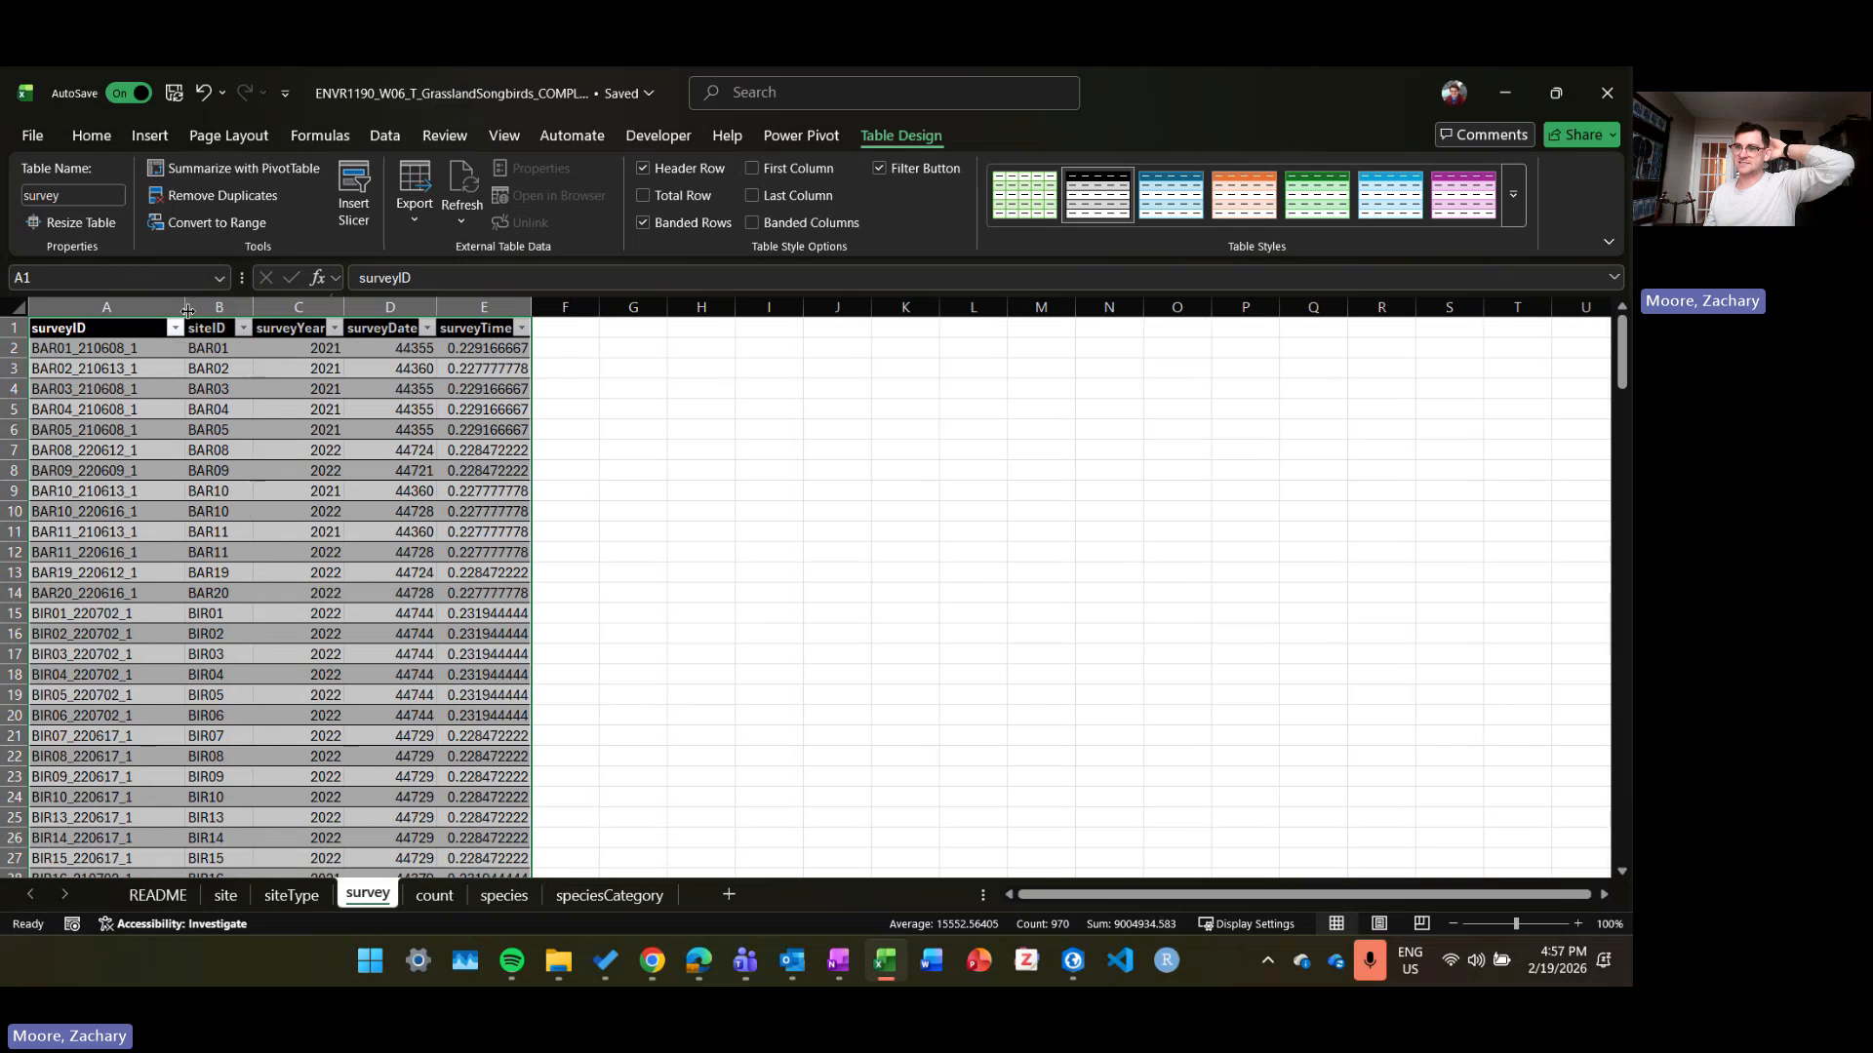
click(172, 342)
Step: Examine how surveyID and siteID link the count, survey and site tables, and select the empty cell F2 beside the count table
click(435, 895)
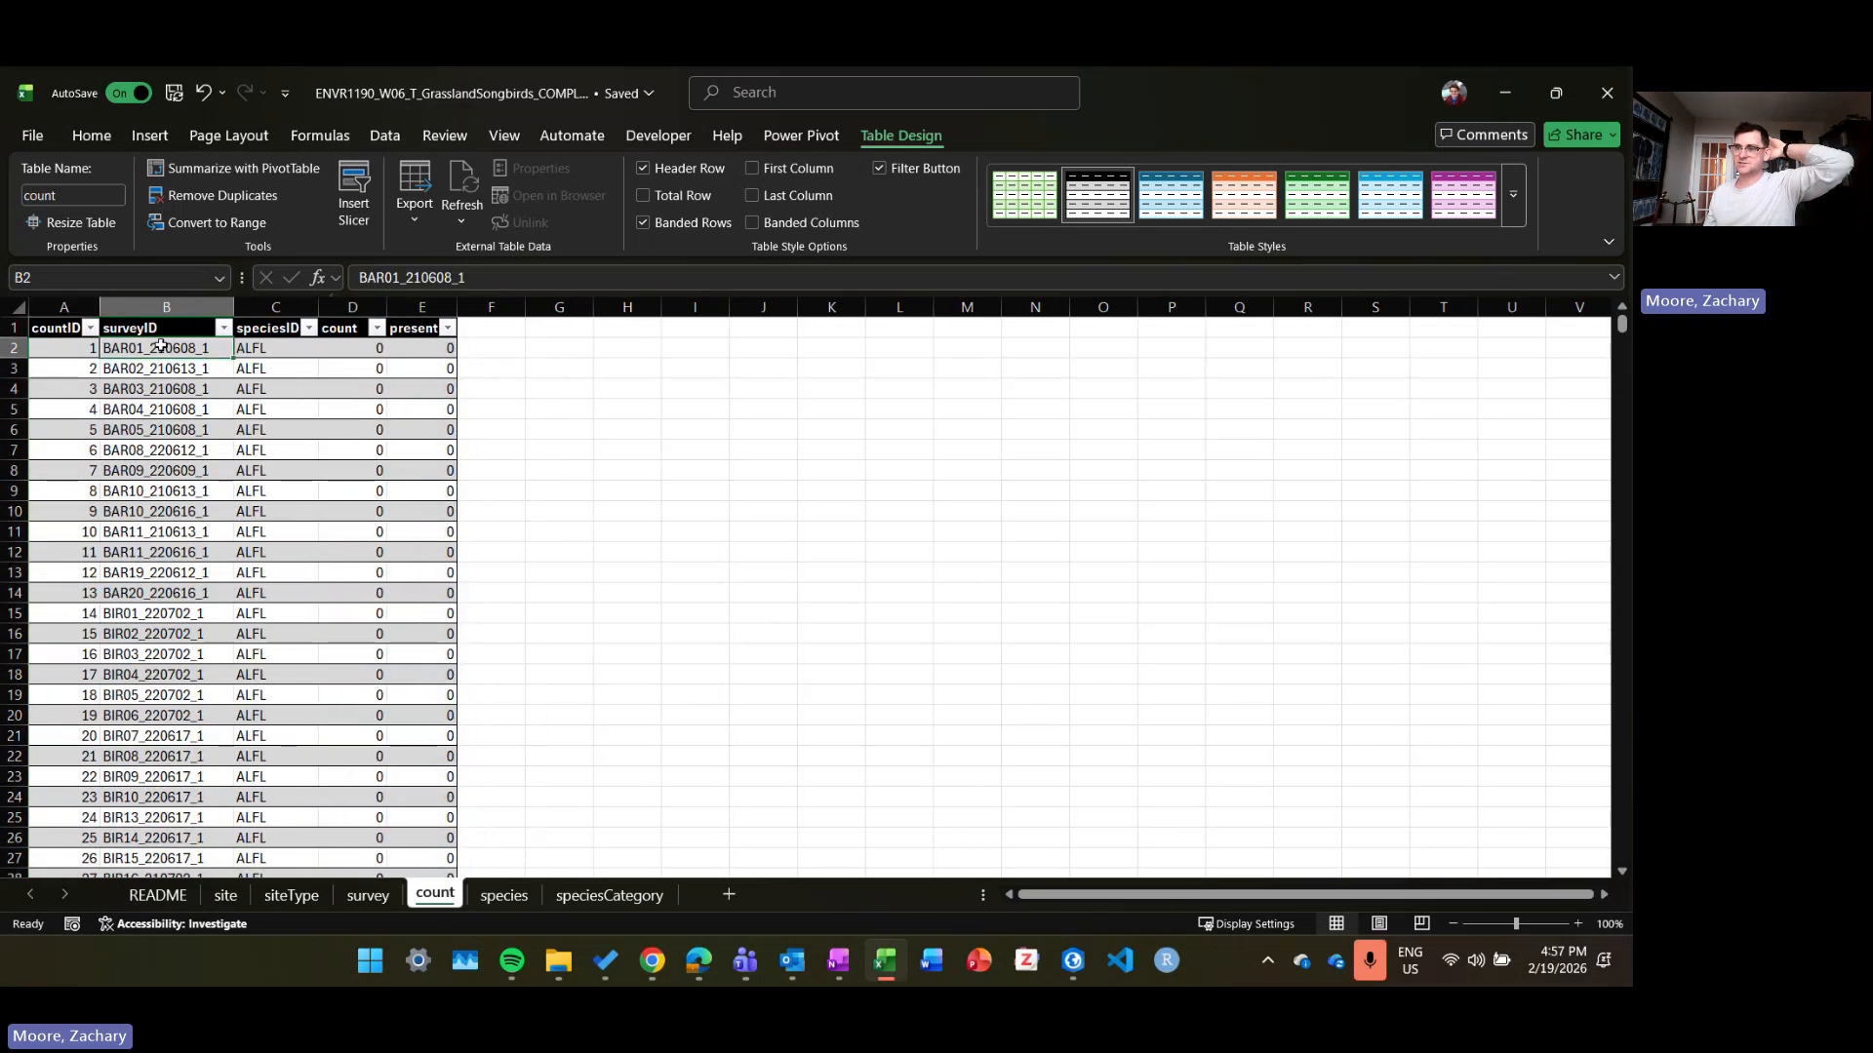
click(373, 903)
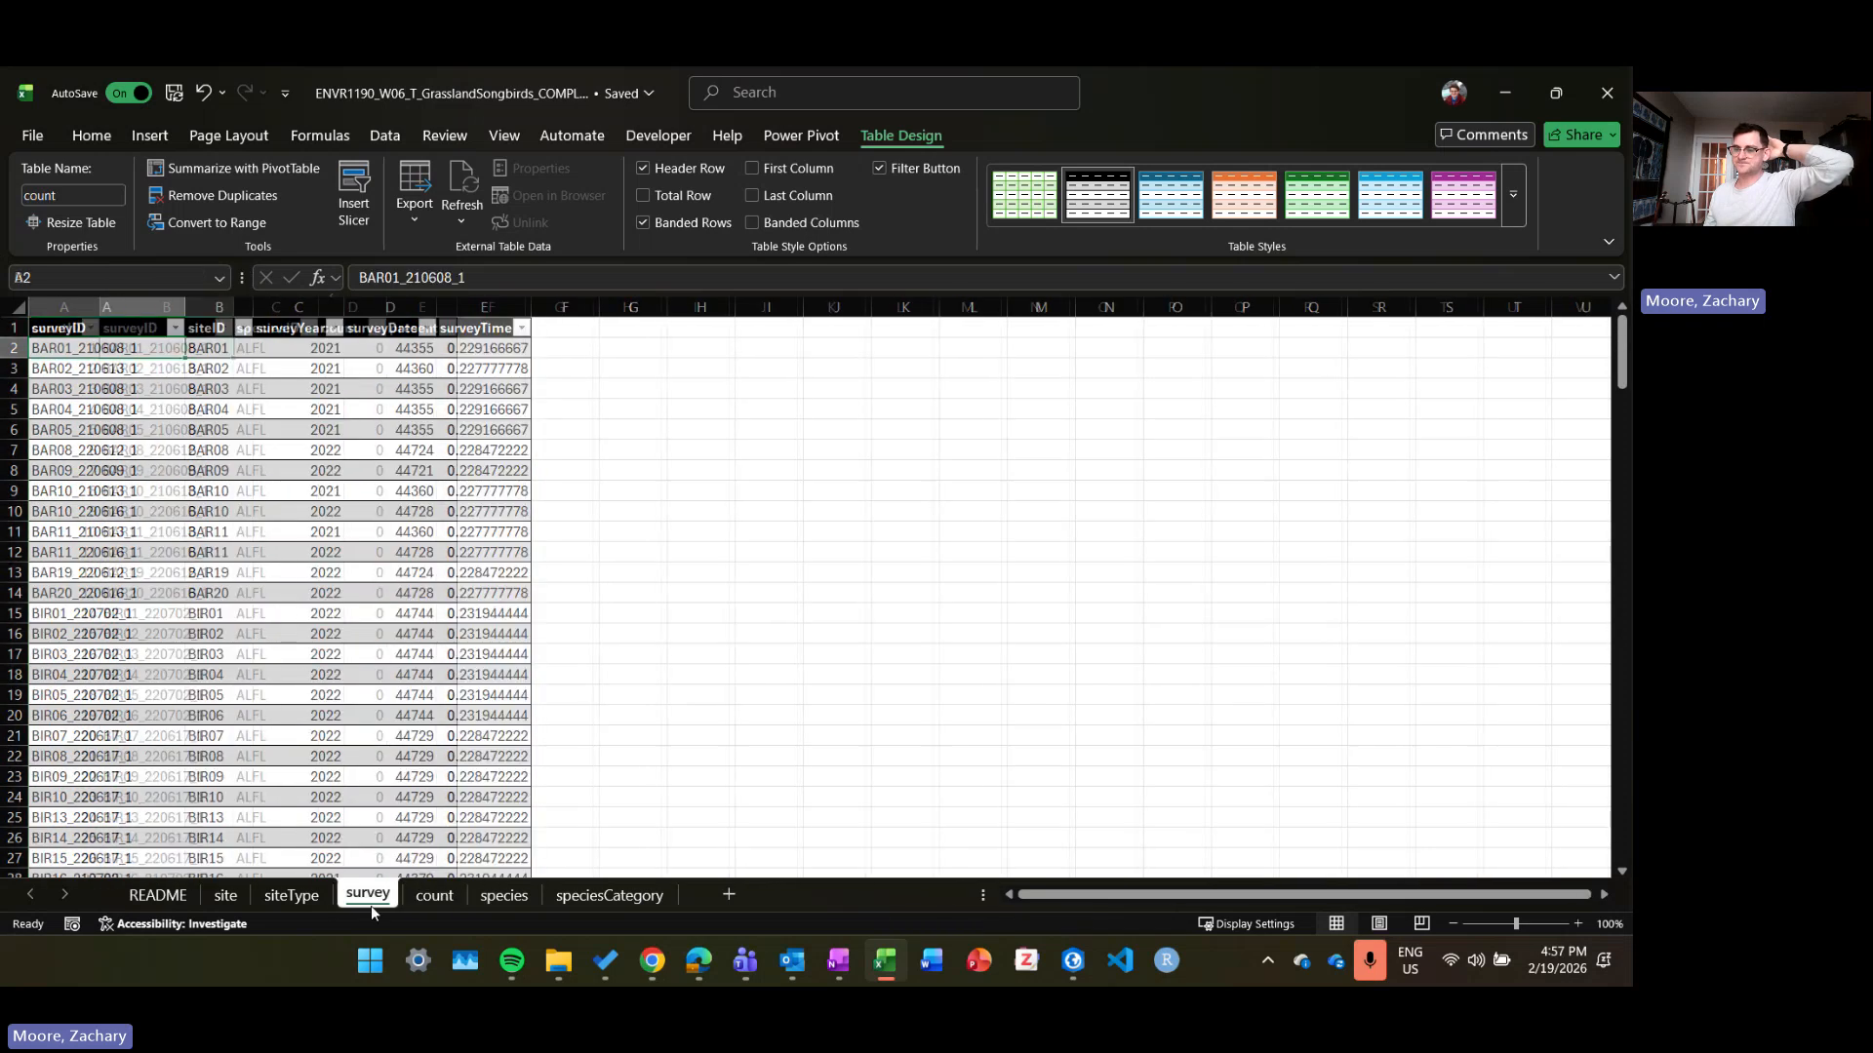
click(234, 898)
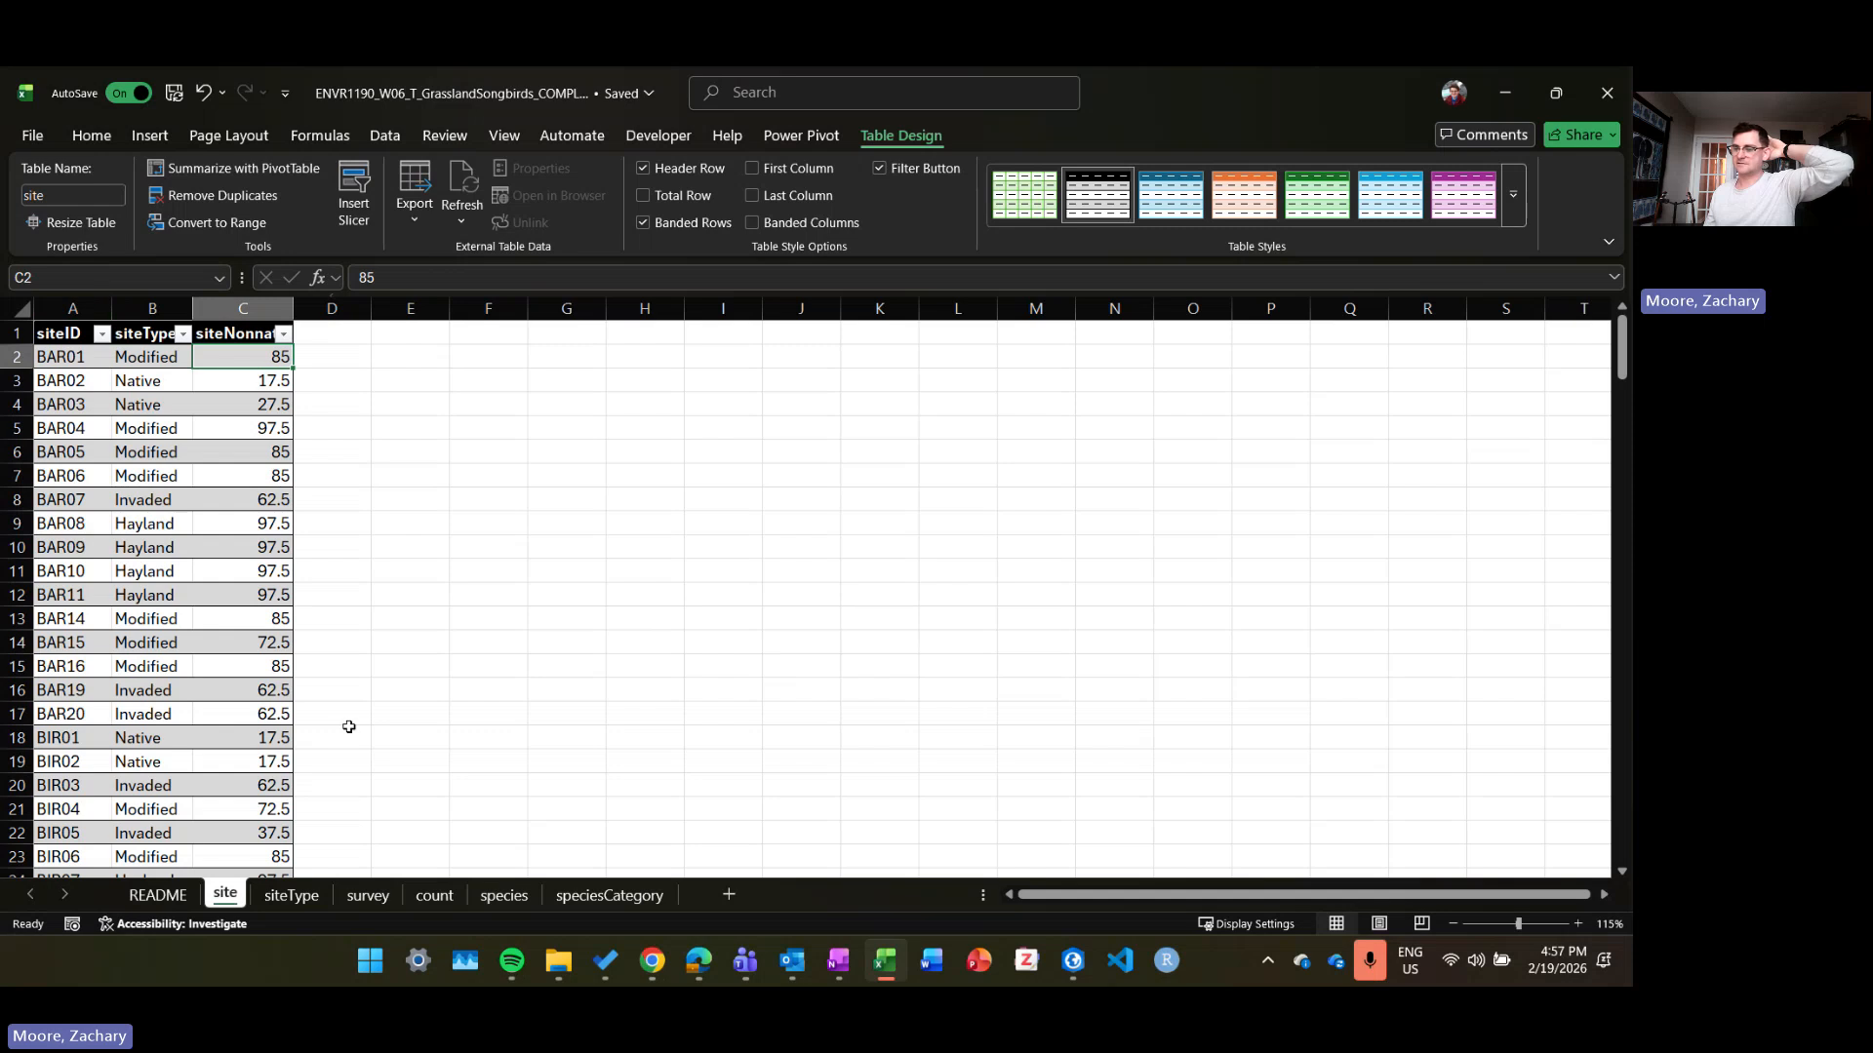
click(297, 897)
click(368, 896)
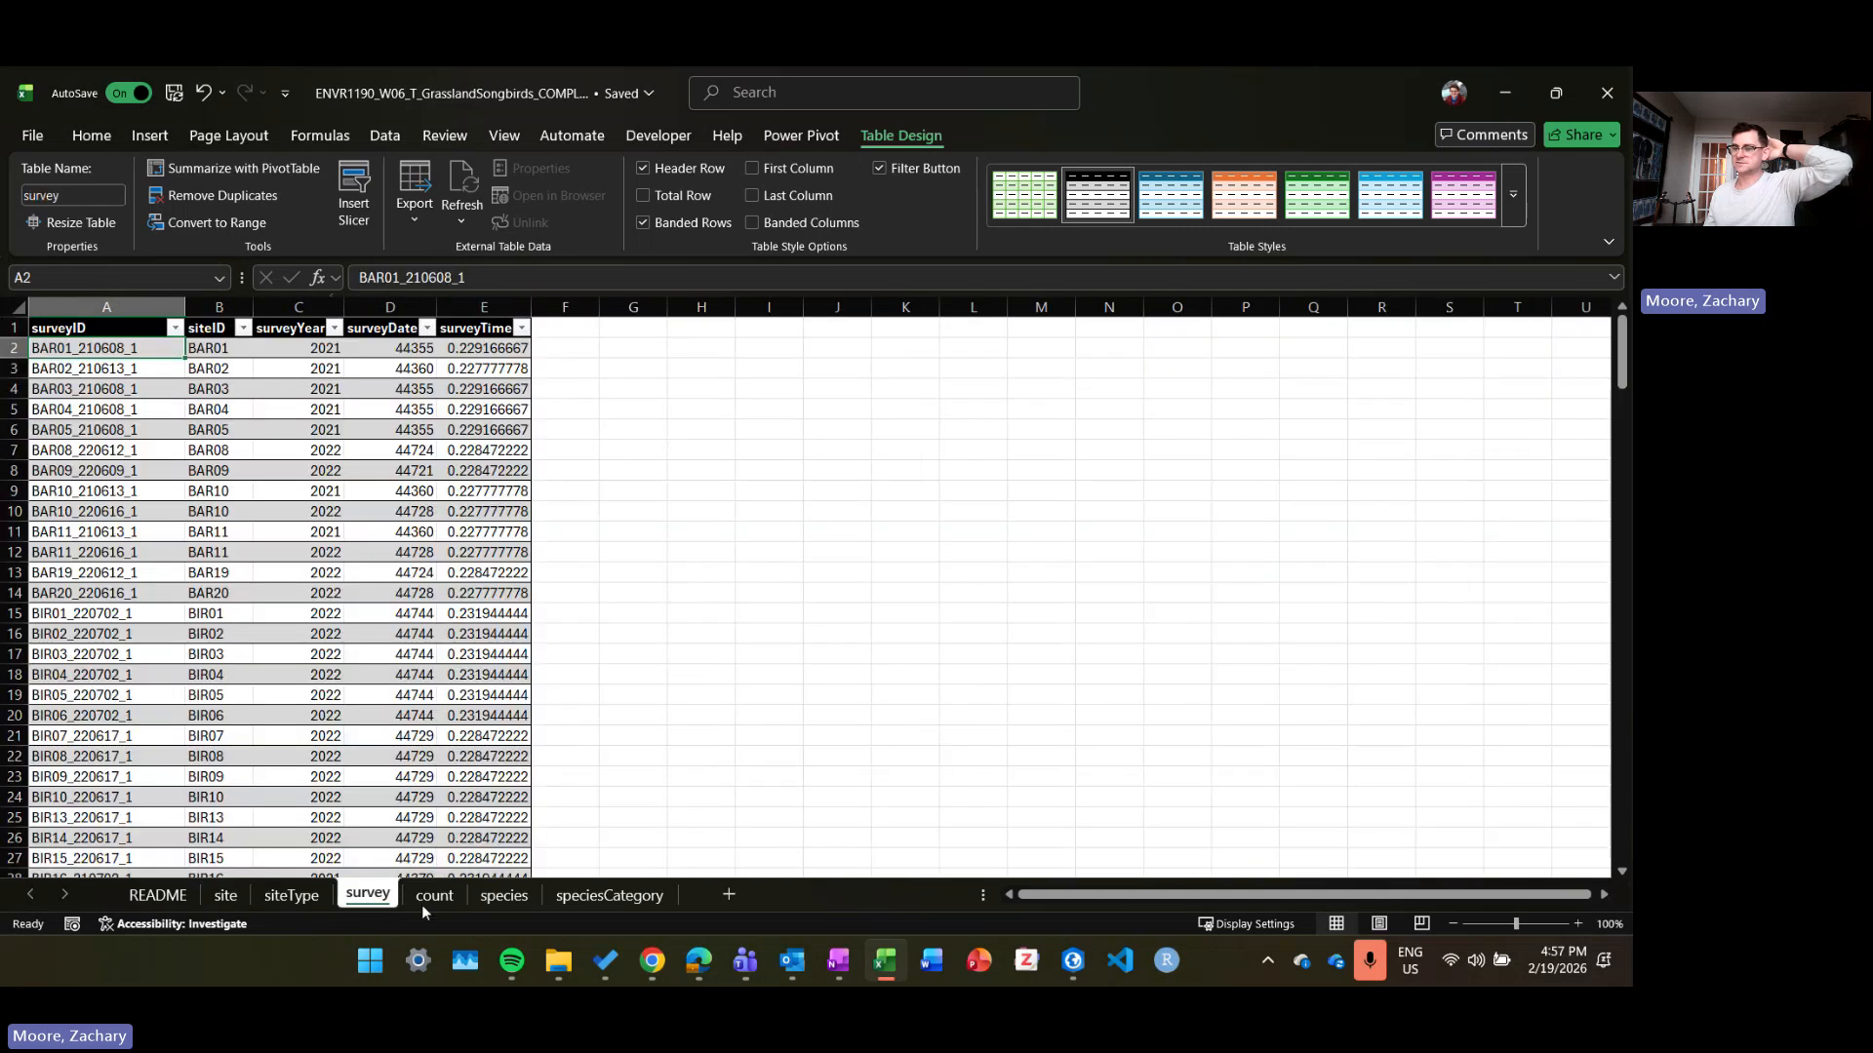
click(222, 353)
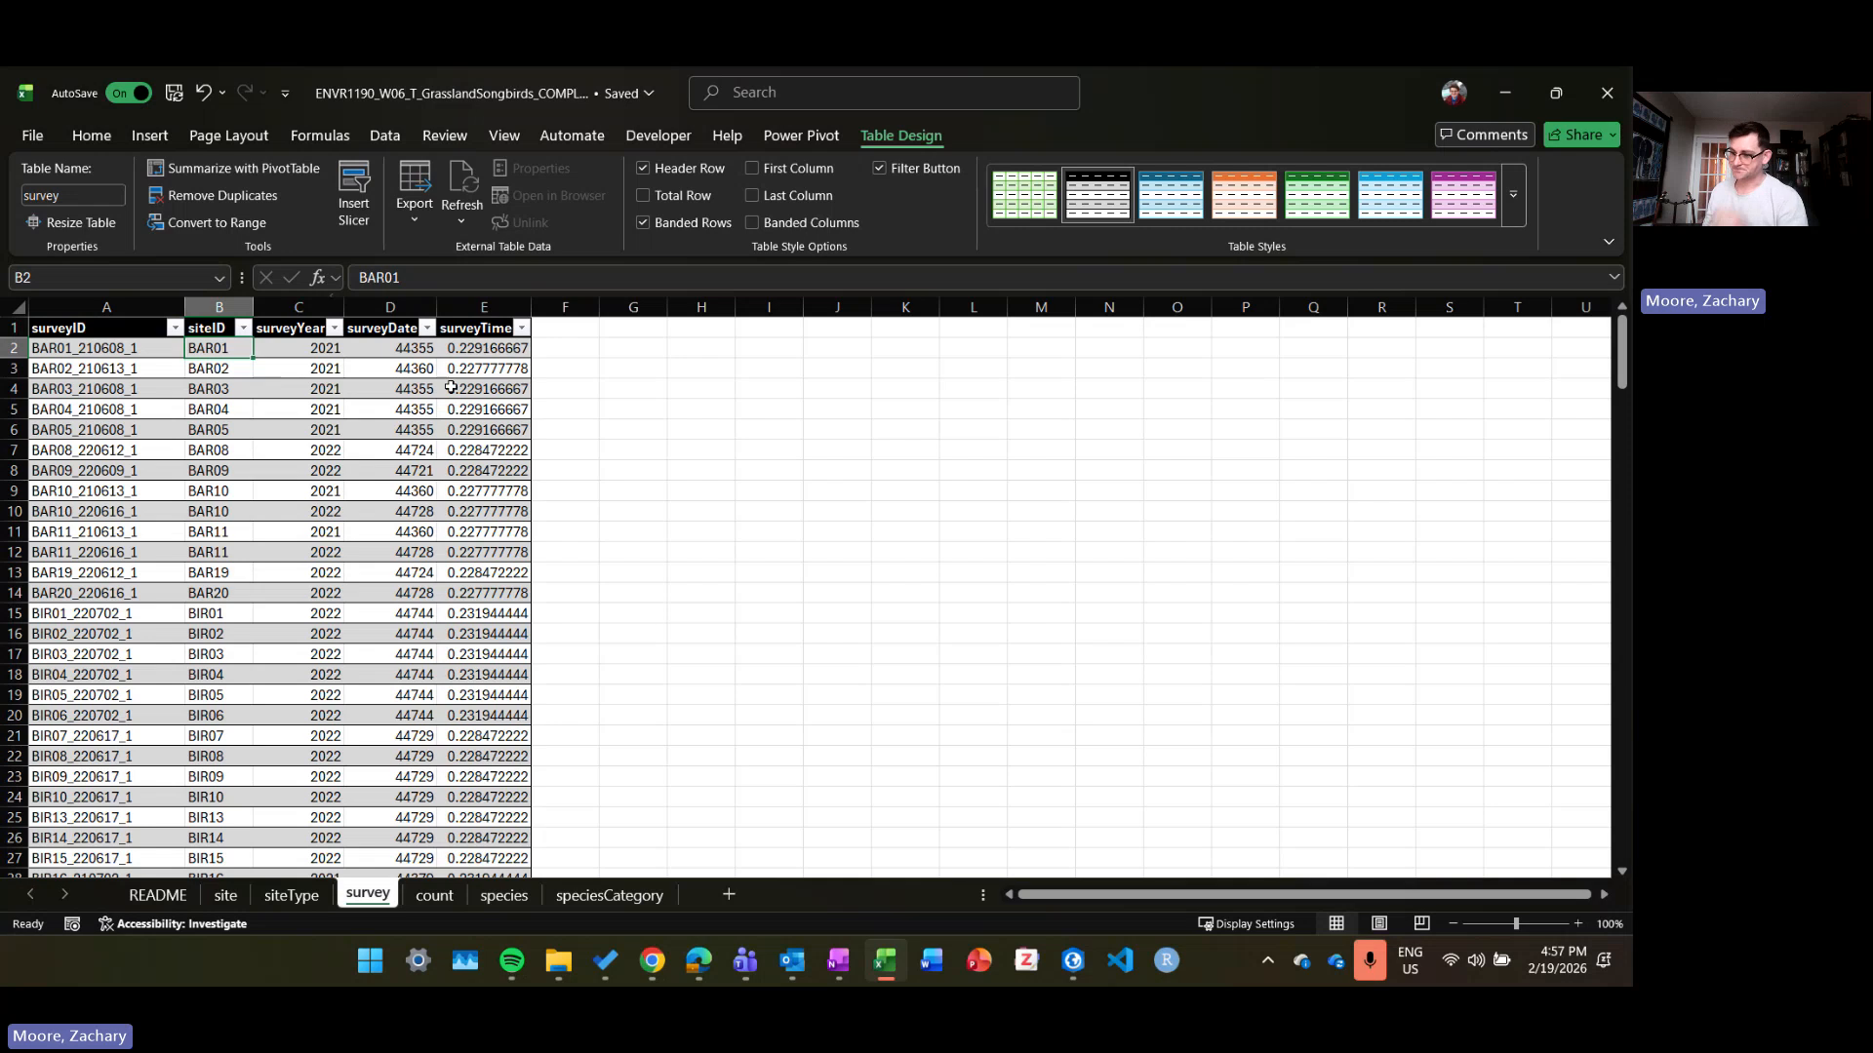
click(450, 896)
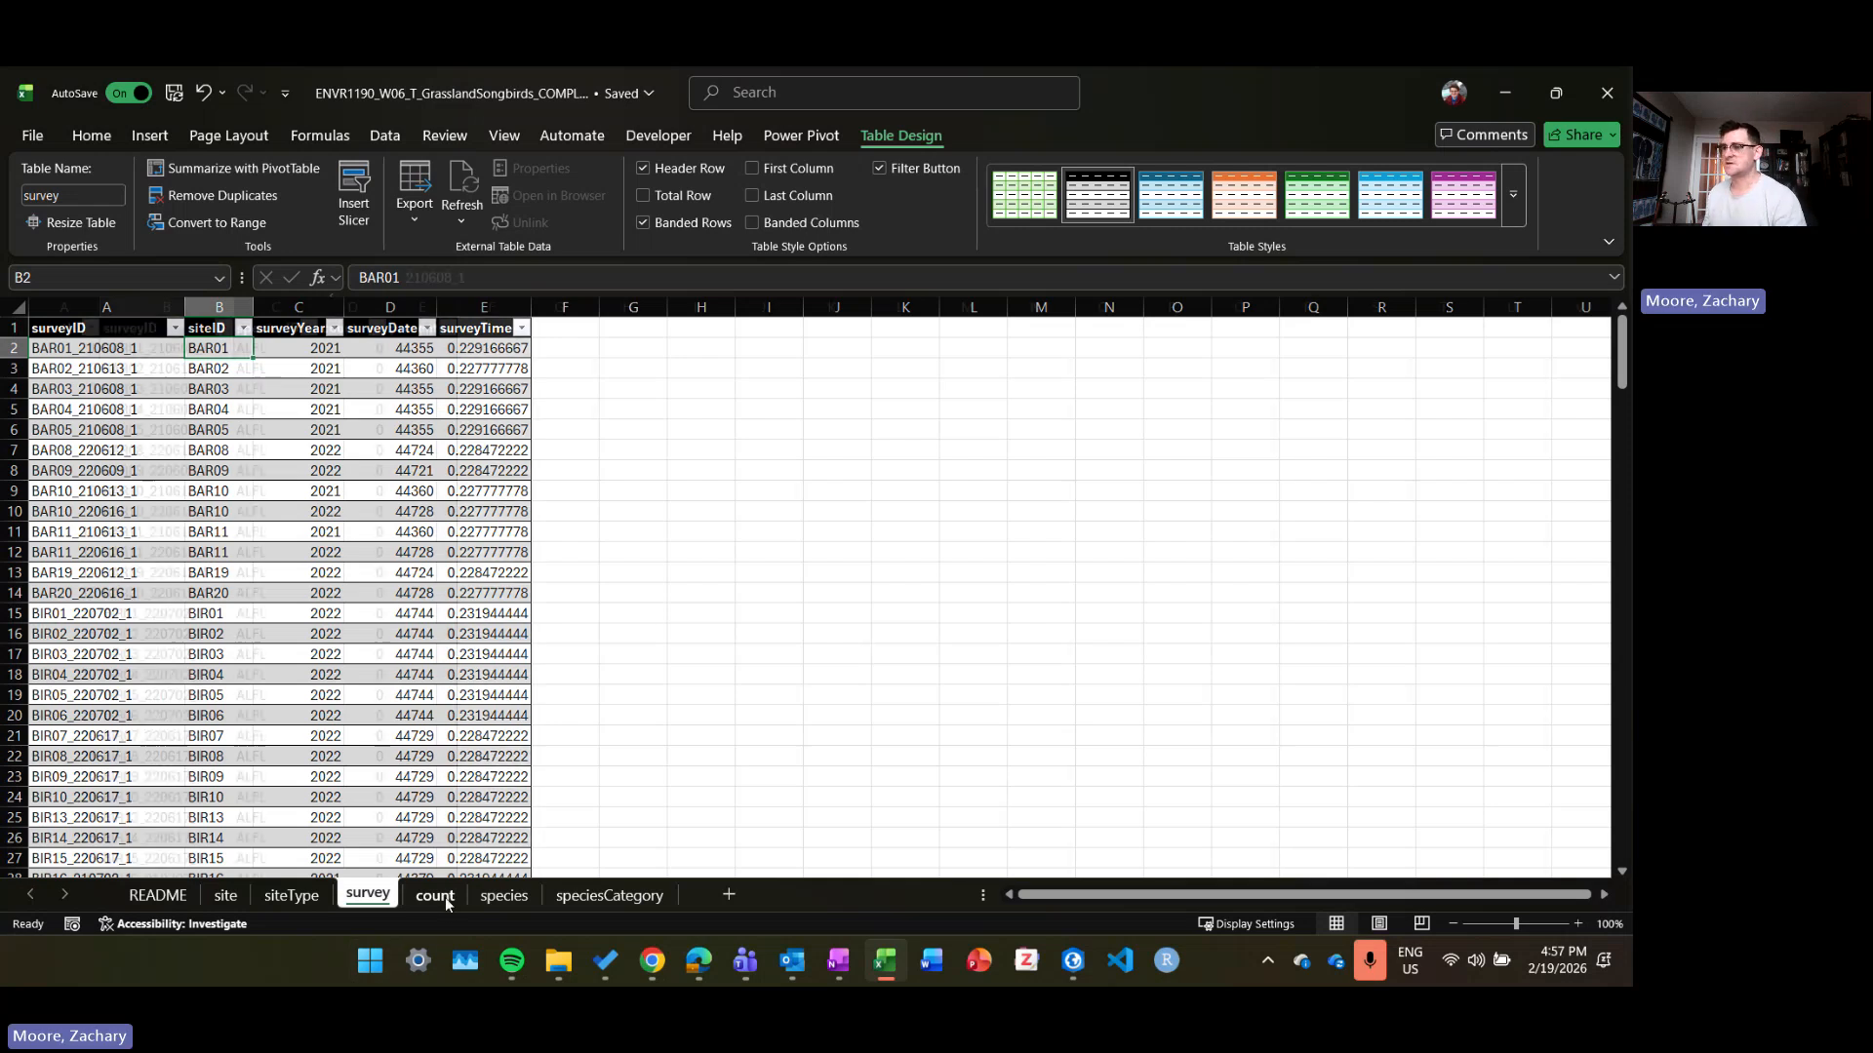
click(489, 346)
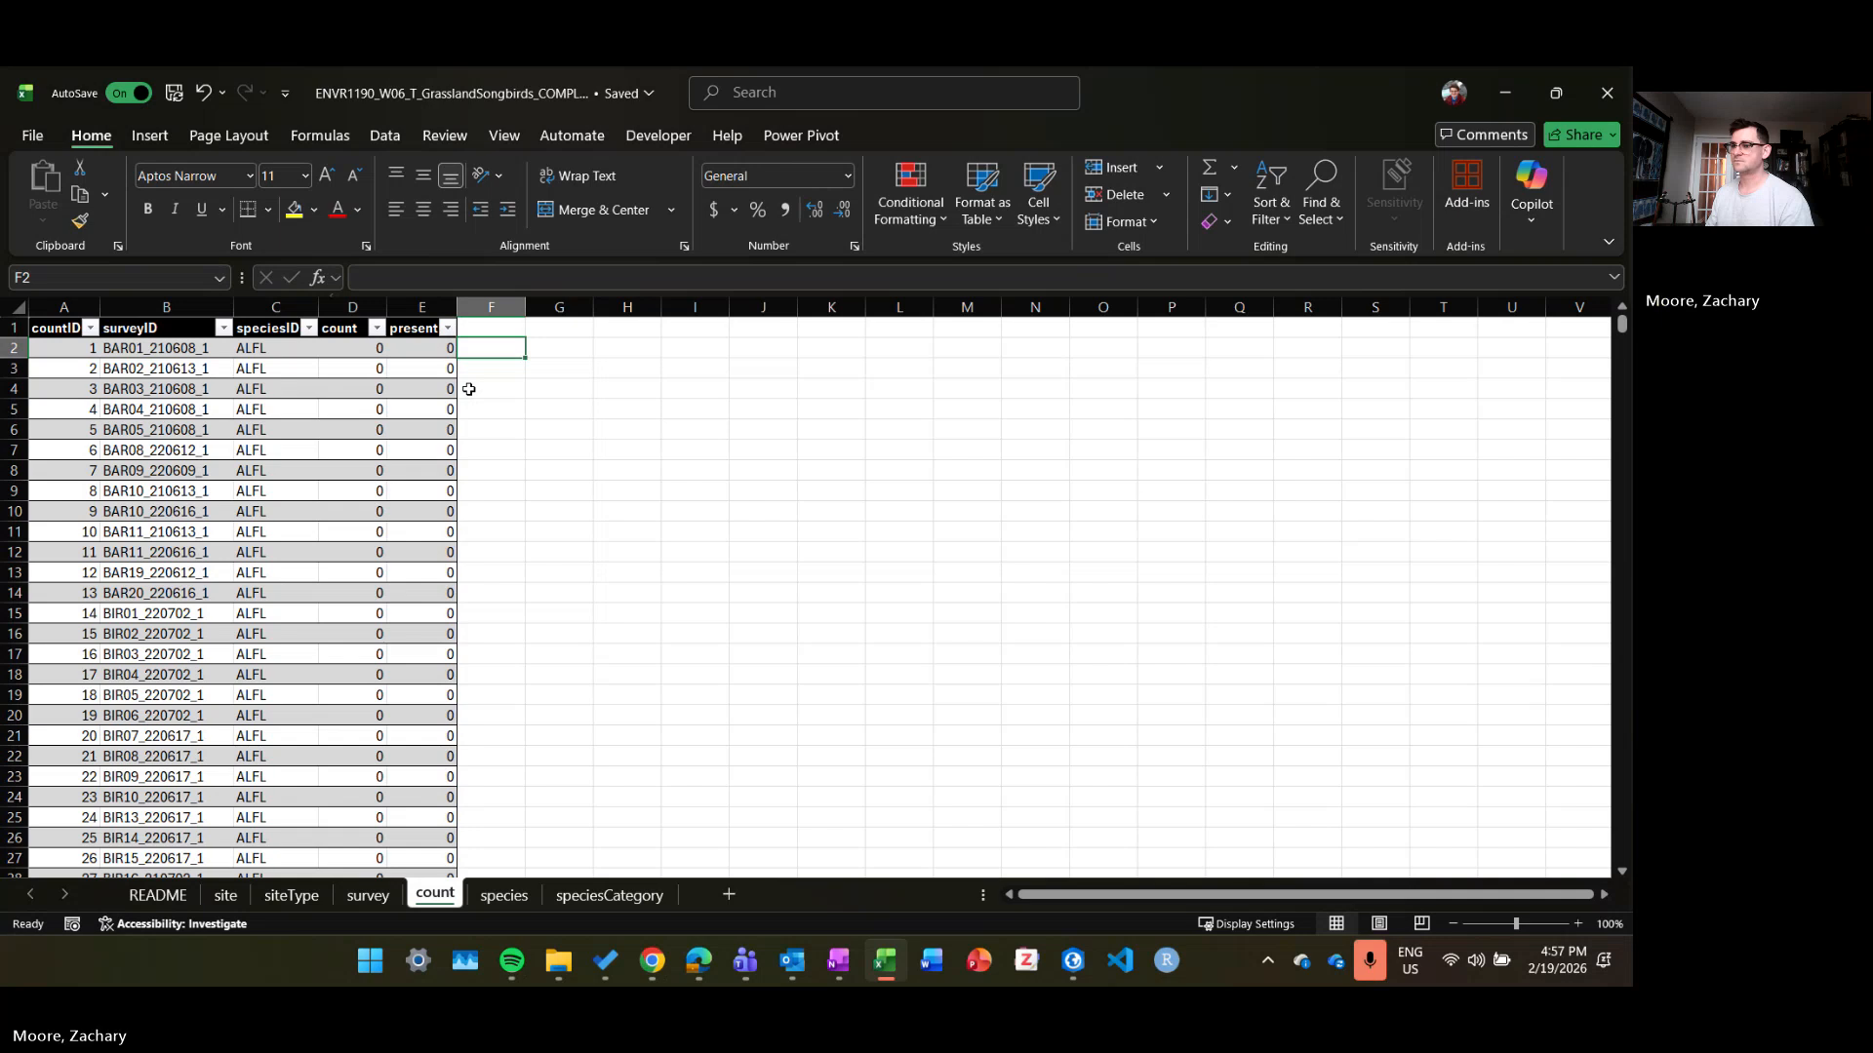
Step: Compare the surveyID values in the survey and count tables, focusing on the first record BAR01_210608_1 in each
key(Up)
key(Down)
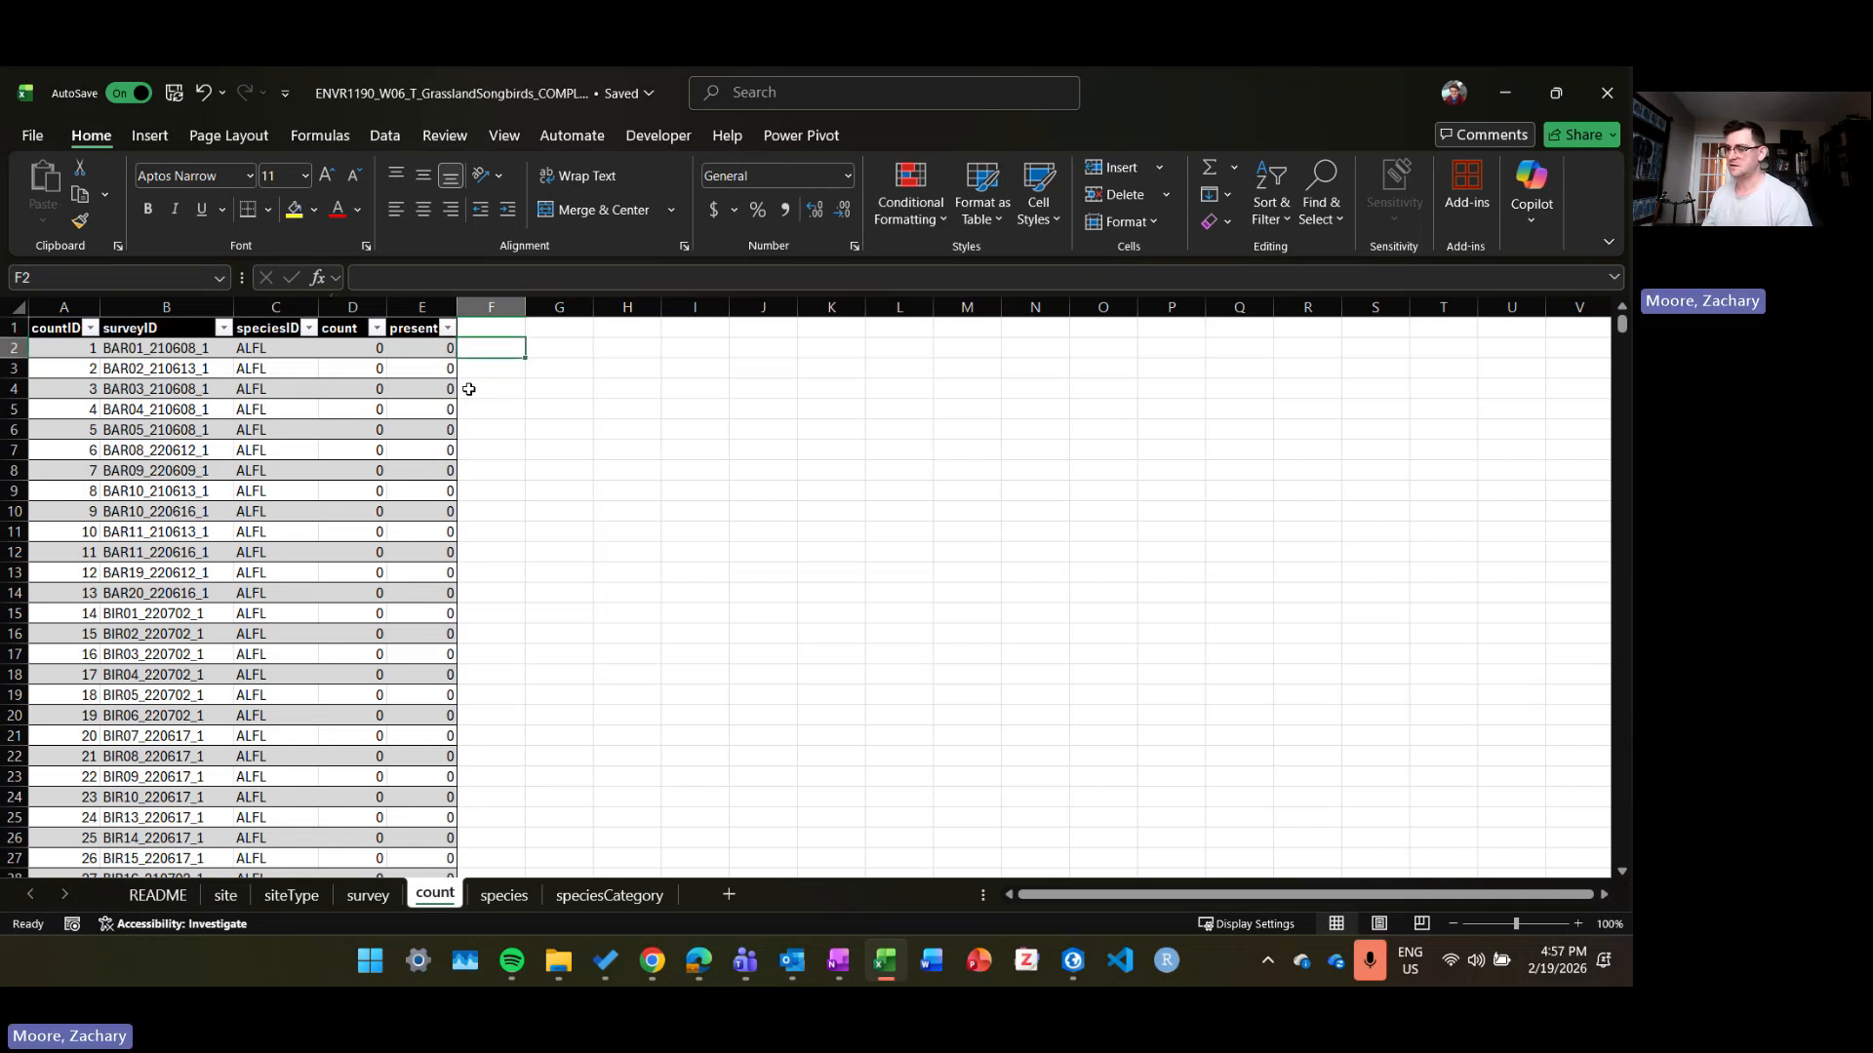
click(368, 895)
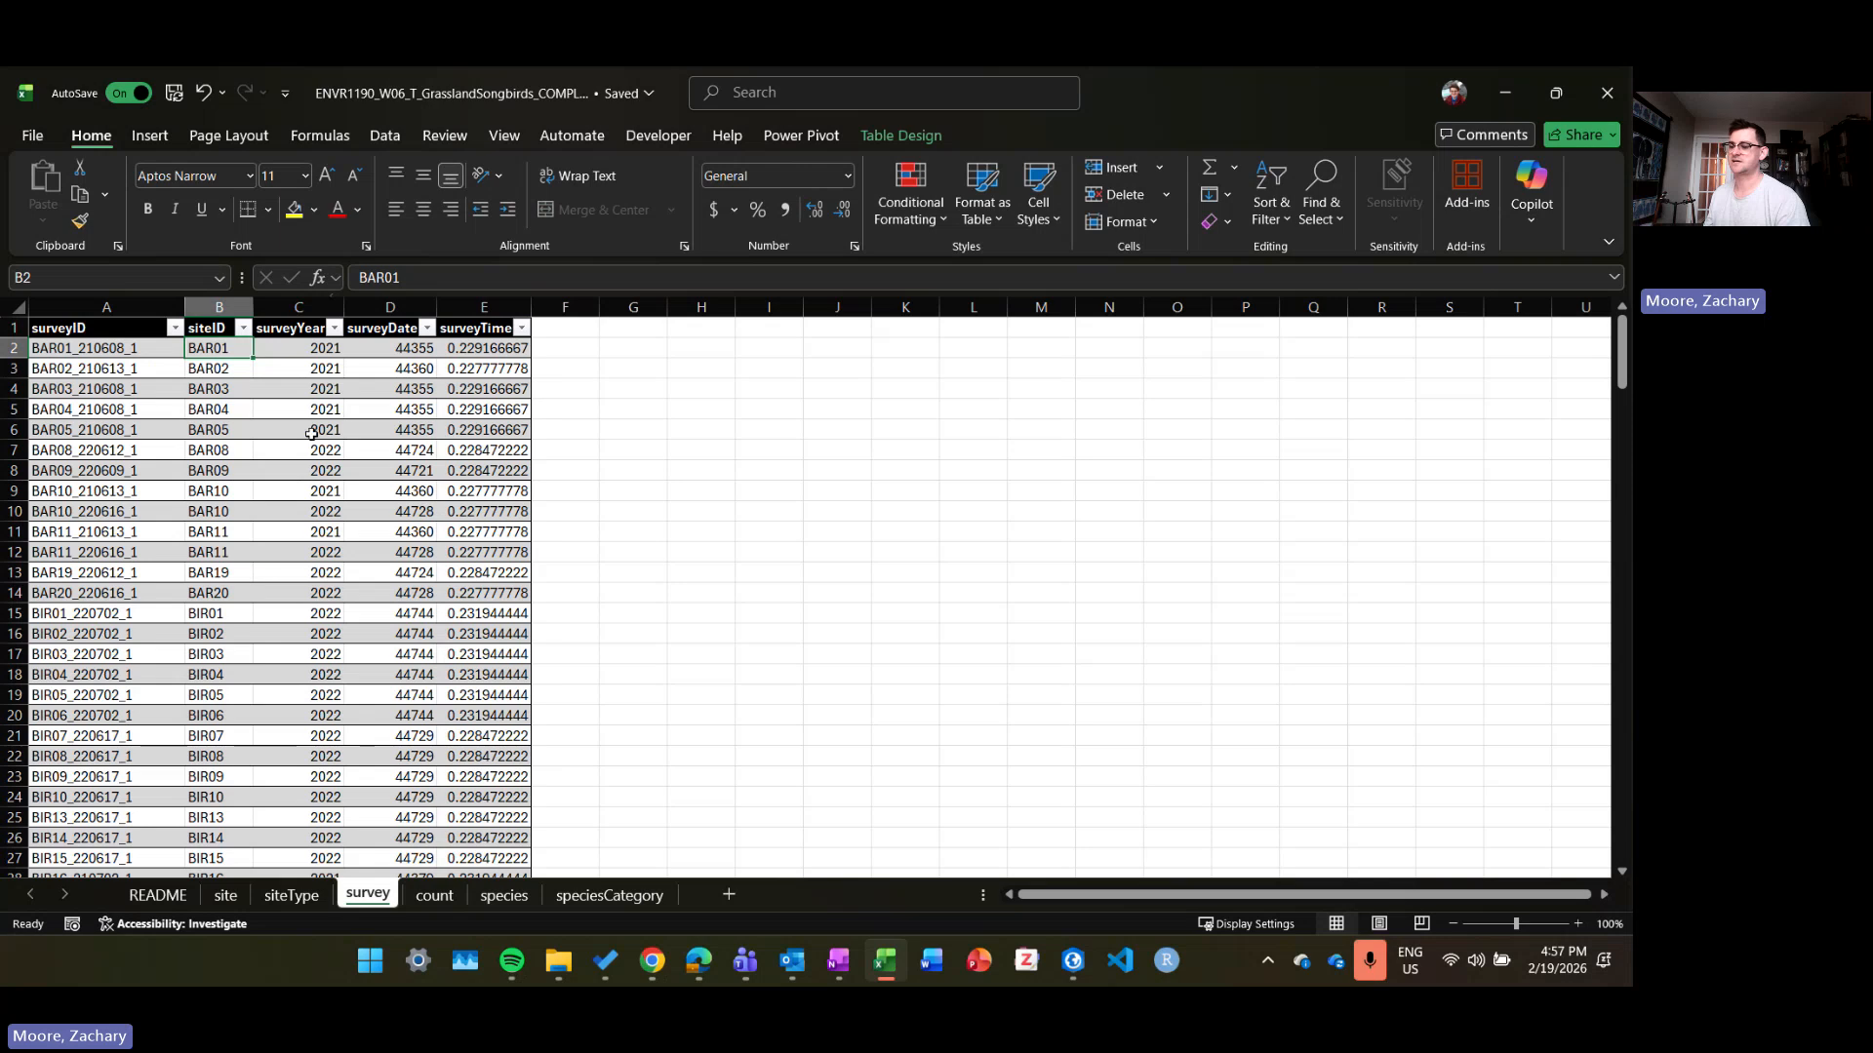
click(435, 895)
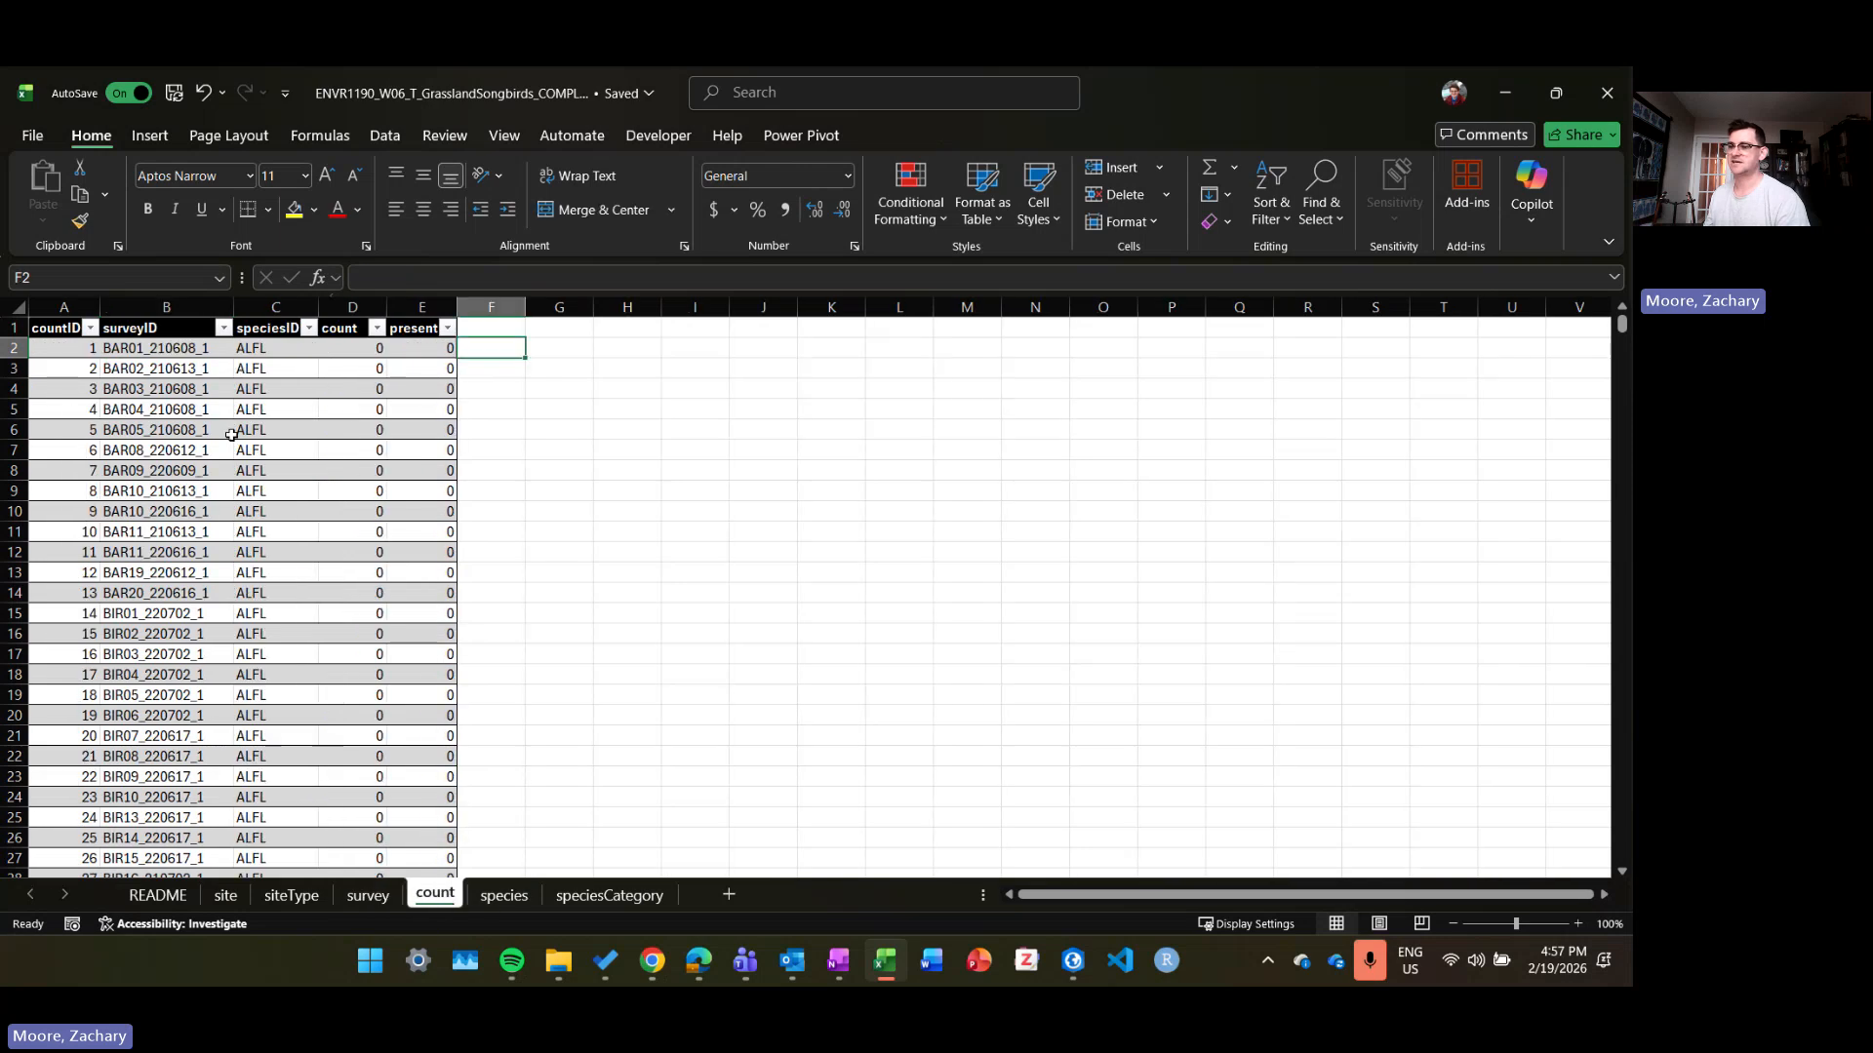
click(365, 896)
click(437, 899)
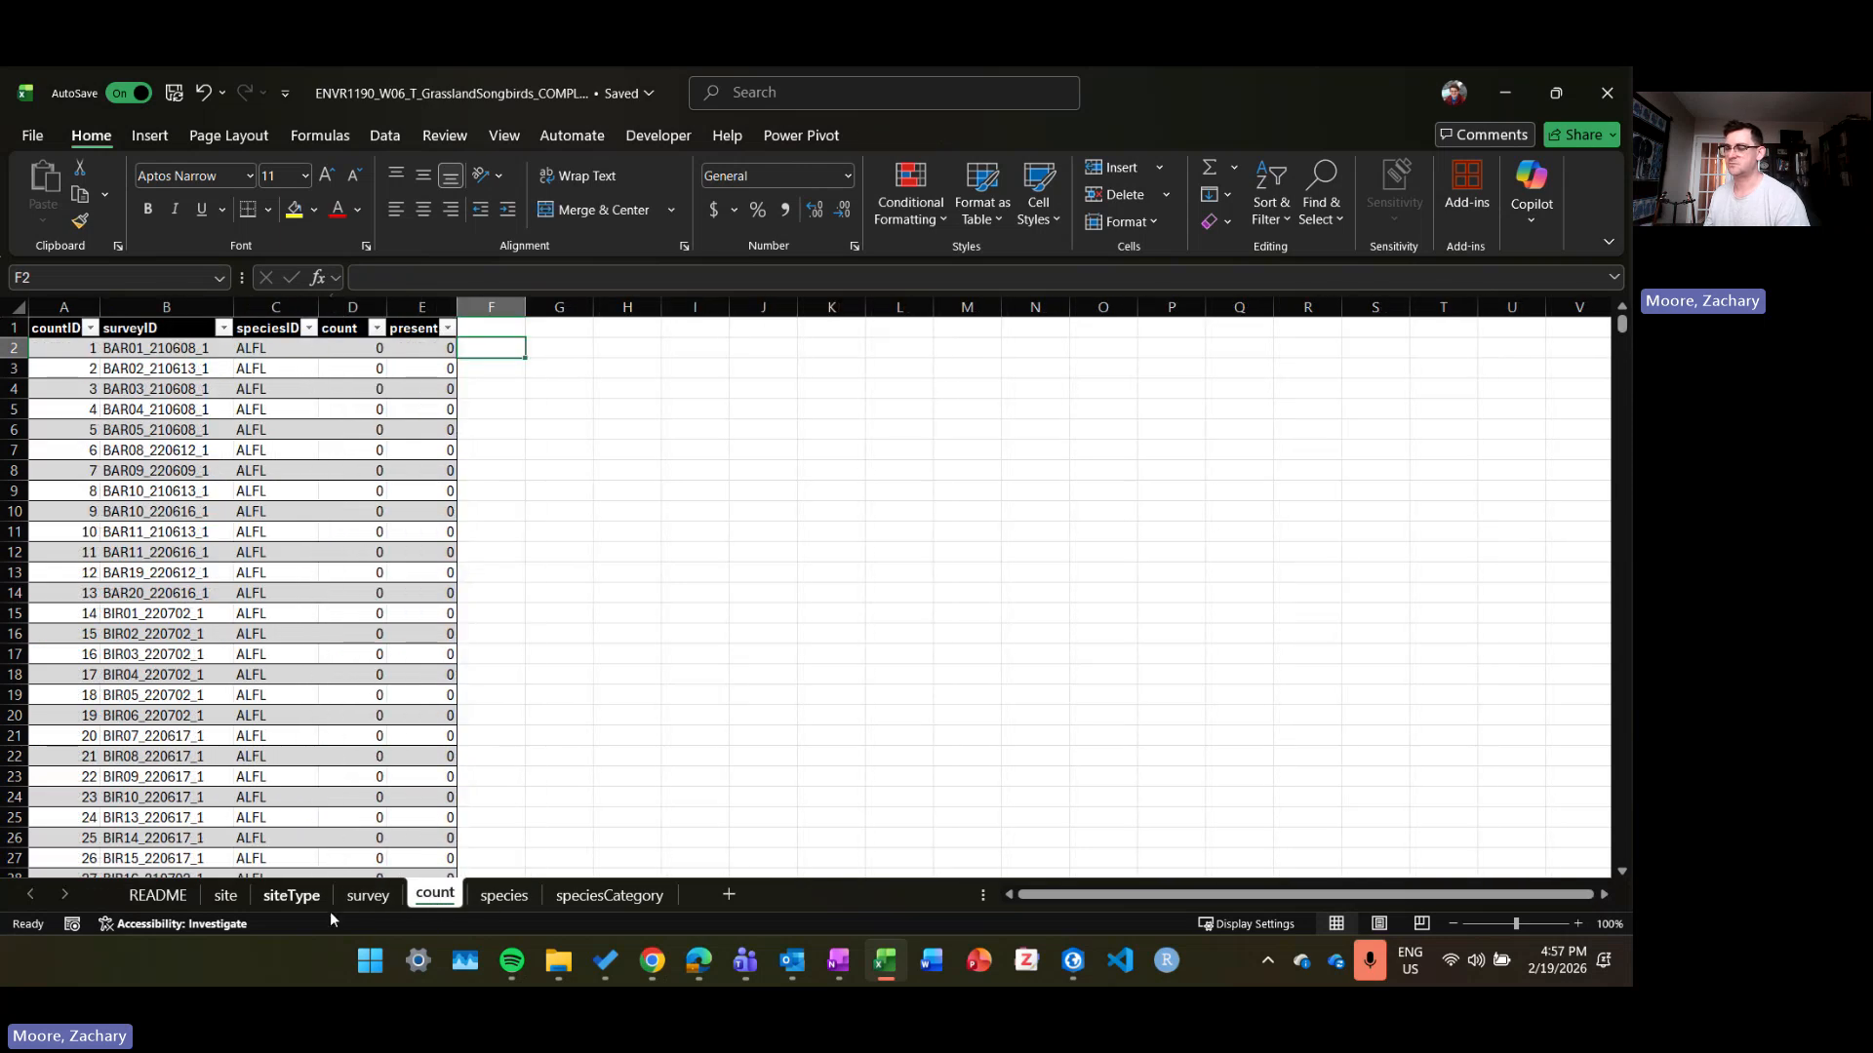
click(359, 897)
click(102, 348)
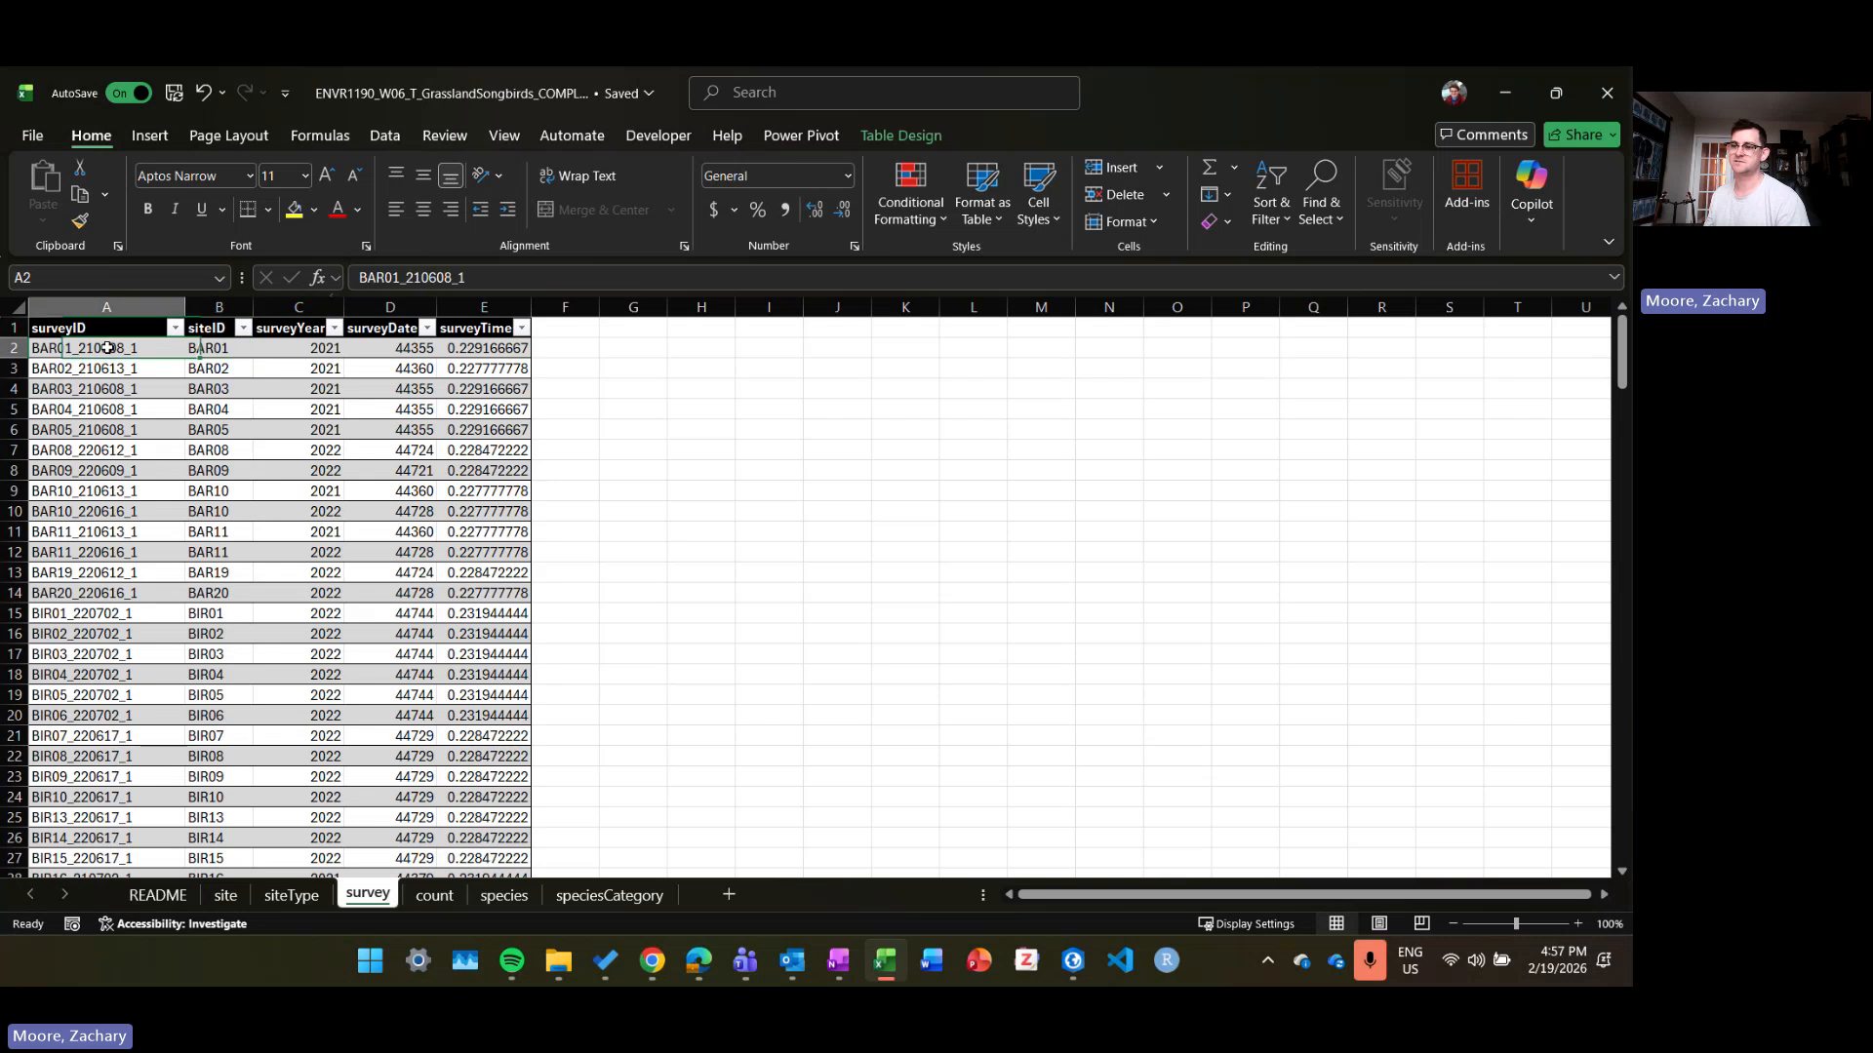
click(436, 897)
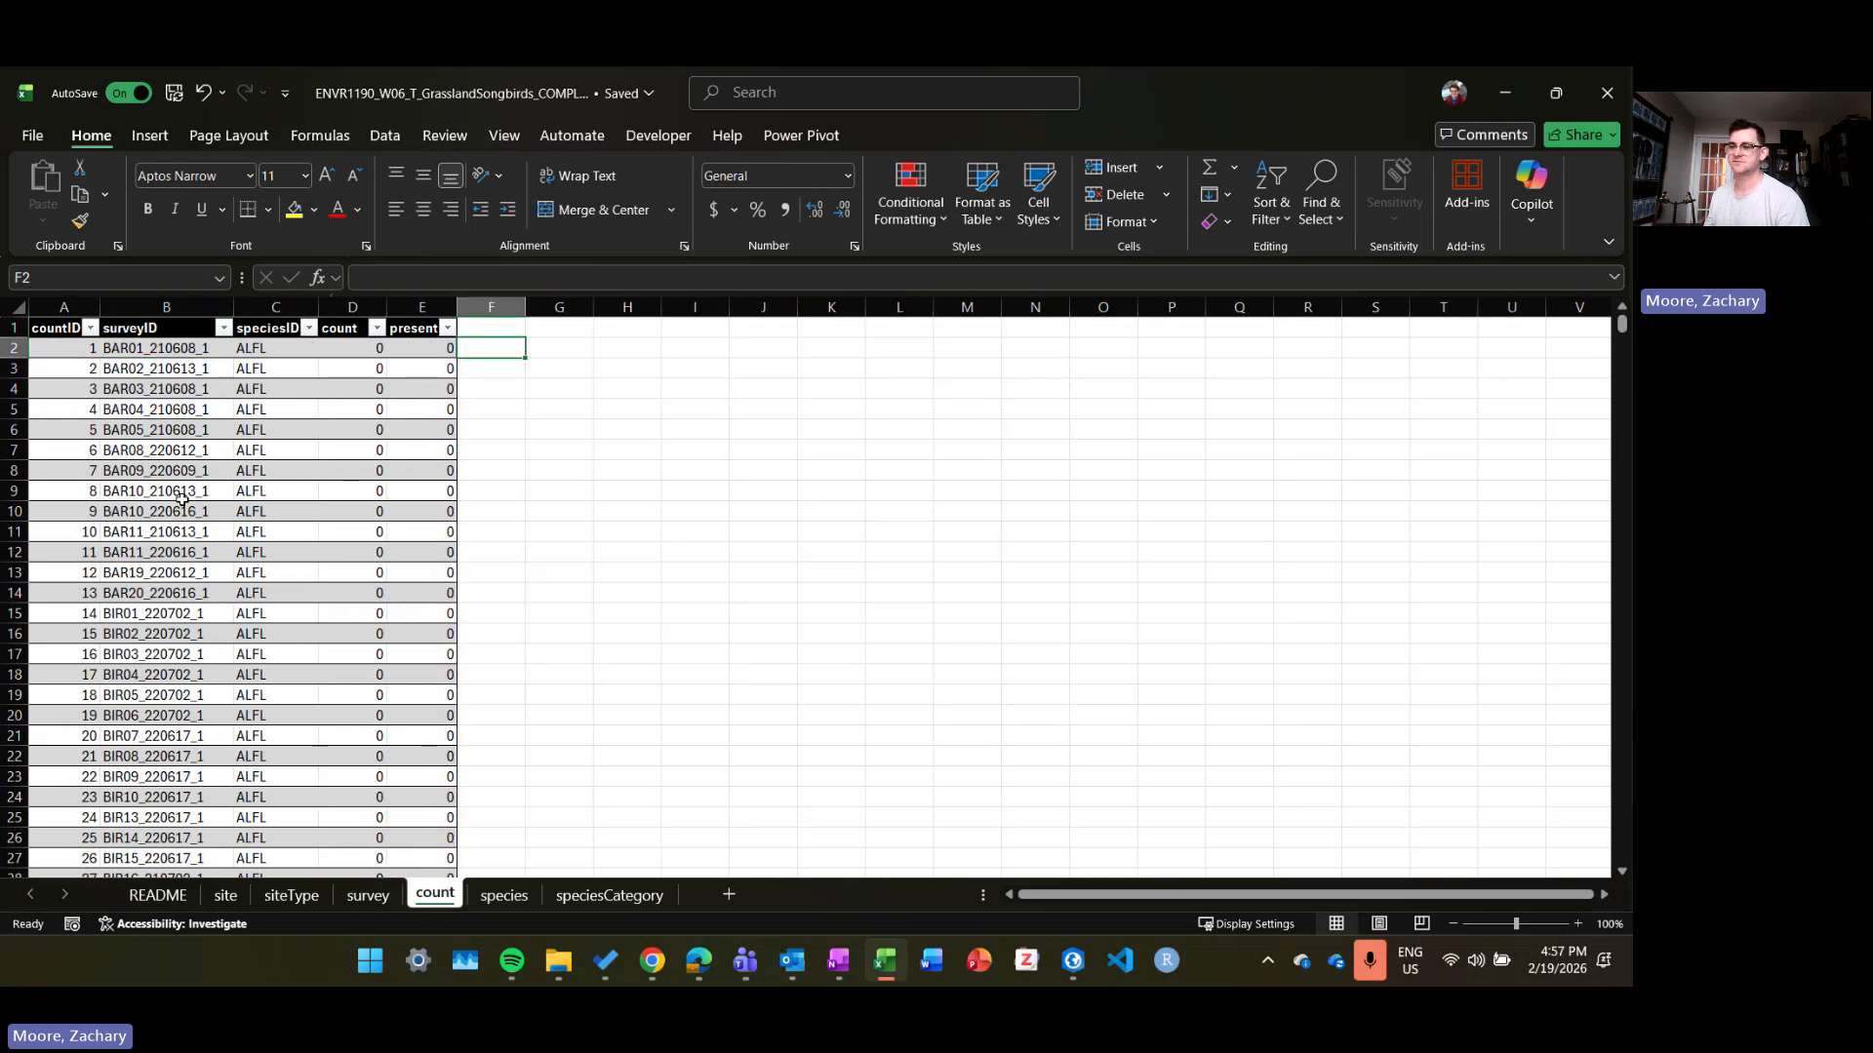
click(137, 351)
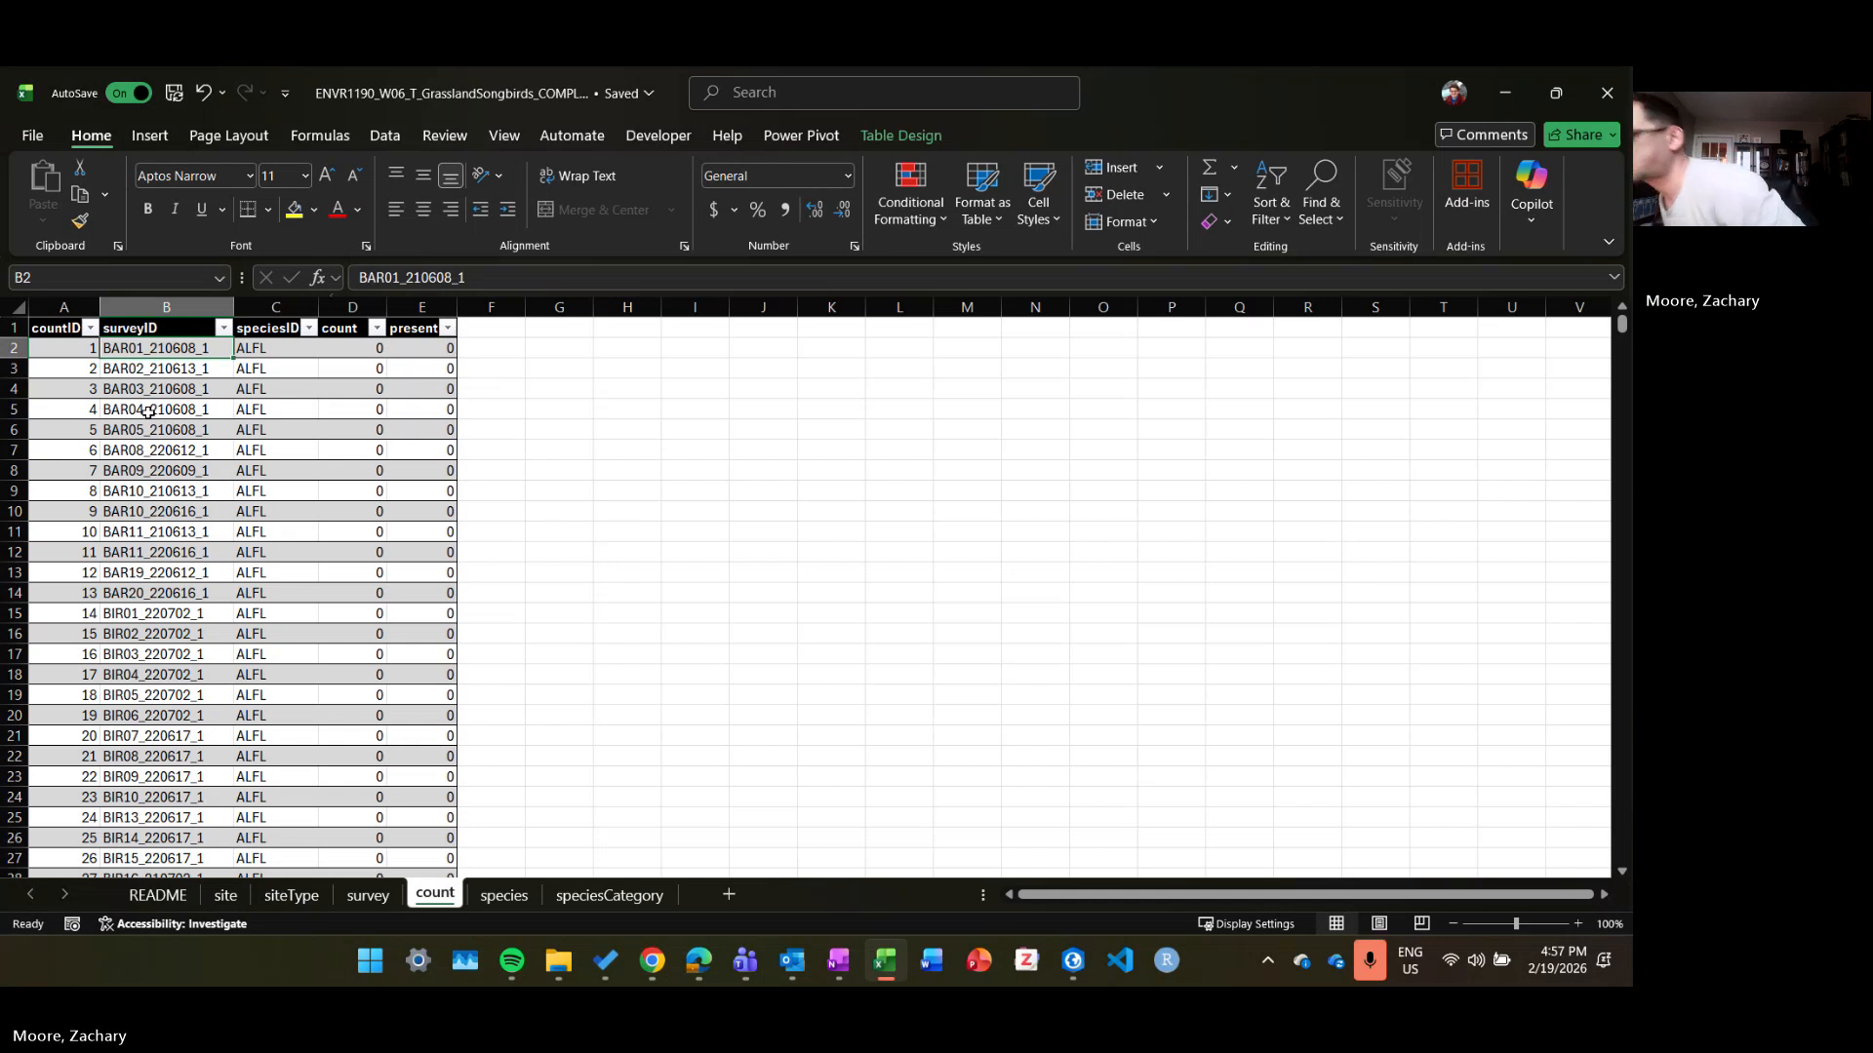
click(488, 347)
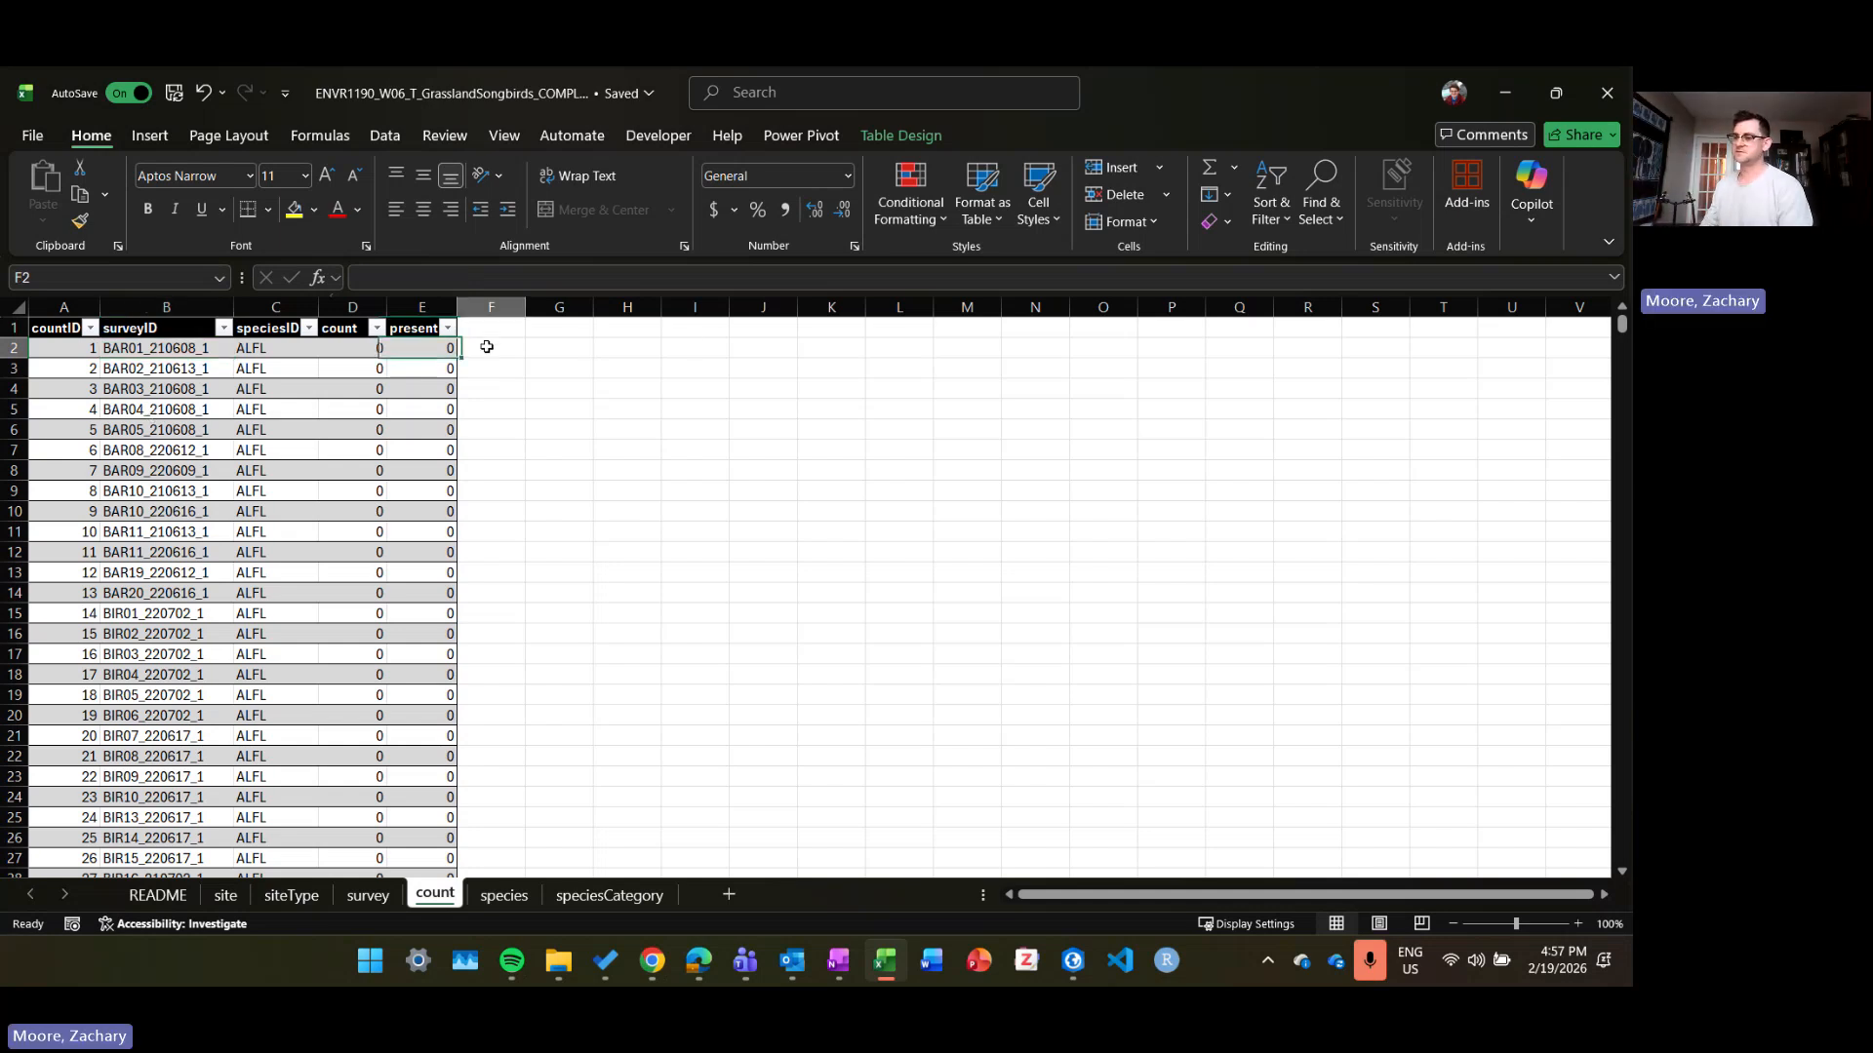
text(=)
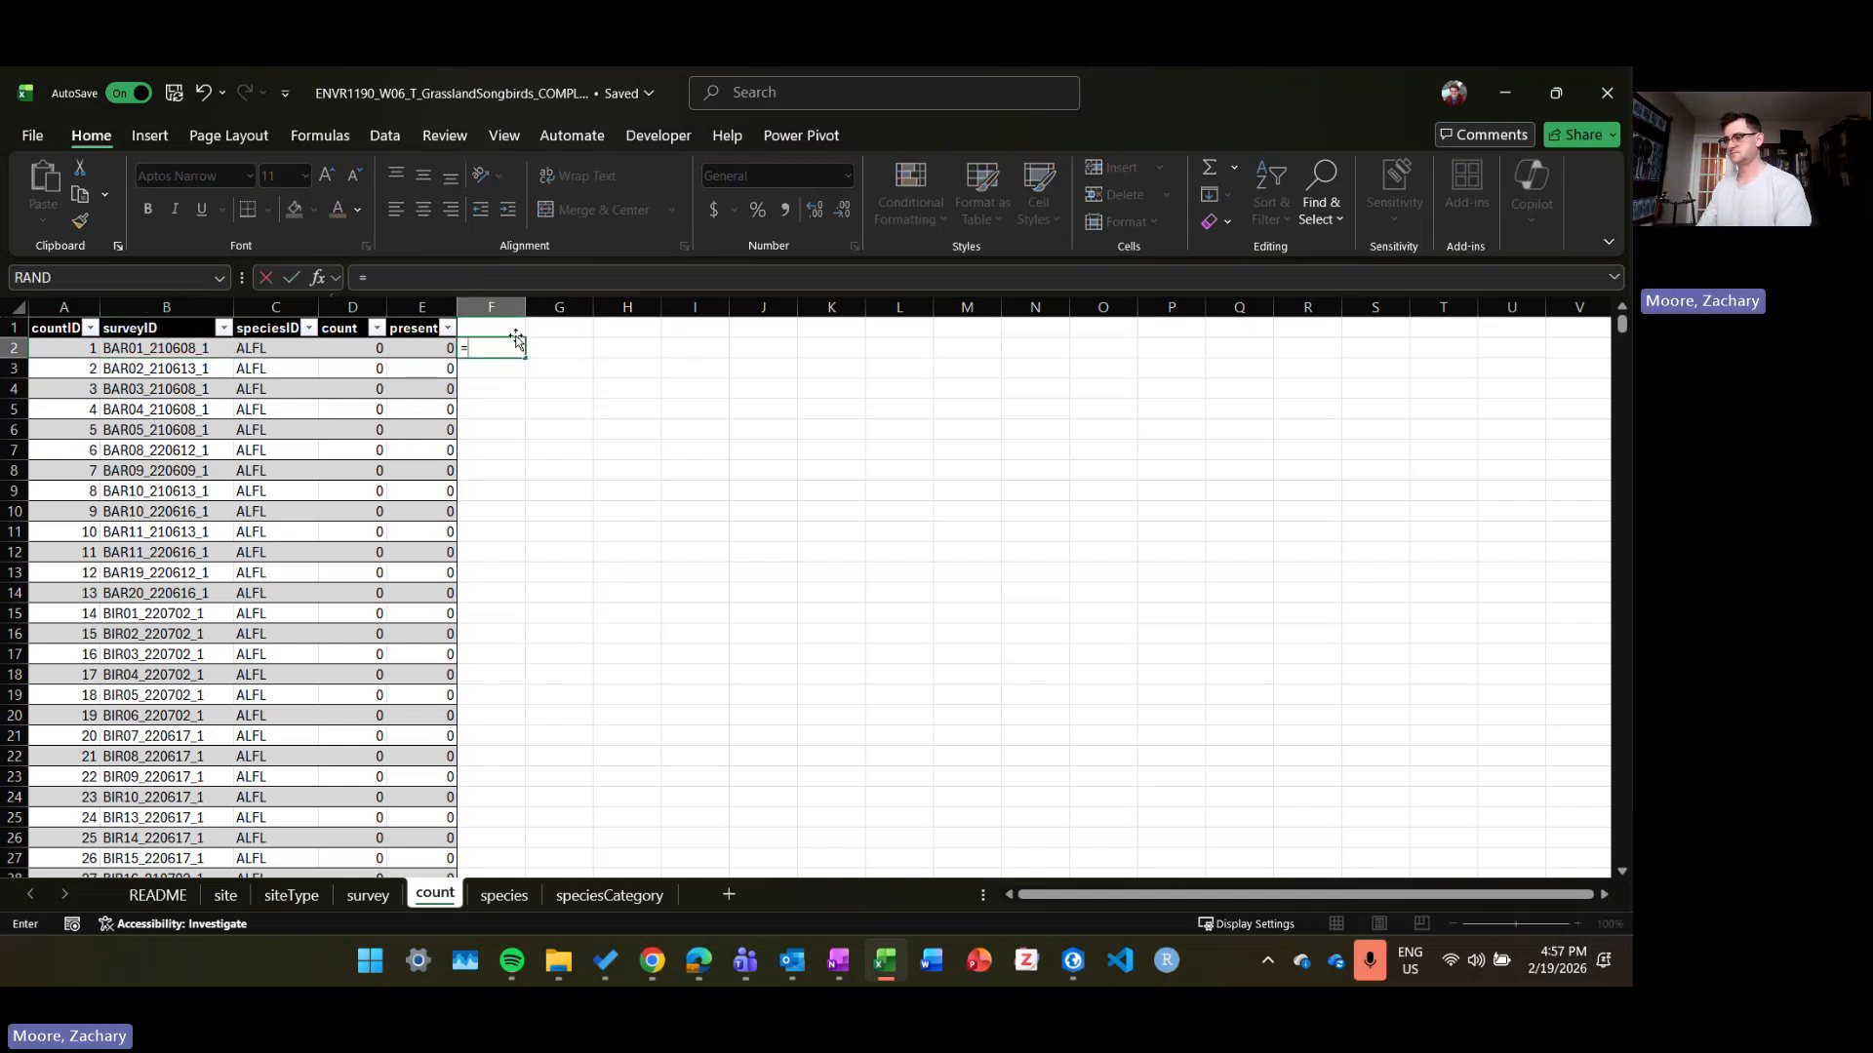
text(xlookuip)
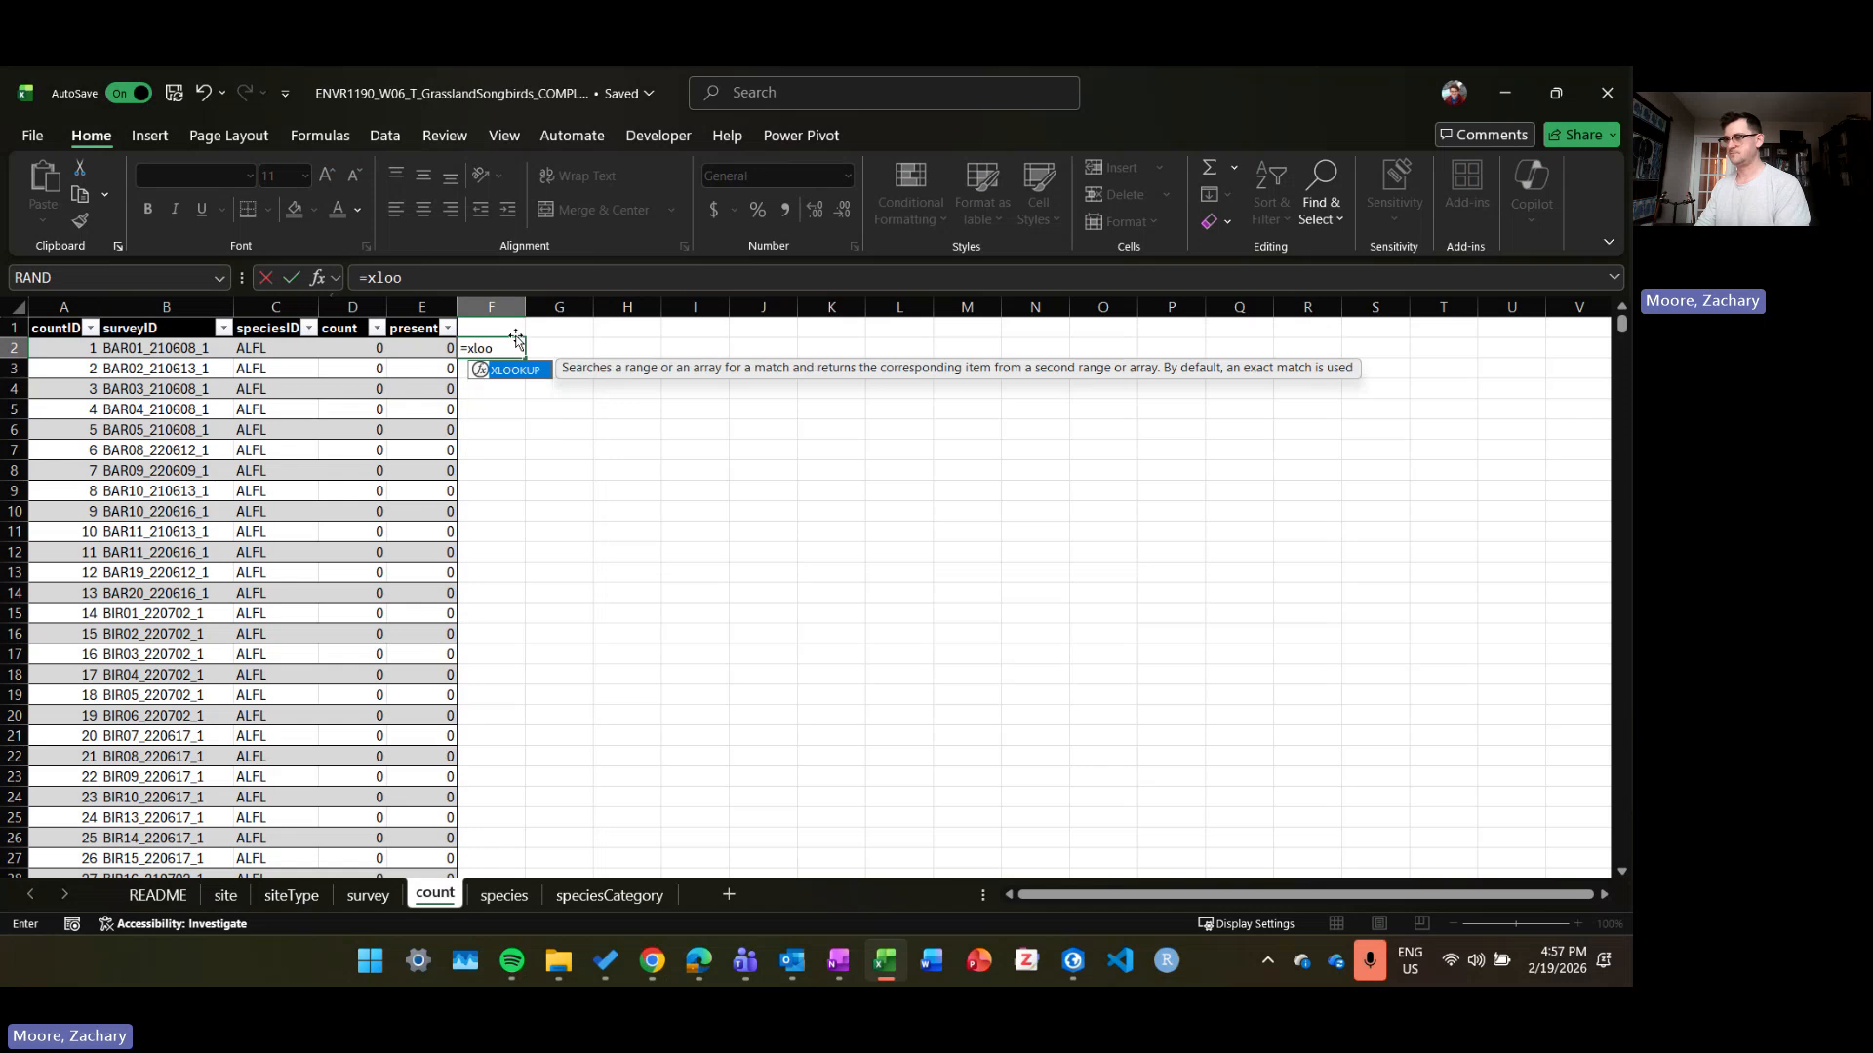
key(BackSpace)
key(BackSpace)
text(p)
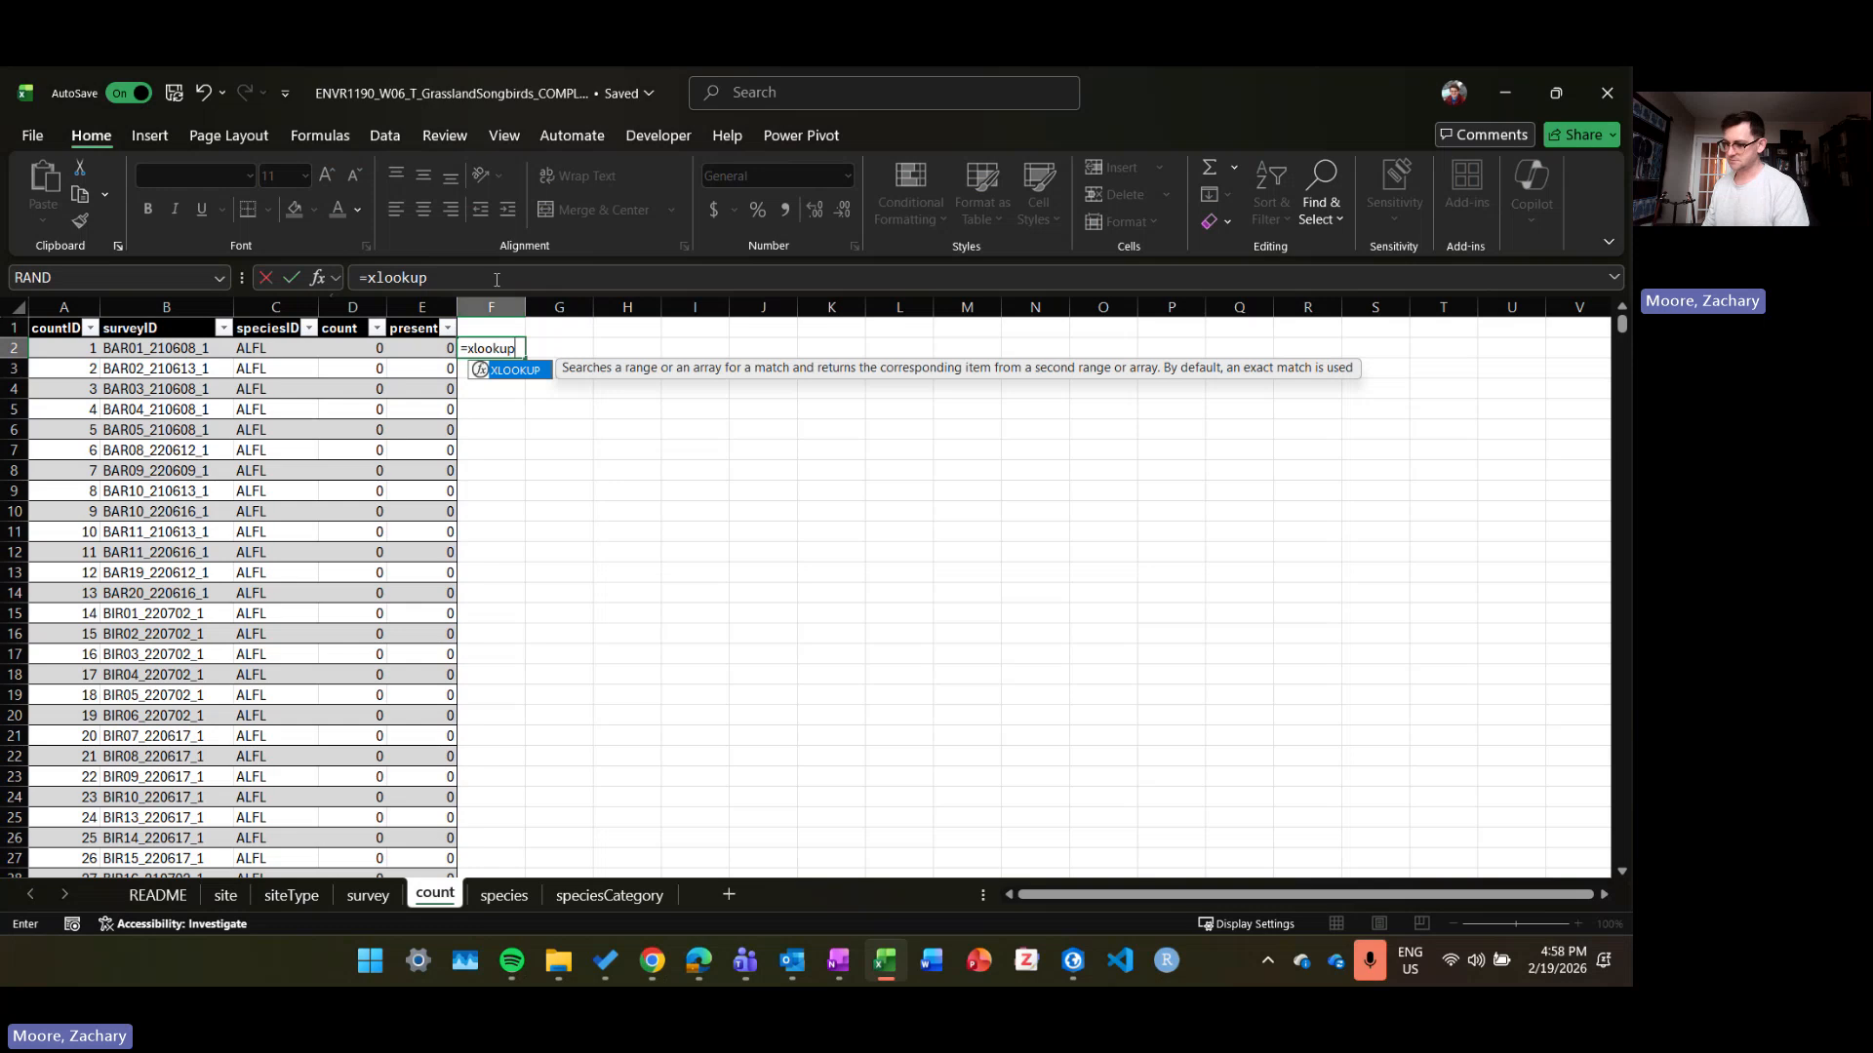
text(()
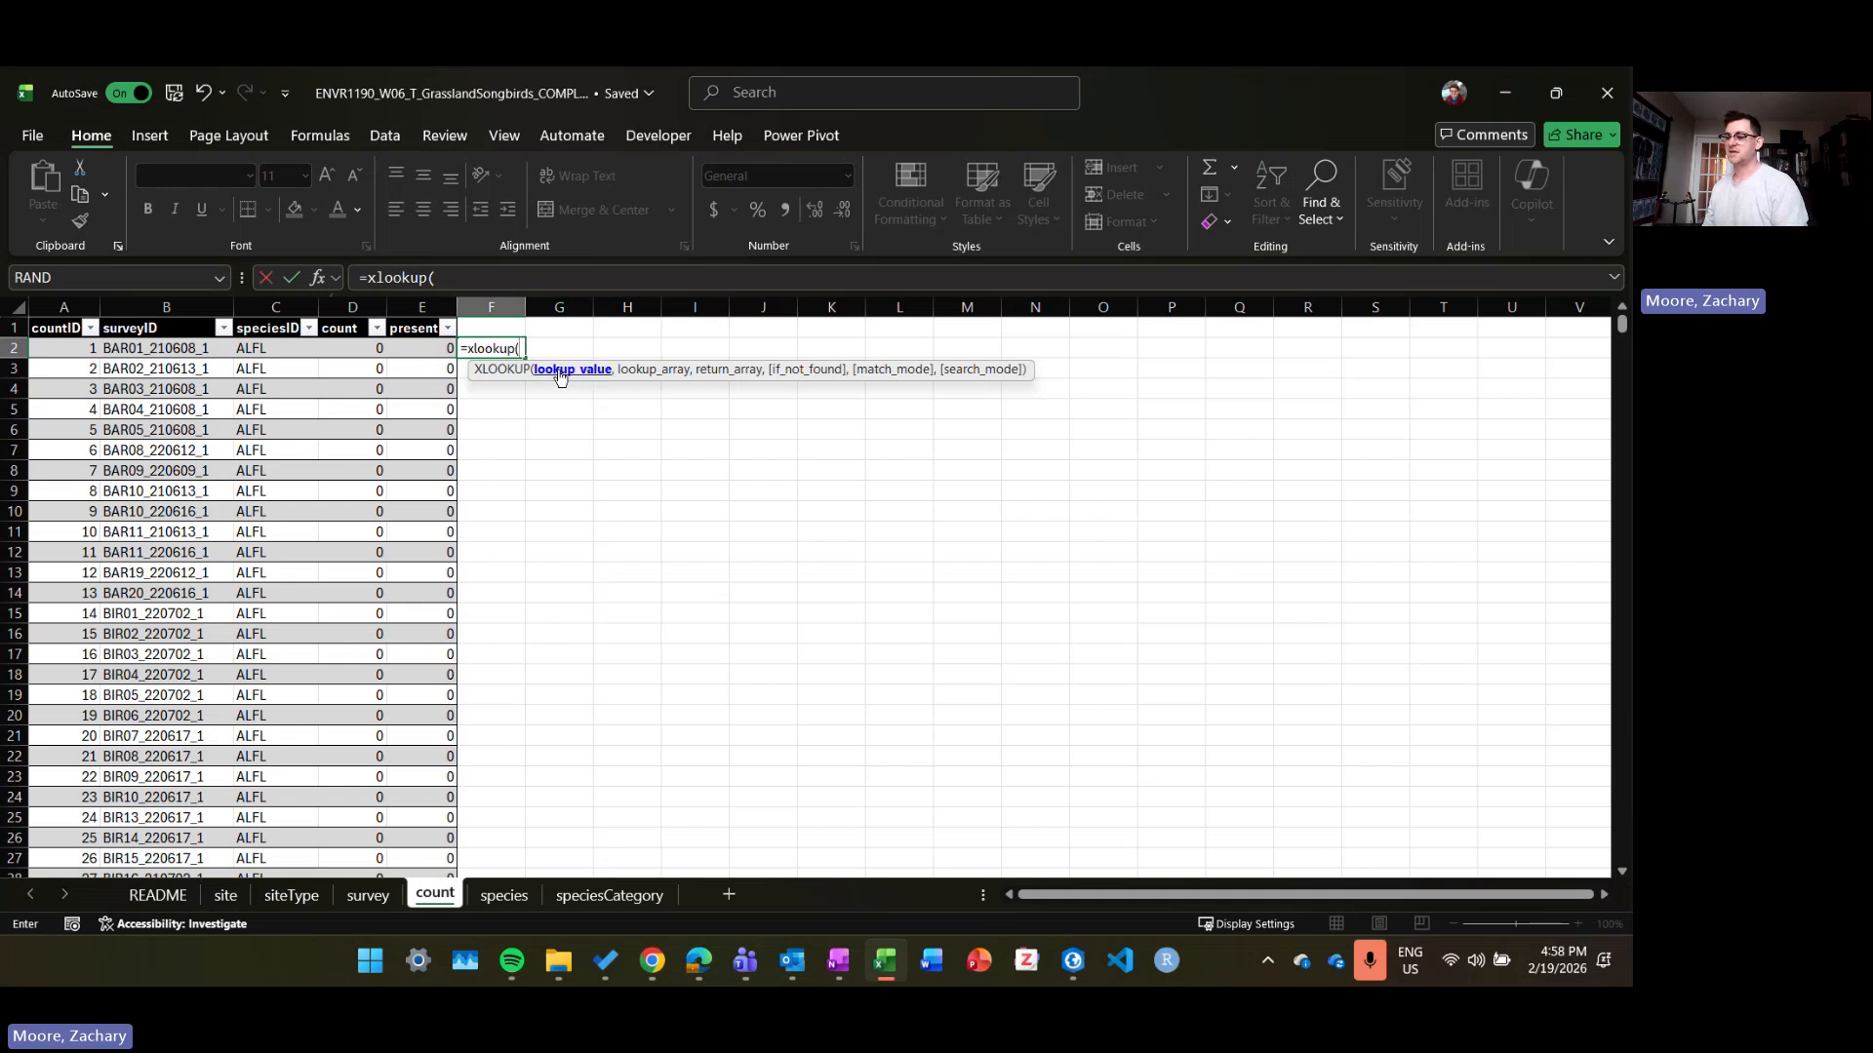
click(179, 350)
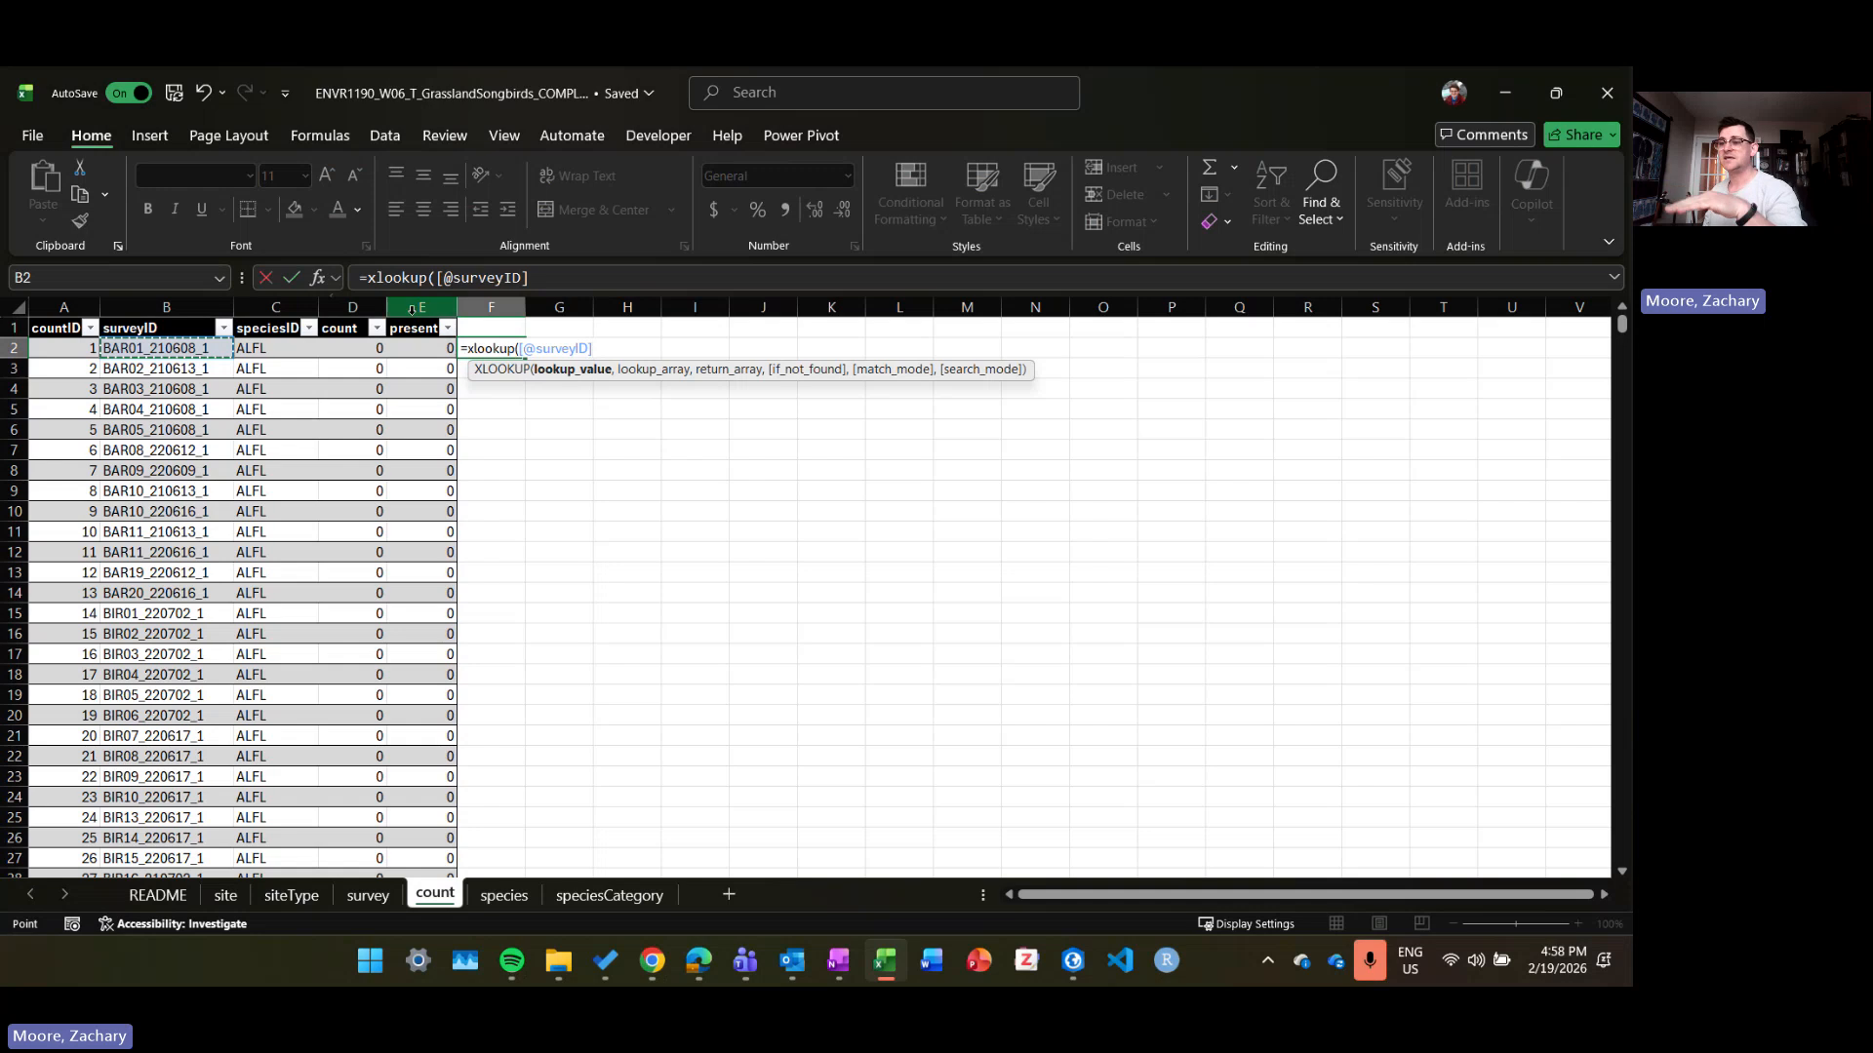
click(535, 278)
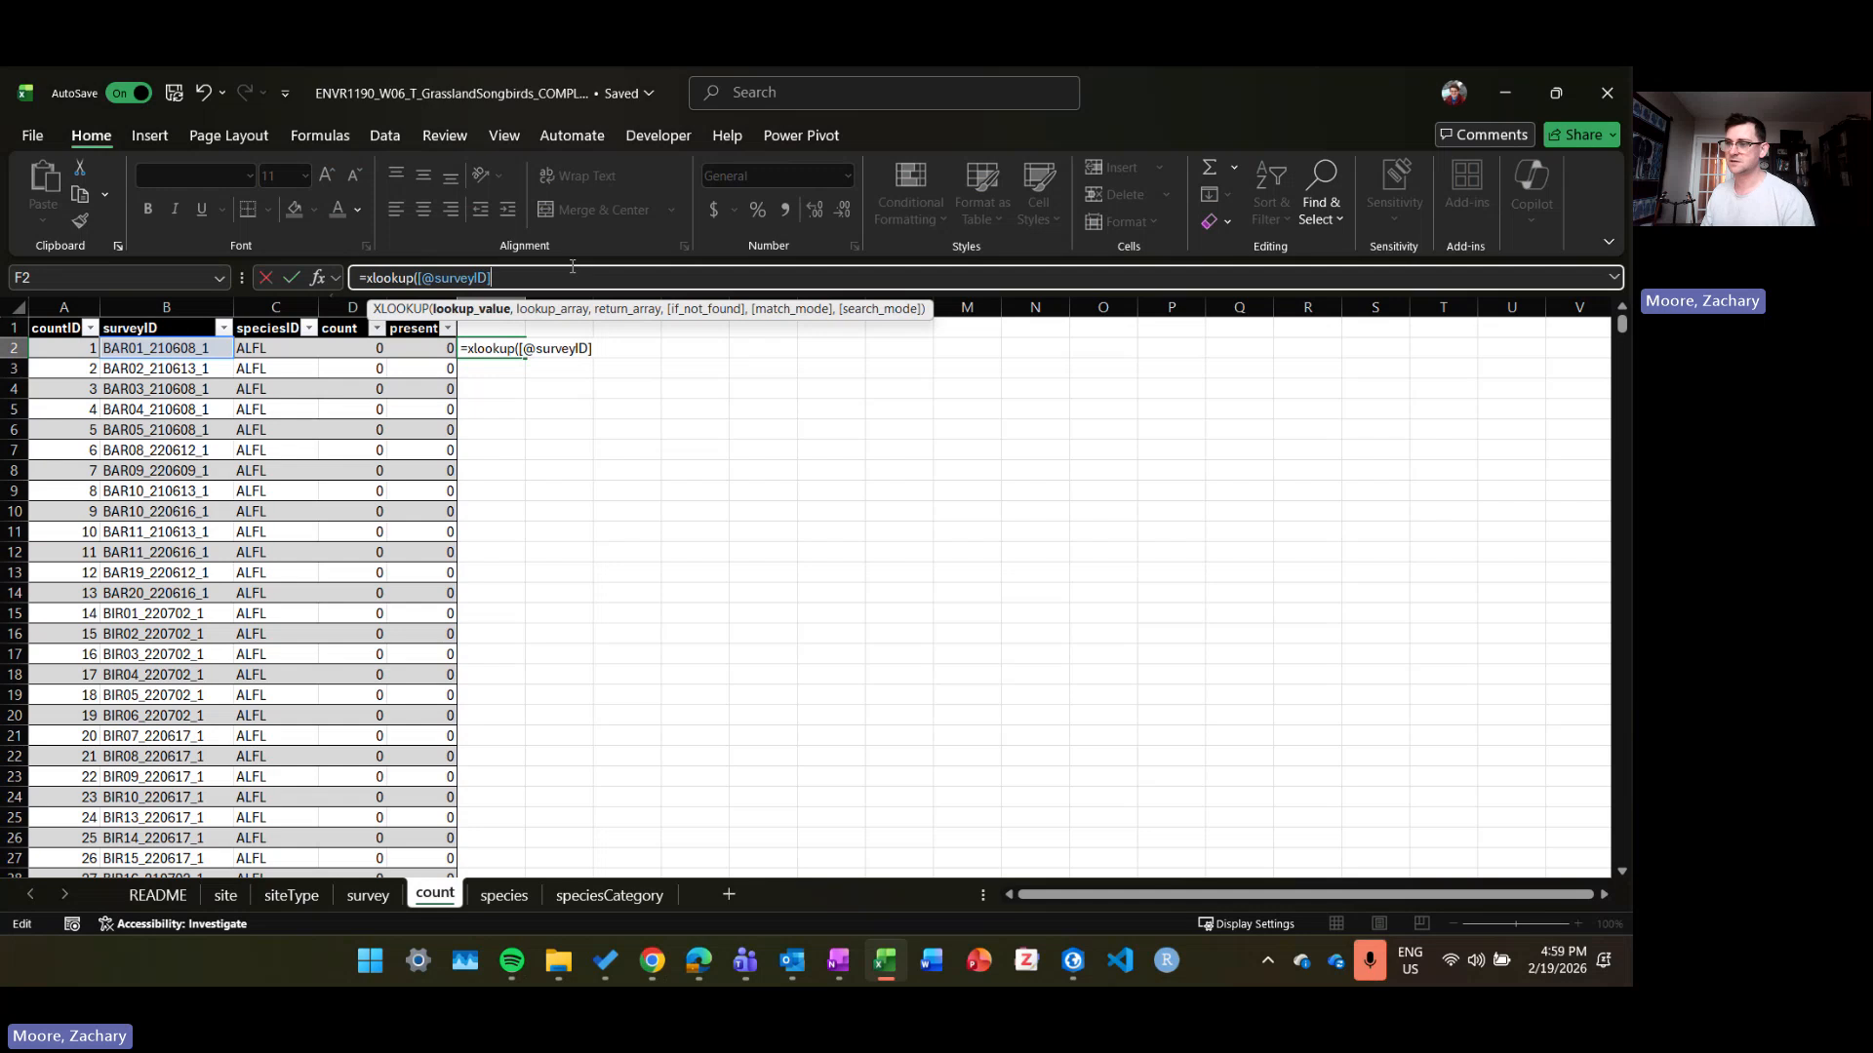
Step: Add the survey table's surveyID column, survey[surveyID], as the lookup array of the XLOOKUP formula
text(,)
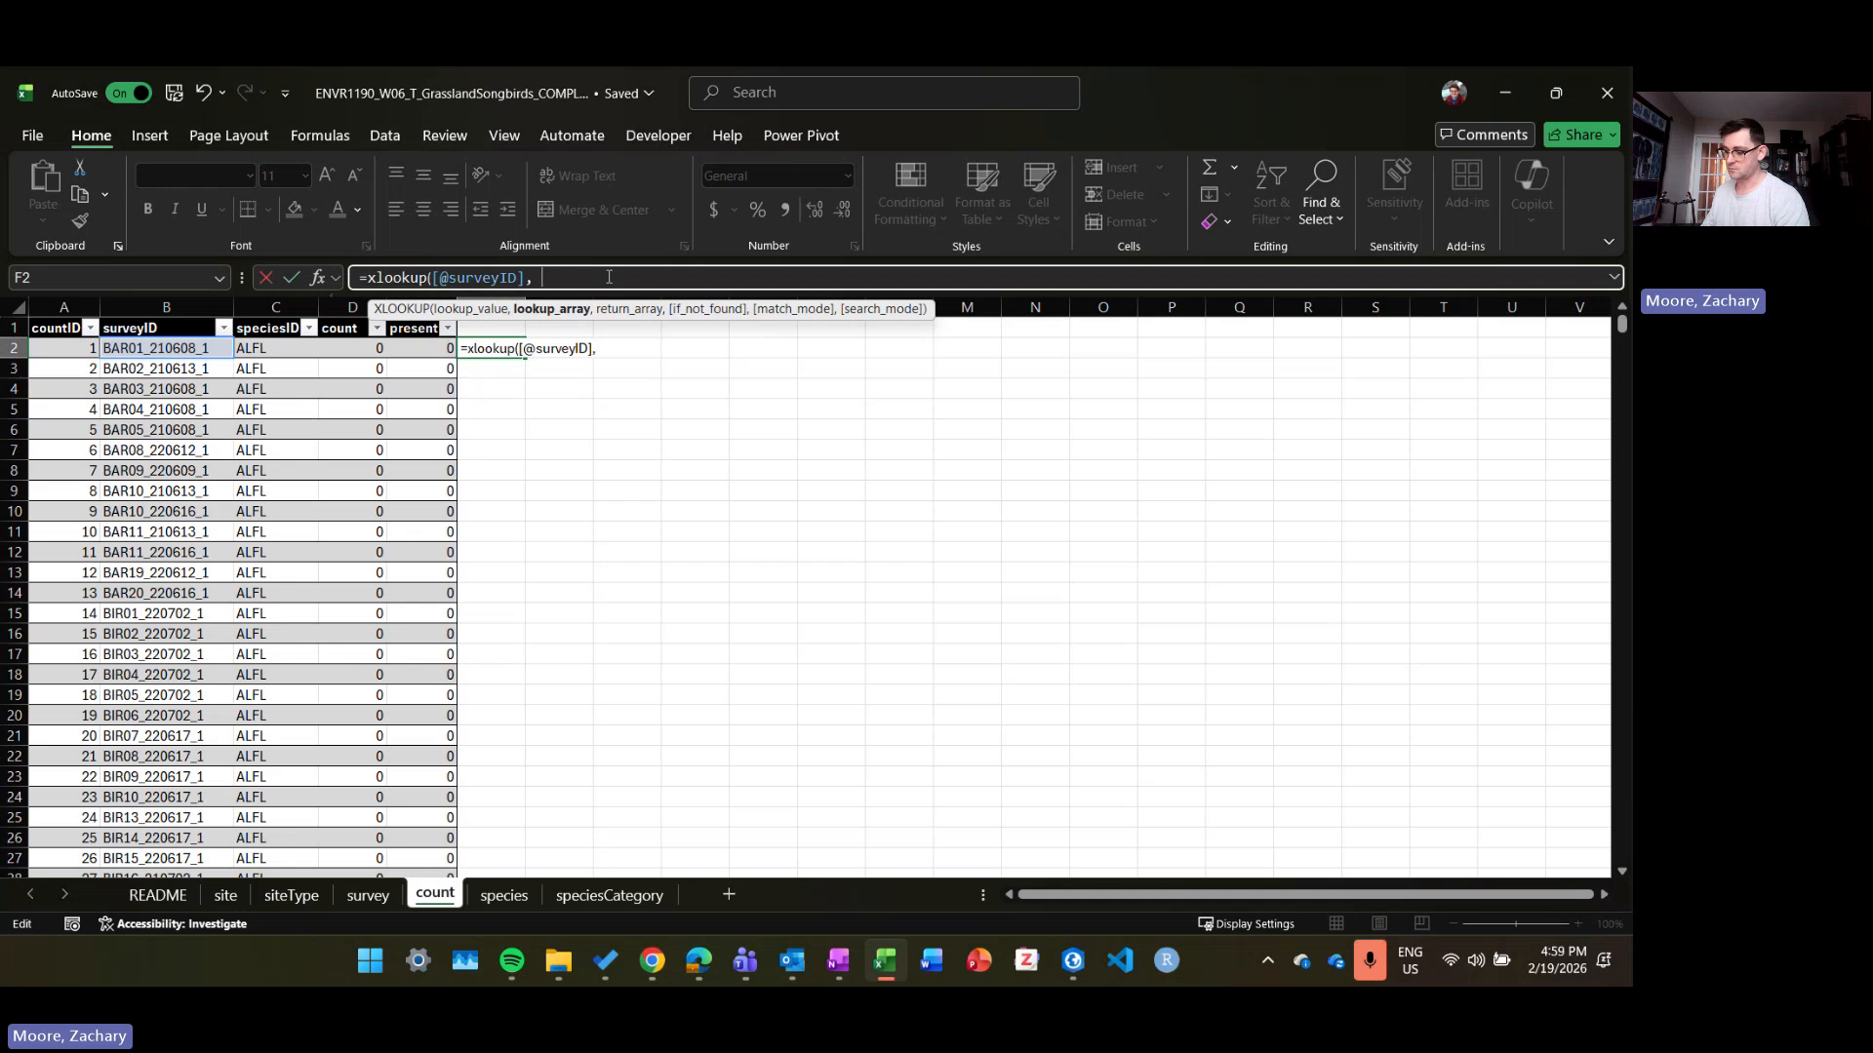
text(su)
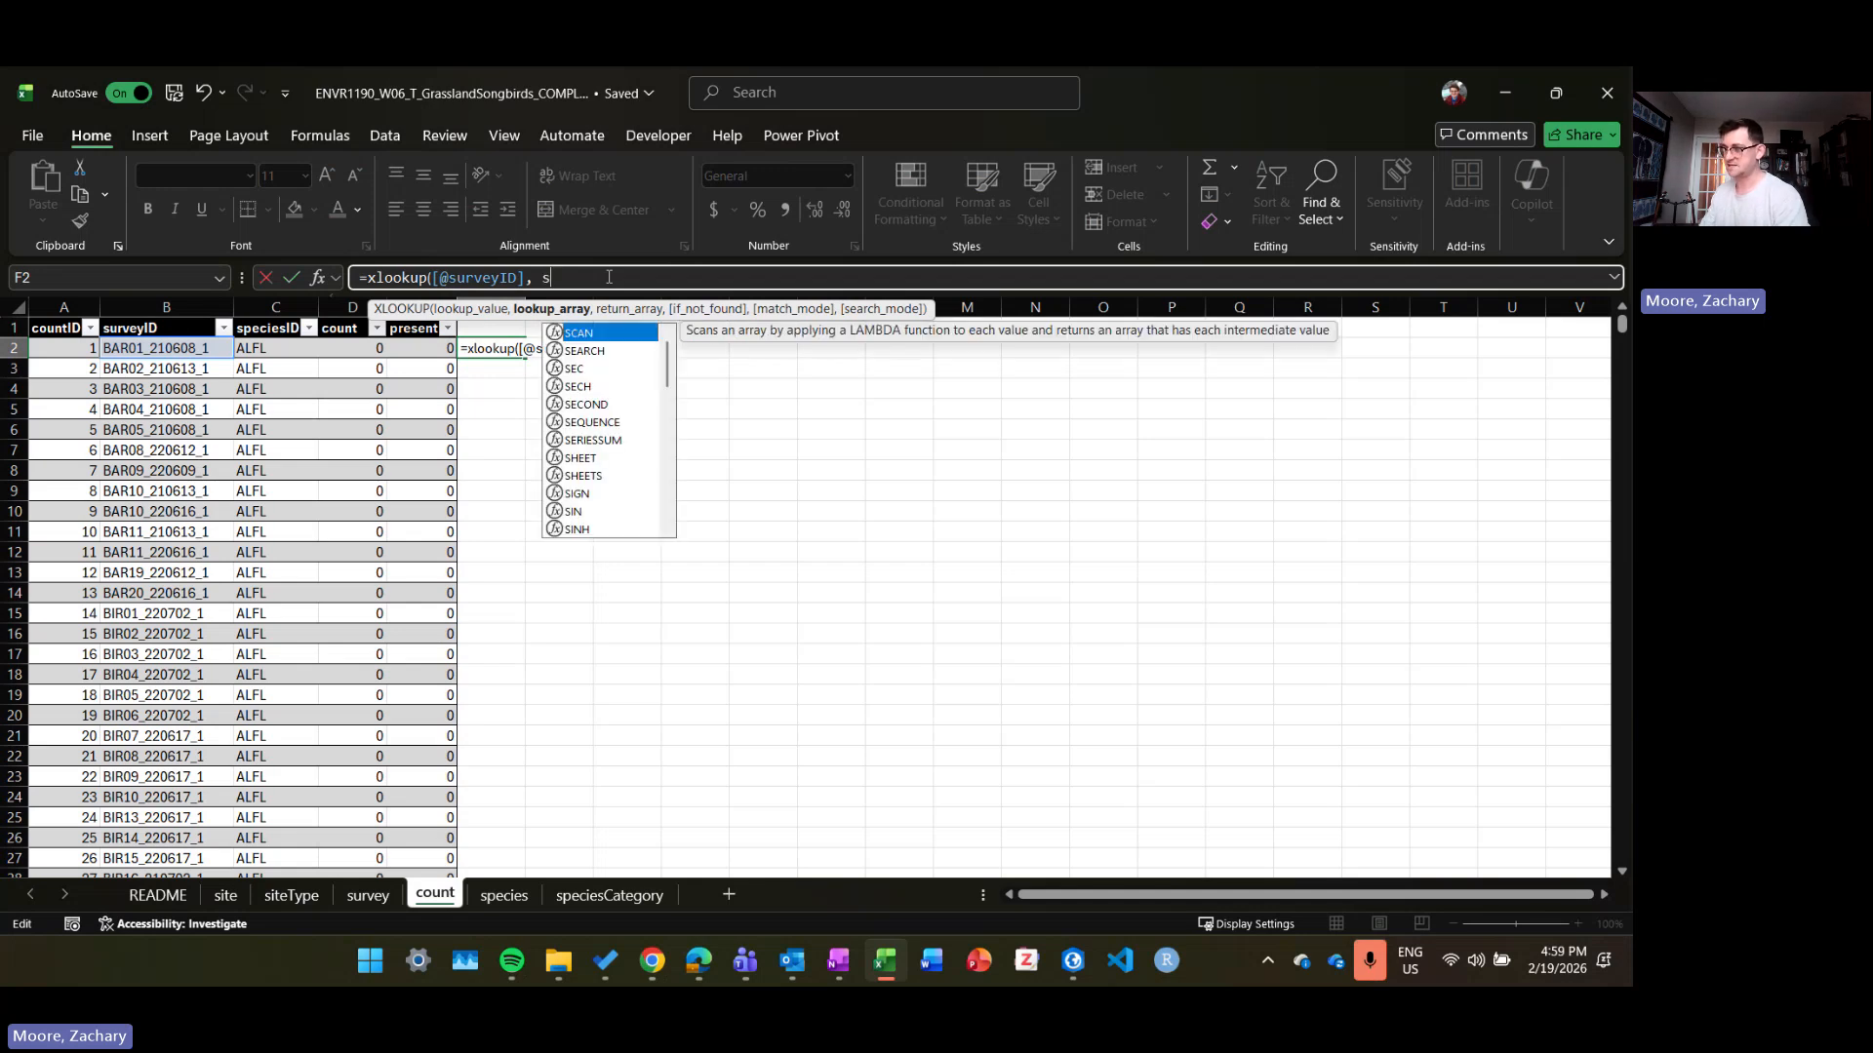
text(rv)
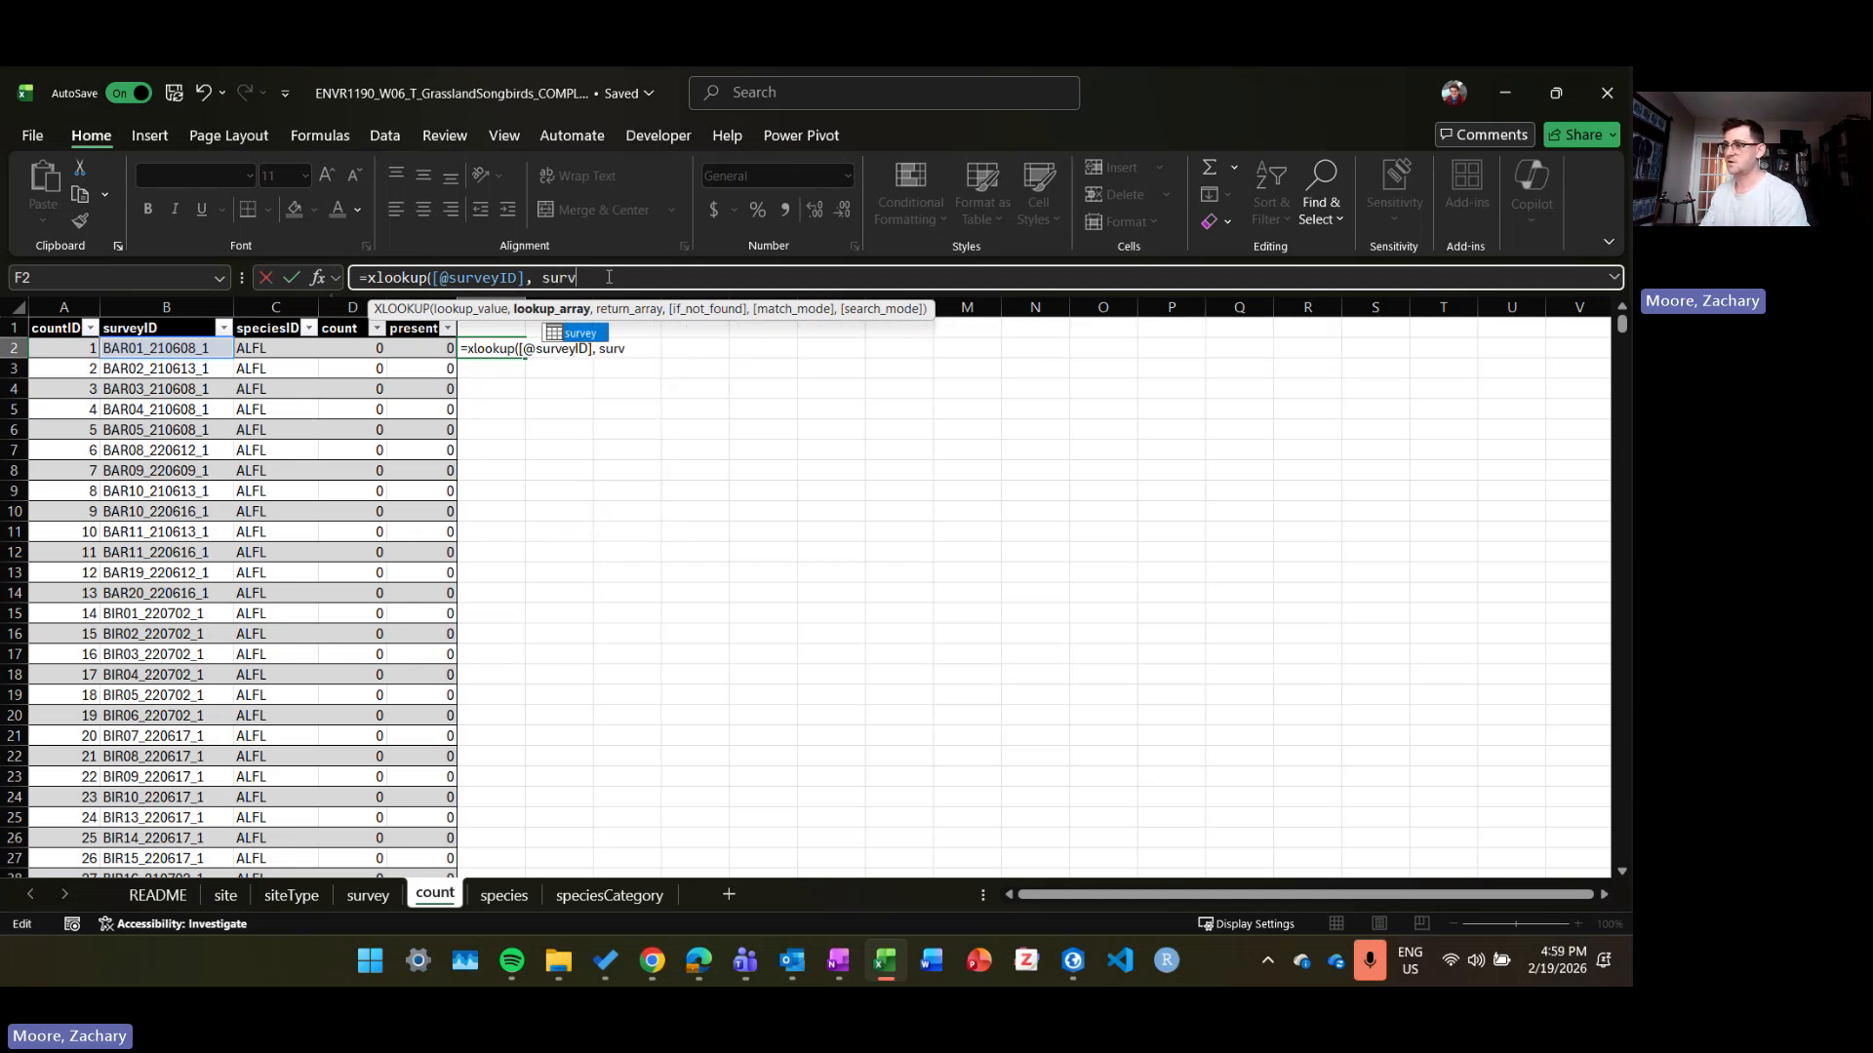
text(ey)
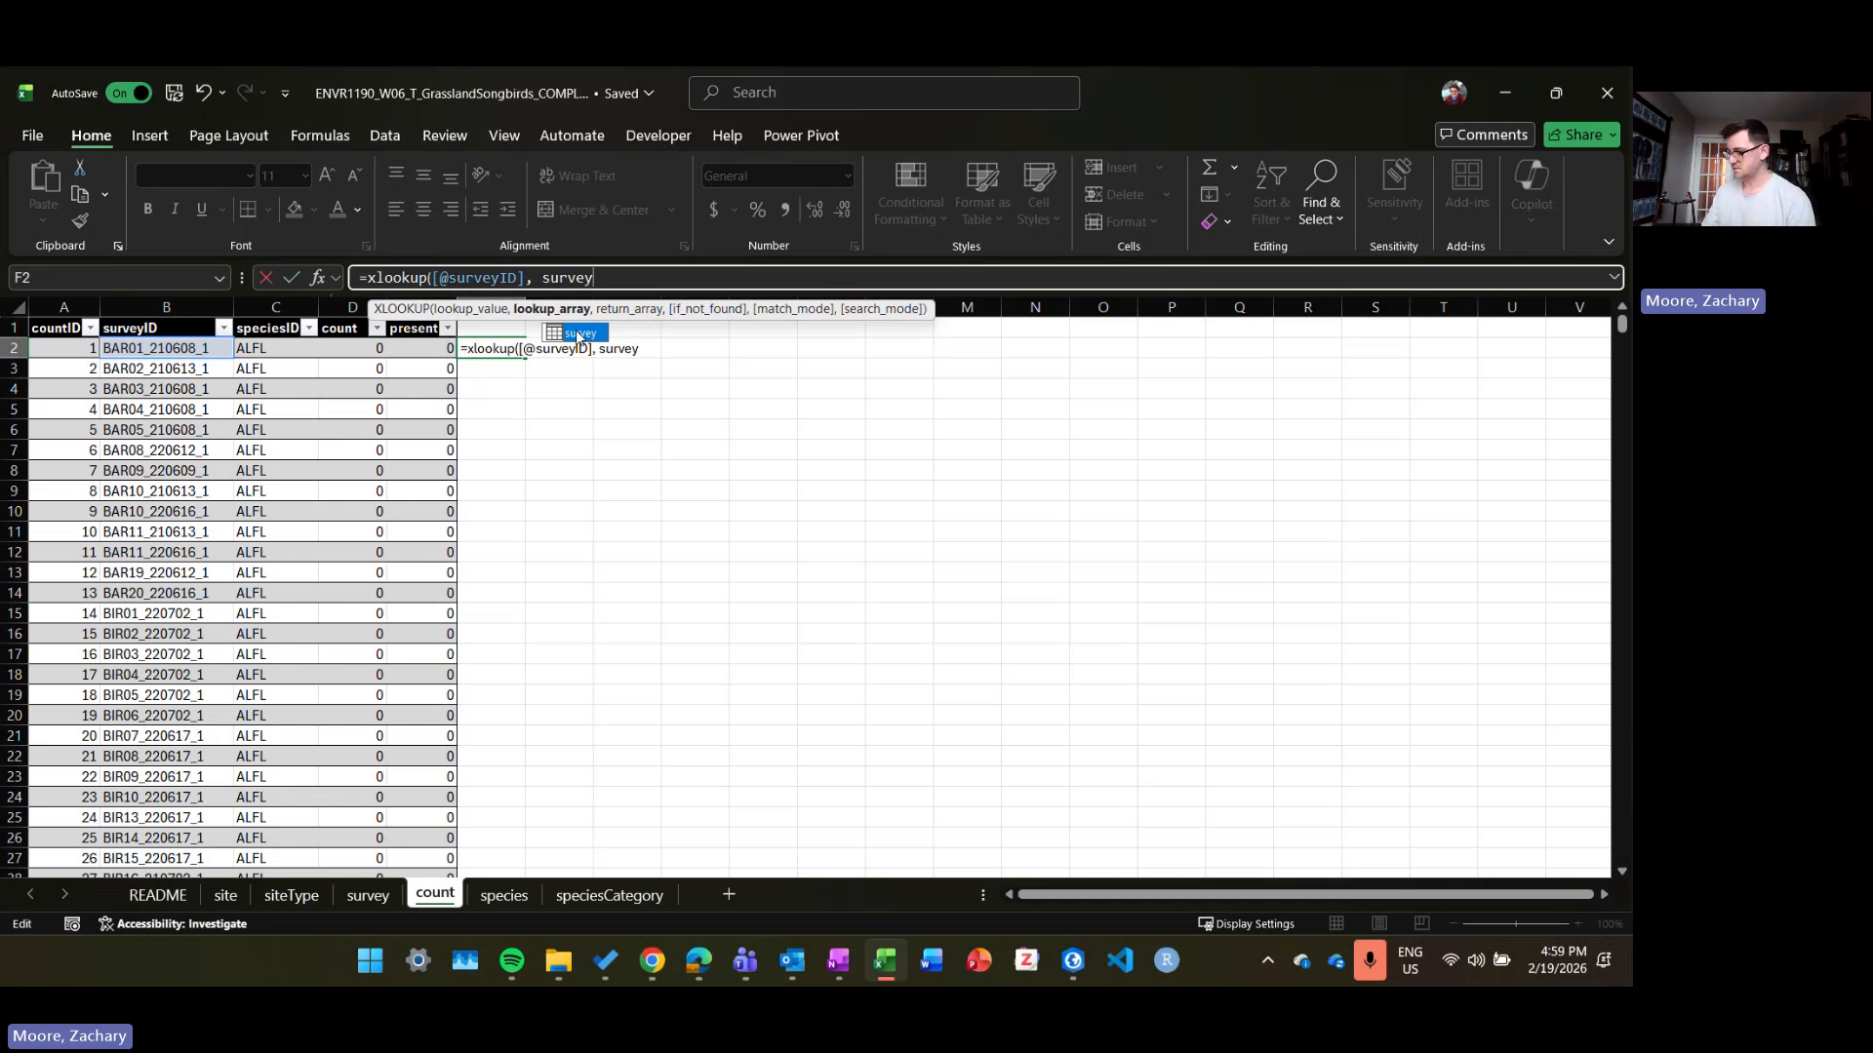
text([)
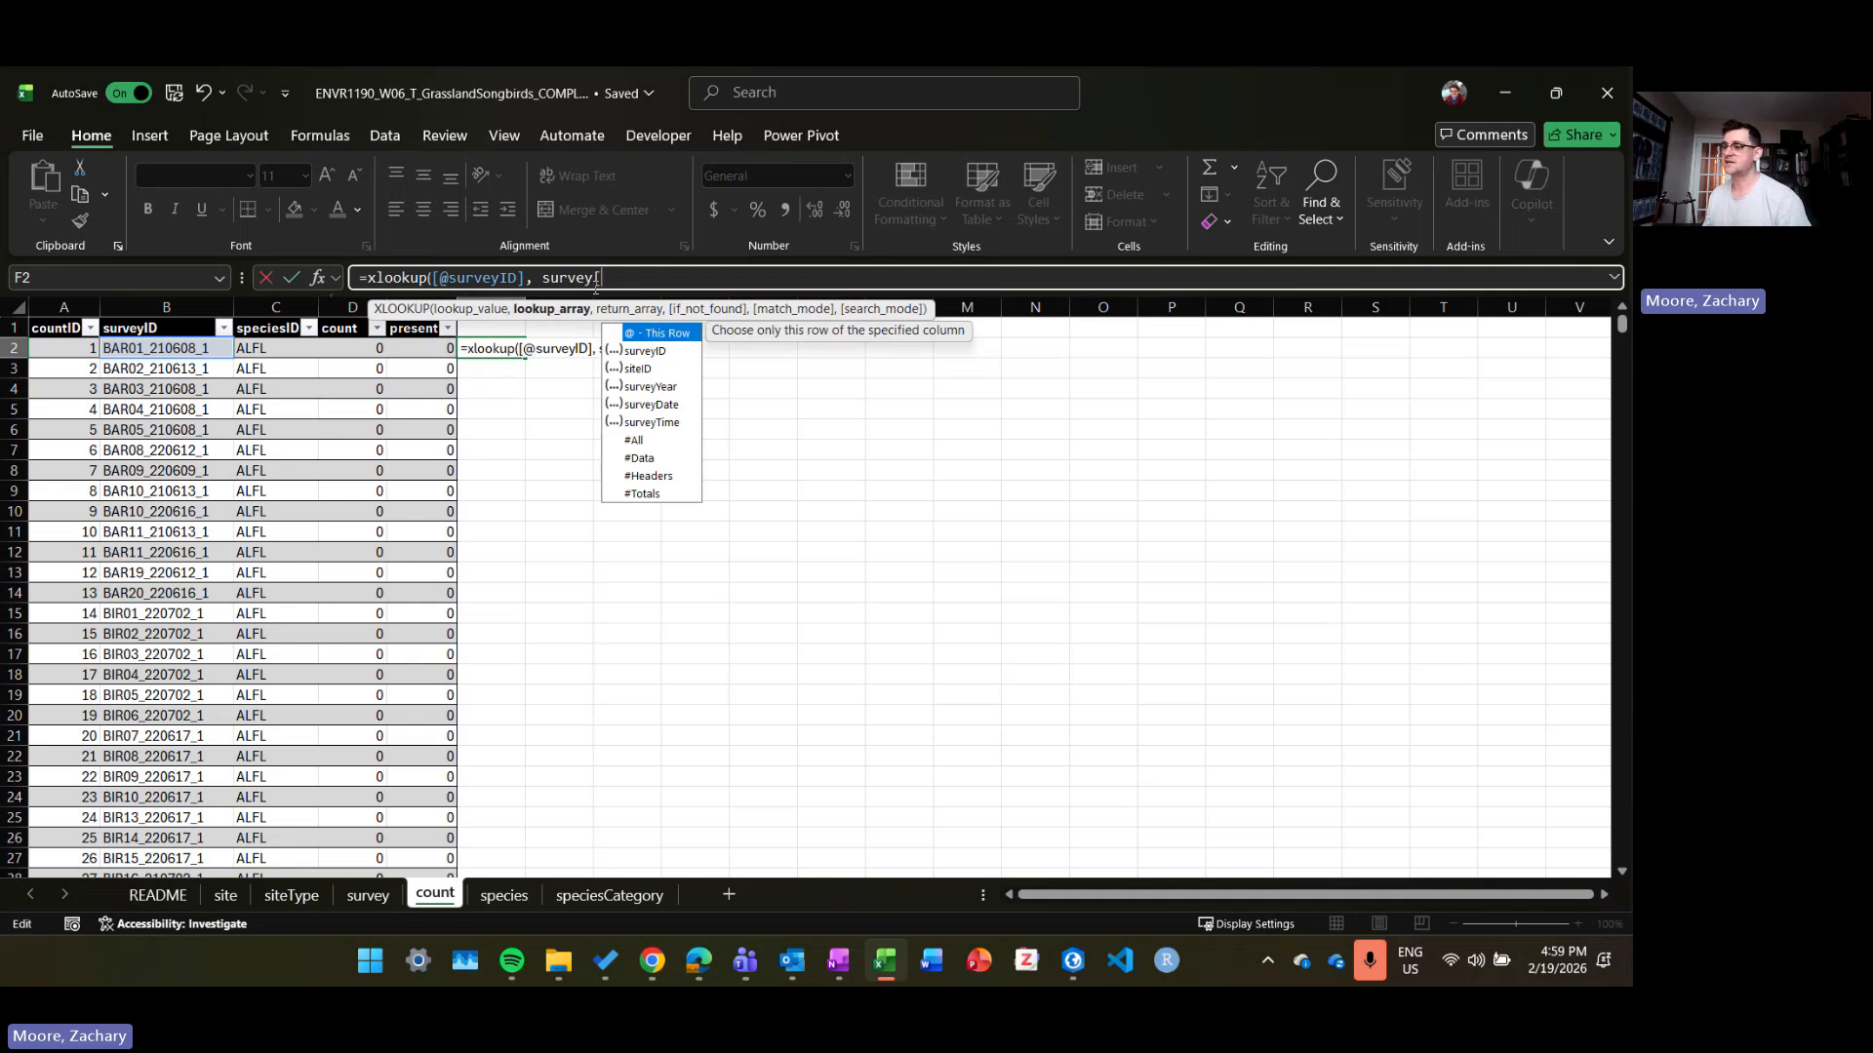
double_click(661, 353)
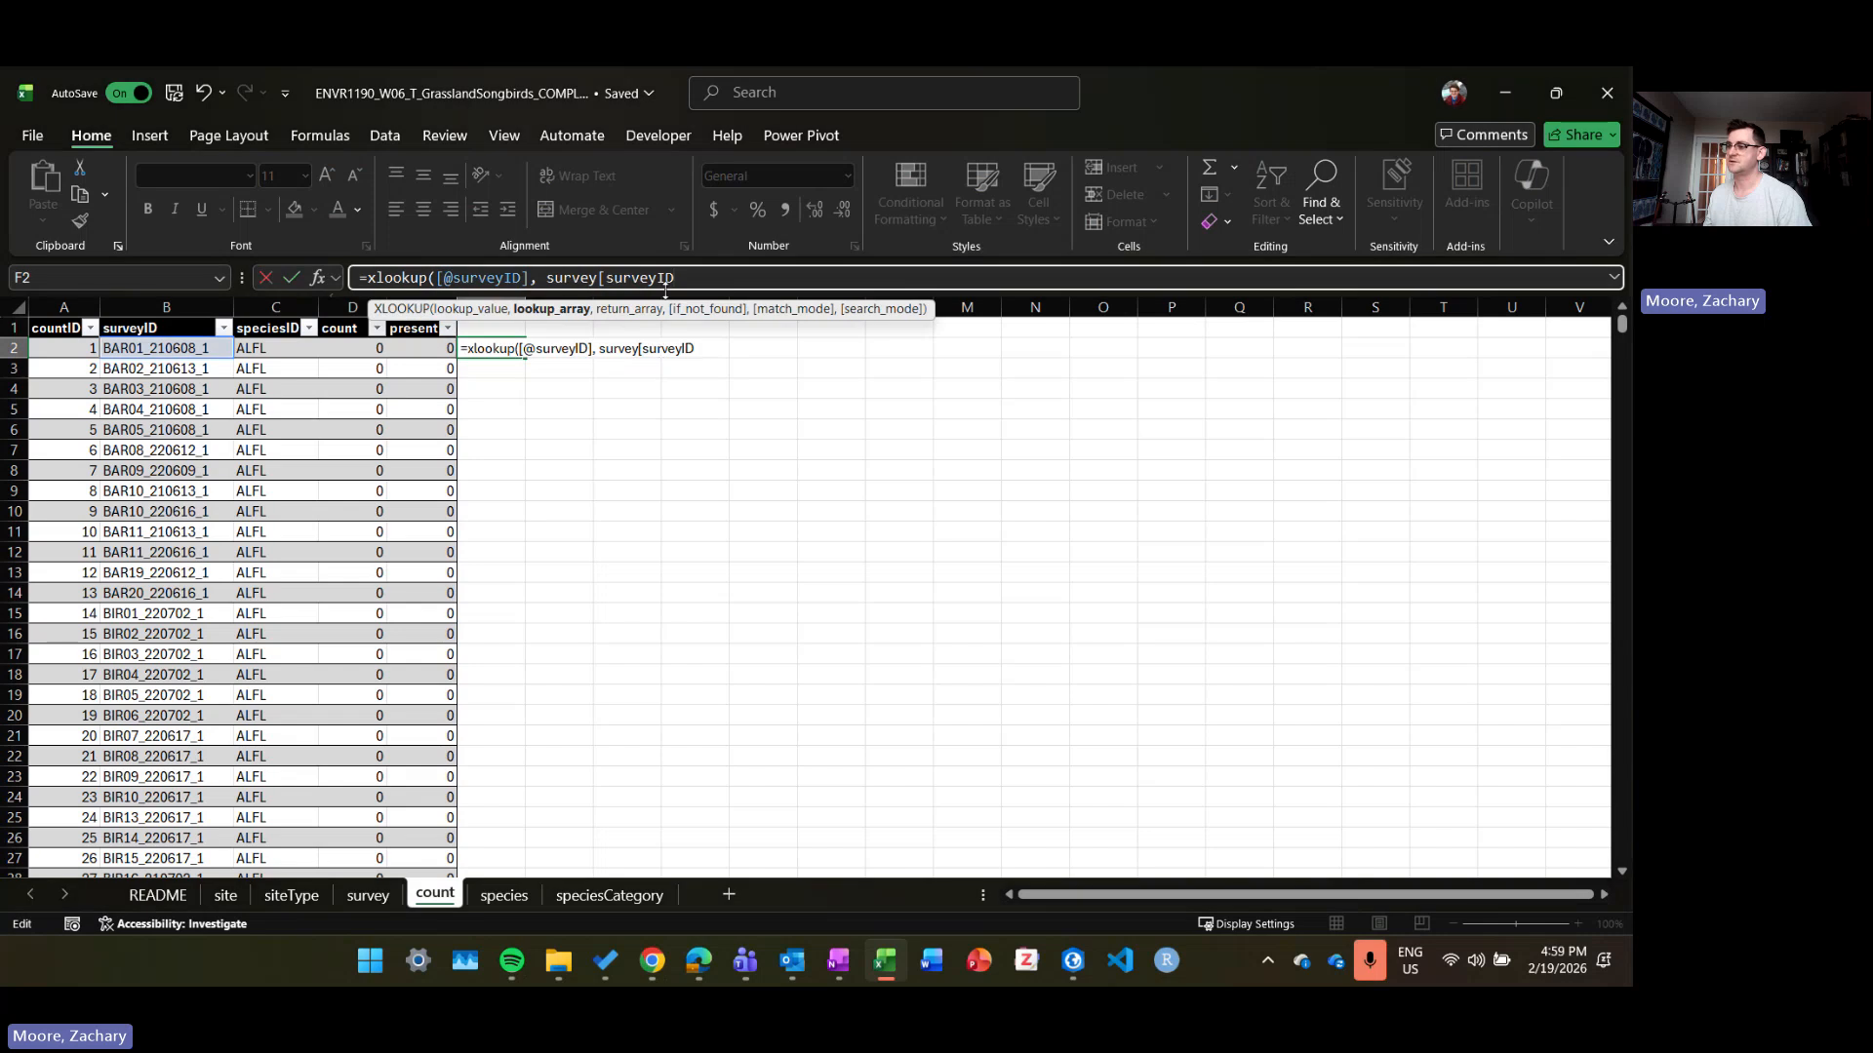
text(])
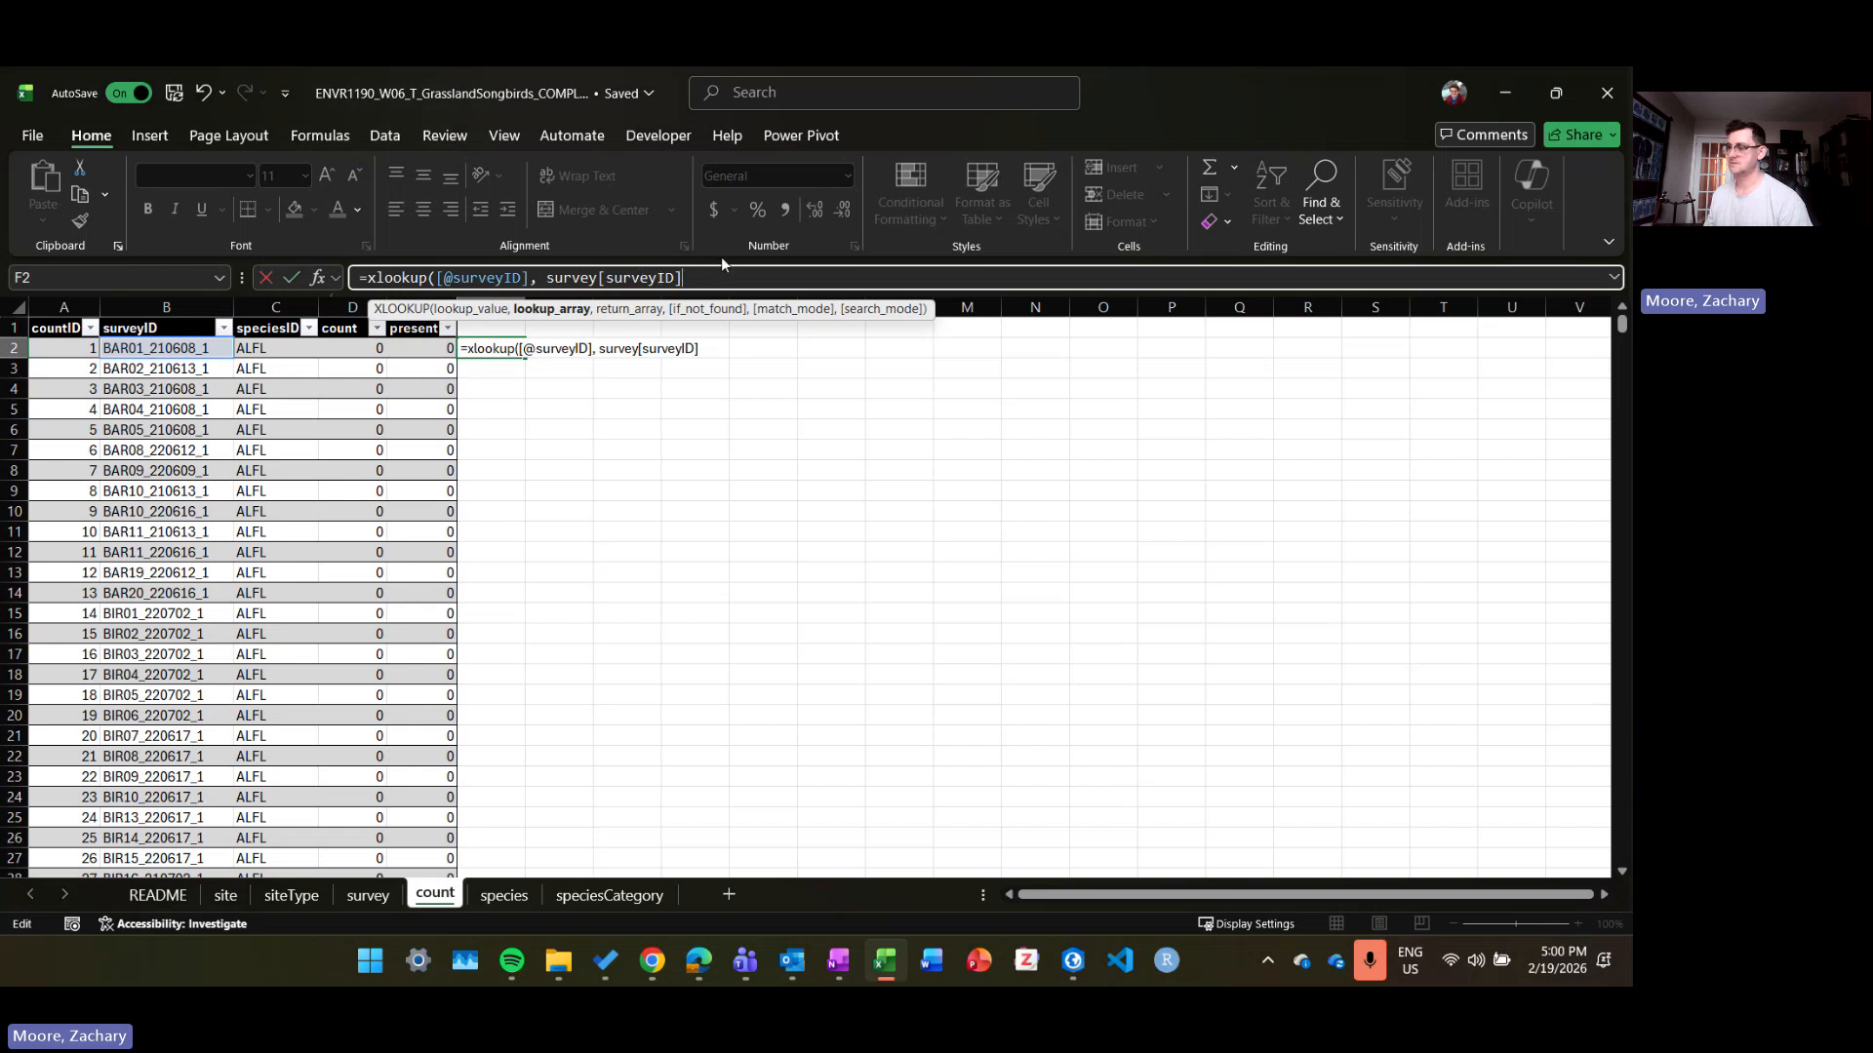
text(,)
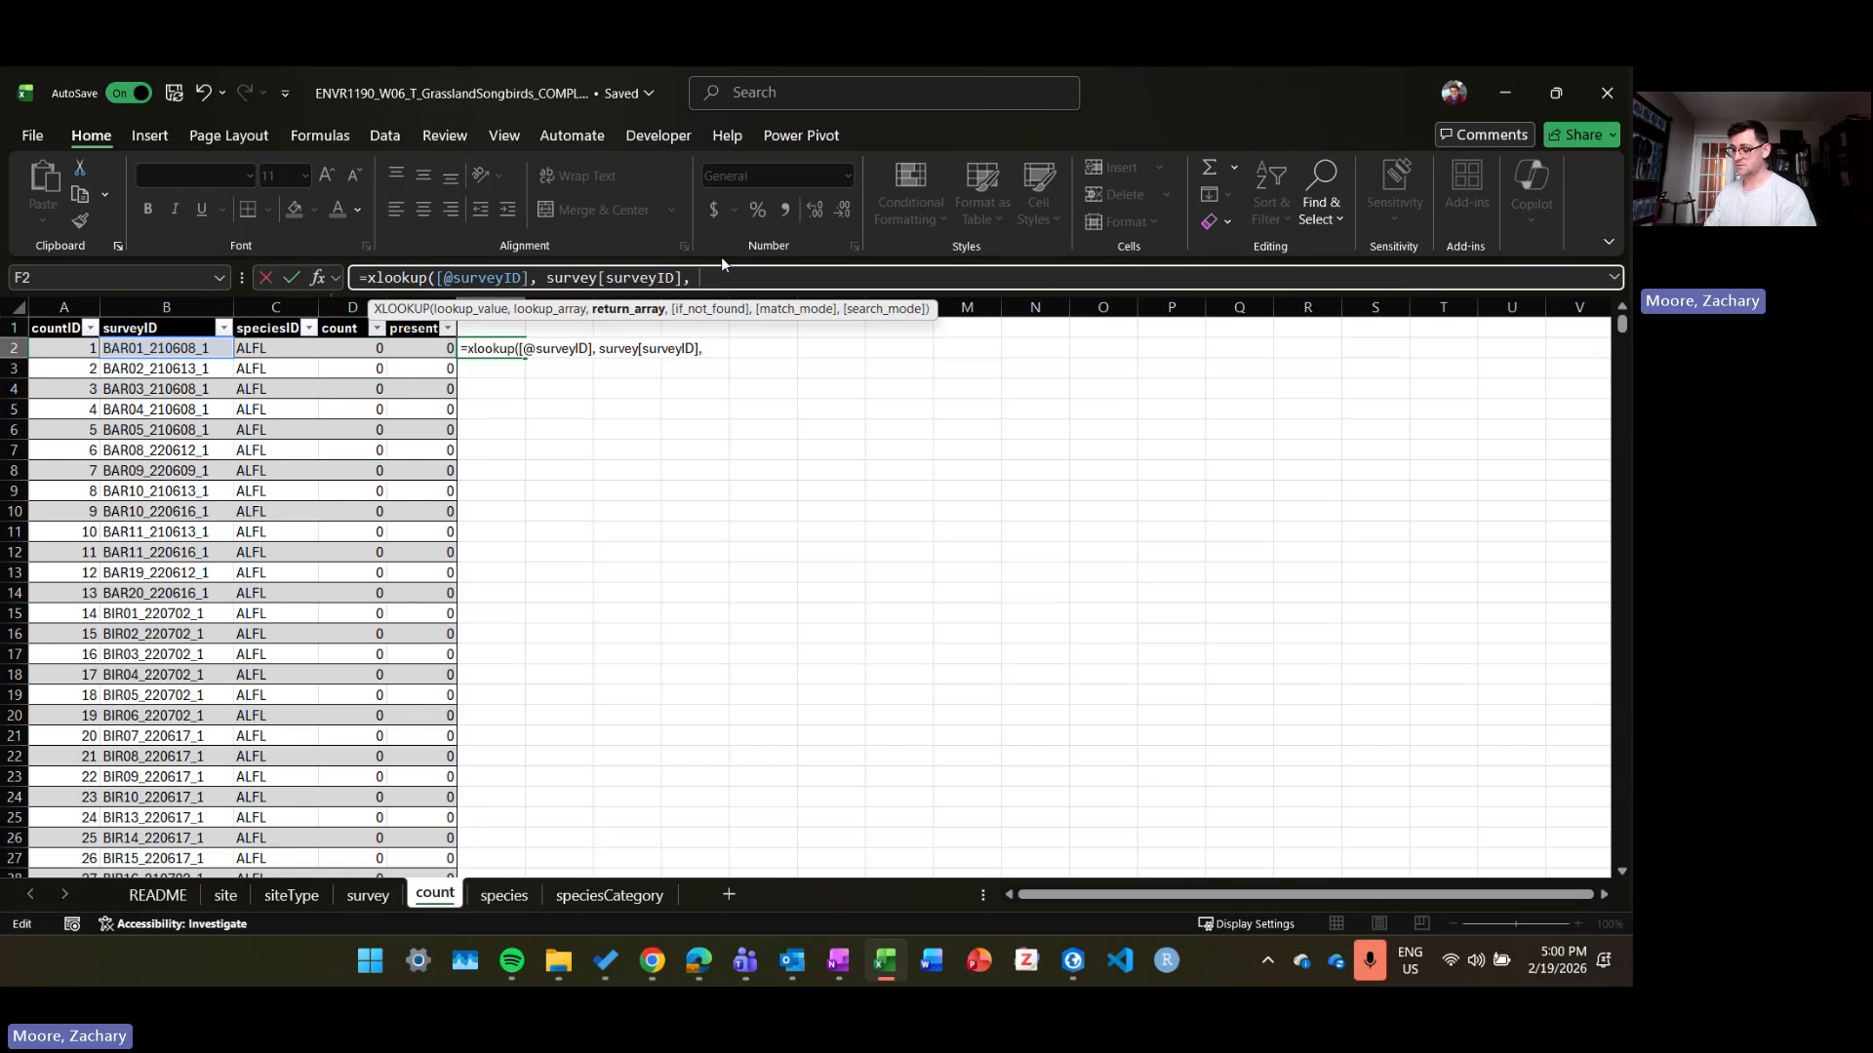
text( survey)
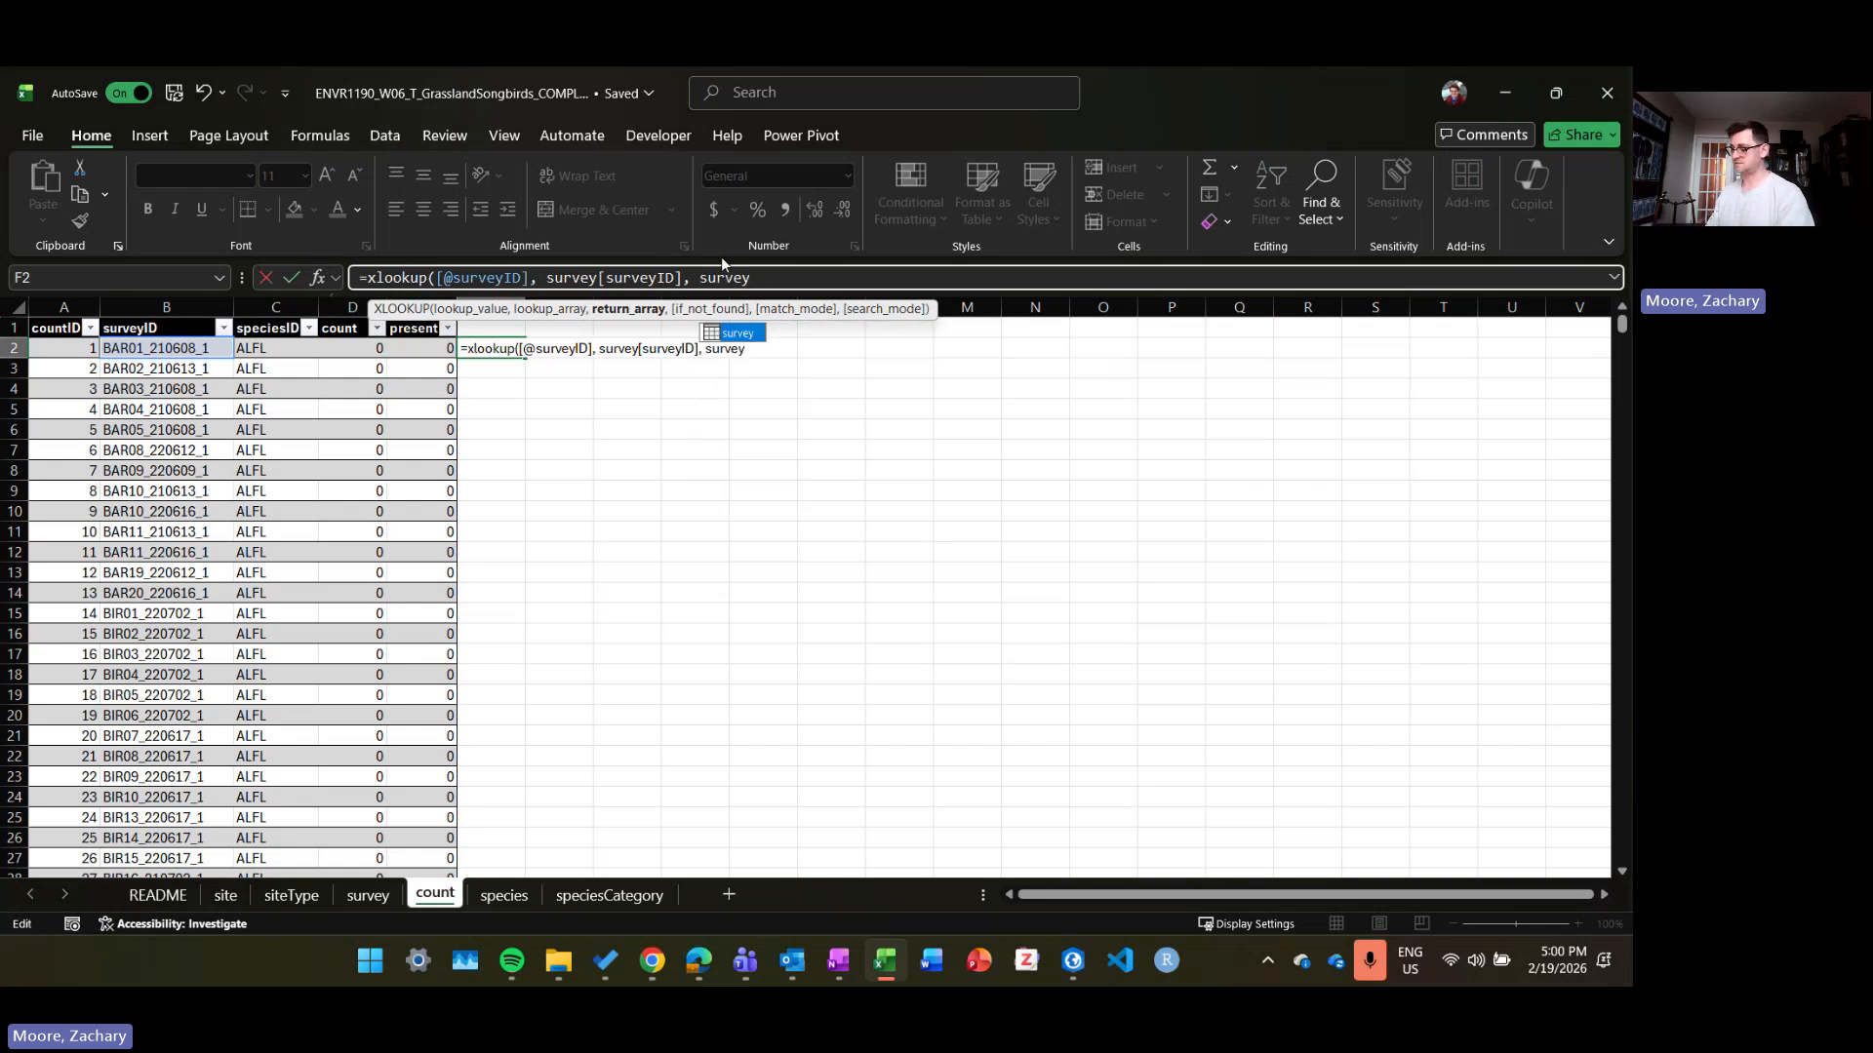
text([)
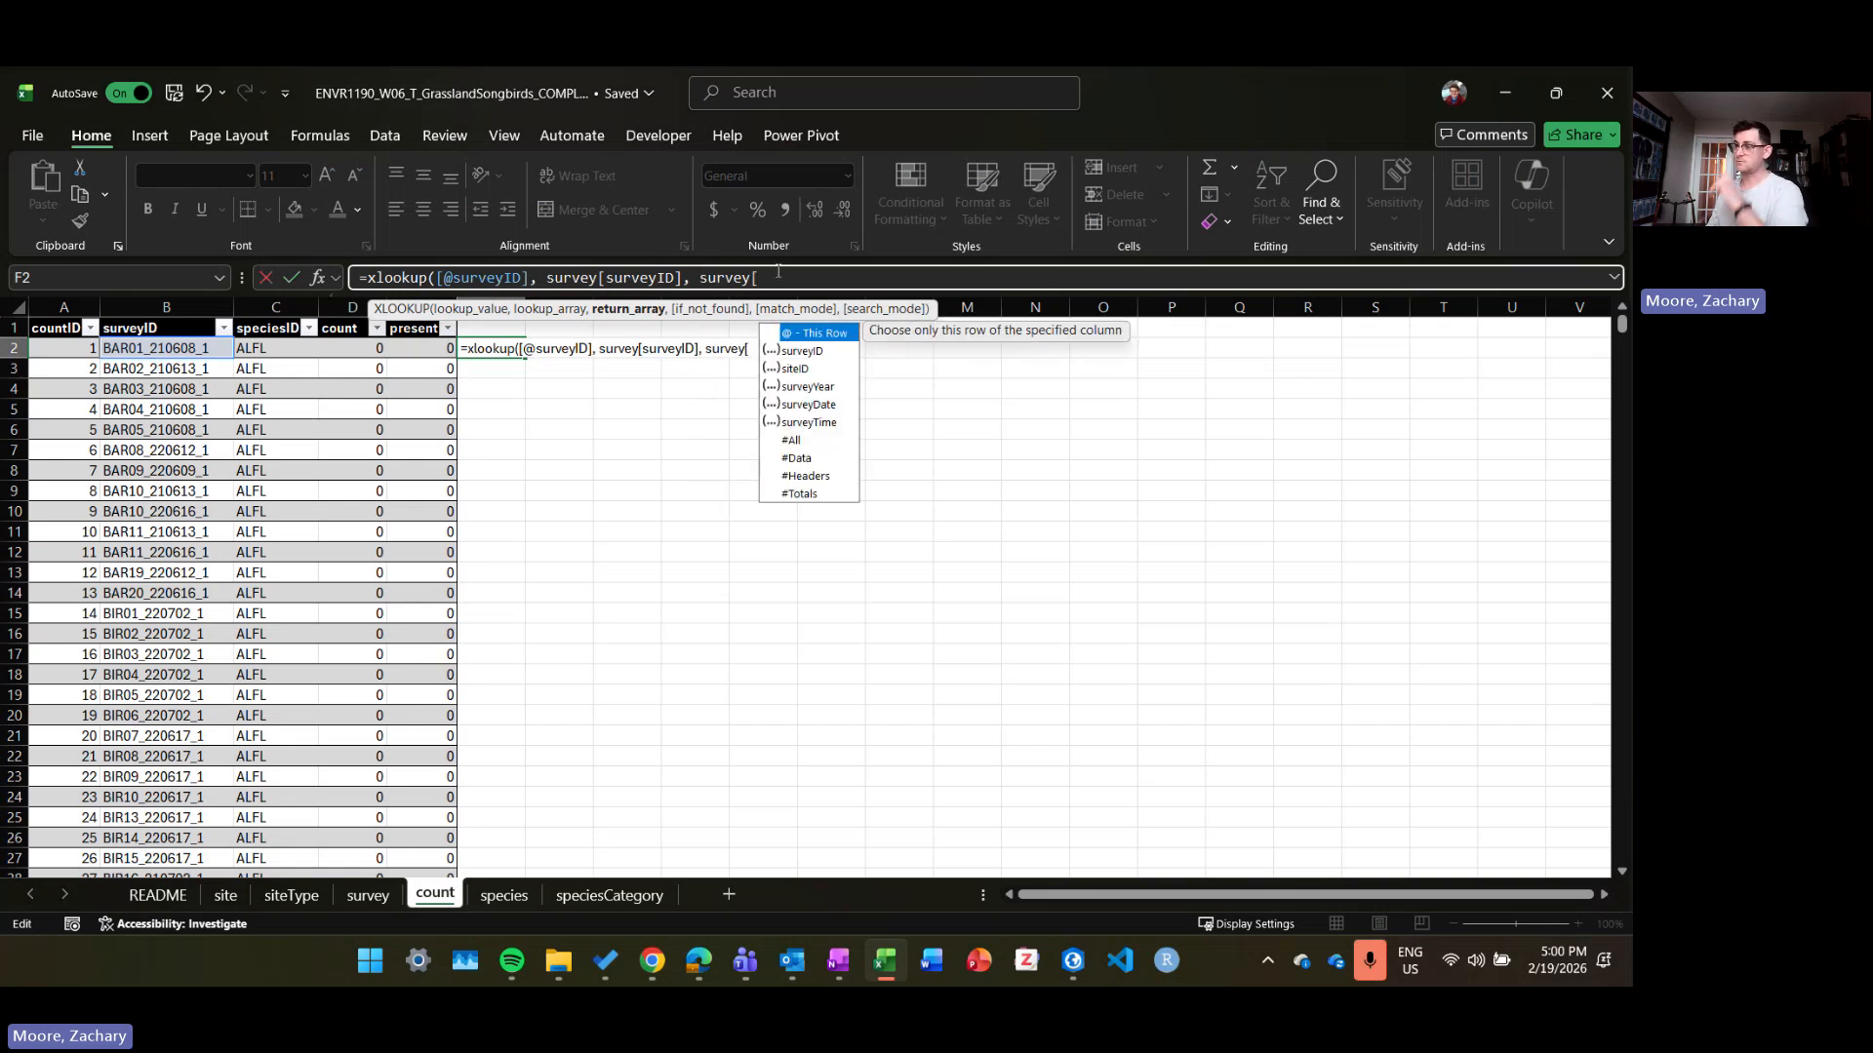
click(810, 370)
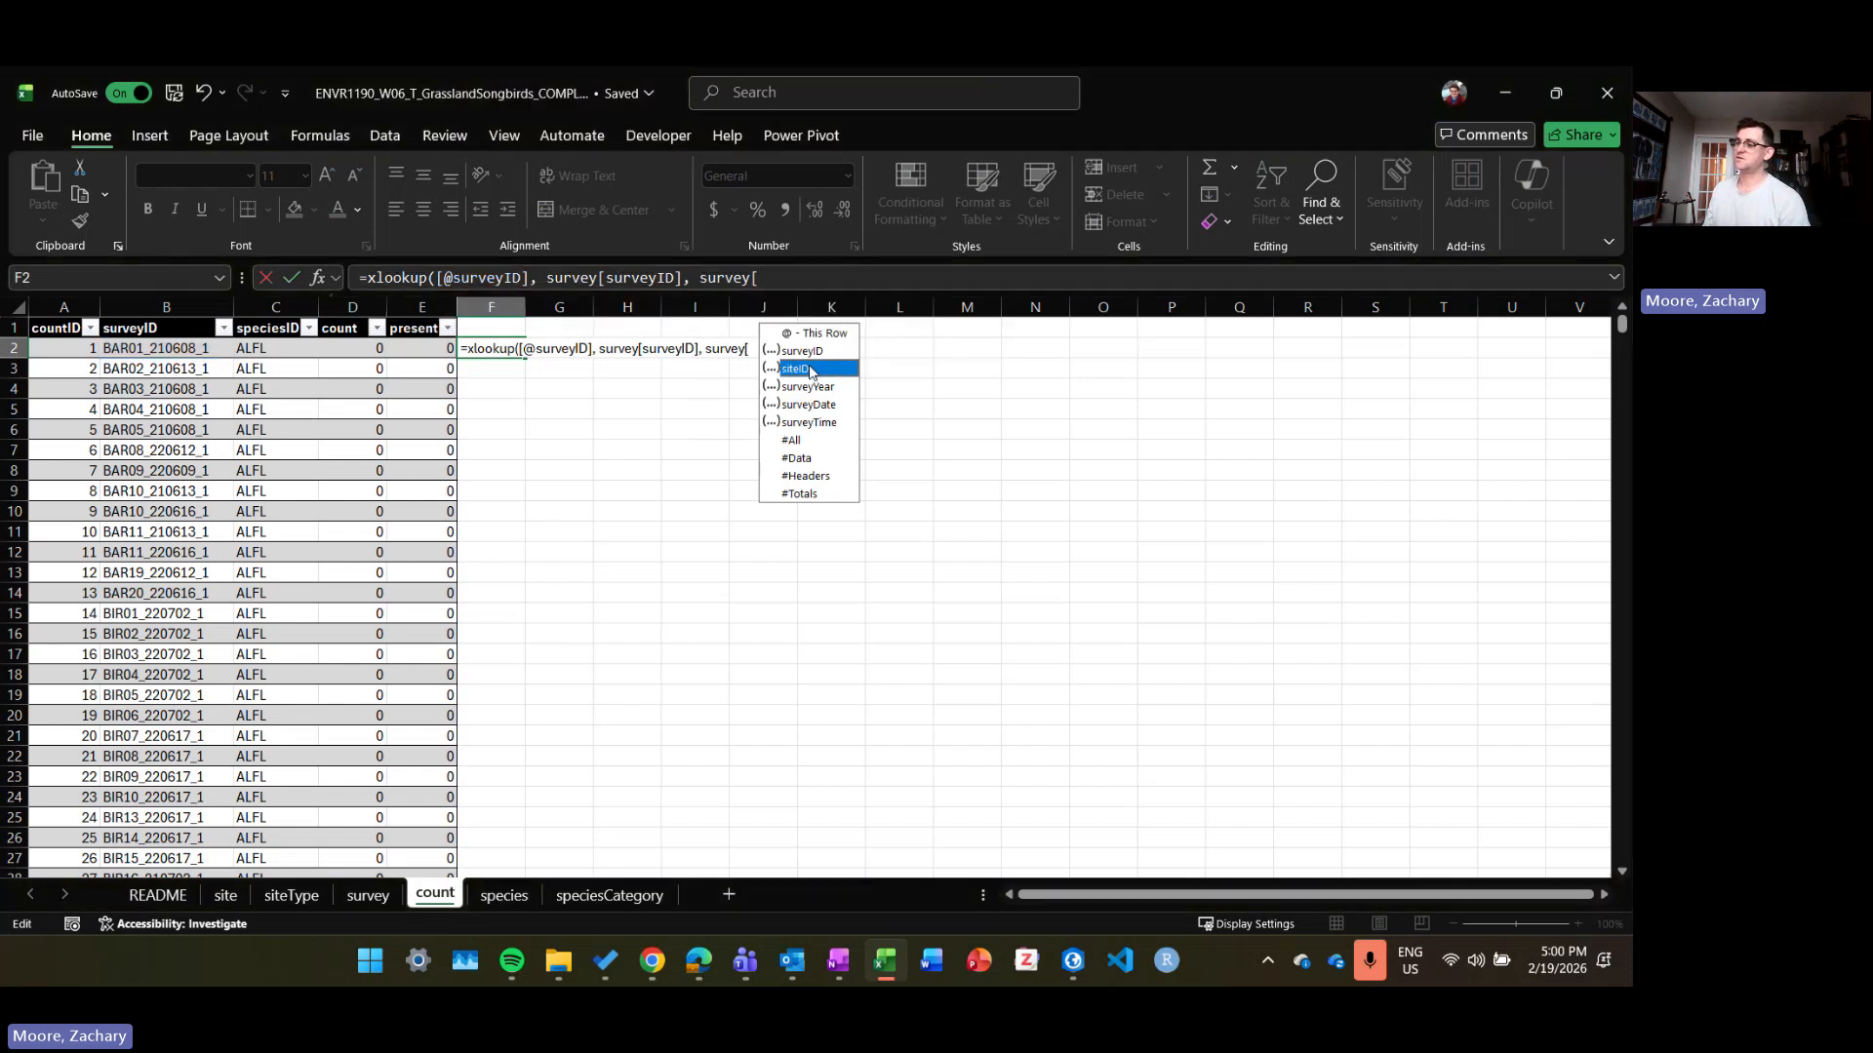
double_click(809, 370)
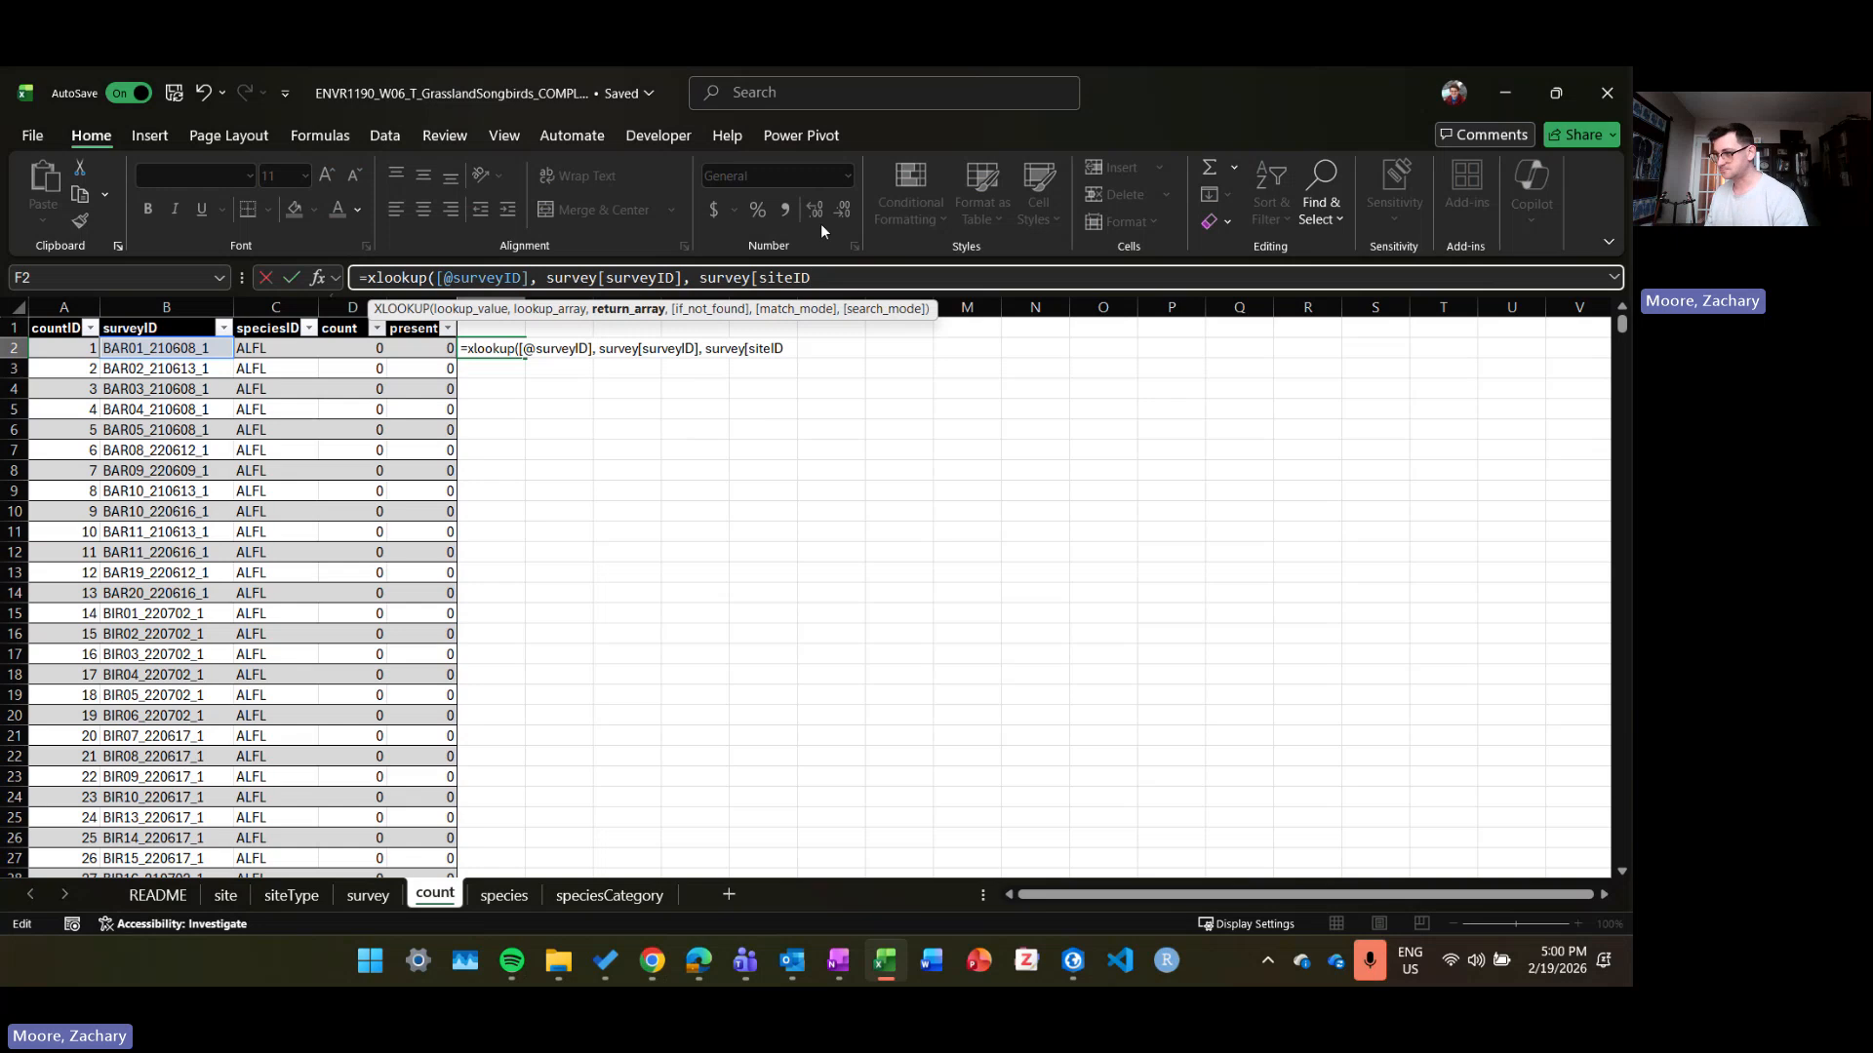
text(])
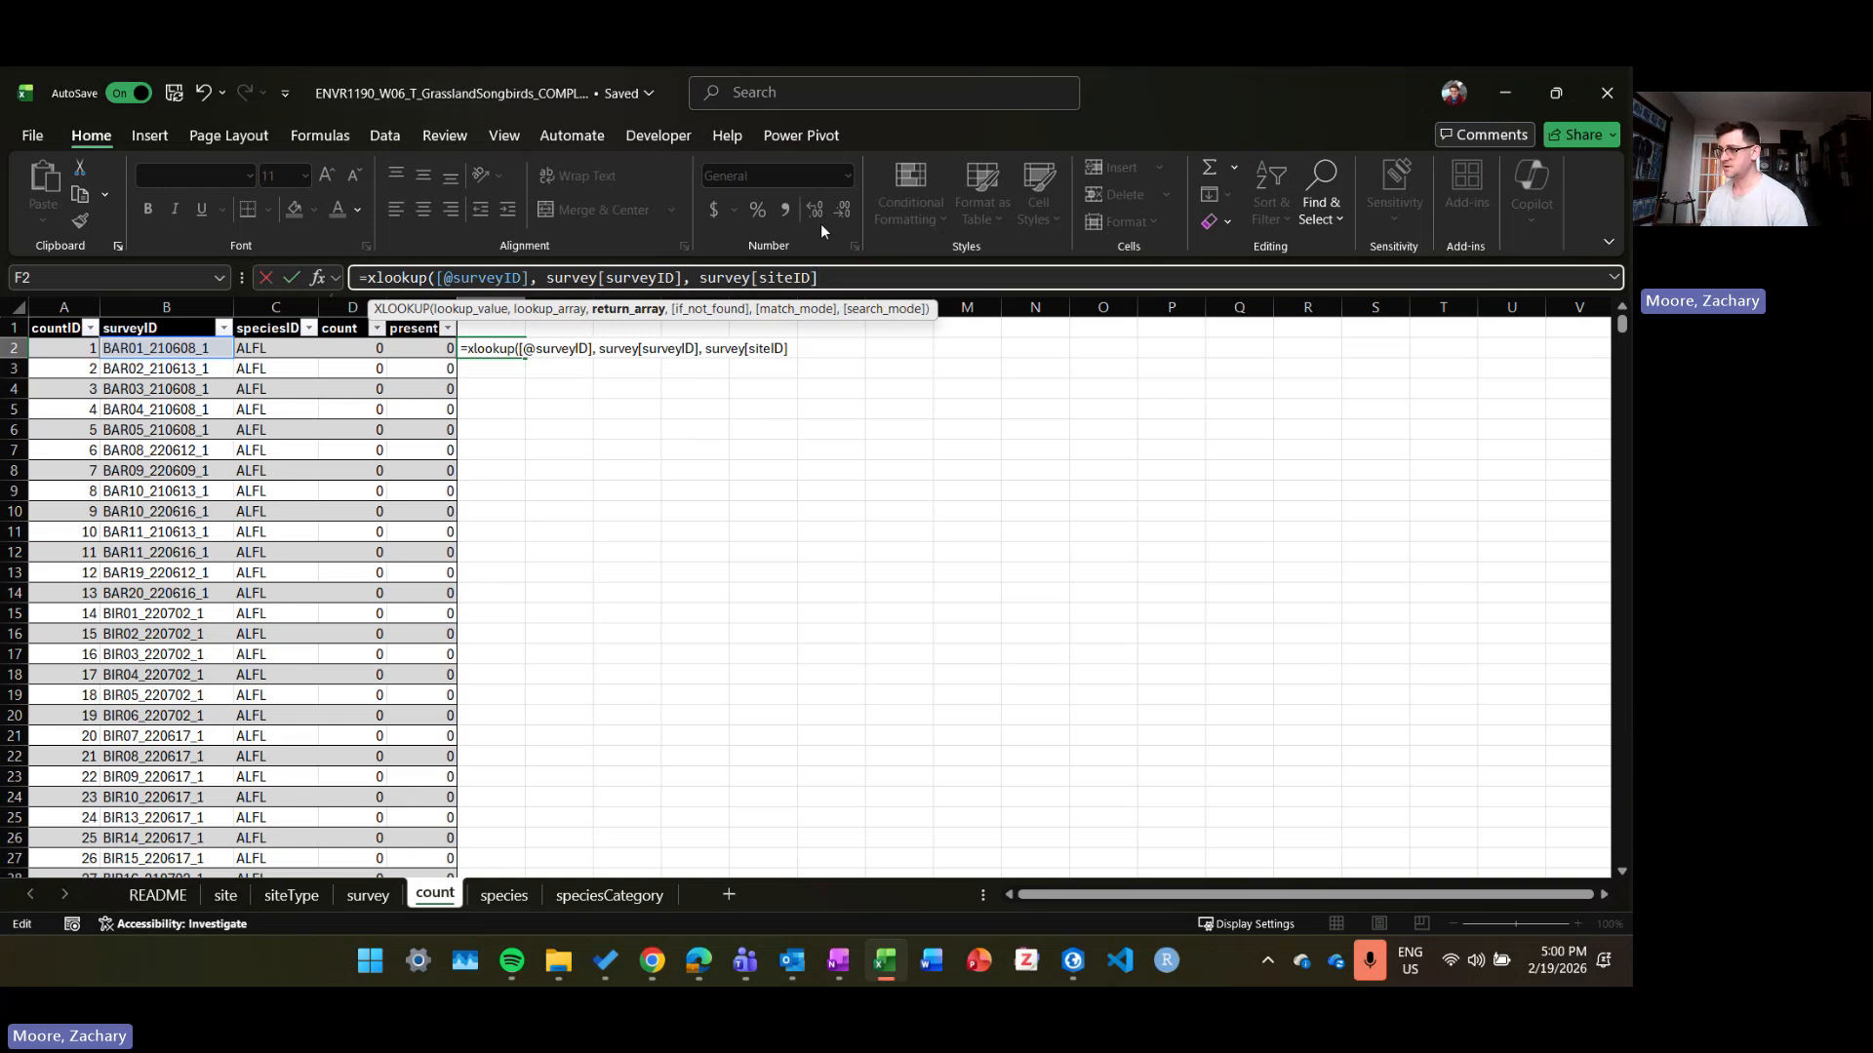
text(,)
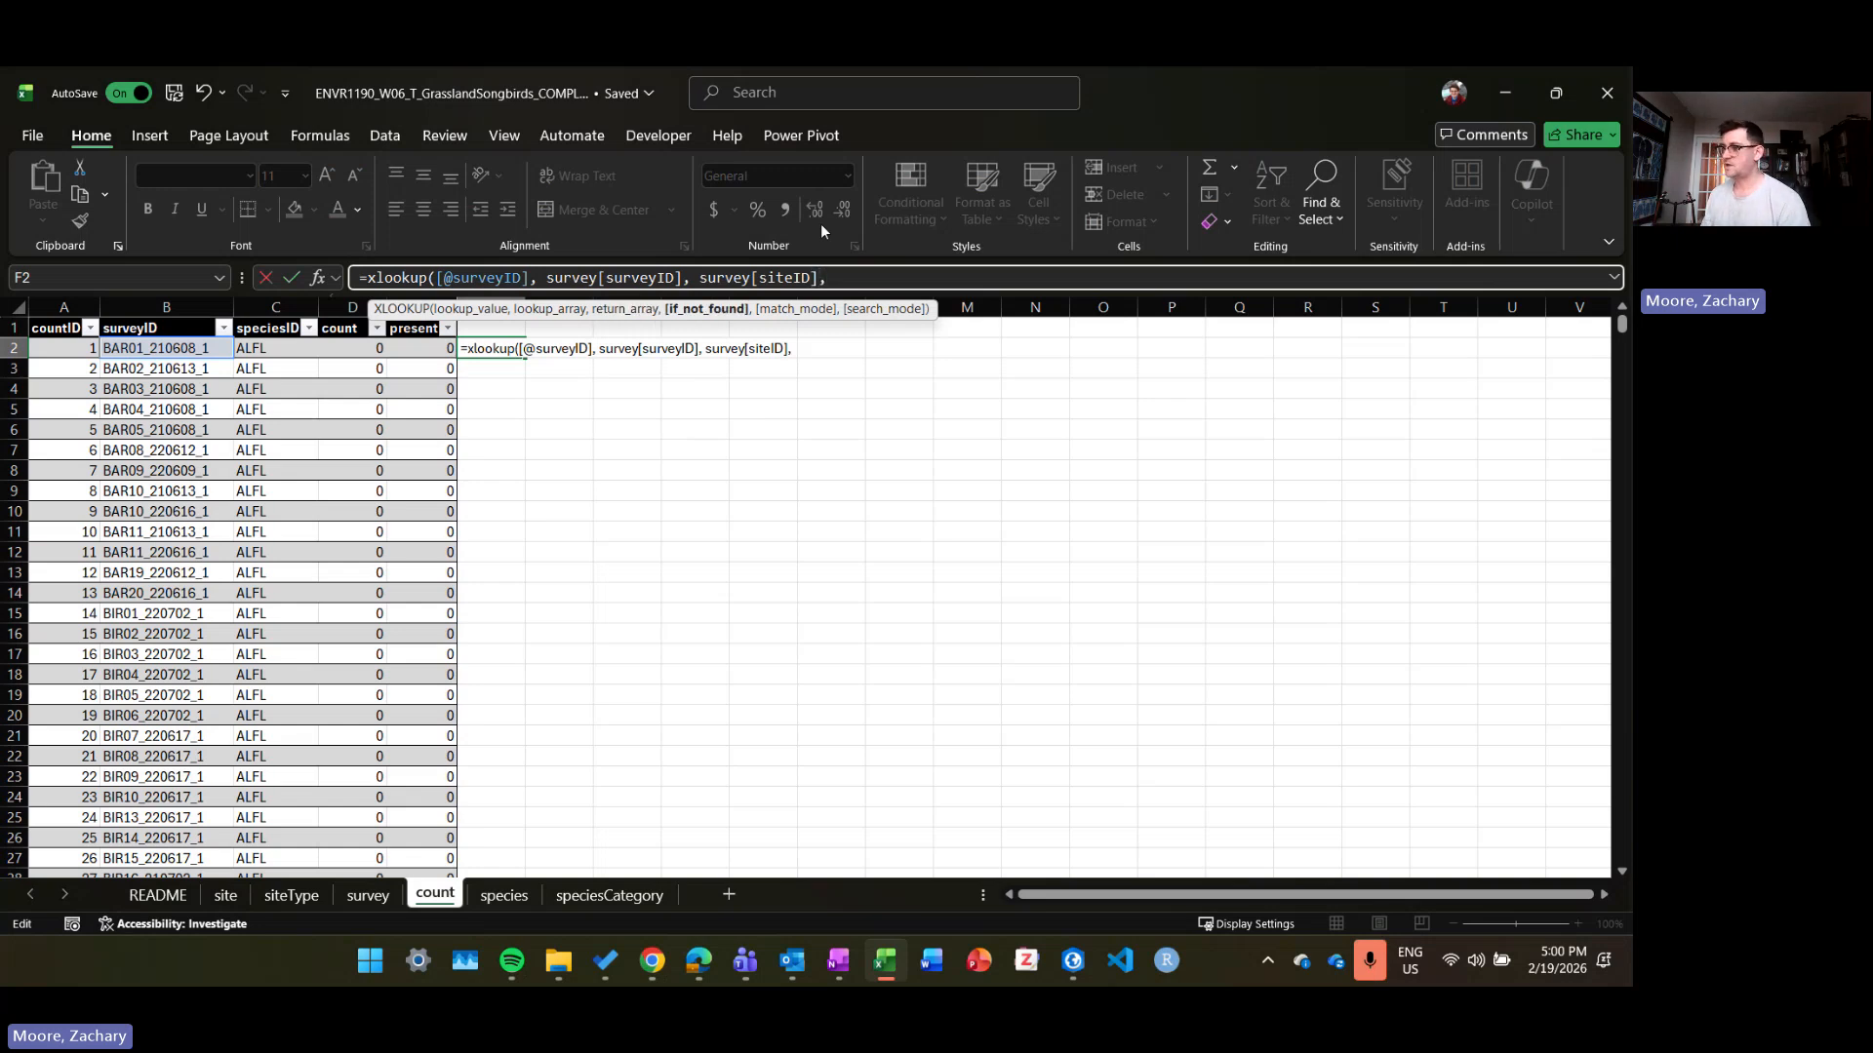
key(BackSpace)
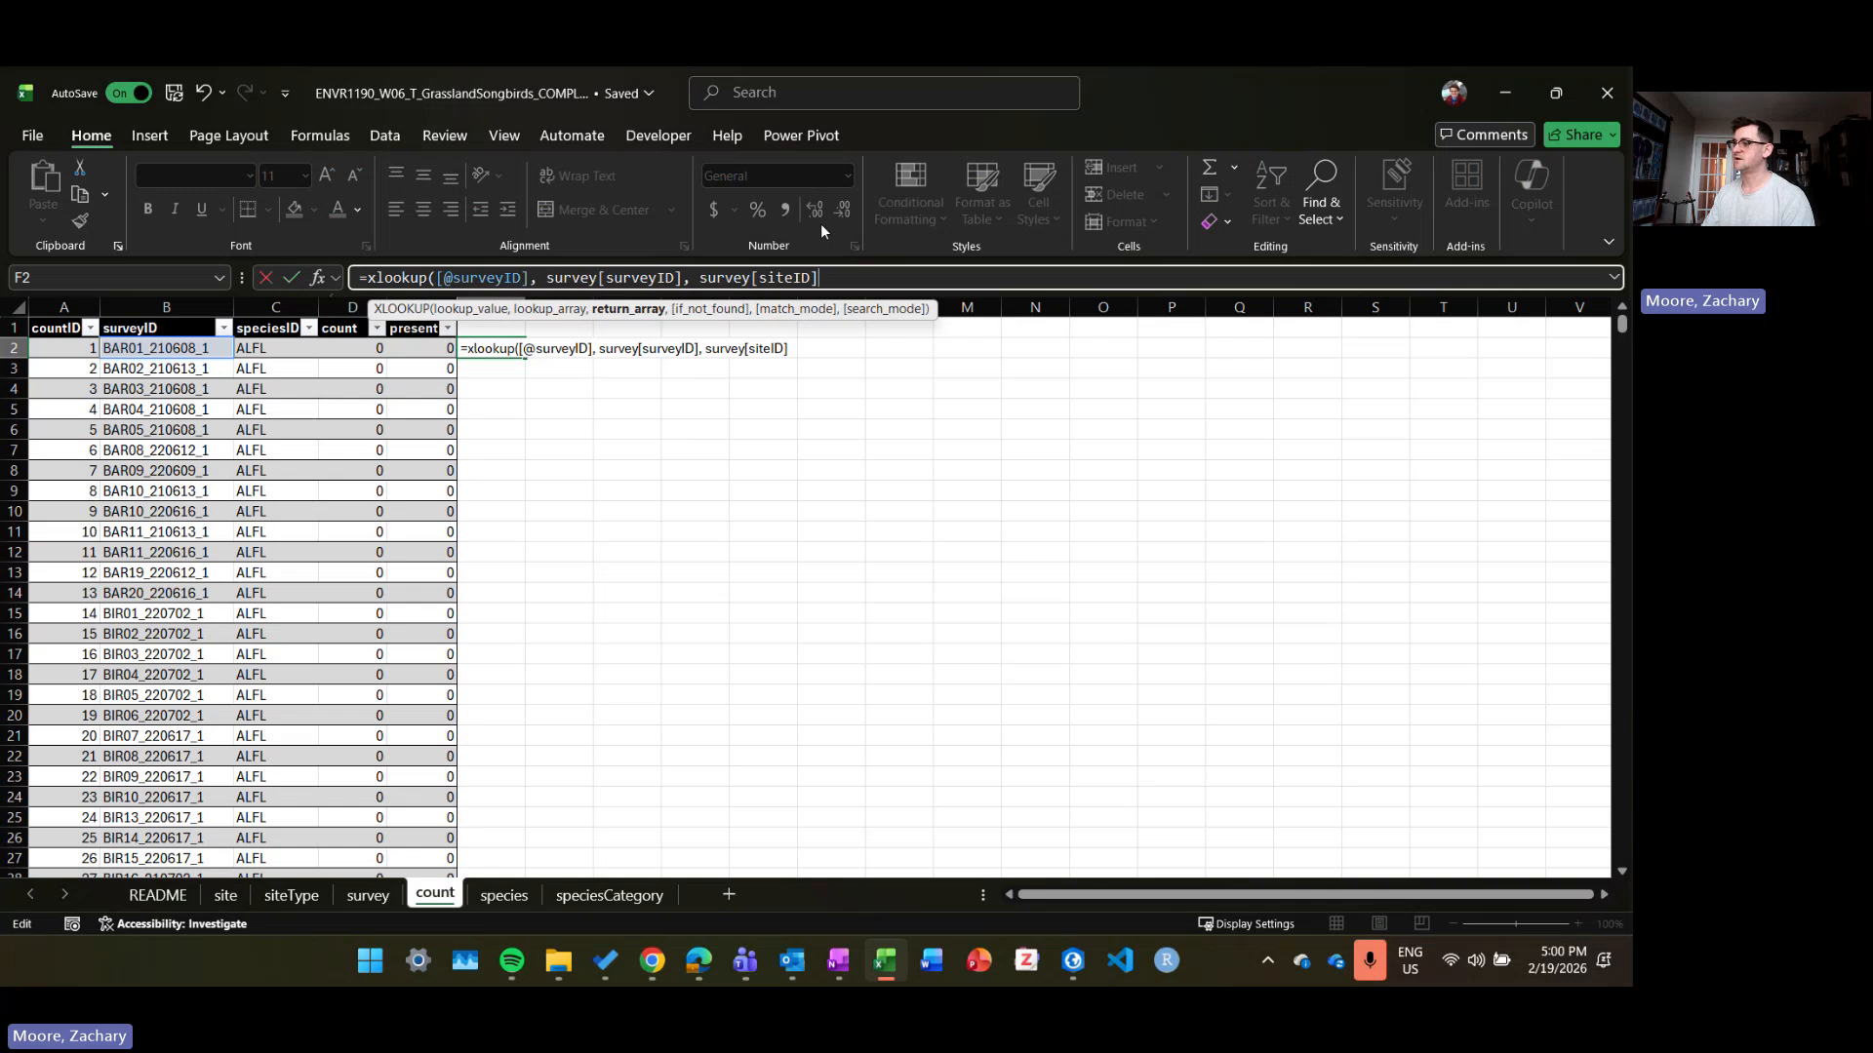
text())
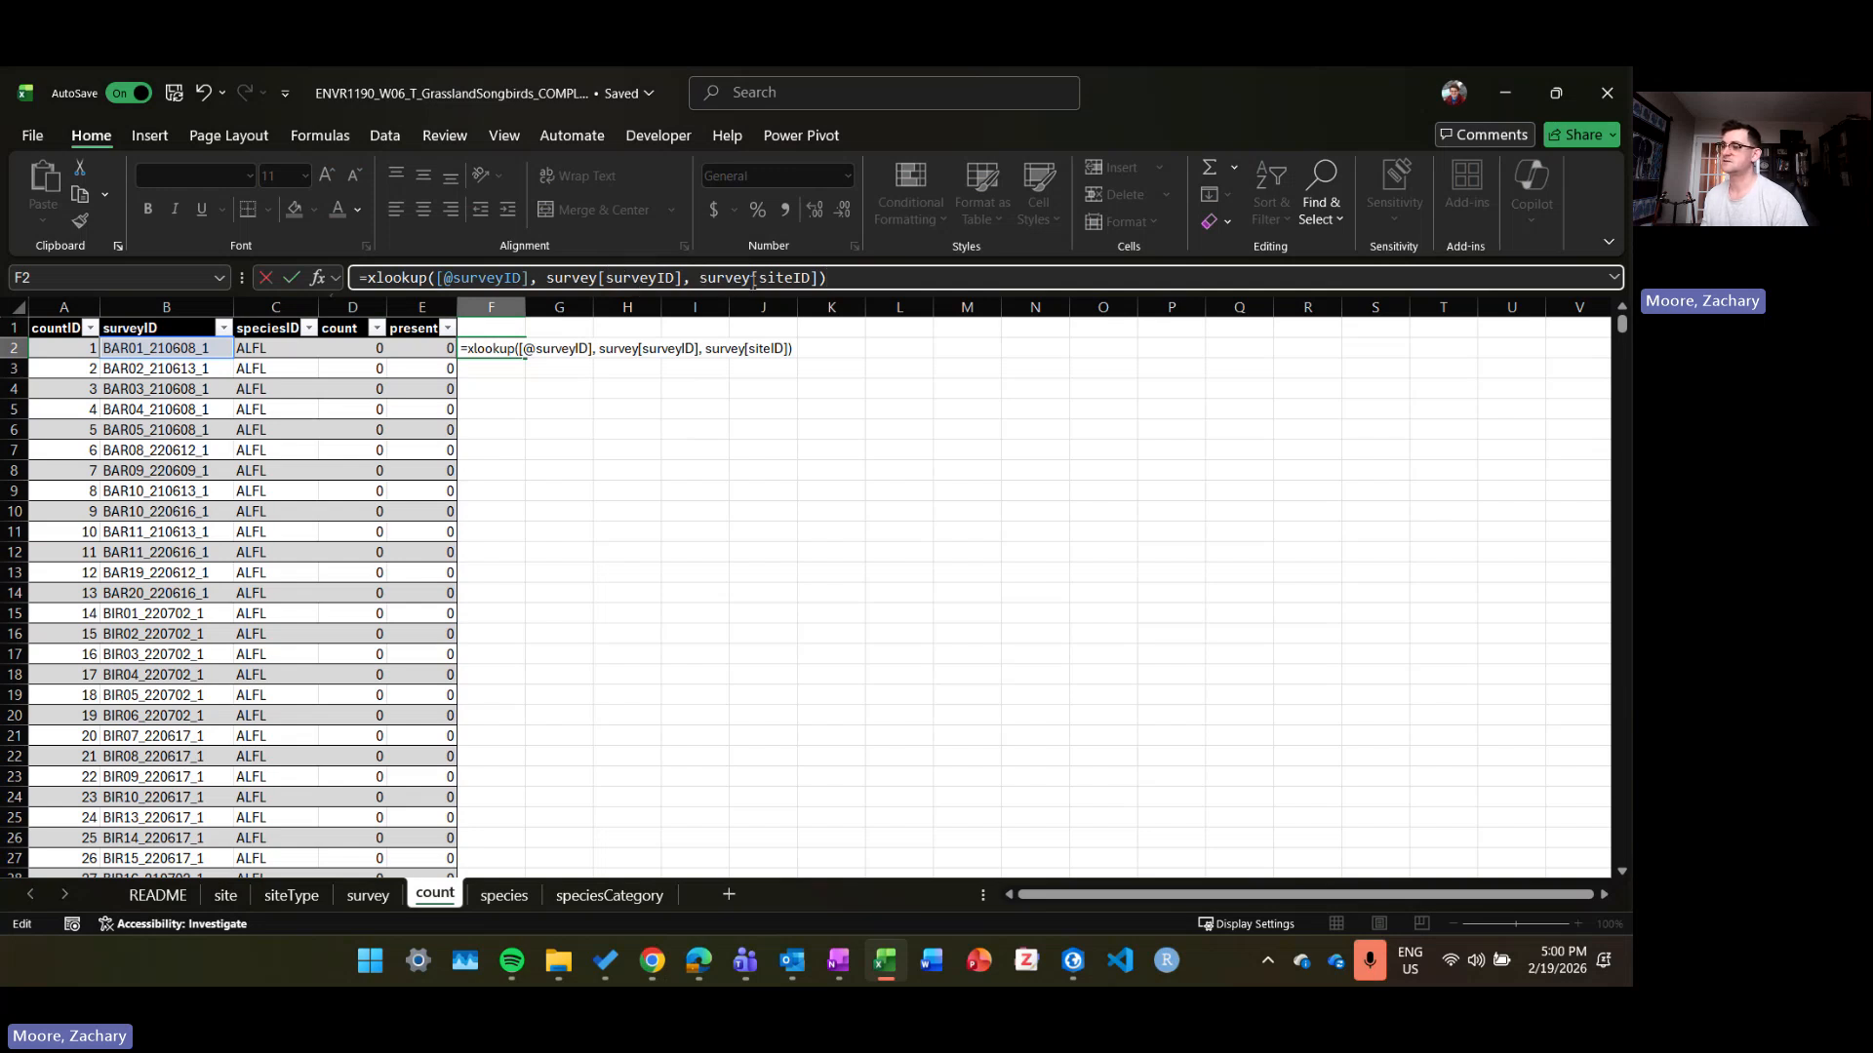
key(Return)
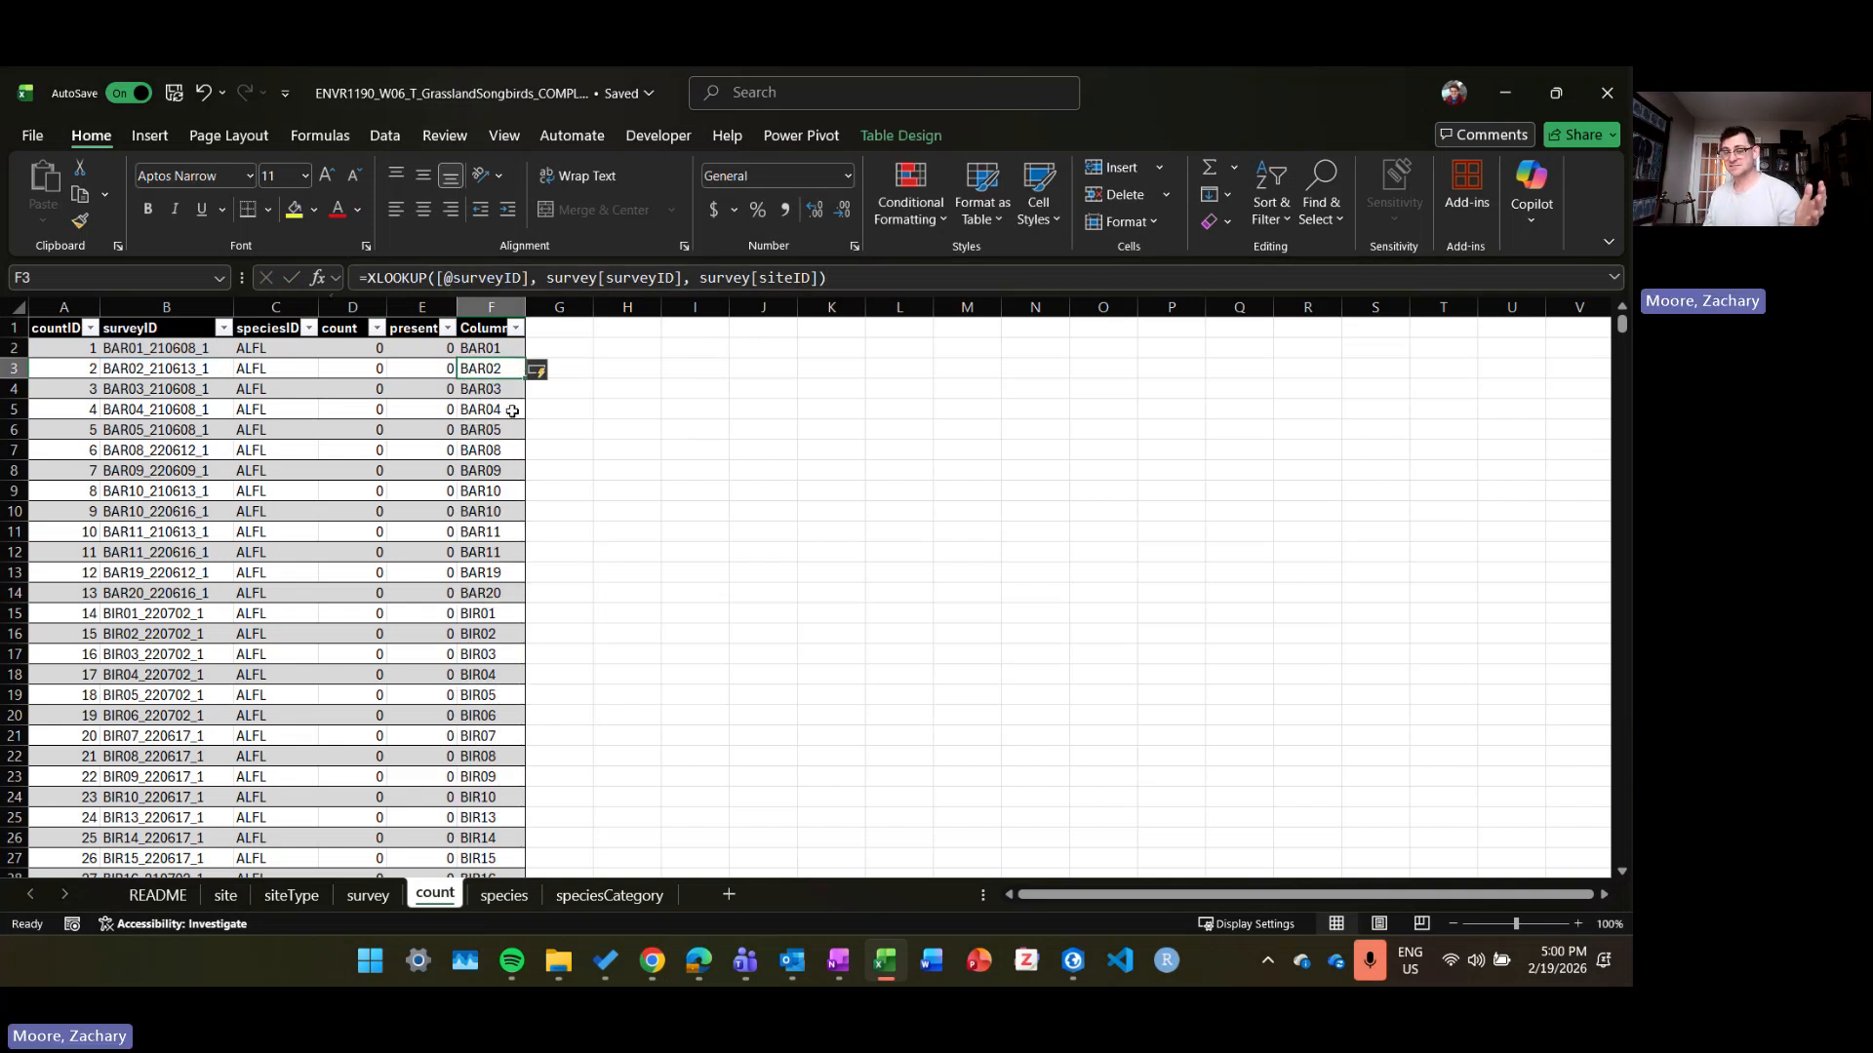
Step: Undo the automatic column fill beside the count table and re-enter the XLOOKUP formula in F2
click(514, 353)
key(ctrl+z)
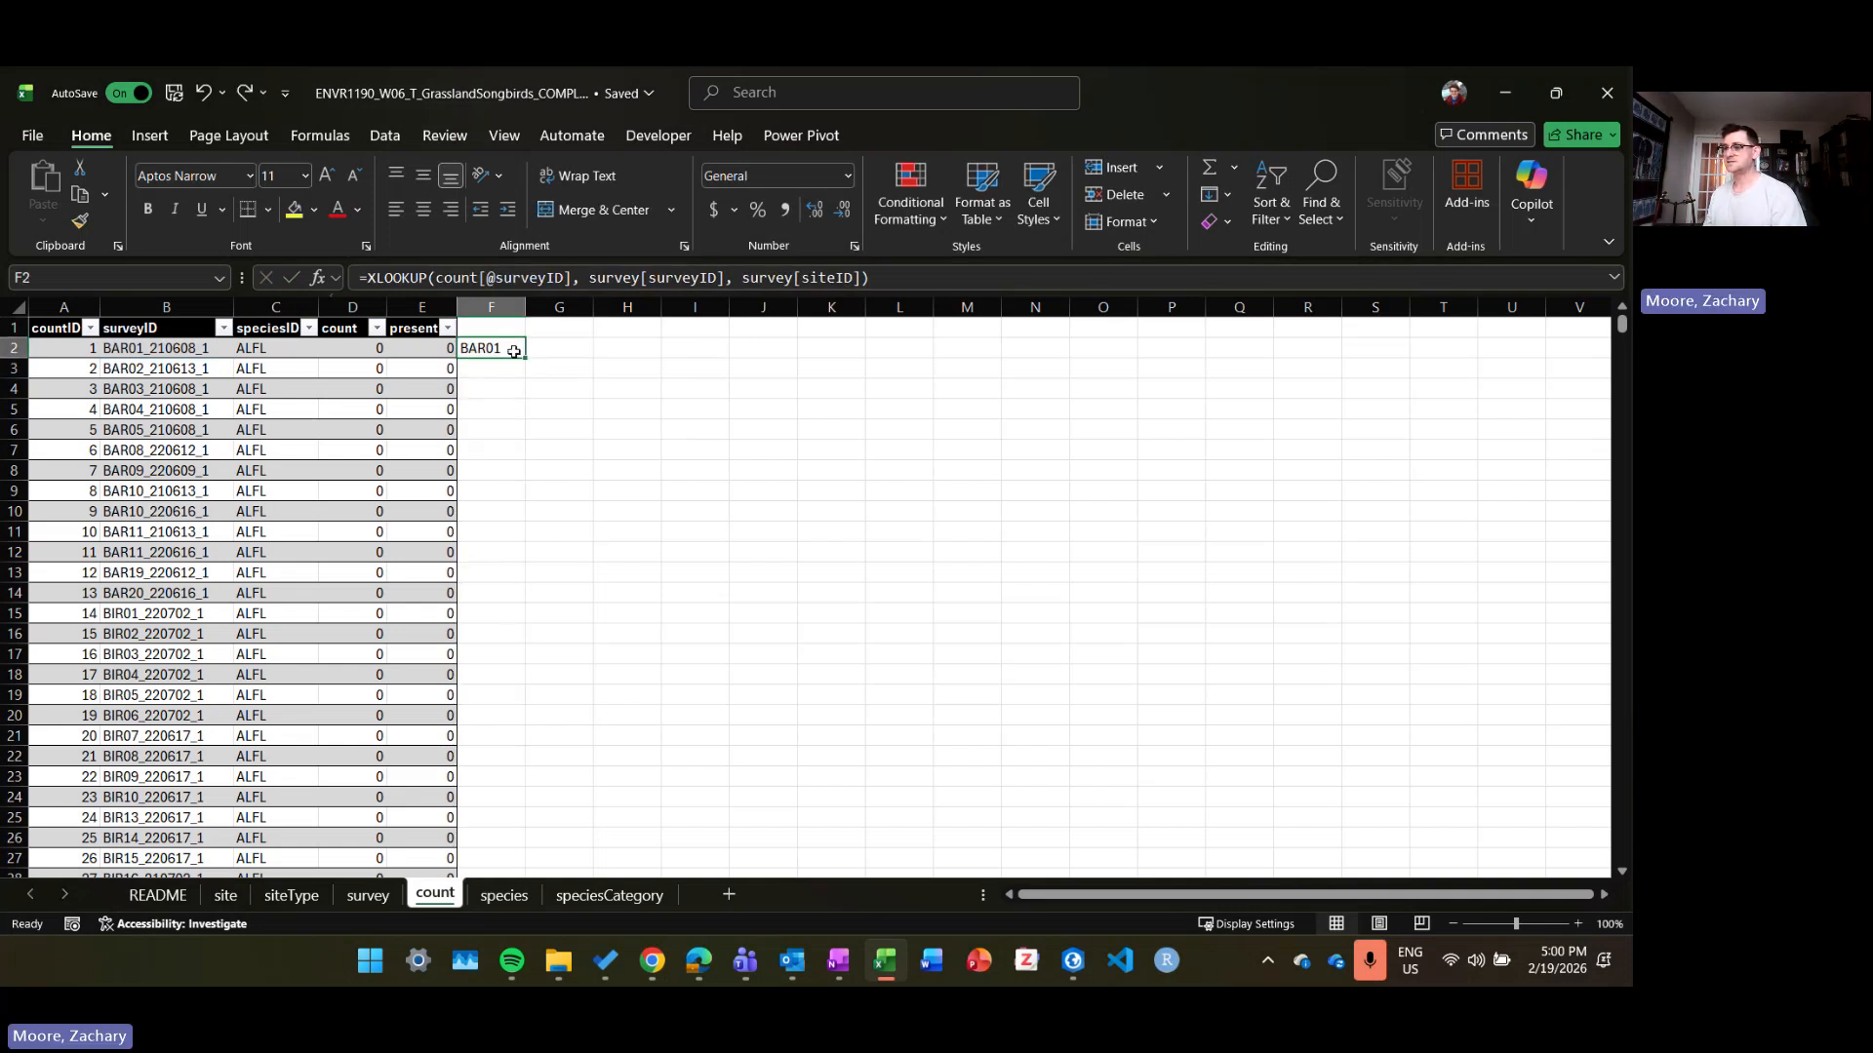
click(930, 277)
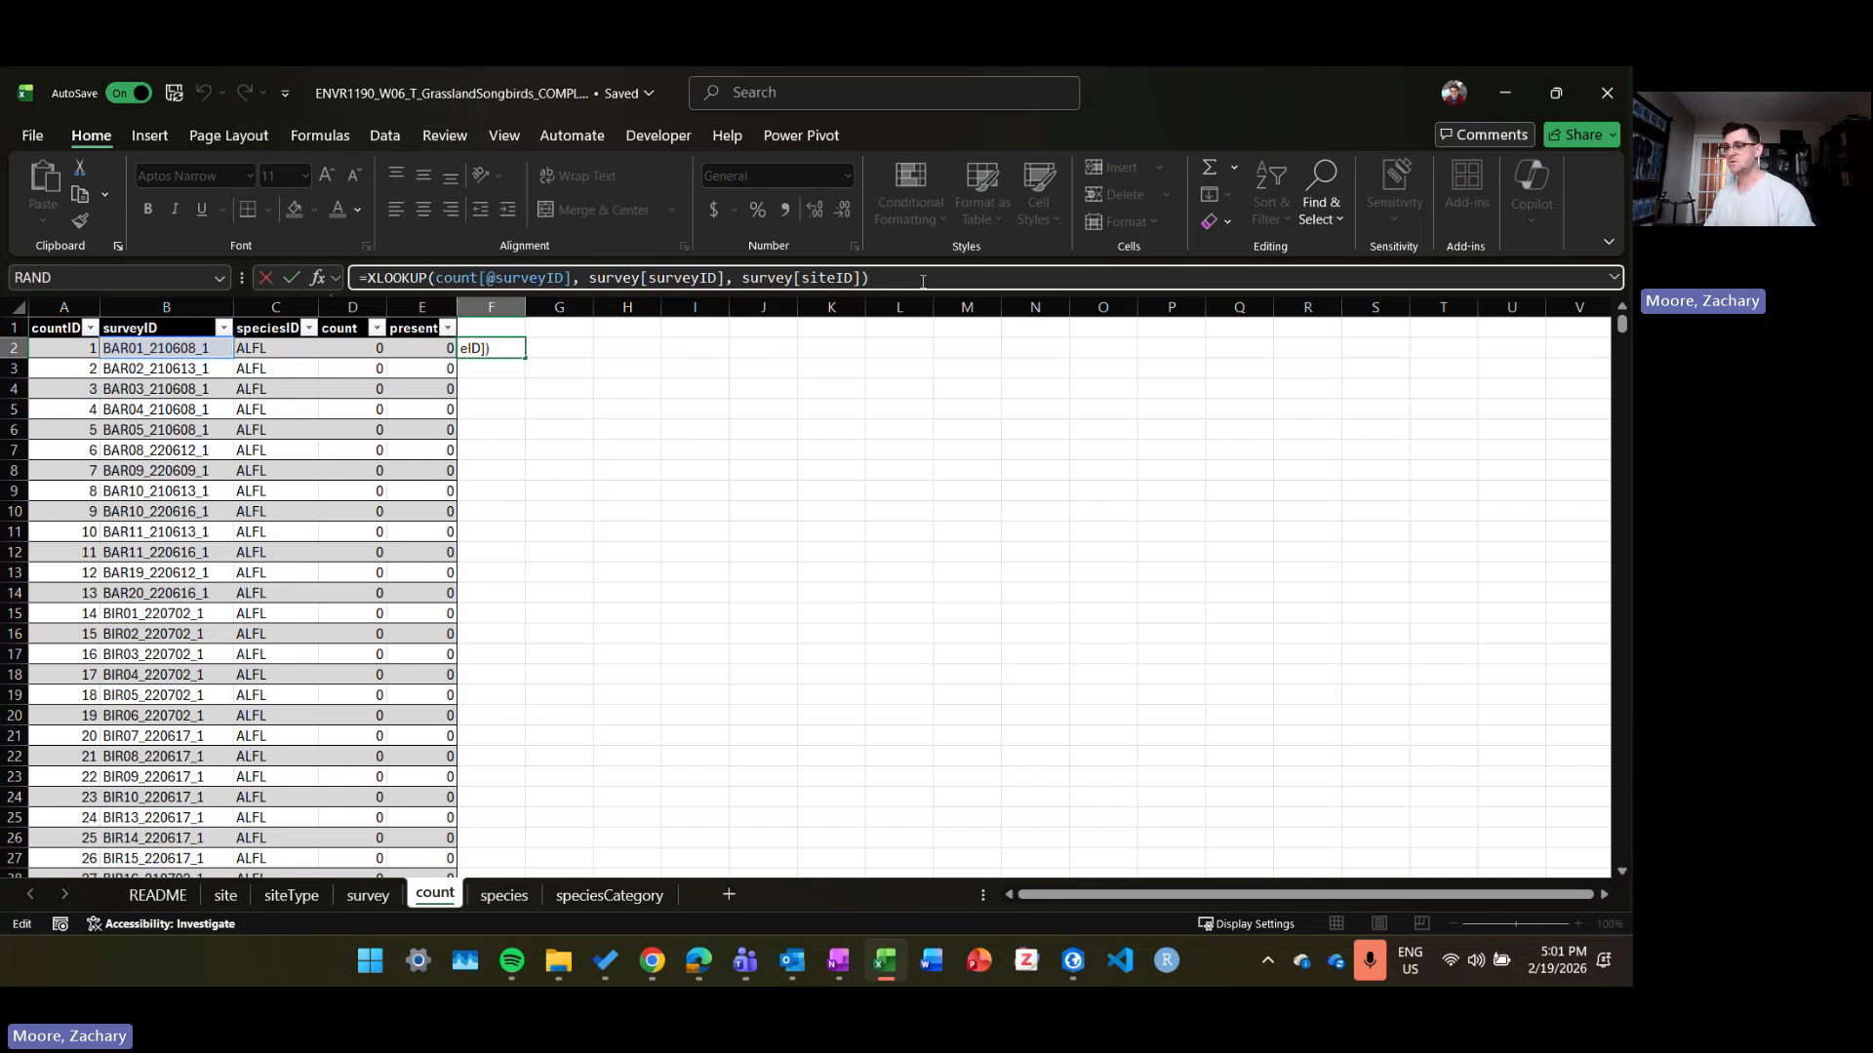
key(Return)
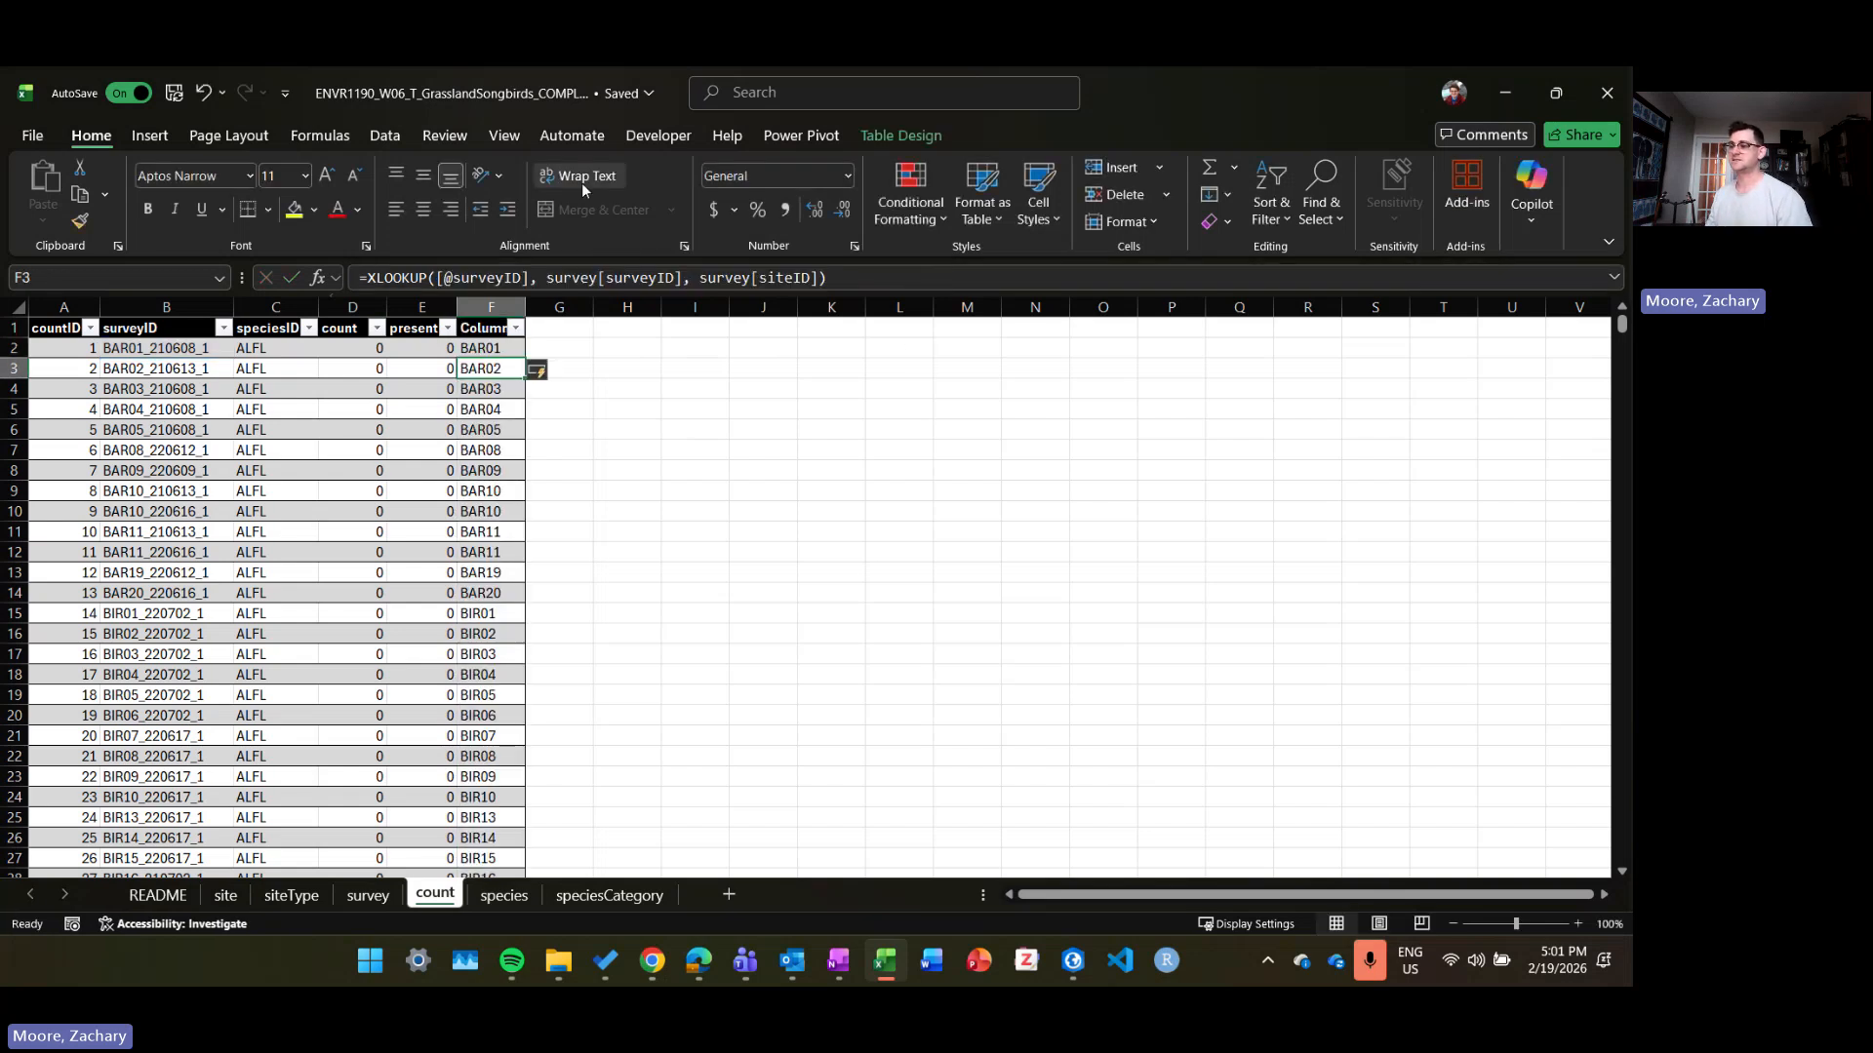
Step: Check the filled lookup column down to its last row and name its header in F1 siteType
click(475, 329)
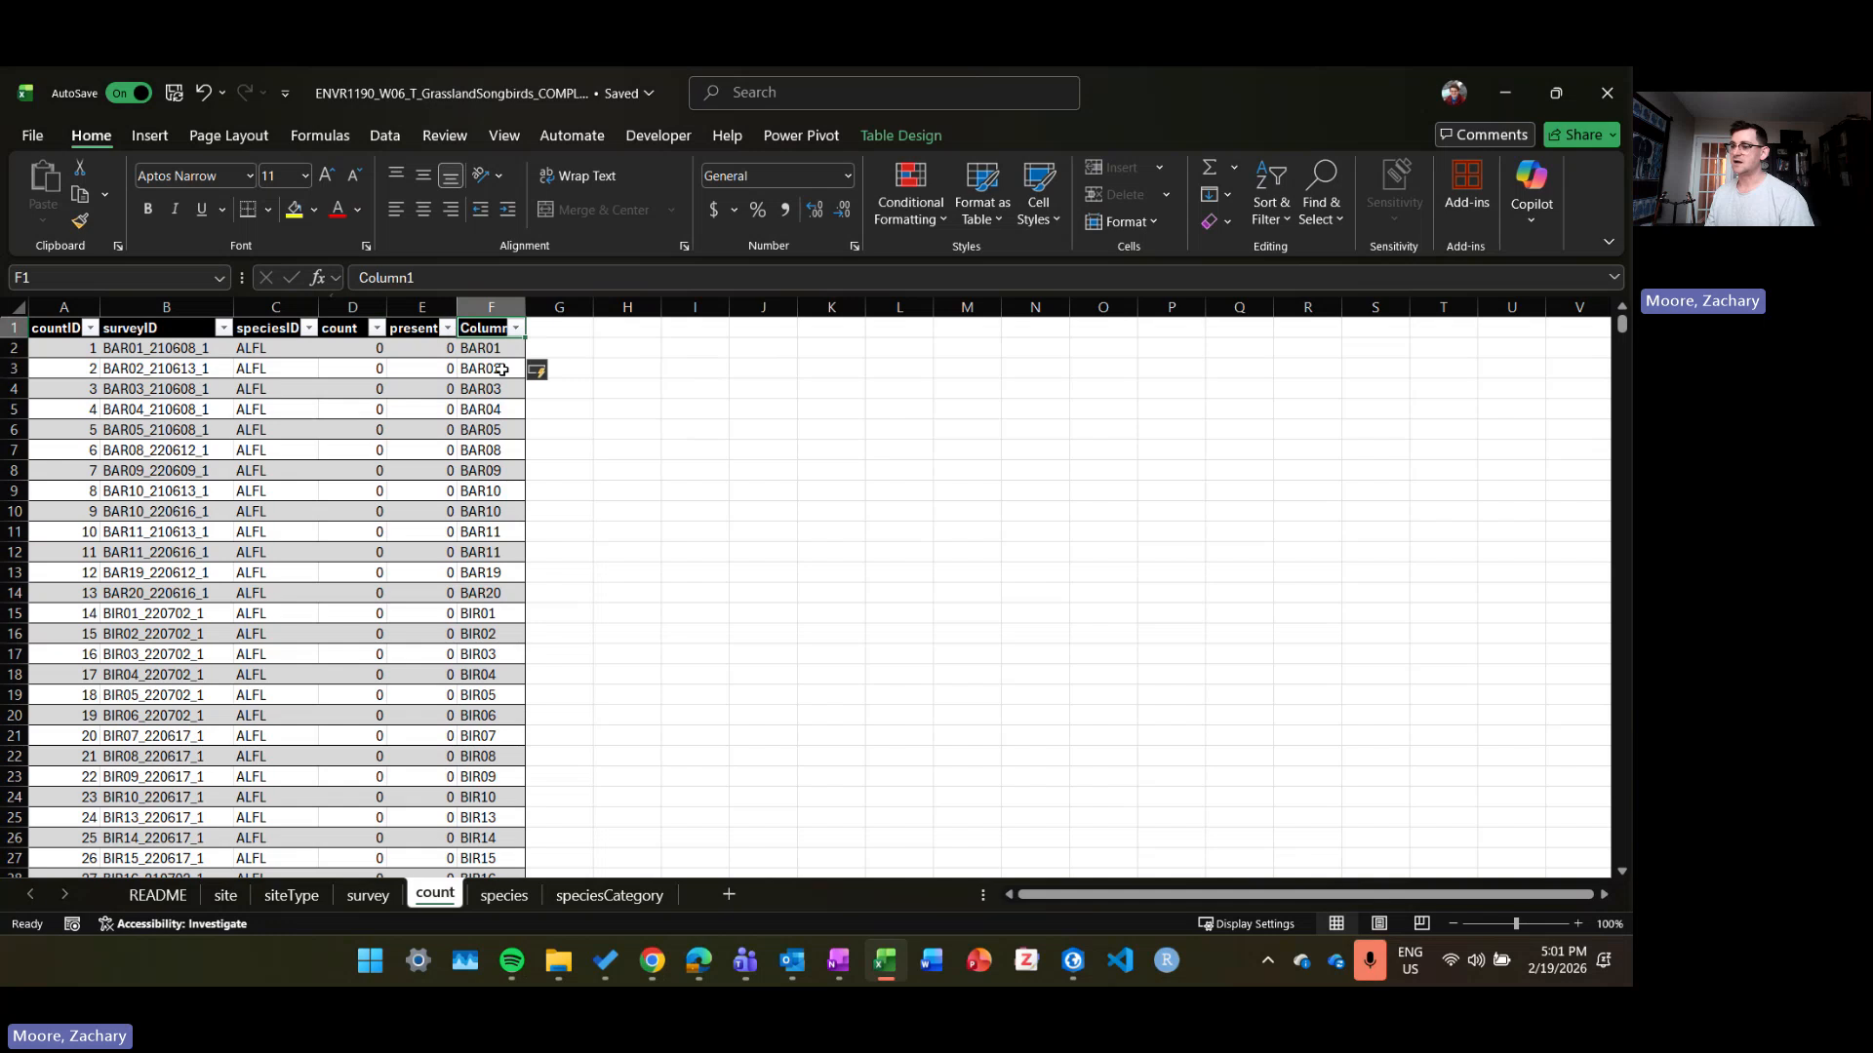
click(498, 353)
key(ctrl+Down)
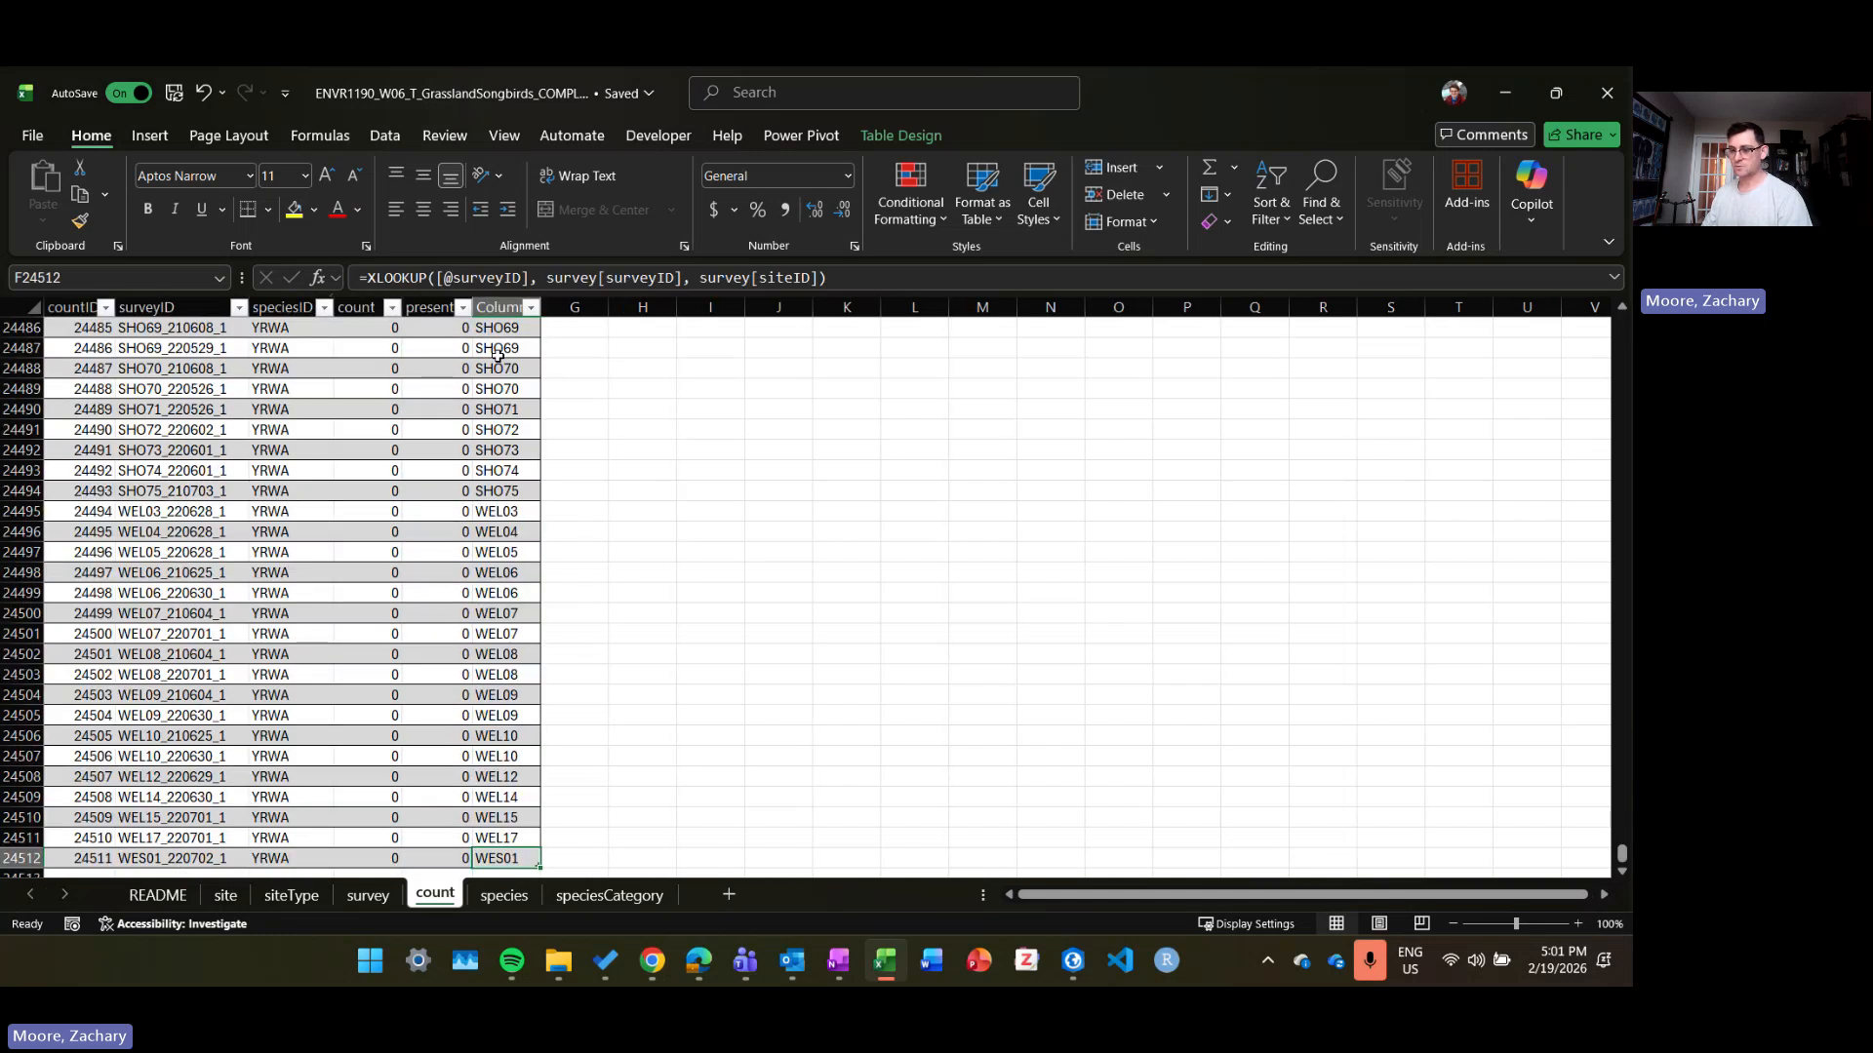
key(ctrl+Up)
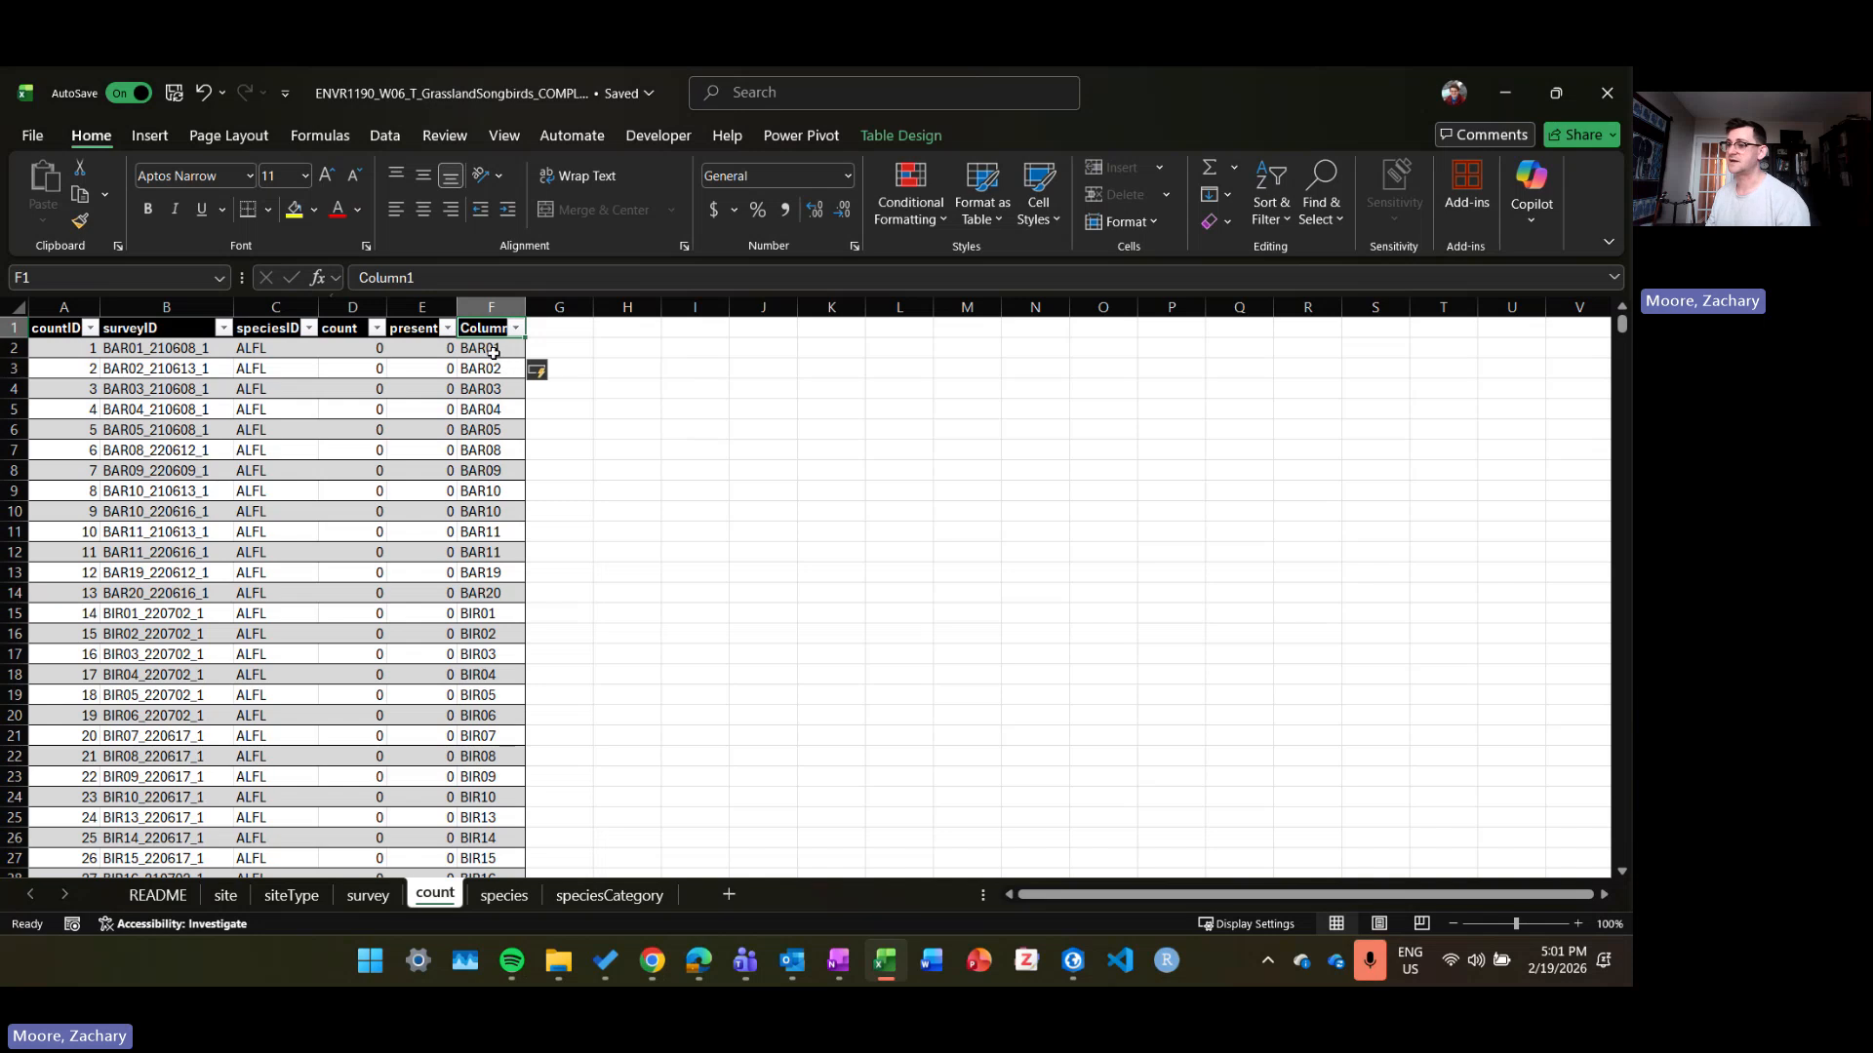
text(ssite)
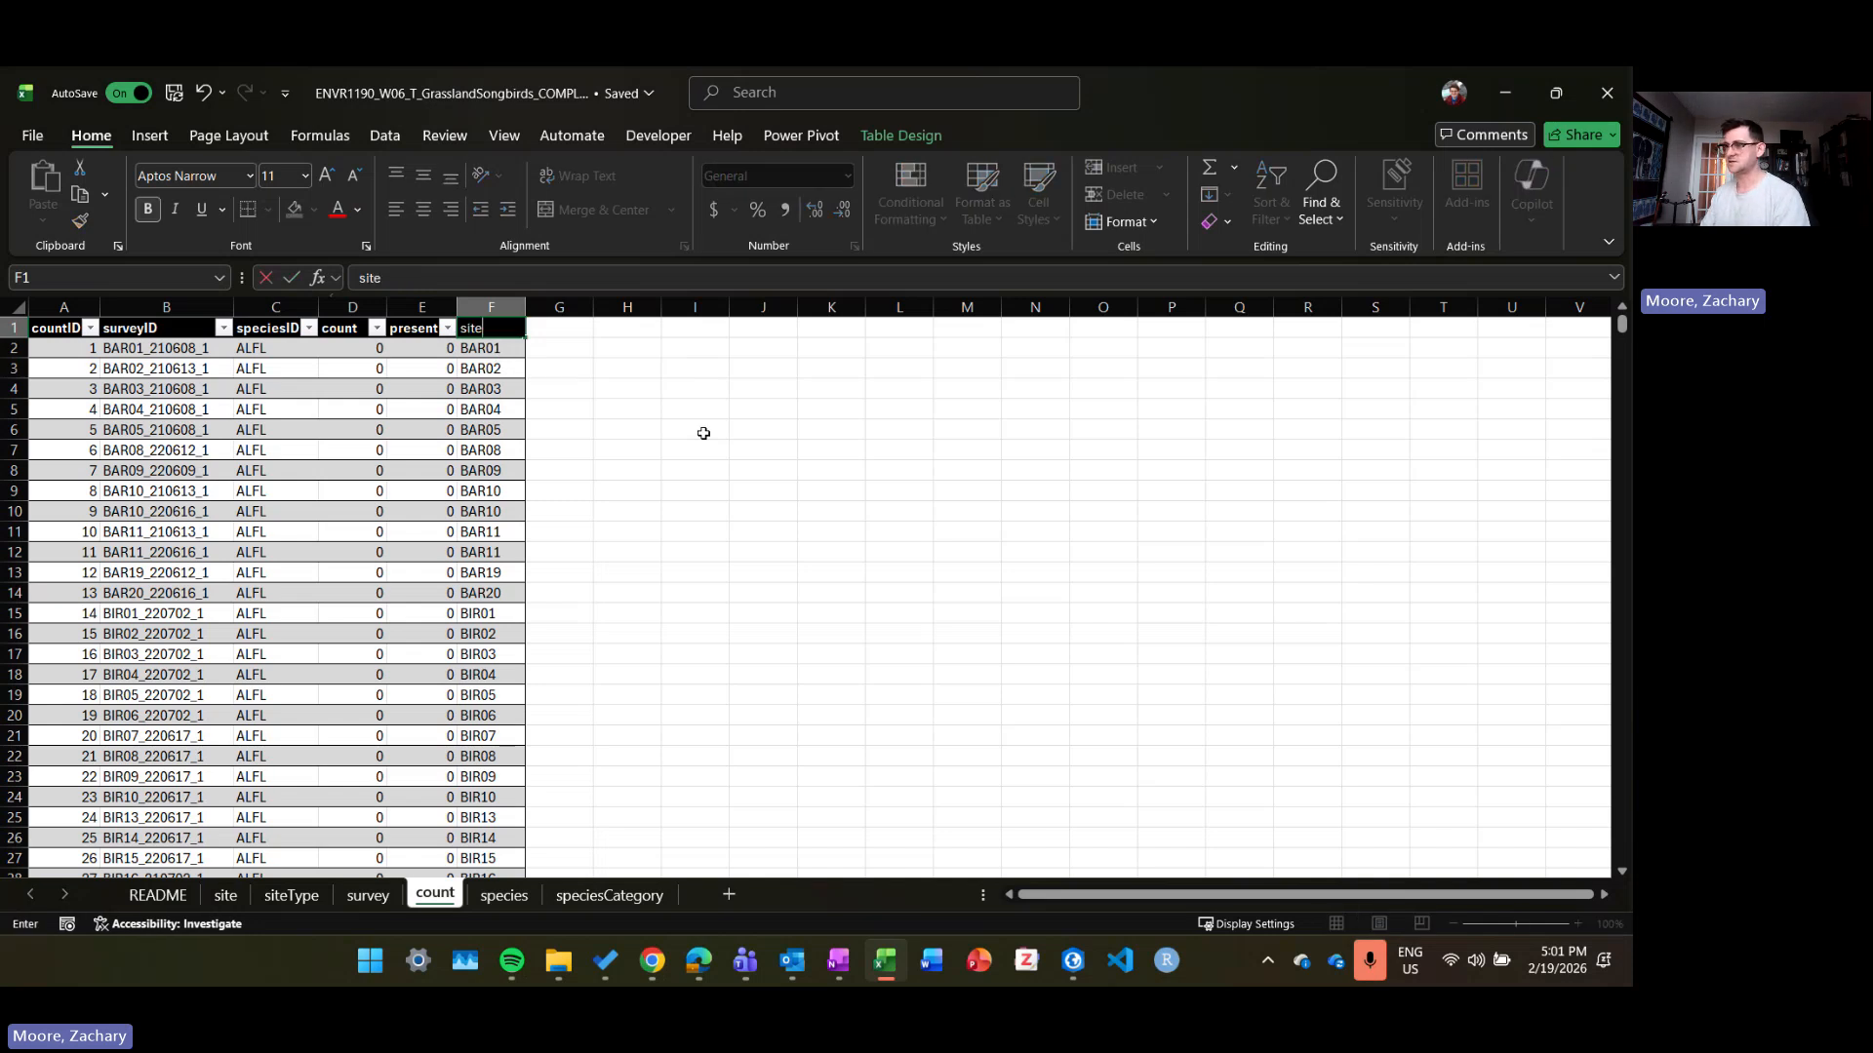
text(y)
key(BackSpace)
text(Type)
key(Return)
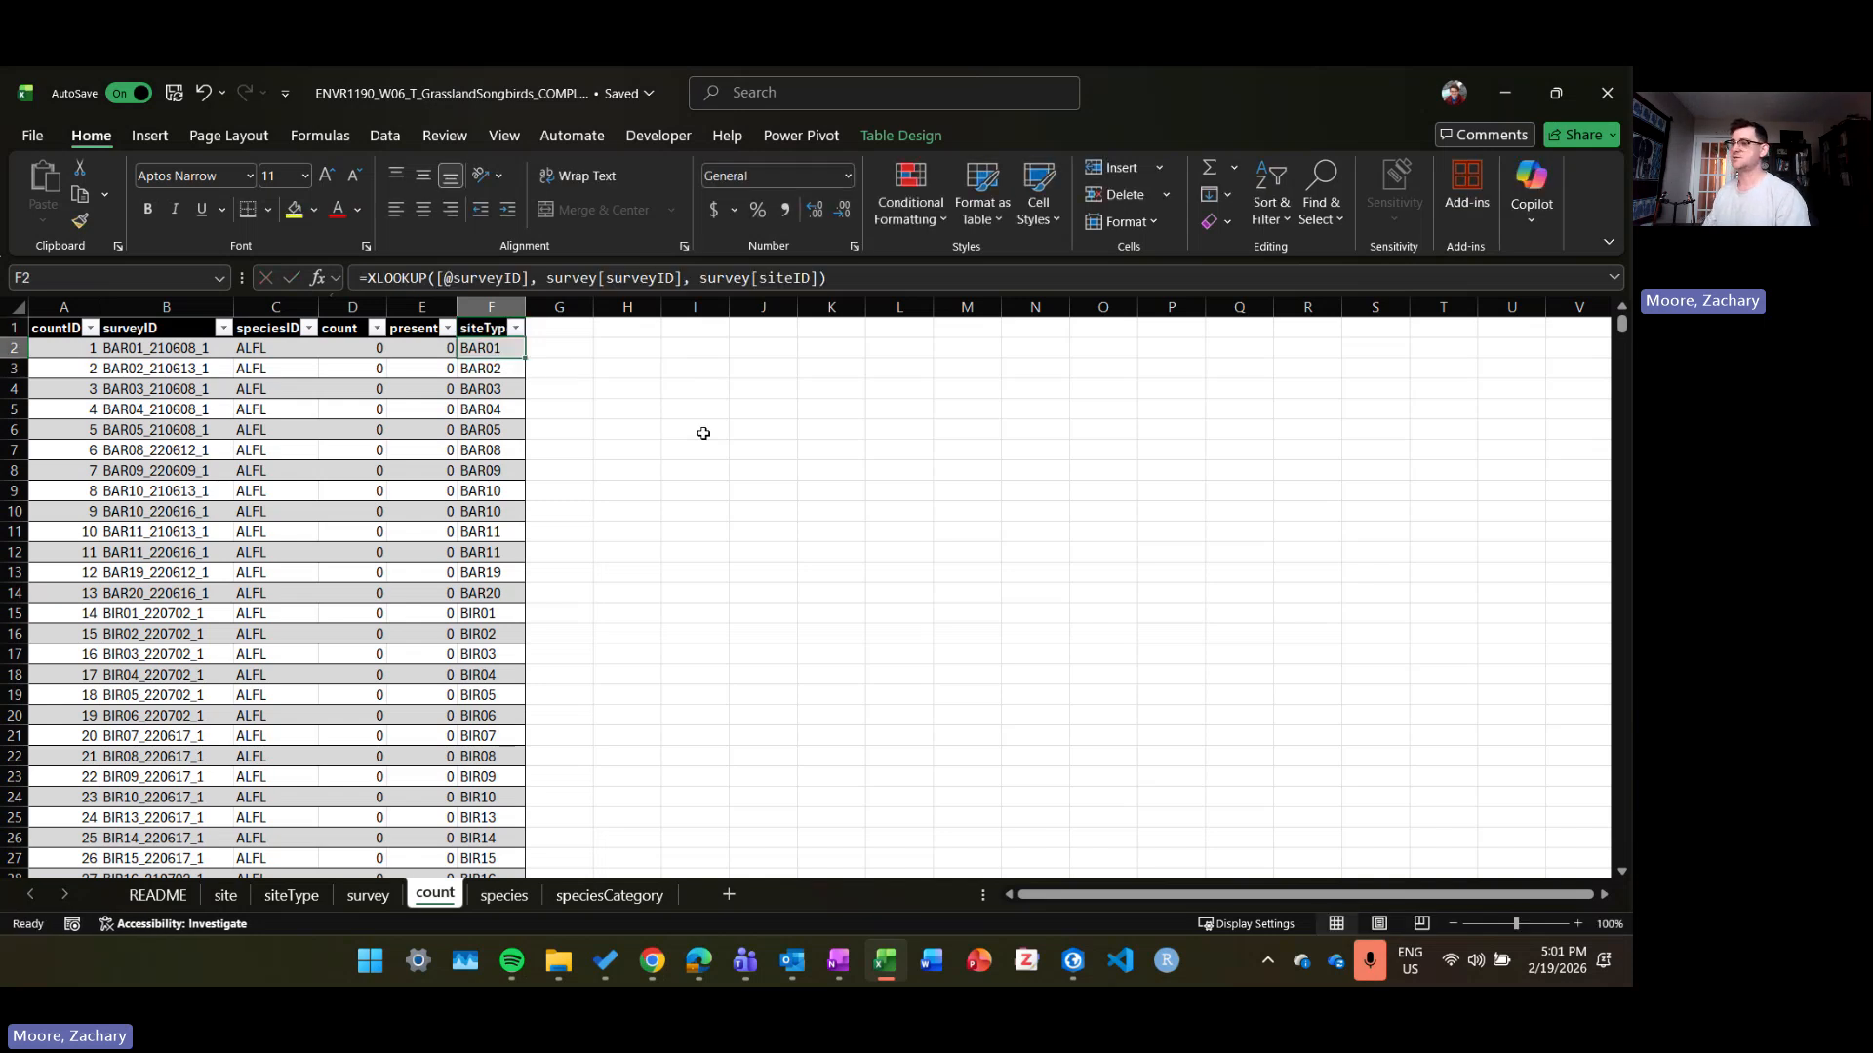
Step: Rename the lookup column's header in cell F1 of the count table as siteID
click(490, 328)
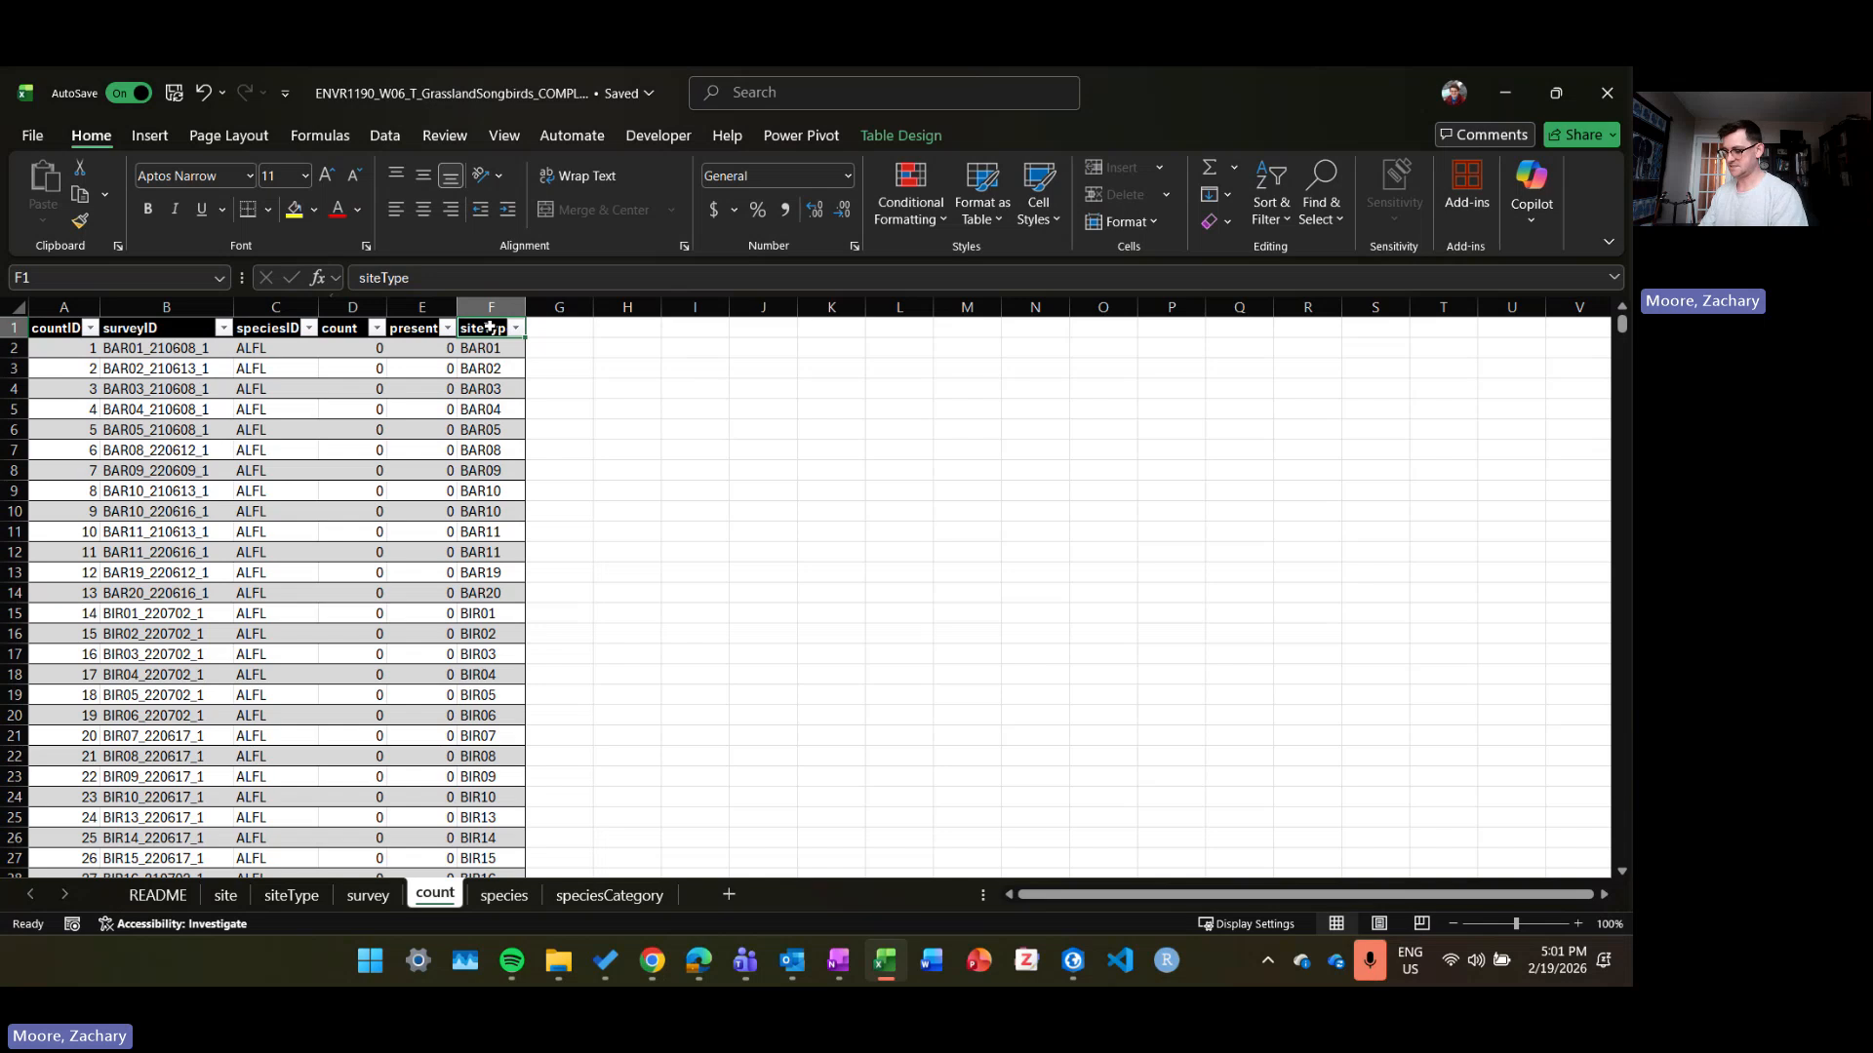
text(siteID)
key(Return)
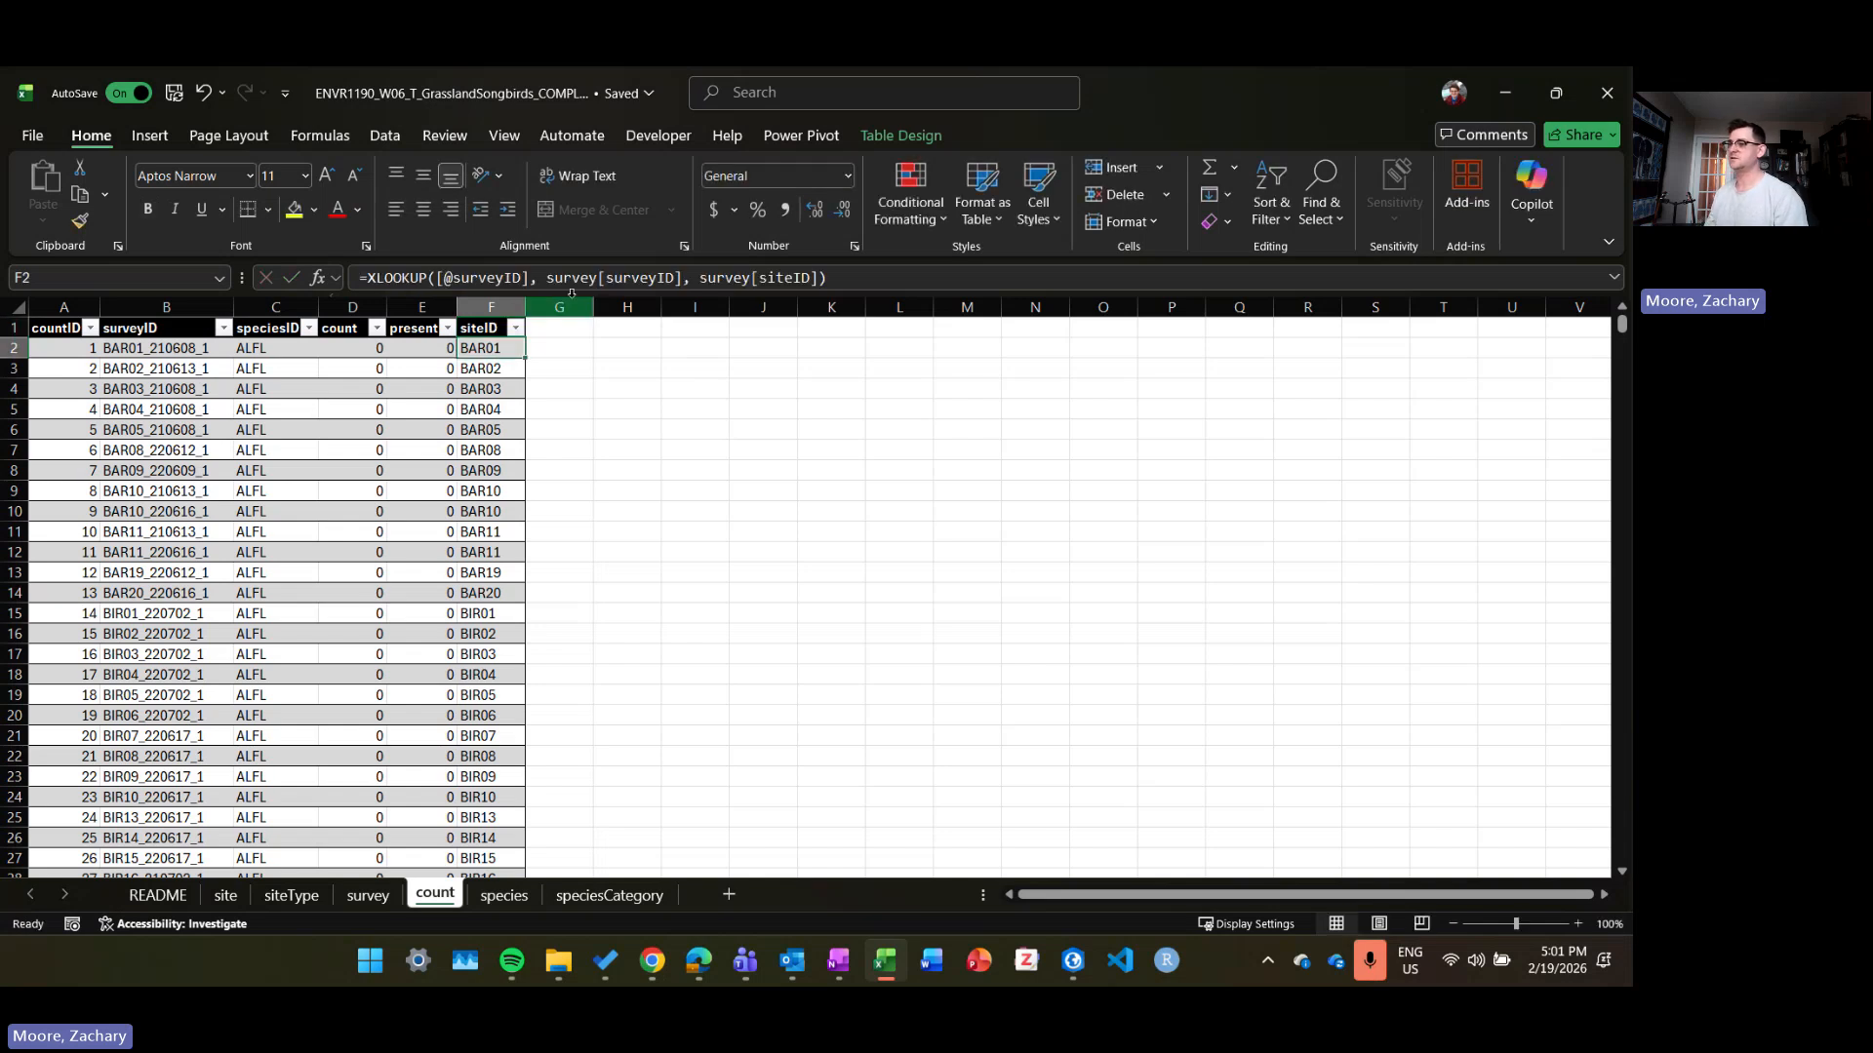
Step: Compare the XLOOKUP formula in F2 of the count sheet with the surveyID and siteID columns of the survey sheet
click(755, 280)
key(Escape)
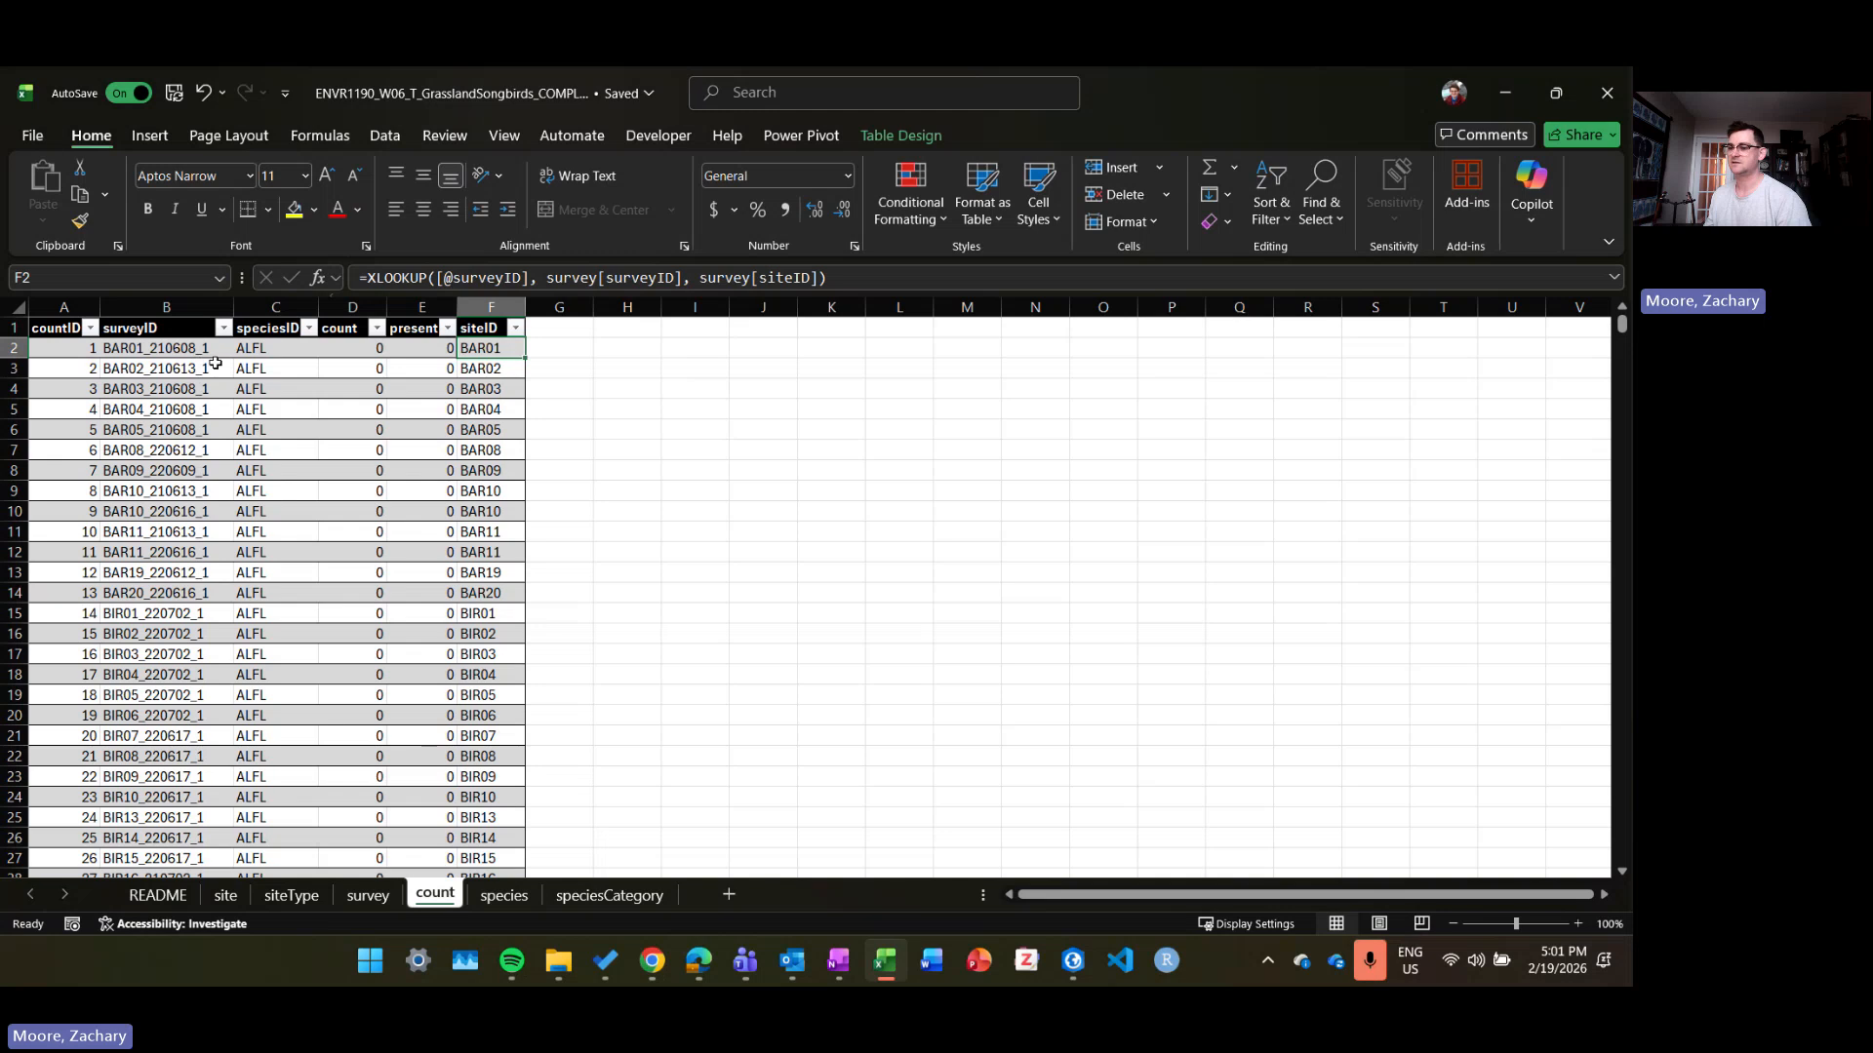
click(380, 904)
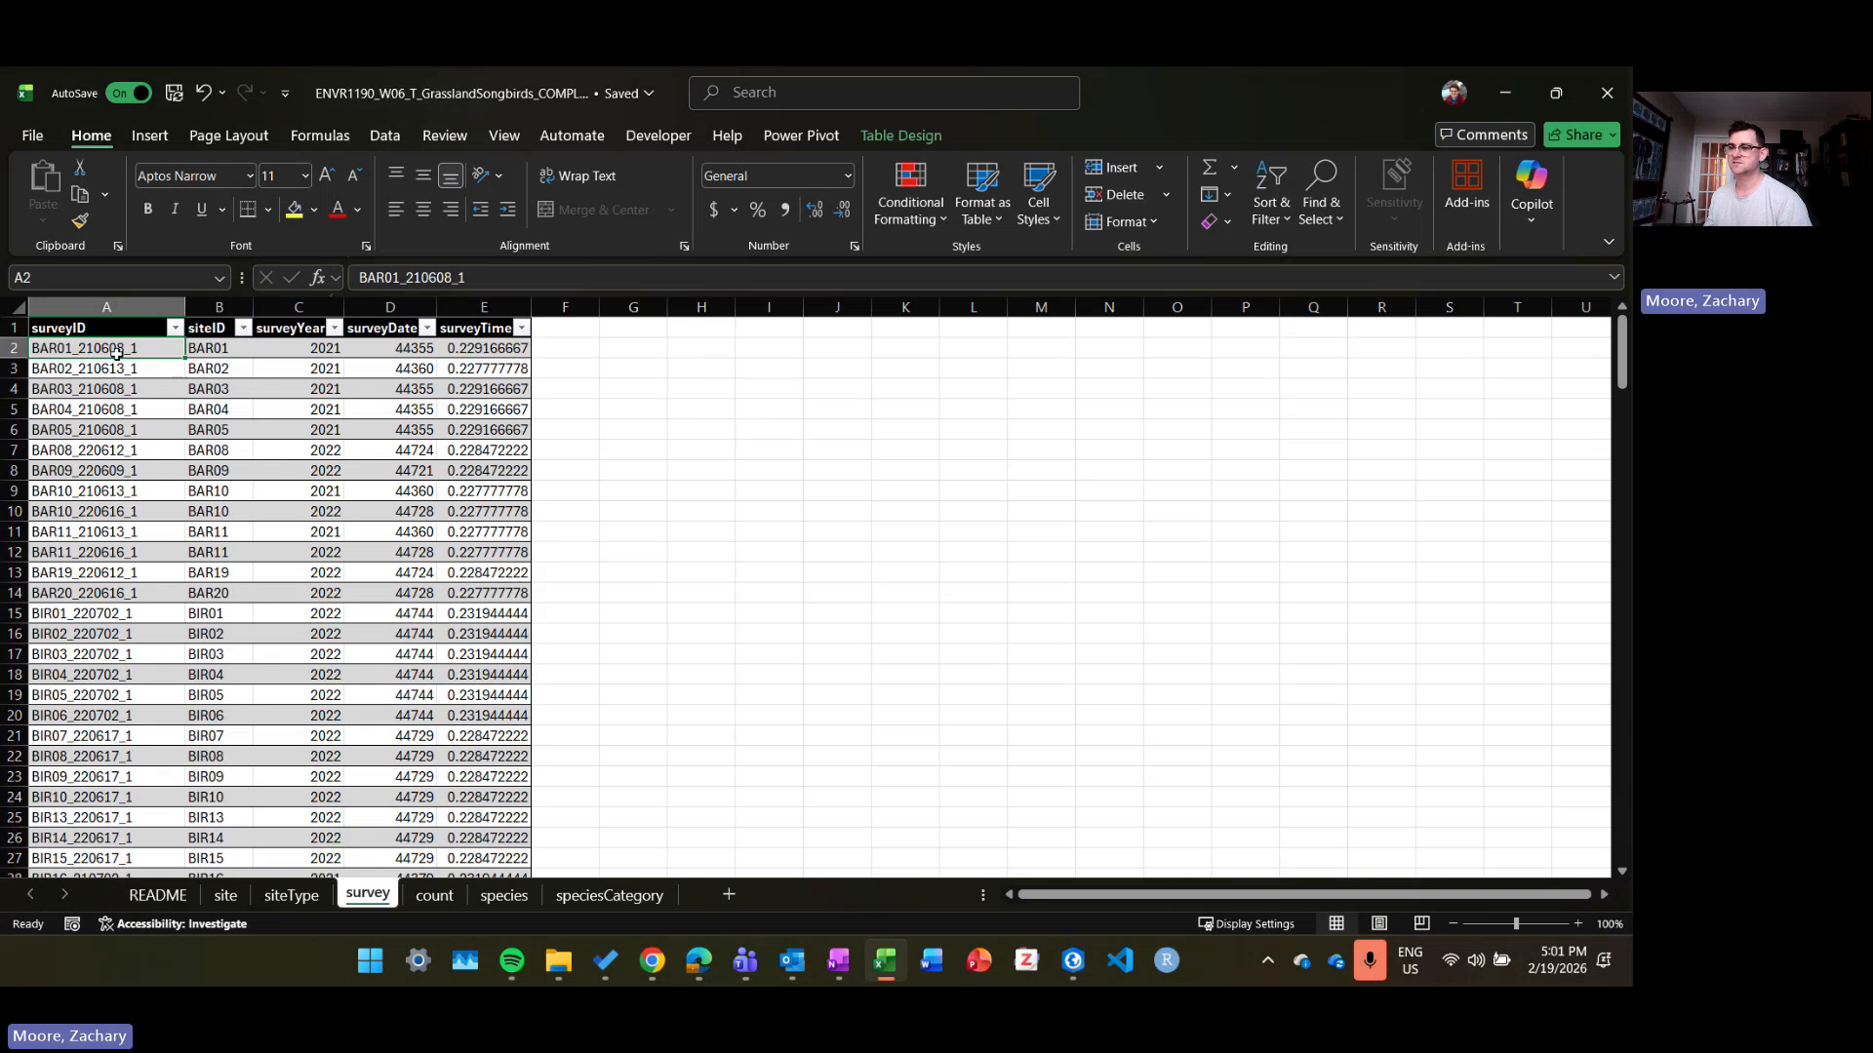
click(212, 351)
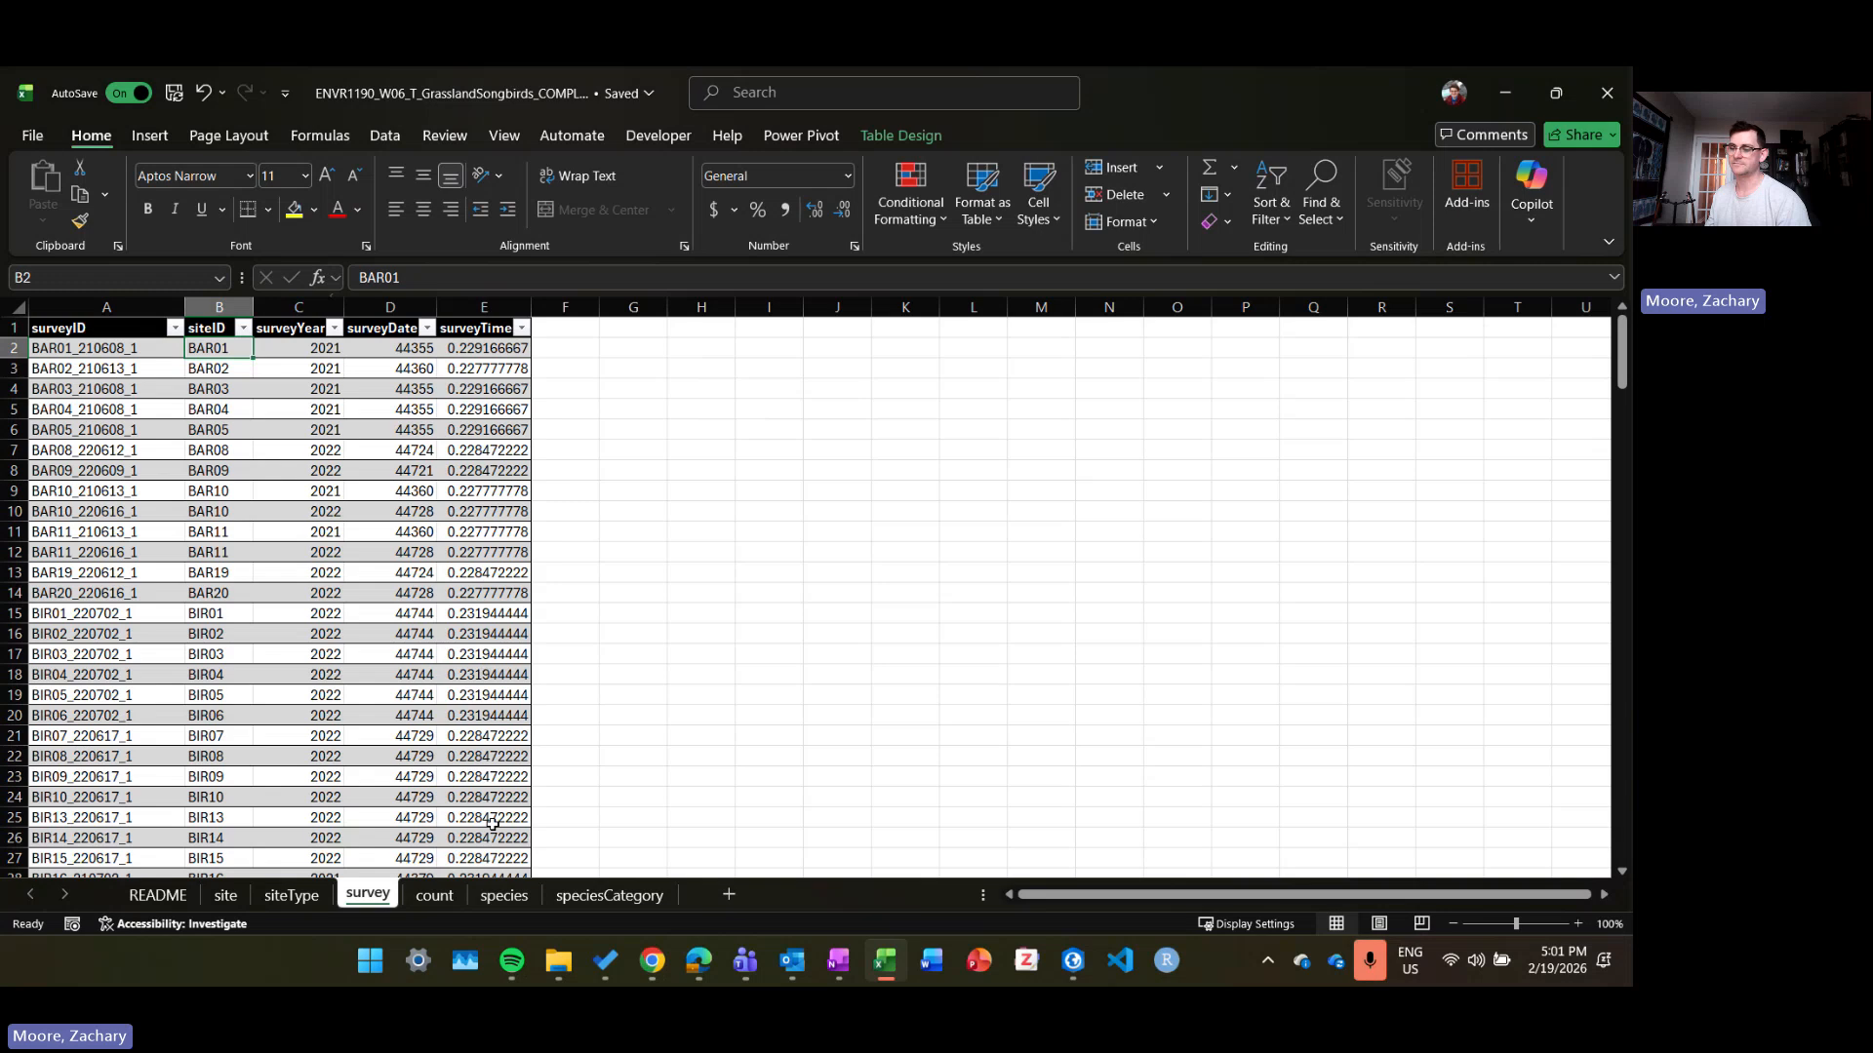
click(435, 895)
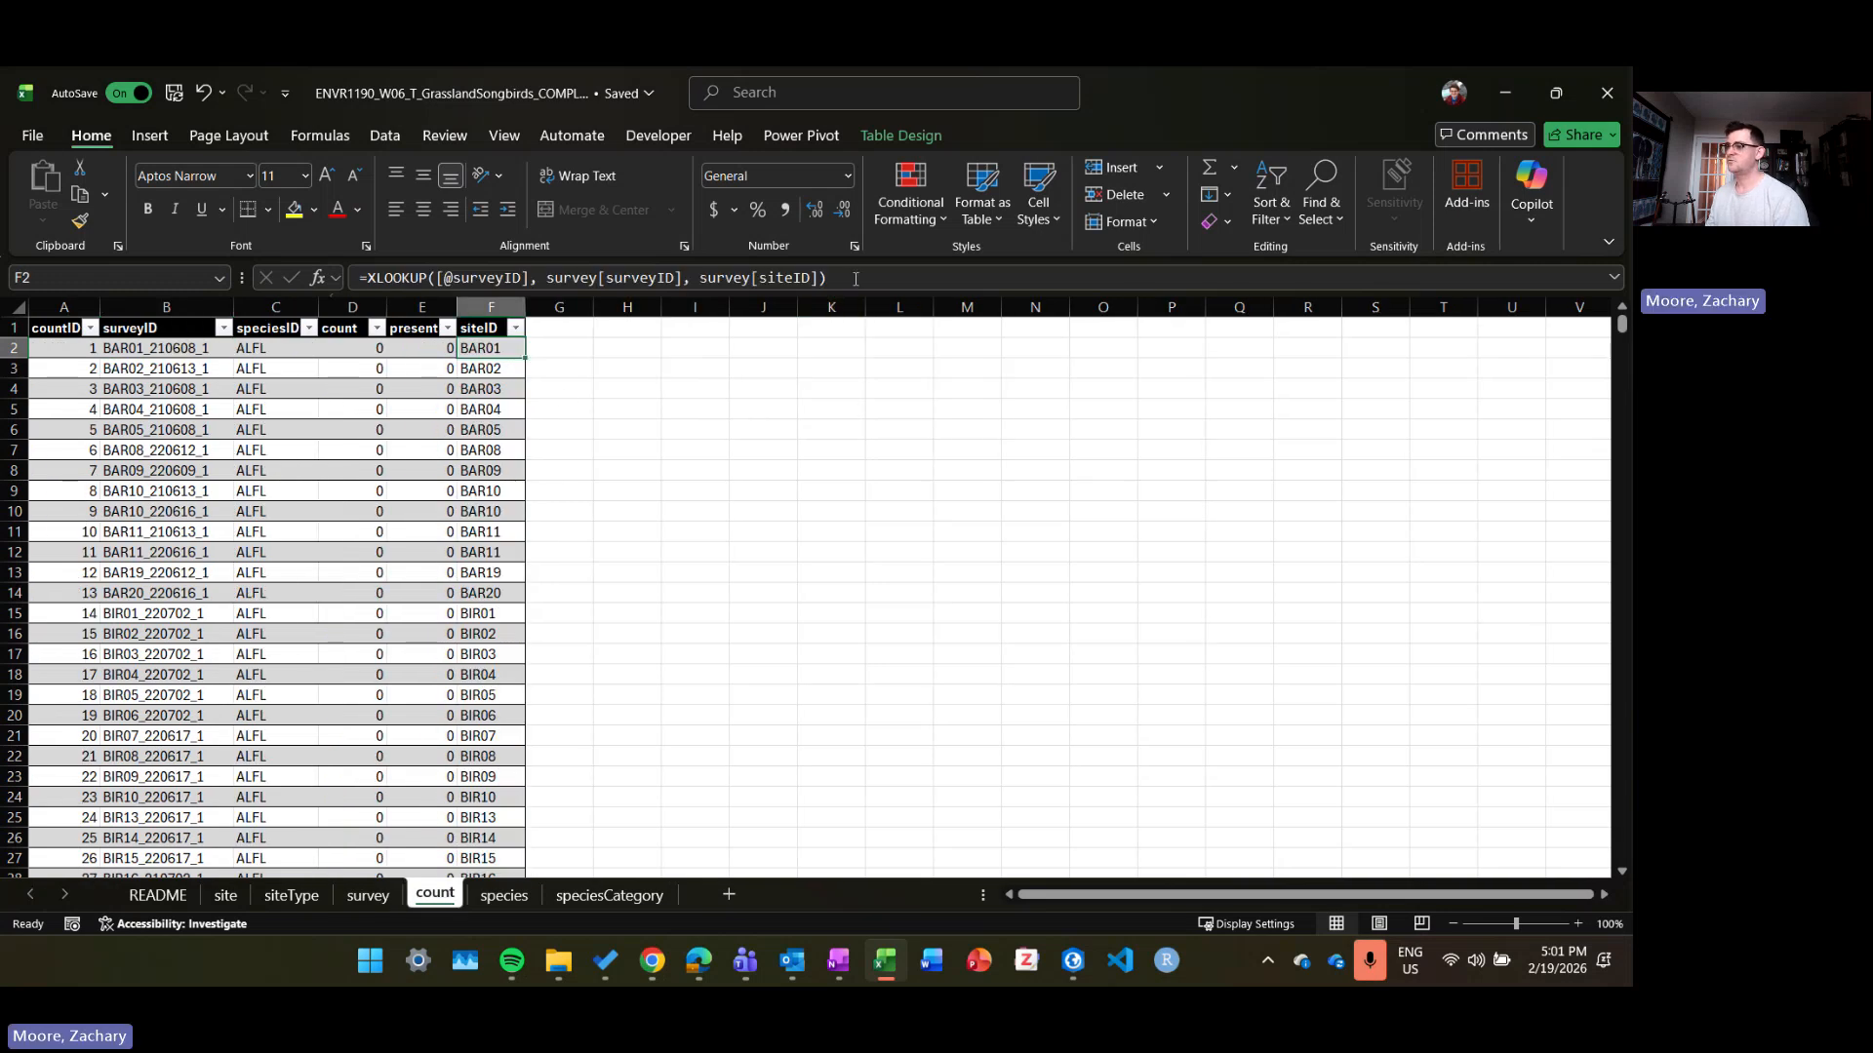
Step: Copy the XLOOKUP formula text from F2 into cell G2 of the count sheet
drag(829, 278, 327, 290)
key(ctrl+c)
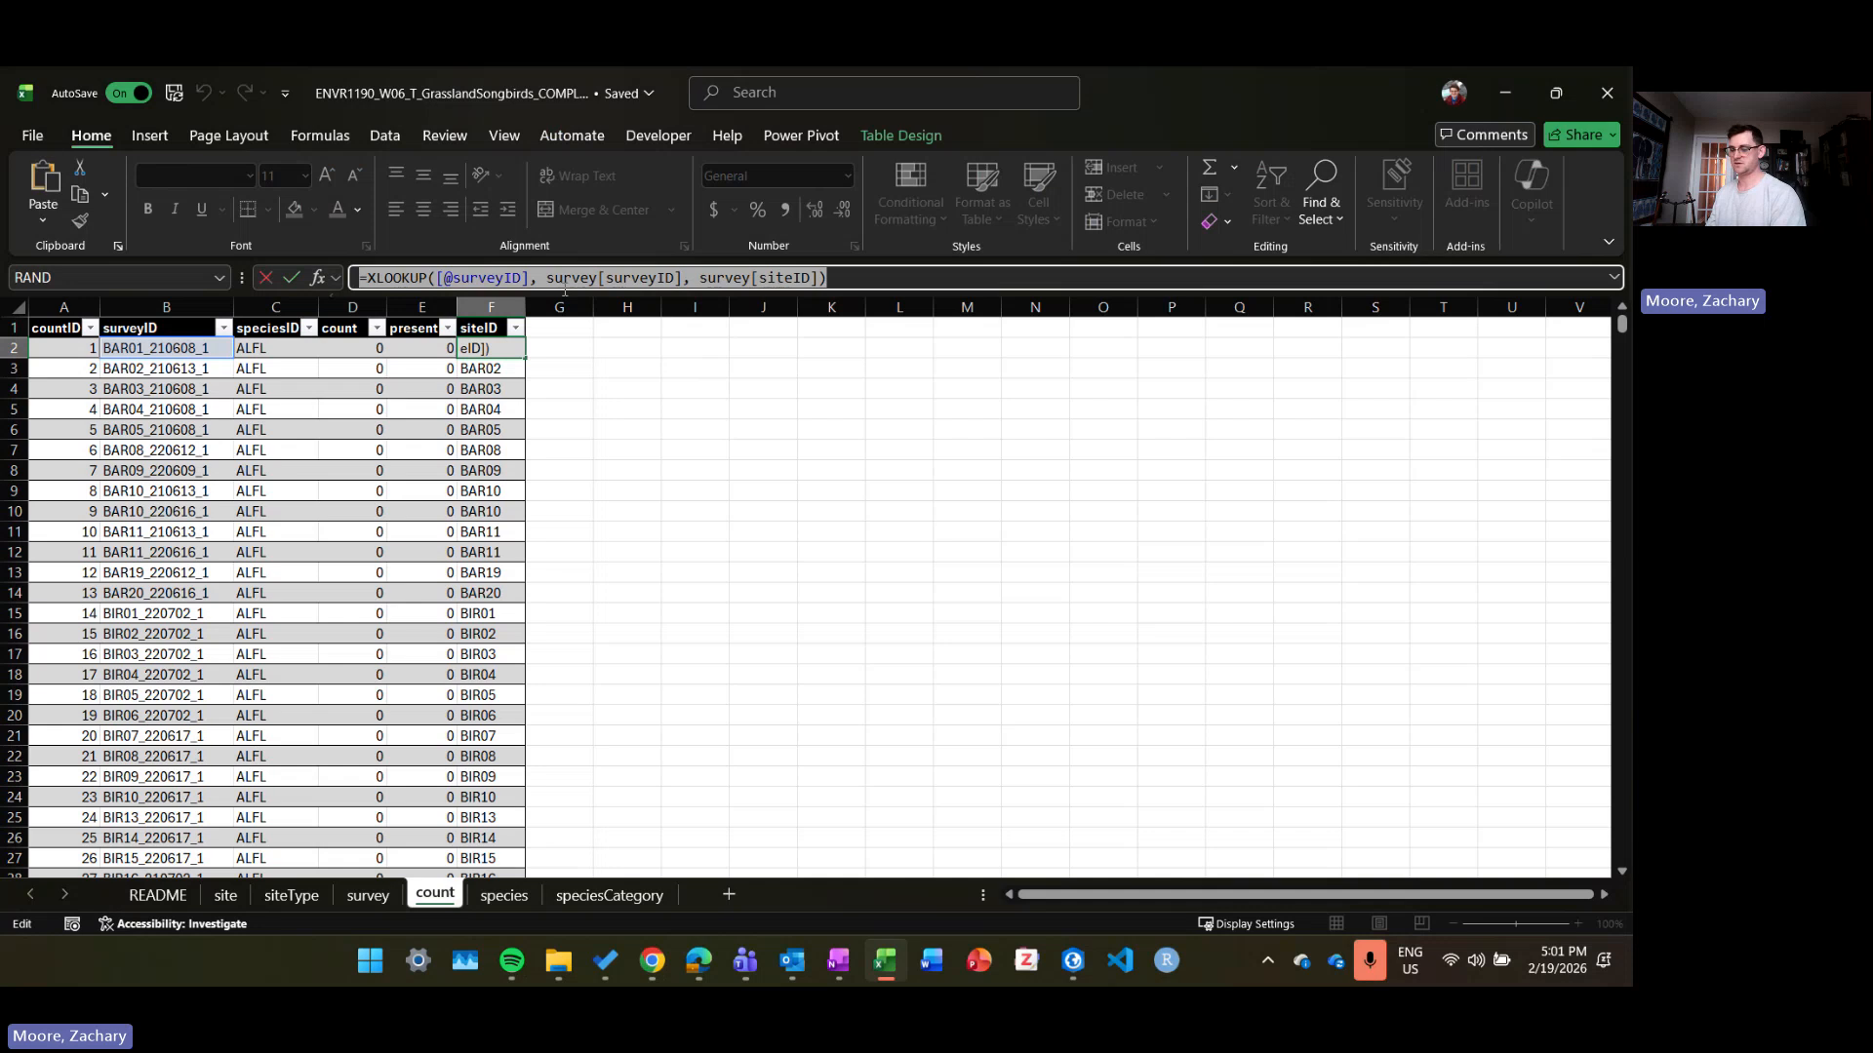
key(Tab)
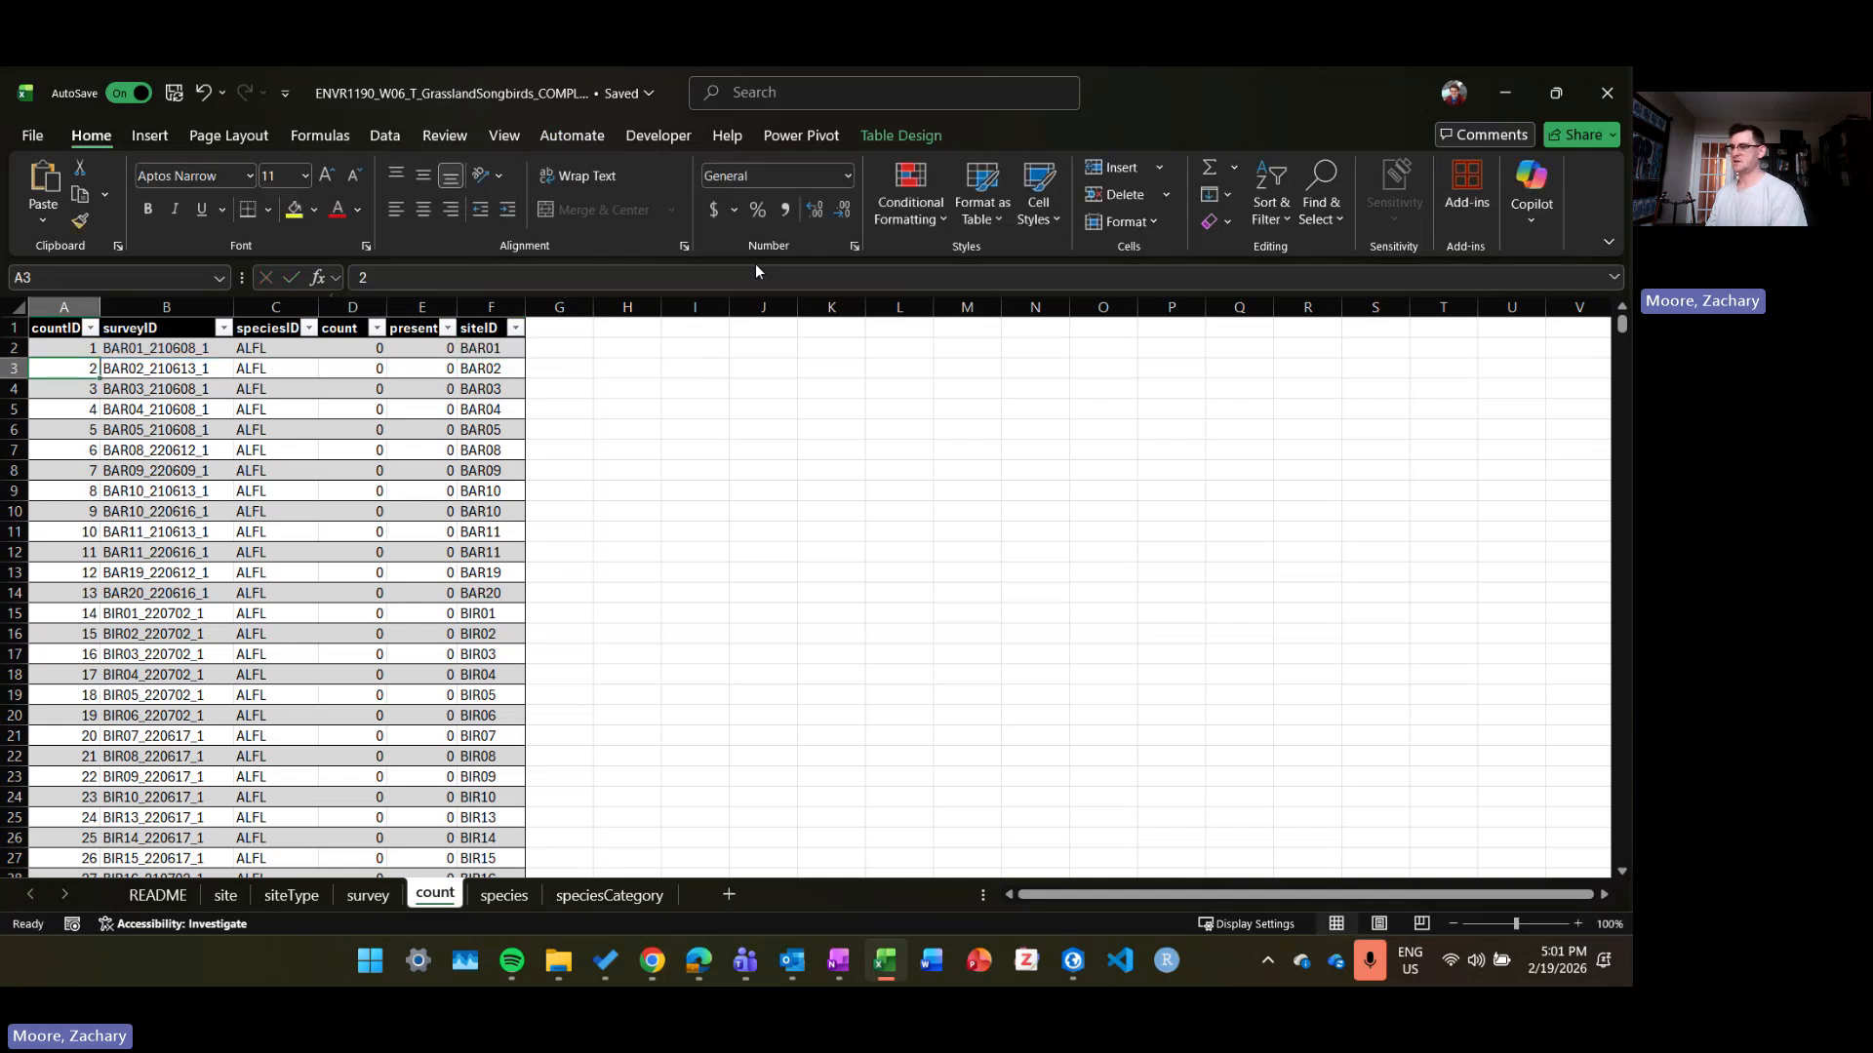
click(556, 348)
click(532, 277)
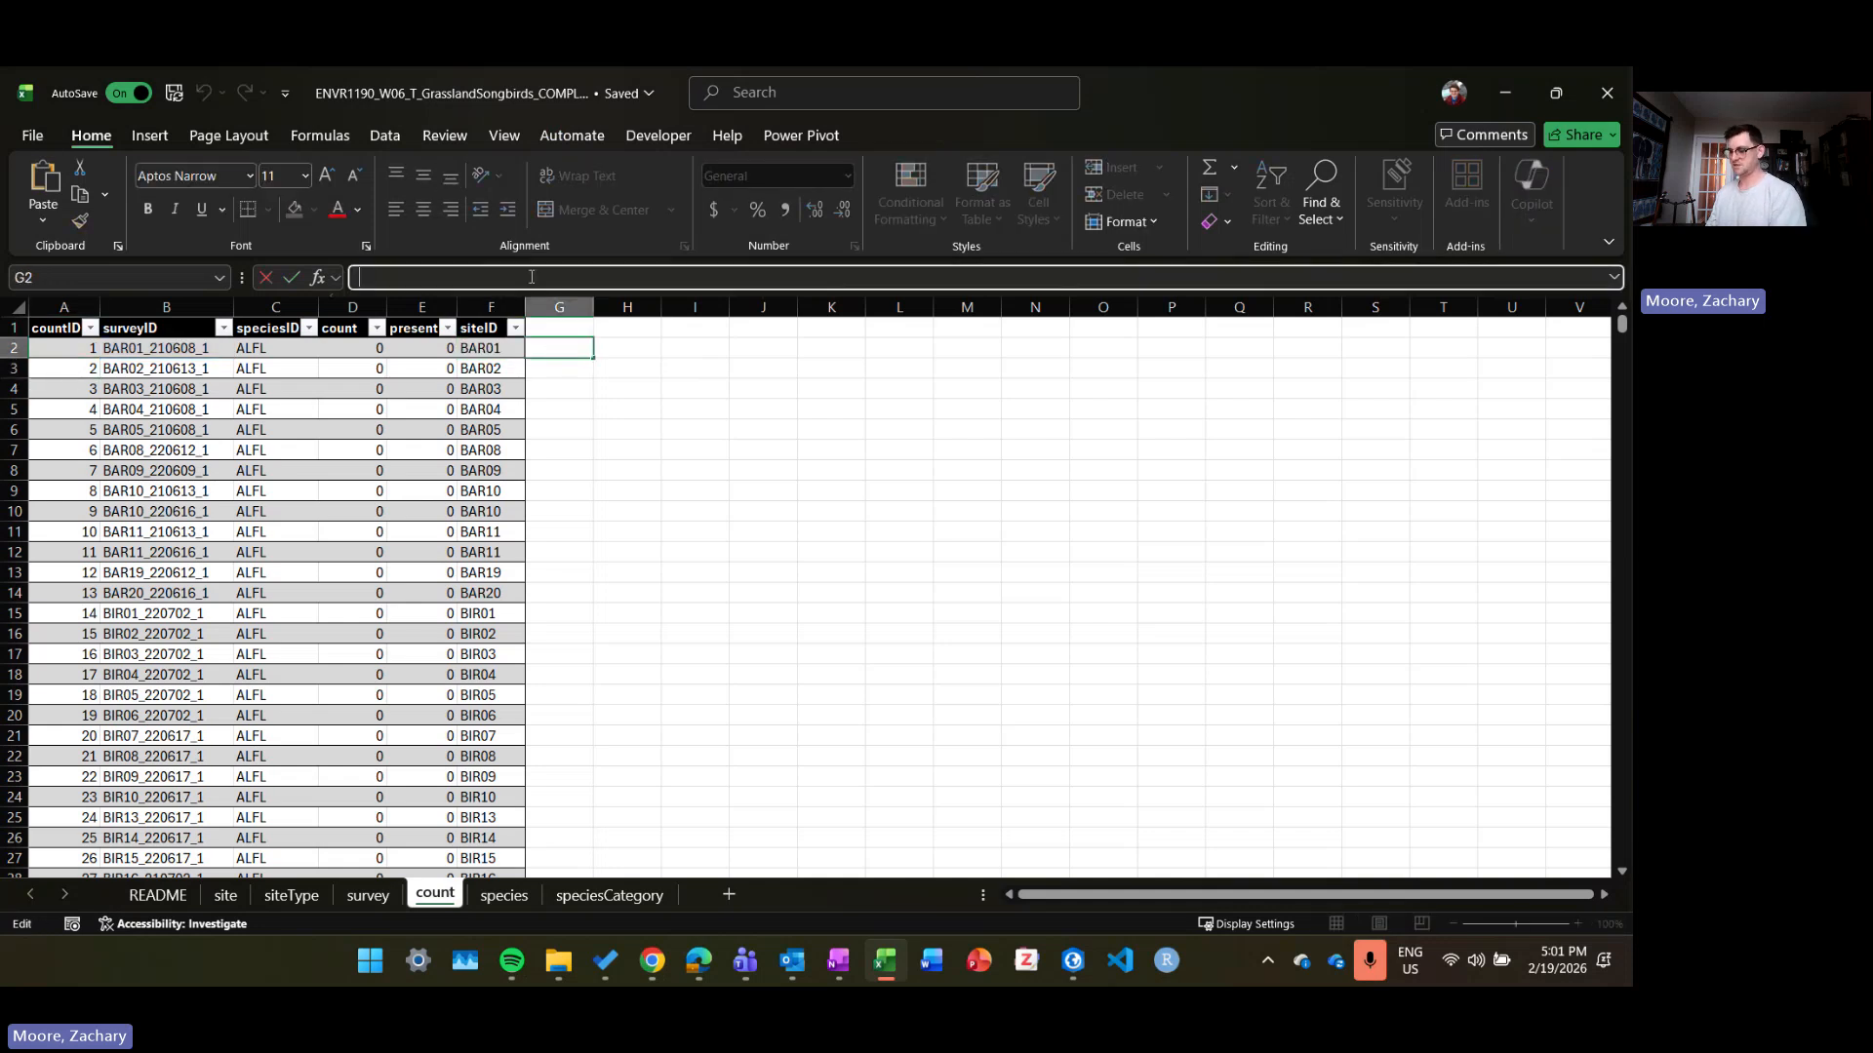
key(ctrl+v)
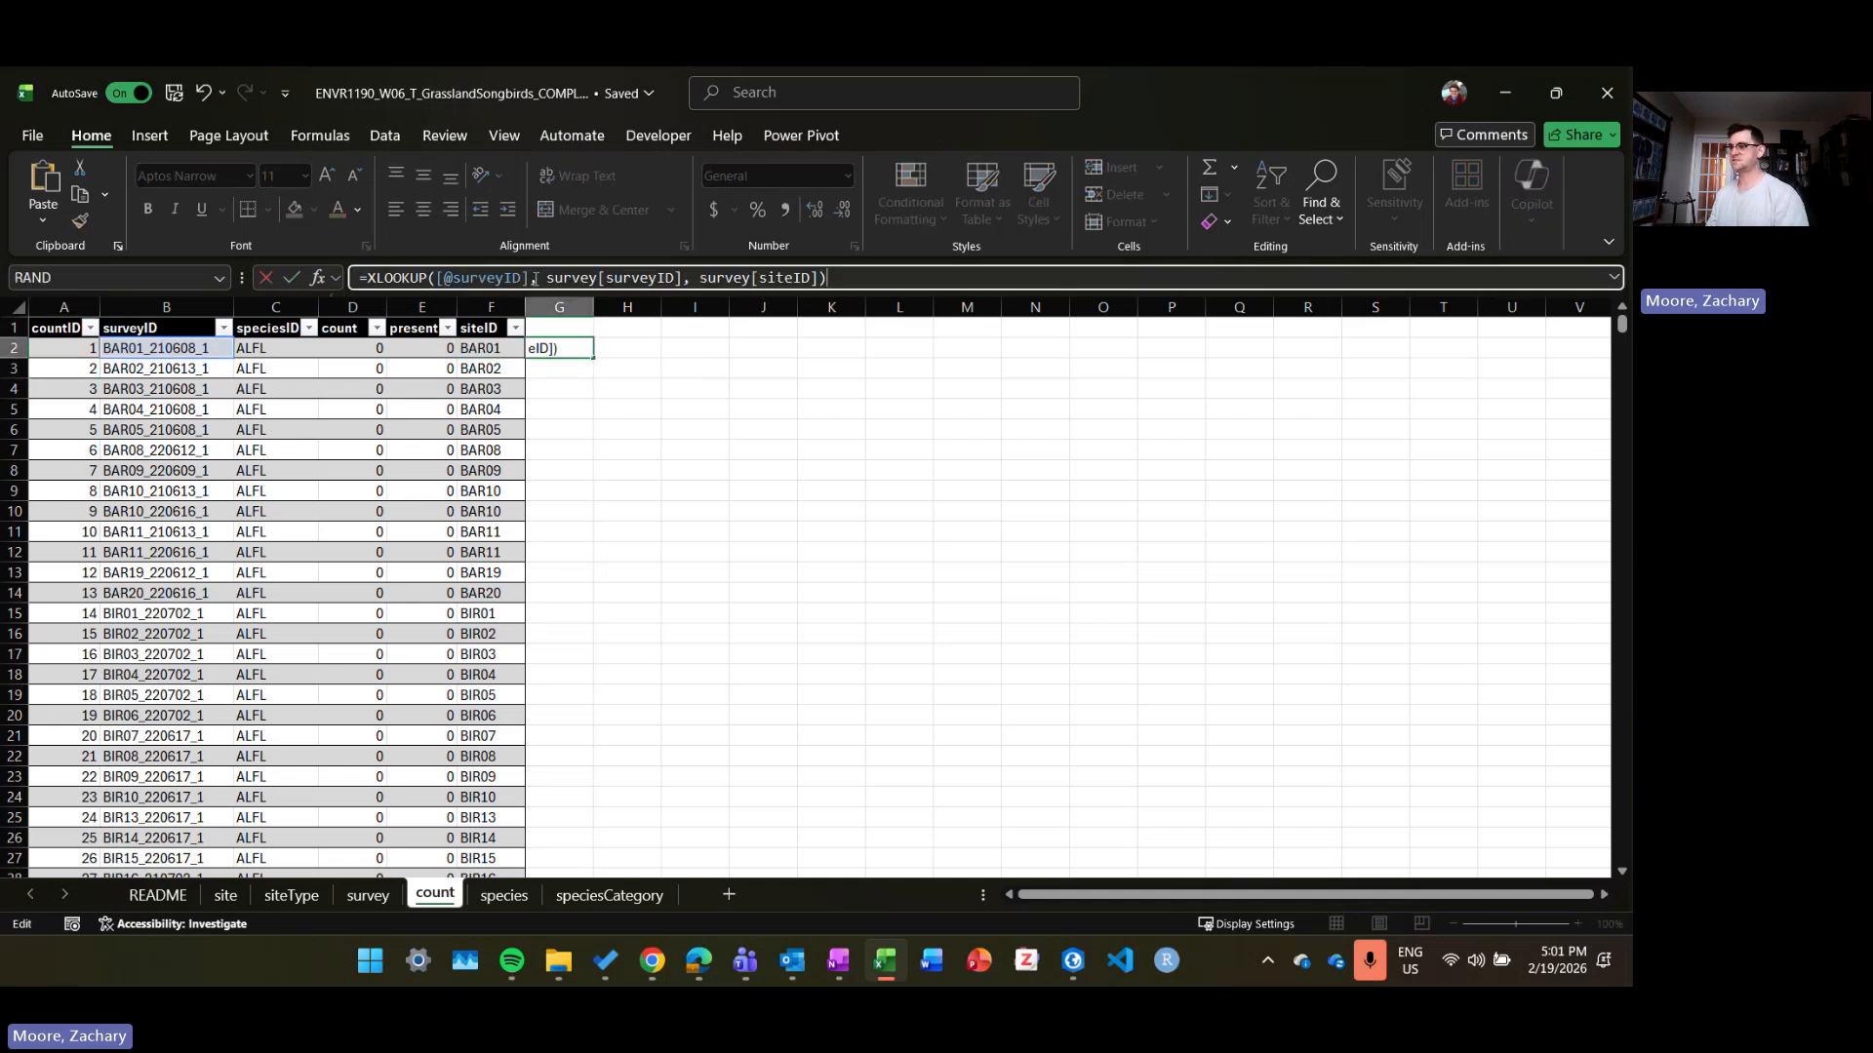
double_click(802, 277)
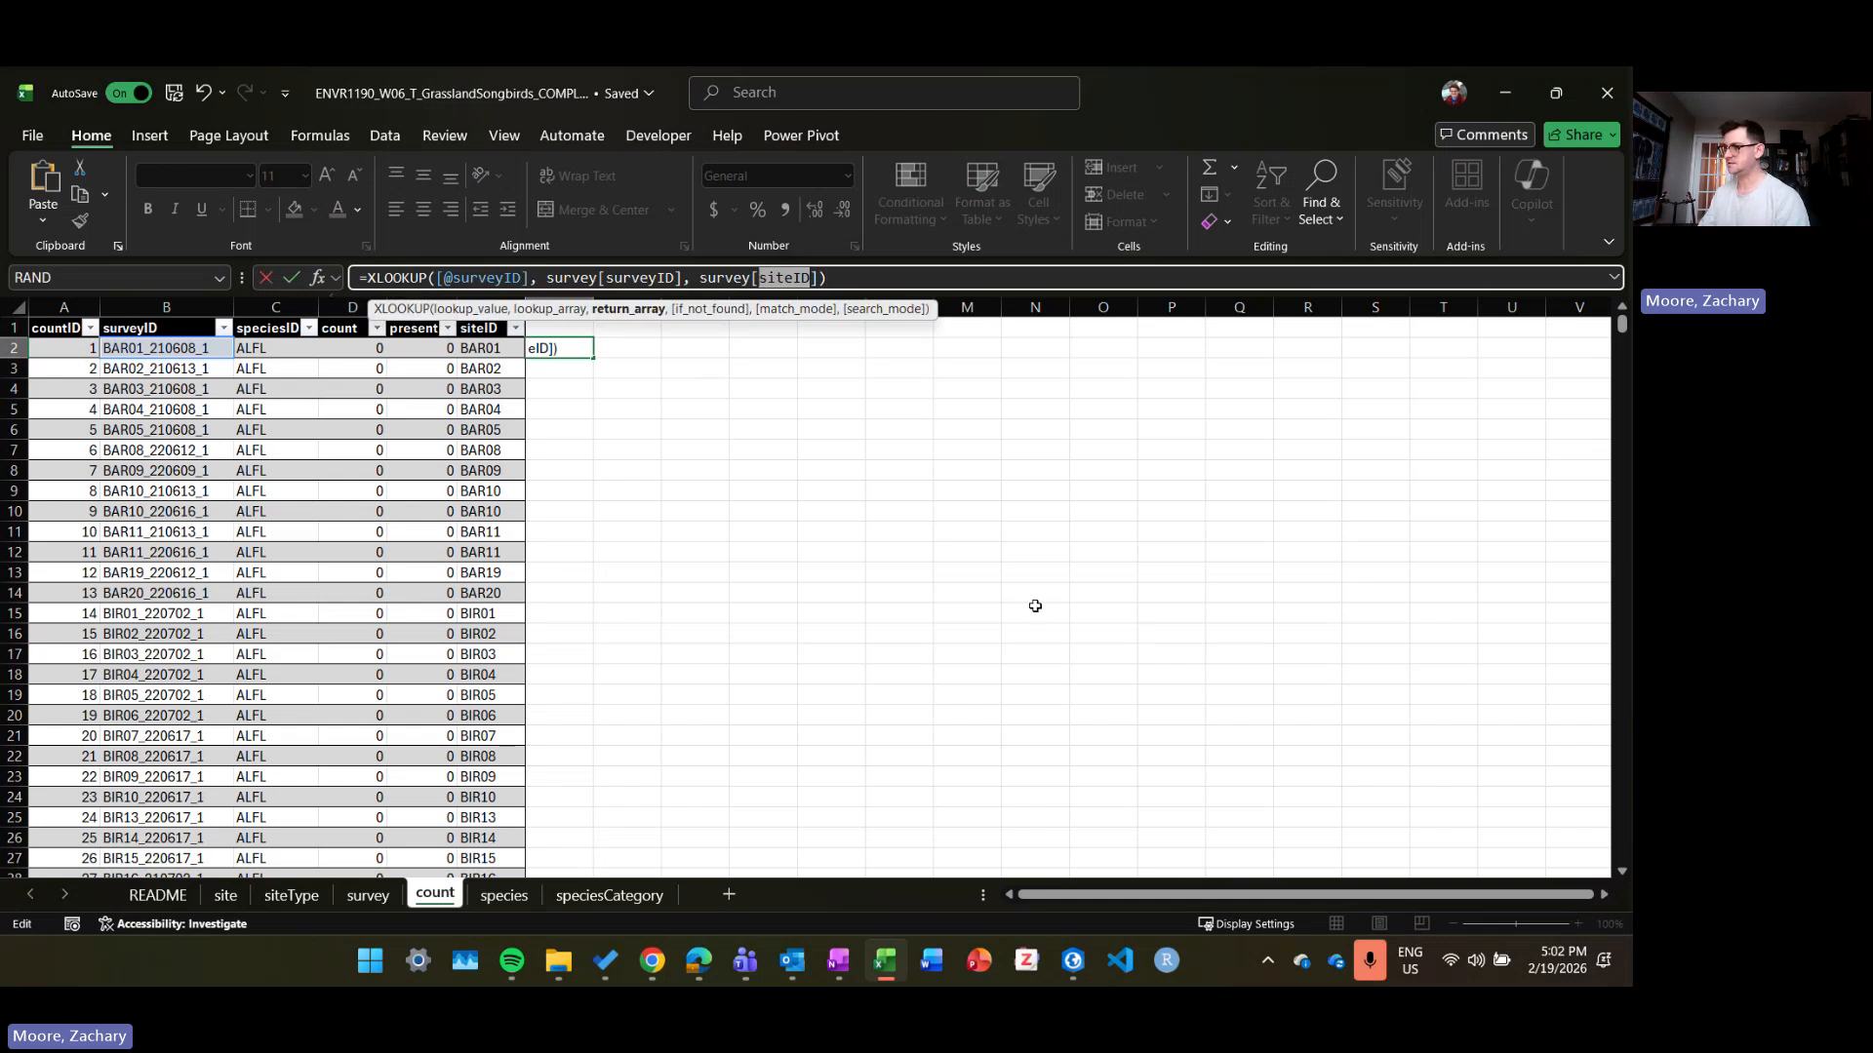
key(Delete)
key(Delete)
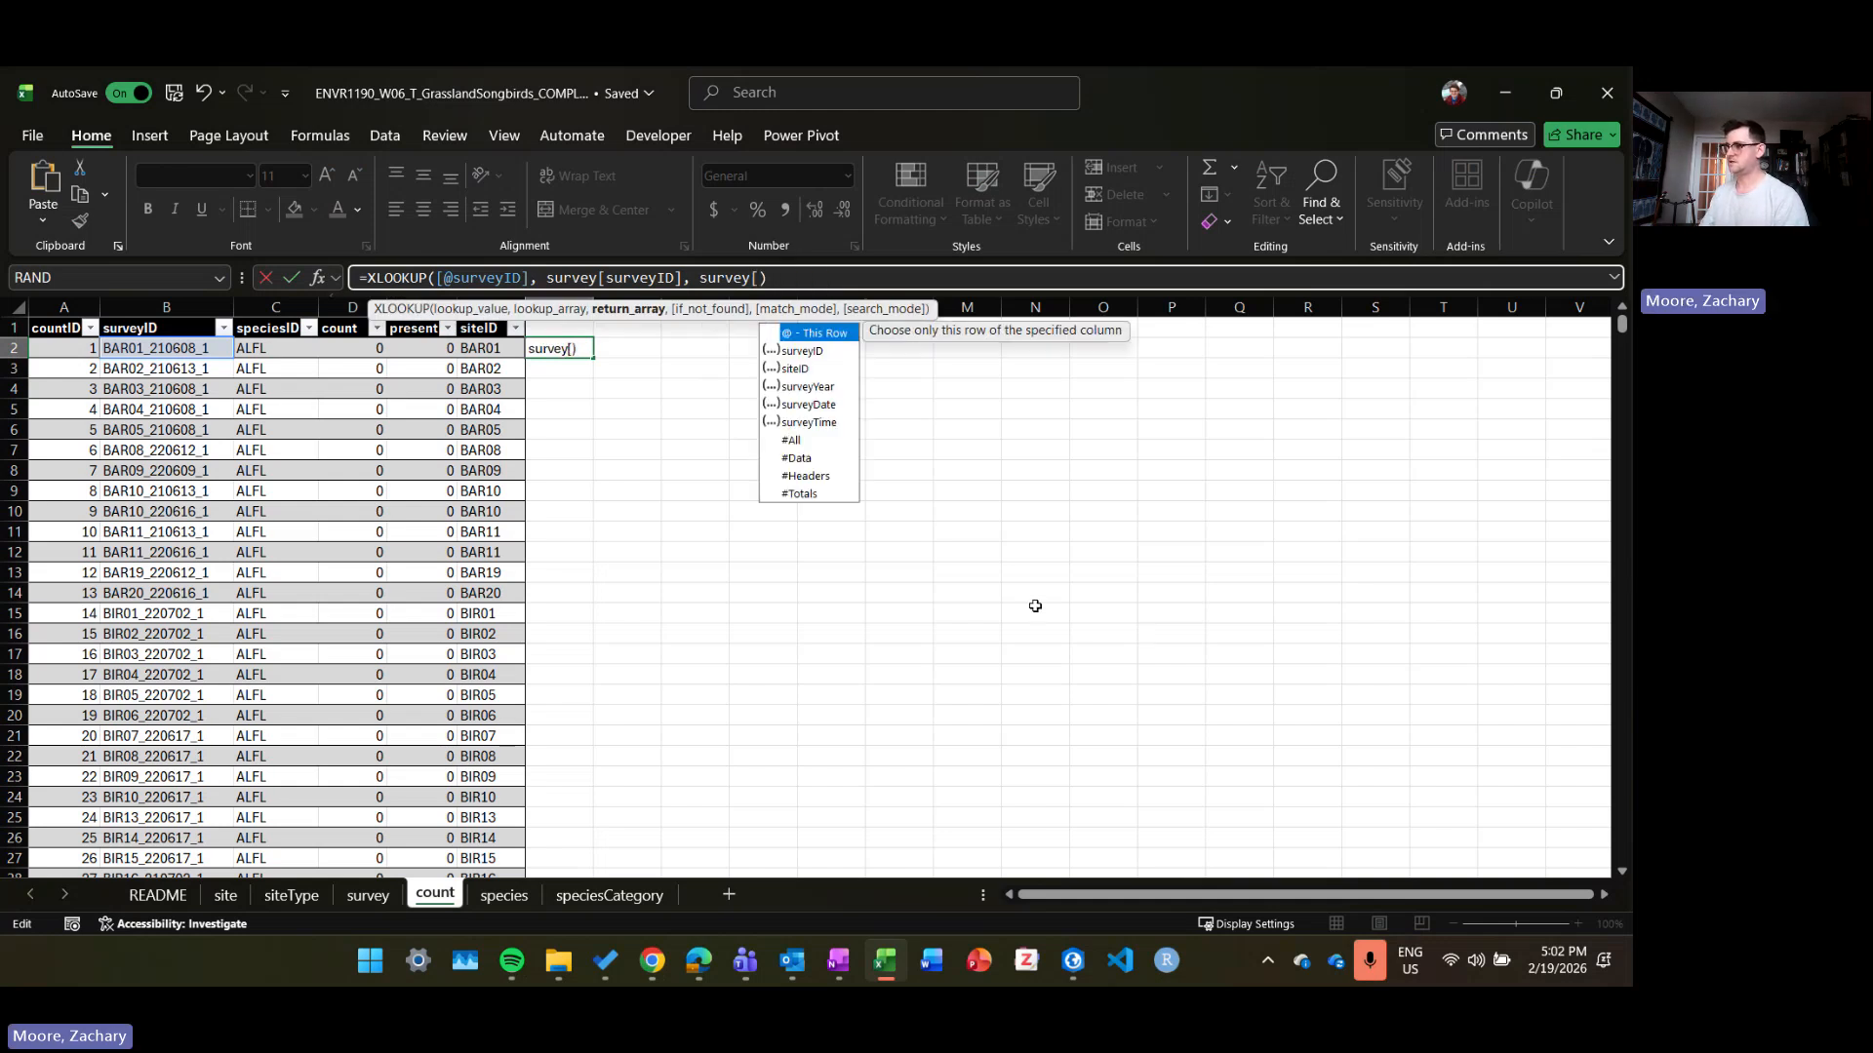
key(Down)
key(Down)
key(Down)
key(Tab)
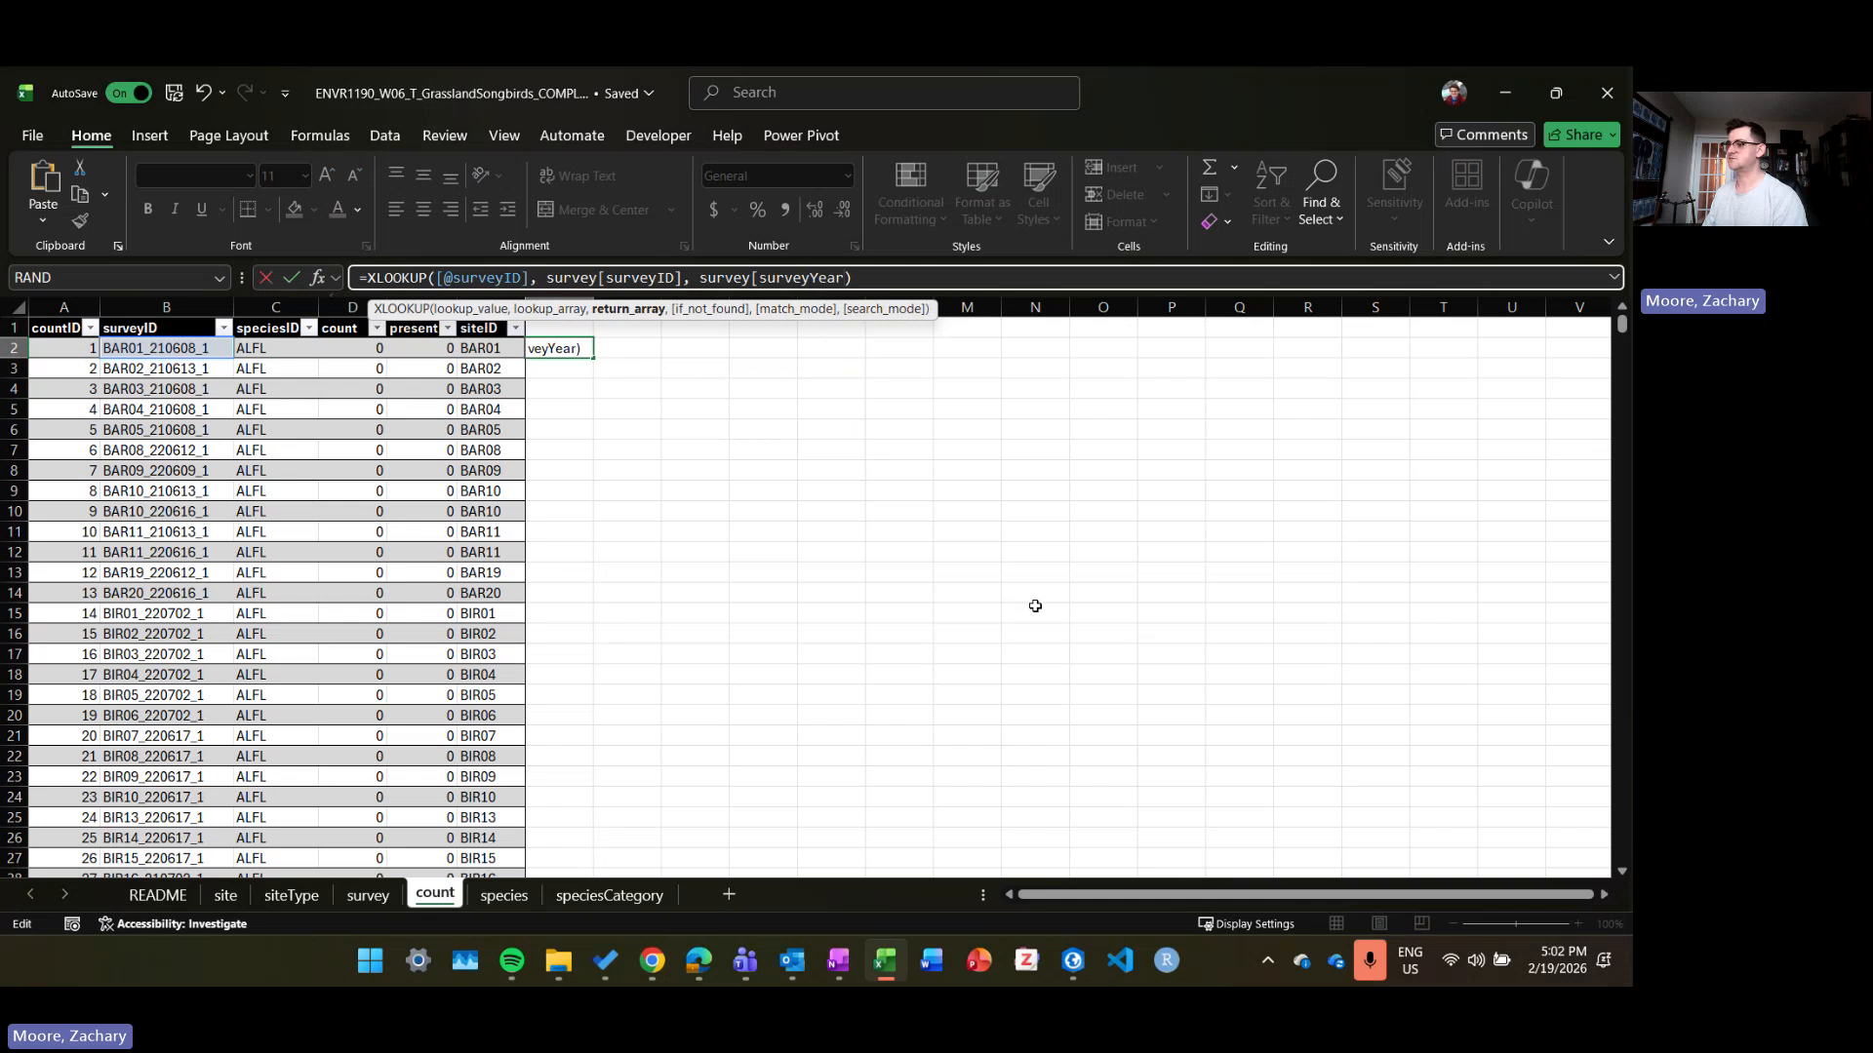
key(Return)
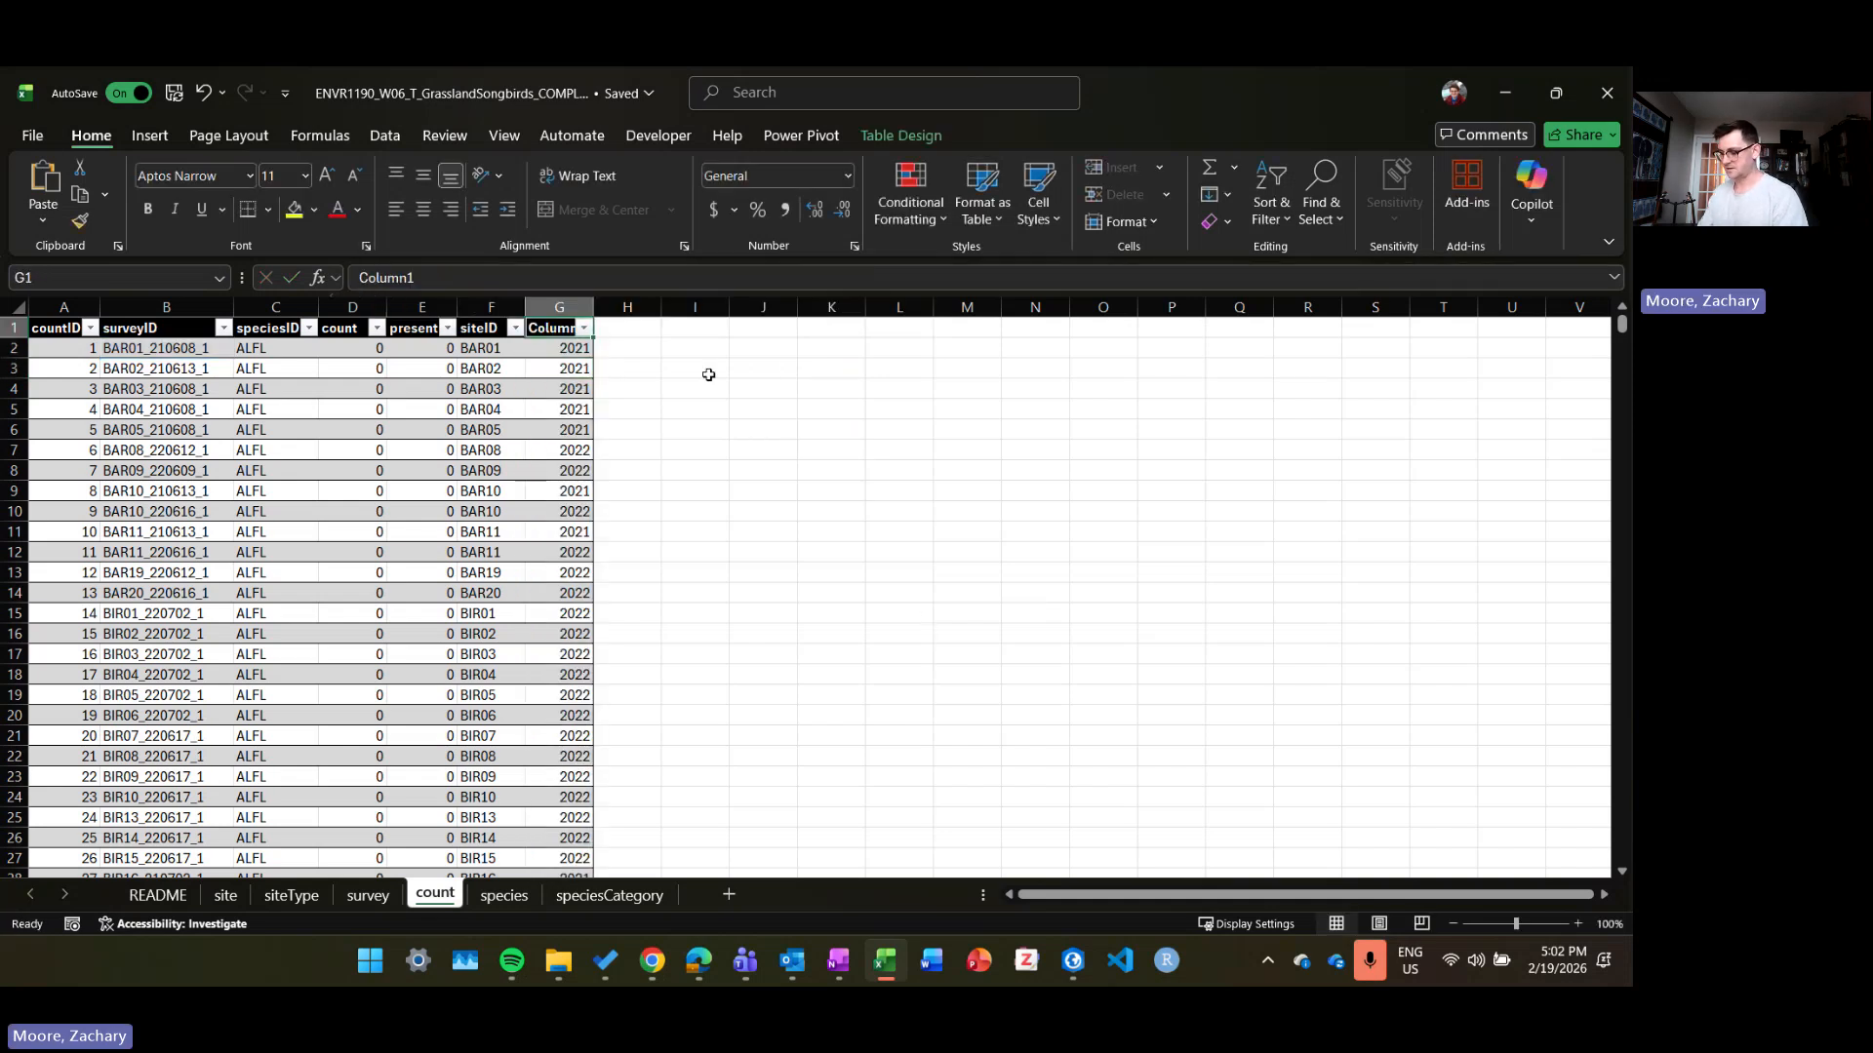
Step: Name the new column's header in G1 surveyYear and fit the width of column G to its contents
text(Su)
text(urv)
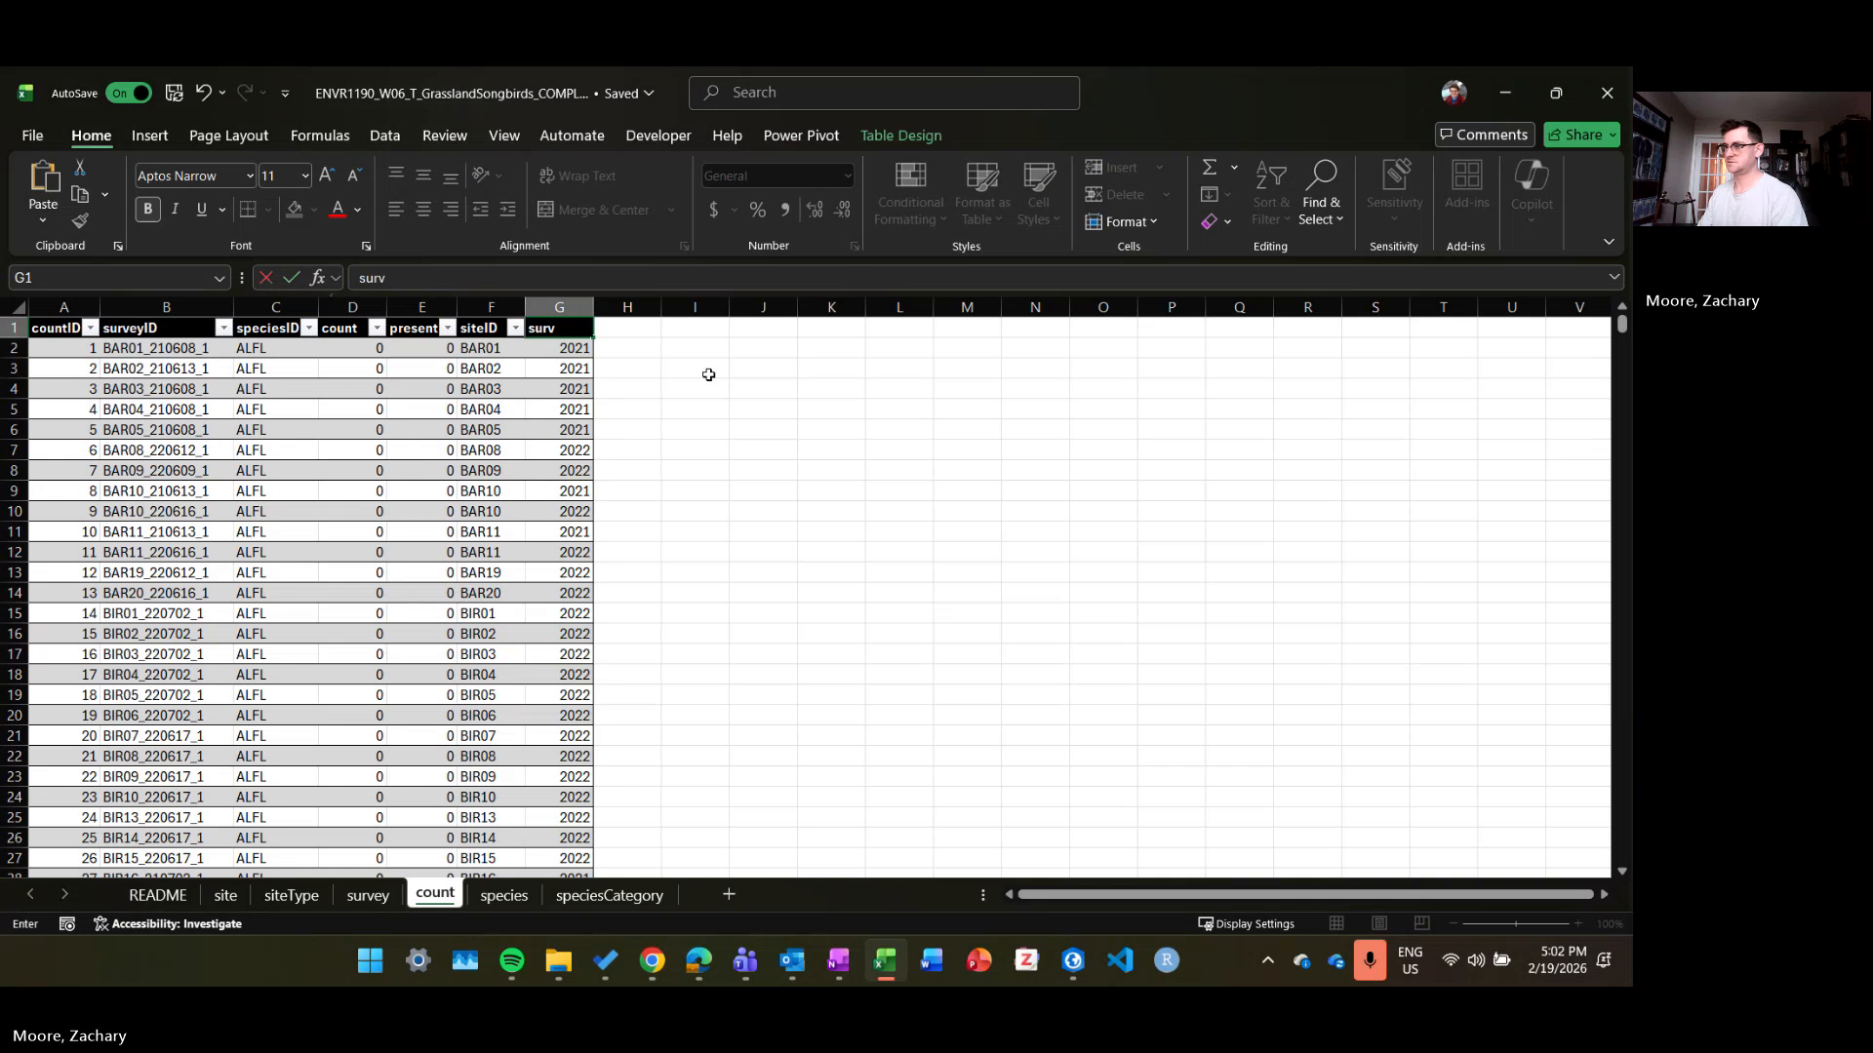
text(eyYear)
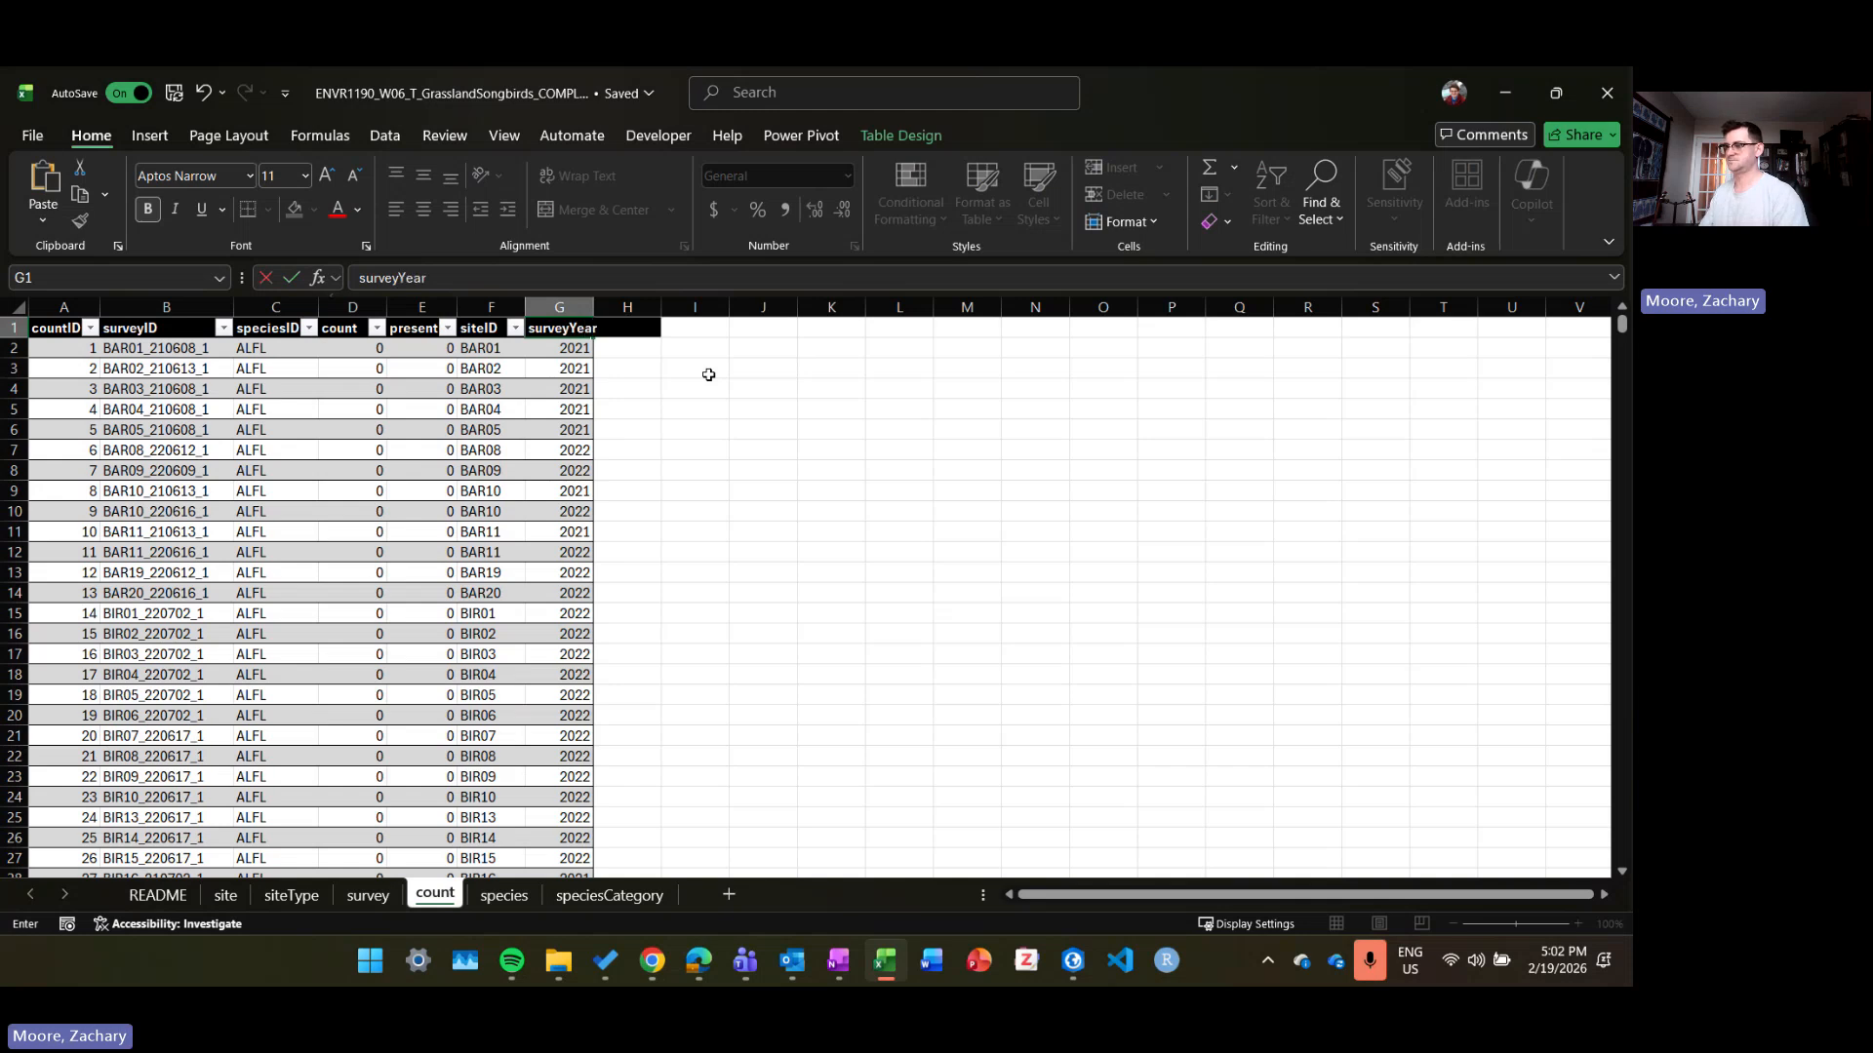
key(Return)
double_click(597, 307)
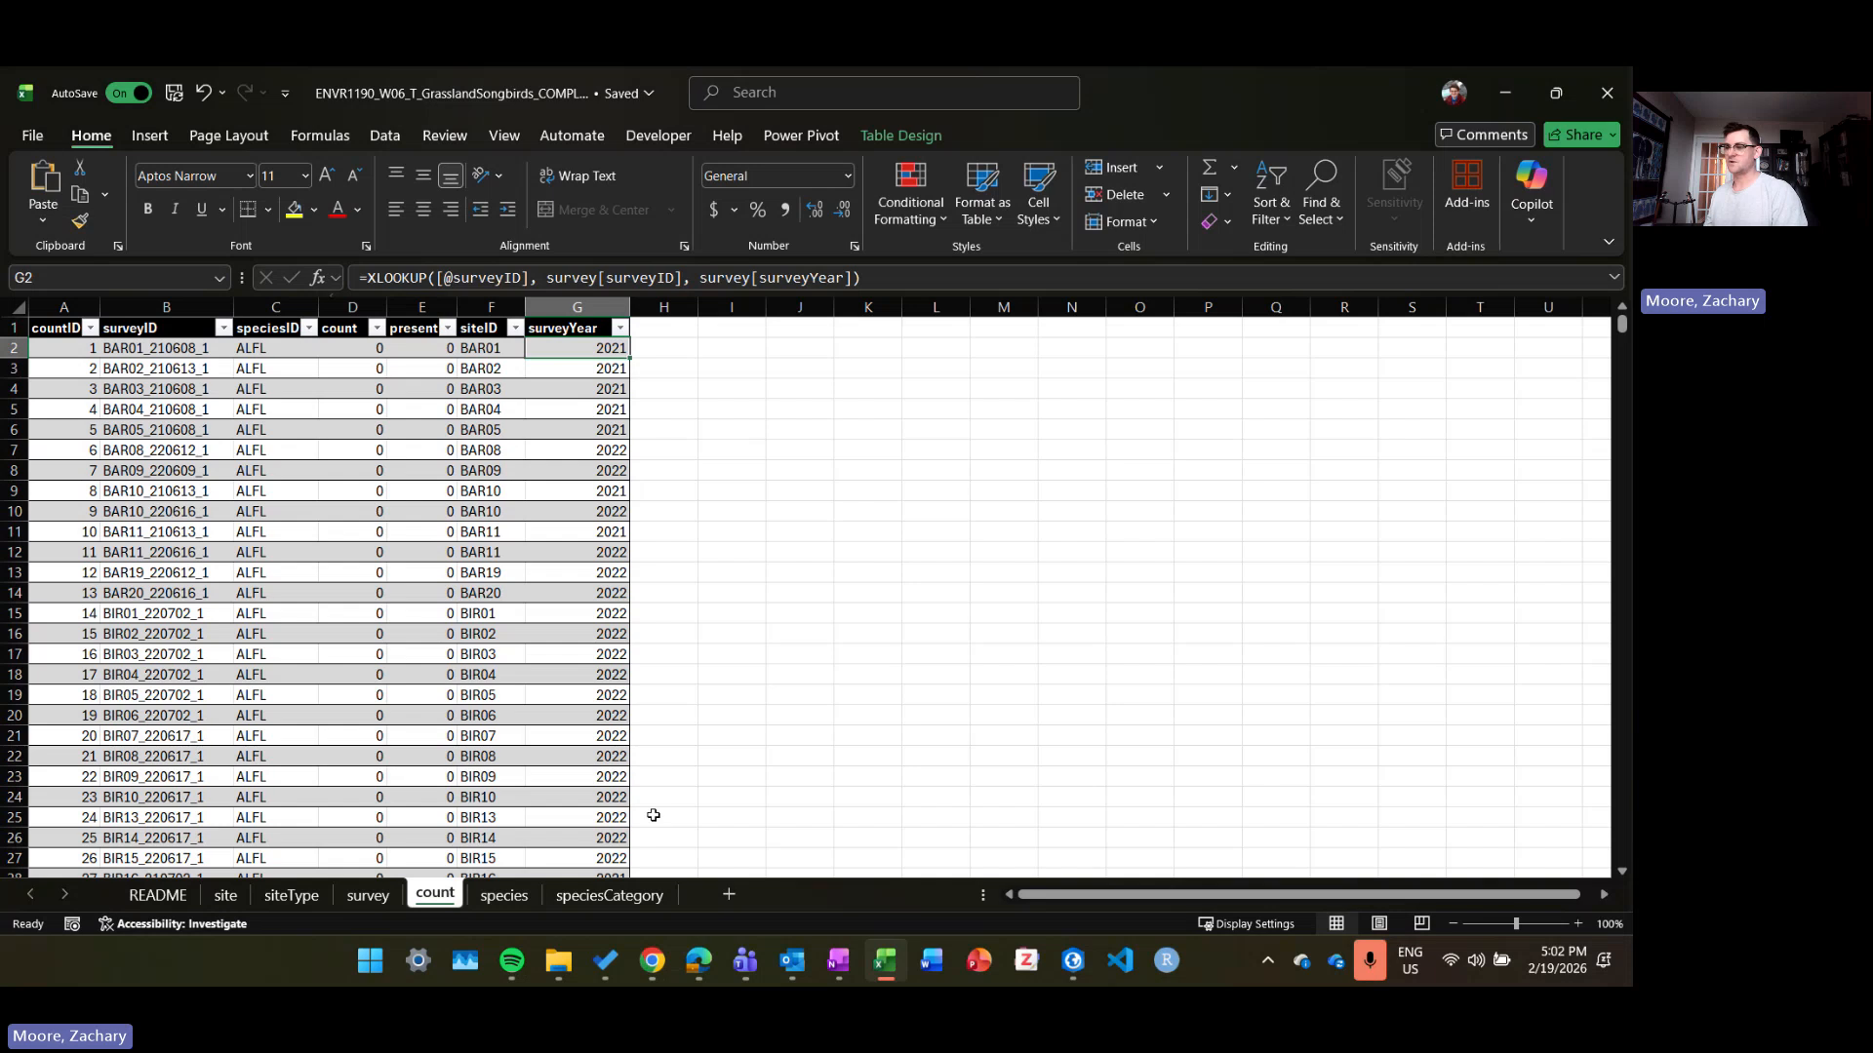
Step: Examine how the surveyDate values are stored in the survey sheet and compare them with the dates inside the surveyIDs
click(373, 896)
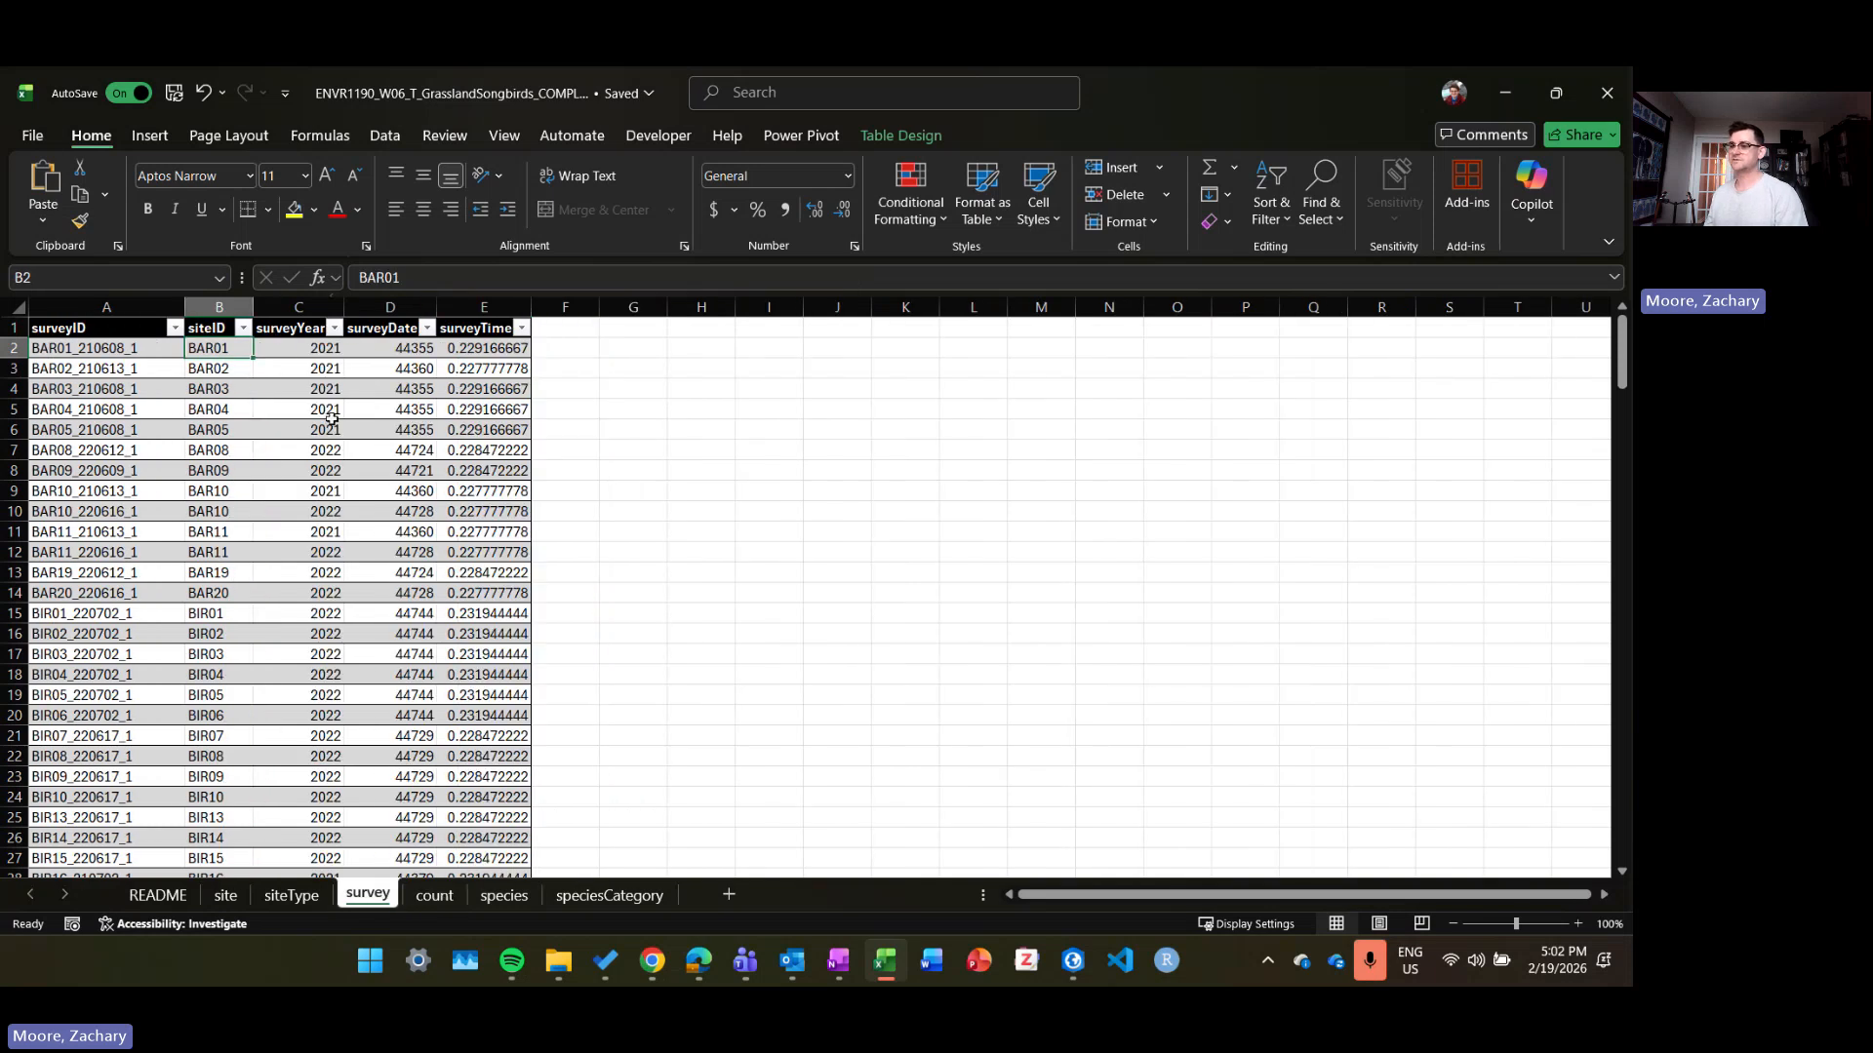
click(388, 349)
click(398, 328)
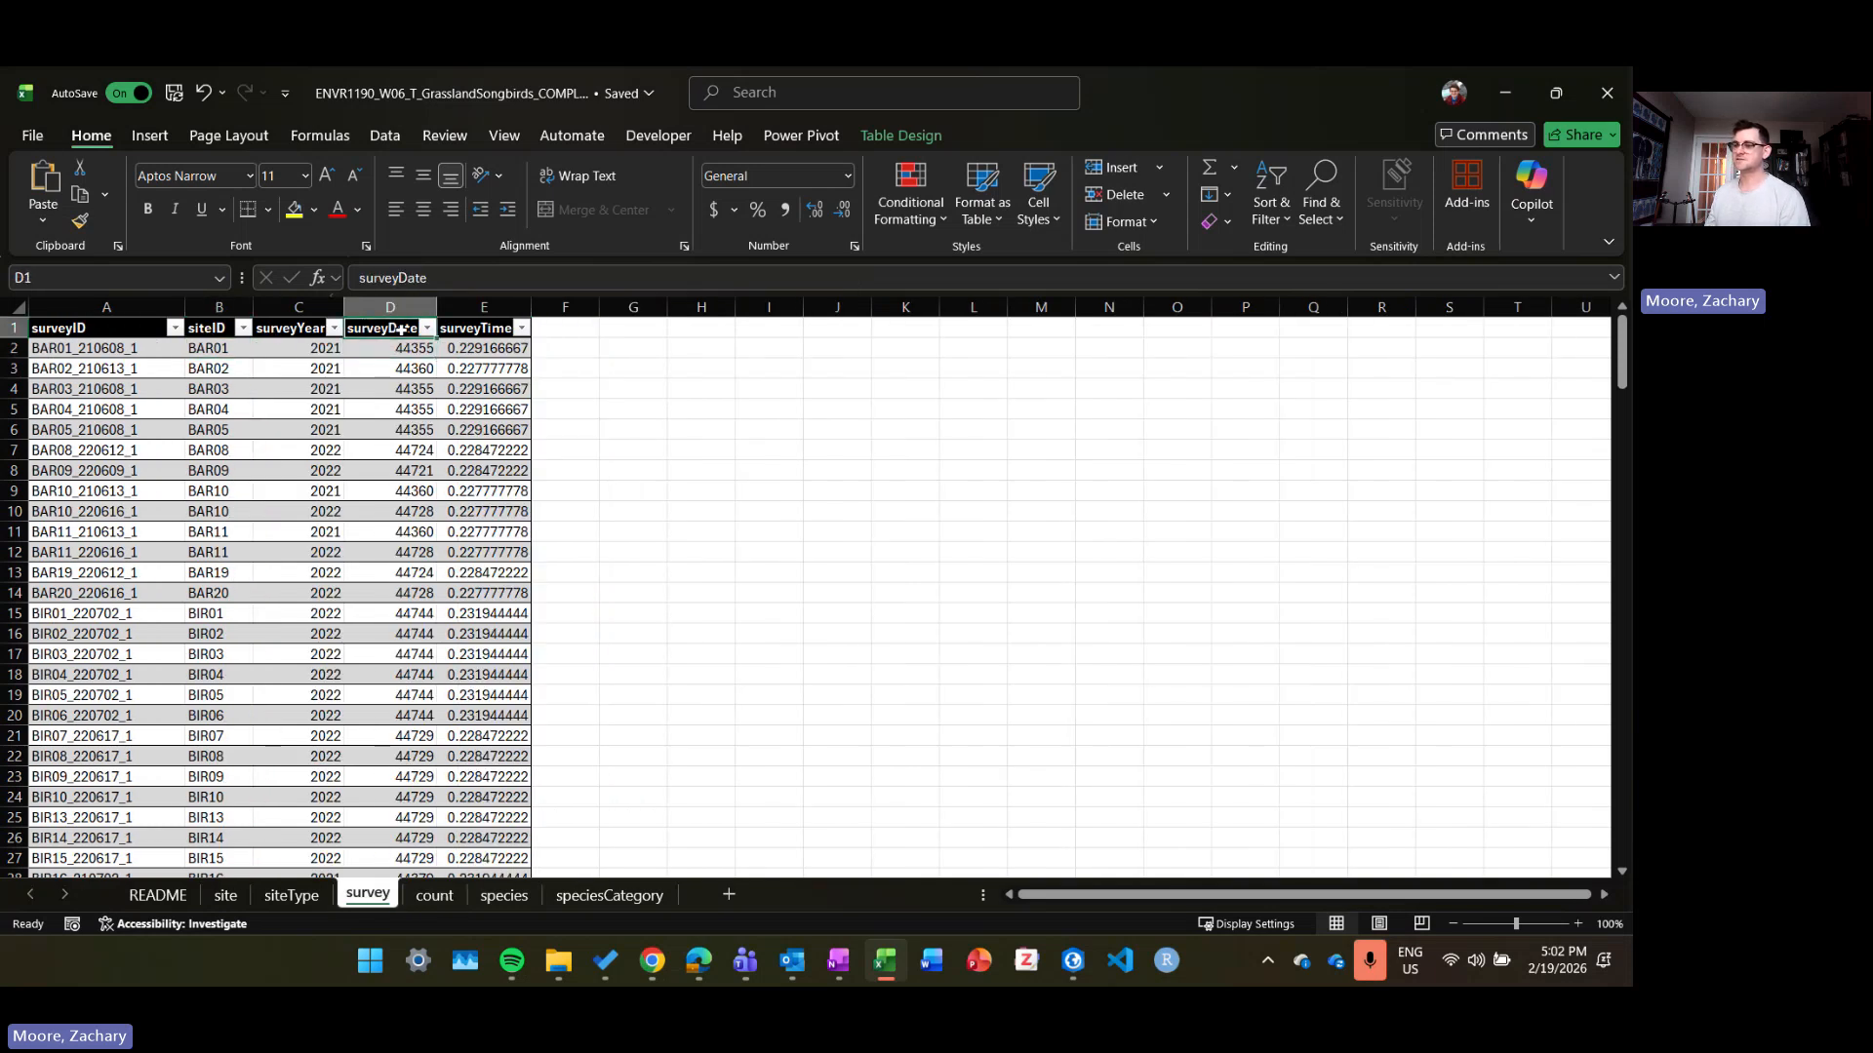
click(401, 349)
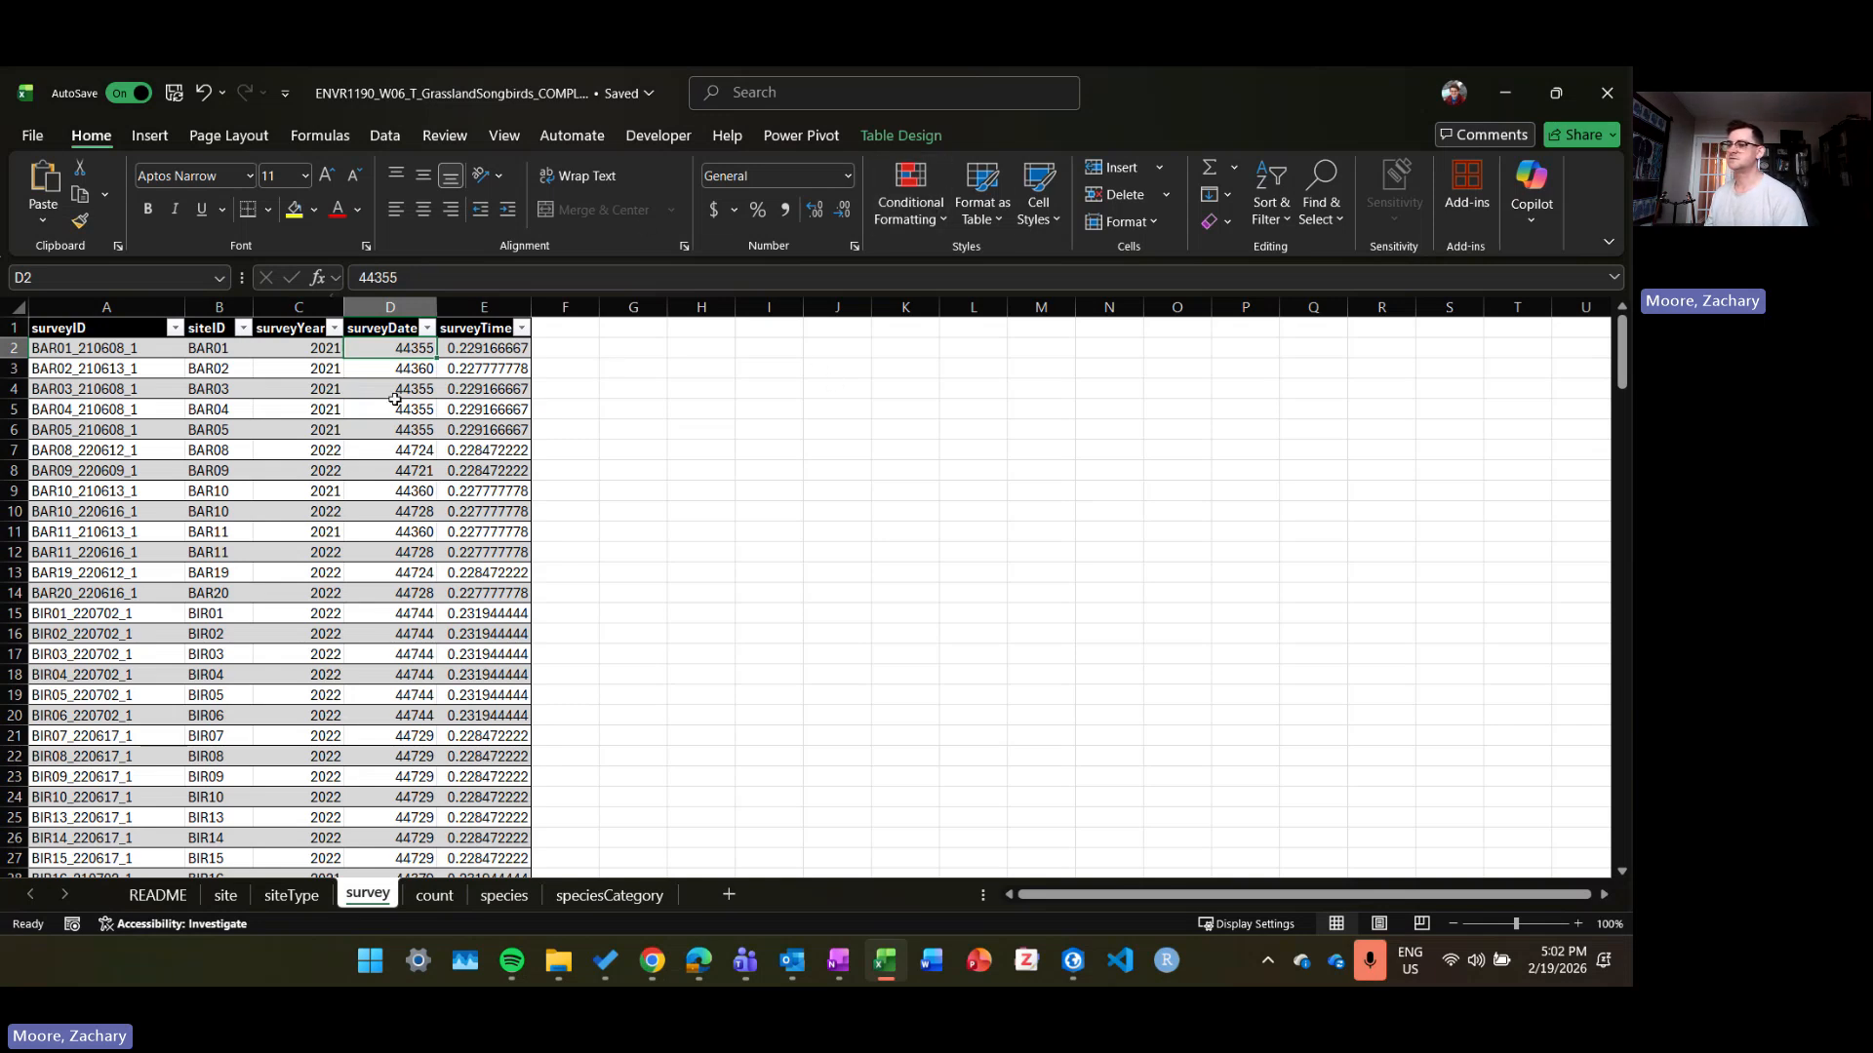
scroll(400, 410, down, 8)
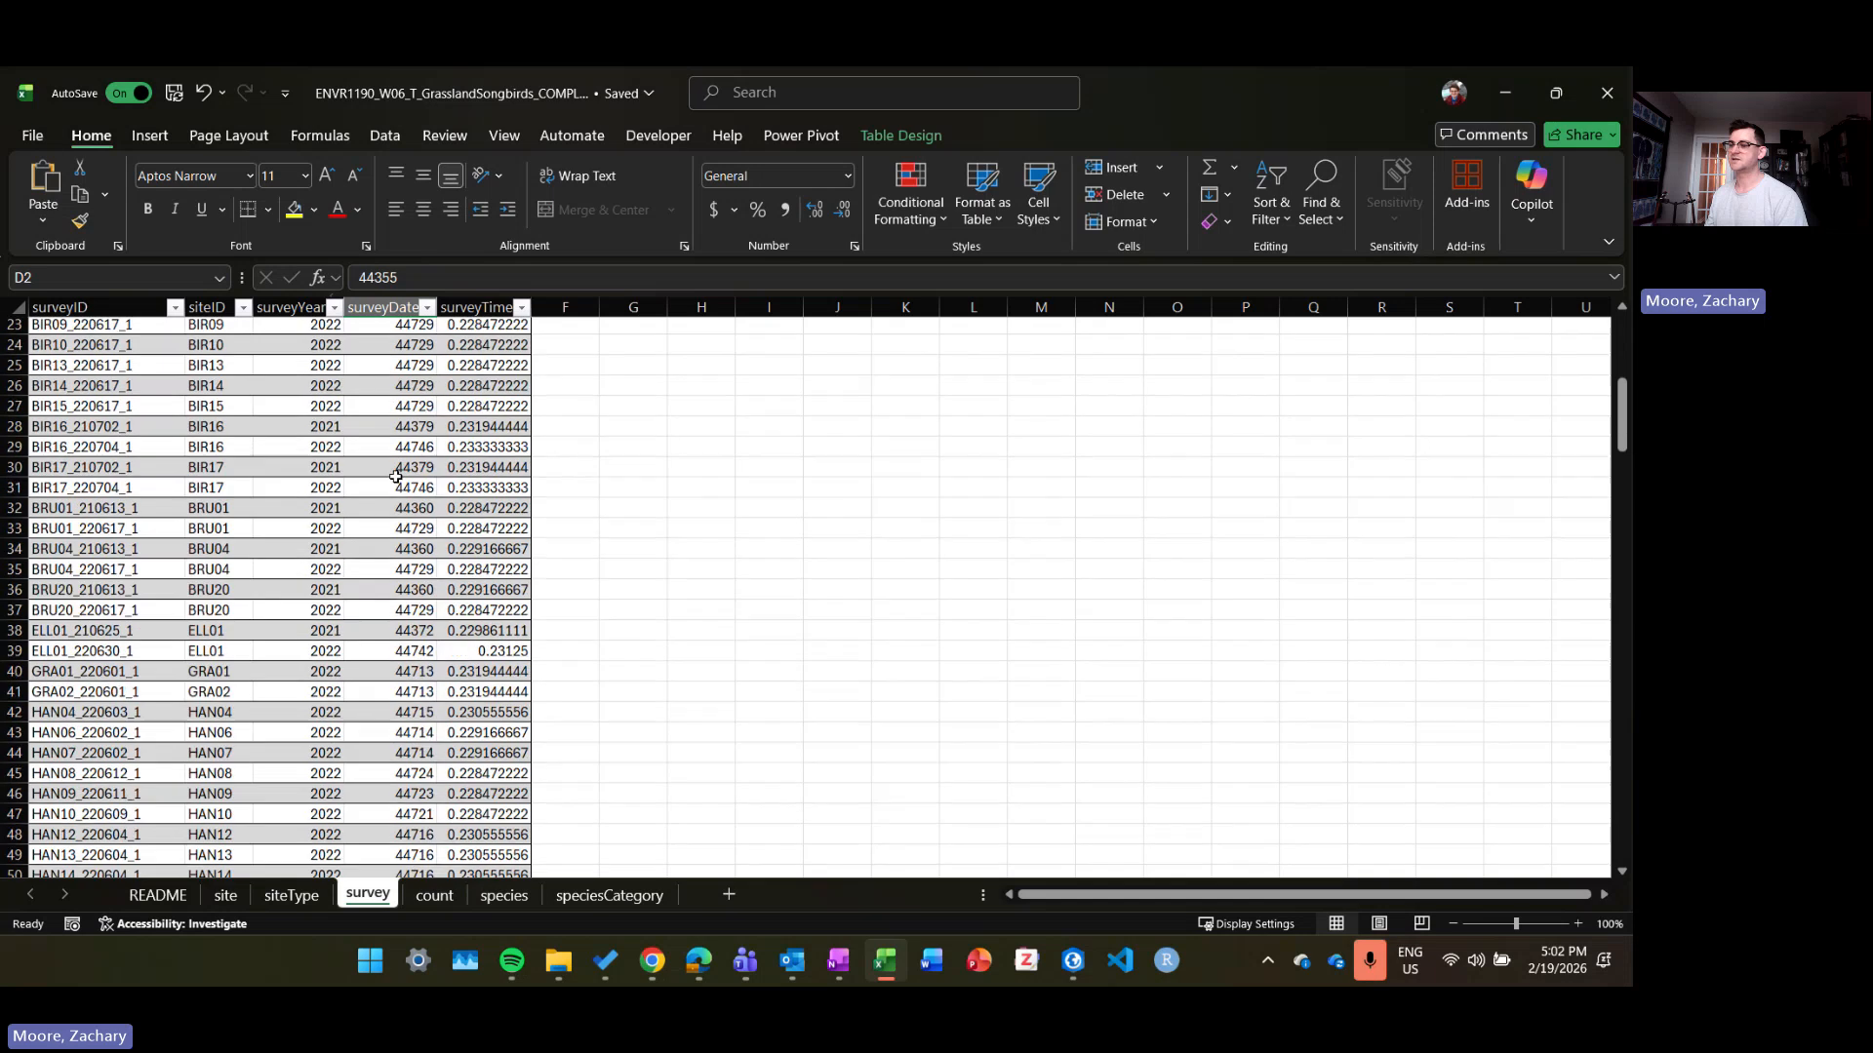
scroll(398, 462, up, 8)
scroll(377, 385, down, 2)
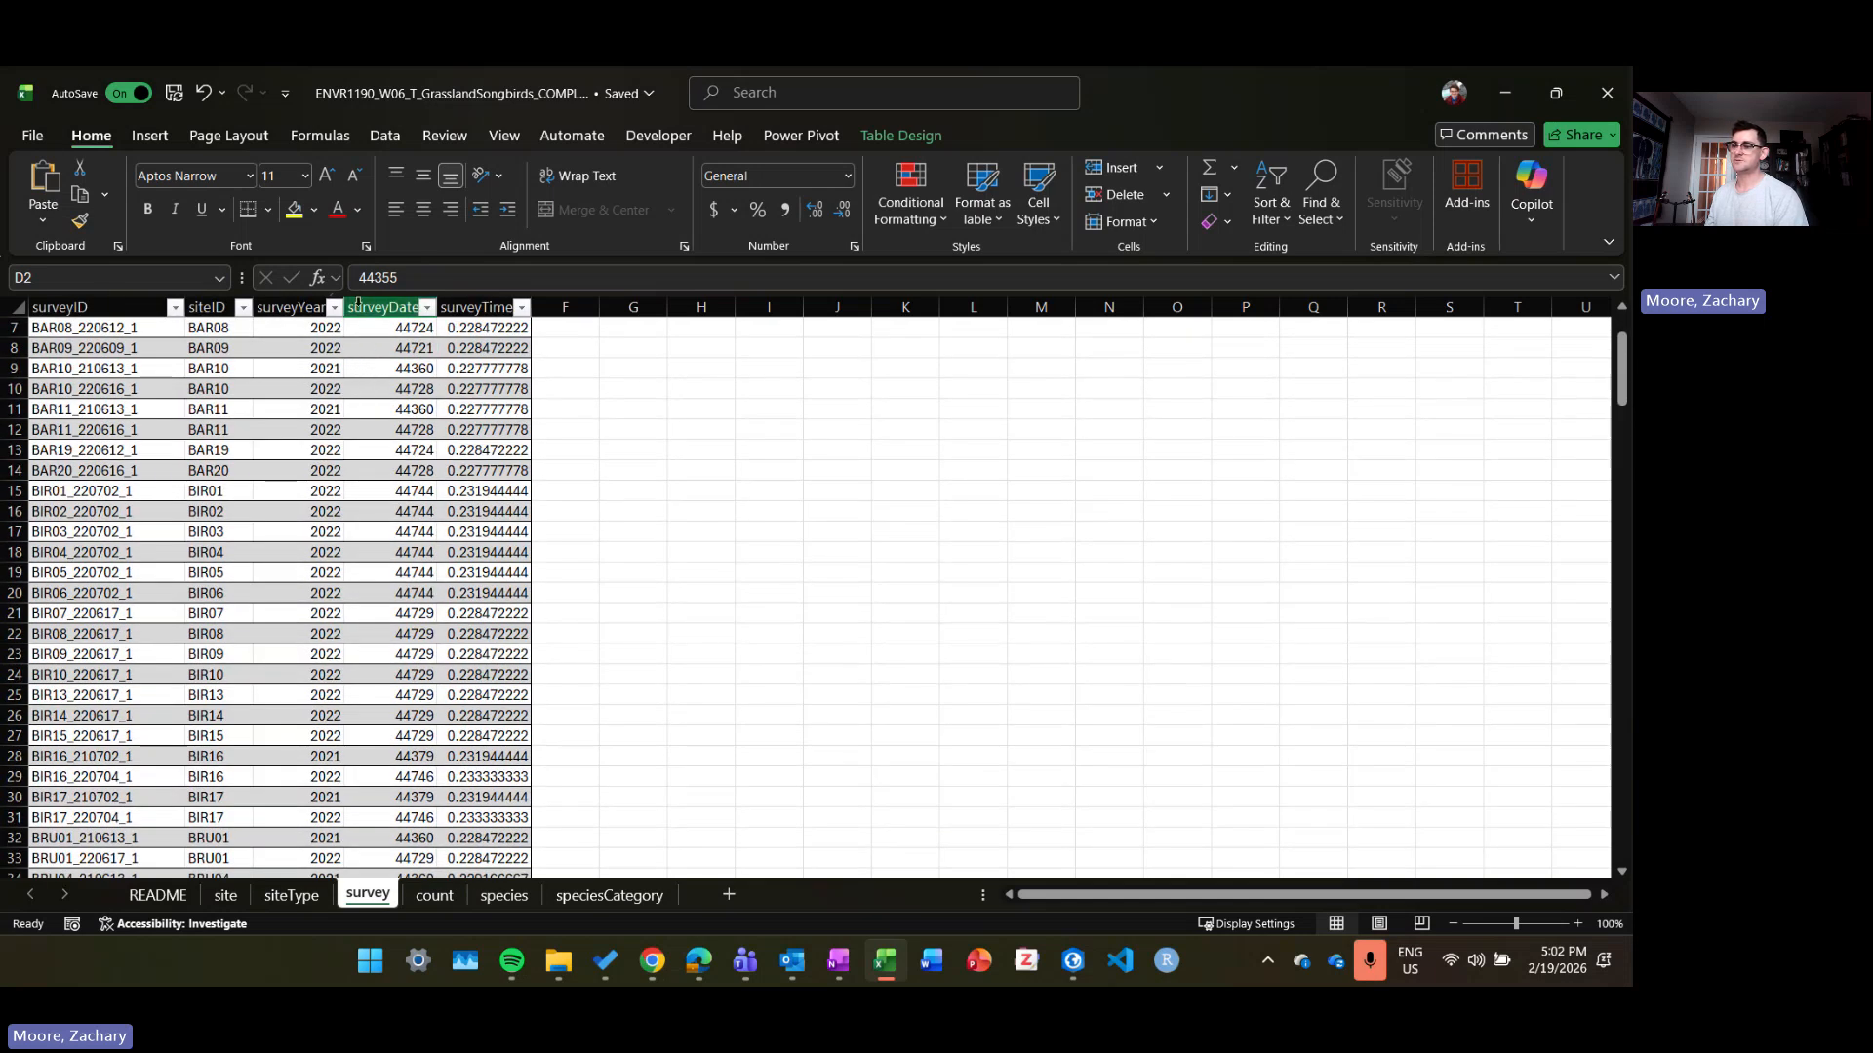
scroll(137, 341, down, 7)
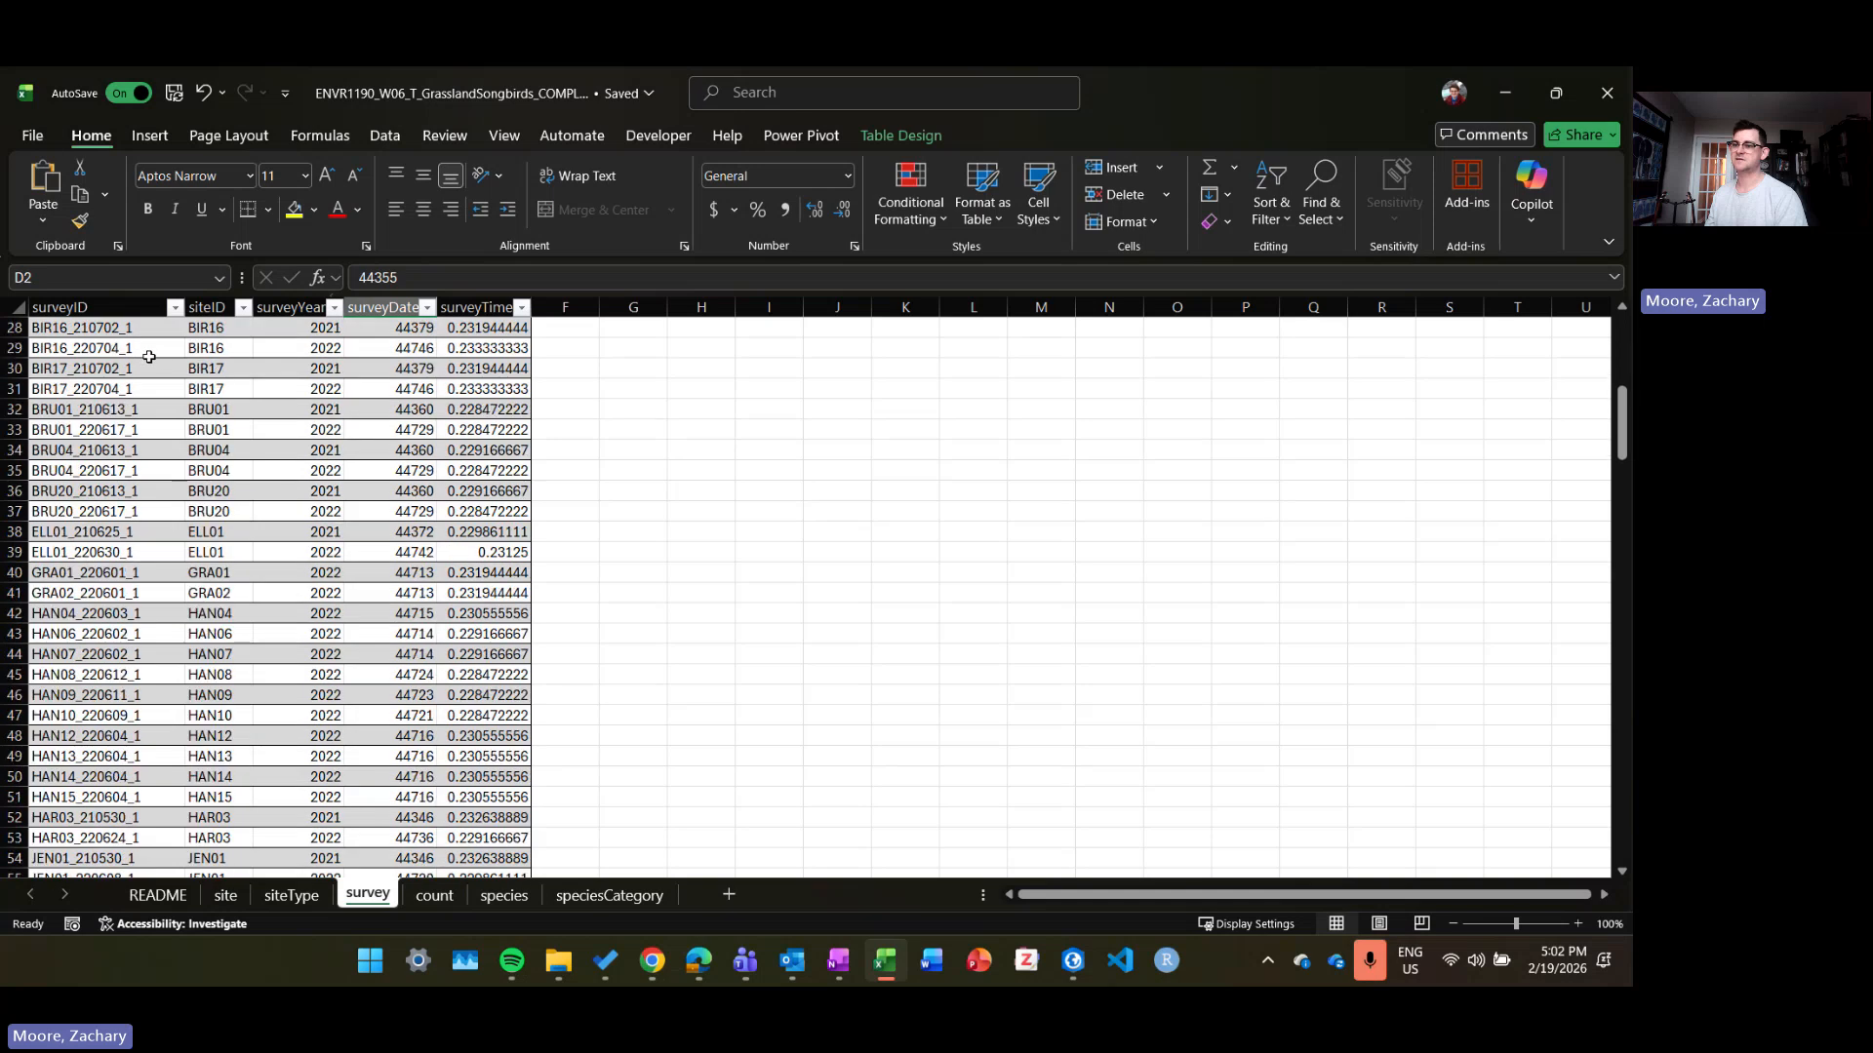
scroll(146, 356, up, 9)
scroll(149, 362, down, 5)
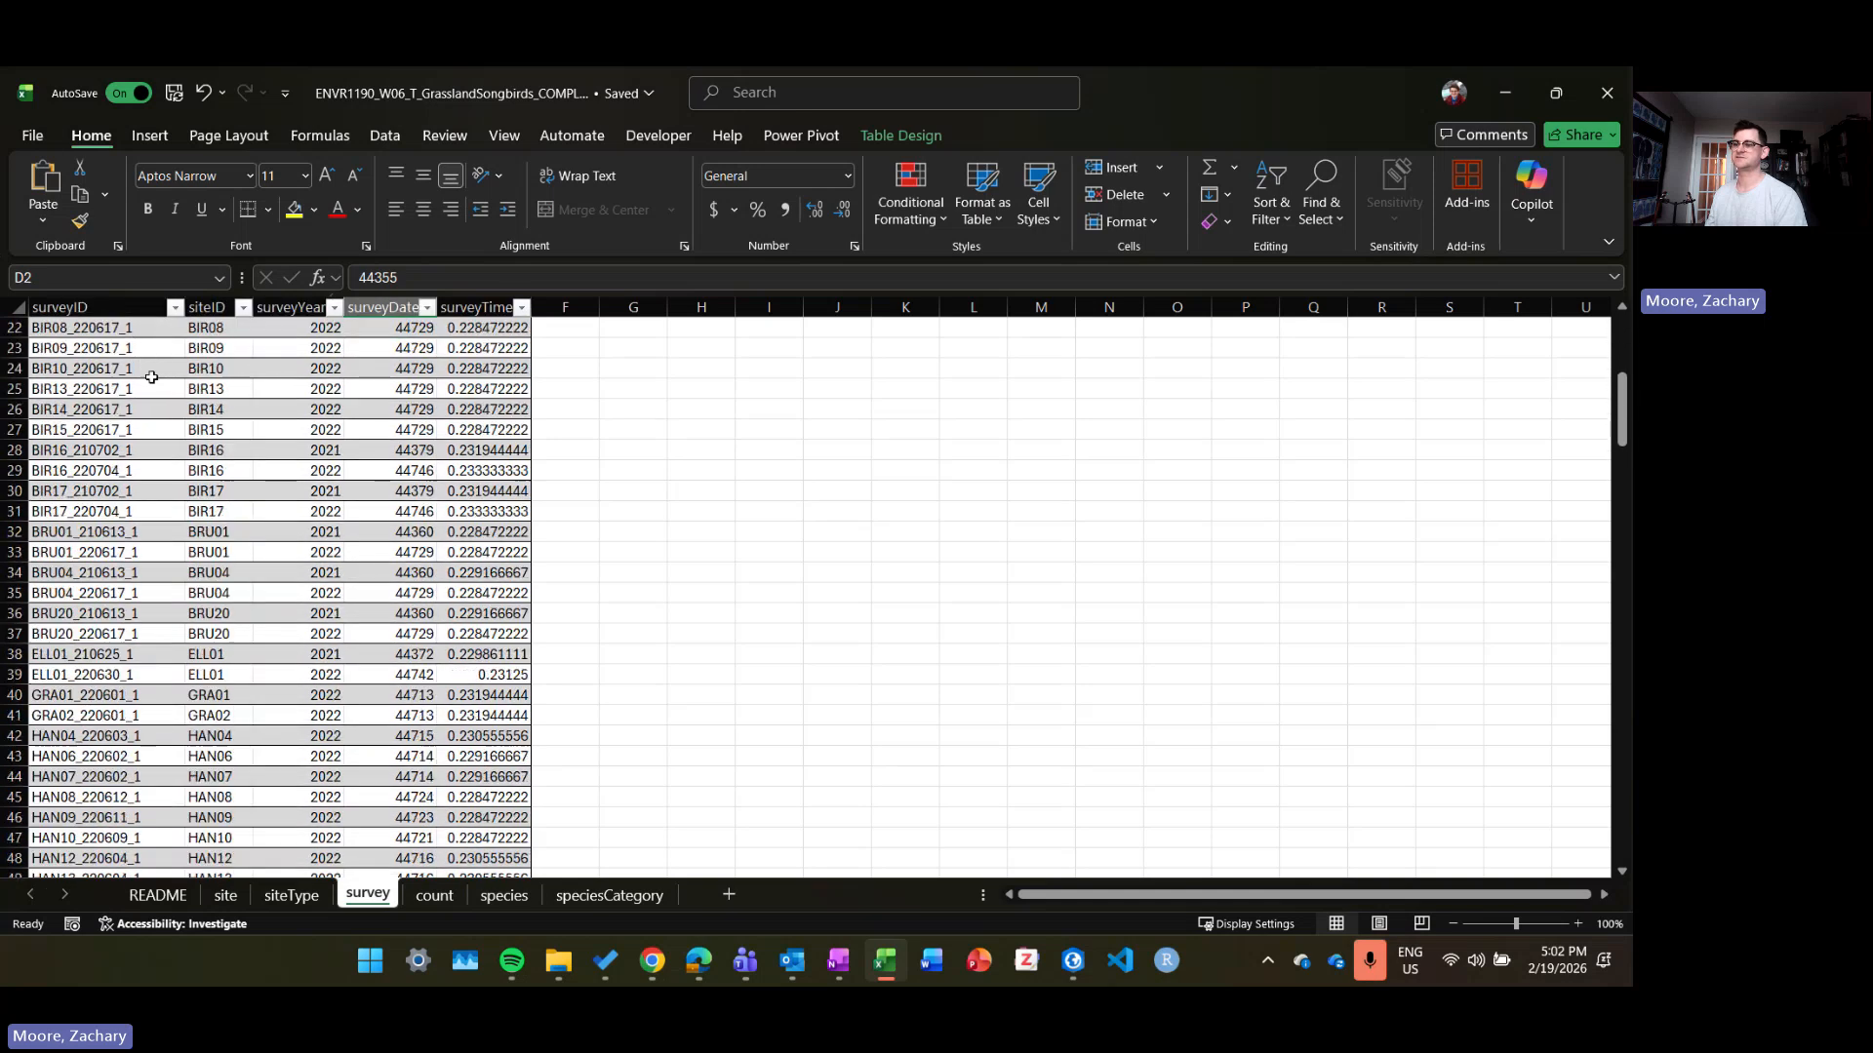
scroll(151, 375, up, 5)
scroll(425, 413, down, 4)
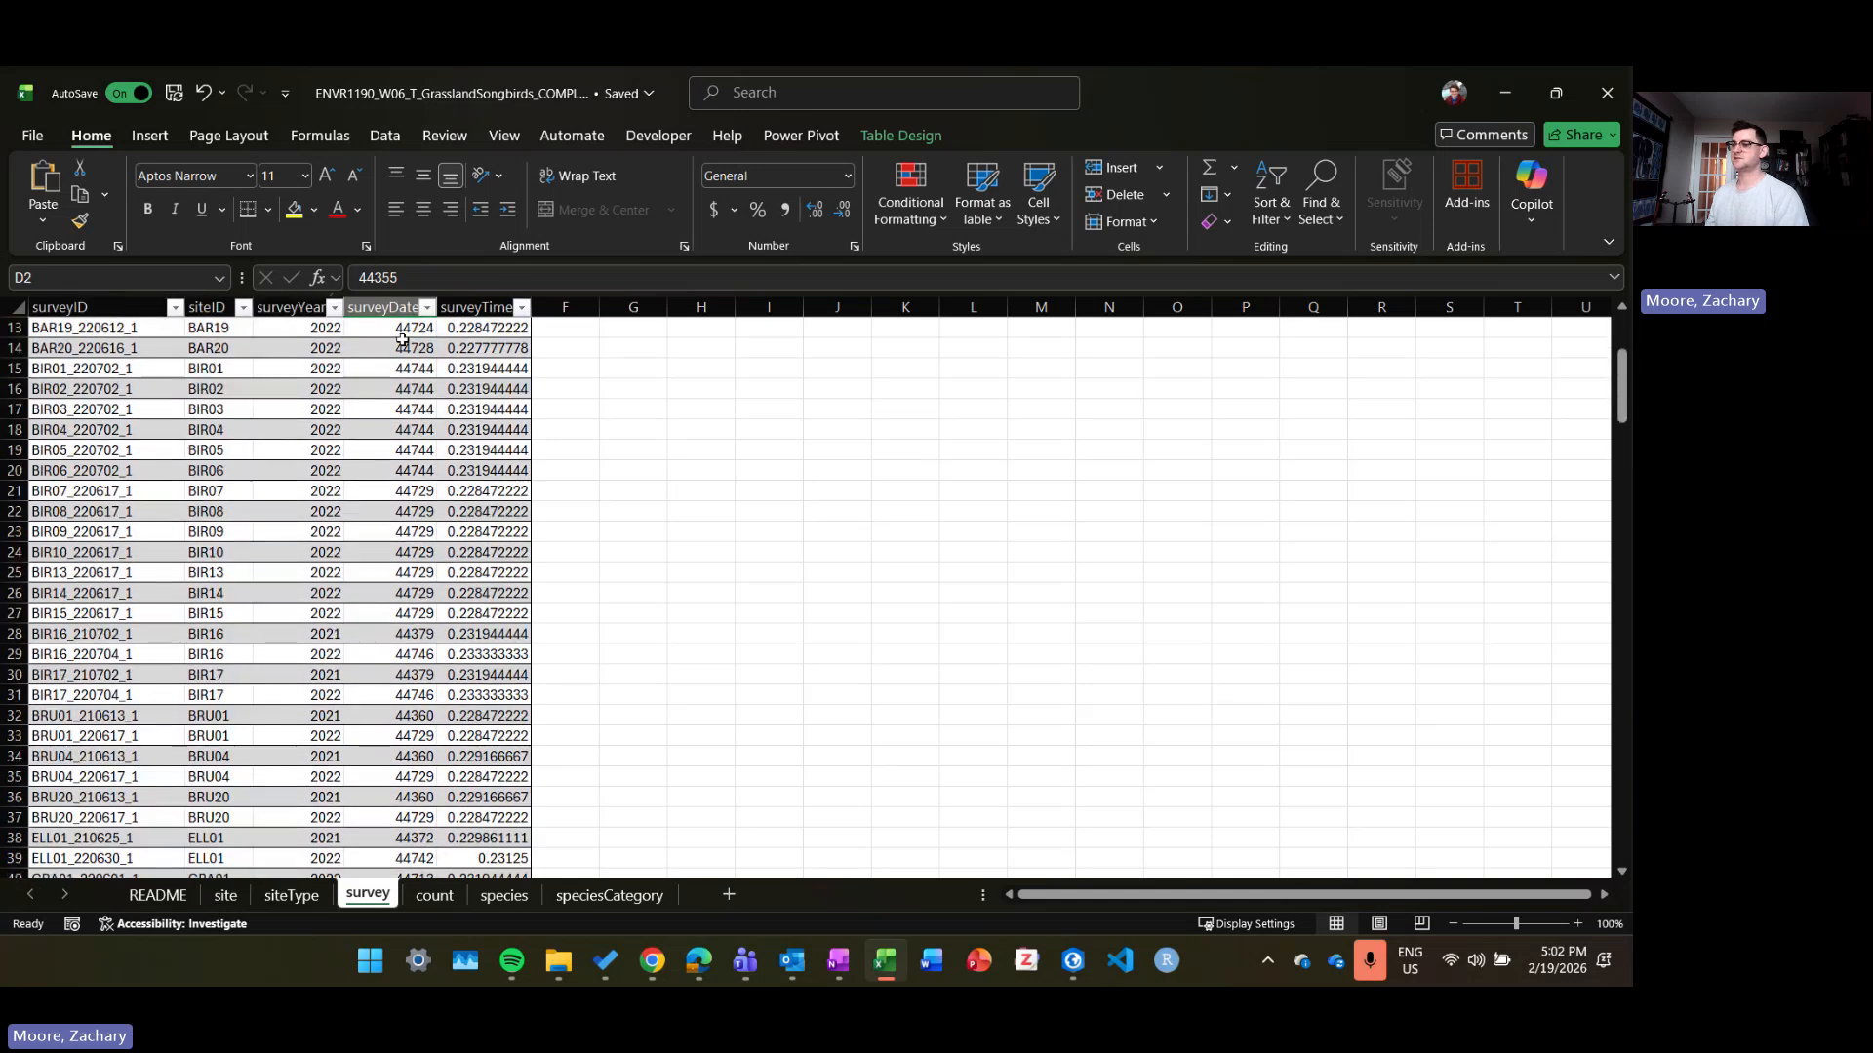
Step: Format all values in the survey table's surveyDate column as Short Date
click(398, 307)
scroll(434, 582, down, 20)
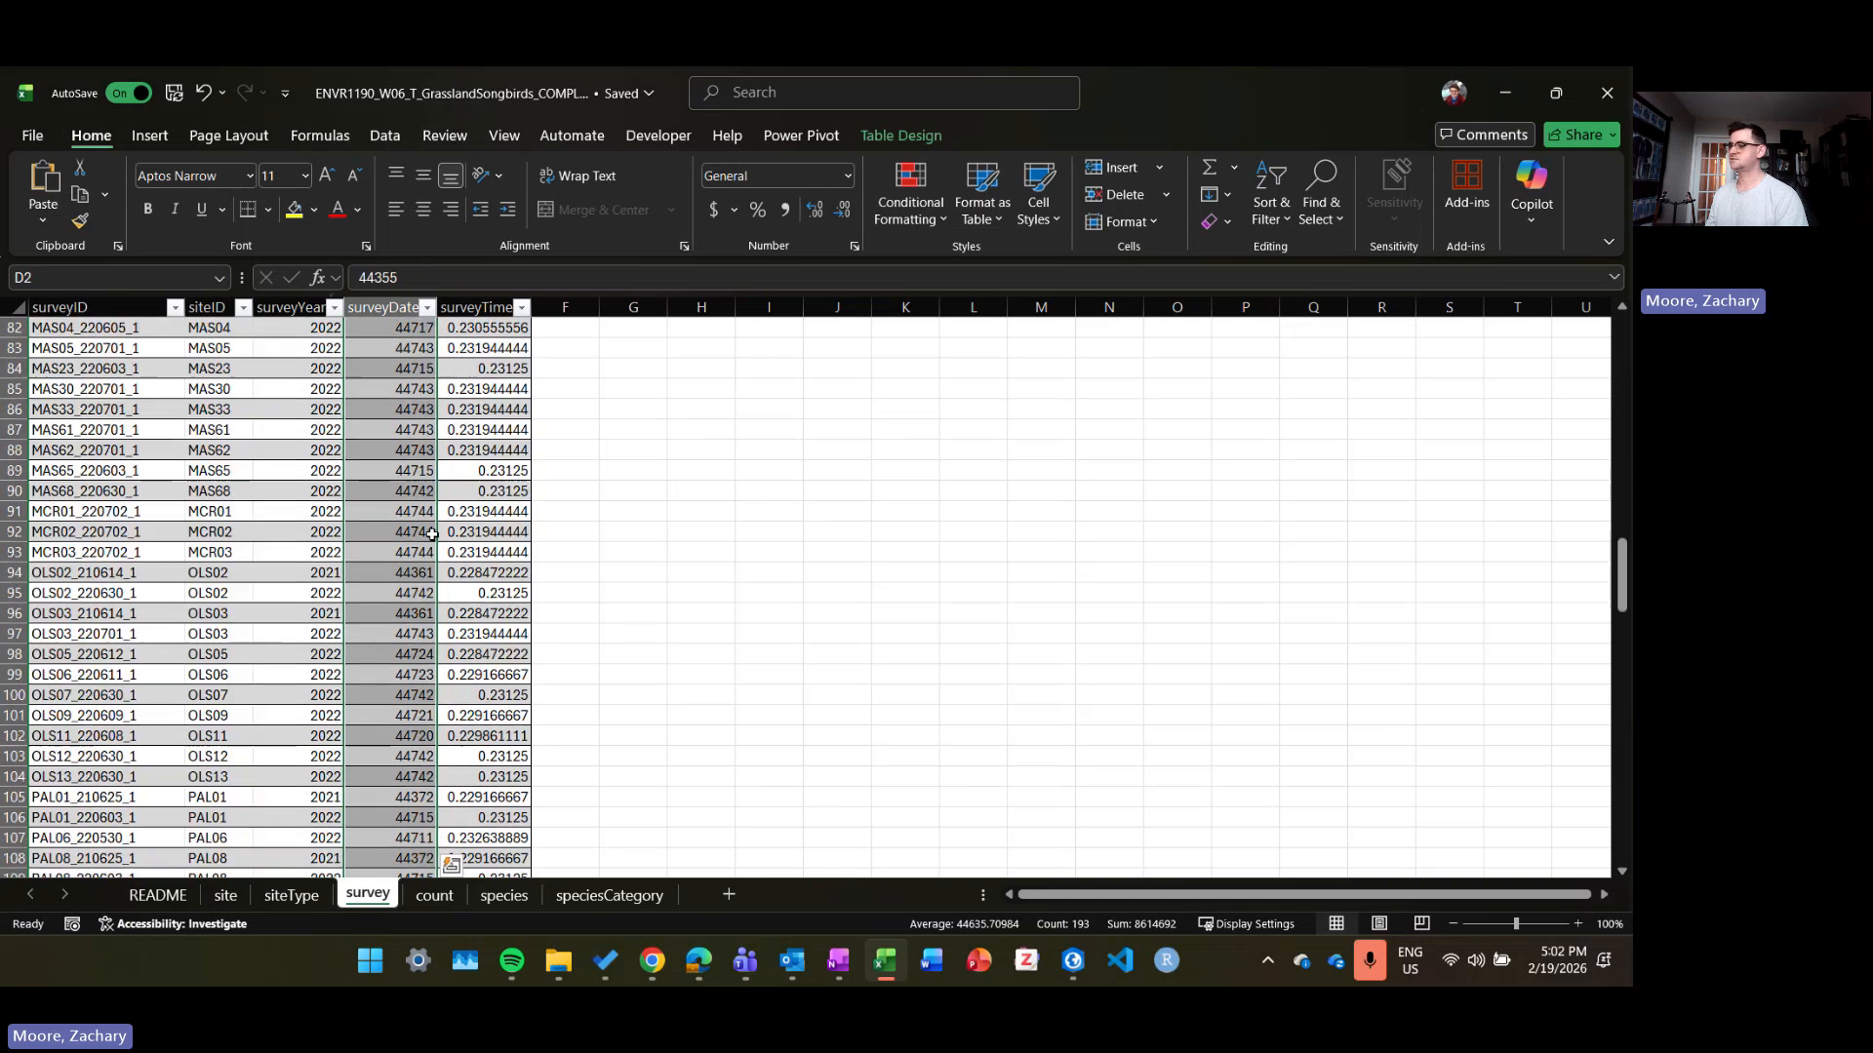
scroll(434, 583, down, 14)
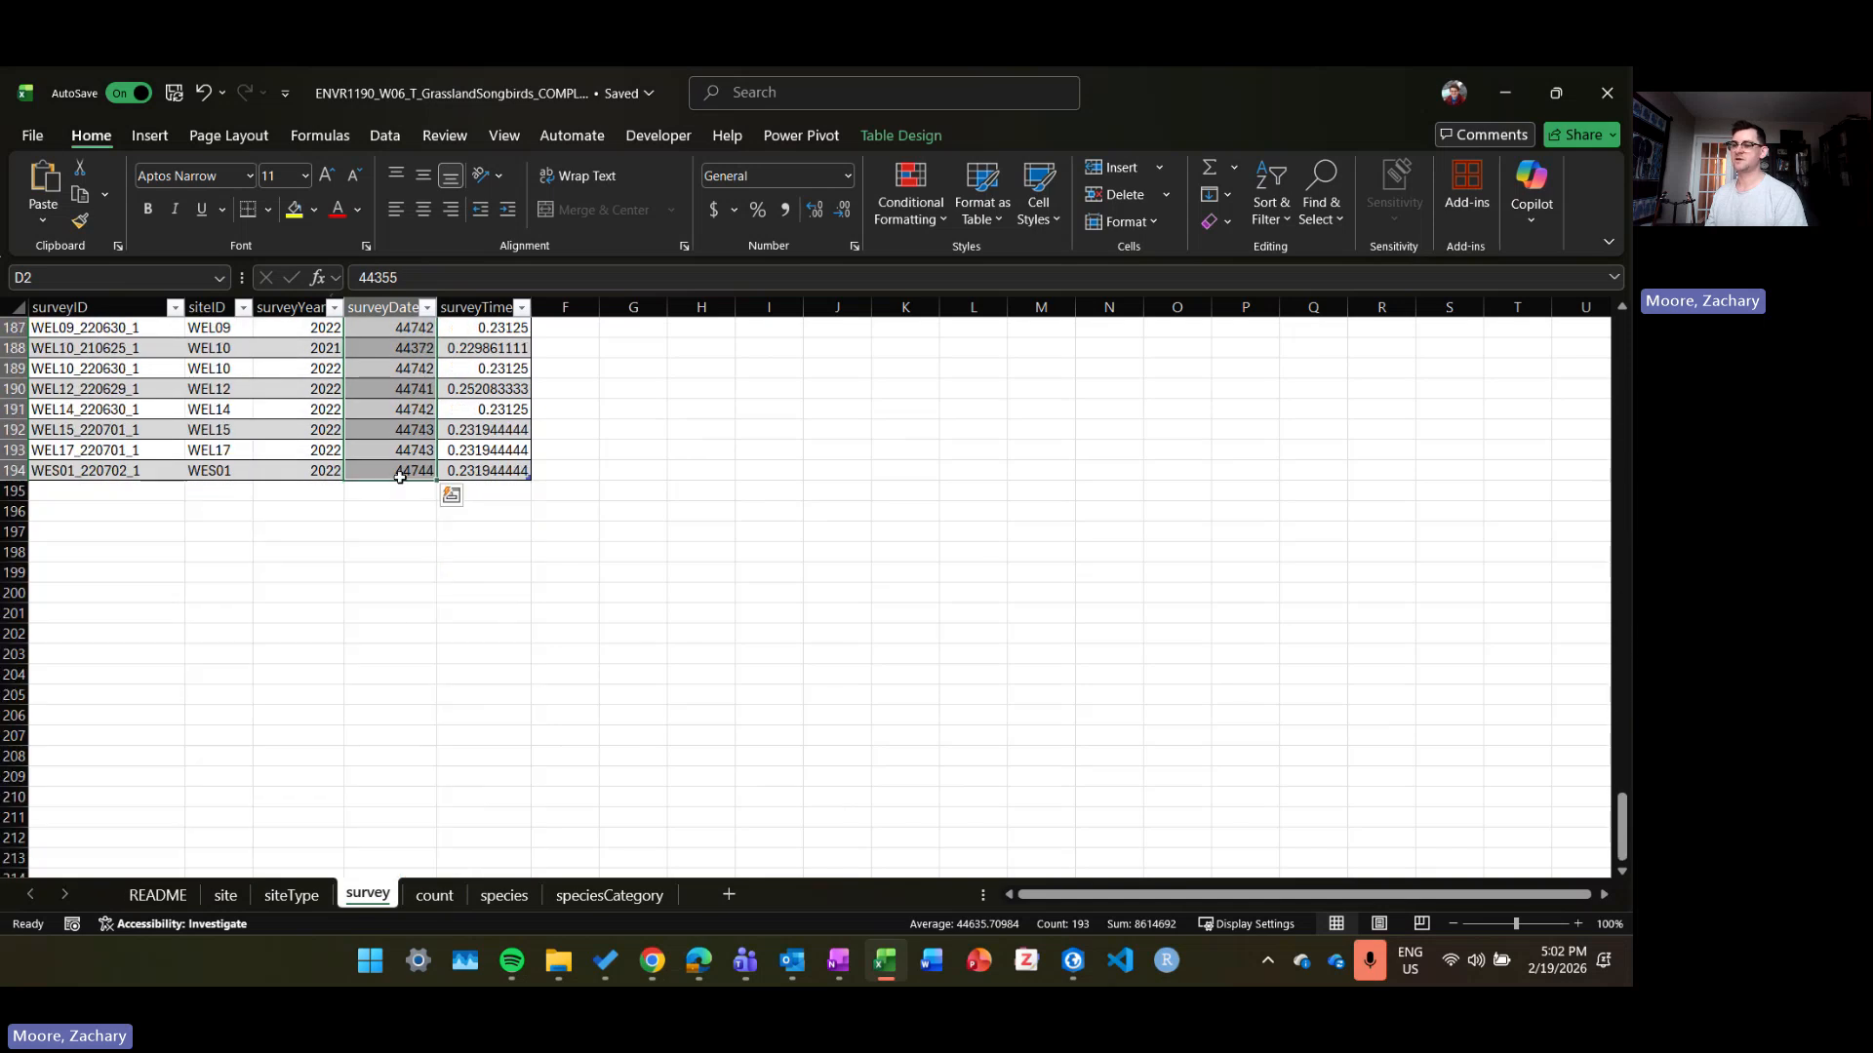
scroll(439, 595, up, 16)
scroll(436, 647, up, 10)
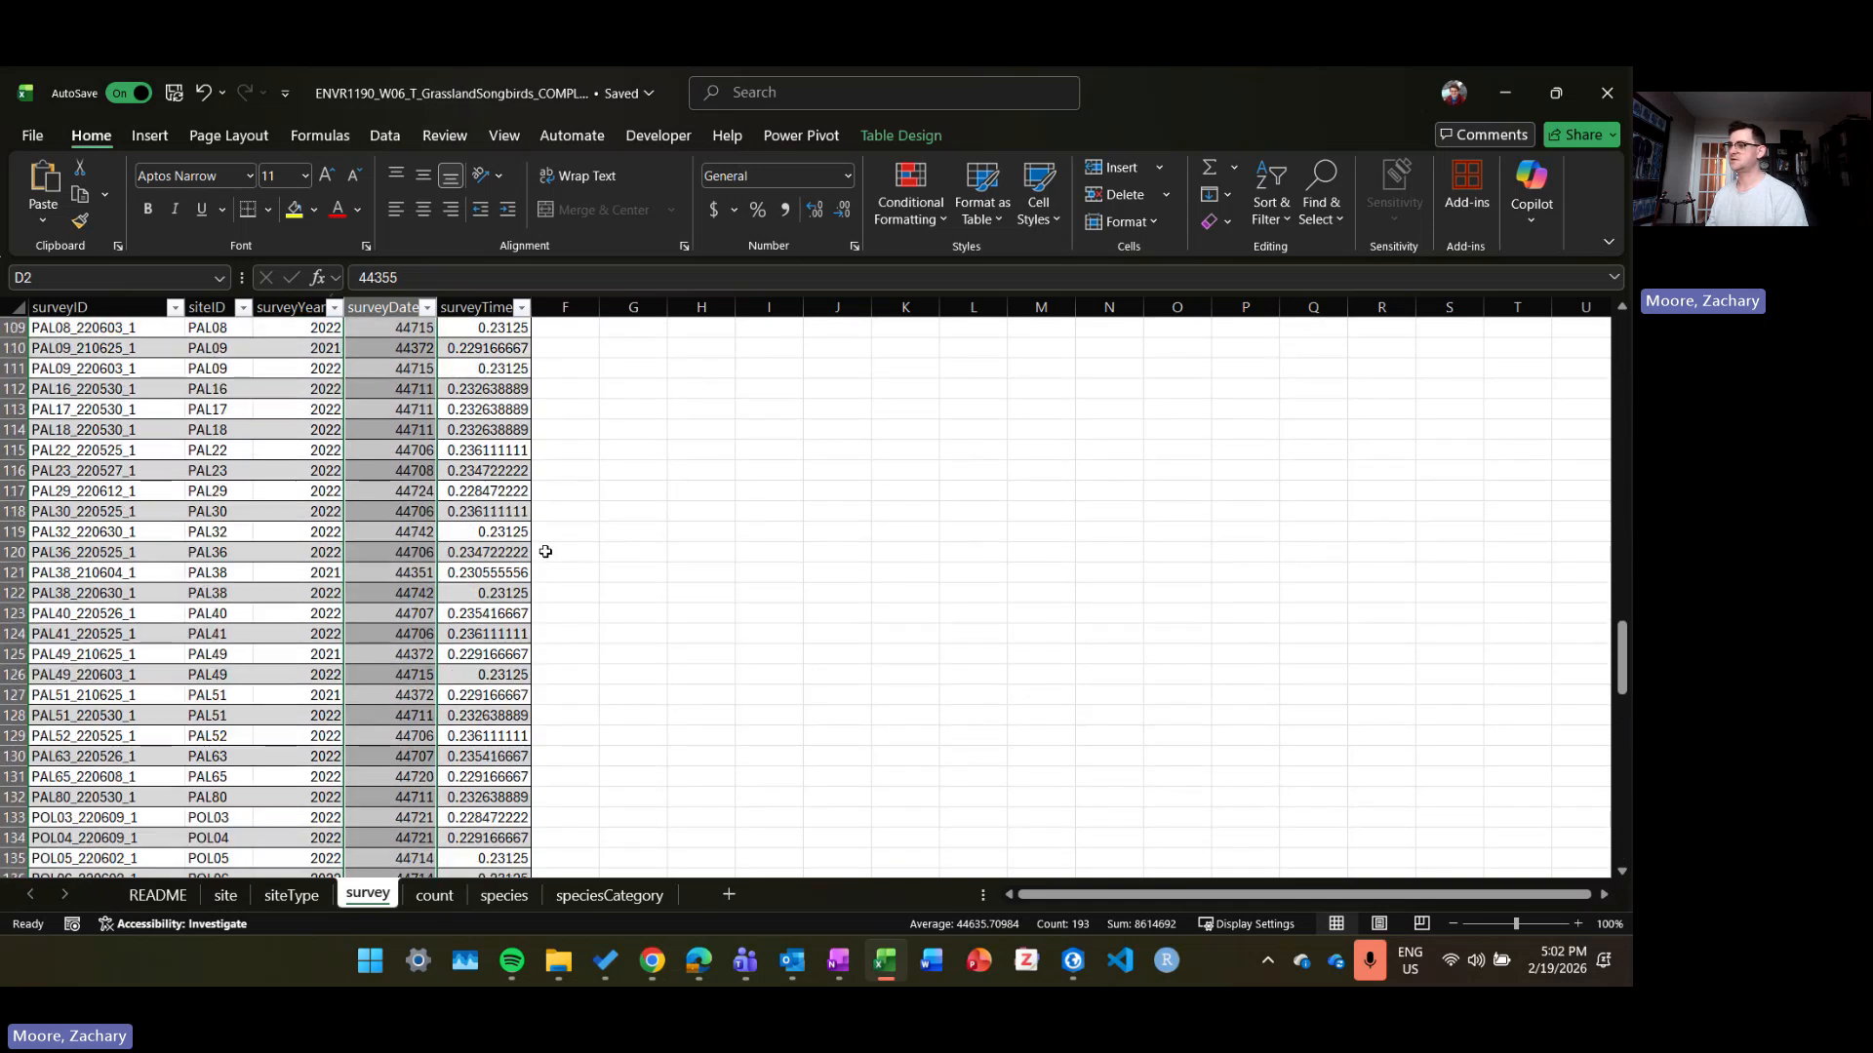
click(846, 176)
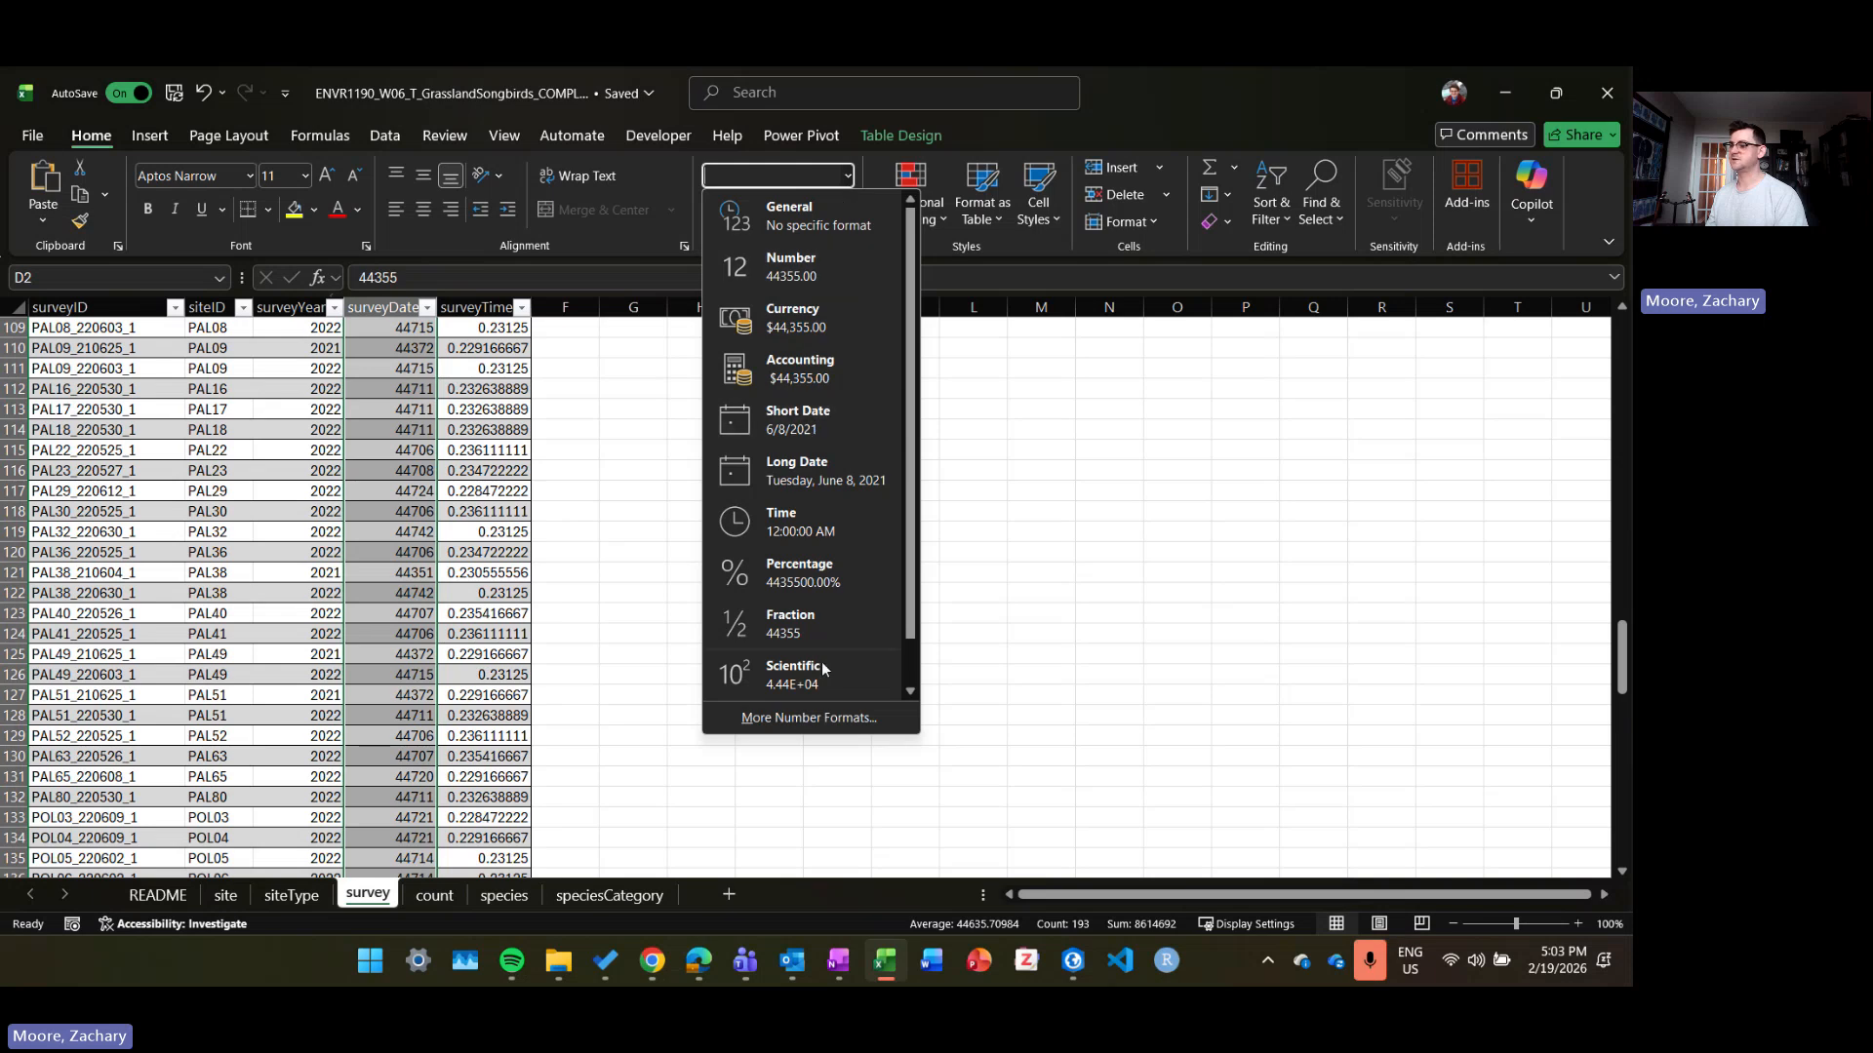
click(809, 427)
scroll(807, 419, up, 20)
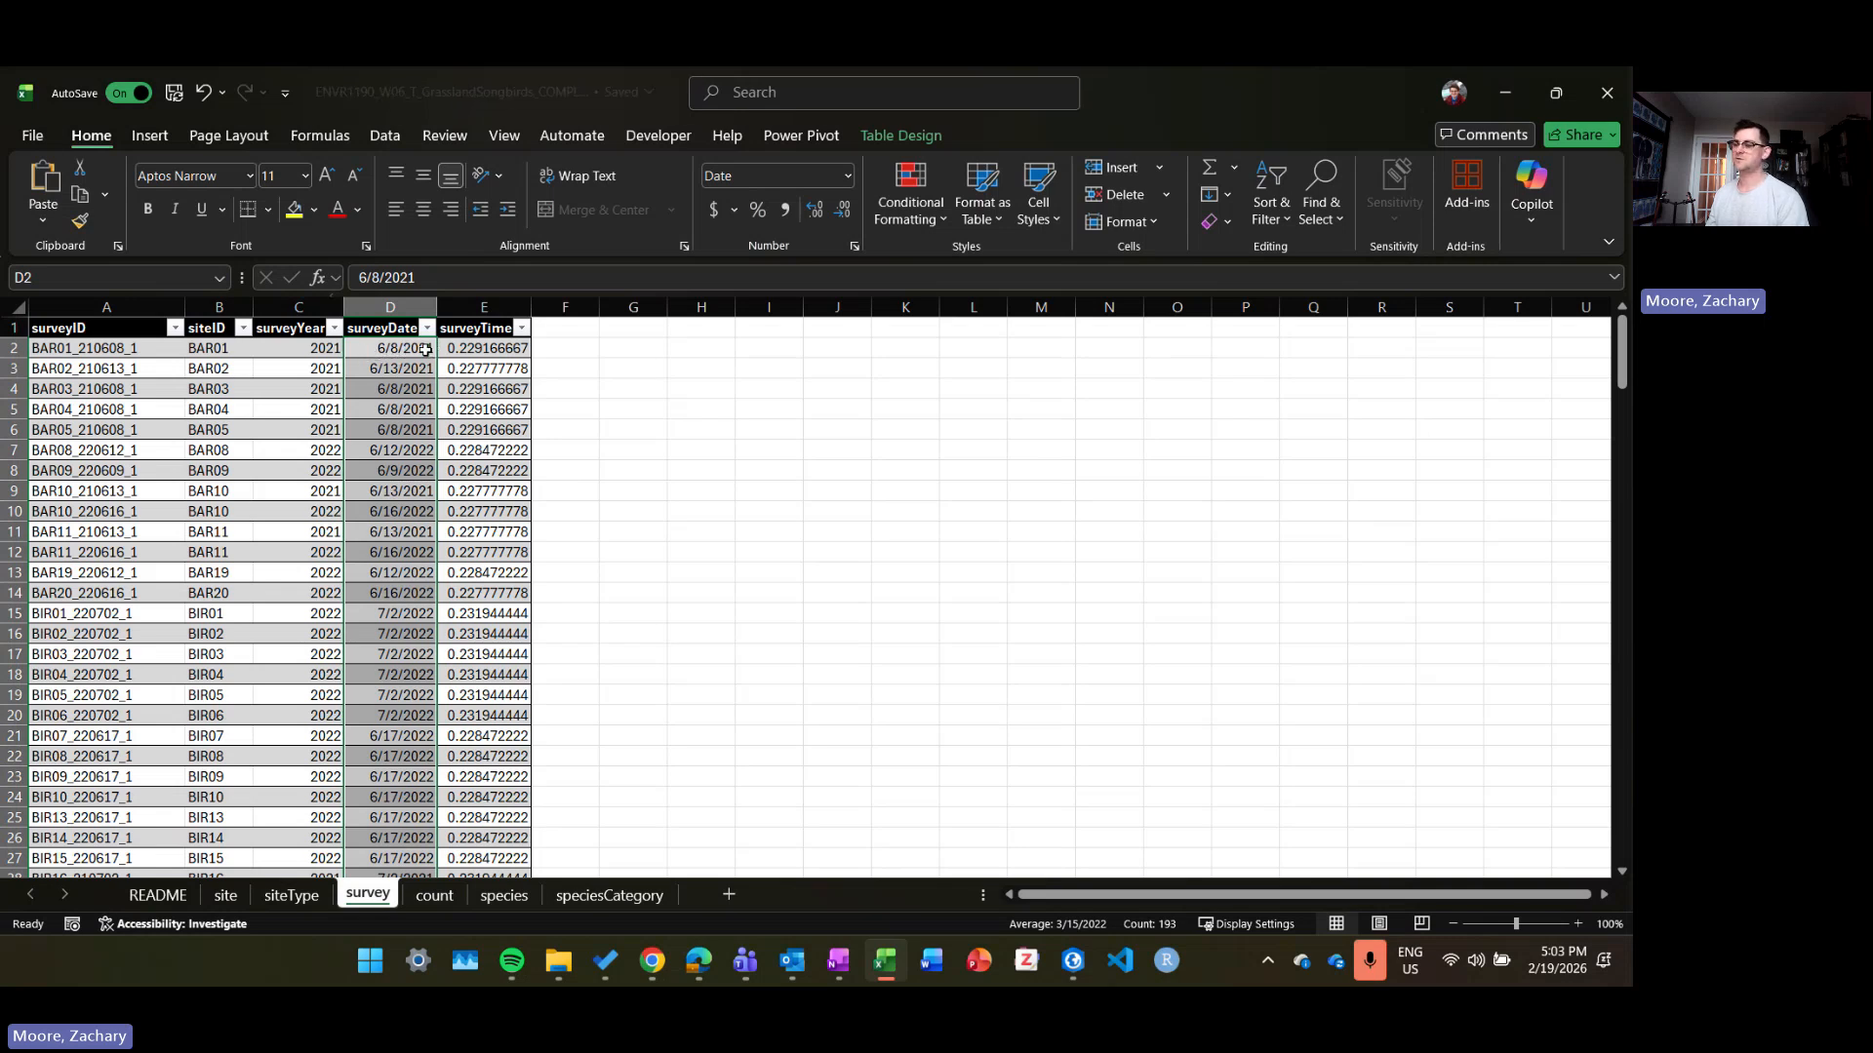
Step: Change the survey table's surveyDate column to the day-month-year date format of type 14-Mar-12
scroll(400, 360, down, 3)
scroll(400, 366, down, 1)
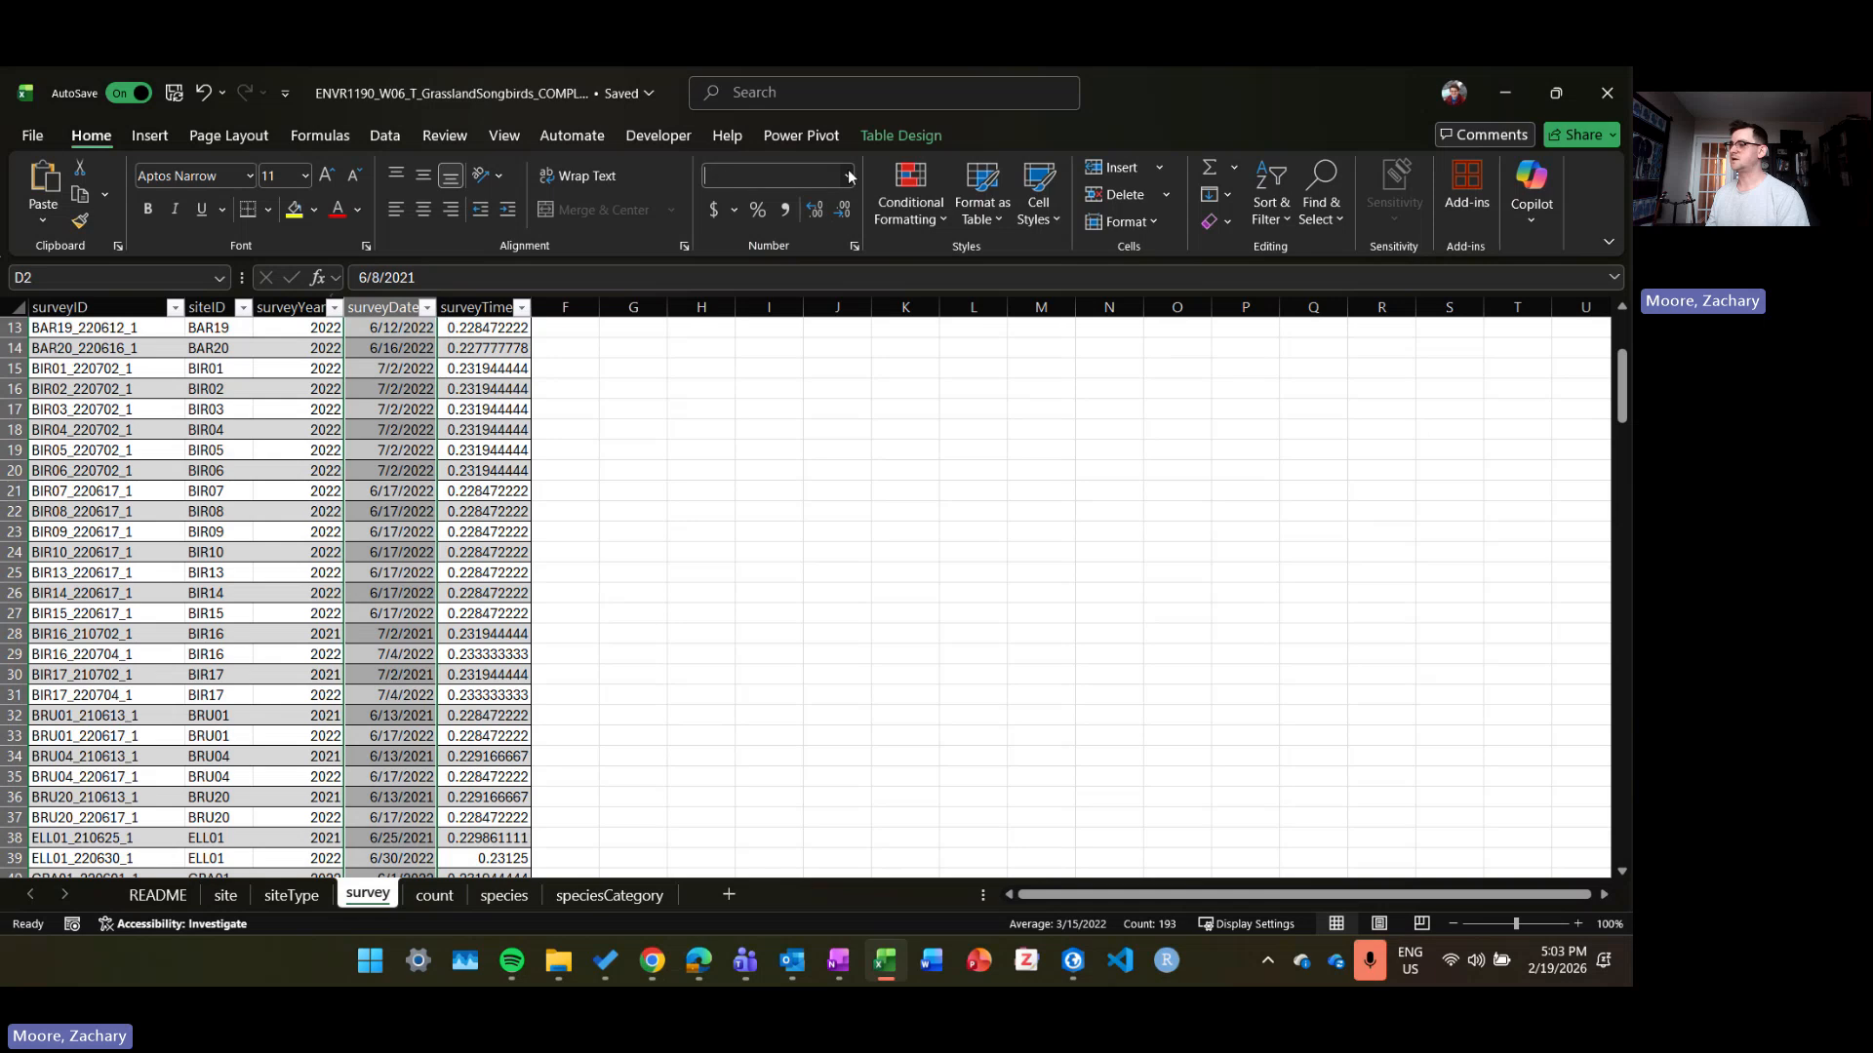
click(847, 176)
click(809, 718)
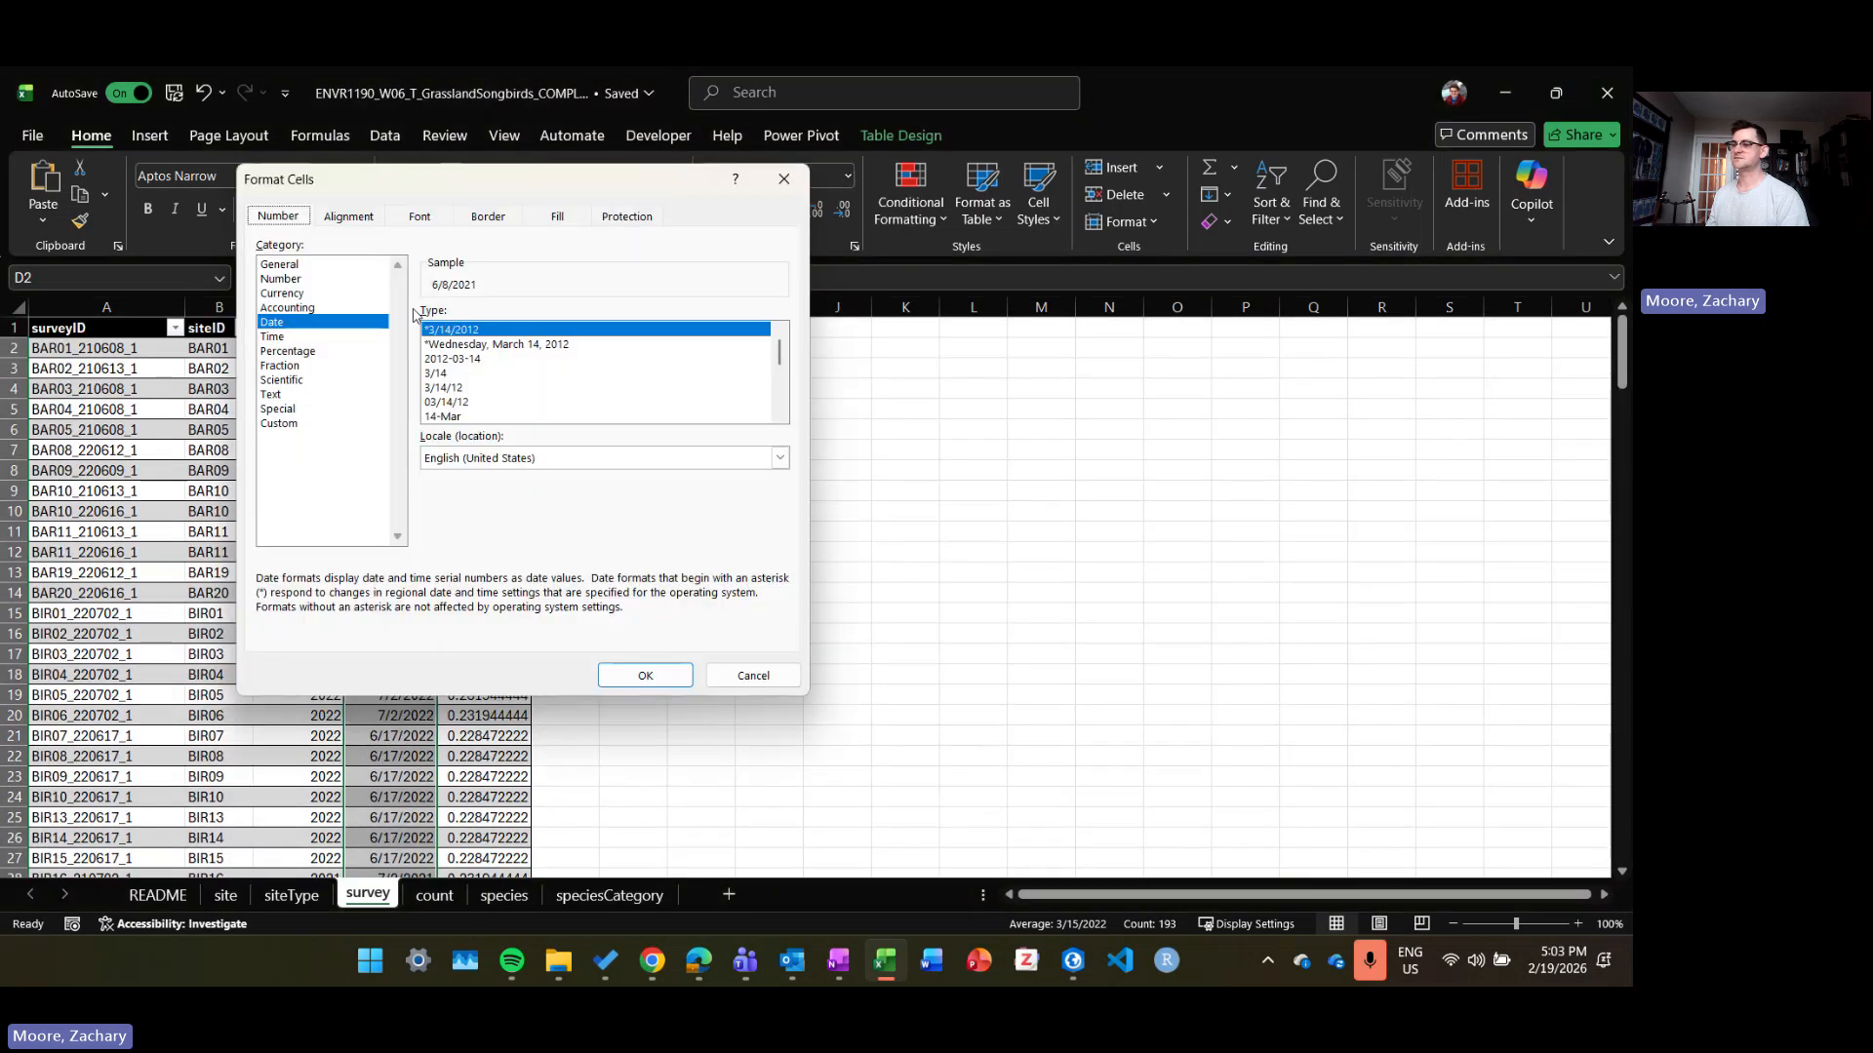
scroll(467, 390, down, 1)
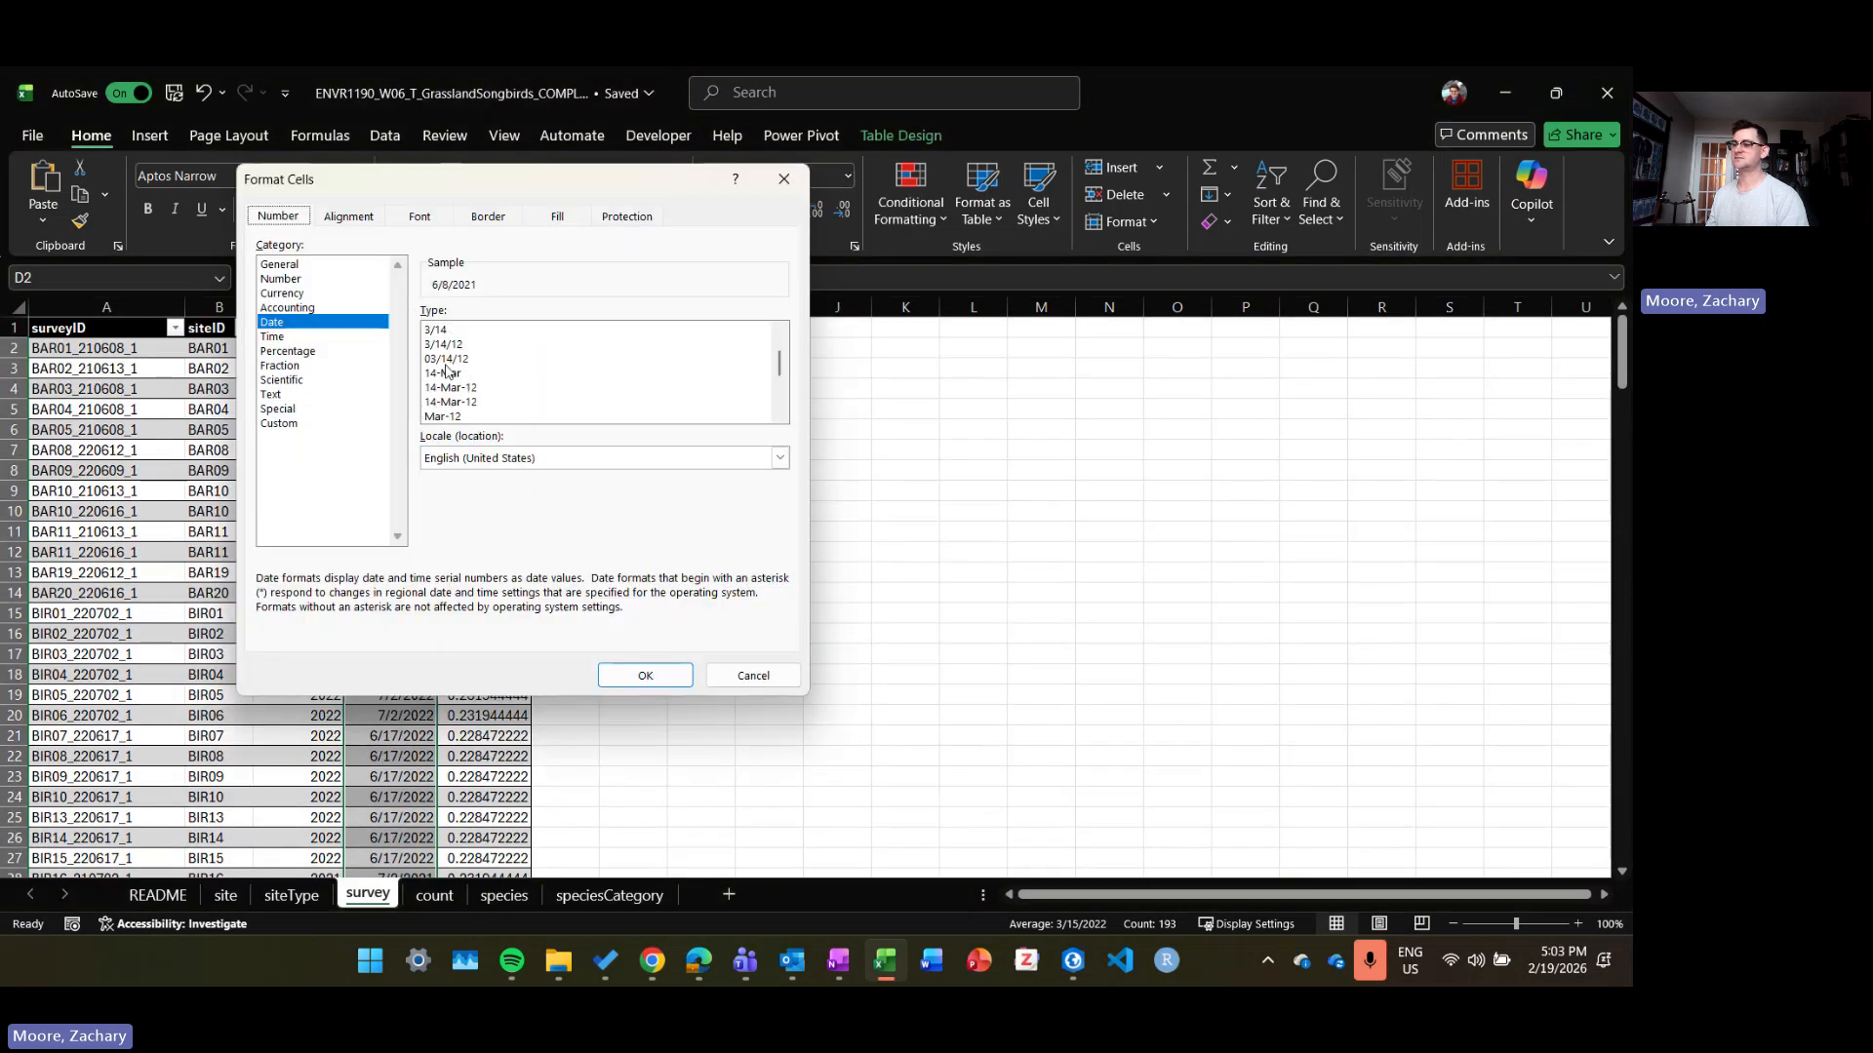
click(454, 387)
click(632, 673)
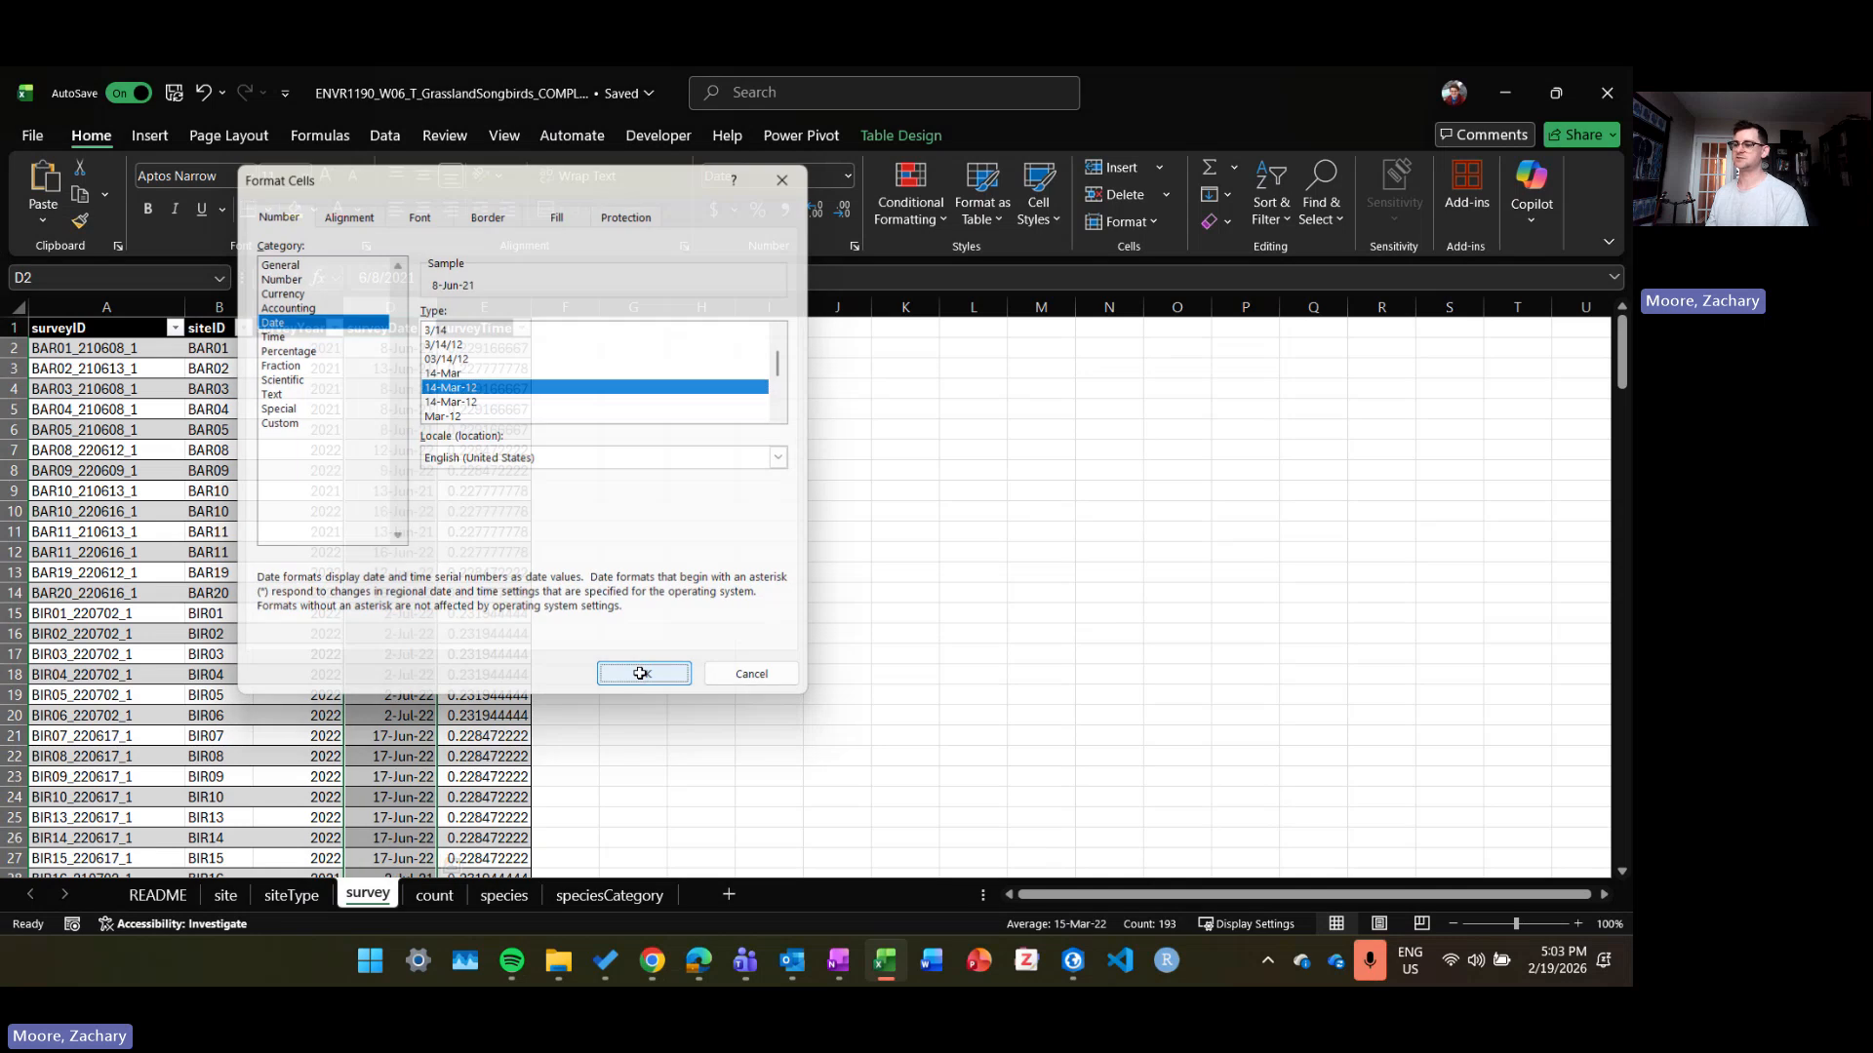
scroll(479, 380, down, 5)
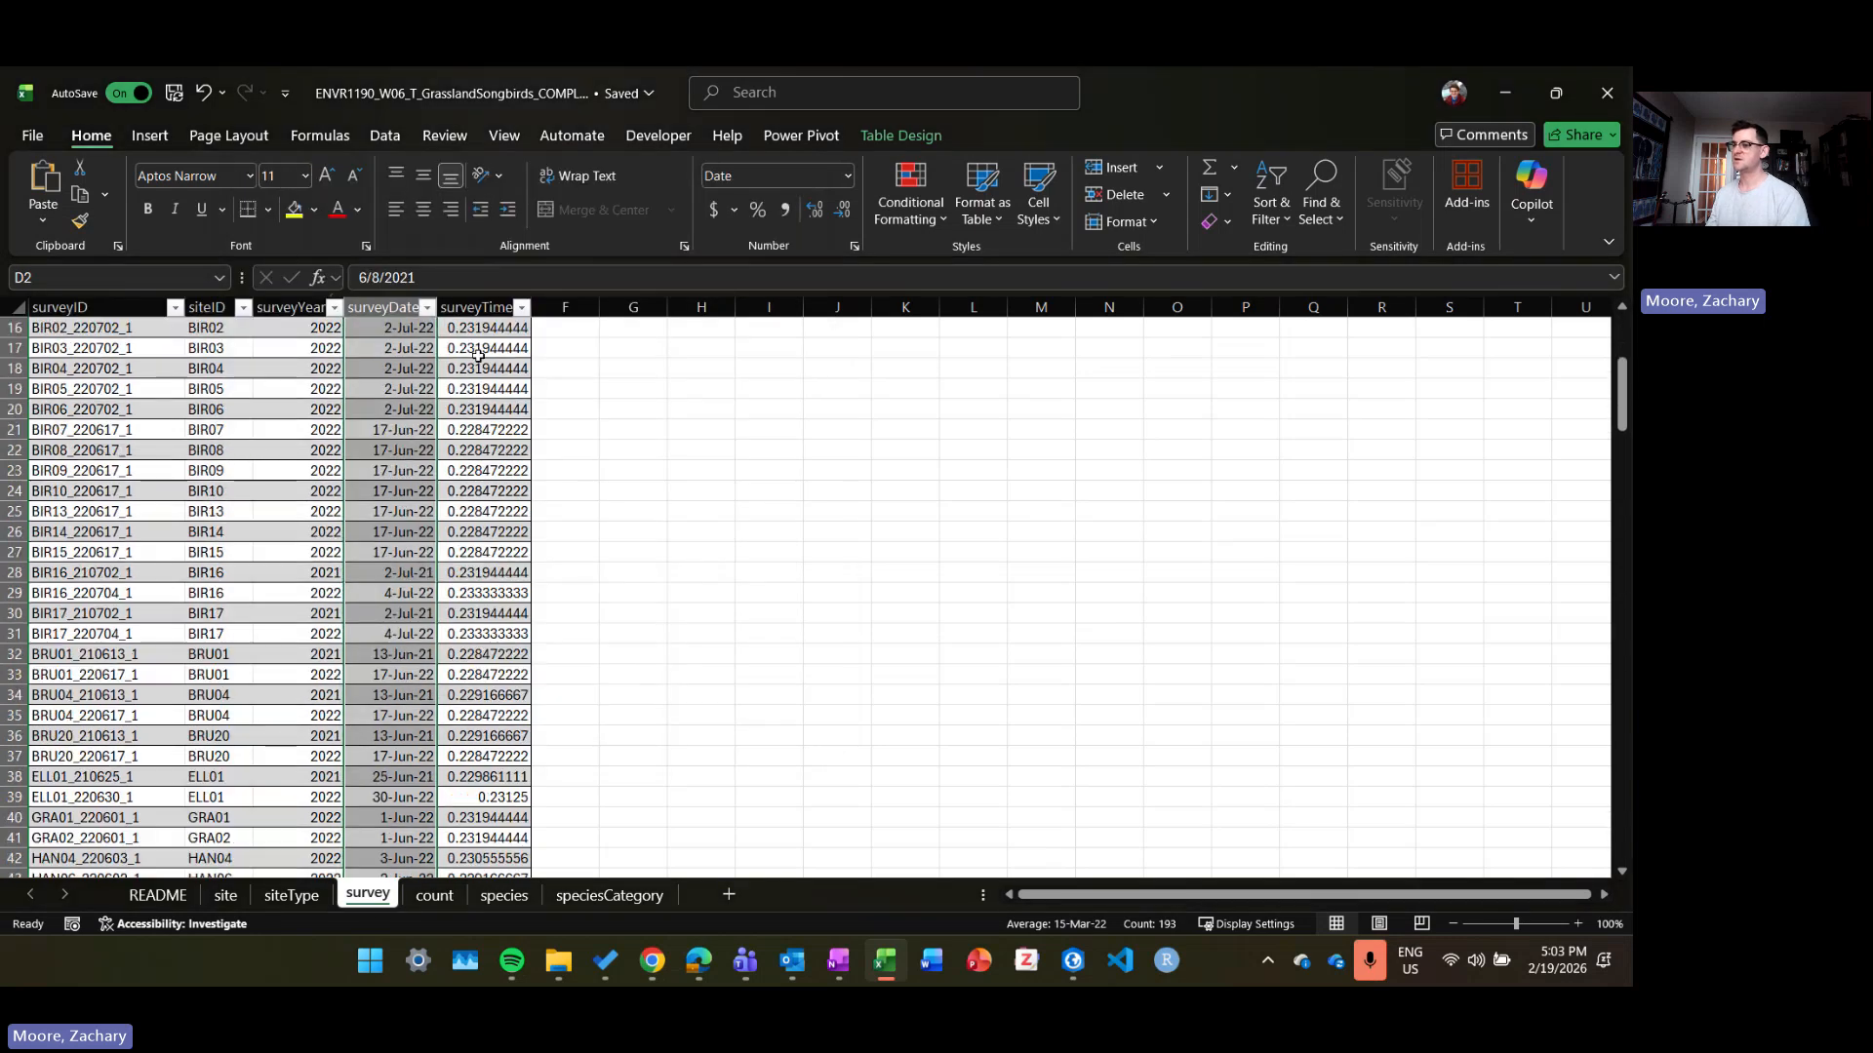
scroll(482, 458, up, 2)
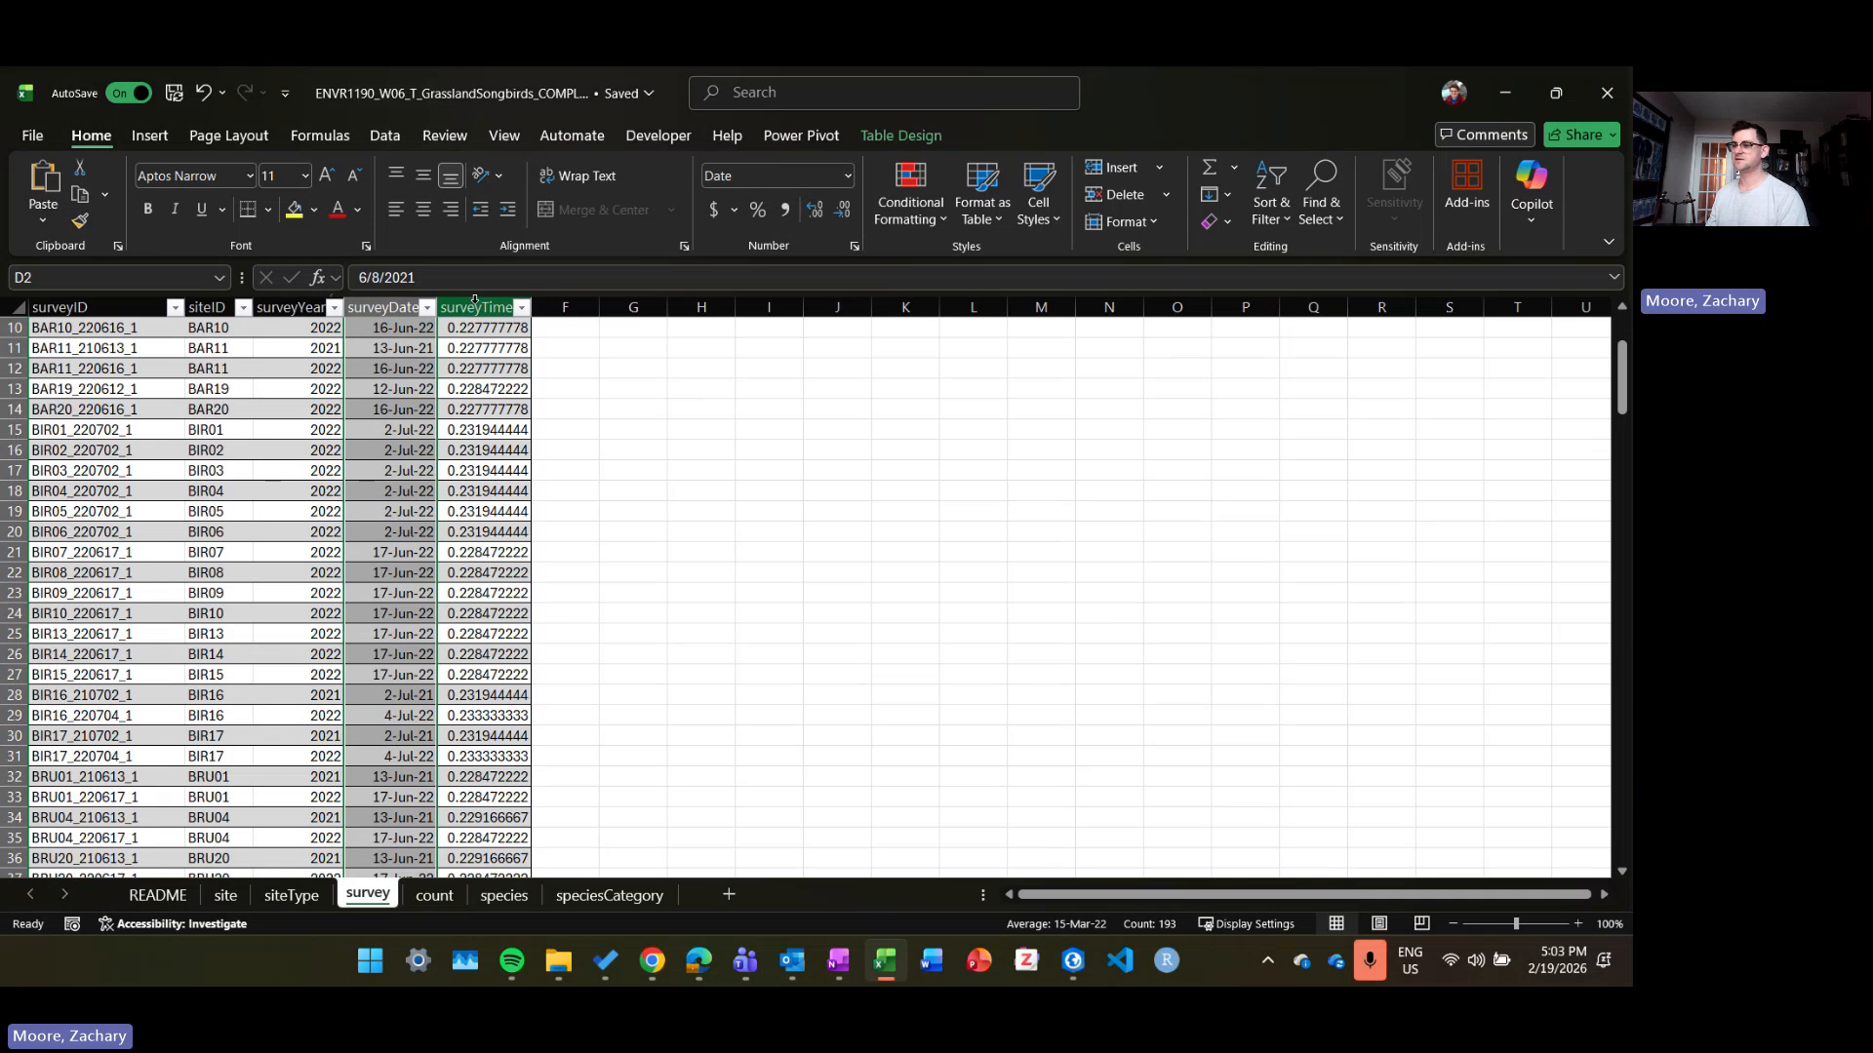
Step: Format all values in the survey table's surveyTime column as Time, using the 24-hour 13:30 type
click(477, 303)
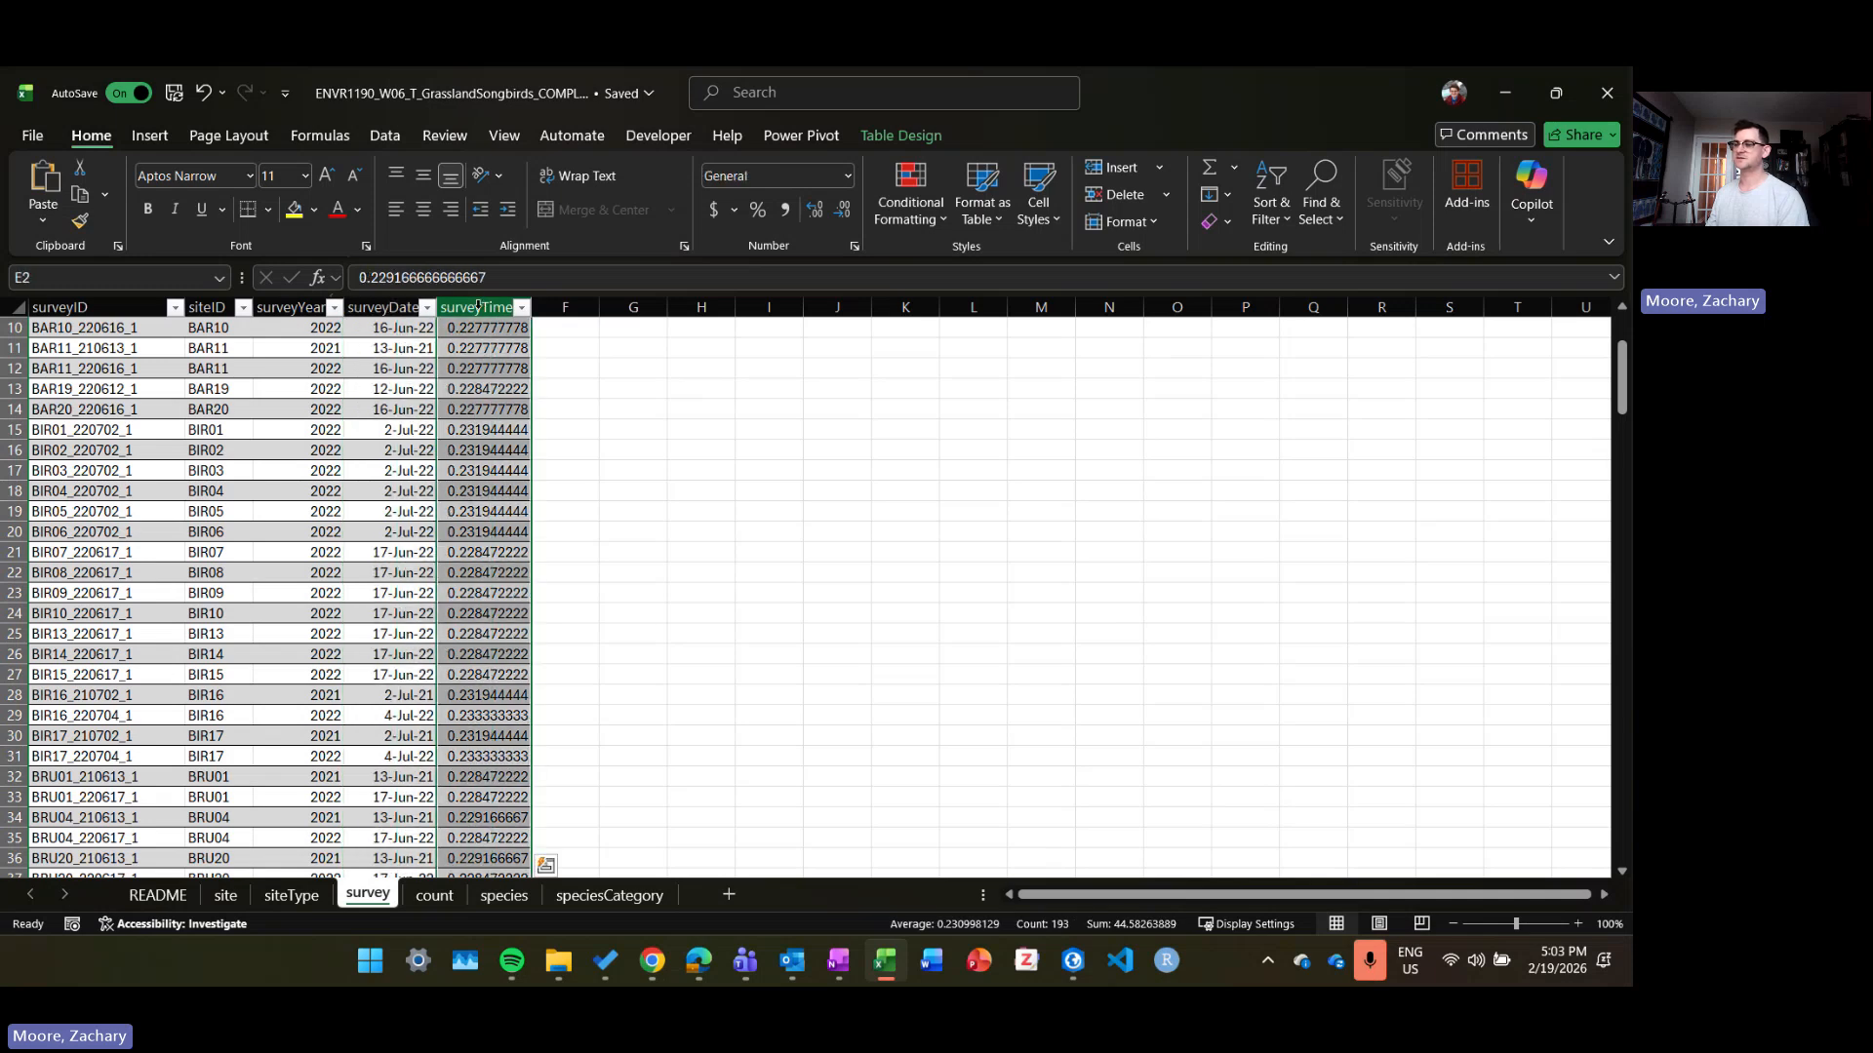
scroll(472, 396, down, 20)
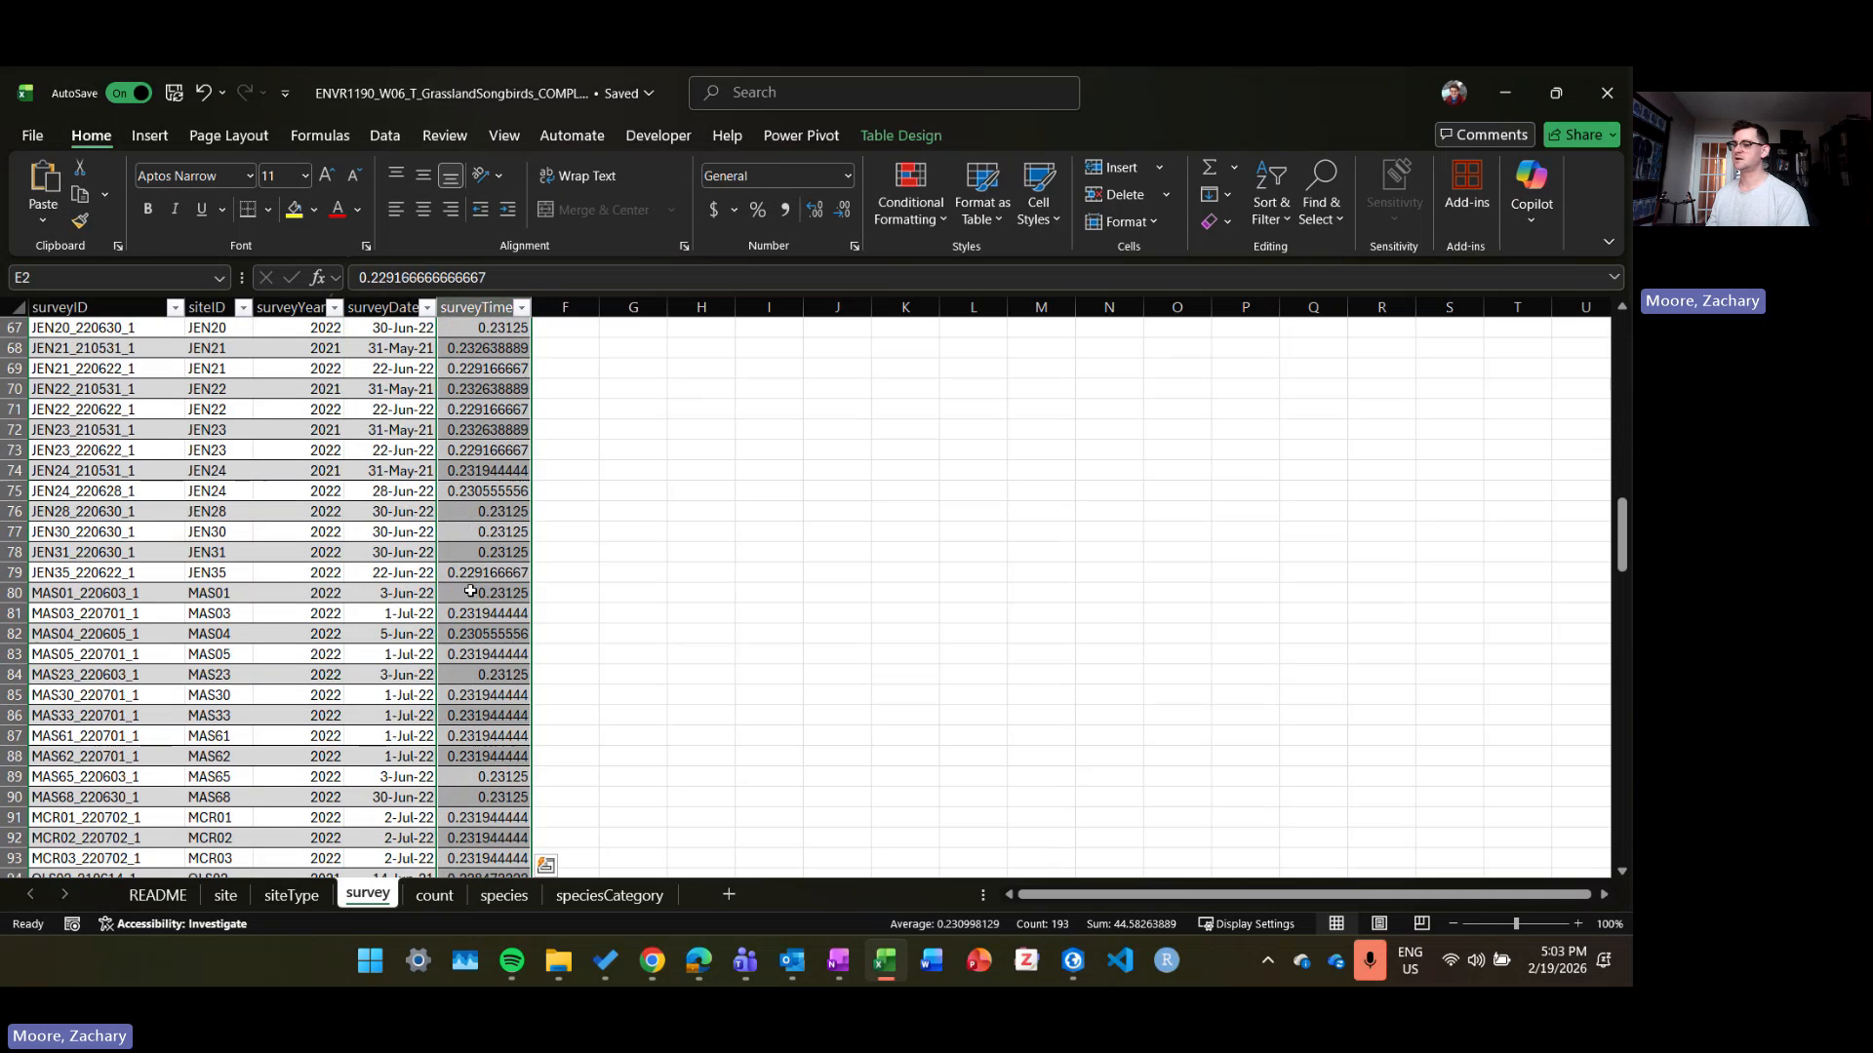
scroll(492, 630, down, 12)
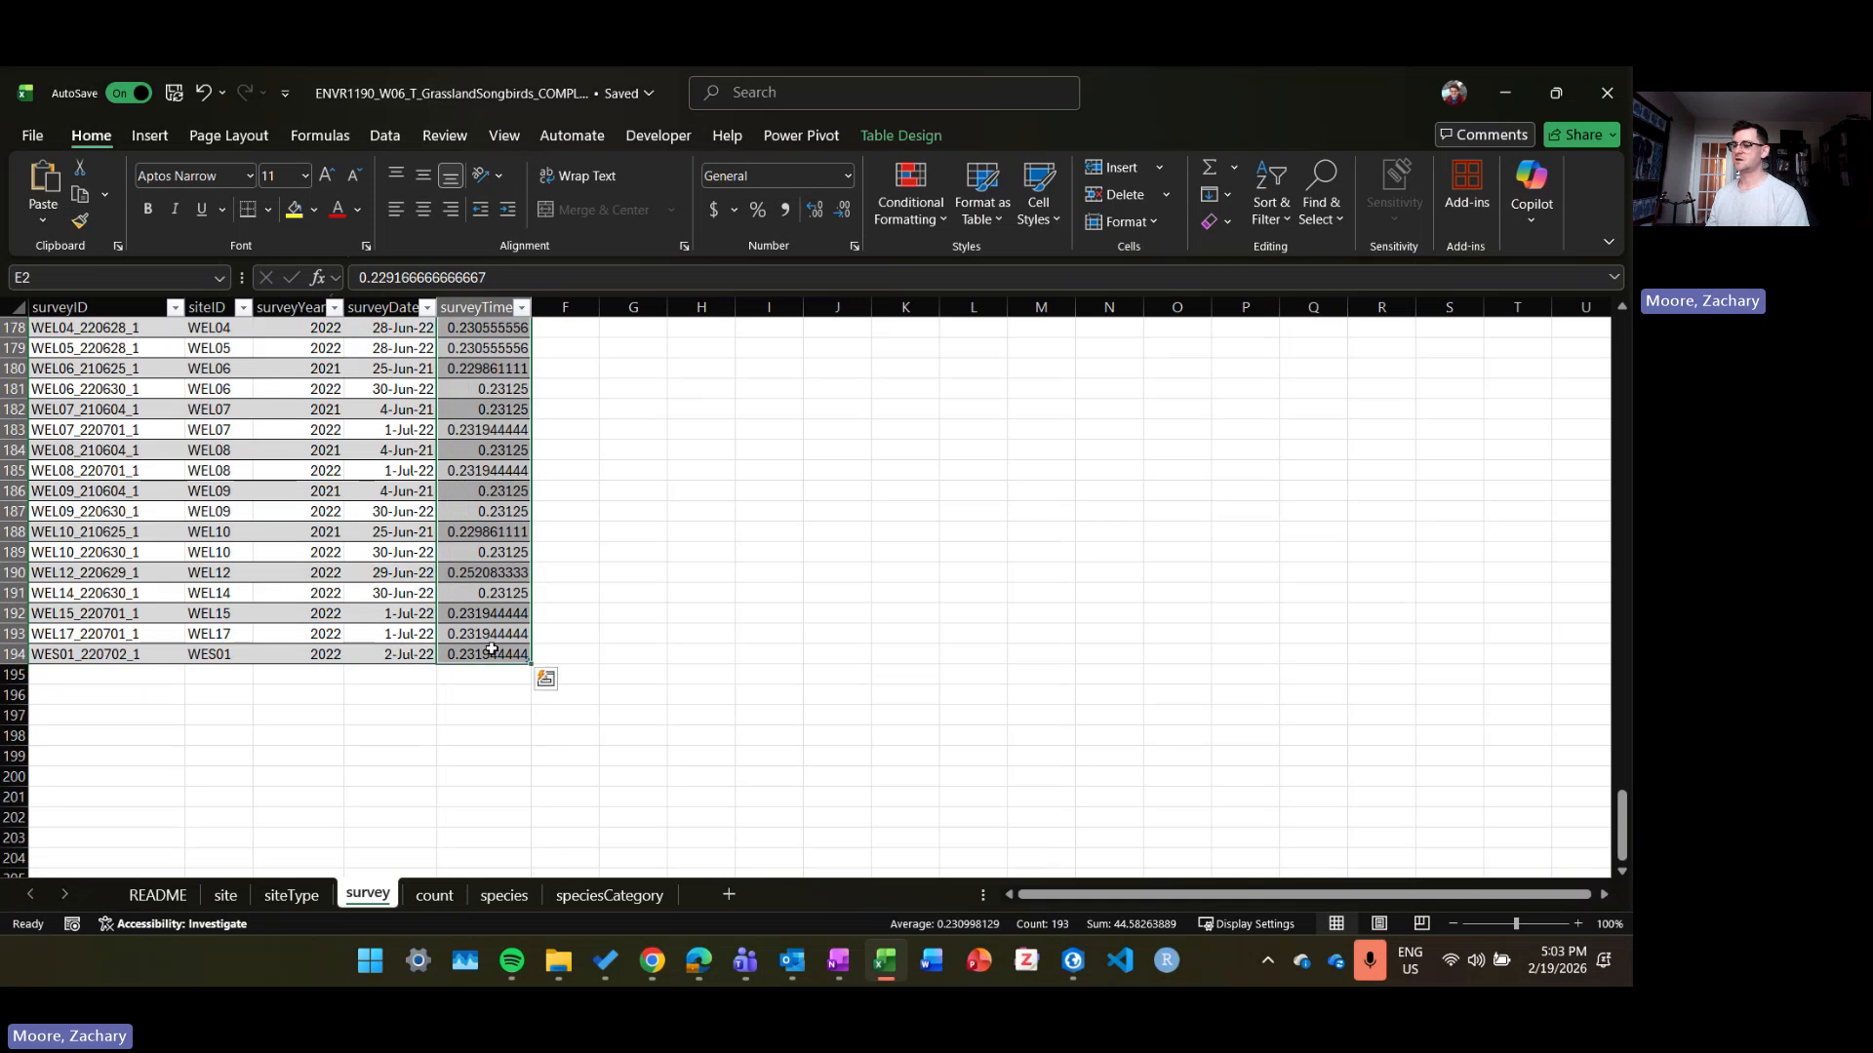
scroll(493, 630, up, 3)
click(847, 175)
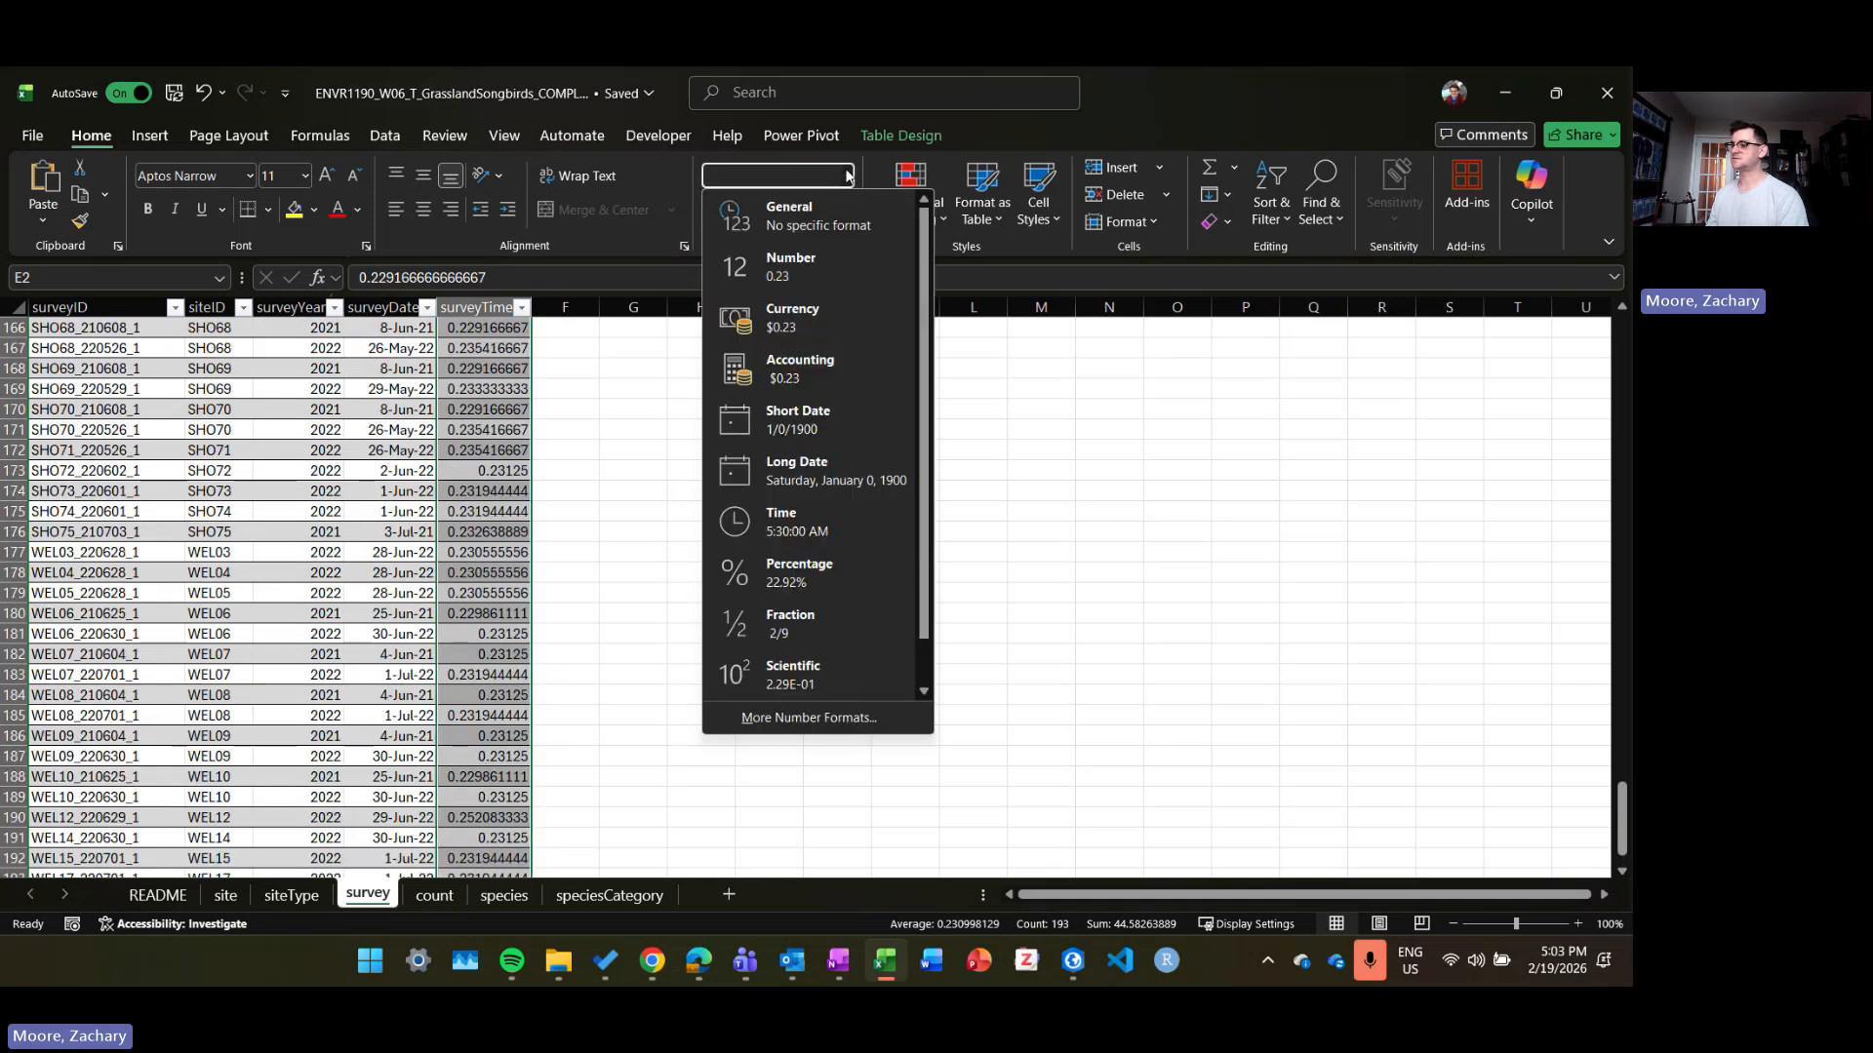
click(857, 522)
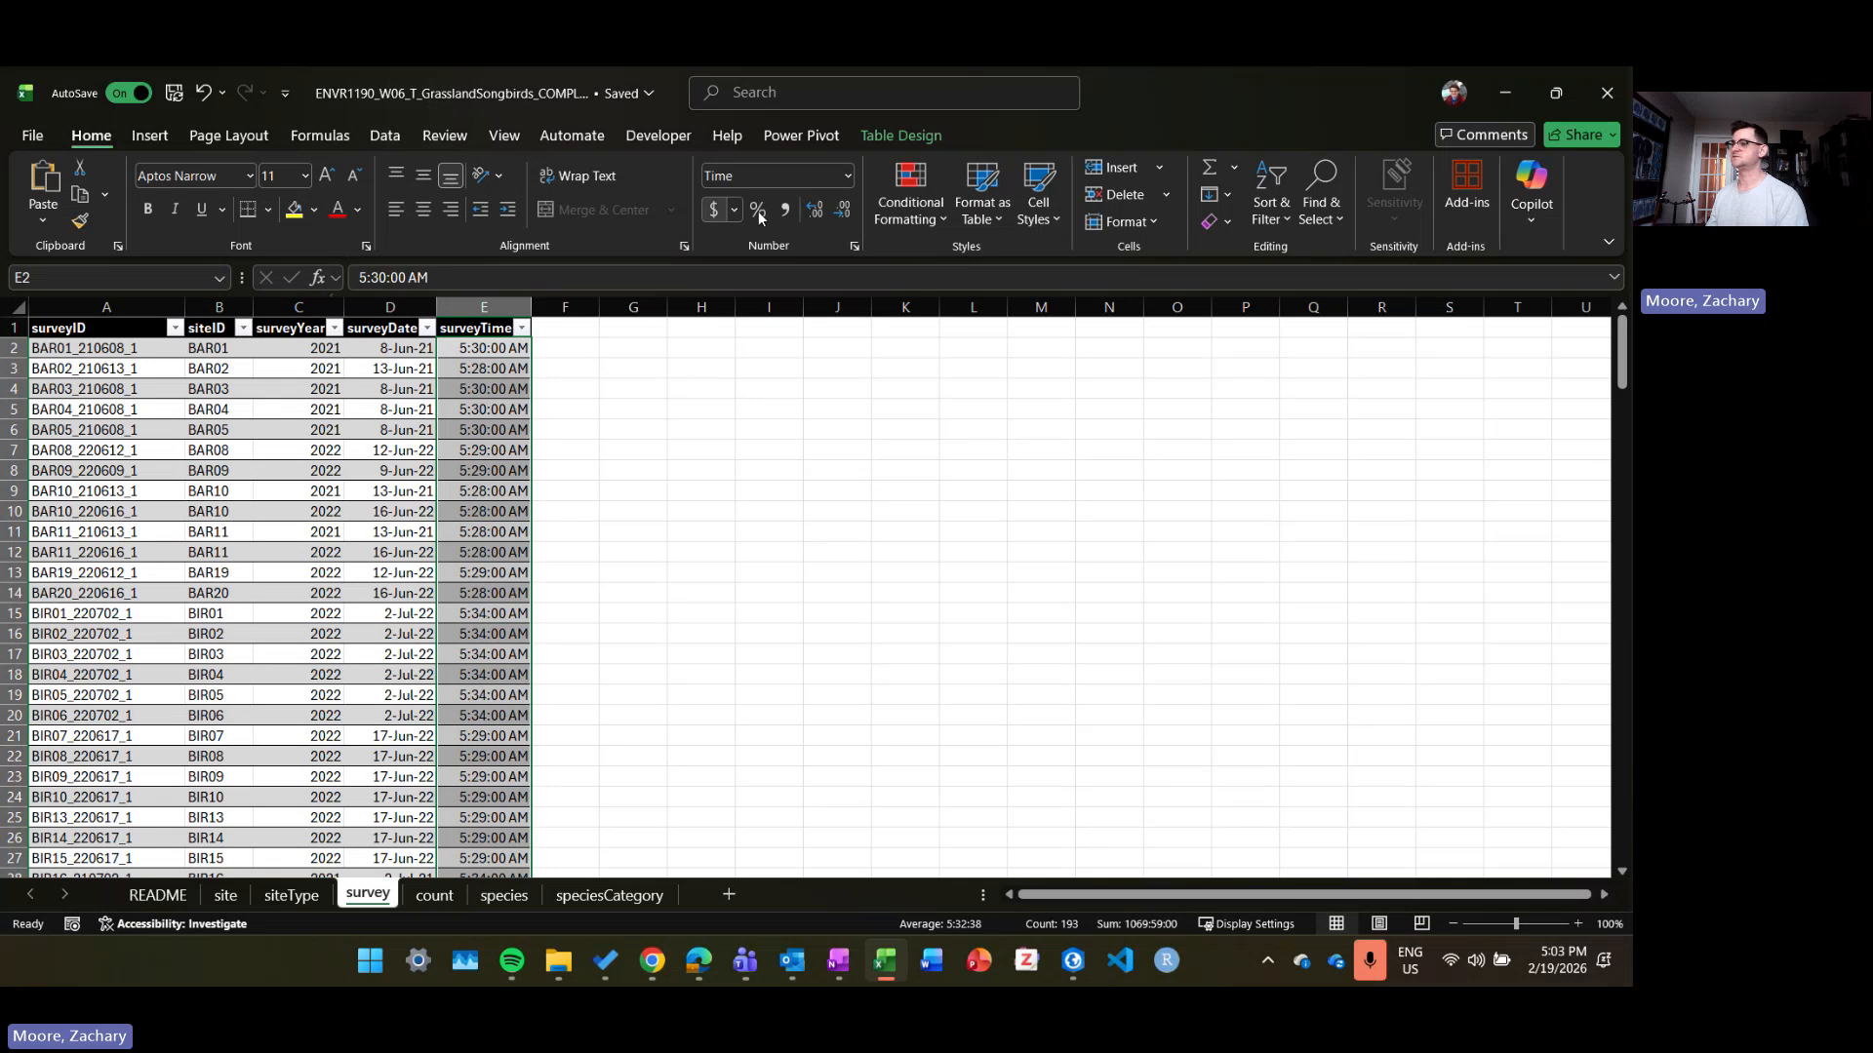
click(849, 176)
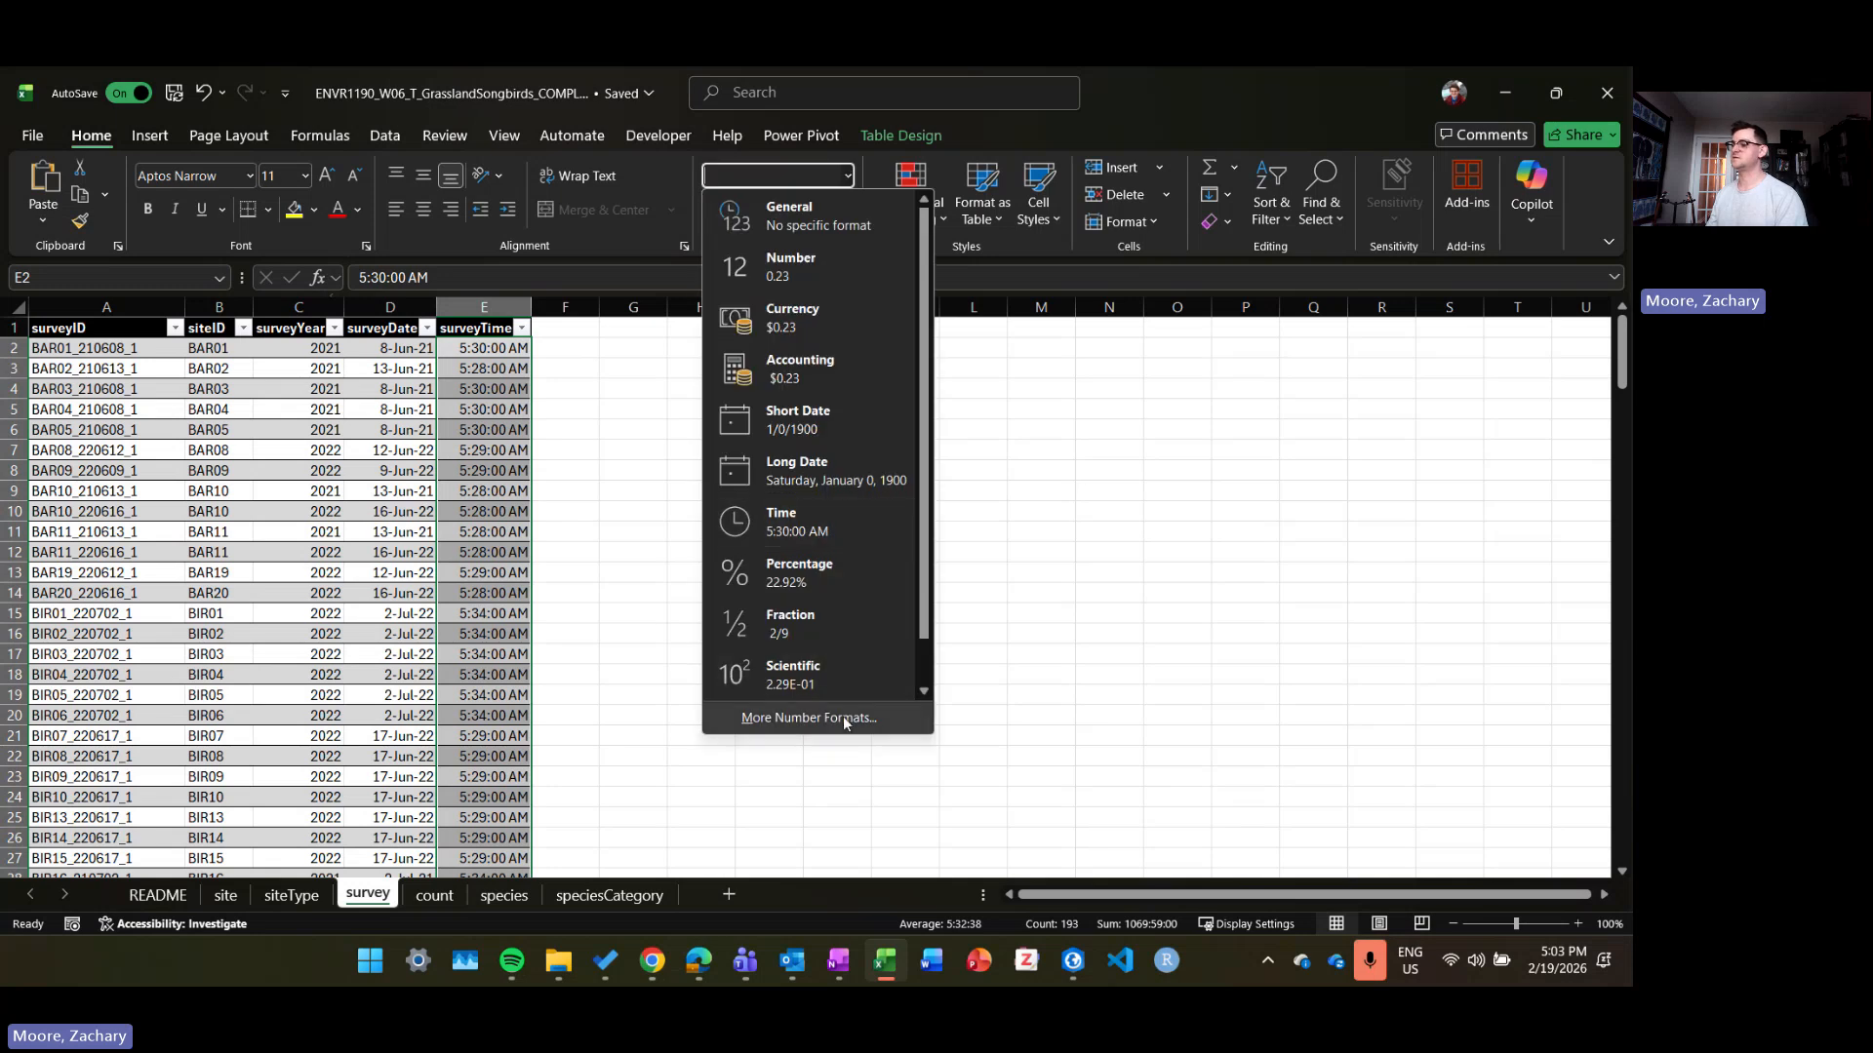
click(808, 718)
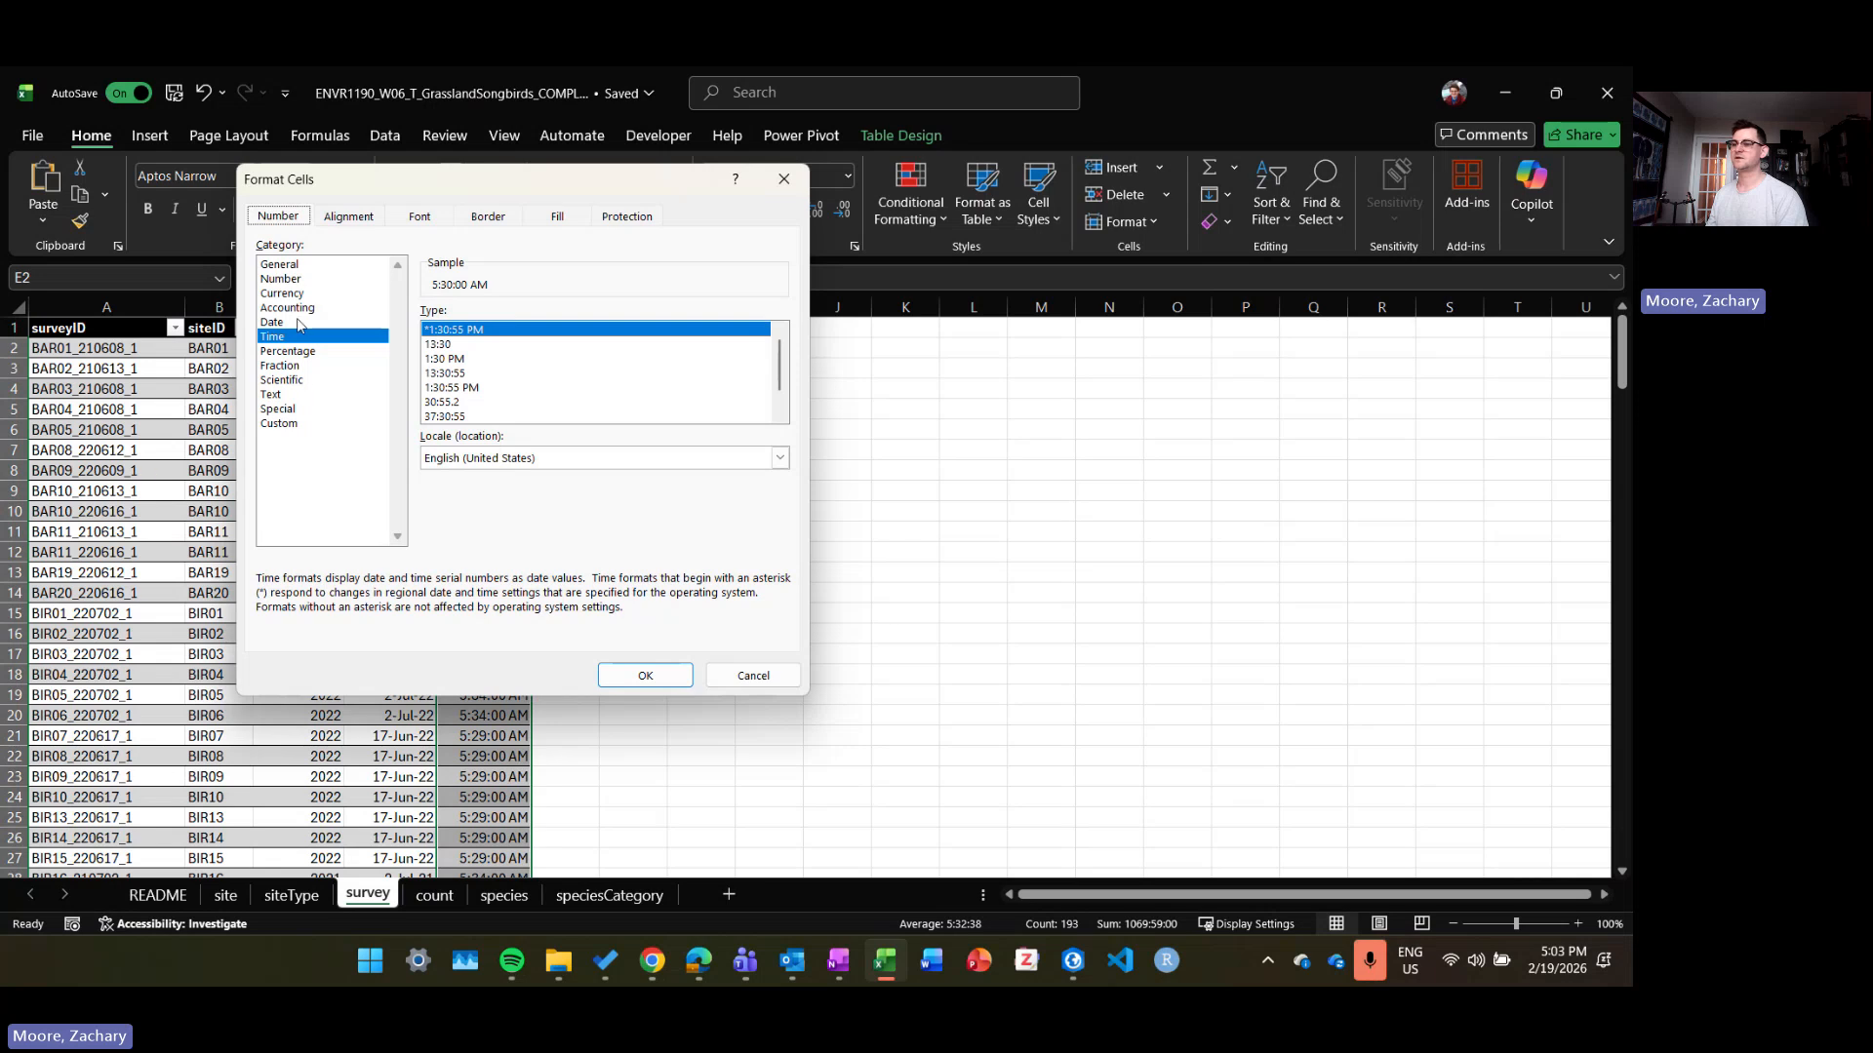
click(442, 345)
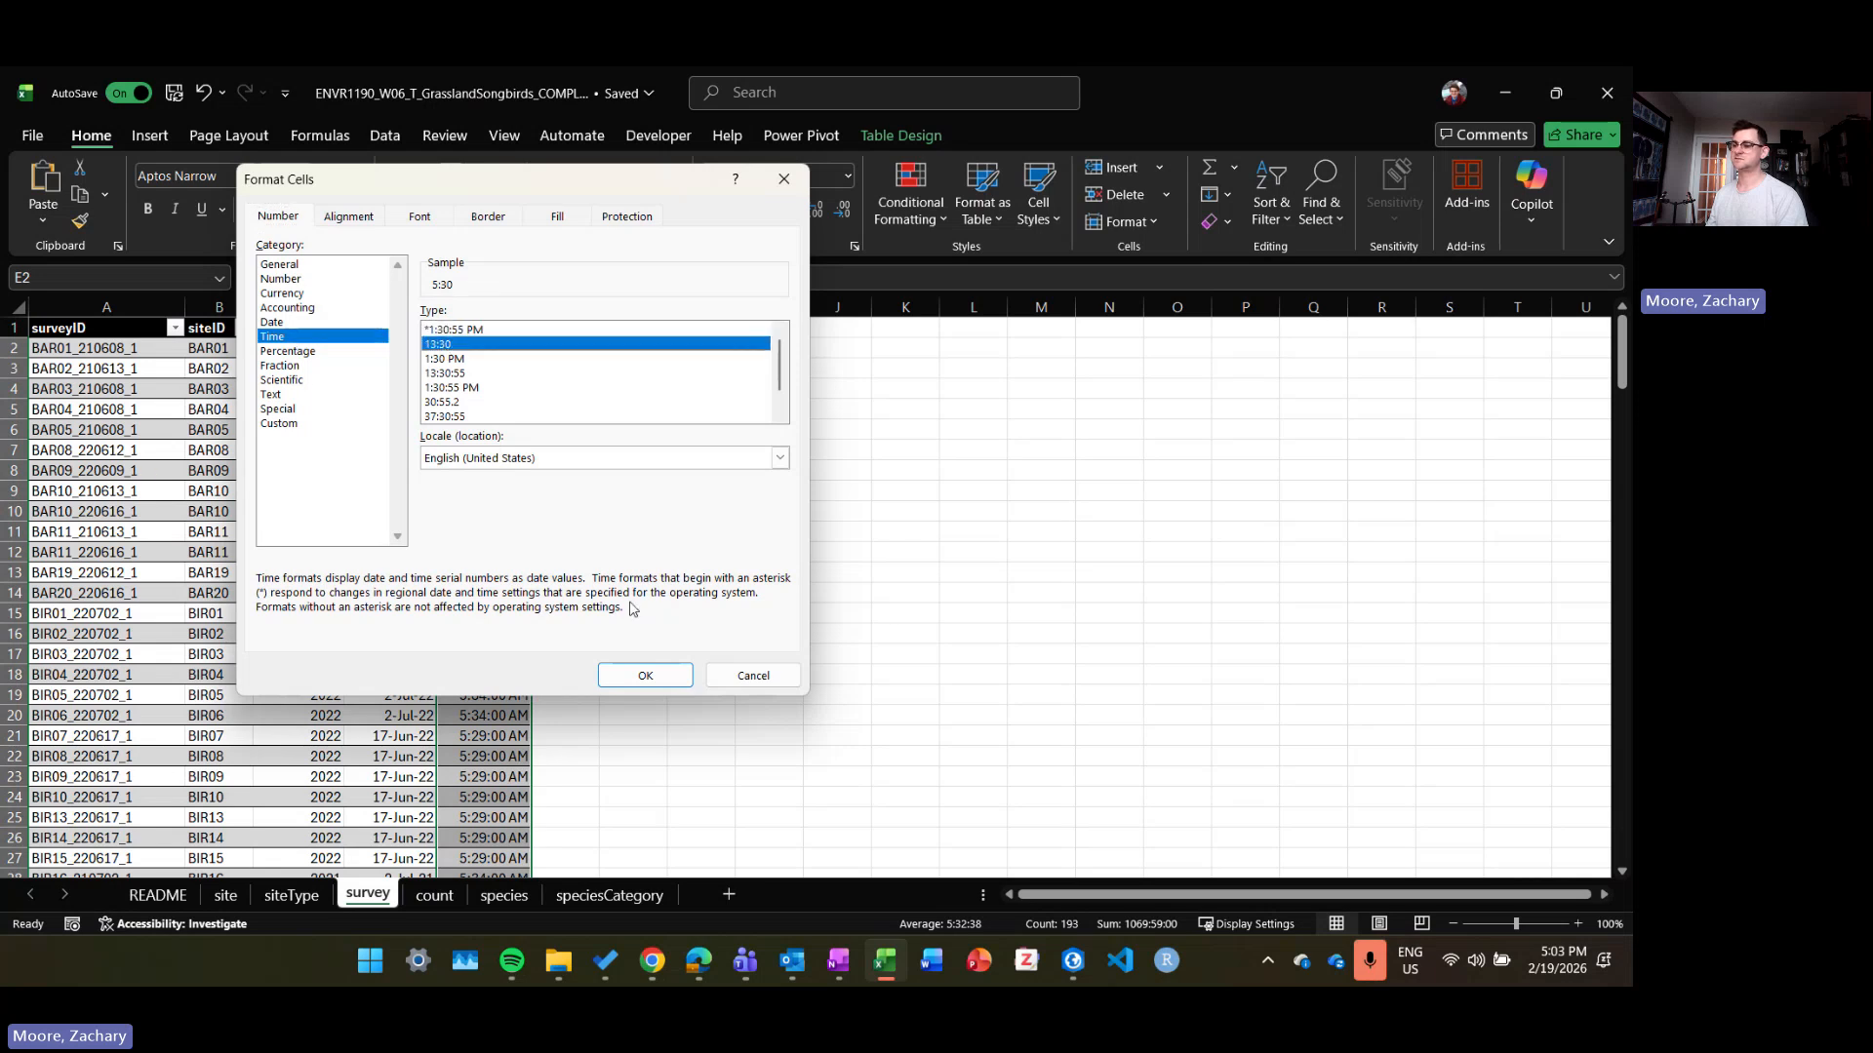
click(639, 675)
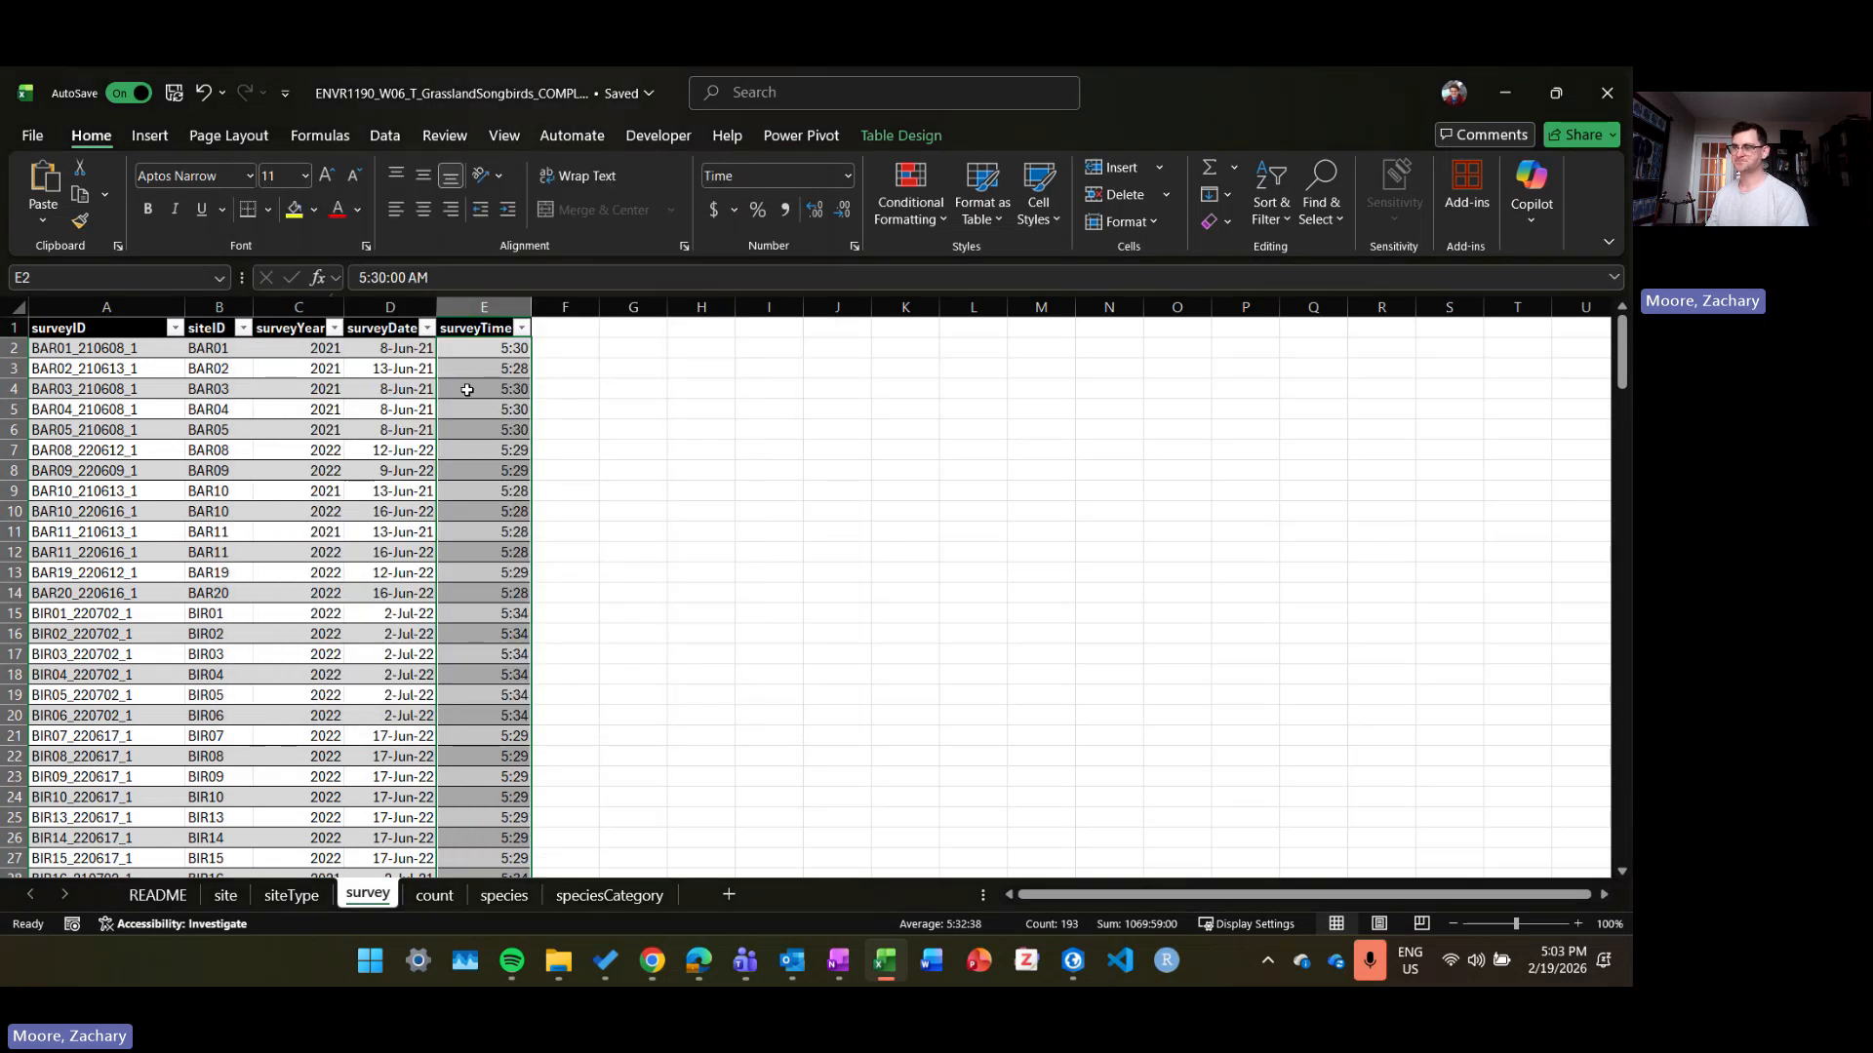
Step: Review the formatted surveyDate and surveyTime columns, comparing the displayed values of the first rows with their stored values
scroll(459, 703, down, 10)
scroll(459, 702, up, 10)
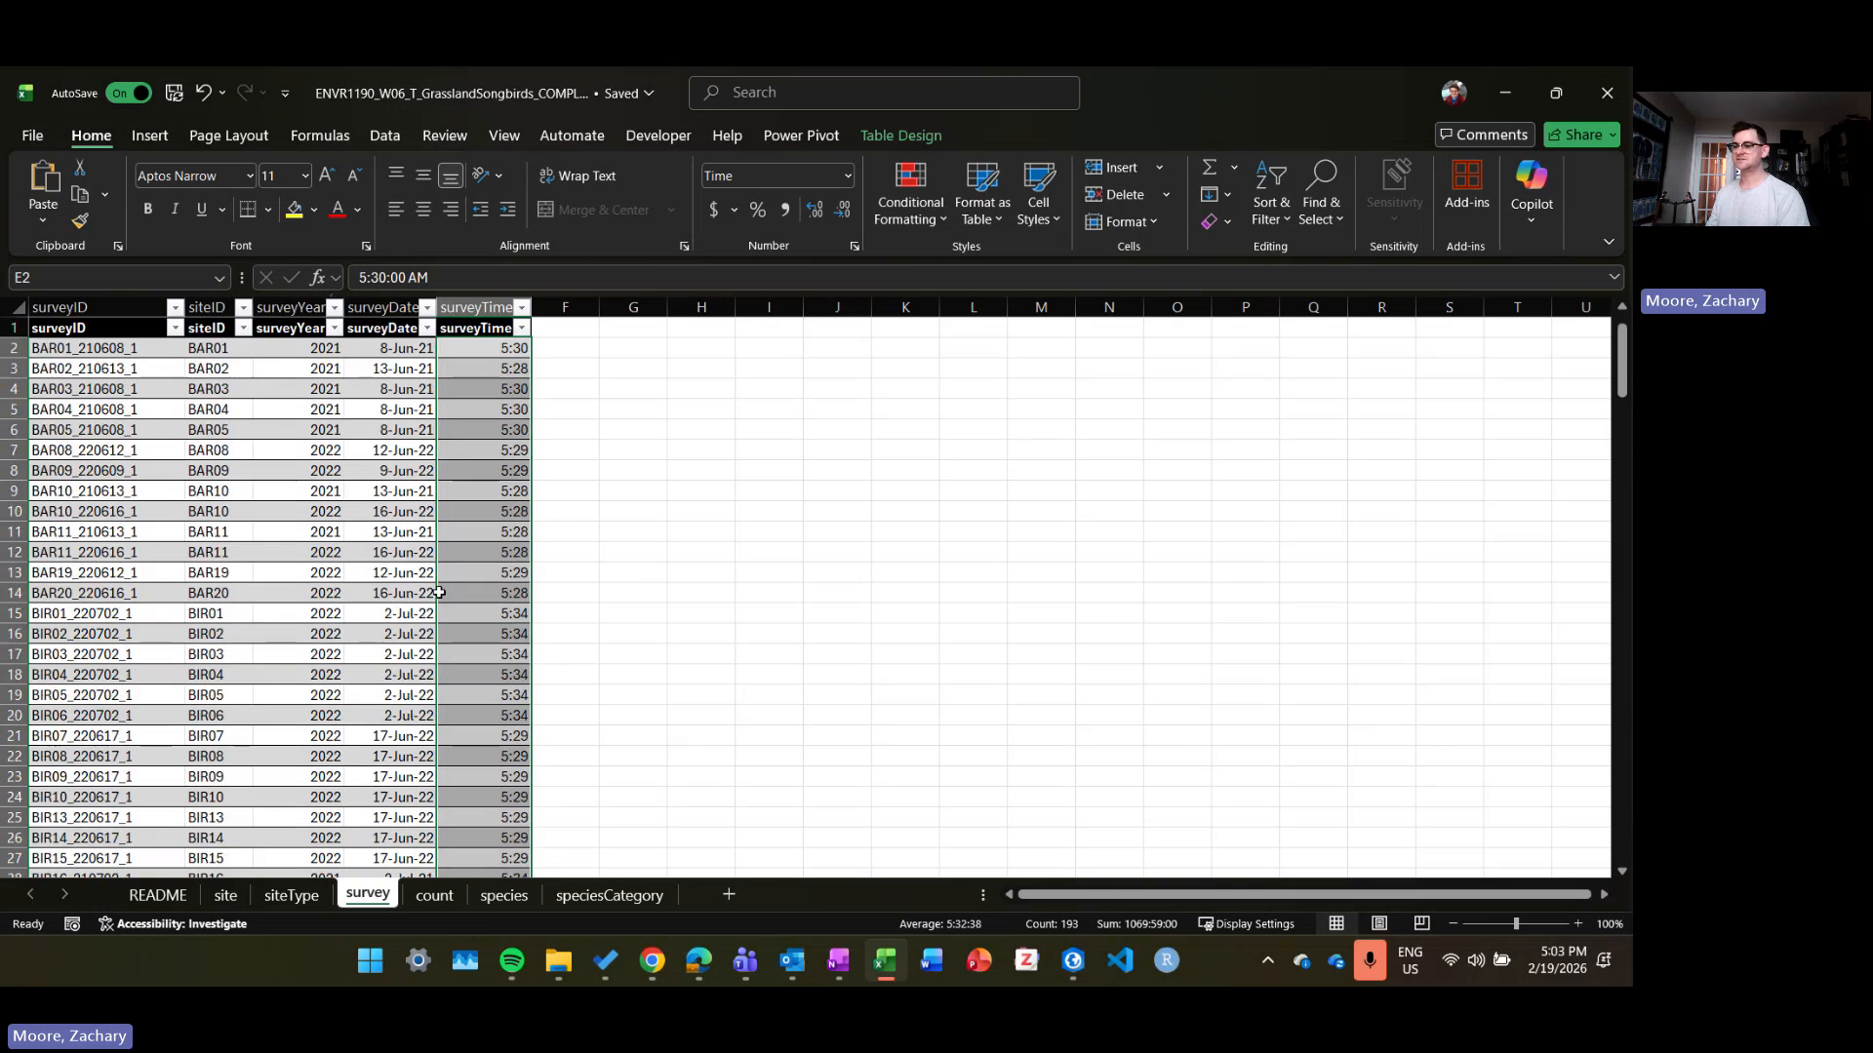
scroll(417, 375, down, 5)
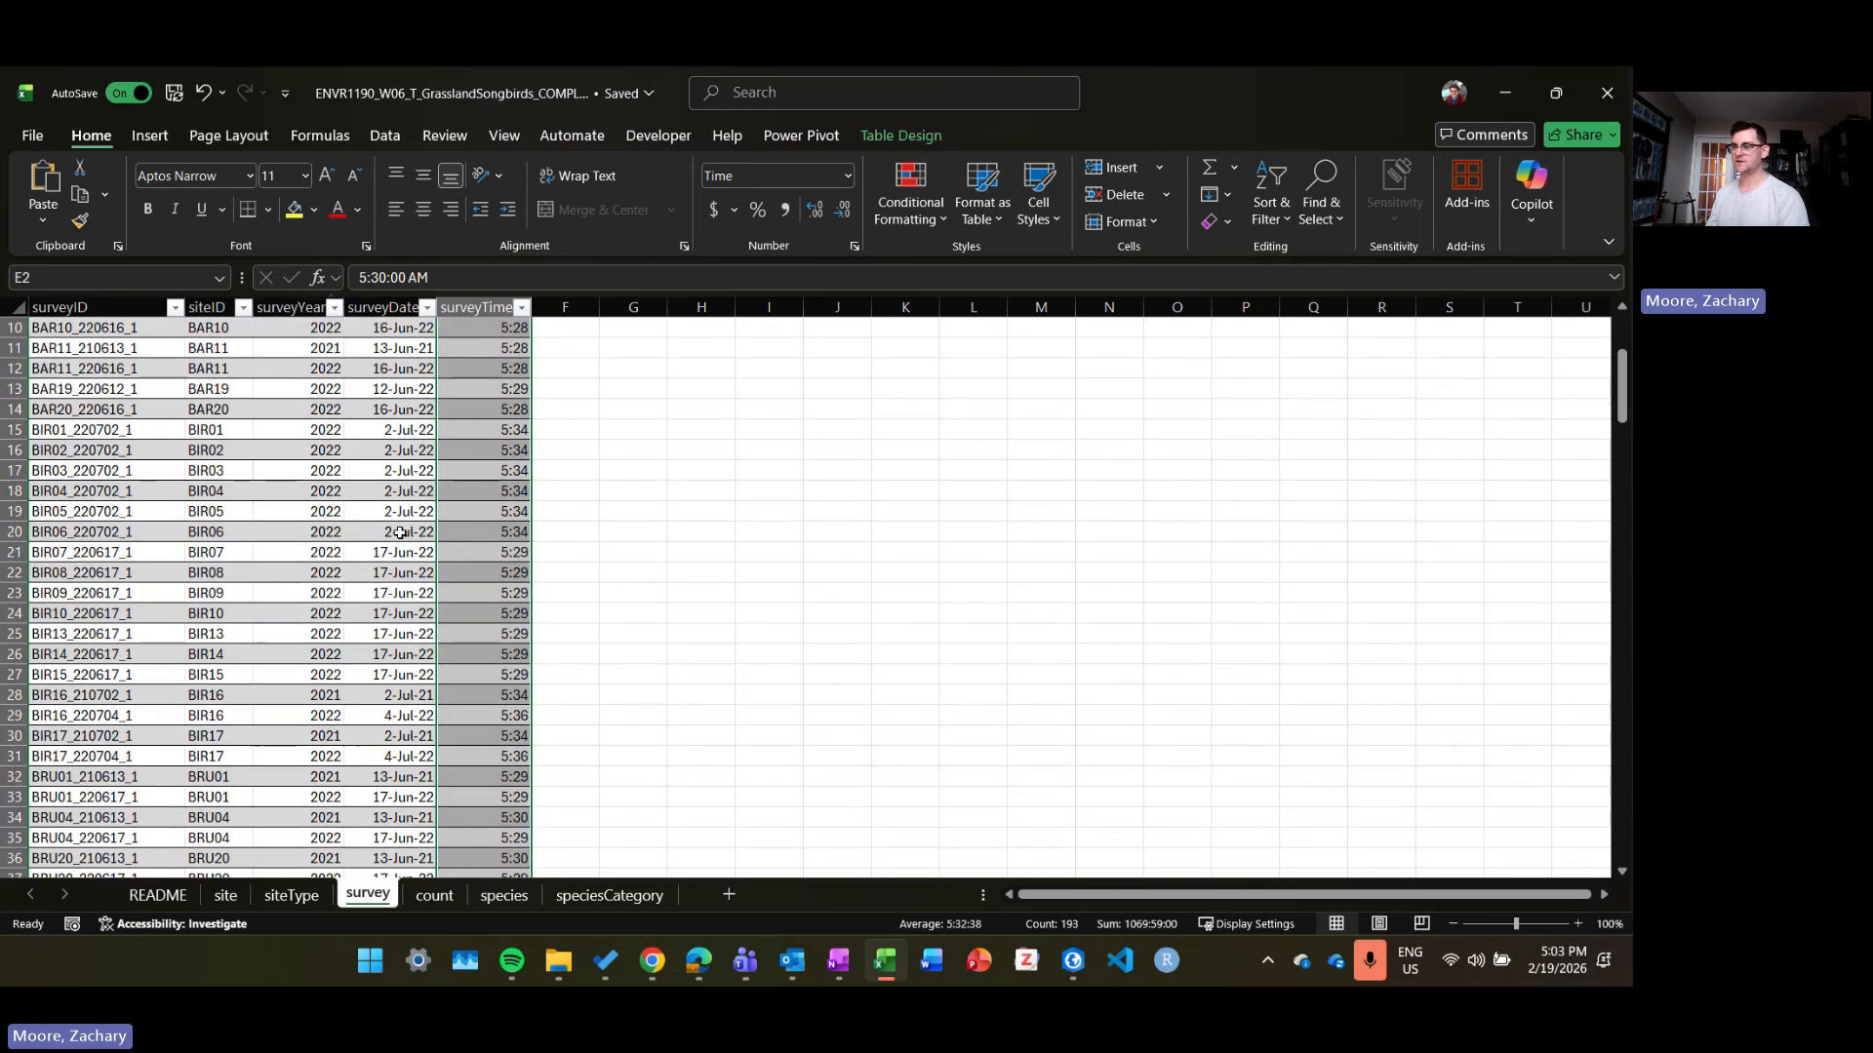
scroll(390, 386, up, 5)
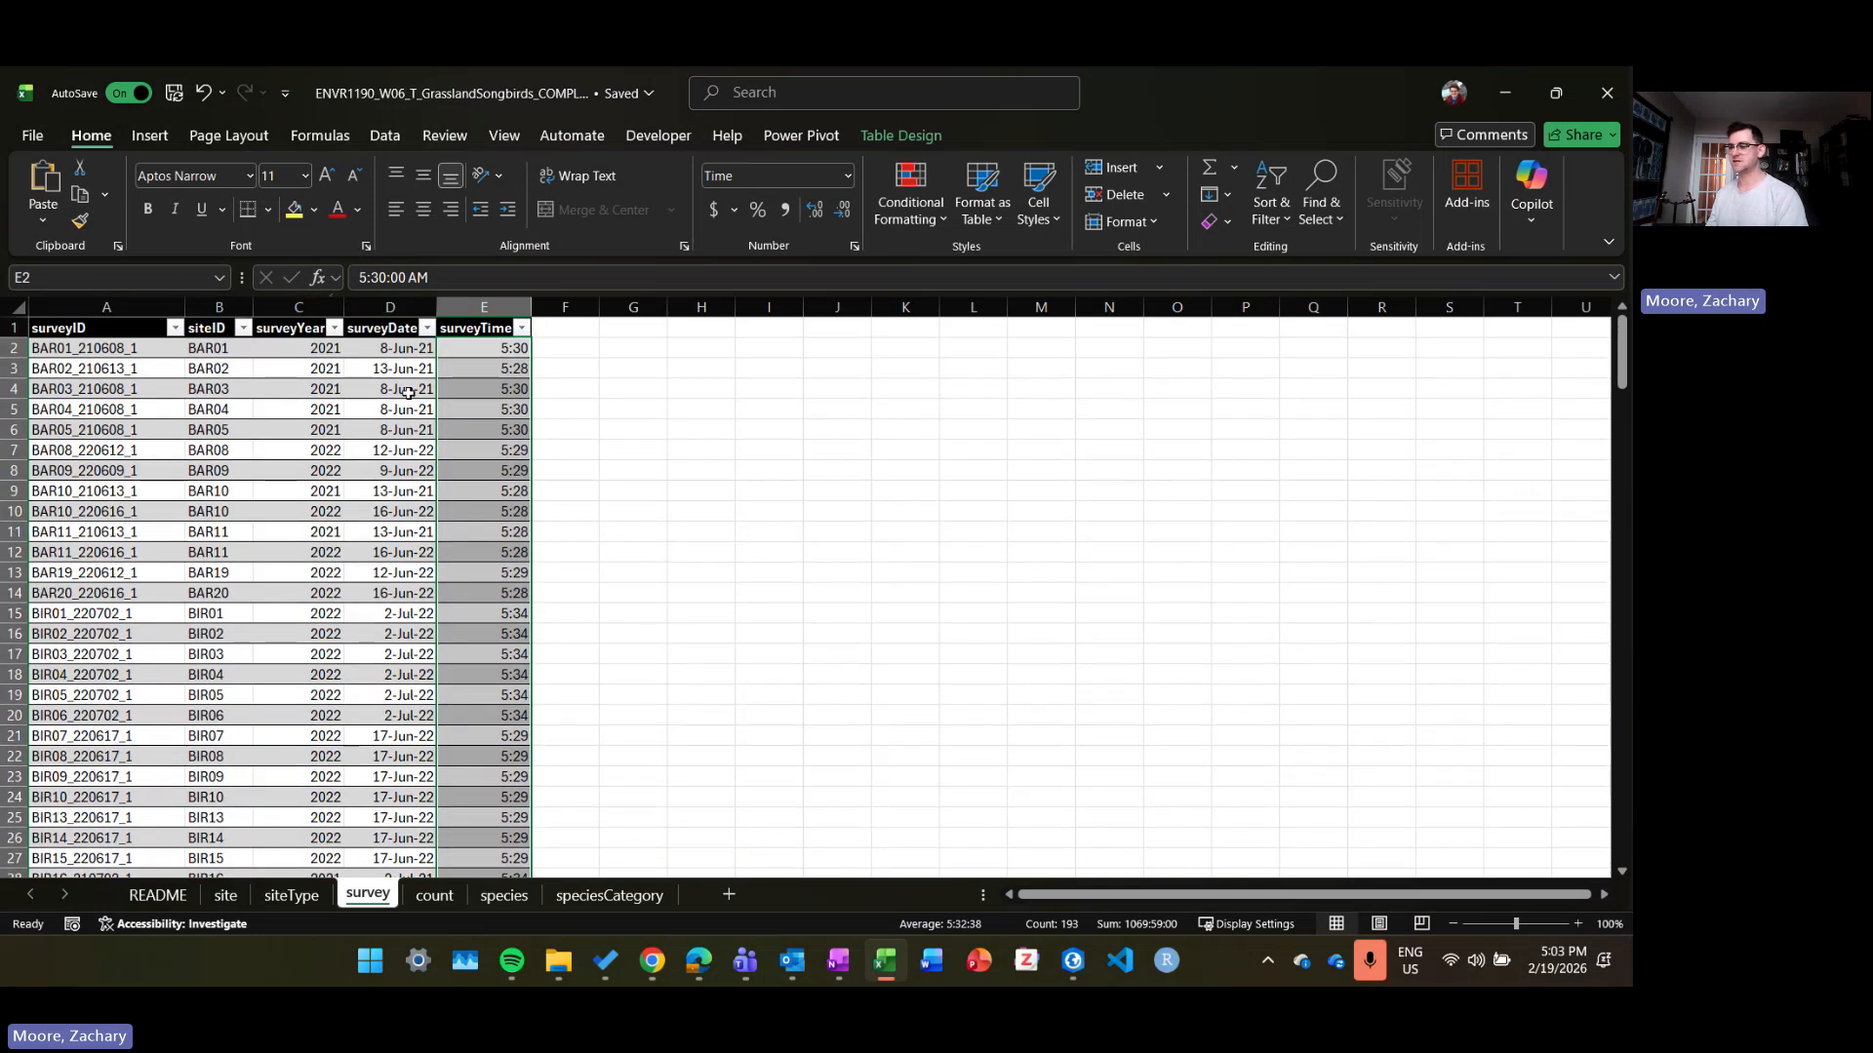
click(488, 351)
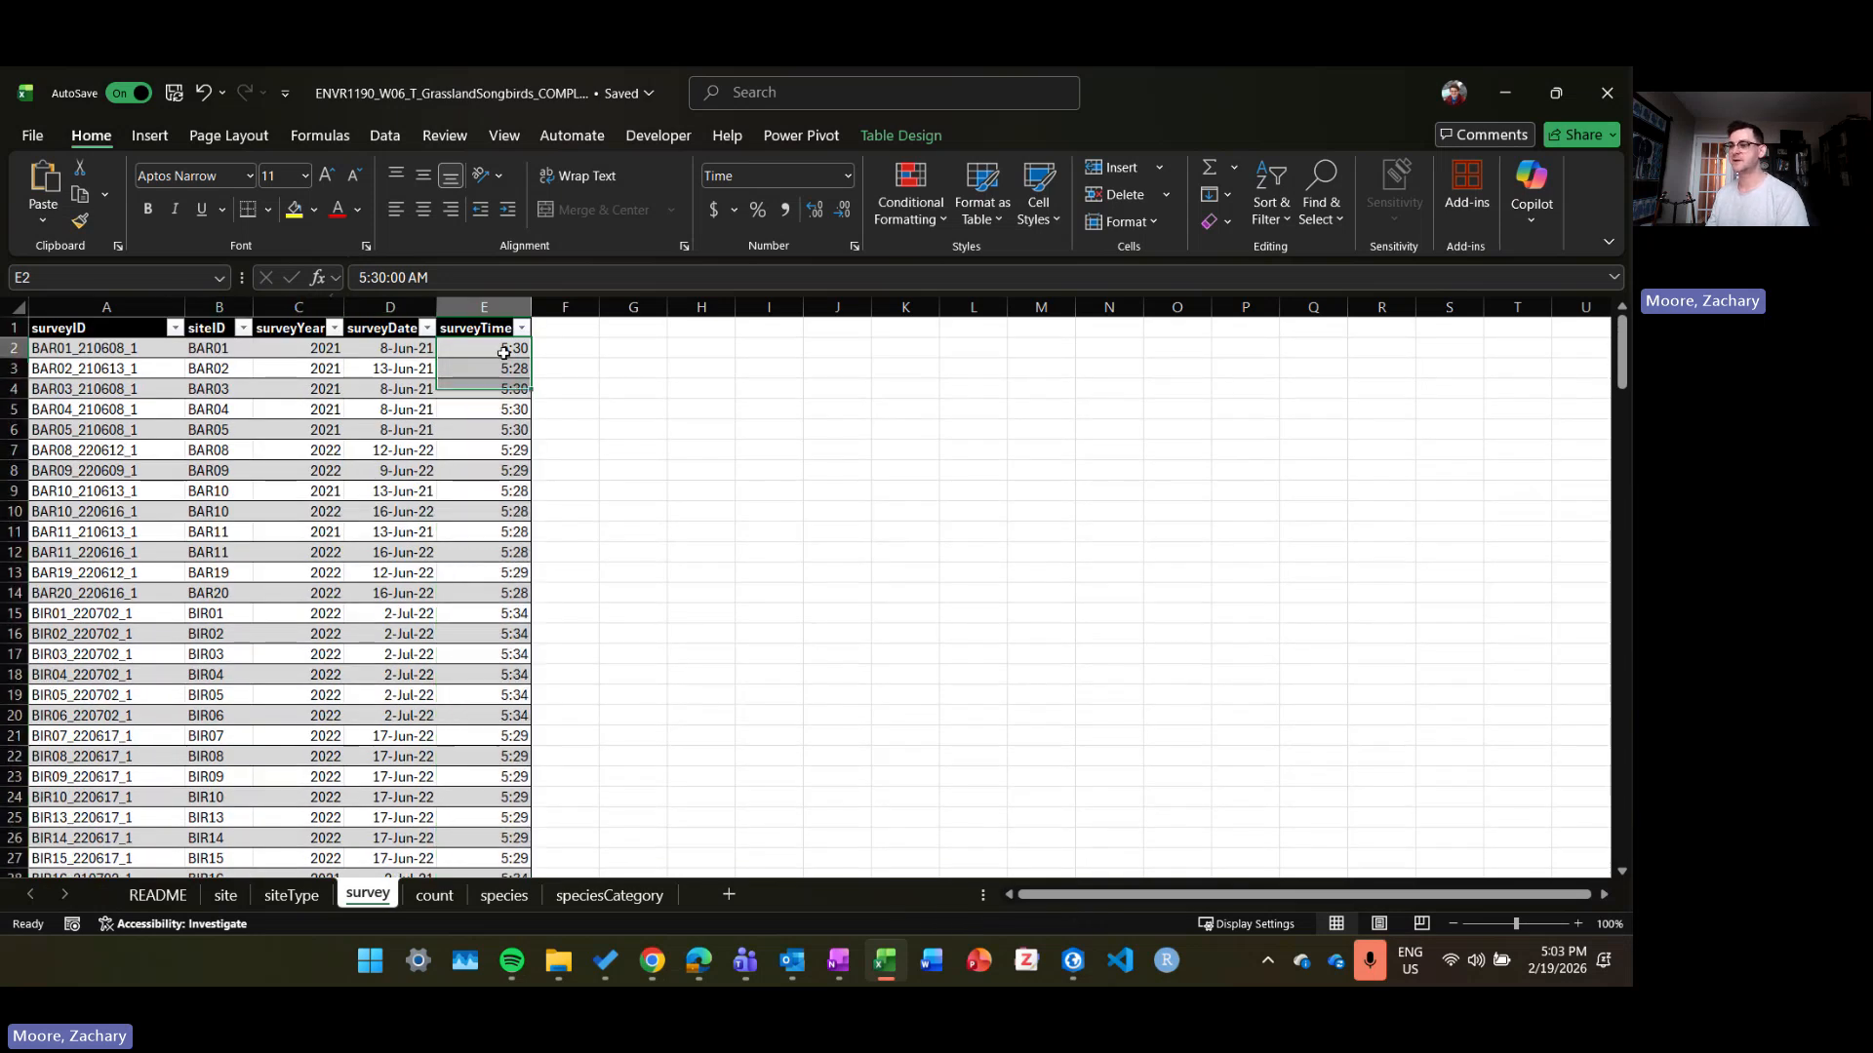
click(414, 355)
click(474, 353)
click(477, 373)
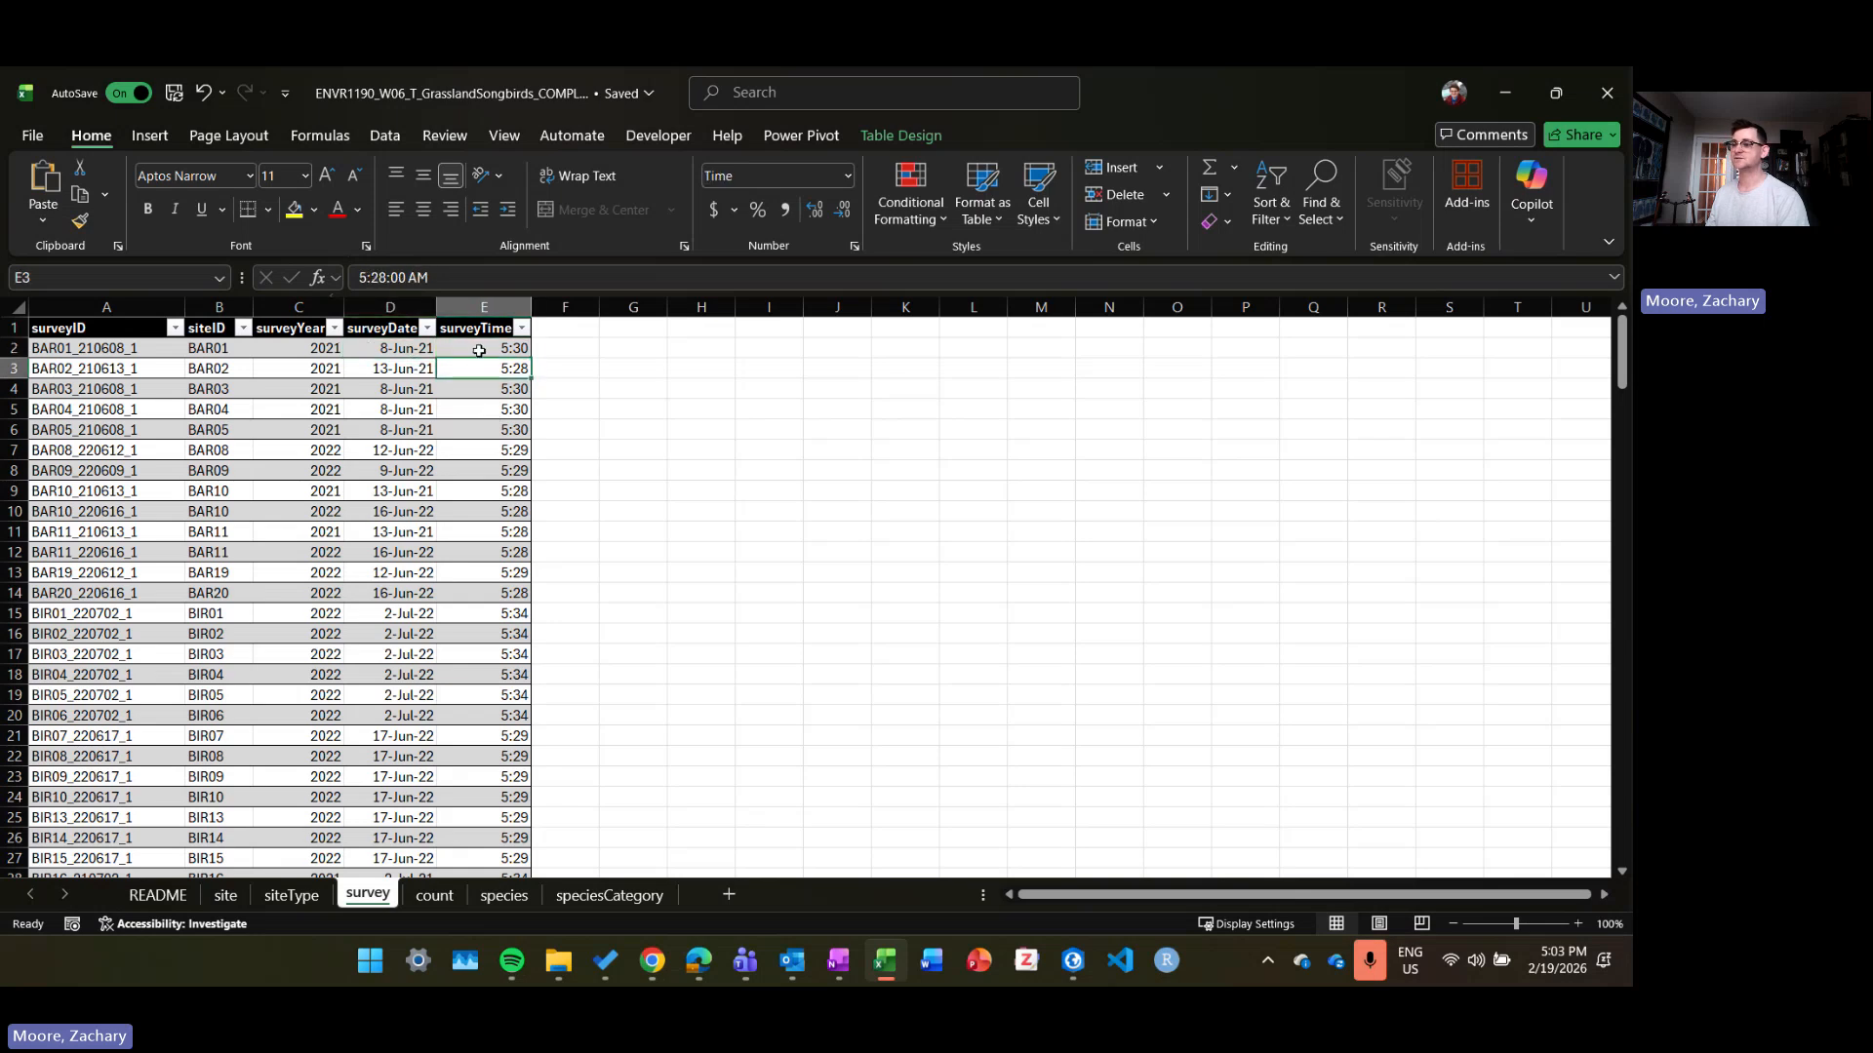
click(477, 352)
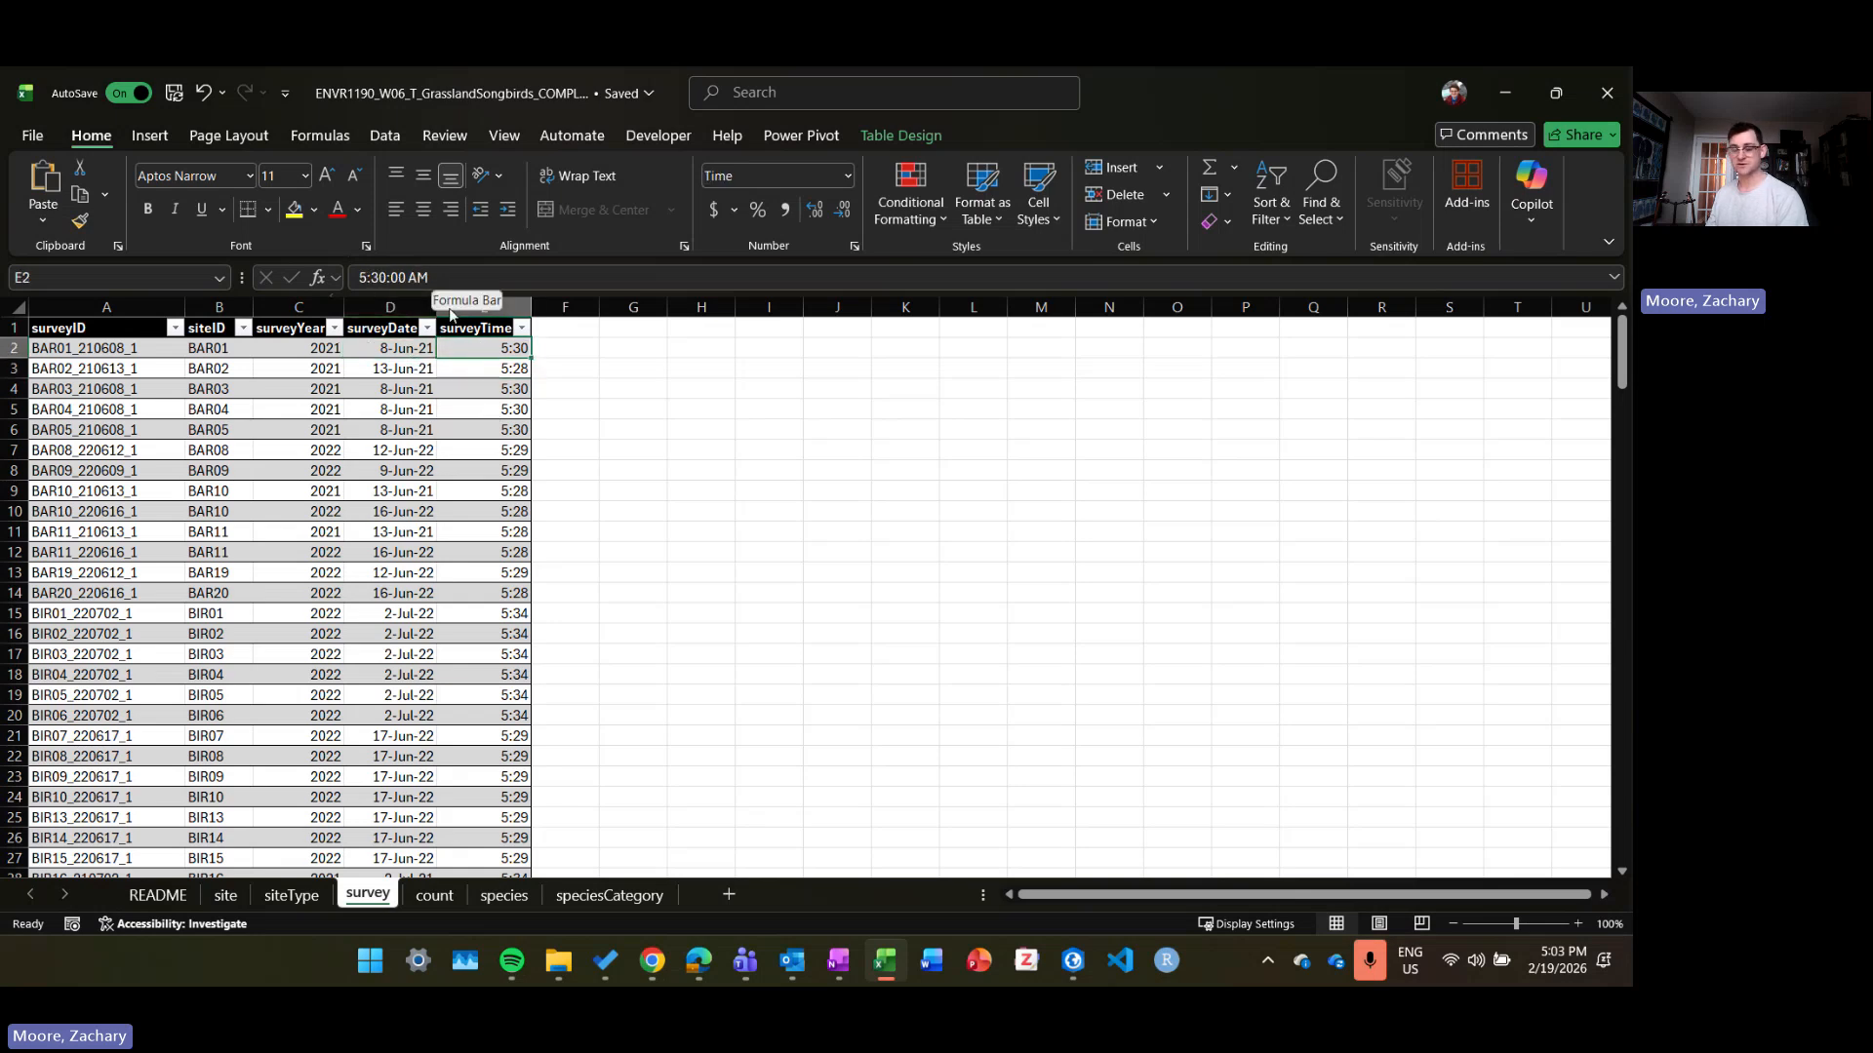
Step: Copy the XLOOKUP formula from G2 of the count sheet into H2 for editing
click(435, 896)
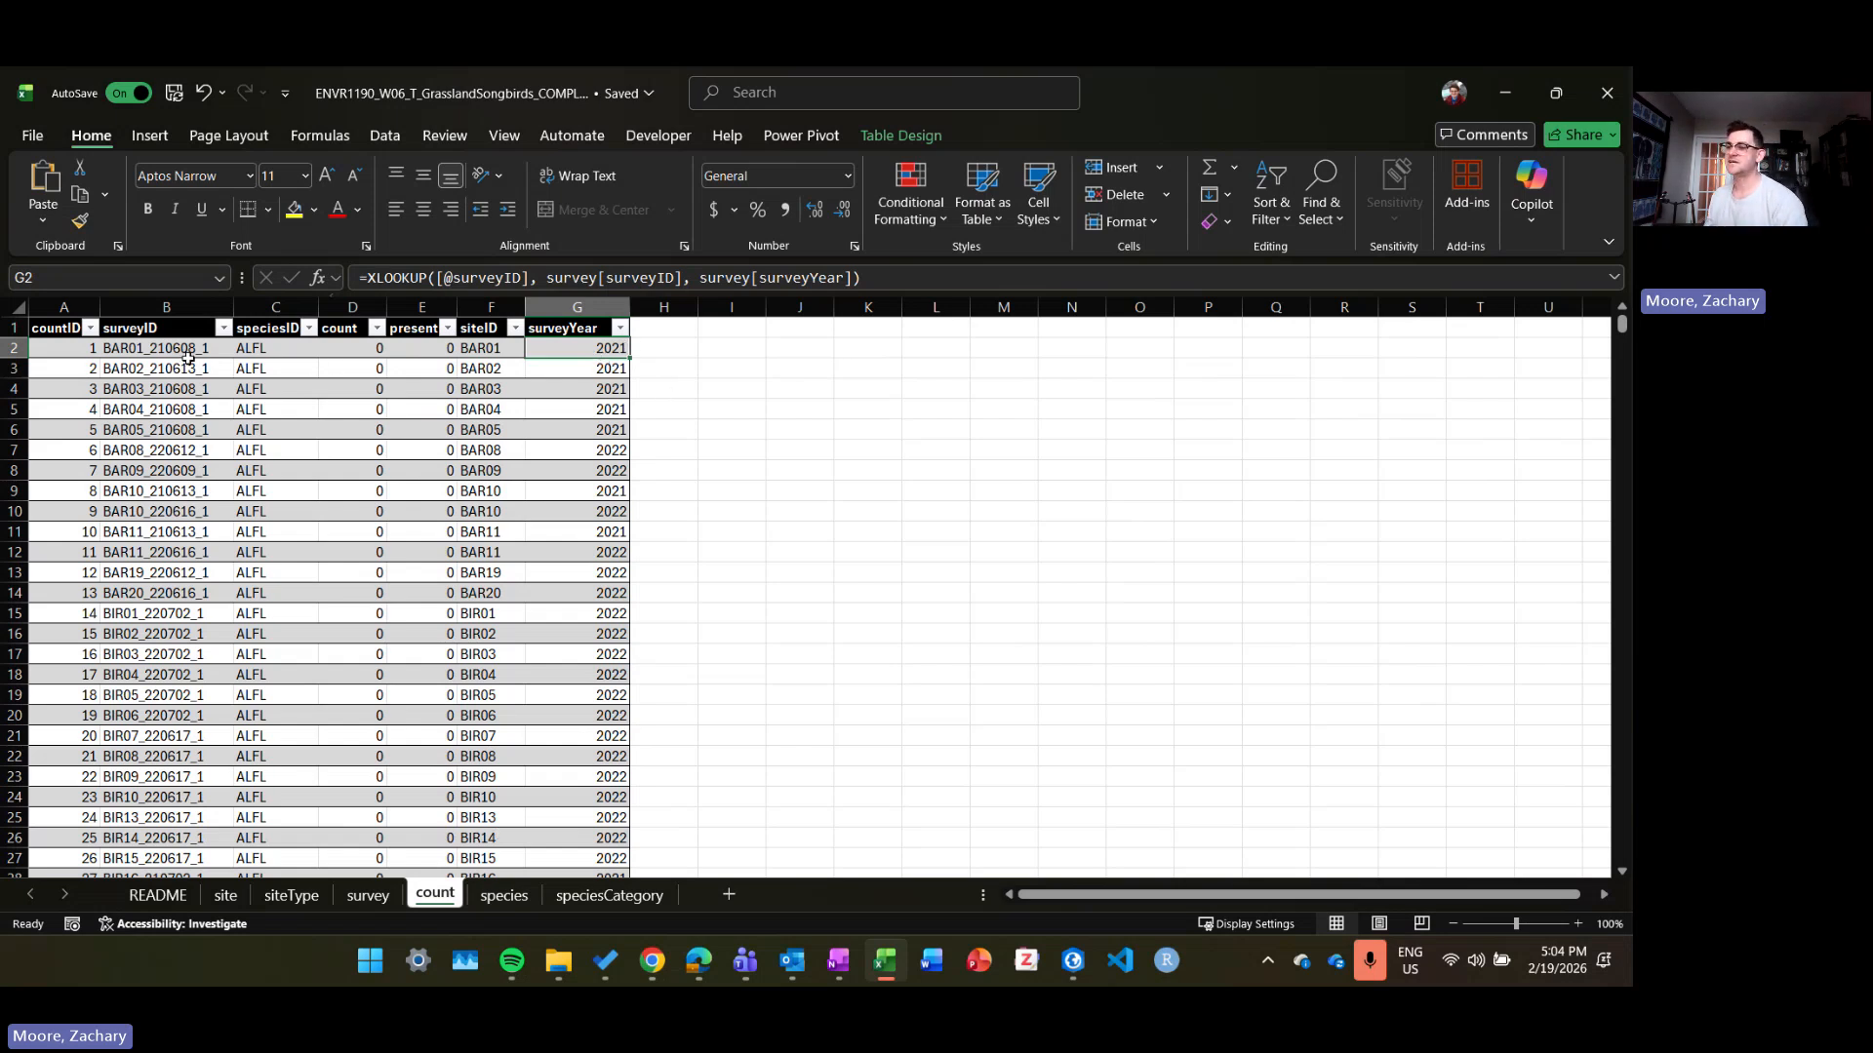
drag(862, 278, 355, 280)
key(ctrl+c)
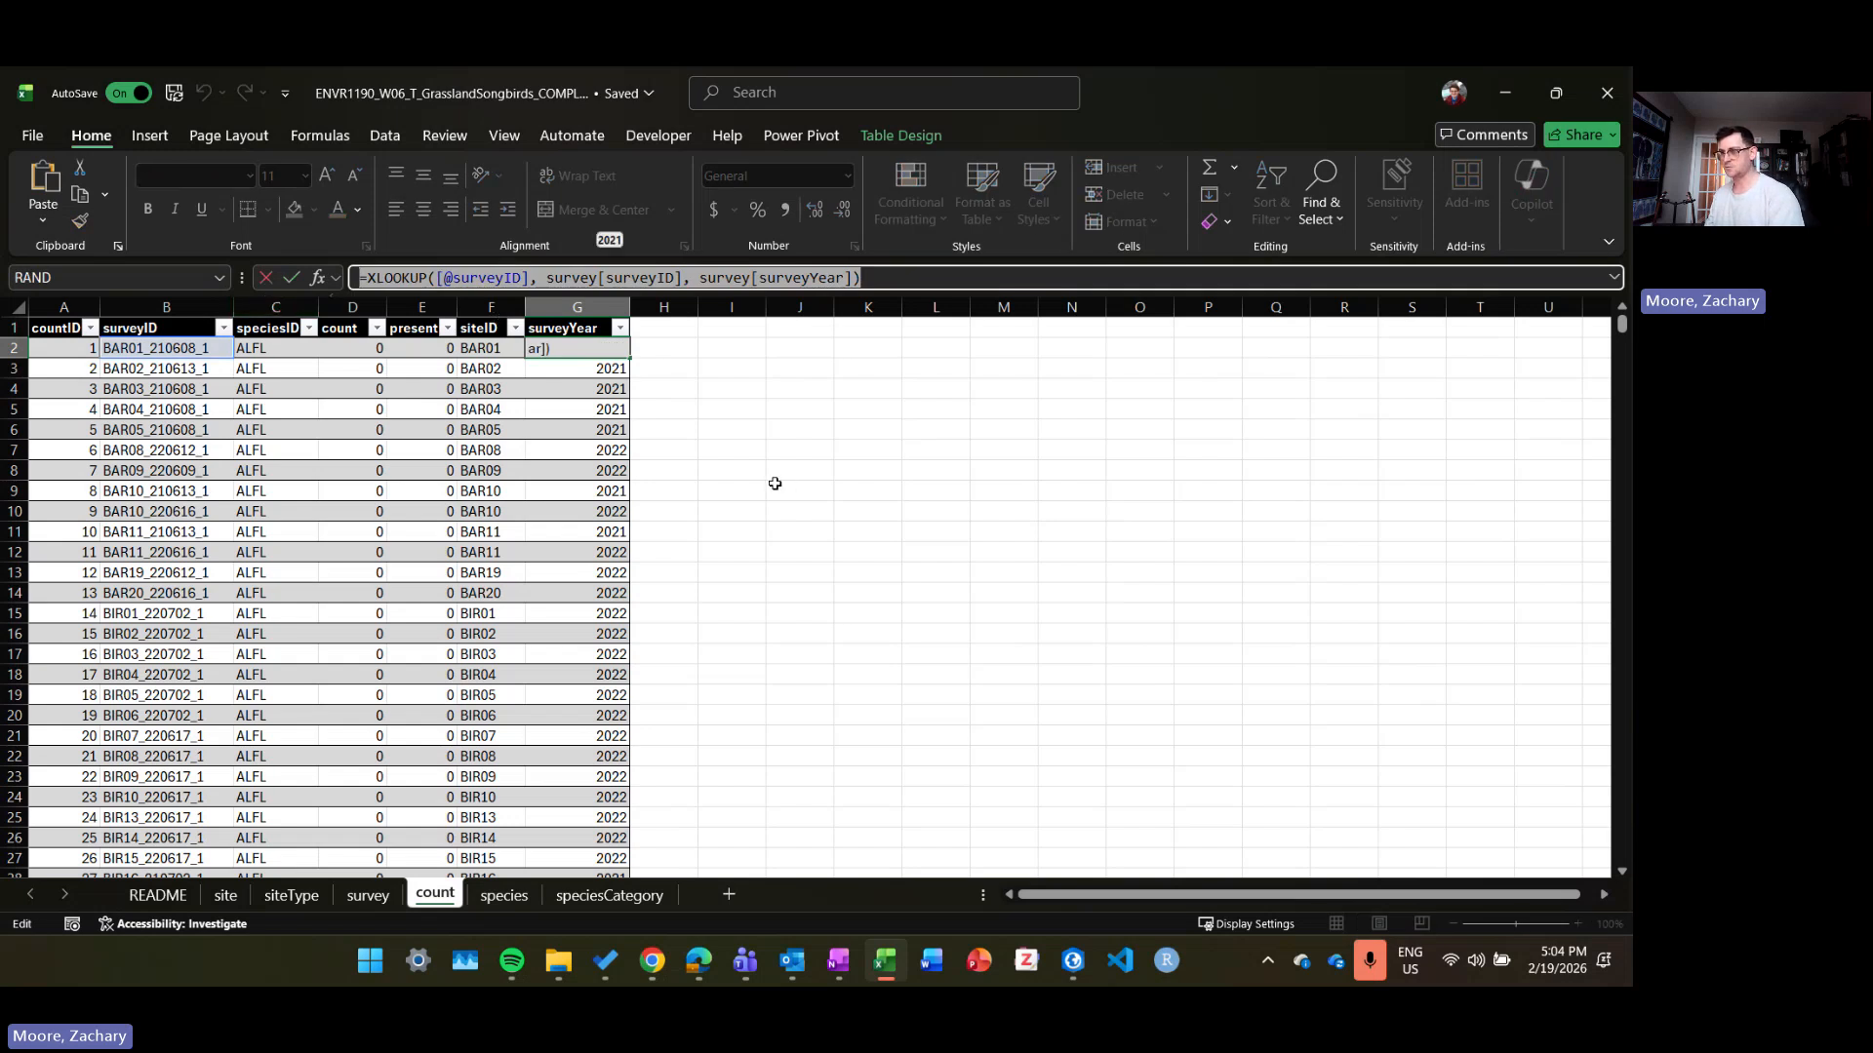
key(Tab)
click(665, 347)
click(624, 278)
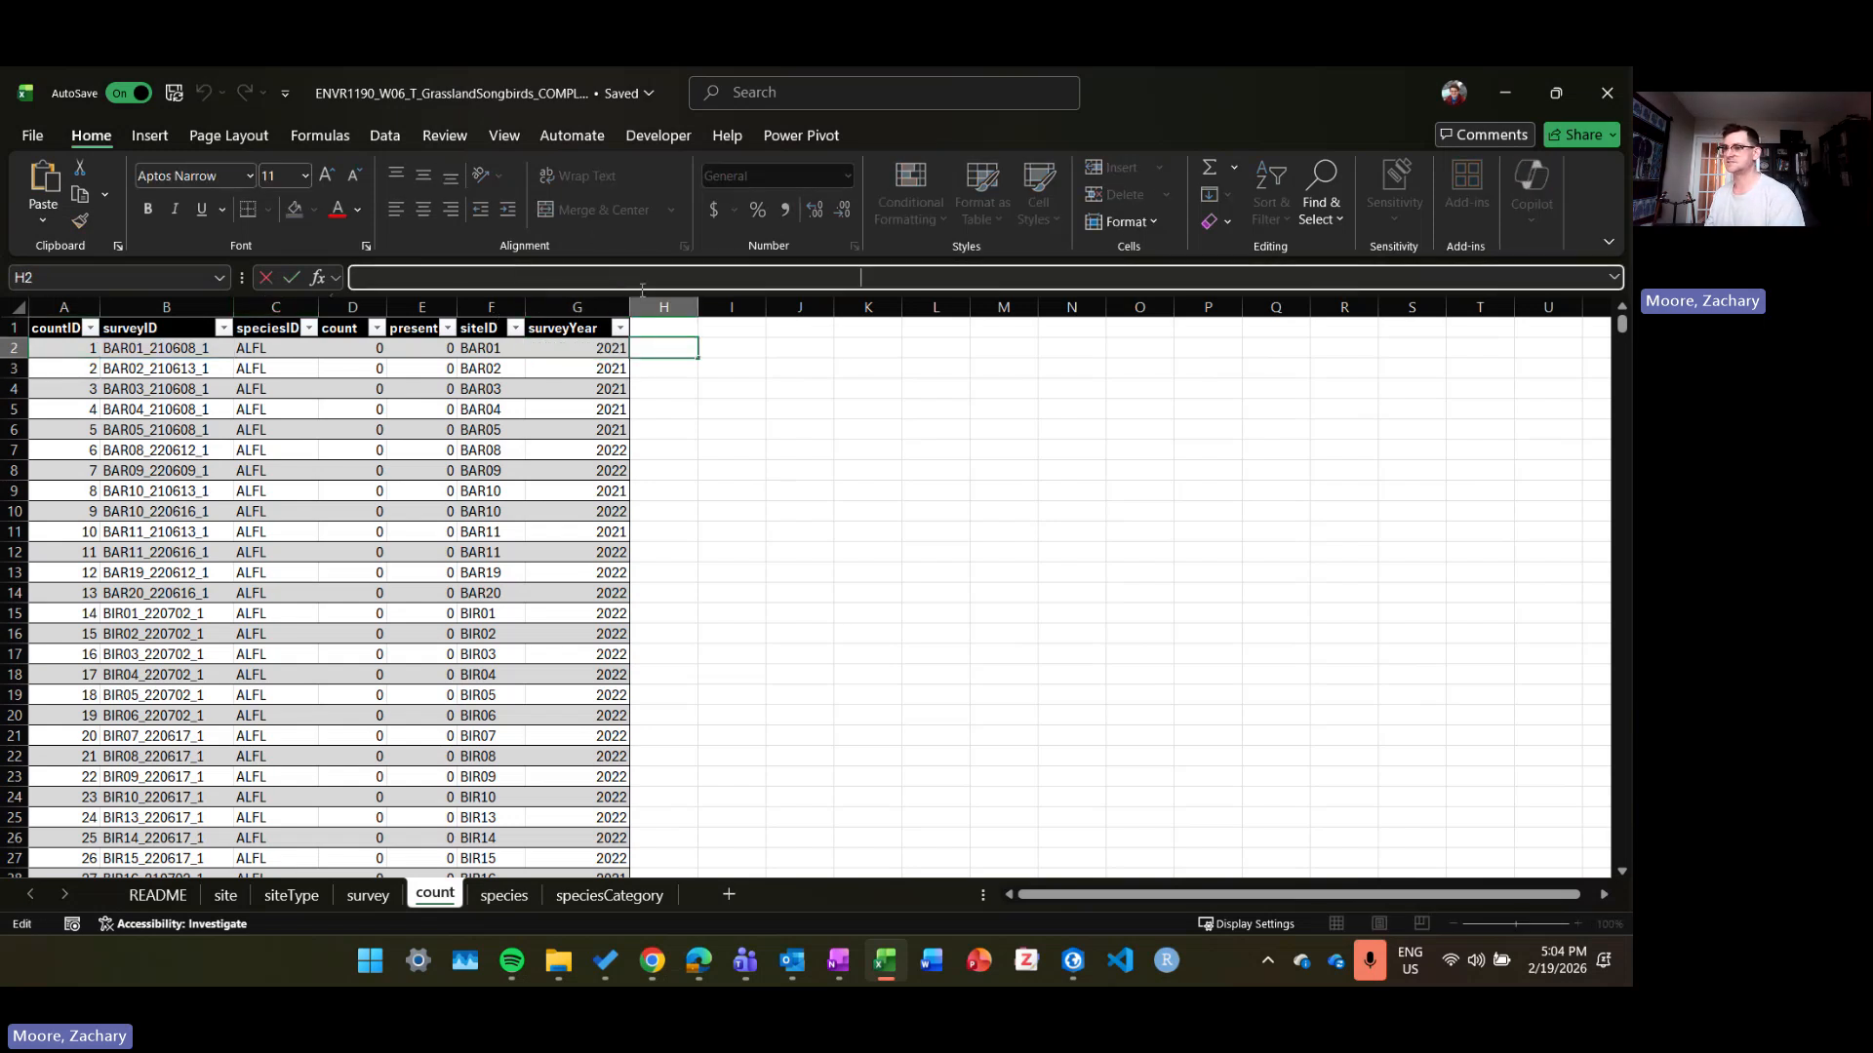
key(ctrl+v)
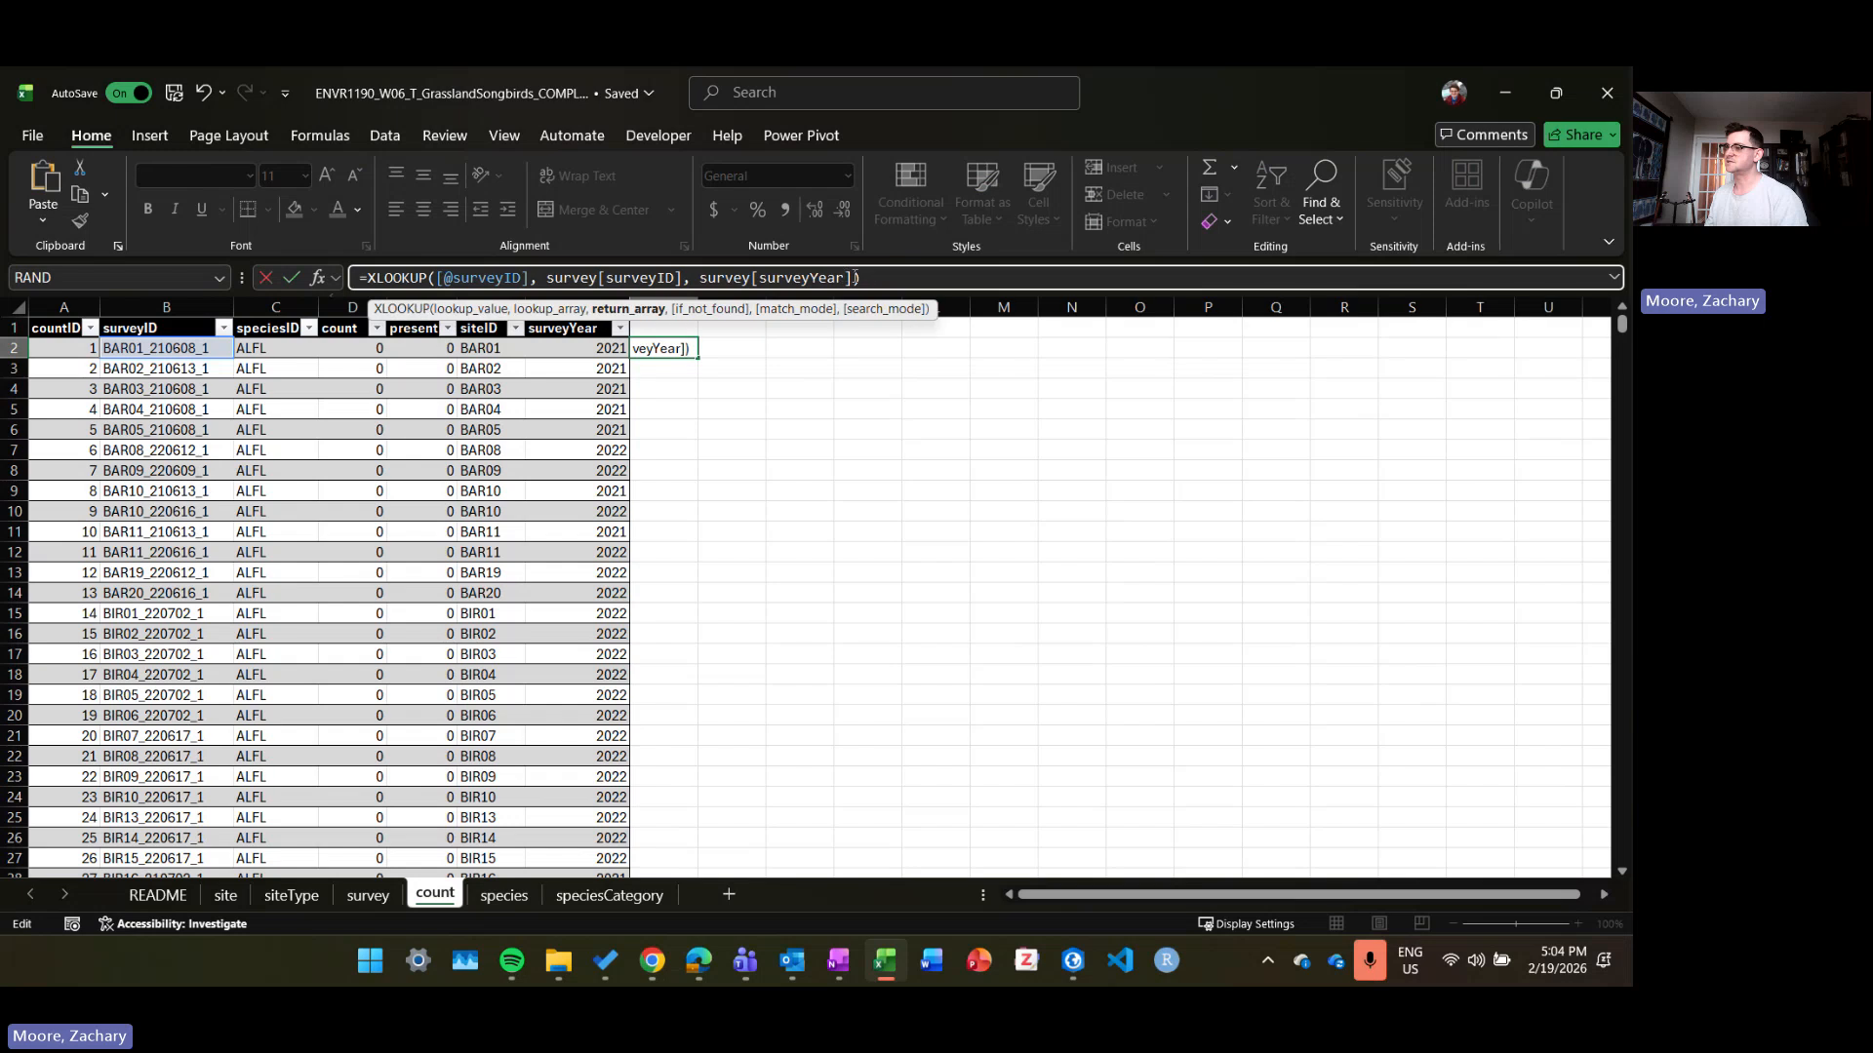
drag(847, 278, 761, 278)
key(BackSpace)
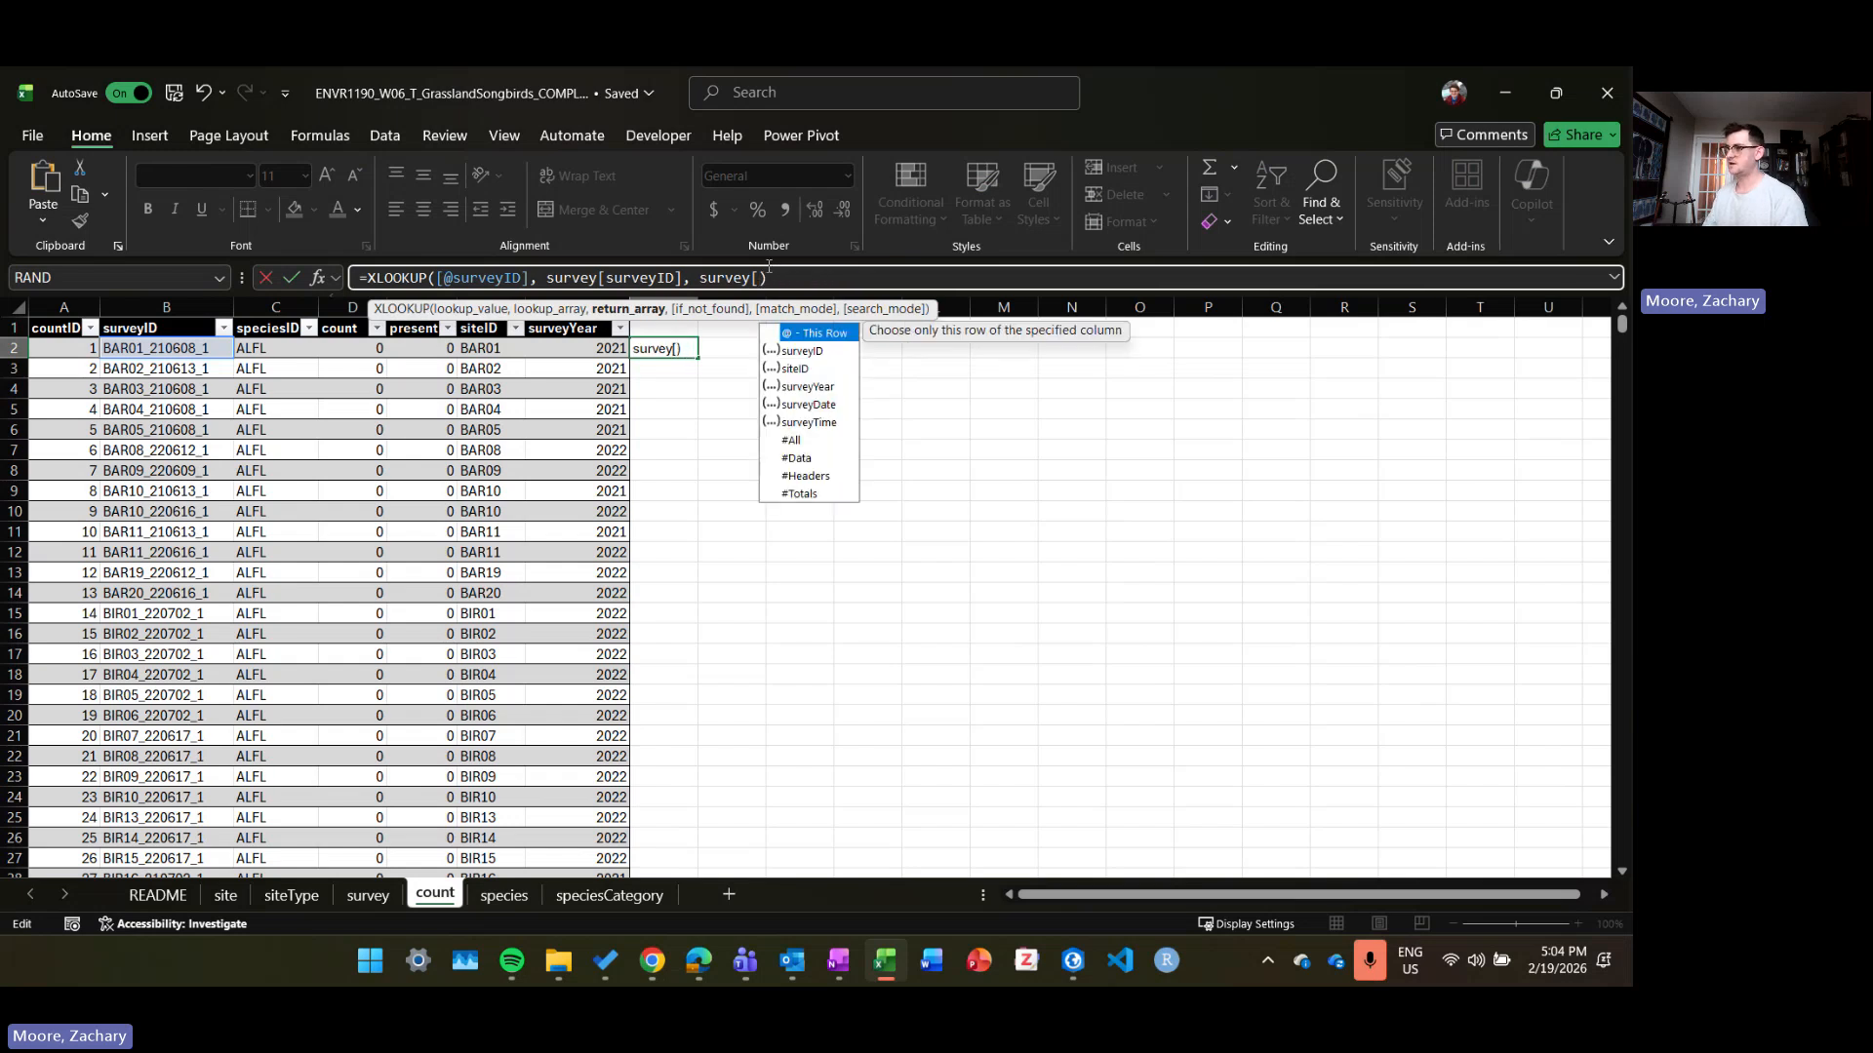
key(Down)
key(Down)
key(Down)
key(Down)
key(Tab)
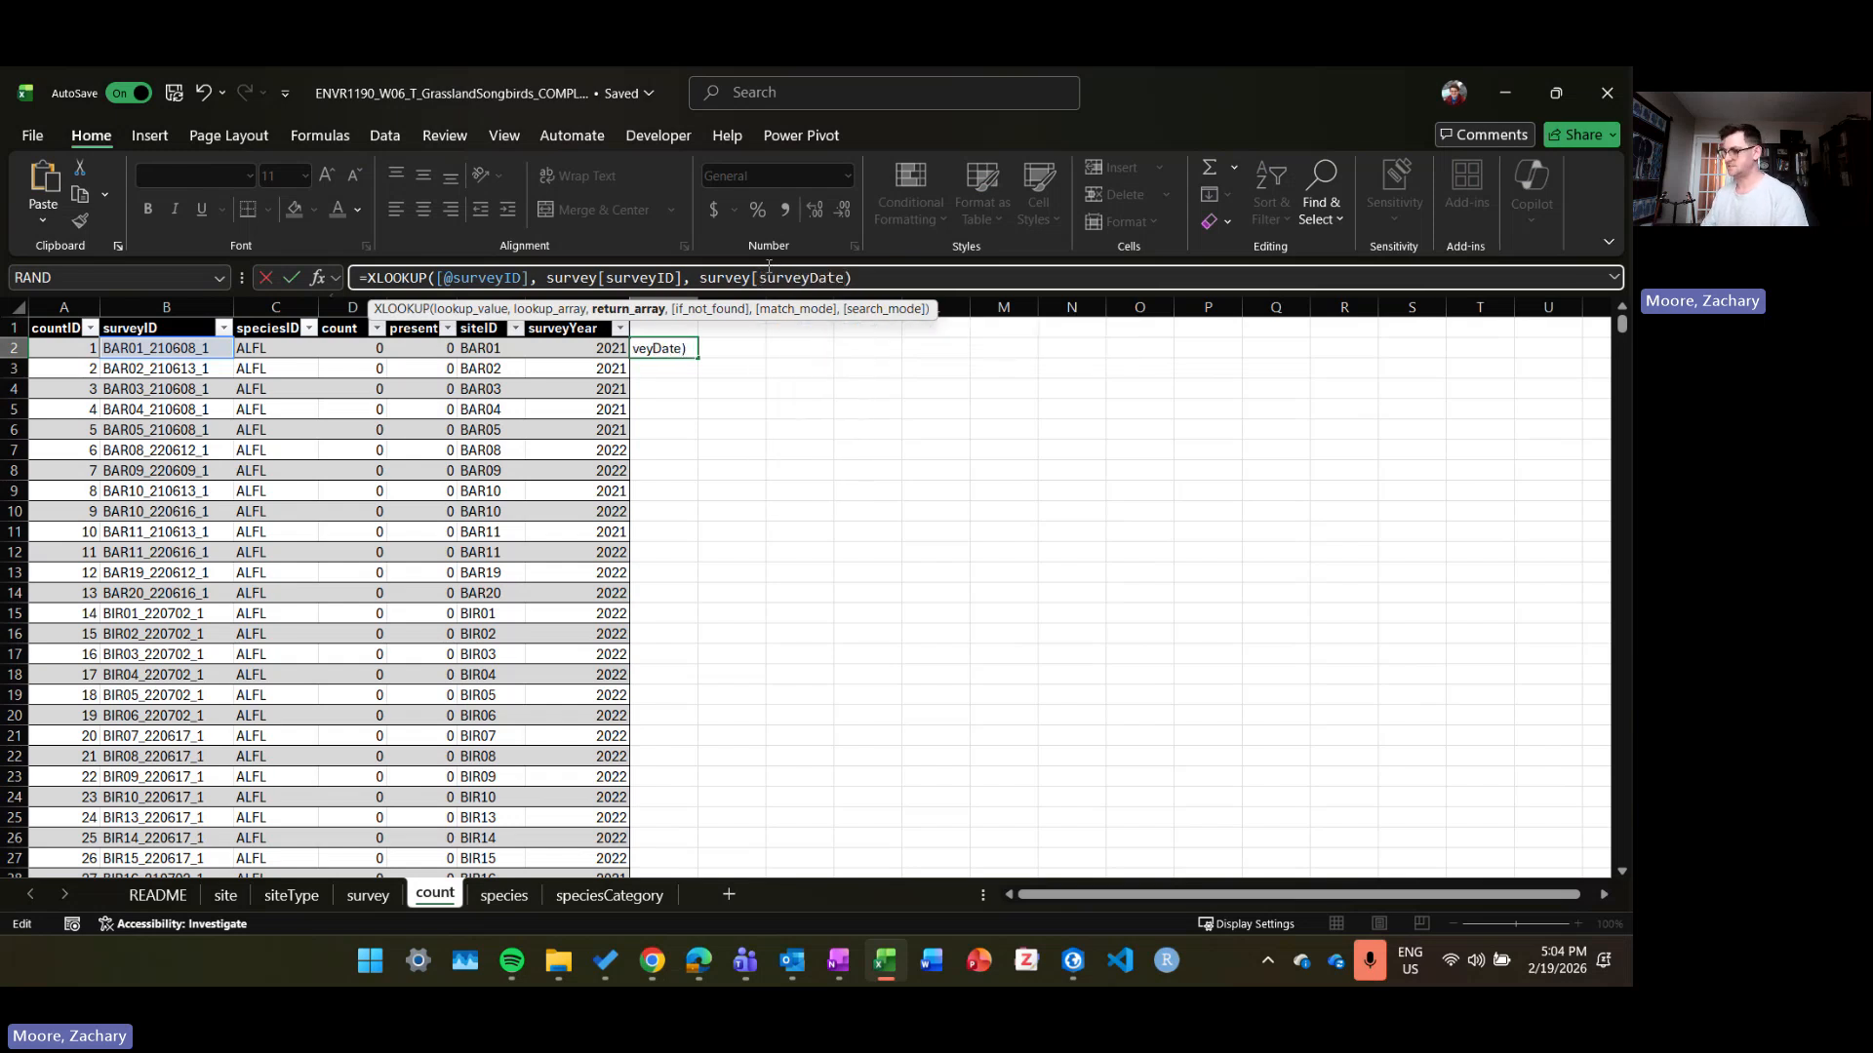
text(])
key(Return)
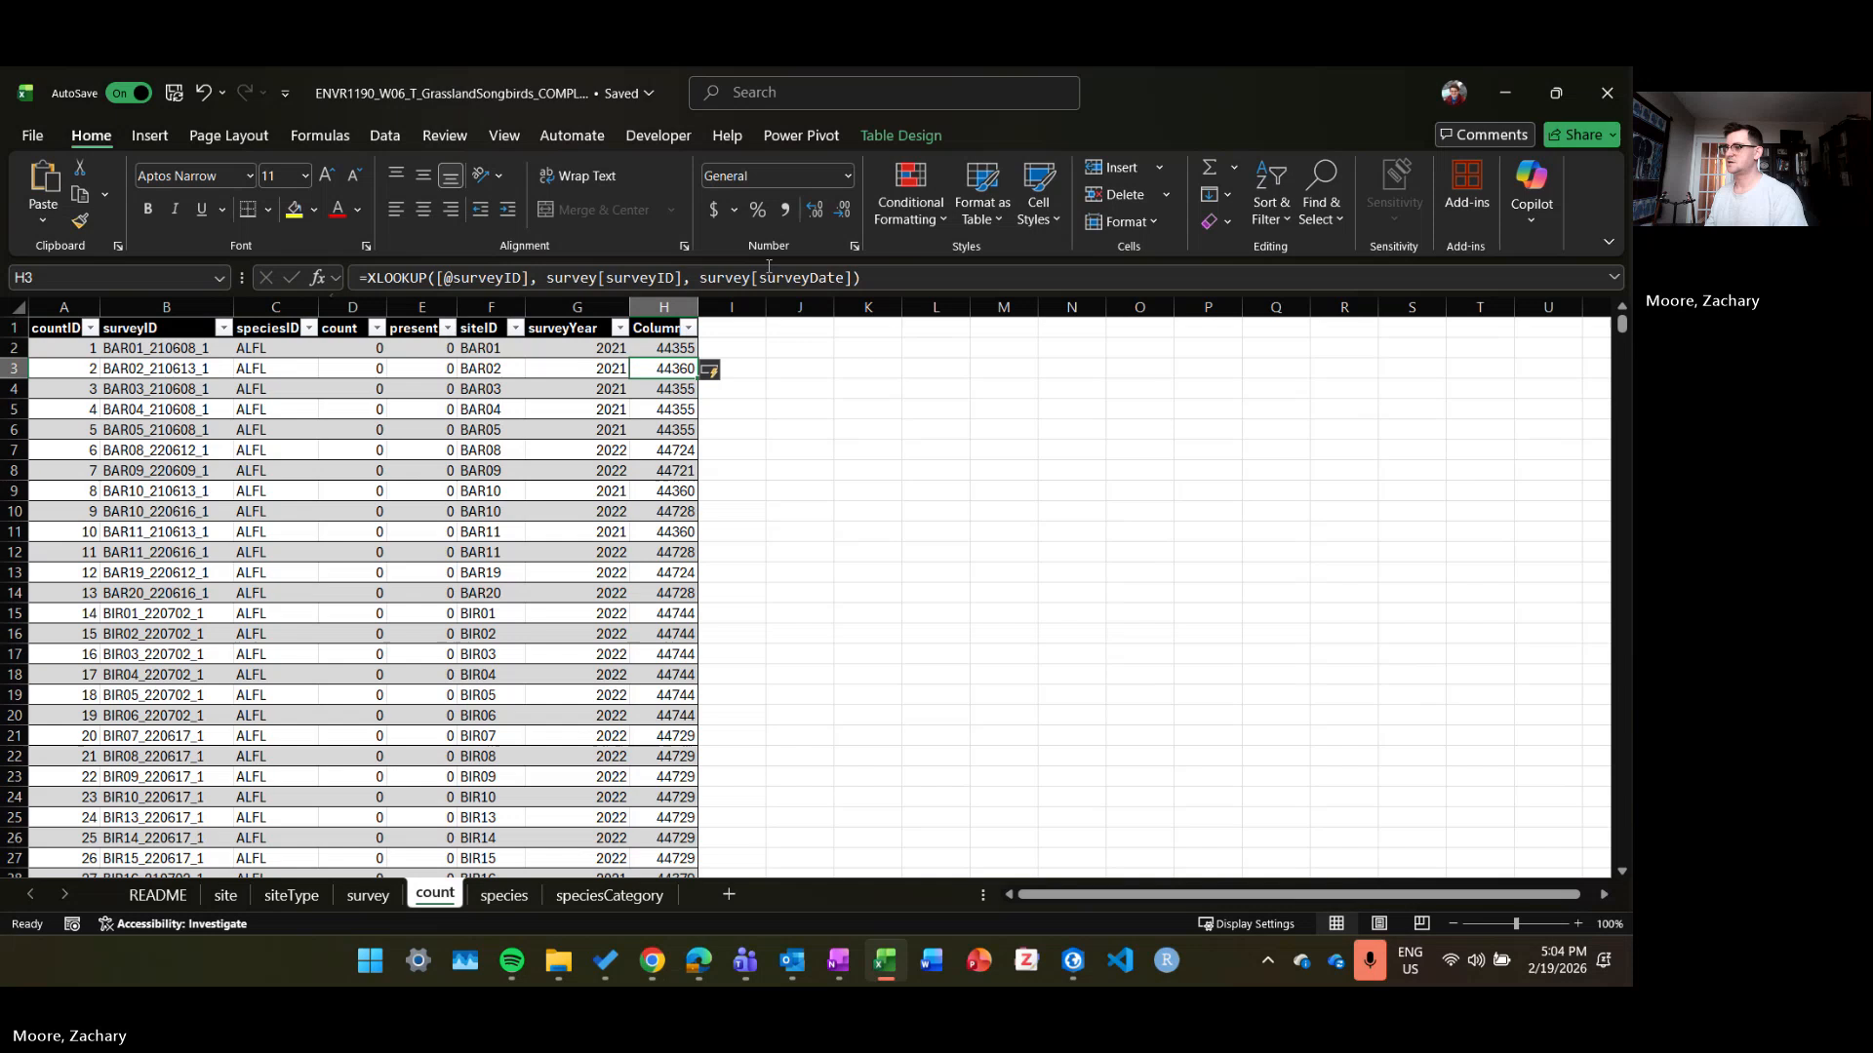
Step: Name the header in H1 surveyDate and widen column H to about 17
click(655, 327)
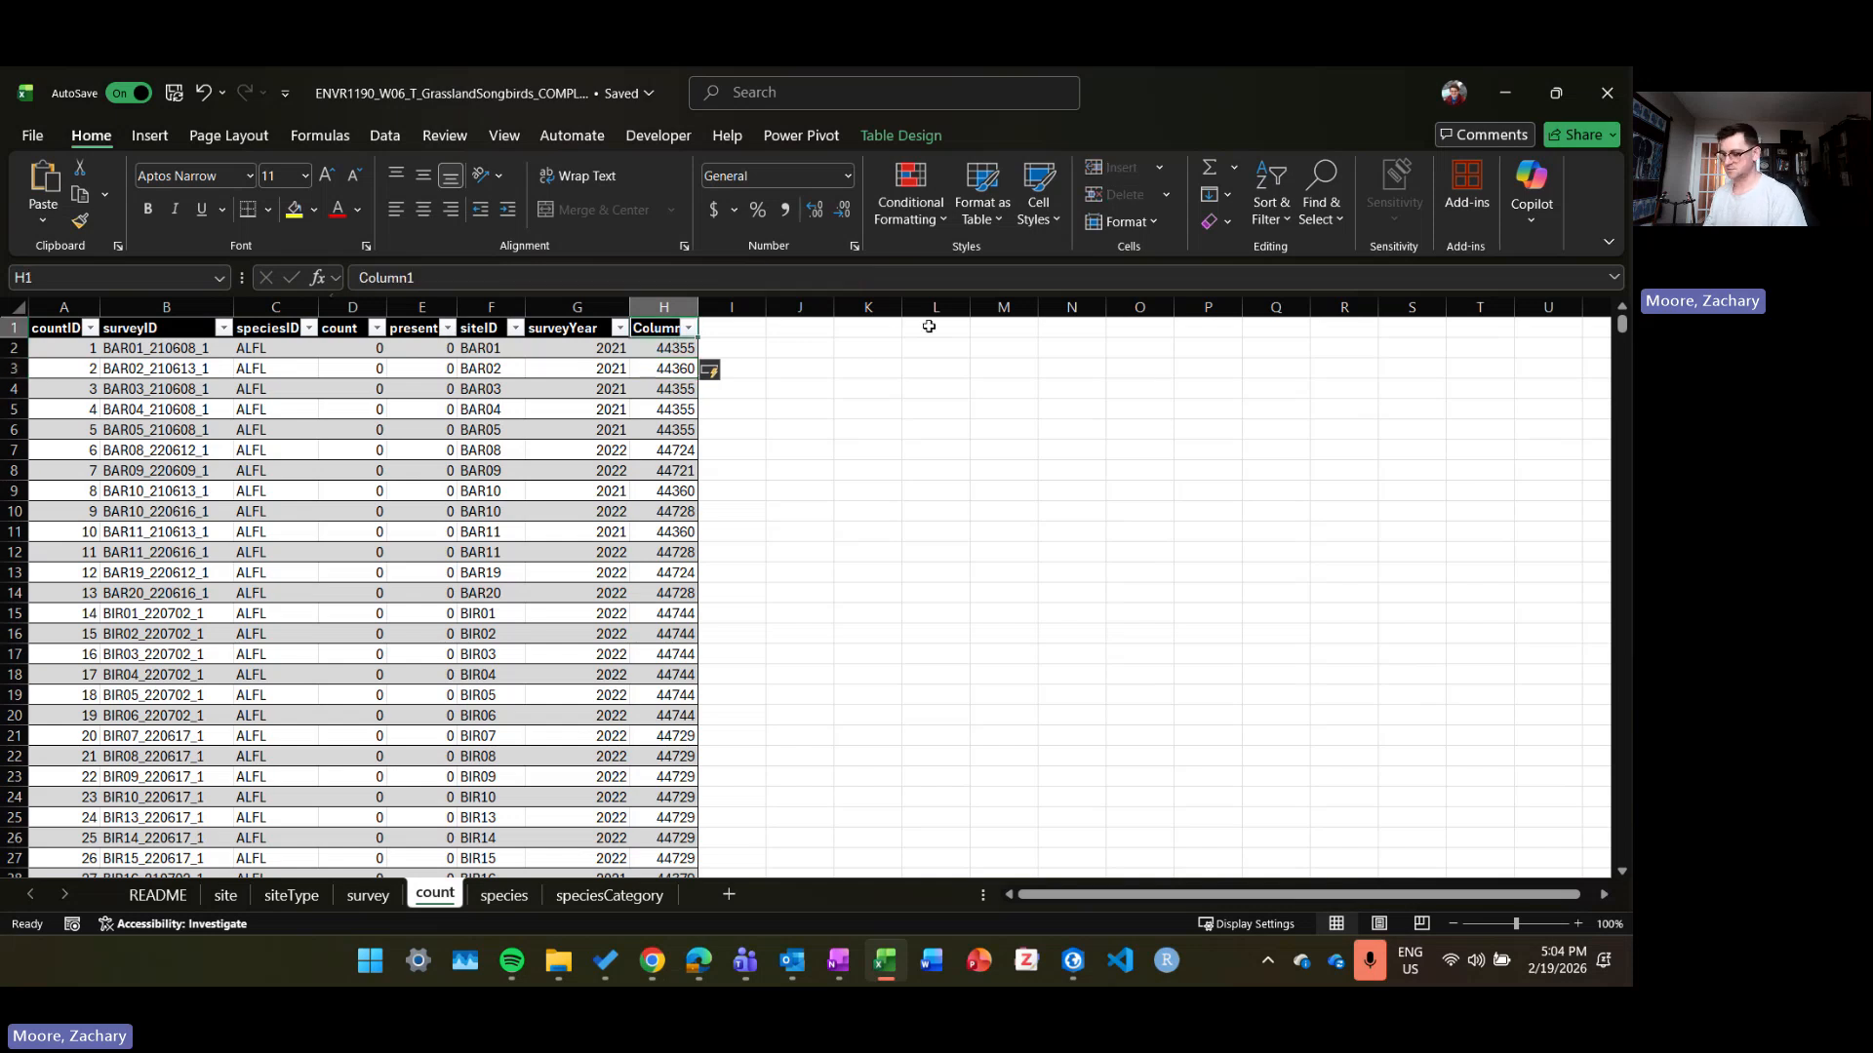
text(surveyDa)
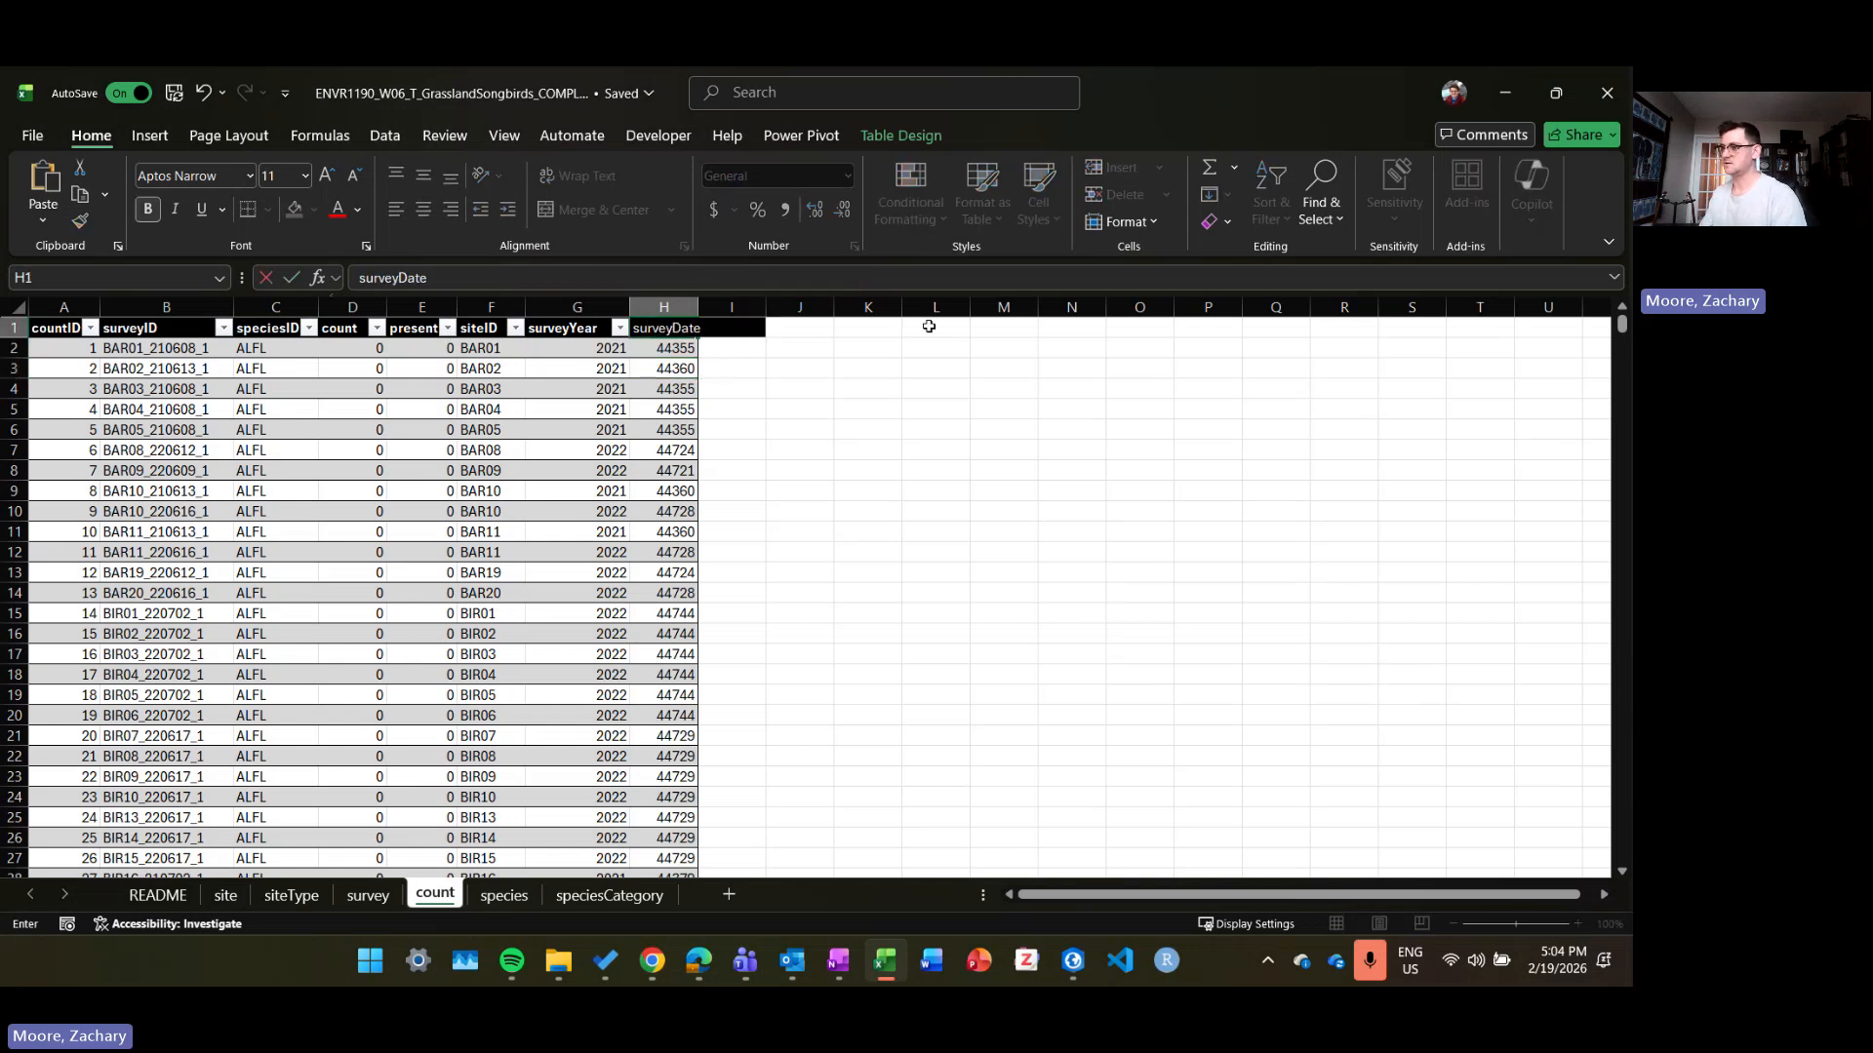
text(te)
key(Return)
double_click(698, 306)
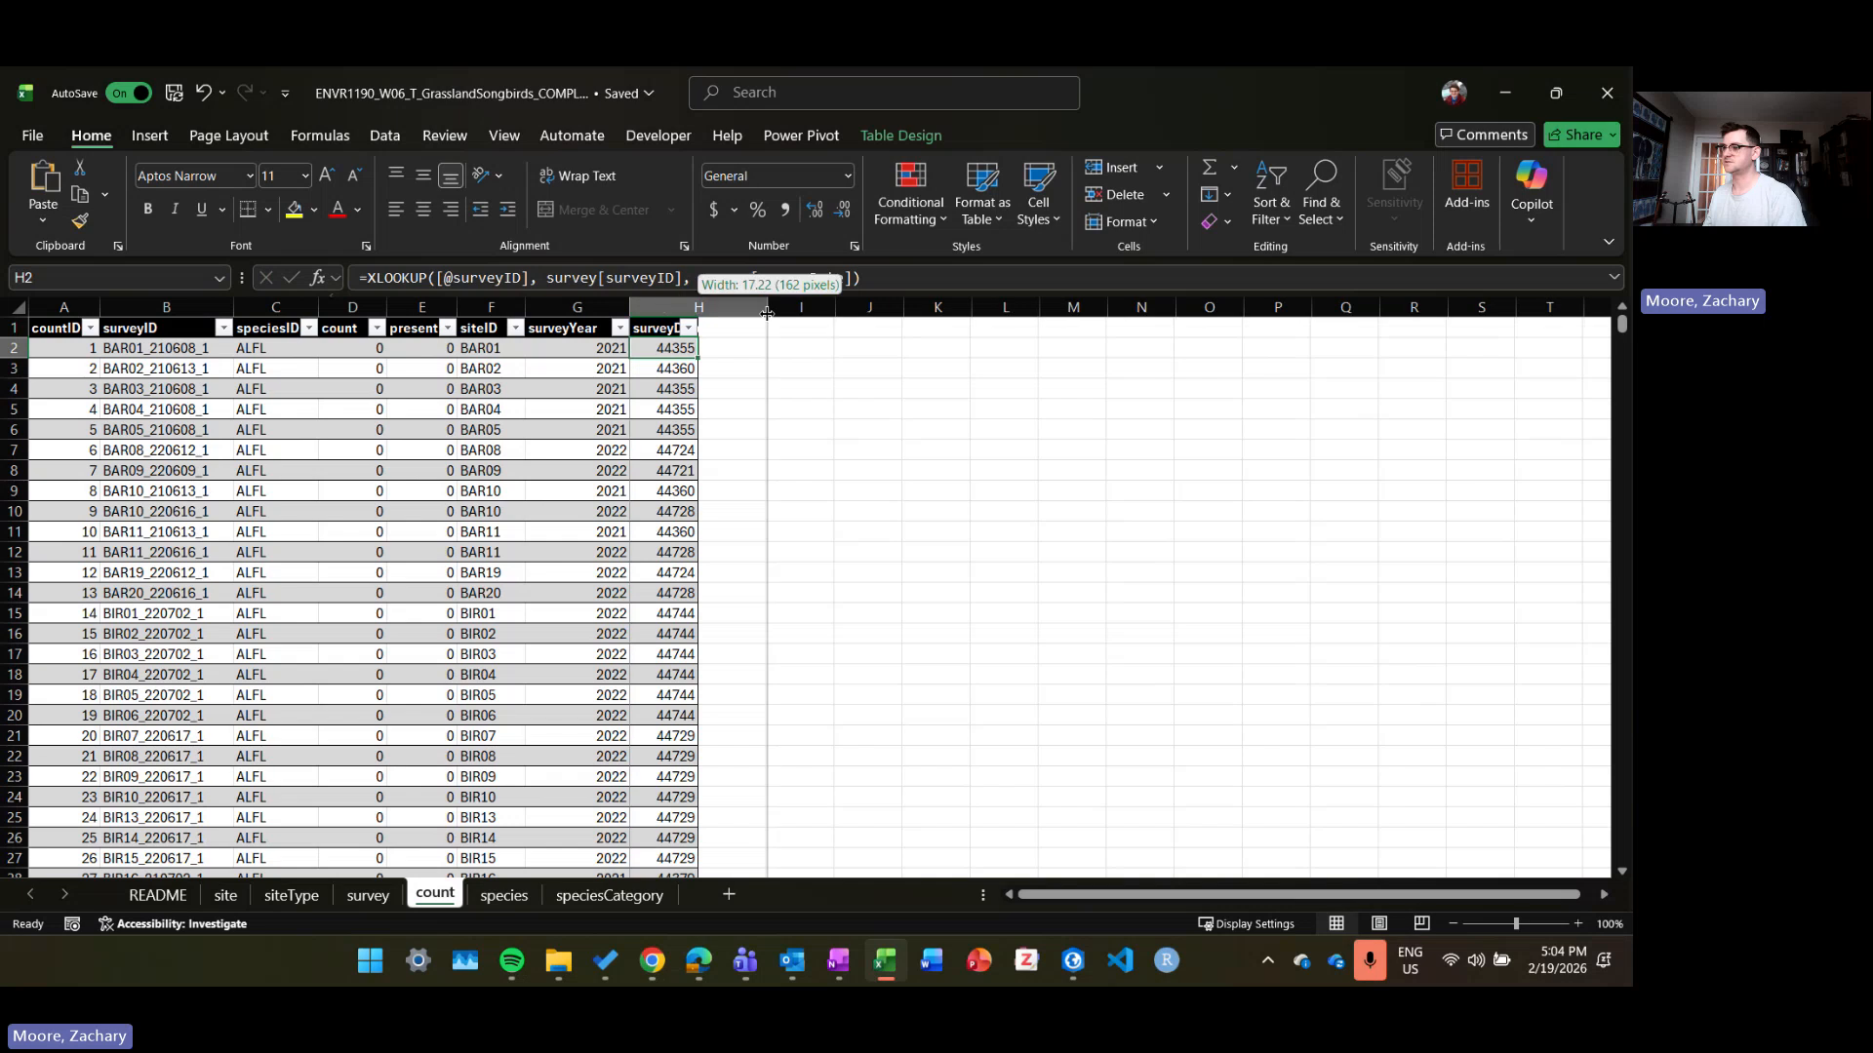
Step: Format all values in the count table's surveyDate column as Short Date
scroll(702, 361, down, 2)
click(694, 306)
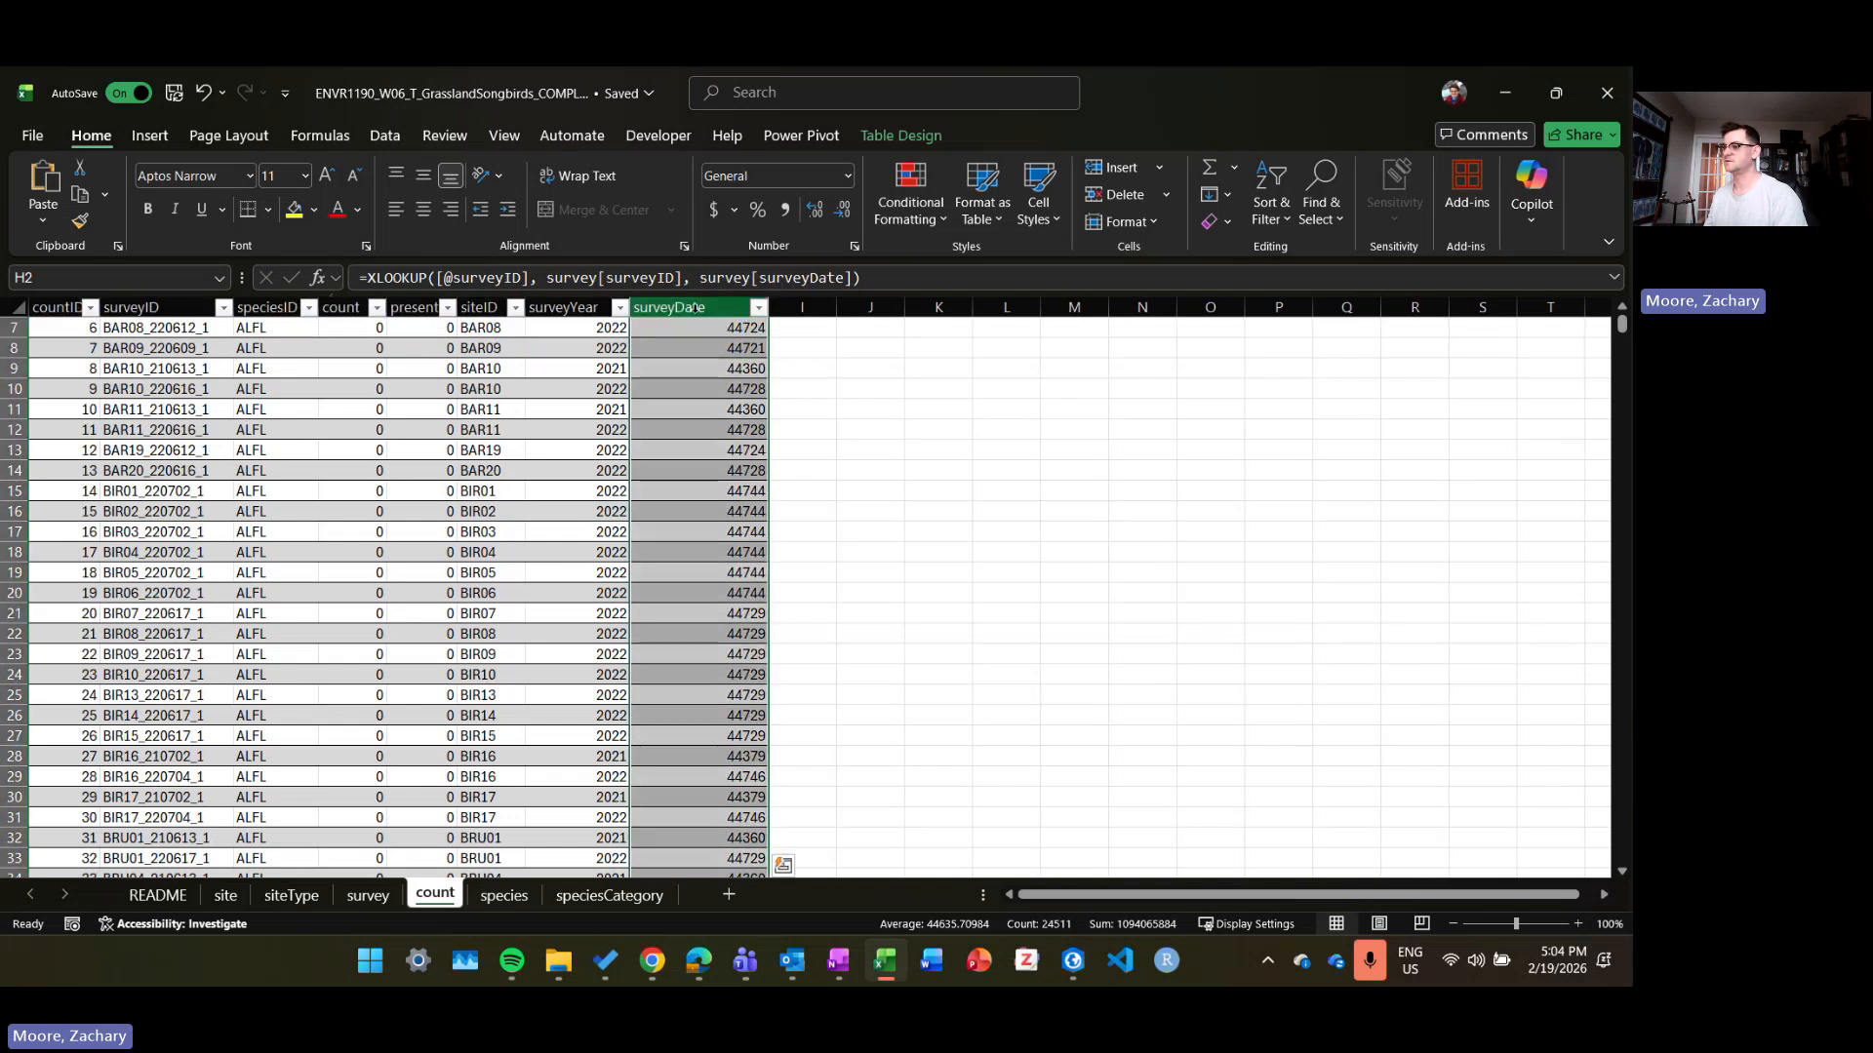
click(847, 175)
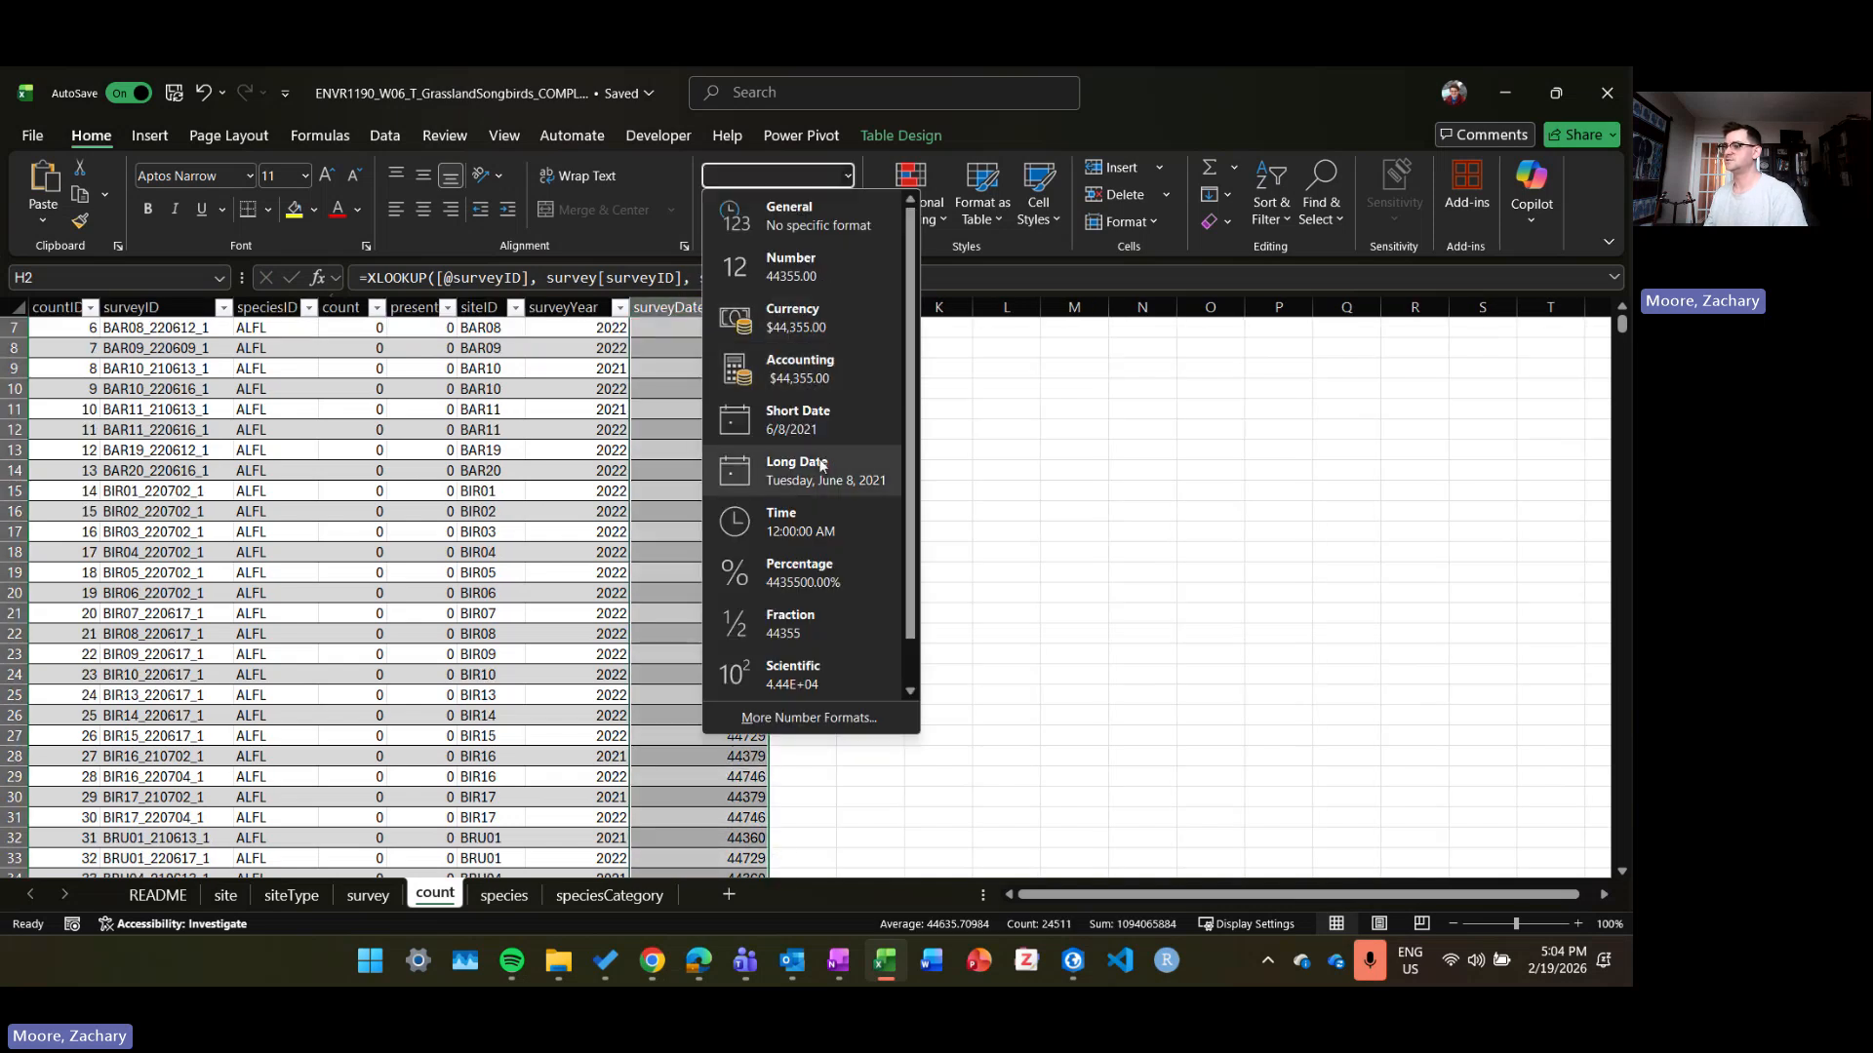
click(825, 406)
scroll(825, 407, up, 1)
scroll(825, 407, up, 1)
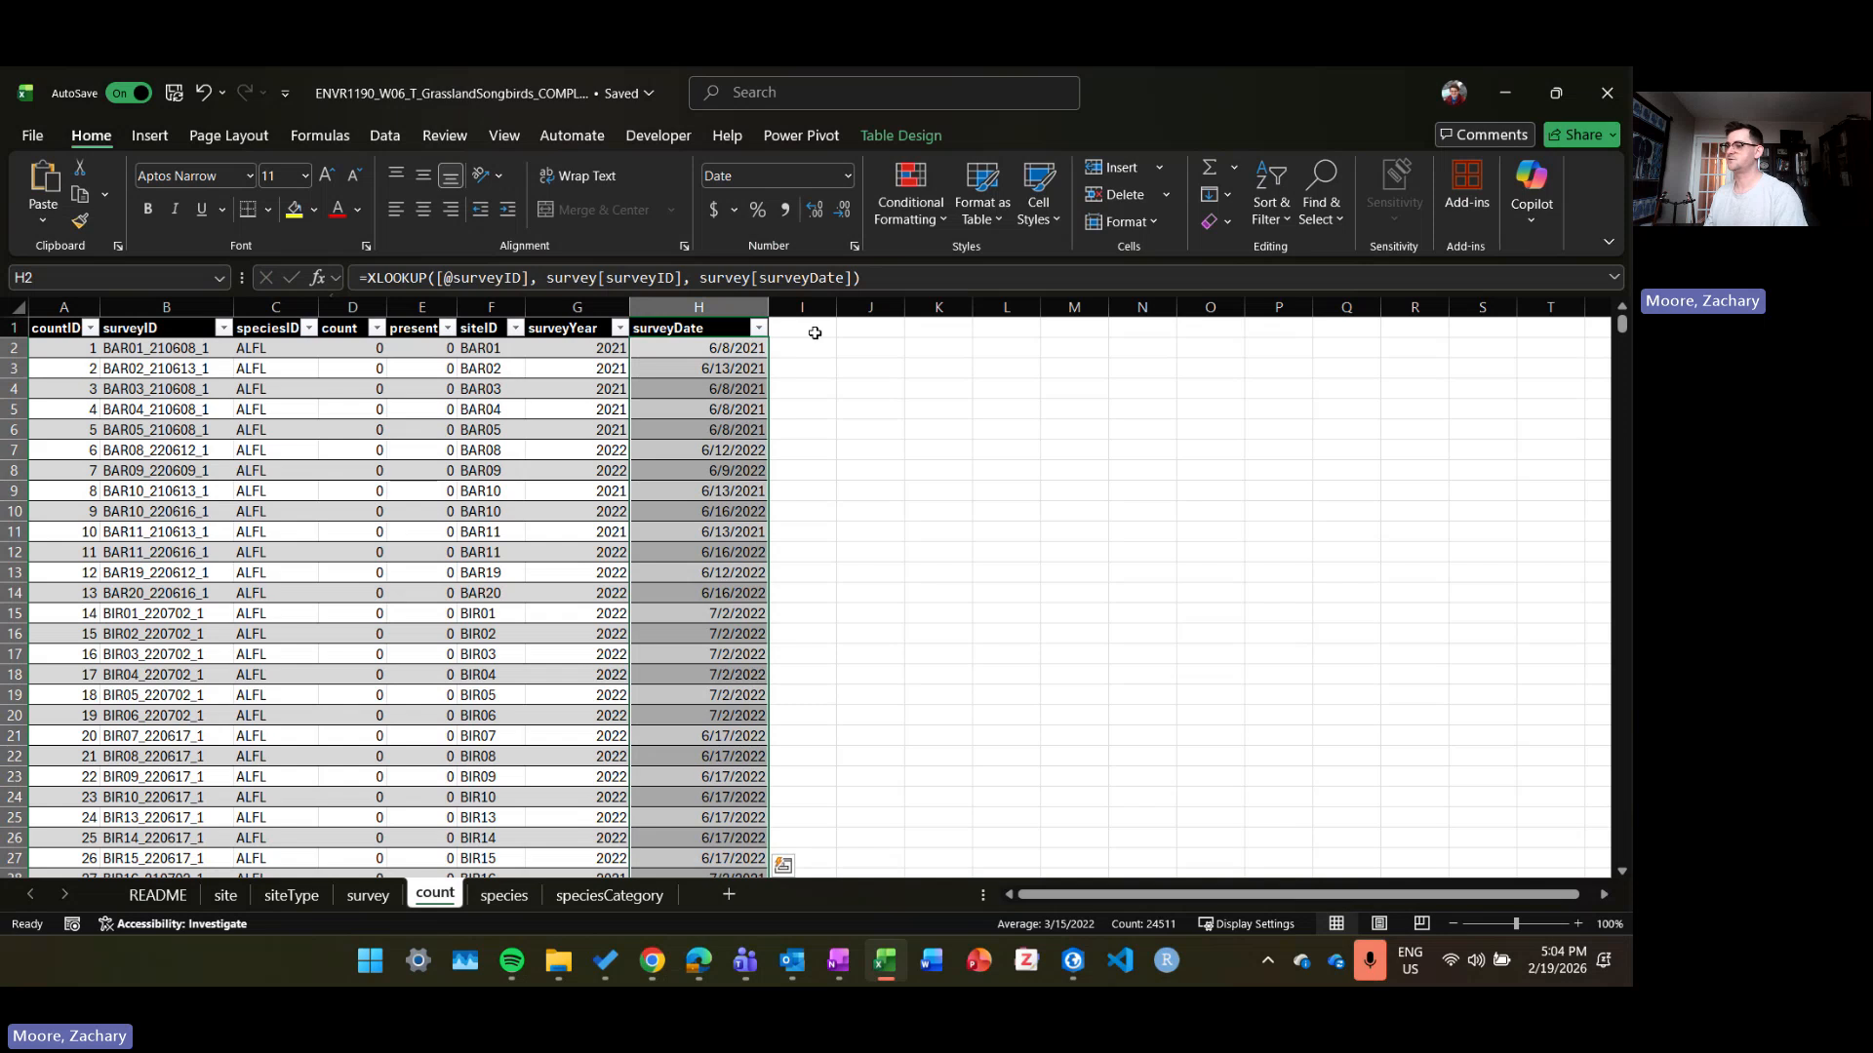
Step: Copy the XLOOKUP formula from H2 of the count sheet and check the survey sheet for the next field to bring in
click(675, 350)
drag(919, 278, 268, 269)
key(ctrl+c)
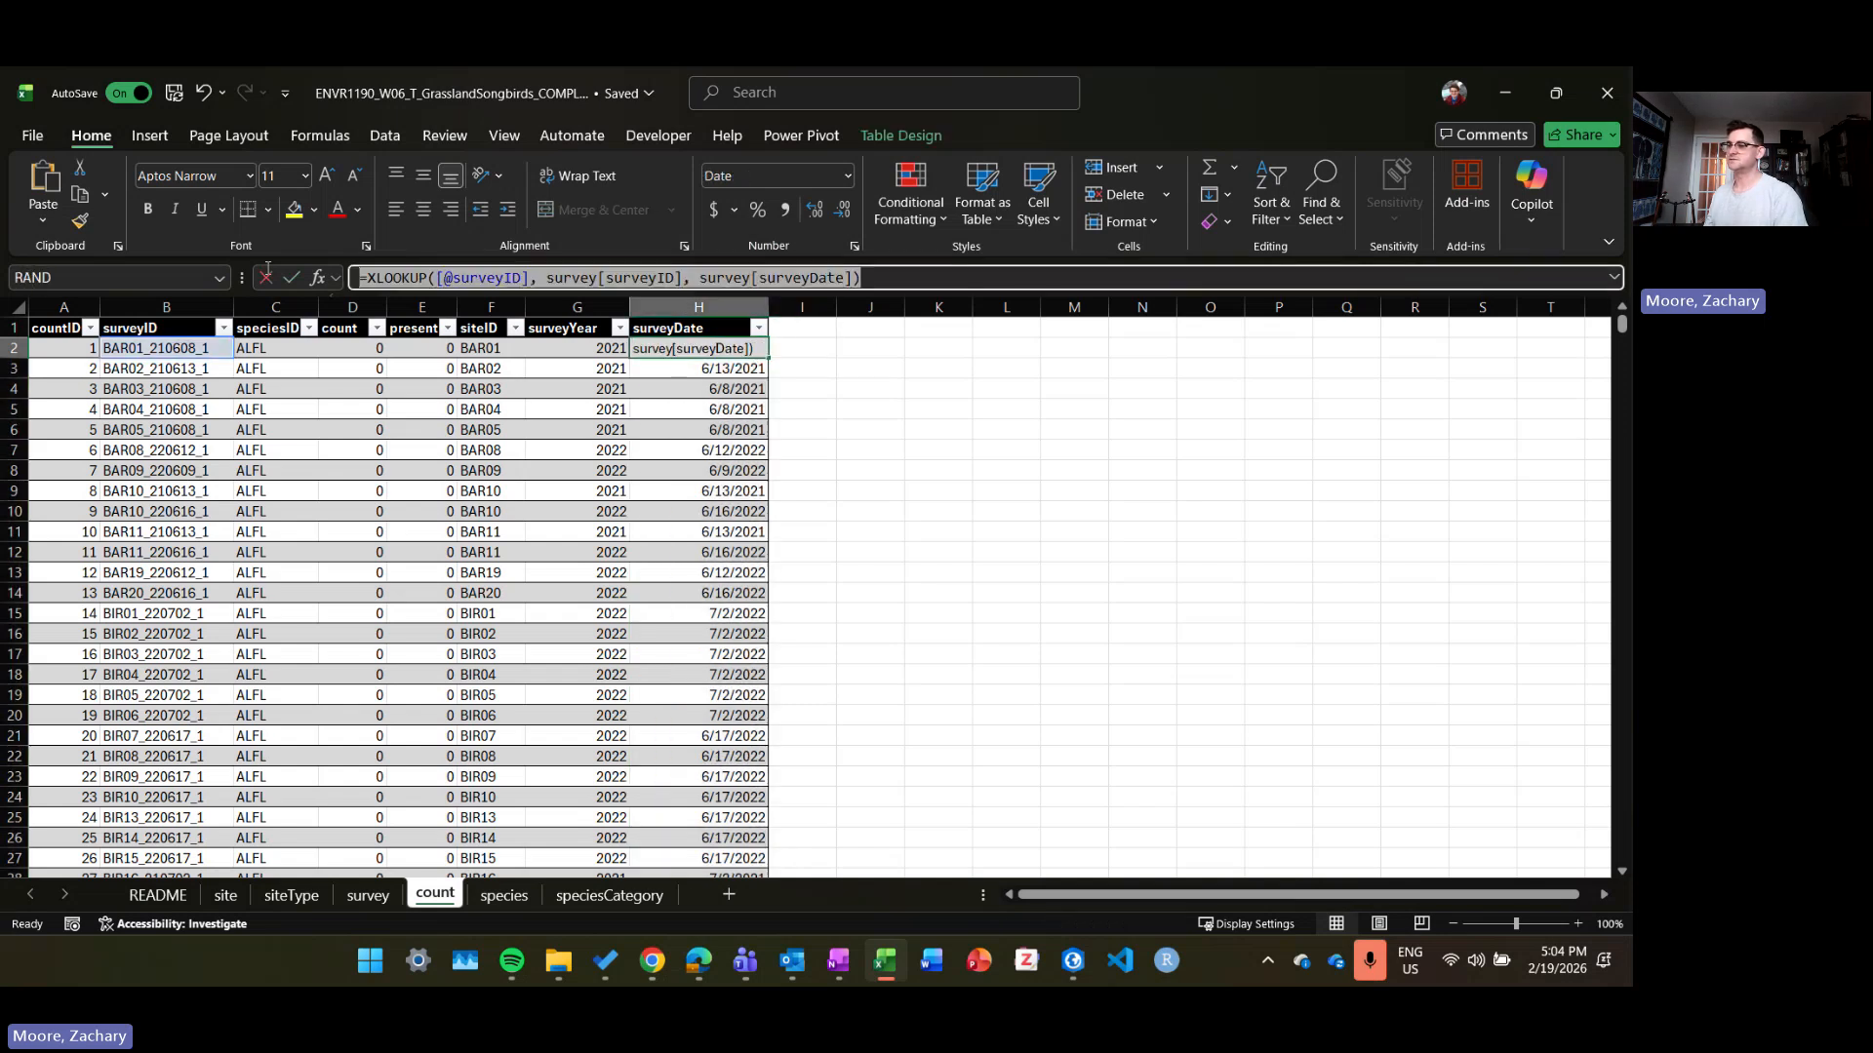
key(Tab)
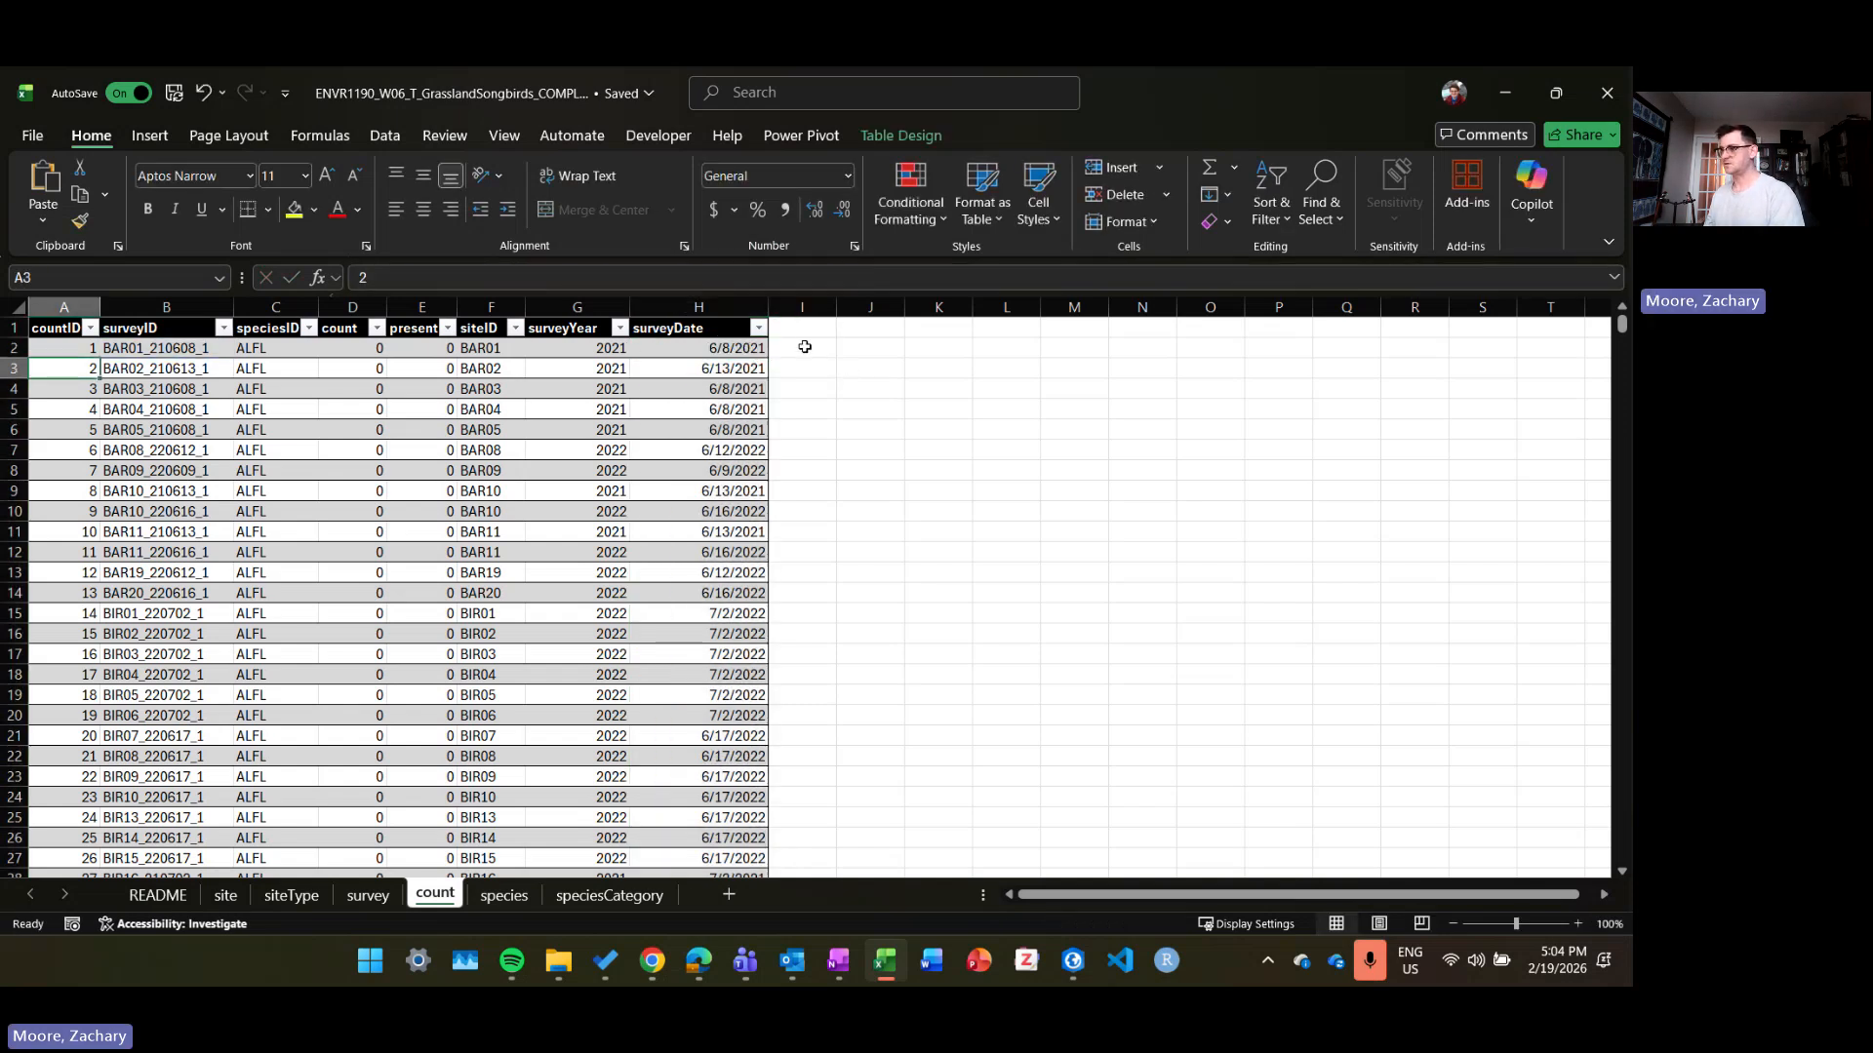
click(804, 347)
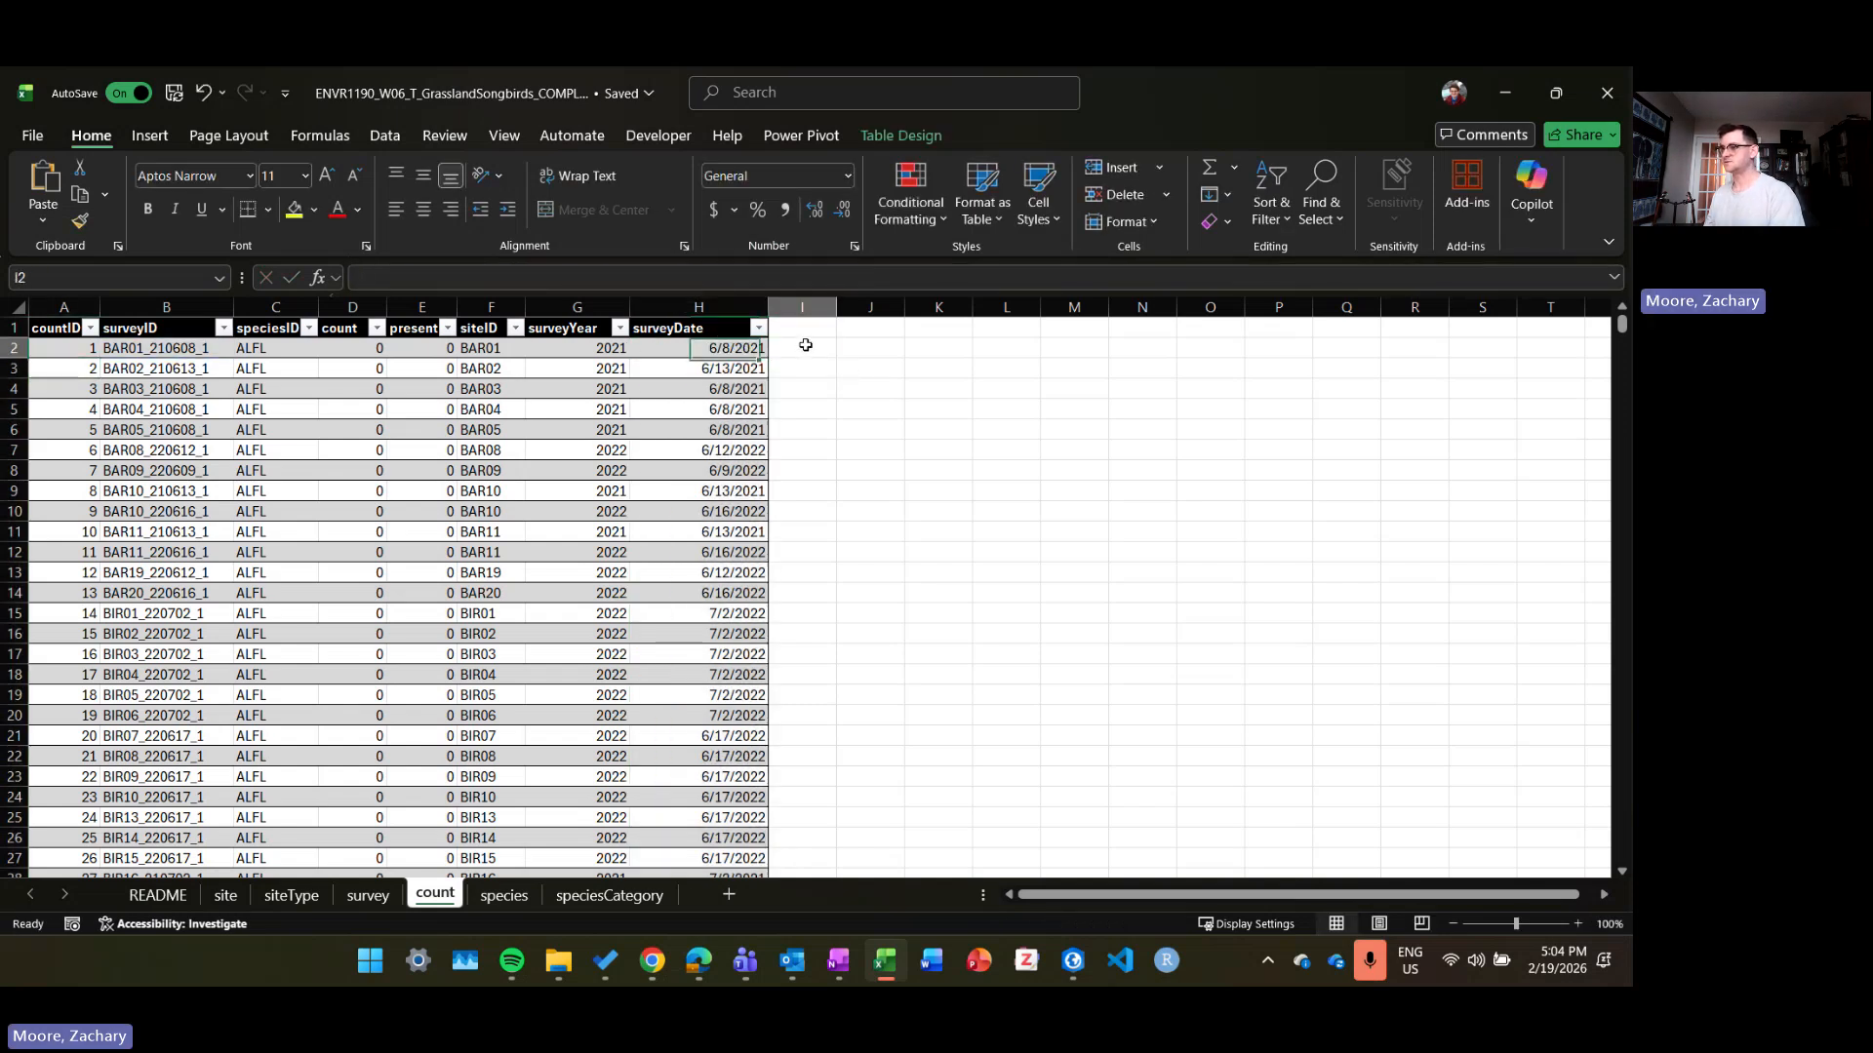
click(590, 348)
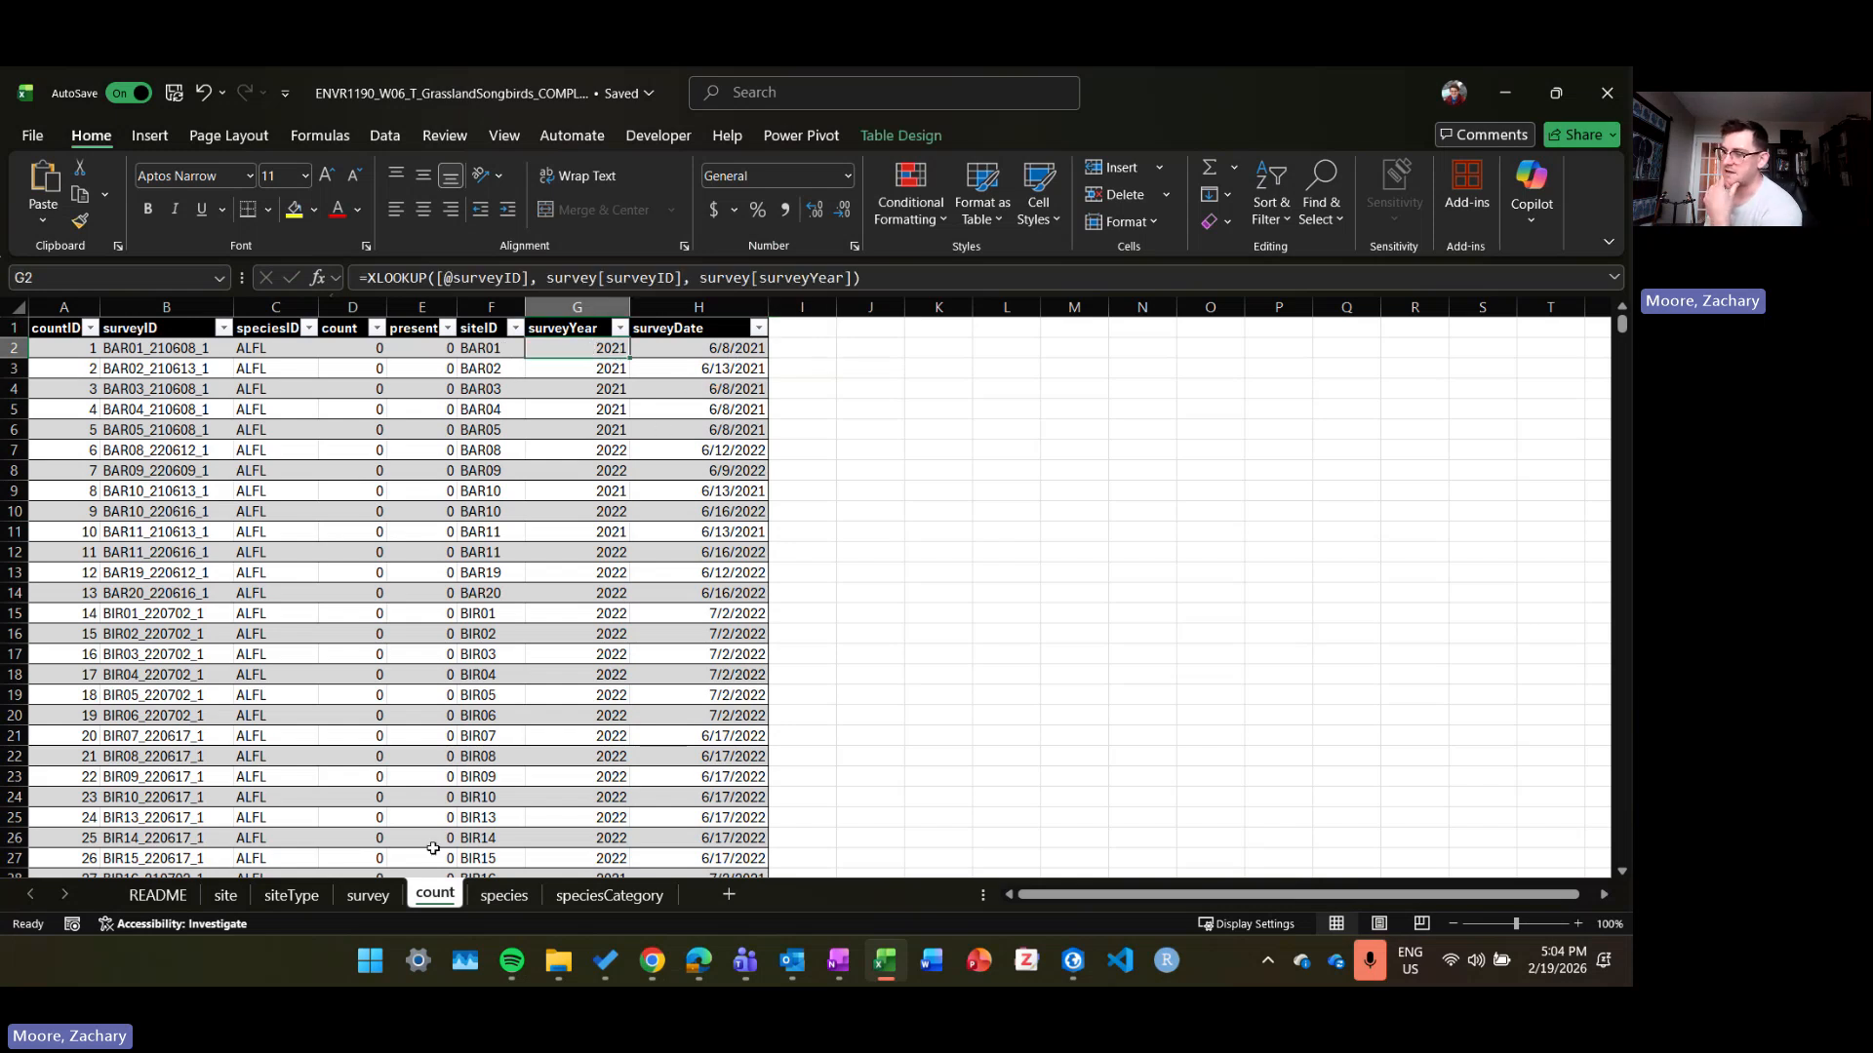
click(368, 895)
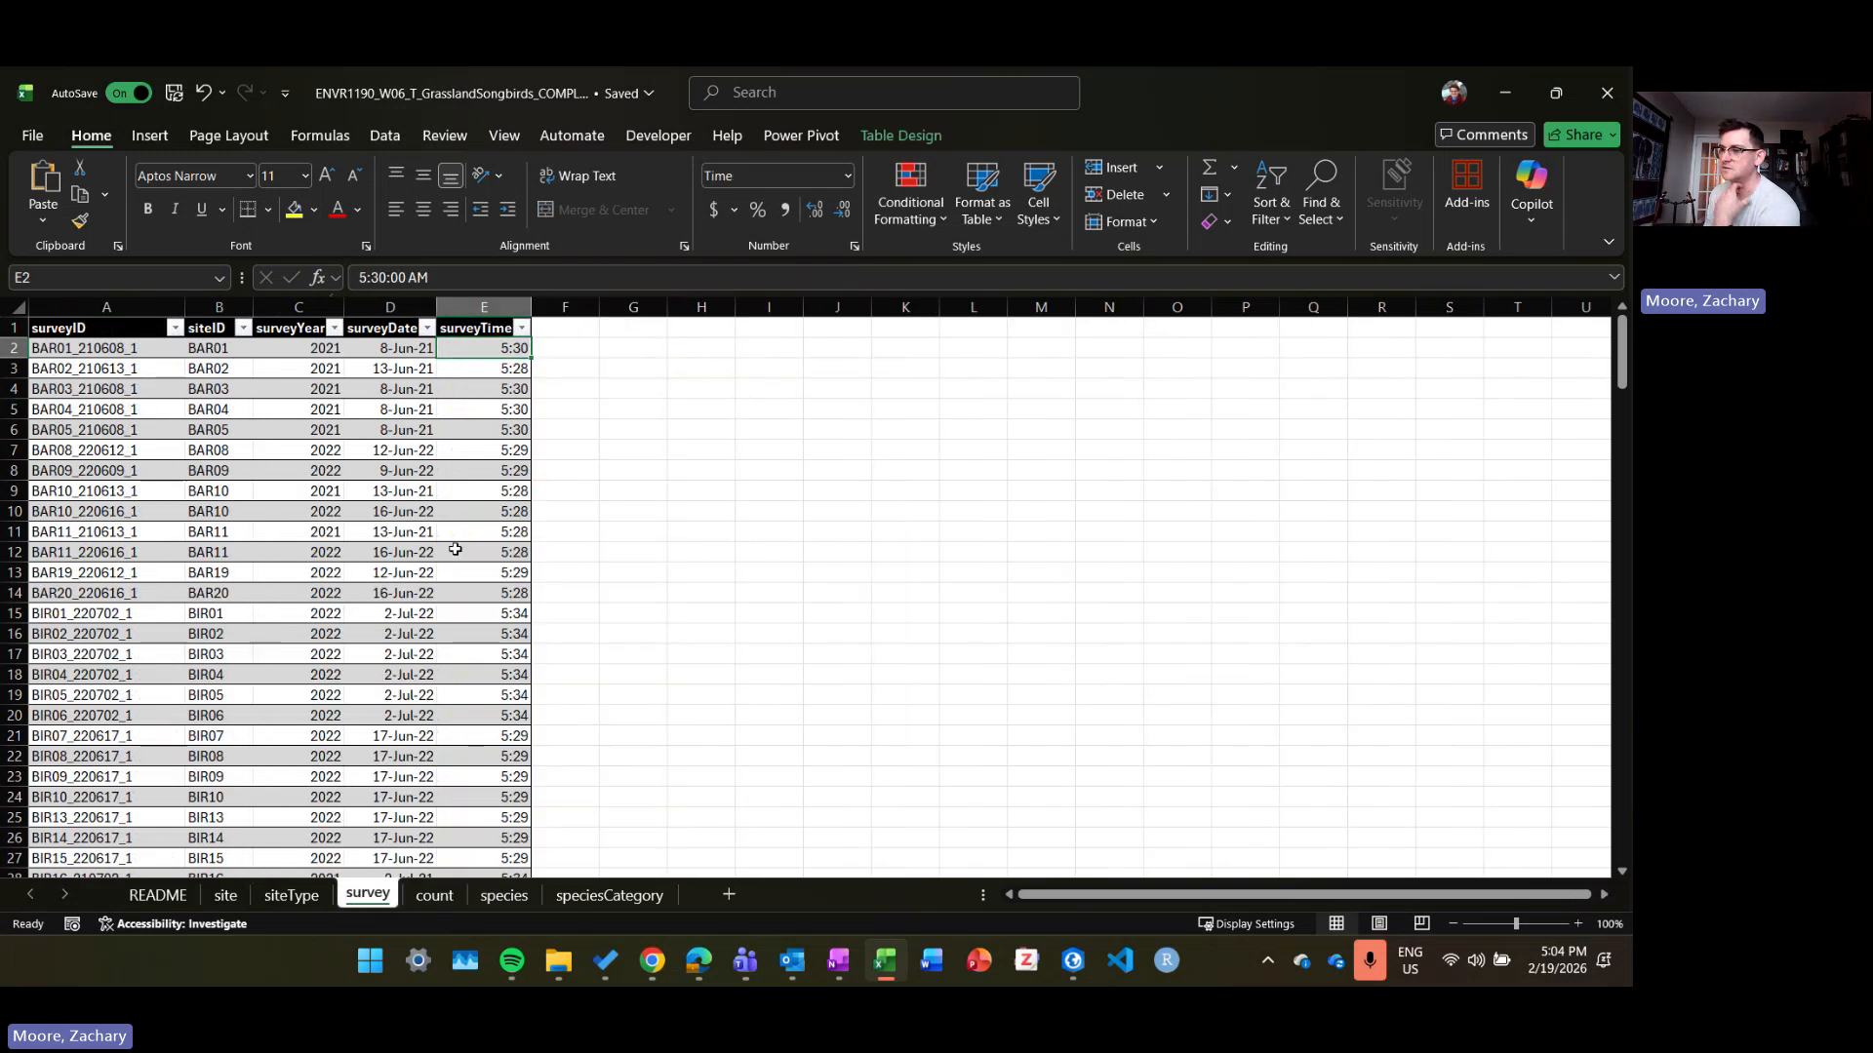
click(436, 895)
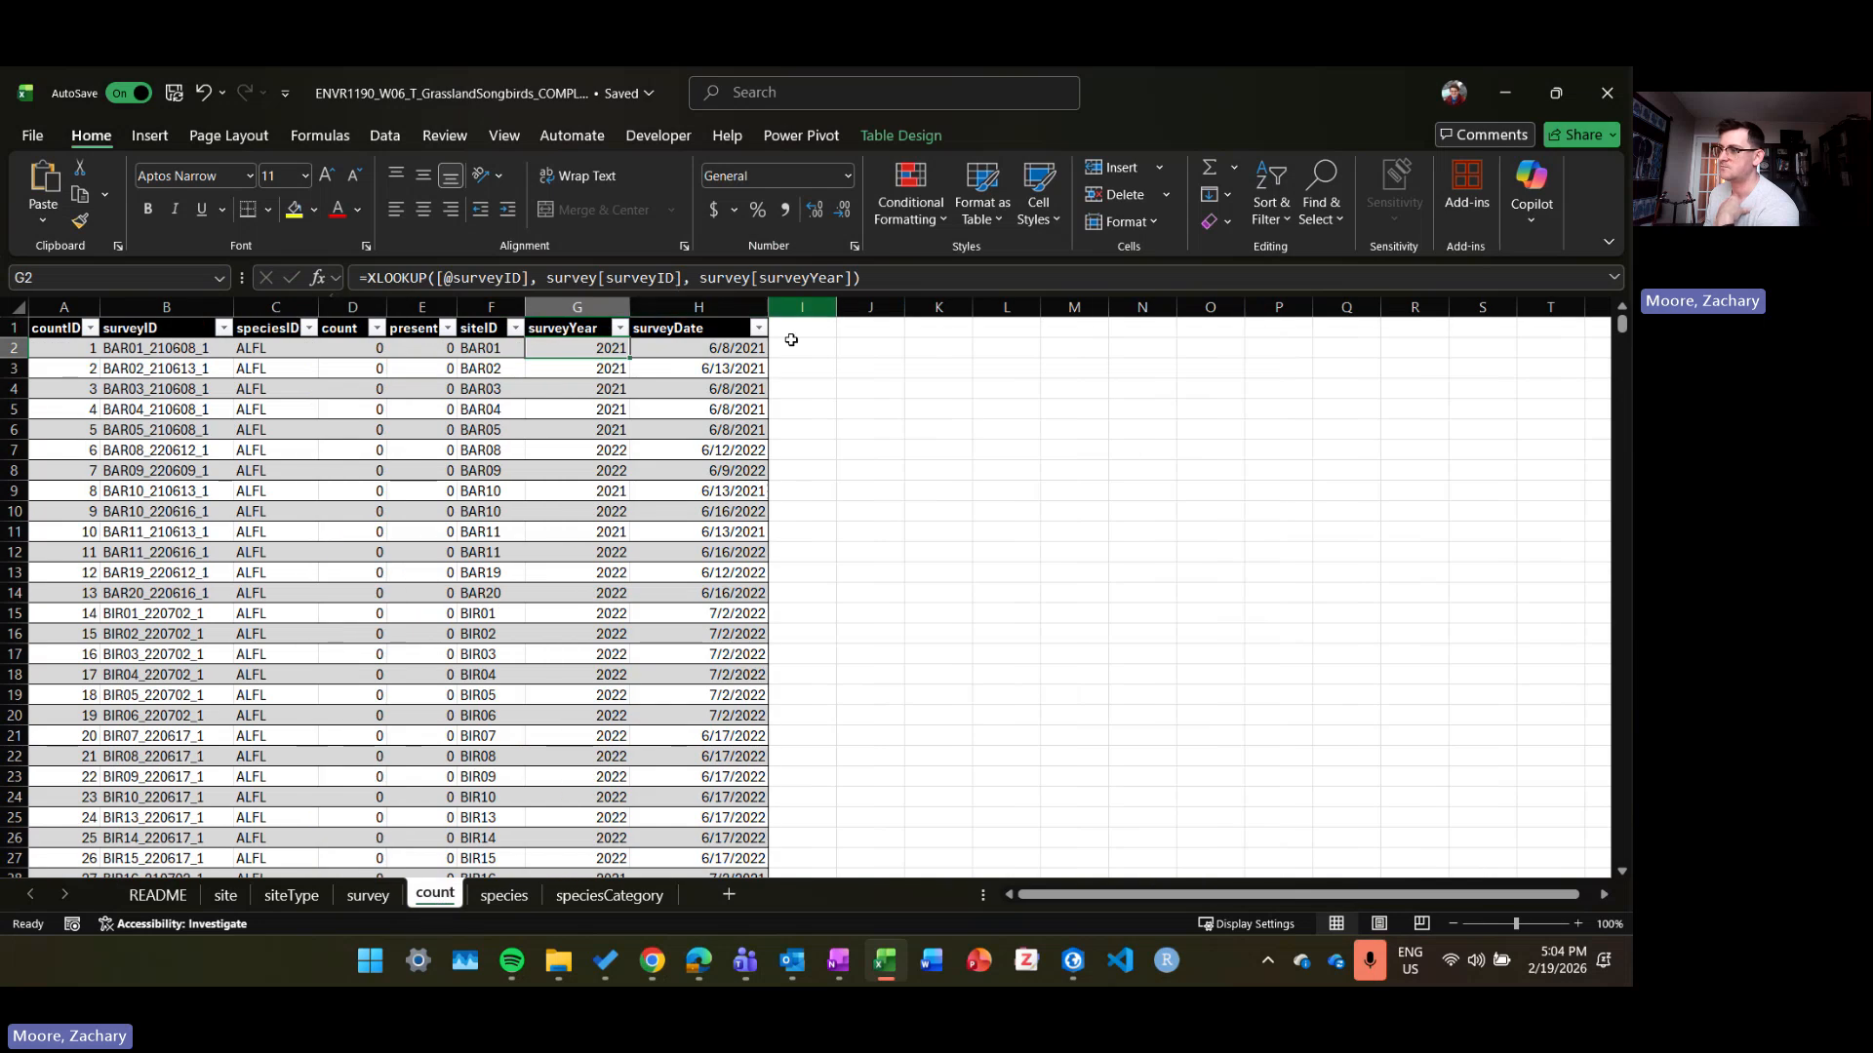
click(795, 351)
click(814, 277)
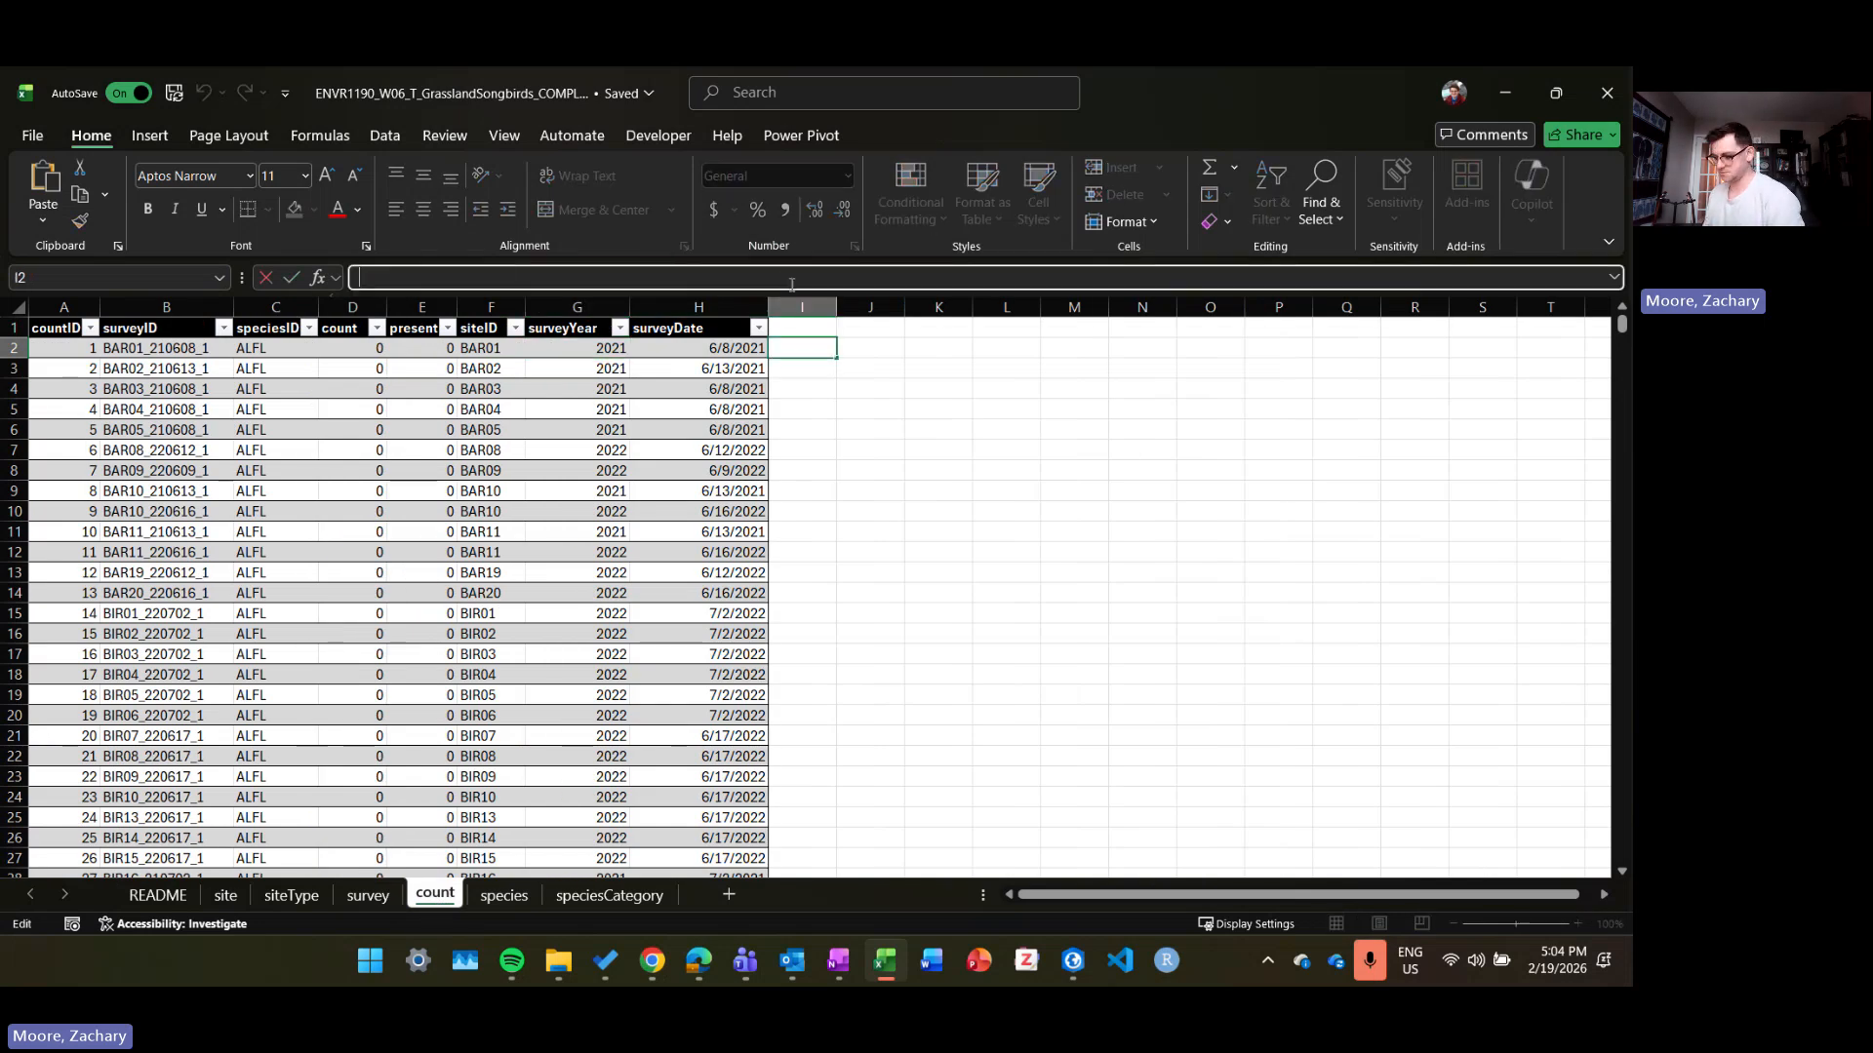
key(ctrl+v)
drag(845, 279, 816, 257)
text(Time)
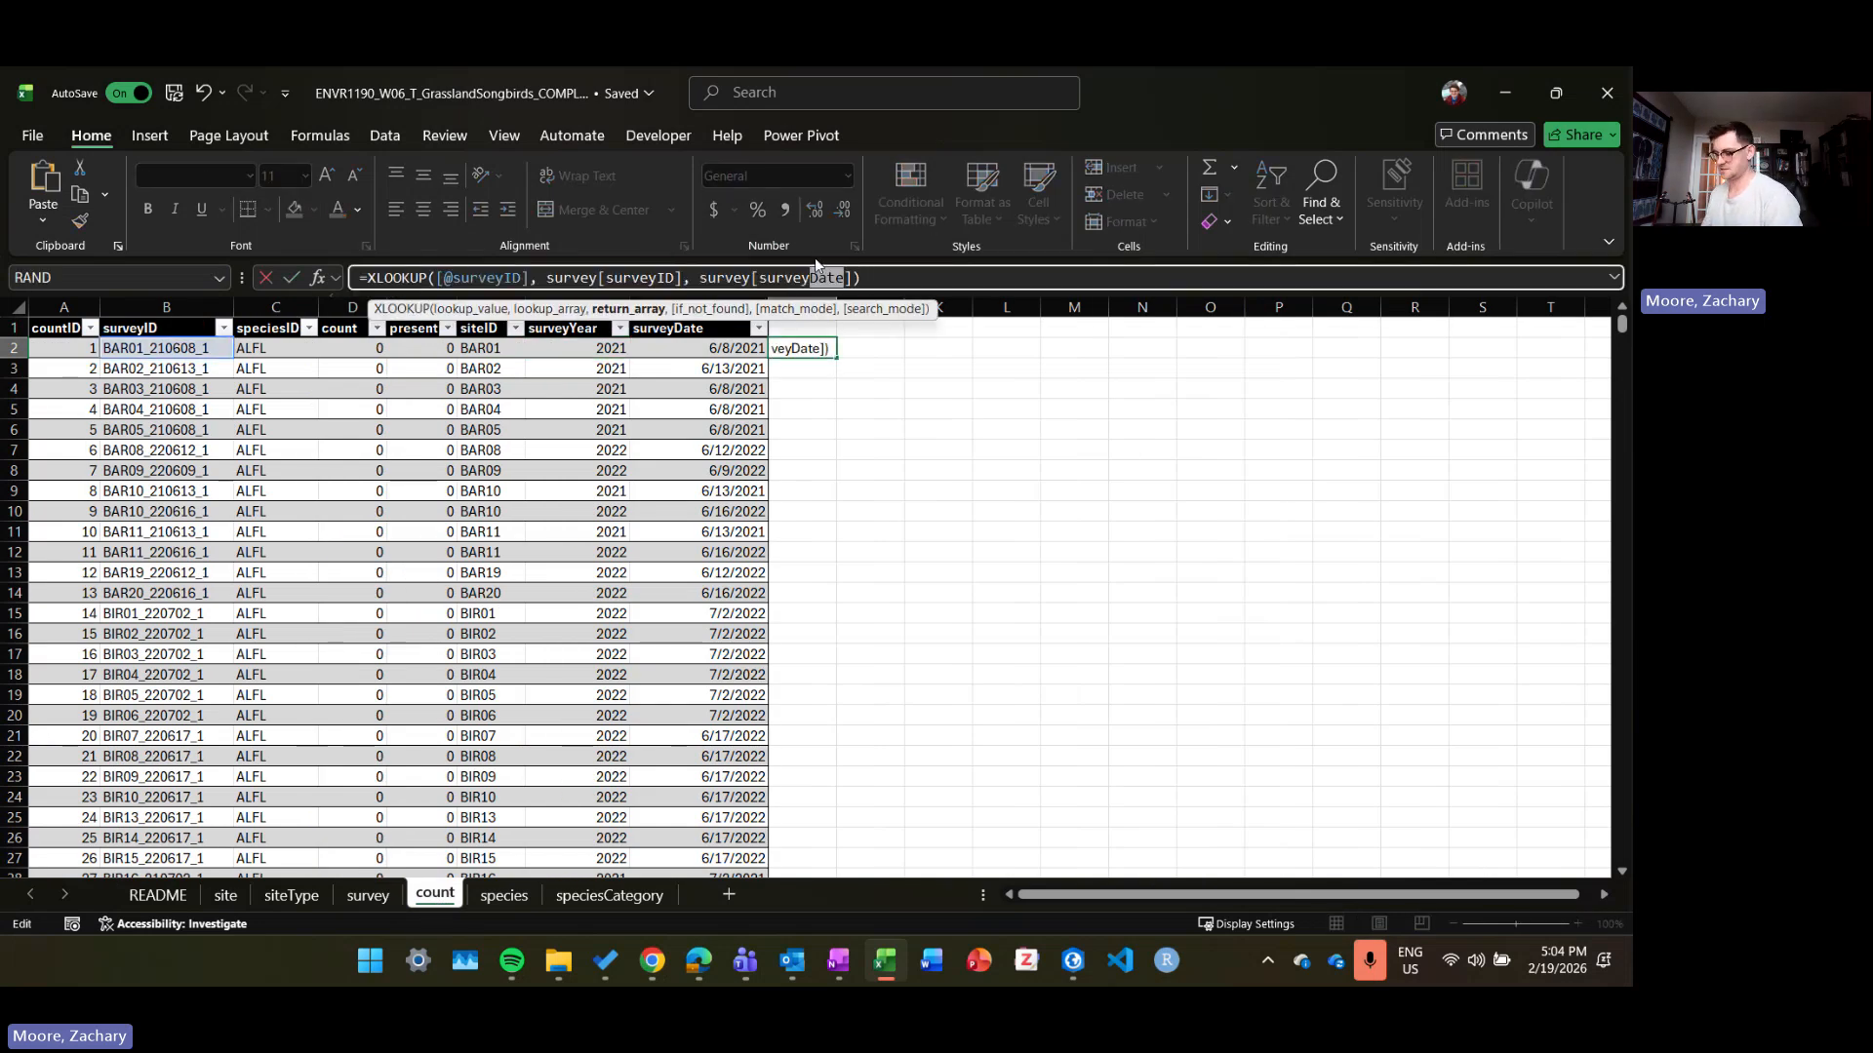
key(Return)
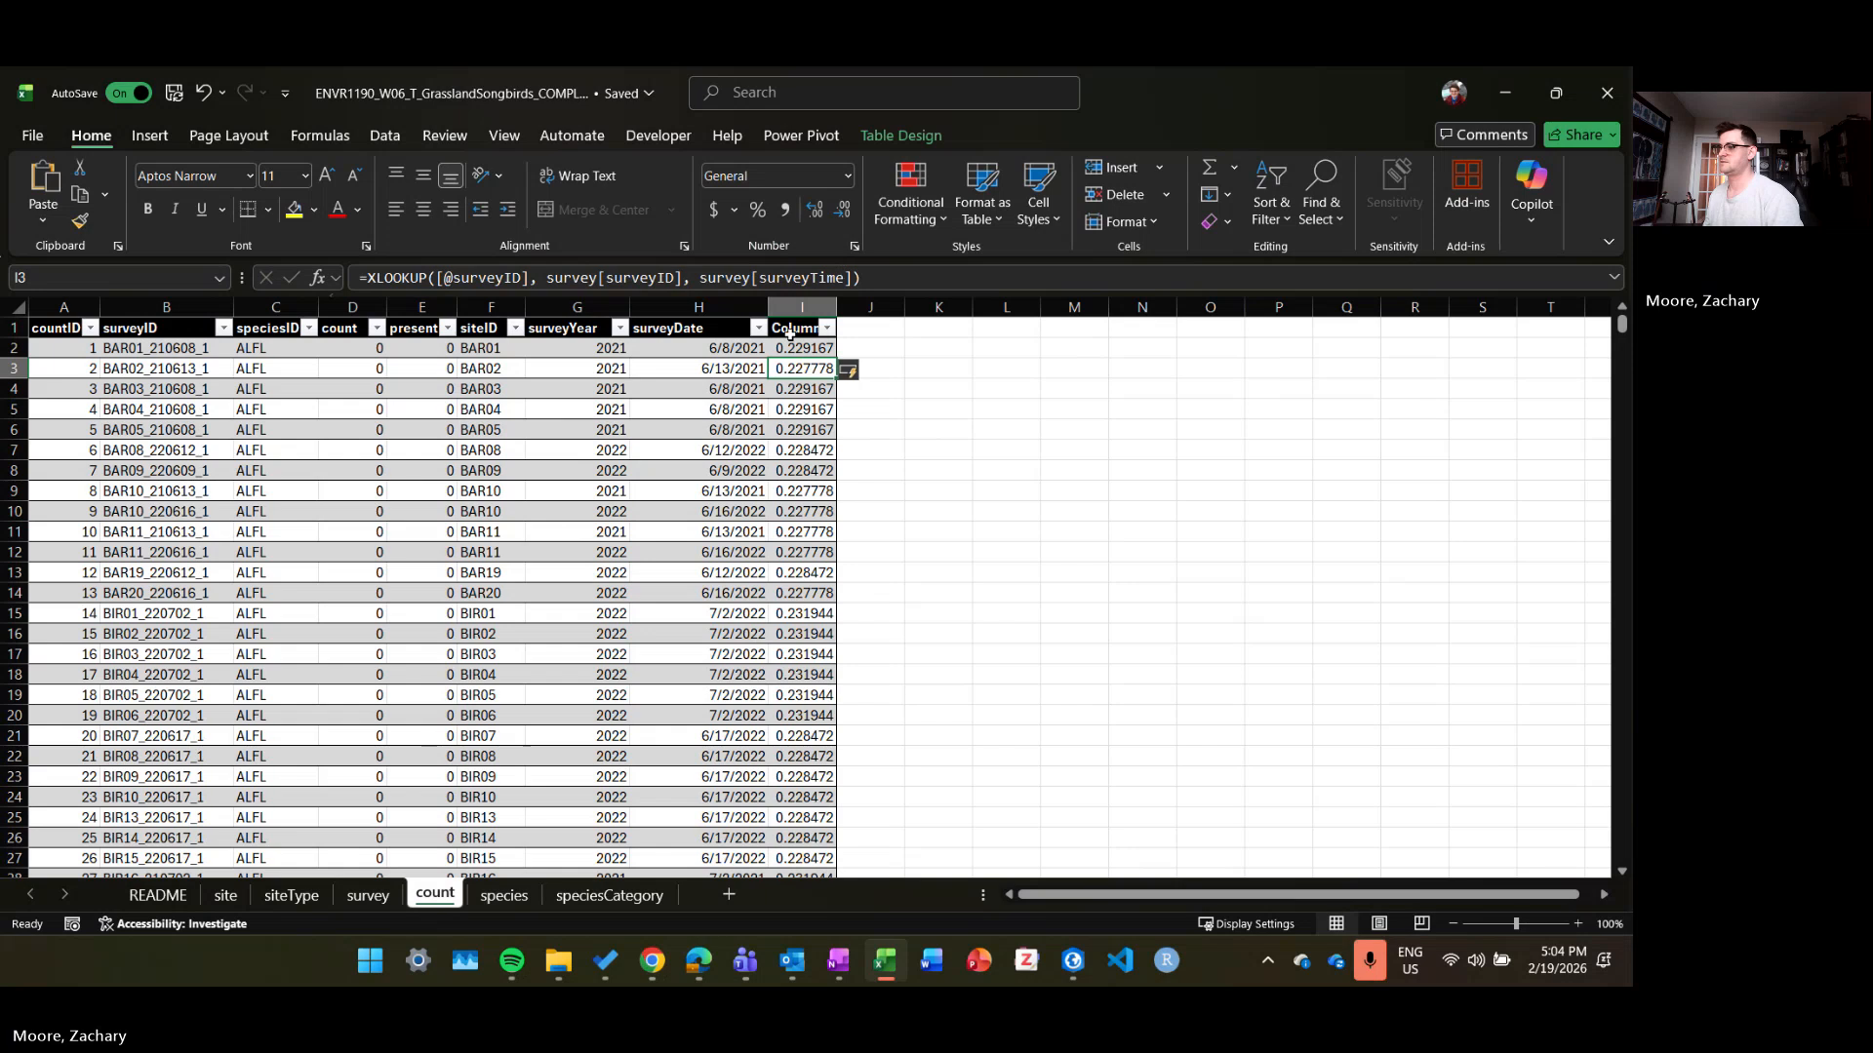
Step: Name the new column header in I1 surveyTime
click(793, 328)
text(surveyTime)
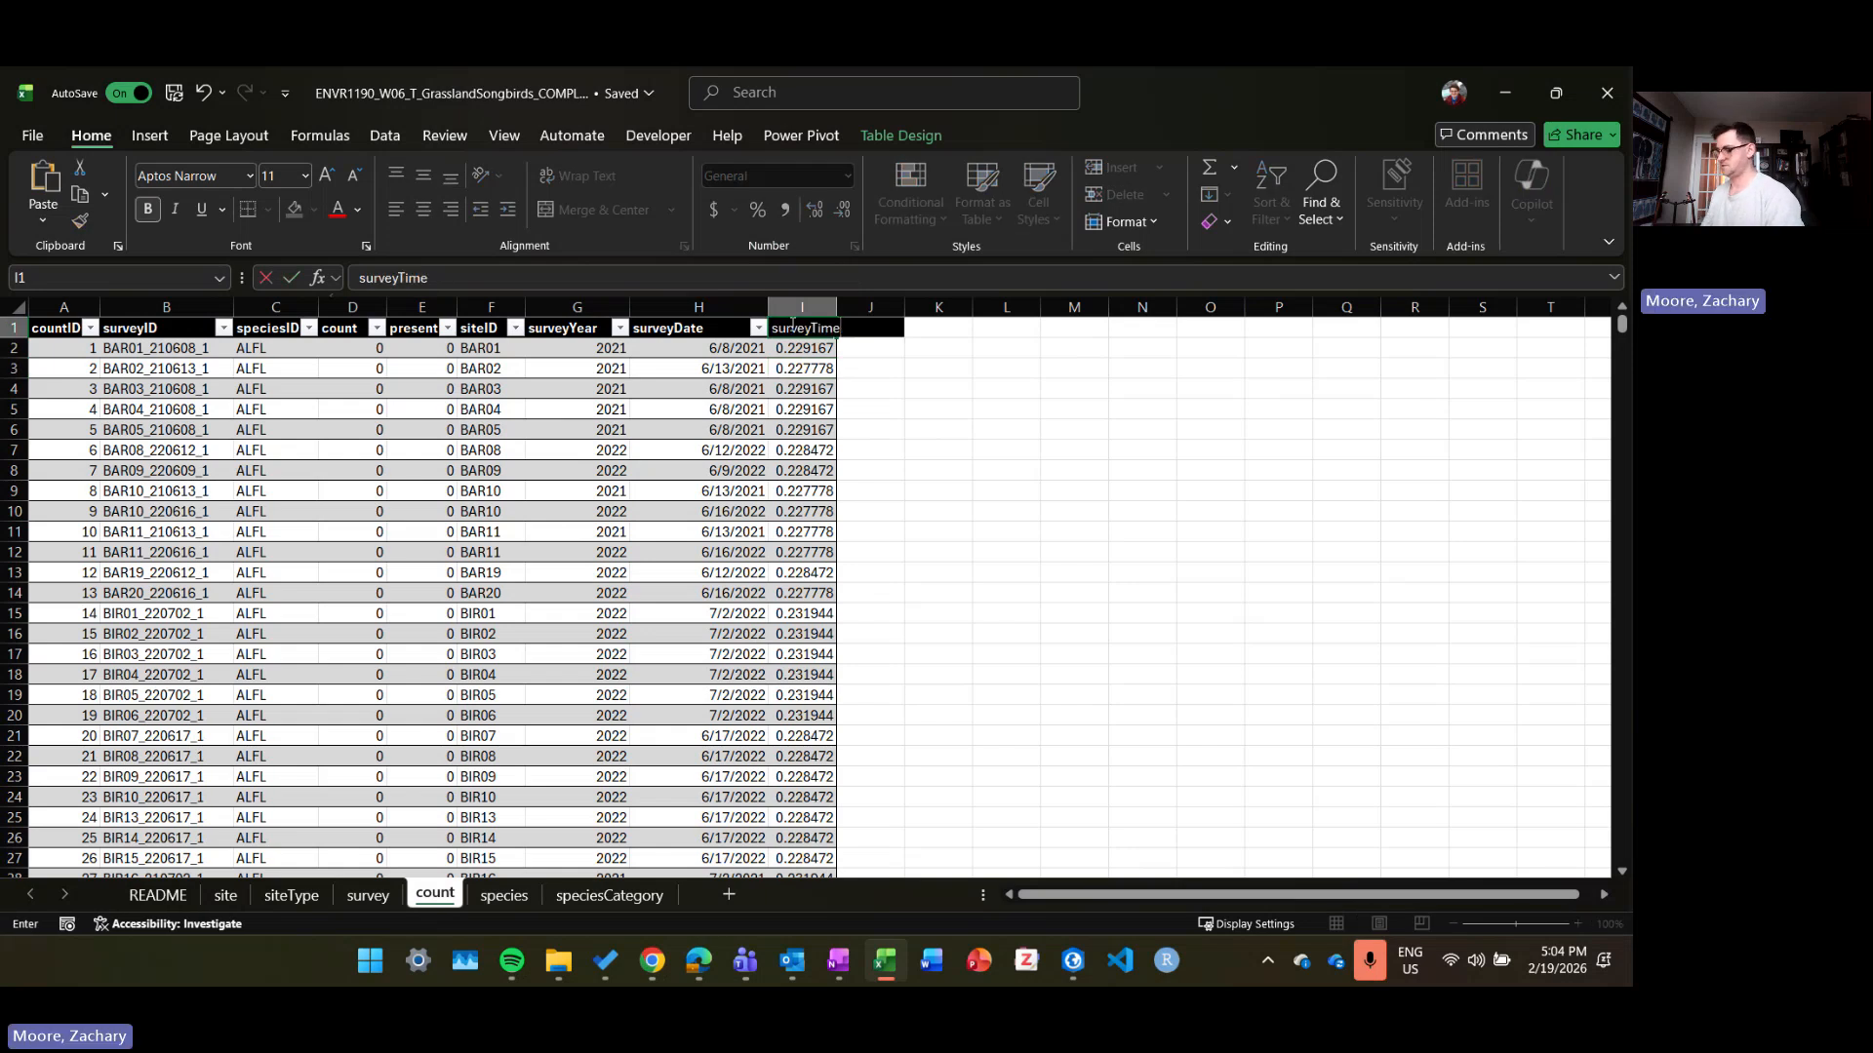
key(Return)
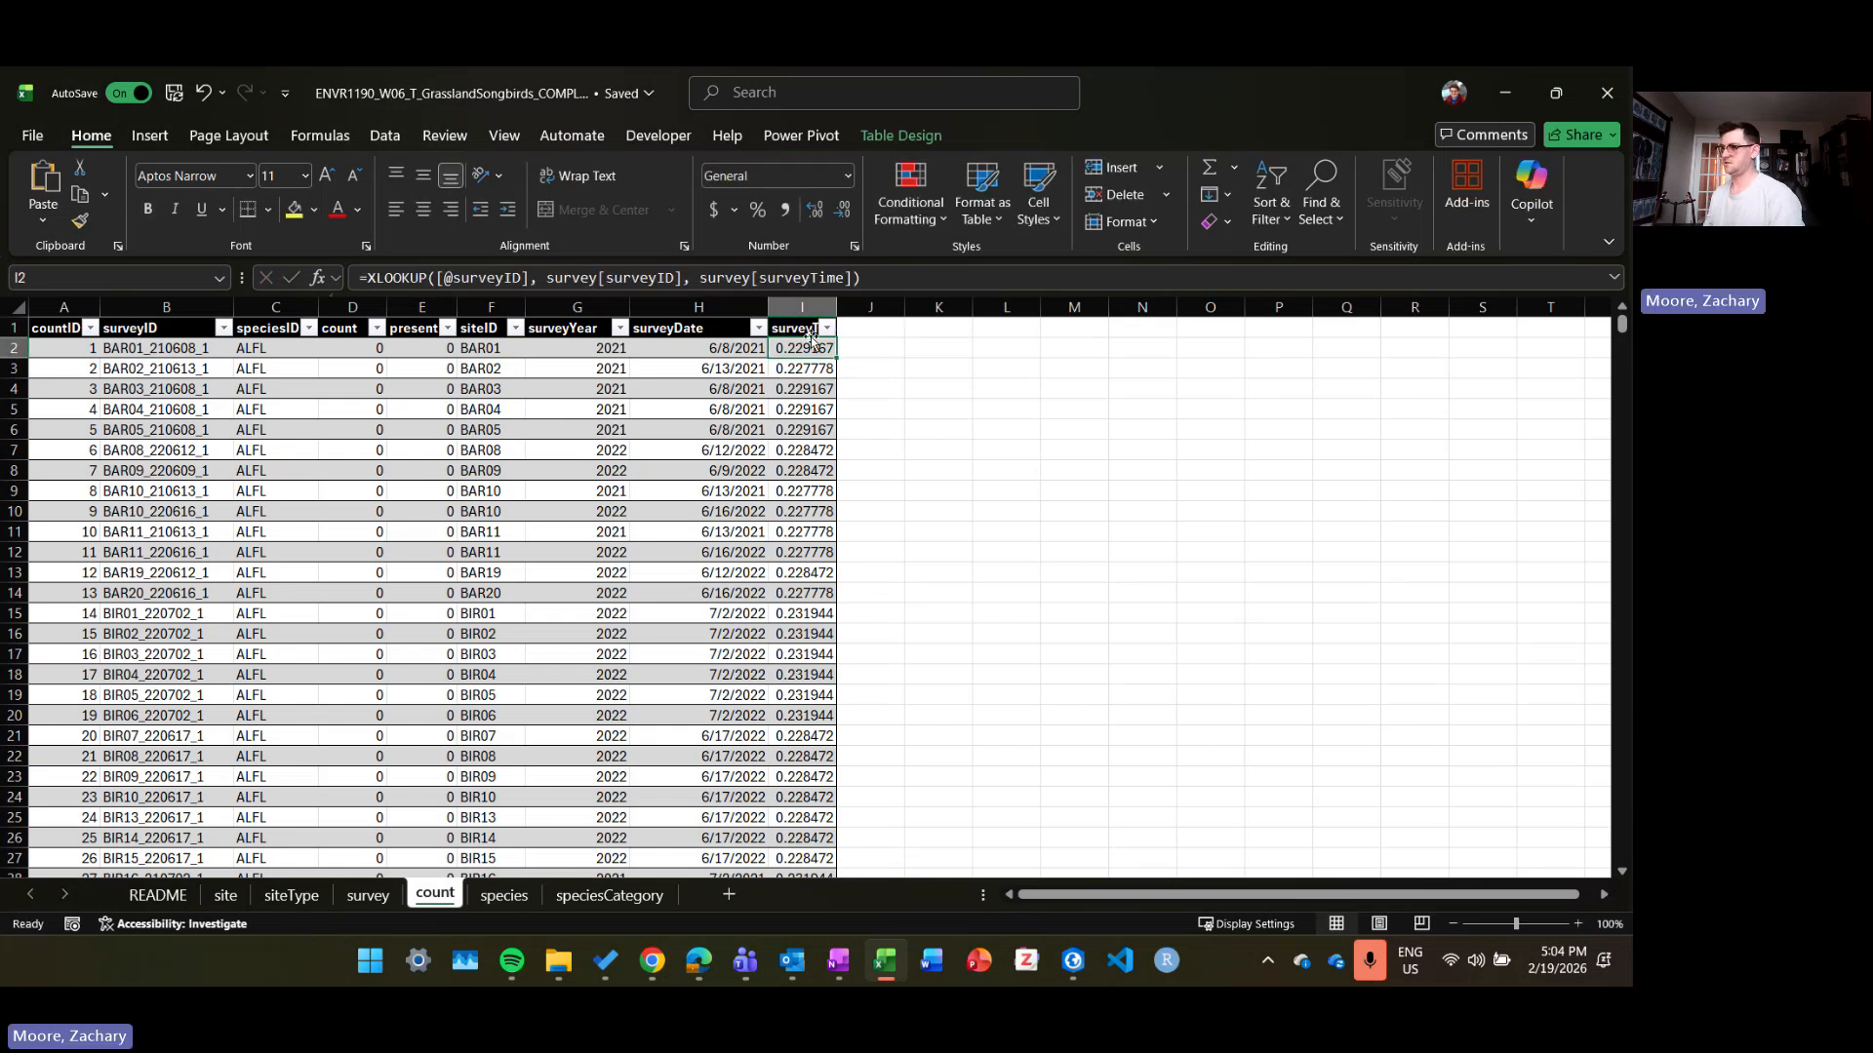
Step: Format all values in the count table's surveyTime column as Time and look over the rows
scroll(810, 338, down, 1)
click(795, 305)
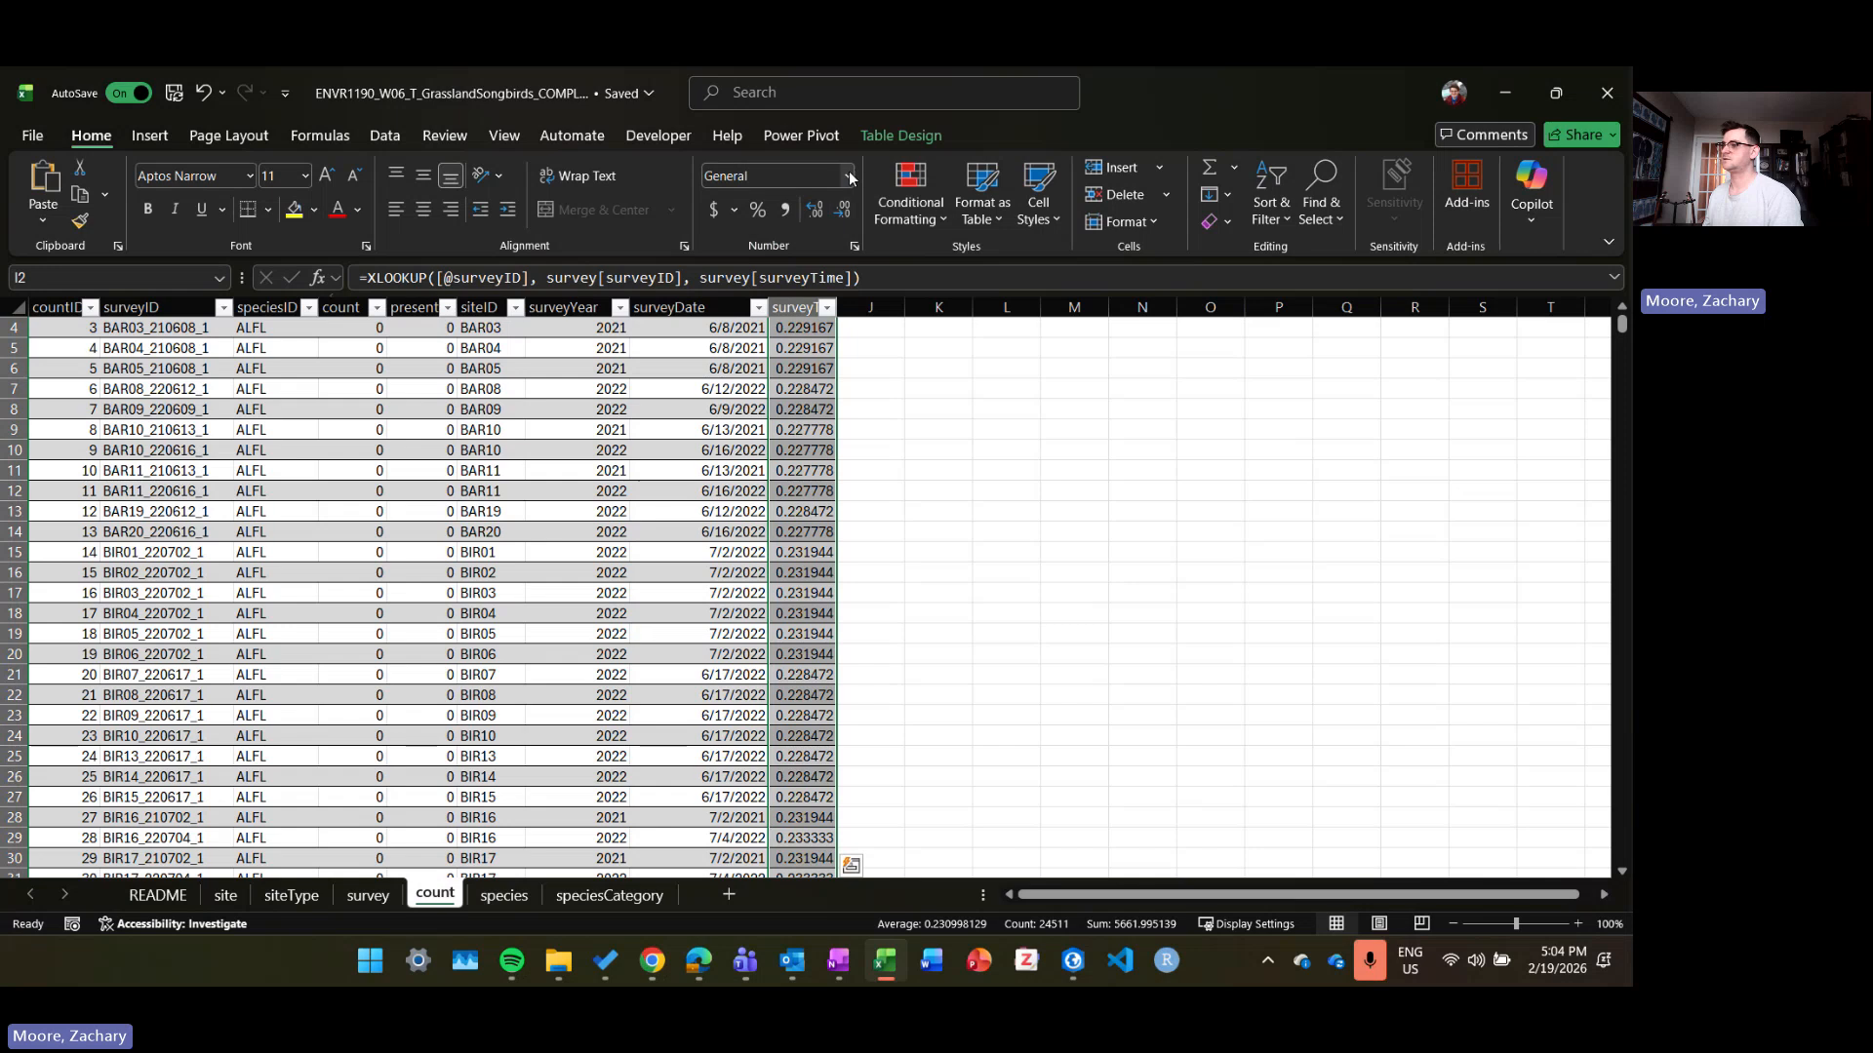
click(849, 177)
click(771, 521)
scroll(812, 344, up, 1)
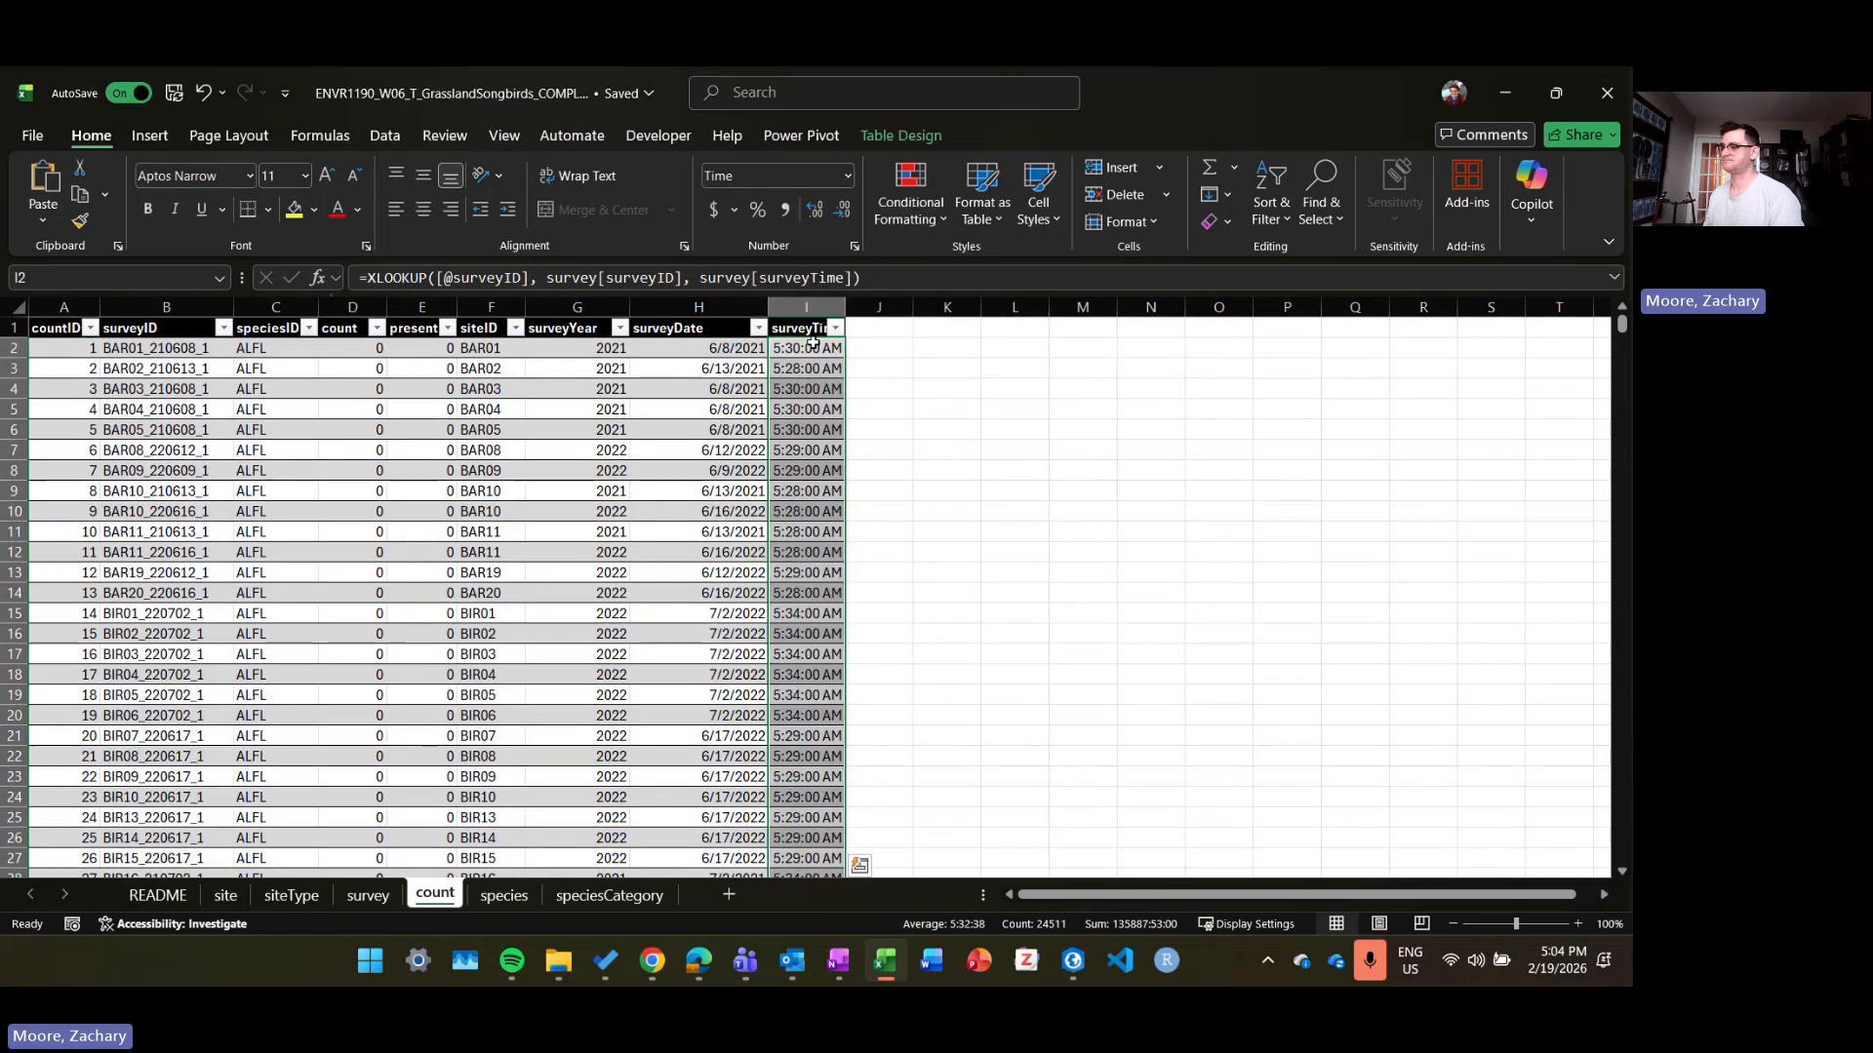
click(813, 348)
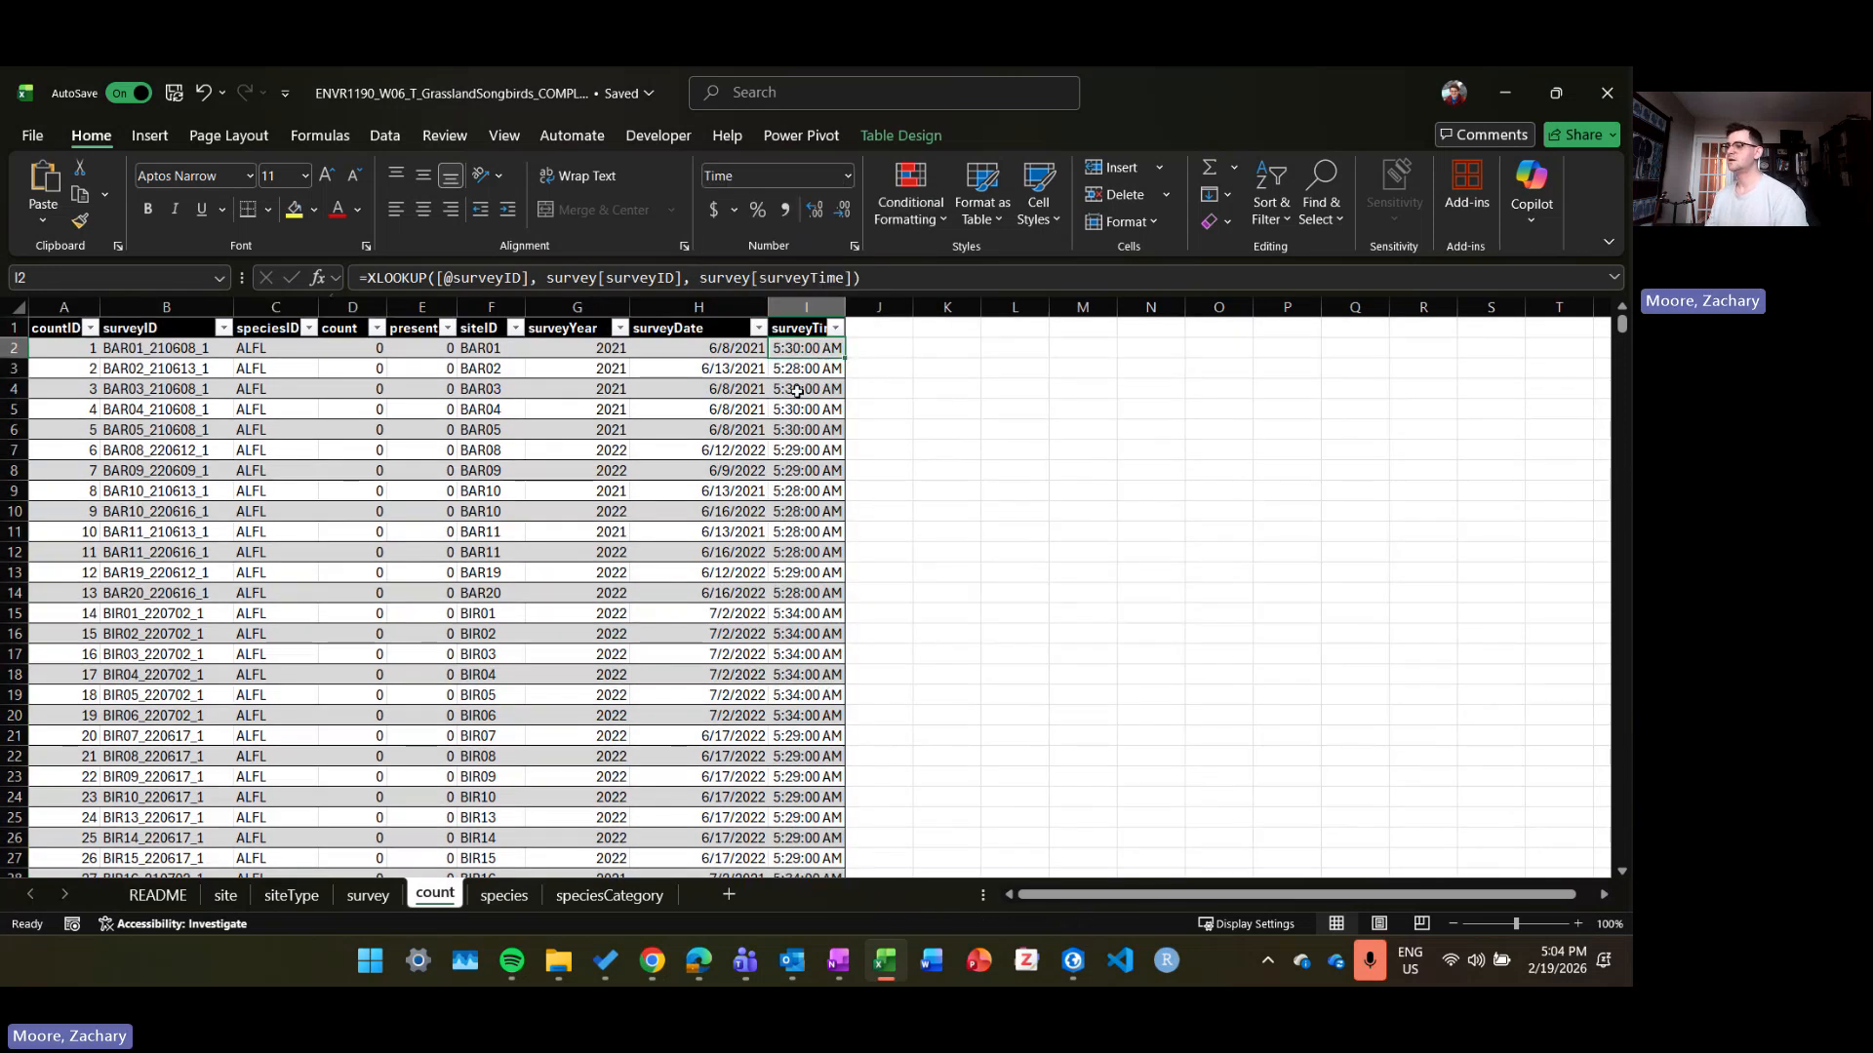
scroll(796, 410, down, 13)
scroll(797, 568, up, 7)
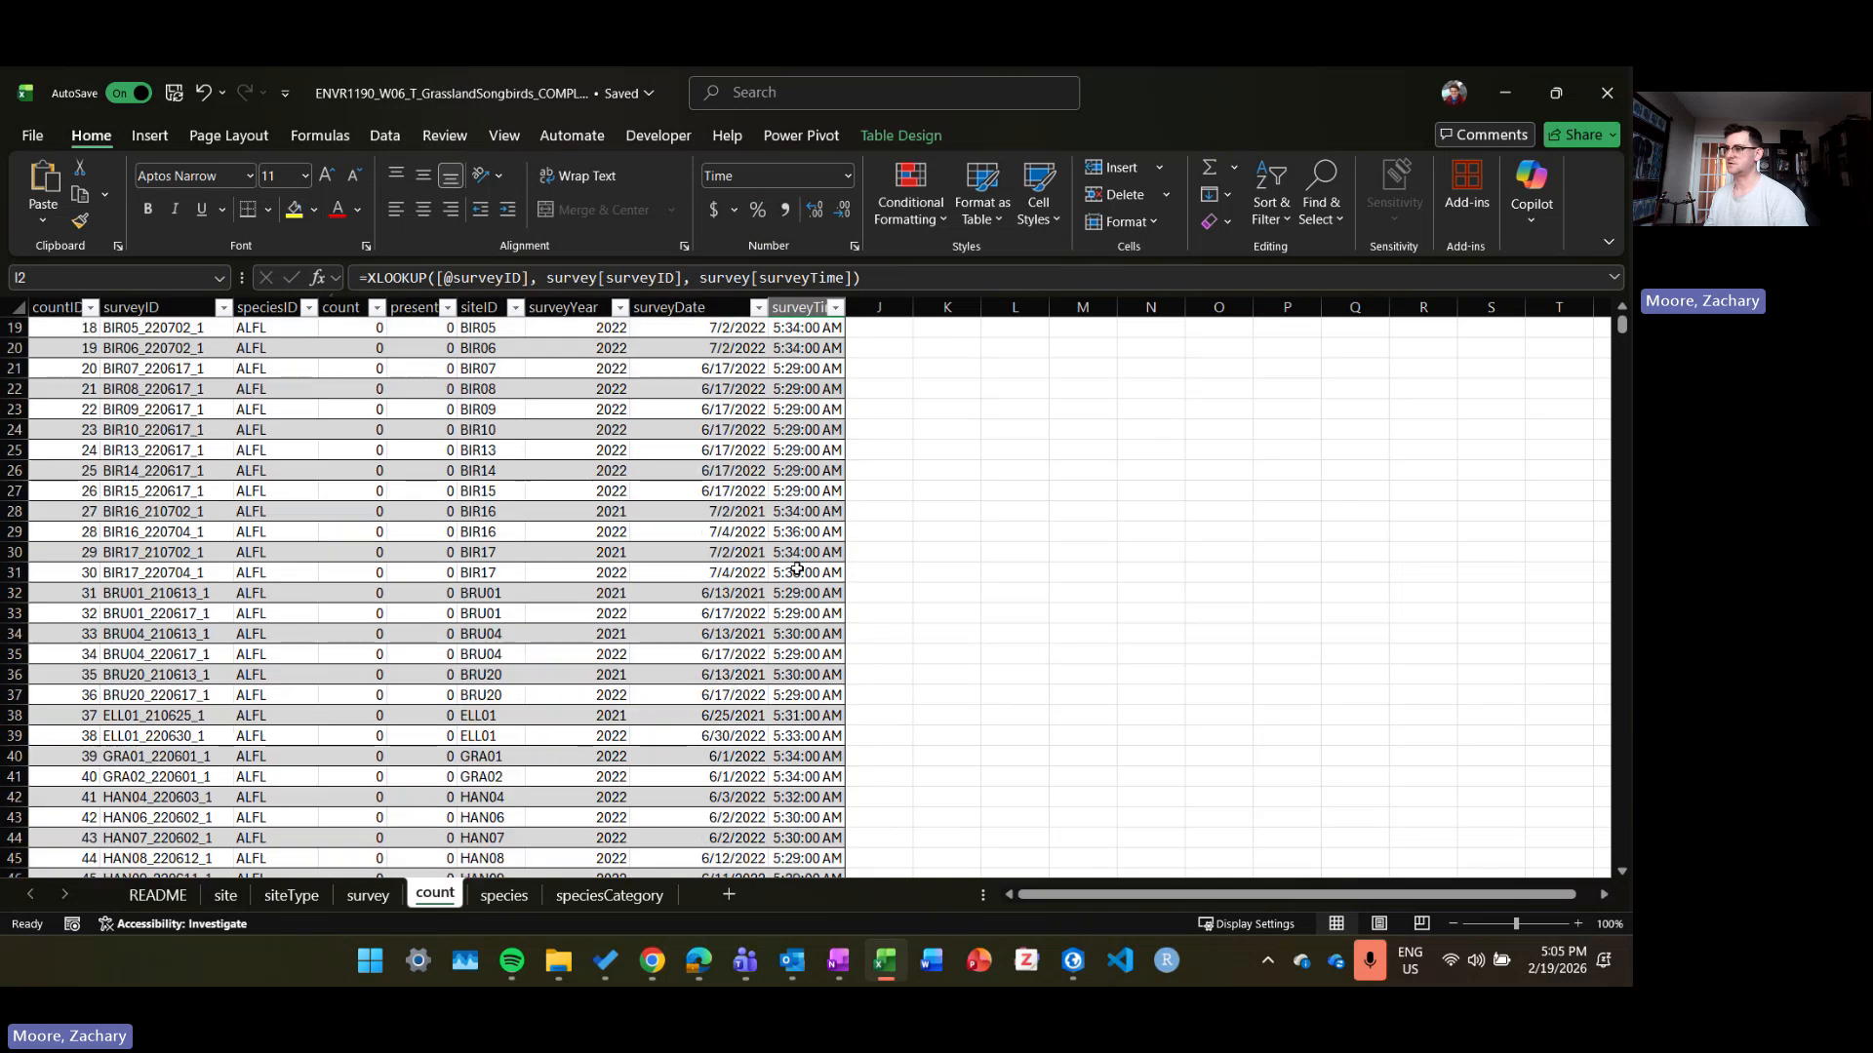
scroll(796, 569, up, 6)
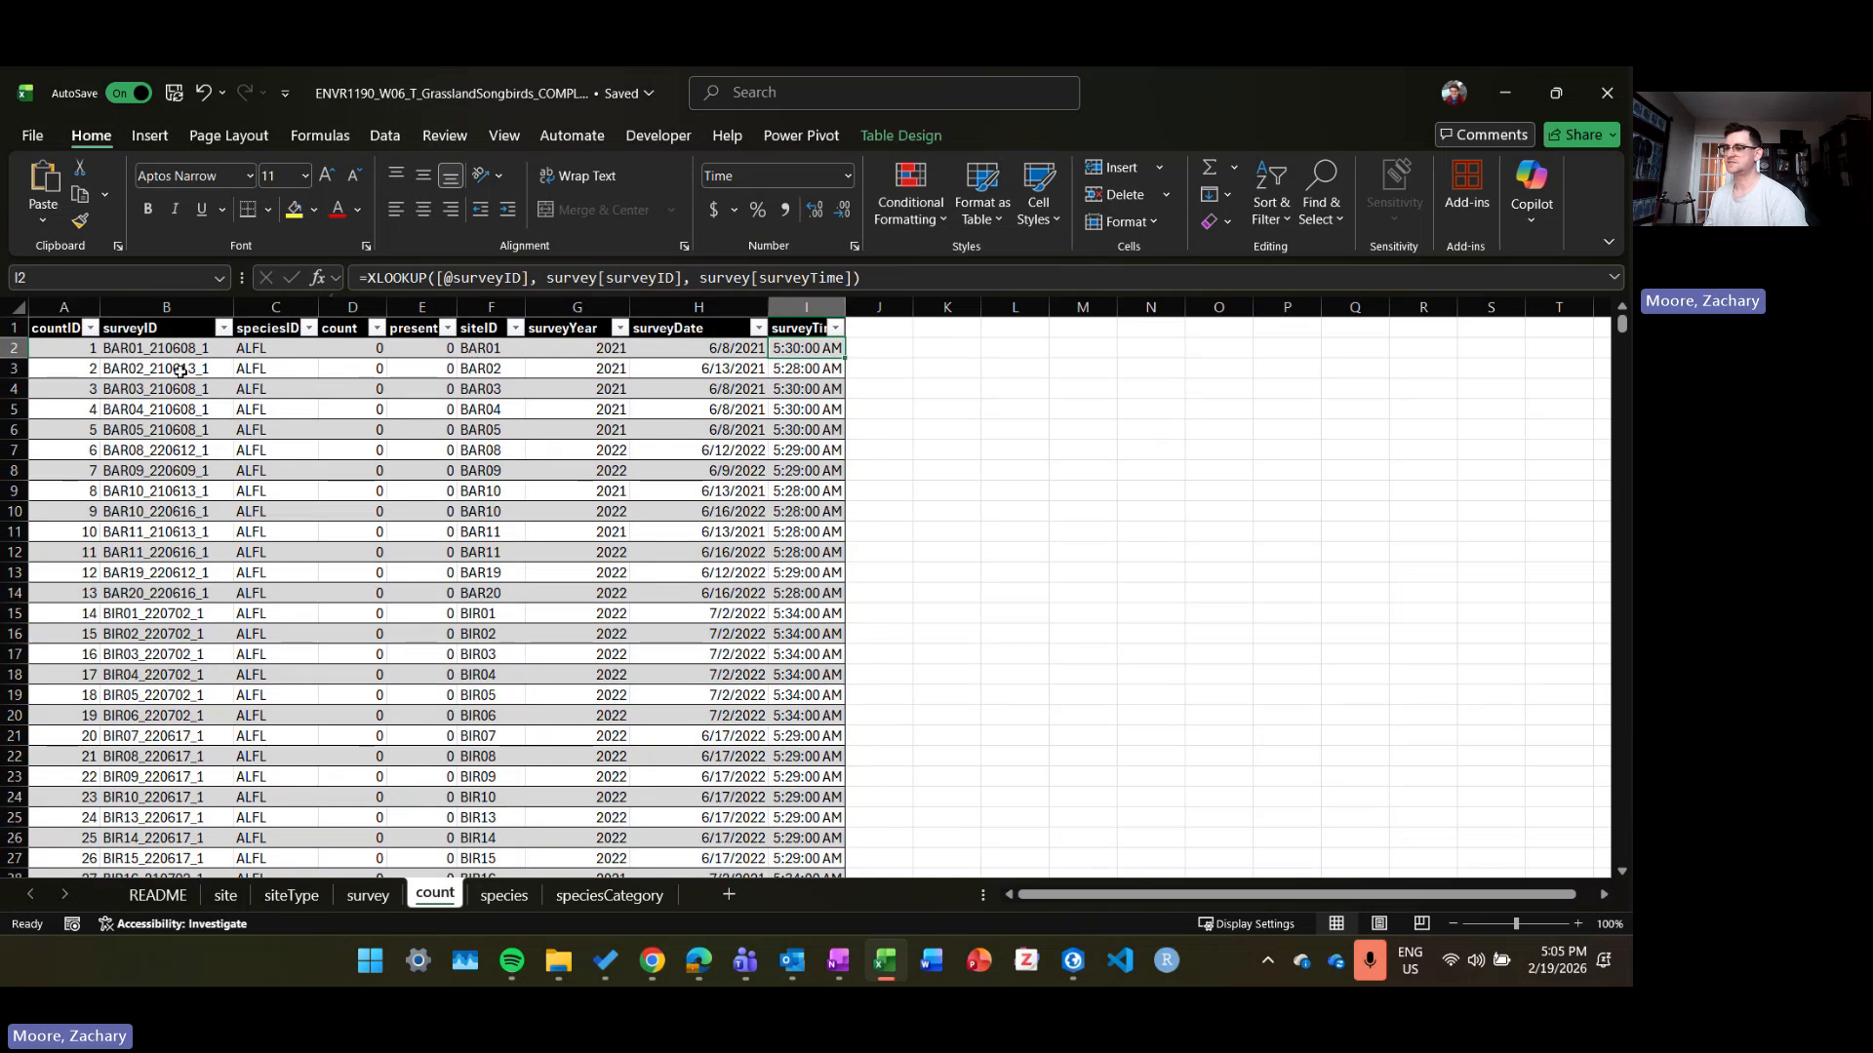
Step: Filter the count table's surveyID column to show only BAR01_210608_1
click(181, 348)
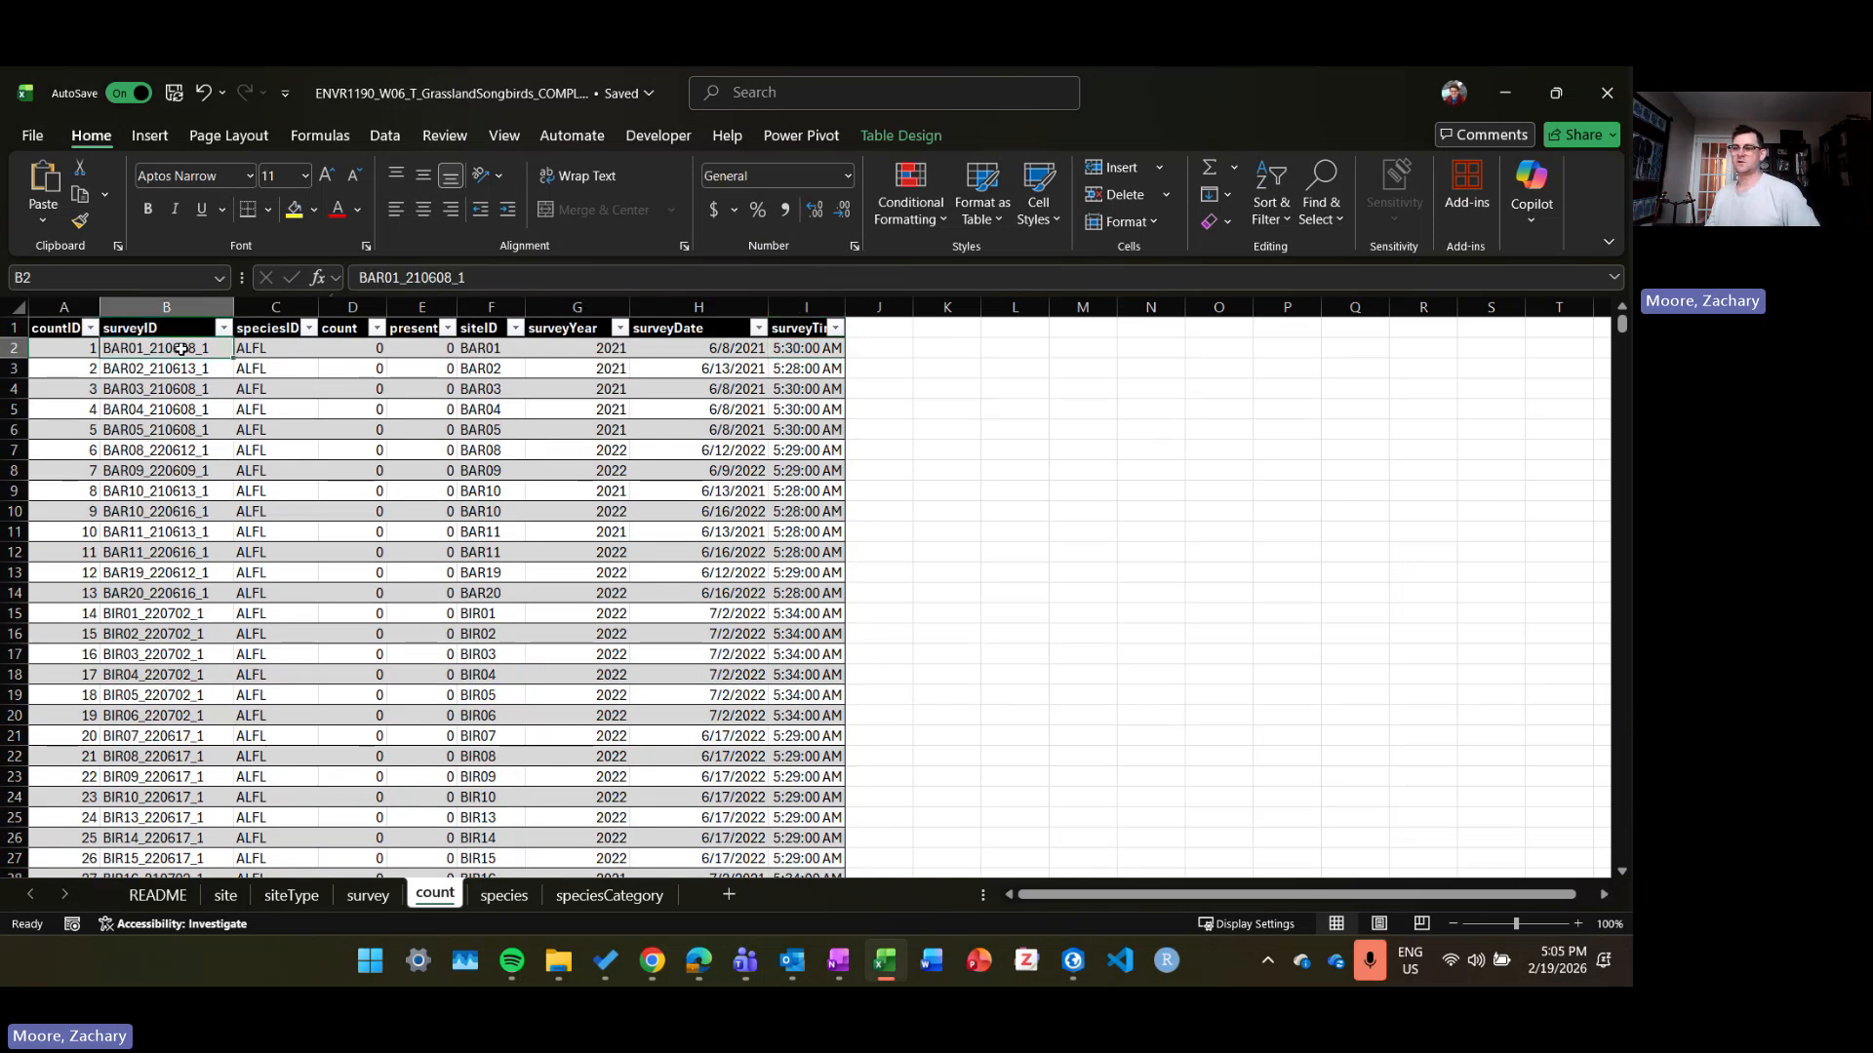
click(224, 328)
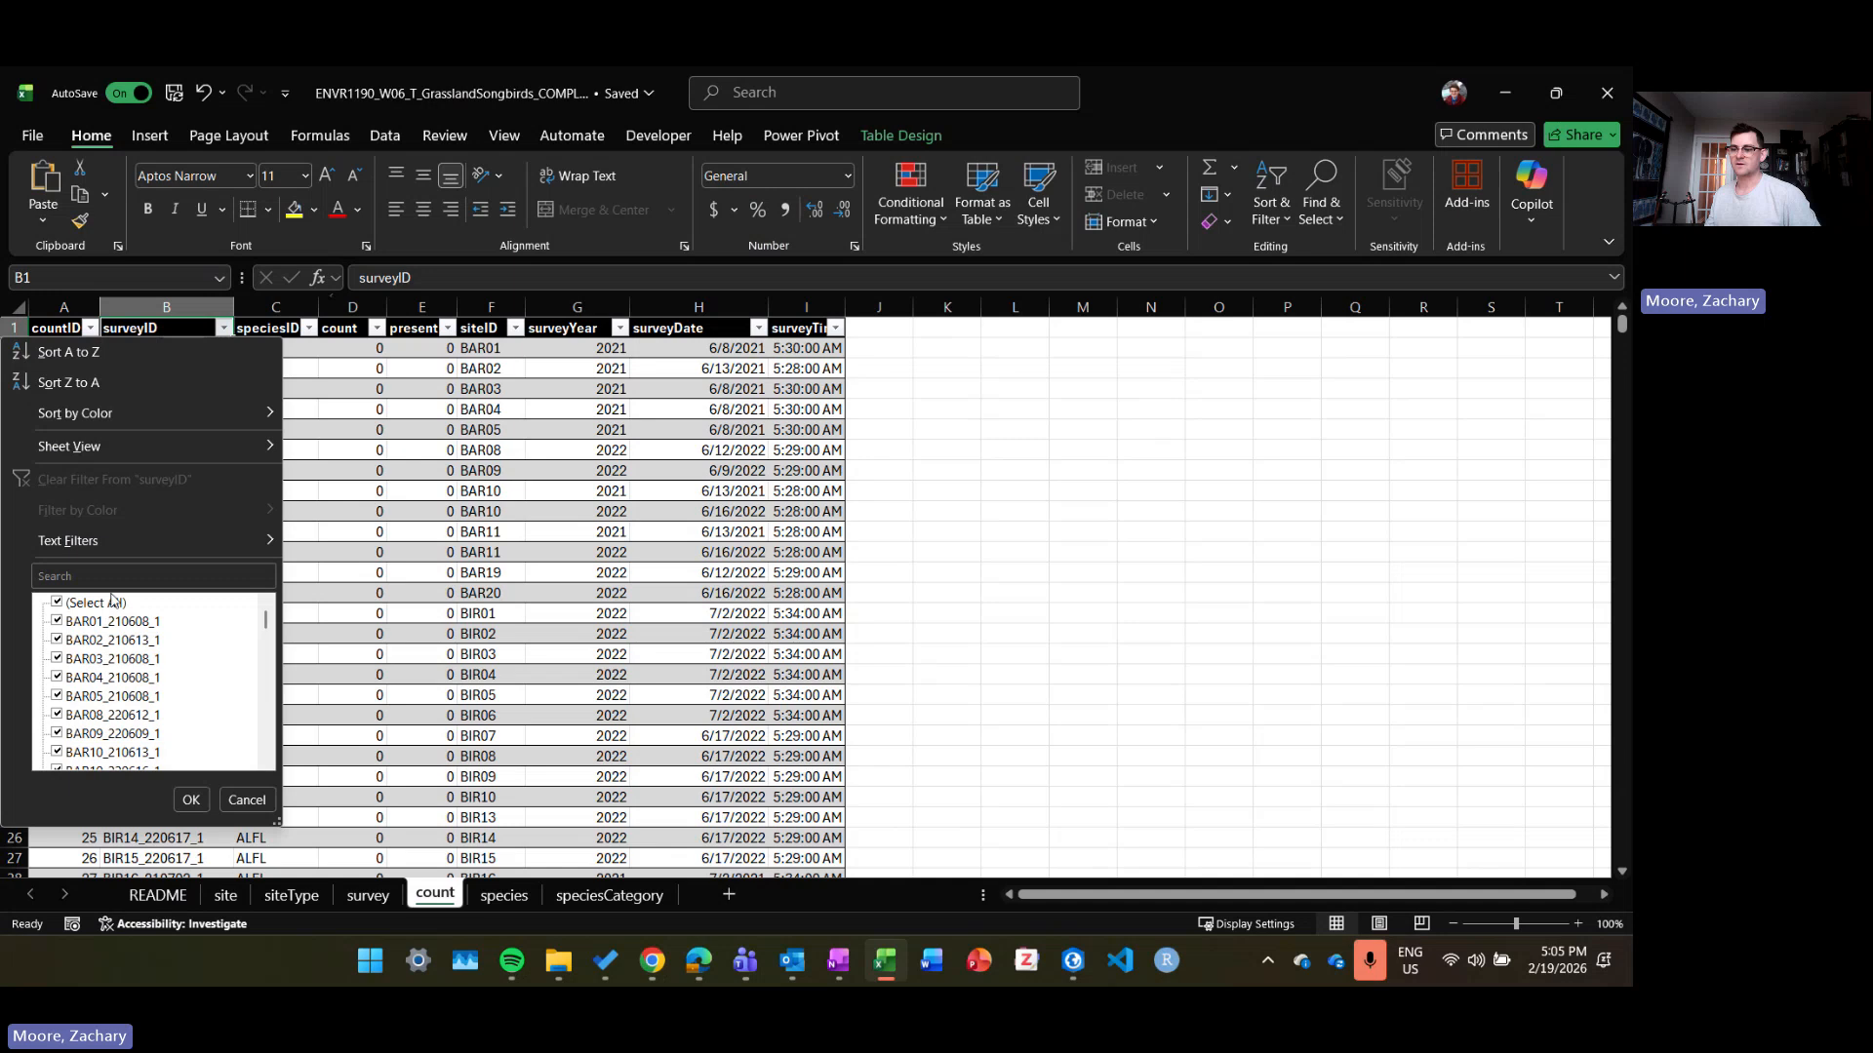
click(114, 602)
click(112, 622)
click(192, 800)
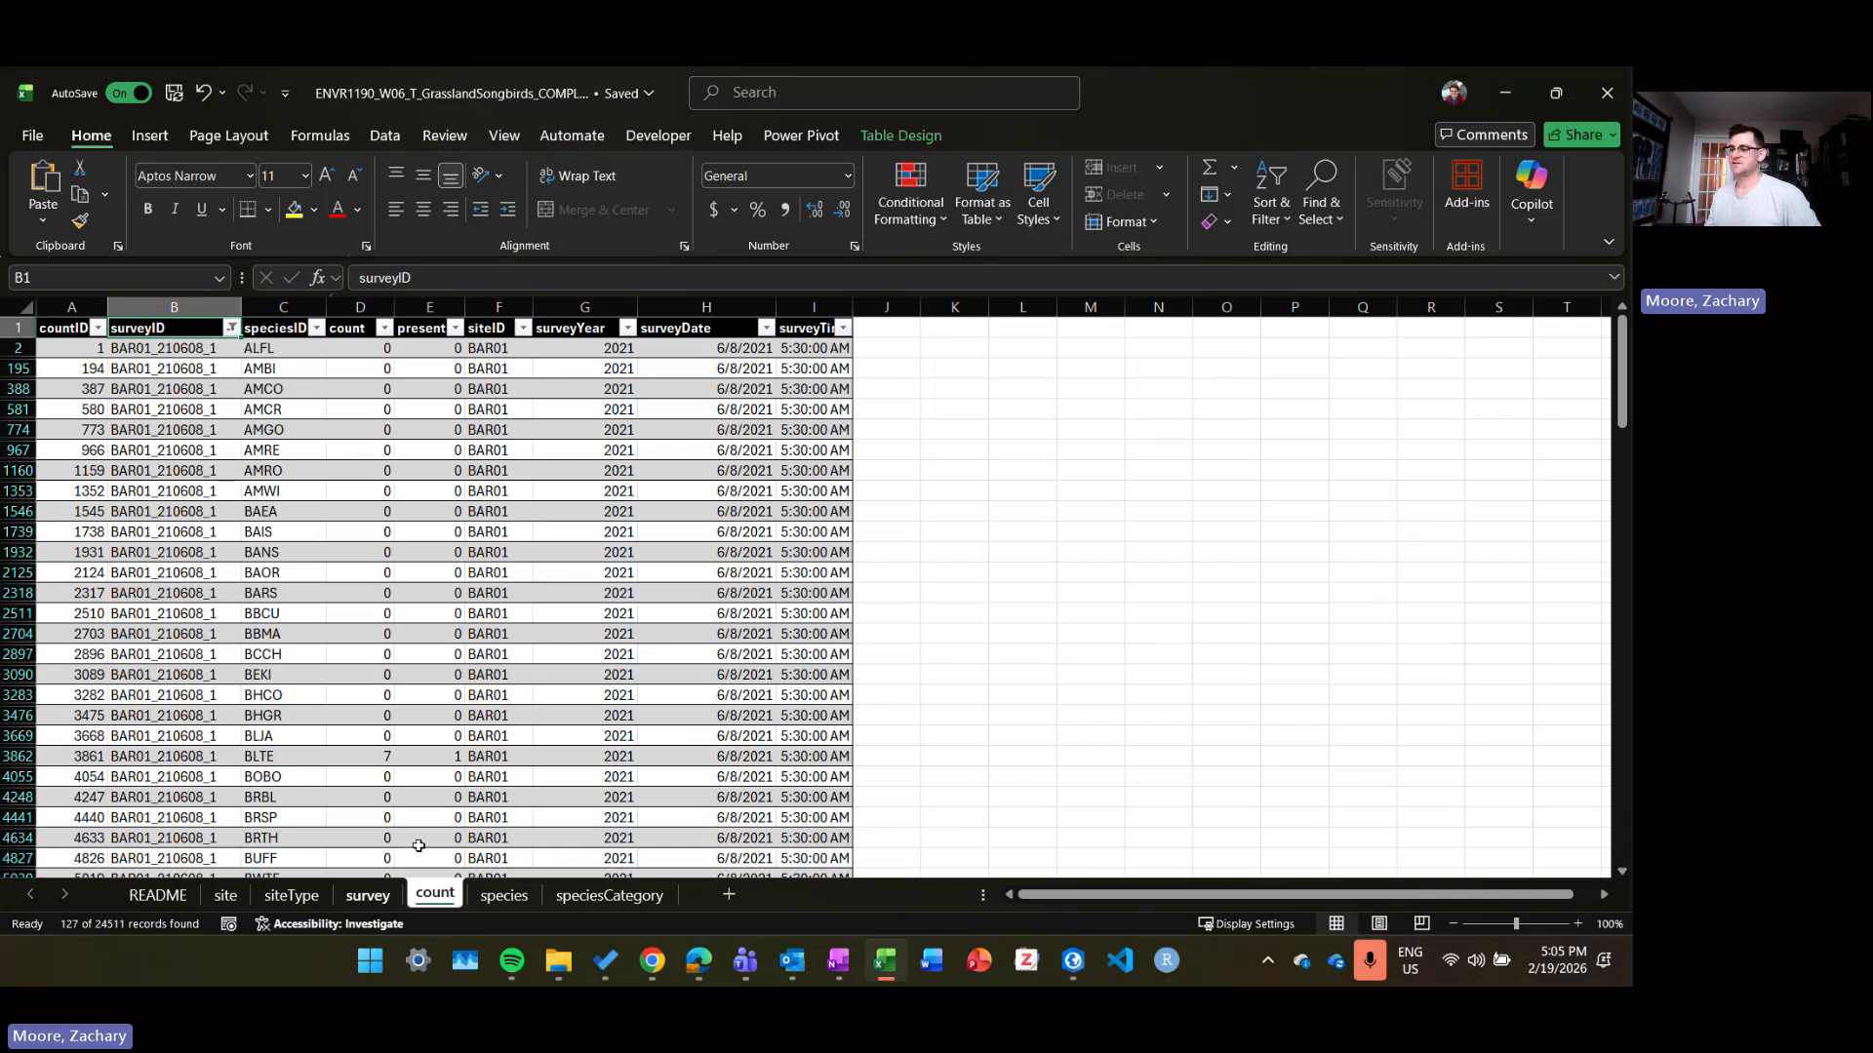
Step: Examine the filtered BAR01_210608_1 rows down to the end of the table, comparing surveyID with the looked-up survey columns
click(168, 349)
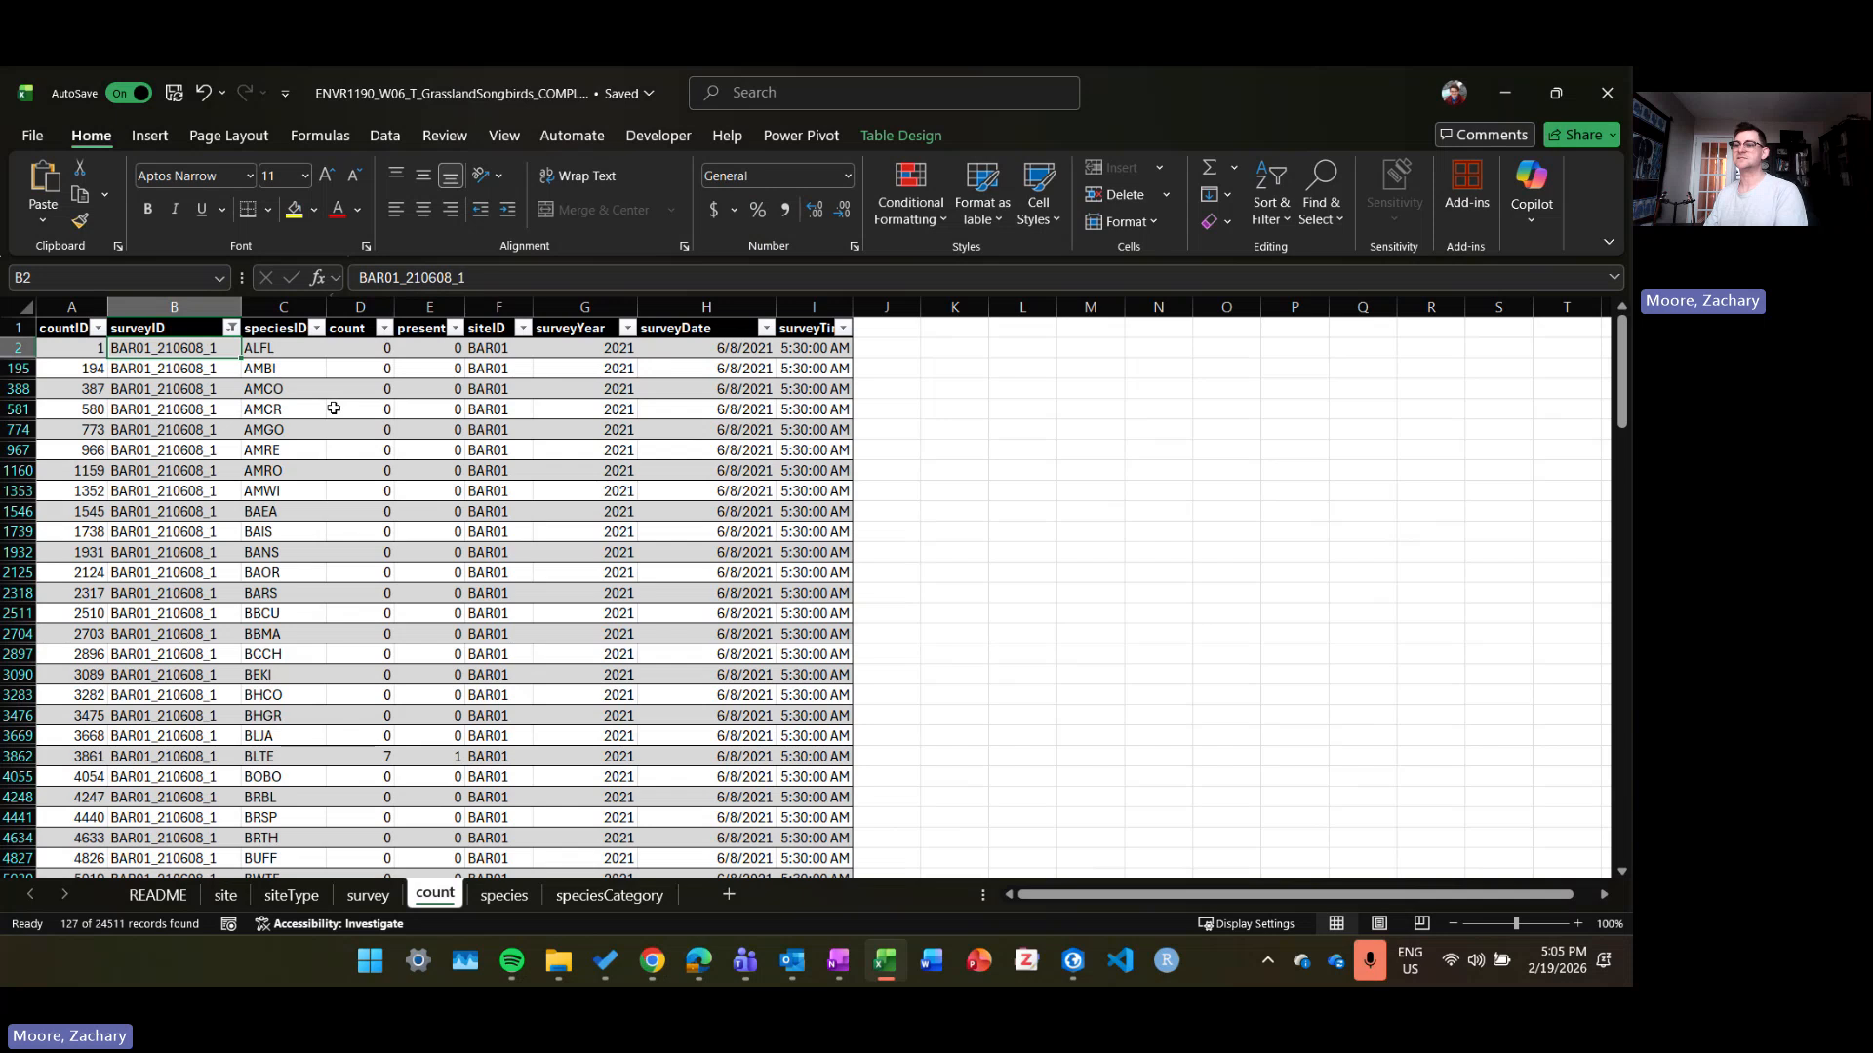
key(ctrl+shift+Down)
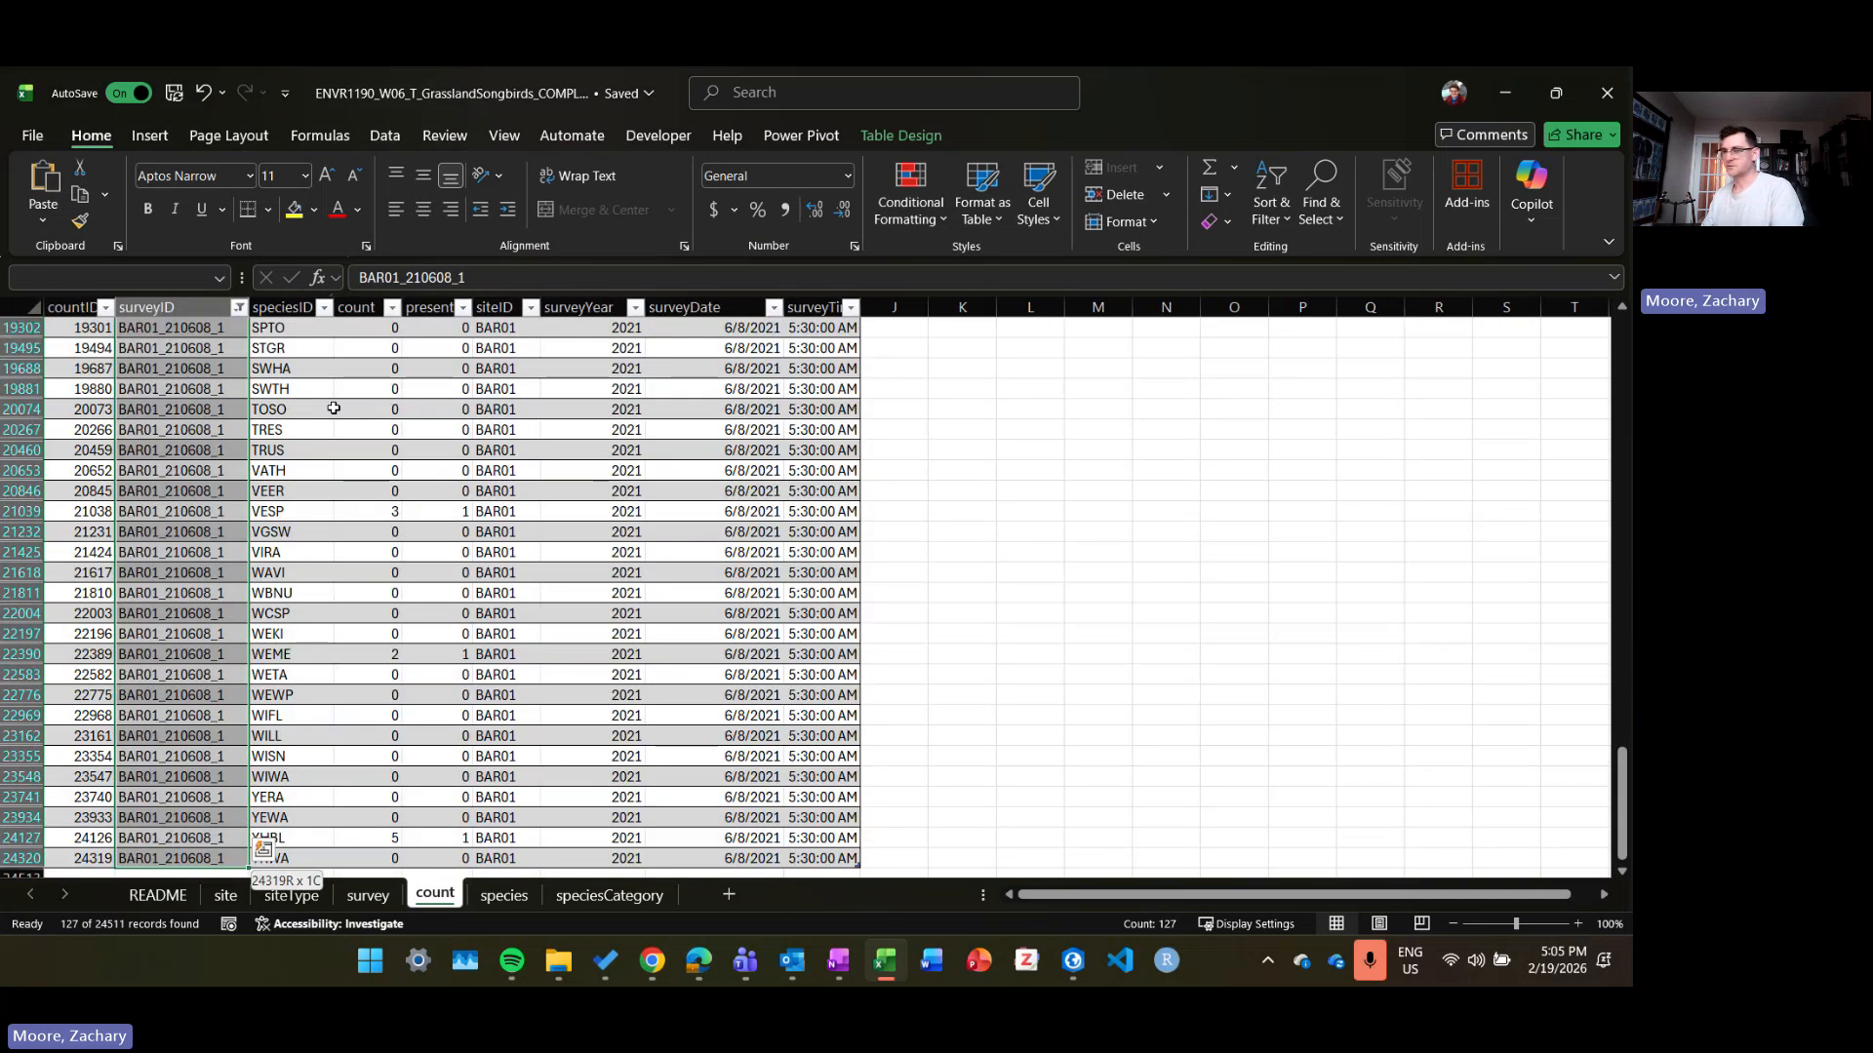
key(ctrl+Up)
key(Down)
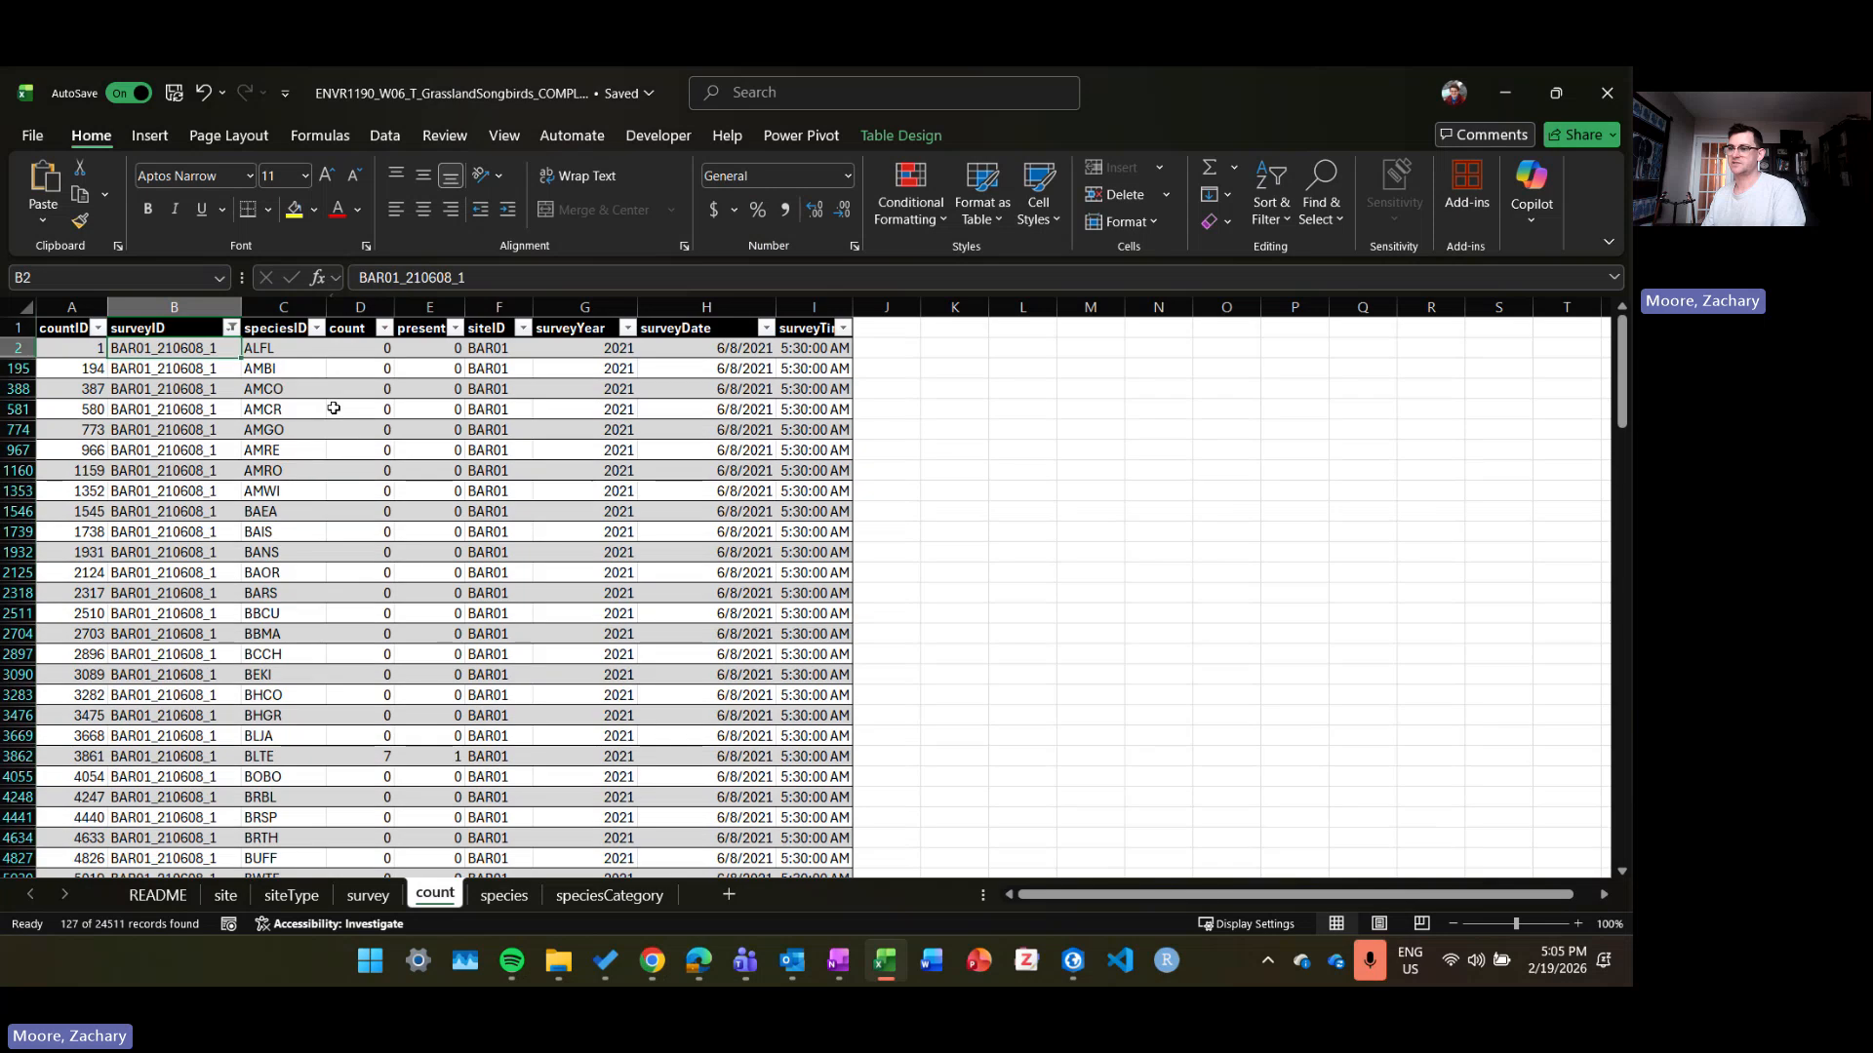
key(Right)
key(Right)
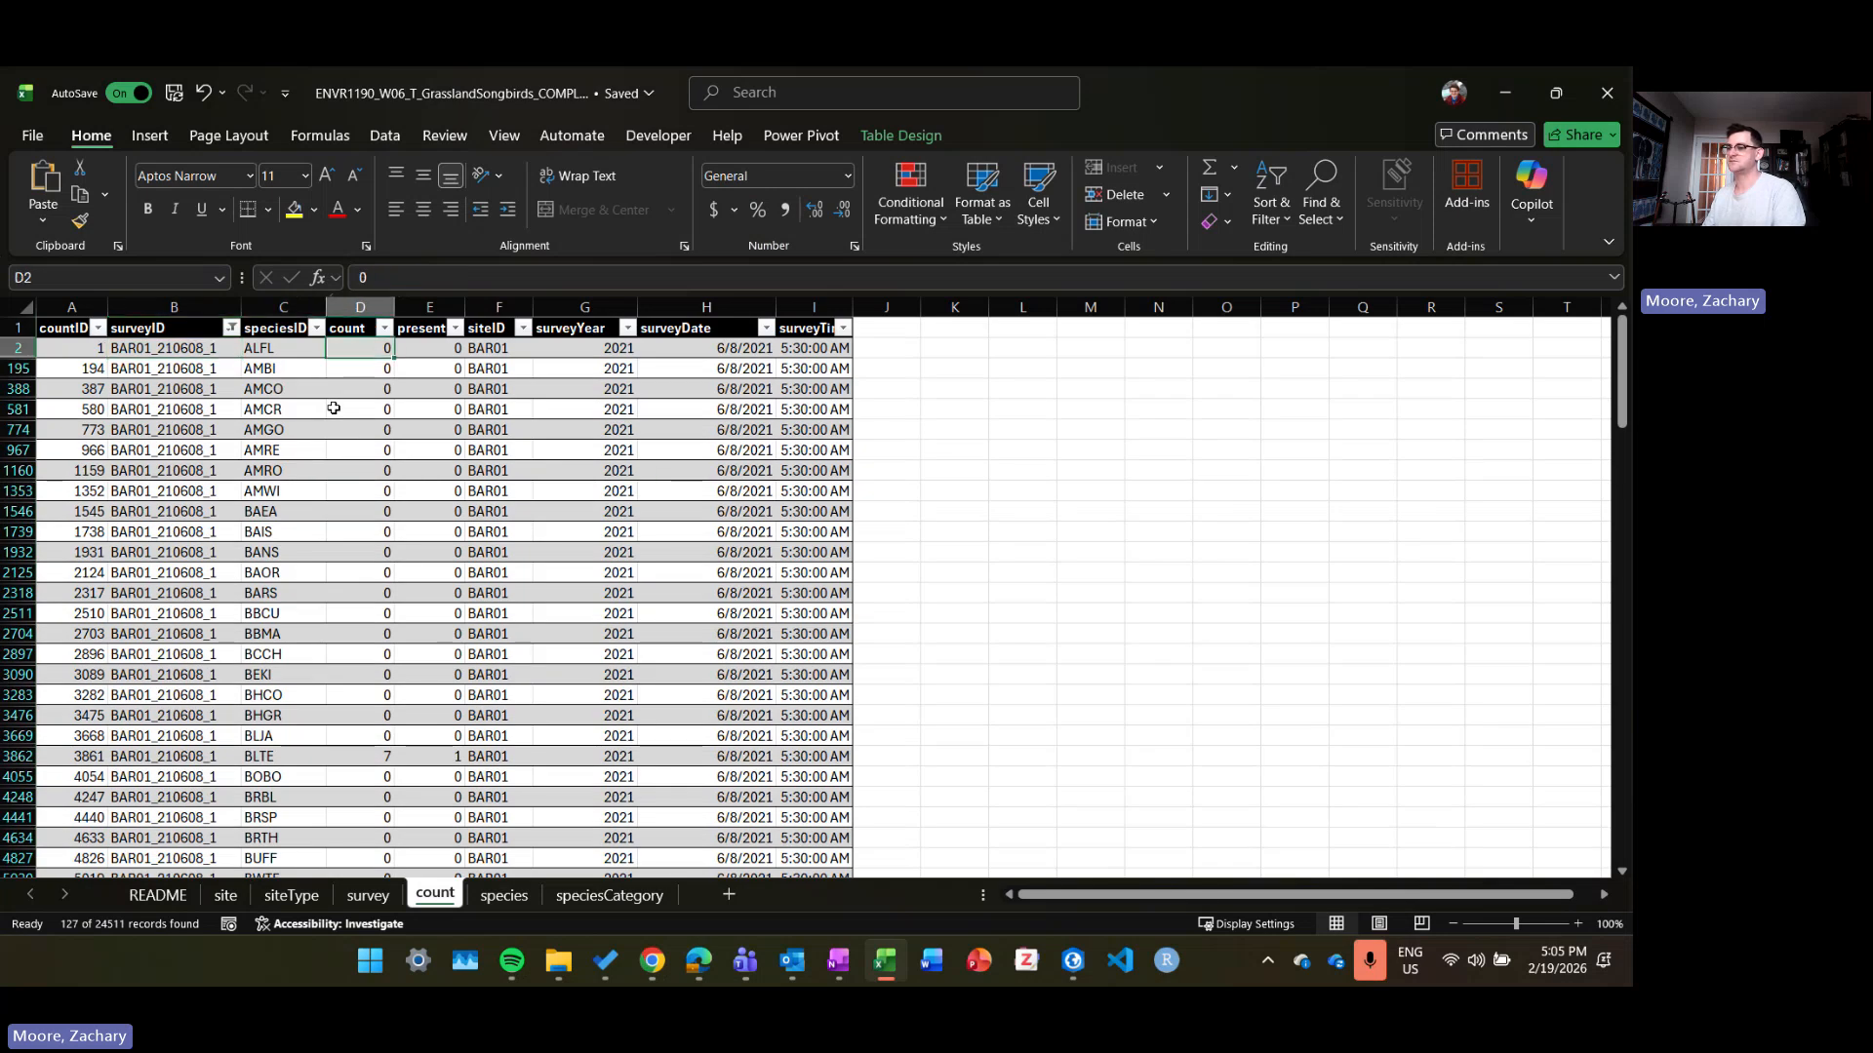
key(Right)
key(Right)
key(ctrl+shift+Down)
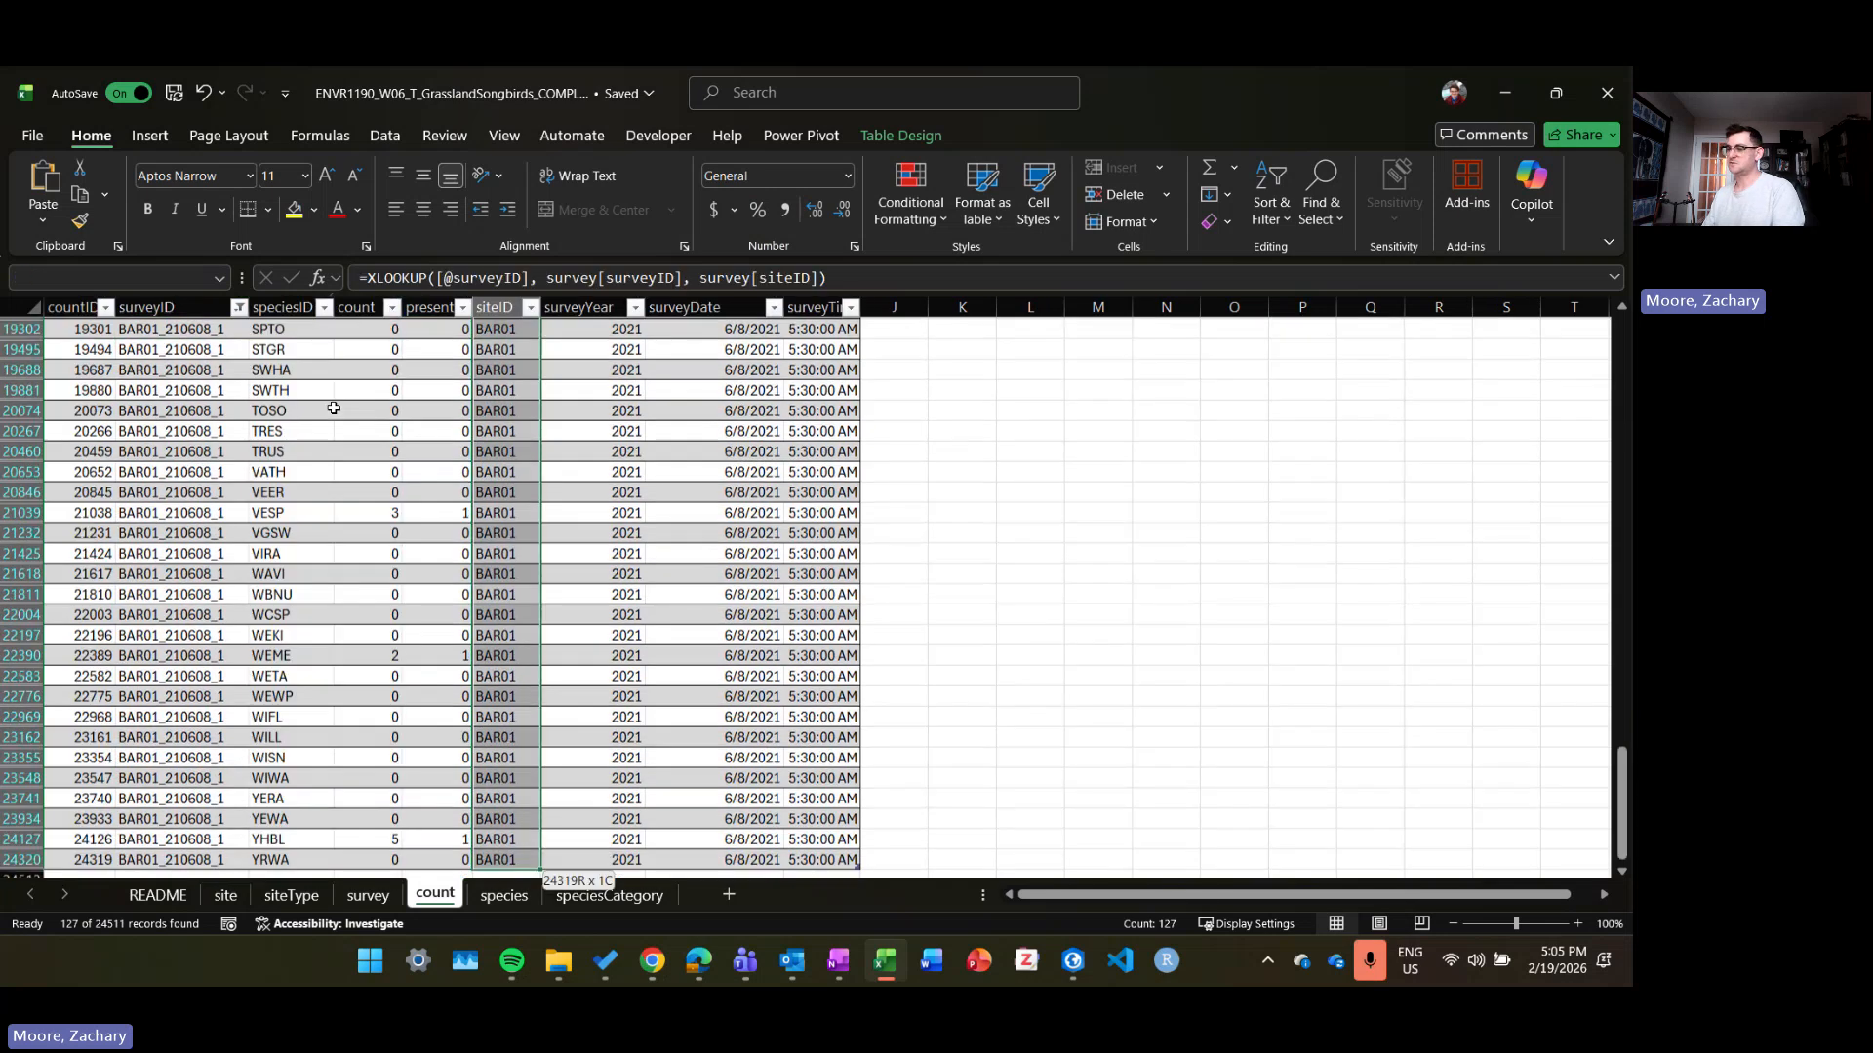
key(ctrl+shift+Right)
key(ctrl+shift+Left)
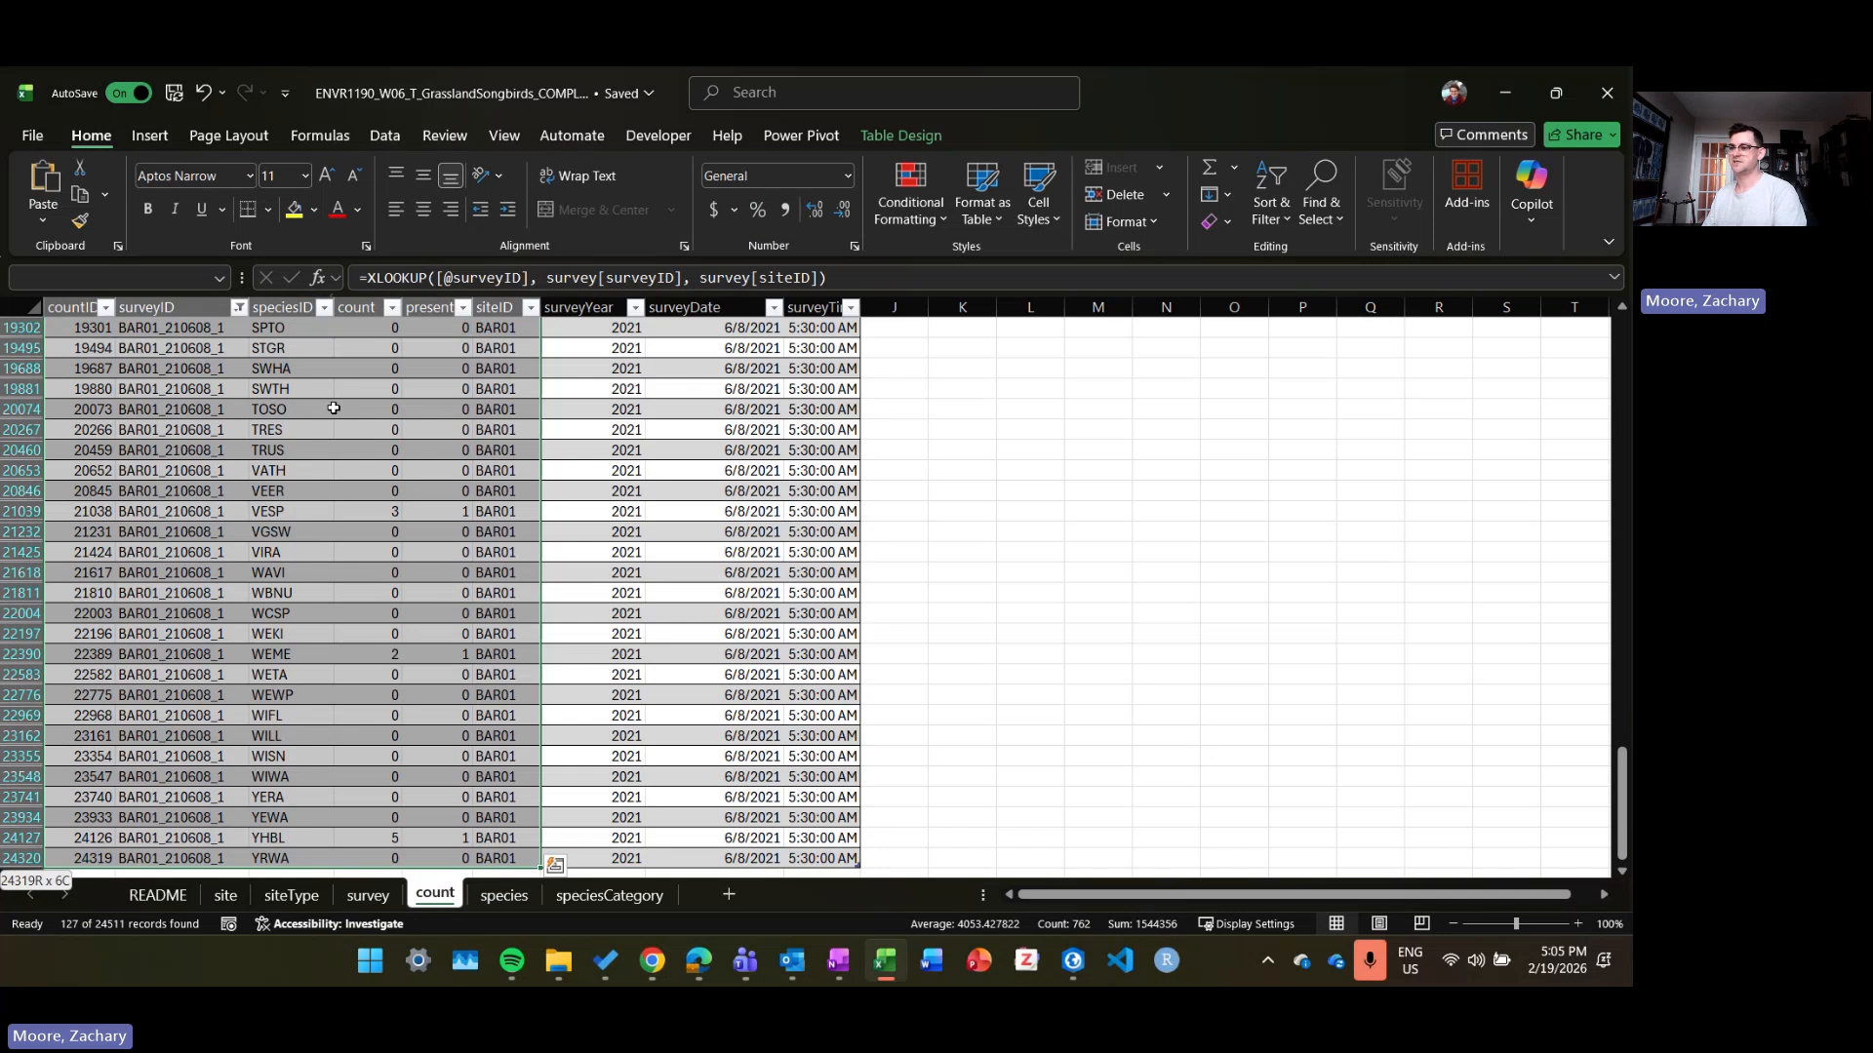
scroll(857, 399, up, 20)
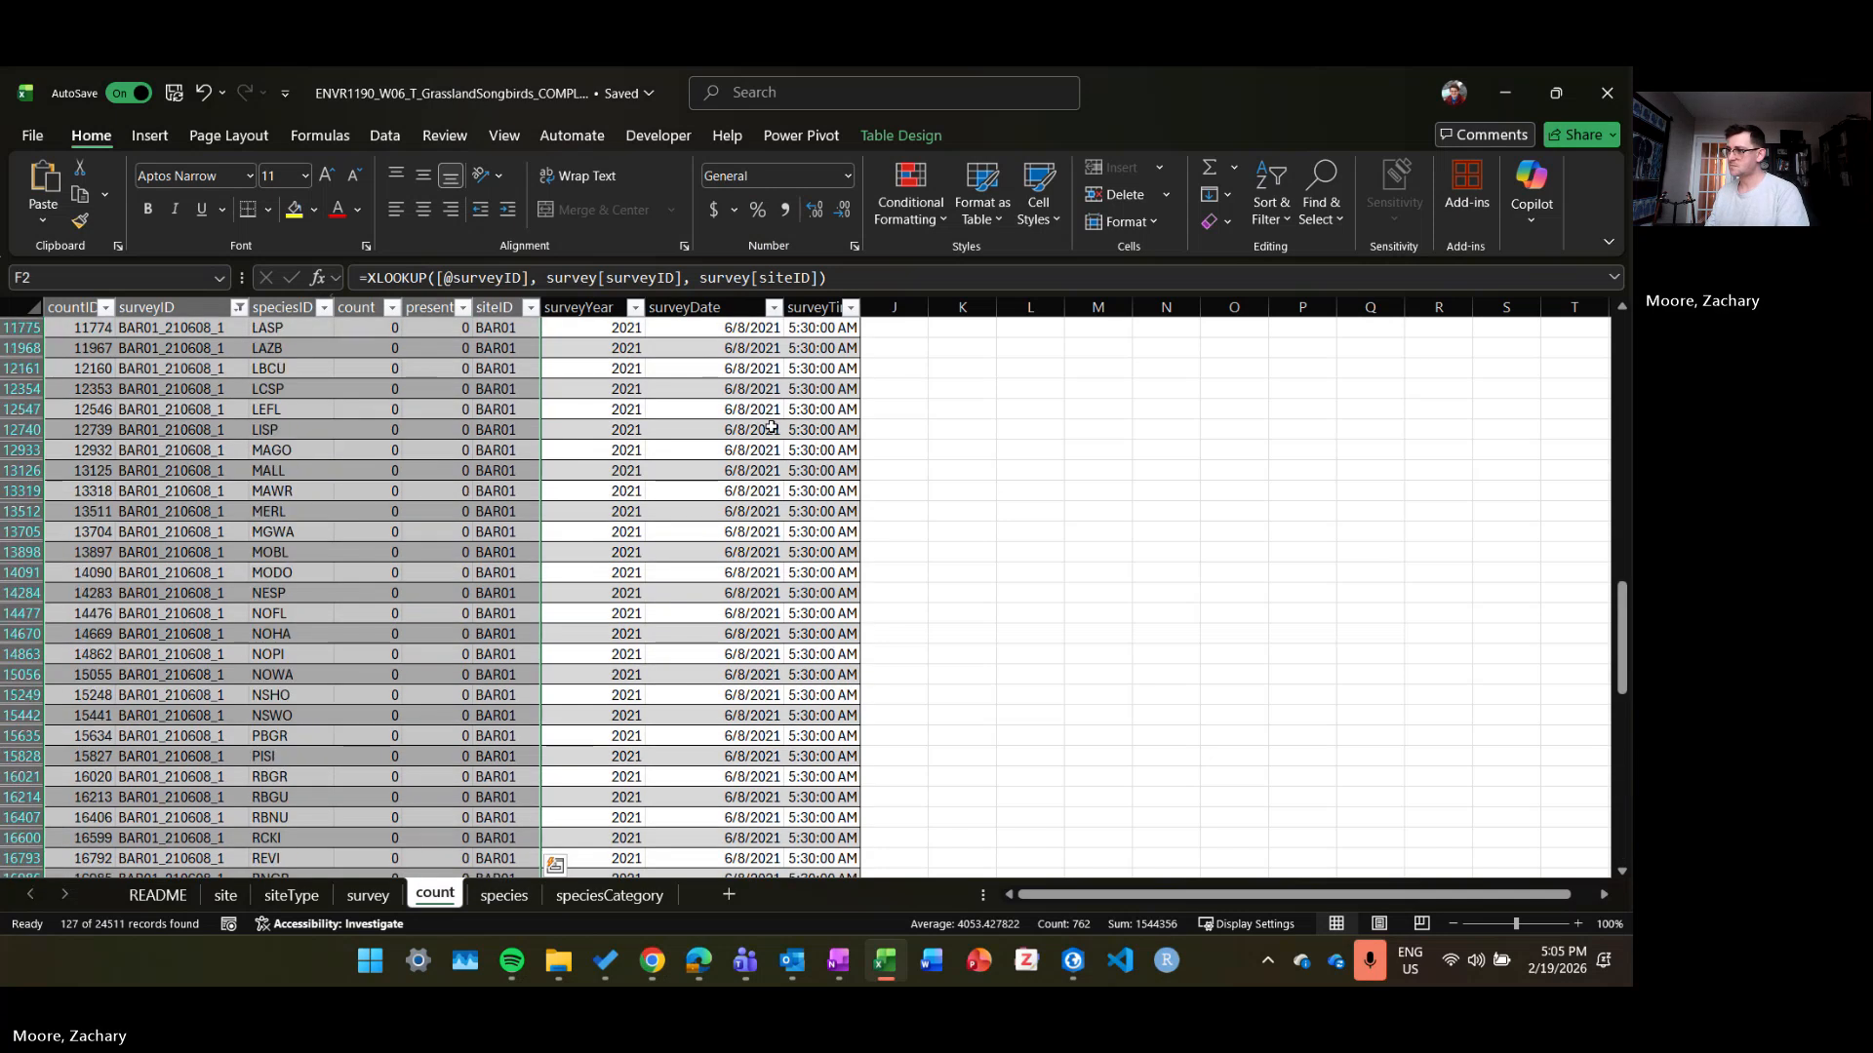
scroll(856, 399, up, 6)
click(760, 399)
scroll(760, 400, up, 5)
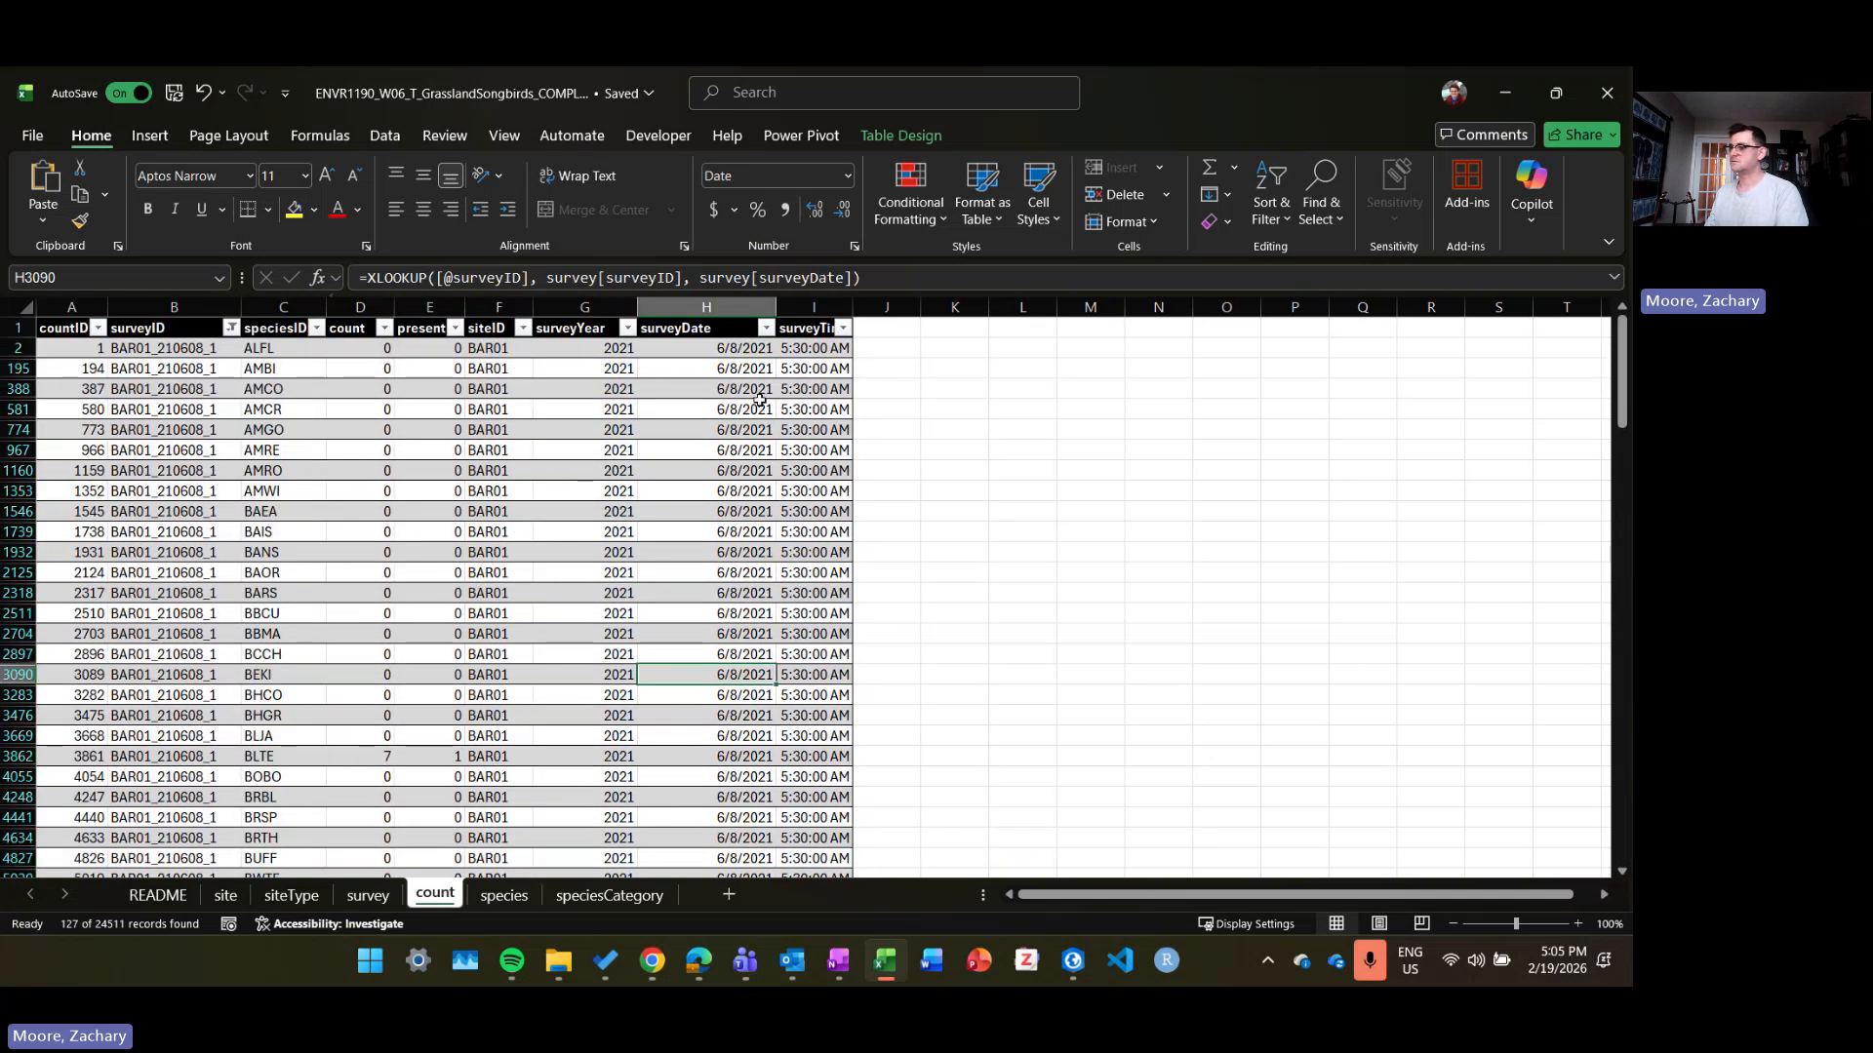
click(893, 351)
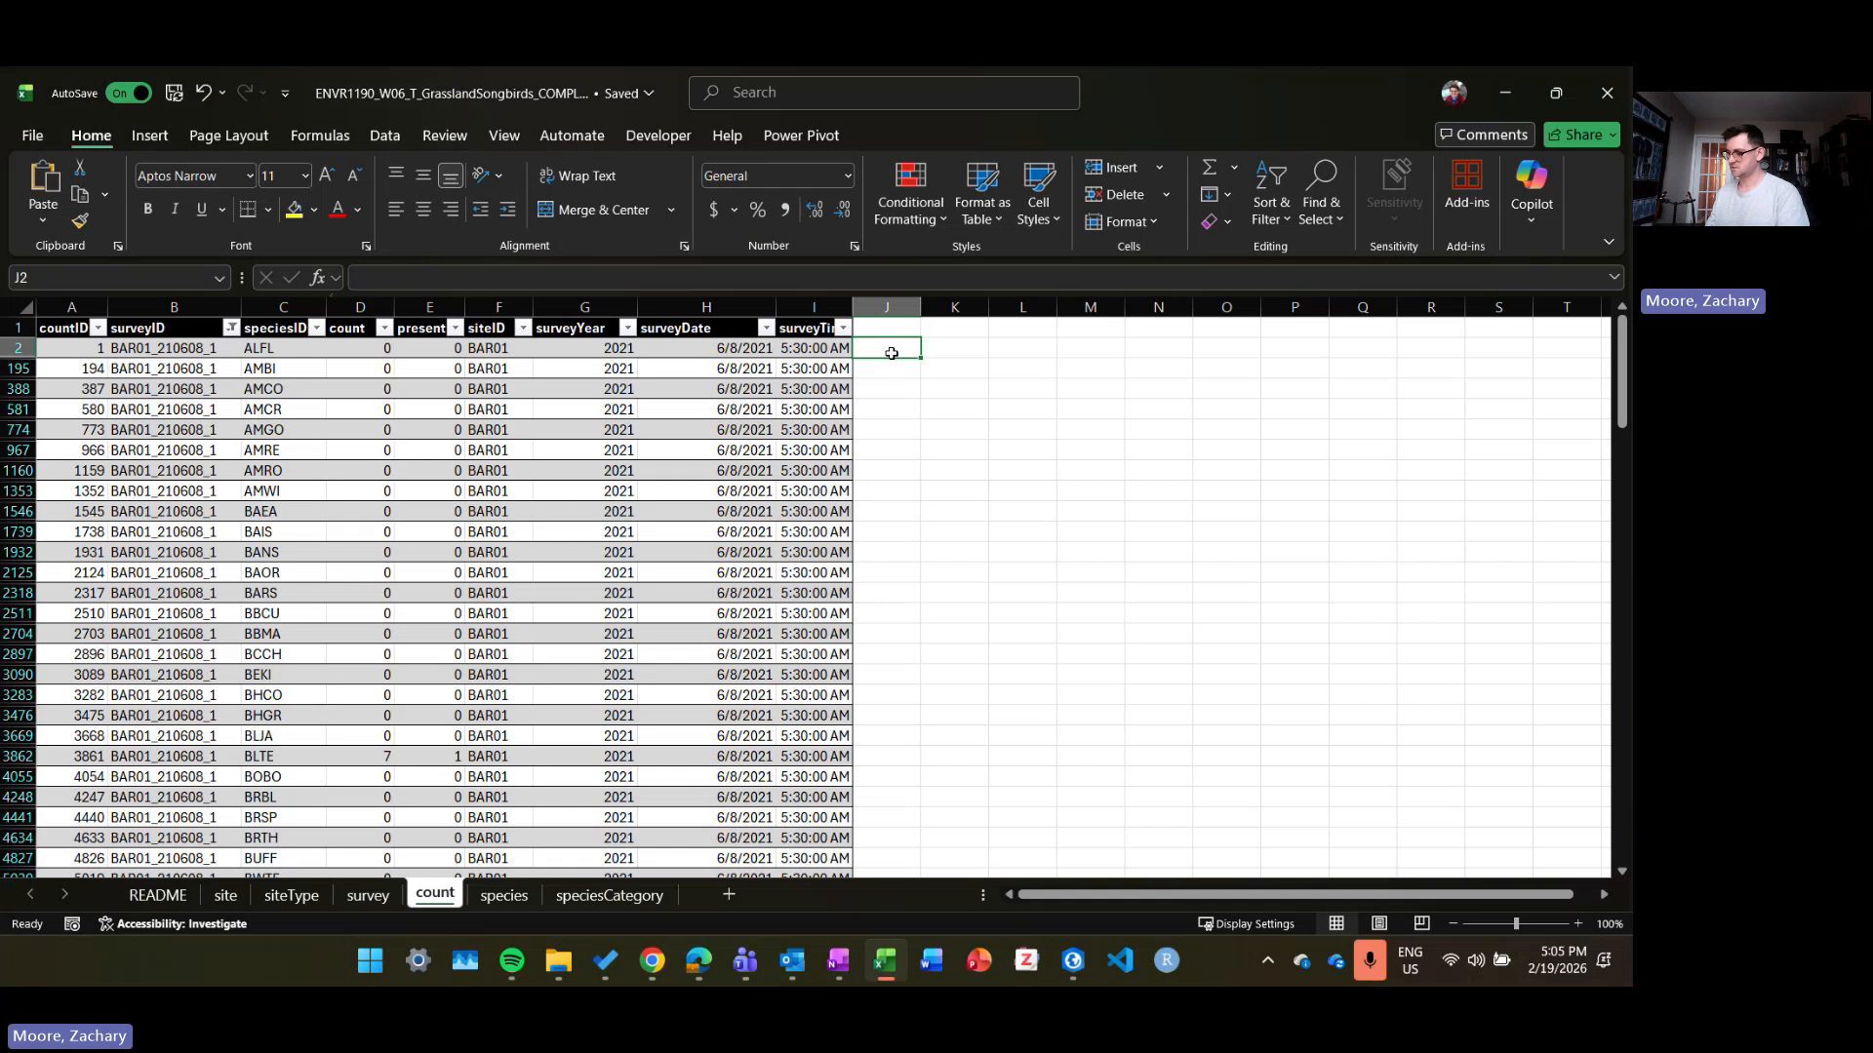
text(=)
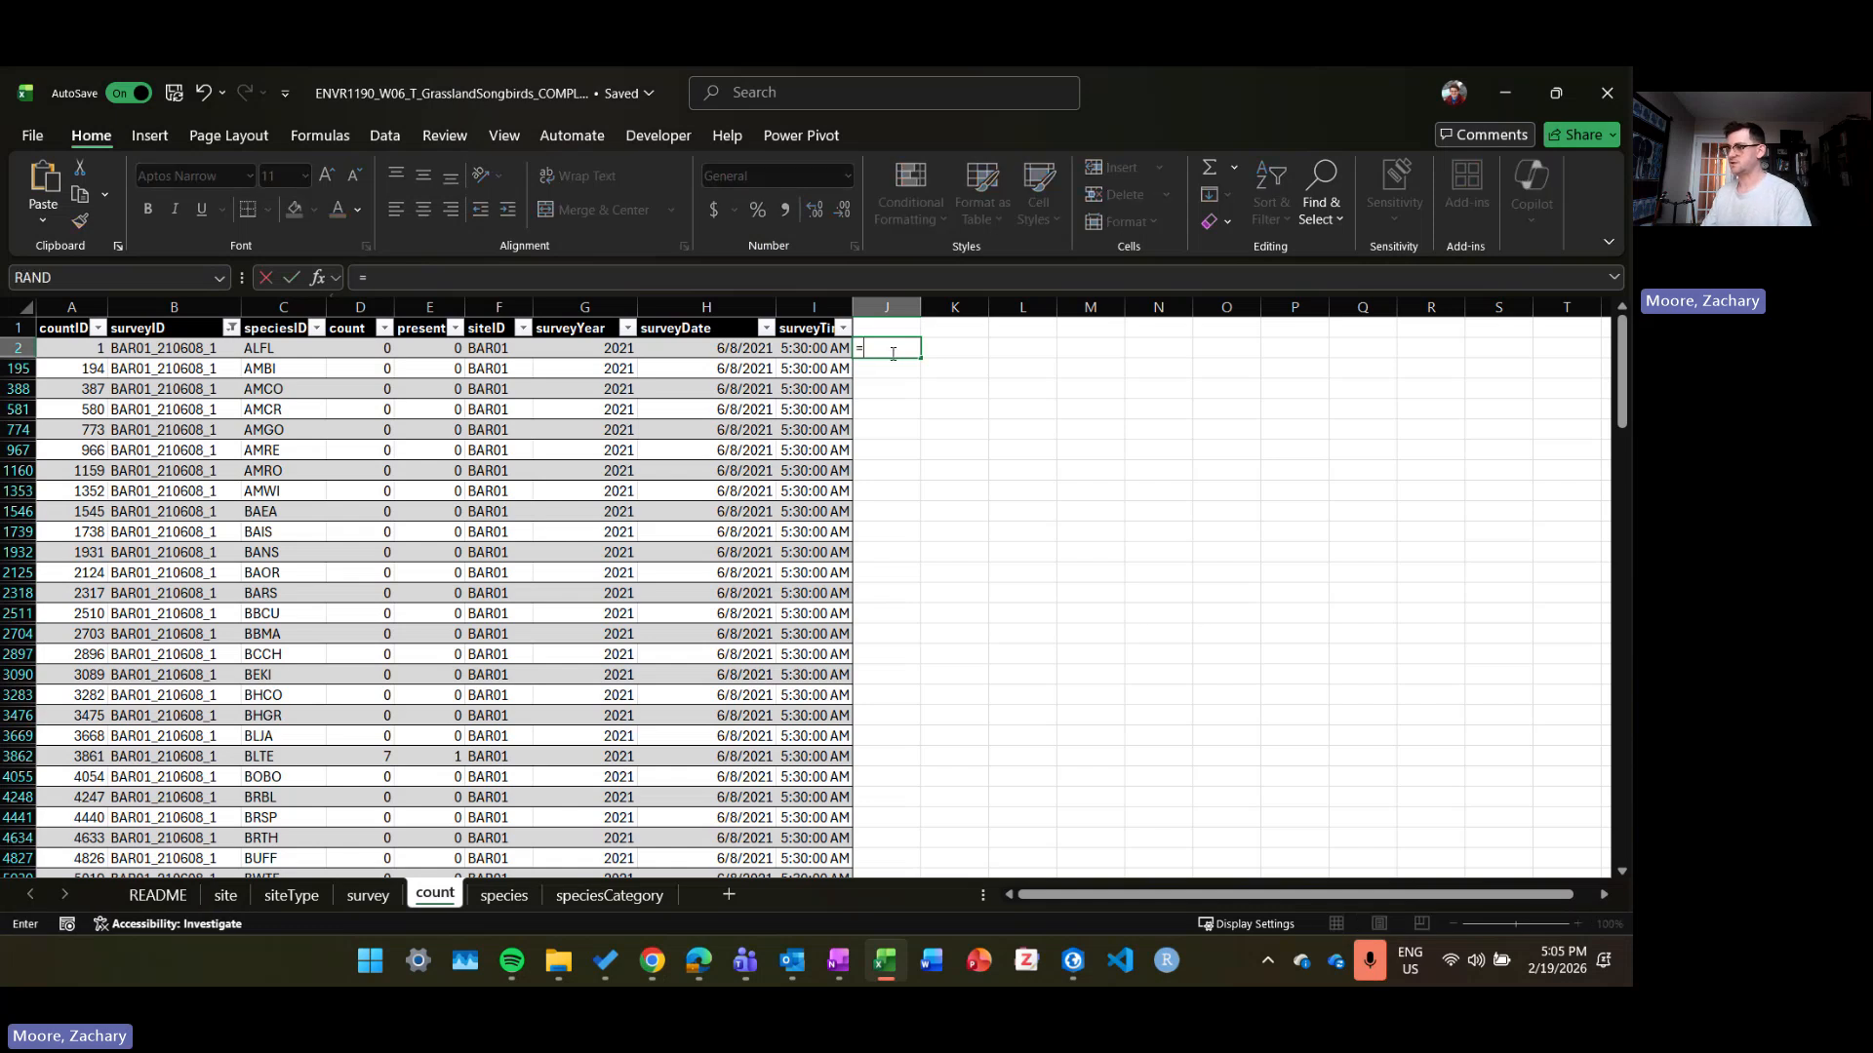
text(xlooku)
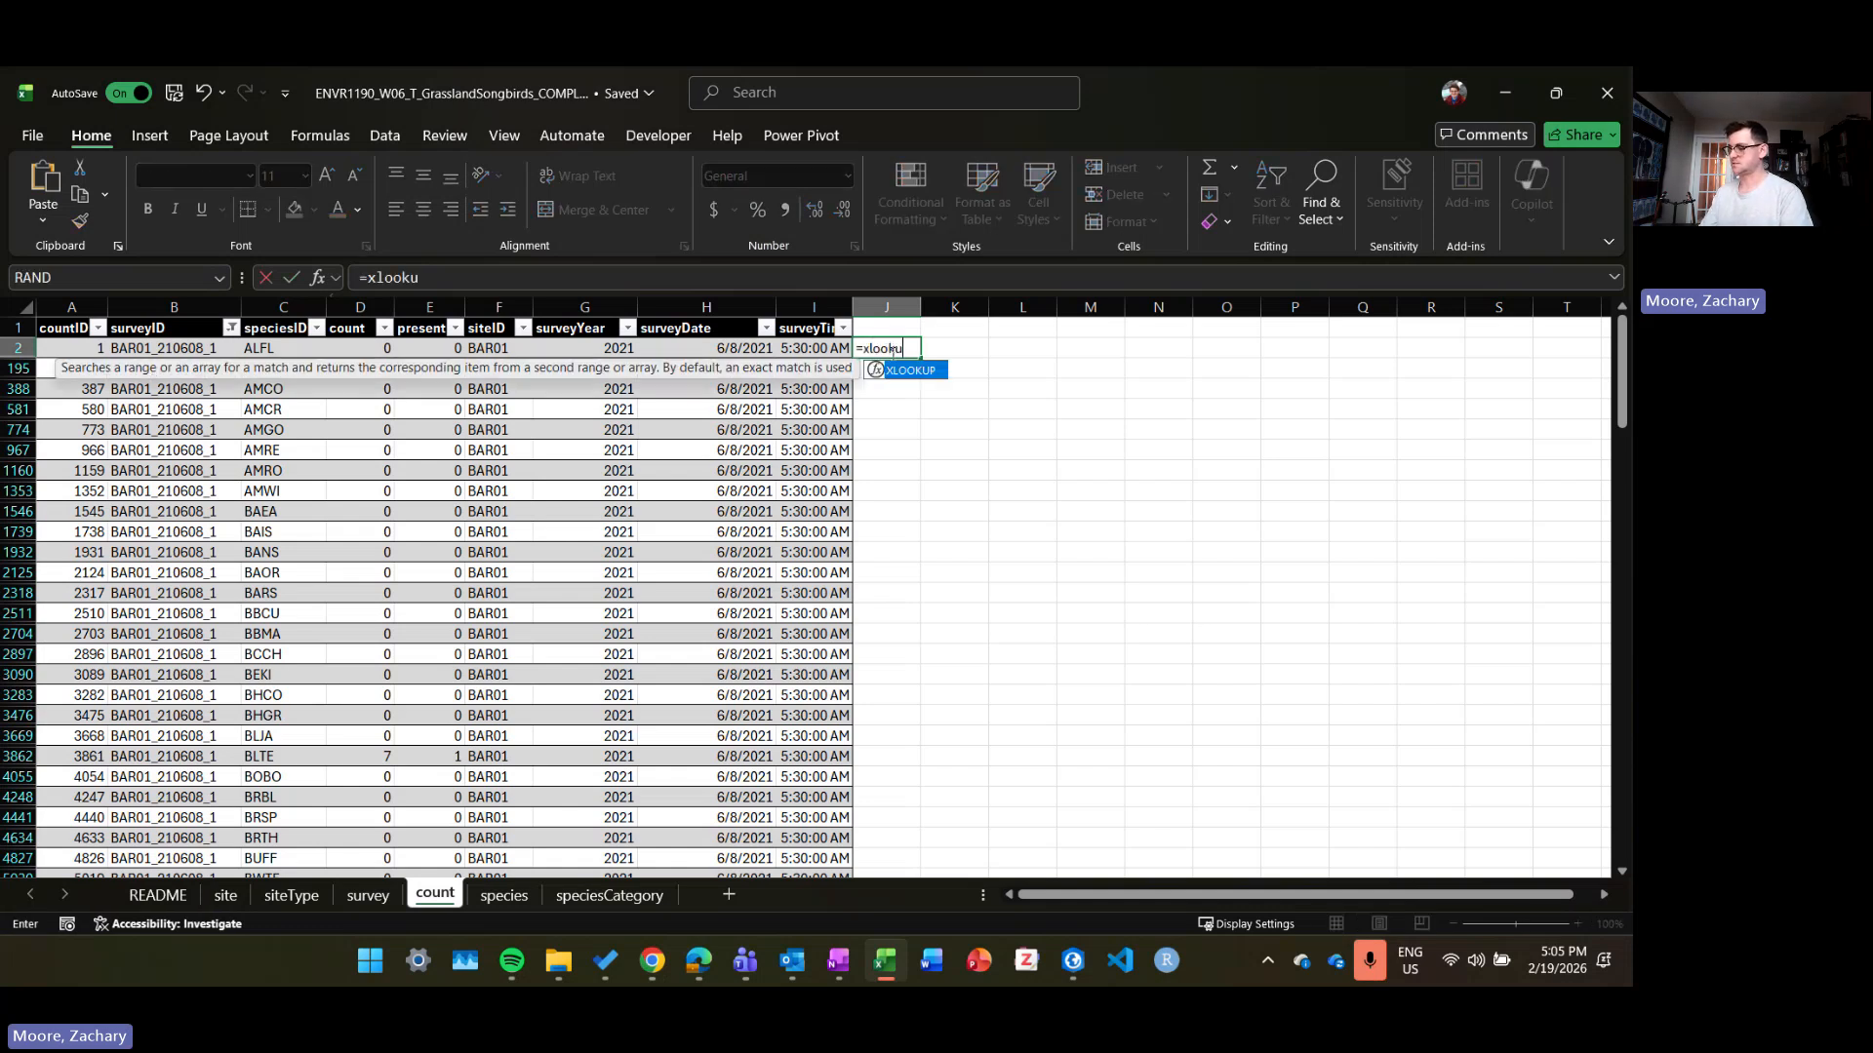
text(p()
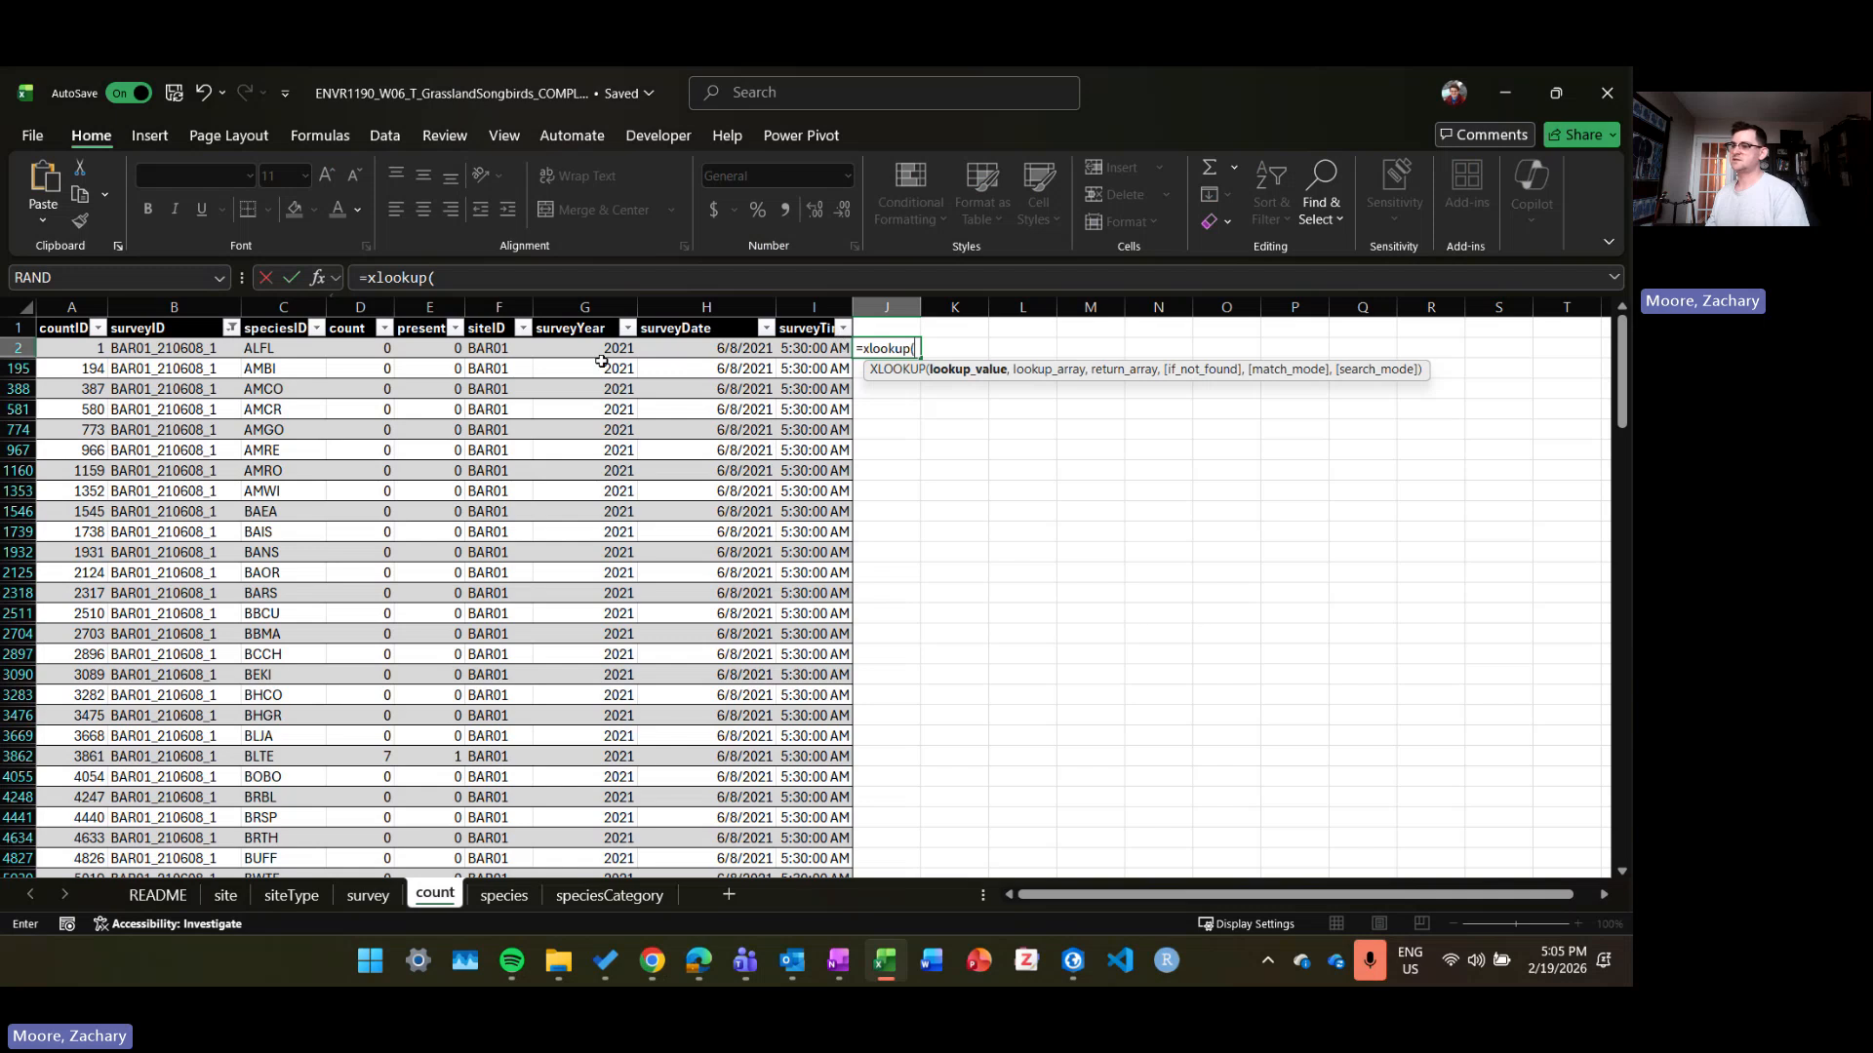
click(493, 350)
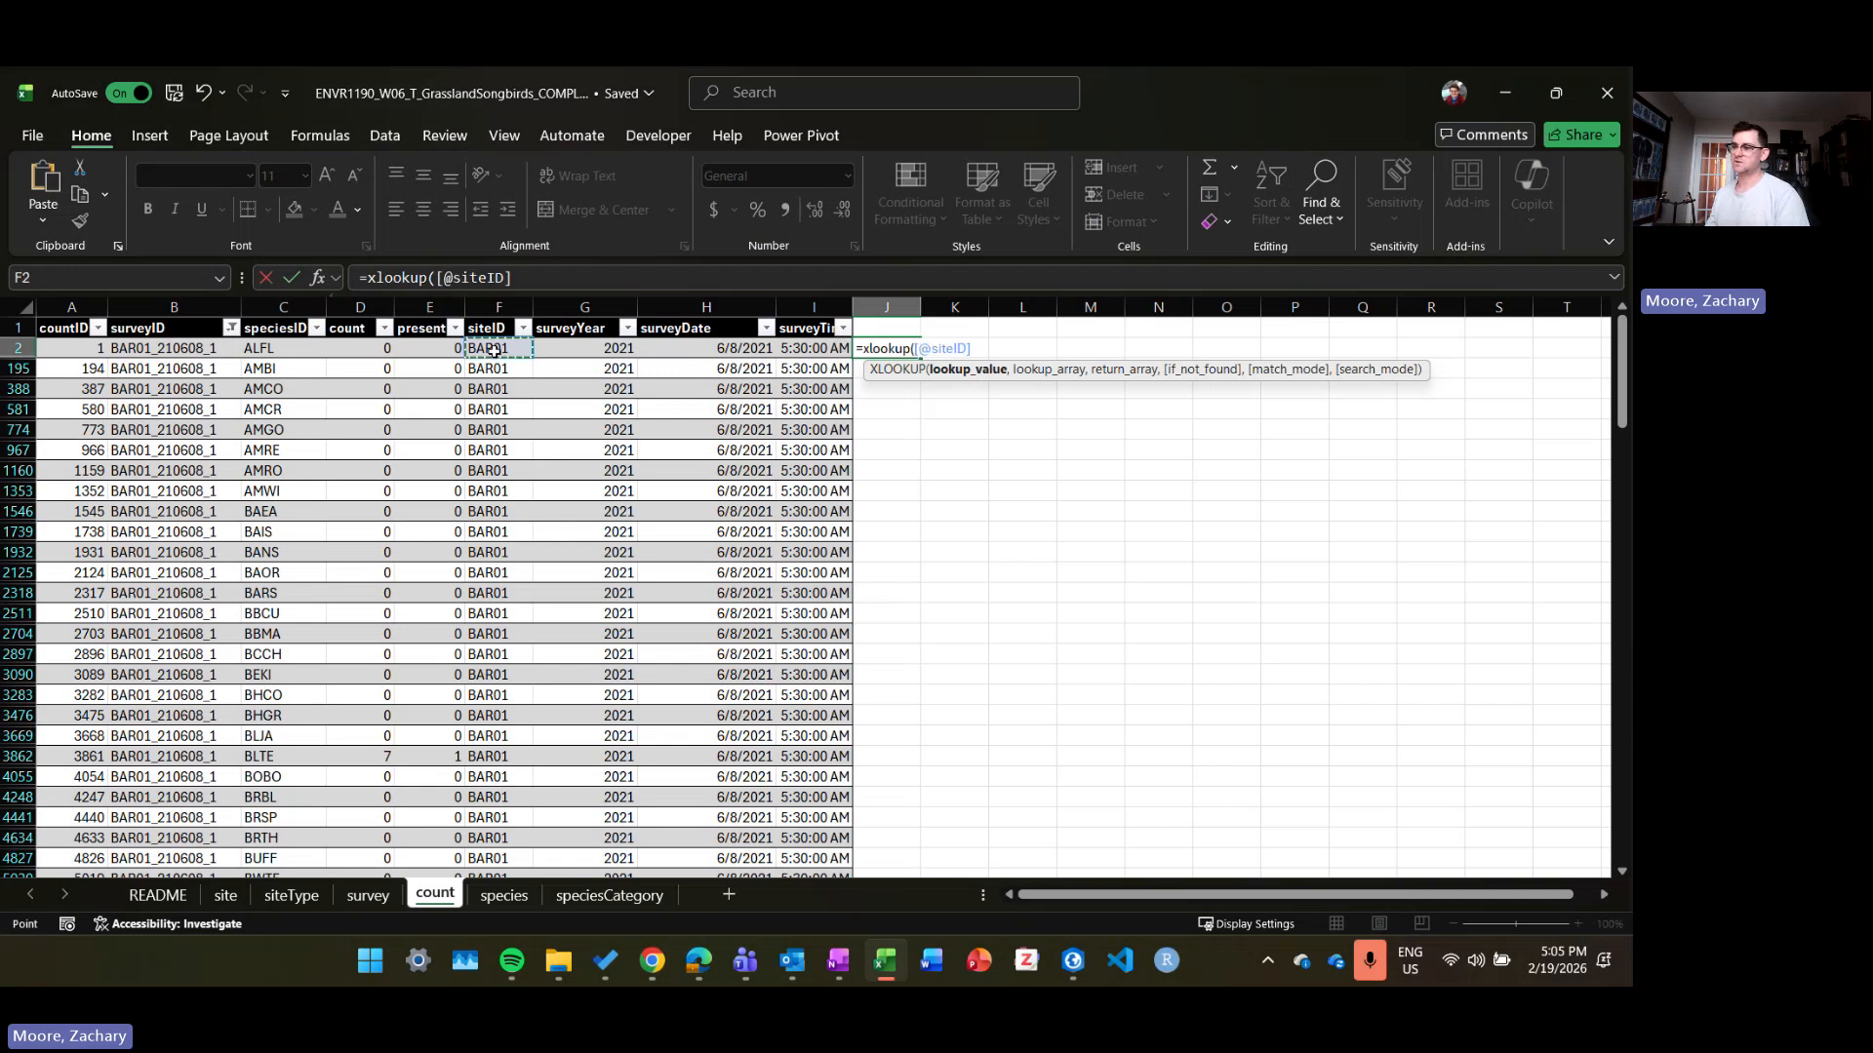
click(563, 272)
text(,)
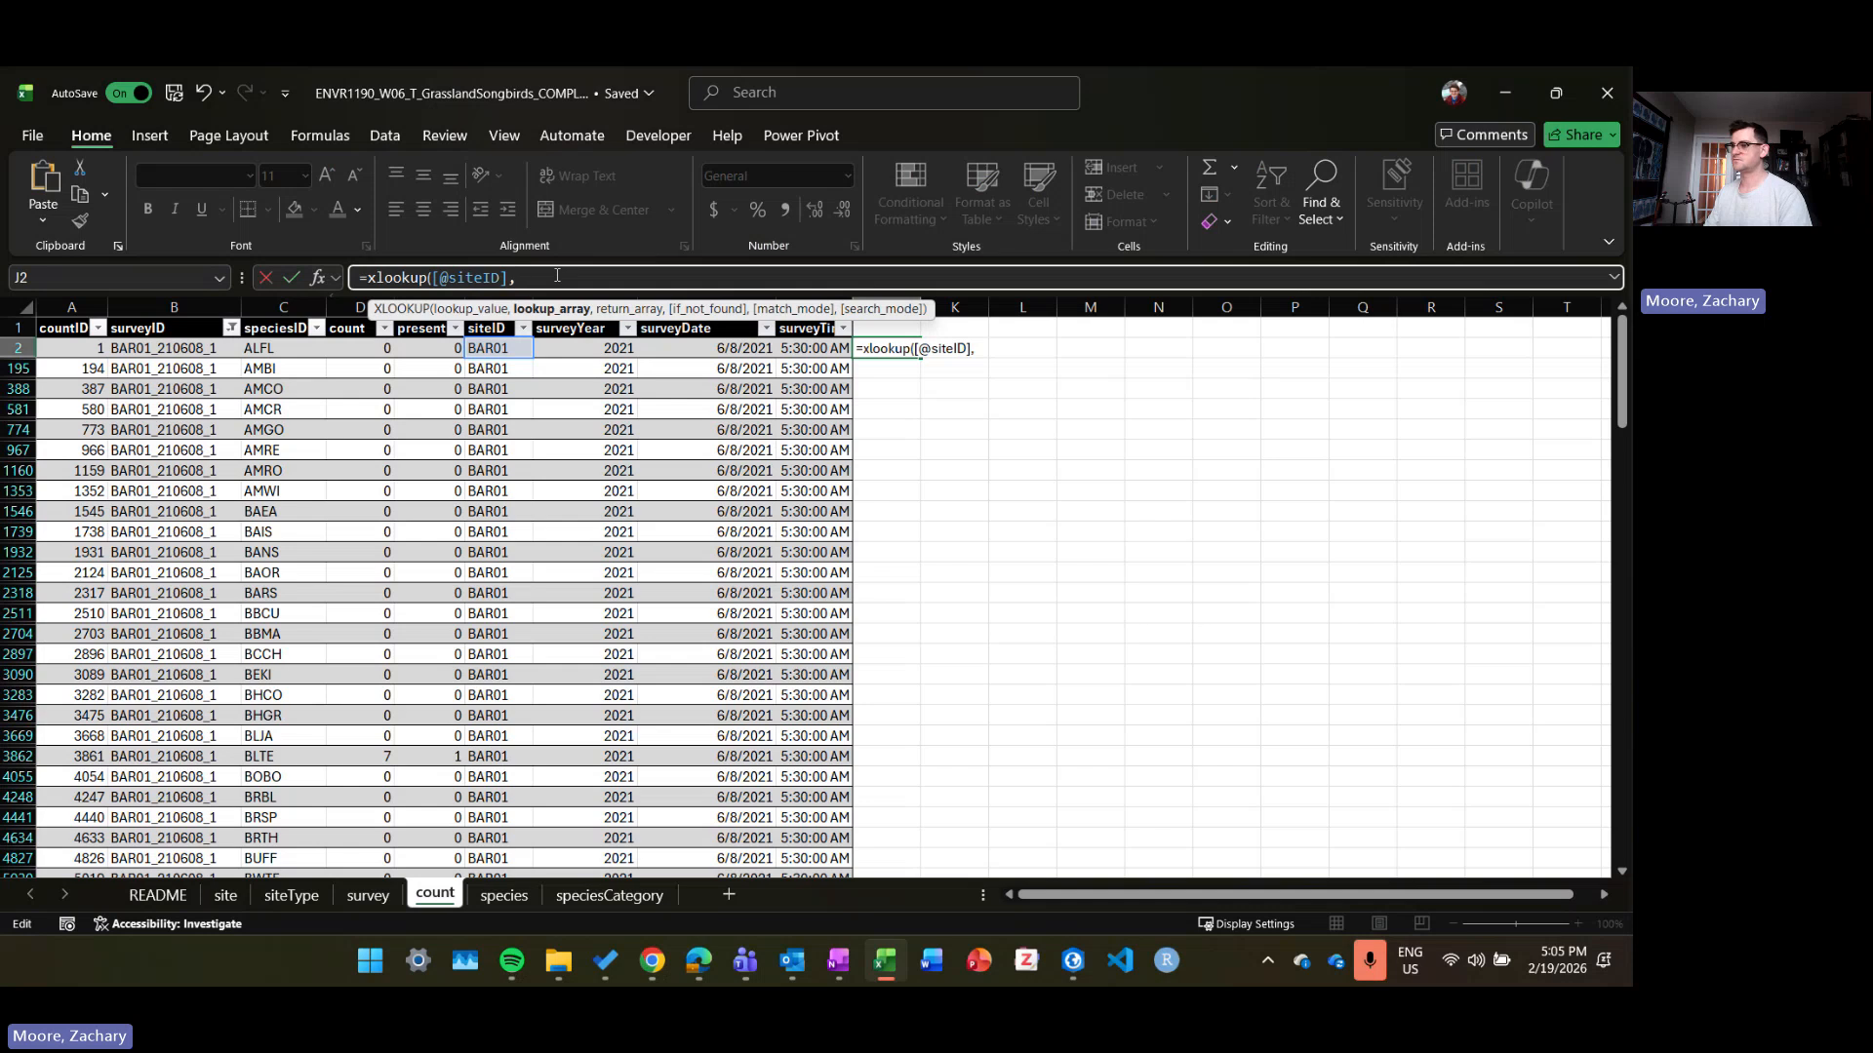
Step: Set site[siteID] as the lookup array of the XLOOKUP formula in J2
text( site)
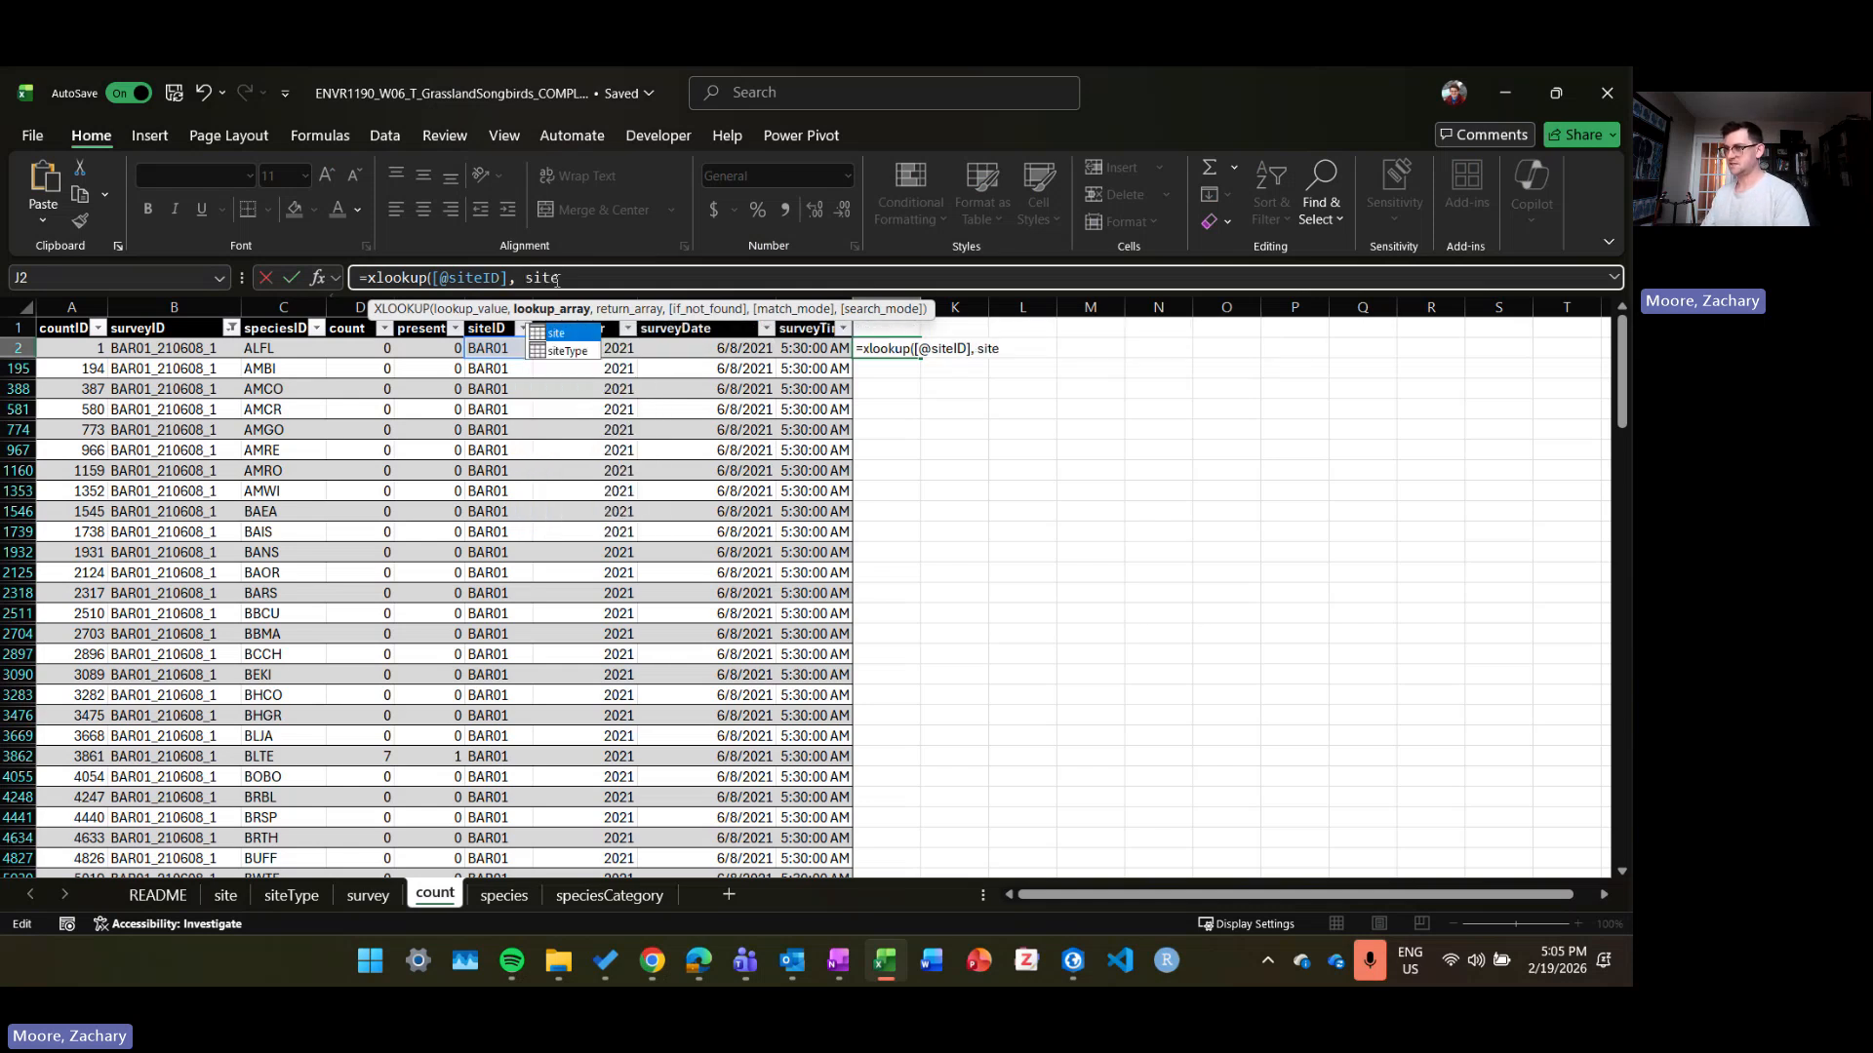
text([)
key(Down)
key(Down)
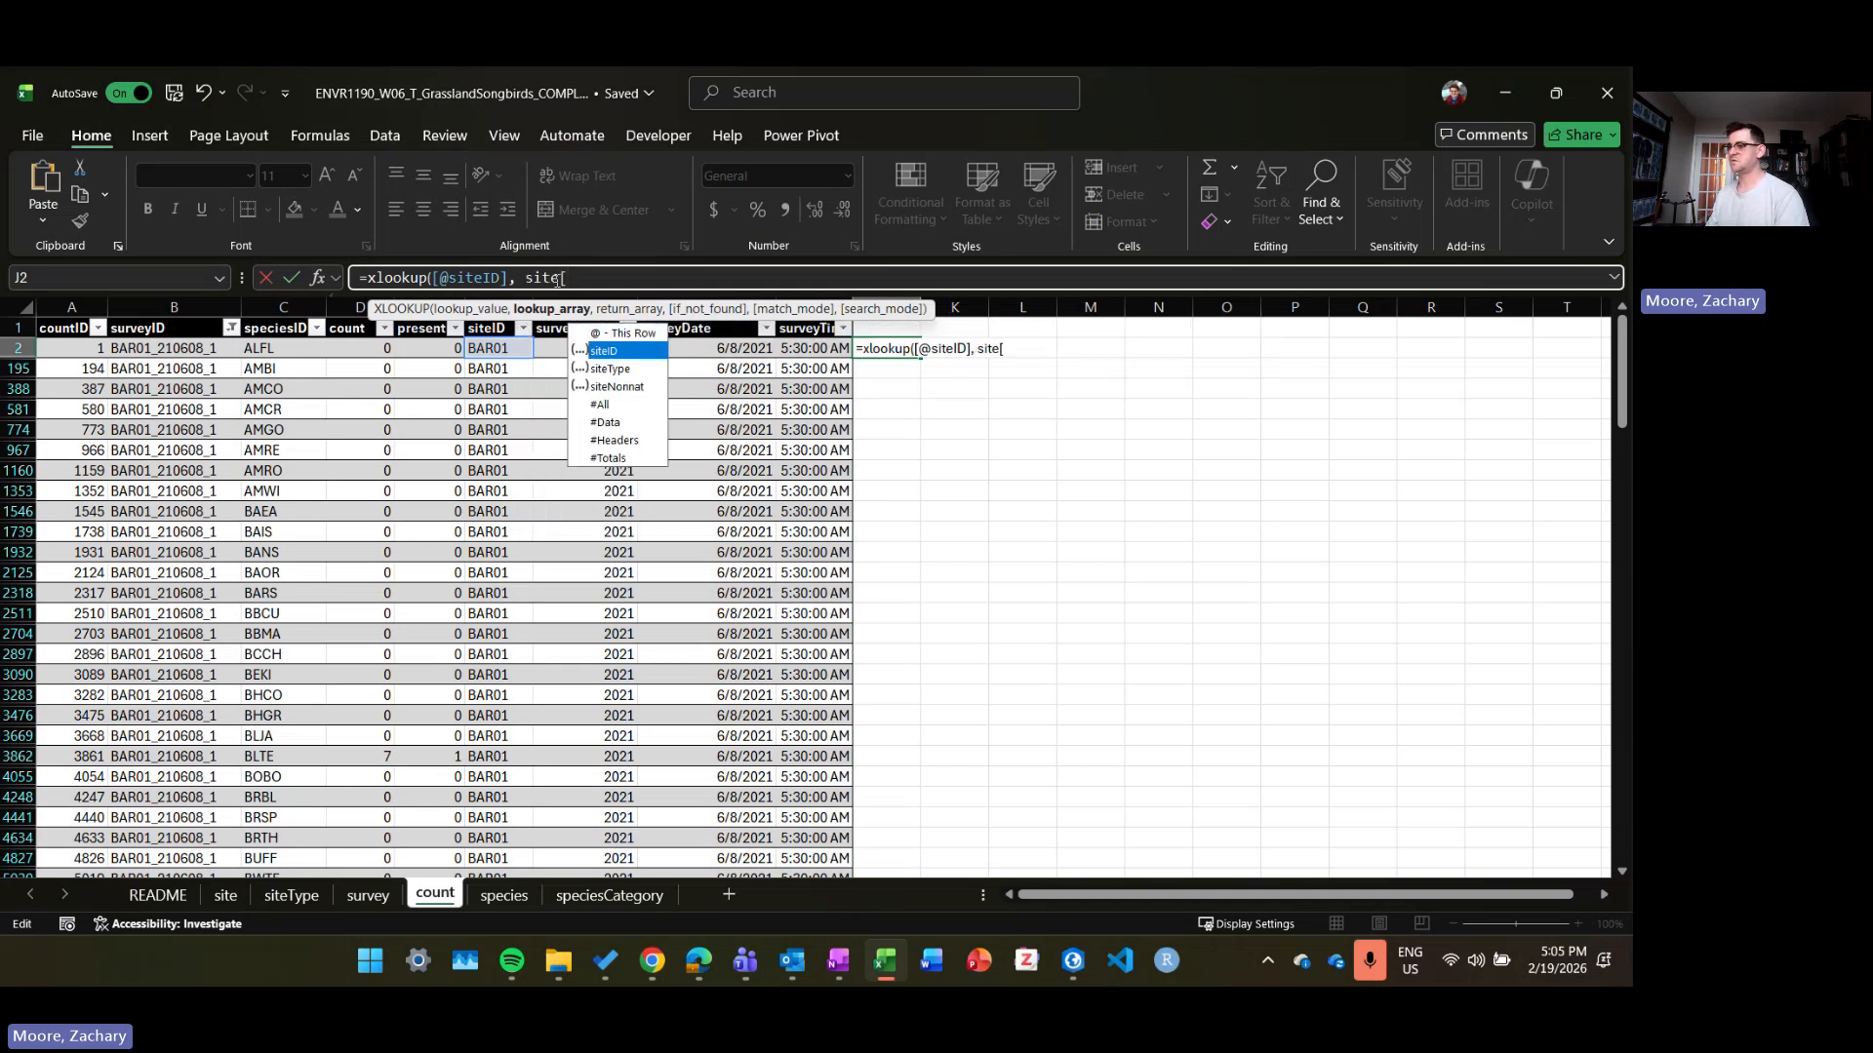
key(Tab)
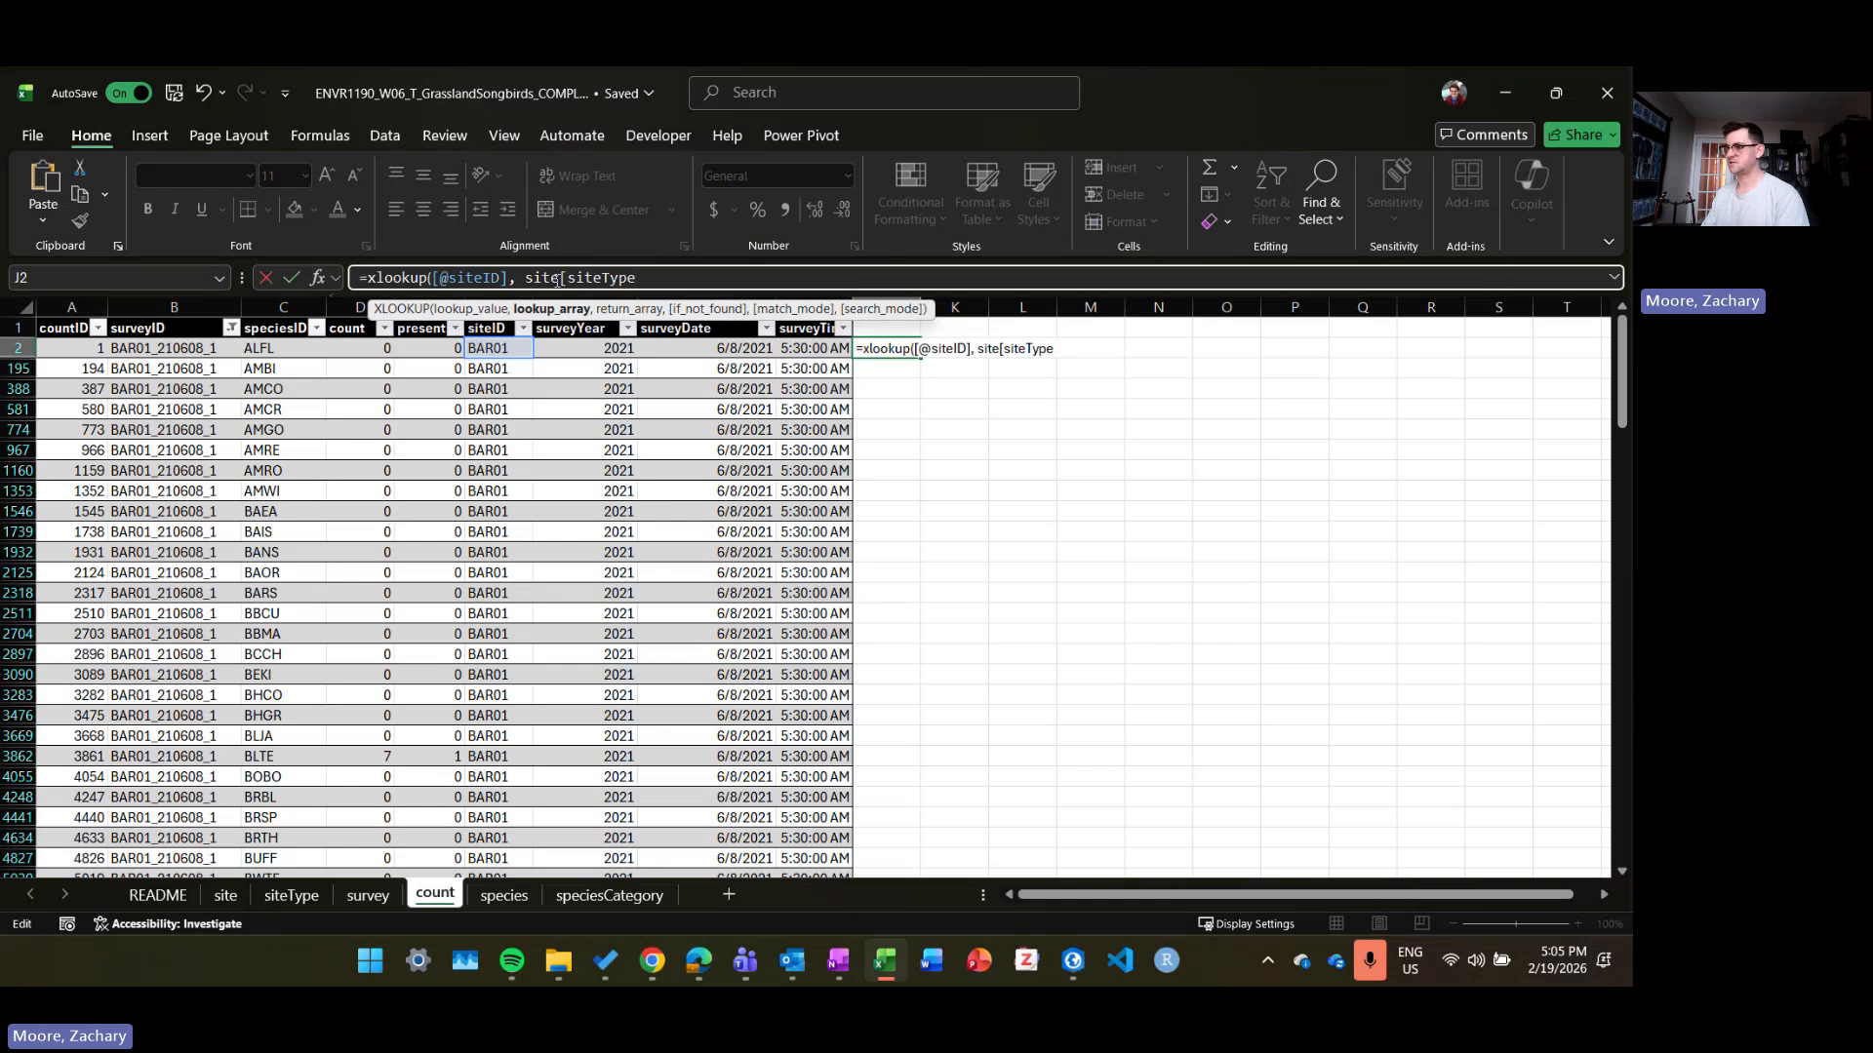
key(BackSpace)
key(BackSpace)
key(BackSpace)
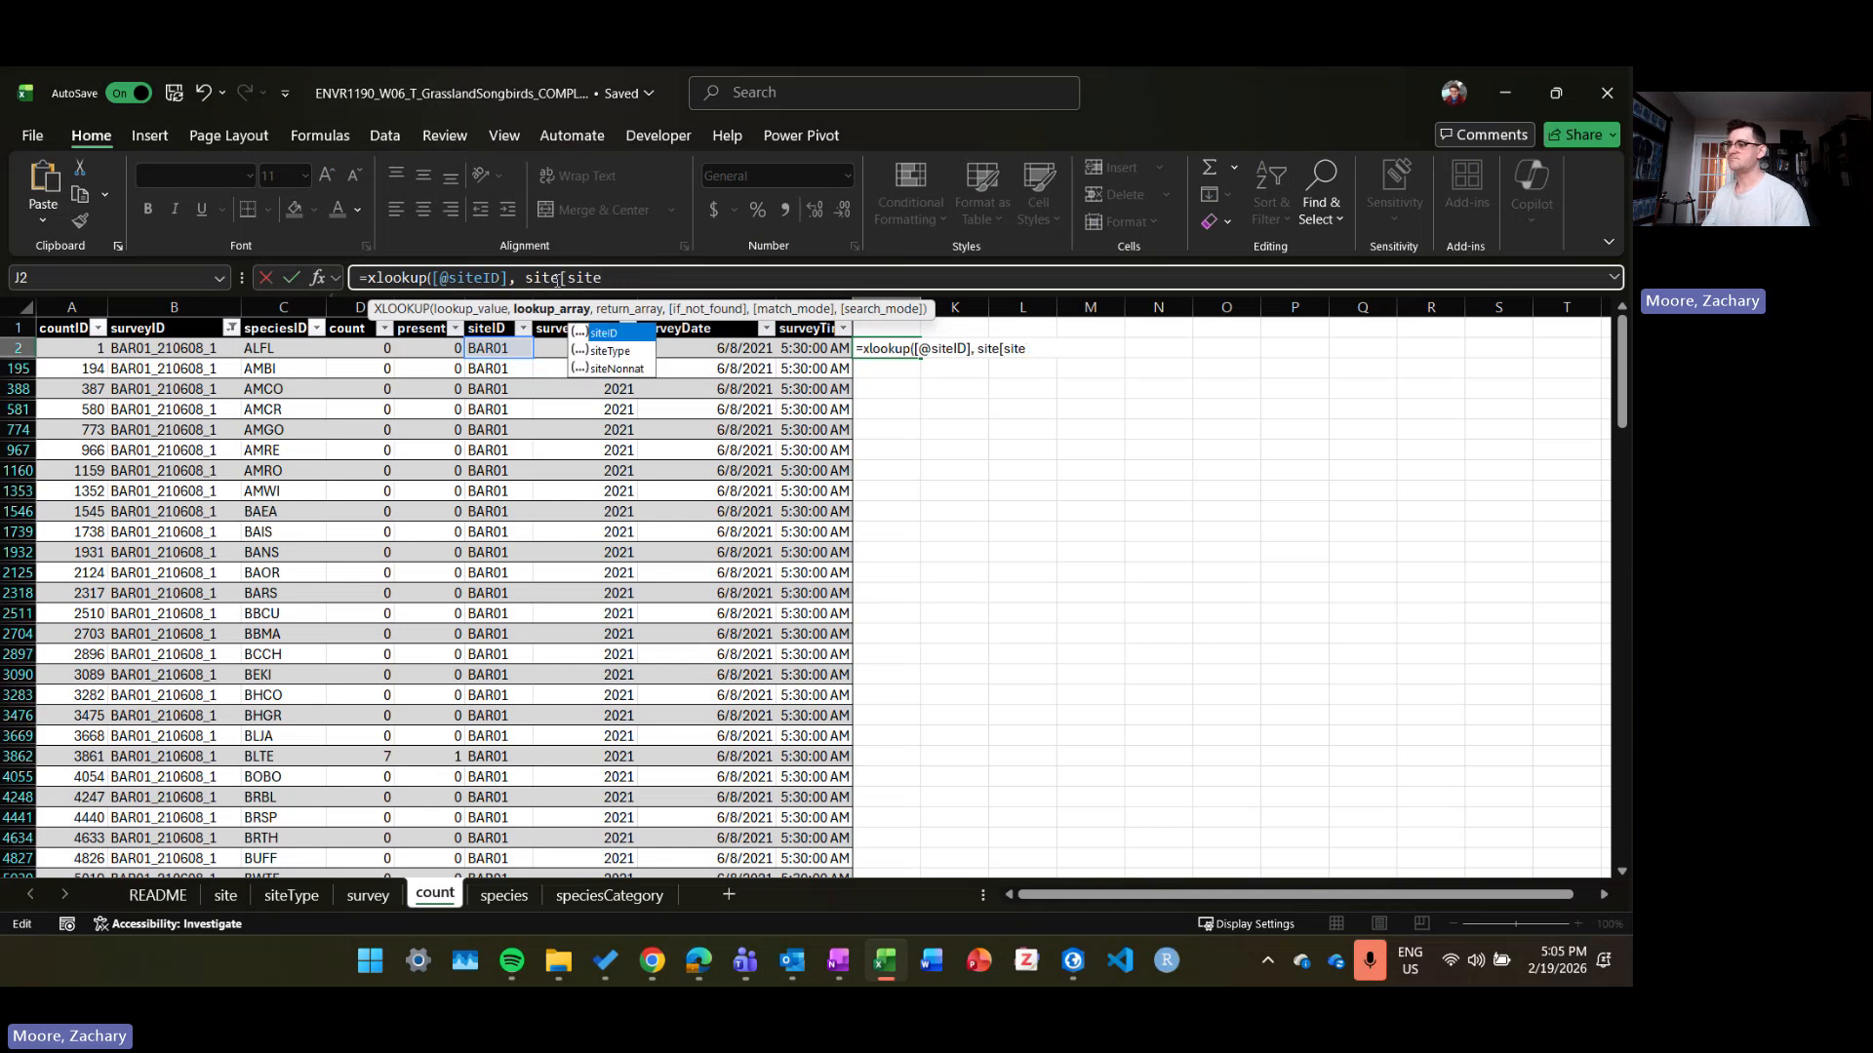
text(I)
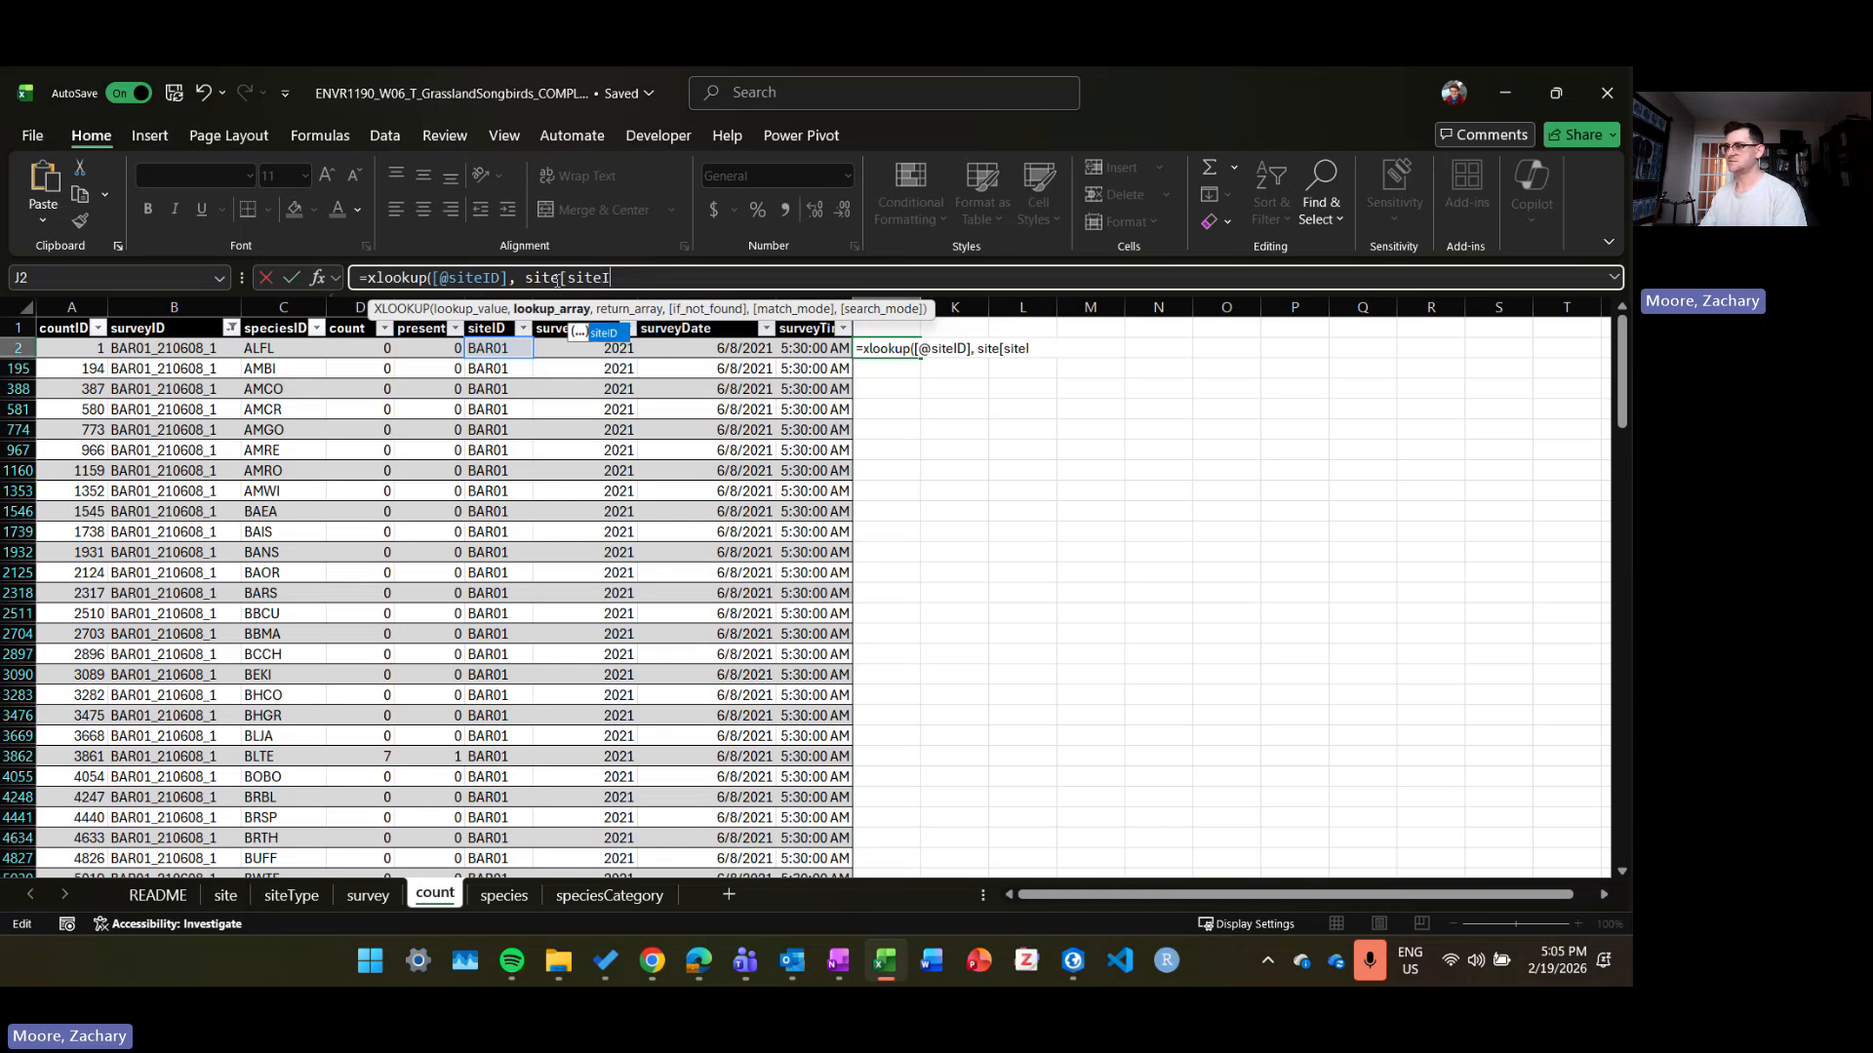
text(D])
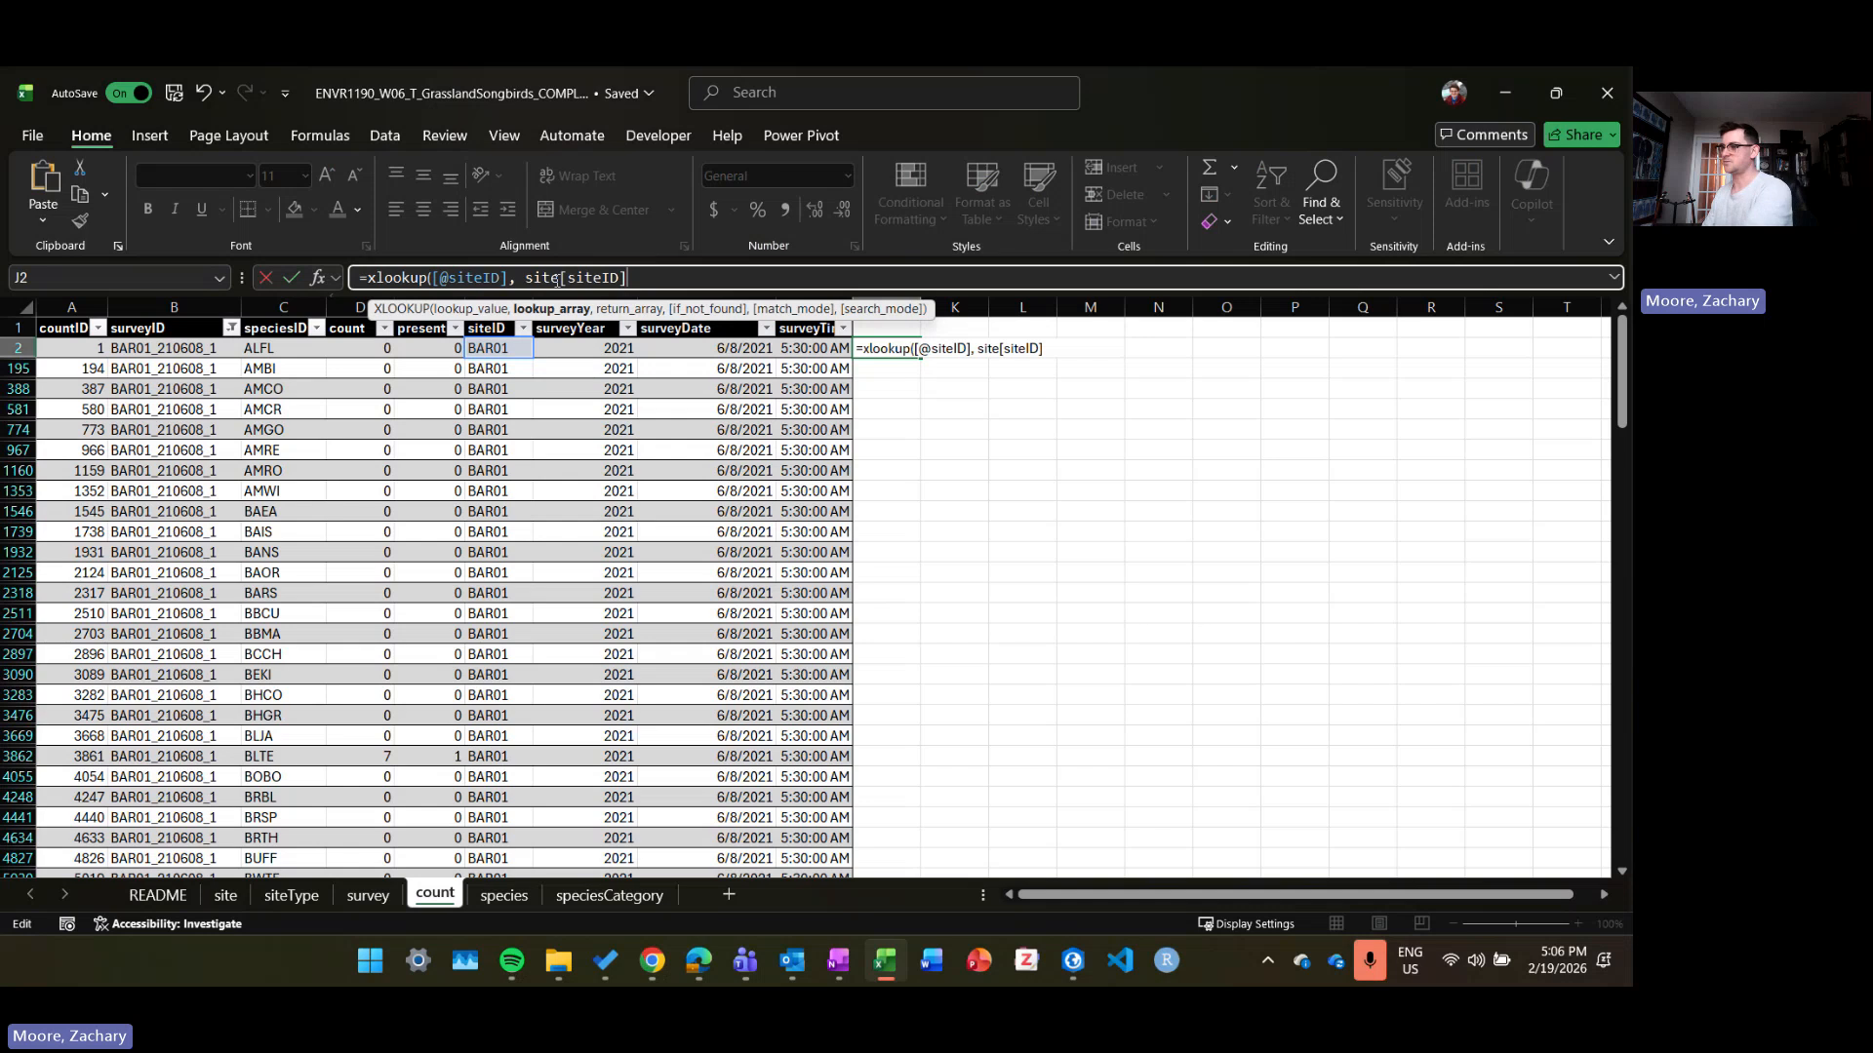
Step: Set site[siteType] as the XLOOKUP return array in J2 and enter the finished formula
text(, site)
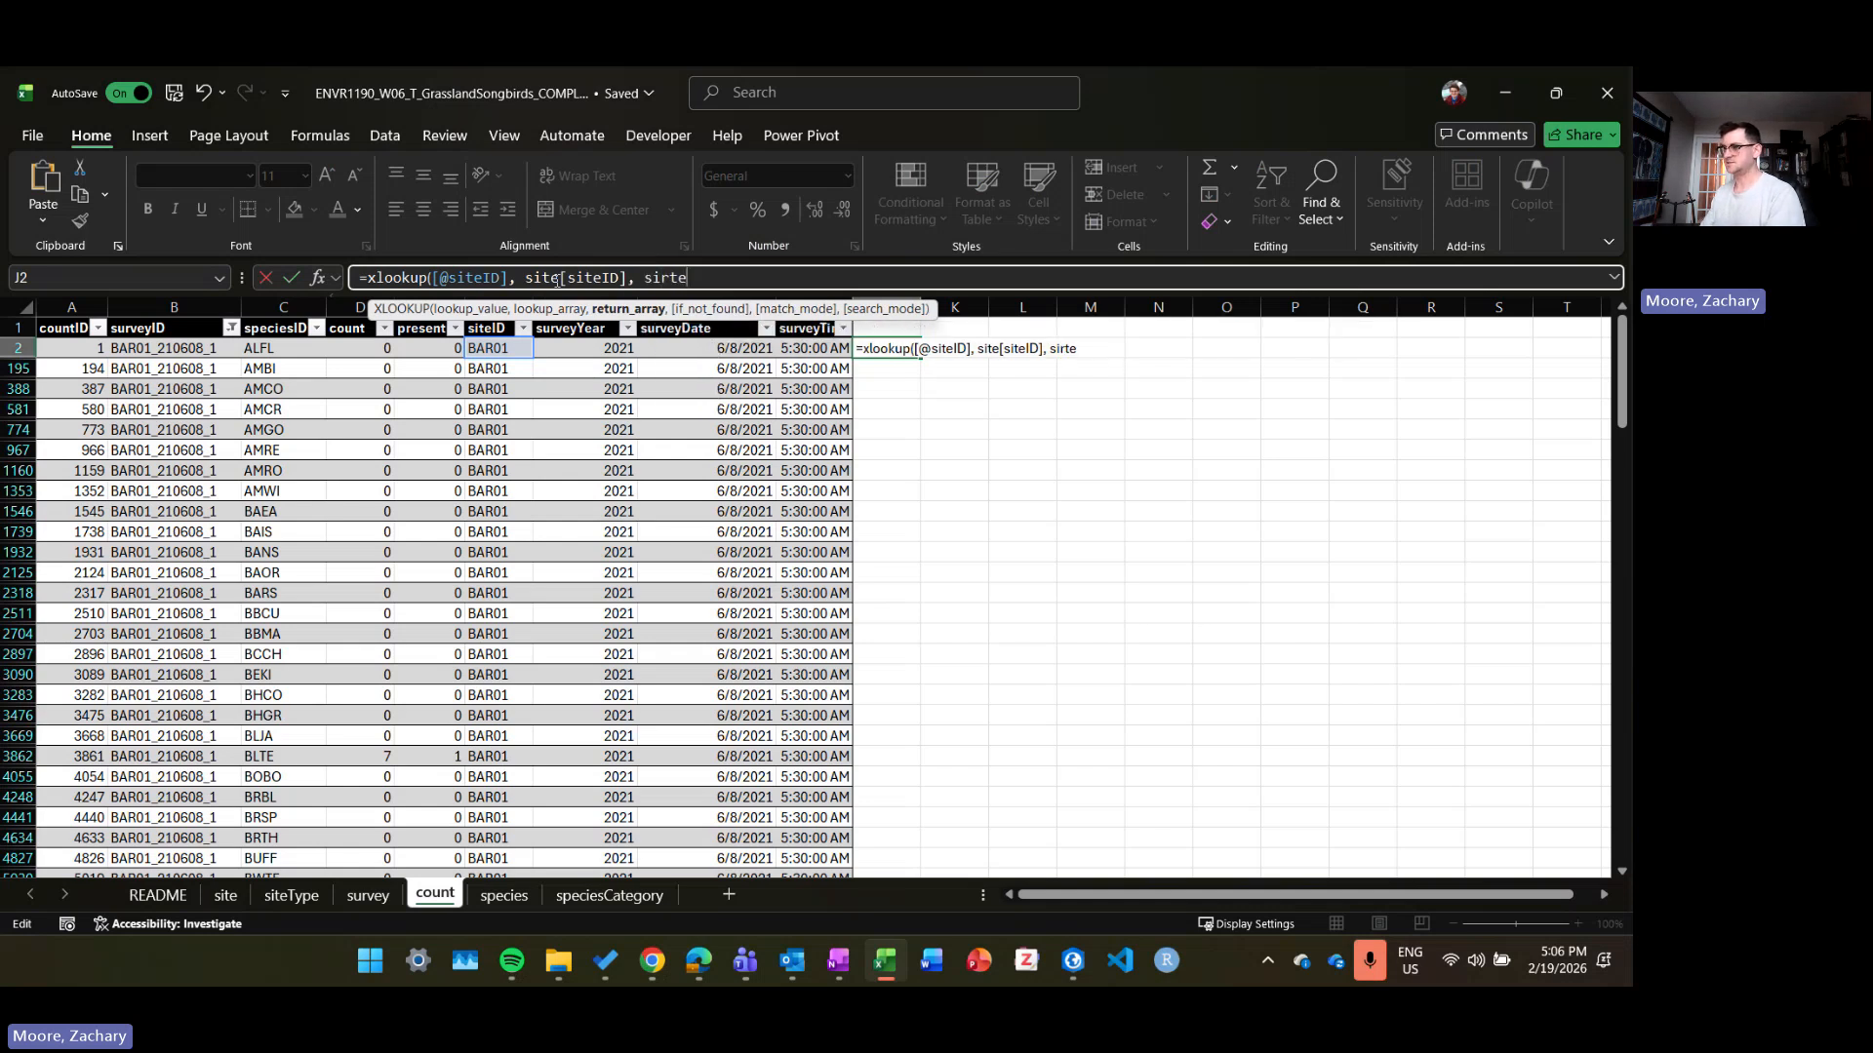
text([)
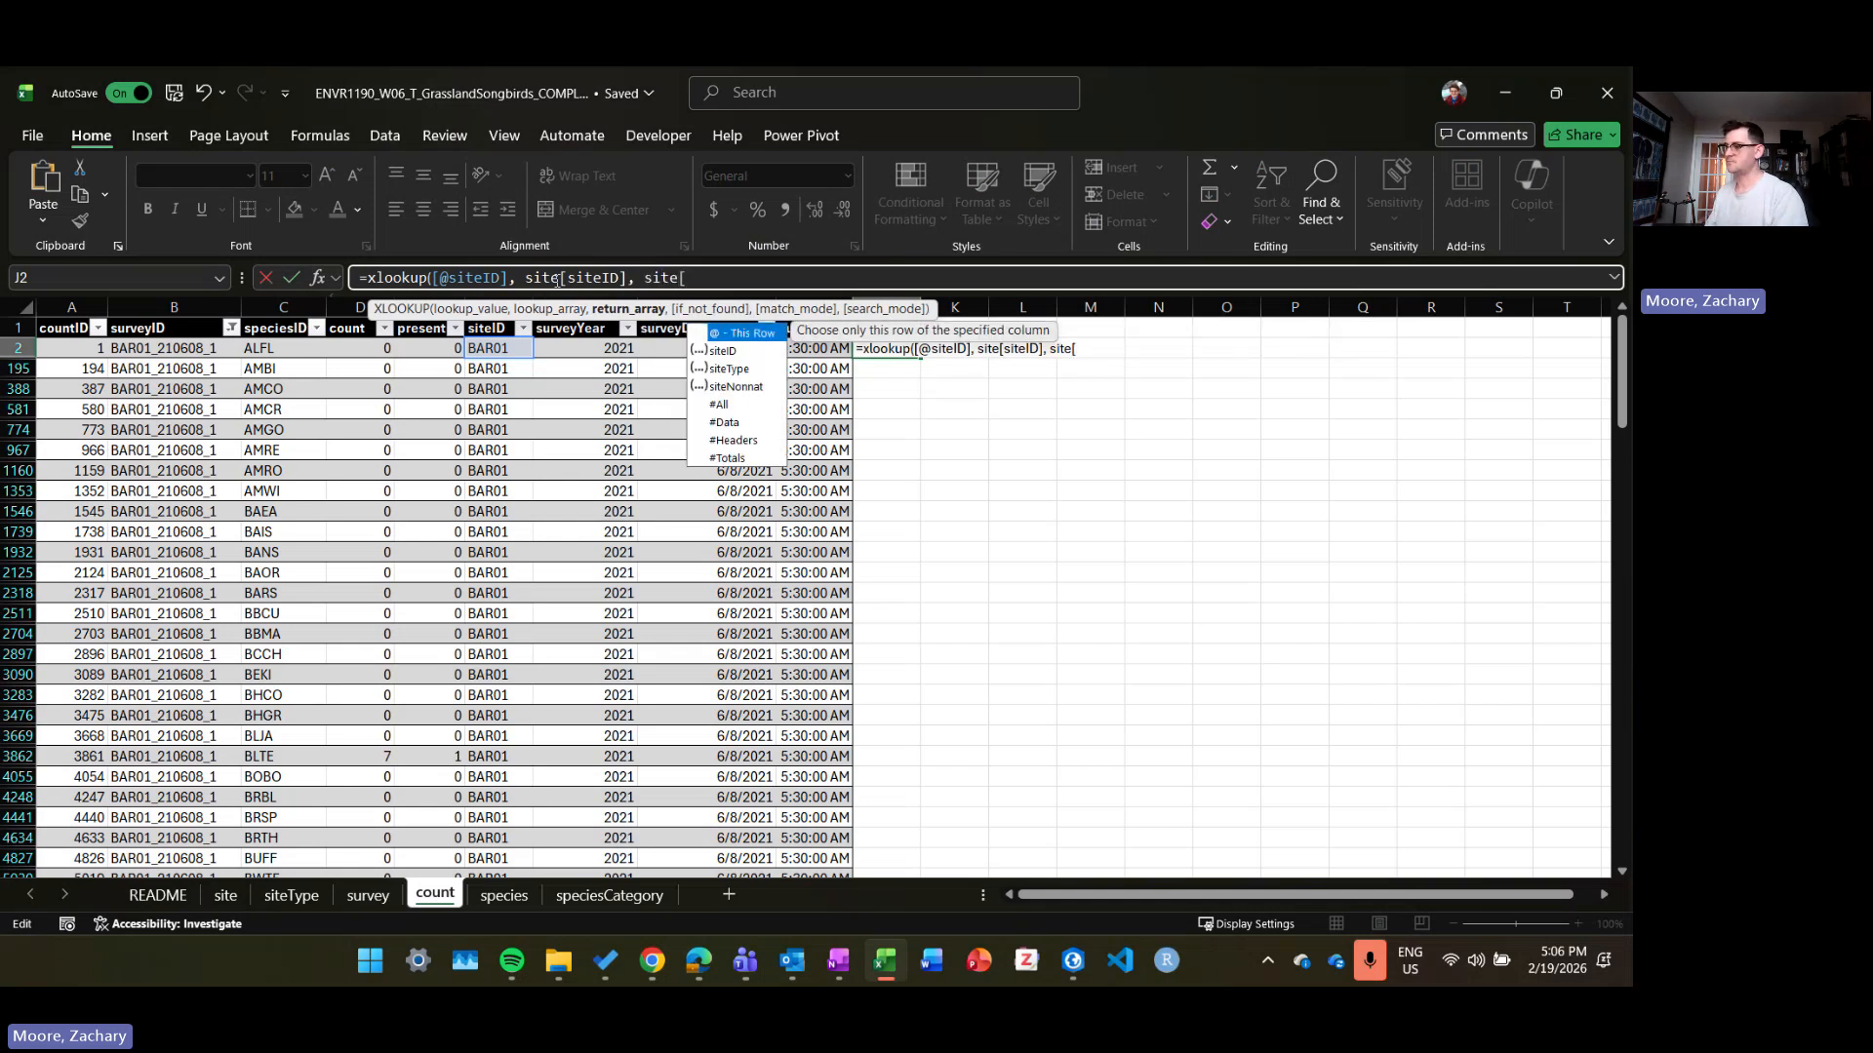
key(Down)
key(Down)
key(Tab)
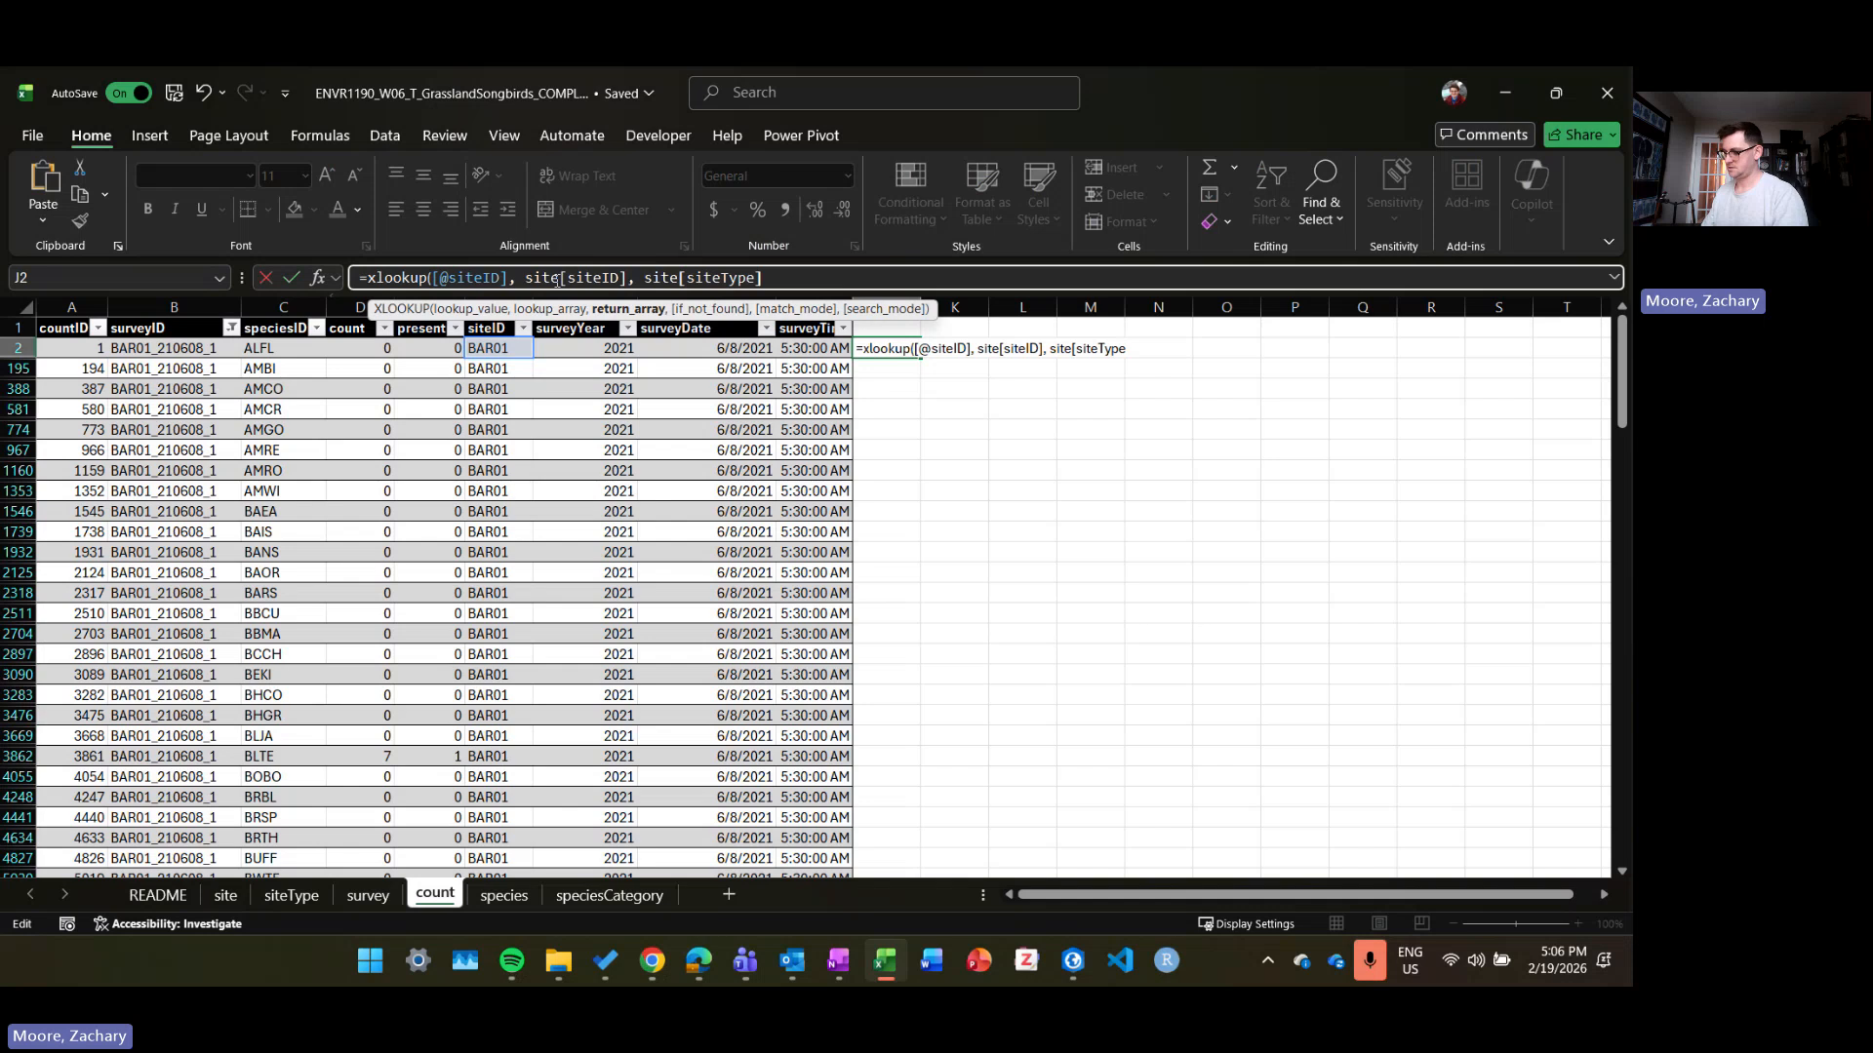
text())
key(Return)
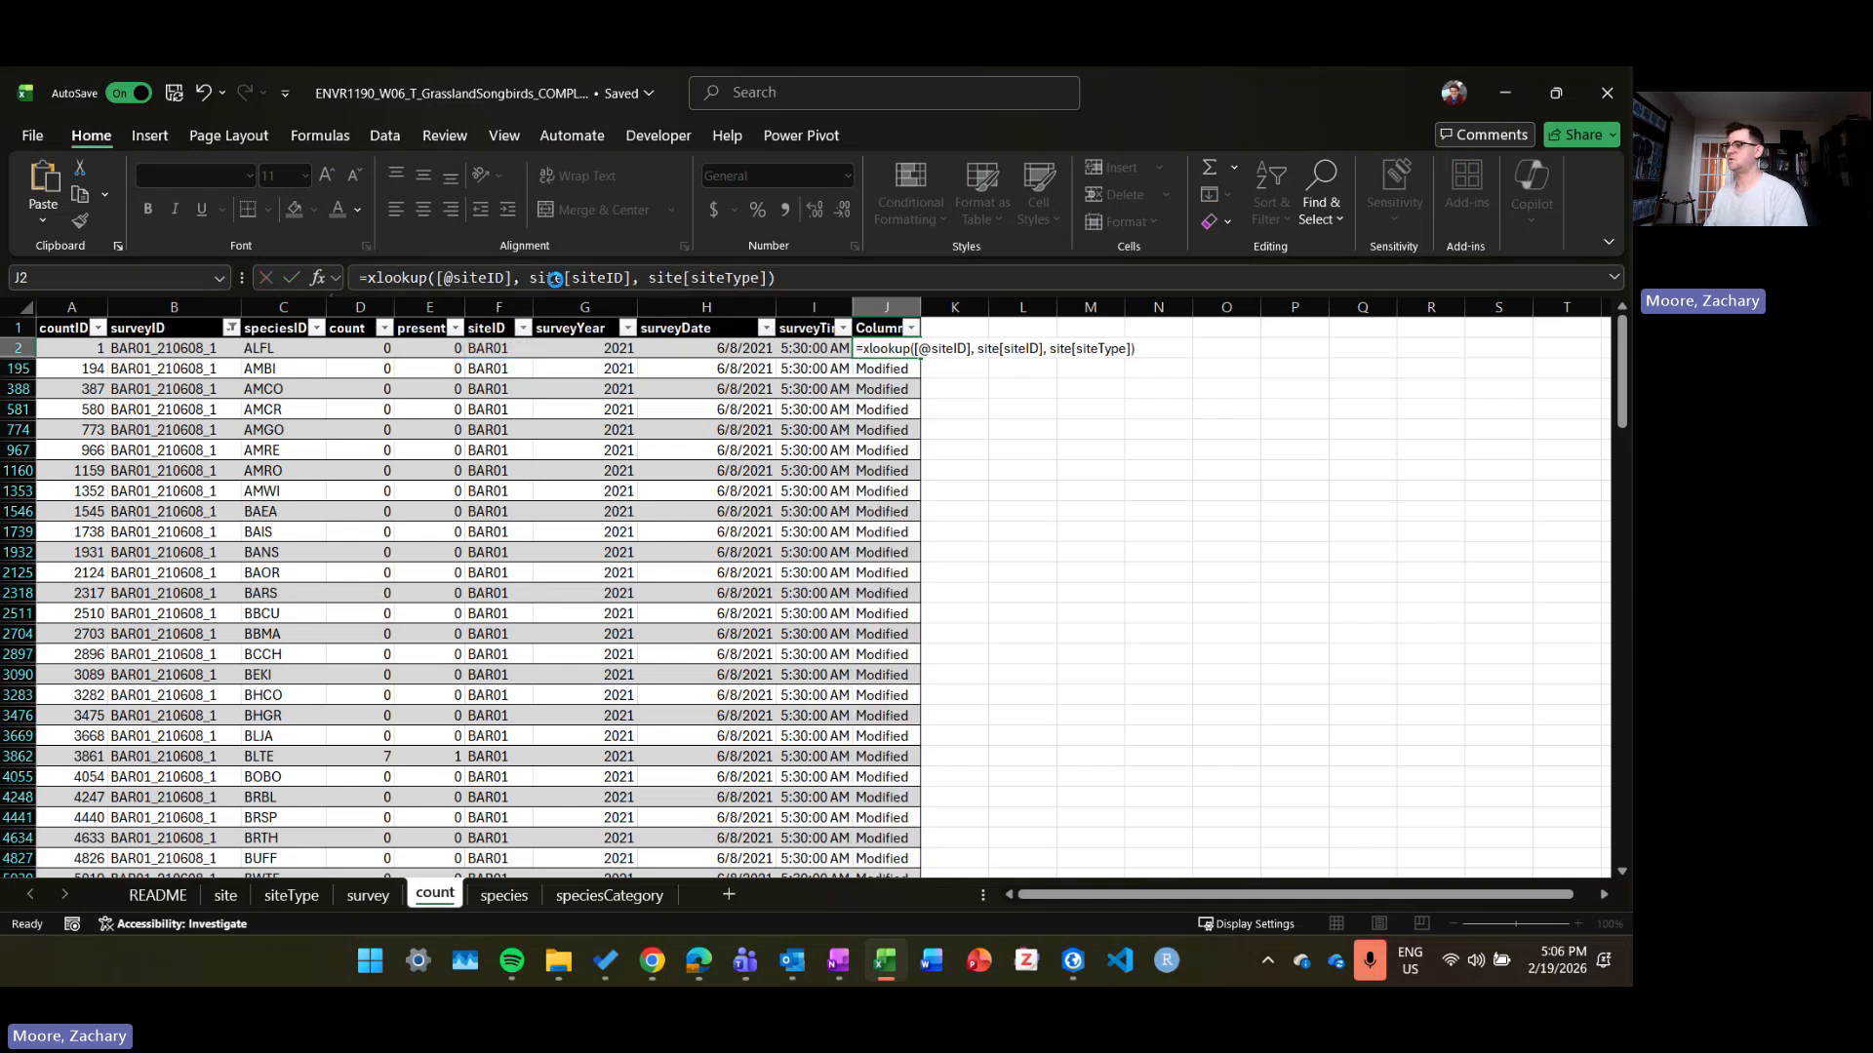
Step: Rename the count table's new column J header as siteType
click(863, 338)
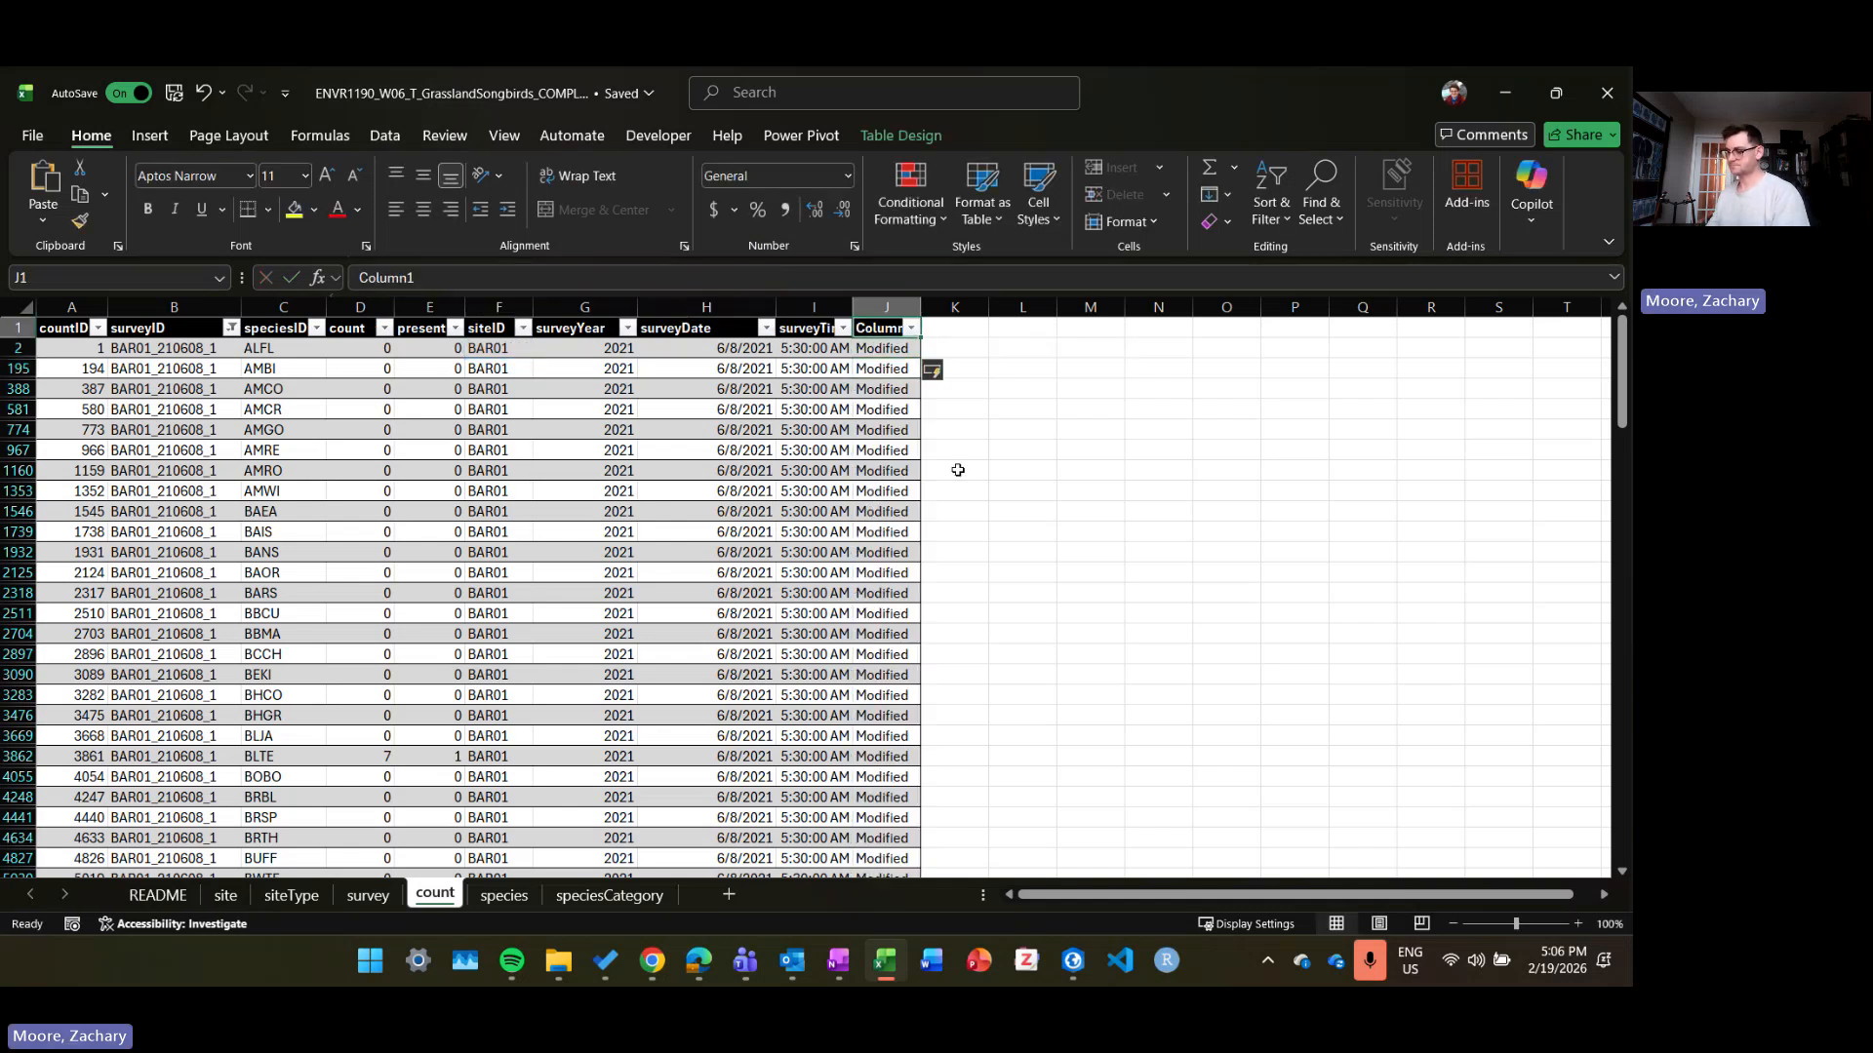
text(siteType)
key(Return)
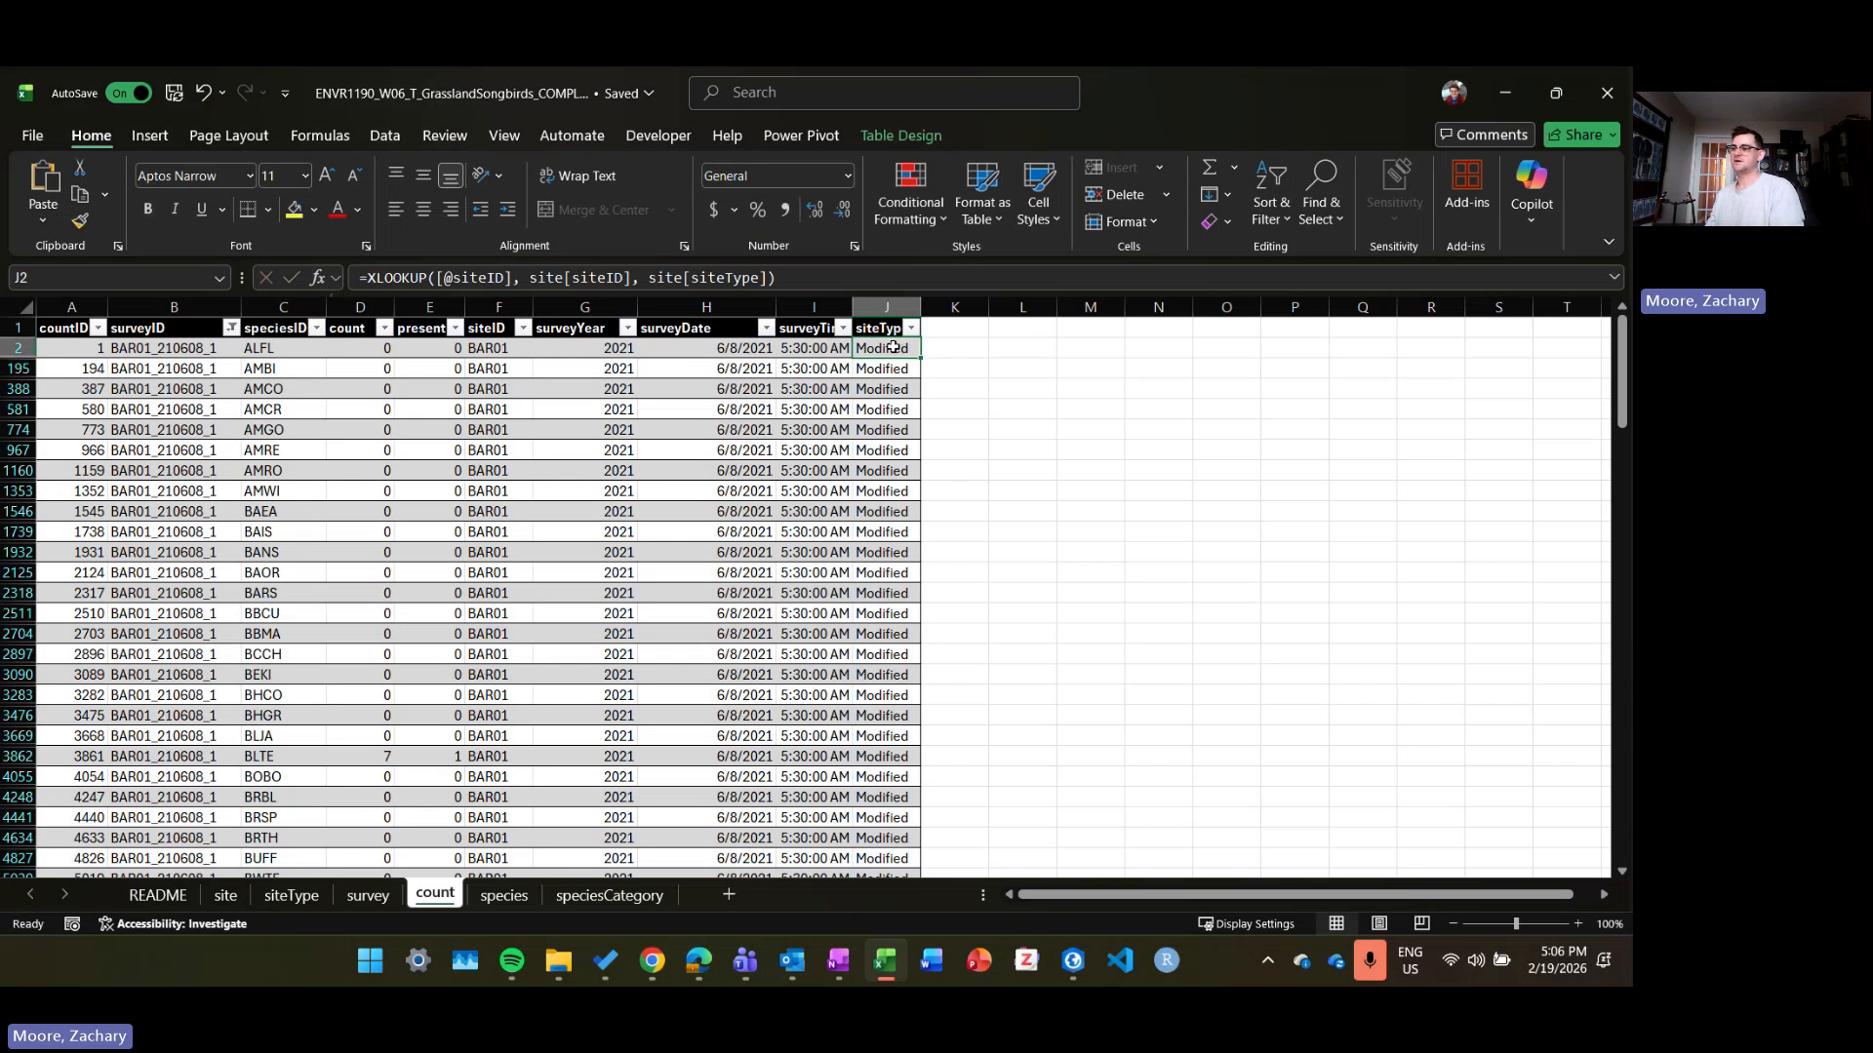
Step: Compare the looked-up siteType for BAR01 in the count table with the BAR01 row on the site sheet
click(509, 350)
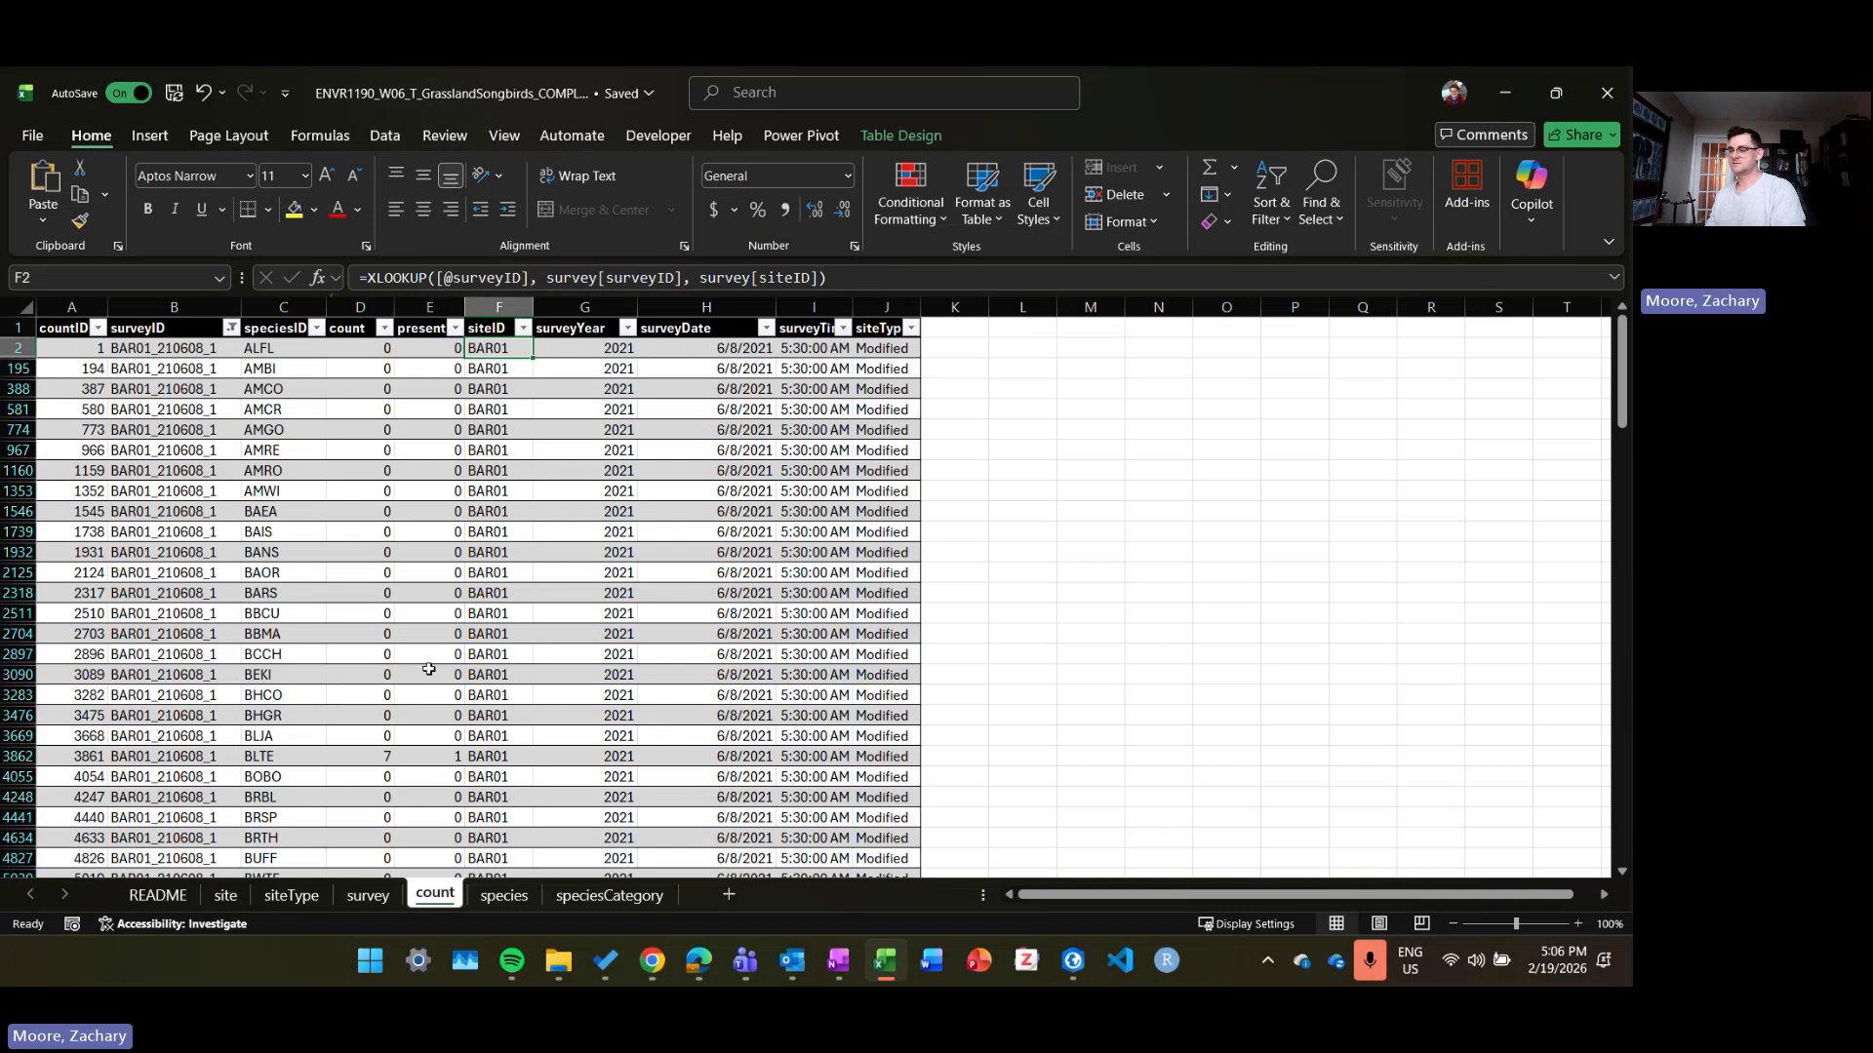
click(226, 894)
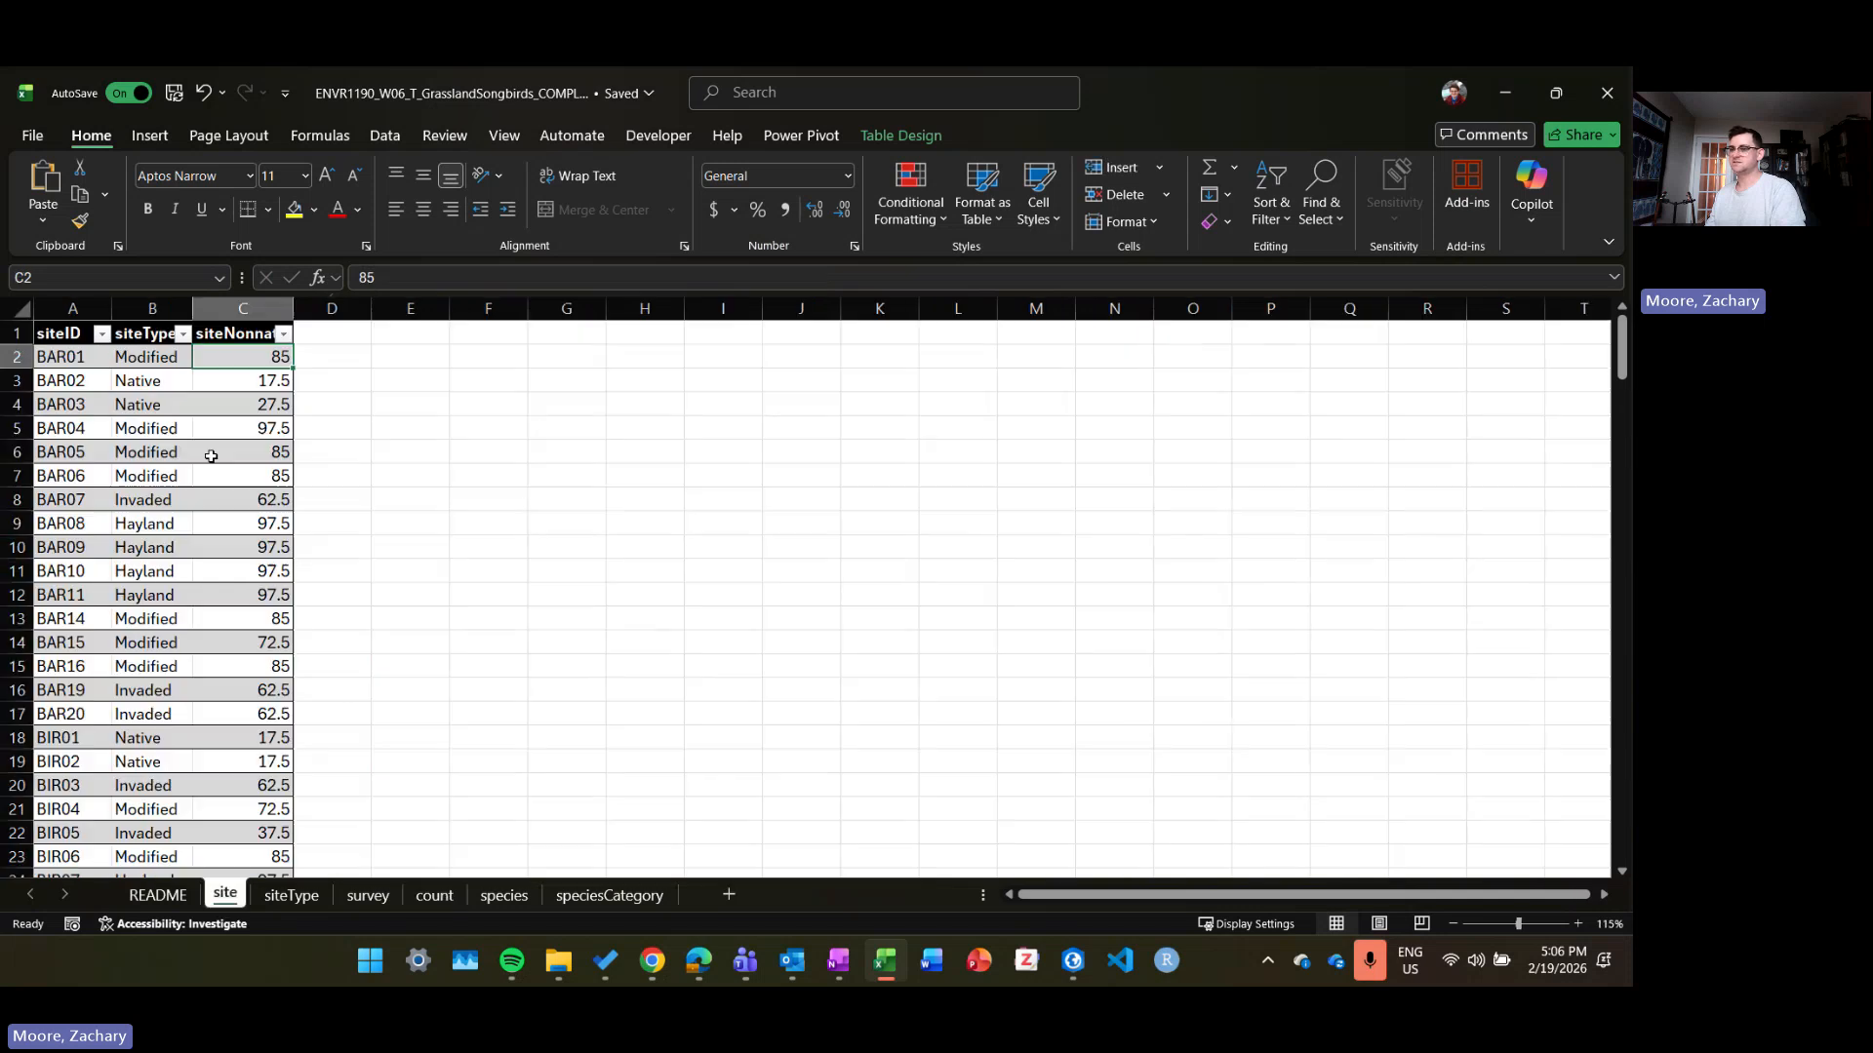
click(54, 357)
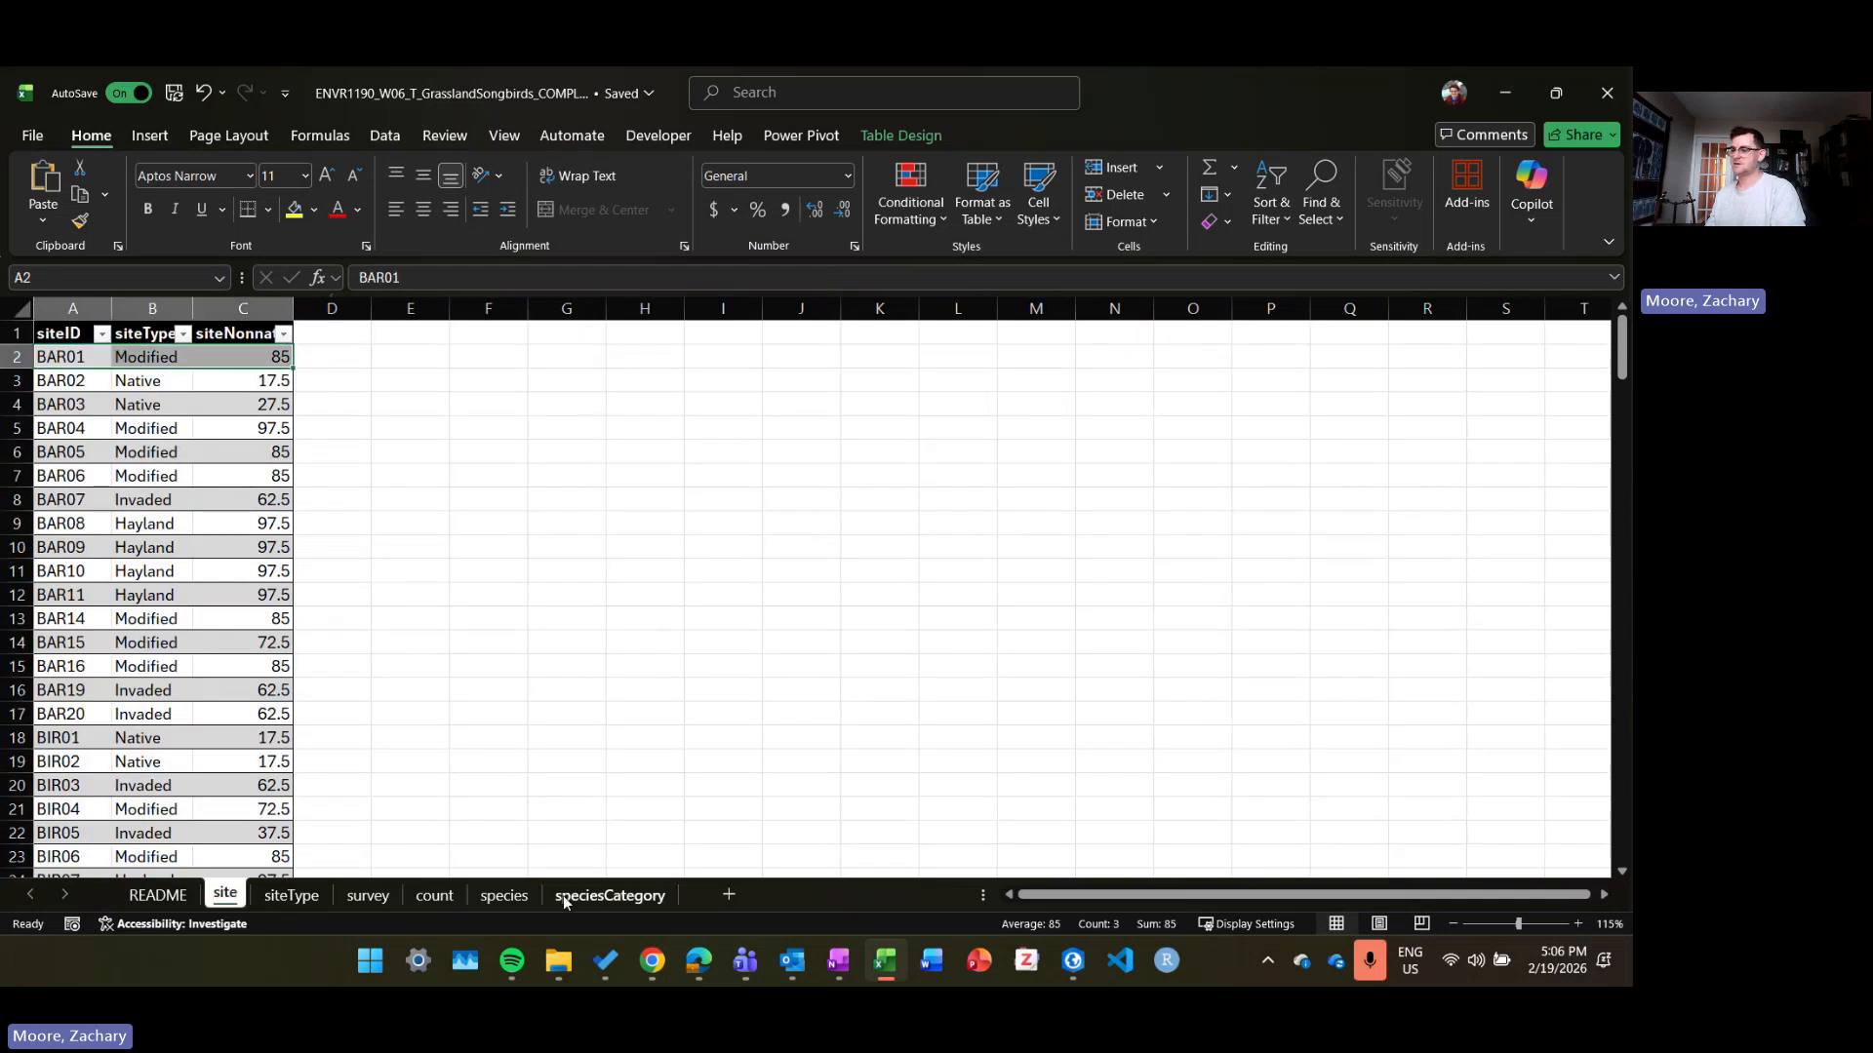
click(503, 895)
click(434, 894)
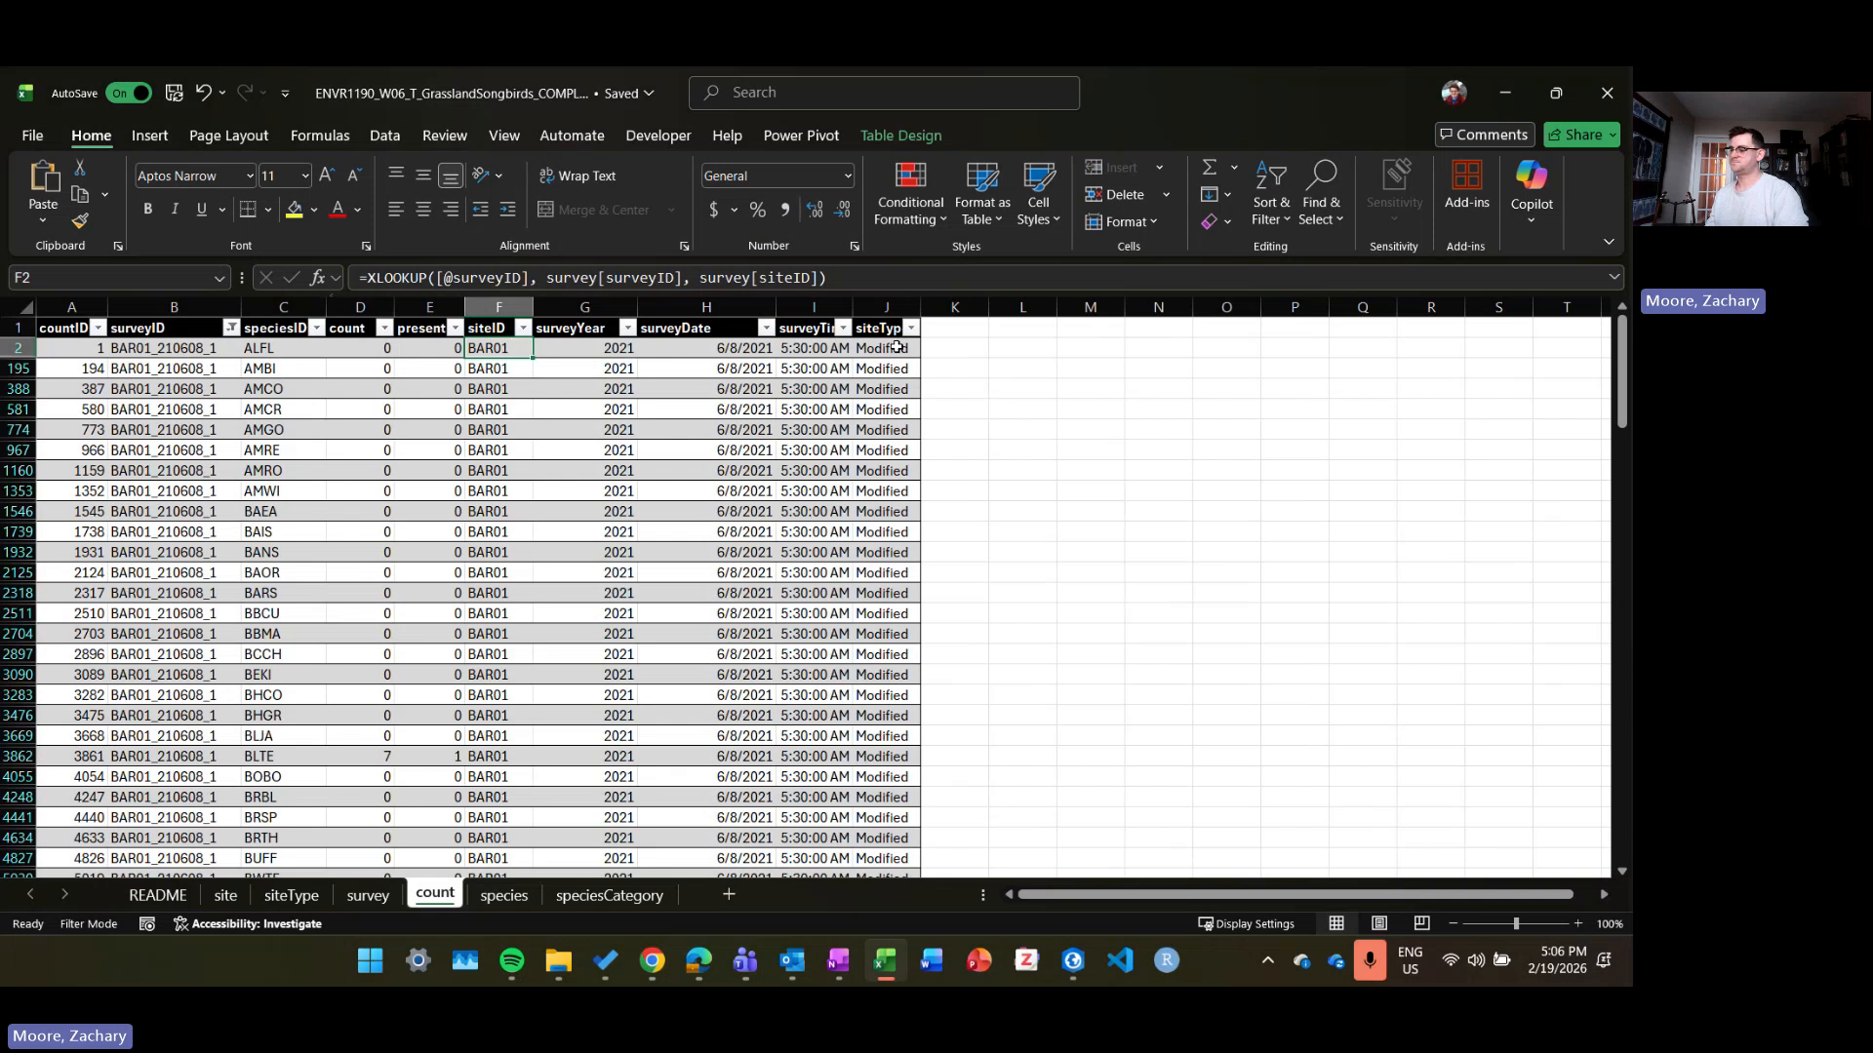
click(896, 347)
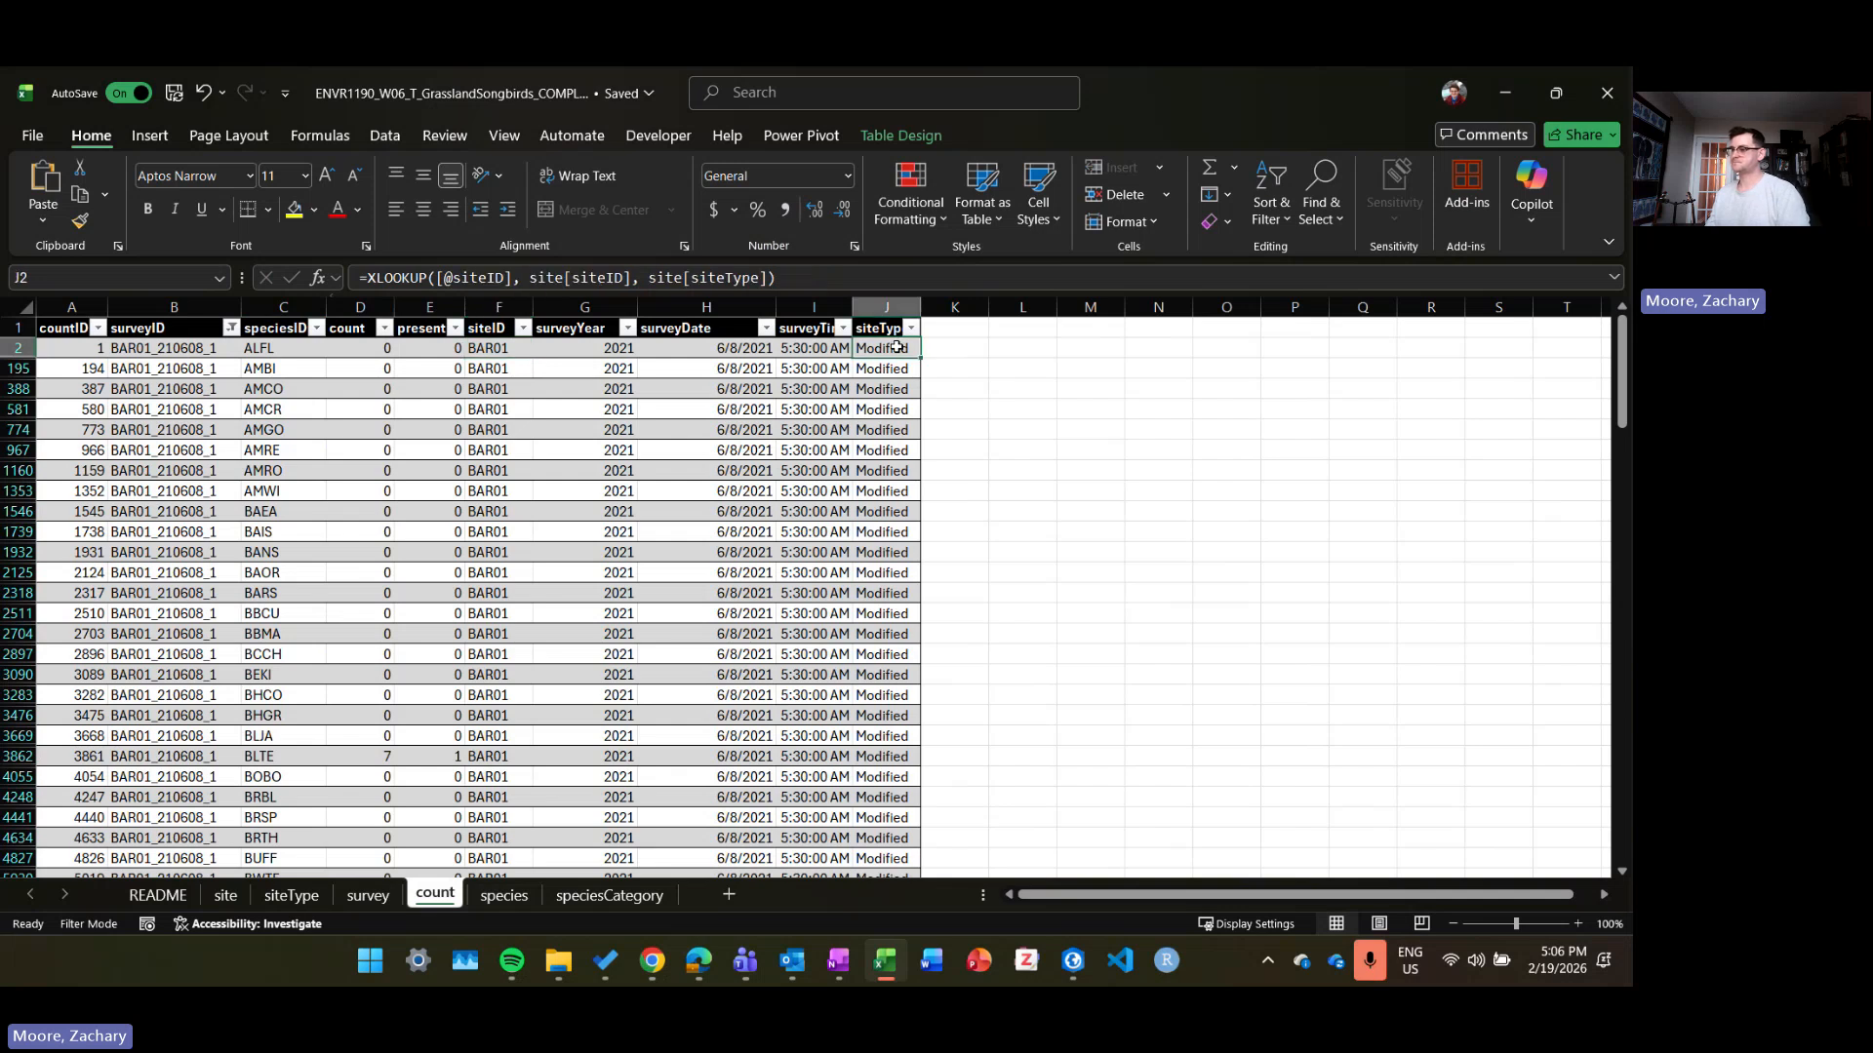
click(831, 349)
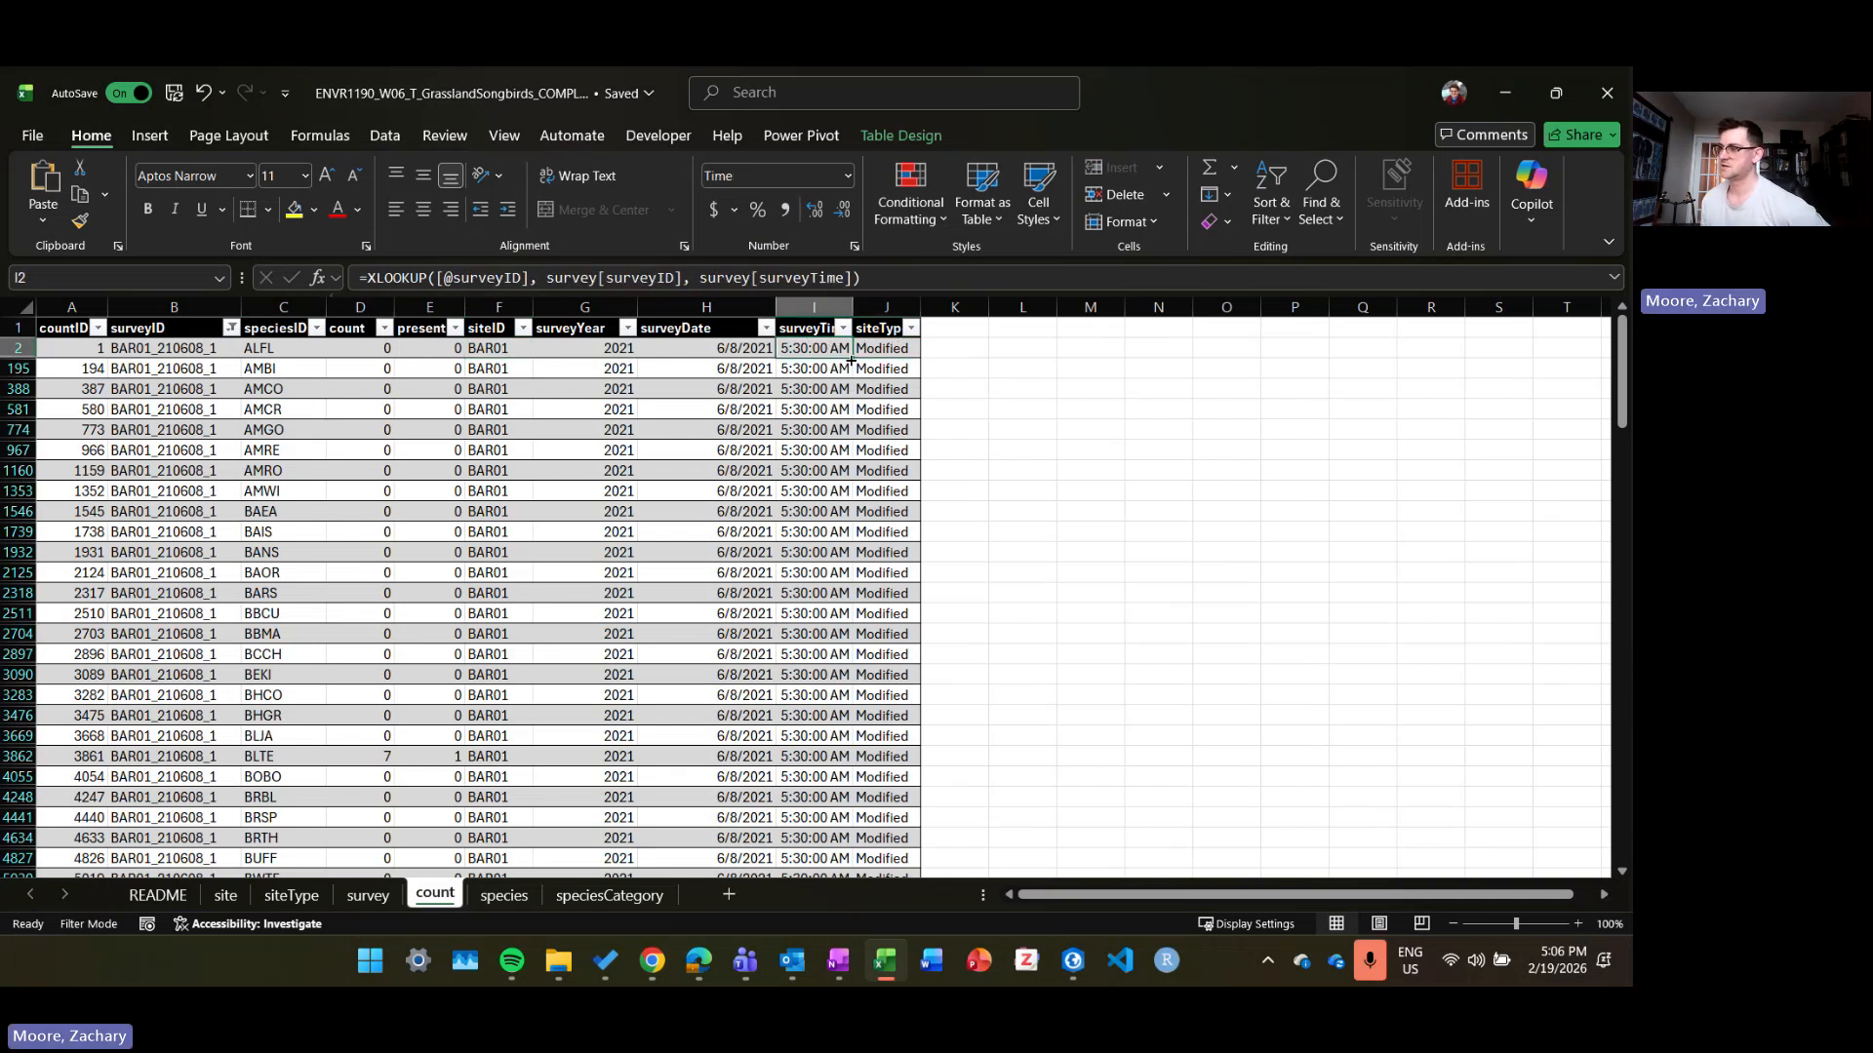
Step: Try to filter the count table's siteID column to BAR01
click(842, 328)
key(Escape)
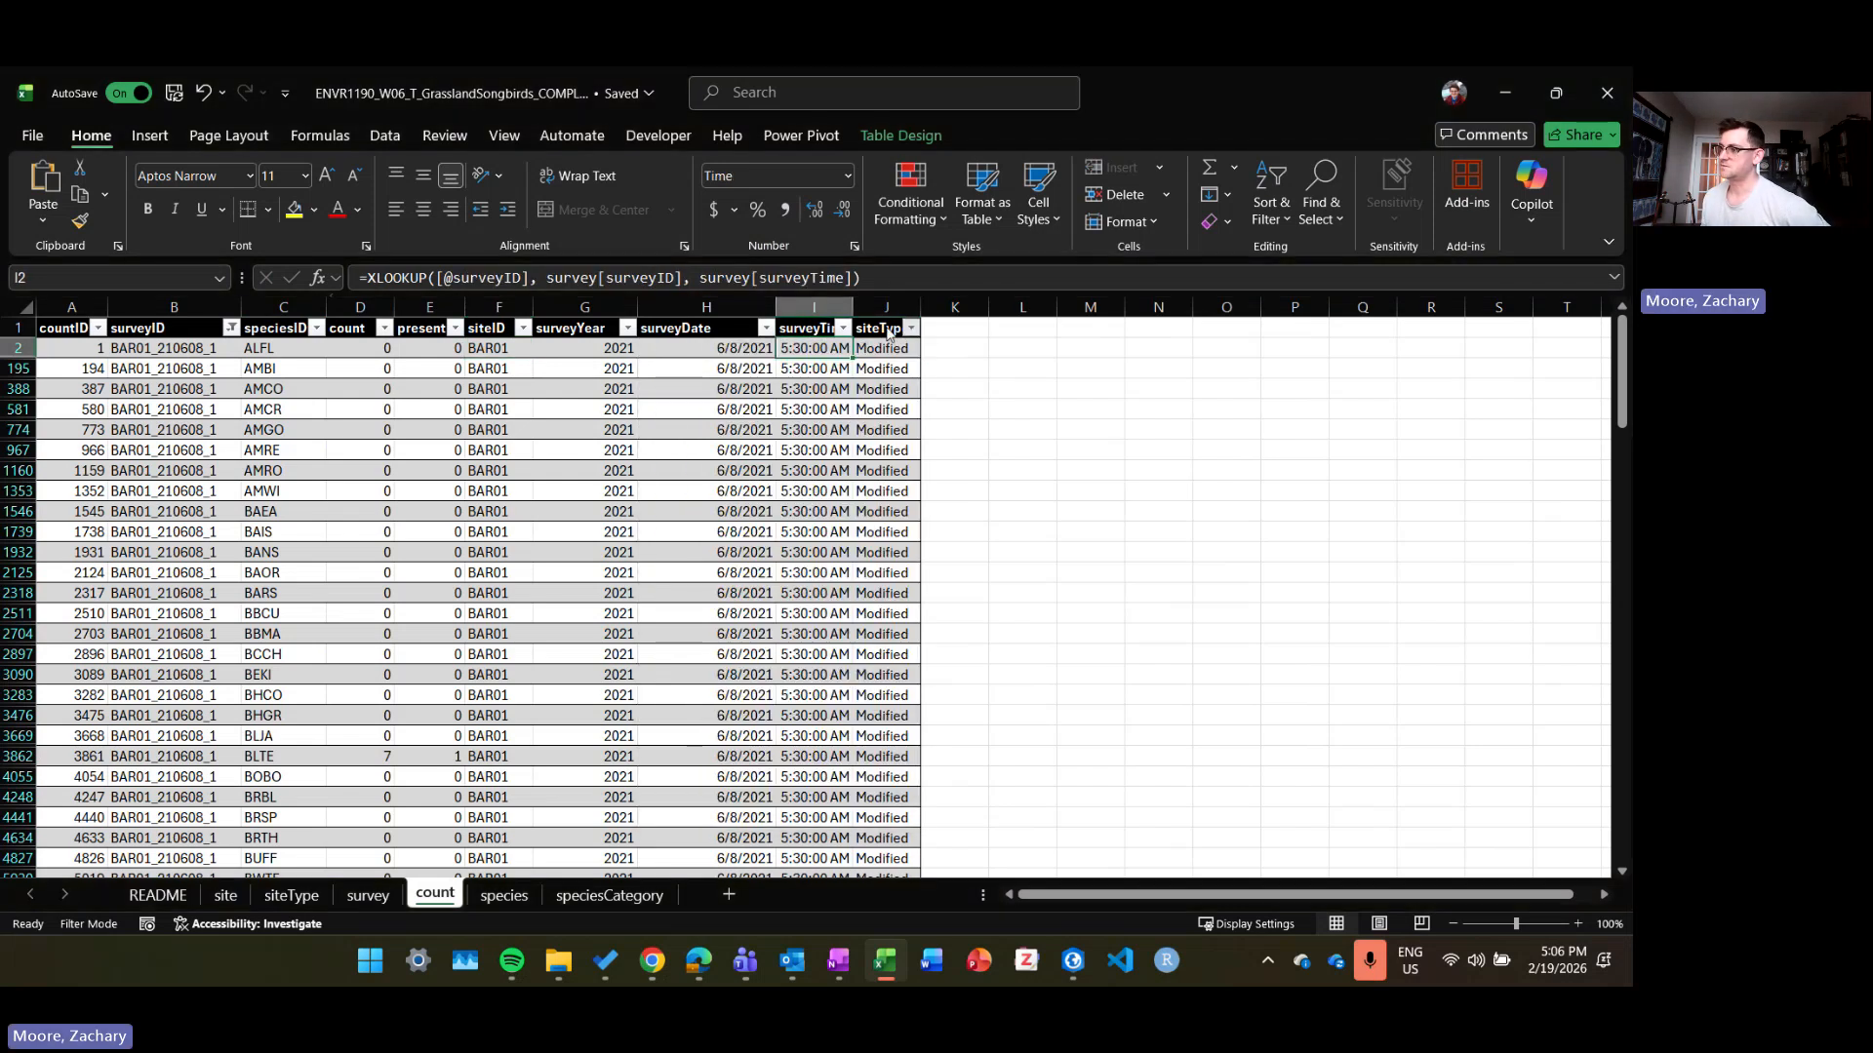
click(522, 329)
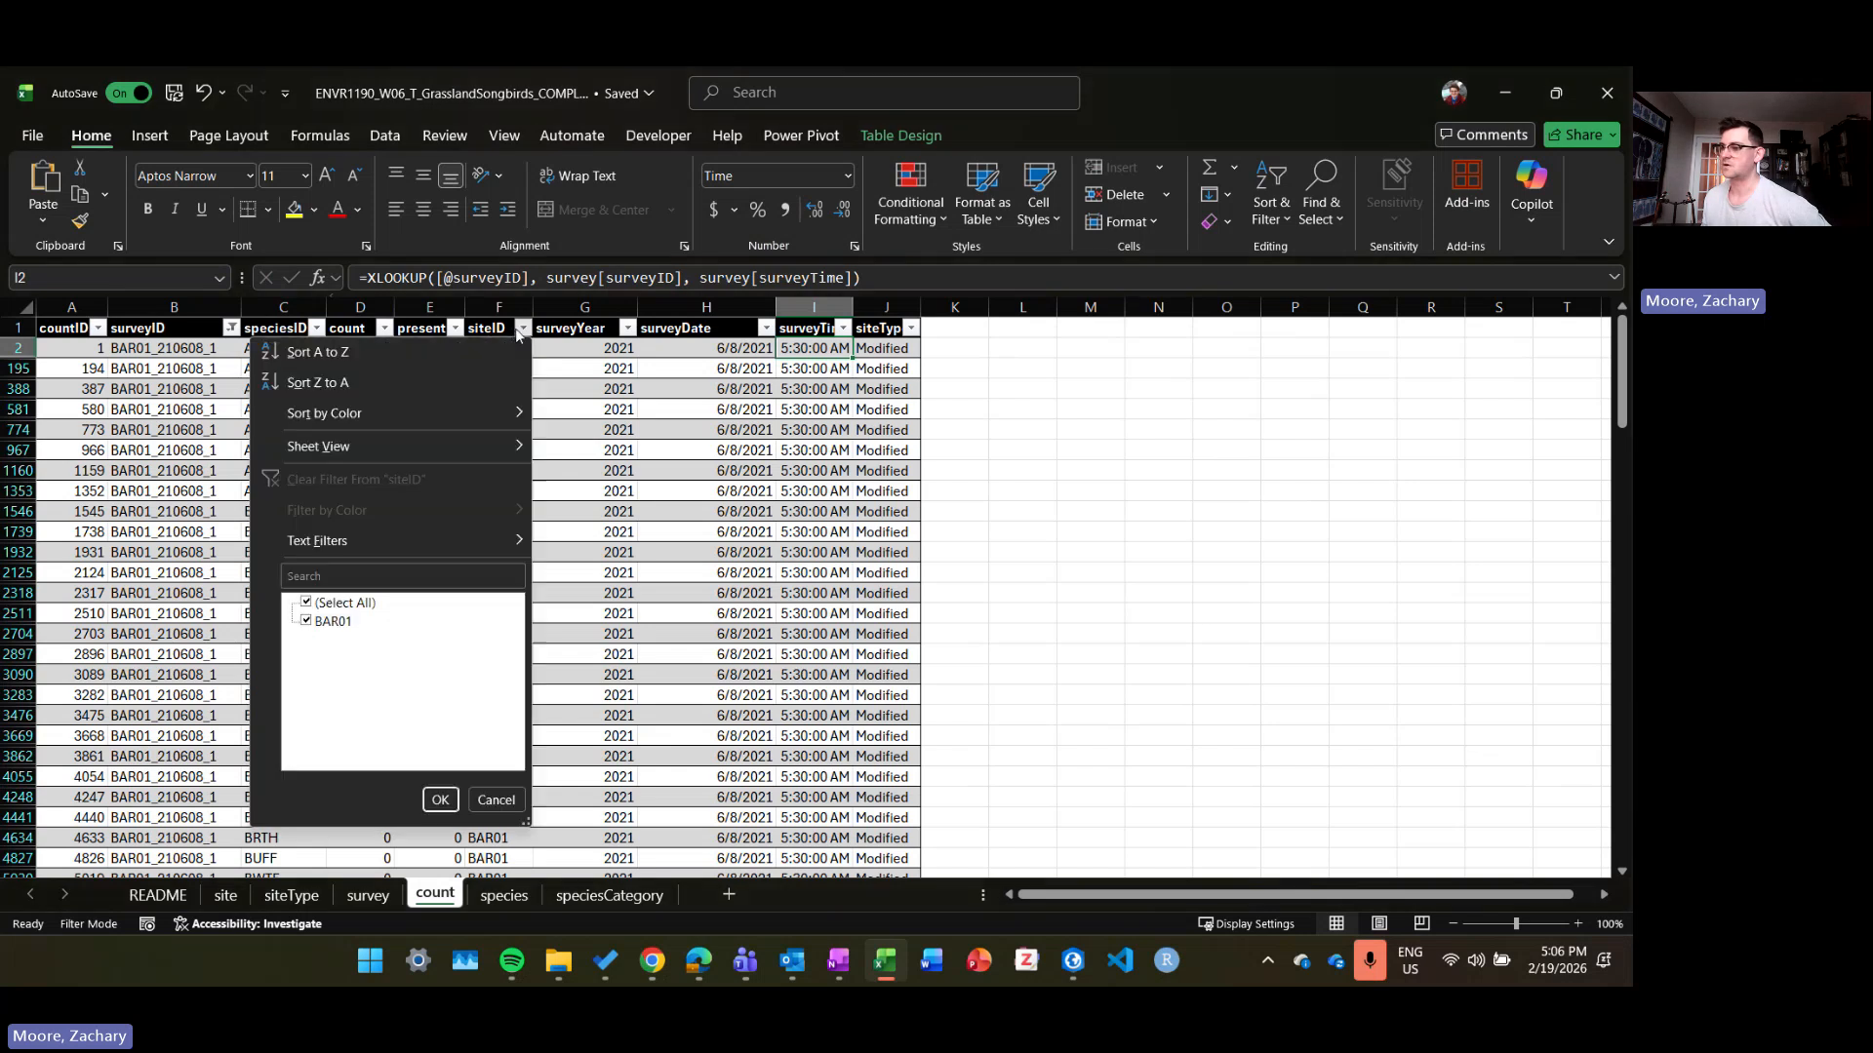
click(342, 604)
click(341, 620)
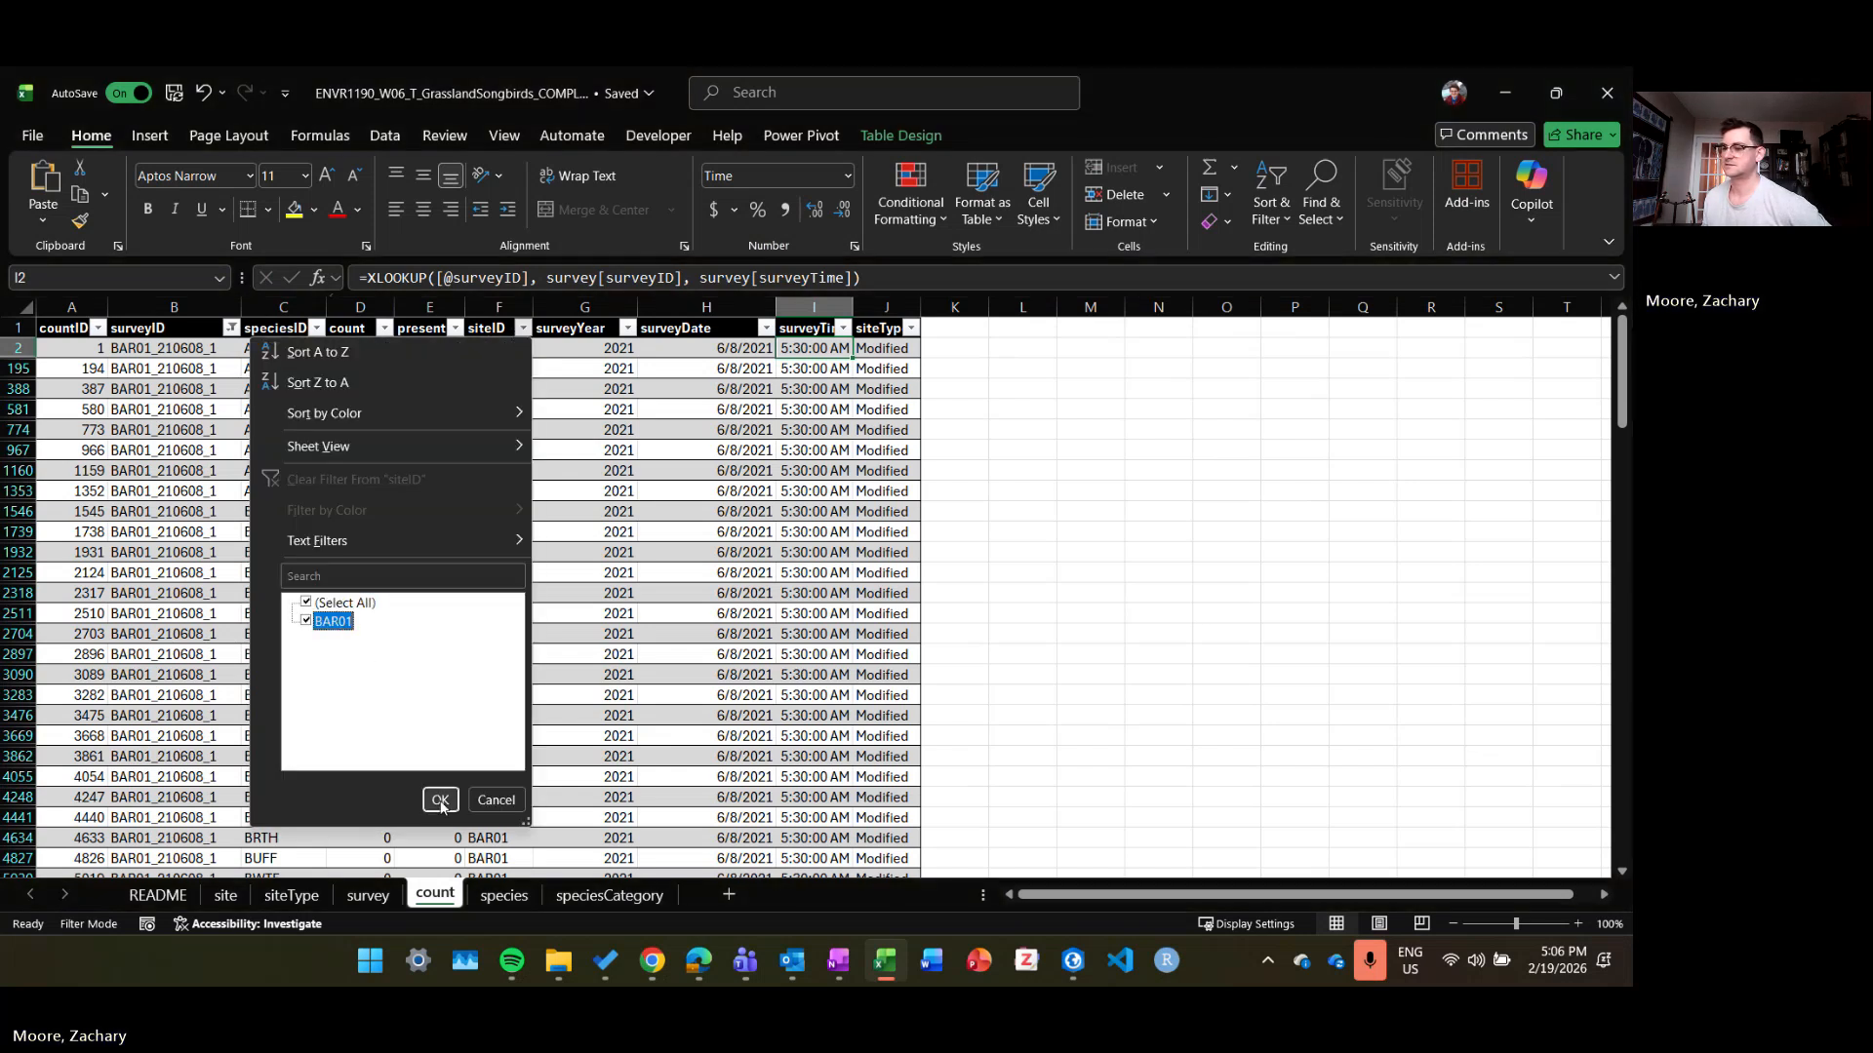
click(440, 800)
click(890, 430)
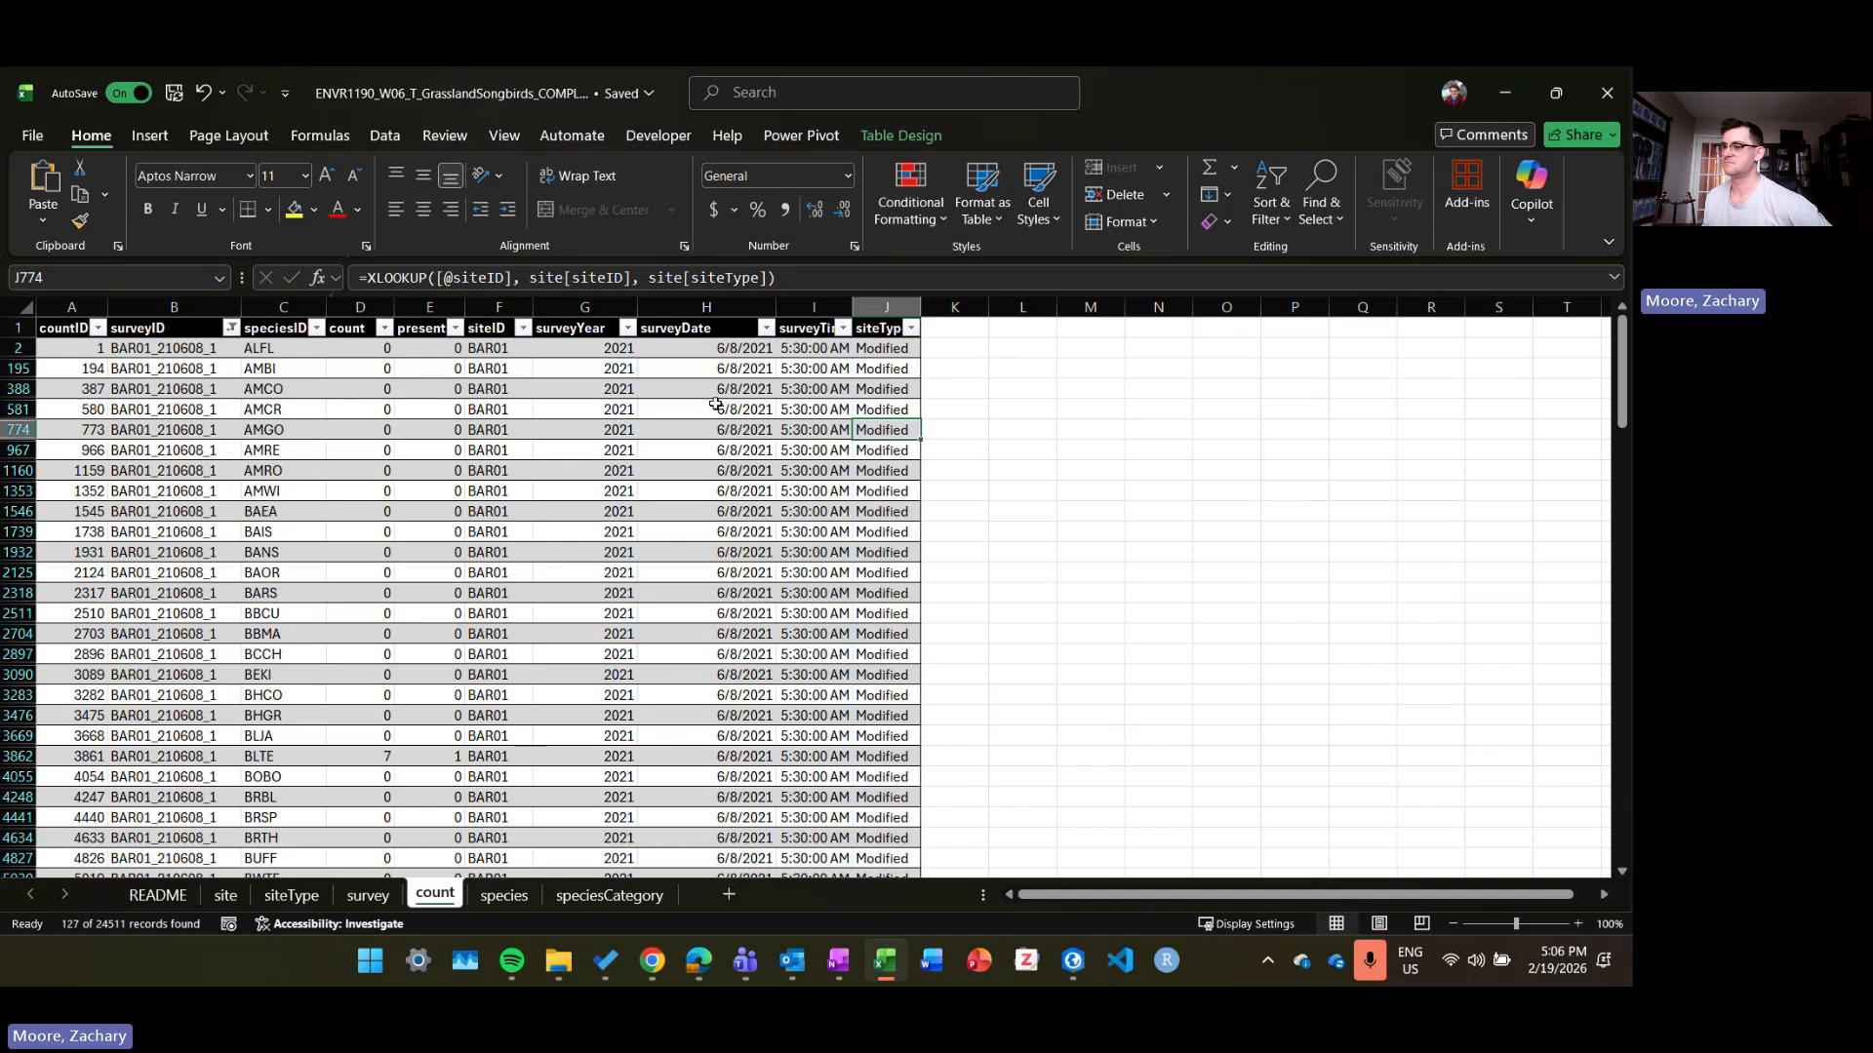
Step: Clear the surveyID filter from the count table
click(231, 329)
click(186, 478)
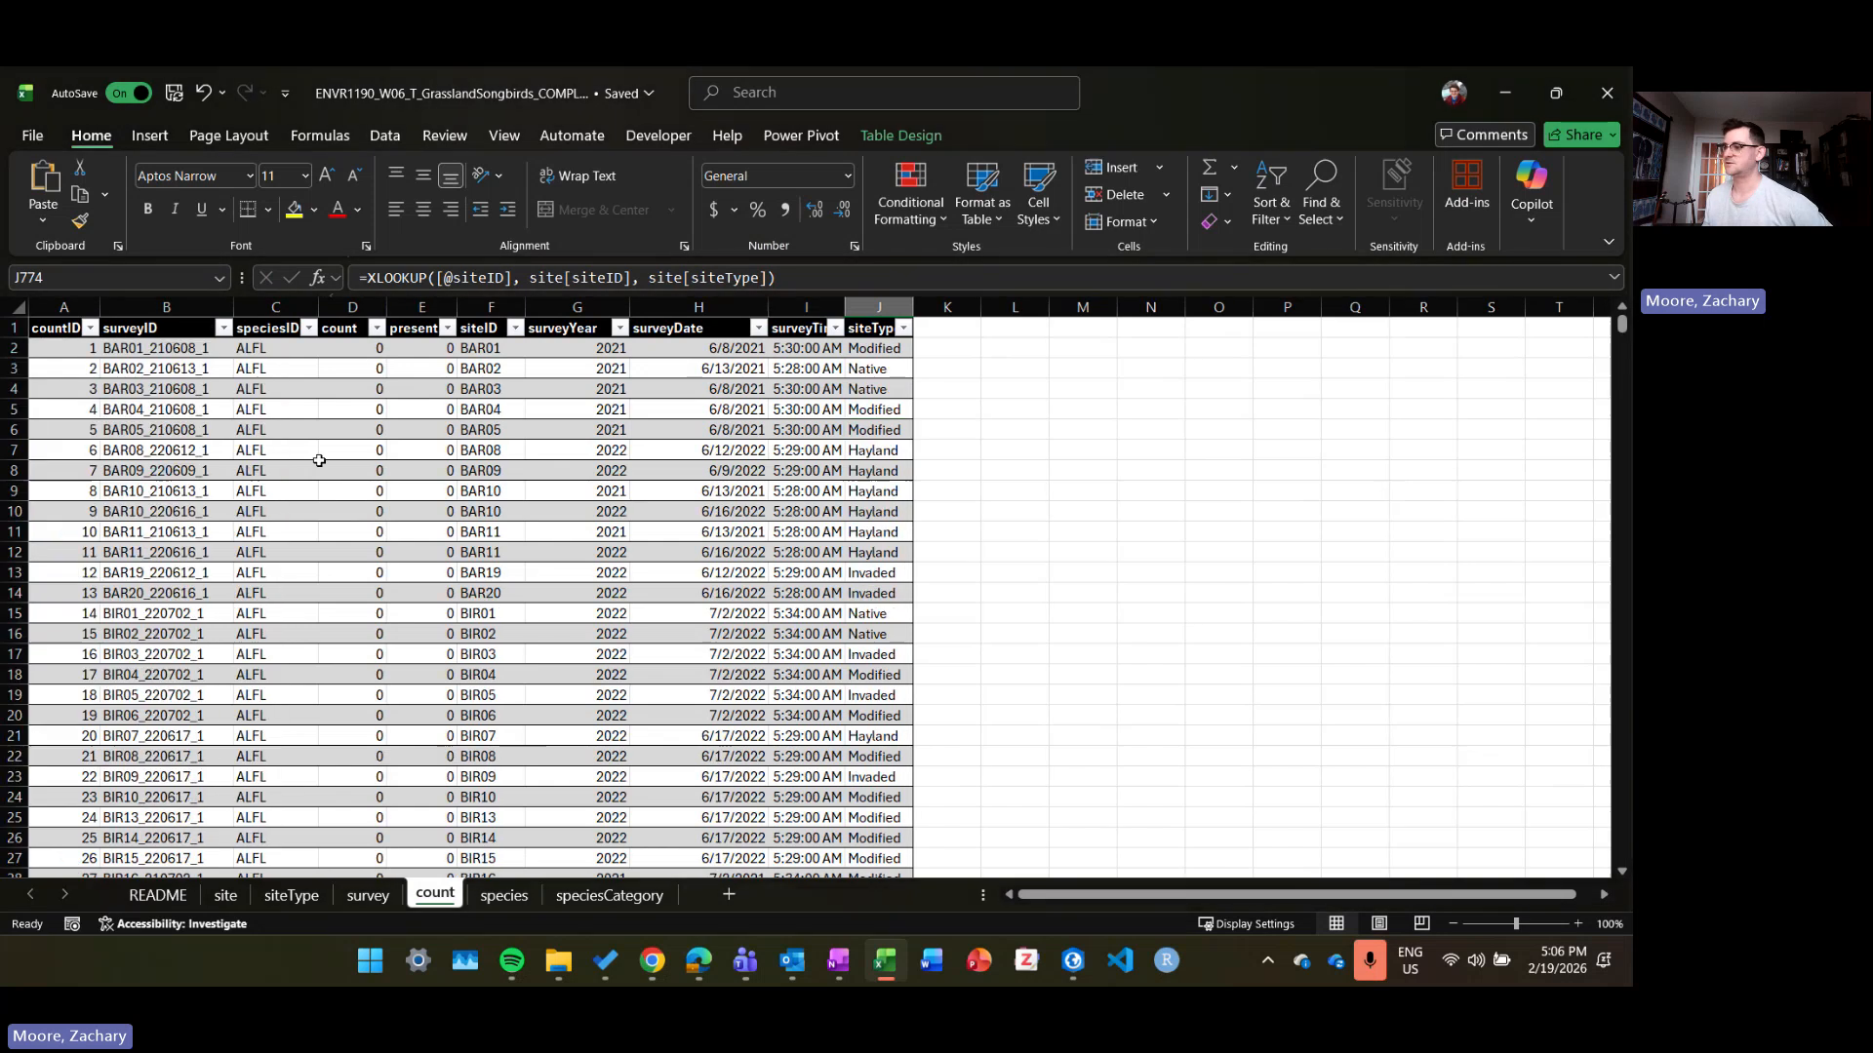
Step: Copy the XLOOKUP formula from J2 into K2 of the count sheet and change its return array to site[siteNonnat]
click(856, 351)
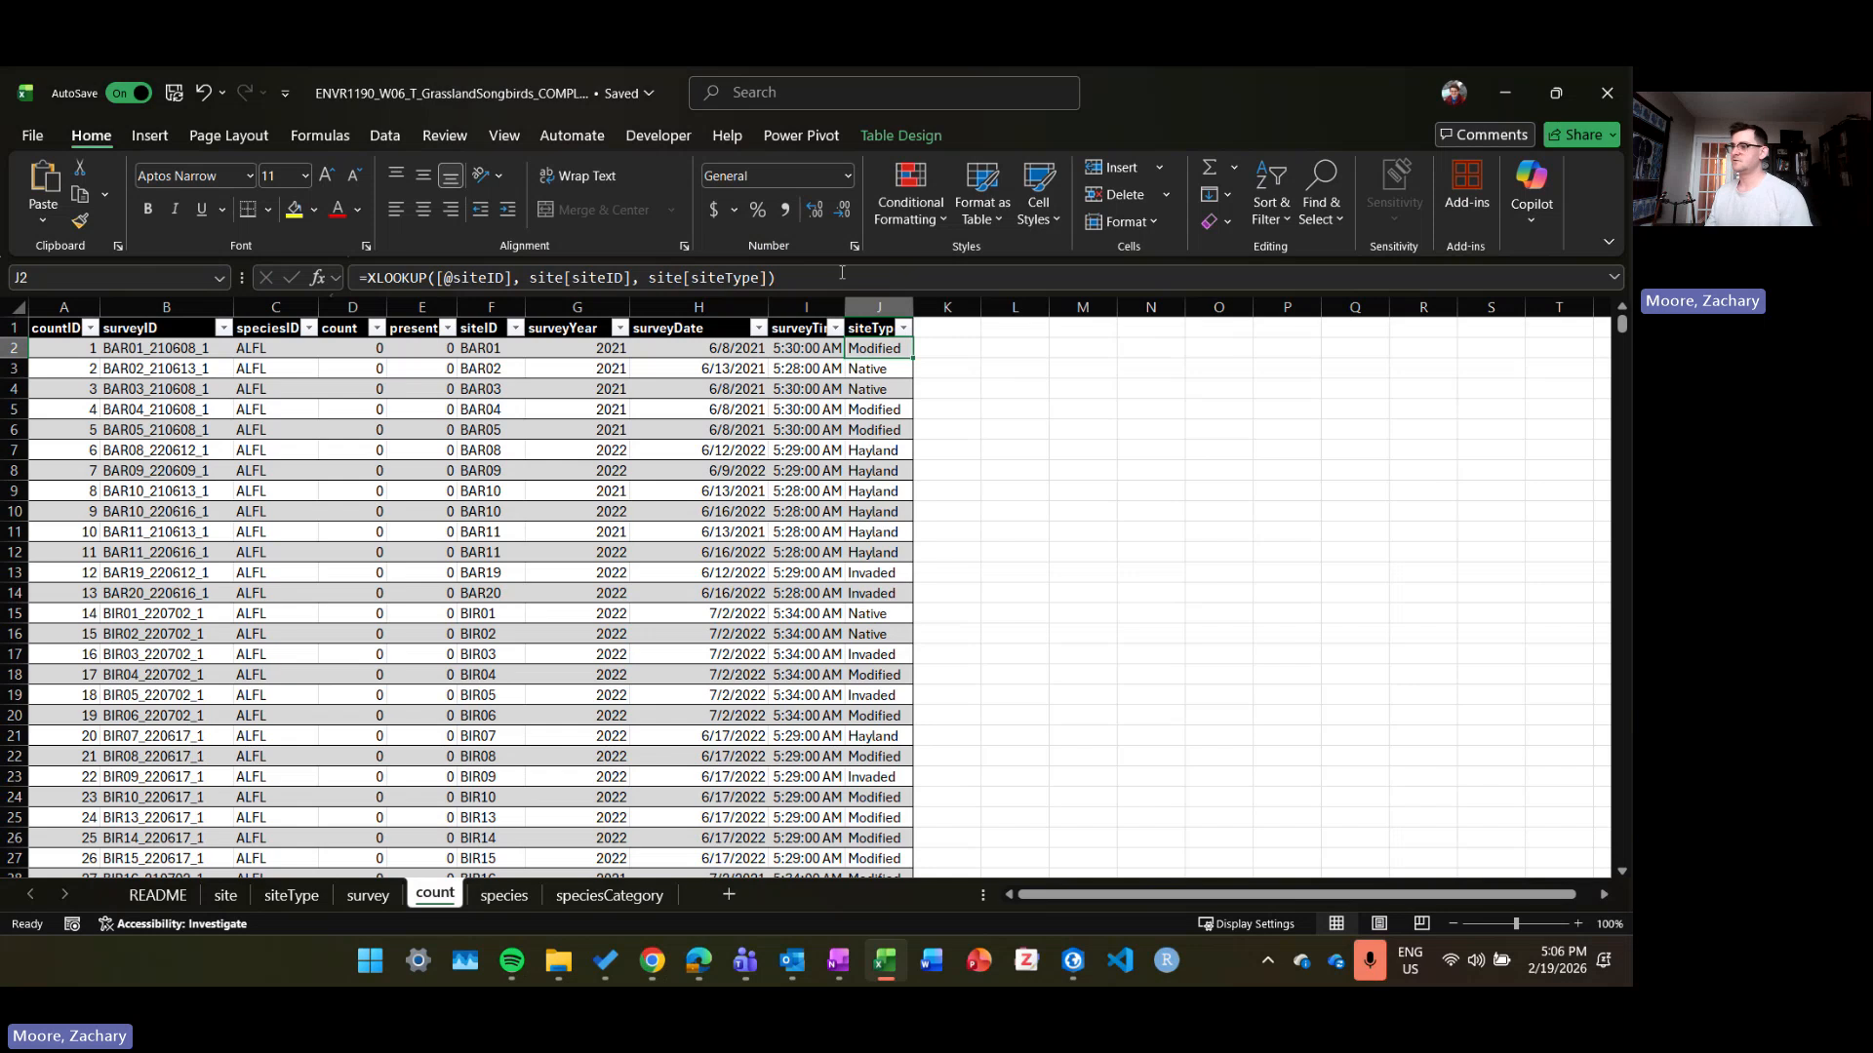
drag(785, 278, 251, 303)
key(ctrl+c)
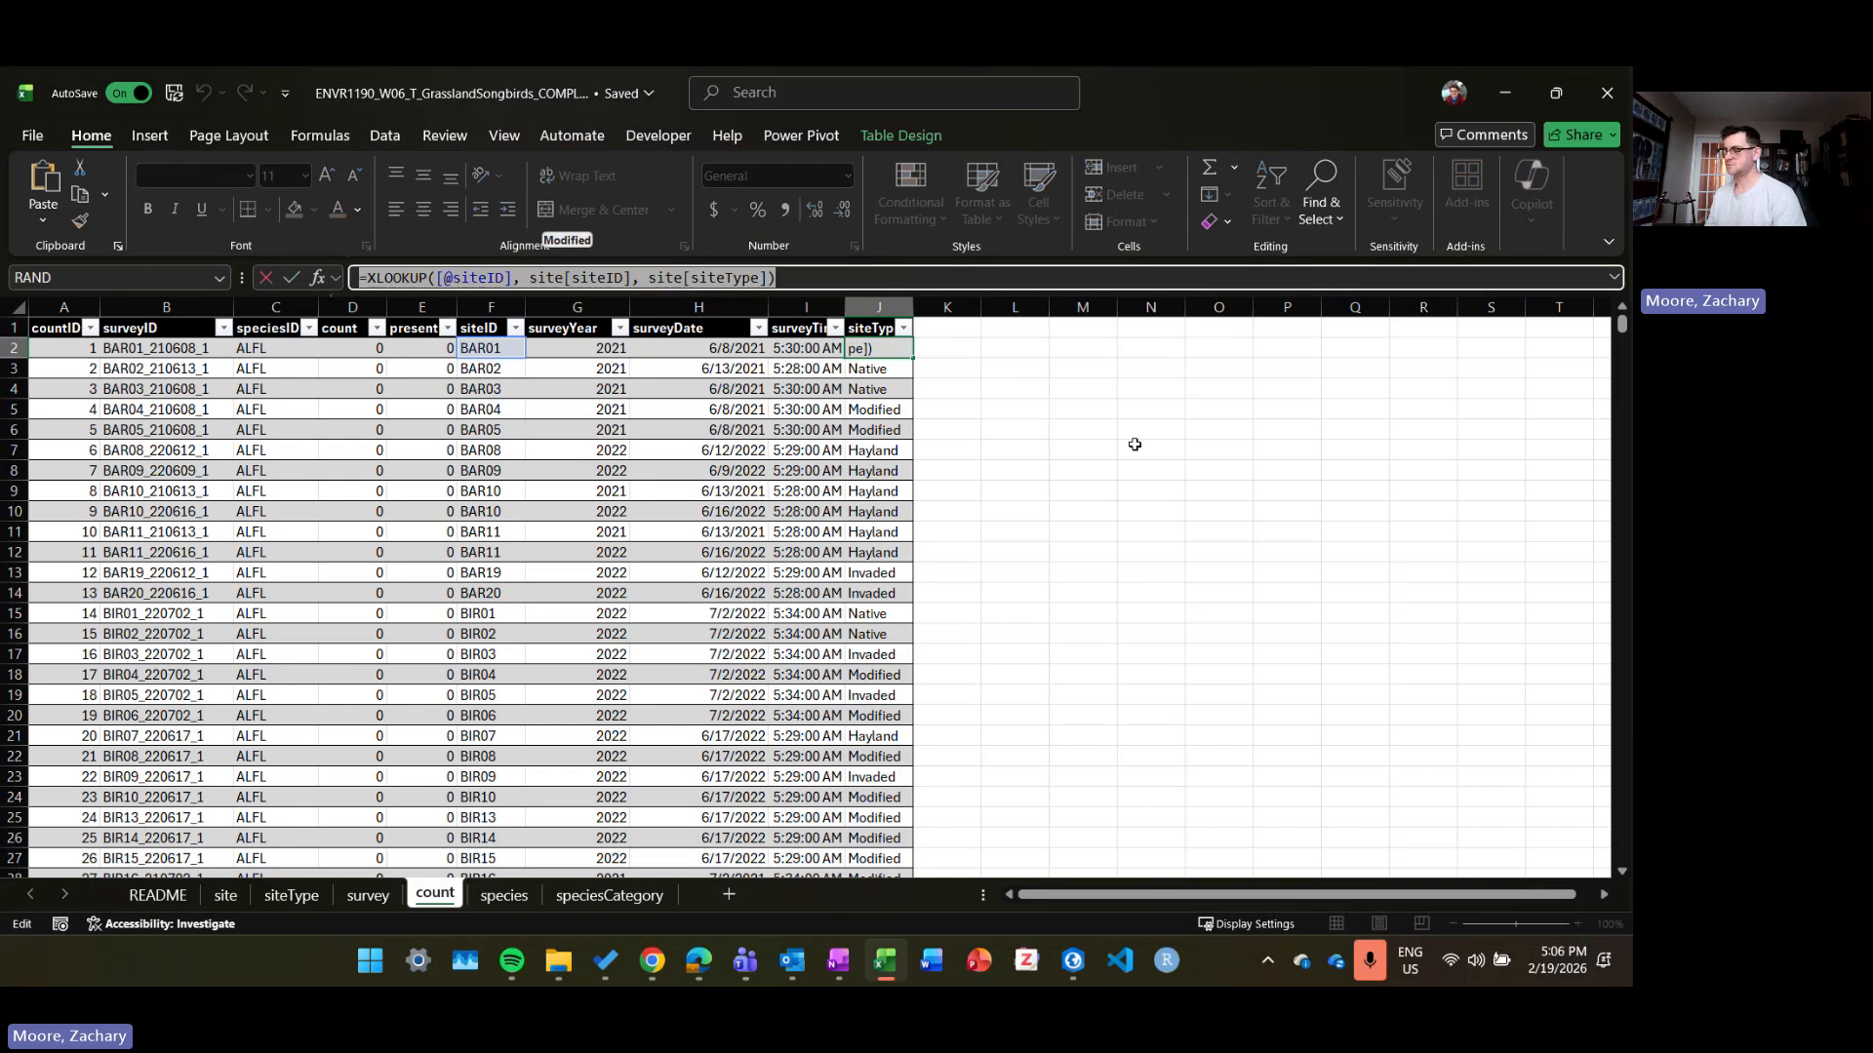
key(Tab)
click(958, 346)
click(796, 280)
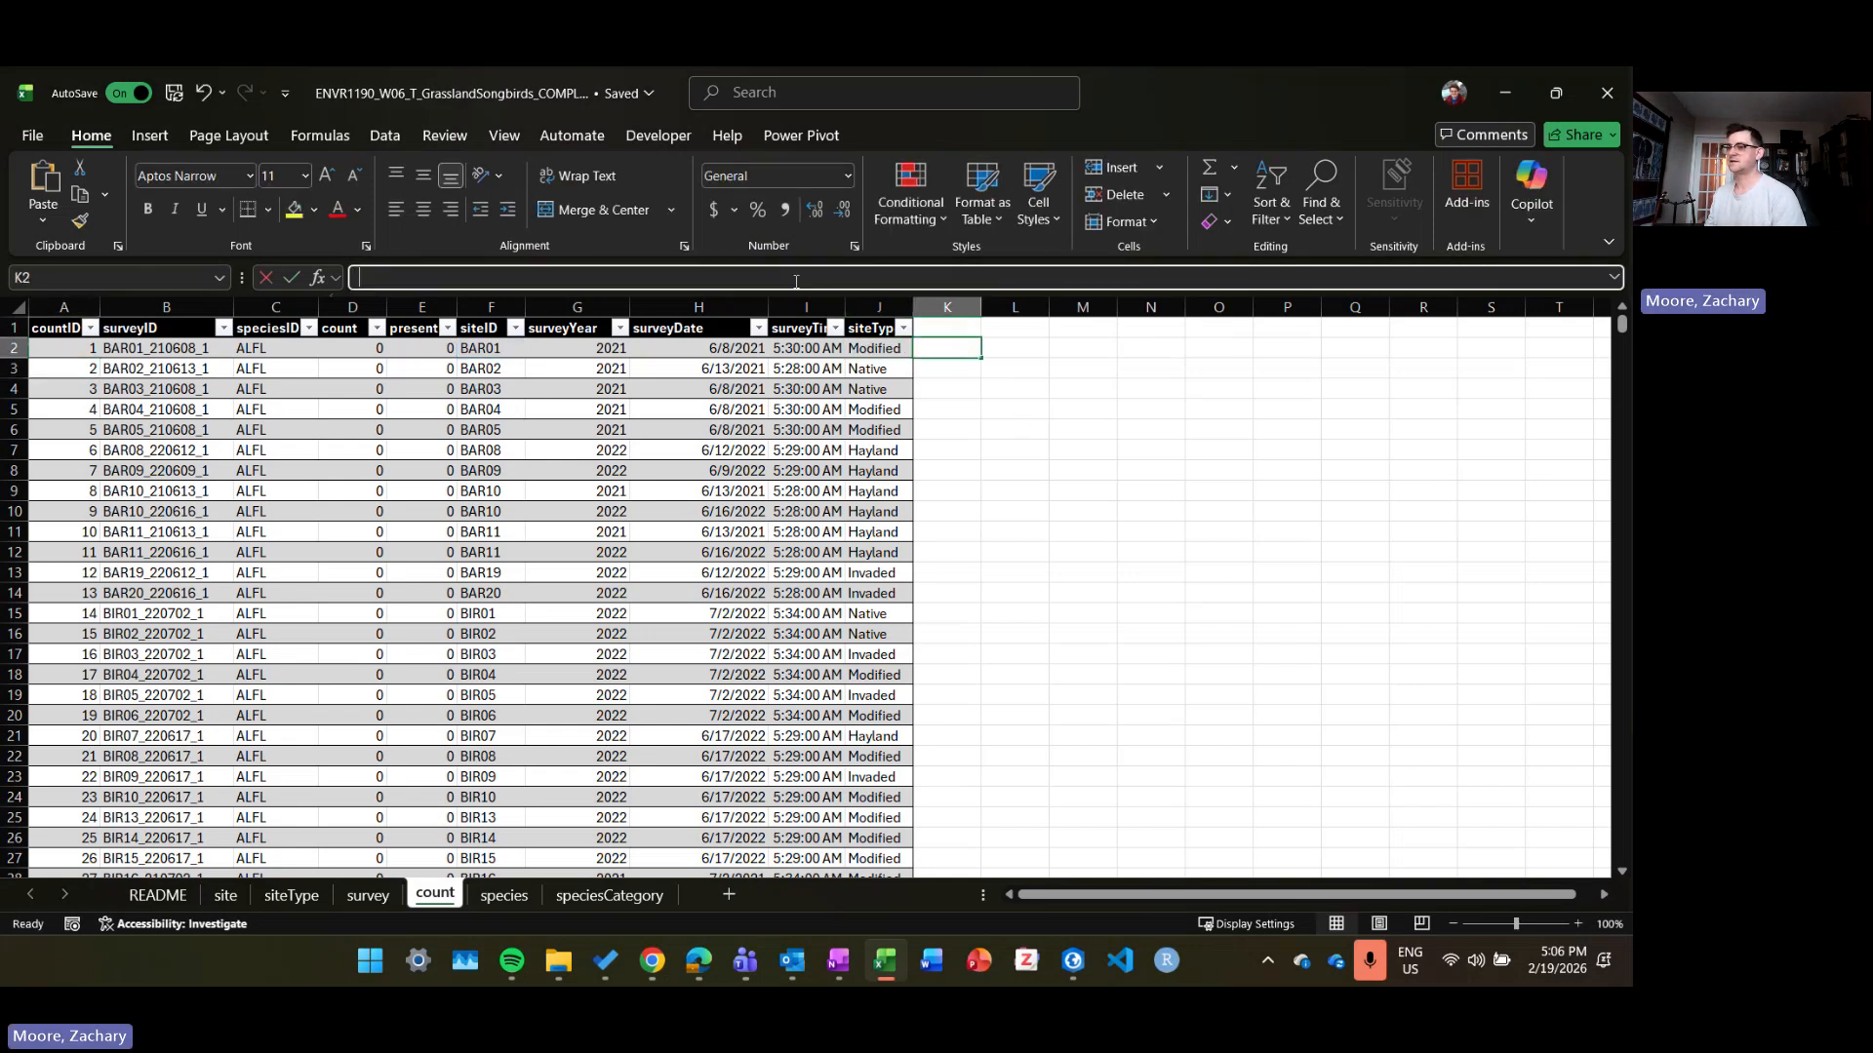
key(ctrl+v)
drag(763, 278, 724, 278)
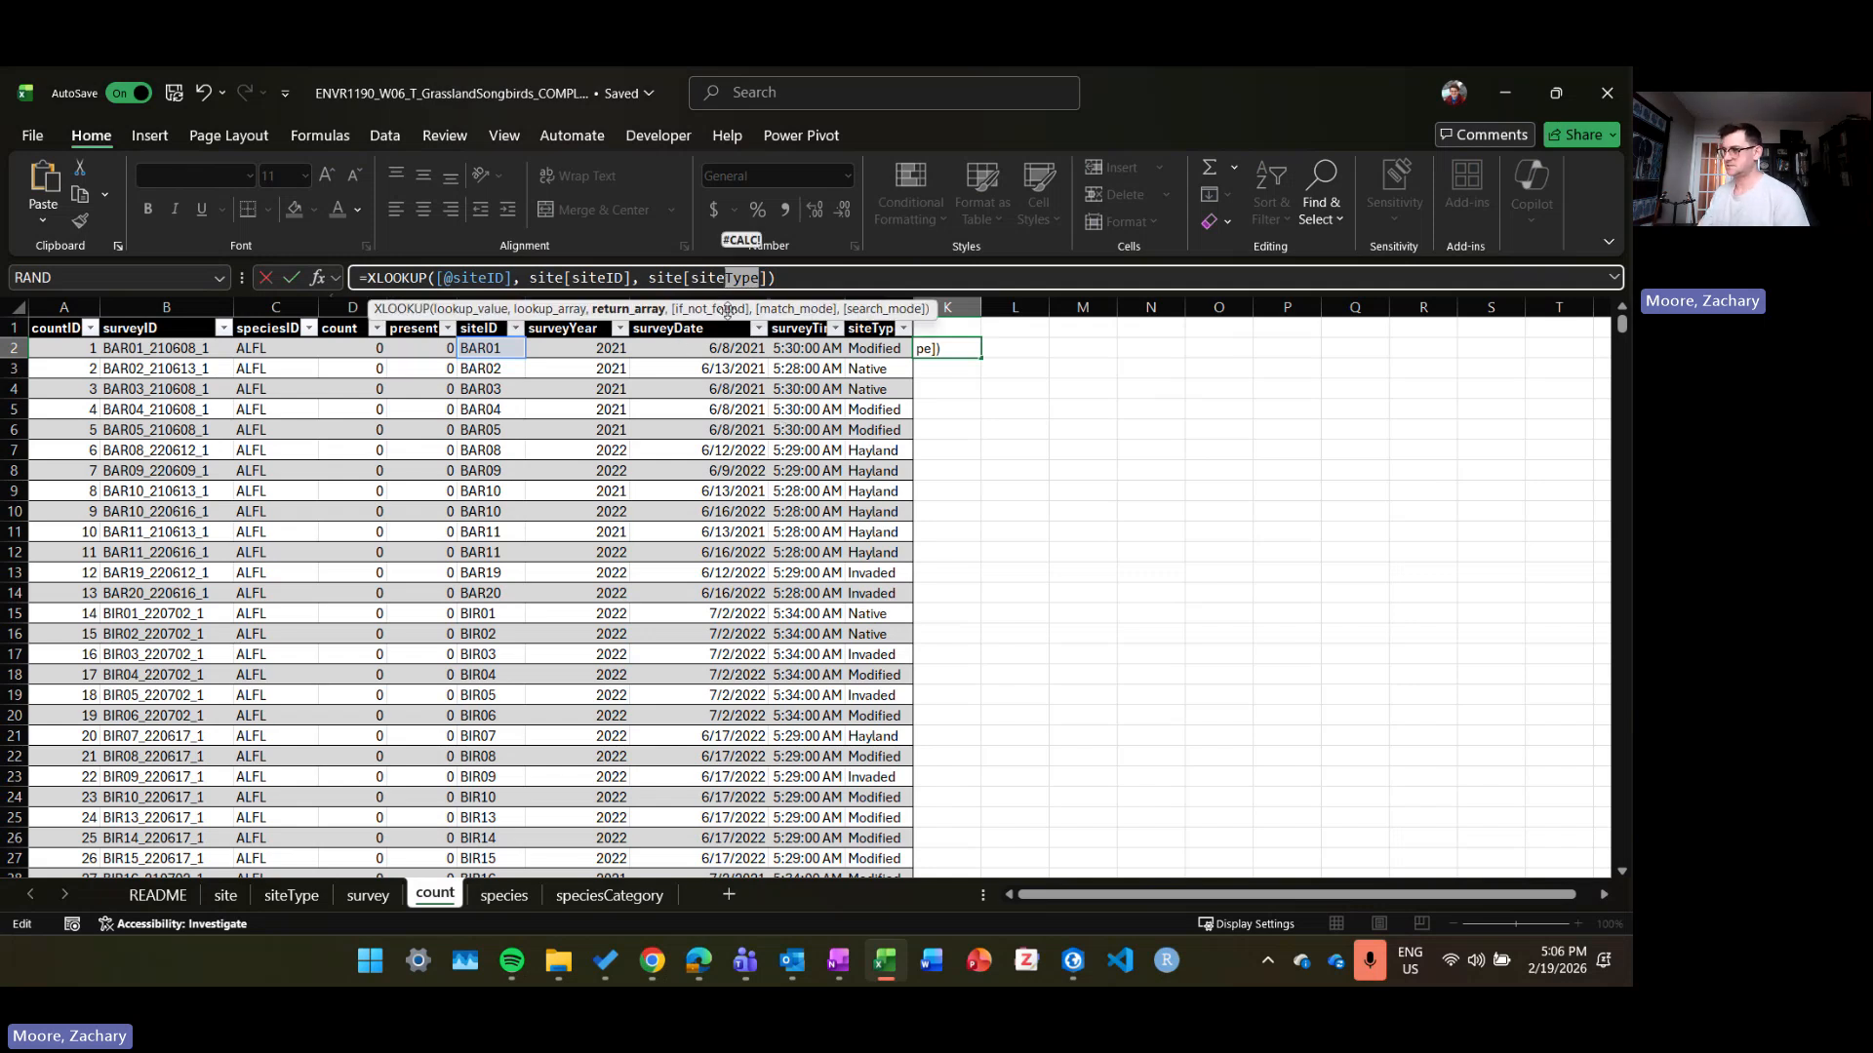
text(Nonnat)
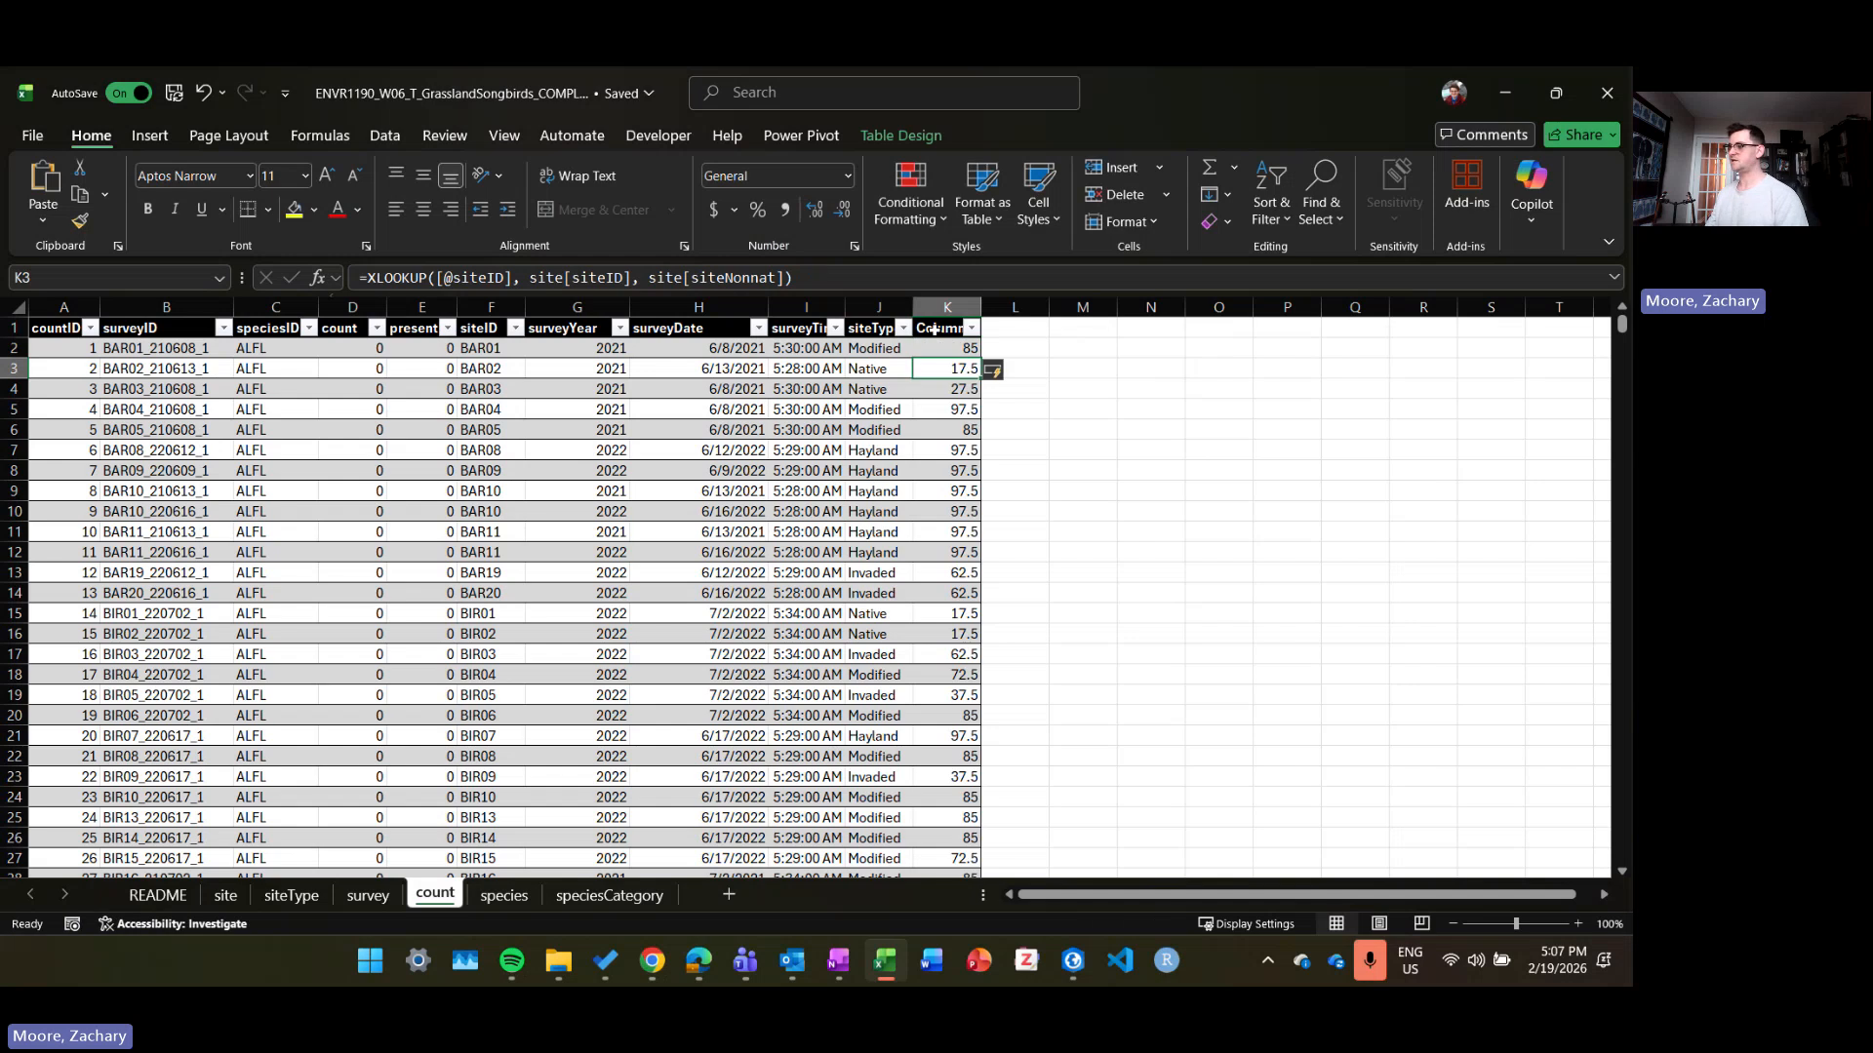
Step: Rename the count table's new column K header as siteNonnat
click(946, 328)
text(siteNo)
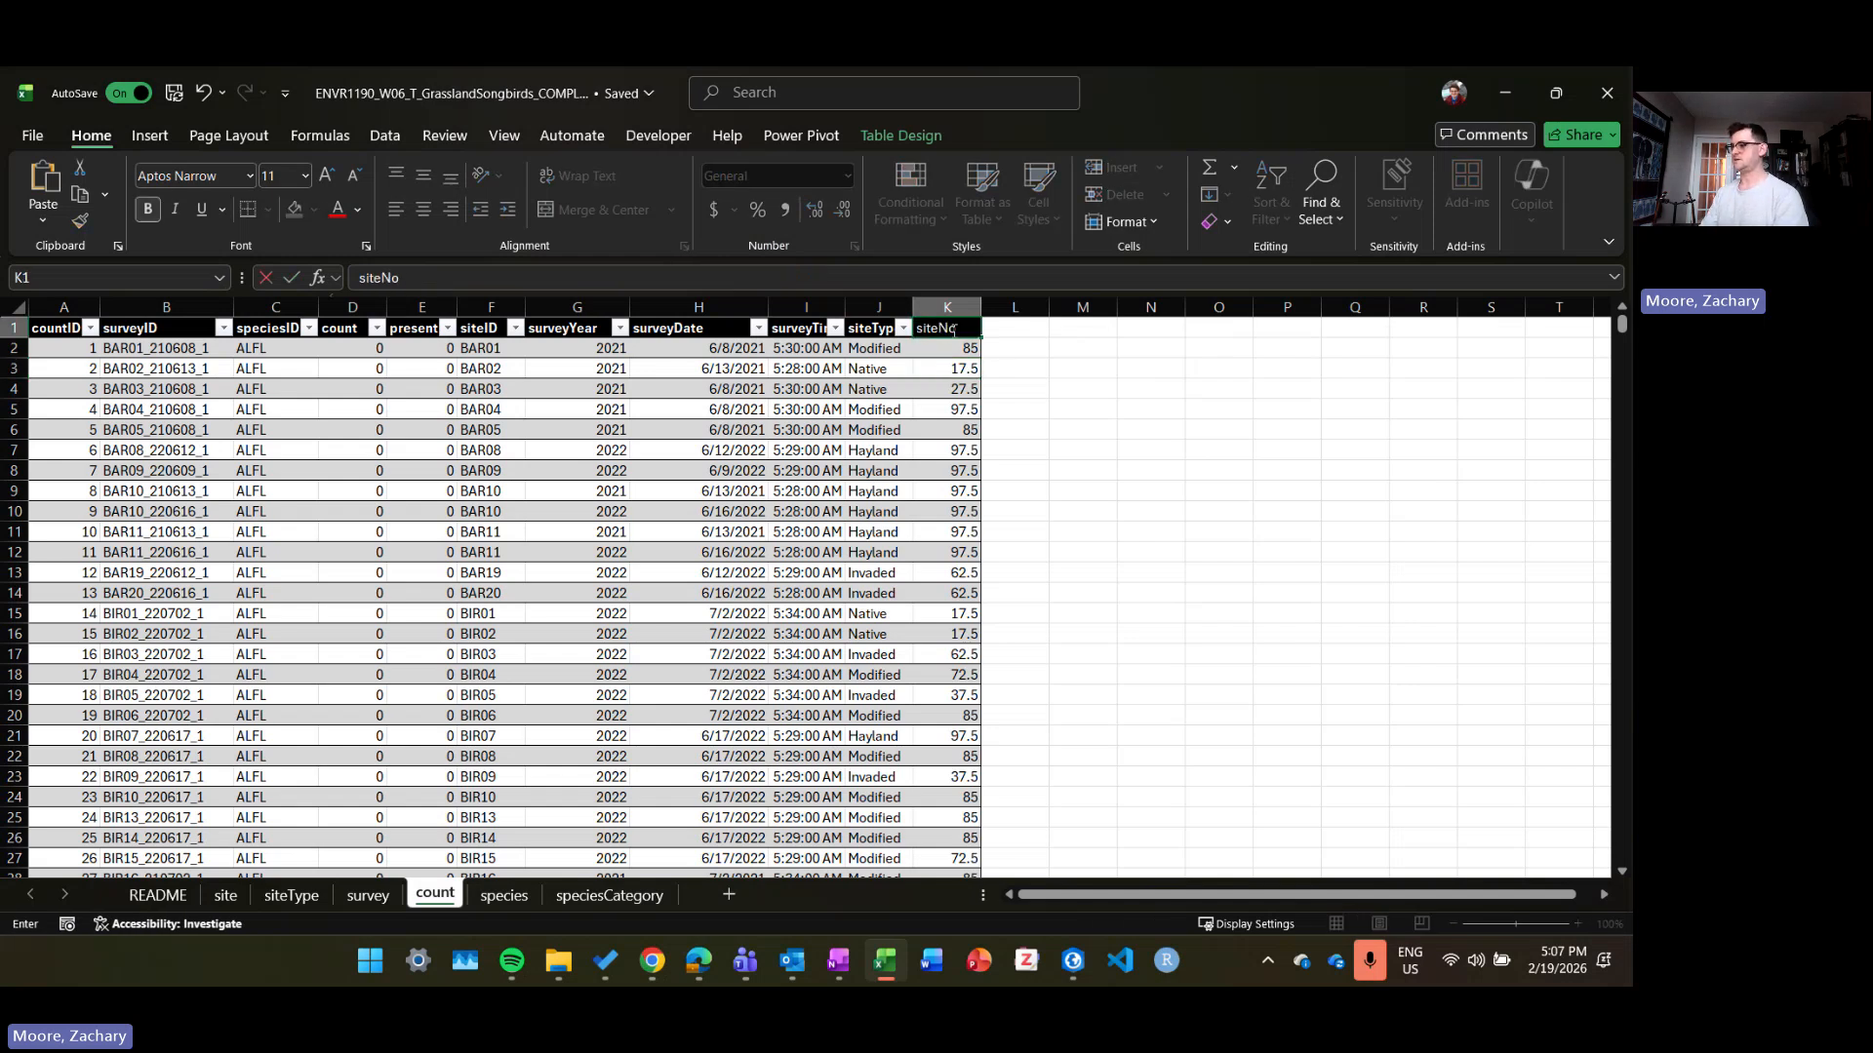
text(nnat)
key(Return)
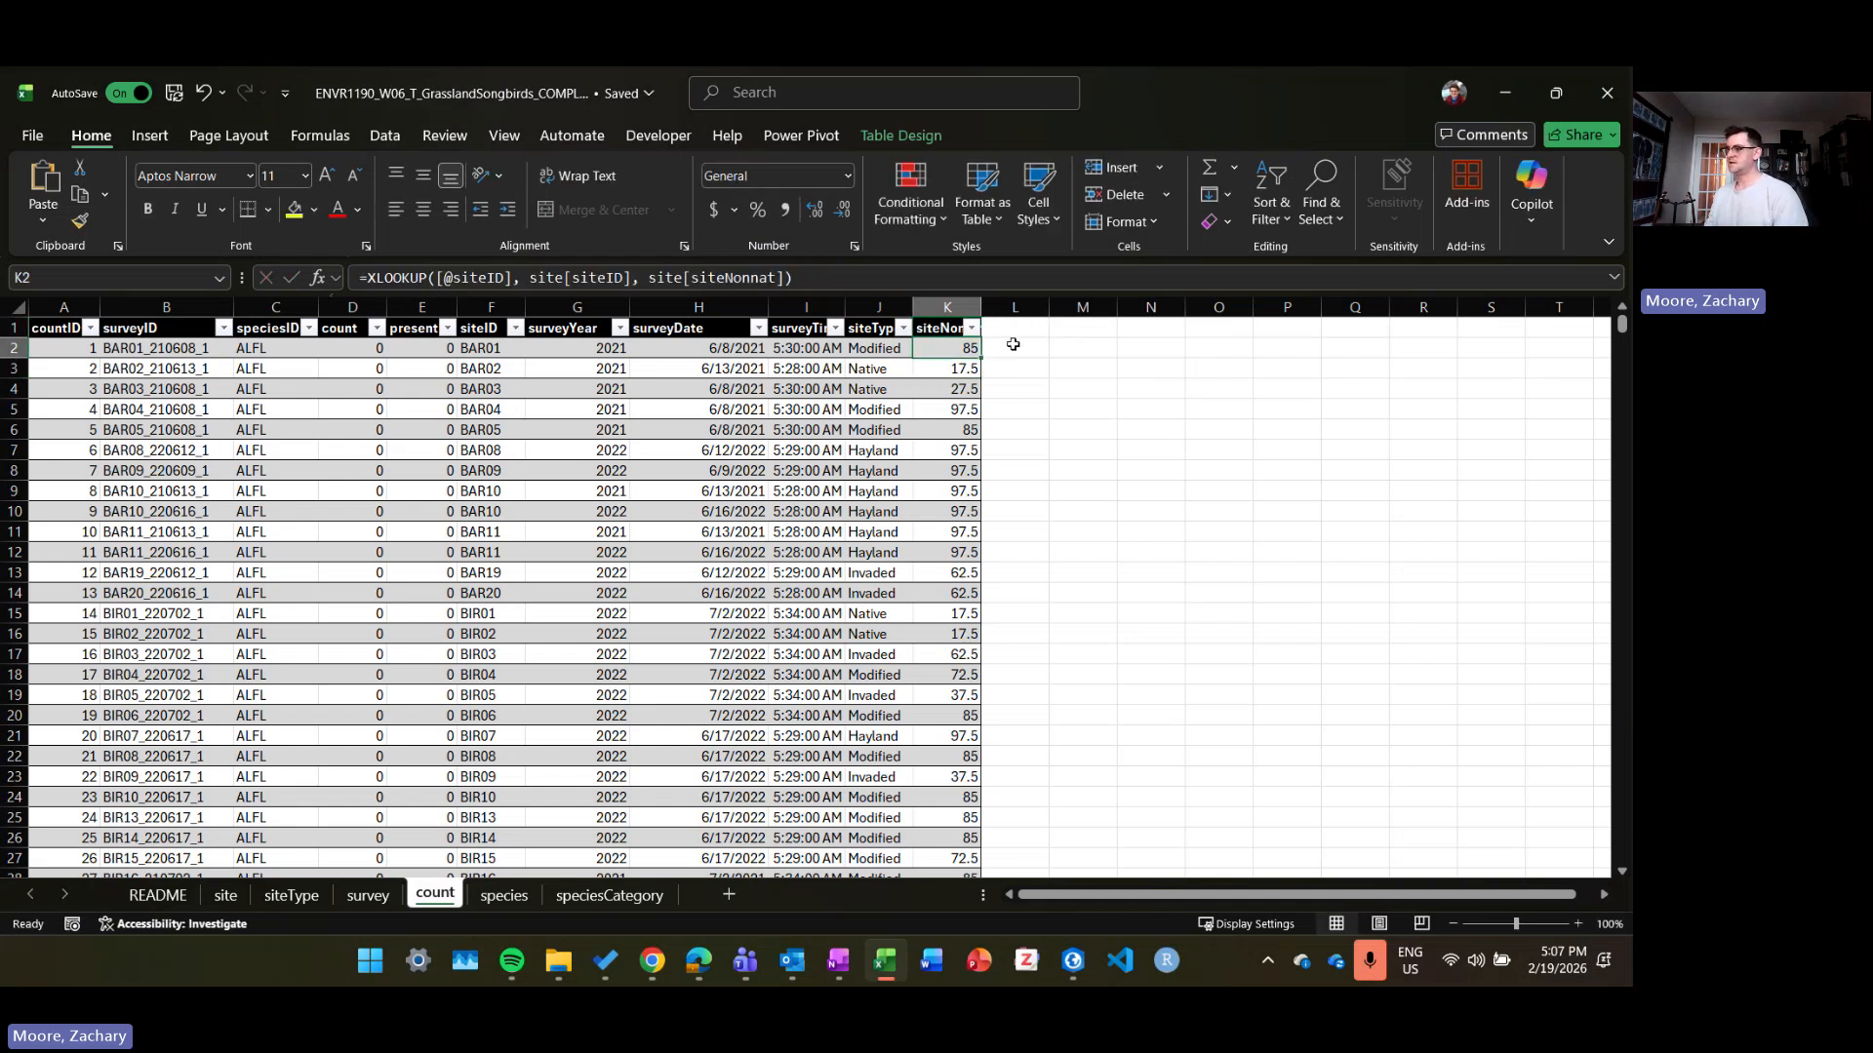
Step: Examine the species sheet's speciesID, speciesName, speciesScientific and speciesCategory columns as the next fields to look up
click(1013, 345)
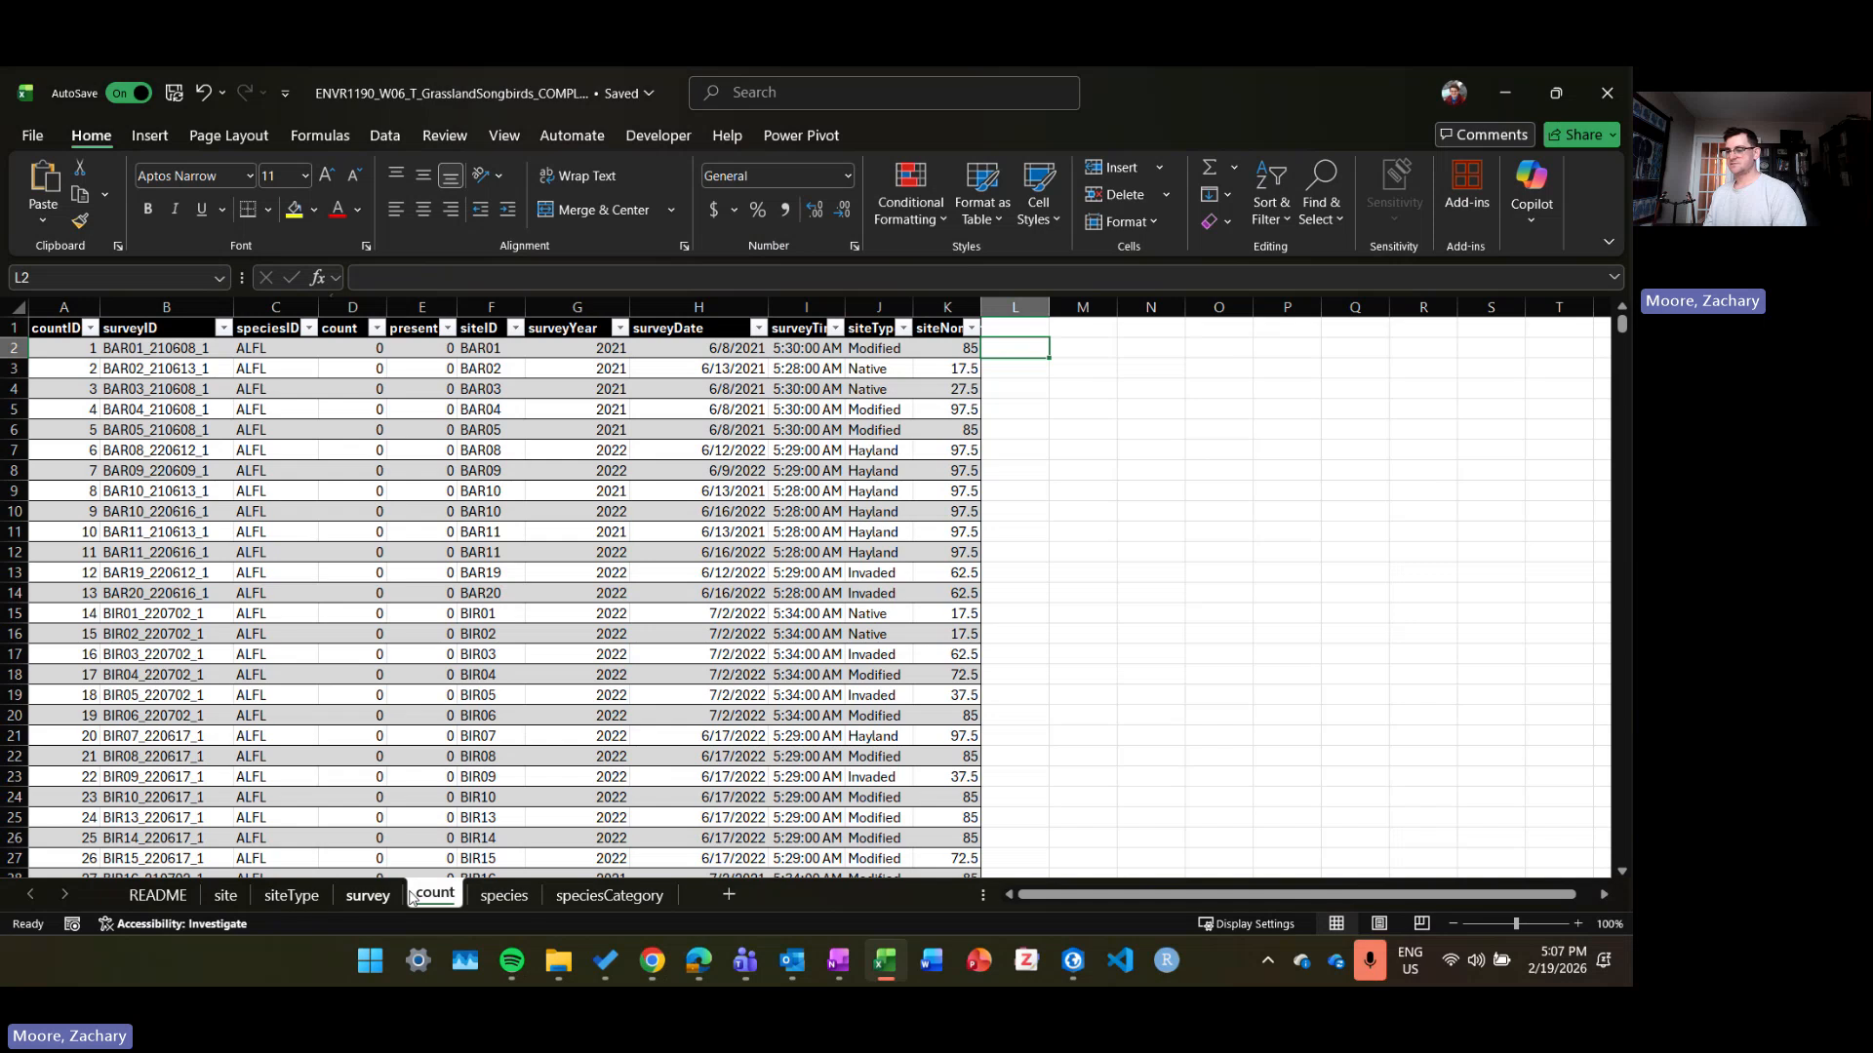
click(504, 895)
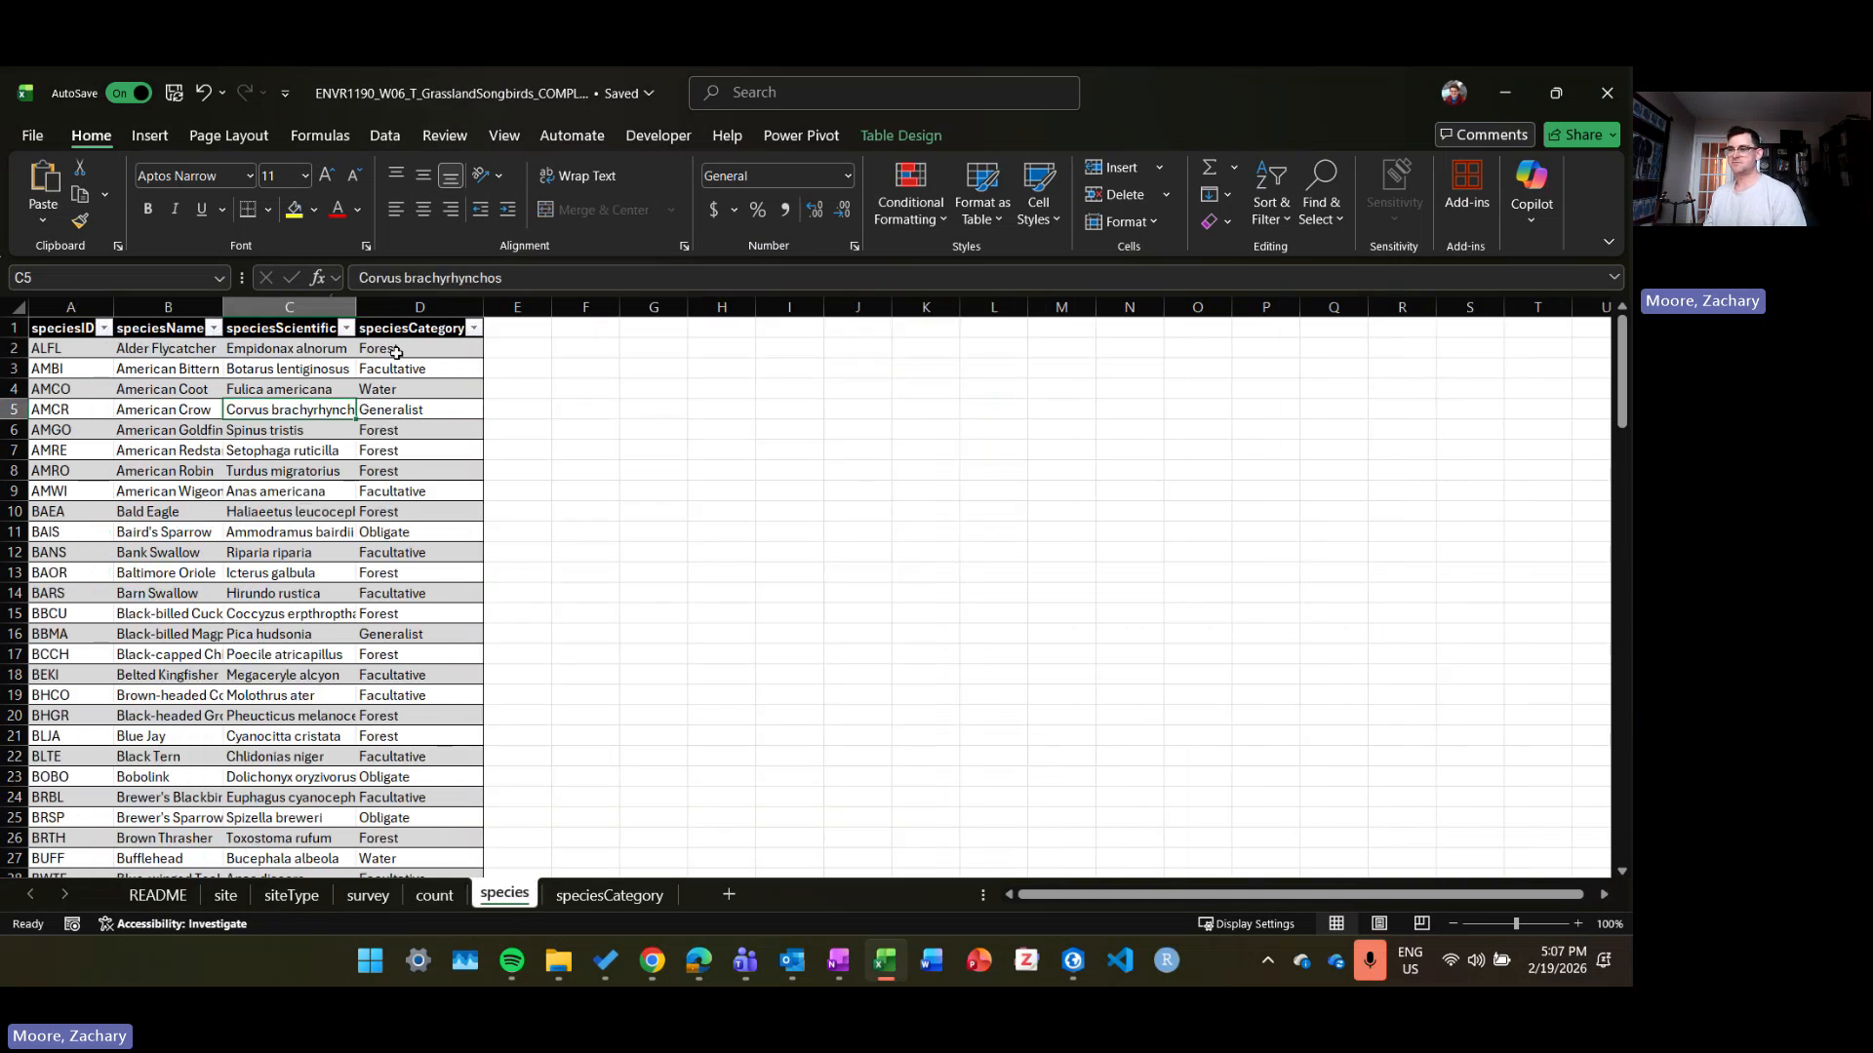
drag(102, 351, 244, 347)
click(177, 332)
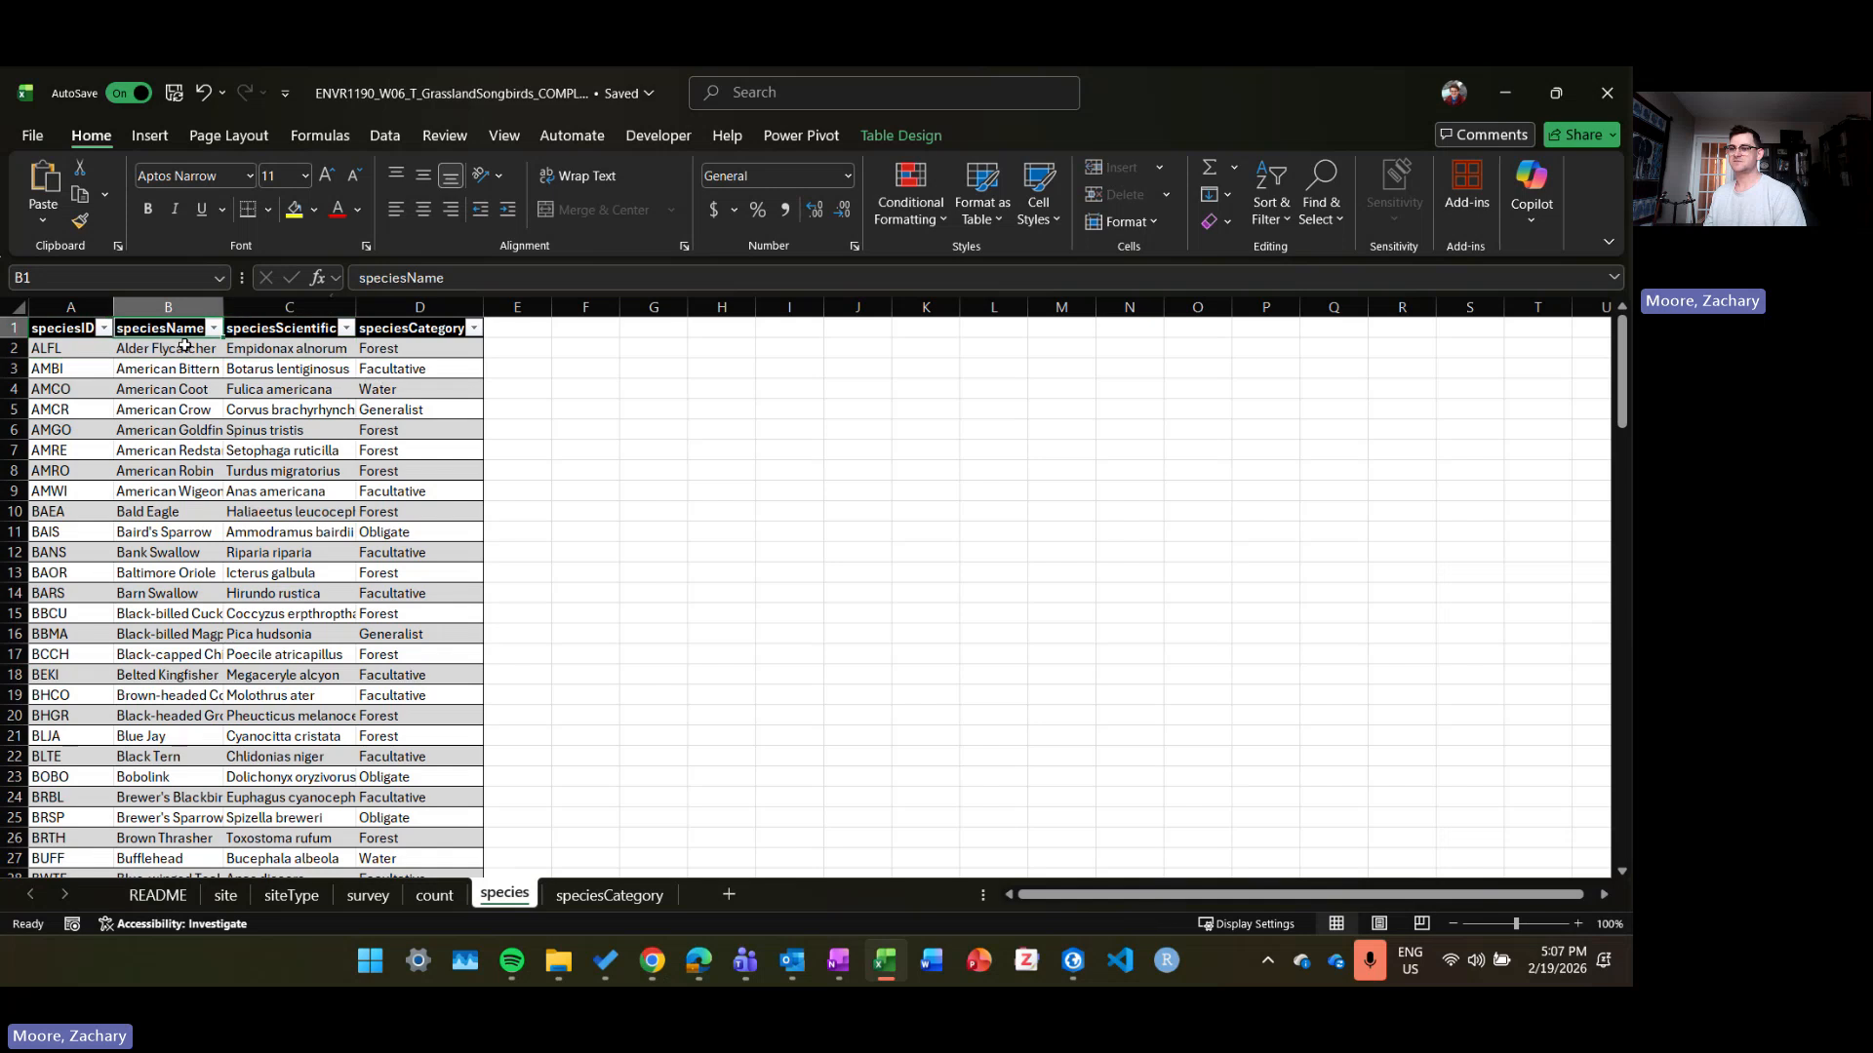
click(304, 329)
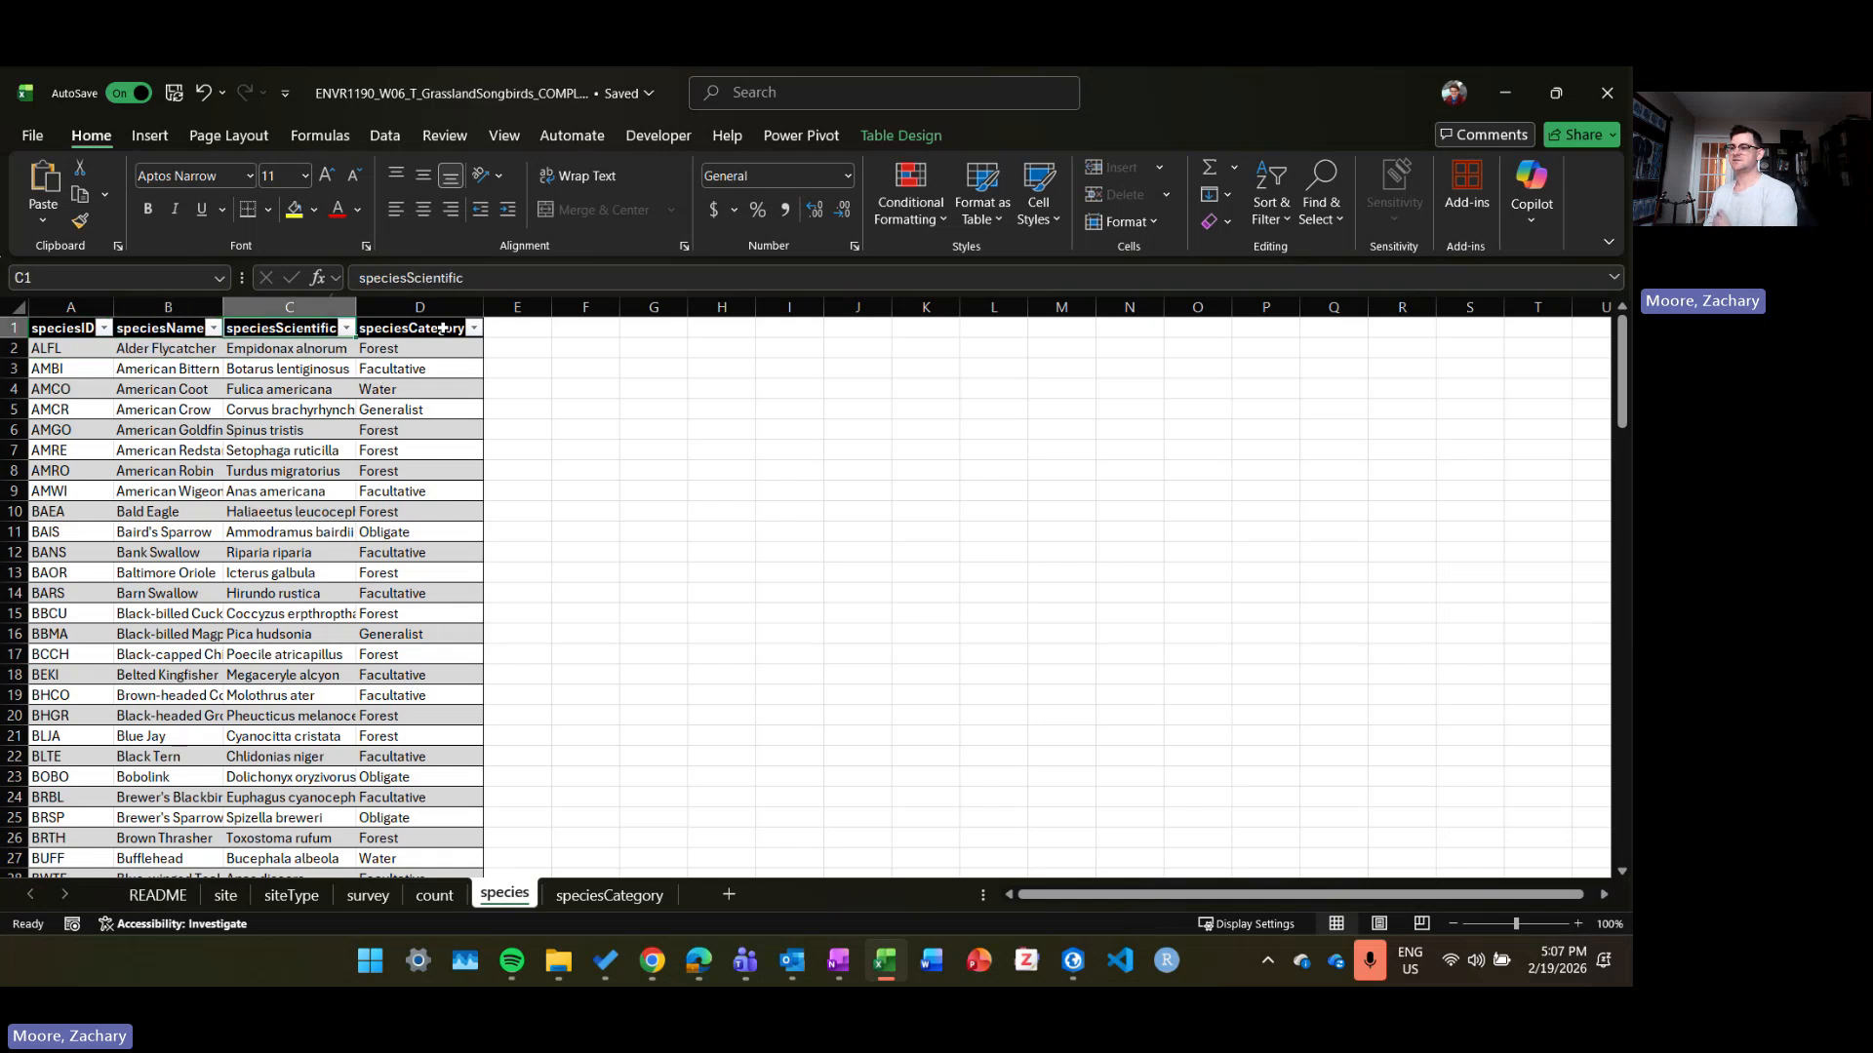
click(441, 332)
click(90, 342)
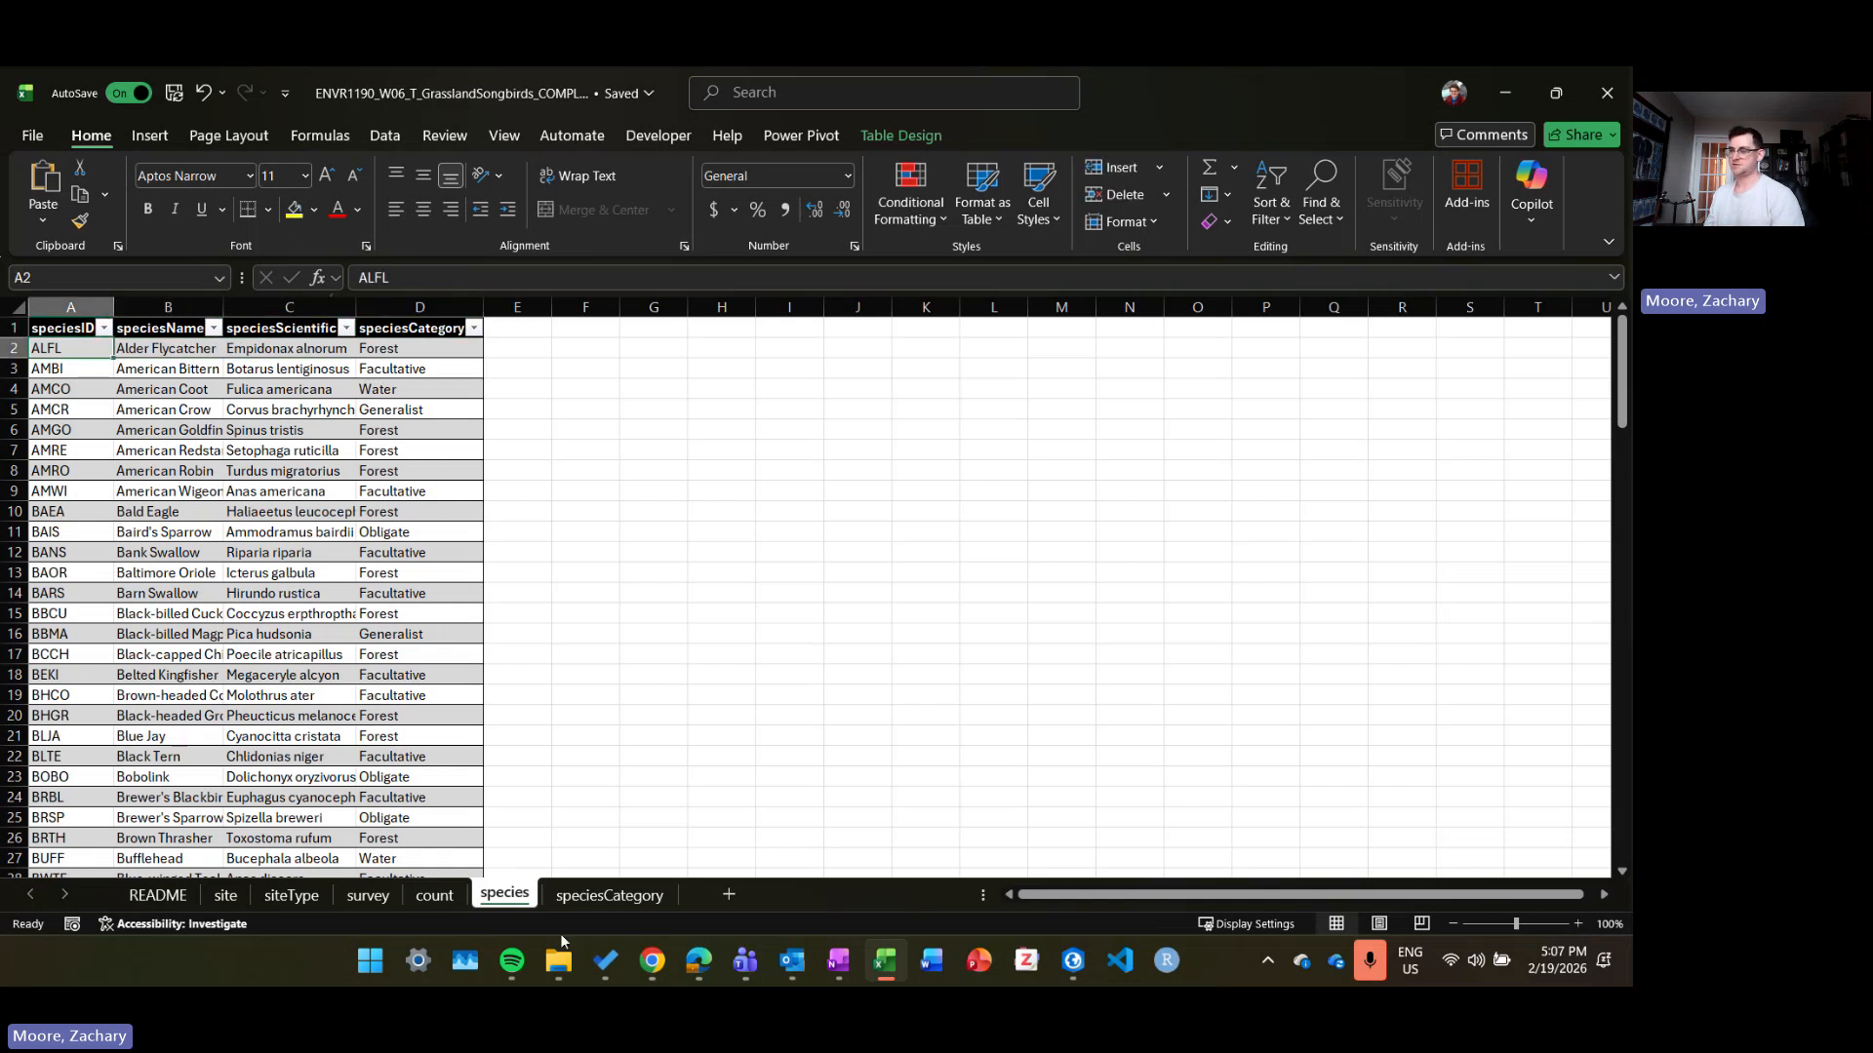
click(436, 895)
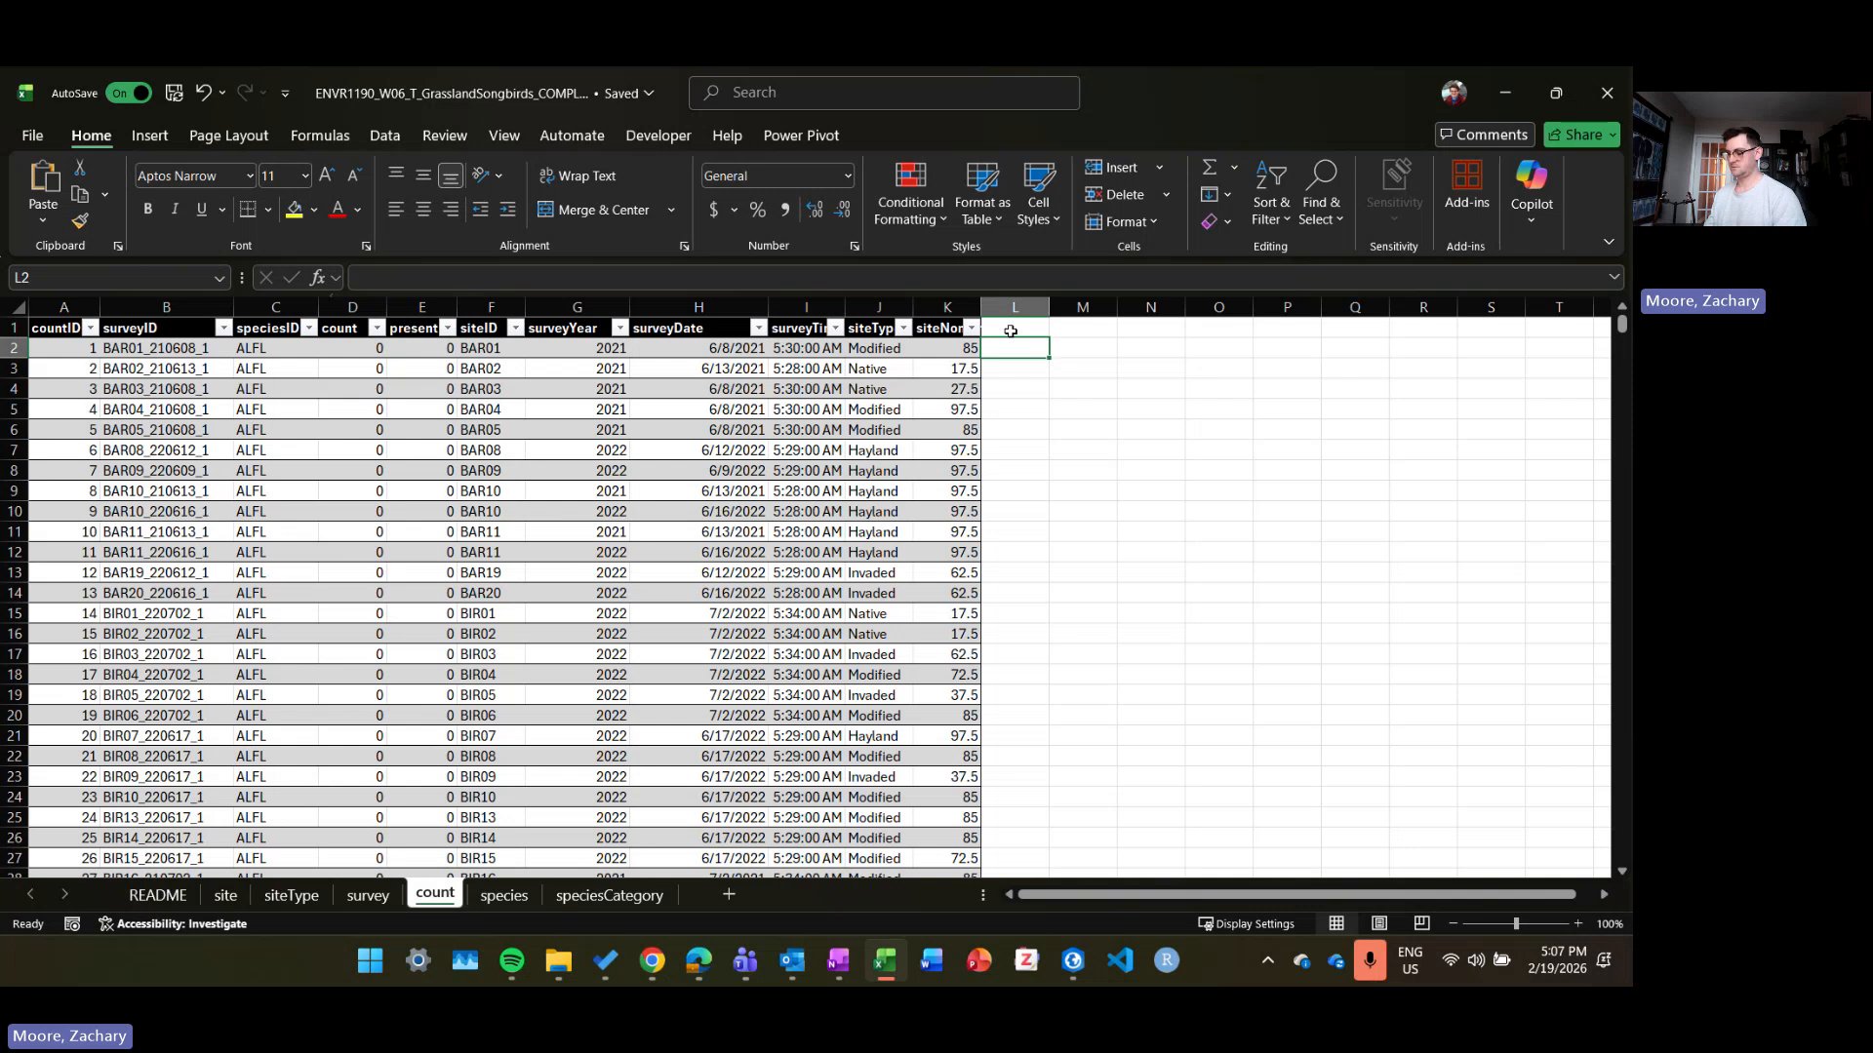
text(=xlook)
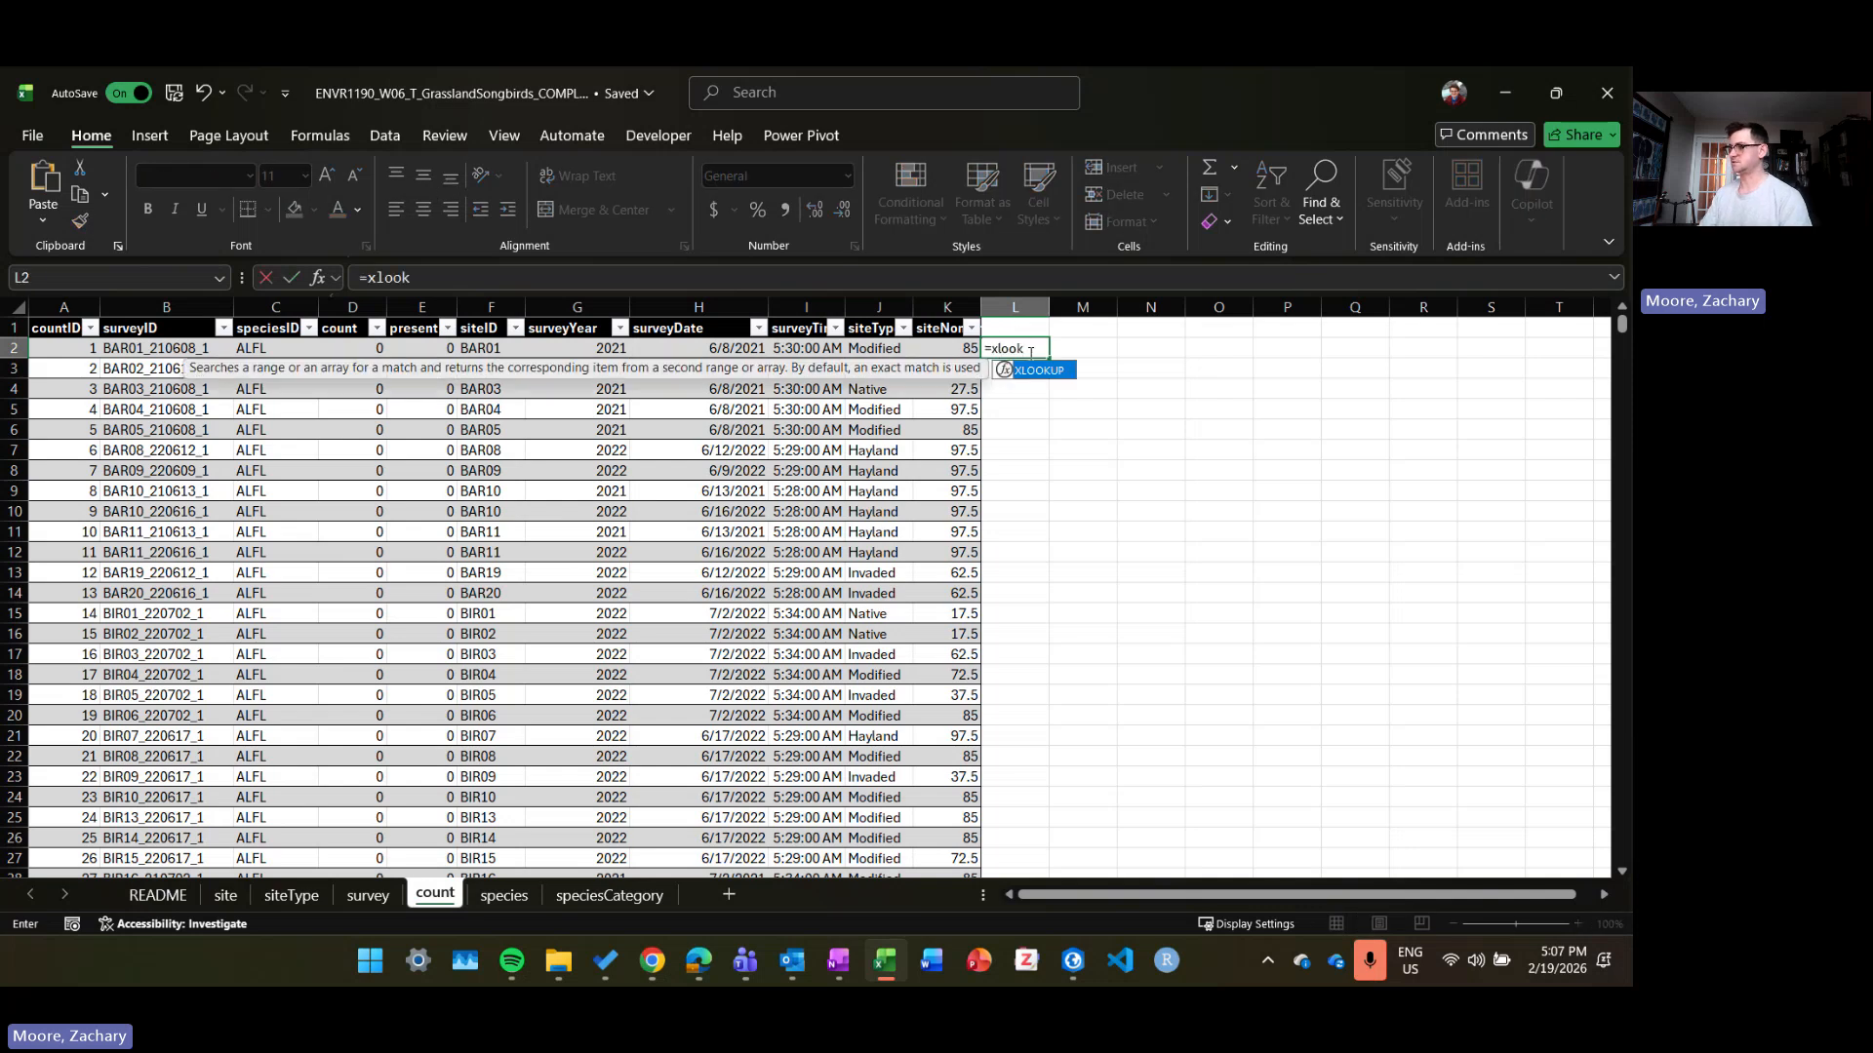
text(up()
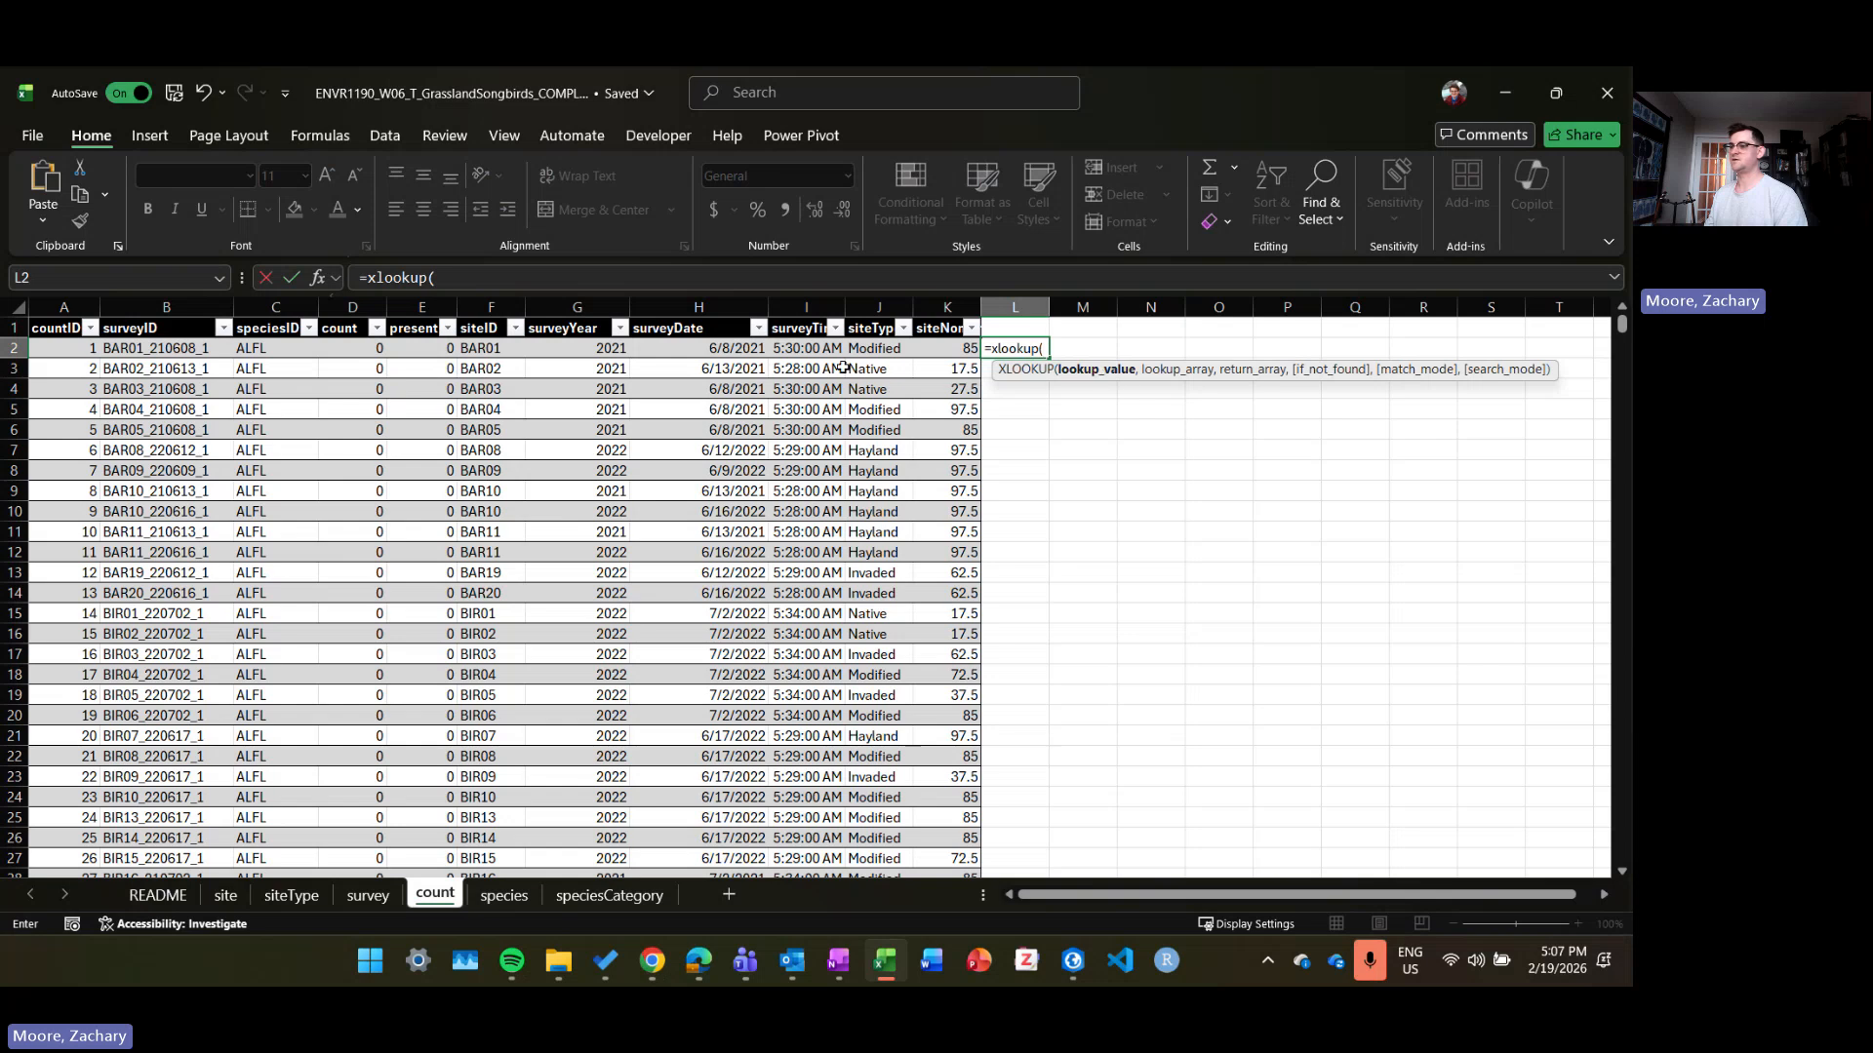
click(246, 349)
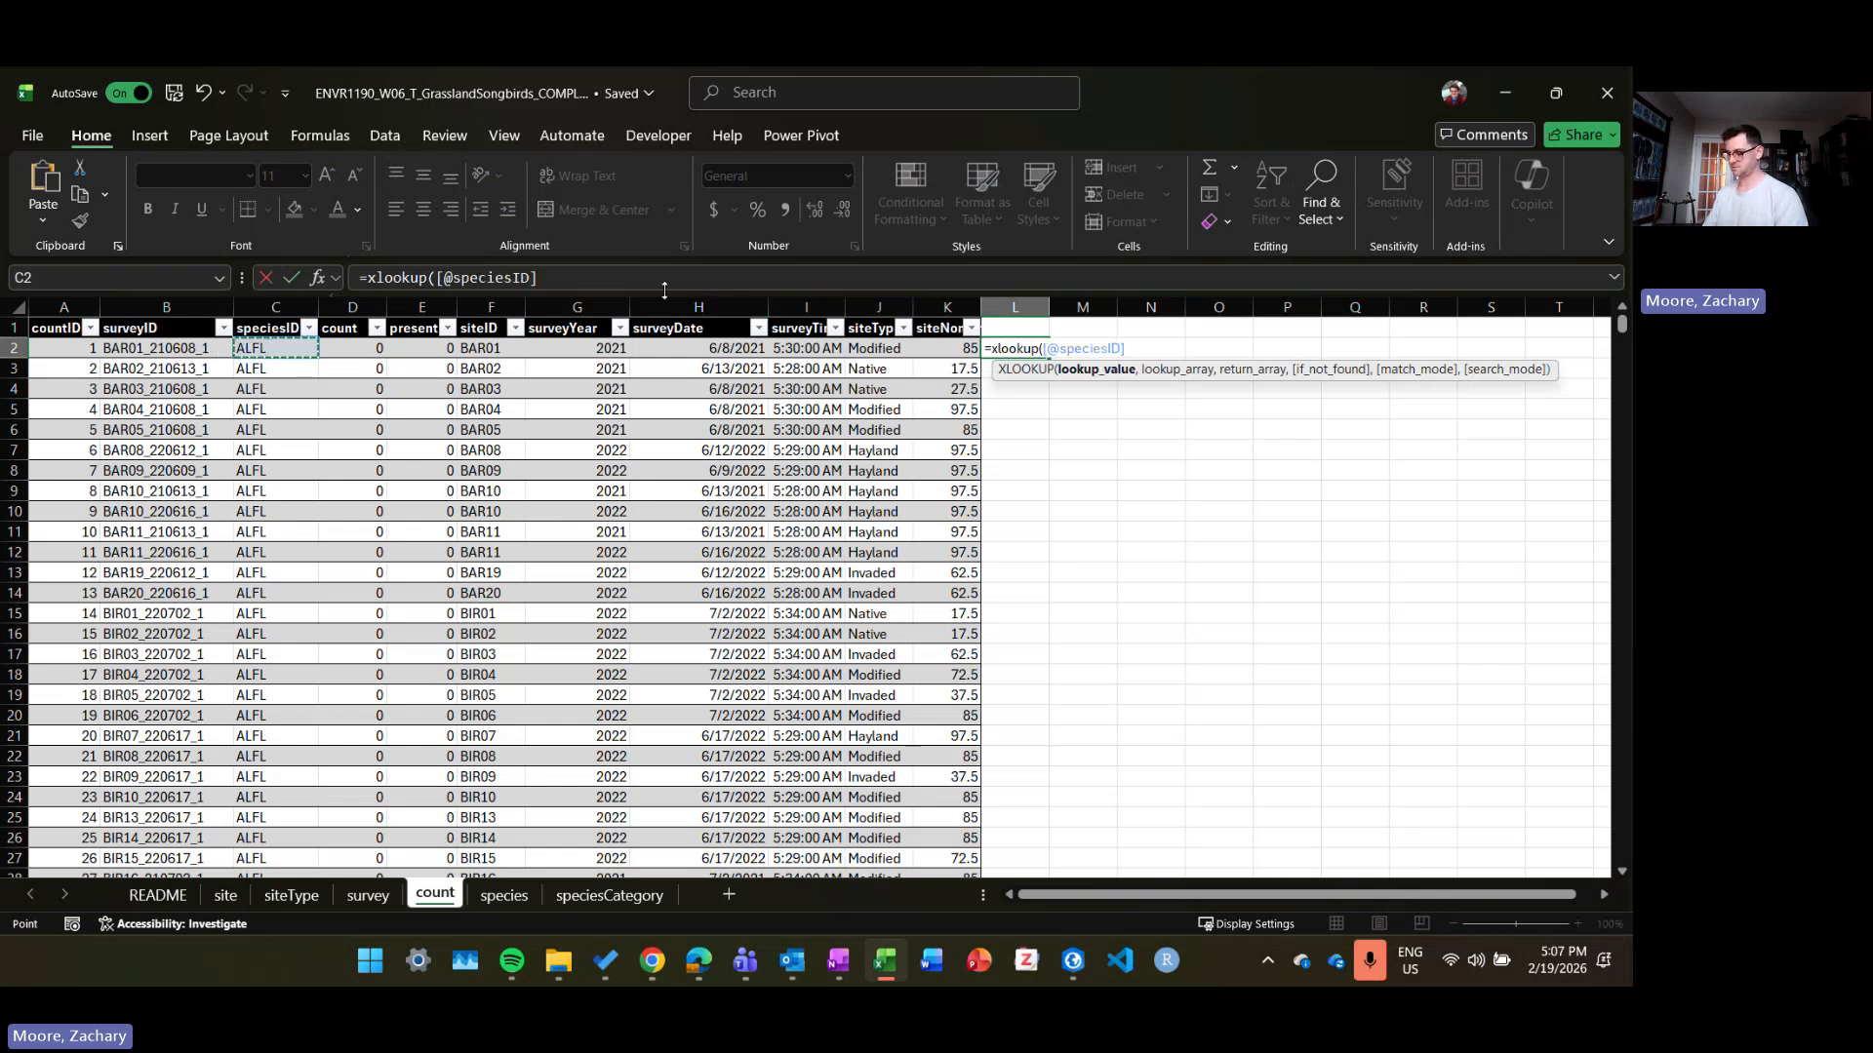
text(,)
text( species)
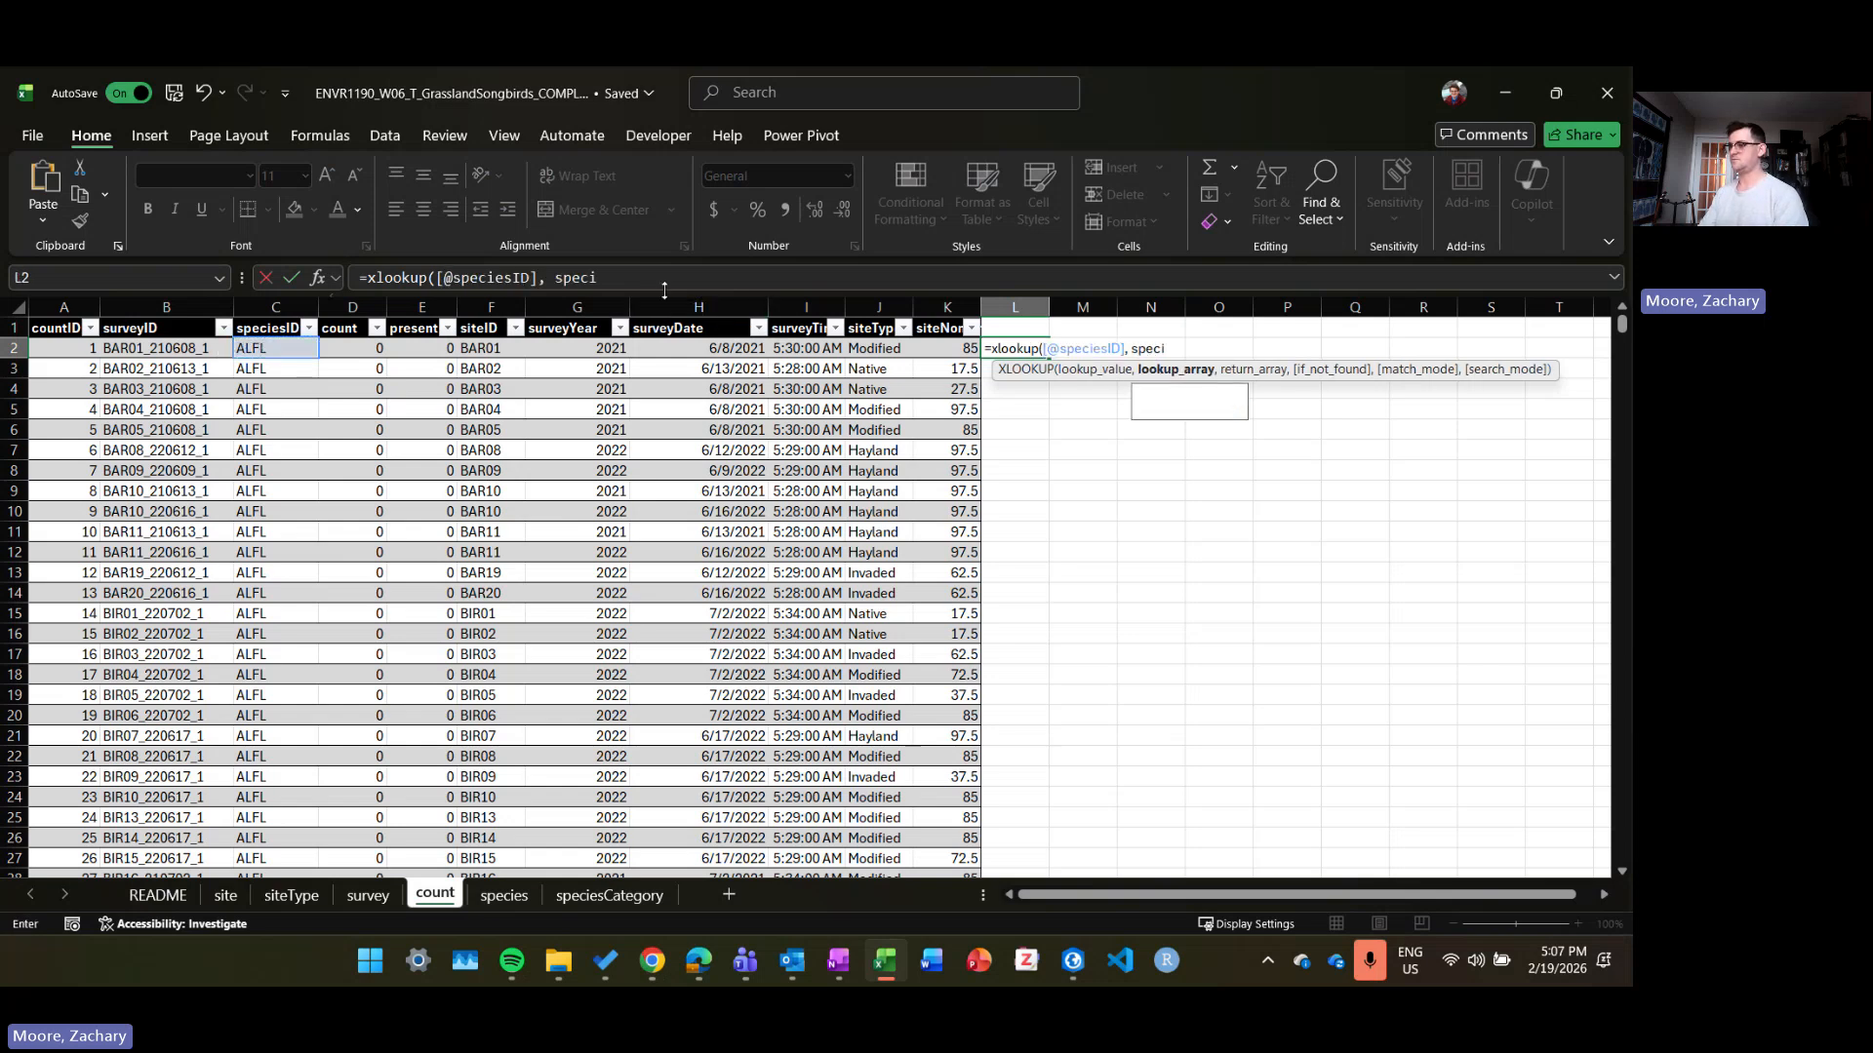
text([)
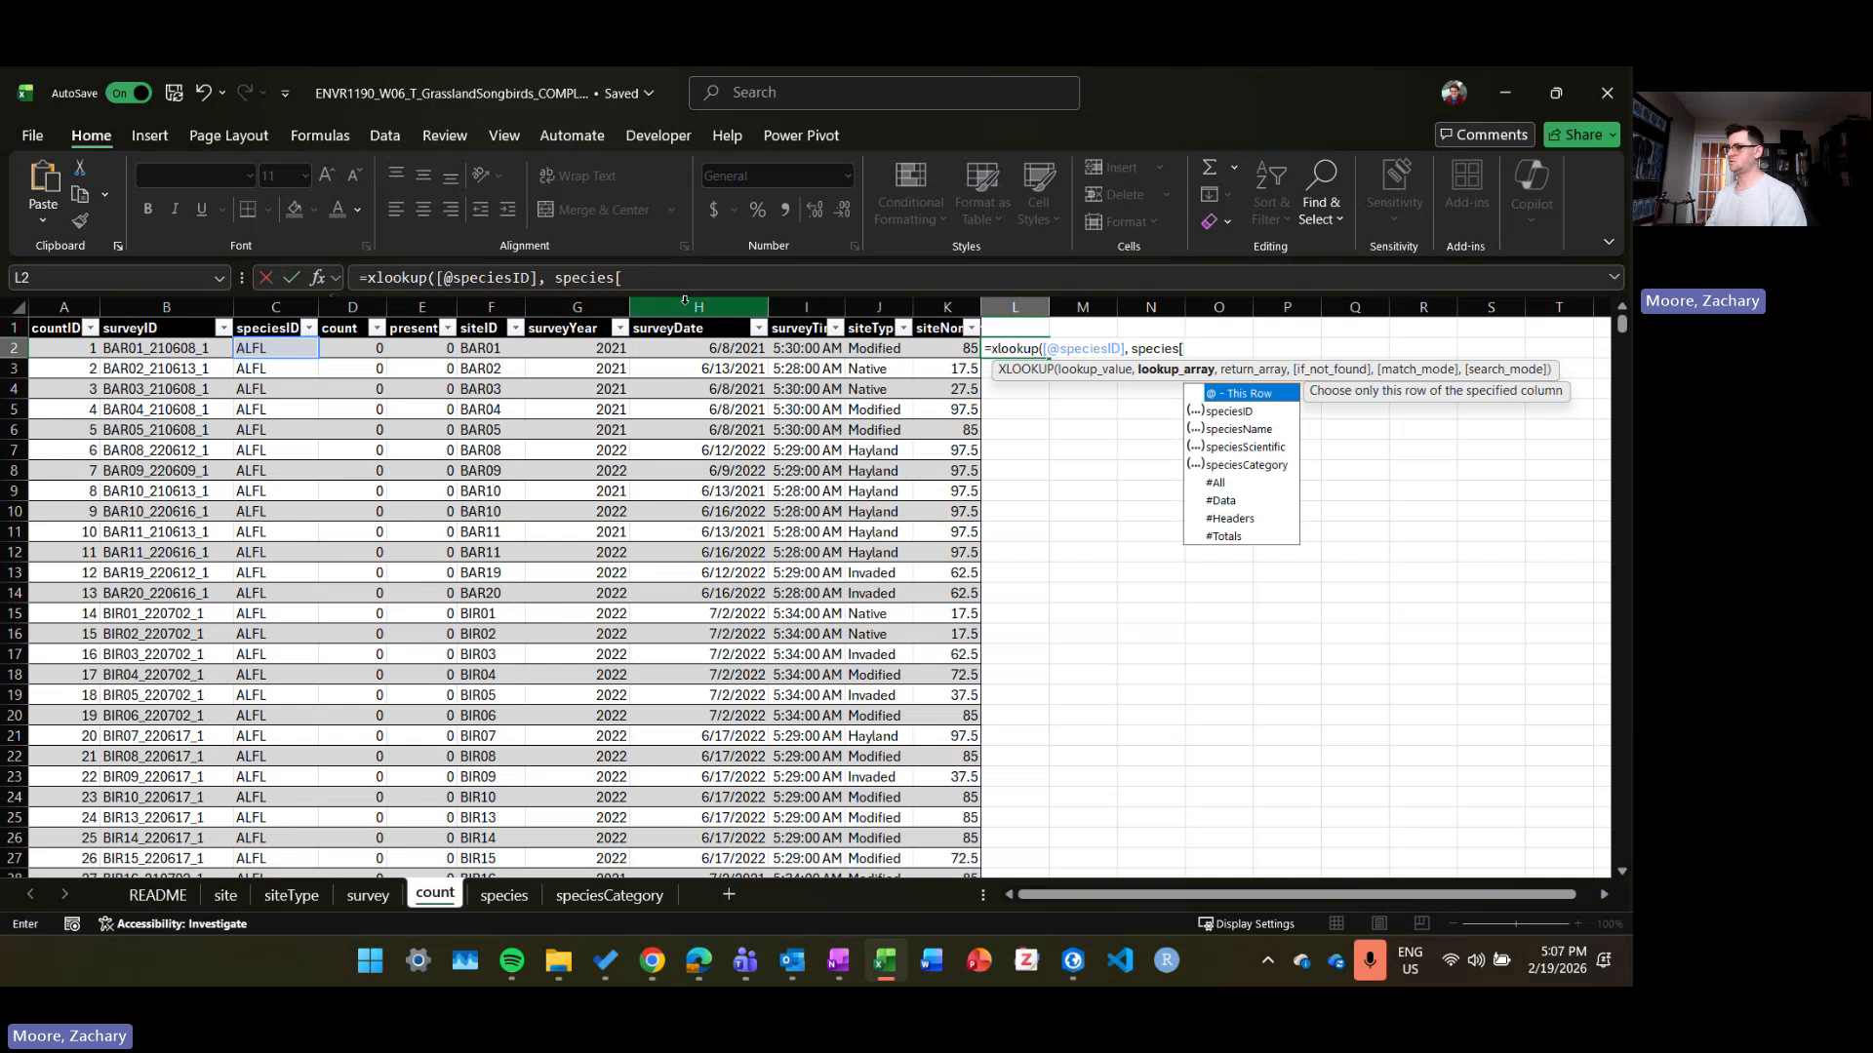
double_click(1255, 417)
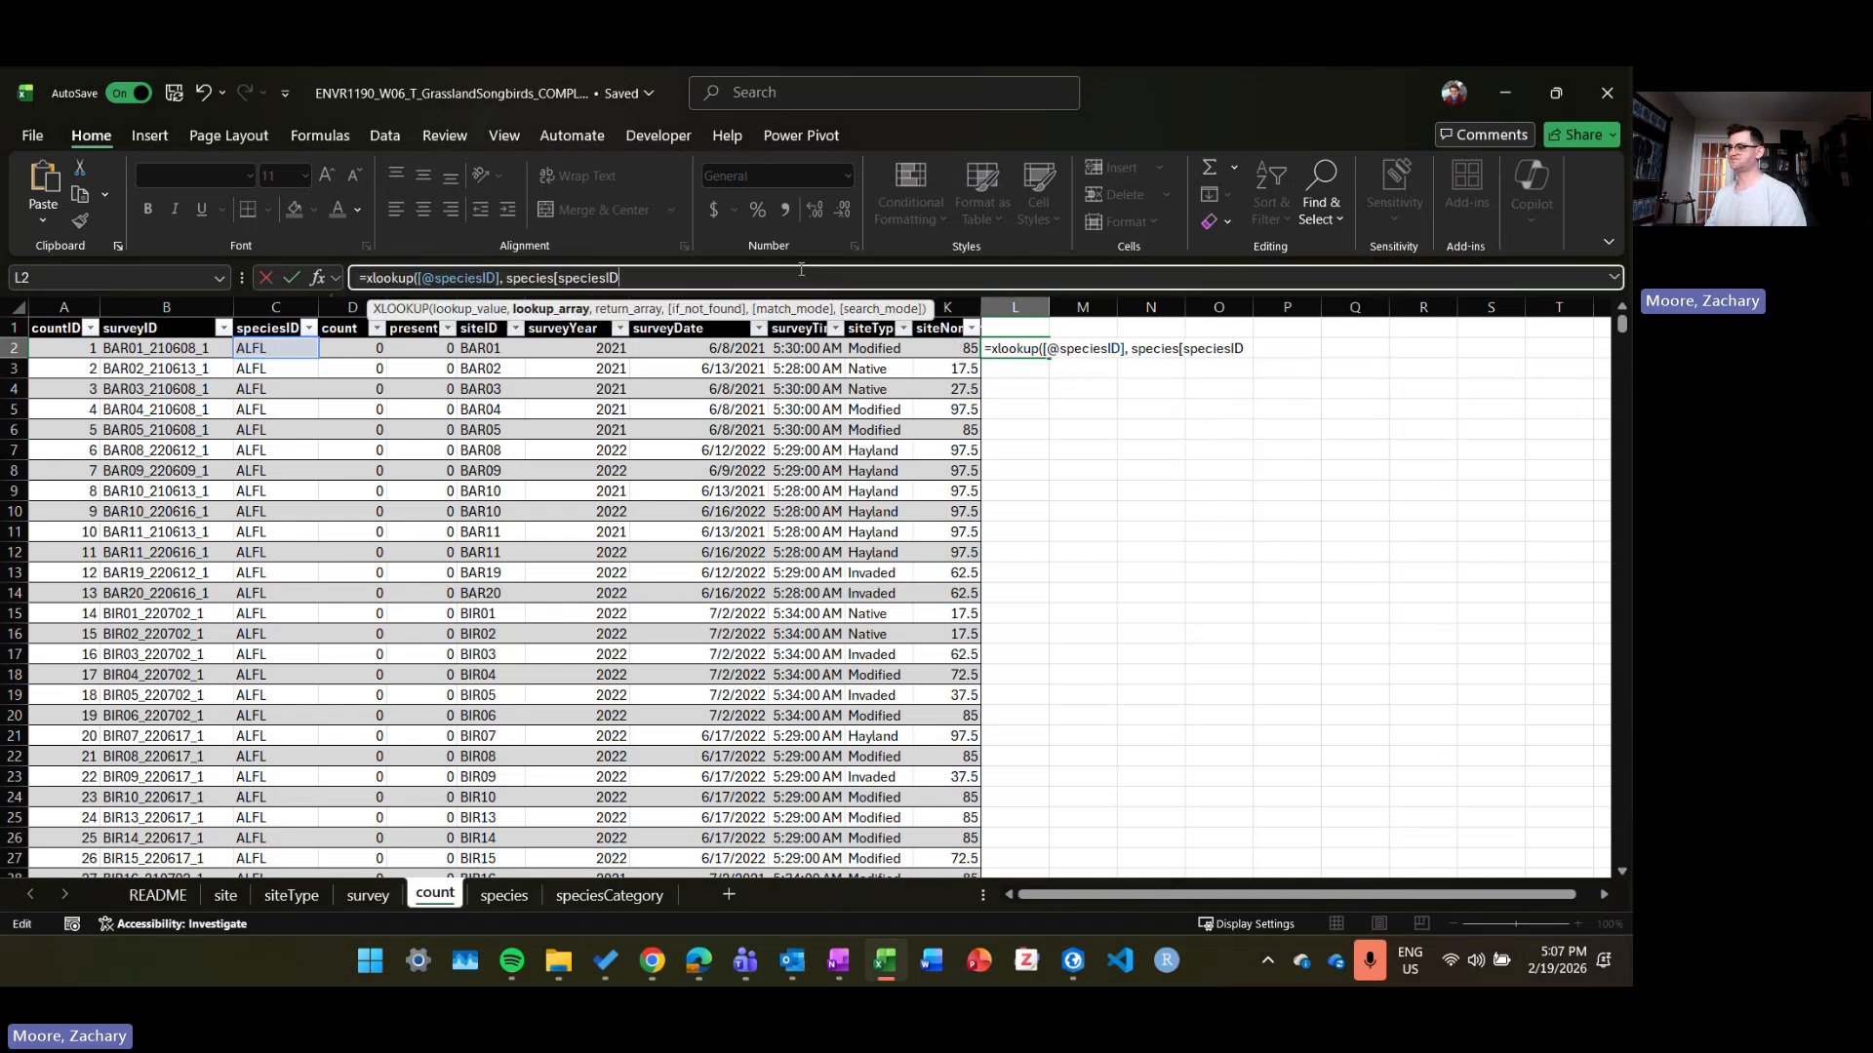
text(], )
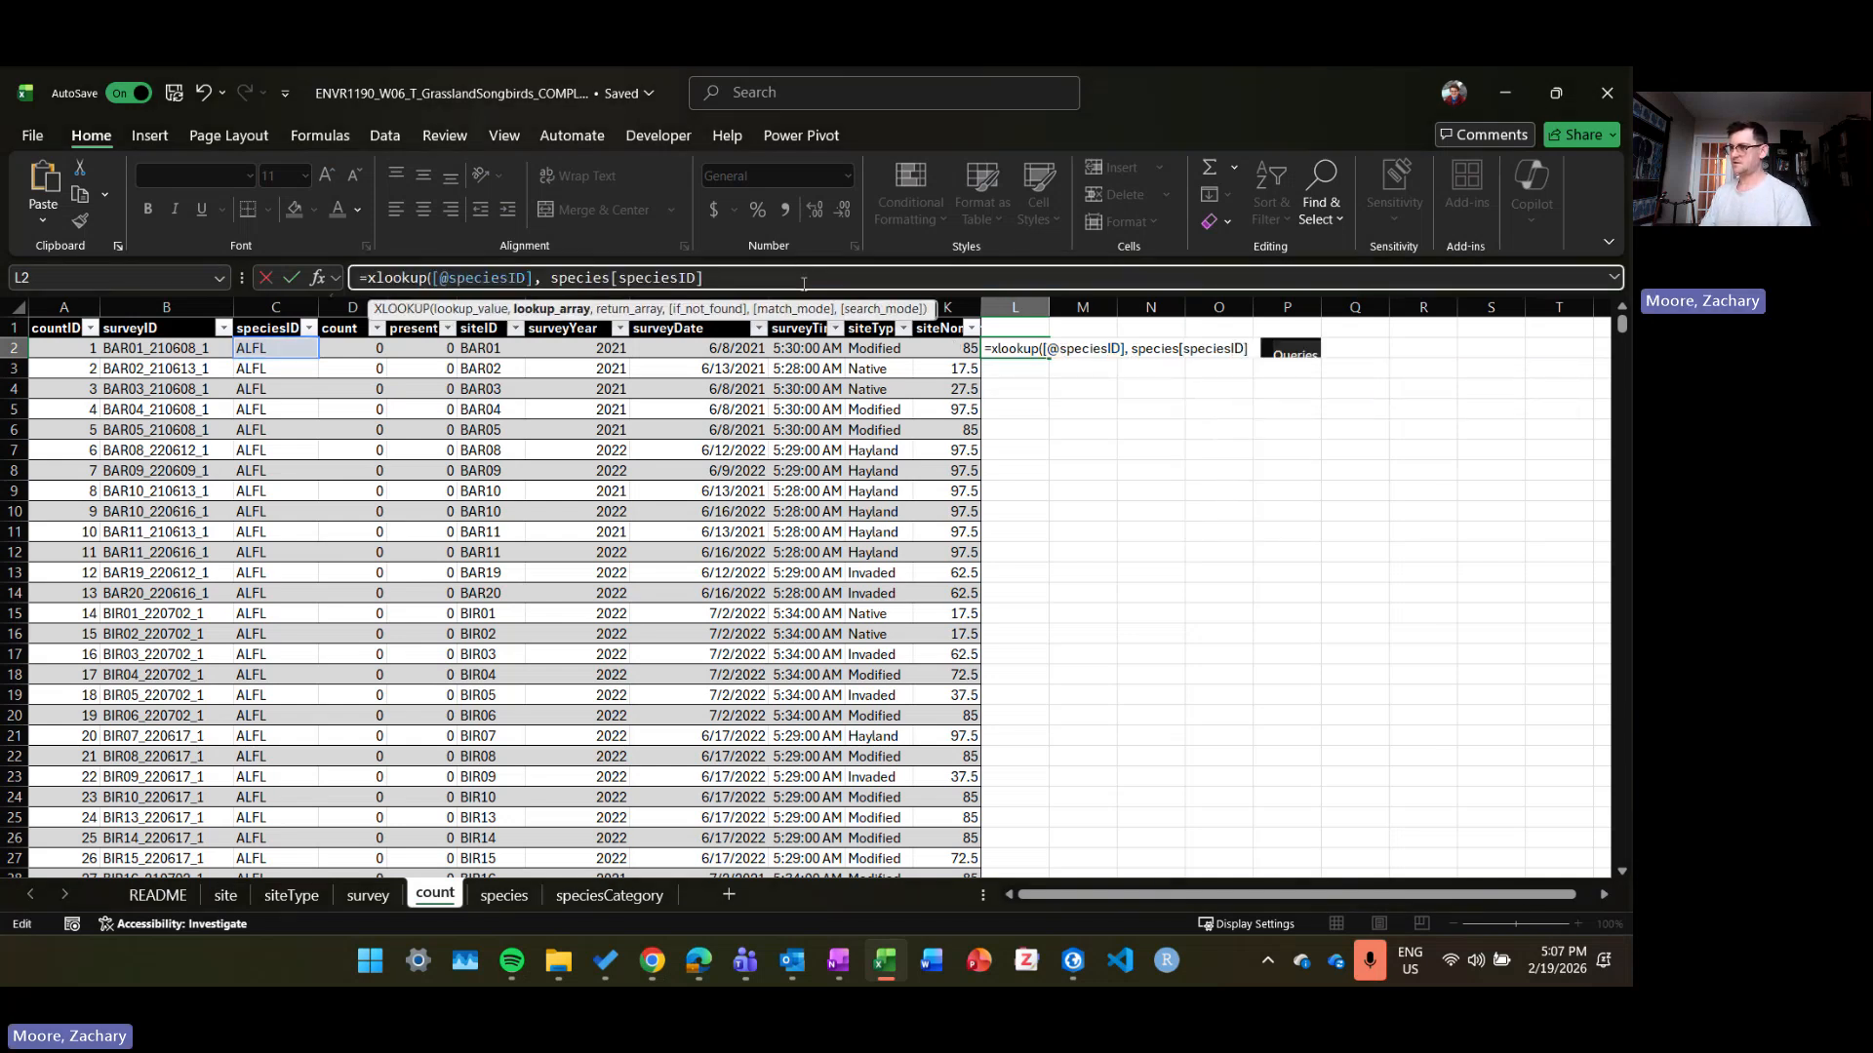
text(s)
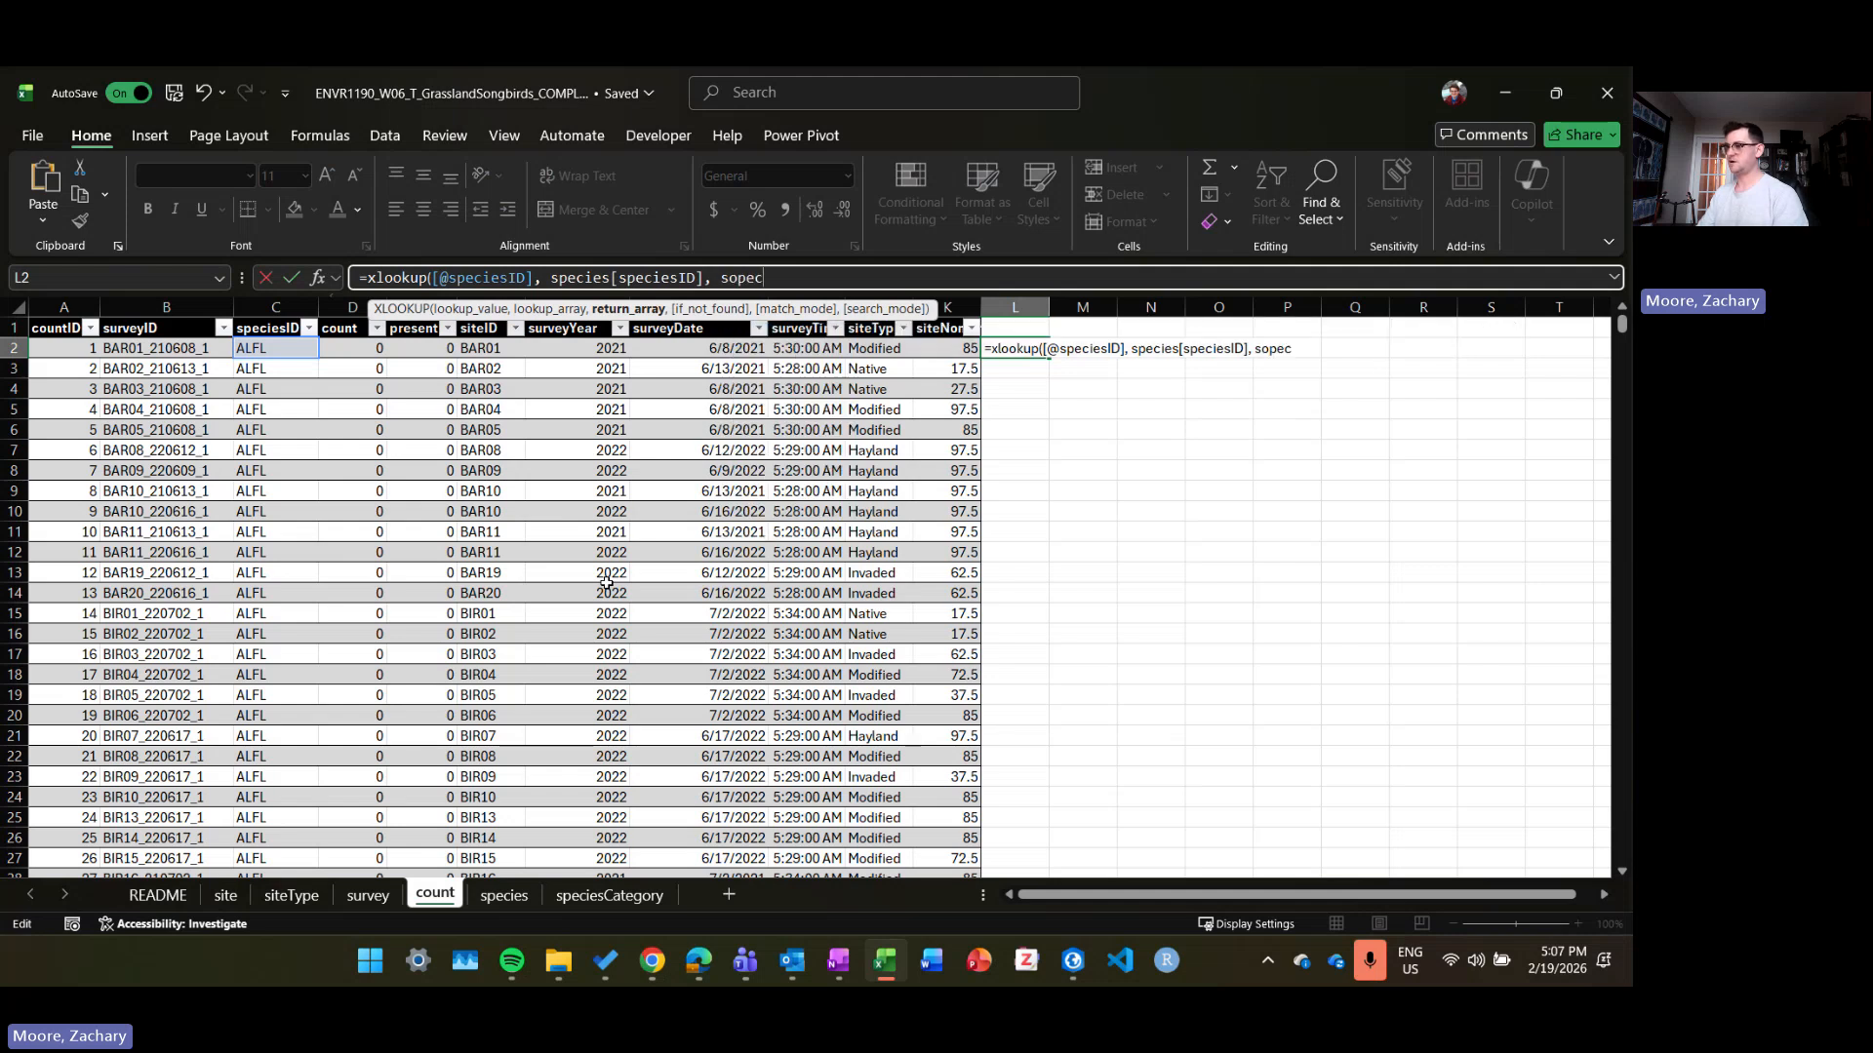
text(pecie)
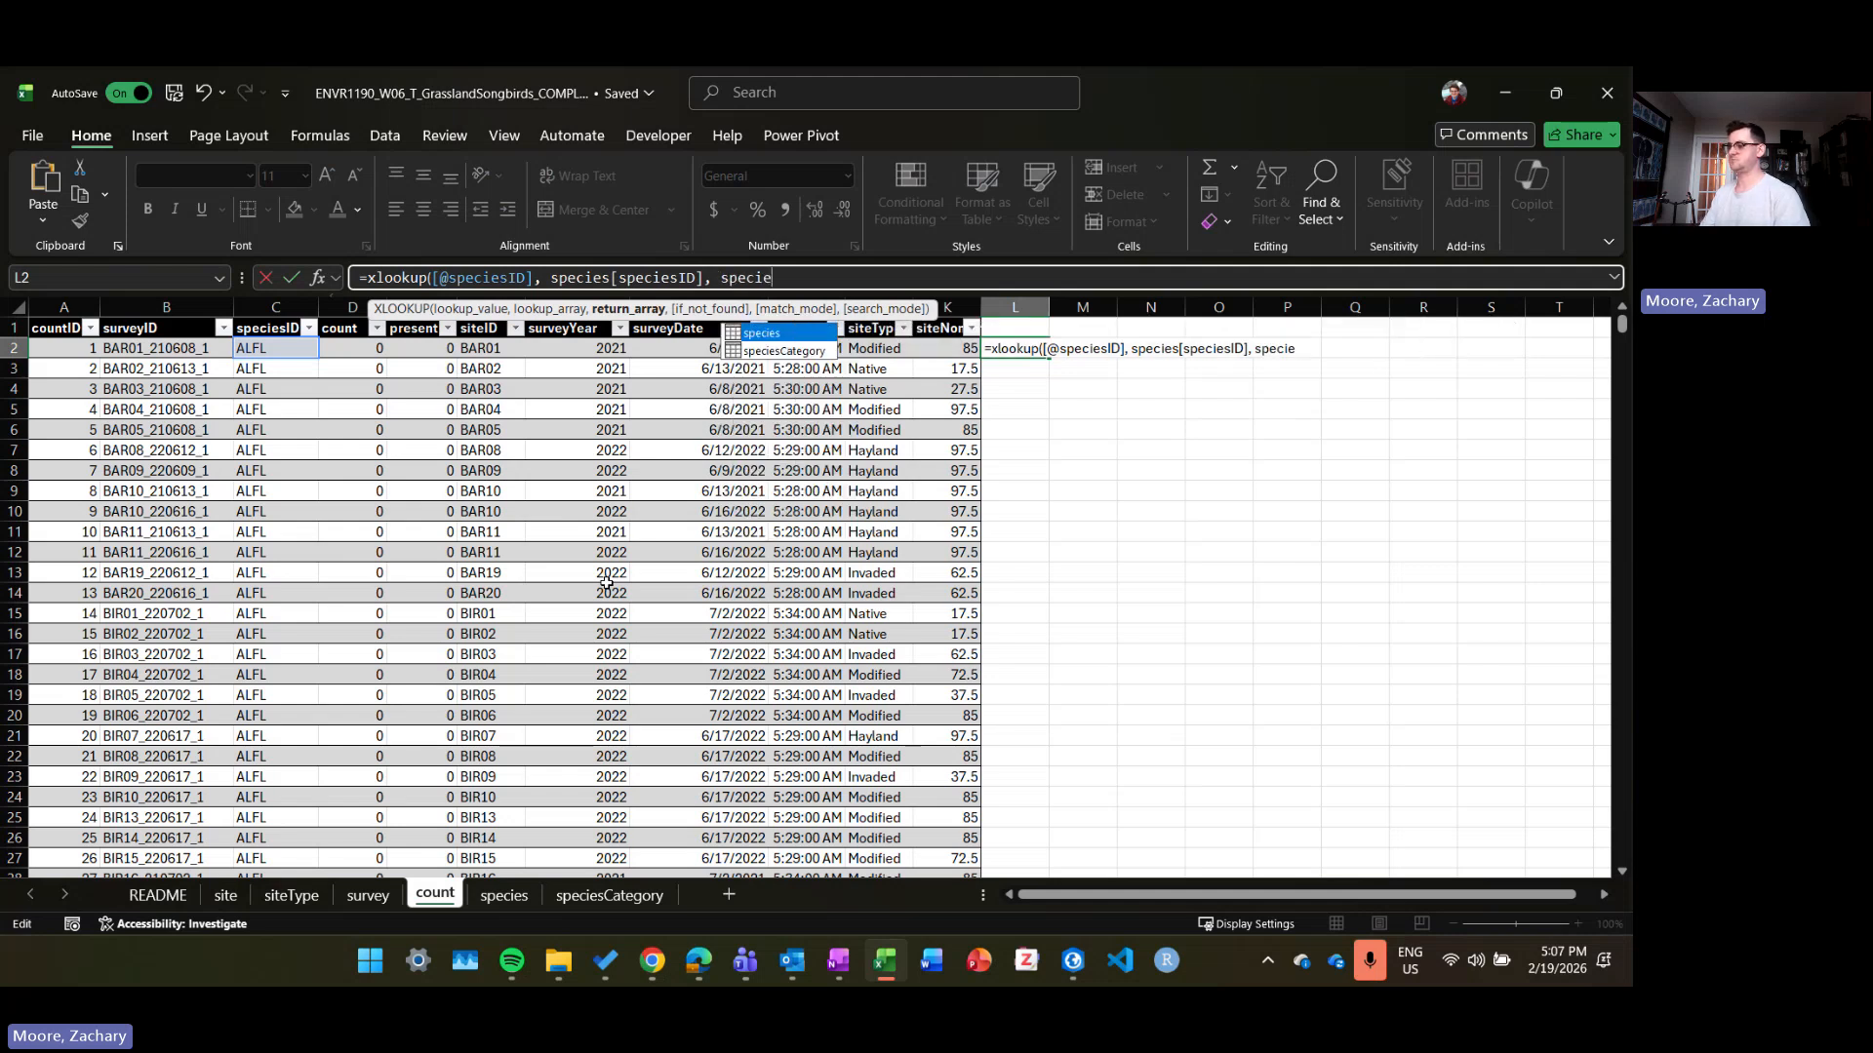
text(s[)
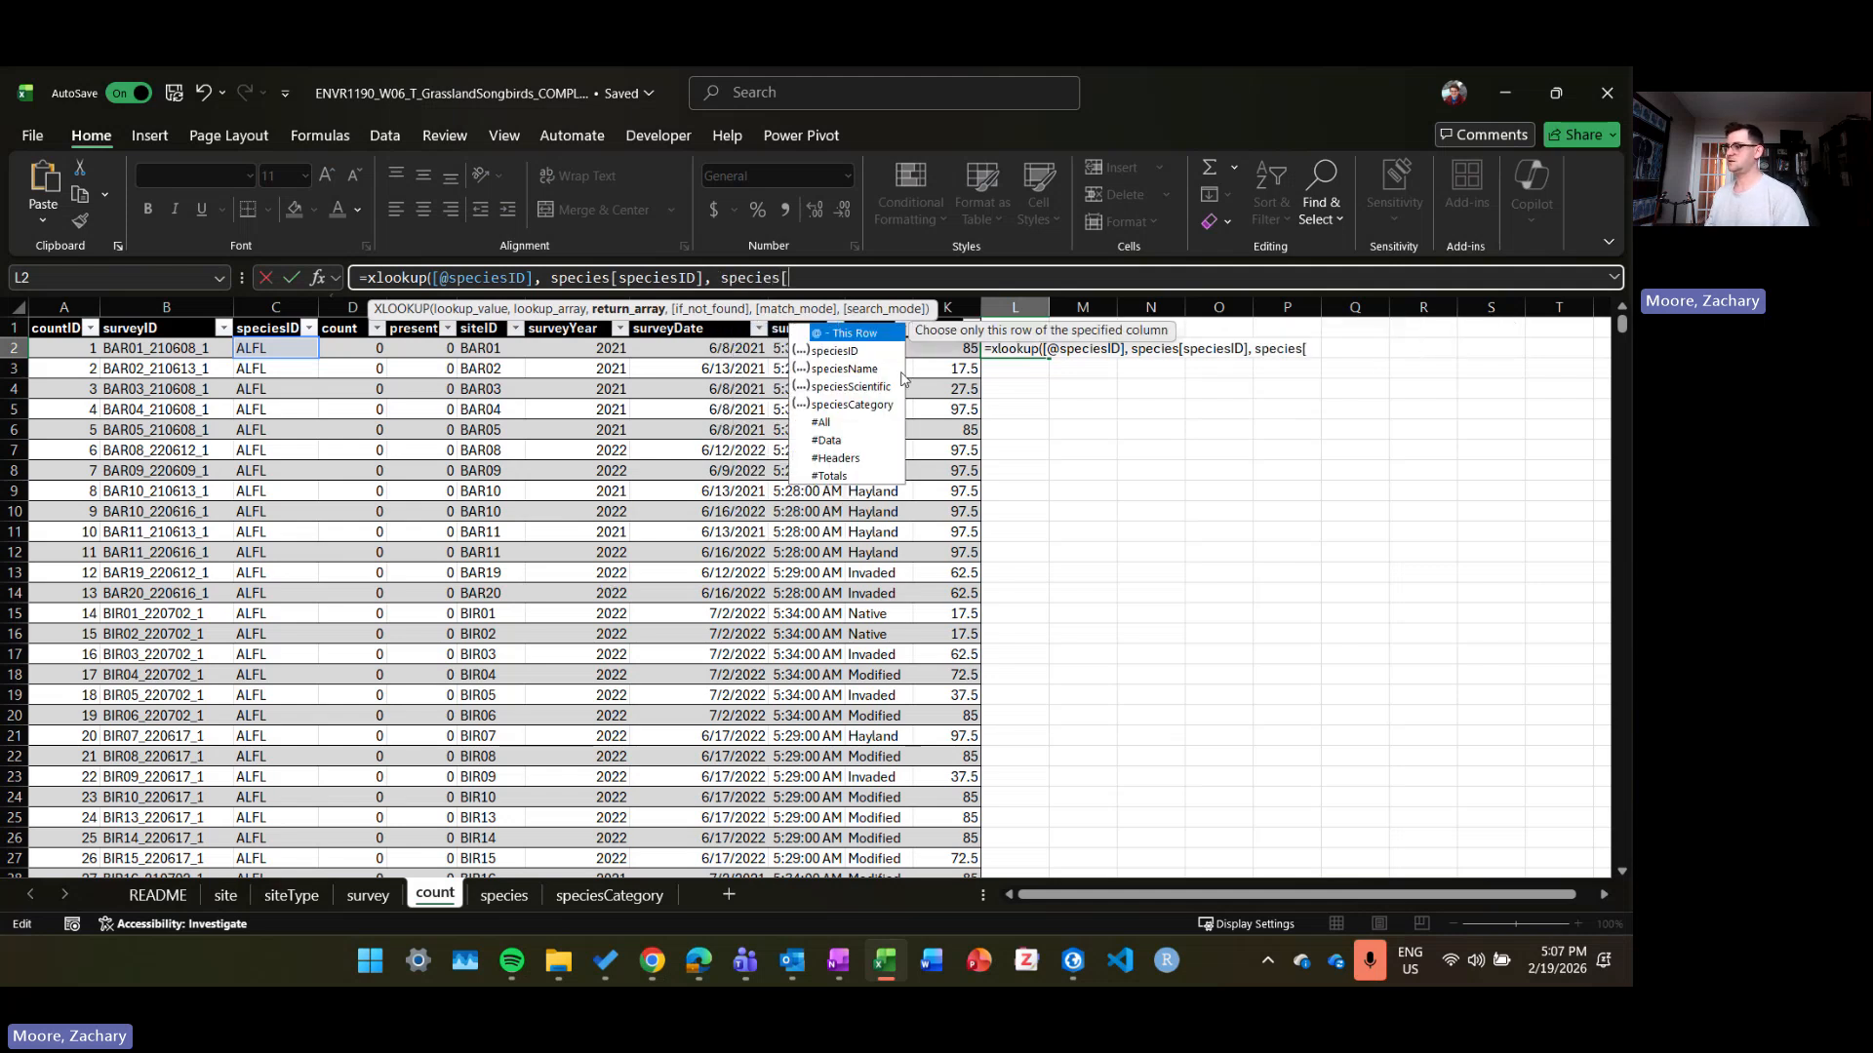
double_click(874, 372)
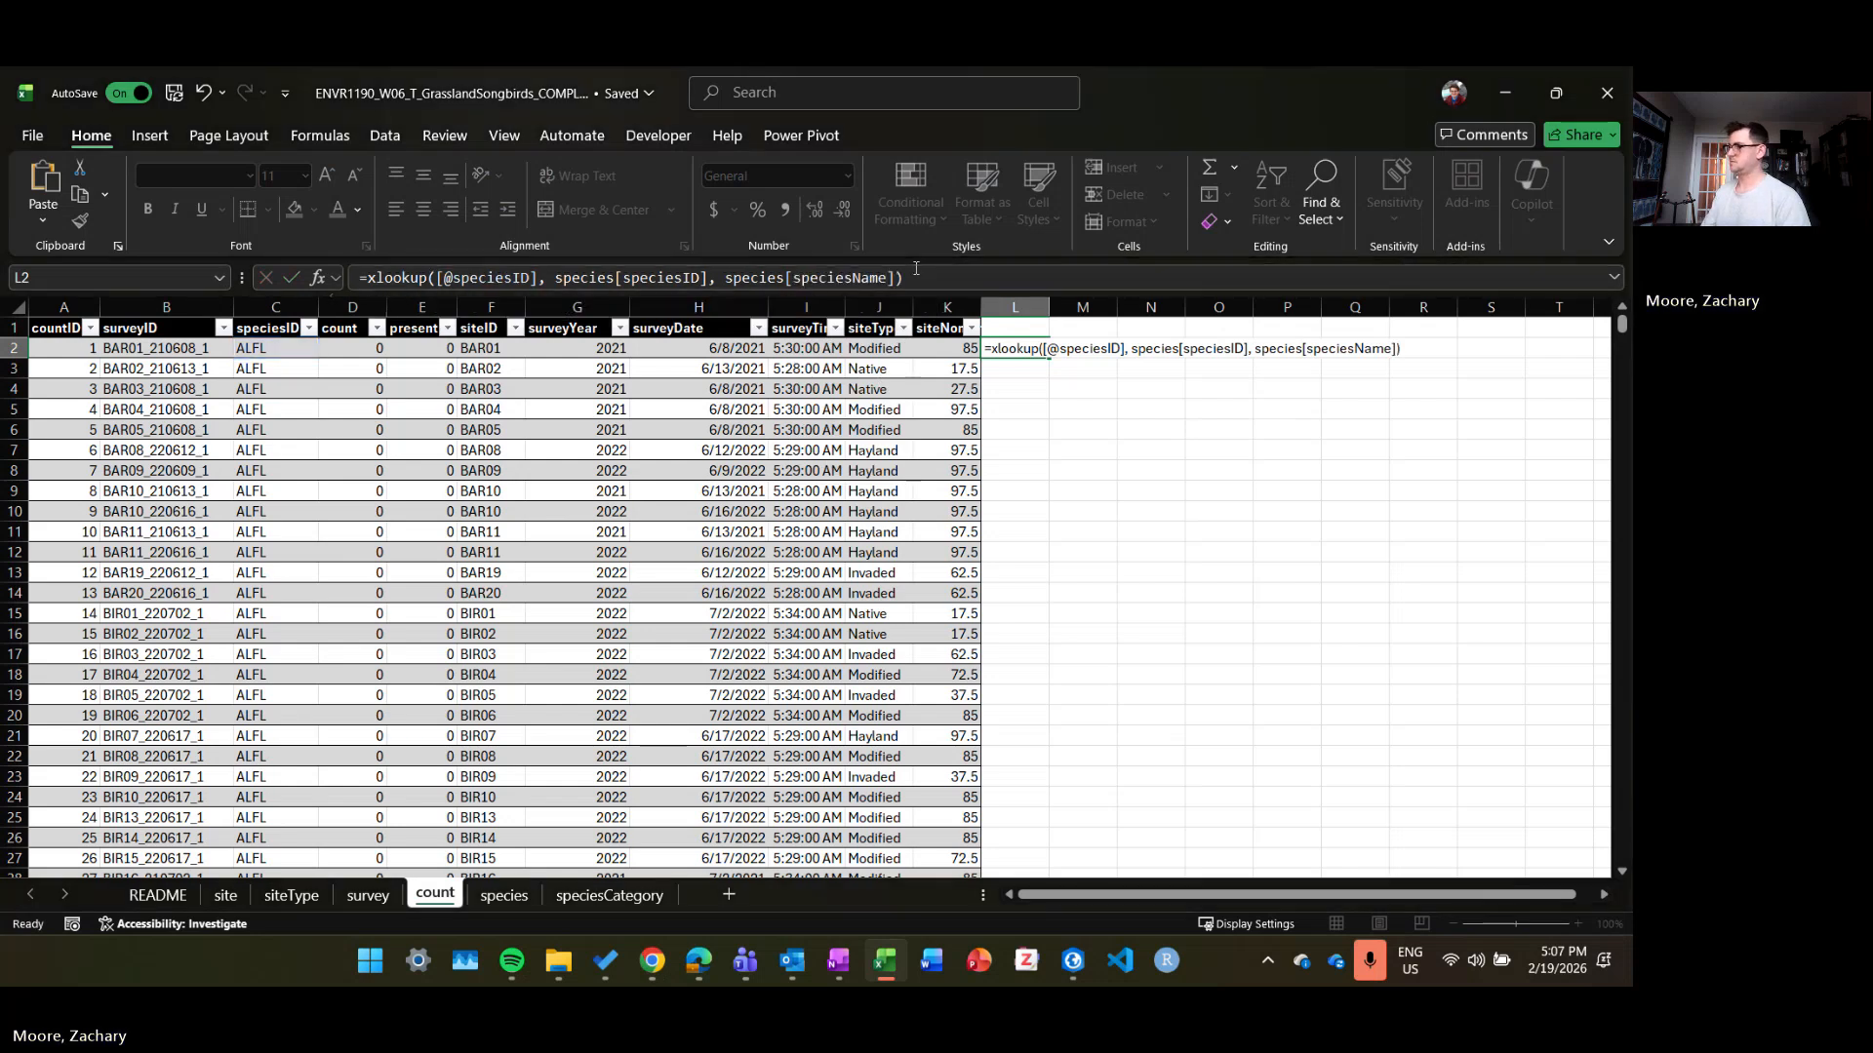
key(Return)
Step: Rename the count table's new column L header as speciesName
click(1012, 327)
text(speciesName)
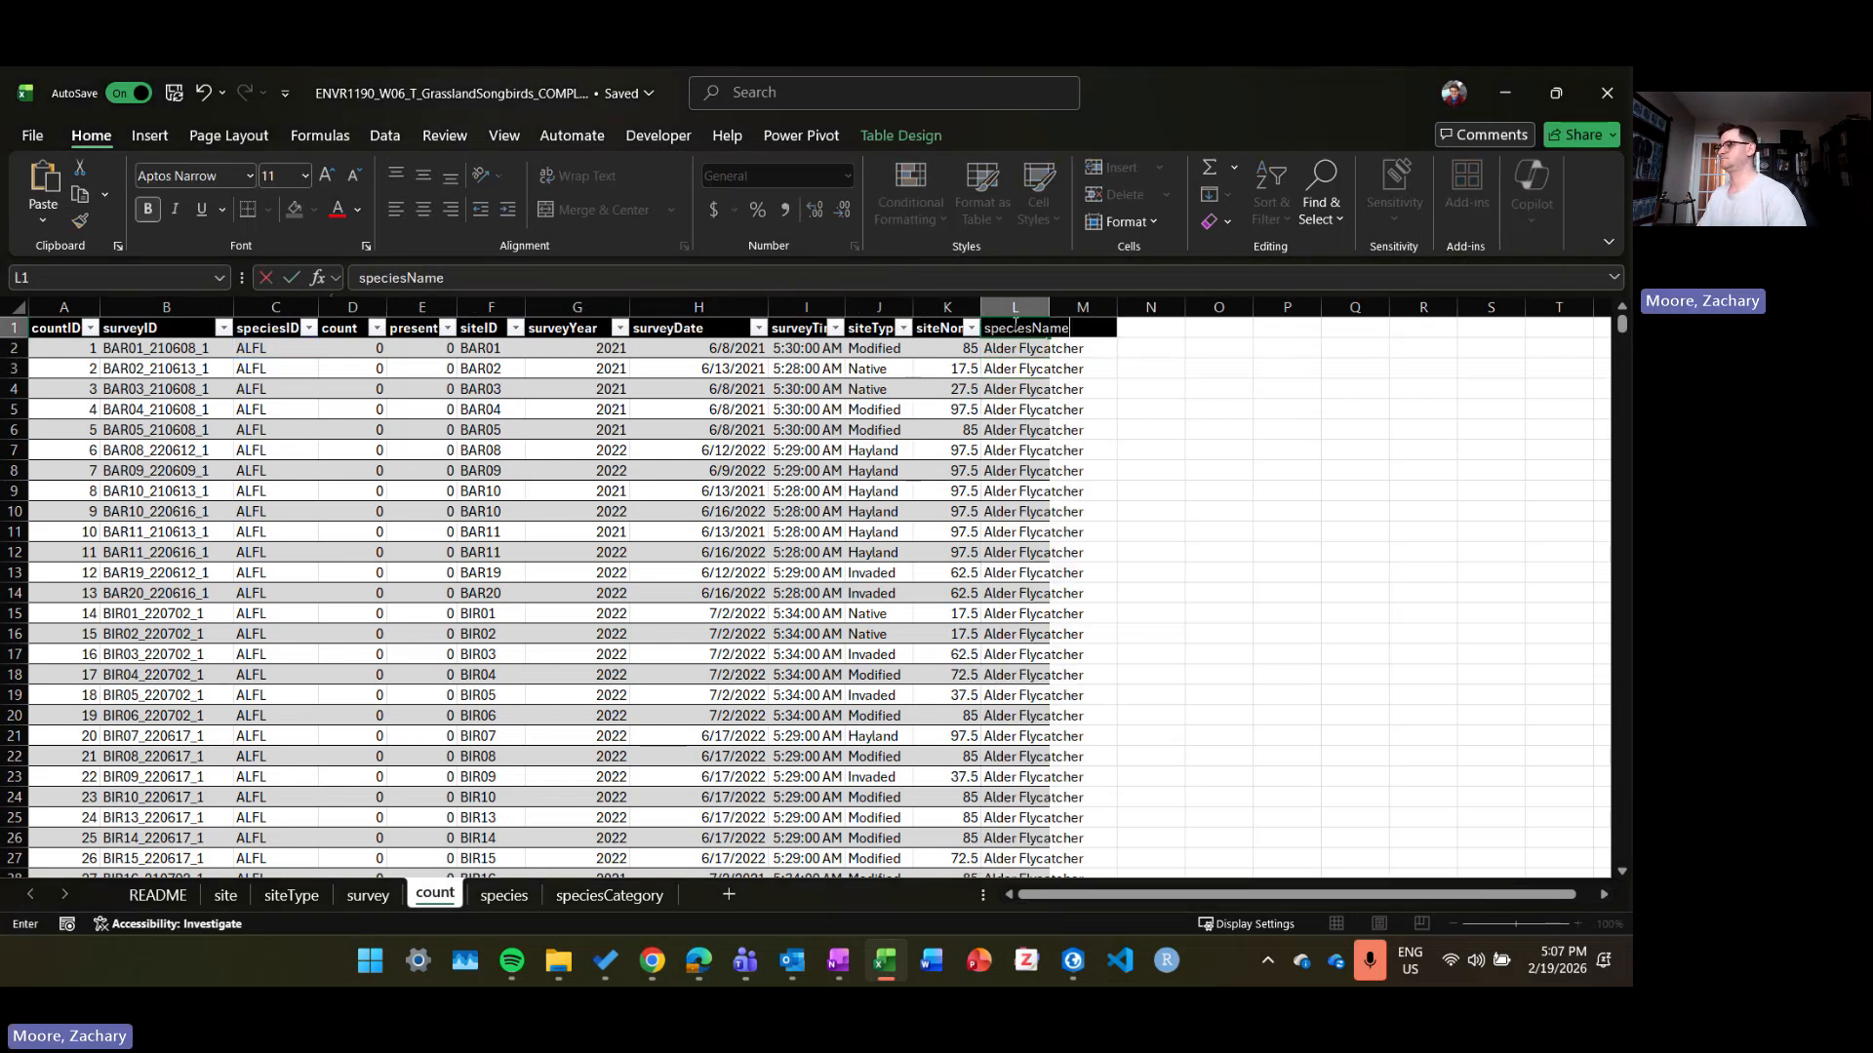
key(Return)
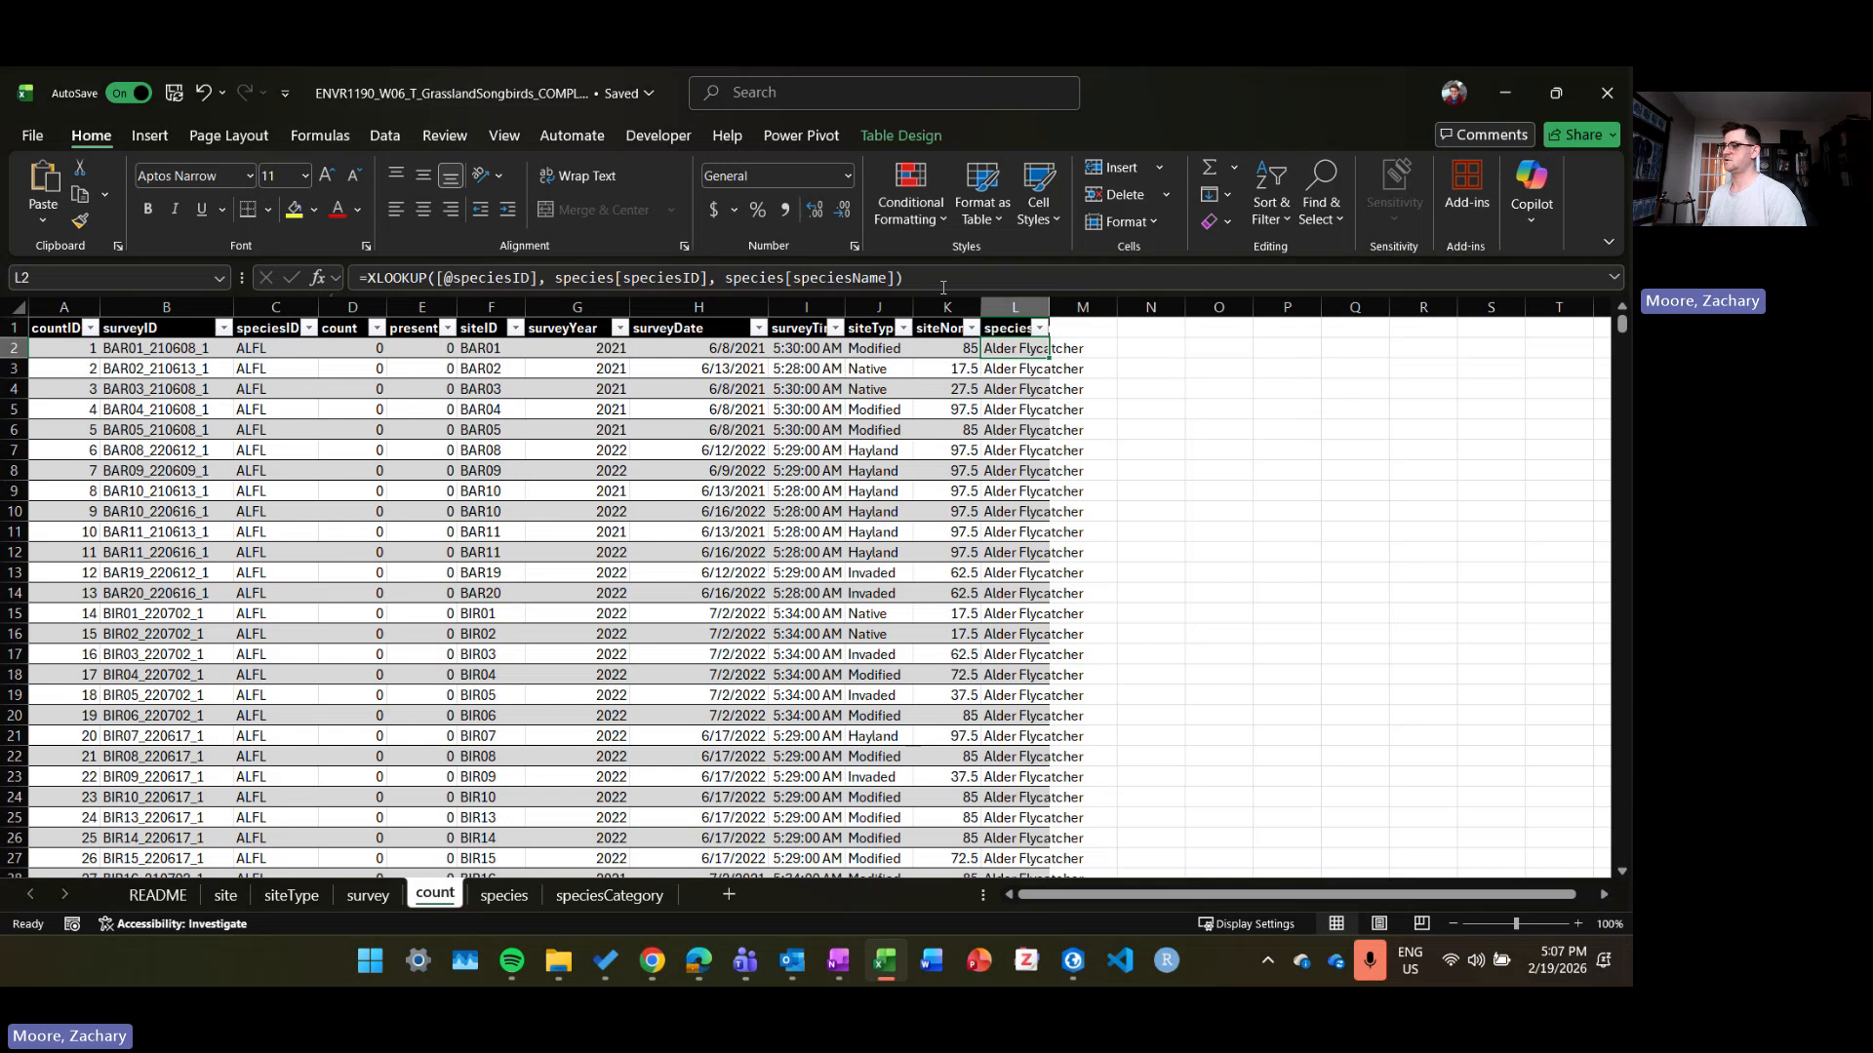
Step: Copy the XLOOKUP formula from L2 into M2 of the count sheet and change its return array to species[speciesScientific]
drag(915, 279, 95, 303)
key(ctrl+c)
key(Tab)
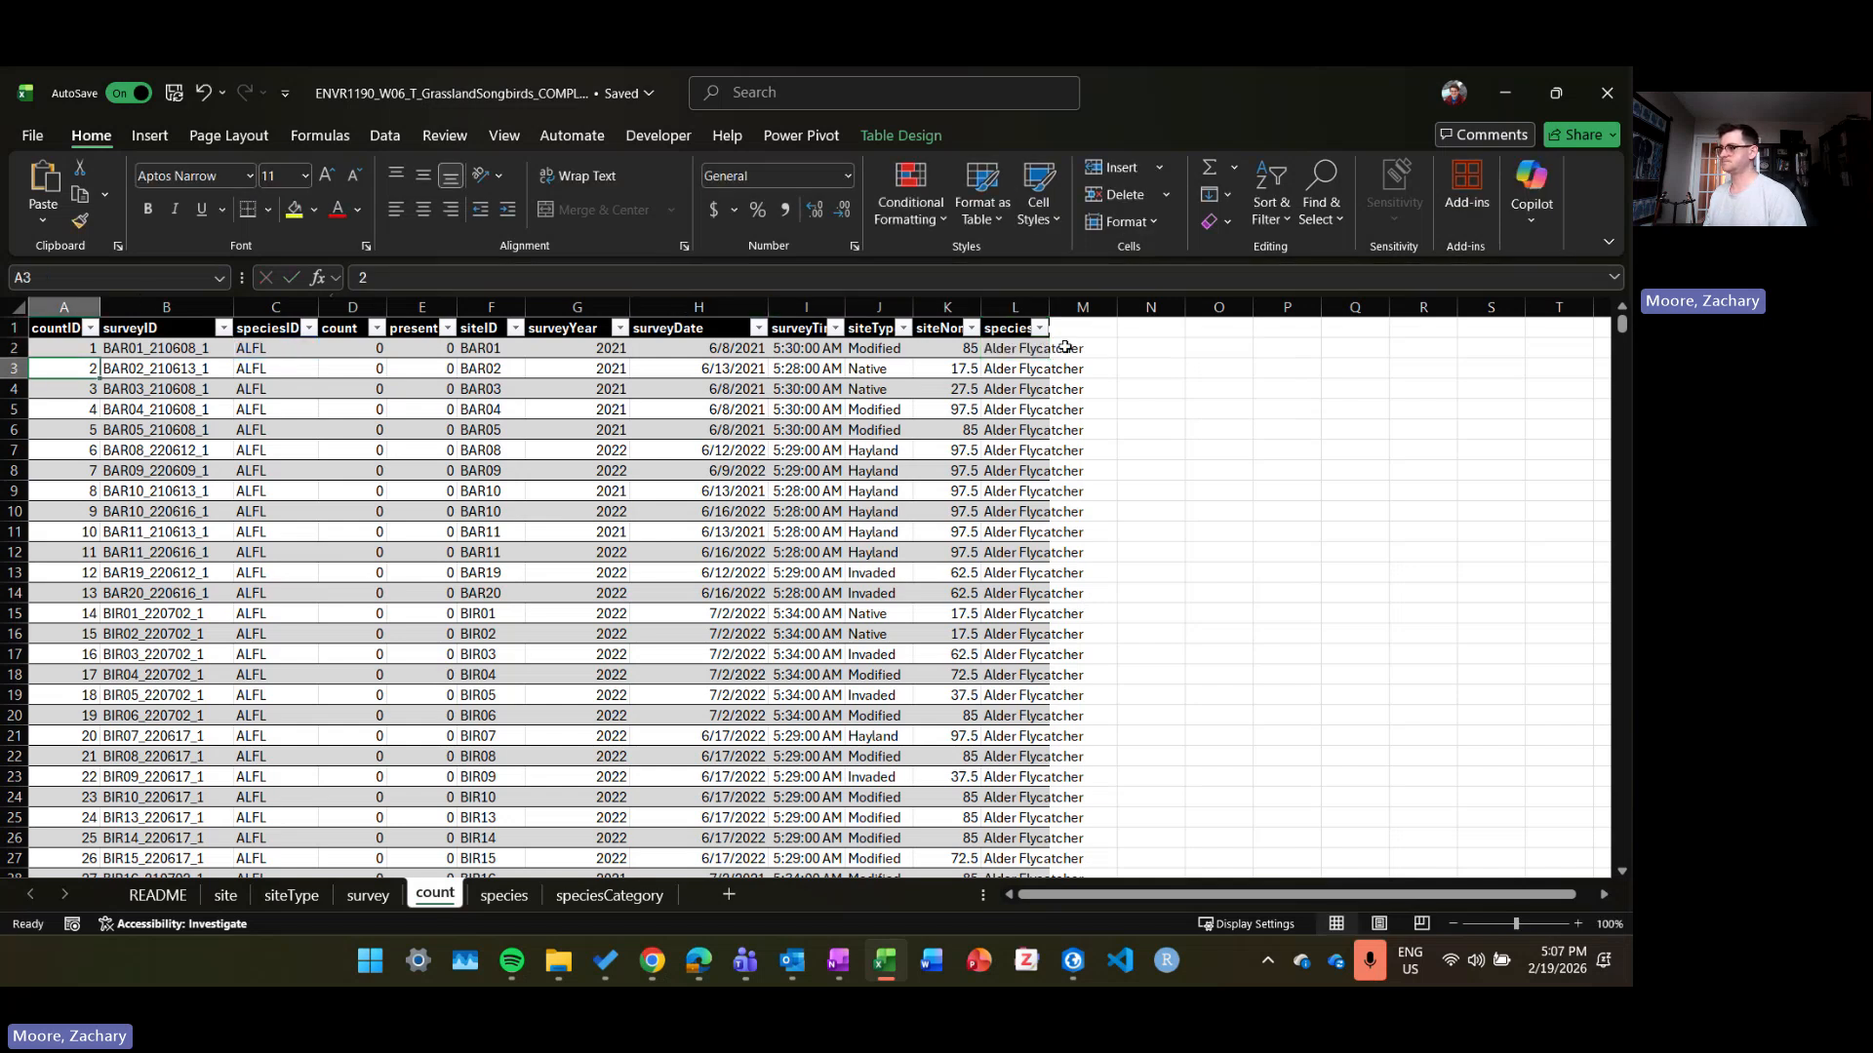
click(1082, 348)
click(890, 277)
key(ctrl+v)
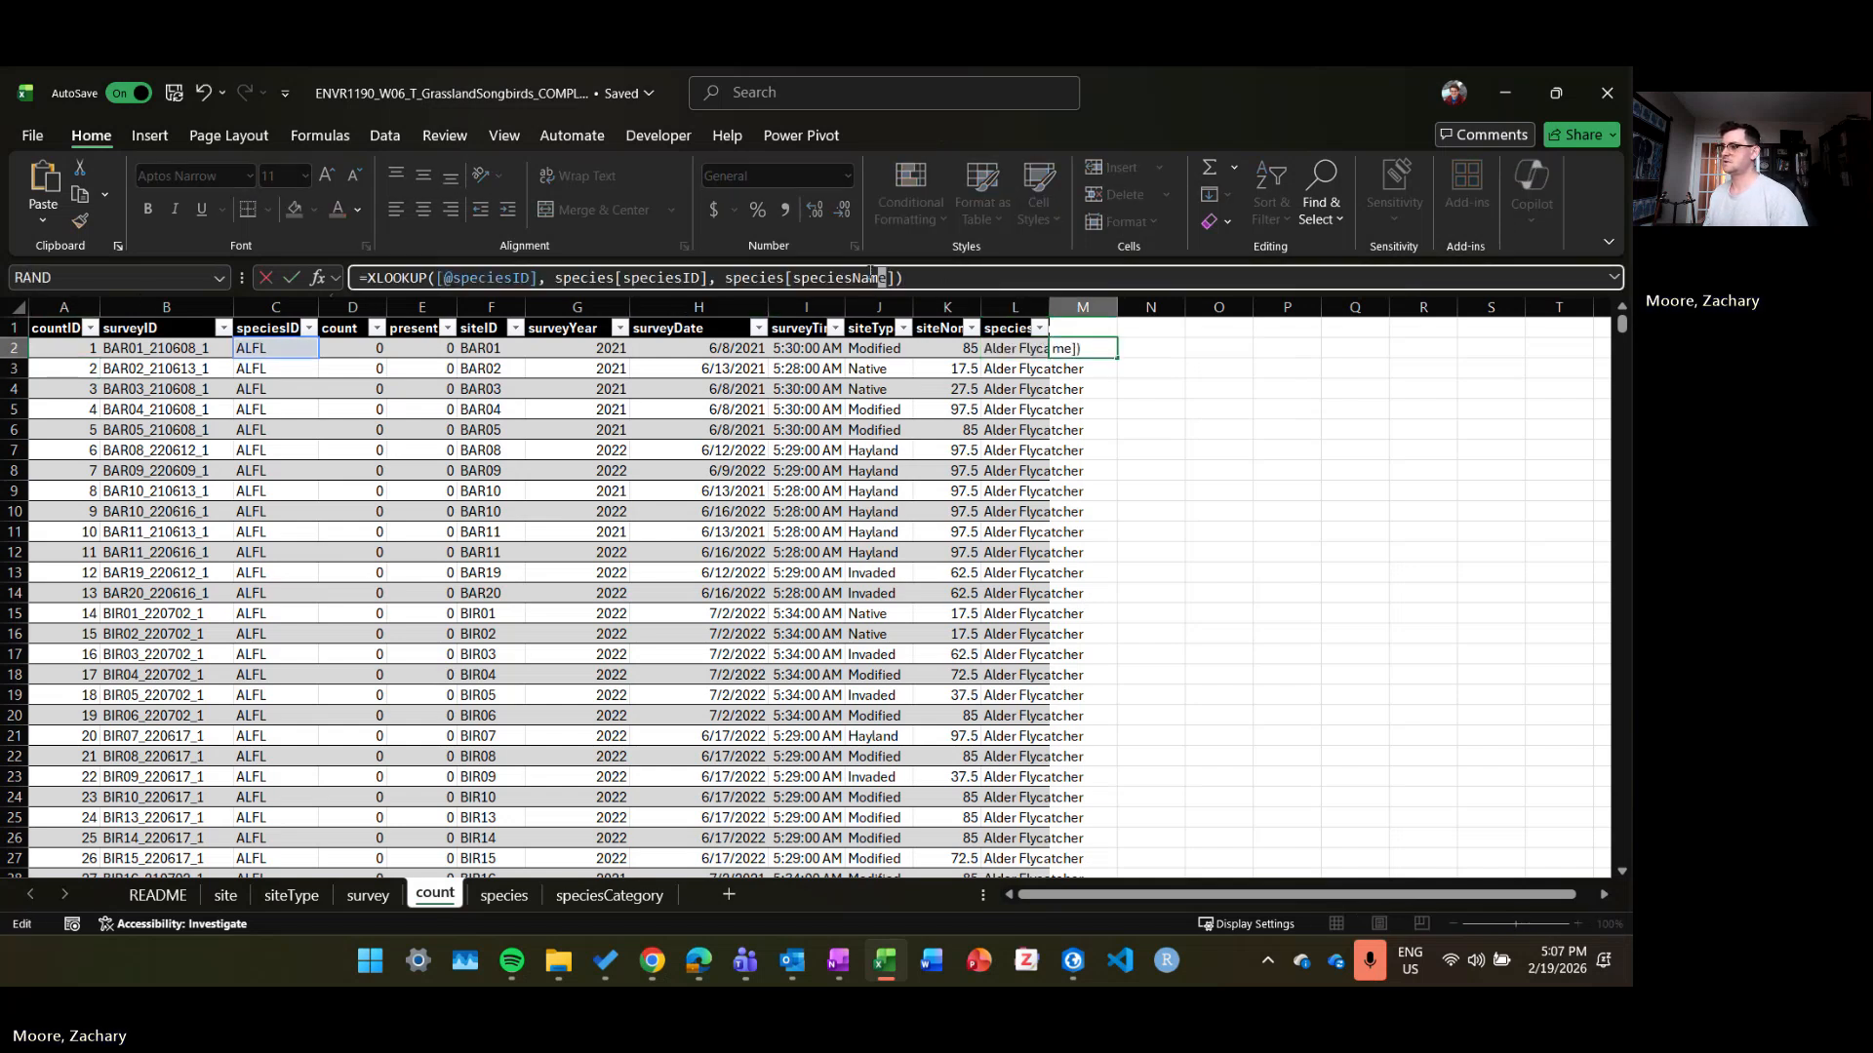
drag(870, 275, 852, 276)
text(Scientific)
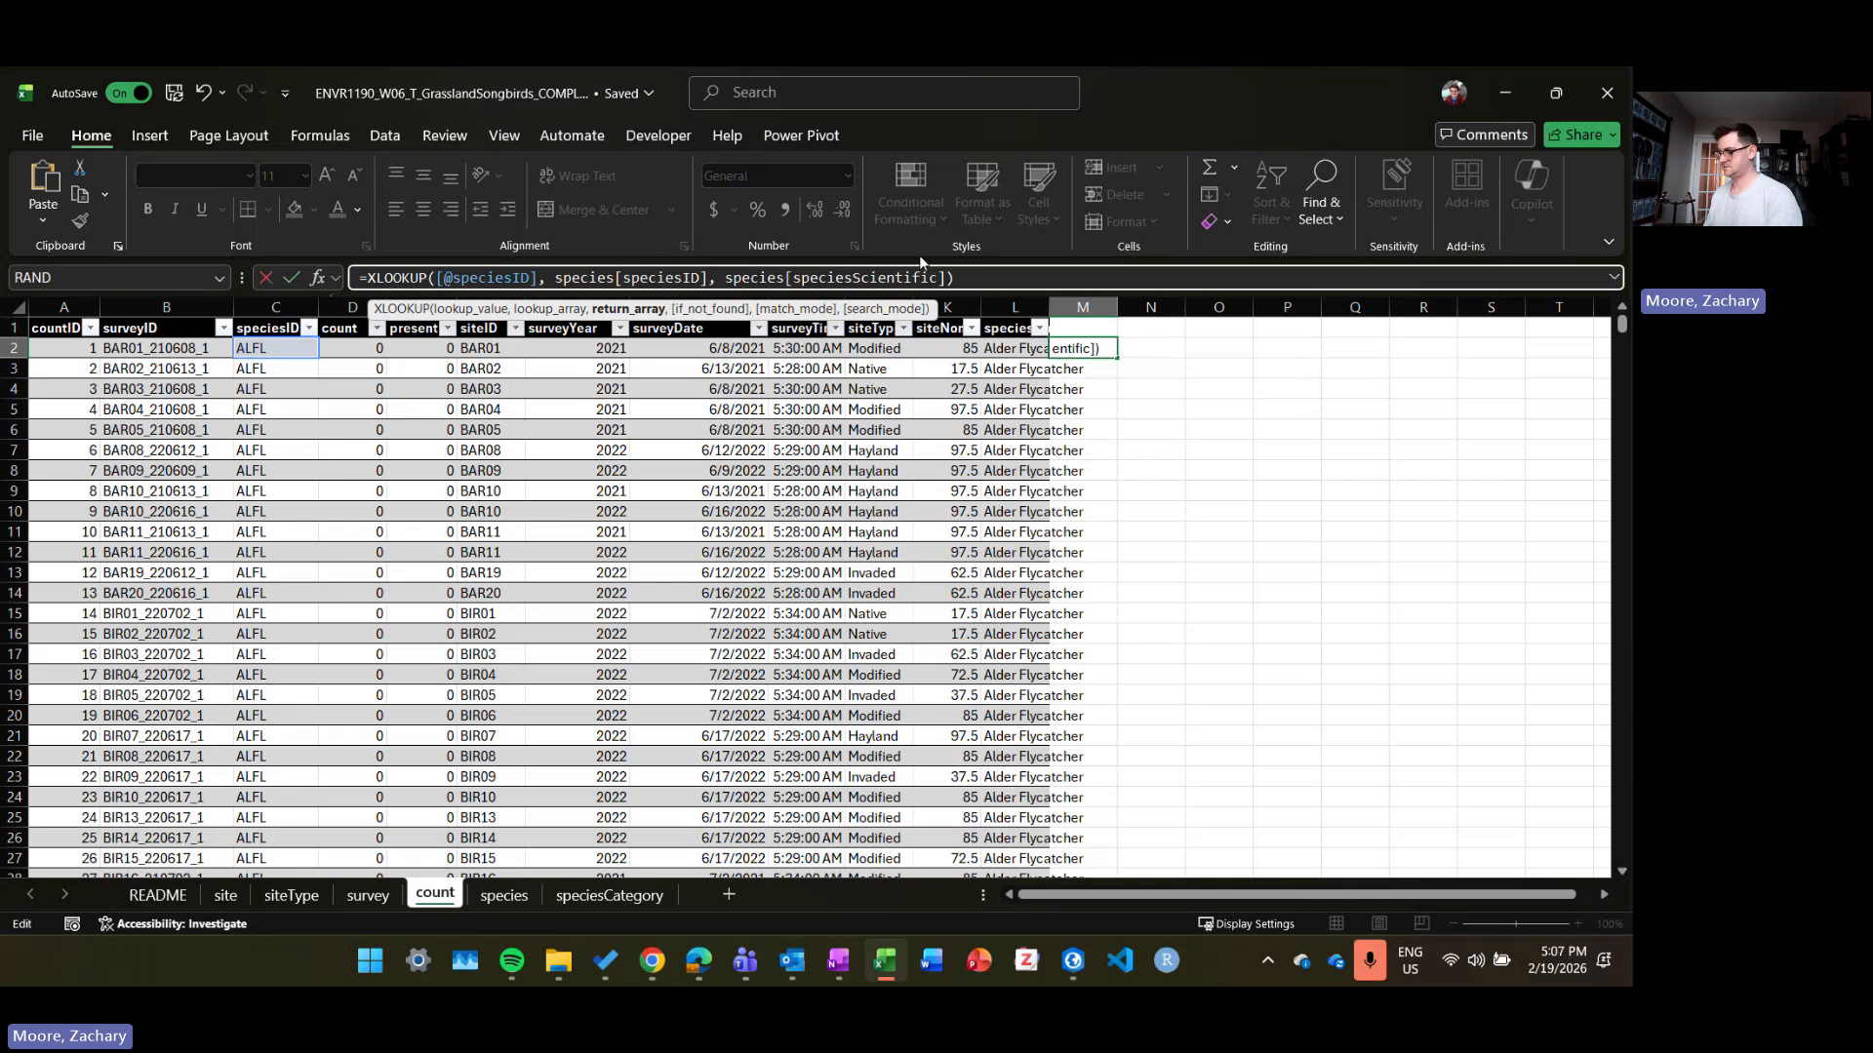
key(Return)
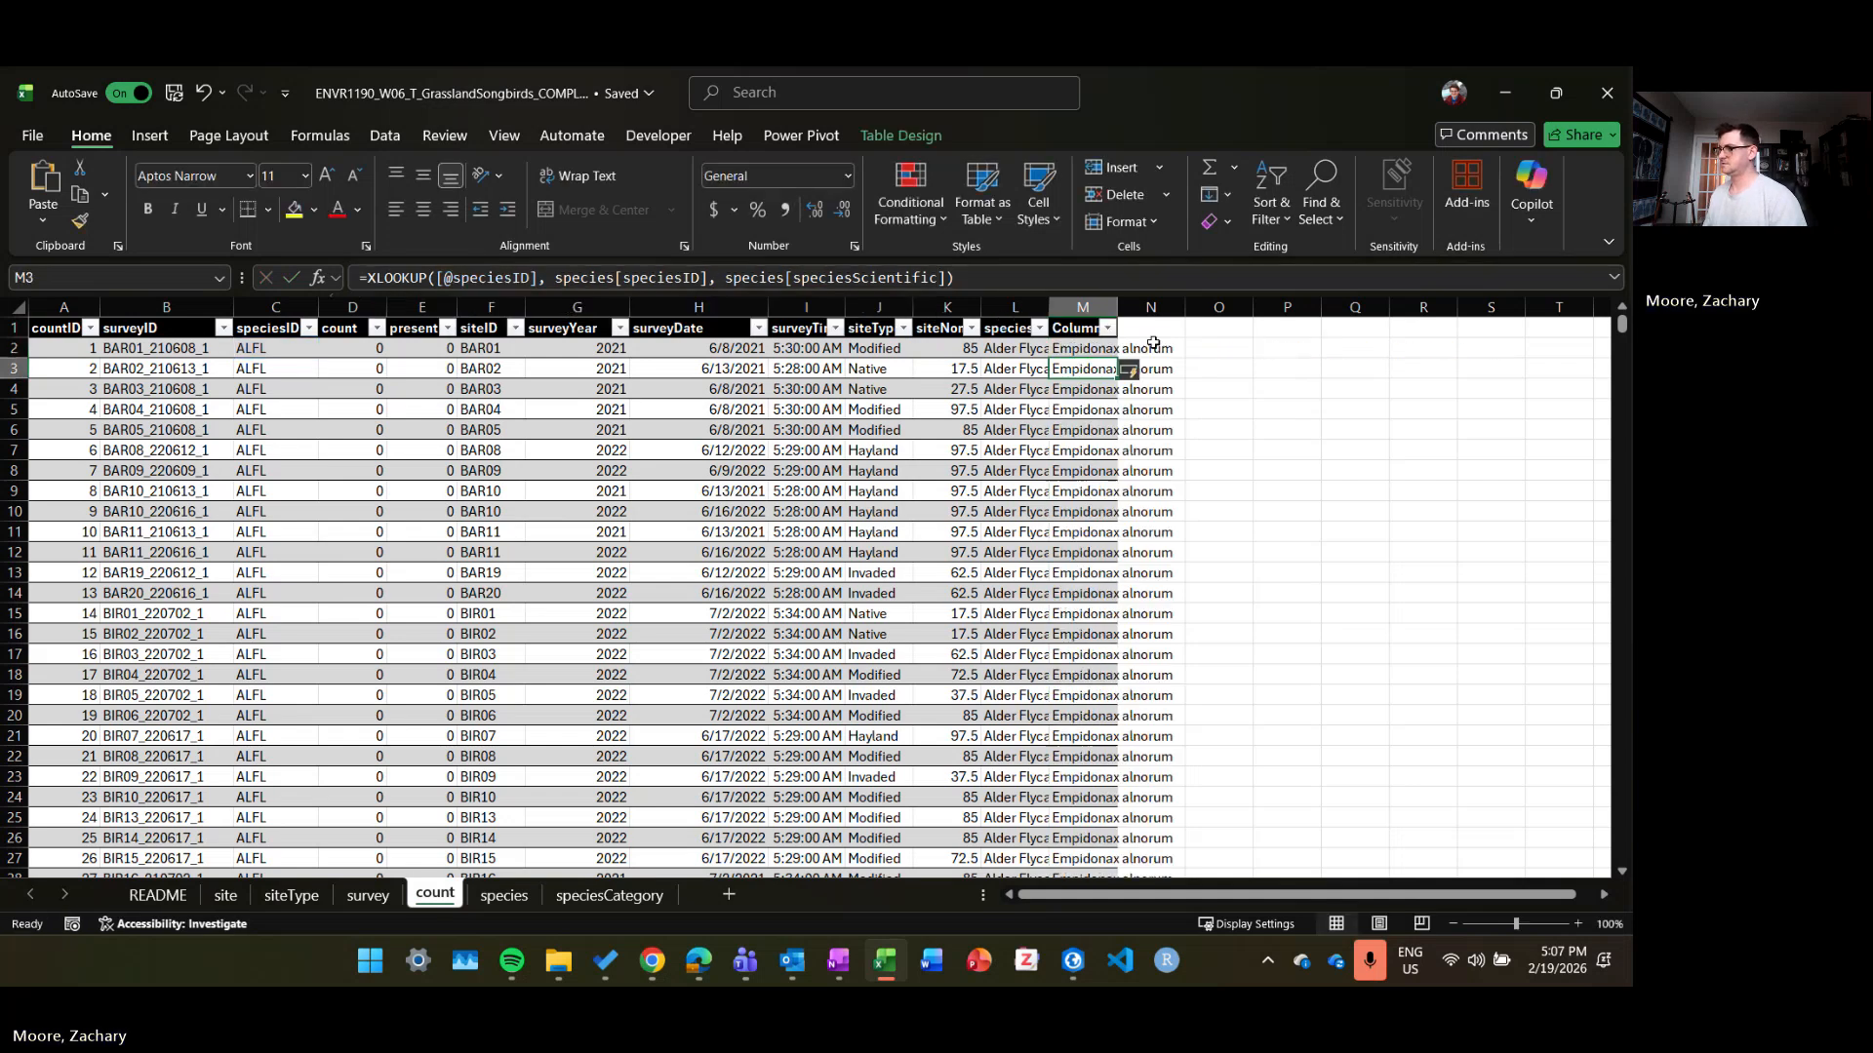
Step: Rename the count table's new column M header as speciesScientific and widen the column to fit its contents
click(1070, 332)
text(Species)
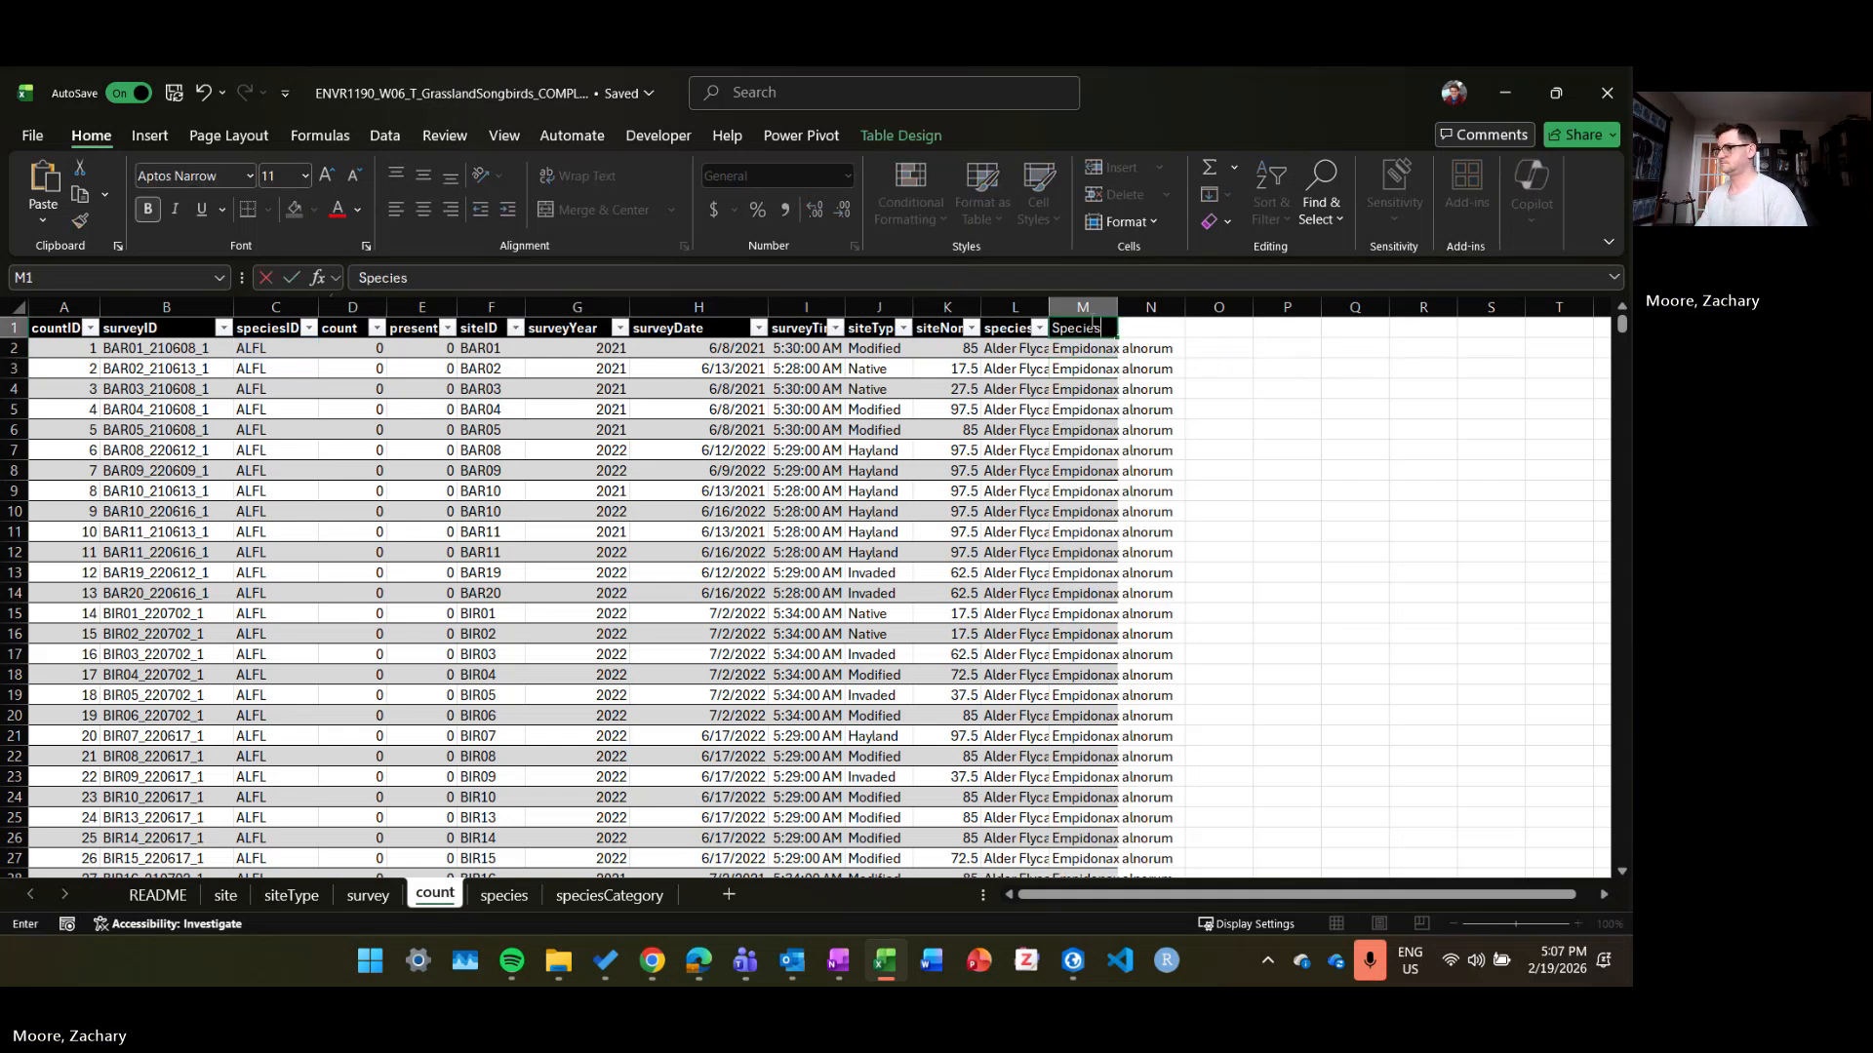
key(BackSpace)
key(BackSpace)
key(BackSpace)
key(BackSpace)
key(BackSpace)
key(BackSpace)
text(sopec)
text(esScientific)
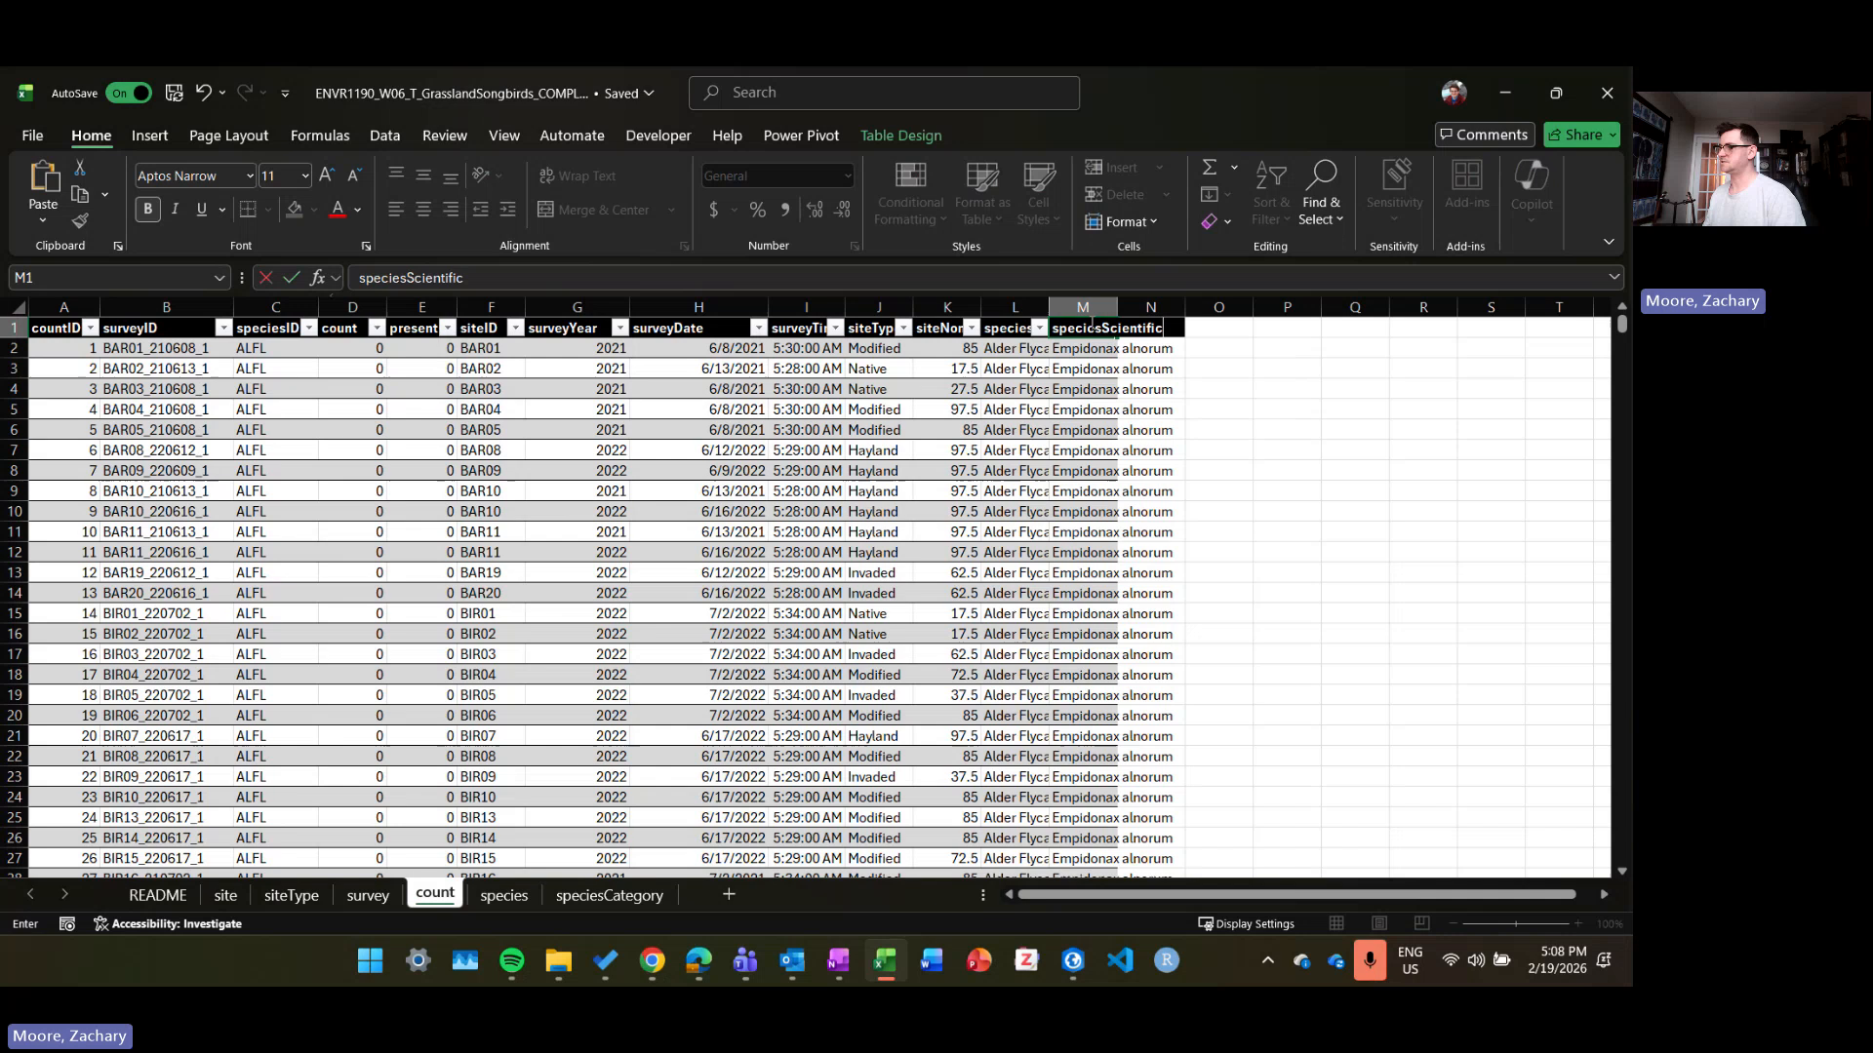
key(Return)
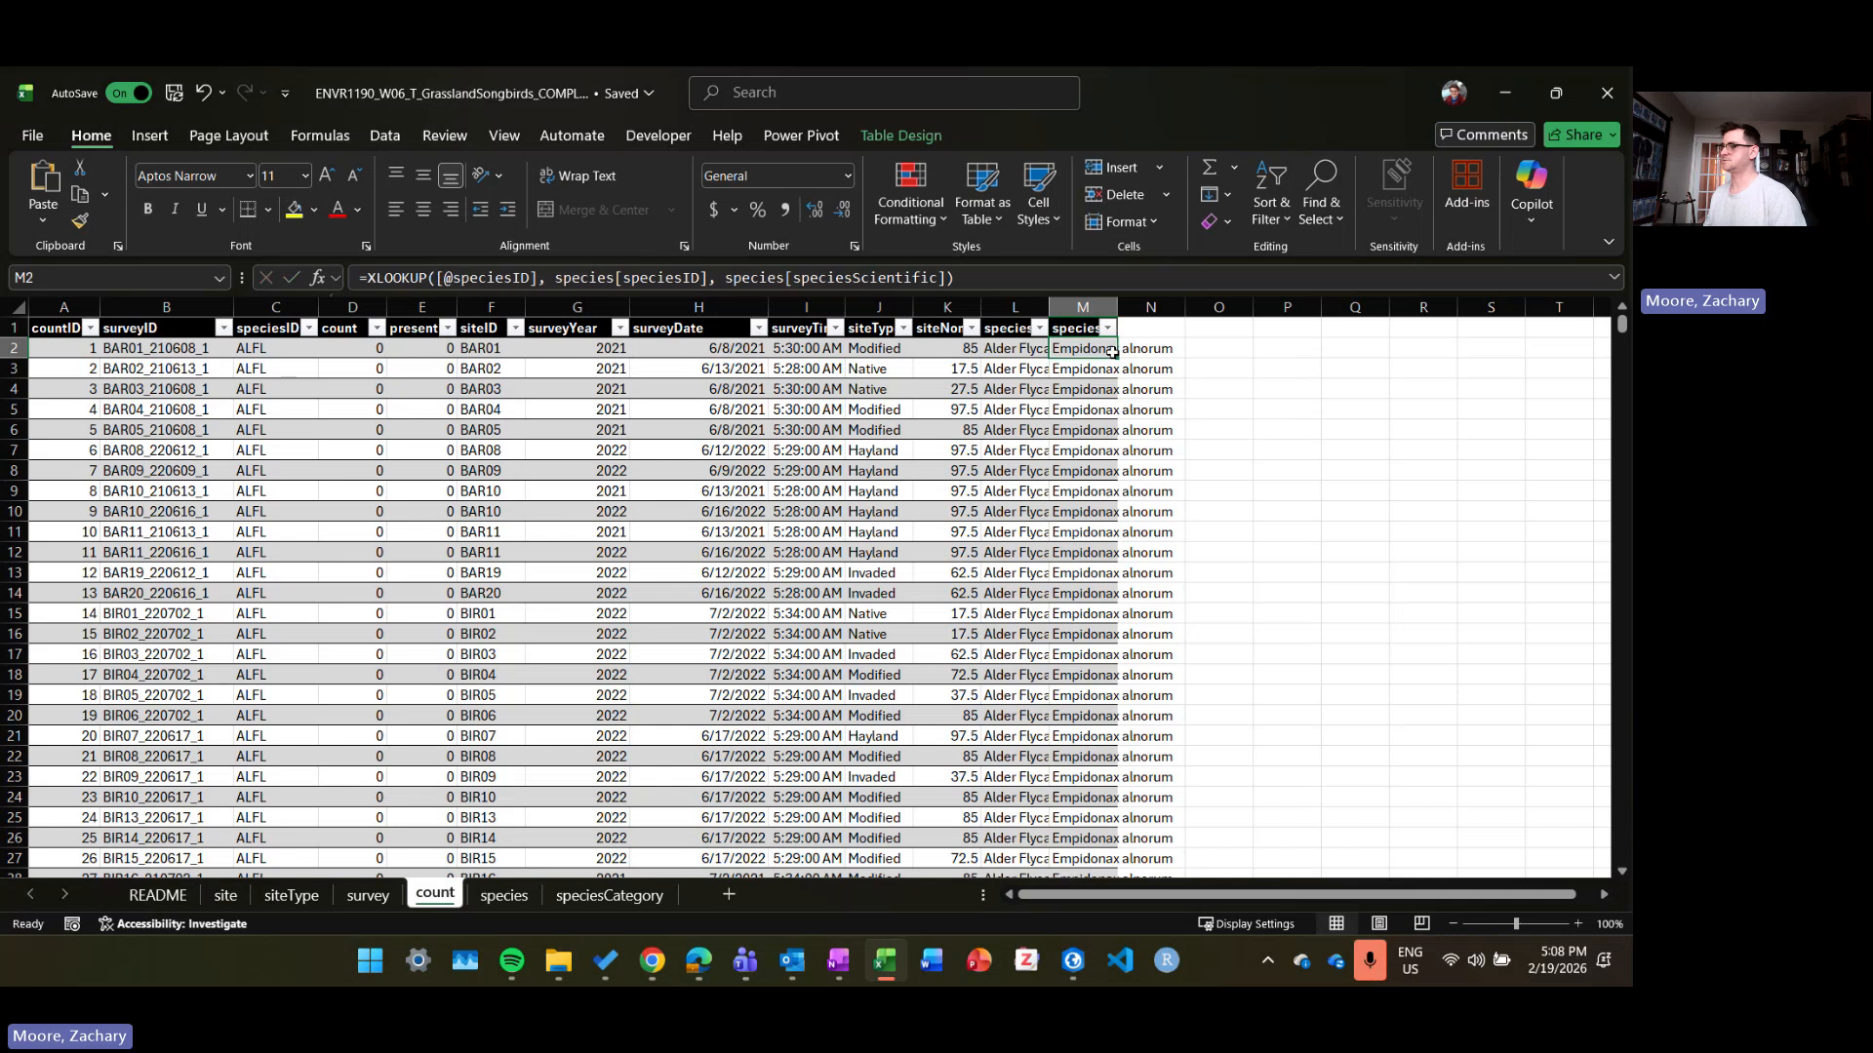
drag(1117, 308, 1208, 307)
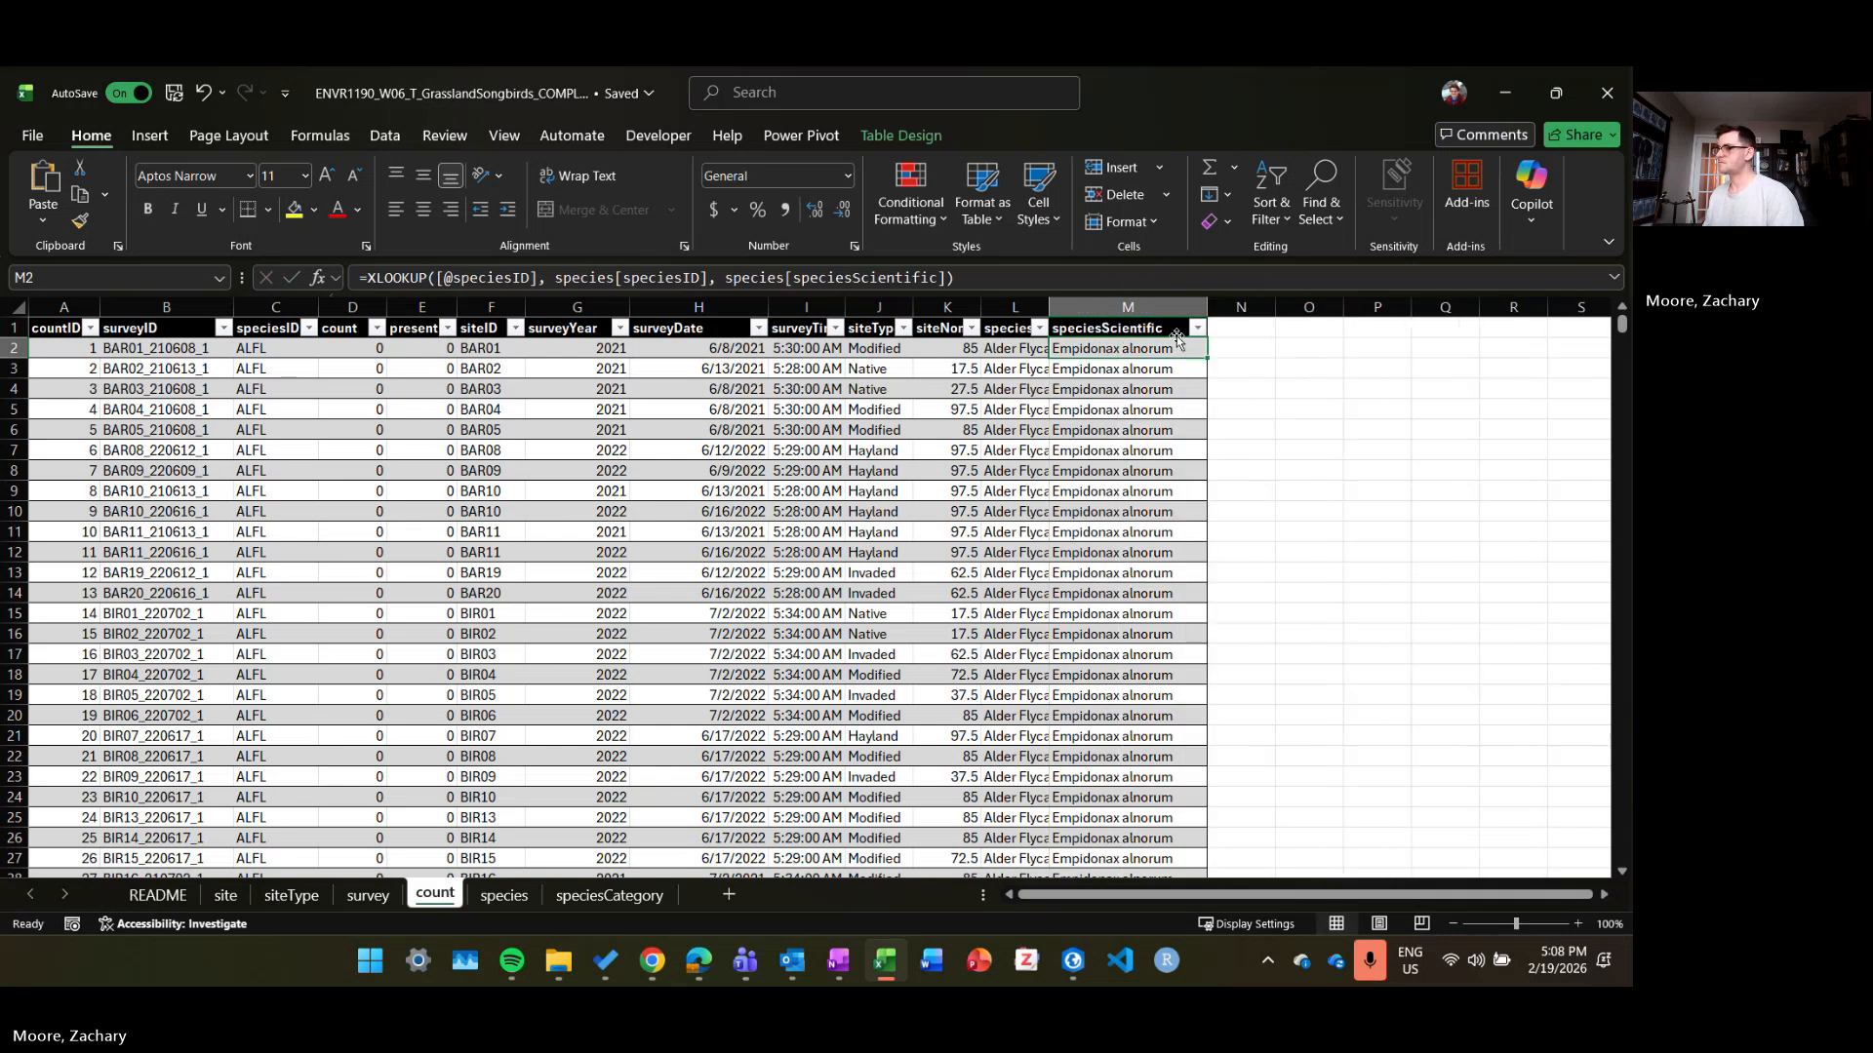
Step: Copy the XLOOKUP formula from M2 into N2 of the count sheet and change its return array to species[speciesCategory]
drag(965, 279, 354, 281)
key(ctrl+c)
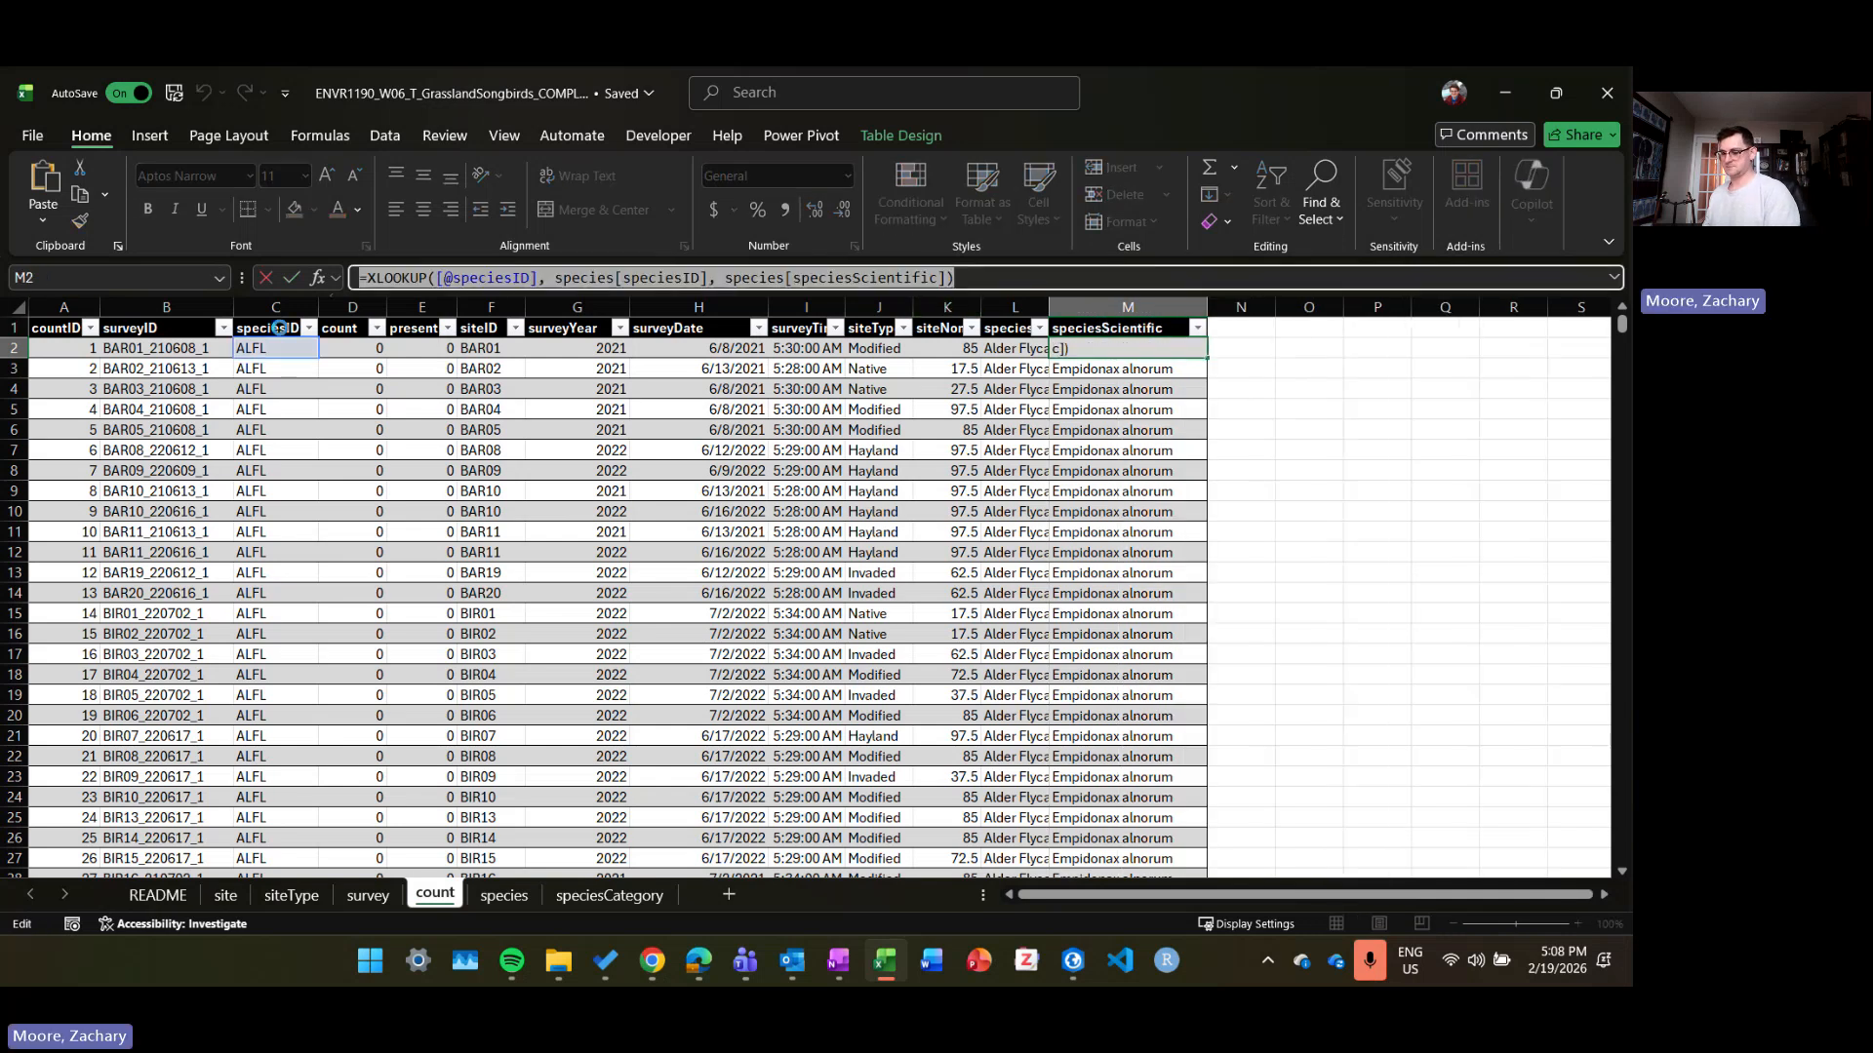
key(Tab)
click(1233, 348)
click(872, 277)
key(ctrl+v)
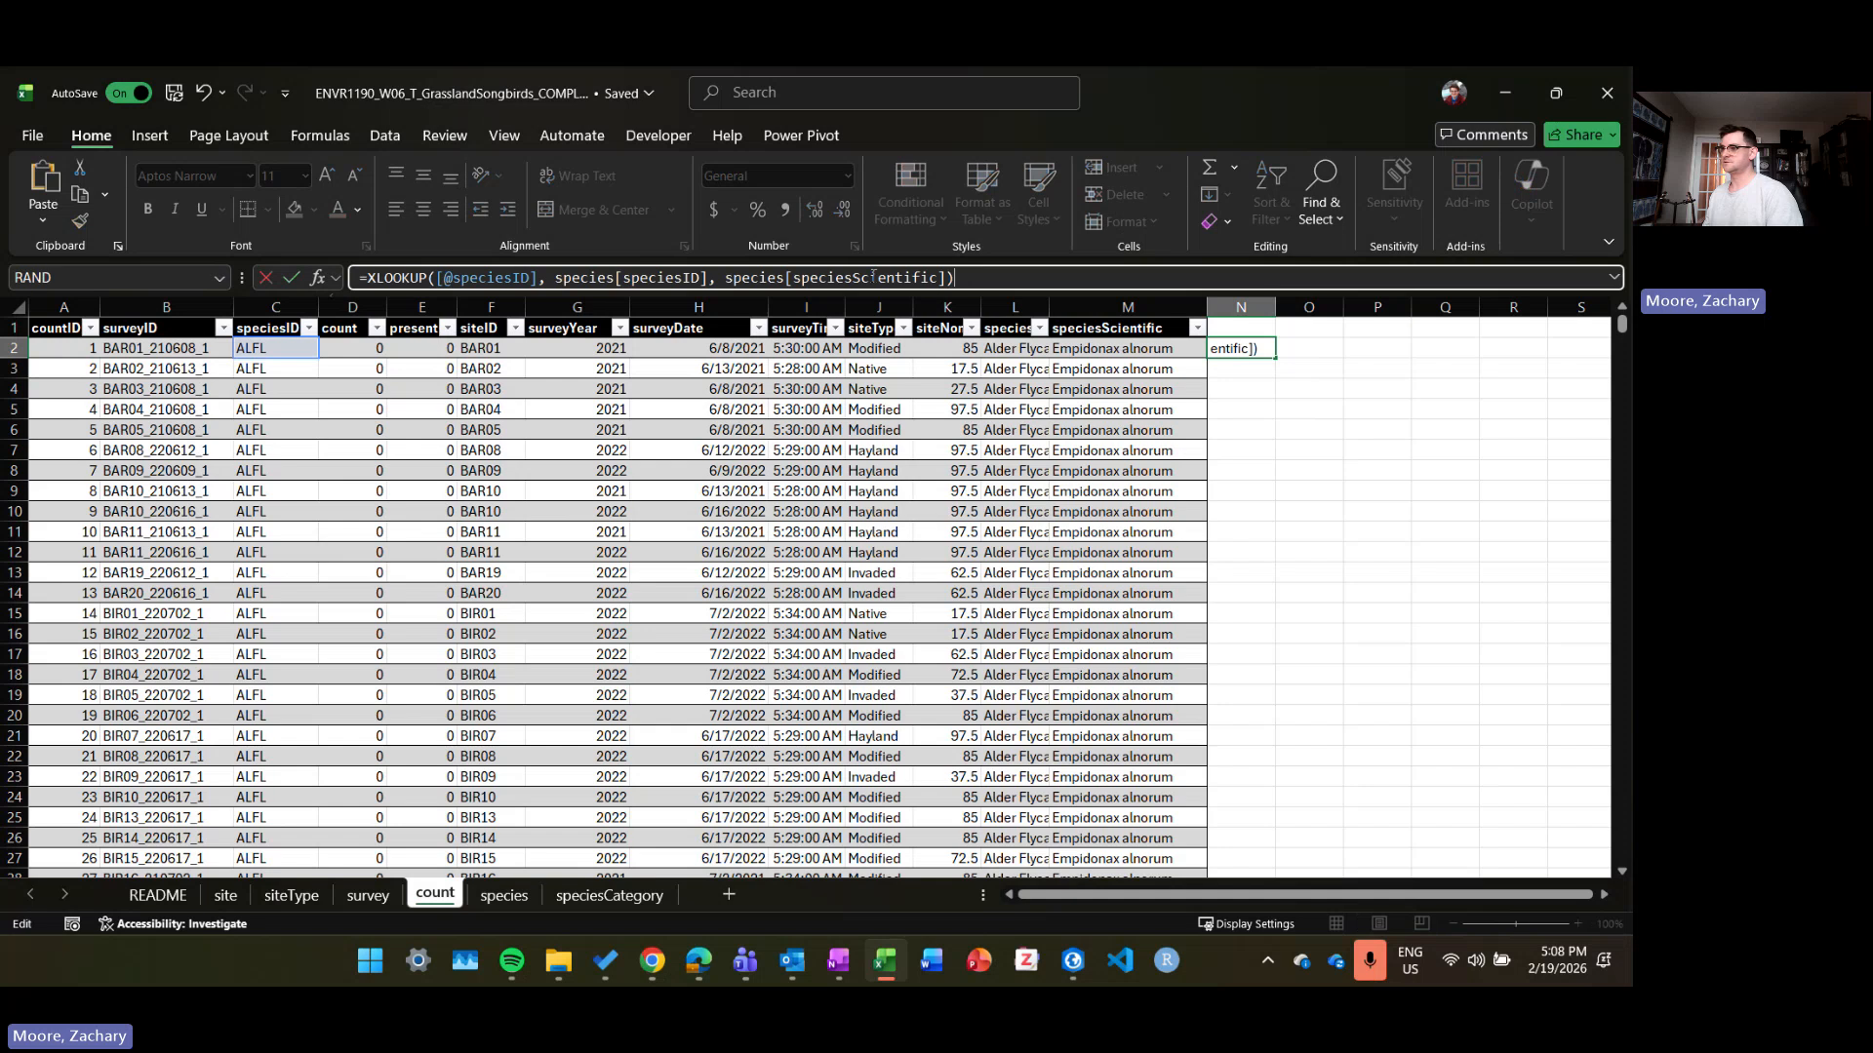
drag(917, 276, 854, 276)
text(Category)
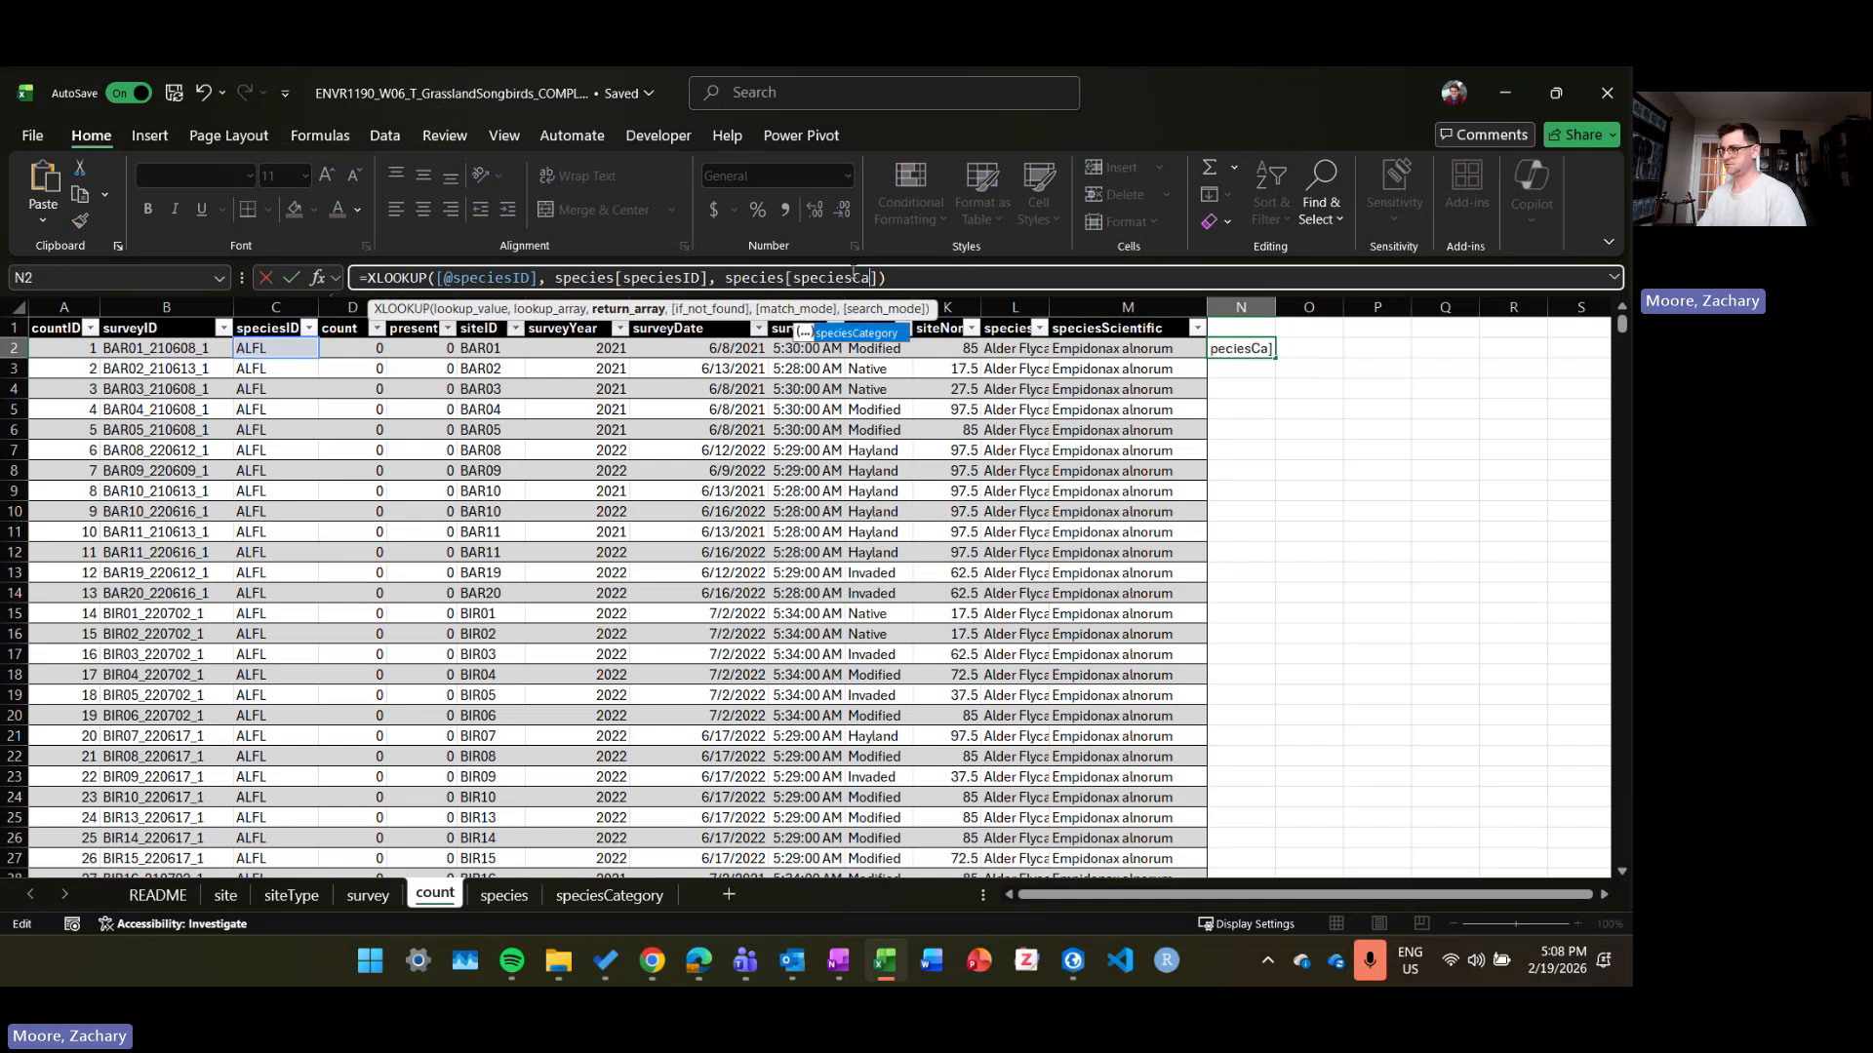
key(Return)
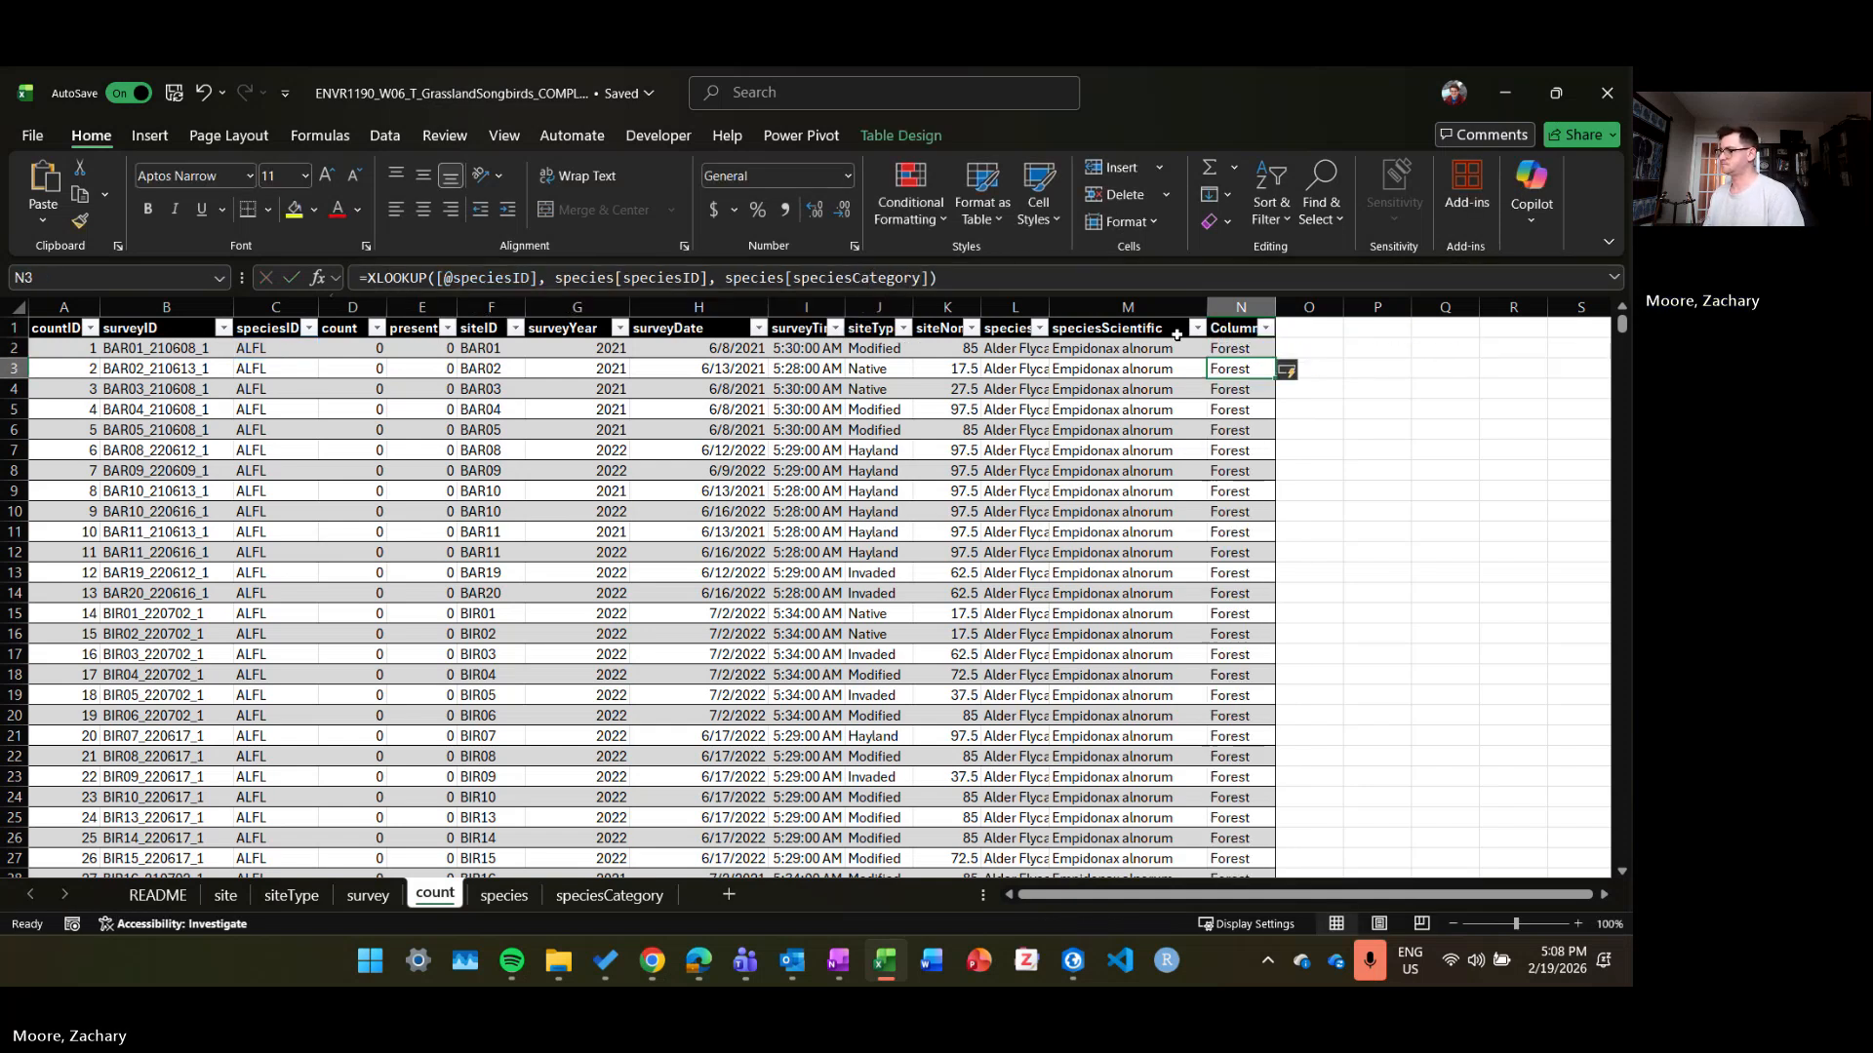
Step: Rename the count table's new column N header as speciesCategory and widen the speciesName column
click(1234, 328)
text(species)
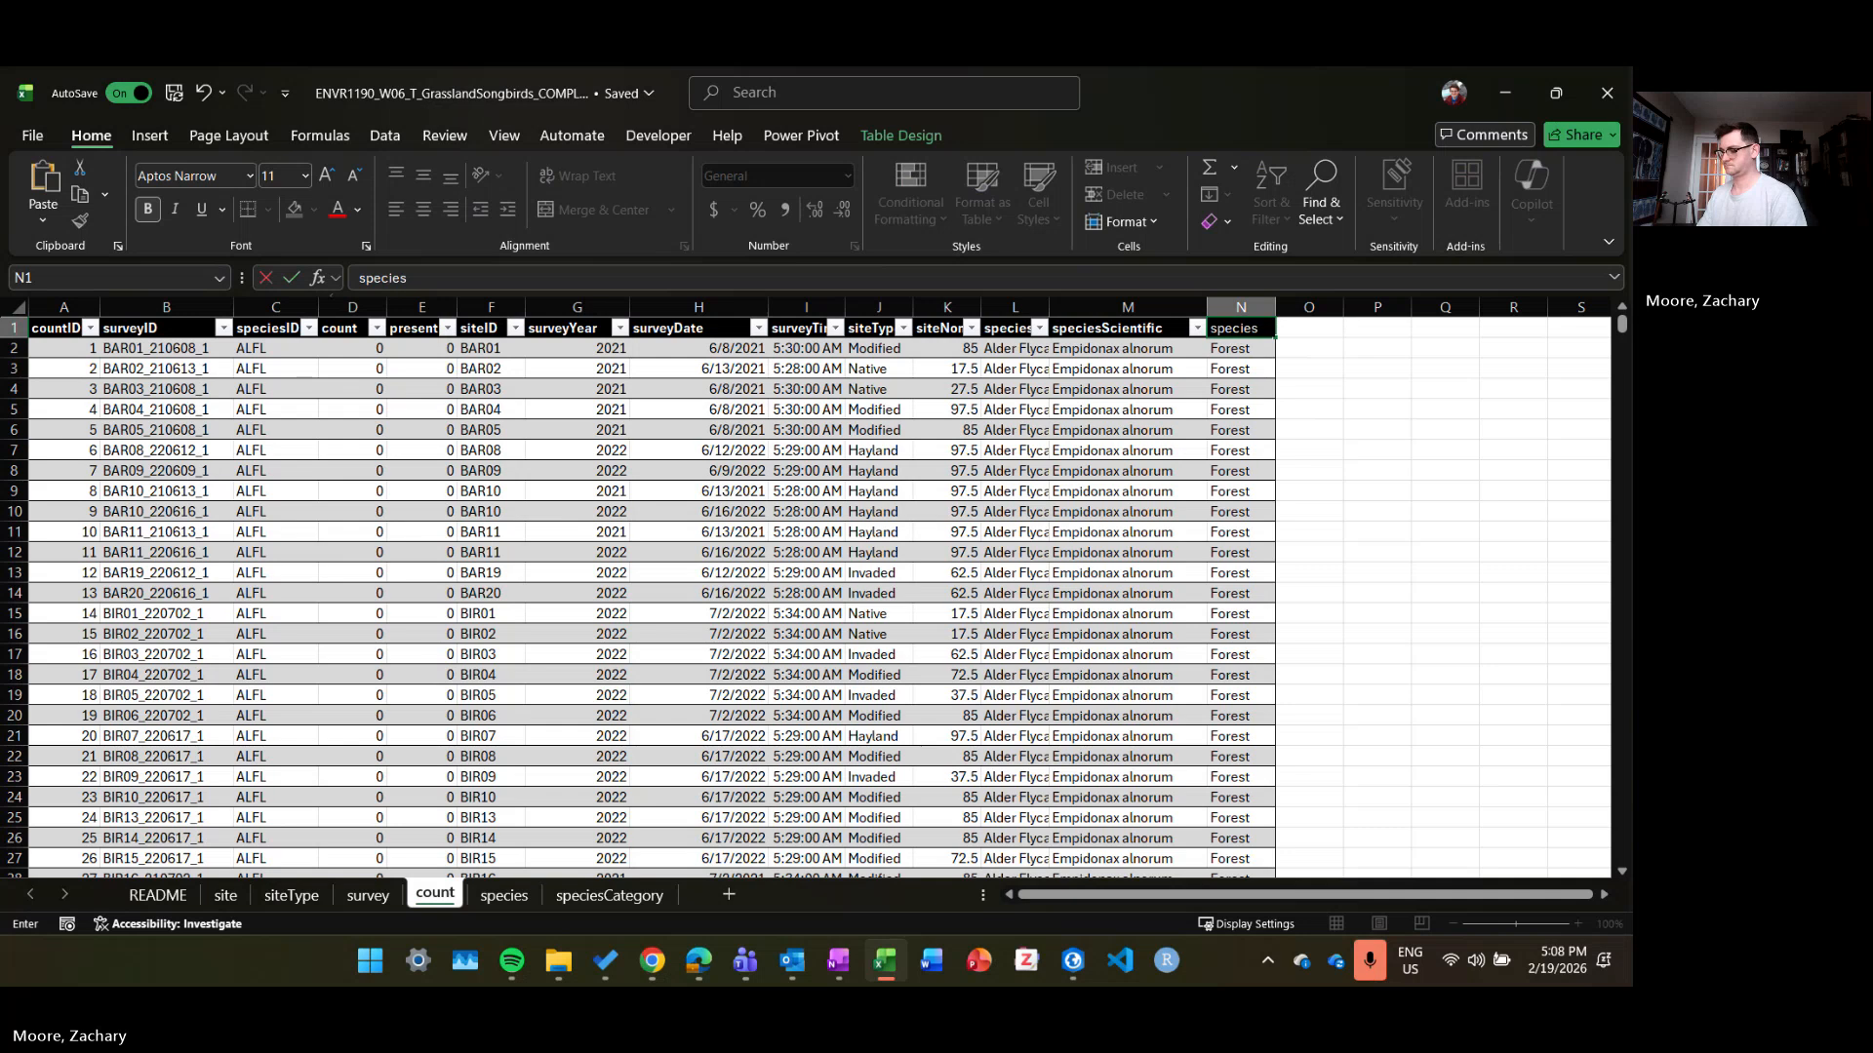
text(Category)
key(Return)
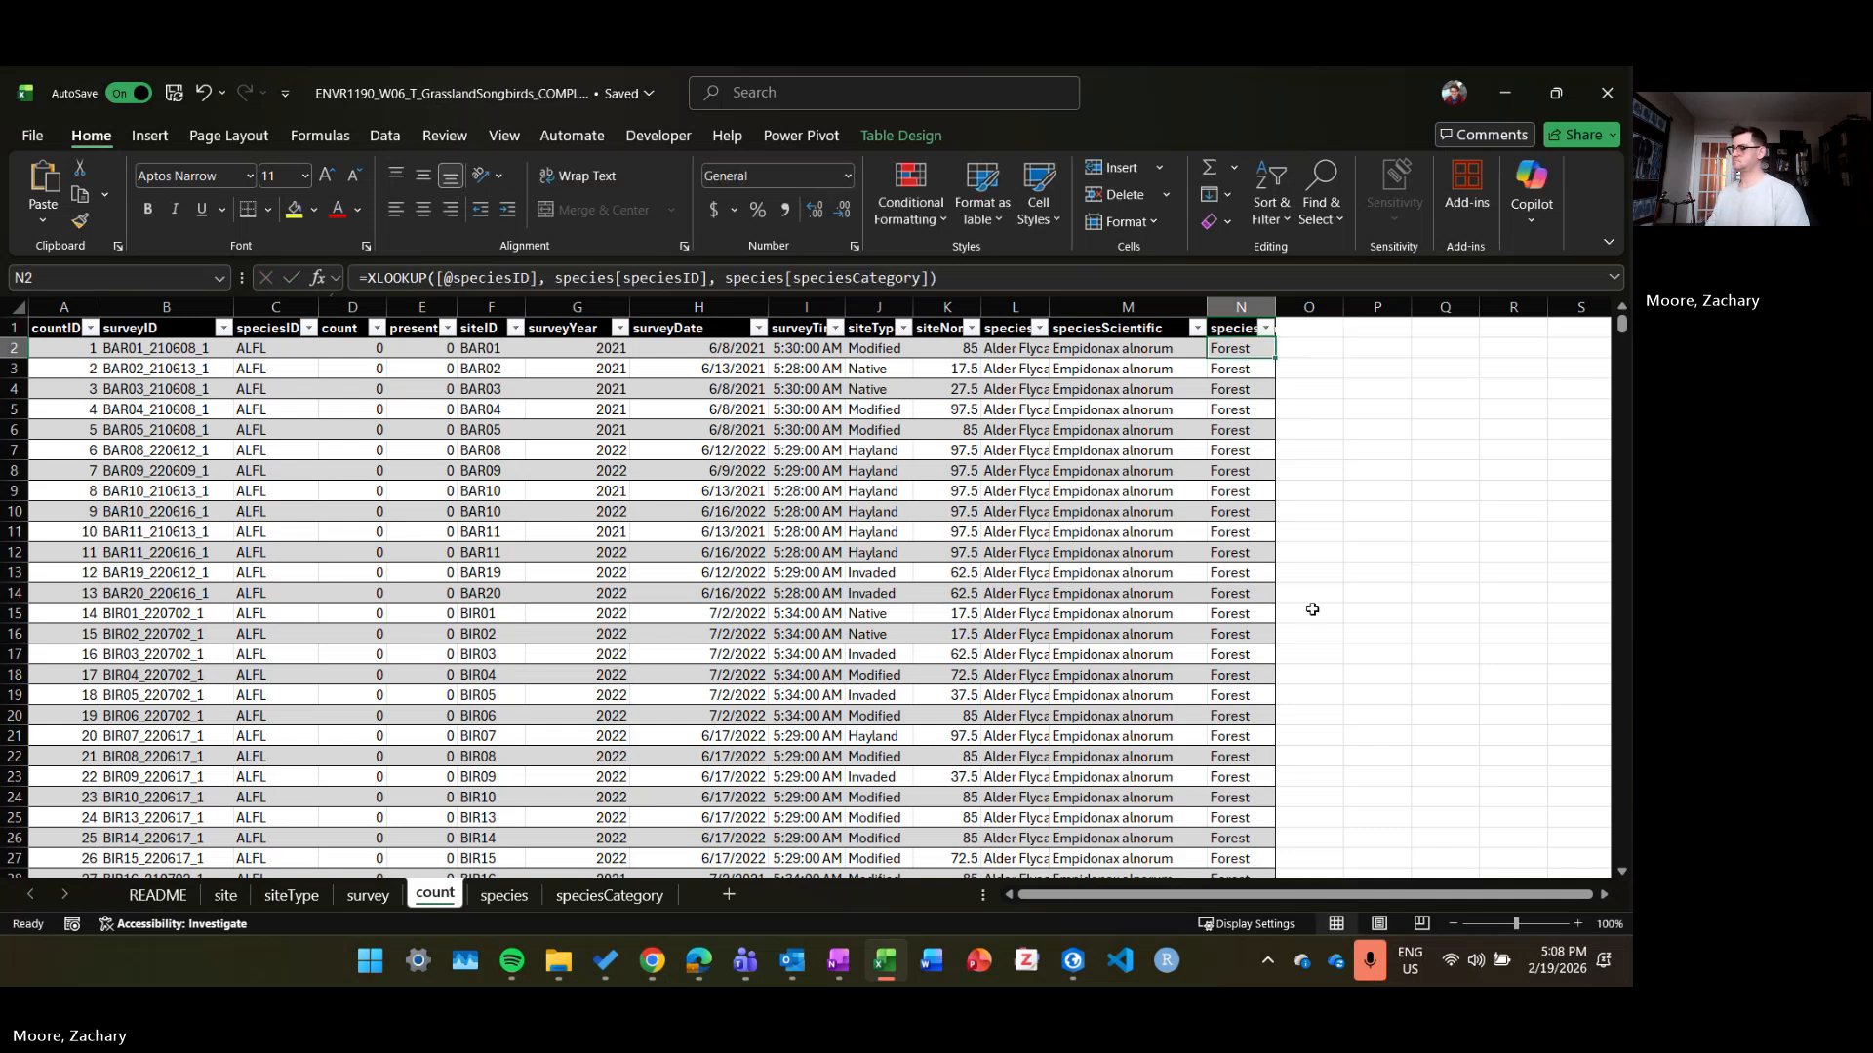
drag(1049, 308, 1183, 327)
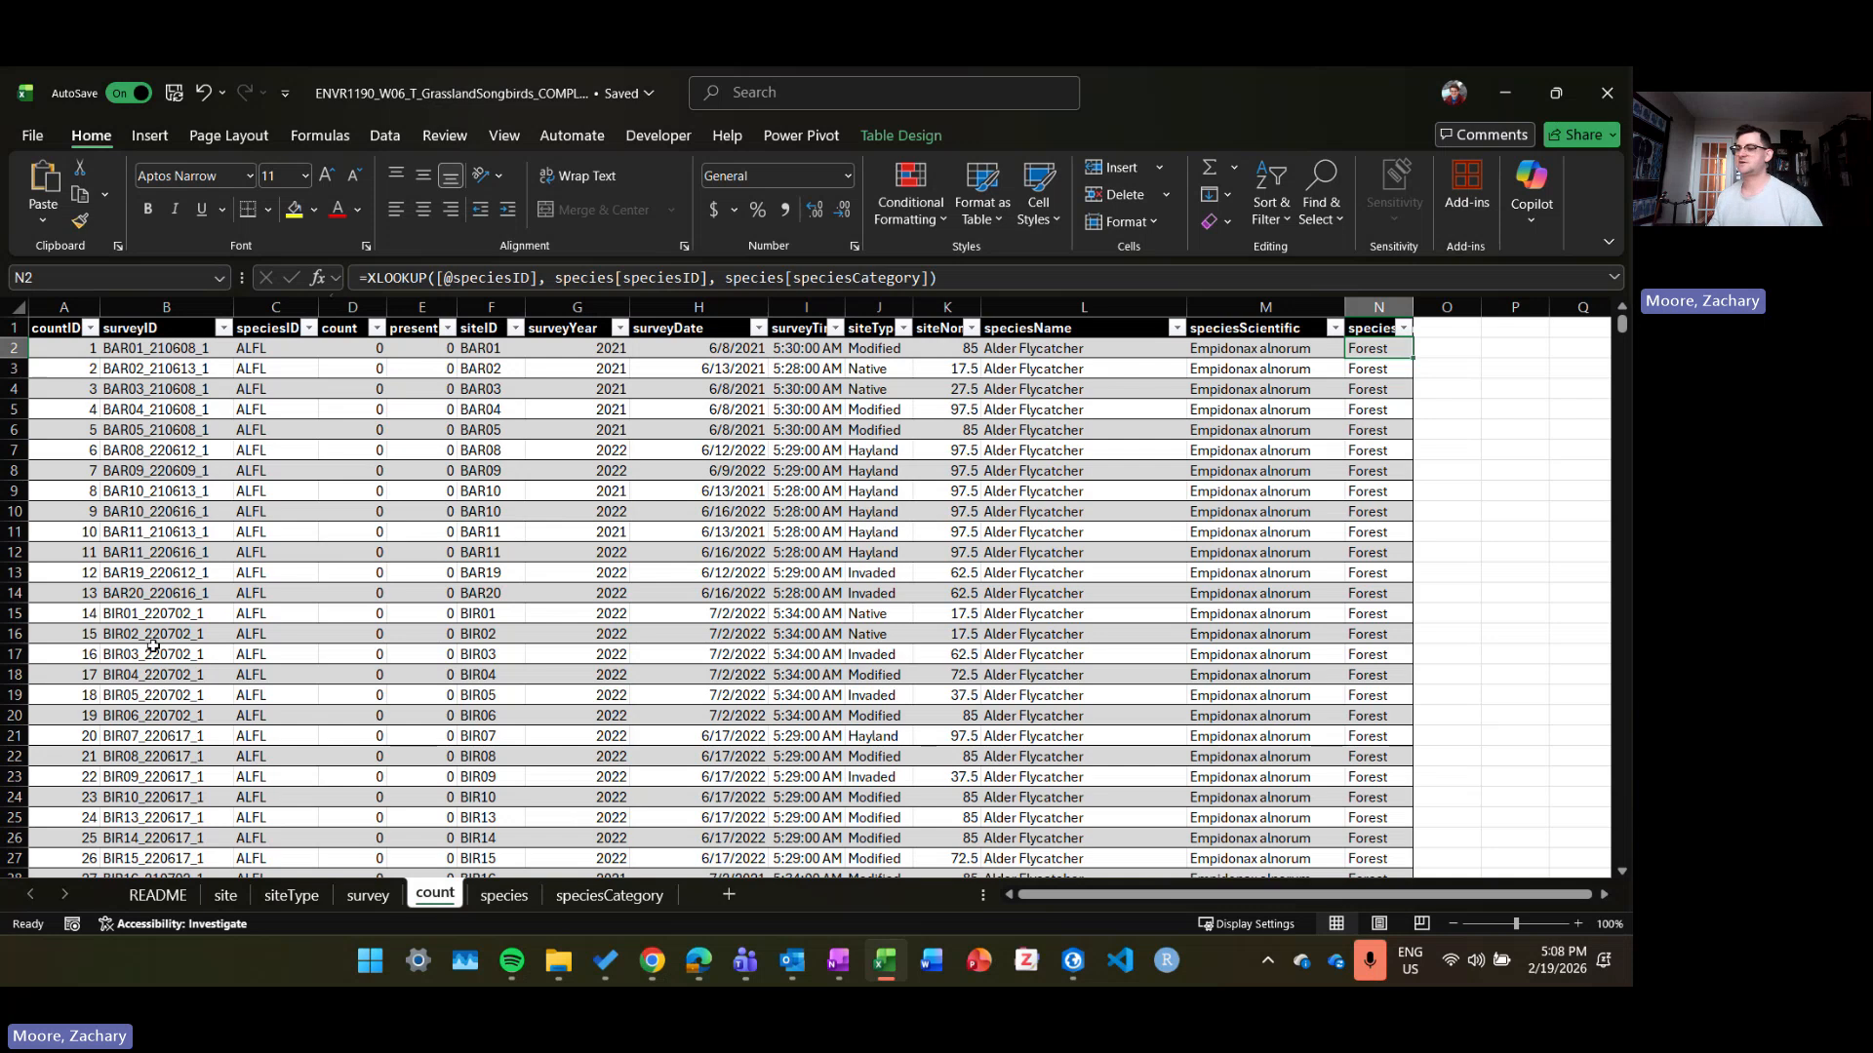
Step: Review the count table's original columns and its surveyID and speciesID keys, along with the site and survey source tables
drag(80, 344, 405, 810)
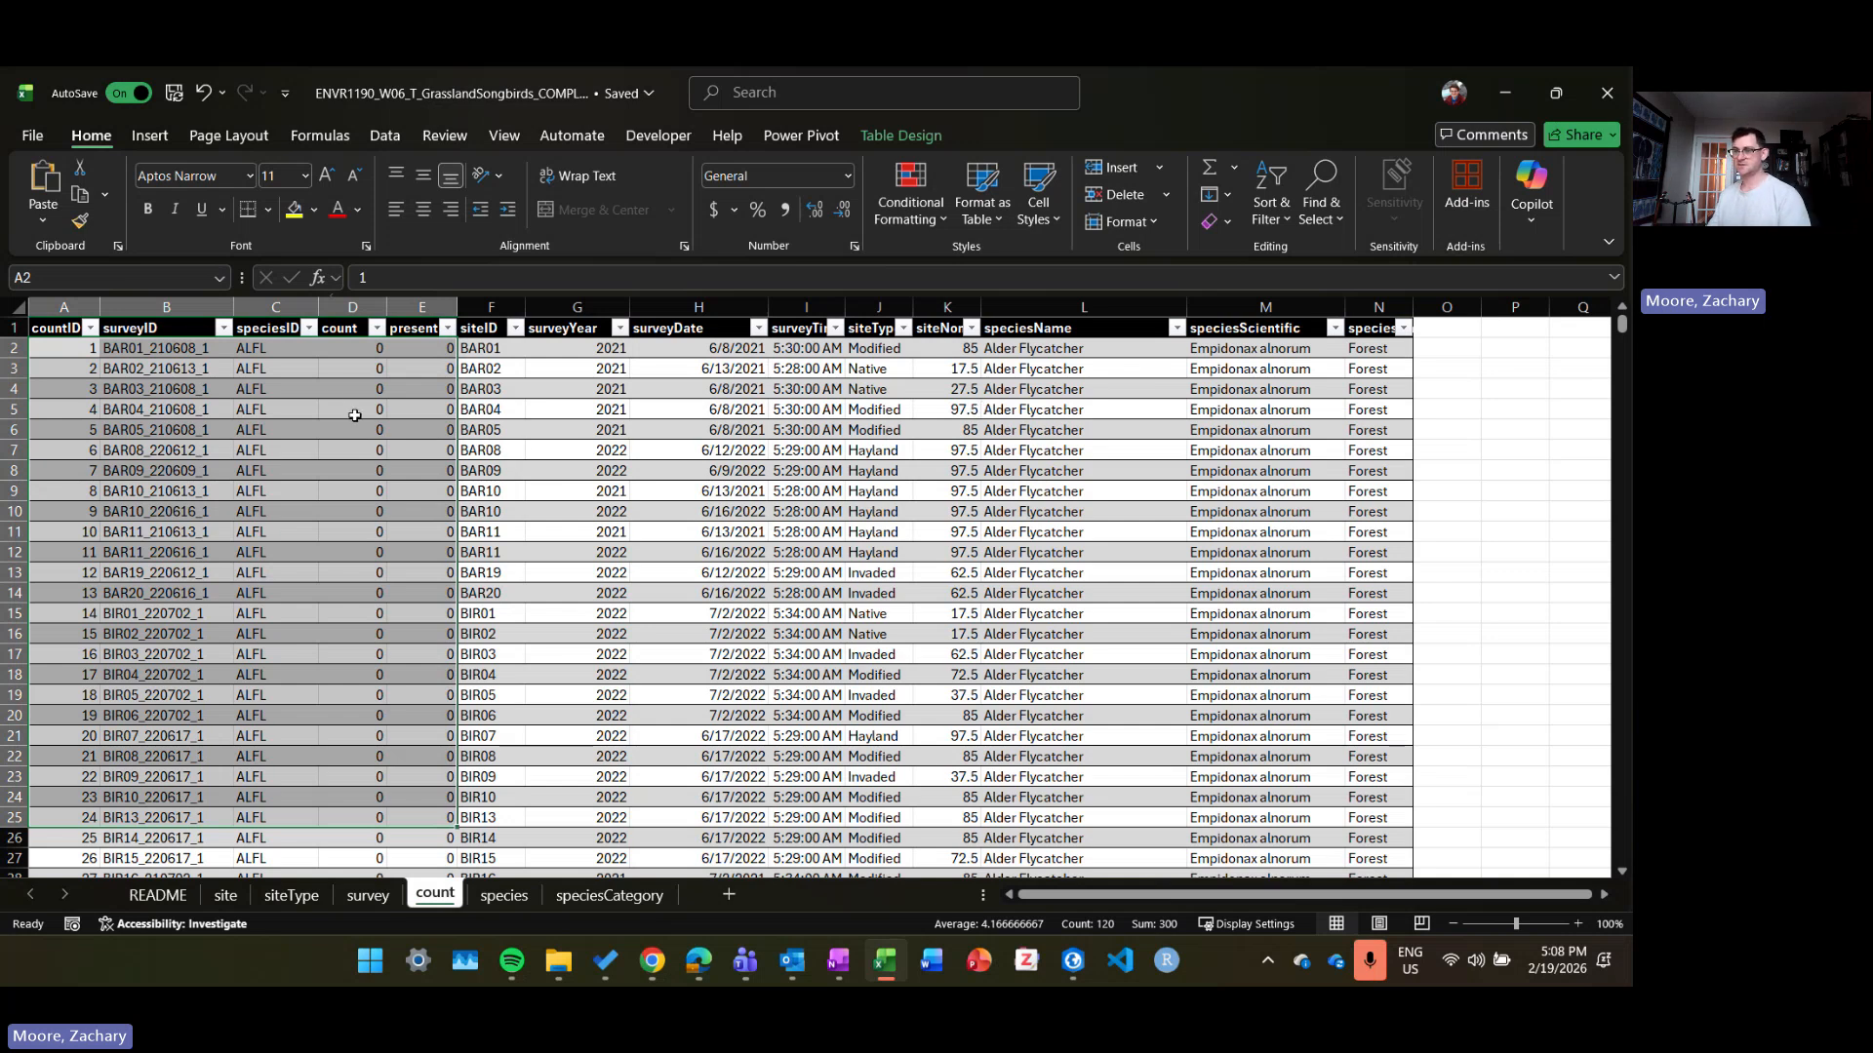
click(331, 392)
click(287, 347)
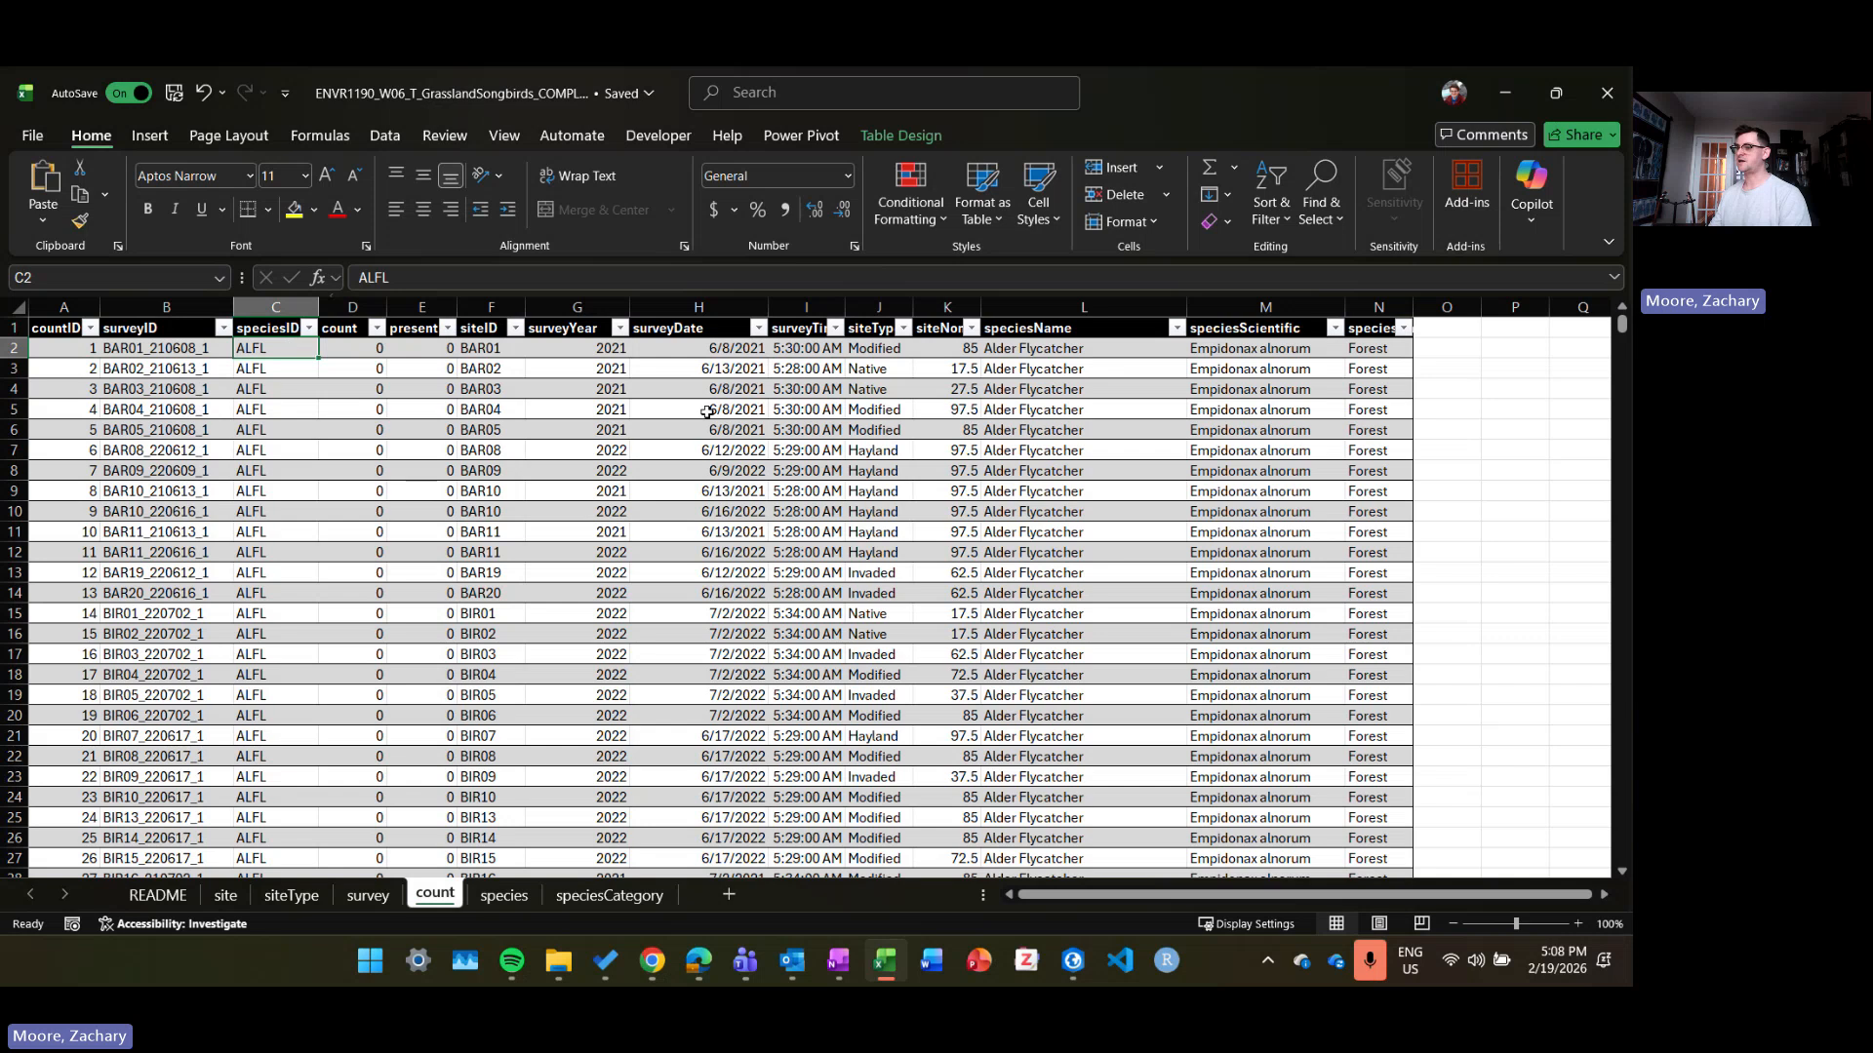
click(172, 351)
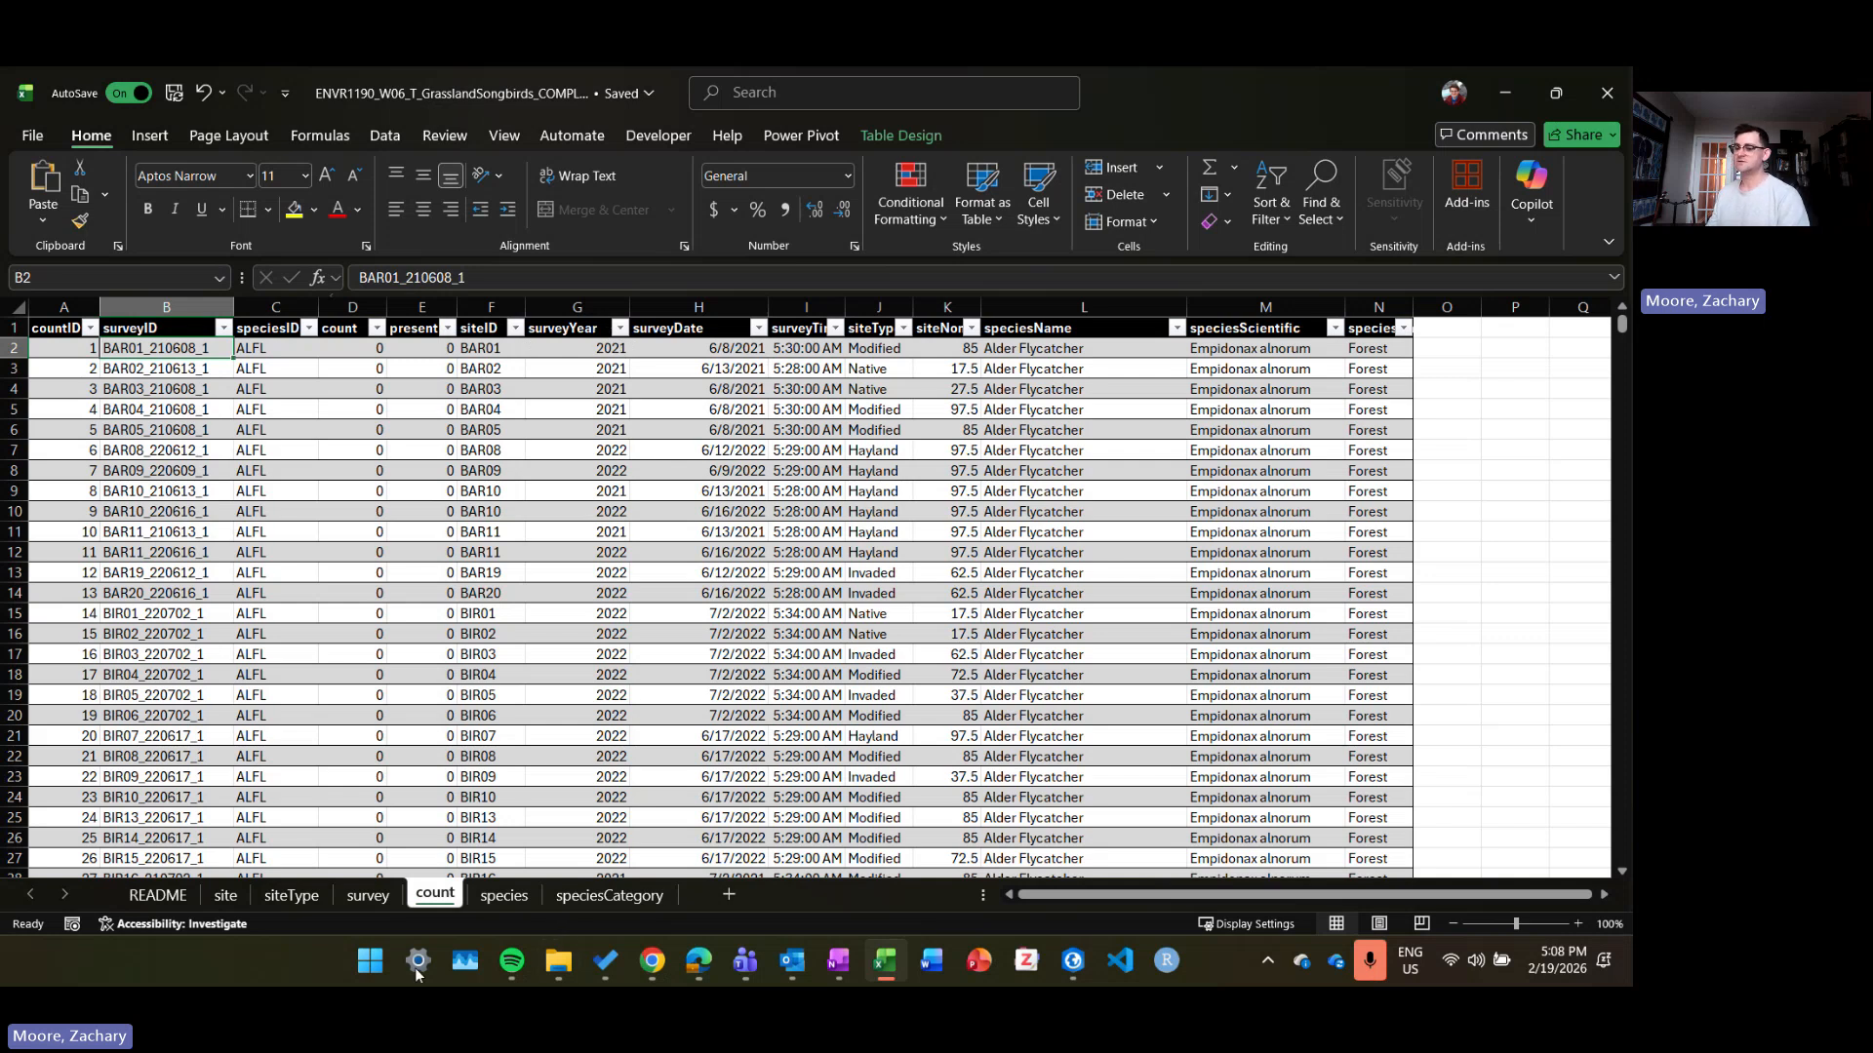
click(226, 897)
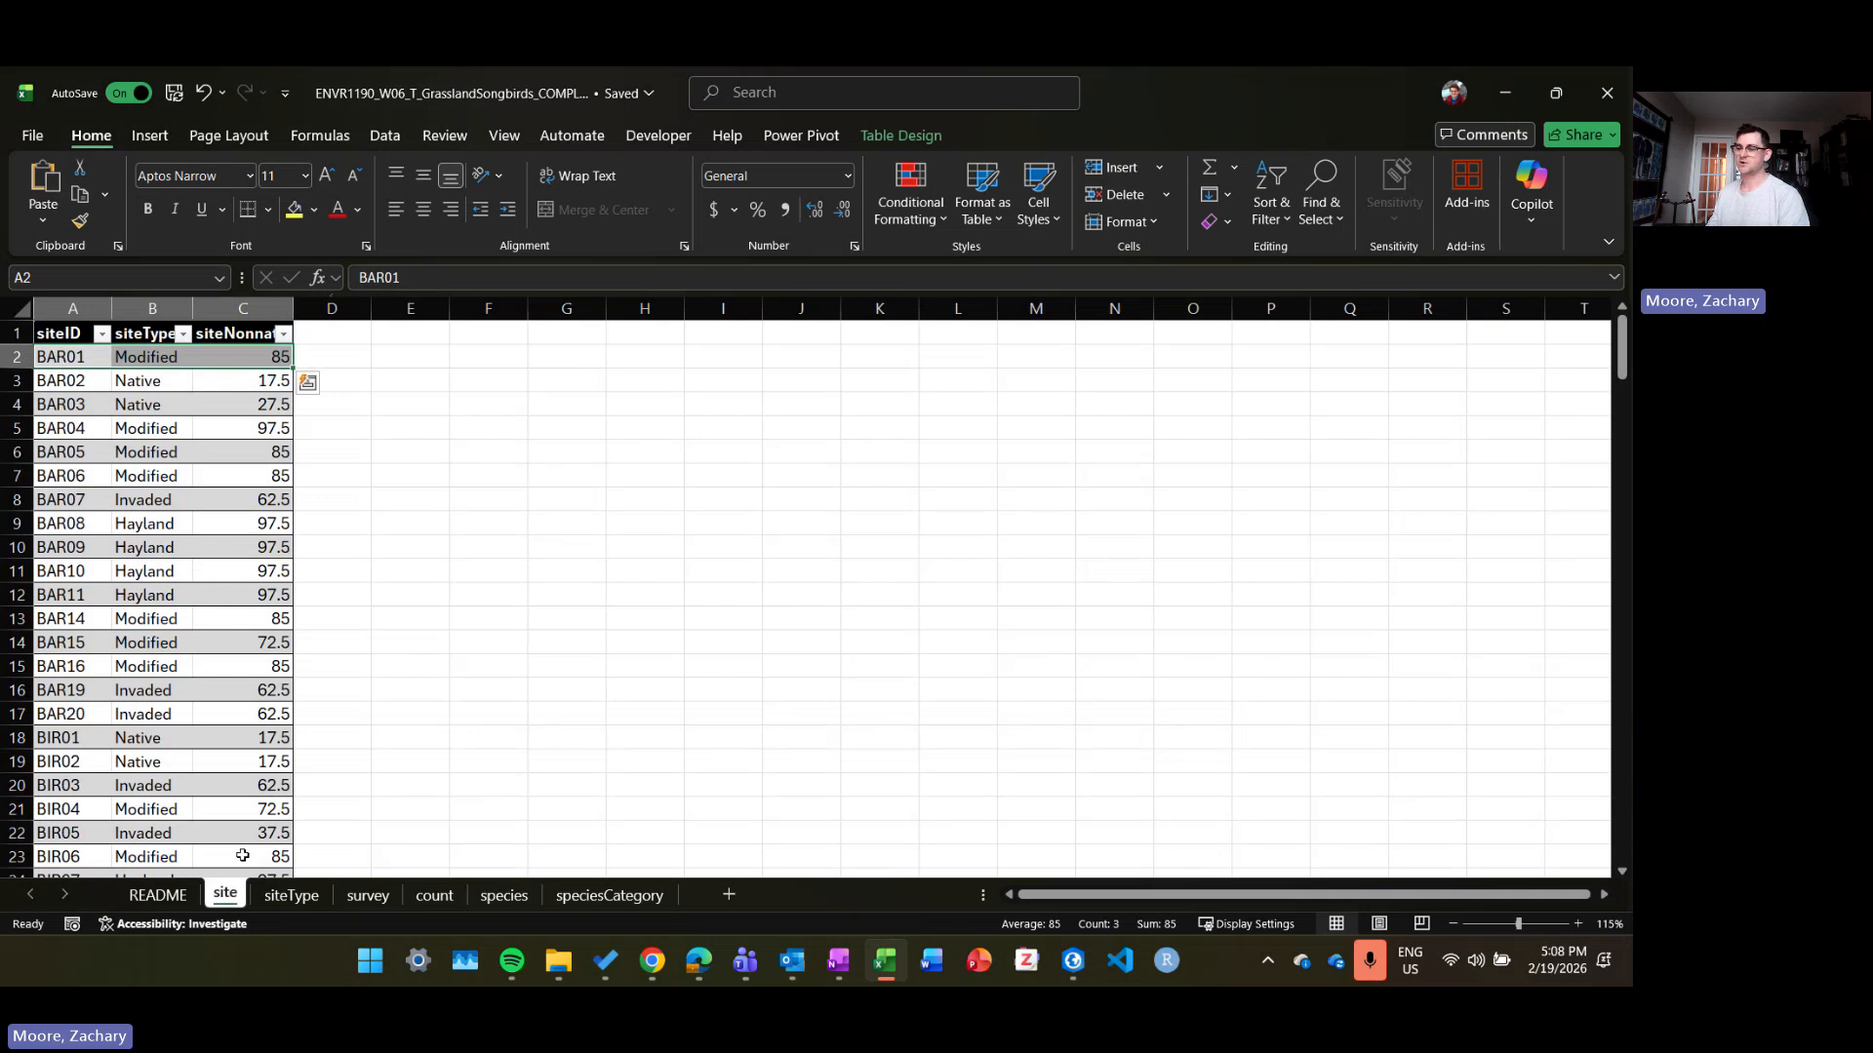
click(367, 895)
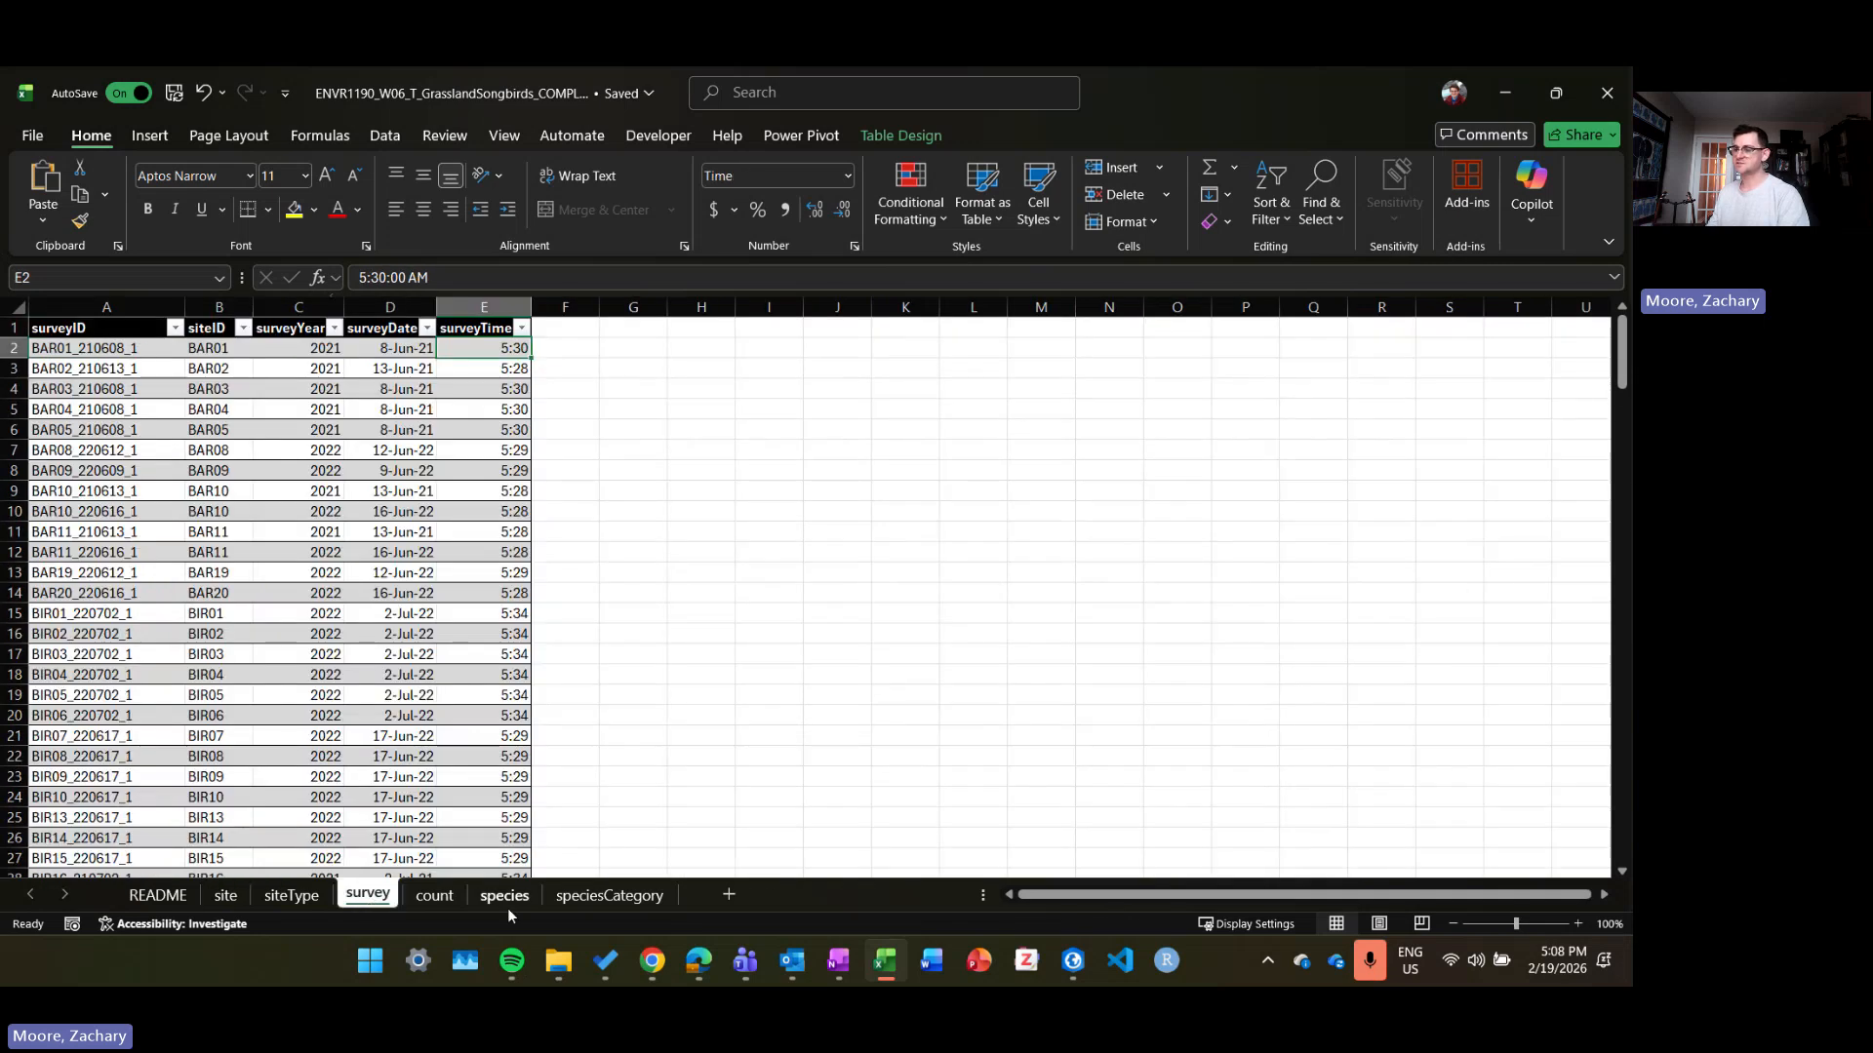
click(435, 895)
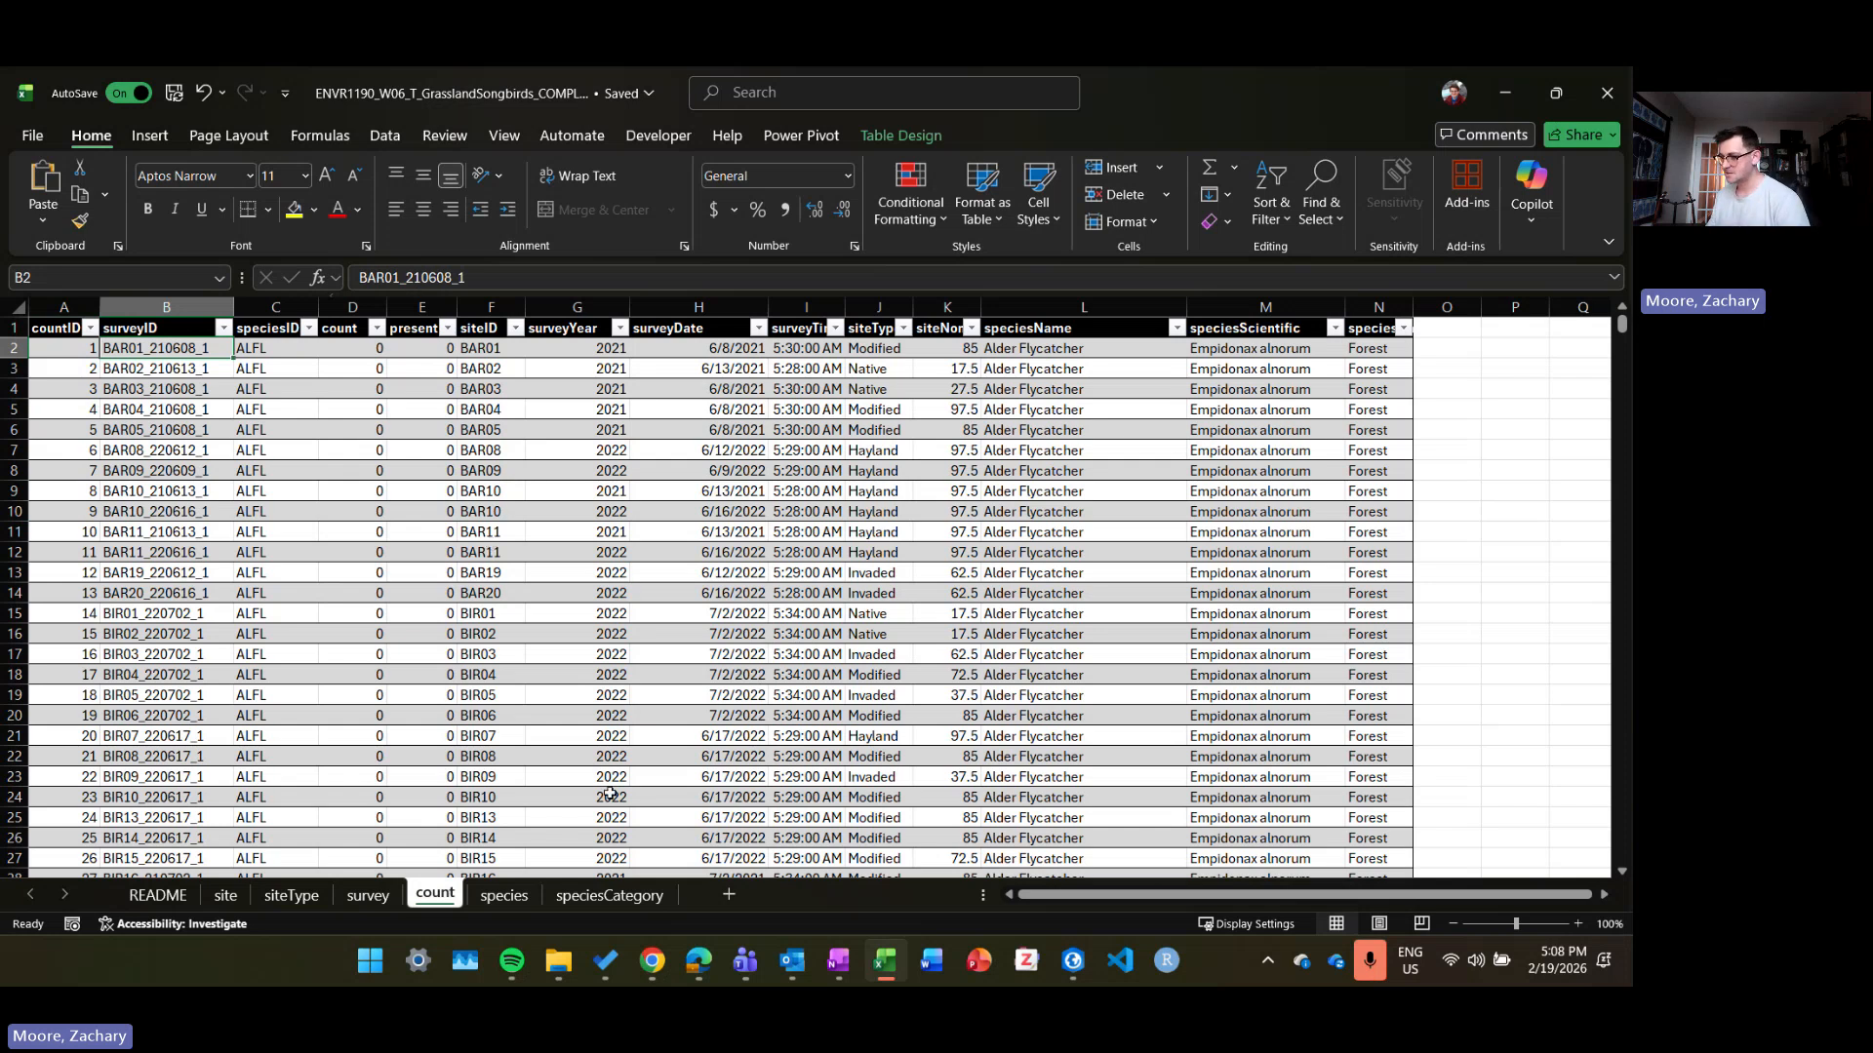
Step: Create a PivotTable from the count table on a new worksheet
click(1091, 349)
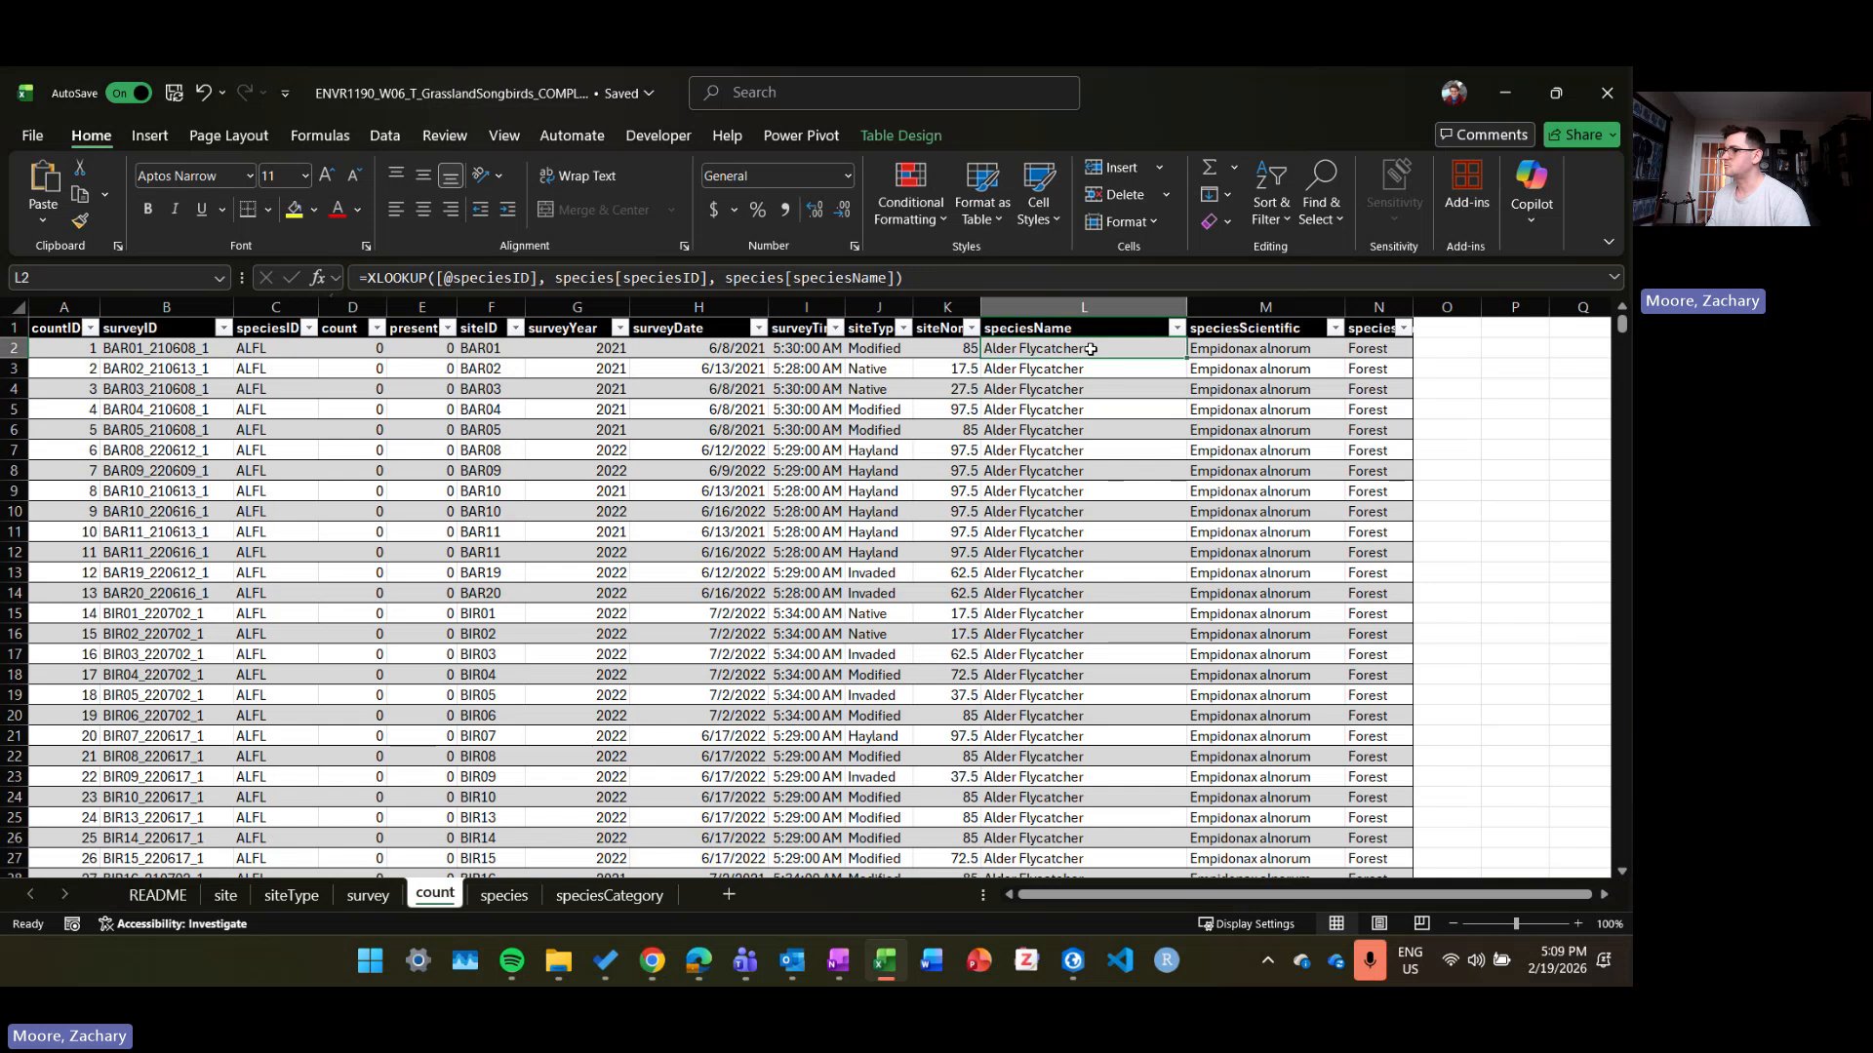
click(598, 435)
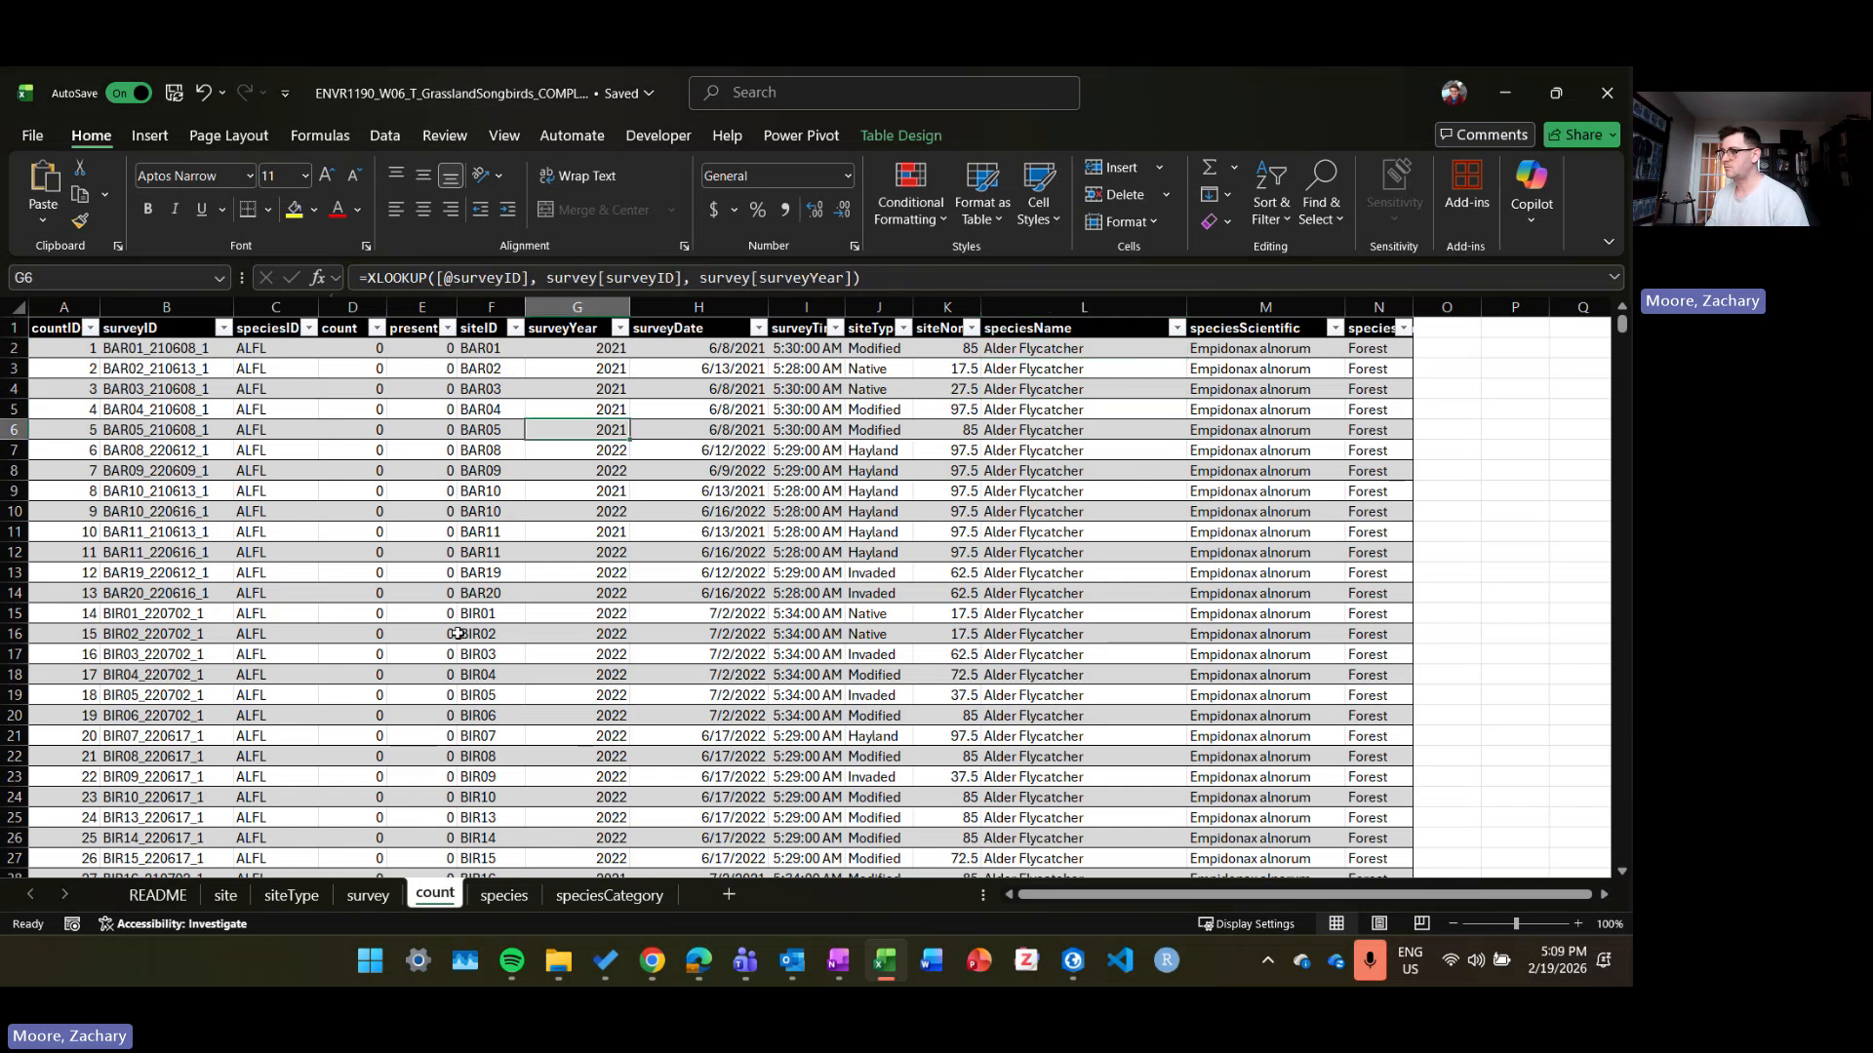
scroll(451, 632, down, 1)
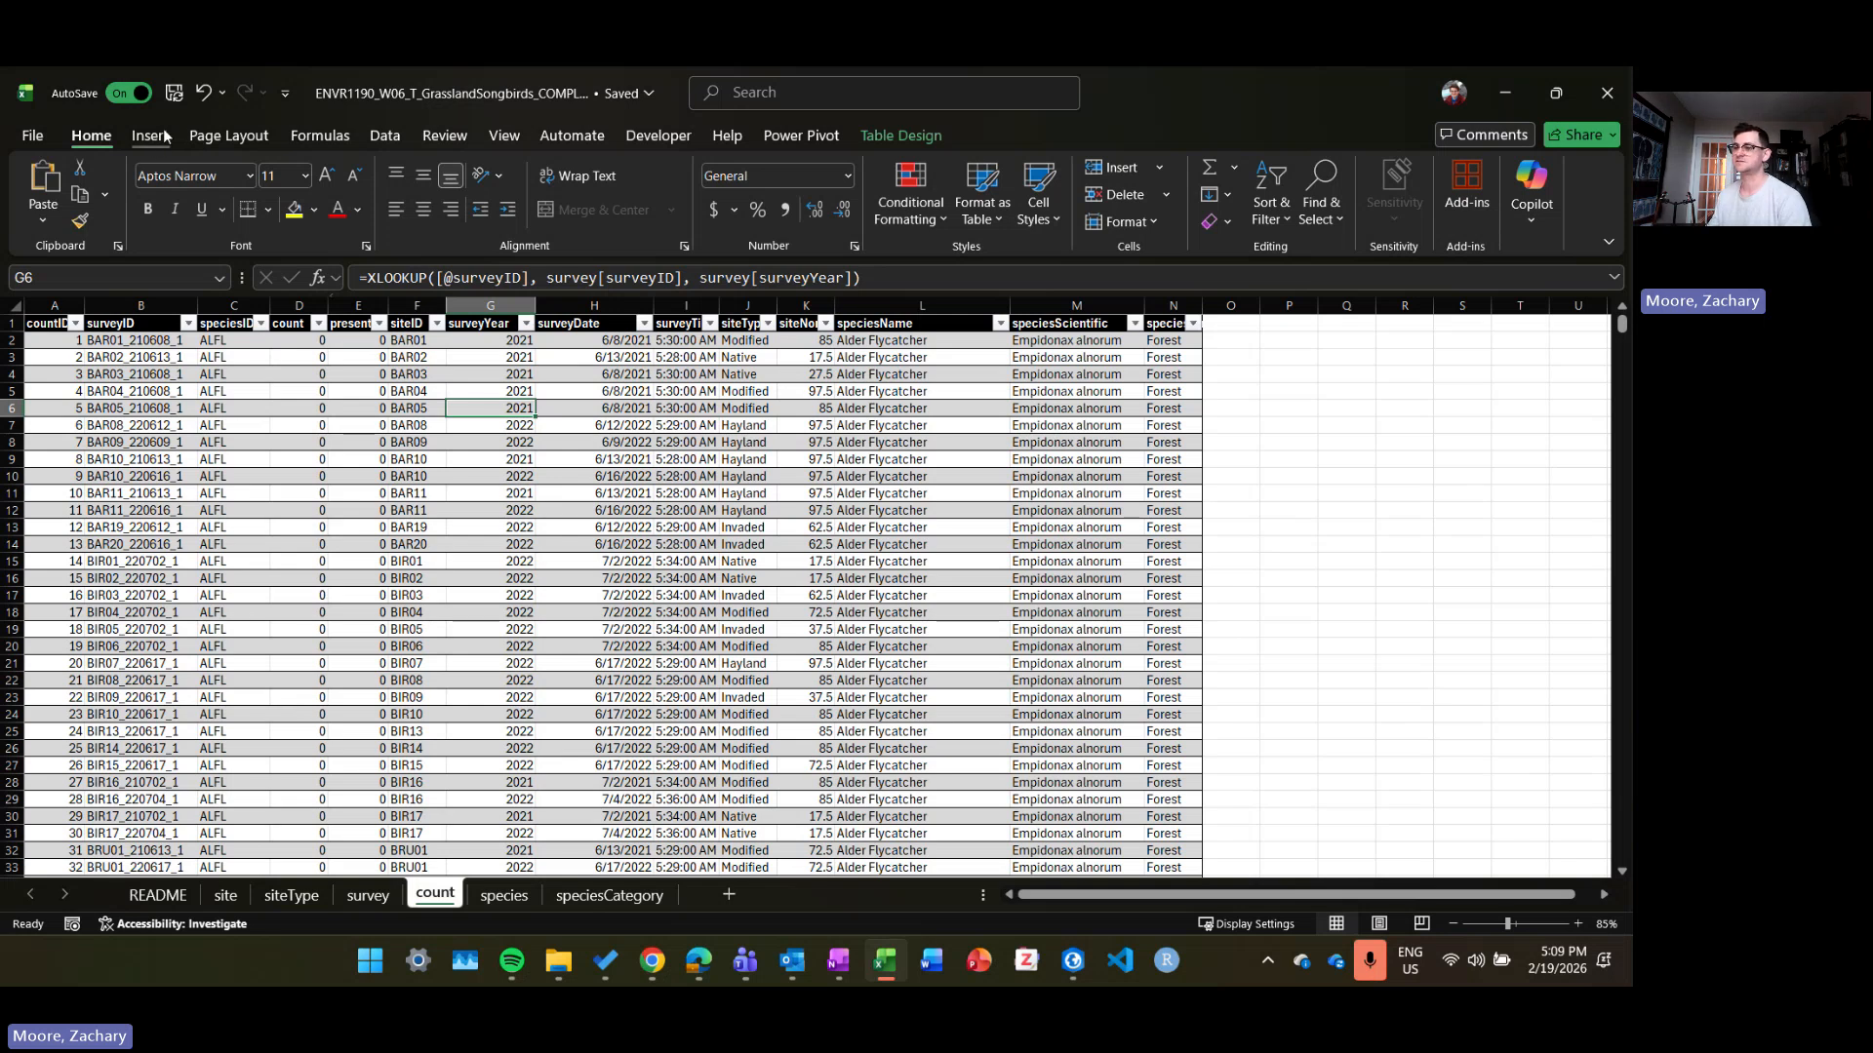
click(260, 376)
click(154, 135)
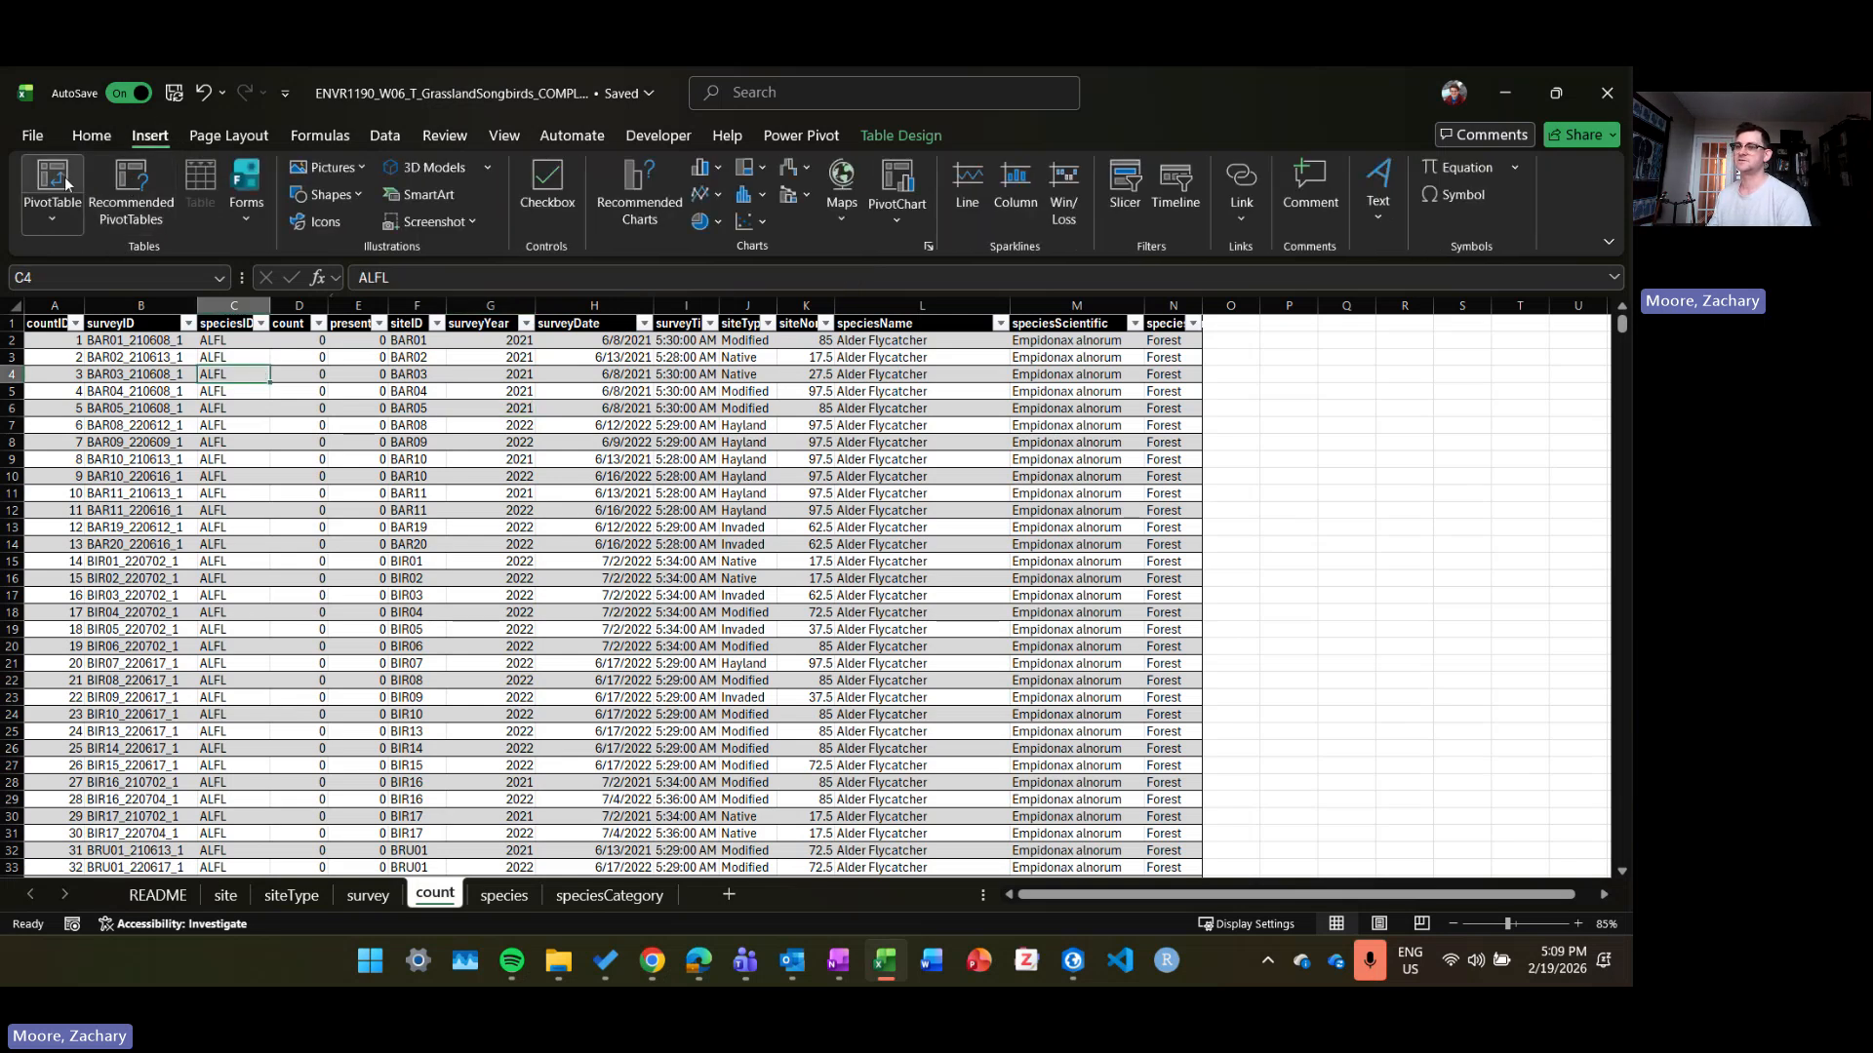
click(59, 177)
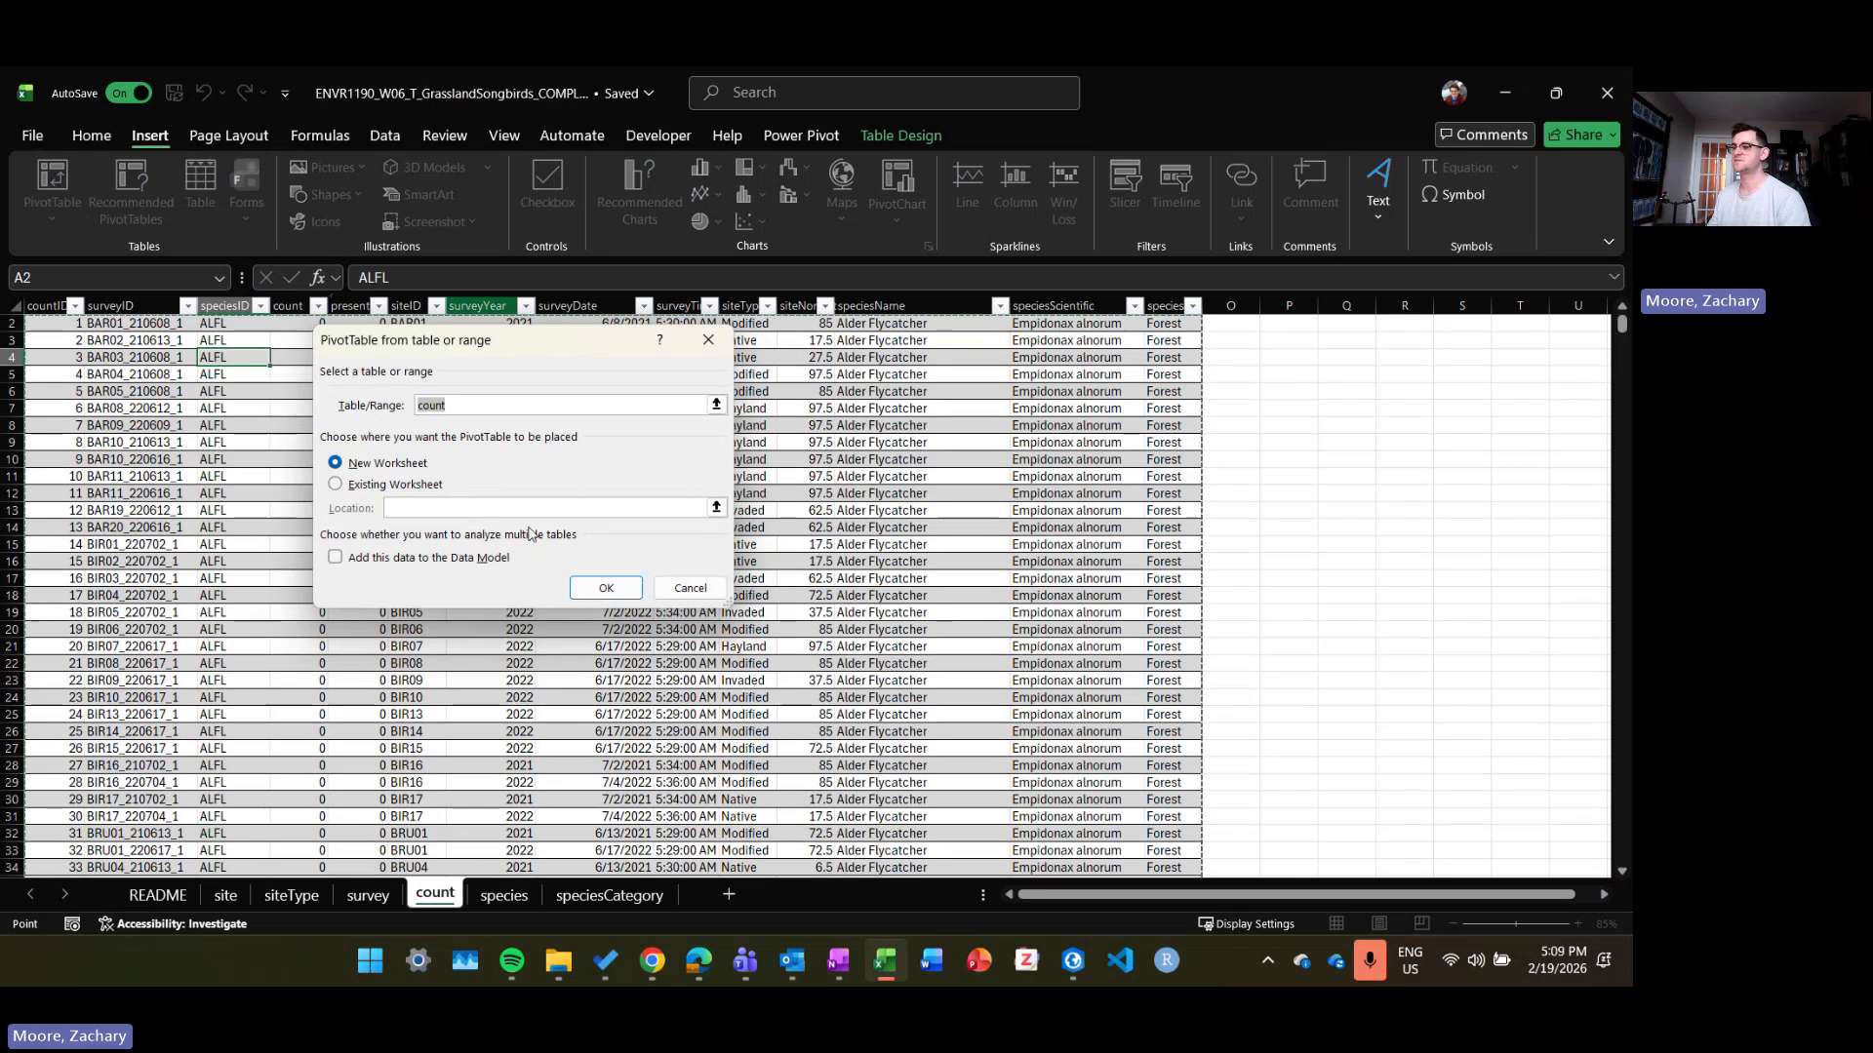
click(605, 589)
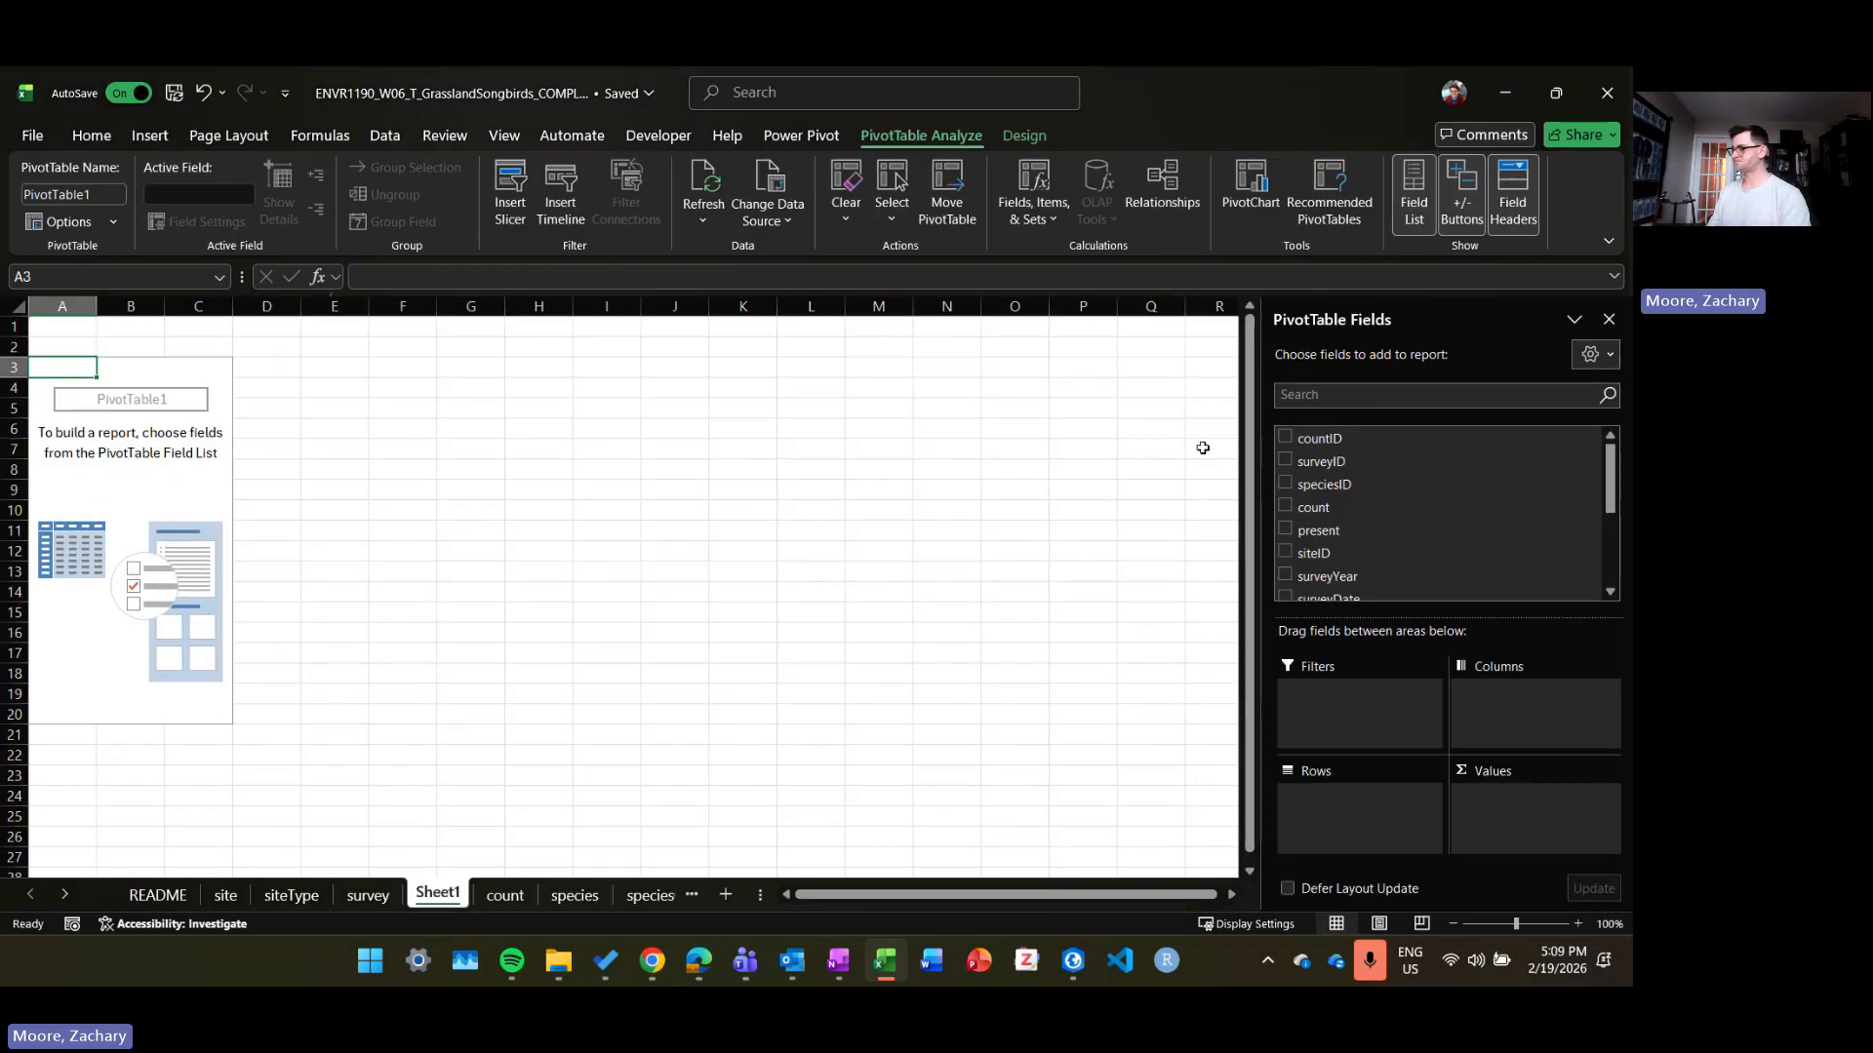
Step: Build the pivot table with surveyYear as rows and the sum of count as values
scroll(1379, 459, down, 5)
scroll(1414, 546, up, 5)
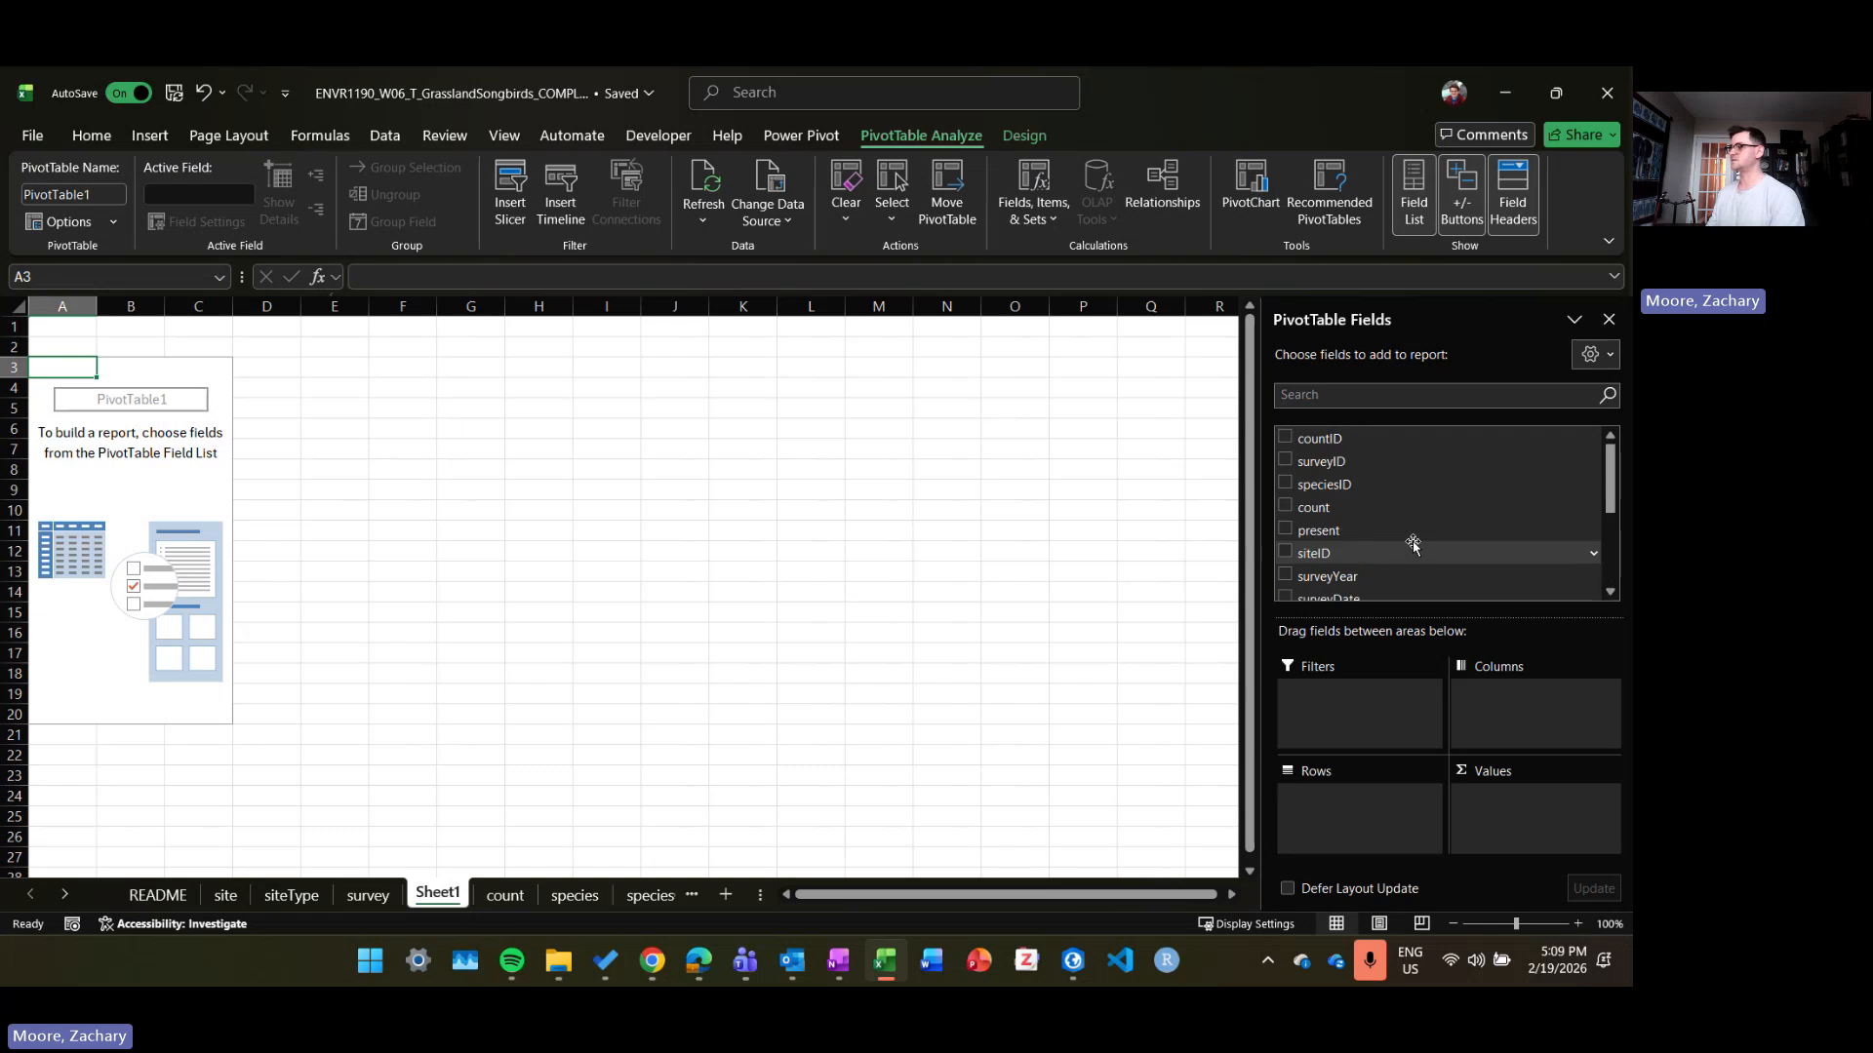
scroll(1413, 546, down, 4)
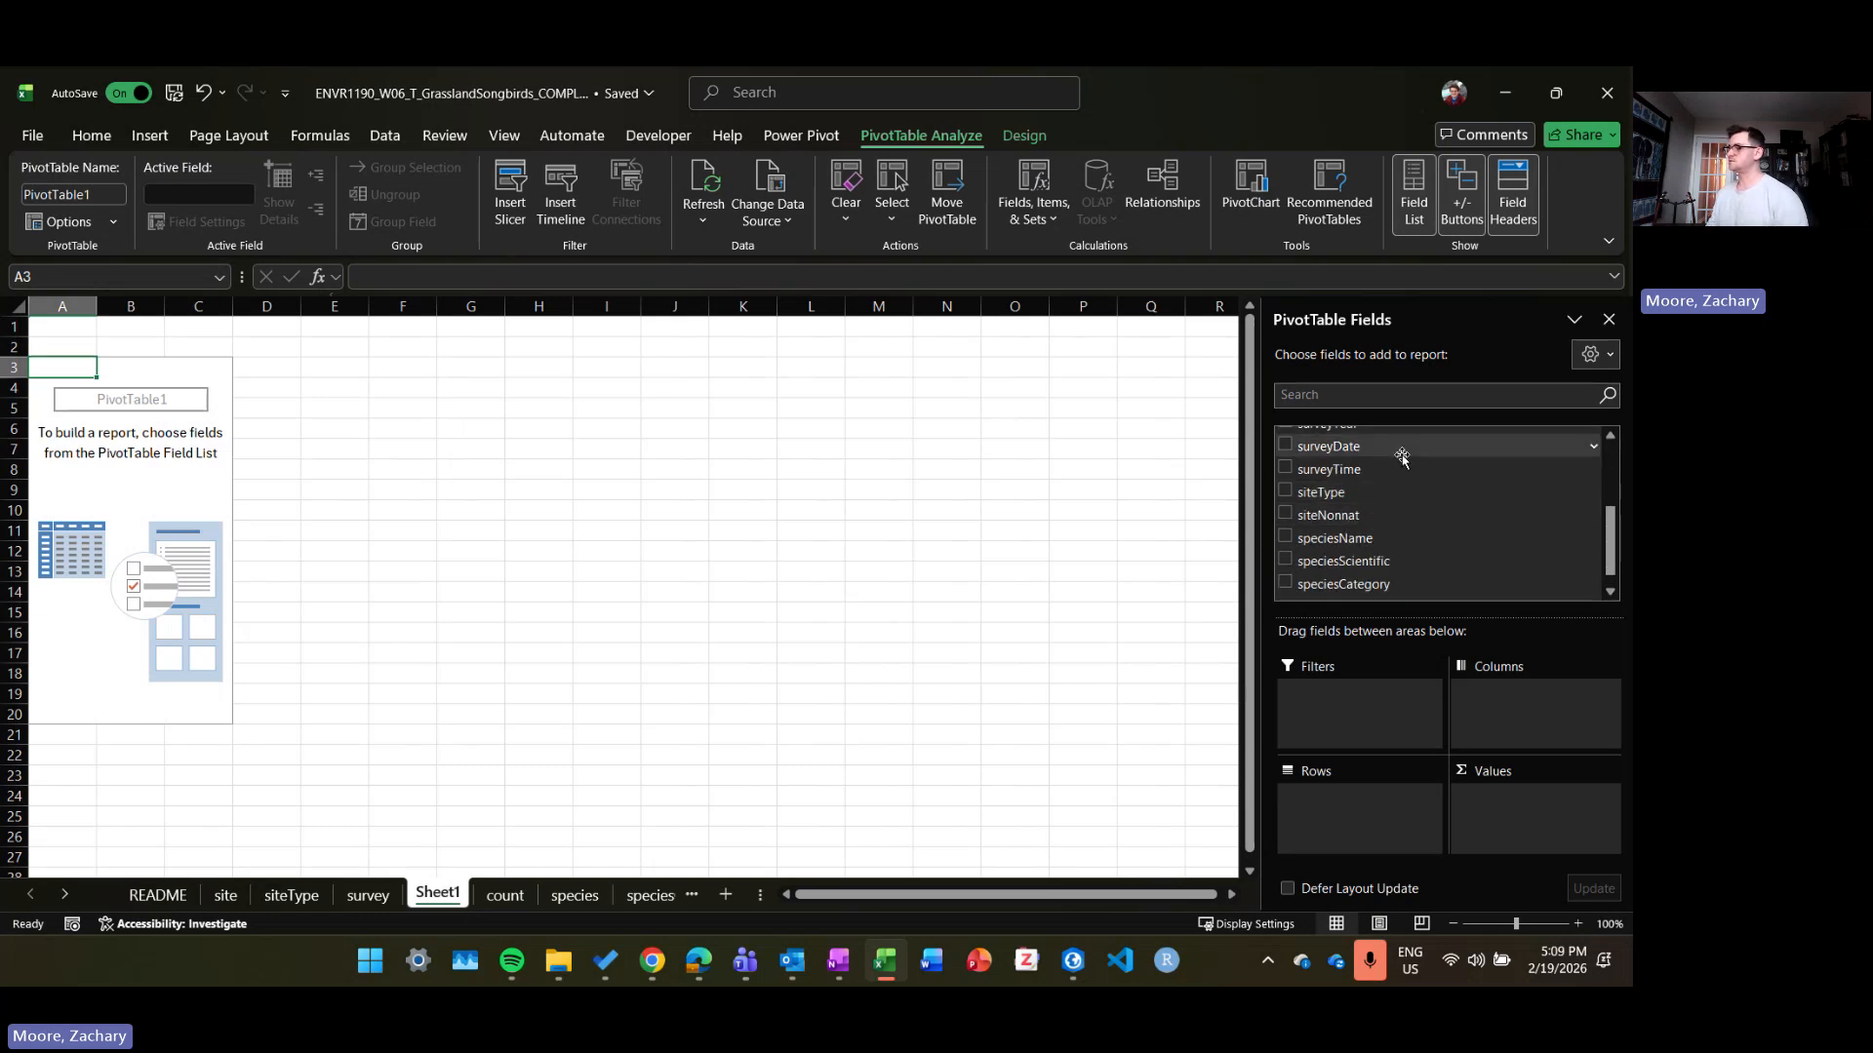
scroll(1401, 456, up, 3)
drag(1307, 526, 1348, 811)
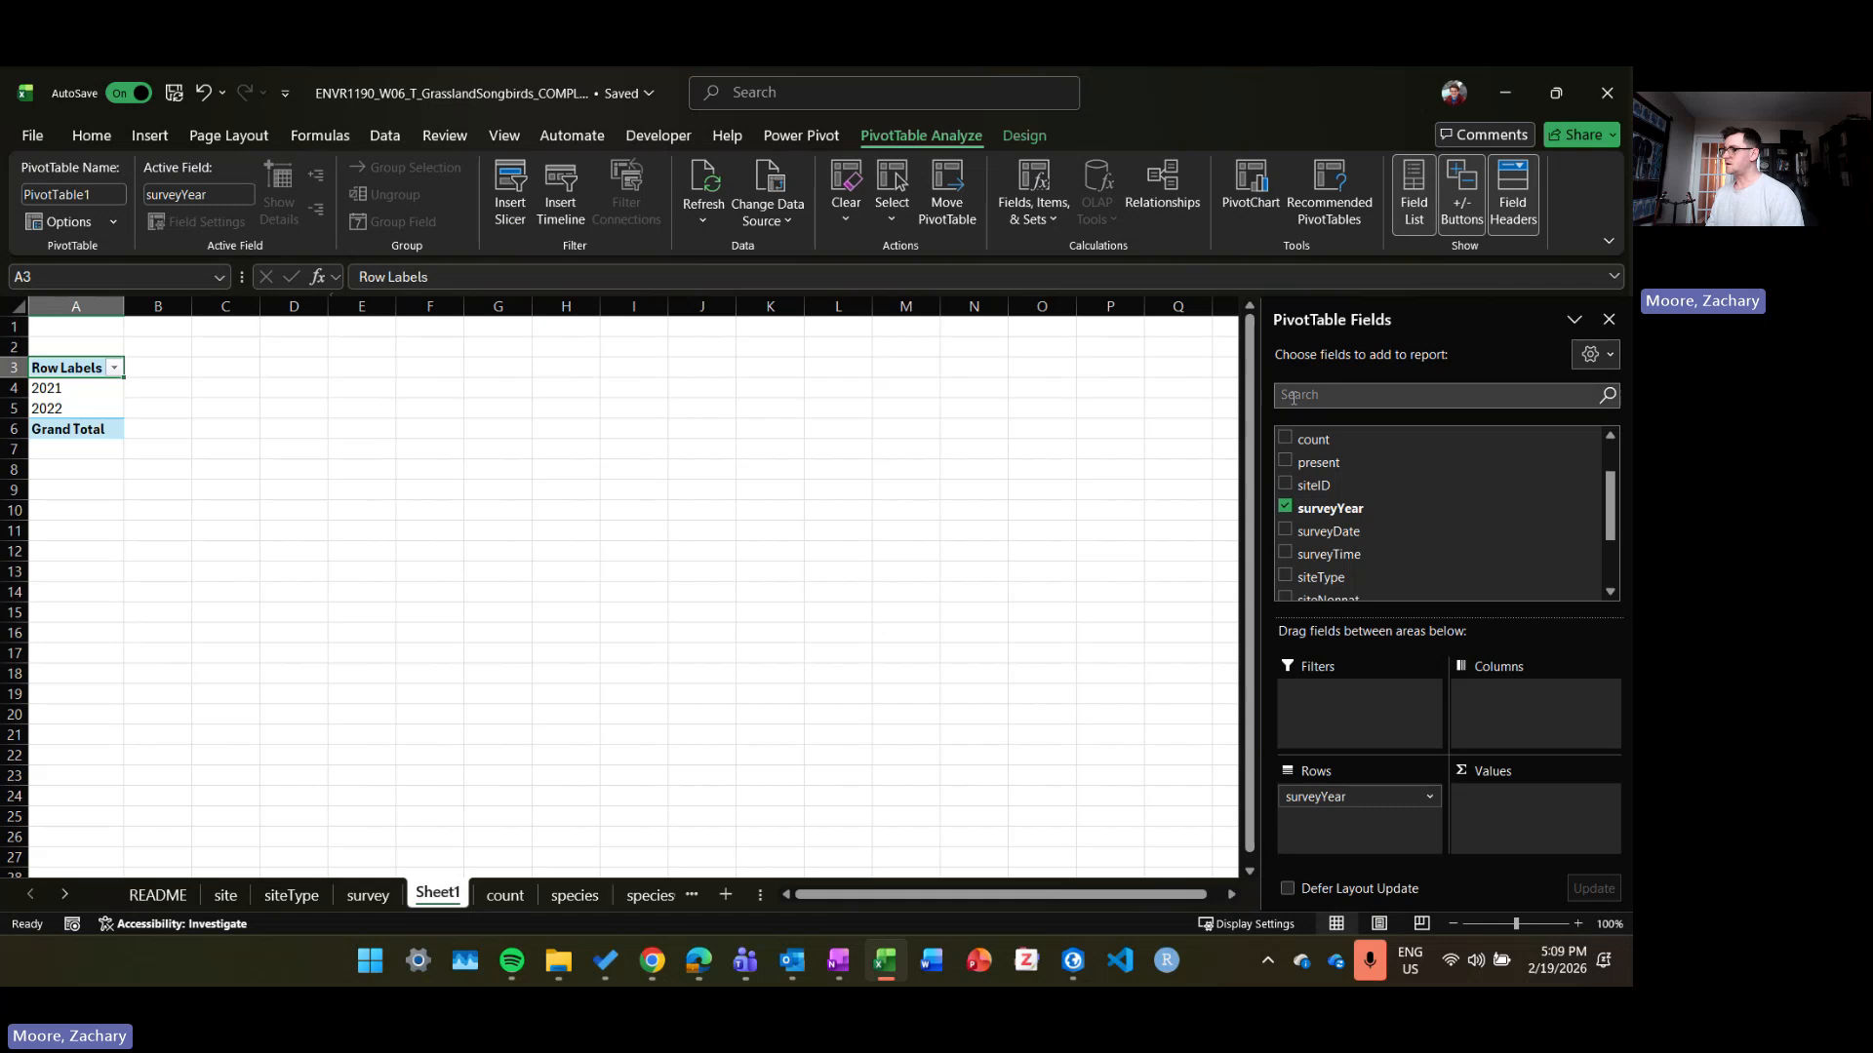
scroll(1415, 507, up, 3)
drag(1328, 509, 1507, 830)
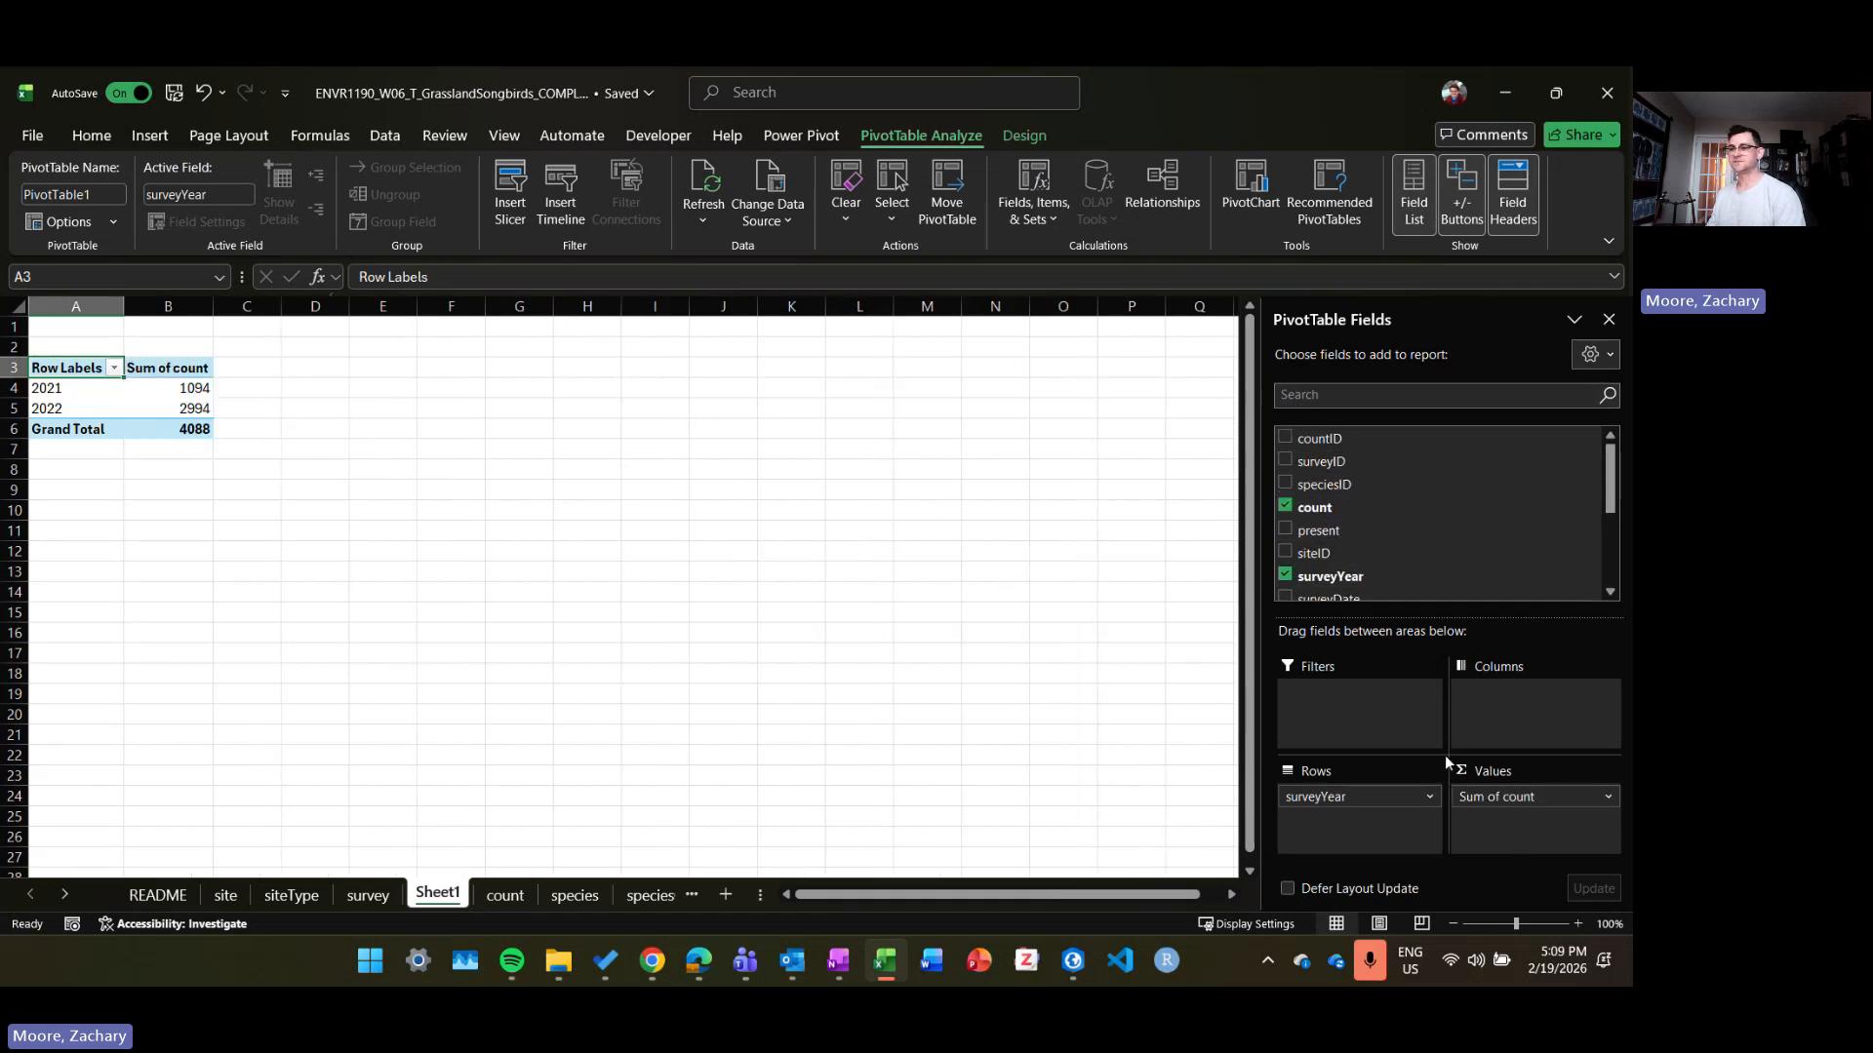
click(167, 367)
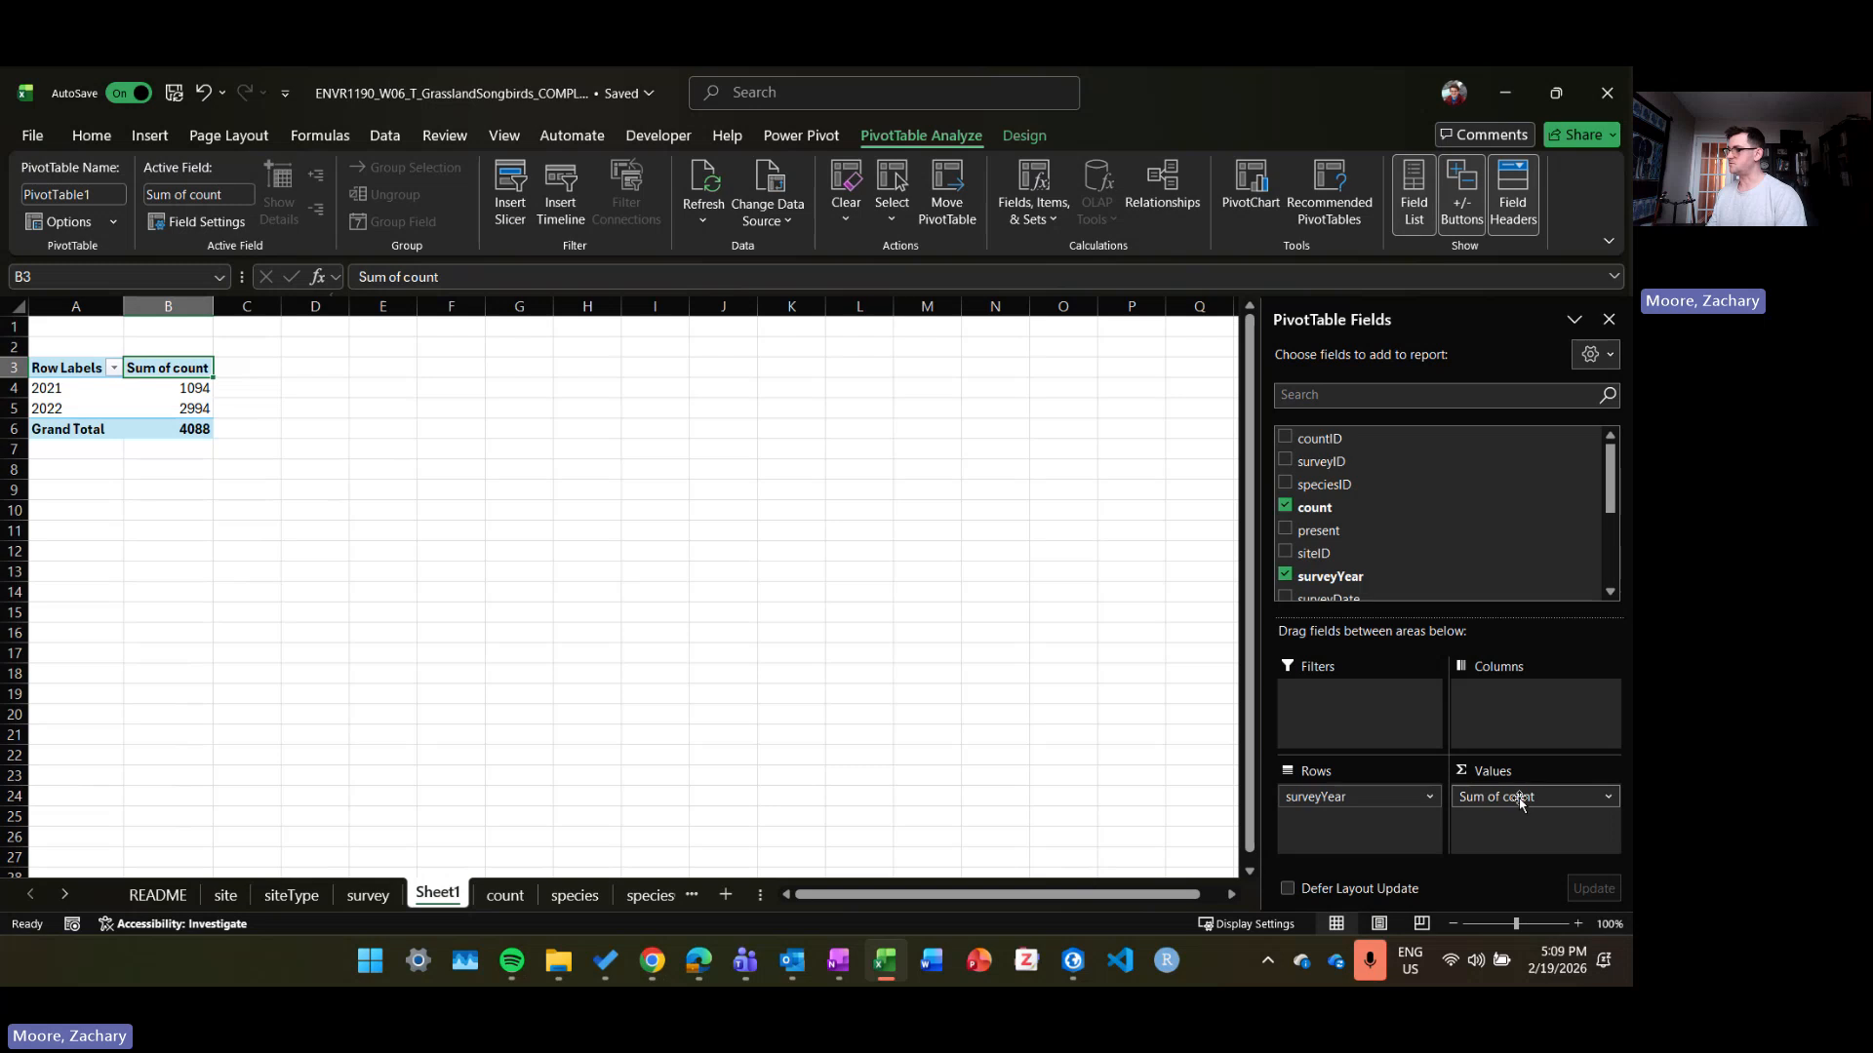
Step: Move the pivot table sheet directly after the count sheet and rename it xlookup_pivot
click(514, 894)
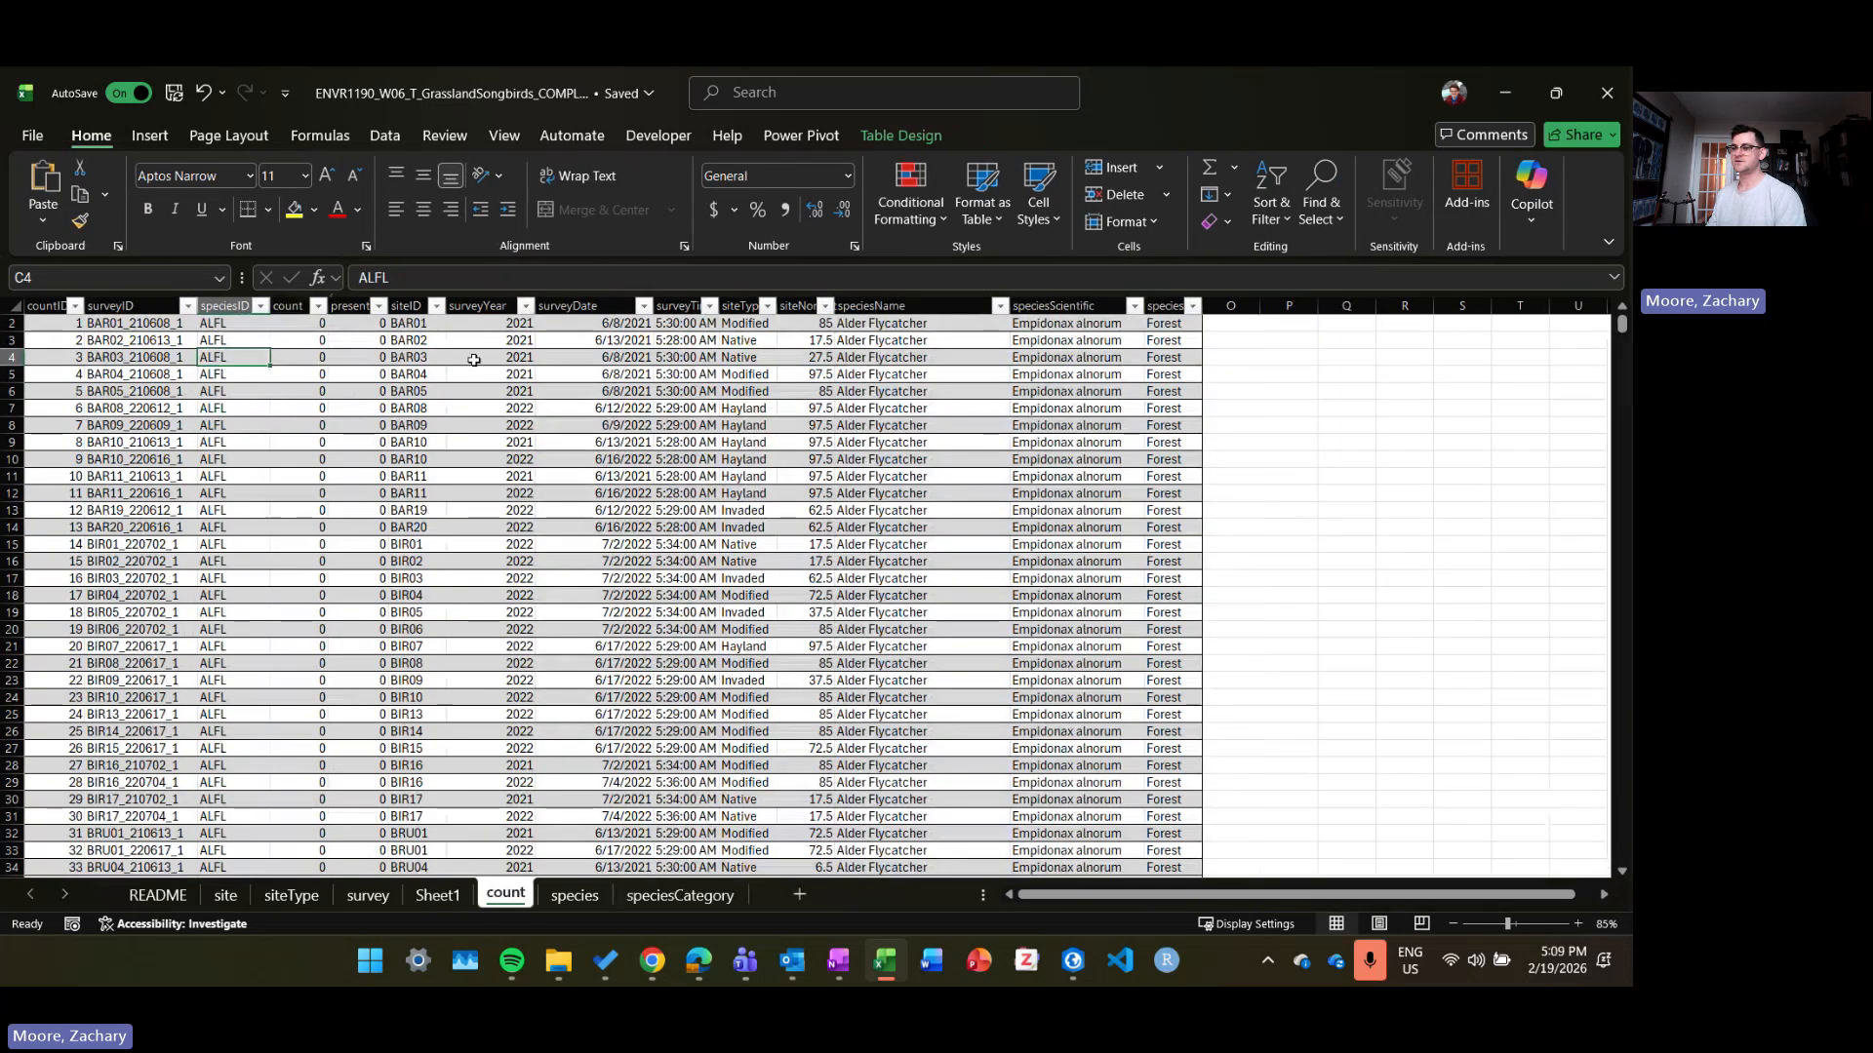
scroll(472, 359, up, 1)
click(290, 324)
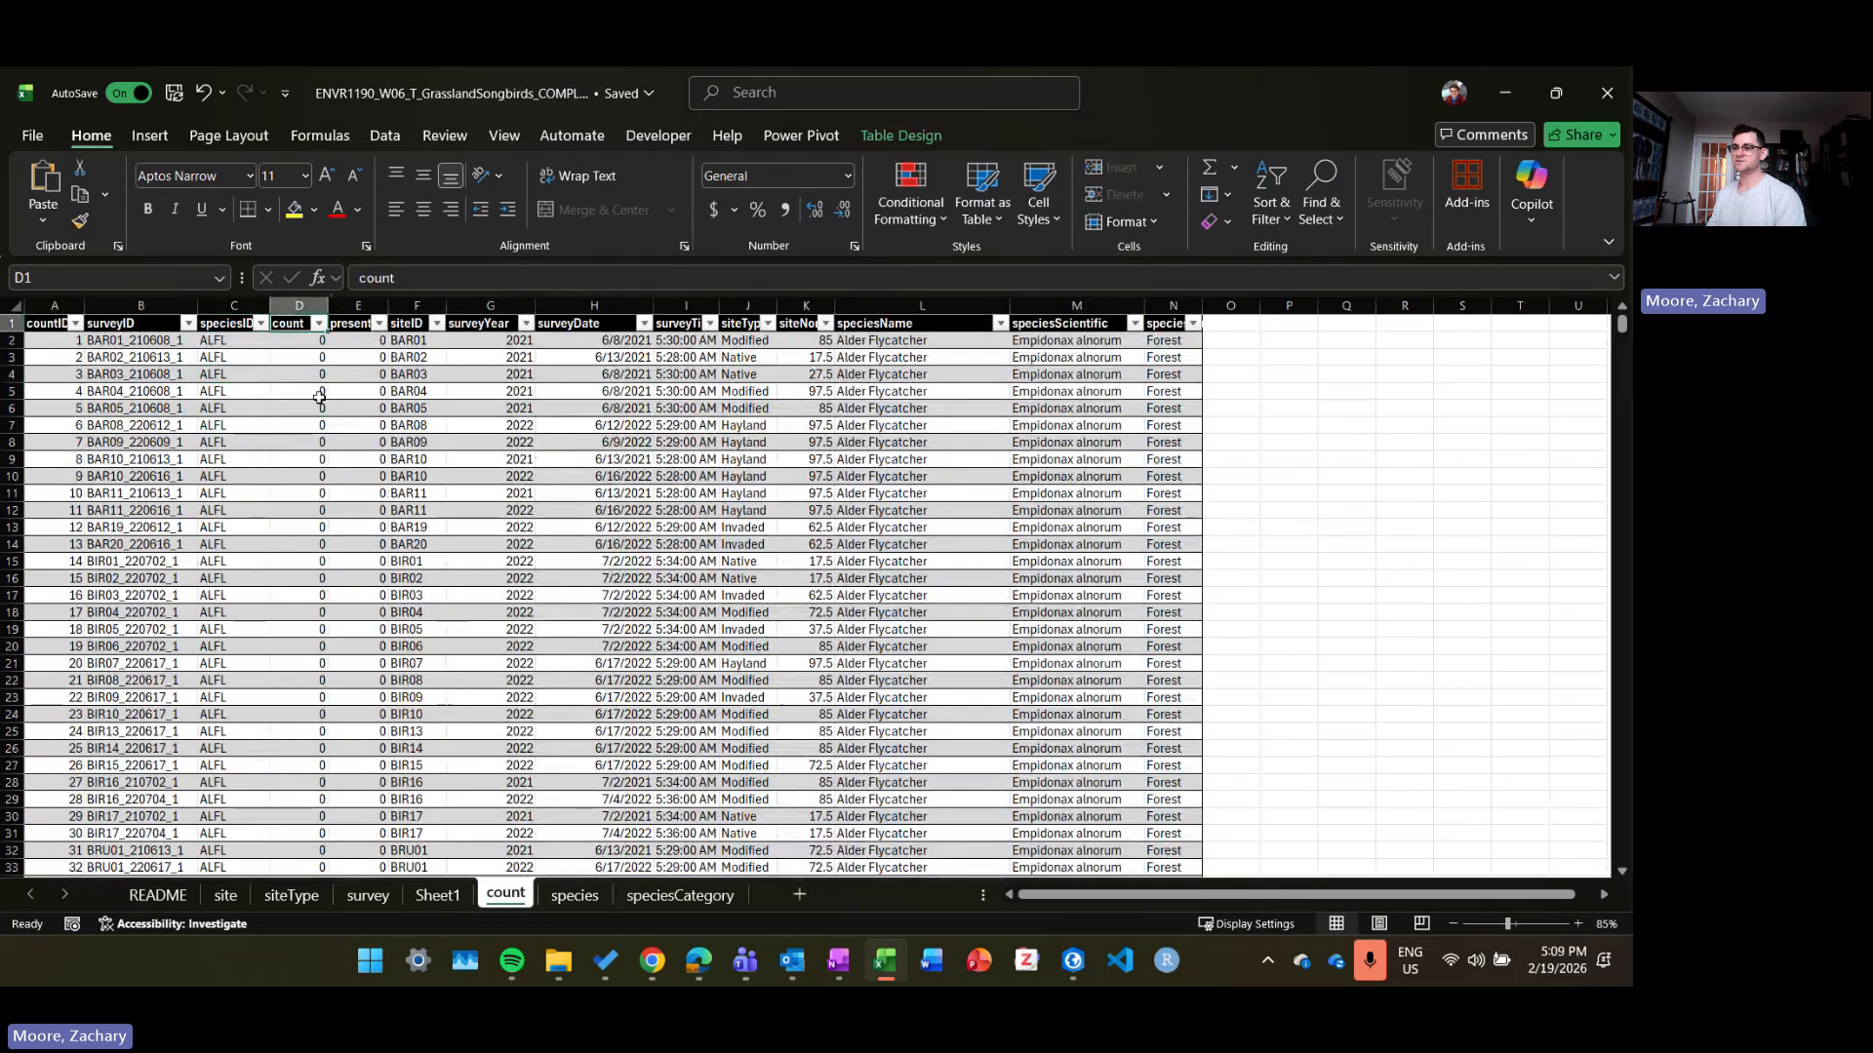
click(574, 894)
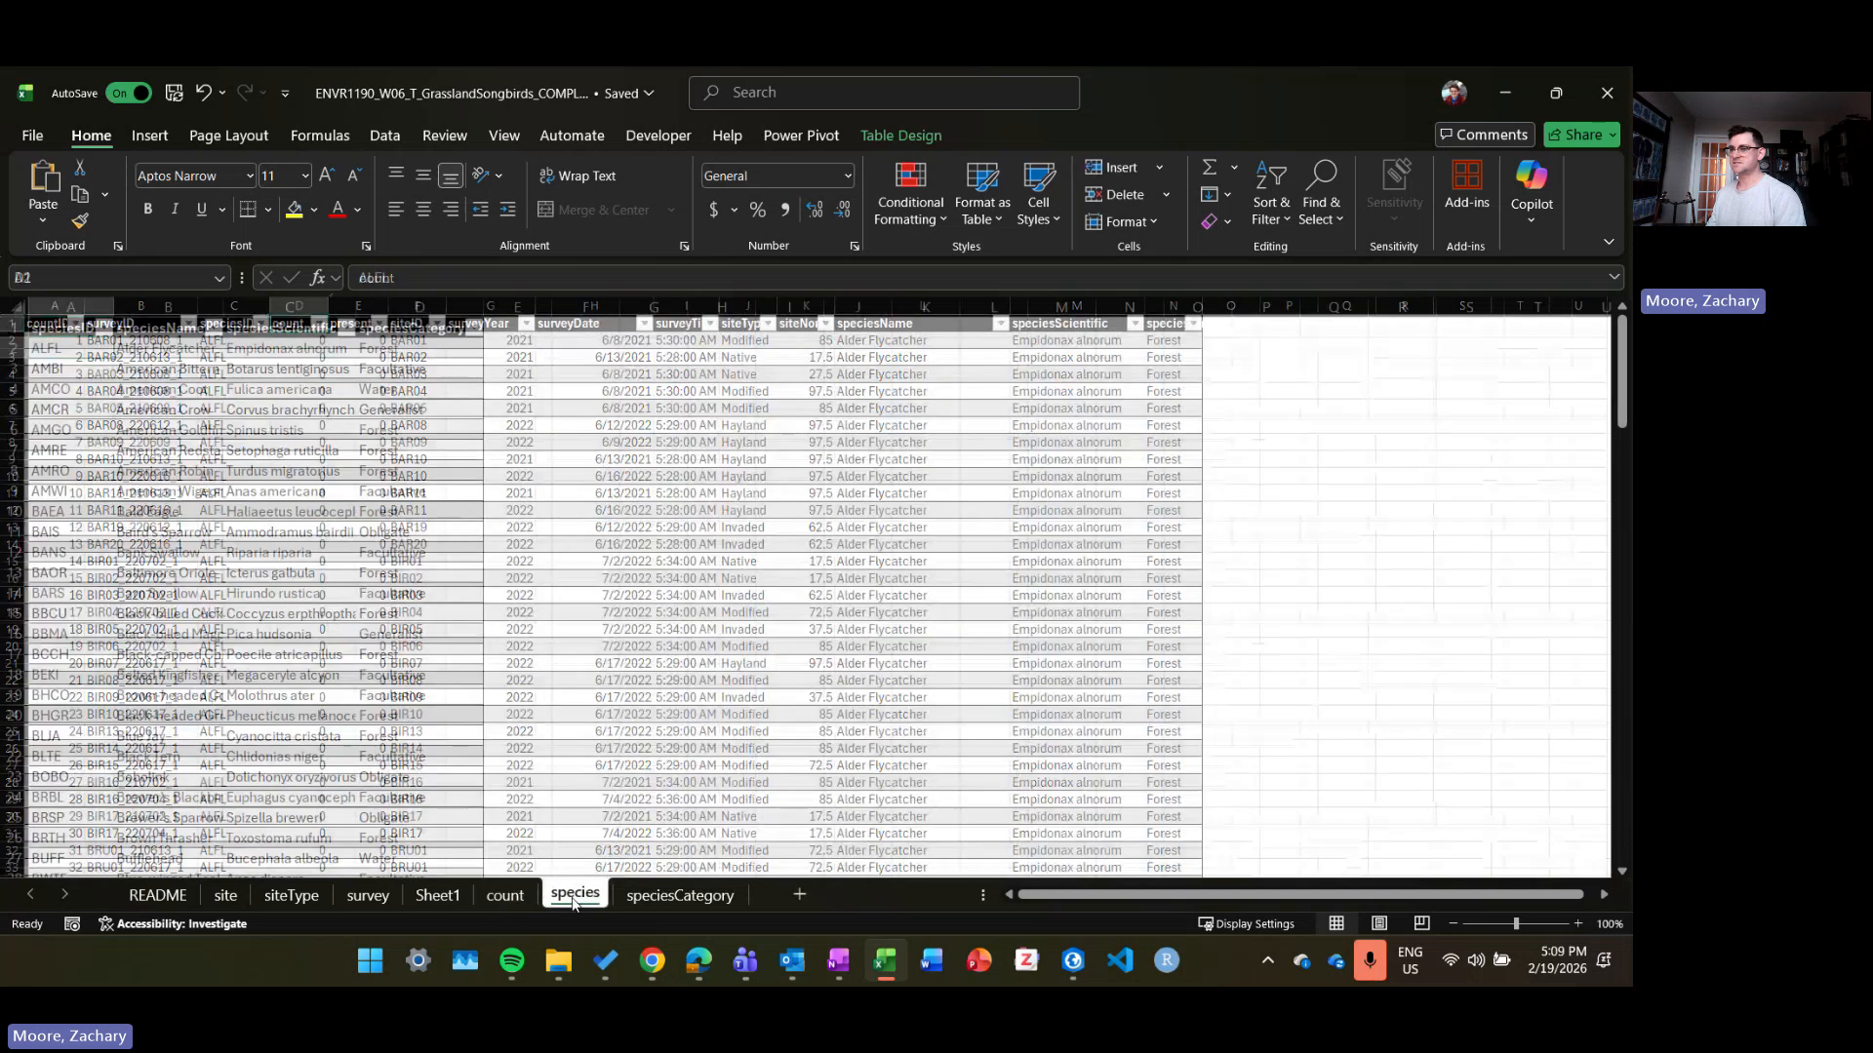
click(653, 895)
click(437, 896)
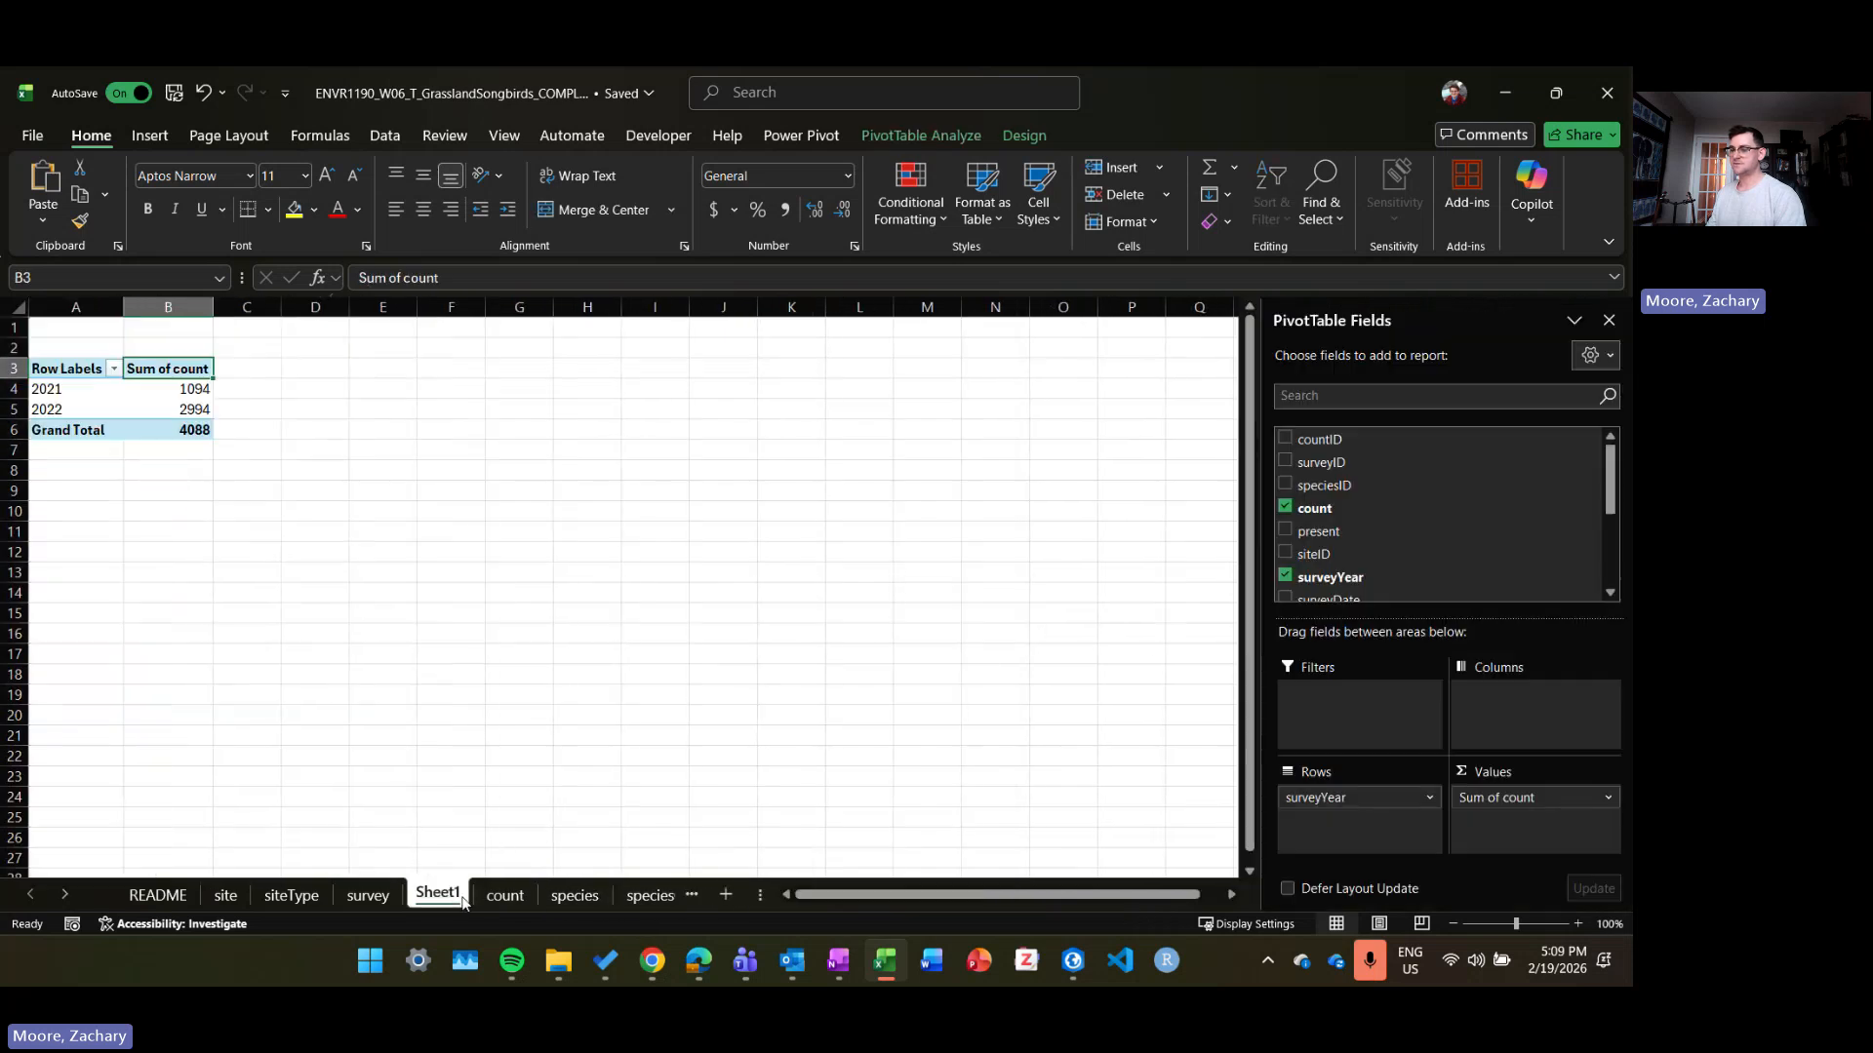
drag(553, 886, 528, 903)
double_click(502, 894)
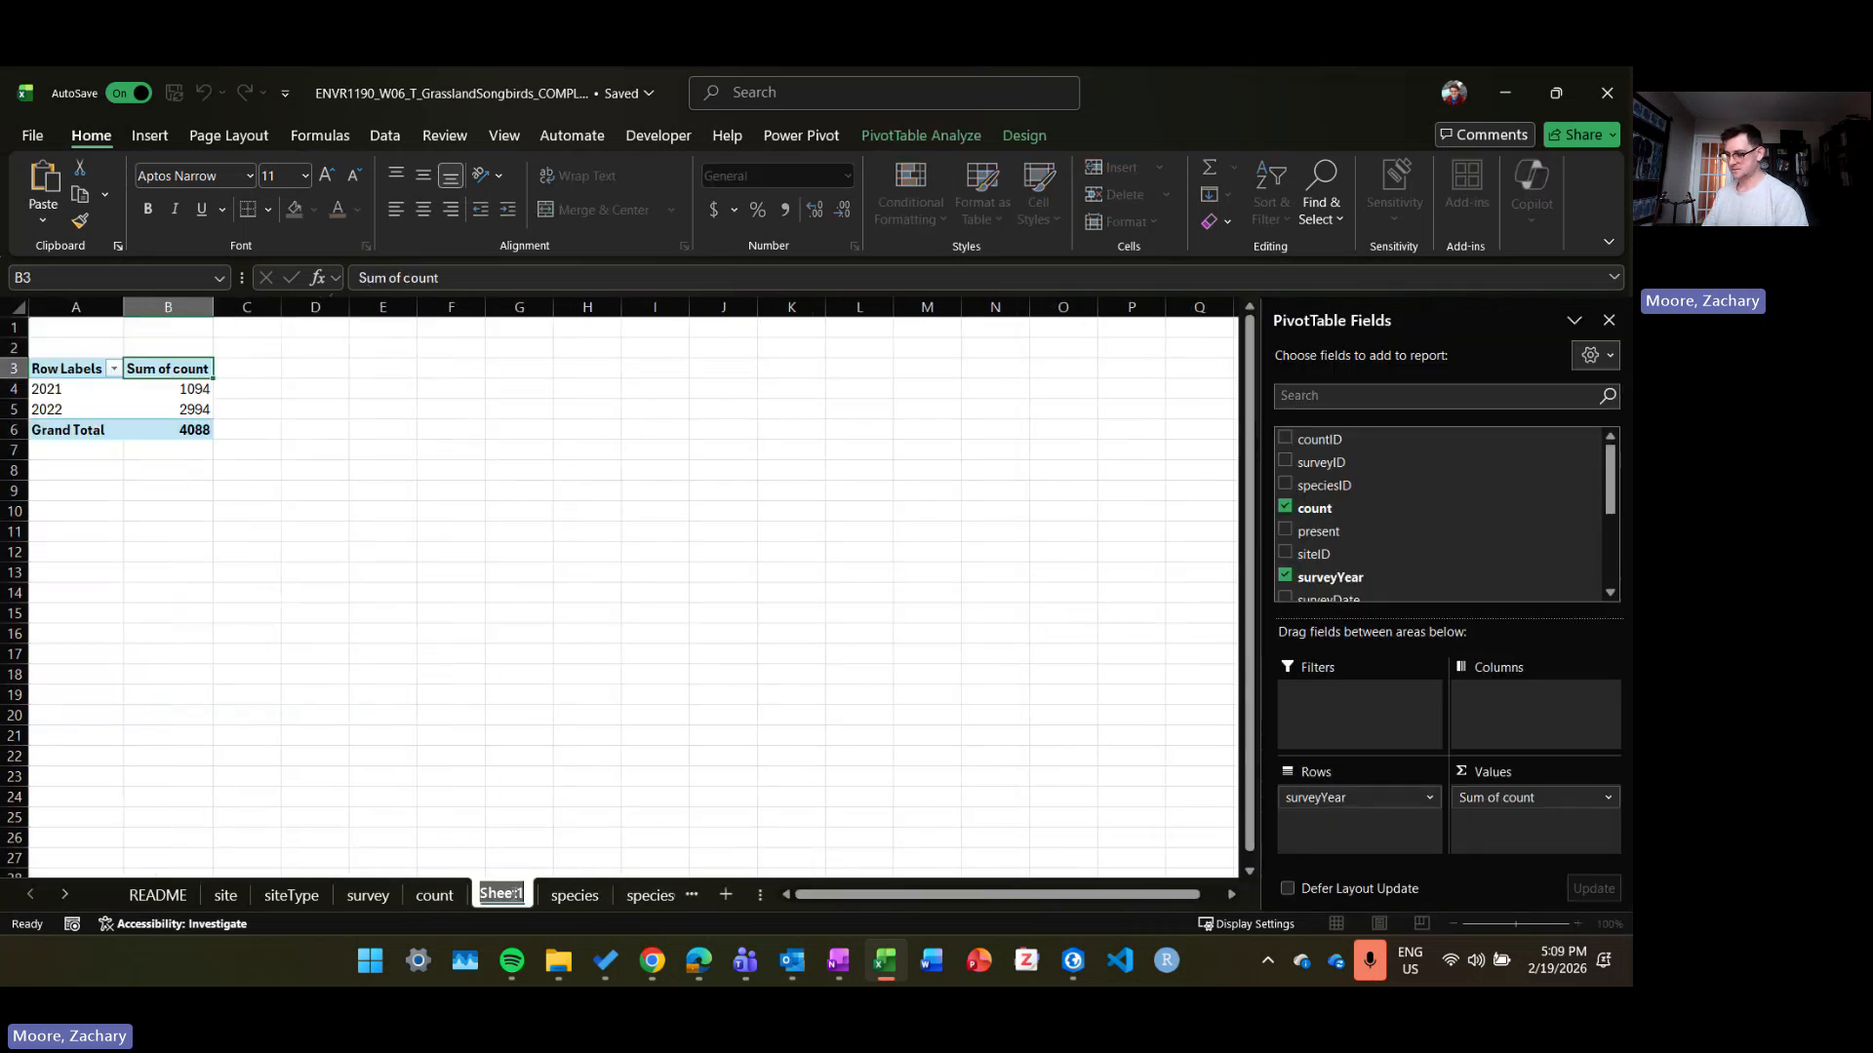
text(xlookup)
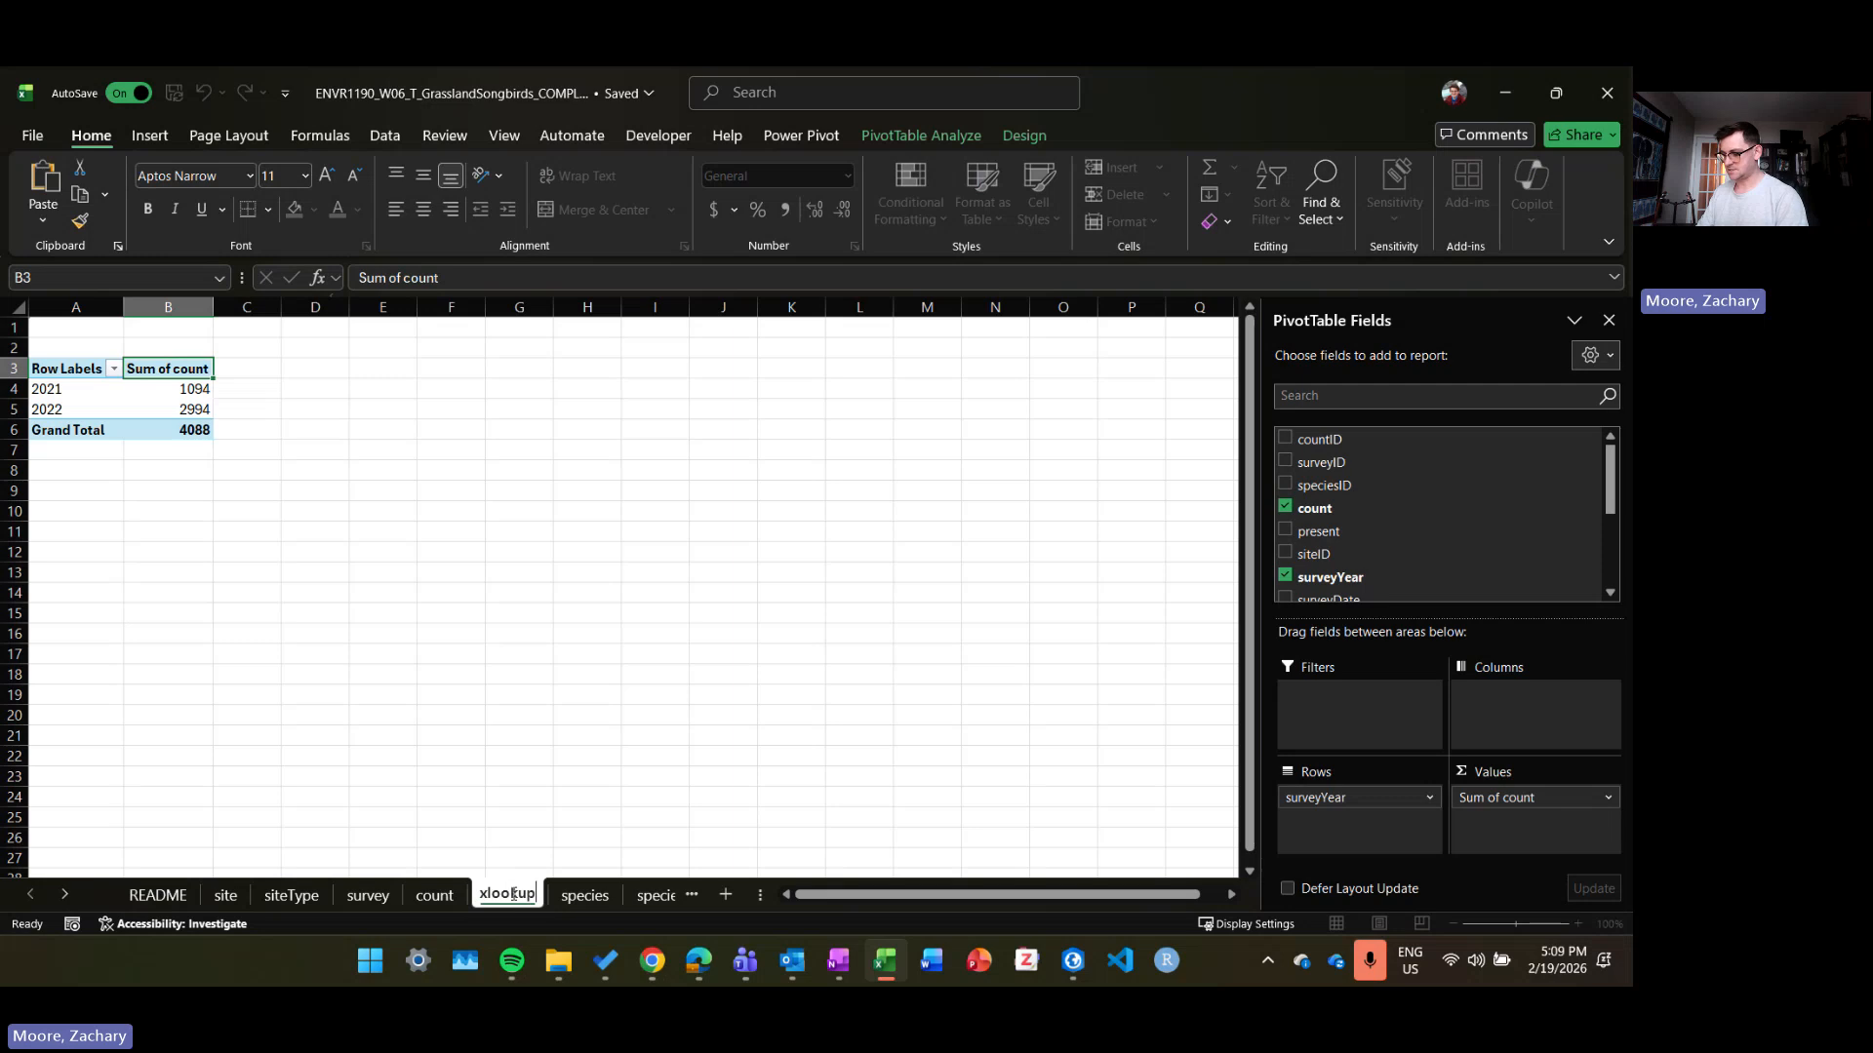
text(_pivot)
key(Return)
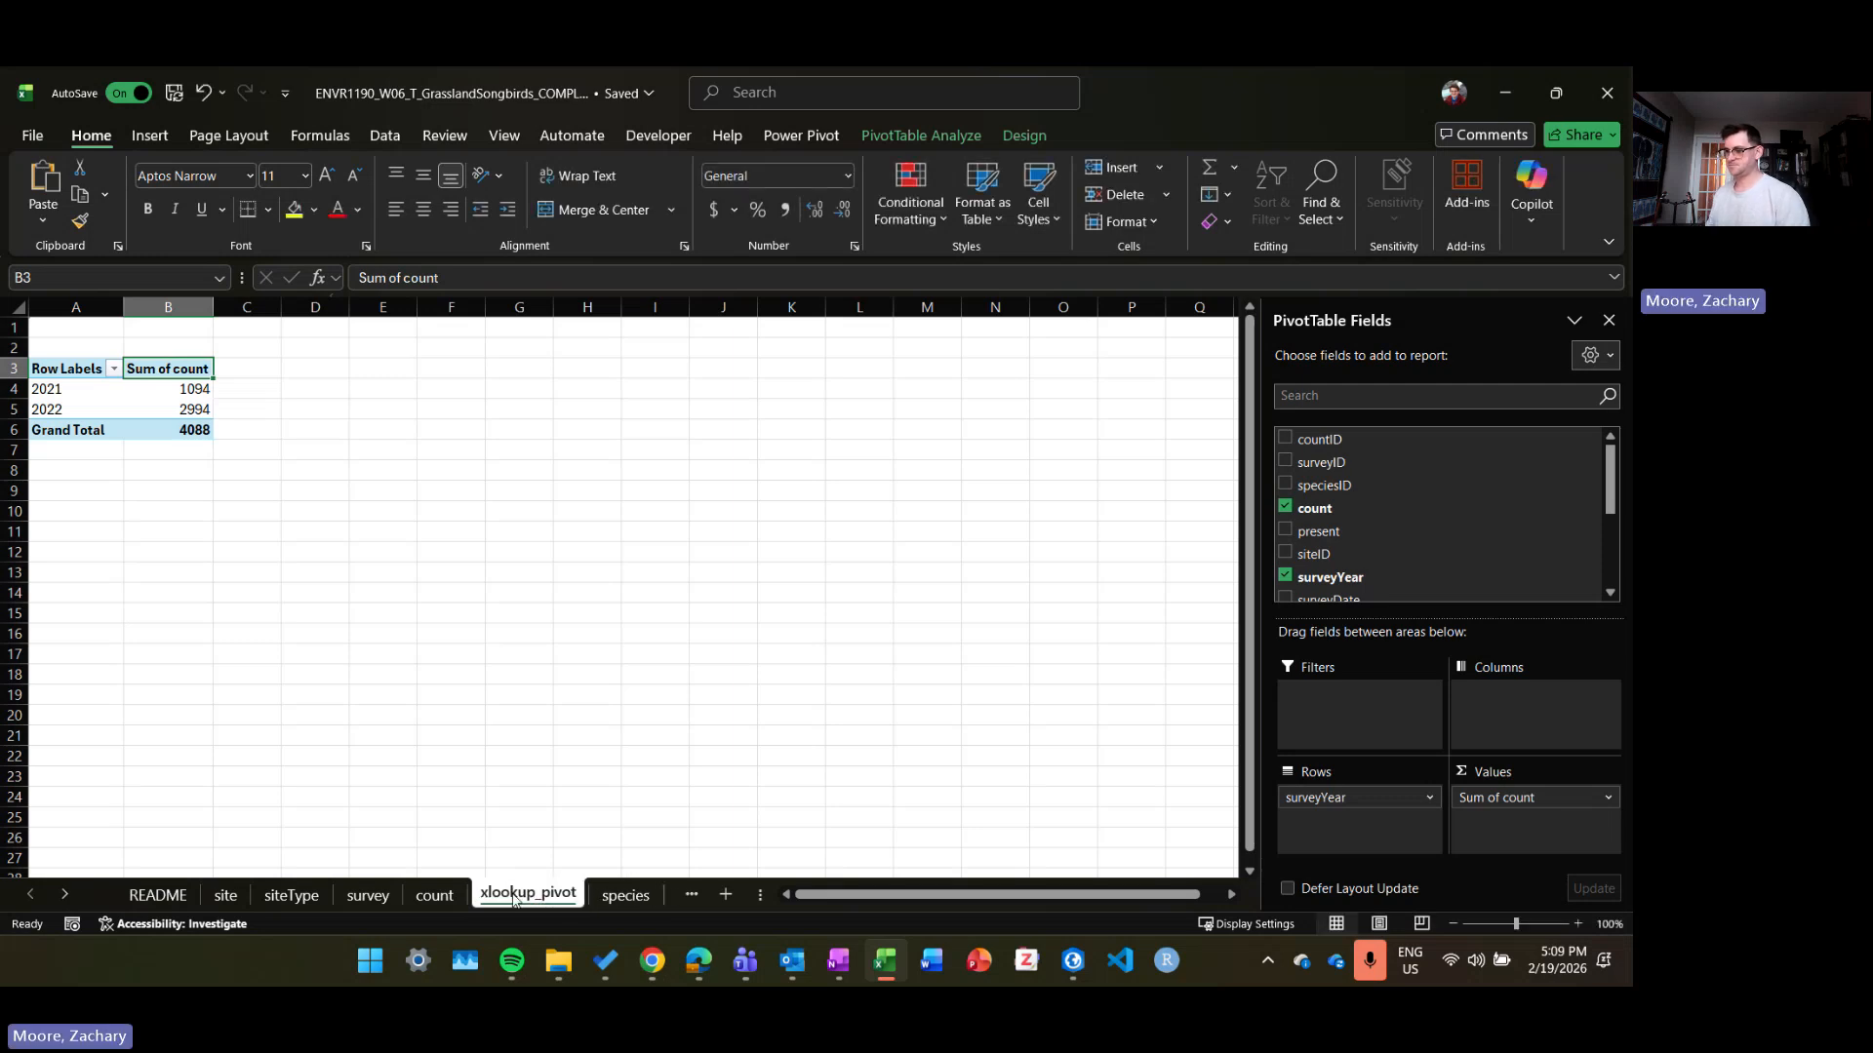
Step: Add siteType to the pivot table below surveyYear in the rows, and move it to the columns
click(174, 388)
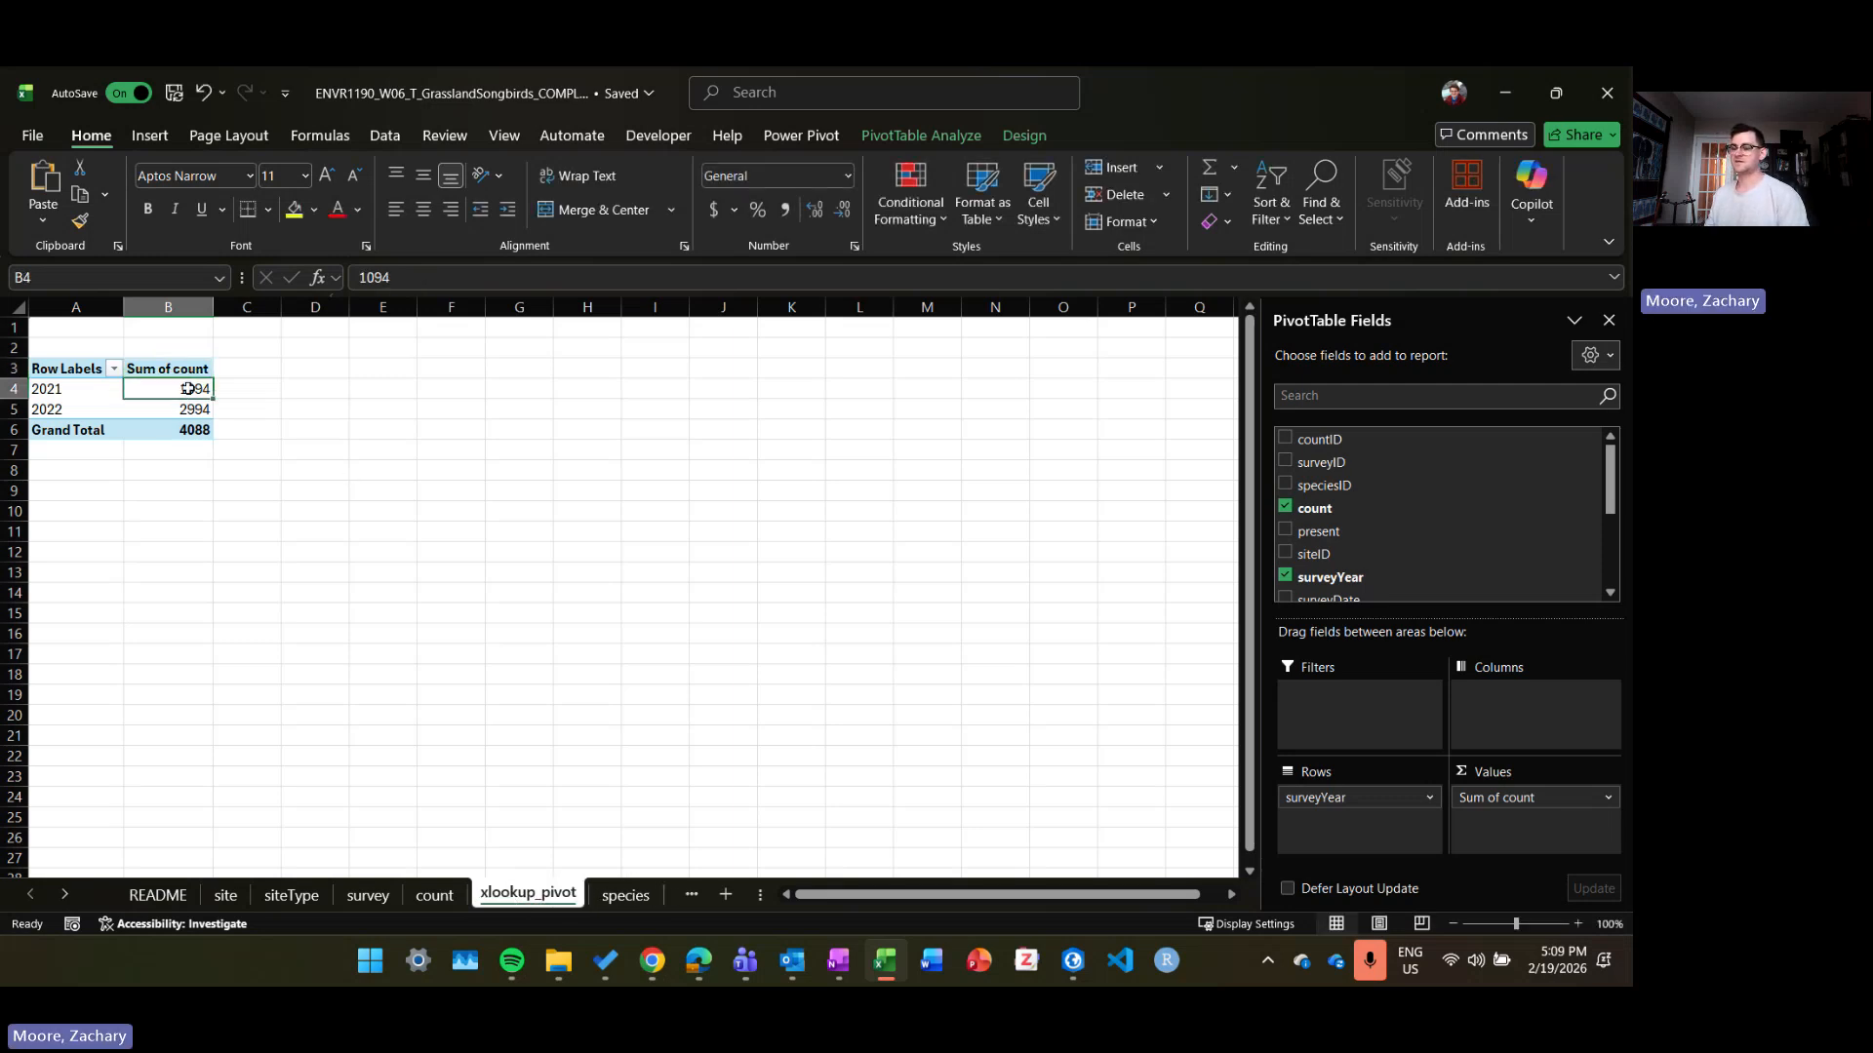
click(92, 393)
click(170, 395)
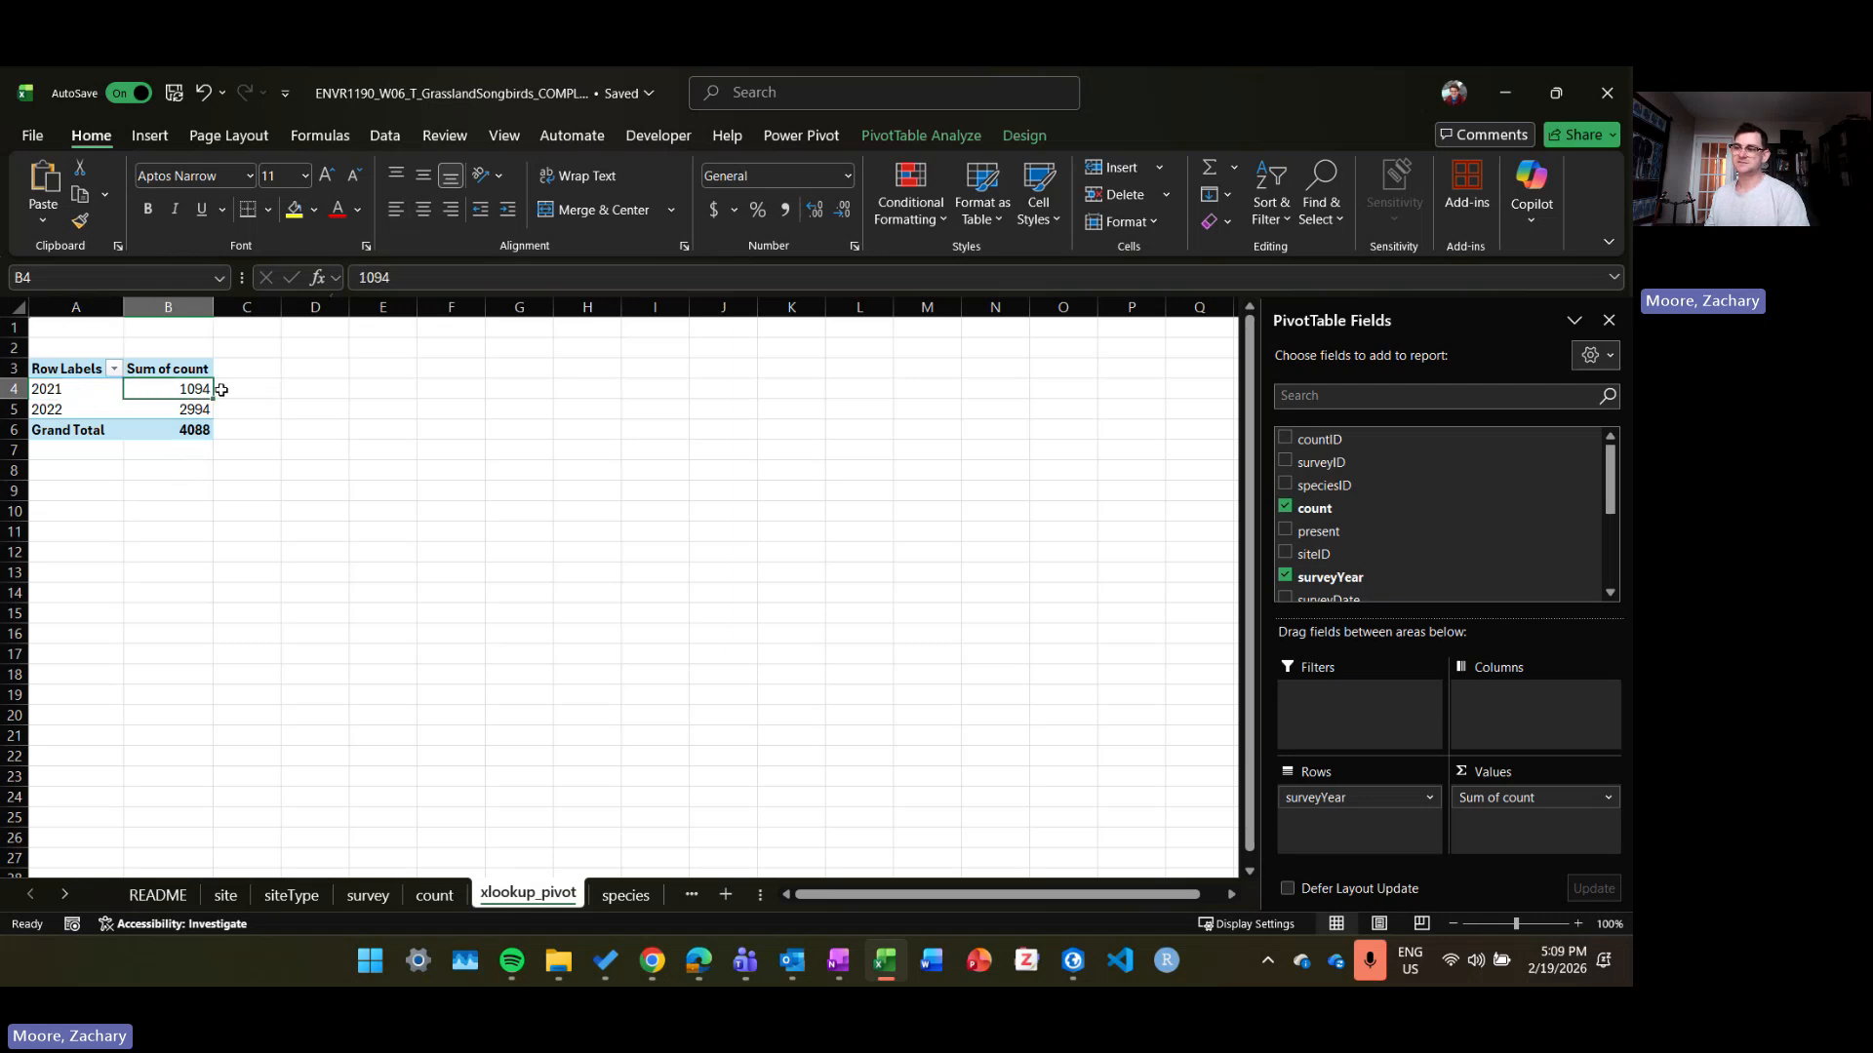
scroll(1404, 517, down, 2)
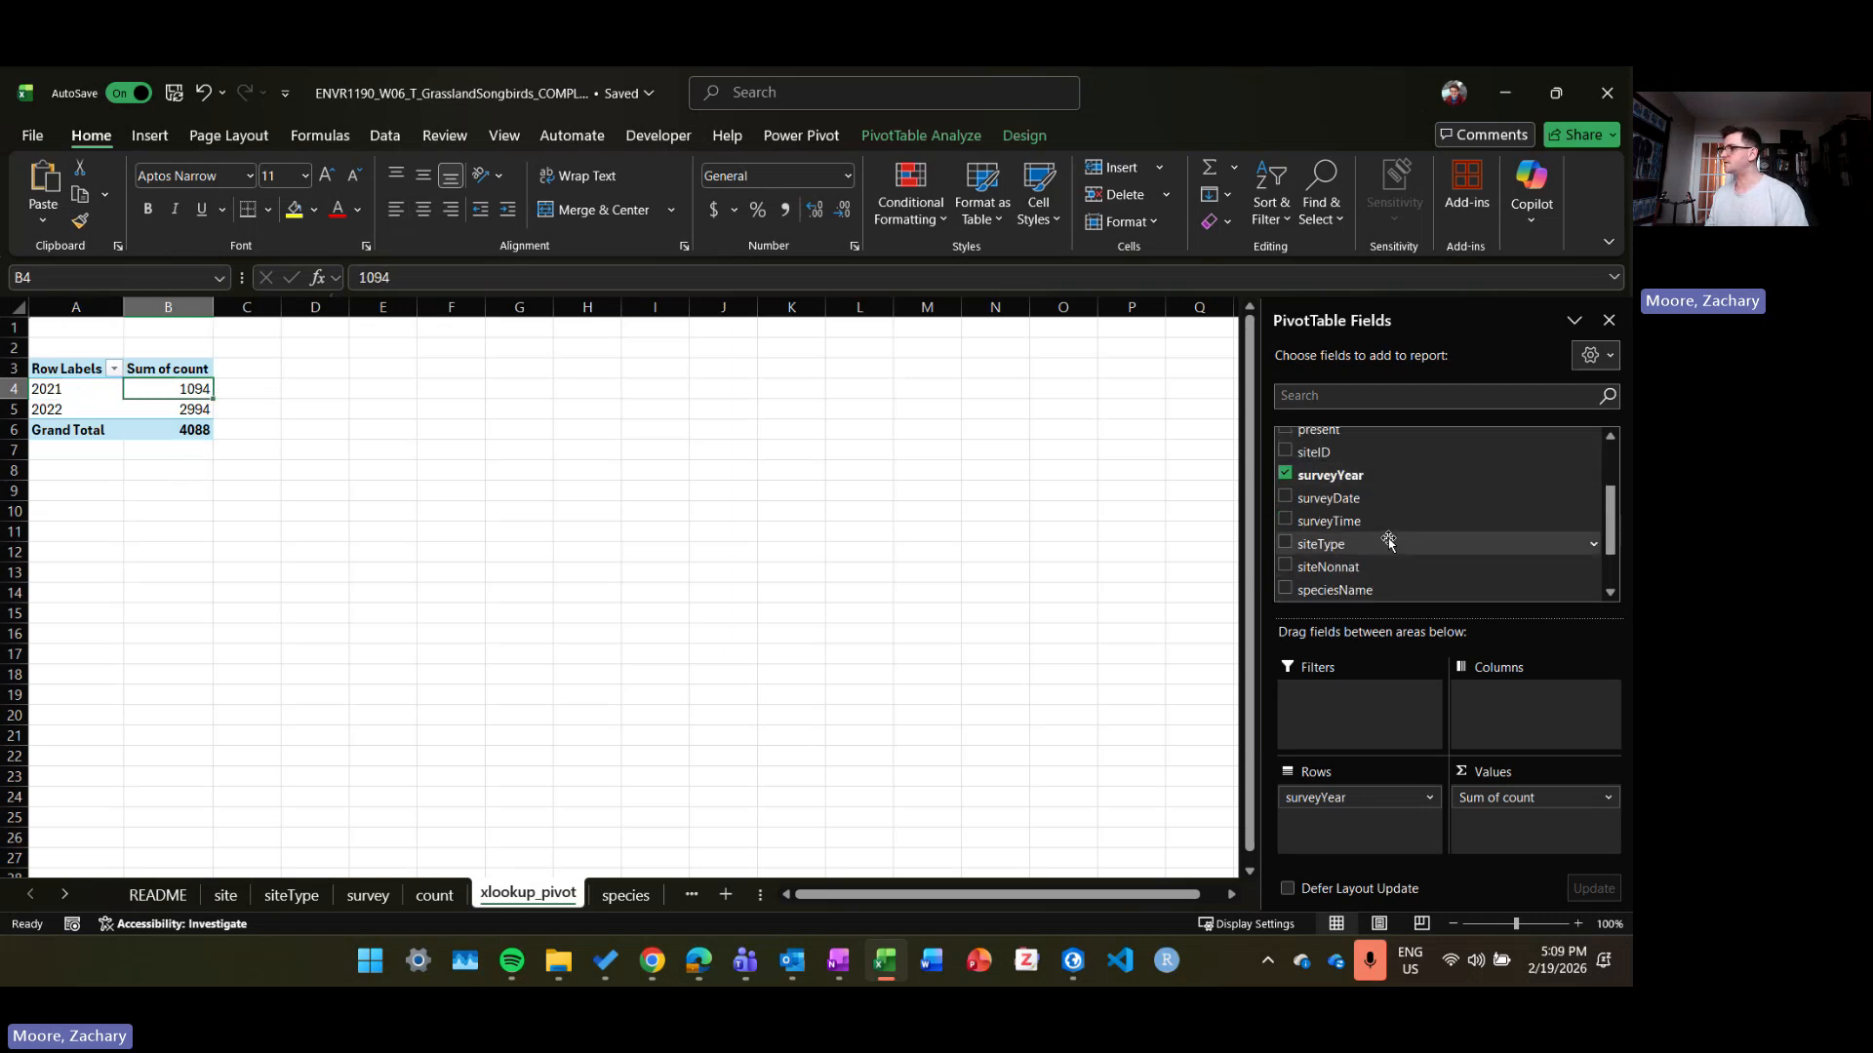
click(171, 408)
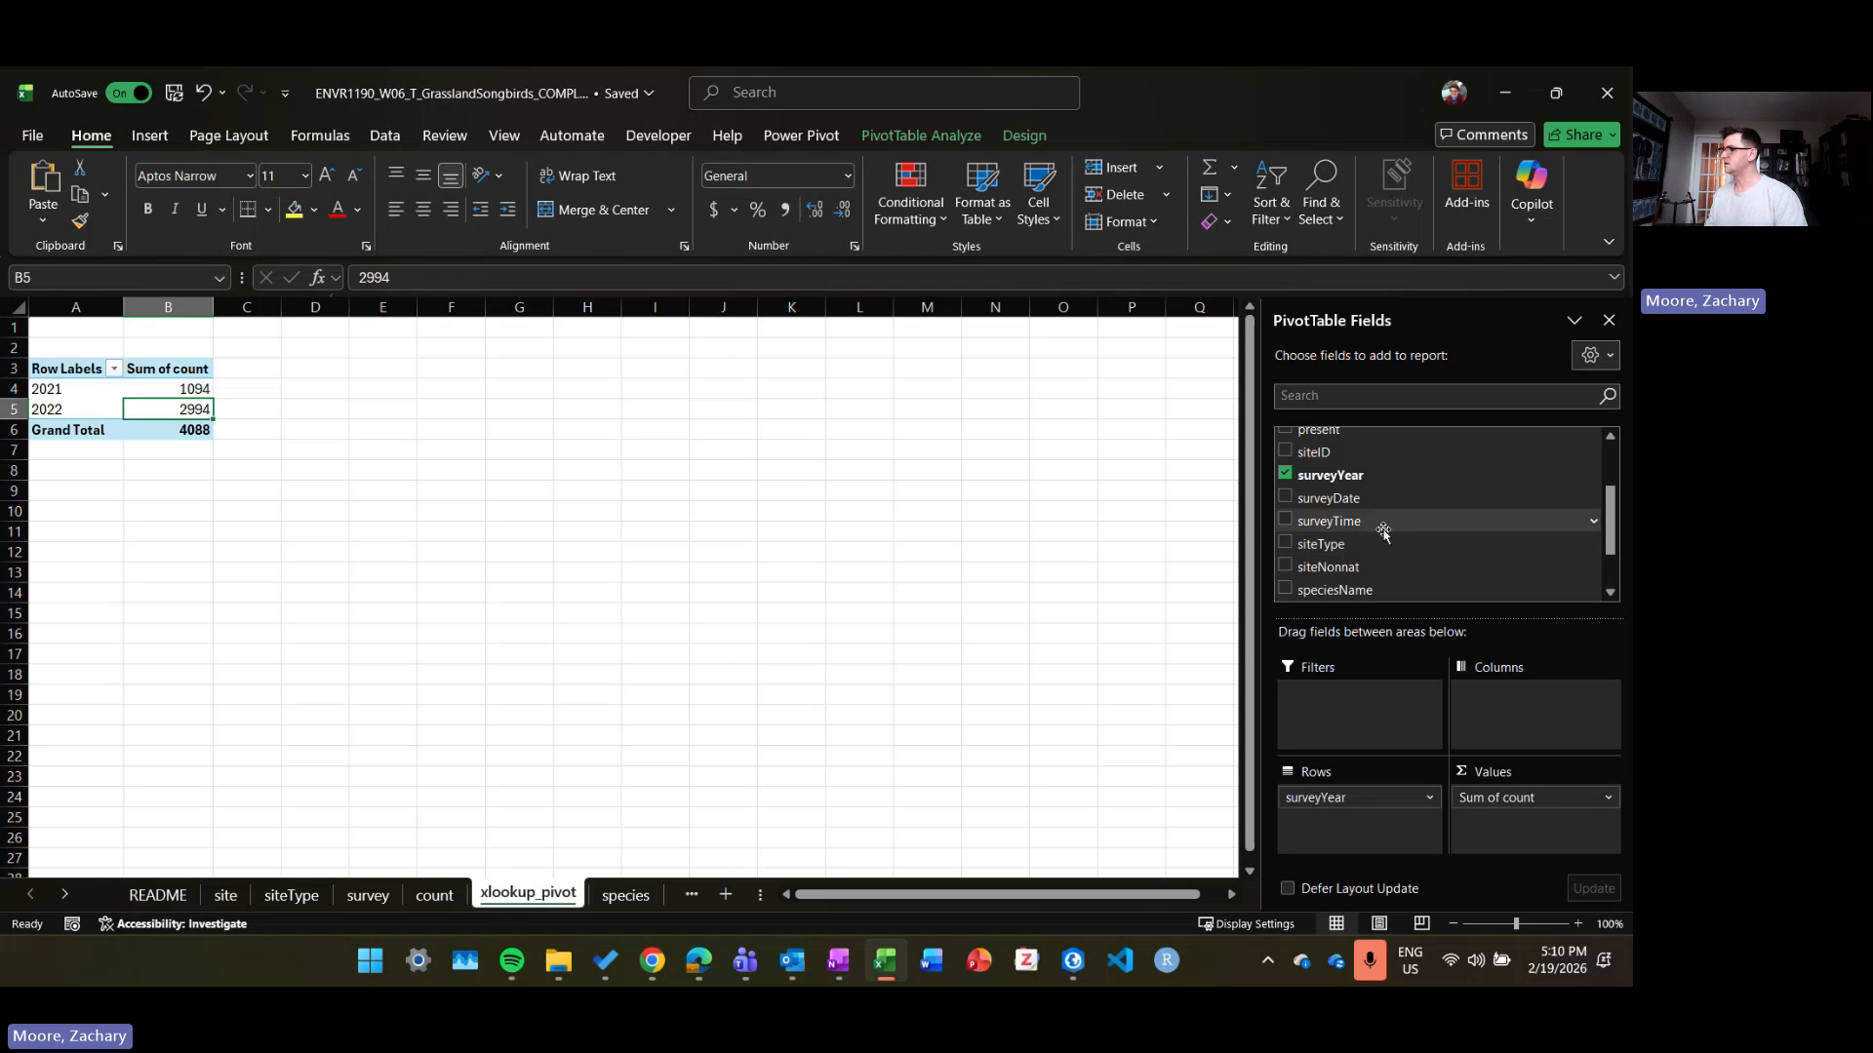
scroll(1356, 561, down, 1)
scroll(1362, 561, up, 2)
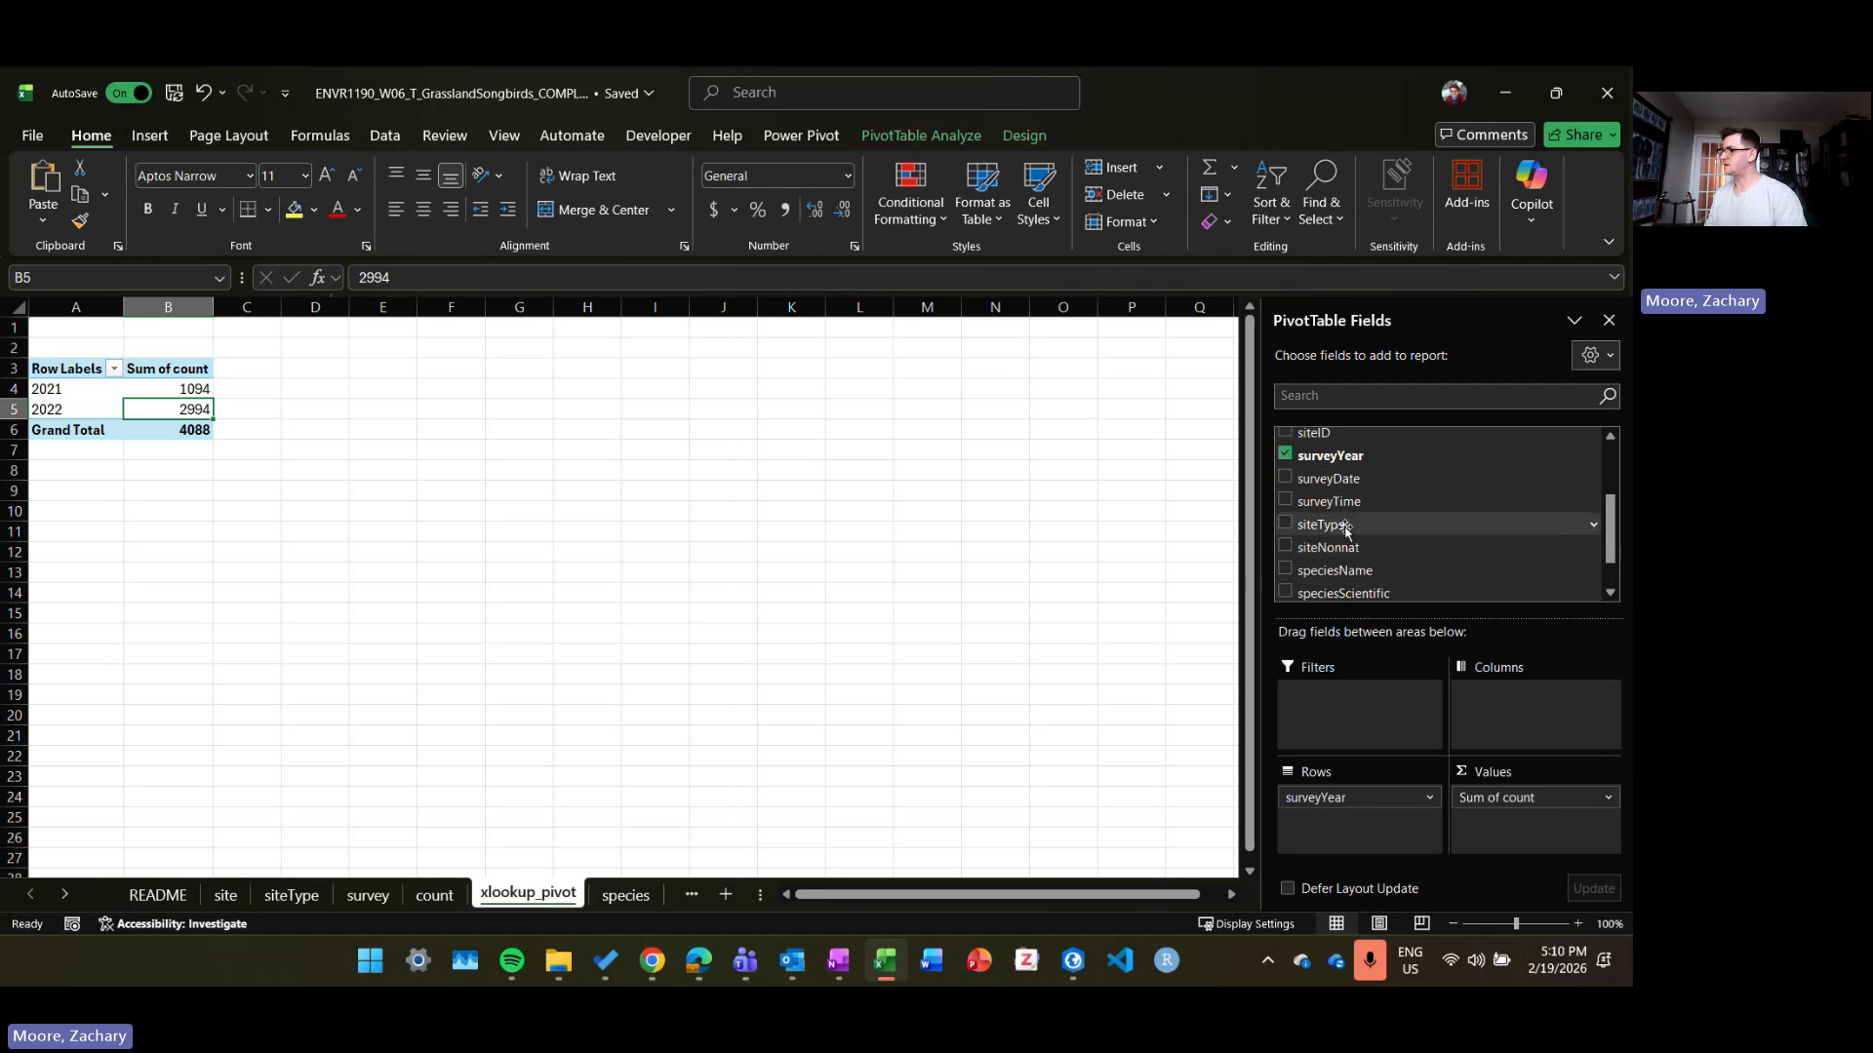
drag(1356, 524, 1393, 821)
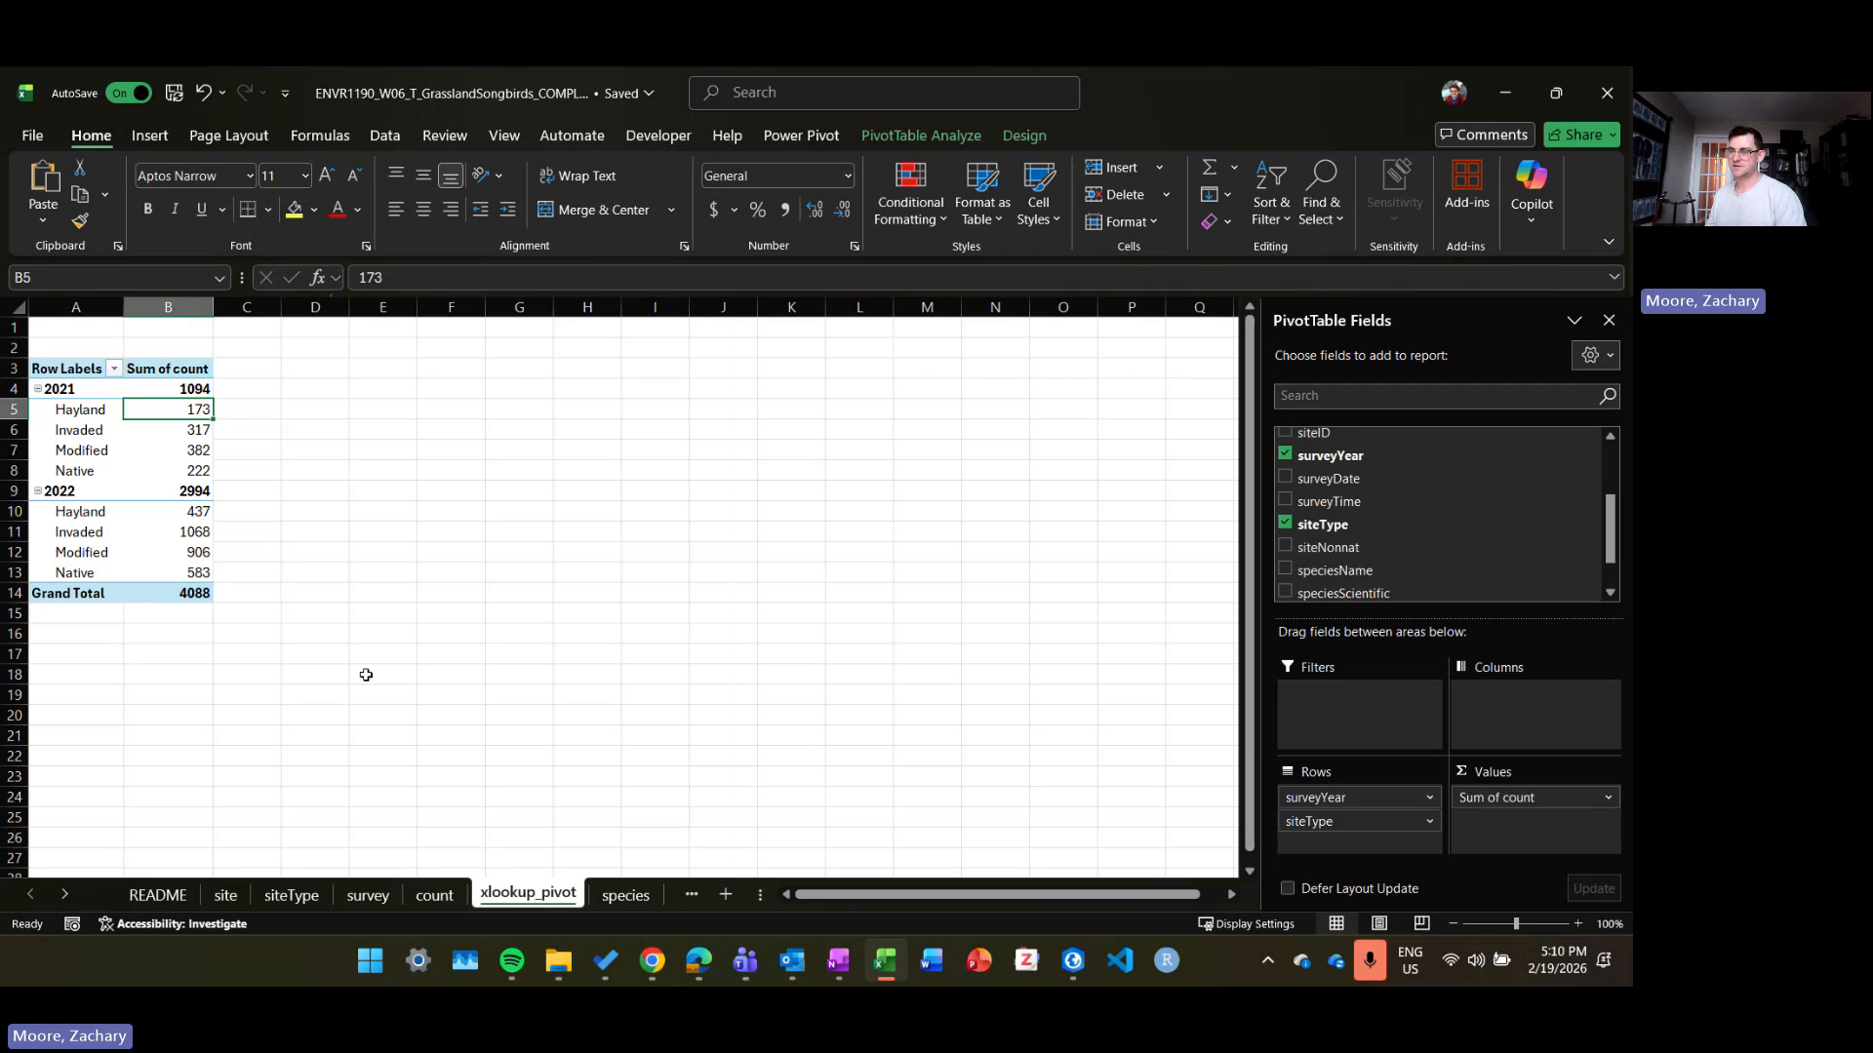
drag(1383, 817, 1517, 722)
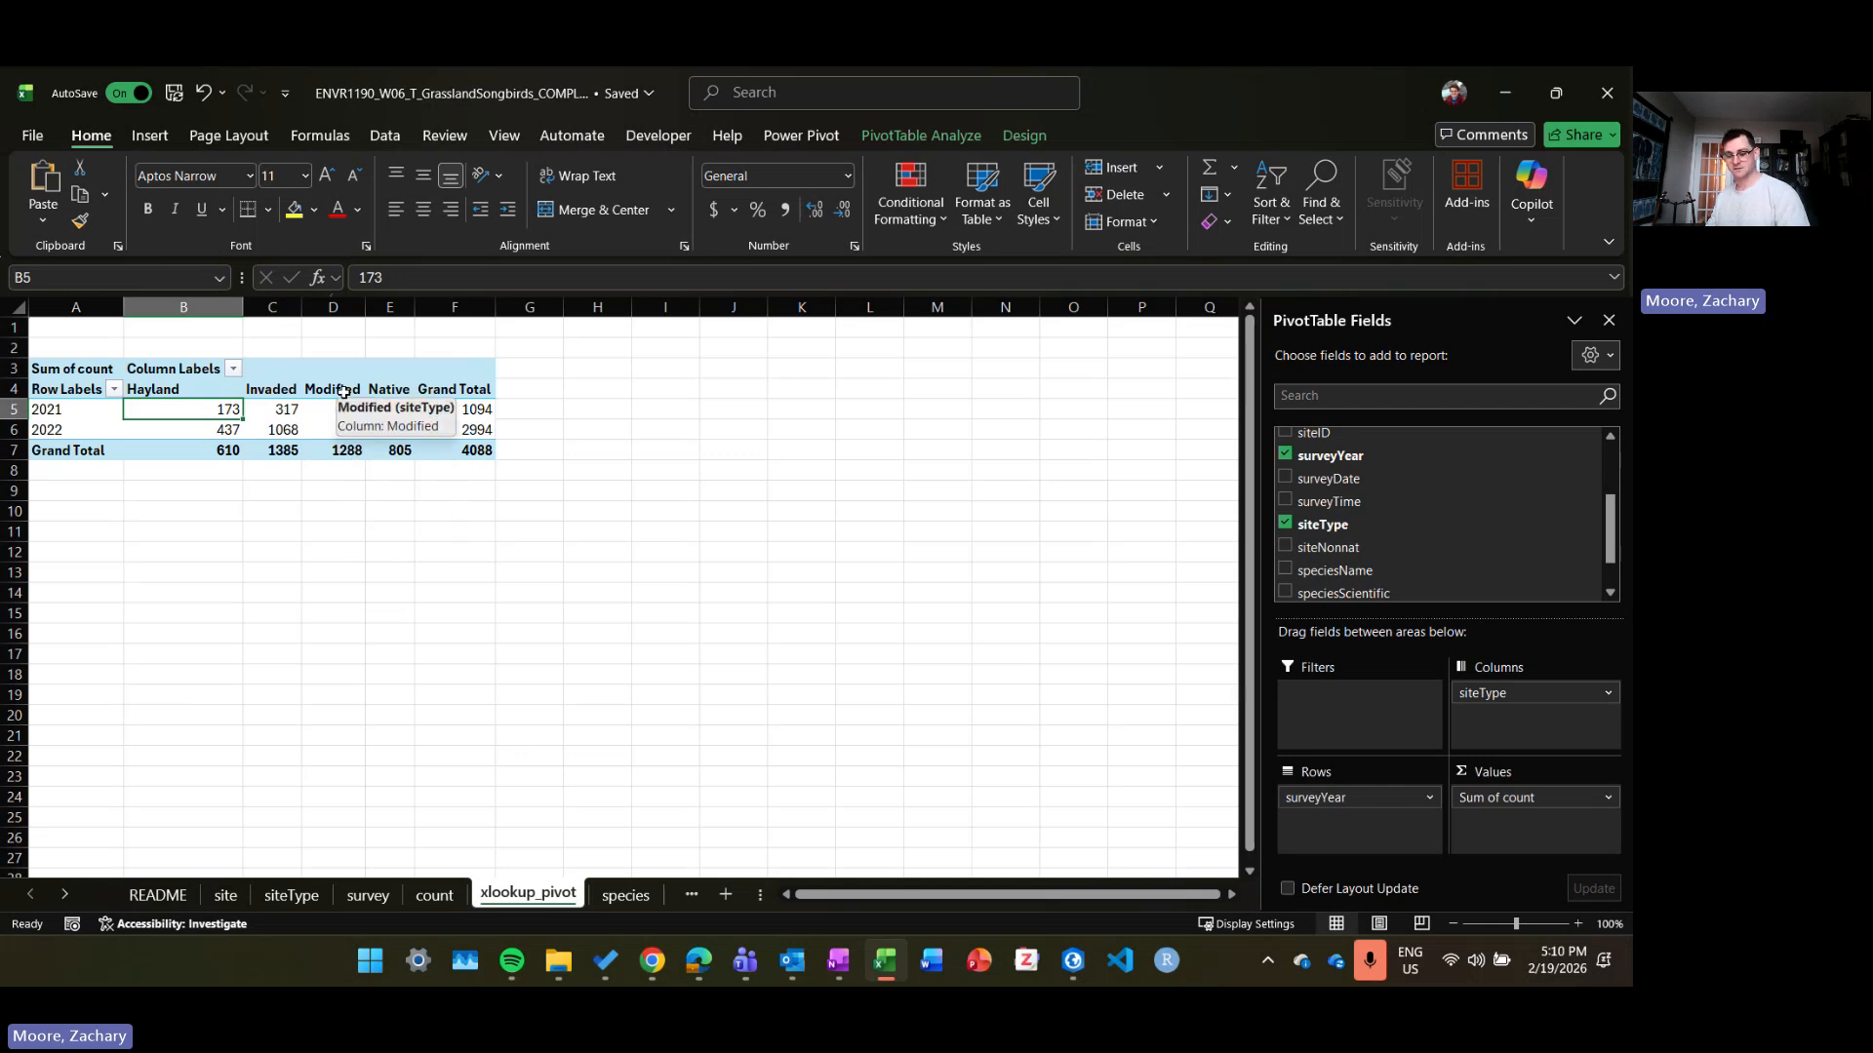
Step: Examine the pivot table's 2021 counts for each site type and the year's grand total
click(390, 409)
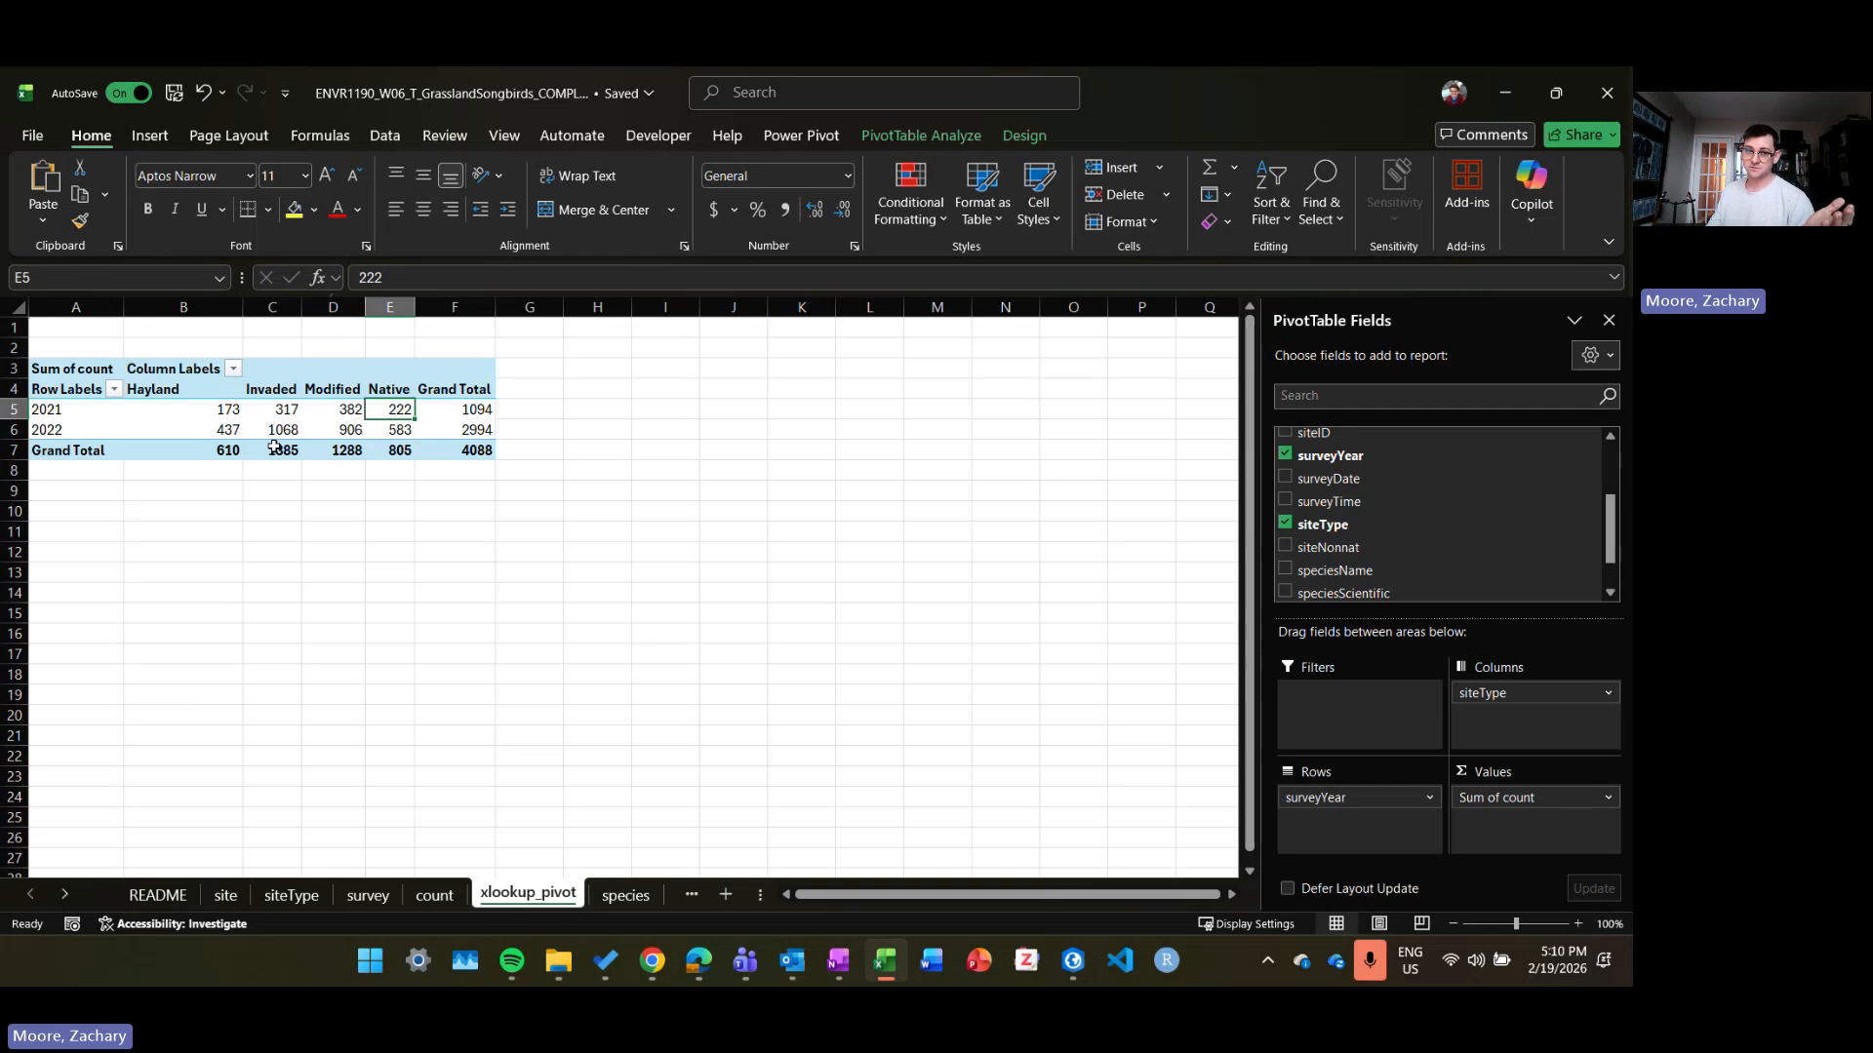
click(270, 413)
click(206, 411)
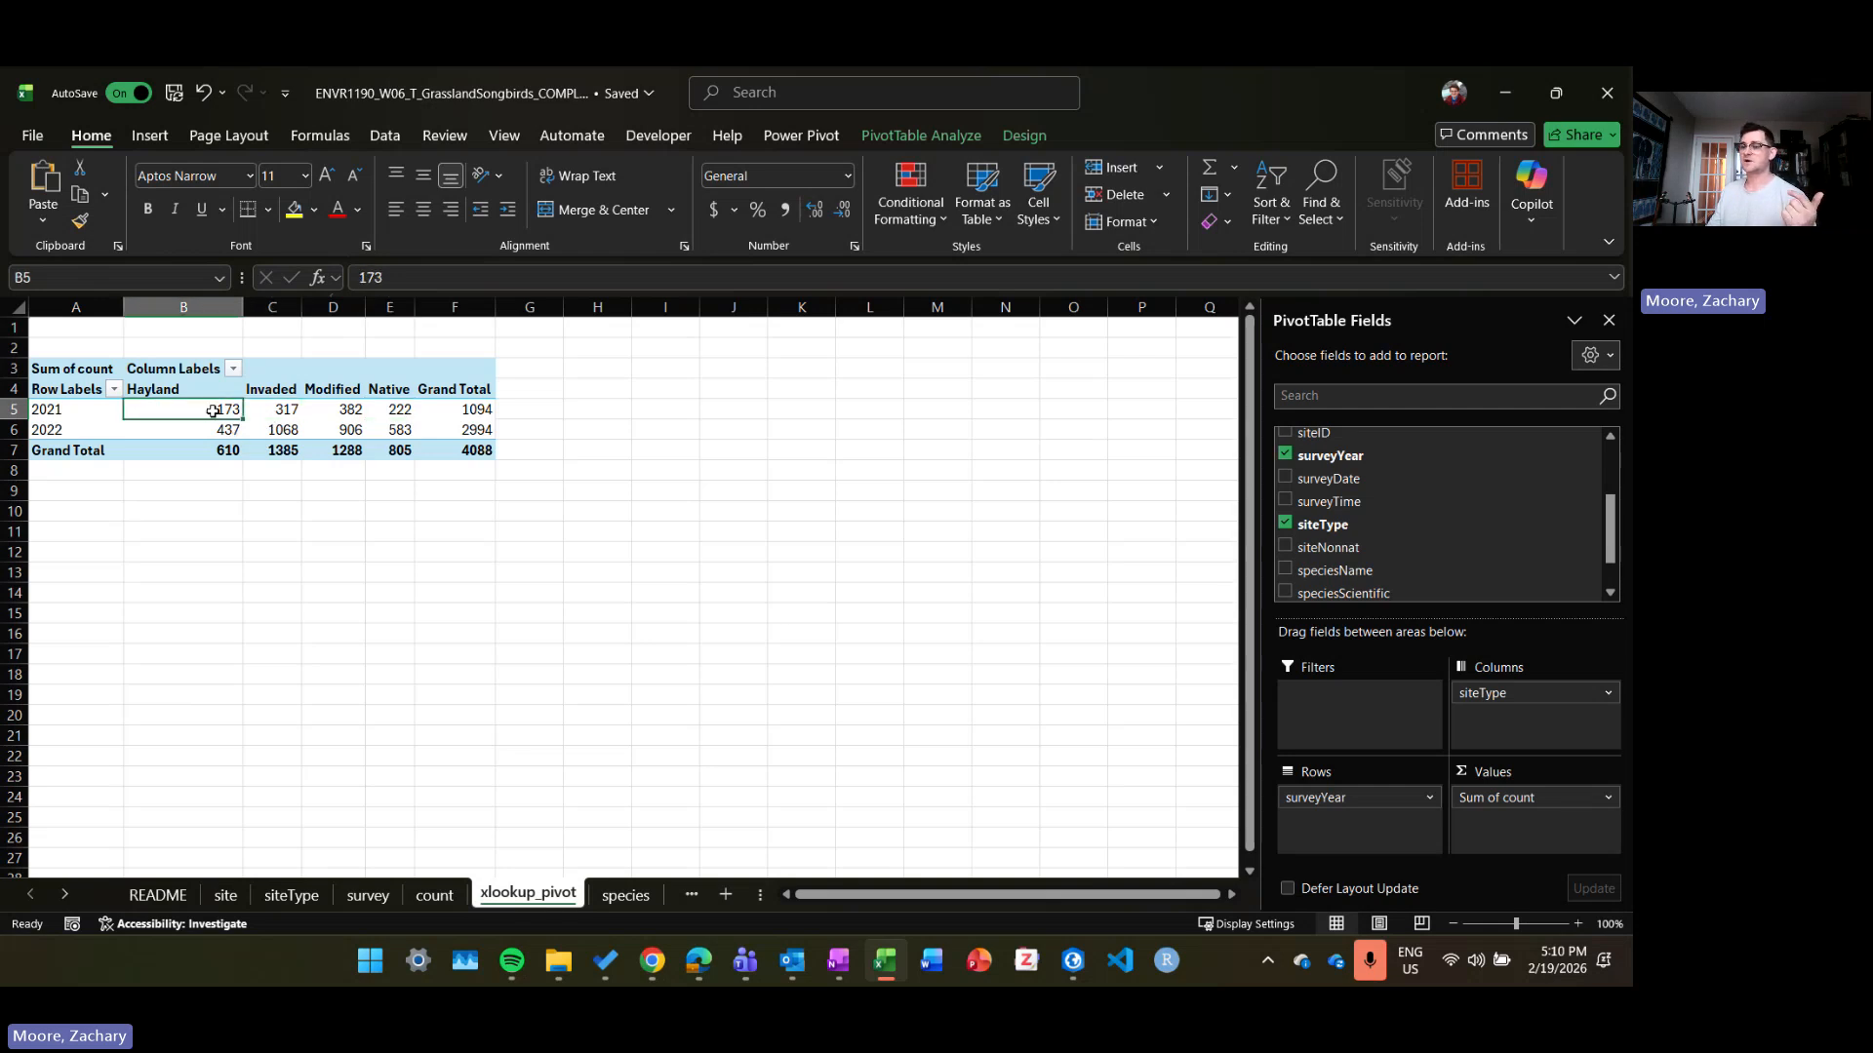
click(117, 411)
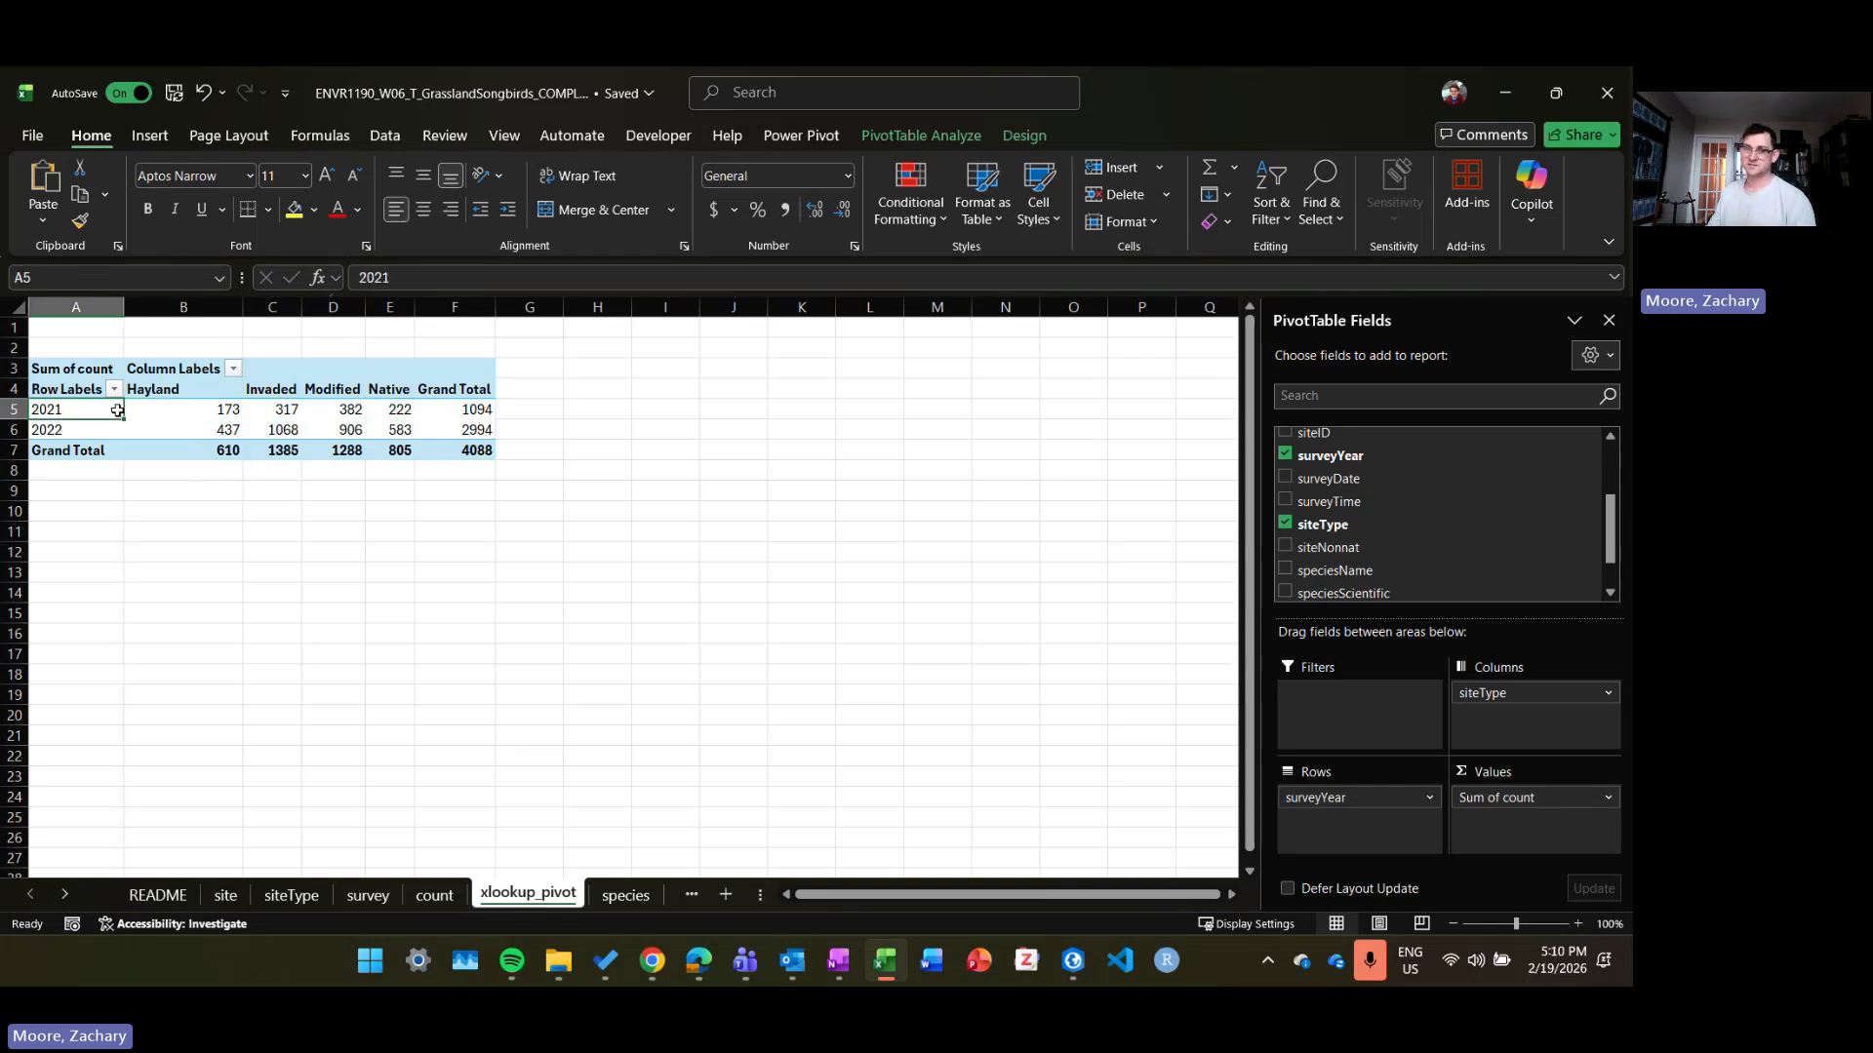
click(359, 411)
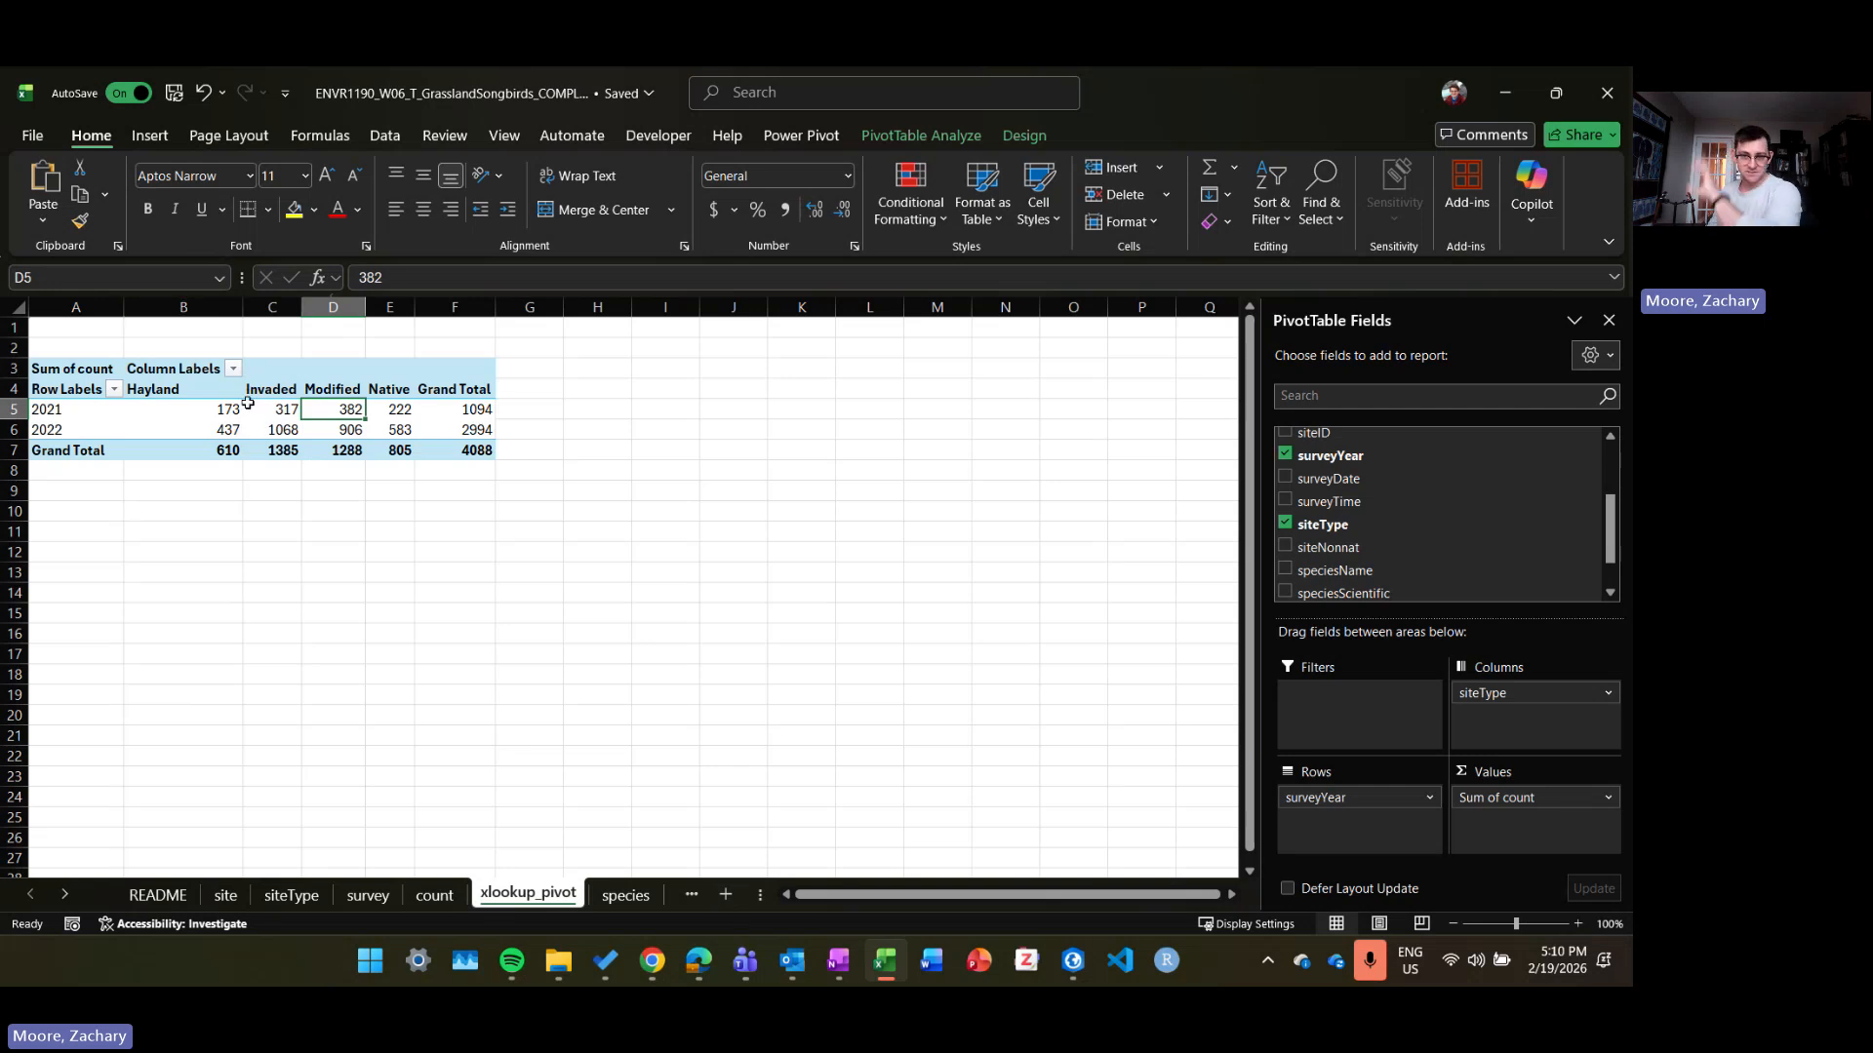
mouse_move(248, 402)
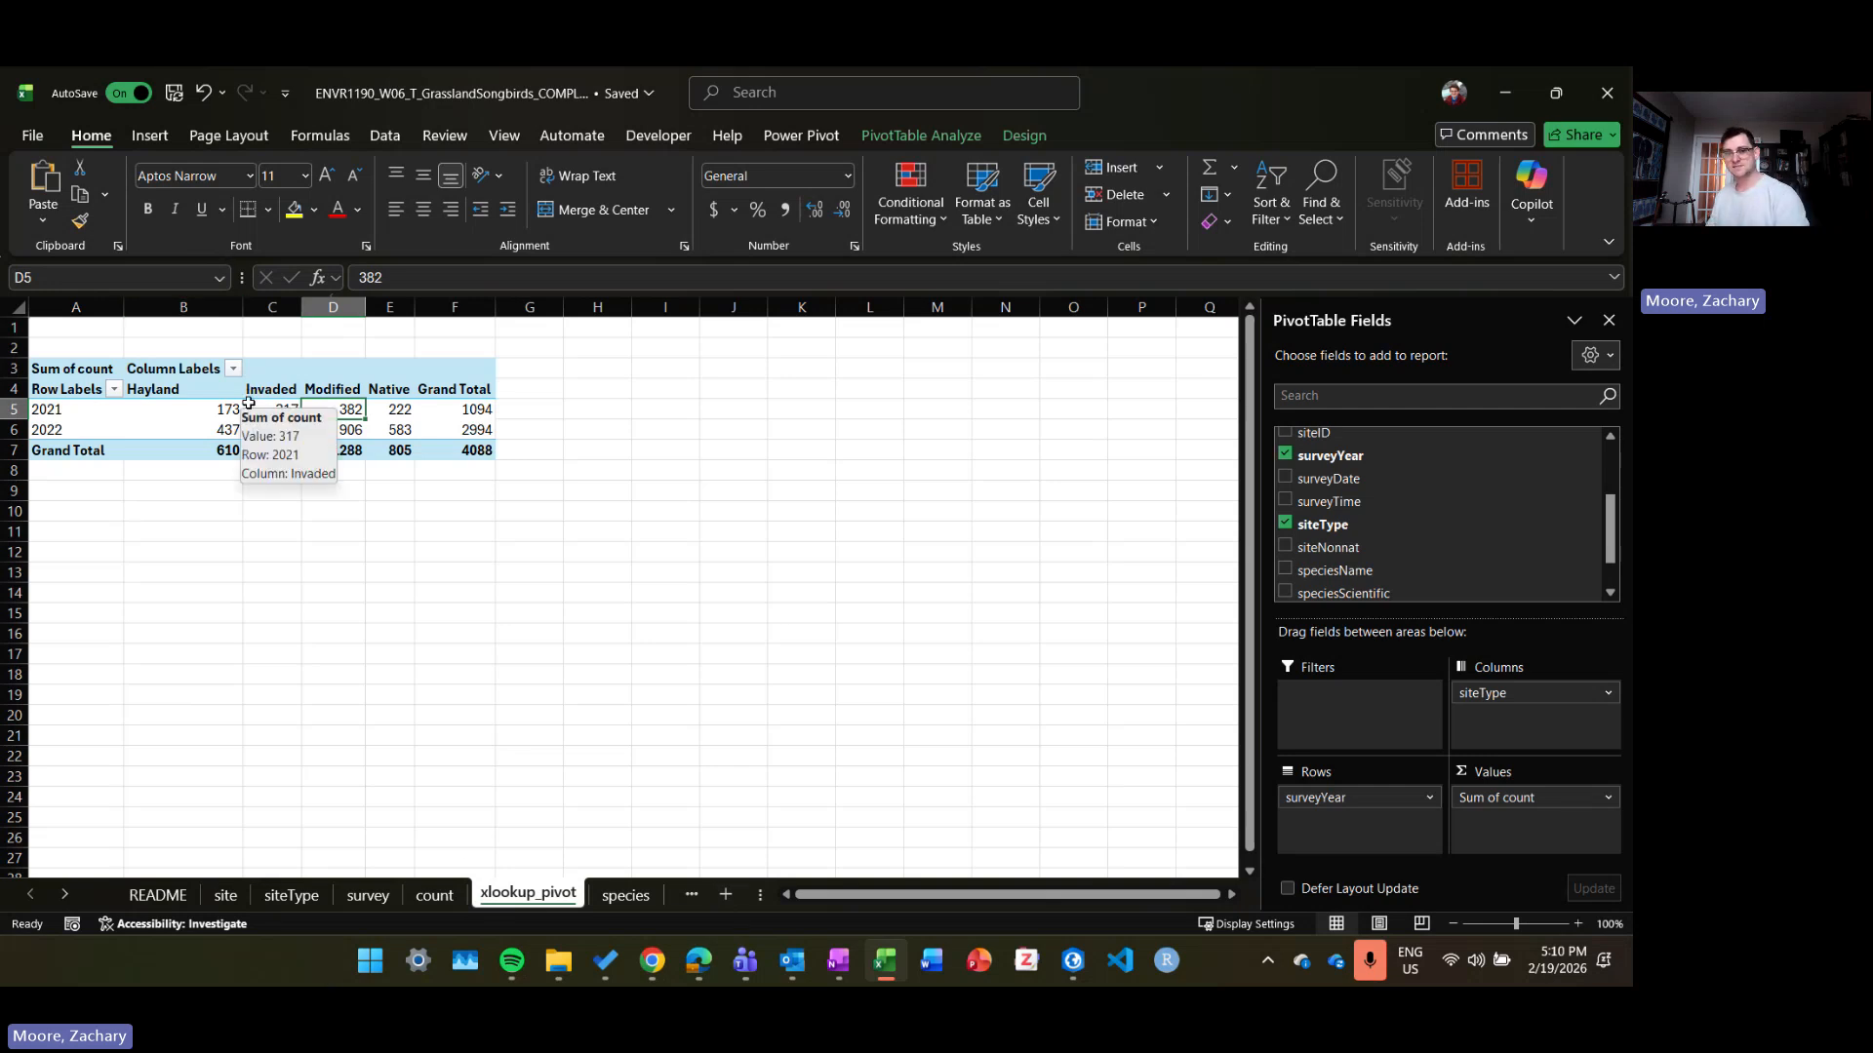
click(453, 411)
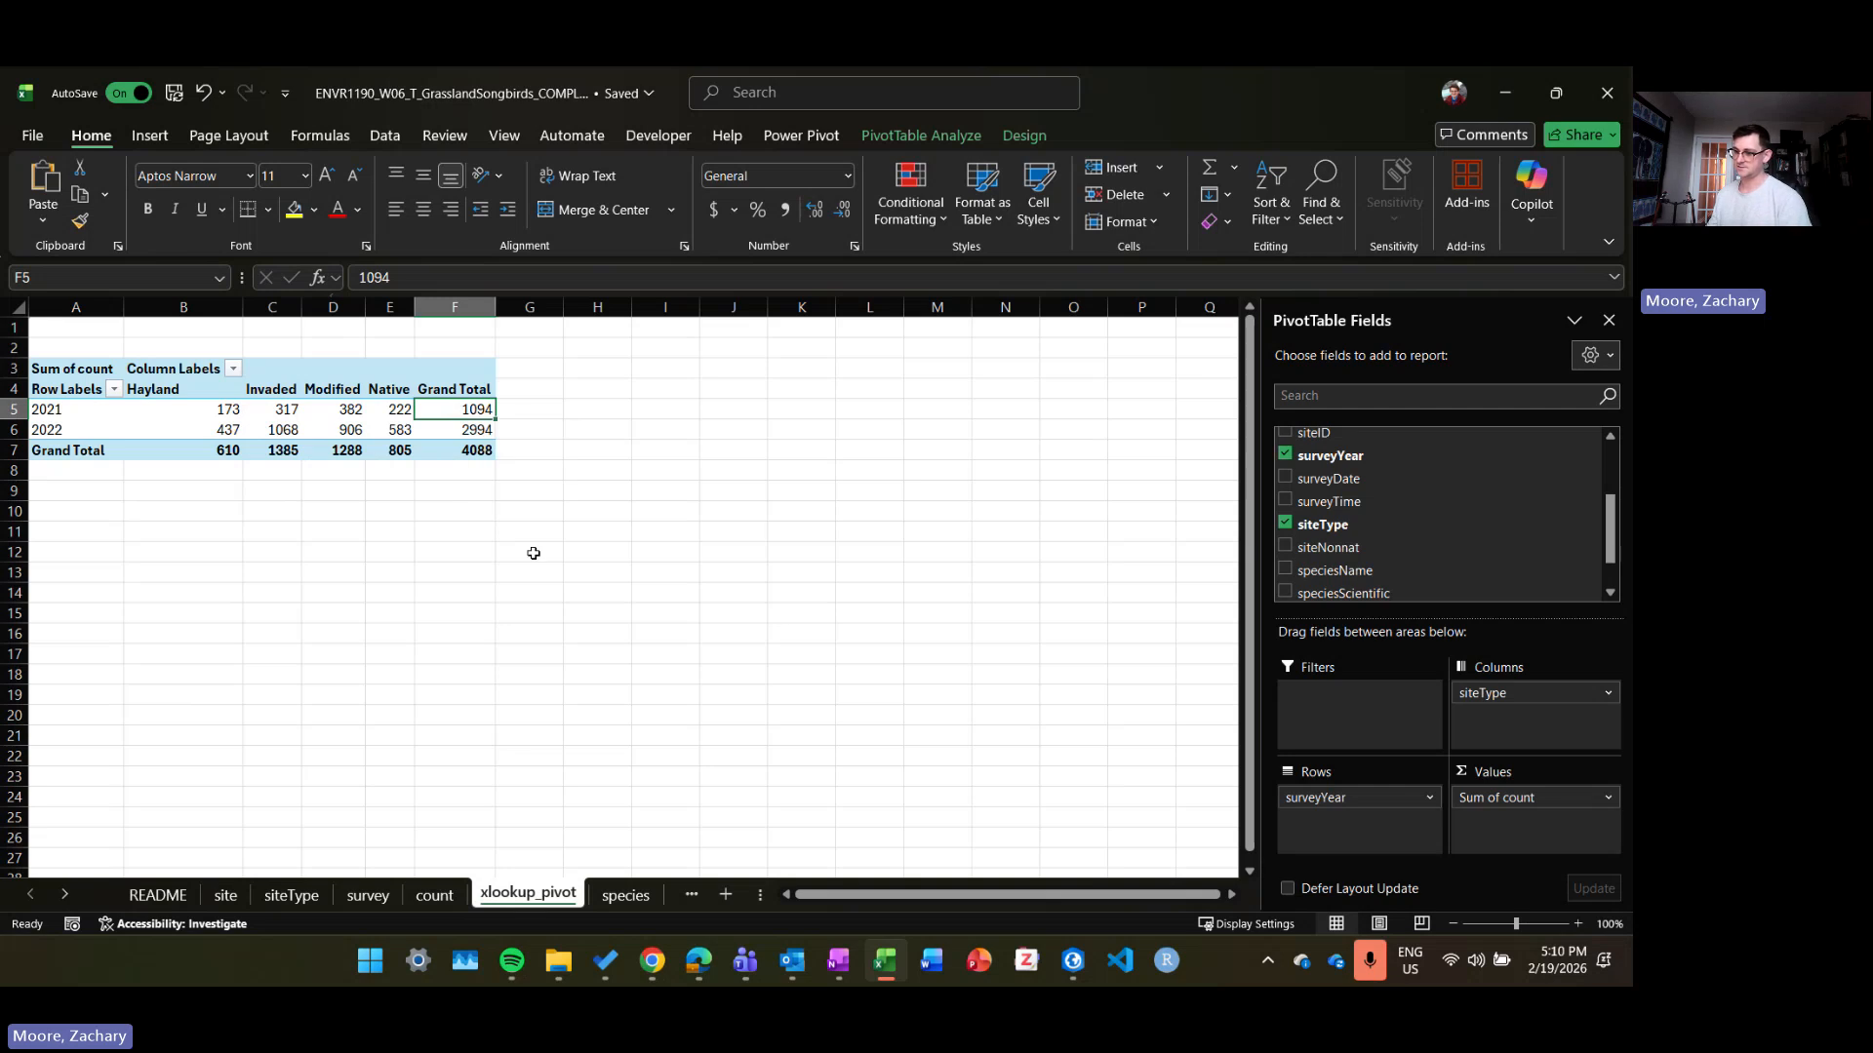
click(625, 899)
click(566, 897)
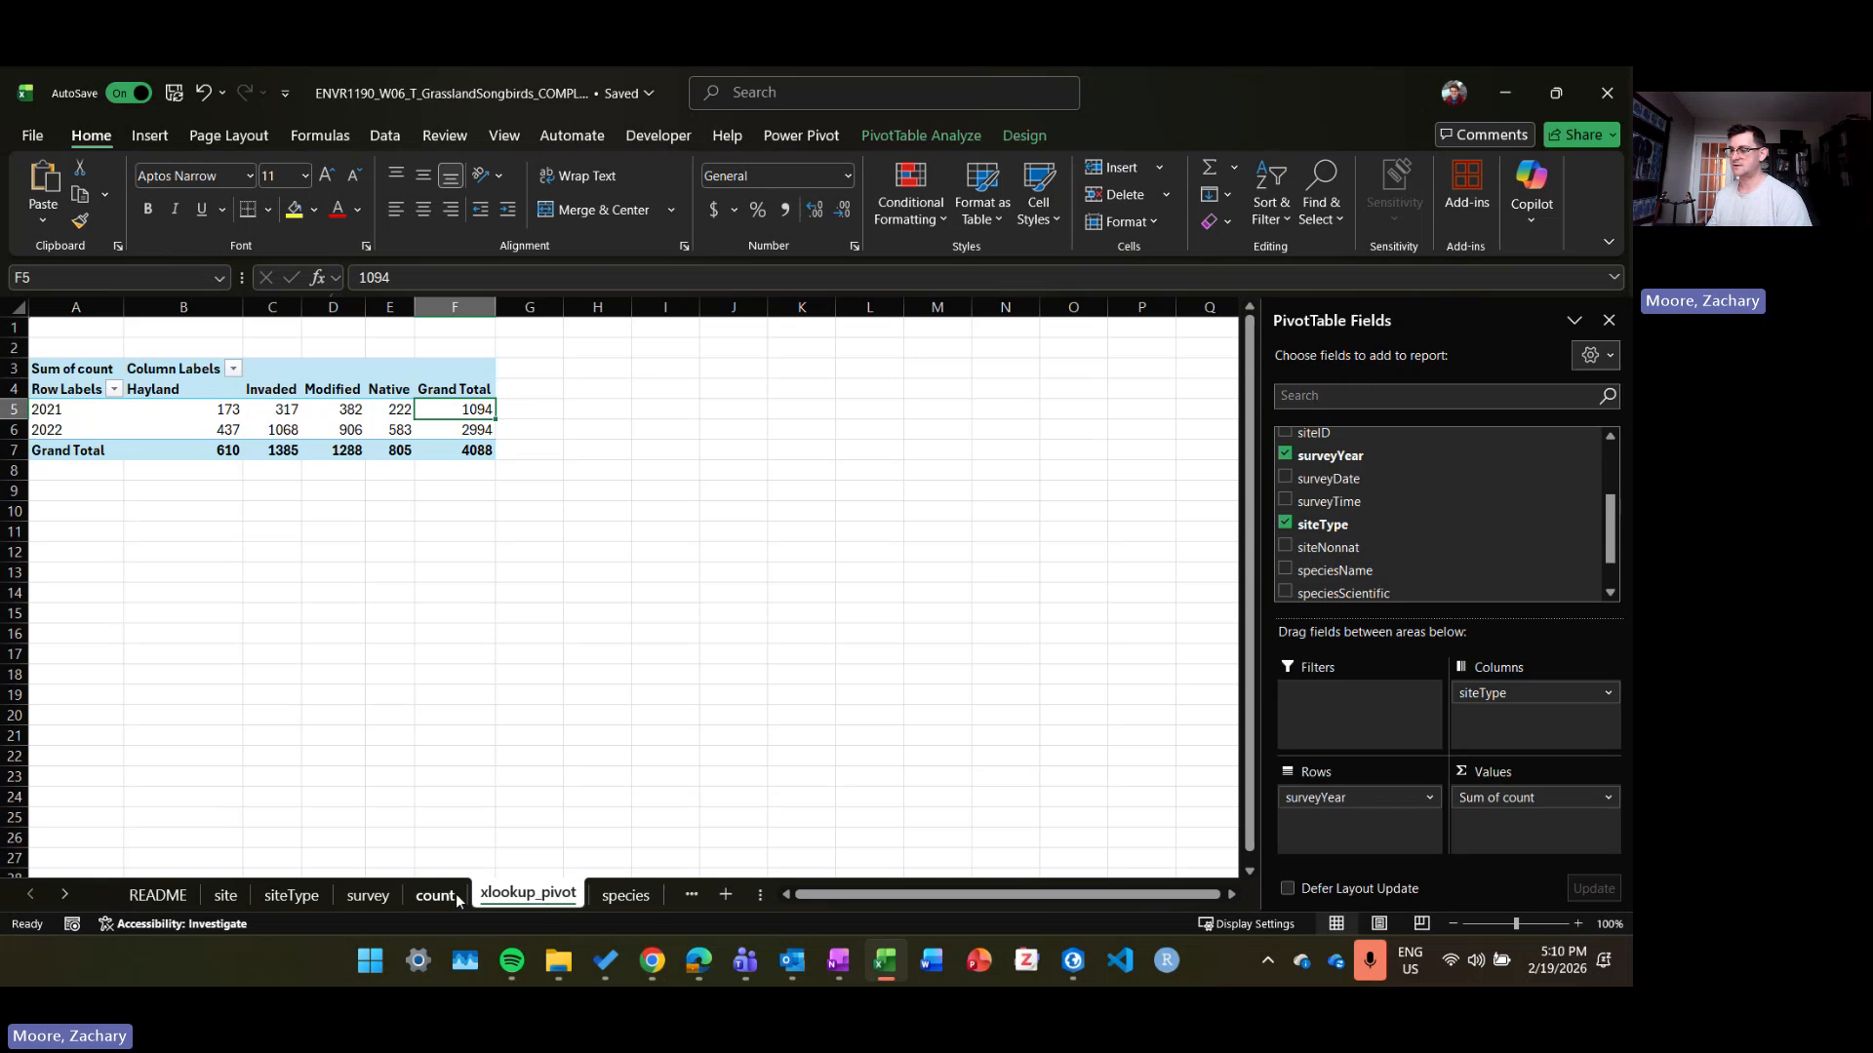
Step: Try replacing the Alder Flycatcher's speciesCategory in the species table with "Some dumb bird", and undo the entry
click(615, 895)
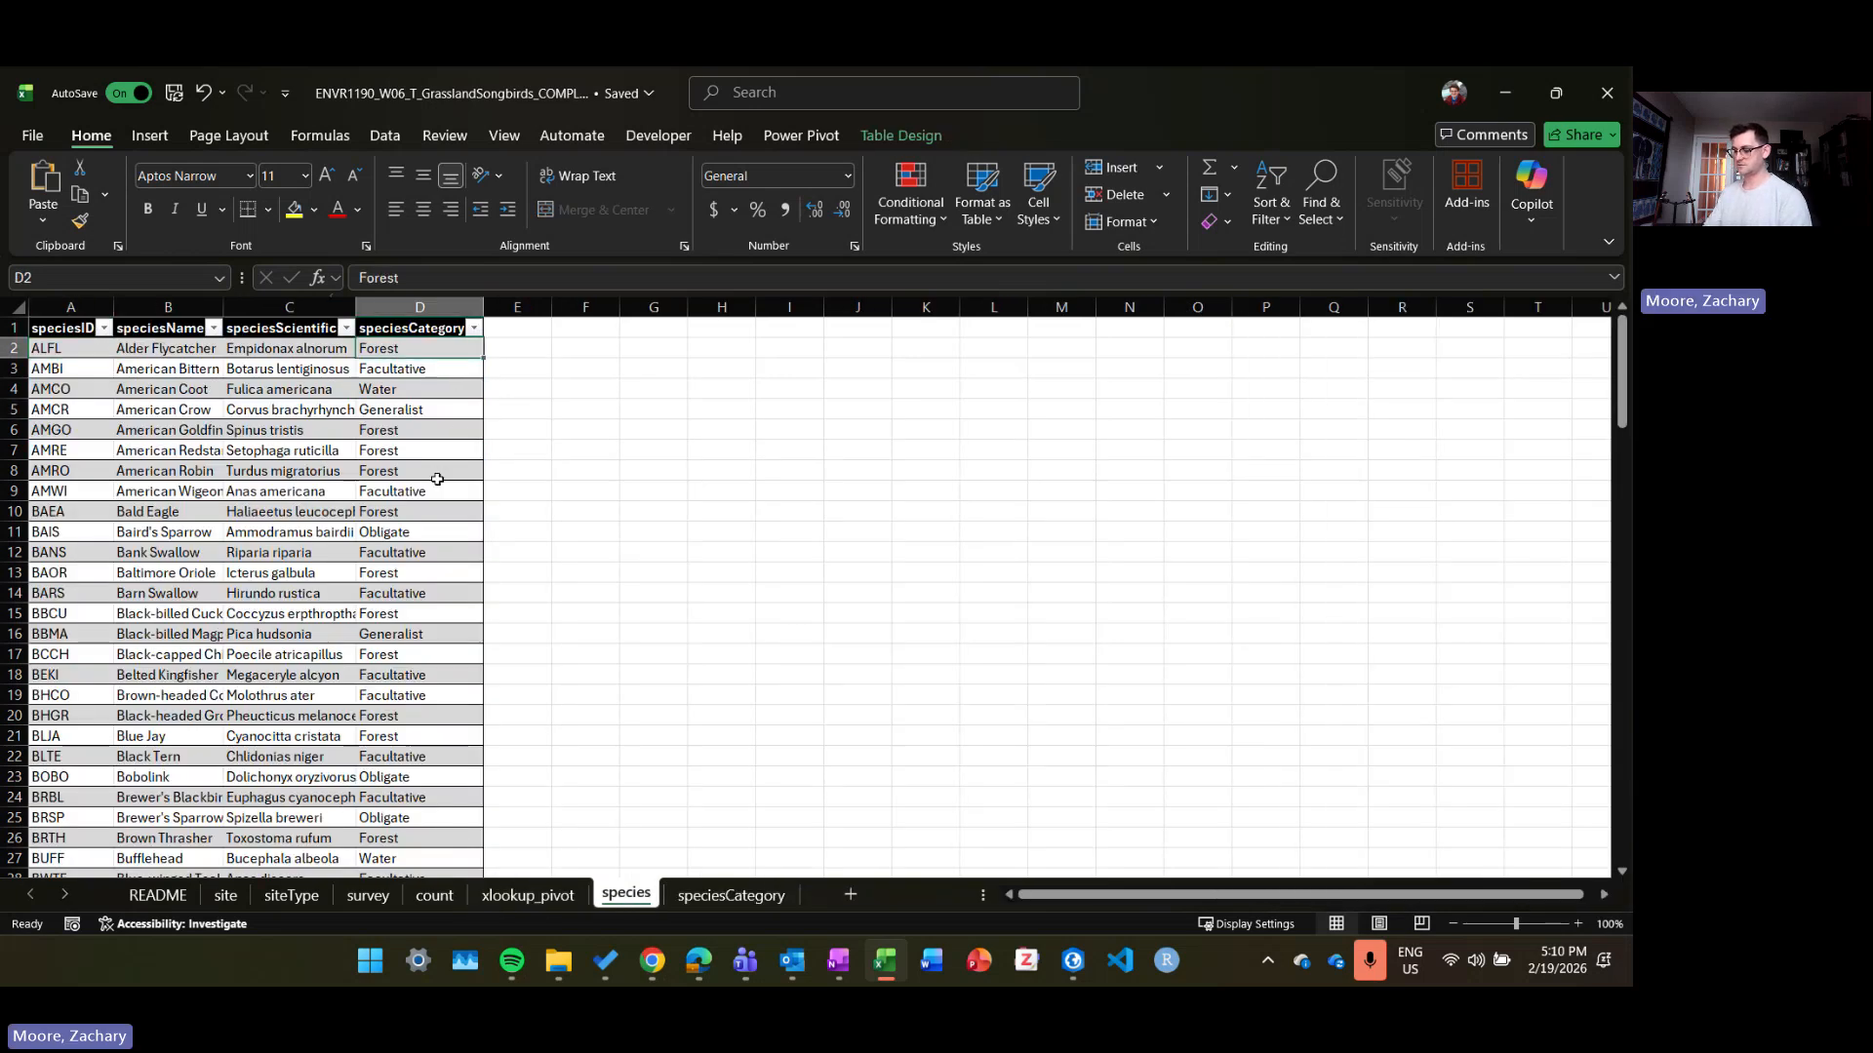
text(Some)
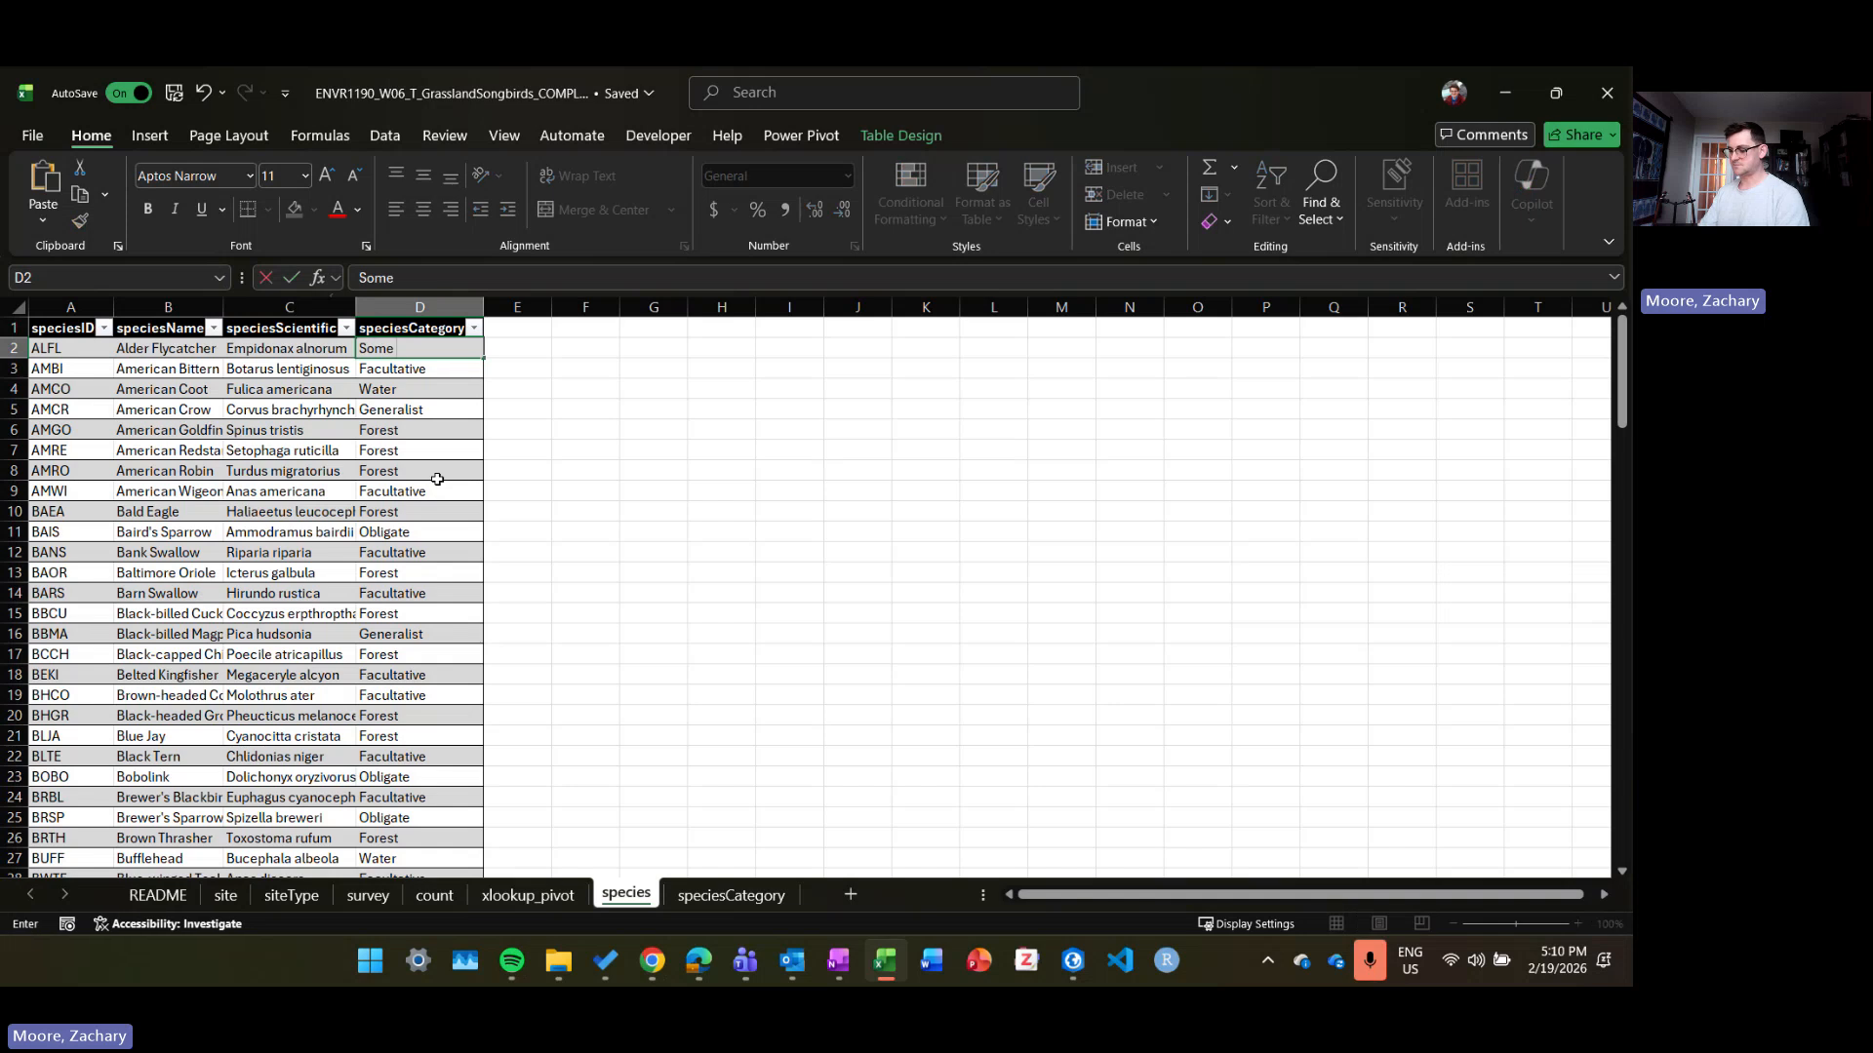
text( dumb bird)
key(Return)
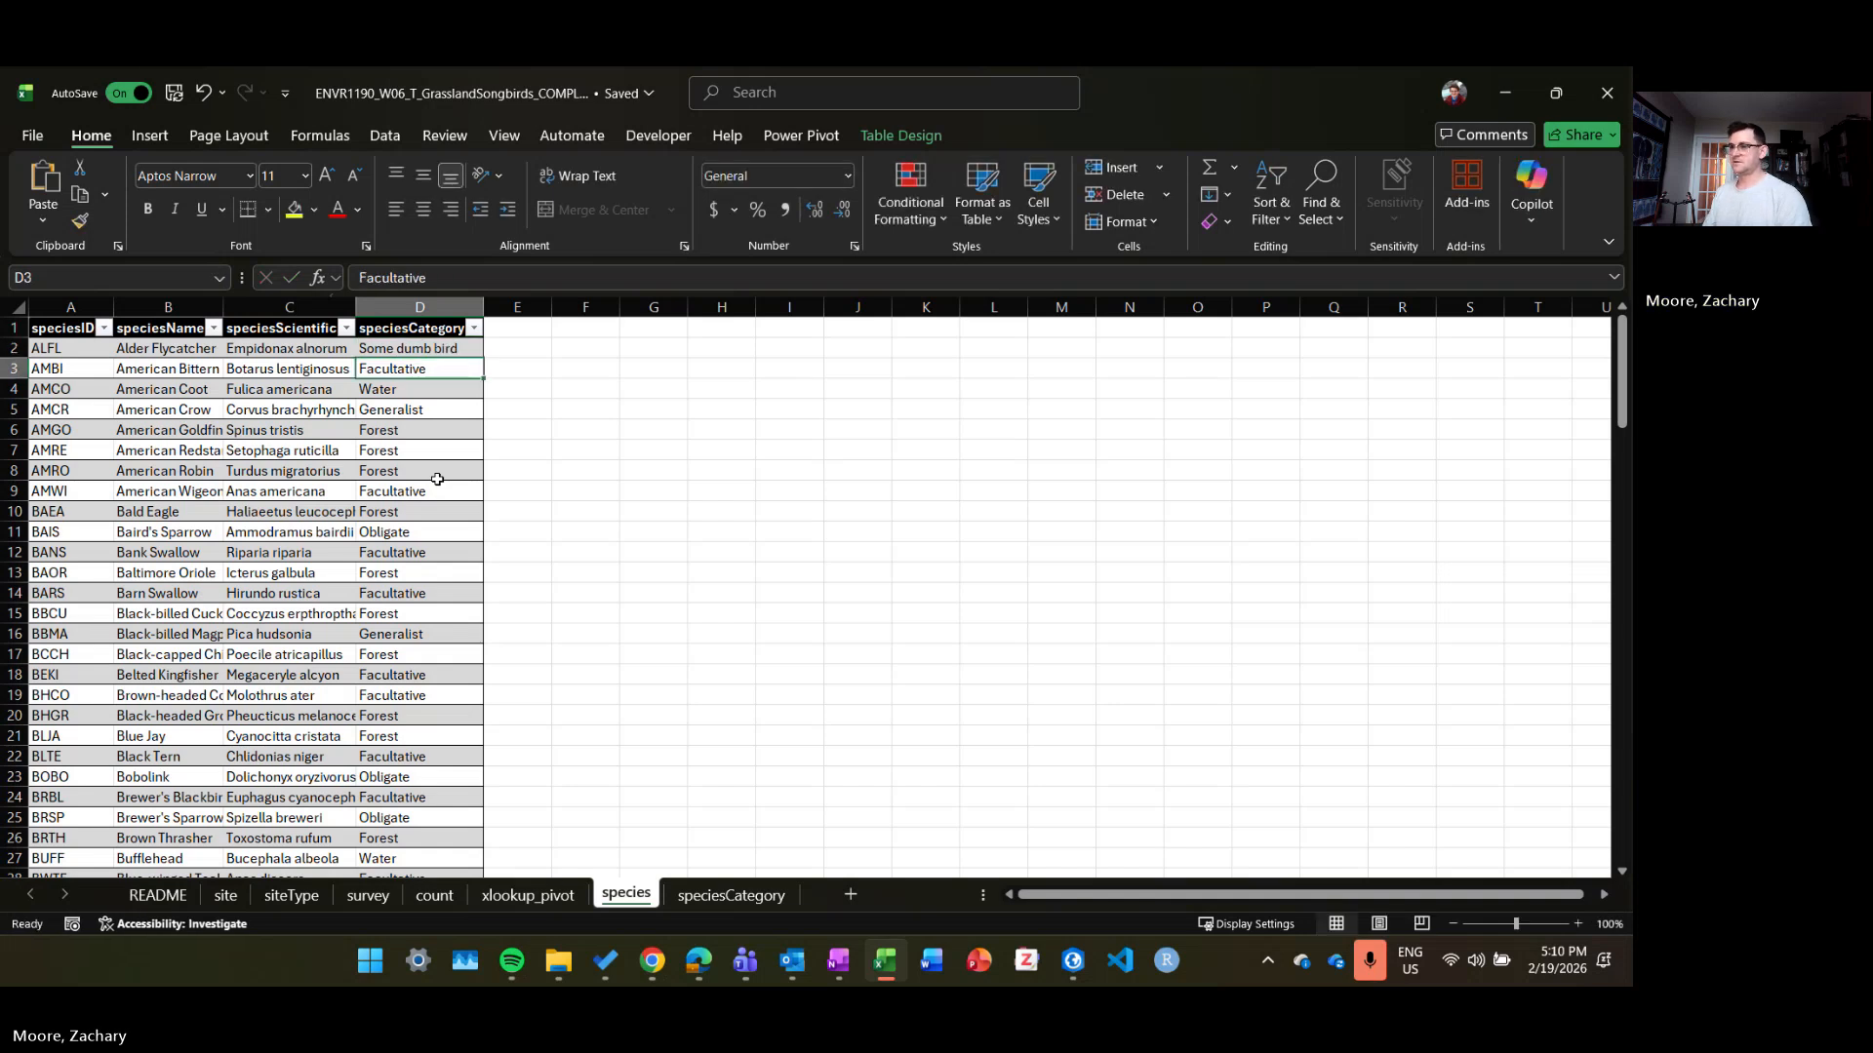
key(Down)
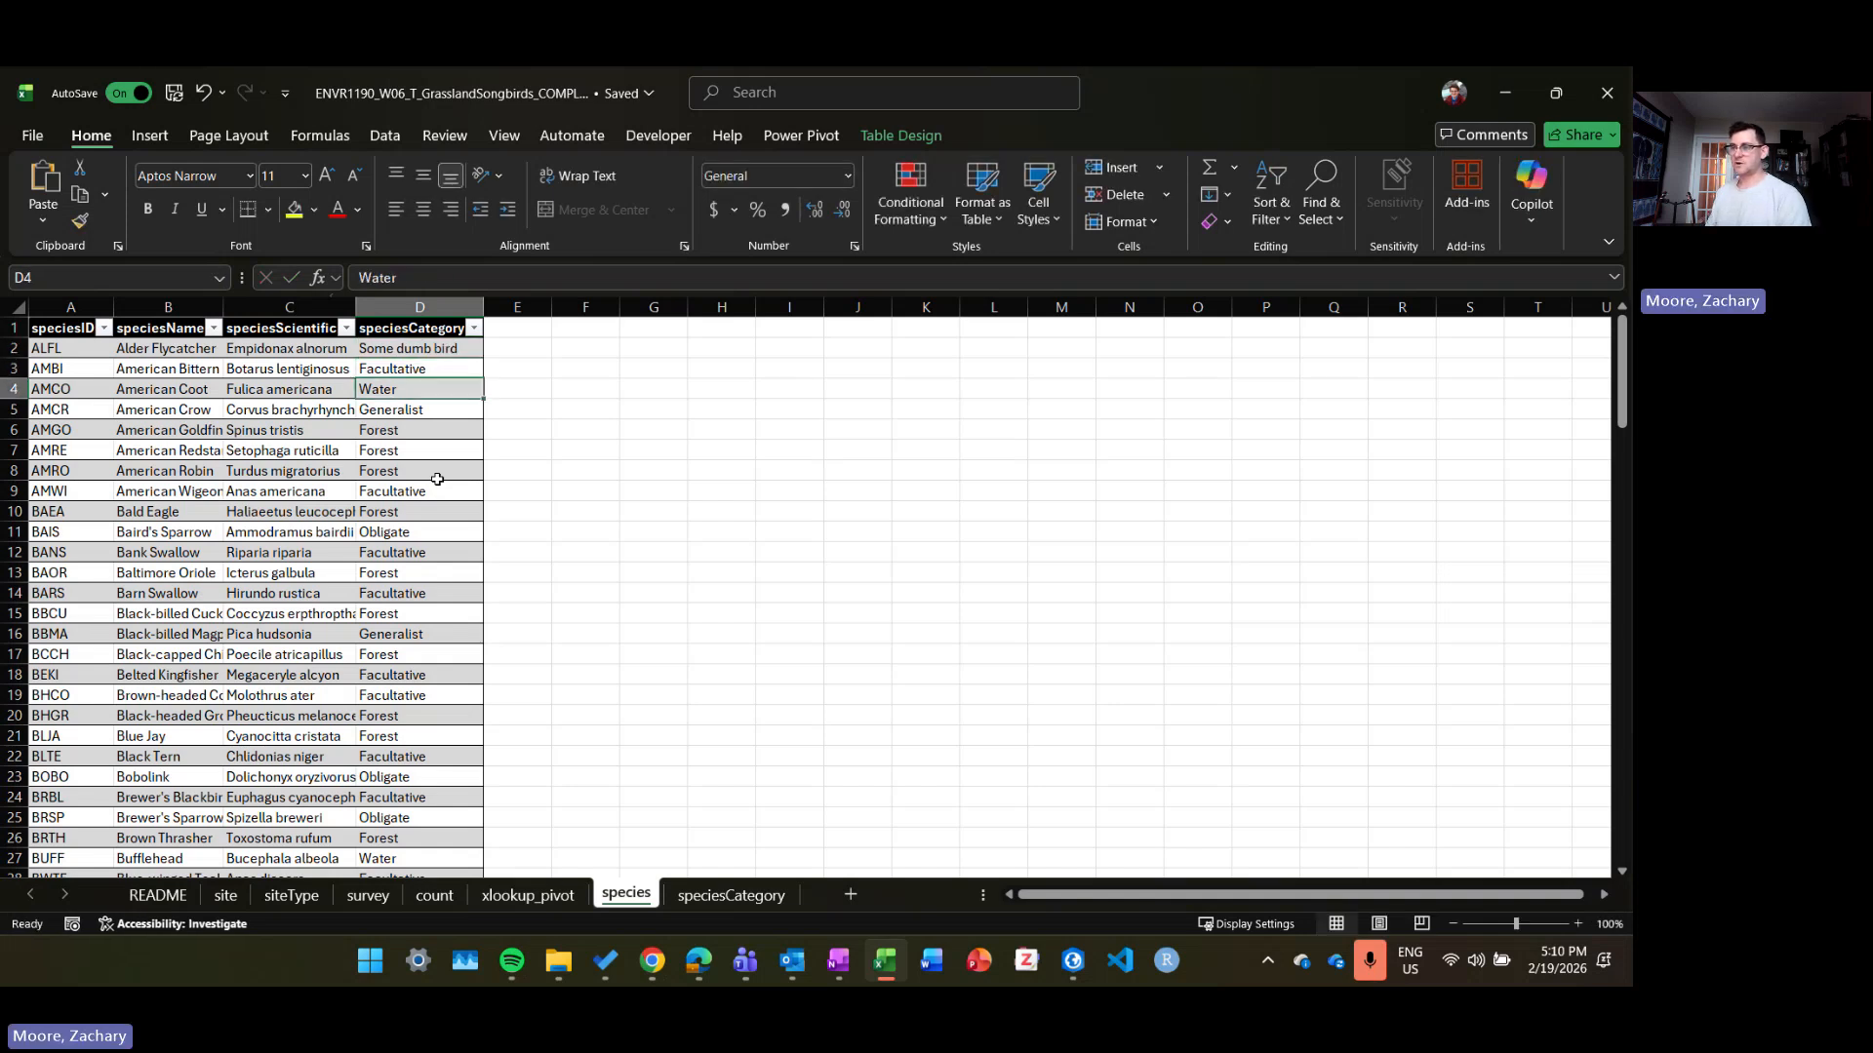
key(Up)
key(Up)
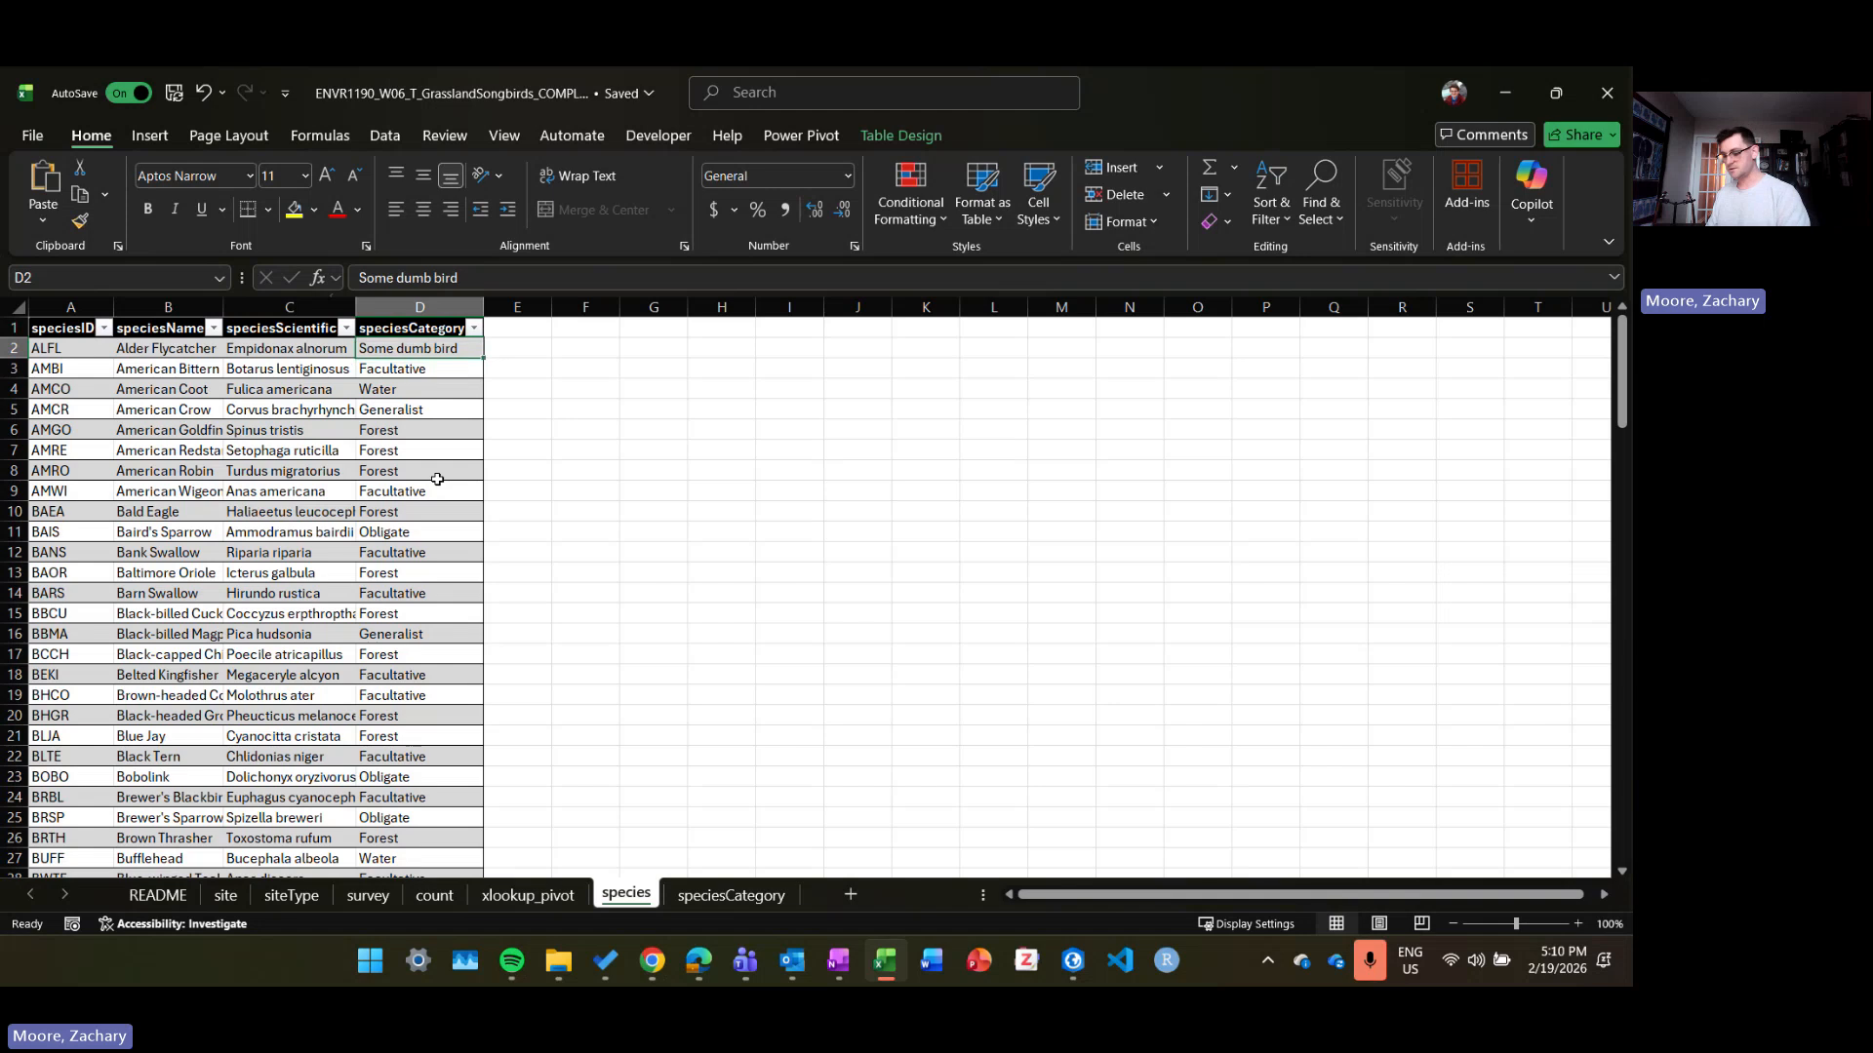
key(ctrl+z)
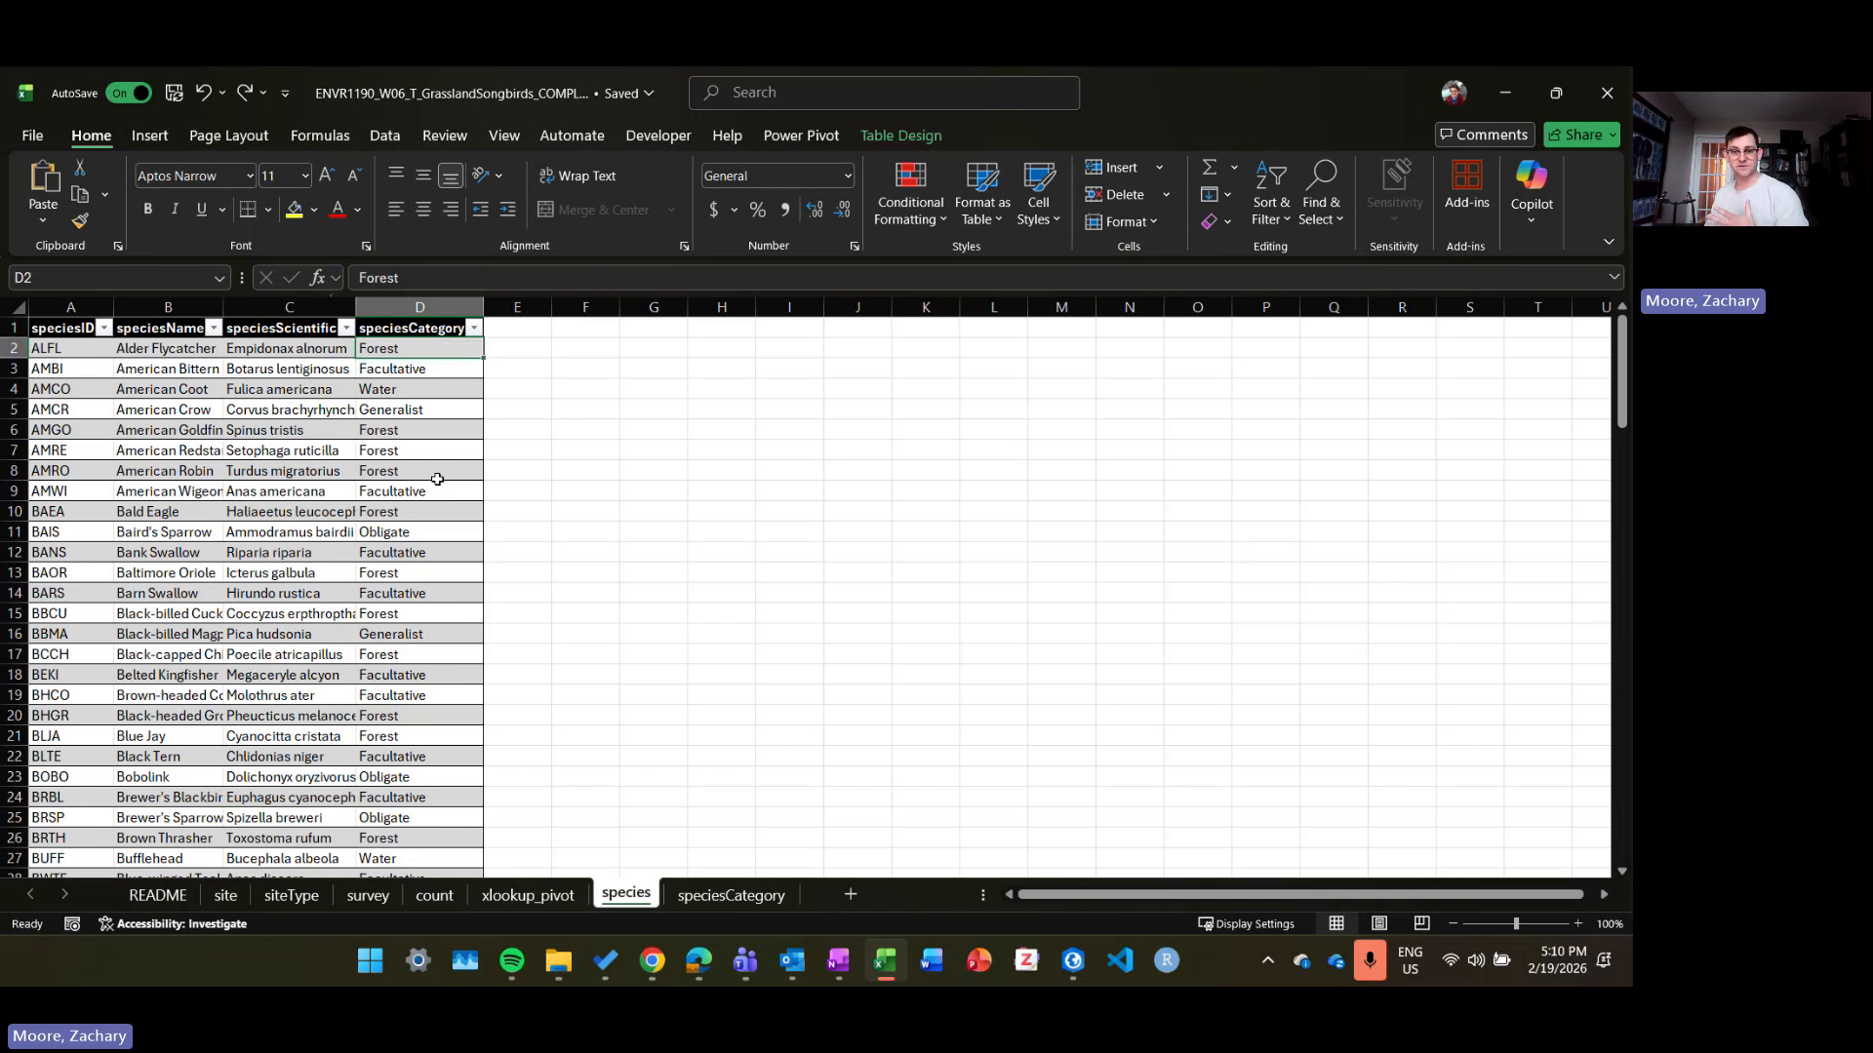
Step: Select the category values in A2:A7 of the speciesCategory table
click(731, 896)
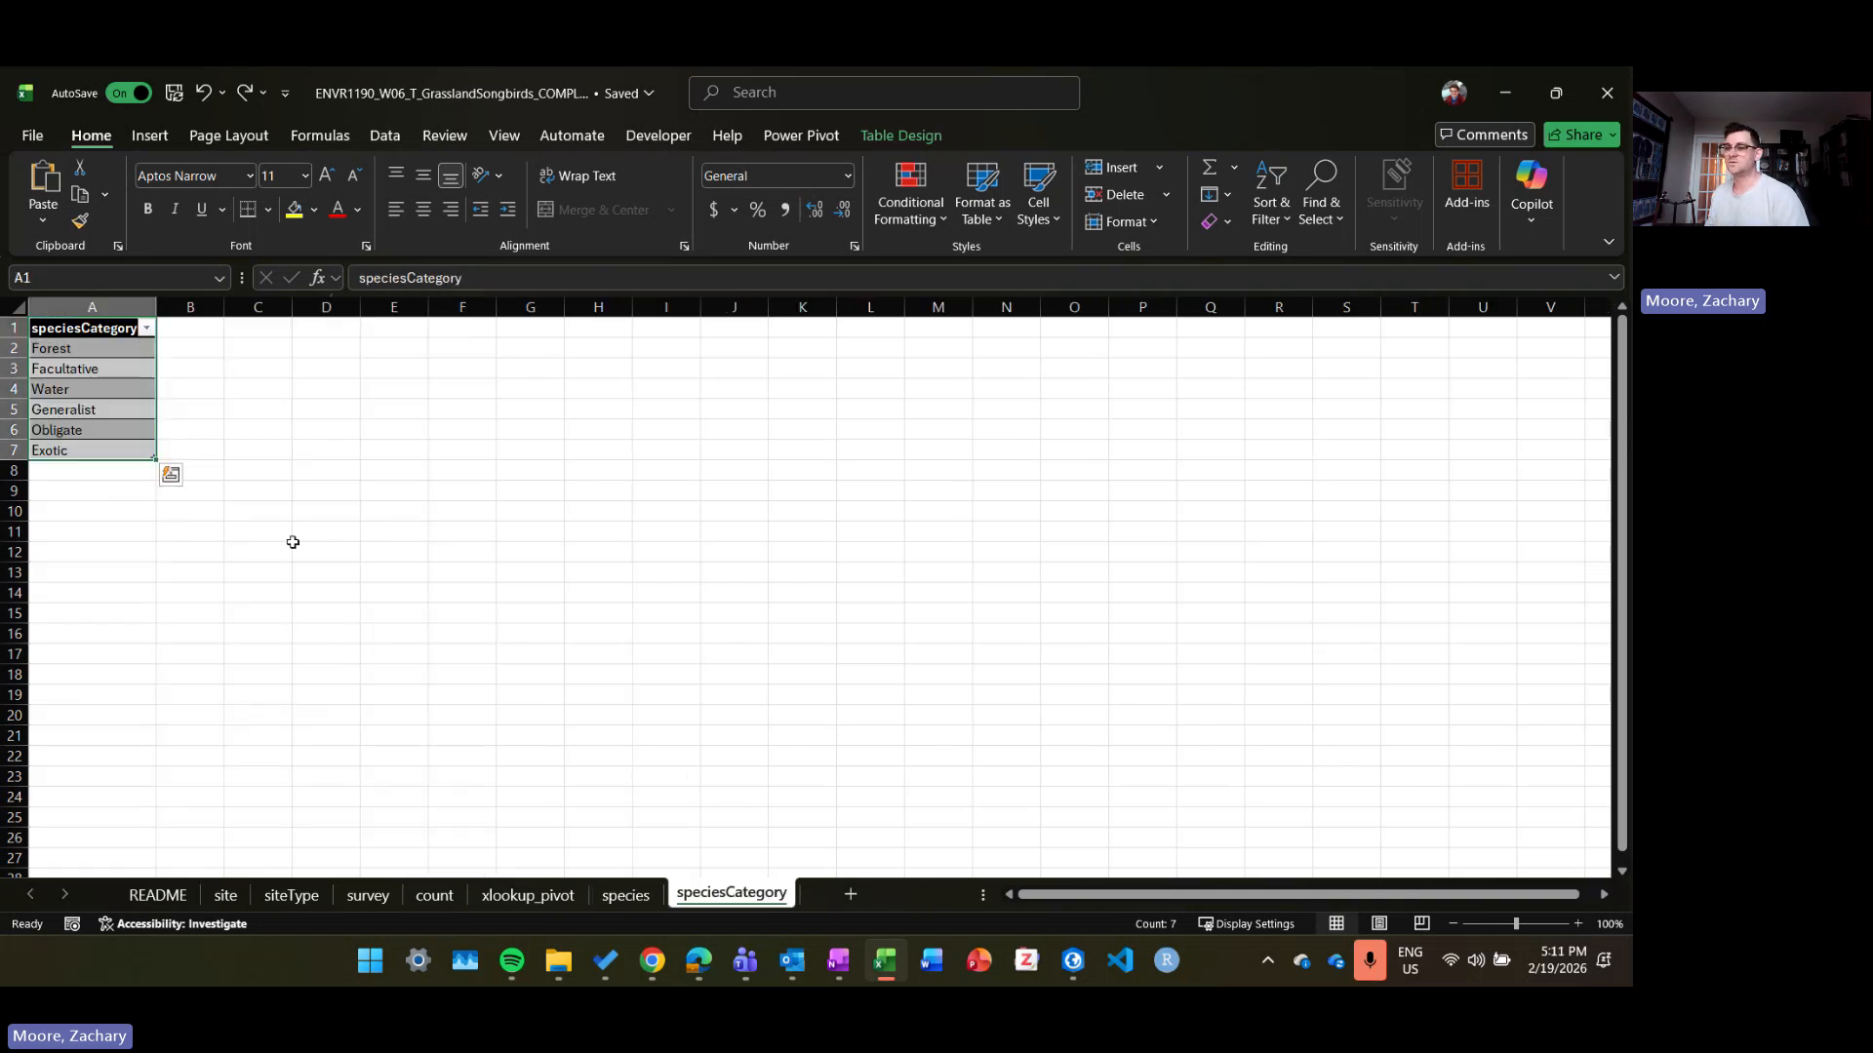
drag(126, 351, 126, 445)
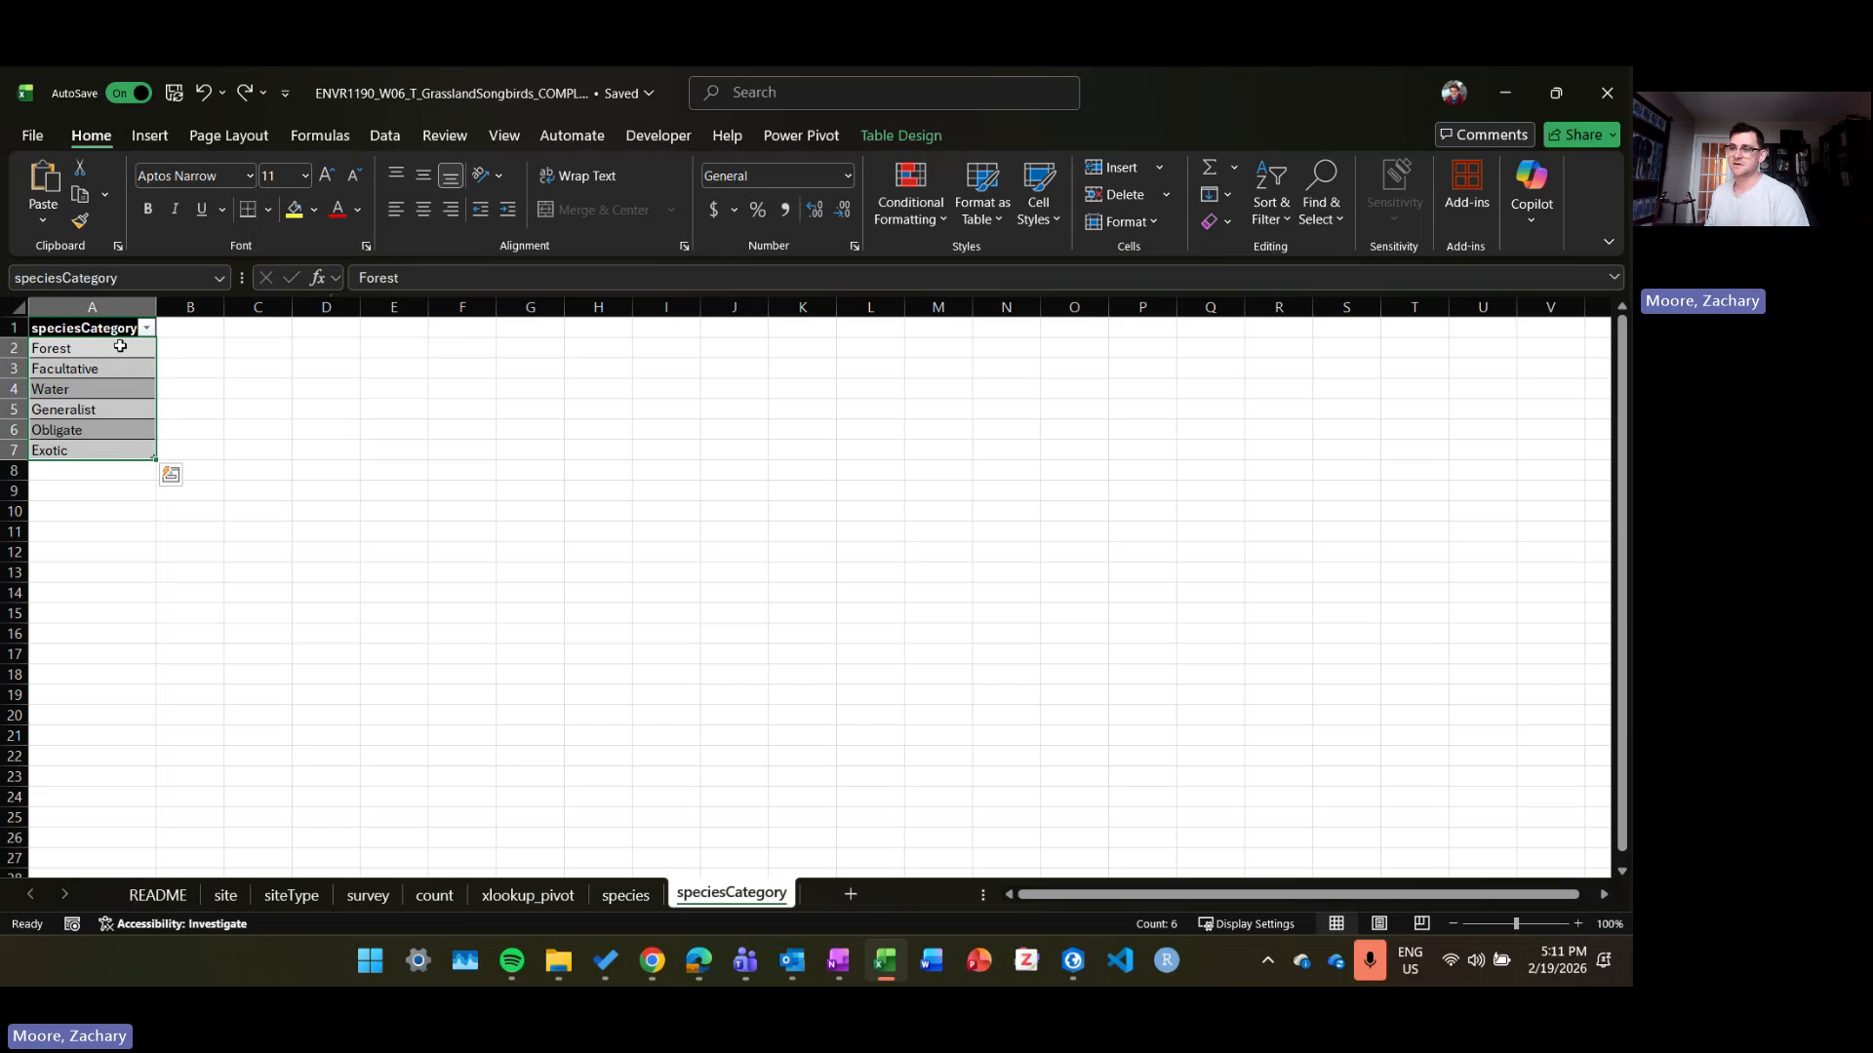
Step: Look over the speciesCategory column in the species sheet, then return to the speciesCategory sheet
click(120, 347)
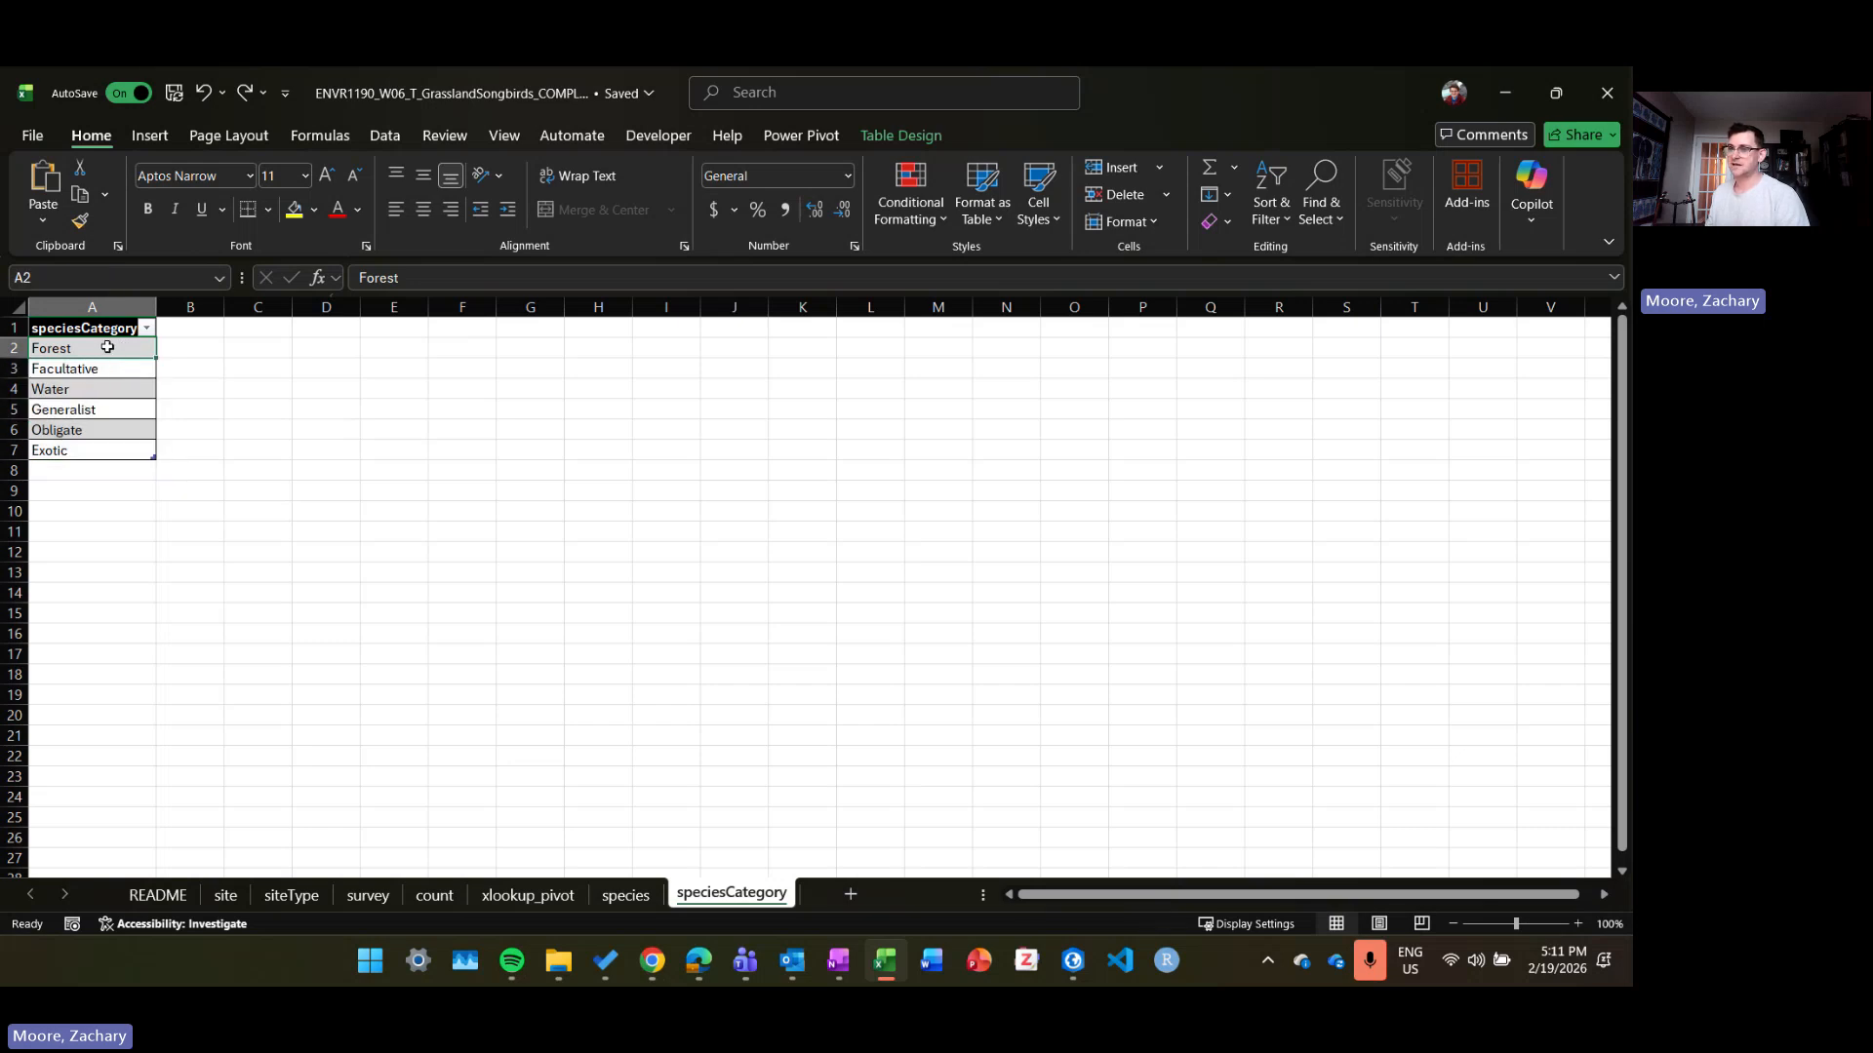
click(629, 896)
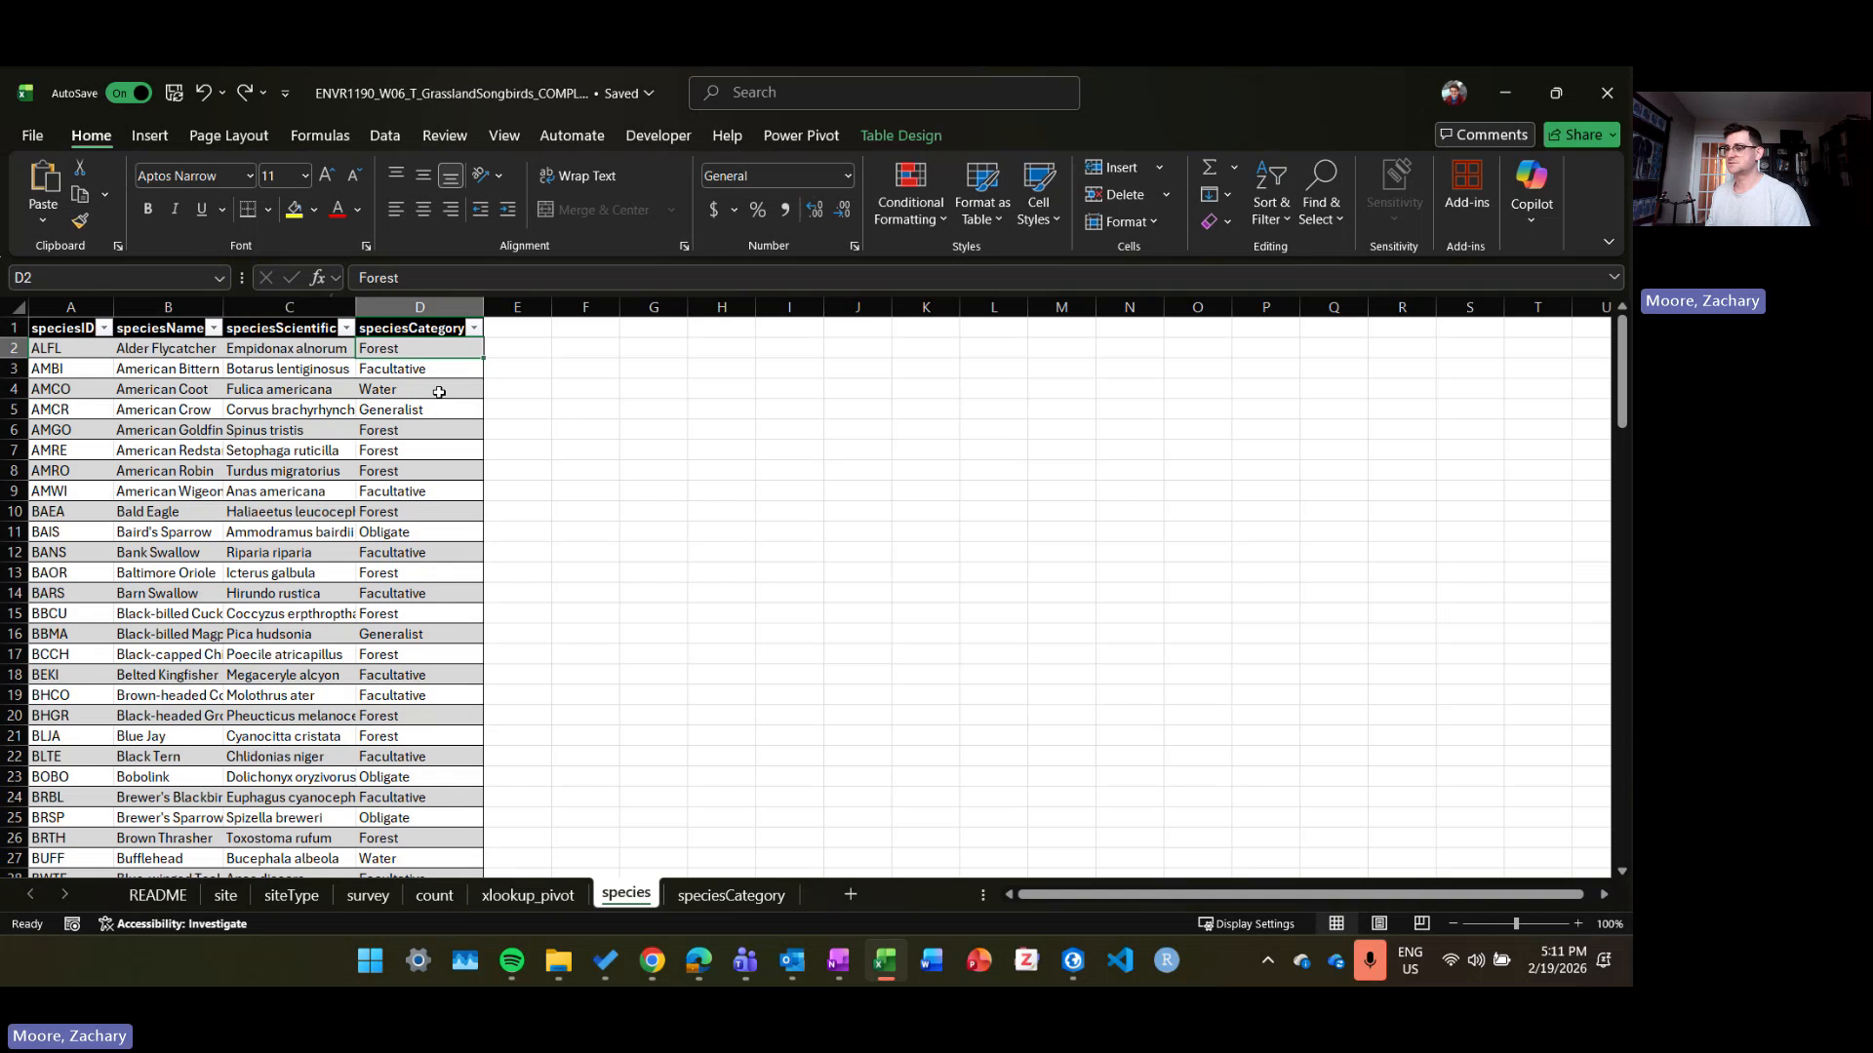
scroll(436, 393, down, 1)
scroll(436, 393, down, 5)
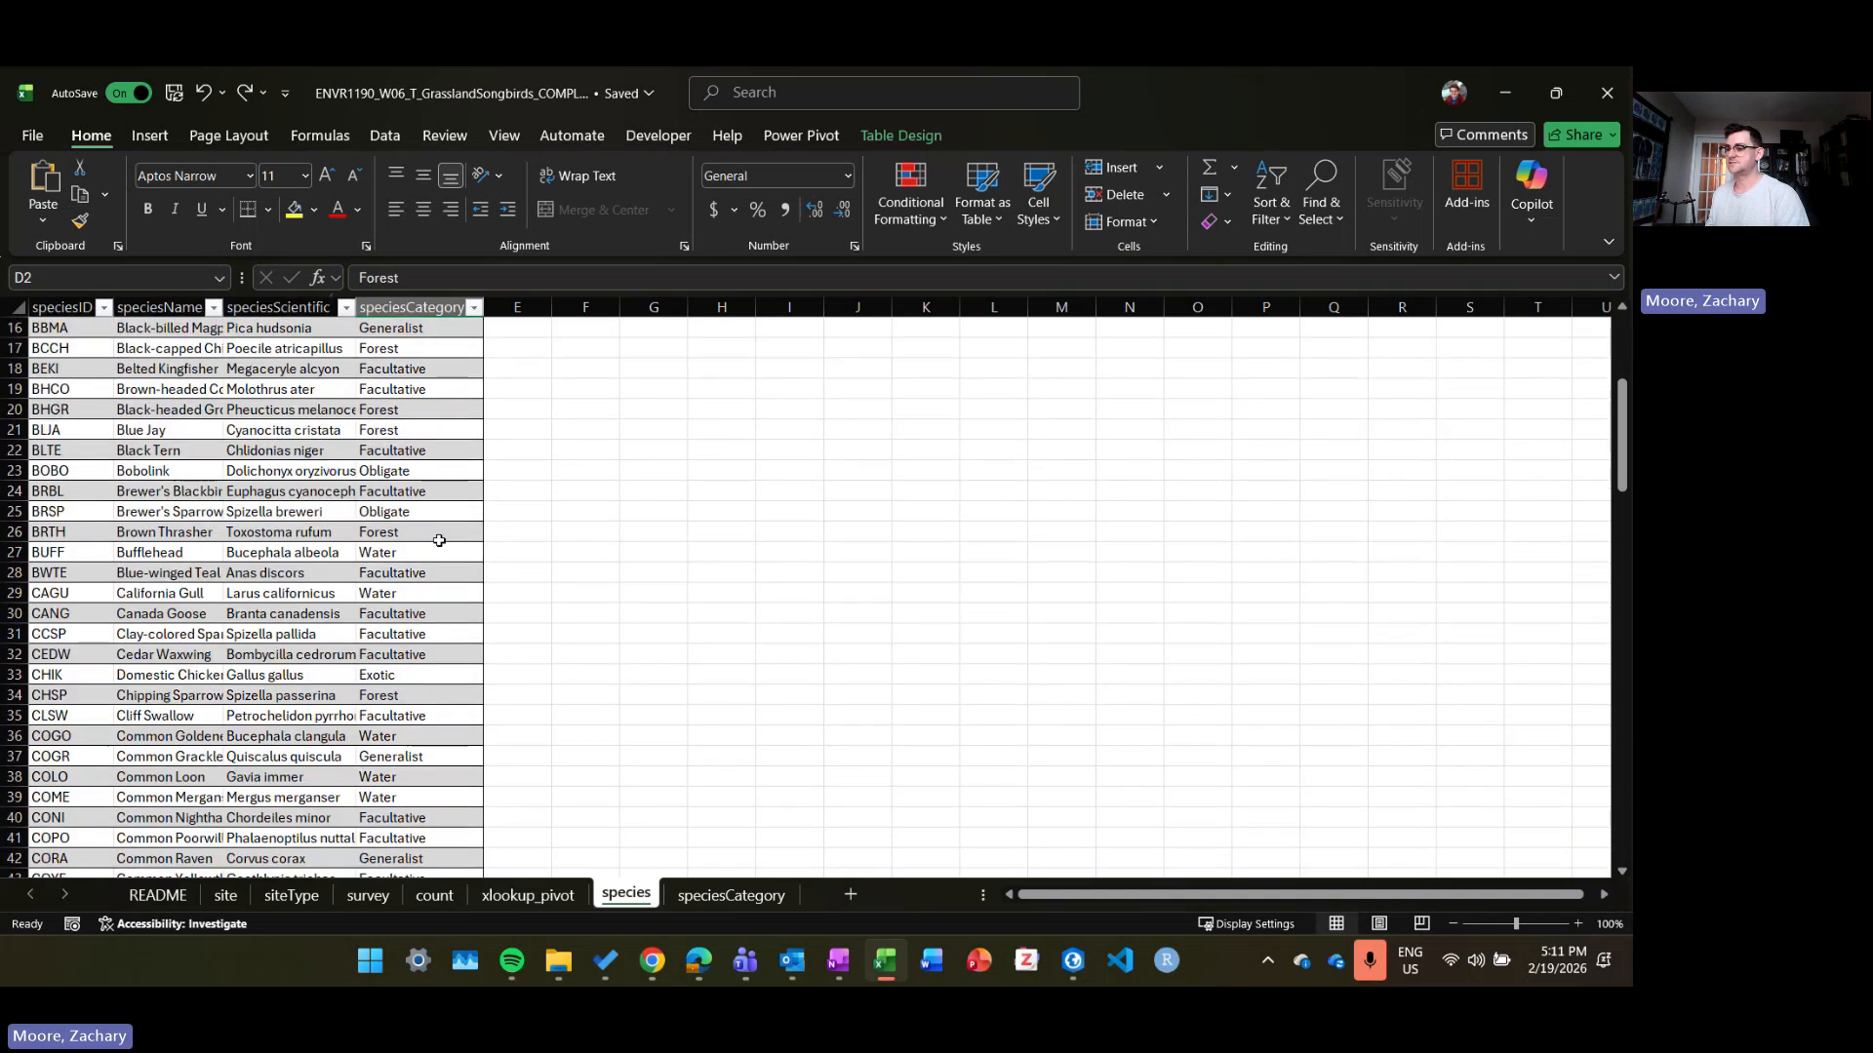
scroll(439, 536, up, 6)
click(732, 895)
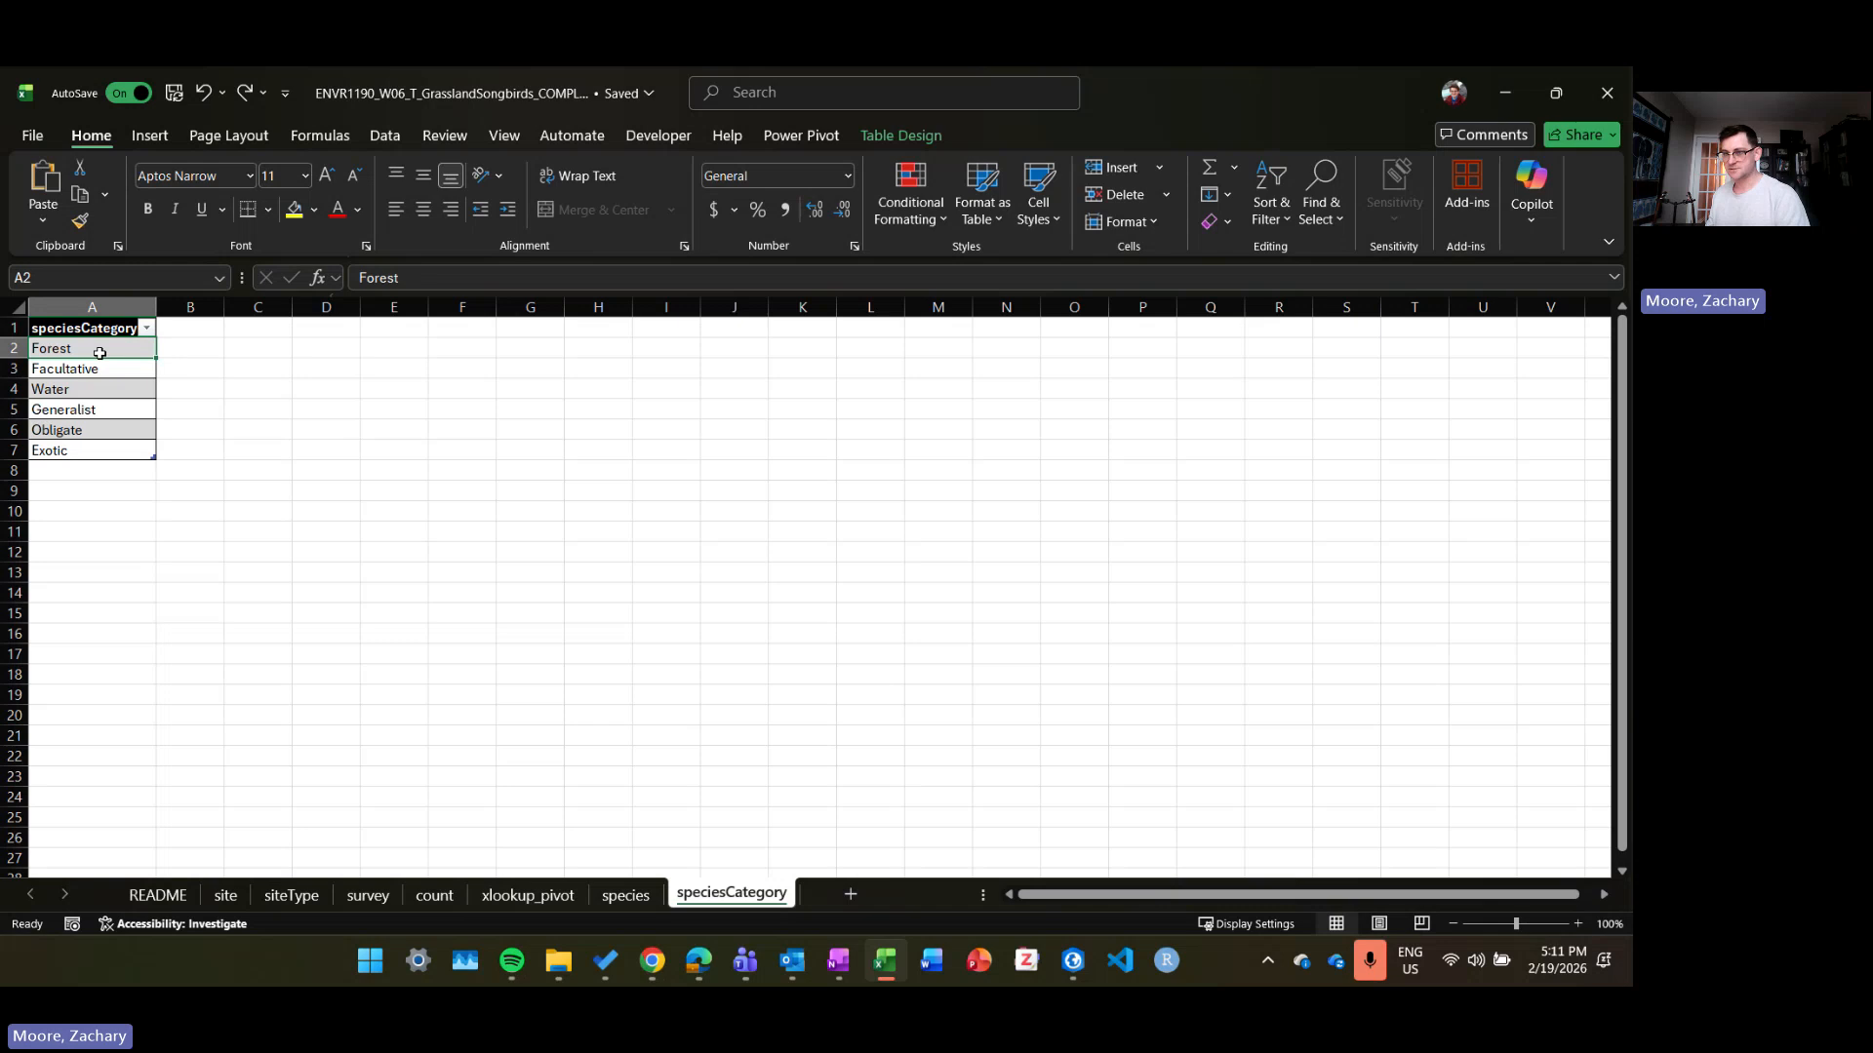
Step: Select the category values in A2:A7 and check the name assigned to that range
drag(103, 352, 104, 453)
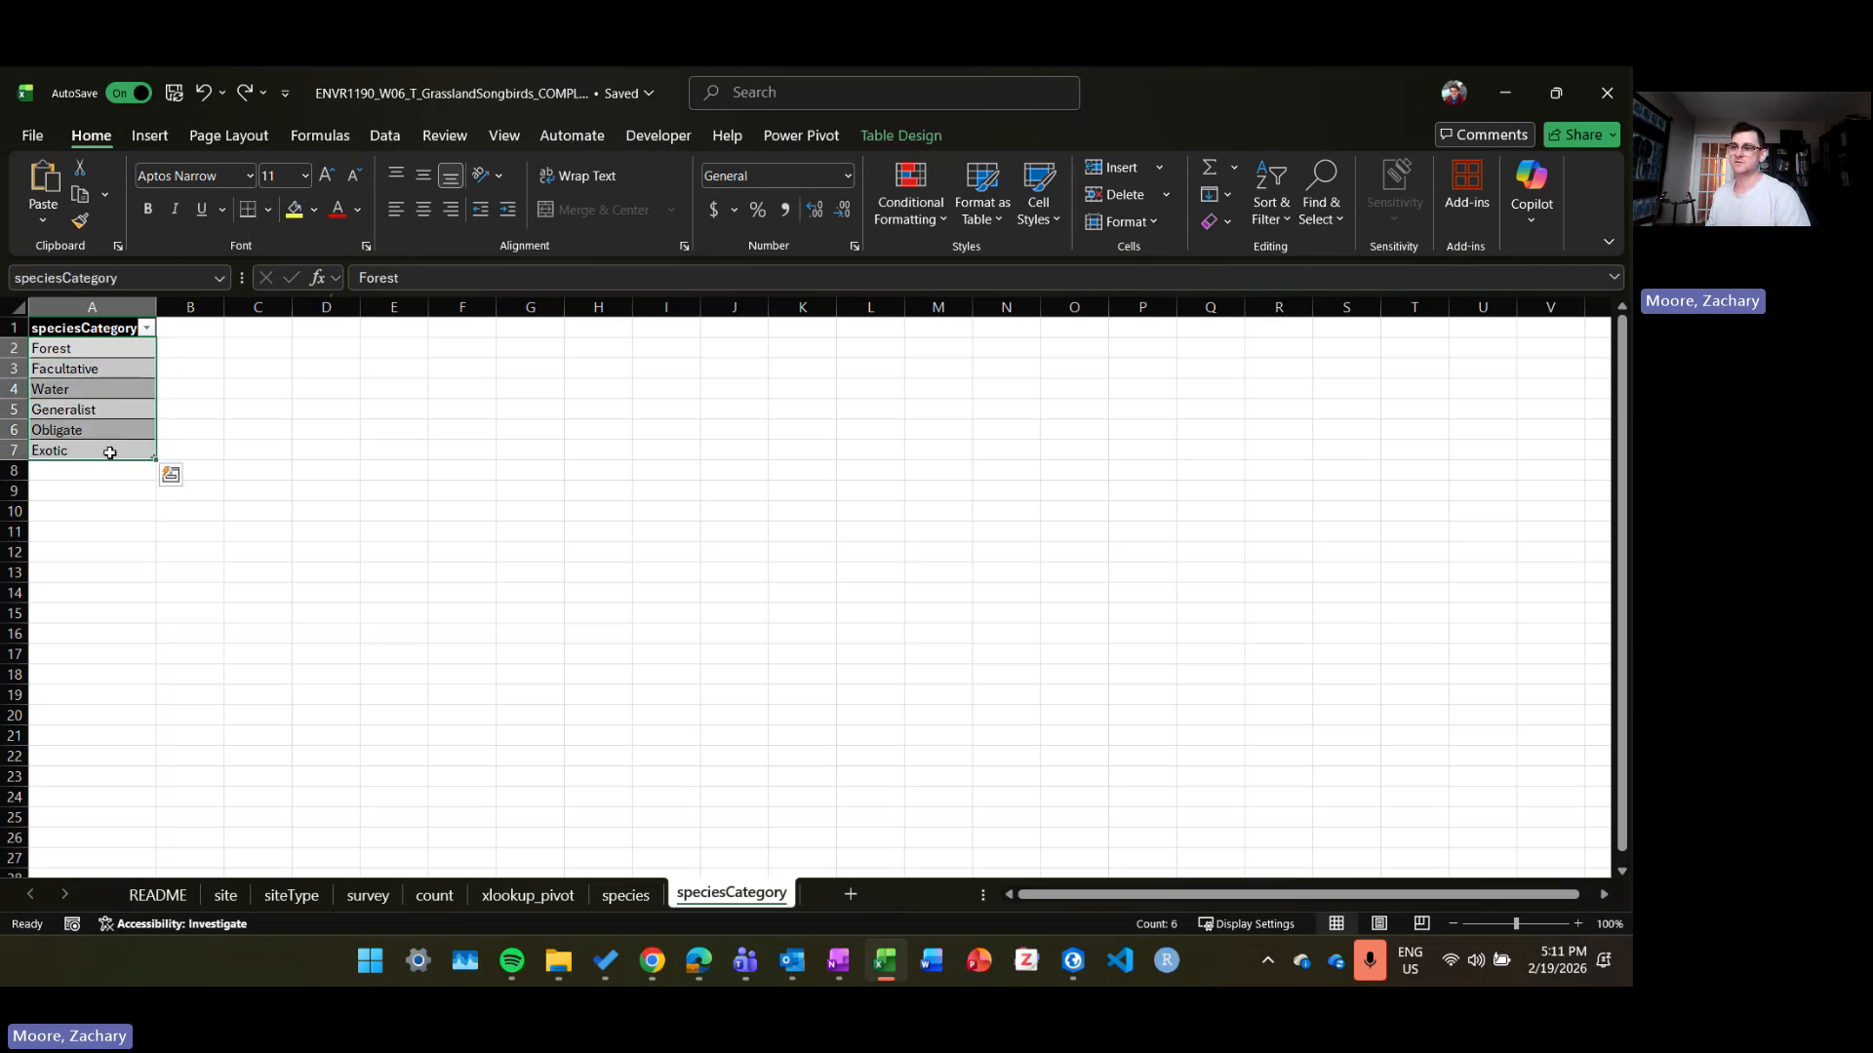
click(161, 281)
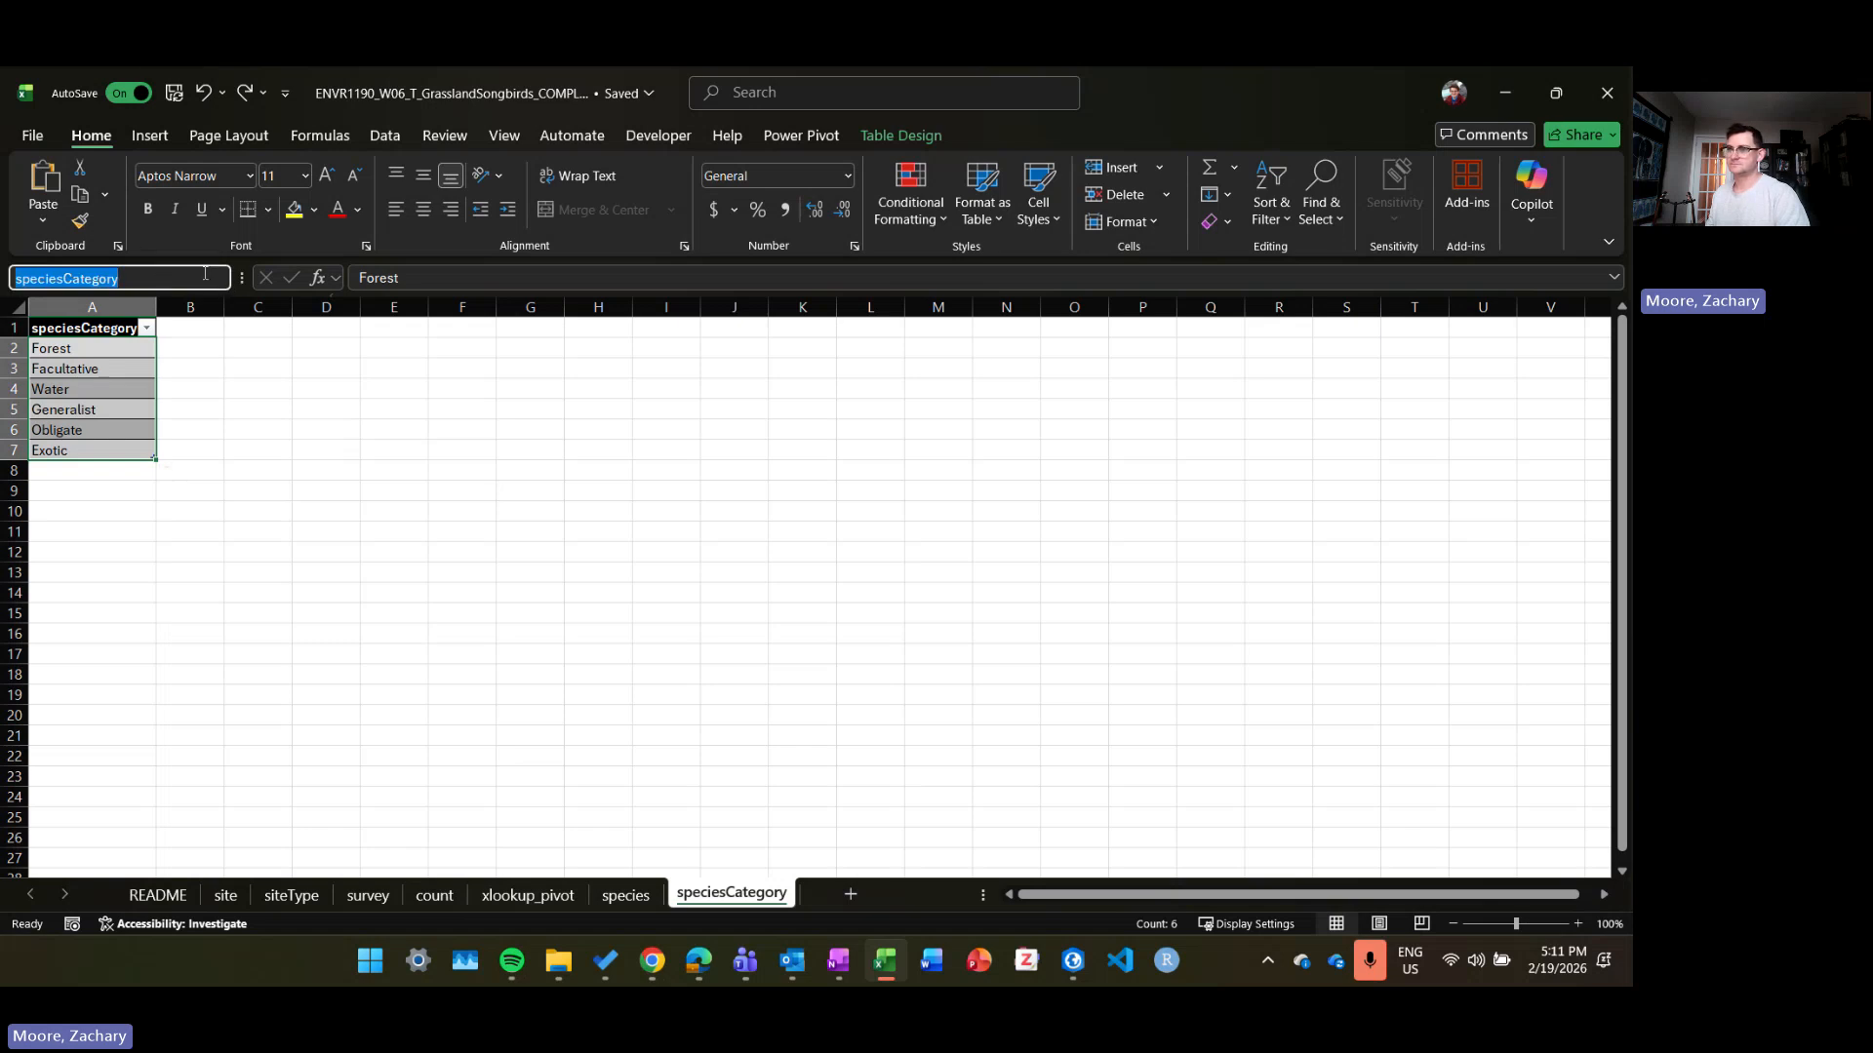
click(238, 388)
Step: Select the category values from Forest to Exotic in A2:A7 and open the Name Manager
drag(117, 348, 125, 453)
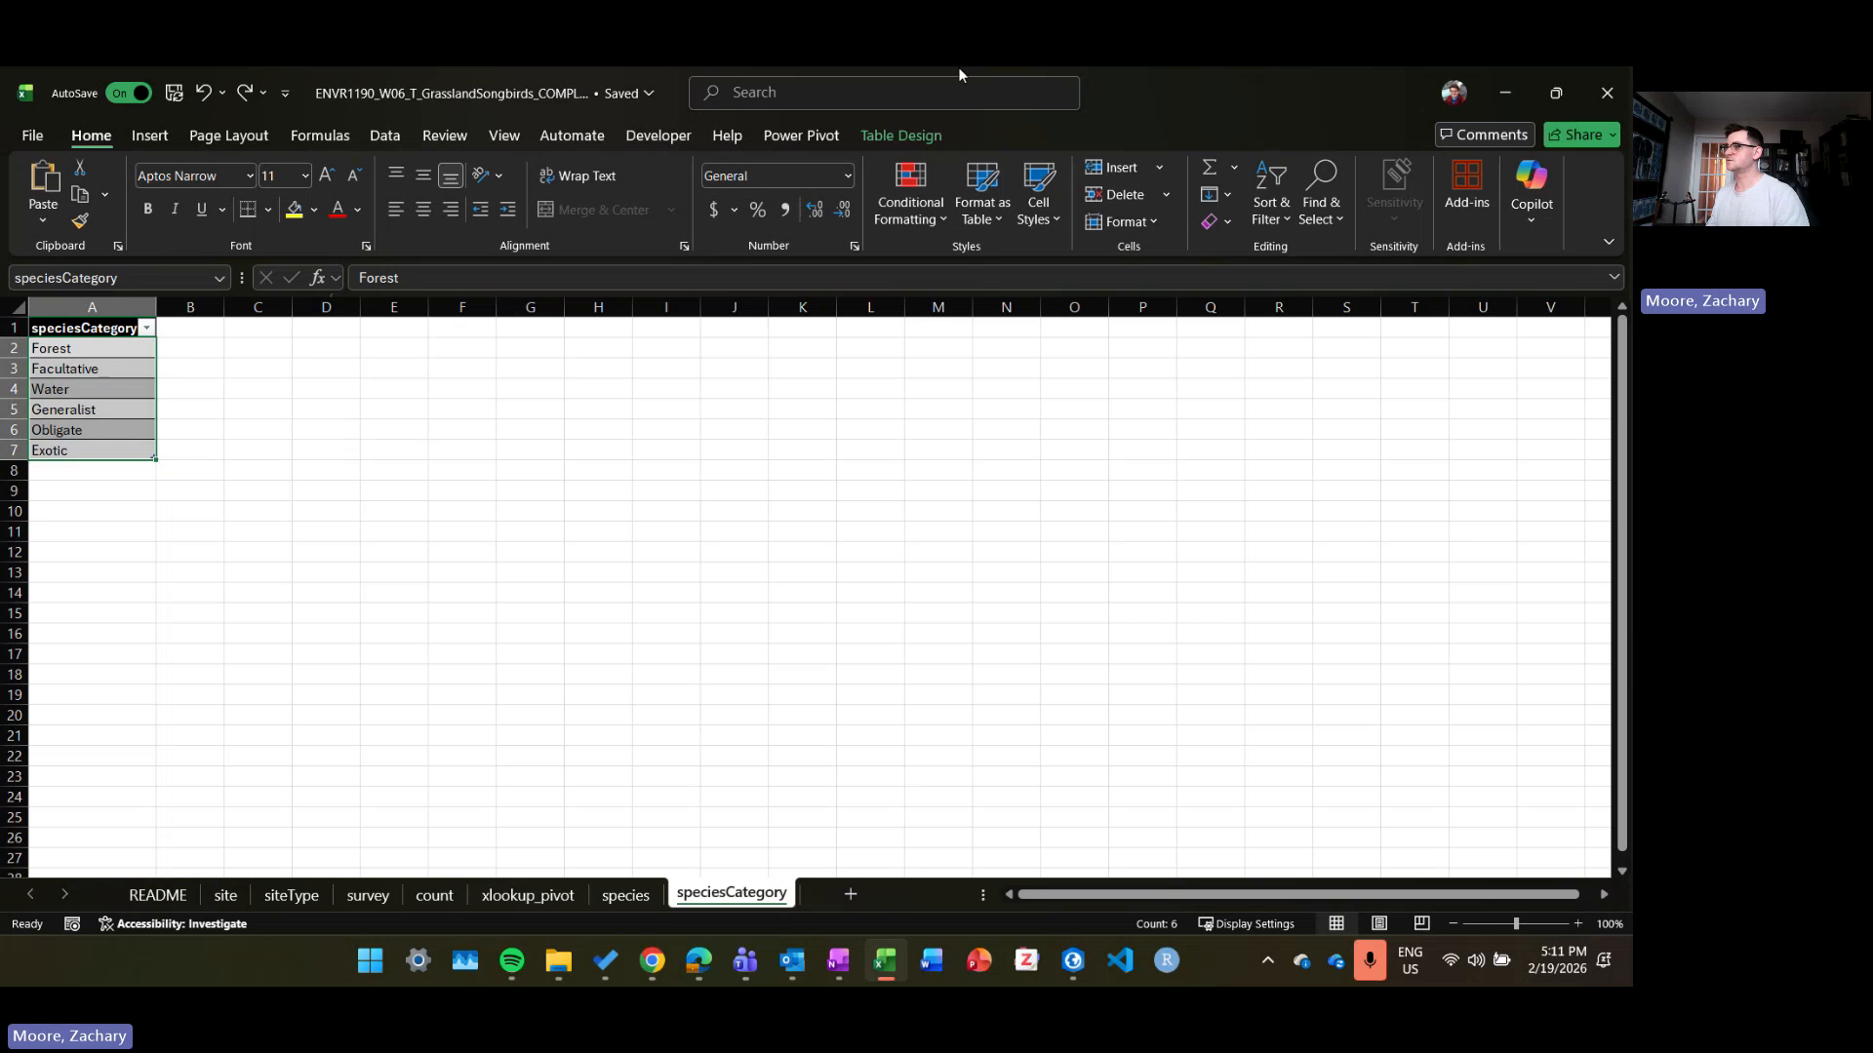
click(986, 95)
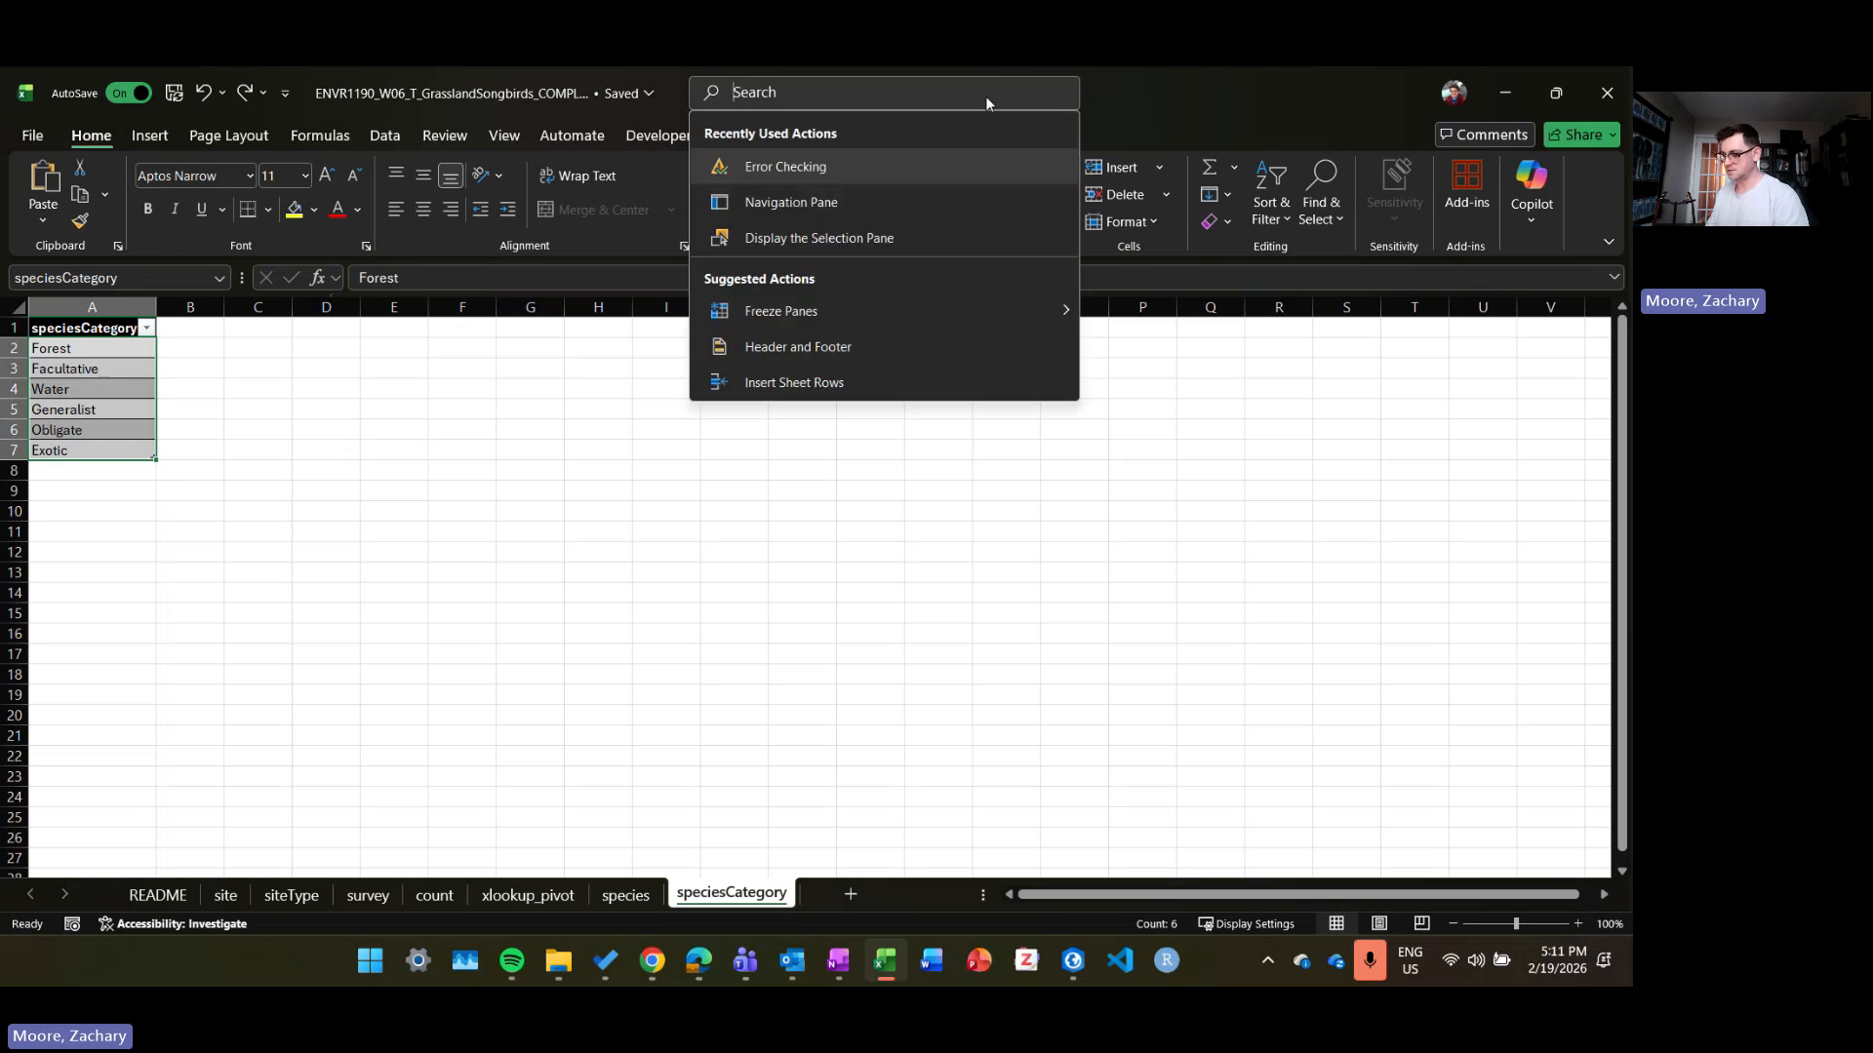
text(namin)
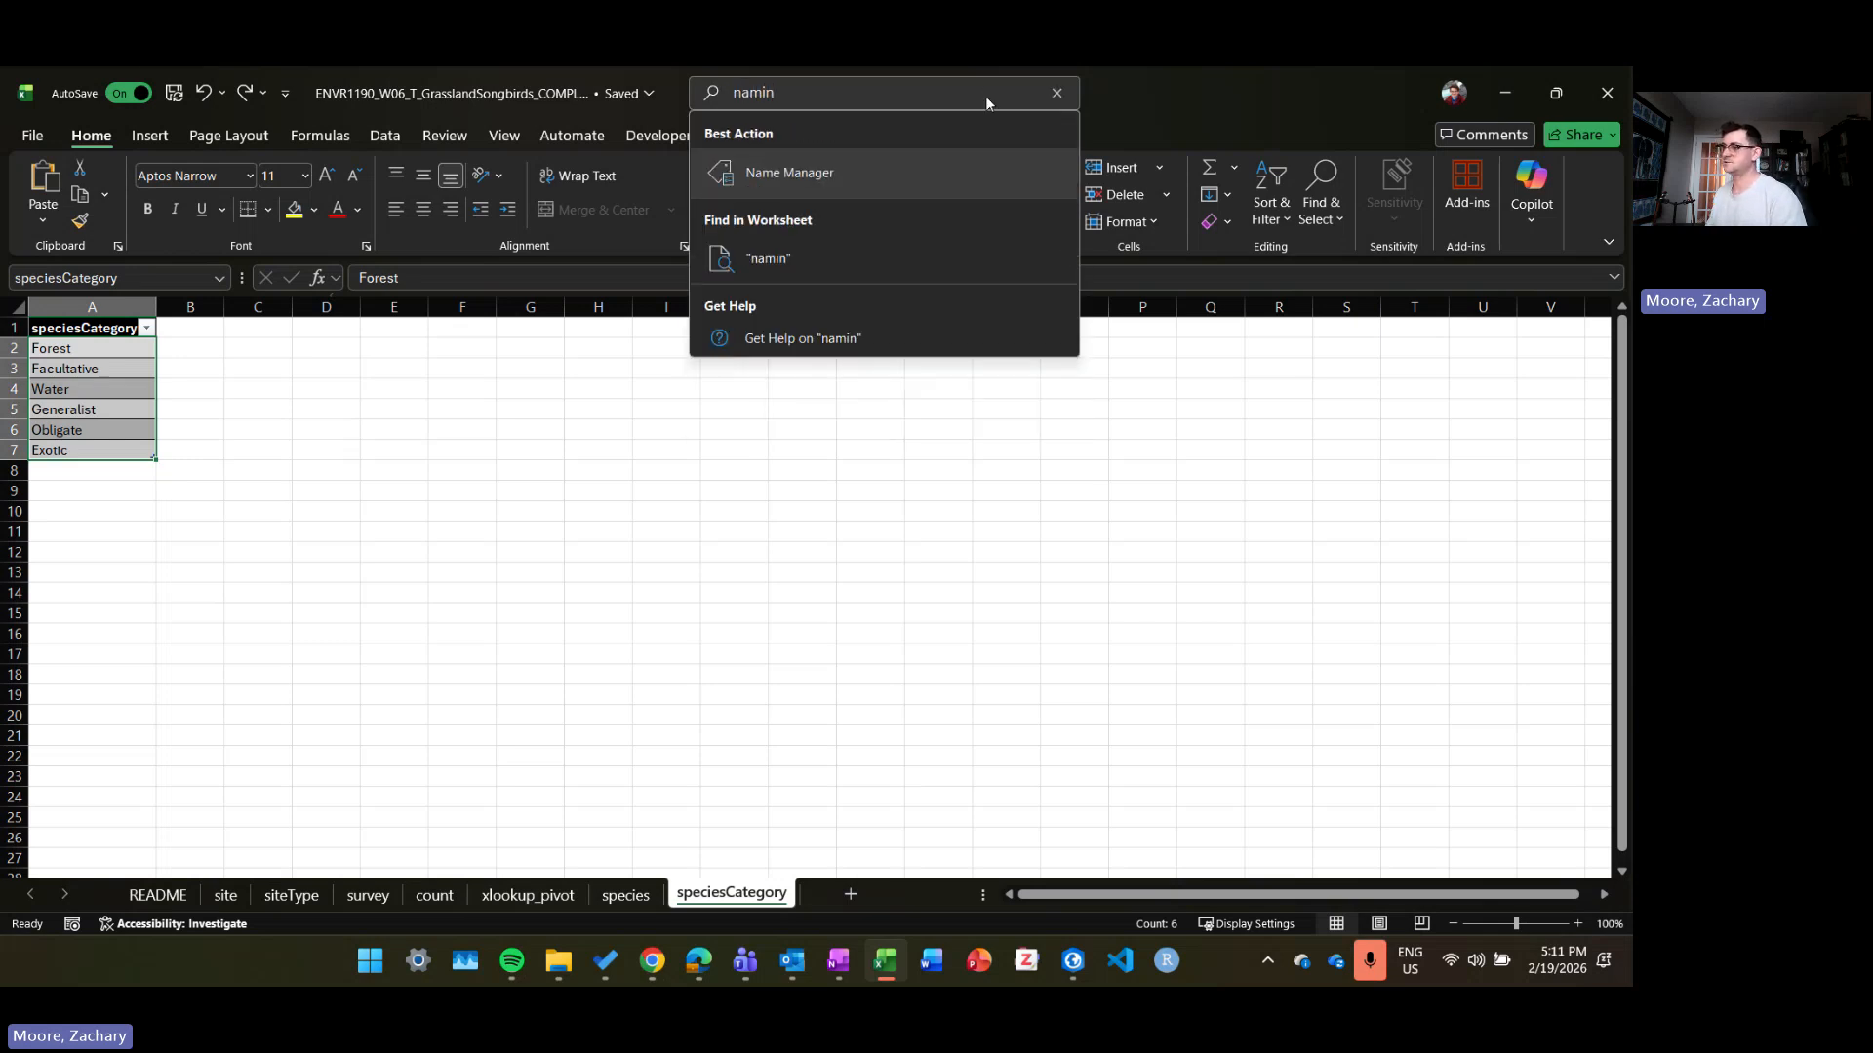
click(839, 170)
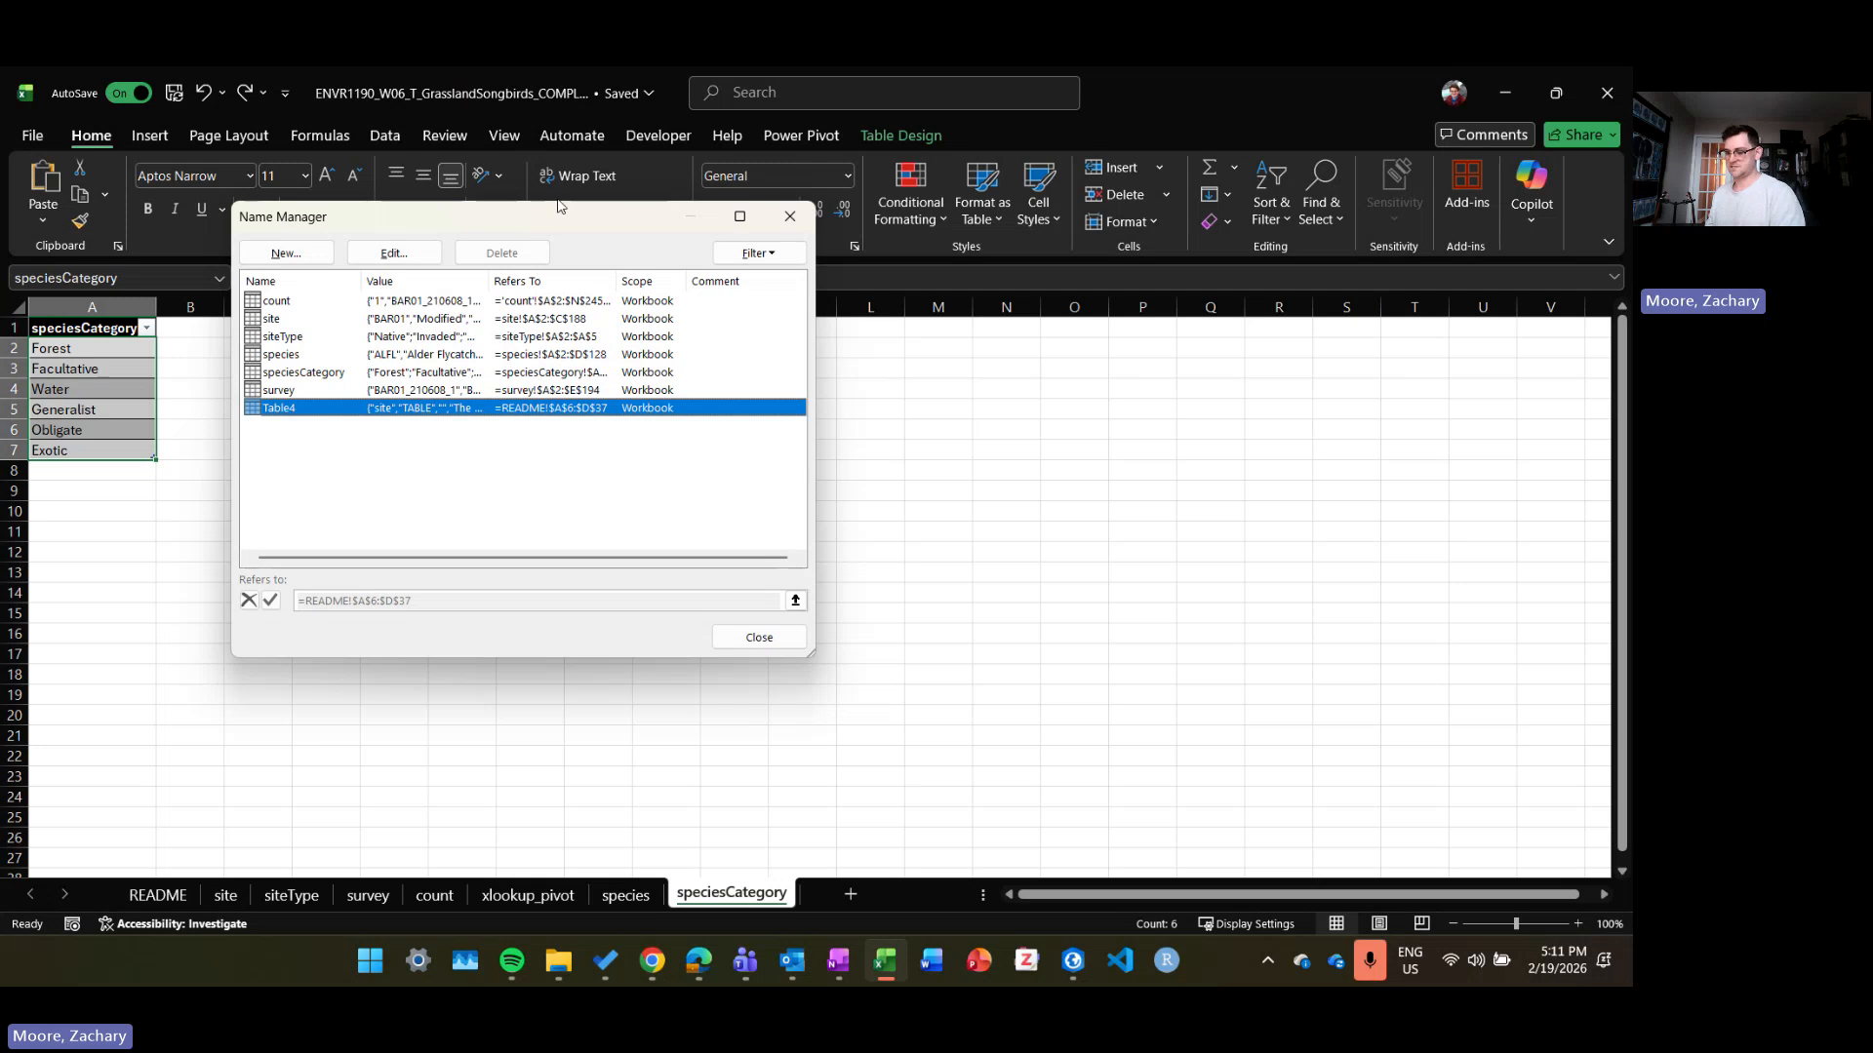
key(Escape)
key(alt)
key(i)
key(n)
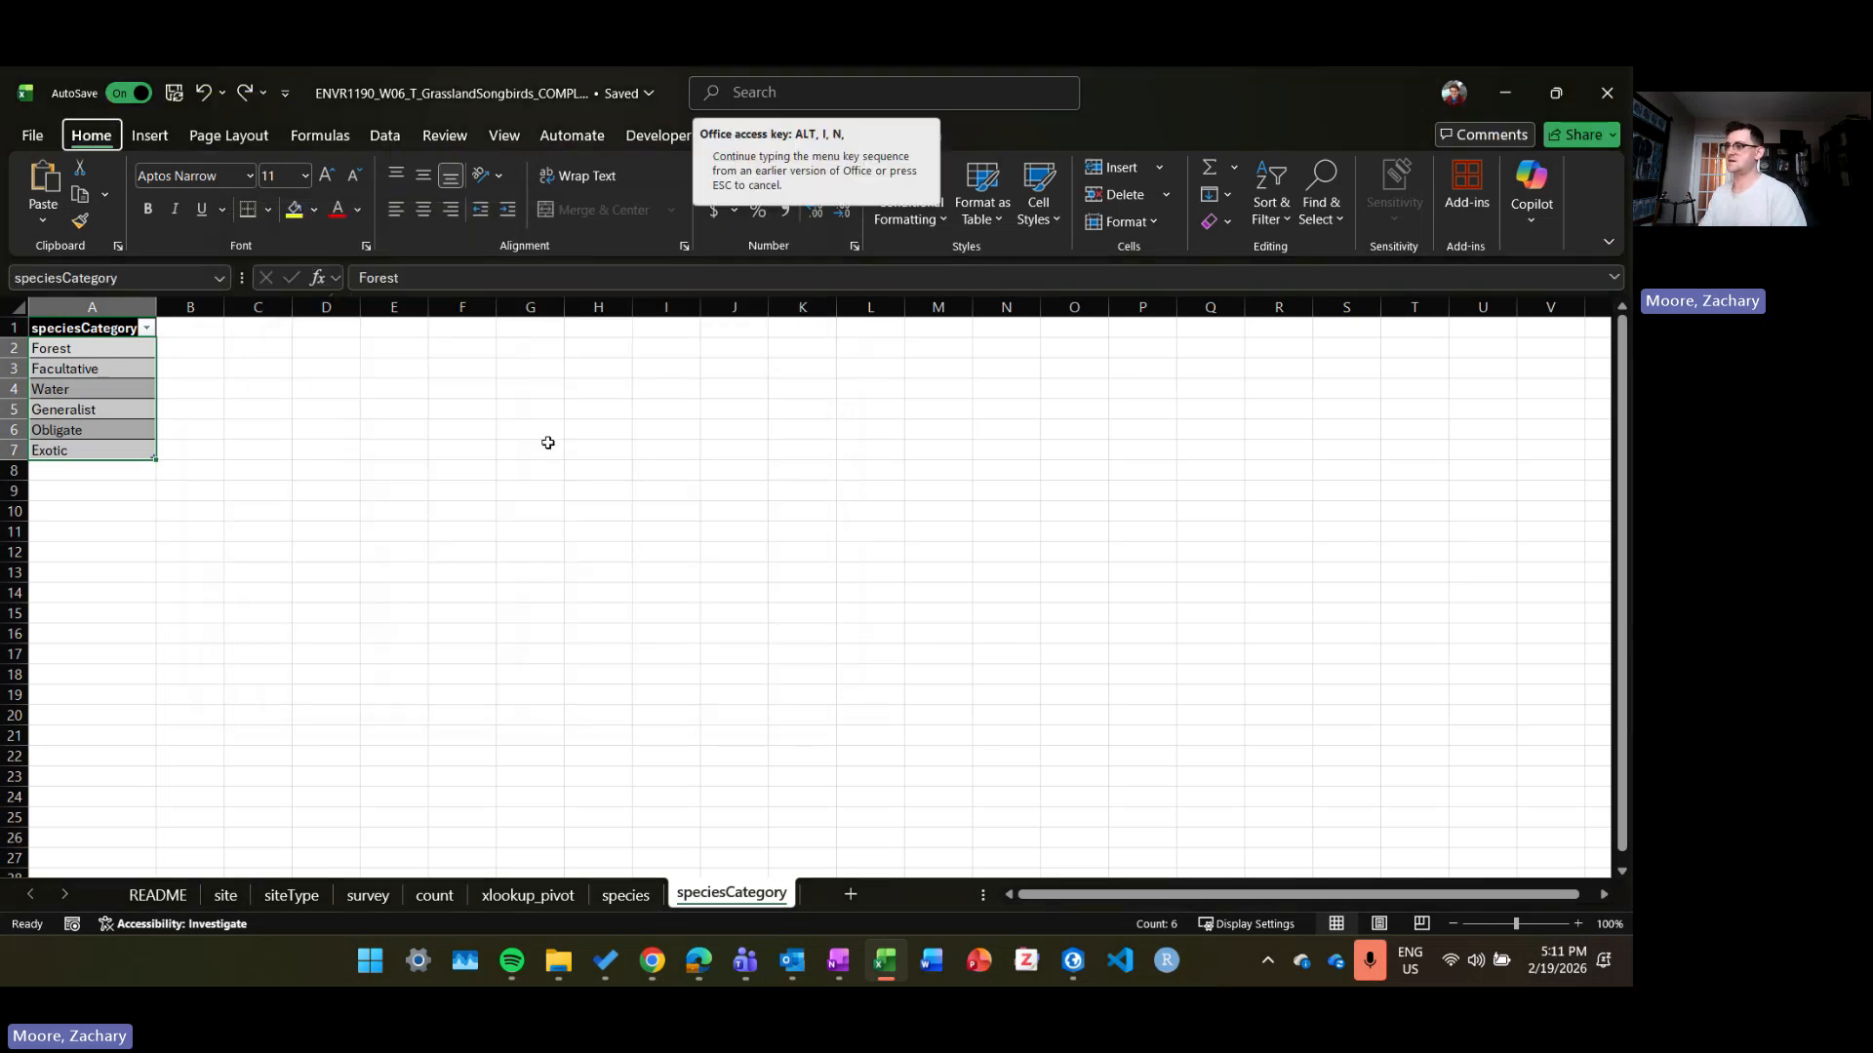
key(d)
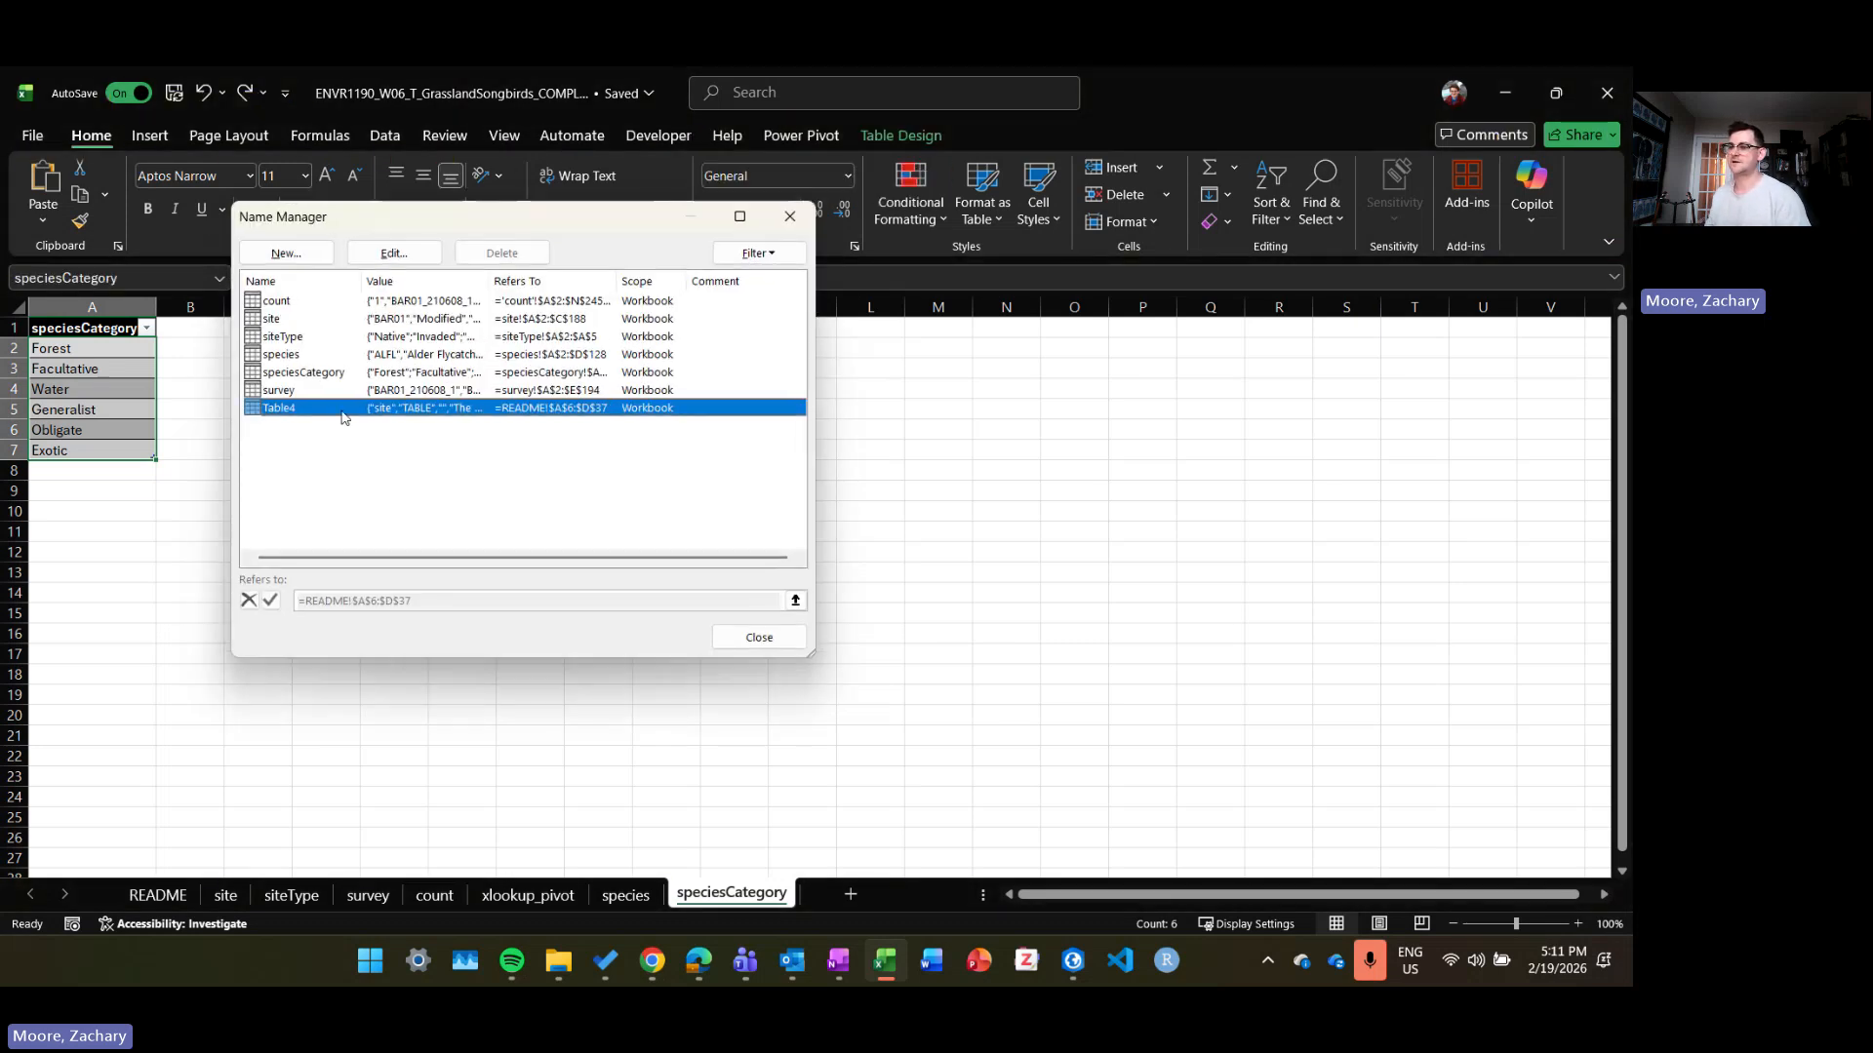
Step: Examine the table names already defined in the workbook, including count, species, speciesCategory, survey and Table4, and the ranges they refer to
click(323, 391)
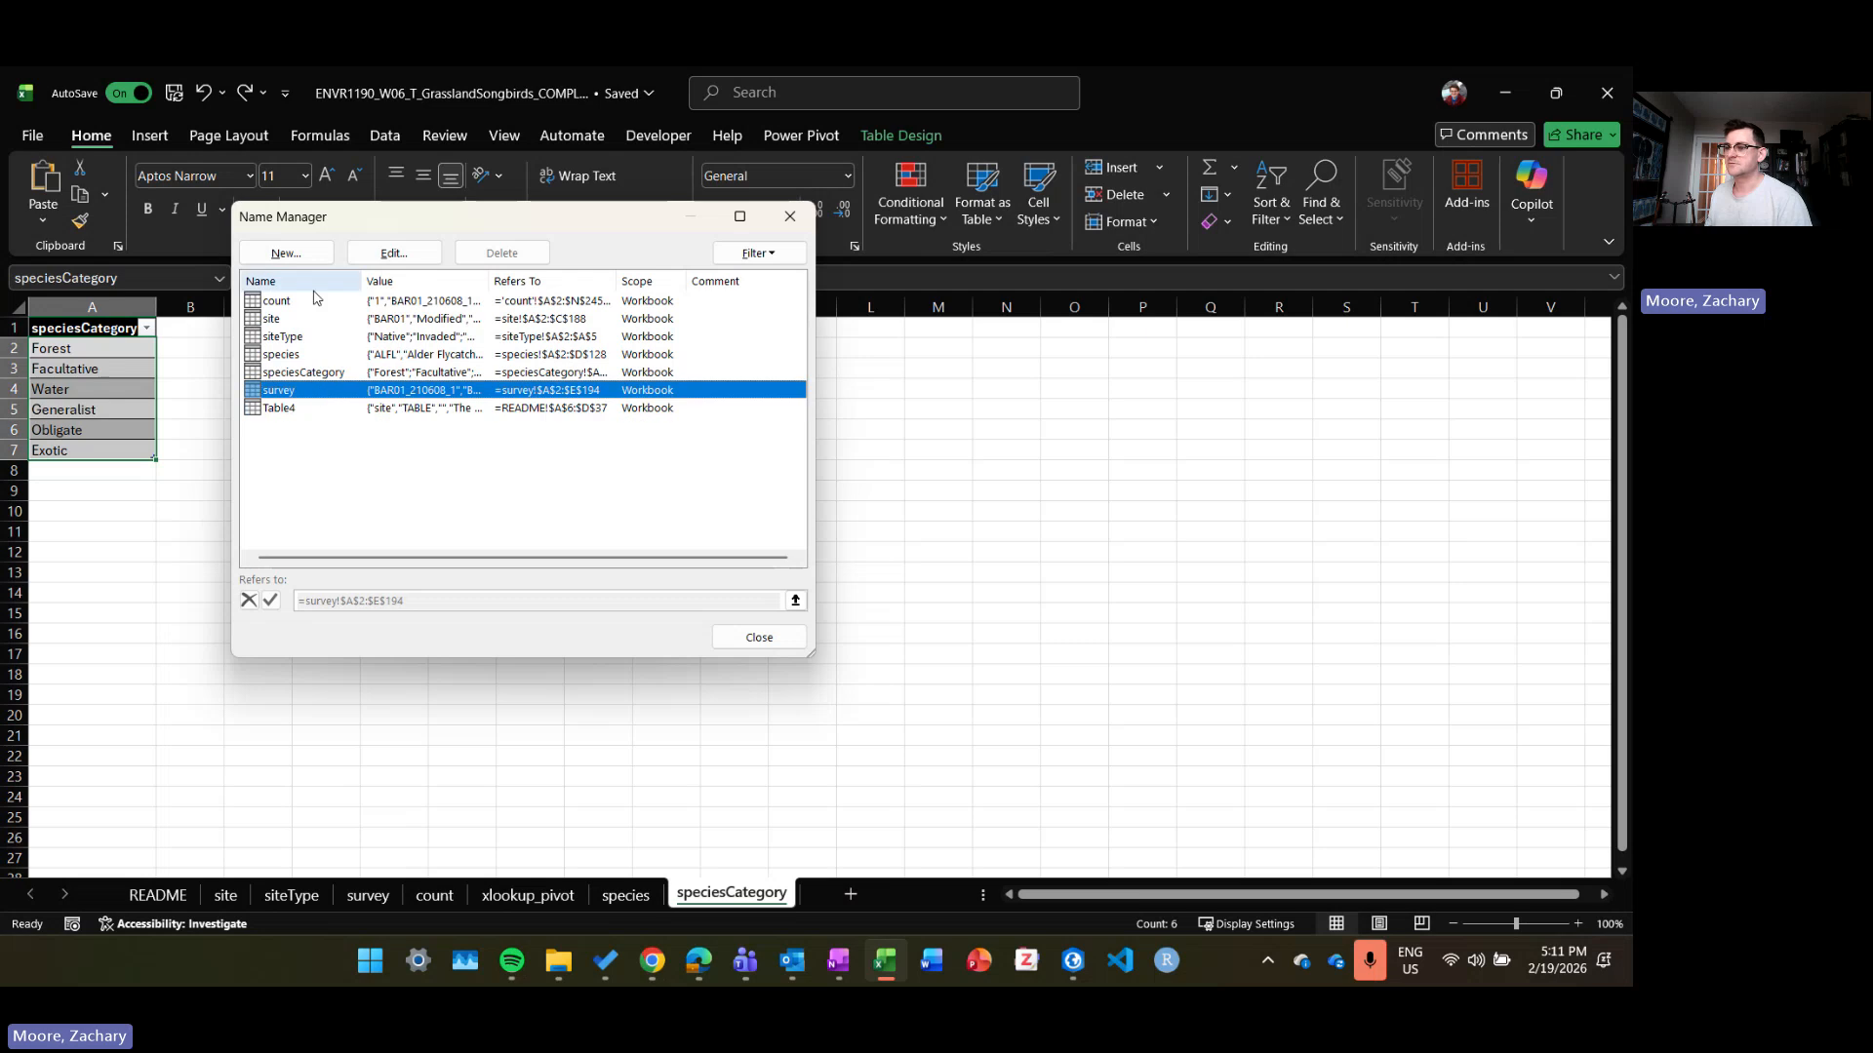
click(320, 302)
shift+click(312, 389)
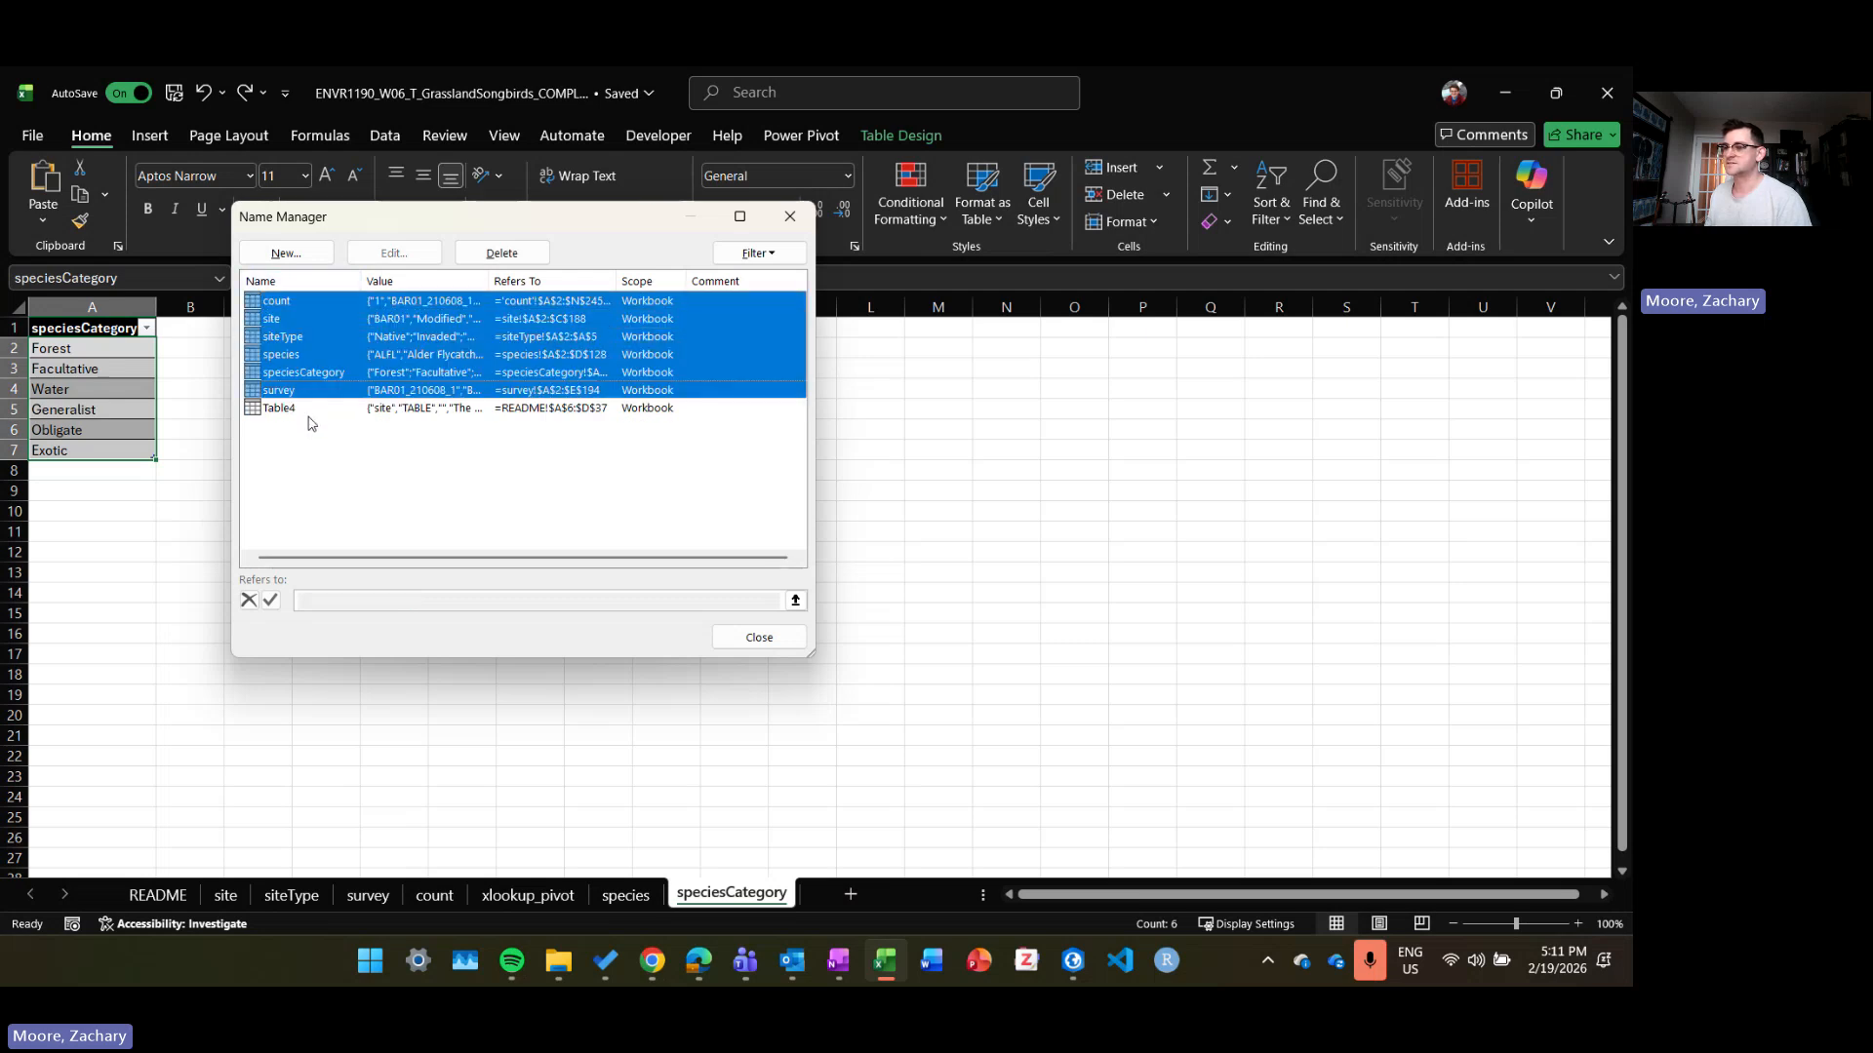
click(324, 409)
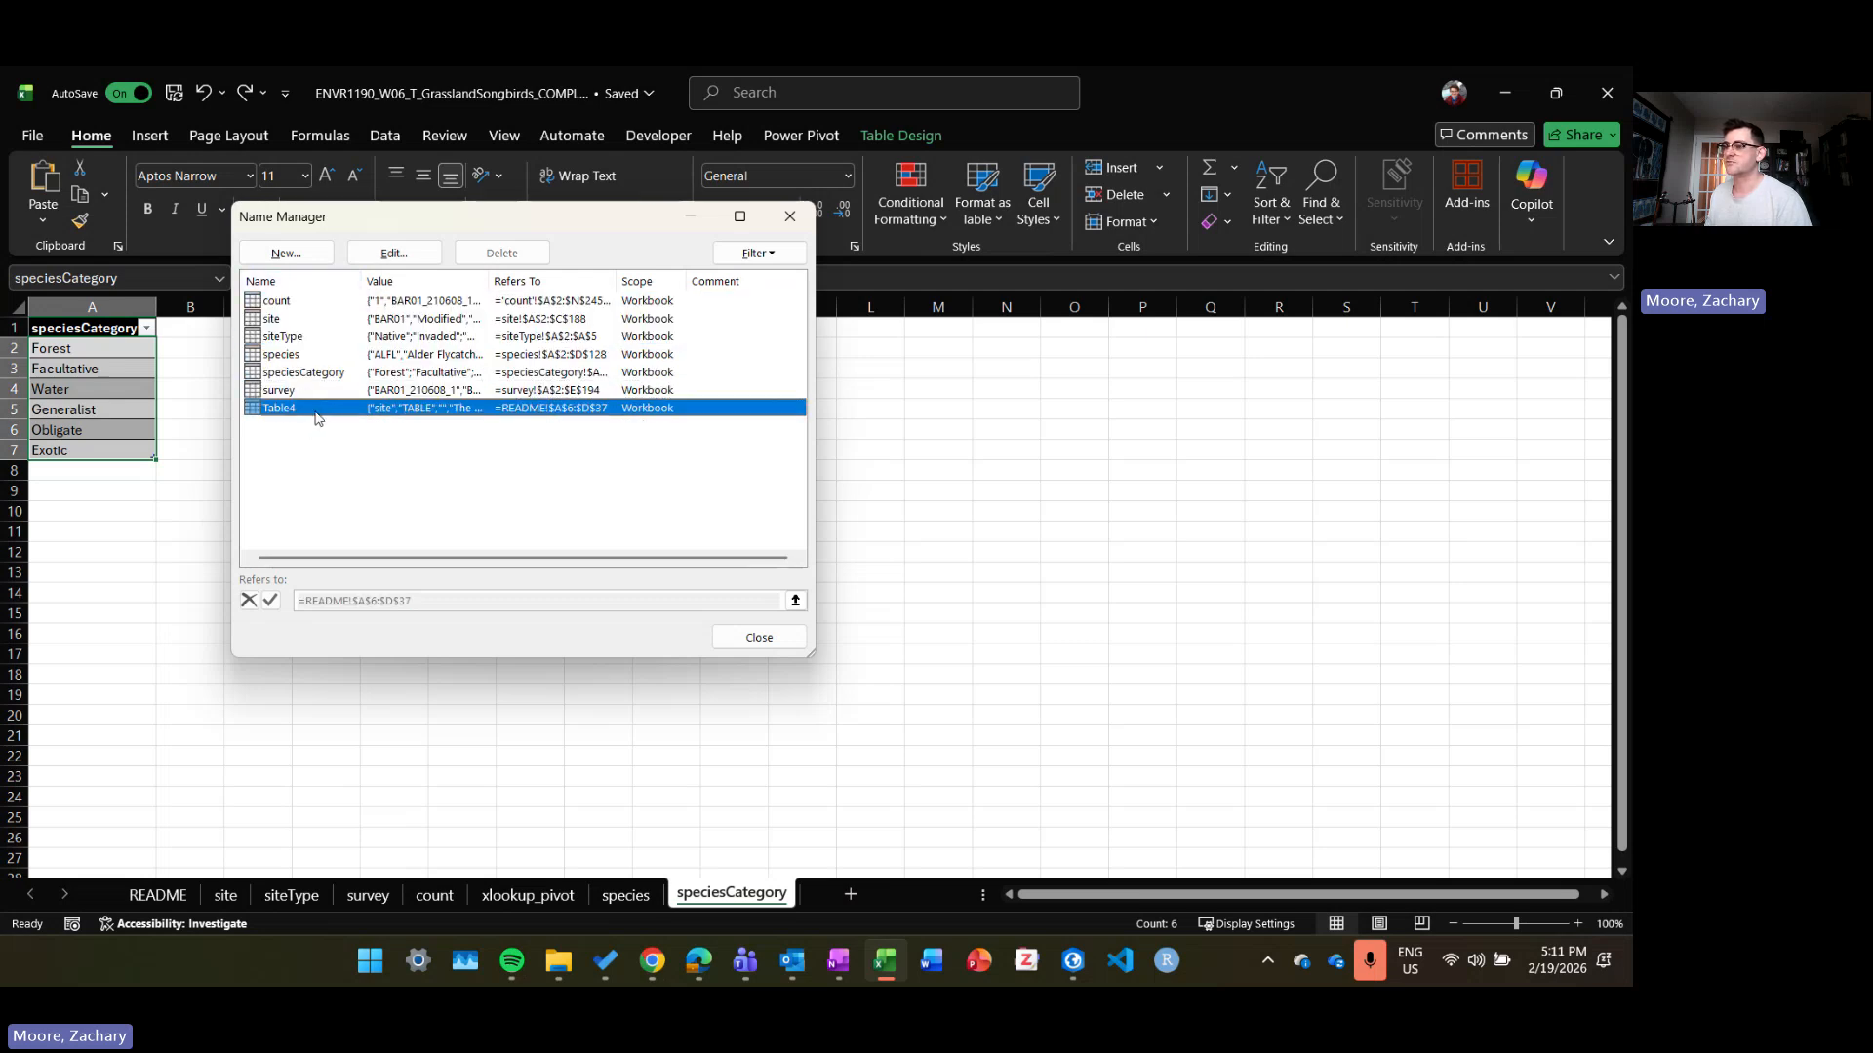
click(319, 392)
click(319, 337)
click(319, 390)
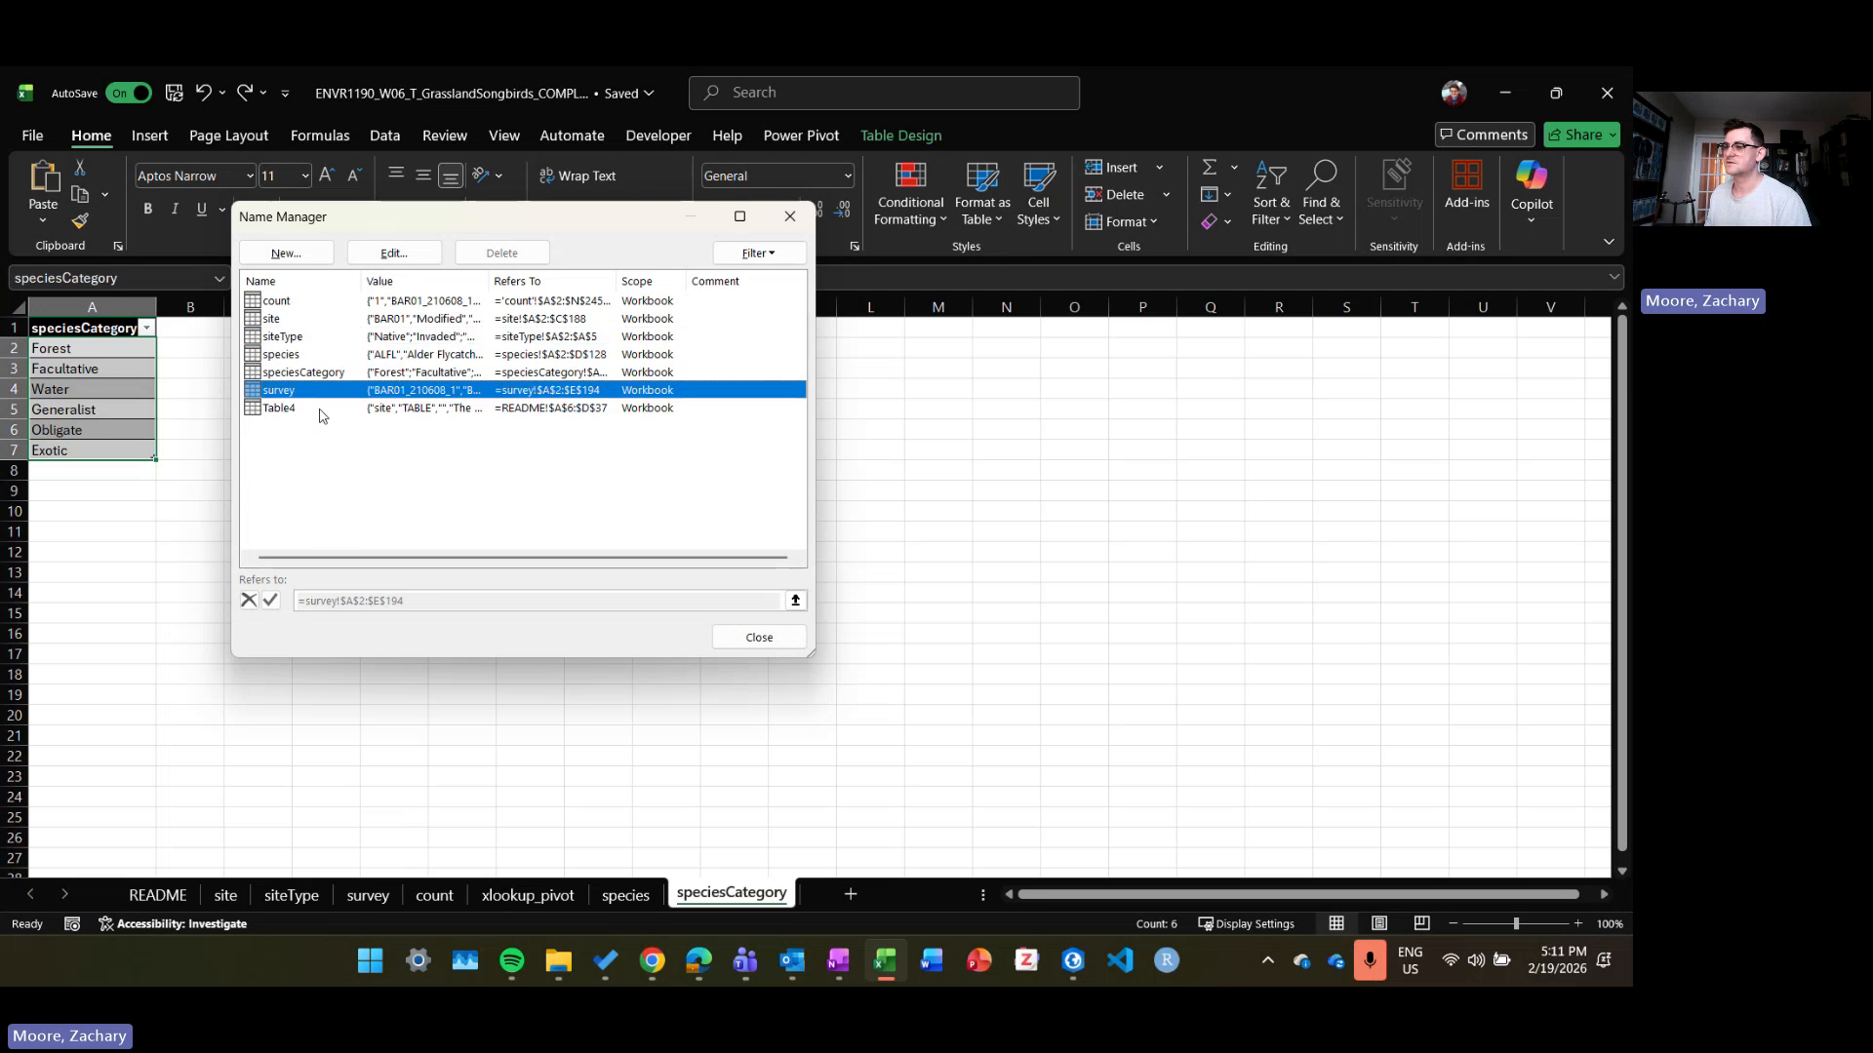
click(320, 409)
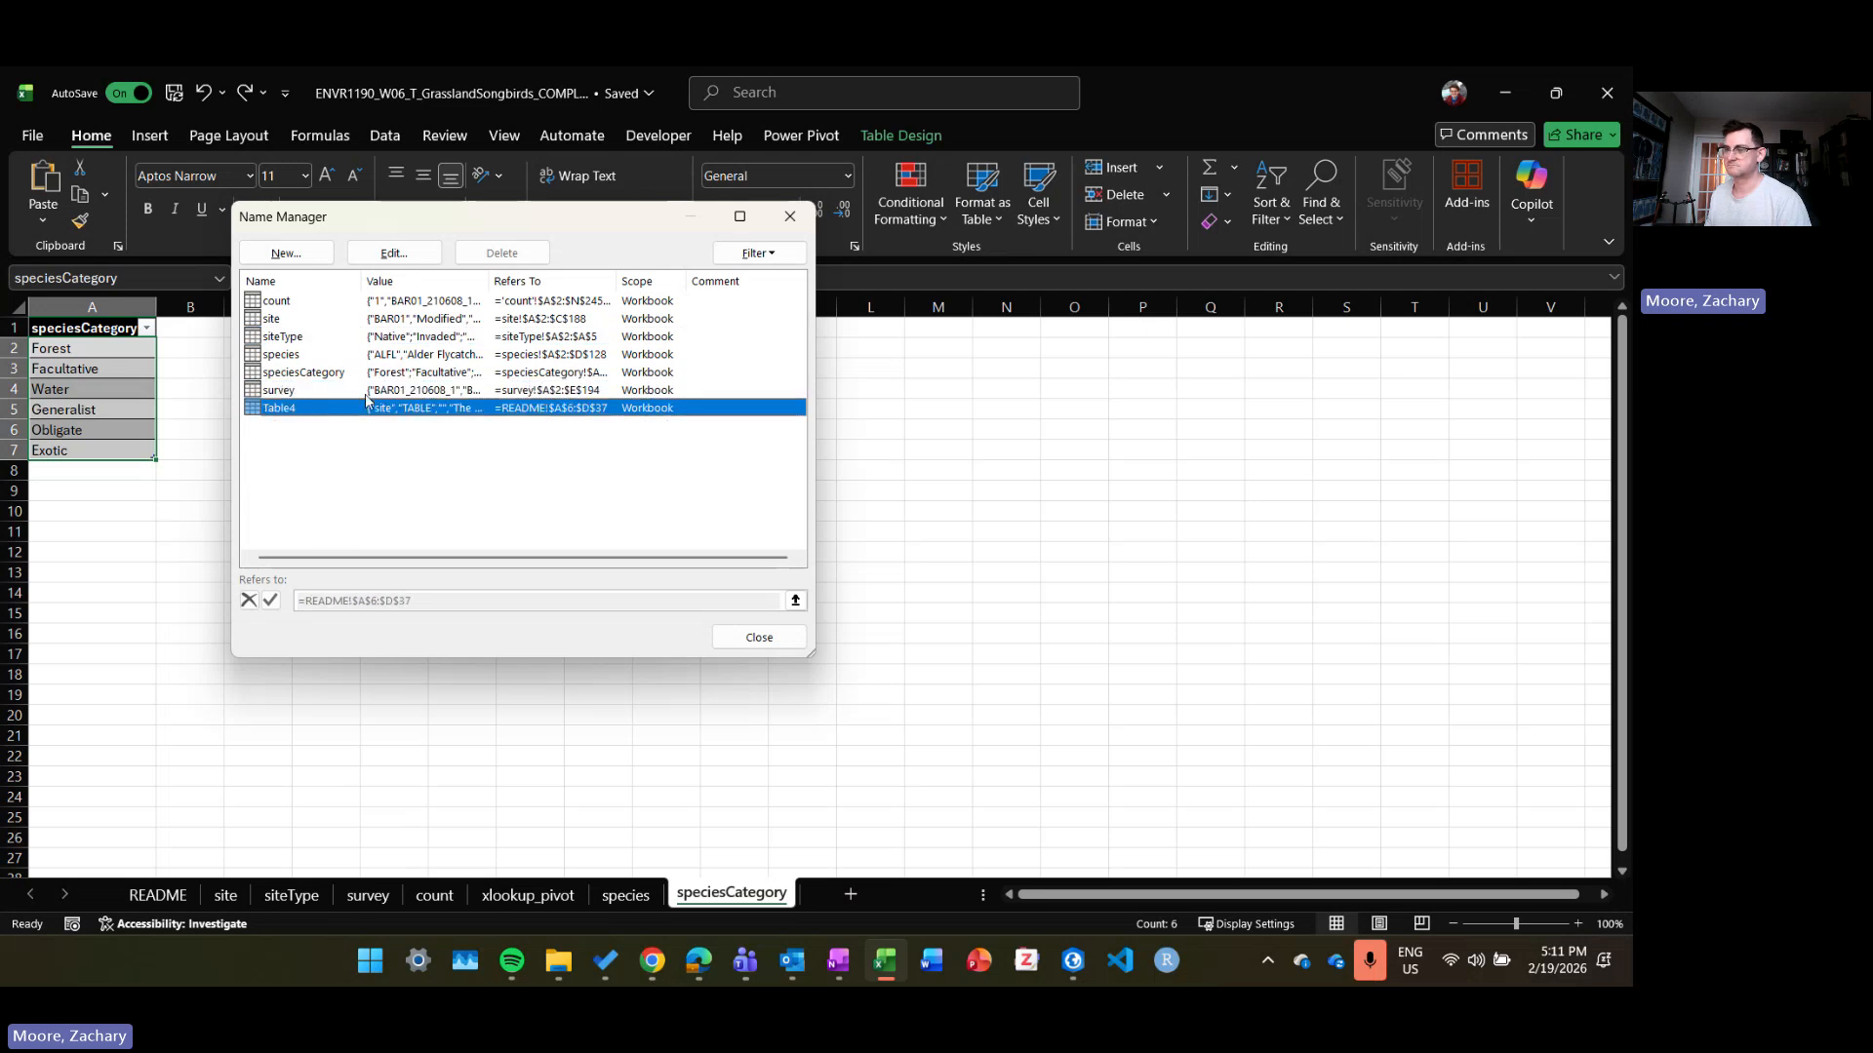
click(307, 392)
click(315, 373)
double_click(315, 355)
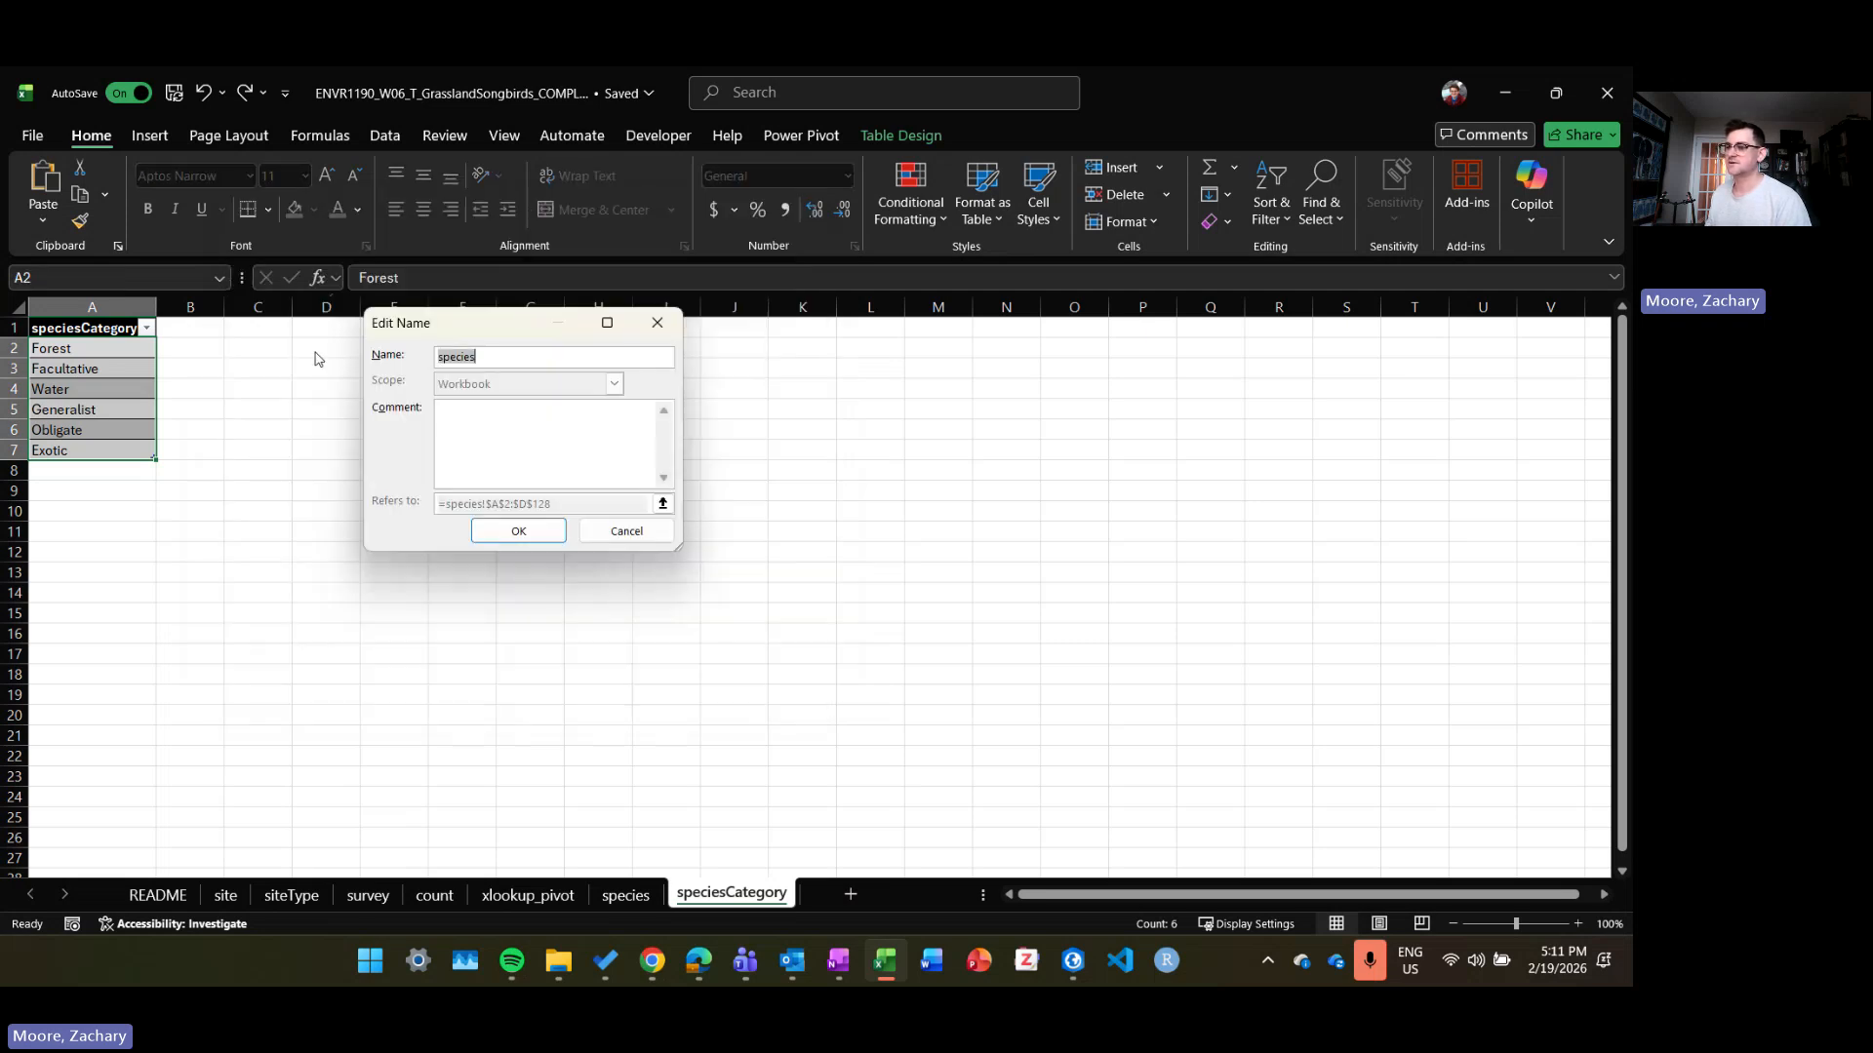
click(657, 322)
click(318, 302)
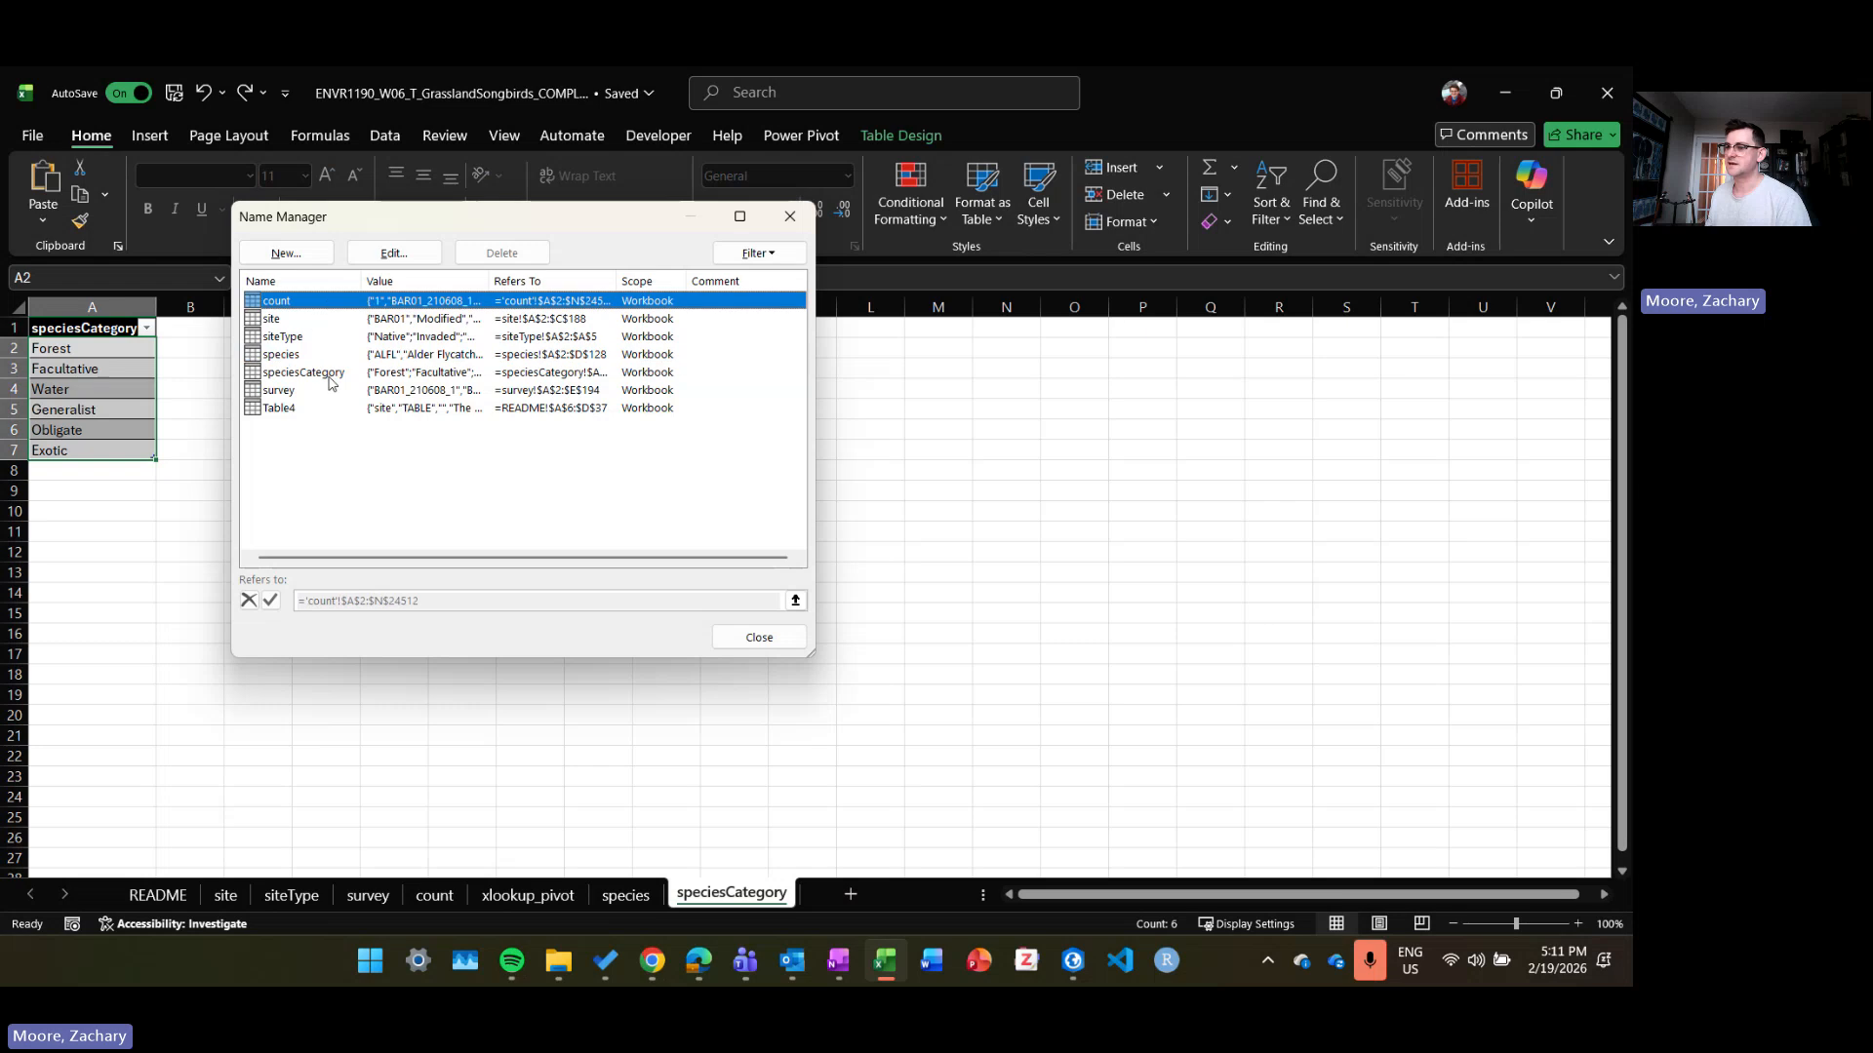
click(327, 393)
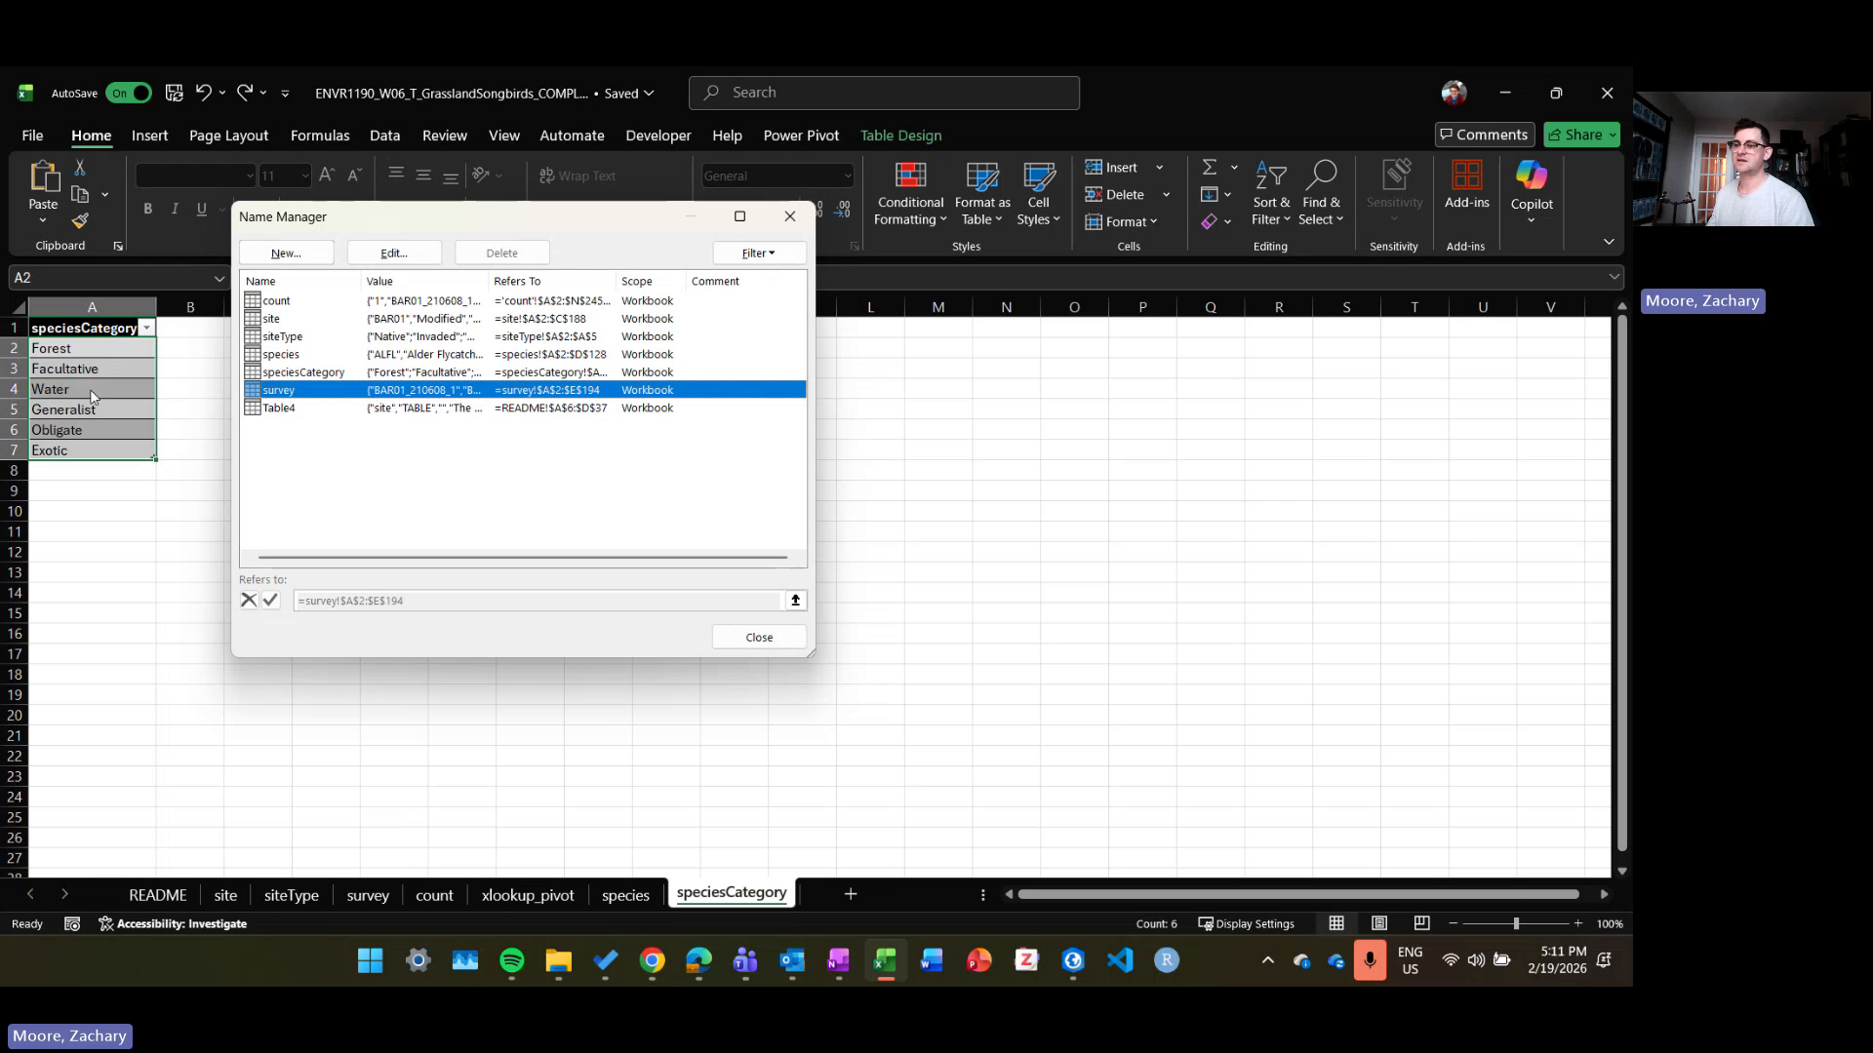
click(320, 375)
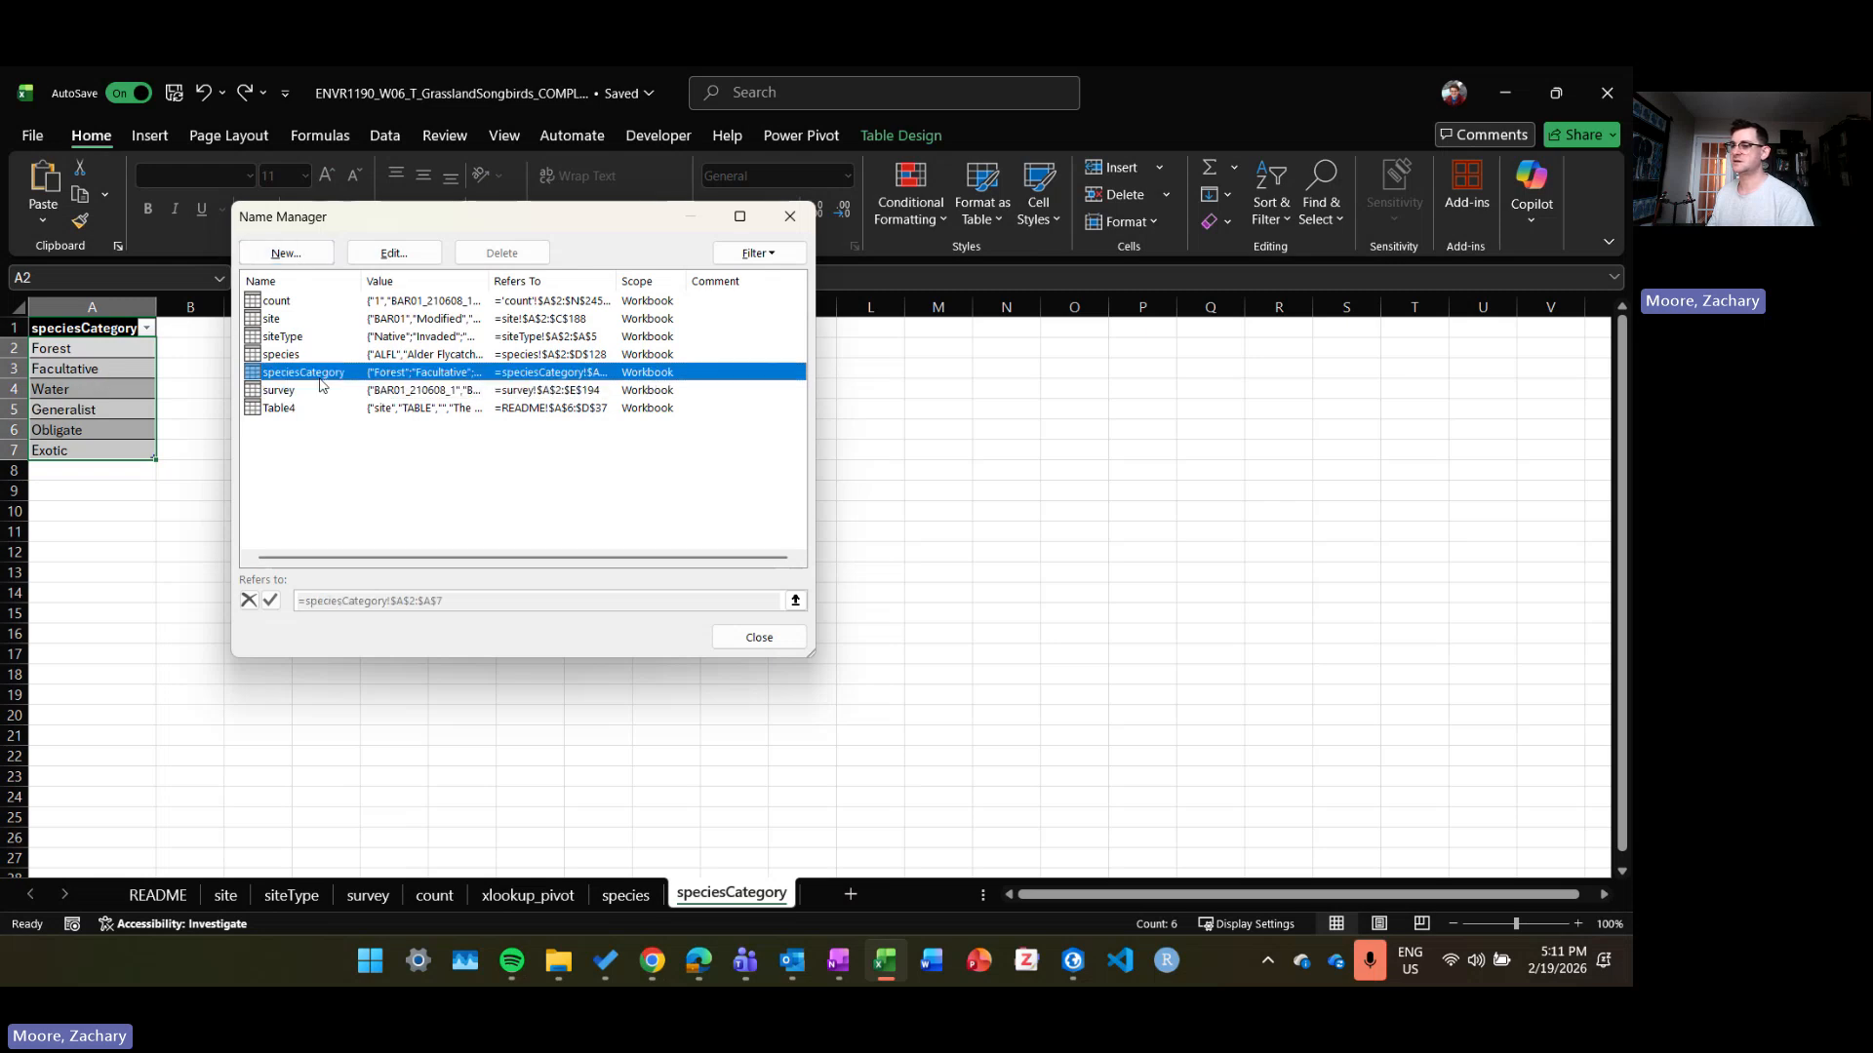
Step: Create a workbook-scoped name speciesCategoryList referring to =speciesCategory[speciesCategory], widen the name column to show it in full, and close the Name Manager
click(284, 253)
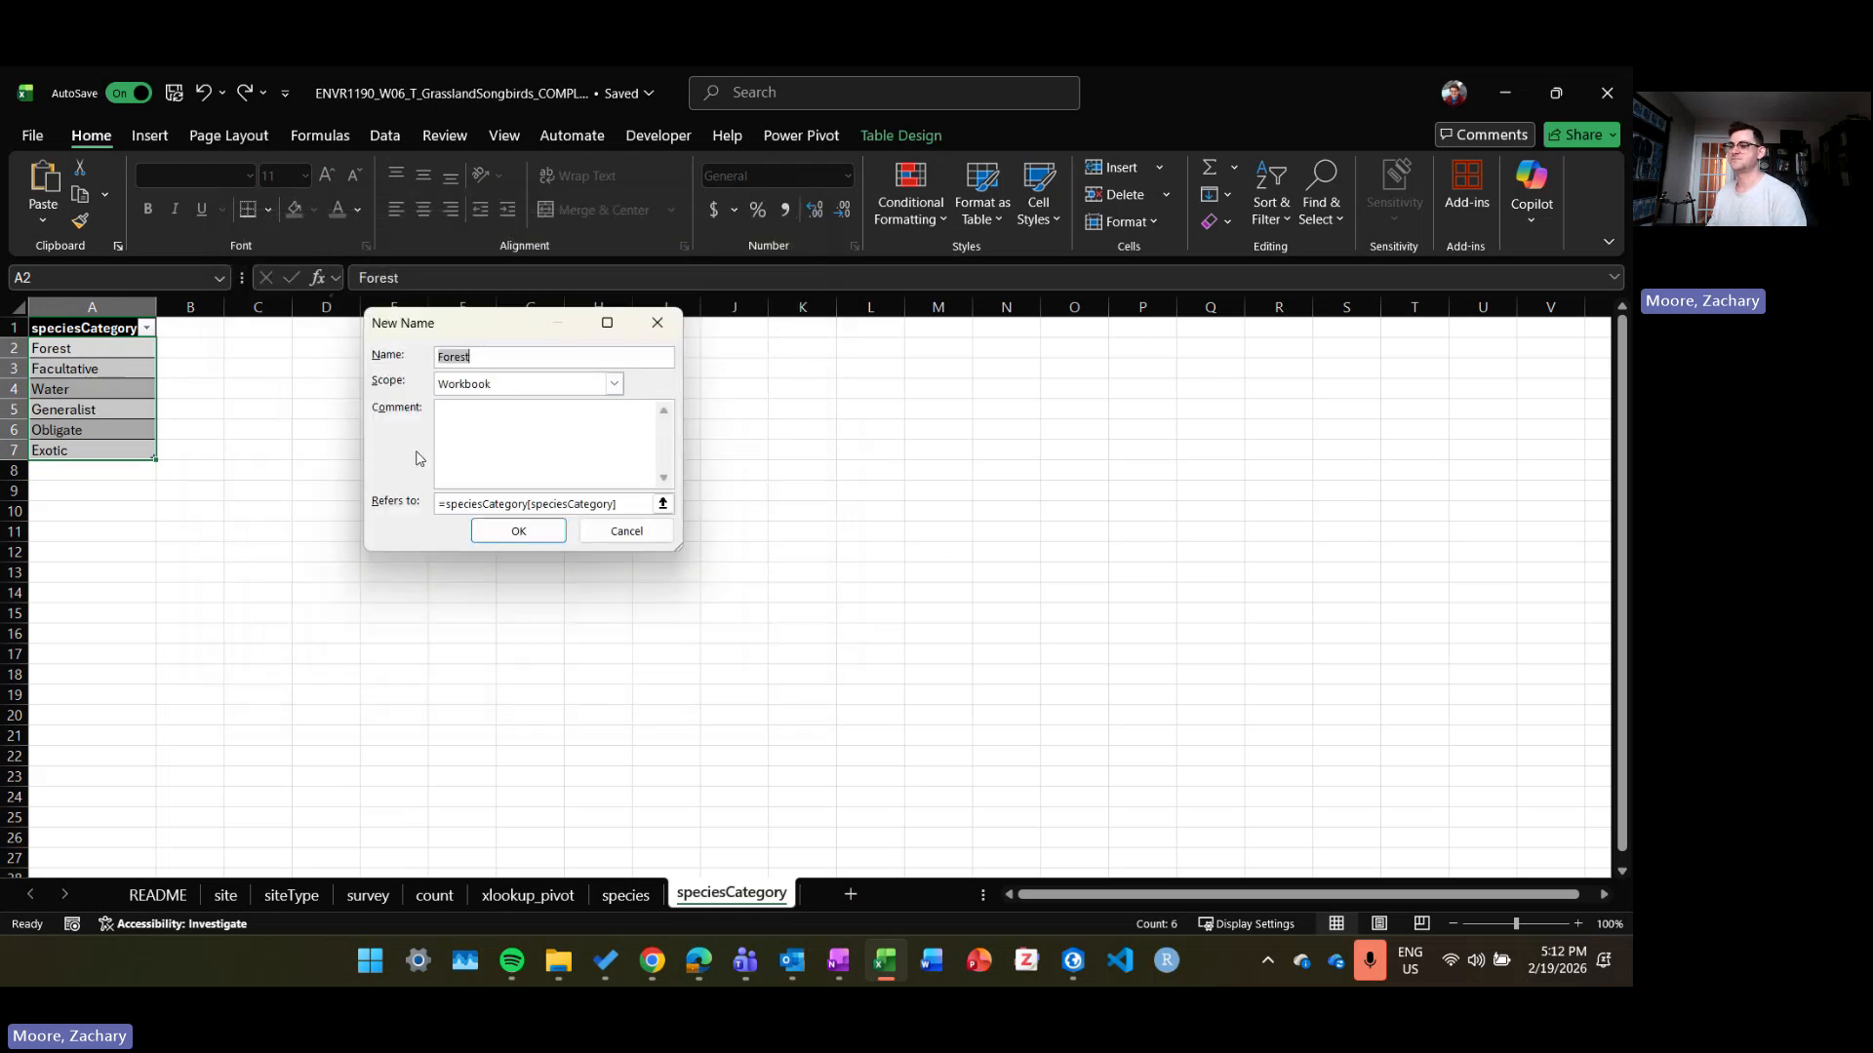
text(speciesCategory)
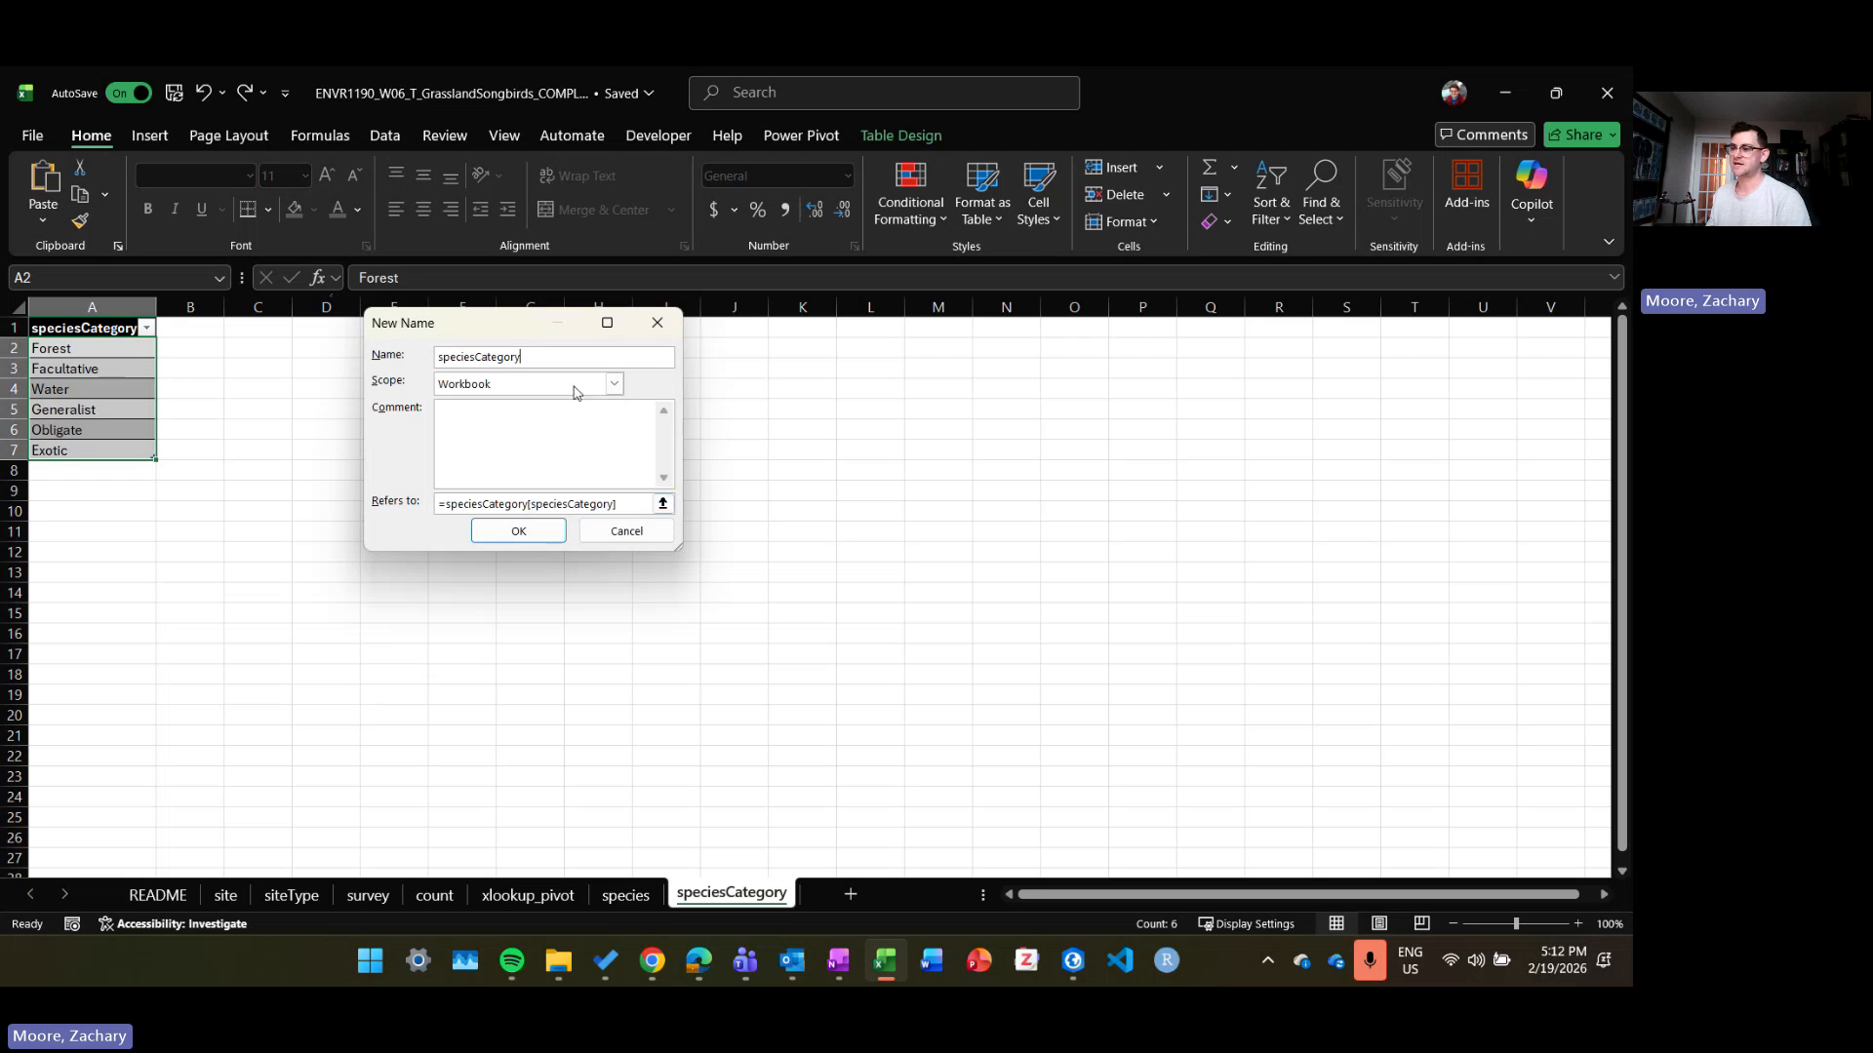
text(List)
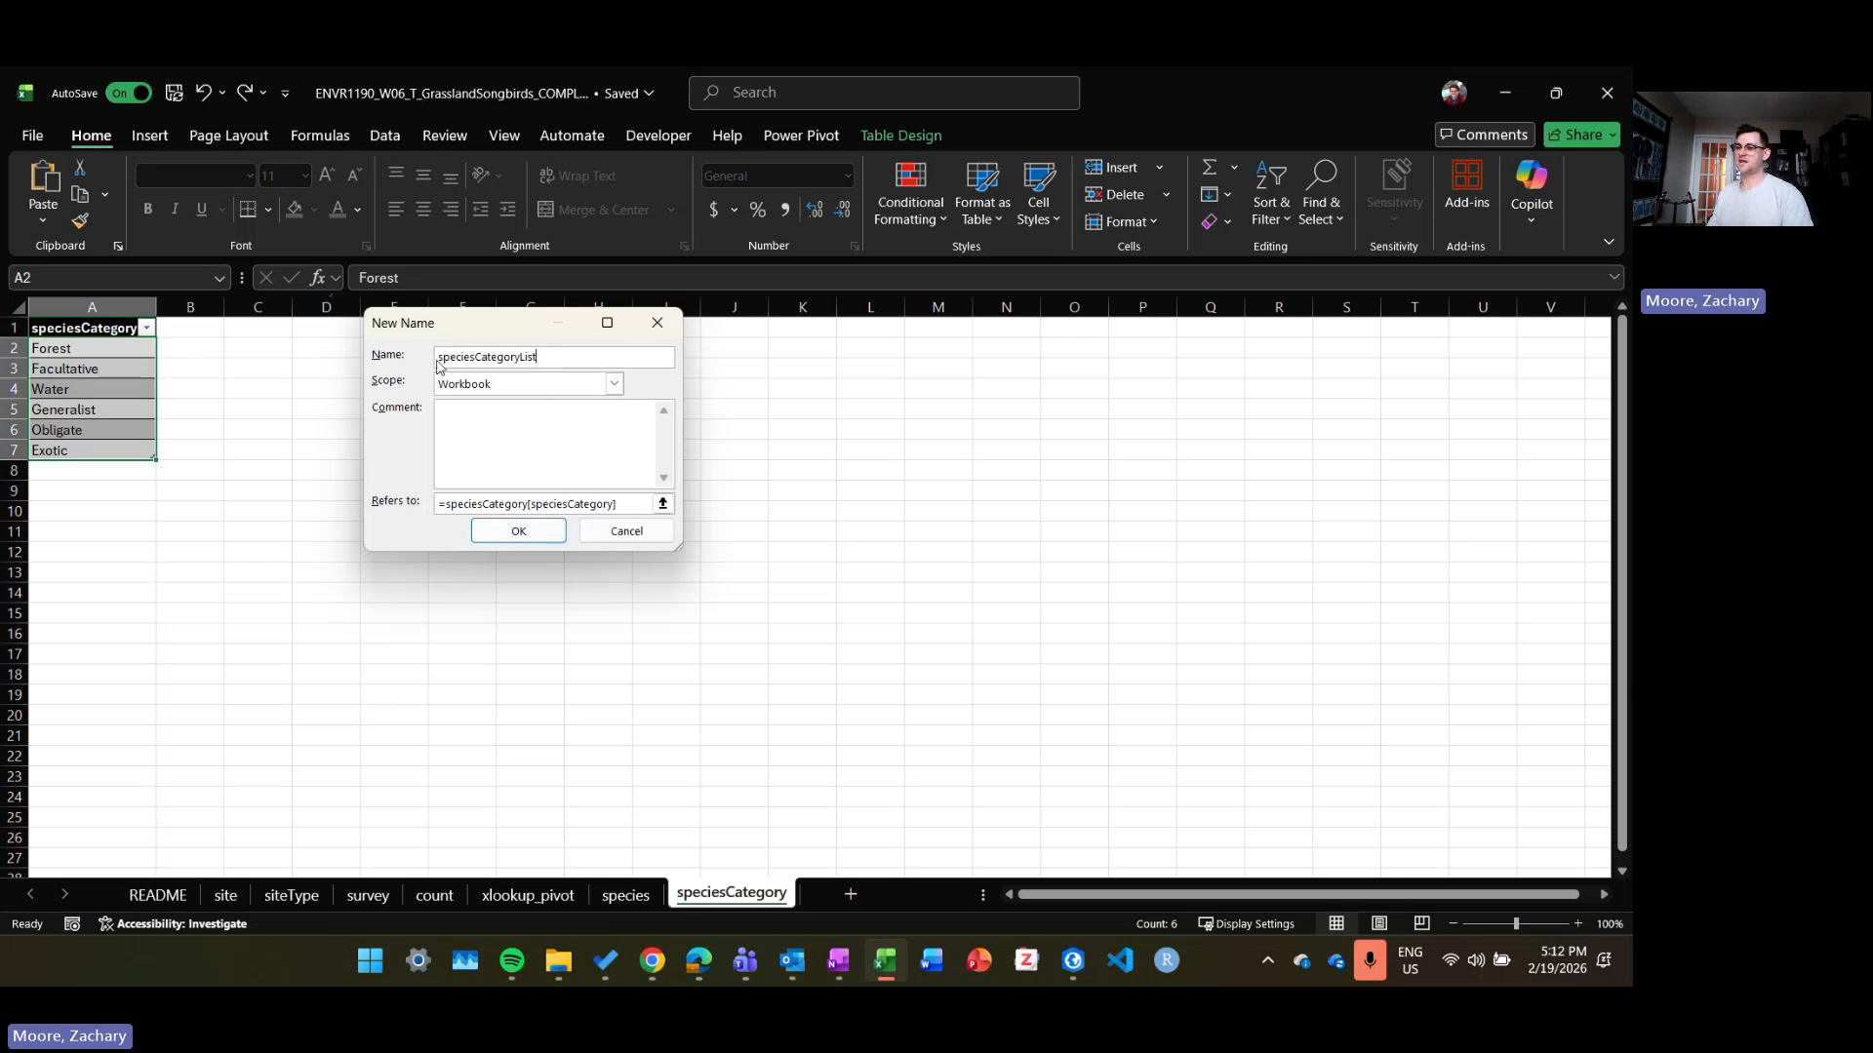
drag(568, 354, 434, 356)
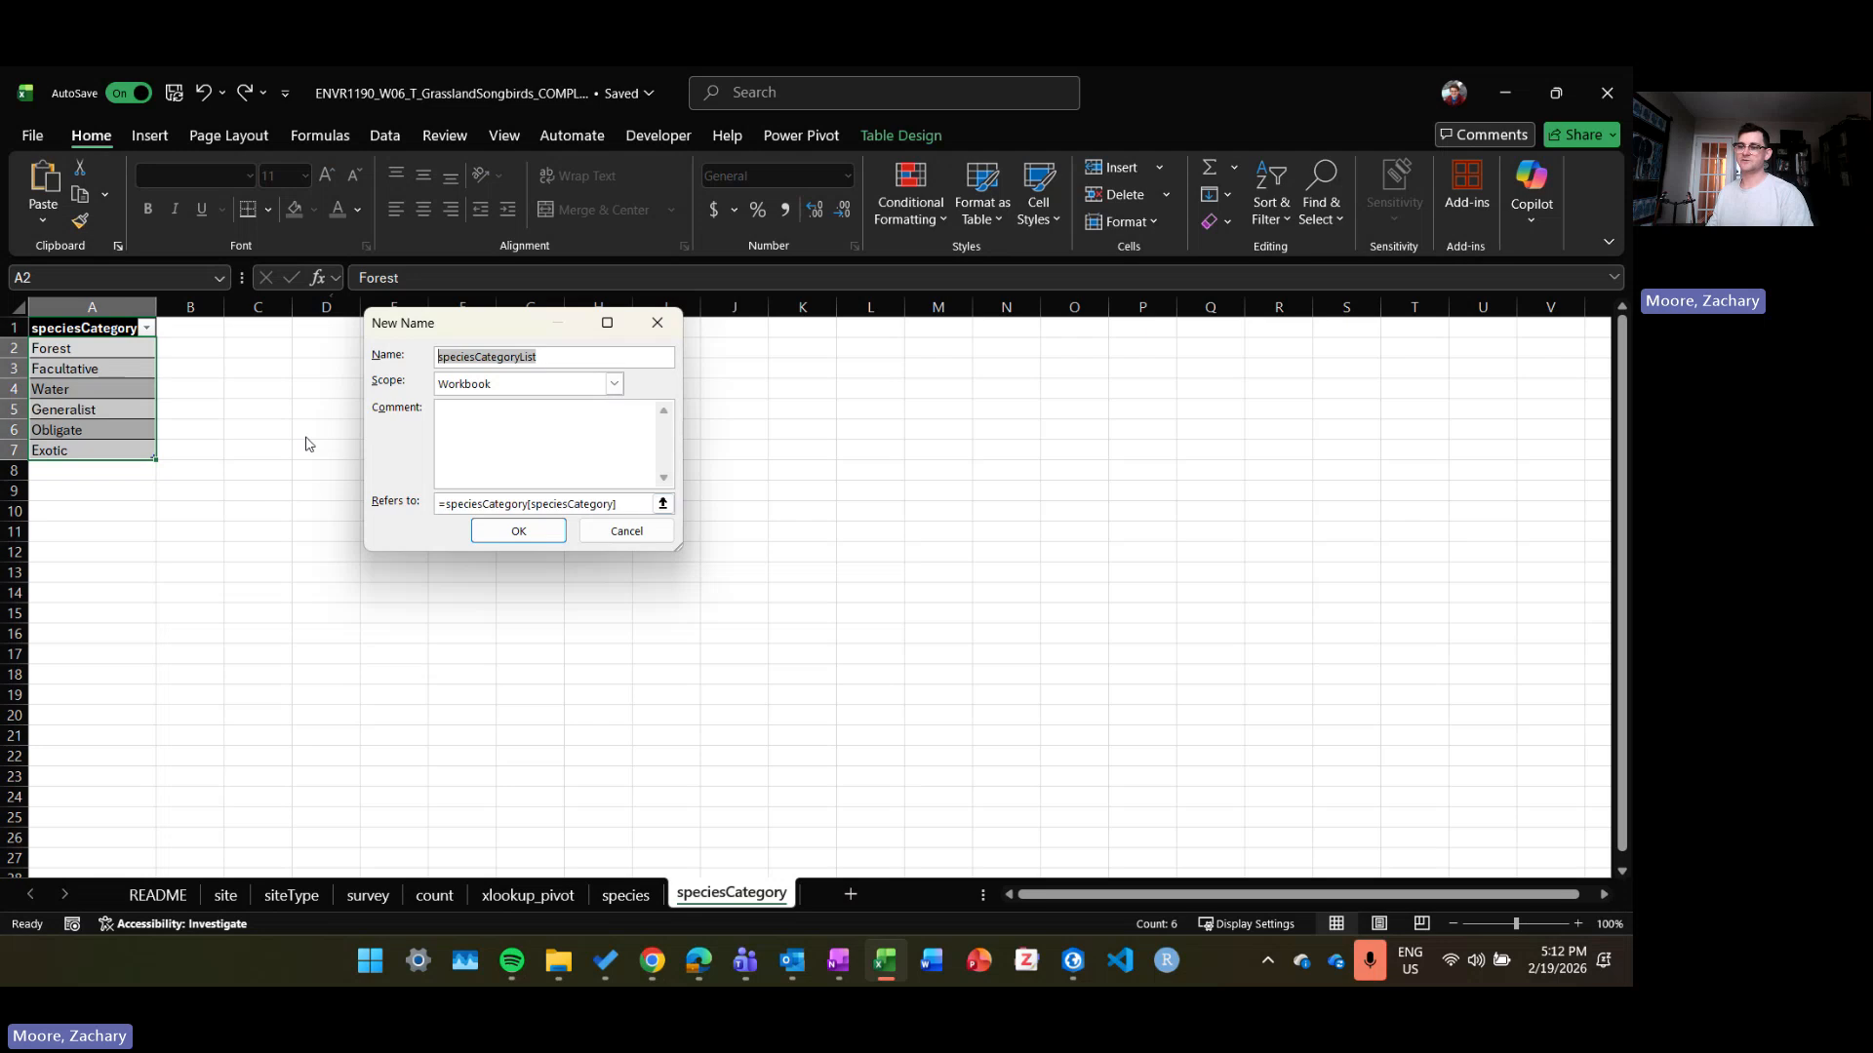
click(541, 535)
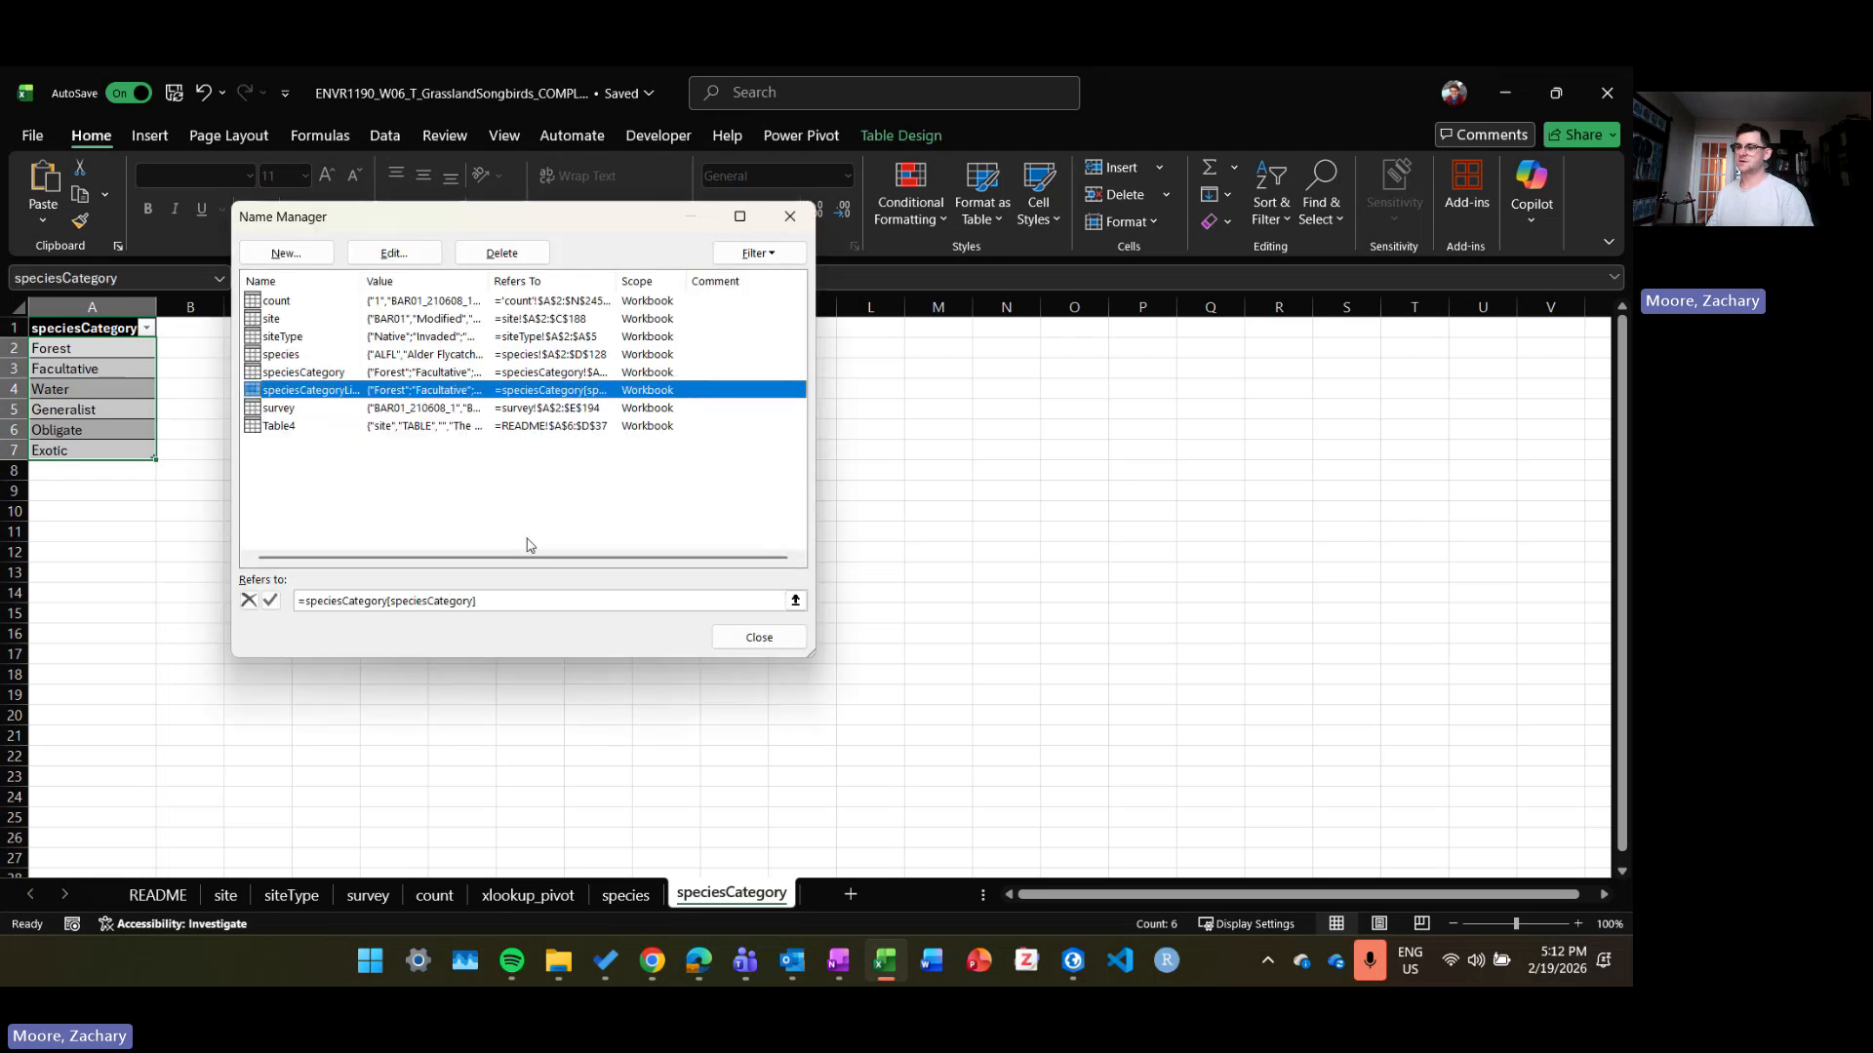
drag(363, 281, 422, 281)
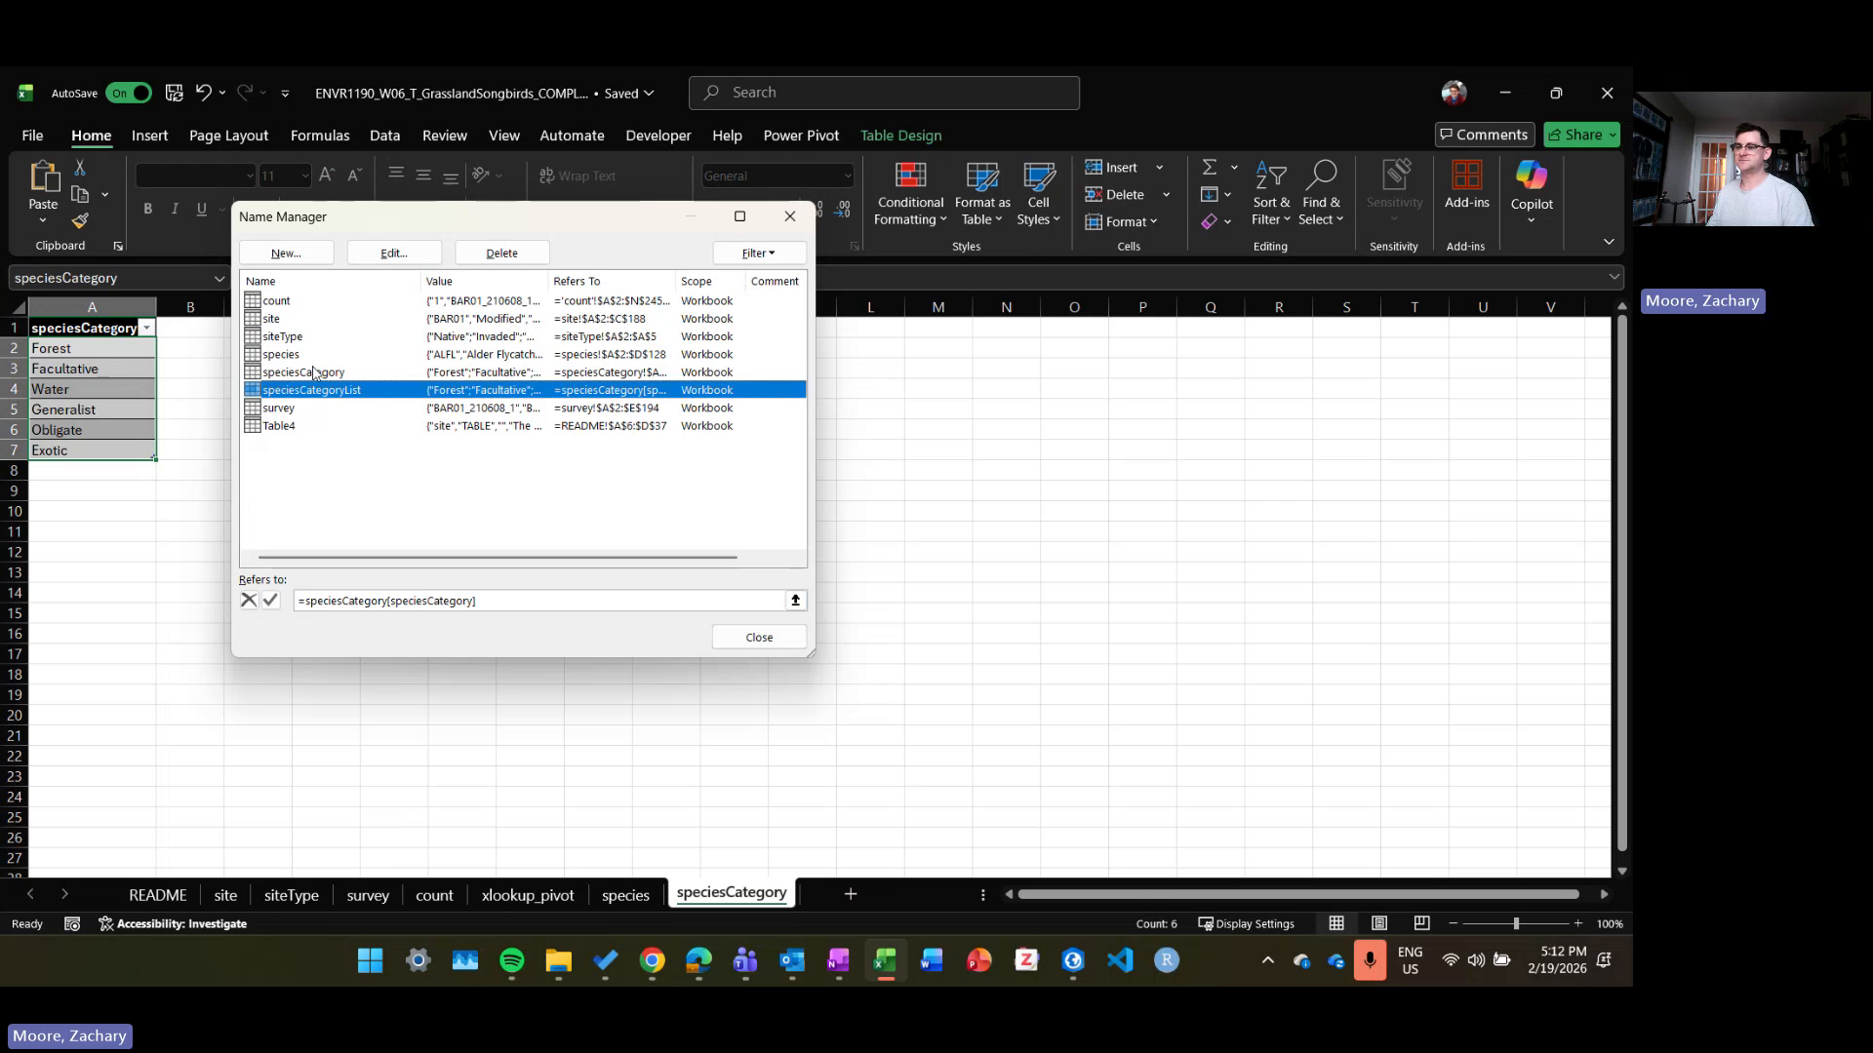
click(747, 636)
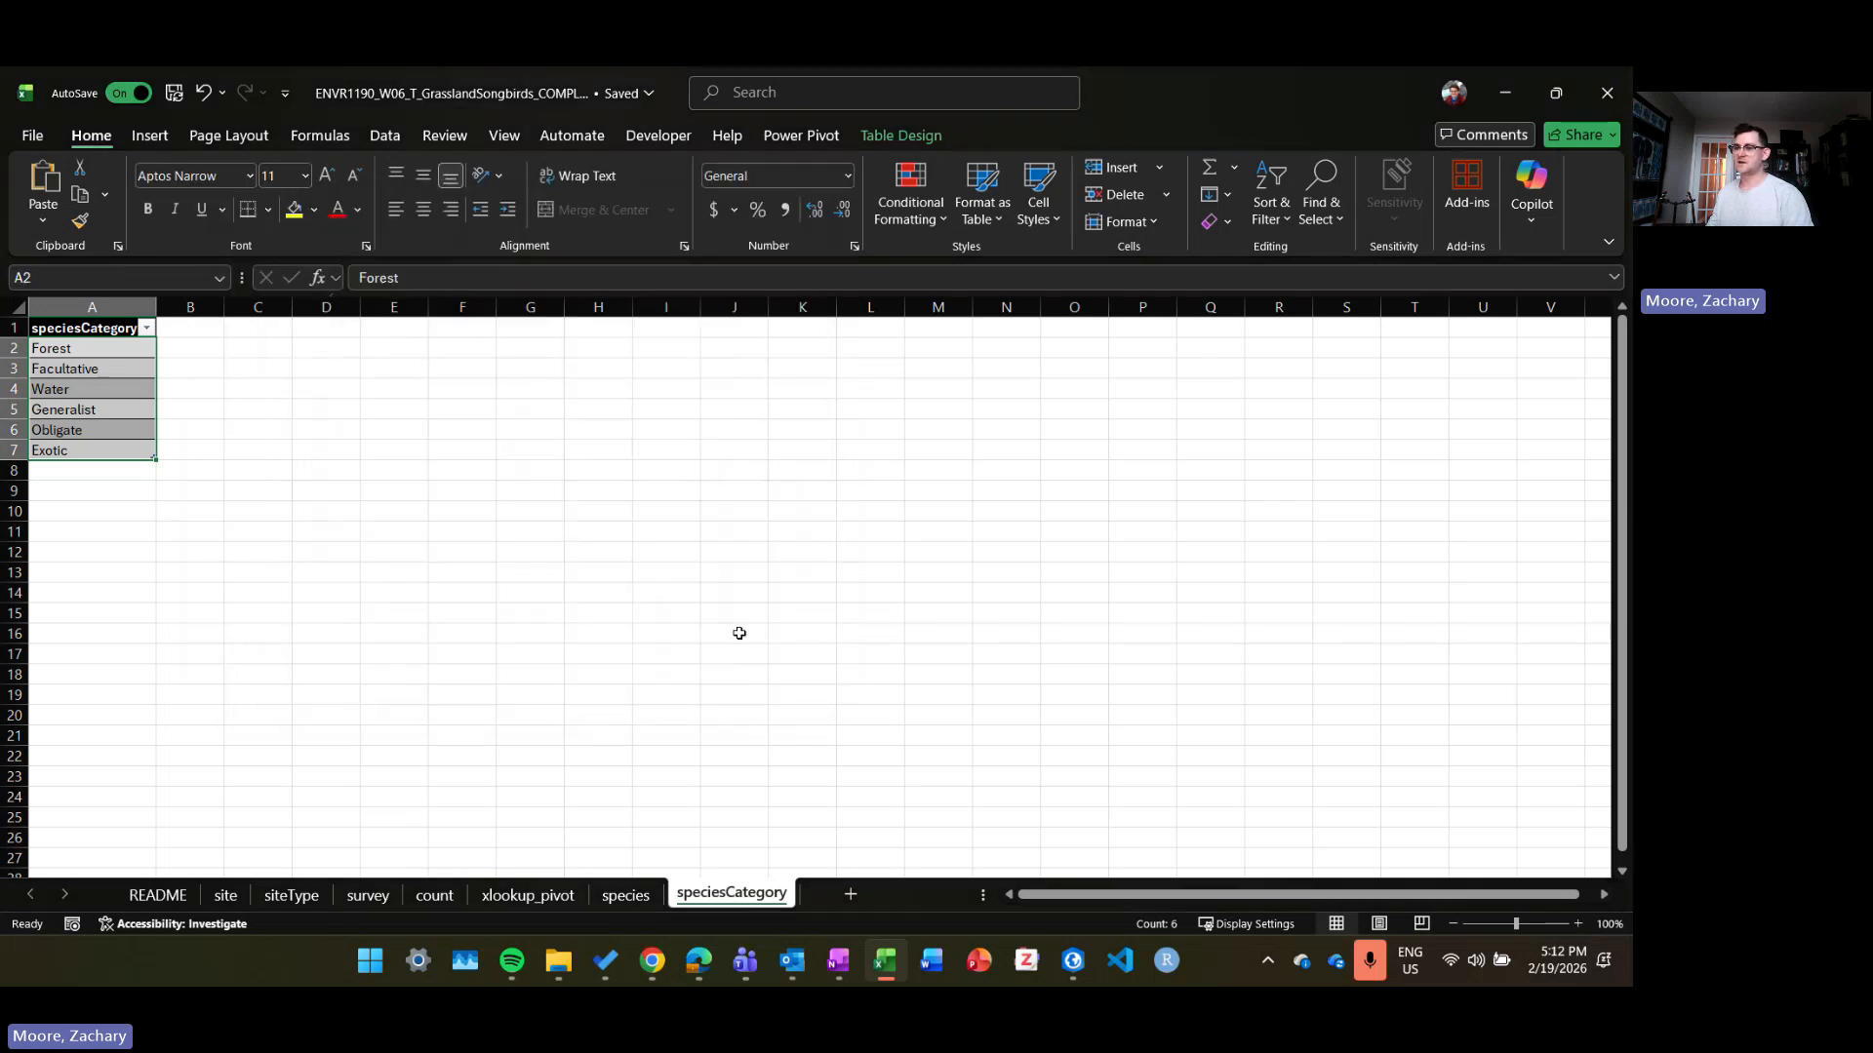
Step: Select all data values in the species sheet's speciesCategory column and open the data validation settings for them
click(626, 896)
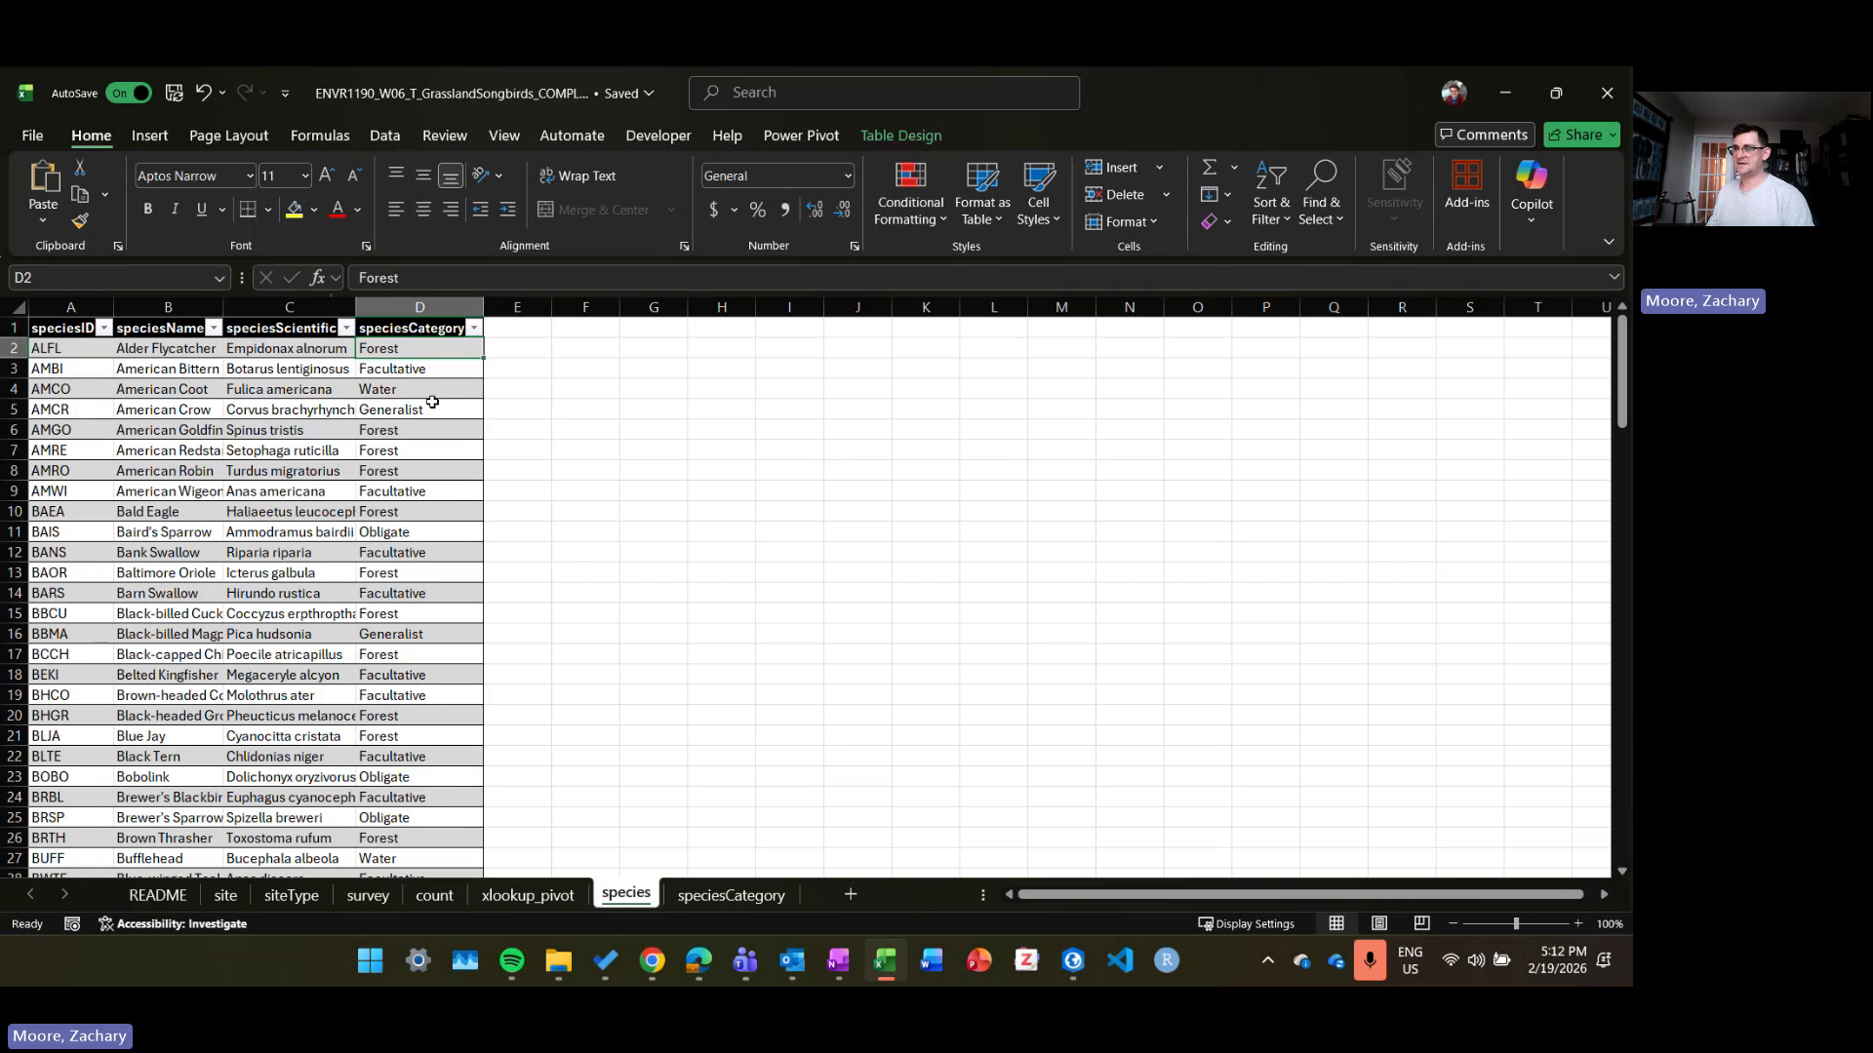
scroll(410, 361, down, 1)
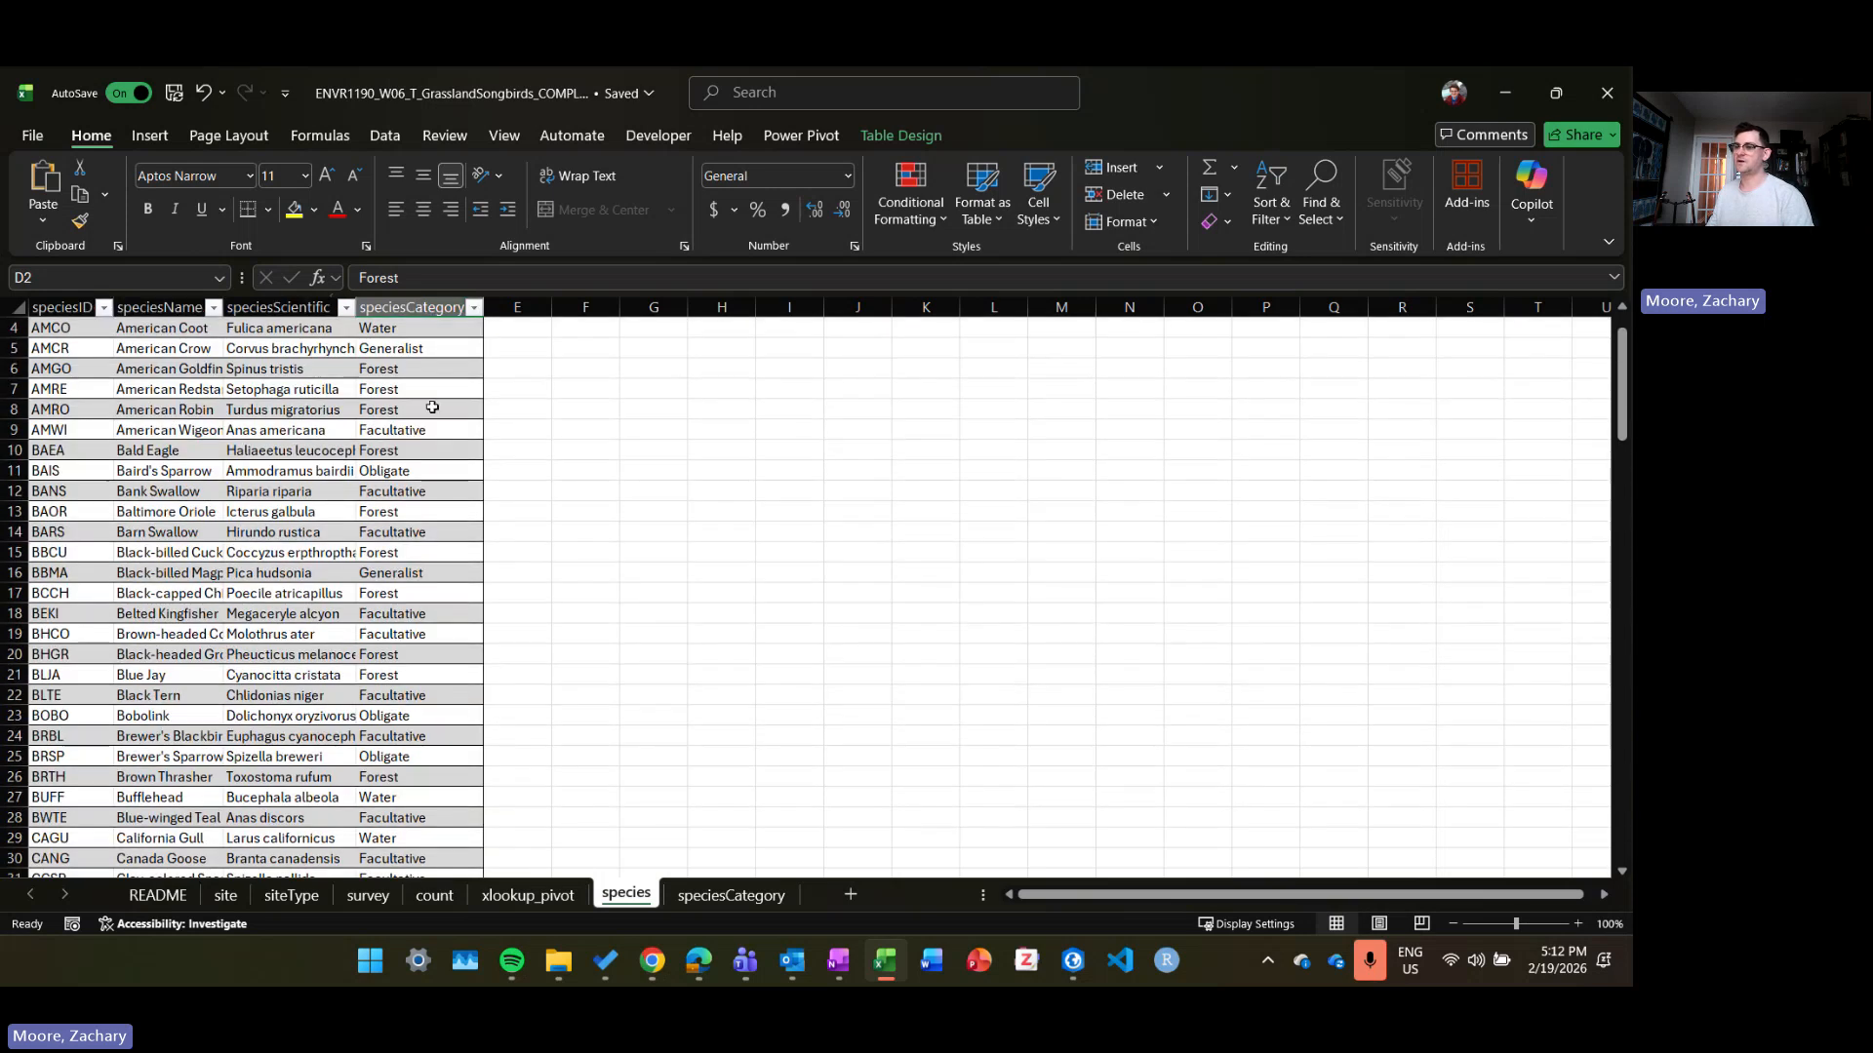
scroll(441, 438, up, 1)
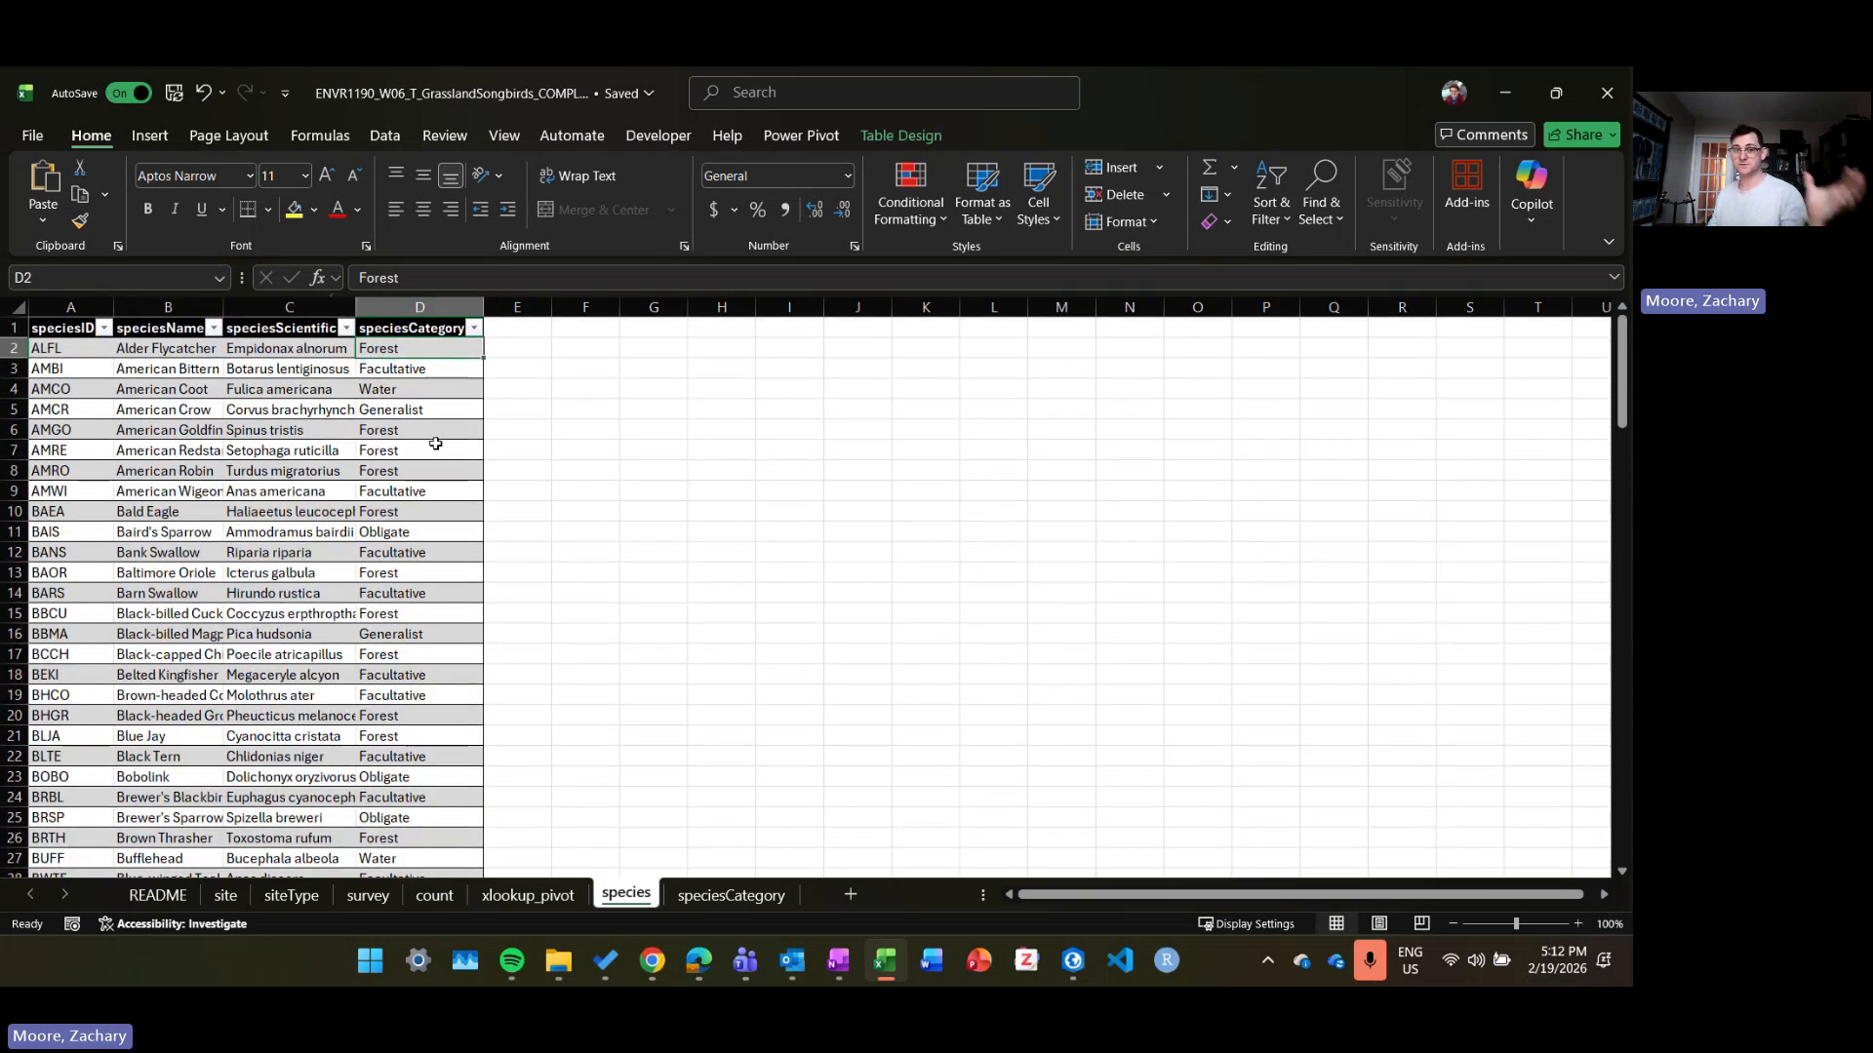
scroll(450, 429, down, 3)
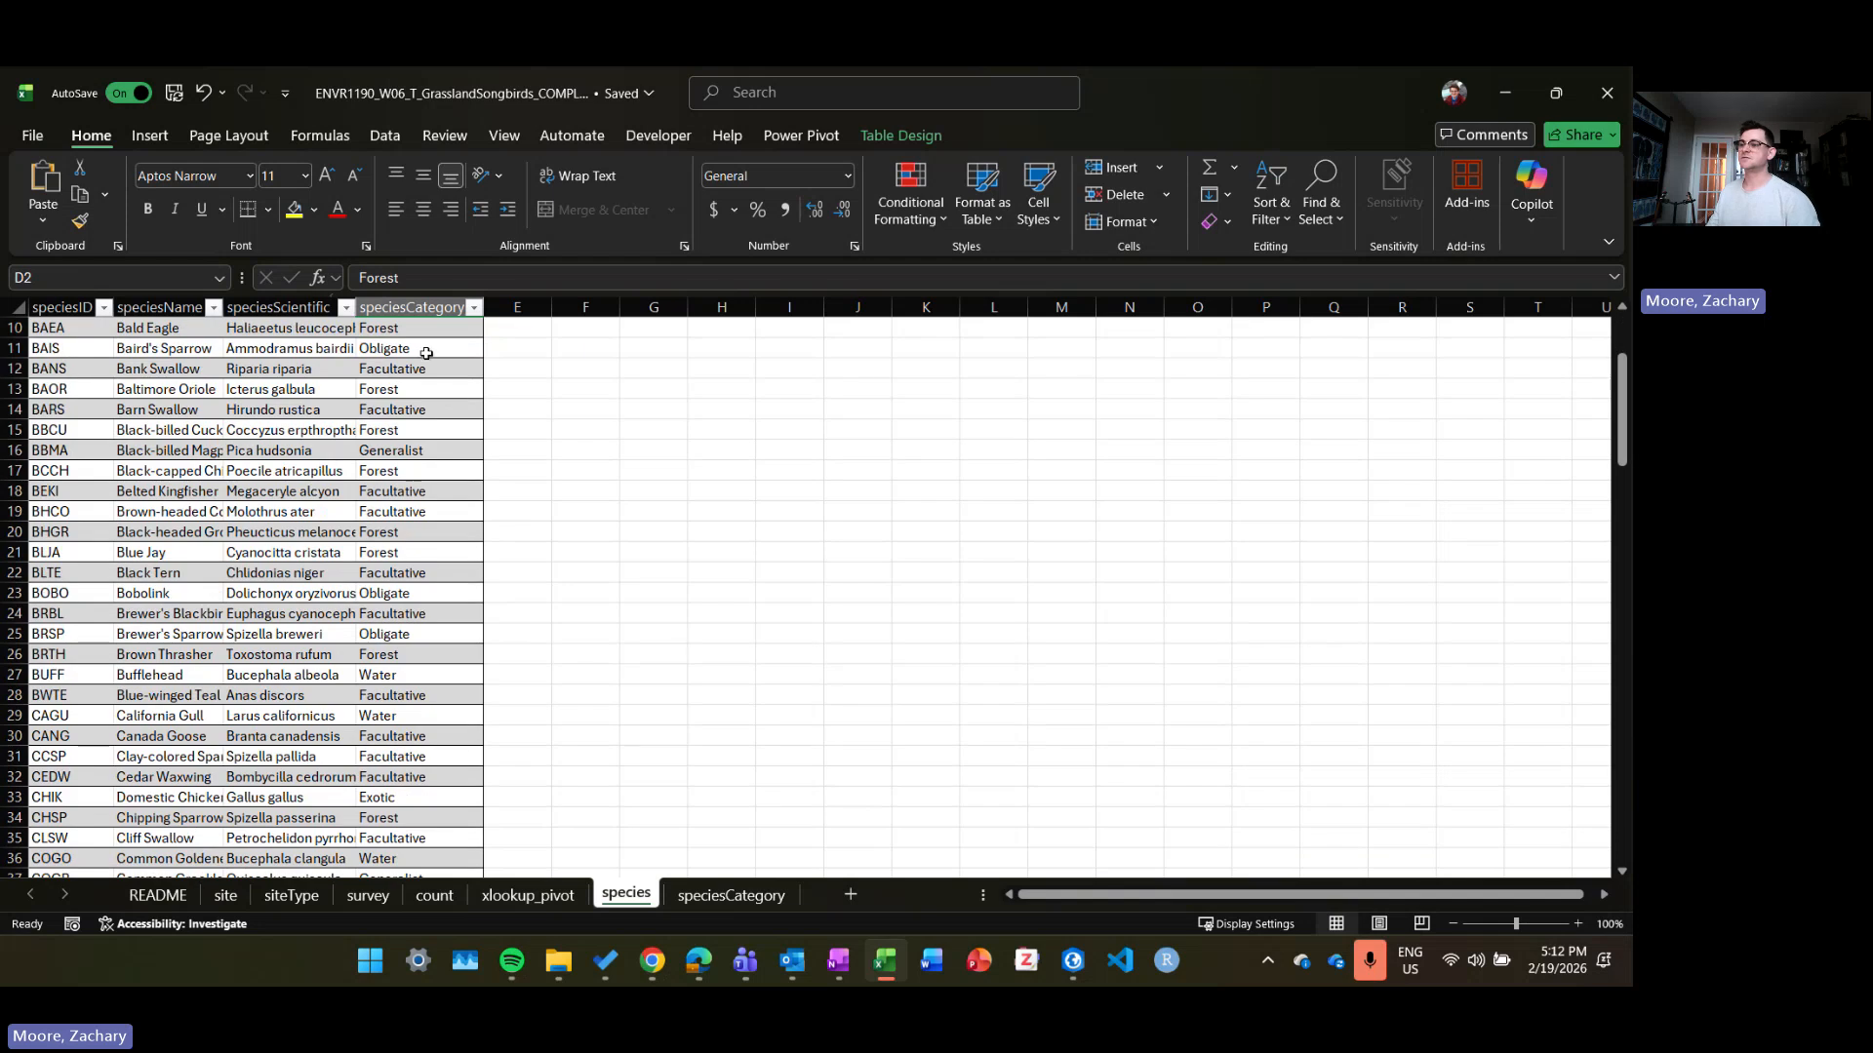
click(425, 304)
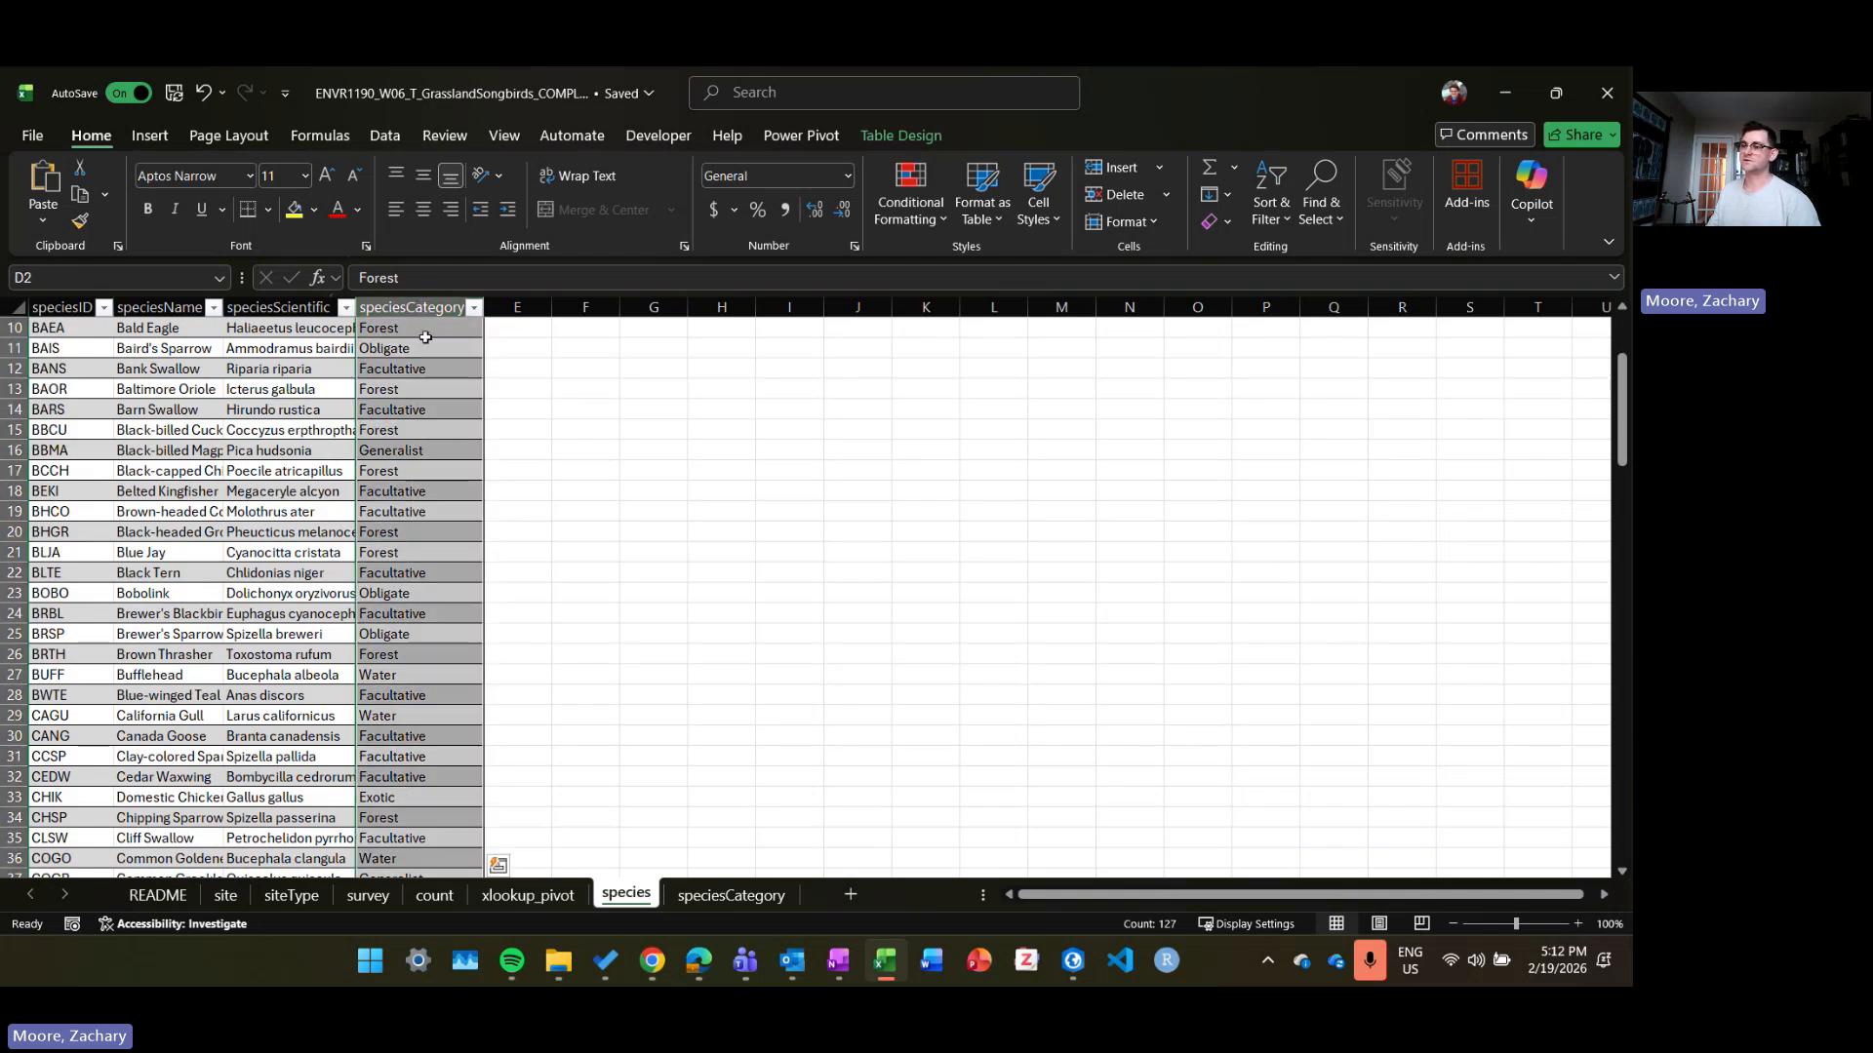
scroll(414, 614, down, 20)
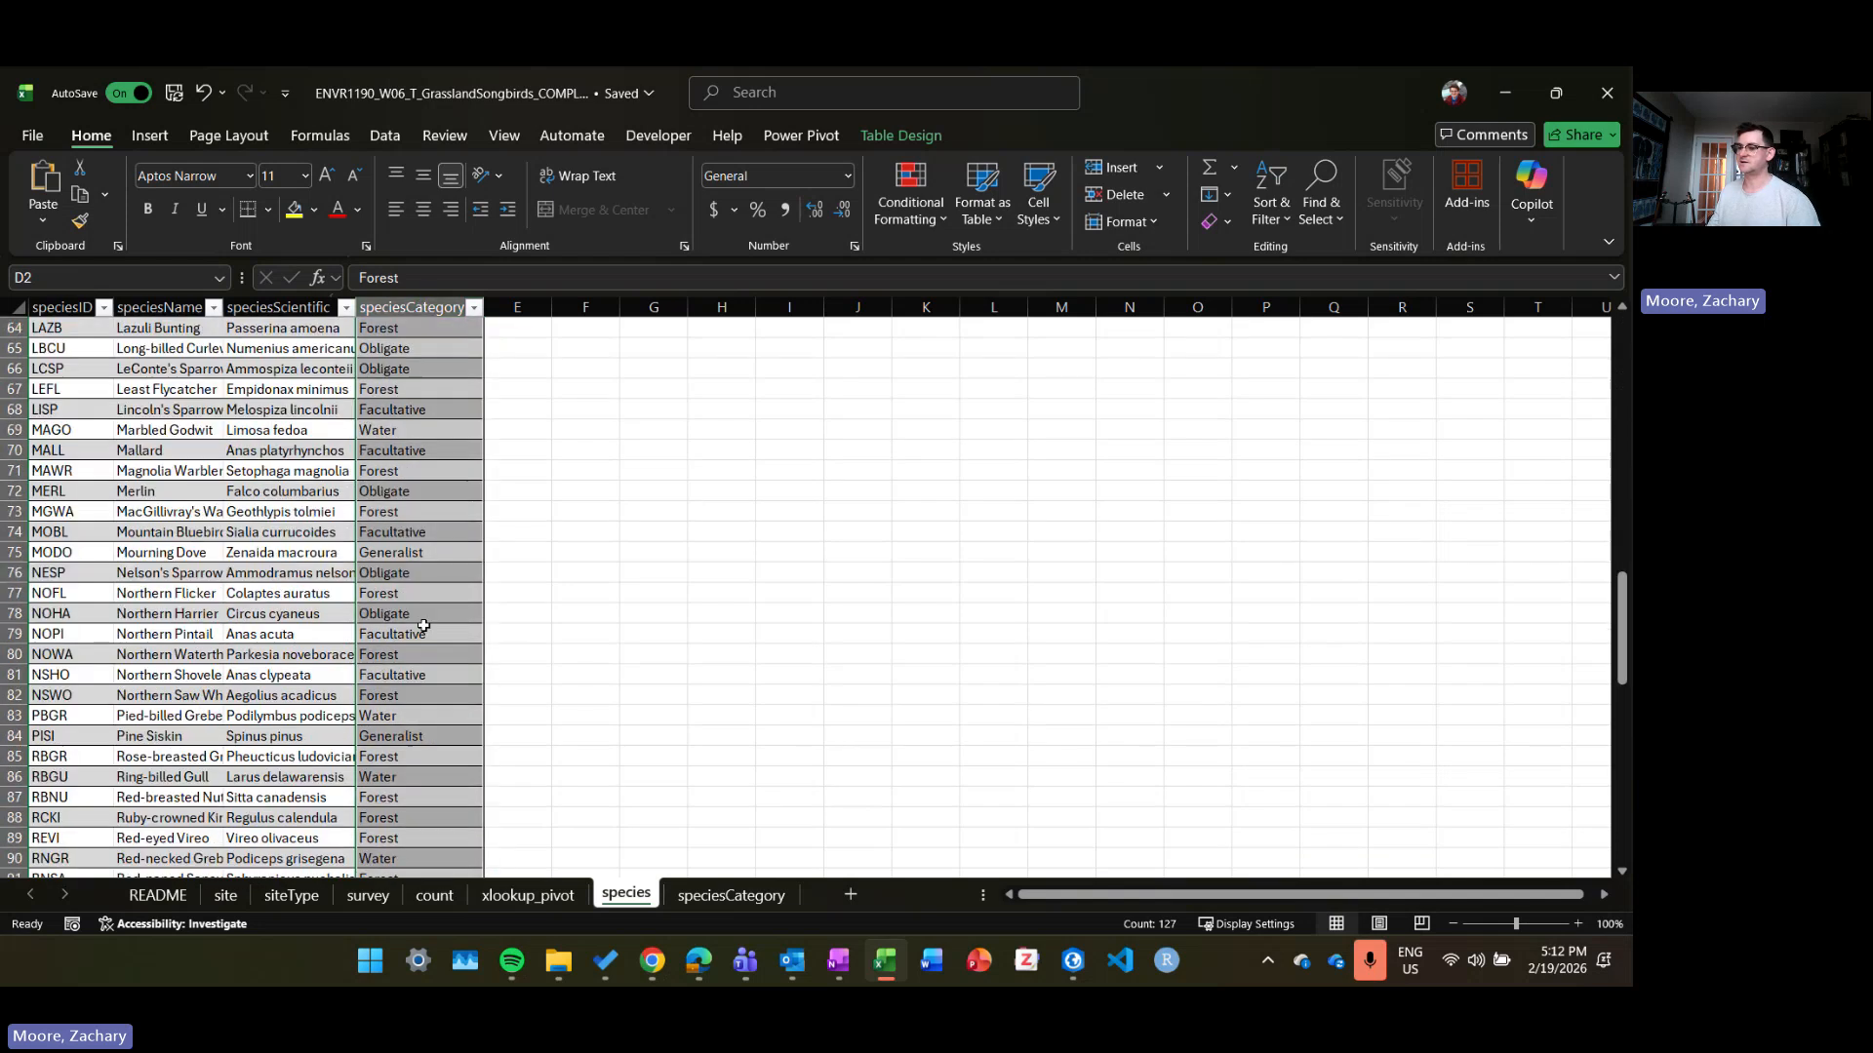
scroll(408, 624, up, 20)
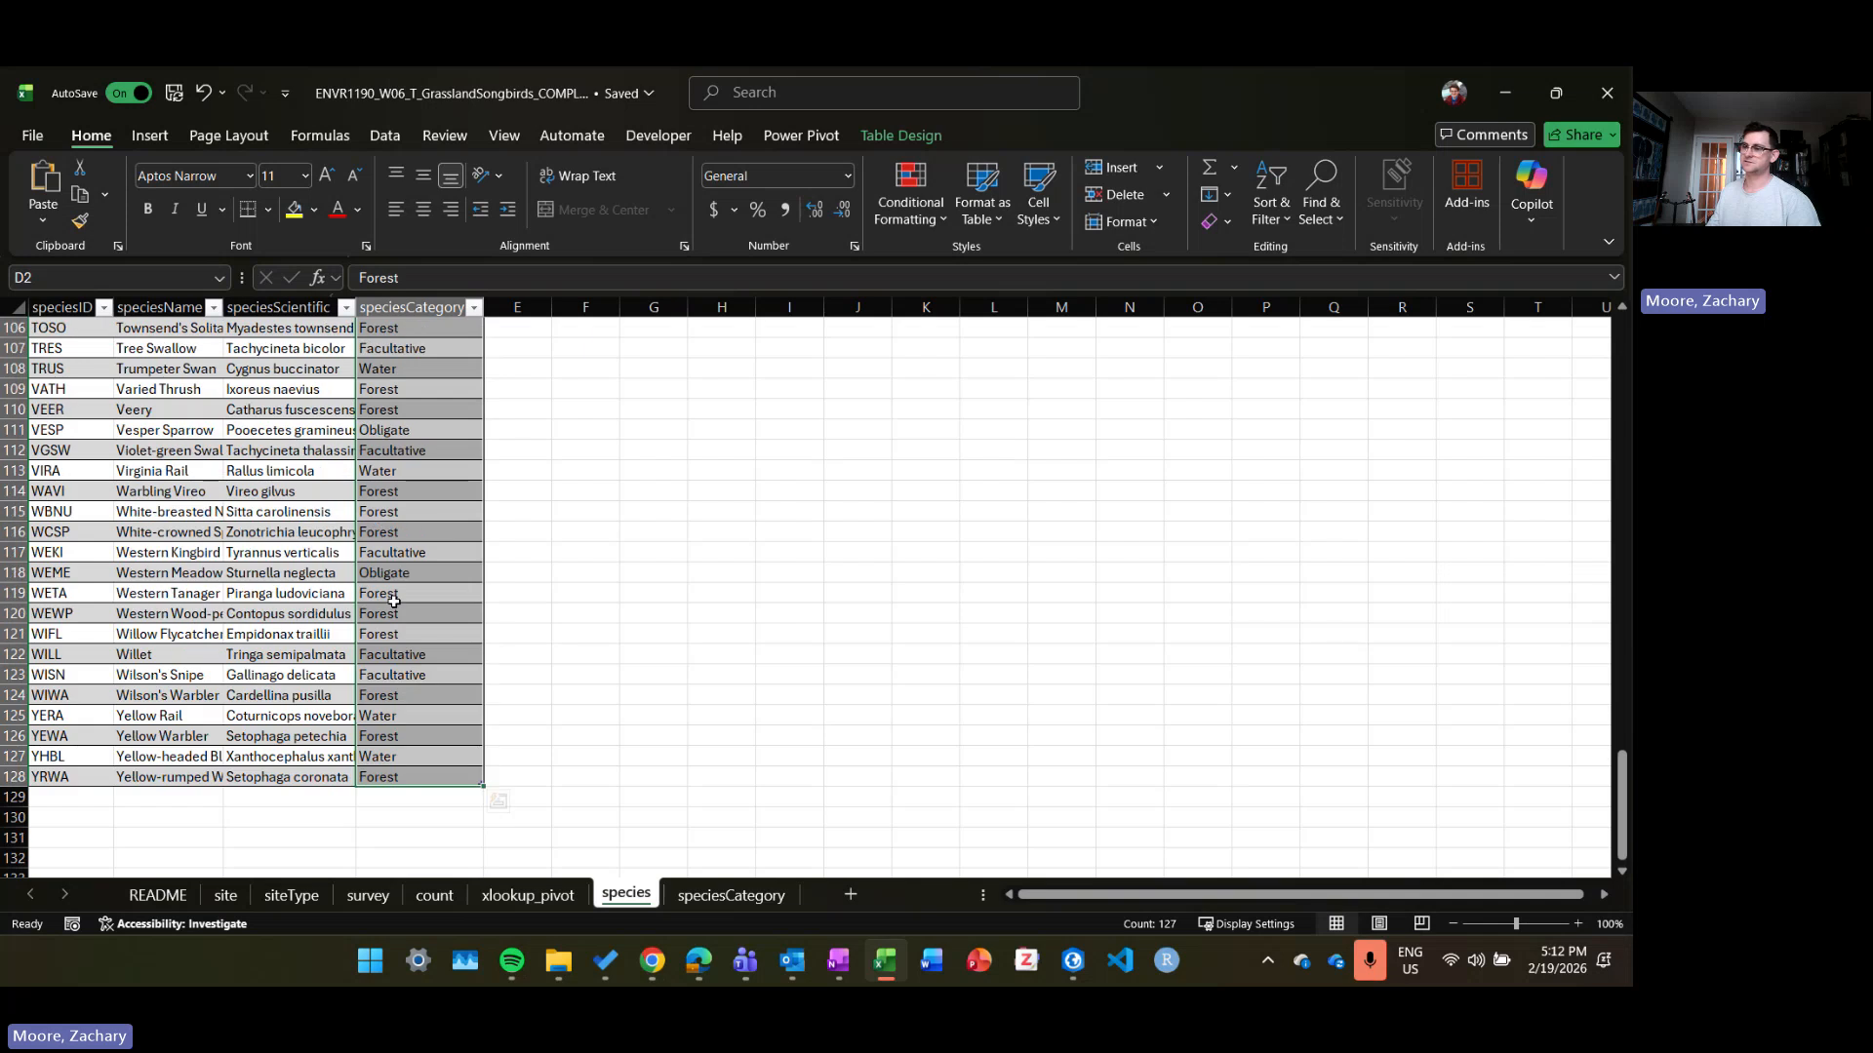
scroll(392, 514, up, 13)
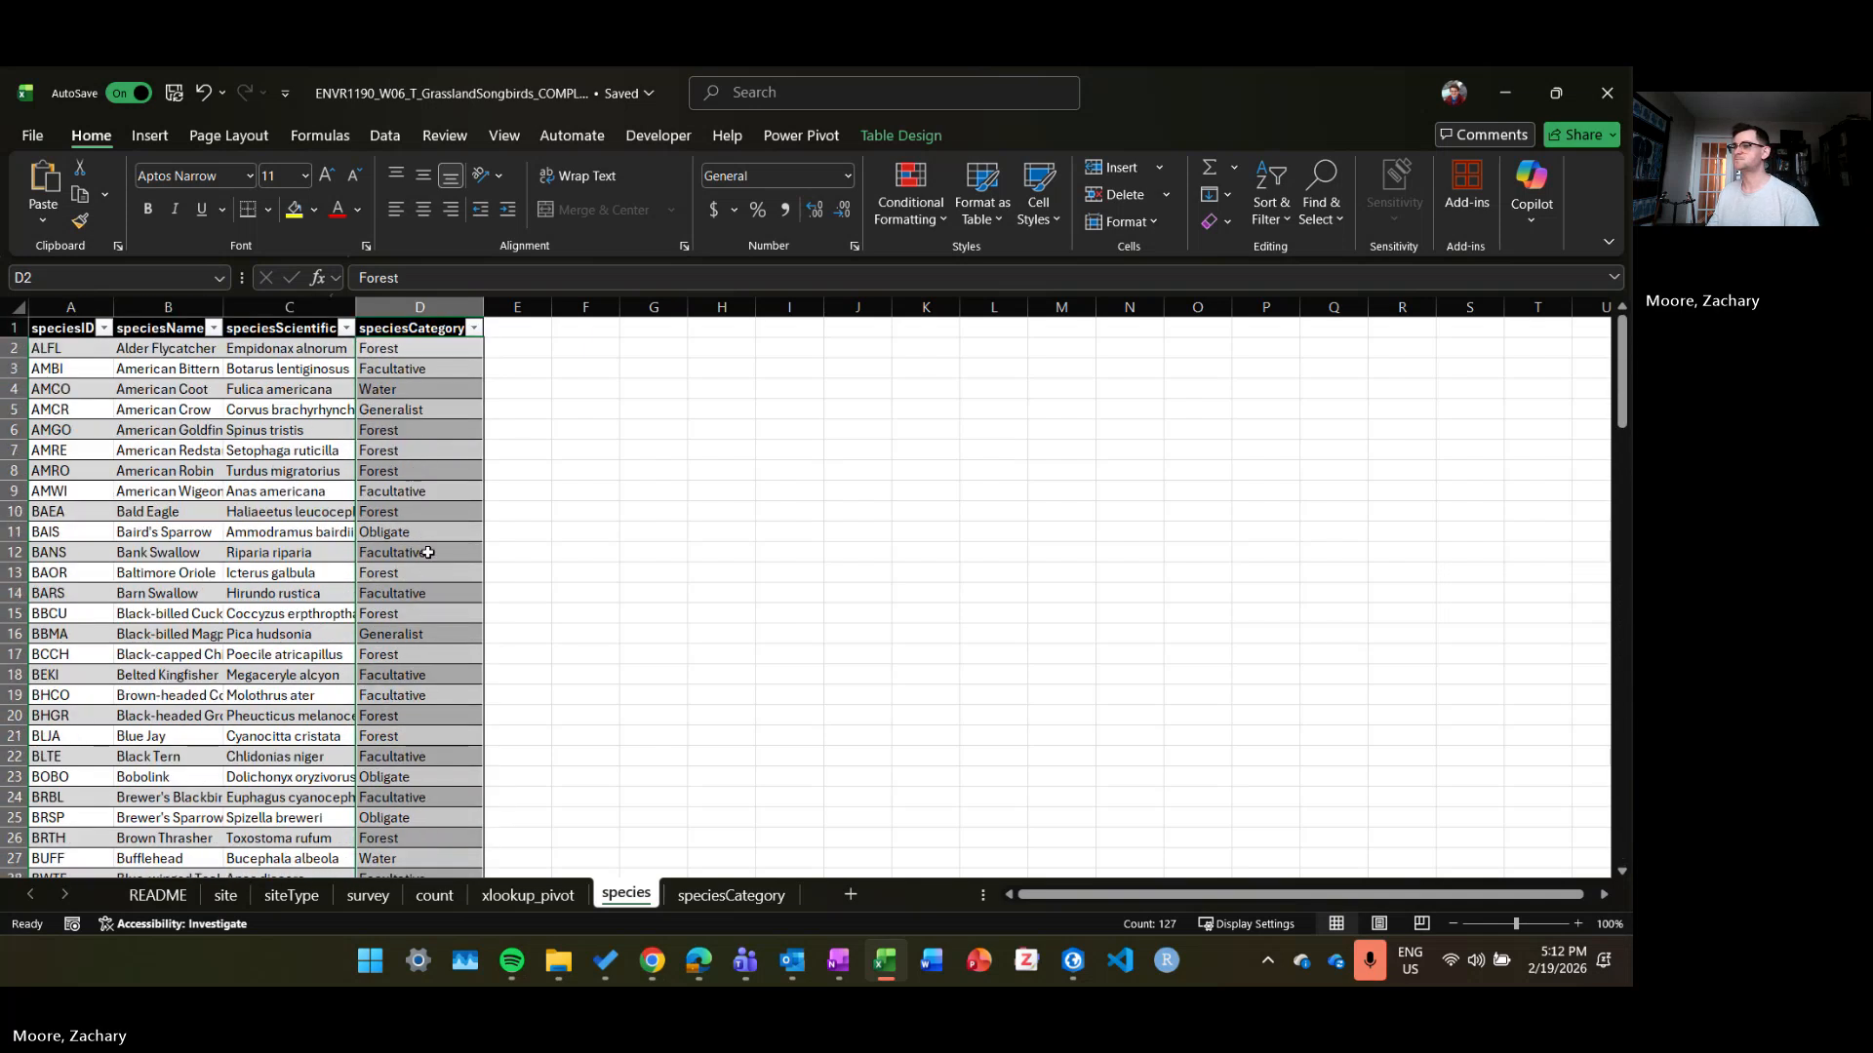
click(385, 137)
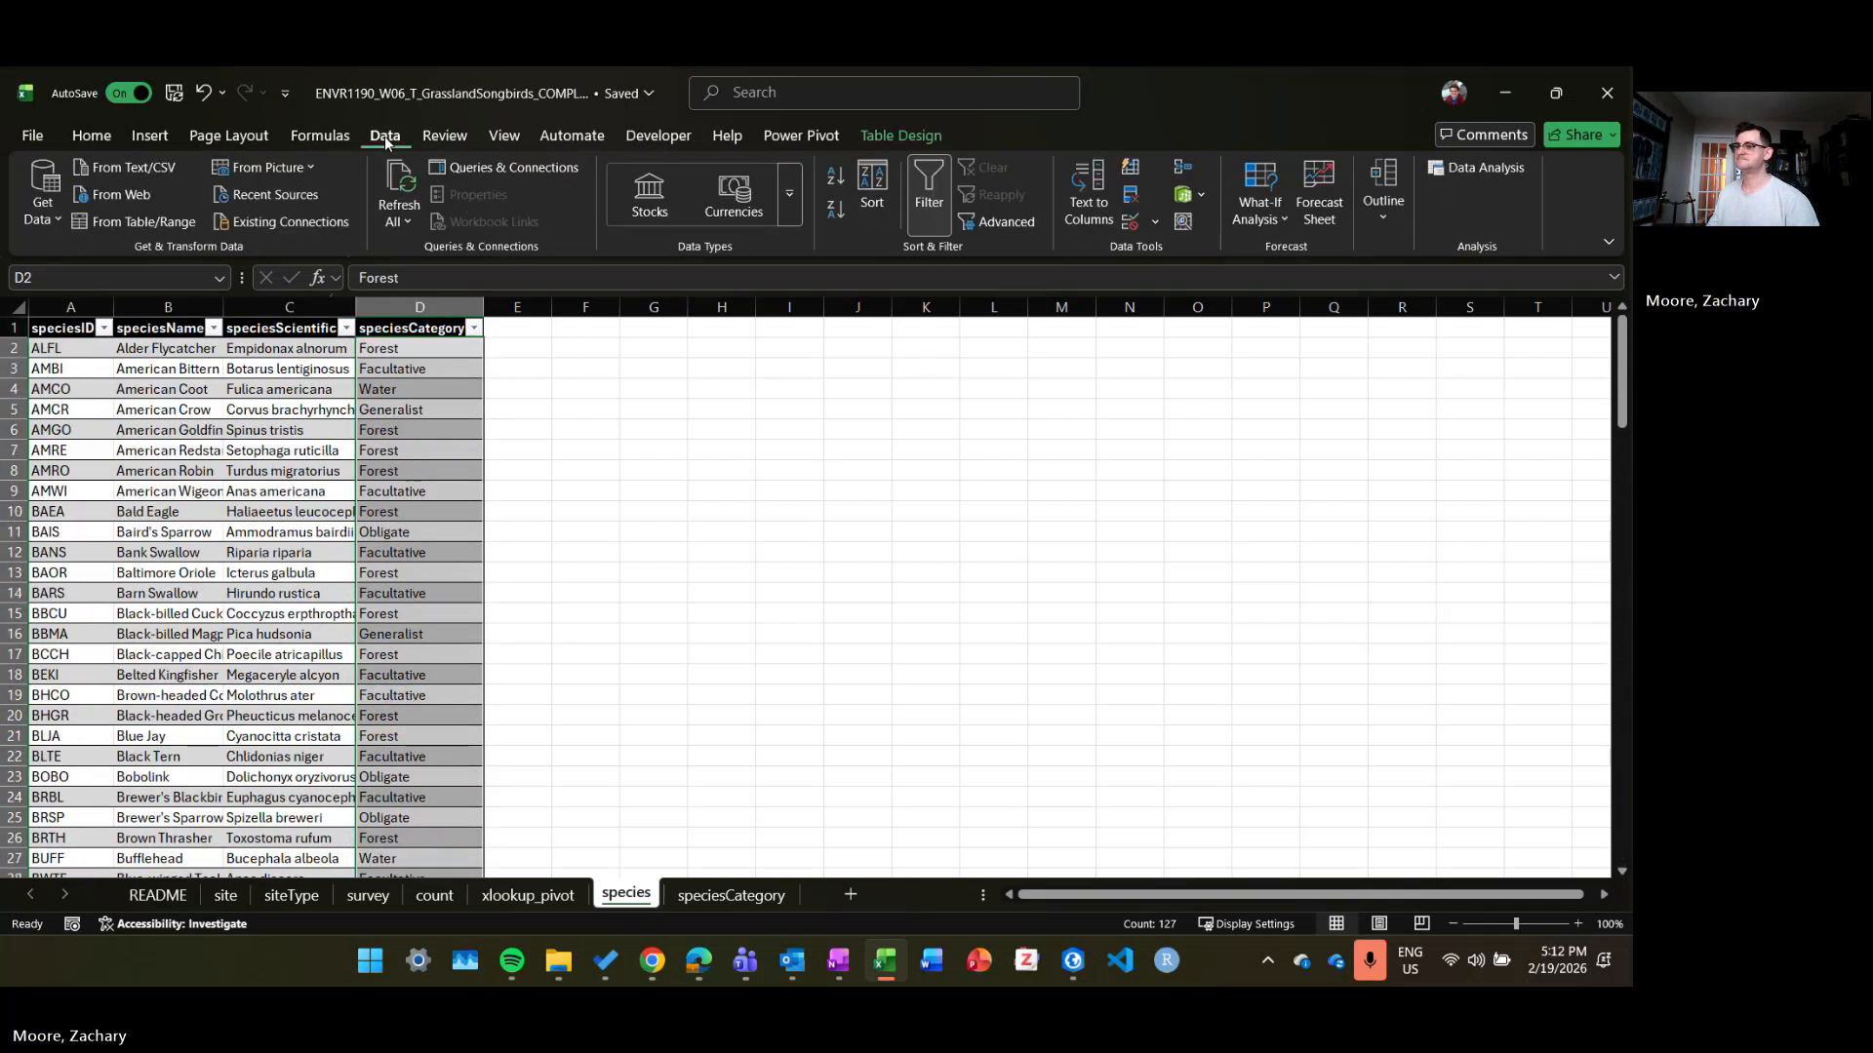
click(1131, 225)
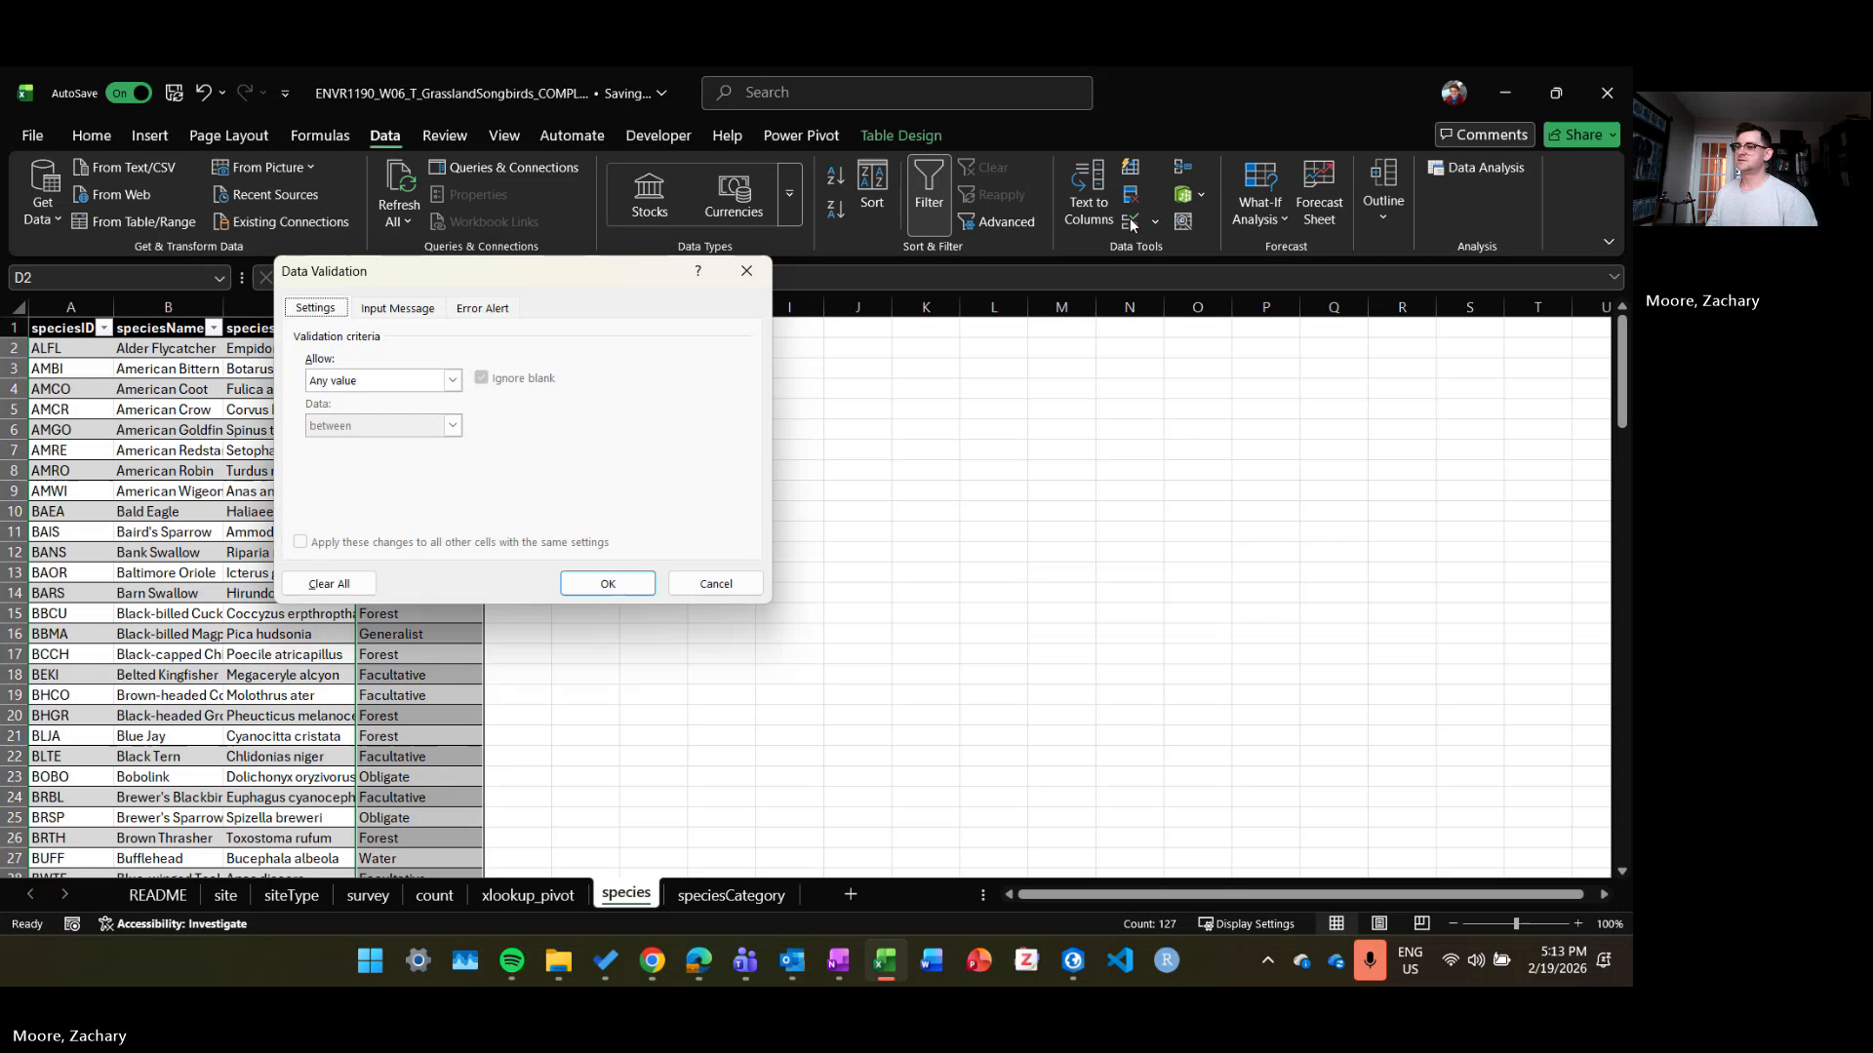
Step: Try a whole number validation criterion with the less than condition and a maximum of 0
click(452, 382)
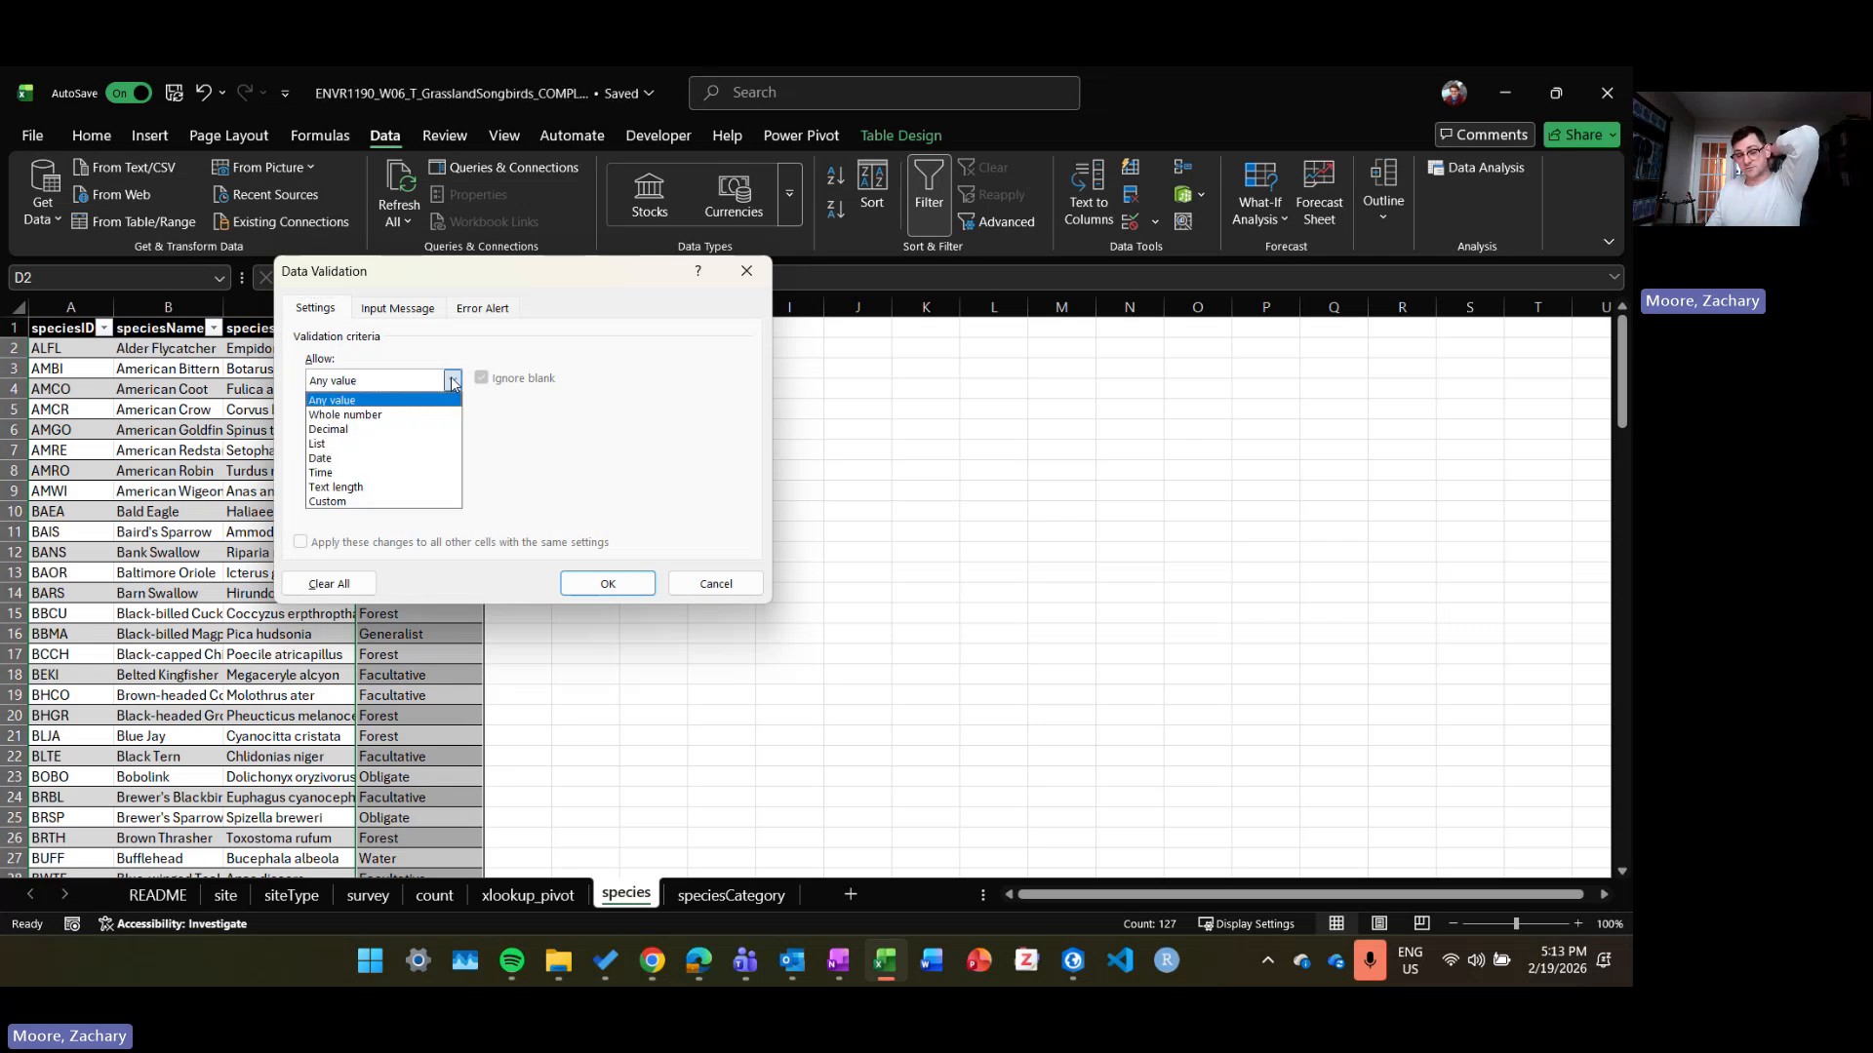
click(402, 415)
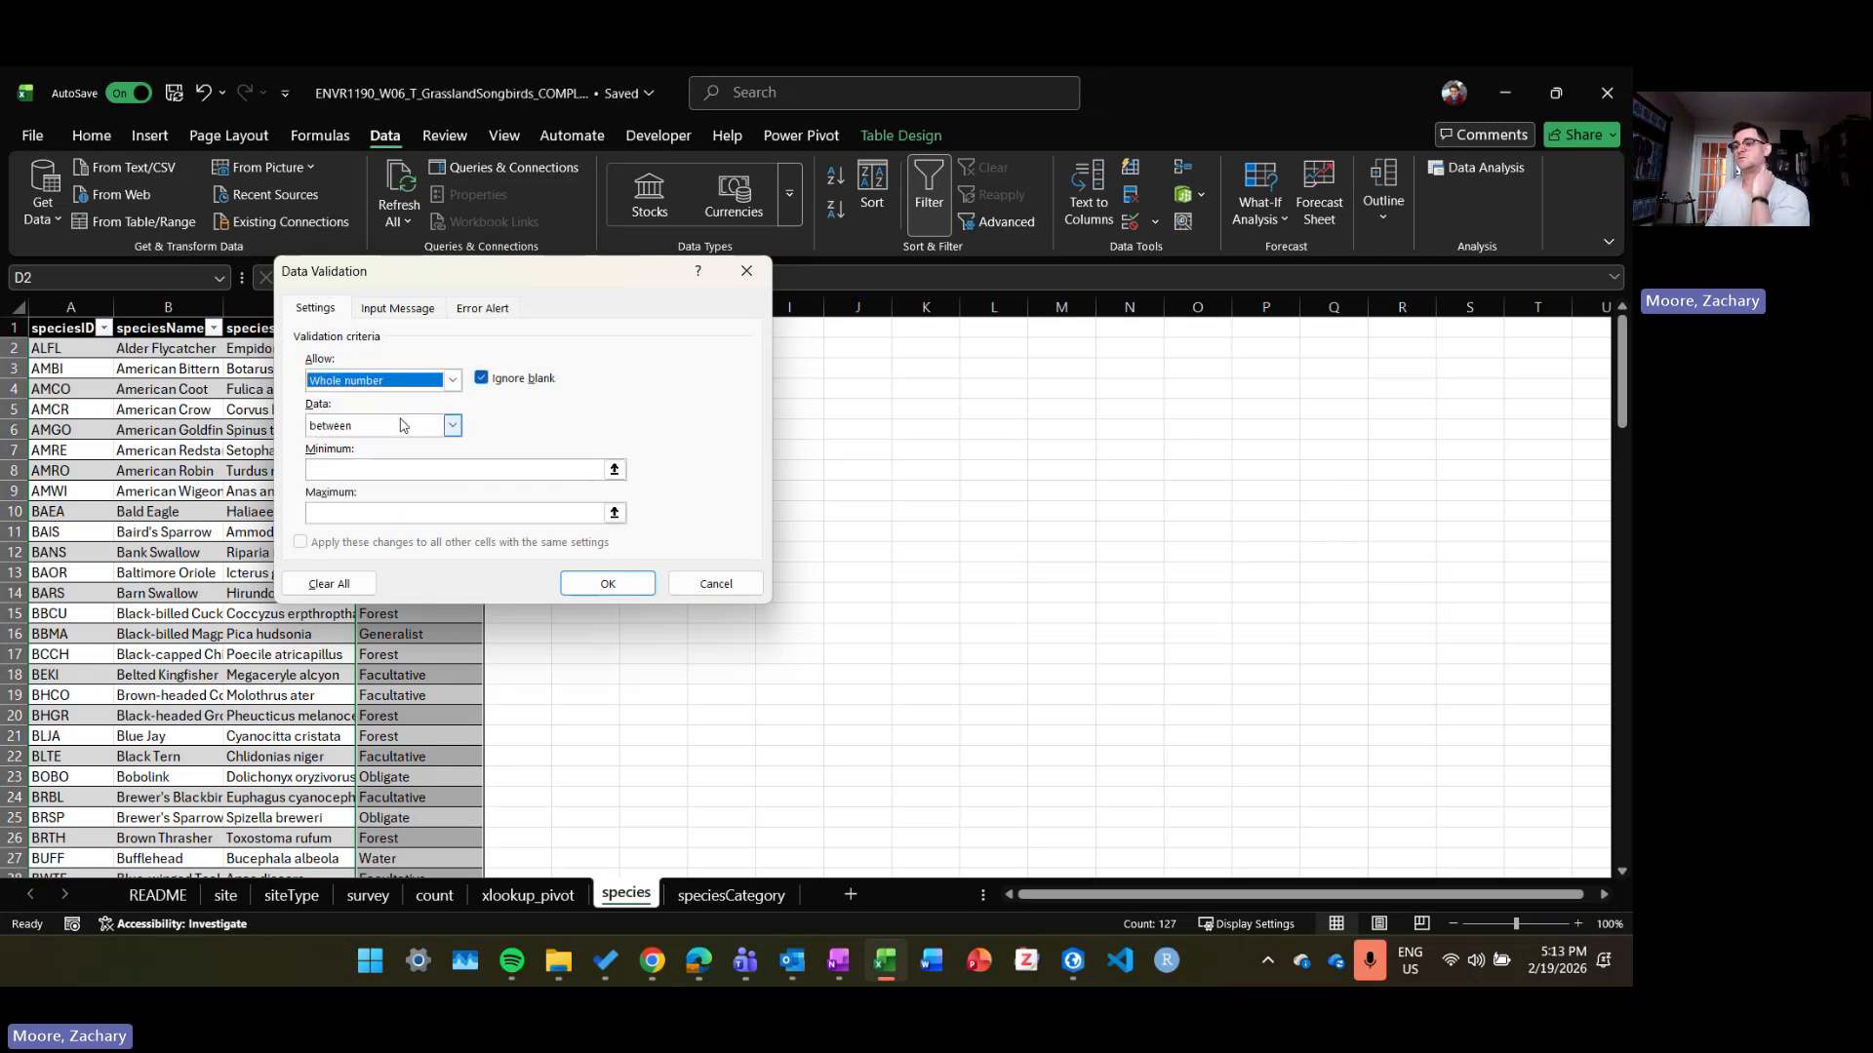
click(454, 425)
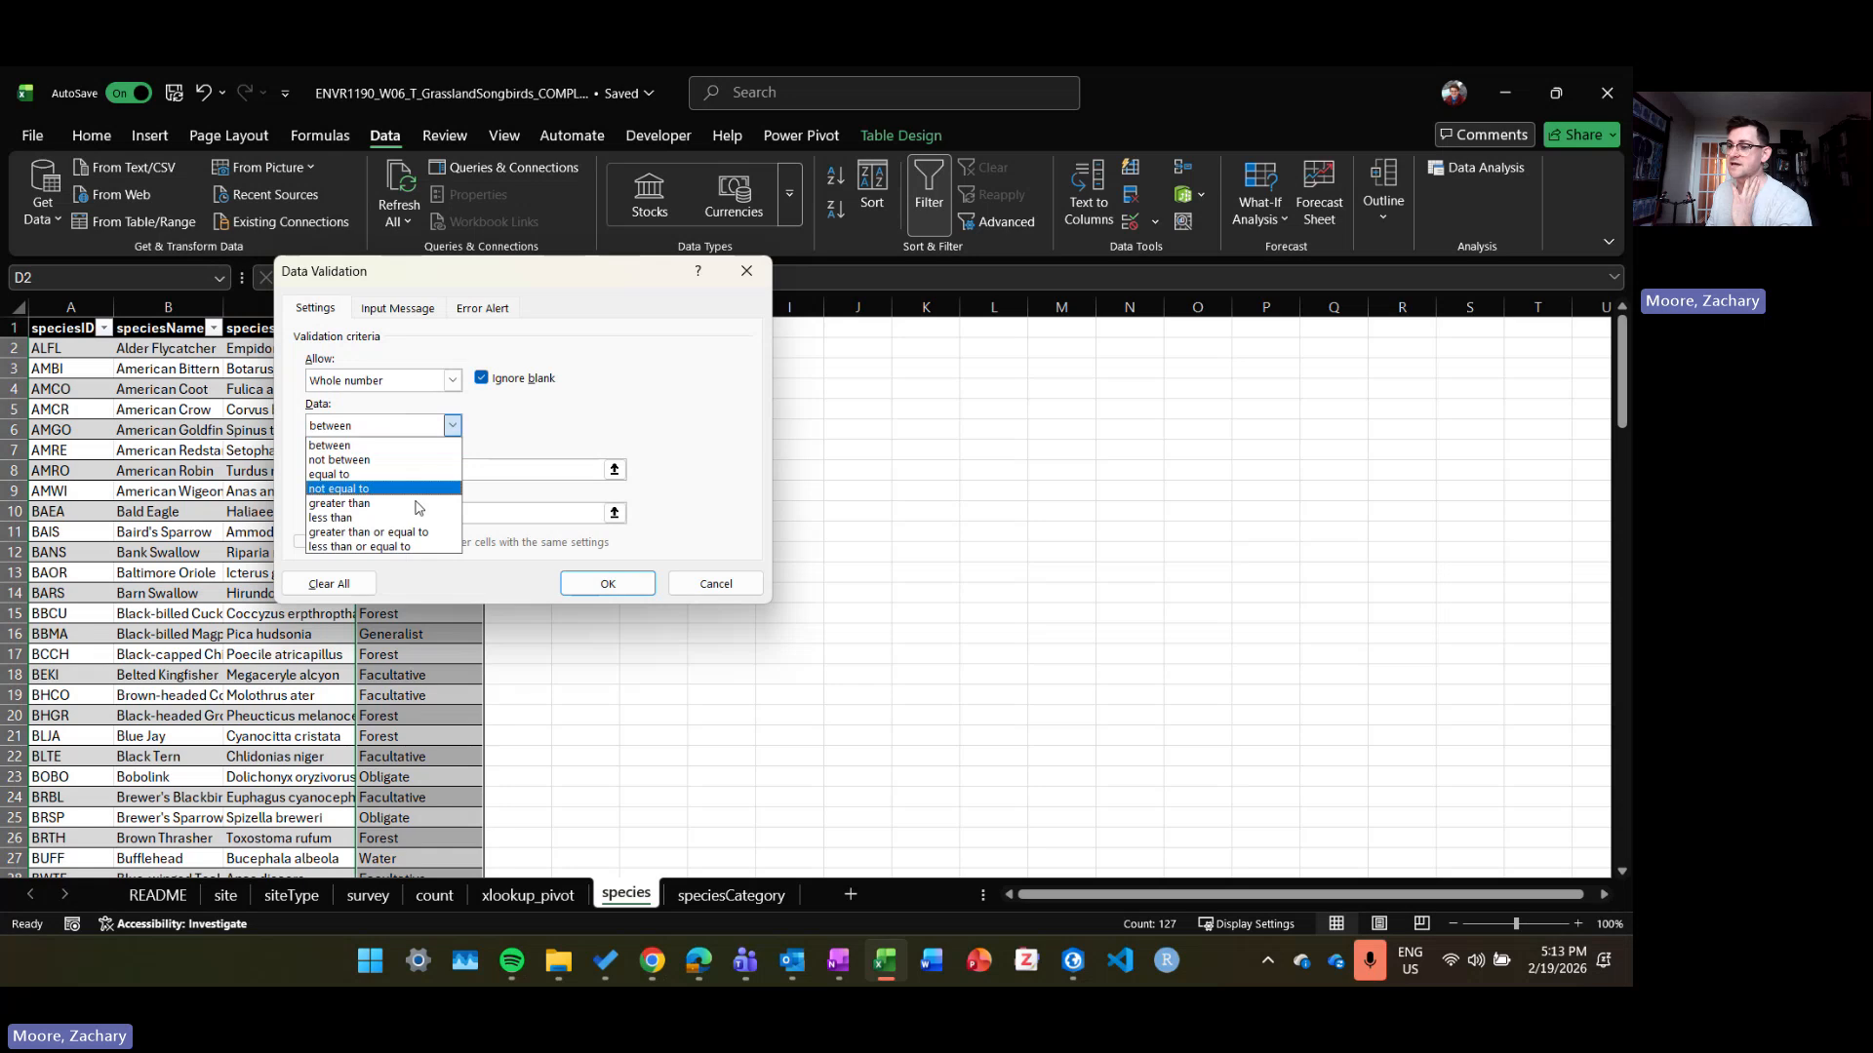
click(417, 519)
click(478, 470)
text(0)
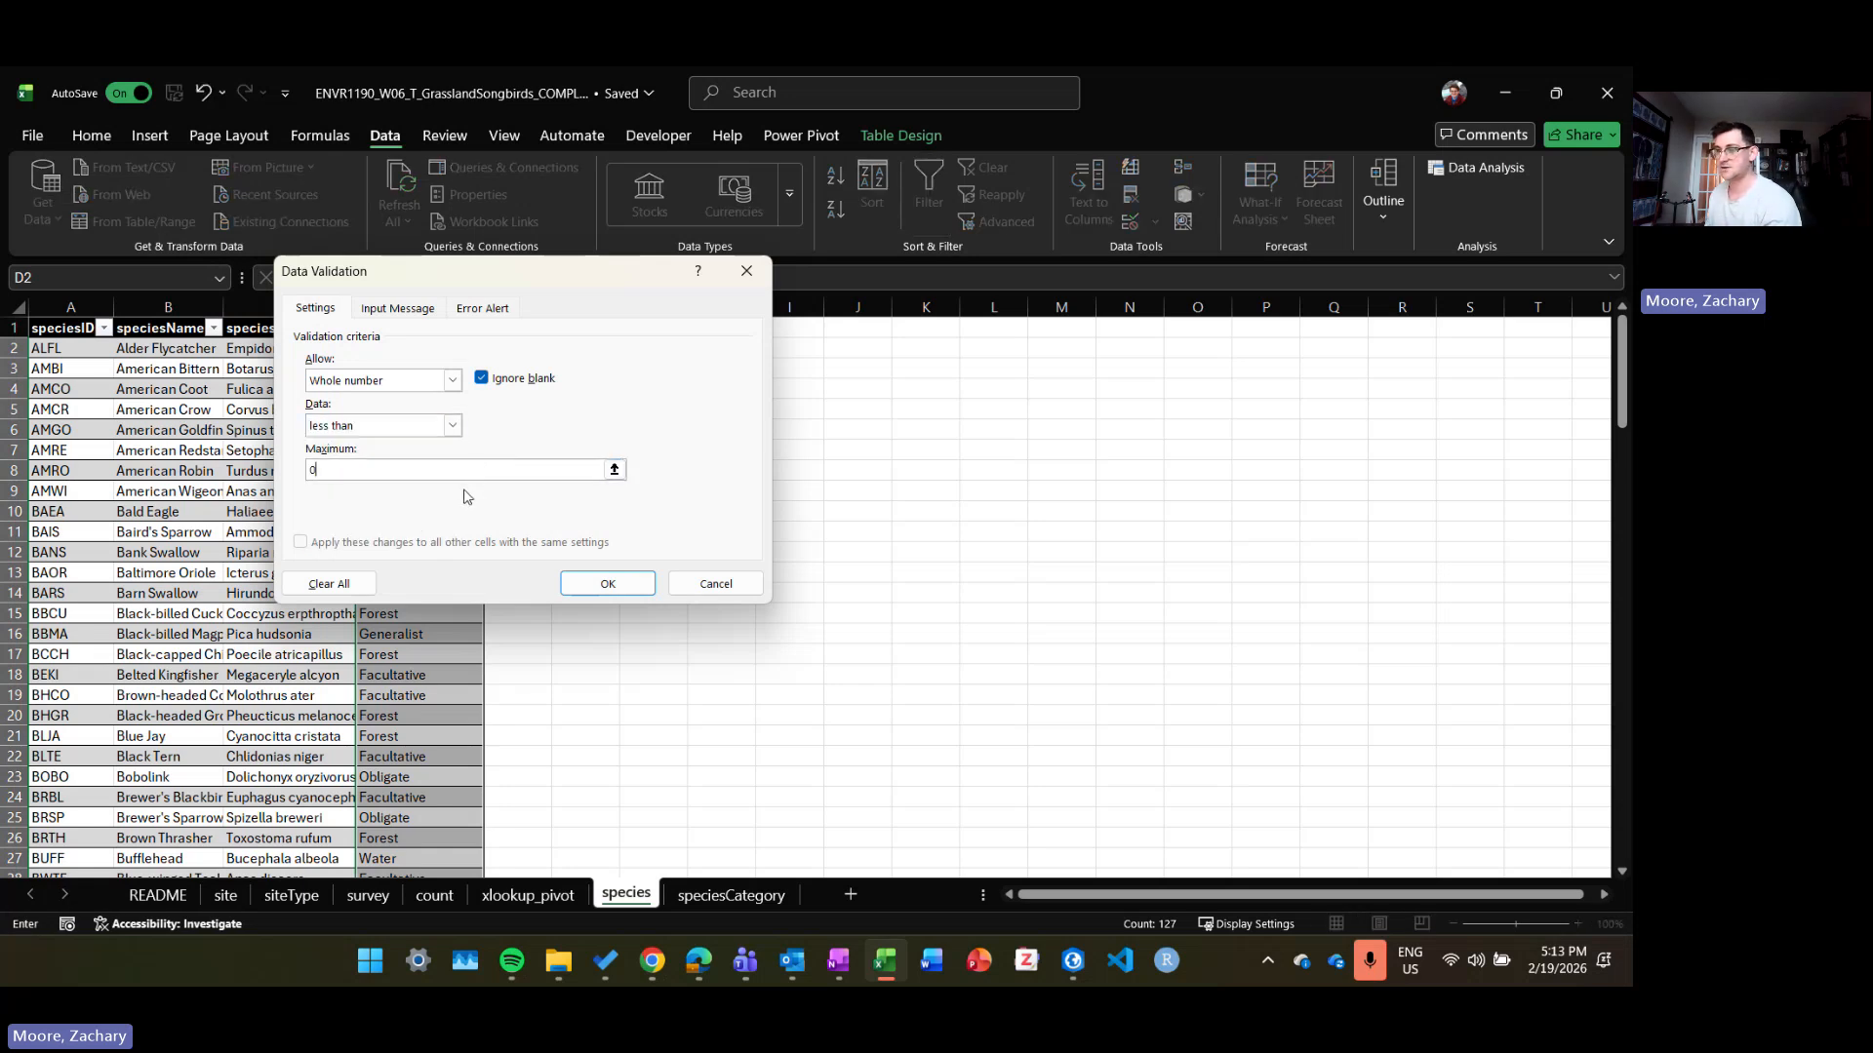
click(454, 425)
Step: Try the time, date and decimal validation types in turn and look through the comparison conditions offered for decimals
click(455, 381)
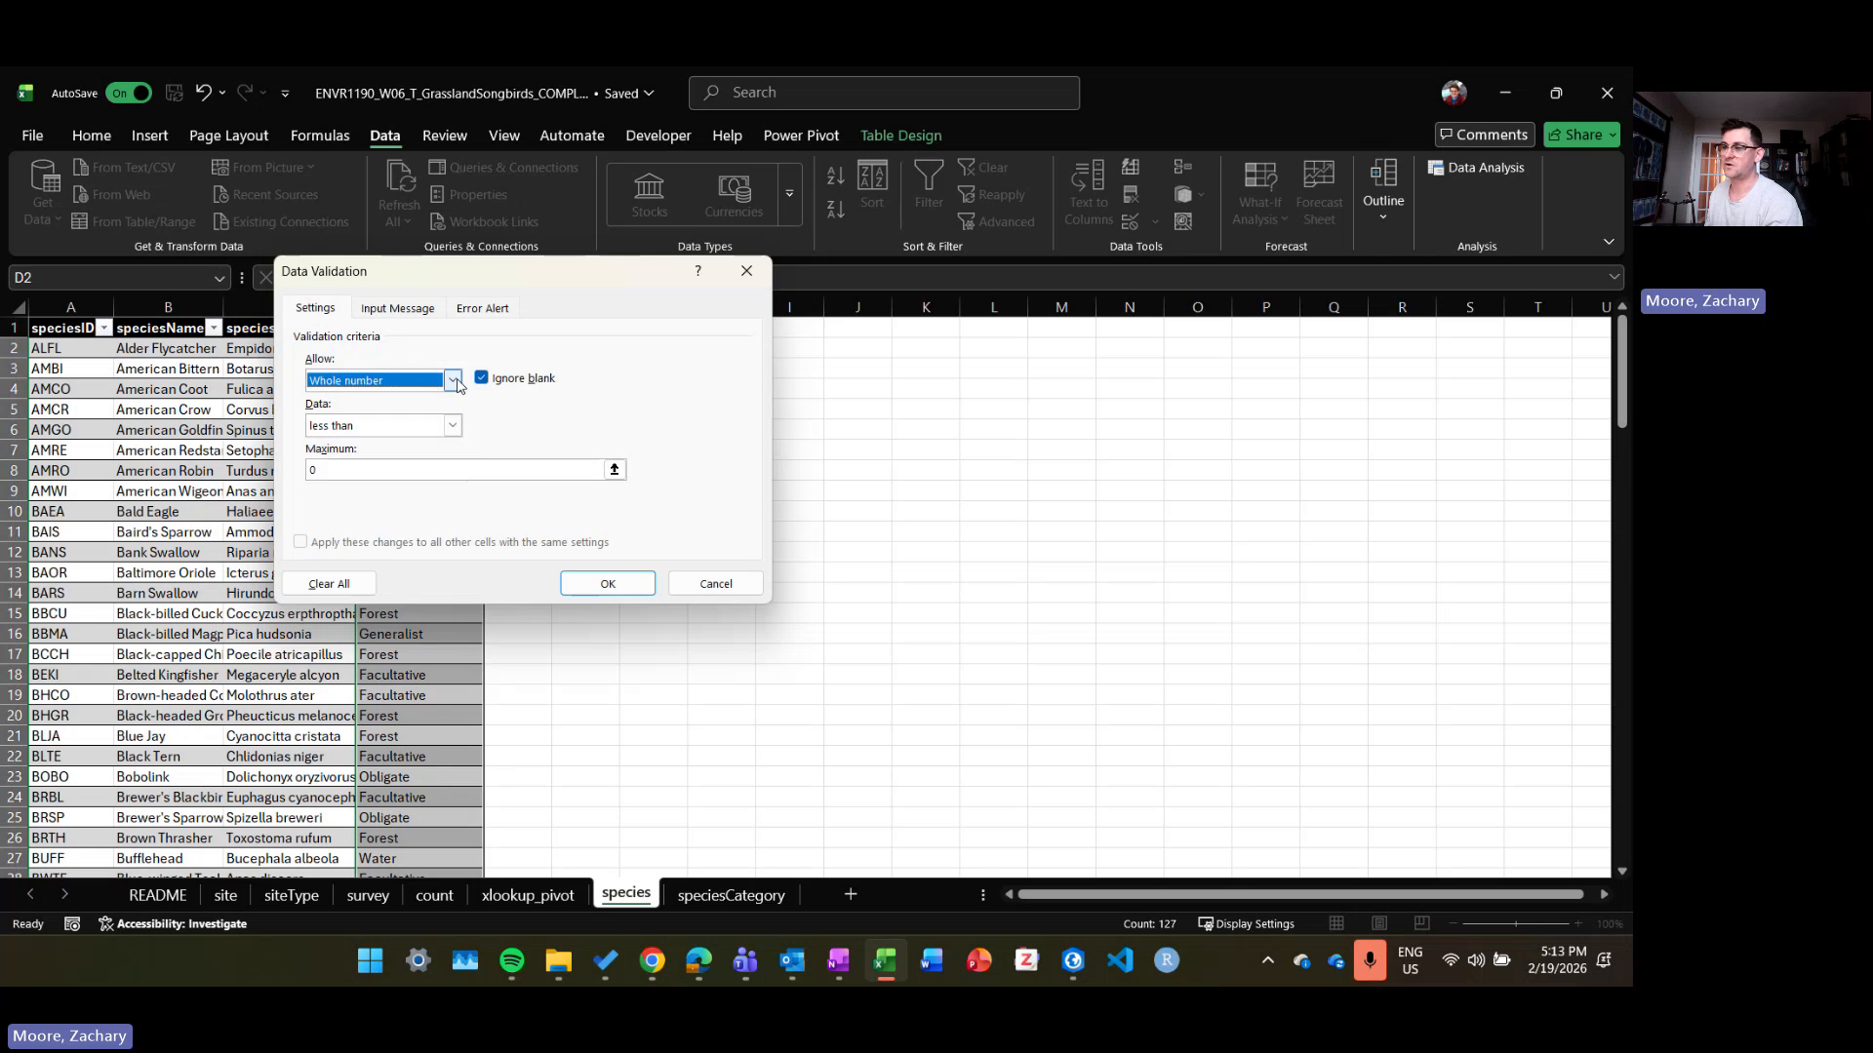
click(455, 381)
click(398, 470)
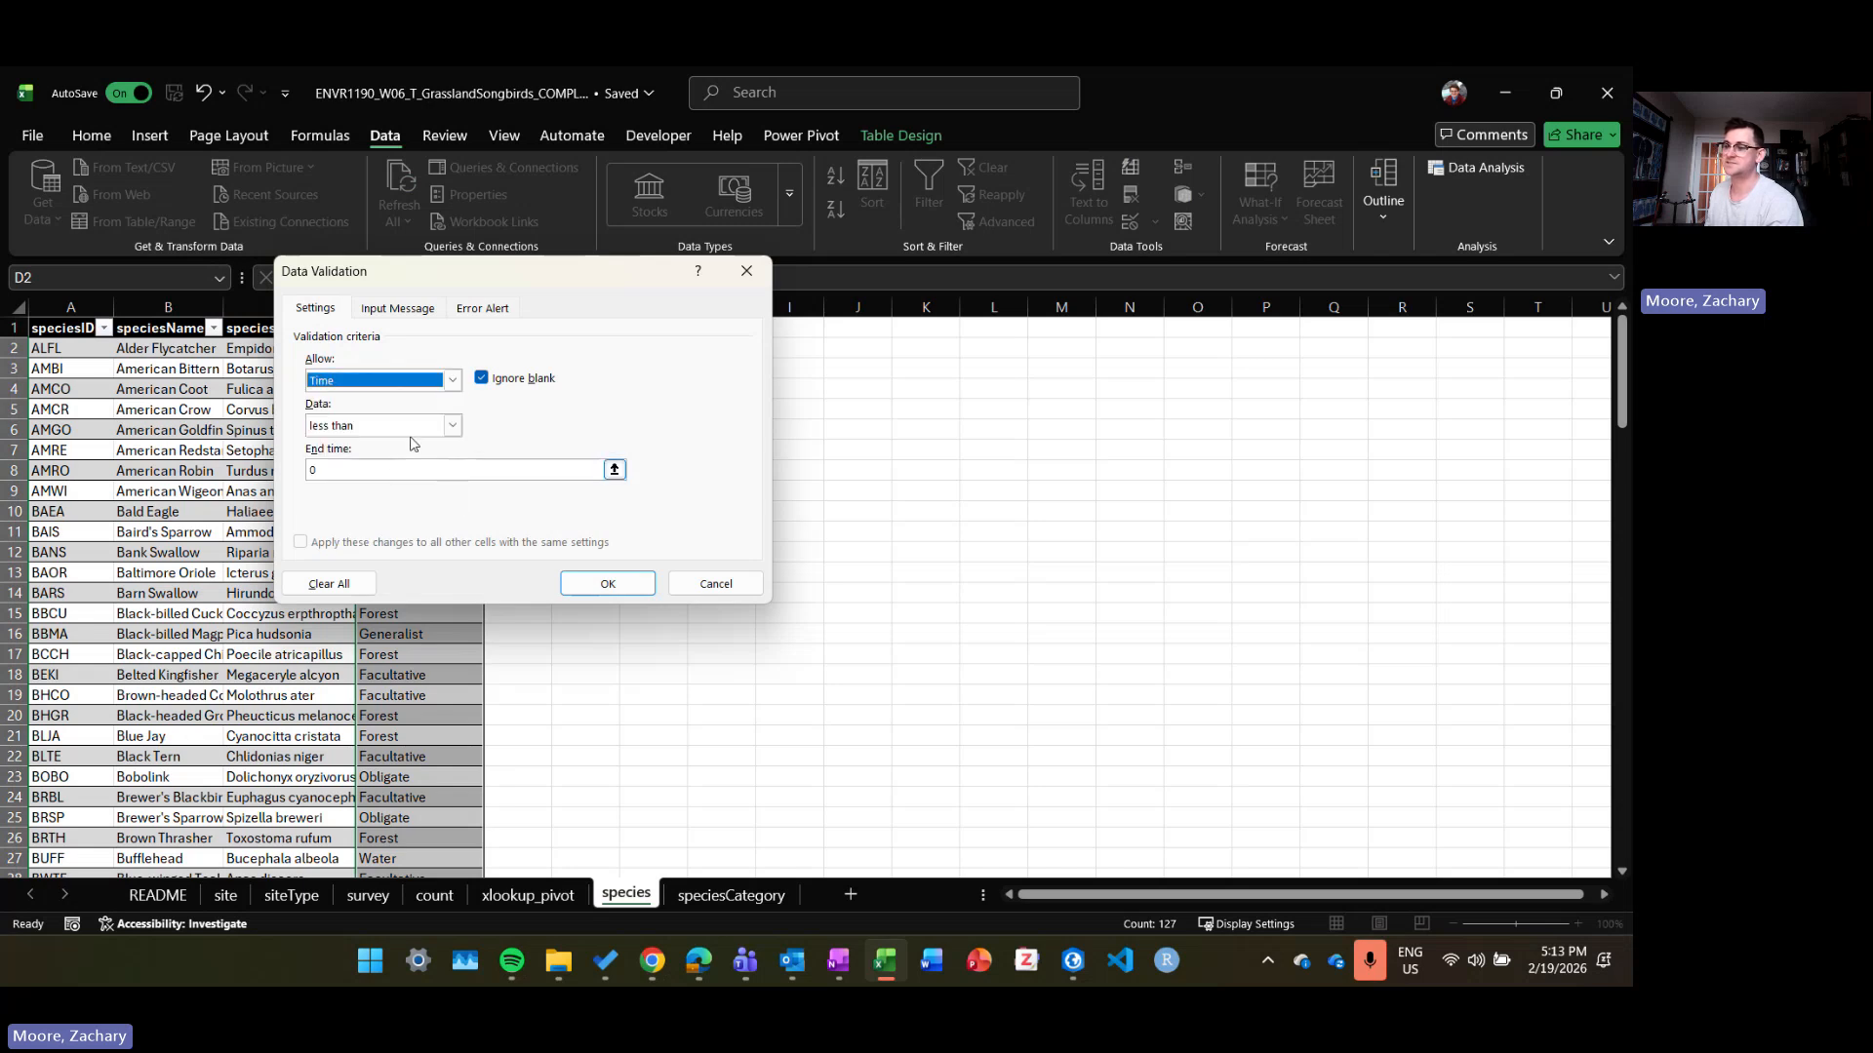
click(453, 381)
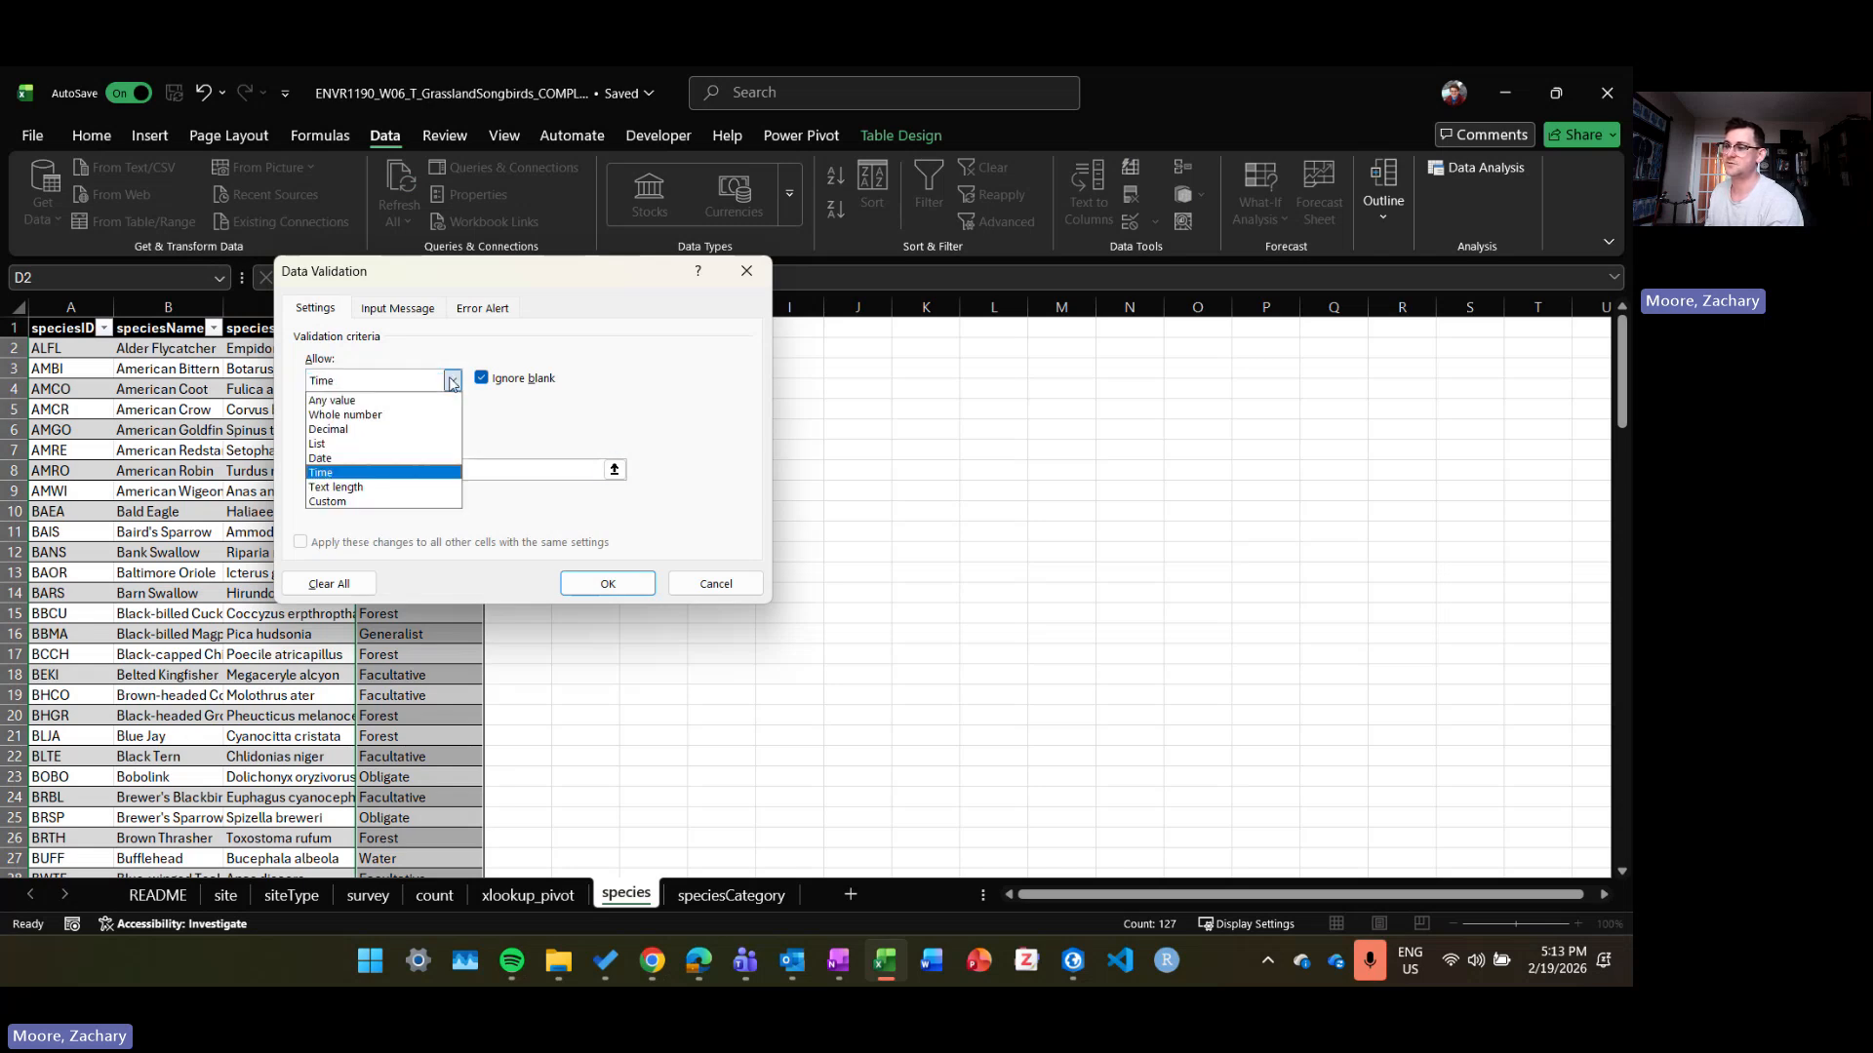
click(405, 461)
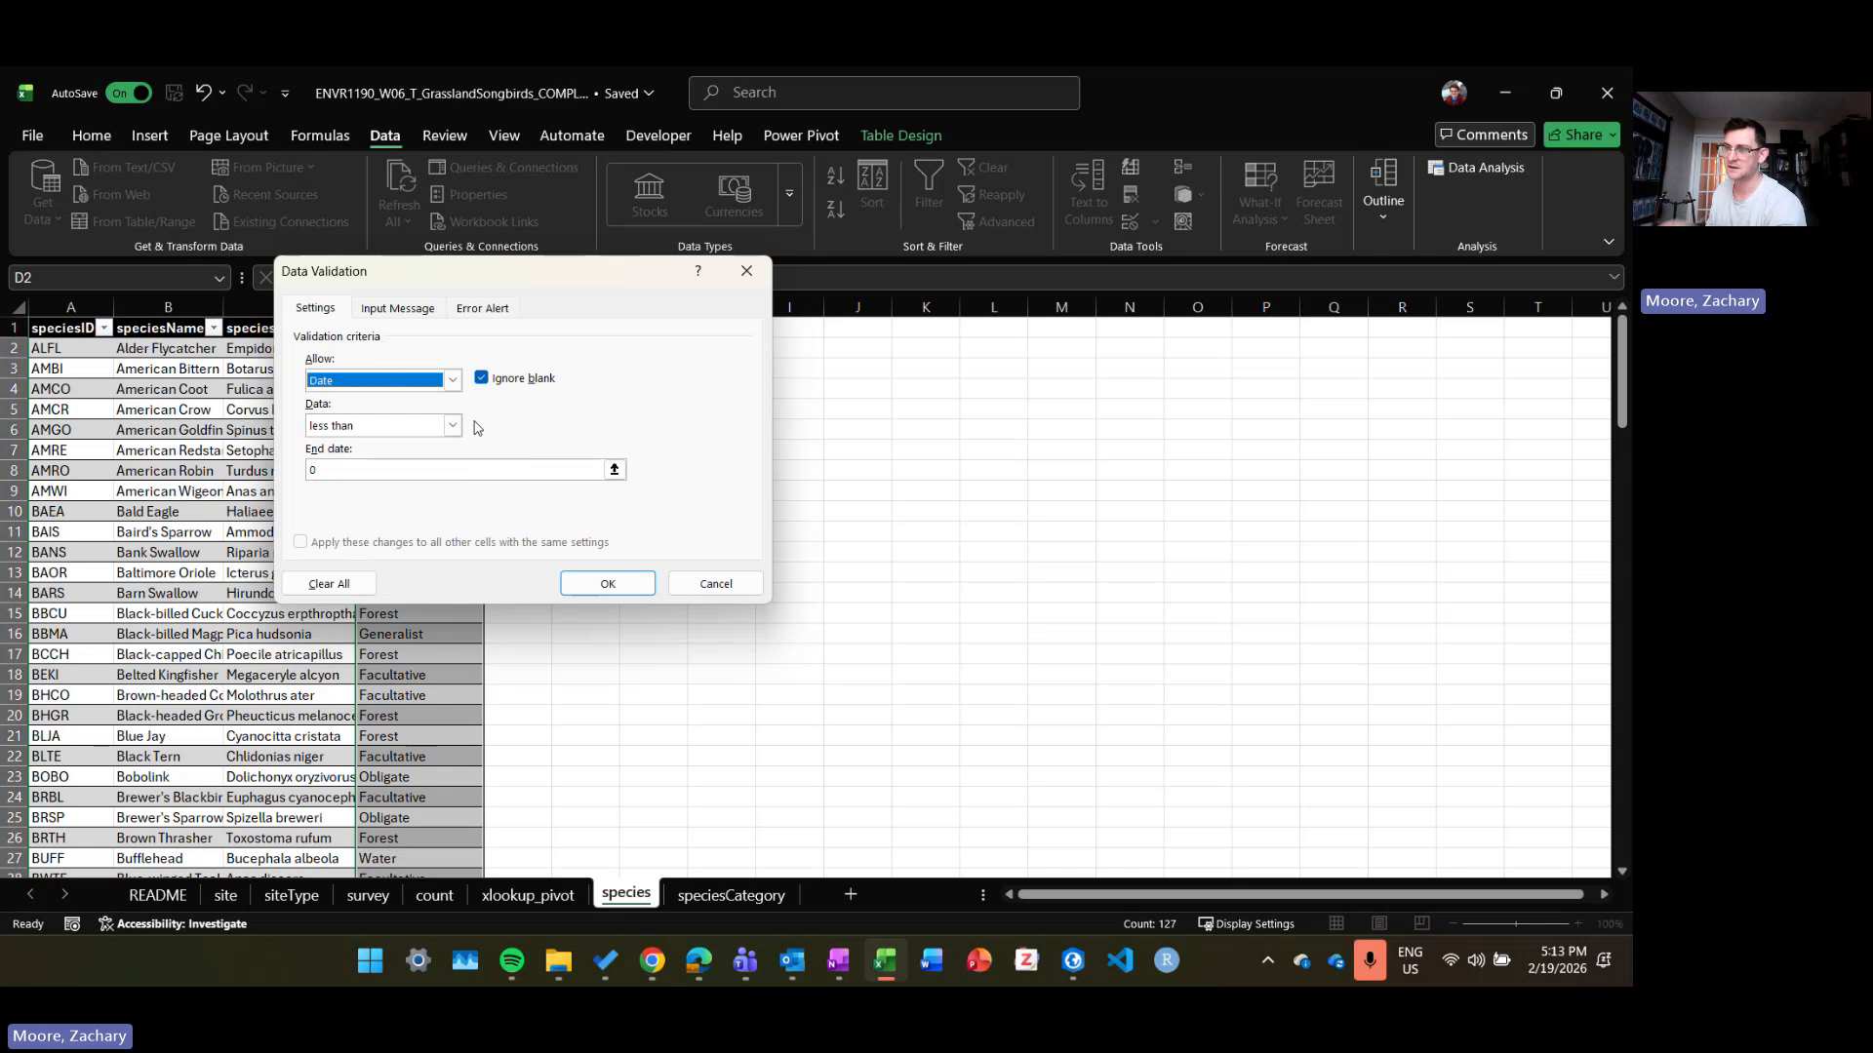
click(453, 381)
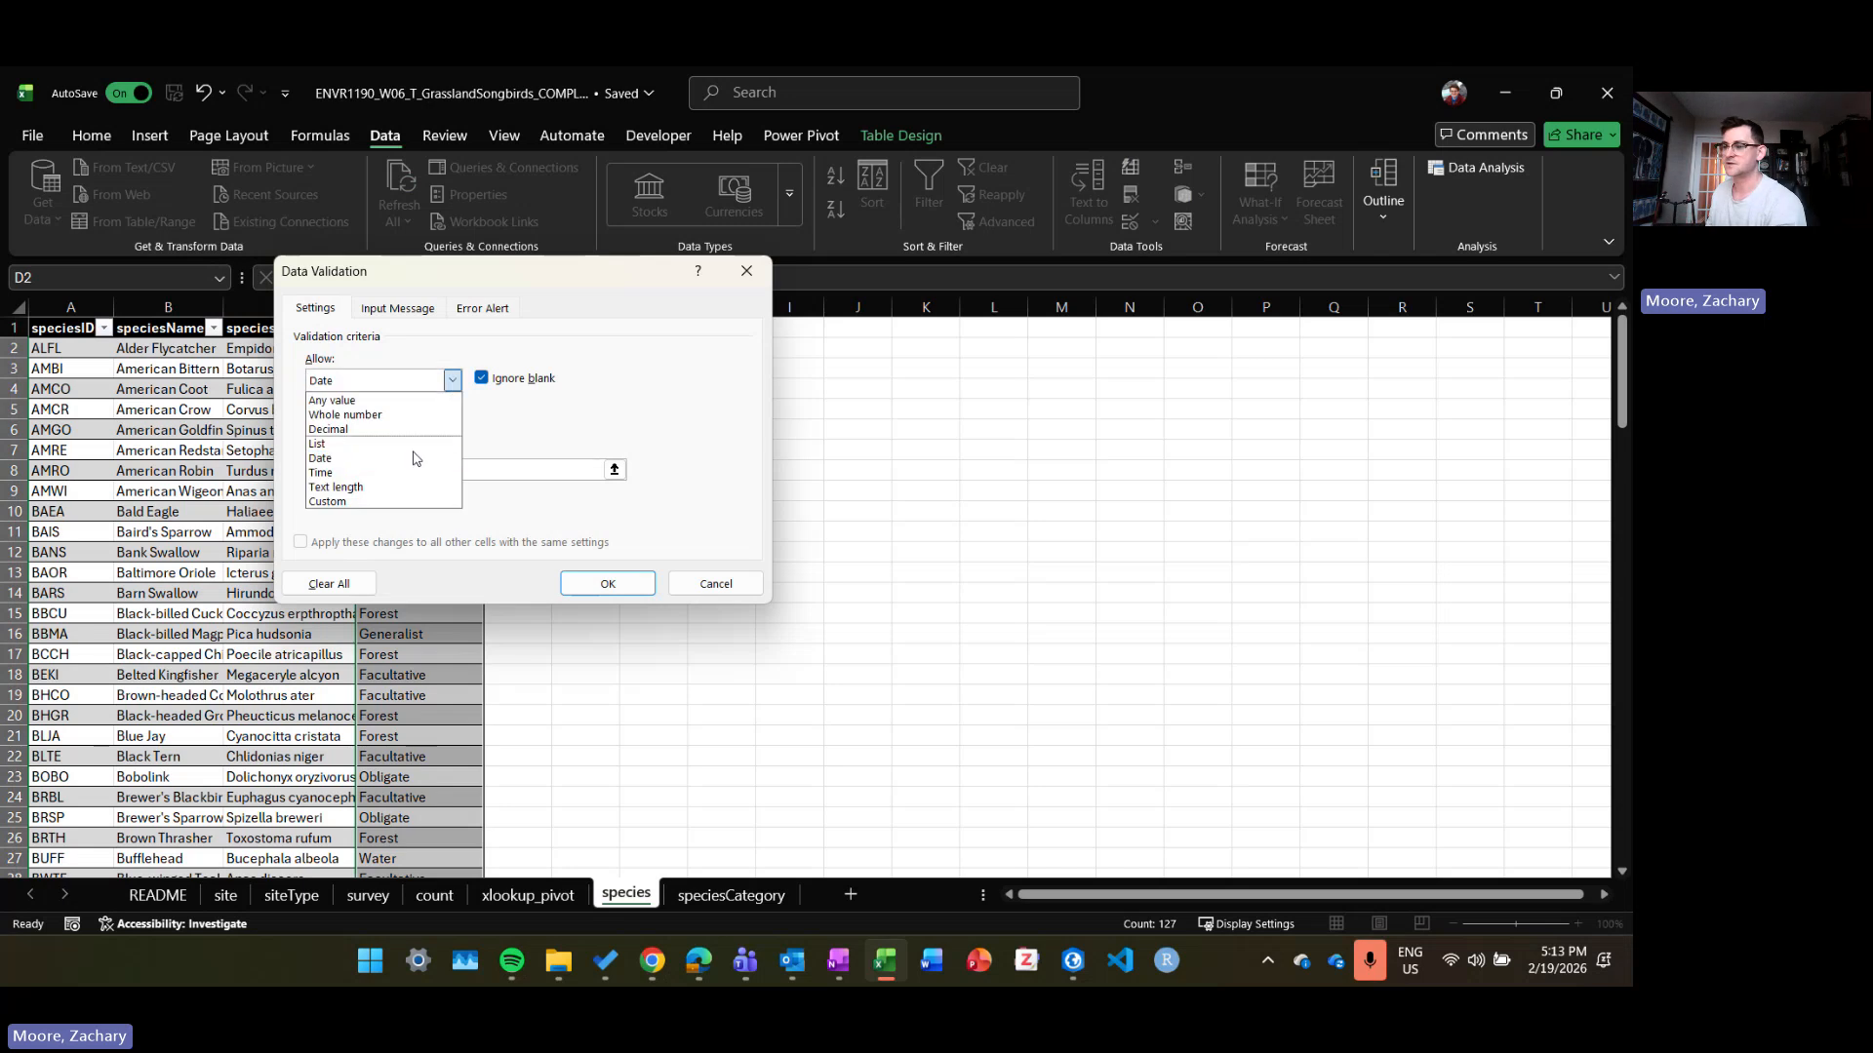
click(386, 430)
click(452, 426)
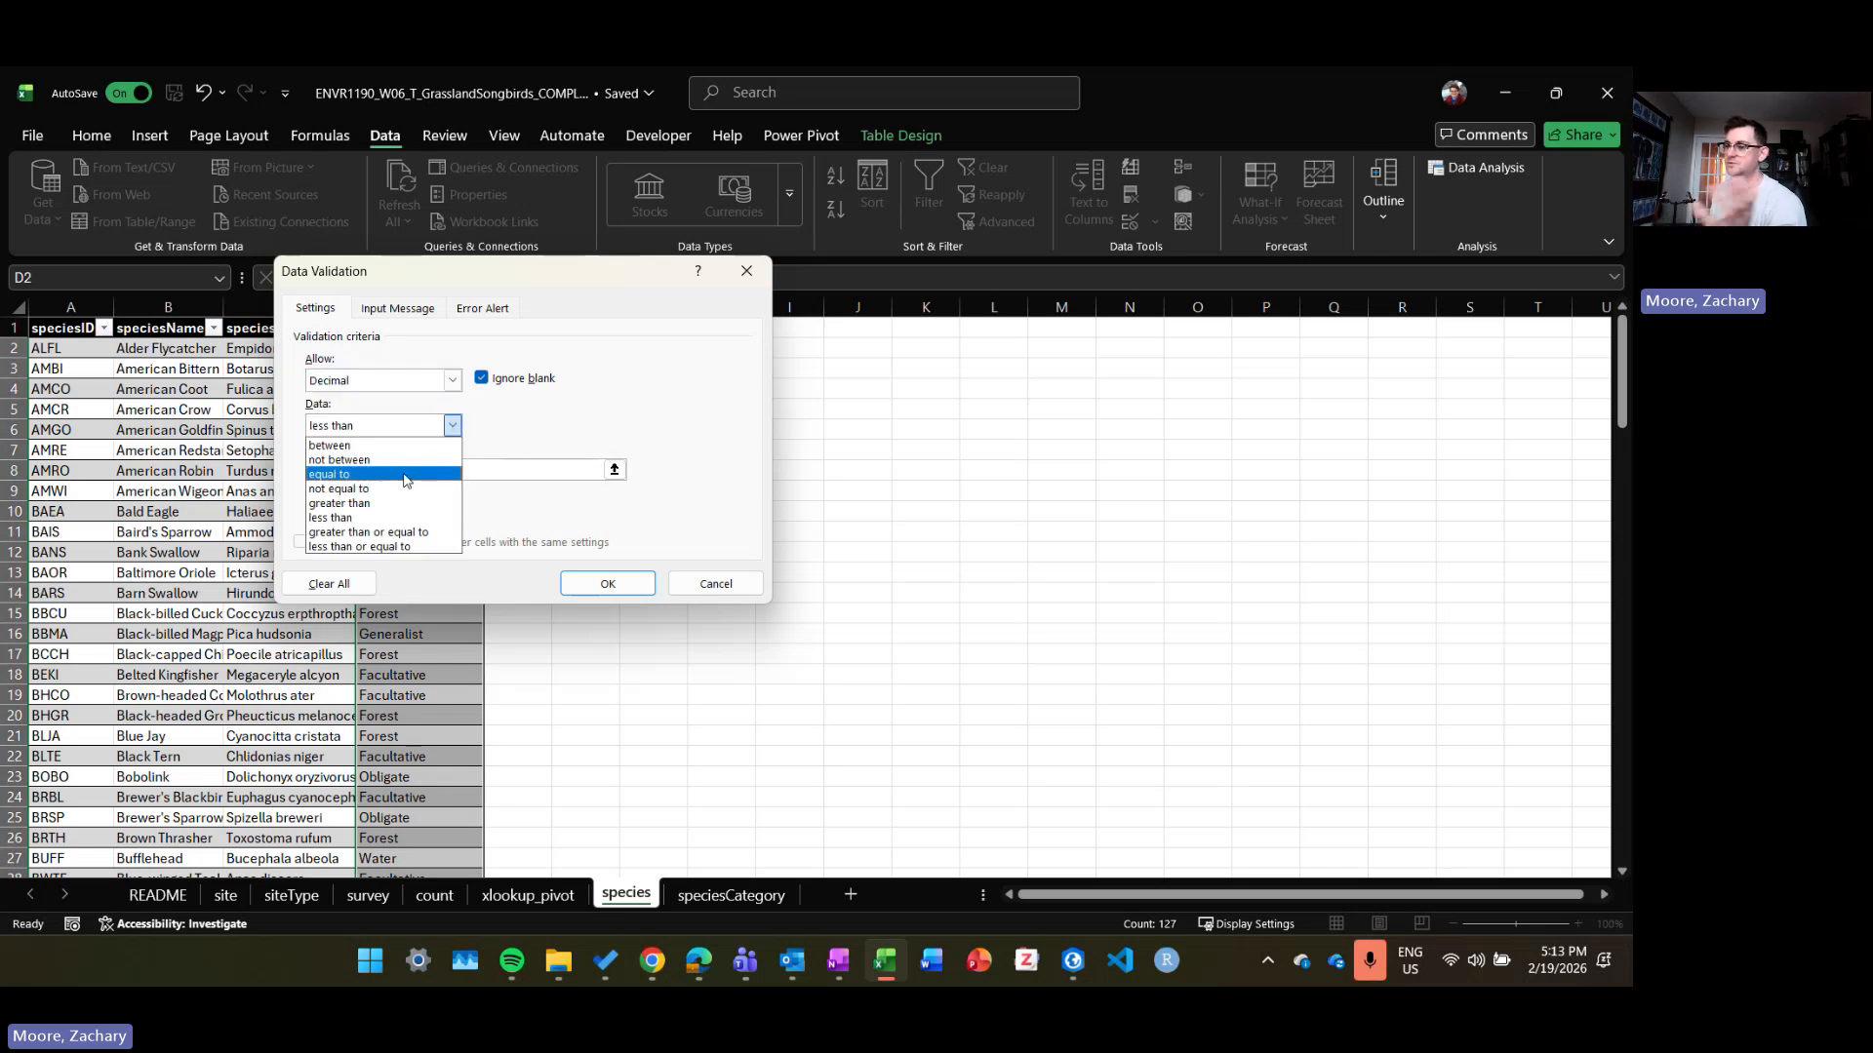
click(455, 378)
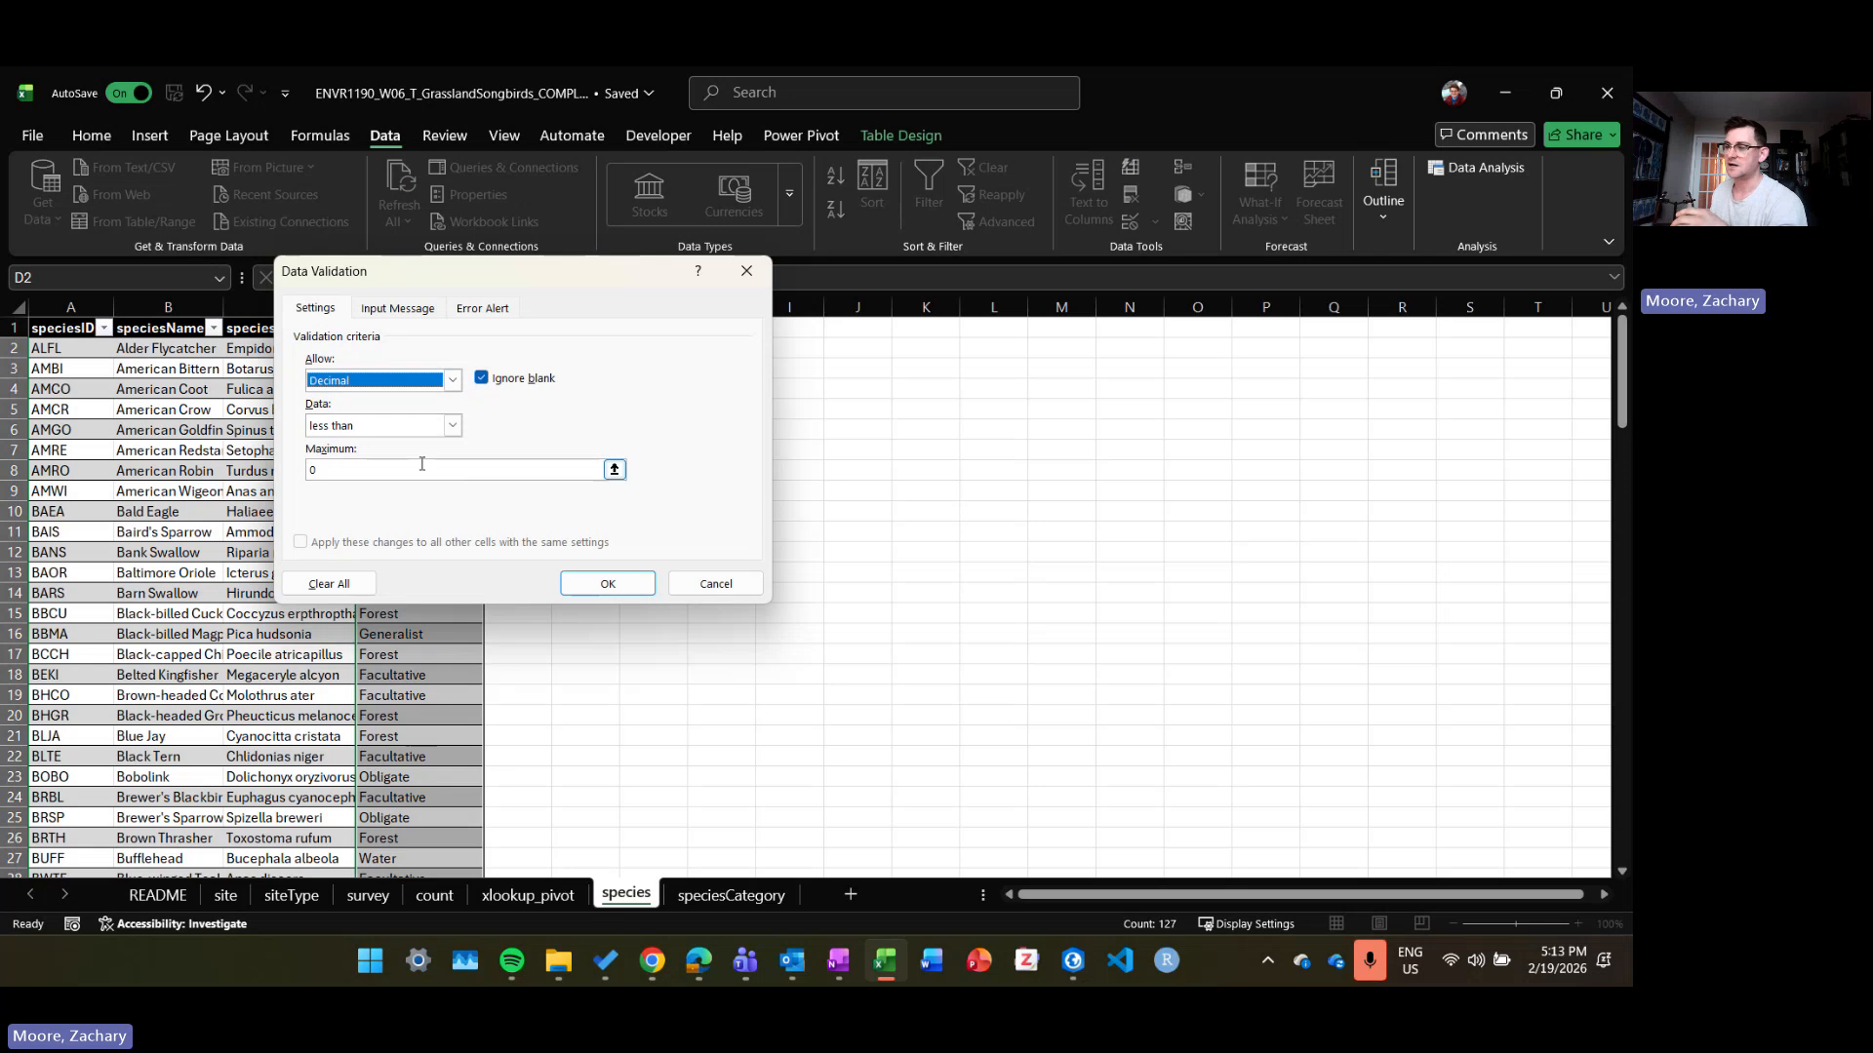
Step: Restrict the selected speciesCategory cells to a list with the source =speciesCategoryList and apply the validation
click(452, 380)
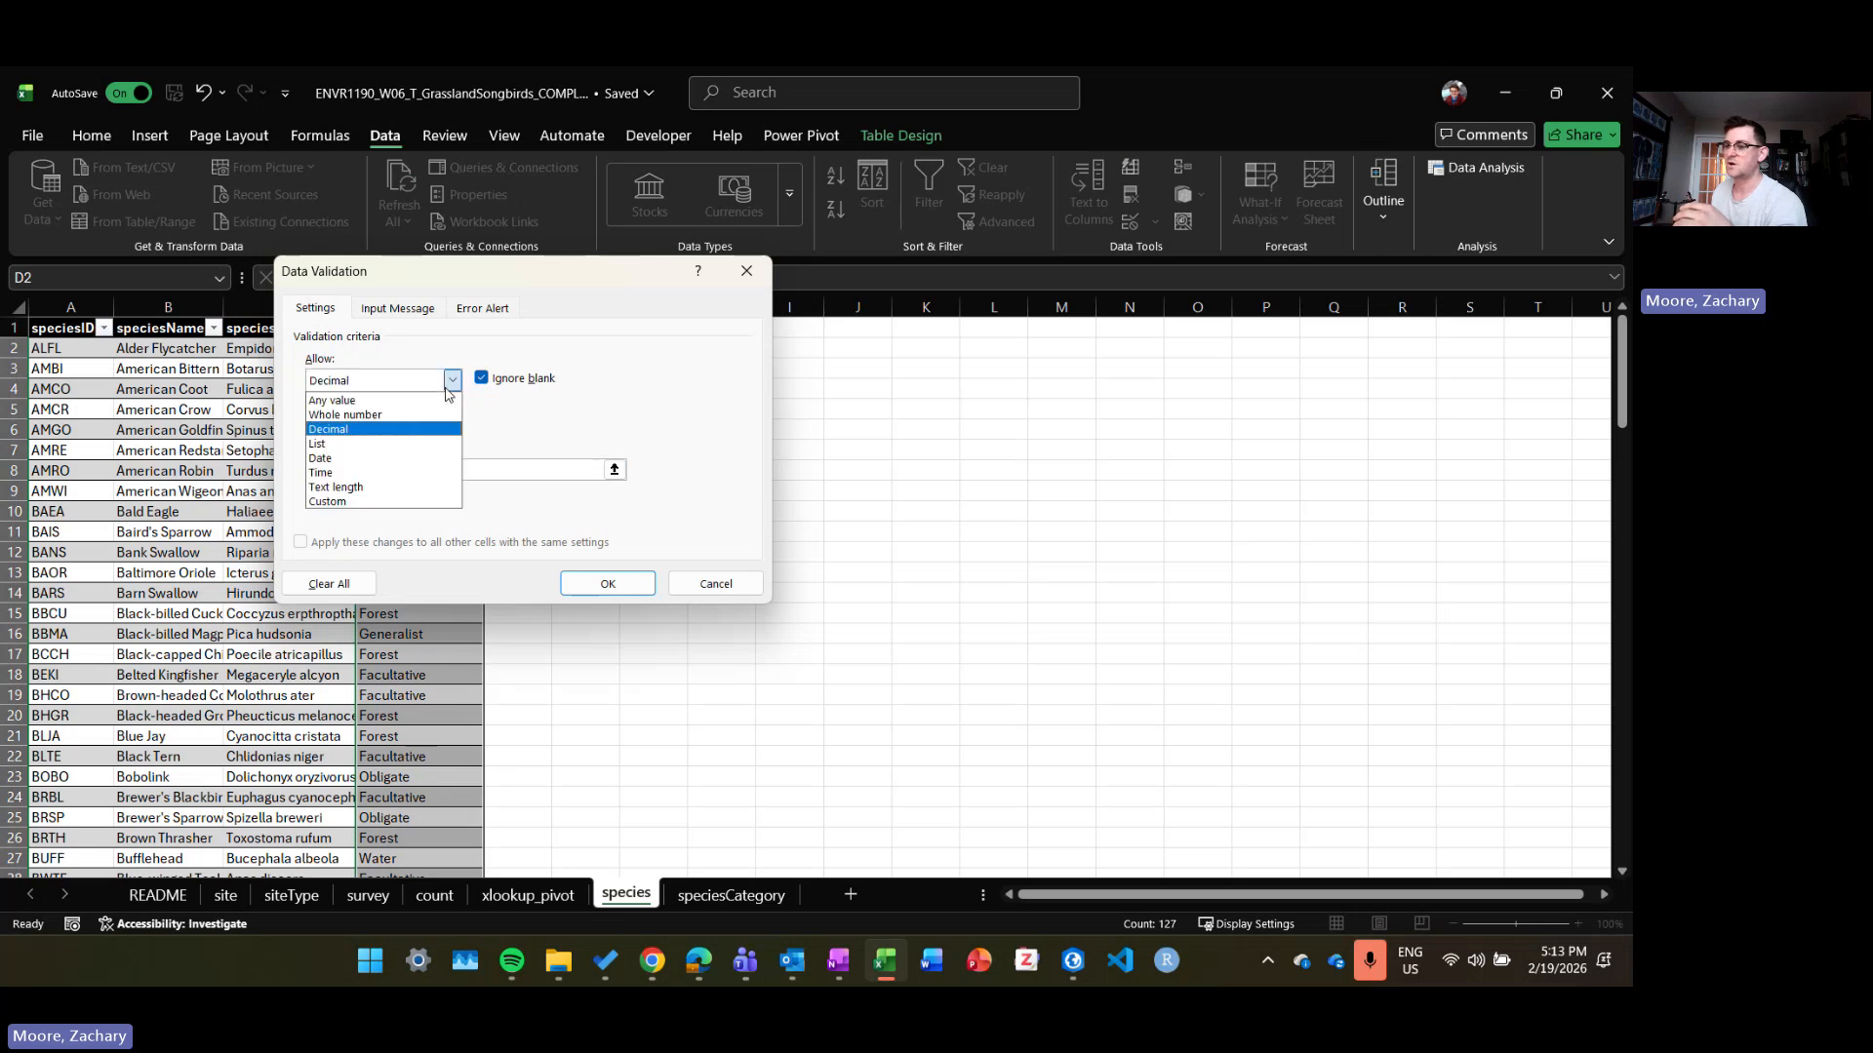
click(391, 445)
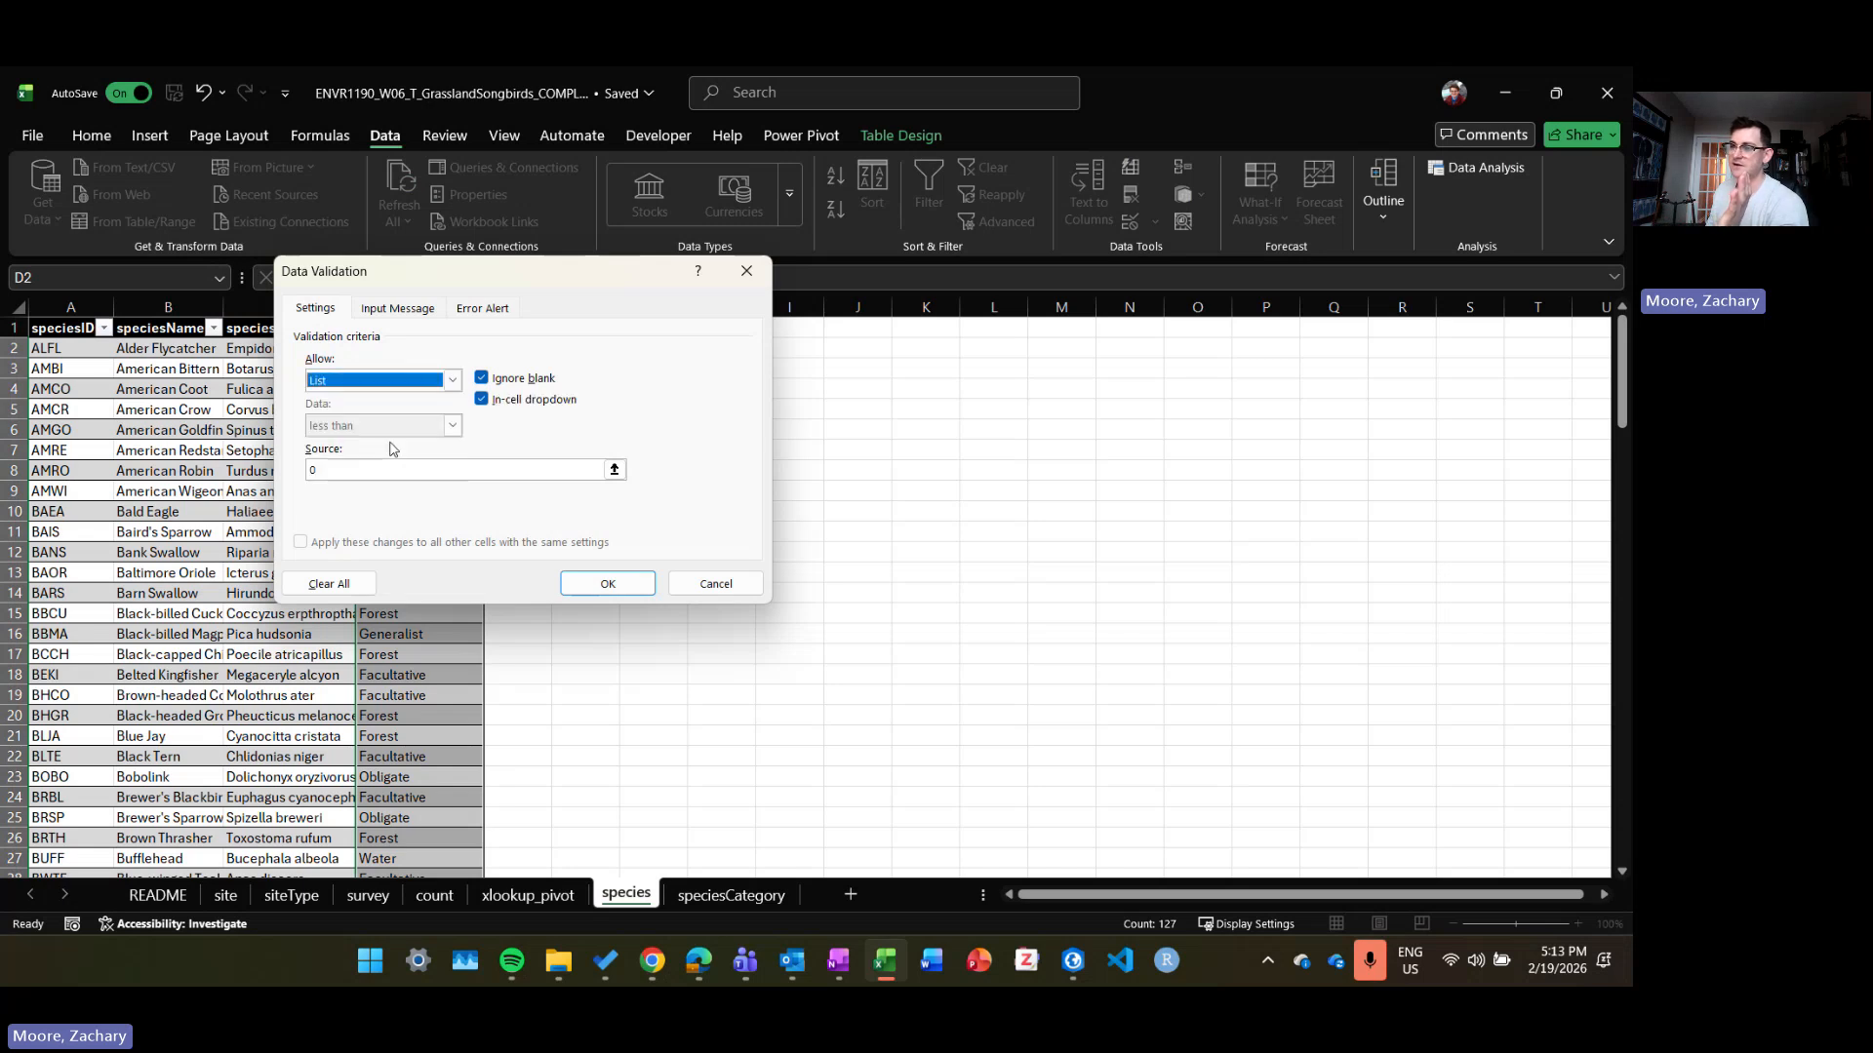
click(409, 476)
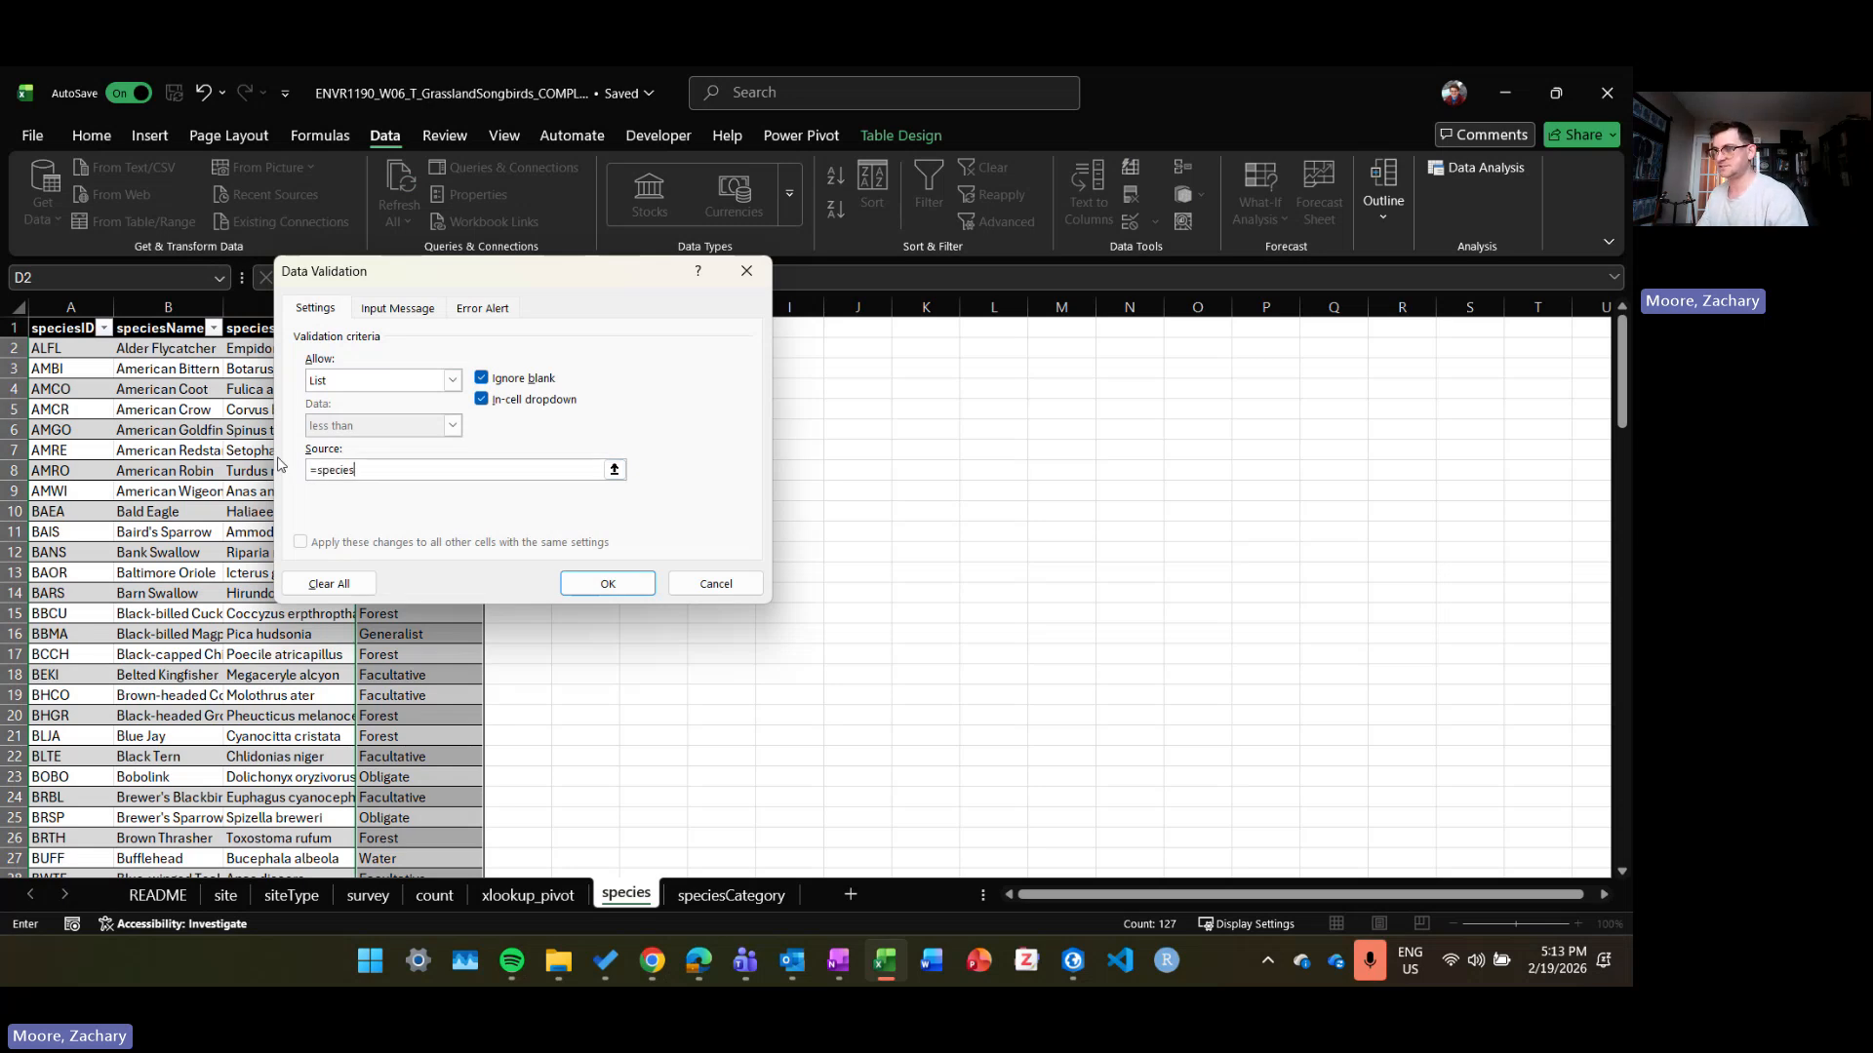
text(List)
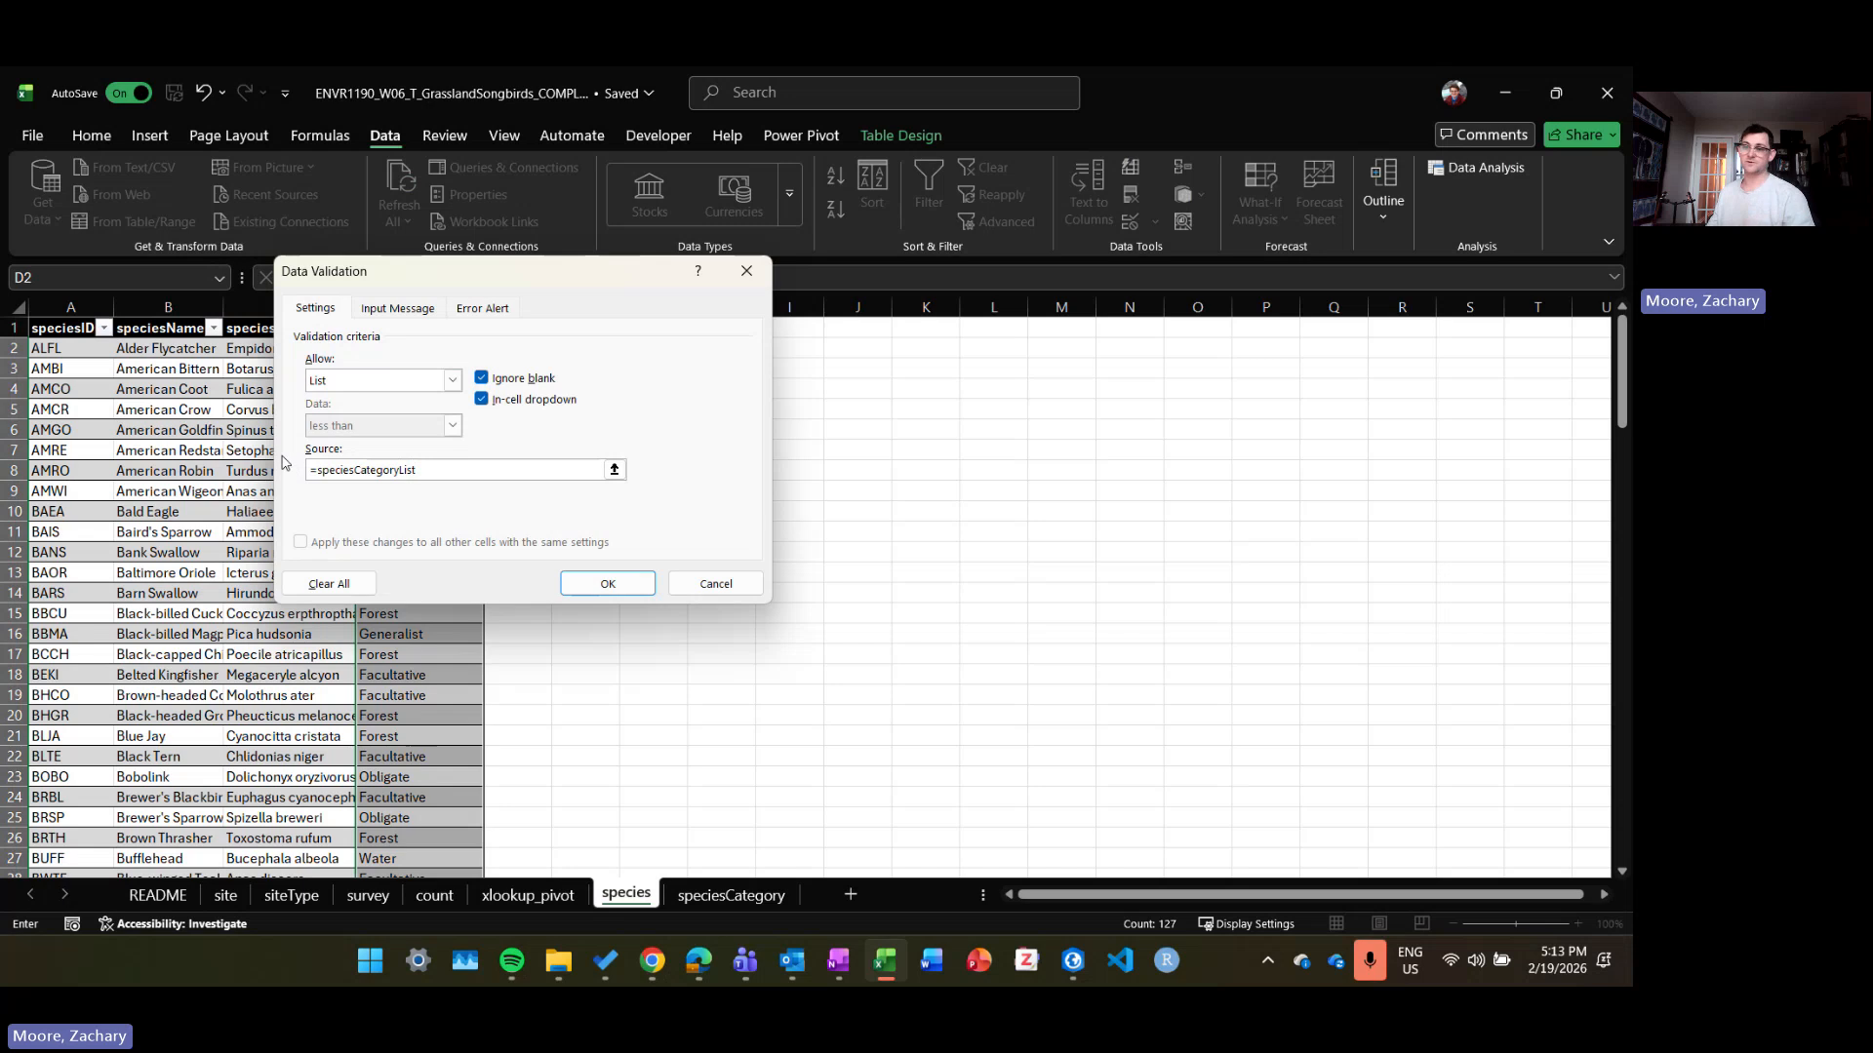
click(606, 578)
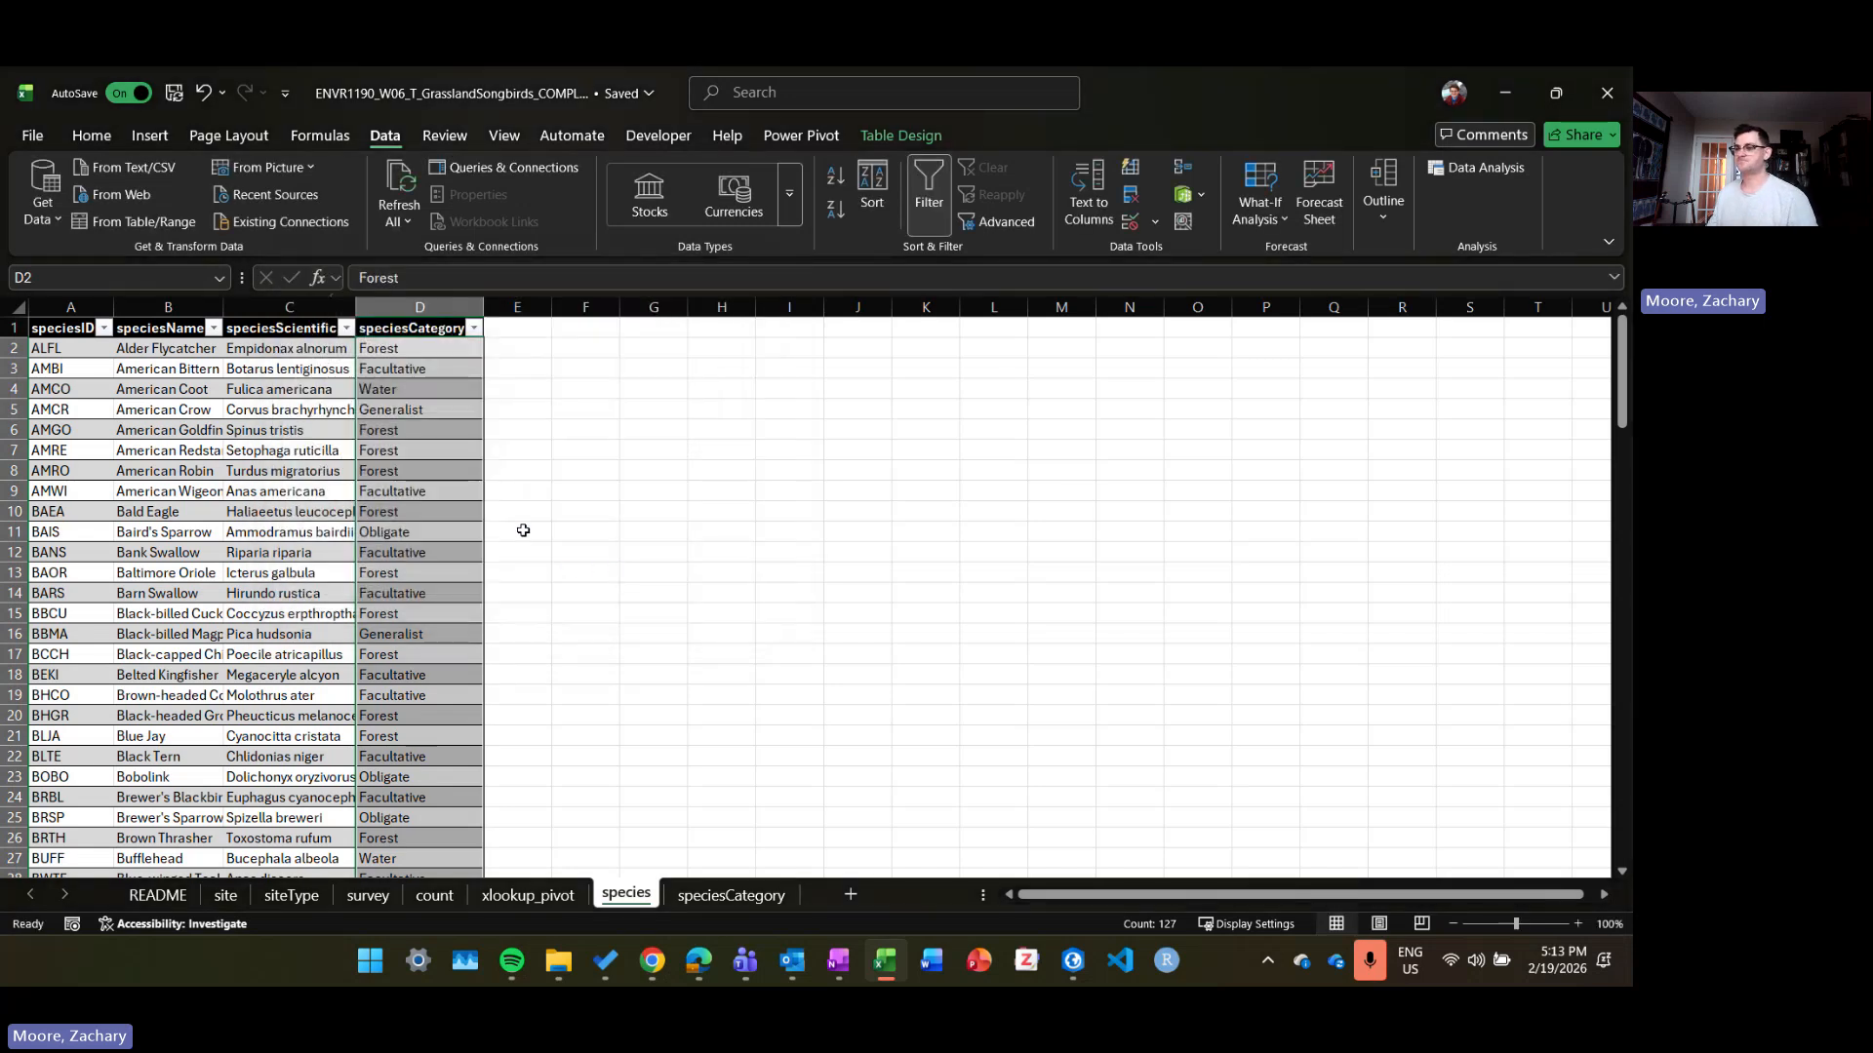
Step: Check the category choices offered by the in-cell dropdowns in D2 and D3 without changing the values
click(433, 348)
click(494, 349)
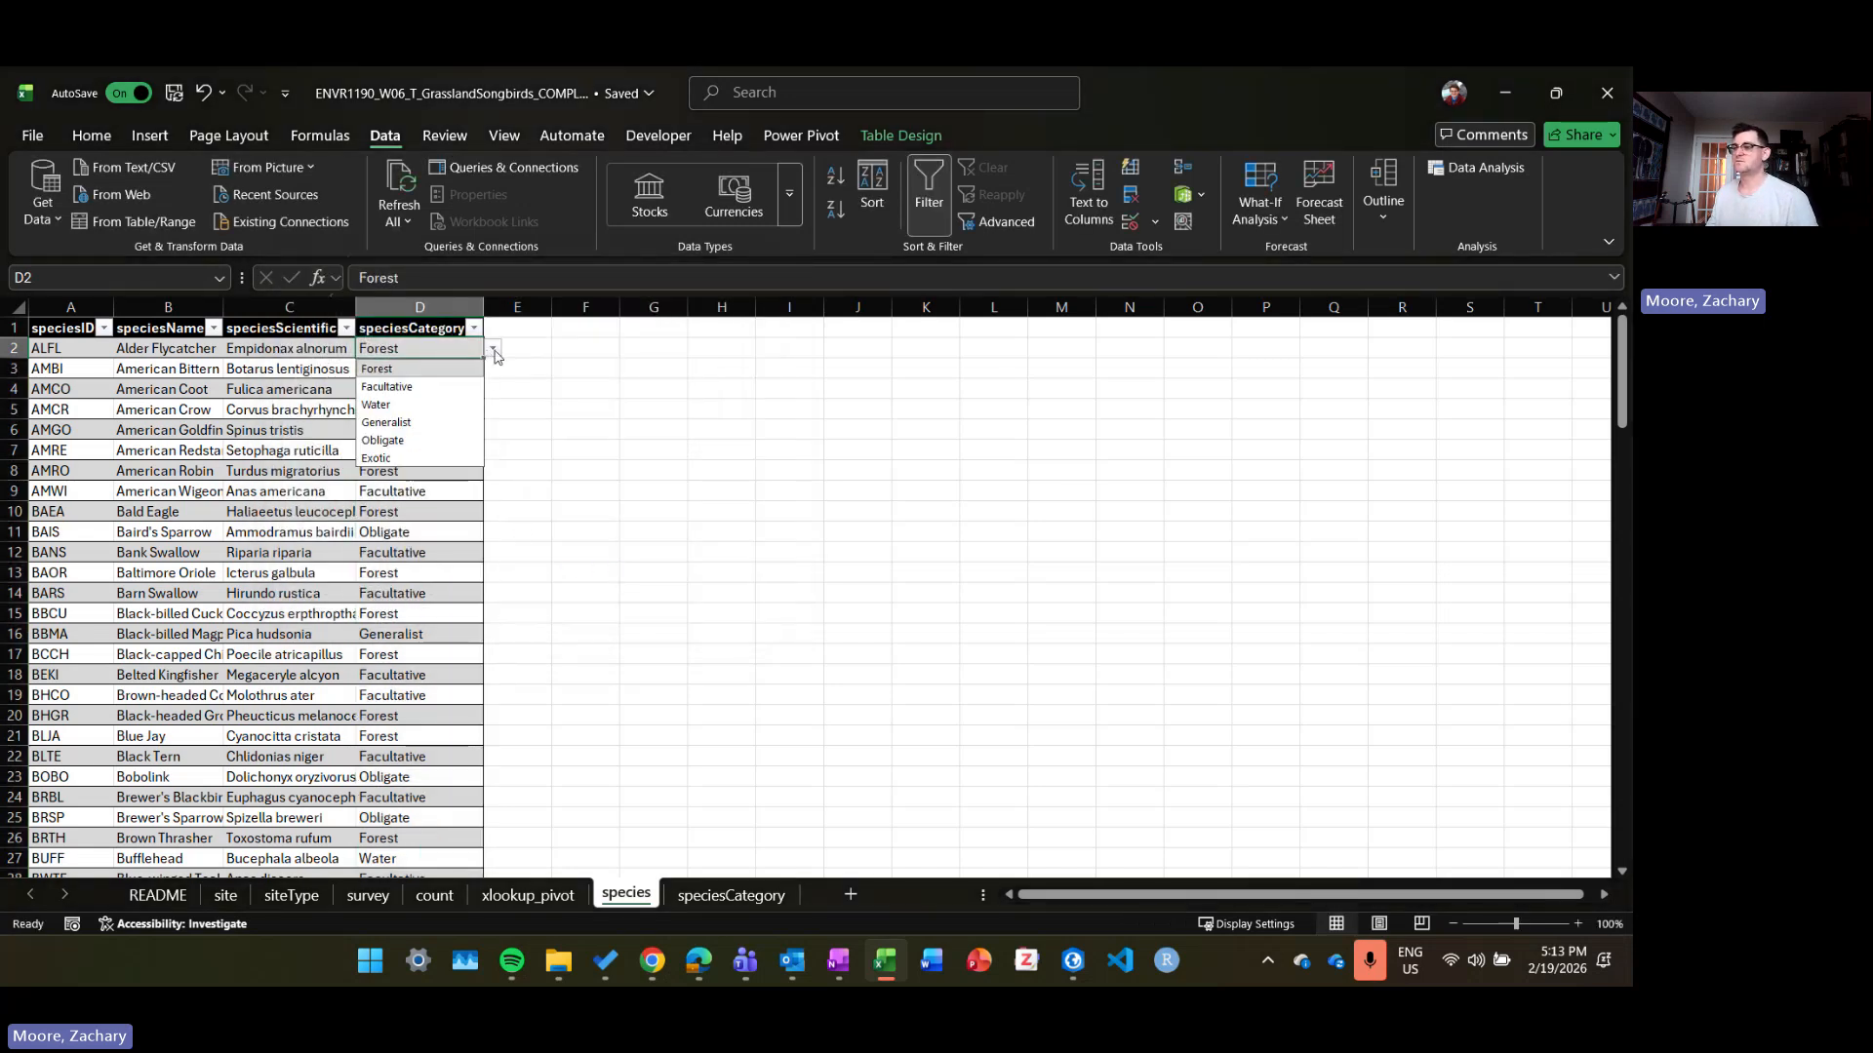
click(495, 353)
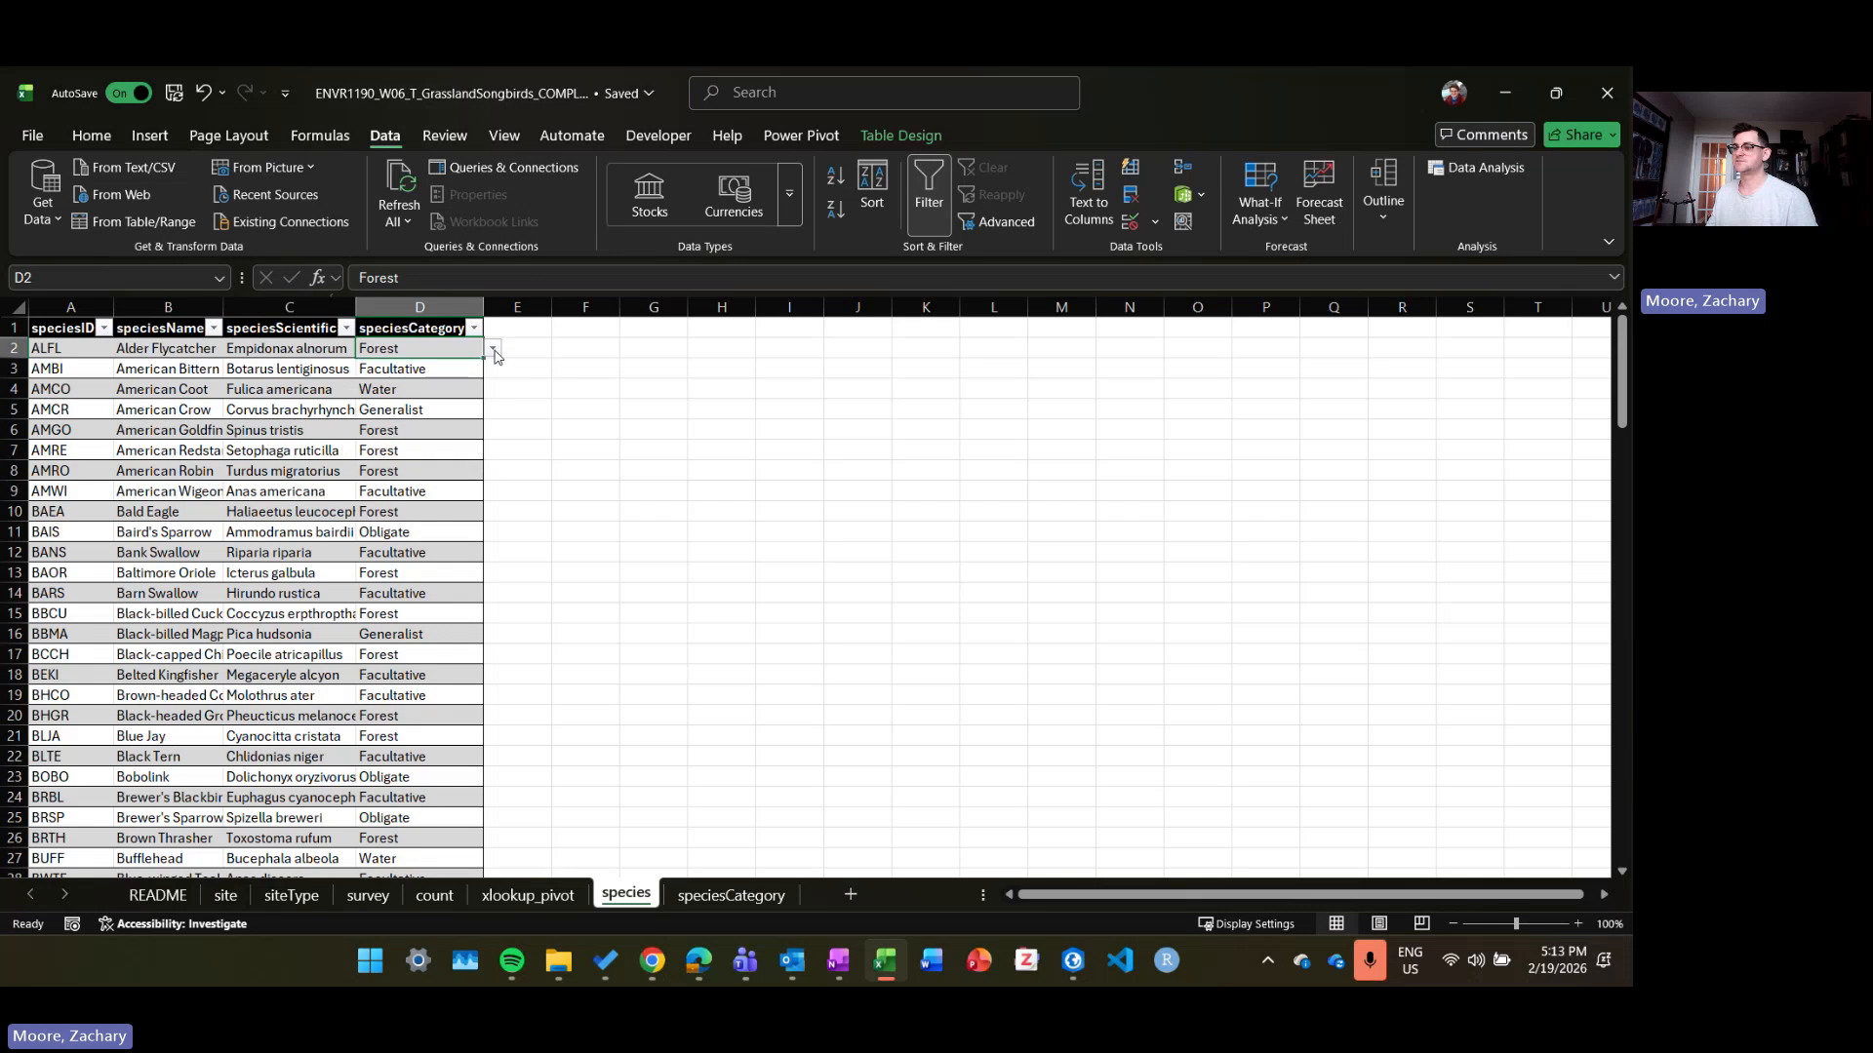
click(448, 369)
click(494, 369)
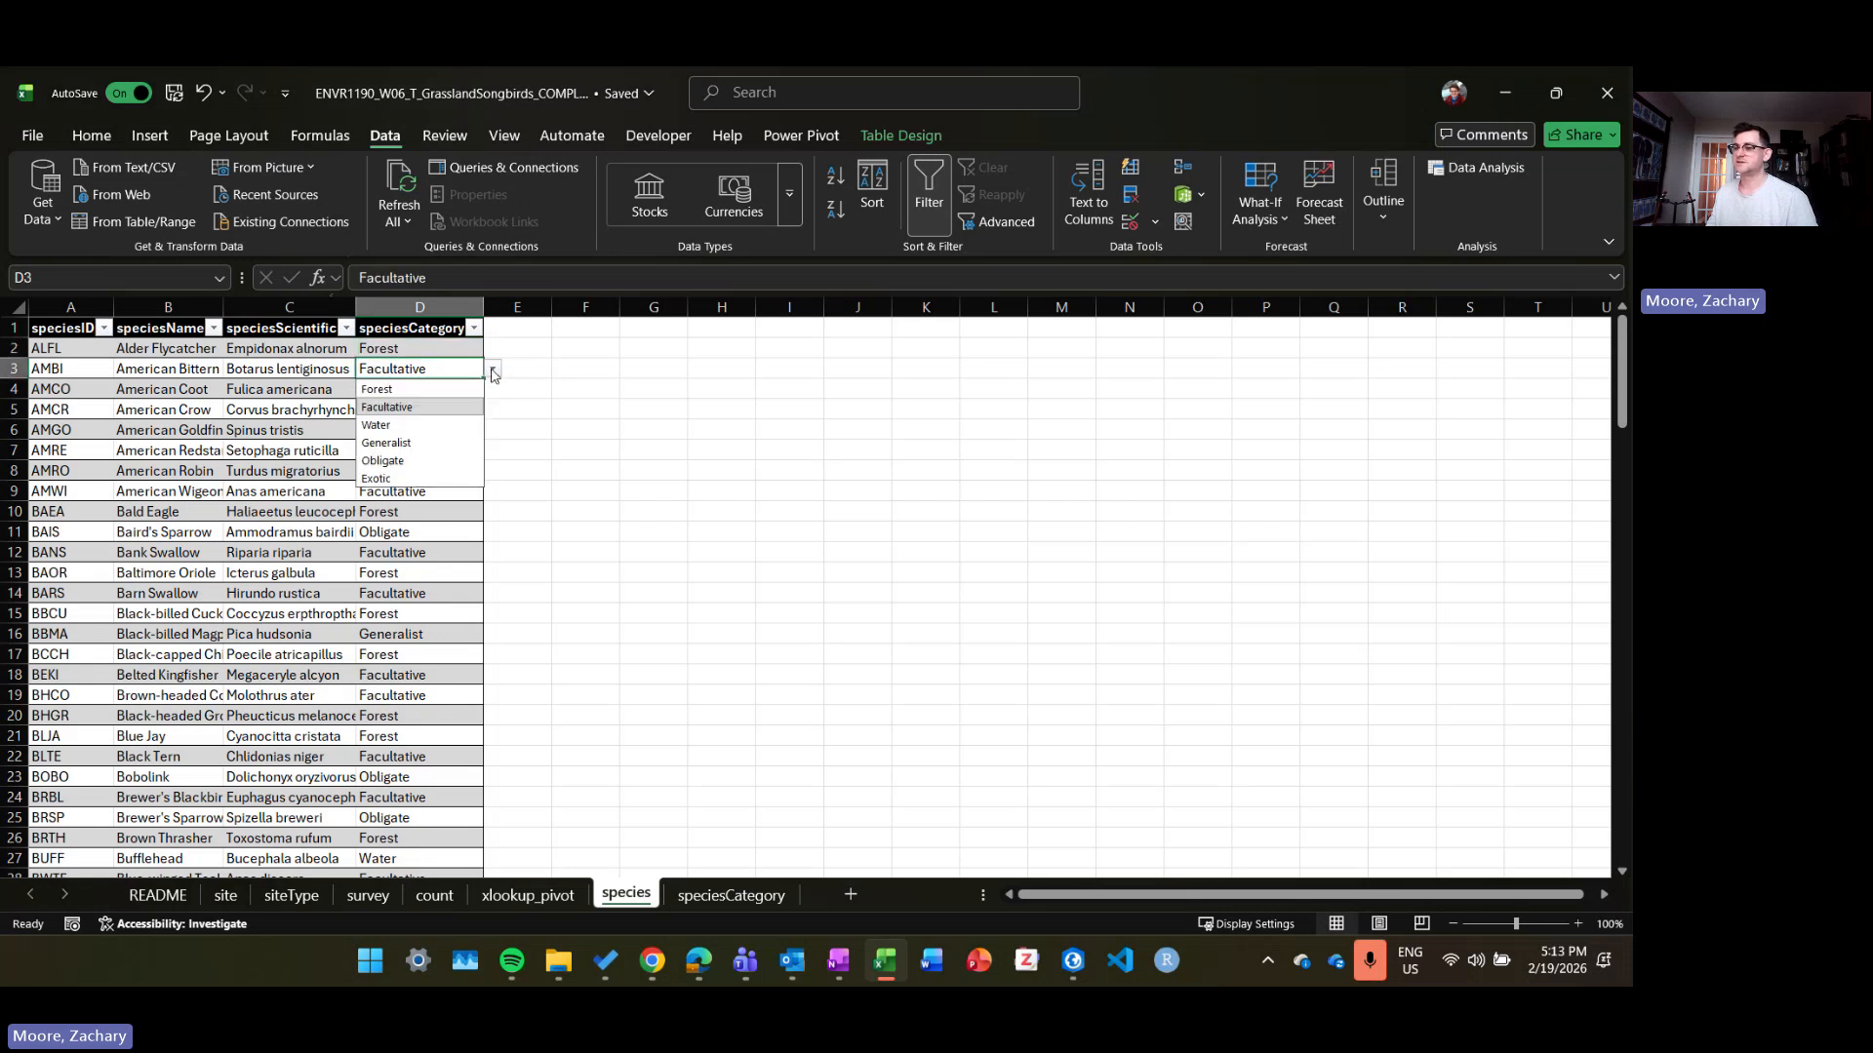
click(493, 371)
click(450, 389)
Step: Try to enter Some Dumb Bird as the category in D6 to test the validation, and discard the entry
click(422, 429)
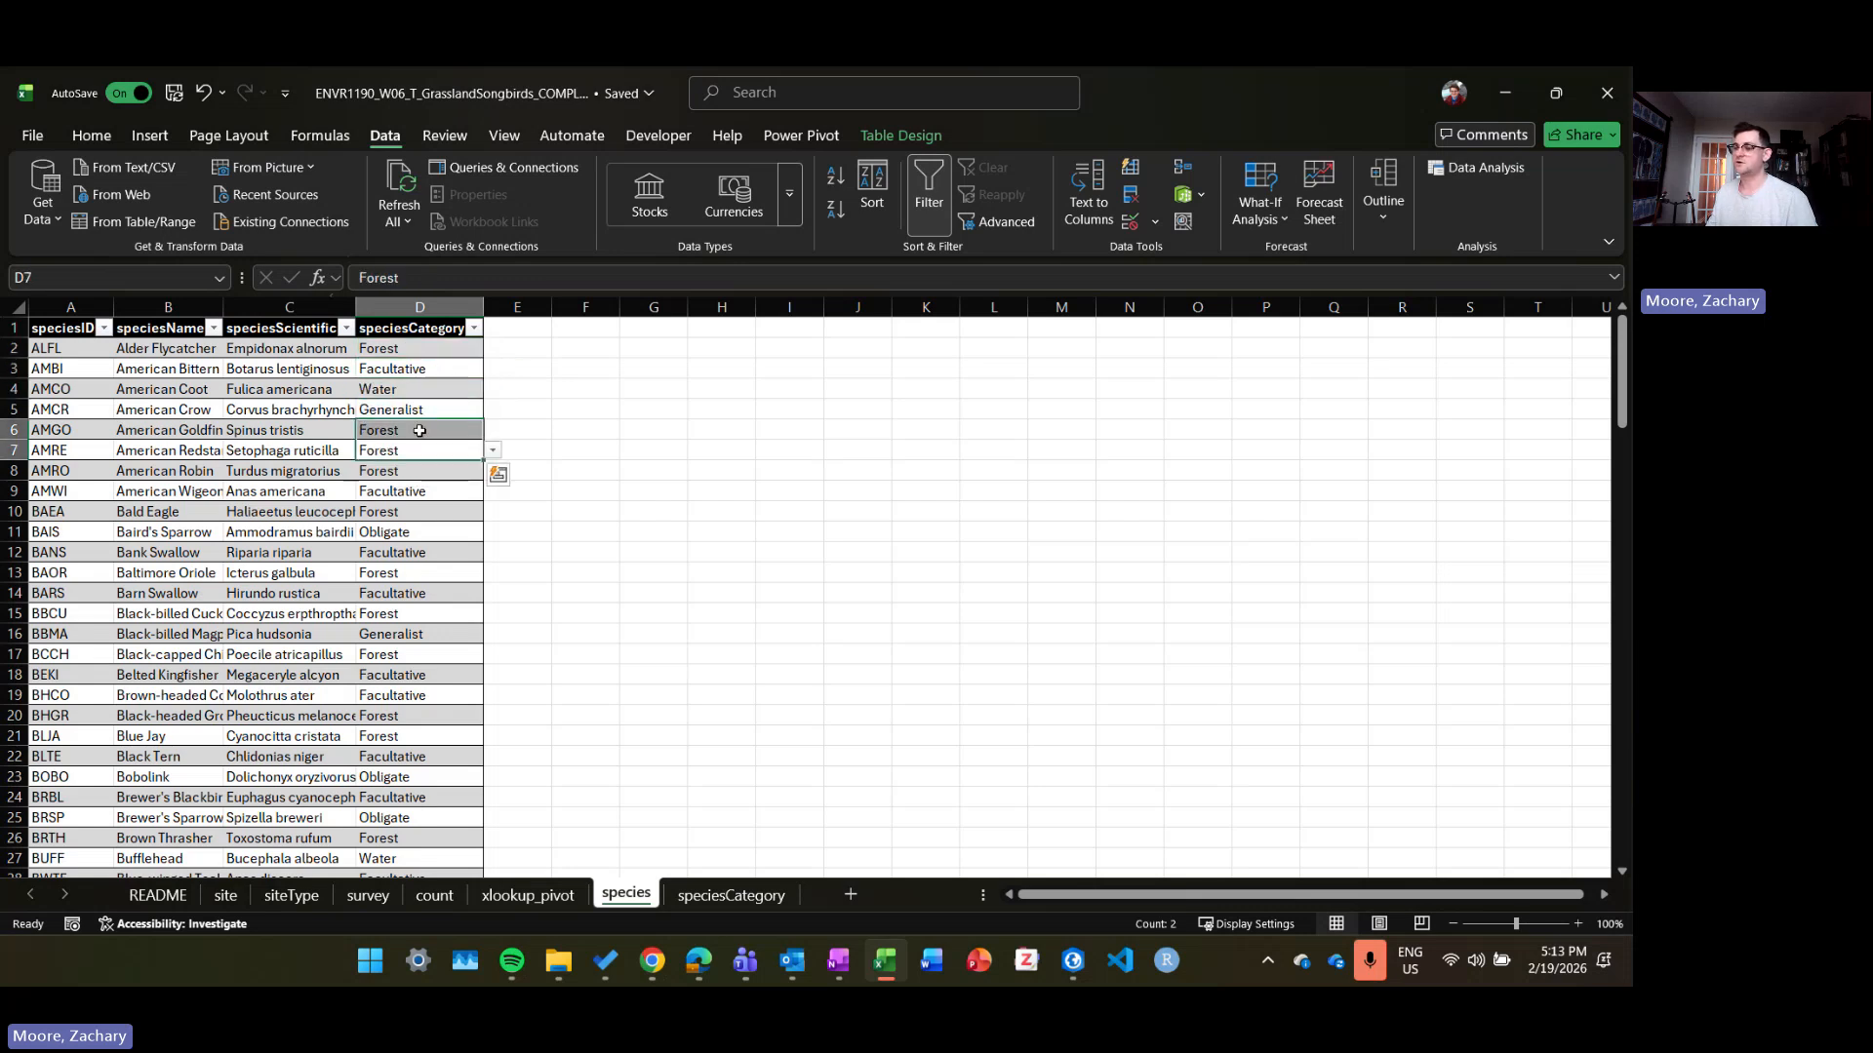
text(Som)
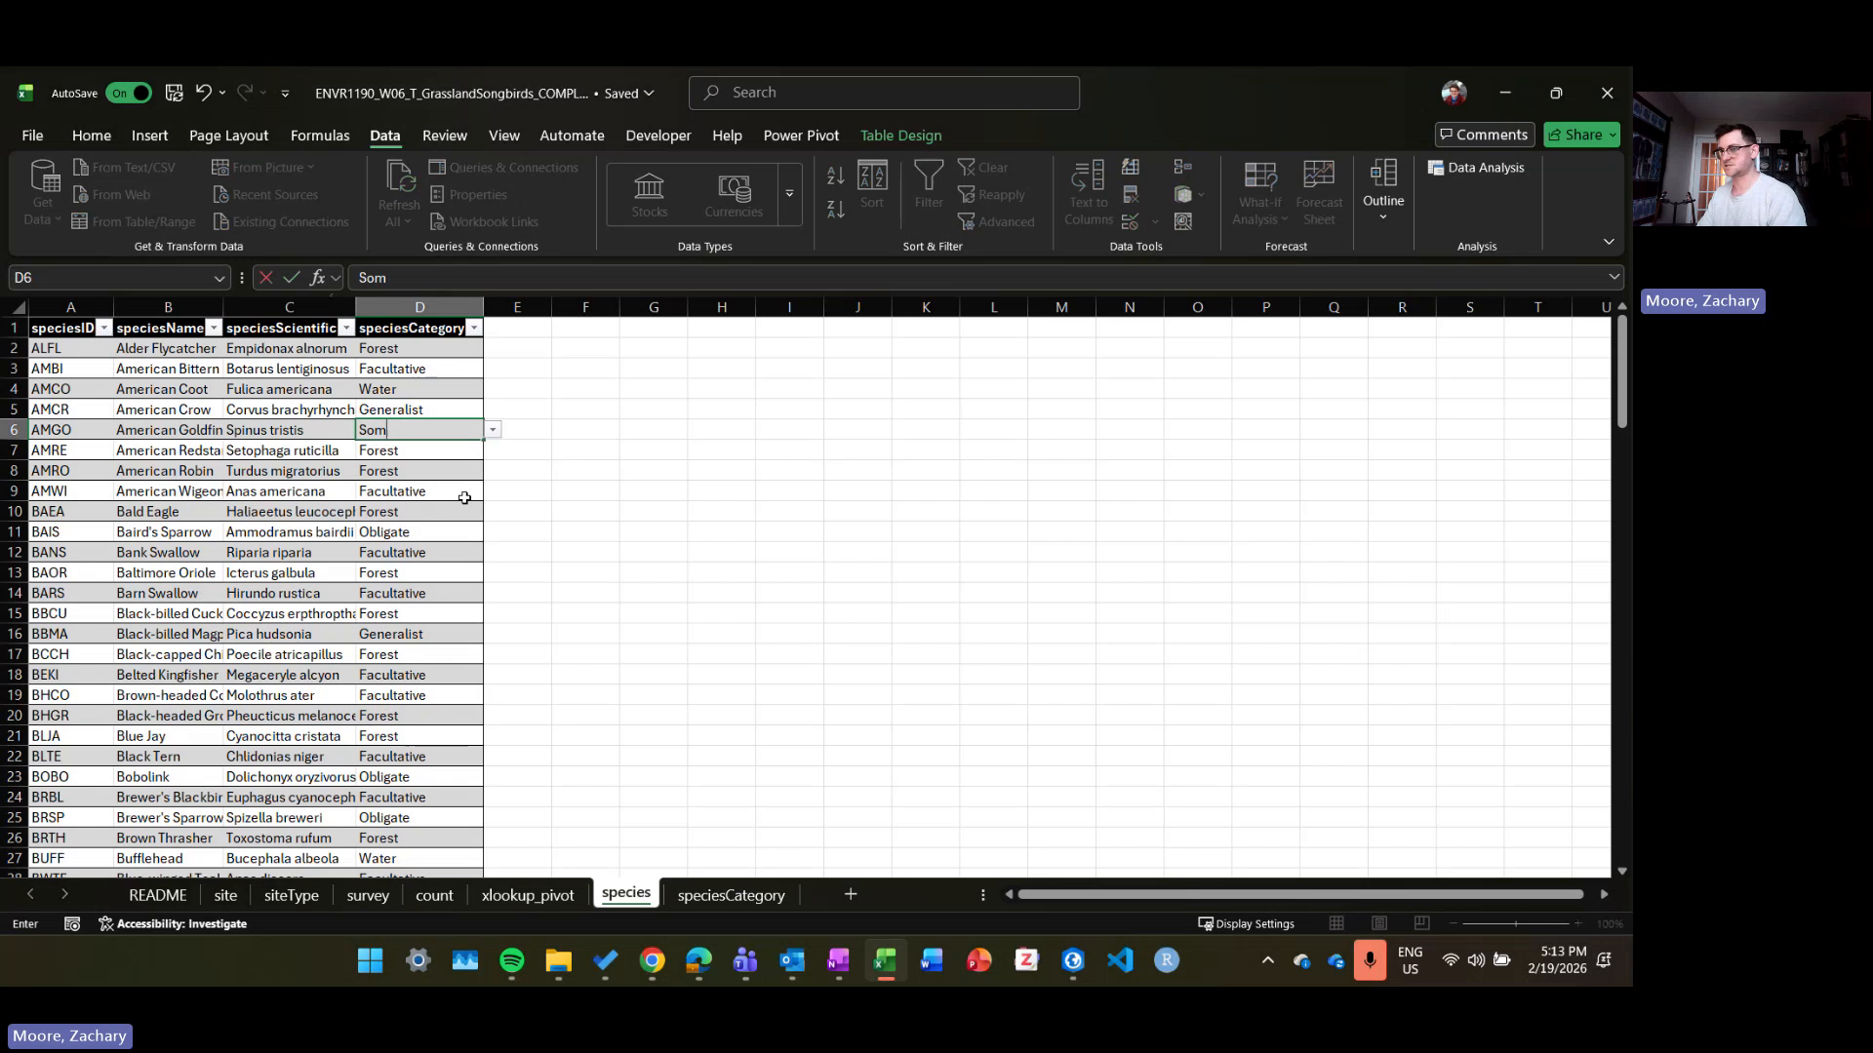
text(e Dumb Bird)
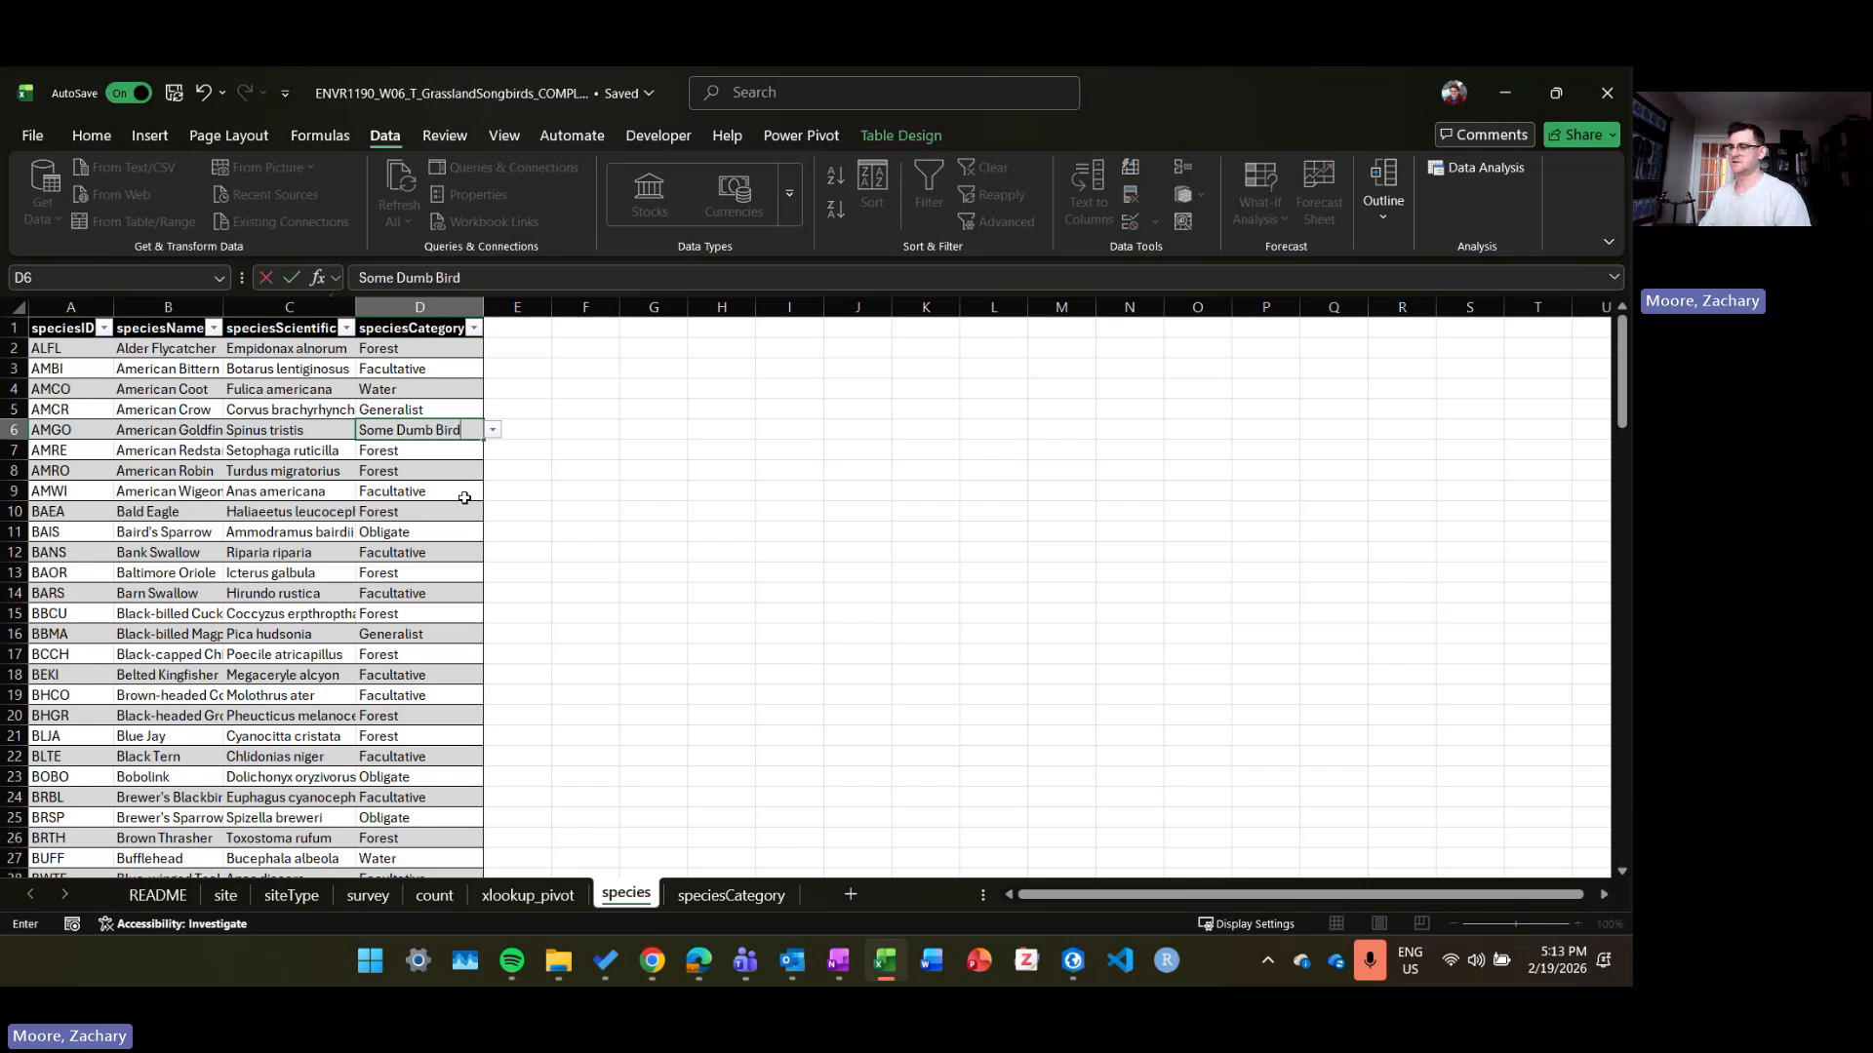
key(Return)
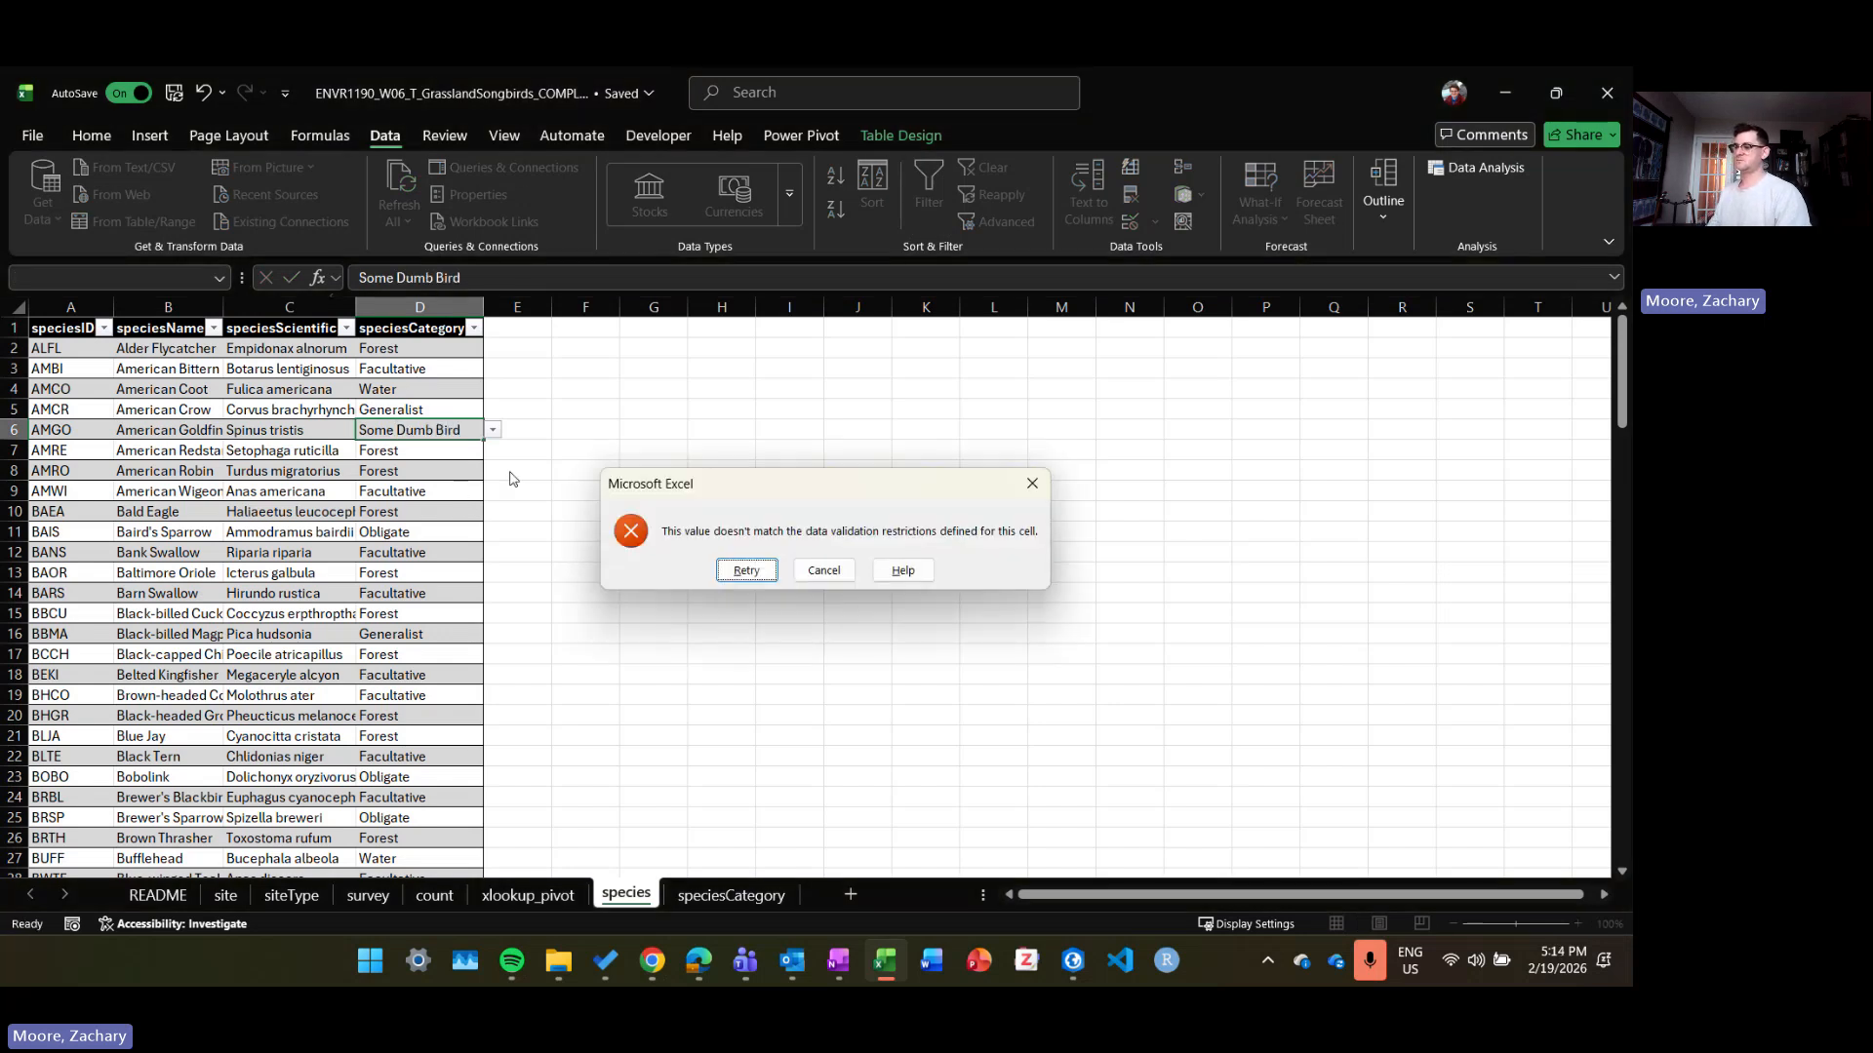
click(746, 570)
key(Escape)
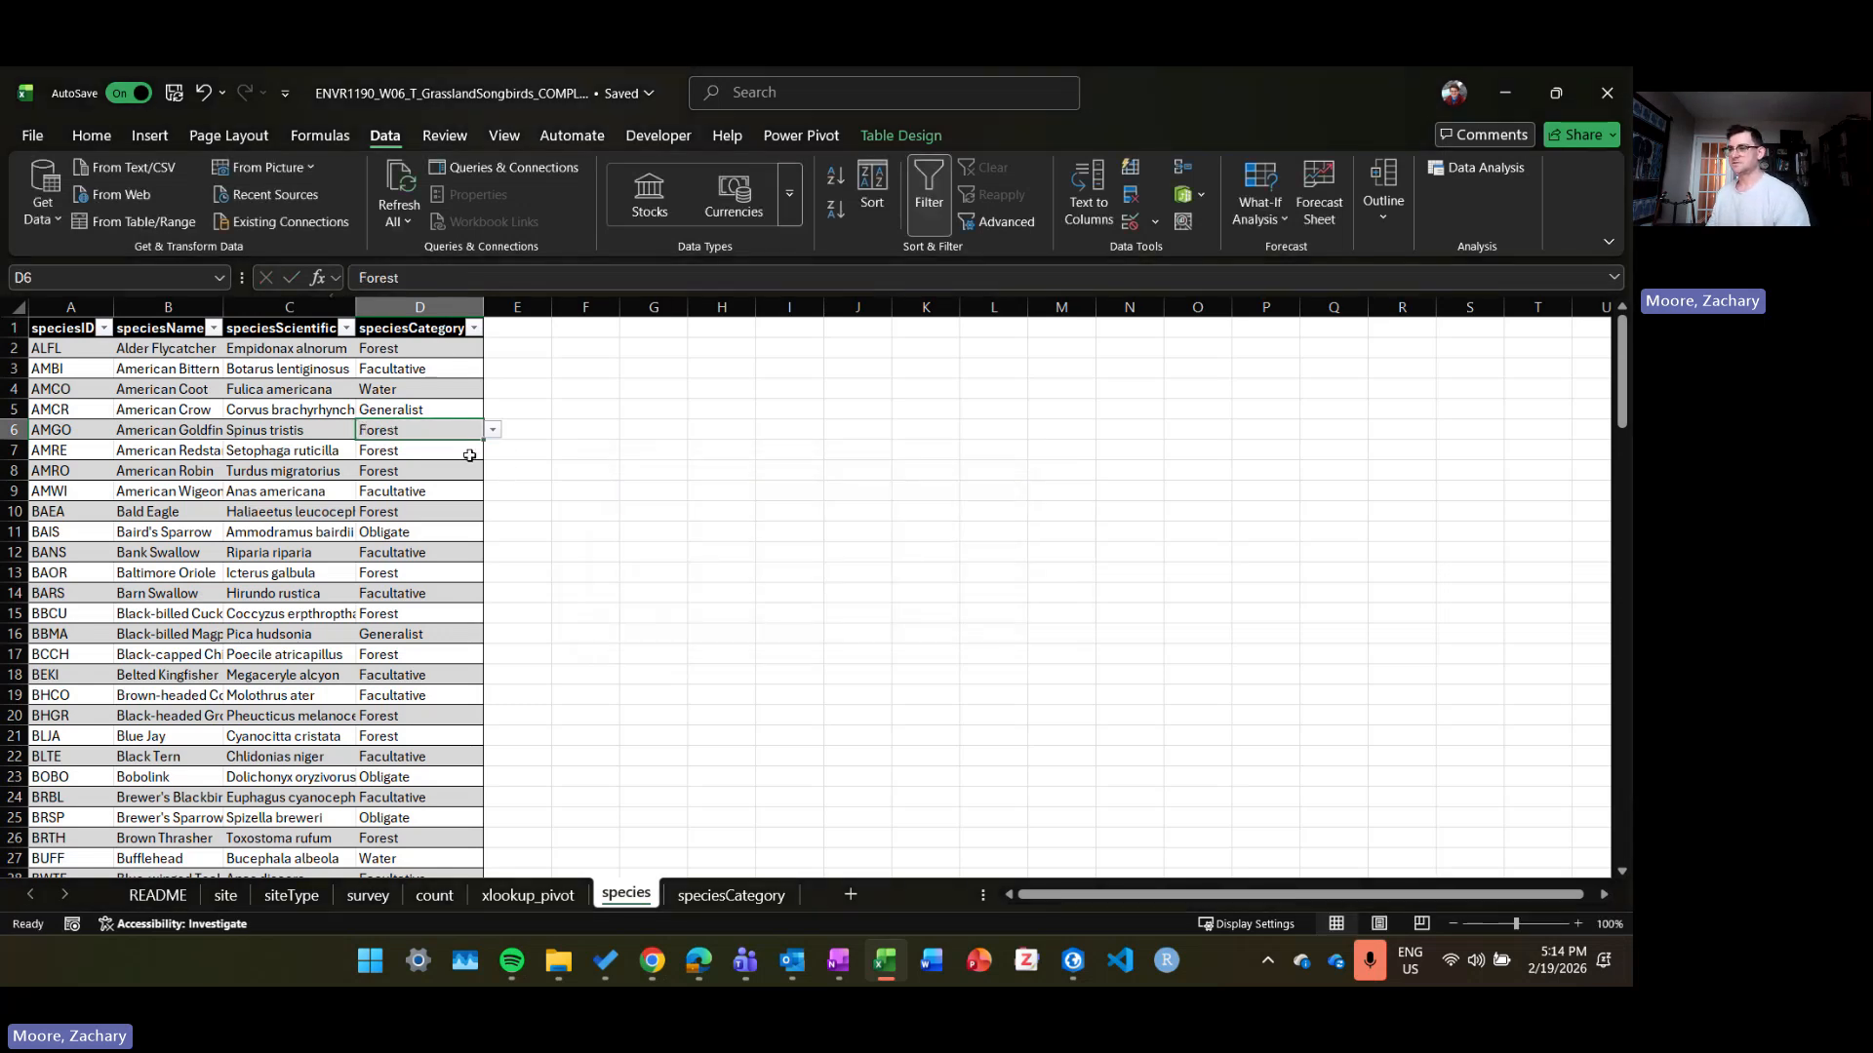
Step: Add the error message "Use the categories in the SpeciesCategory Table" to the data validation of the speciesCategory column
scroll(448, 368, down, 2)
scroll(447, 368, up, 2)
click(444, 322)
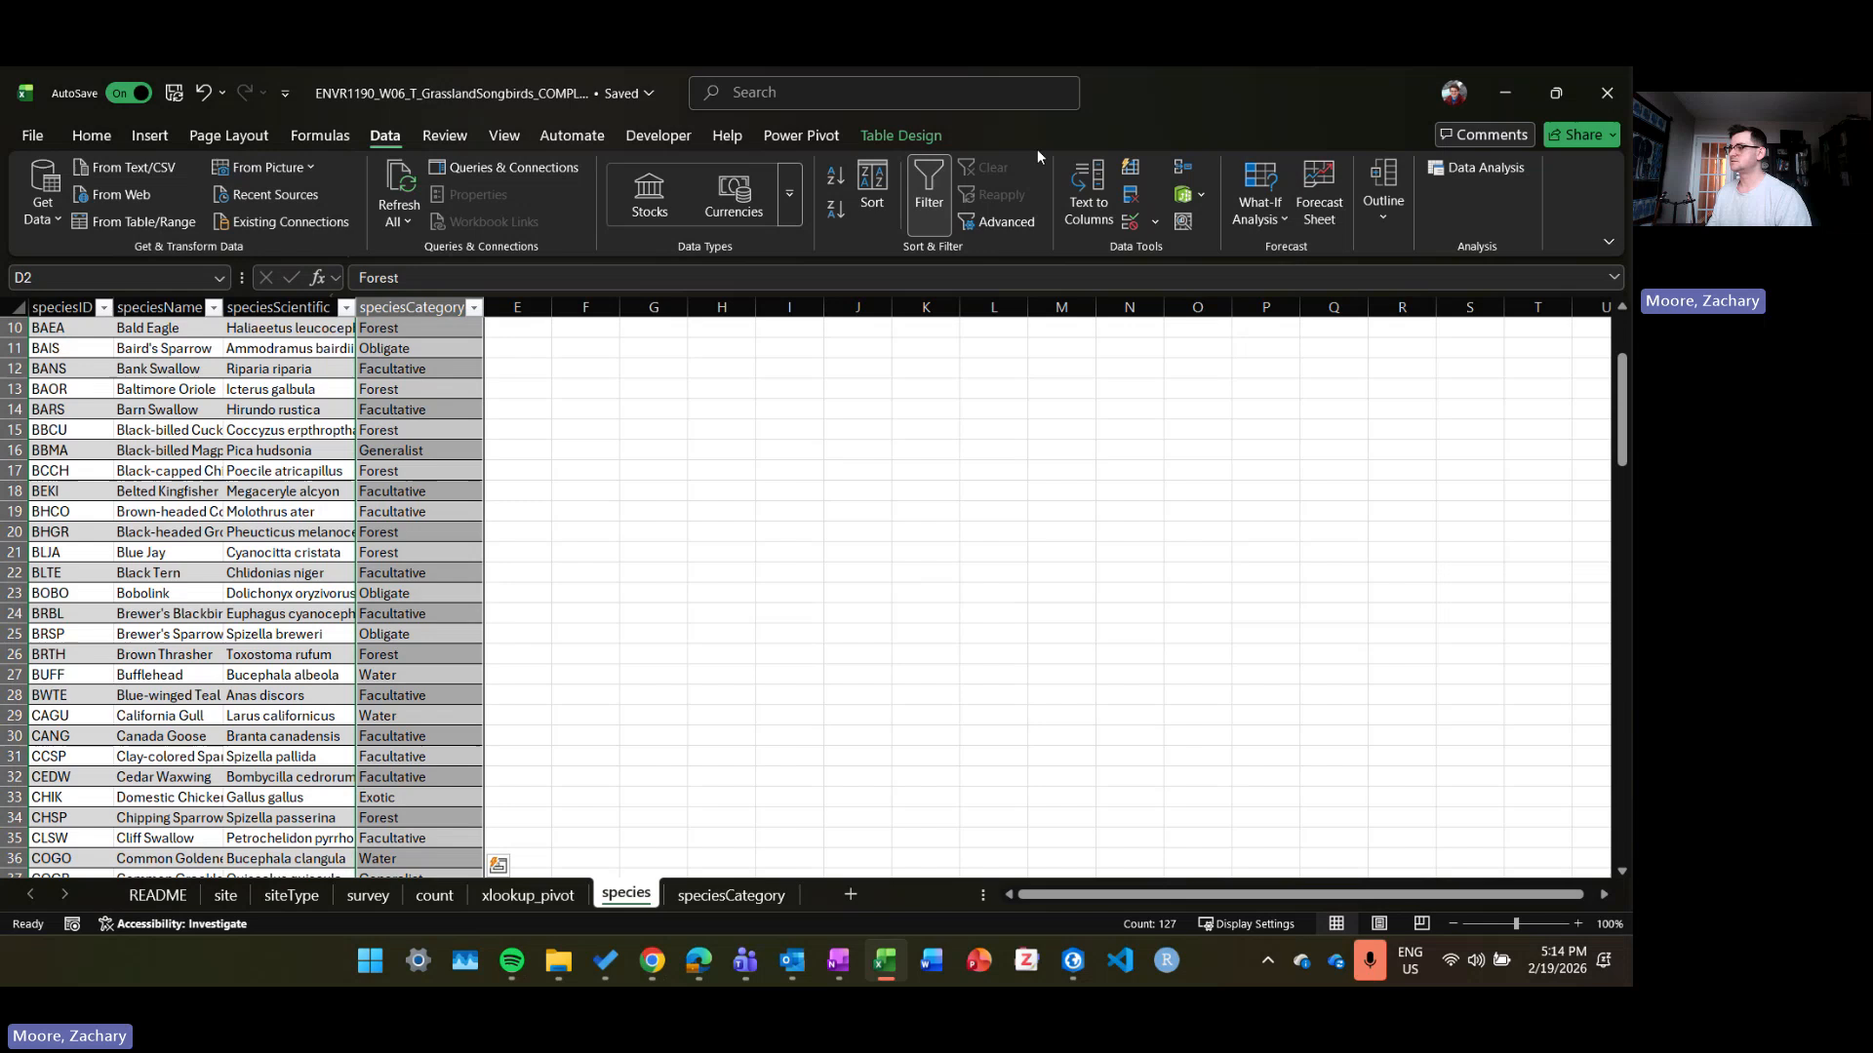
click(1131, 194)
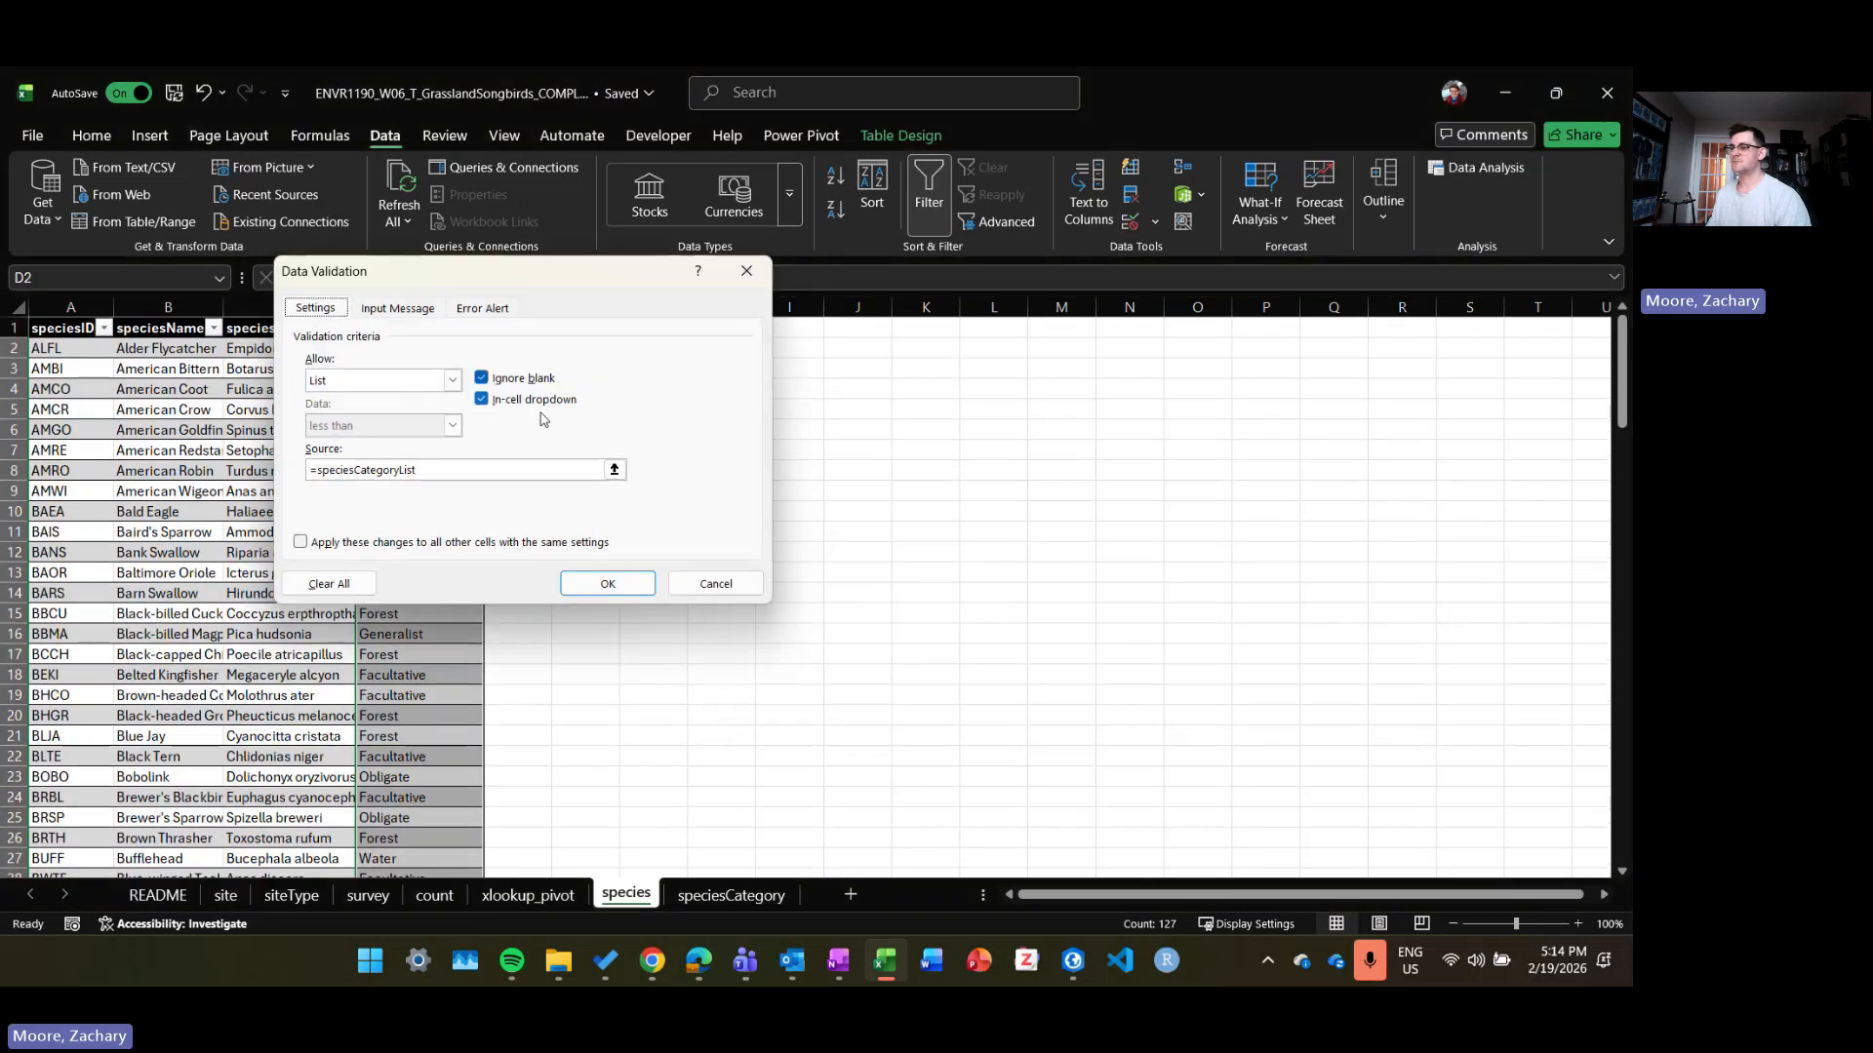
click(484, 310)
click(371, 310)
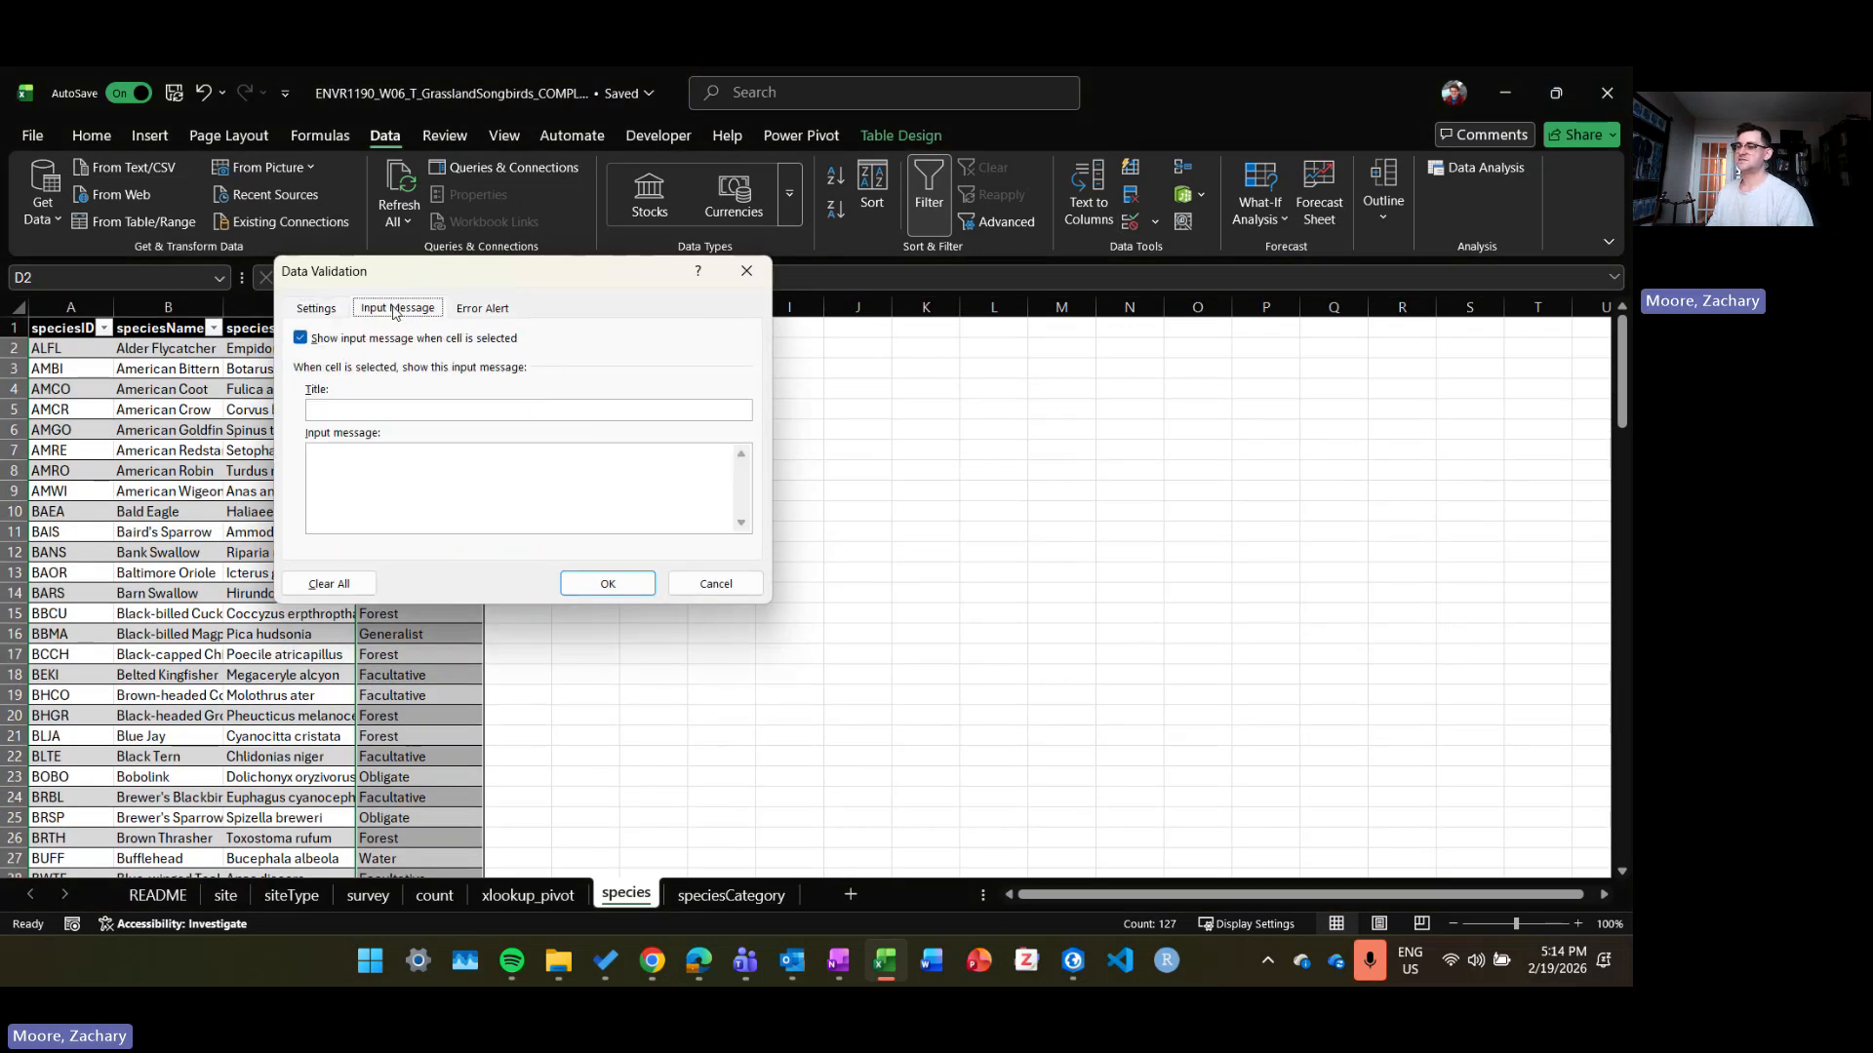
click(493, 310)
click(566, 471)
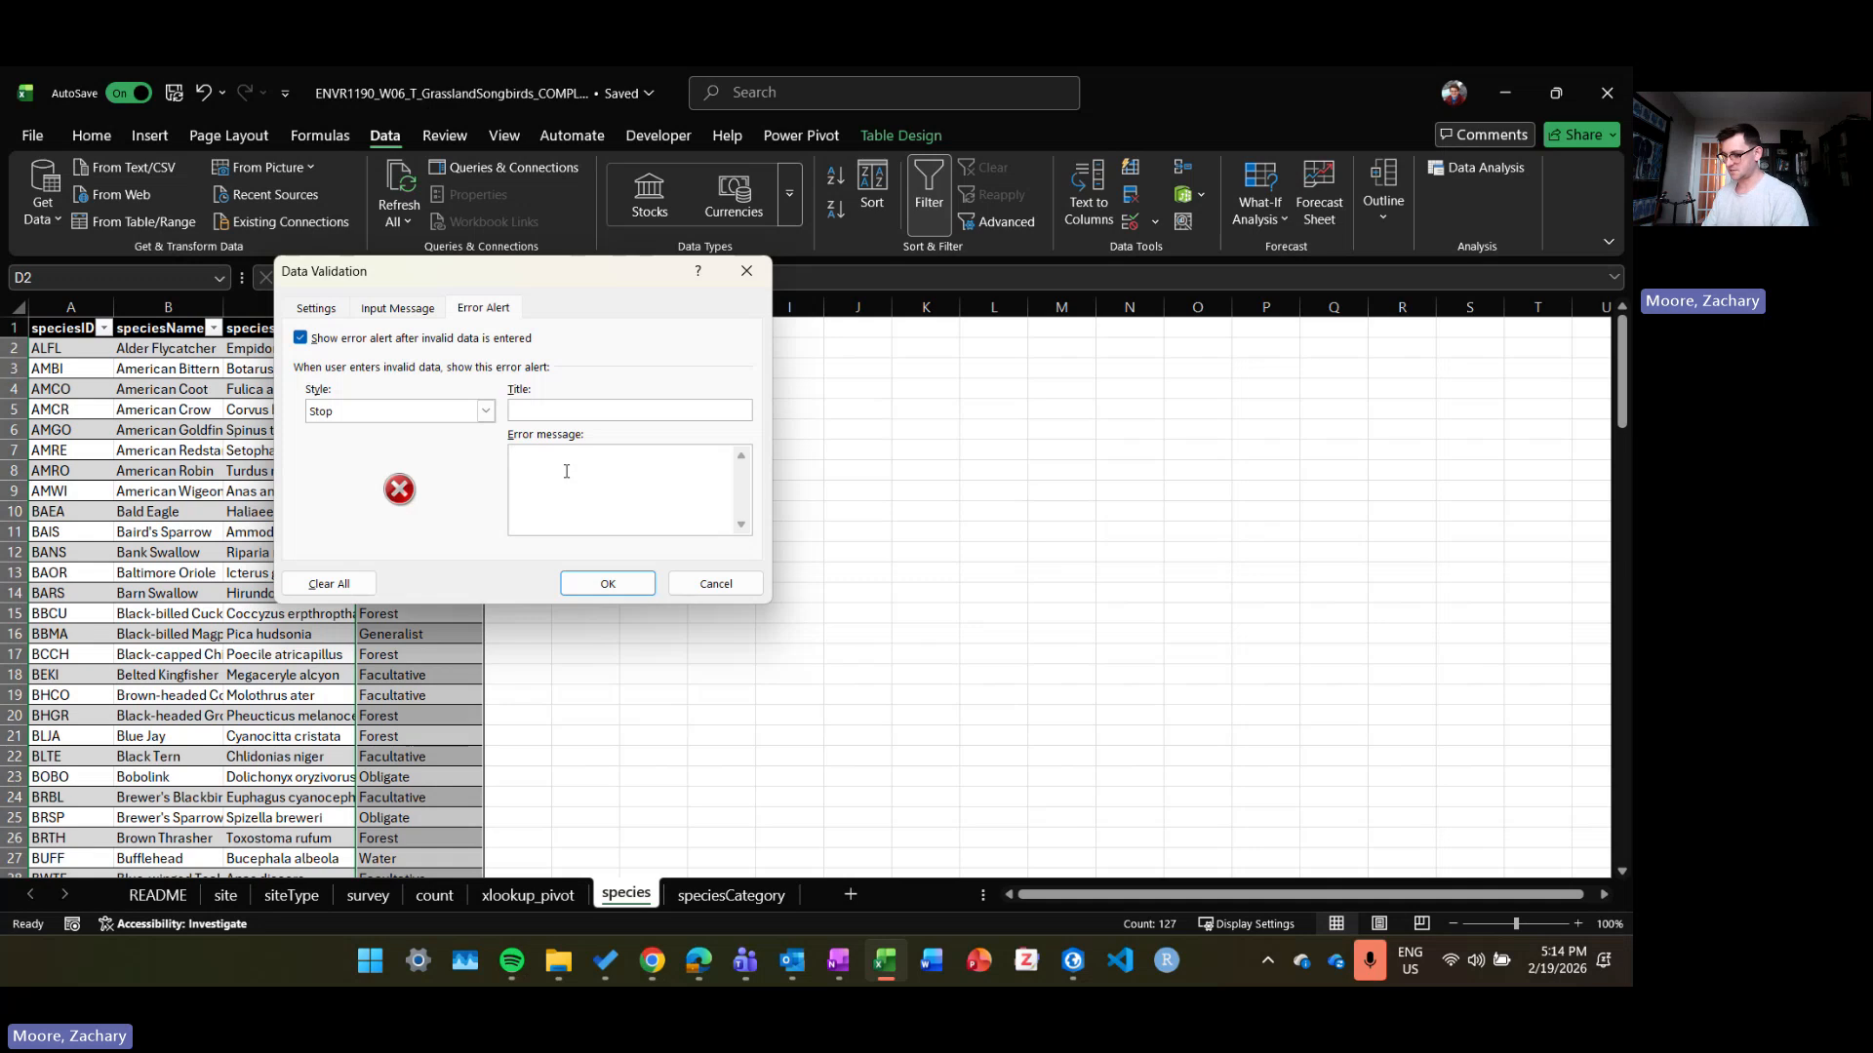
text(Use the cat)
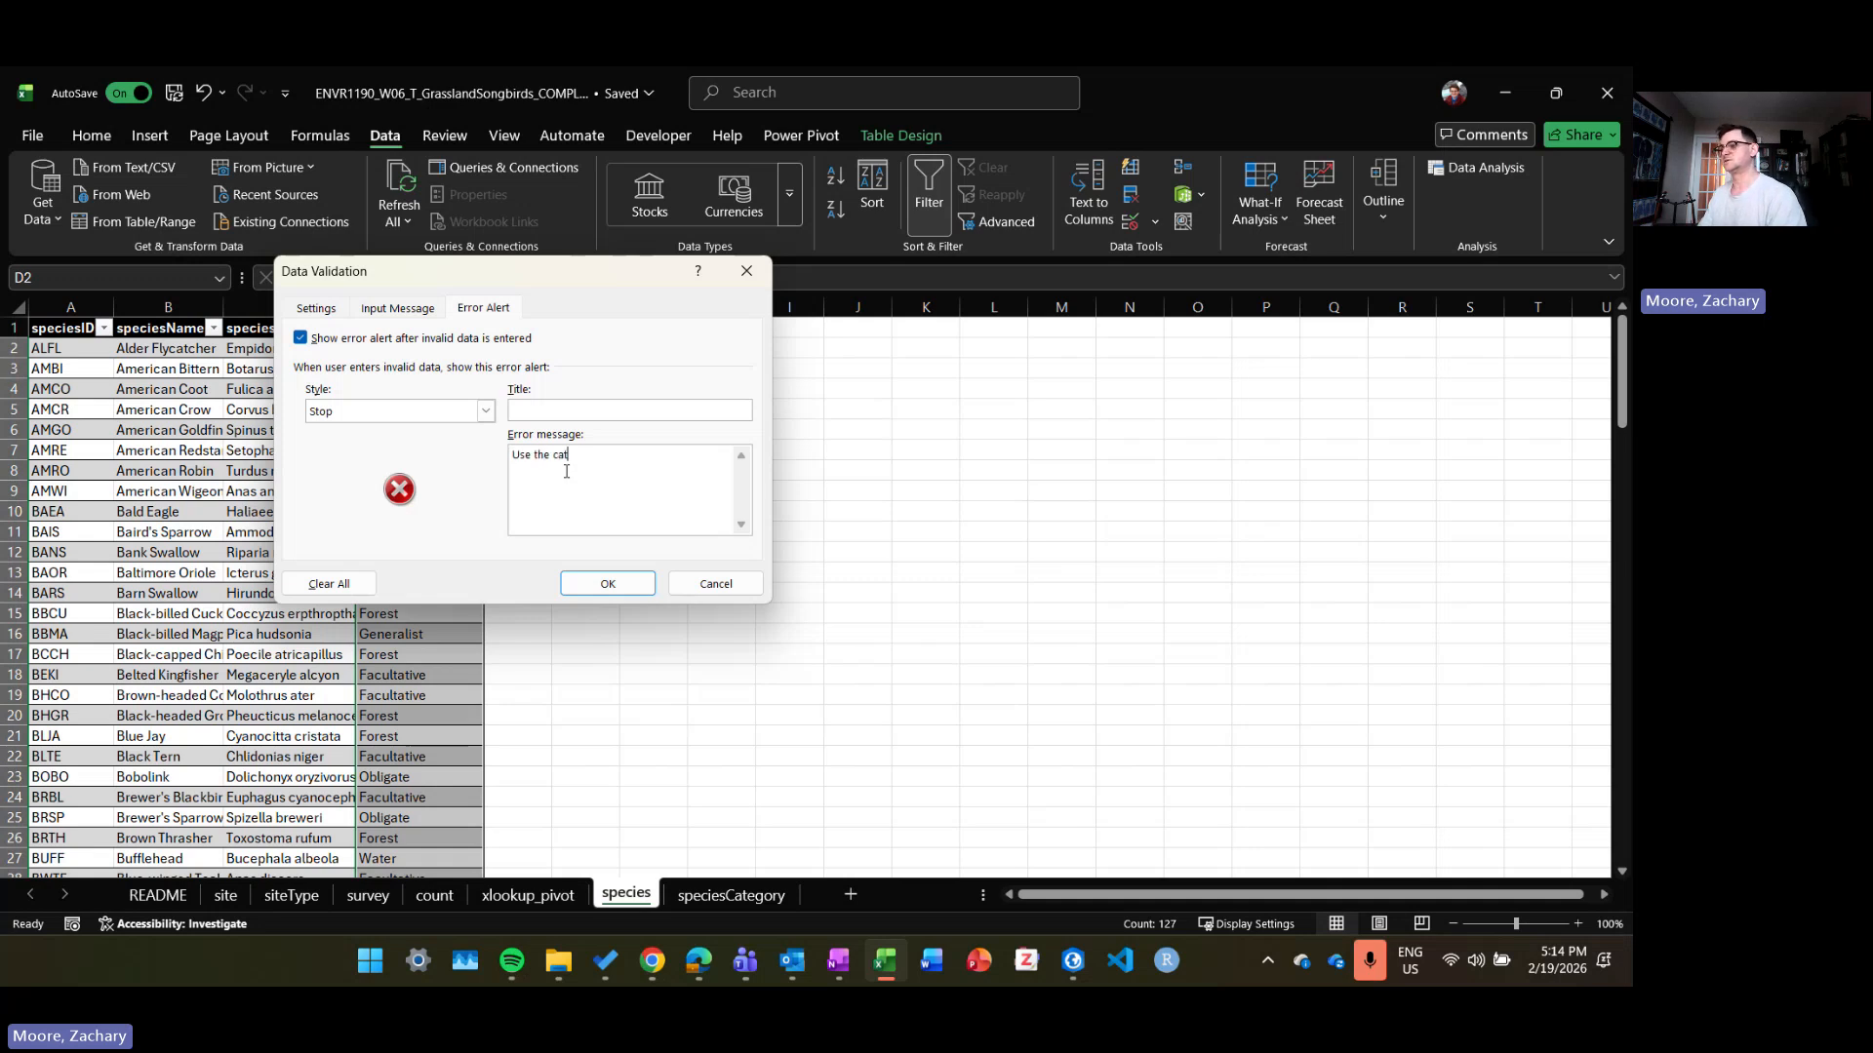
text(egories in the)
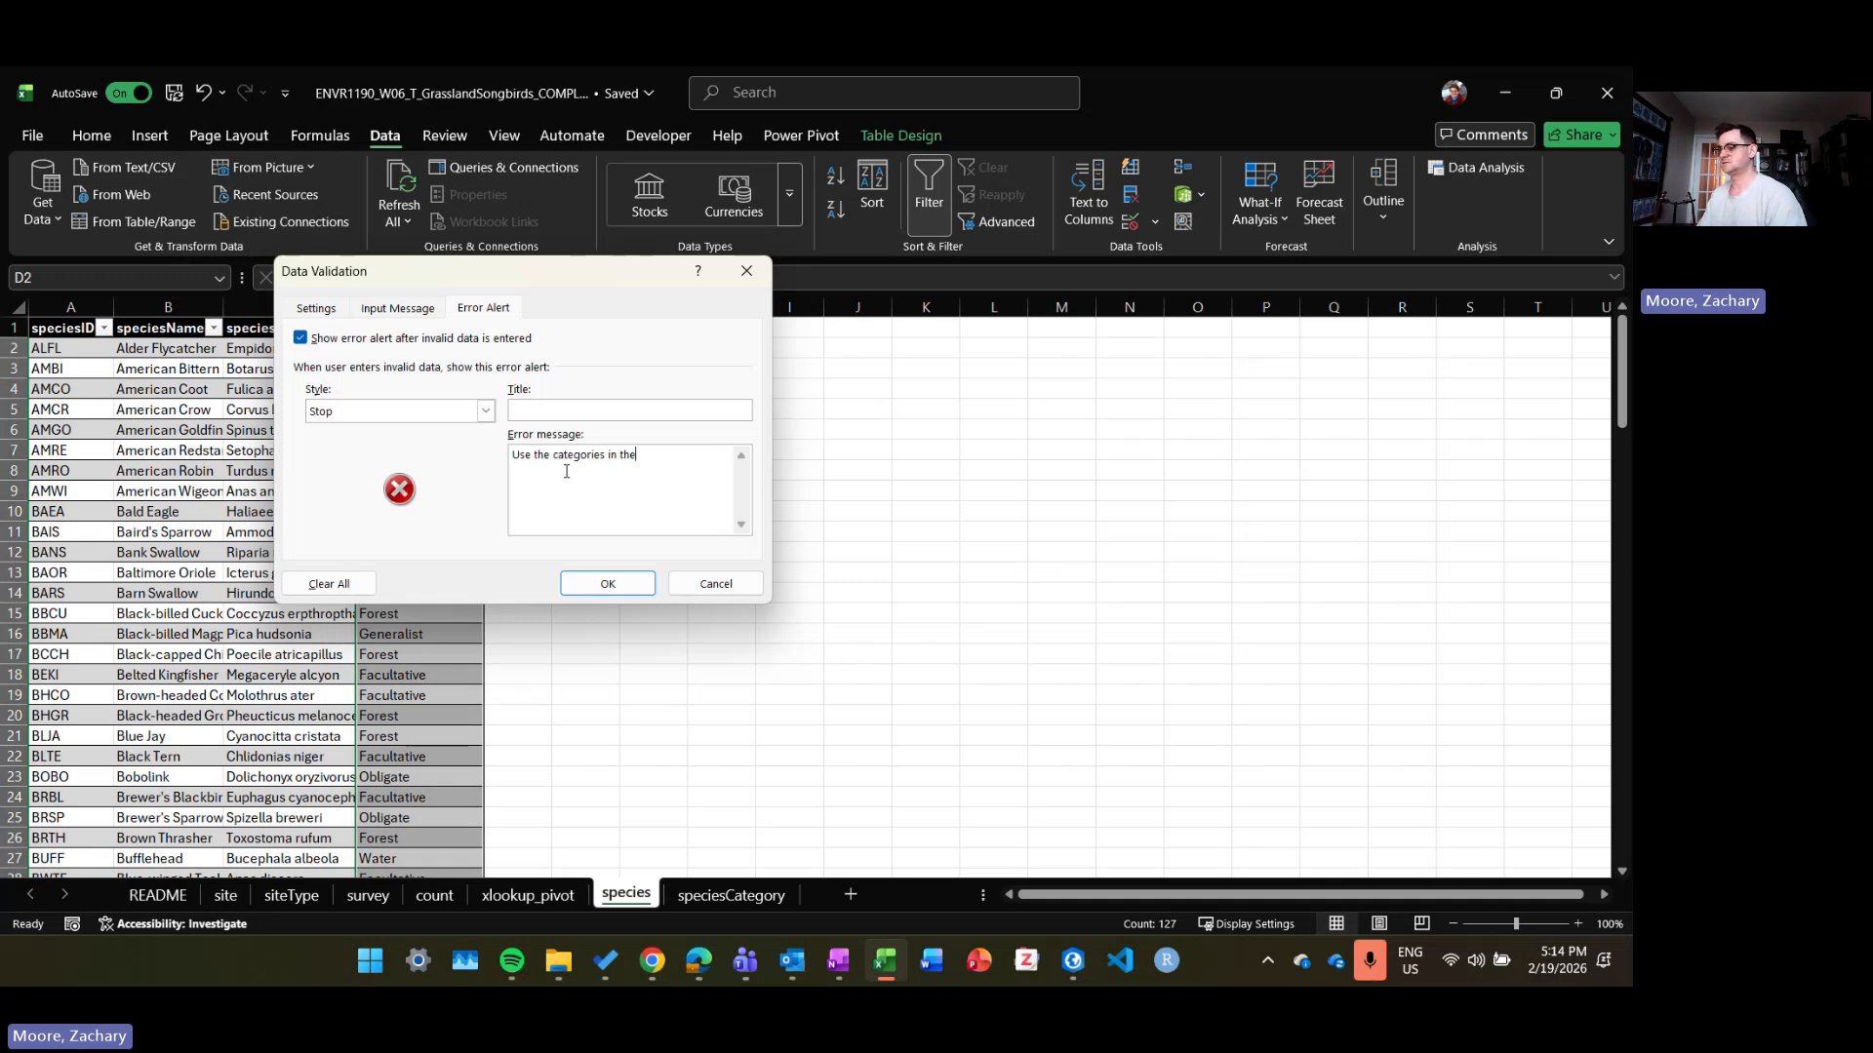
text( SpeciesCategory Table)
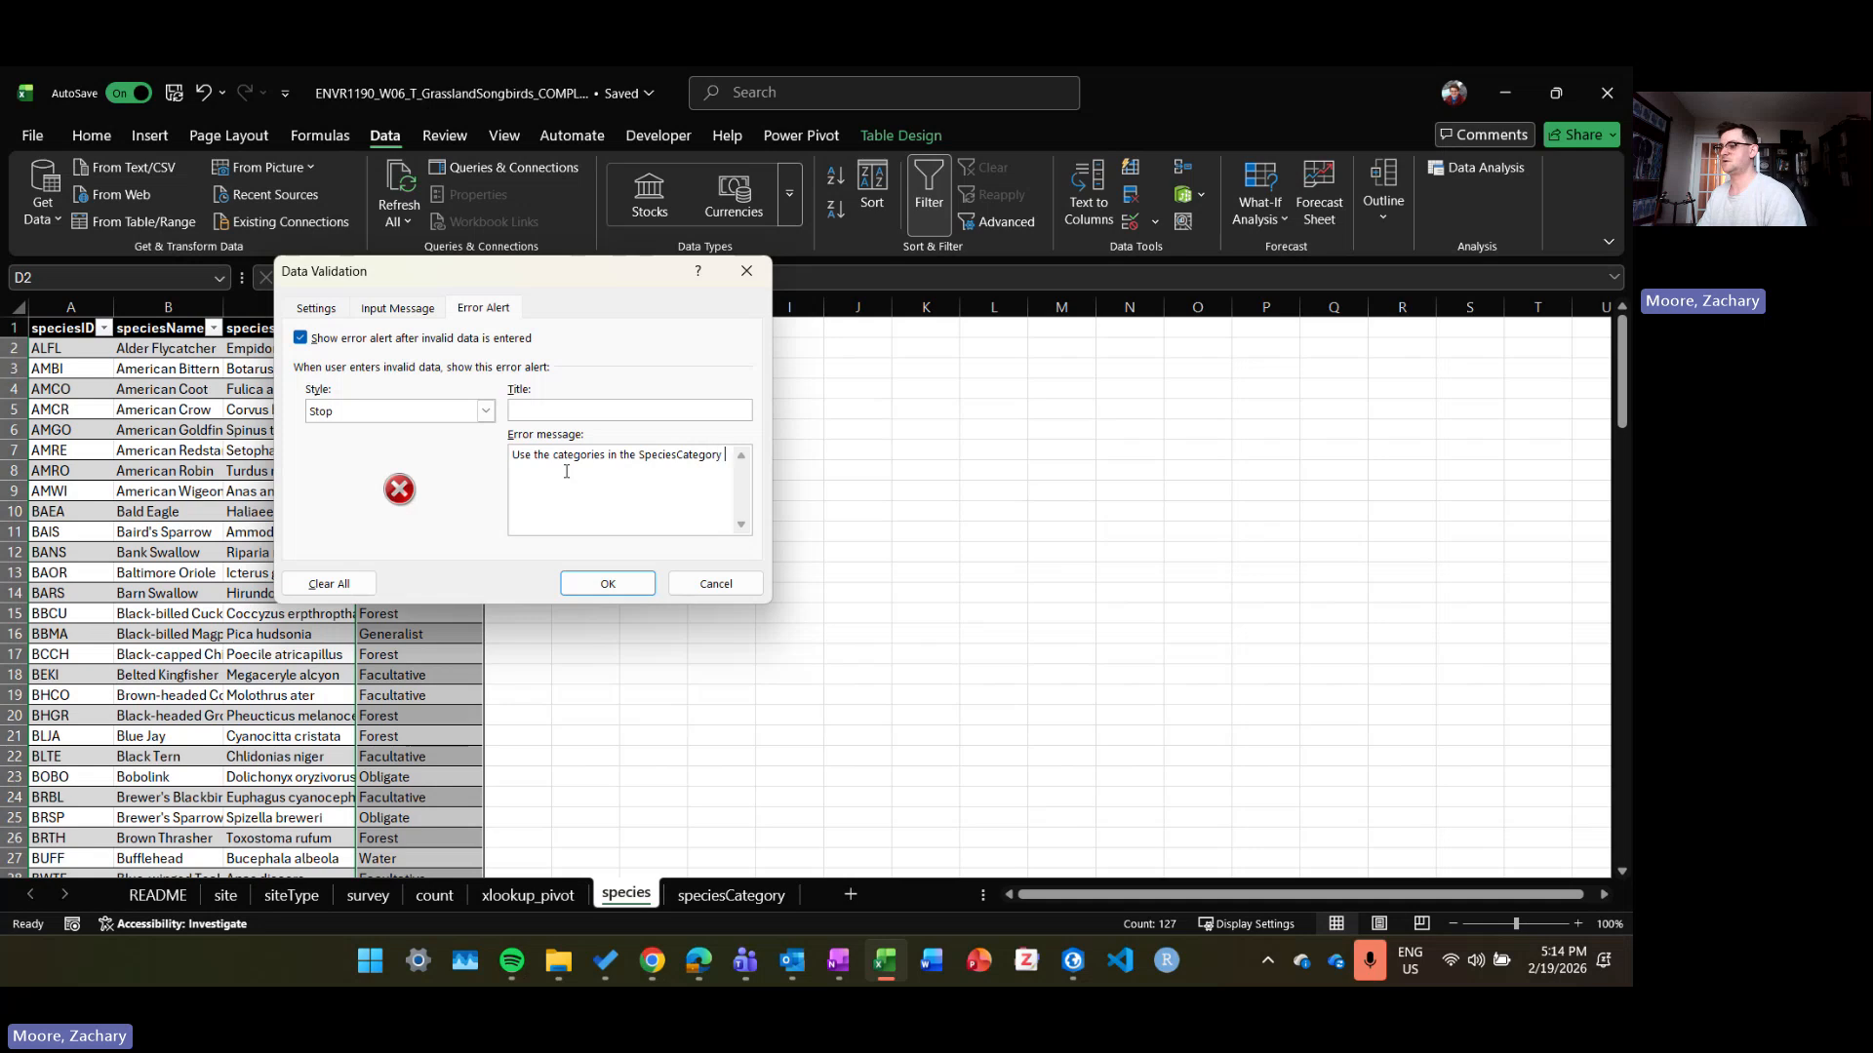
click(607, 582)
Step: Try to enter Some dumb bird as the category in D4 to test the custom error message, and discard the entry
click(411, 390)
text(Som,e)
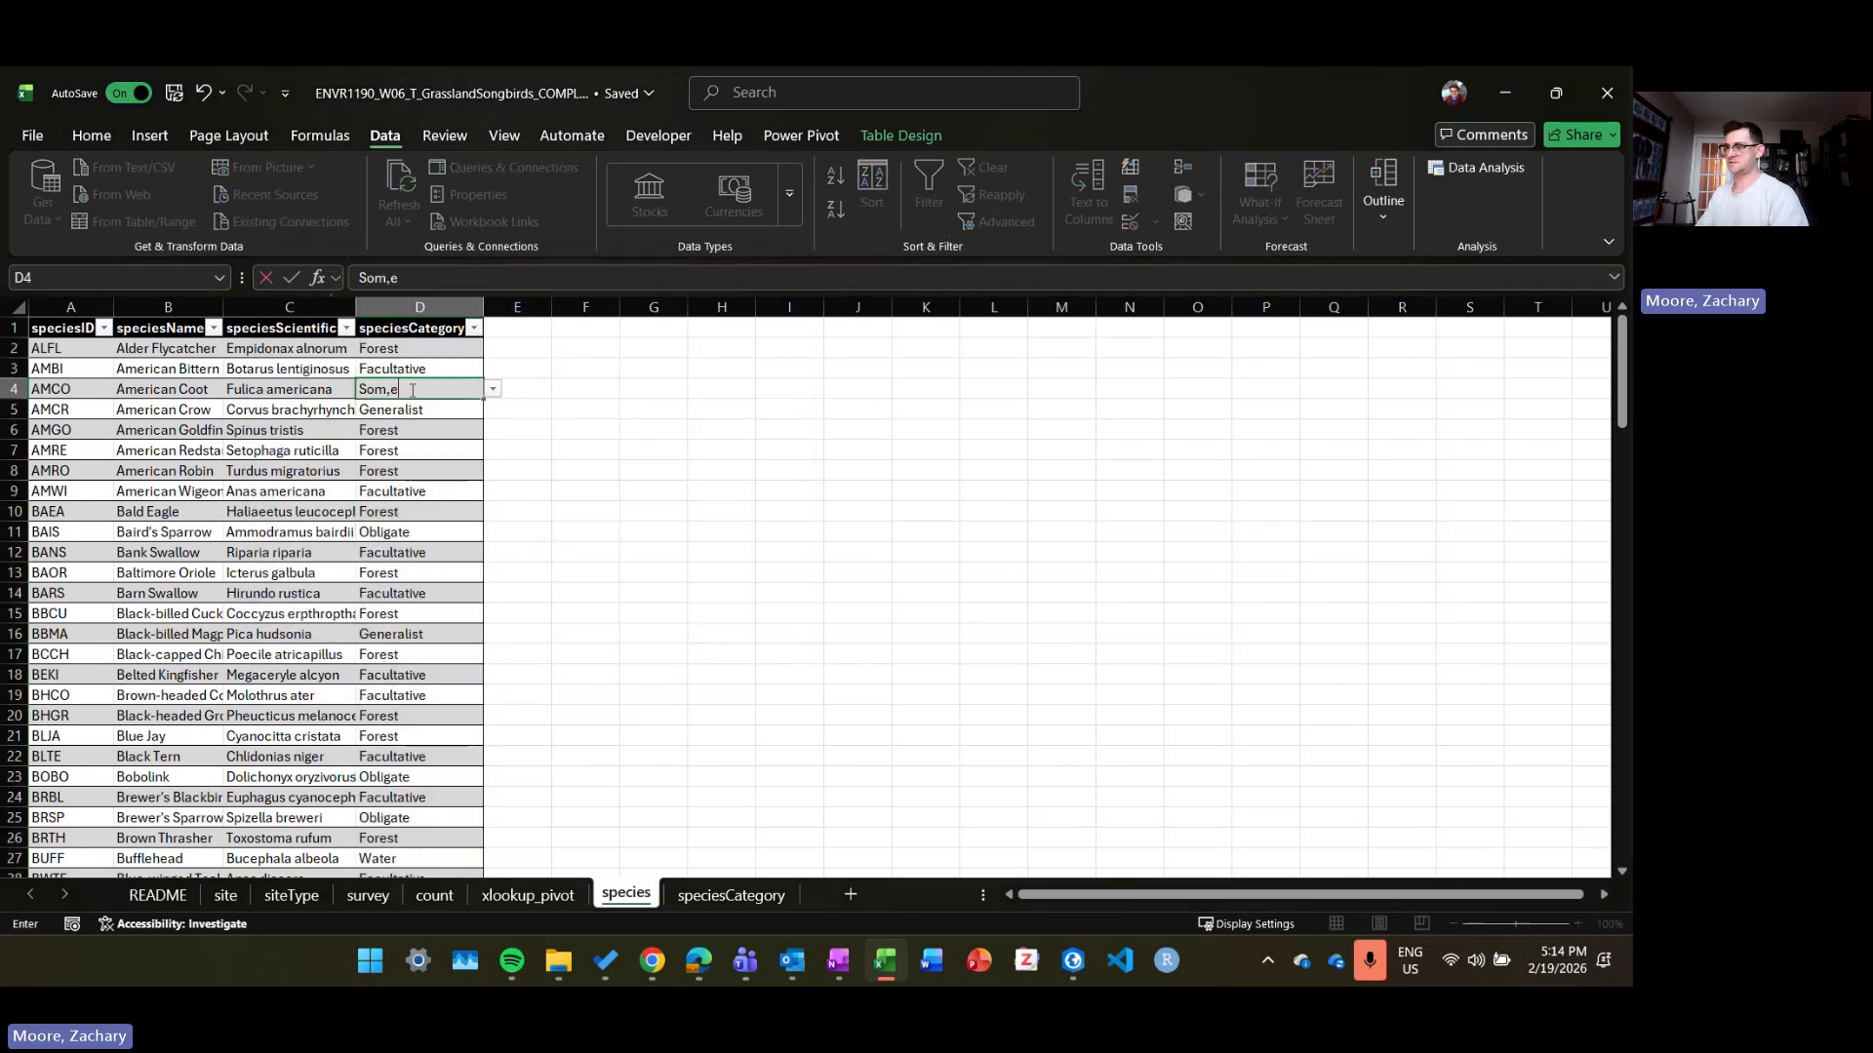
key(BackSpace)
text(e du)
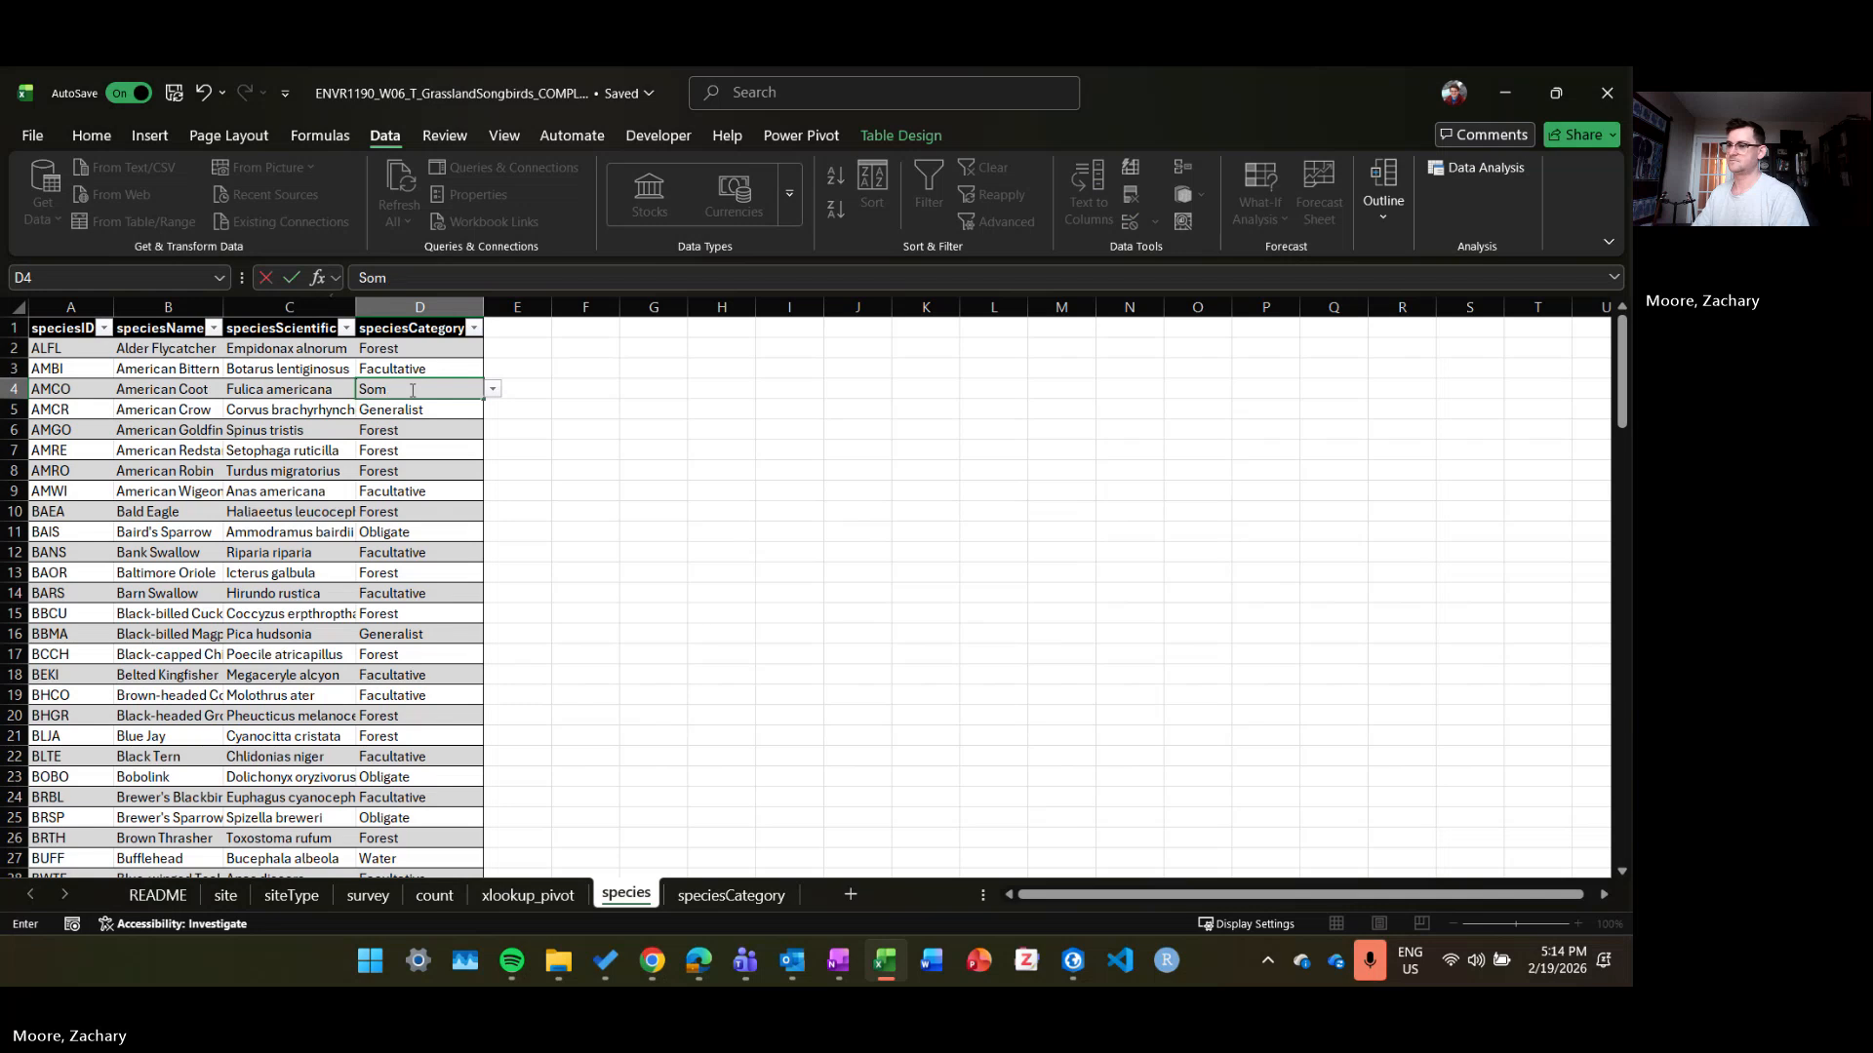
text(mb bird)
key(Return)
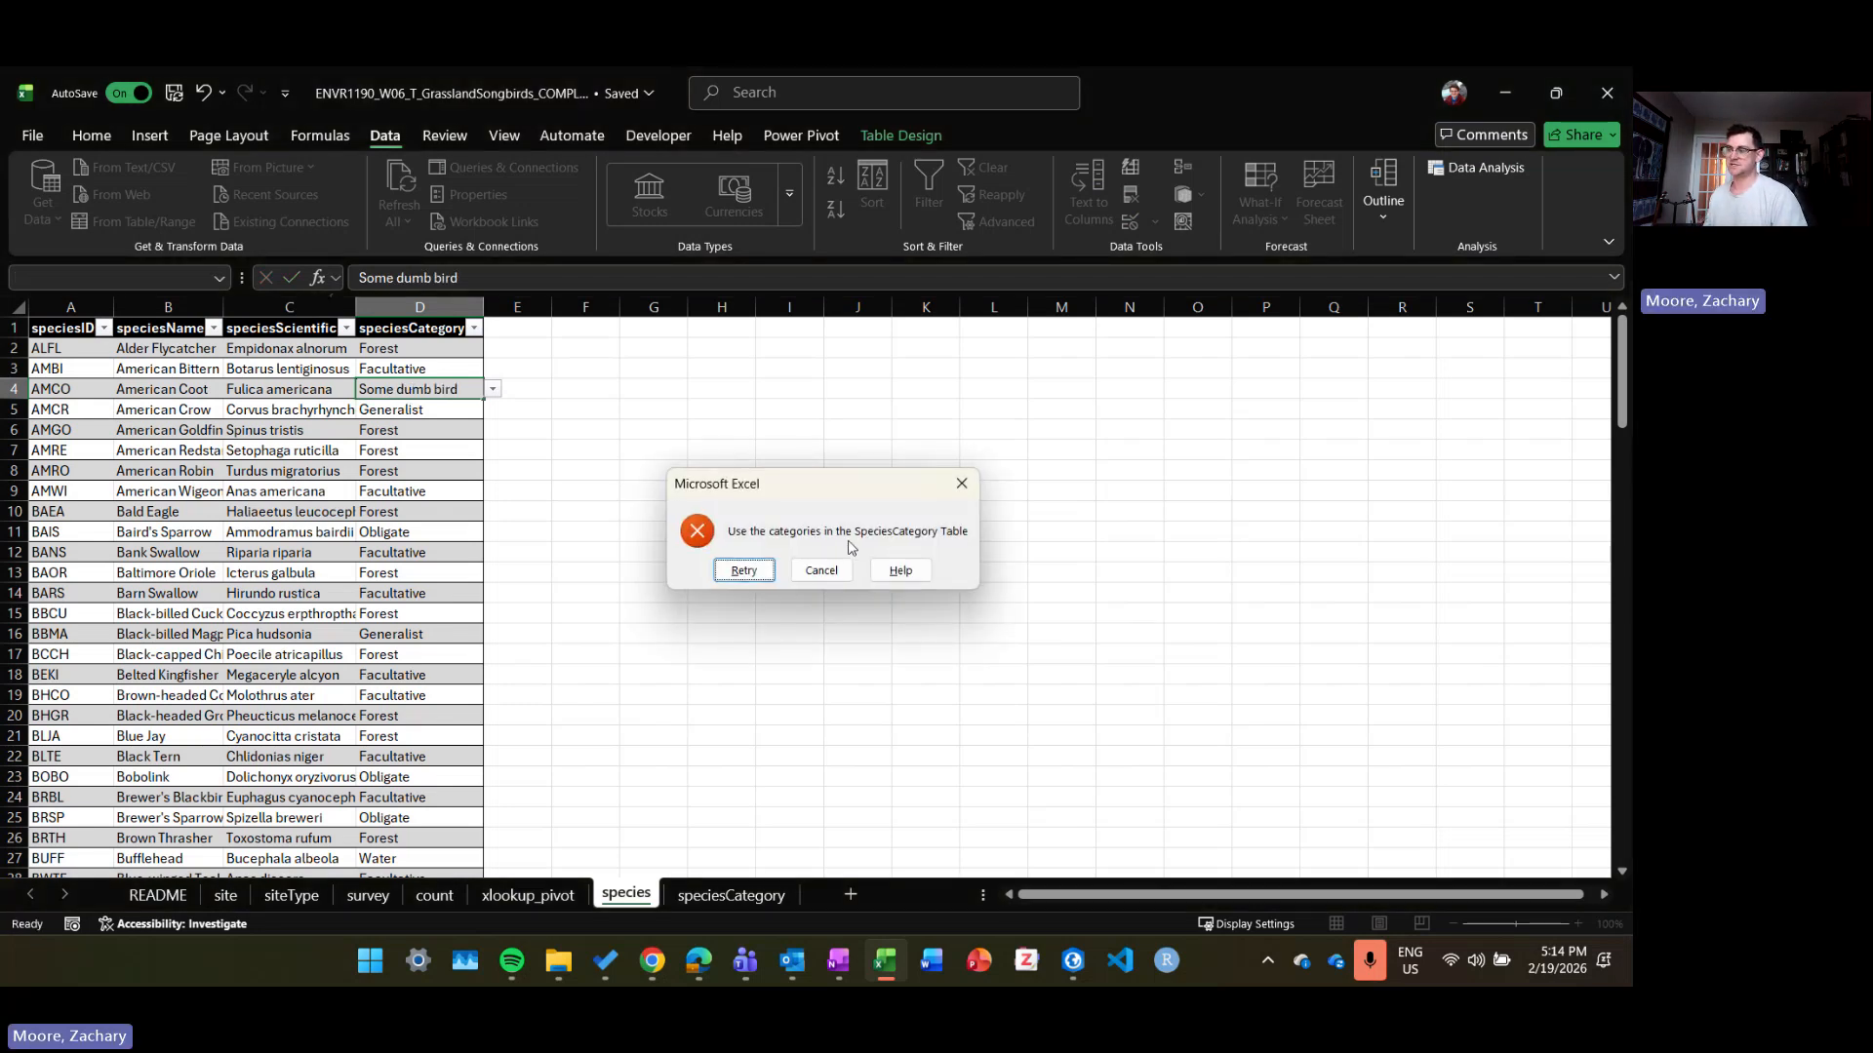
click(821, 569)
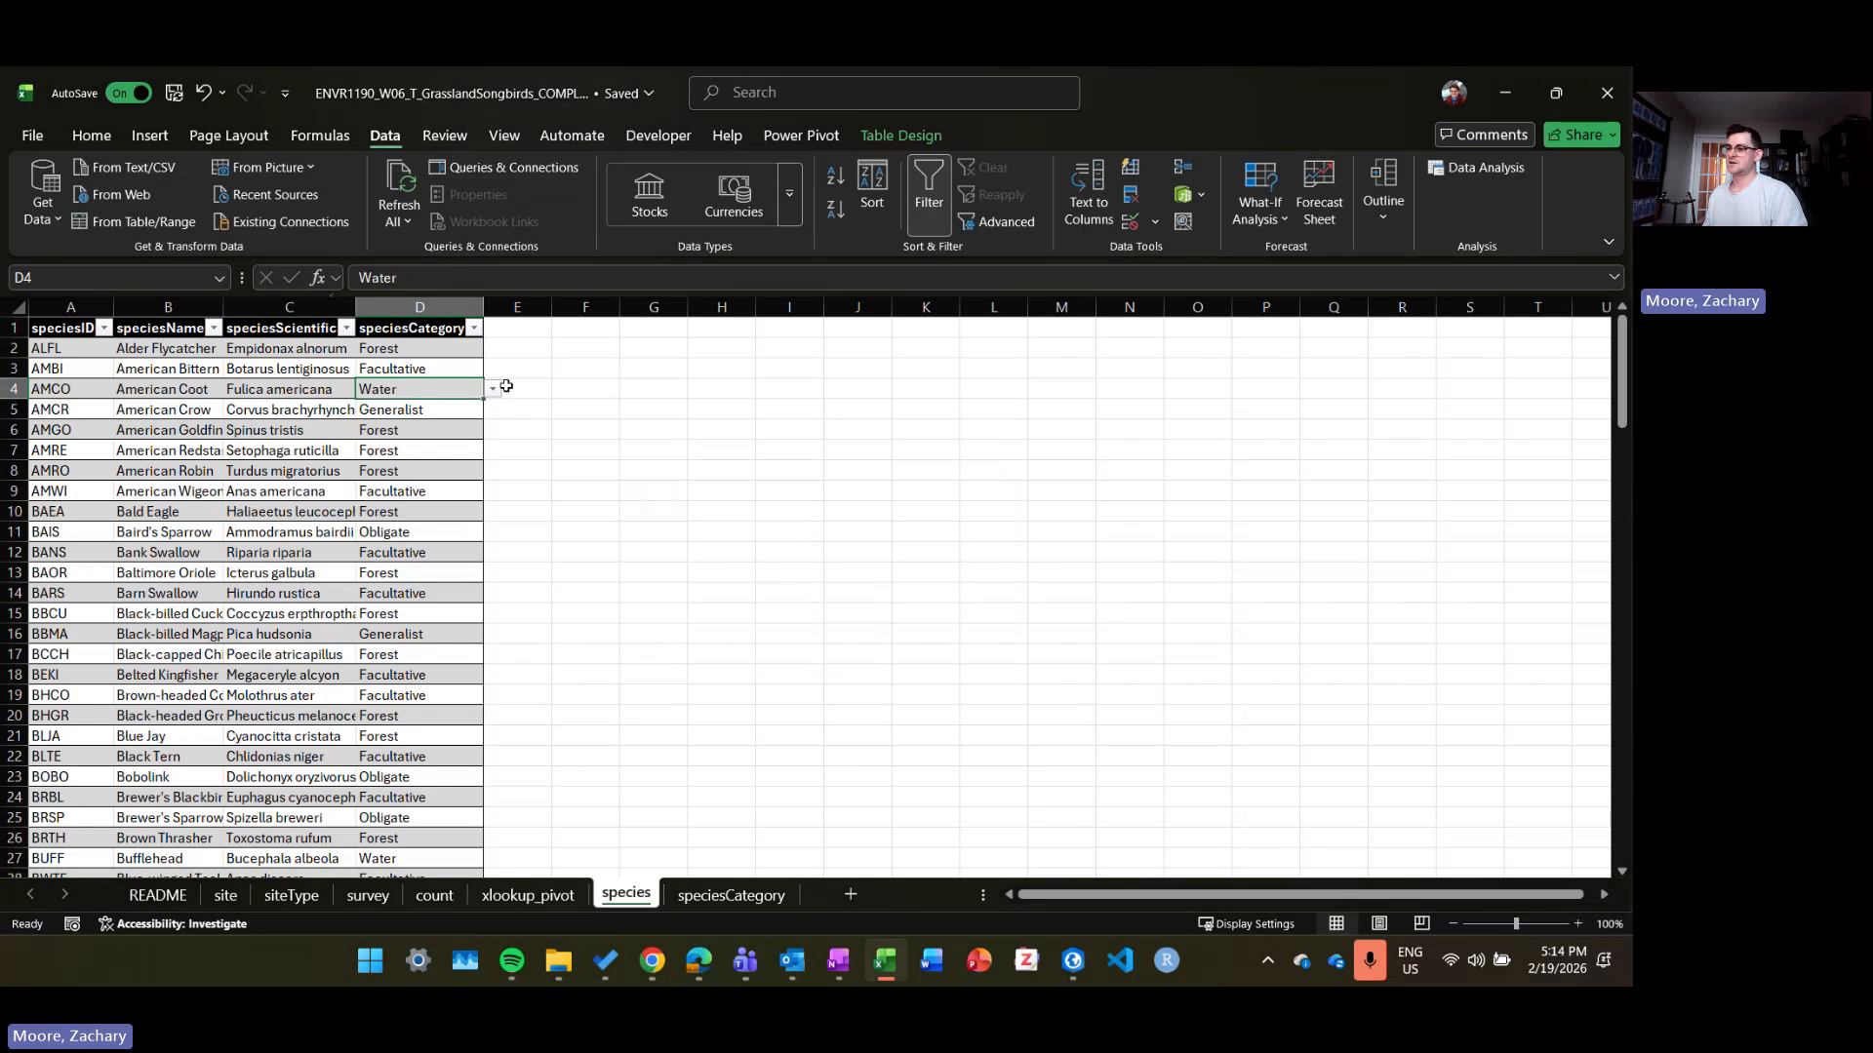
Step: Add Some Dumb Bird as a new category in A8 of the speciesCategory sheet, directly below Exotic
click(492, 388)
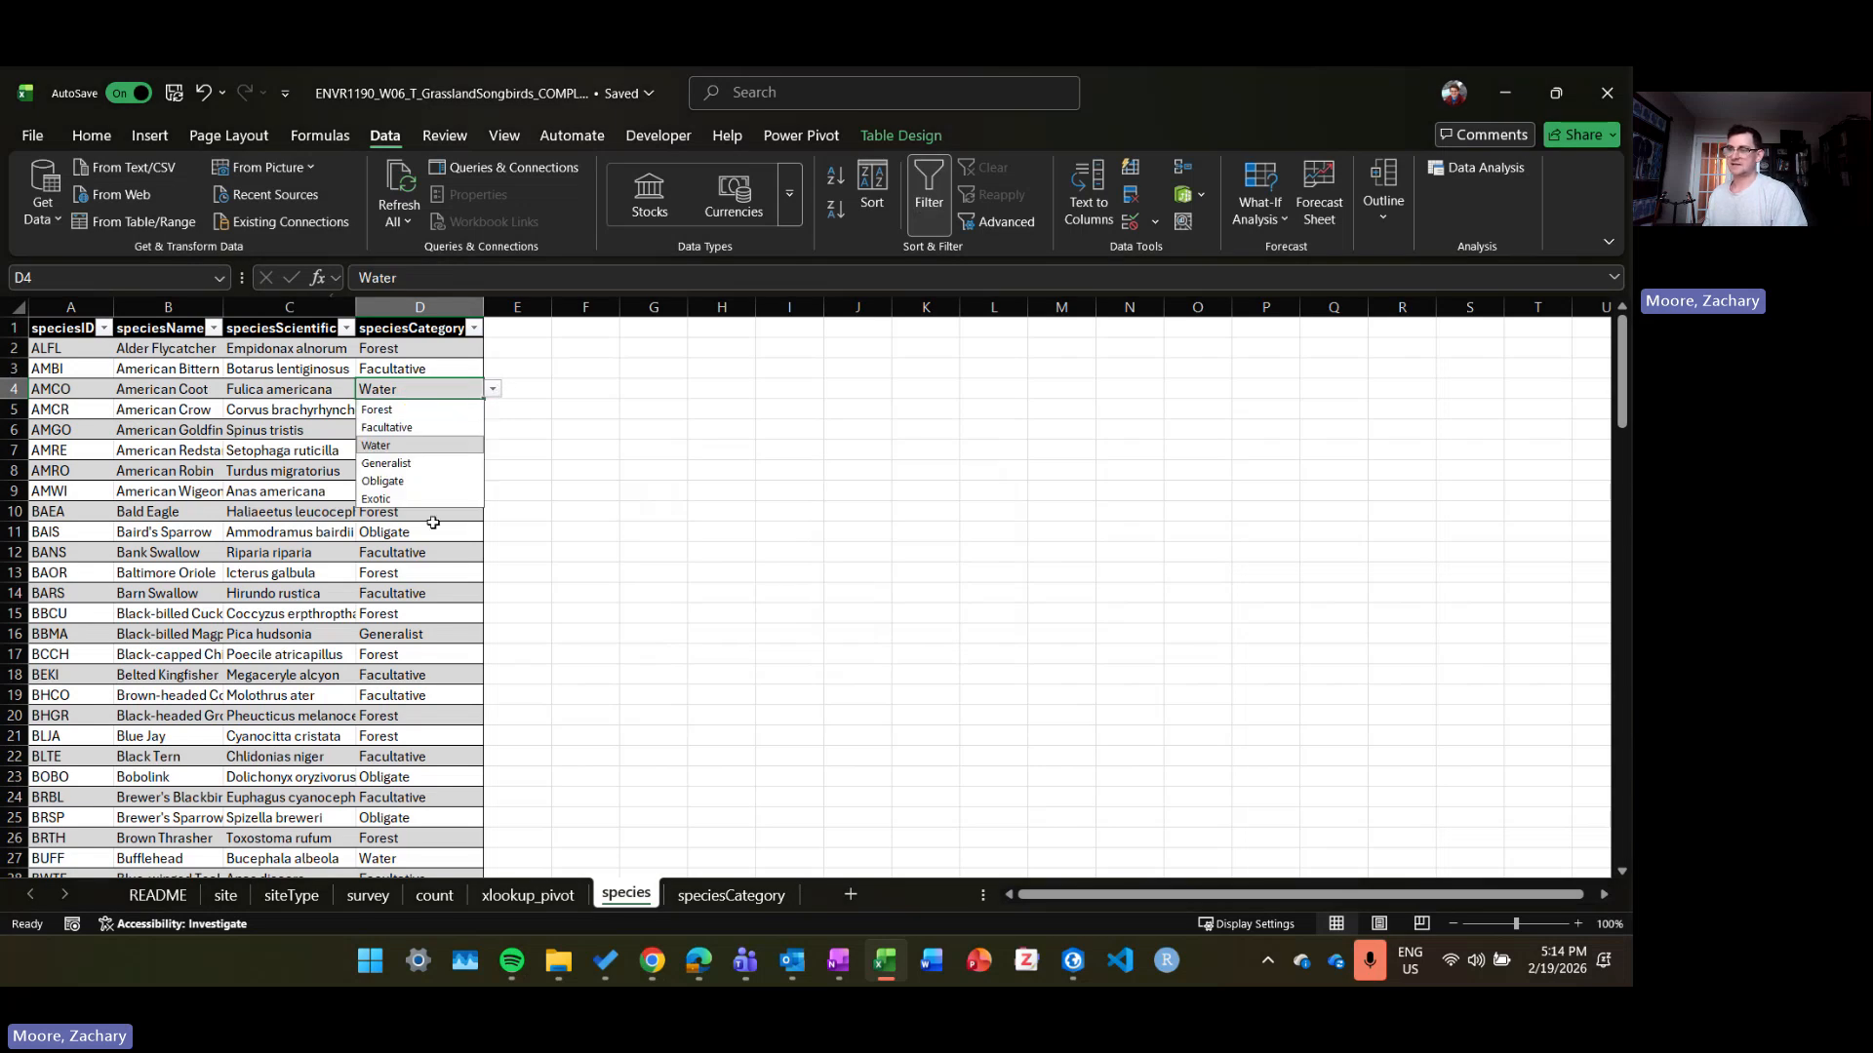
click(713, 895)
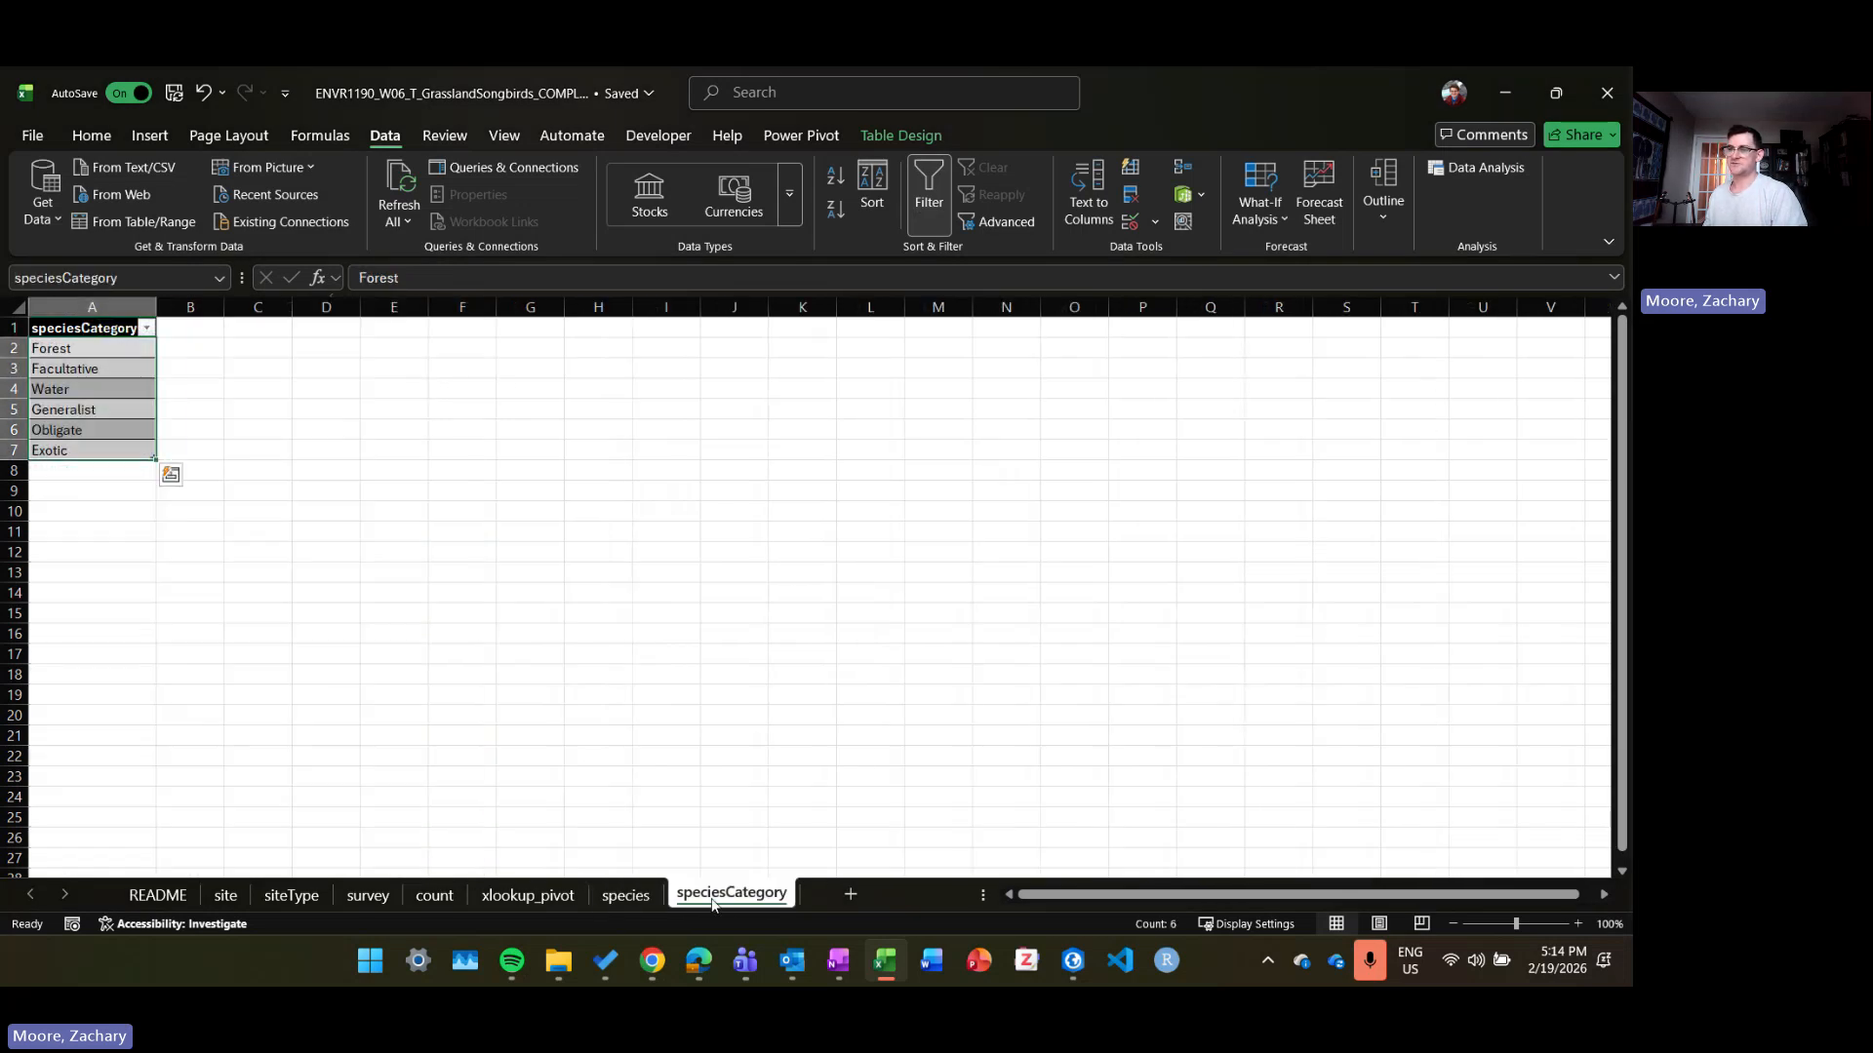
click(99, 474)
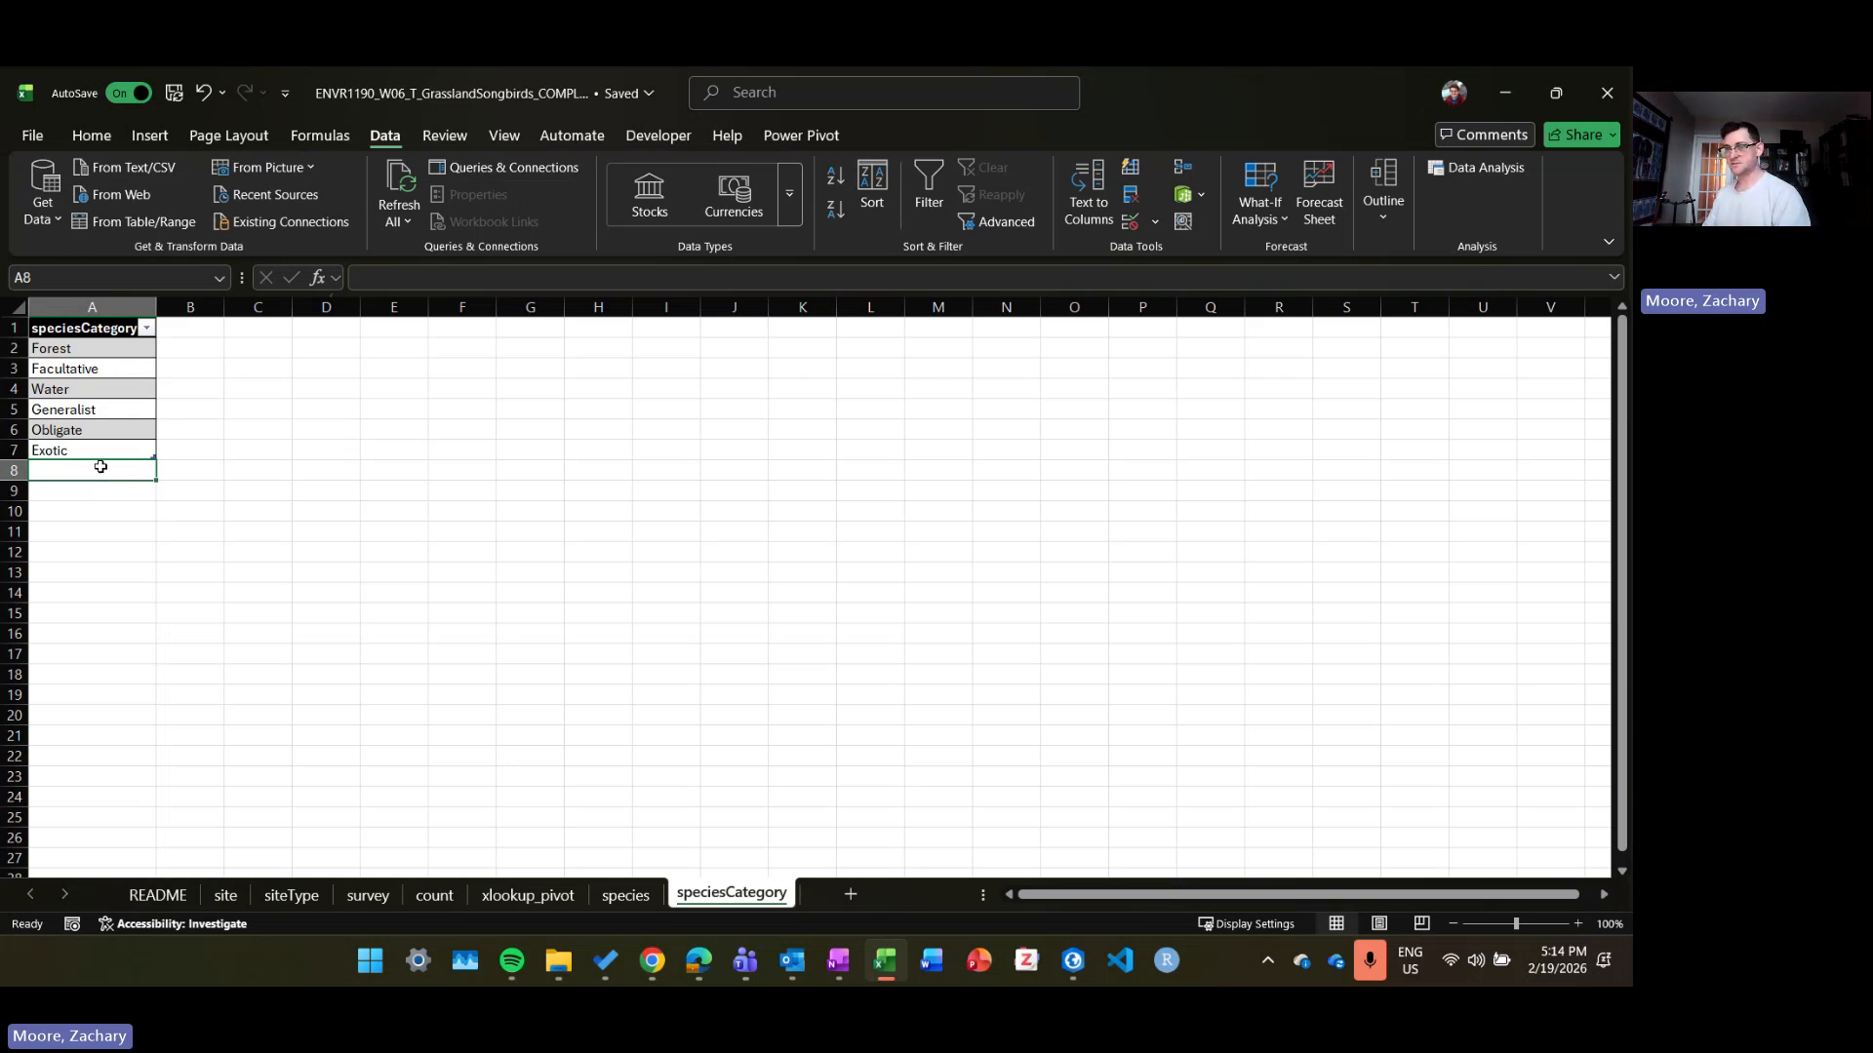
text(Some Bir)
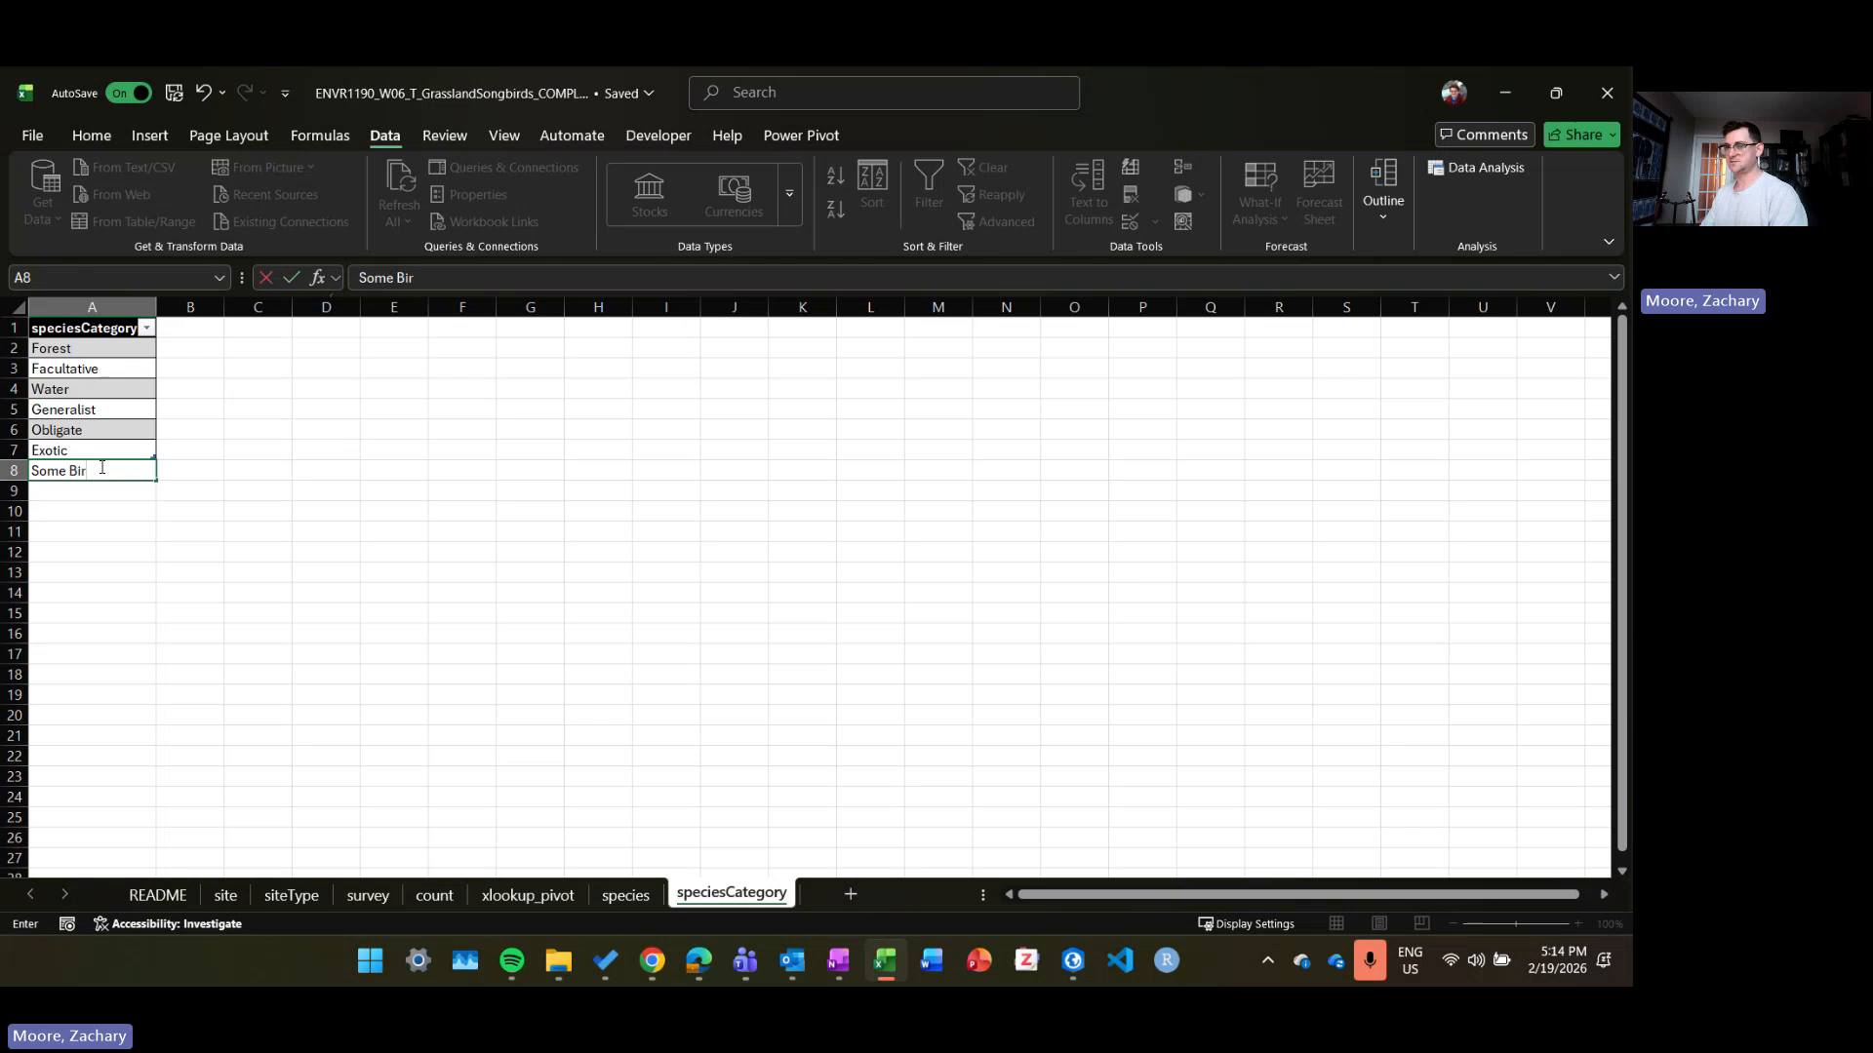
text(d)
key(BackSpace)
key(BackSpace)
key(BackSpace)
key(BackSpace)
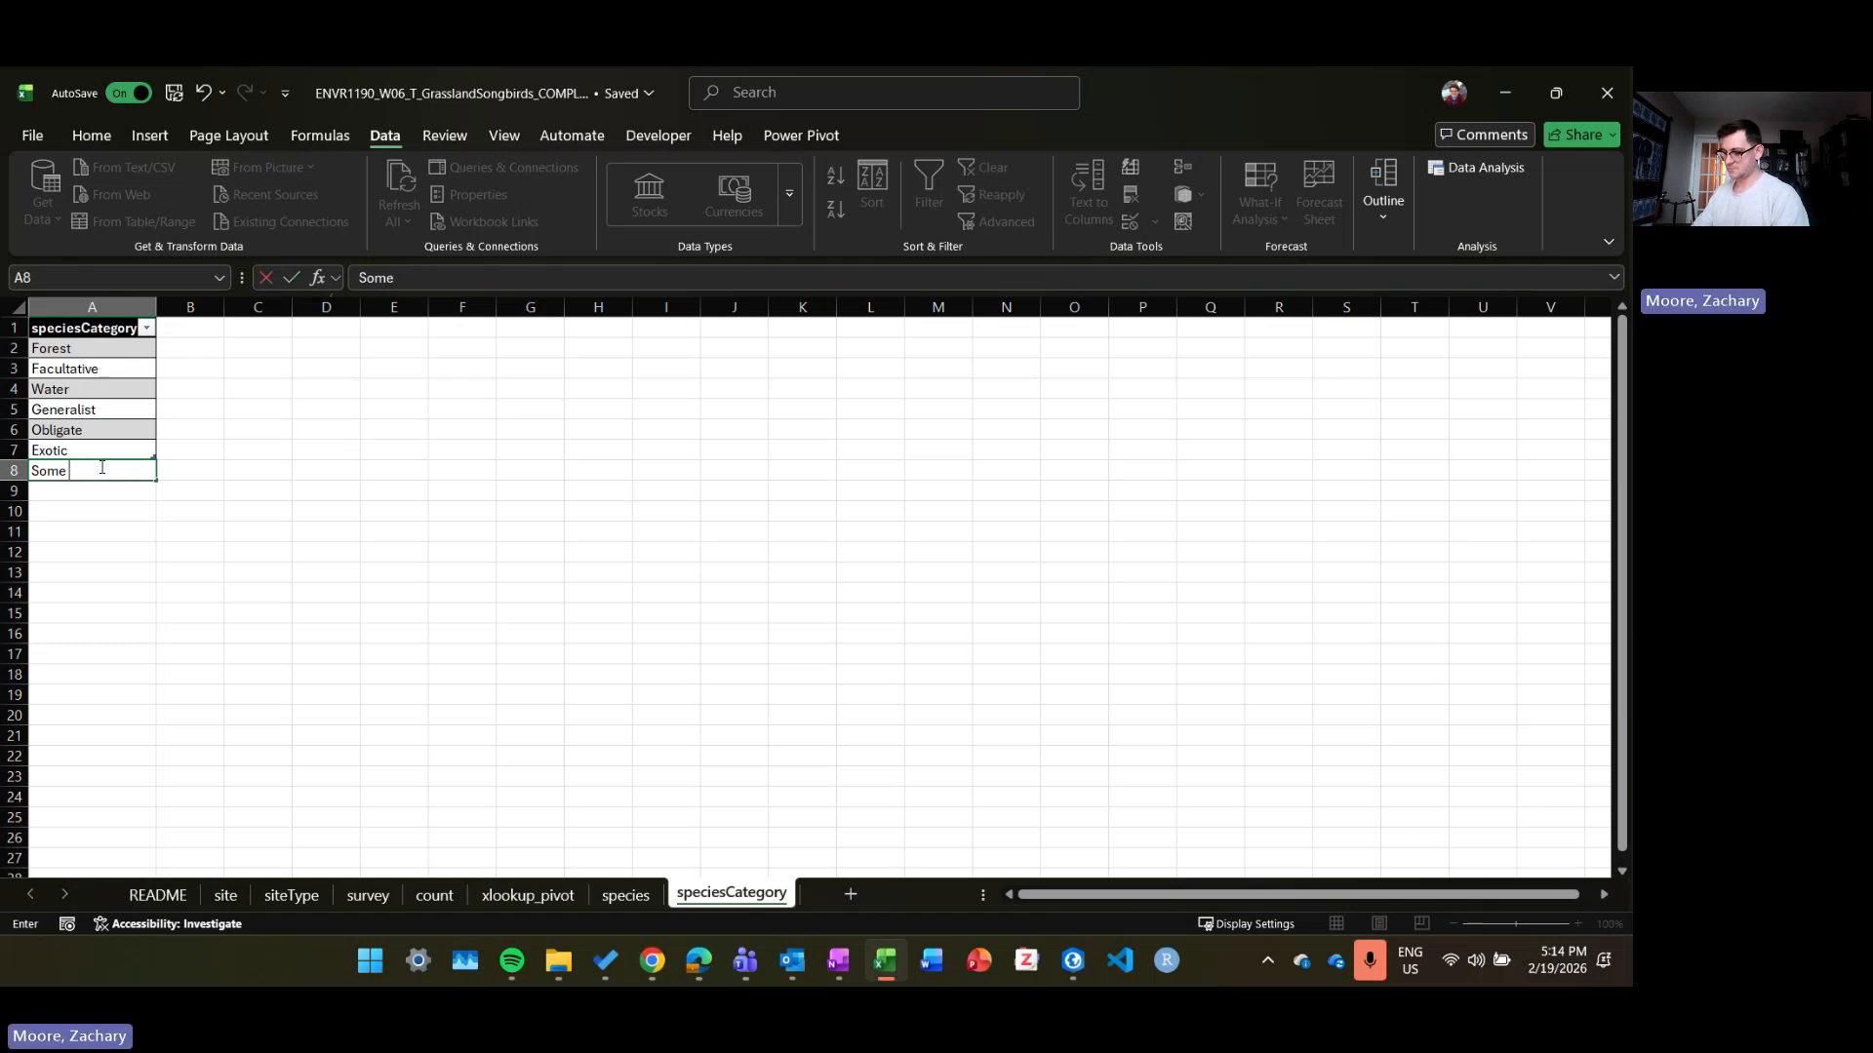
text(Dumb)
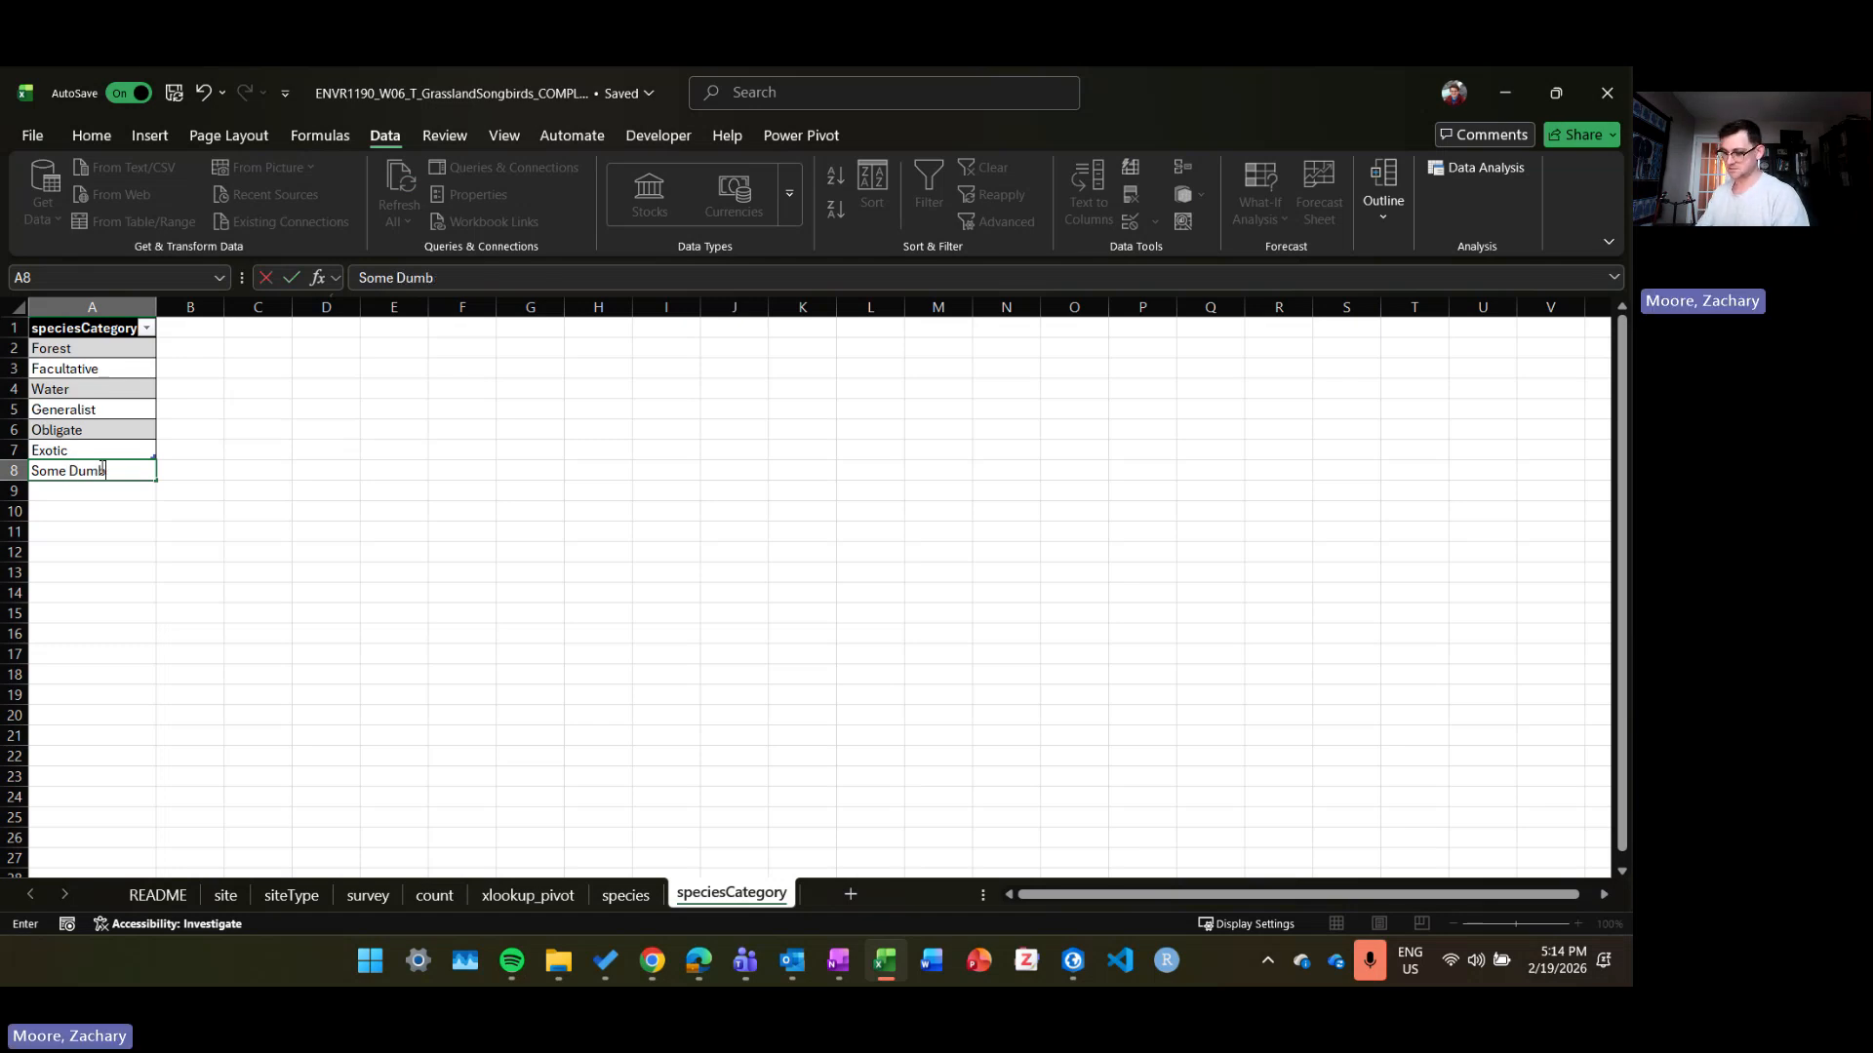
text(n Bird)
key(Return)
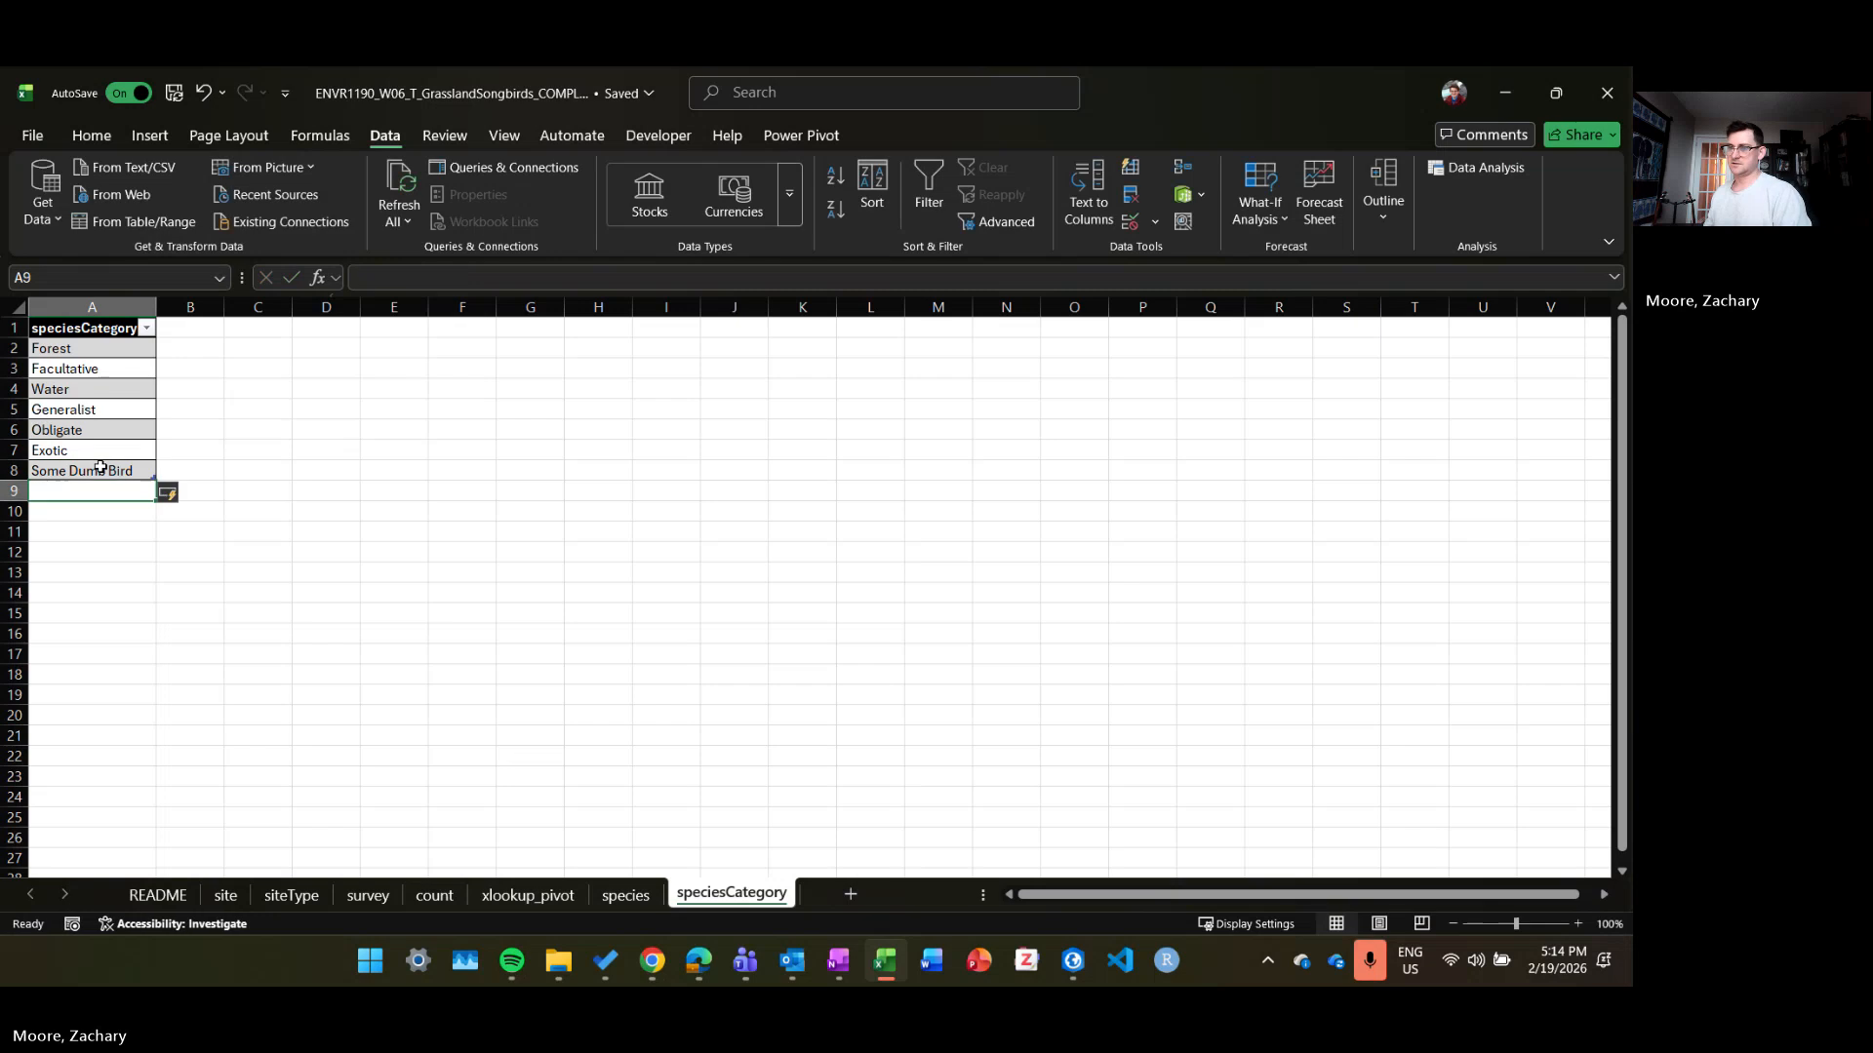
click(119, 407)
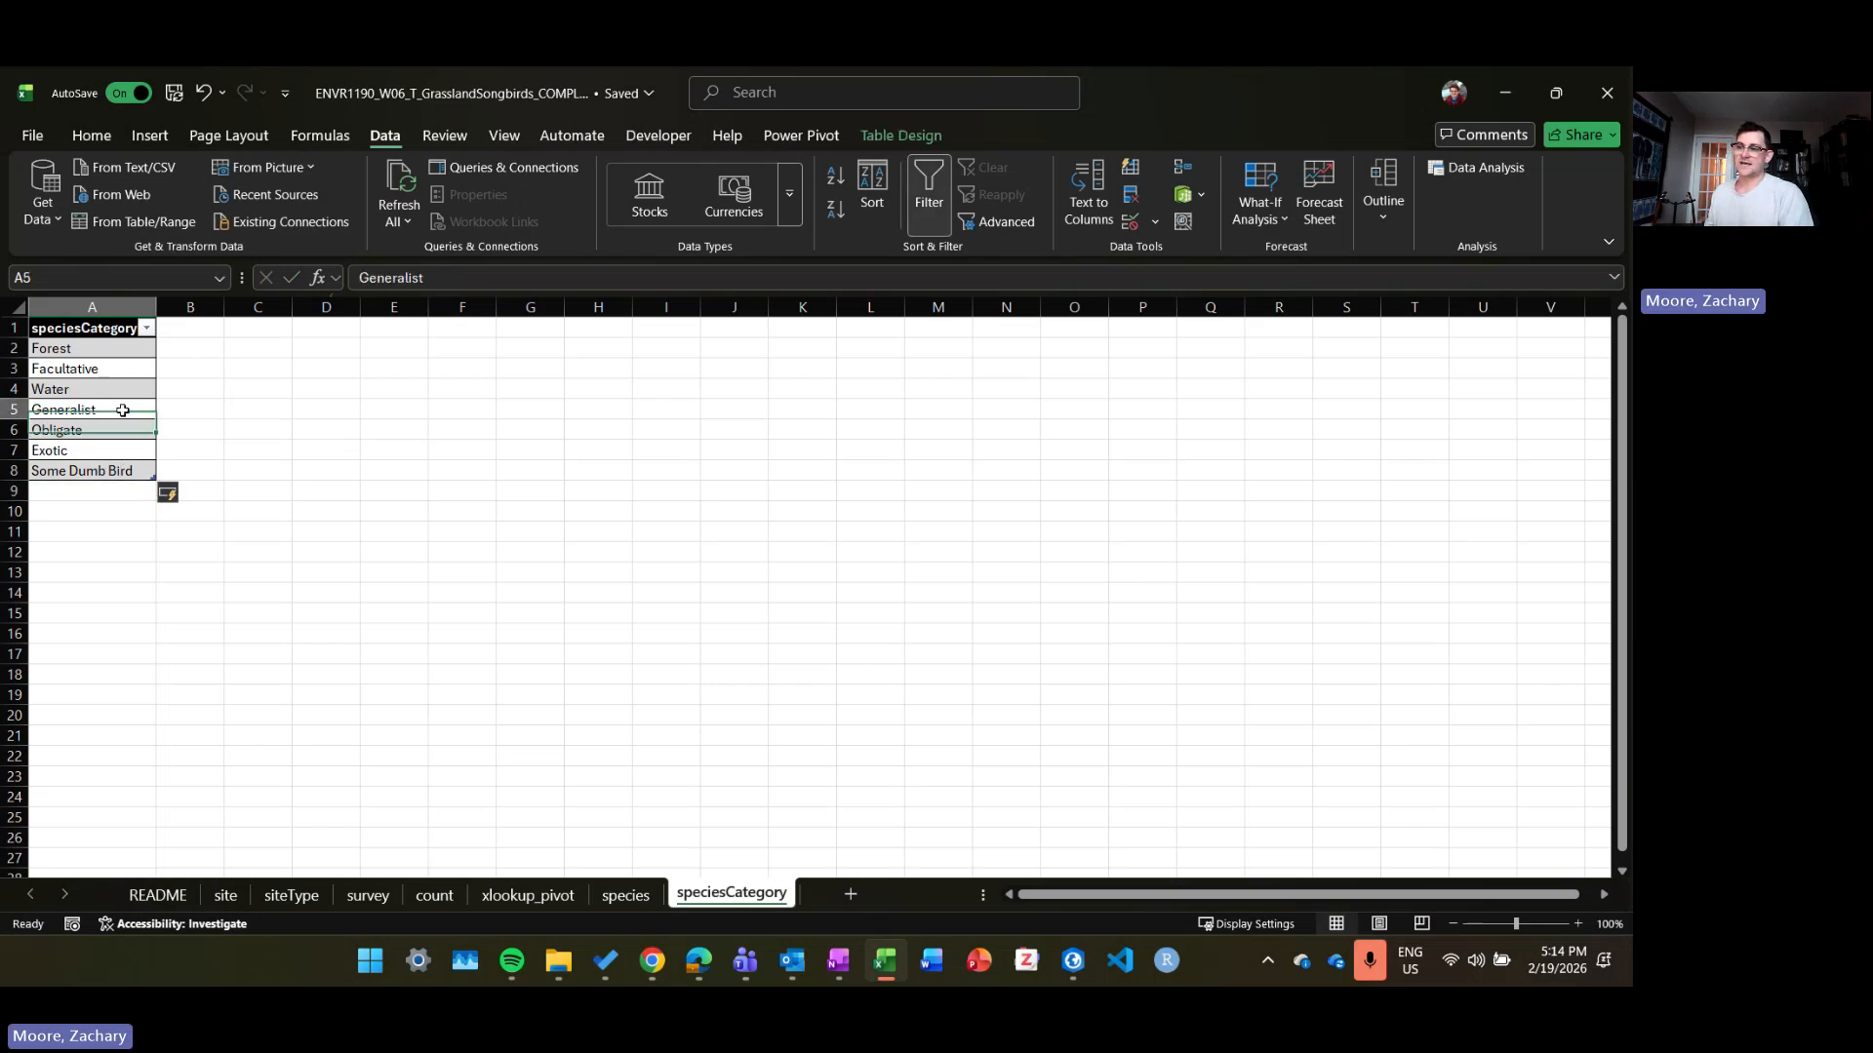
click(115, 466)
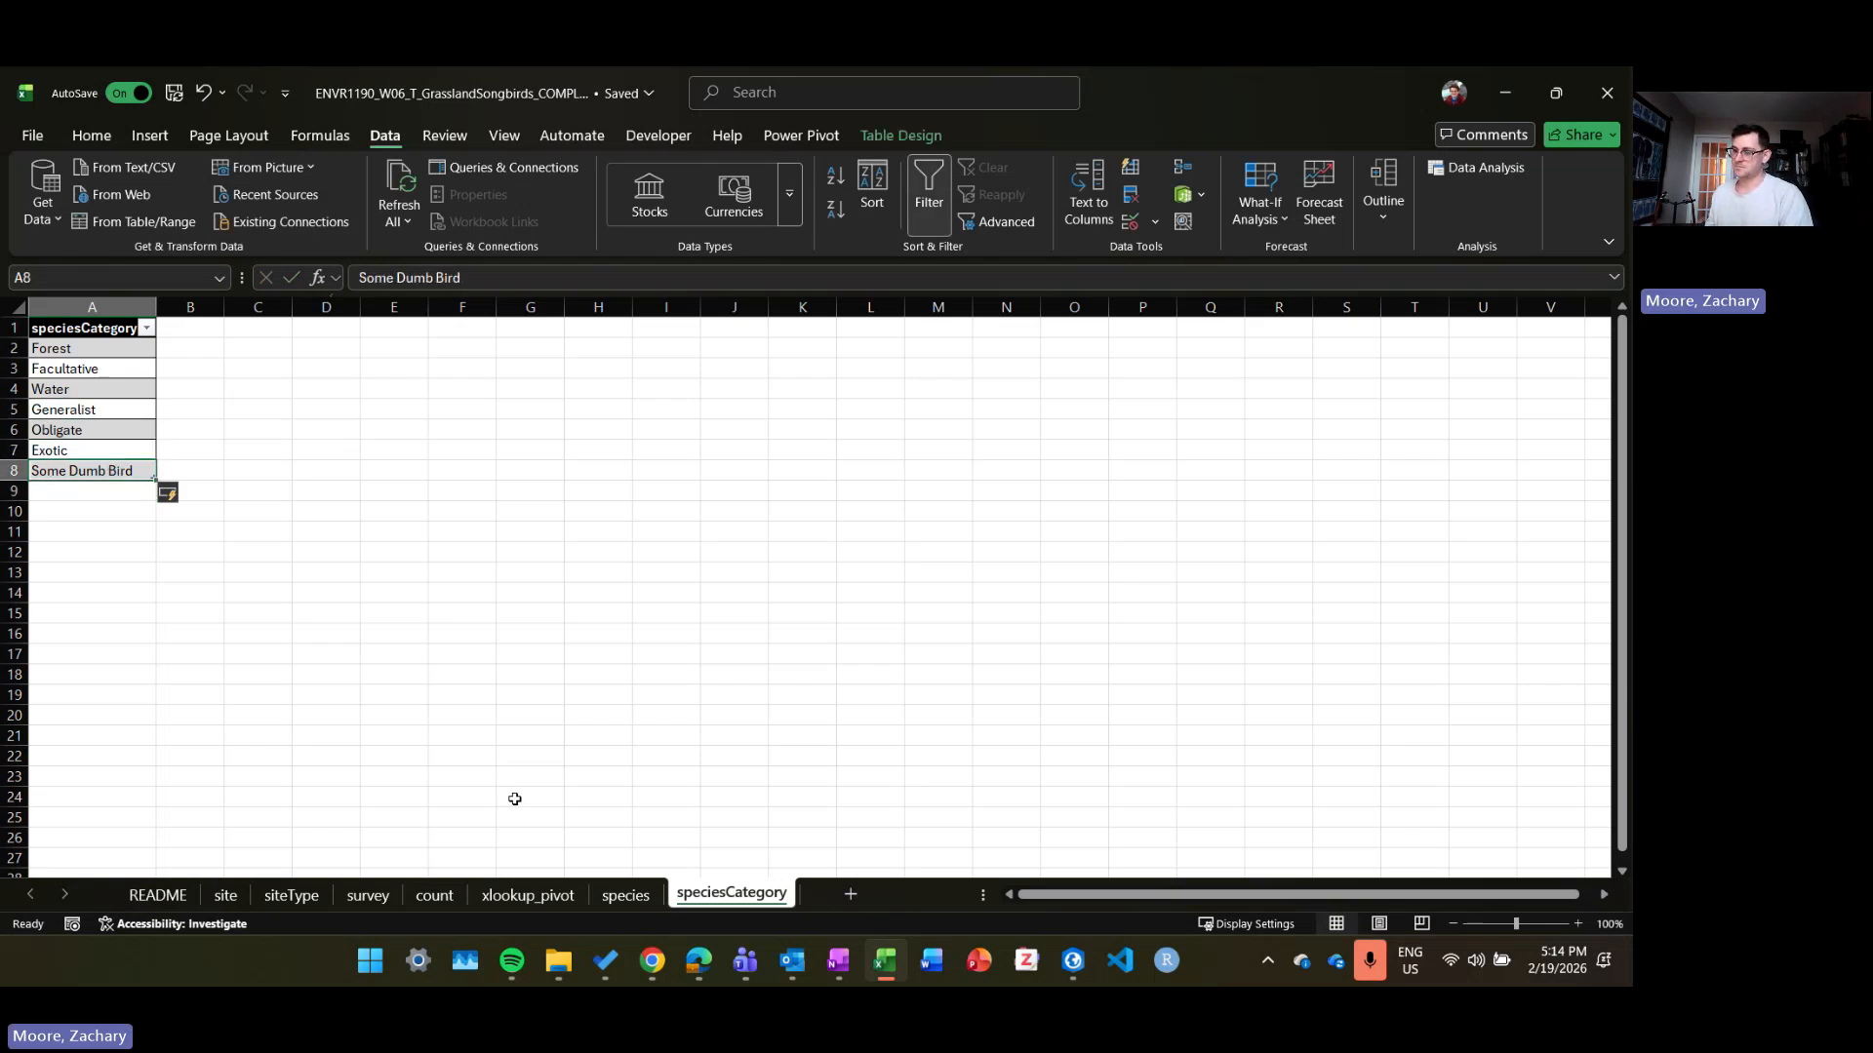
Step: Set the category in D4 of the species sheet to Some Dumb Bird from its list of choices
click(629, 895)
click(493, 388)
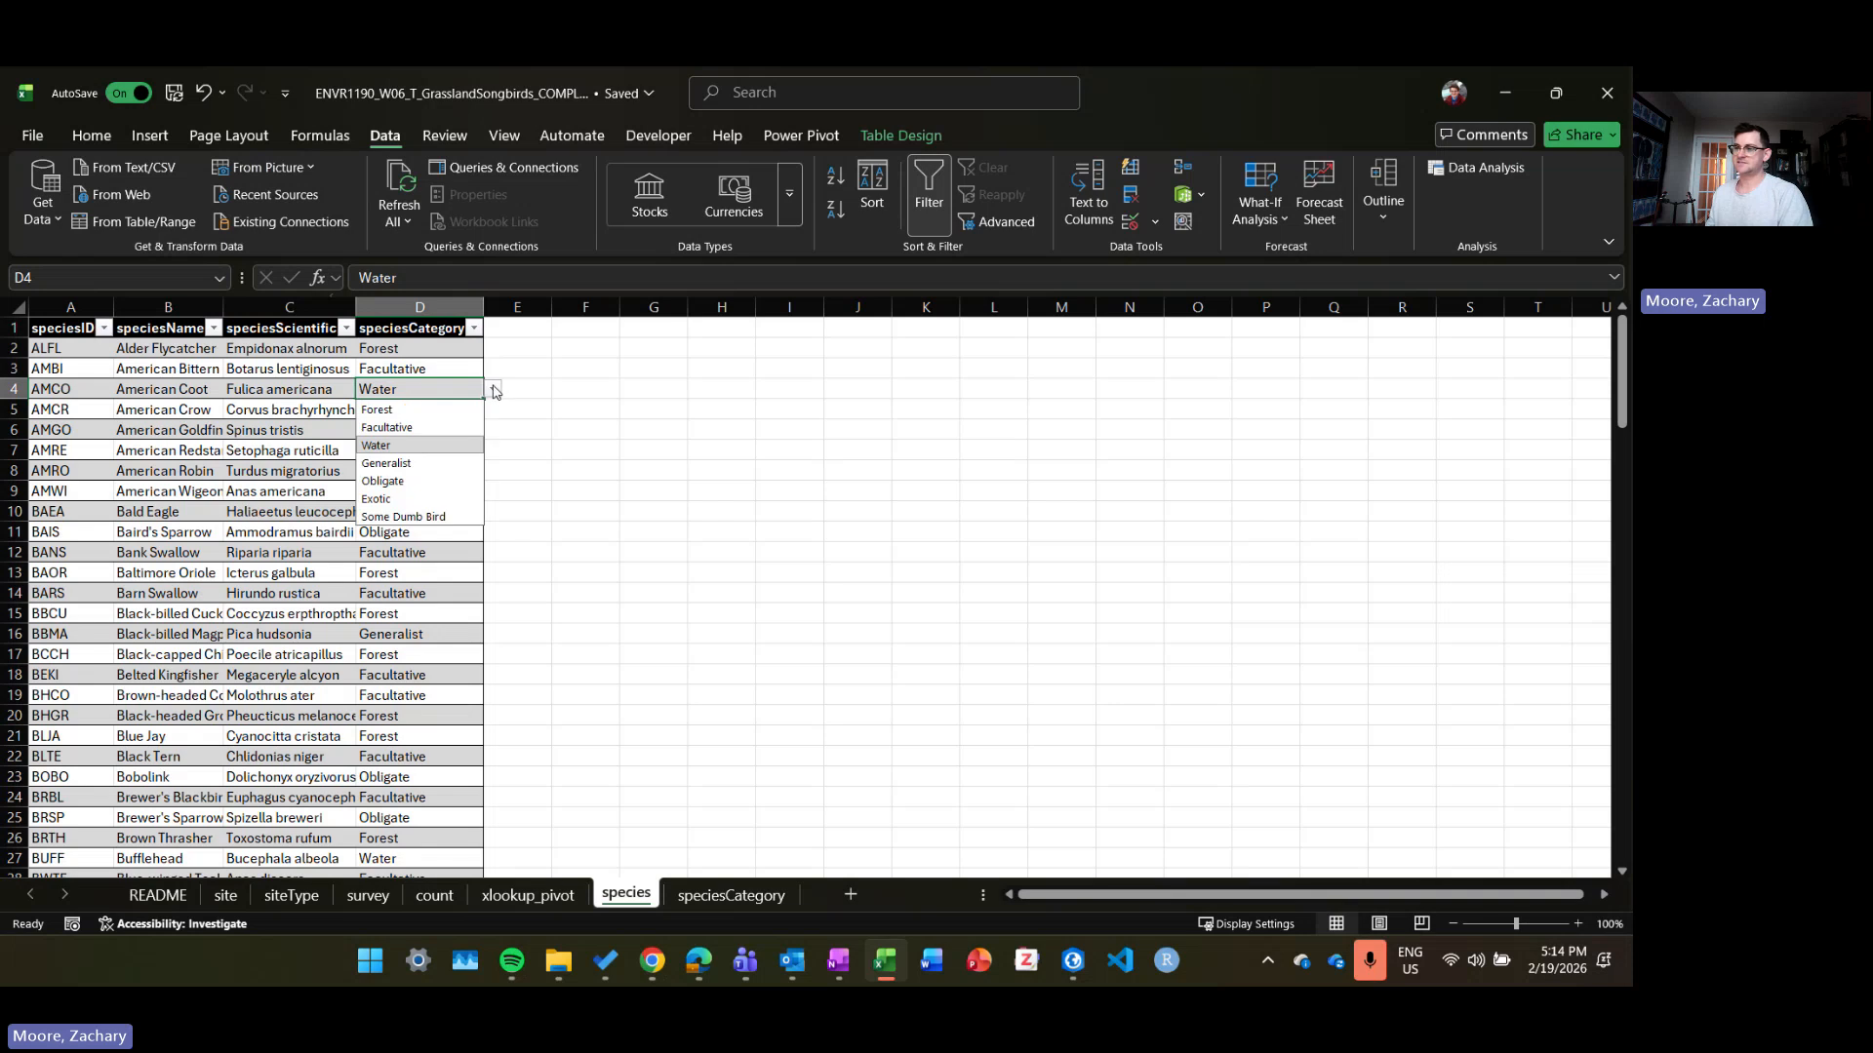
click(452, 517)
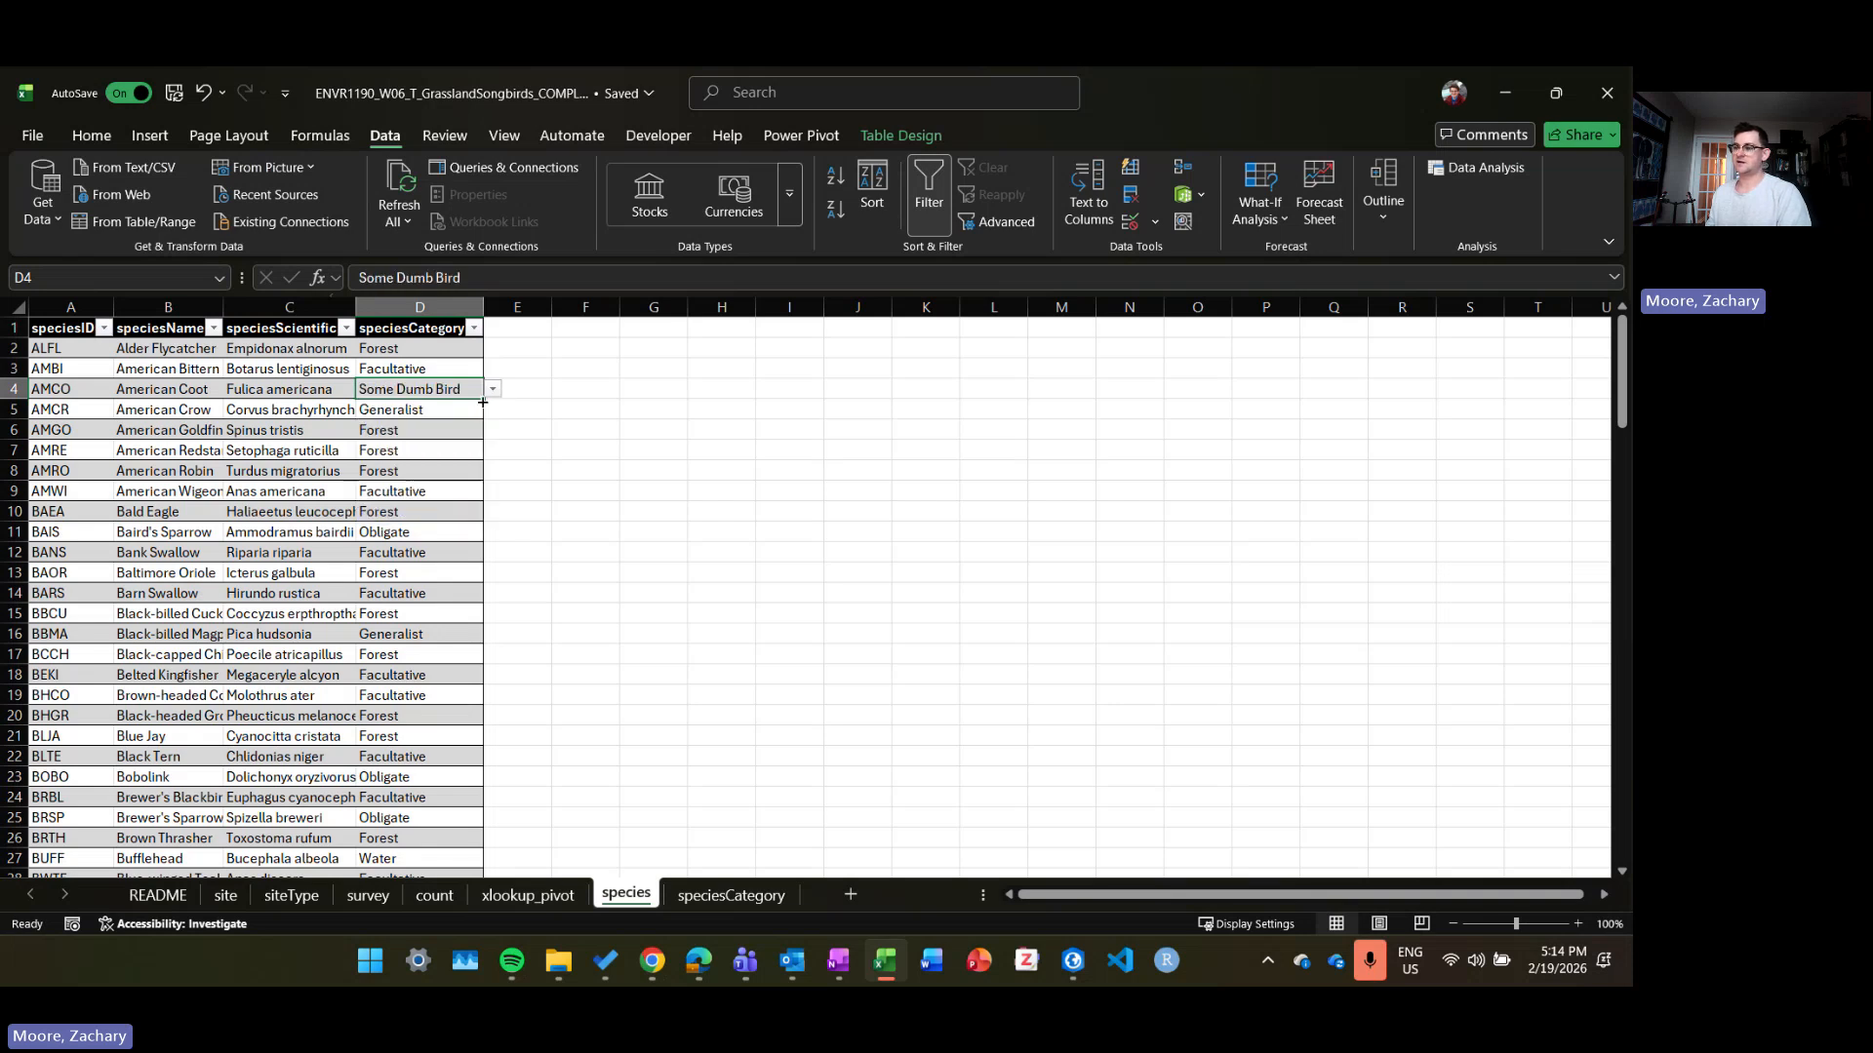
Step: Copy the category in D4 over the whole speciesCategory column, and undo the paste and the change to D4
key(ctrl+c)
key(Up)
key(Up)
key(ctrl+shift+Down)
key(ctrl+v)
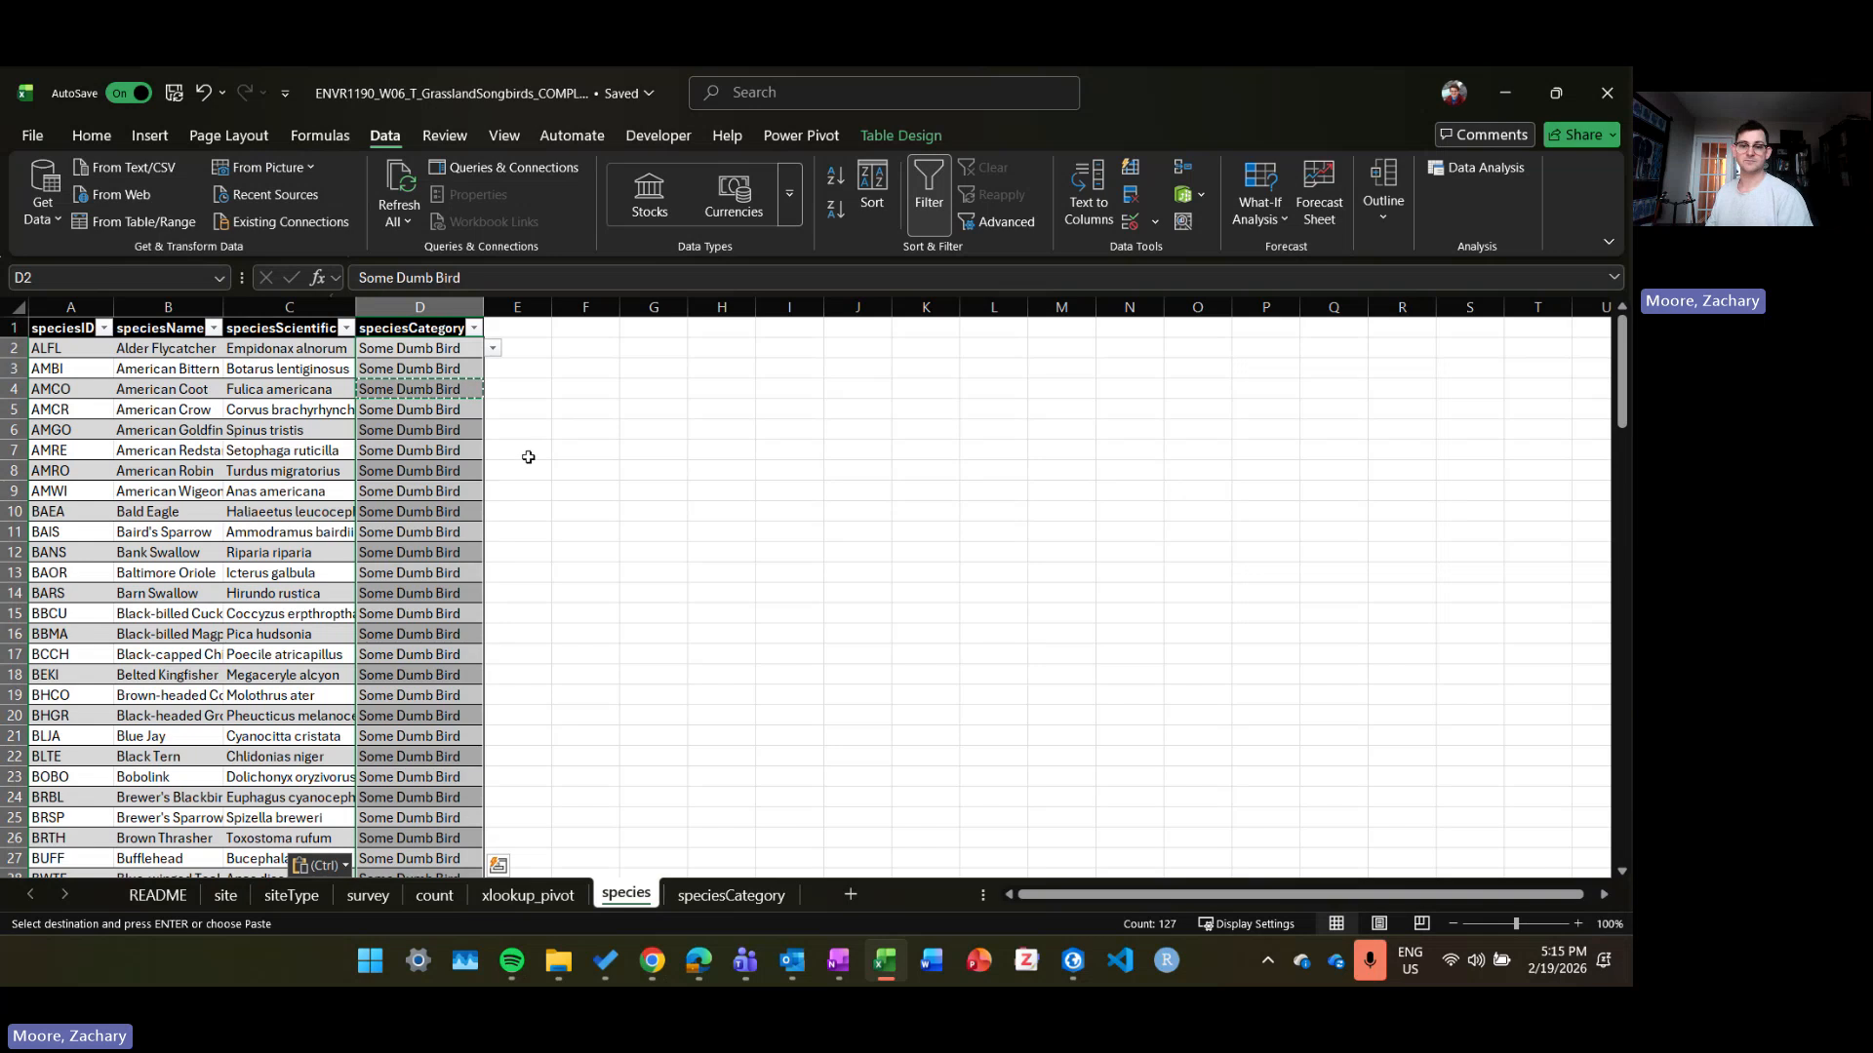
key(ctrl+z)
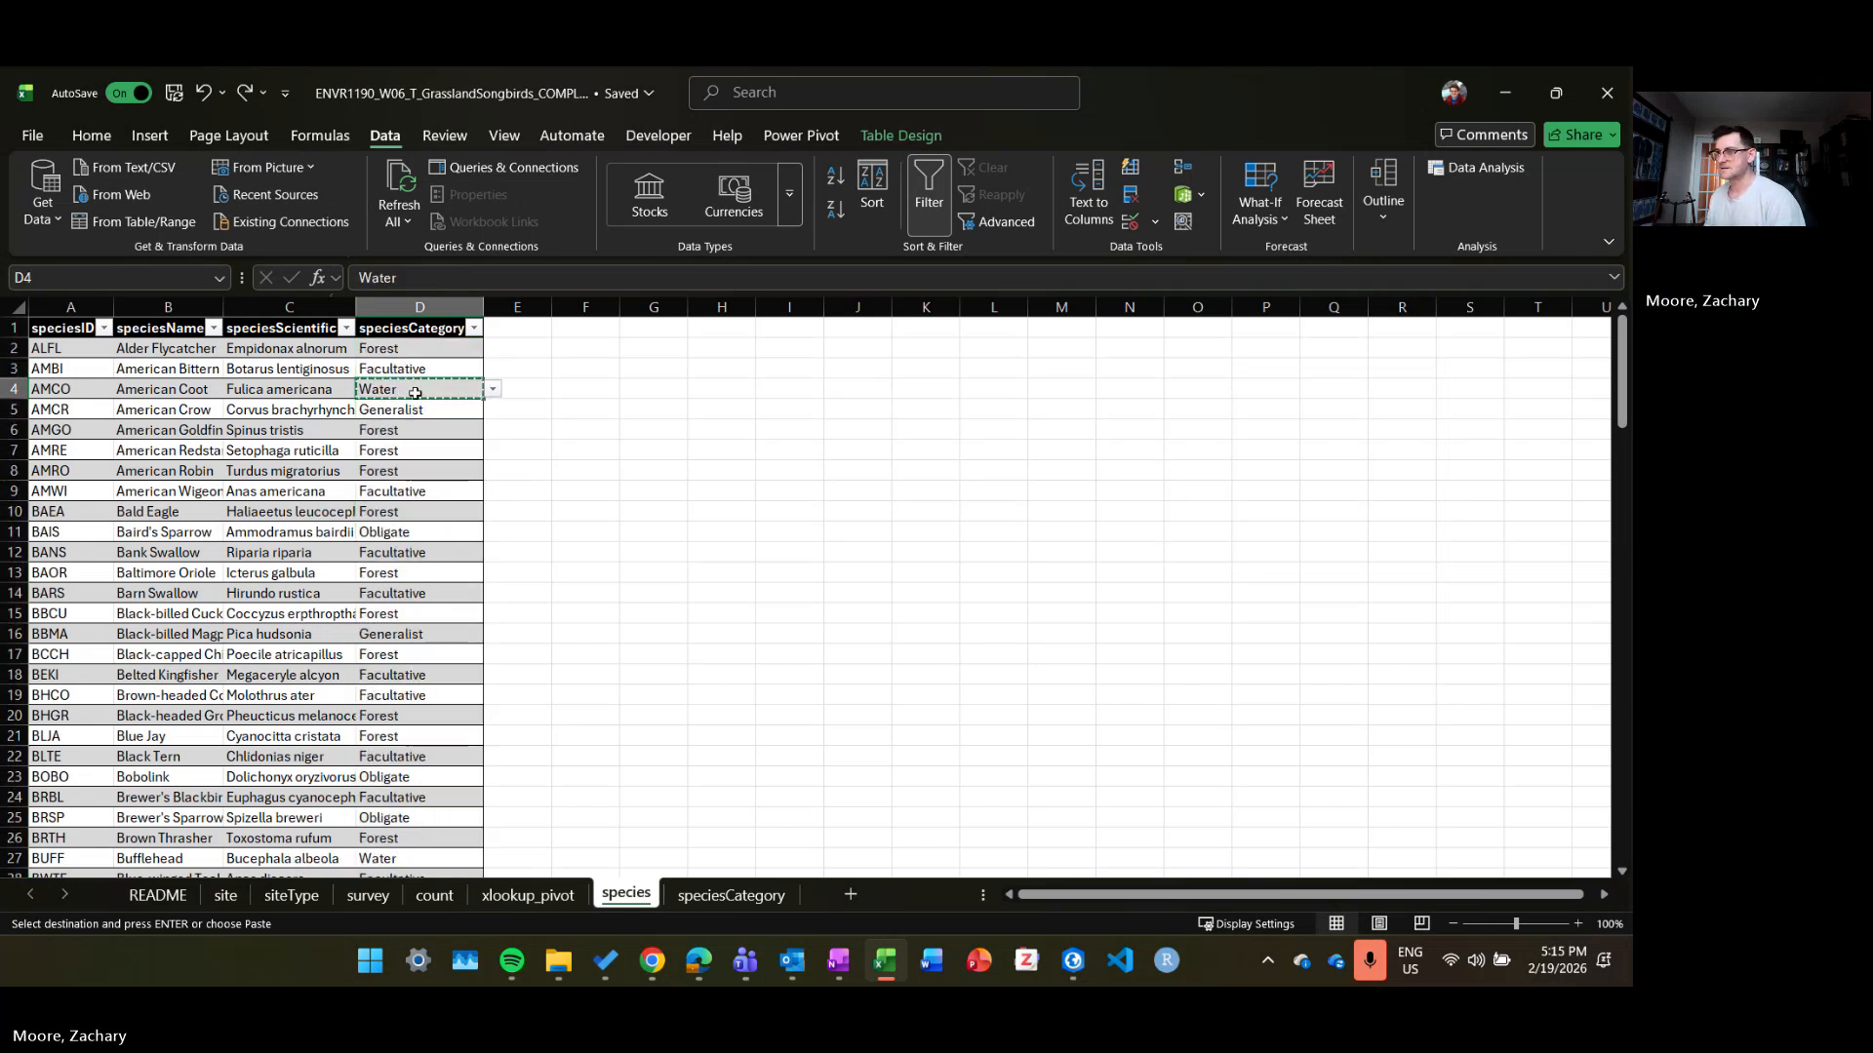
click(453, 452)
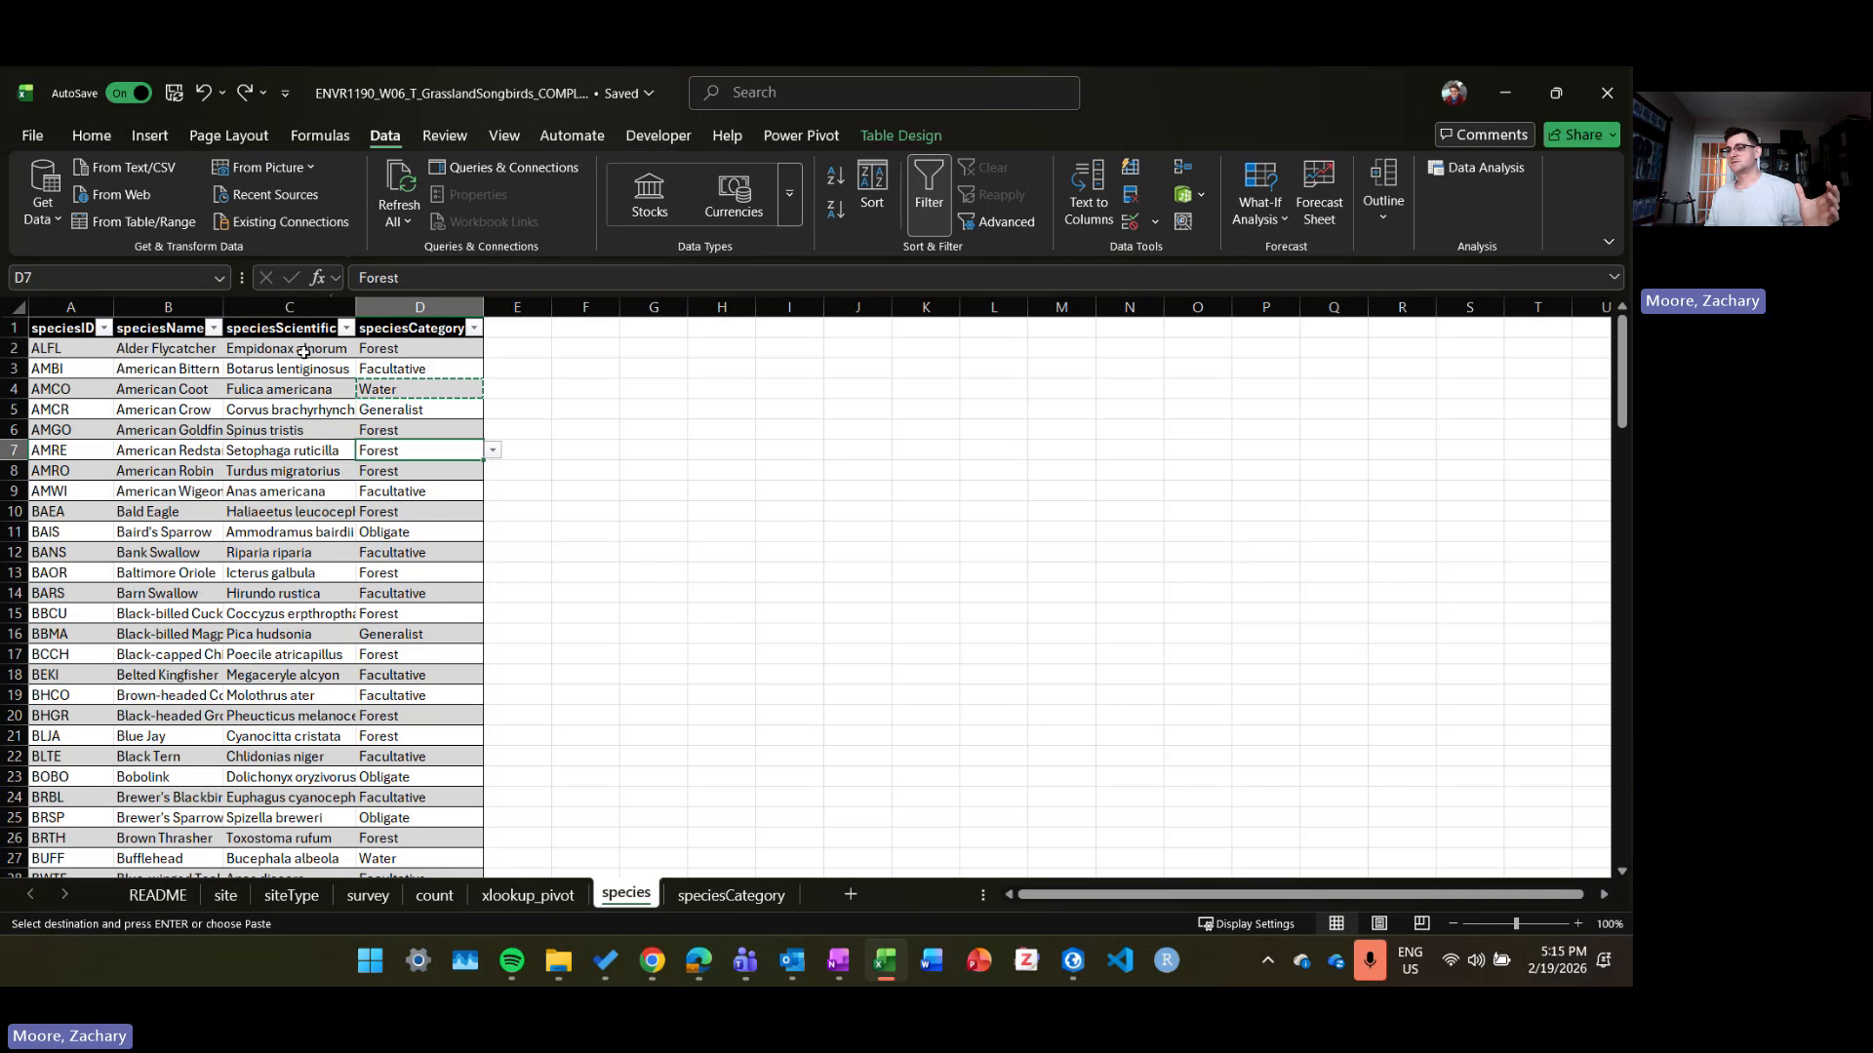
click(415, 349)
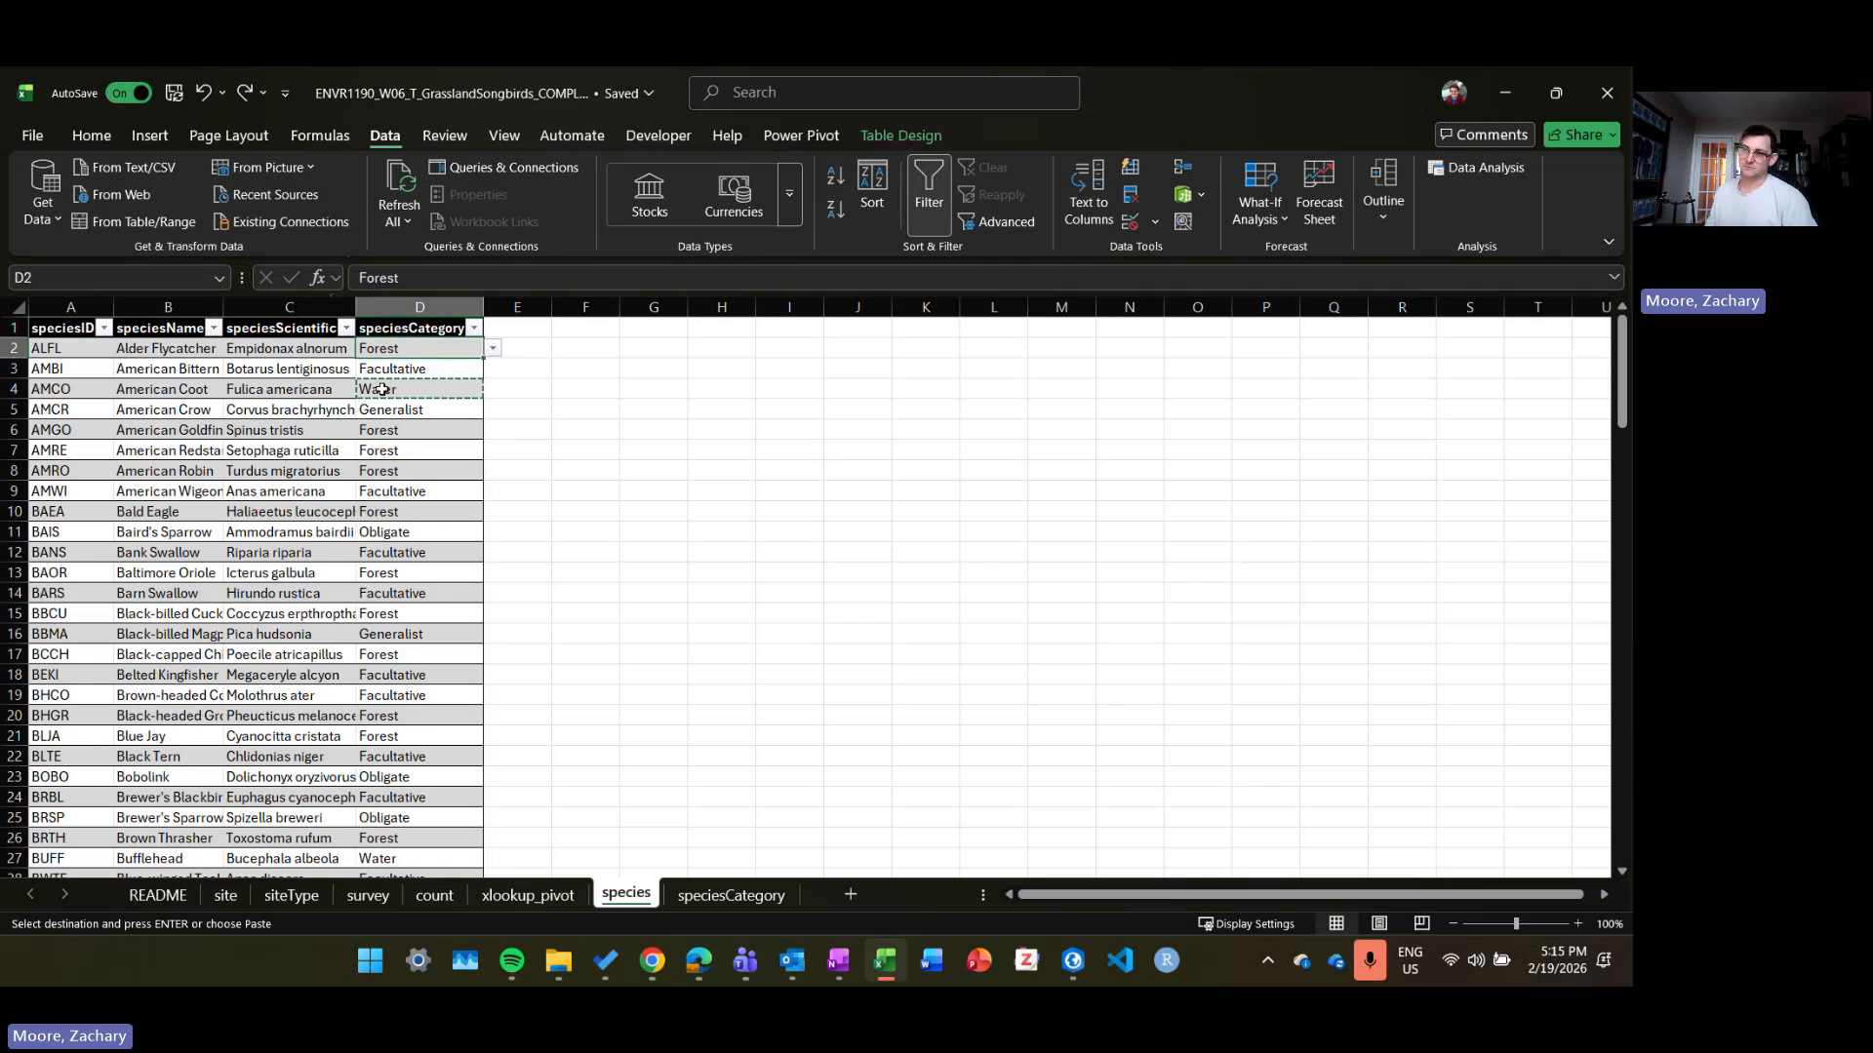
click(323, 357)
click(405, 355)
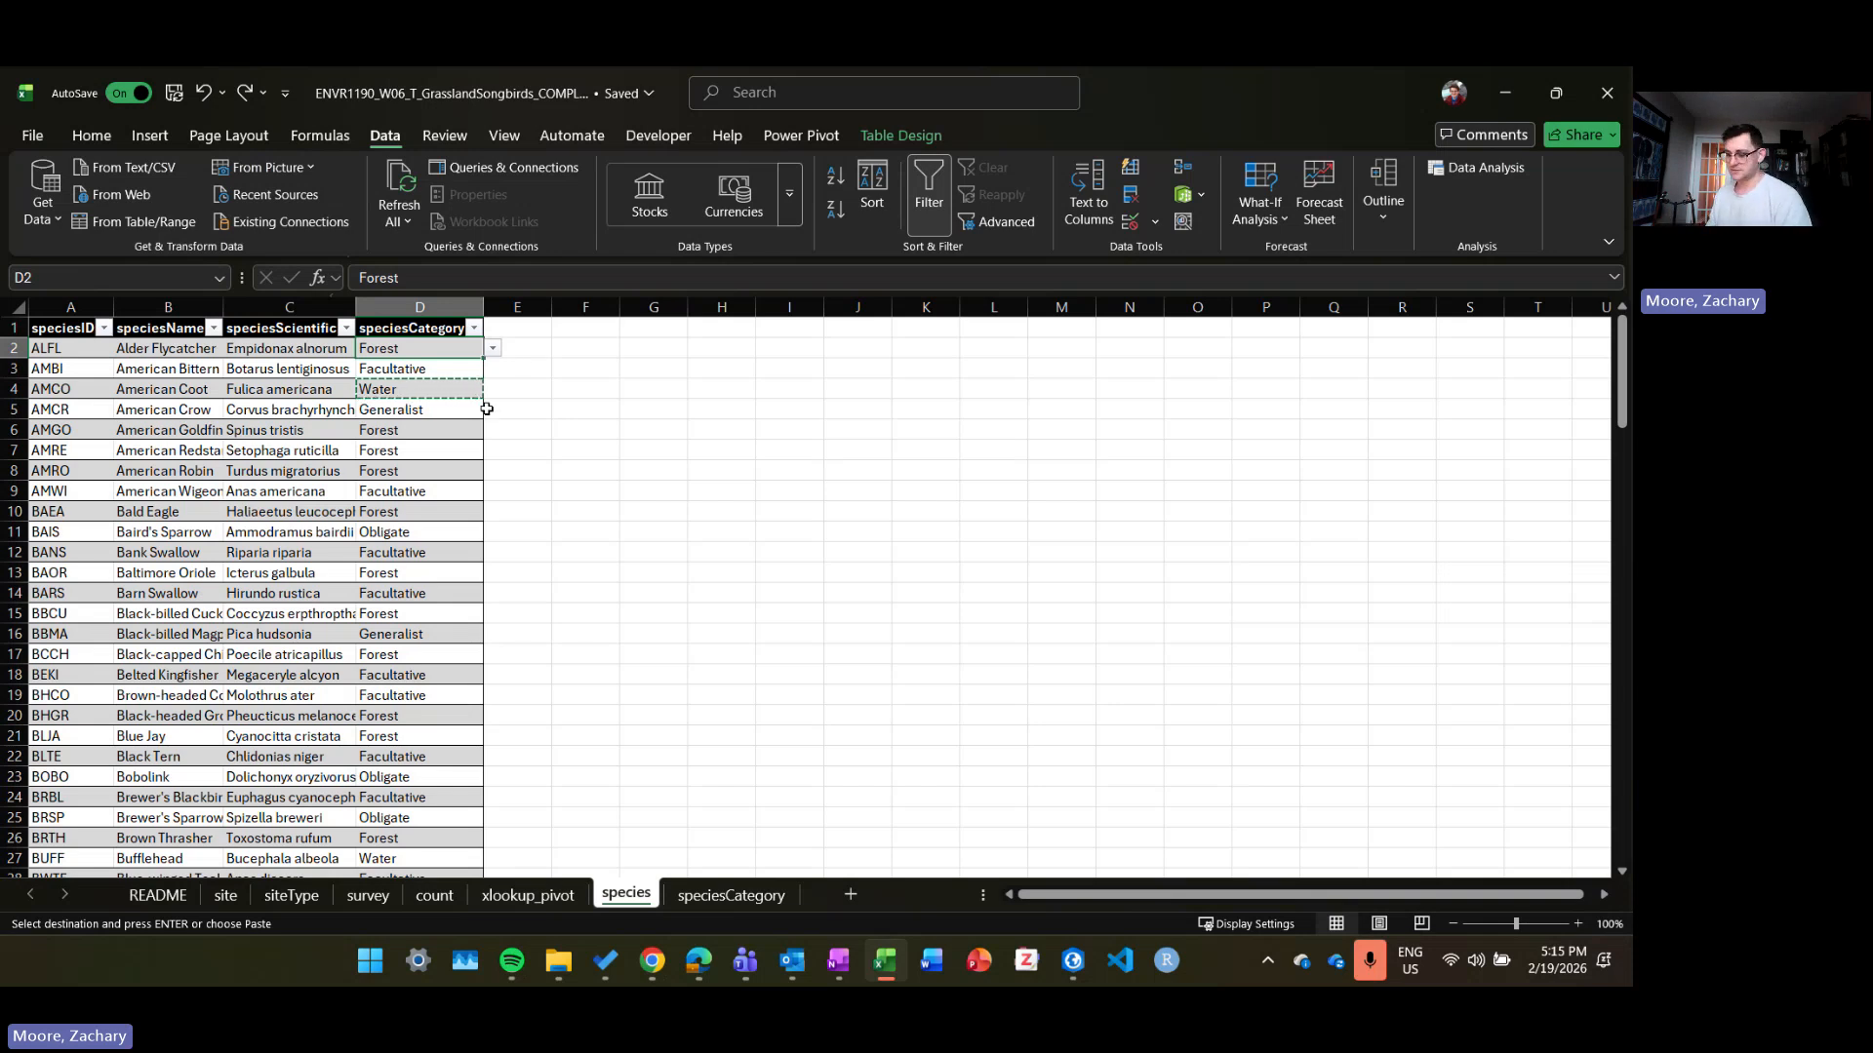
key(Escape)
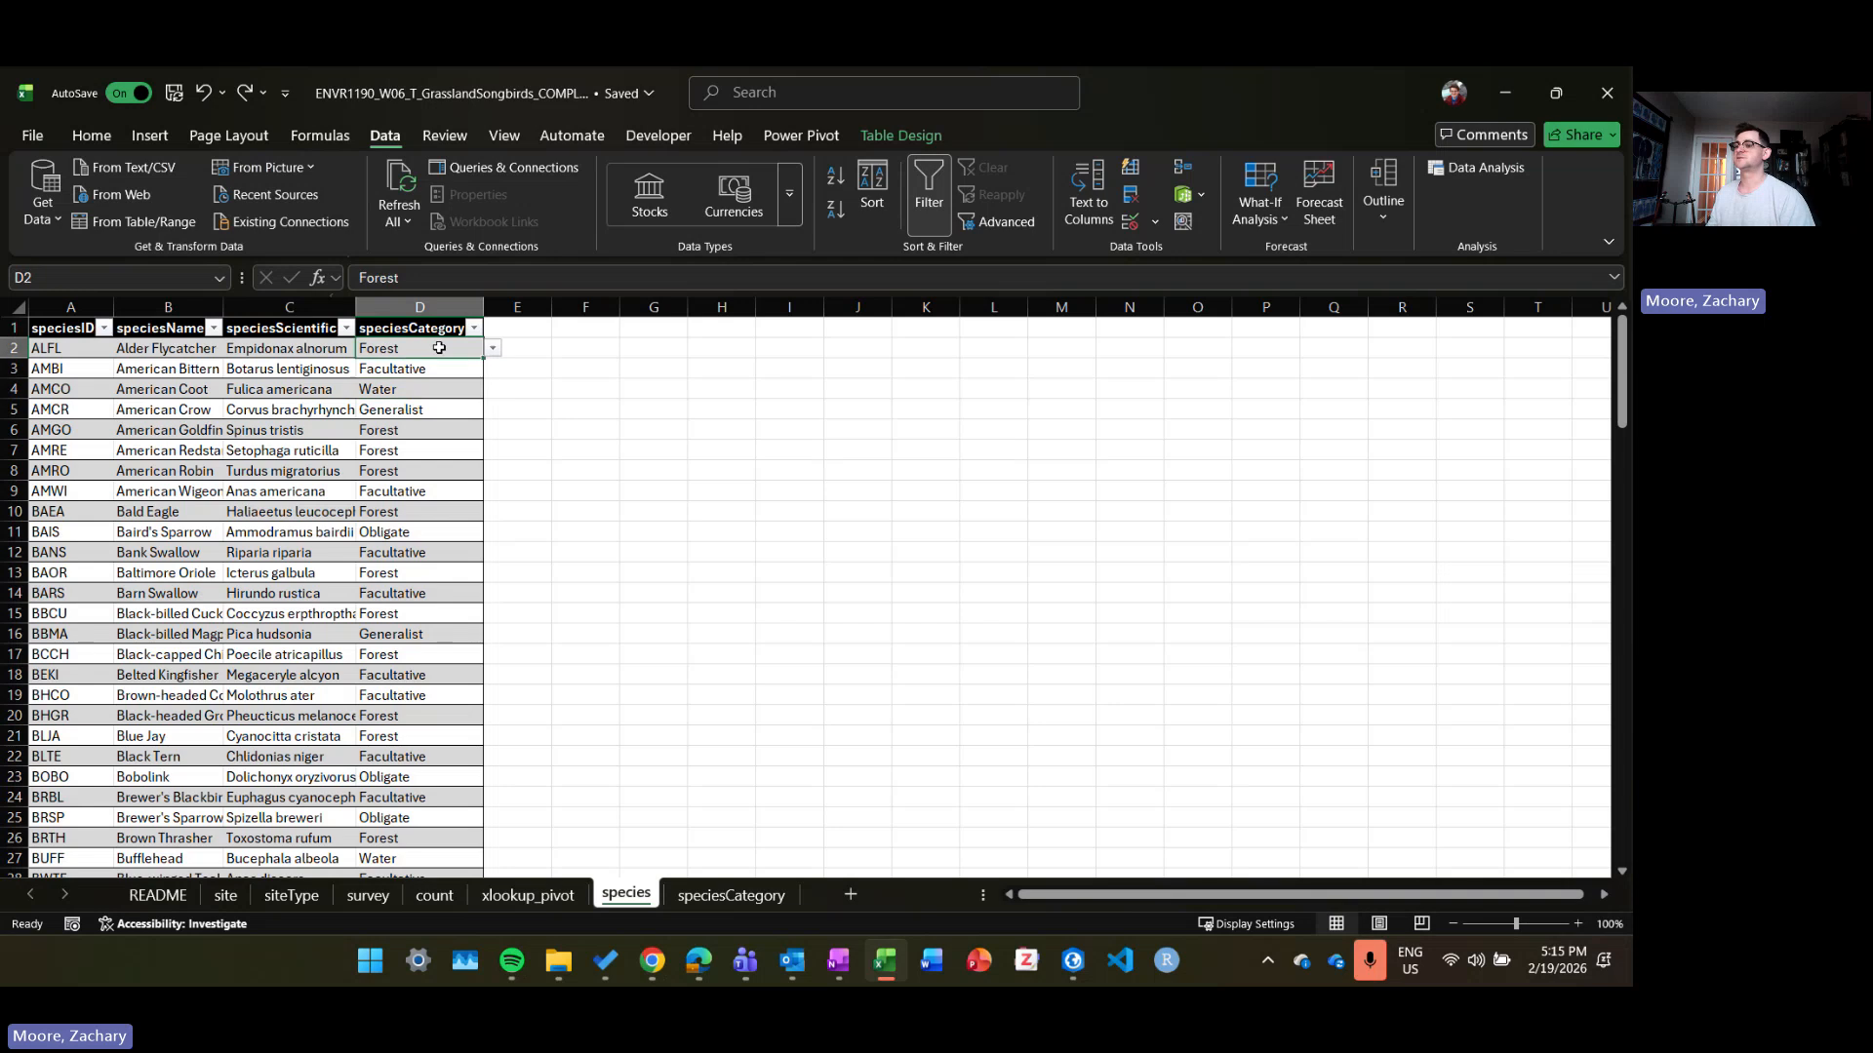
click(452, 388)
scroll(448, 376, down, 2)
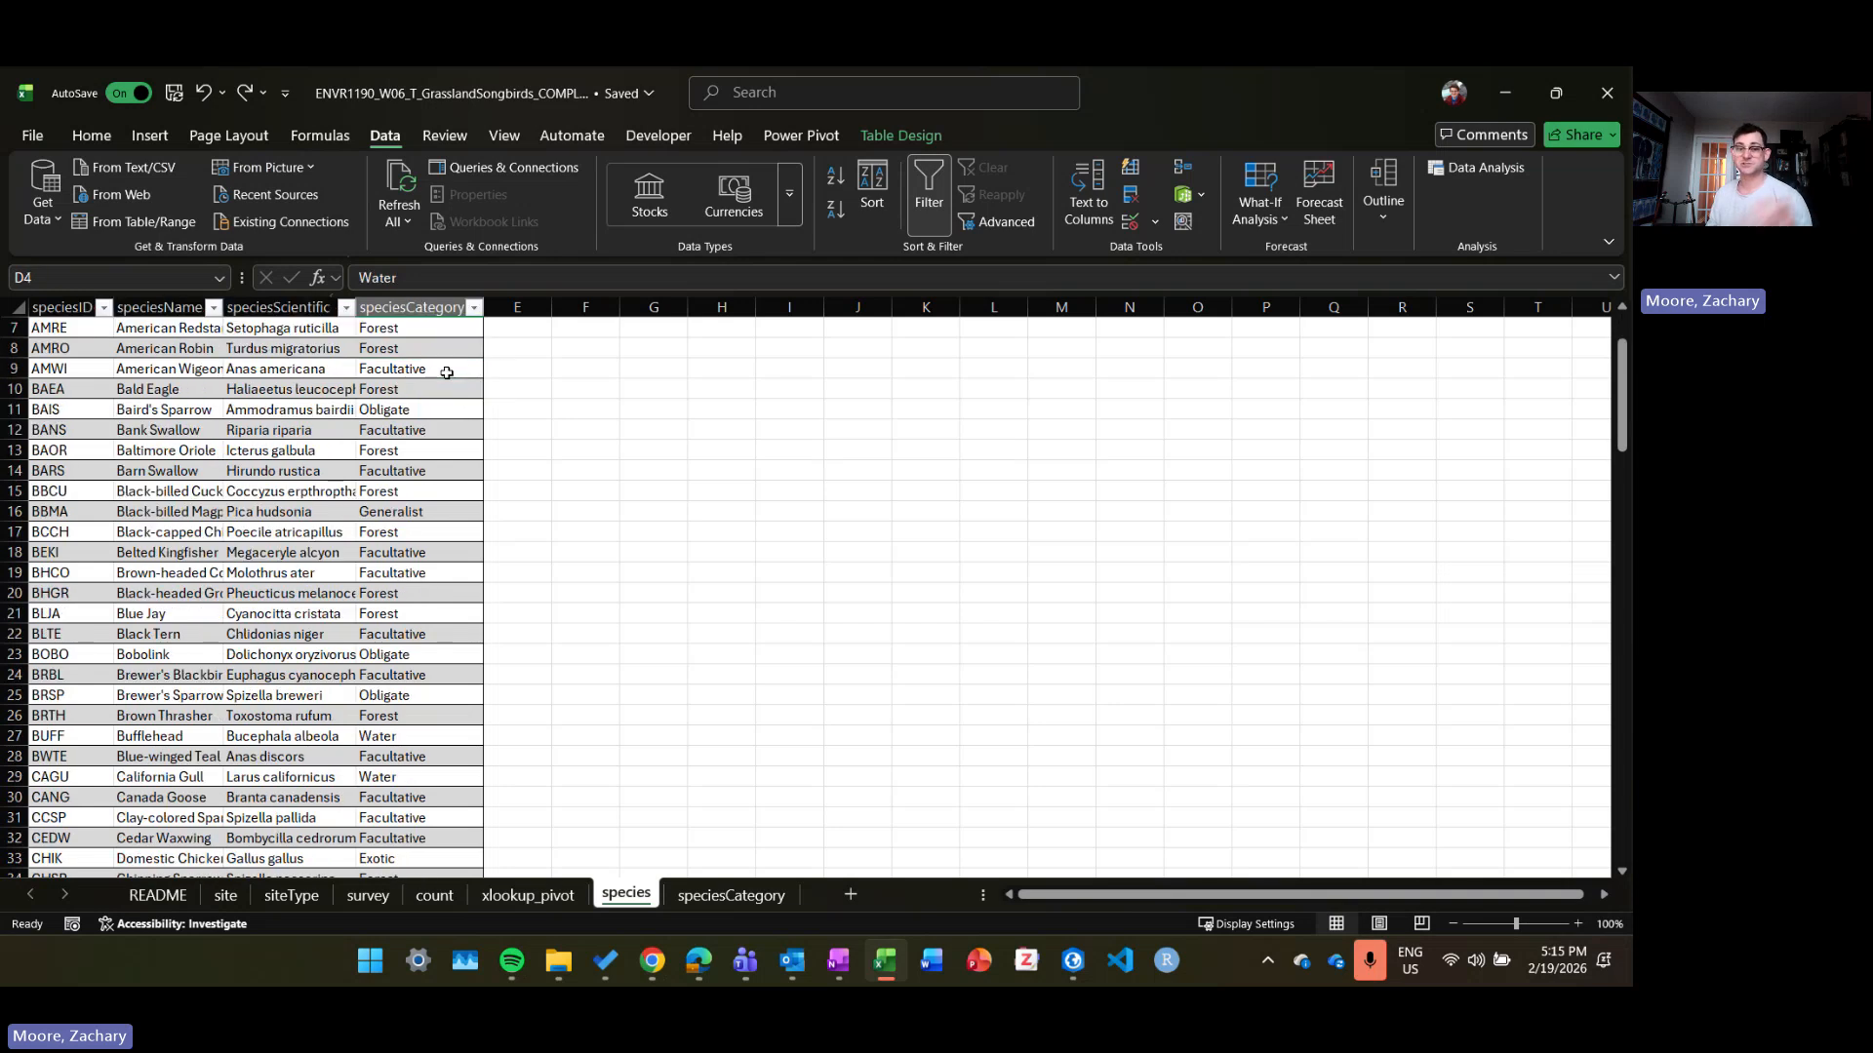
scroll(449, 375, up, 2)
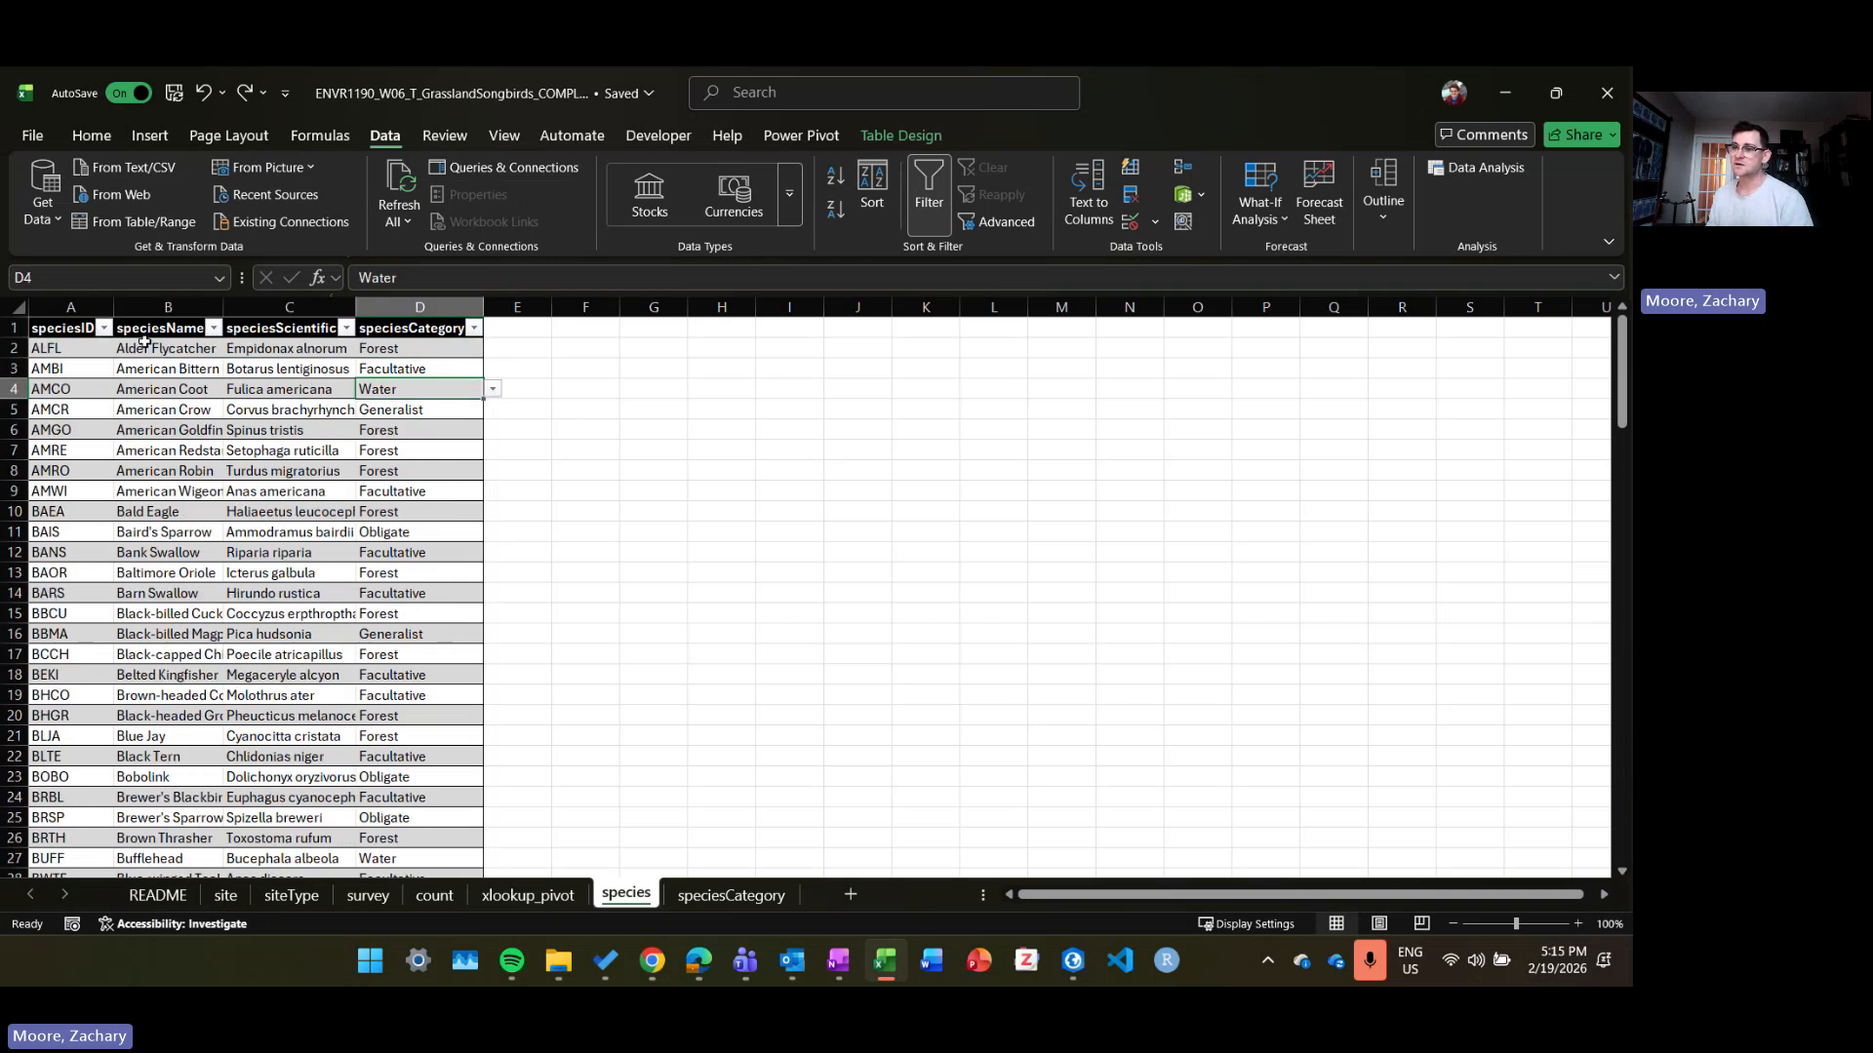
click(68, 354)
click(362, 349)
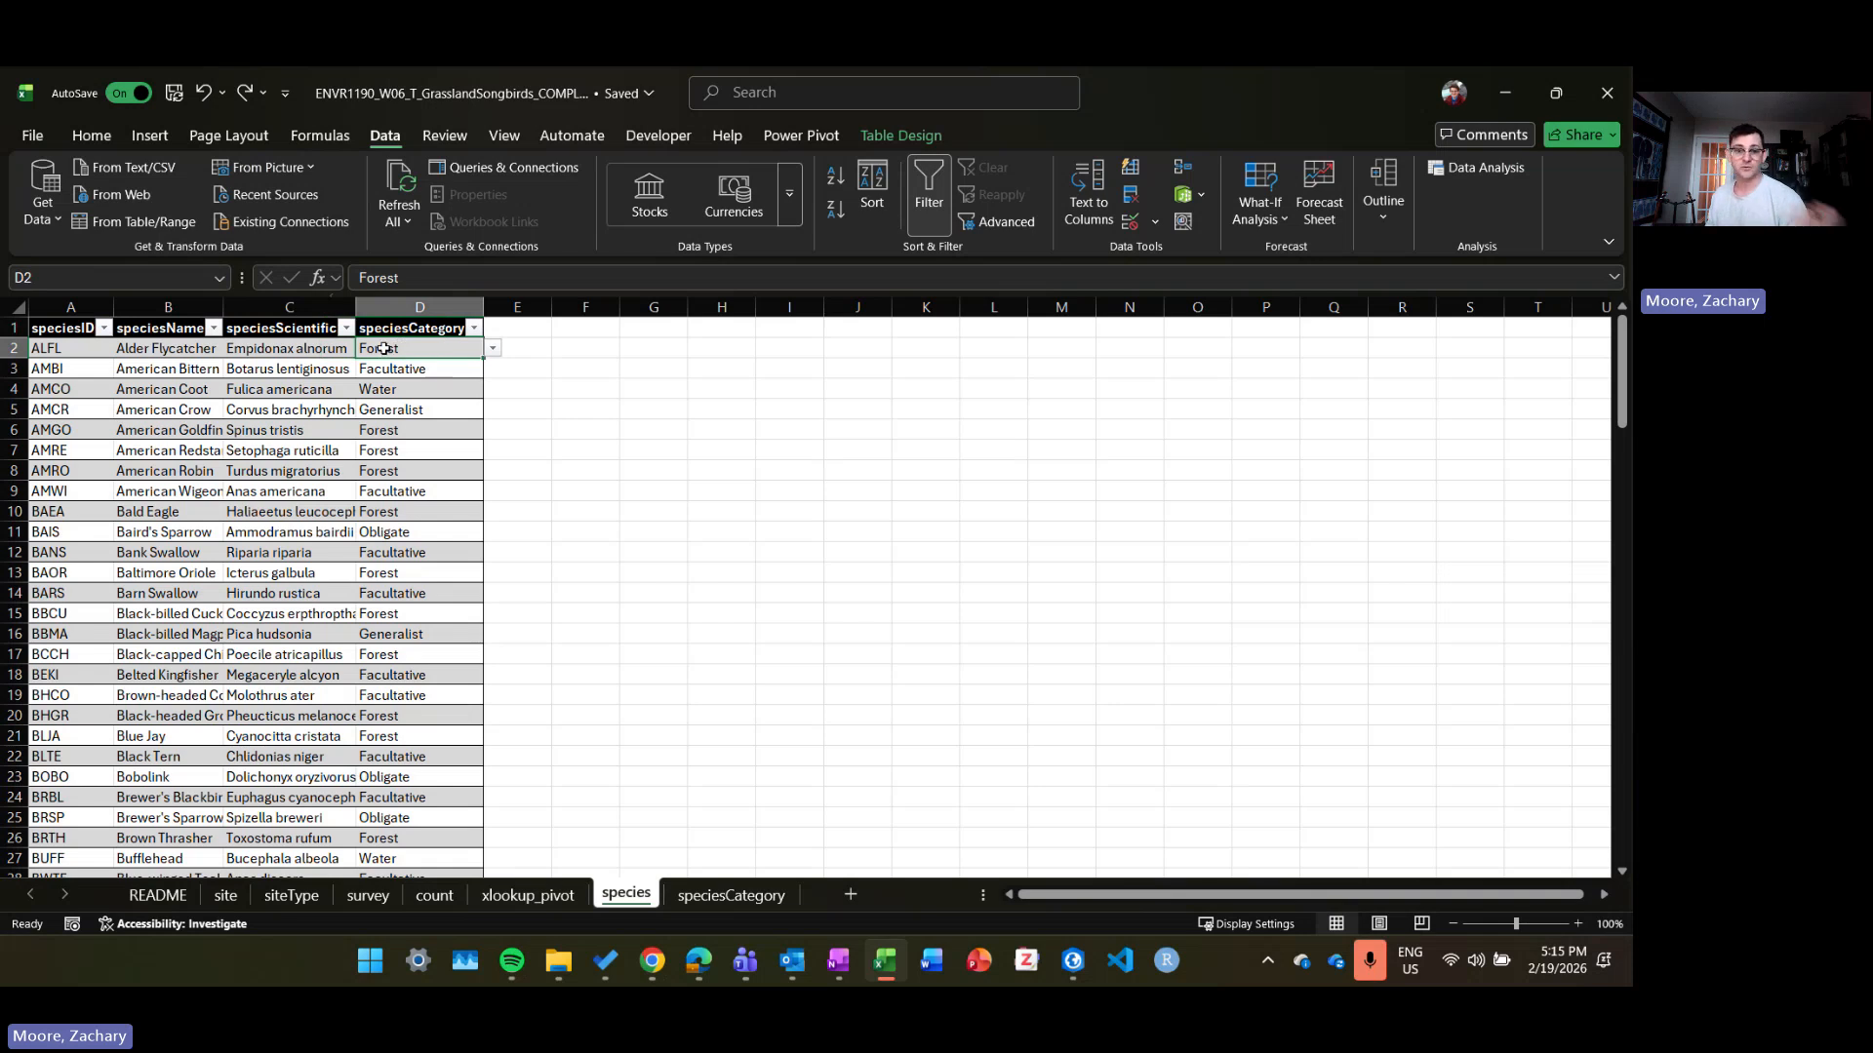
Step: Look through the conditional formatting options, including the highlight cells rules, without applying any
click(86, 142)
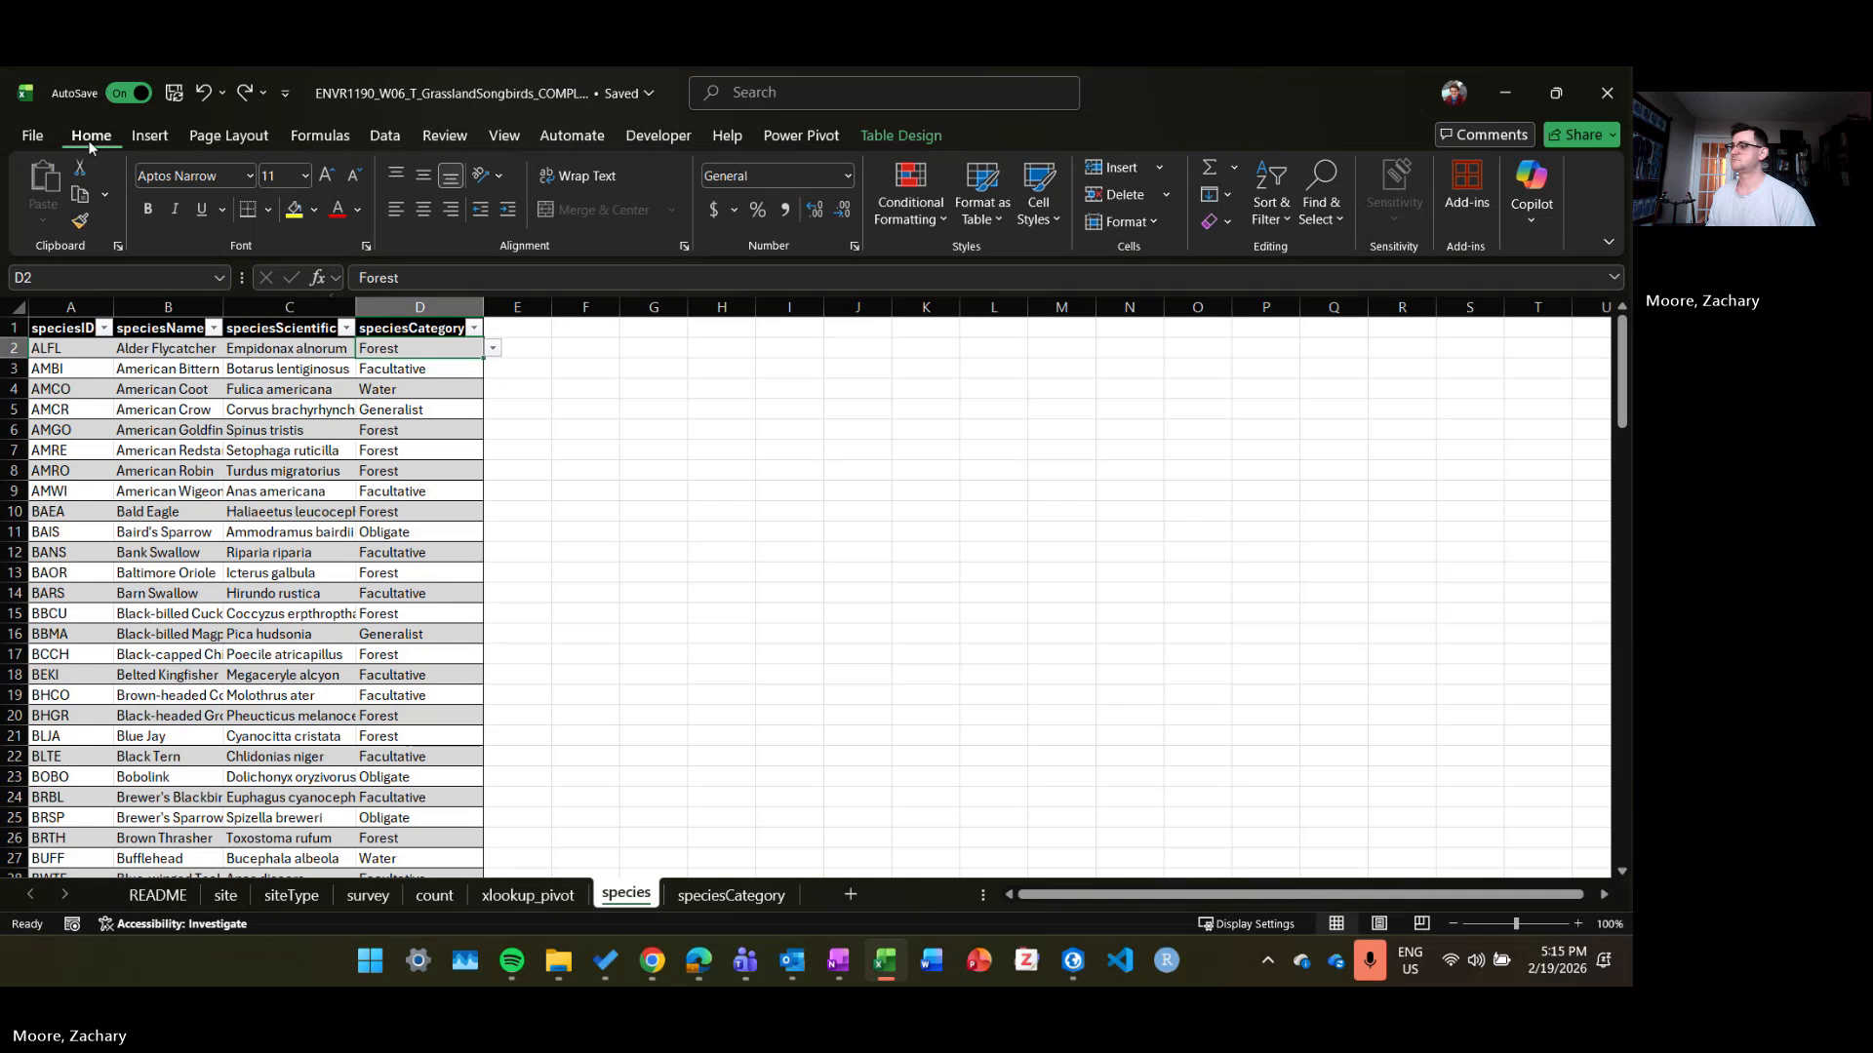
click(924, 210)
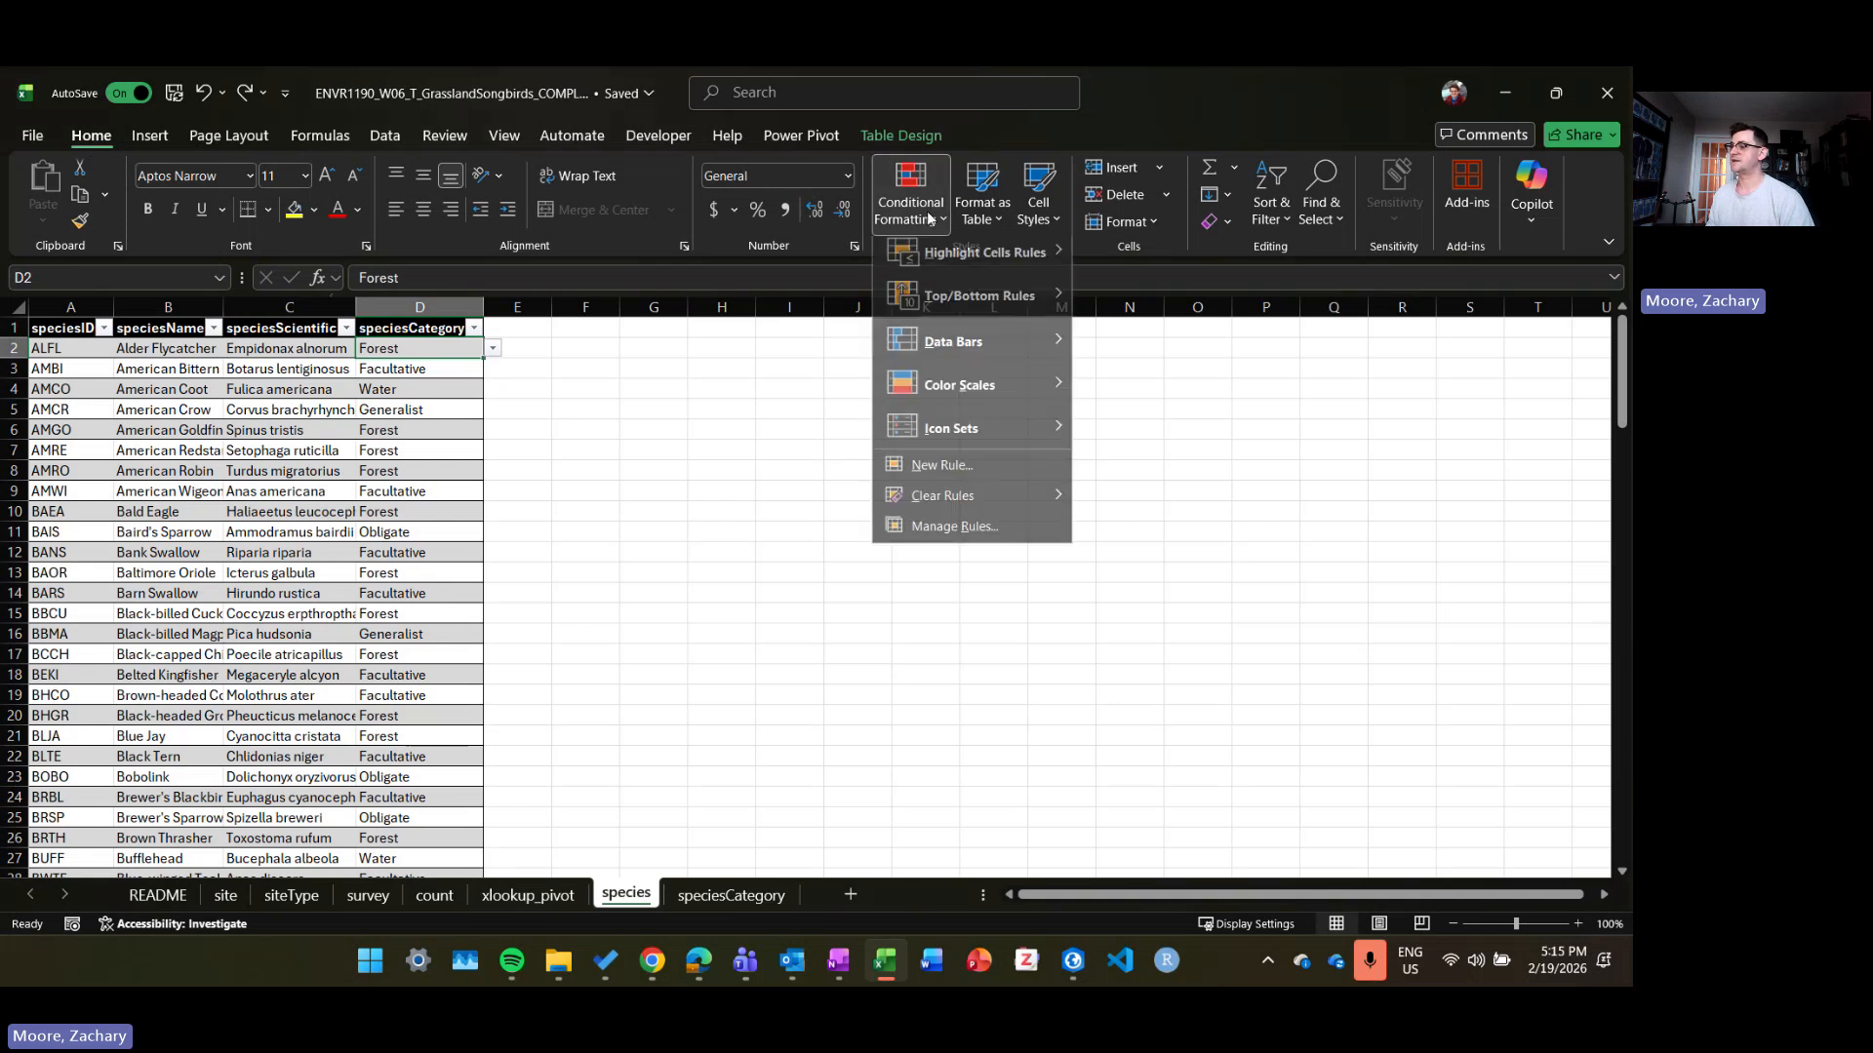
mouse_move(960, 270)
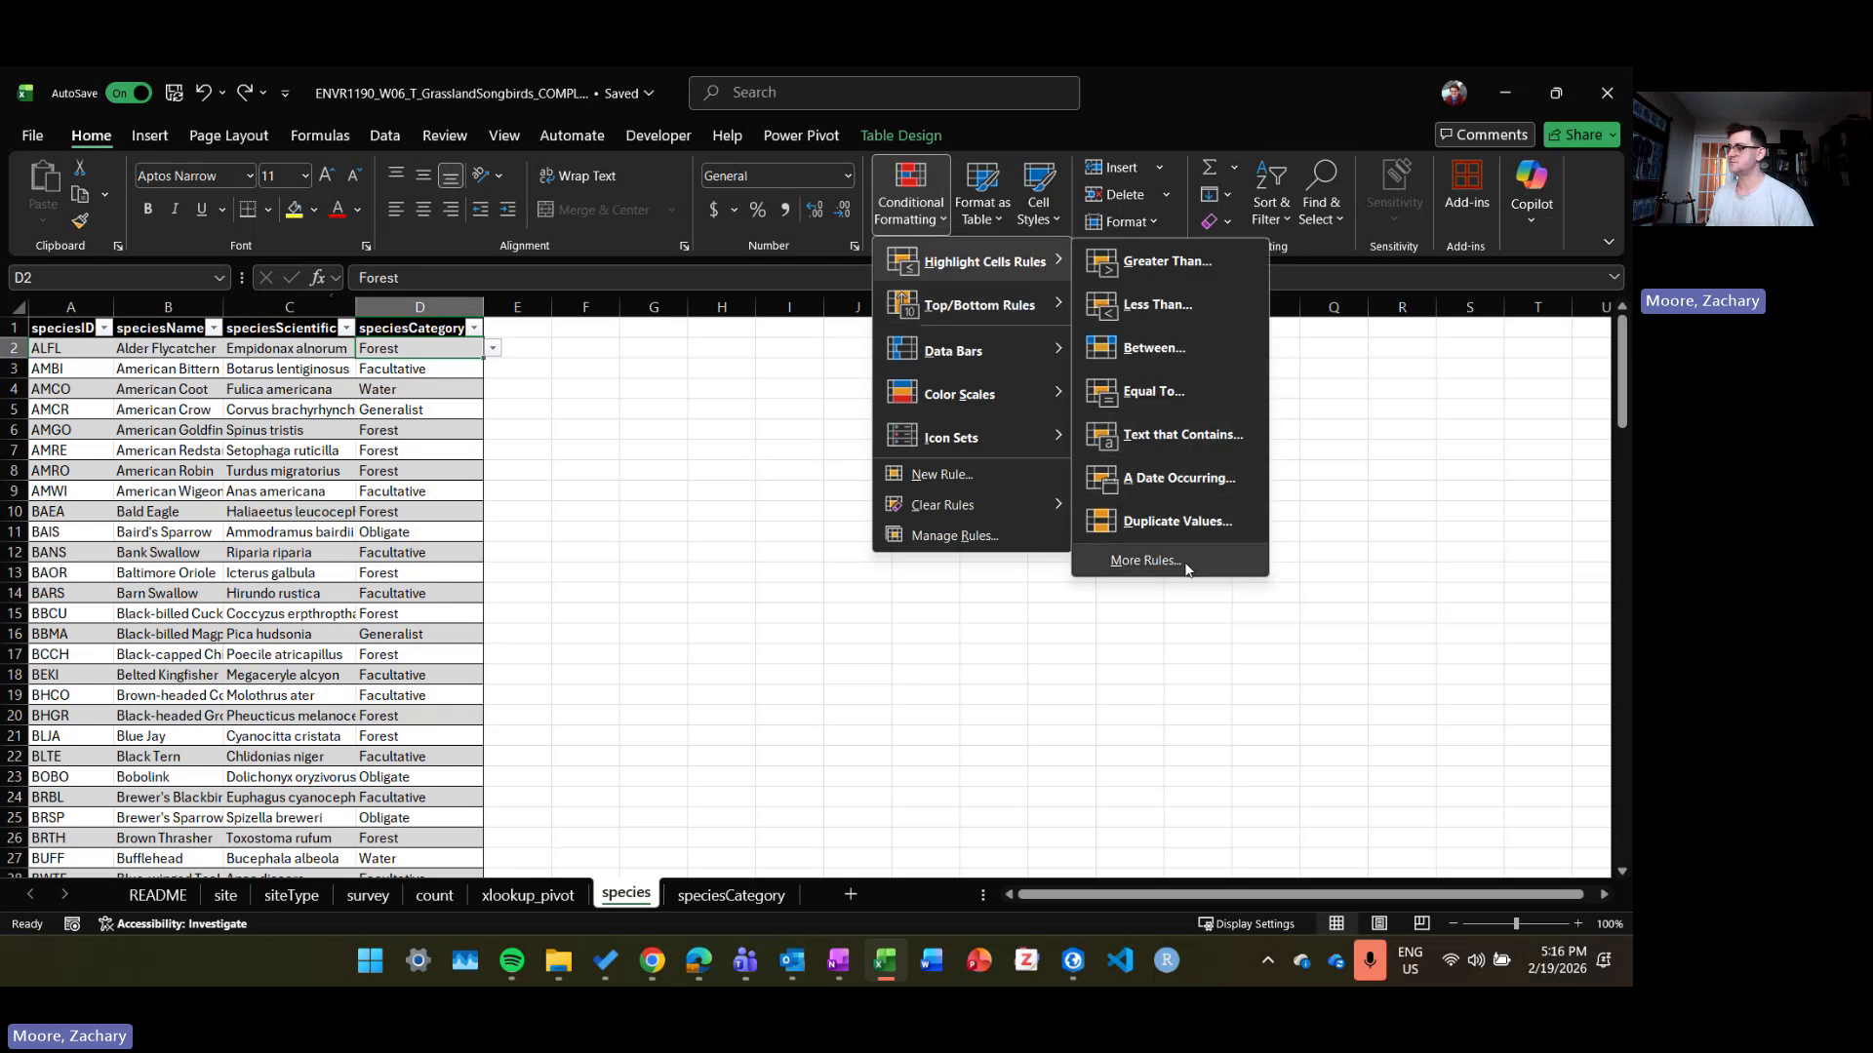
click(365, 393)
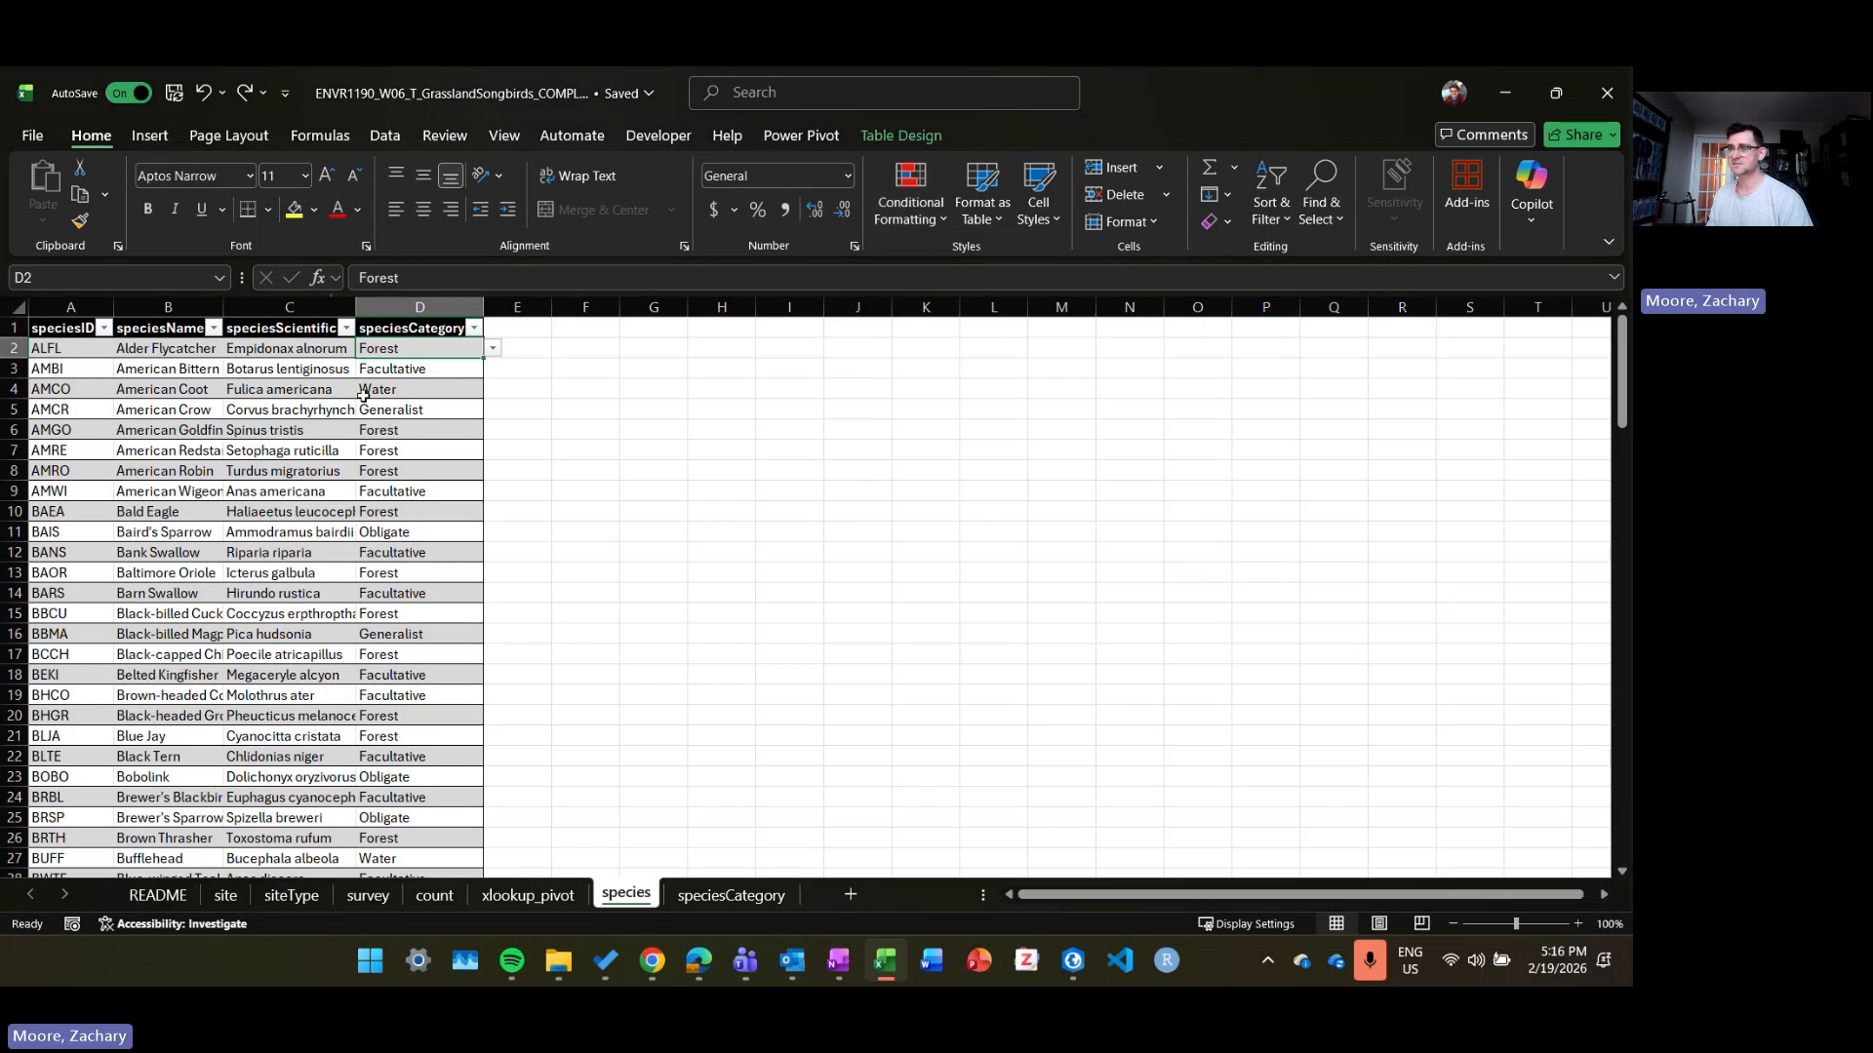
Step: Highlight the speciesCategory cells containing the text Forest with Light Red Fill with Dark Red Text
scroll(366, 393, down, 2)
click(409, 302)
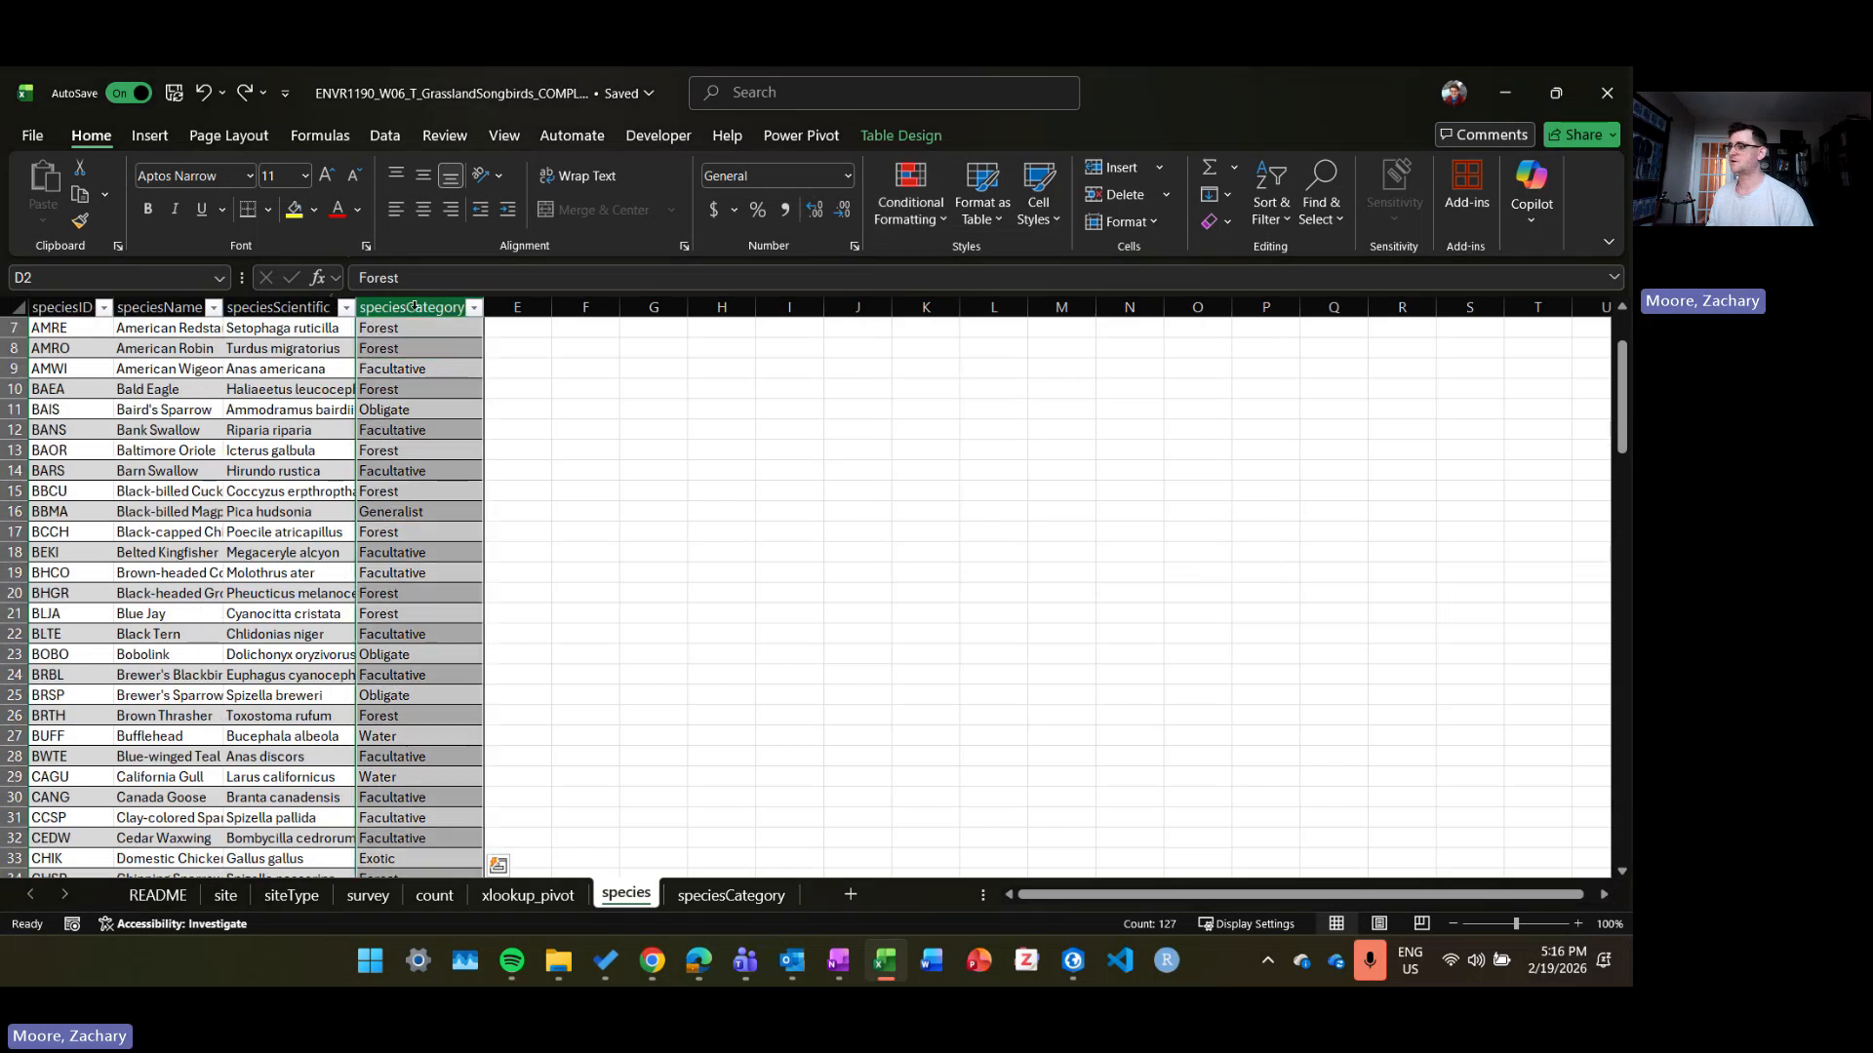
click(933, 219)
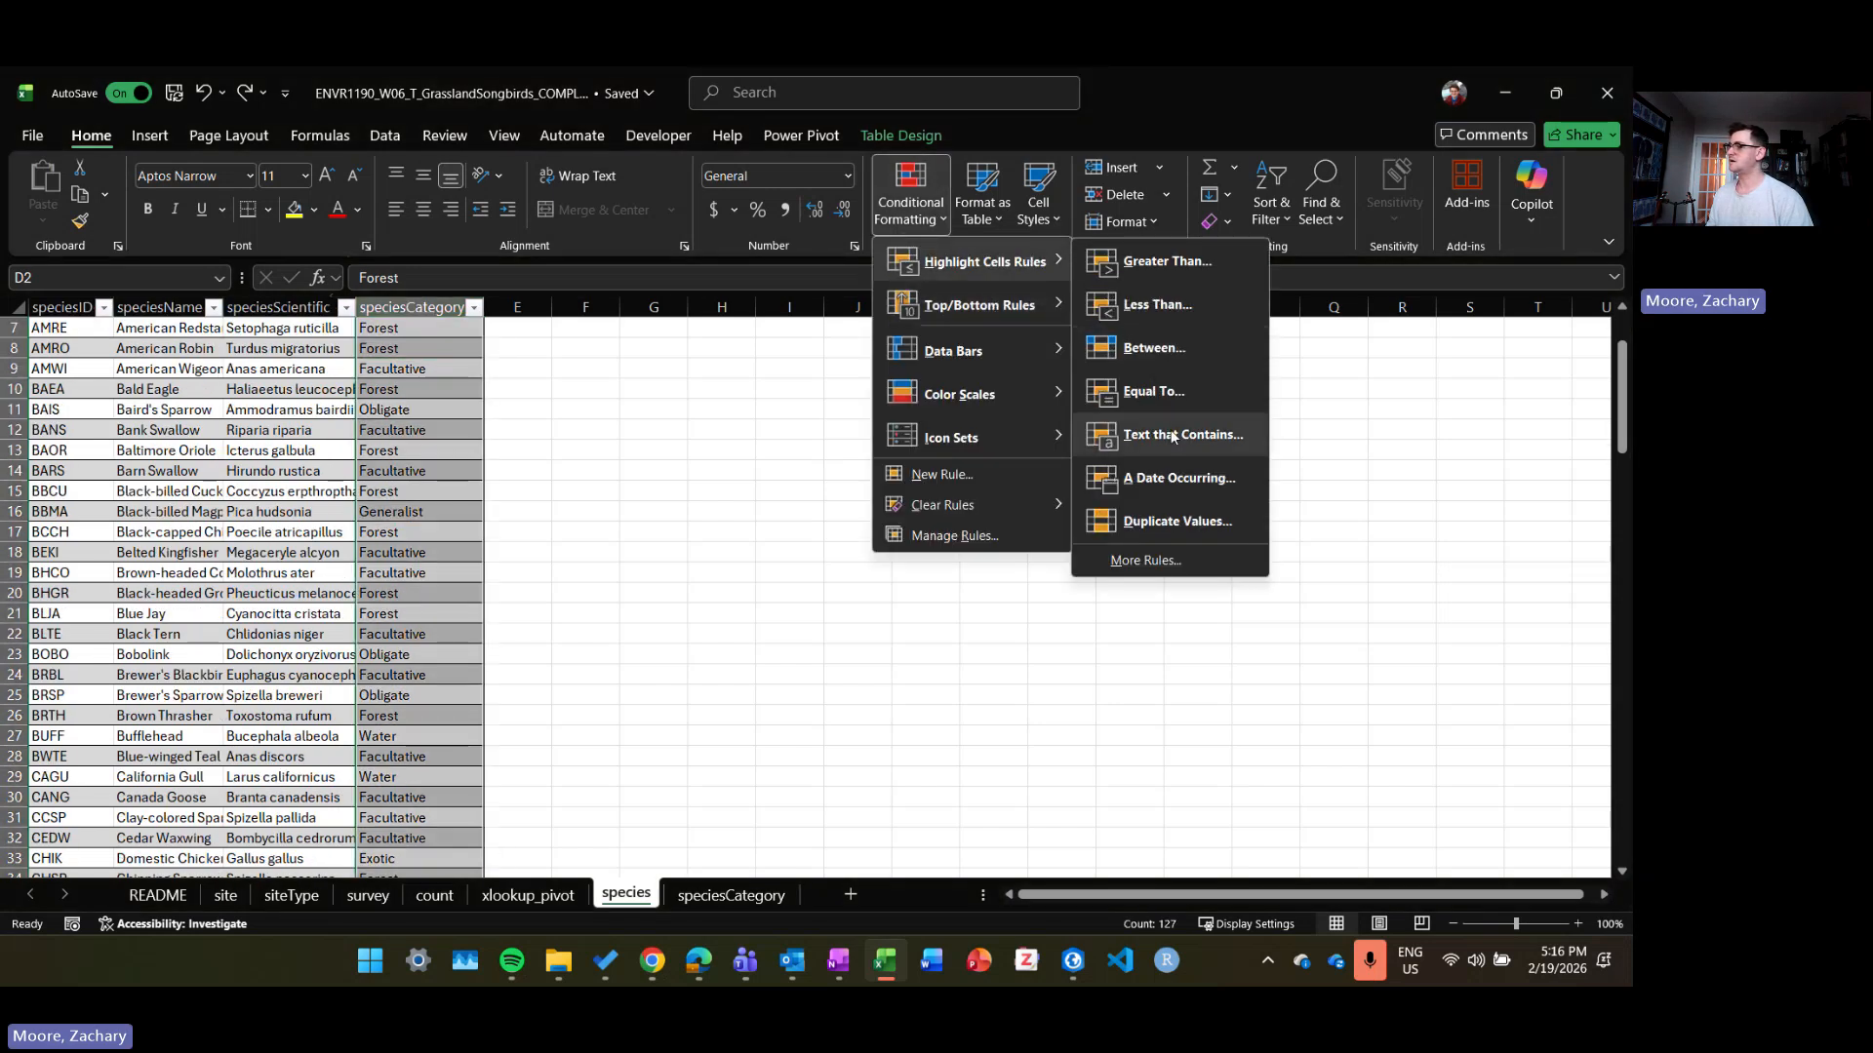
click(1175, 436)
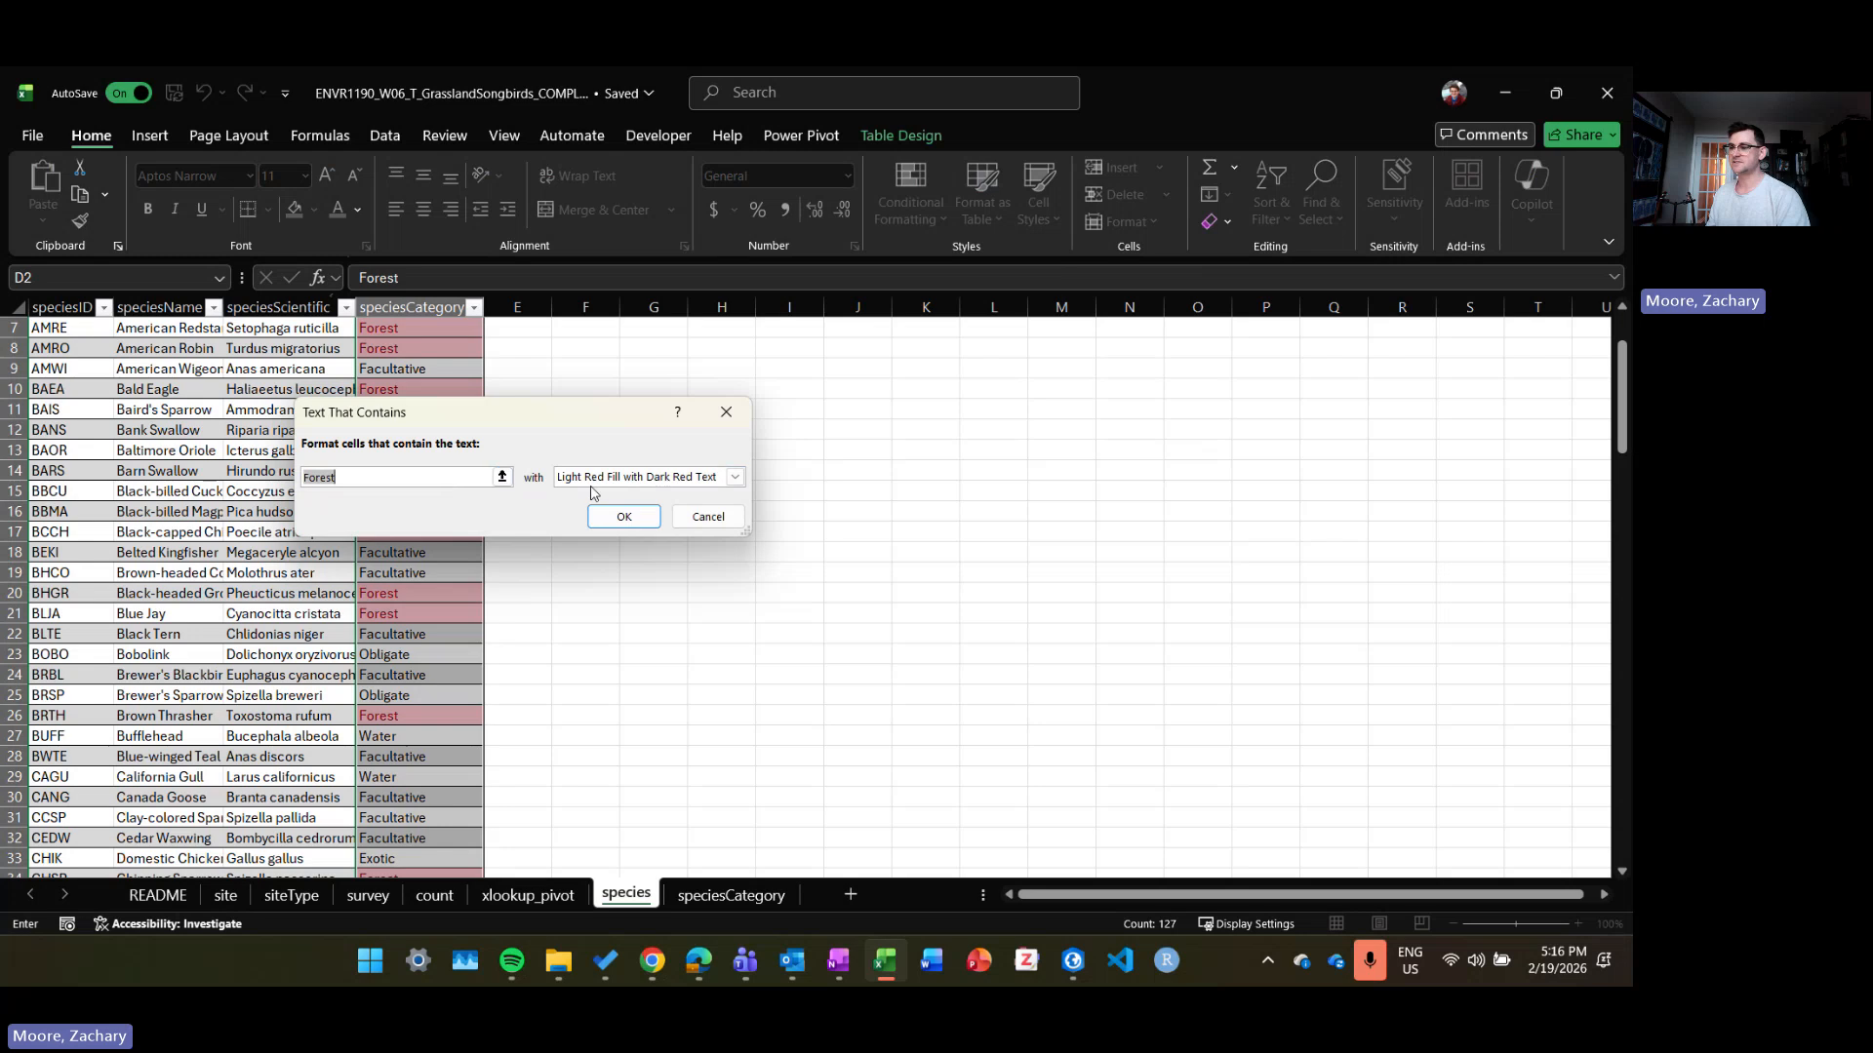
scroll(434, 677, up, 2)
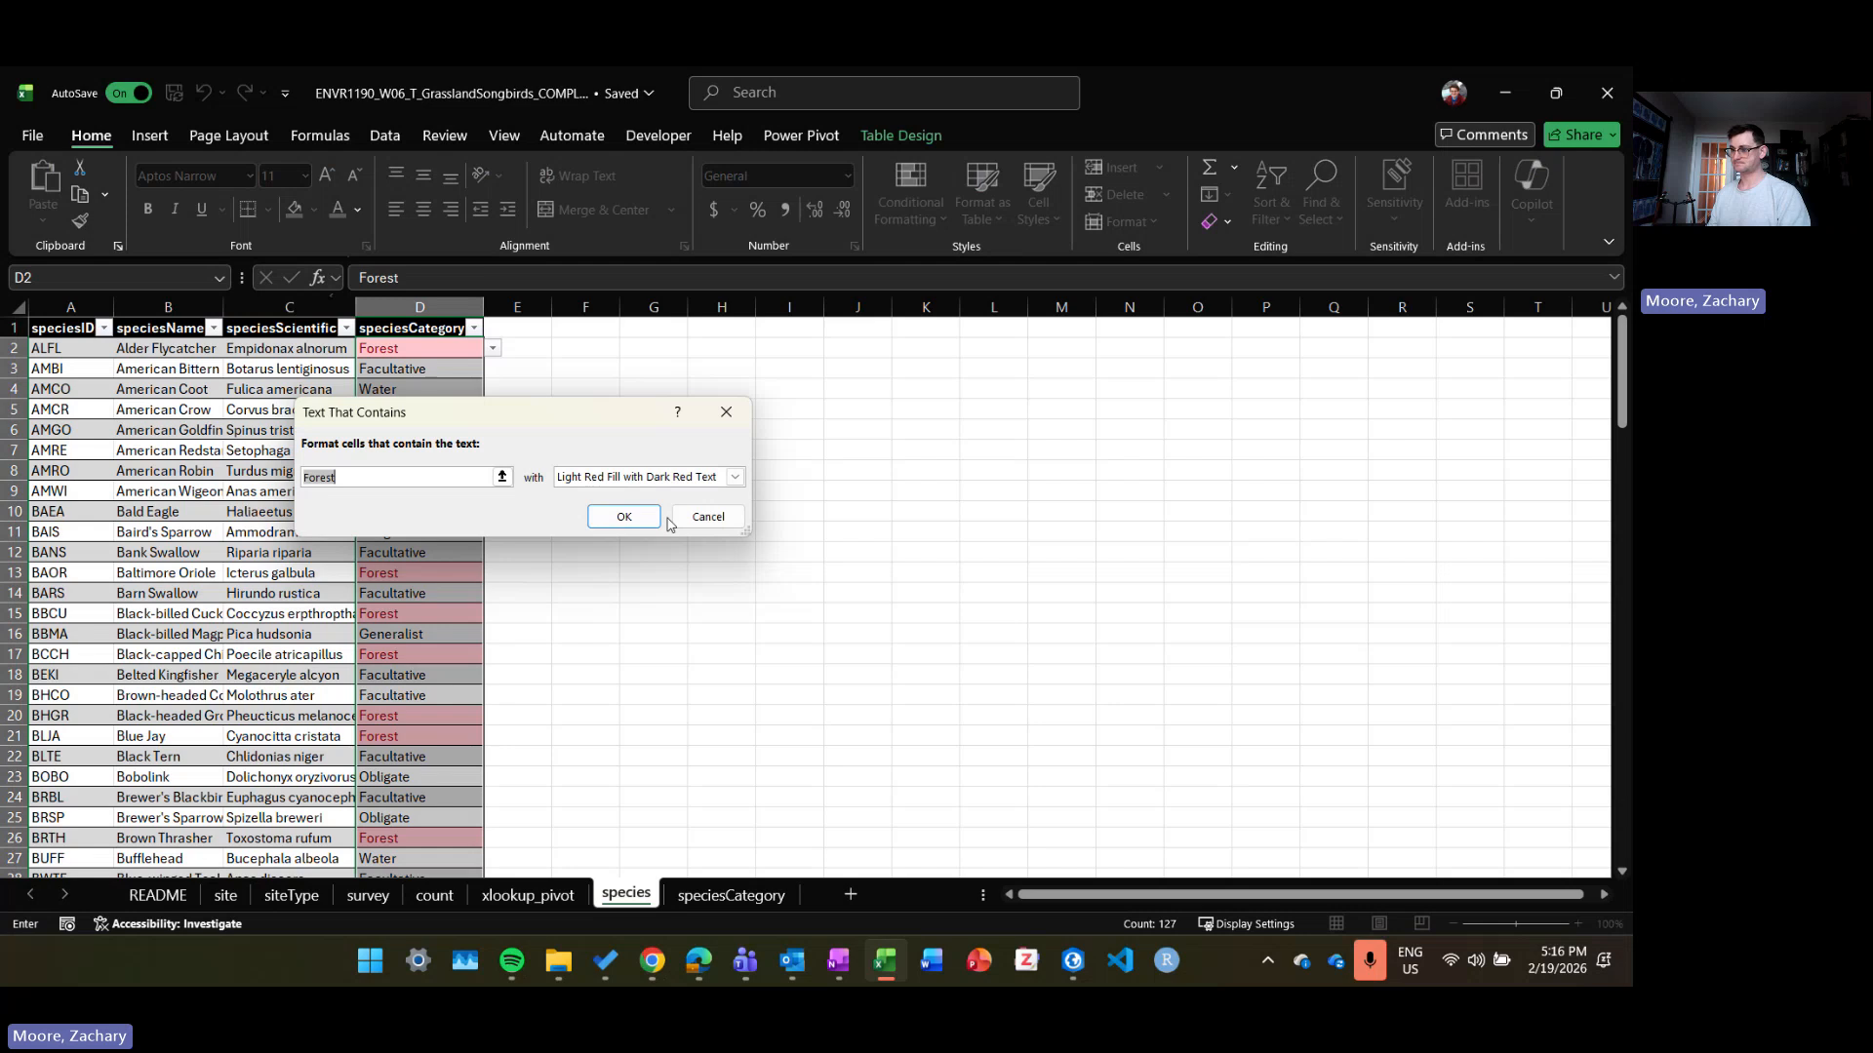
click(624, 517)
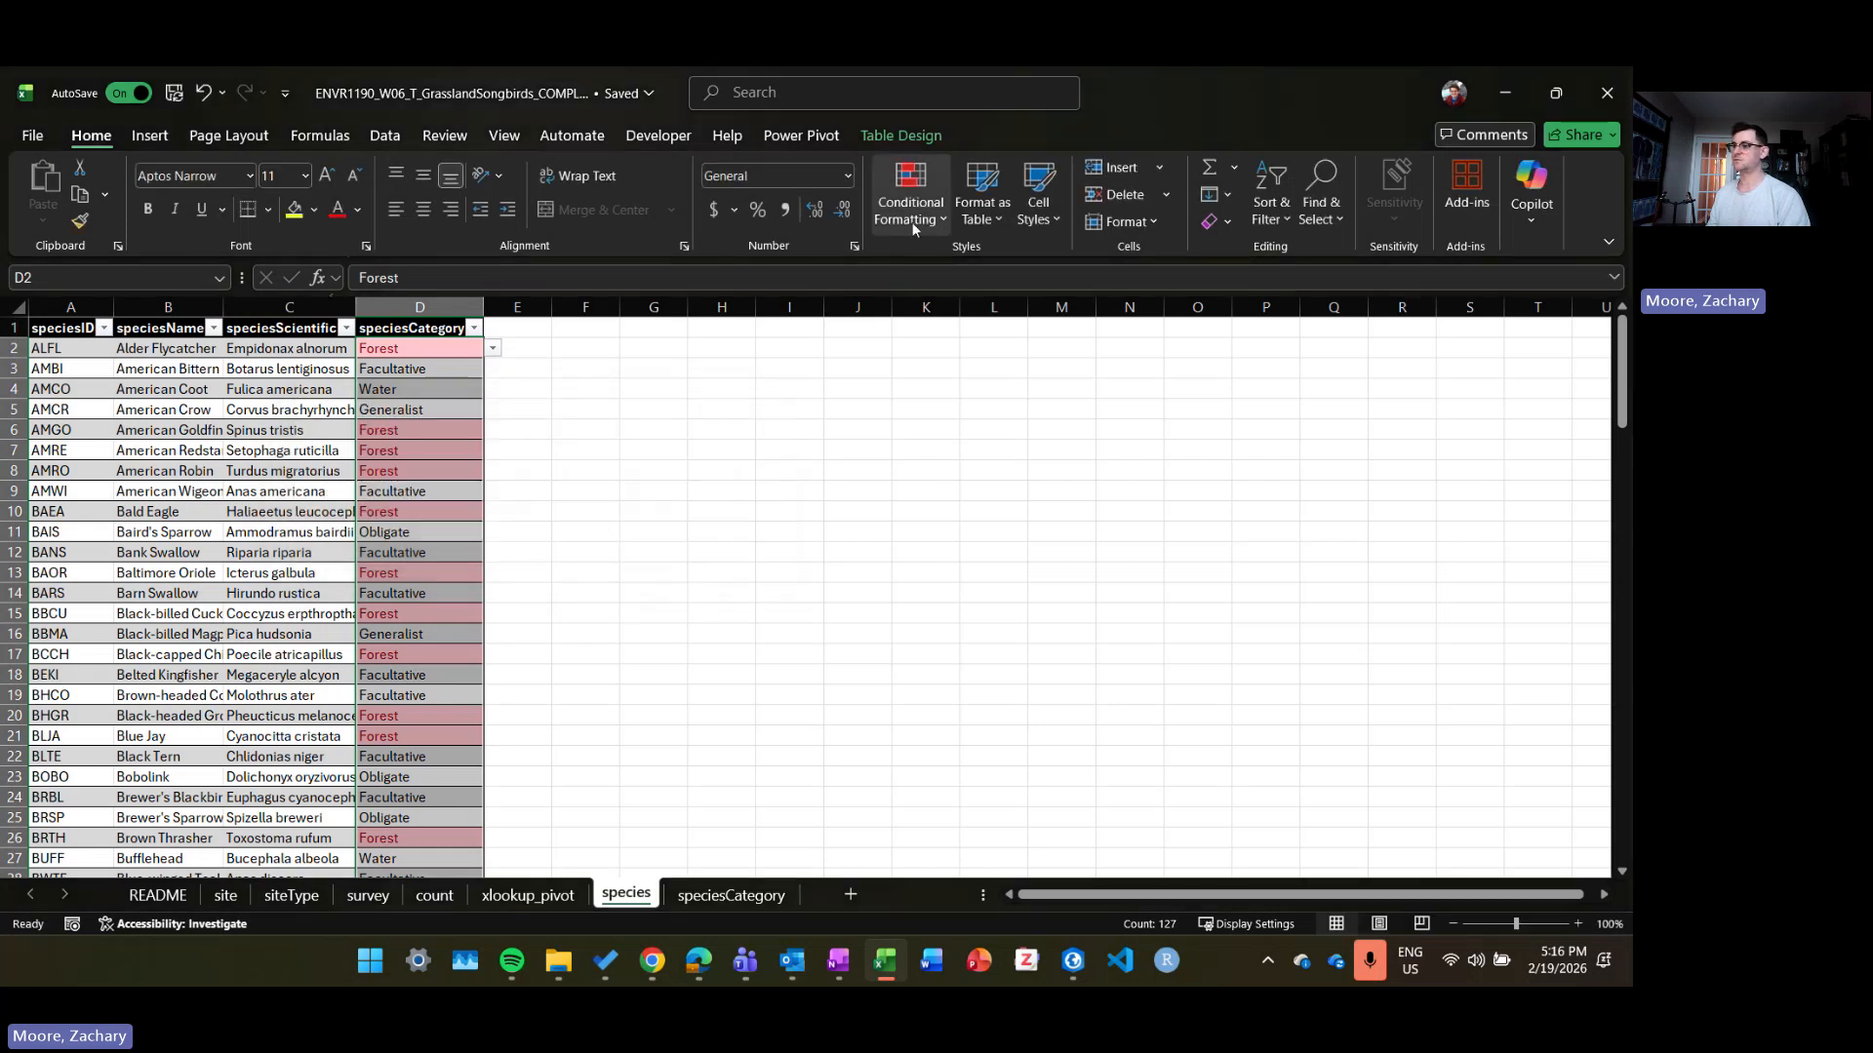
scroll(289, 543, down, 5)
scroll(429, 575, up, 5)
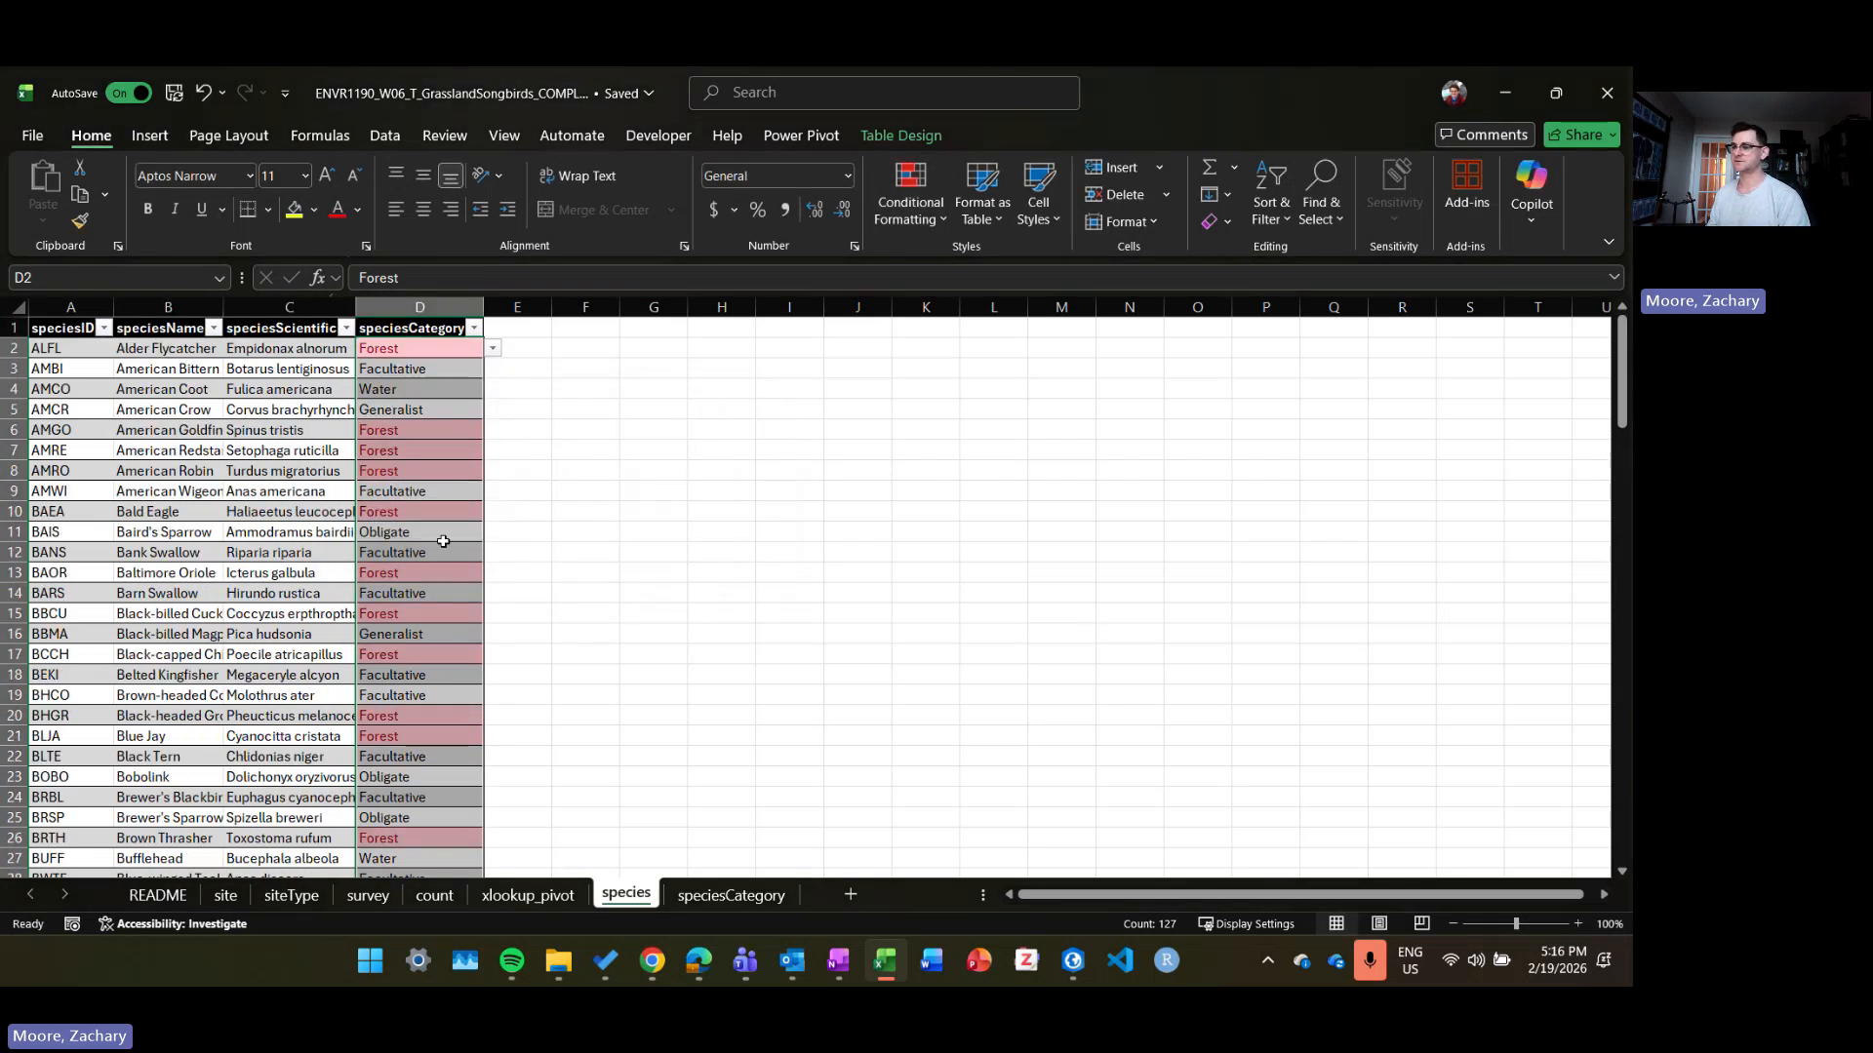
Step: Delete the species table's rule for cells containing Forest in the Conditional Formatting Rules Manager and apply the change
click(917, 213)
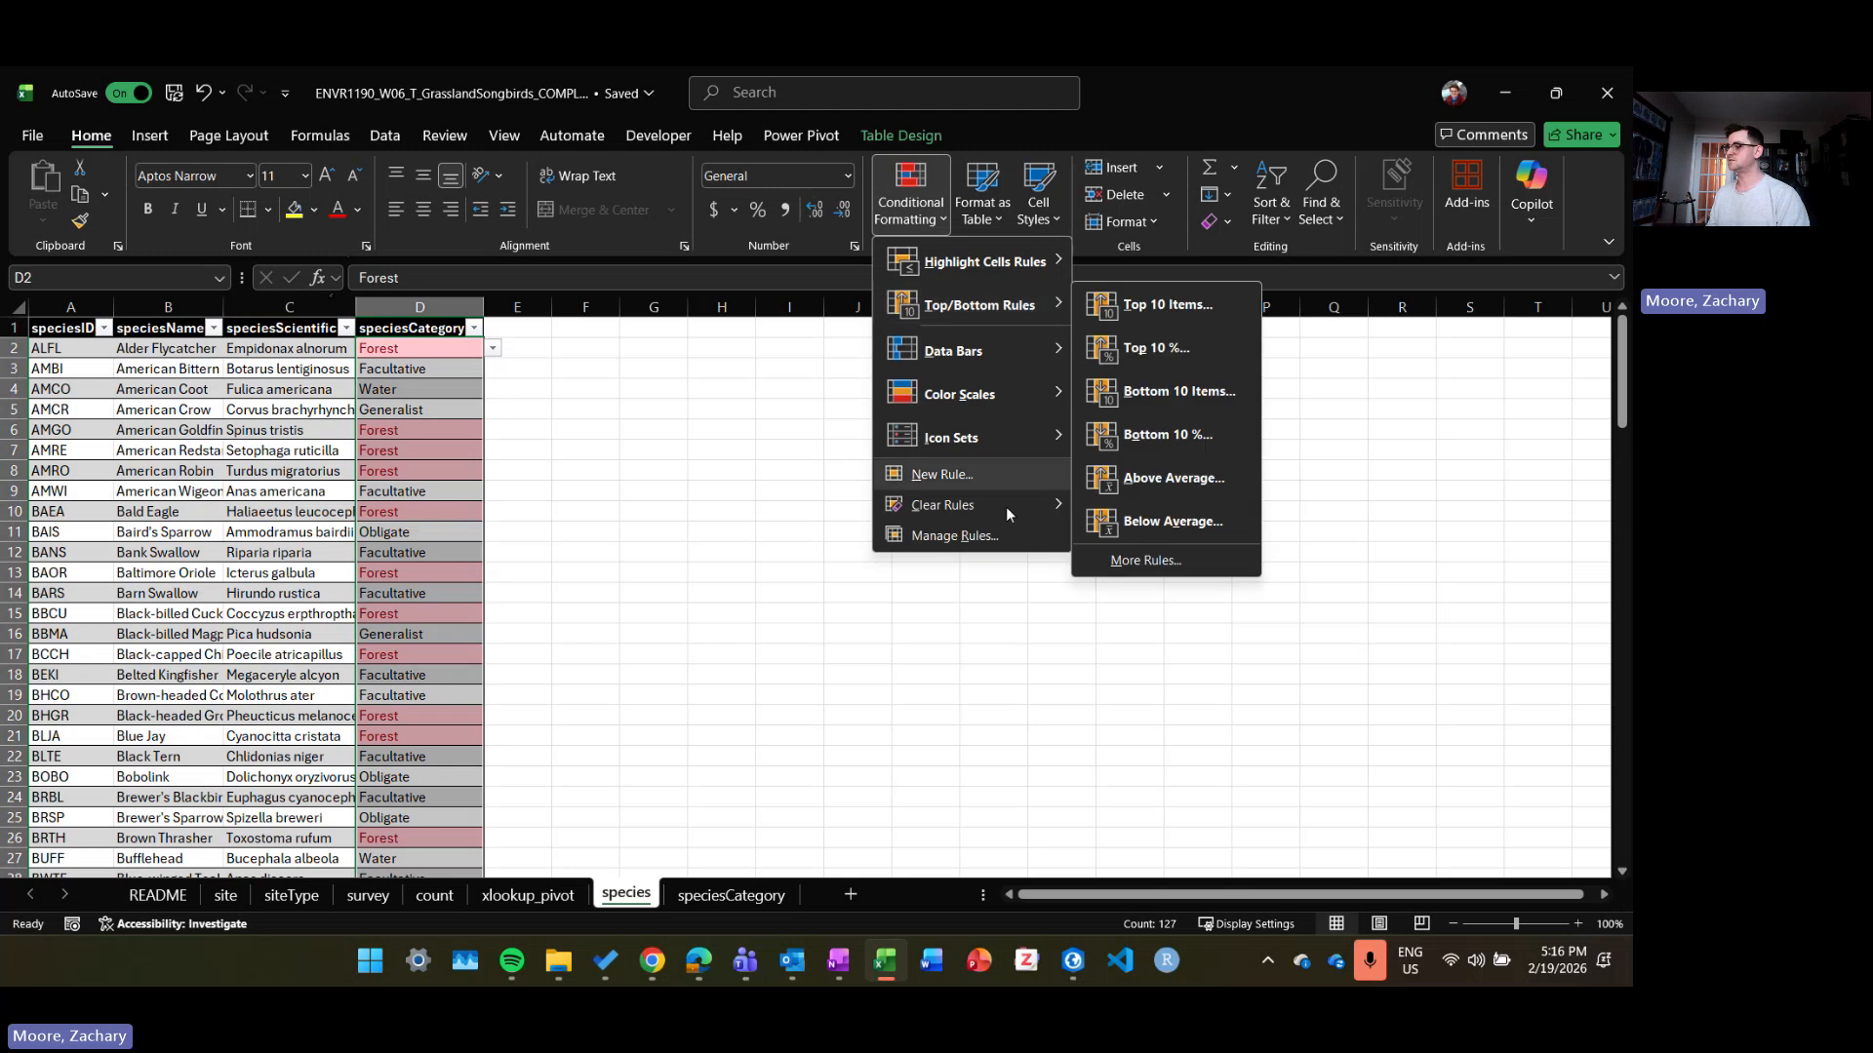
click(991, 538)
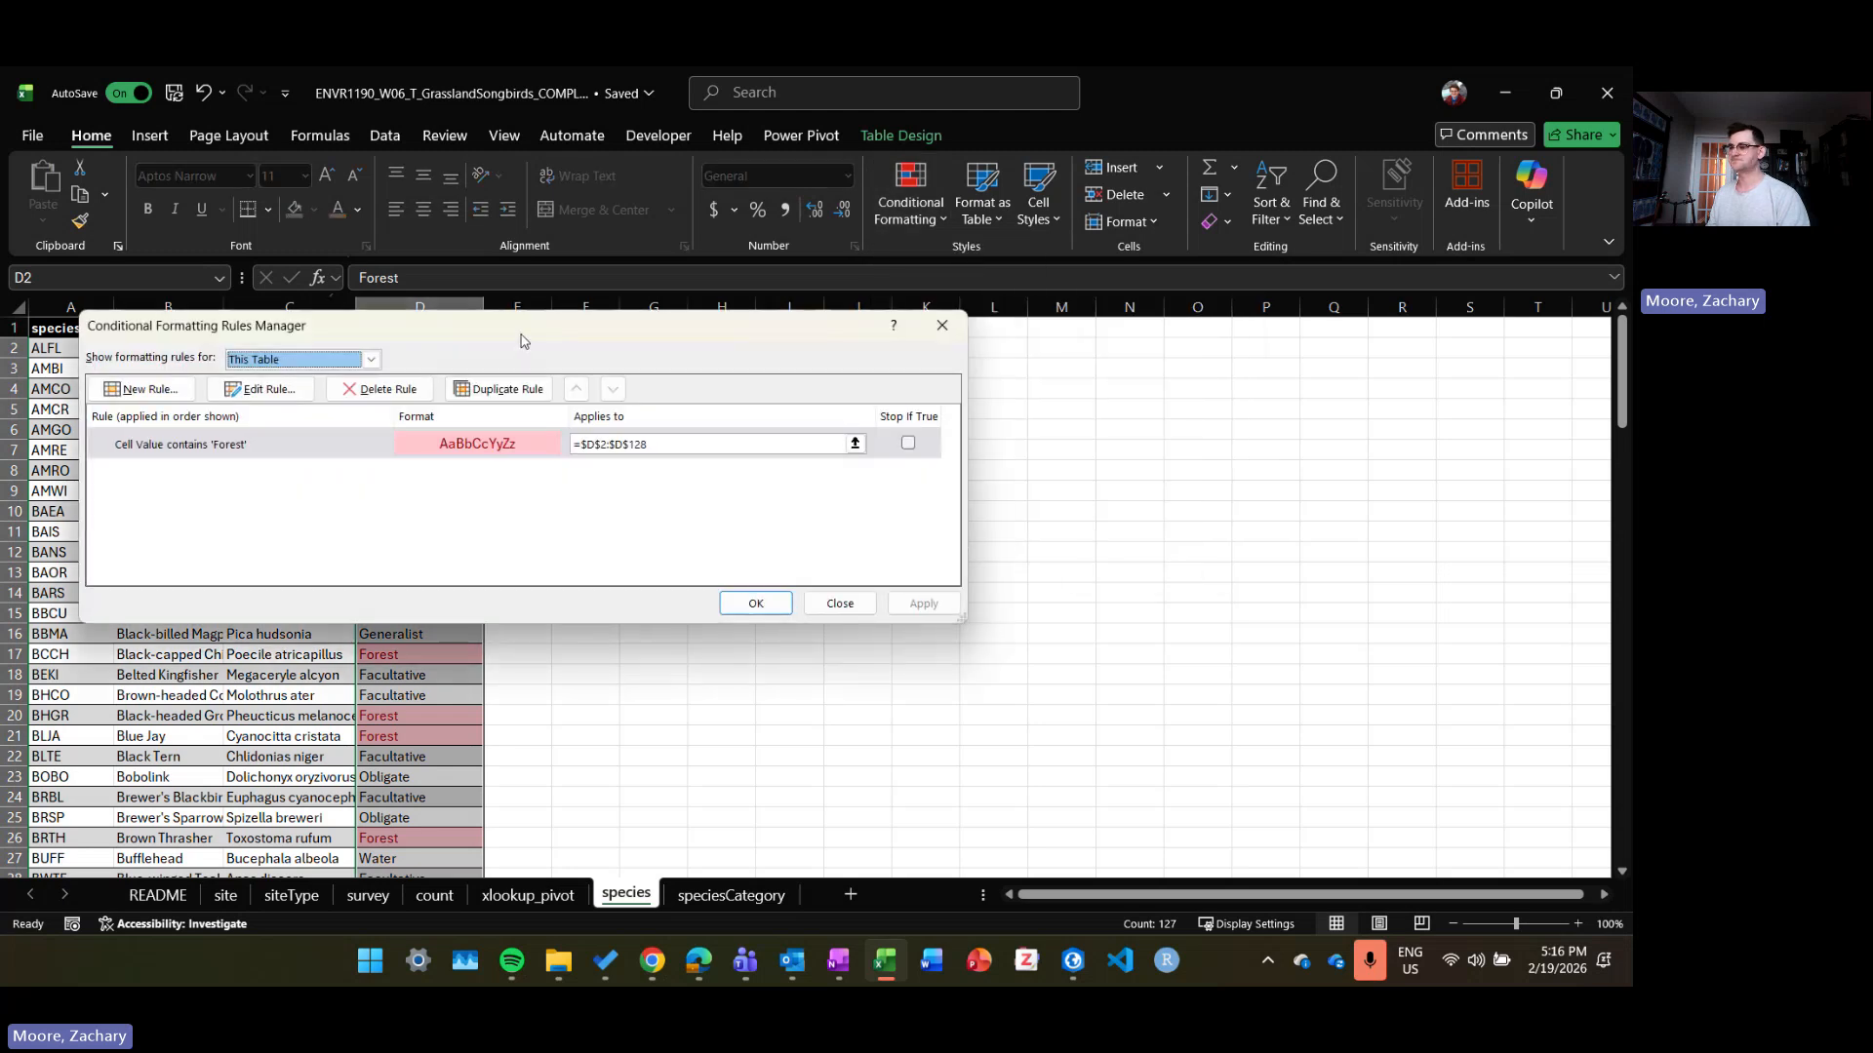
drag(520, 341, 1037, 342)
click(858, 445)
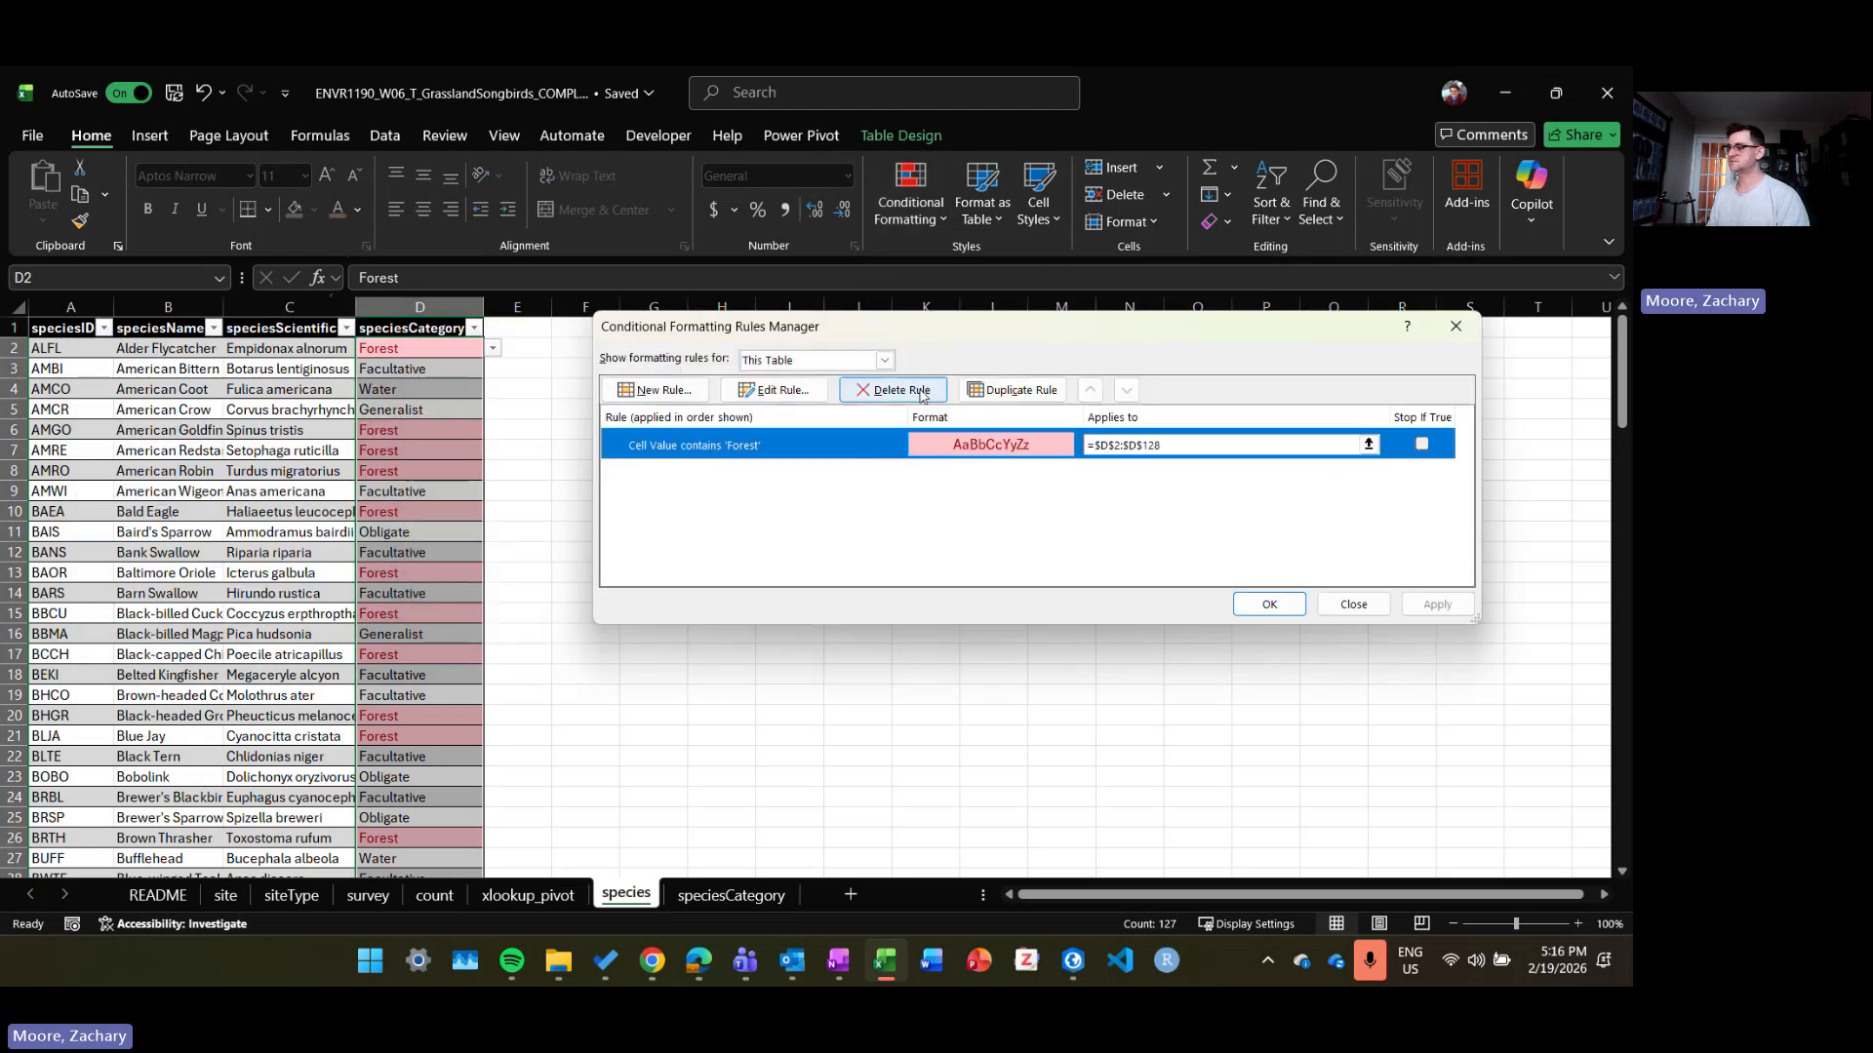
click(919, 391)
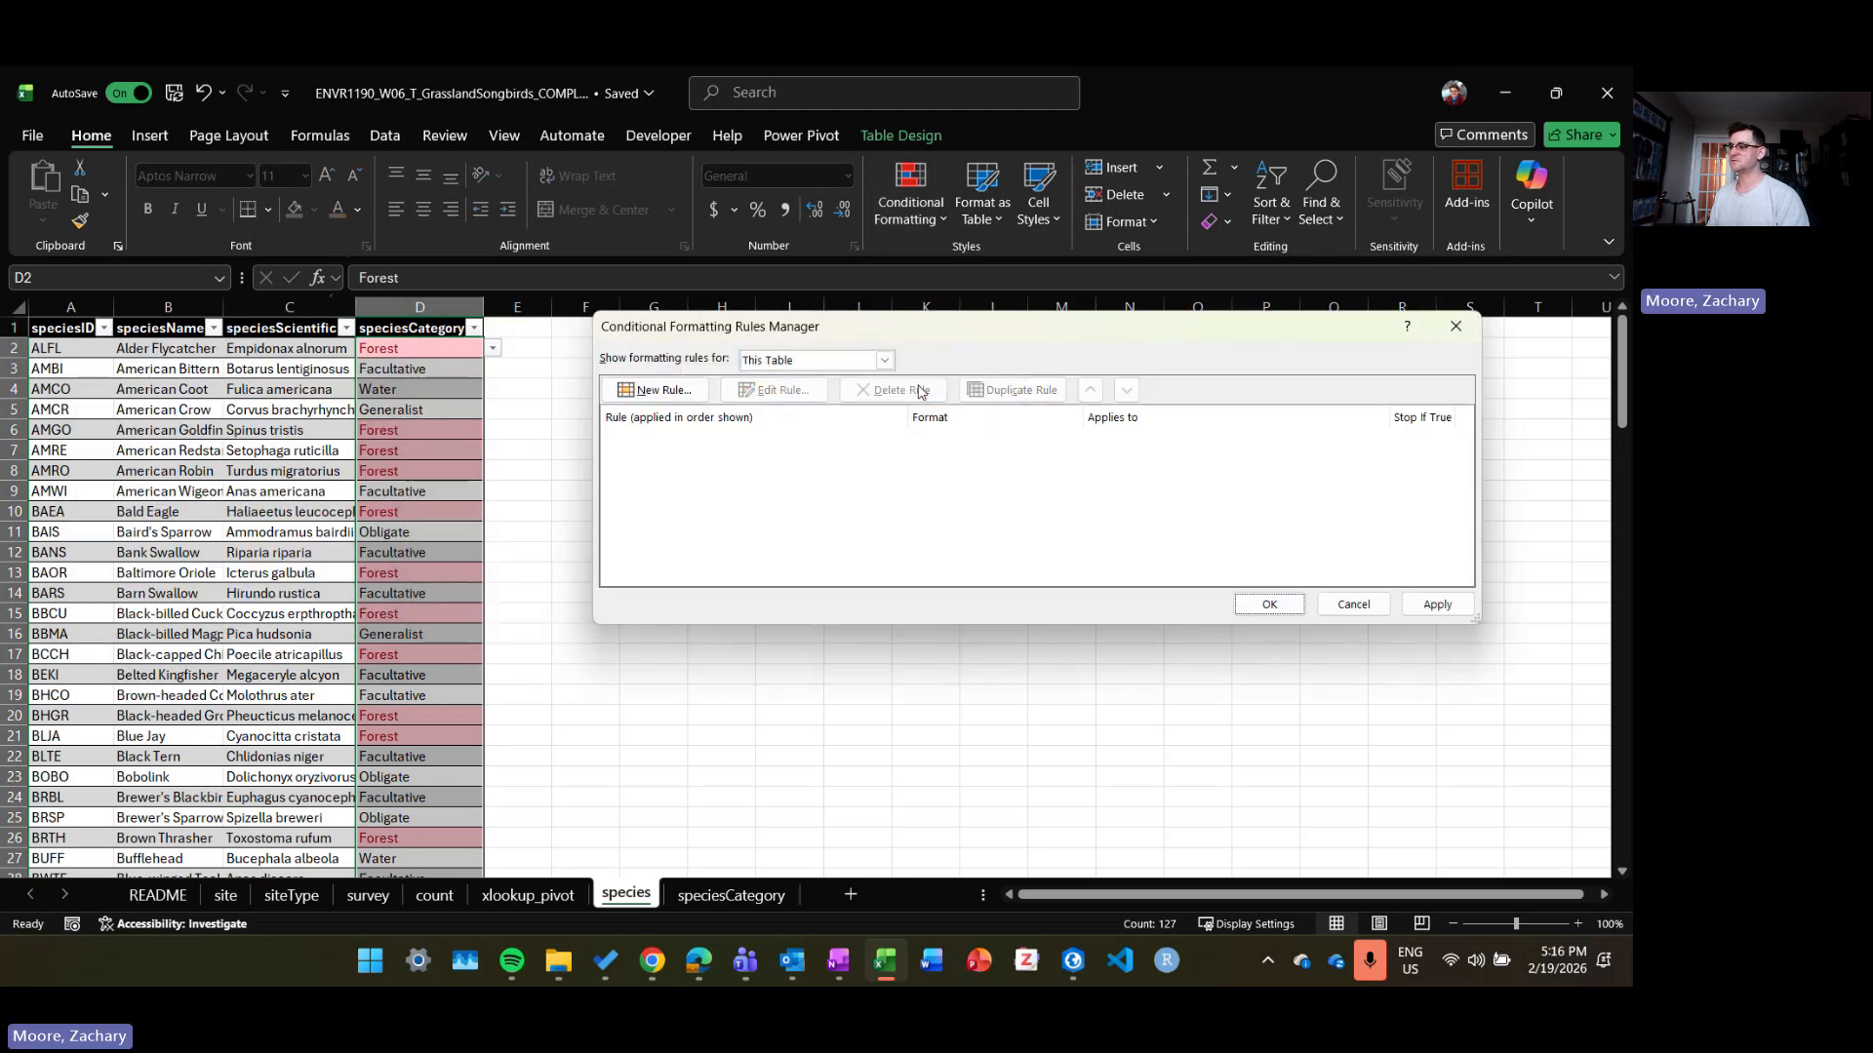
click(1430, 605)
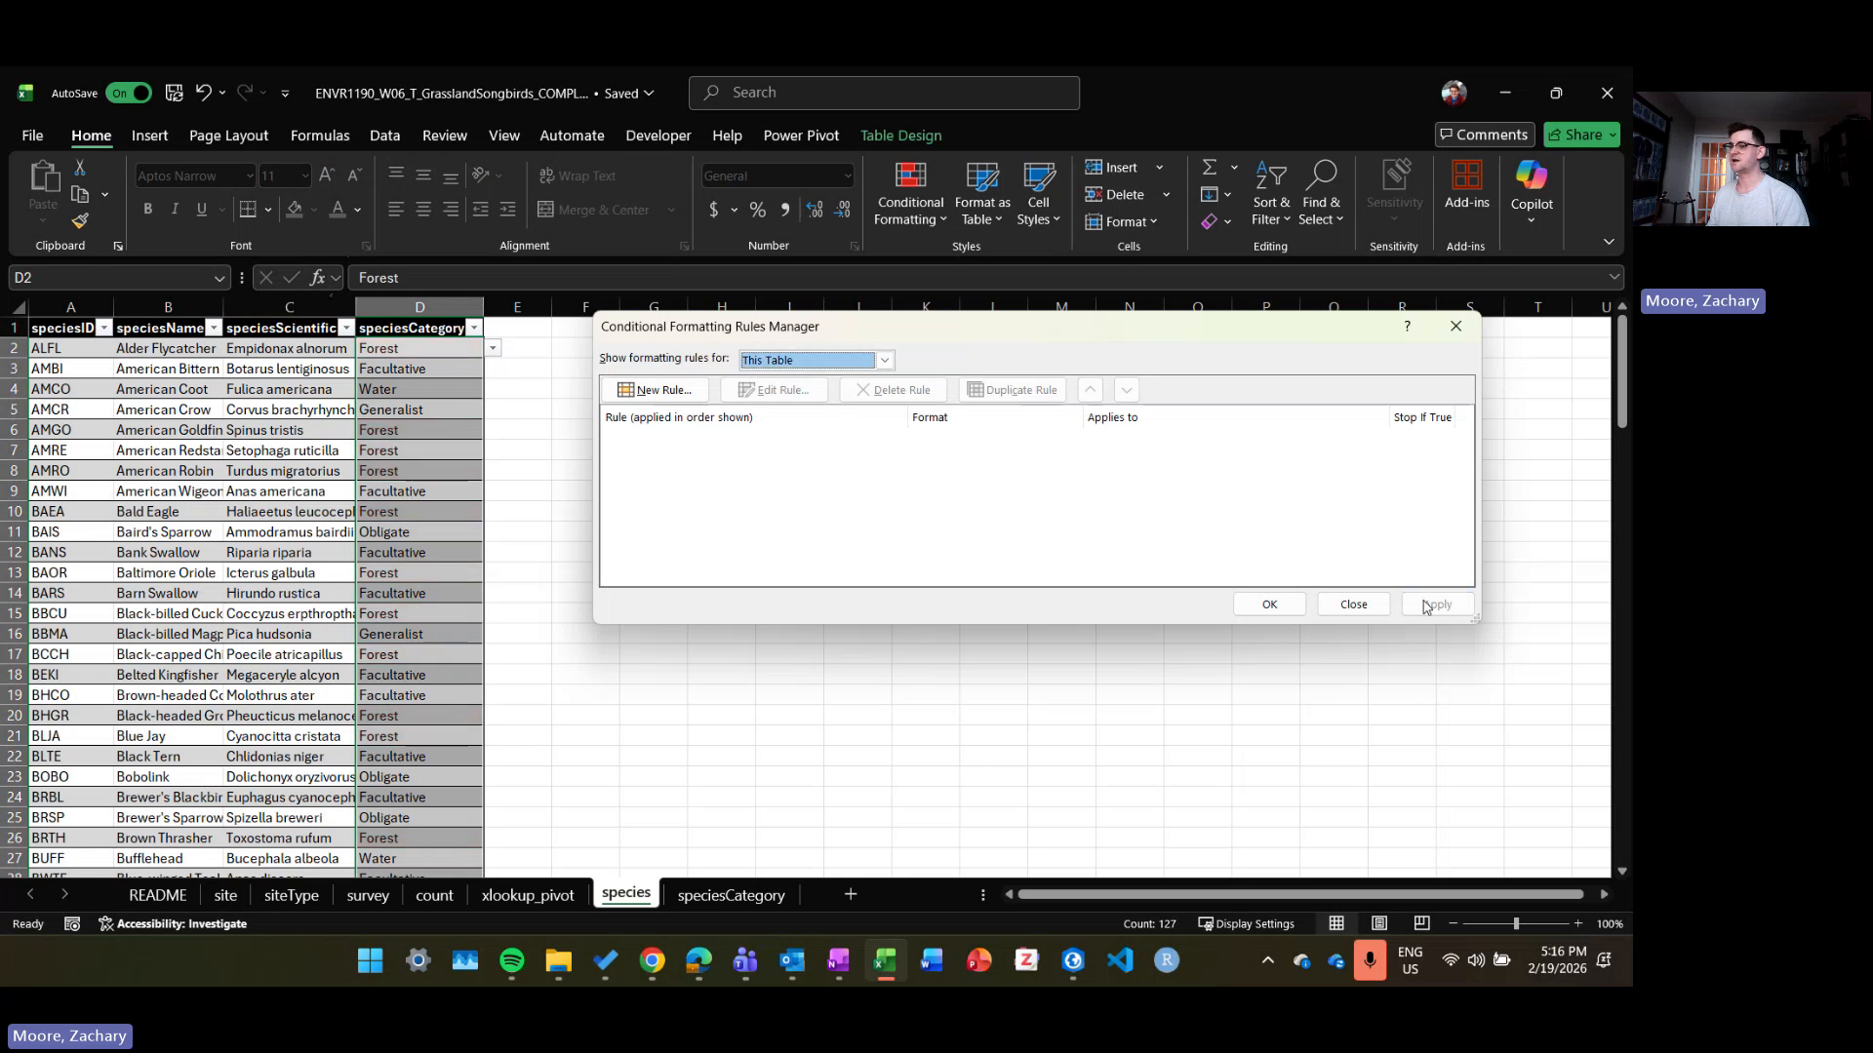
Step: Create a new formatting rule for the speciesCategory column that uses the formula =$D2="Forest" to determine which cells to format
click(682, 391)
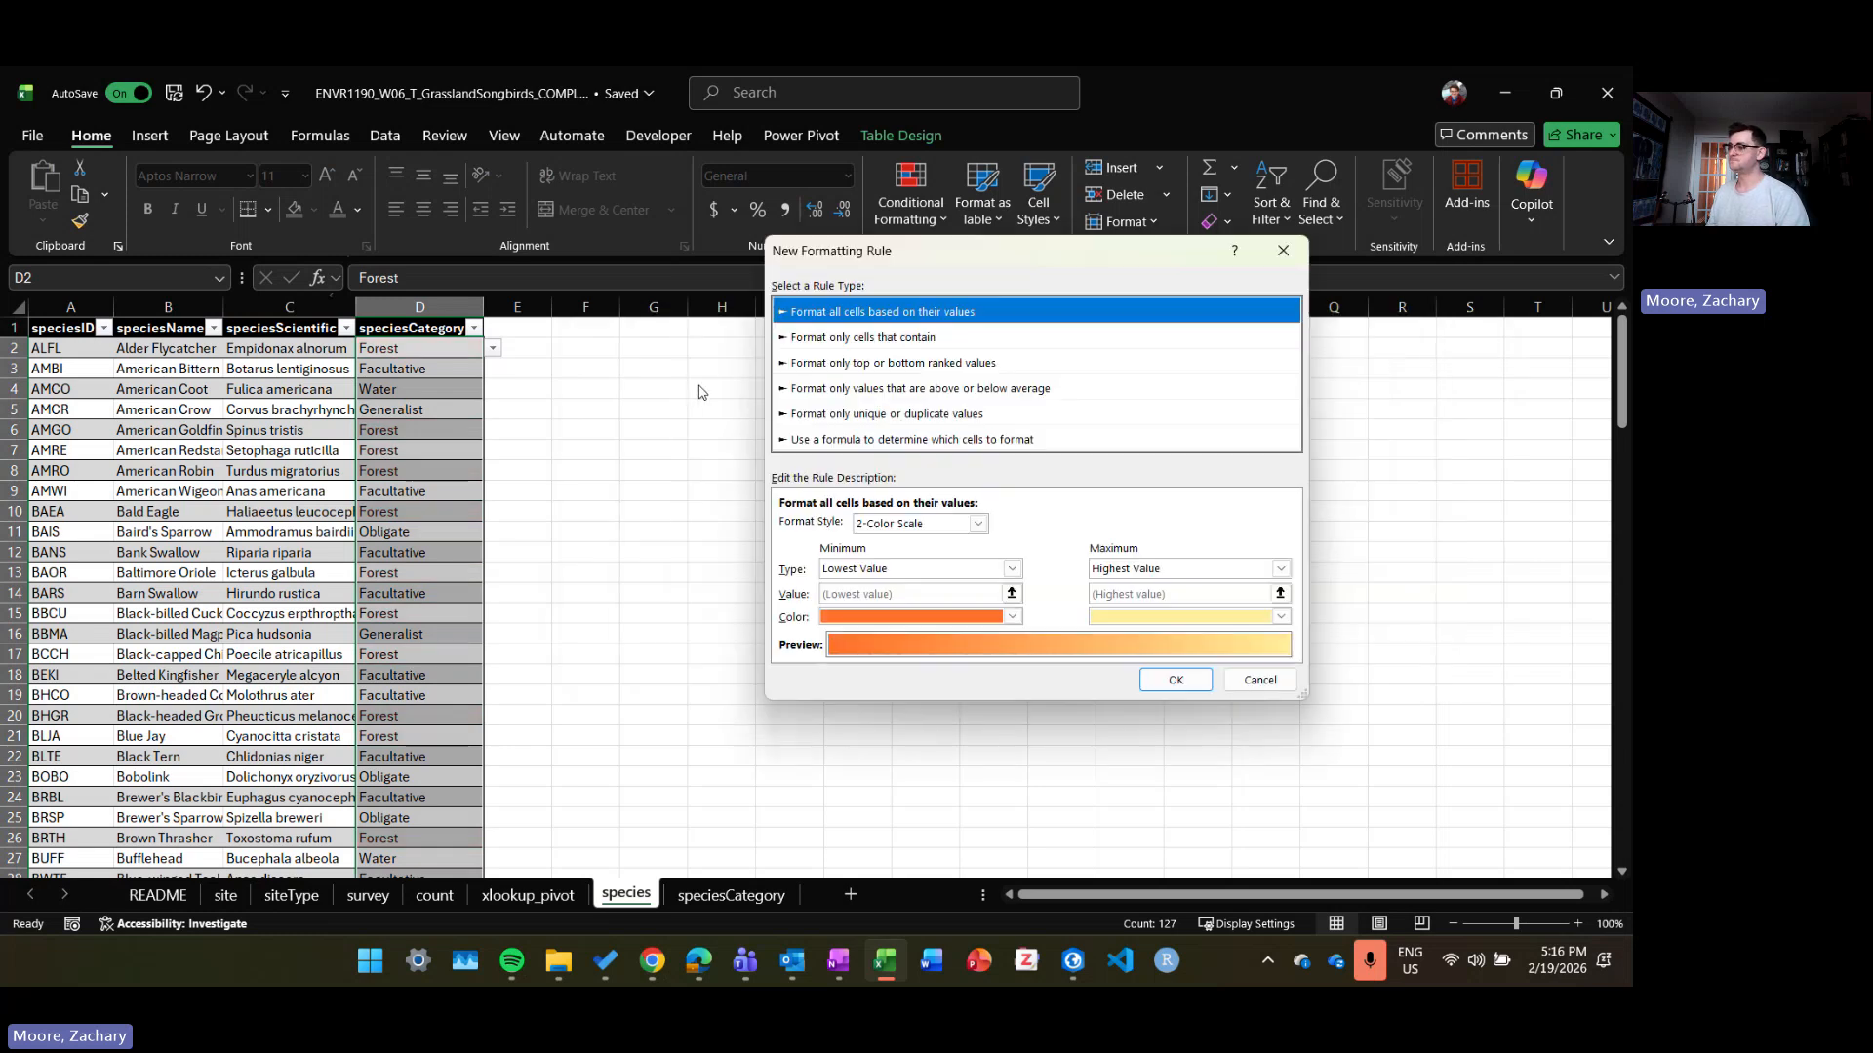
click(858, 440)
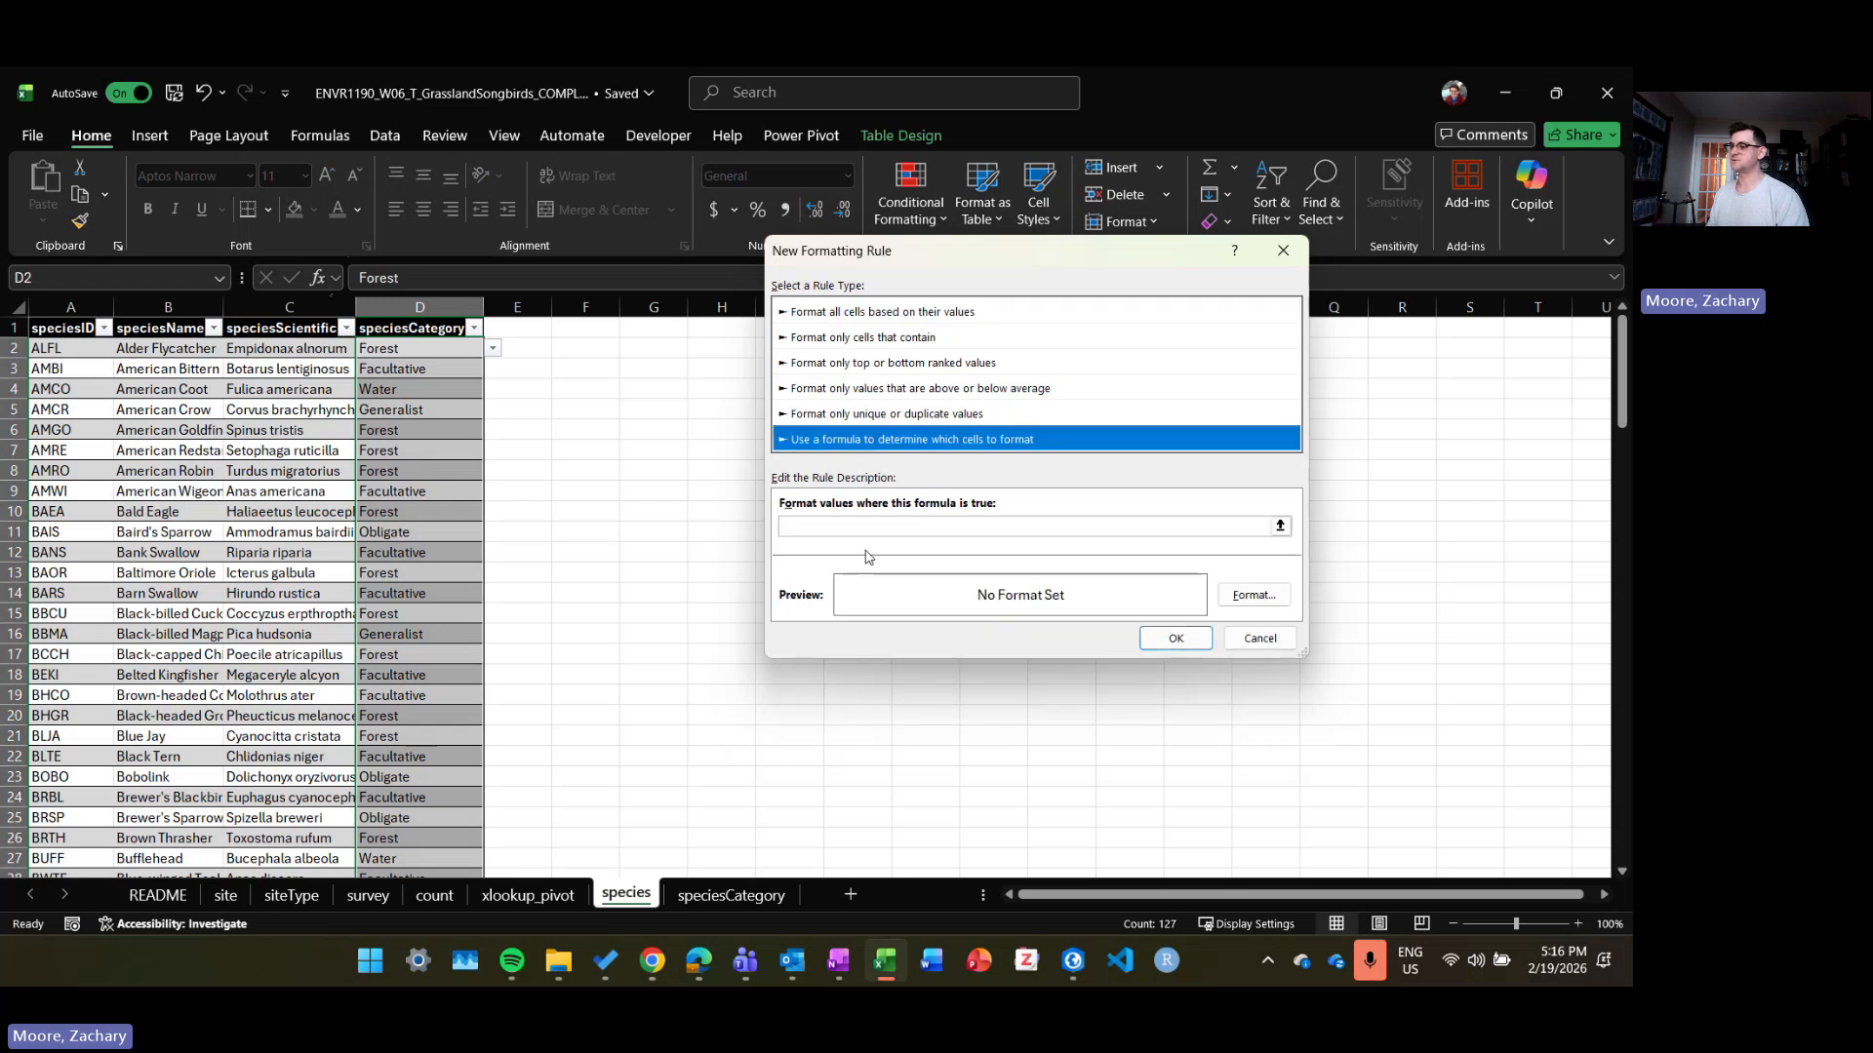
click(890, 525)
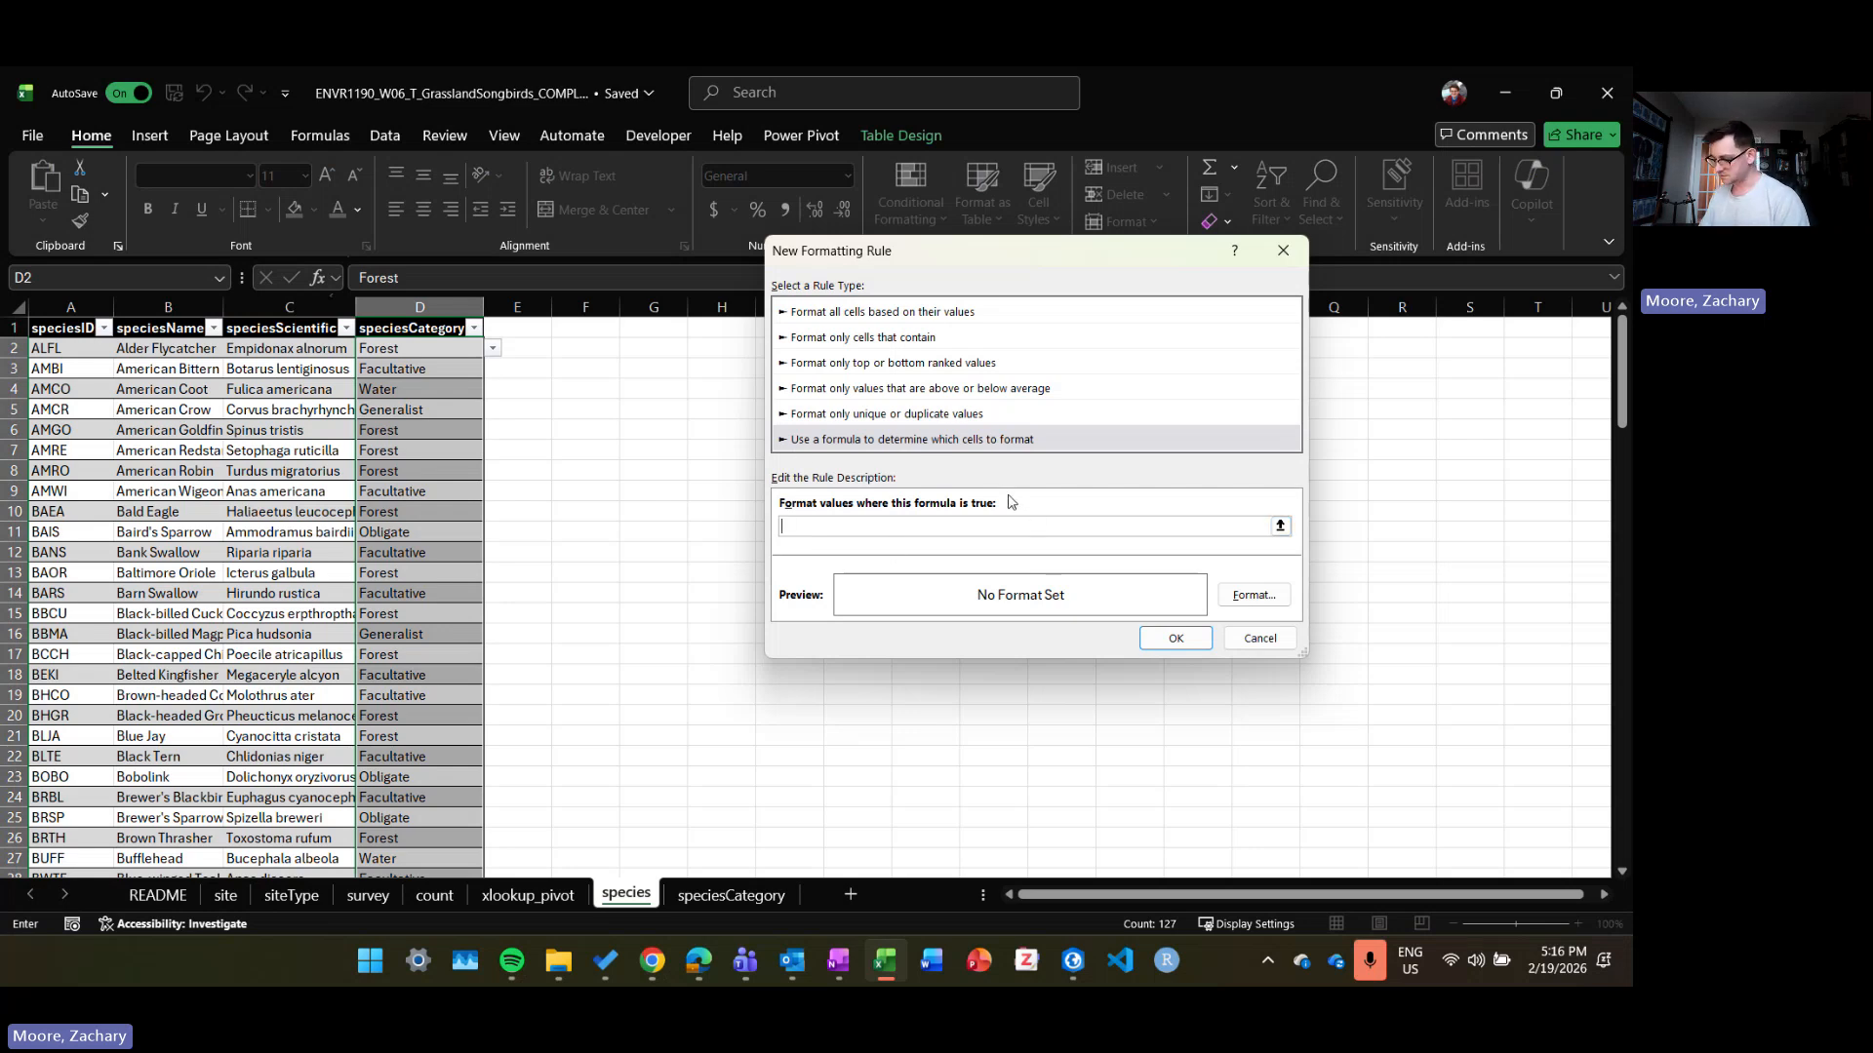
text(=)
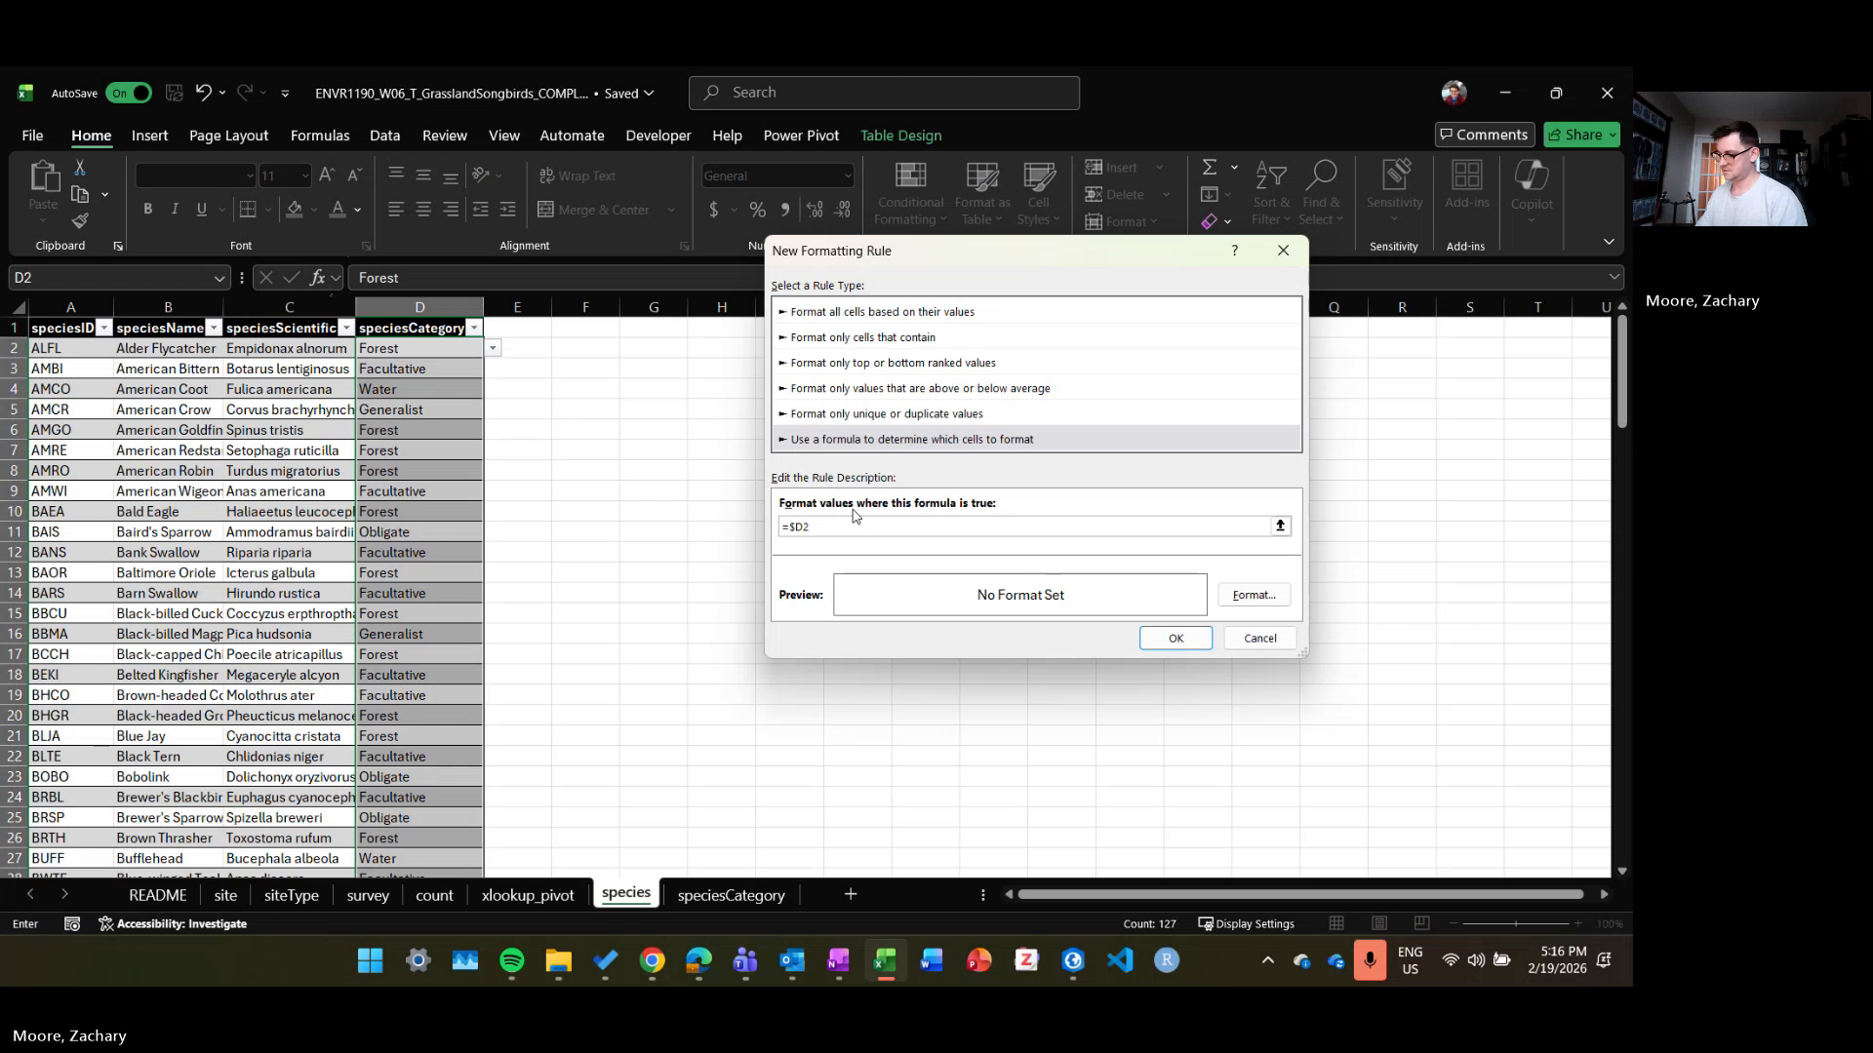
text(="Fore)
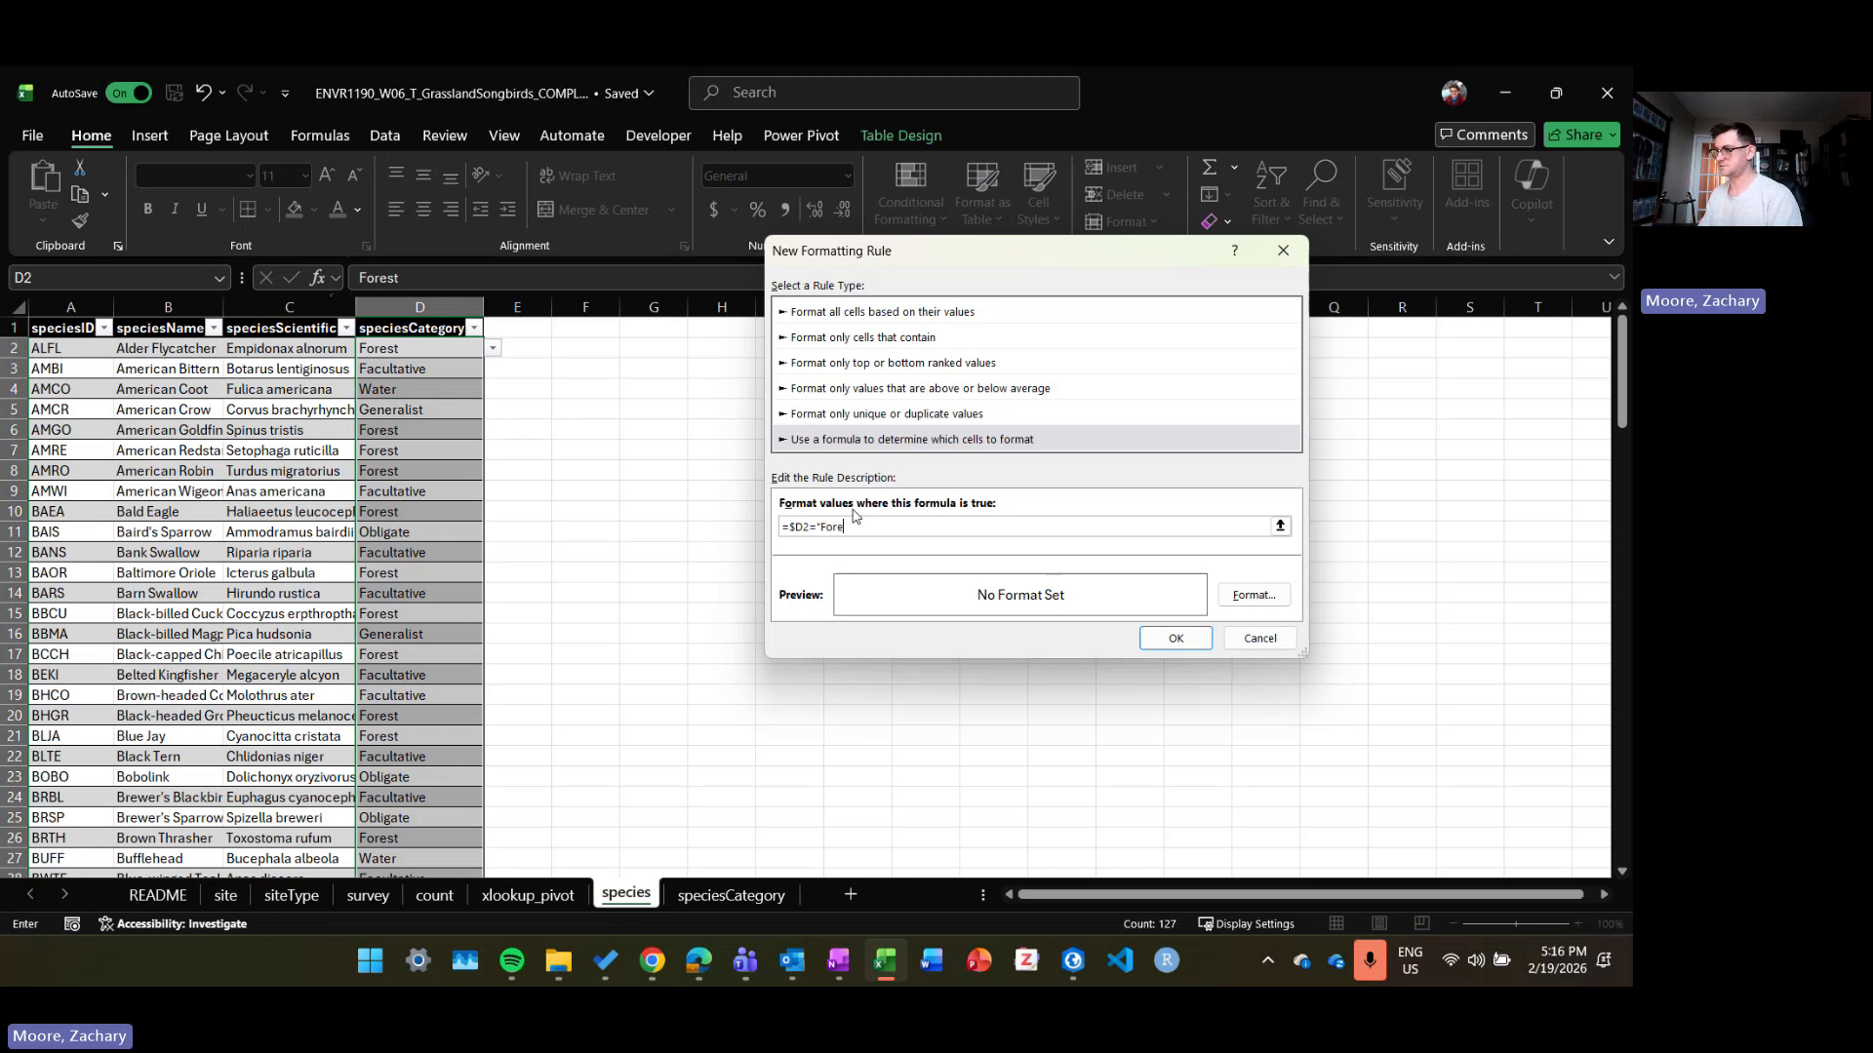
text(st")
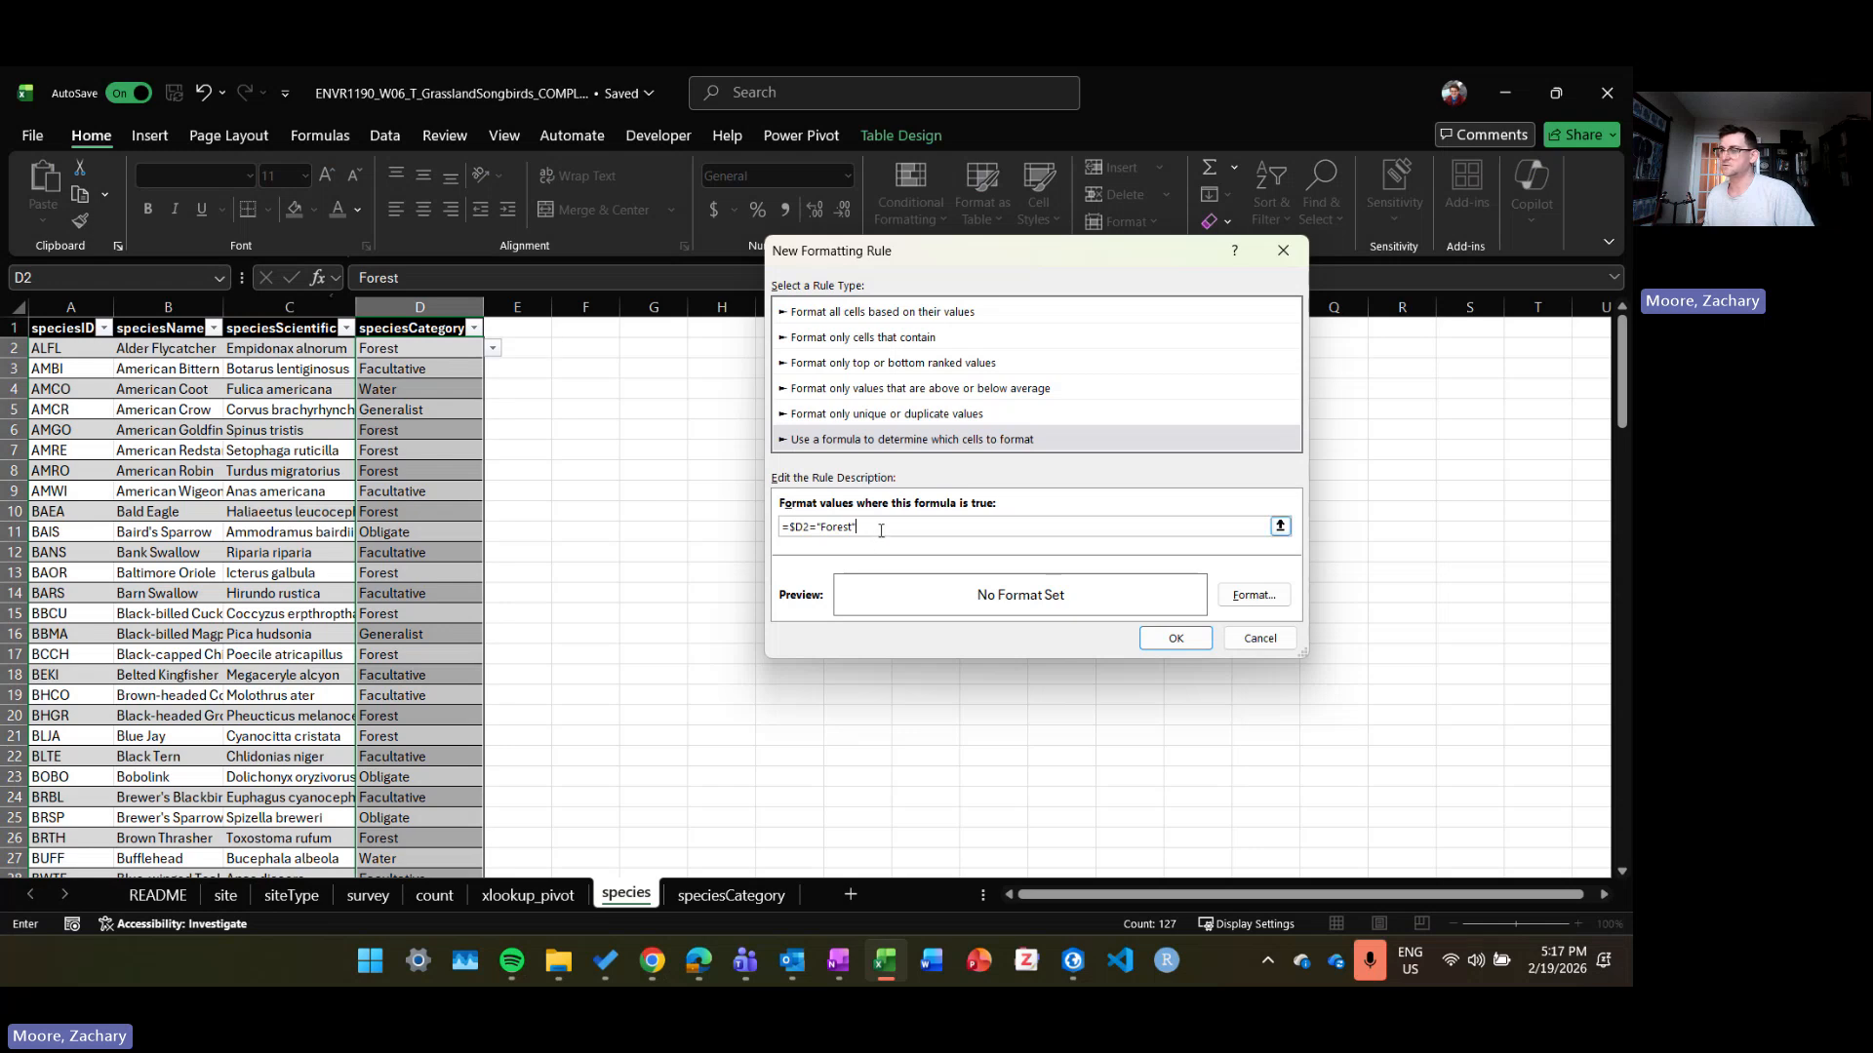
Step: Give the Forest formula rule a green fill and apply it to the speciesCategory column
click(1279, 604)
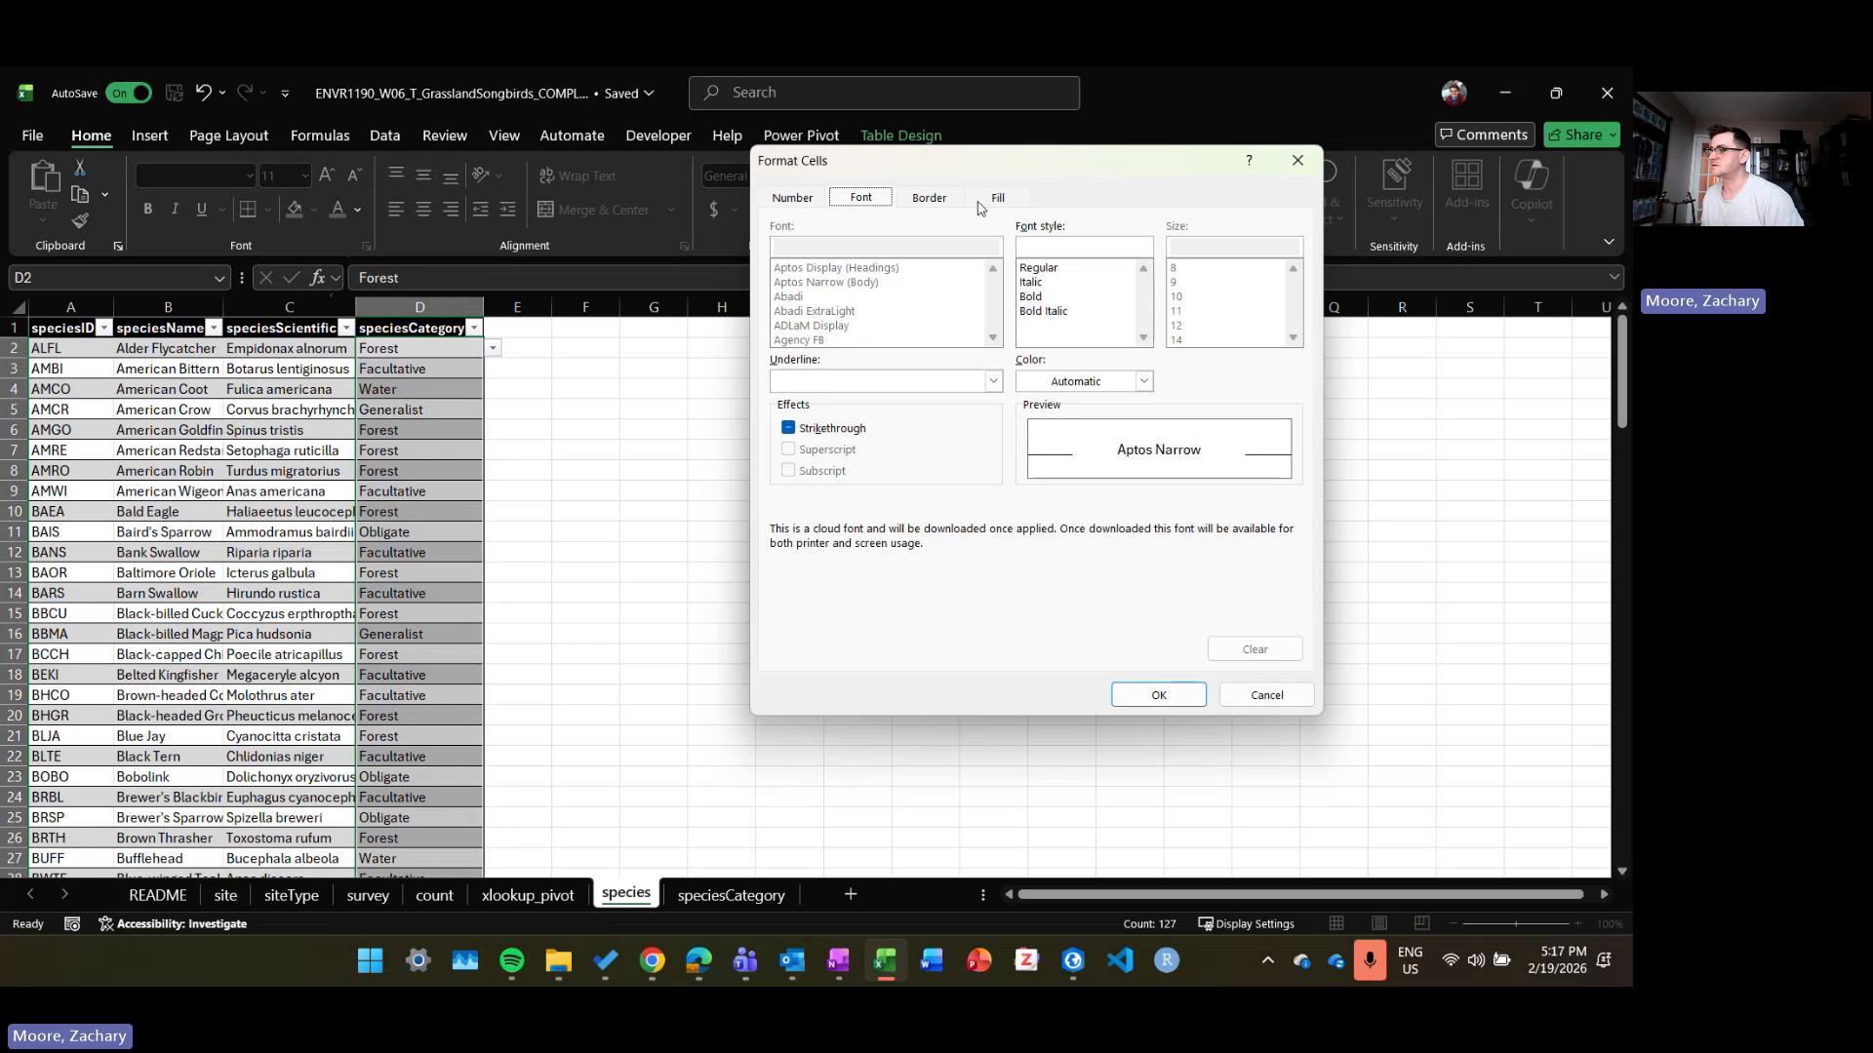
click(792, 199)
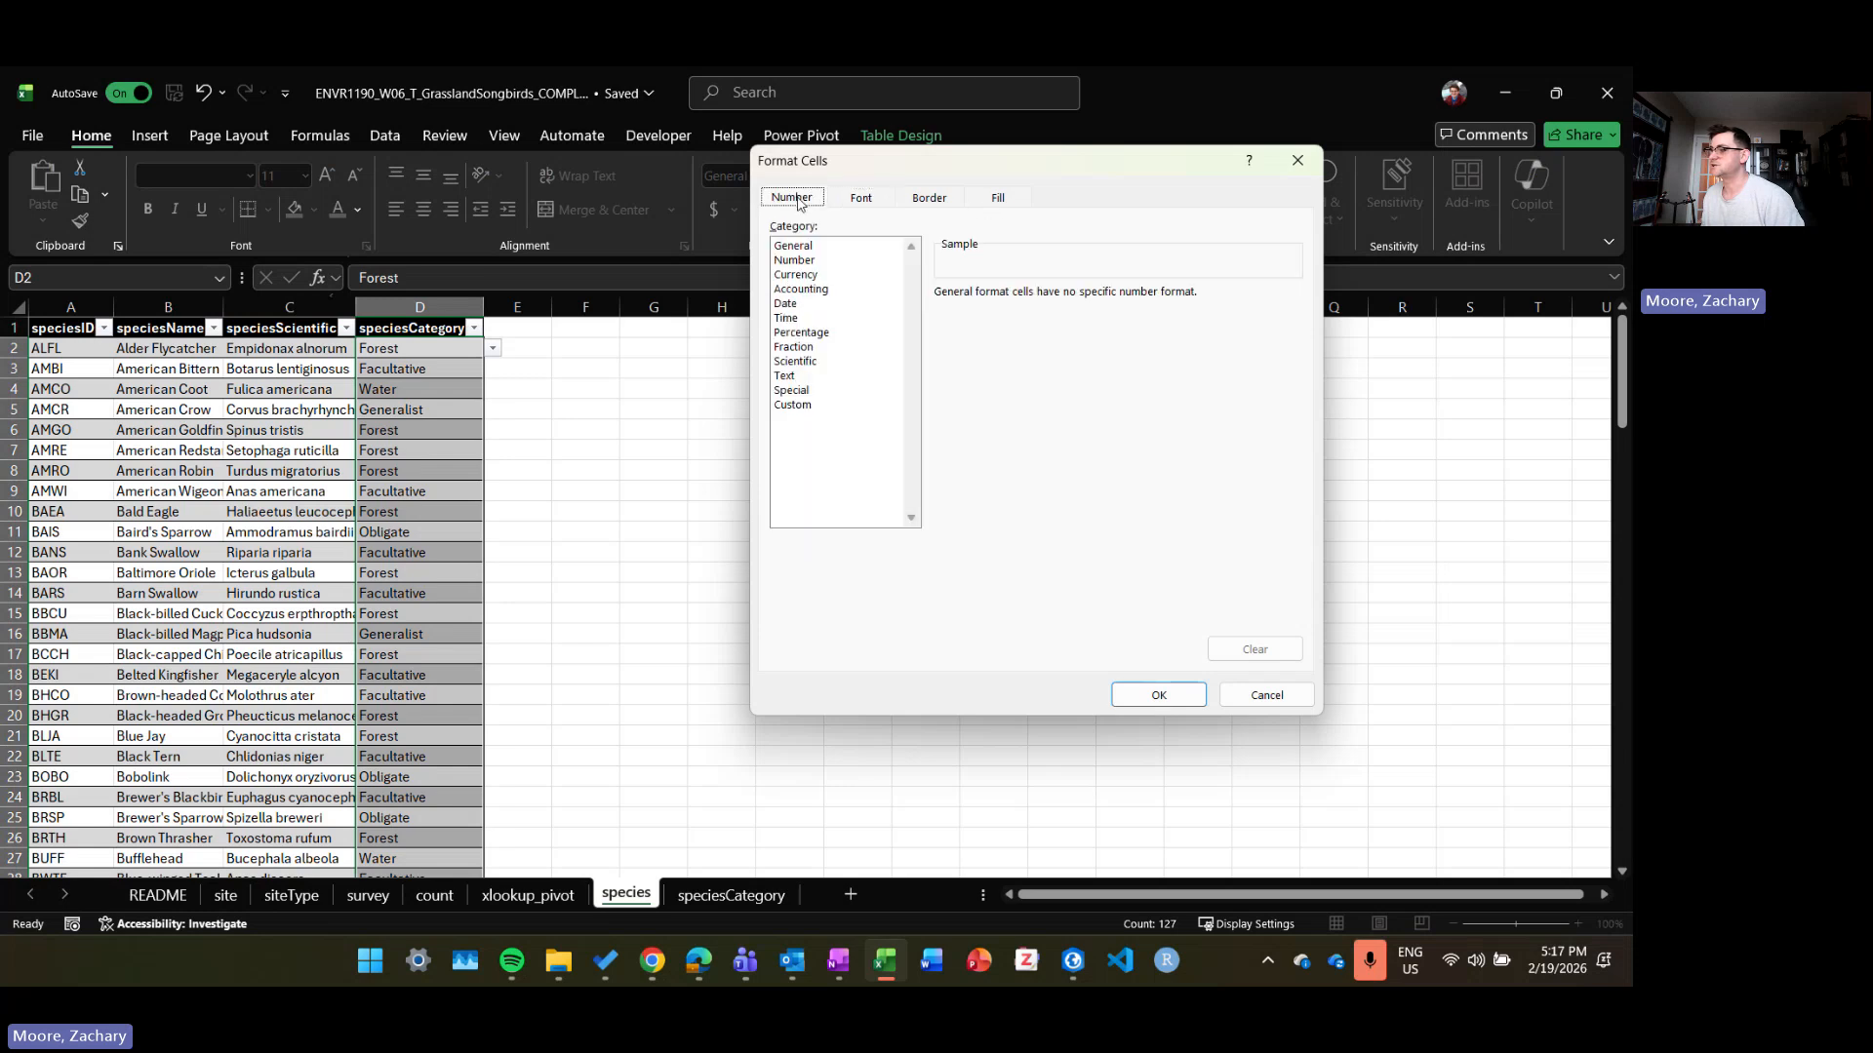
click(860, 201)
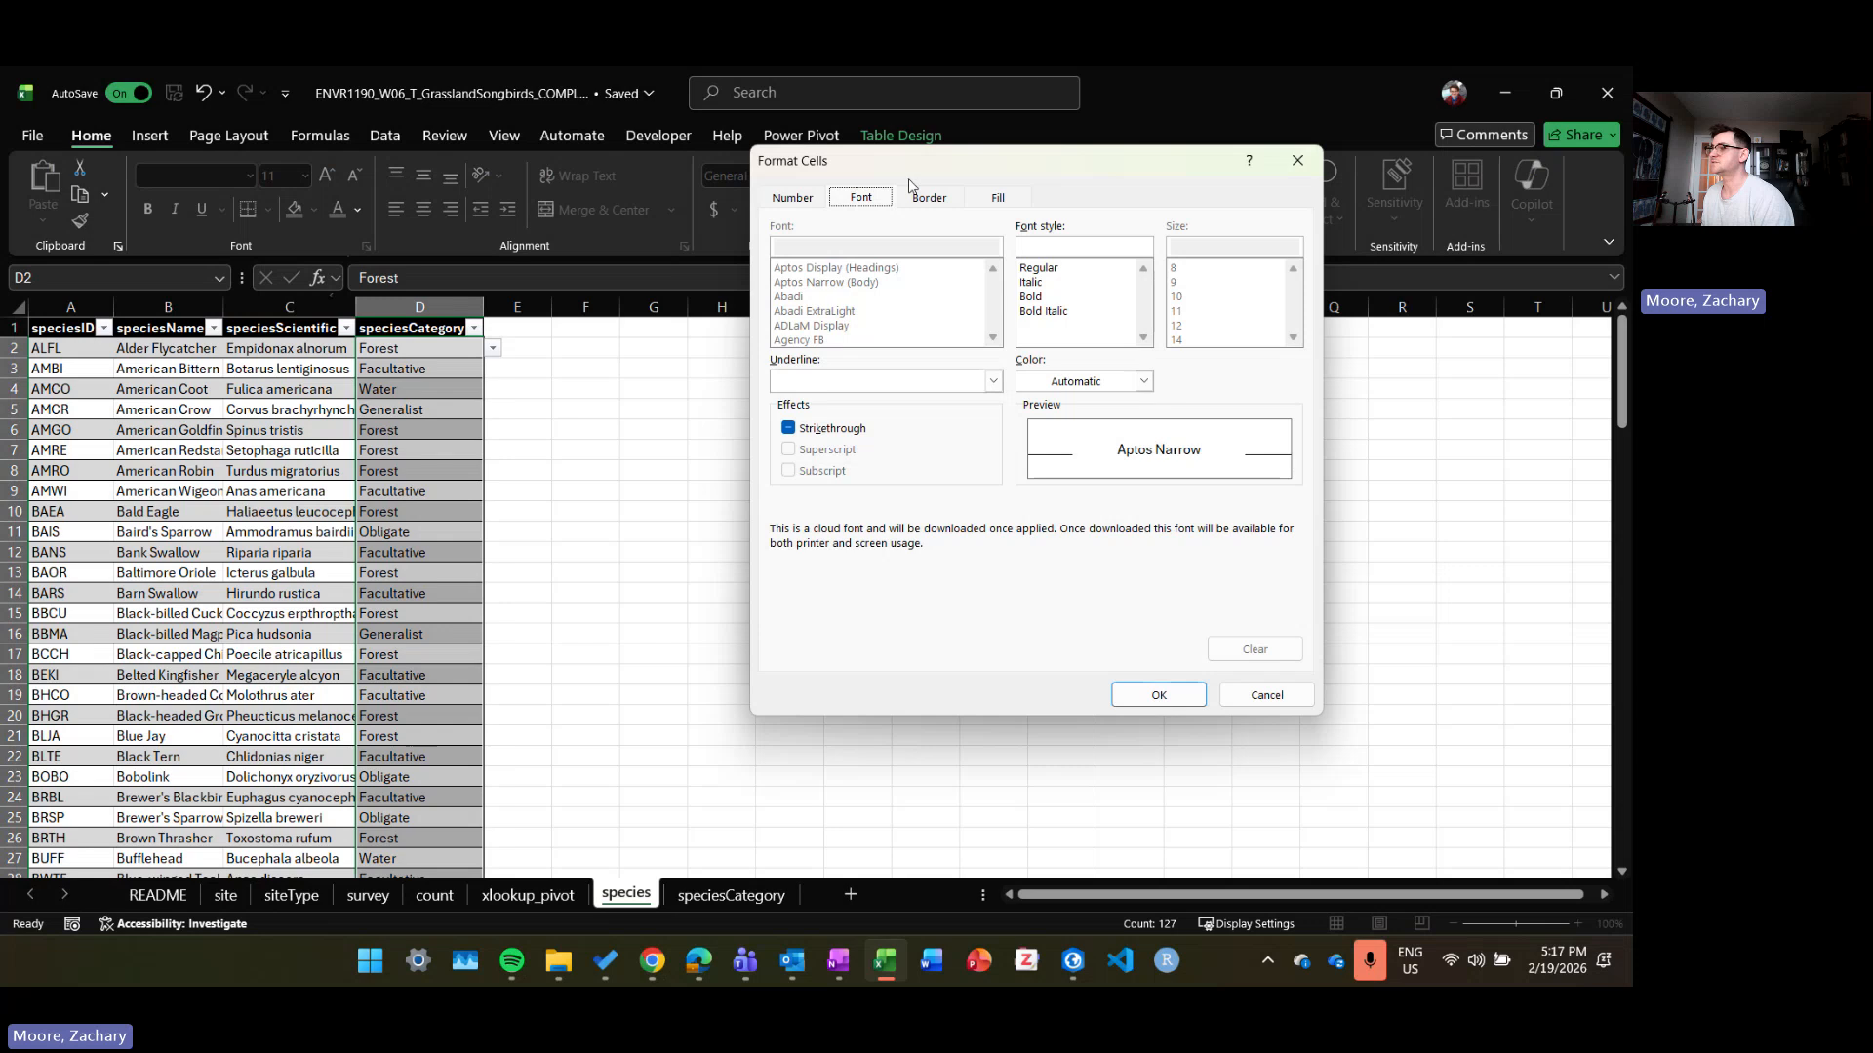
click(951, 200)
click(999, 202)
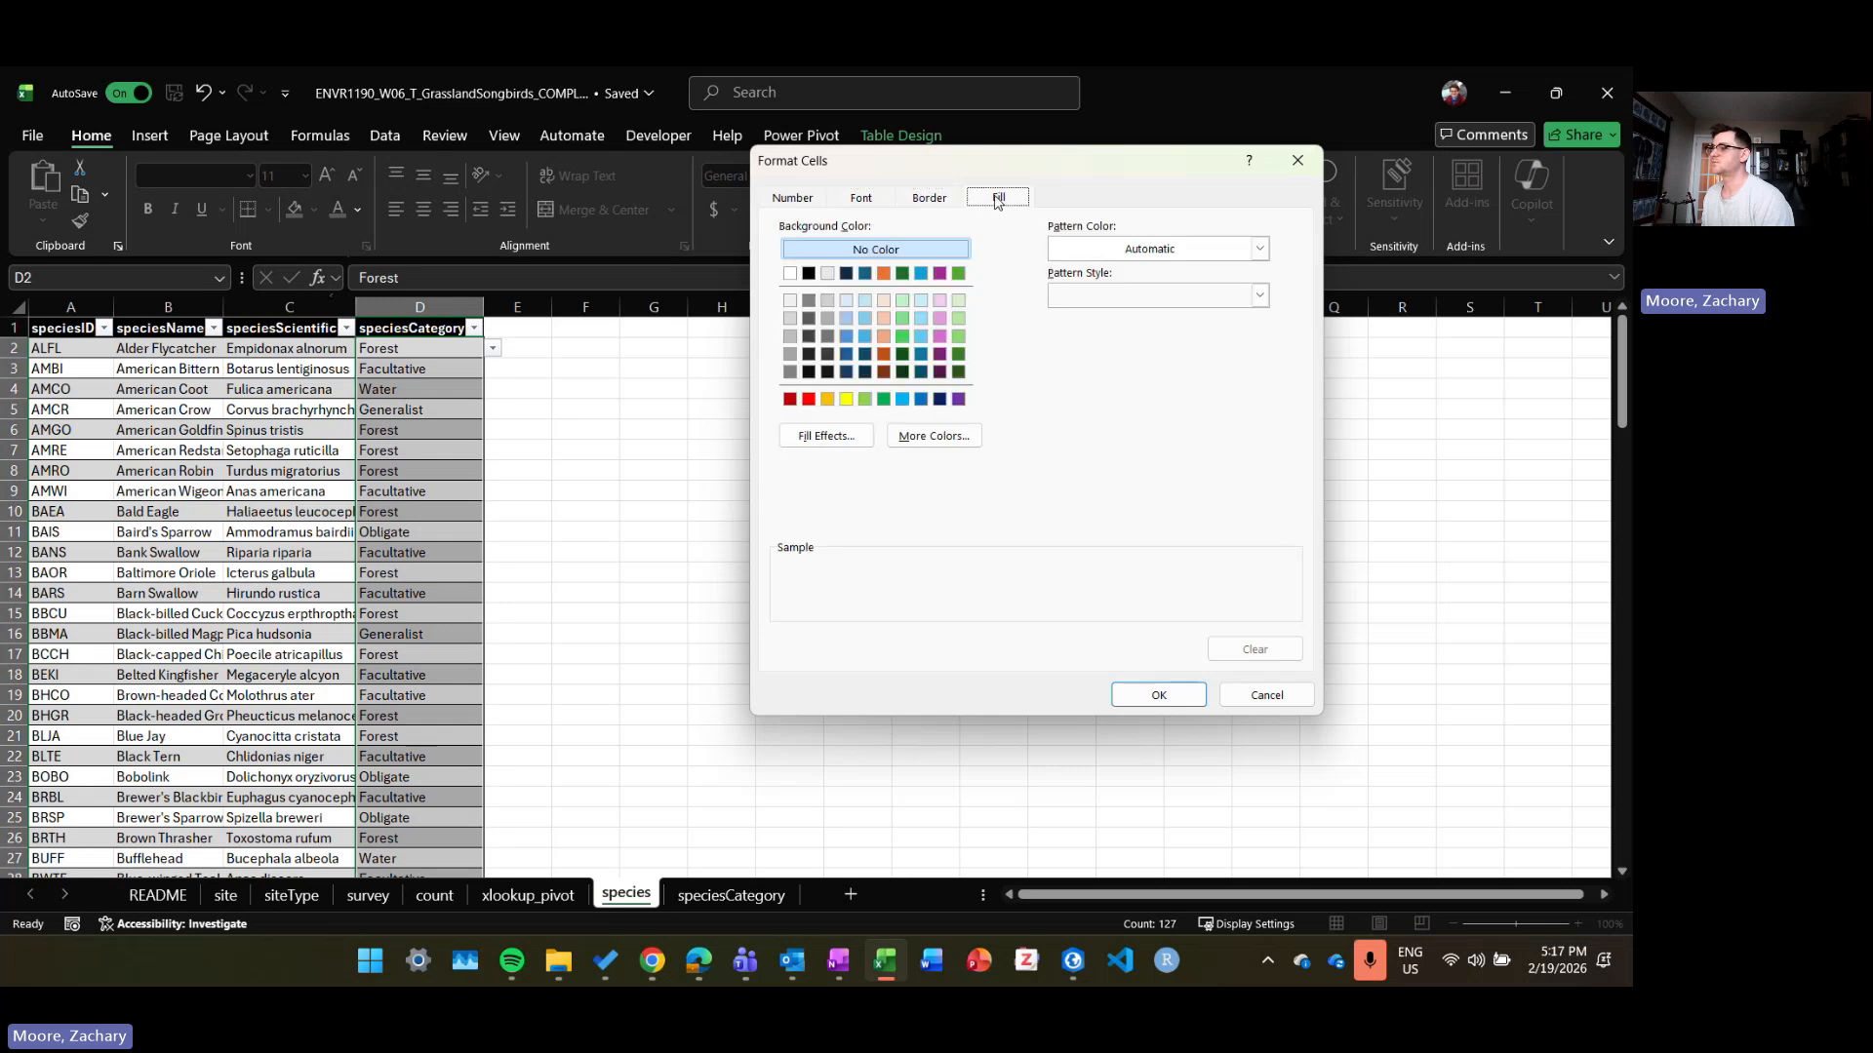
click(885, 401)
click(1163, 695)
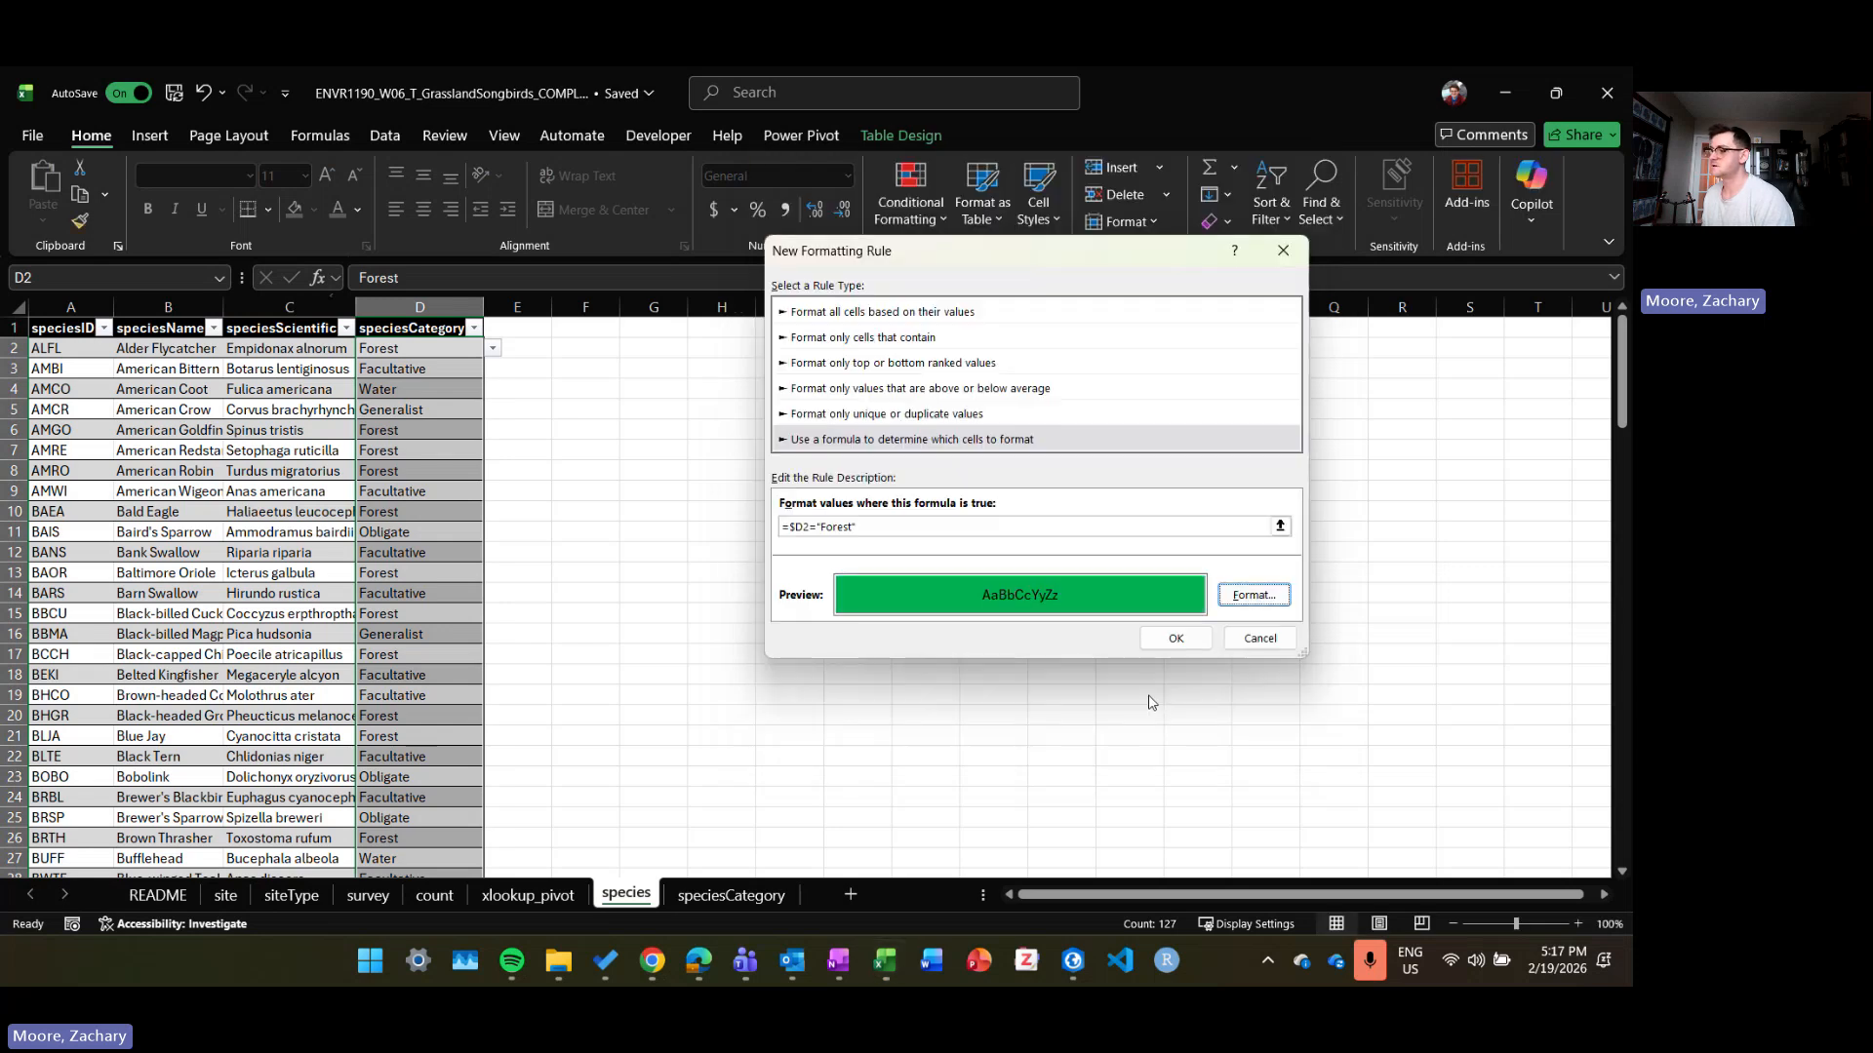
click(1177, 638)
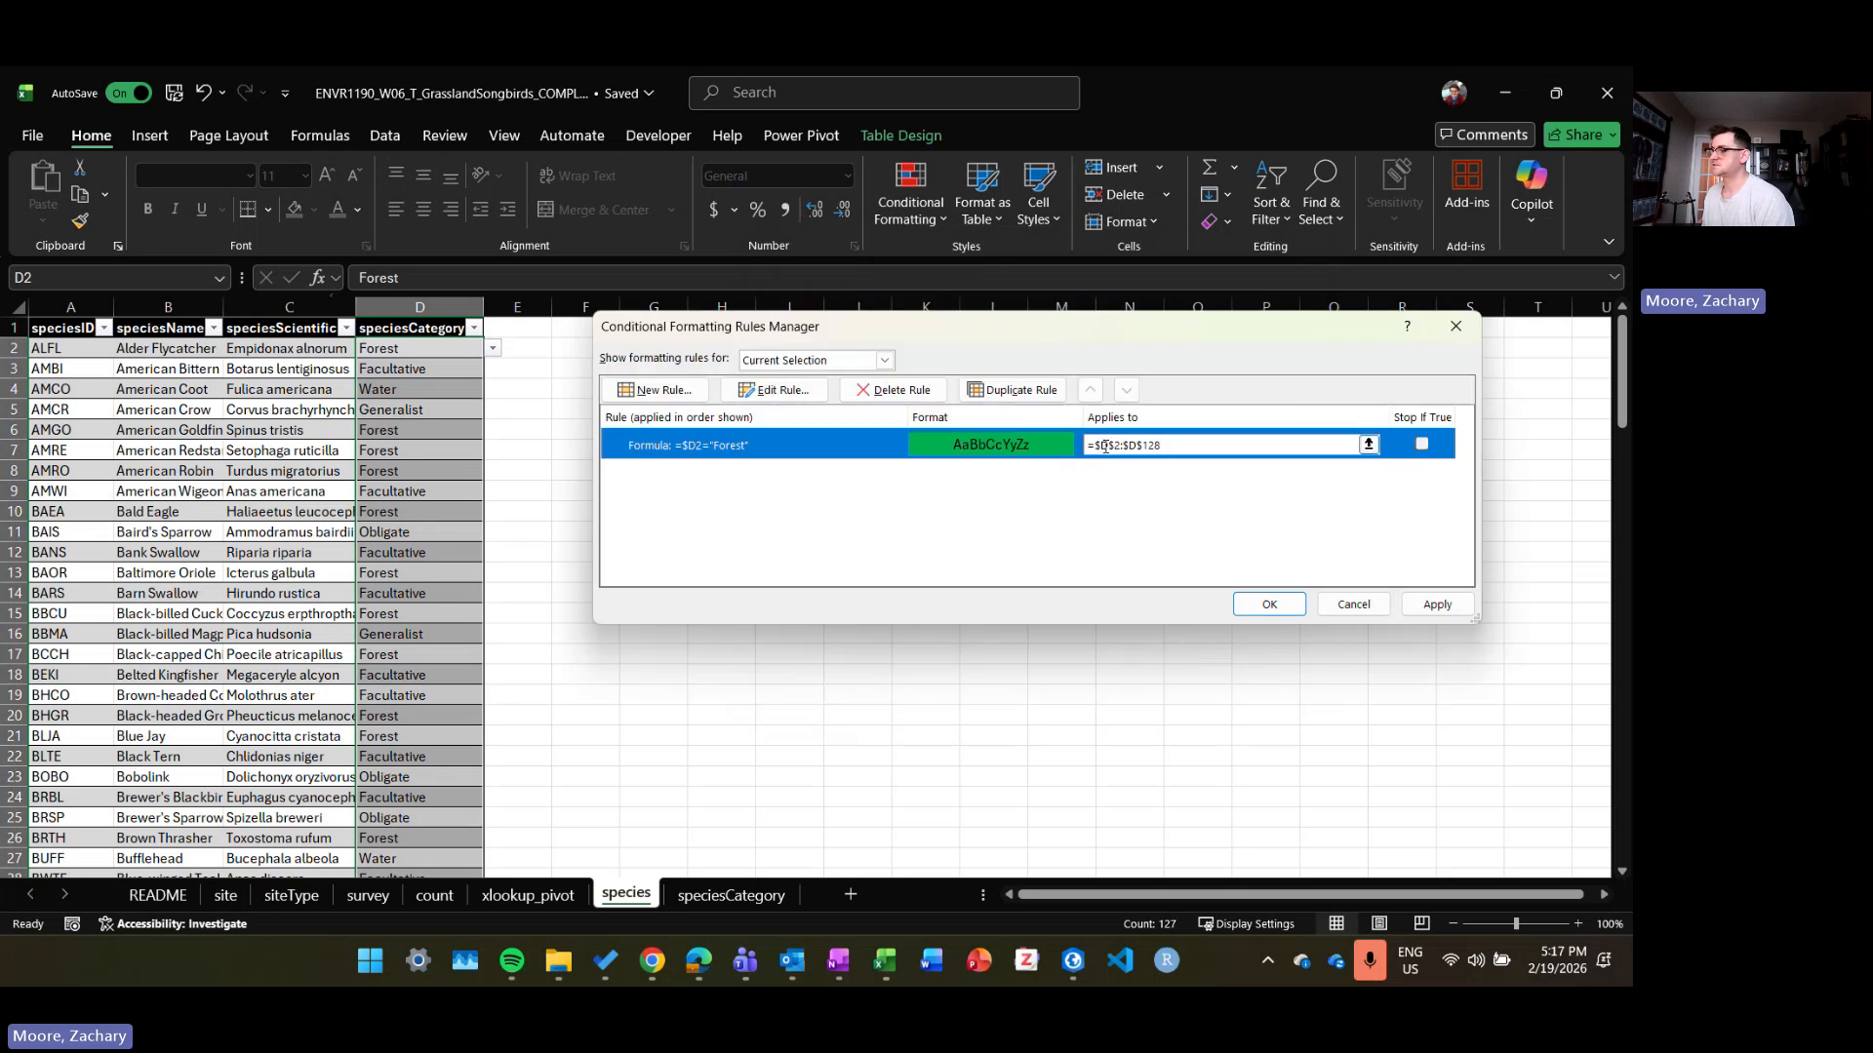
click(1170, 441)
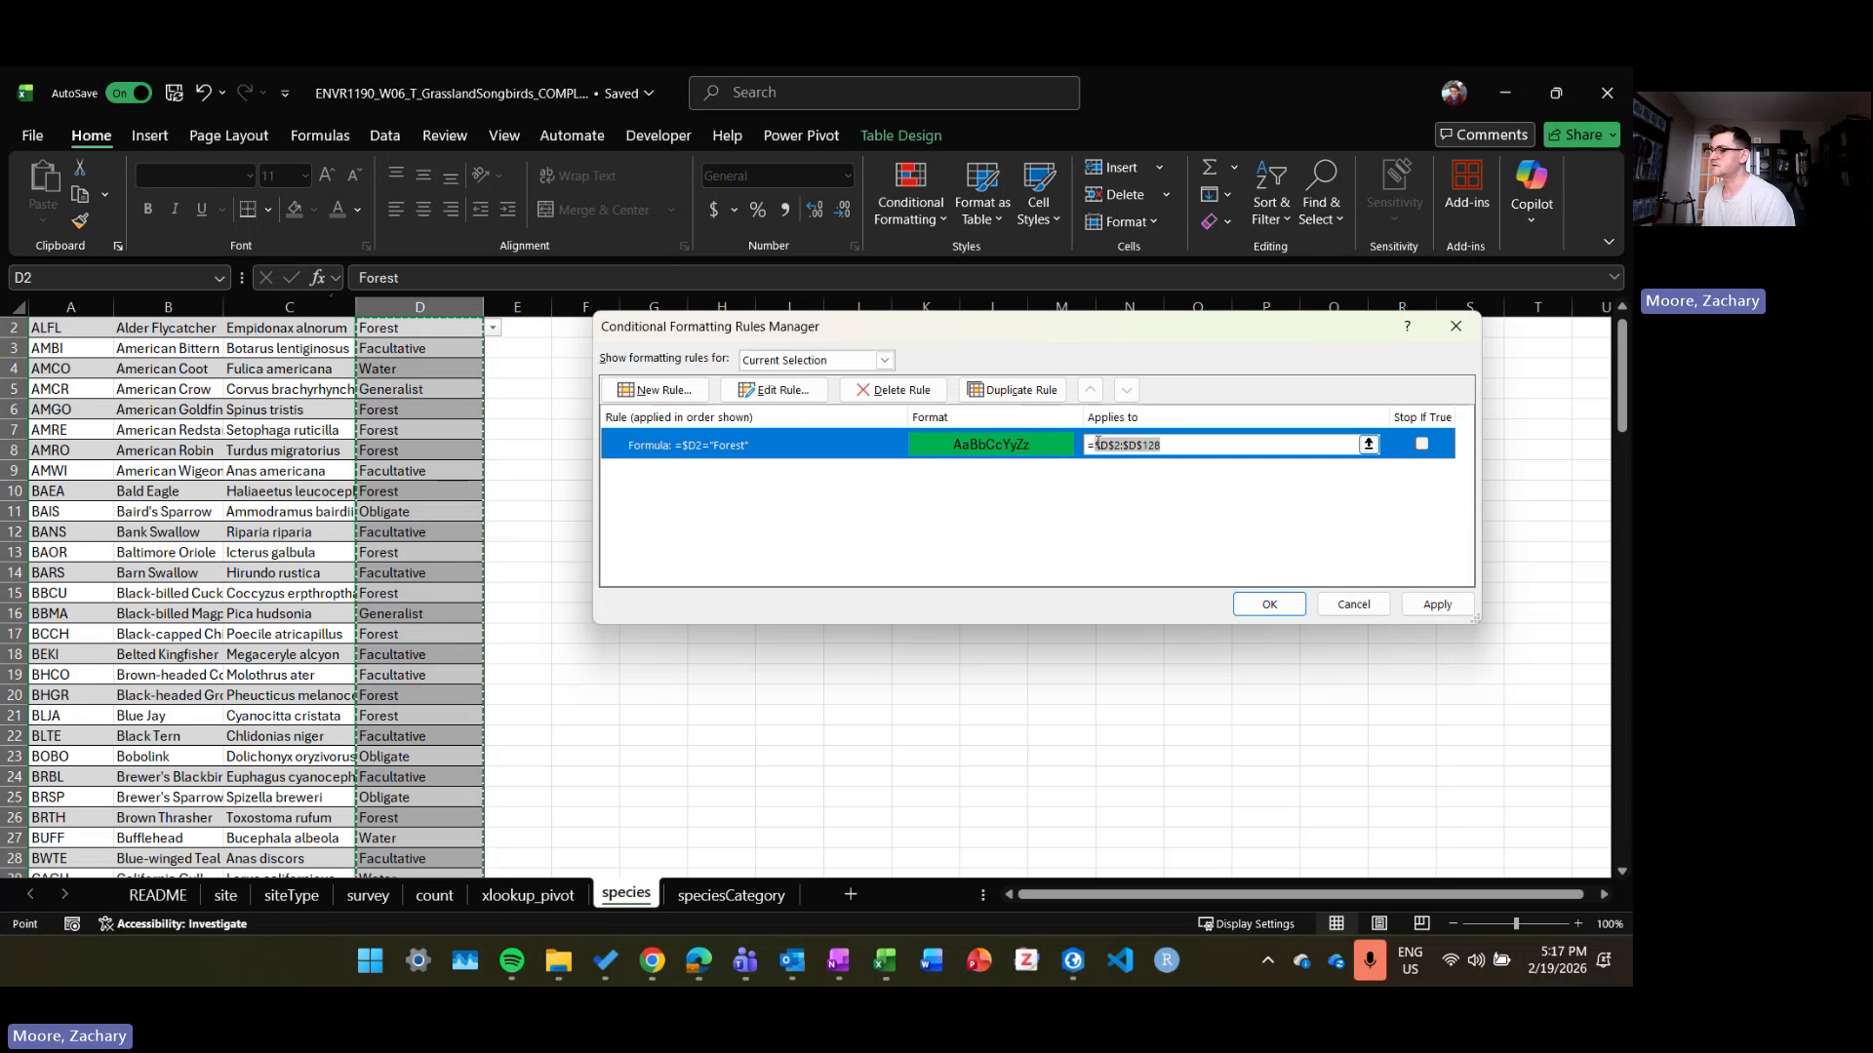
click(1433, 605)
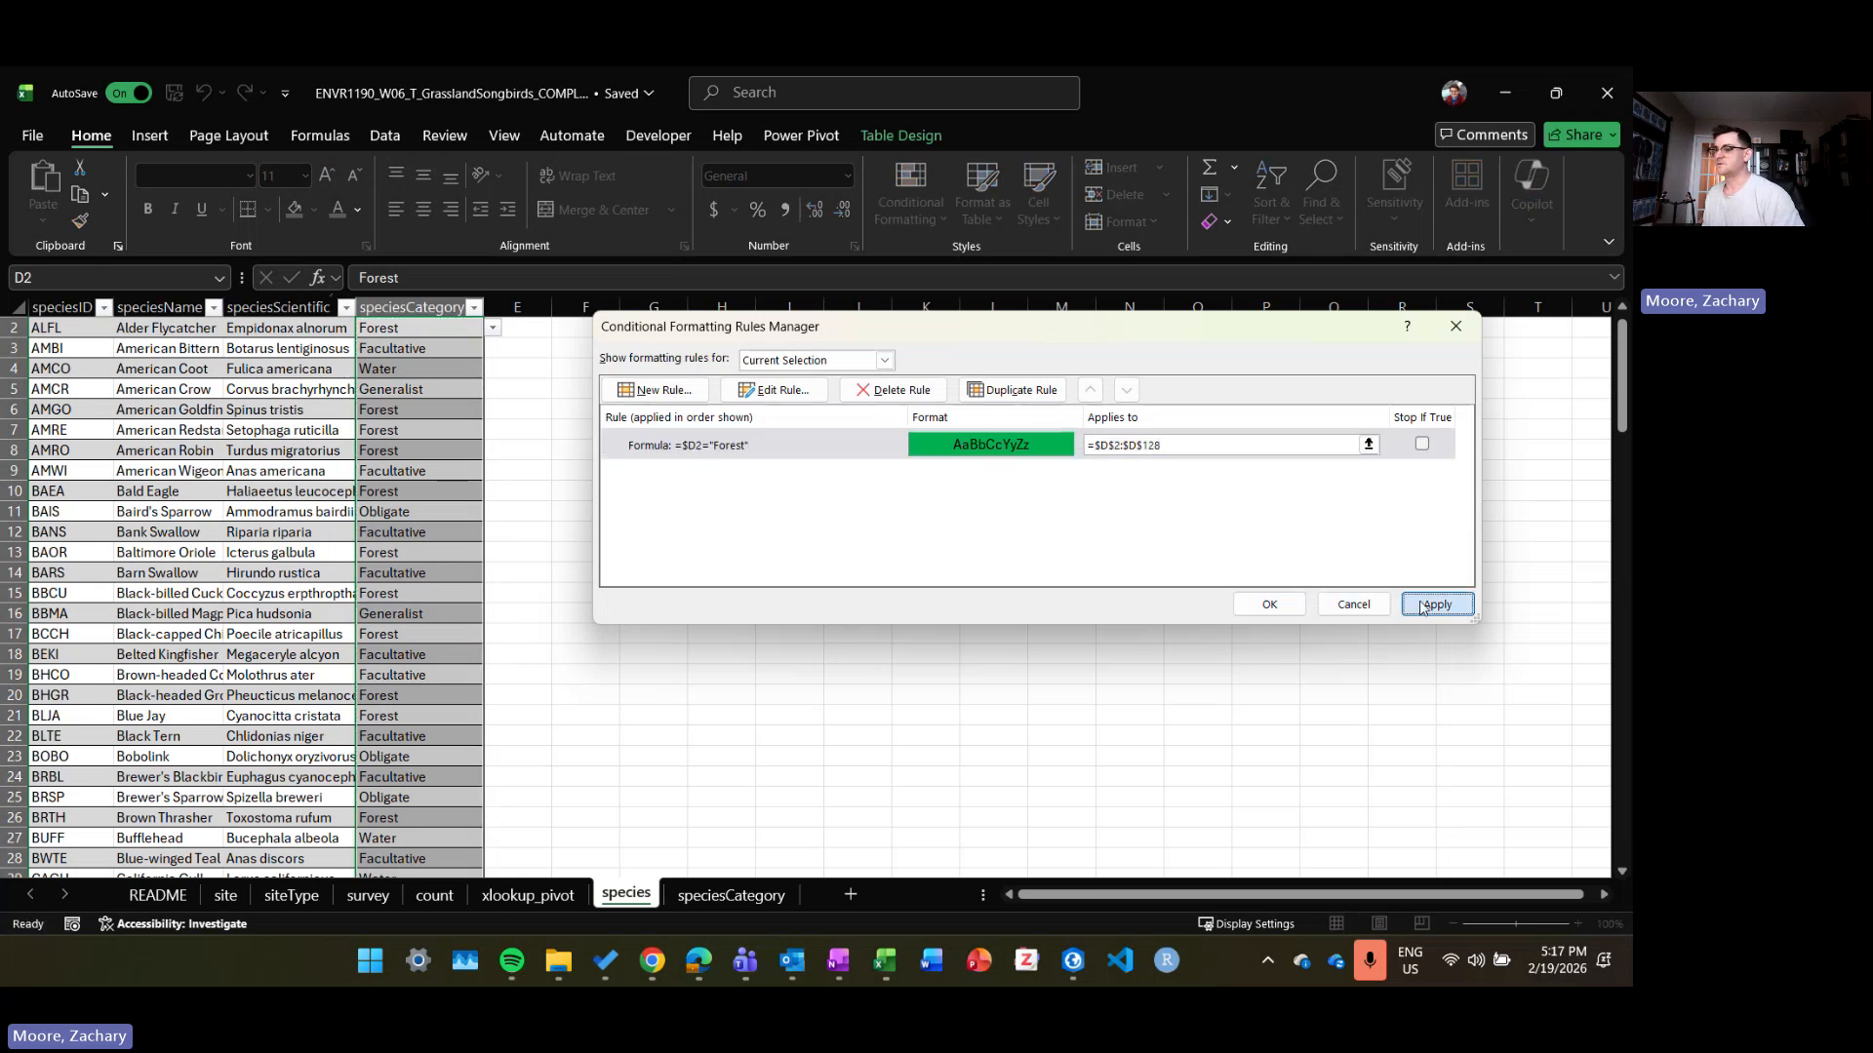
Step: Change the range of the Forest formula rule to =species so it covers the whole table, and apply it
click(1177, 446)
drag(1177, 445, 1094, 446)
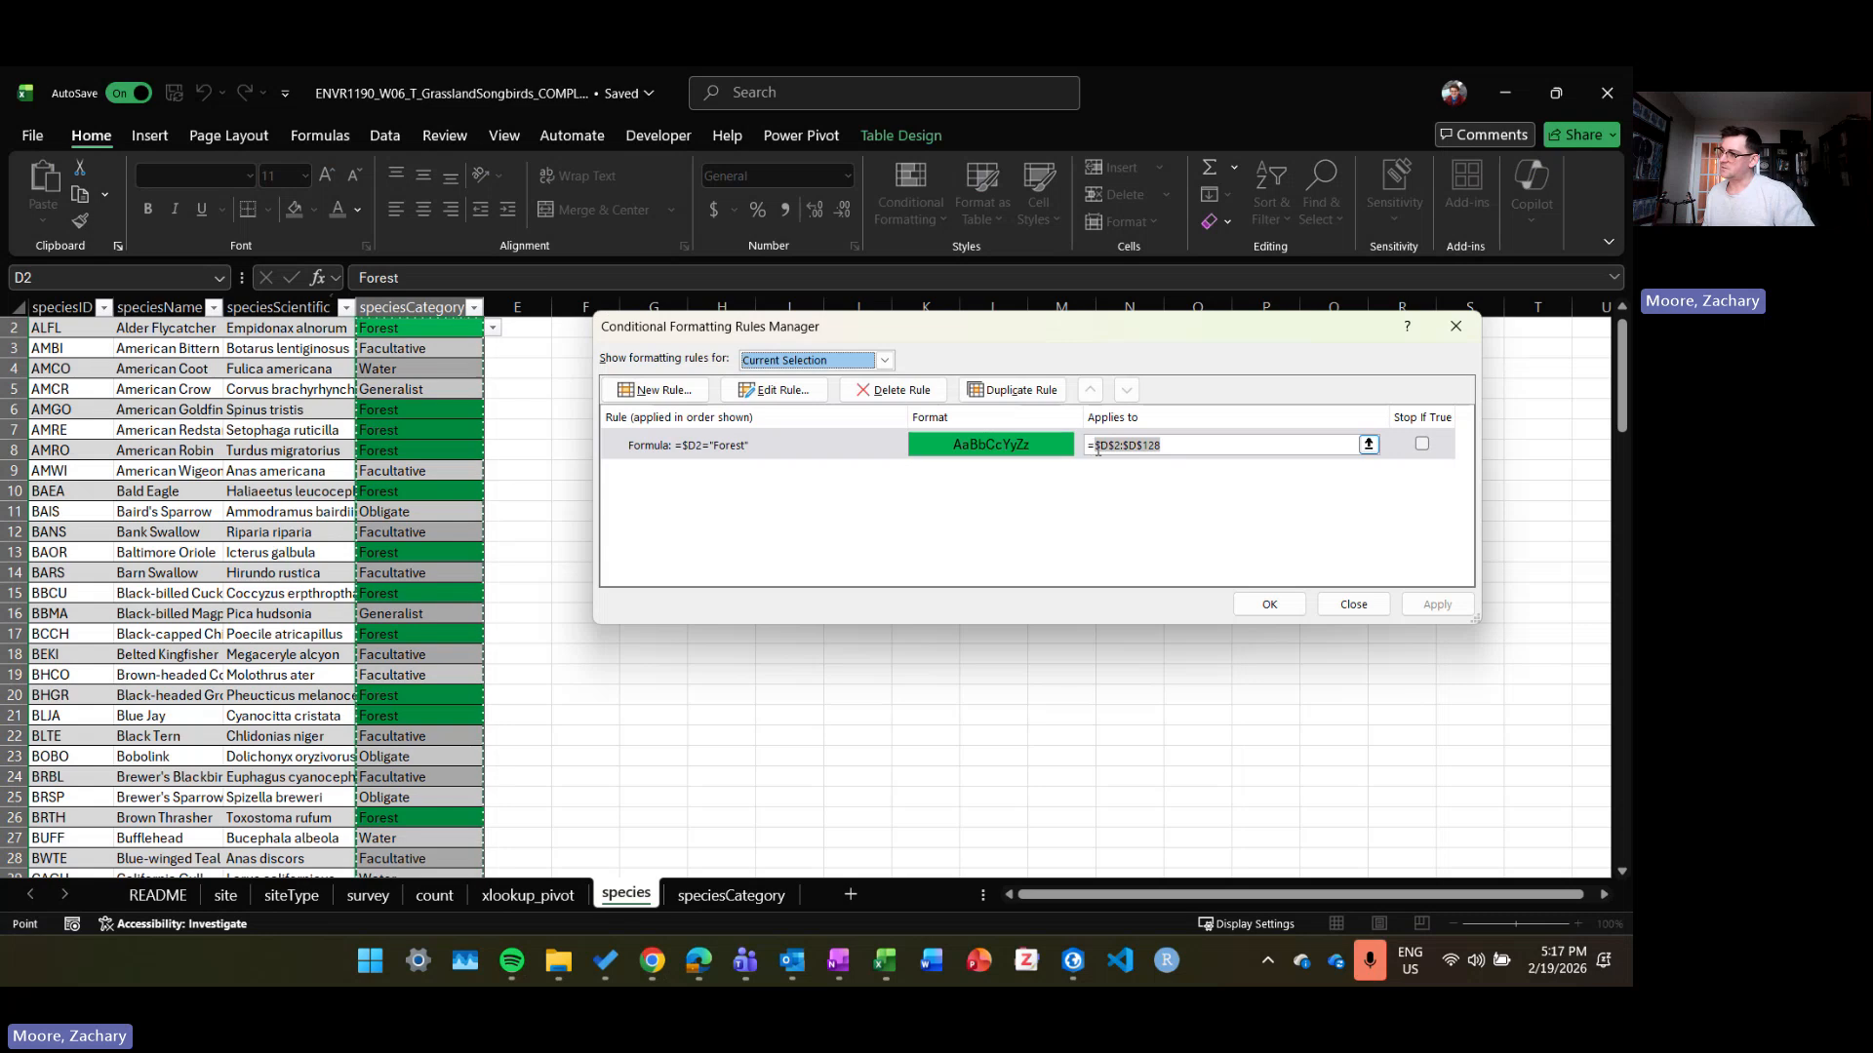
text(s)
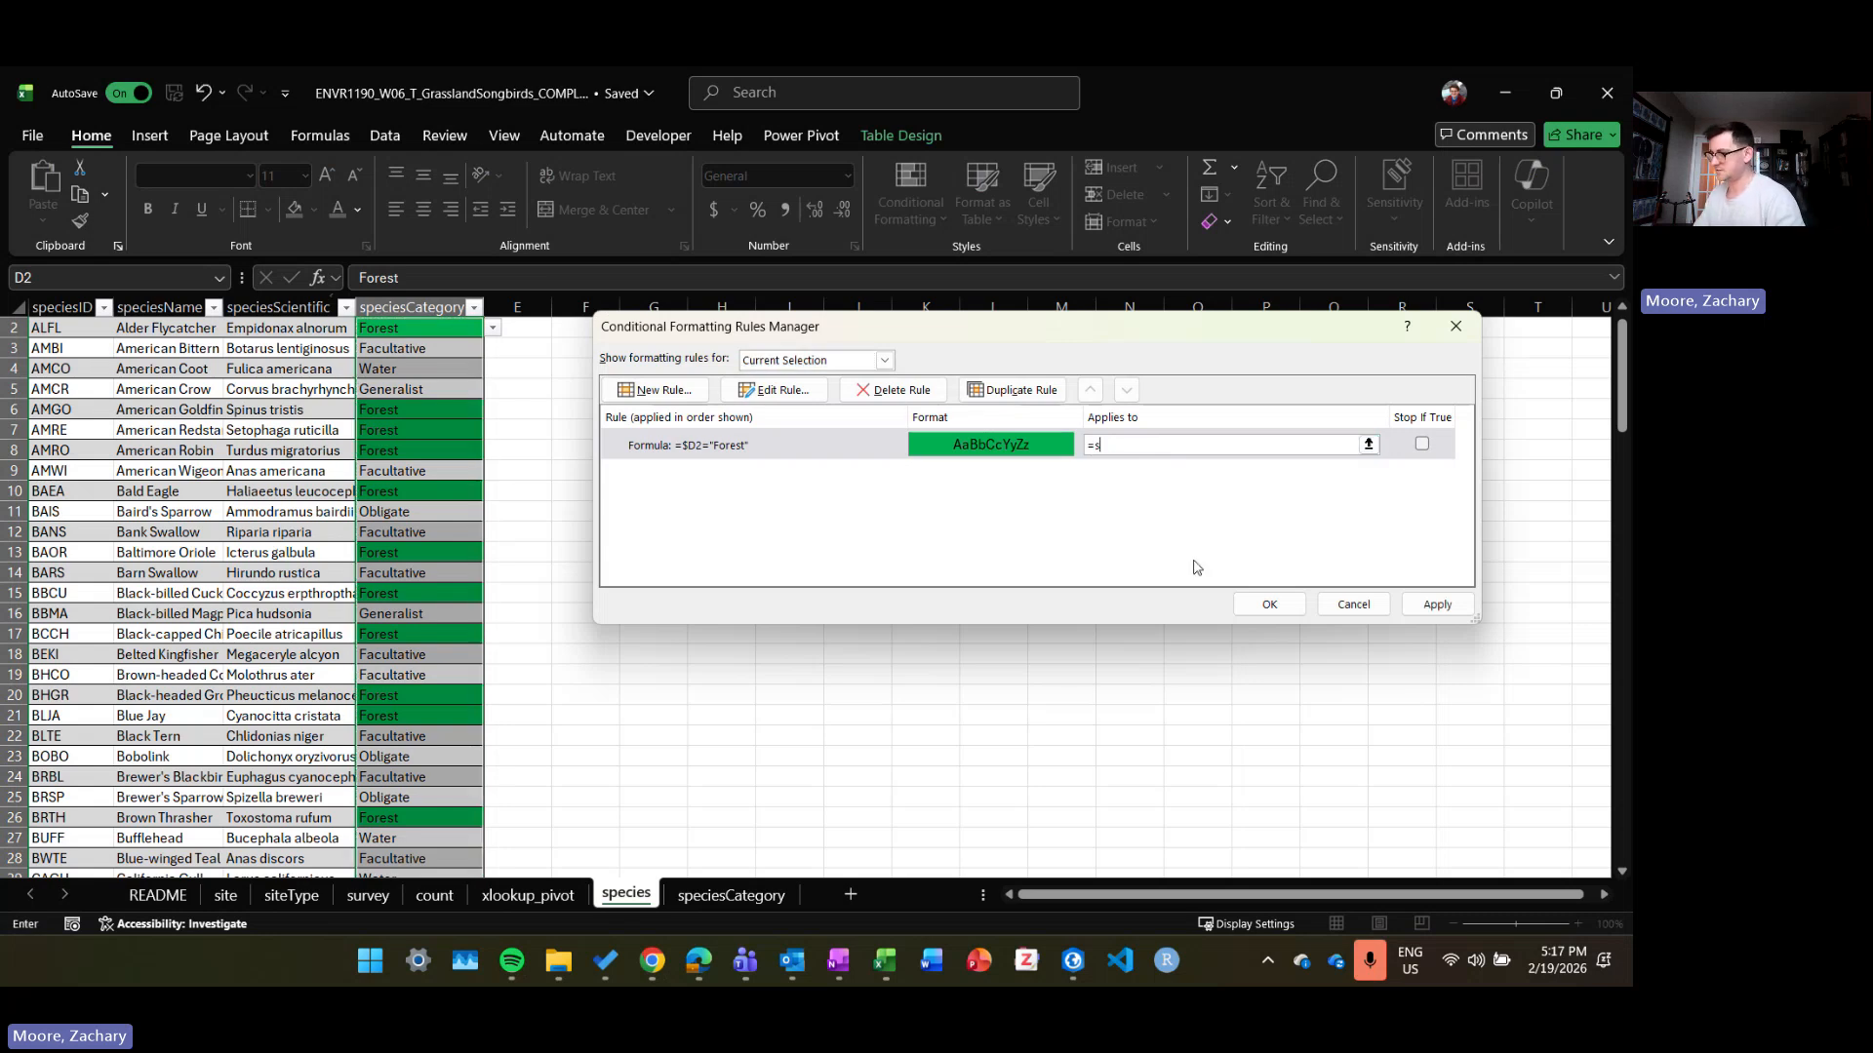
text(pecies)
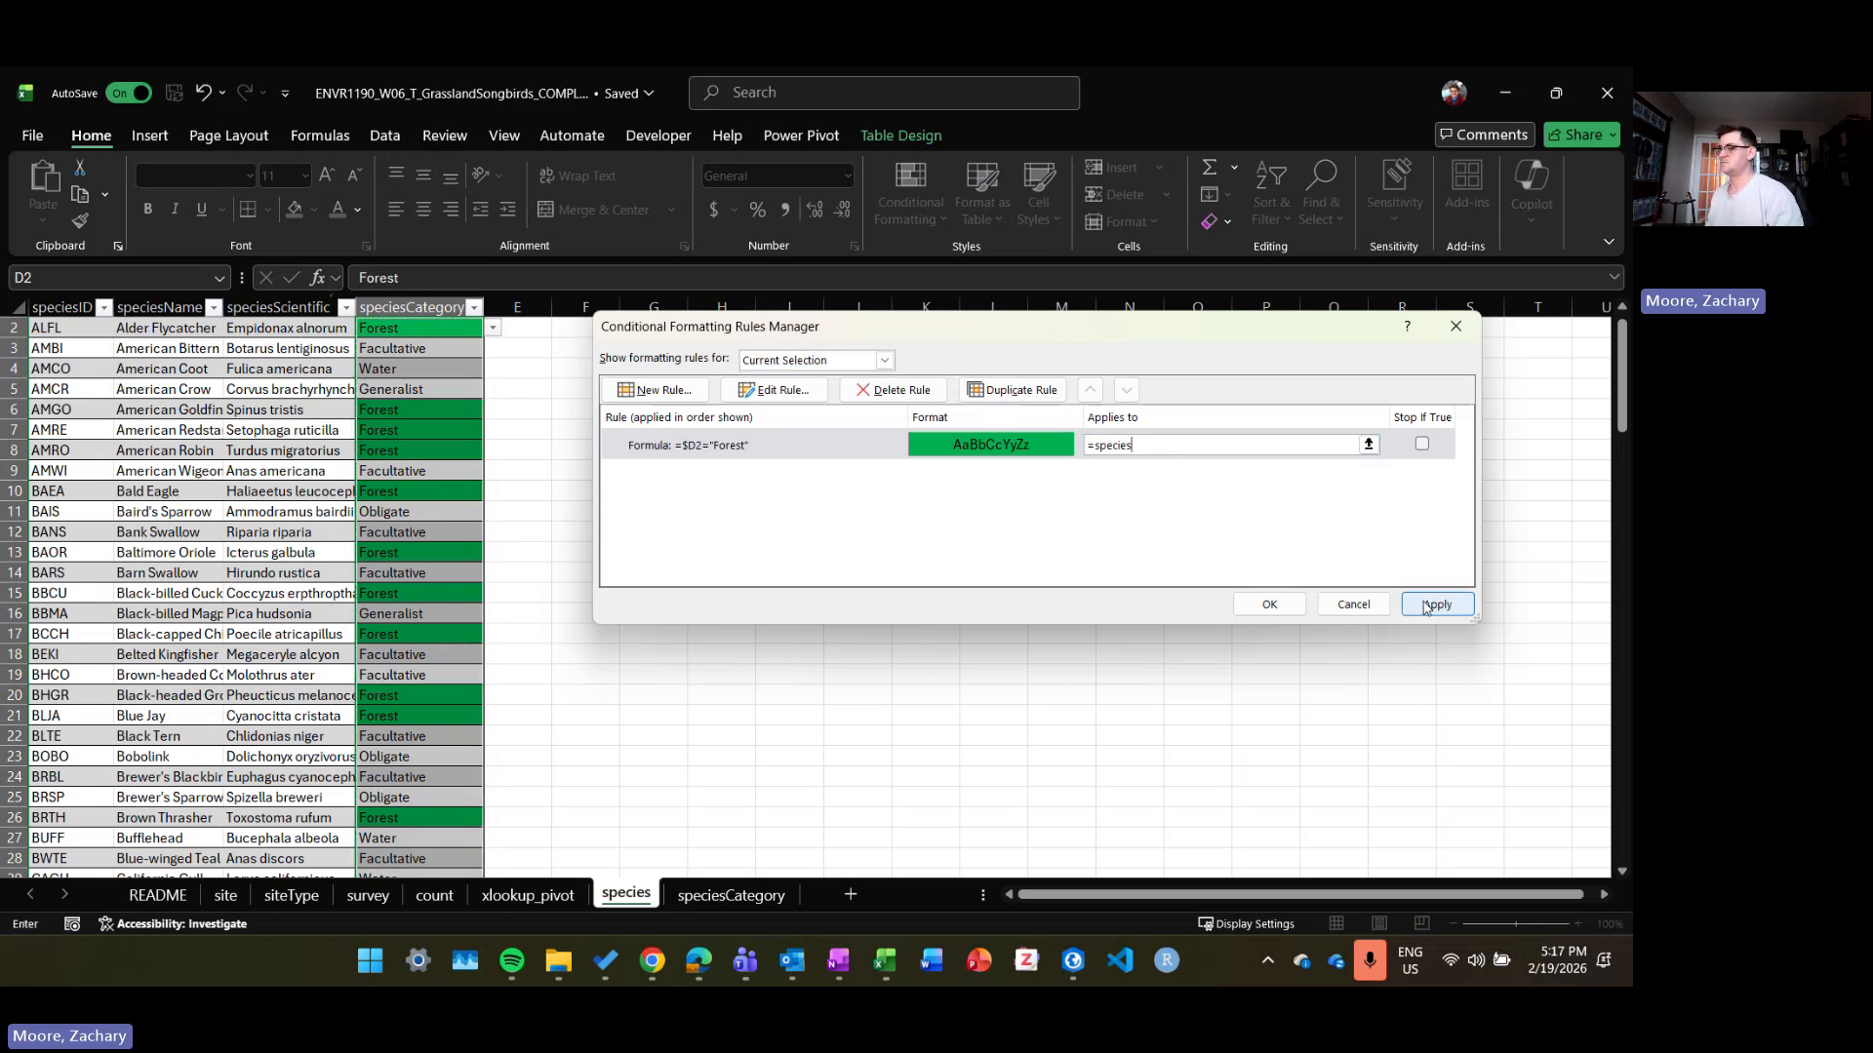
click(1437, 604)
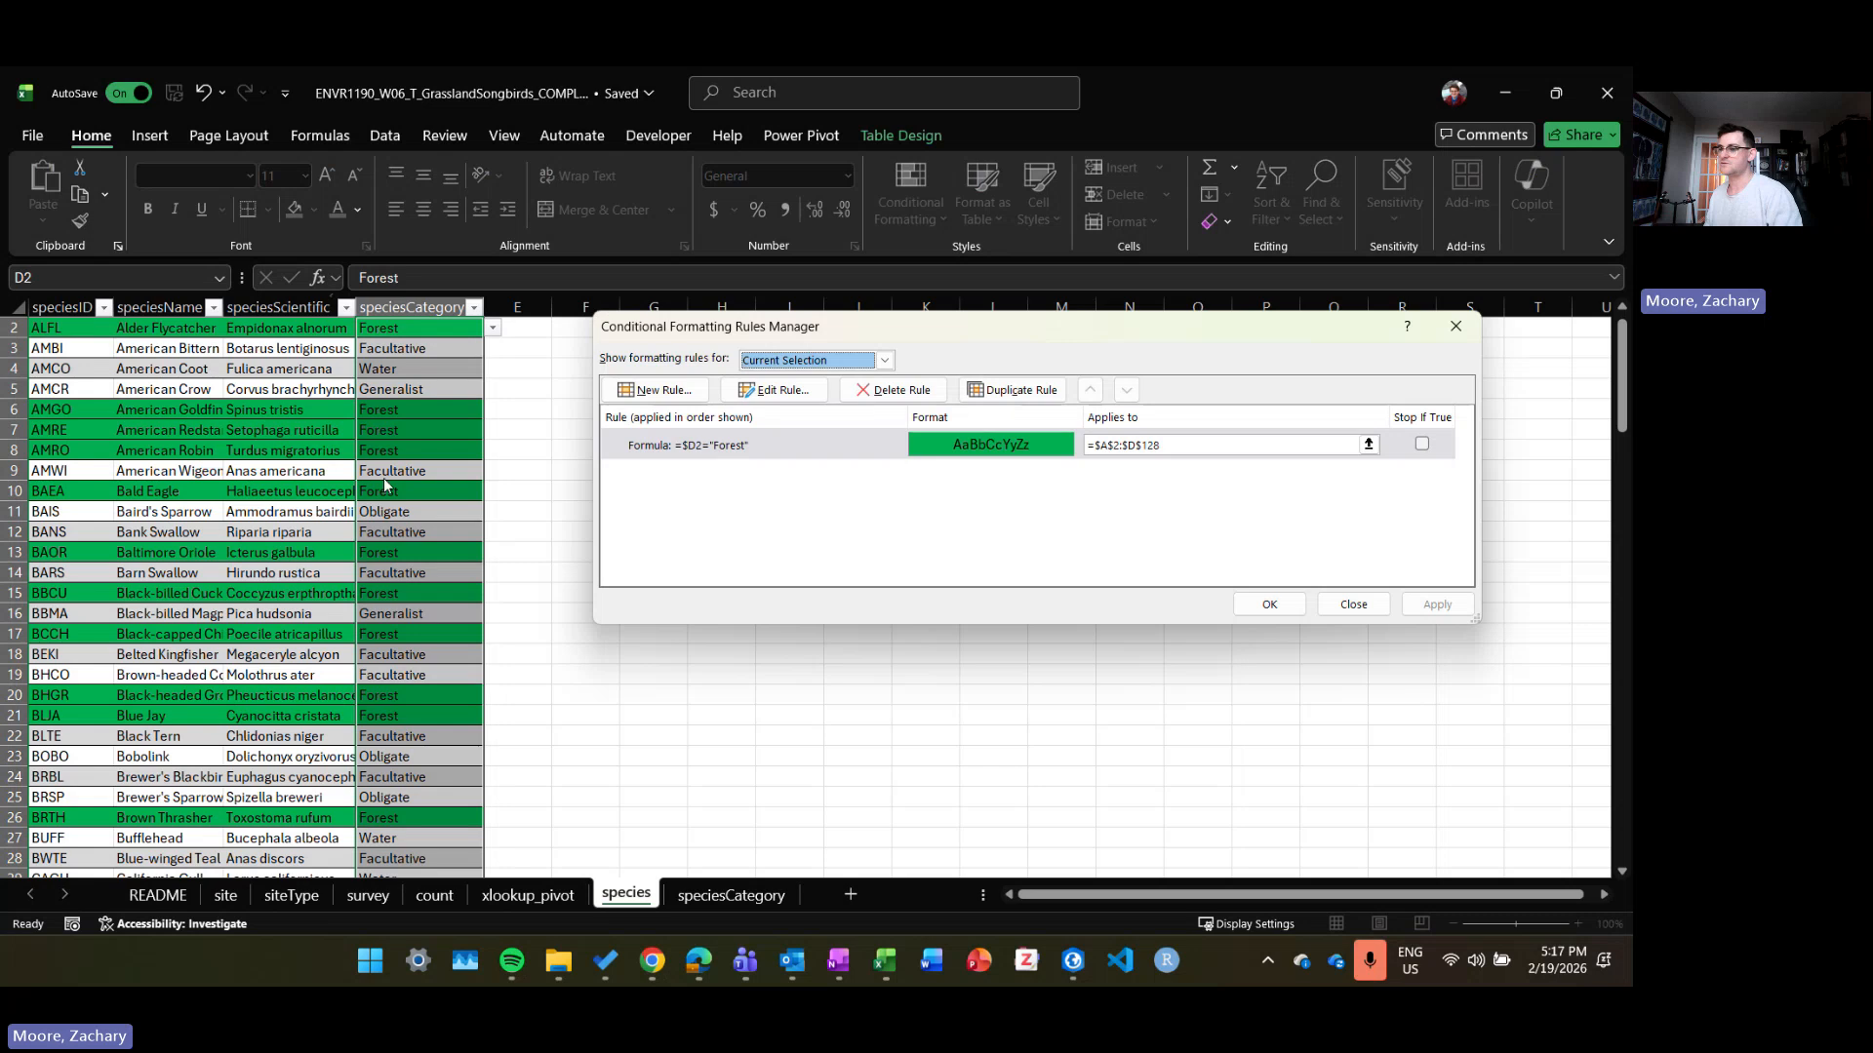
click(1268, 604)
click(435, 519)
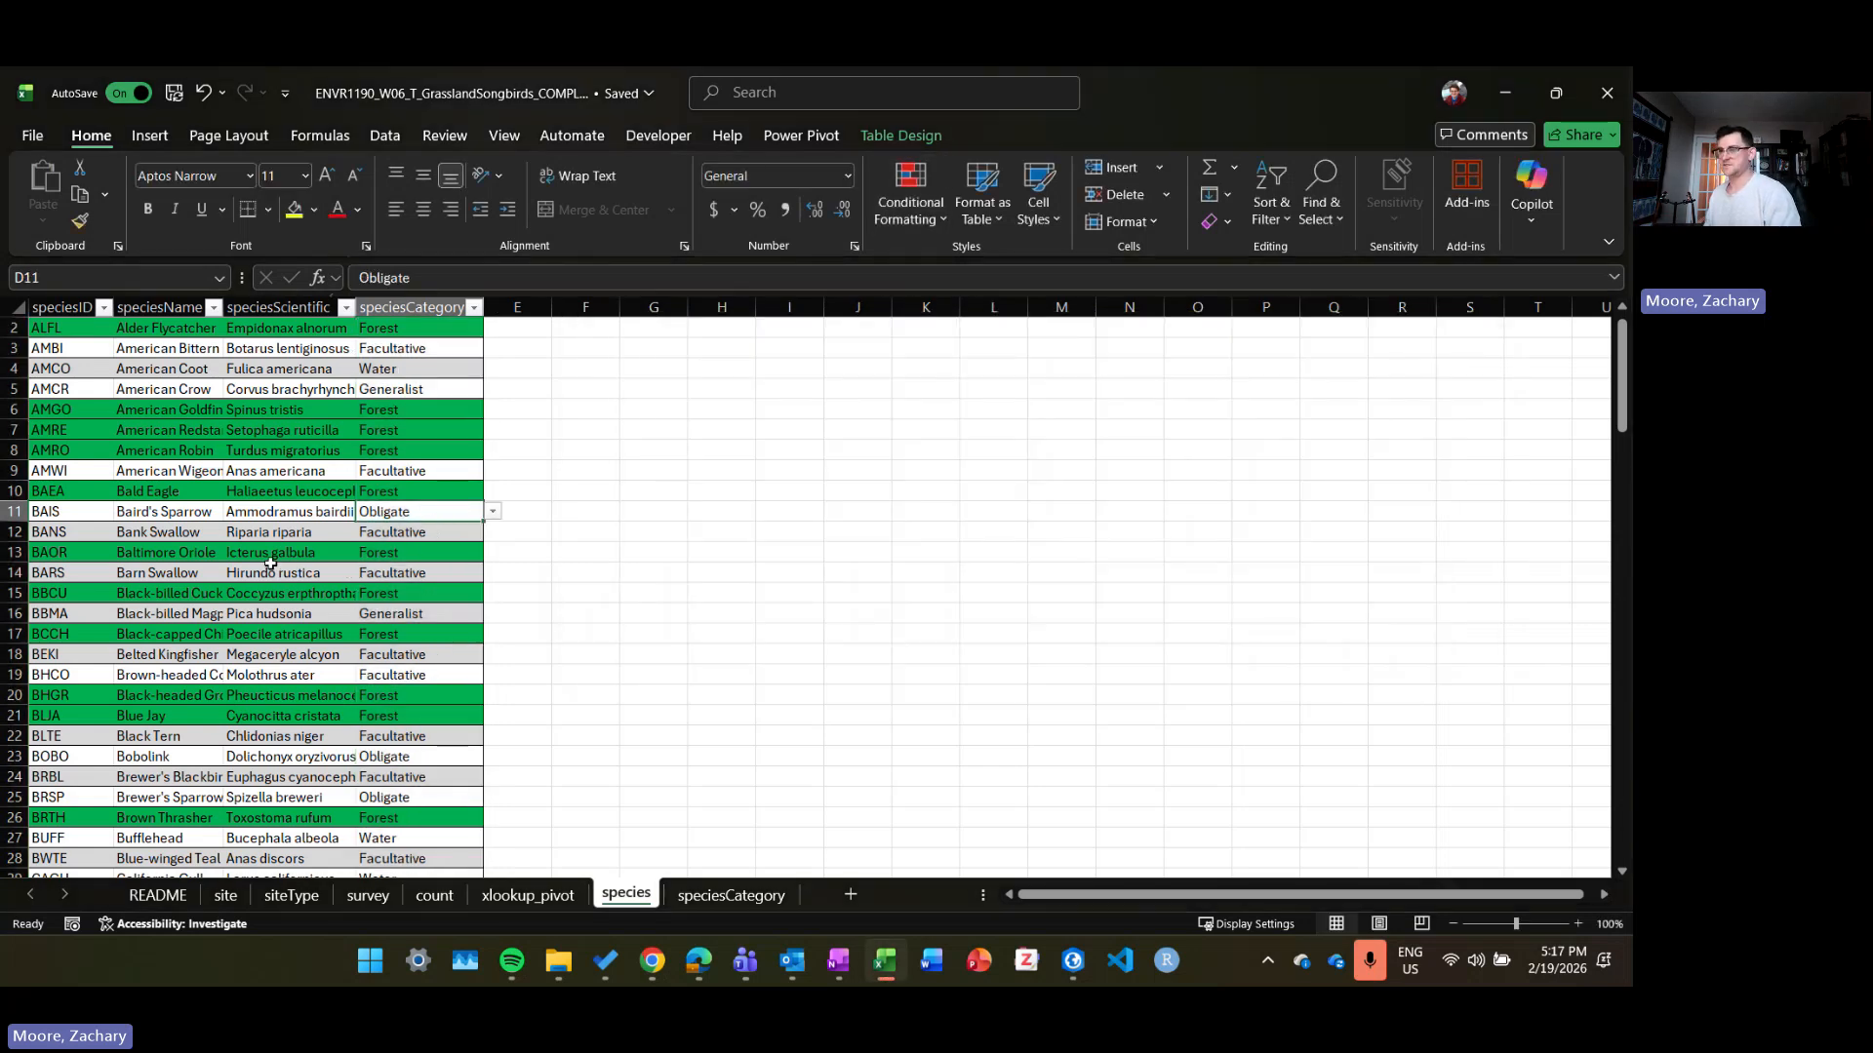
Step: Undo the rule changes that added the green Forest formula rule to the species table
key(ctrl+Page_Down)
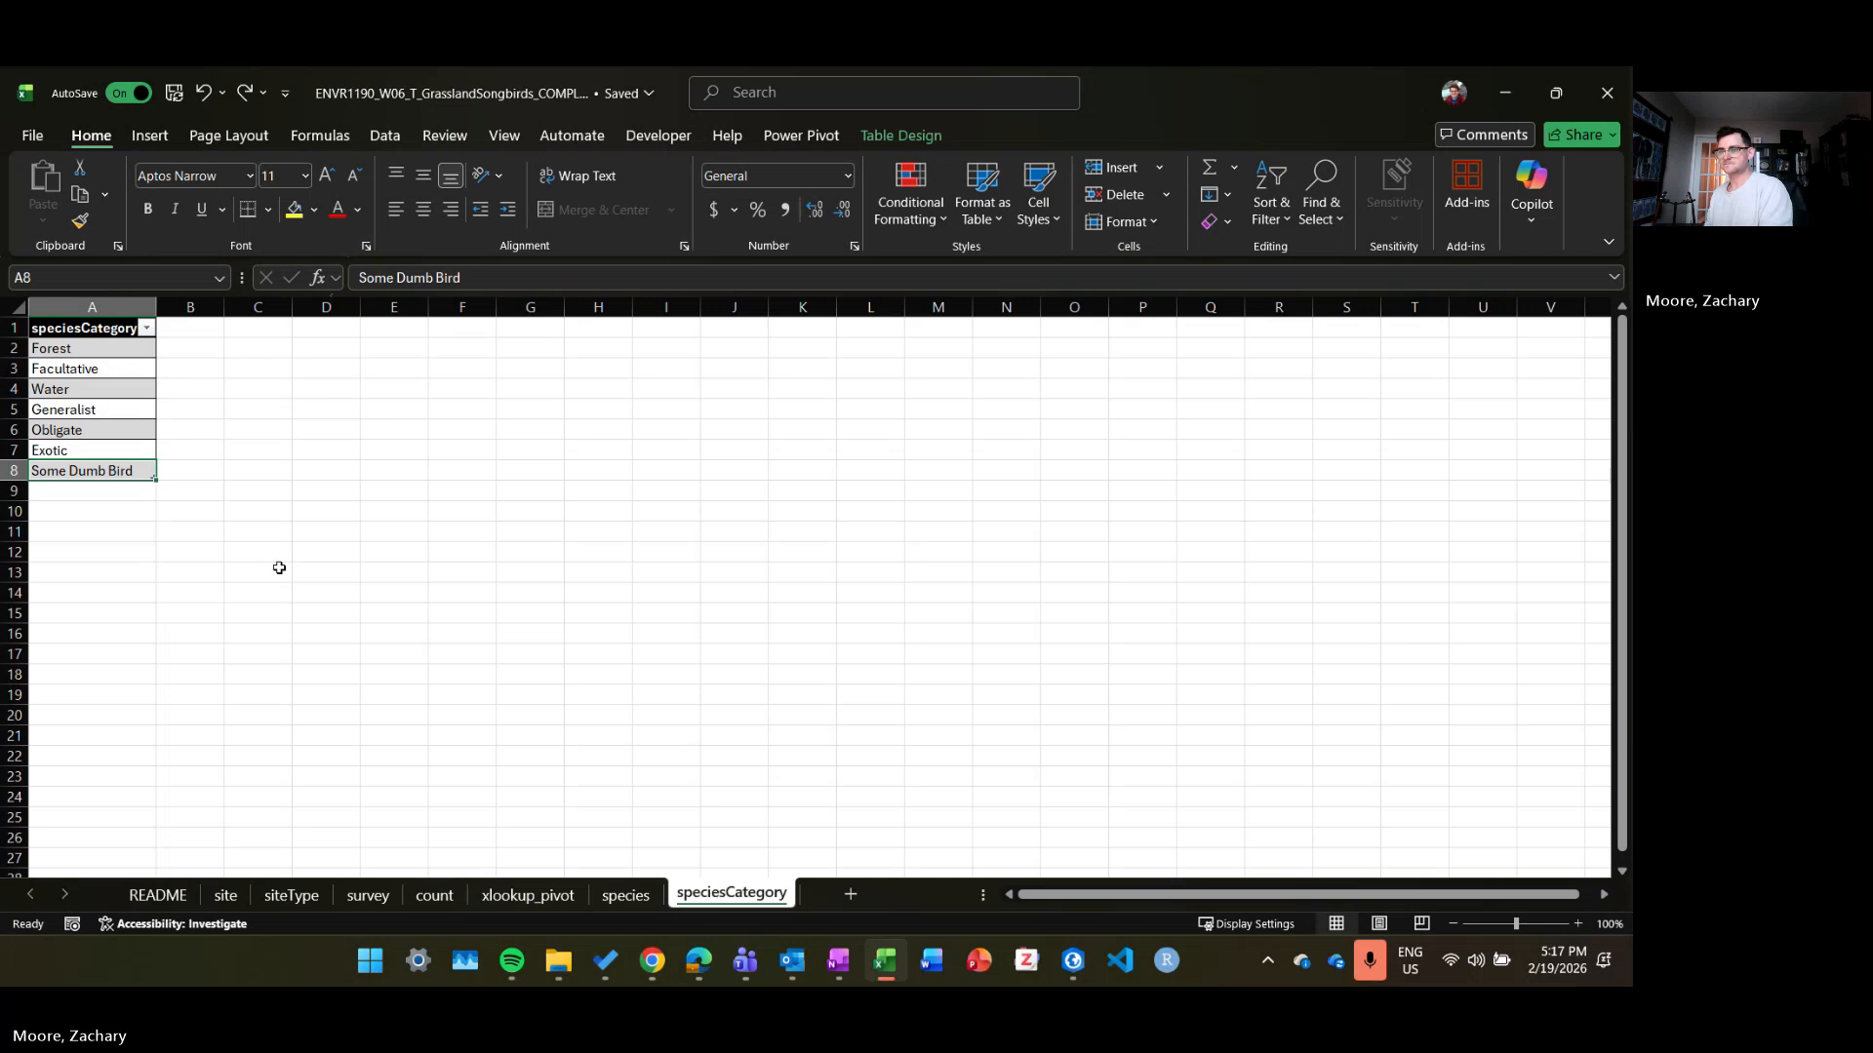
key(ctrl+Page_Up)
scroll(281, 477, up, 1)
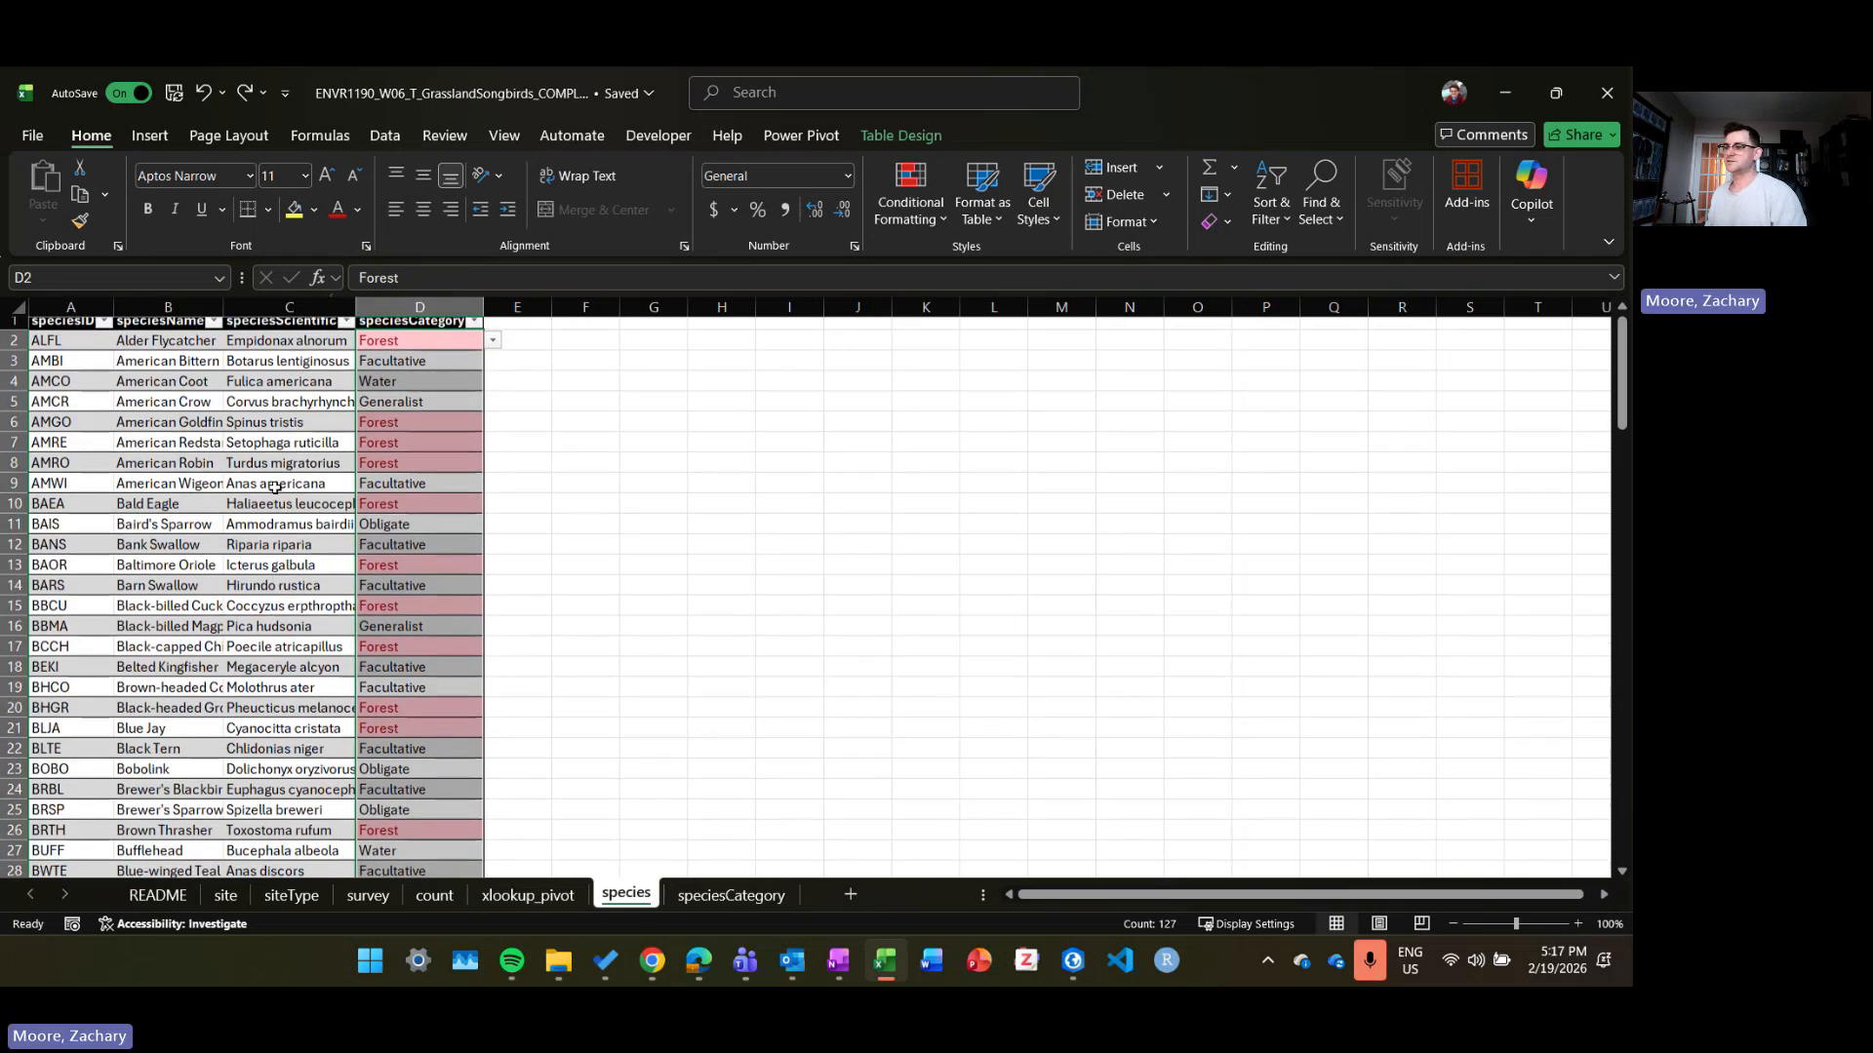
Step: Delete the "Cell Value contains 'Forest'" conditional formatting rule from the species table and apply the removal
click(420, 350)
click(907, 207)
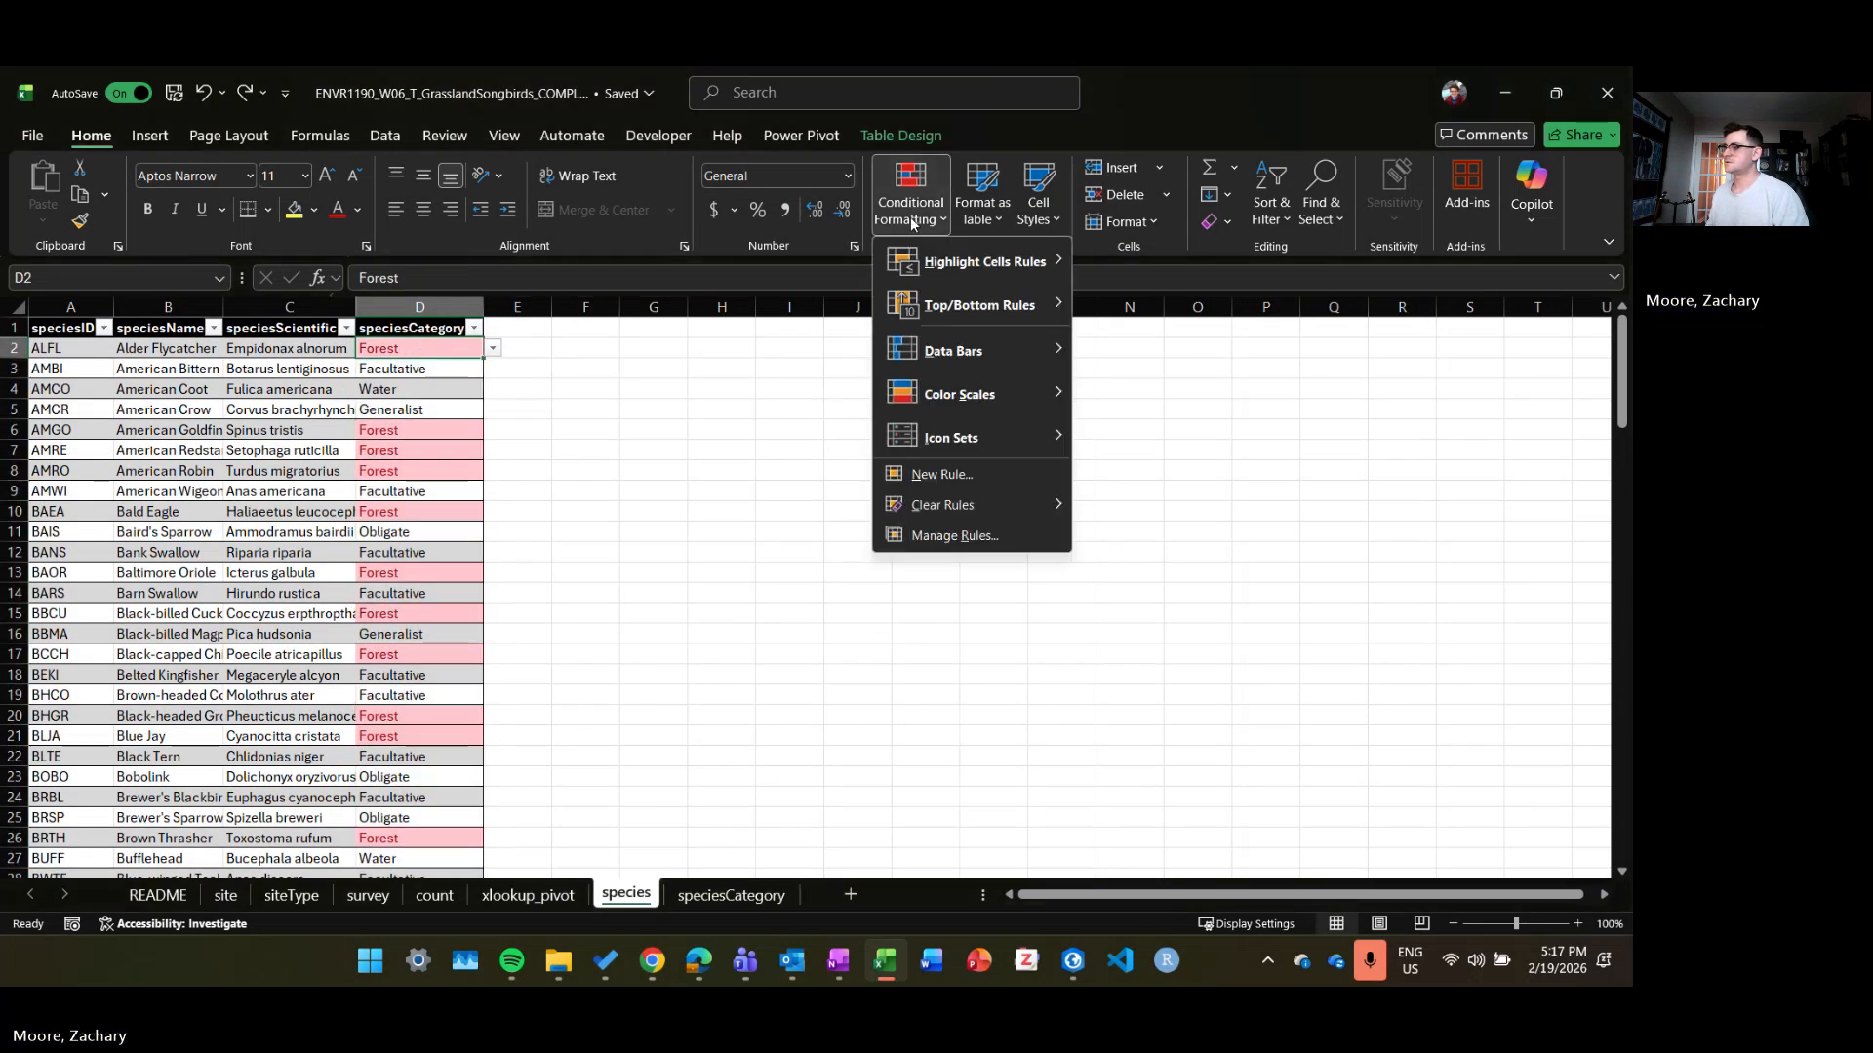
click(947, 536)
click(827, 446)
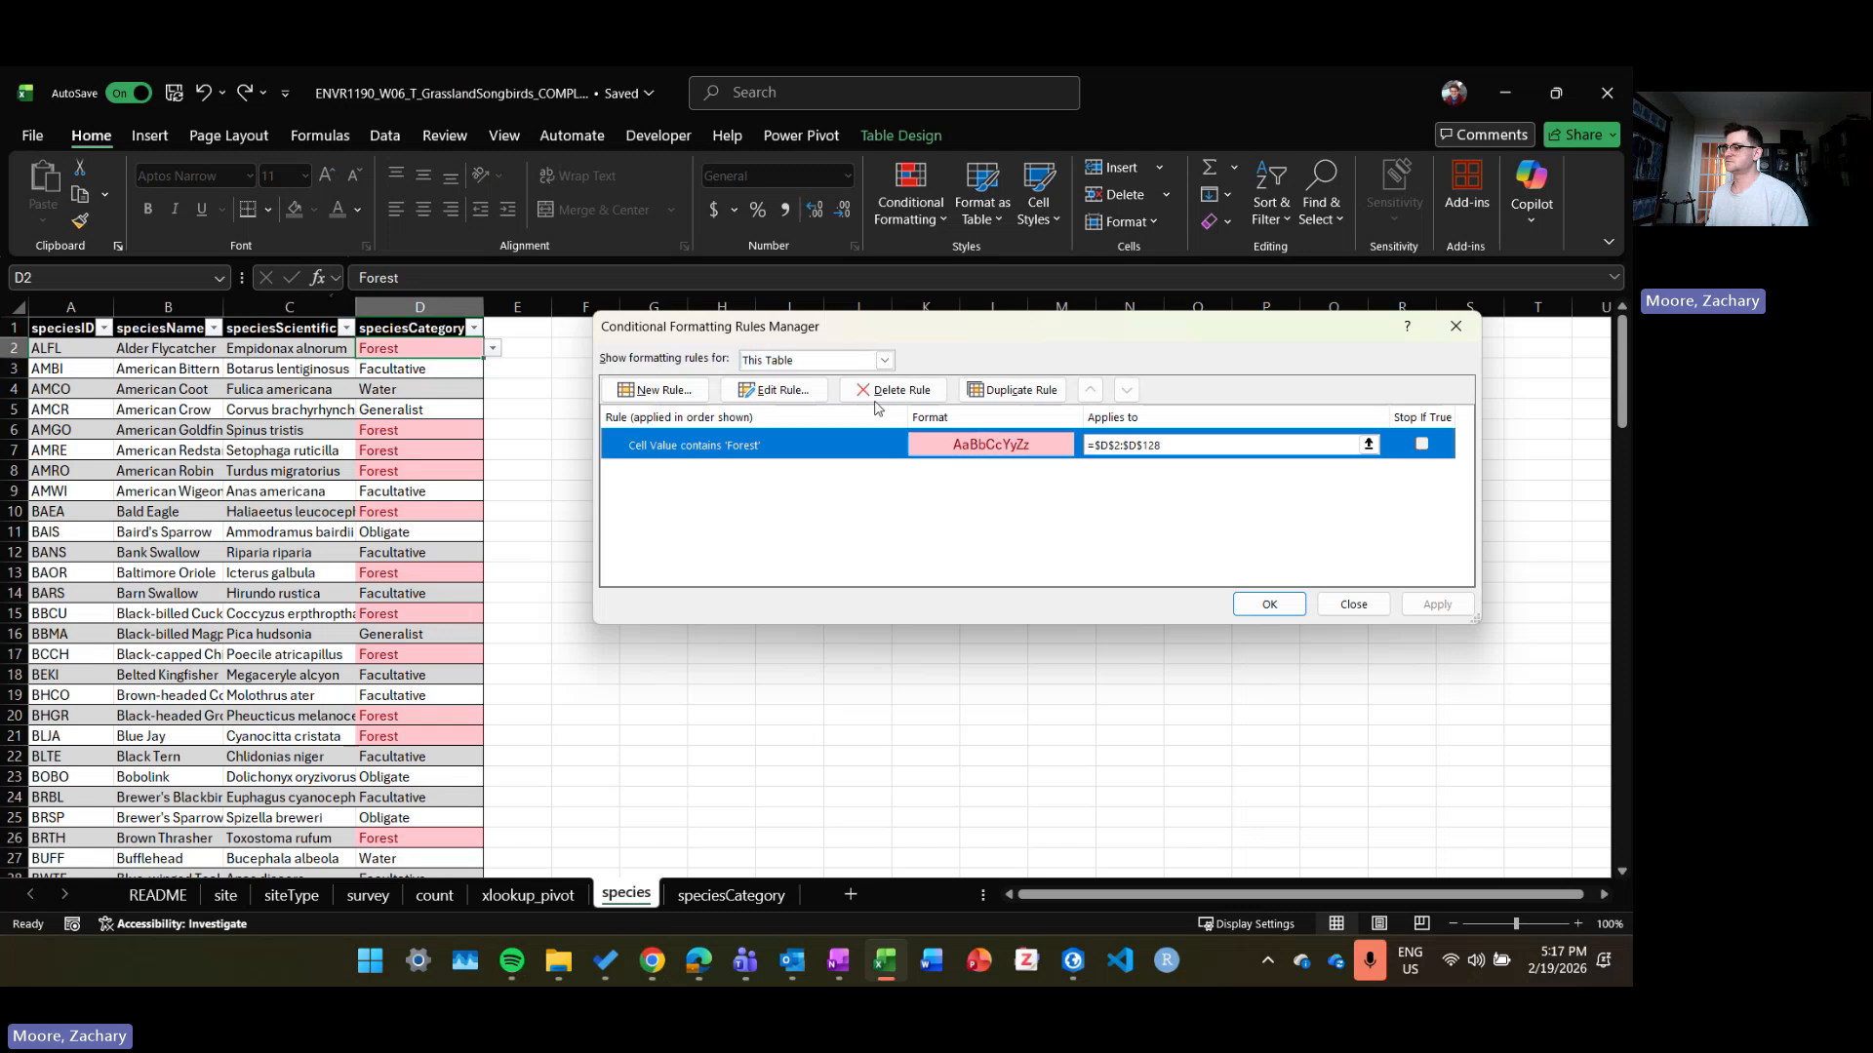
click(892, 389)
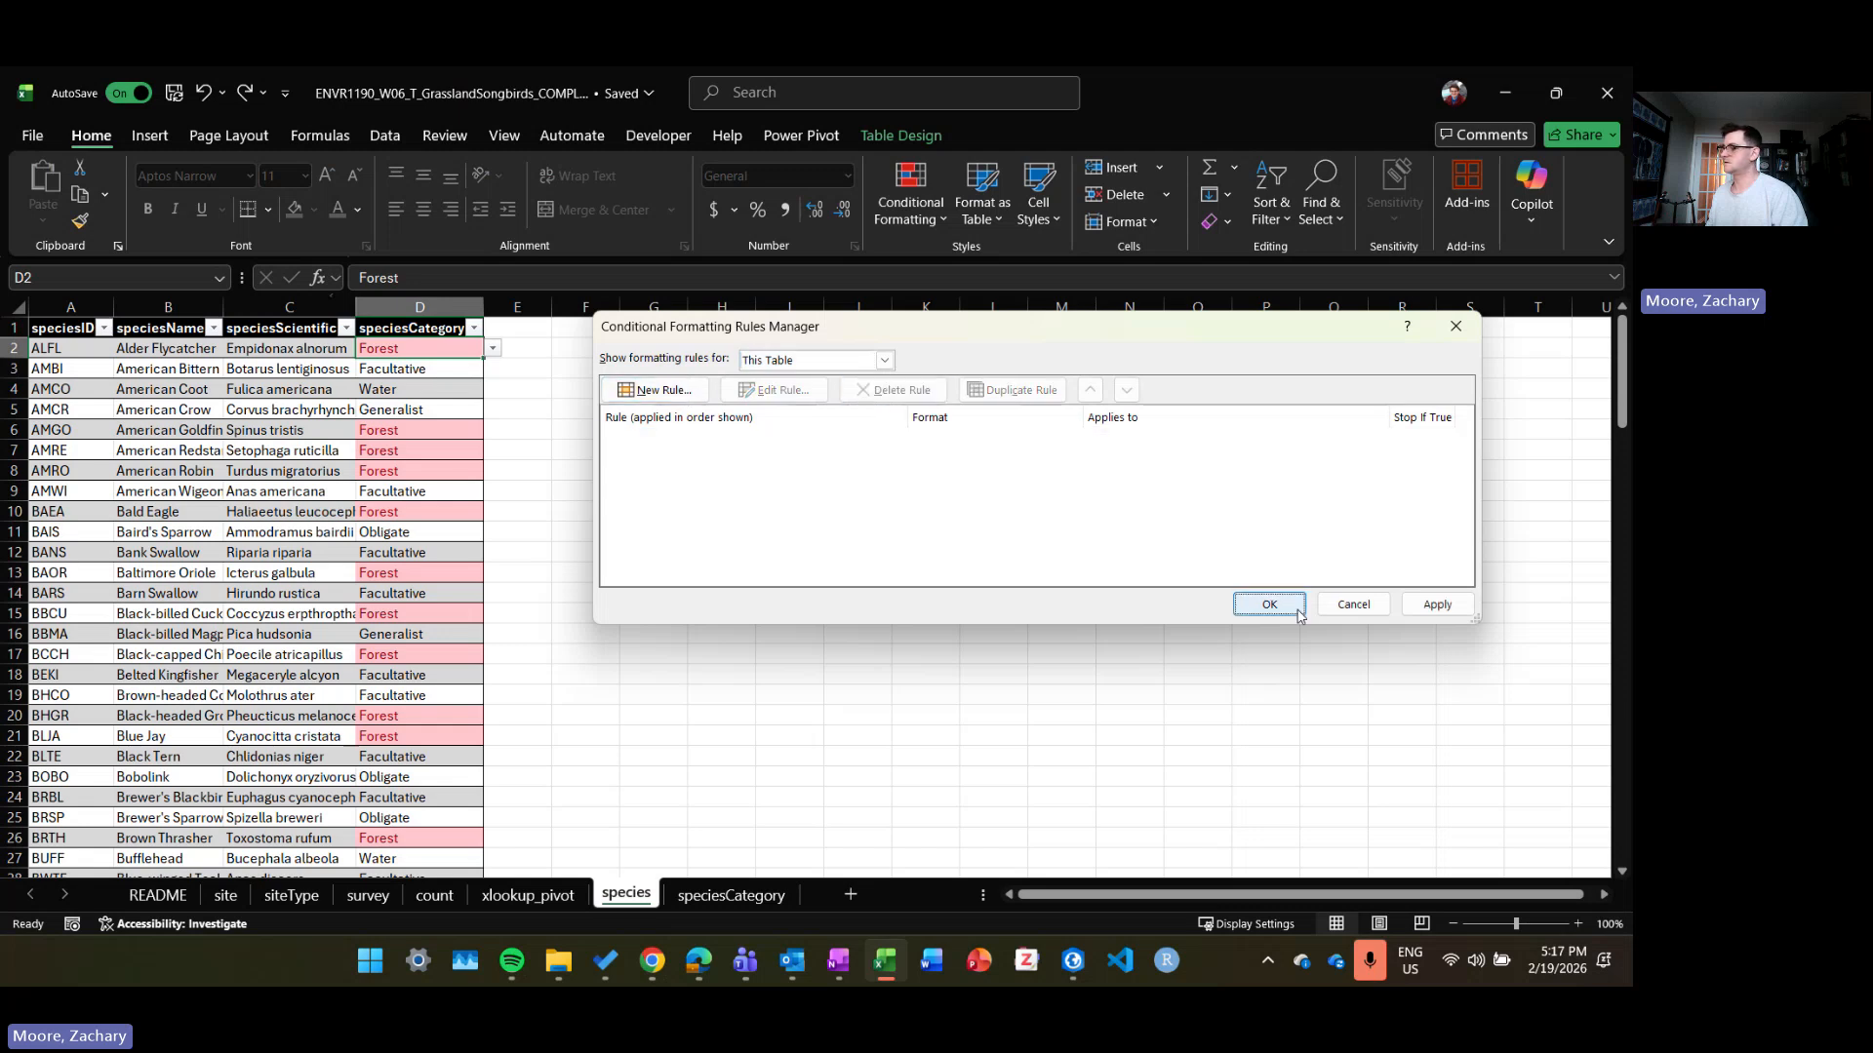
click(1437, 604)
Step: Create a new conditional formatting rule that uses the formula =$D2="Forest" to determine which cells to format
click(656, 390)
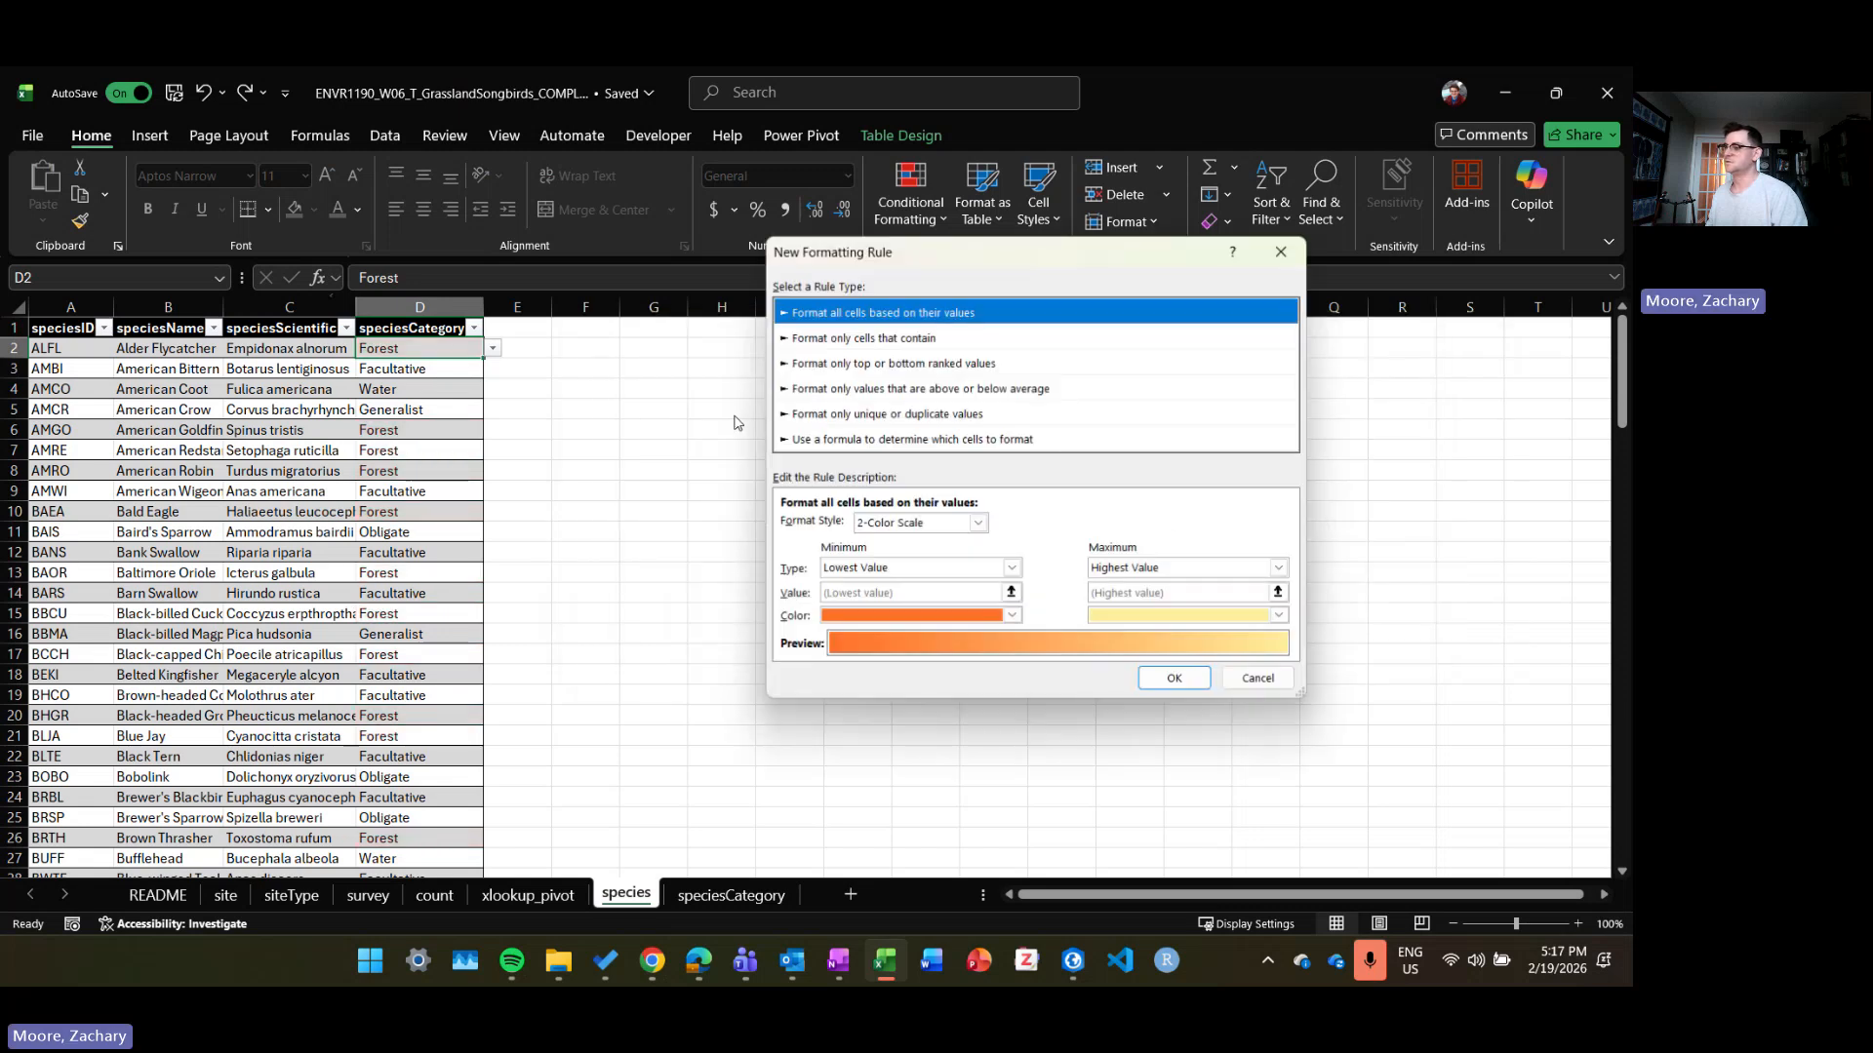
click(907, 439)
click(938, 527)
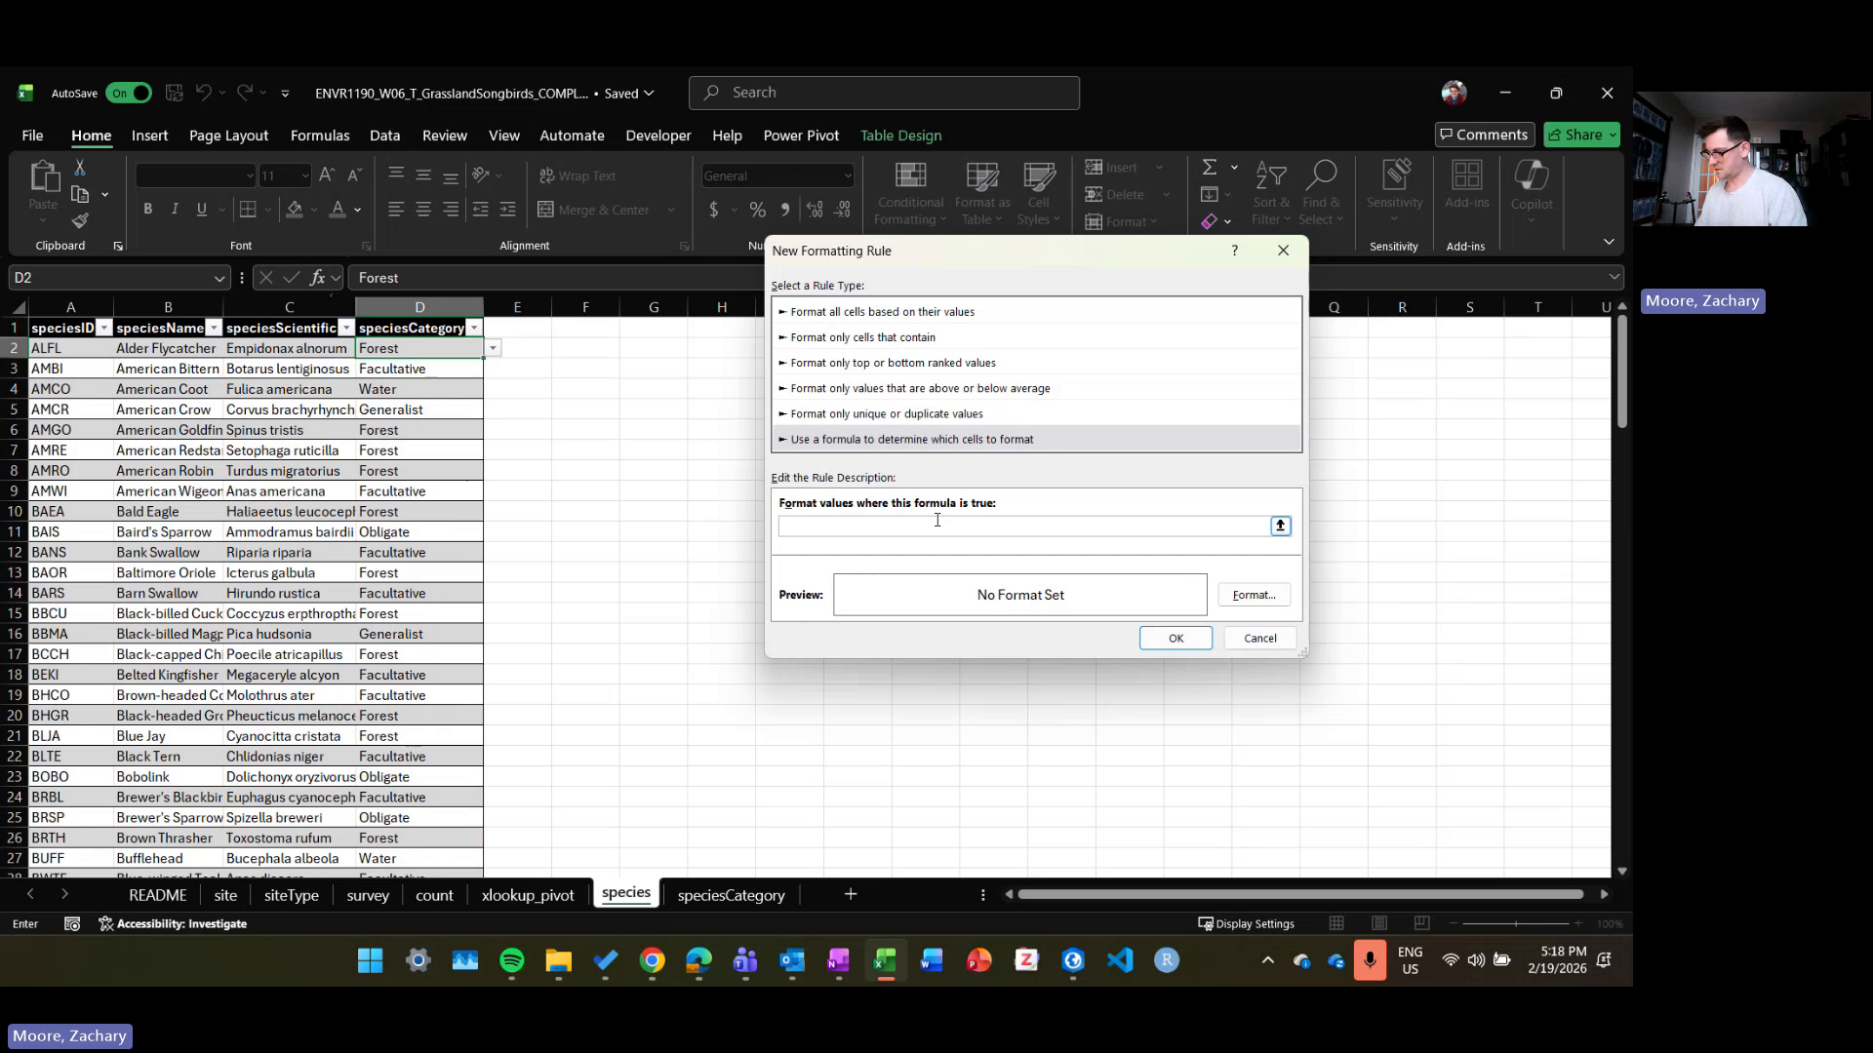
text(=$D2="F)
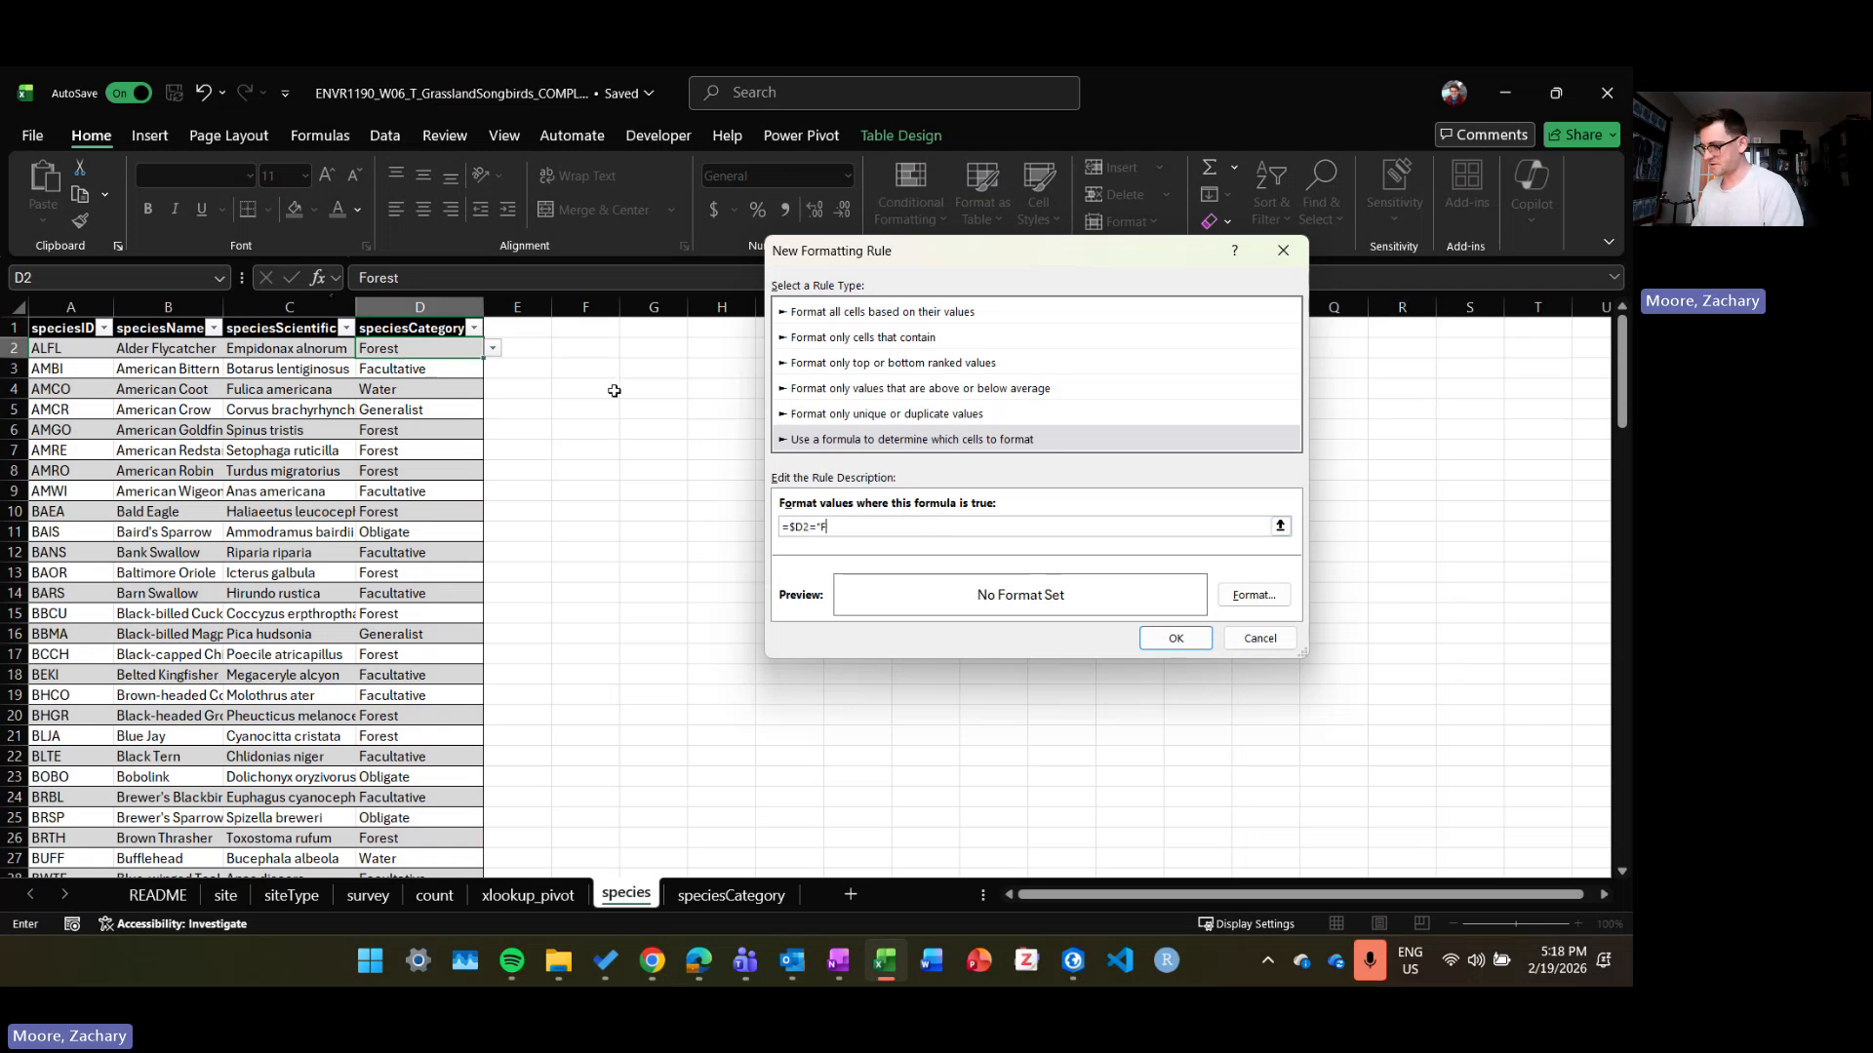
text(")
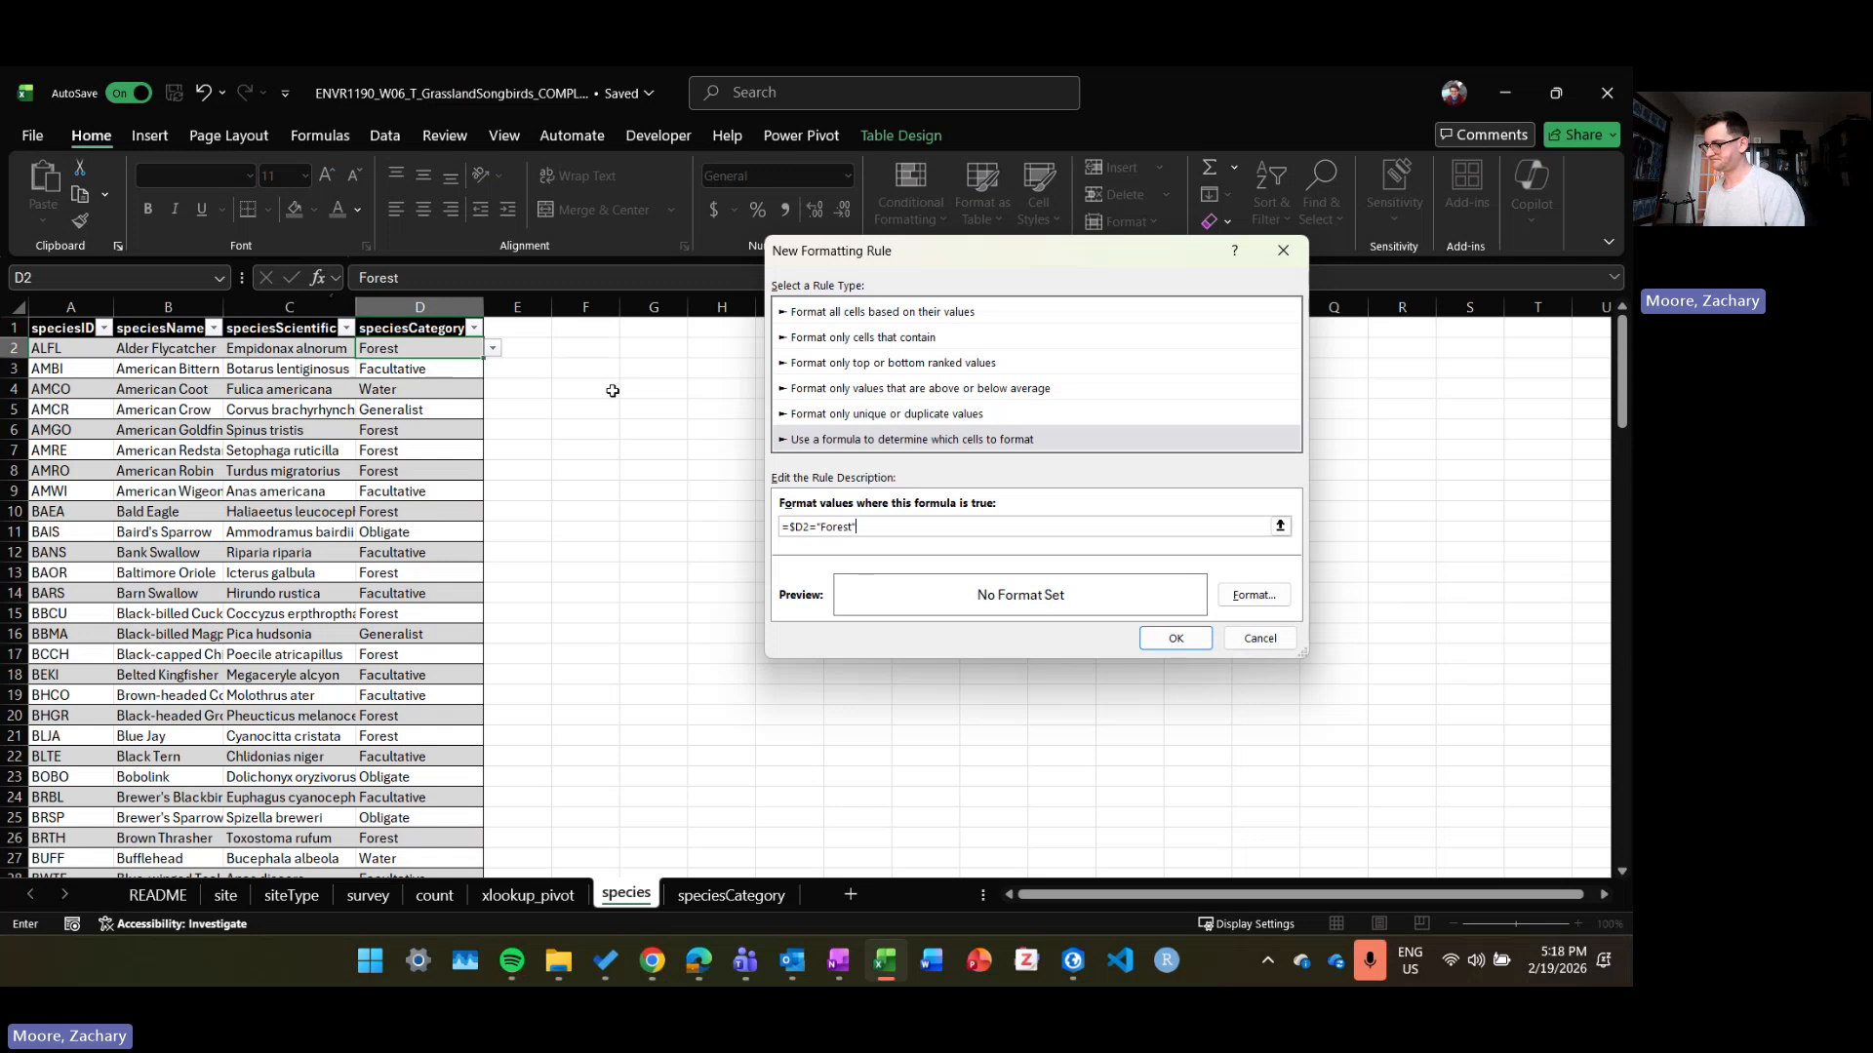
Step: Give the new Forest formula rule a green fill and save the rule
click(1256, 595)
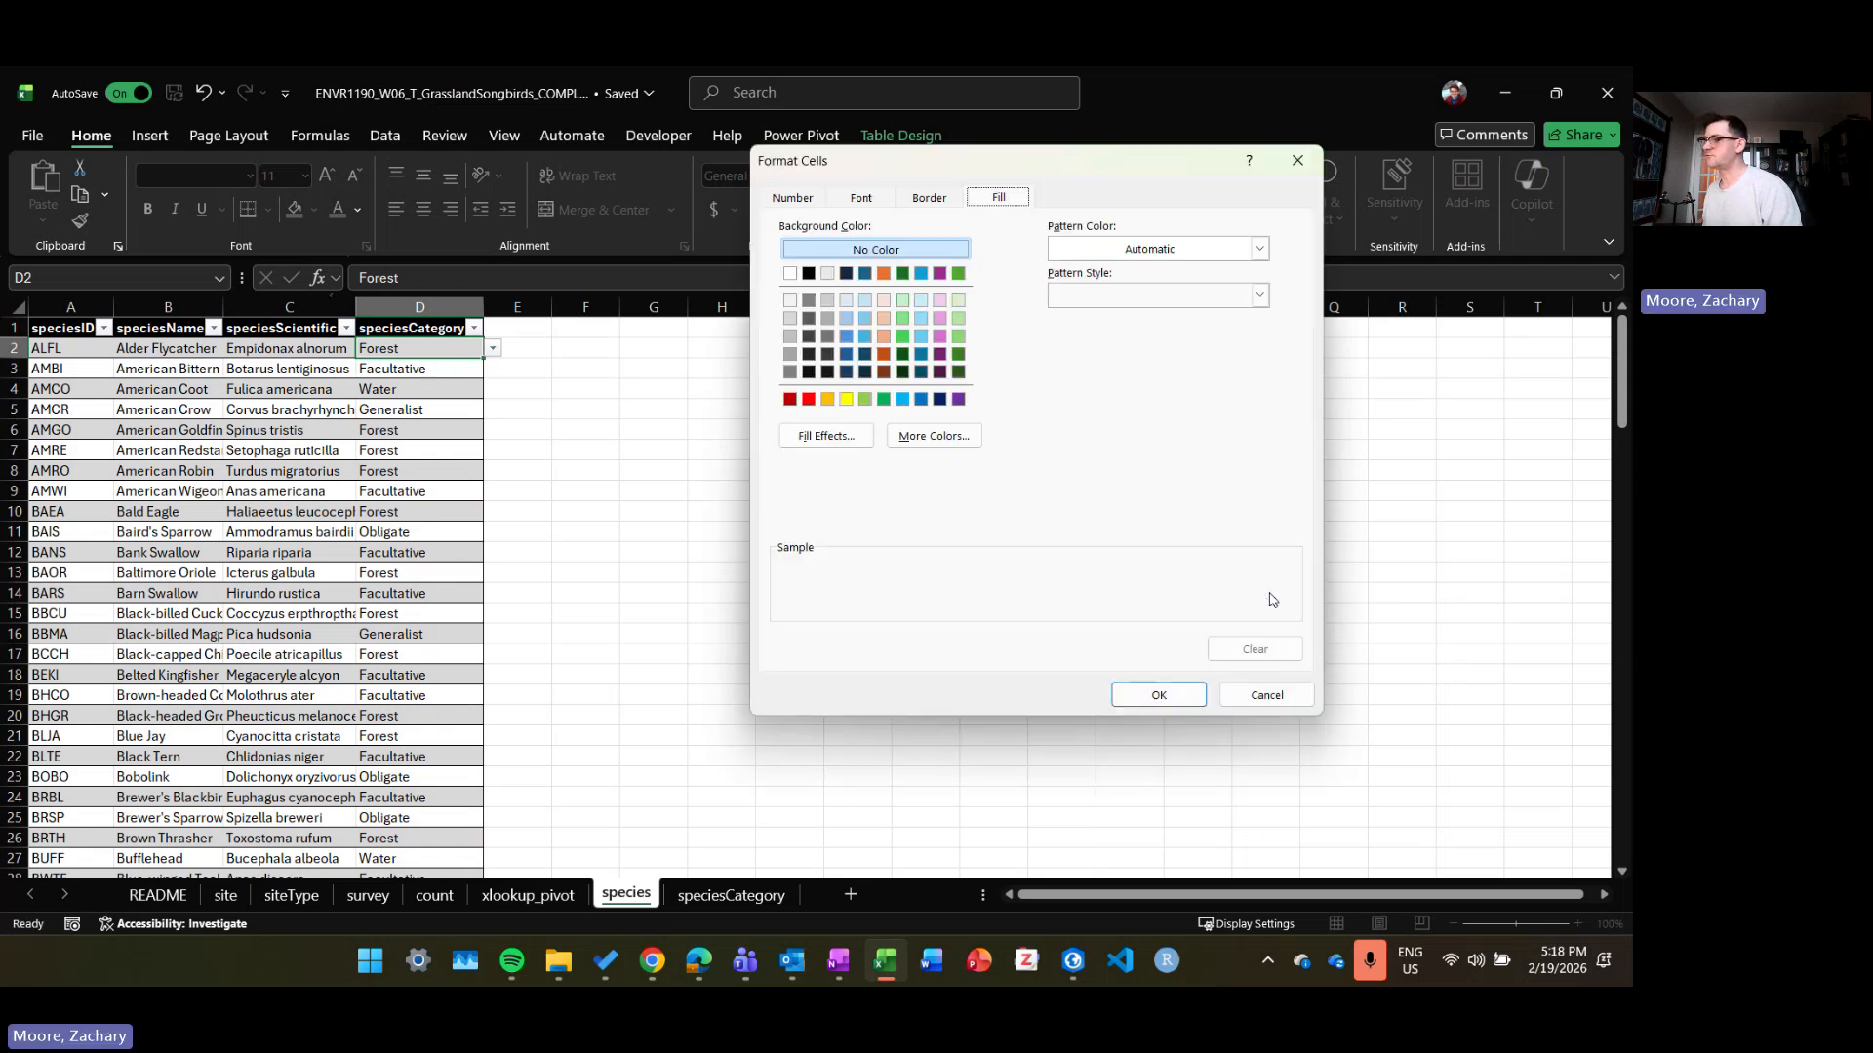
click(884, 399)
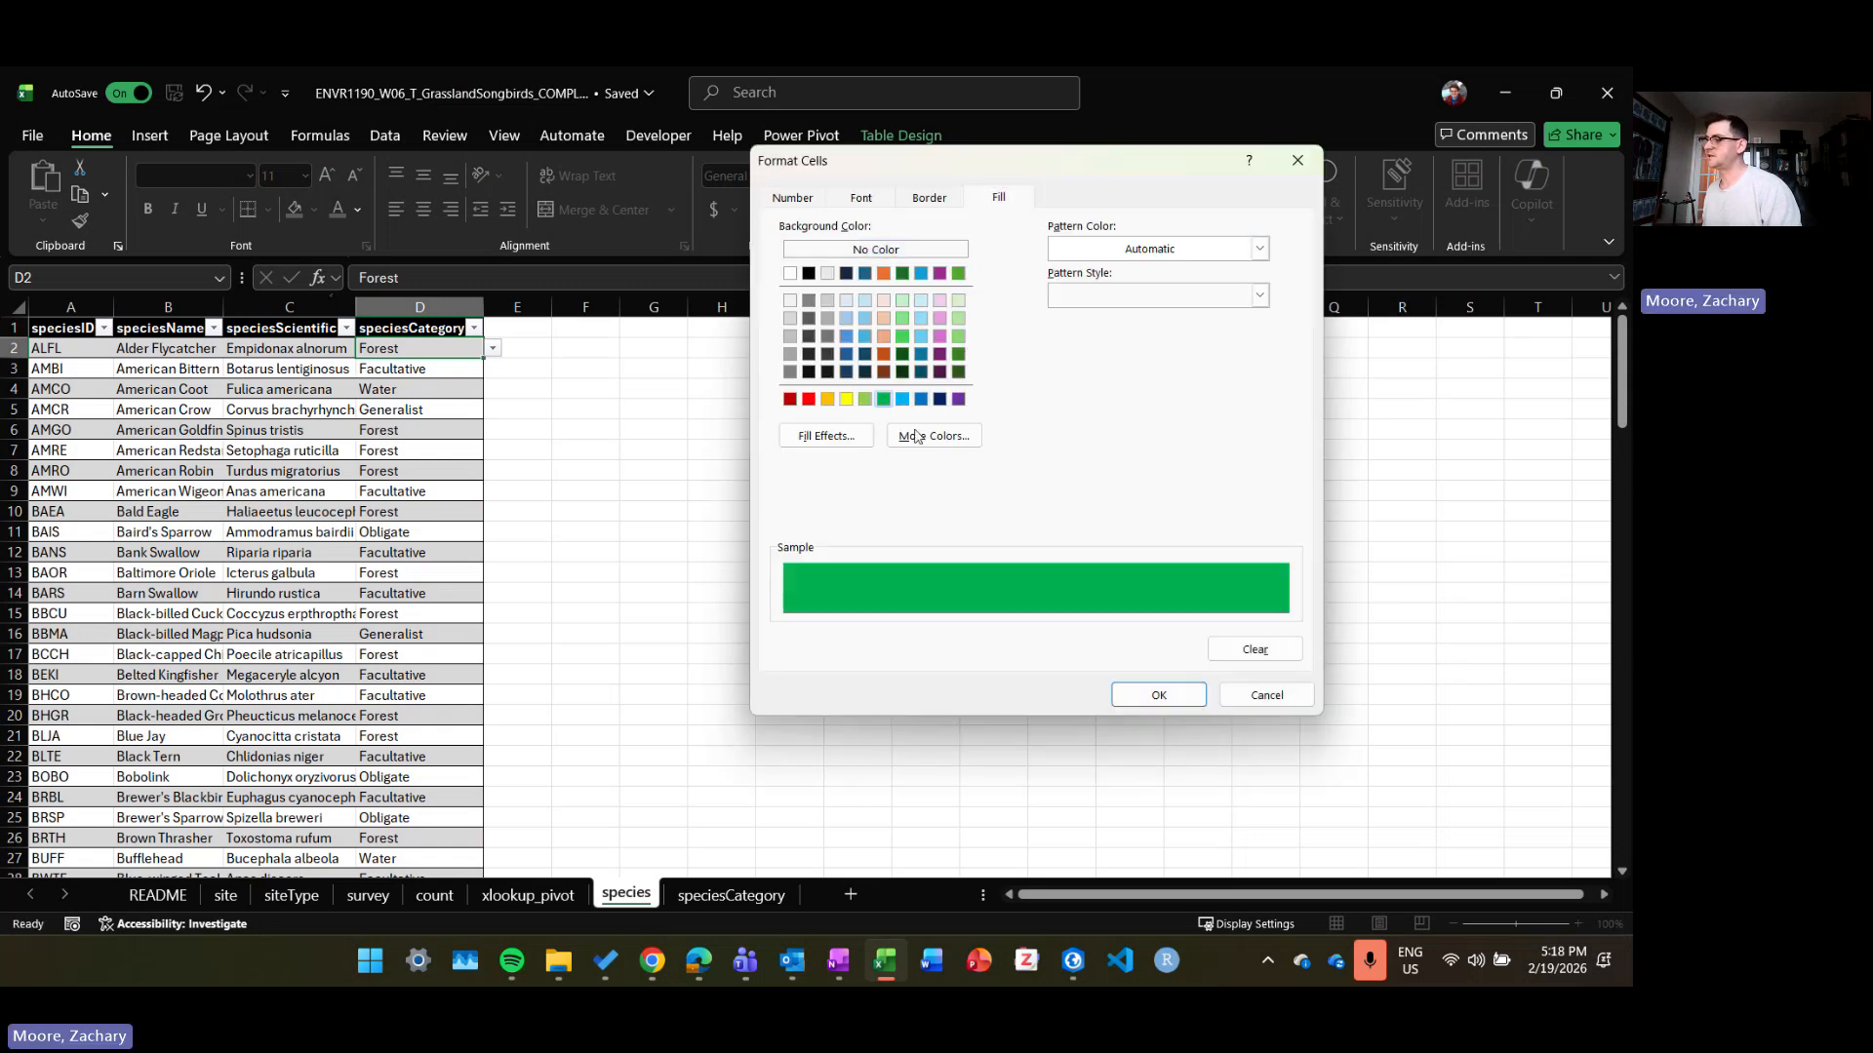
click(1114, 696)
click(1161, 640)
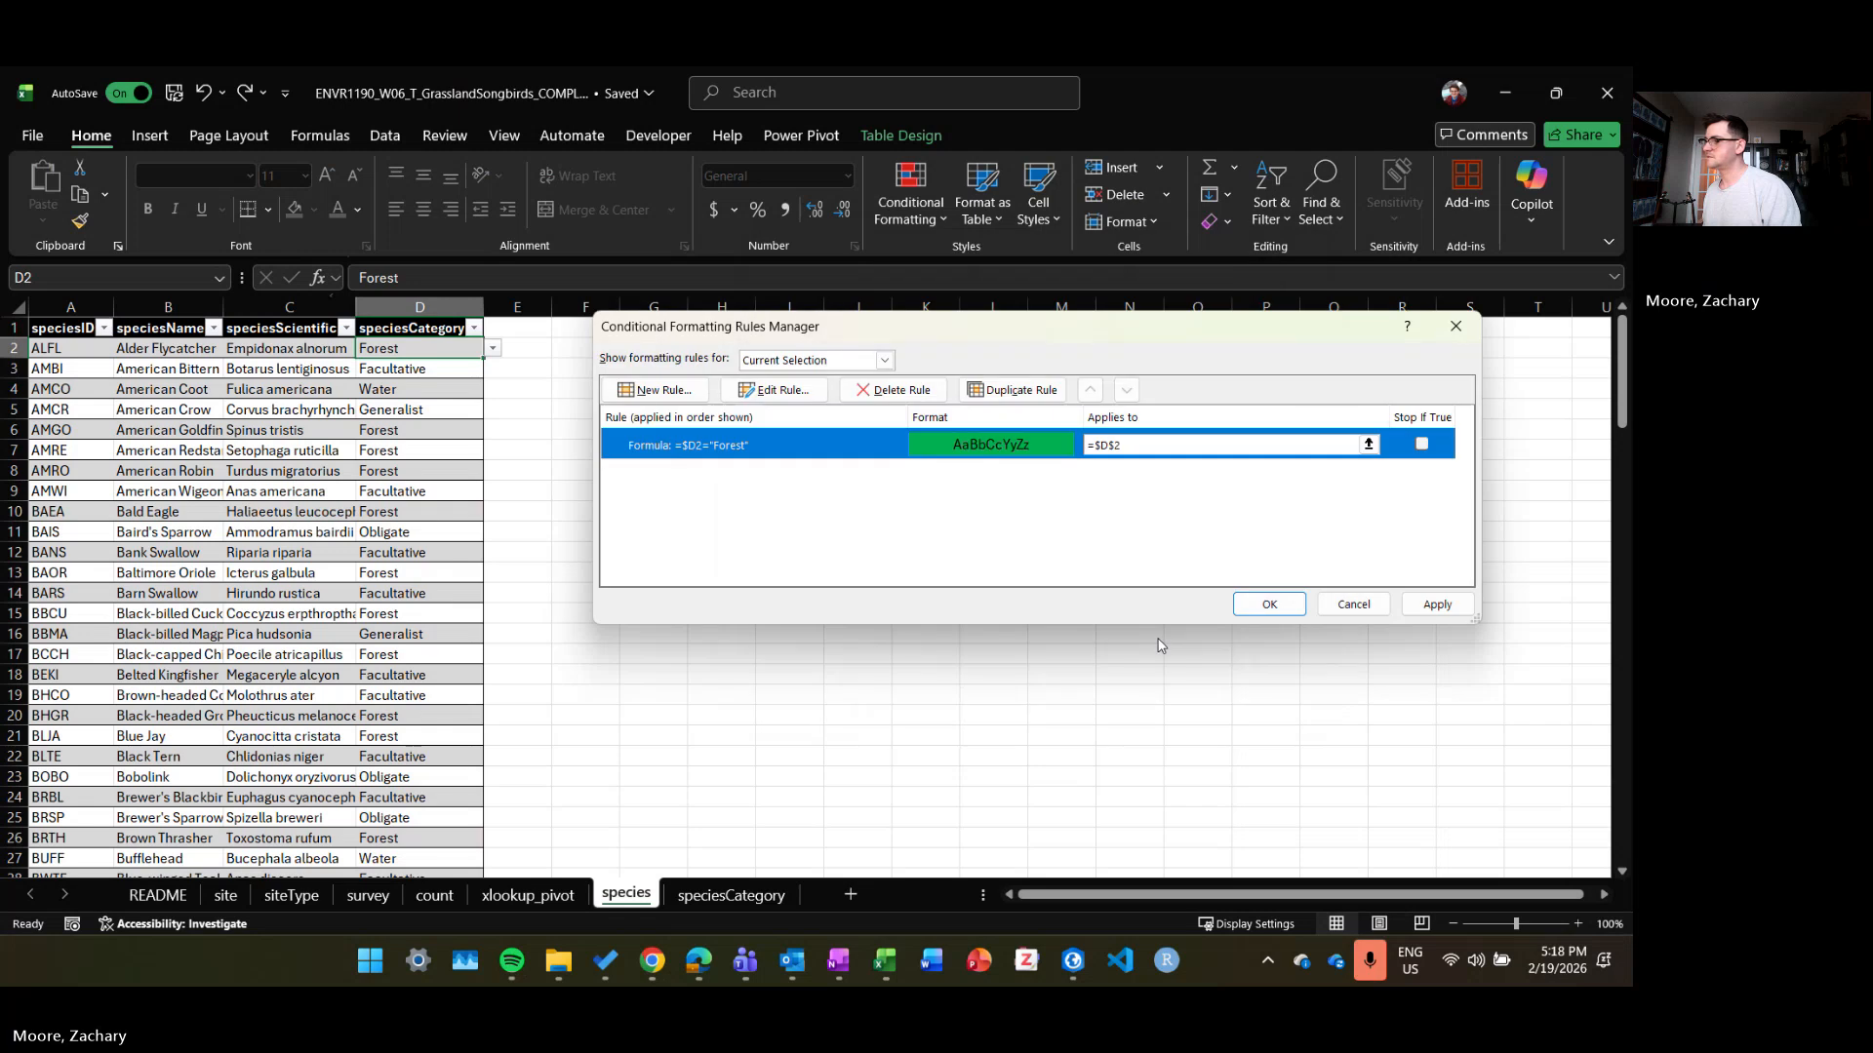
Step: Set the Forest formula rule's range to =species so it covers the whole table, apply it and close the rules manager
drag(1149, 446, 1094, 446)
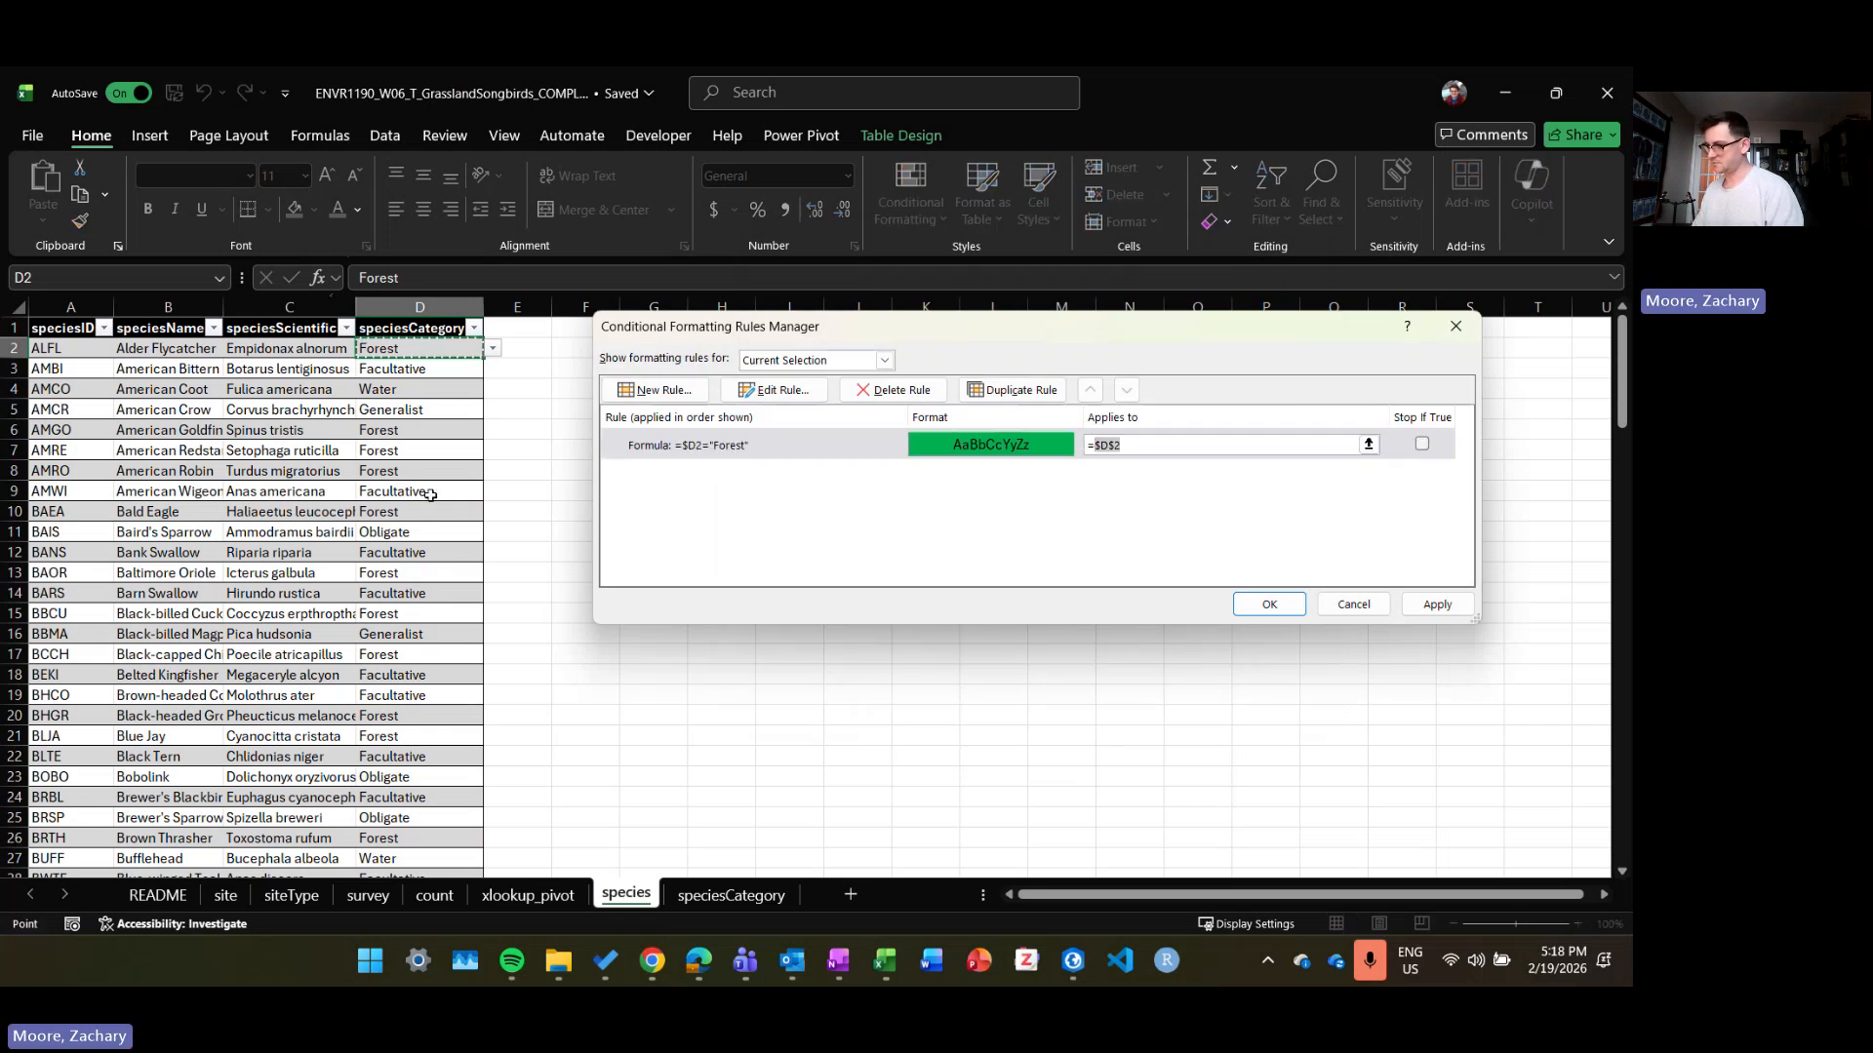
text(specie)
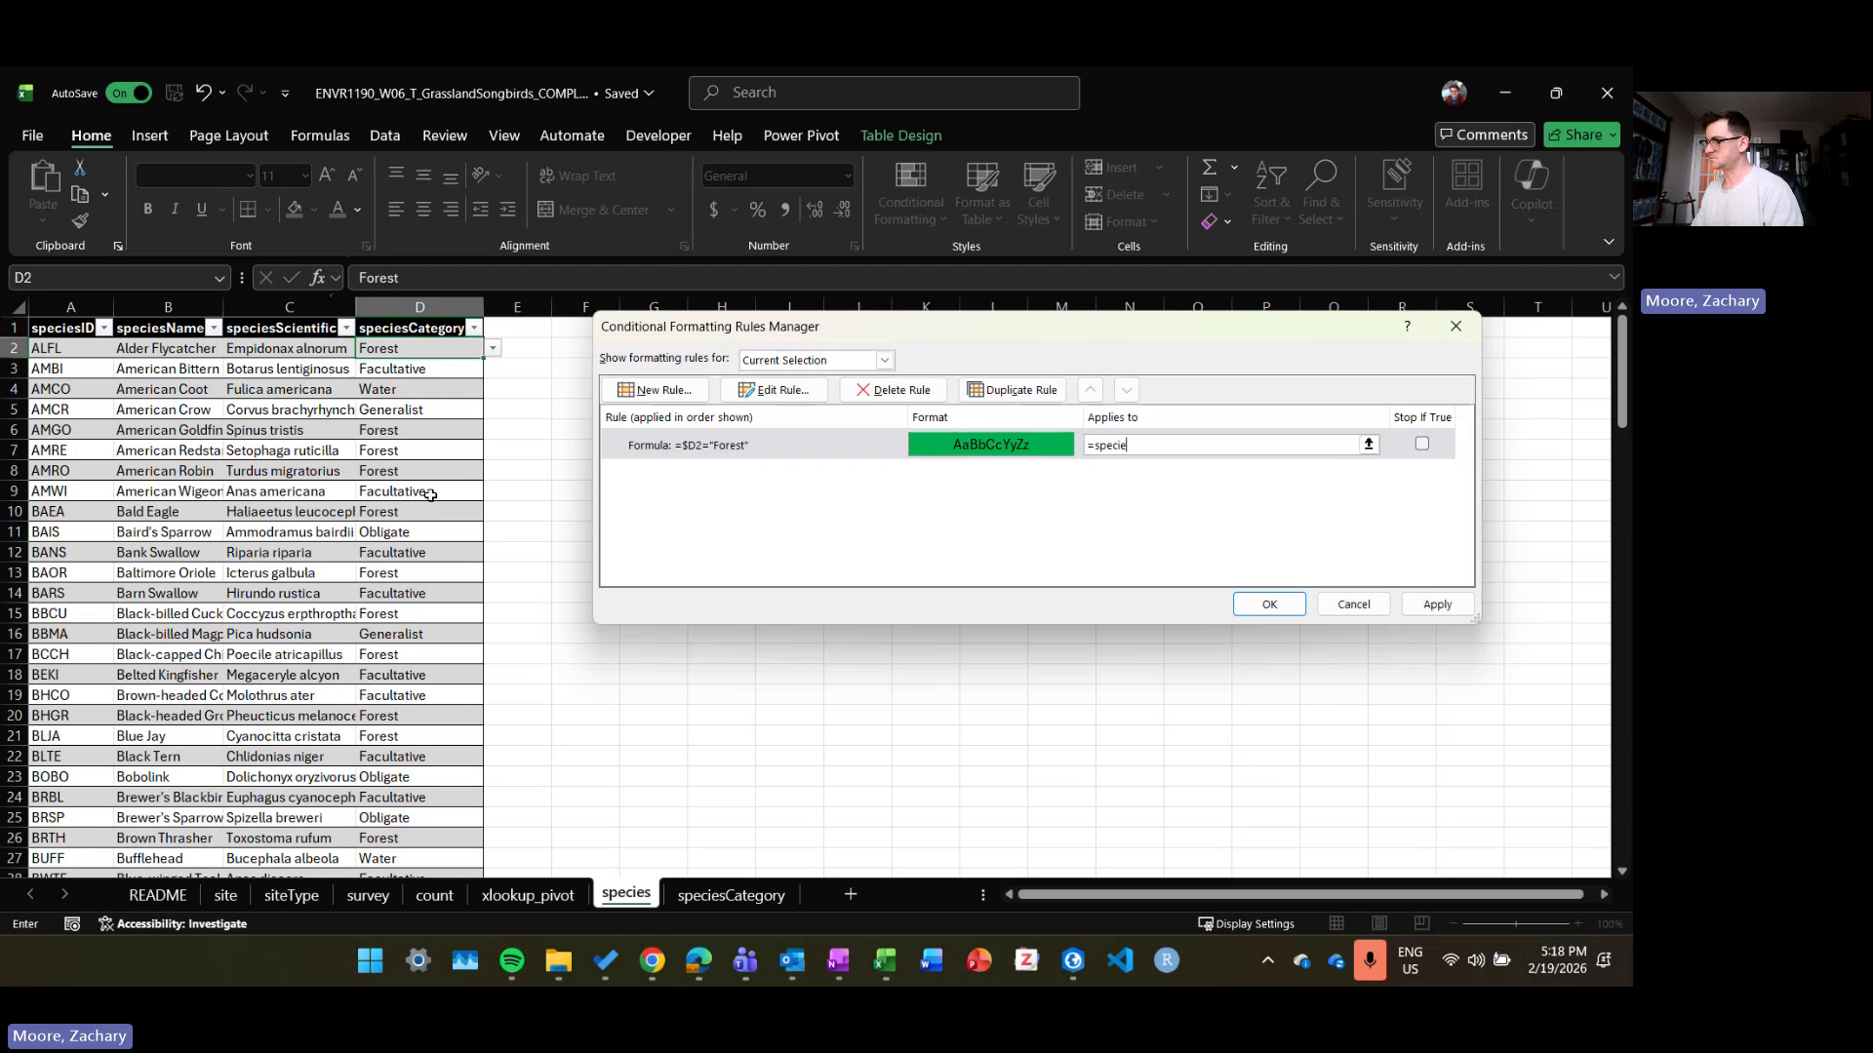
text(s)
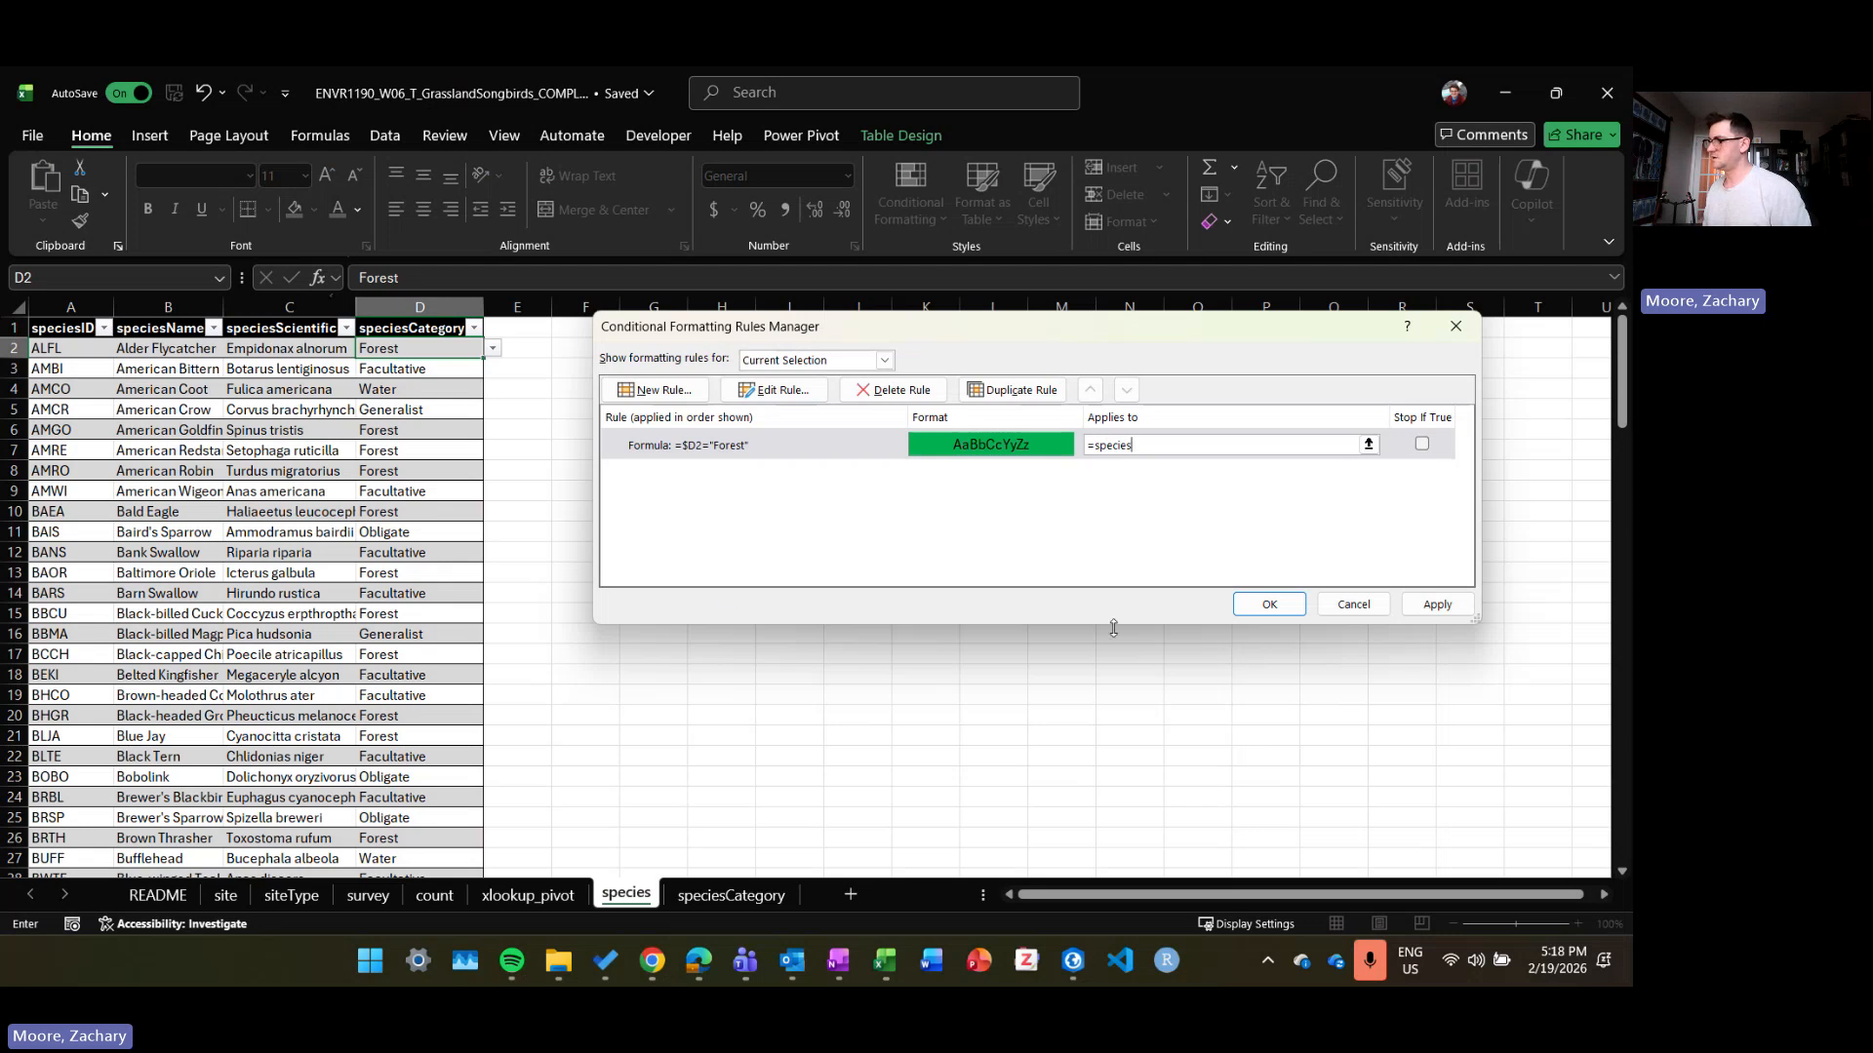
click(1436, 604)
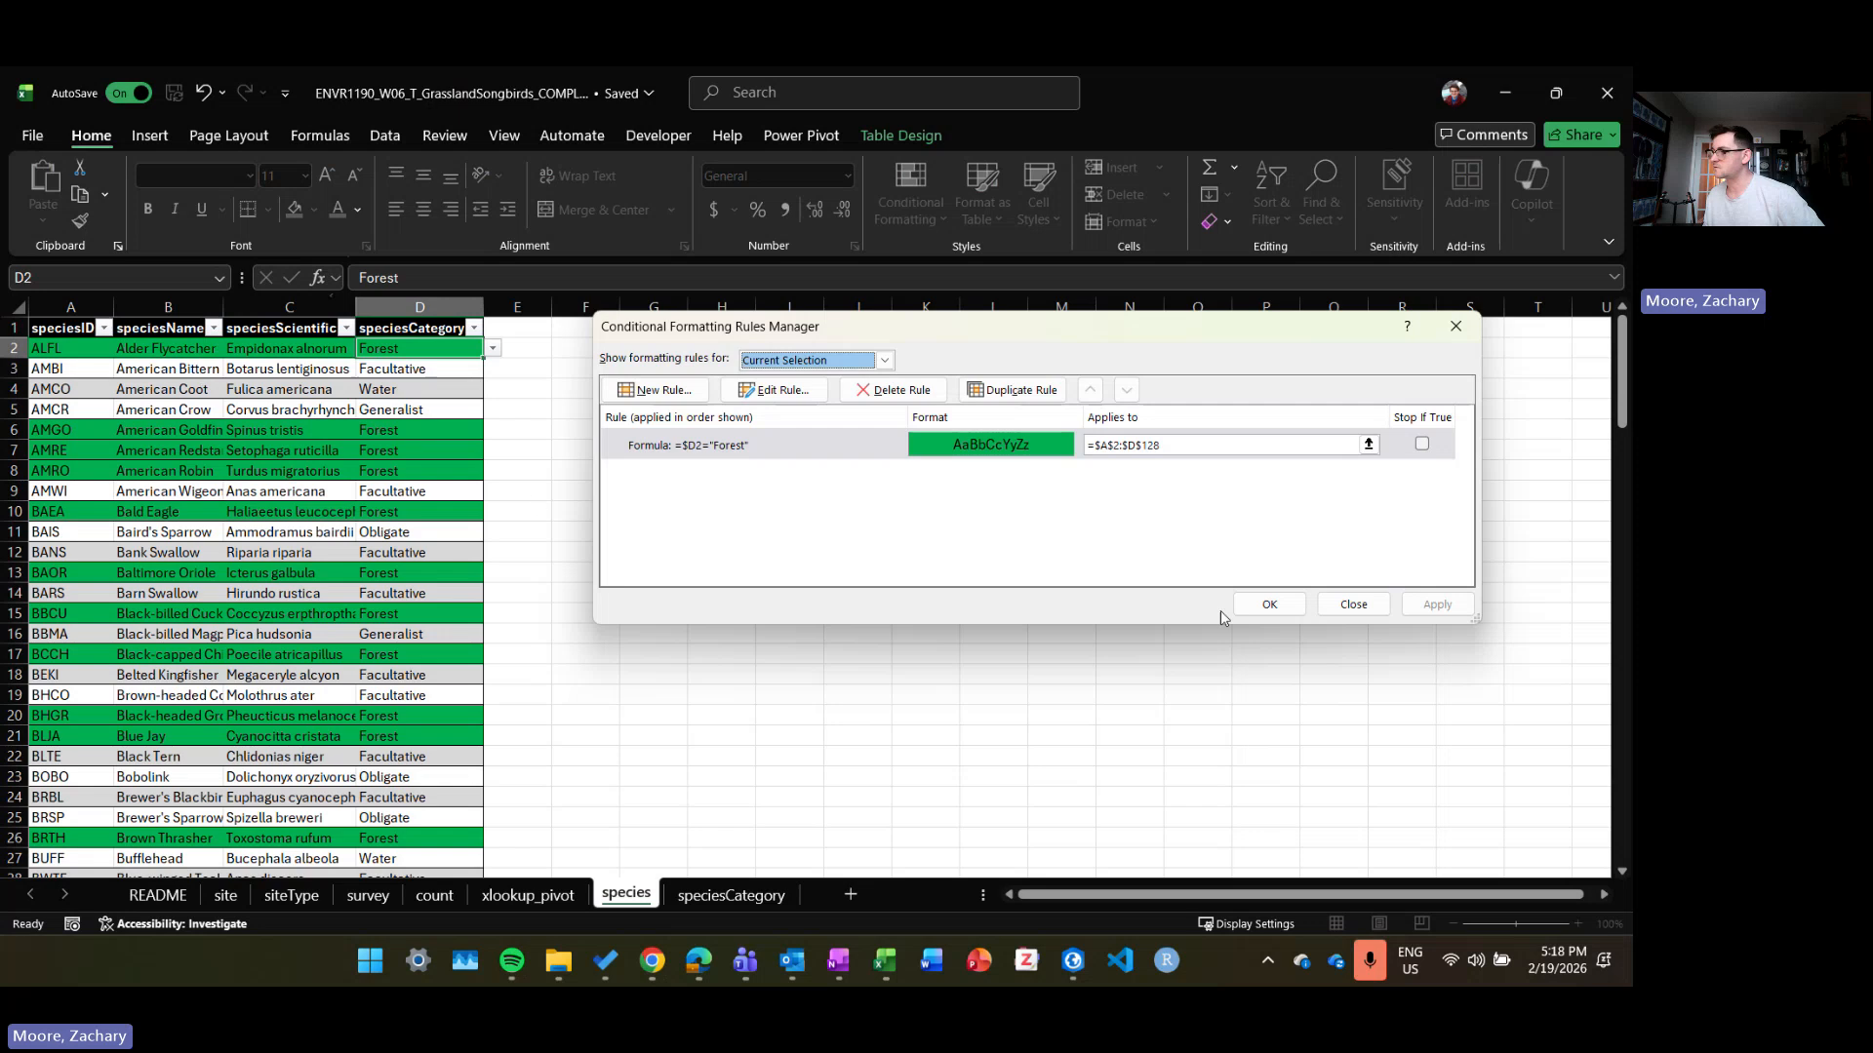
click(1278, 604)
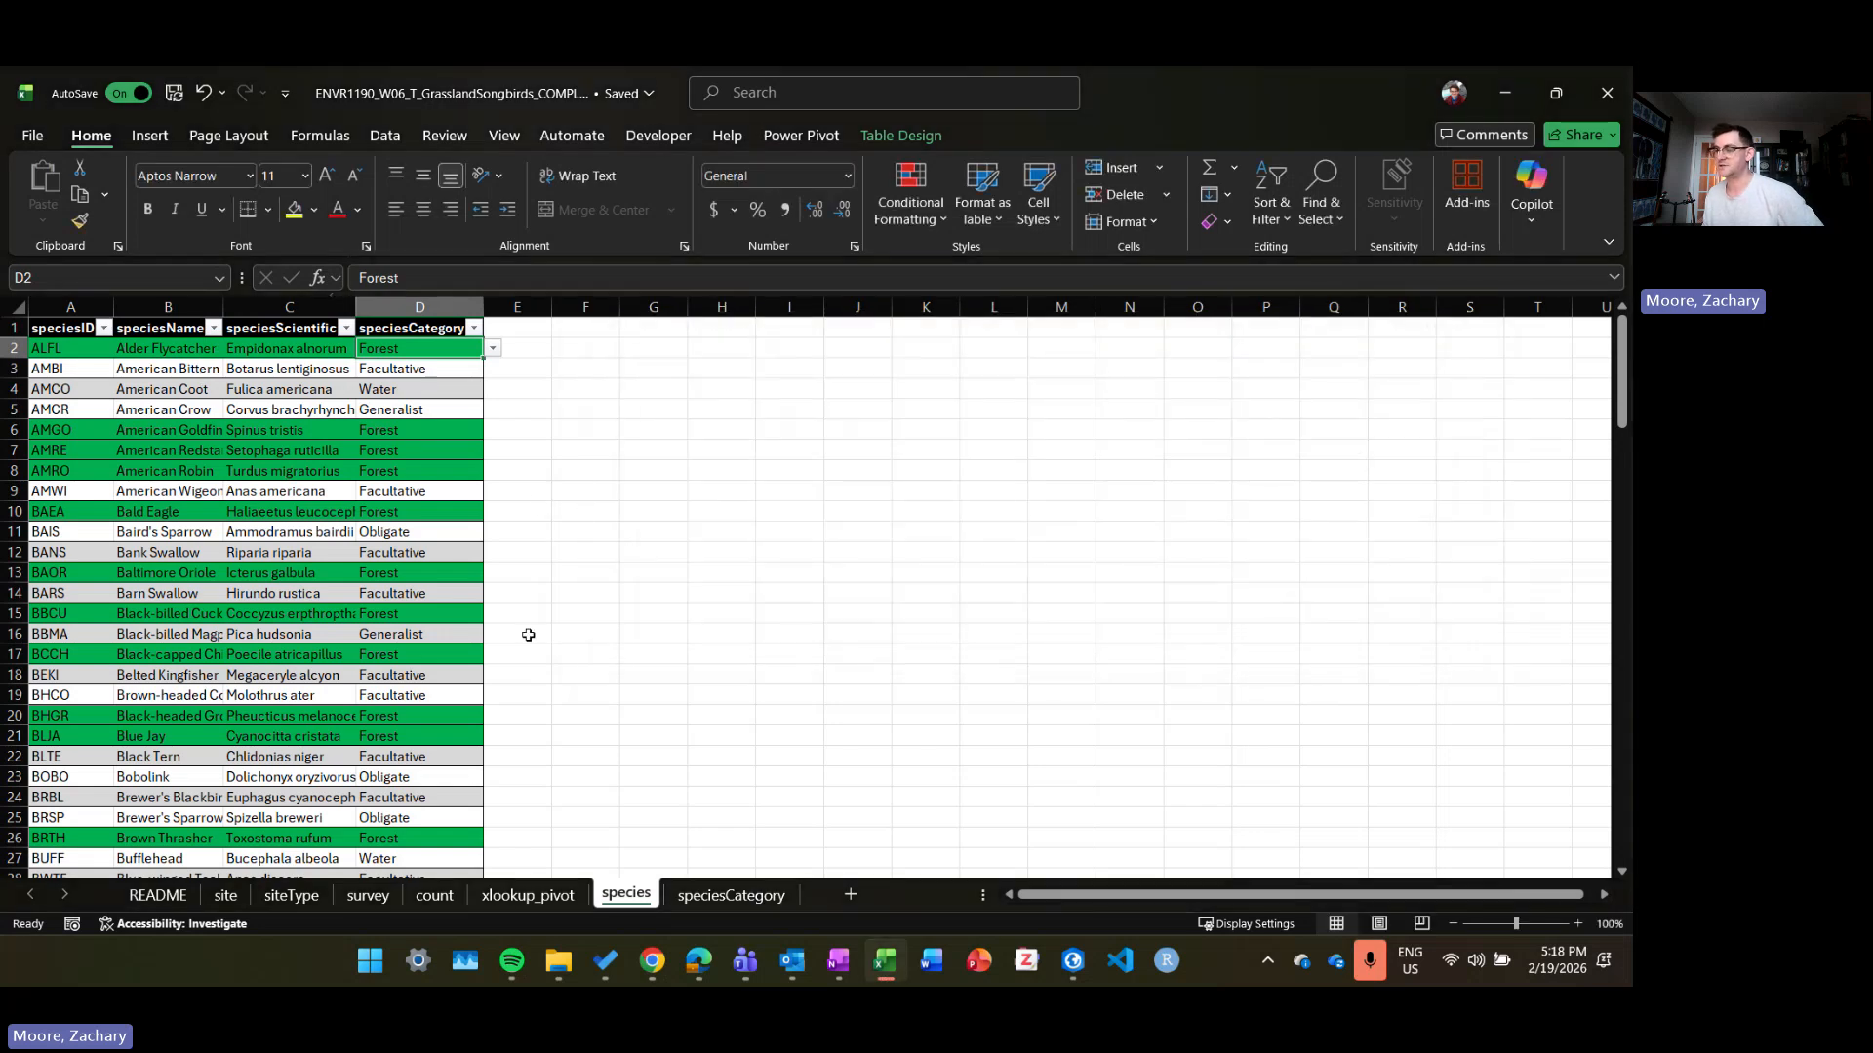
Step: Examine how the green formatting falls on the Forest rows across the species table
click(434, 447)
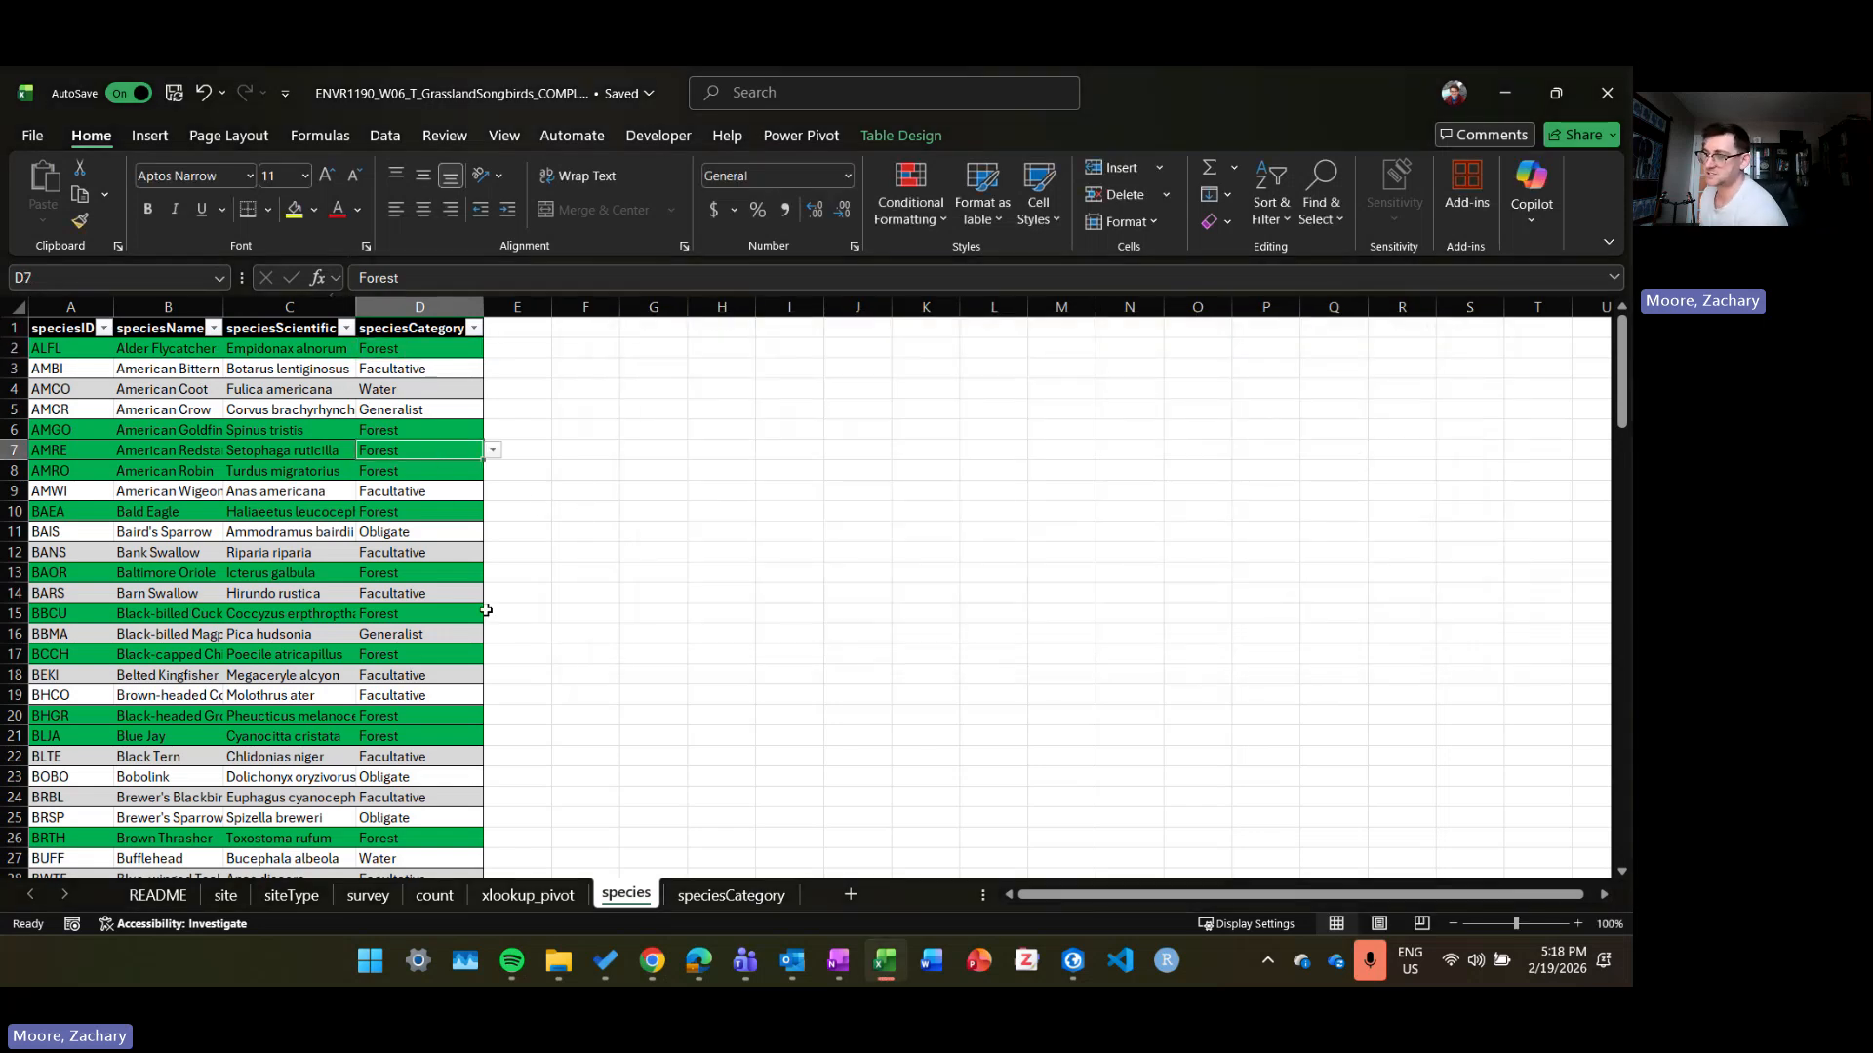
scroll(486, 609, down, 6)
scroll(427, 612, up, 6)
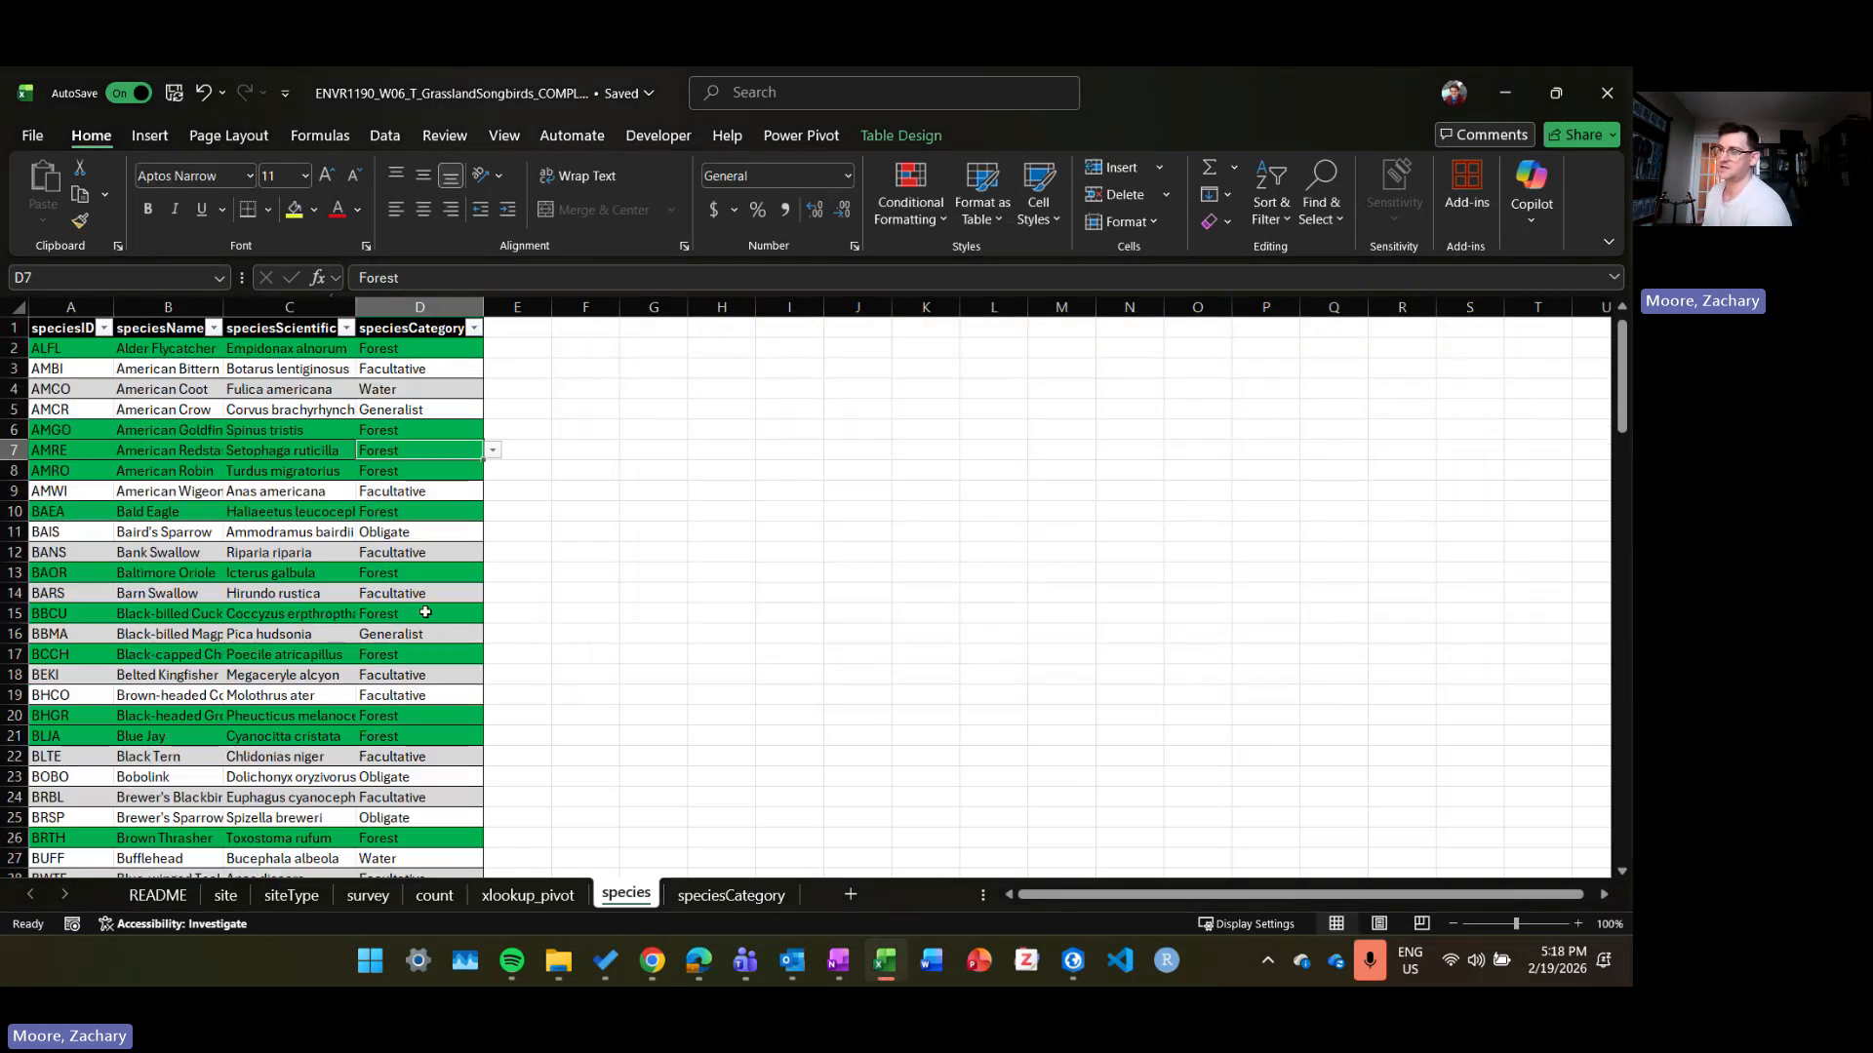
click(494, 451)
click(435, 445)
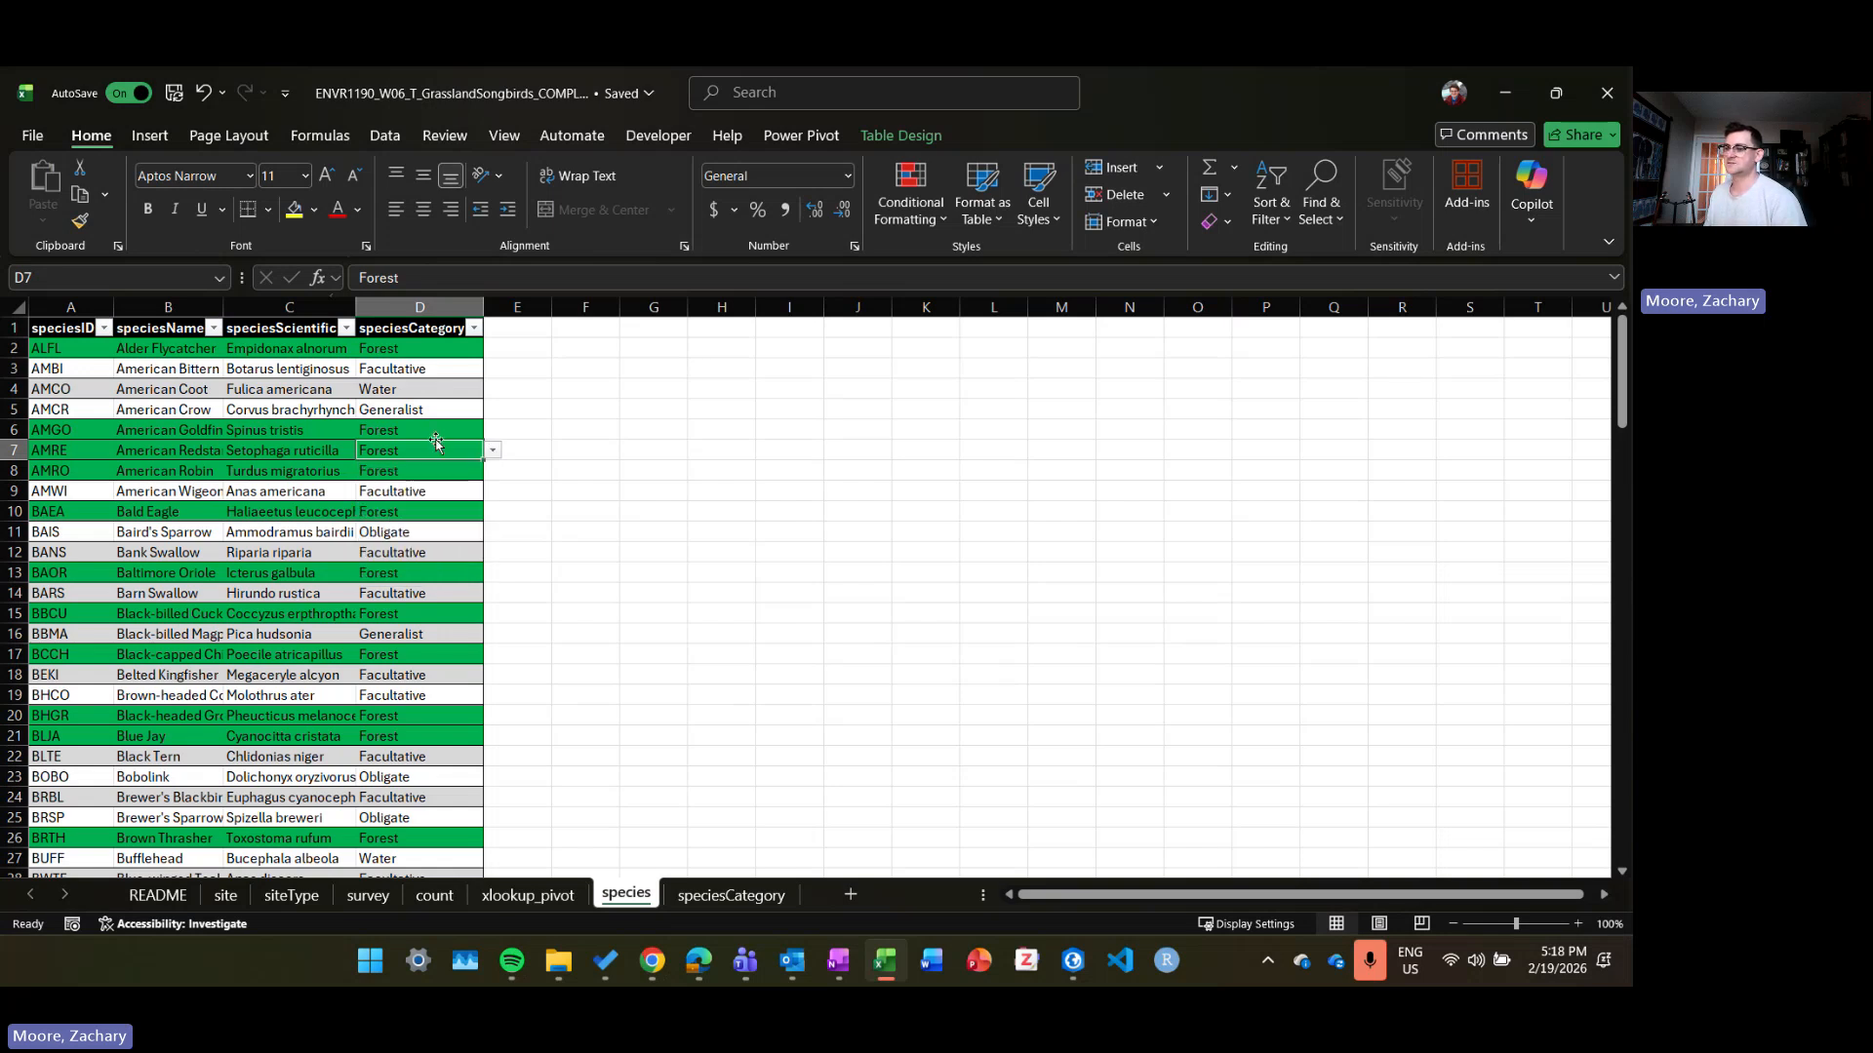
click(435, 370)
click(426, 345)
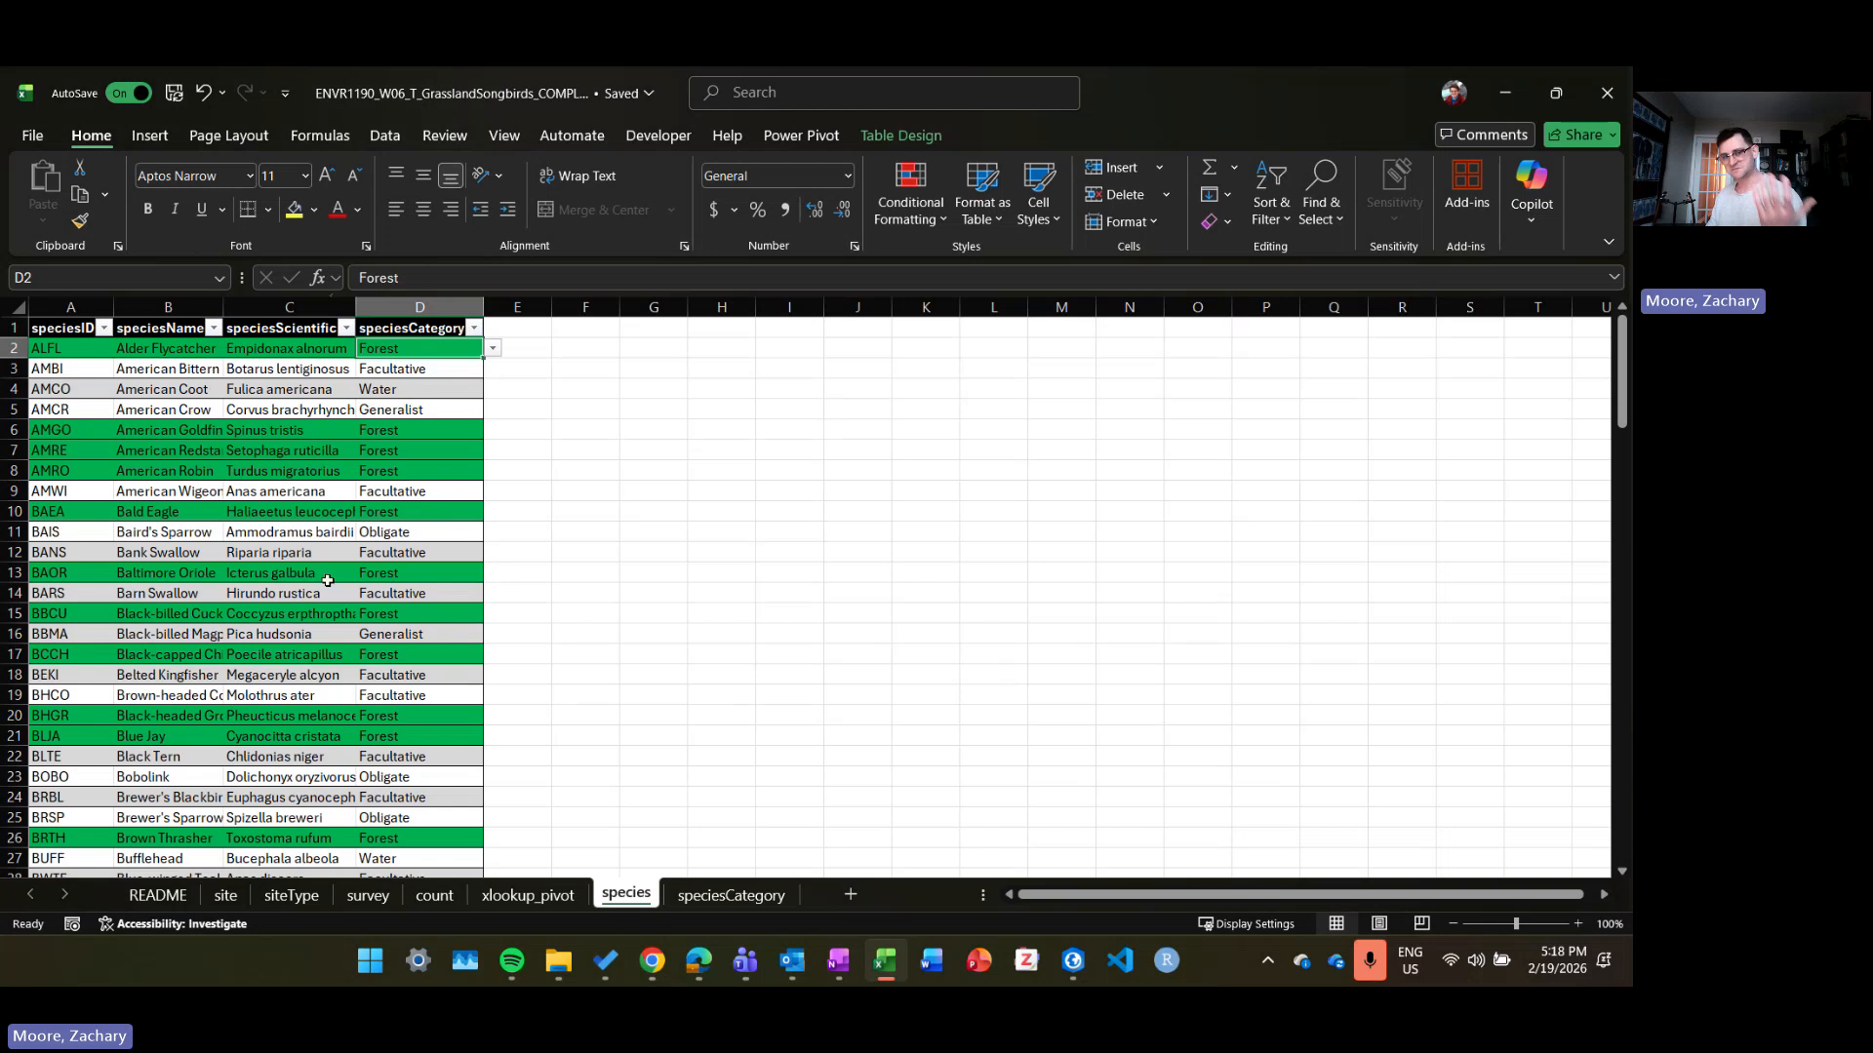
click(446, 473)
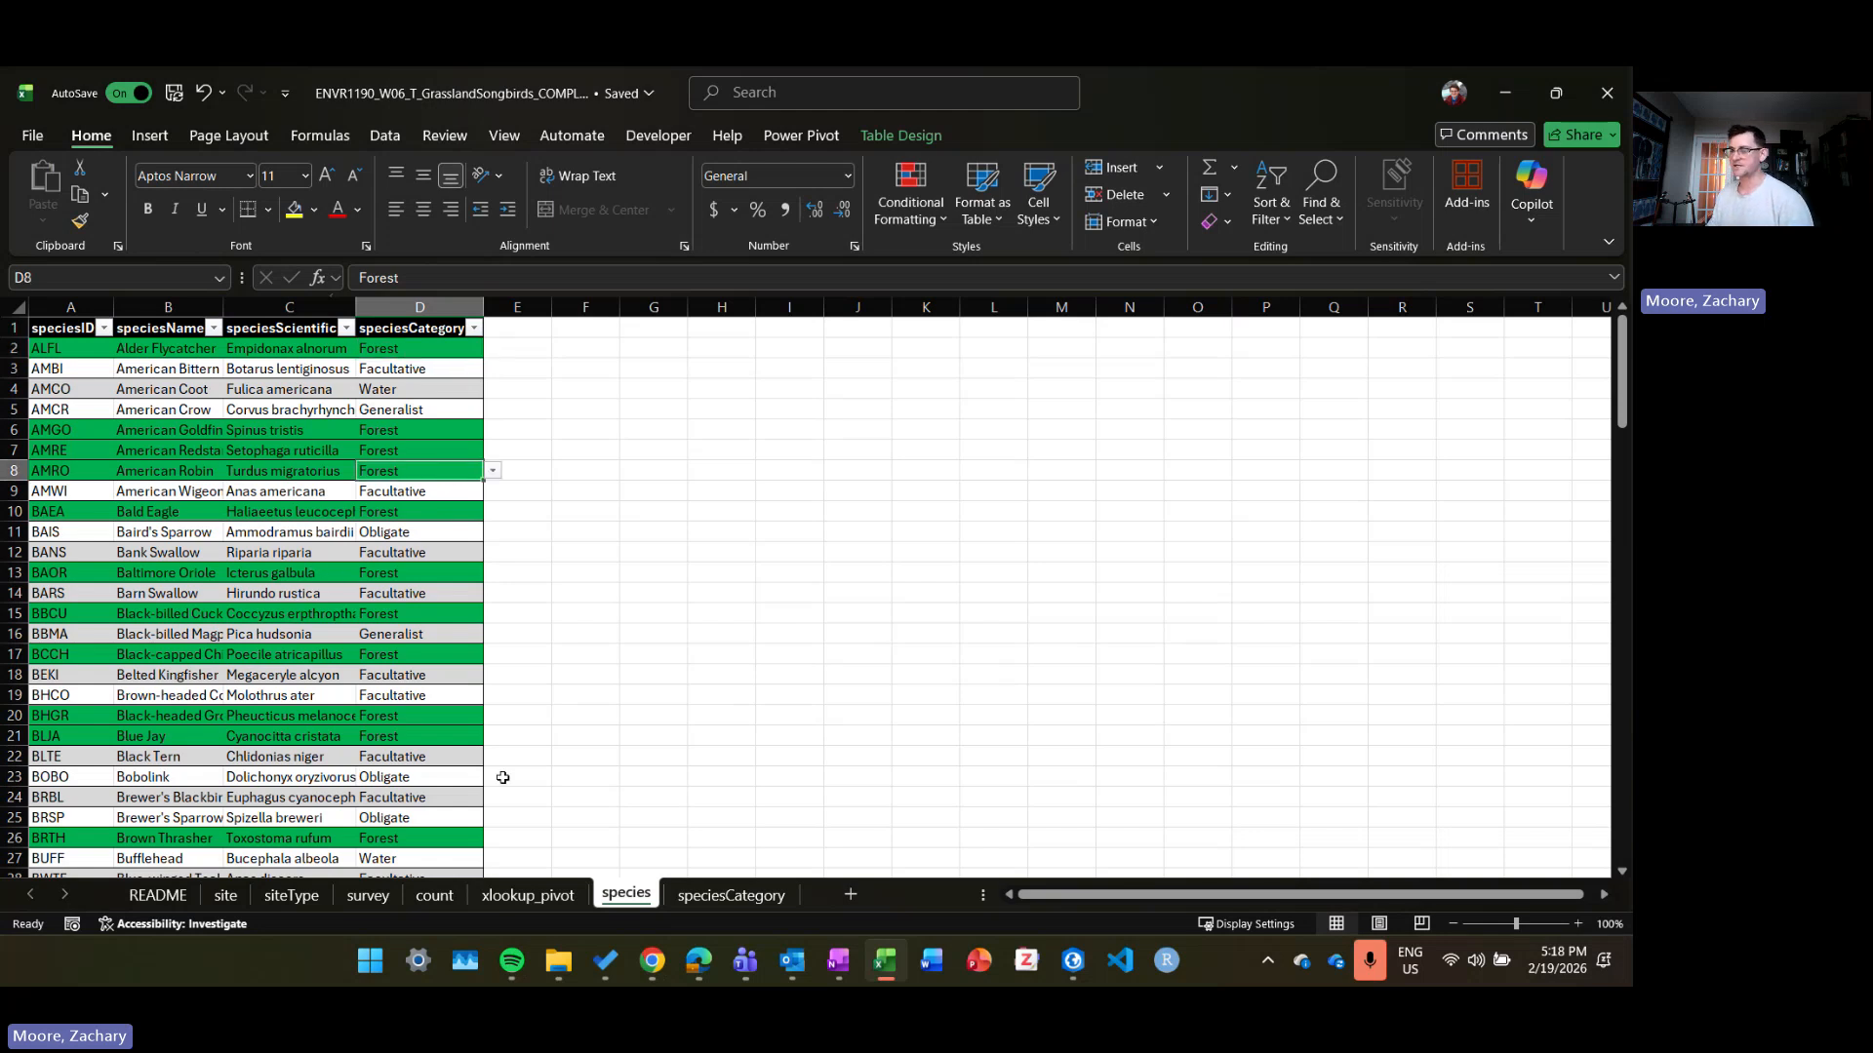
click(460, 737)
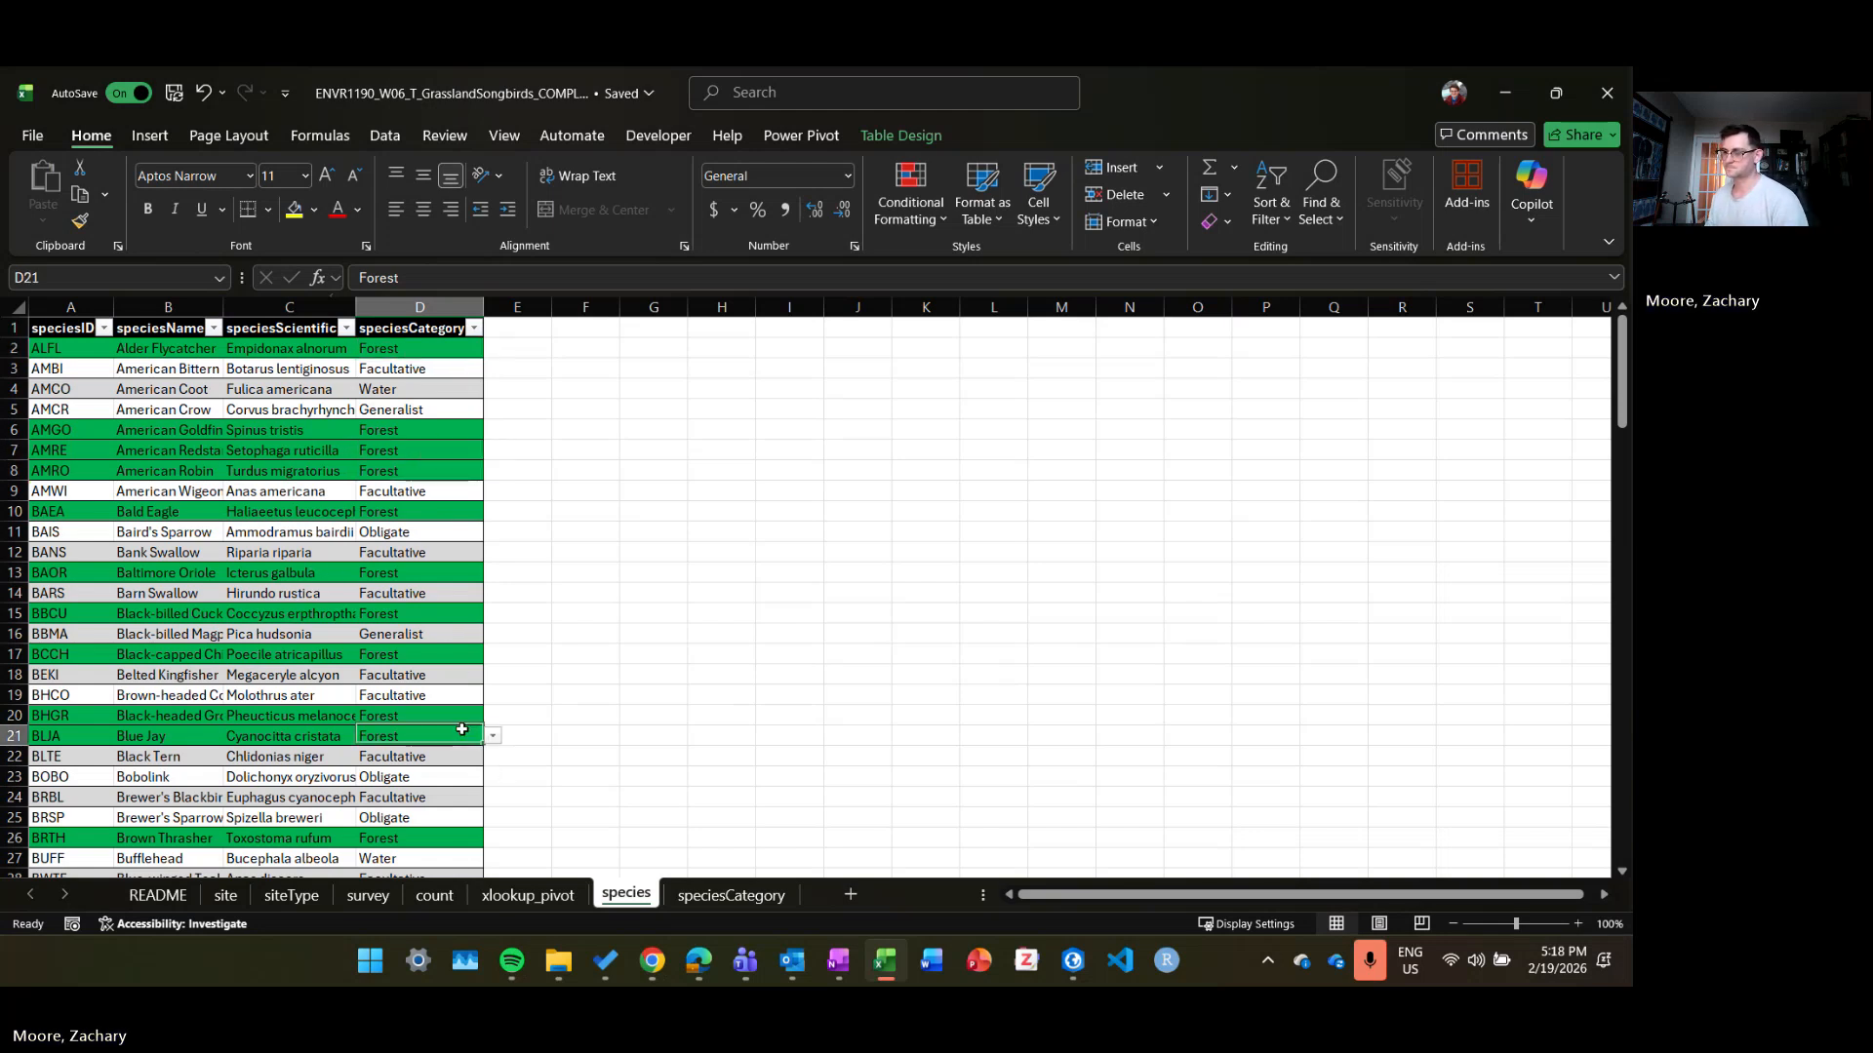
Step: Review the xlookup_pivot and speciesCategory sheets and return to the species sheet
click(547, 899)
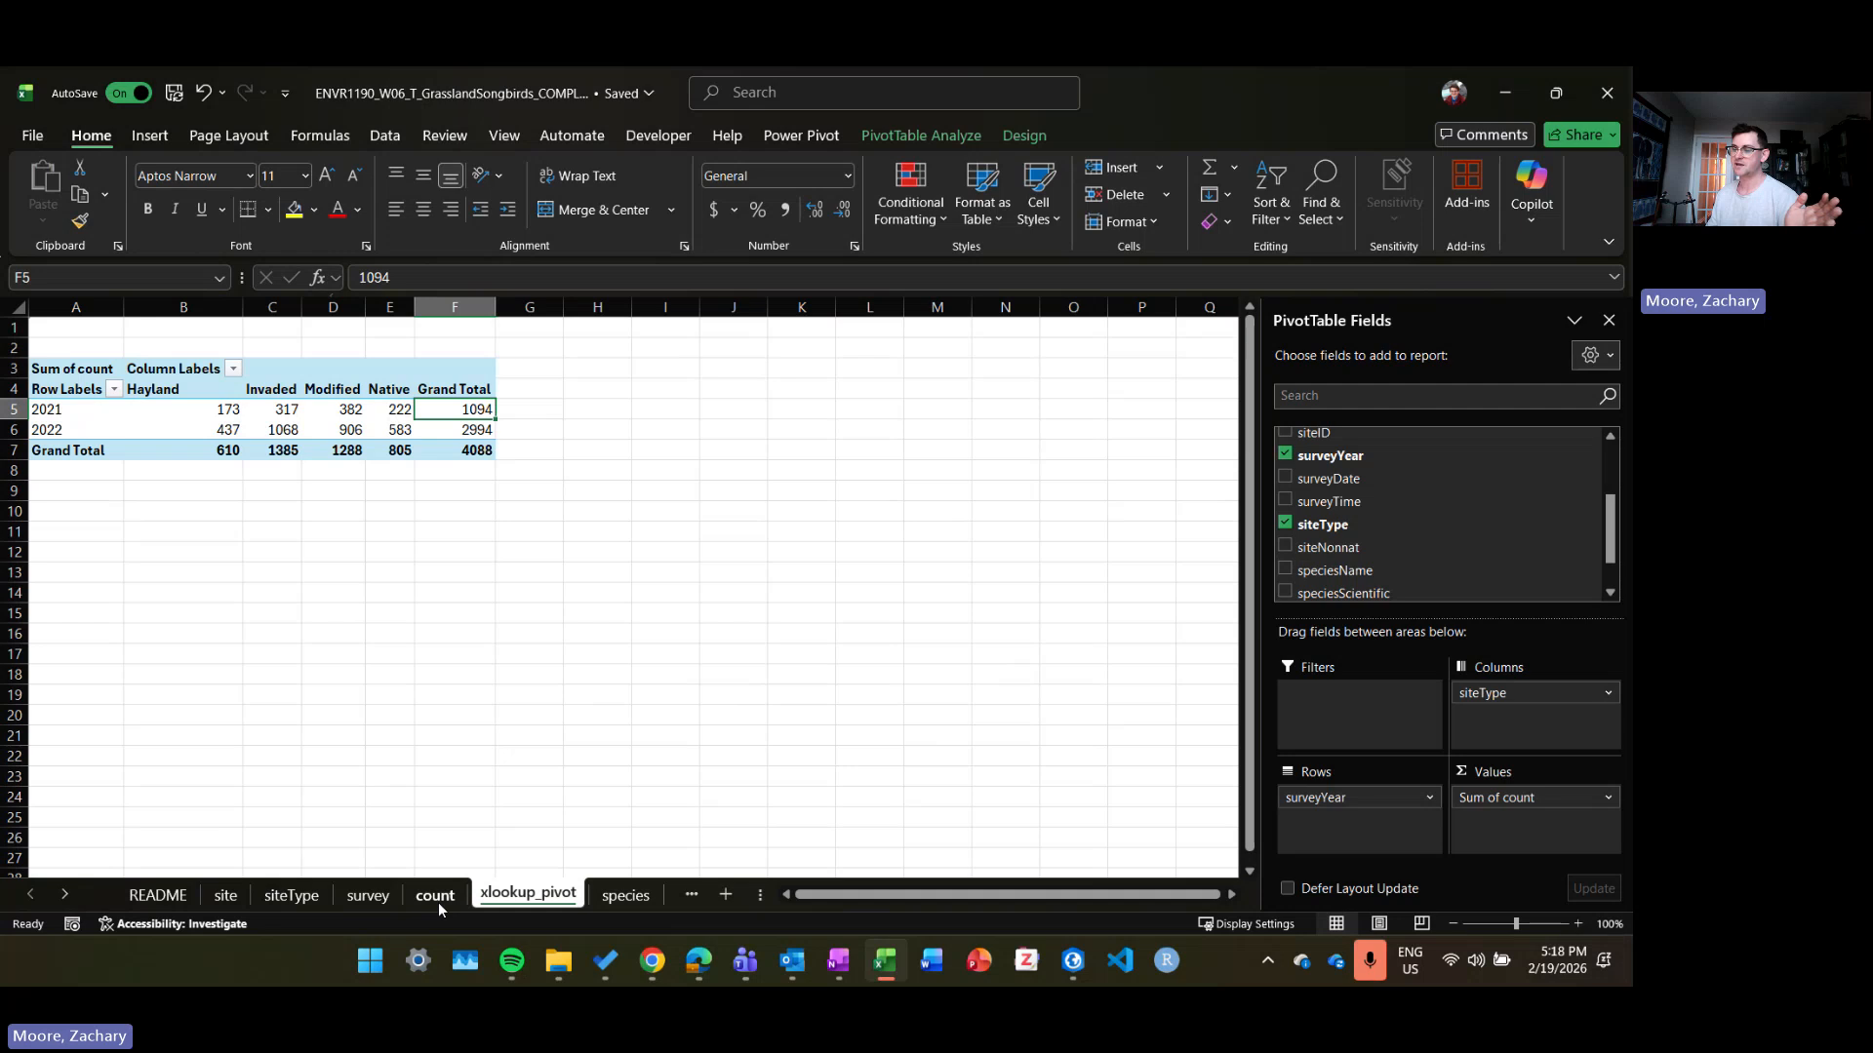
click(625, 897)
click(740, 901)
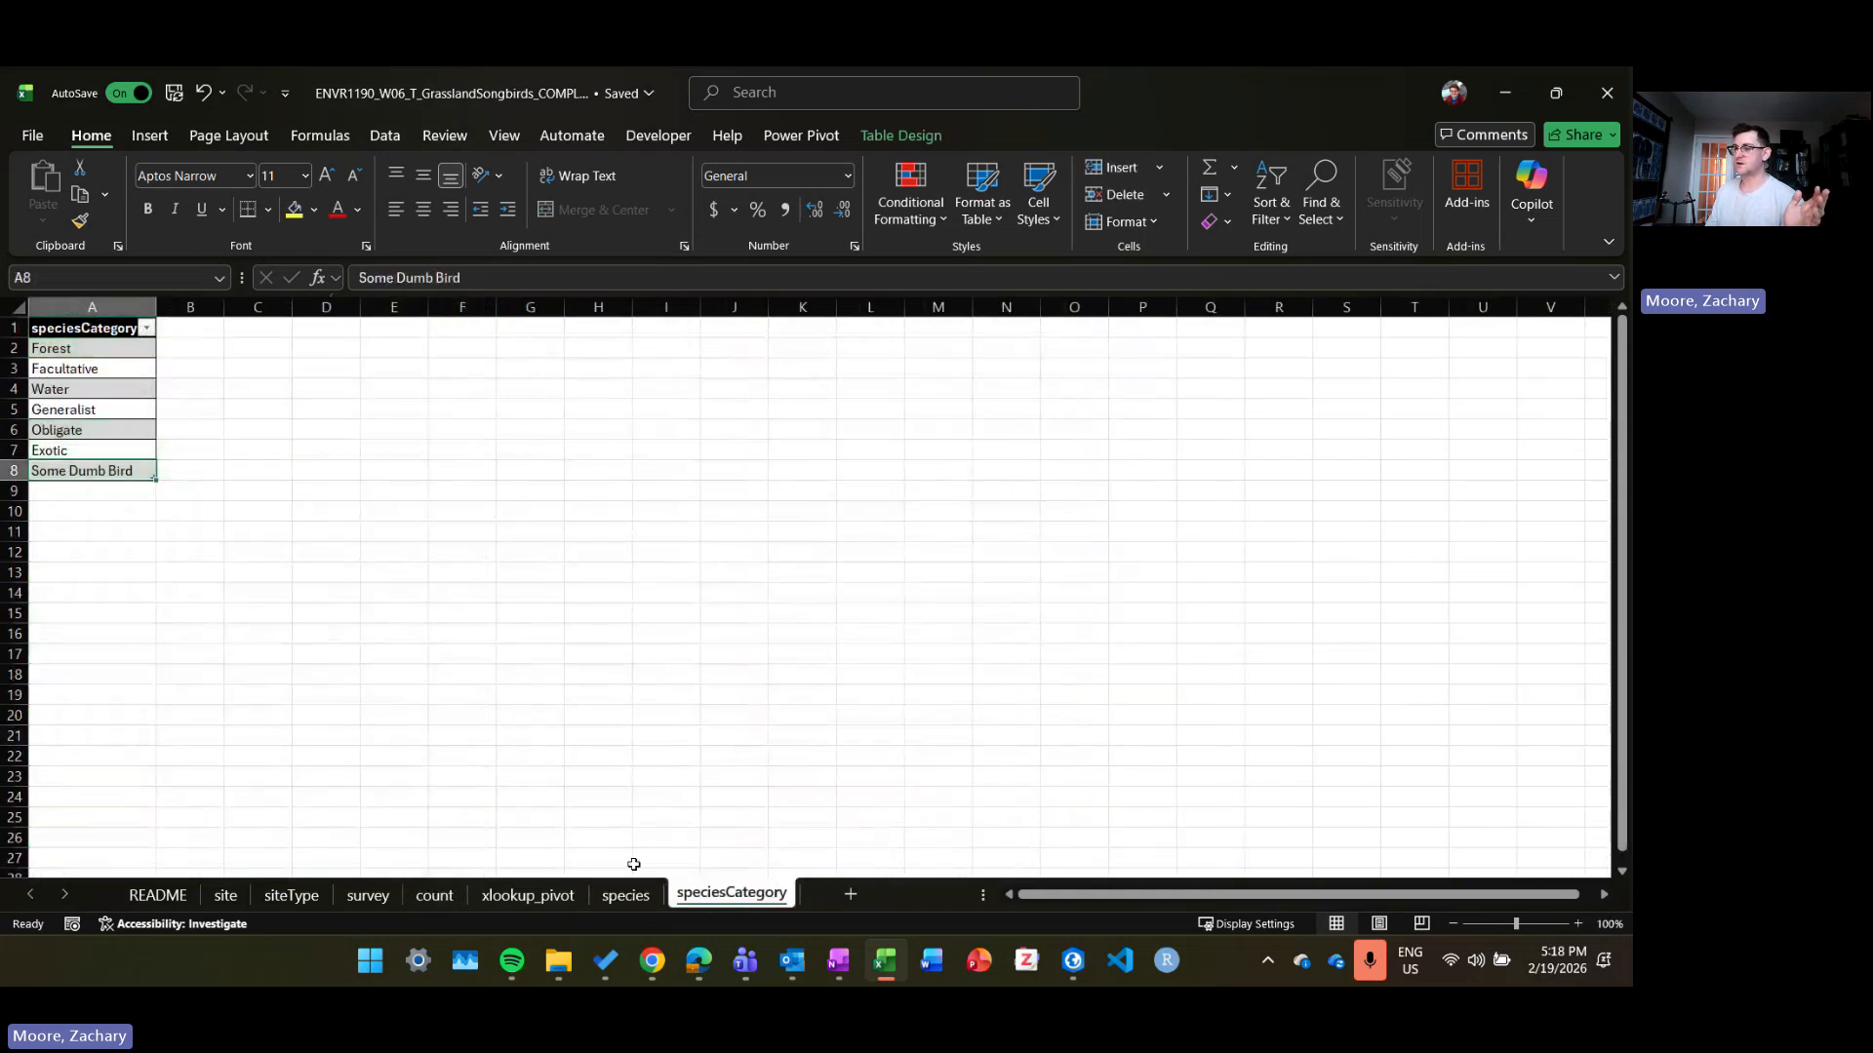
click(625, 896)
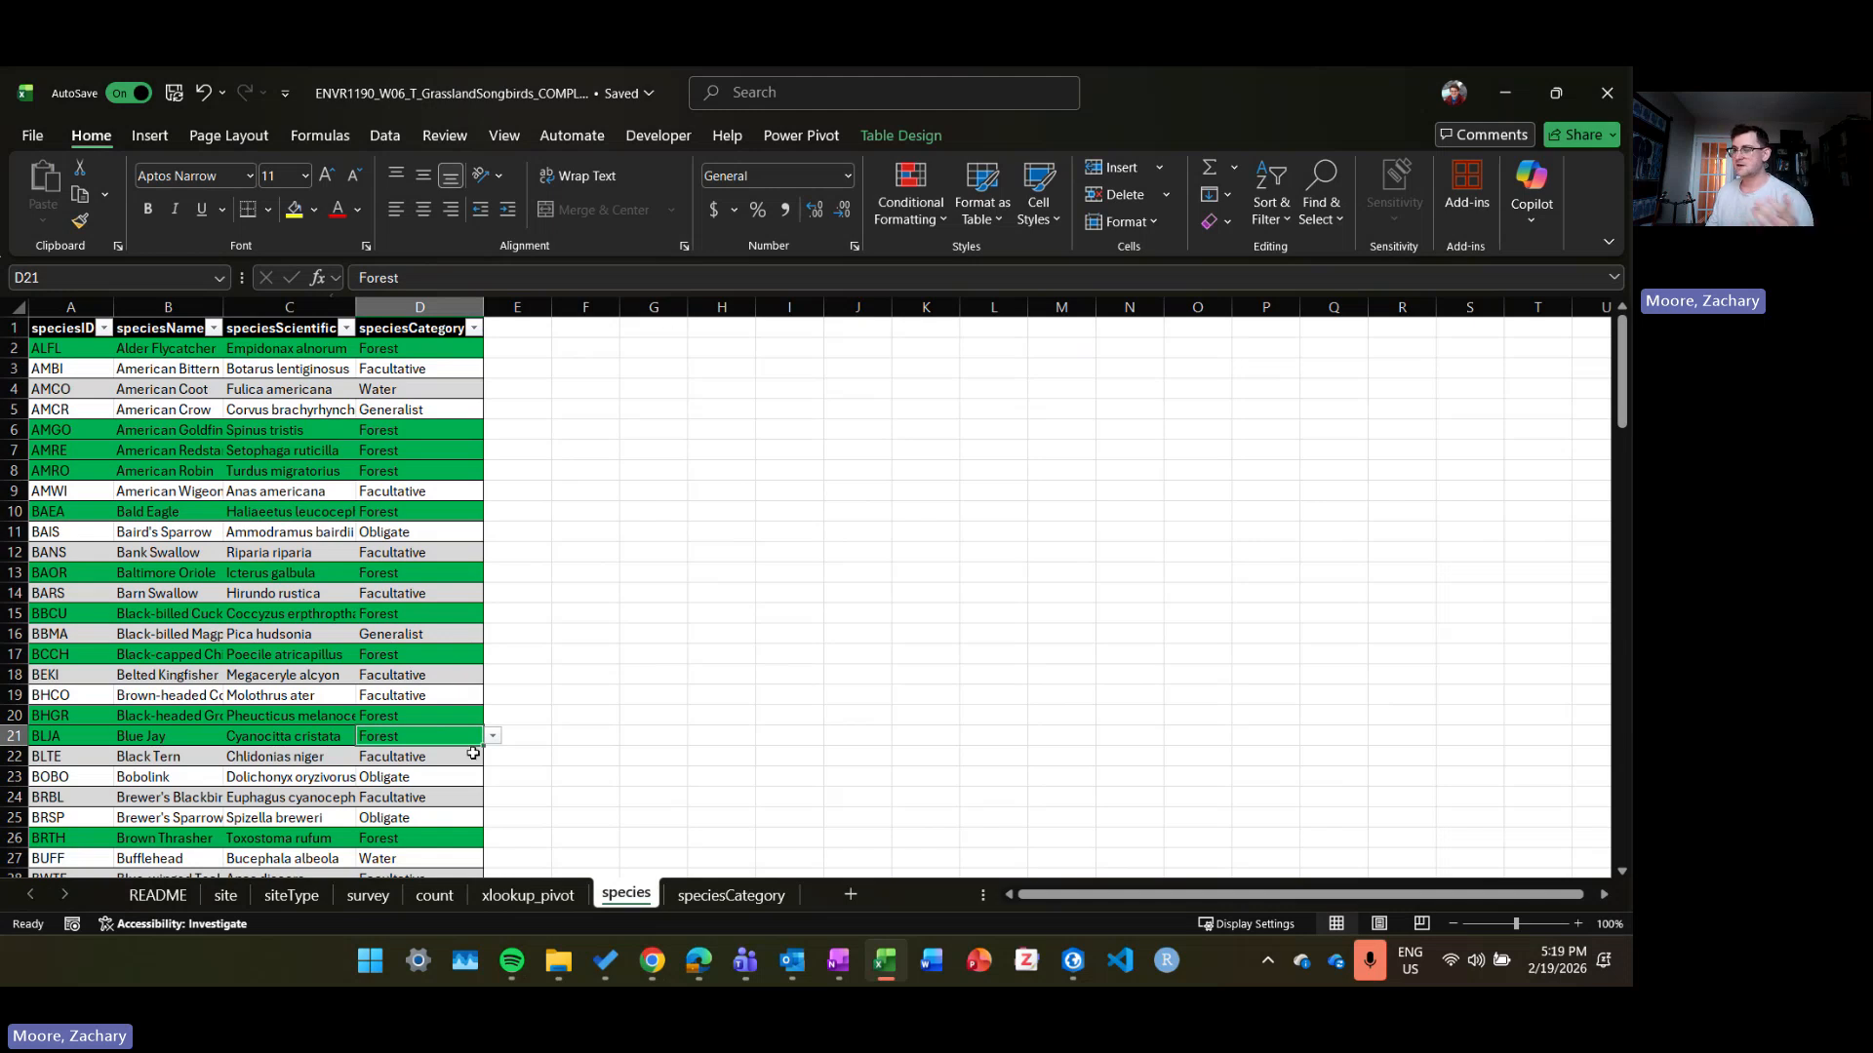
click(374, 423)
click(298, 430)
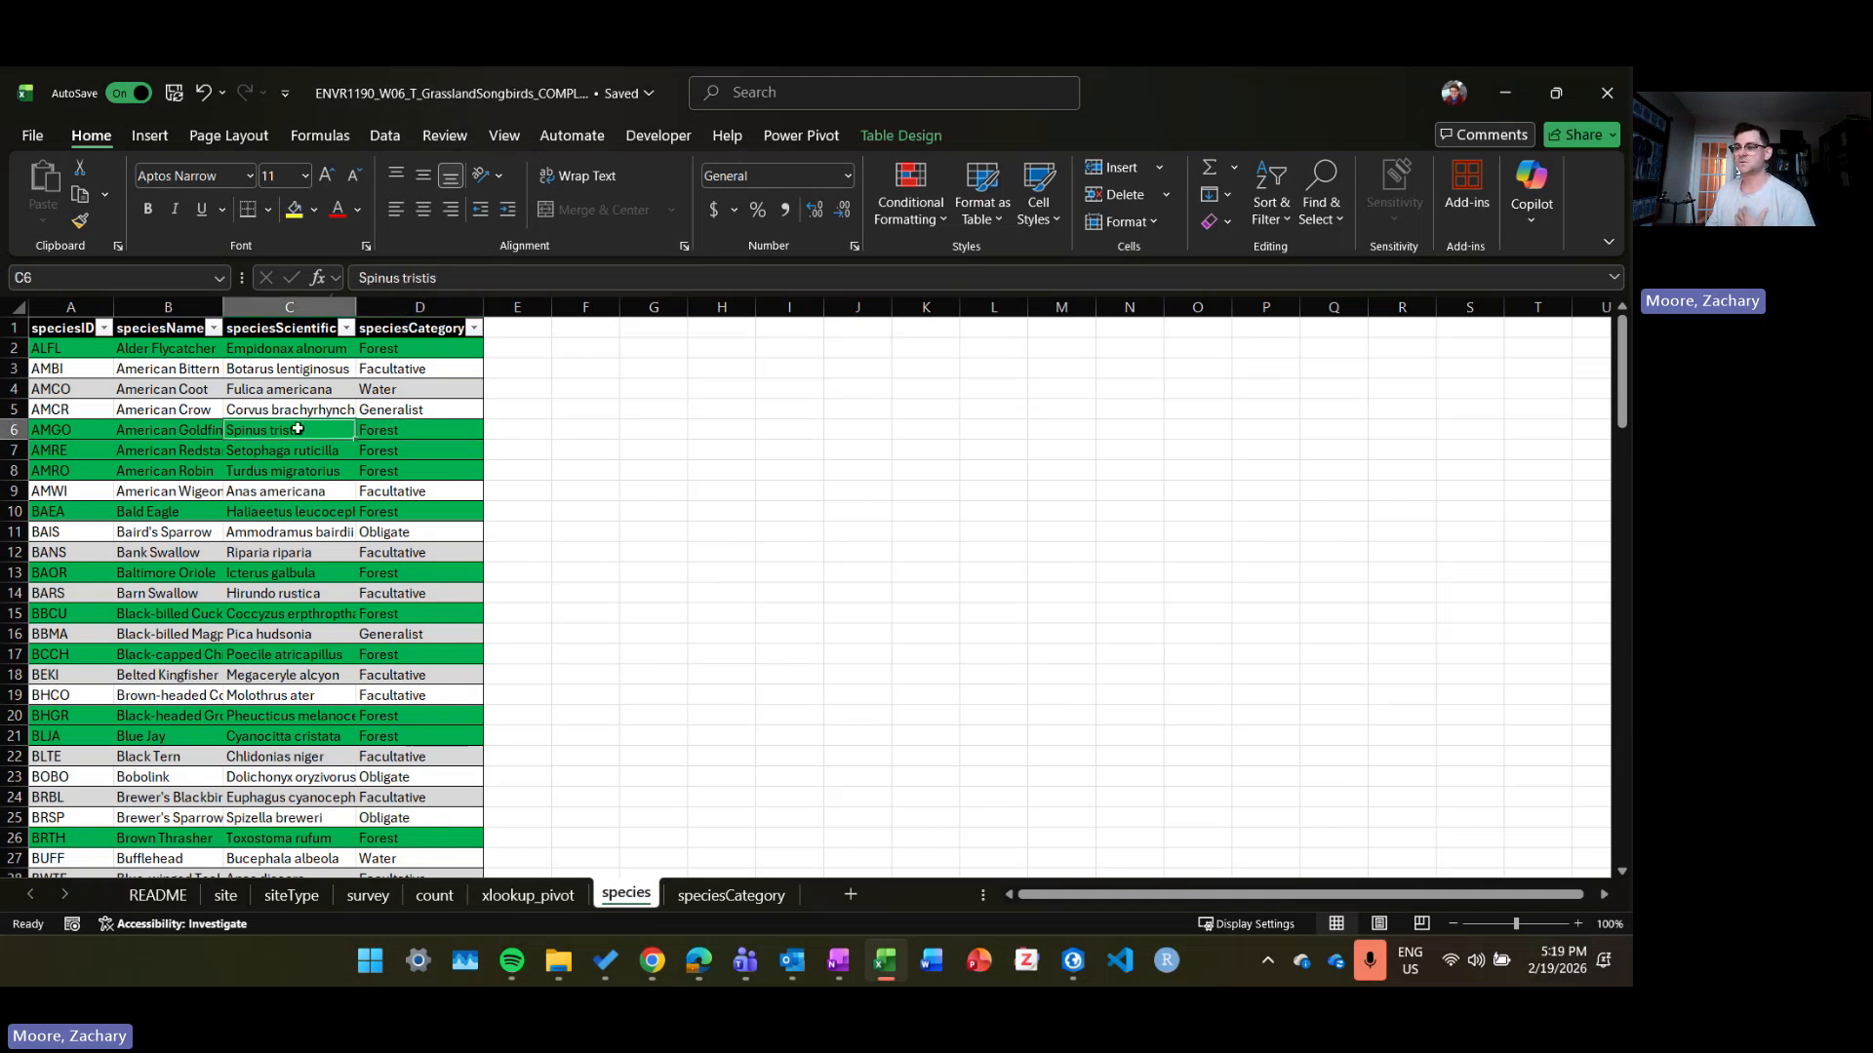
click(160, 427)
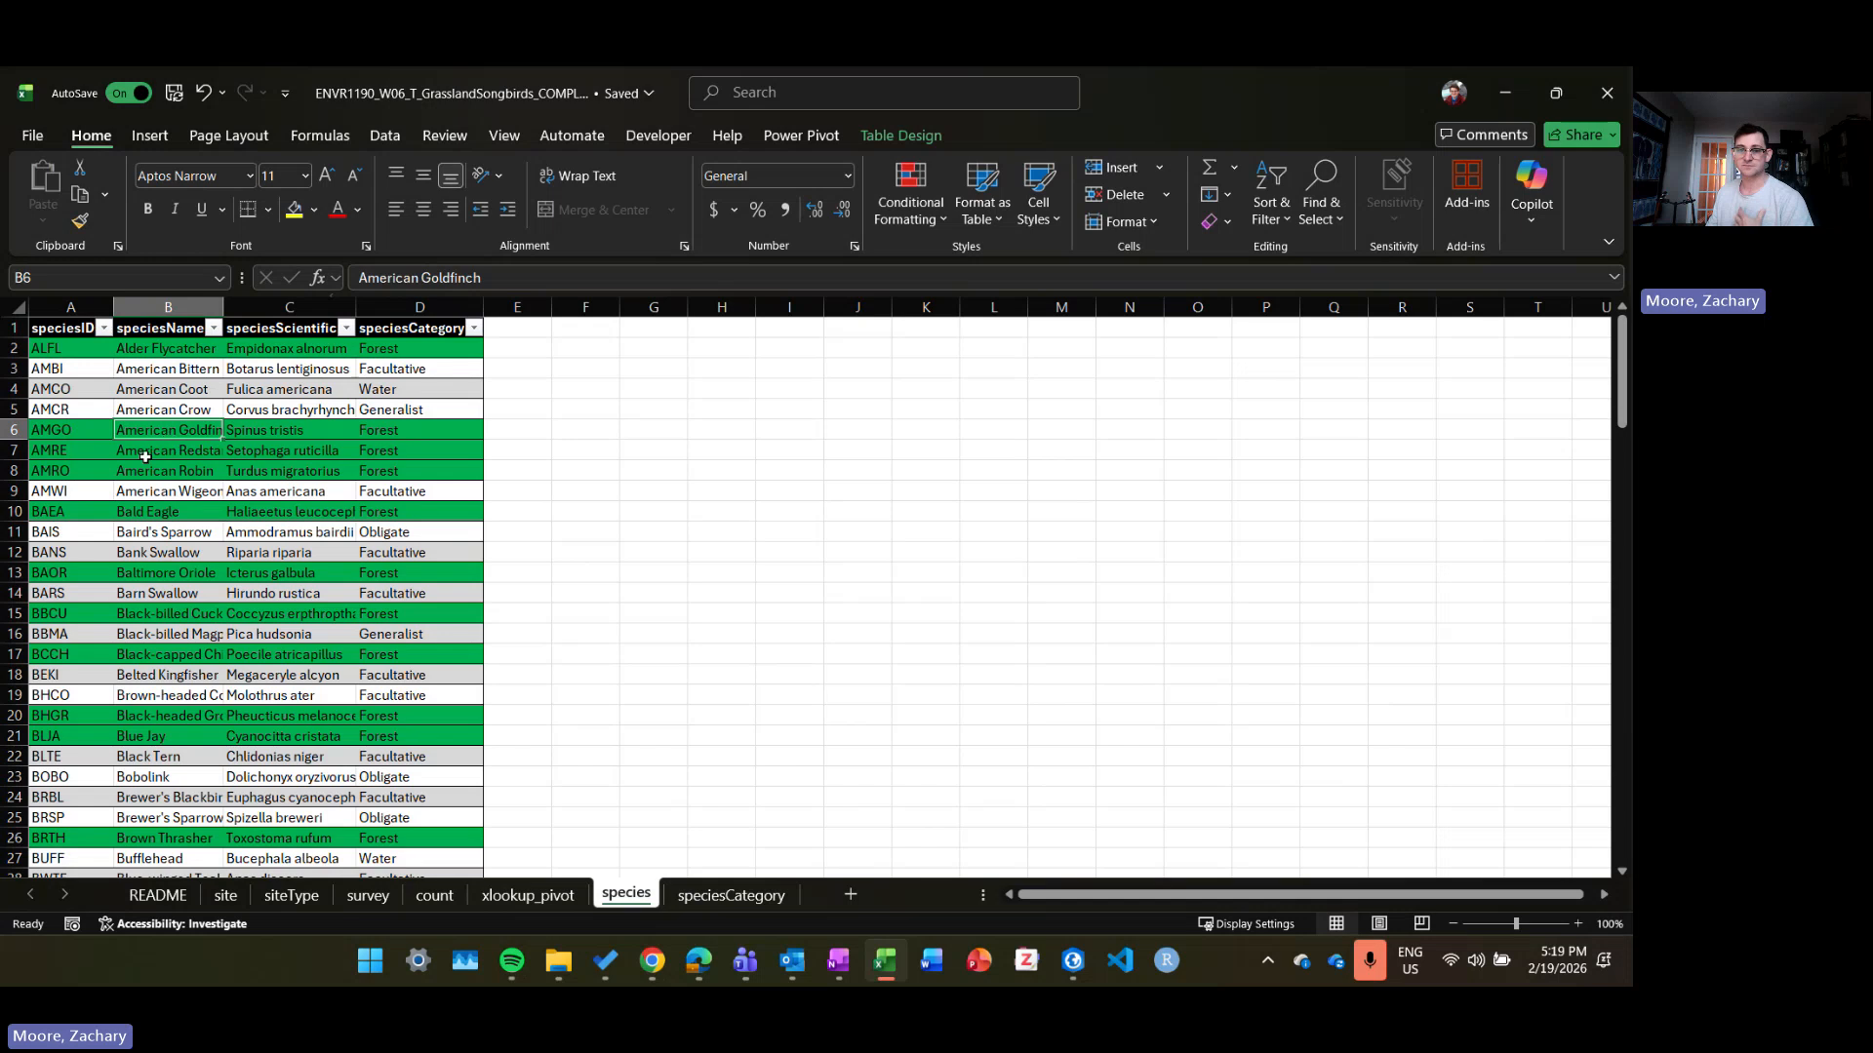
click(428, 769)
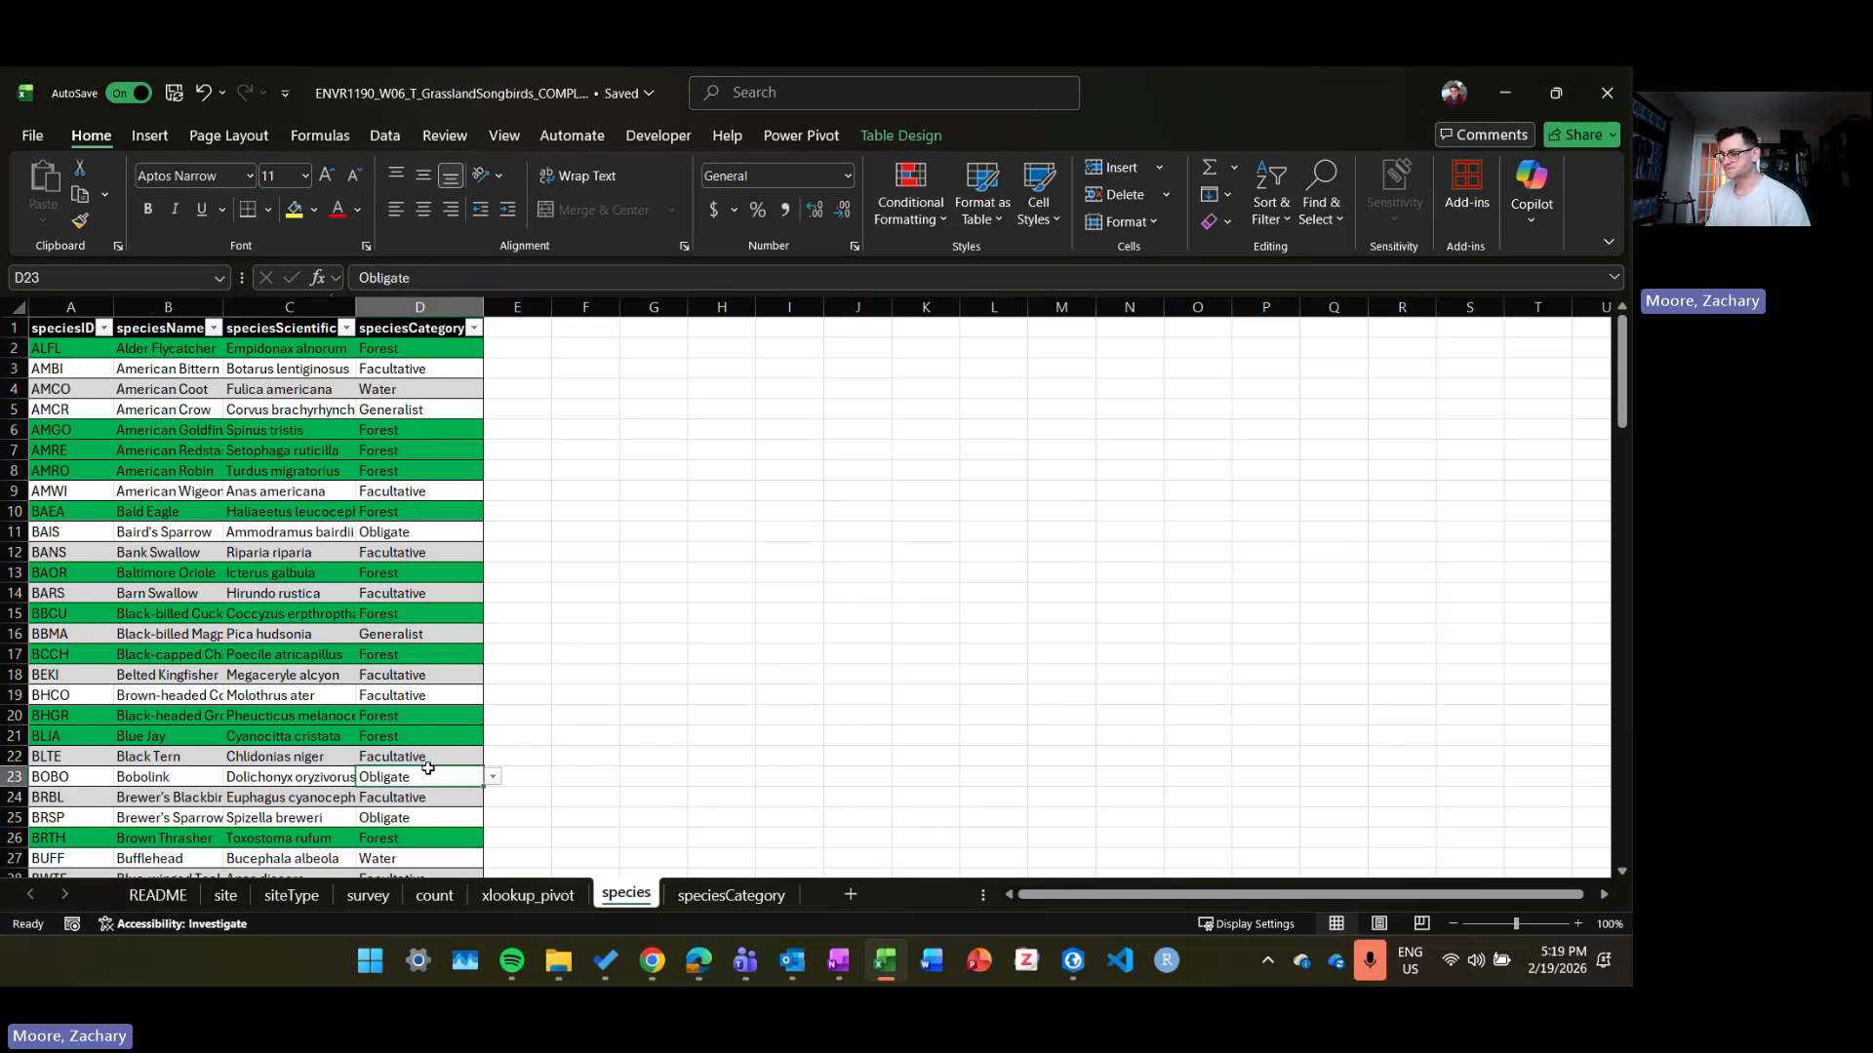
click(429, 753)
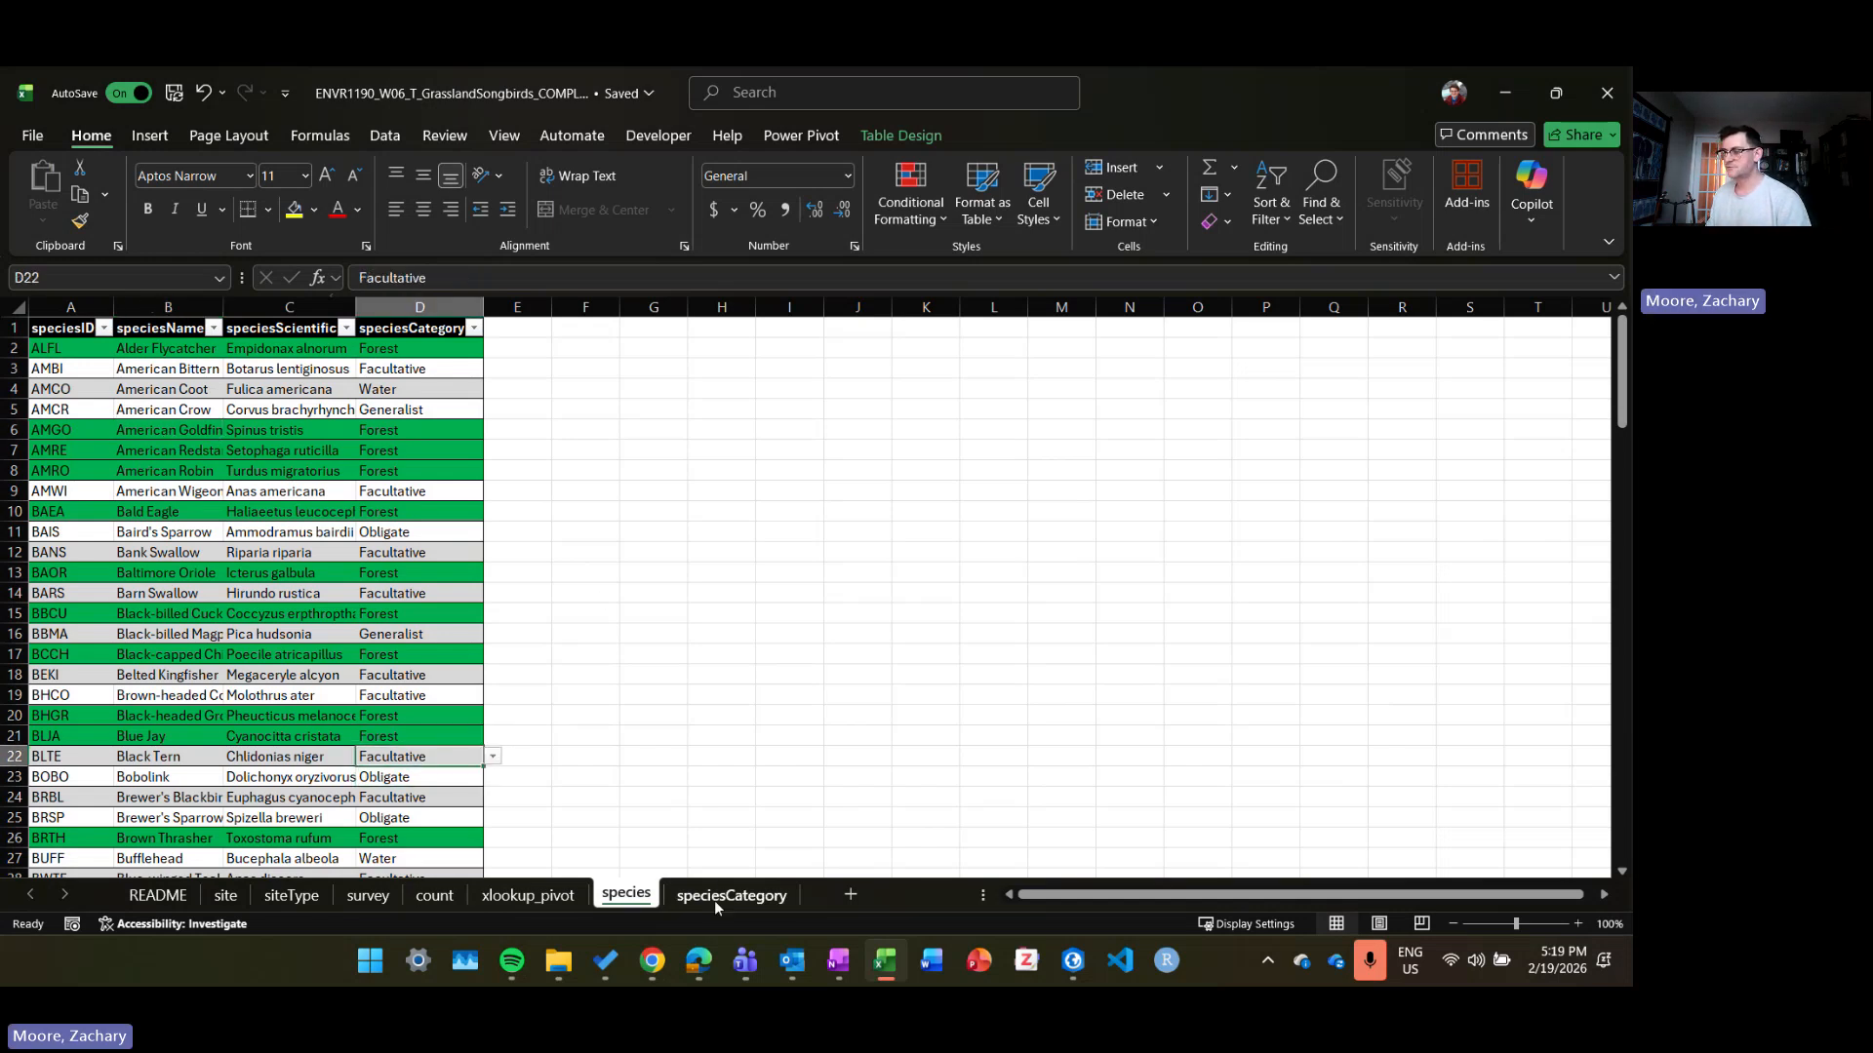
Step: Bring the table on the site sheet into the Power Query Editor as a query
click(238, 894)
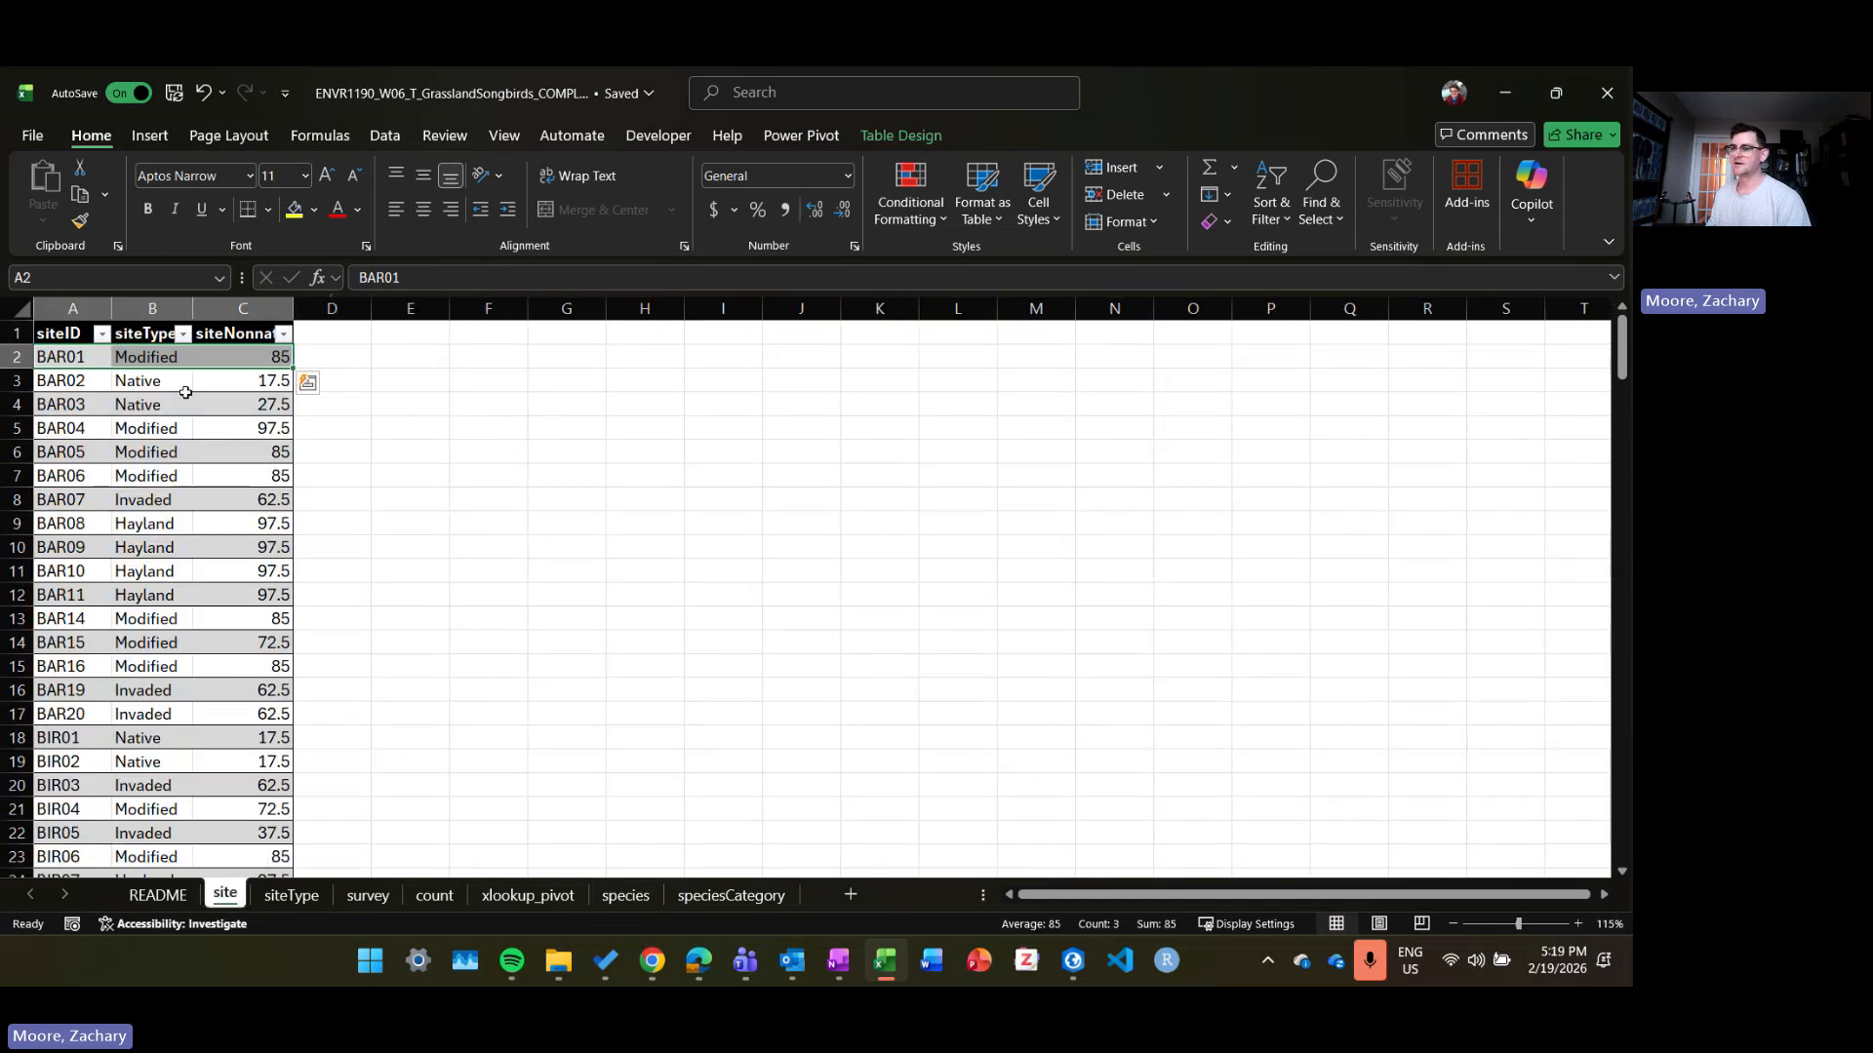
click(185, 388)
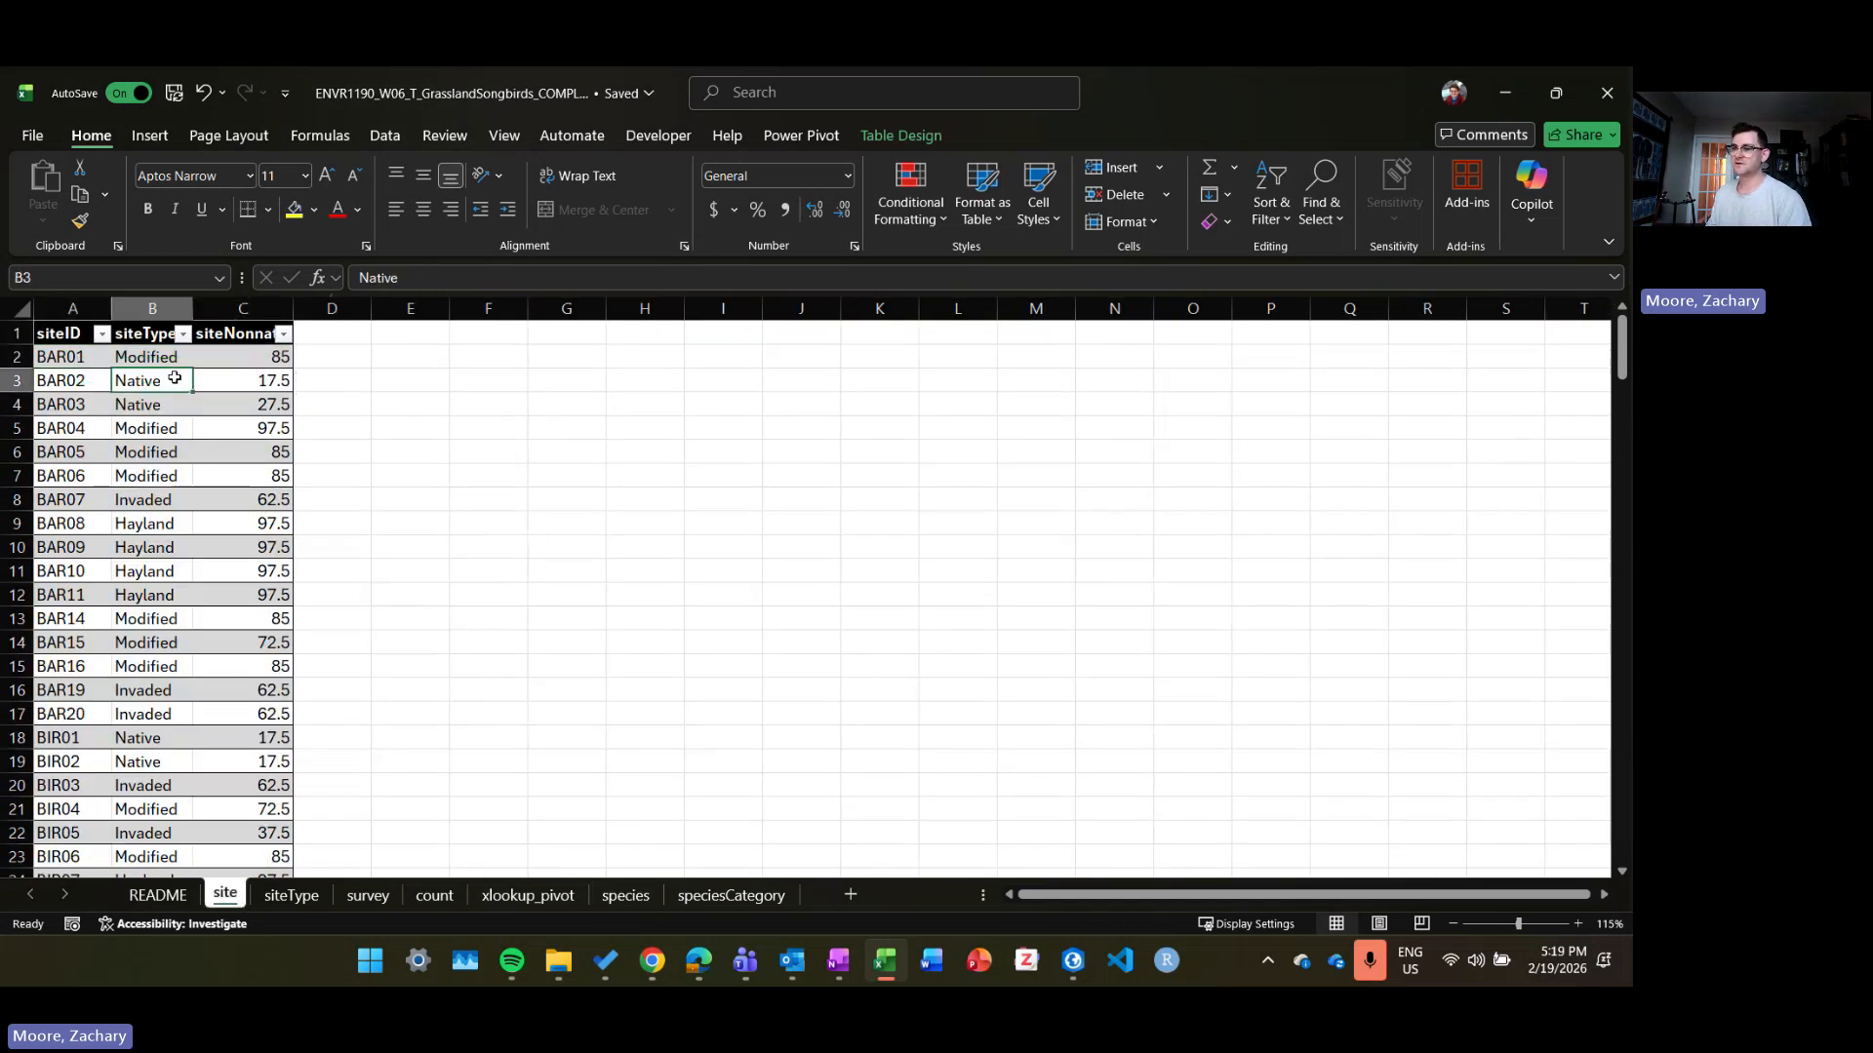
right_click(174, 377)
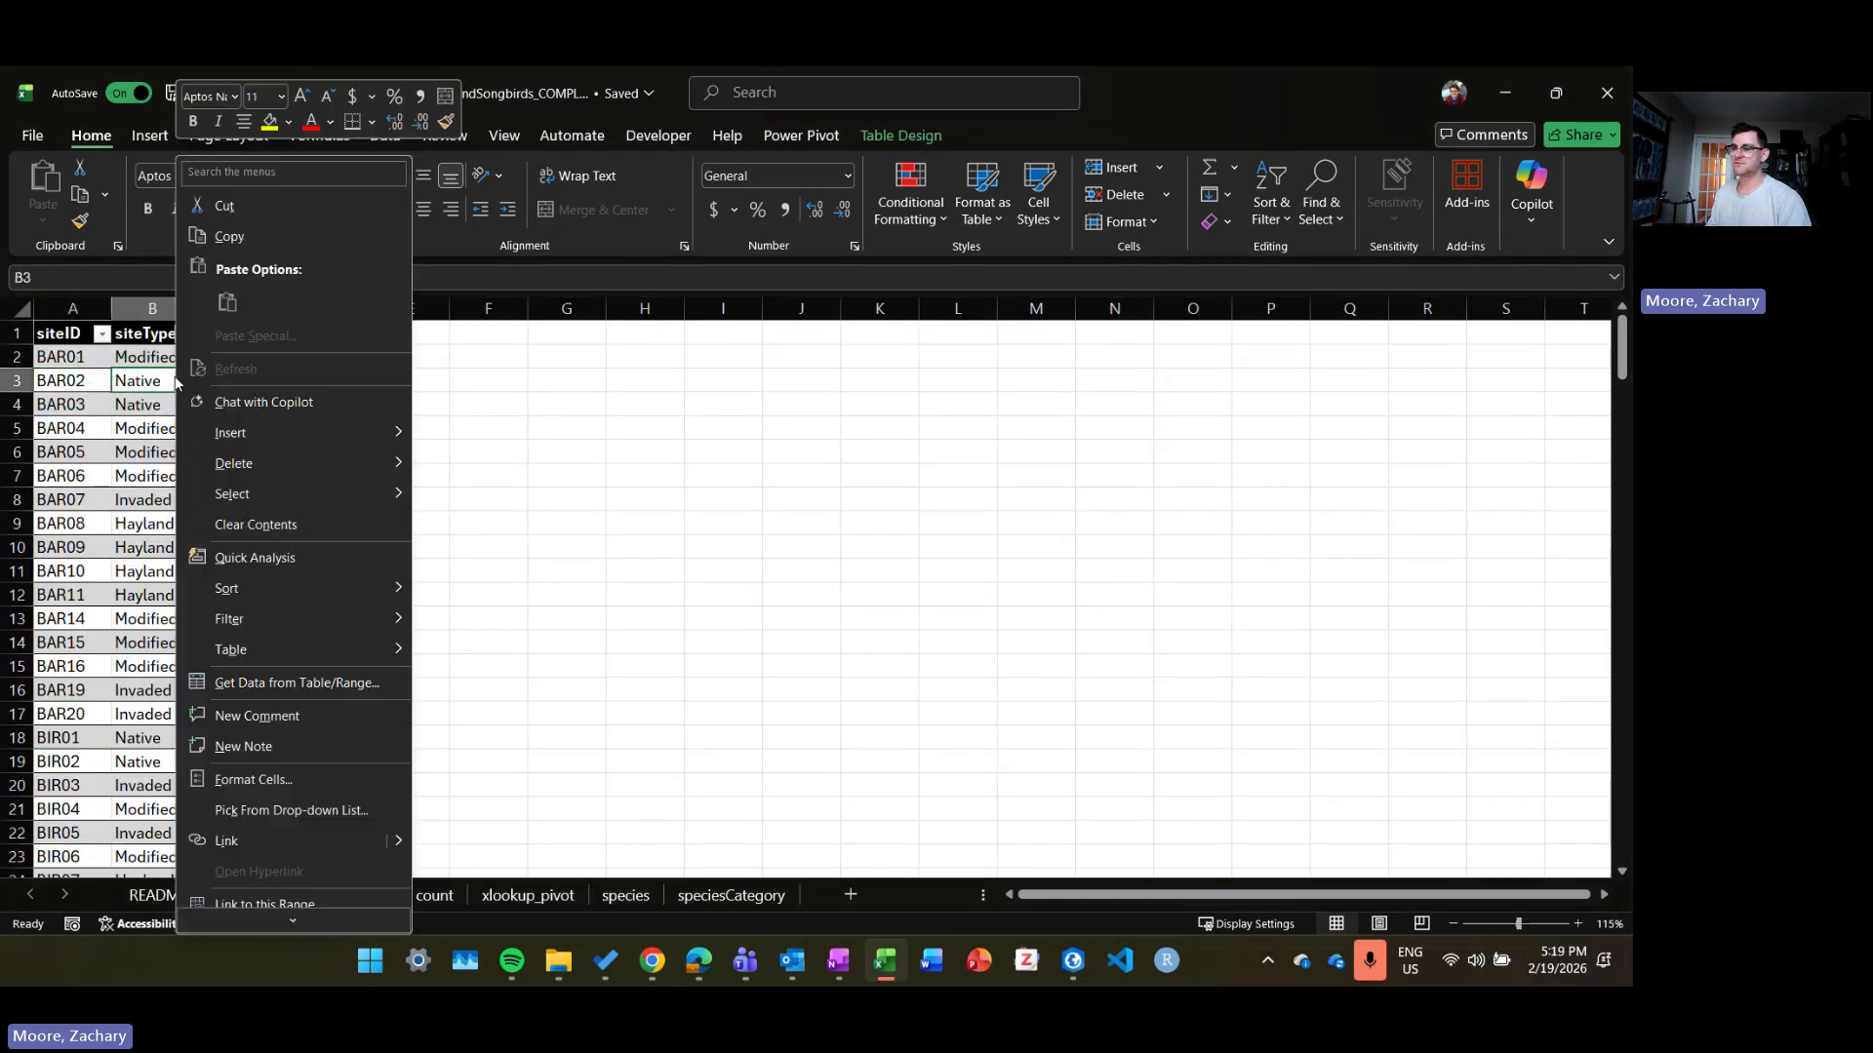
click(295, 682)
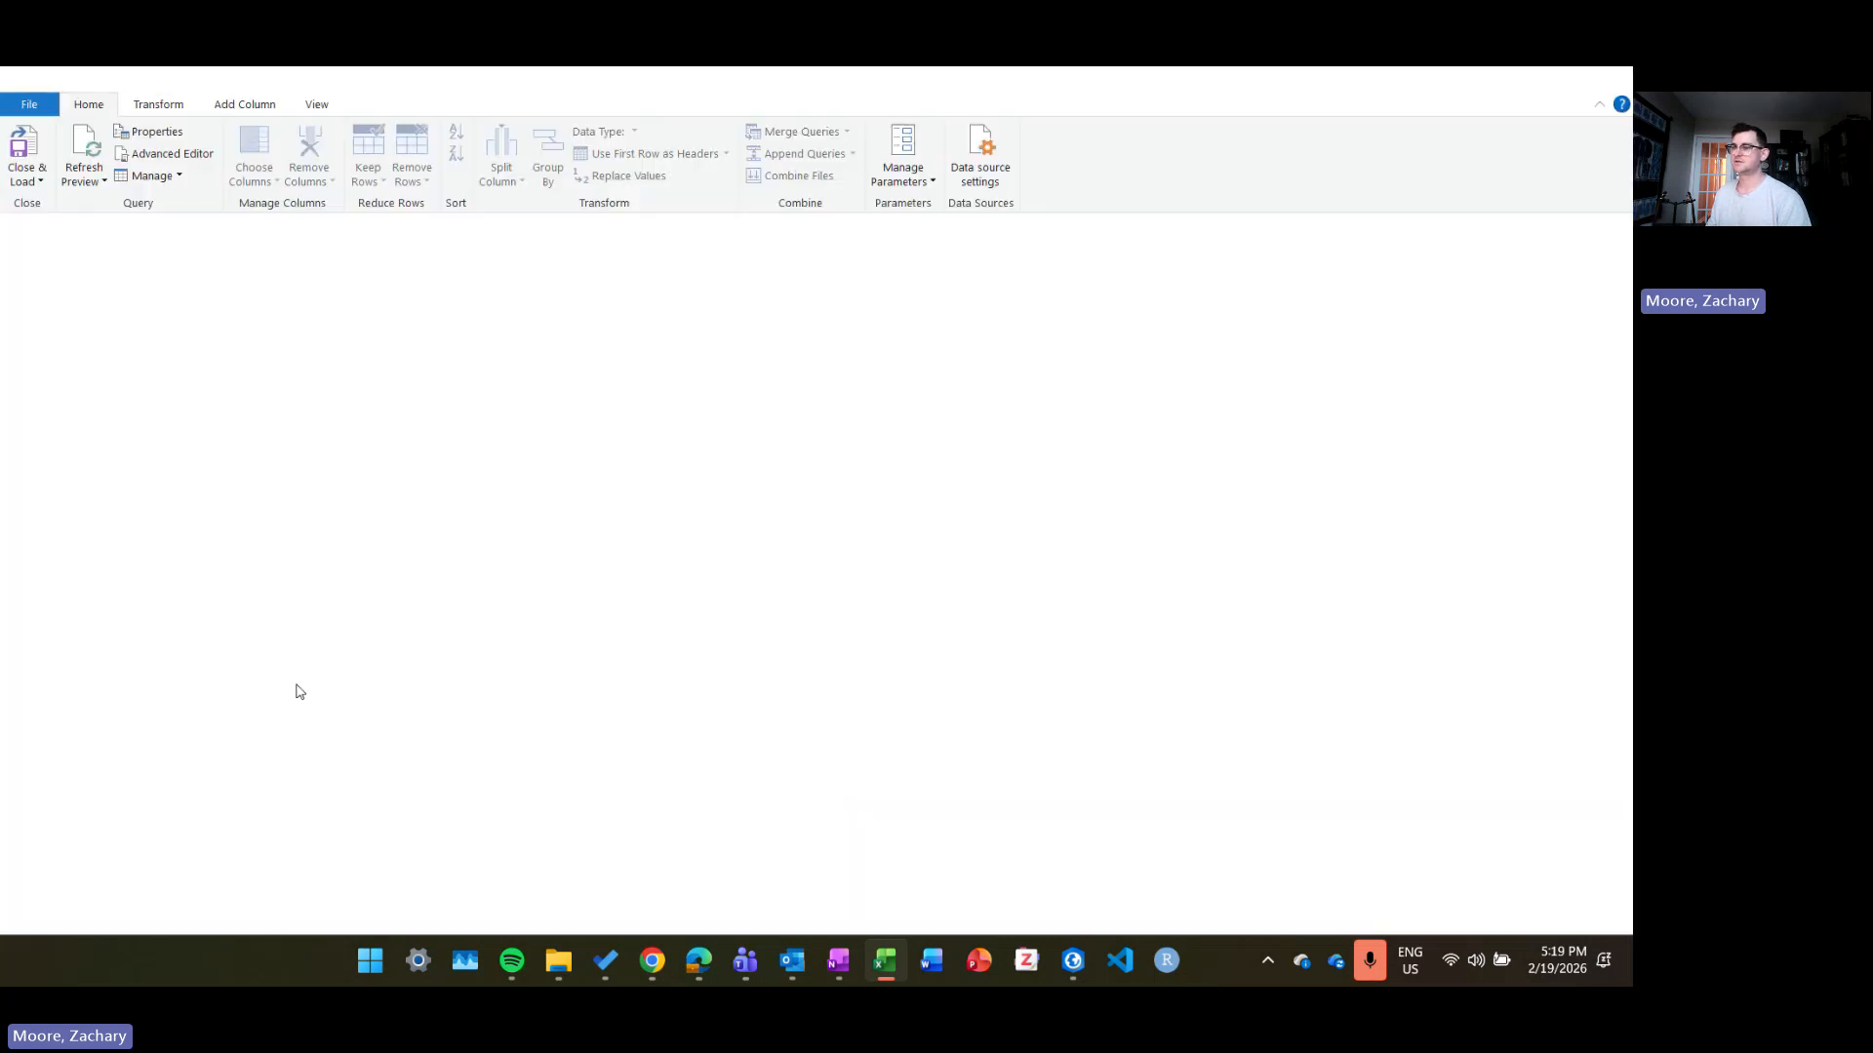
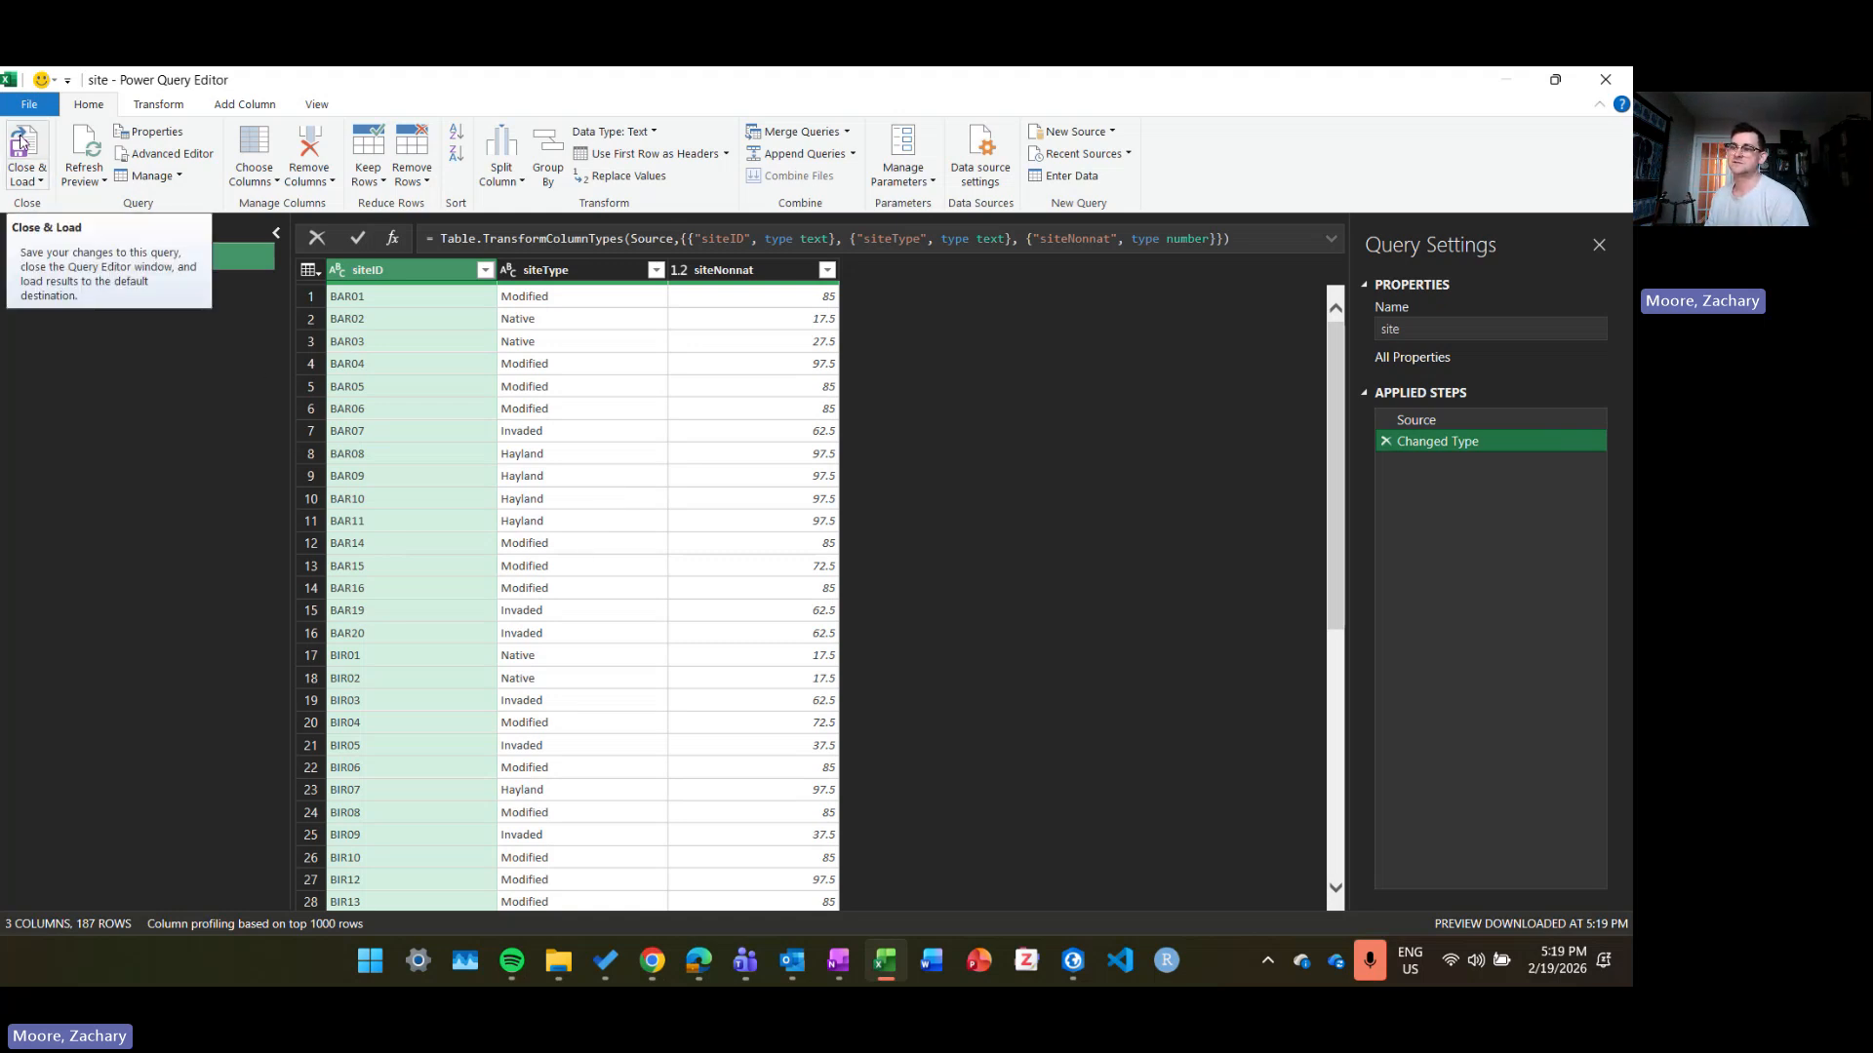
Step: Close the Power Query Editor and keep the site query as connection only, dismissing the Import Data options
click(42, 180)
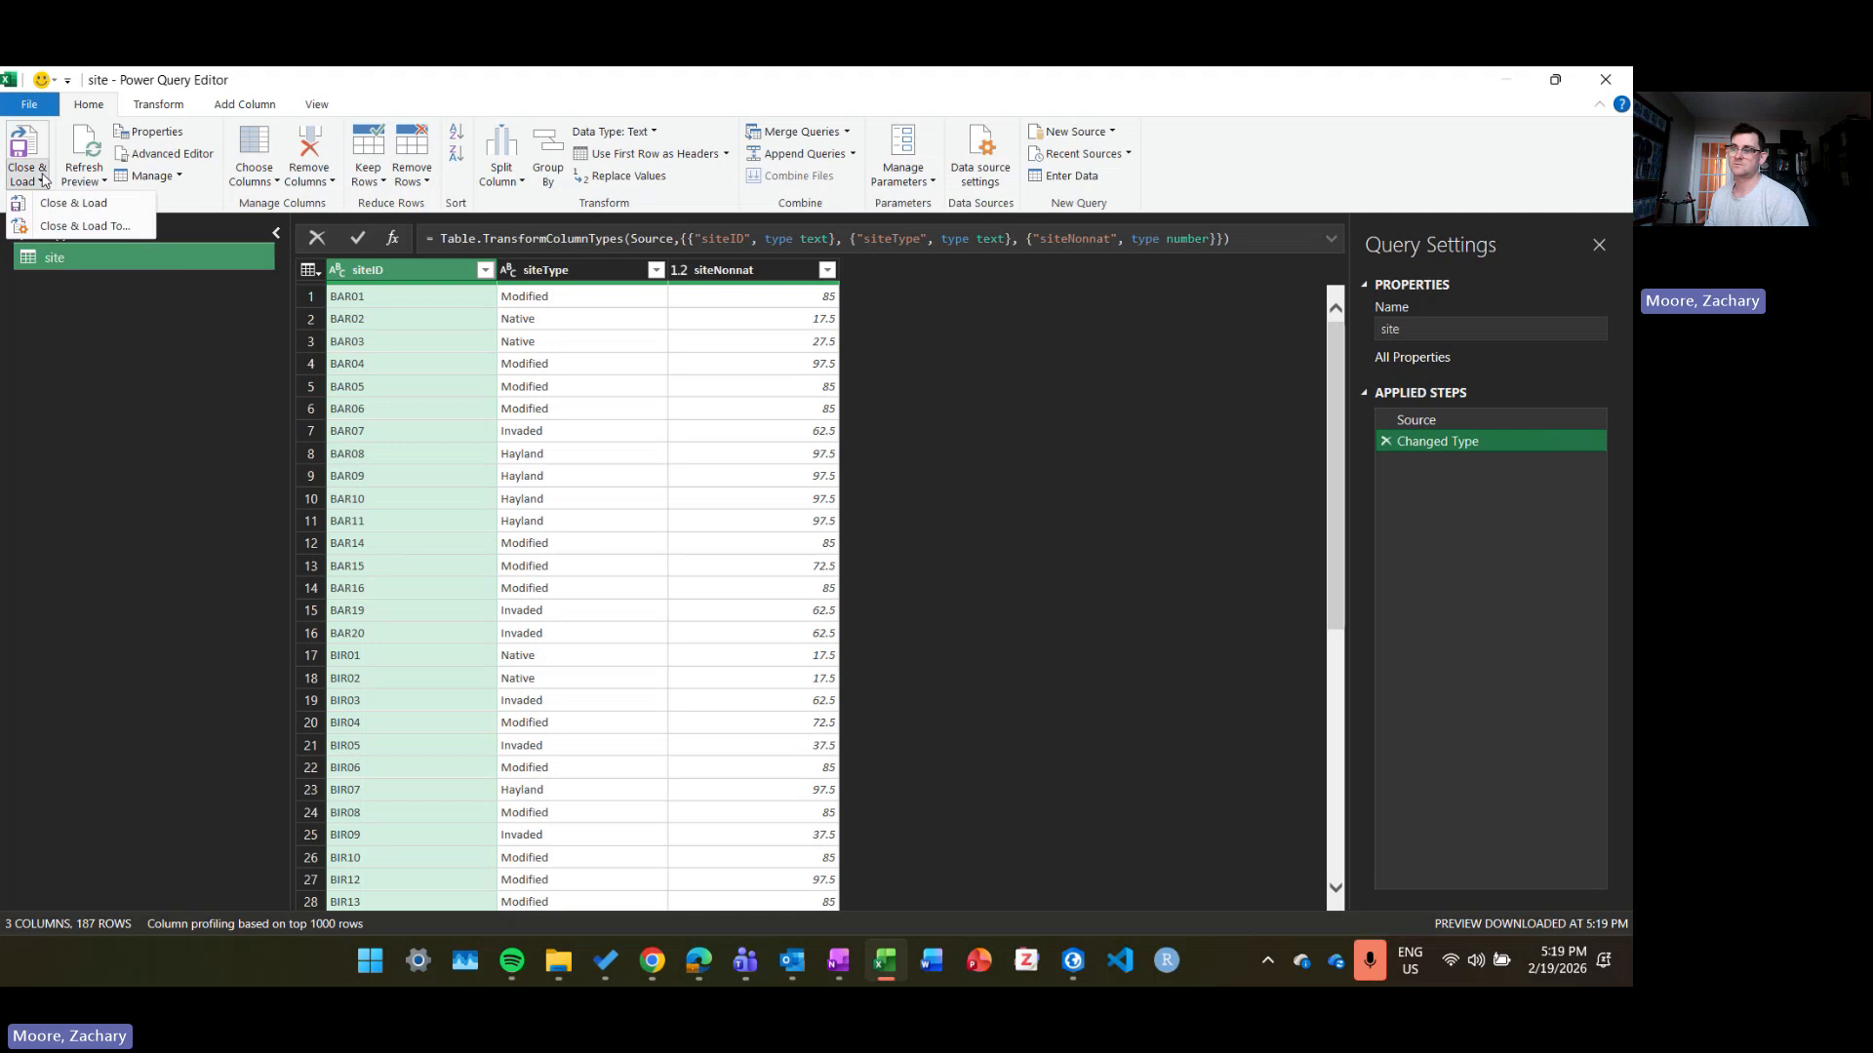
click(66, 229)
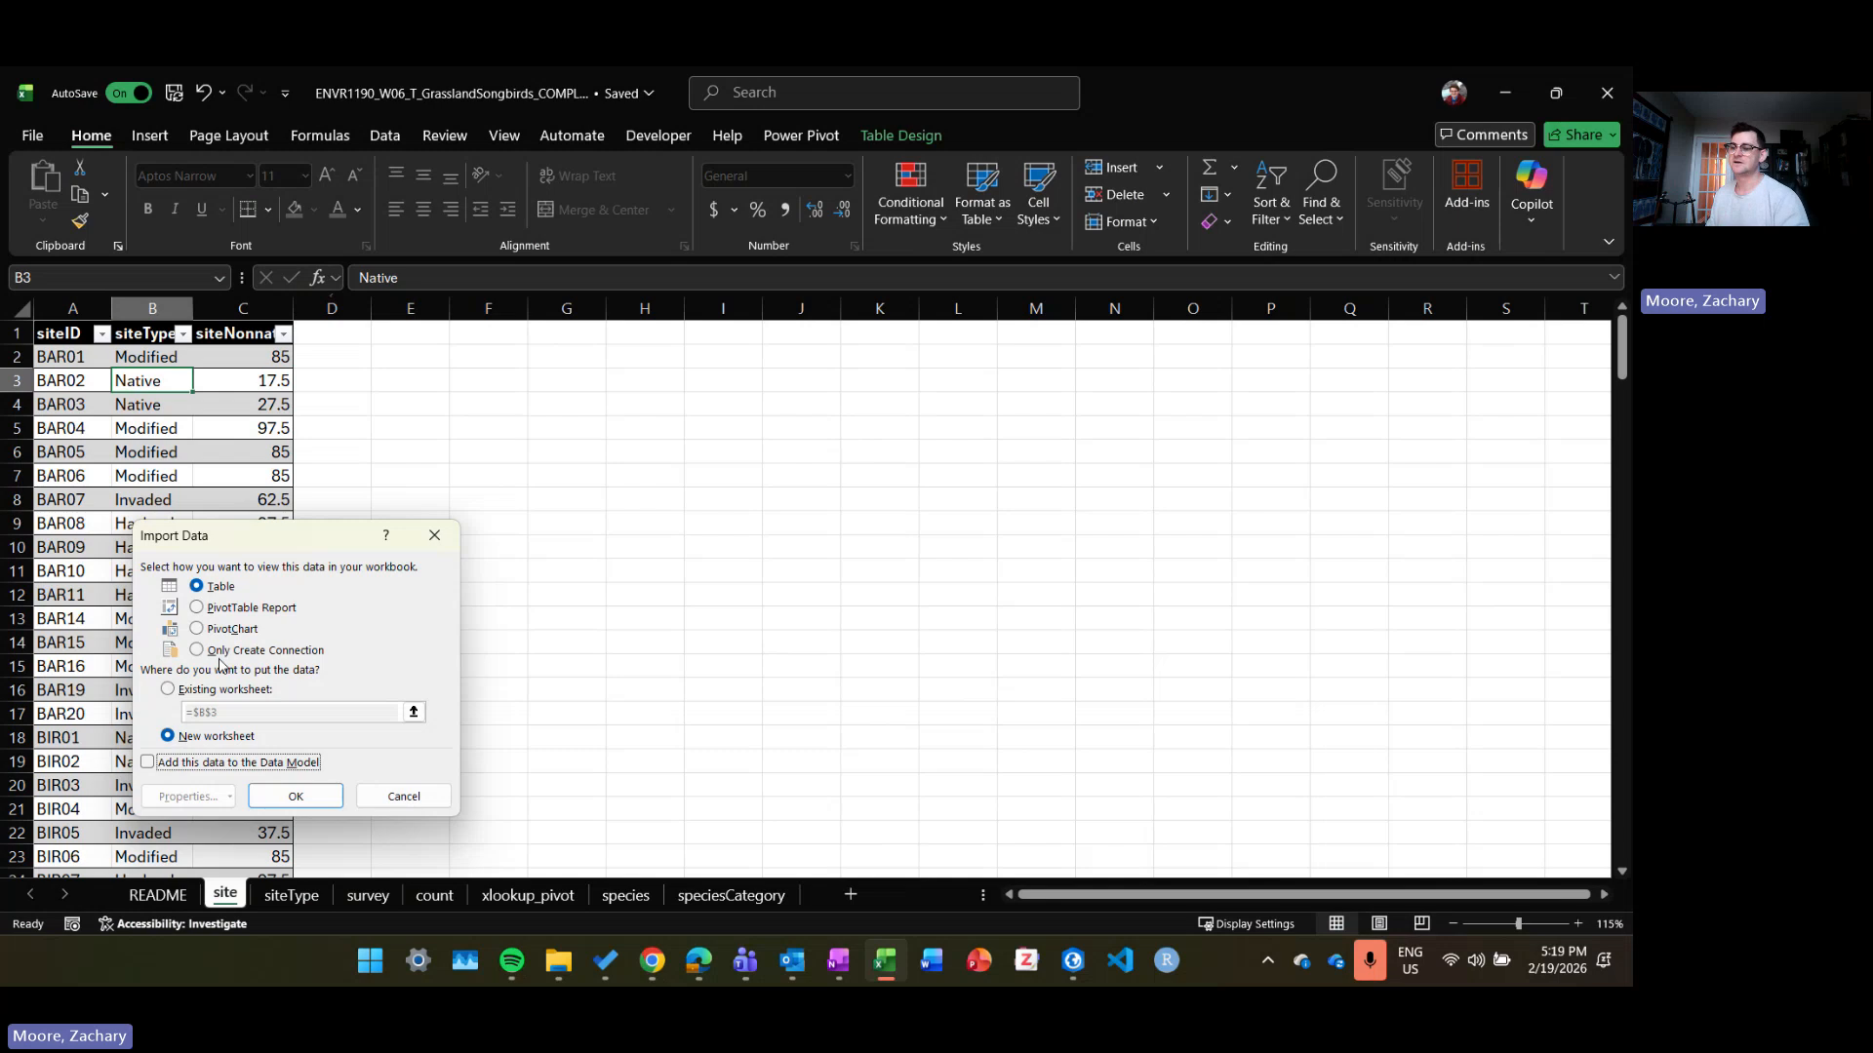
click(440, 546)
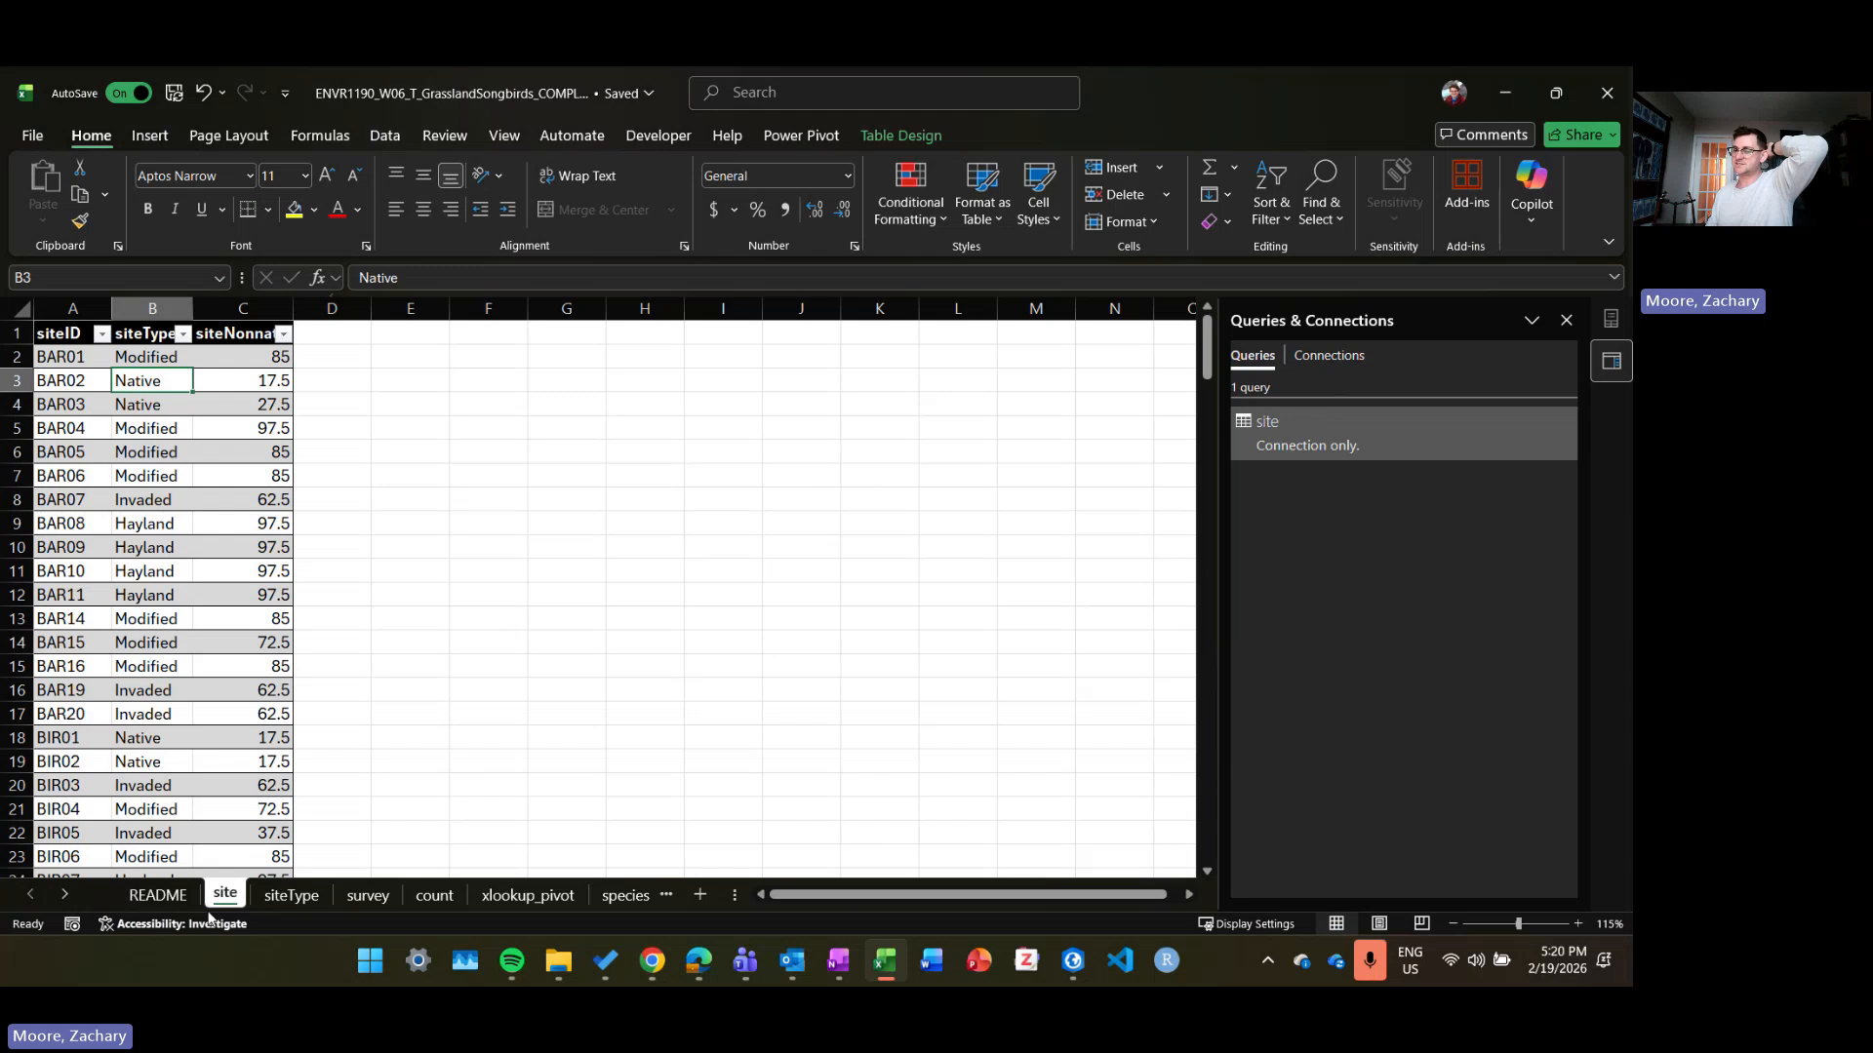
Step: Bring the survey sheet's table into Power Query and keep it as a connection-only query
click(378, 897)
right_click(314, 387)
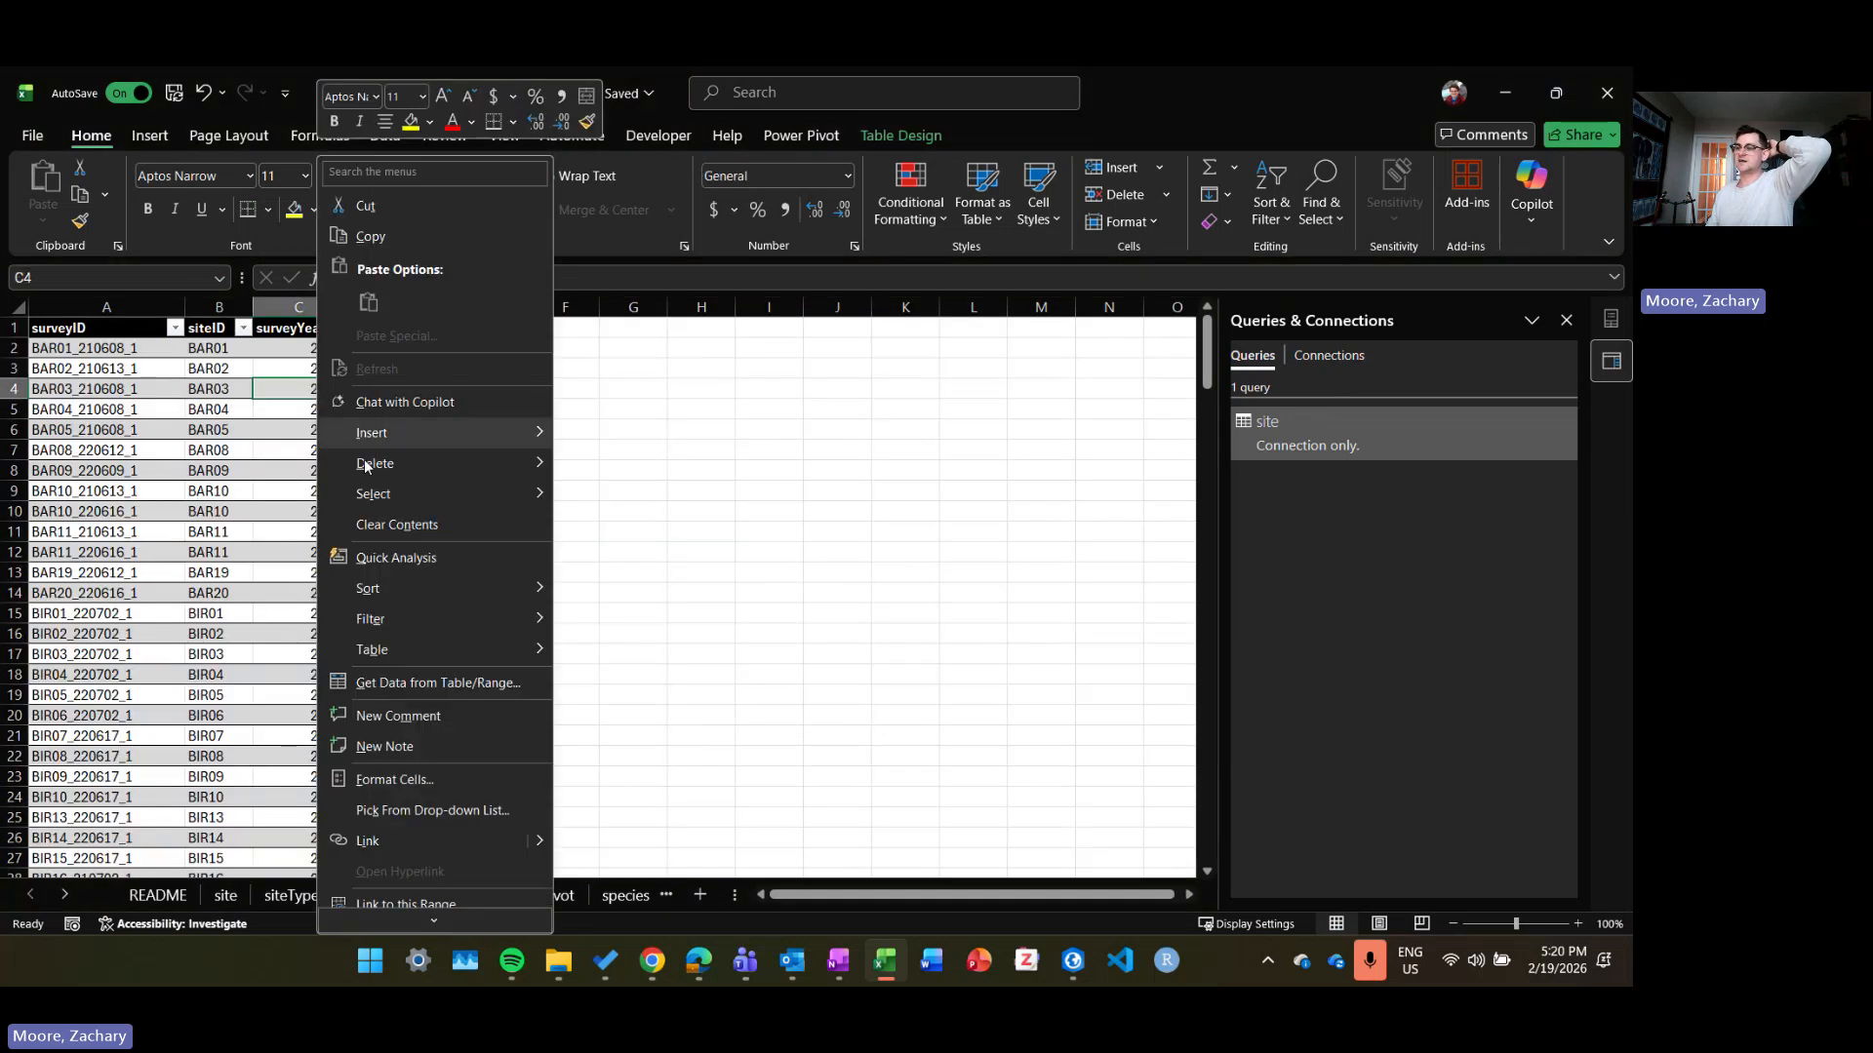
click(418, 682)
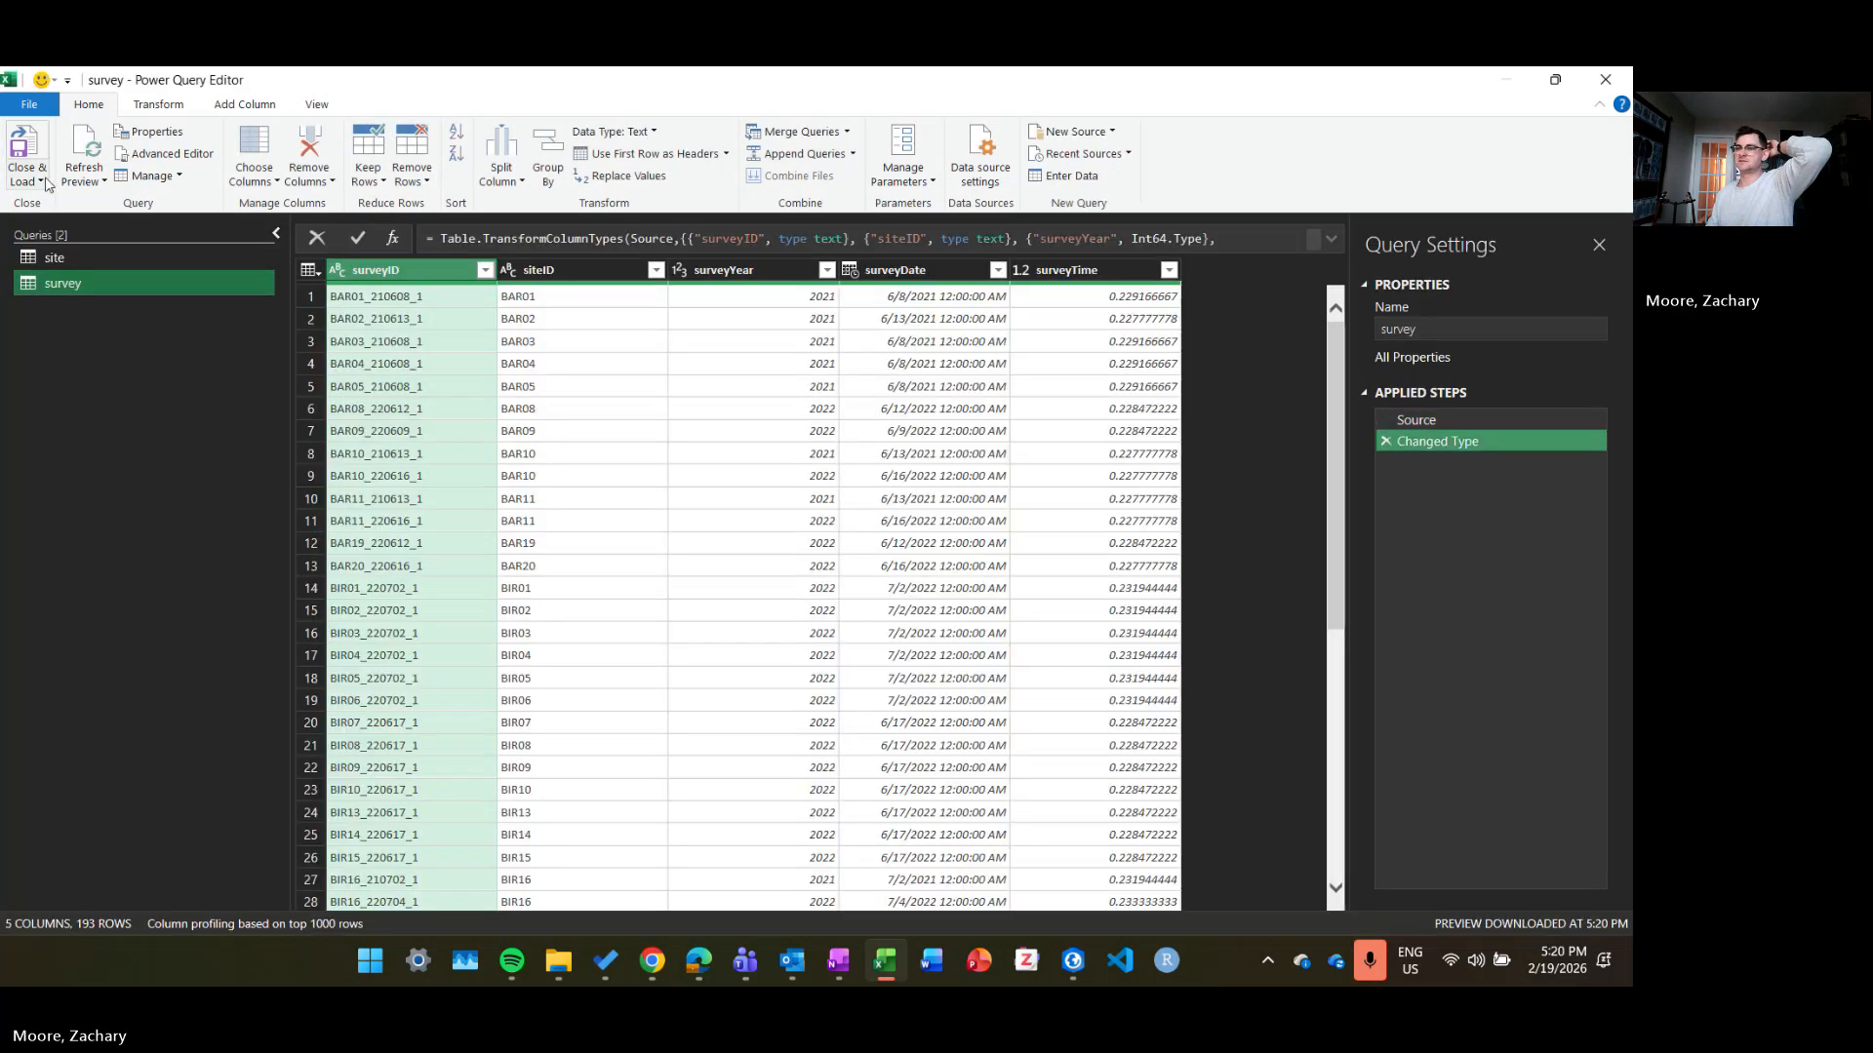
click(27, 180)
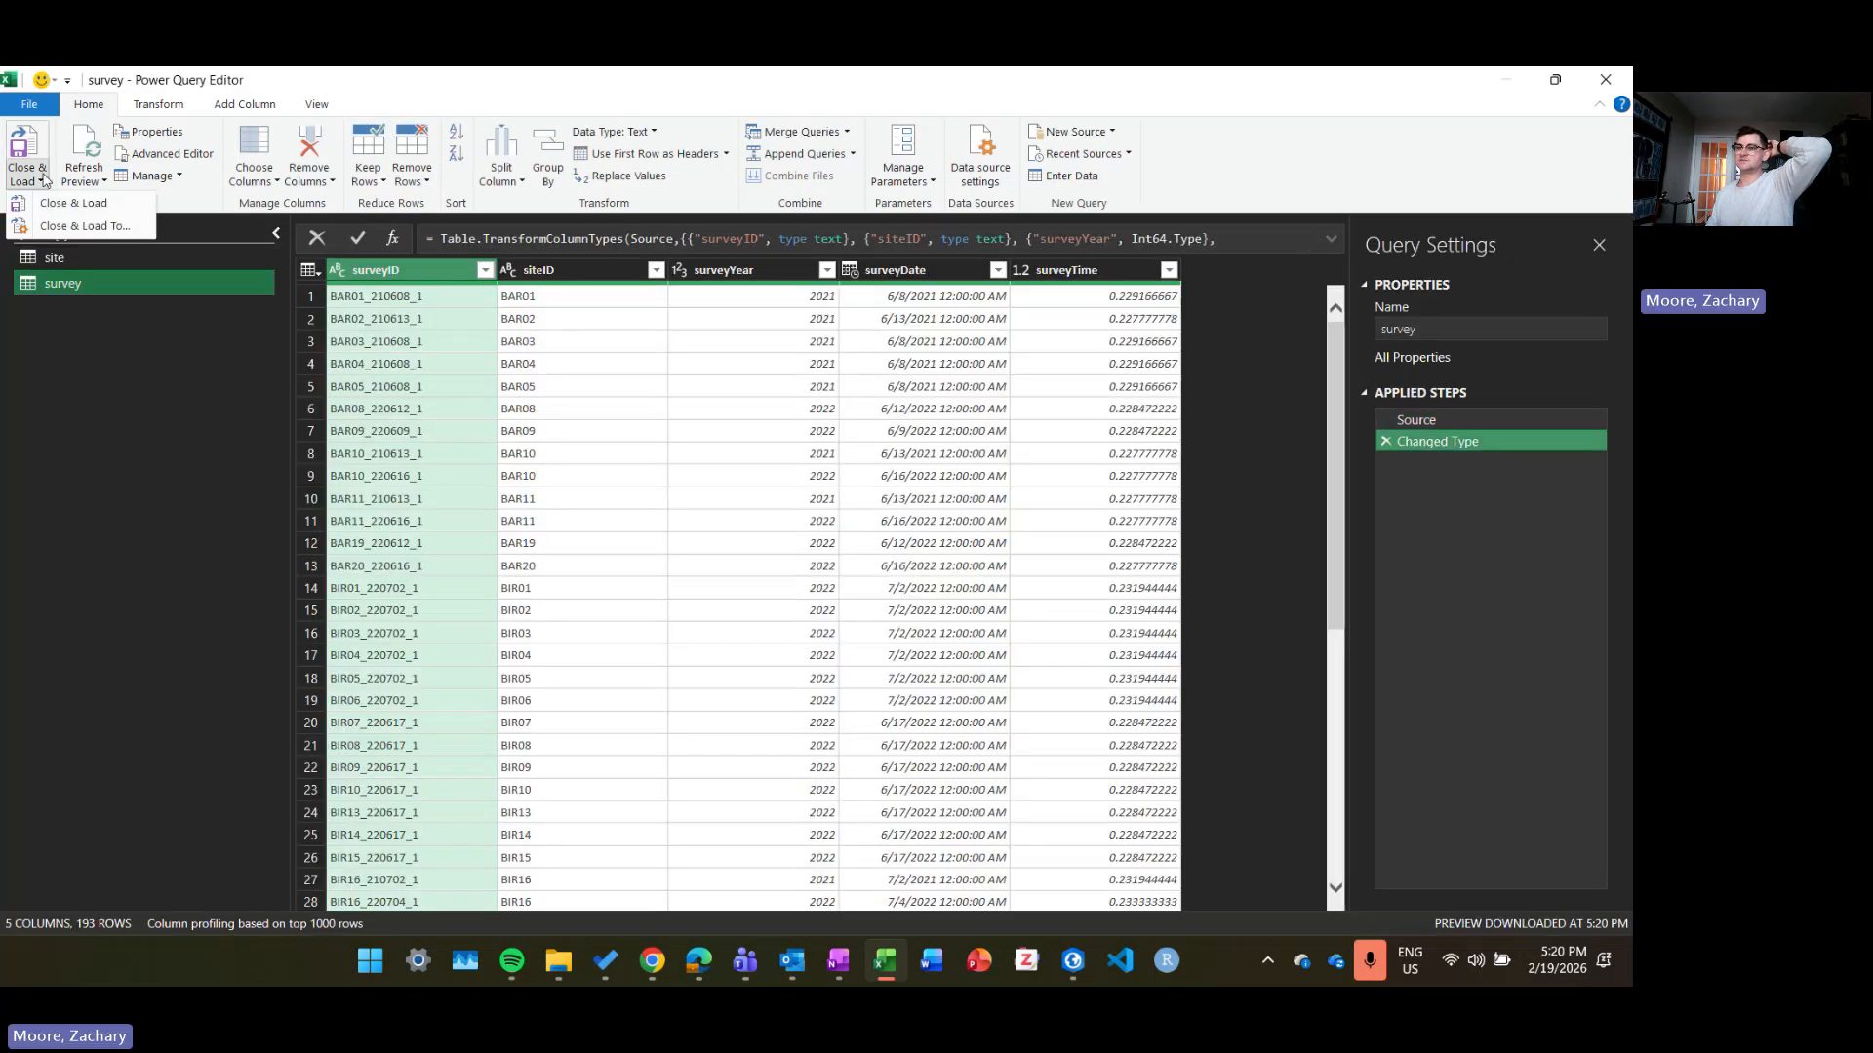
click(58, 228)
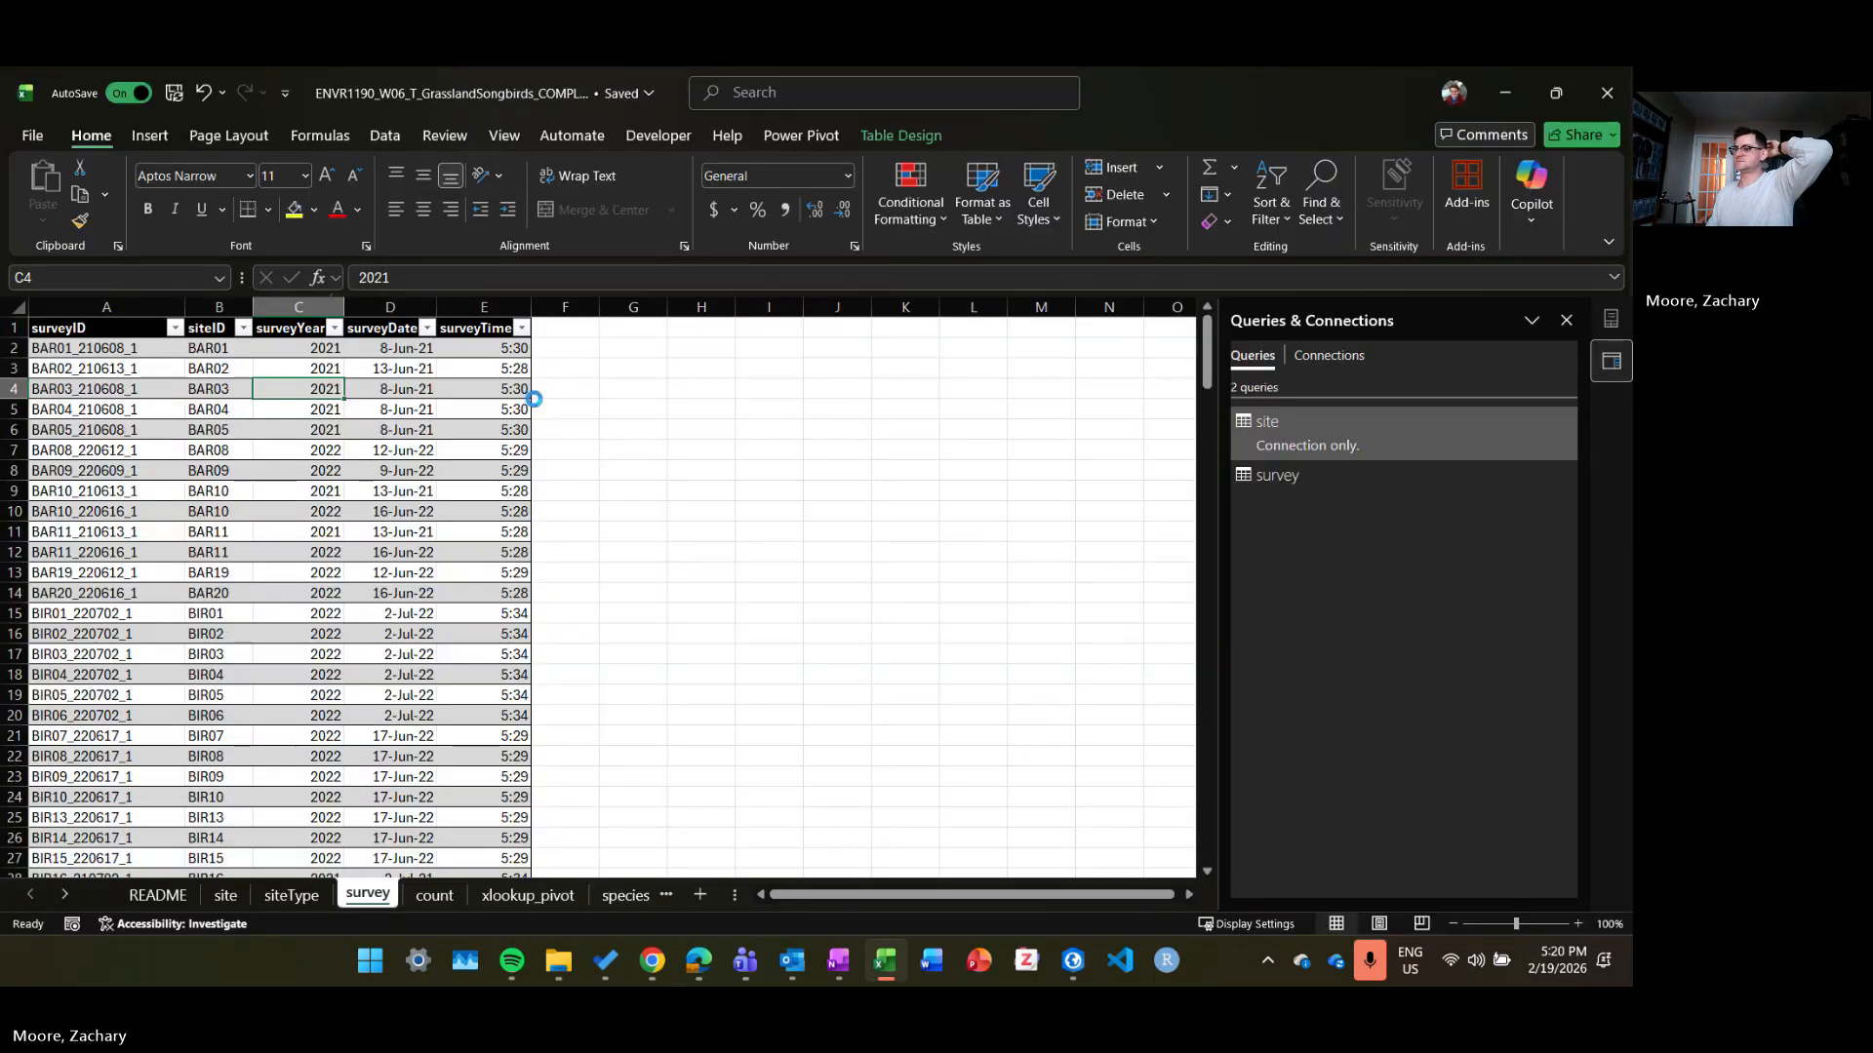
click(554, 542)
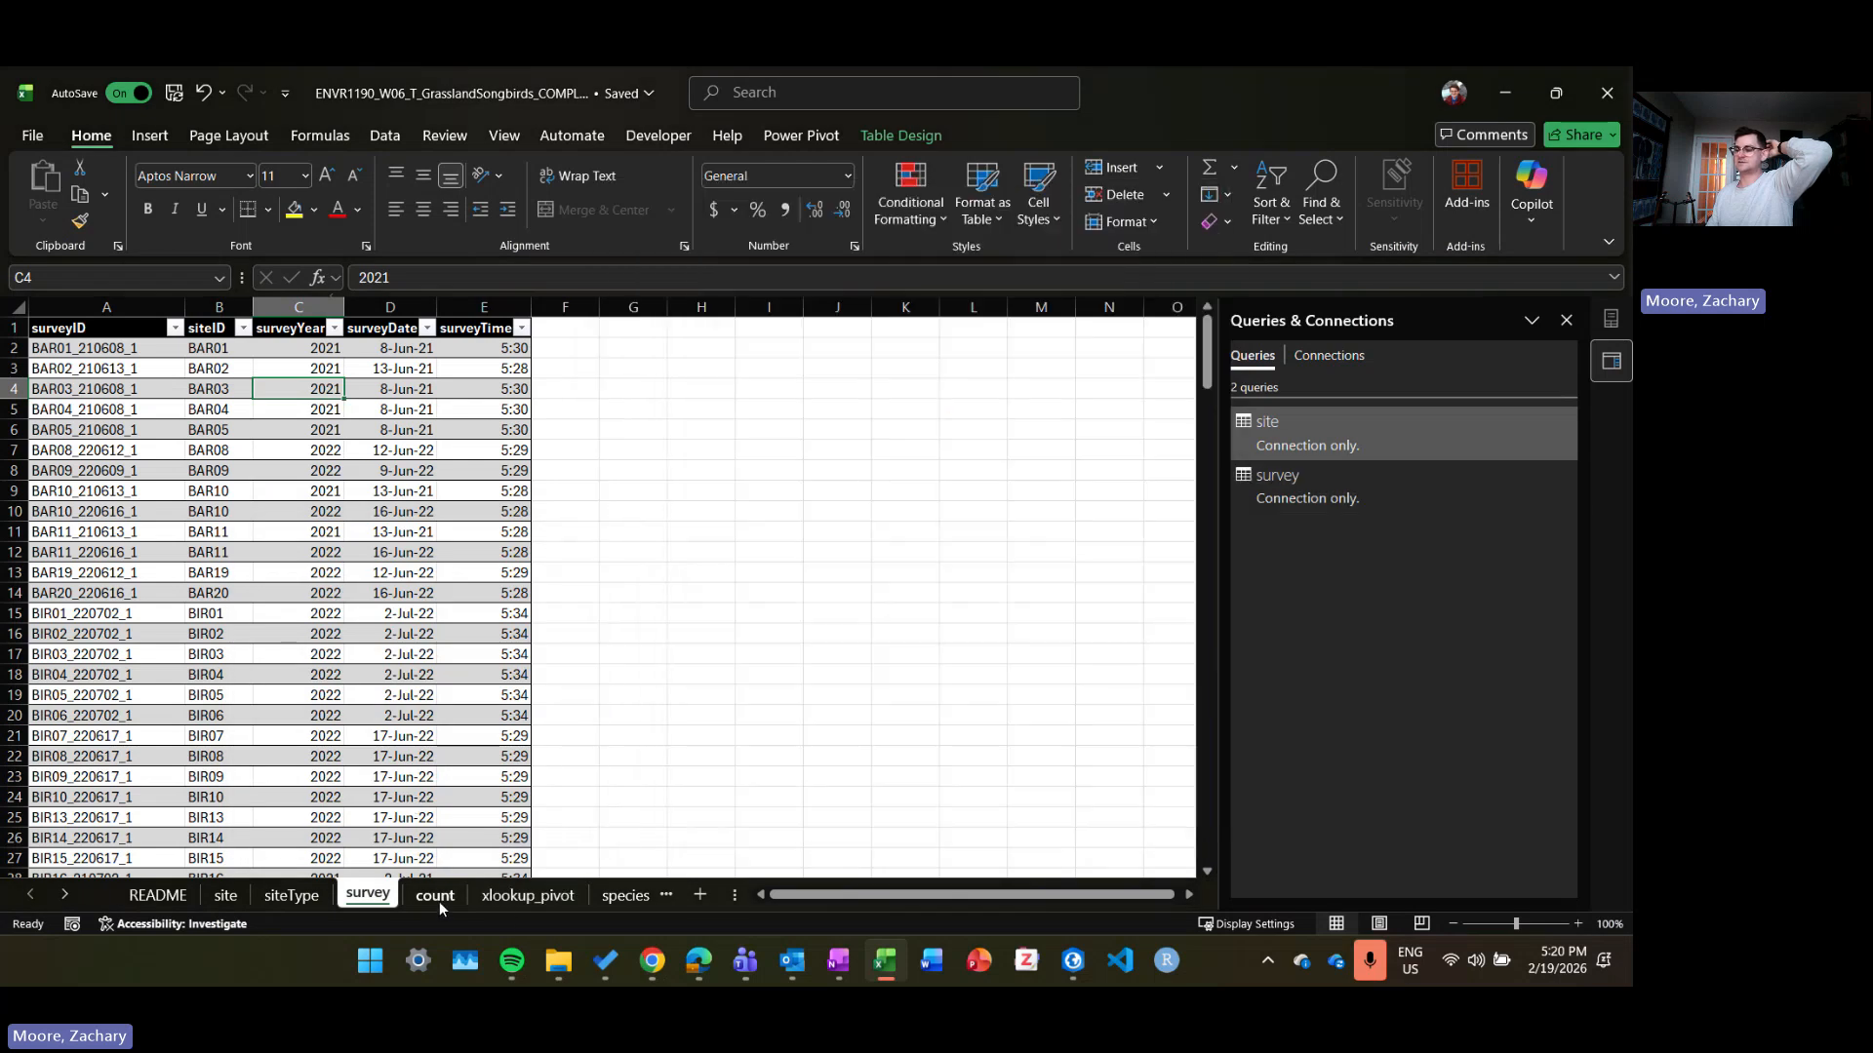
Step: Create a connection-only query from the table on the count sheet
click(436, 895)
right_click(331, 411)
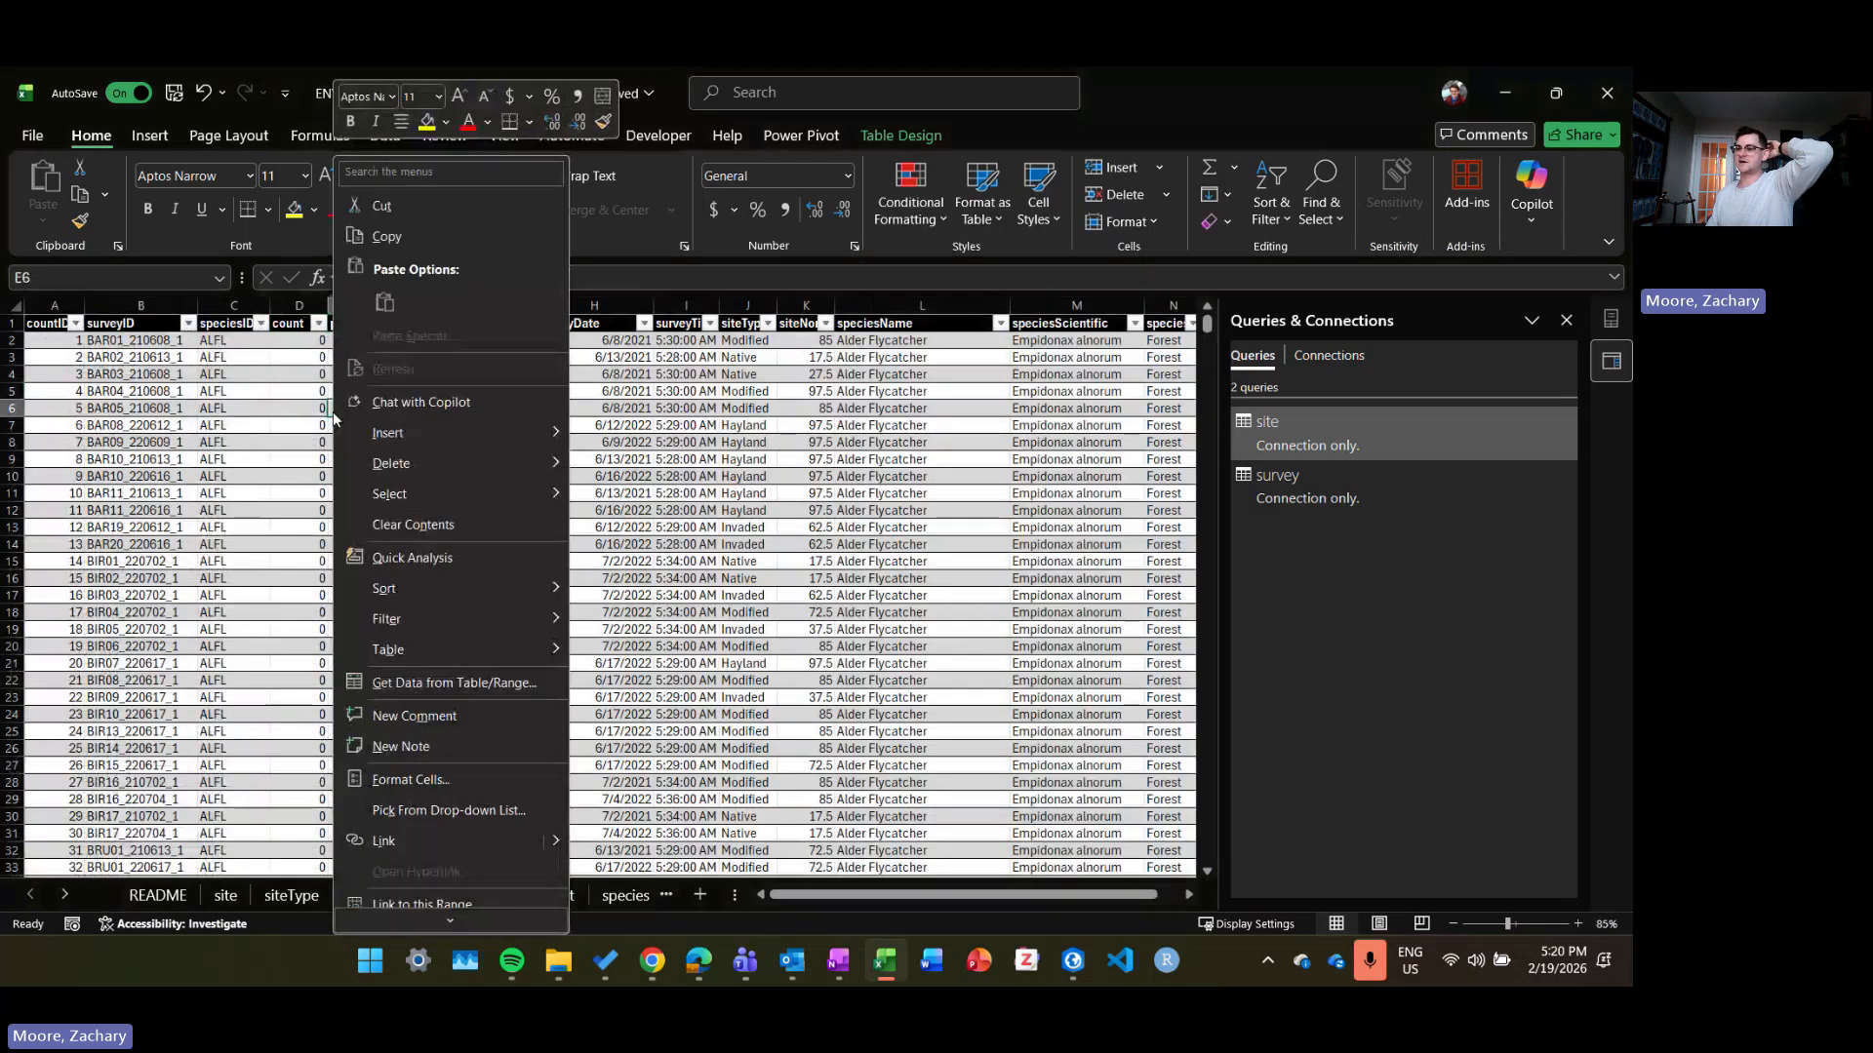
click(433, 684)
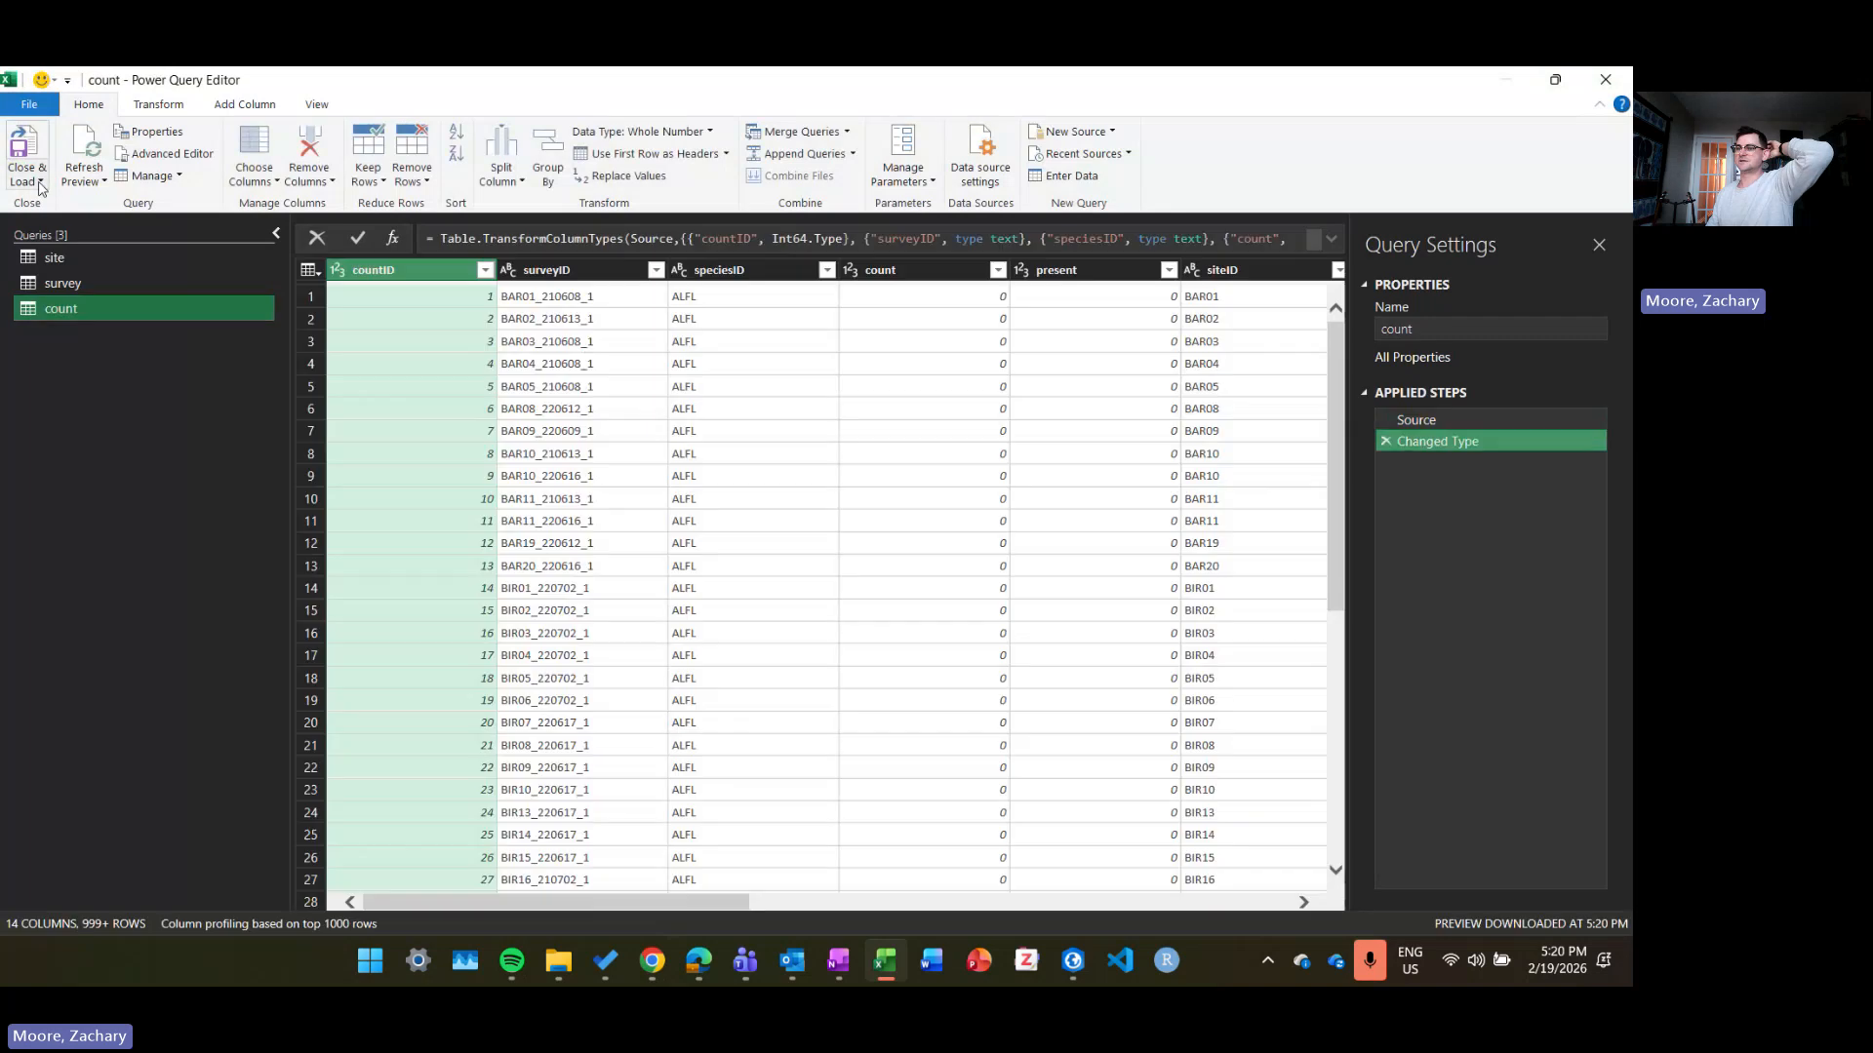
click(27, 181)
click(74, 230)
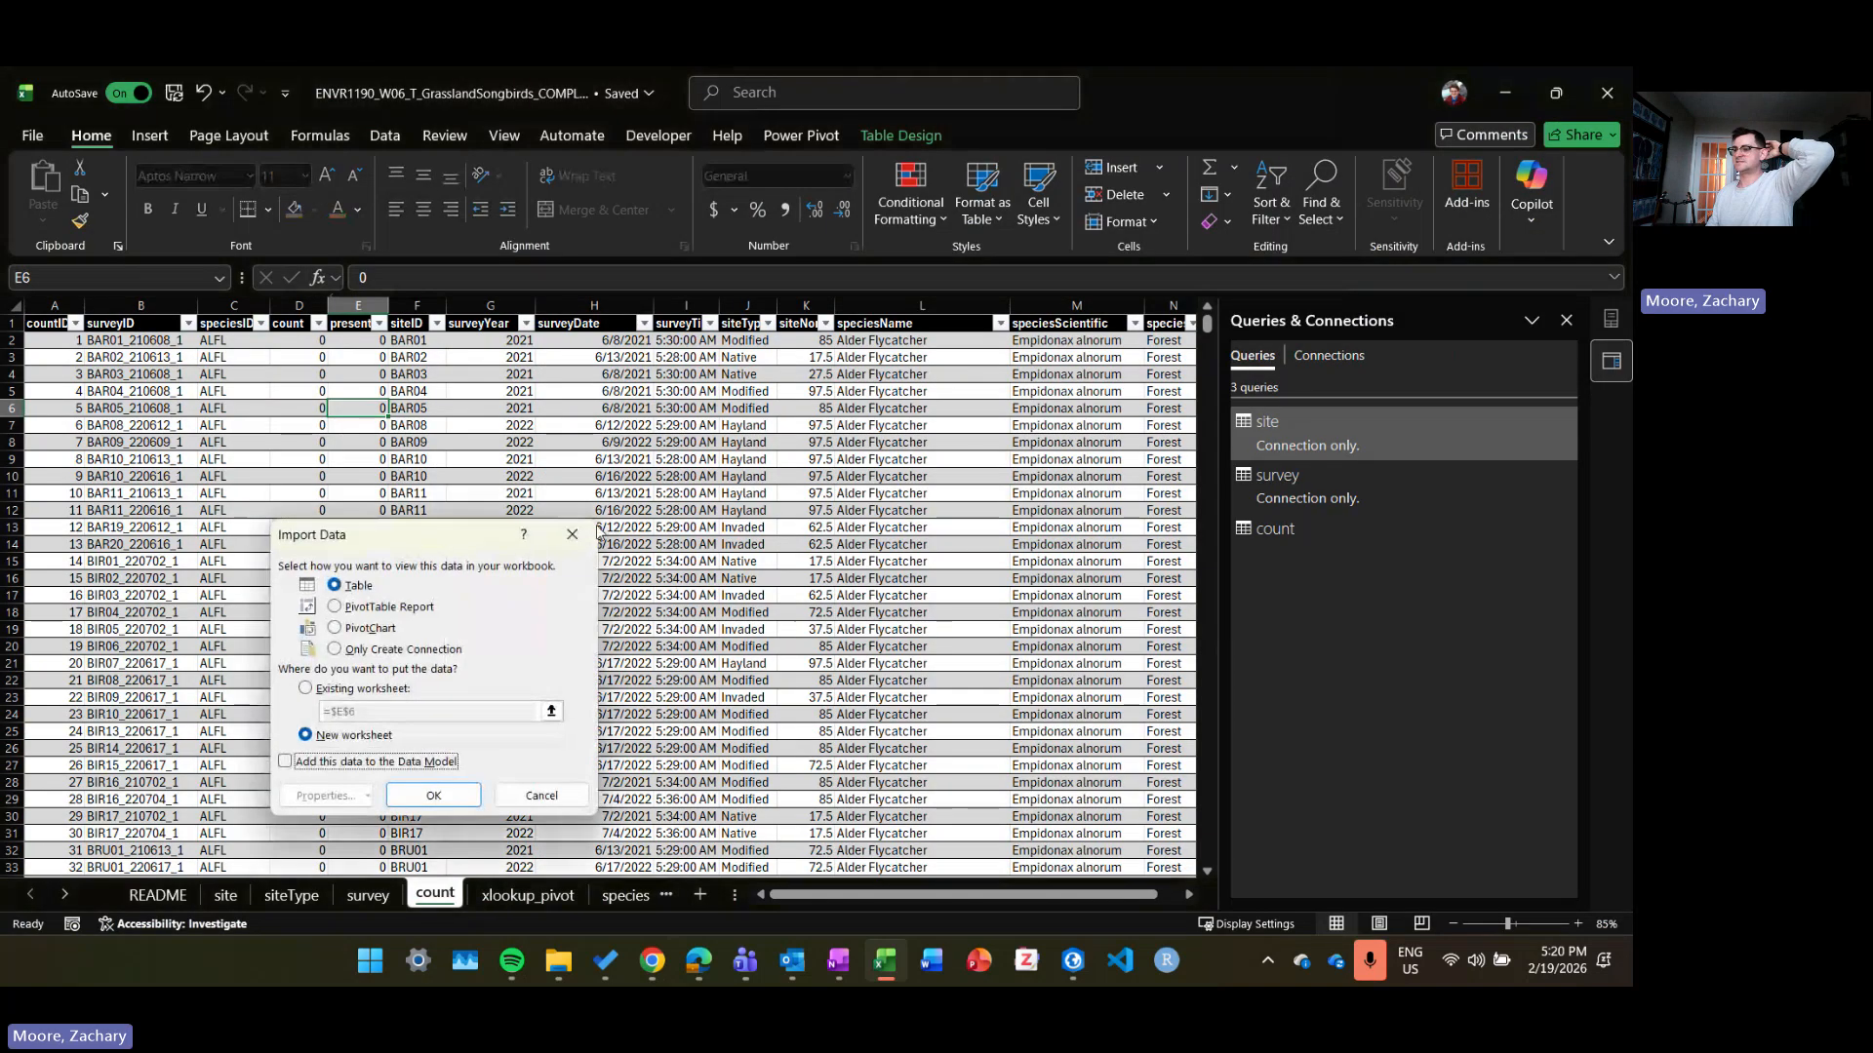
click(572, 533)
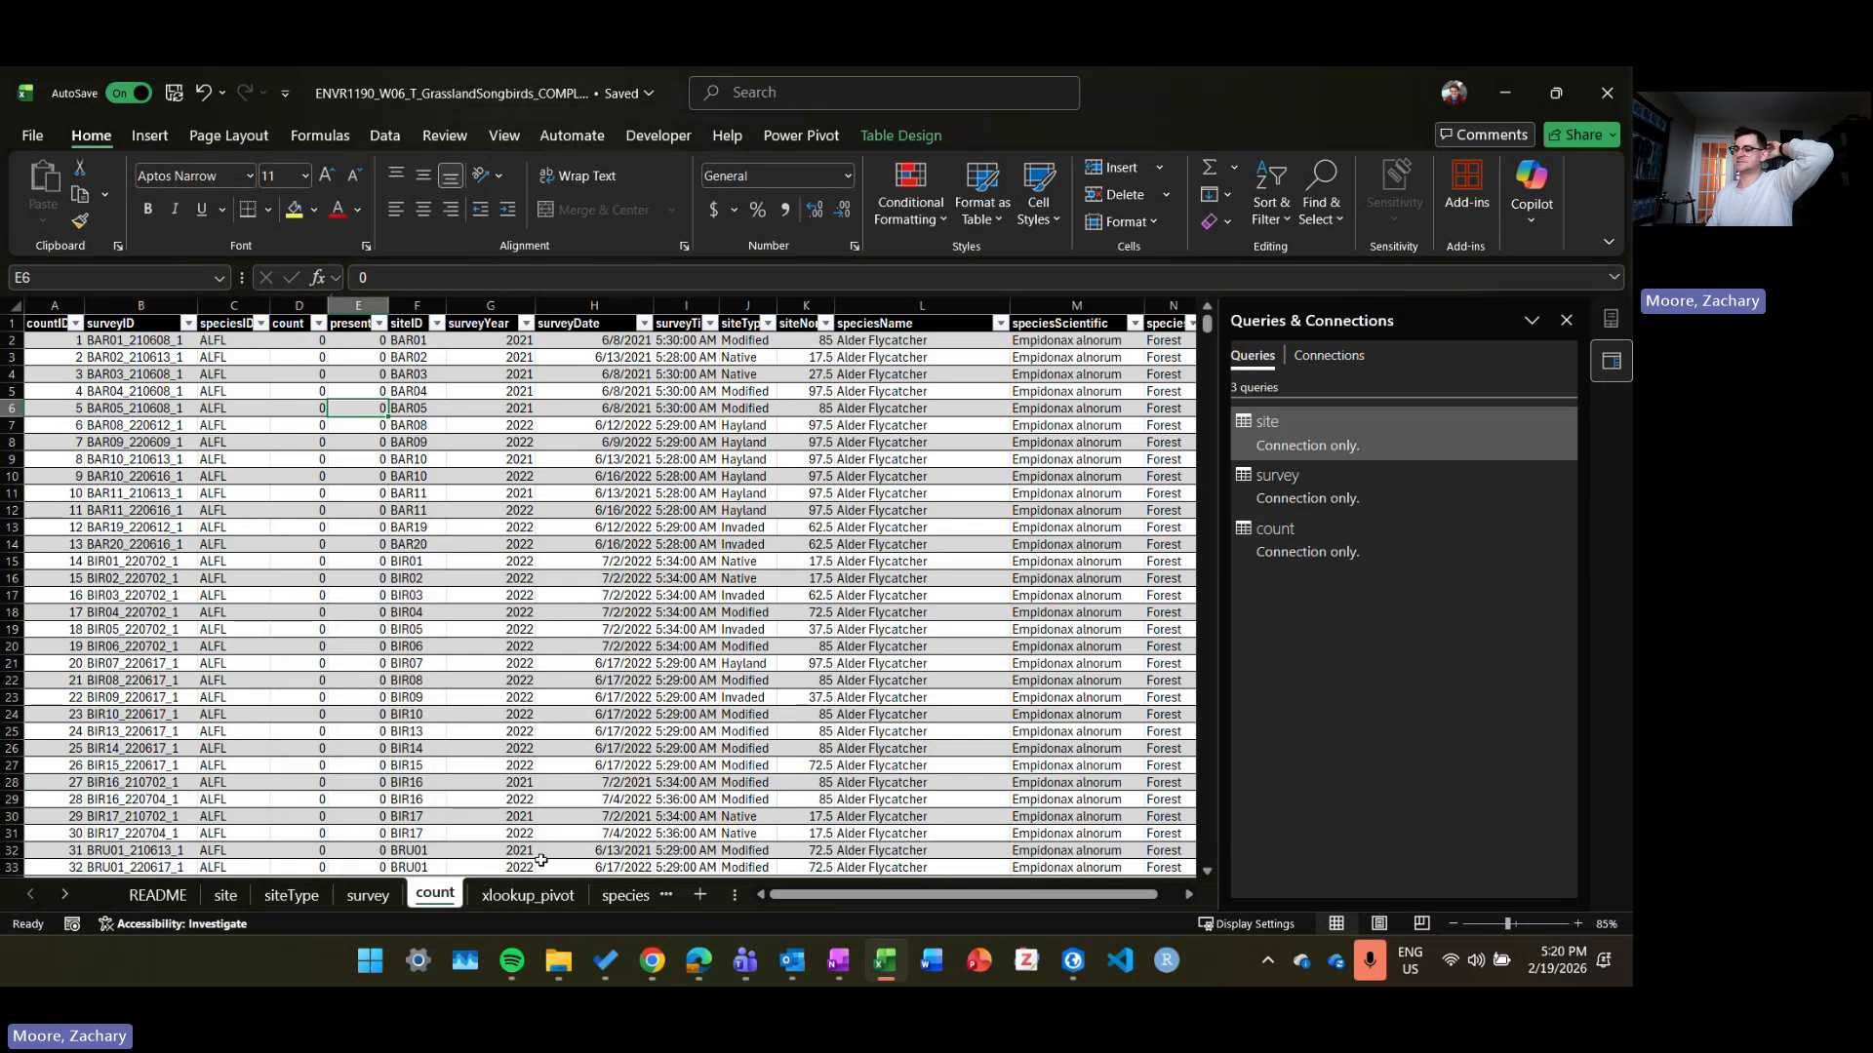
Step: Add the species sheet's table to Power Query as a connection-only query
click(610, 902)
right_click(310, 388)
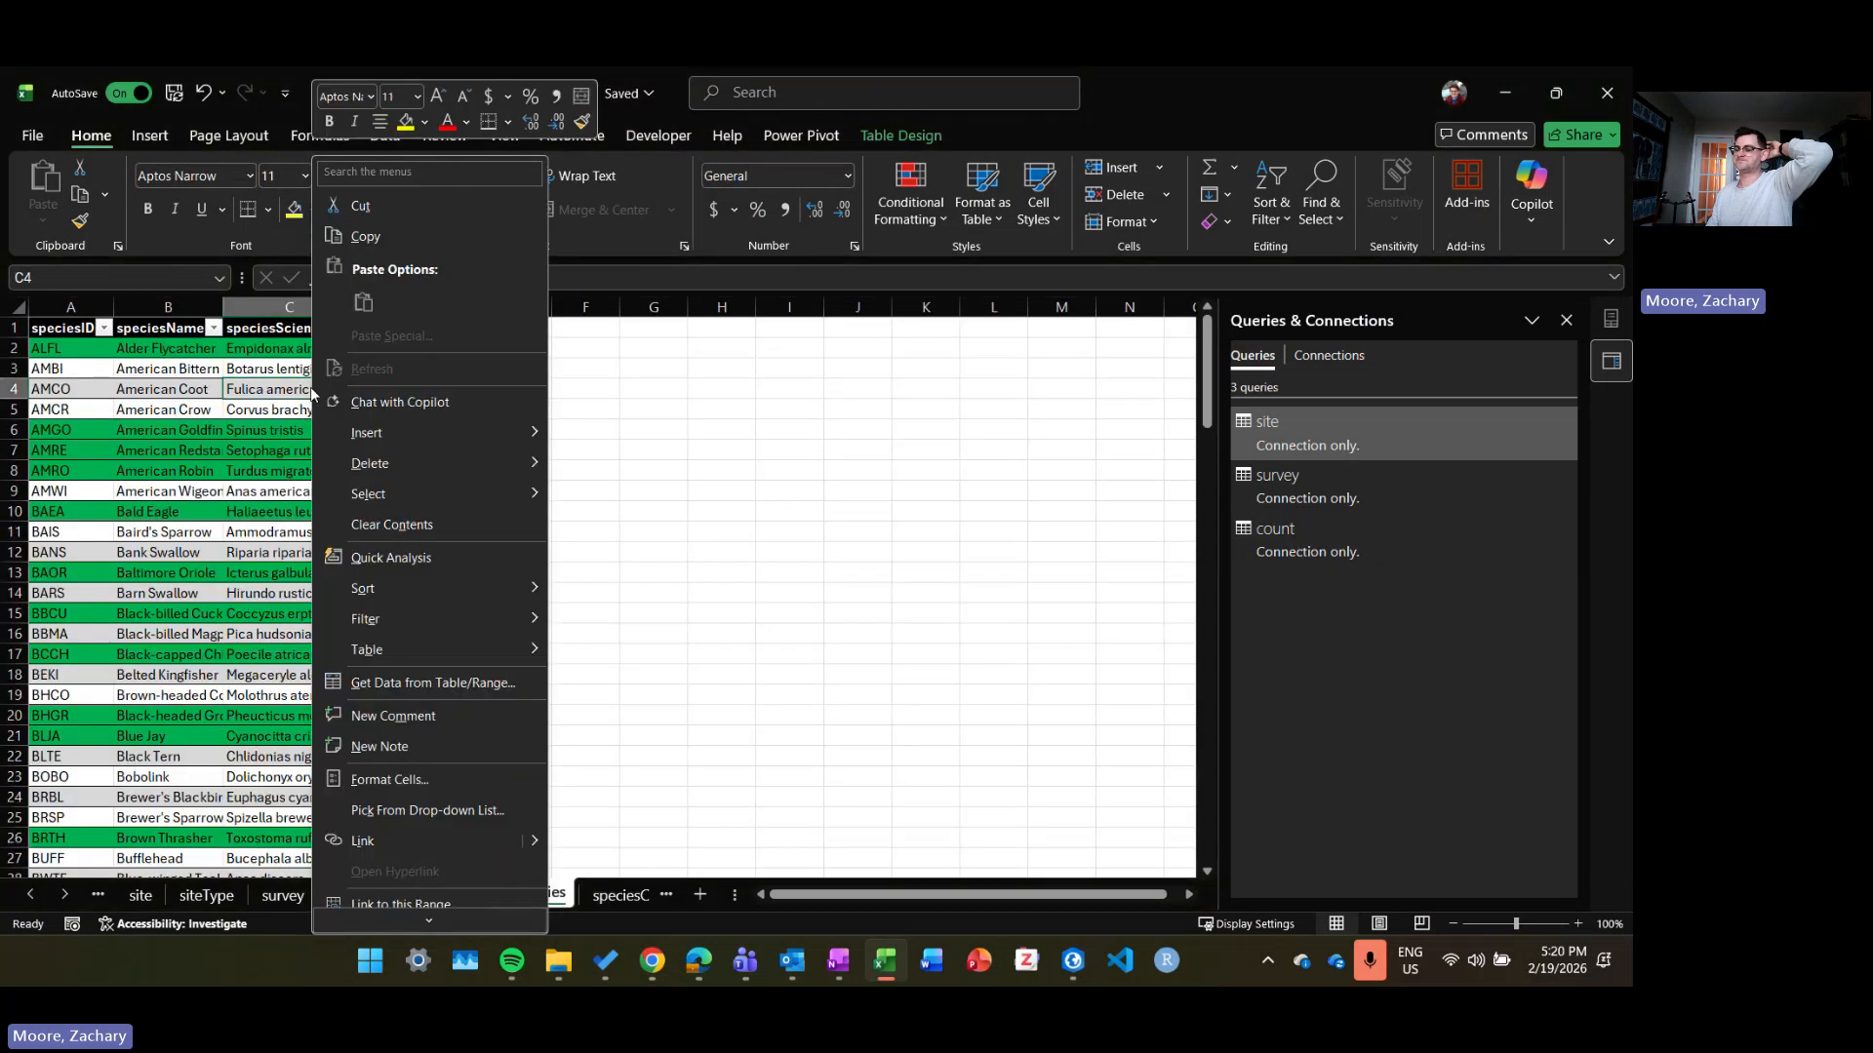
click(434, 682)
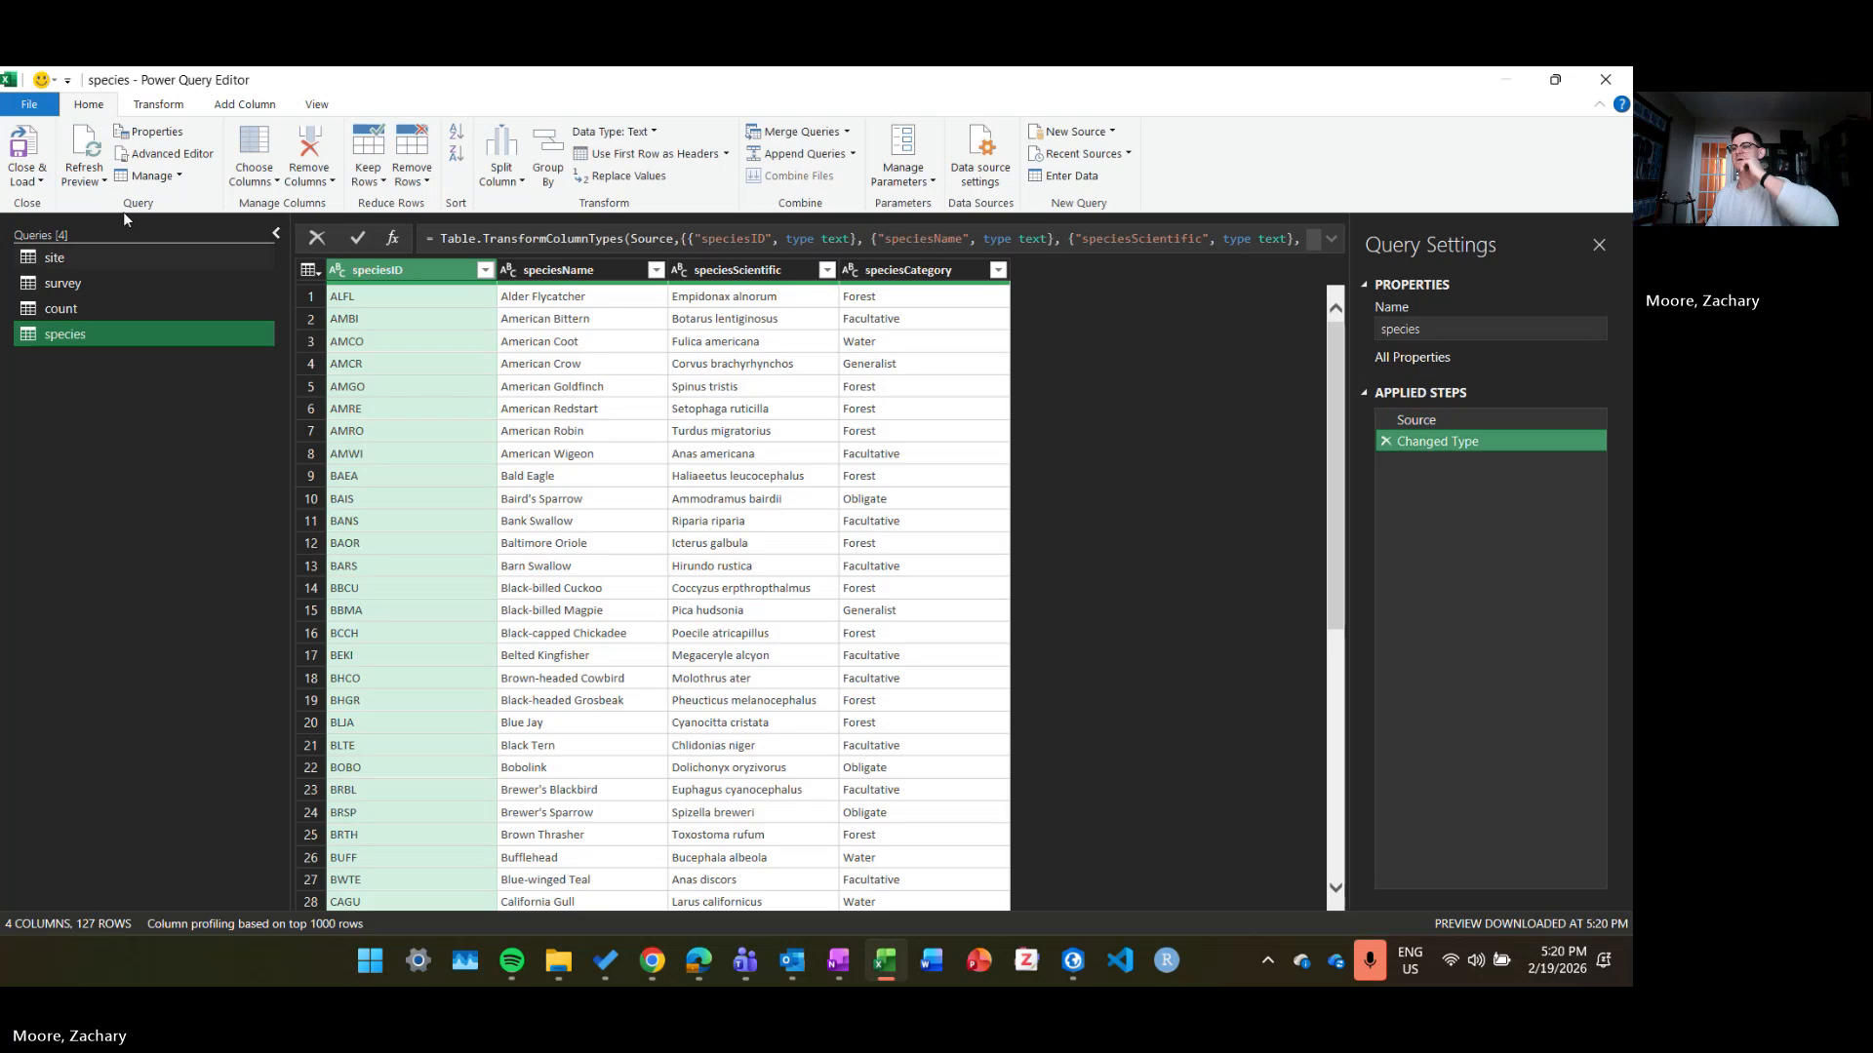
click(39, 179)
click(82, 229)
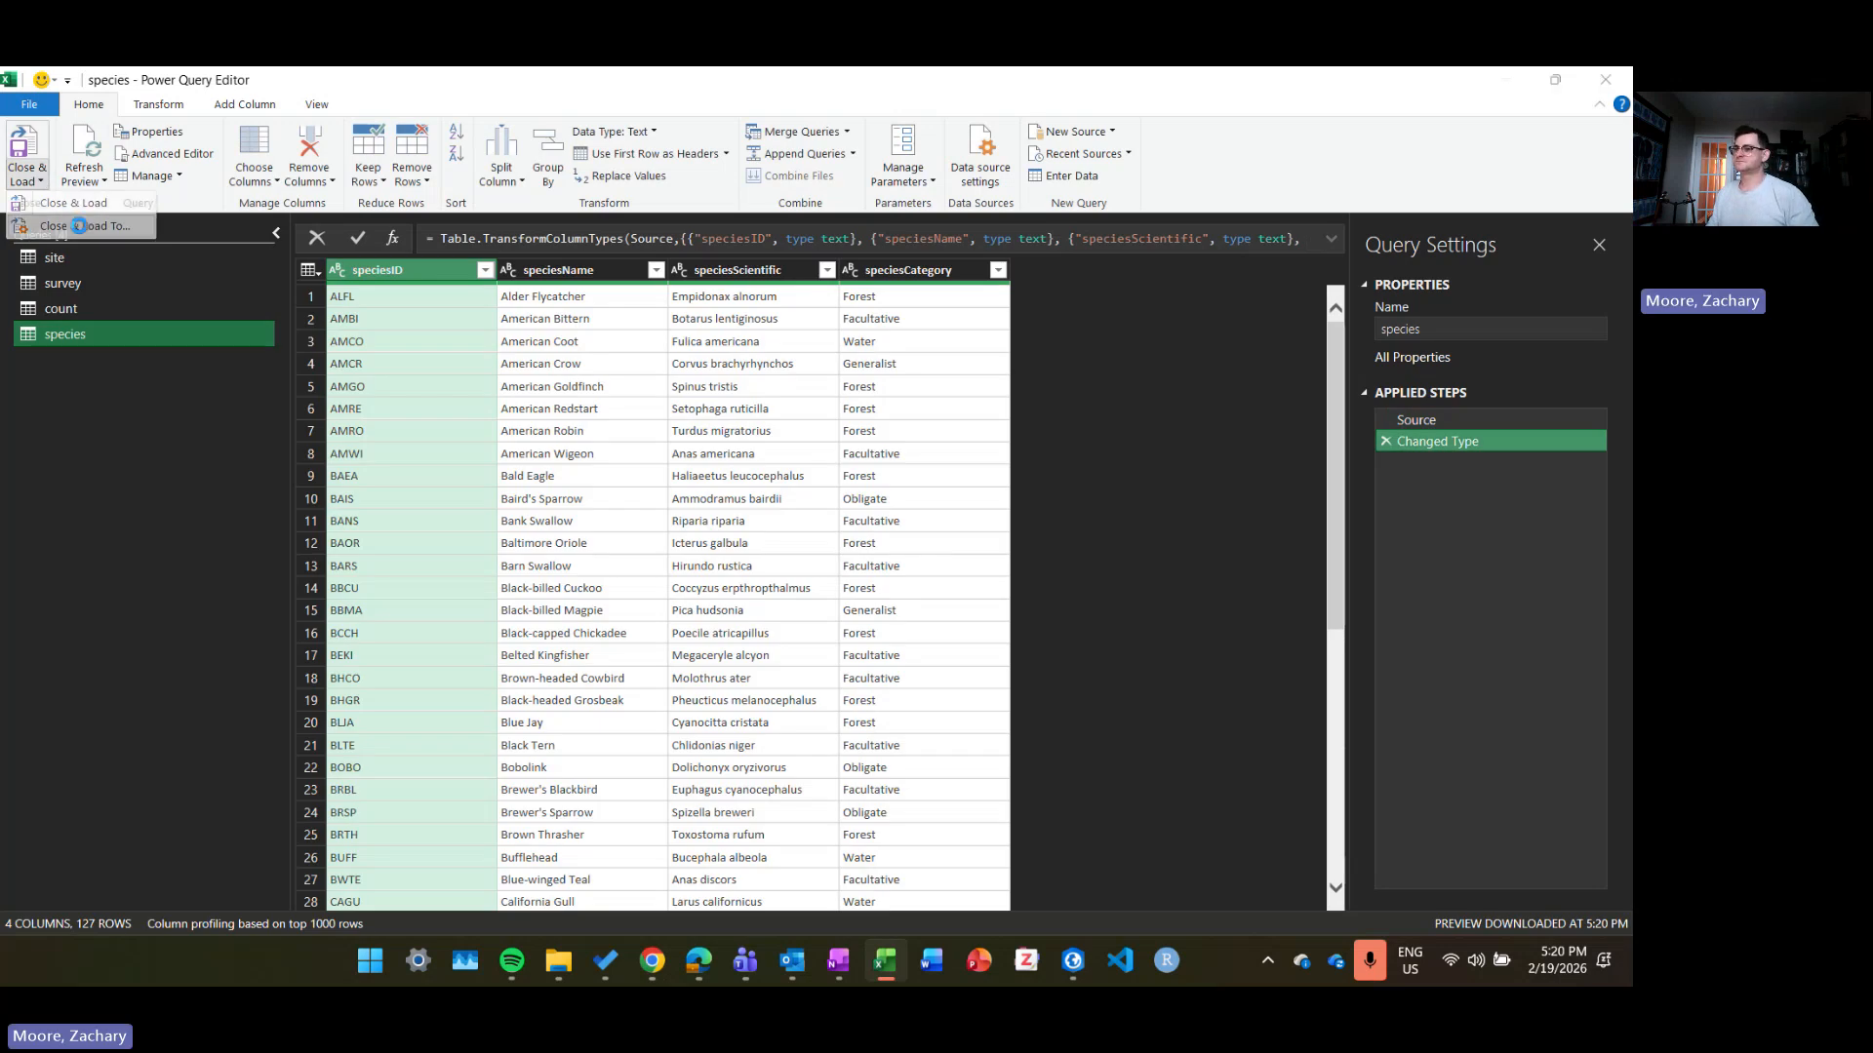
click(580, 538)
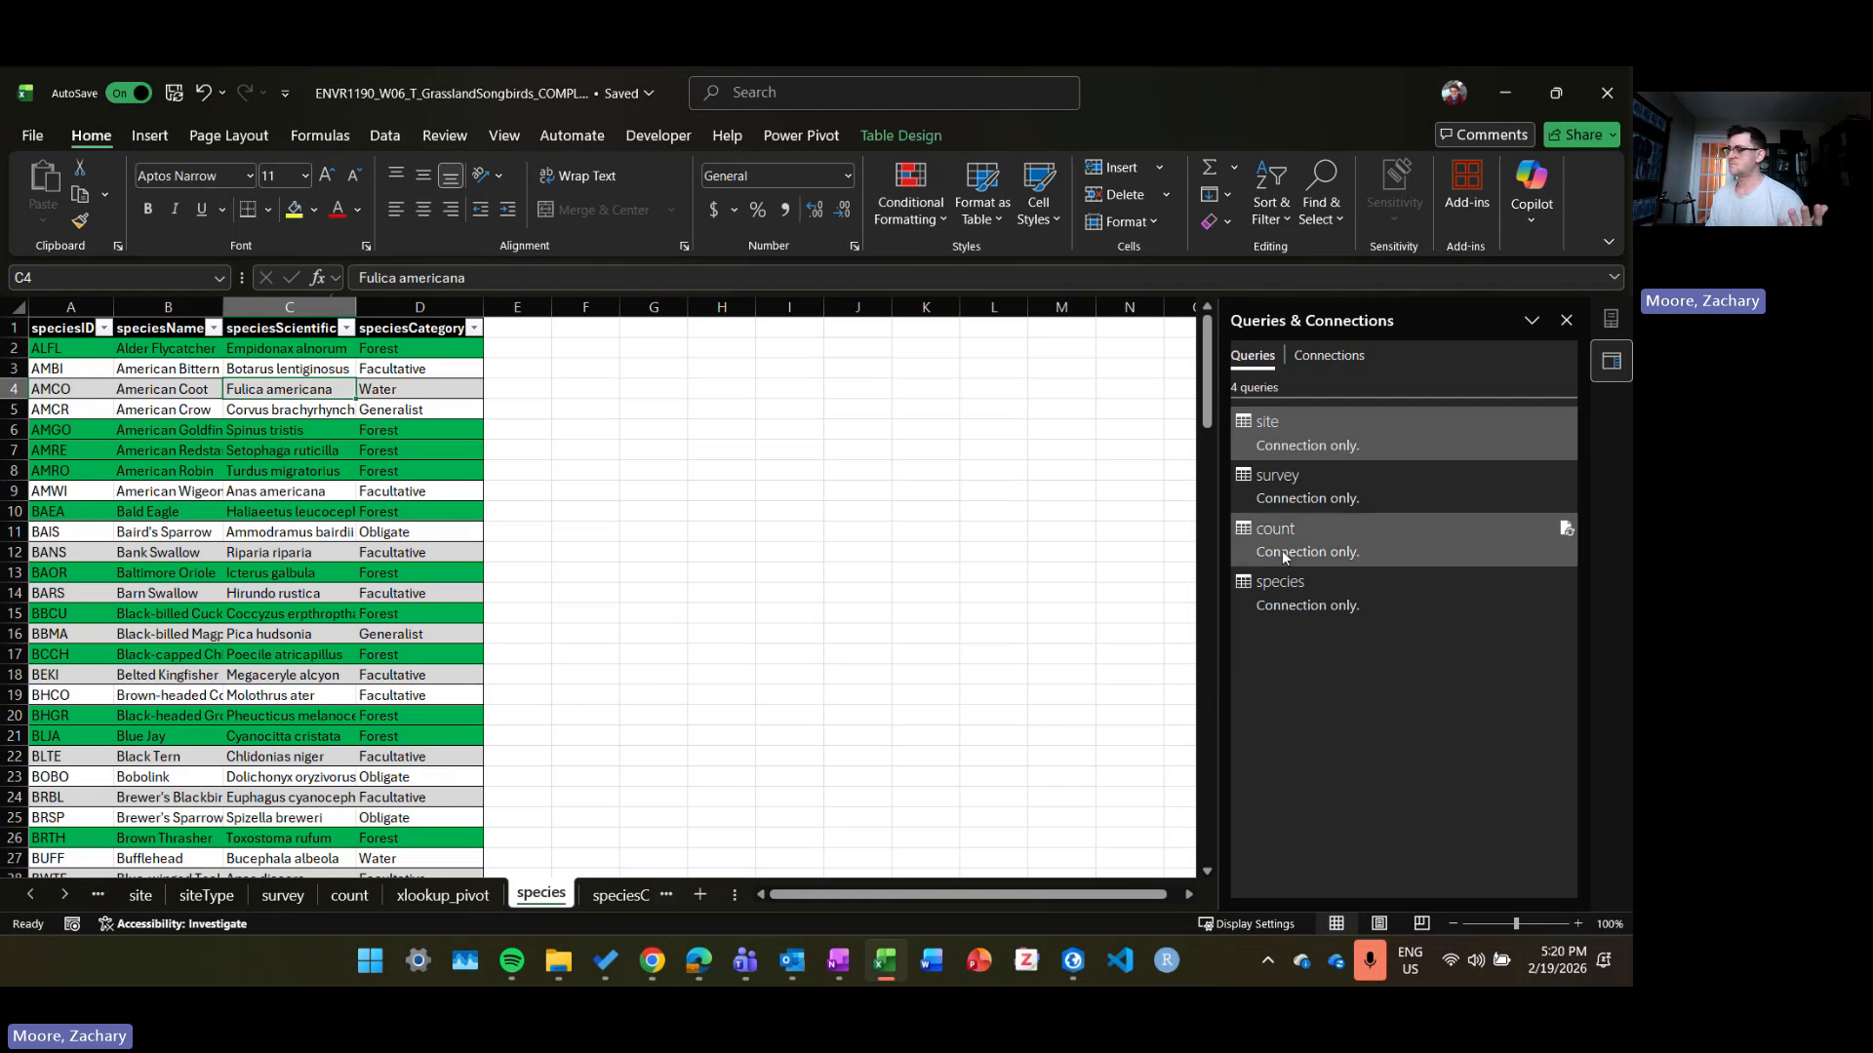
Step: Open the count query for editing in the Power Query Editor
click(1297, 595)
click(1324, 537)
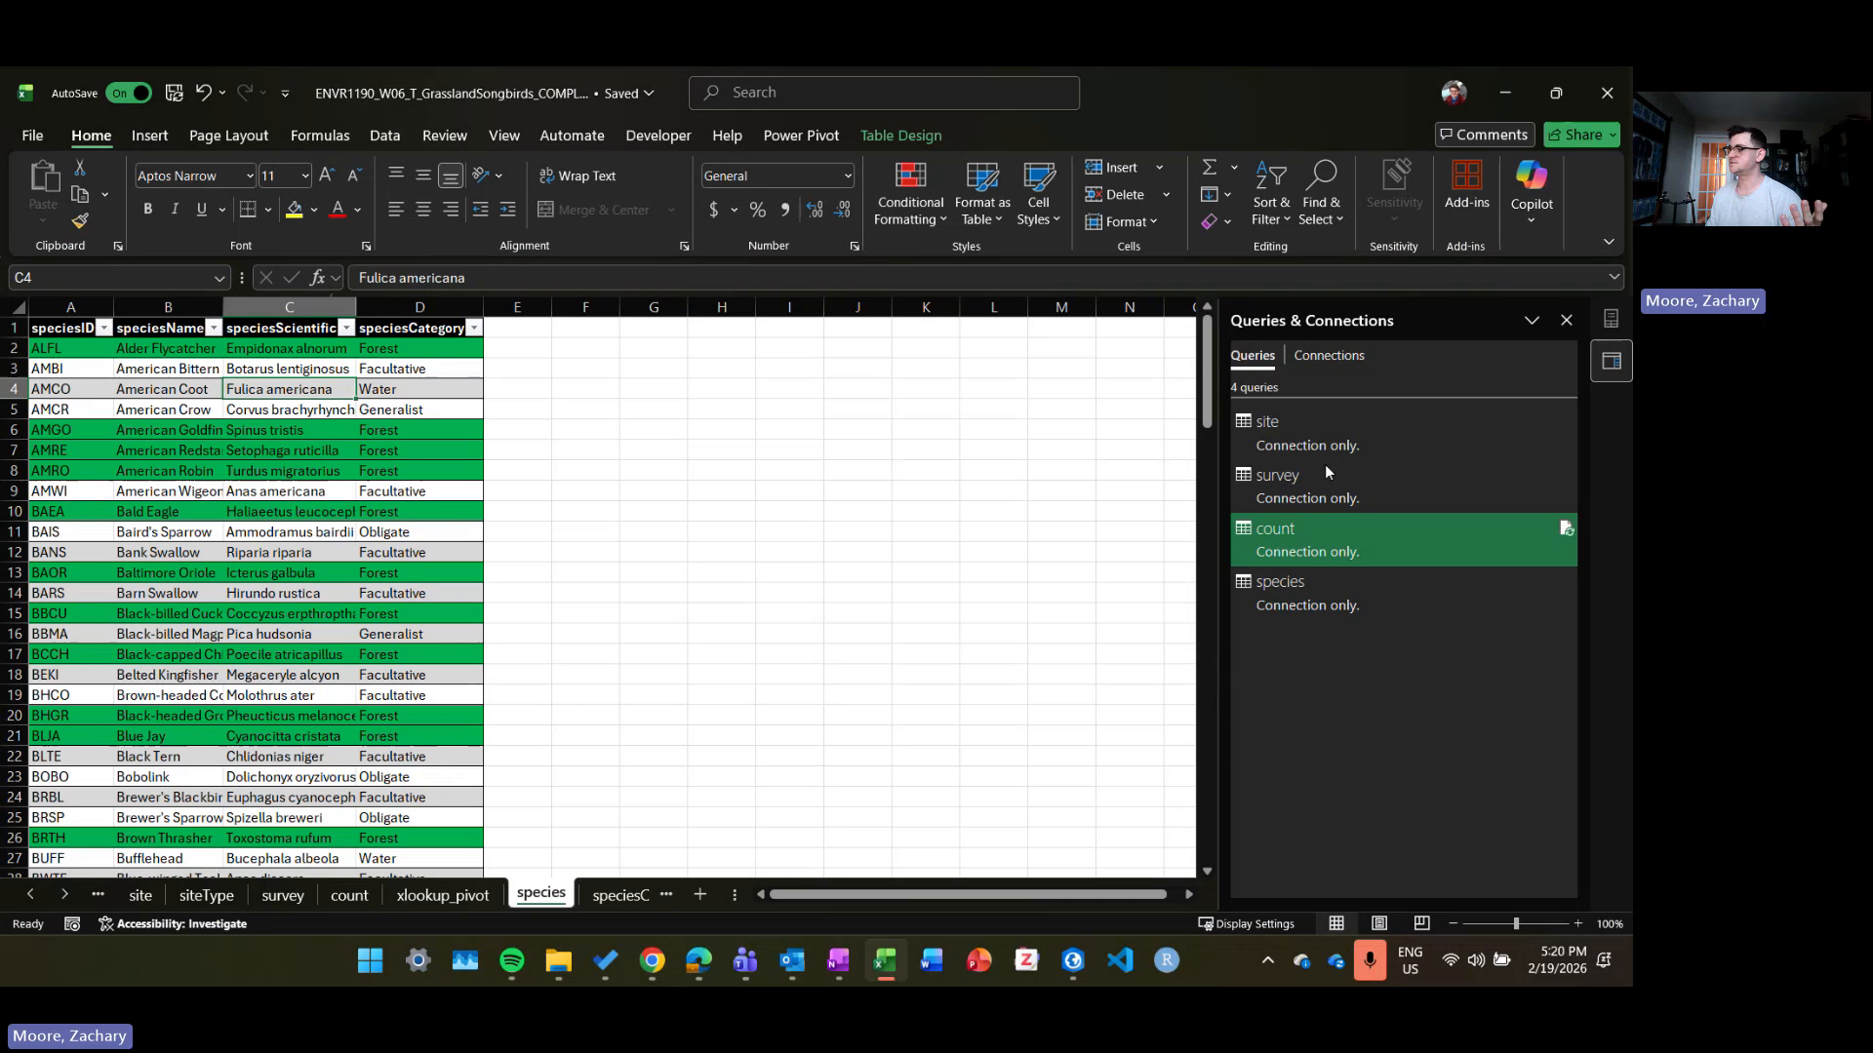
right_click(1313, 525)
click(1358, 582)
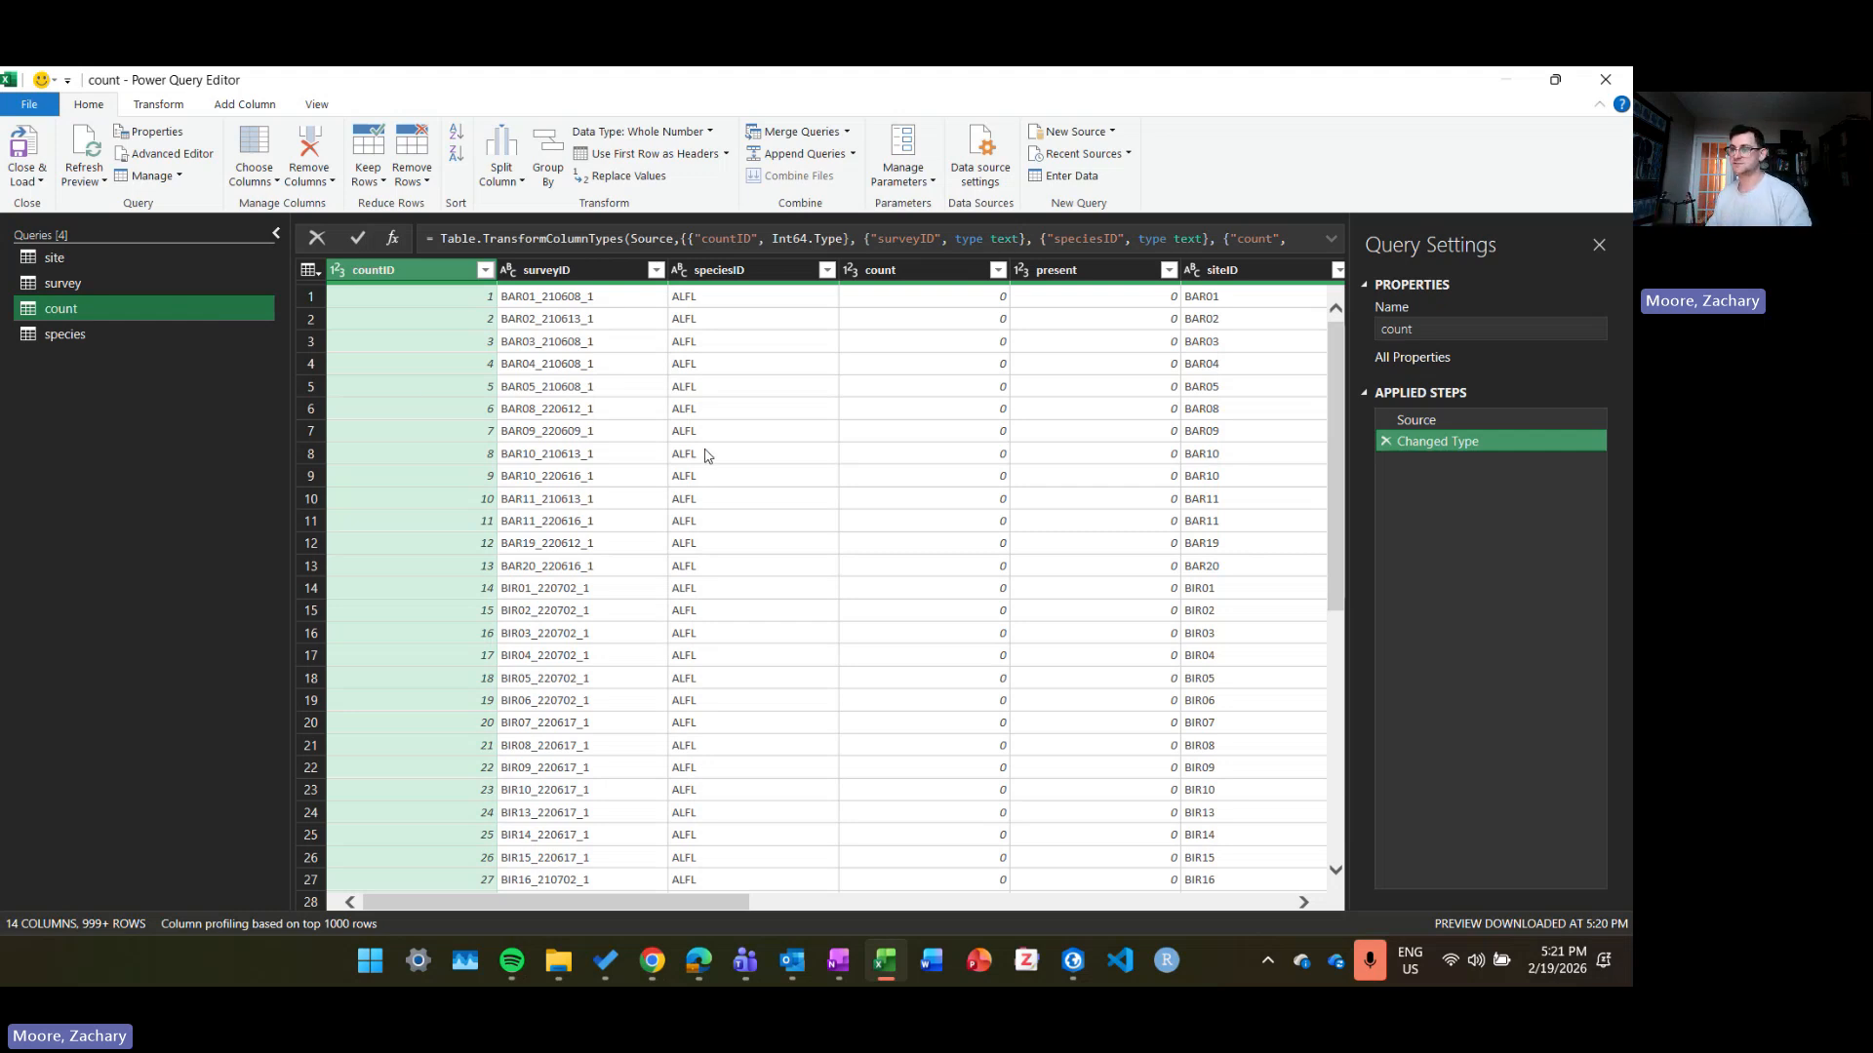
Step: Duplicate the count query and name the copy count_joined
right_click(205, 310)
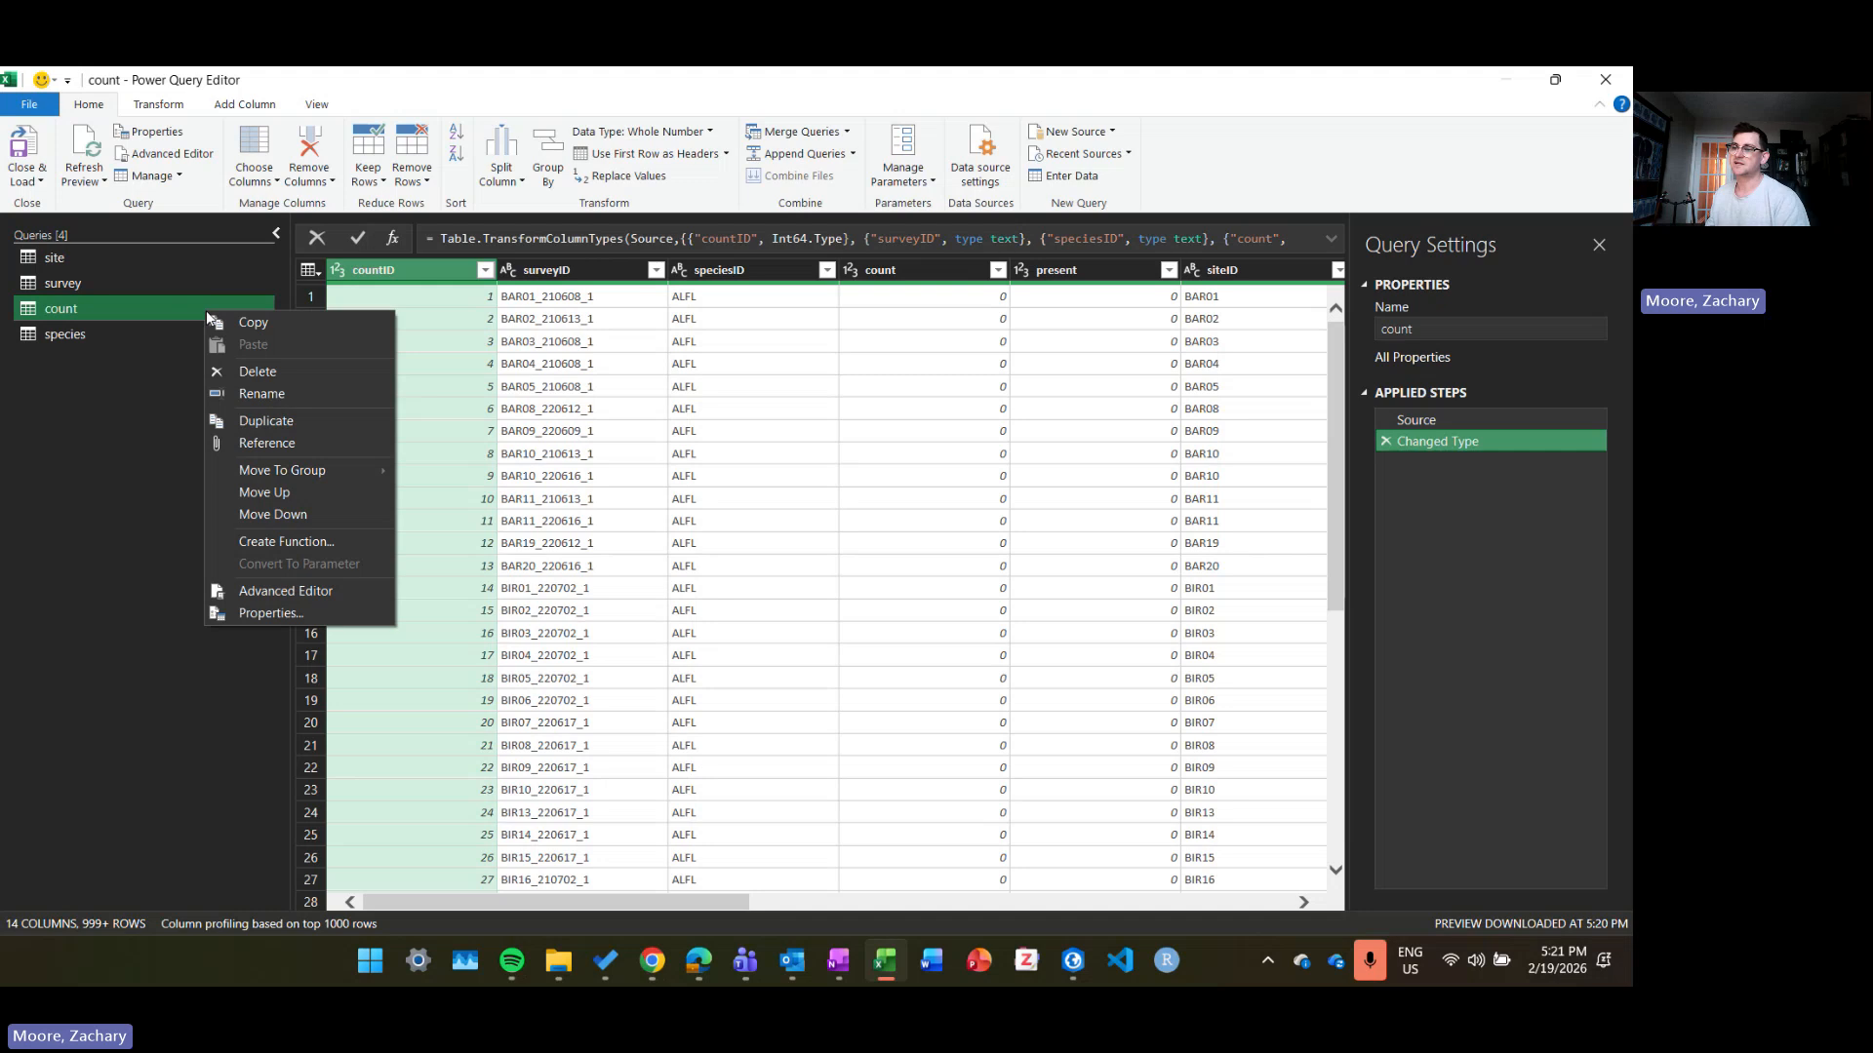
click(176, 310)
right_click(177, 310)
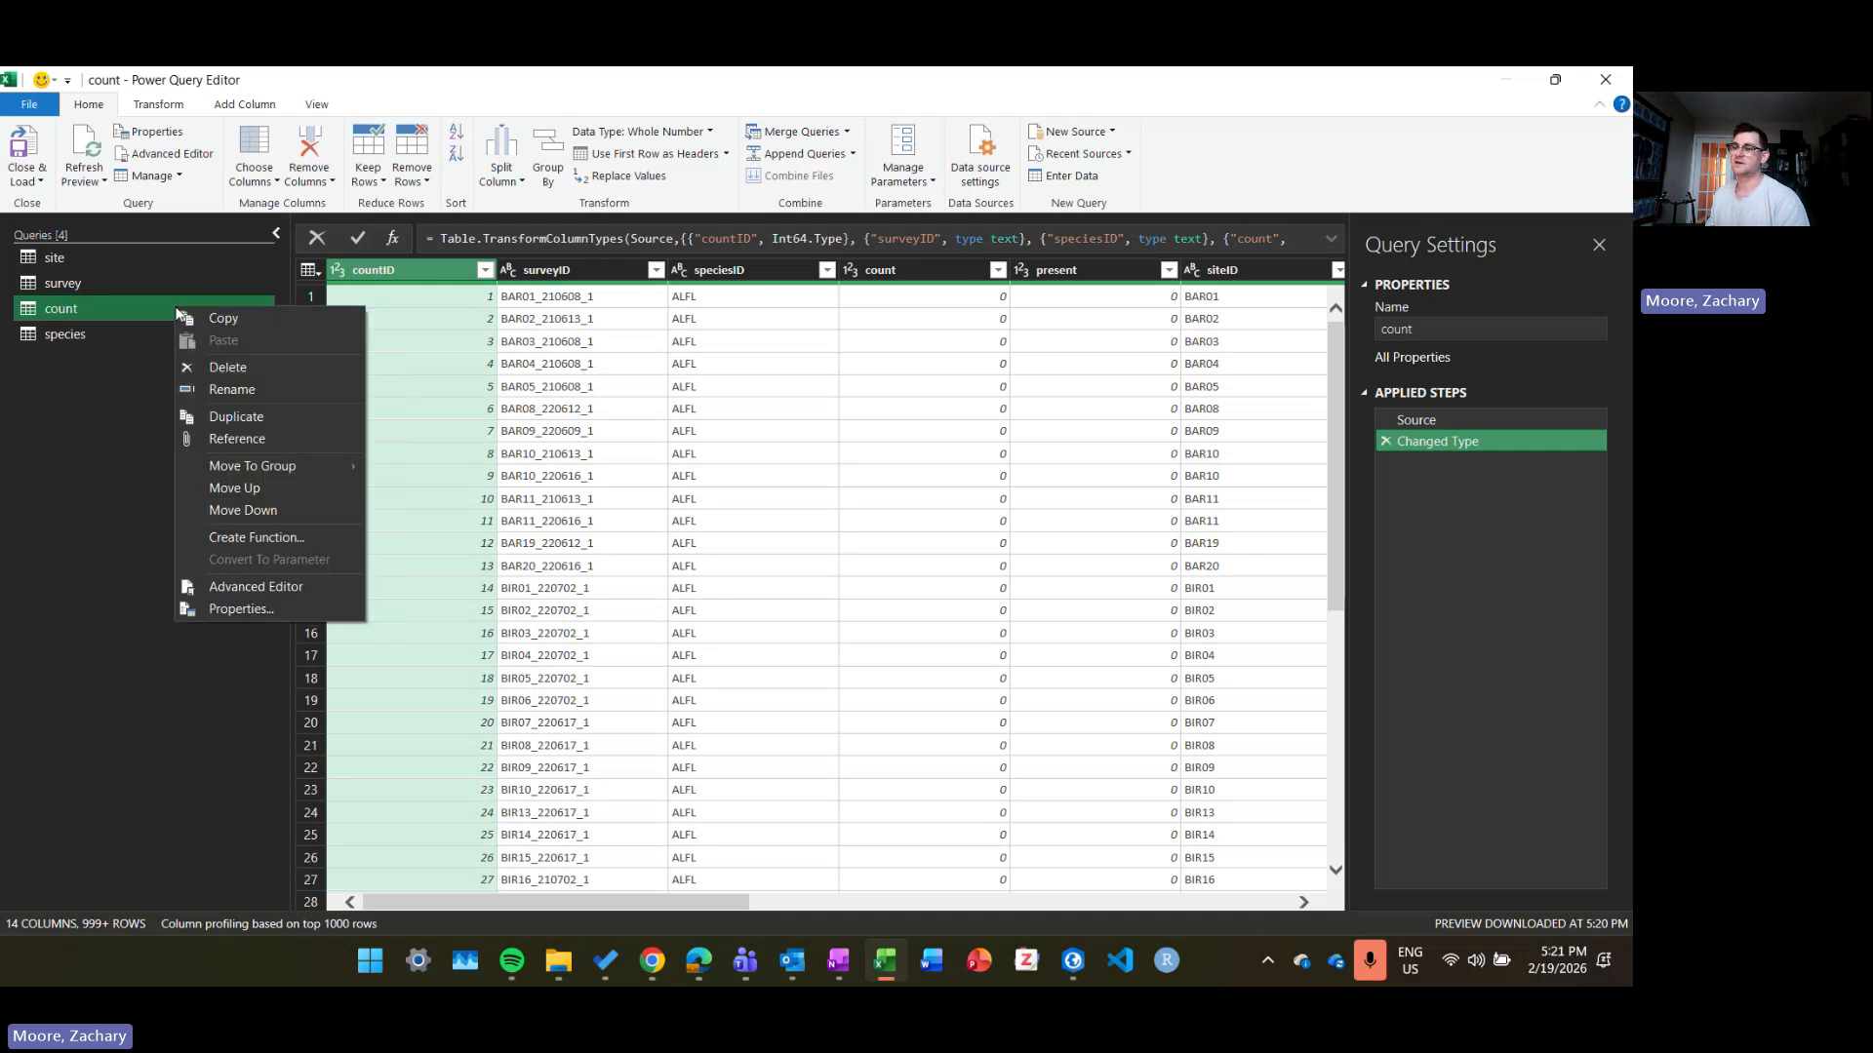
click(249, 439)
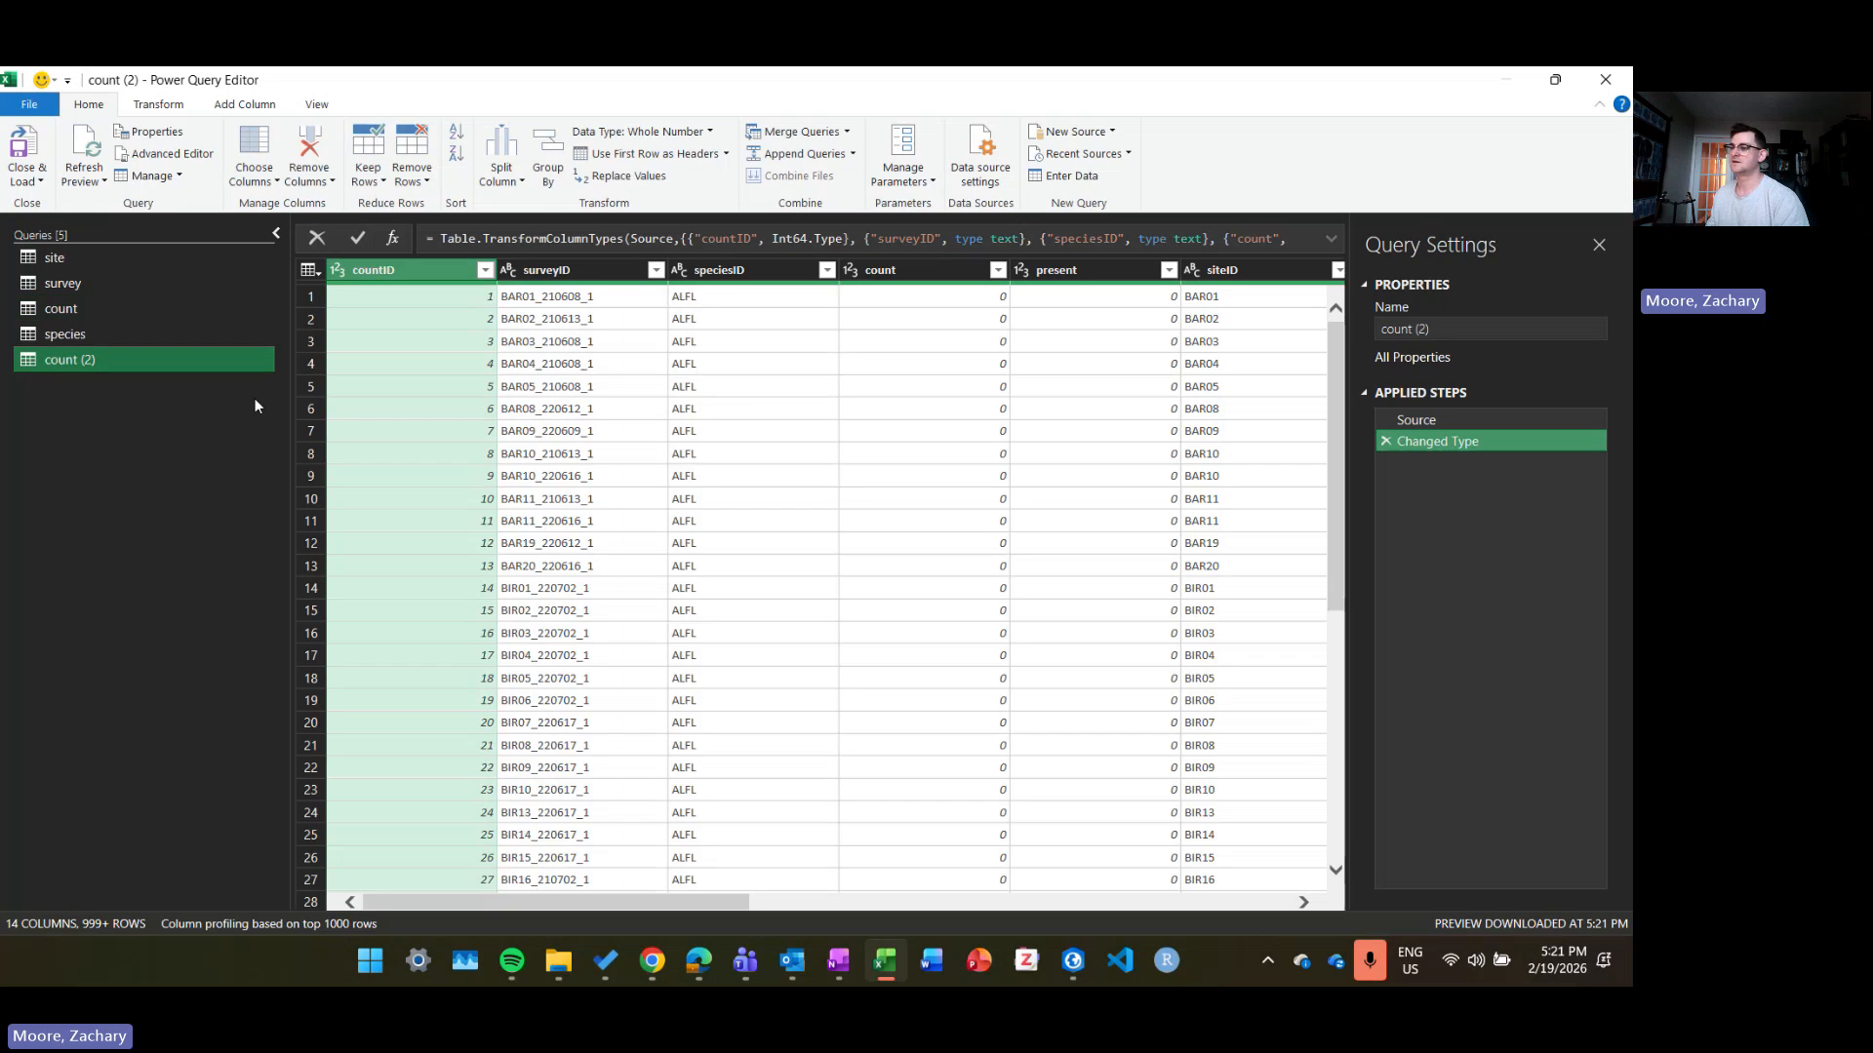
click(1457, 330)
key(BackSpace)
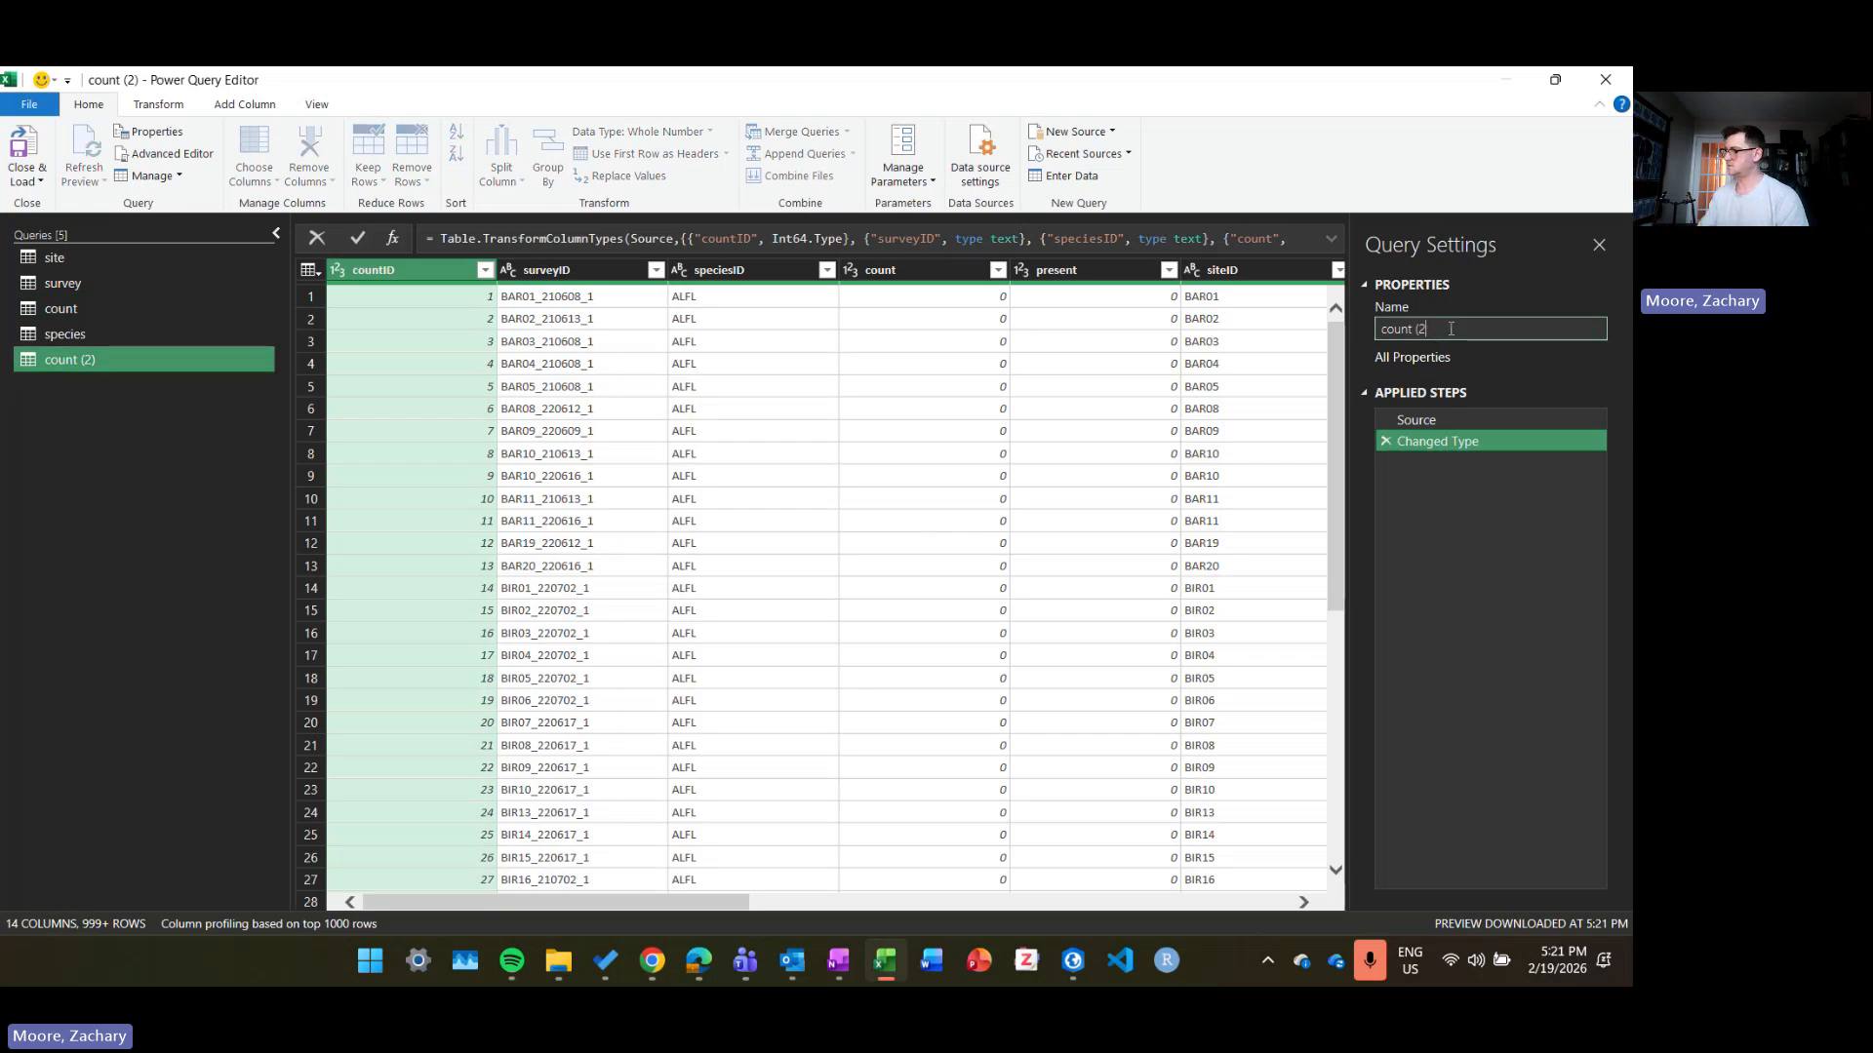
text(_join)
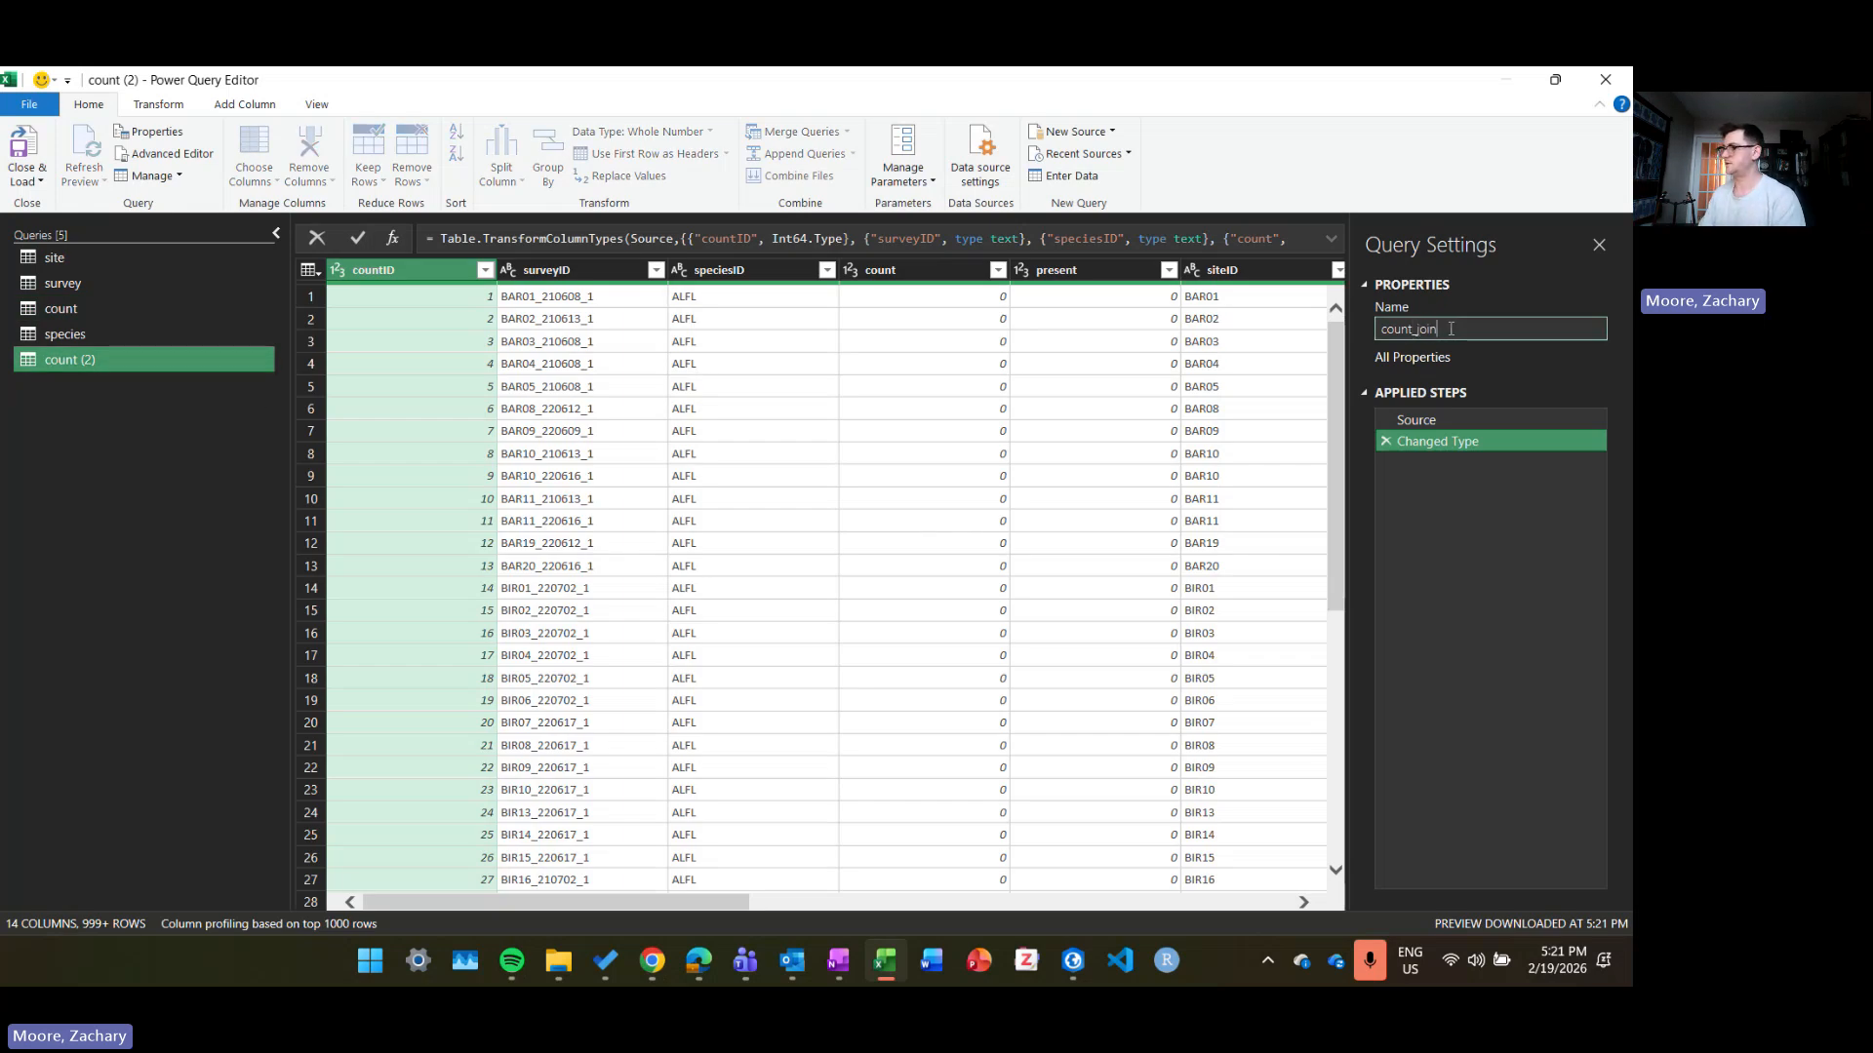
text(ed)
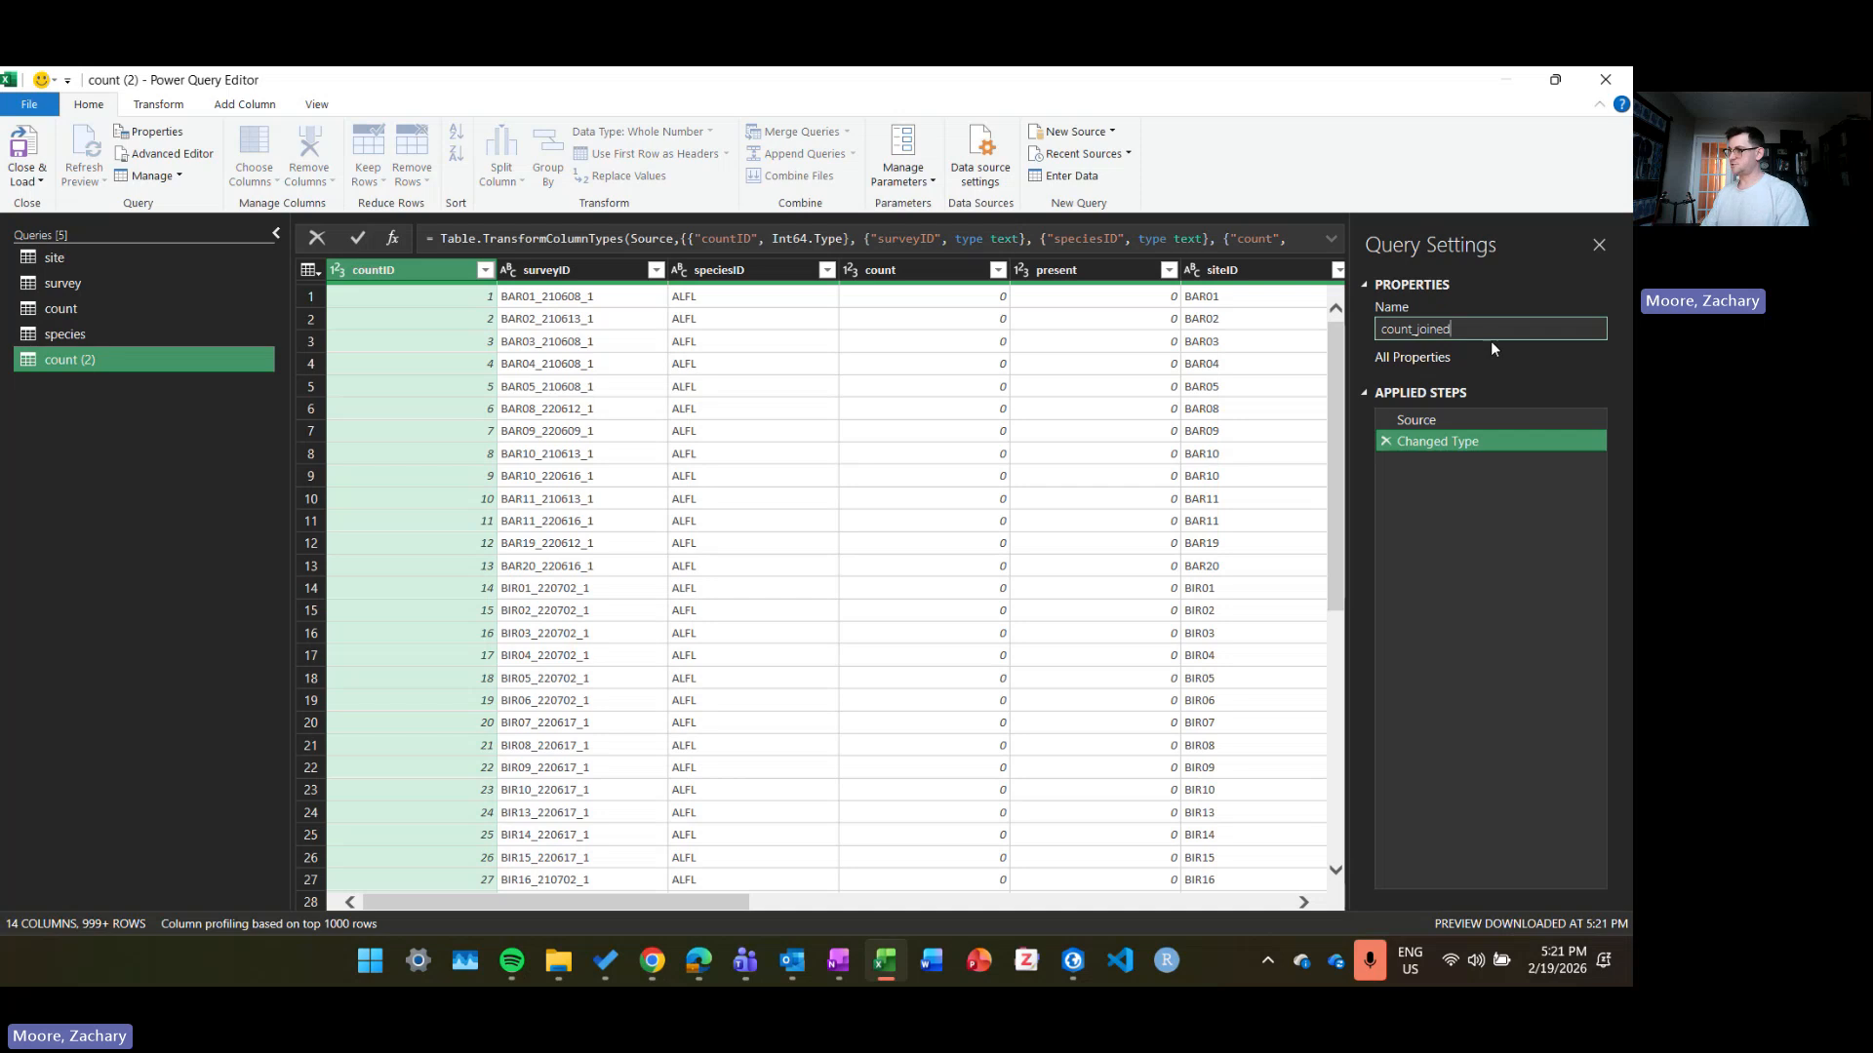
key(Return)
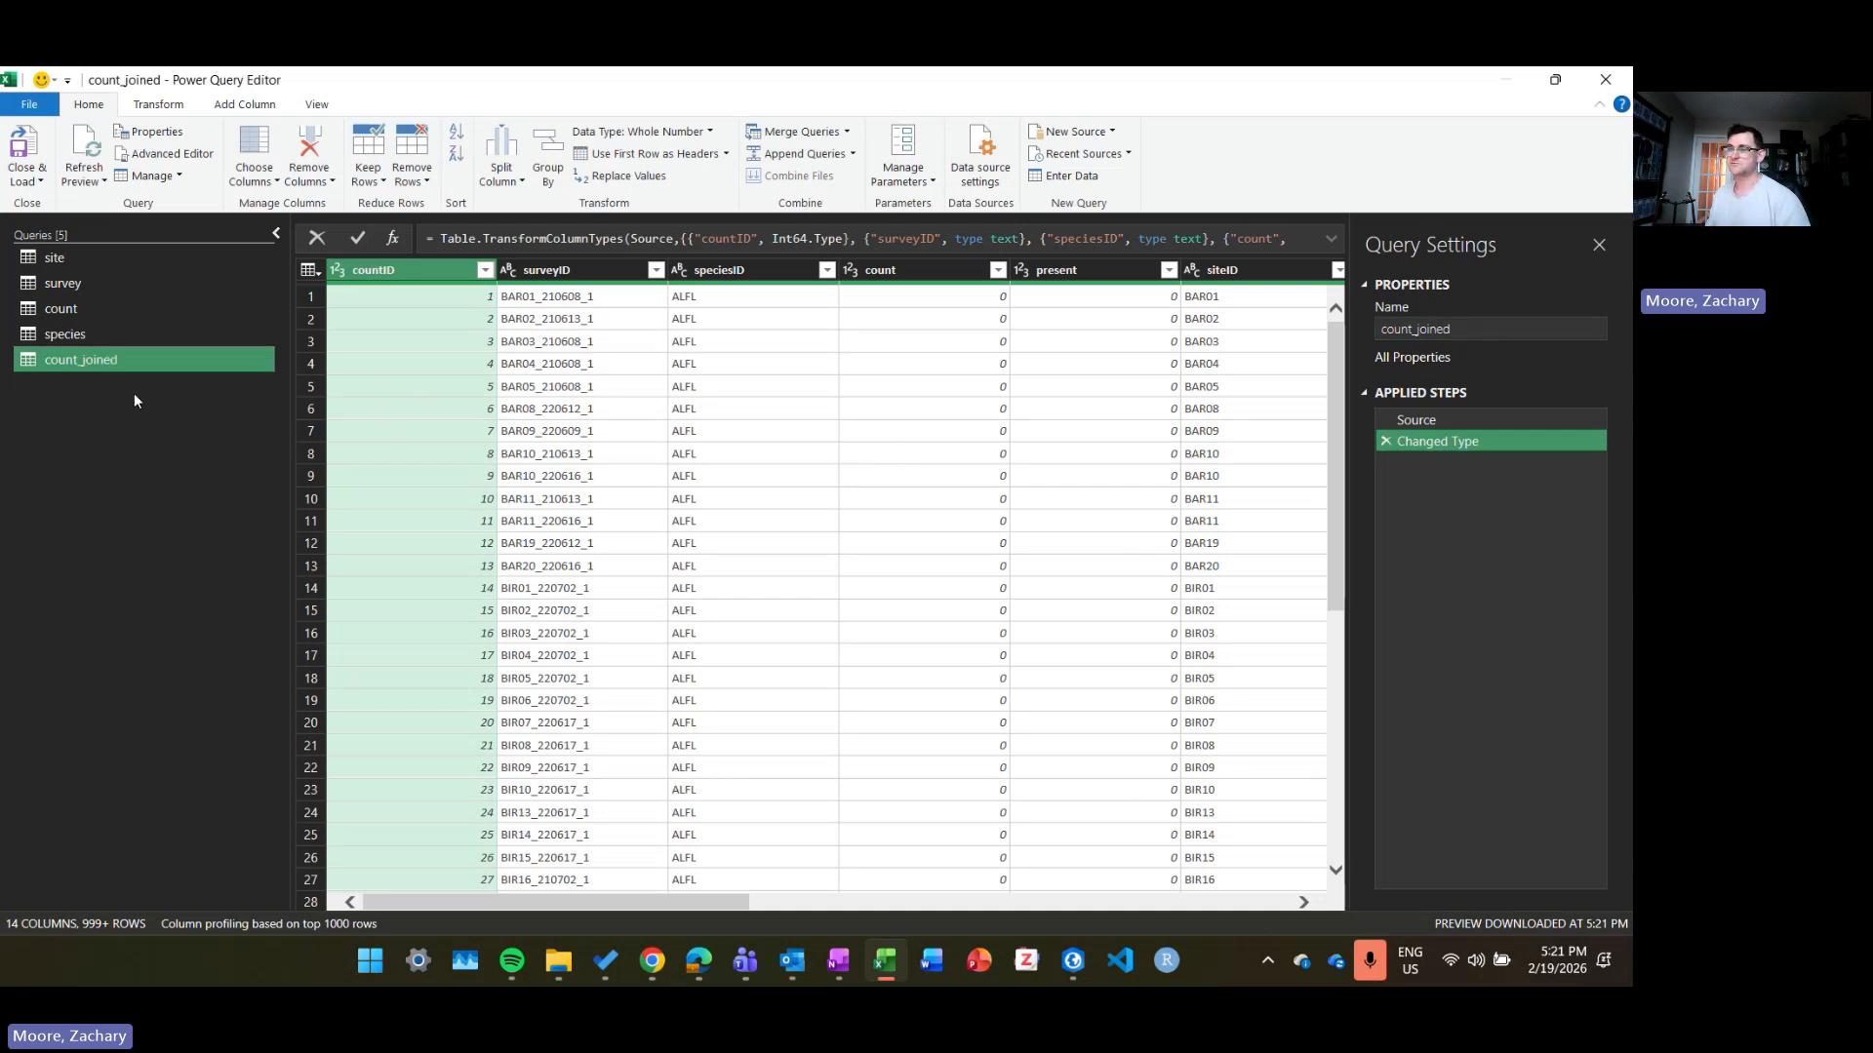
Step: Merge the survey query into count_joined with a Left Outer join, matching surveyID in both tables
click(813, 137)
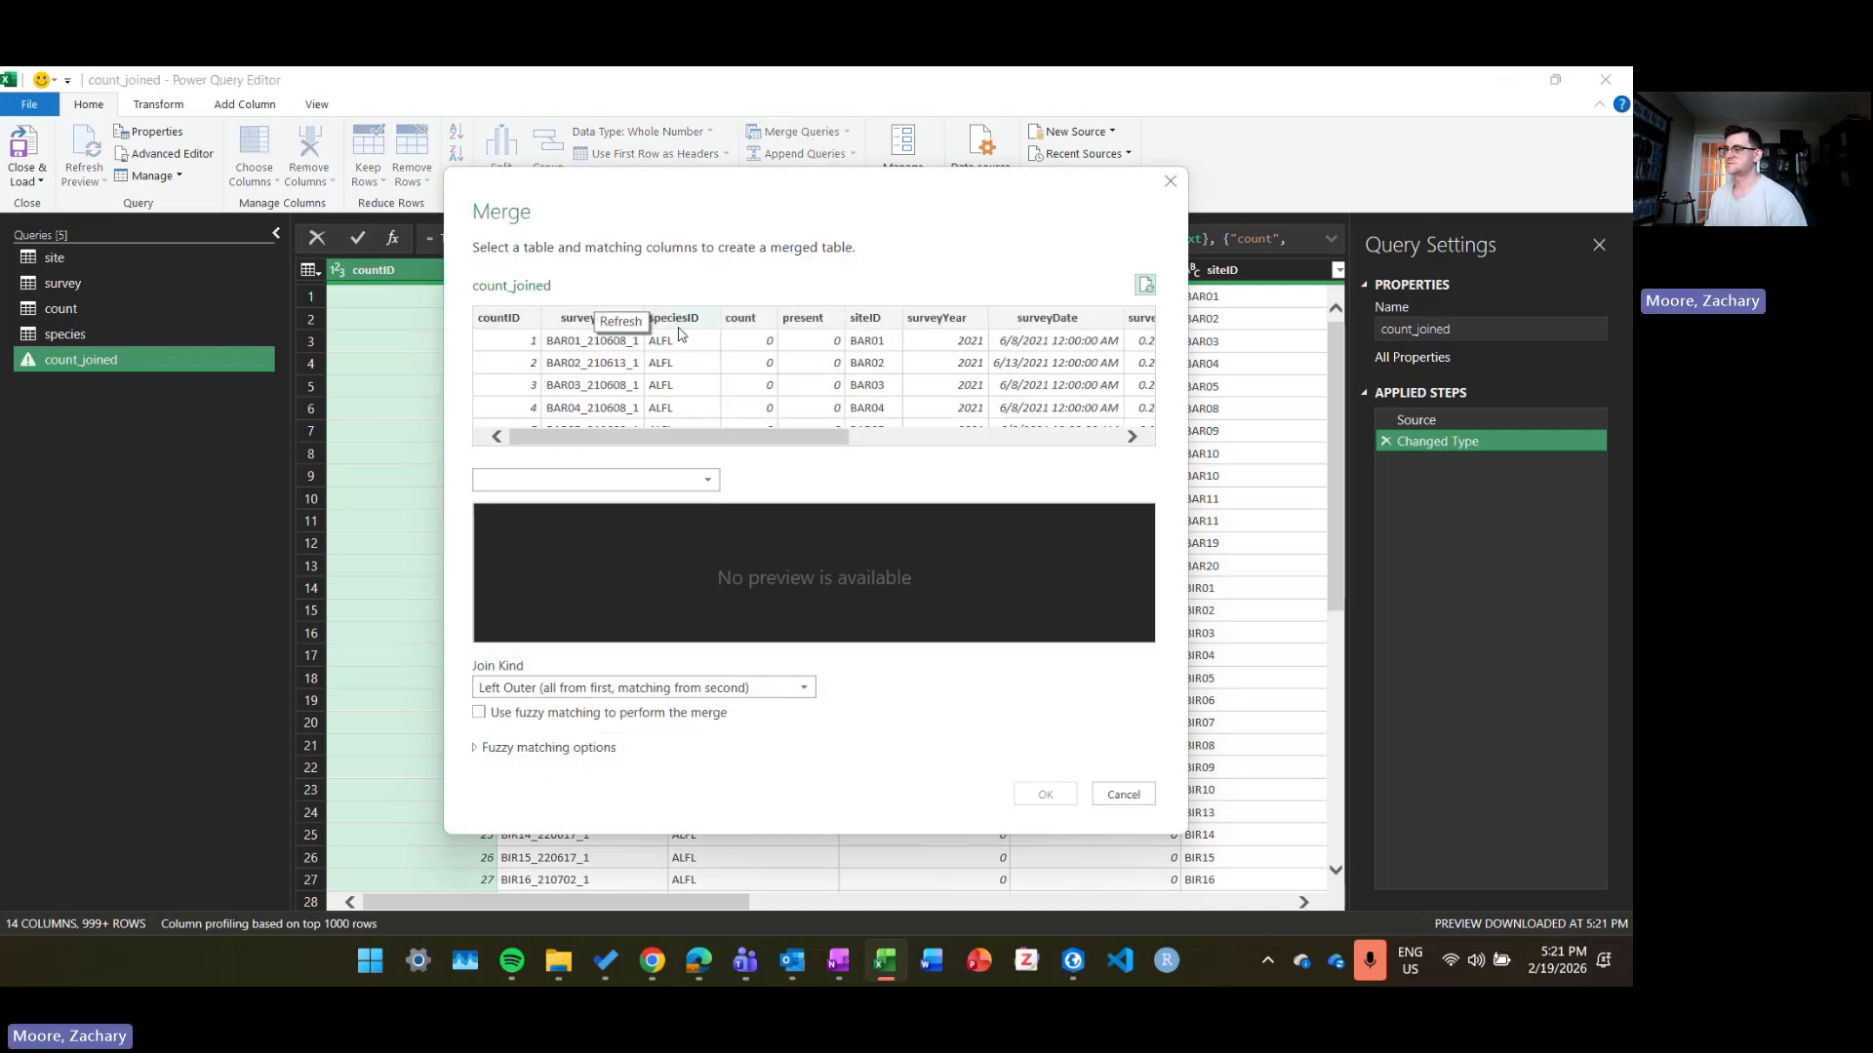
click(708, 481)
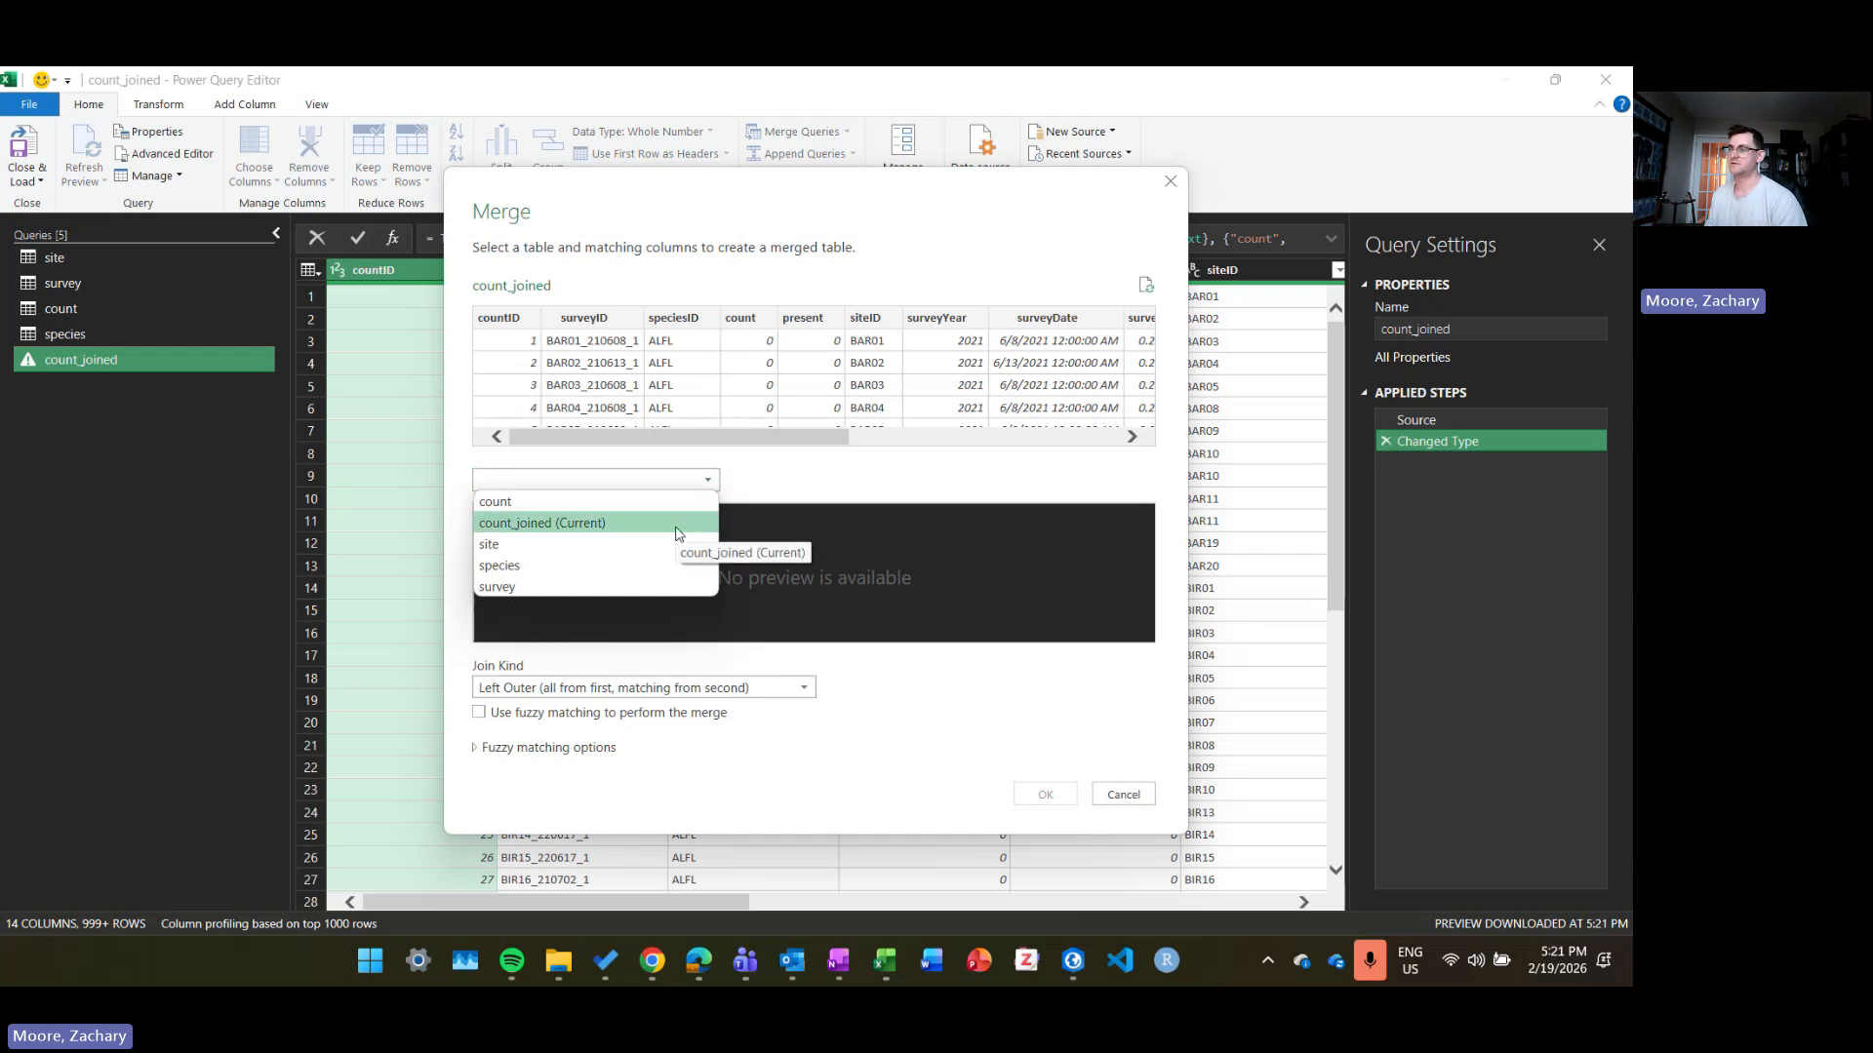
click(653, 587)
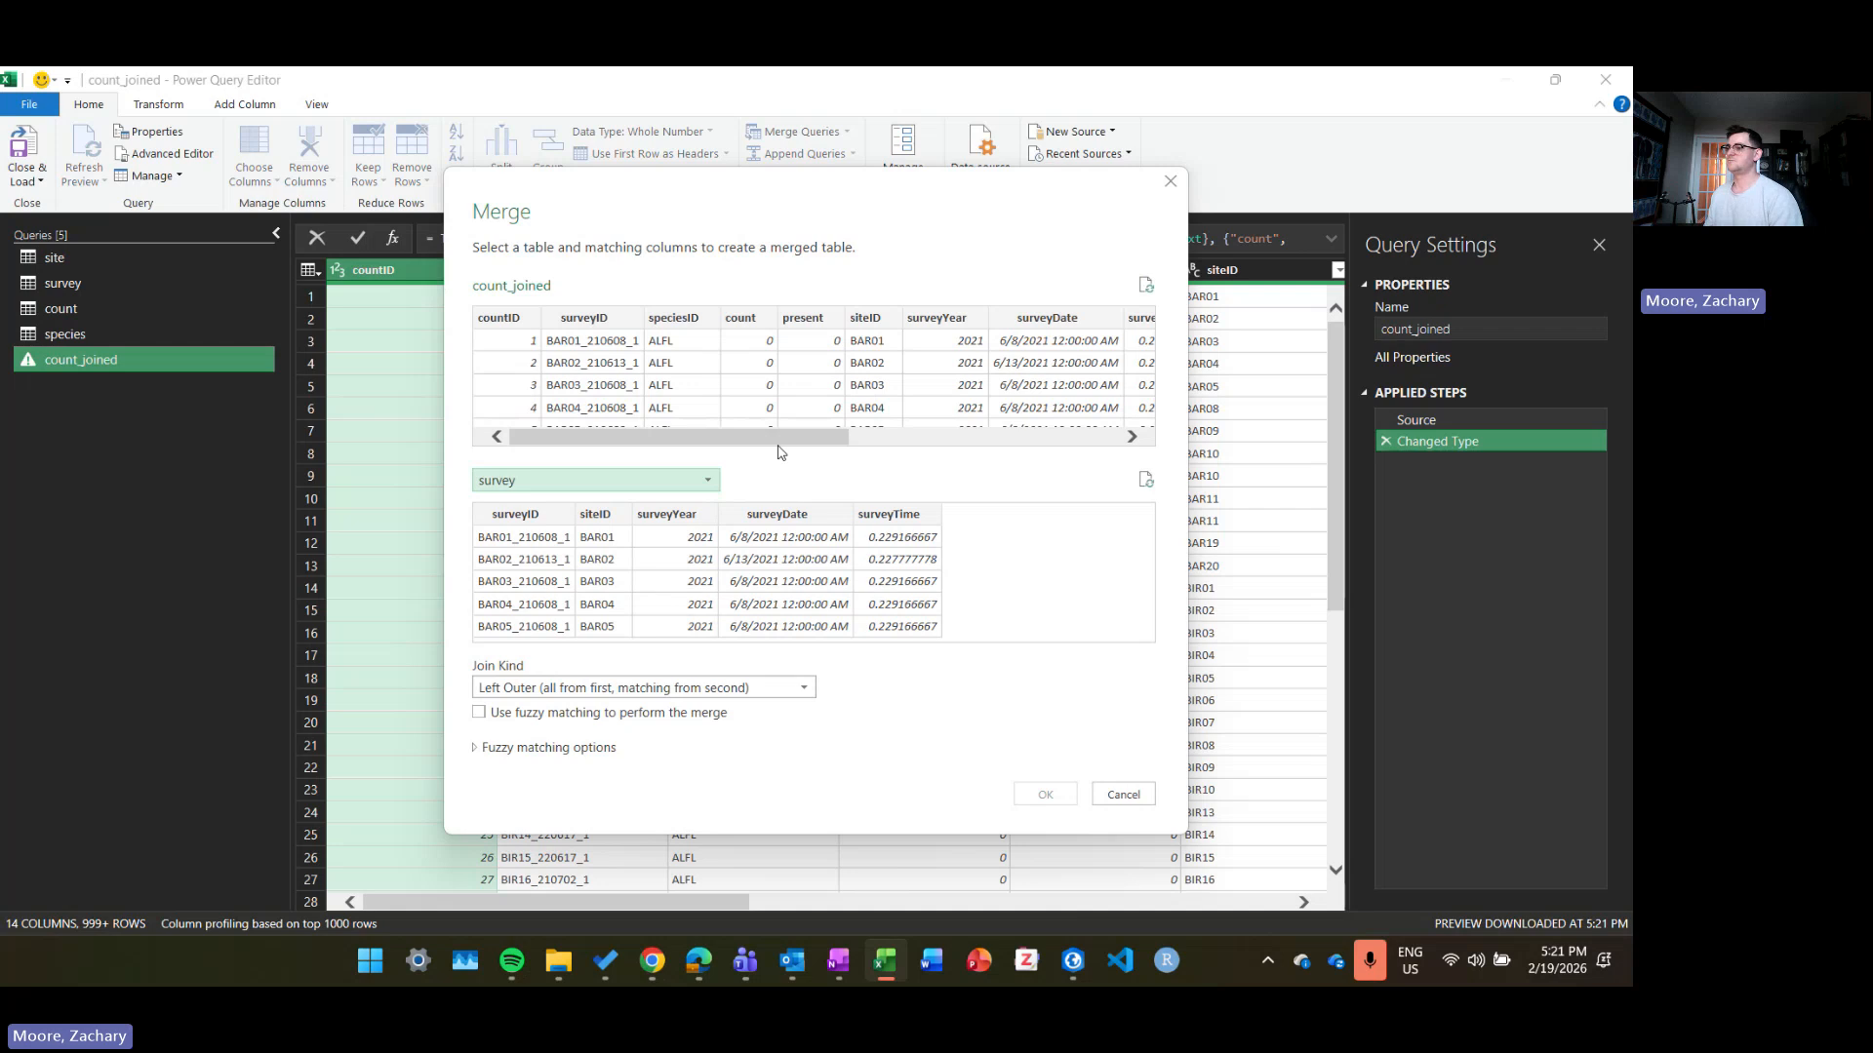
click(601, 324)
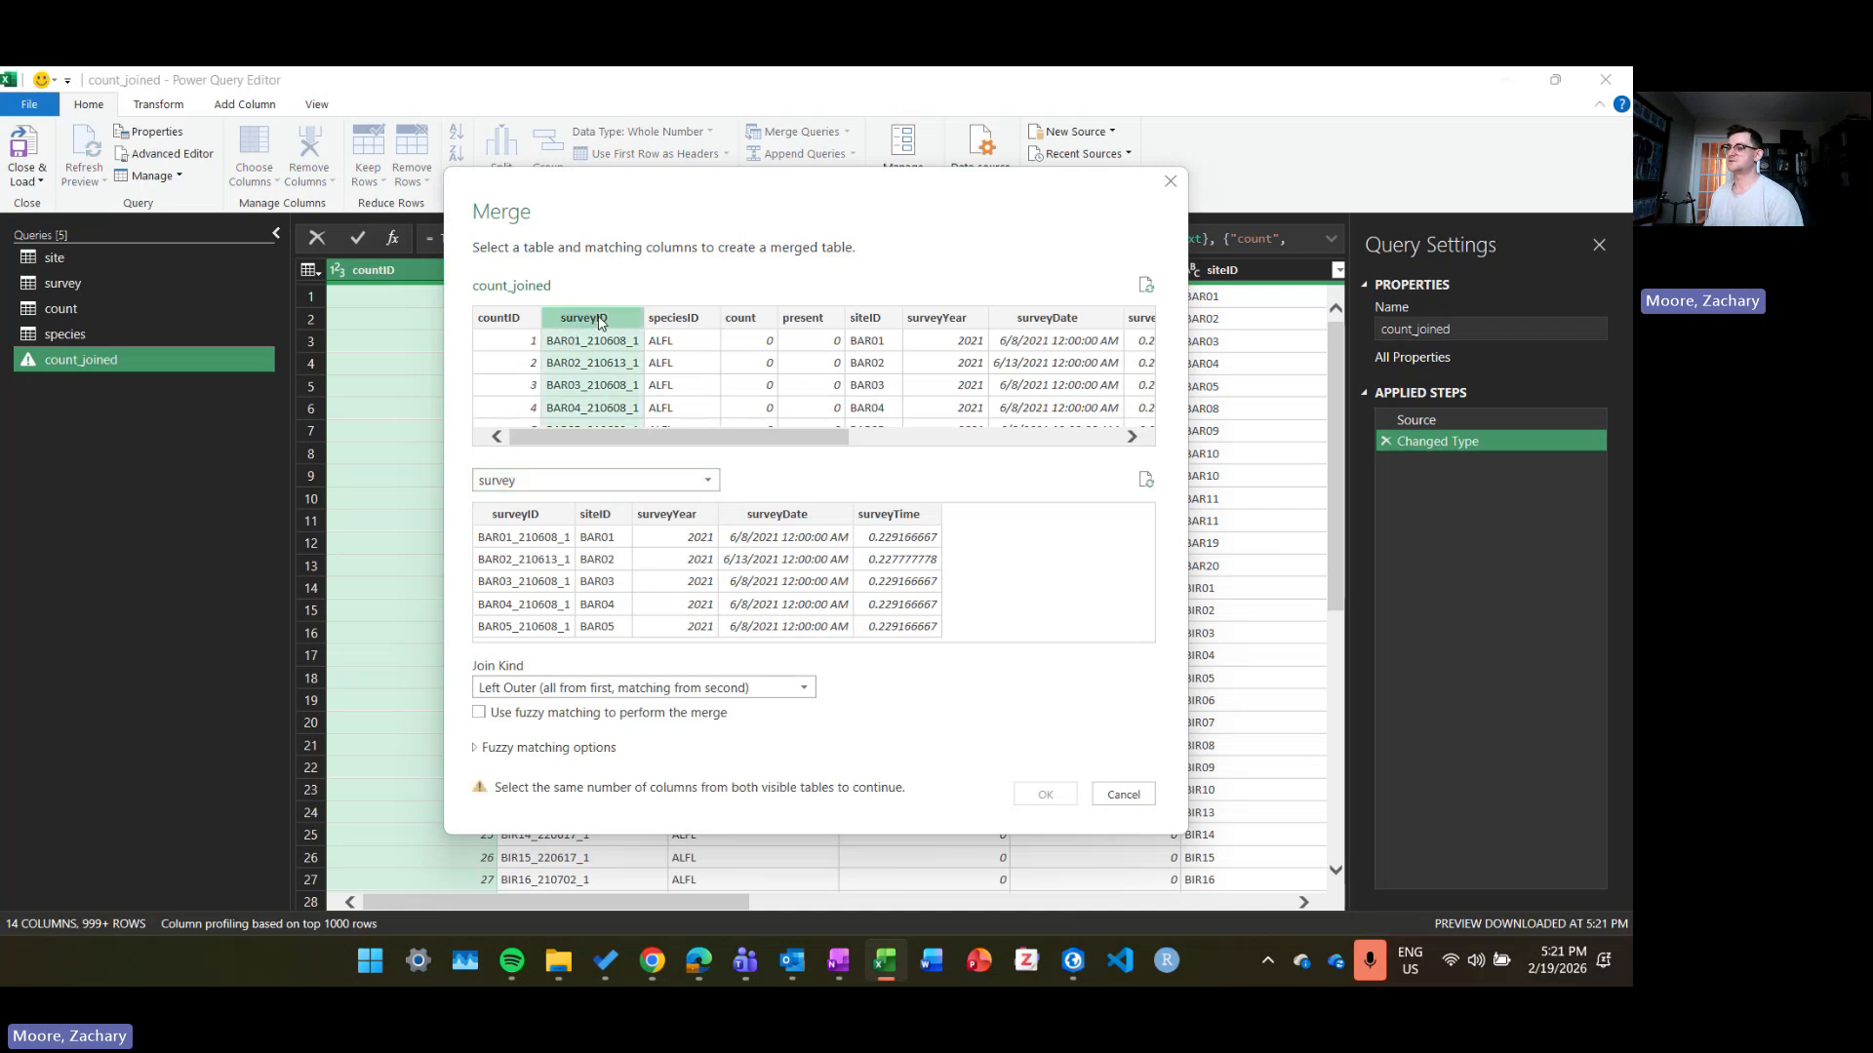
click(534, 520)
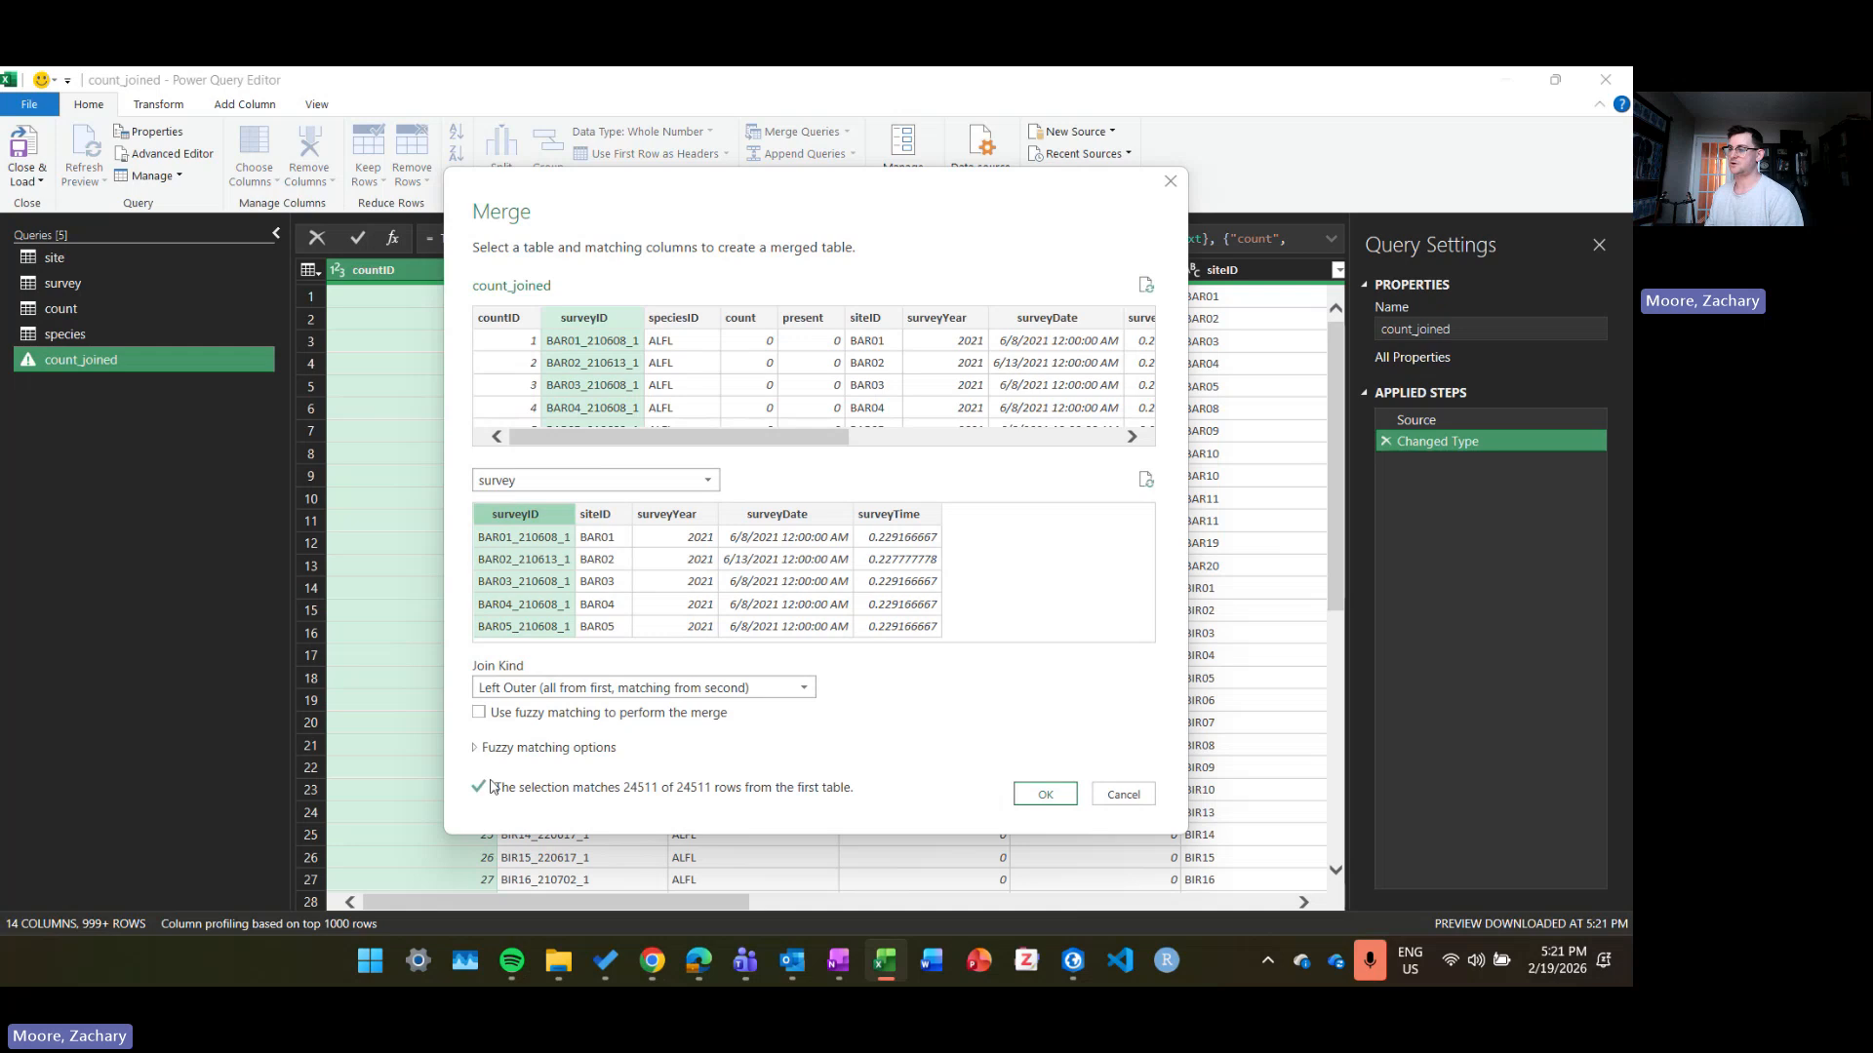
click(1044, 794)
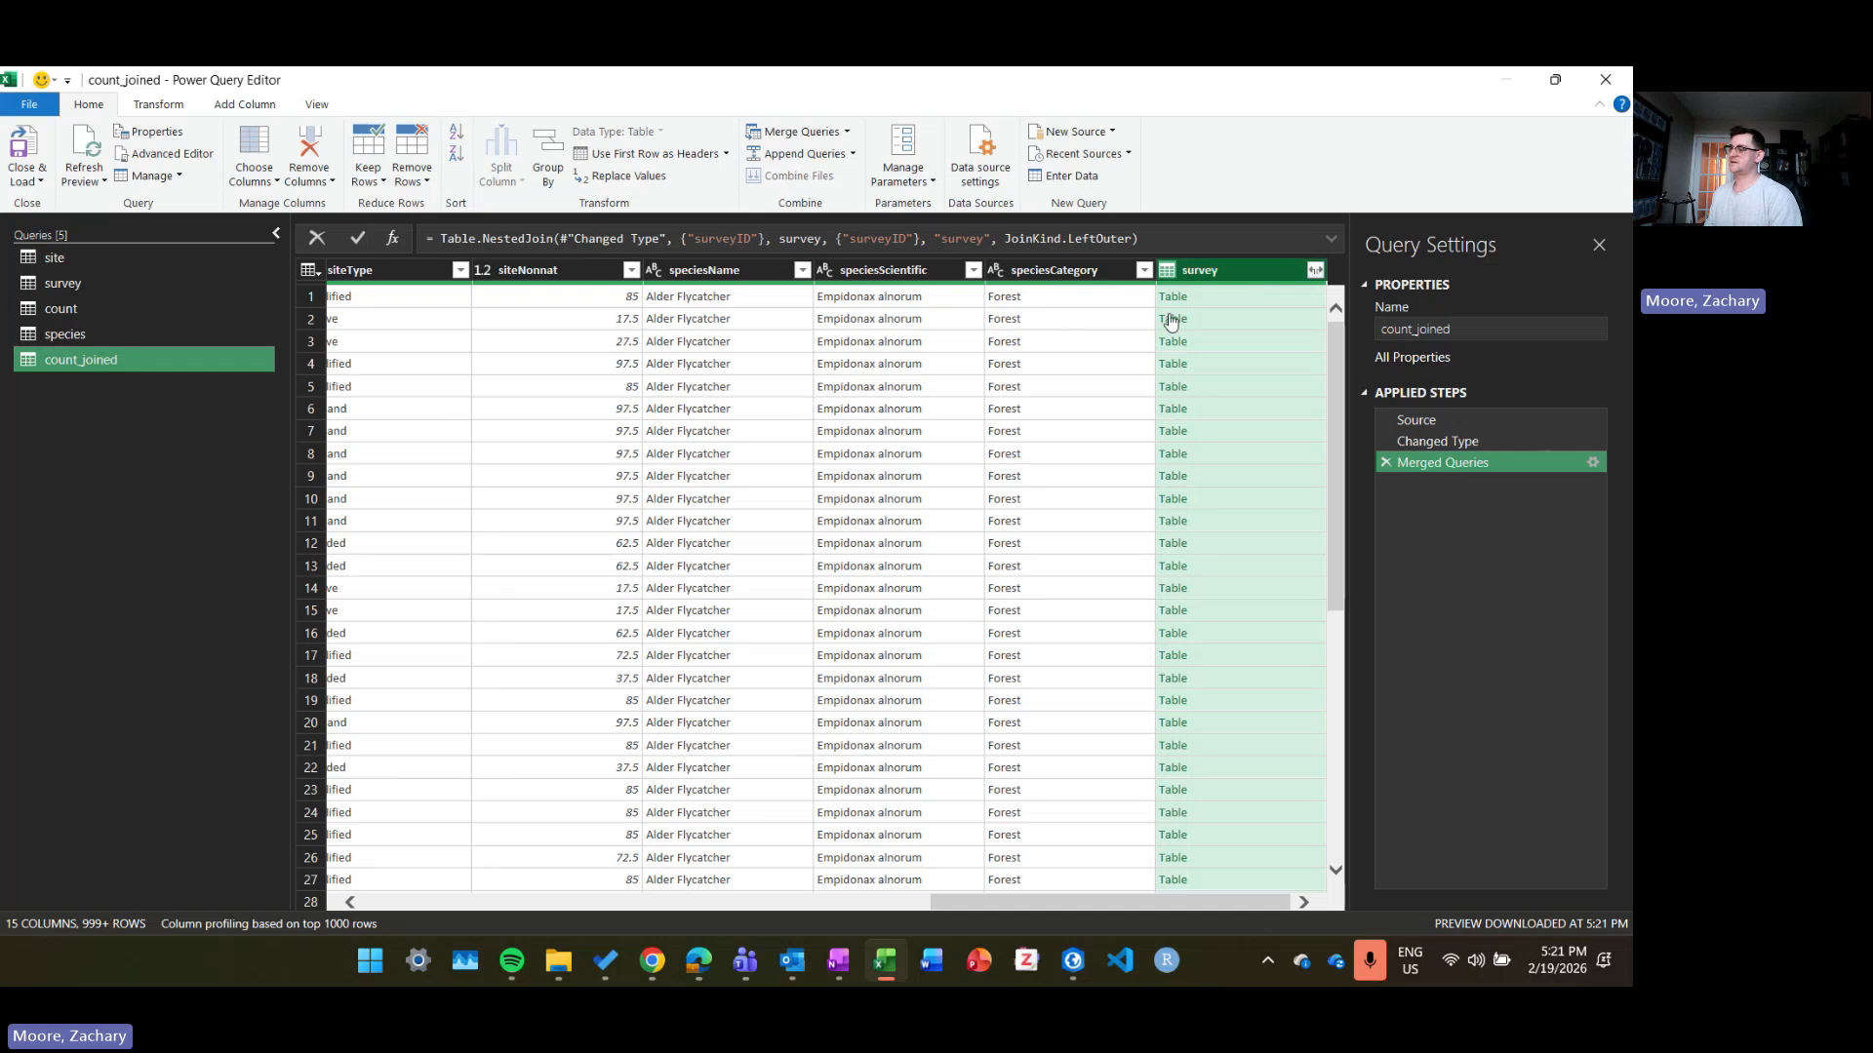
Step: Expand all columns of the merged survey table without using the original column name as prefix
click(1316, 271)
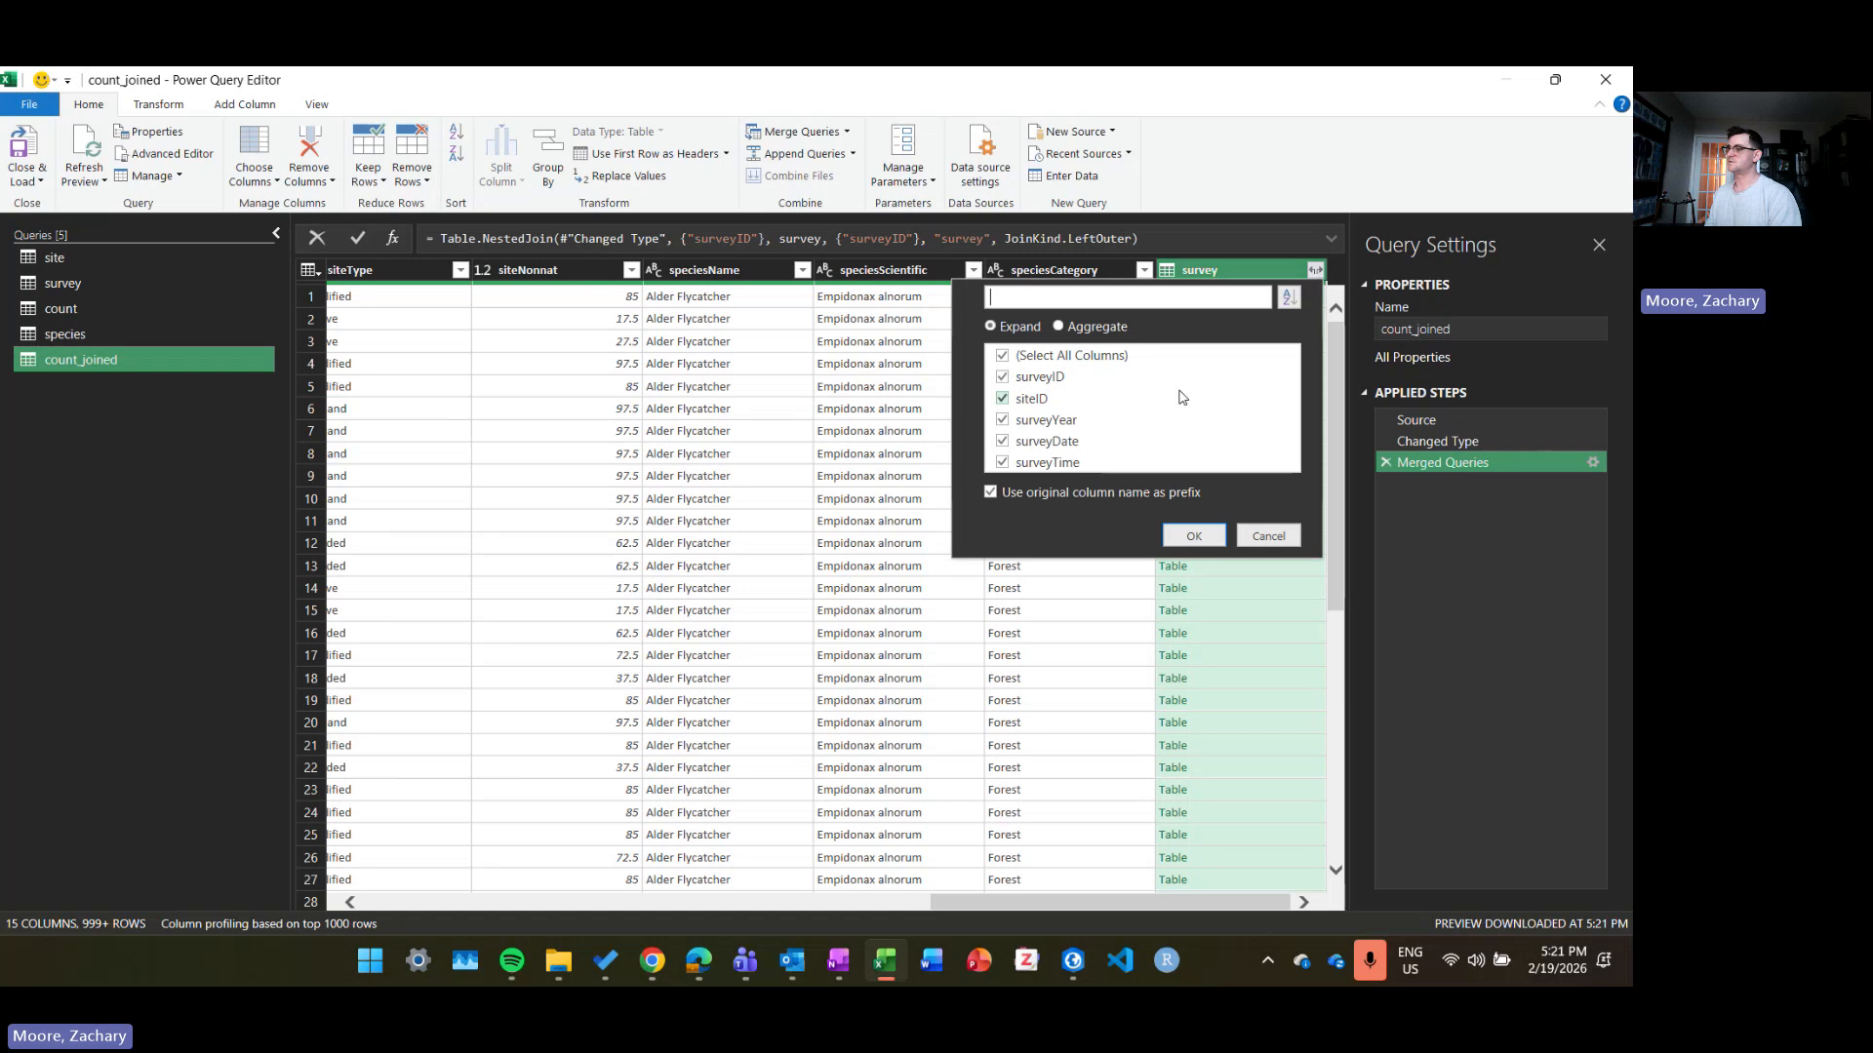
click(991, 494)
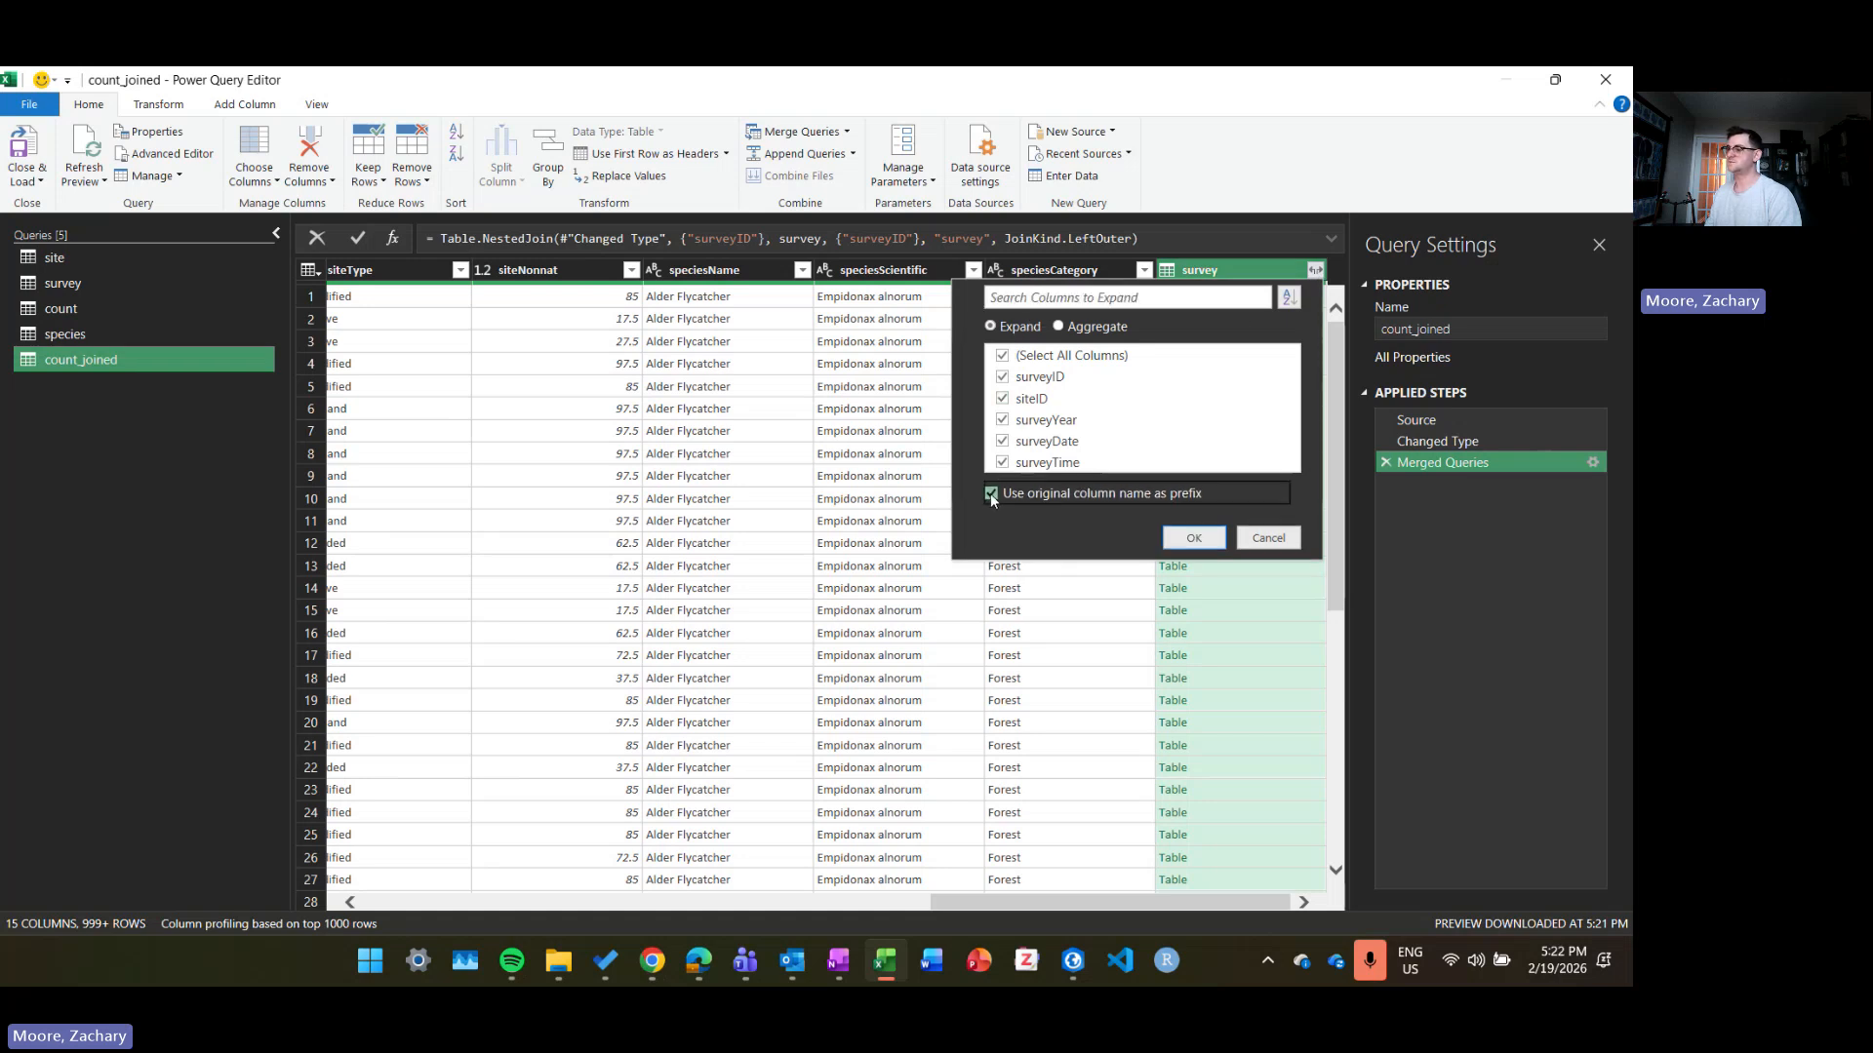
click(1190, 540)
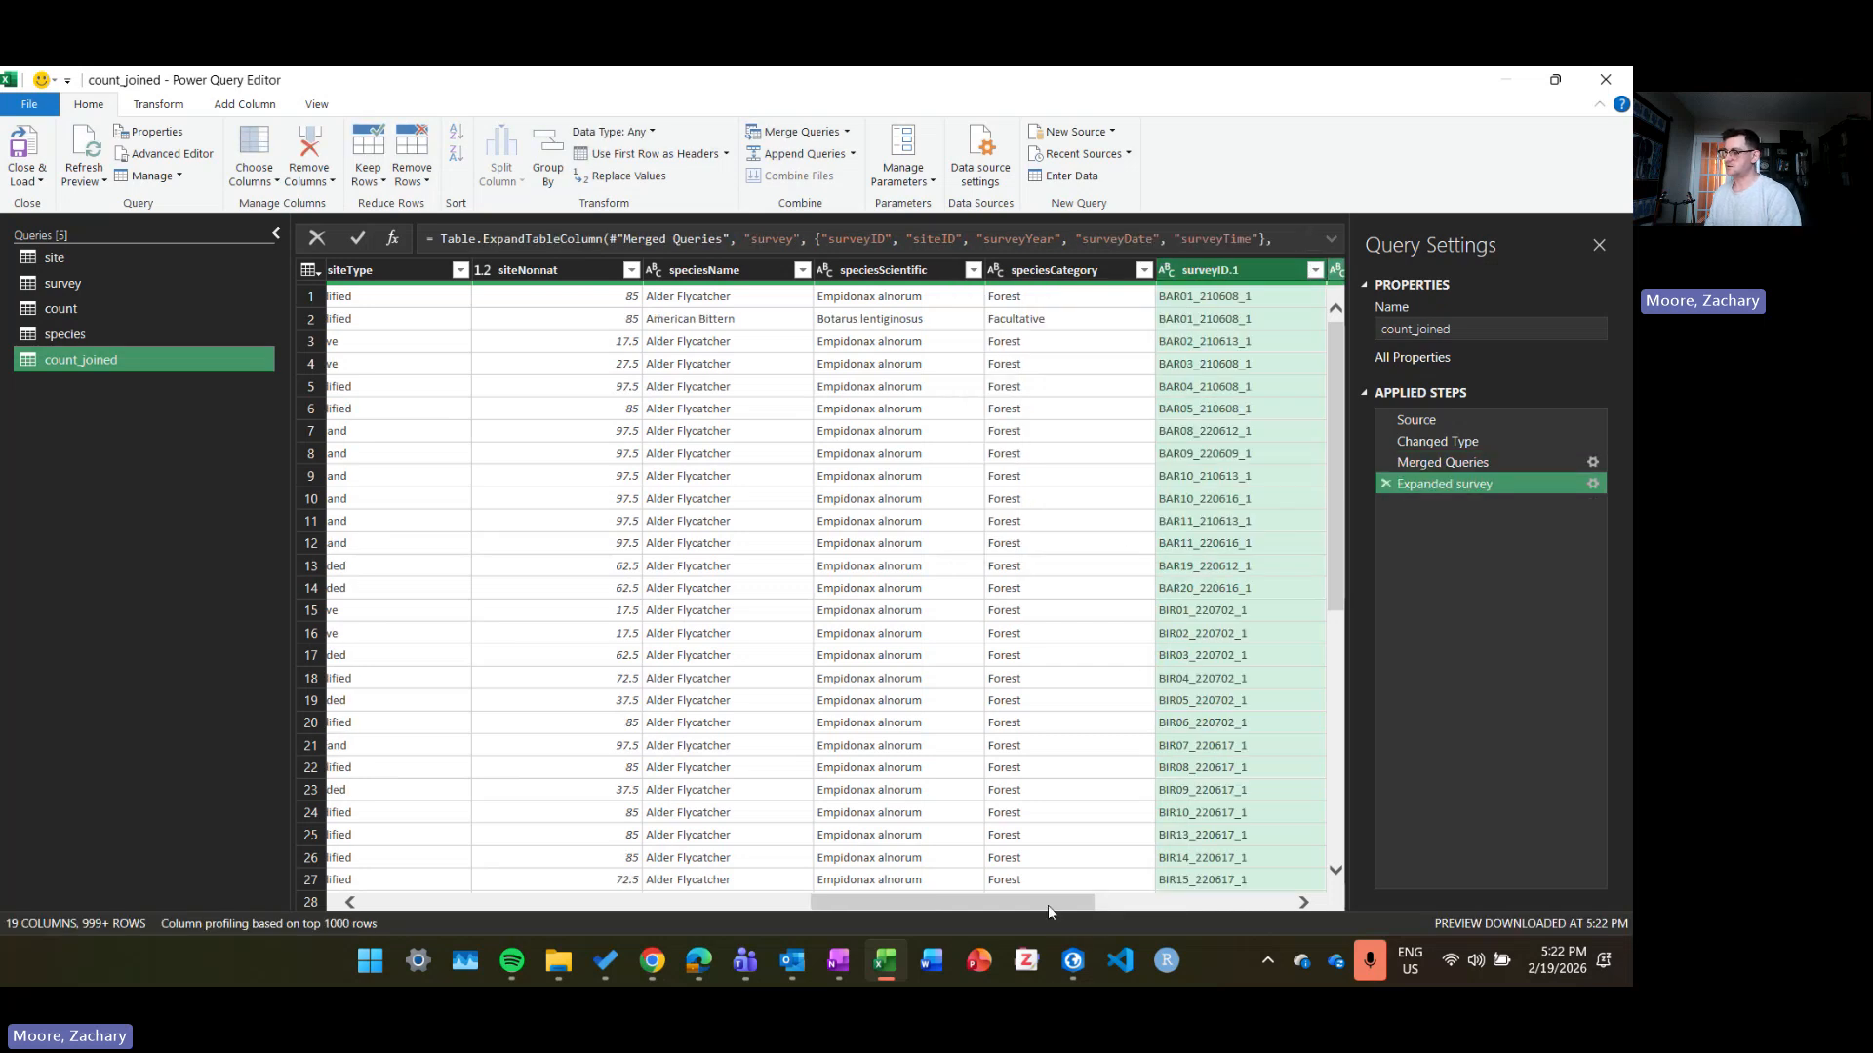
drag(1048, 905, 1242, 899)
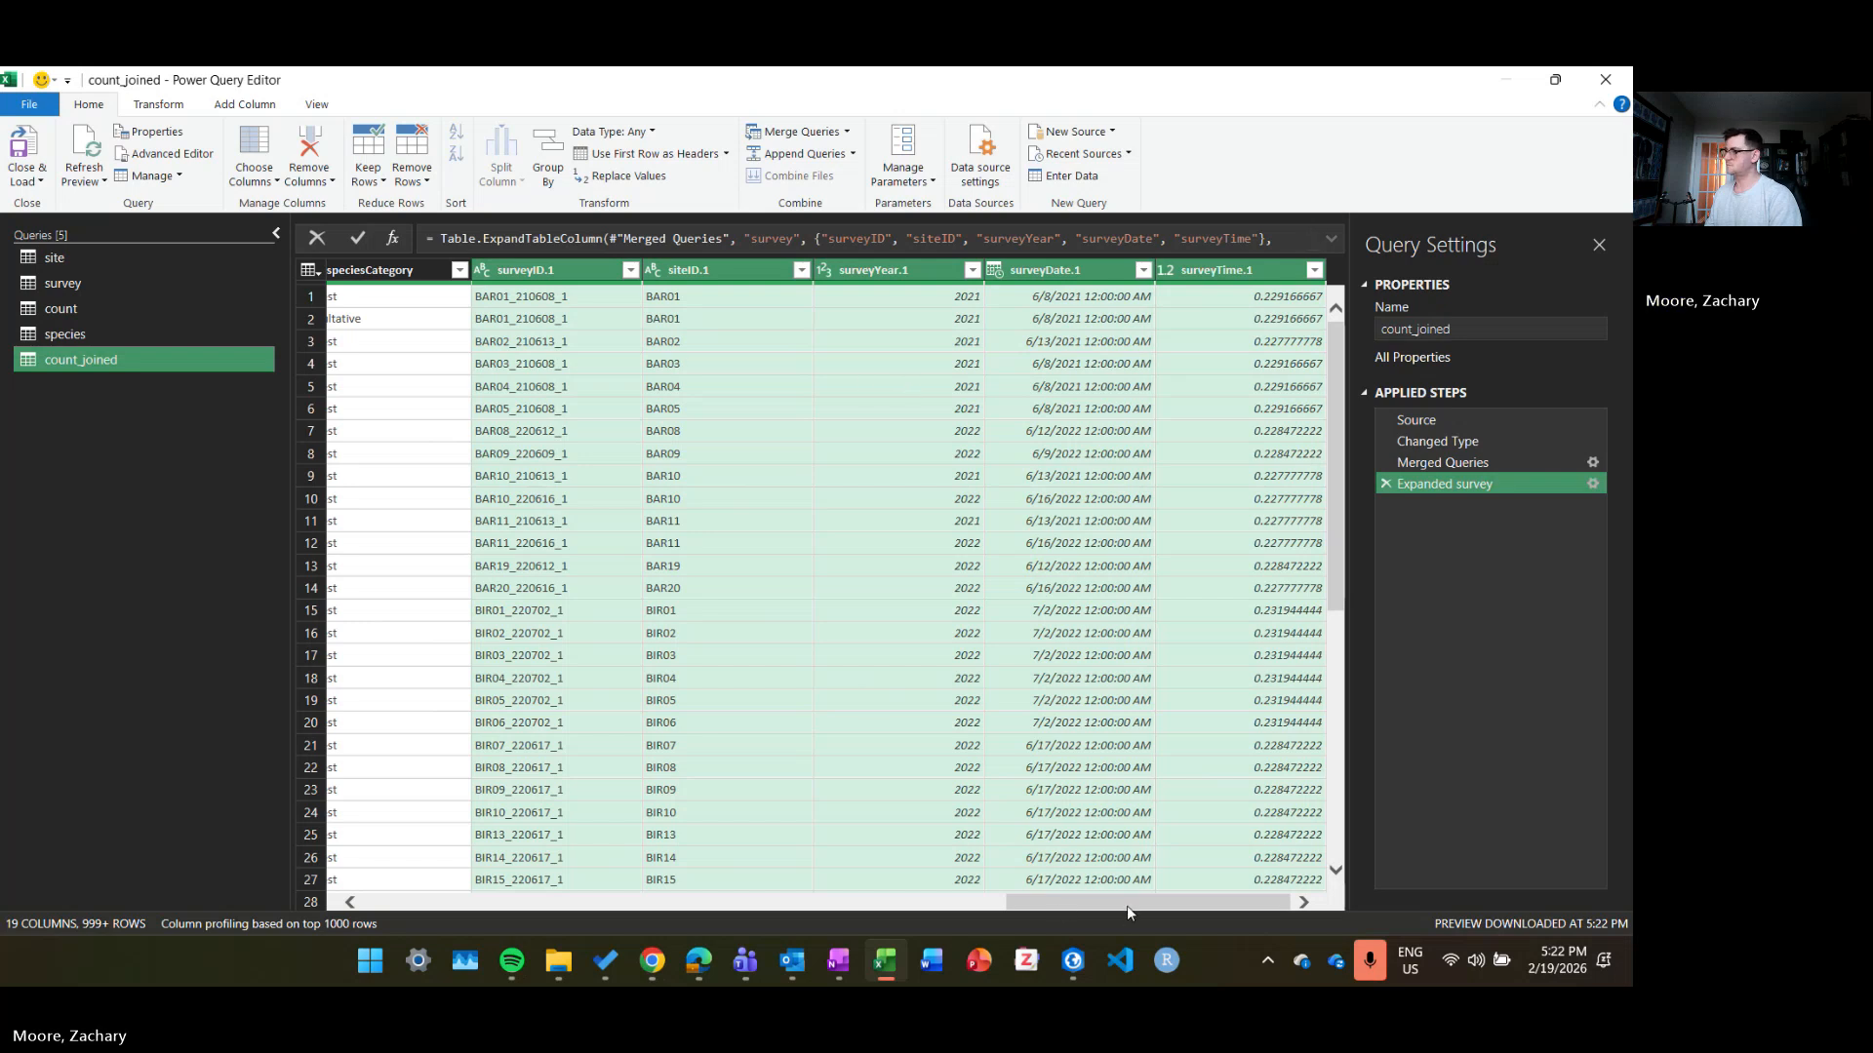
Step: Delete the count_joined query and the count query
drag(1126, 906, 474, 896)
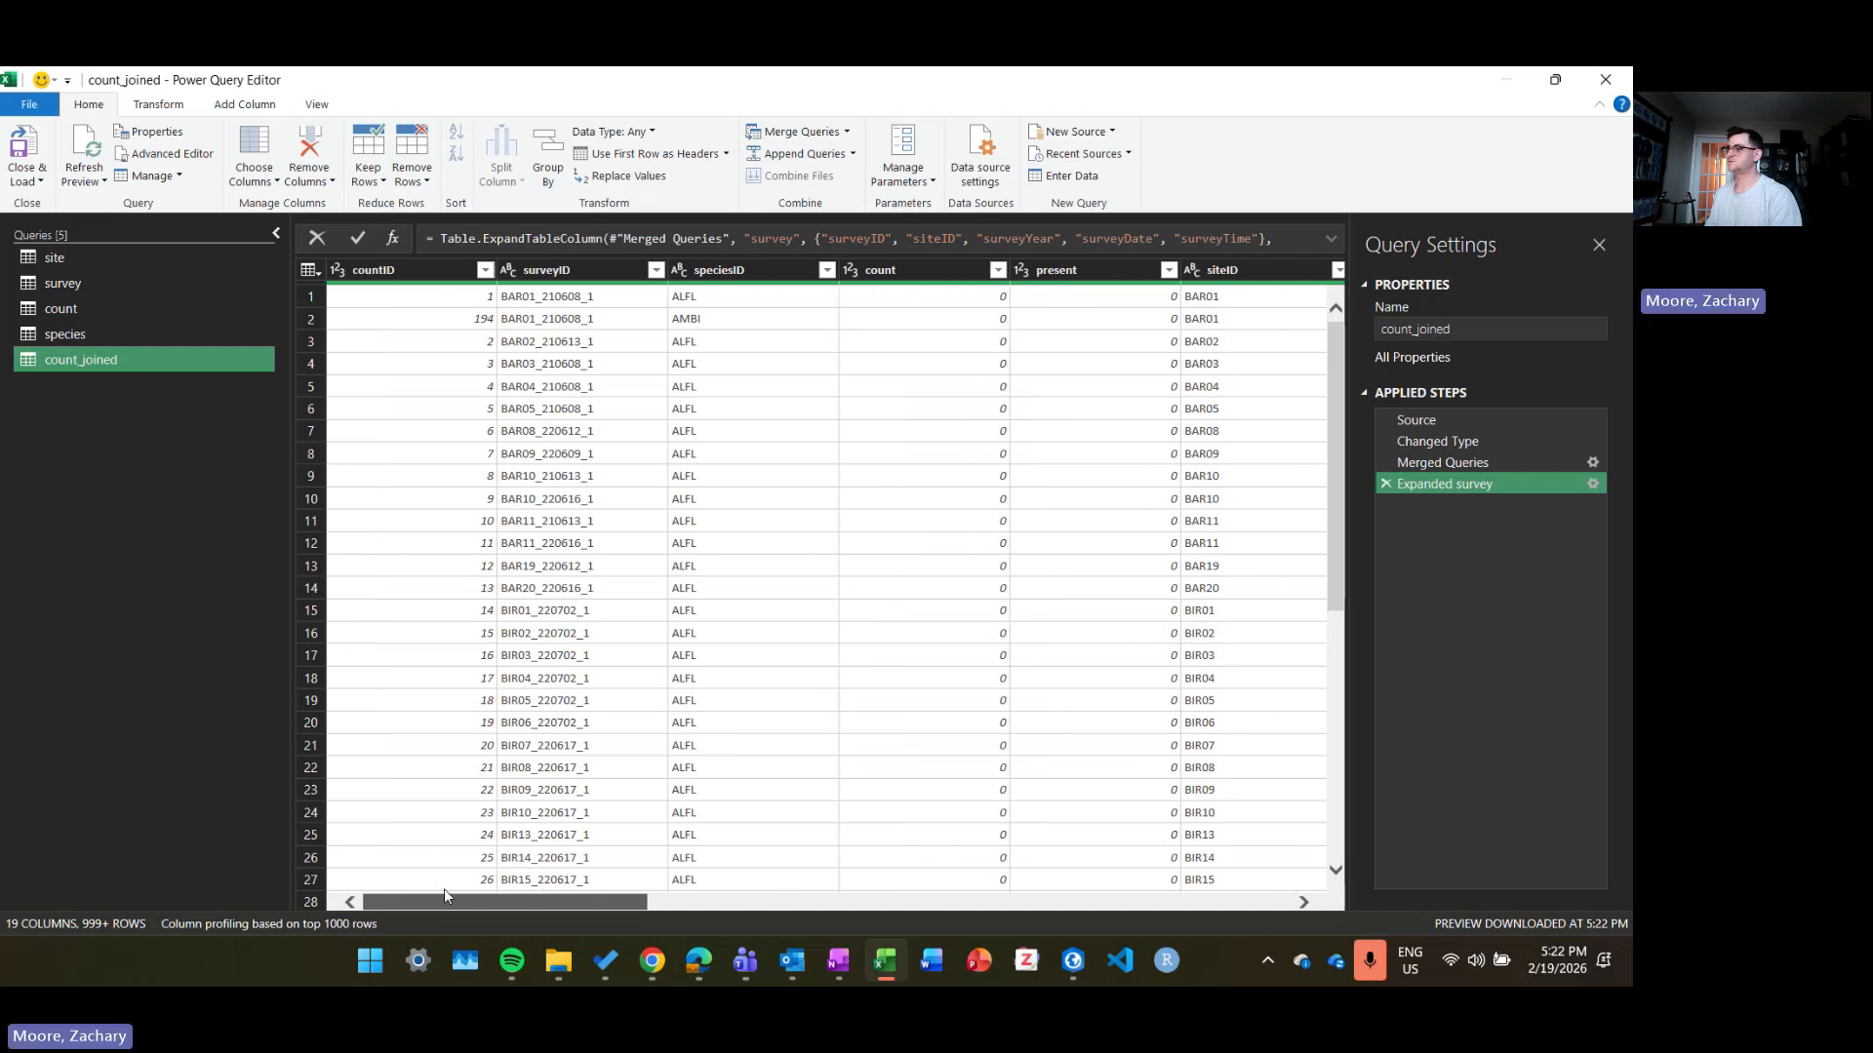
drag(439, 893, 1271, 912)
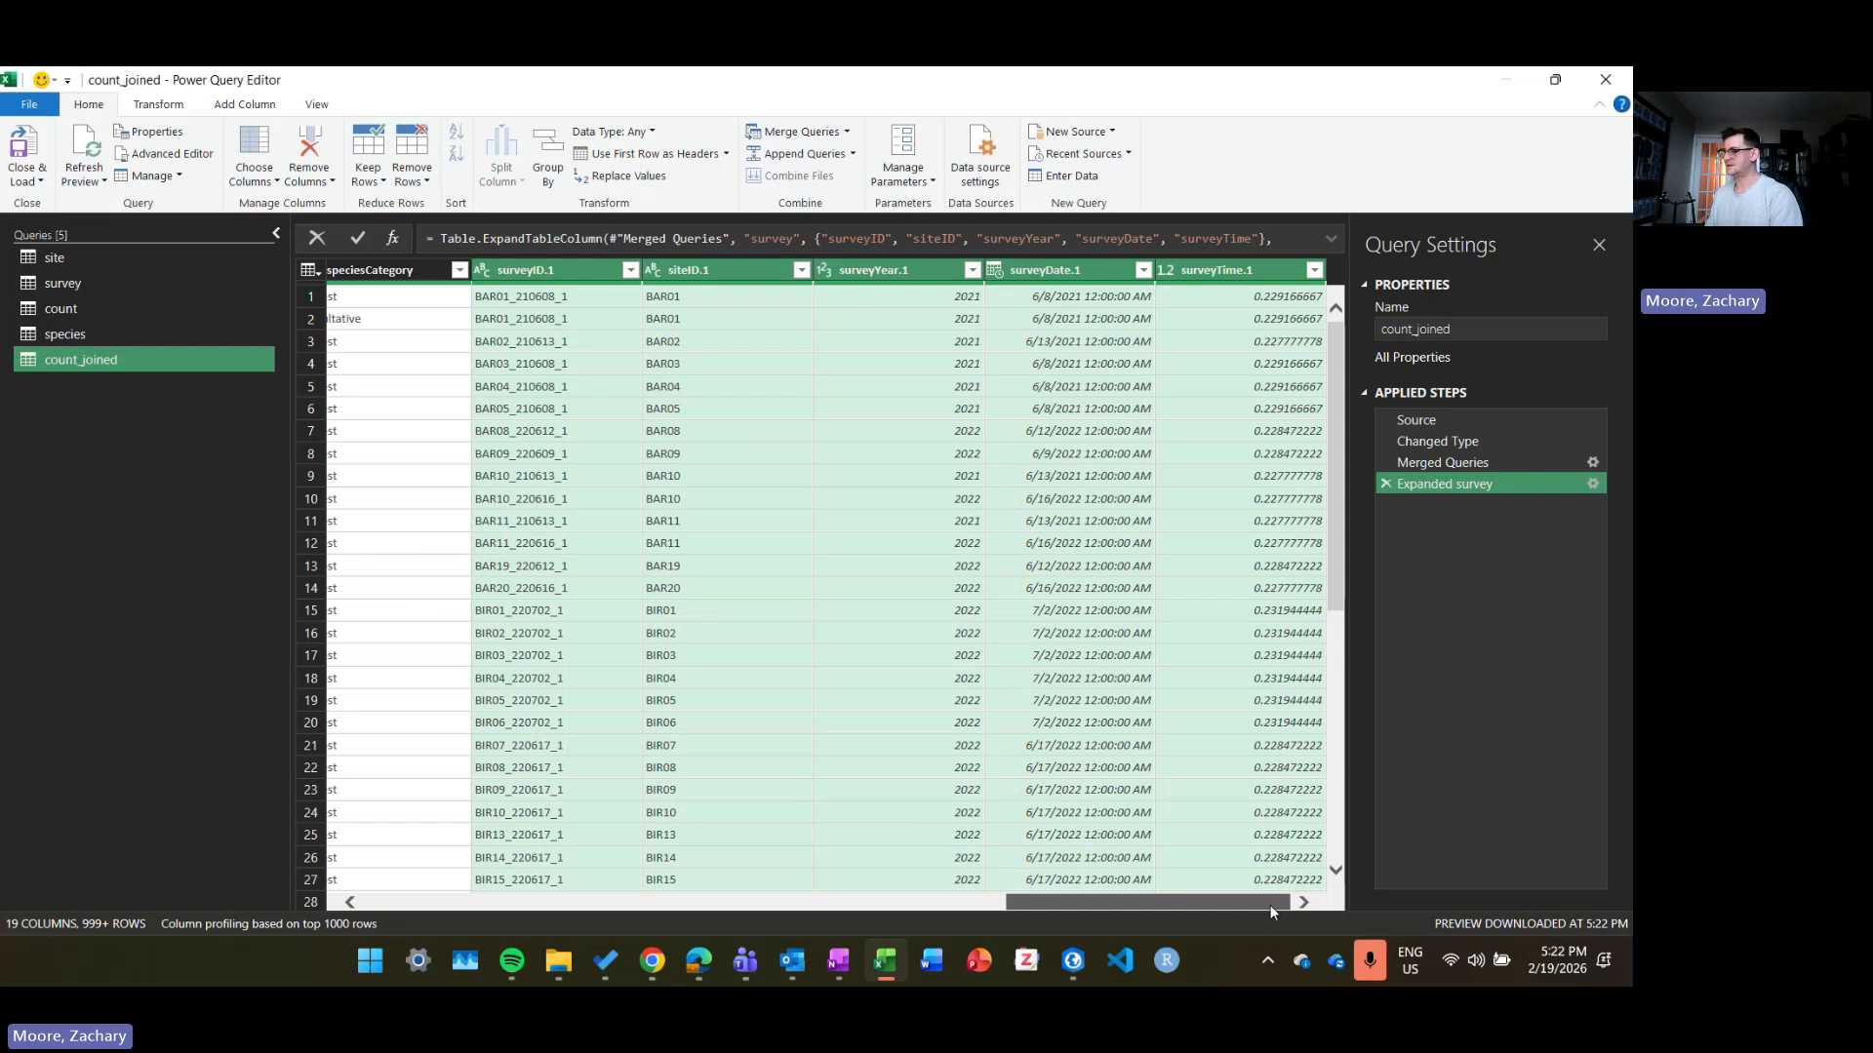
drag(1118, 903, 384, 888)
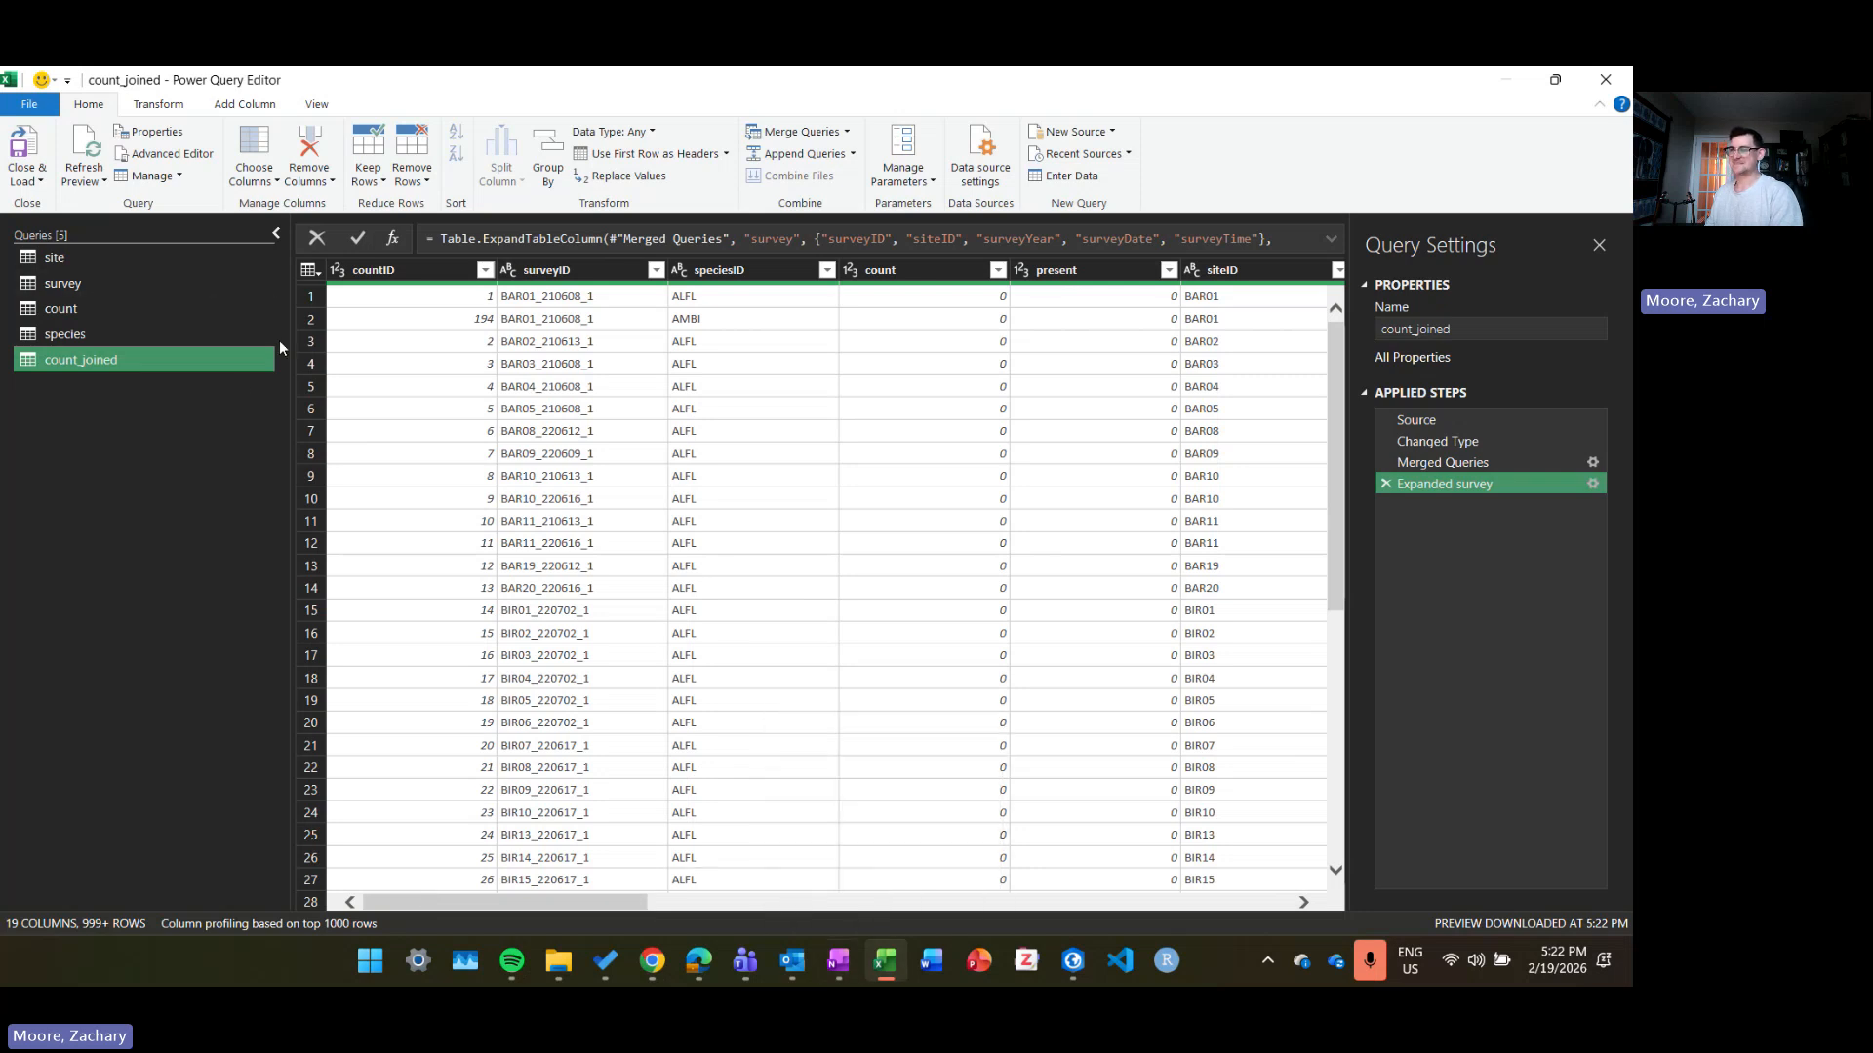
right_click(234, 355)
click(310, 423)
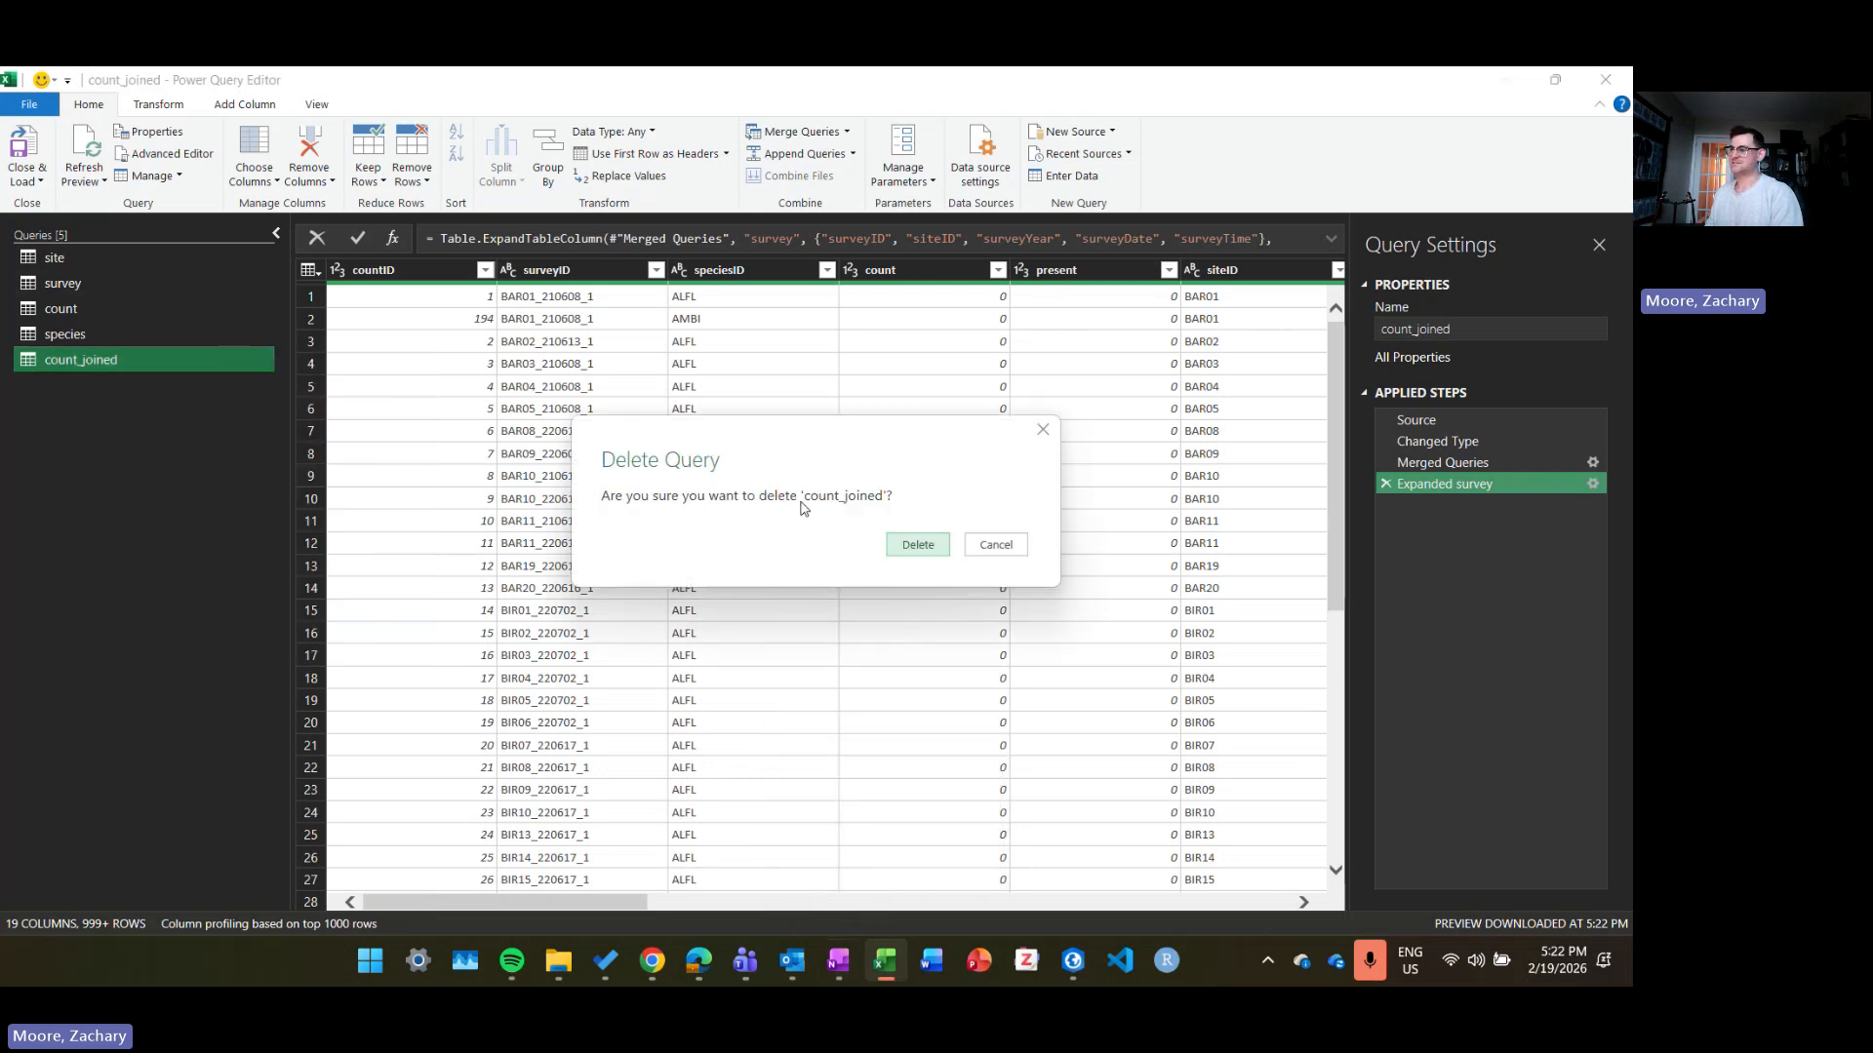
click(931, 548)
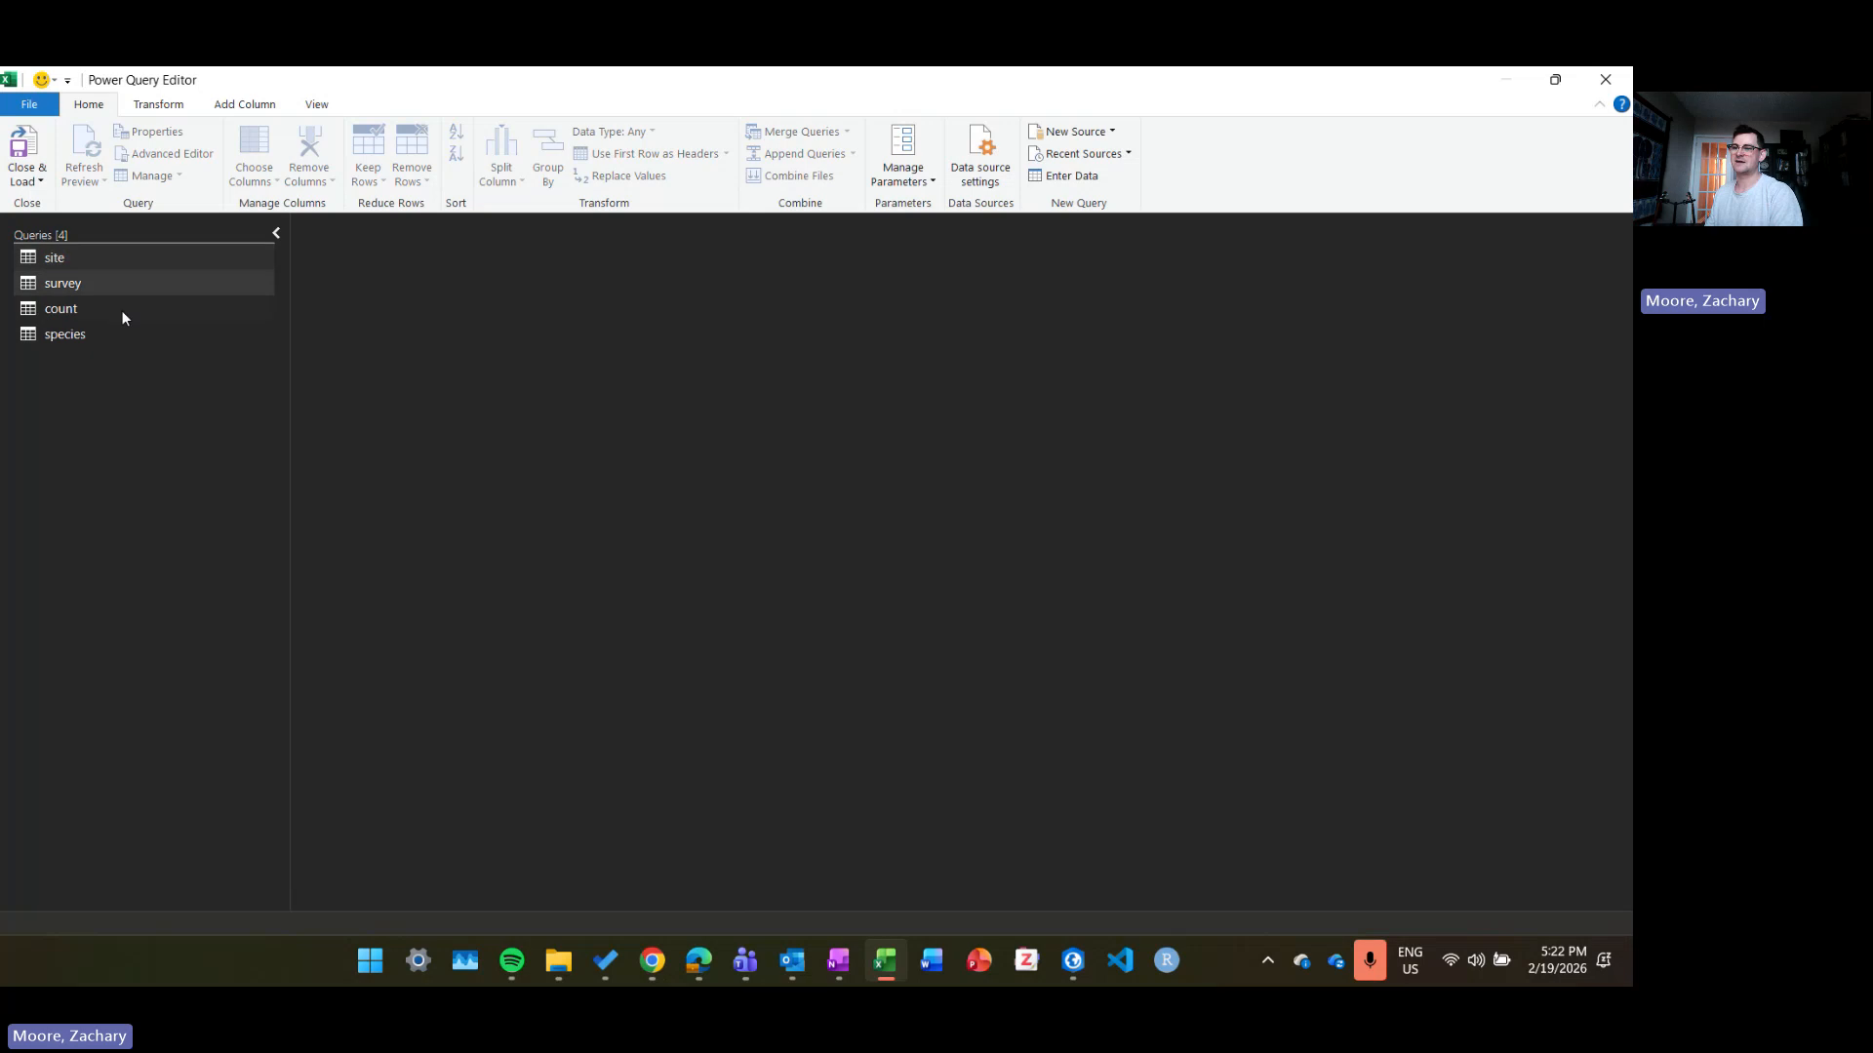
right_click(119, 304)
click(178, 367)
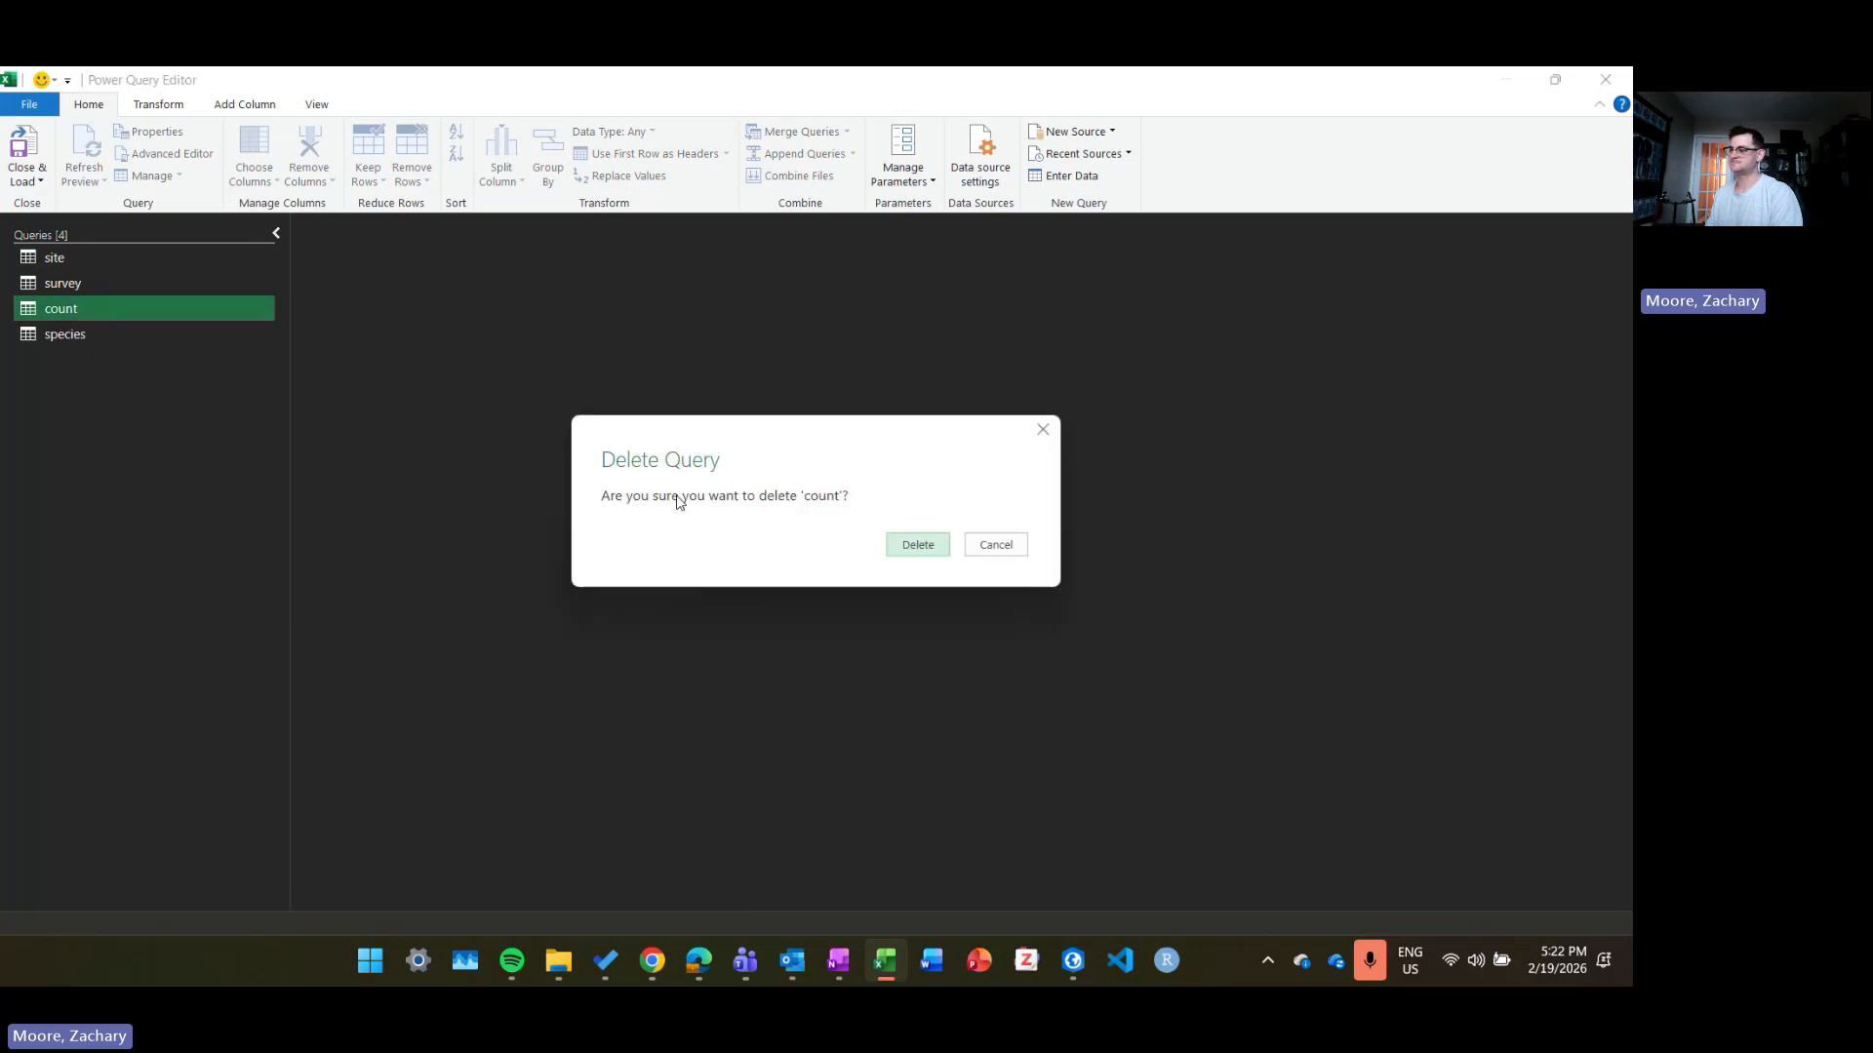
click(909, 548)
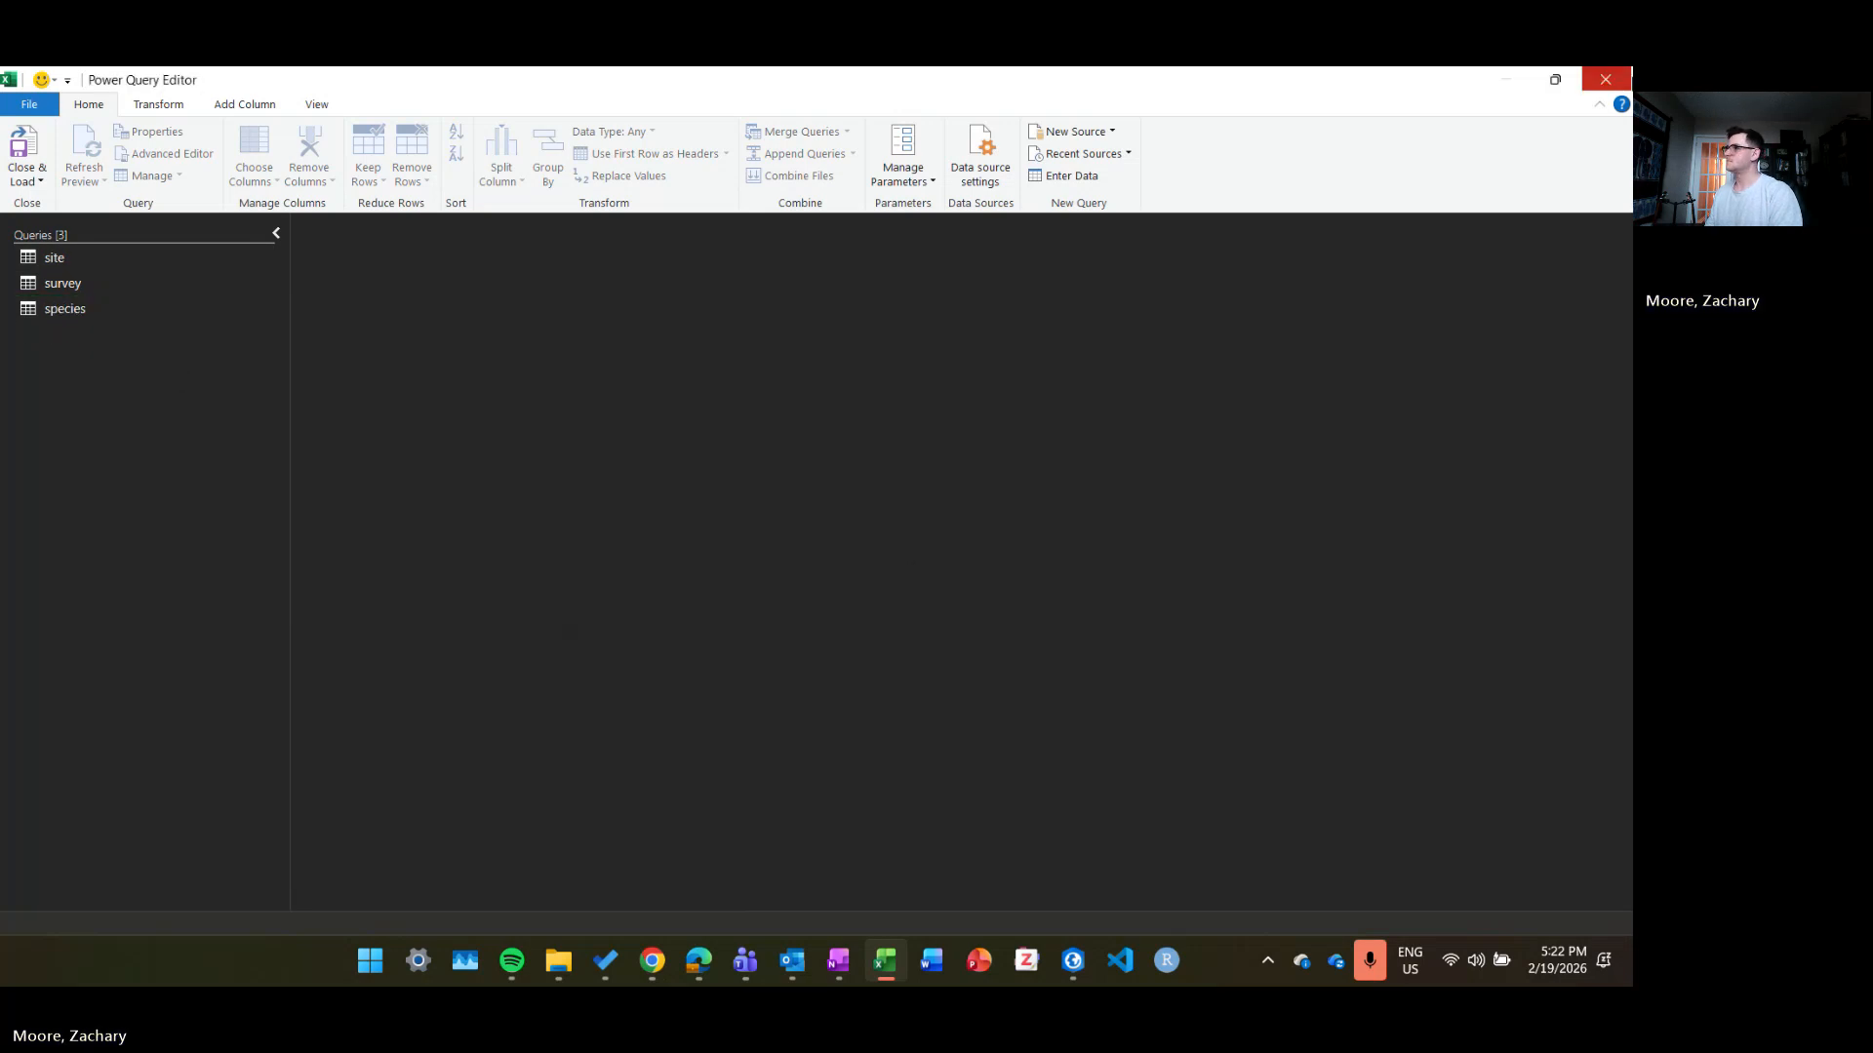
Step: Close the Power Query Editor, keeping the changes, and return to the workbook
click(1607, 78)
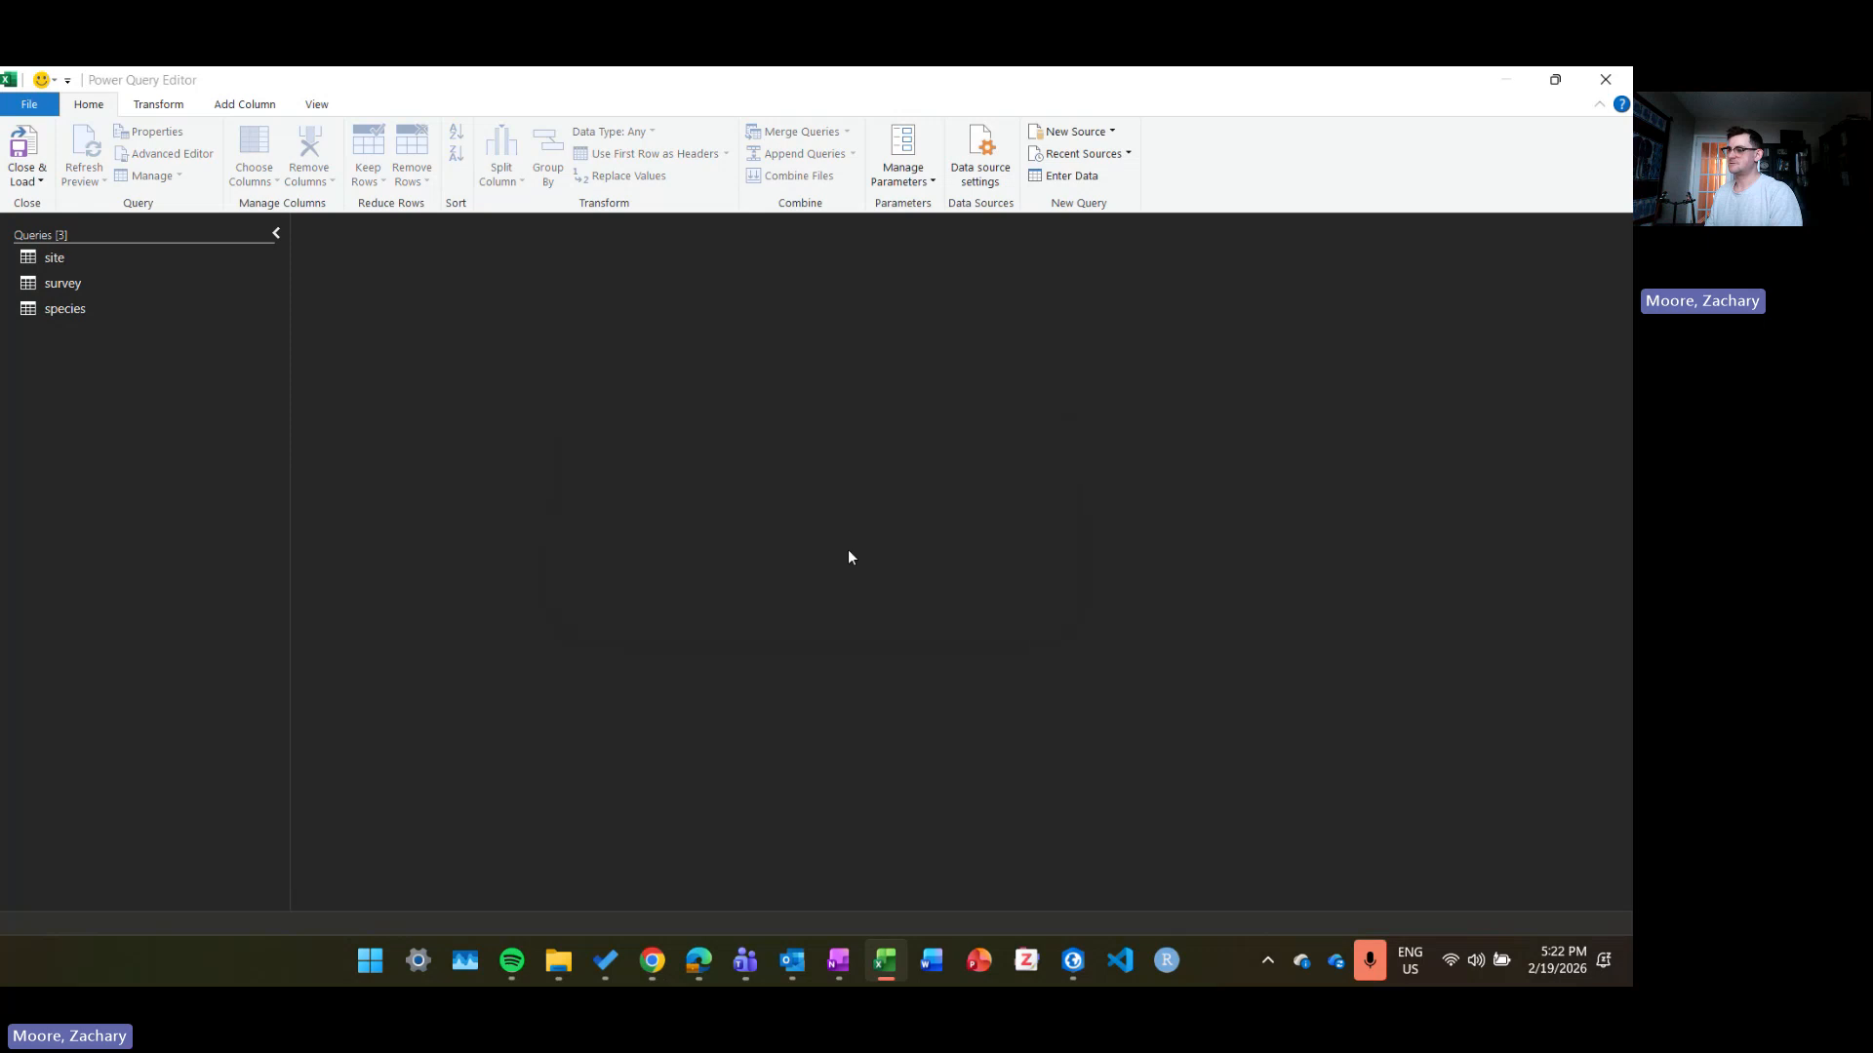
click(838, 546)
click(620, 893)
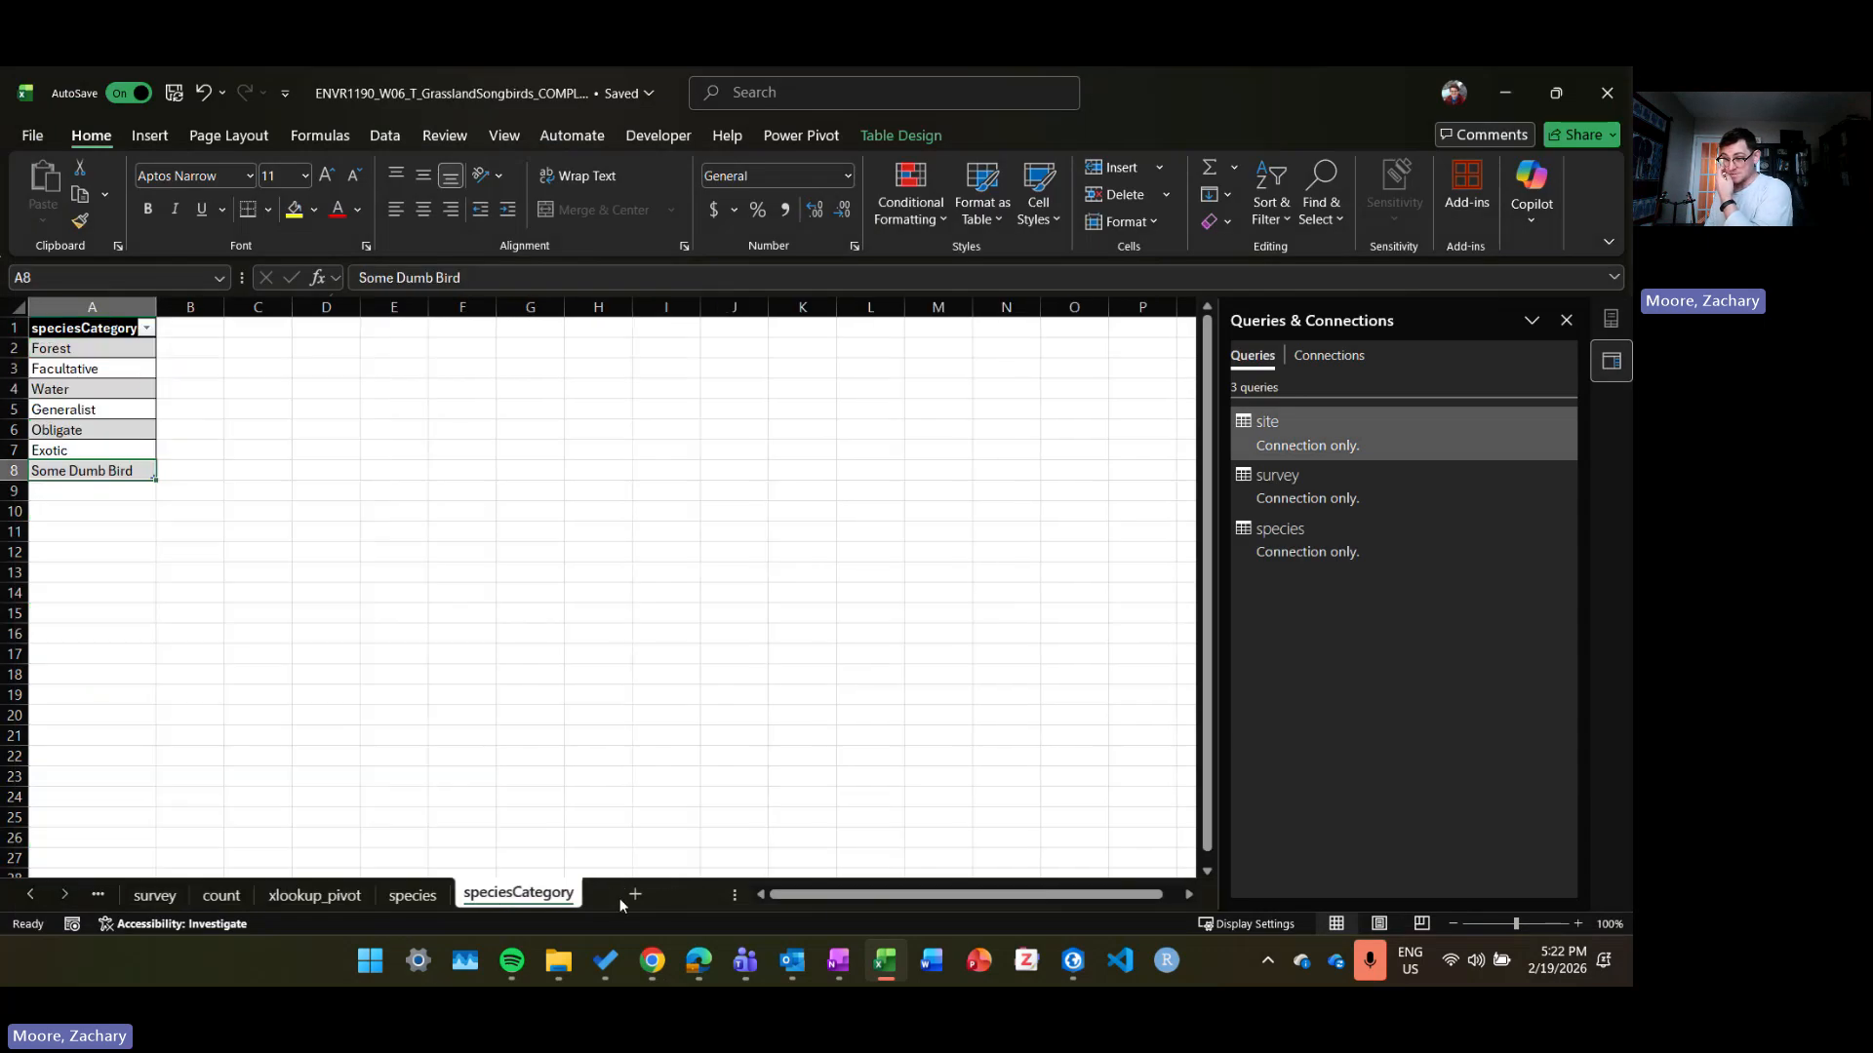
Step: Create a copy of the count sheet and place it before the original count sheet
click(234, 897)
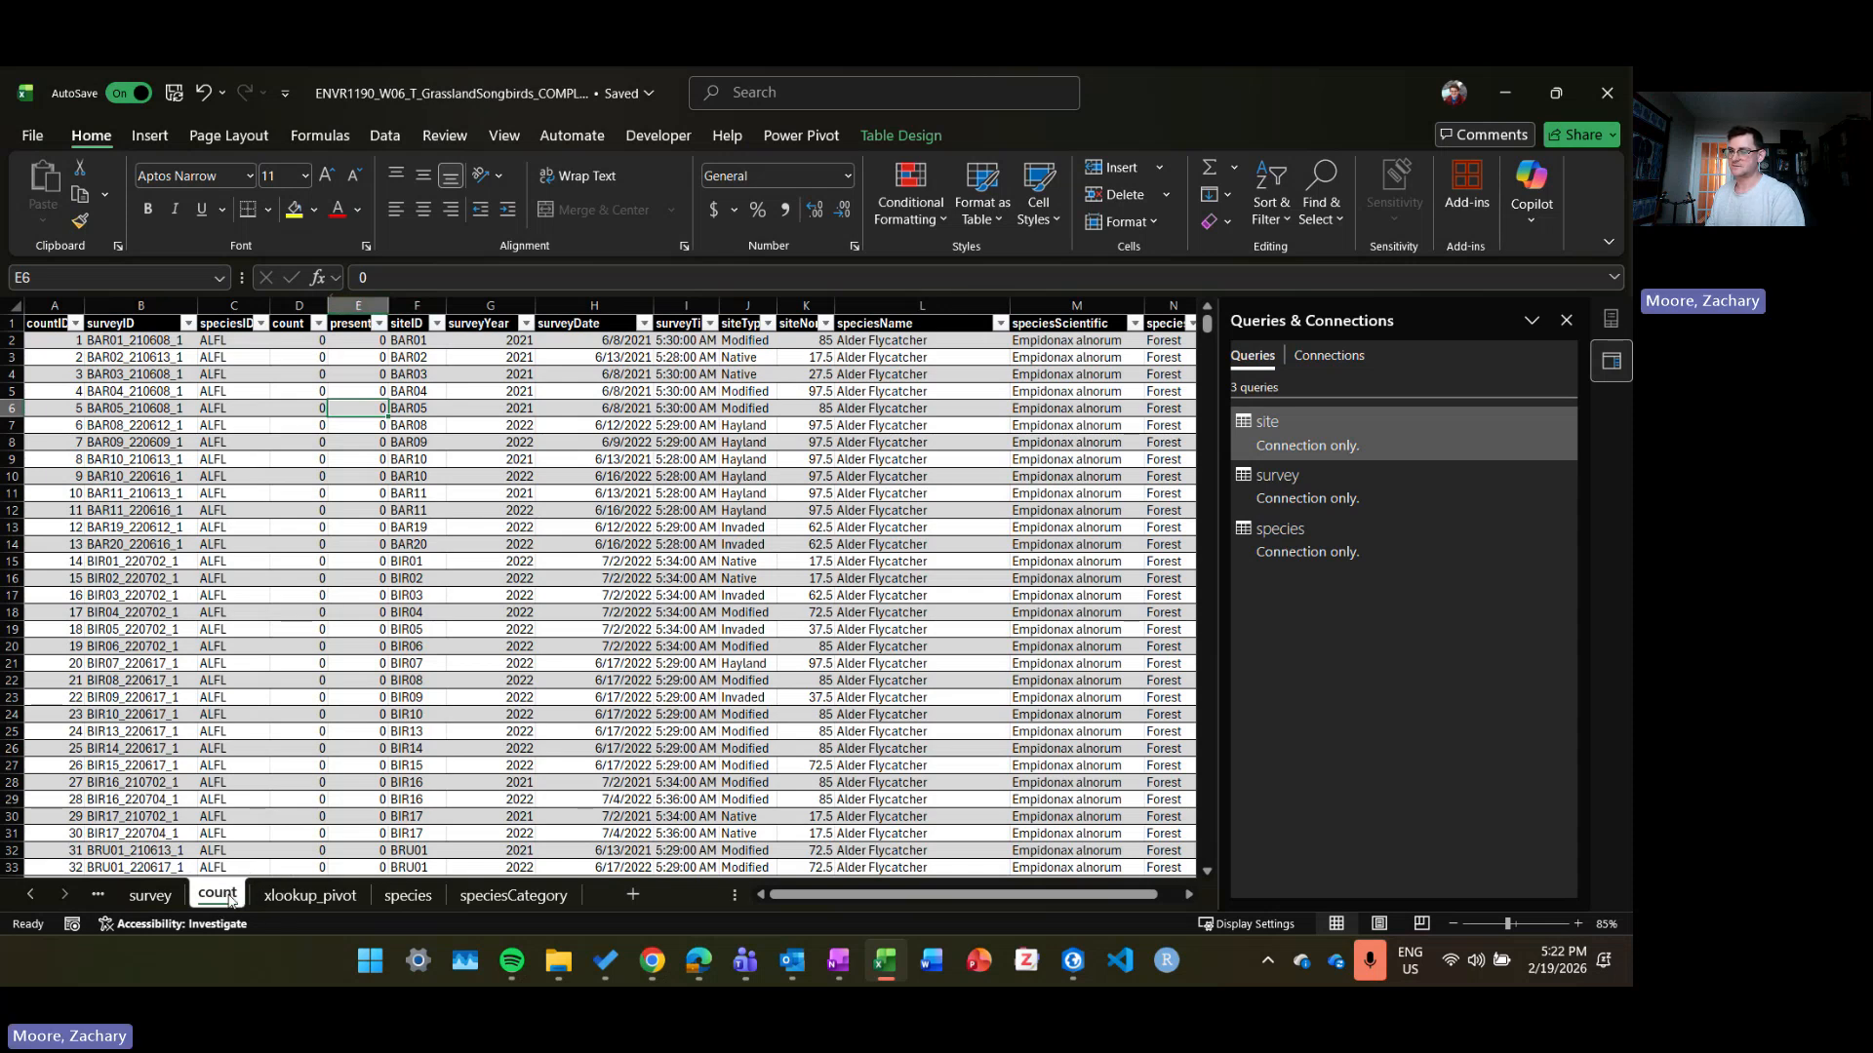
right_click(231, 899)
click(288, 618)
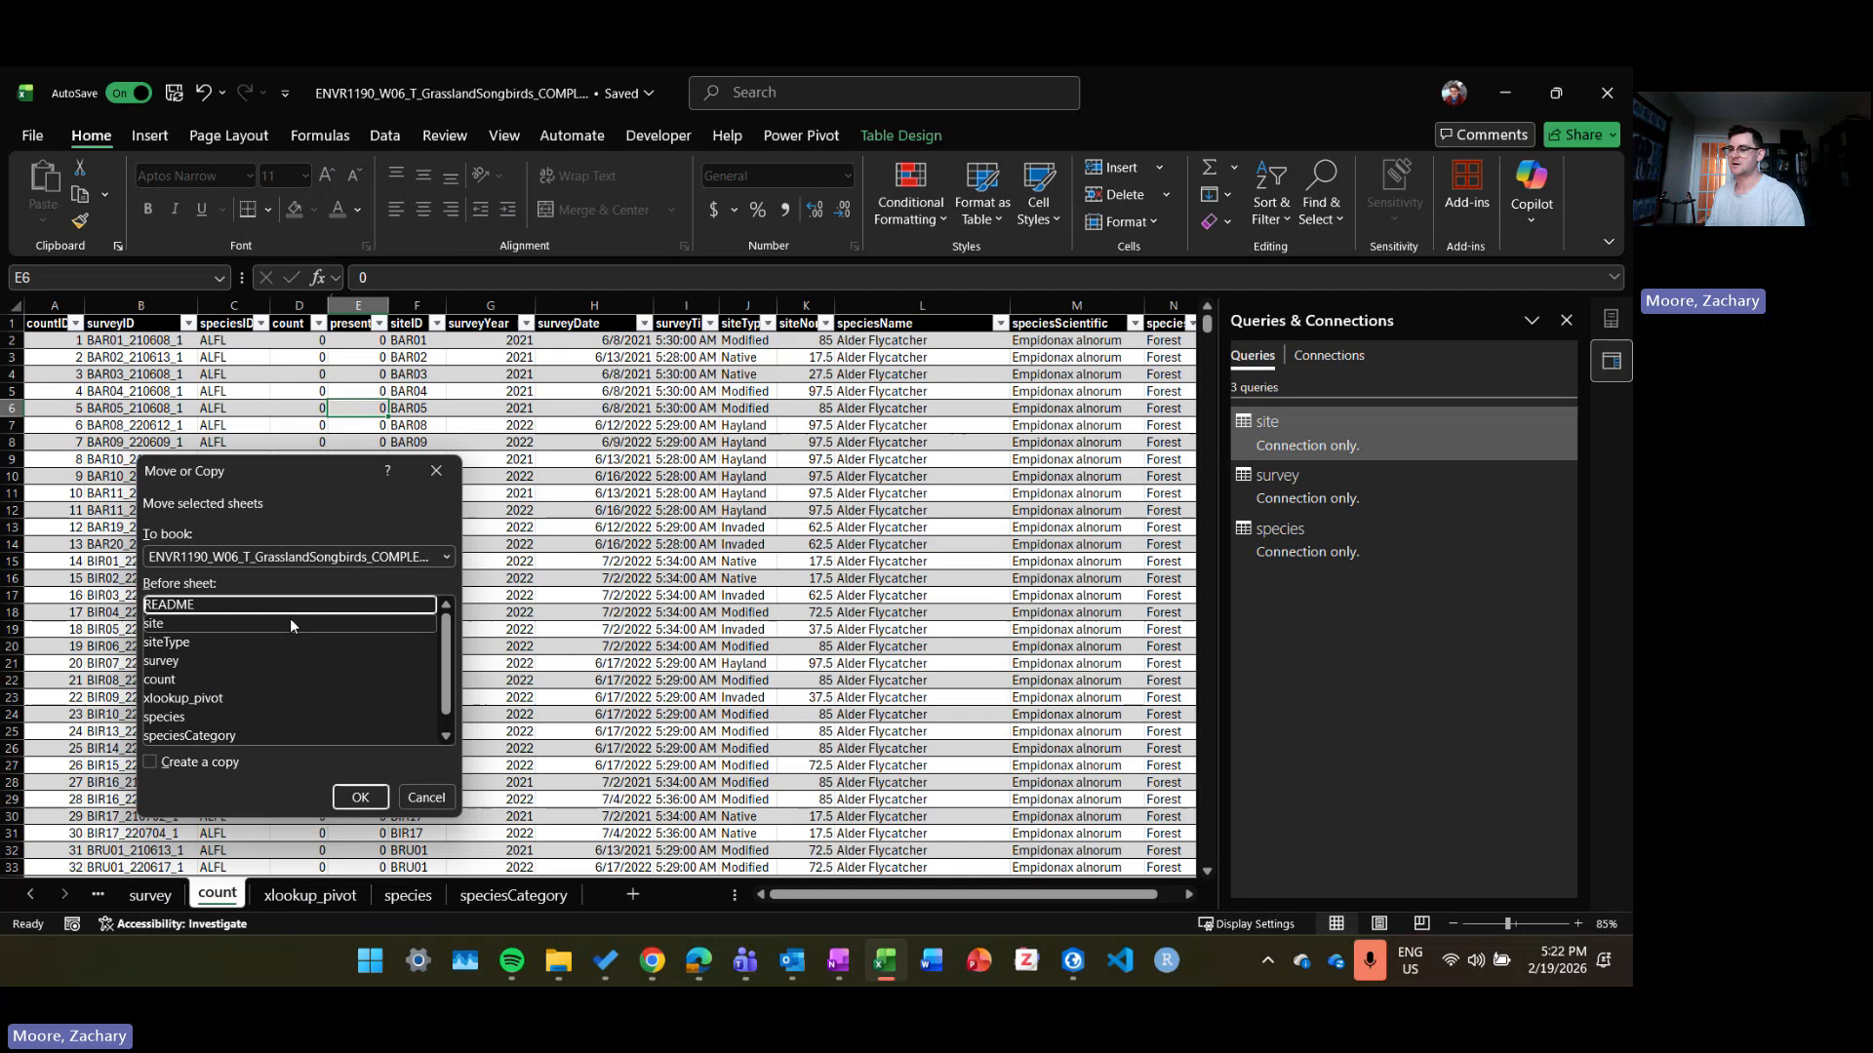
click(217, 767)
click(212, 678)
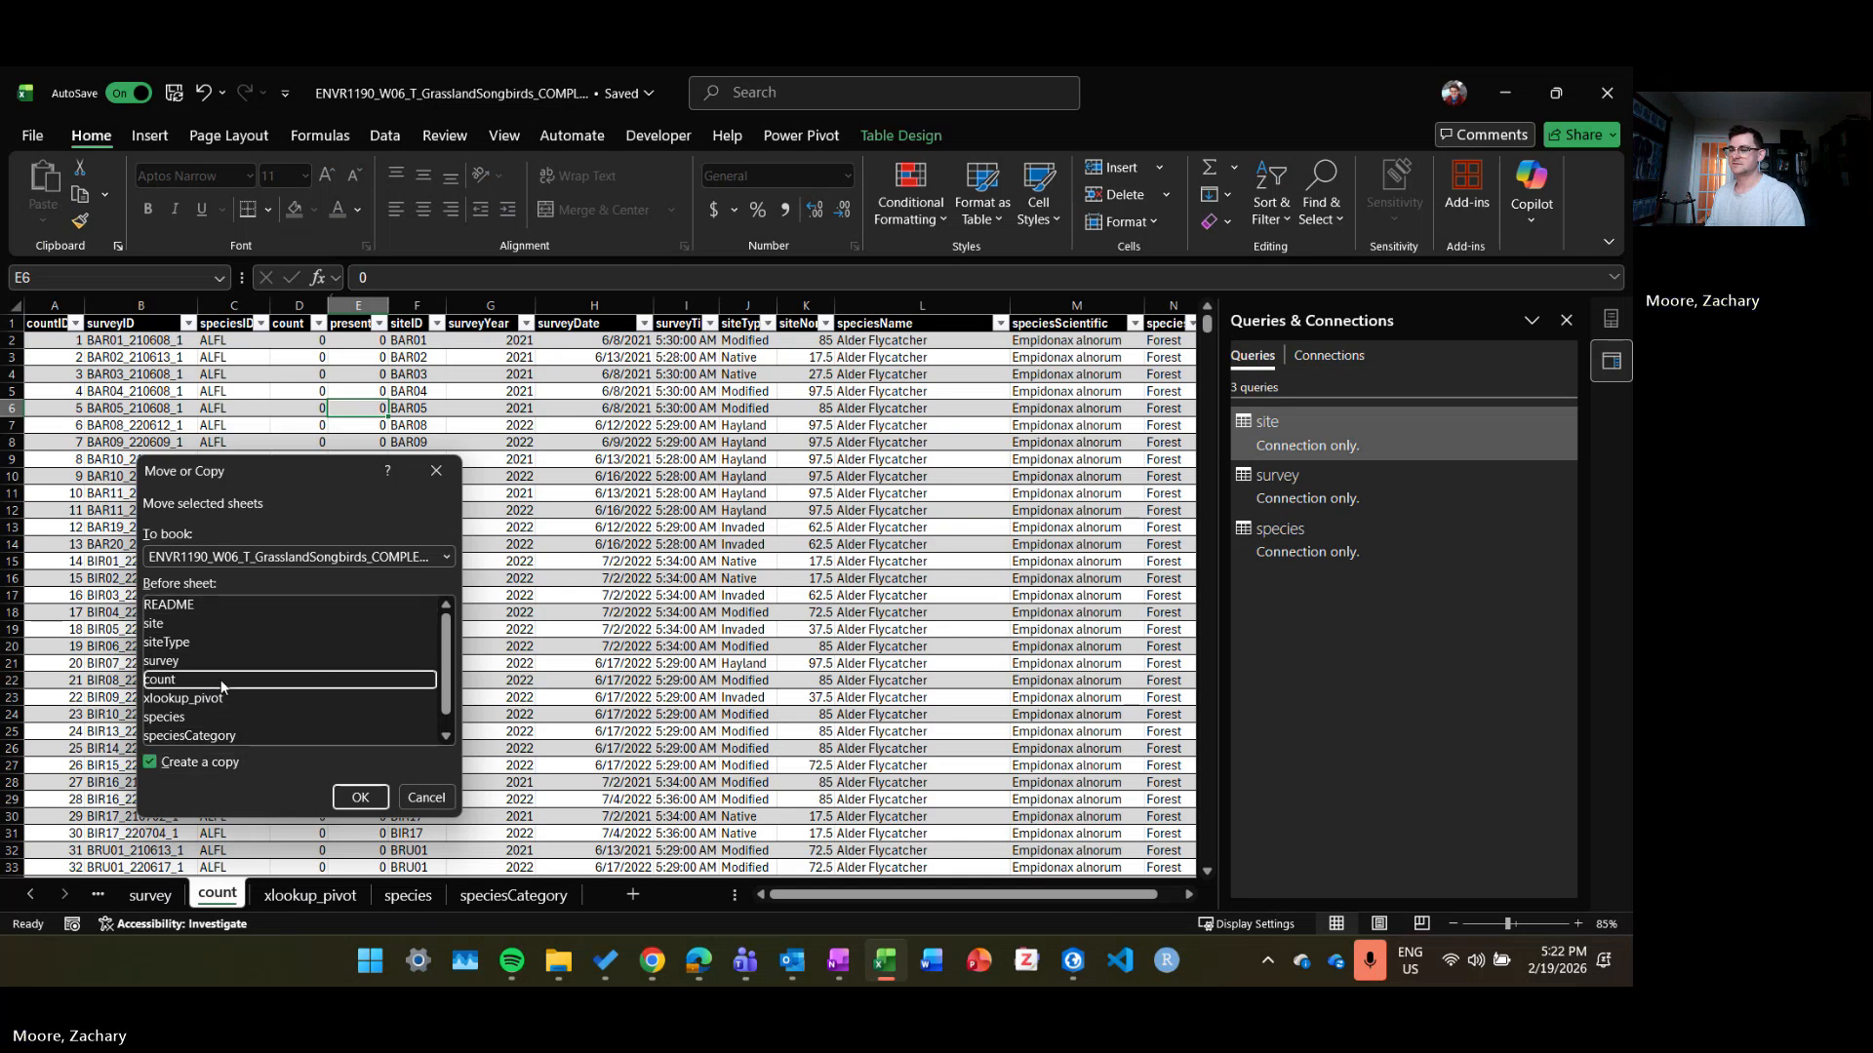
click(360, 798)
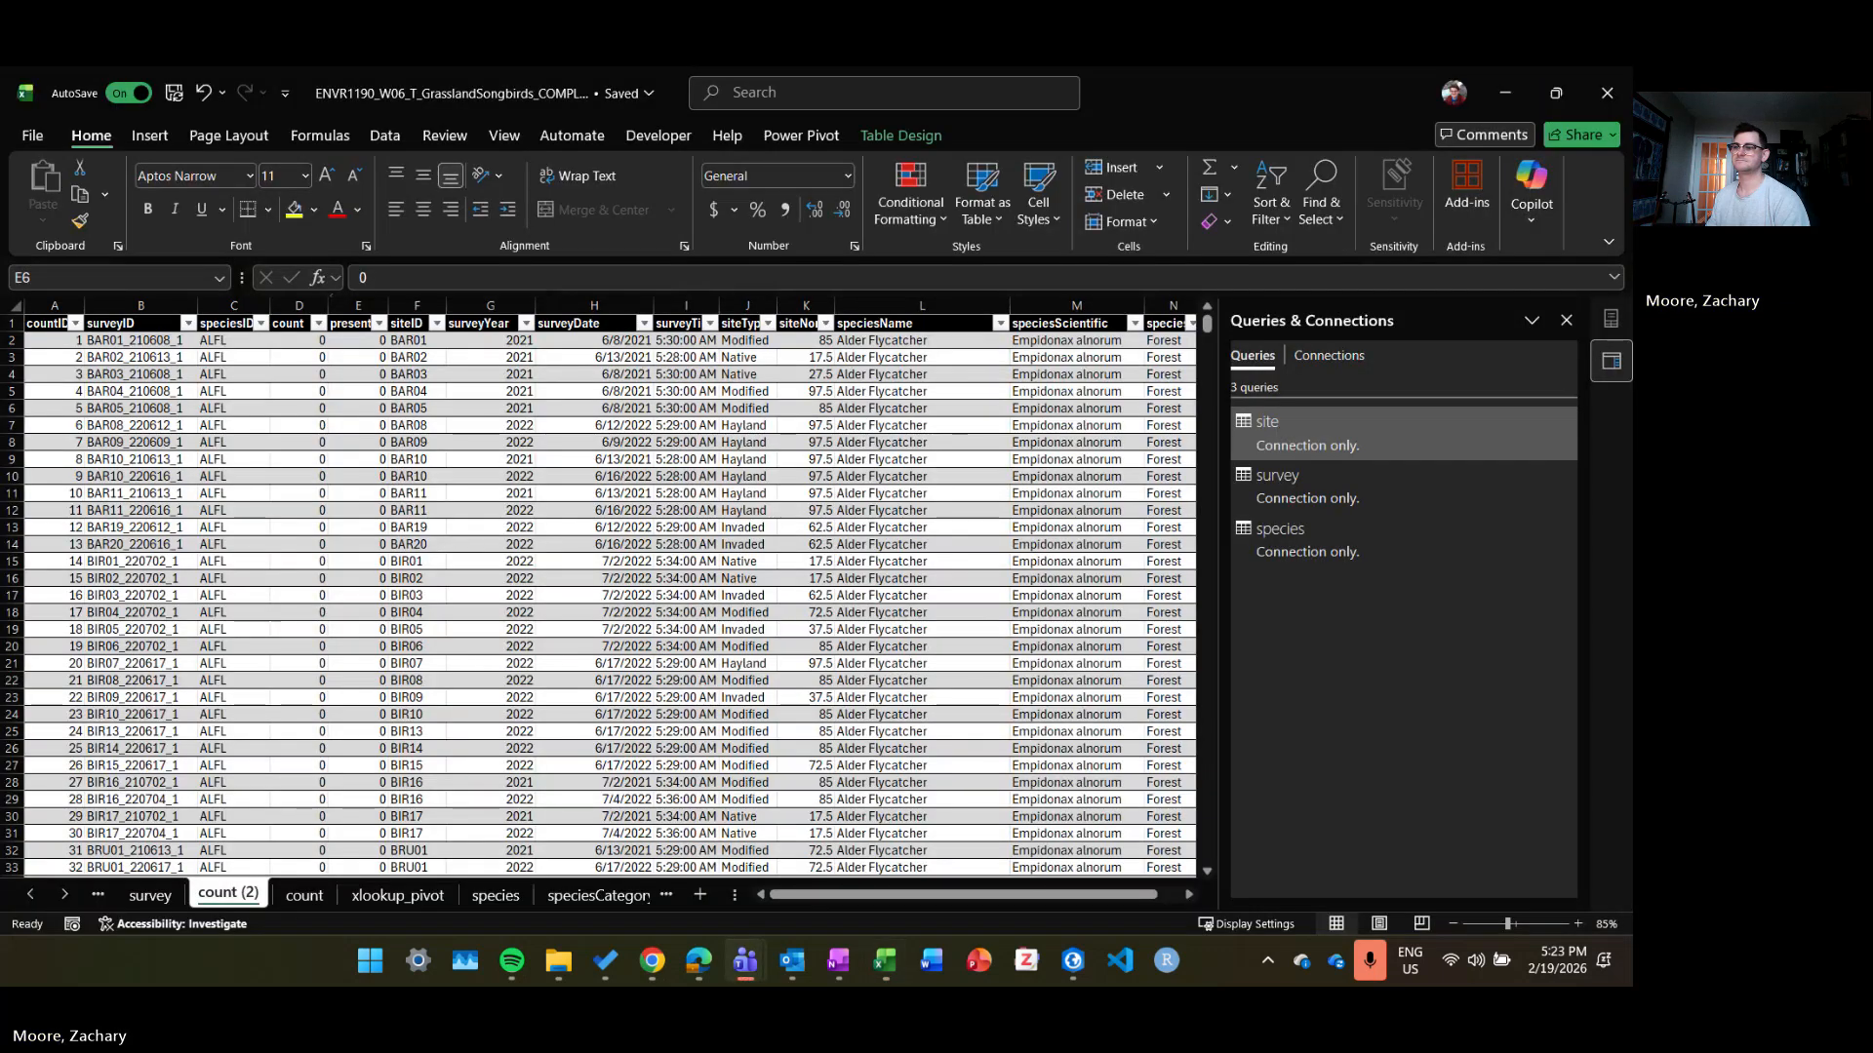
Step: Delete columns F to N, from siteID through speciesCategory, in the copied count sheet
click(305, 404)
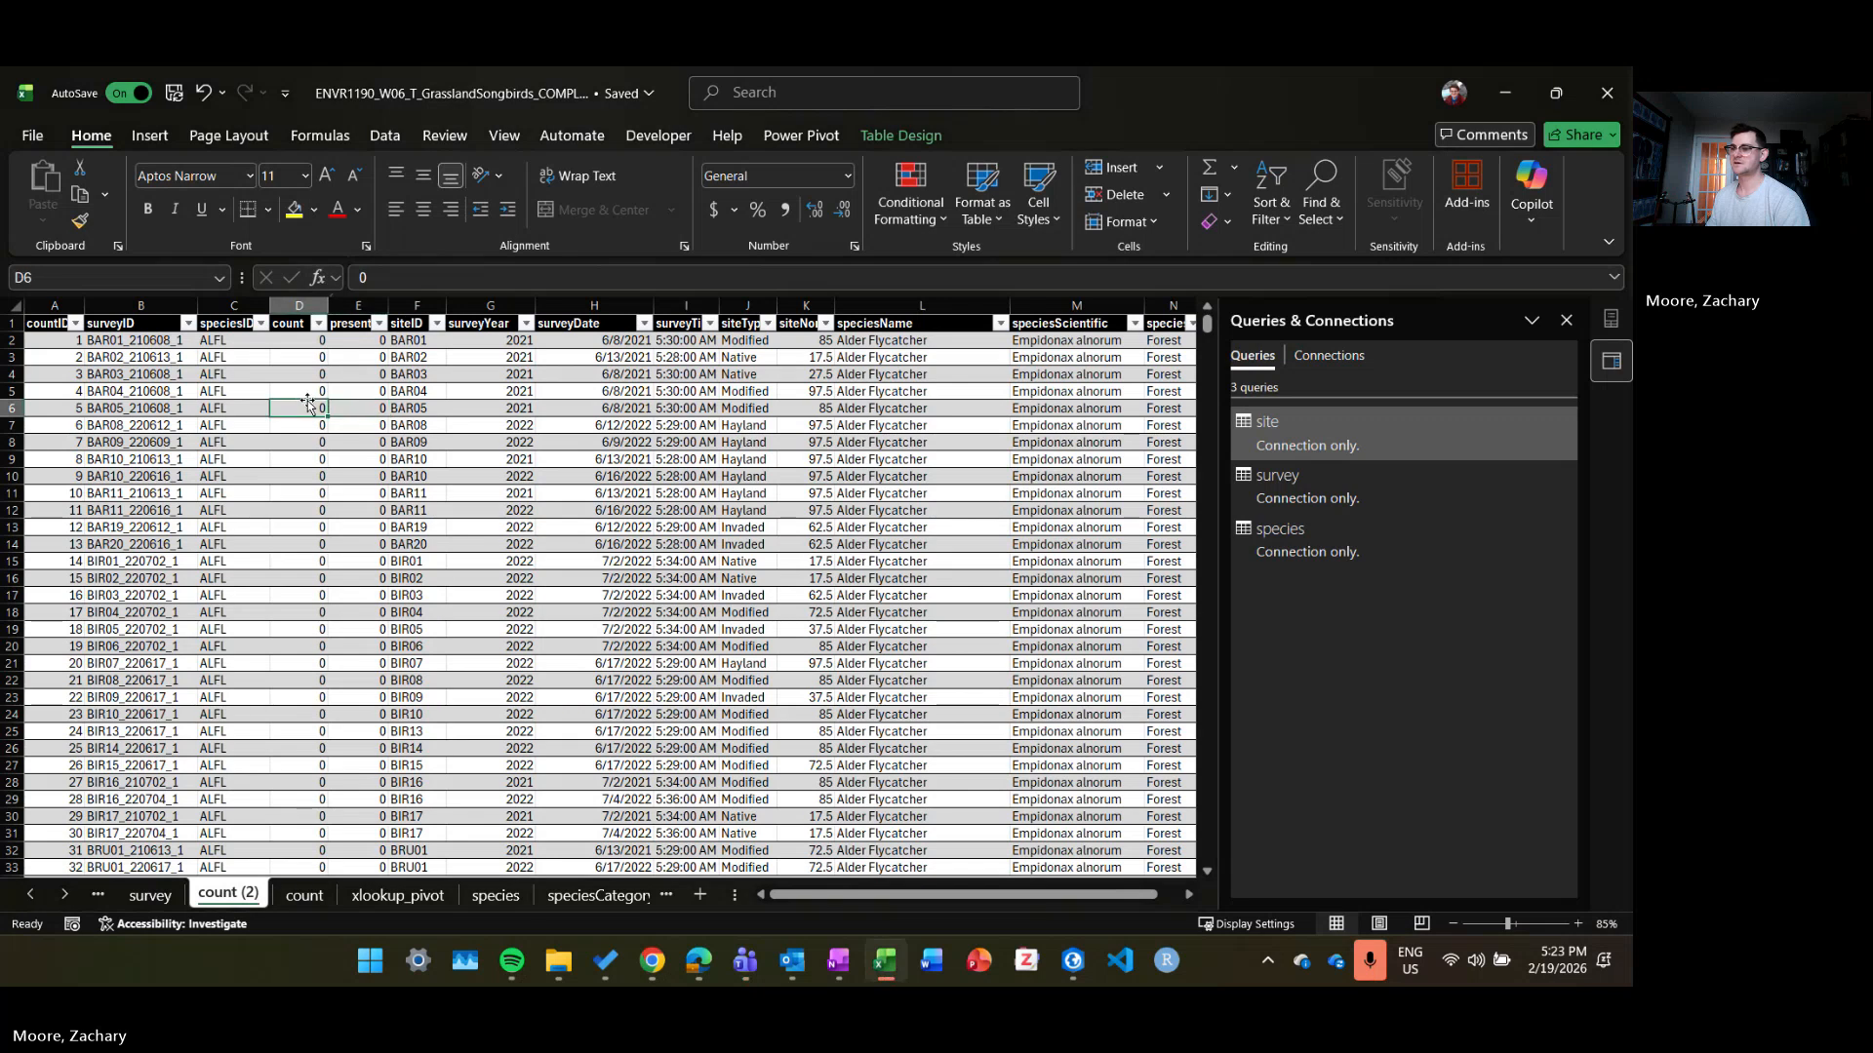
click(345, 361)
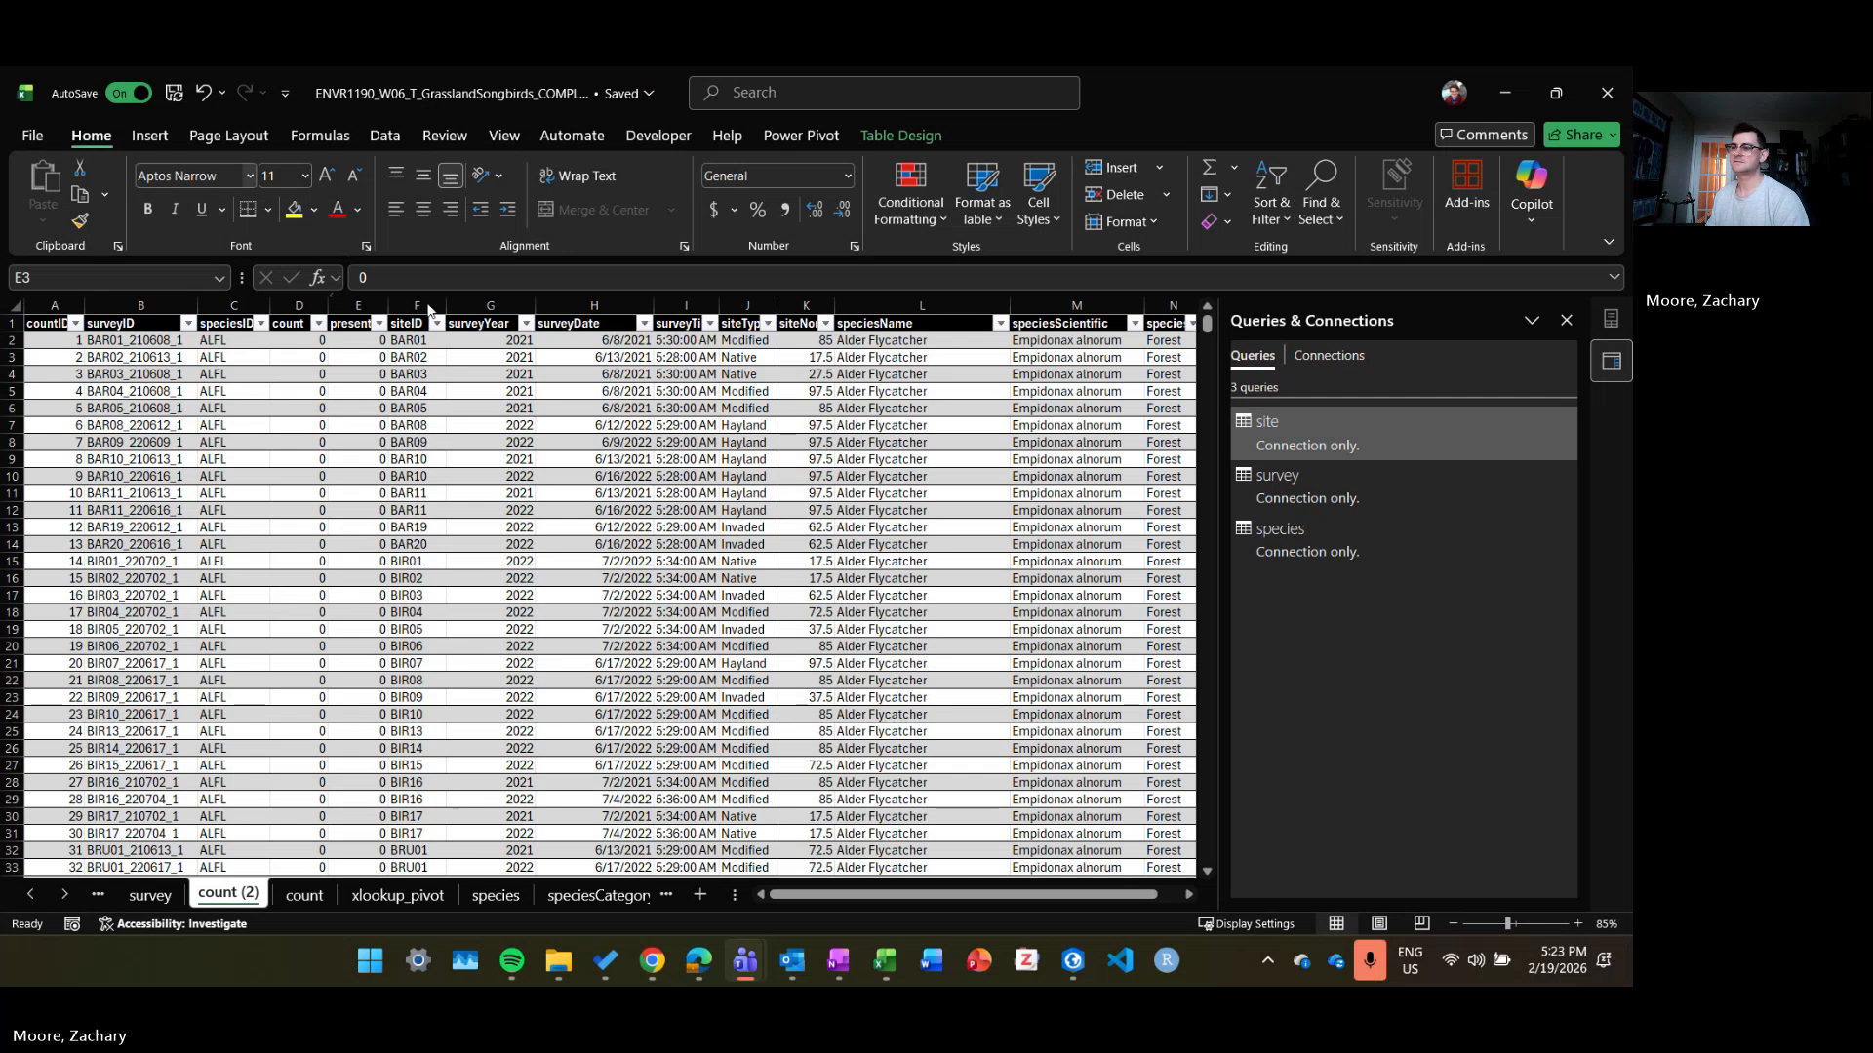
click(466, 357)
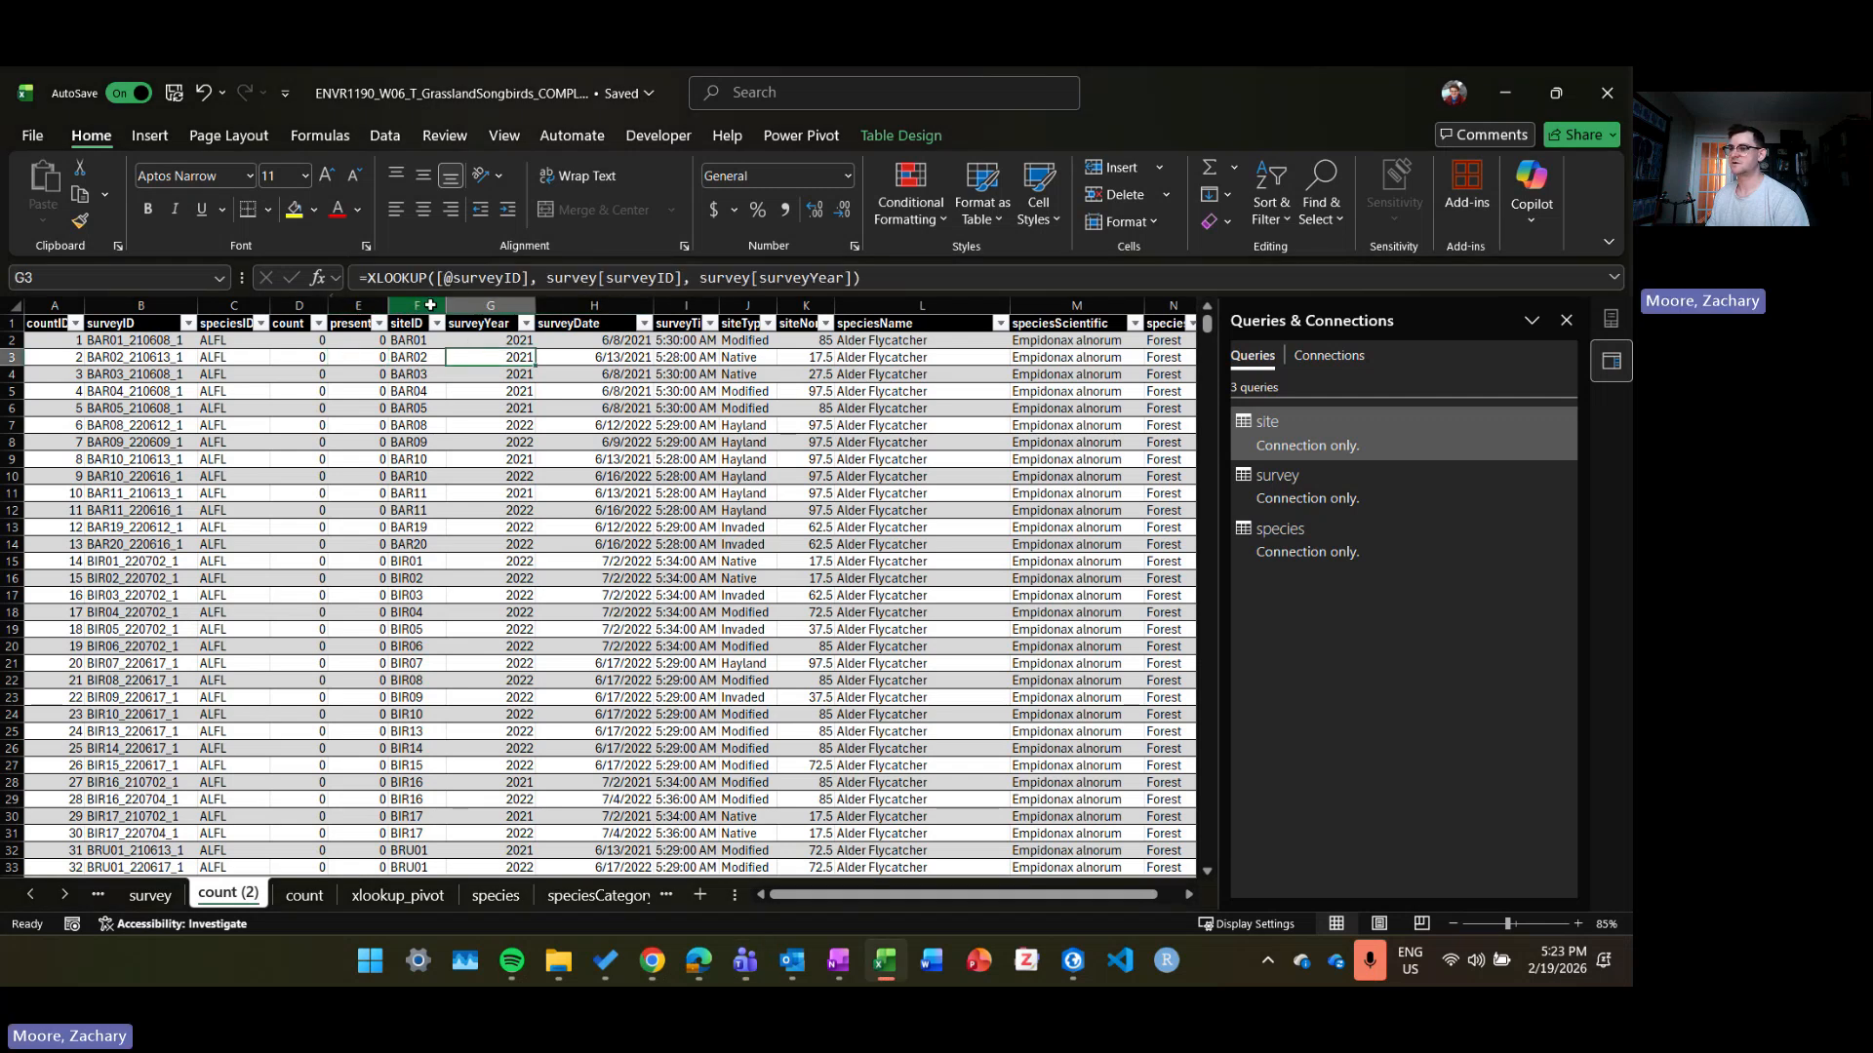
click(430, 306)
key(ctrl+shift+Right)
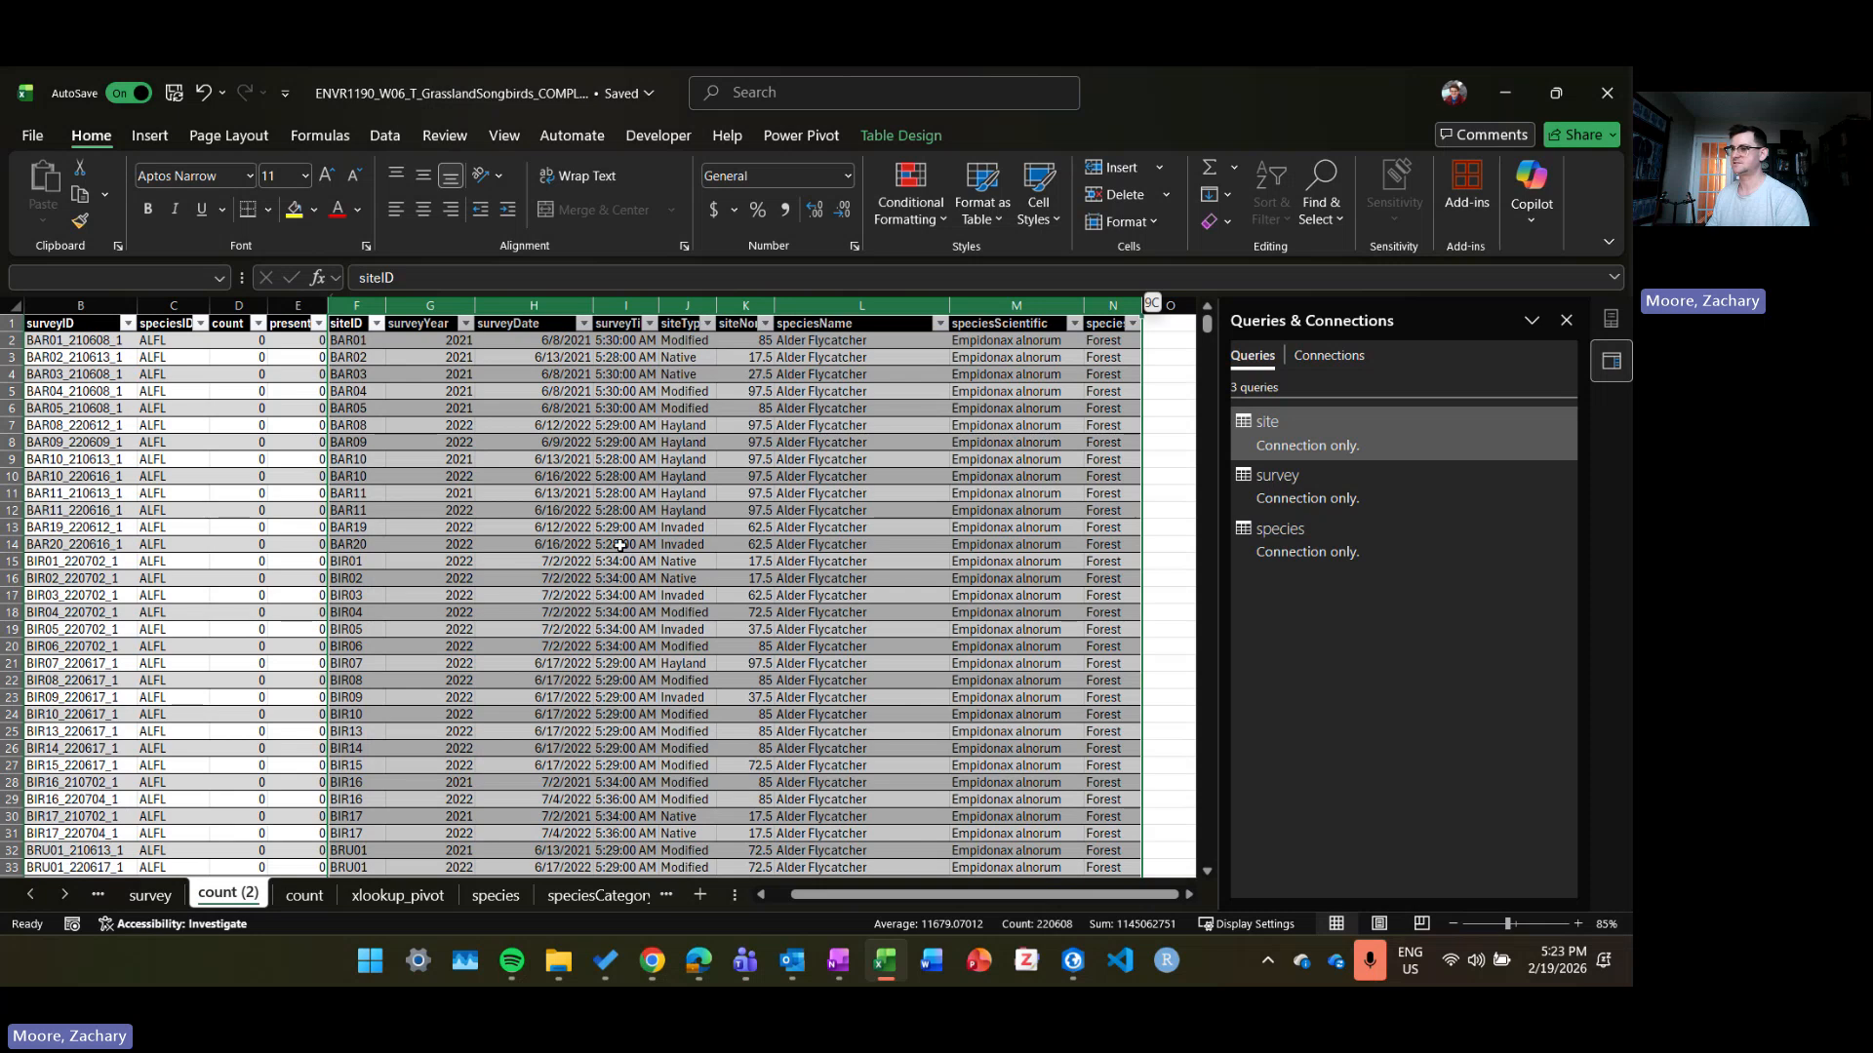
right_click(509, 398)
click(576, 704)
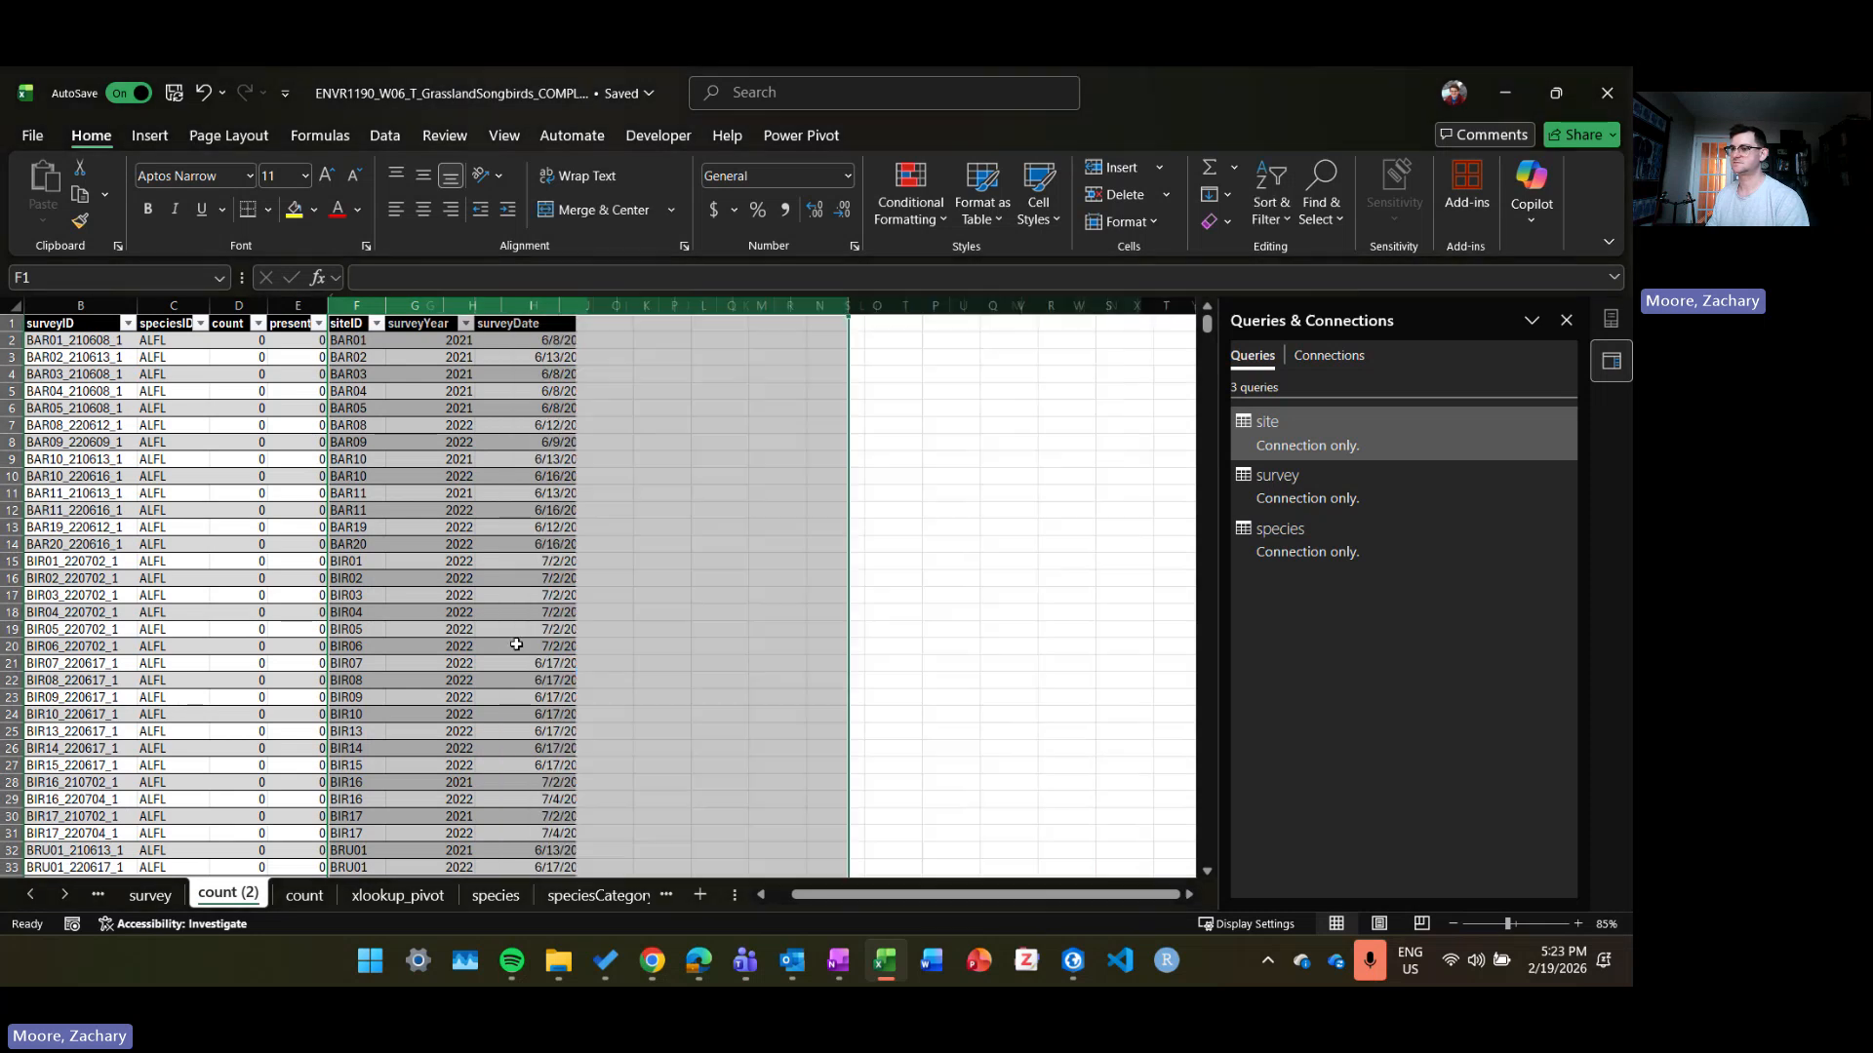
click(294, 407)
drag(885, 894, 744, 899)
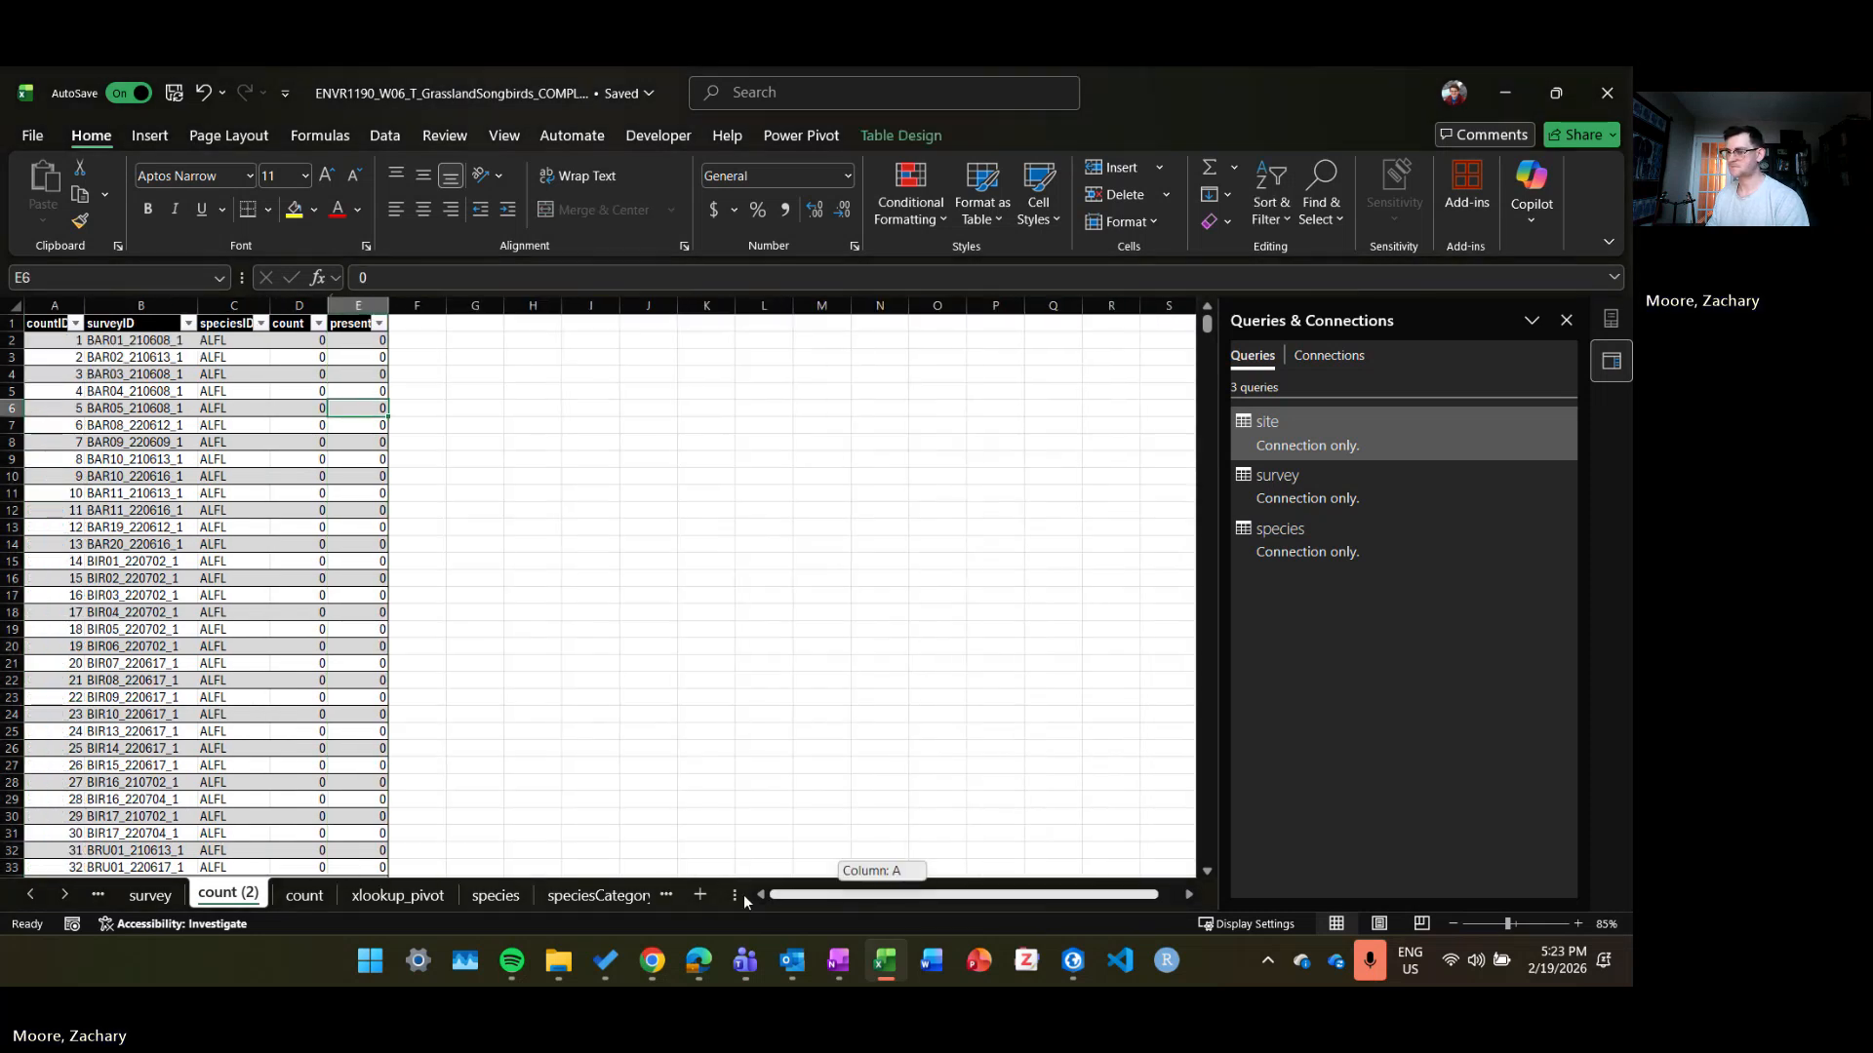
Step: Load the trimmed count table into the Power Query Editor and name its query count
right_click(168, 461)
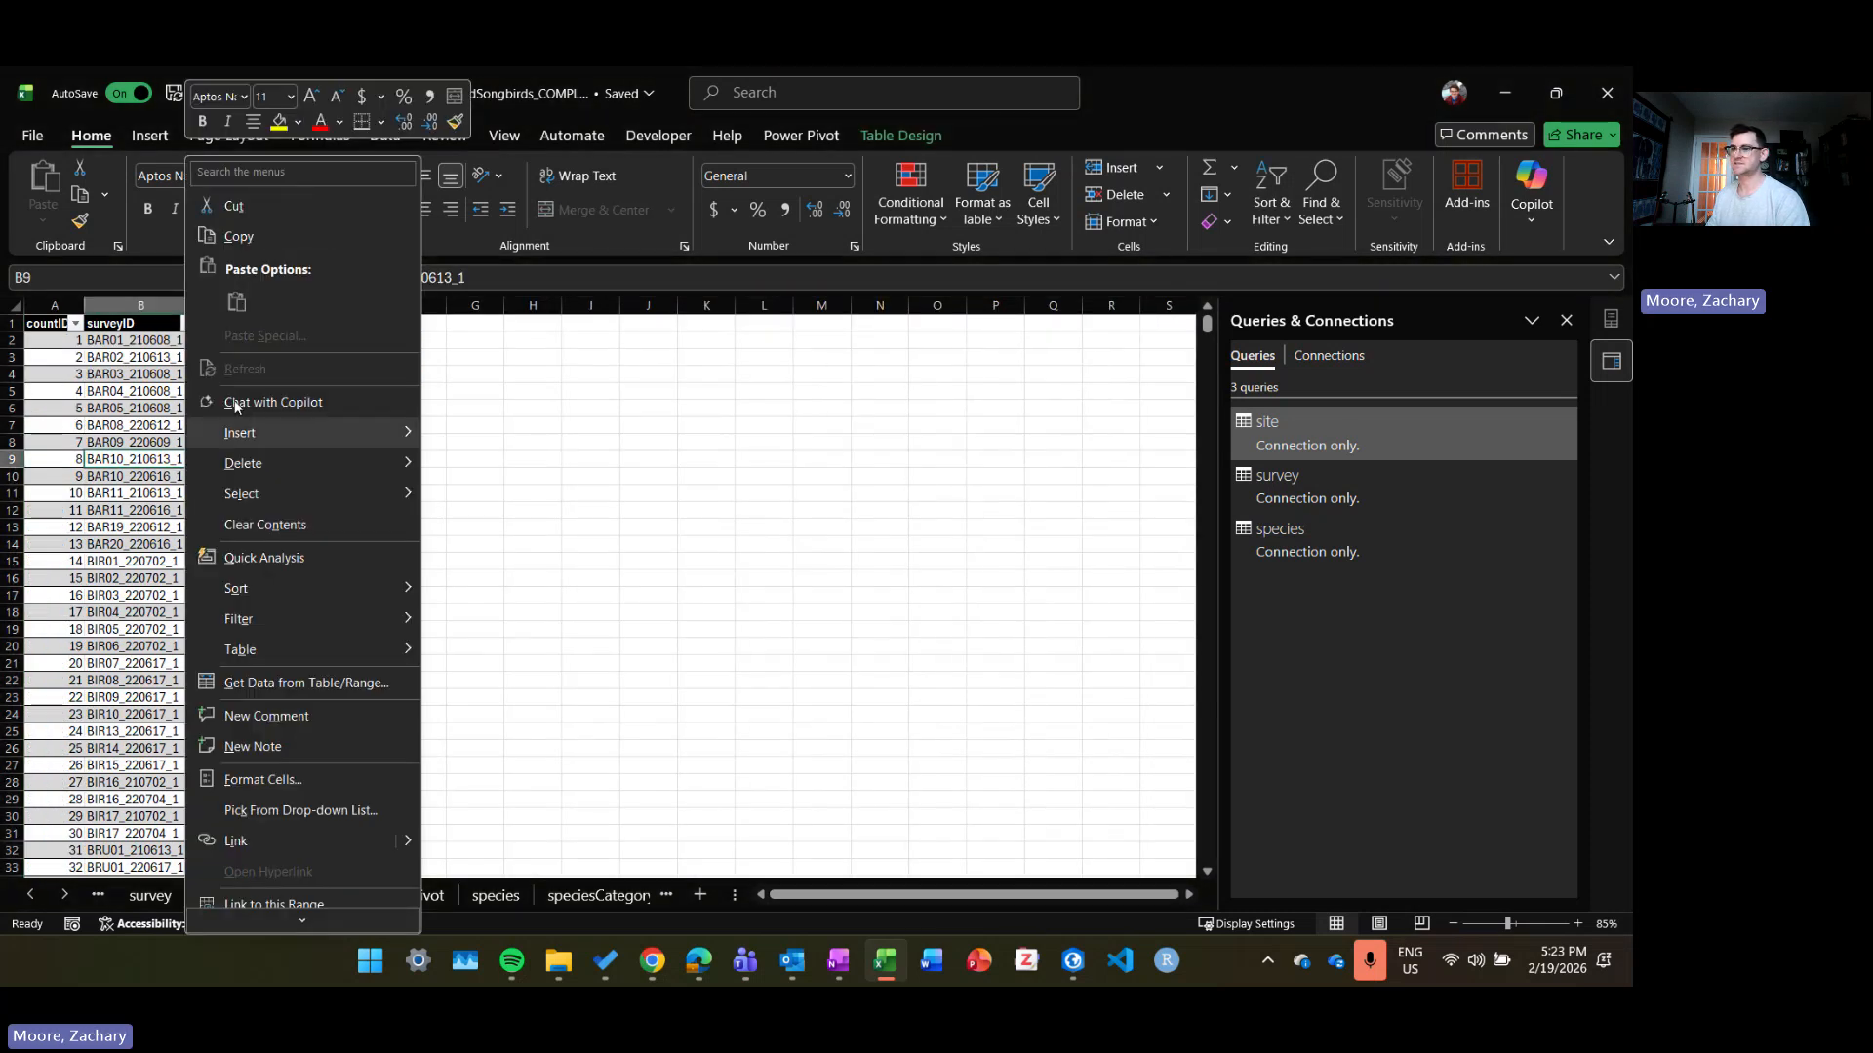
click(291, 681)
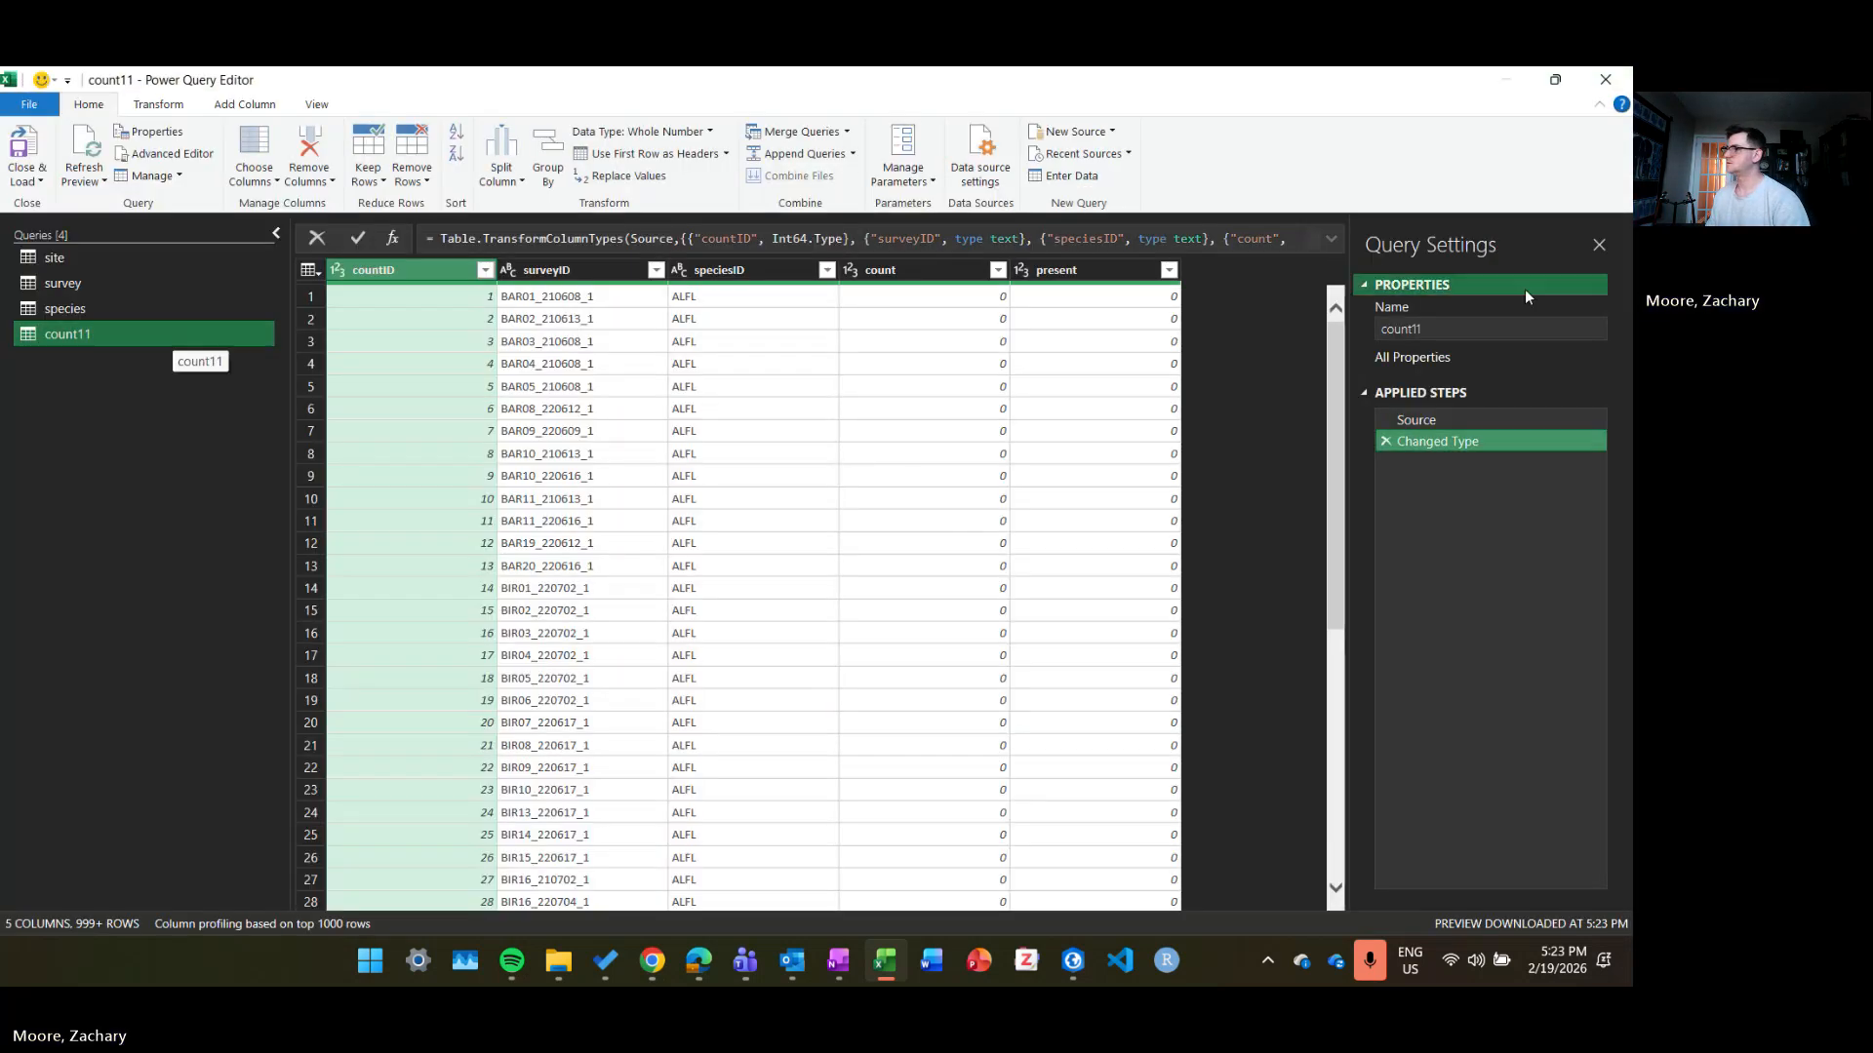
click(1462, 327)
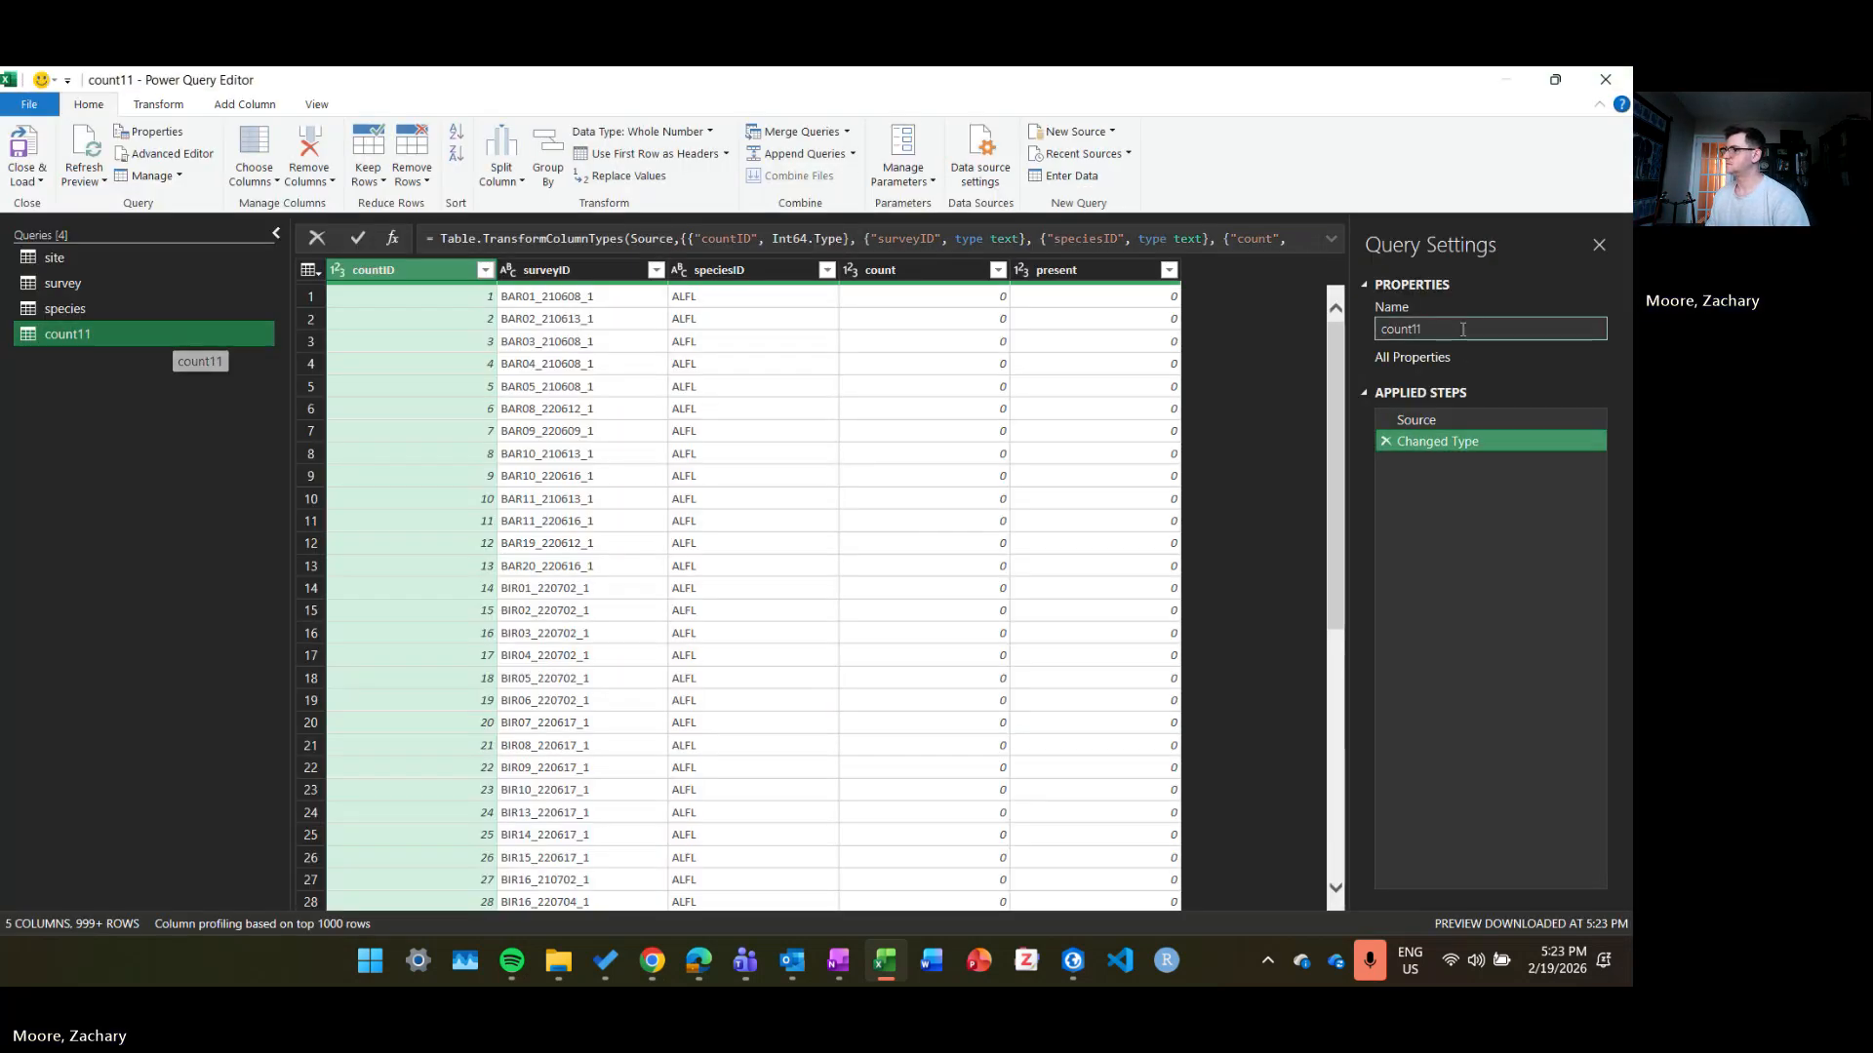
key(BackSpace)
key(BackSpace)
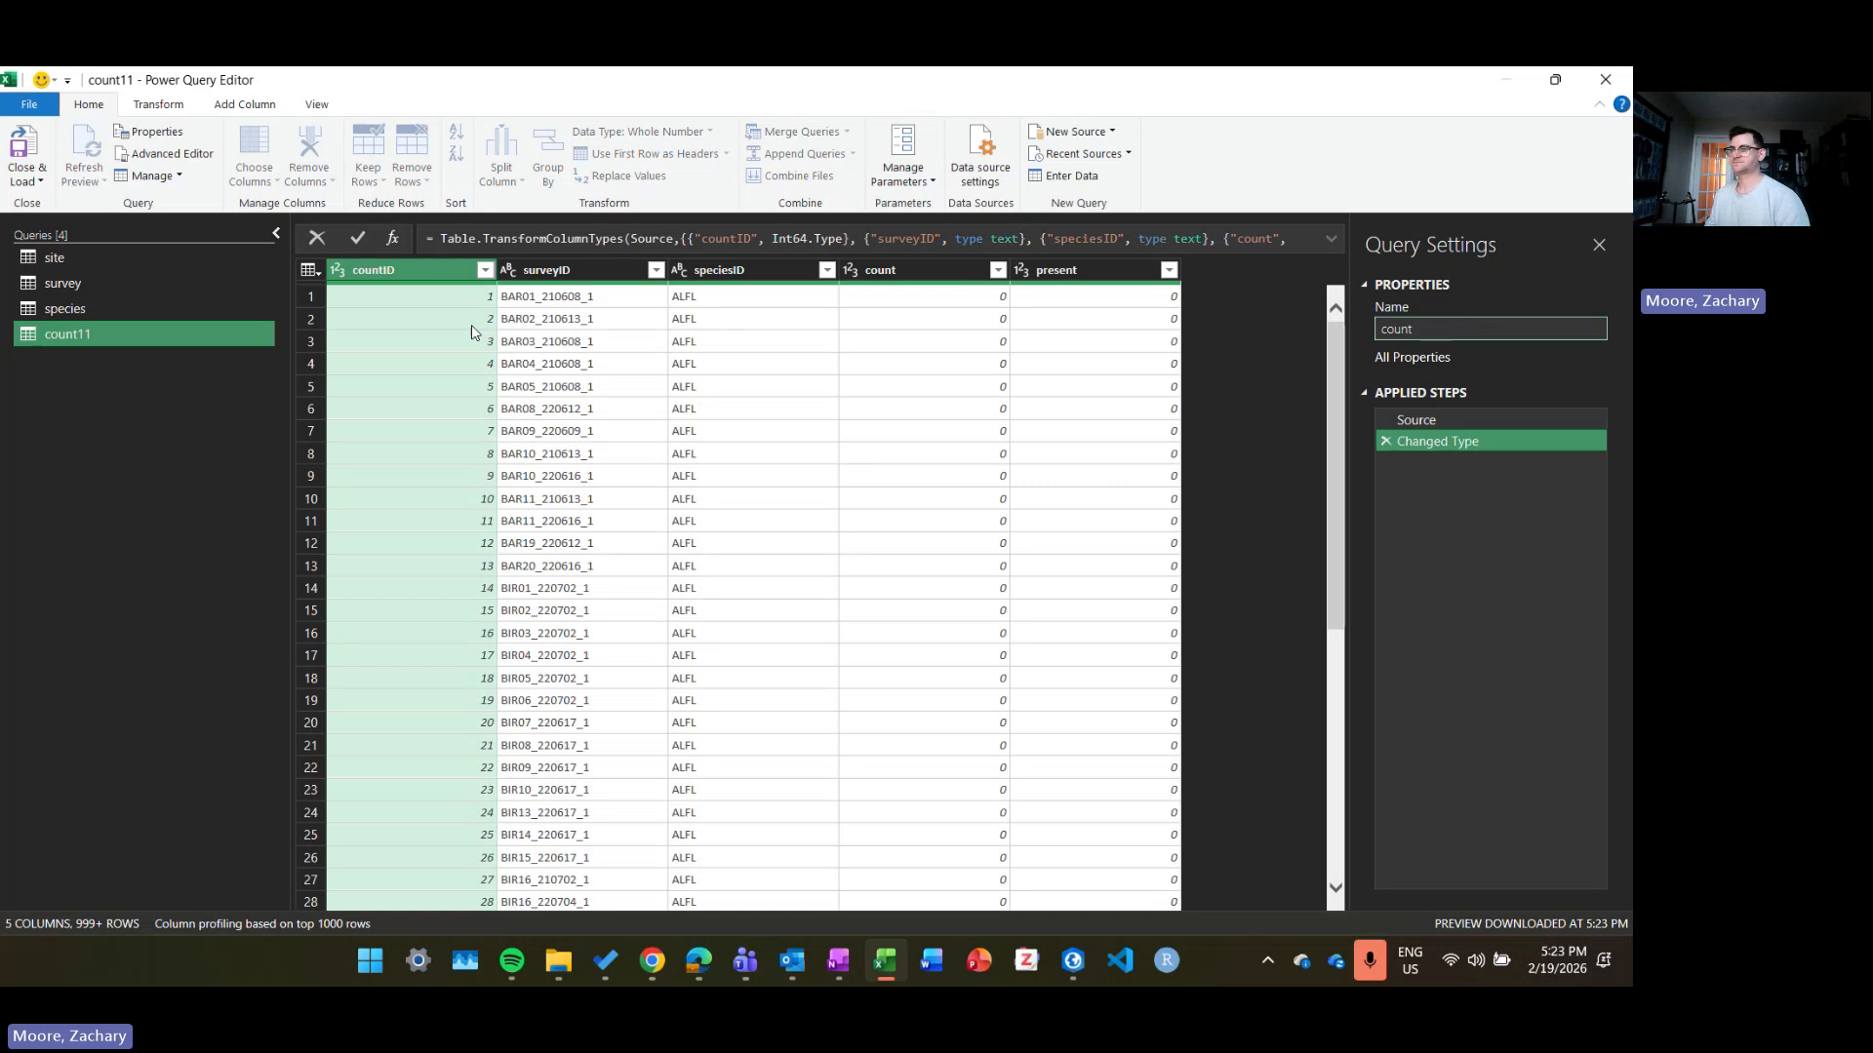
click(172, 337)
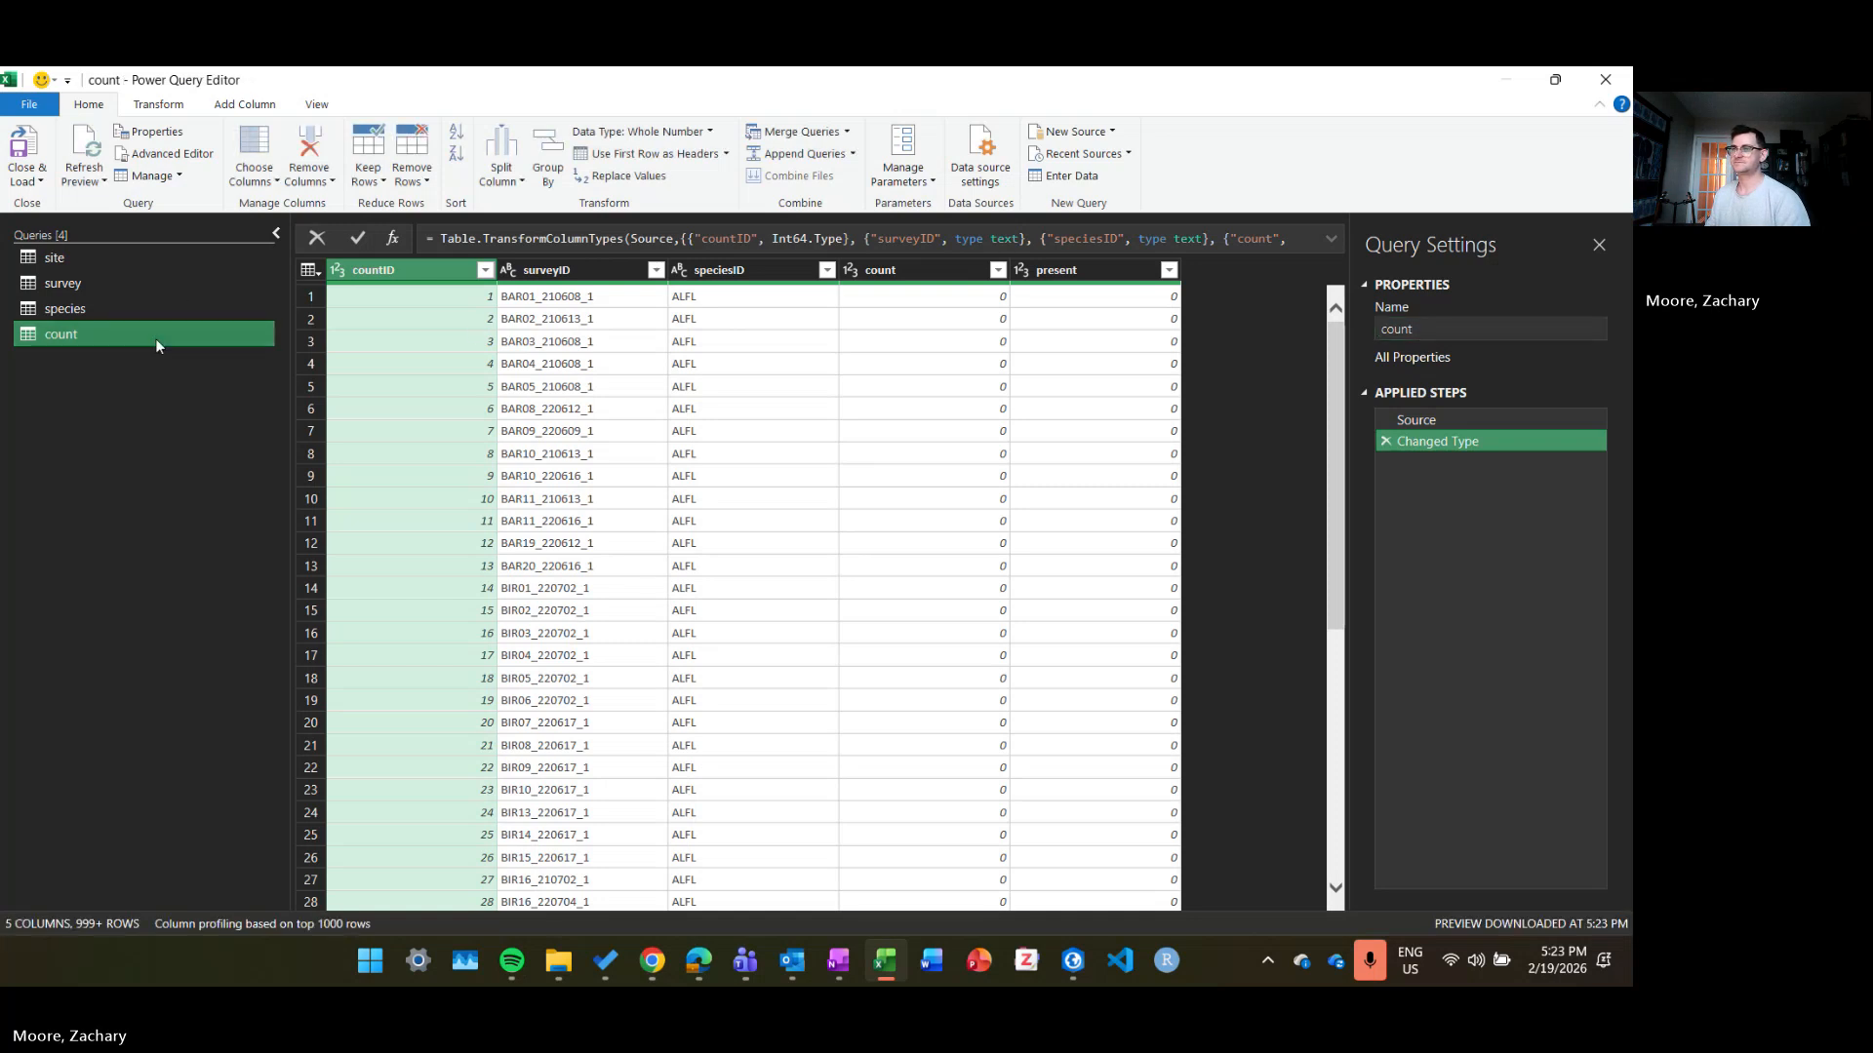
Step: Duplicate the count query and name the copy count_join
right_click(156, 335)
click(216, 450)
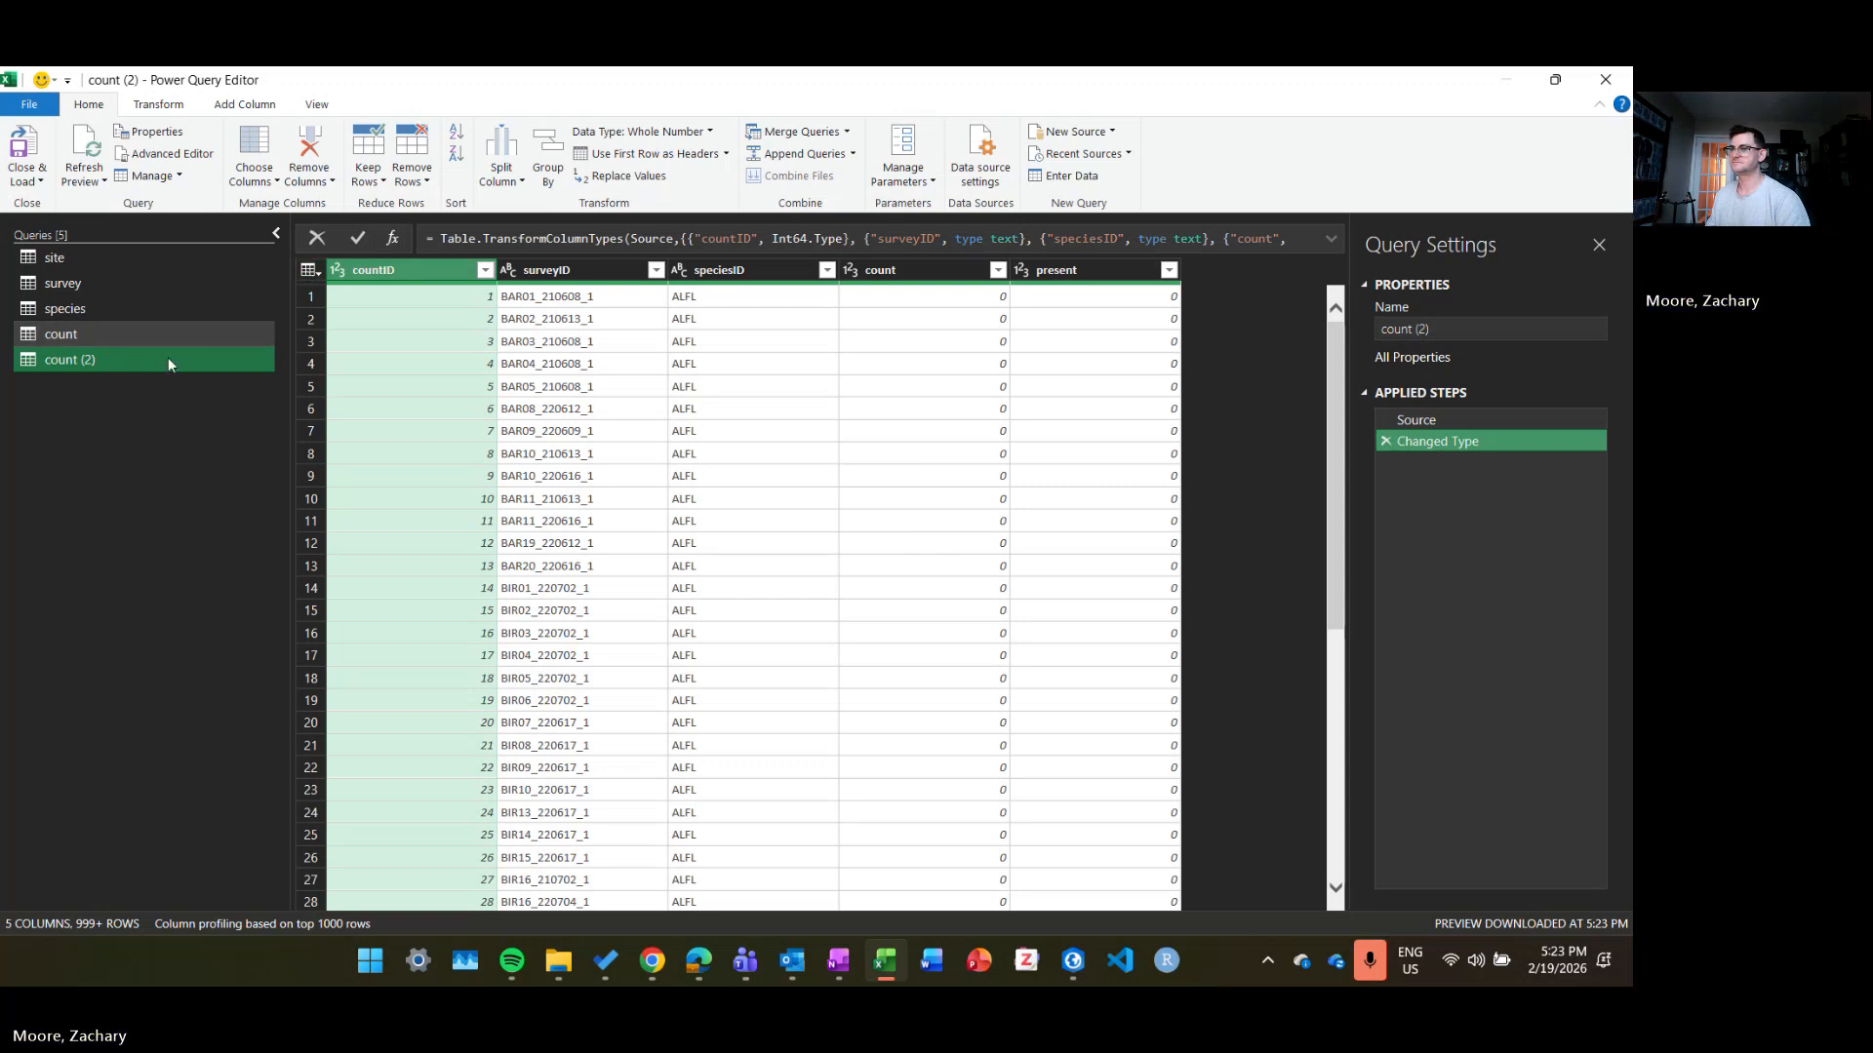
click(1465, 332)
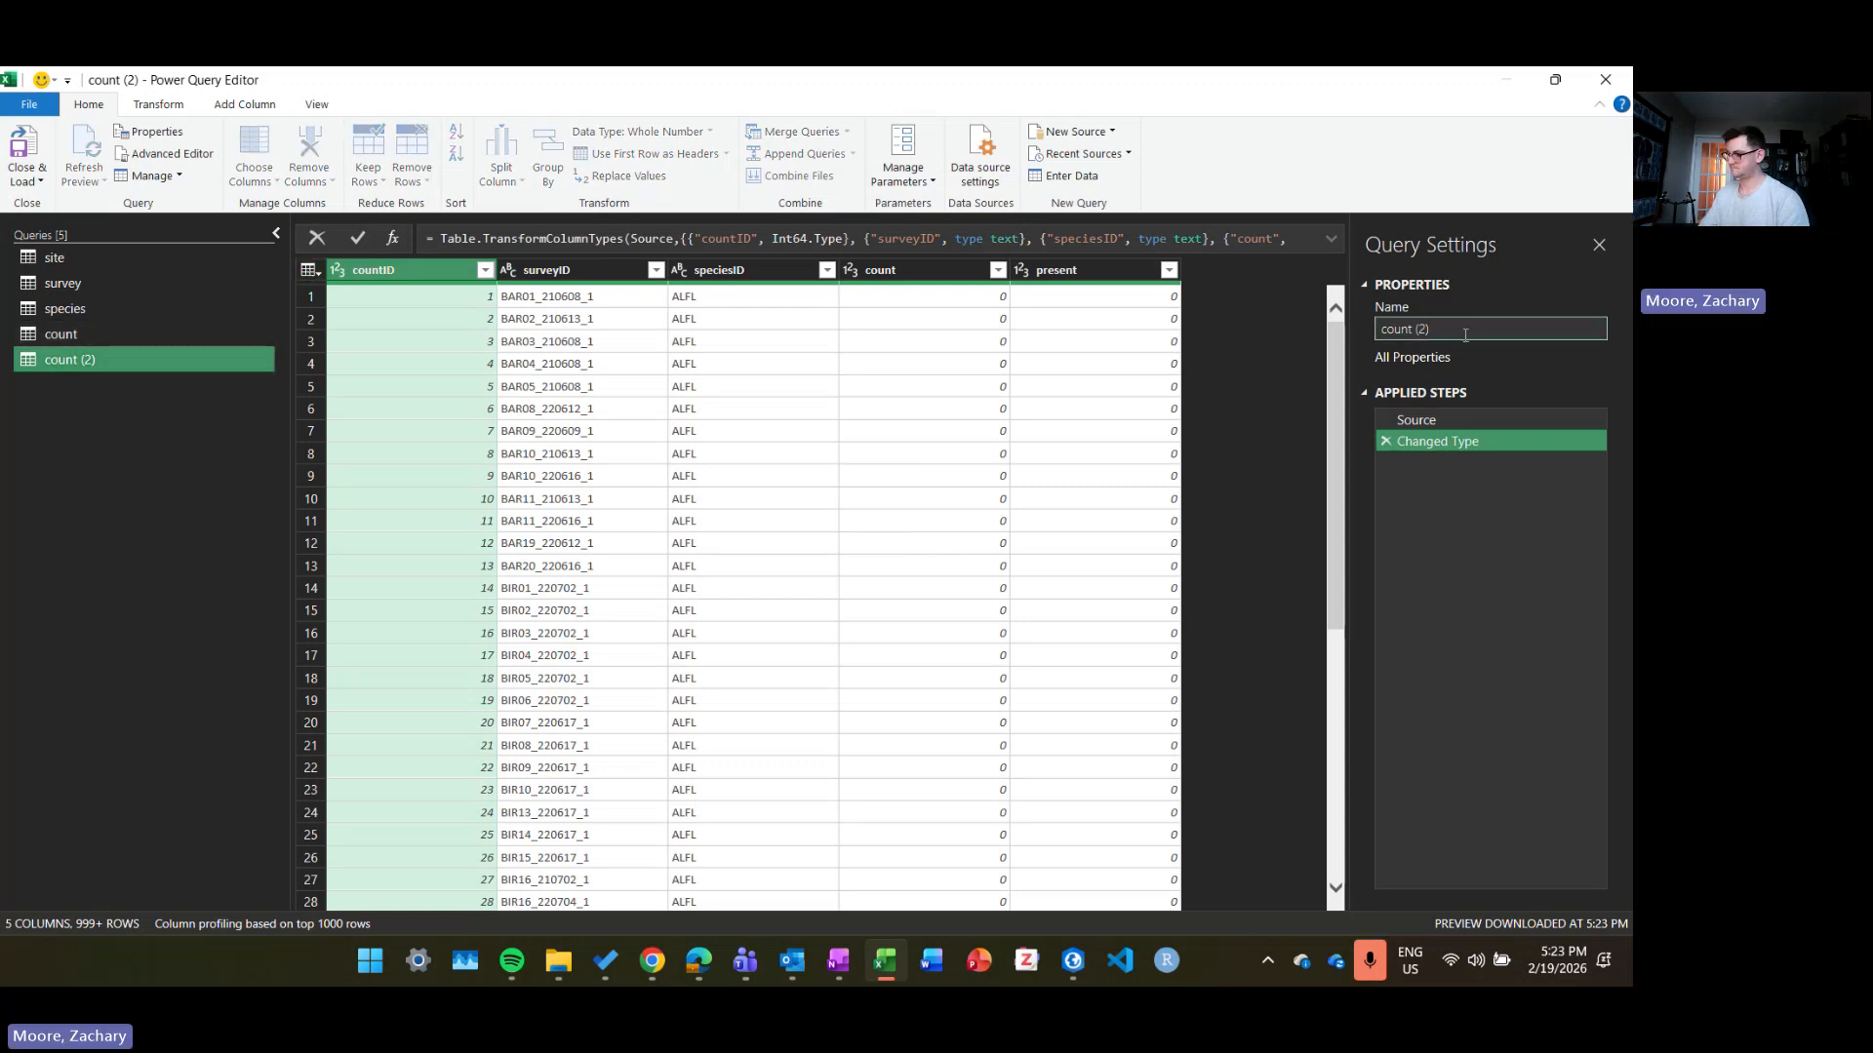
key(BackSpace)
text(_joi)
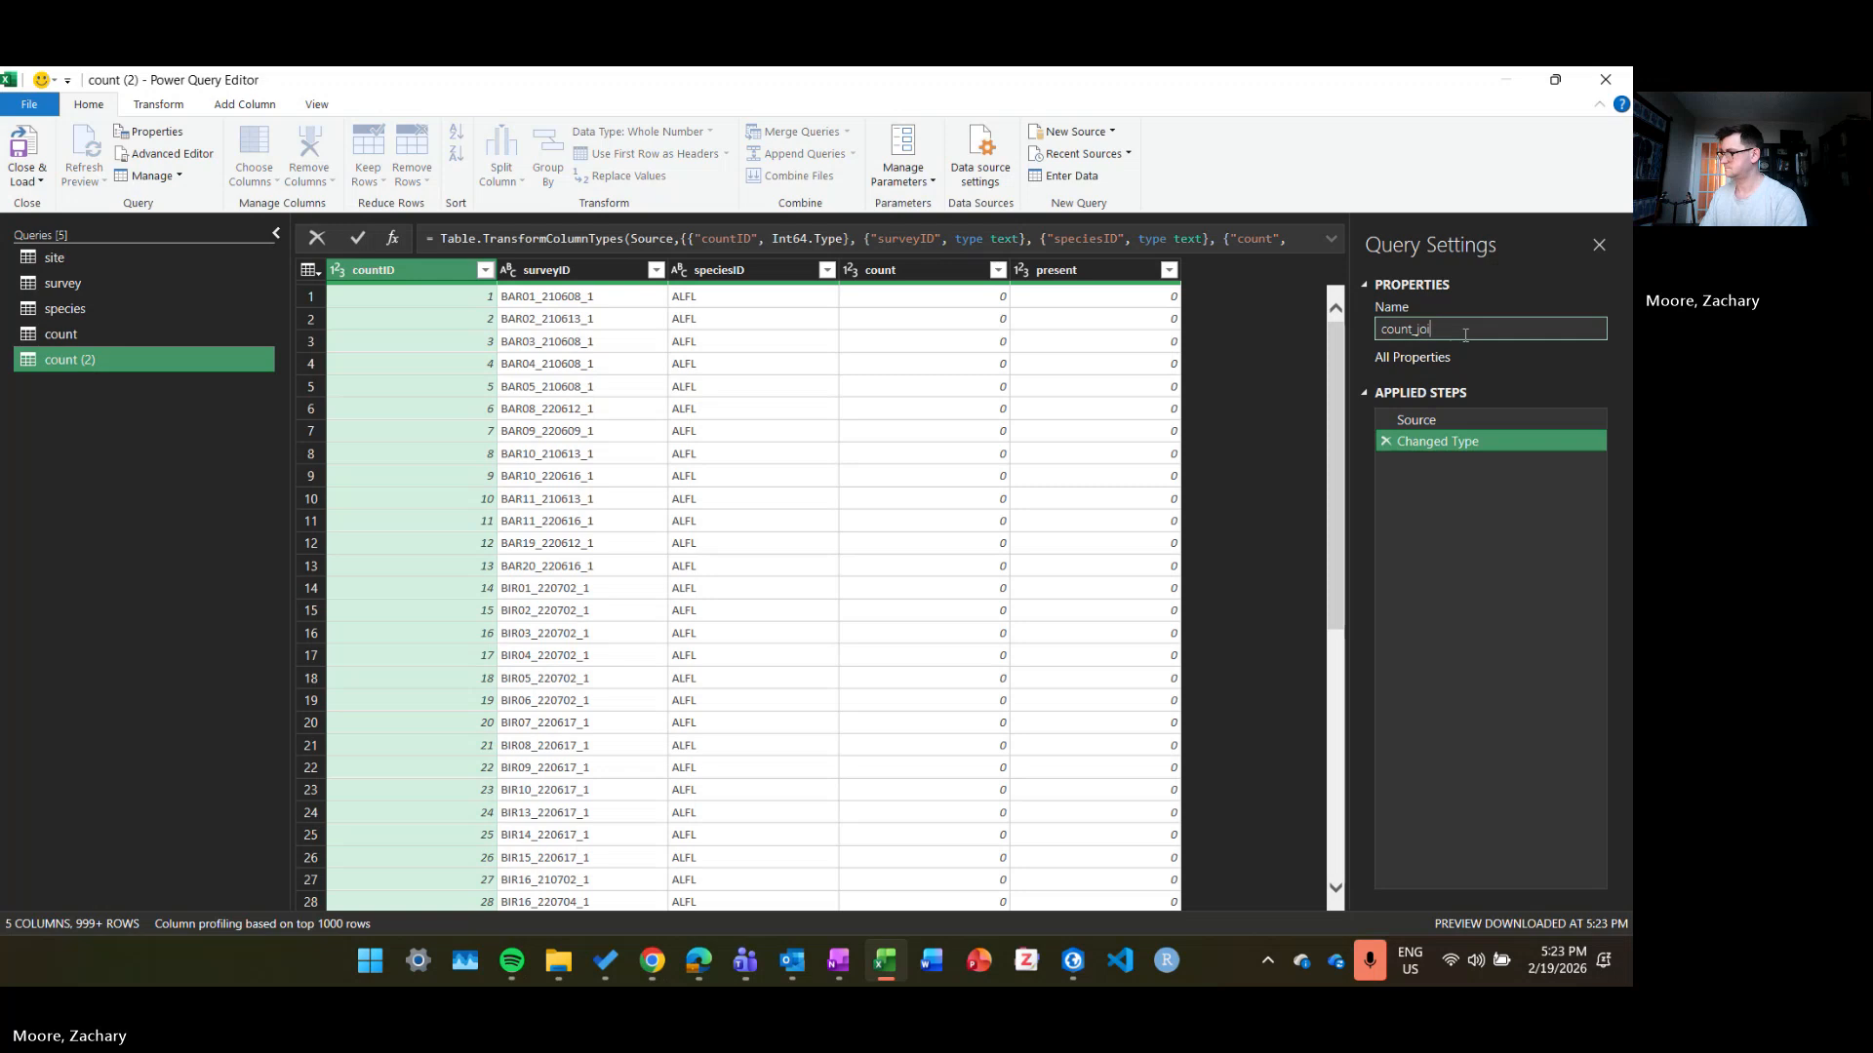
text(n)
key(Return)
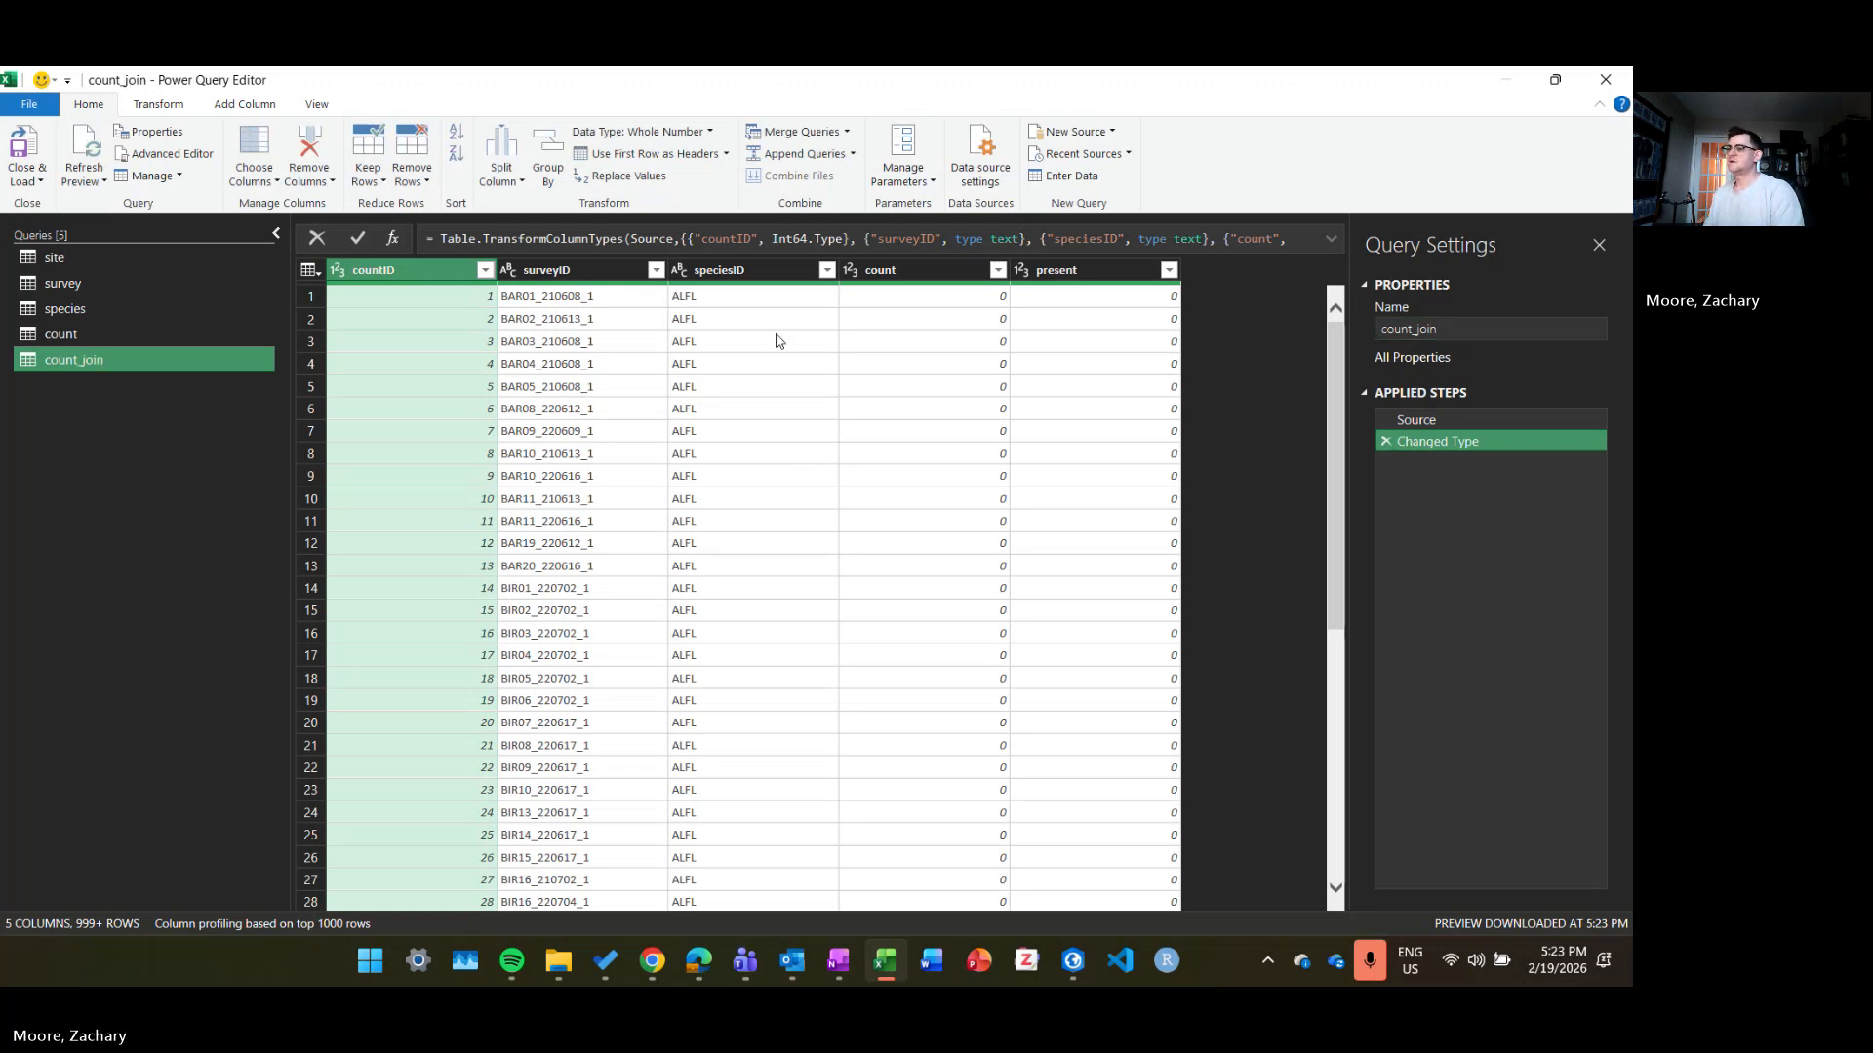
Step: Merge the survey query into count_join with a Left Outer join, matching surveyID in both tables
click(801, 131)
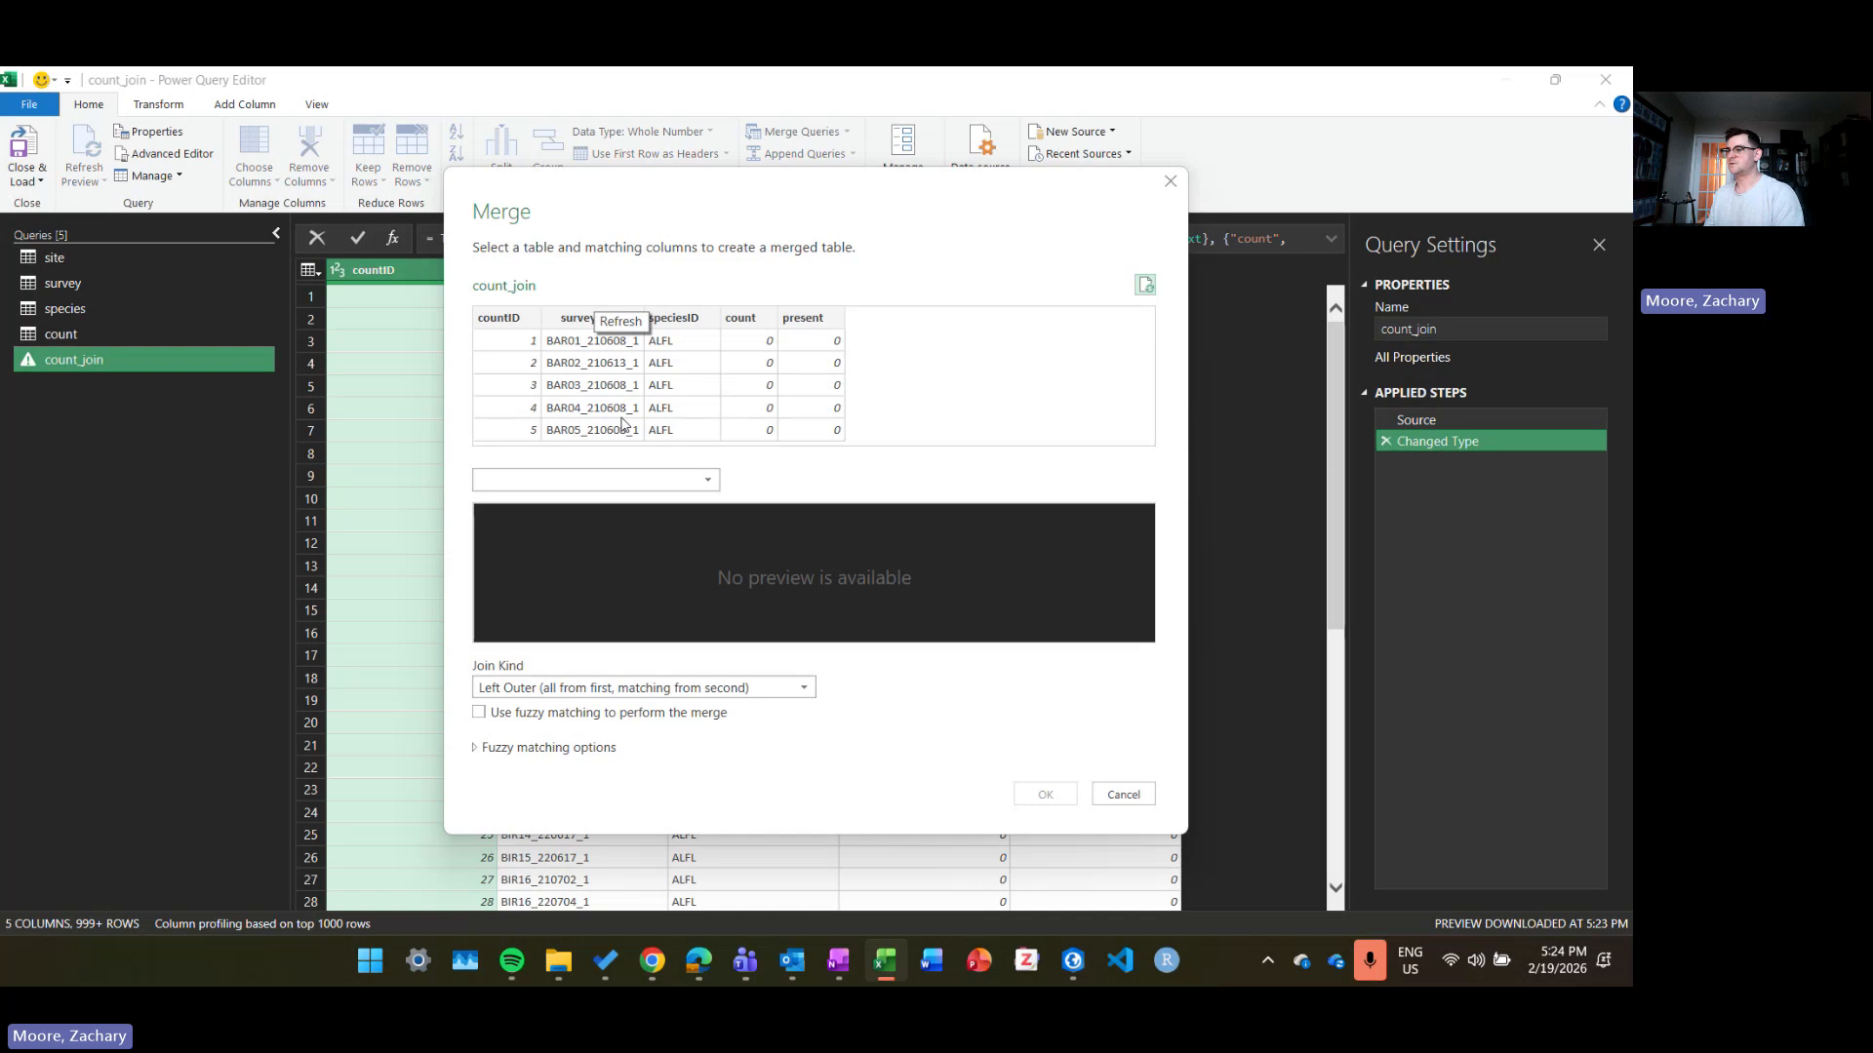
click(697, 480)
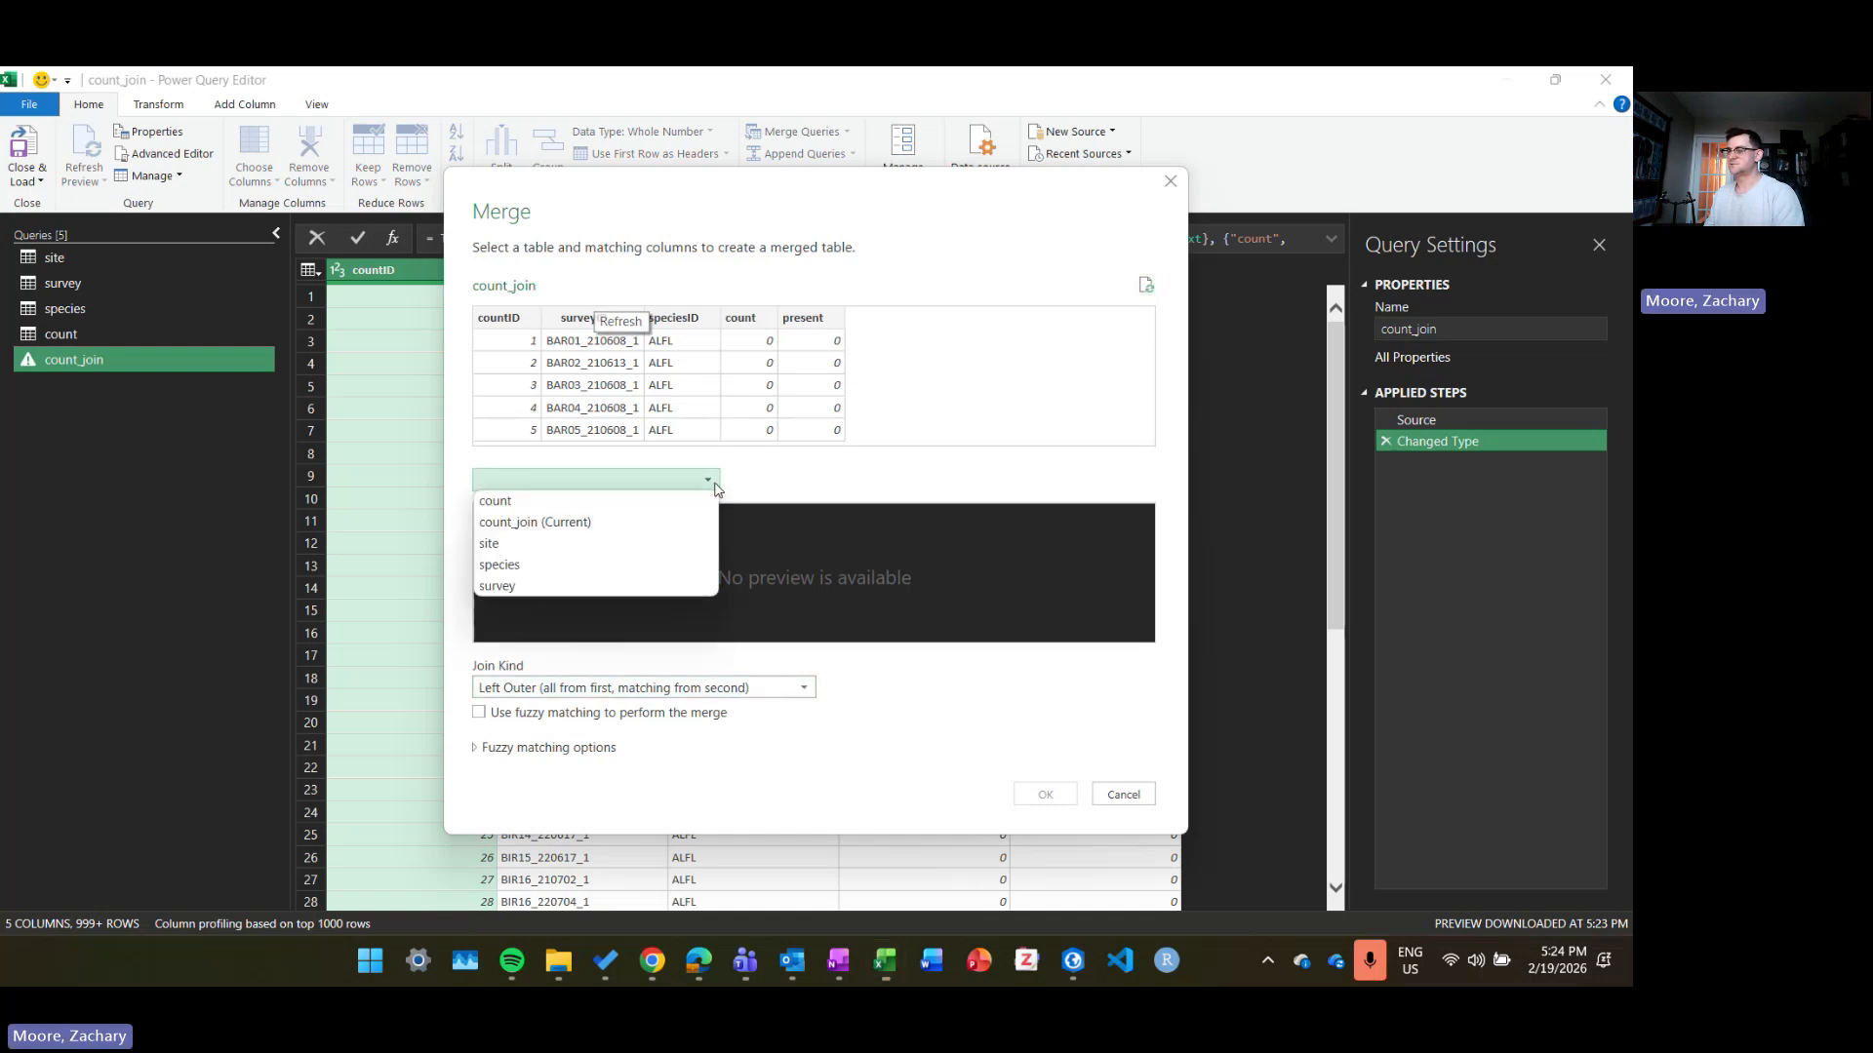
click(588, 589)
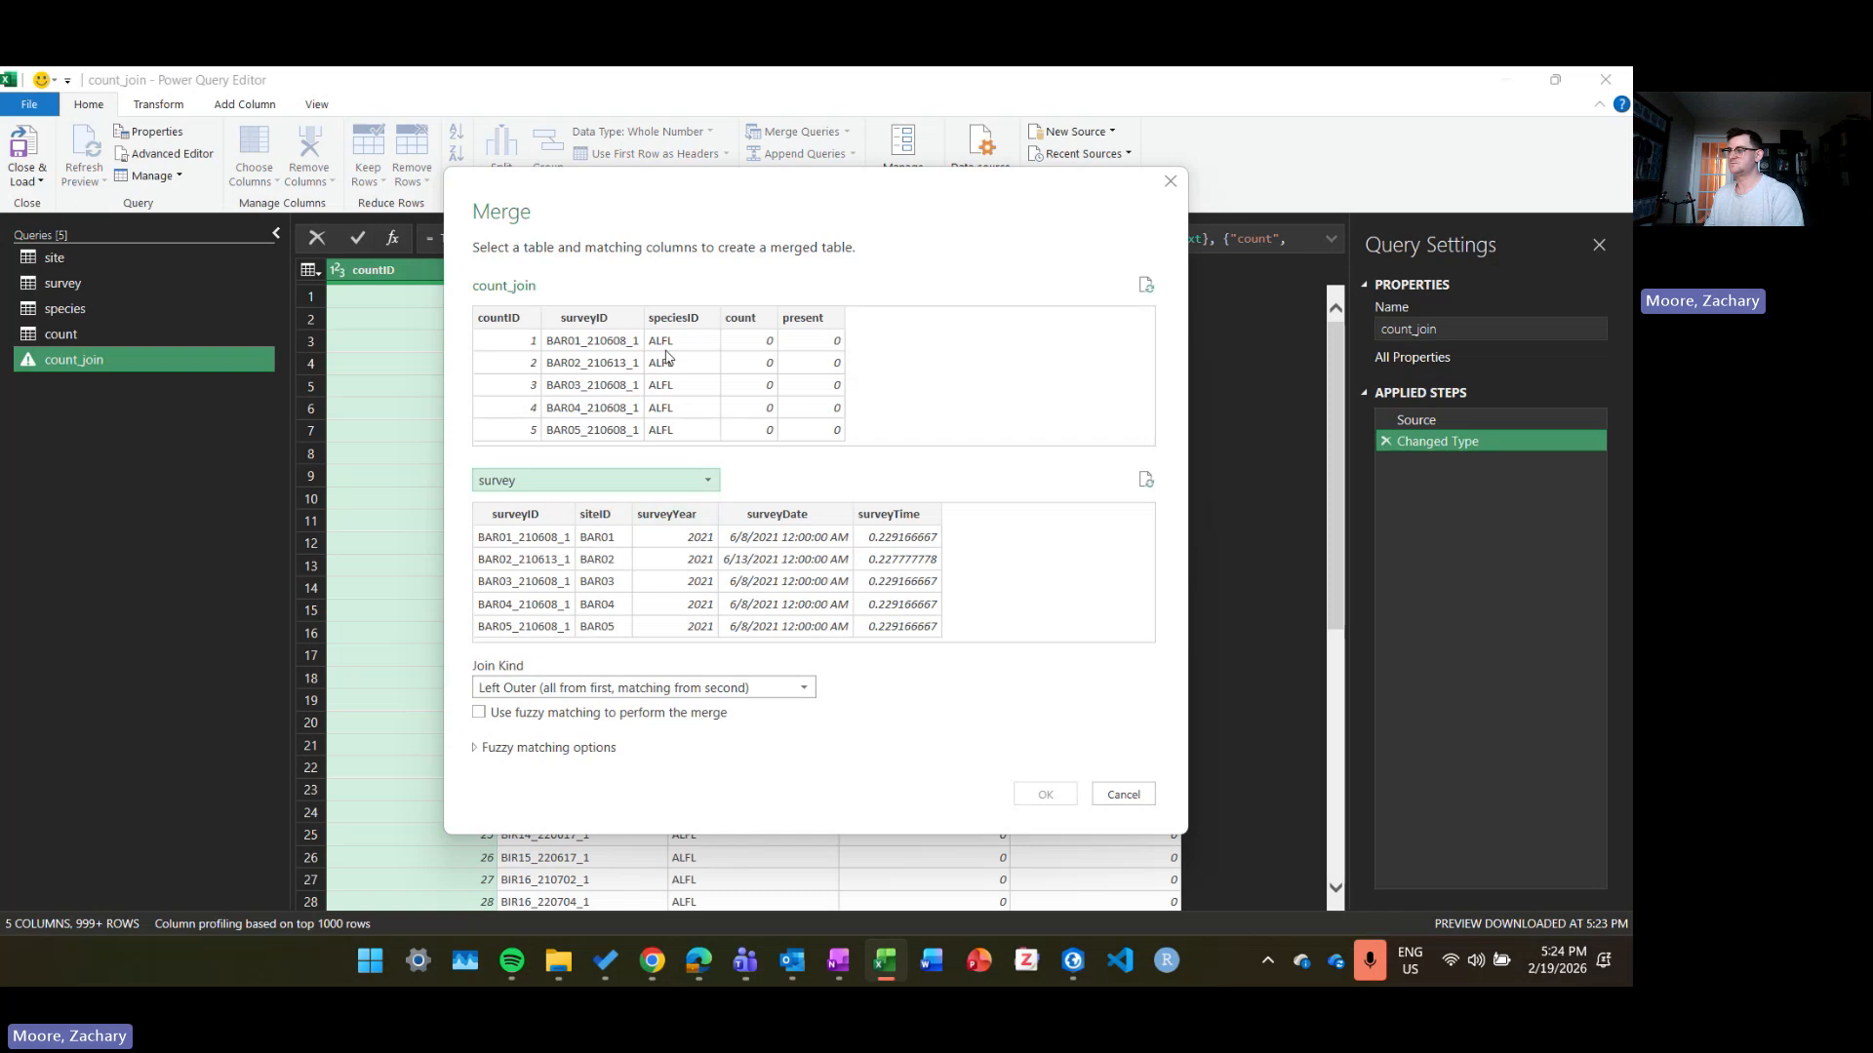
click(605, 321)
click(538, 519)
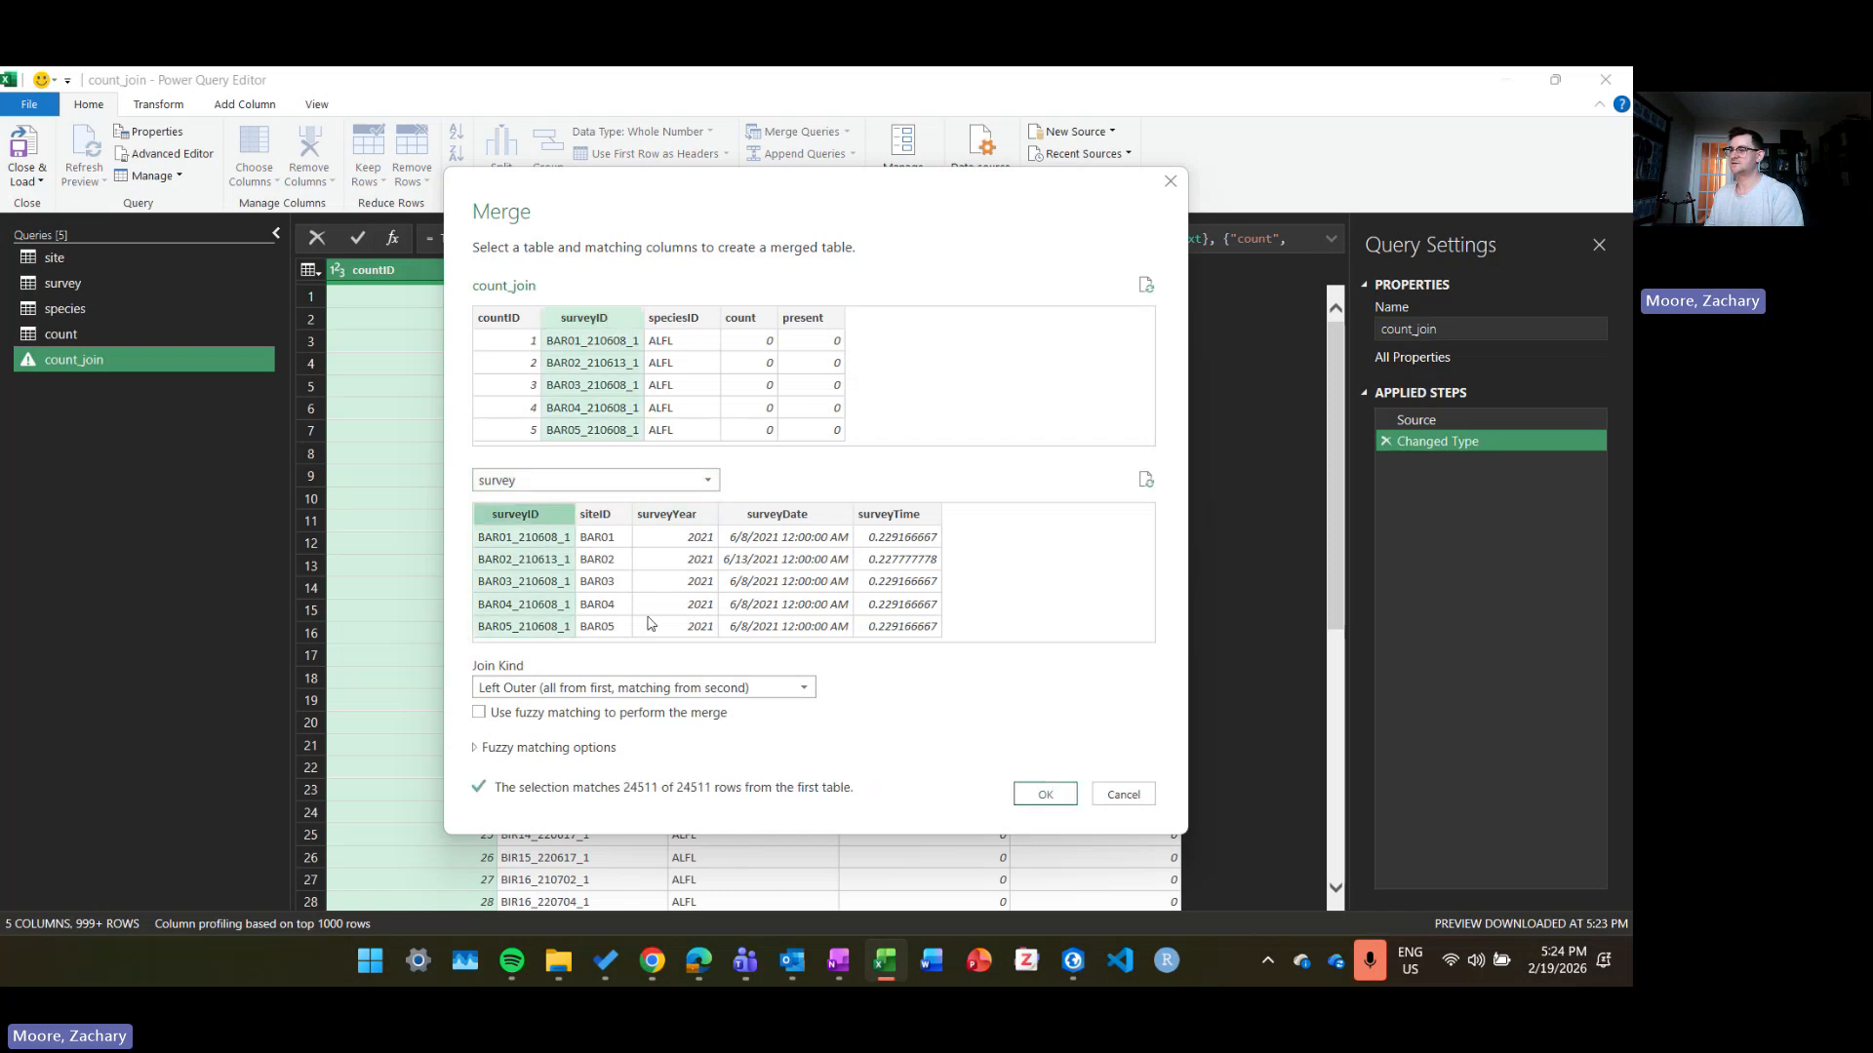
click(1047, 798)
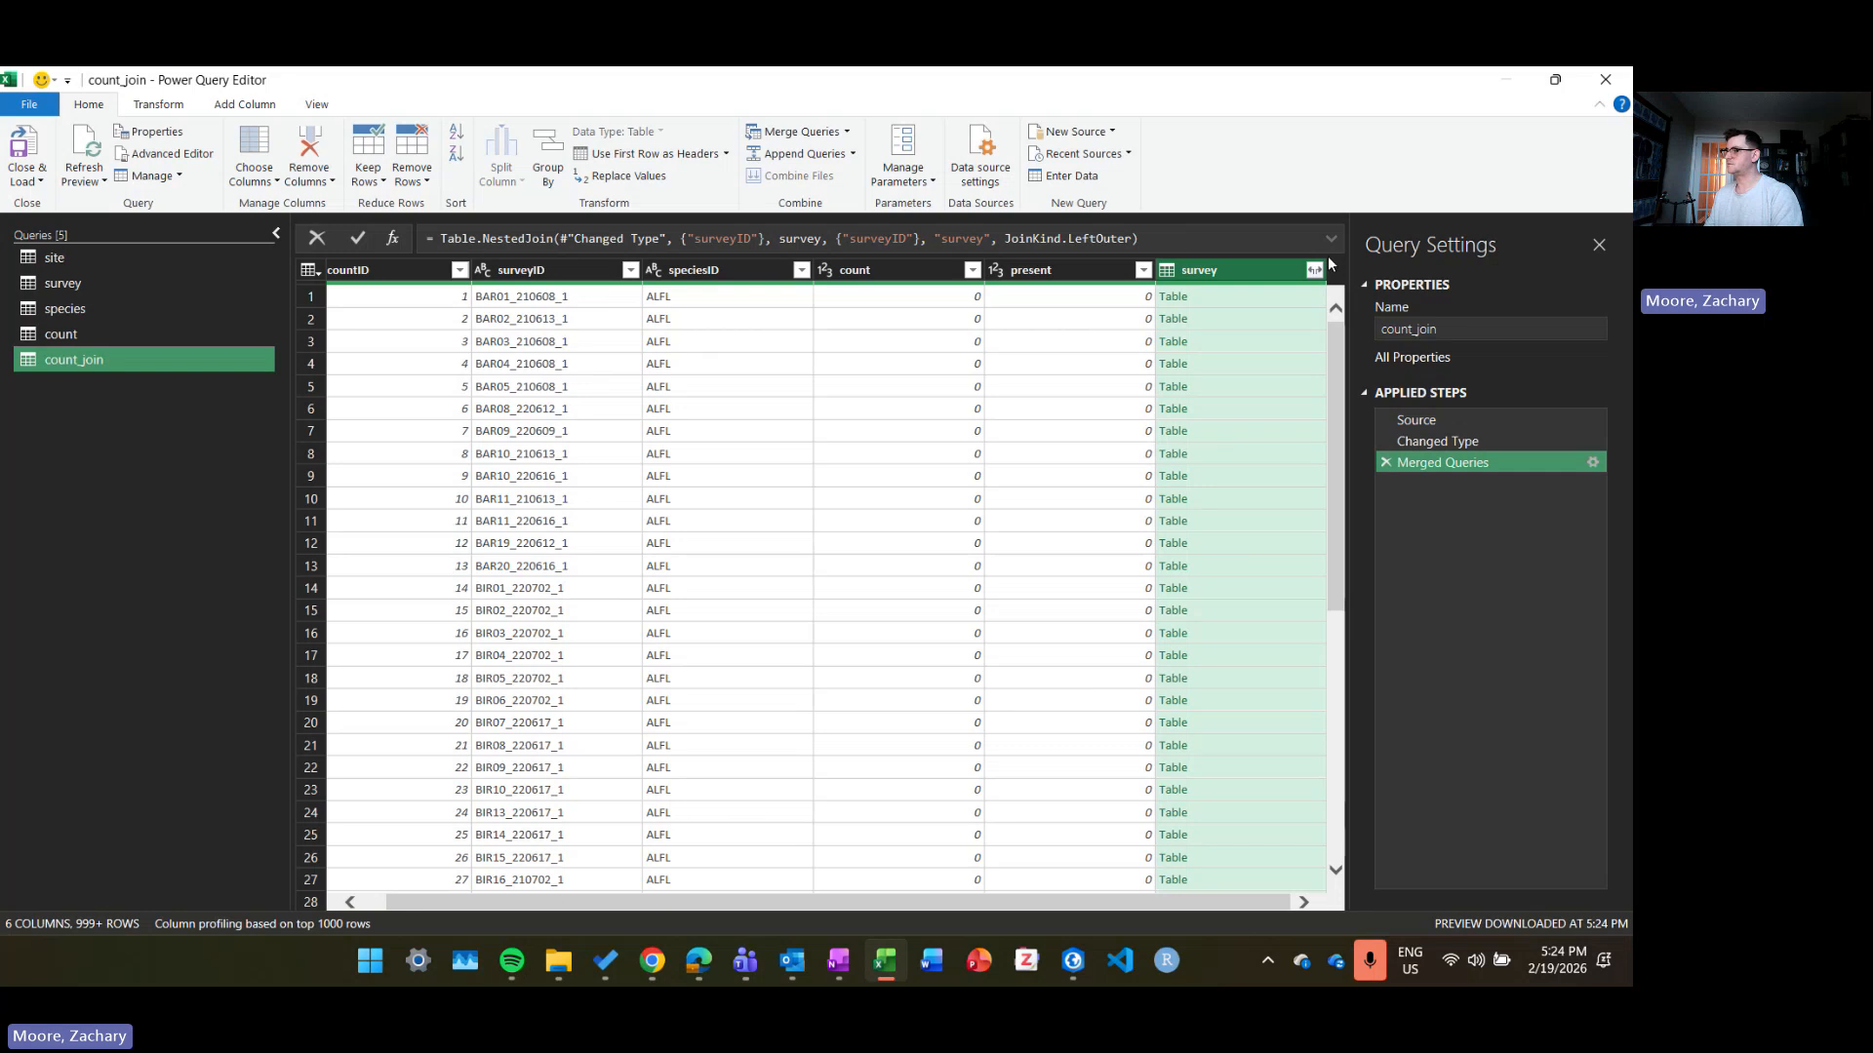
Step: Expand all columns of the merged survey table in count_join
click(1314, 270)
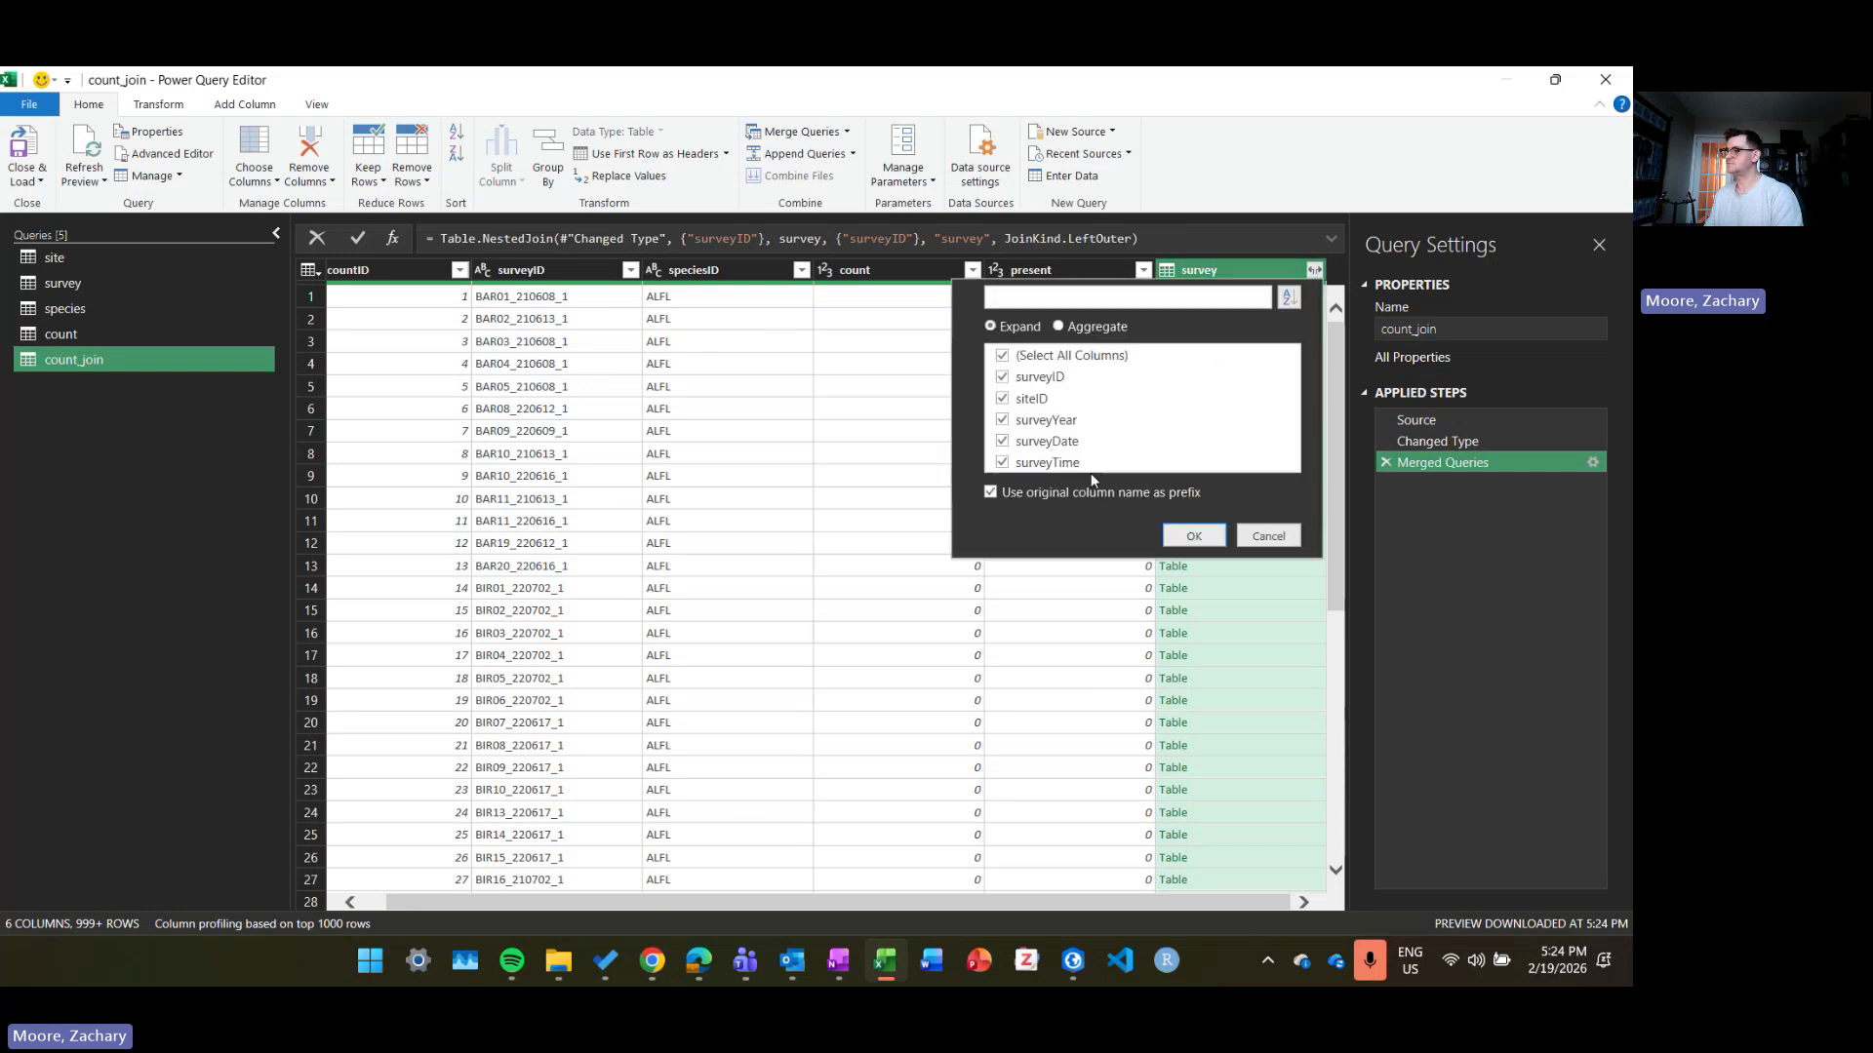
click(1213, 537)
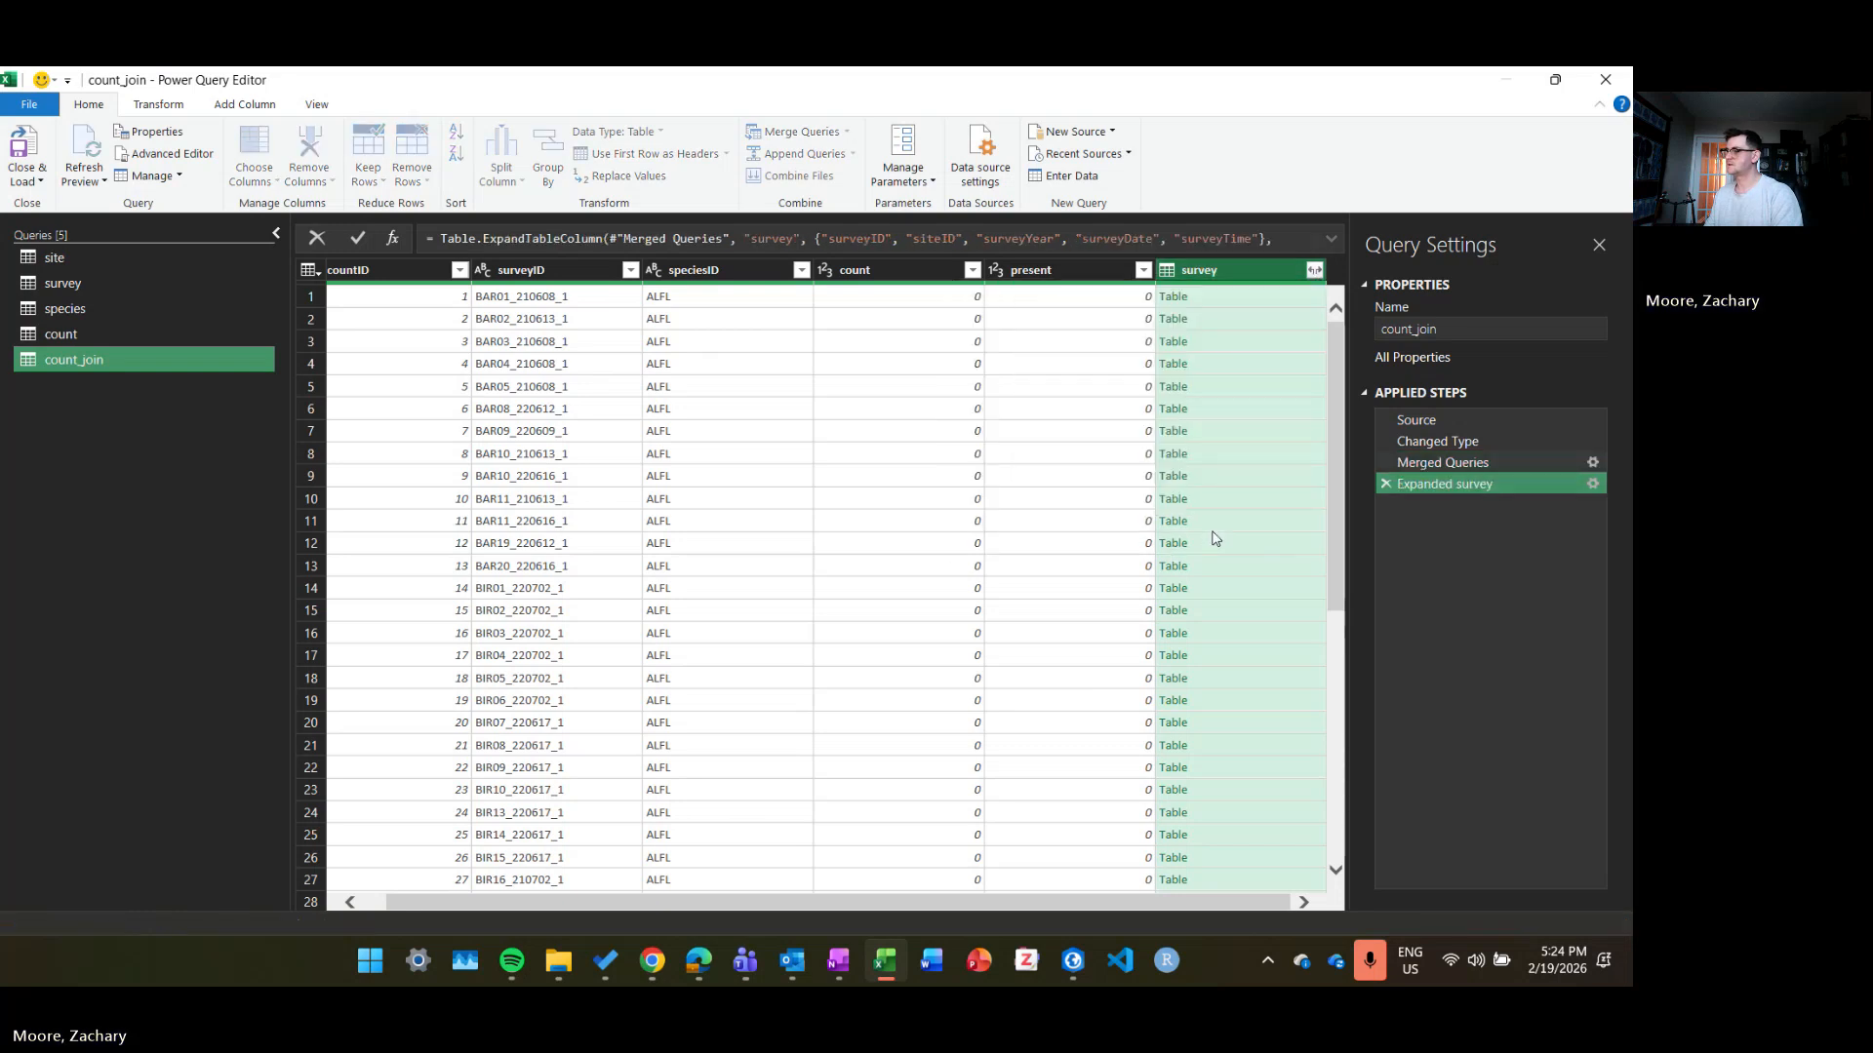
Step: Merge the site query into count_join with a Left Outer join, matching siteID in both tables
drag(899, 905, 1344, 883)
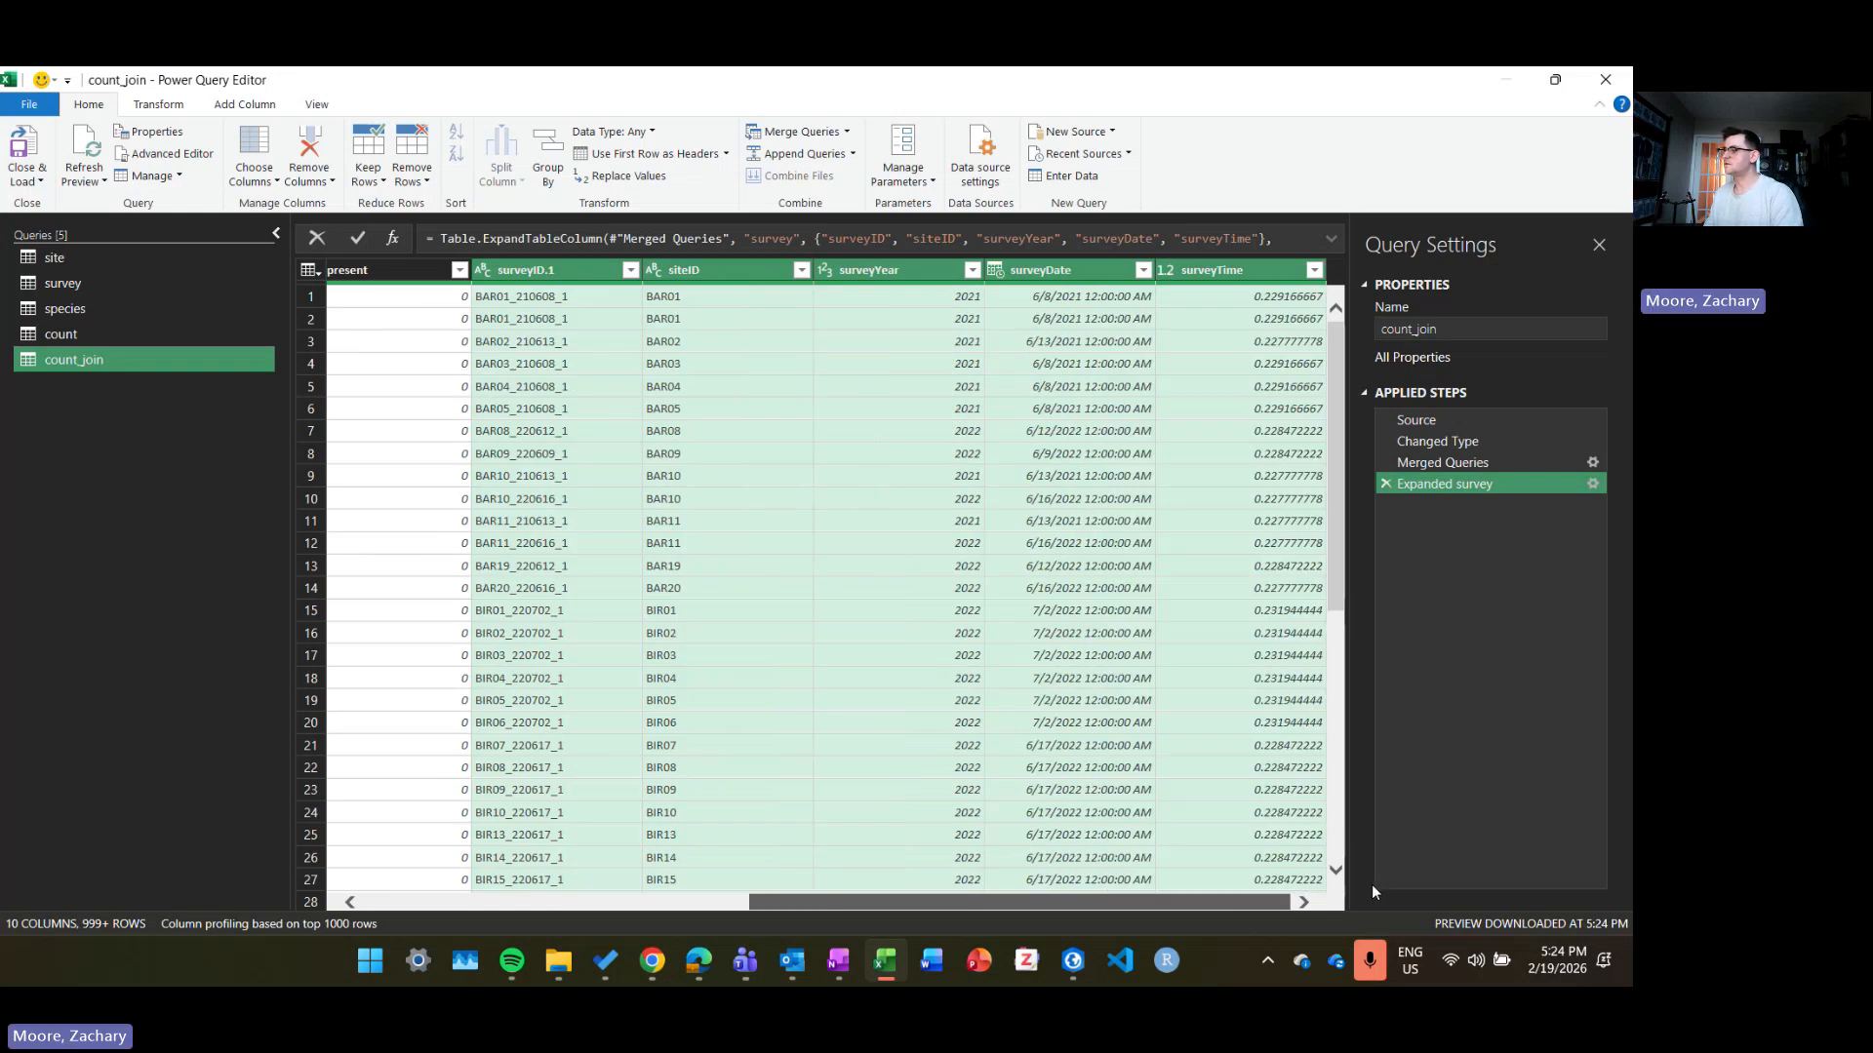
click(795, 132)
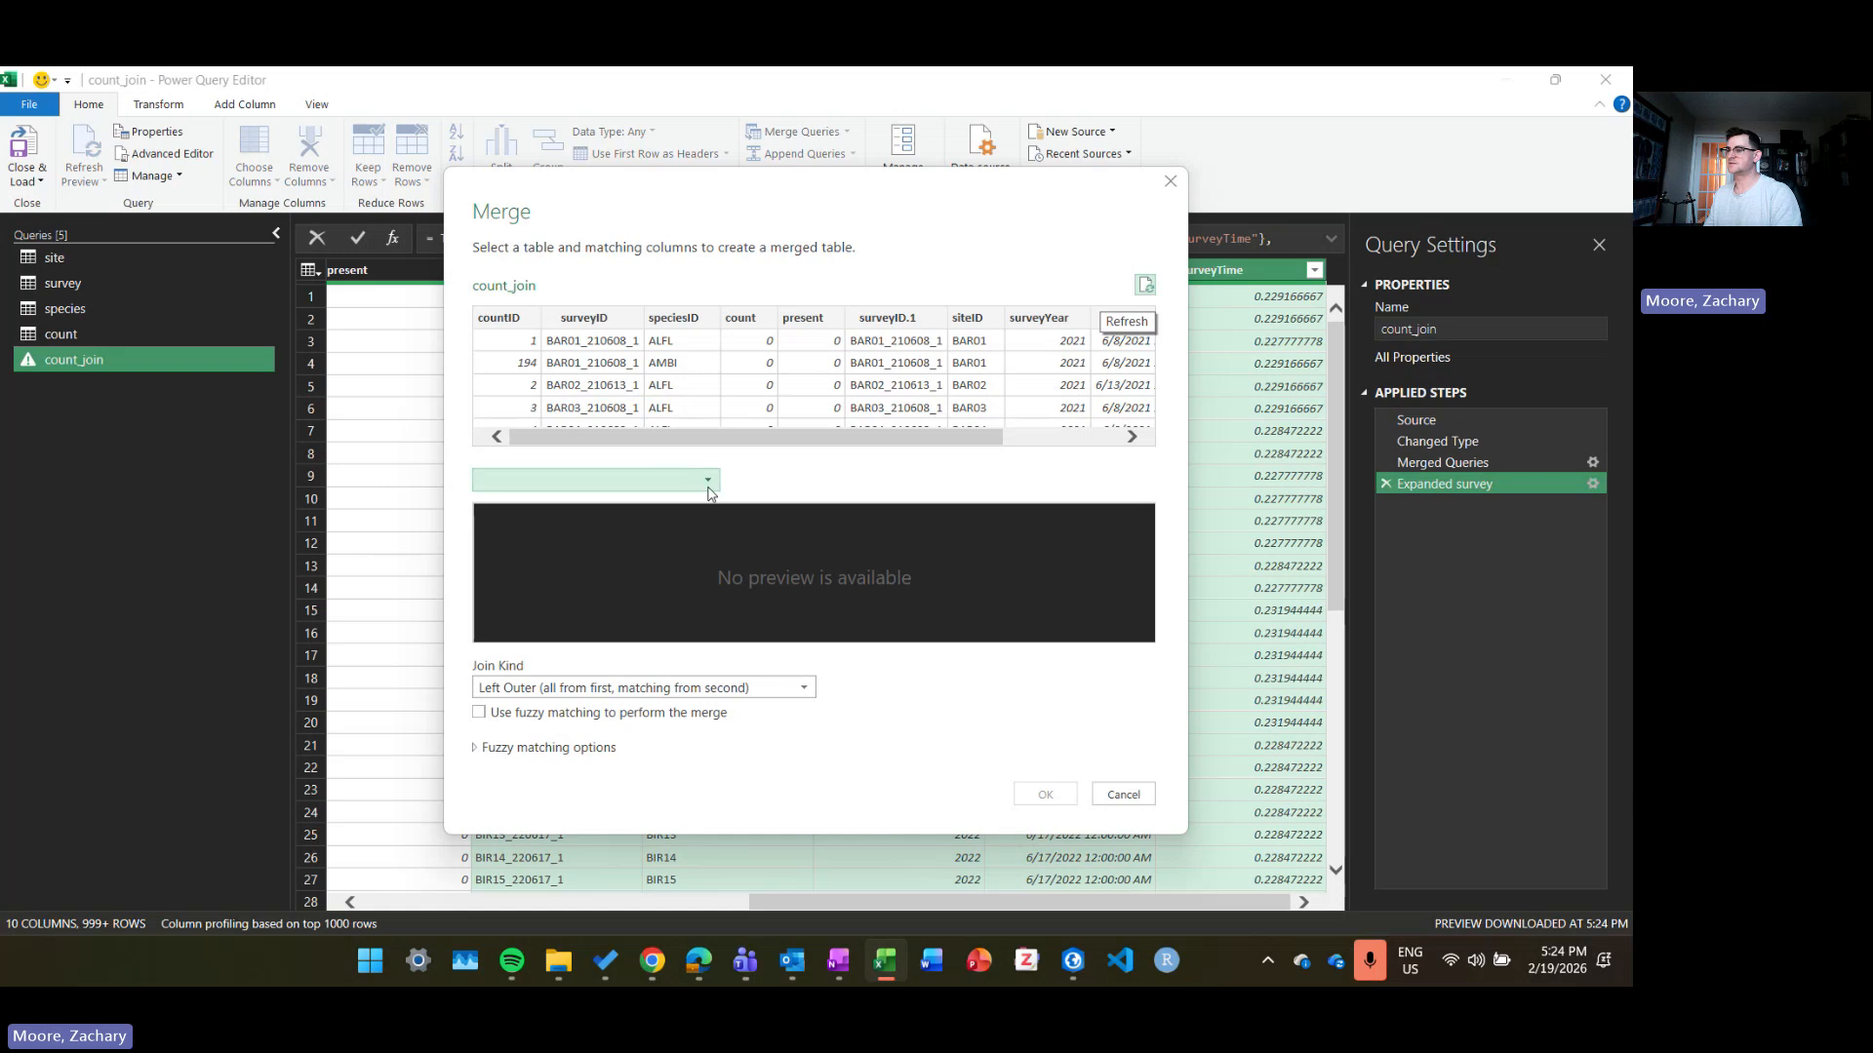
click(616, 480)
click(616, 534)
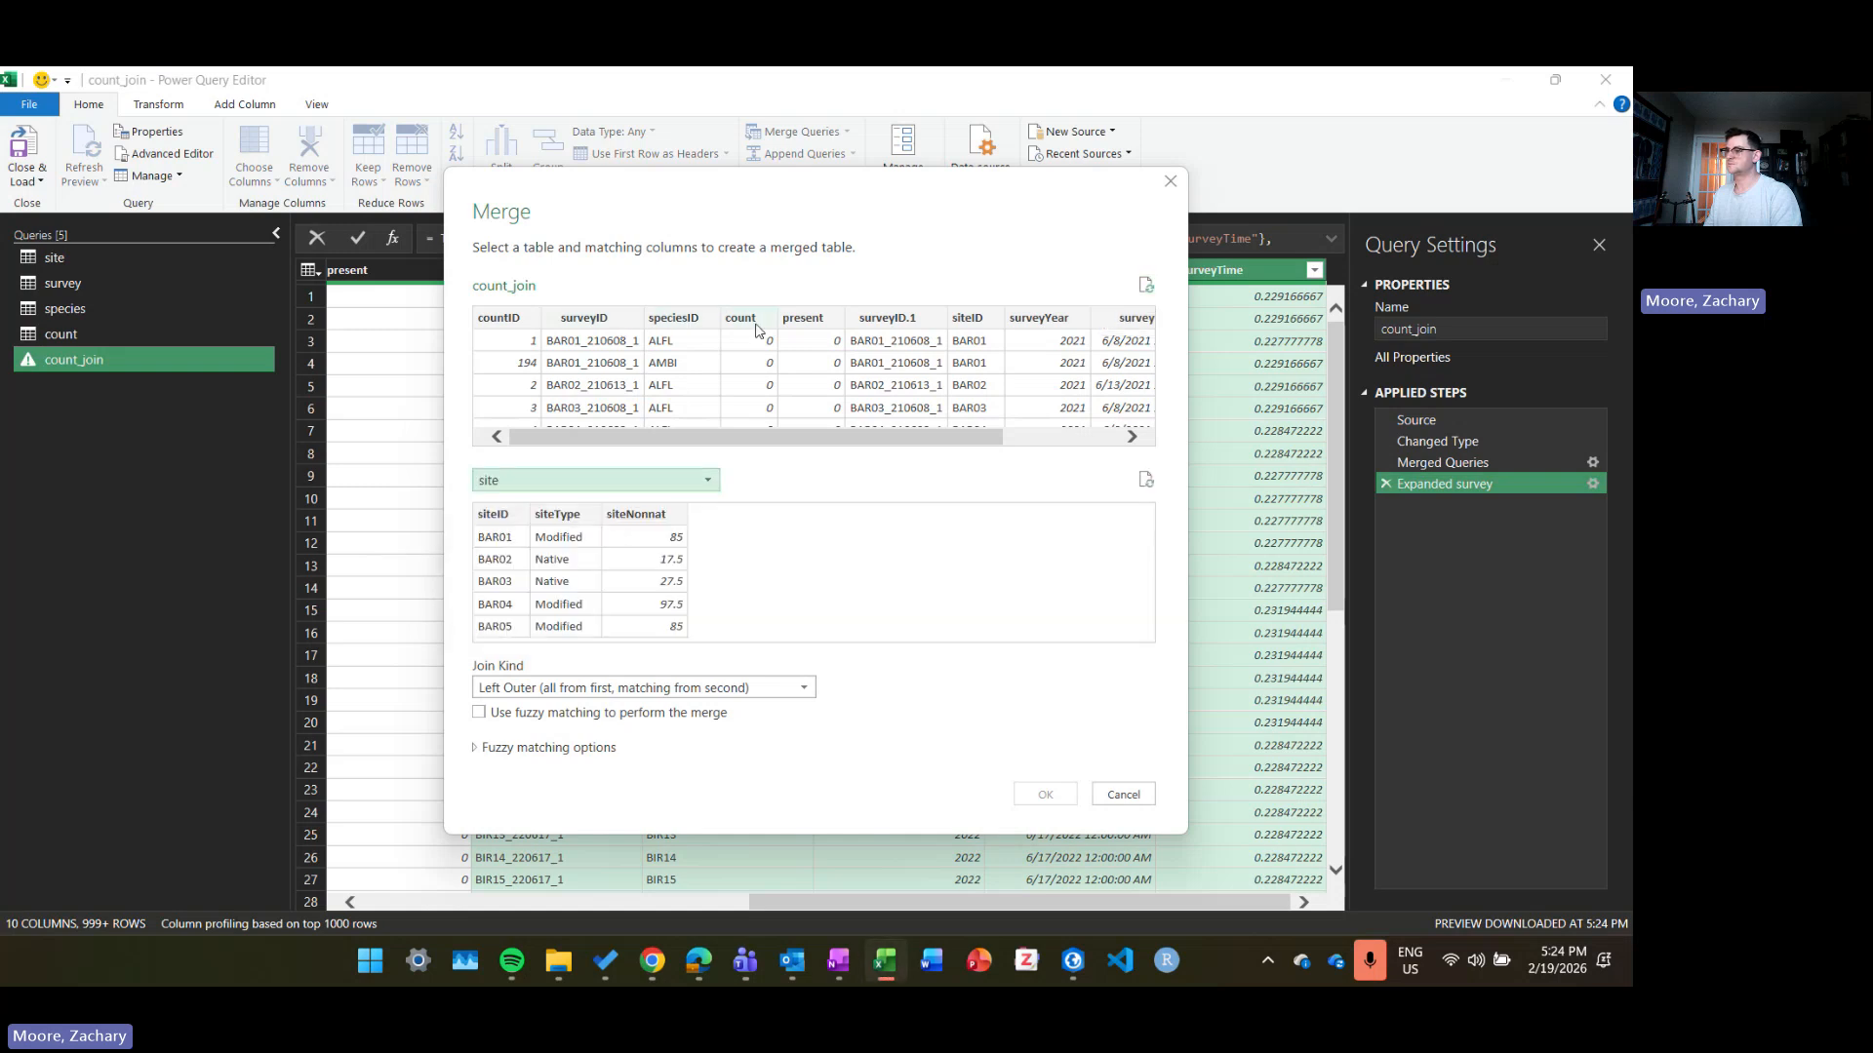
click(961, 318)
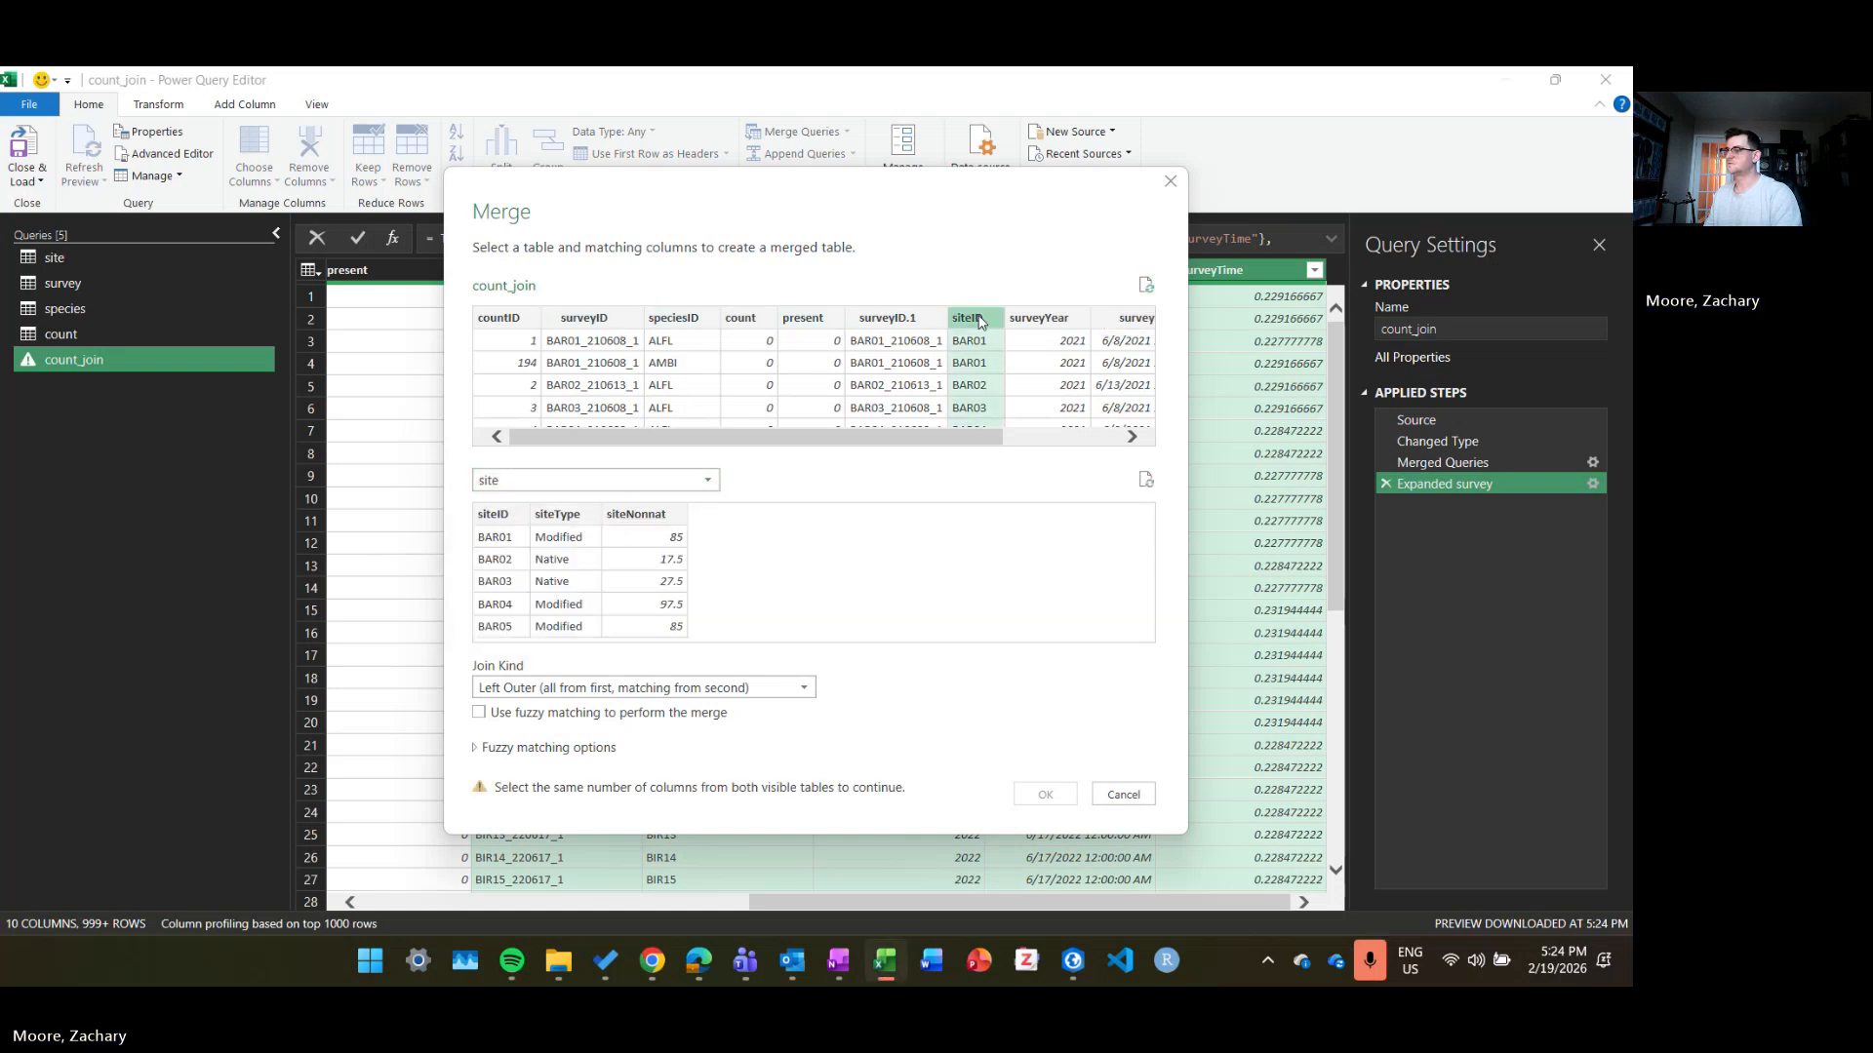
click(505, 522)
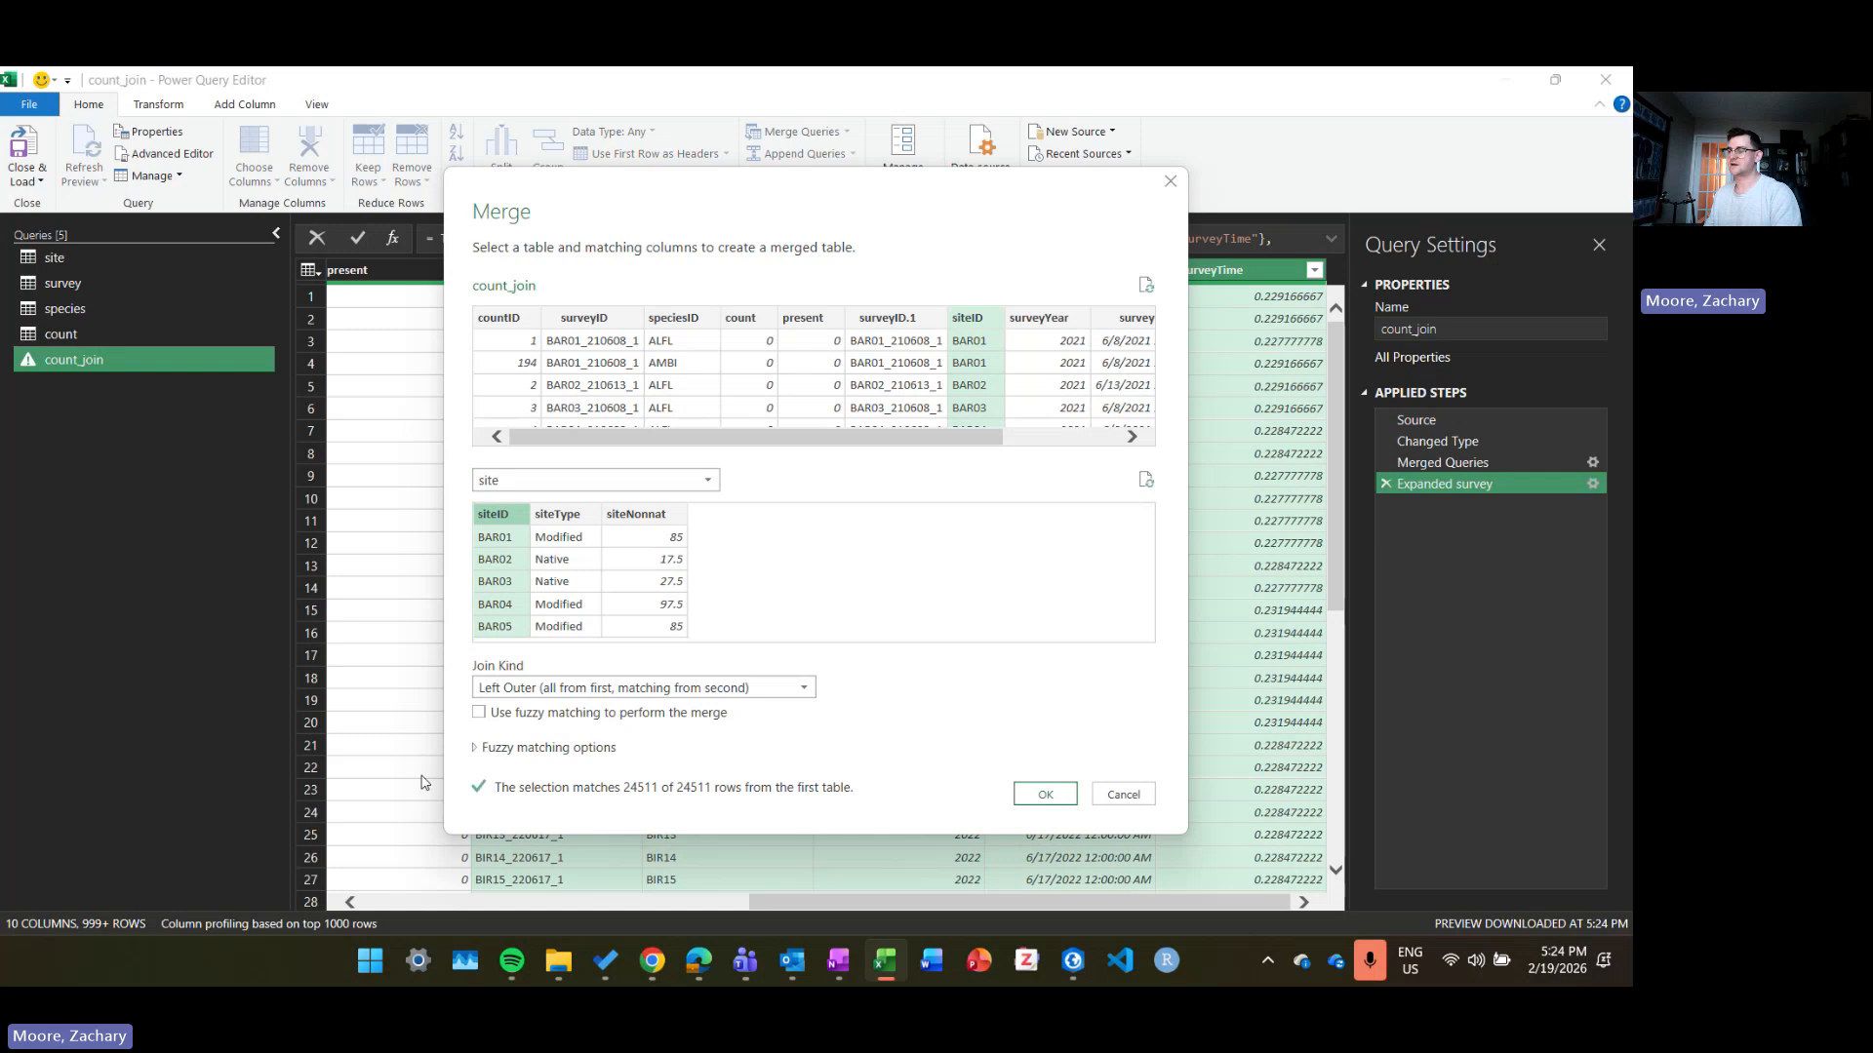
click(1044, 795)
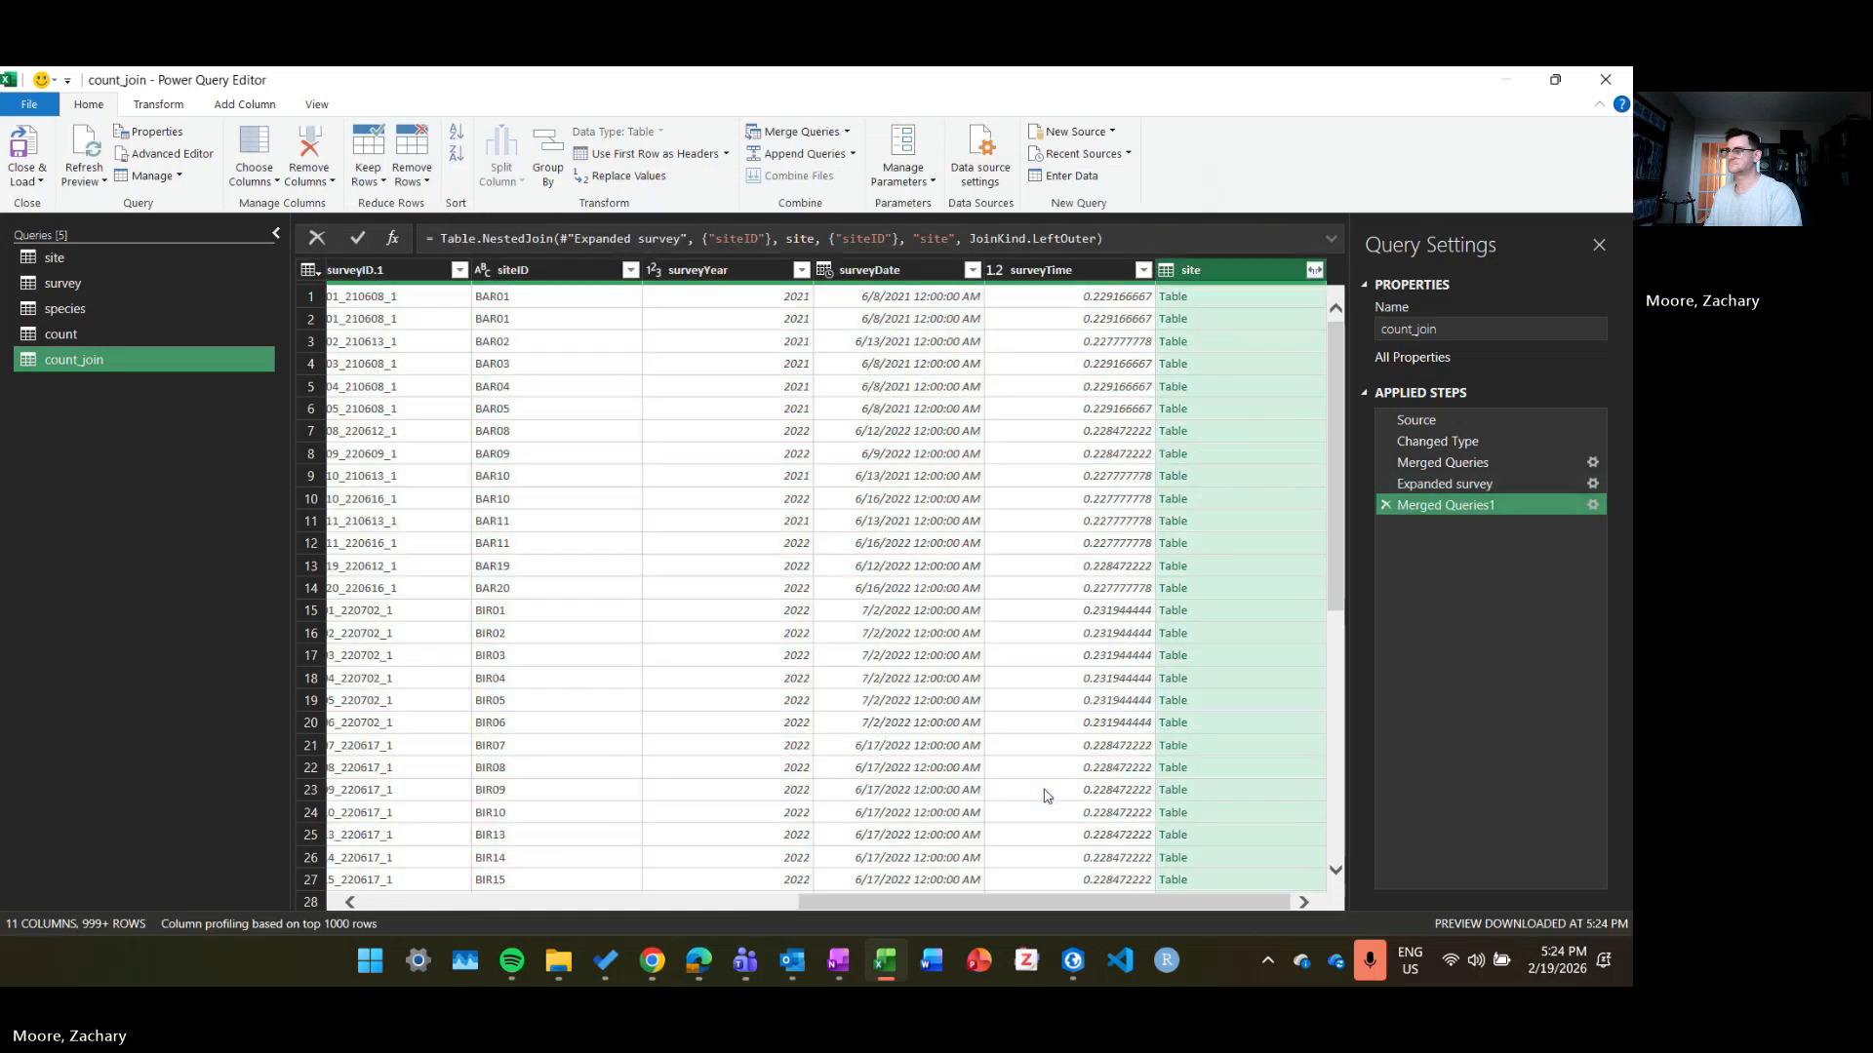
Step: Expand all columns of the merged site table in count_join, without the original column name as prefix
click(1313, 270)
click(1194, 515)
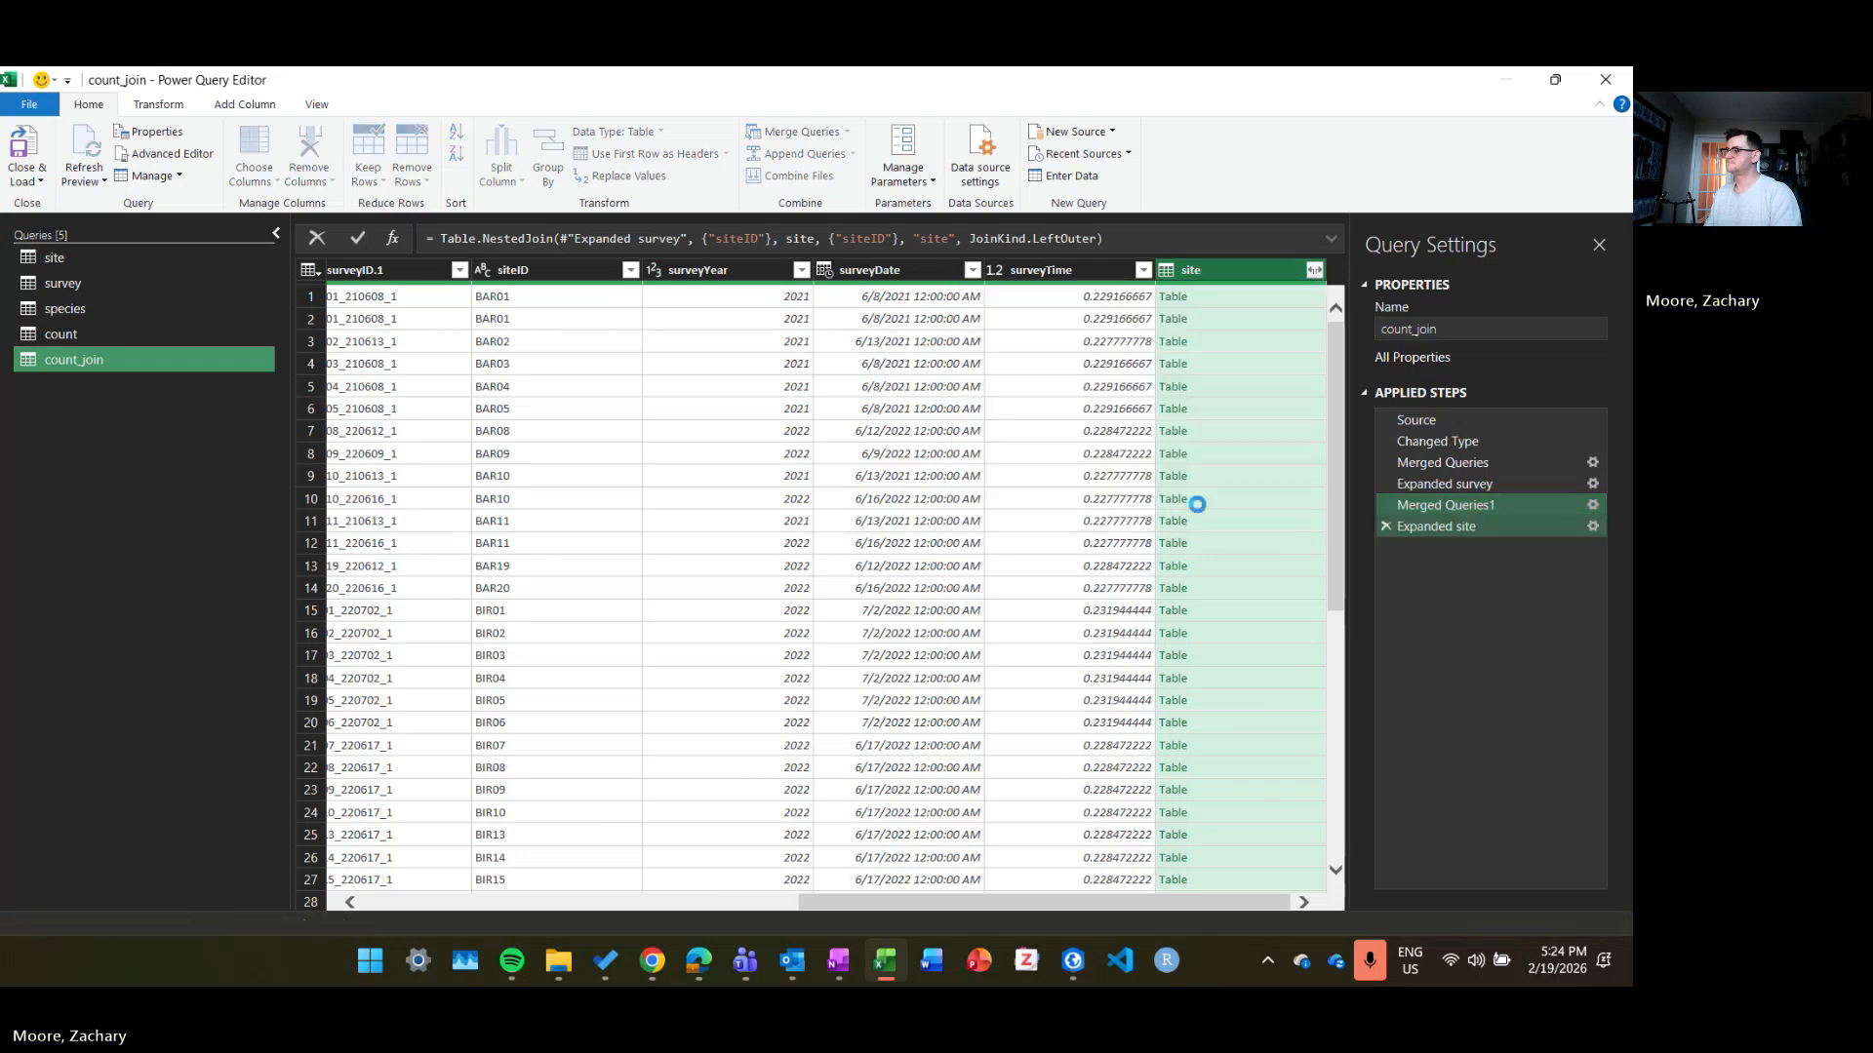
drag(960, 903, 1104, 903)
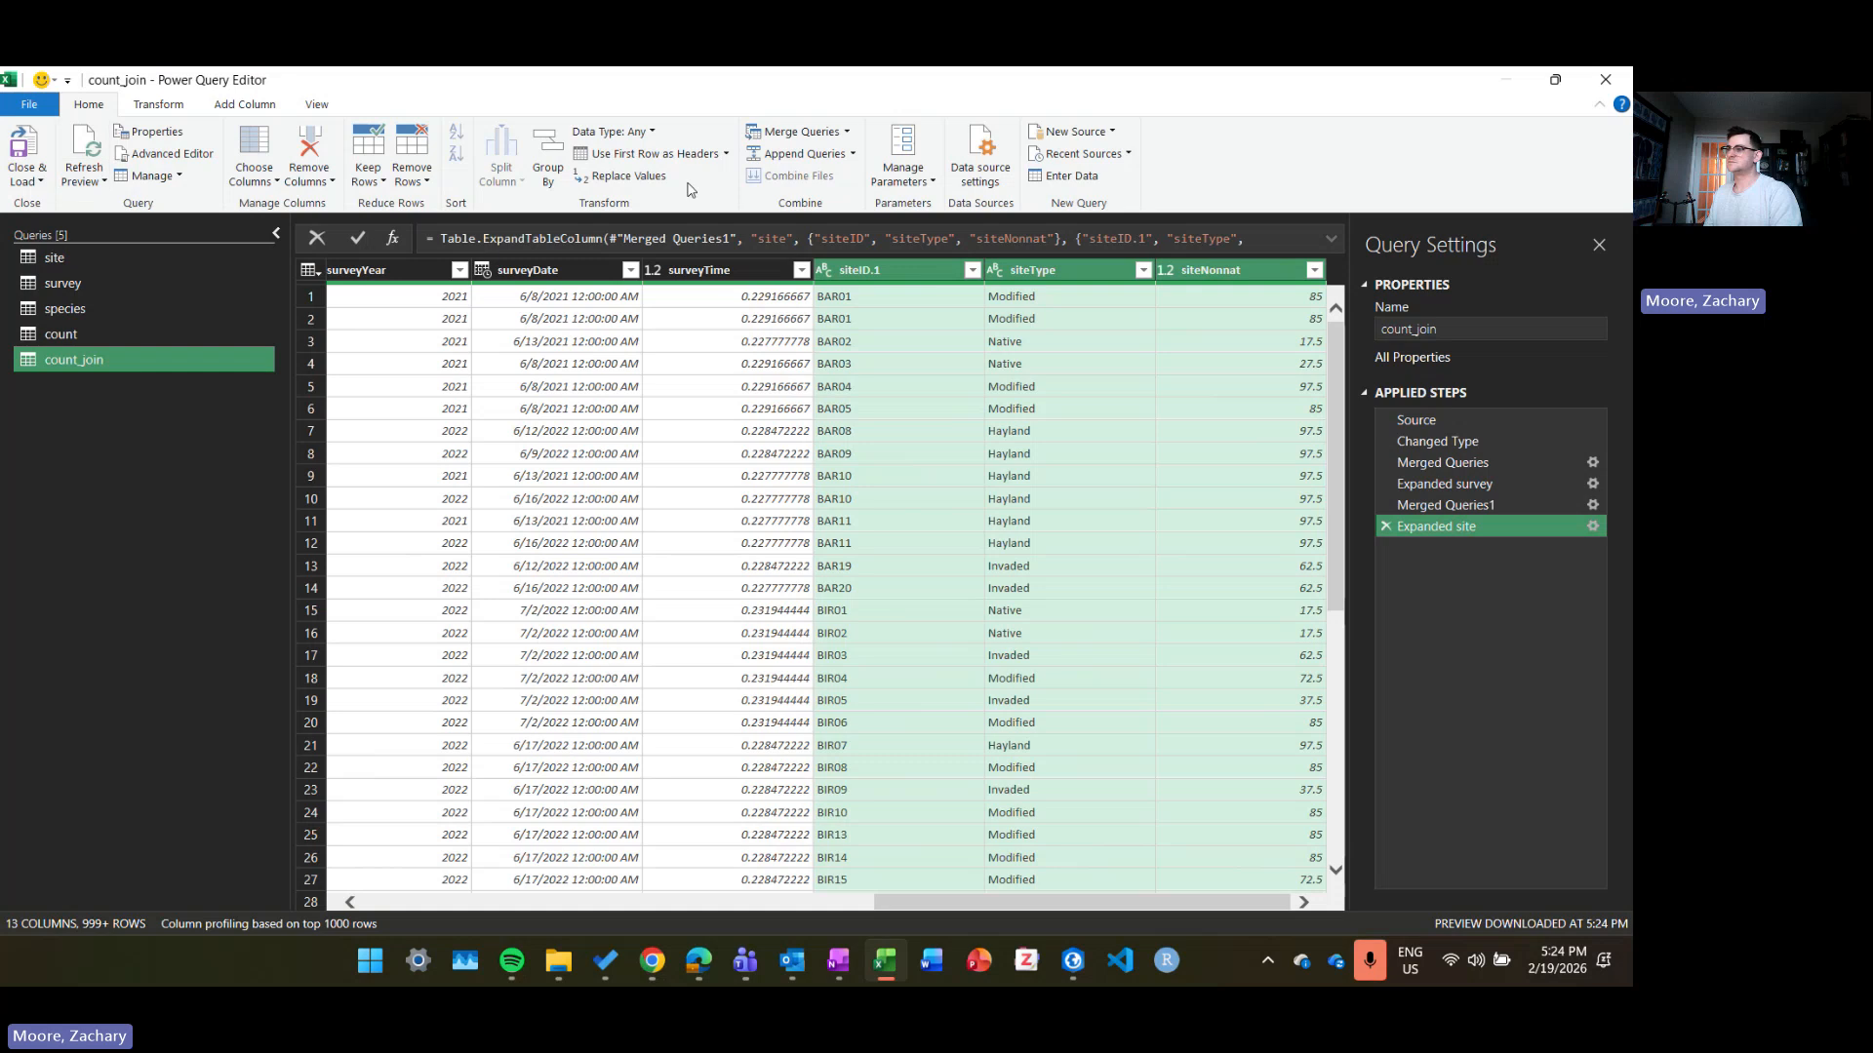
Step: Merge the species query into count_join with a Left Outer join, matching speciesID in both tables
click(815, 135)
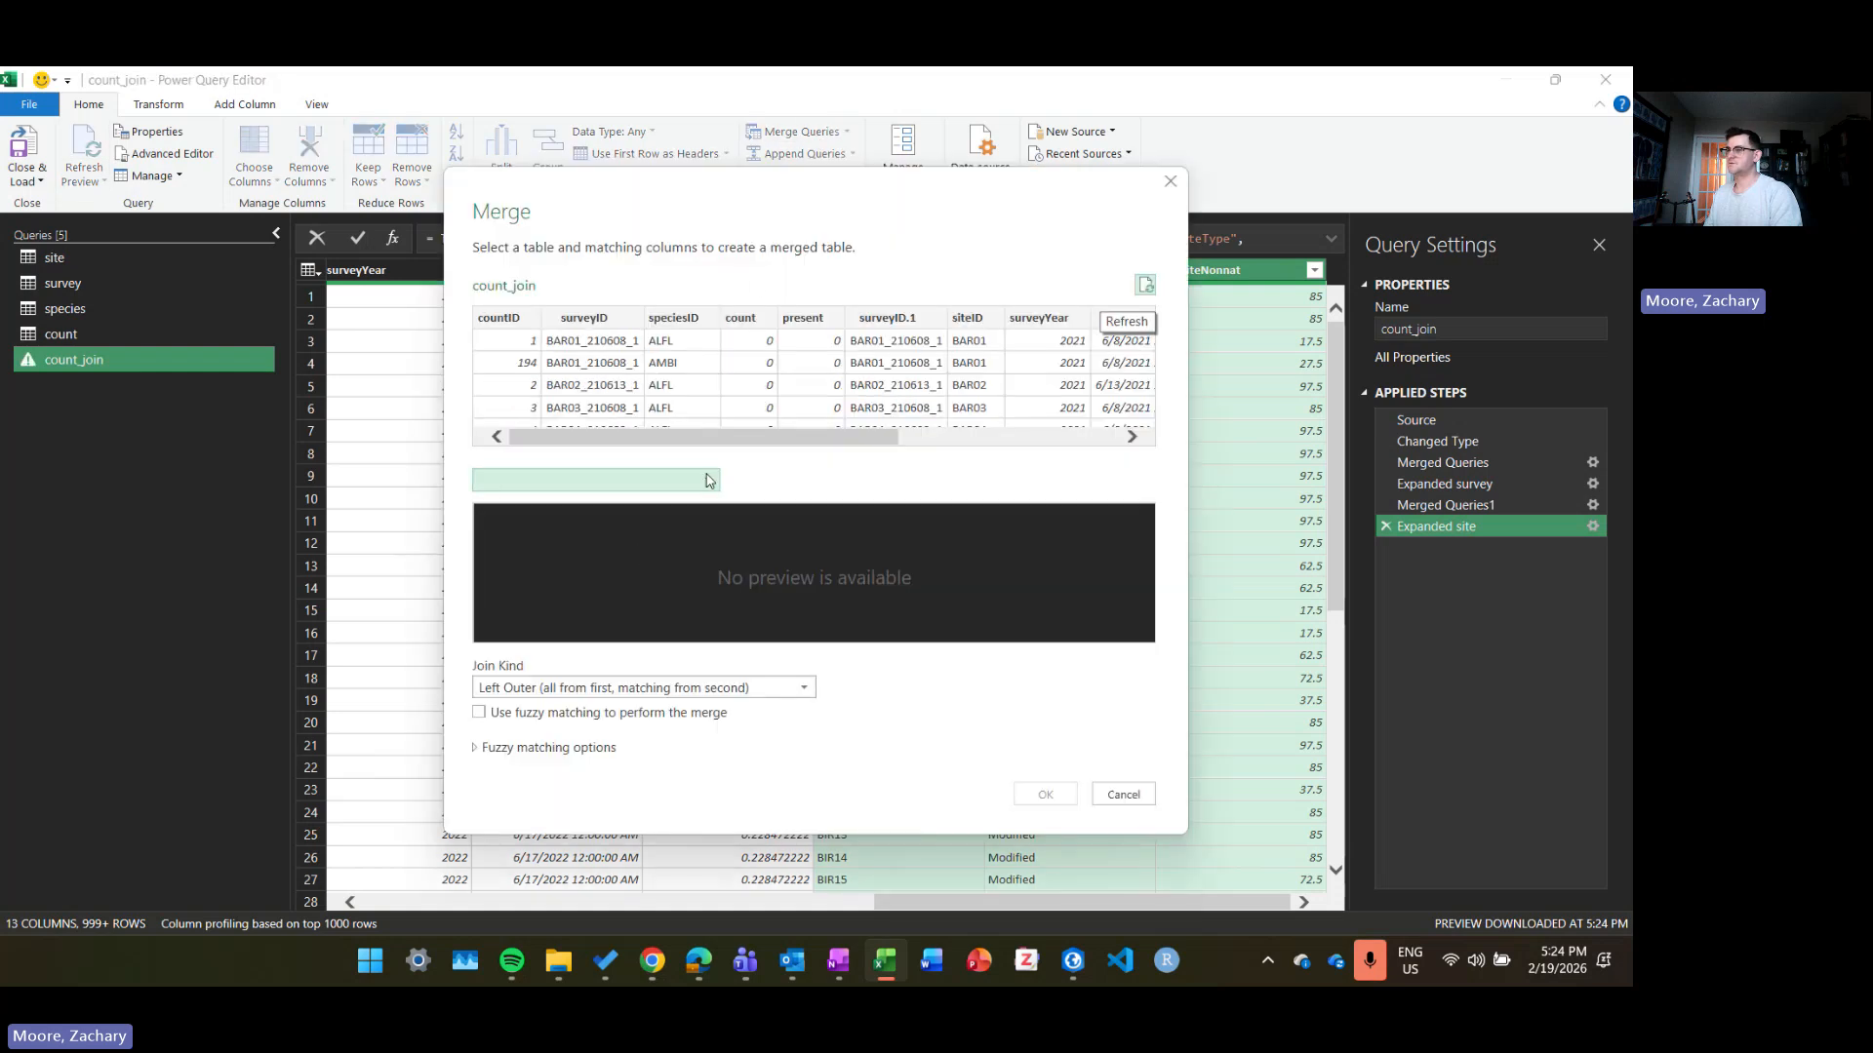
click(709, 493)
click(639, 571)
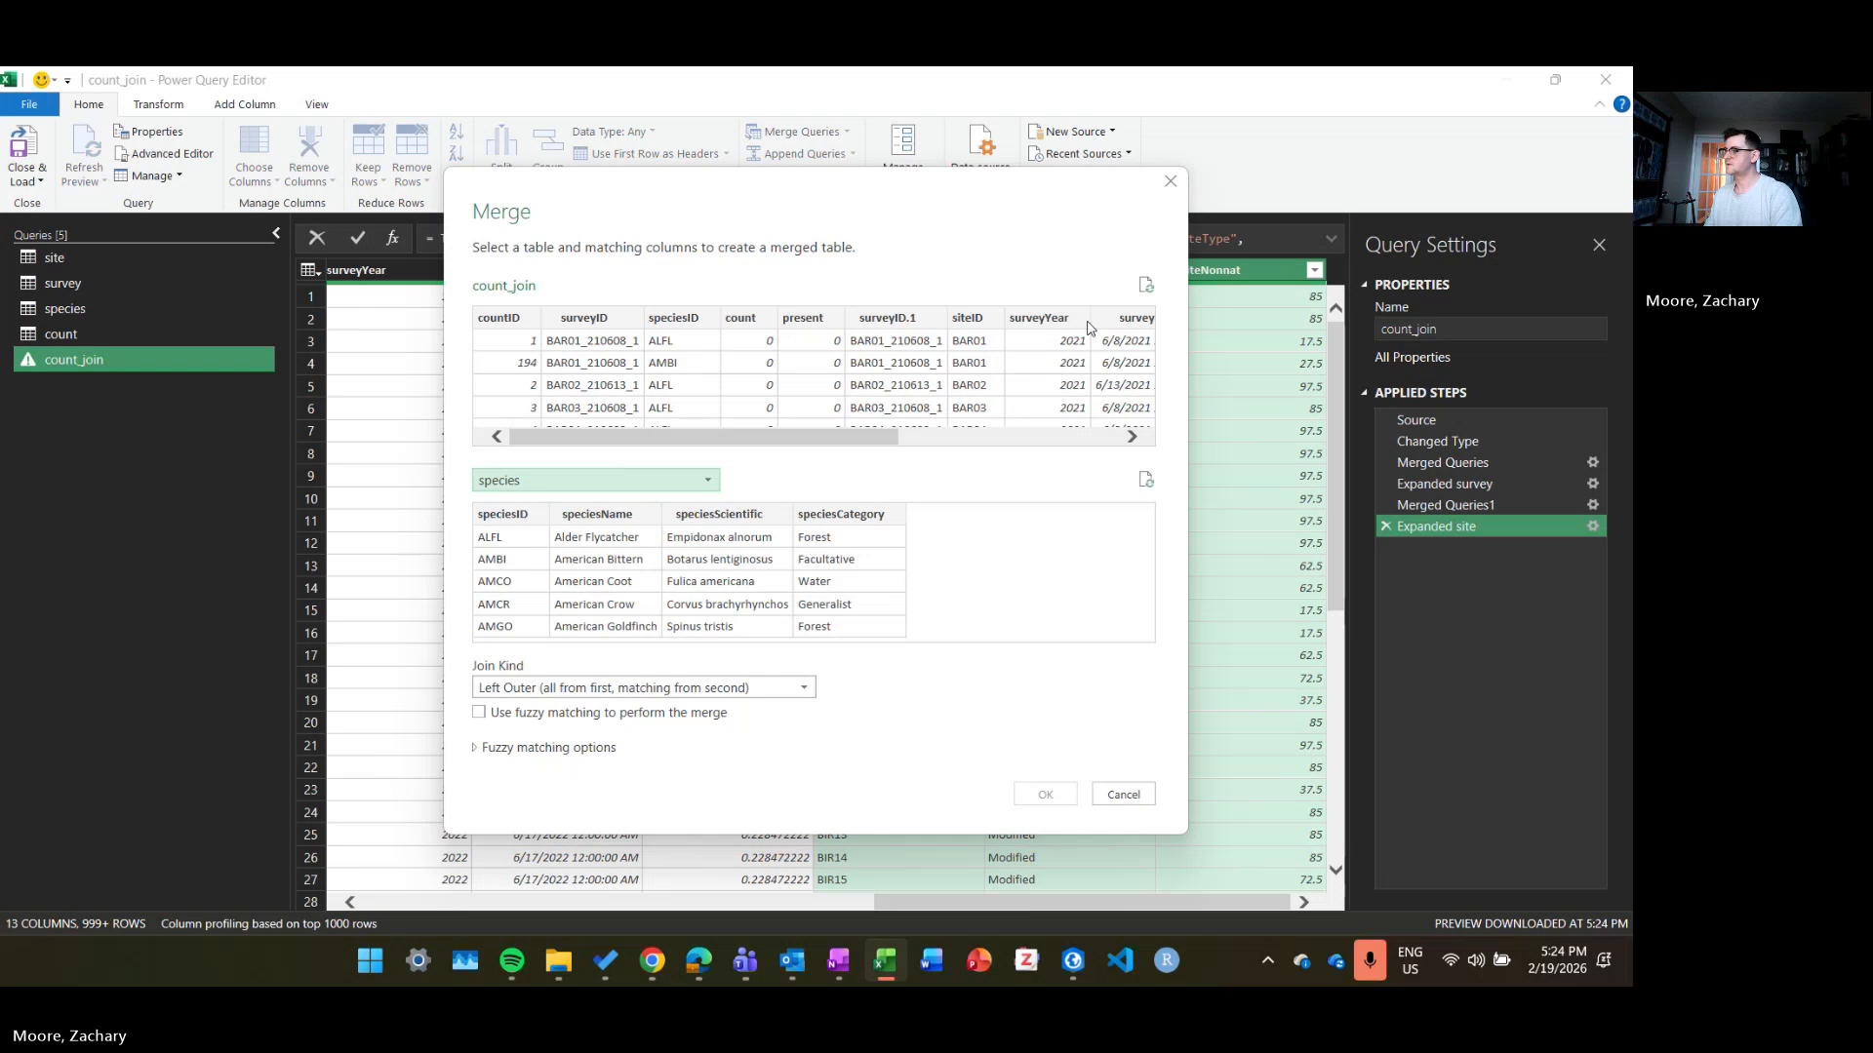
click(683, 318)
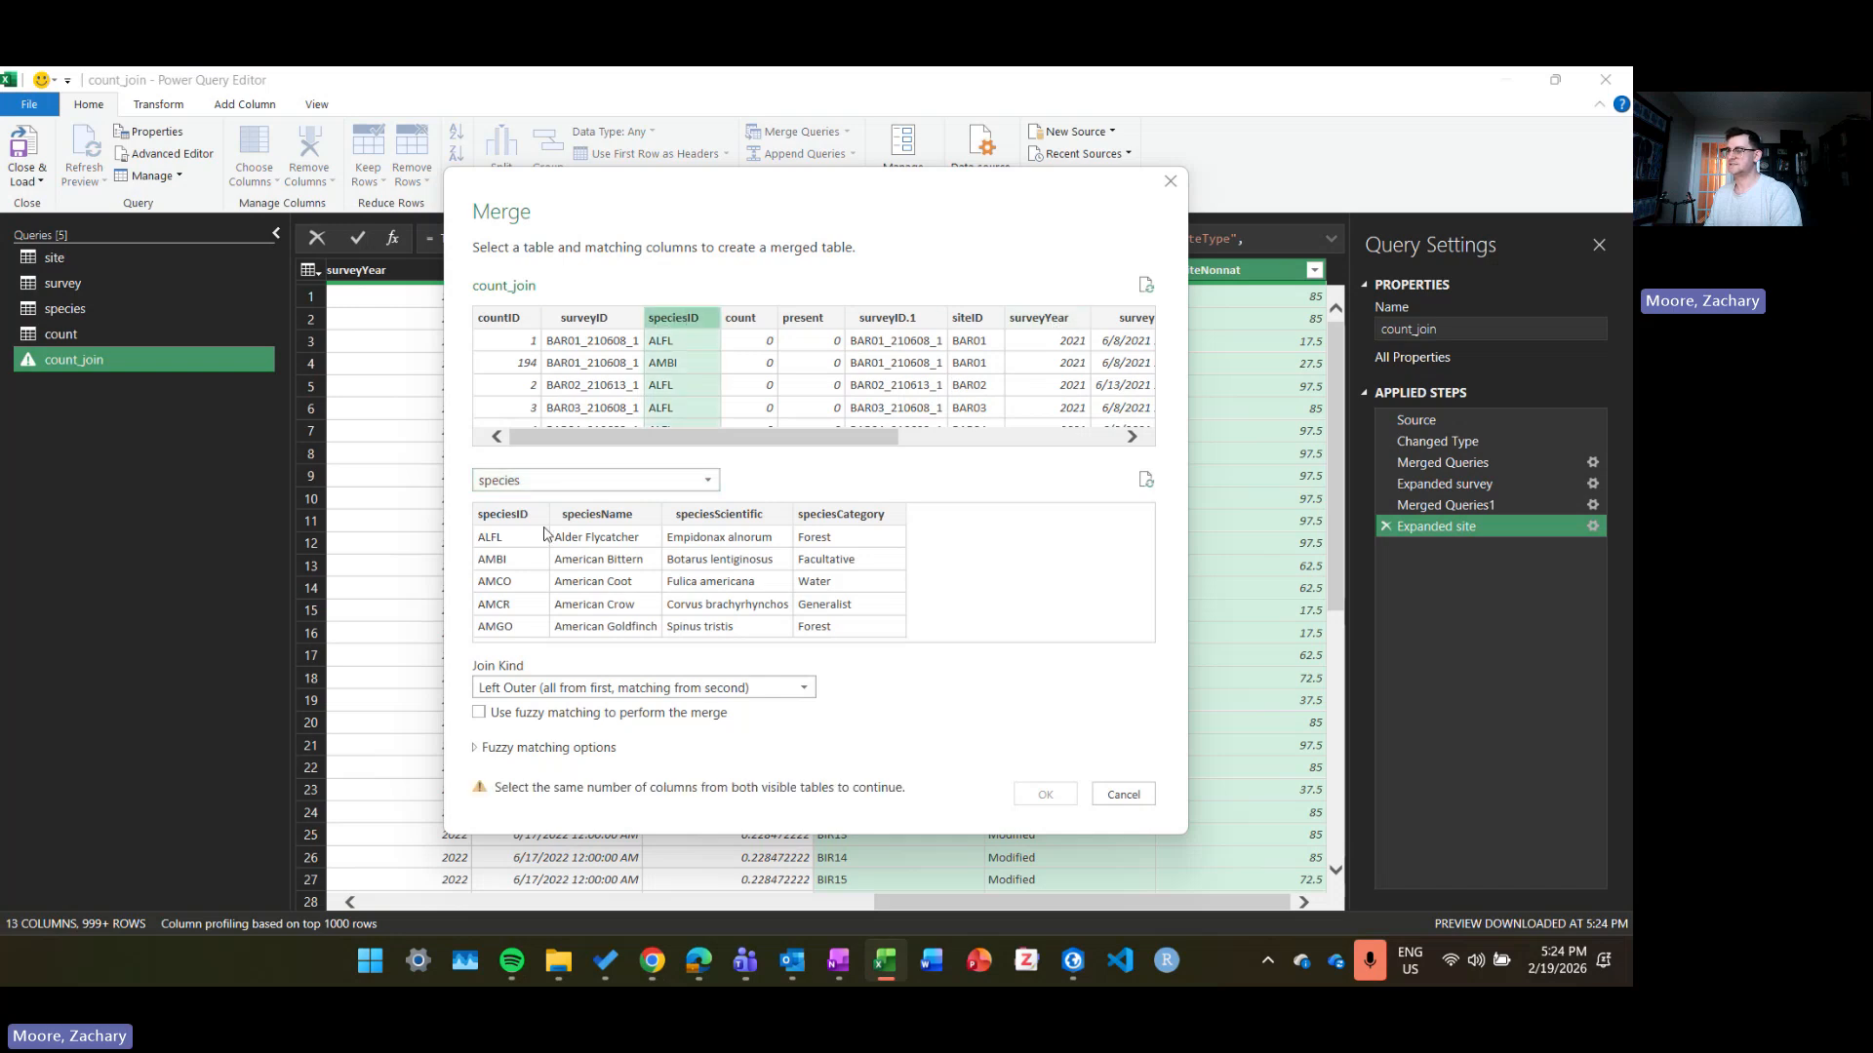
click(511, 515)
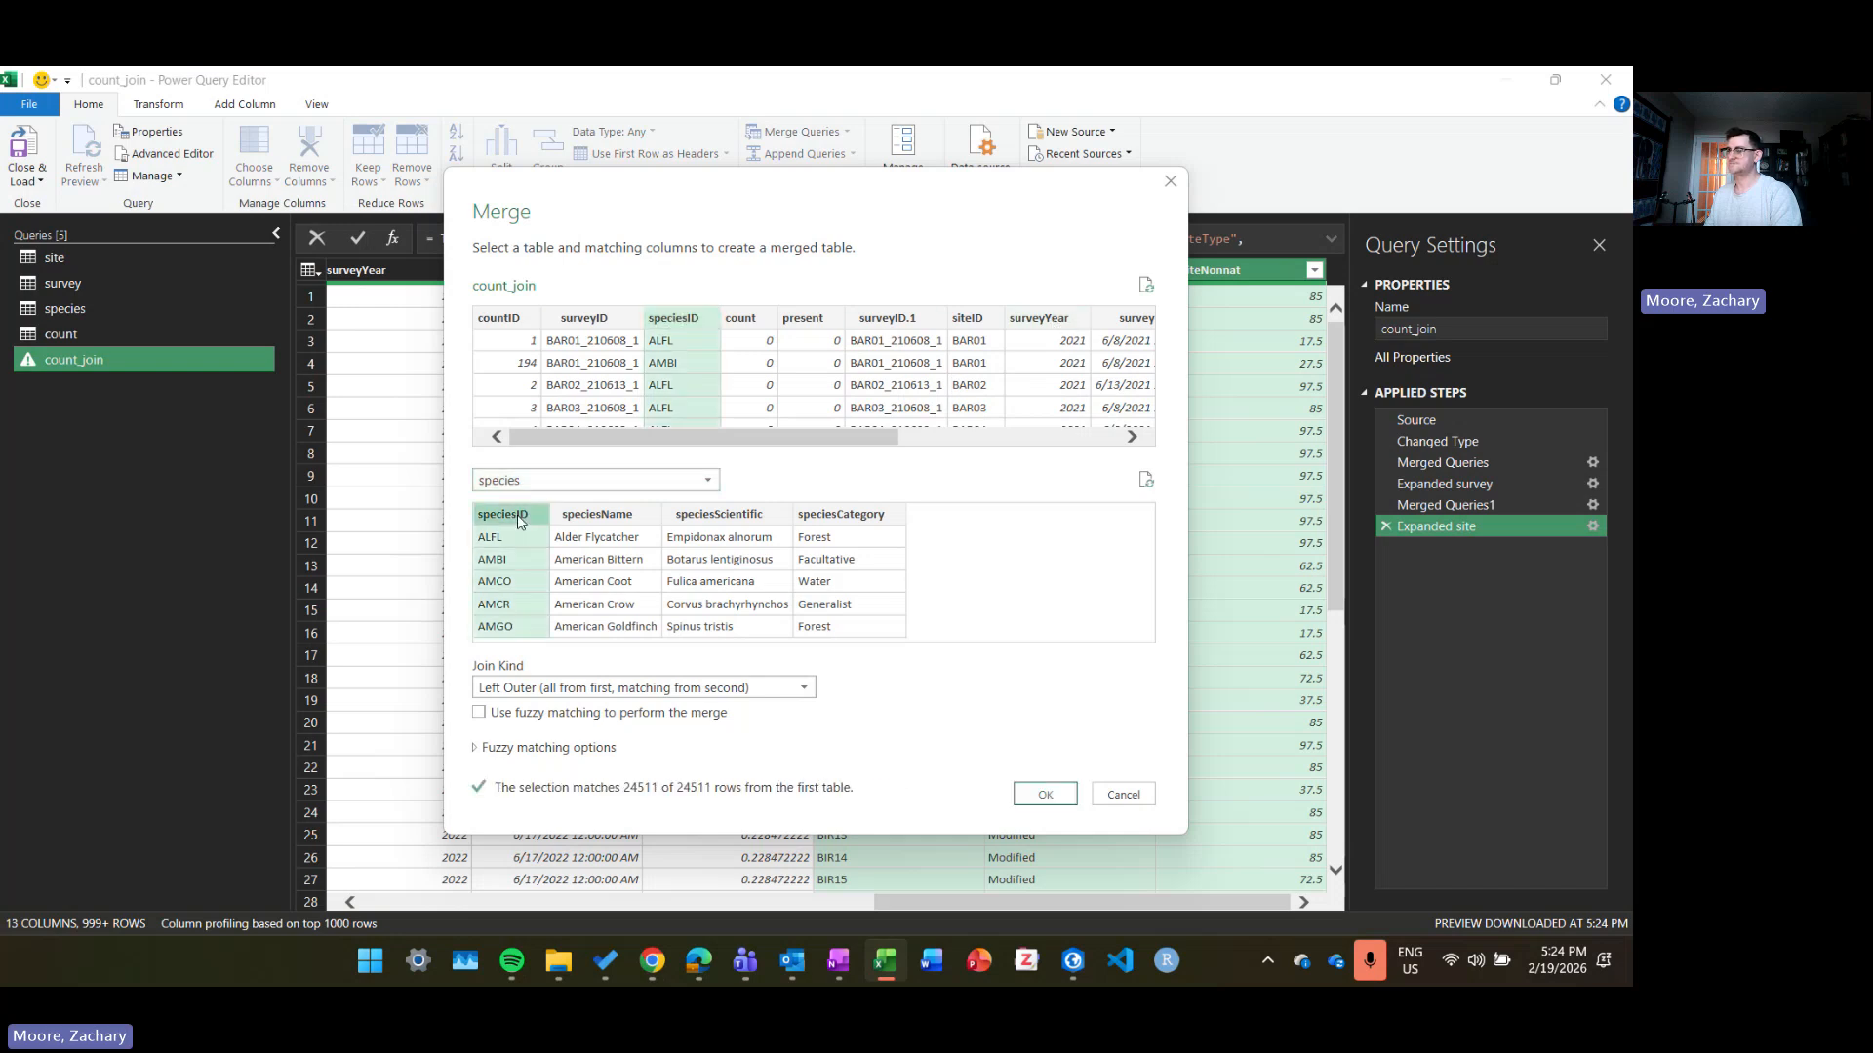
click(1045, 796)
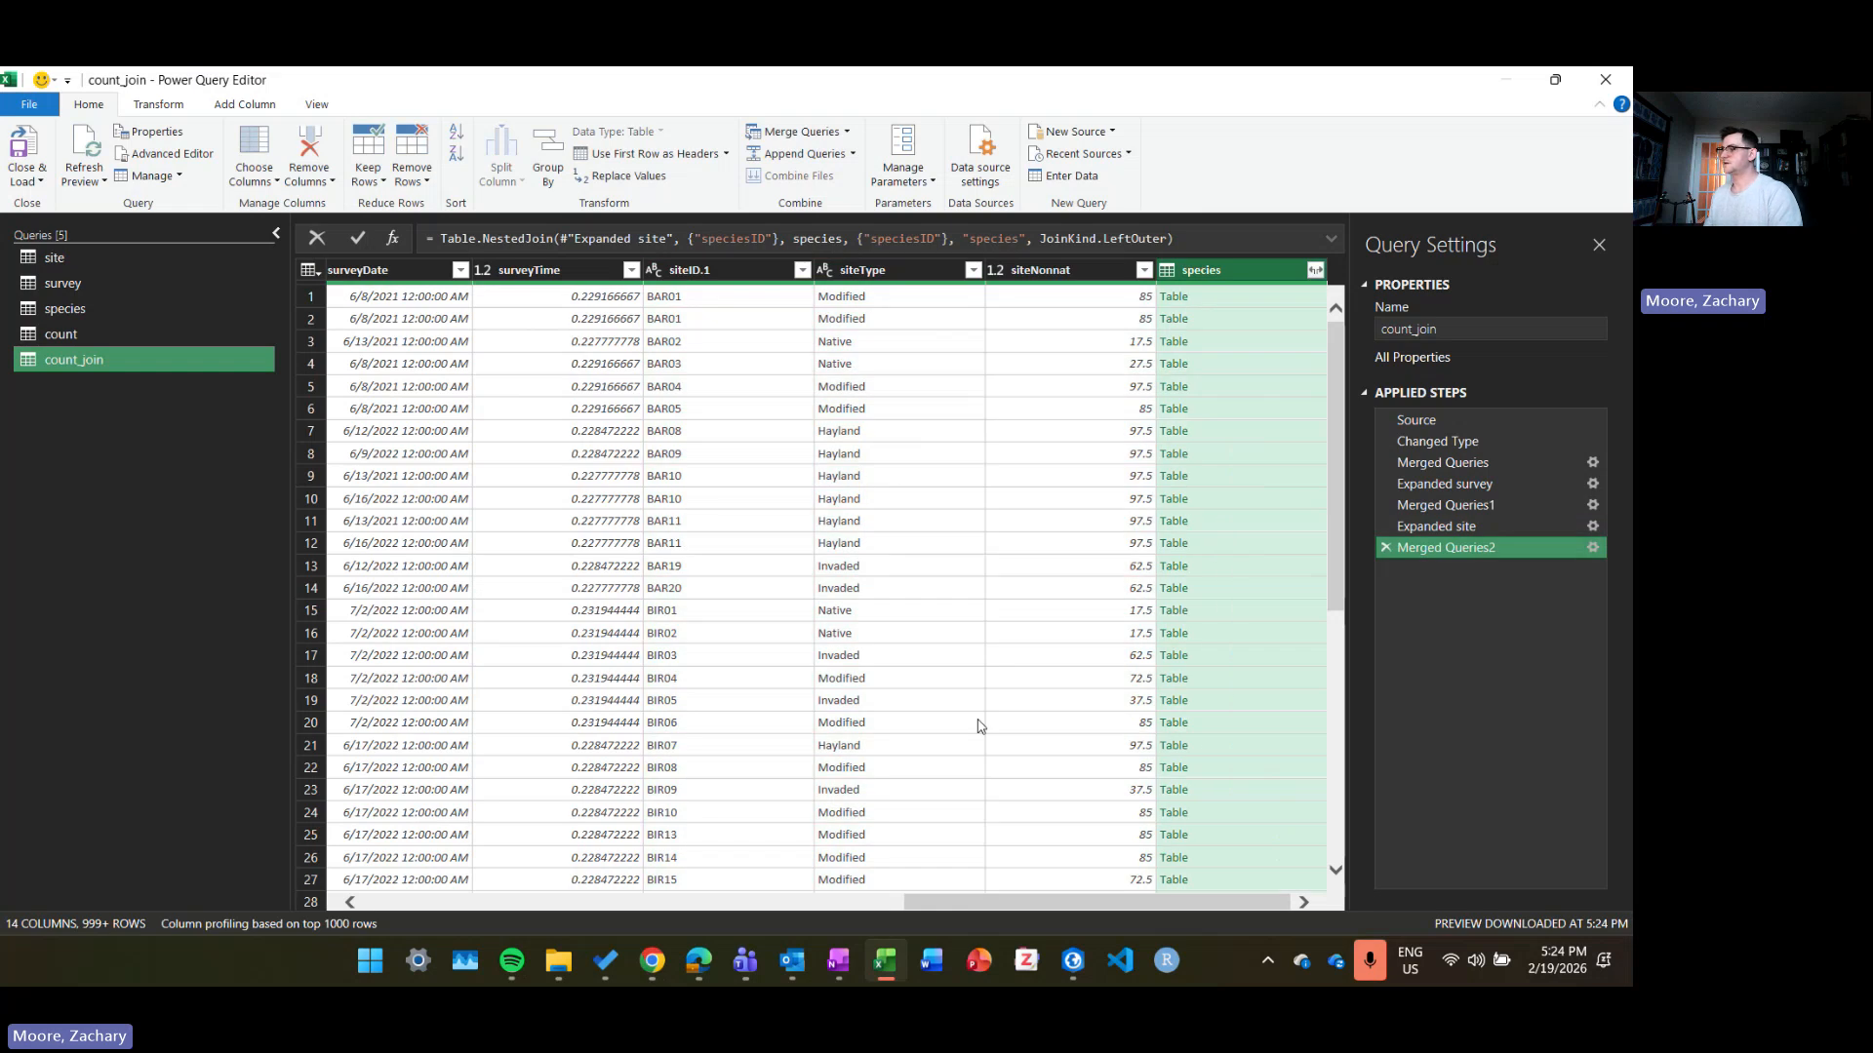
Step: Expand all columns of the merged species table in count_join, without the original column name as prefix
click(1316, 270)
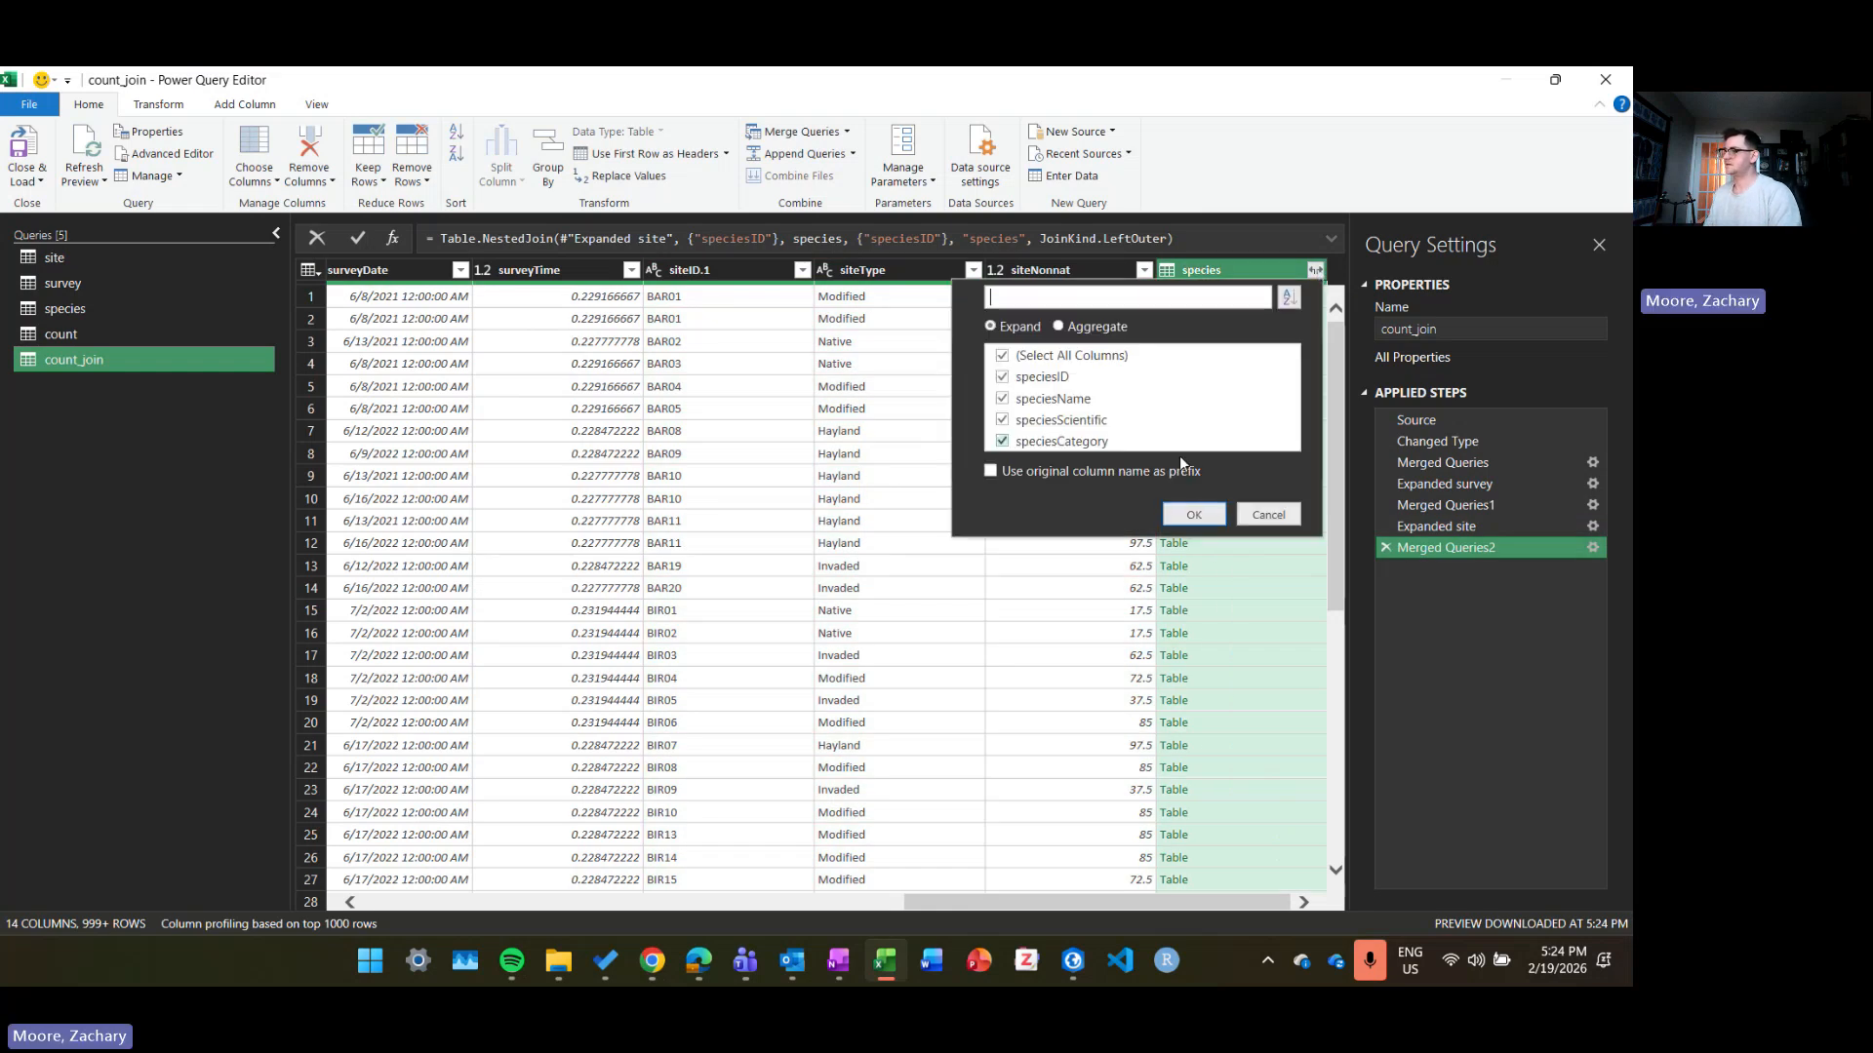
click(1191, 515)
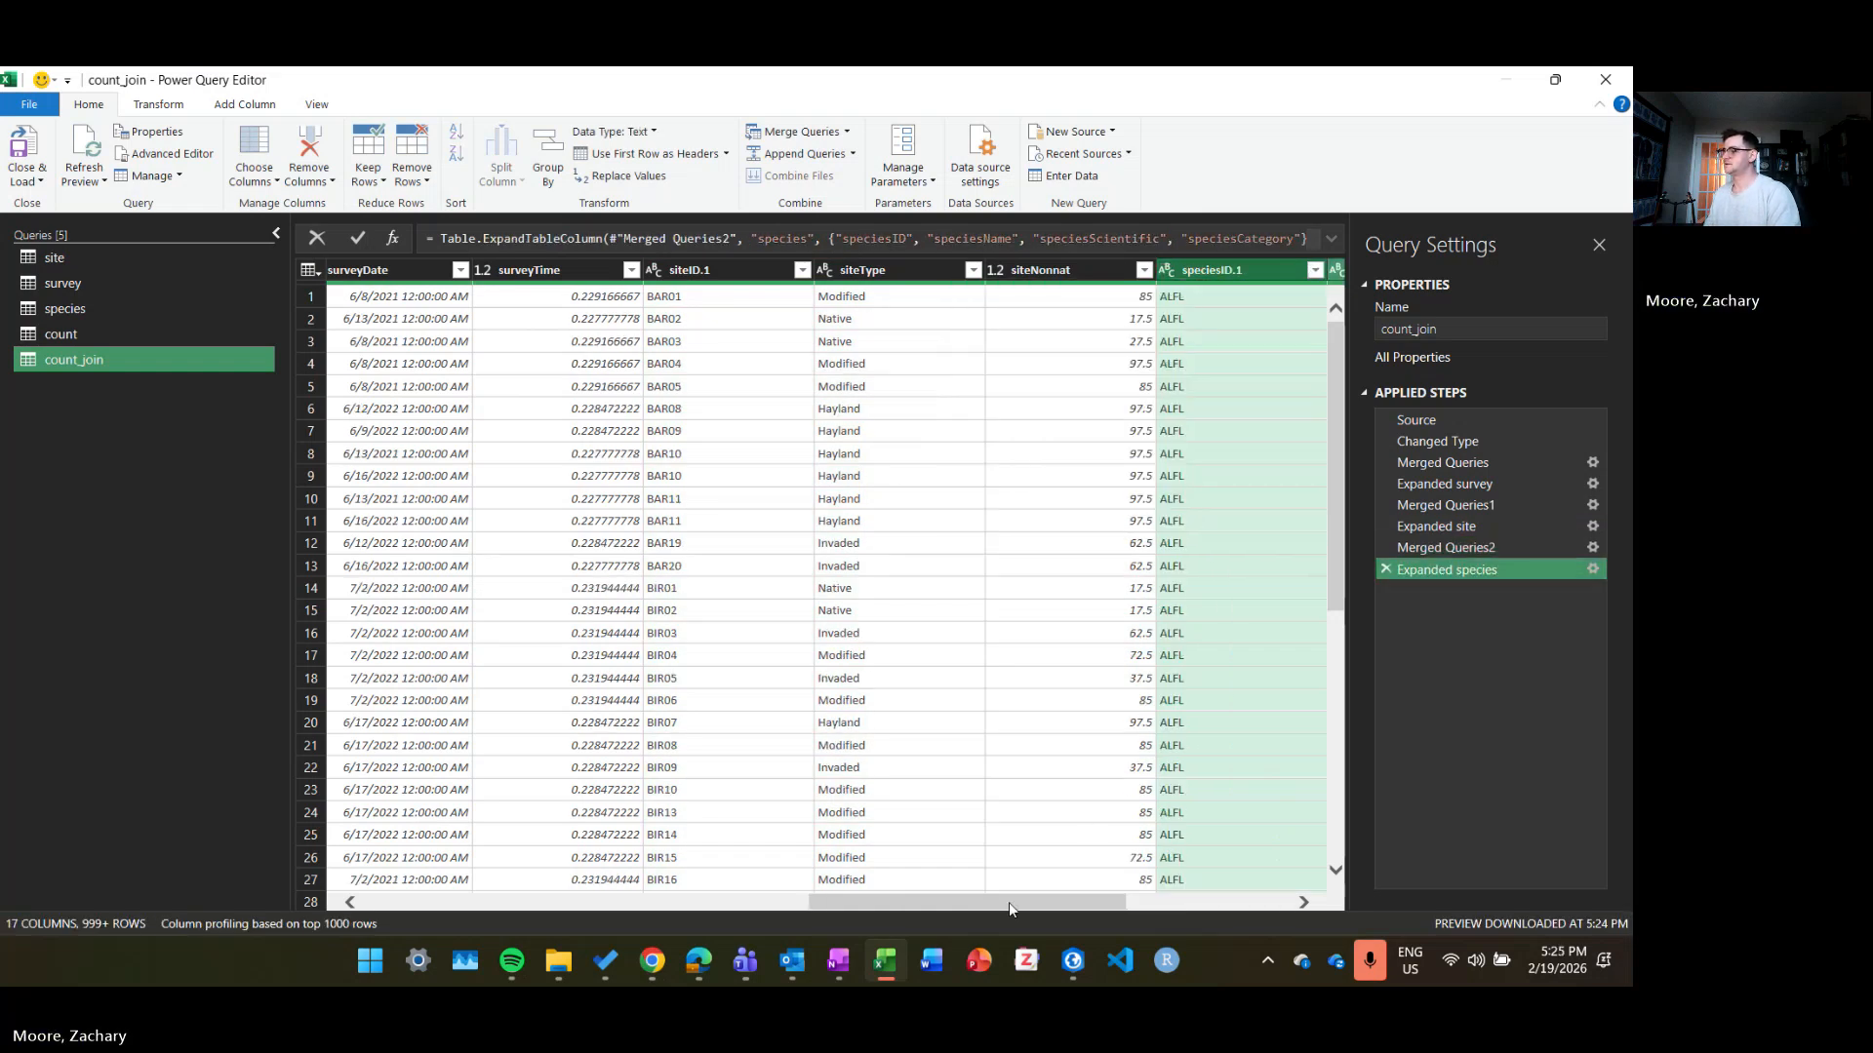
drag(1008, 903, 1258, 889)
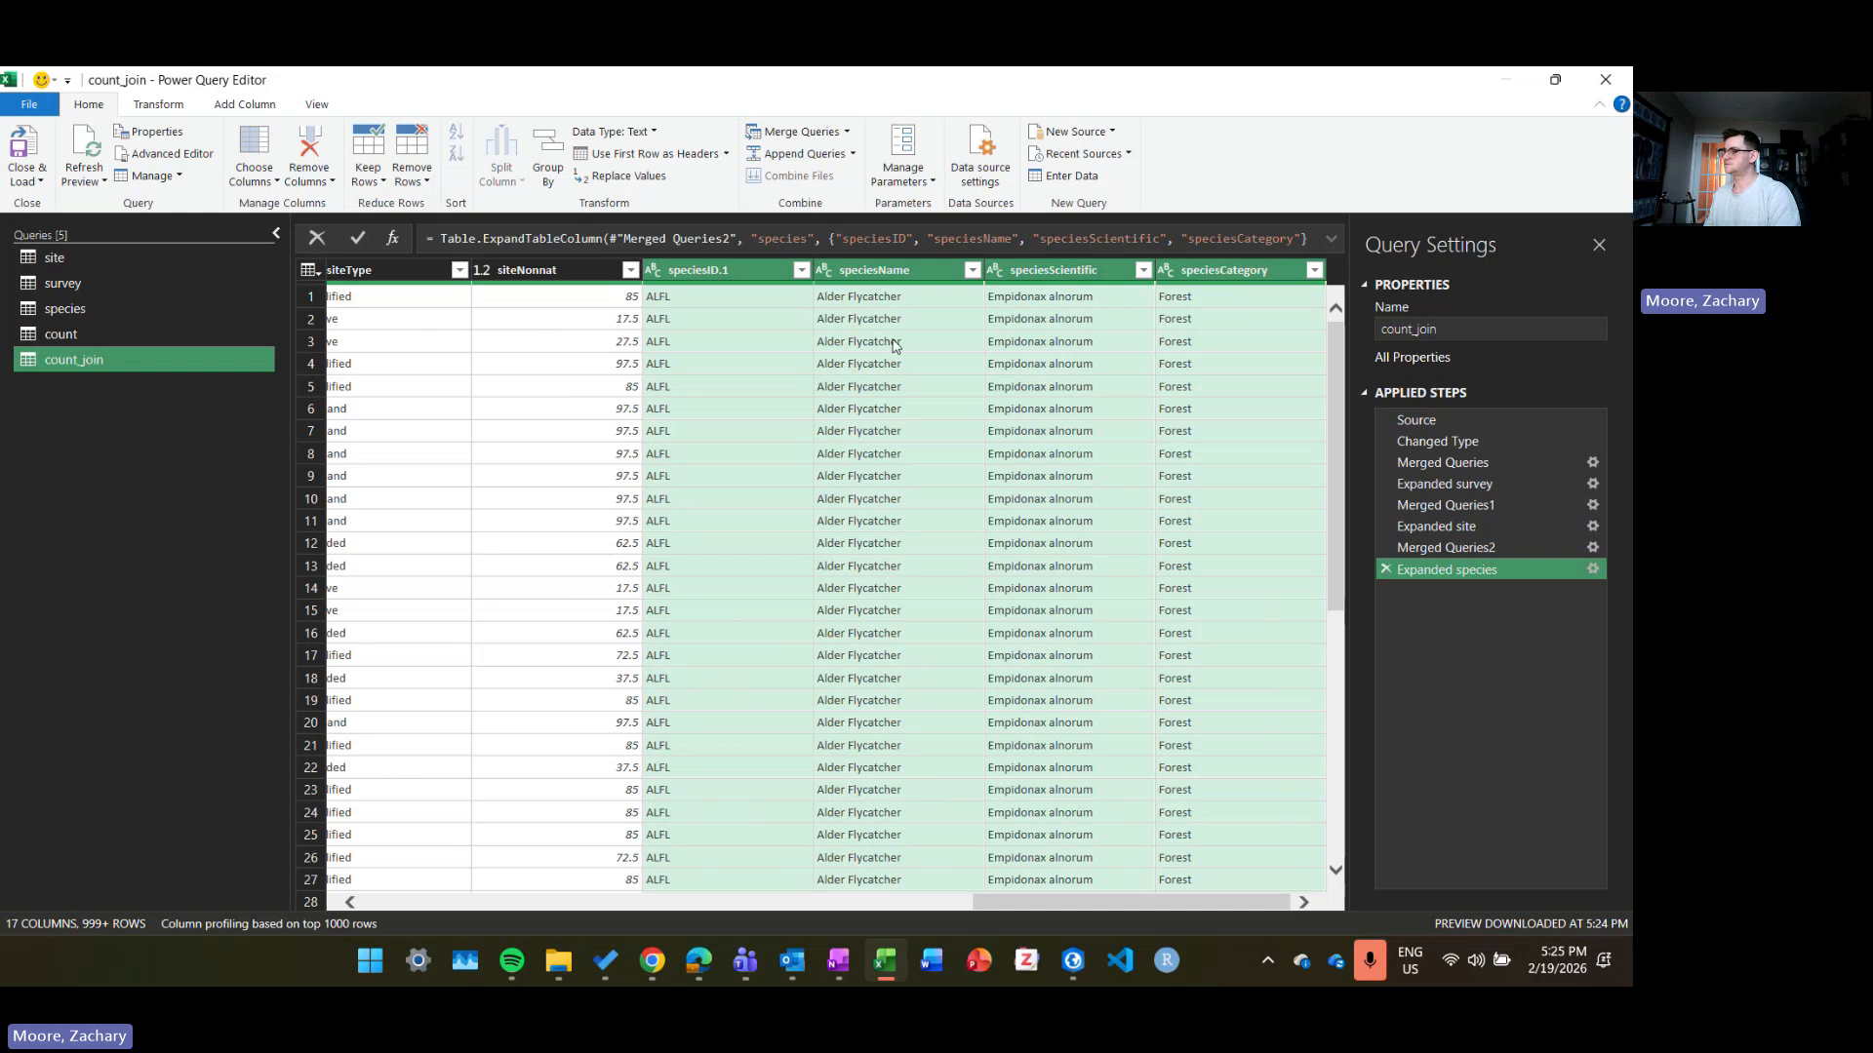
Step: Remove the duplicate key columns speciesID.1, siteID.1 and surveyID.1 from count_join
click(740, 269)
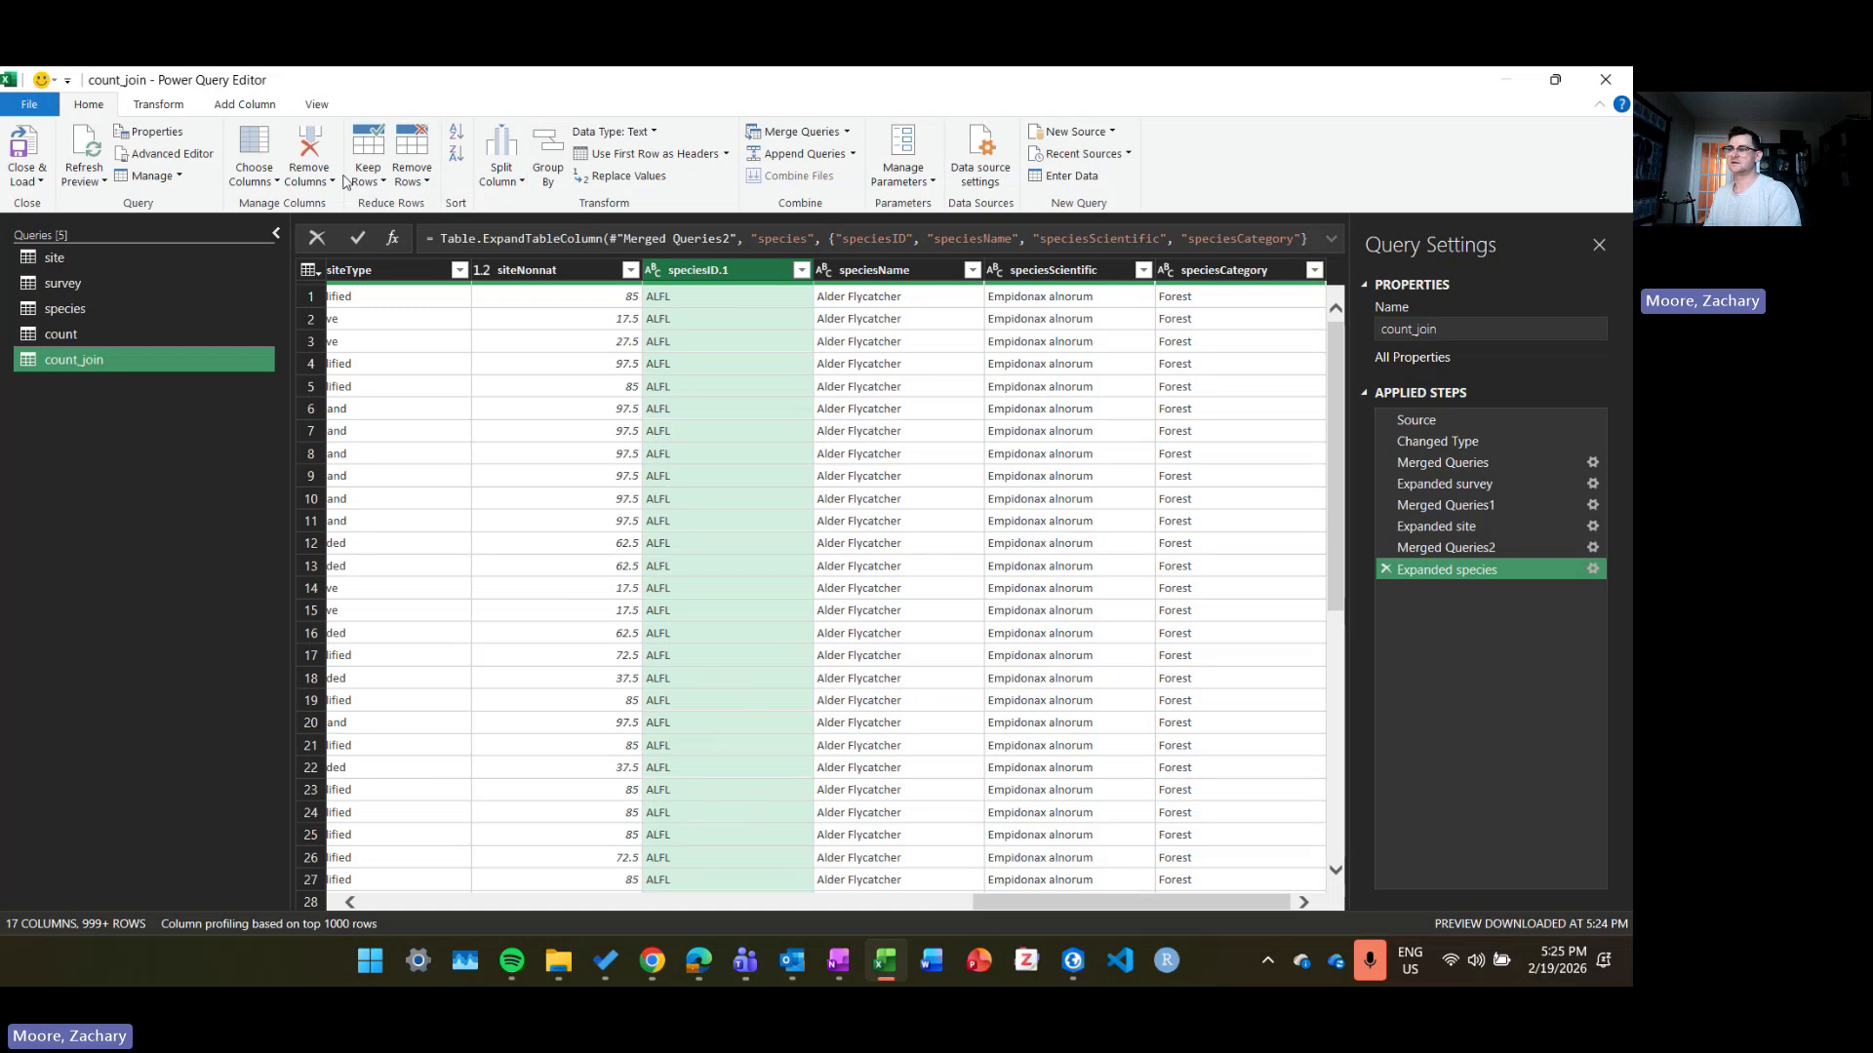
click(310, 148)
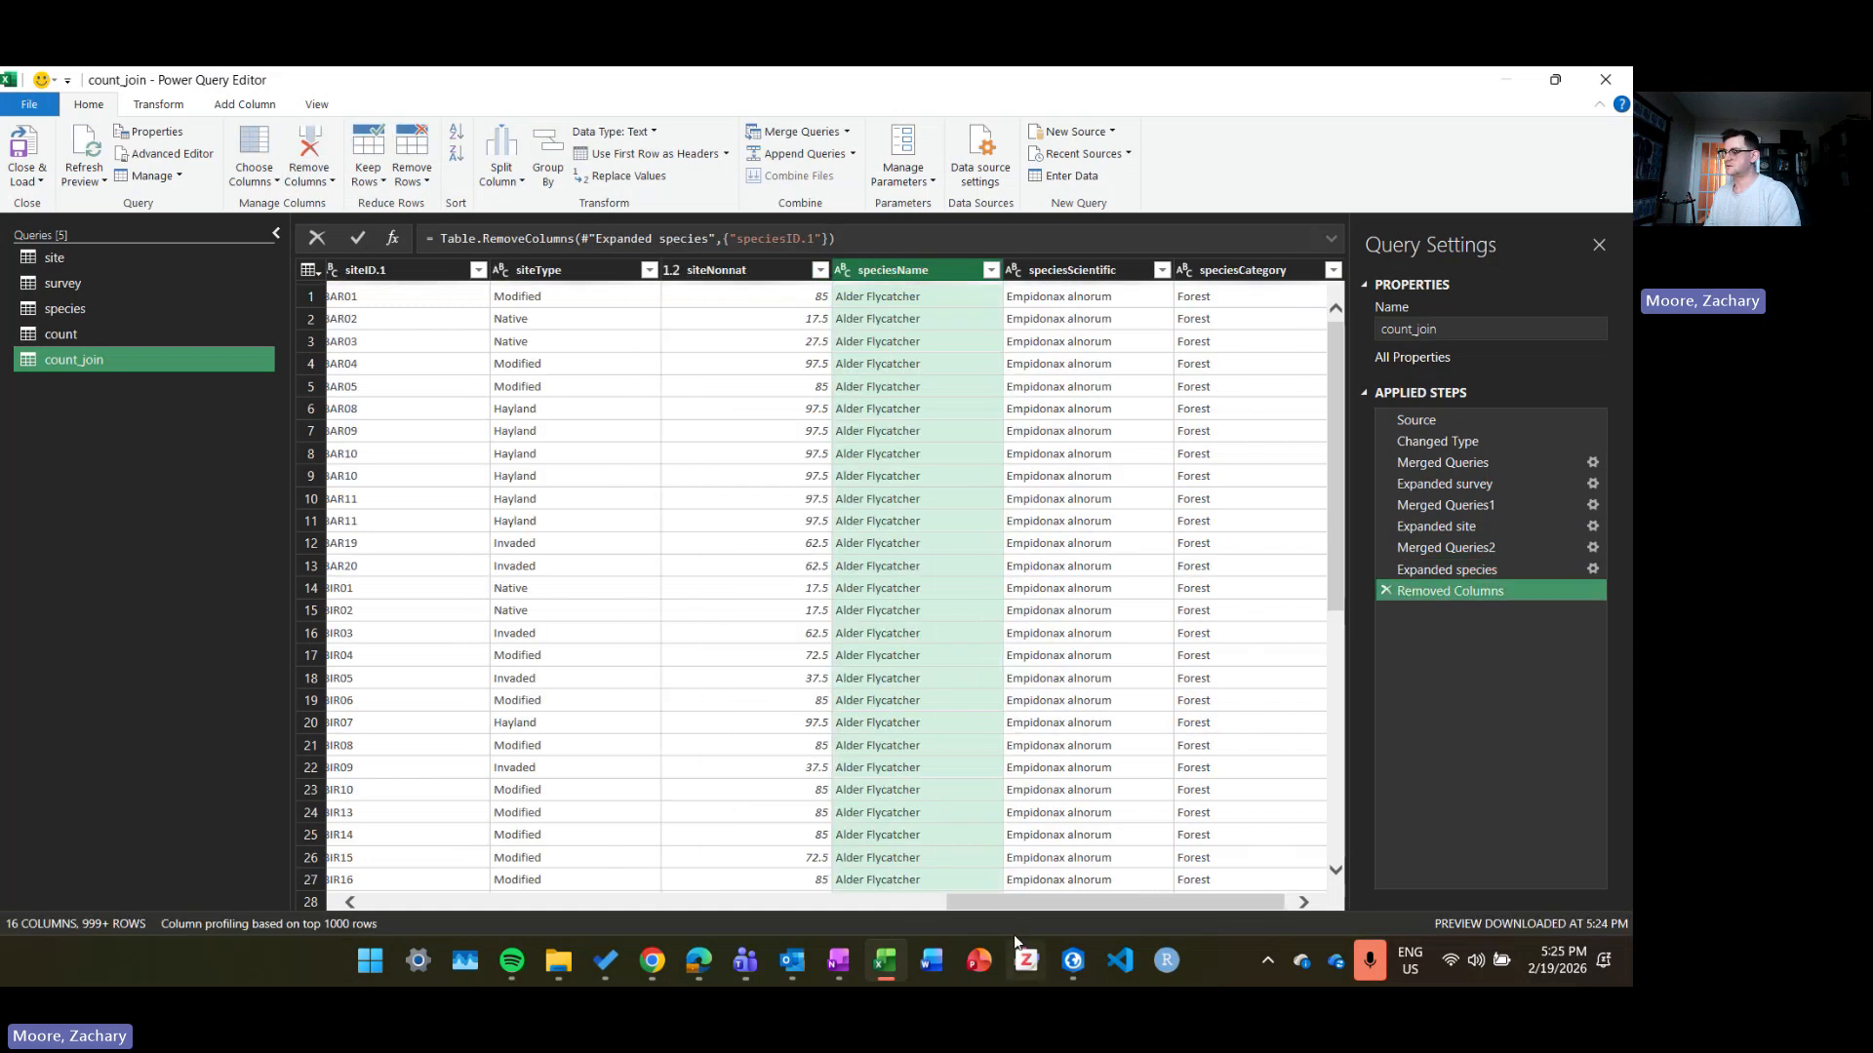
drag(992, 903, 839, 921)
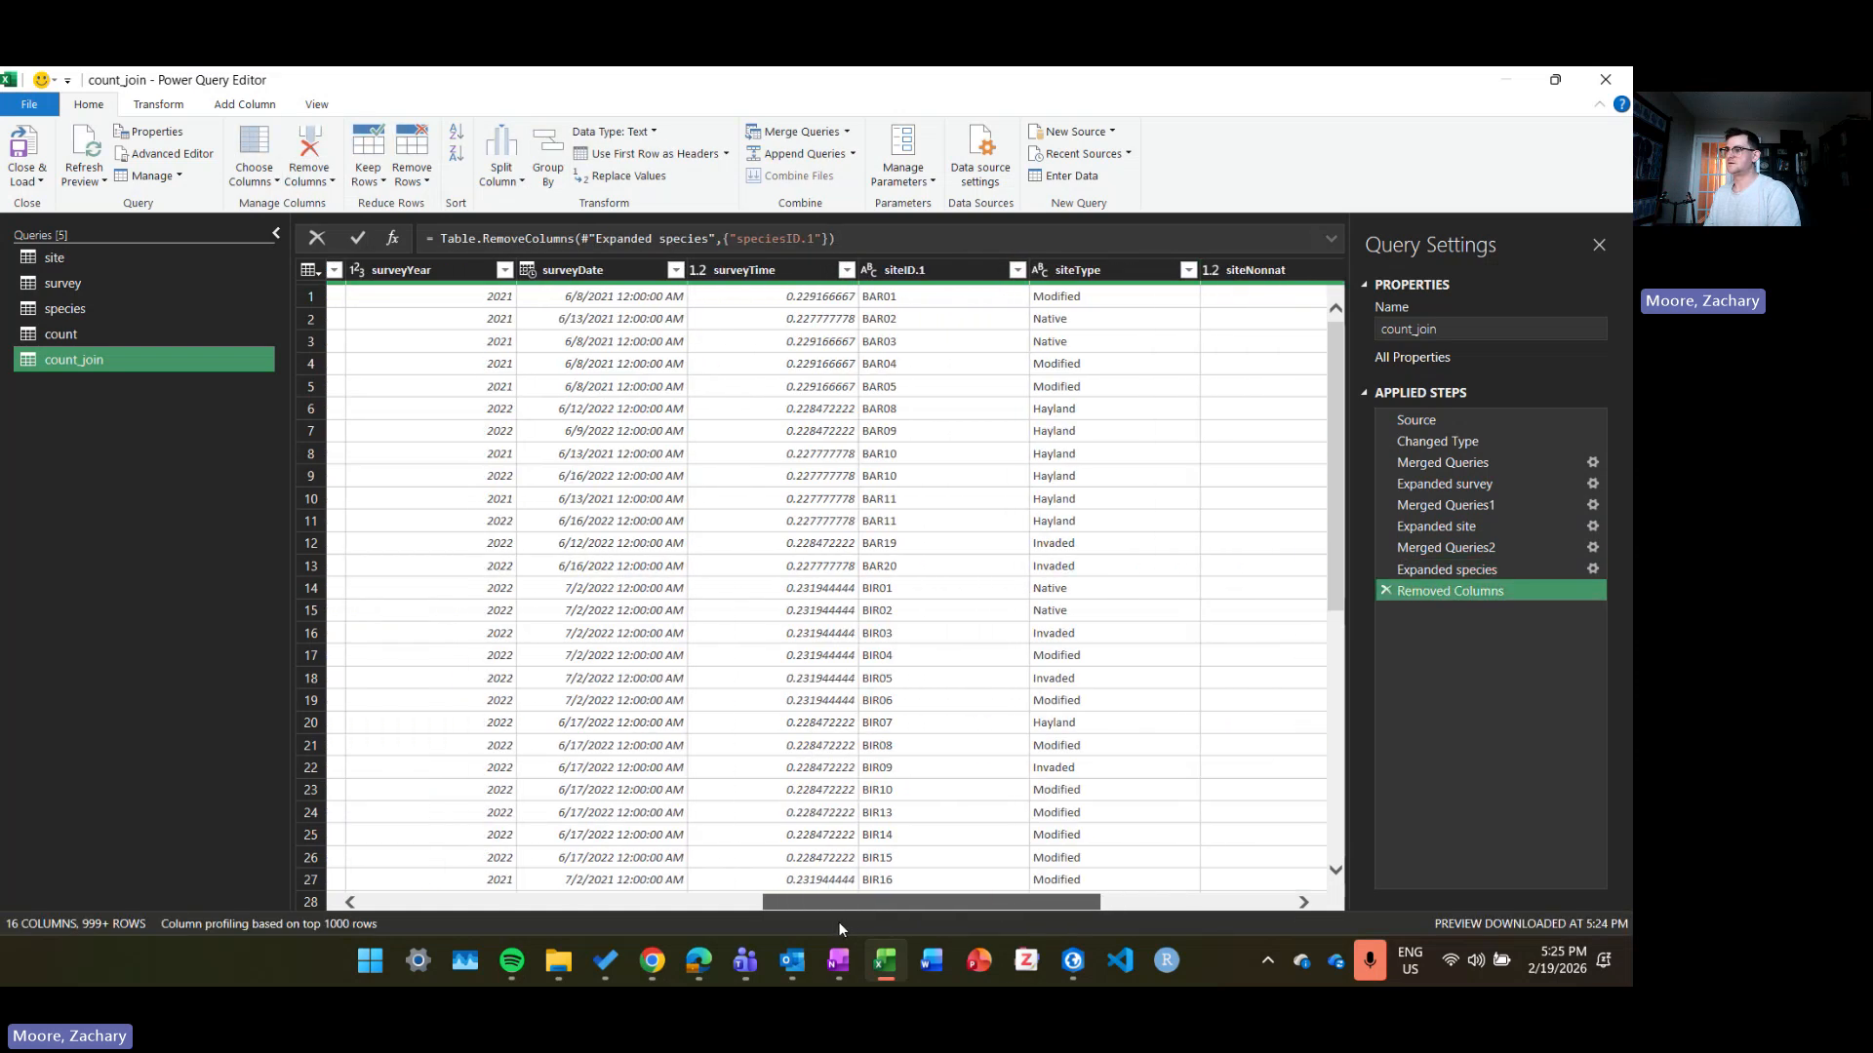
click(929, 274)
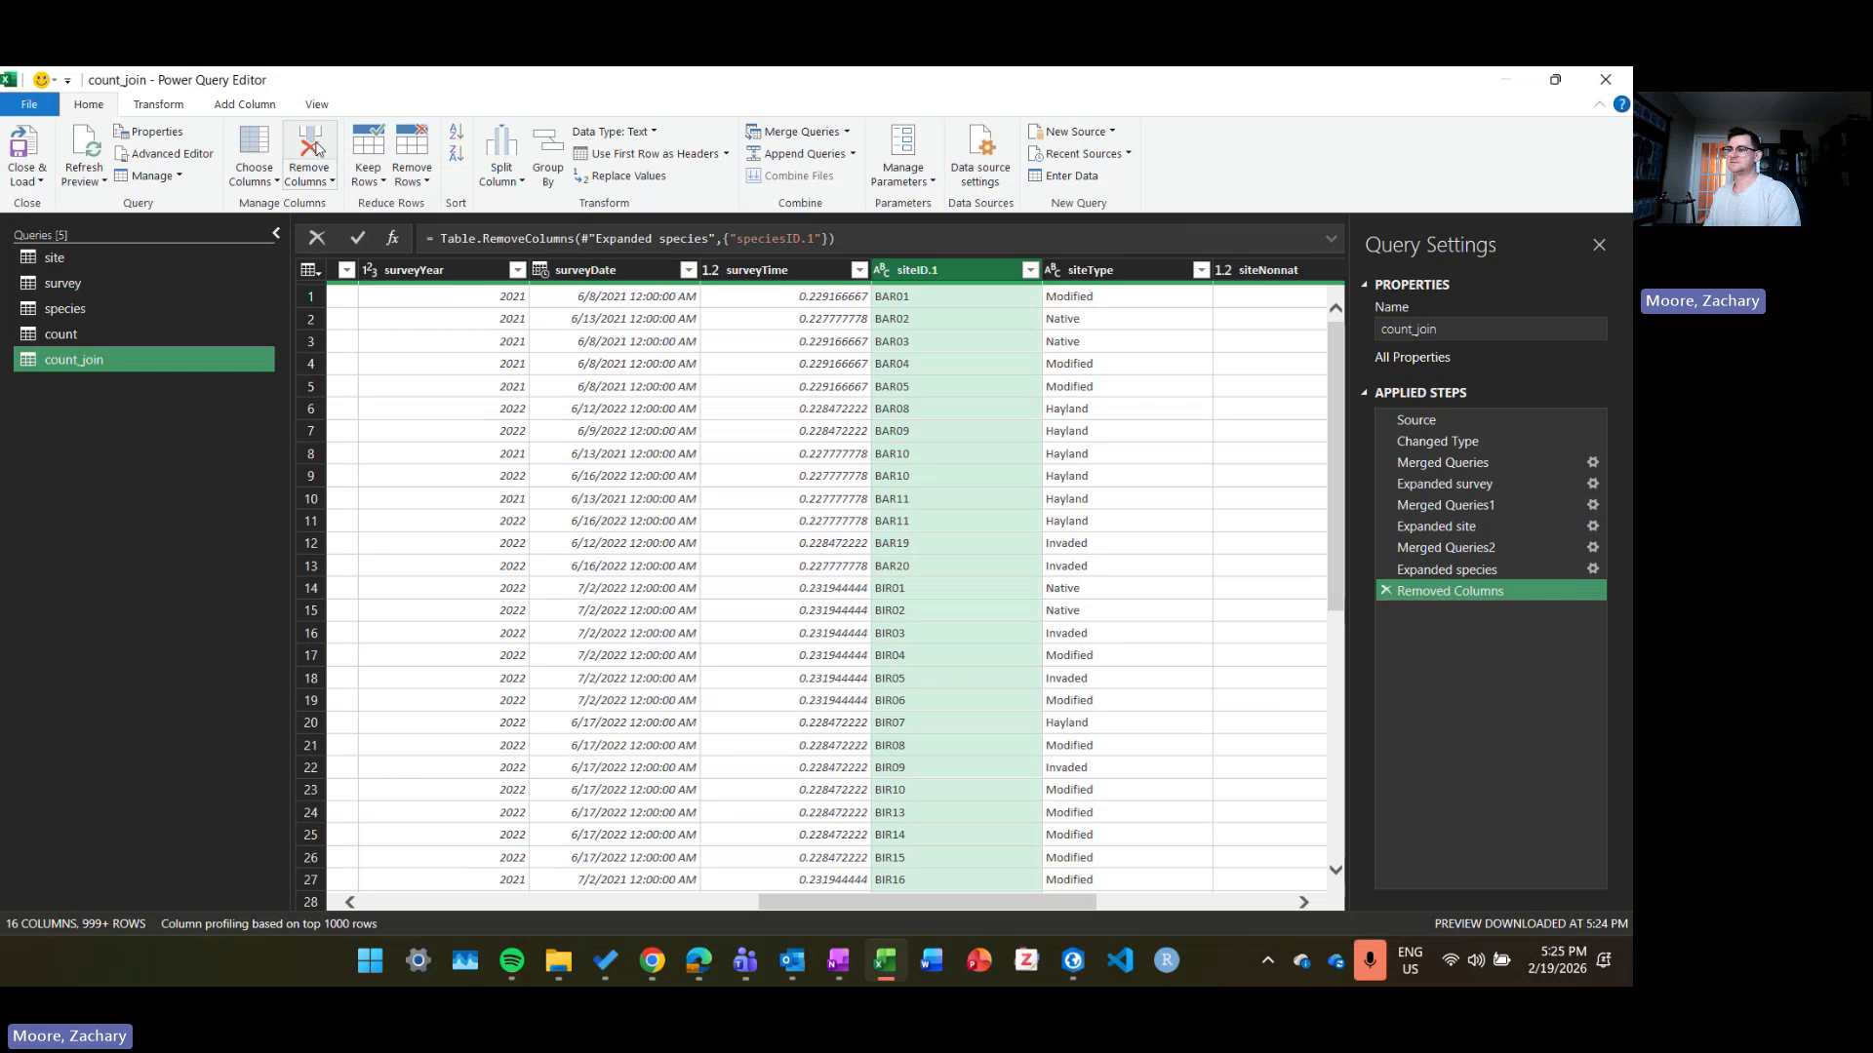
click(311, 148)
drag(942, 901, 710, 917)
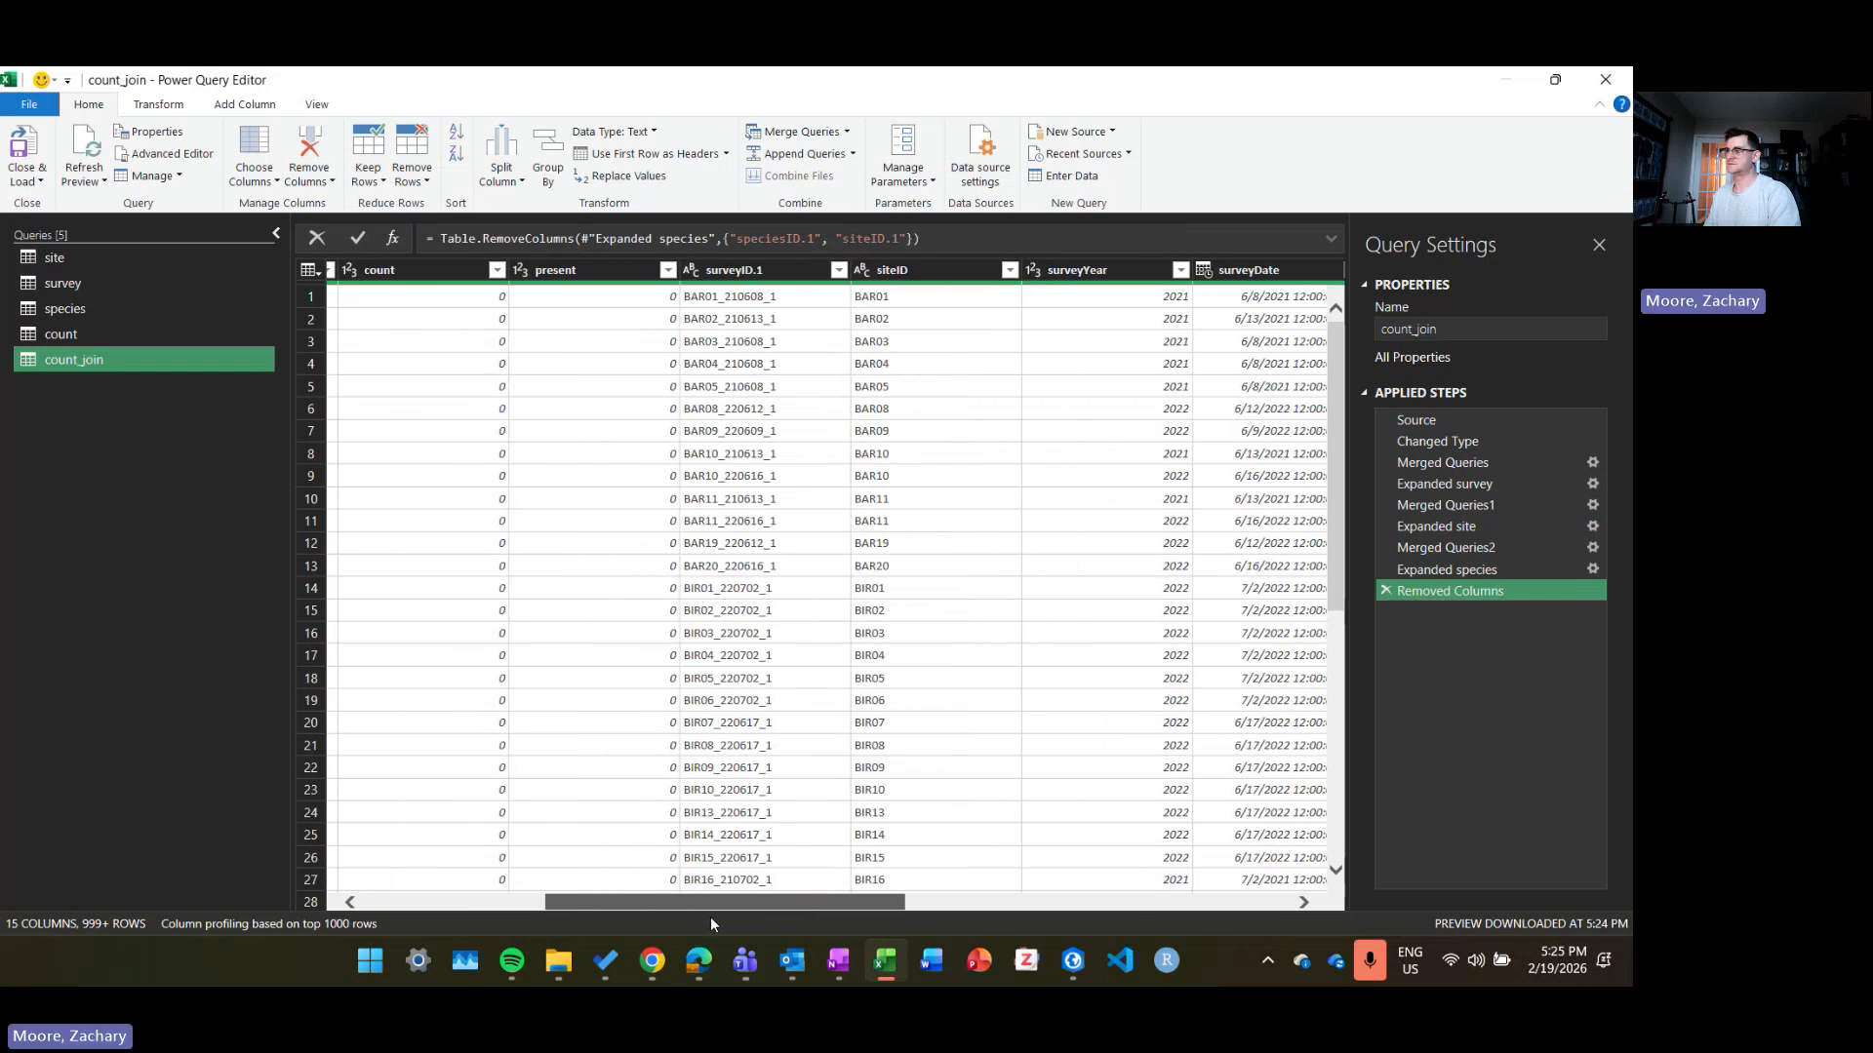
click(727, 271)
click(310, 149)
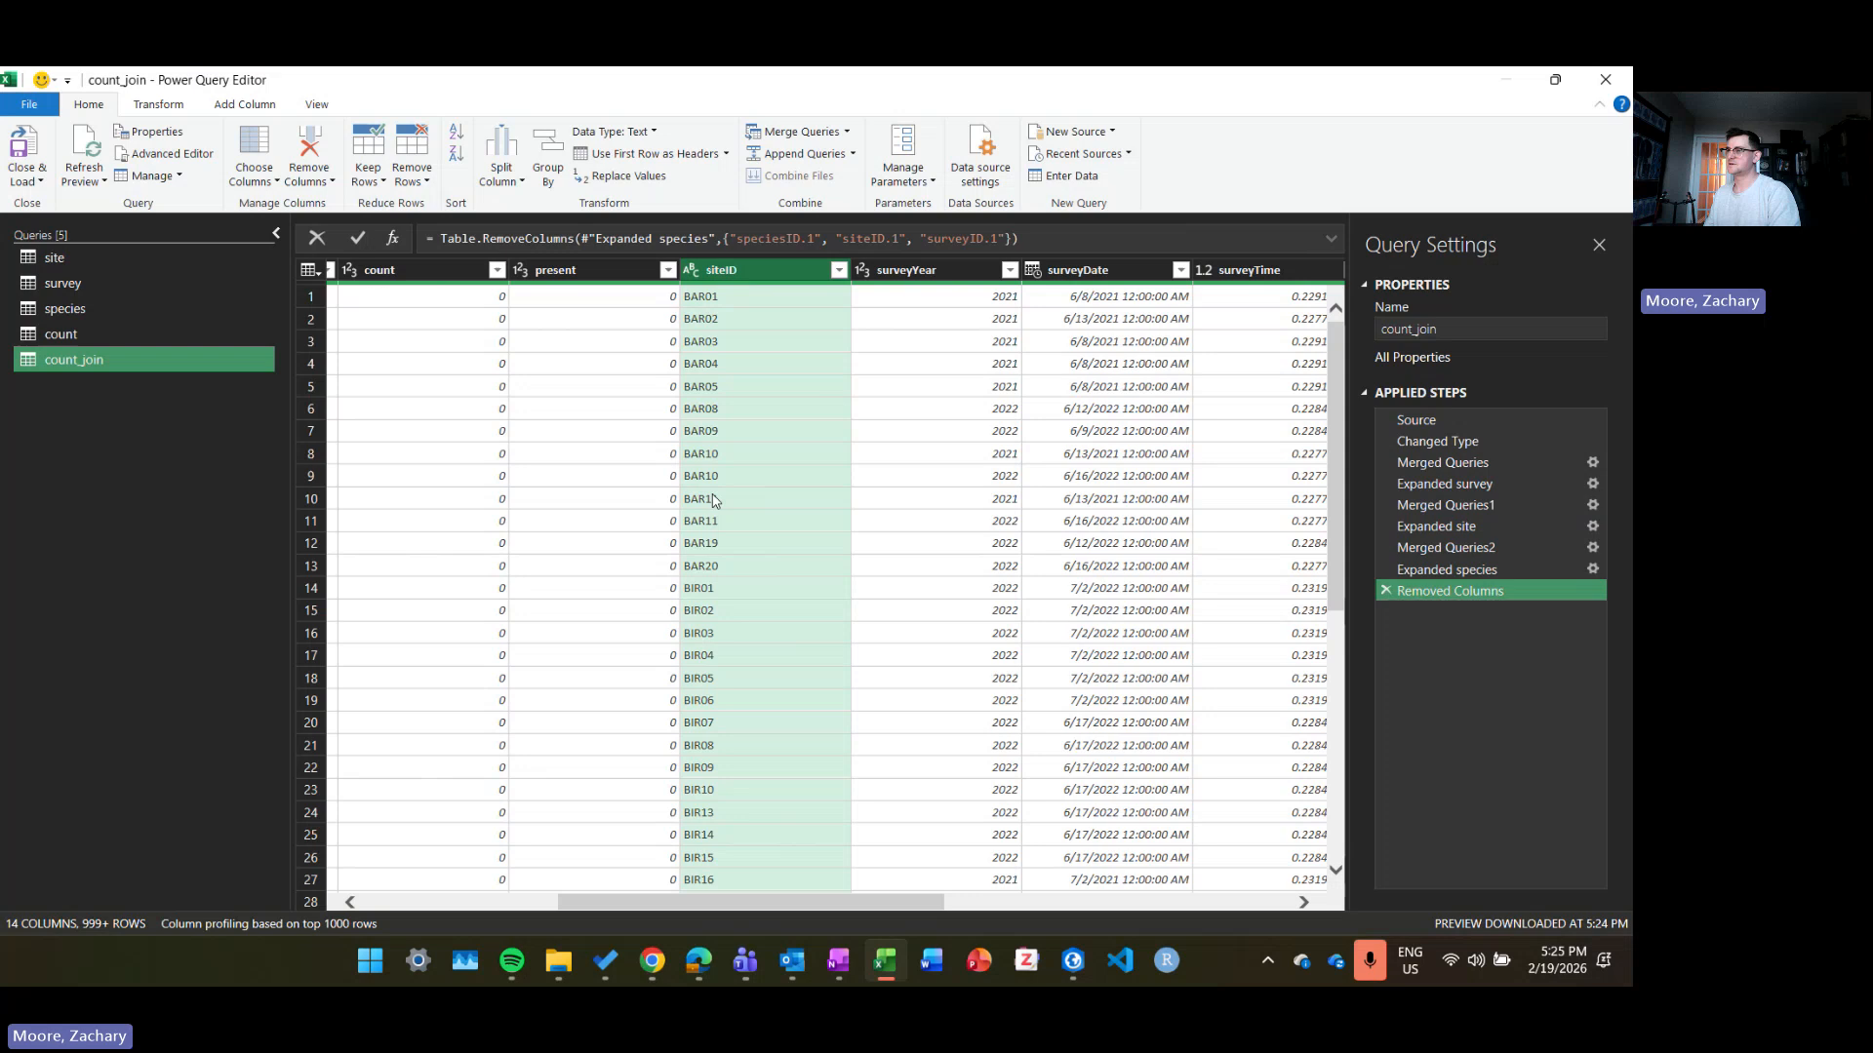
Step: Close the Power Query Editor and load the queries into the workbook, checking the joined count_join table
click(25, 146)
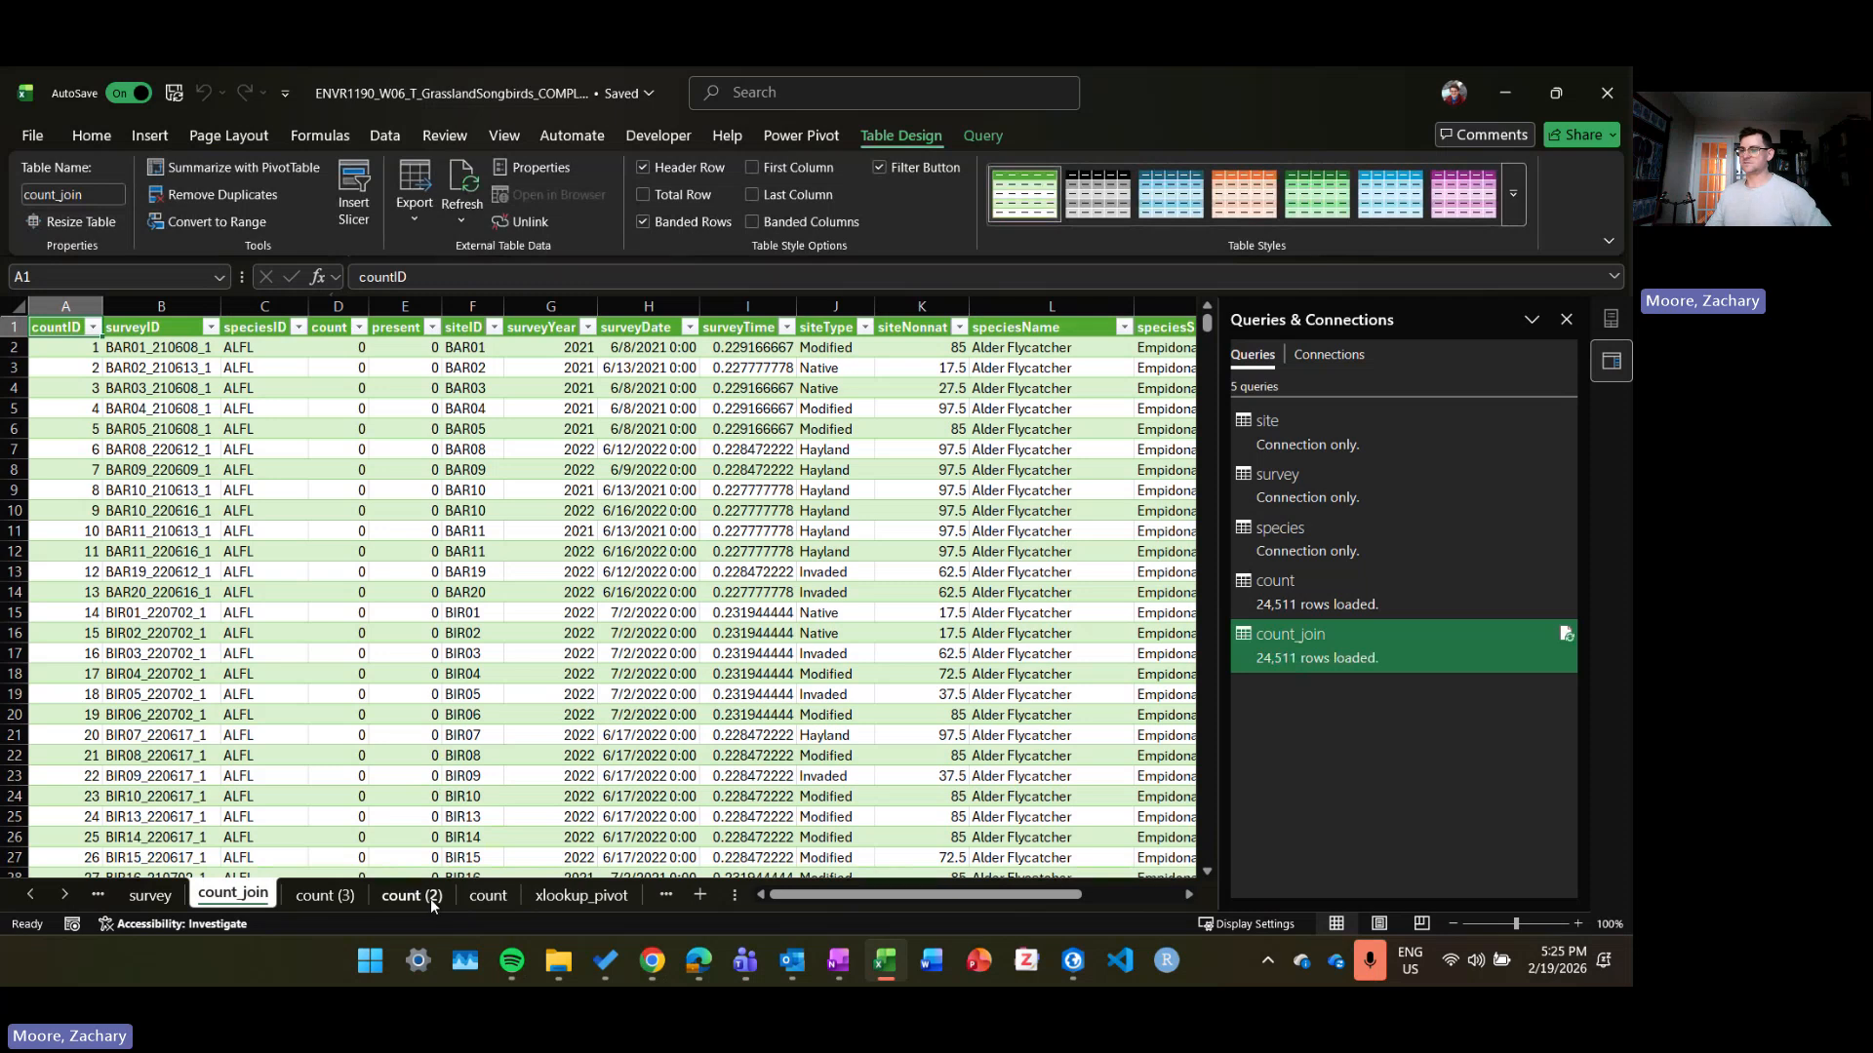
click(831, 428)
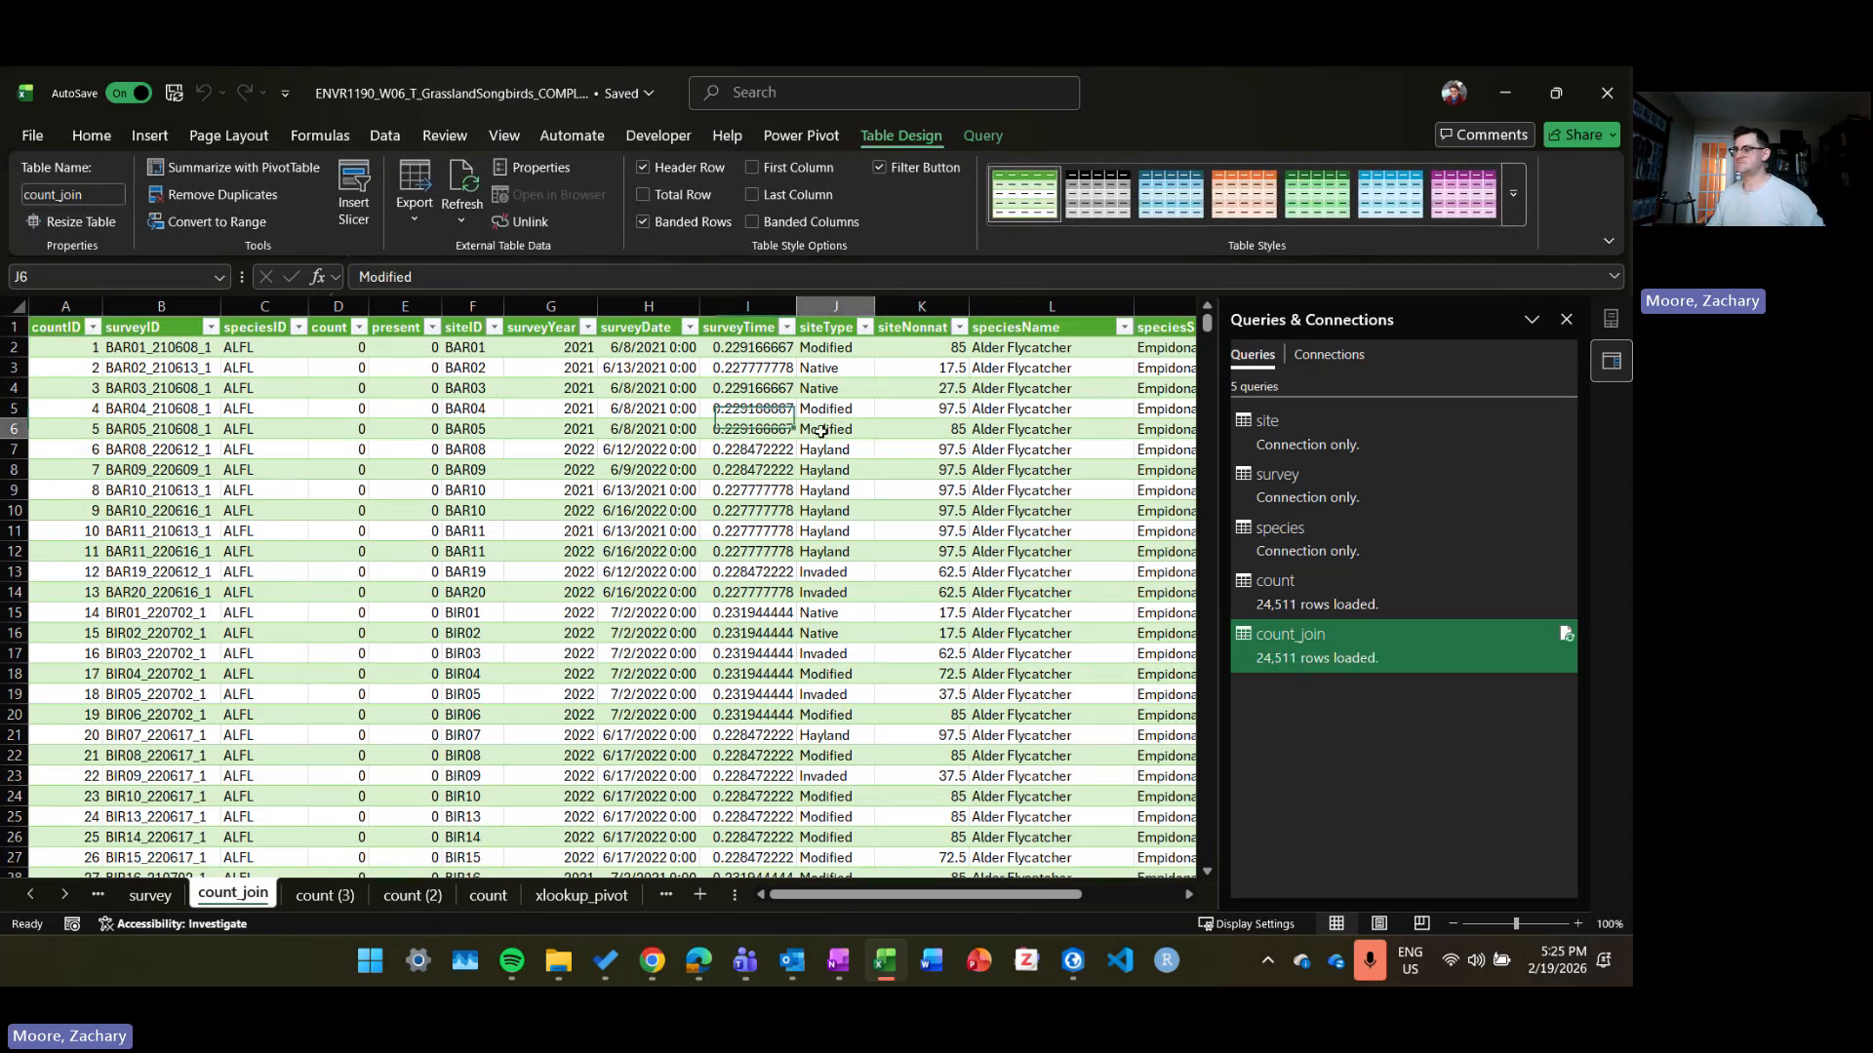
drag(878, 898, 839, 916)
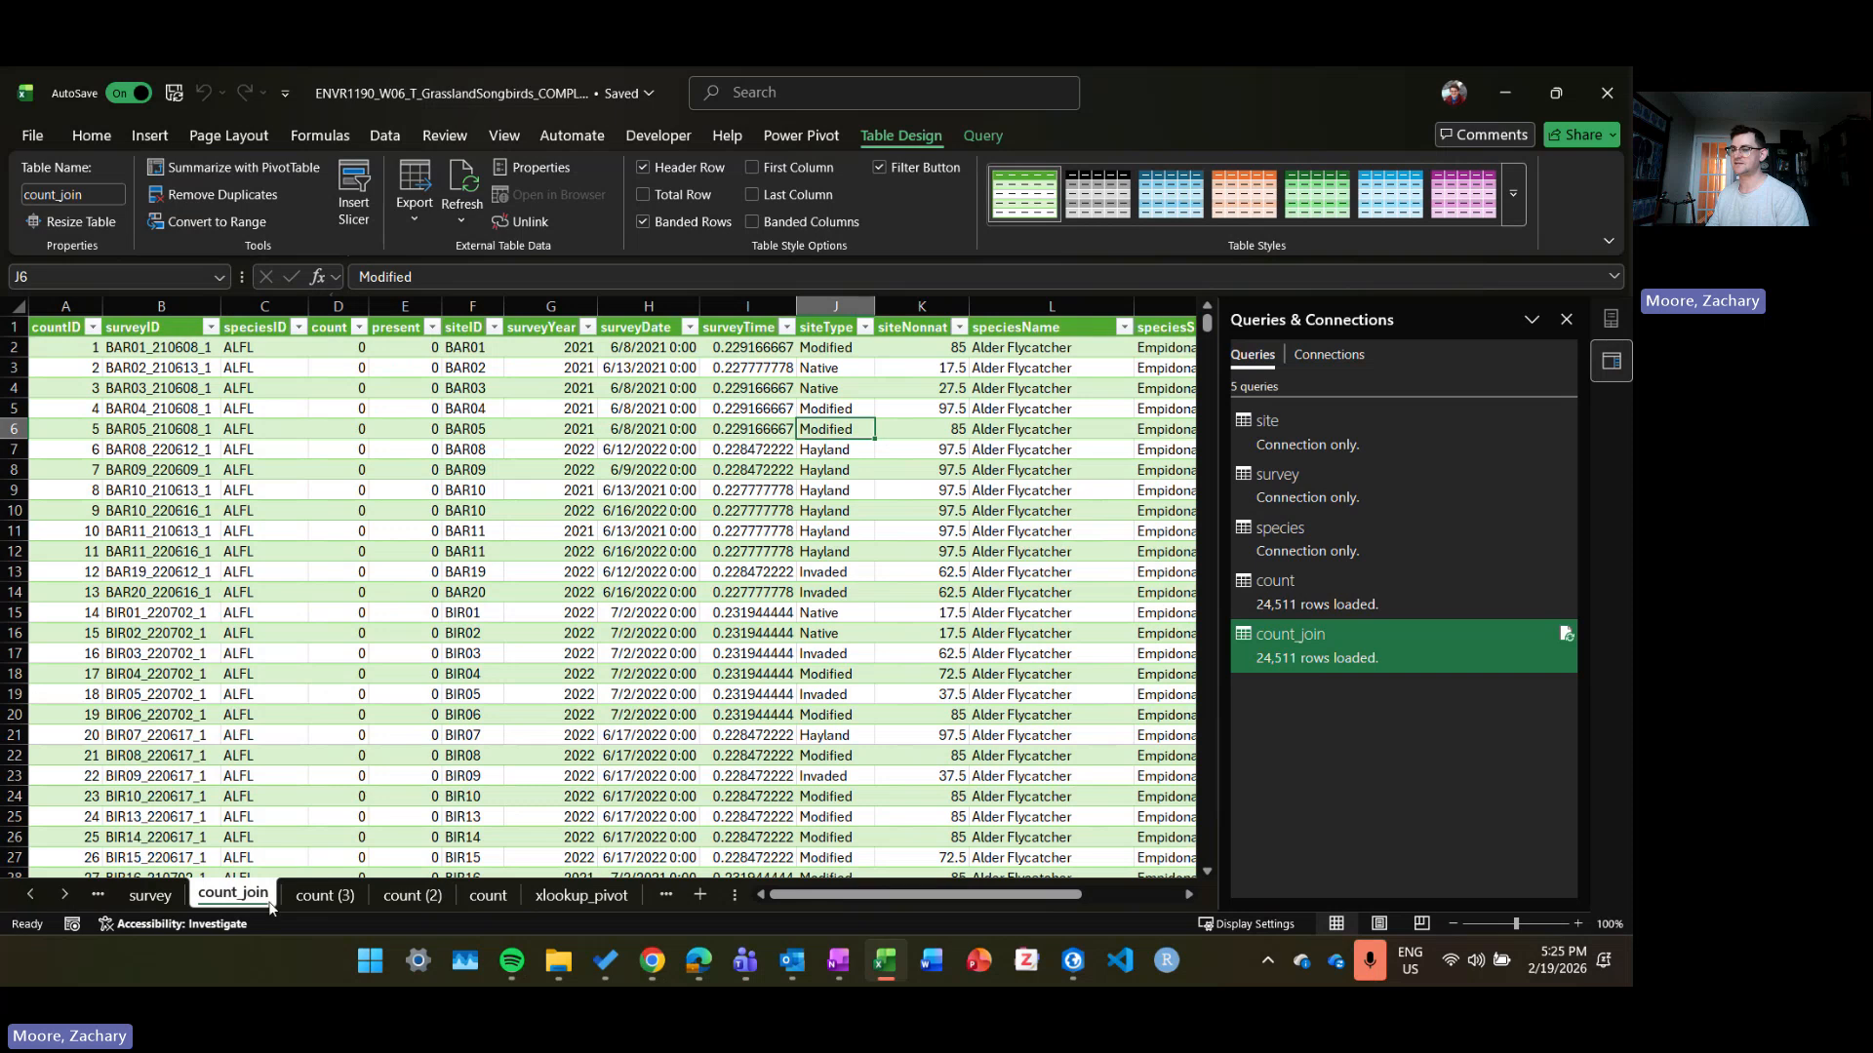
click(324, 578)
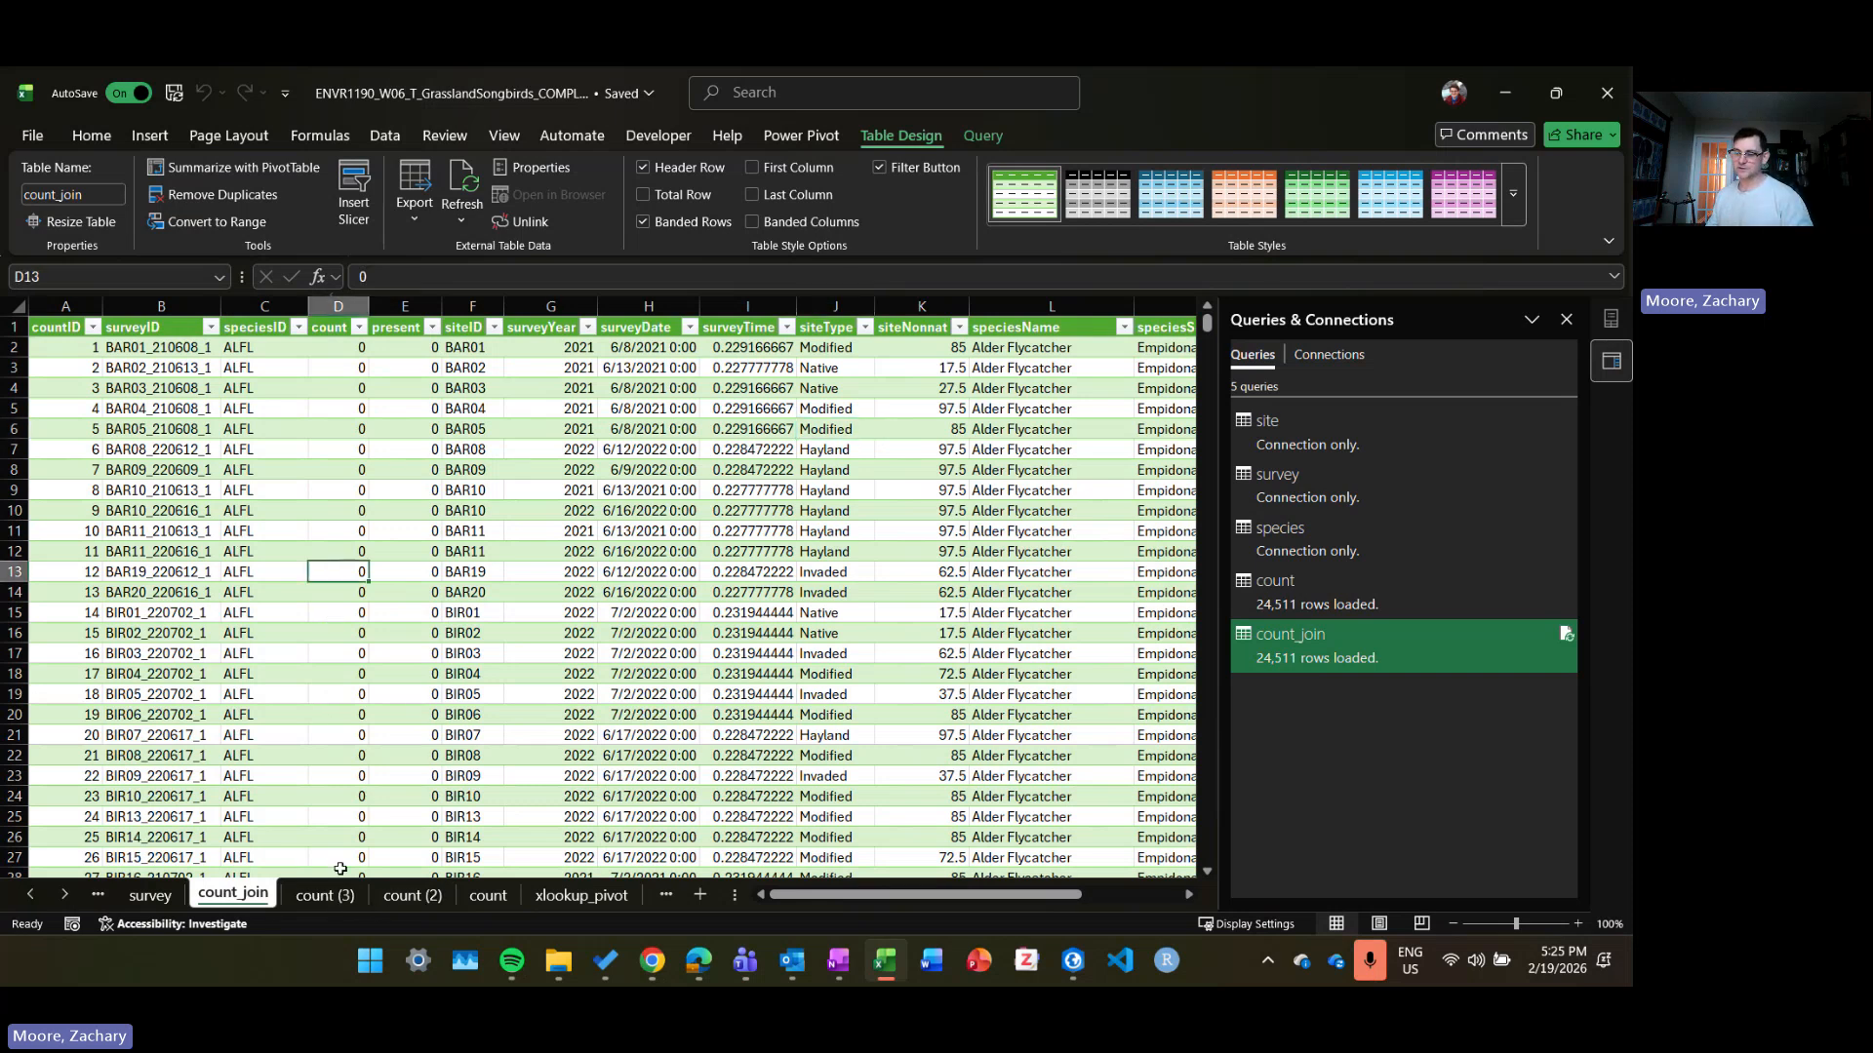
Step: Permanently delete the redundant count (3) worksheet after comparing it with count (2)
click(326, 895)
click(436, 895)
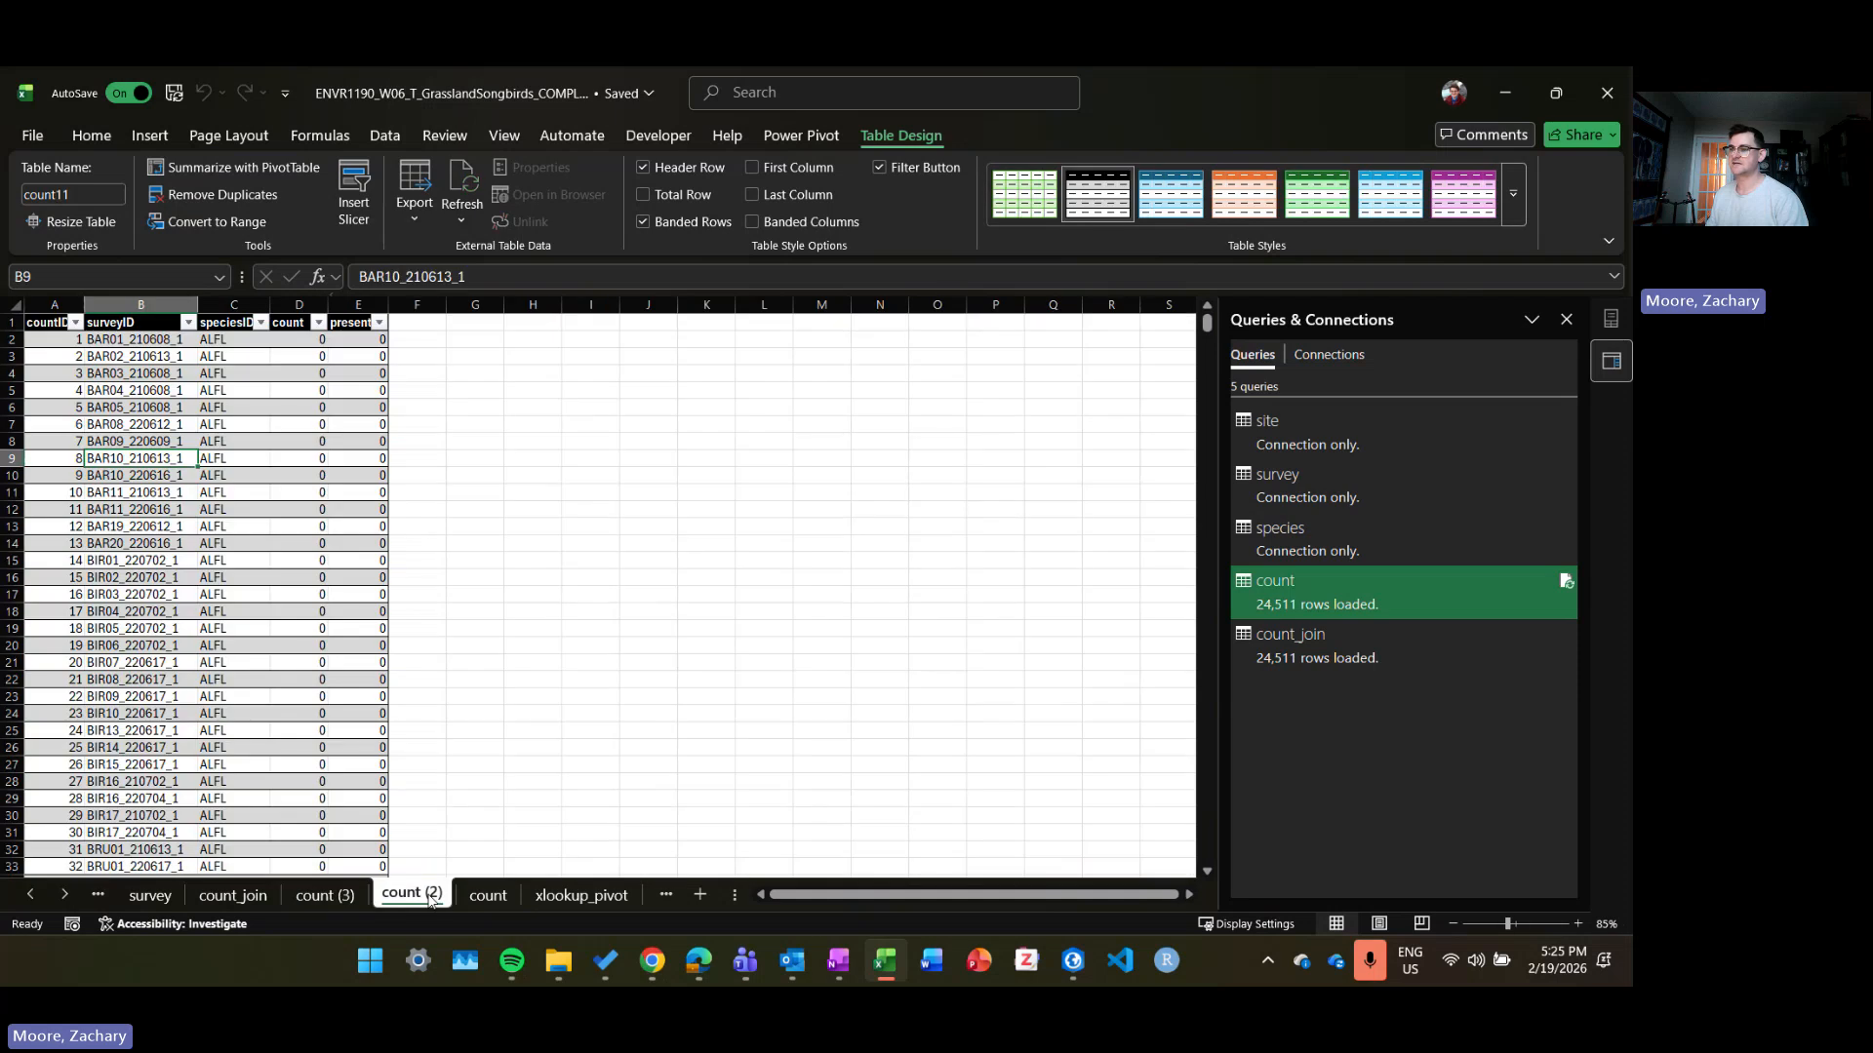
click(324, 894)
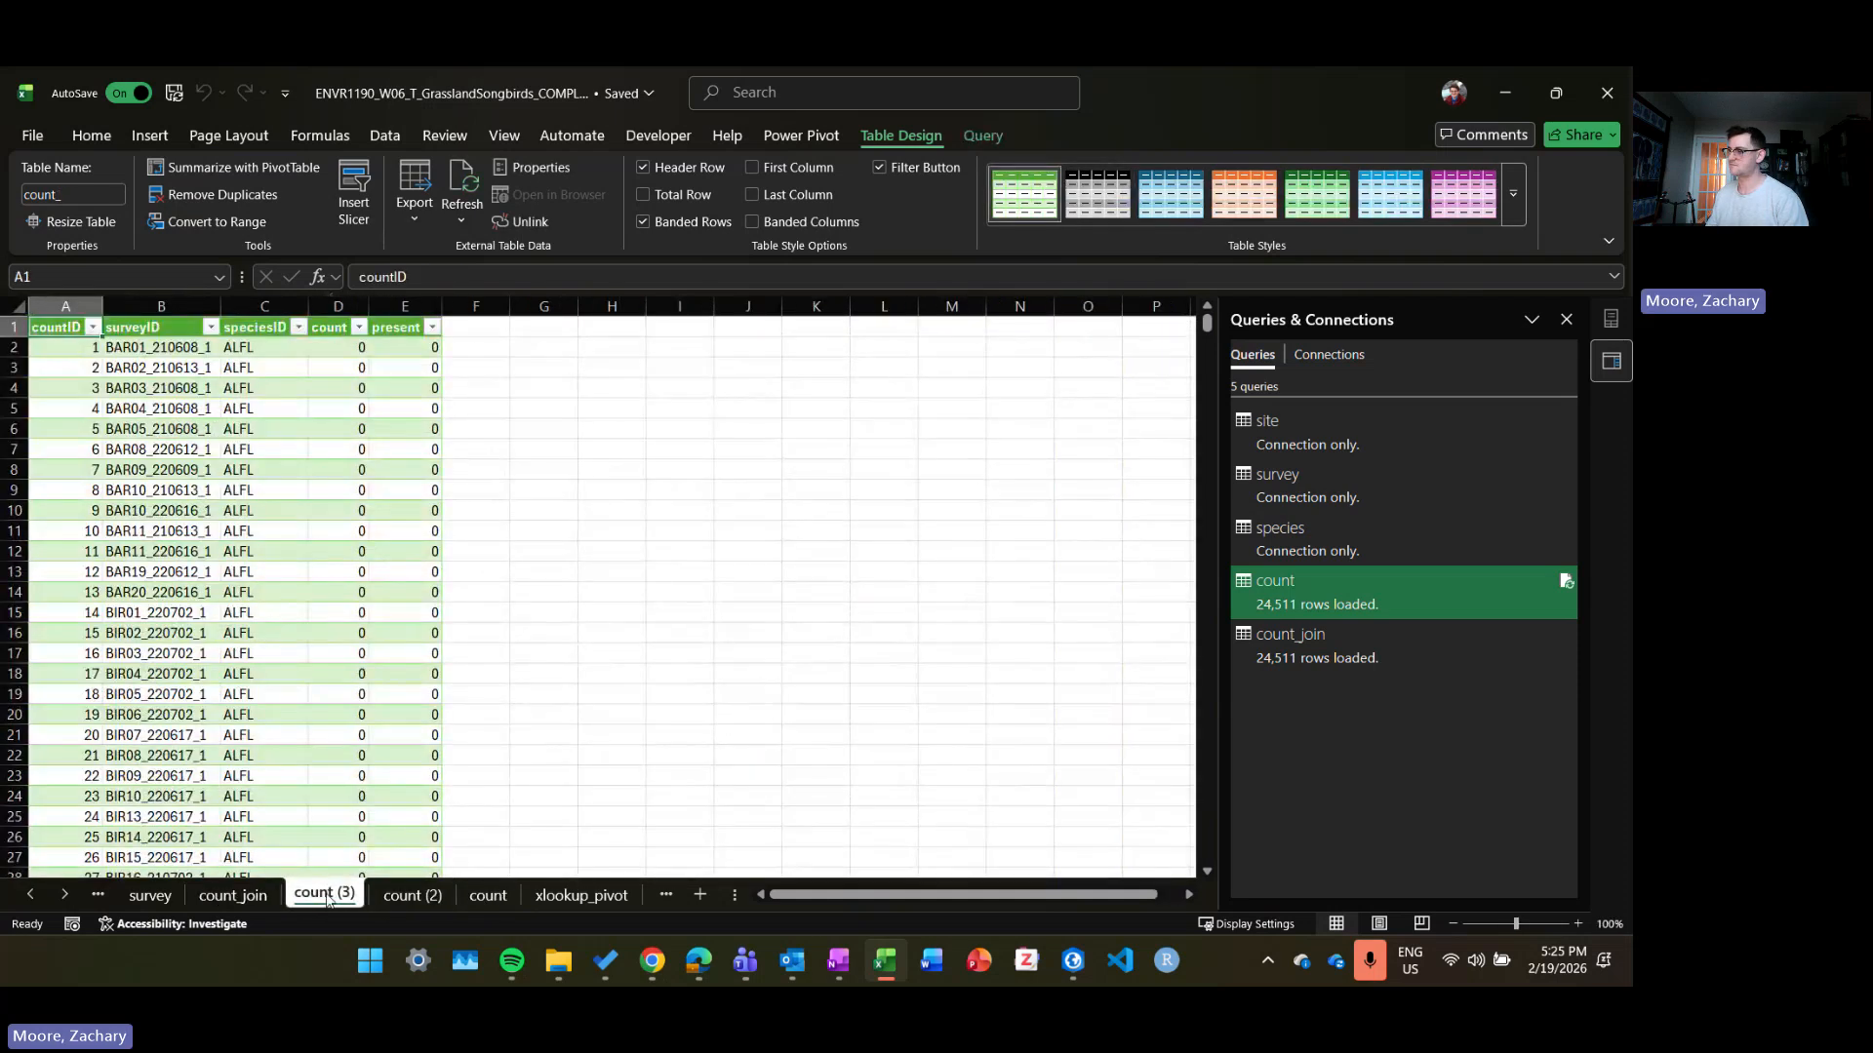
right_click(376, 890)
click(434, 578)
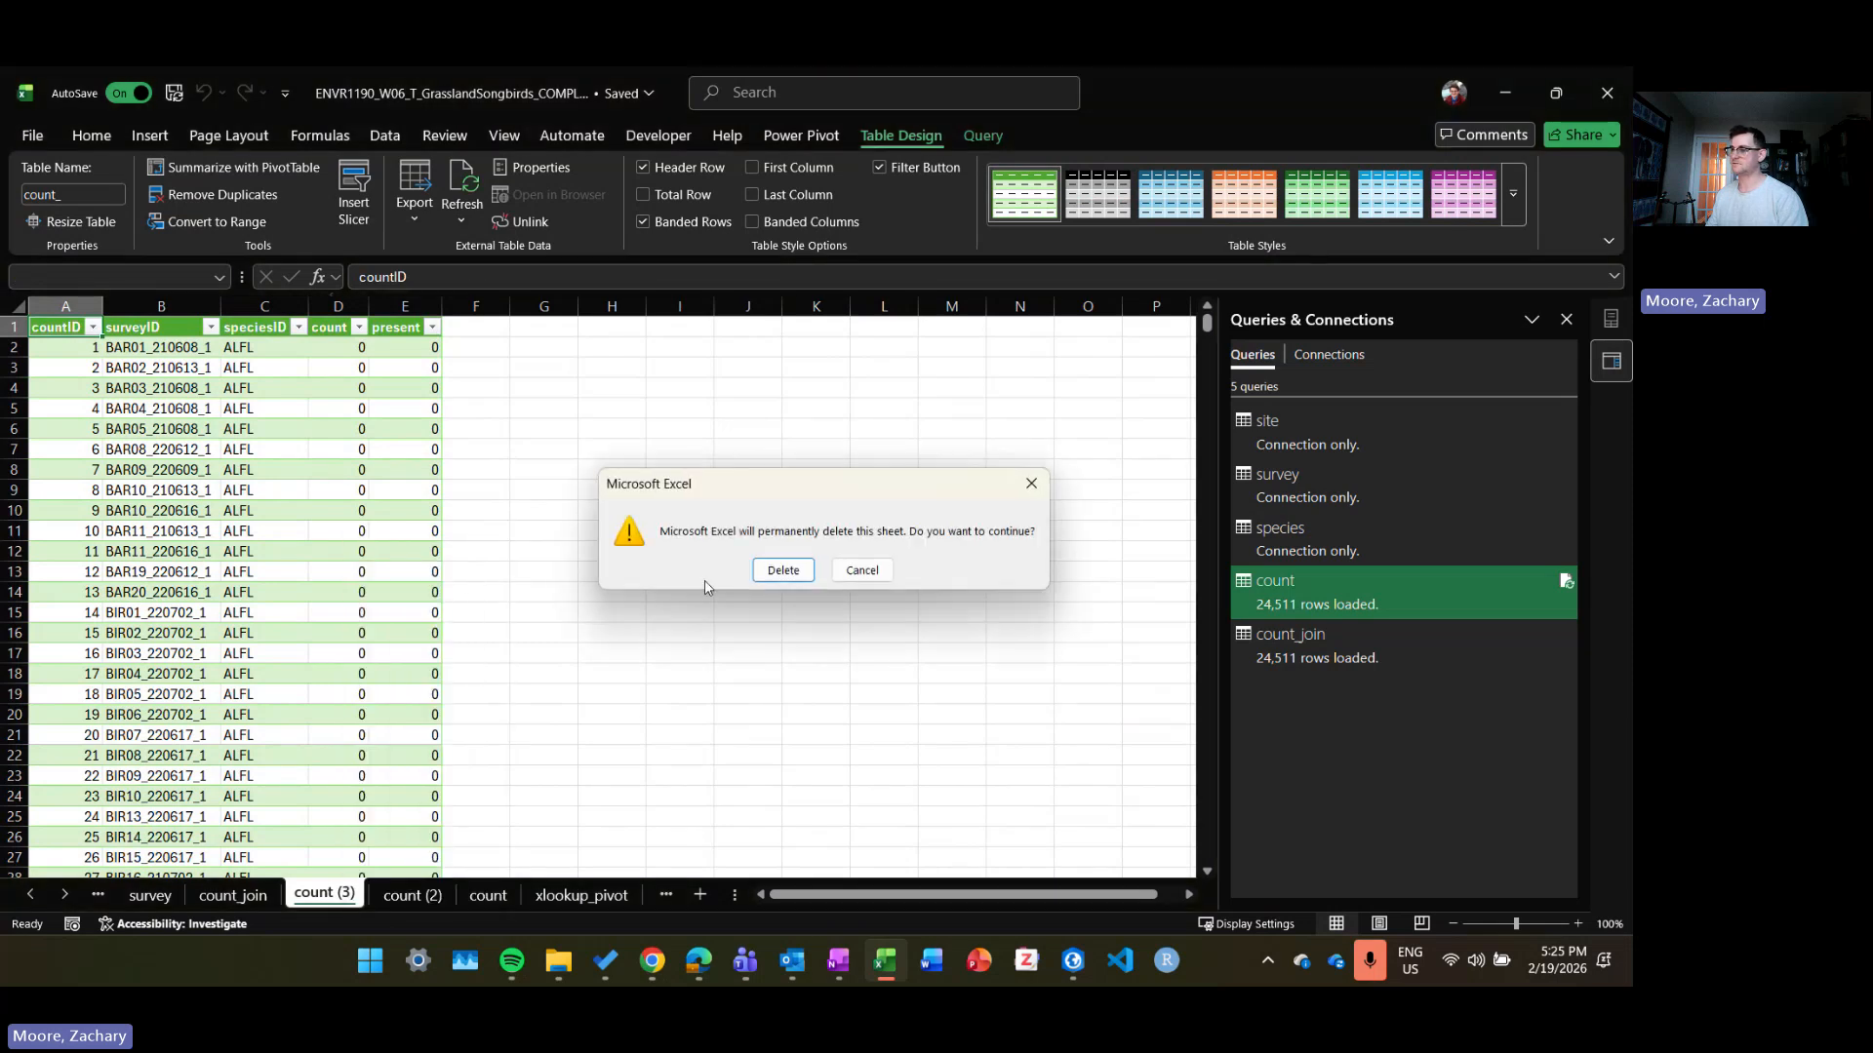
click(783, 571)
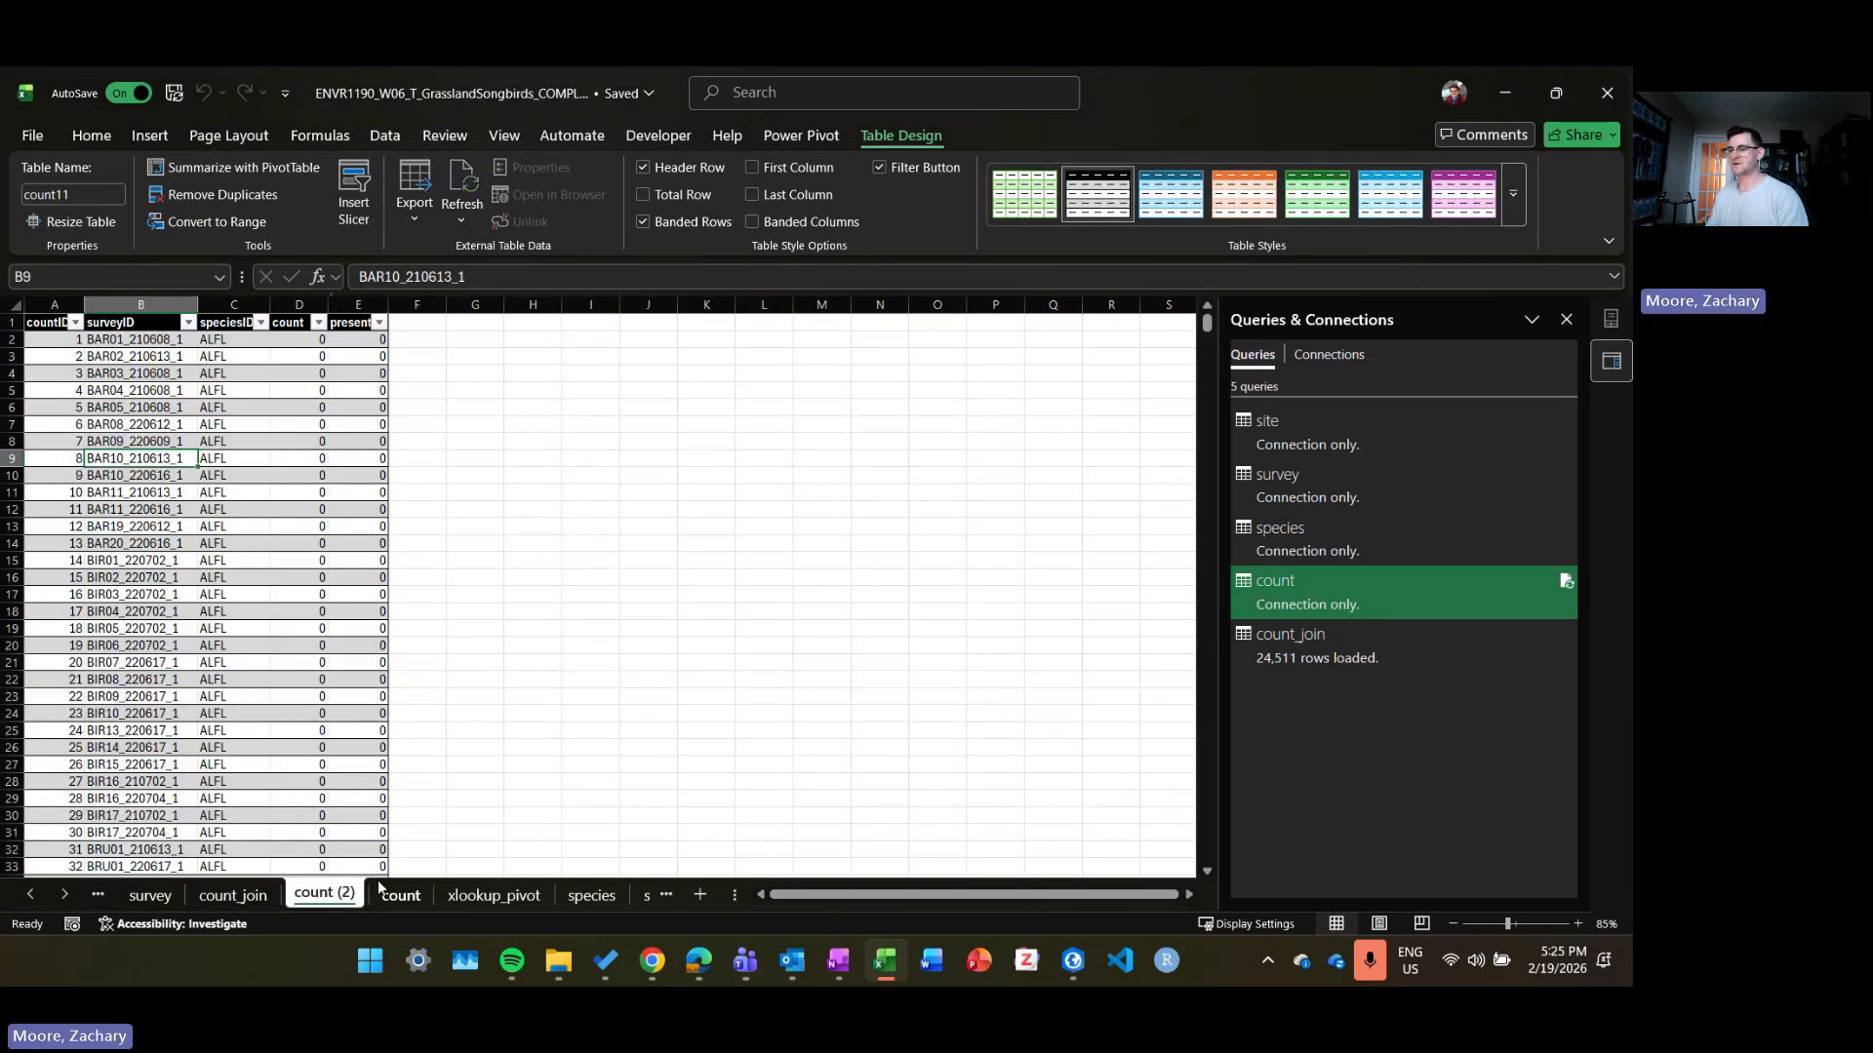
Step: Rename the count worksheet holding the lookup columns as count_xlookup
click(408, 904)
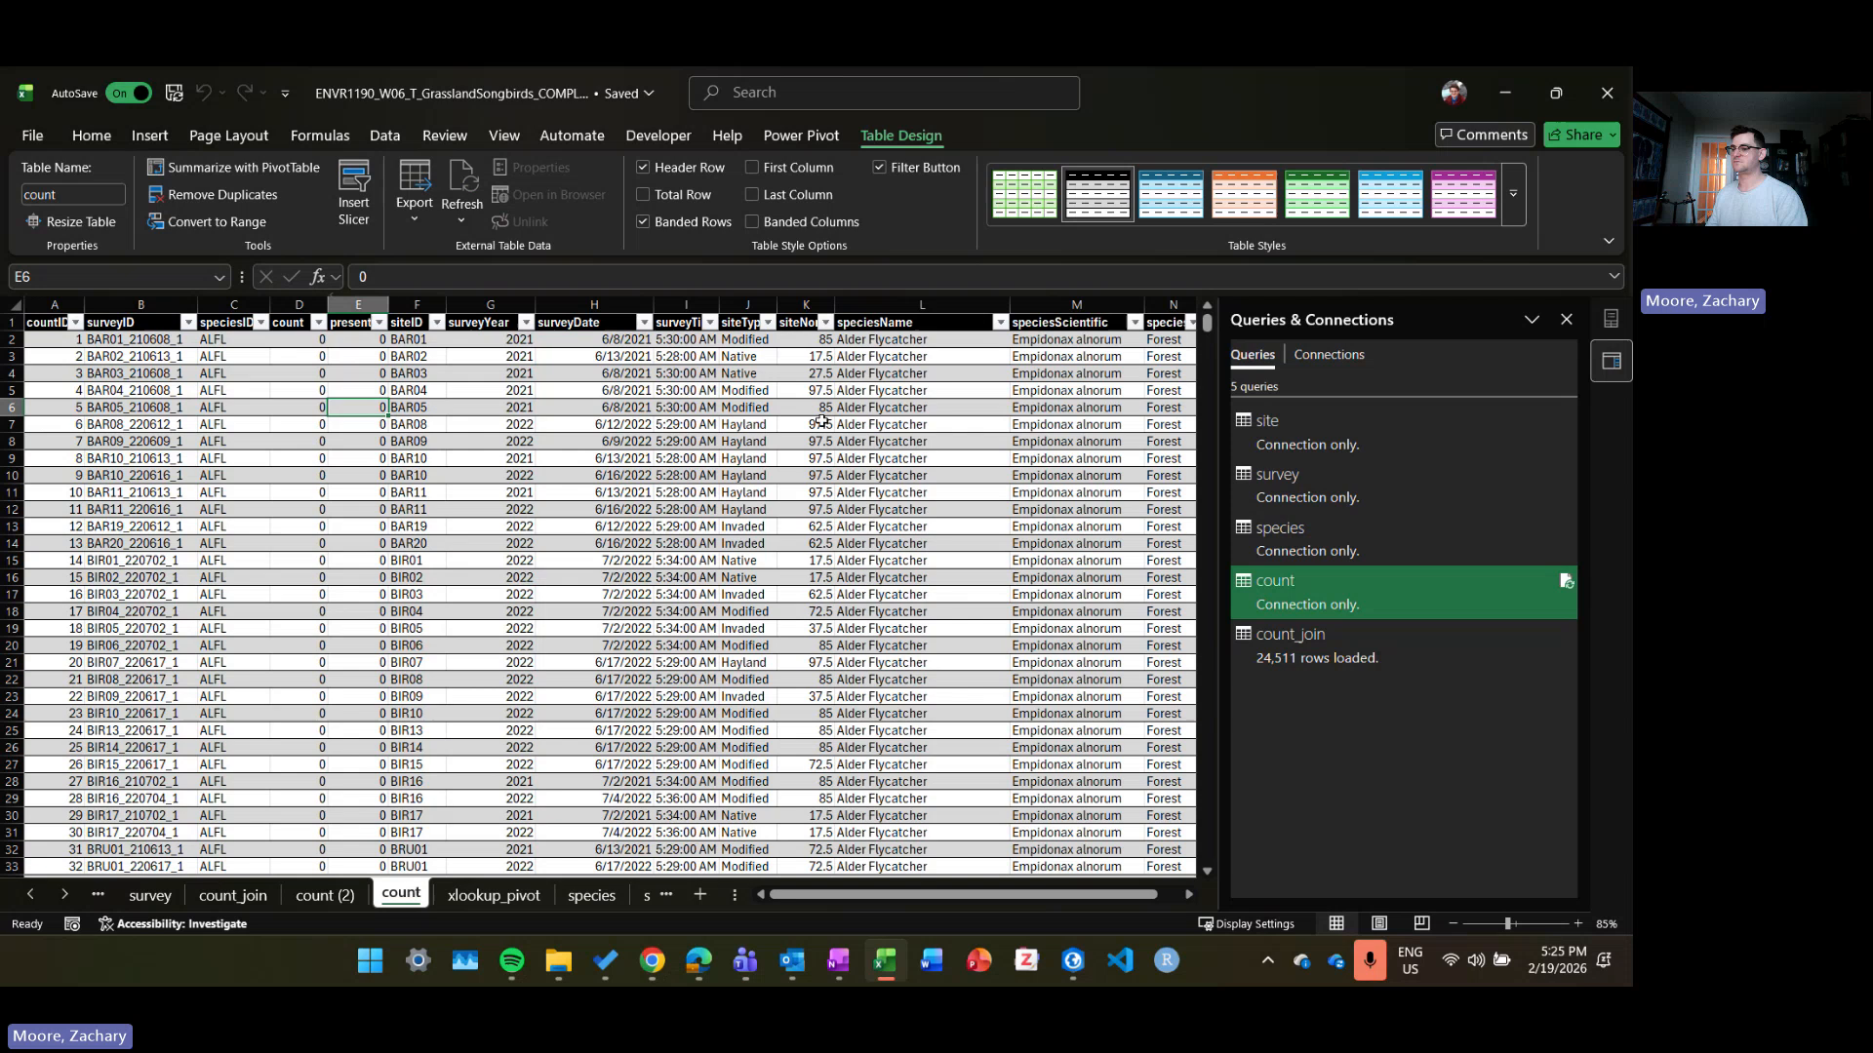
click(423, 895)
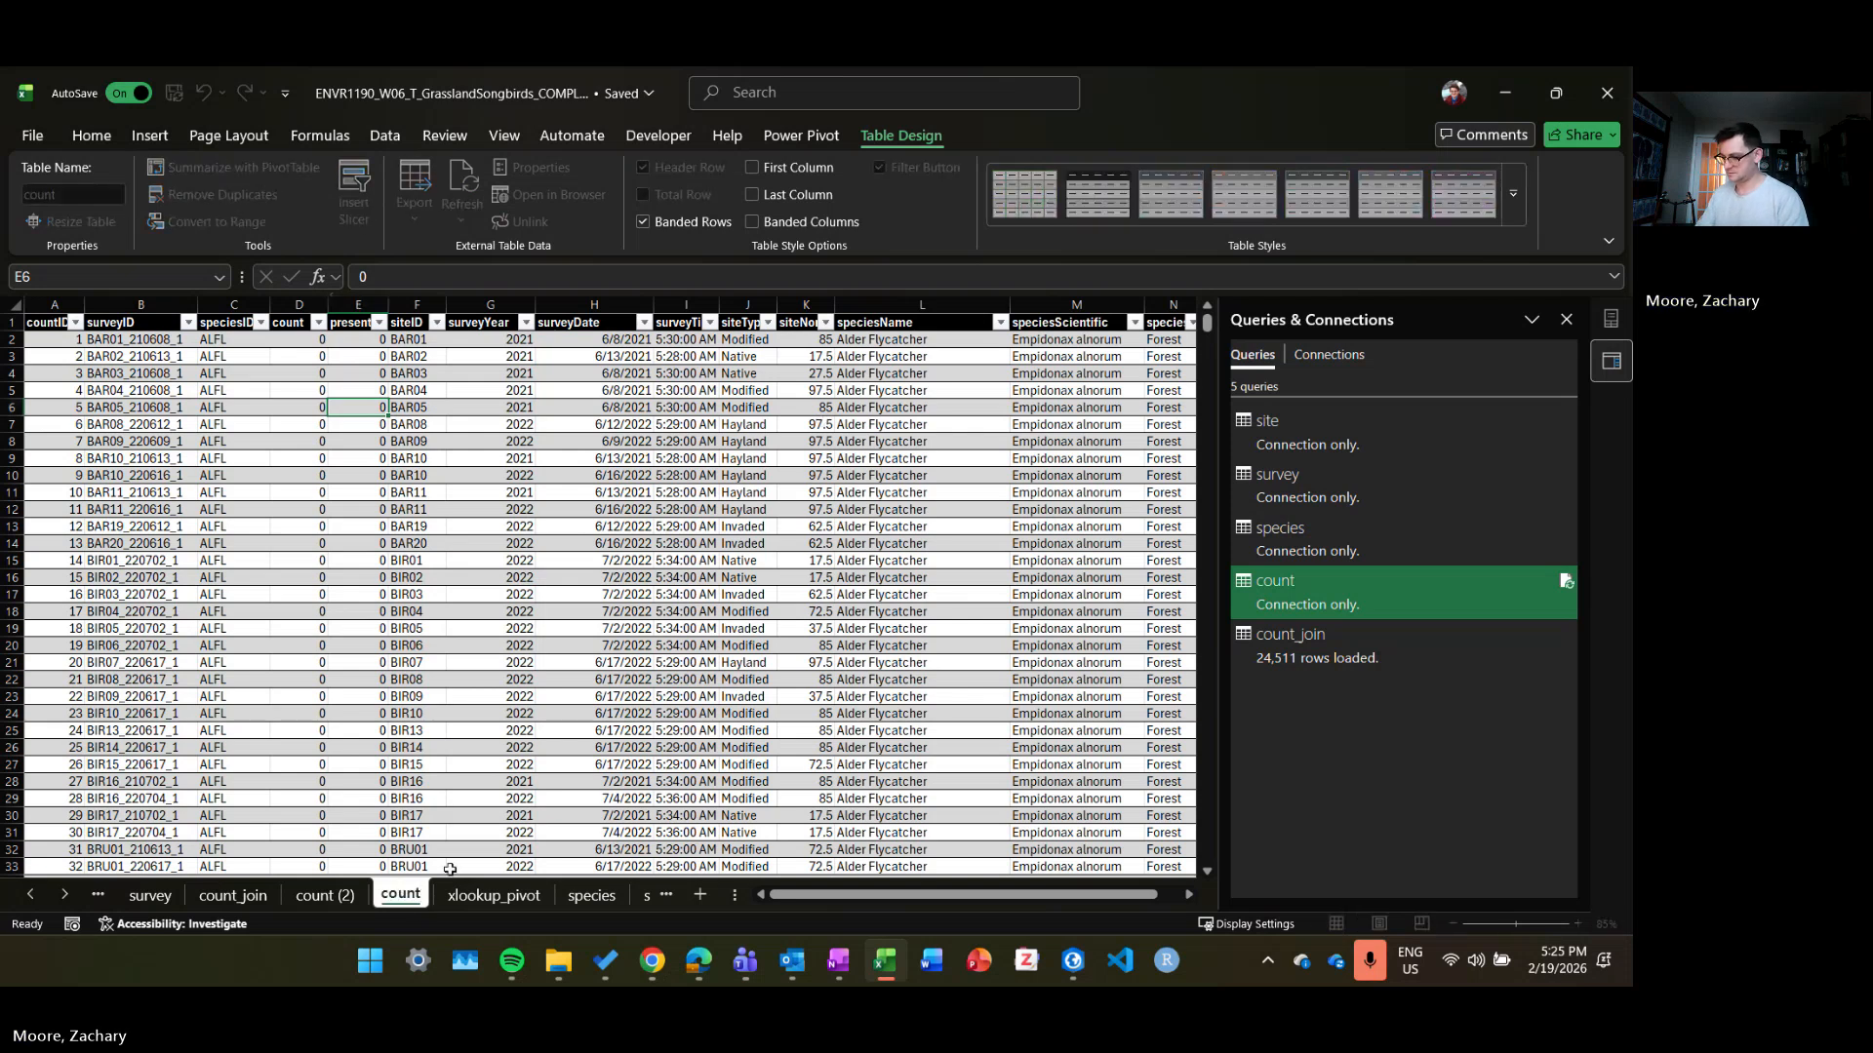
text(_xlookup)
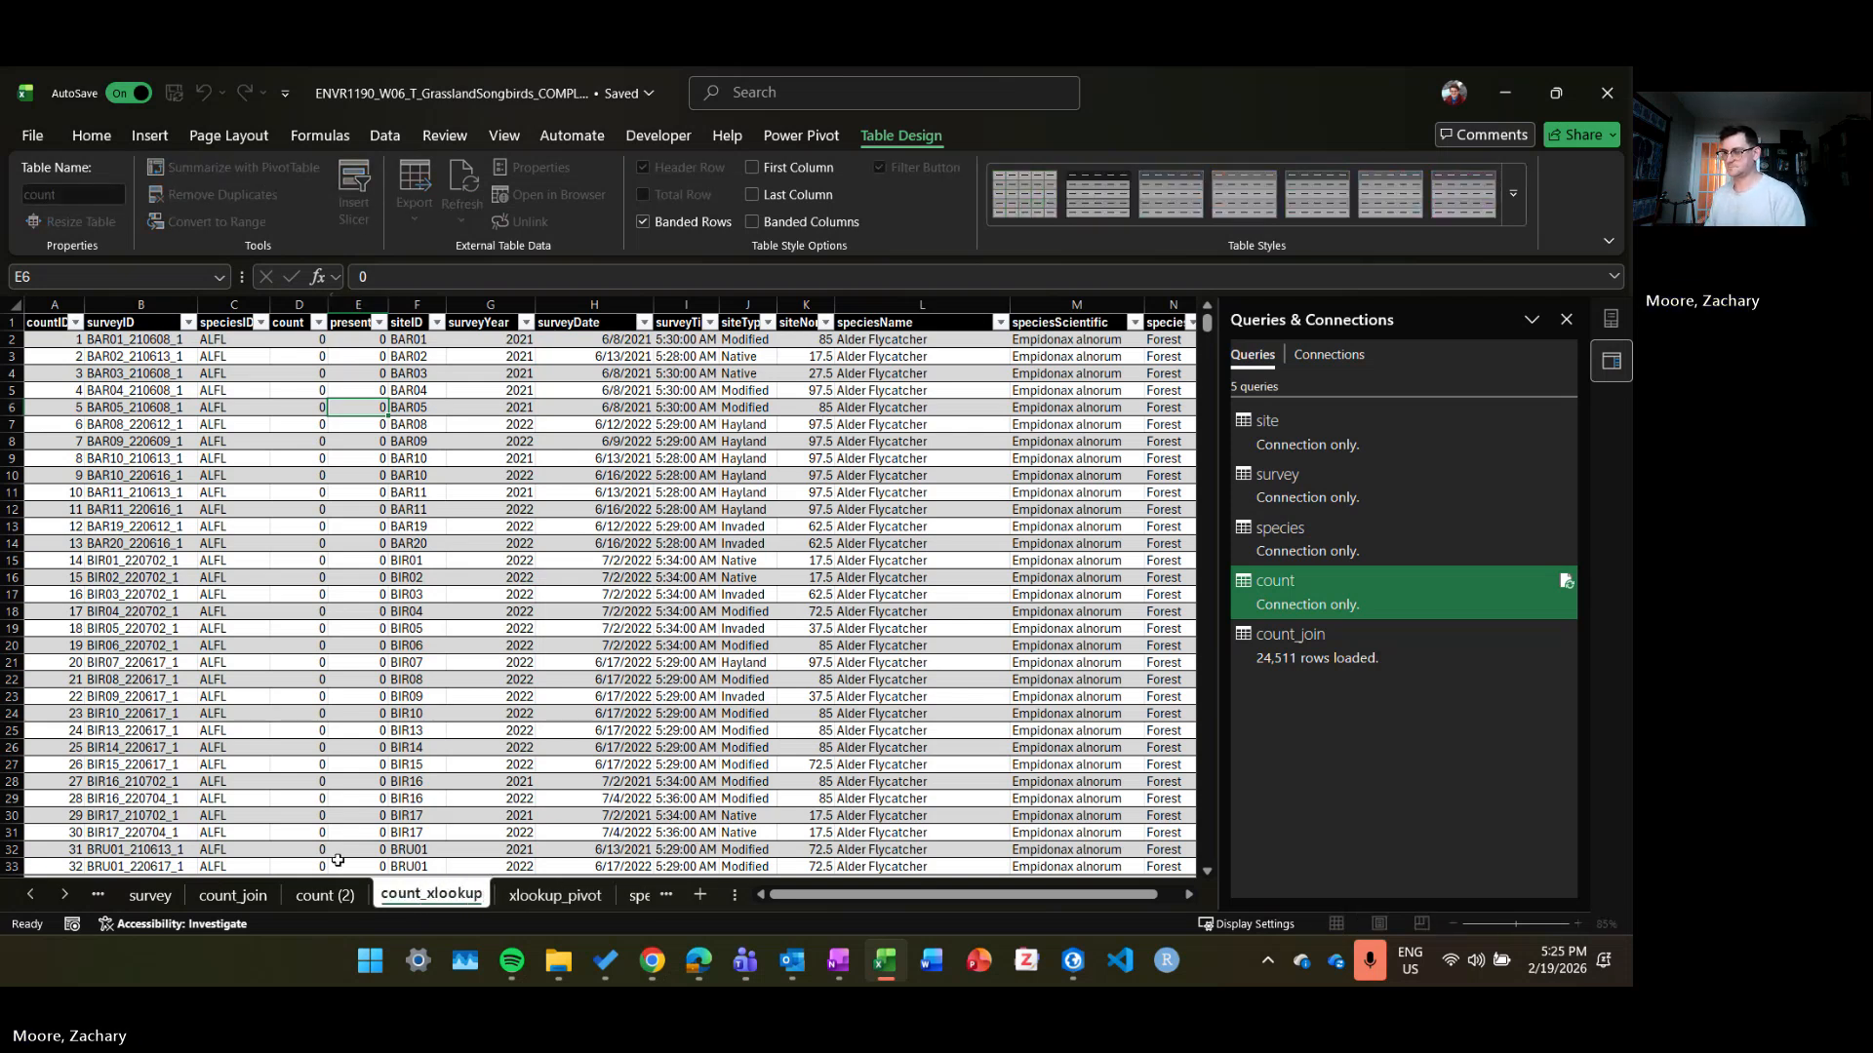
Step: Rename the count (2) worksheet as count
click(349, 895)
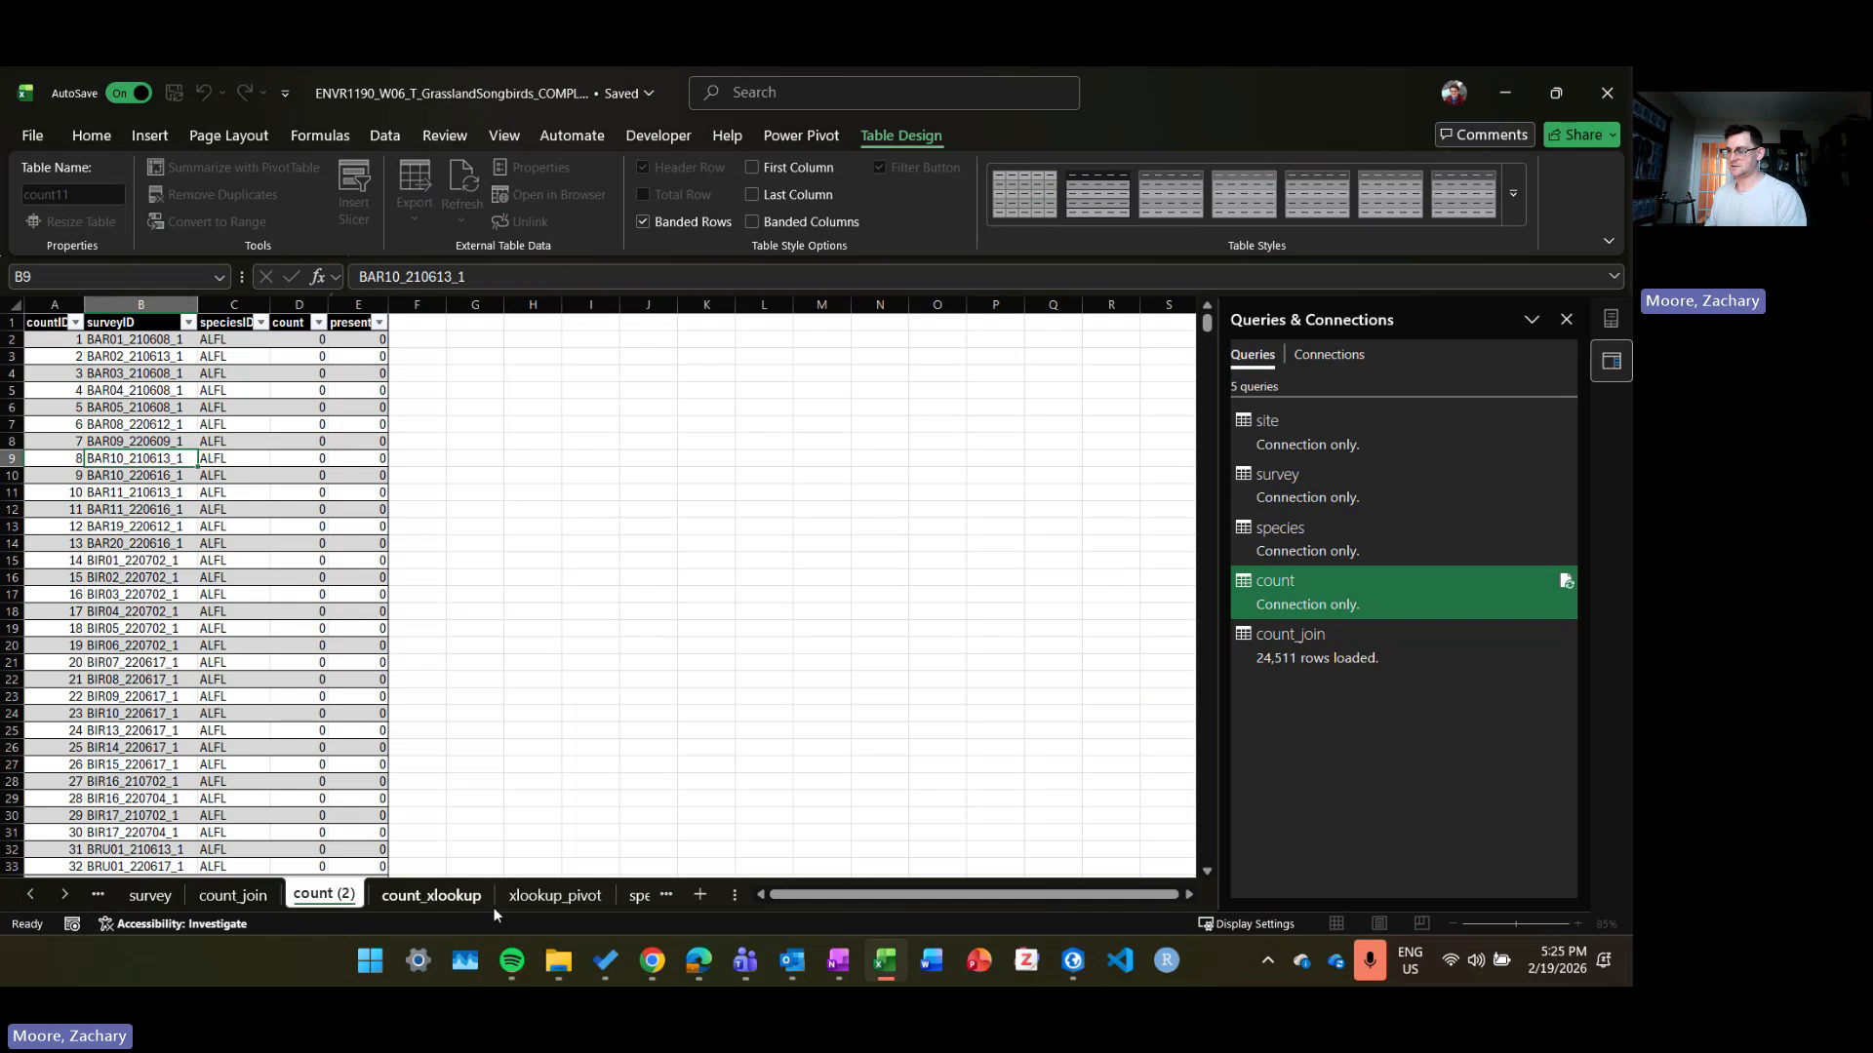
text(count)
key(Return)
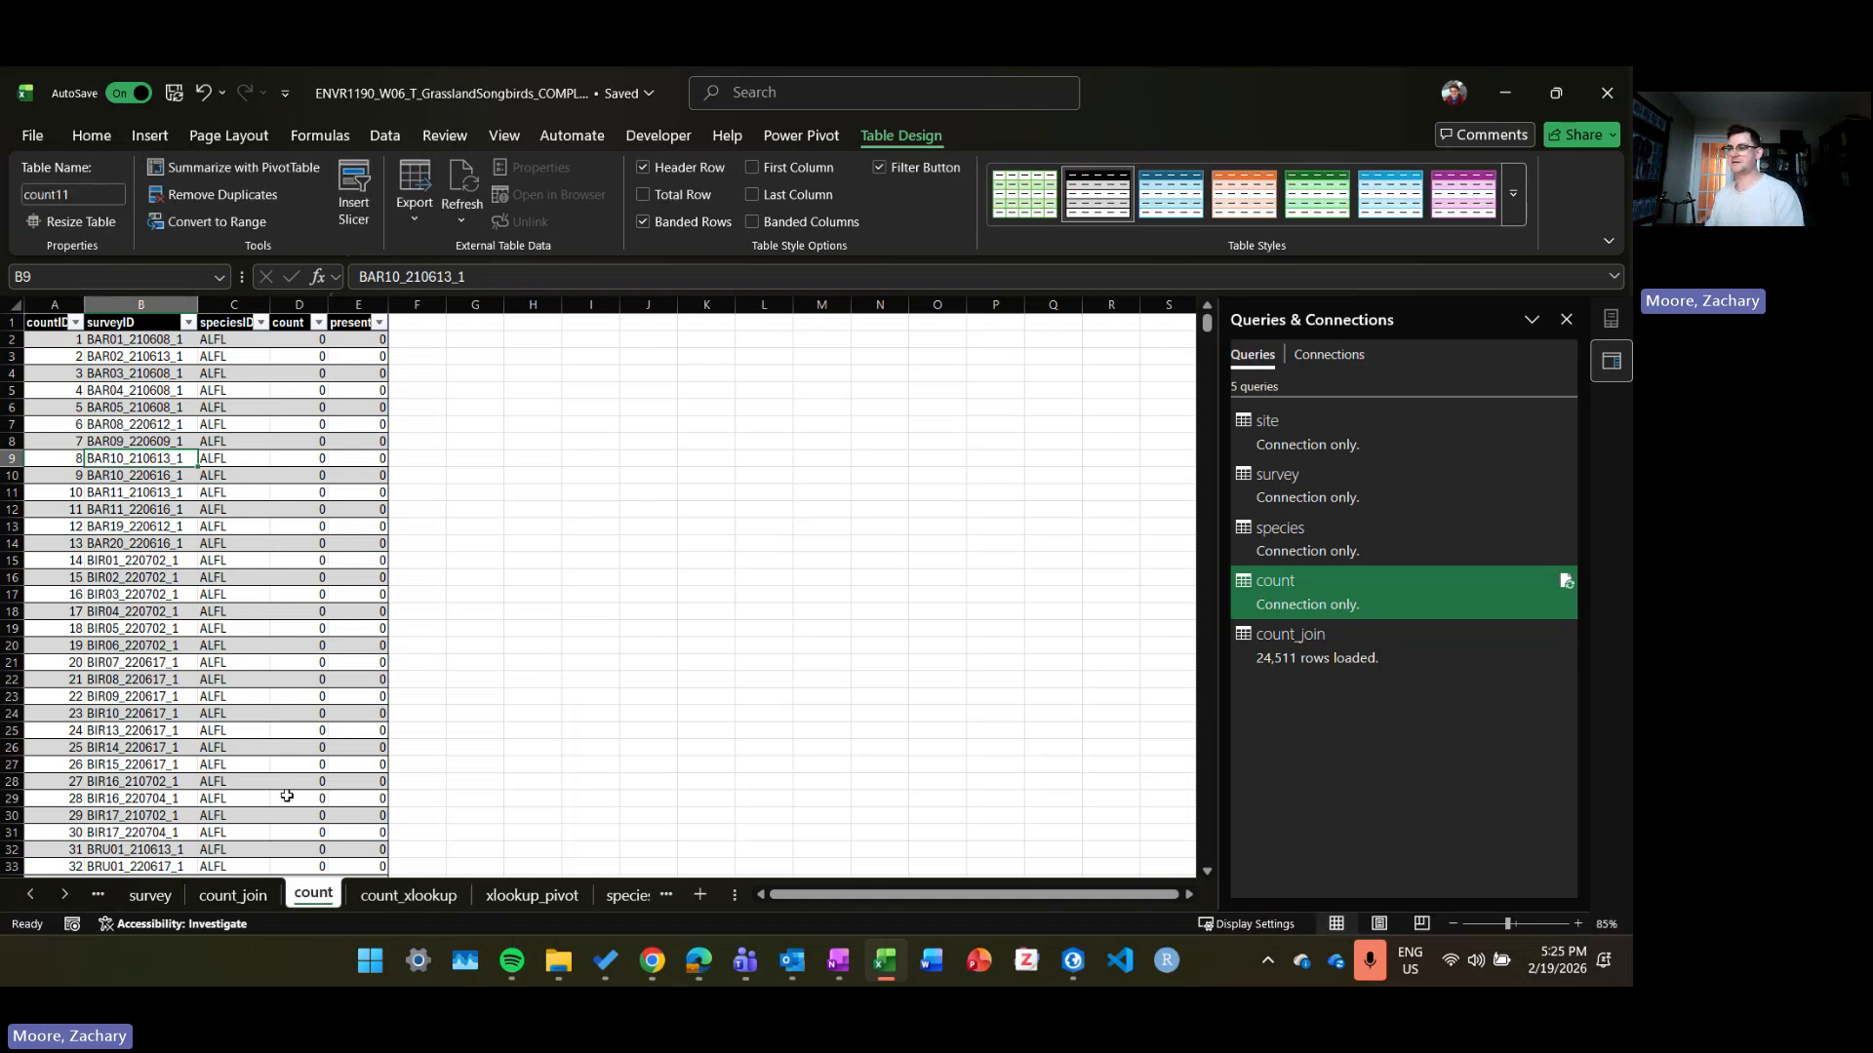
Step: Try to rename the table on the count worksheet from count11 to count
click(141, 424)
click(88, 192)
click(94, 192)
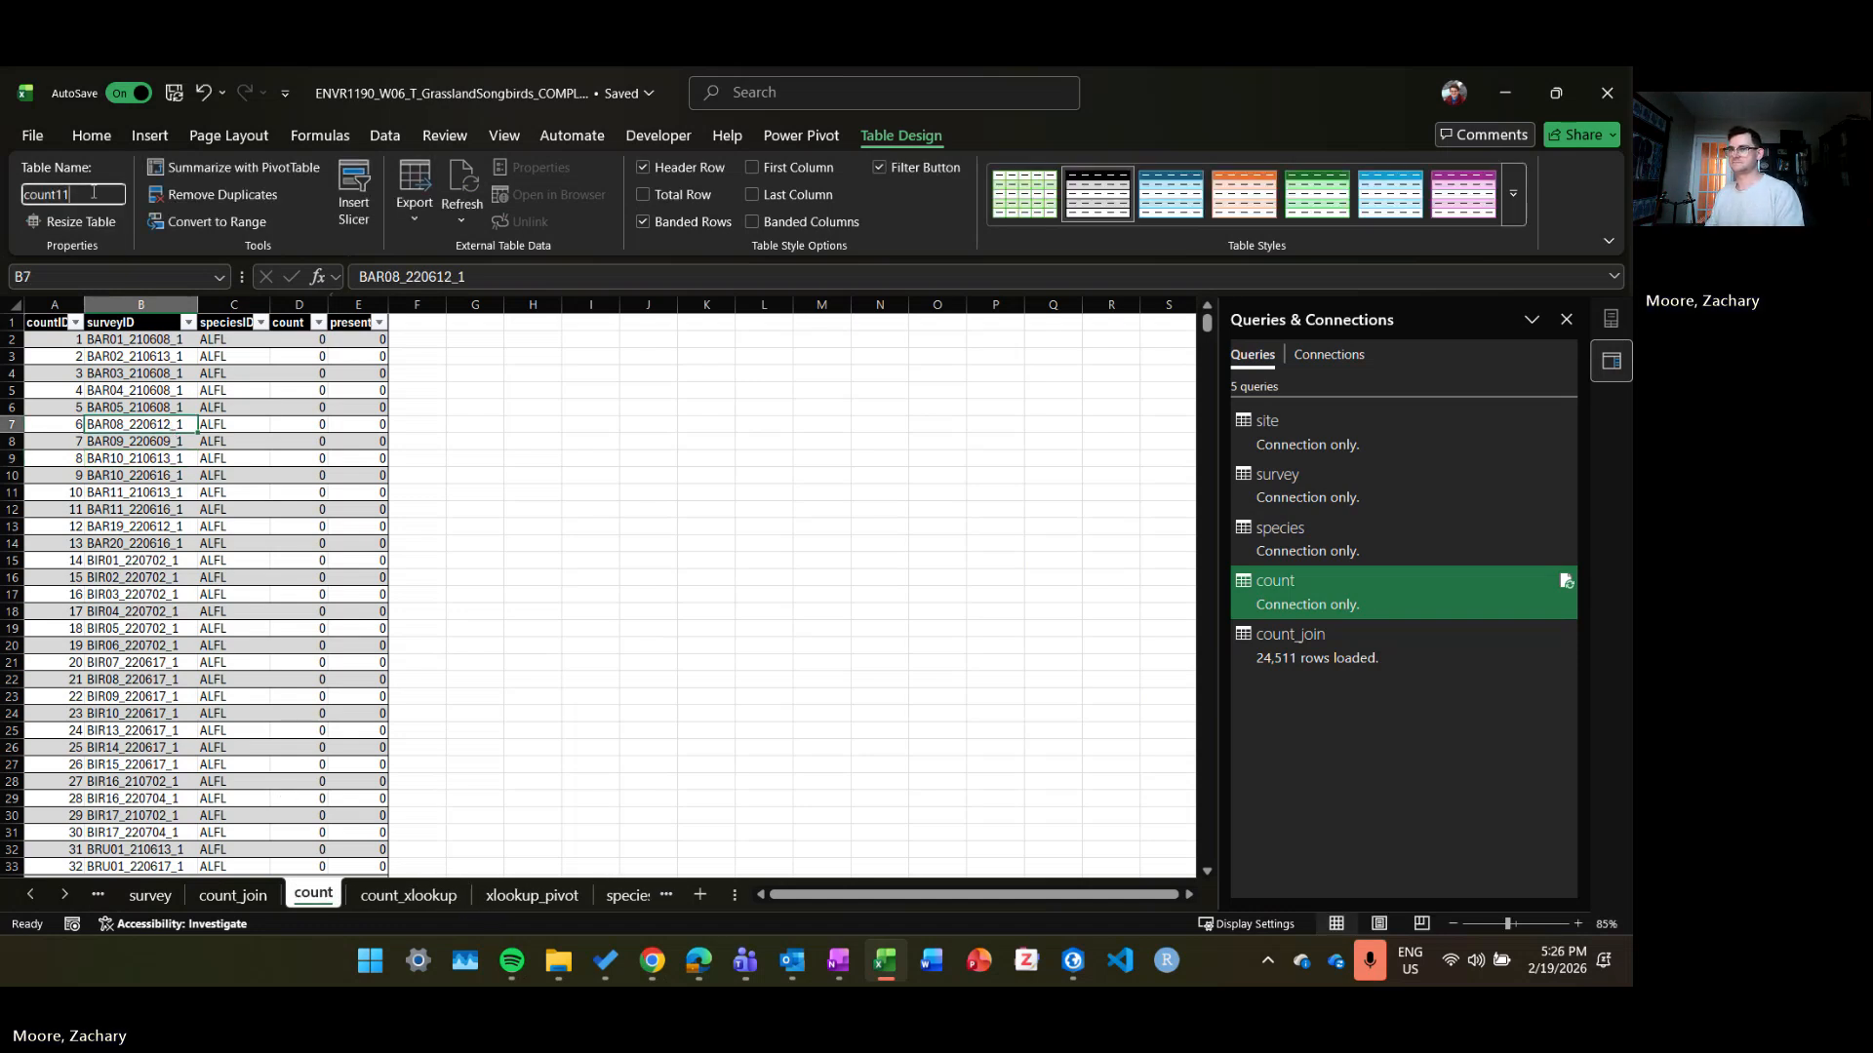
key(BackSpace)
key(BackSpace)
key(Return)
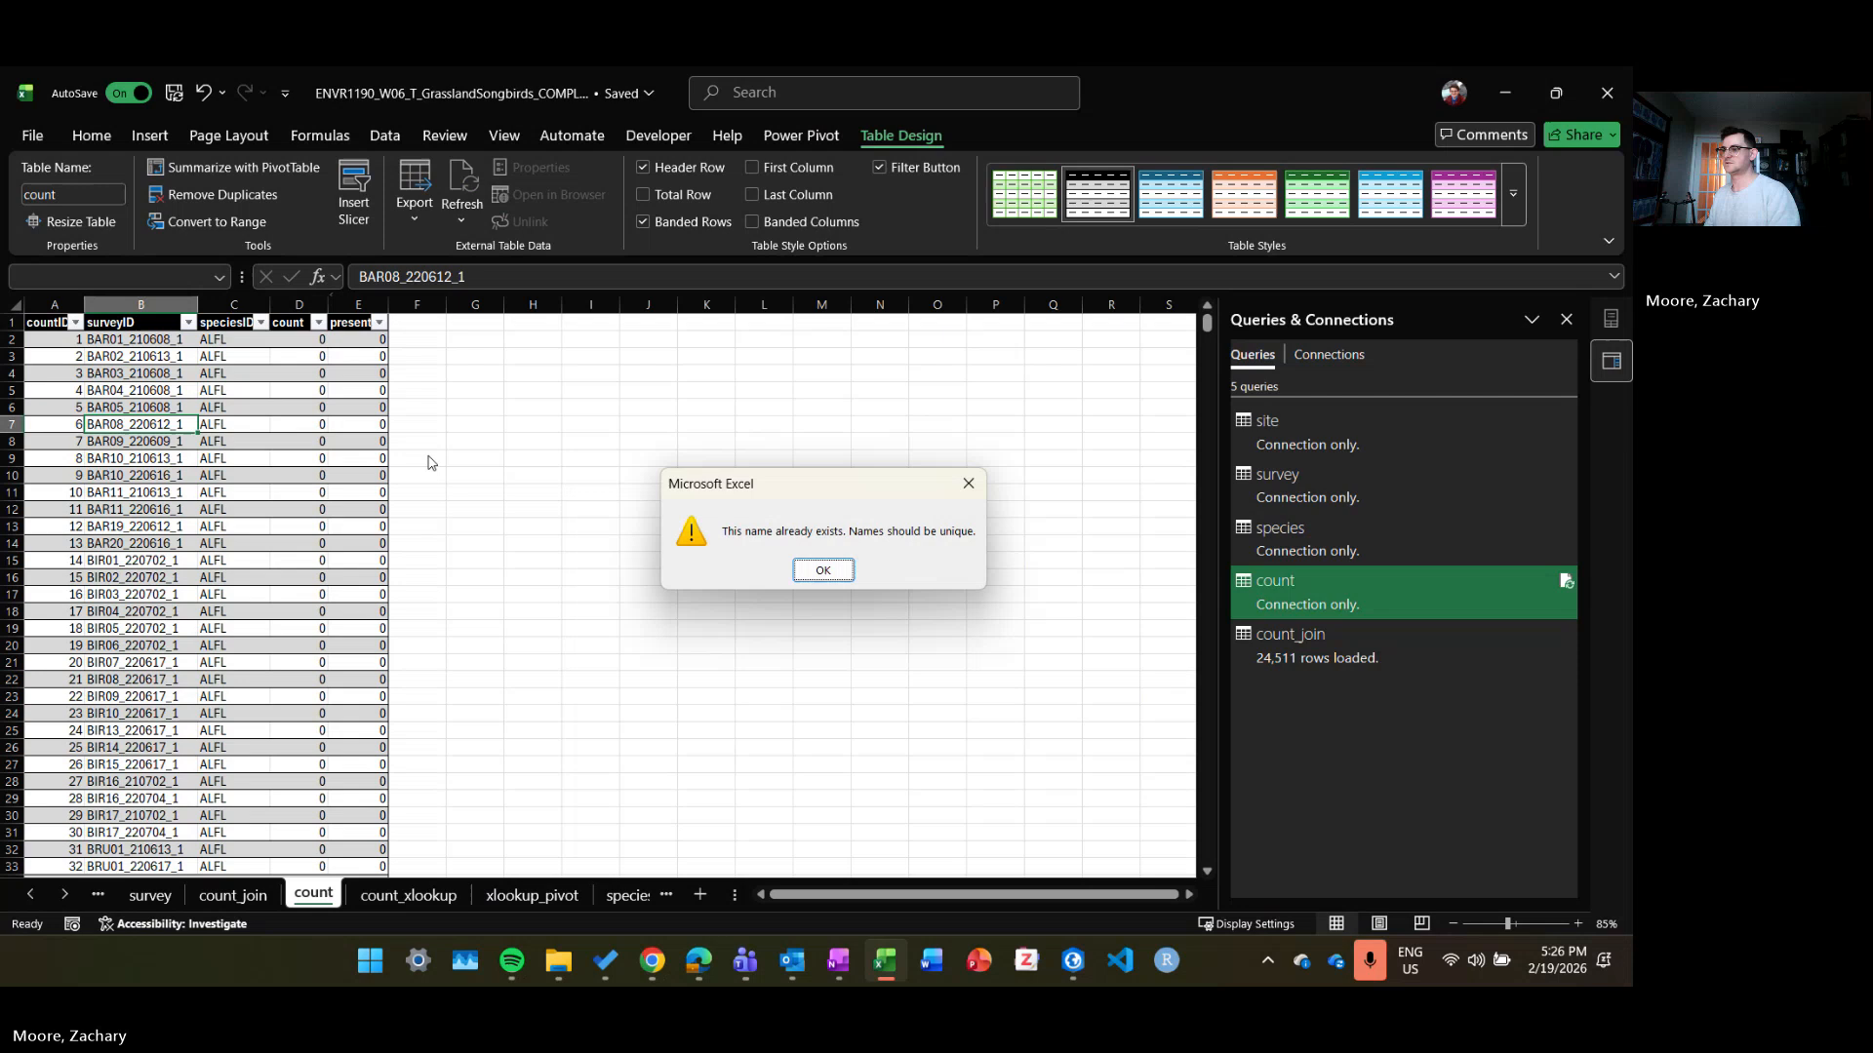
click(847, 579)
click(151, 730)
Step: Rename the table on the count_xlookup worksheet as count_xlookup
click(243, 904)
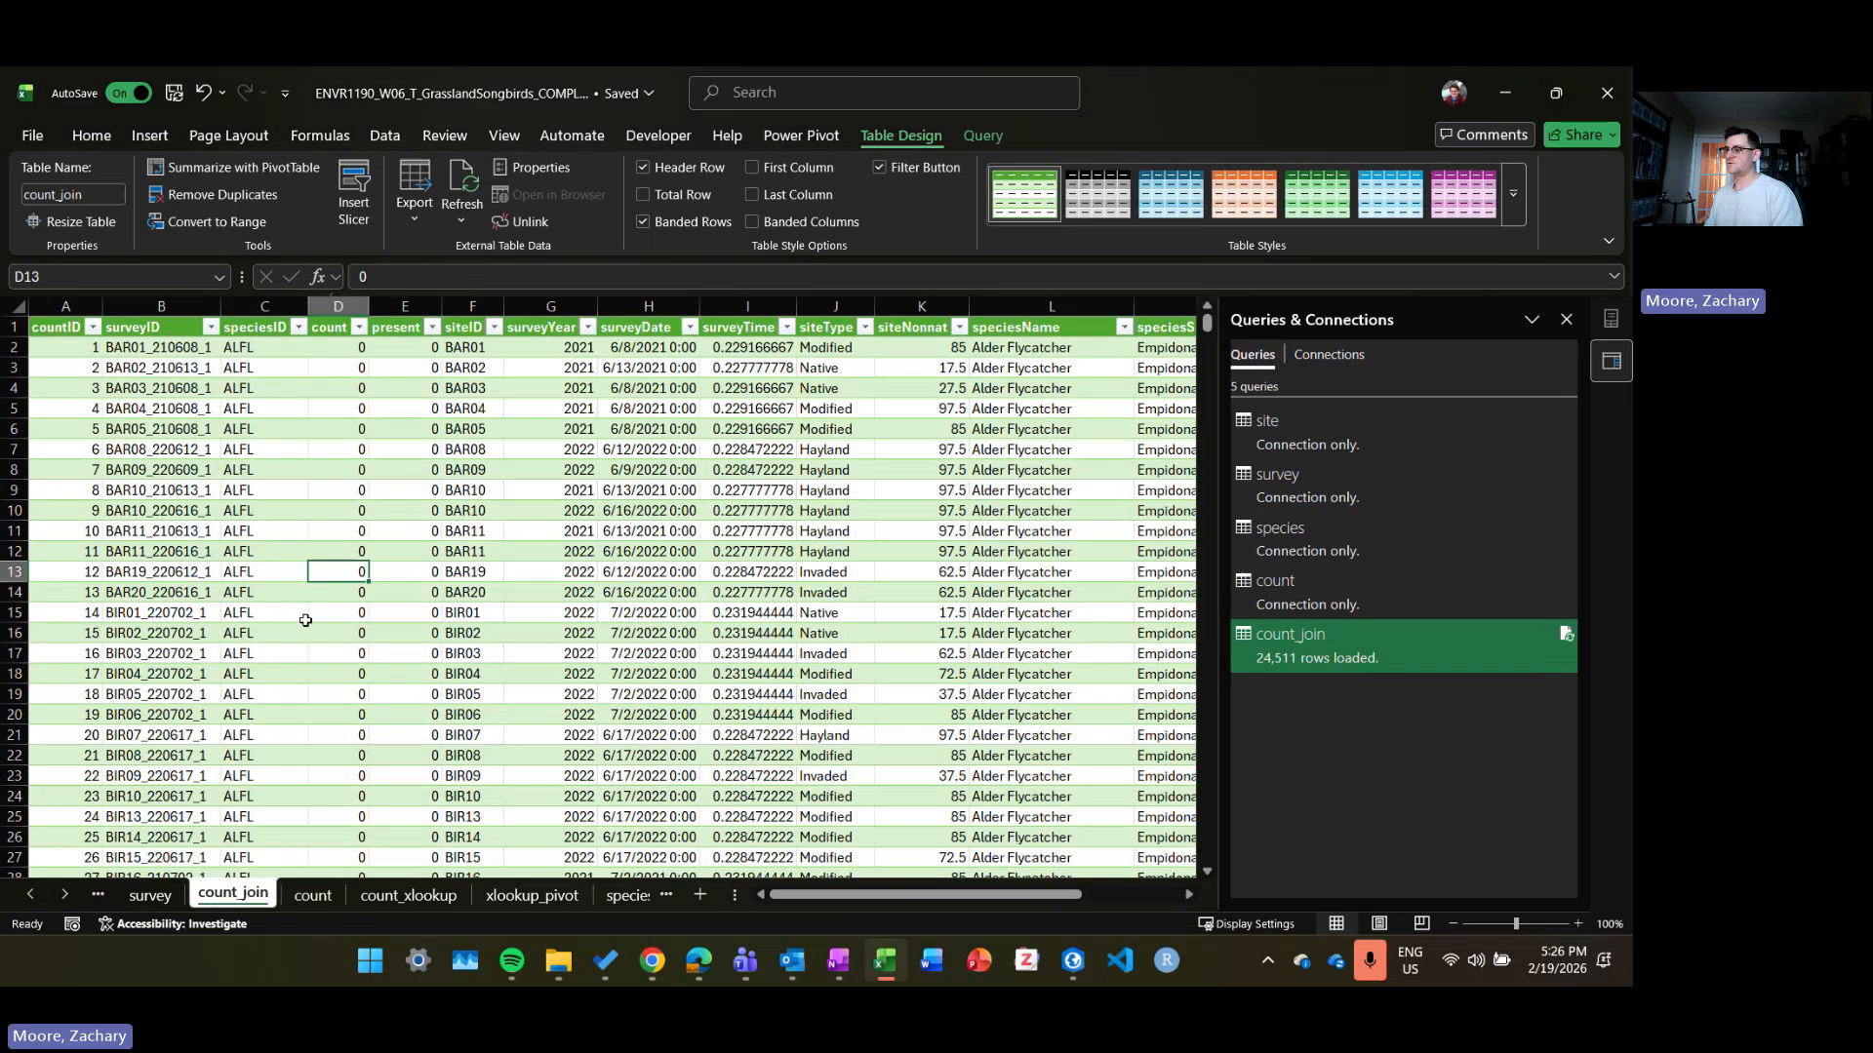
click(819, 363)
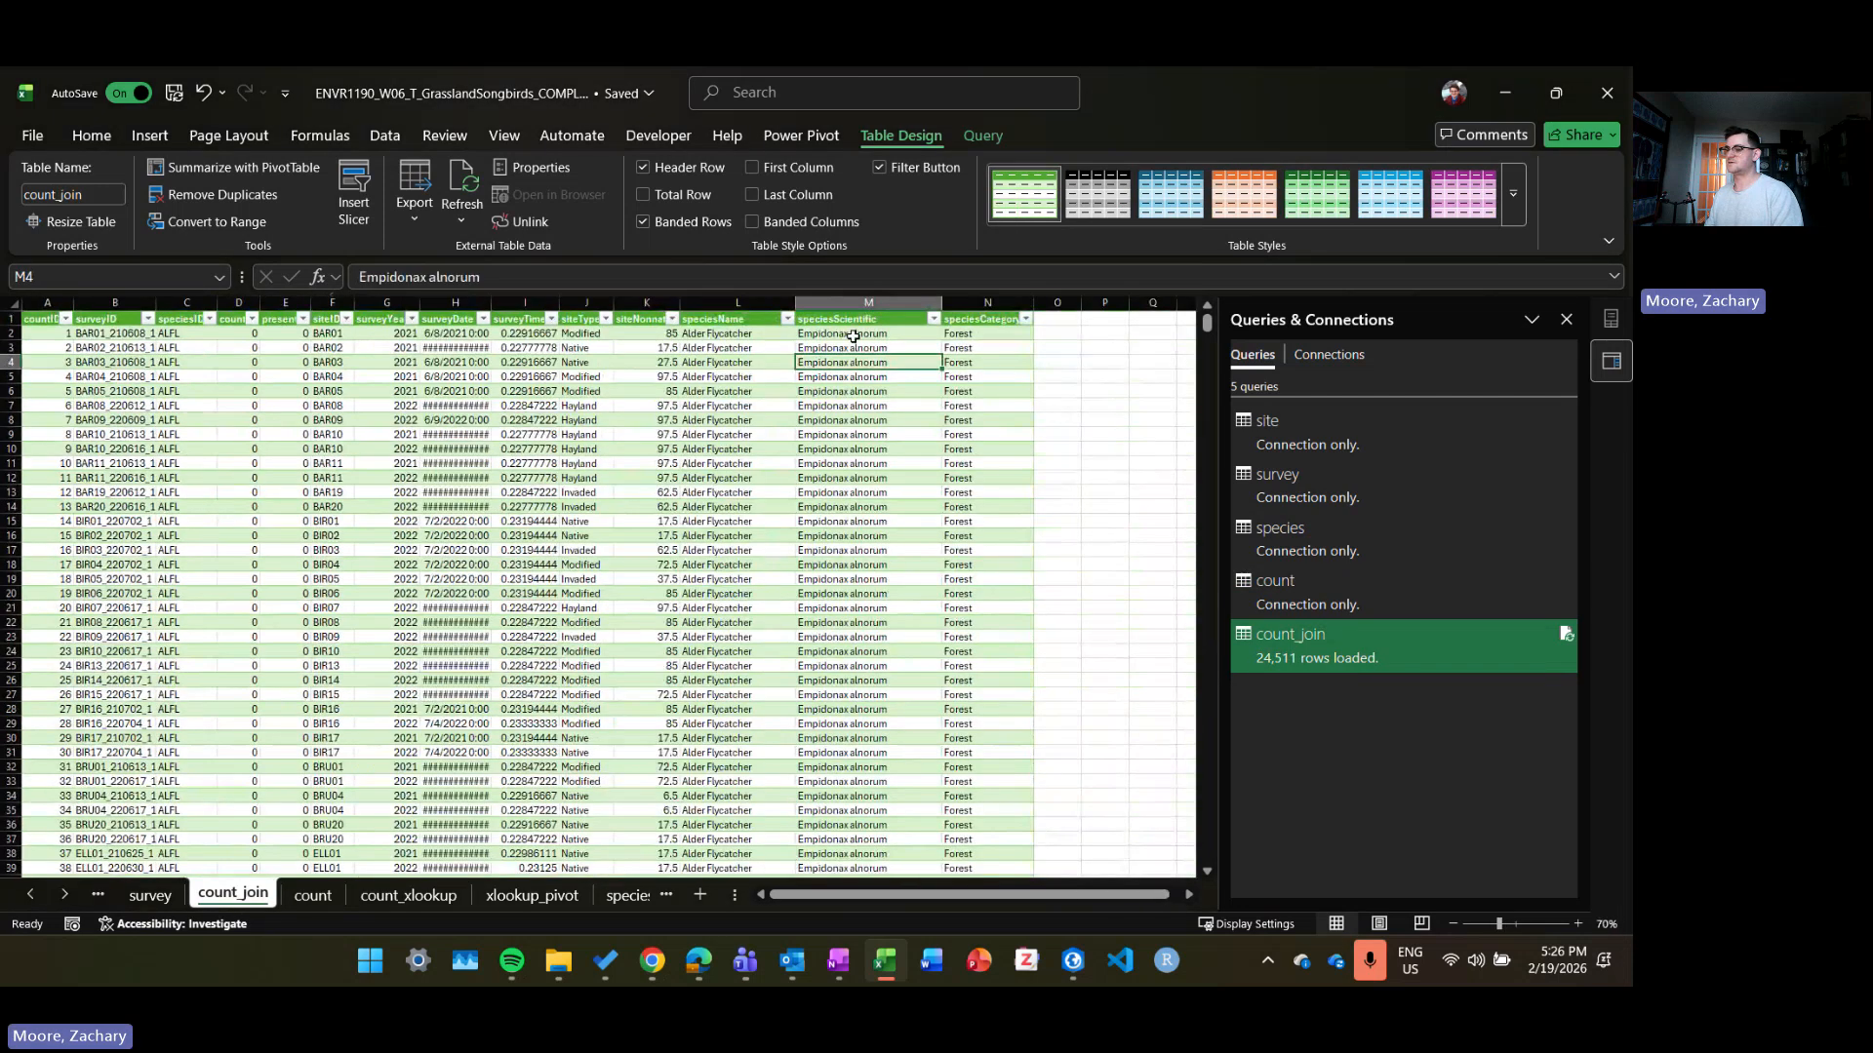
click(854, 335)
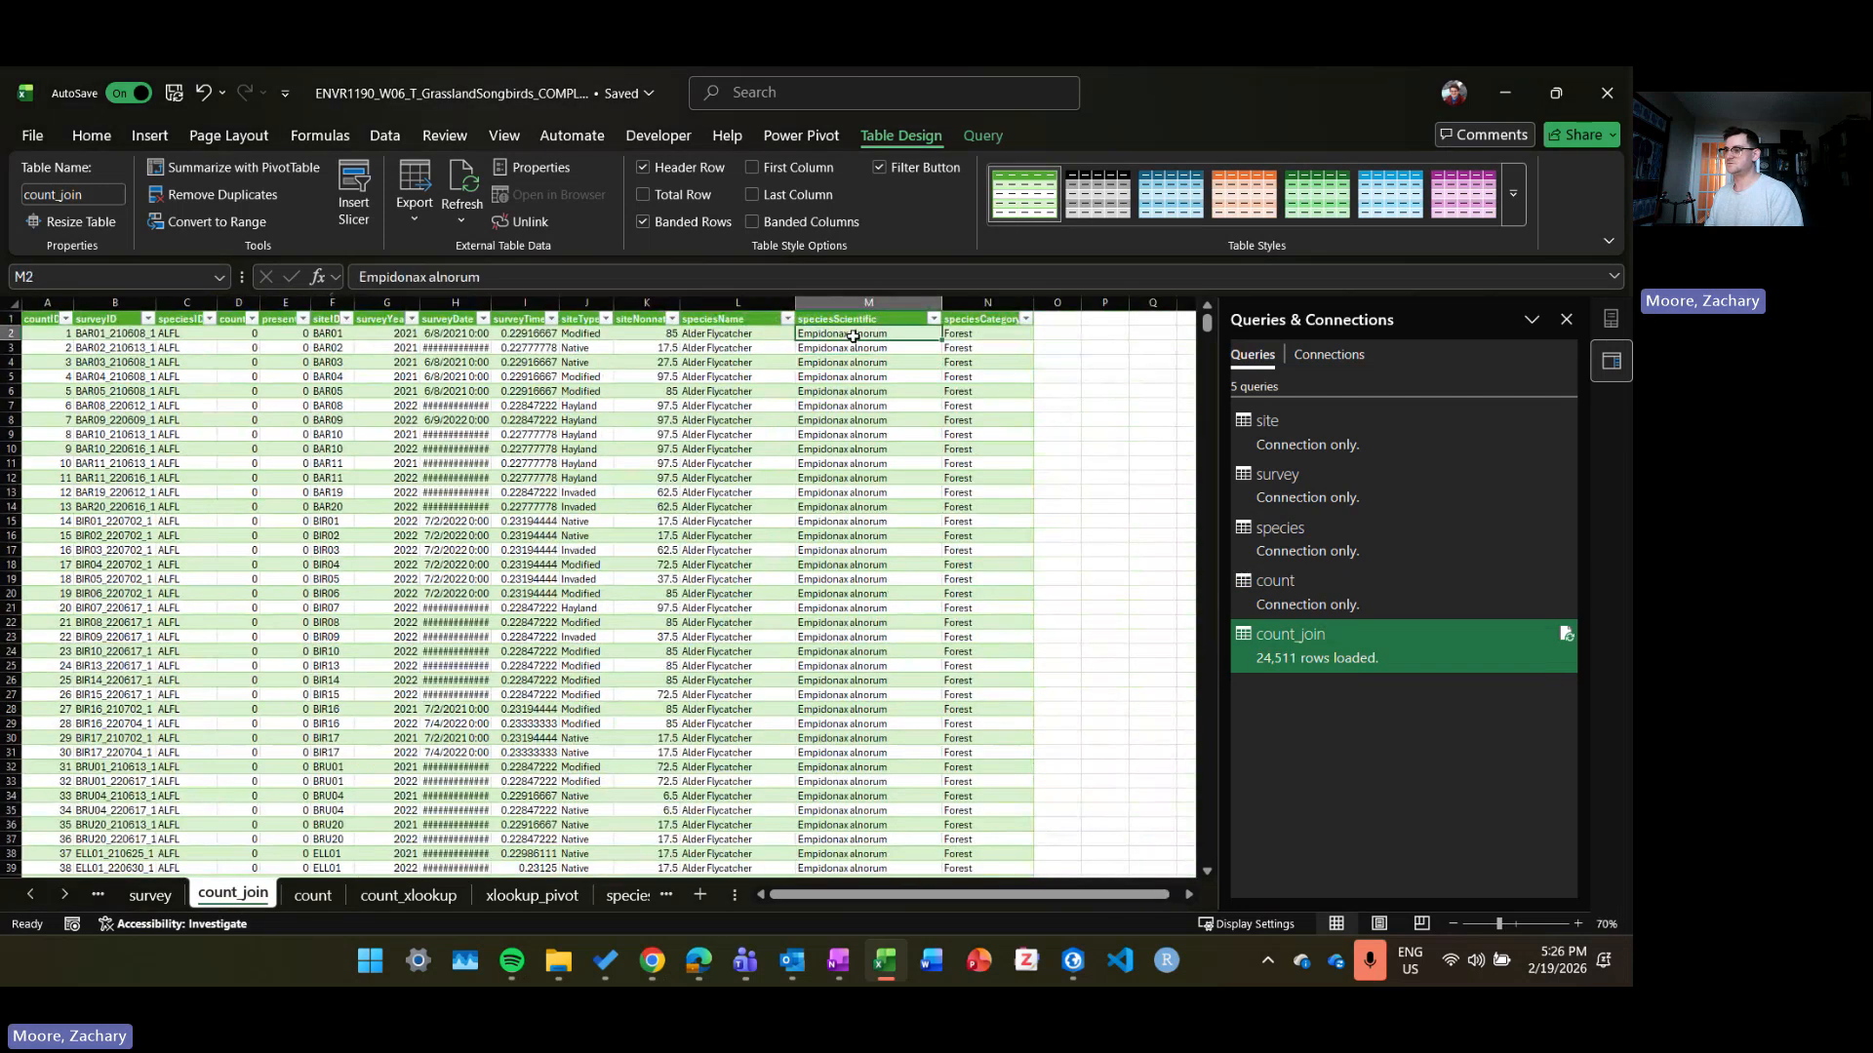
click(409, 894)
click(95, 194)
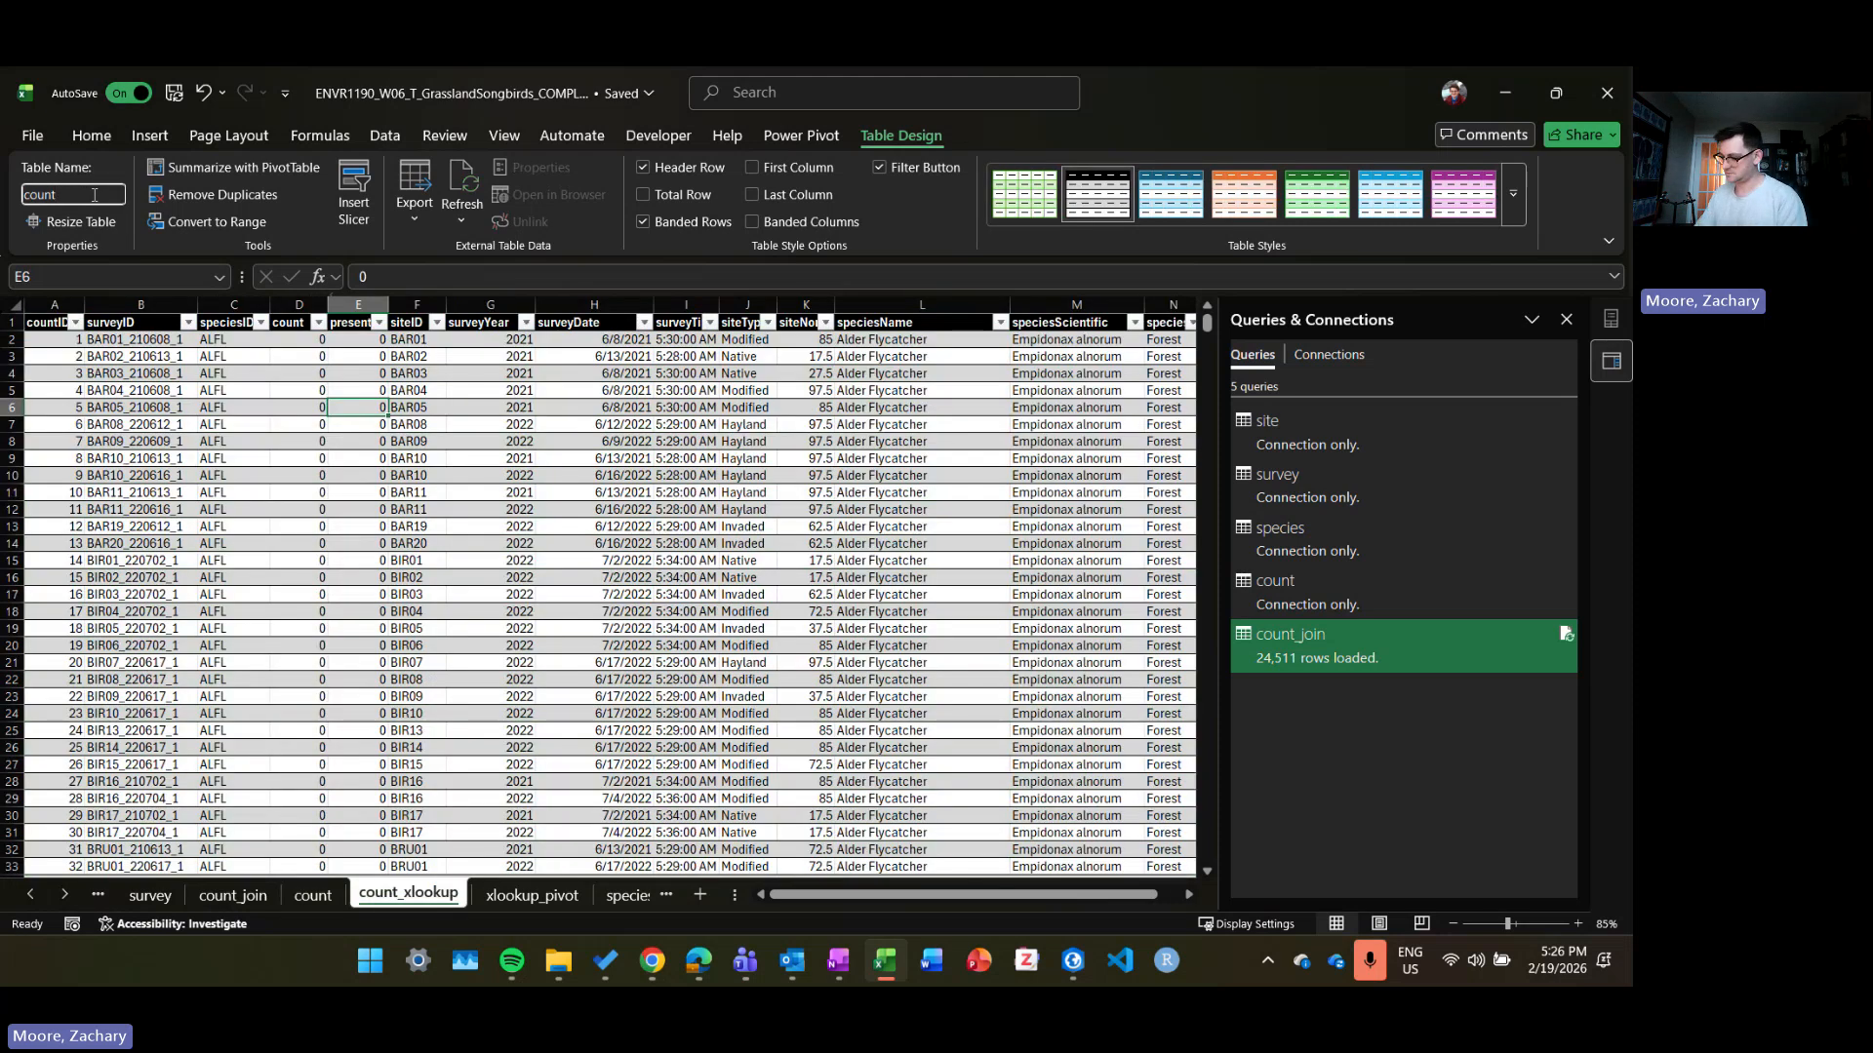
text(_xlookup)
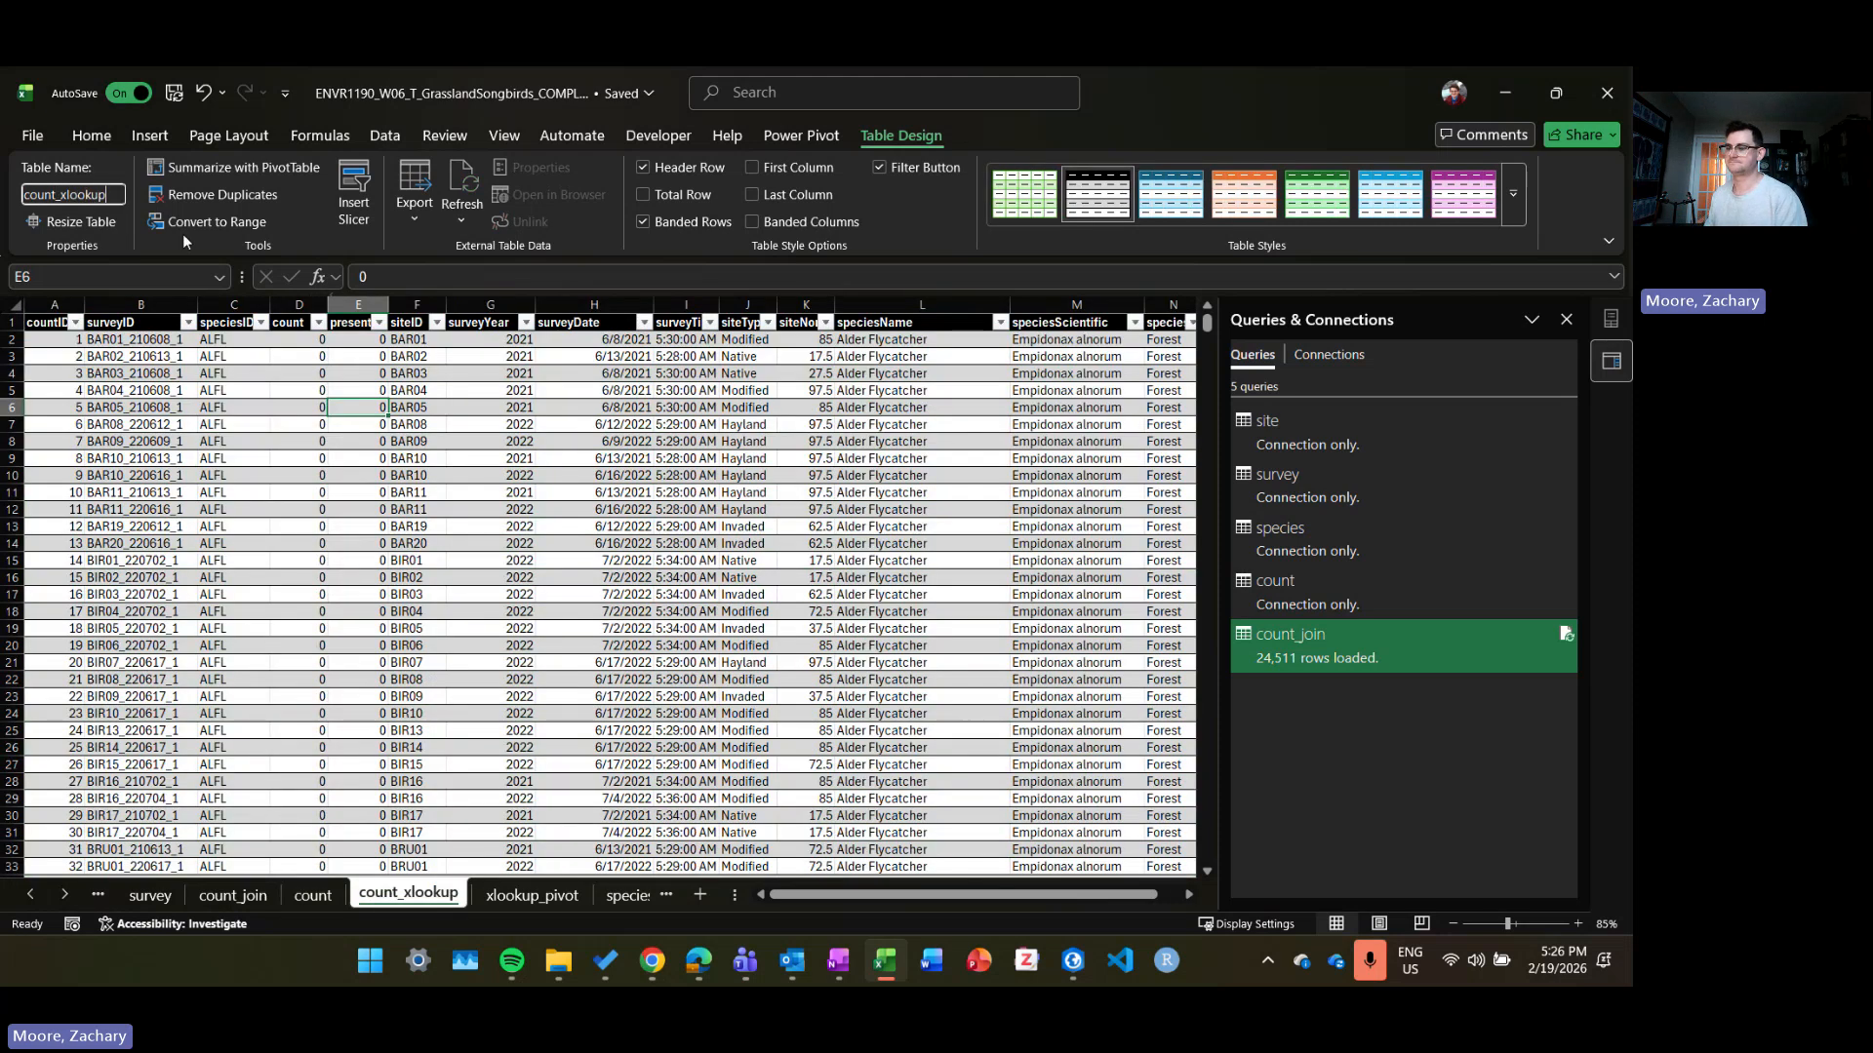
Step: Set the name of the count worksheet's table to count
click(311, 902)
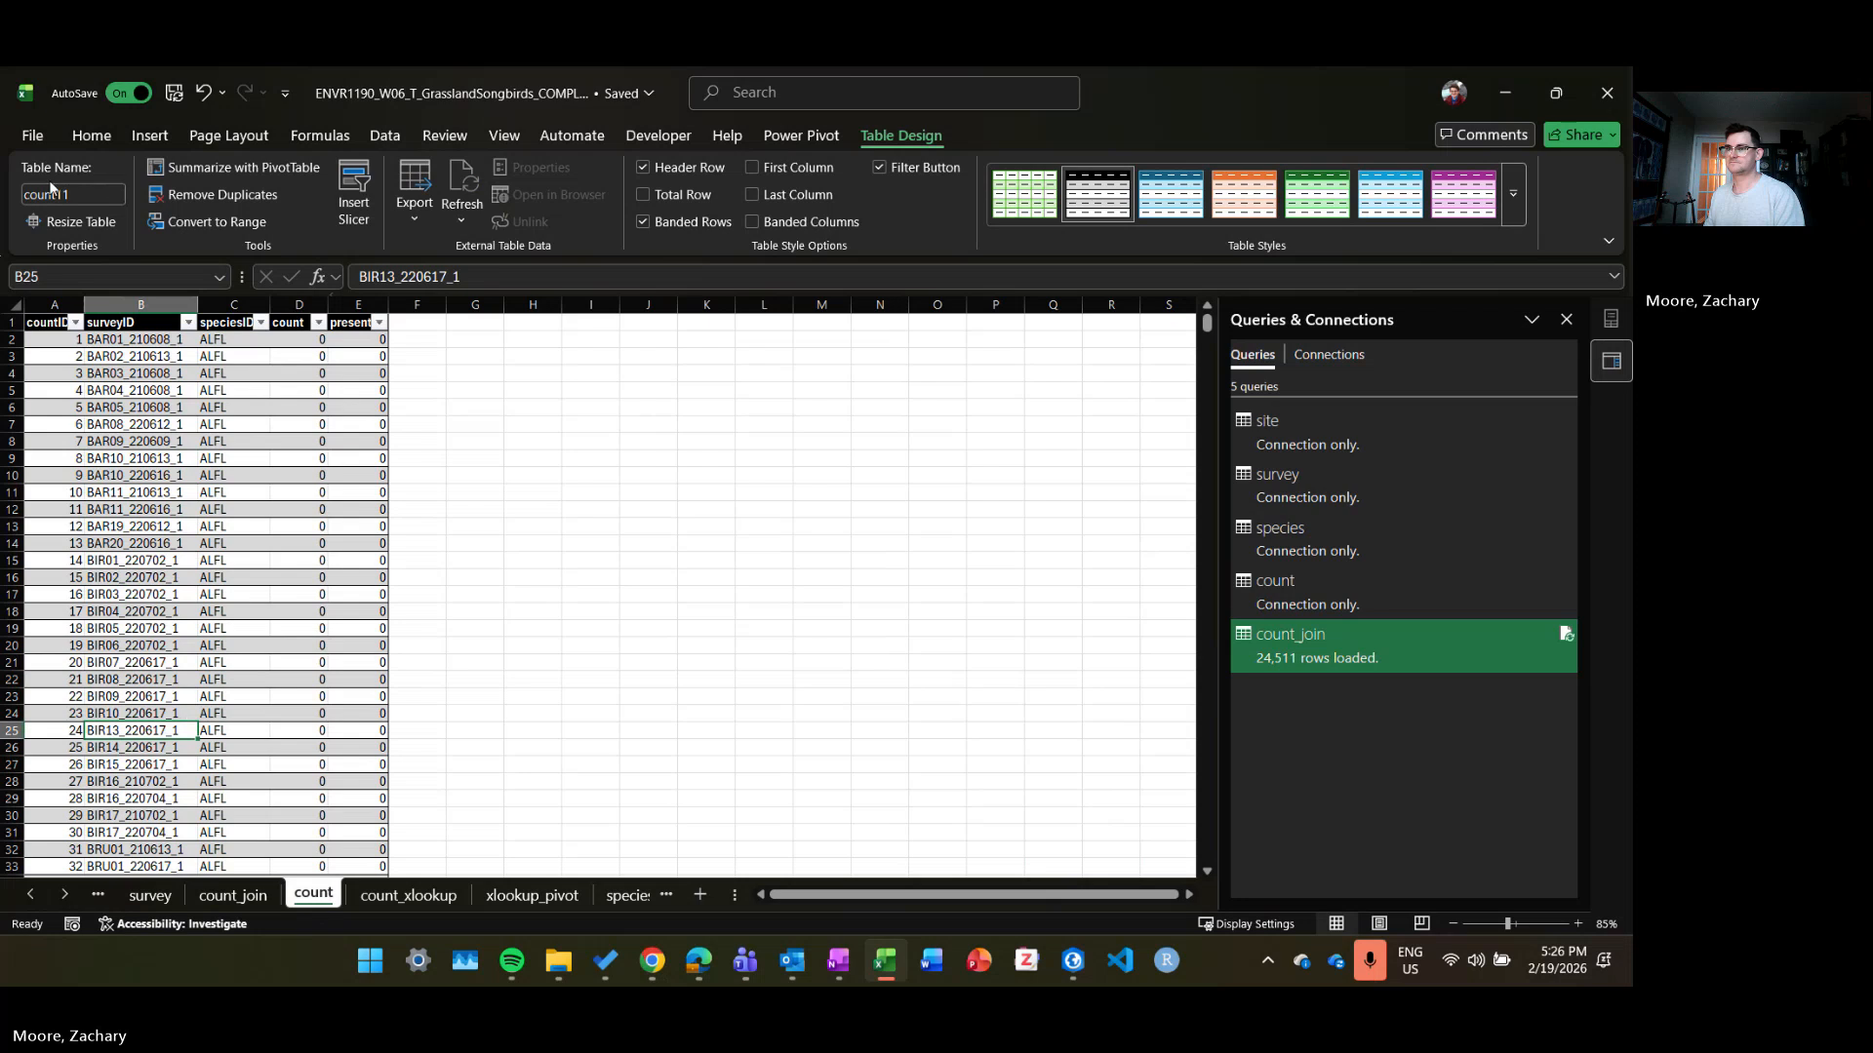
click(101, 193)
click(99, 191)
key(BackSpace)
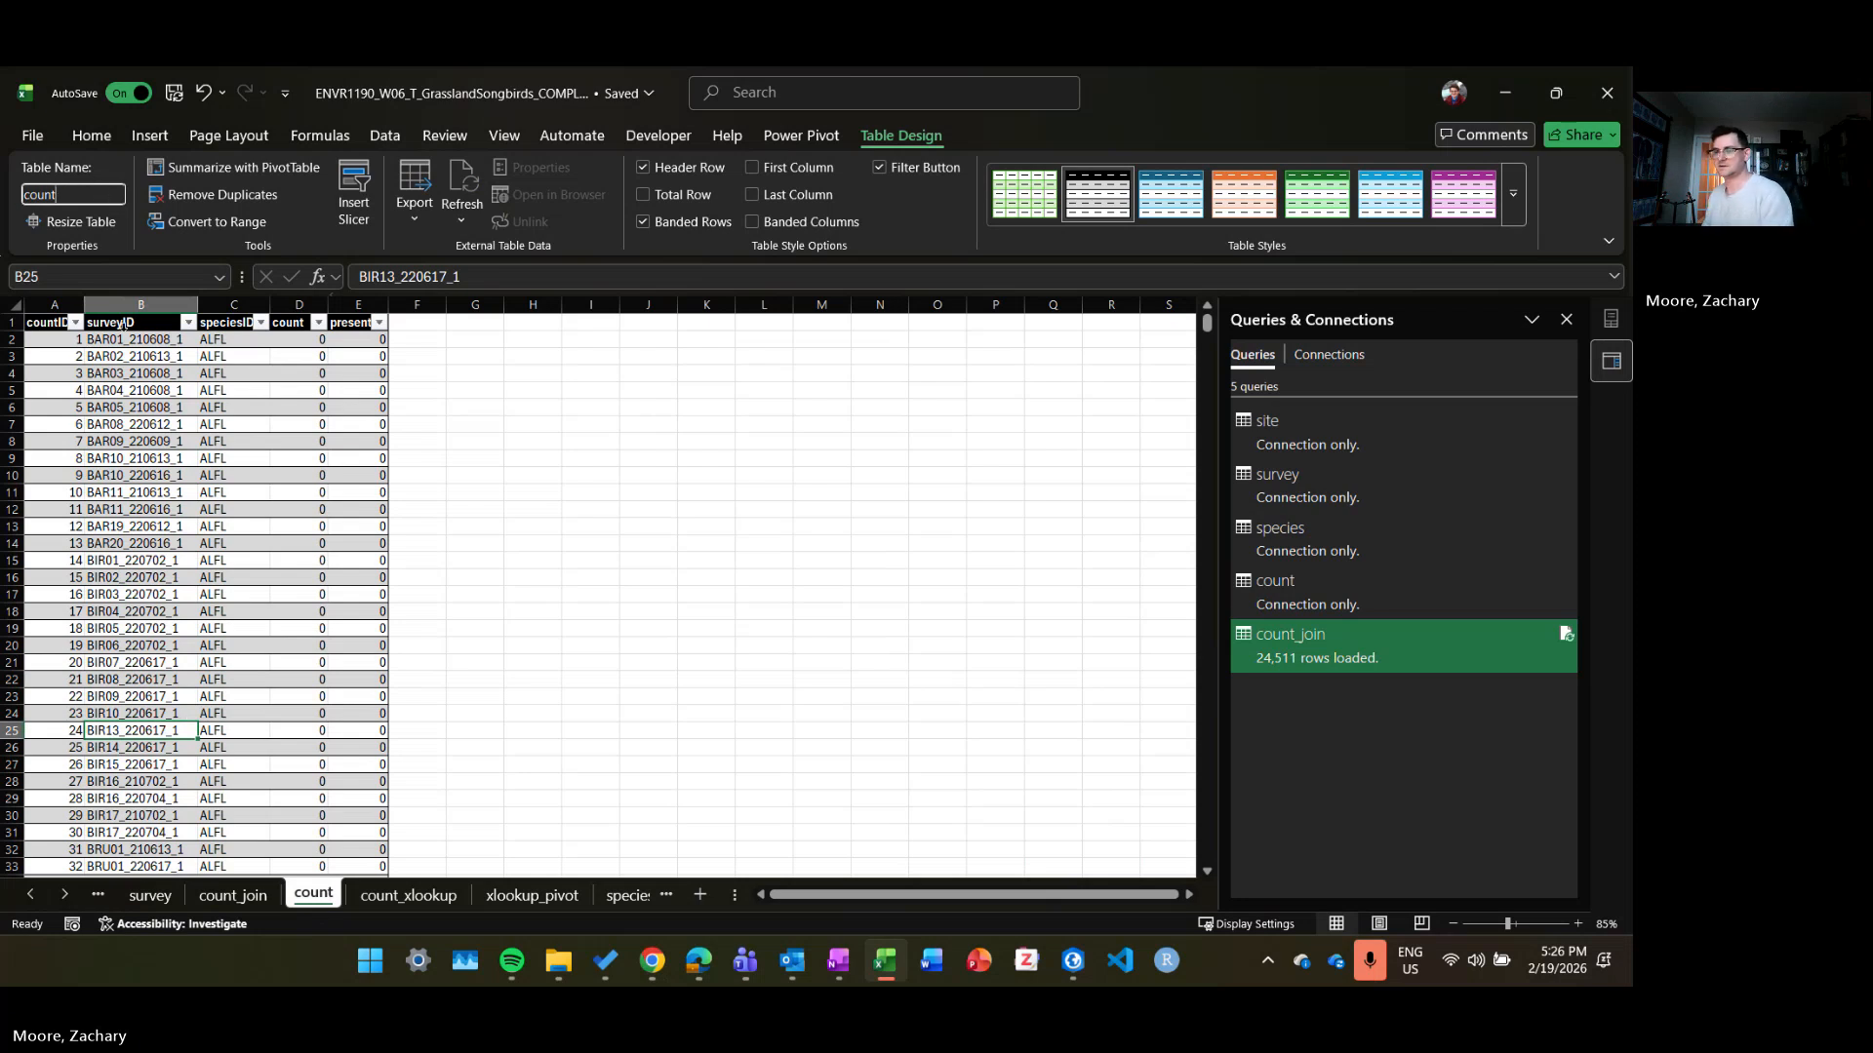
click(230, 580)
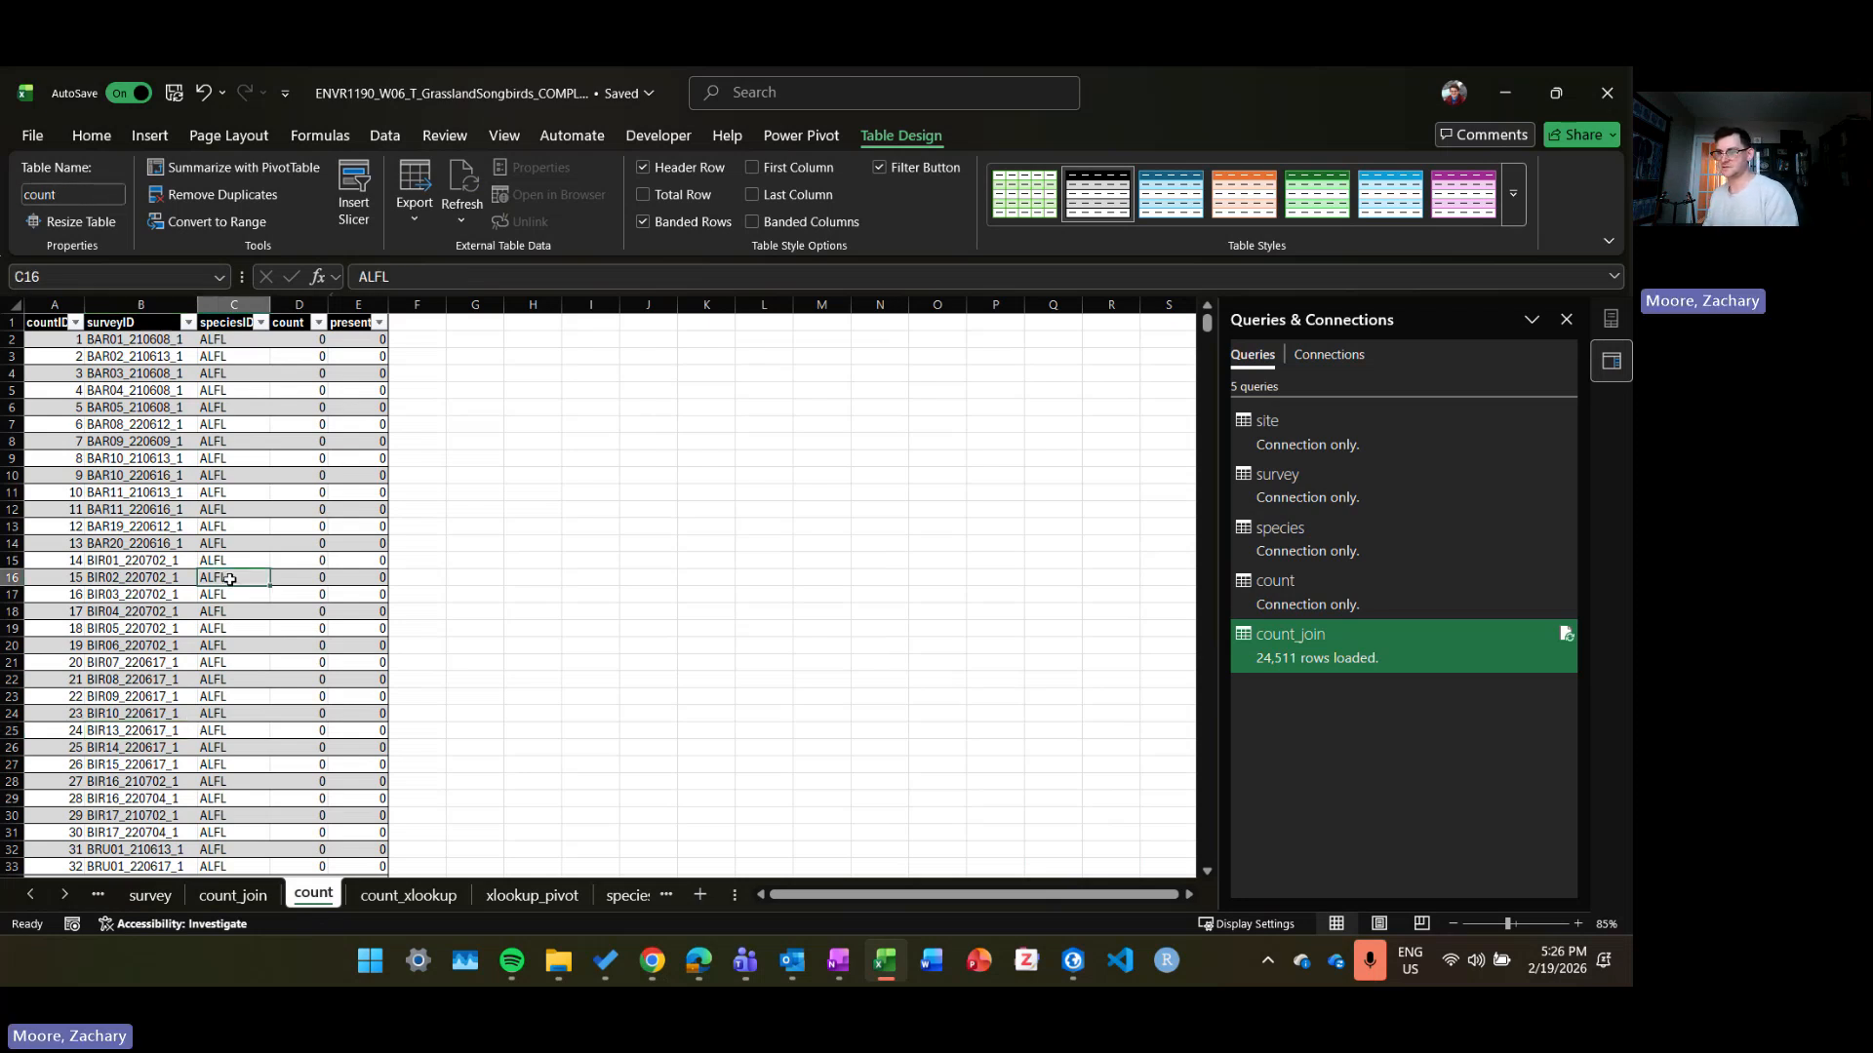
Step: Compare the joined columns of the count_join table with those on the count_xlookup worksheet
click(233, 896)
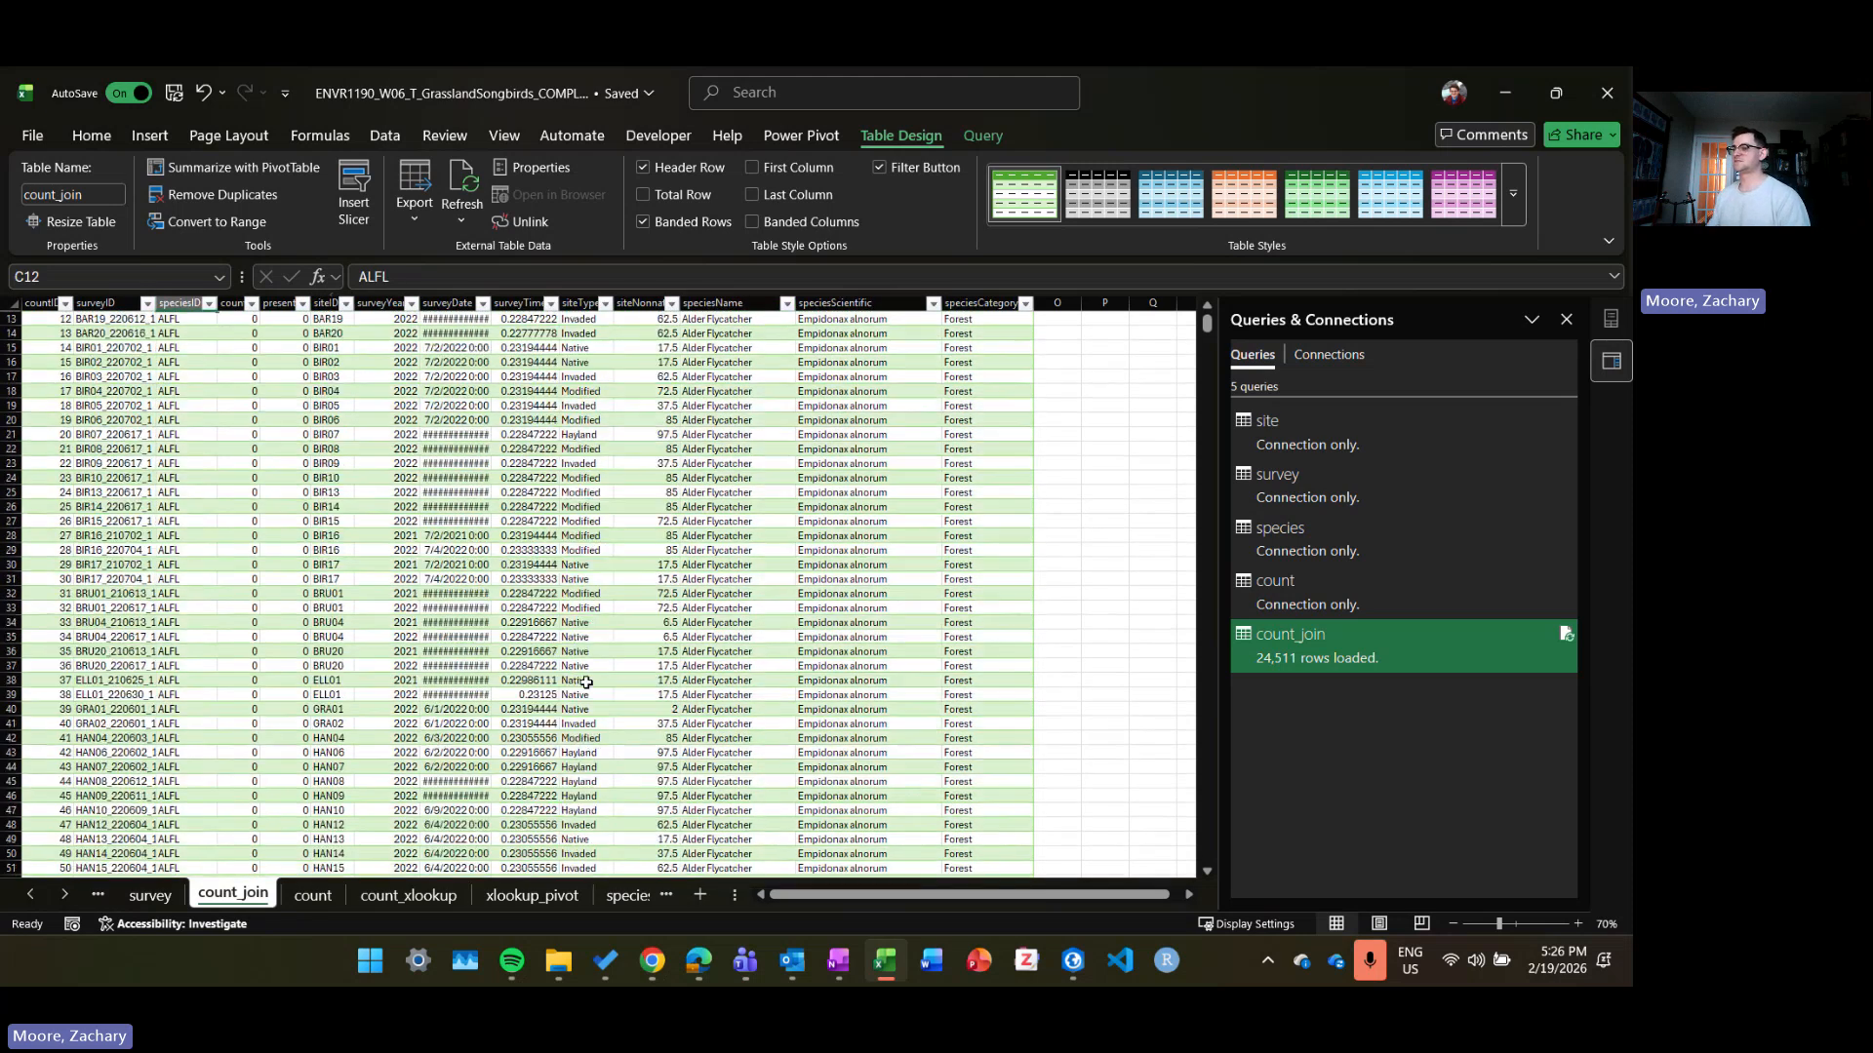
click(709, 435)
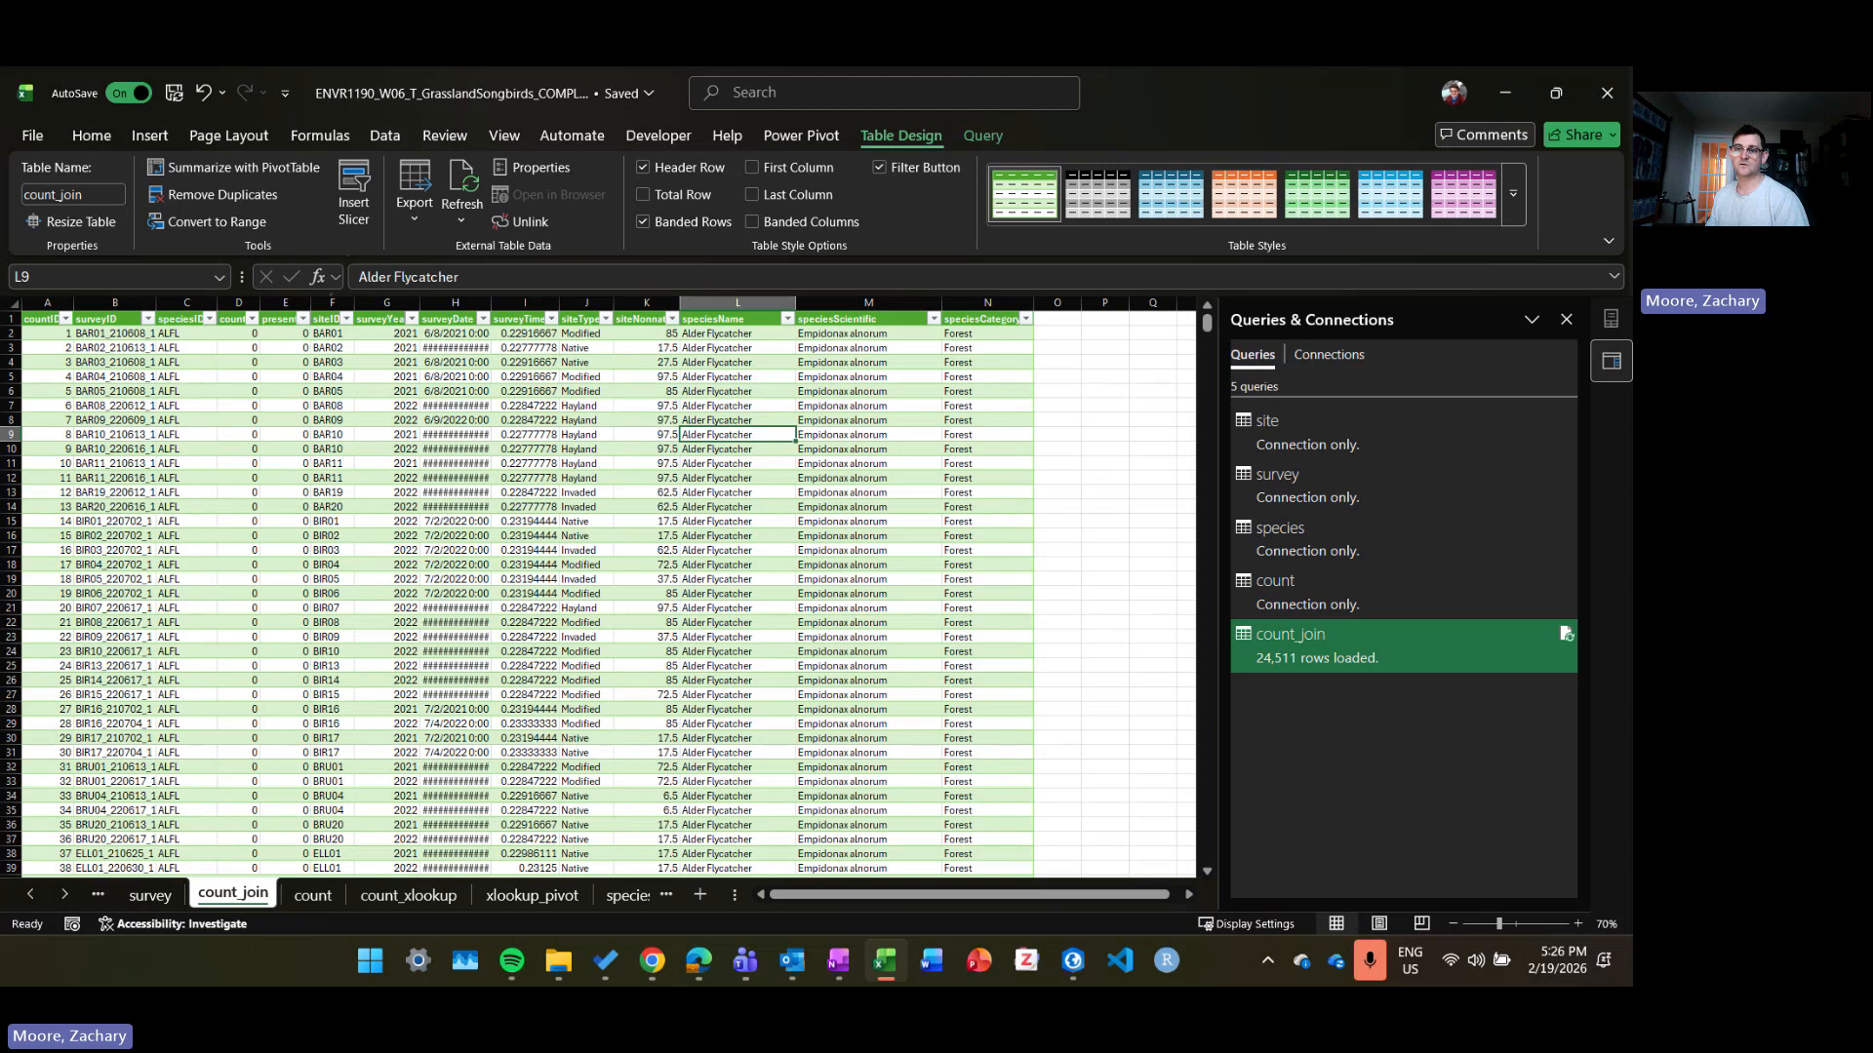
click(543, 423)
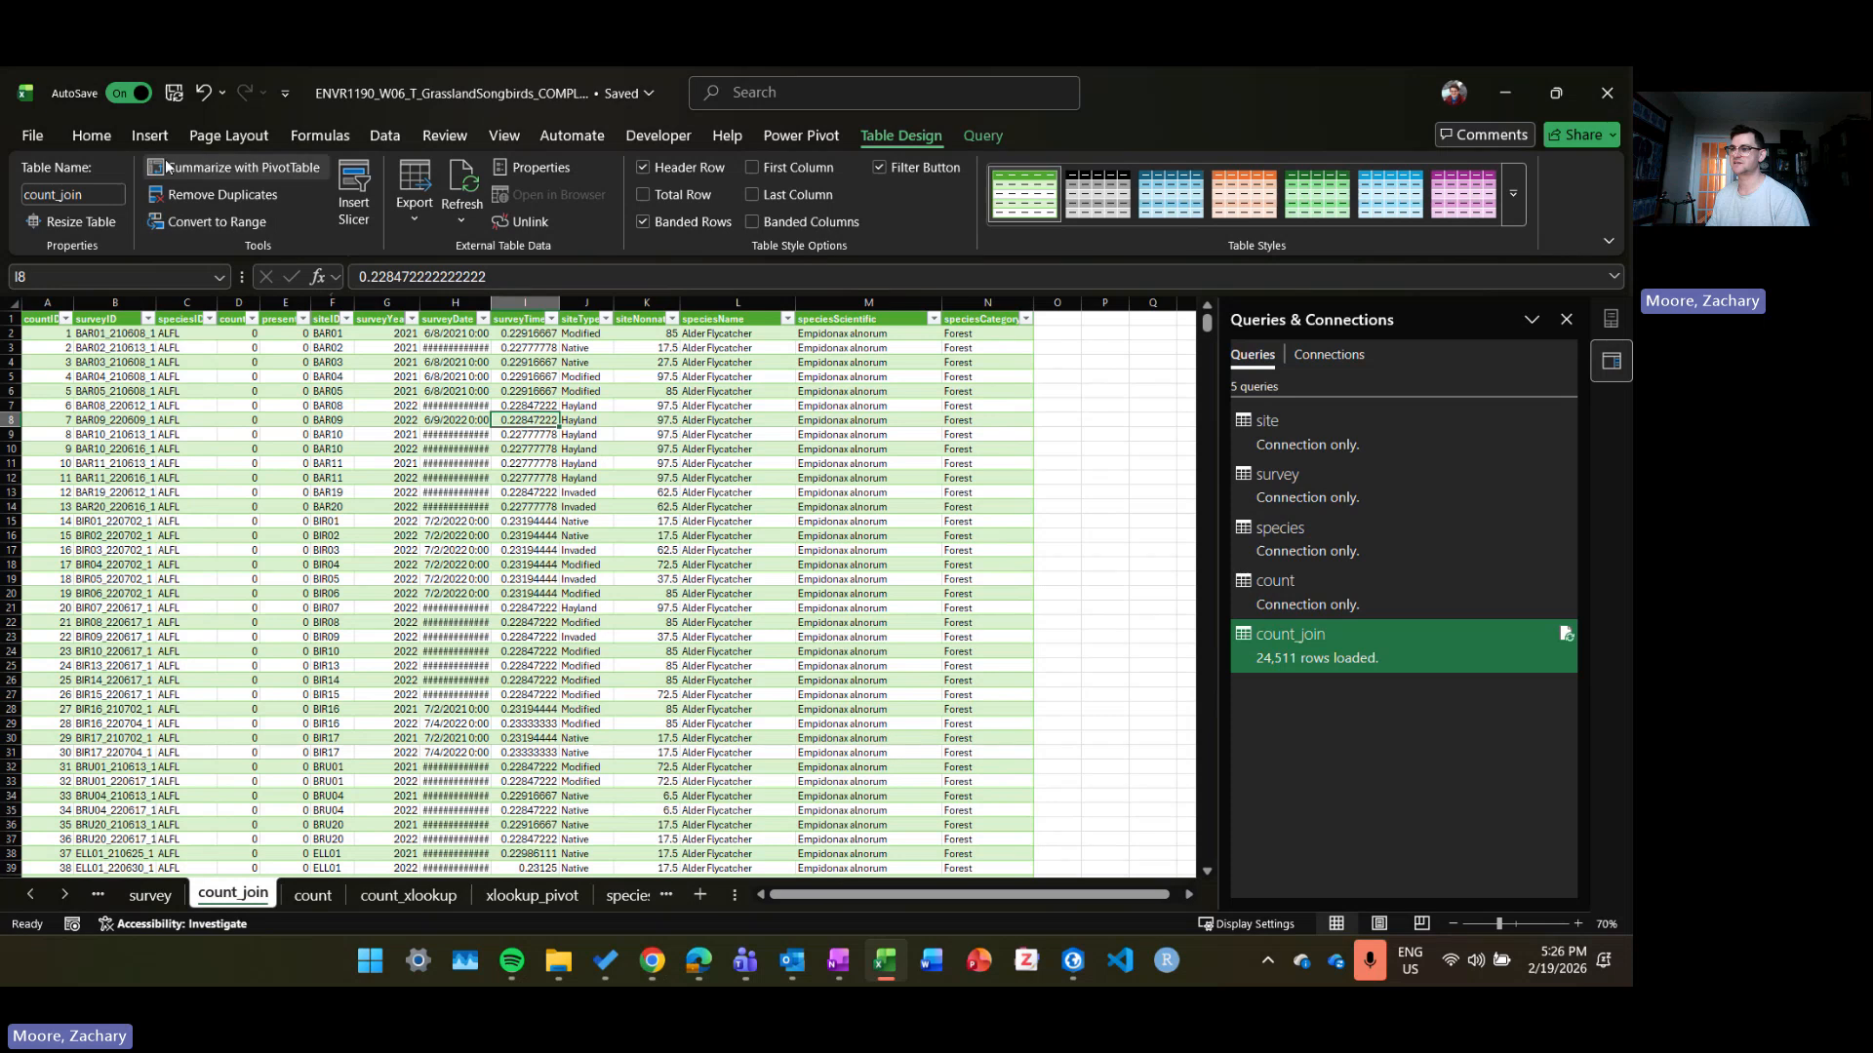
click(444, 897)
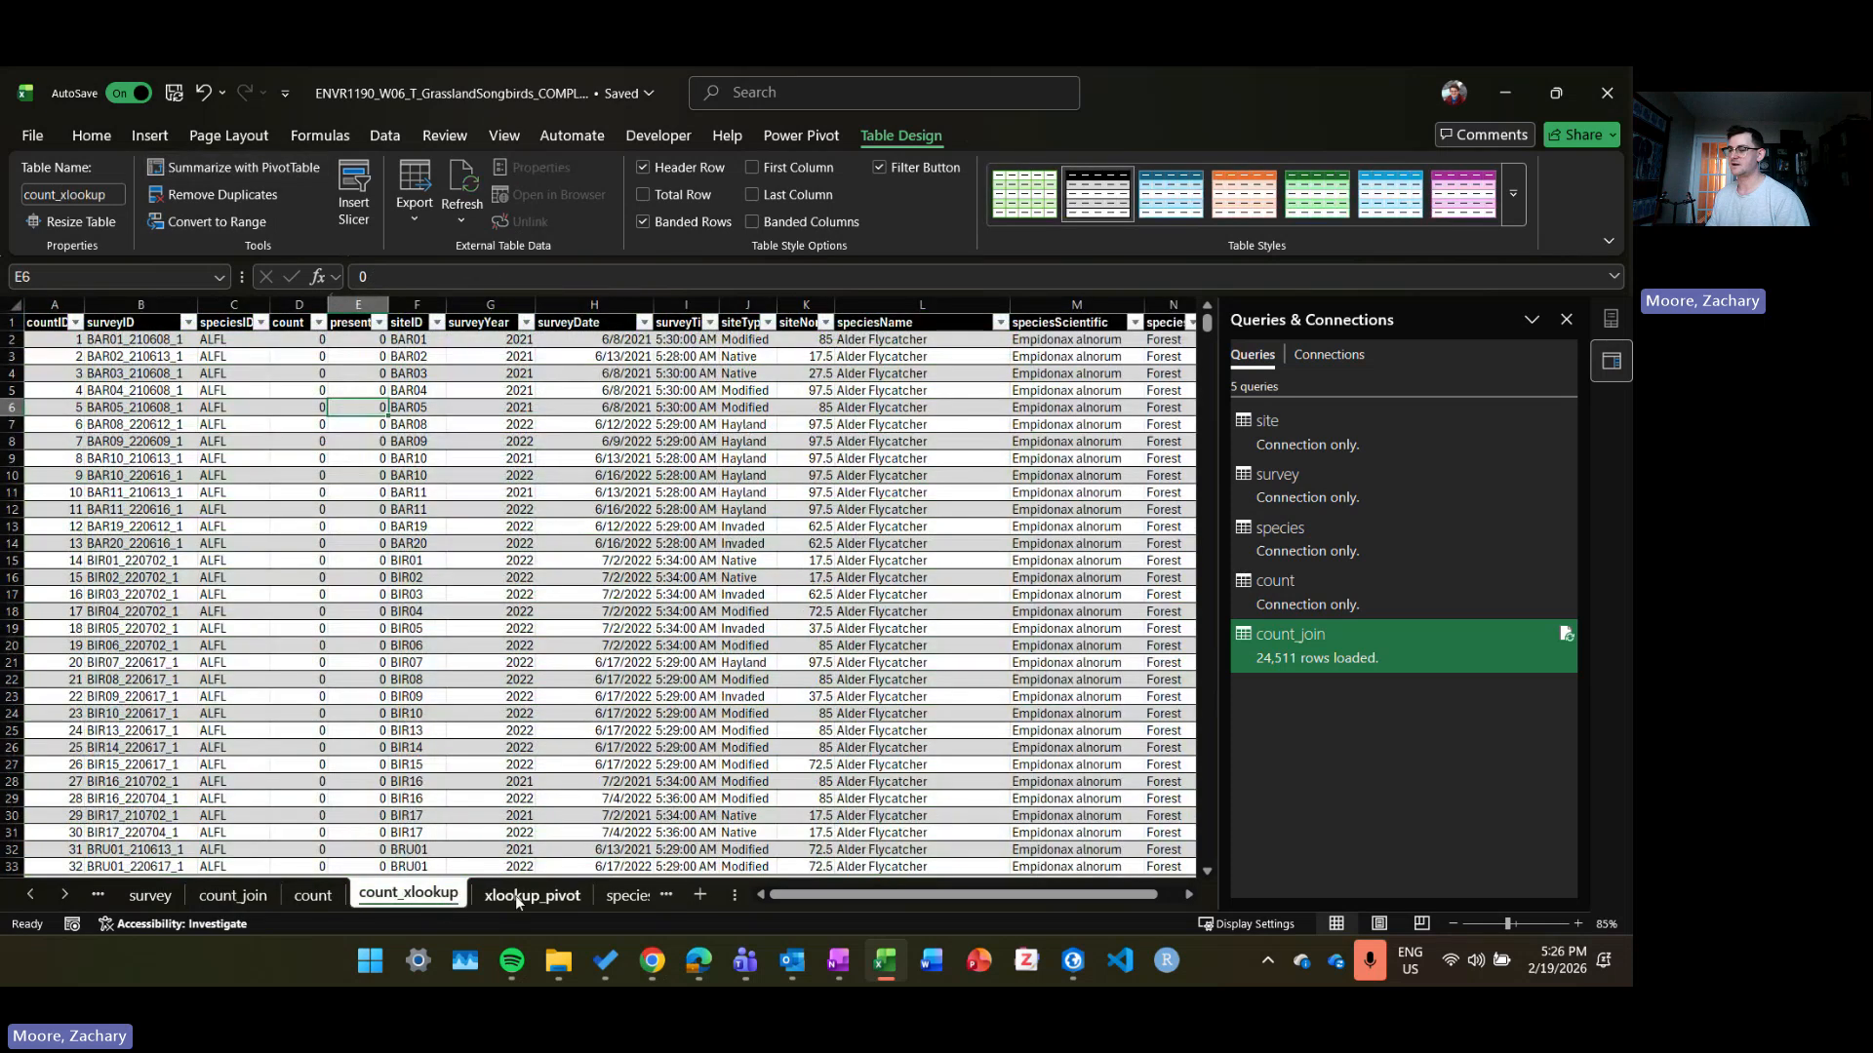
click(246, 895)
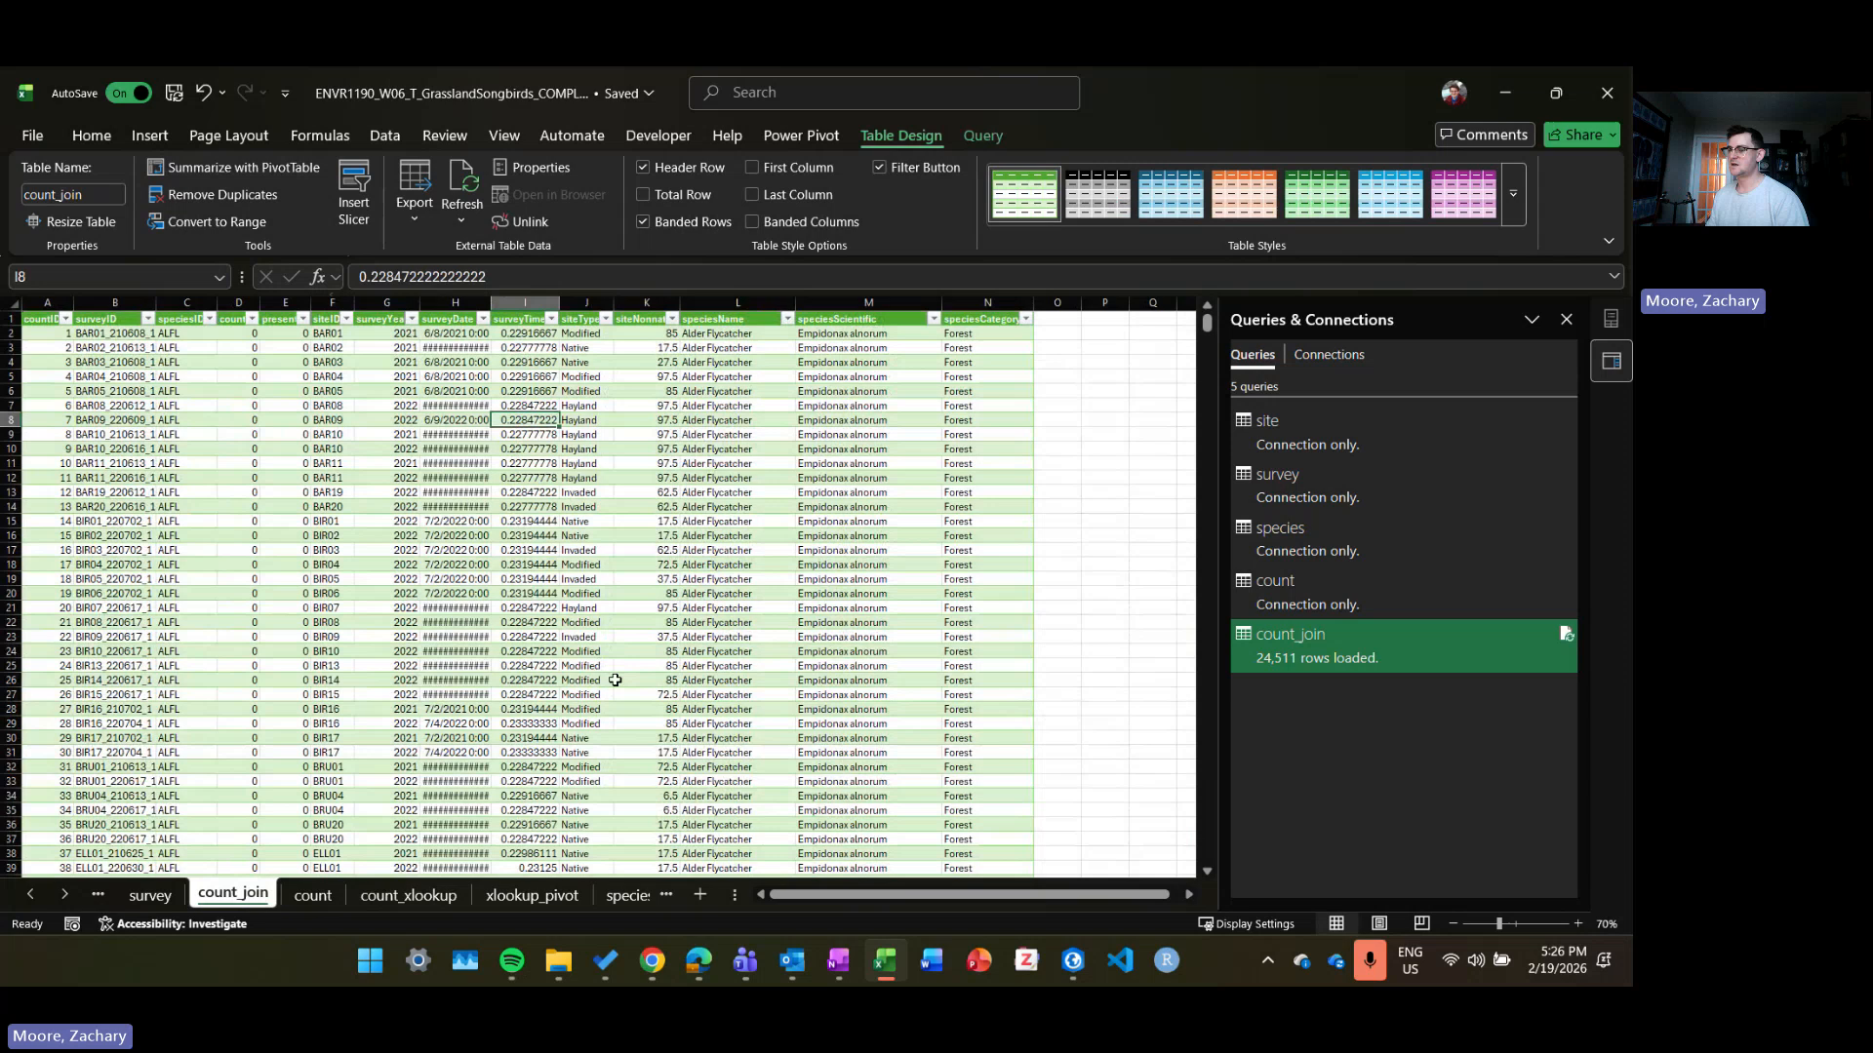
Step: Look through the source worksheets survey, siteType, README and site
click(145, 900)
click(129, 897)
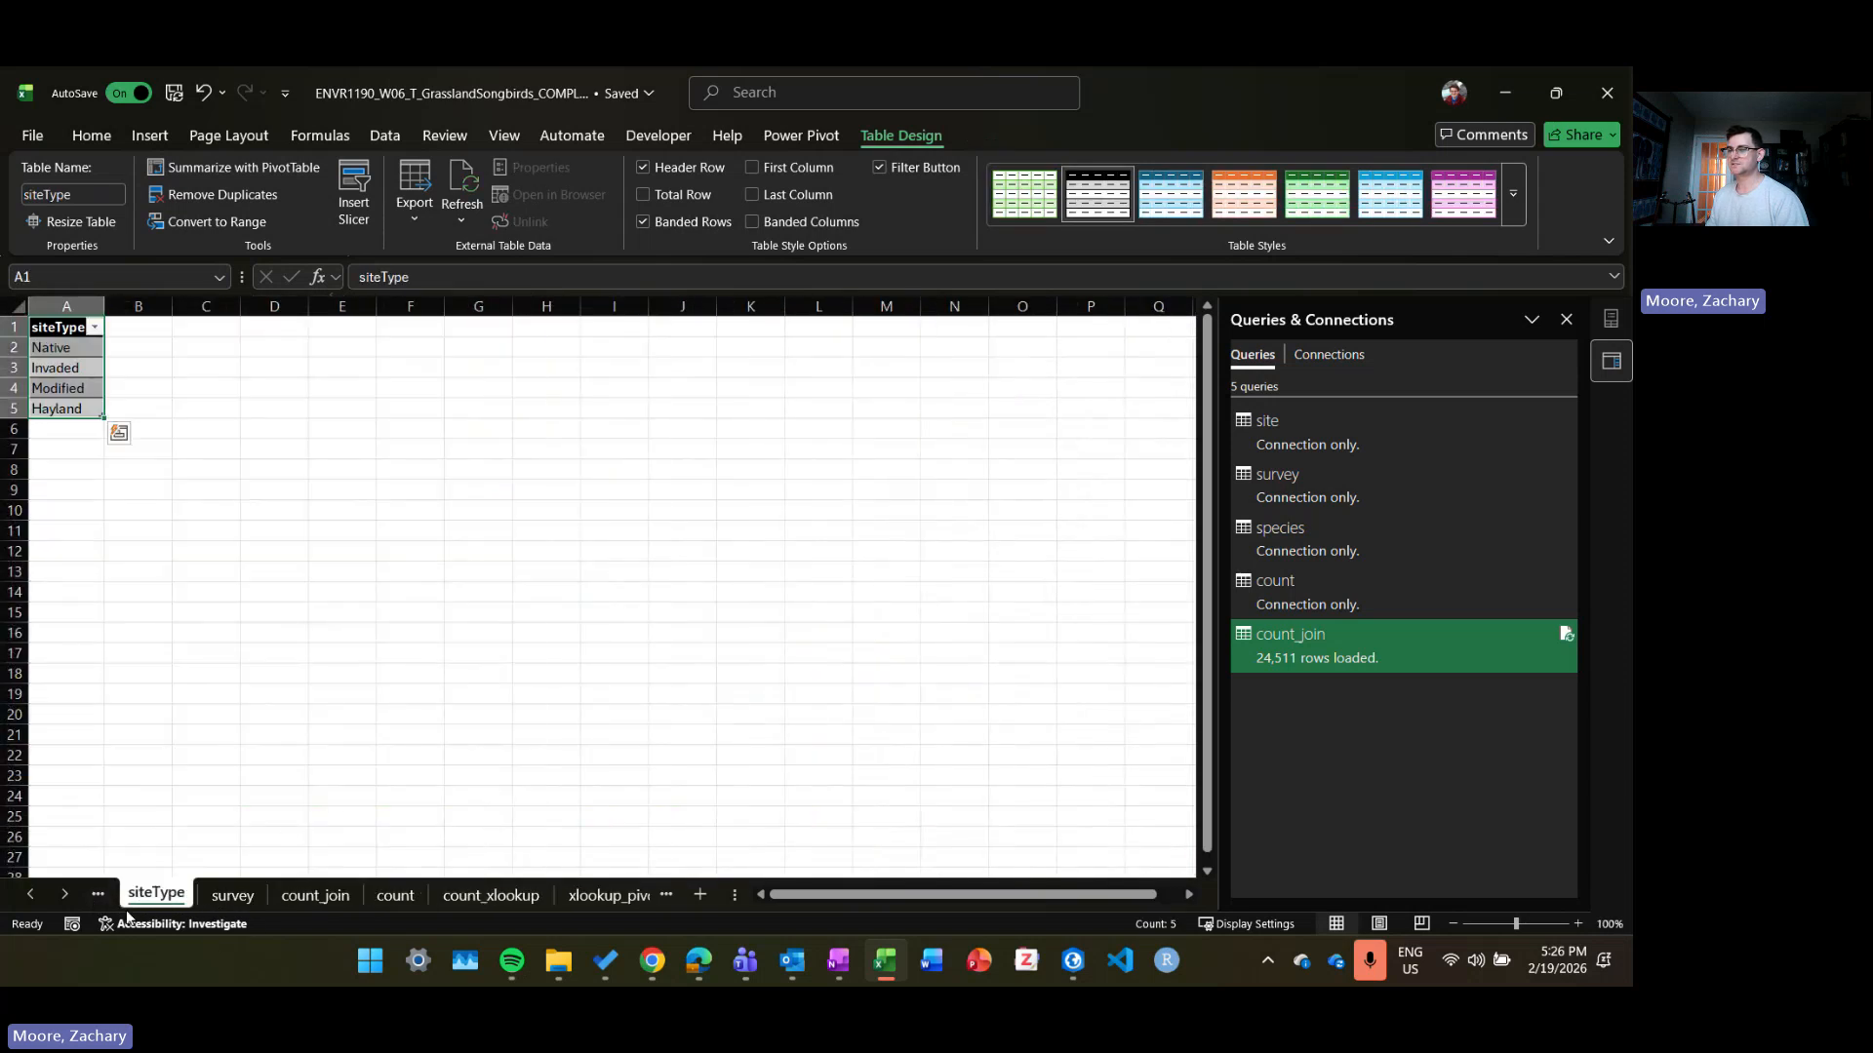
click(100, 897)
click(295, 899)
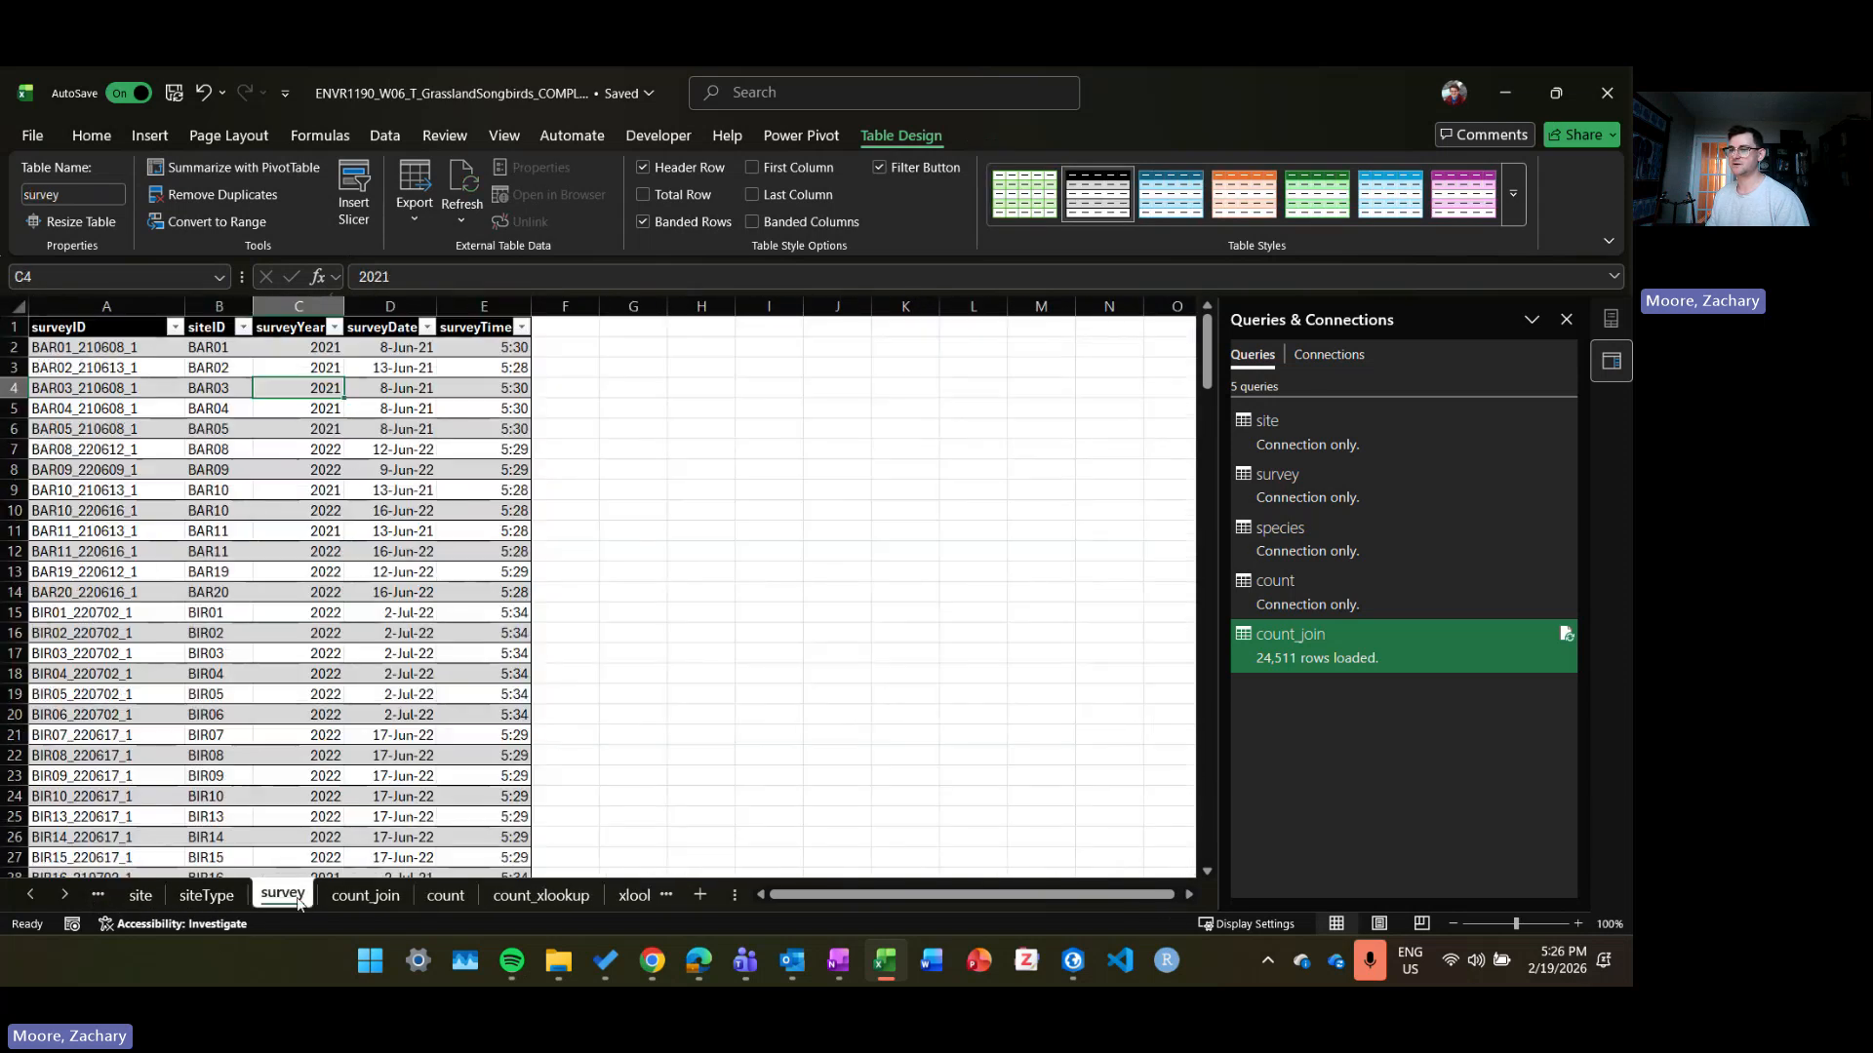
click(198, 903)
click(138, 898)
click(99, 897)
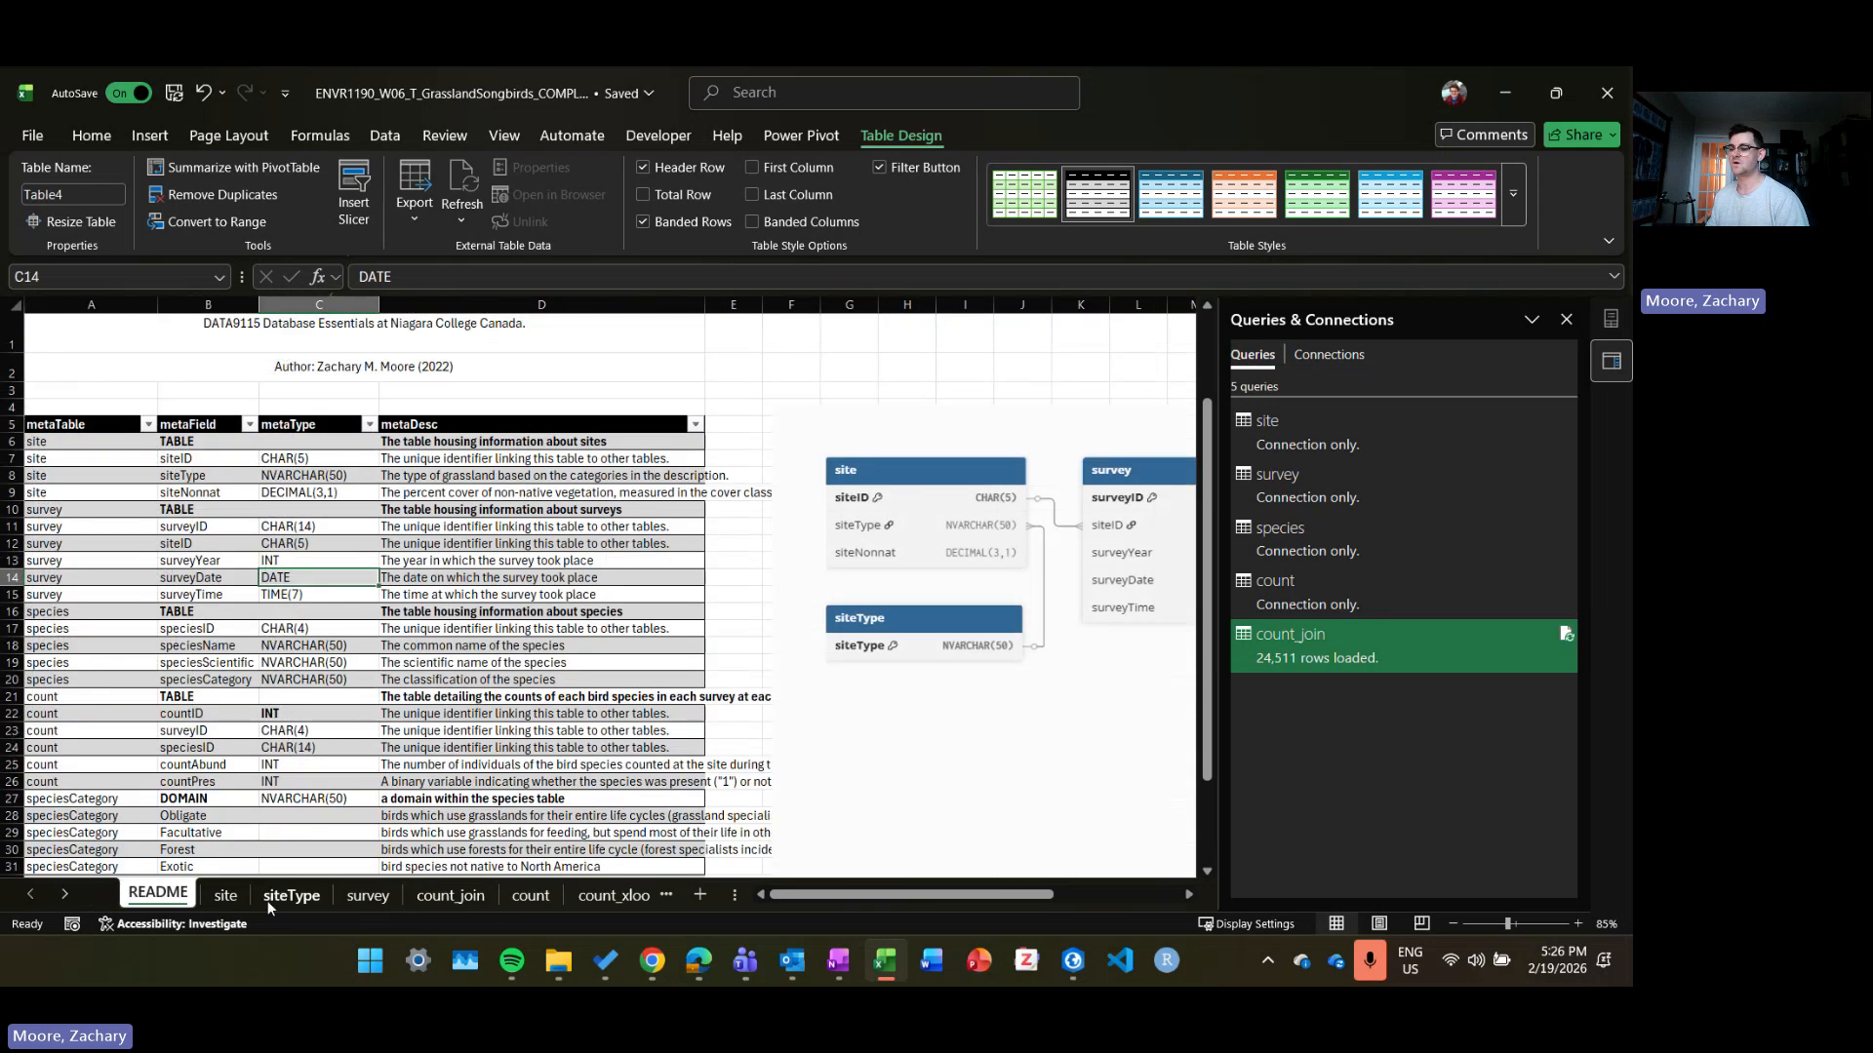
click(223, 897)
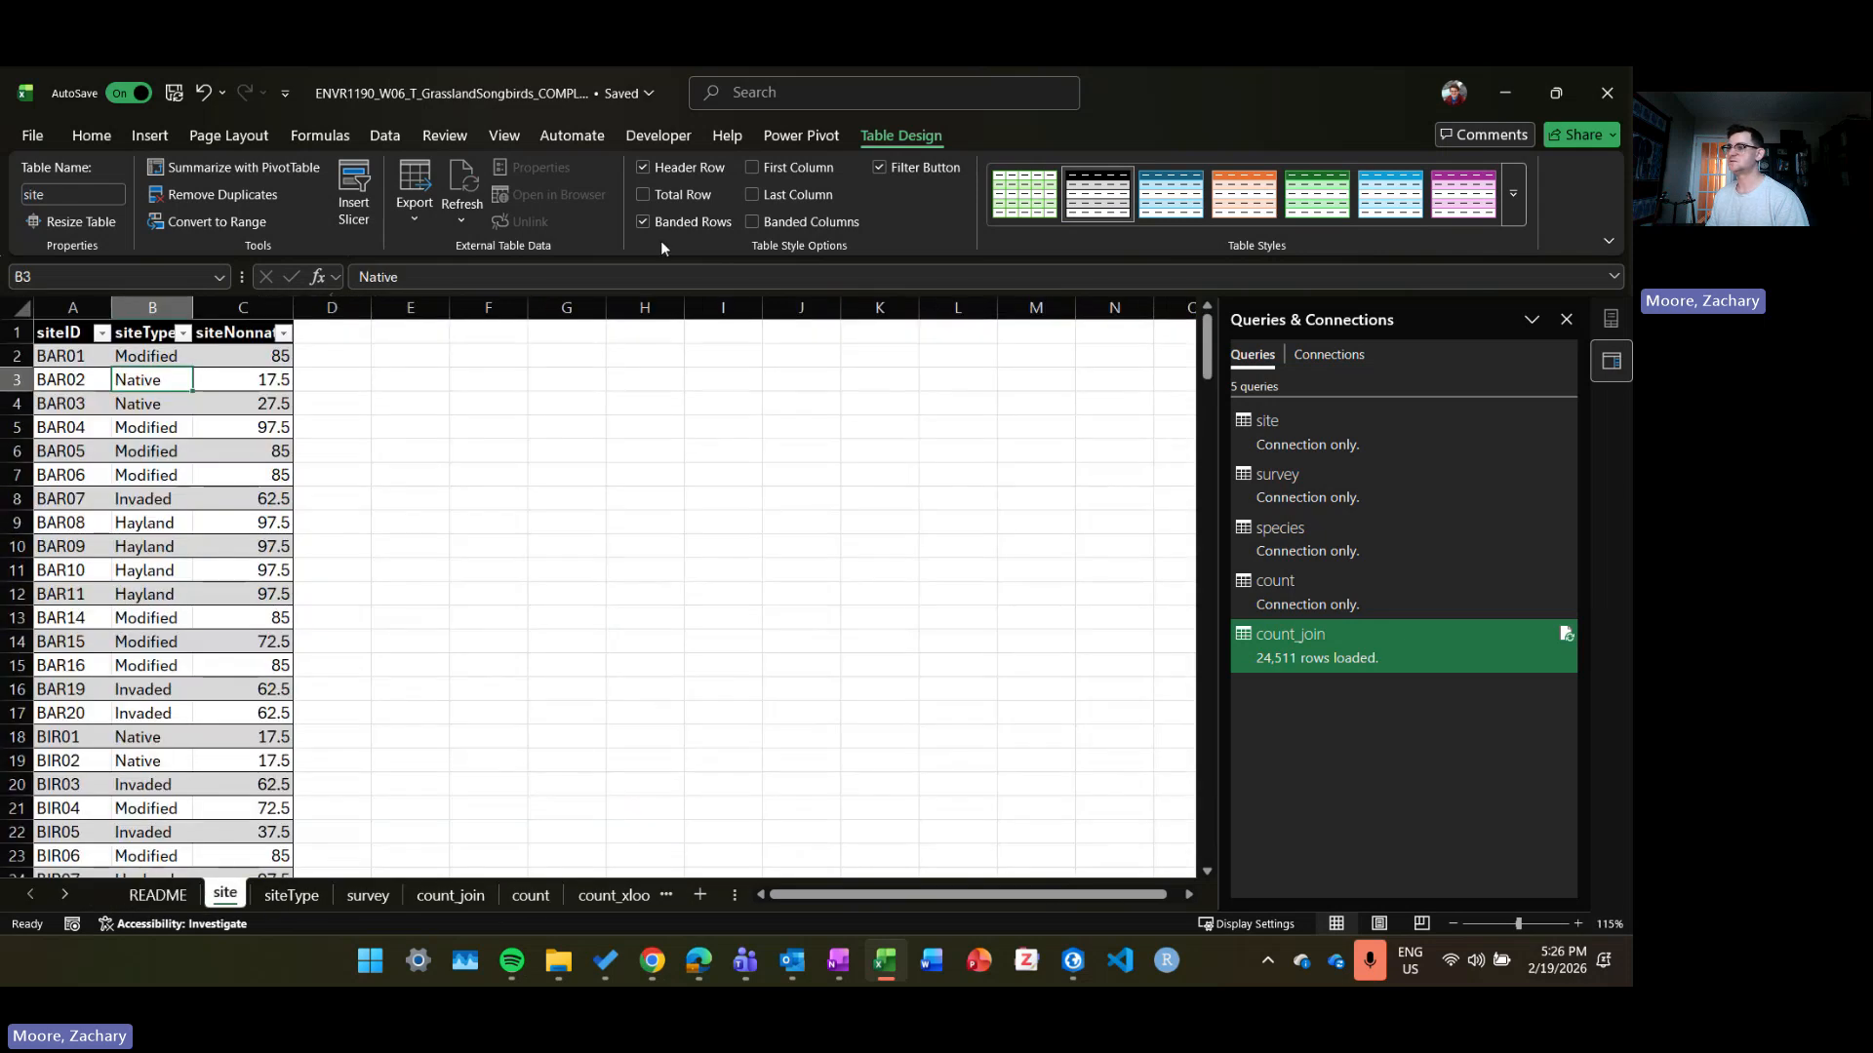
Step: Review the application add-ins in the Excel options and view the details of Microsoft Power Pivot for Excel
click(800, 139)
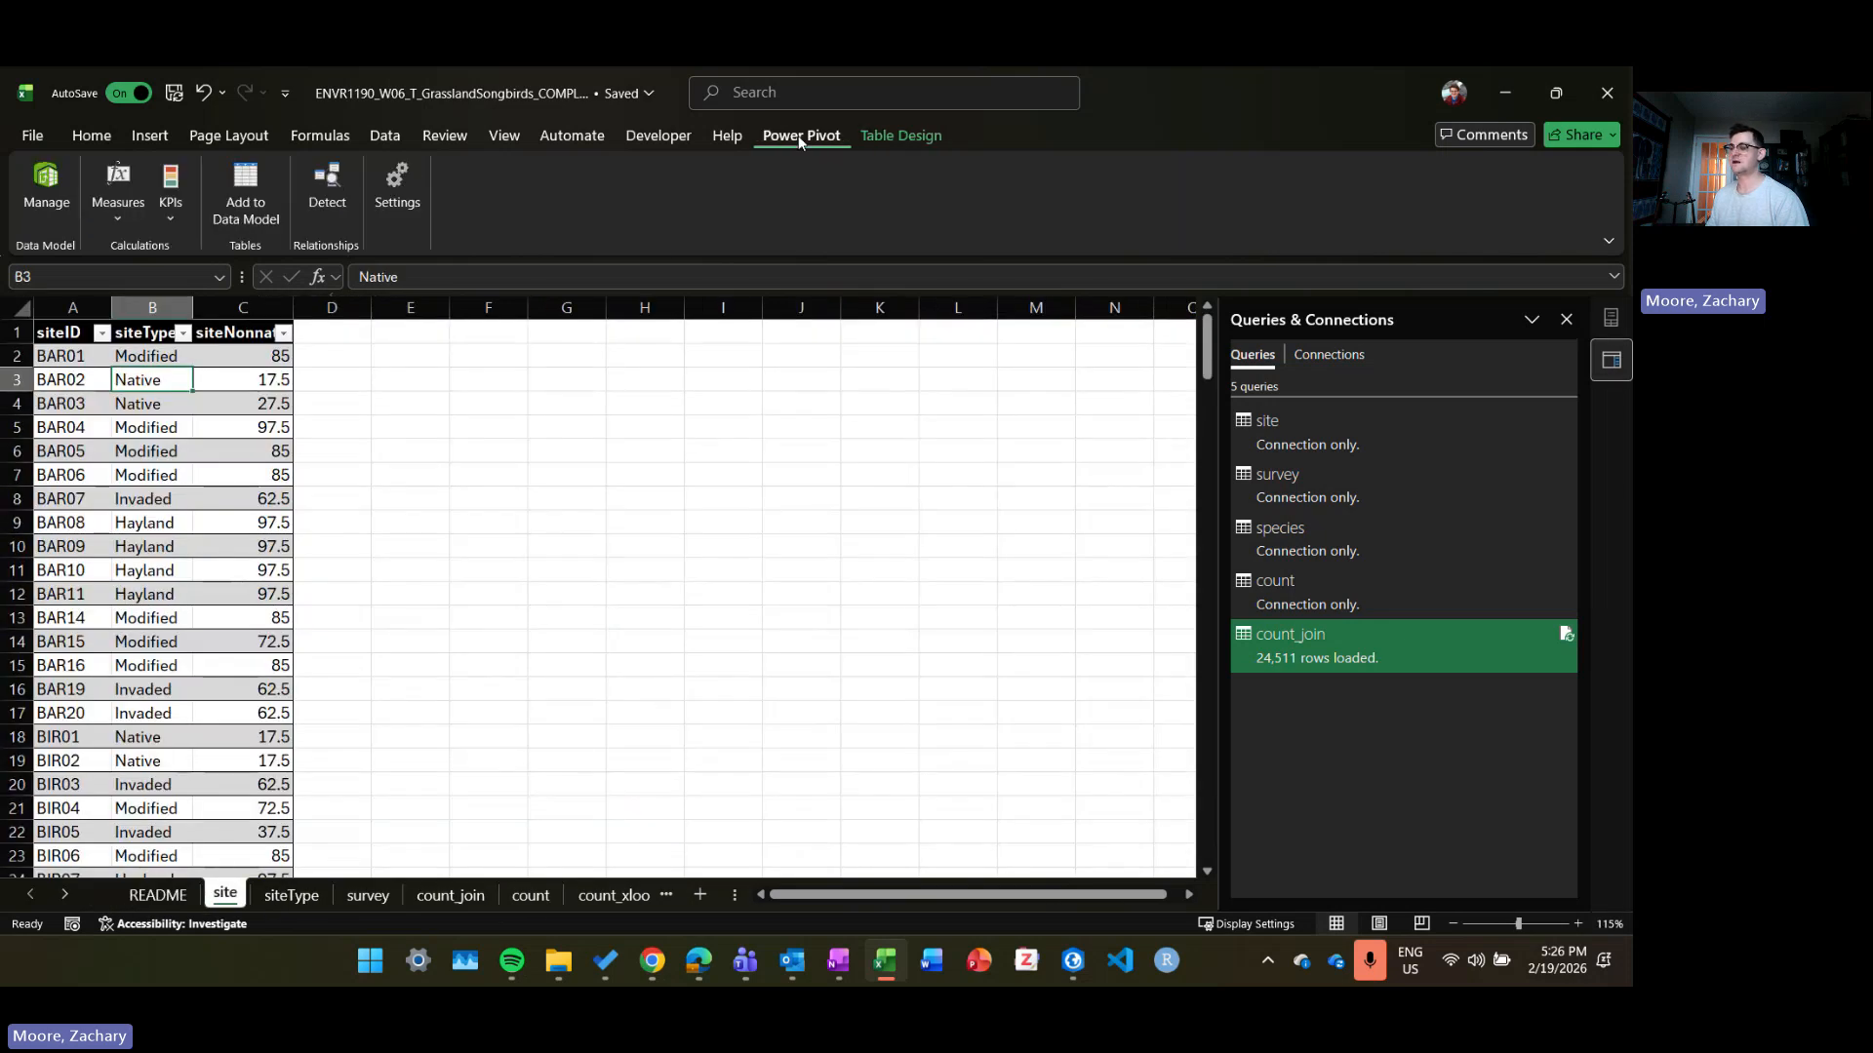
click(34, 137)
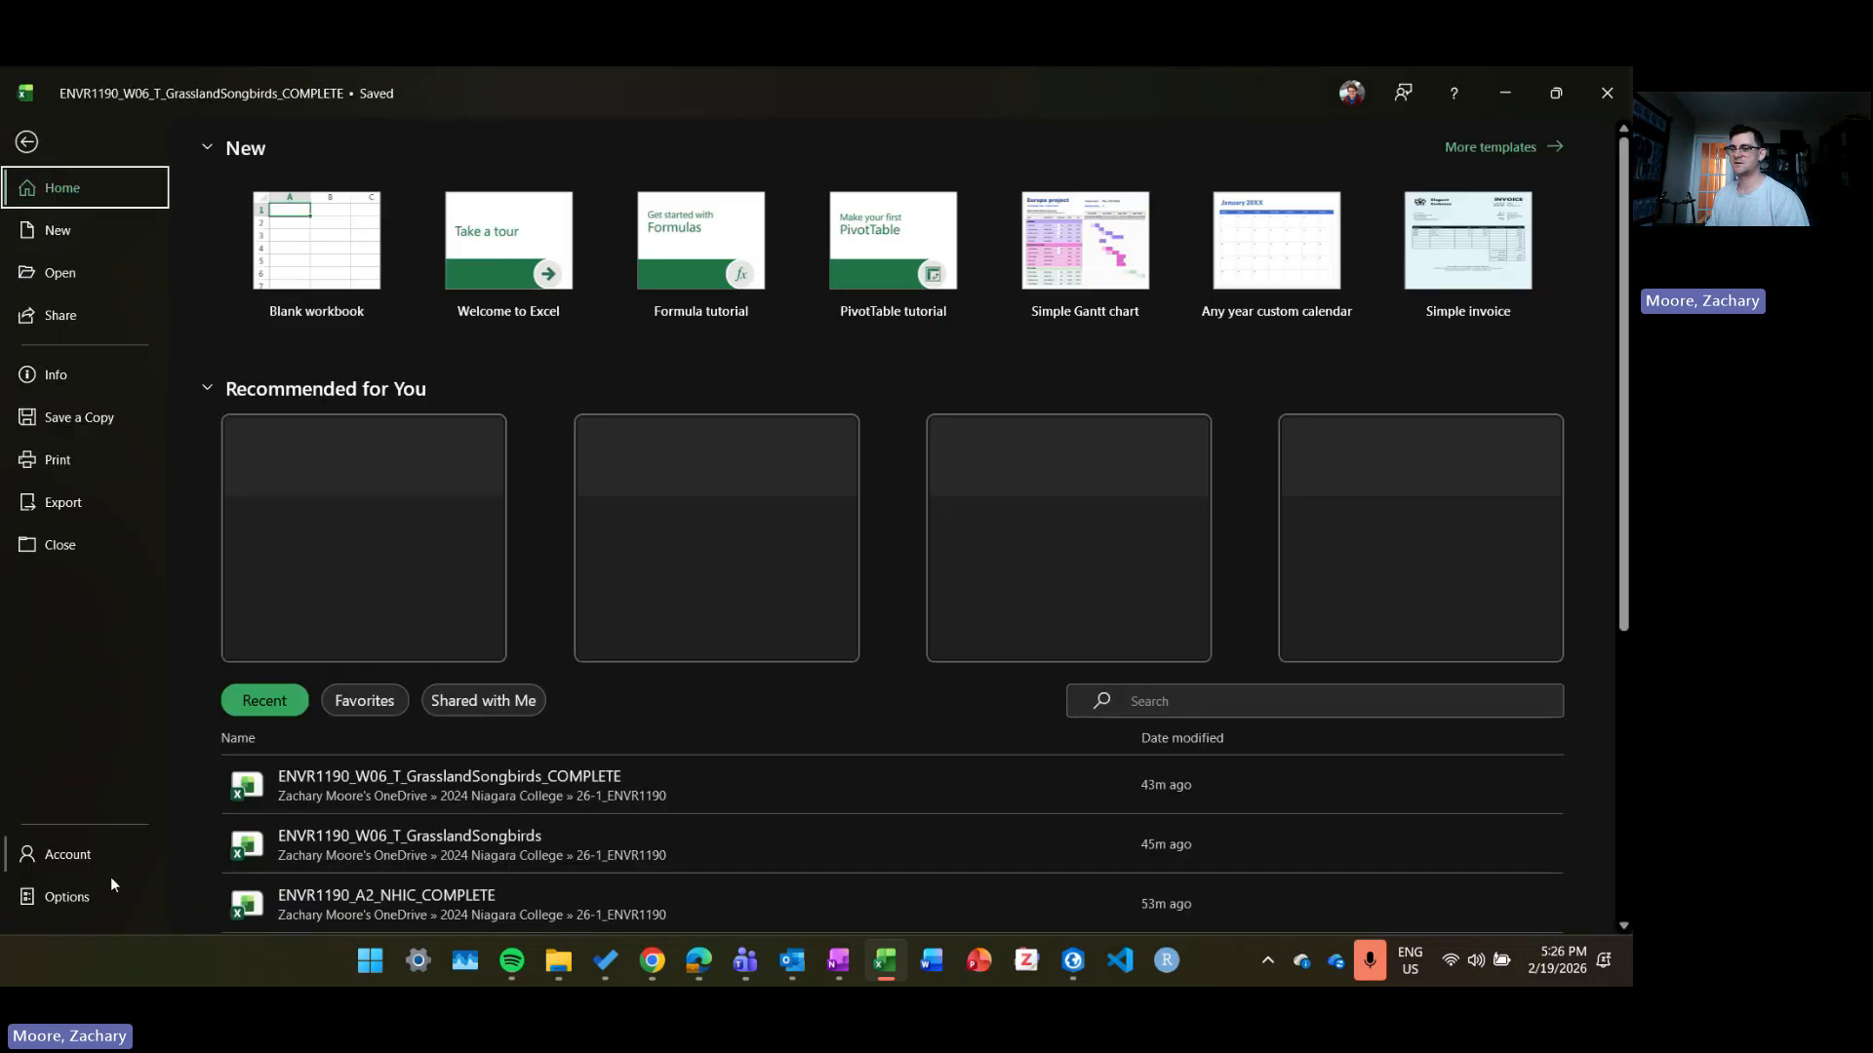
click(92, 899)
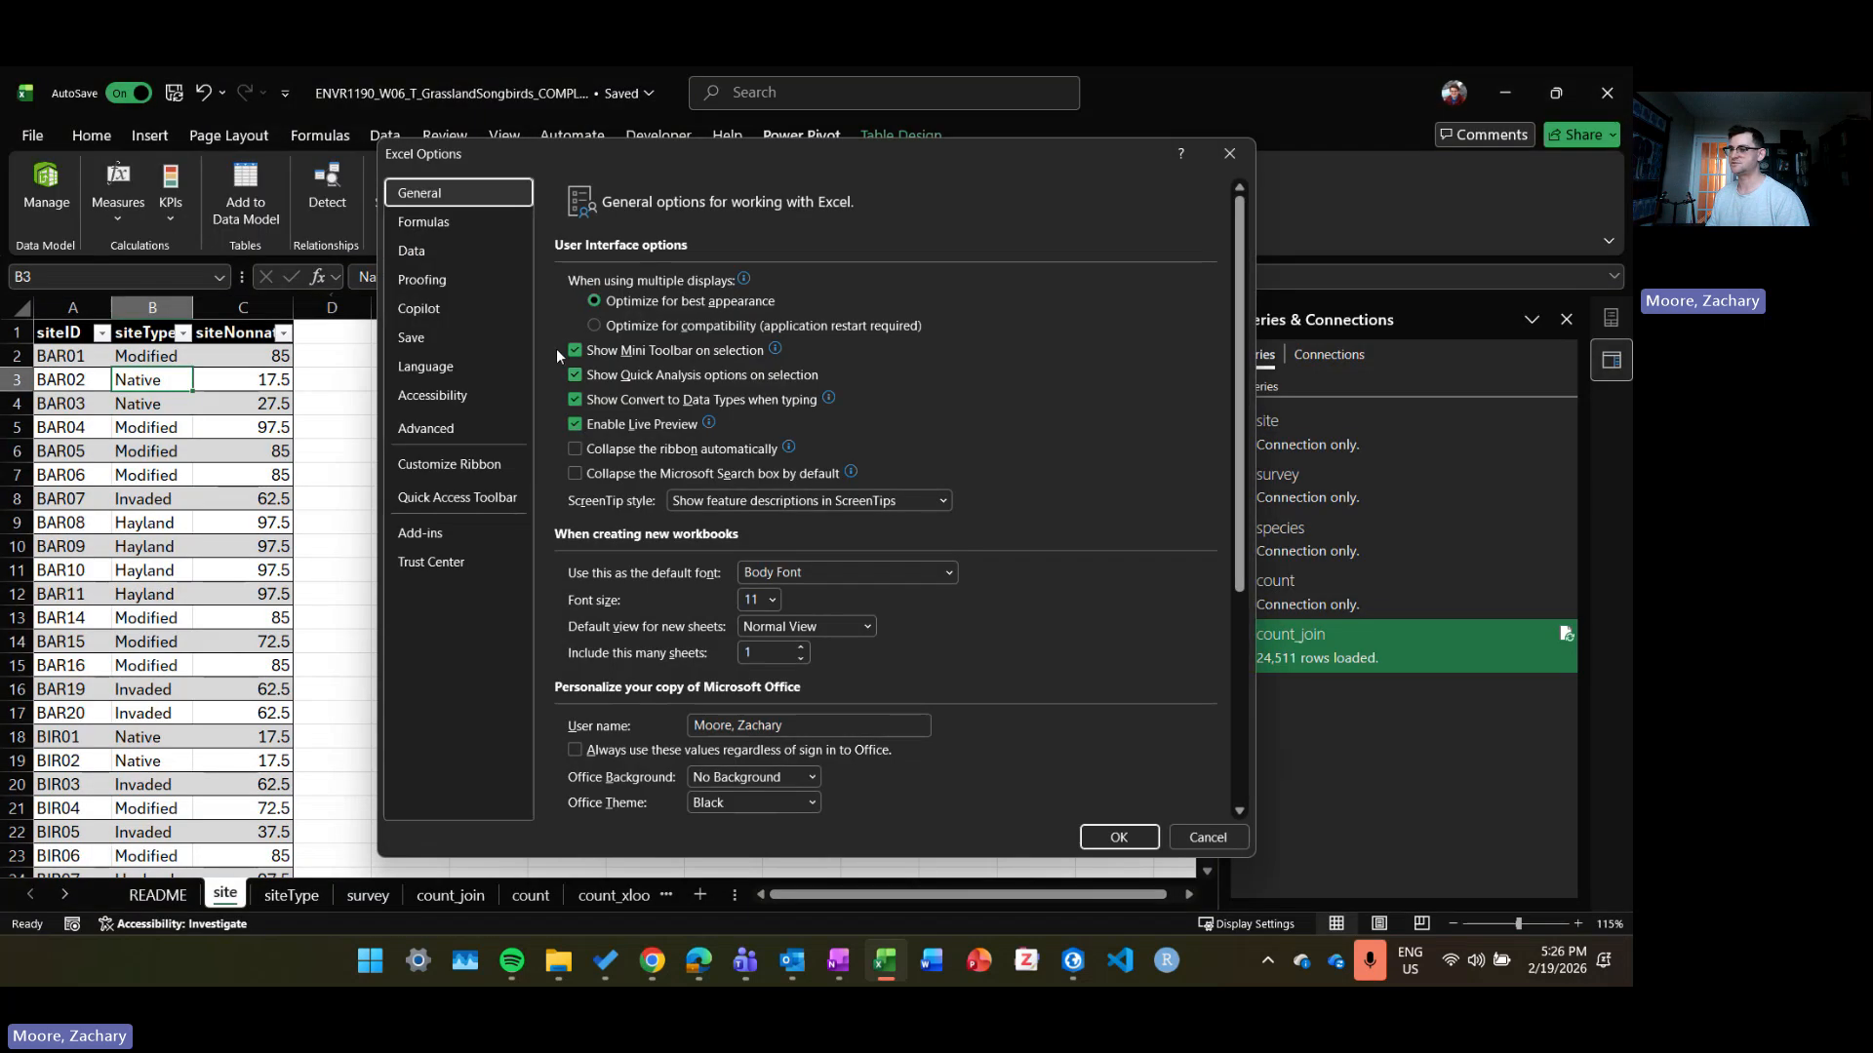
click(498, 534)
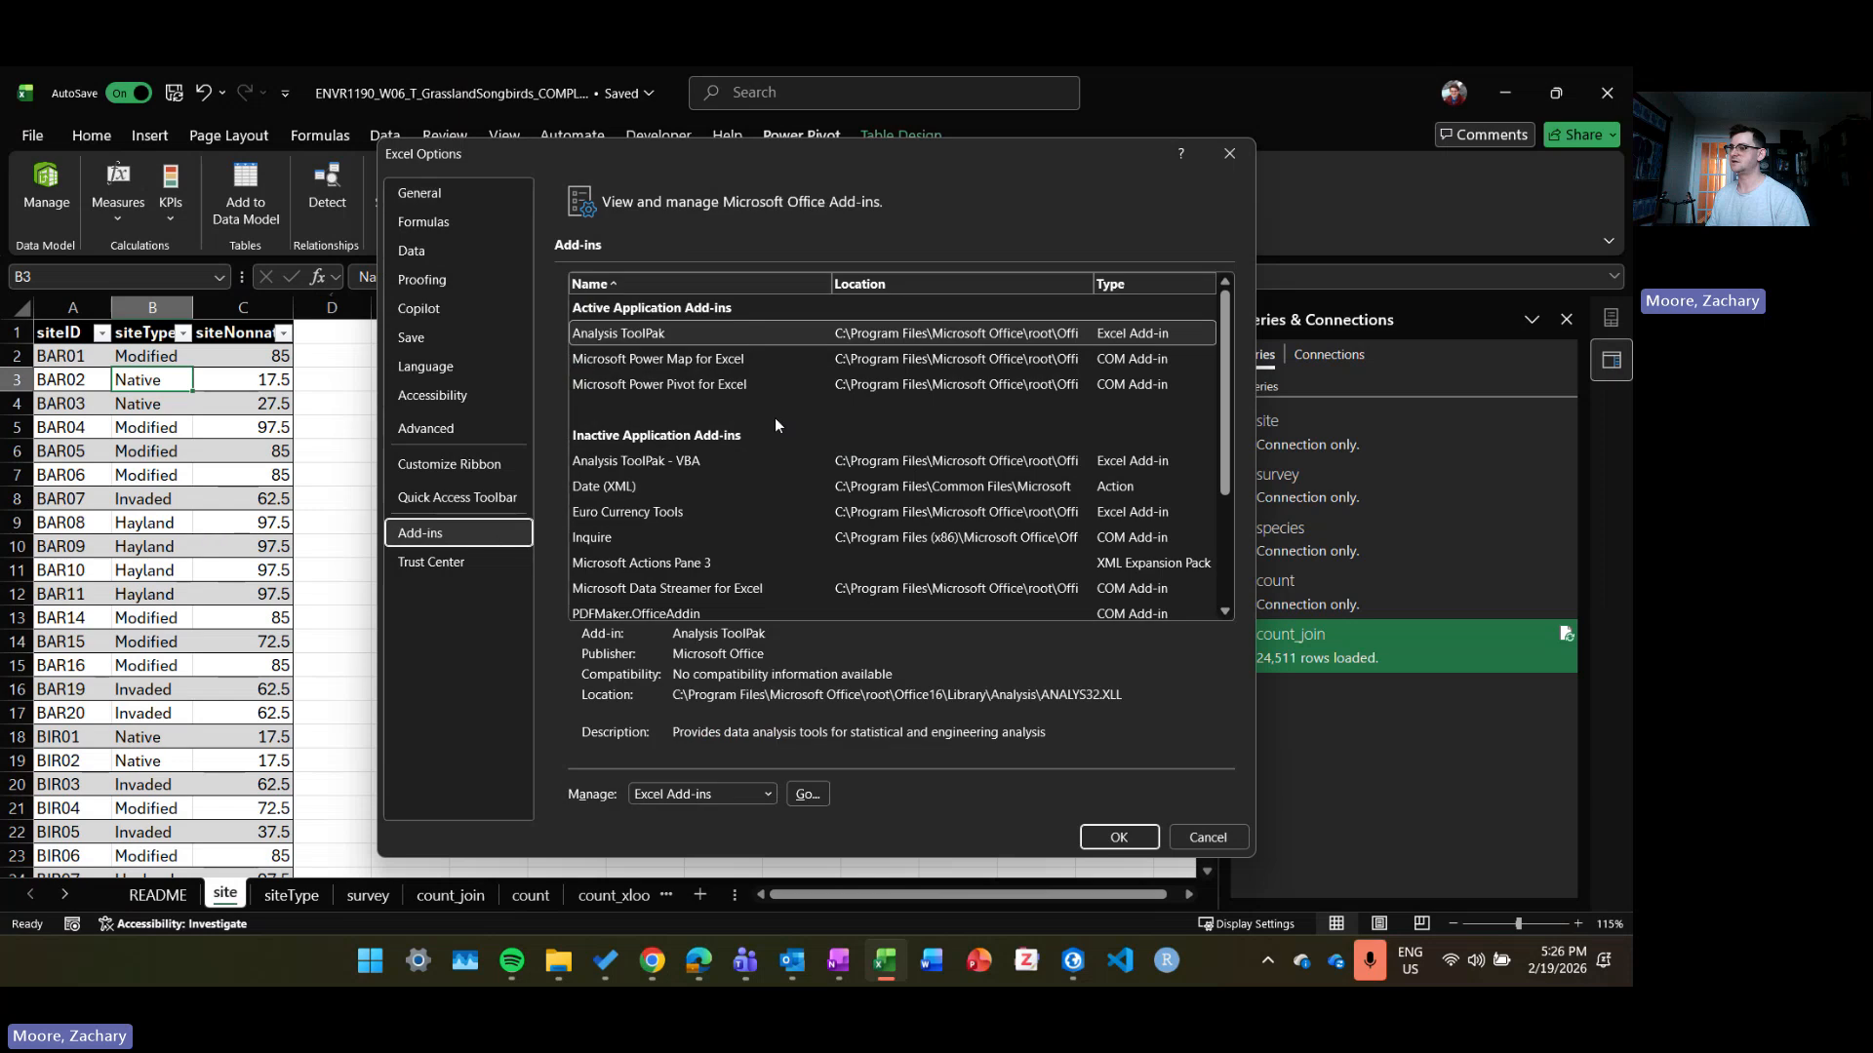
scroll(745, 430, down, 3)
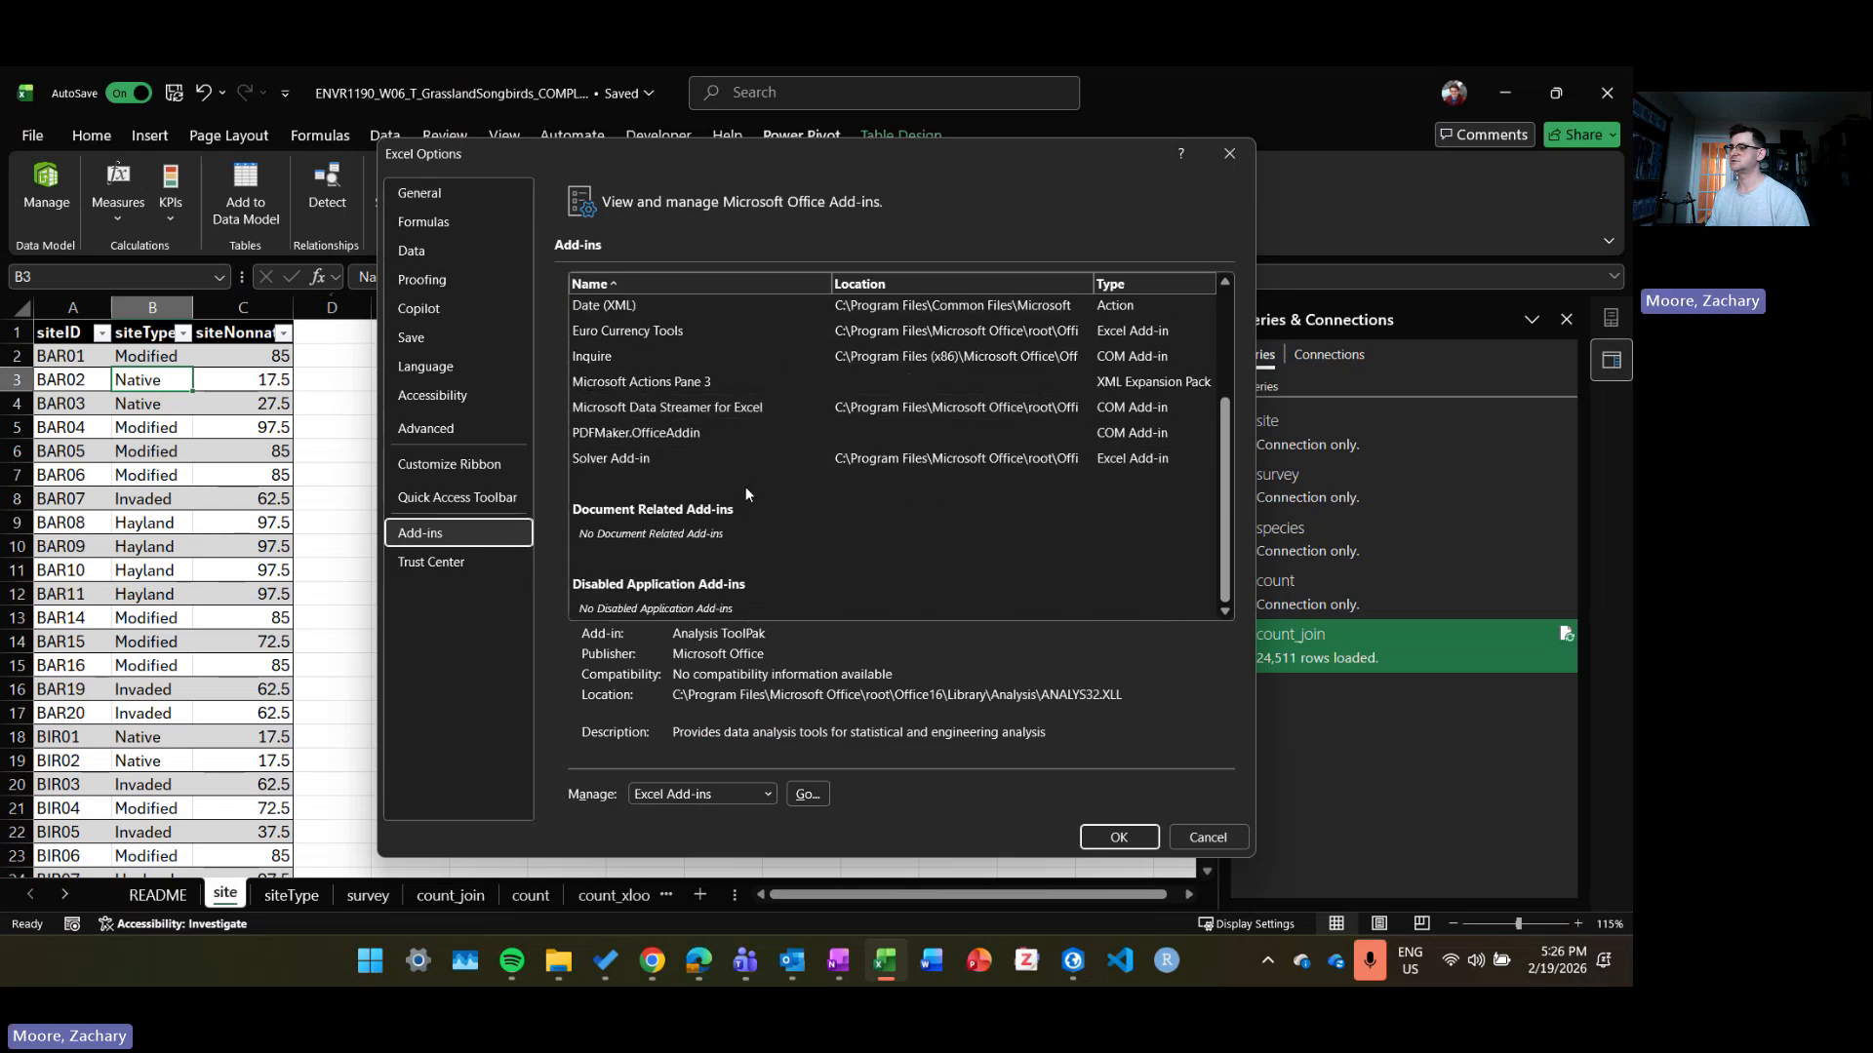
scroll(745, 488, up, 3)
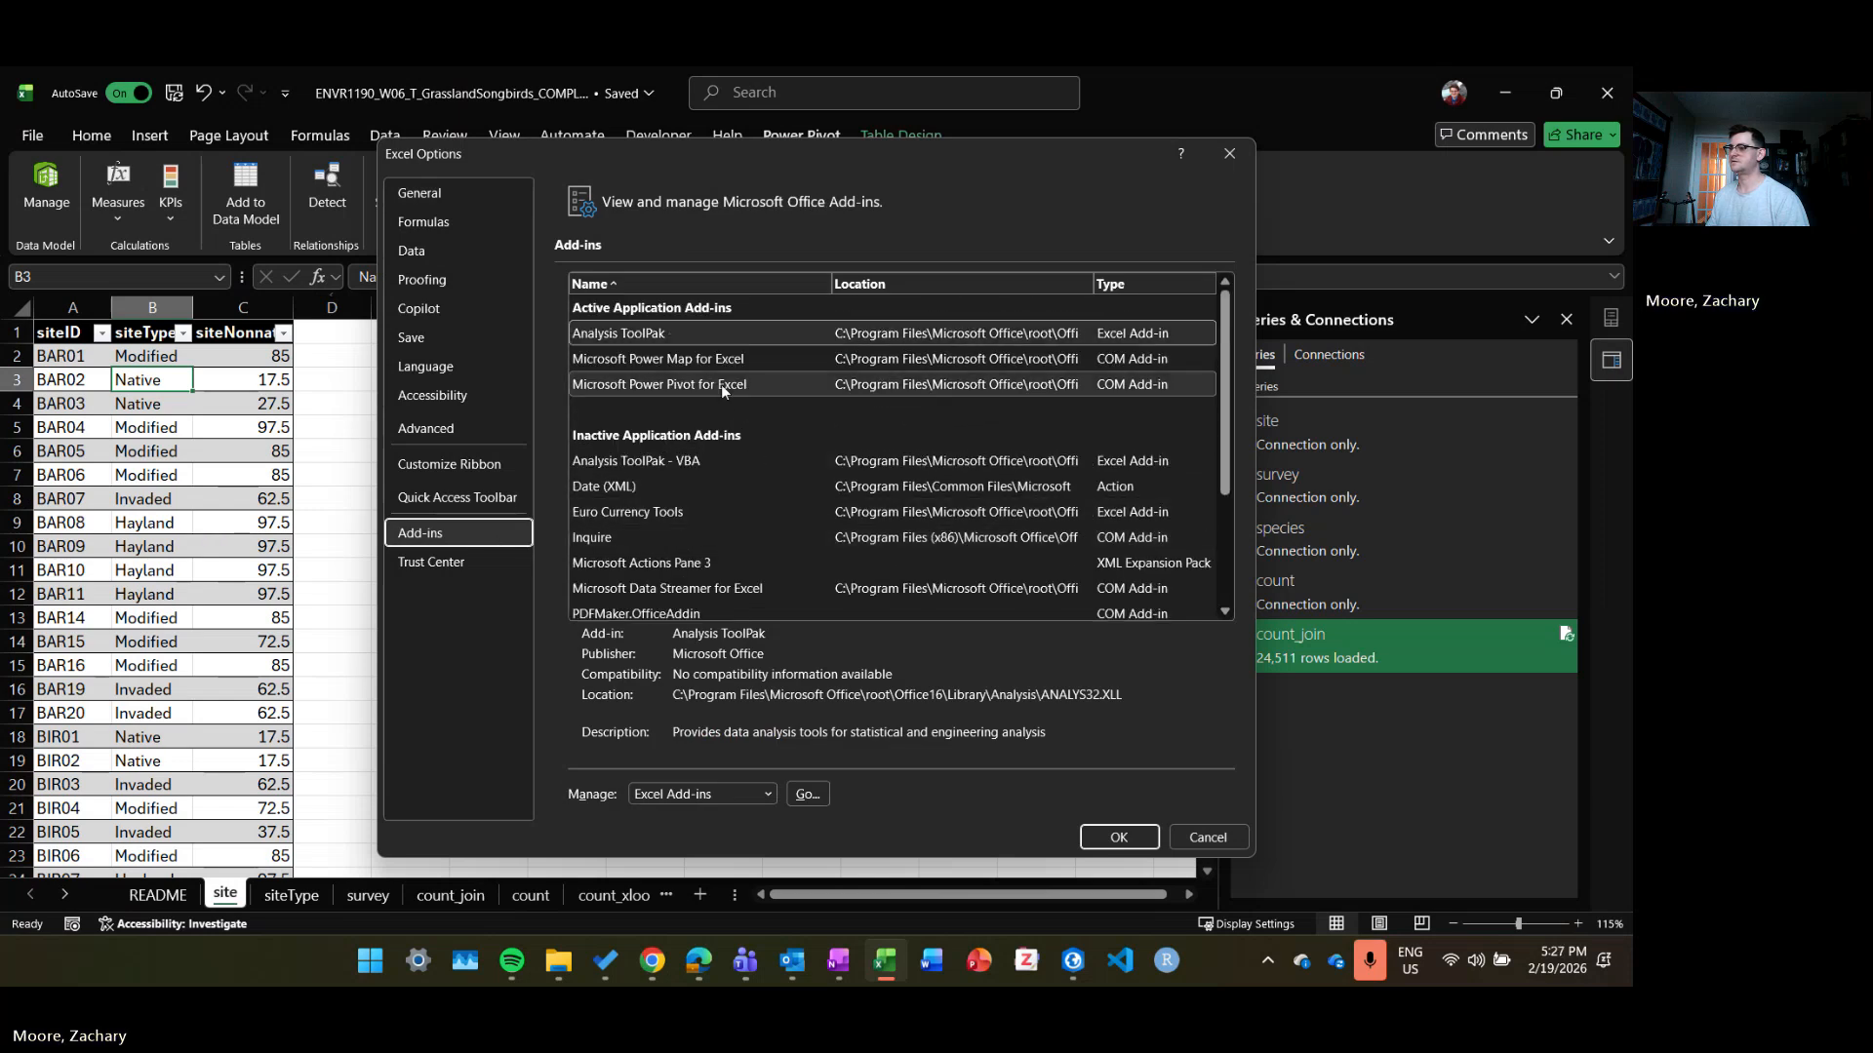
click(667, 386)
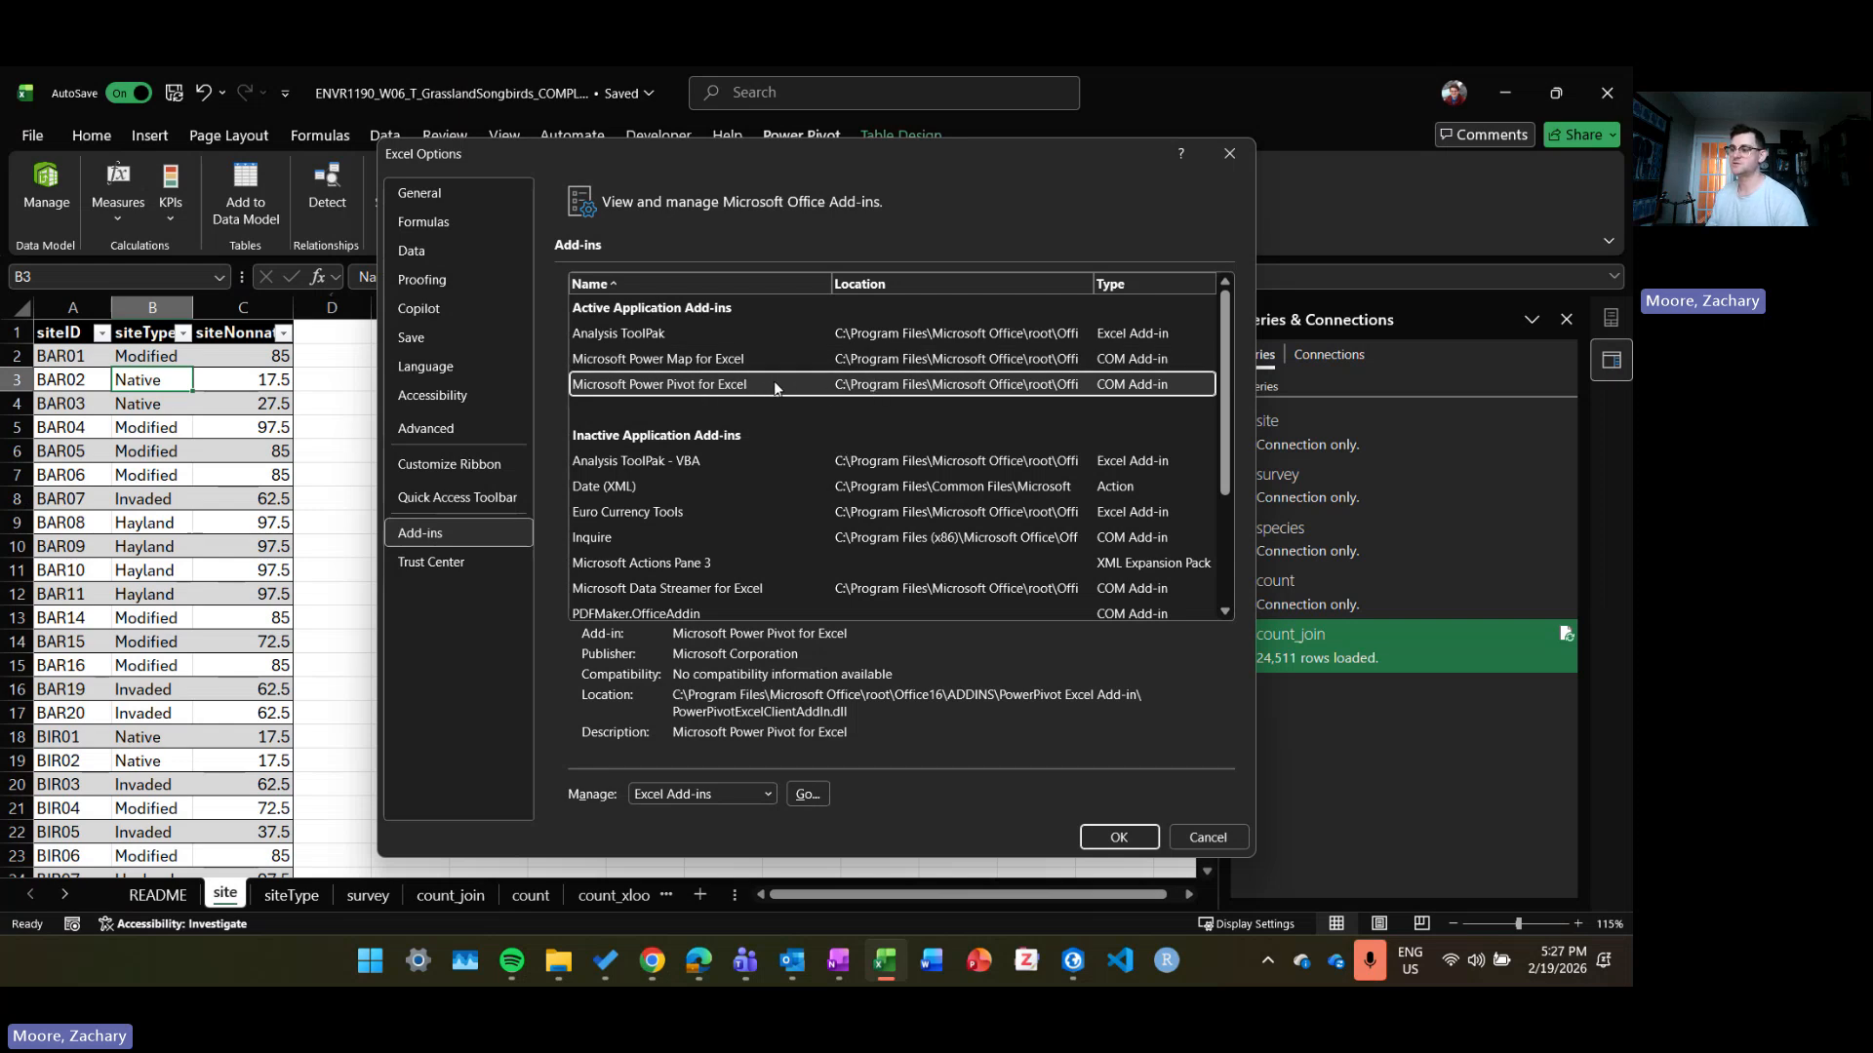
click(1117, 835)
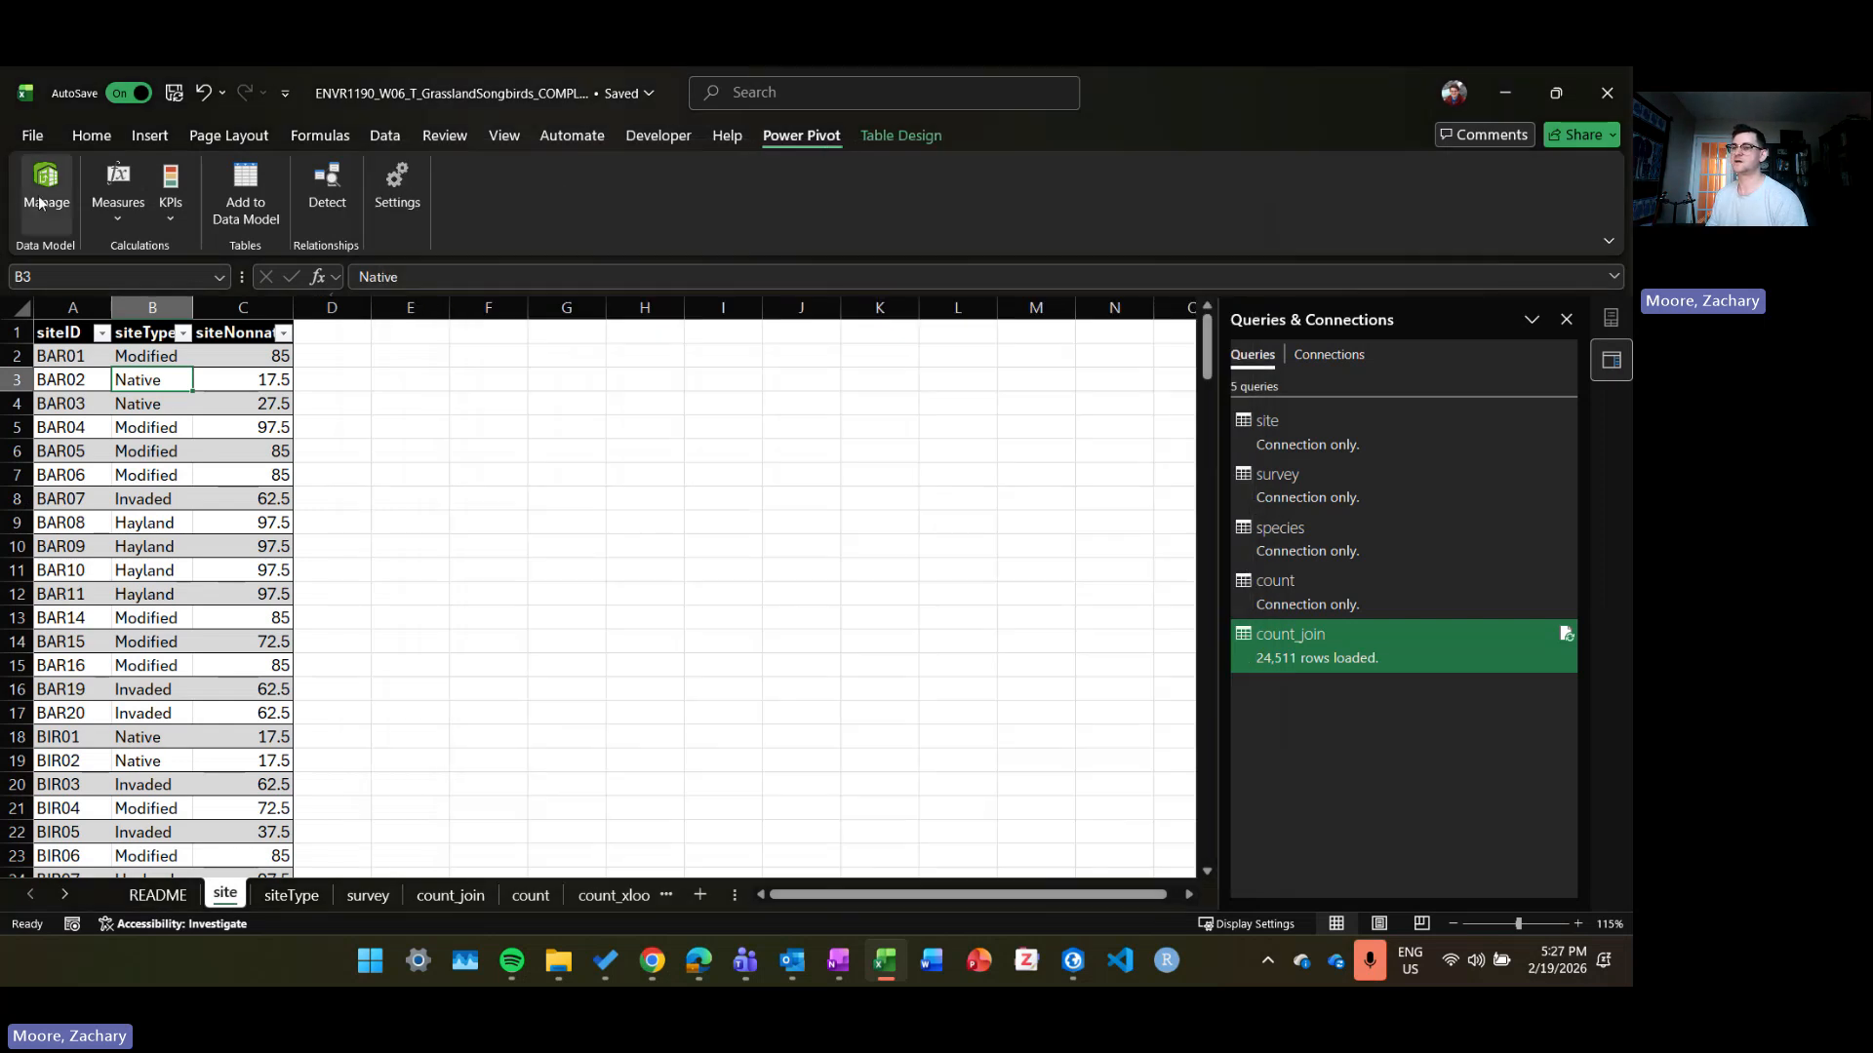
Step: Open the Manage Relationships dialog for the workbook's data model
click(269, 382)
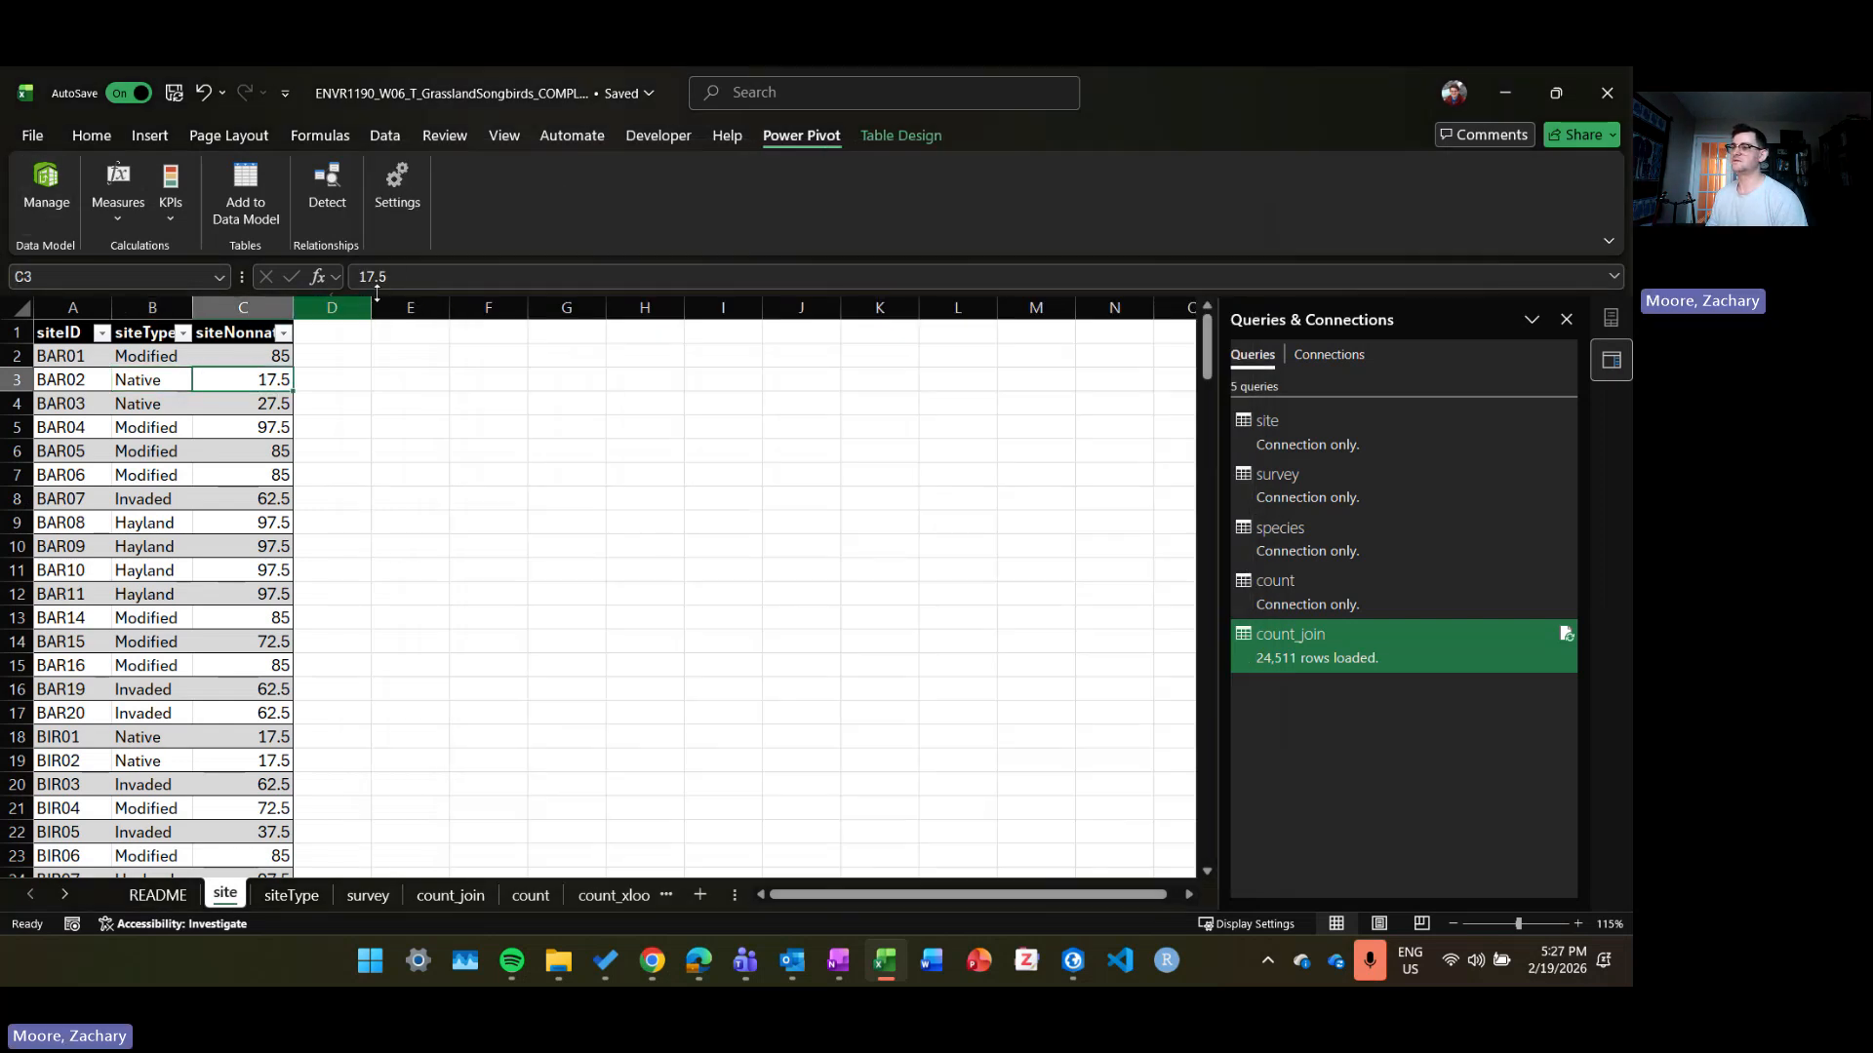
click(262, 358)
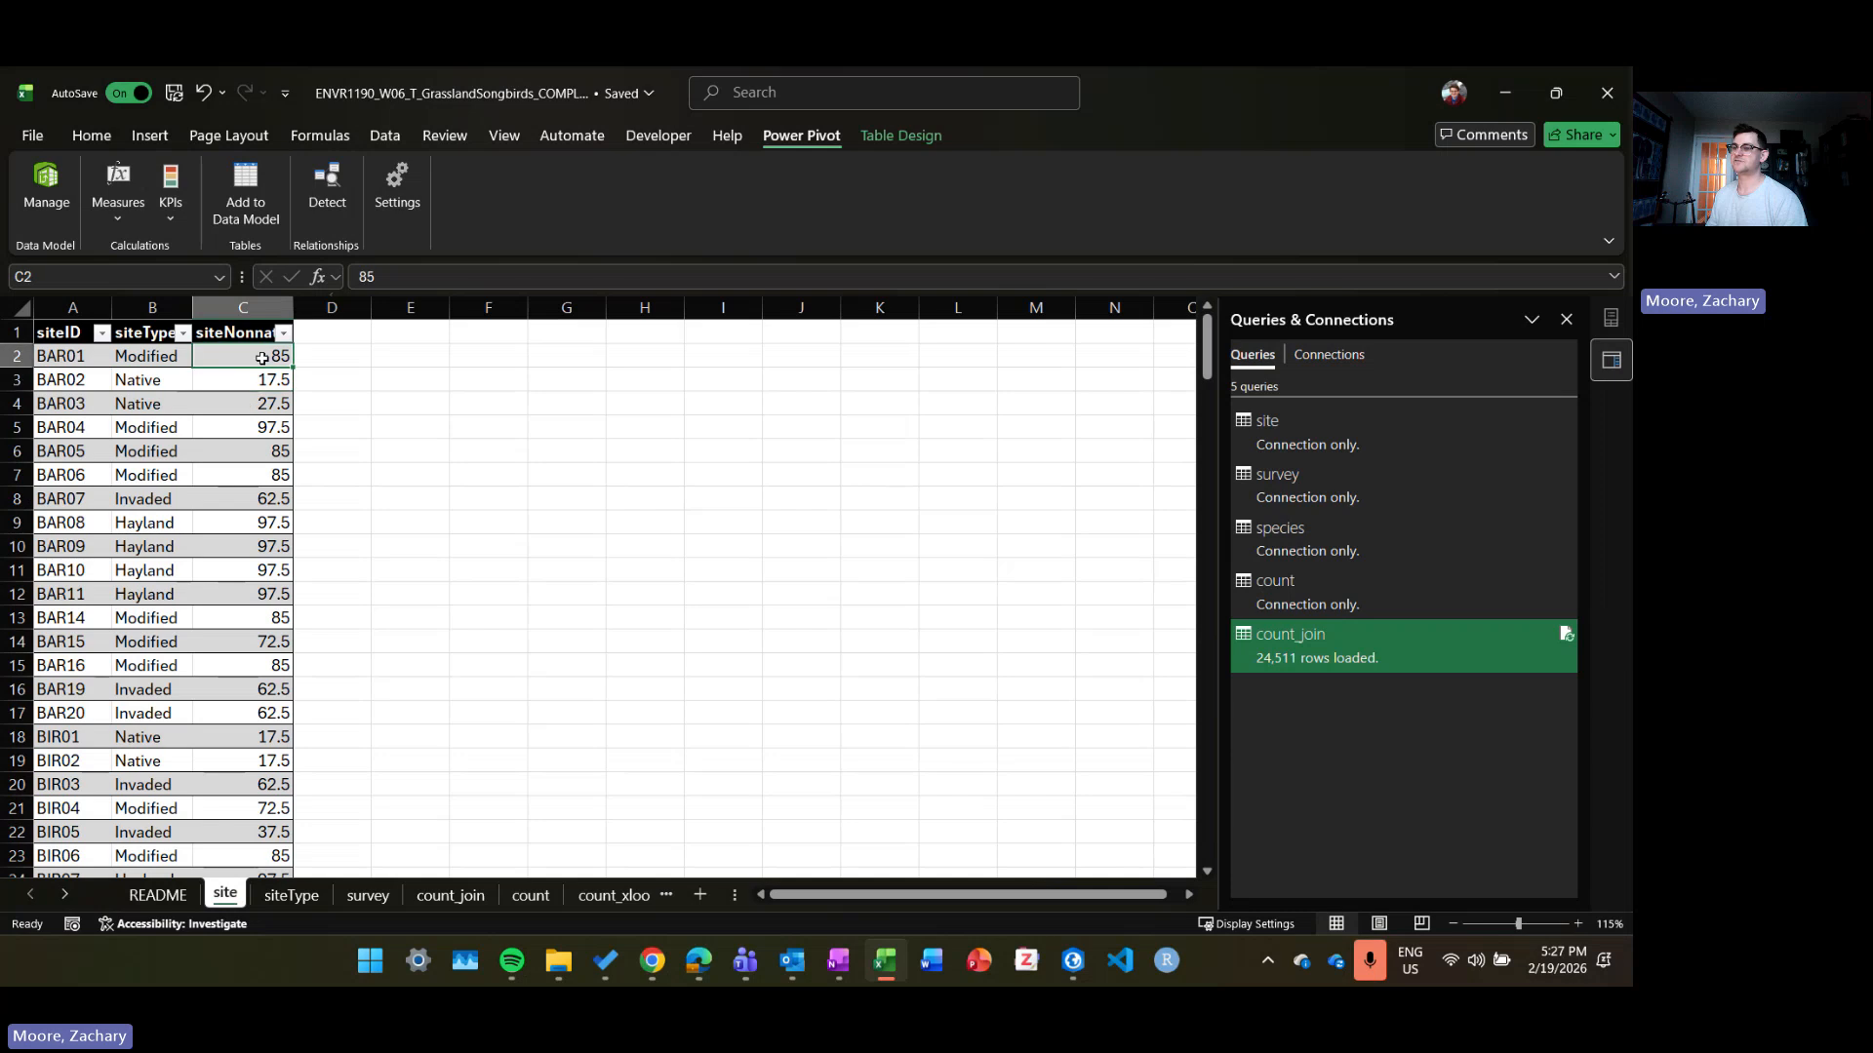
click(393, 138)
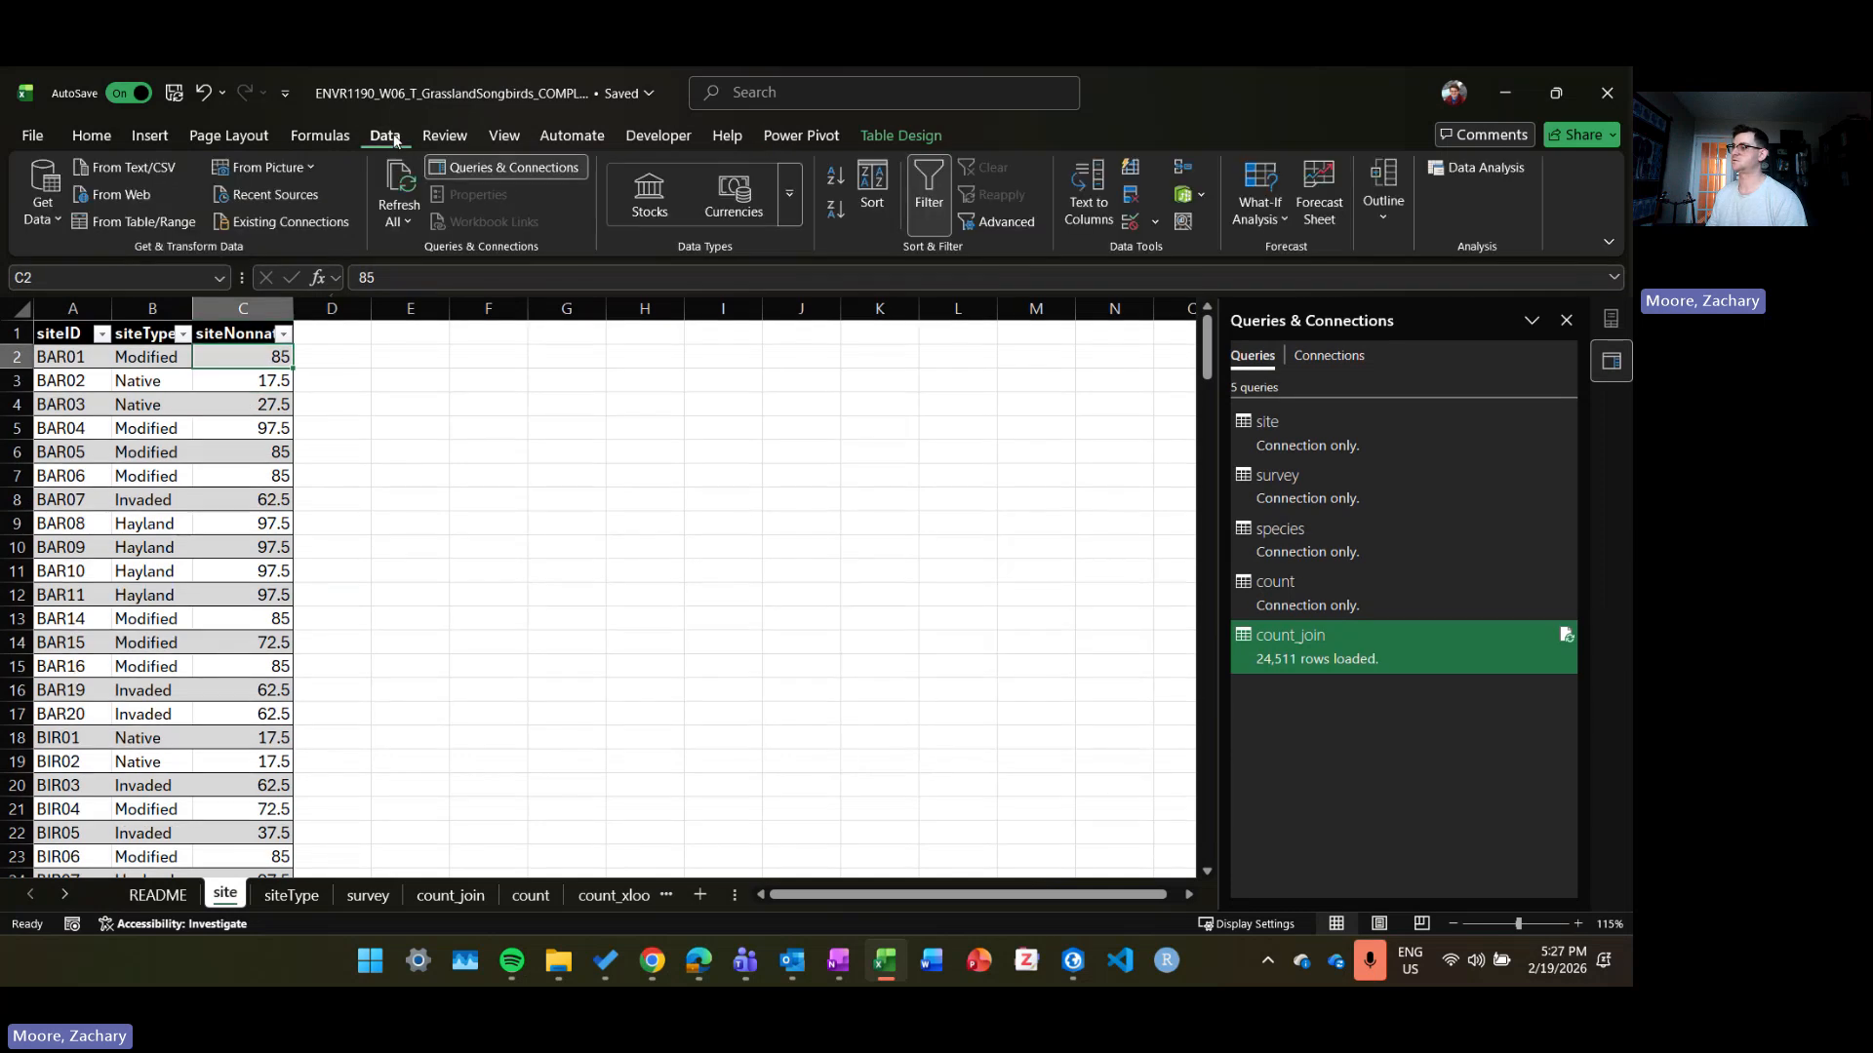
click(1202, 199)
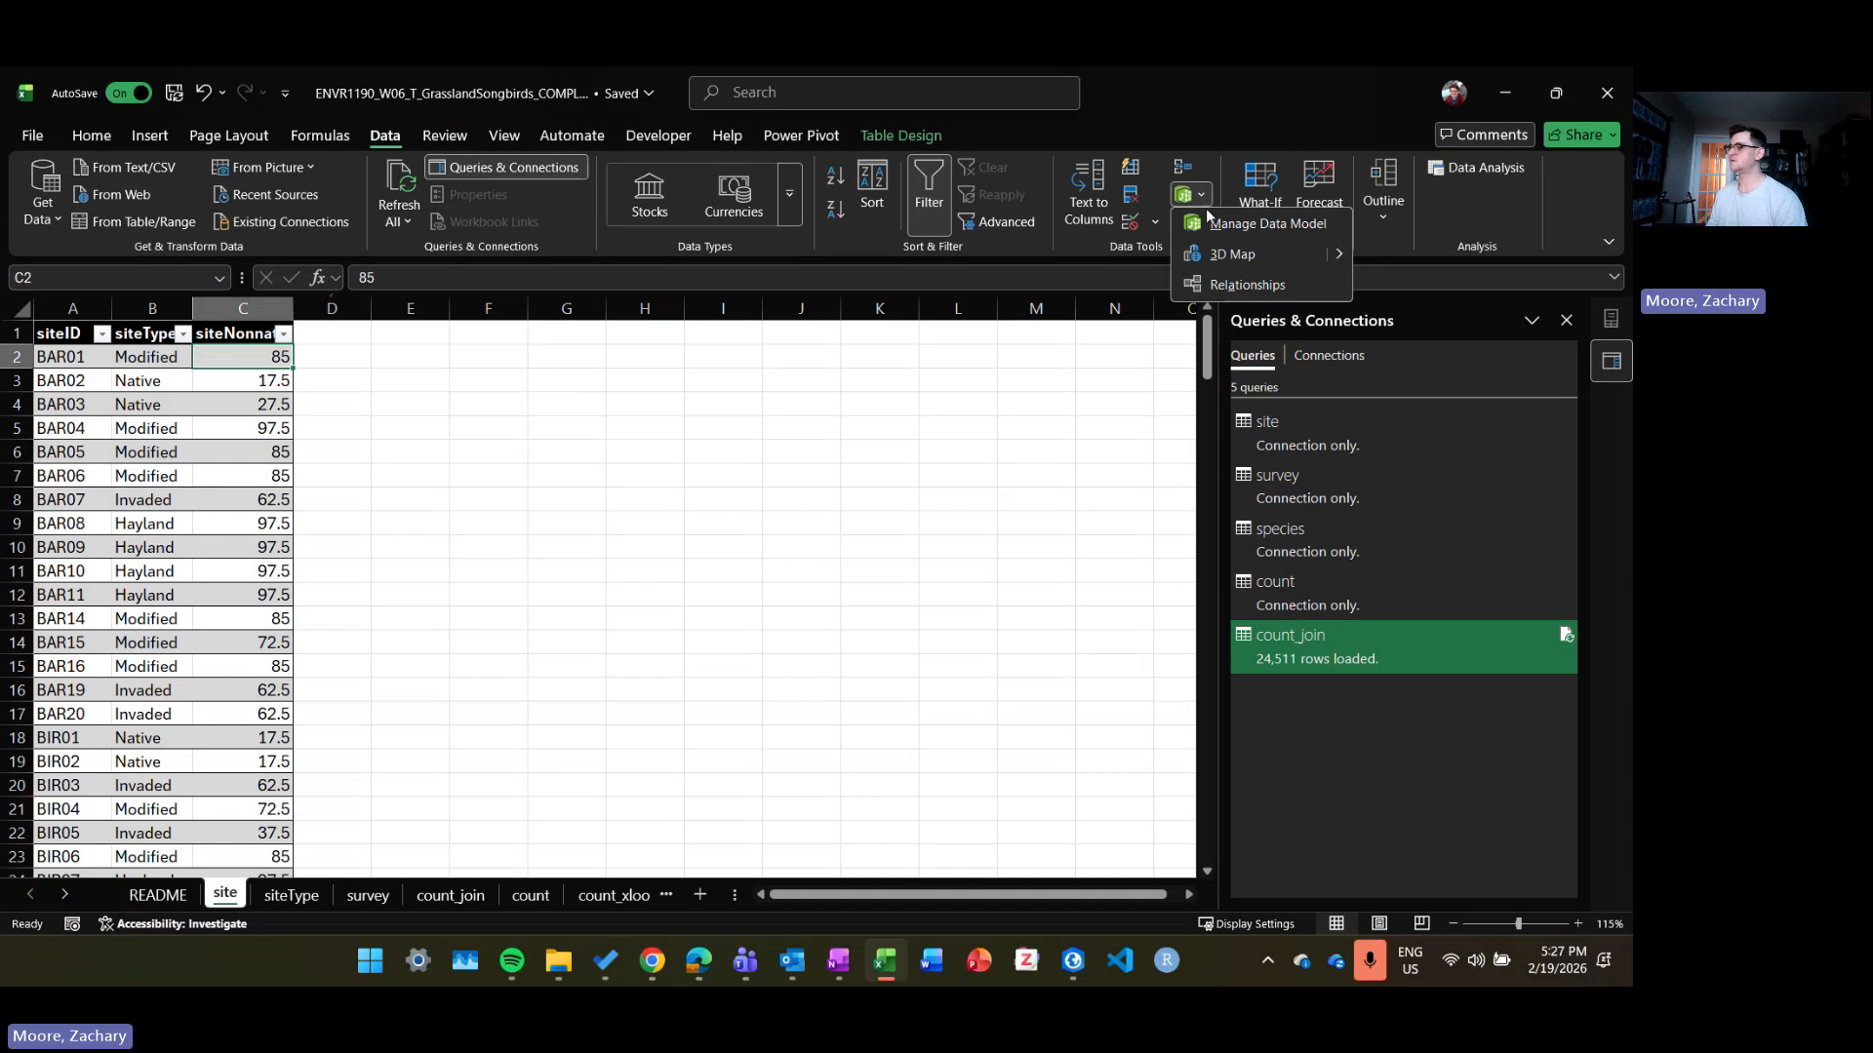
click(1256, 284)
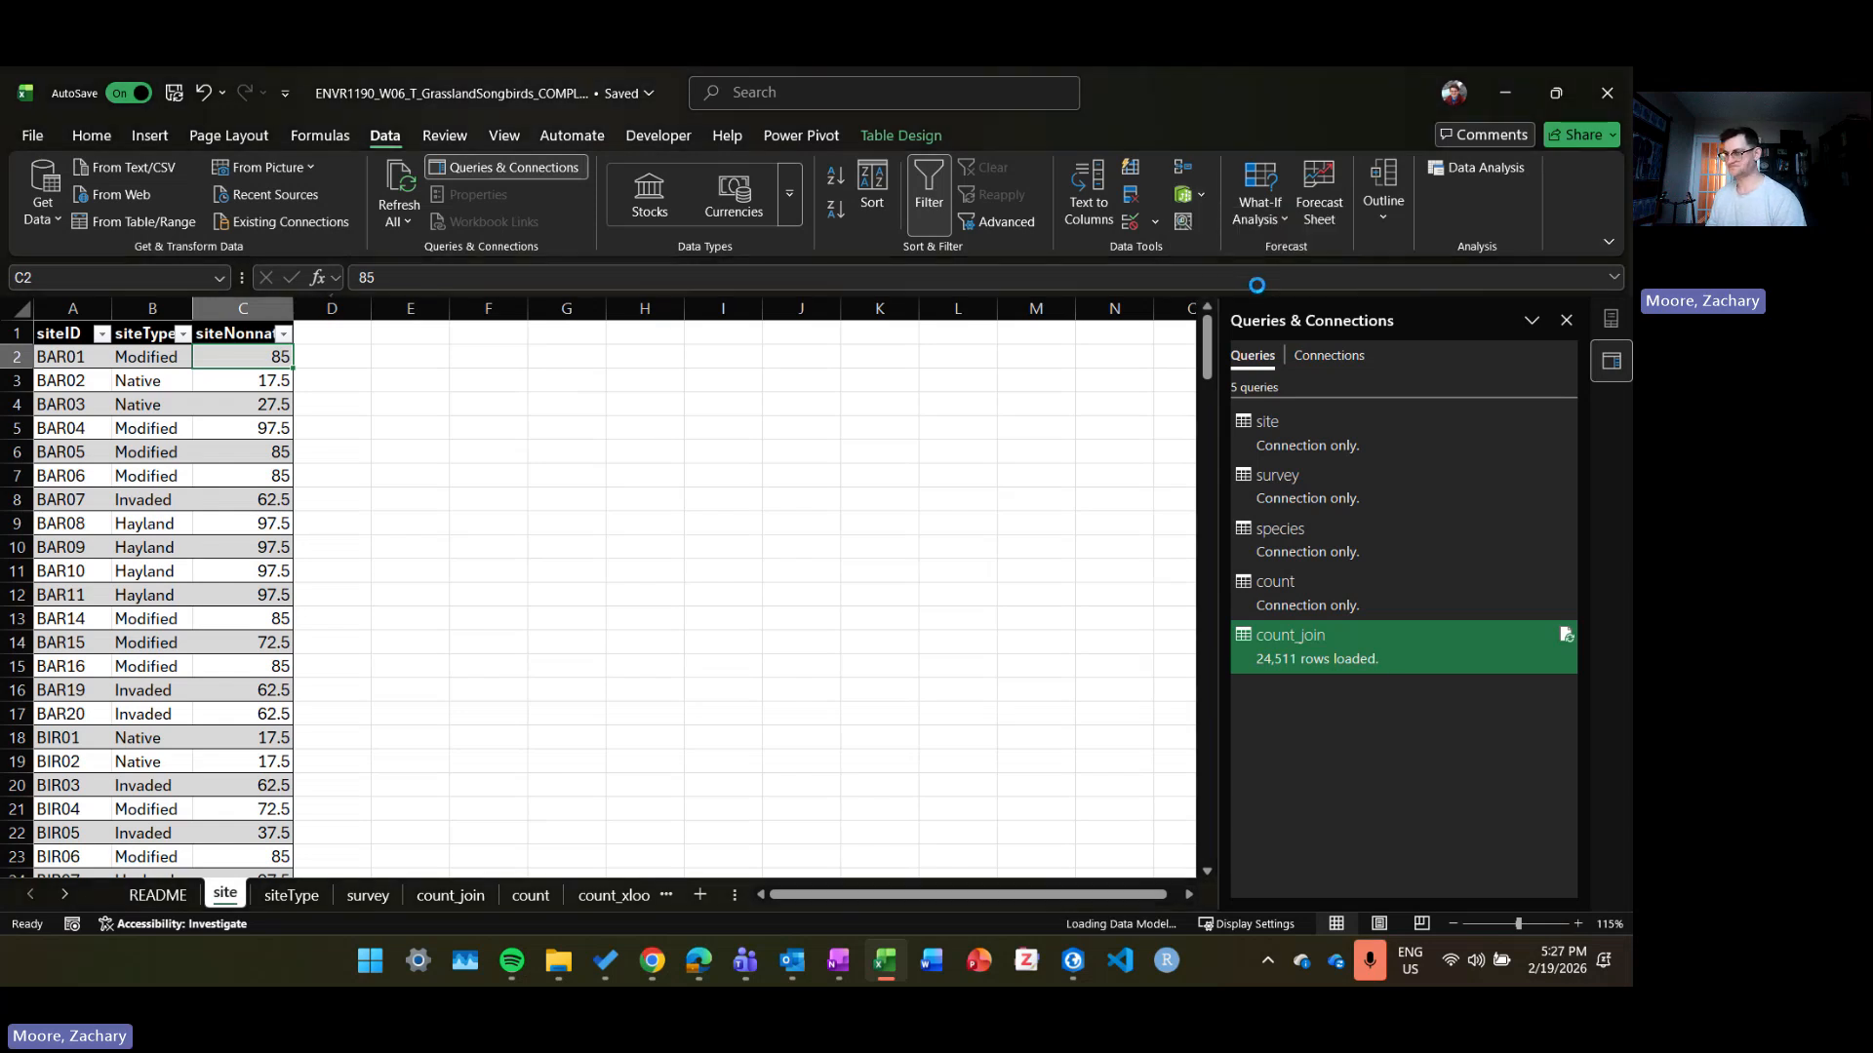
drag(696, 509, 726, 302)
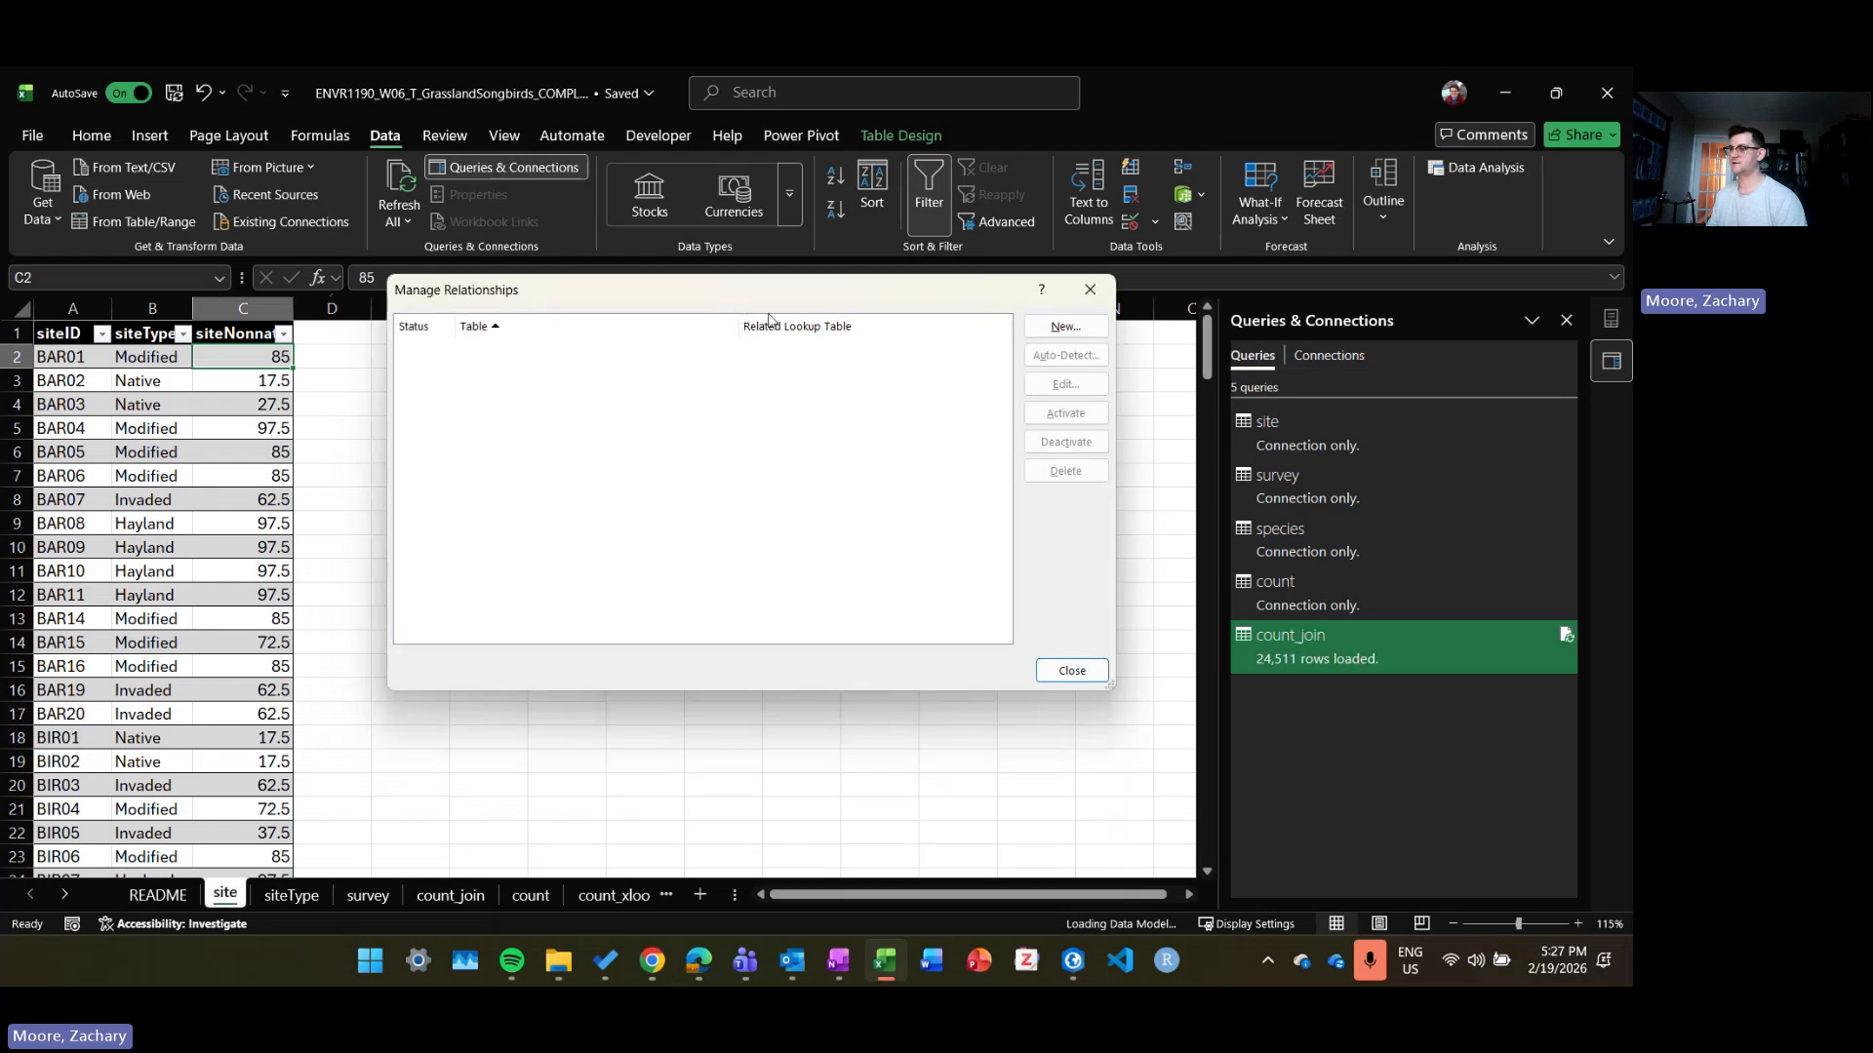
Step: Create a relationship from the count table's surveyID column to the surveyID column of the related survey table
click(1066, 326)
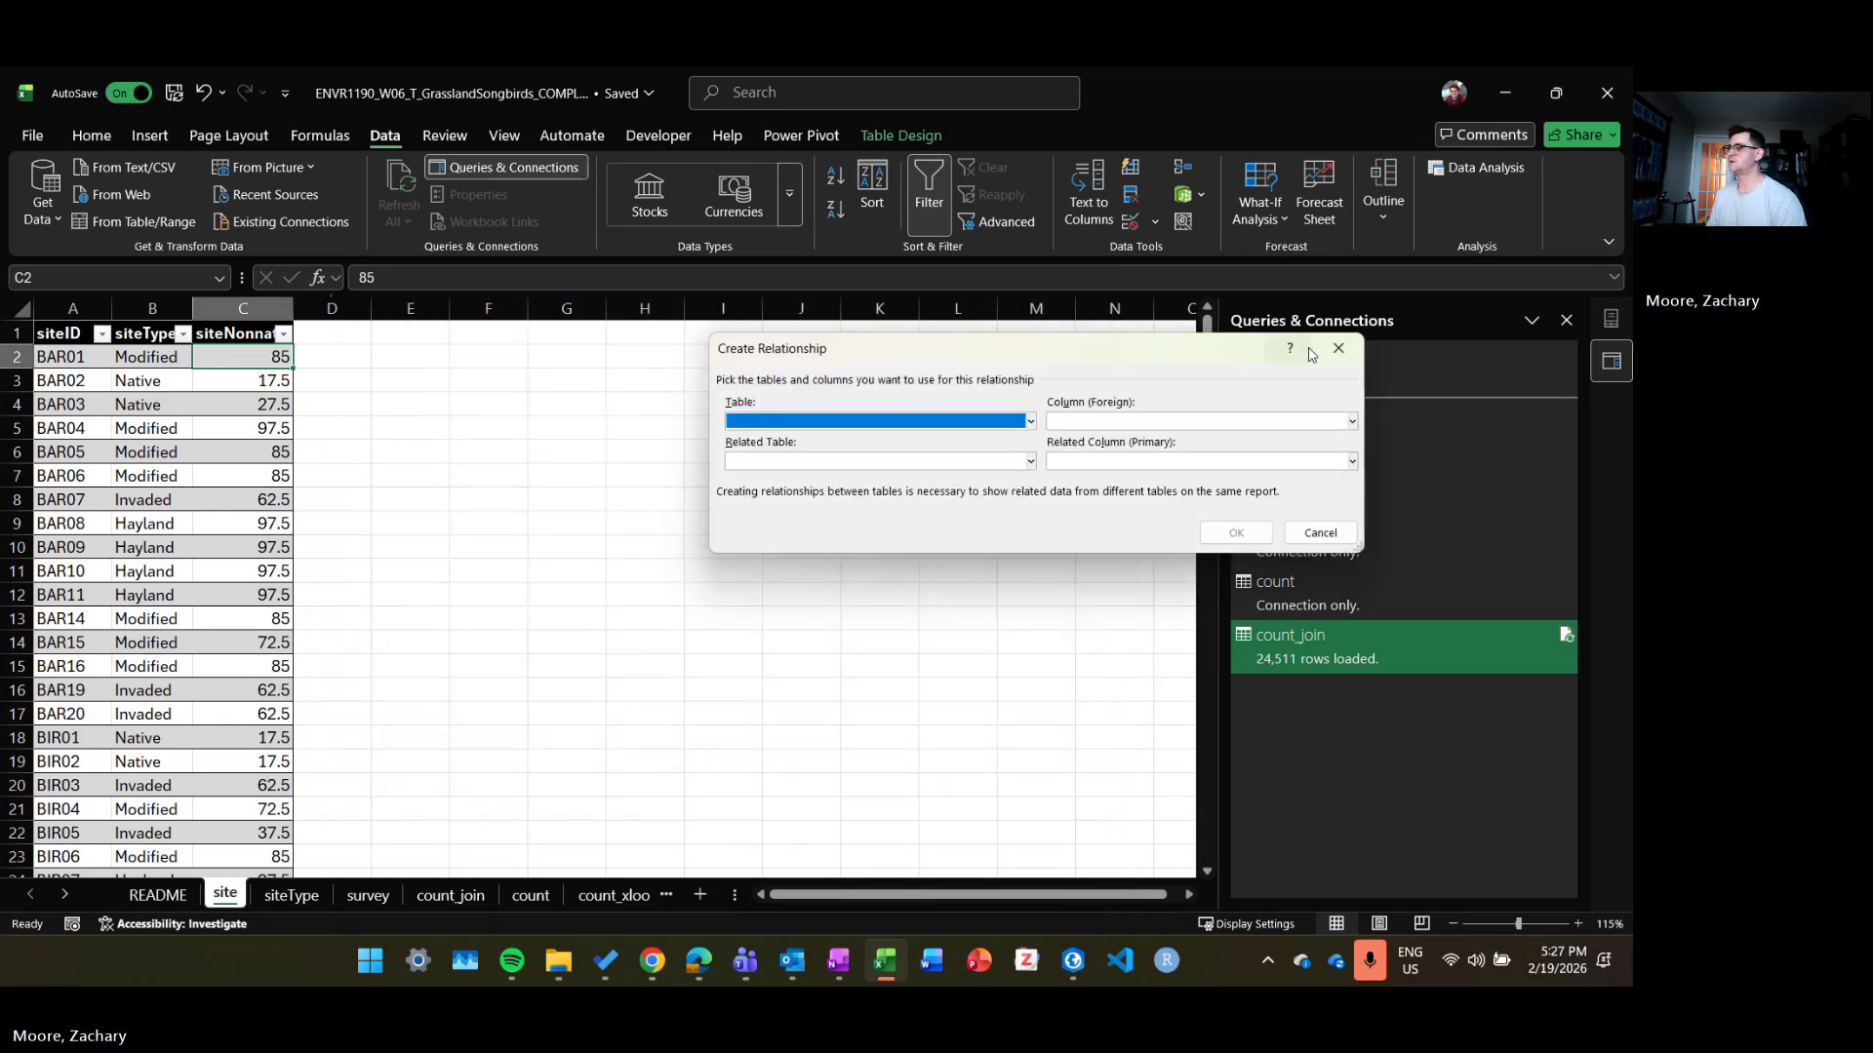
click(1031, 423)
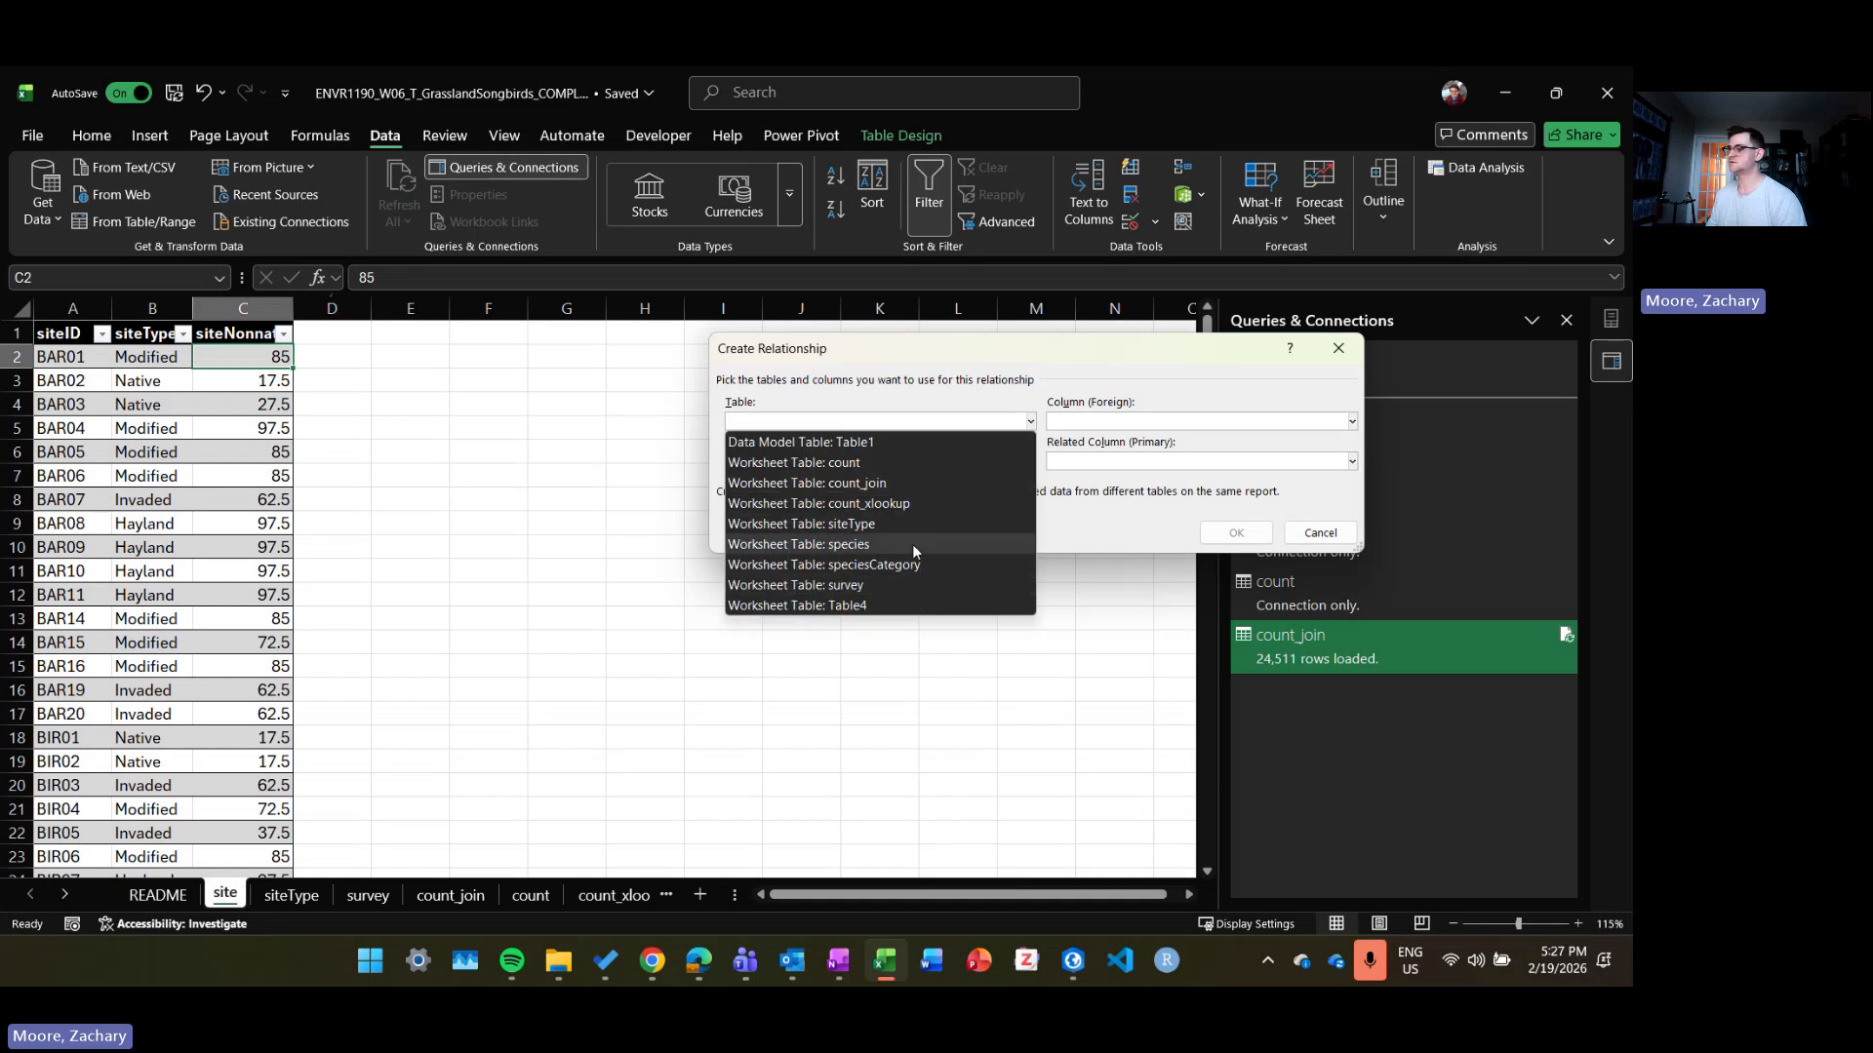
click(909, 465)
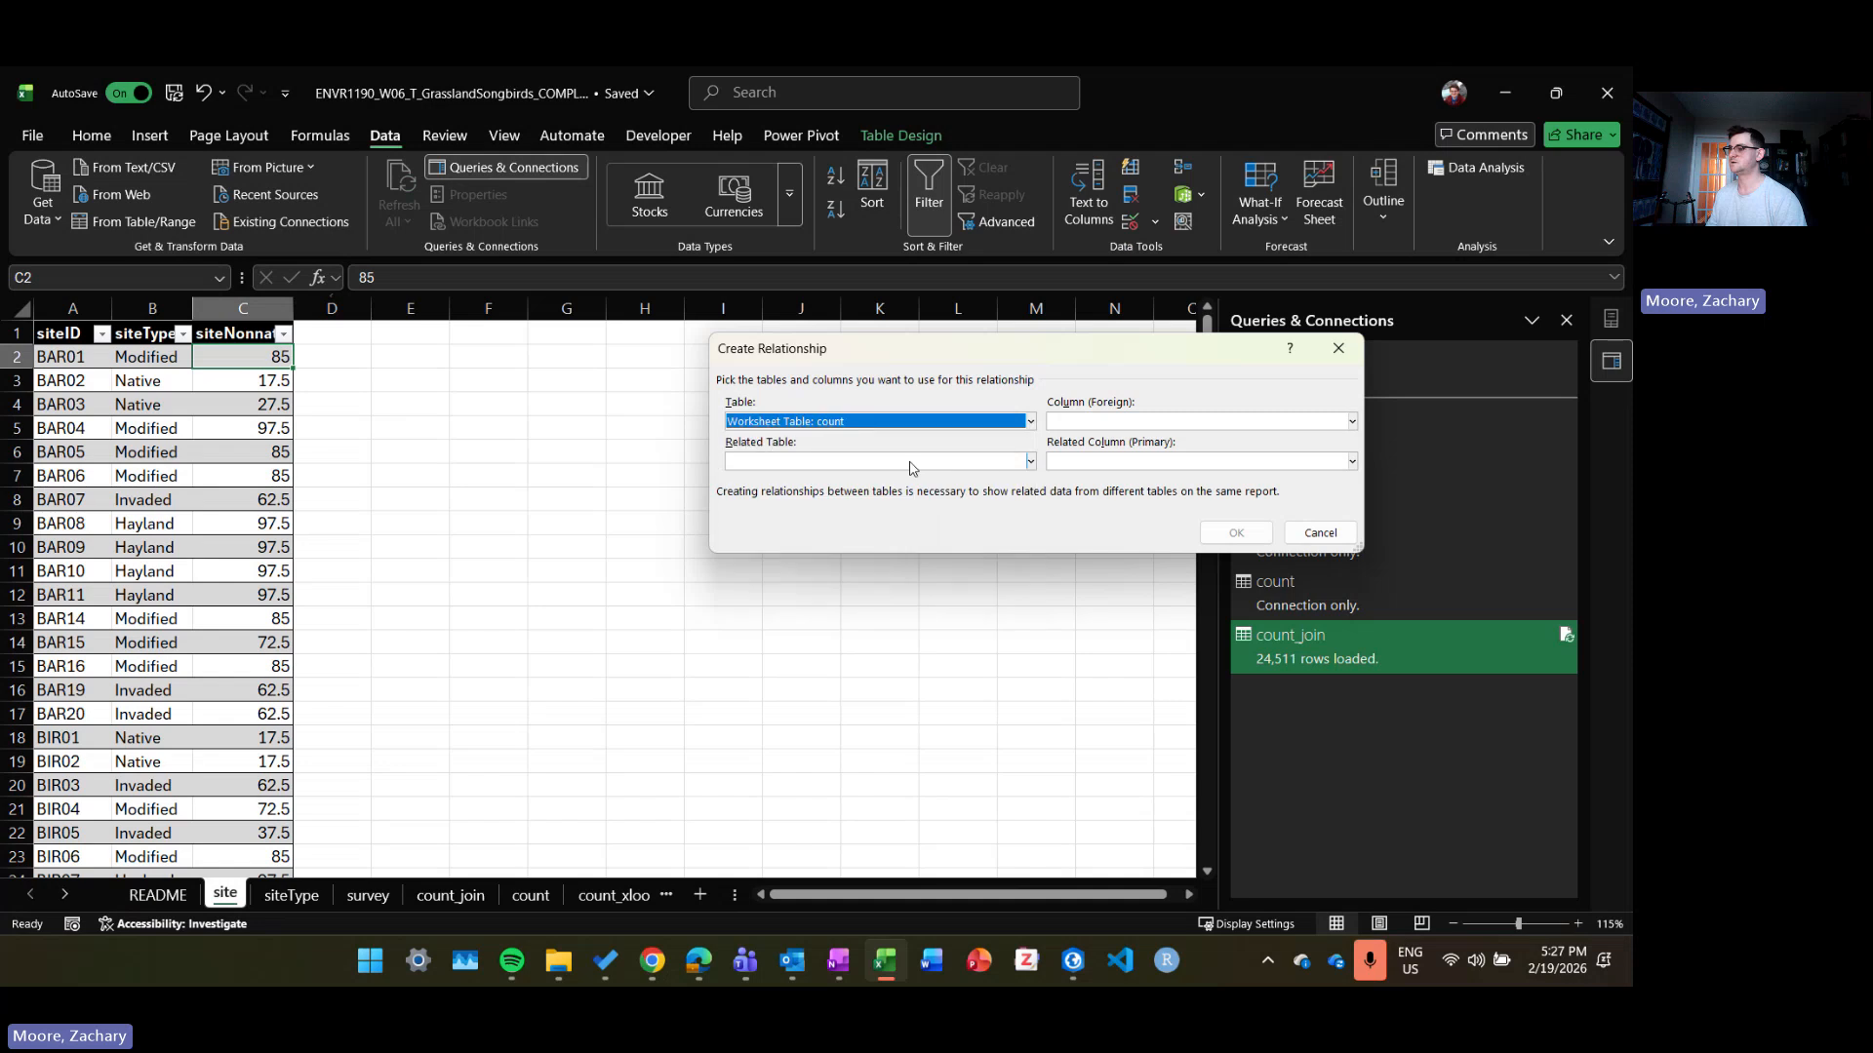
click(1352, 423)
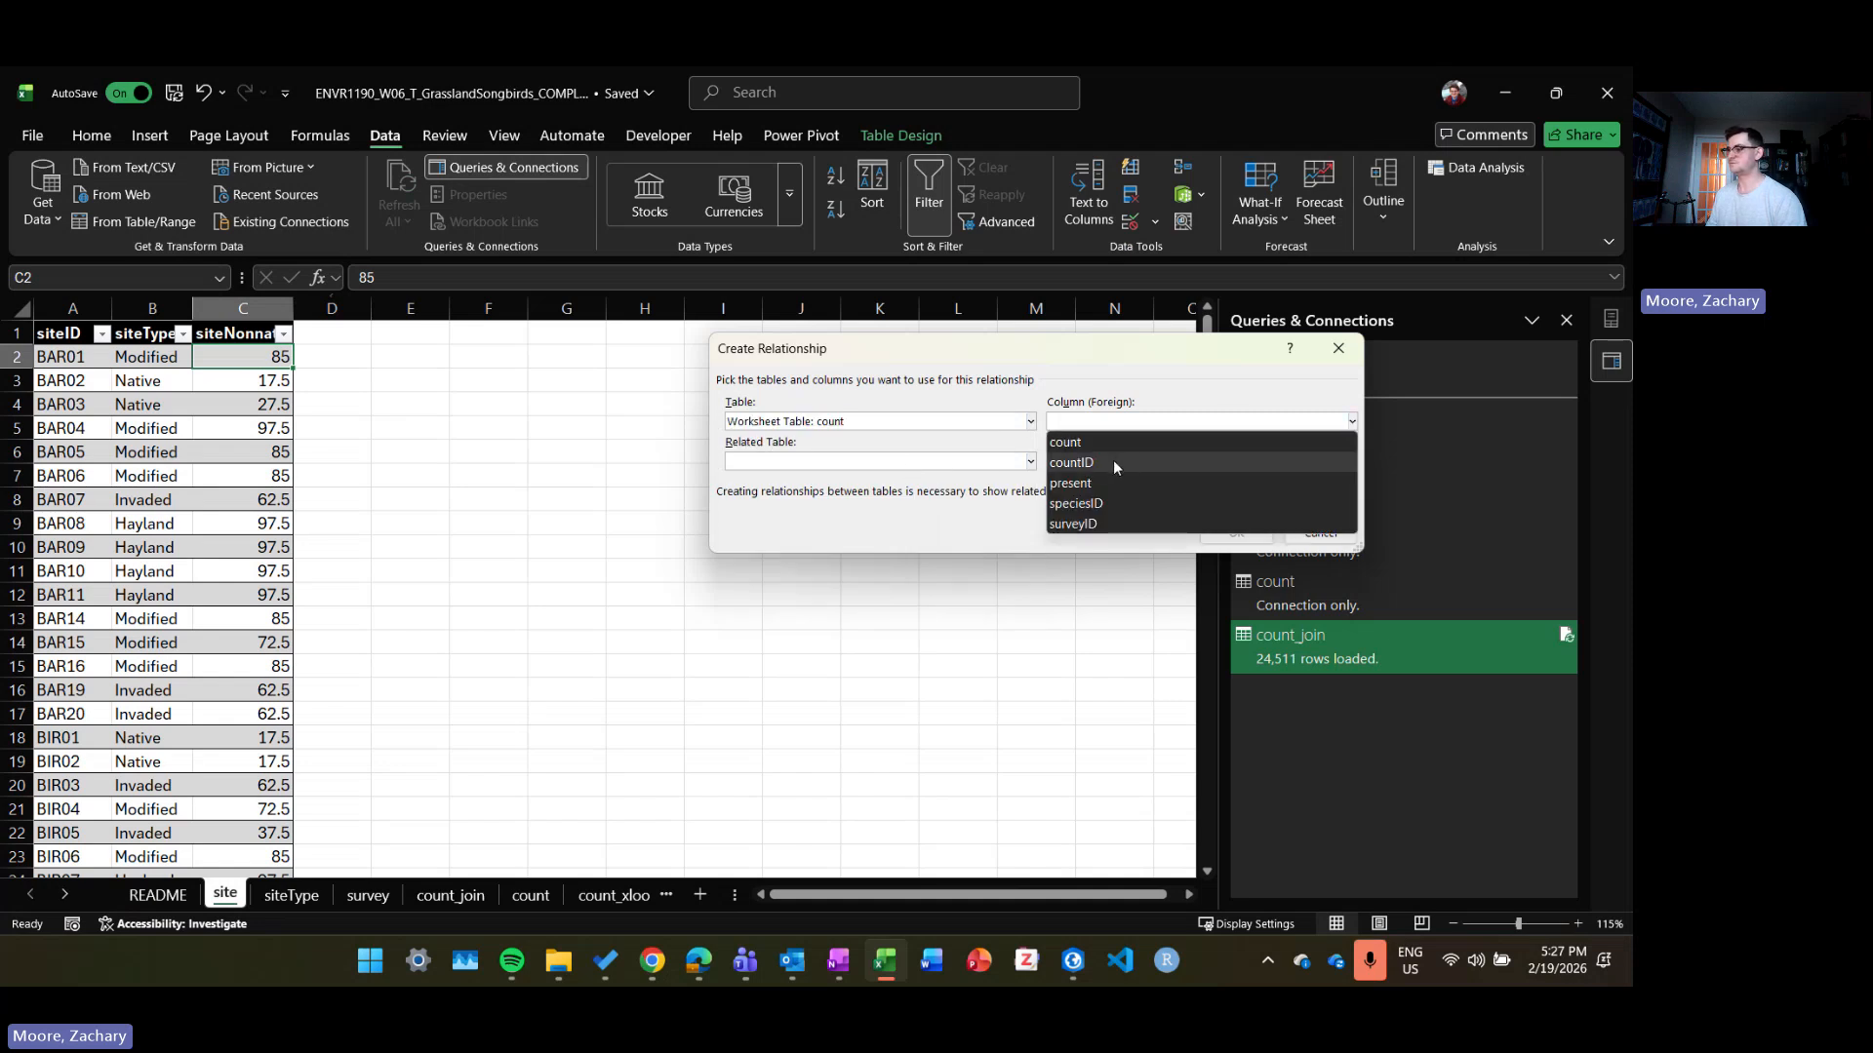
click(1108, 522)
click(1030, 463)
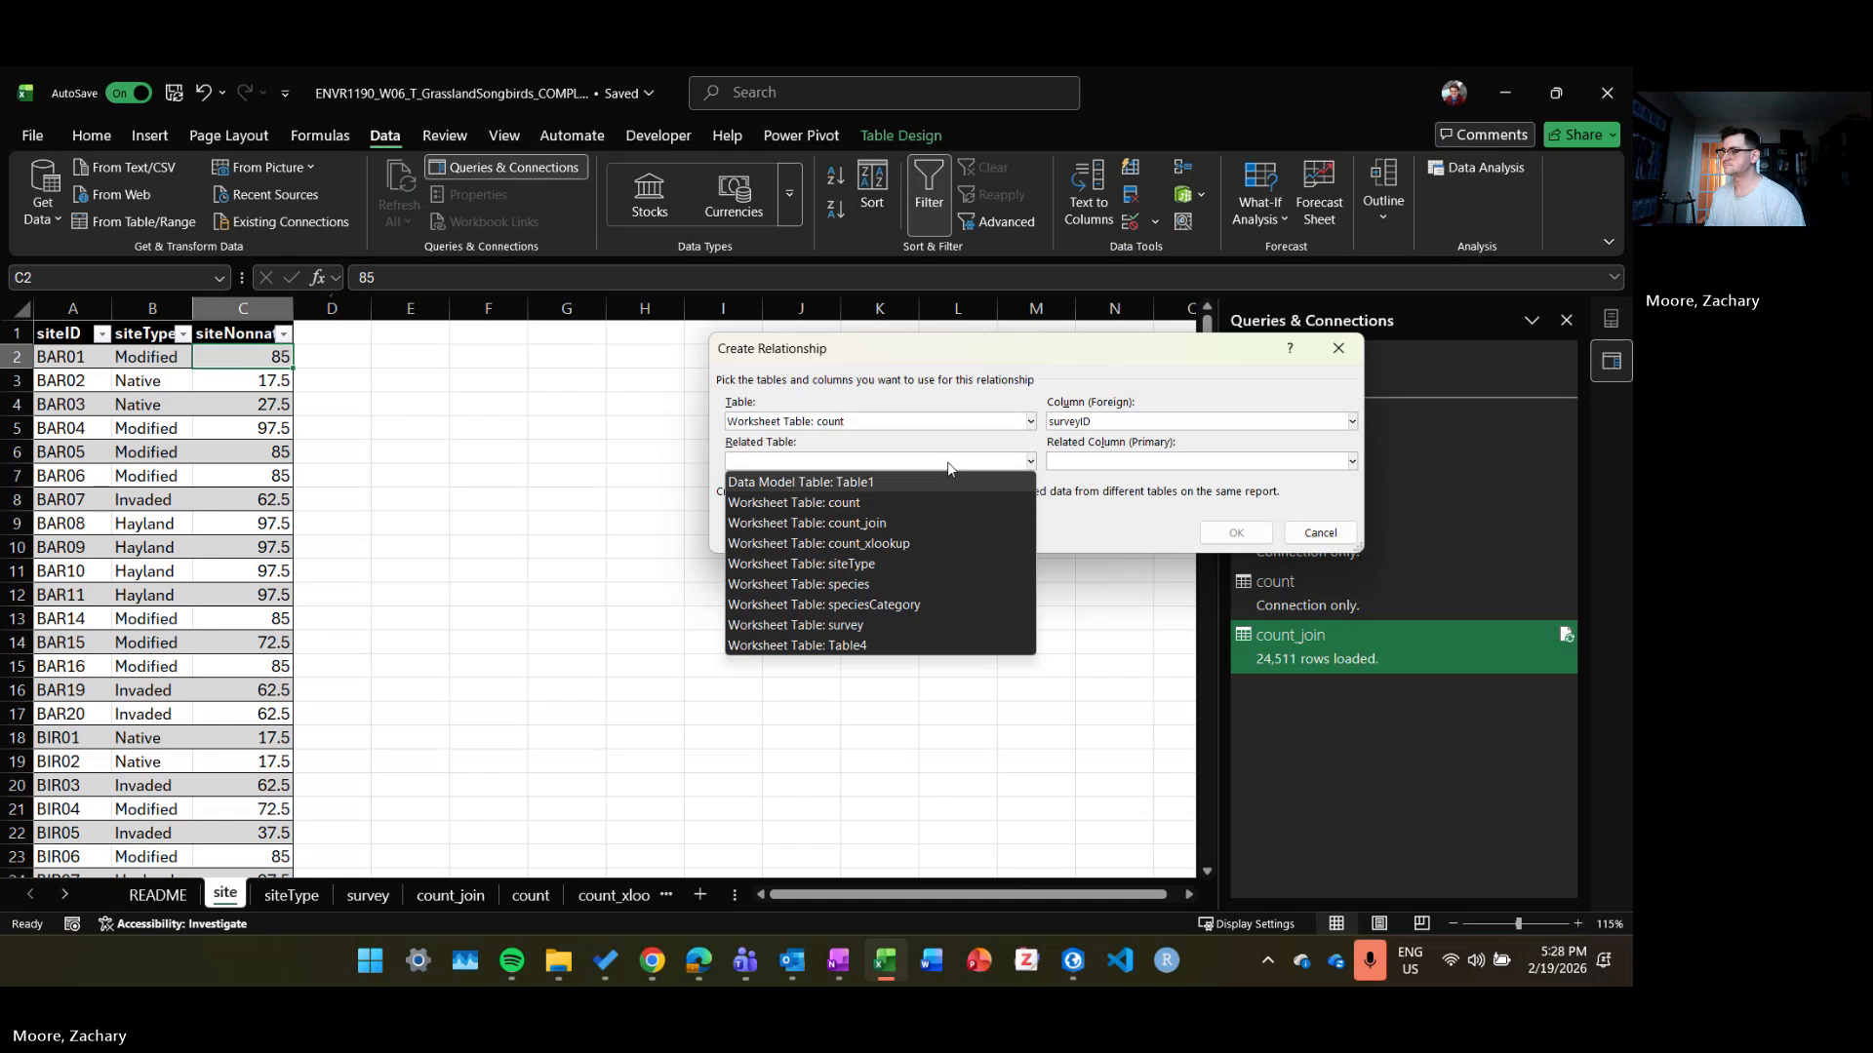
click(903, 624)
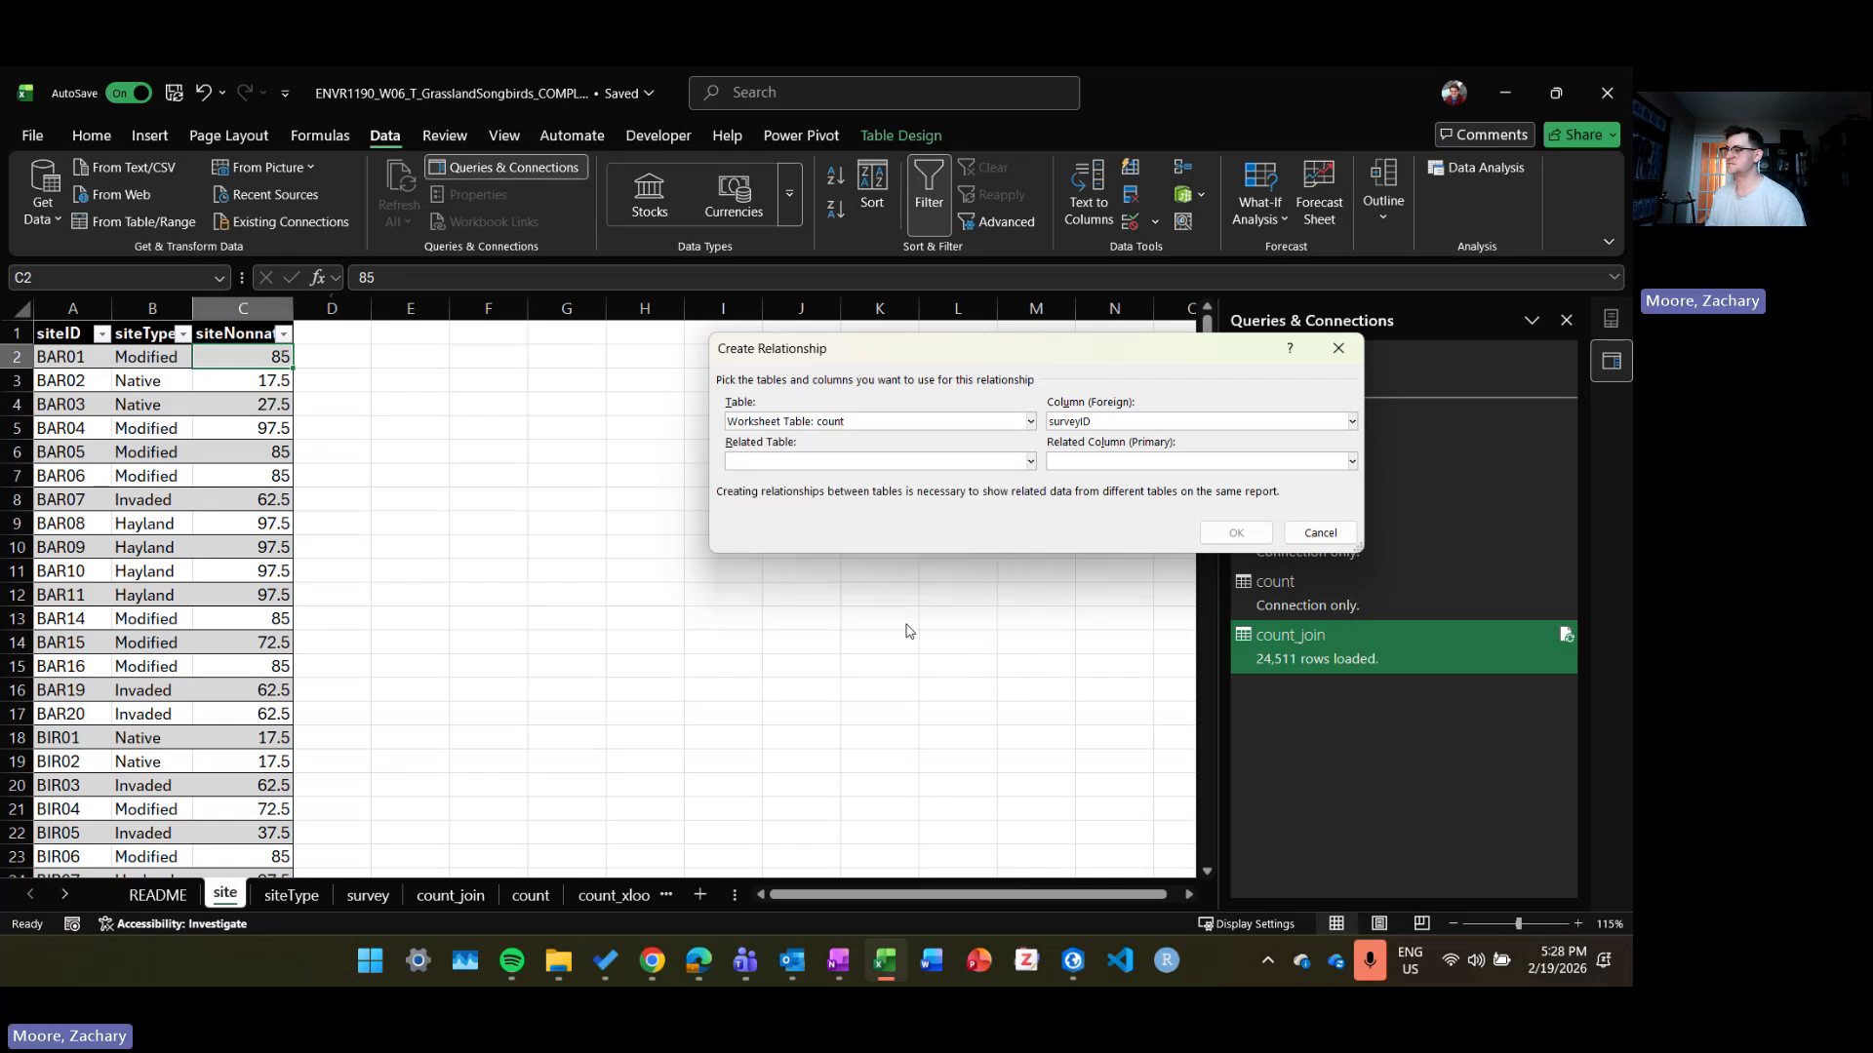
click(1344, 458)
click(1230, 514)
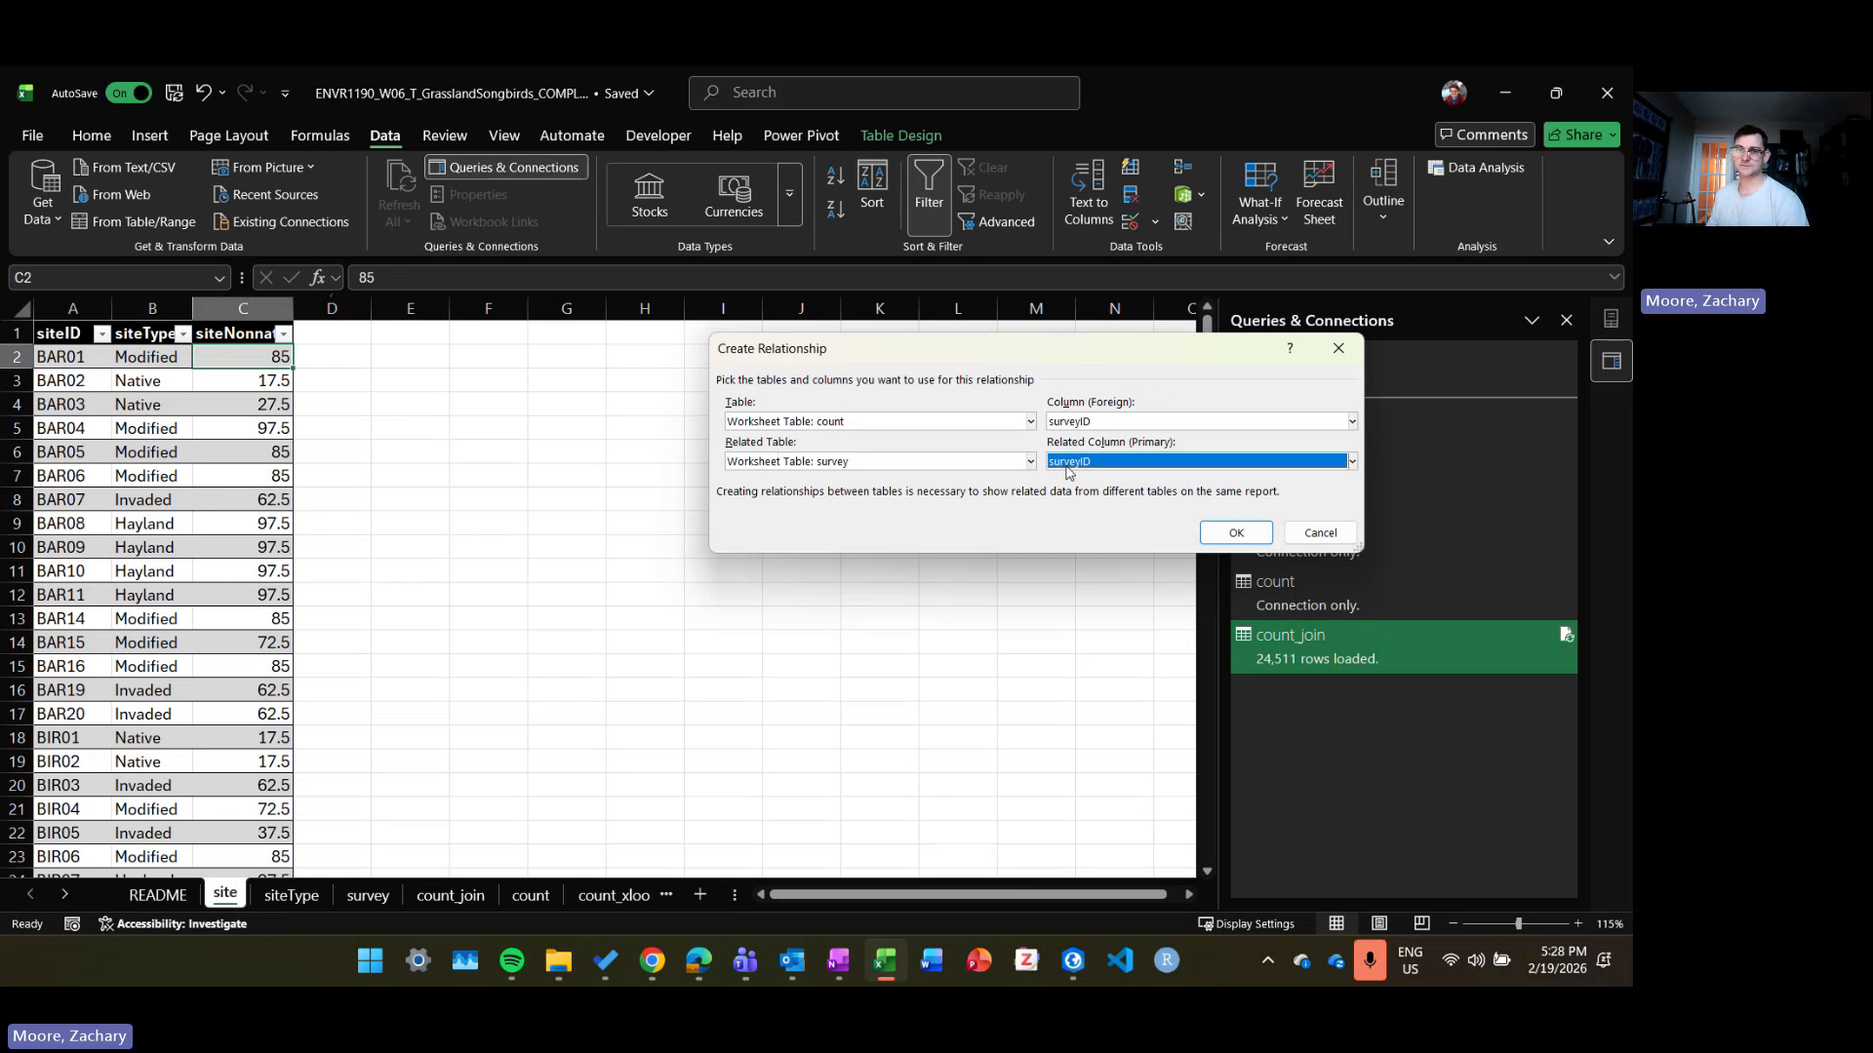
click(1235, 533)
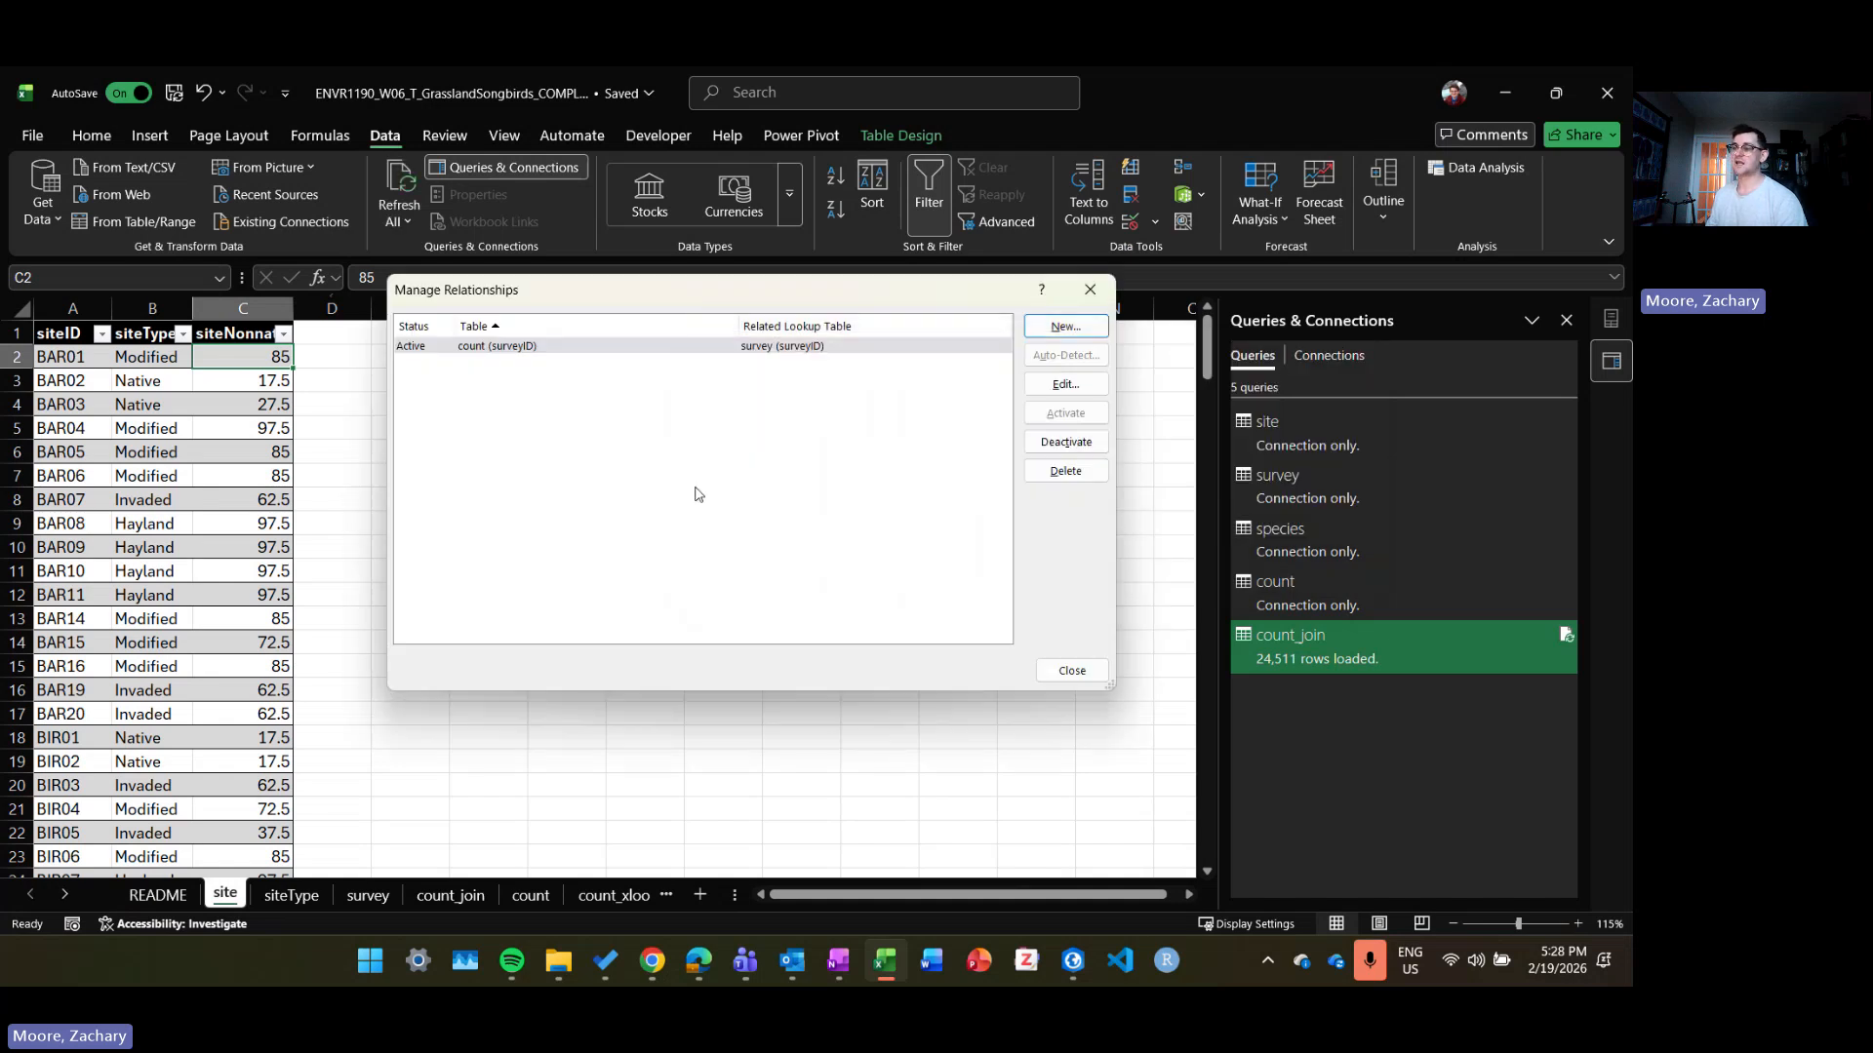
click(1046, 335)
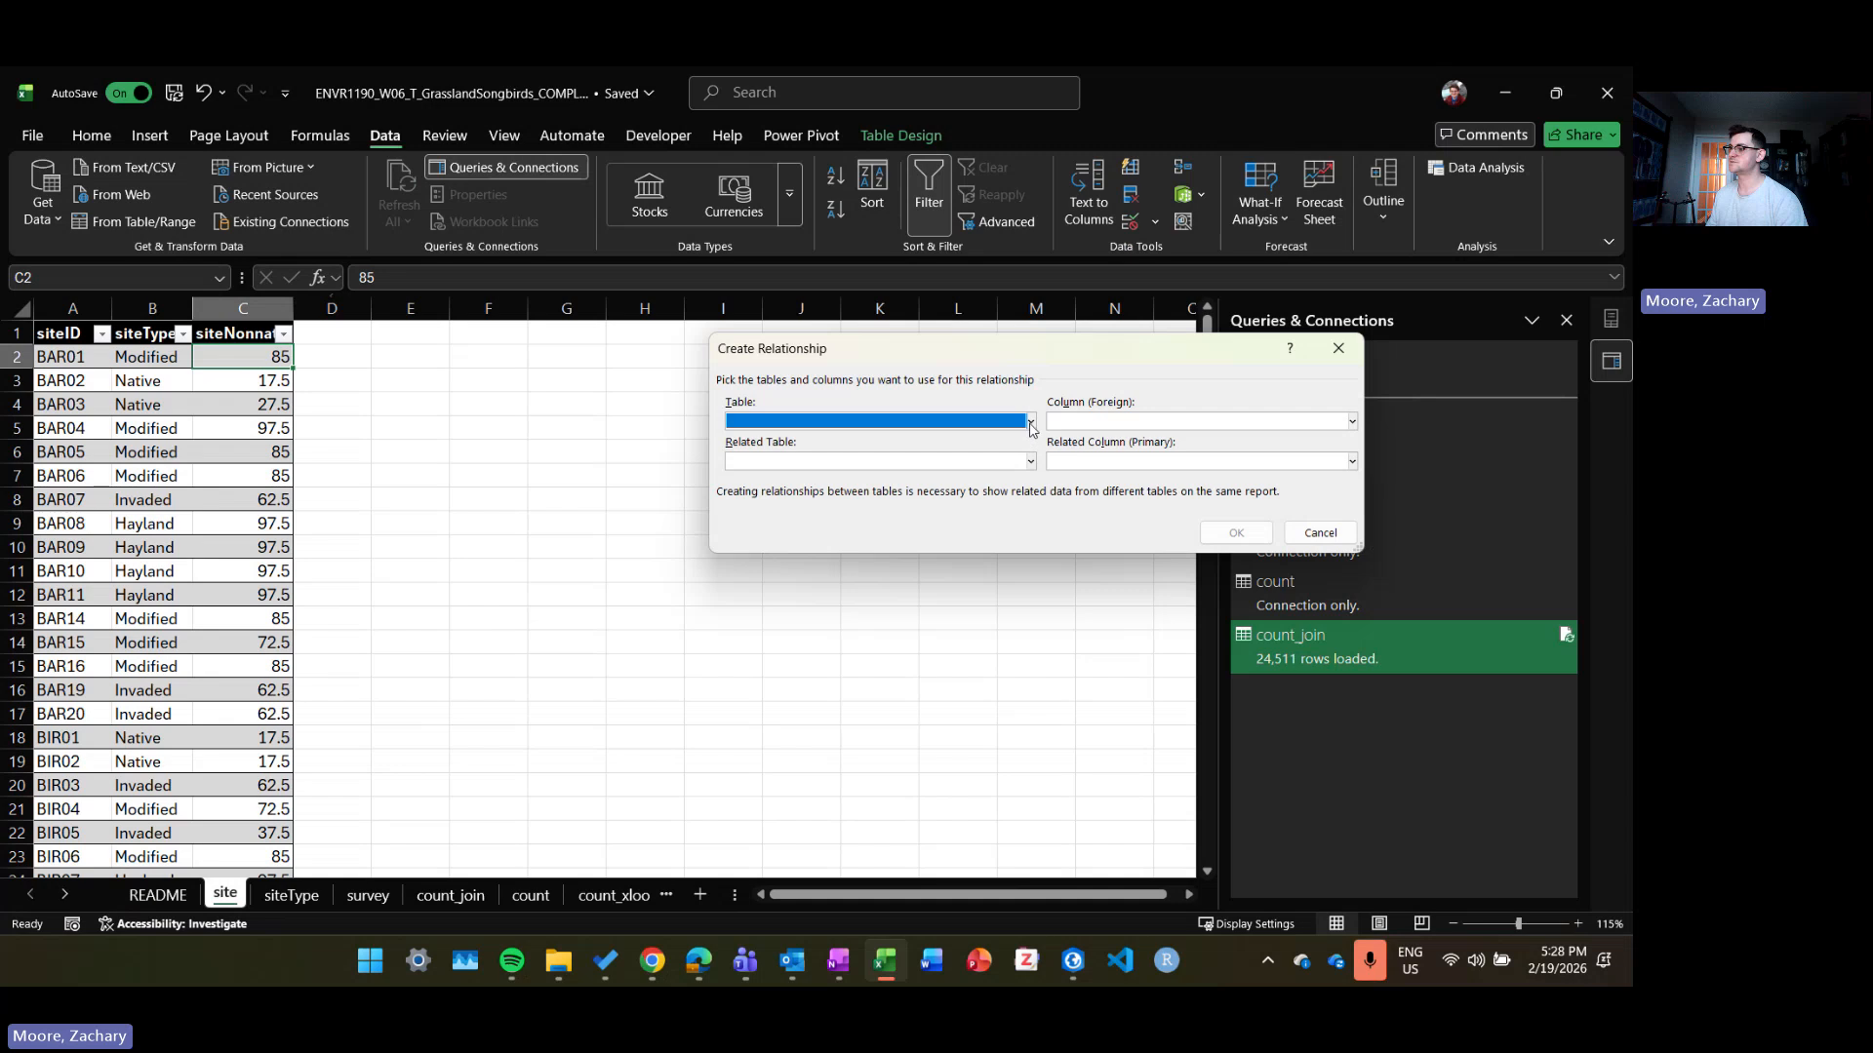
click(1030, 422)
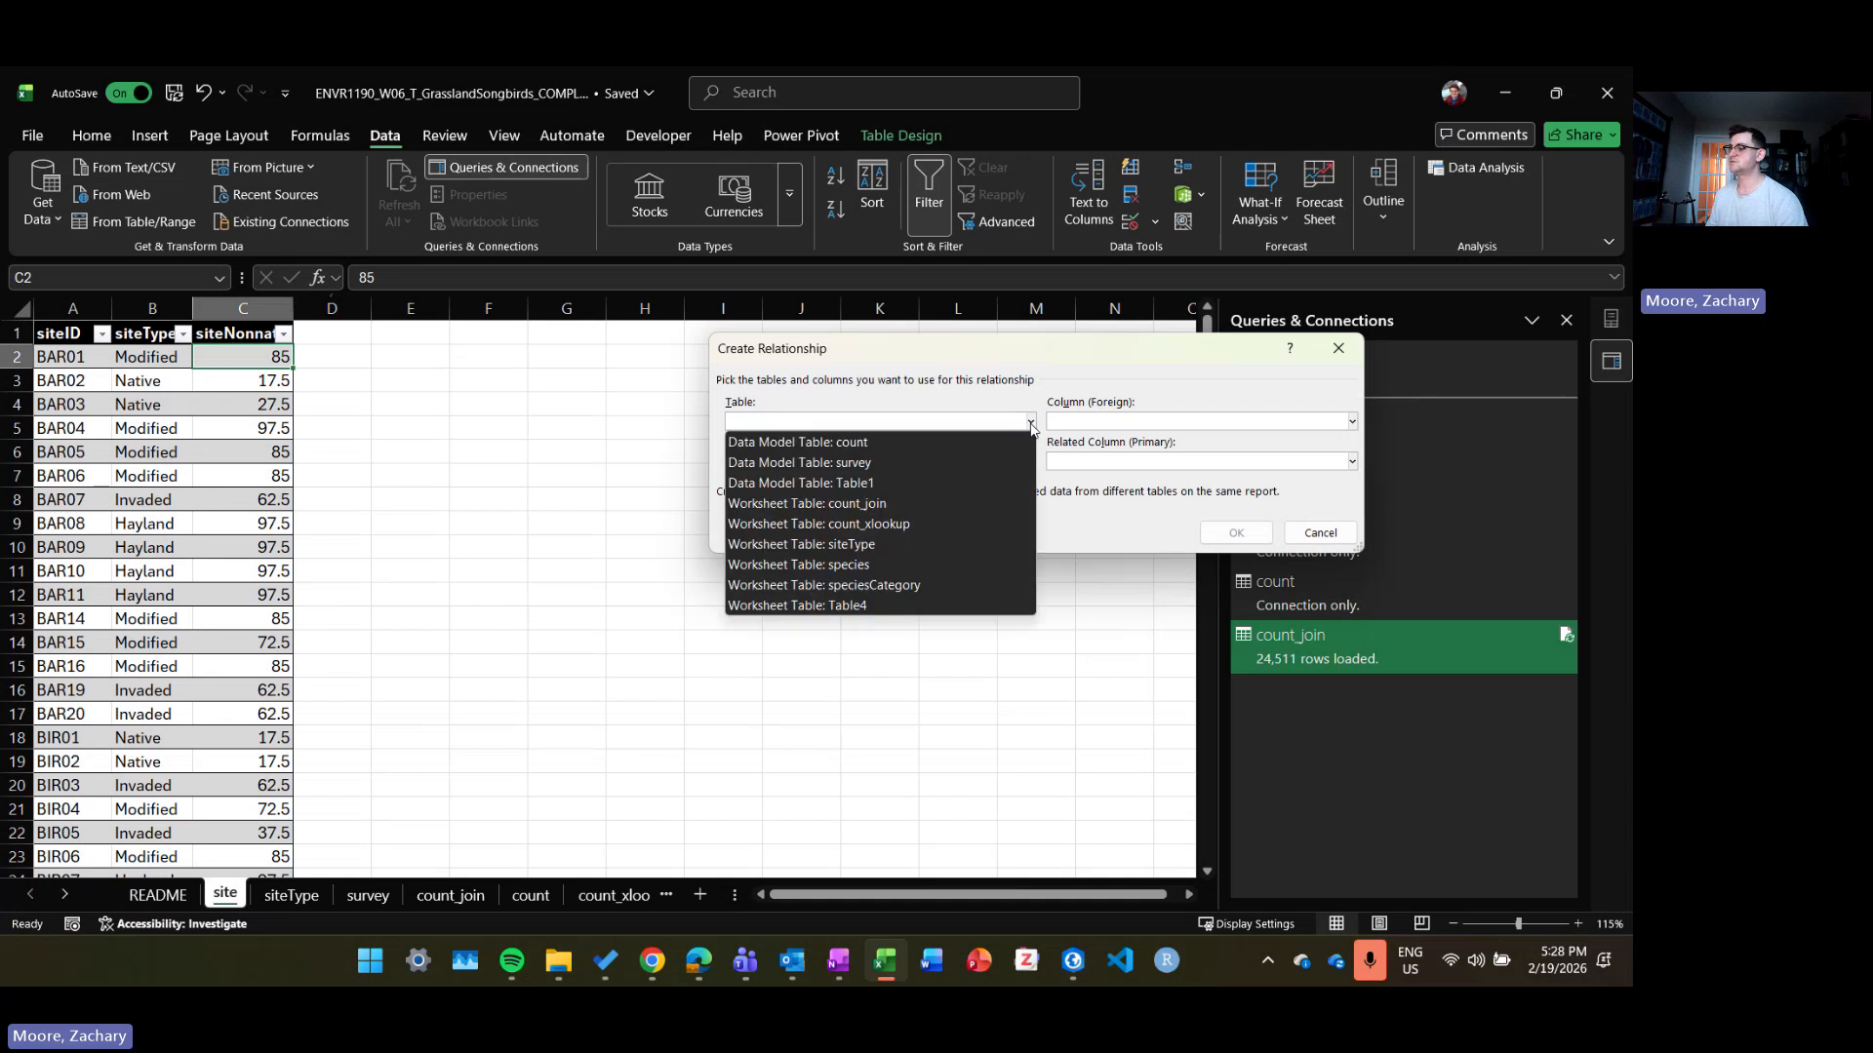
click(894, 461)
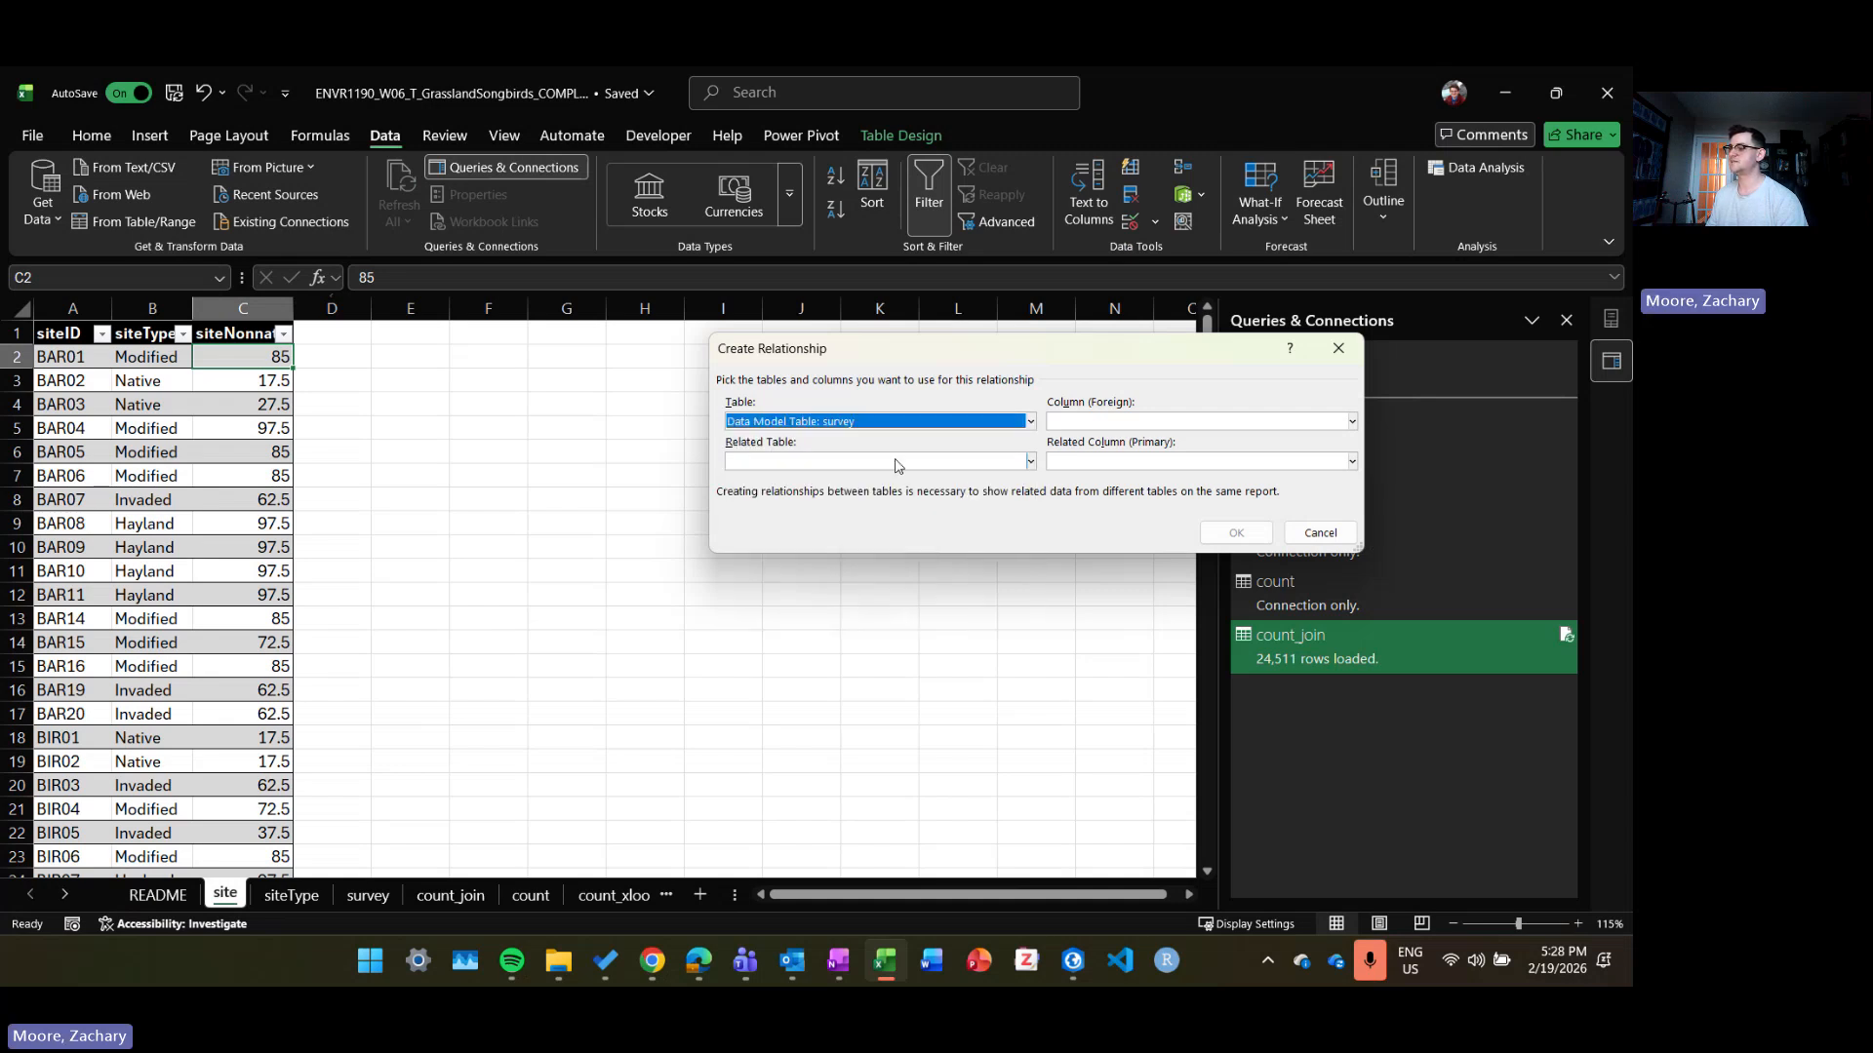
click(1163, 423)
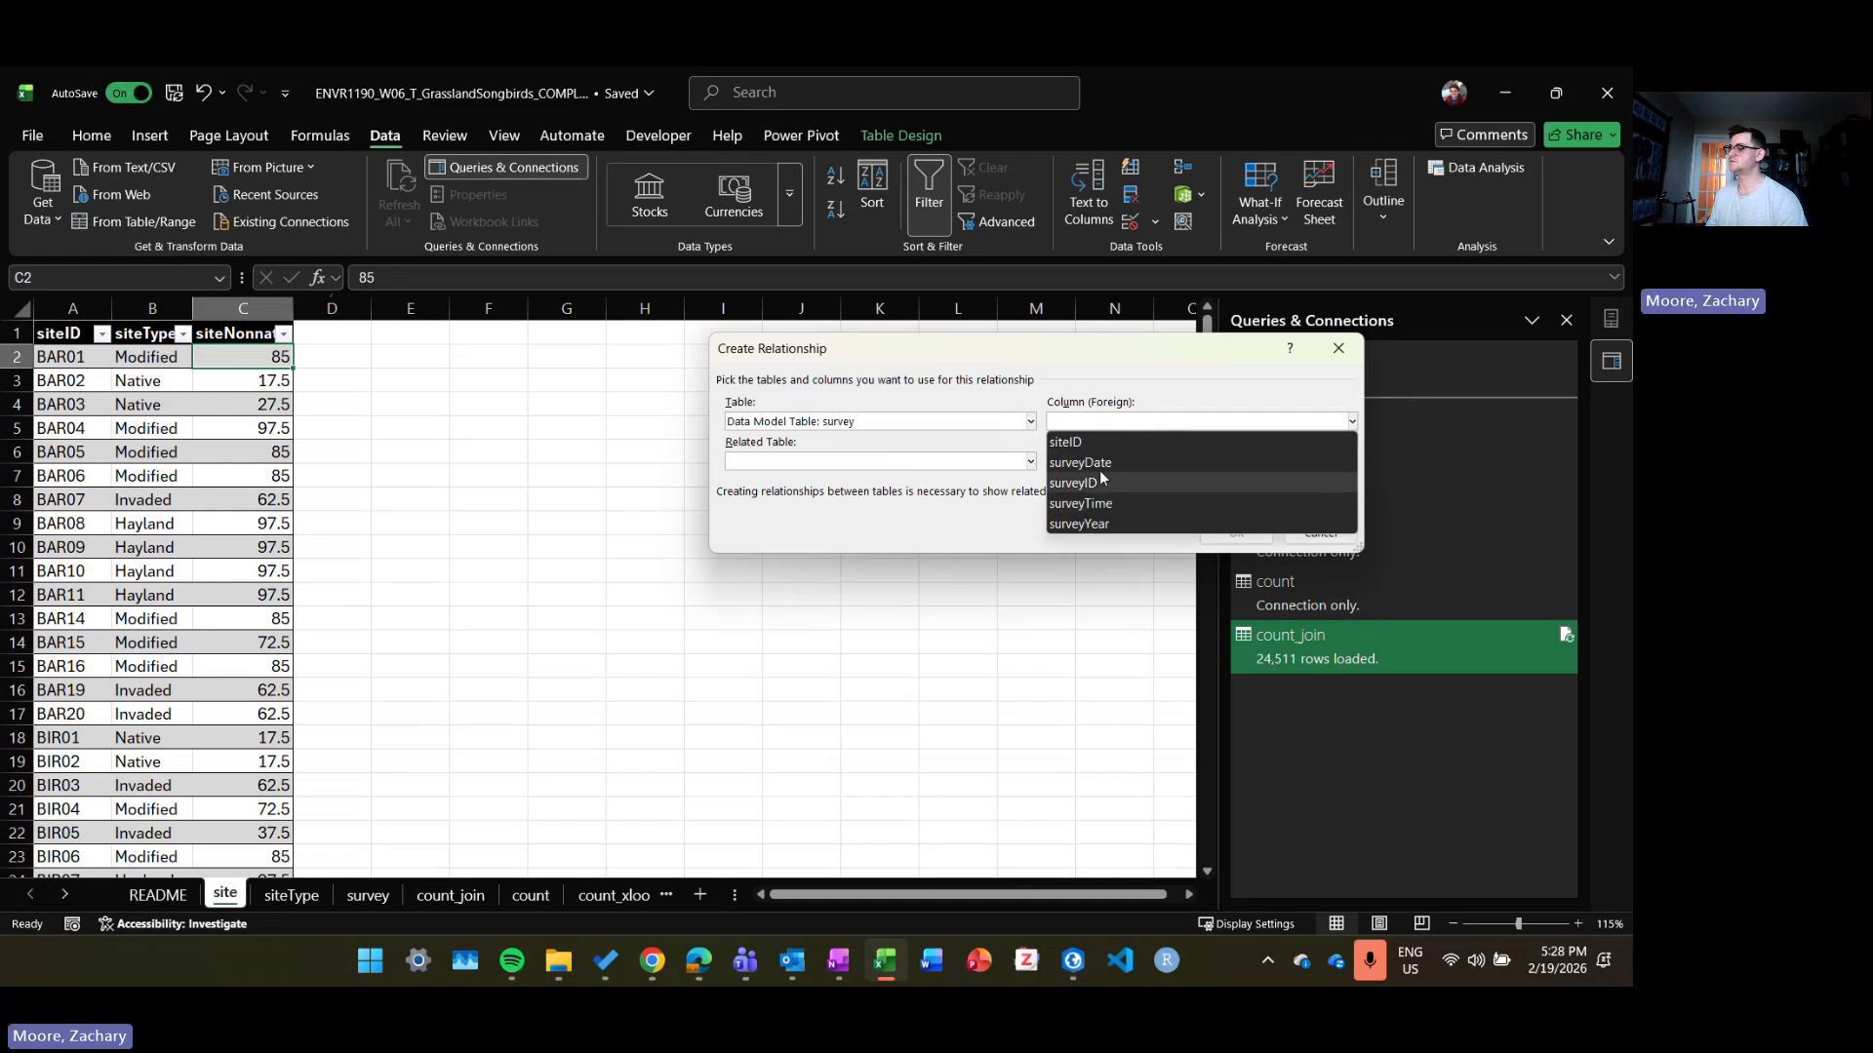
click(1066, 441)
click(1029, 461)
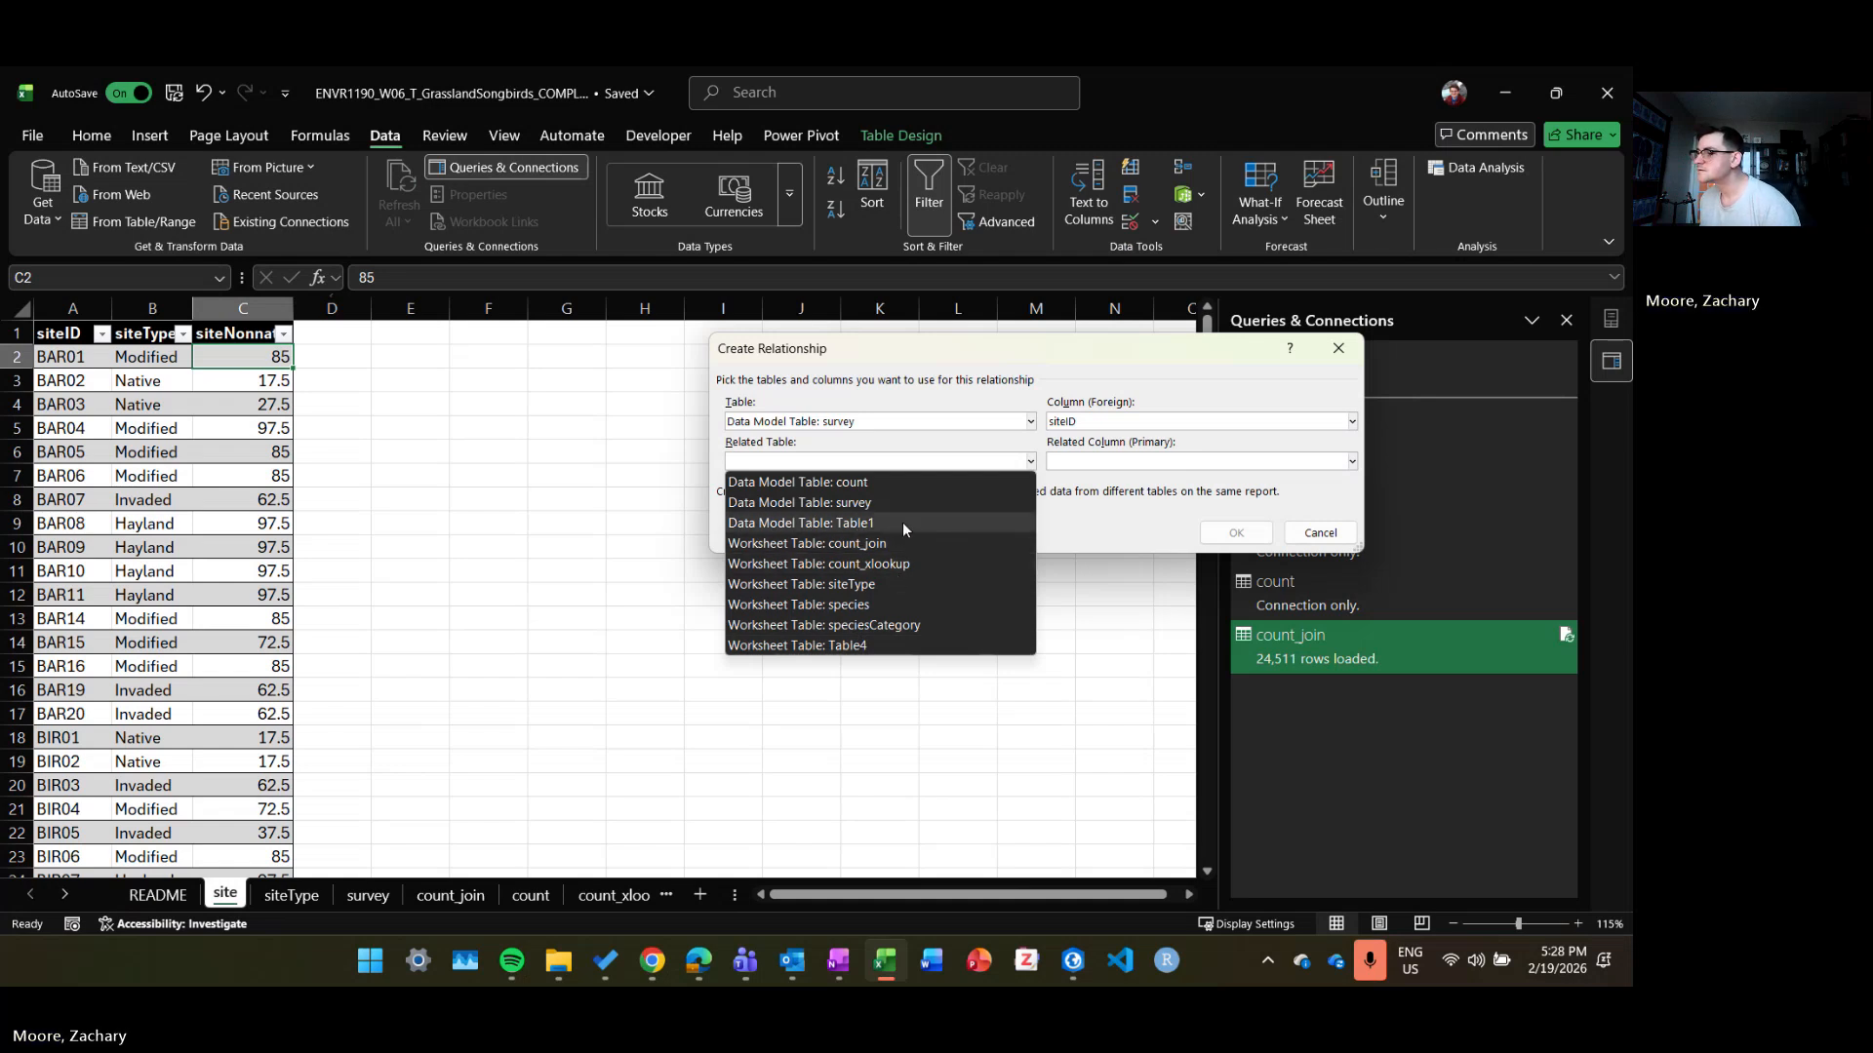
click(954, 463)
click(1320, 532)
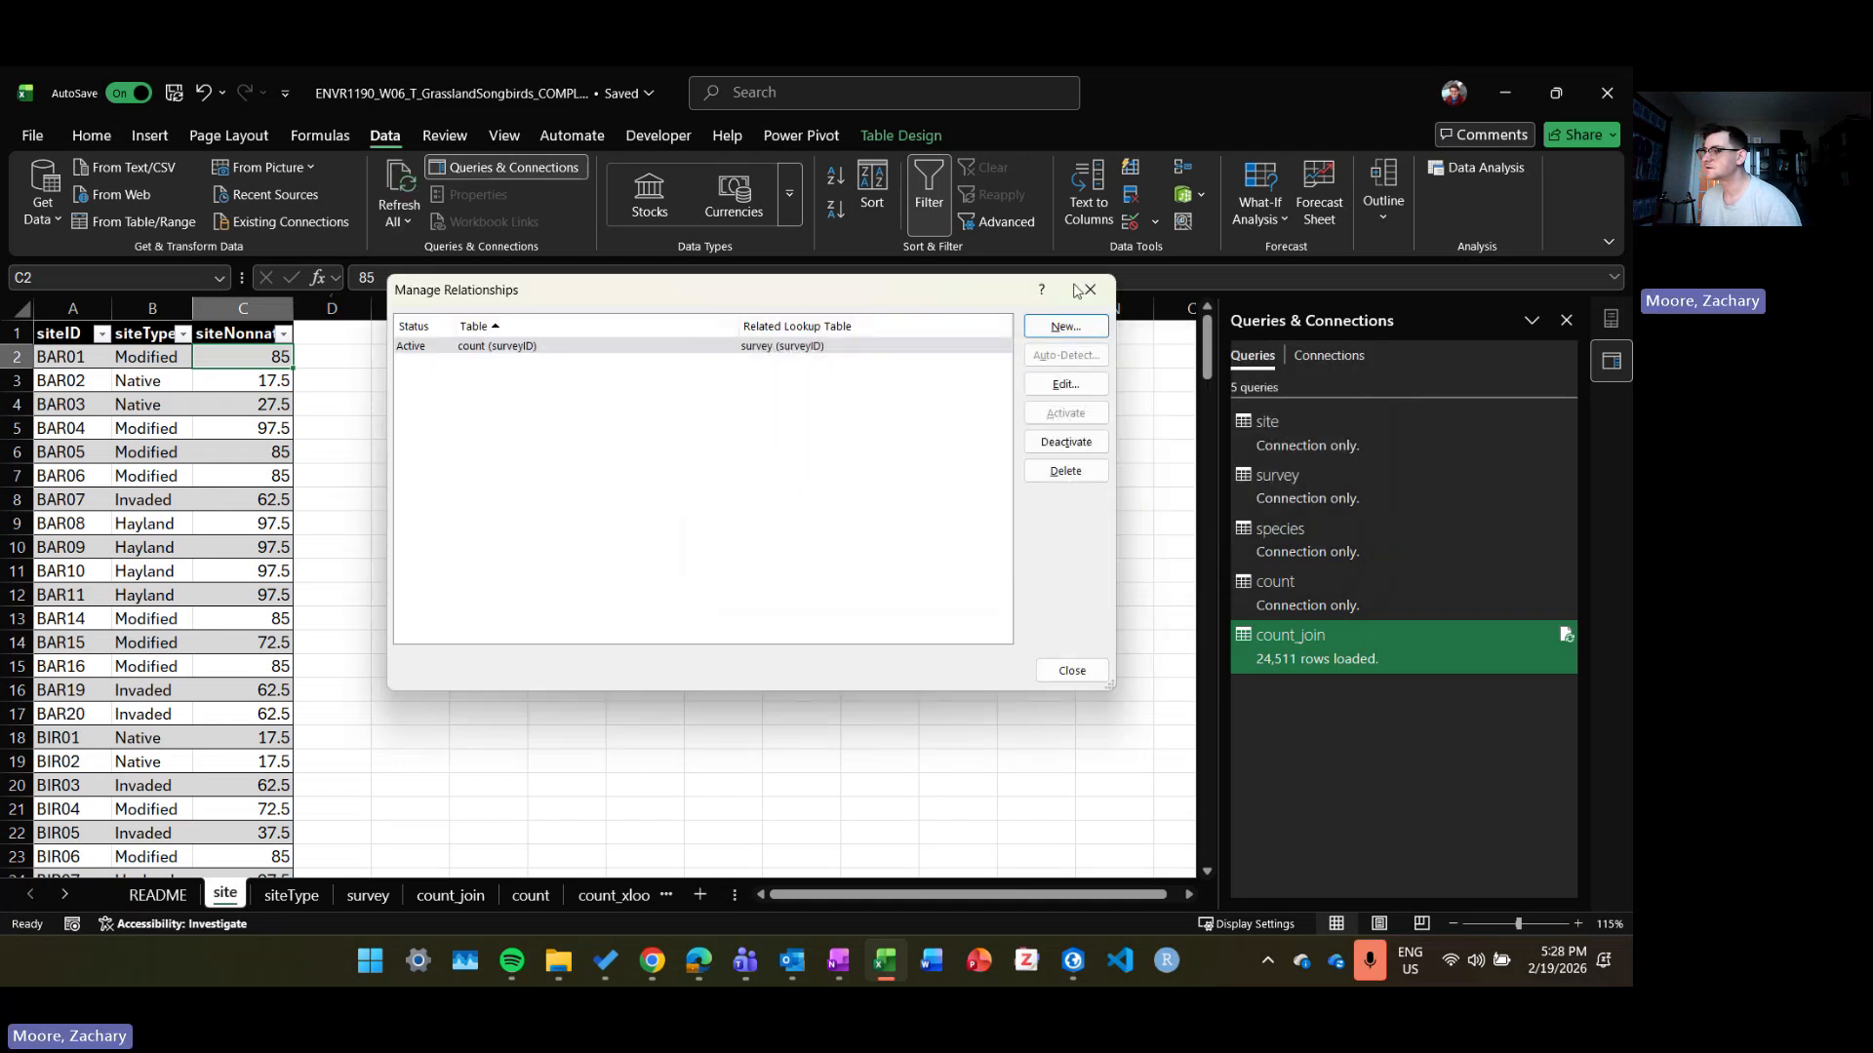
click(1072, 671)
Step: Check the table name assigned to the table on the site worksheet
click(176, 583)
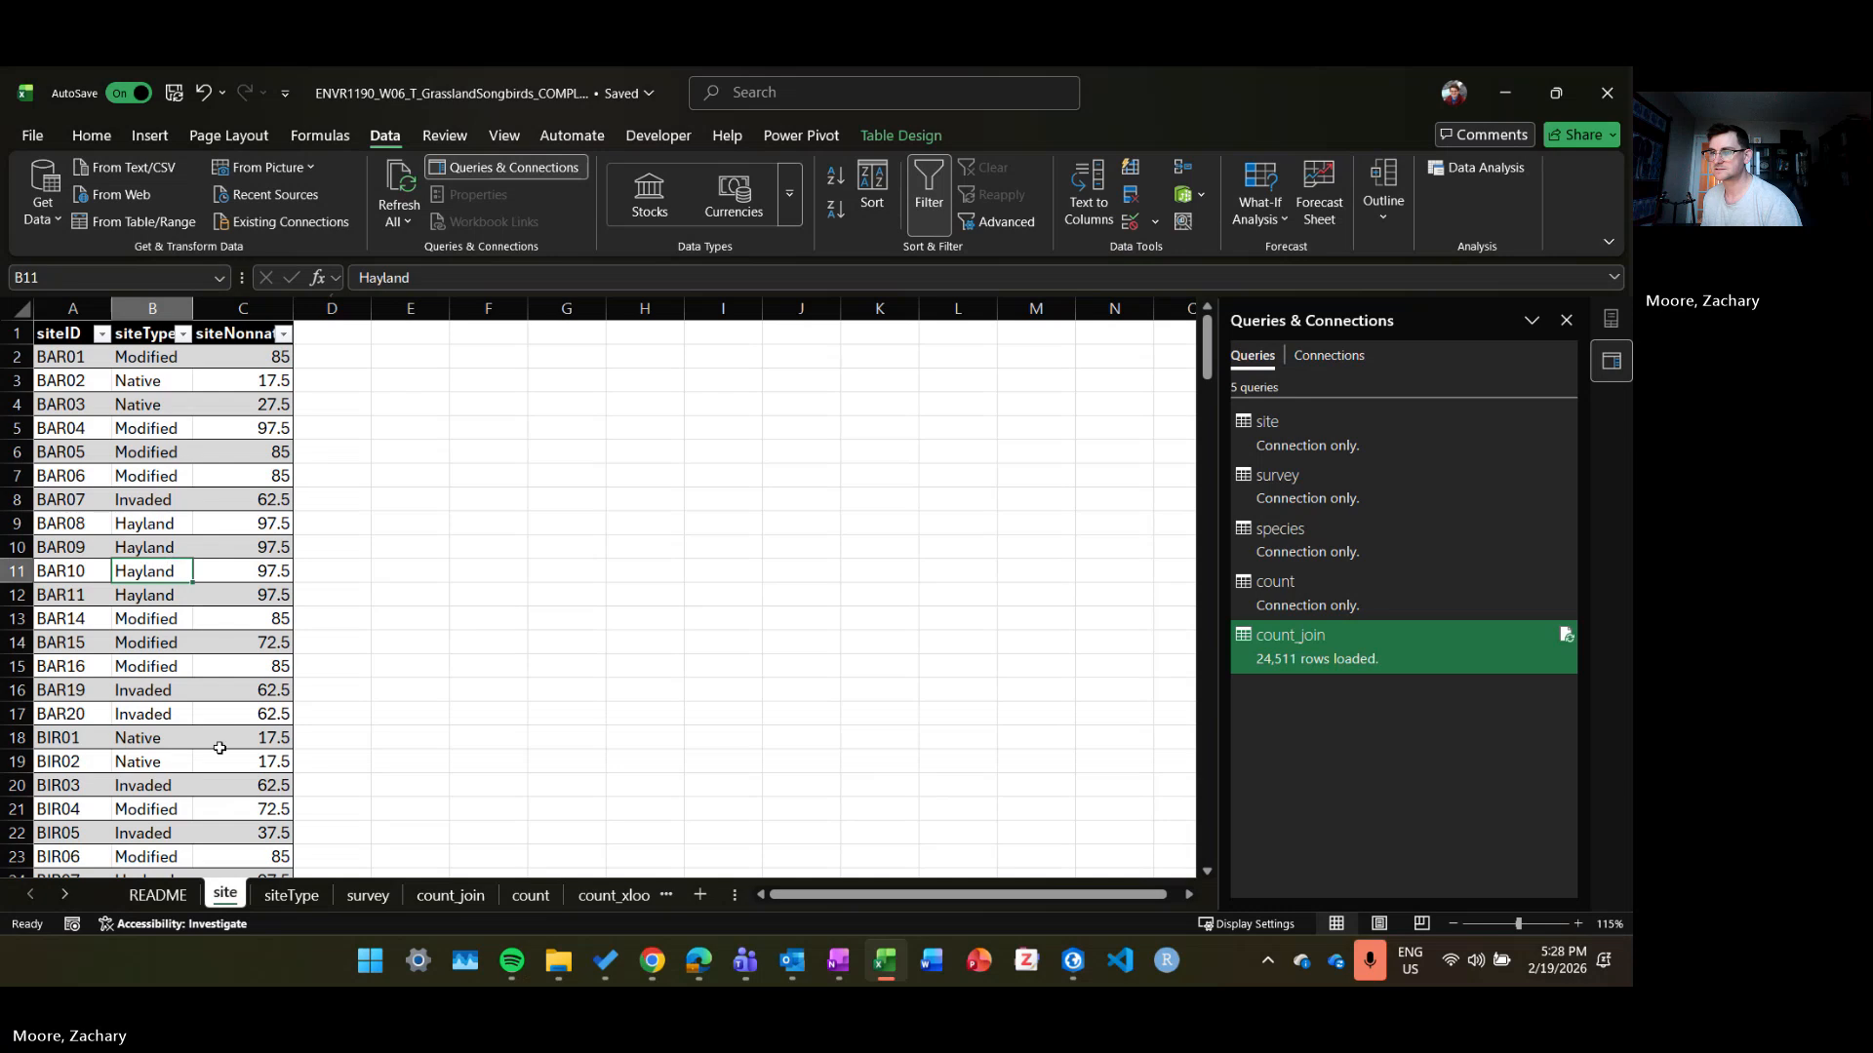
click(250, 380)
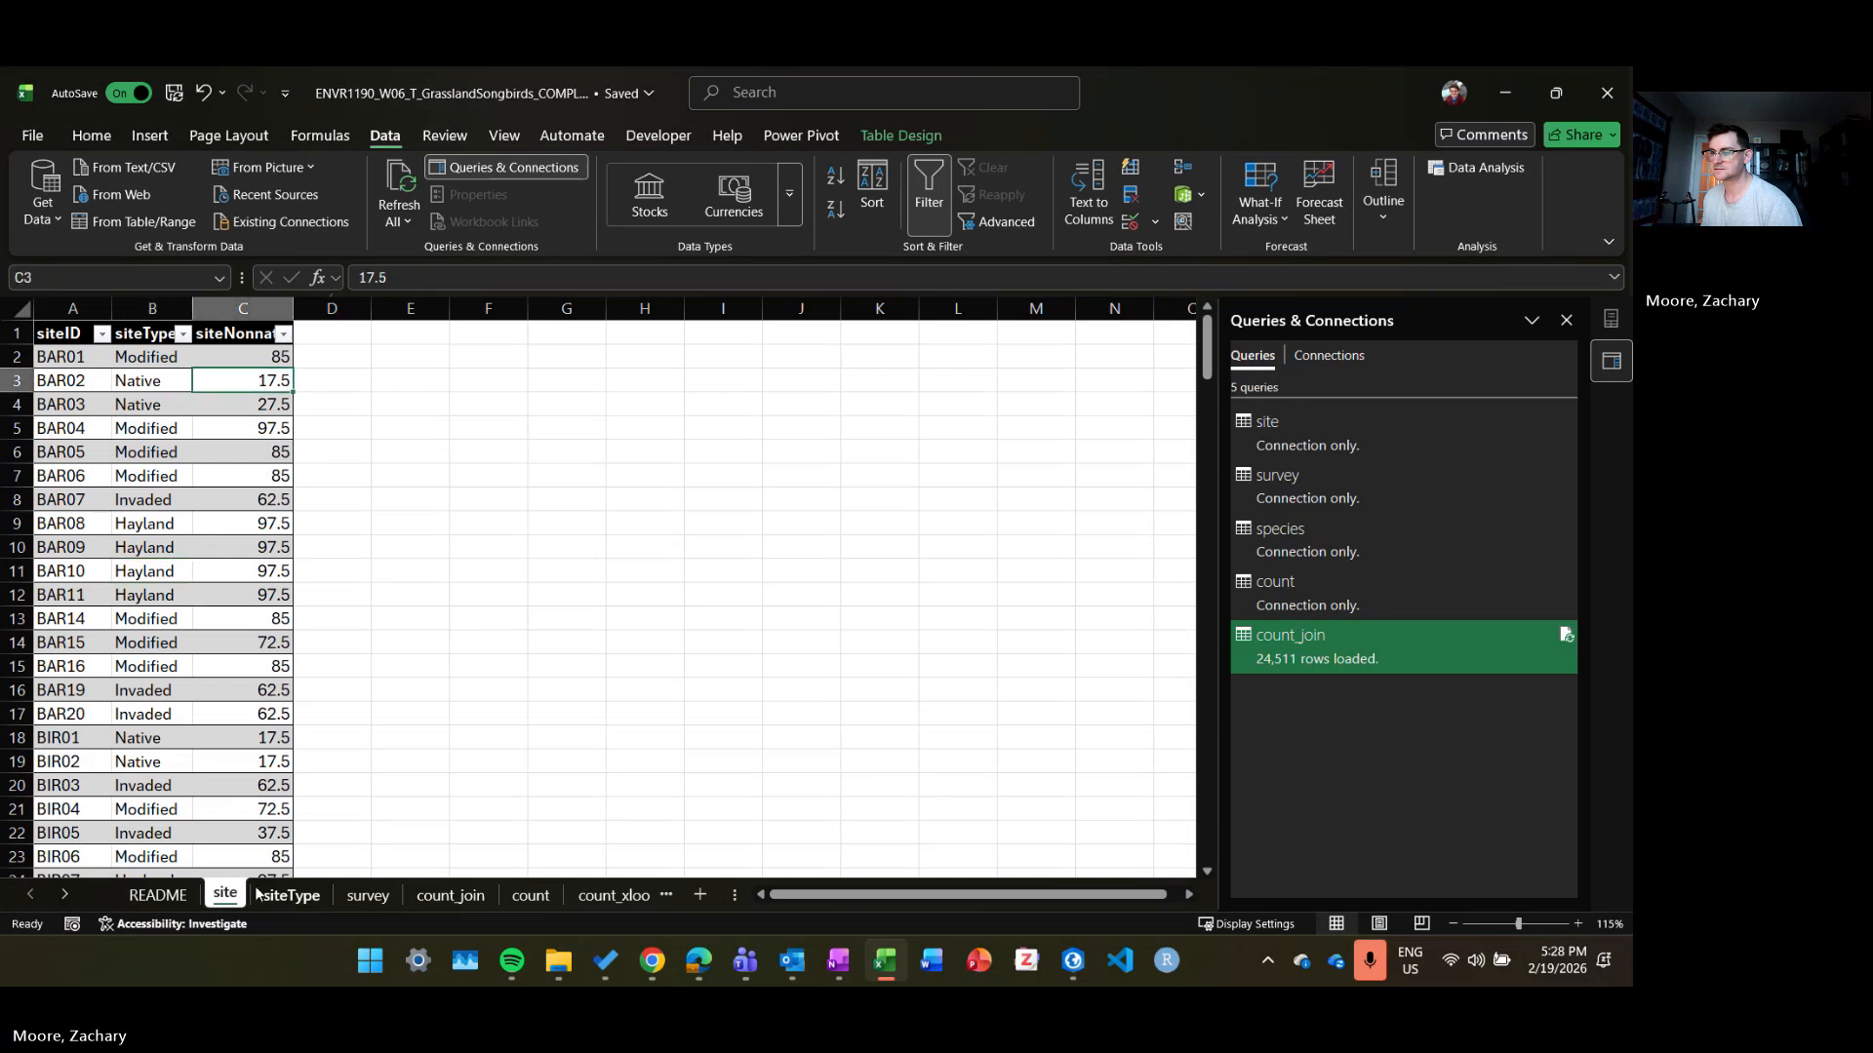
click(922, 142)
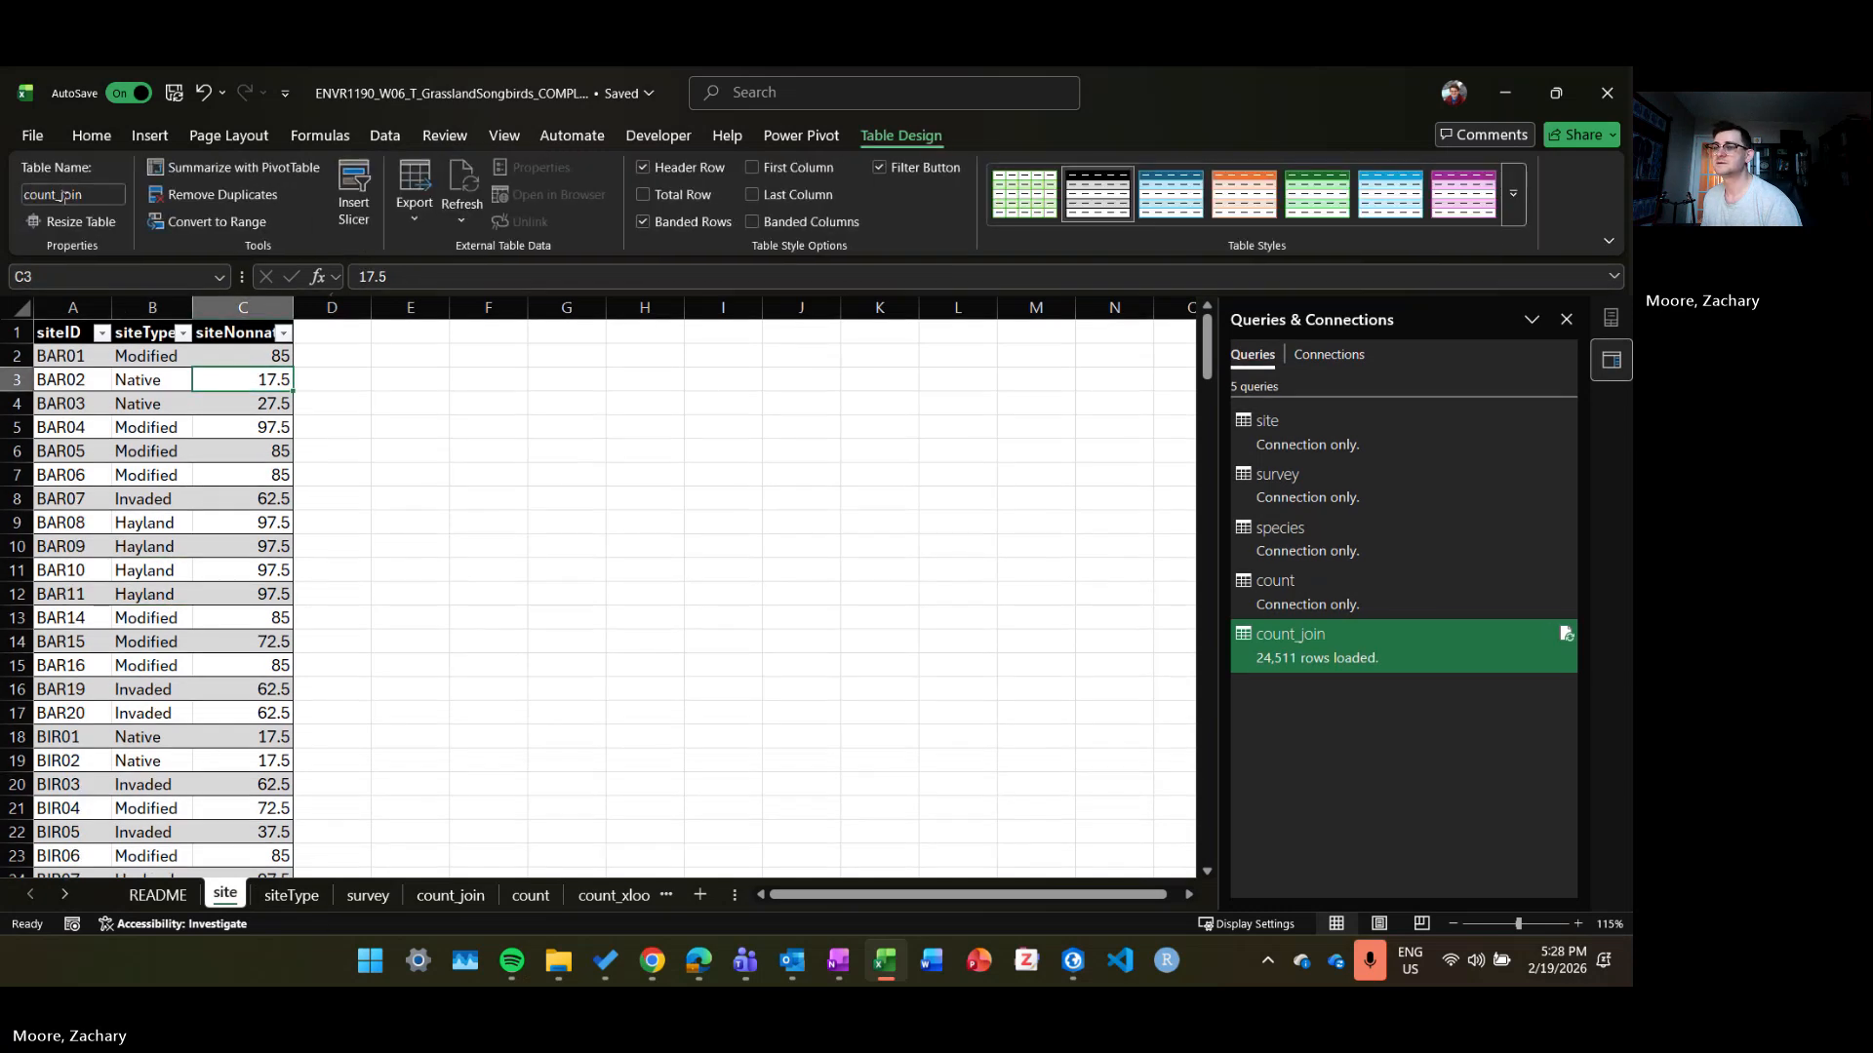
Step: Reopen the data model's relationship manager and start a new relationship
click(385, 135)
click(1198, 197)
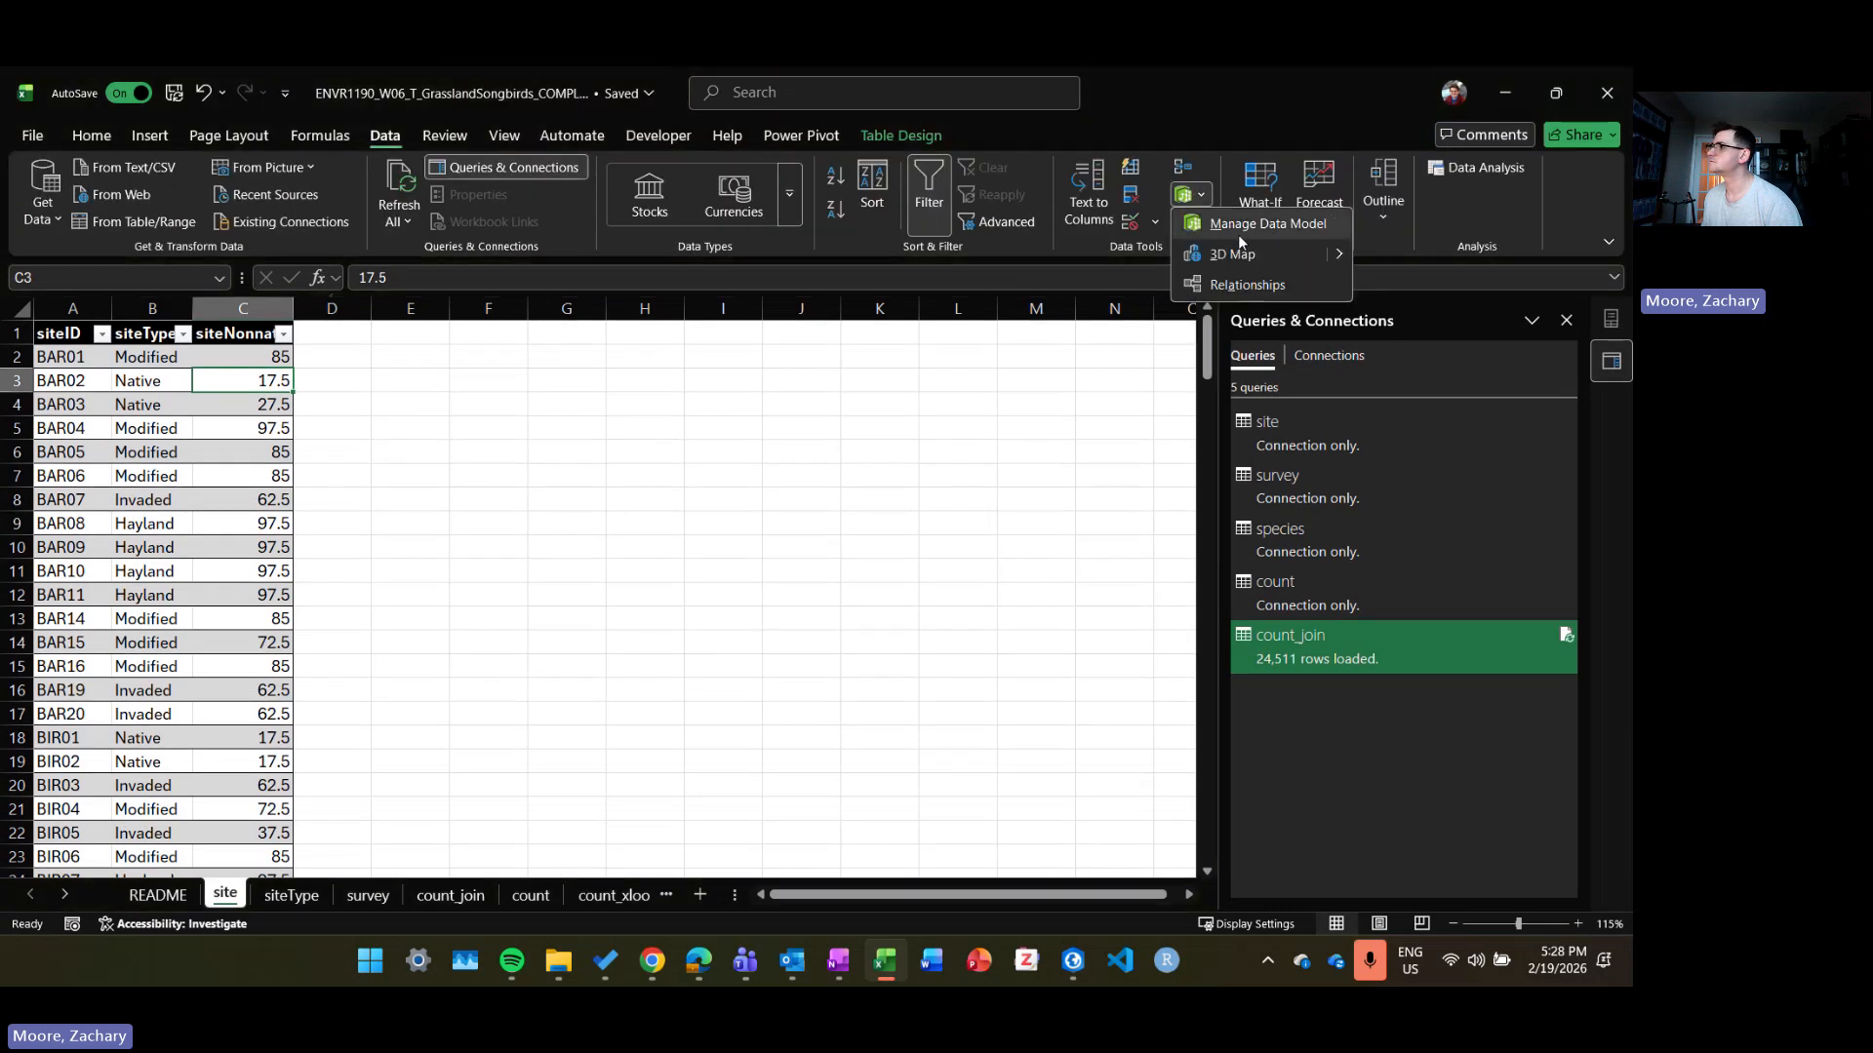
click(1245, 283)
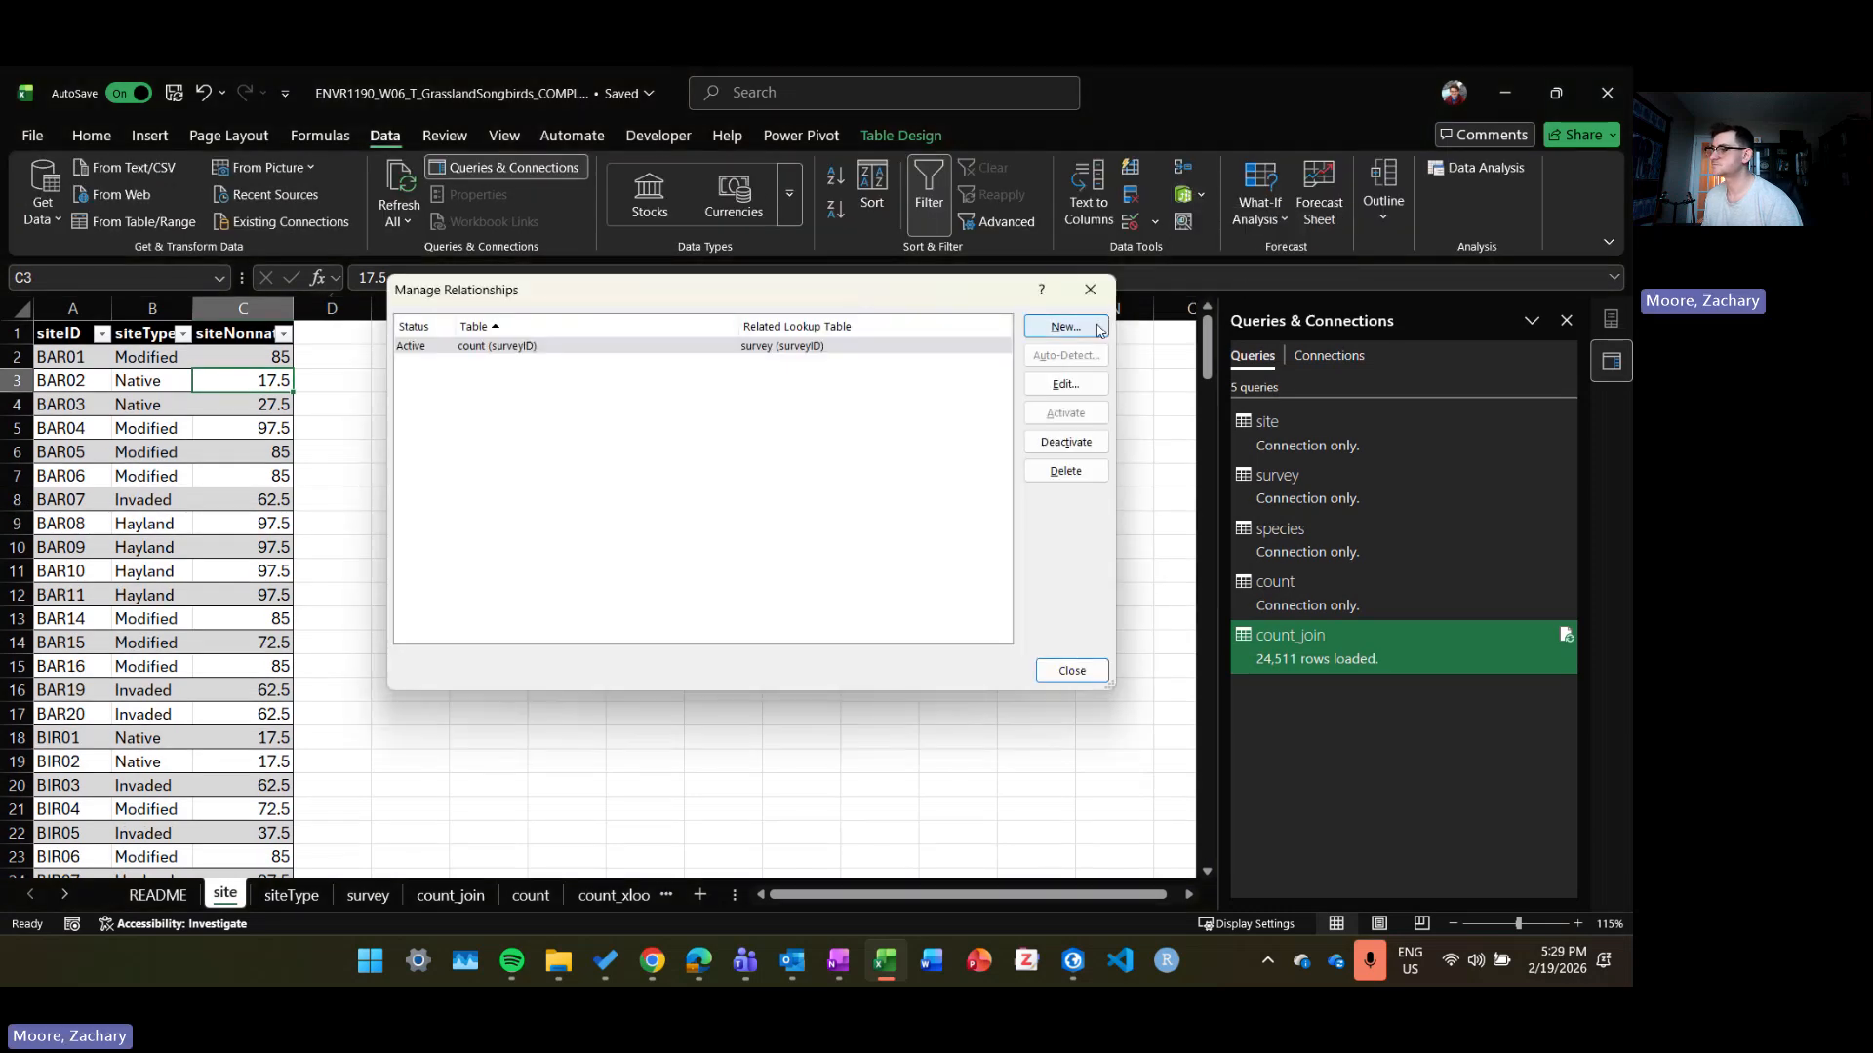
click(1065, 325)
Step: Try to relate the siteID column of data model Table1 to the siteID column of the survey table
click(744, 461)
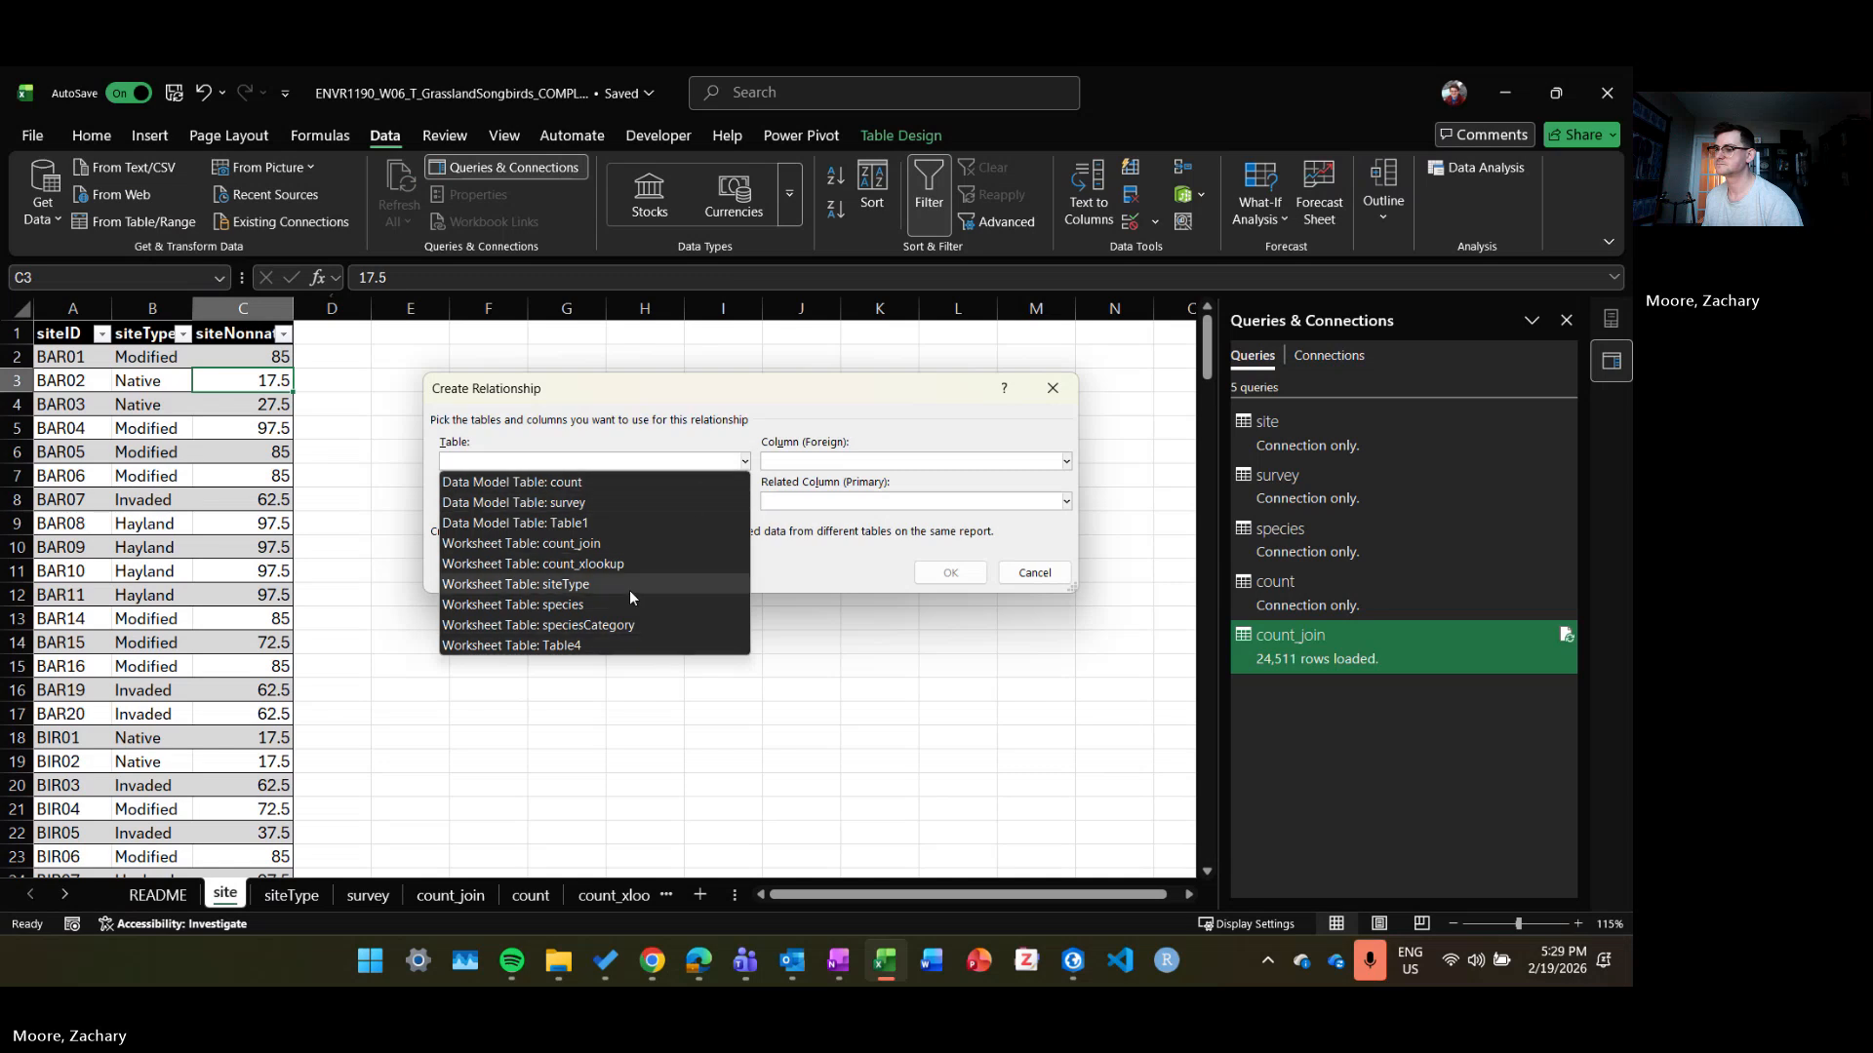
click(629, 523)
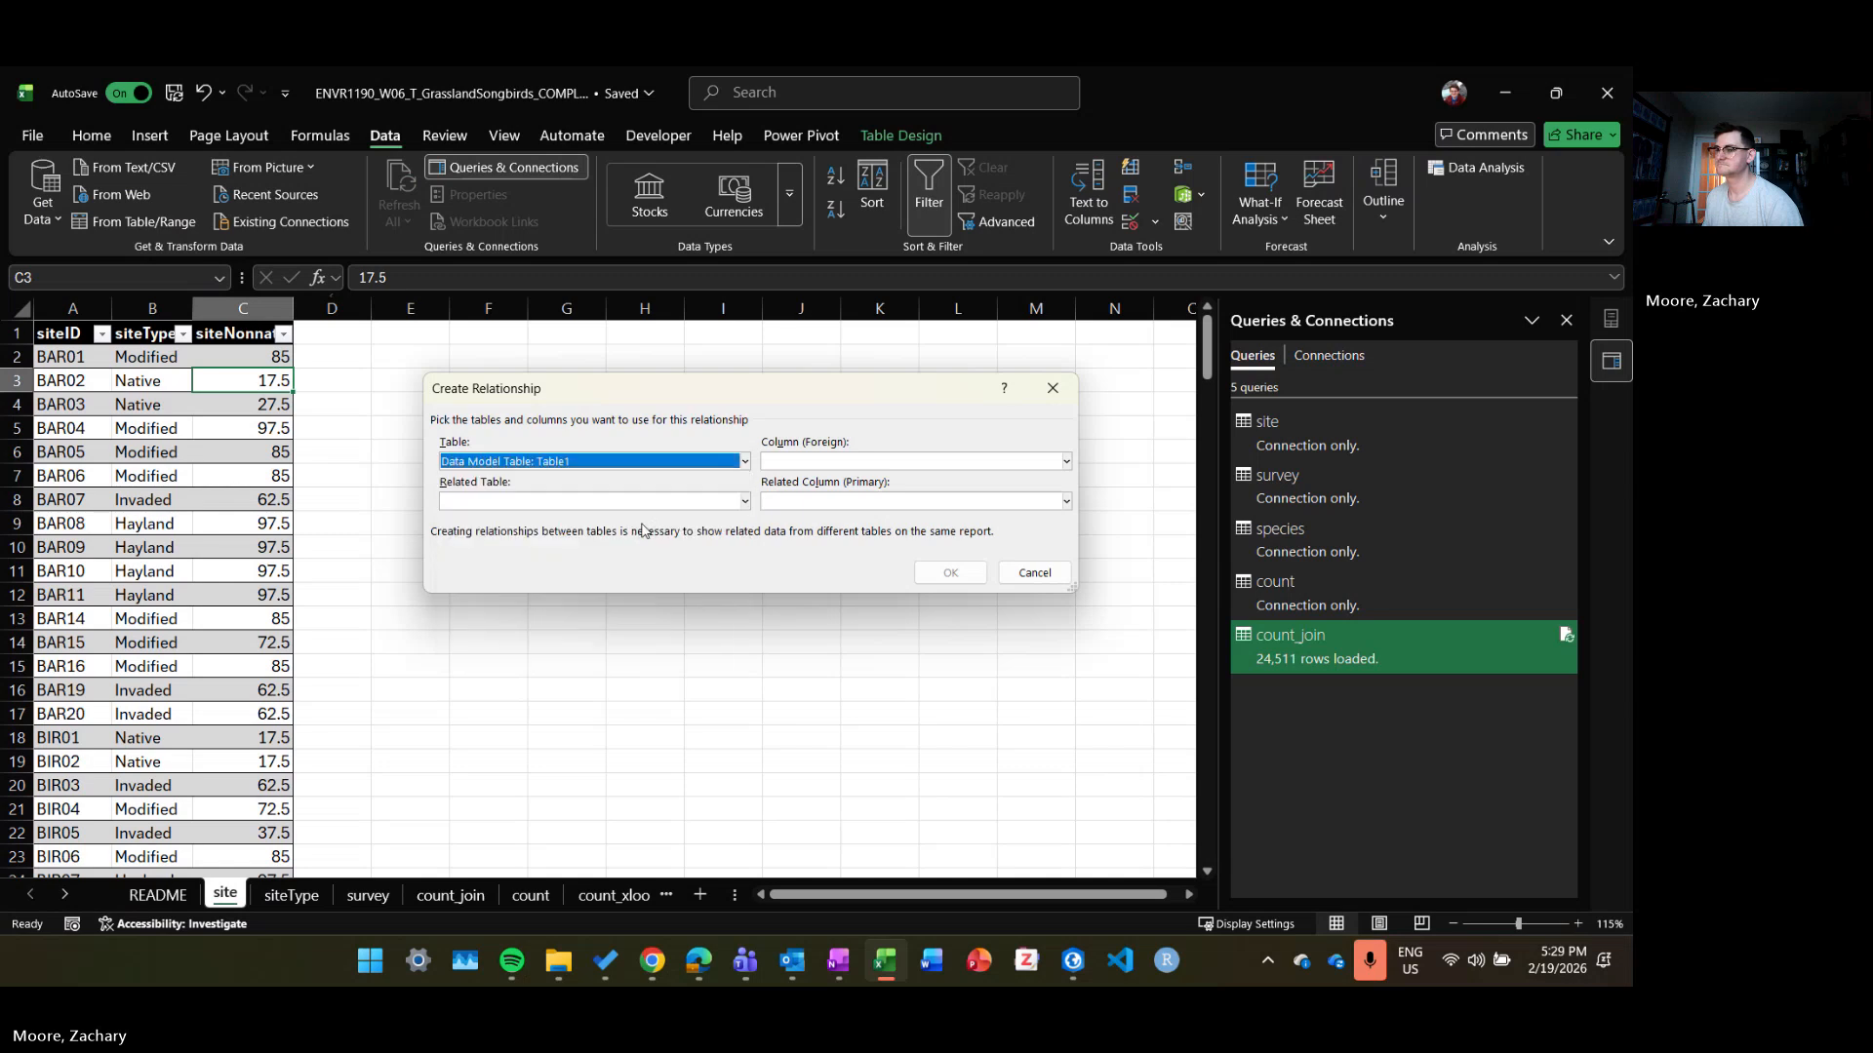
click(858, 463)
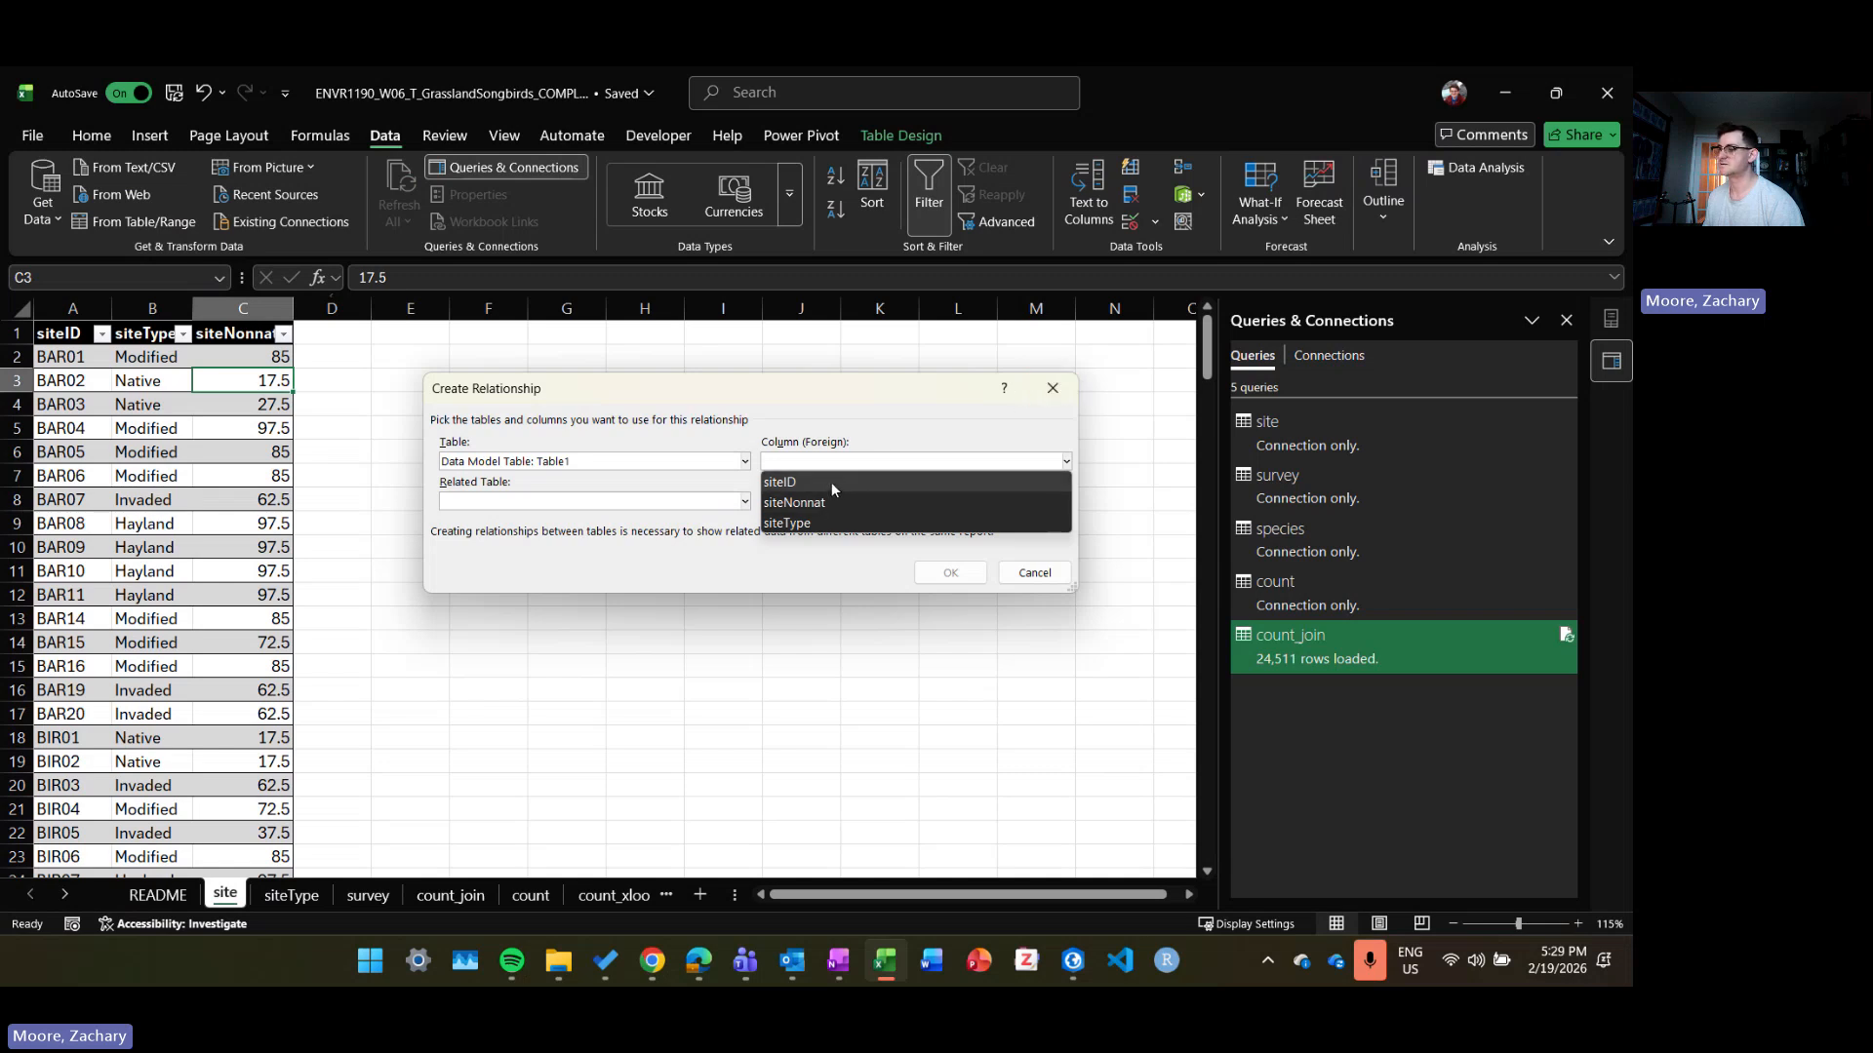
click(831, 482)
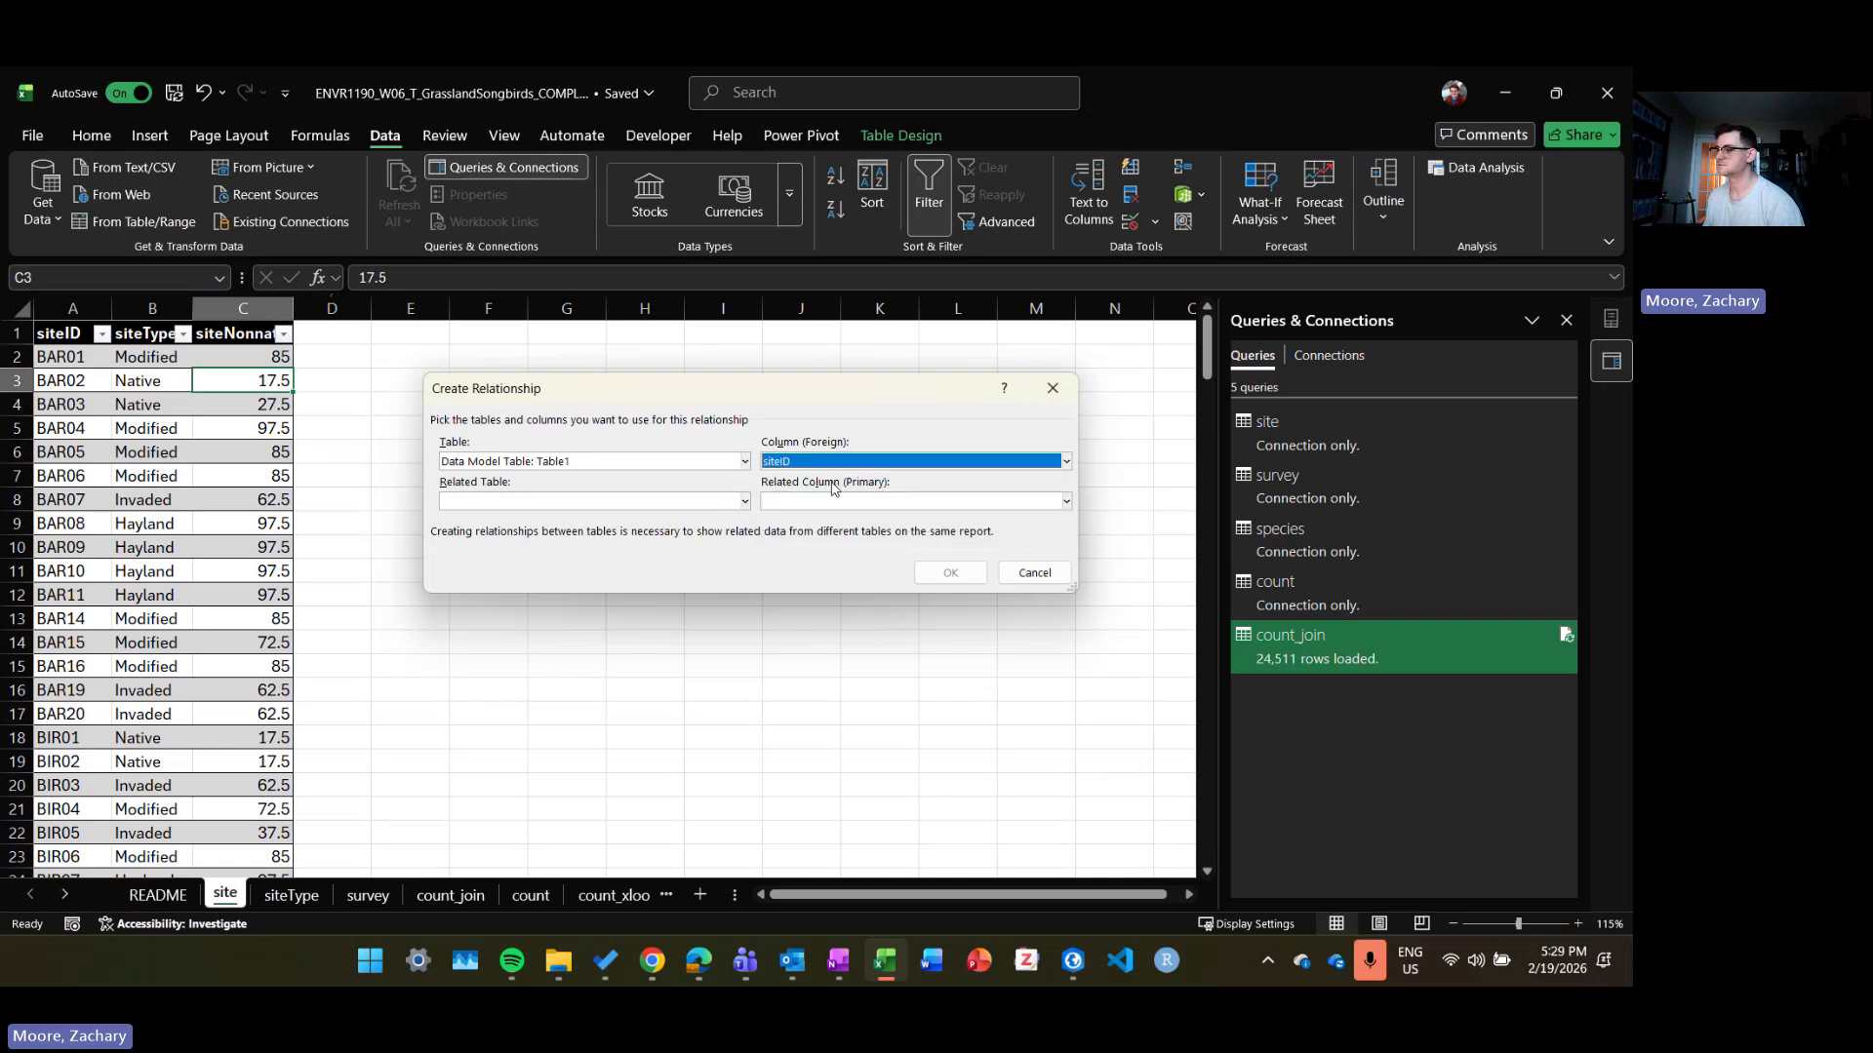
click(744, 501)
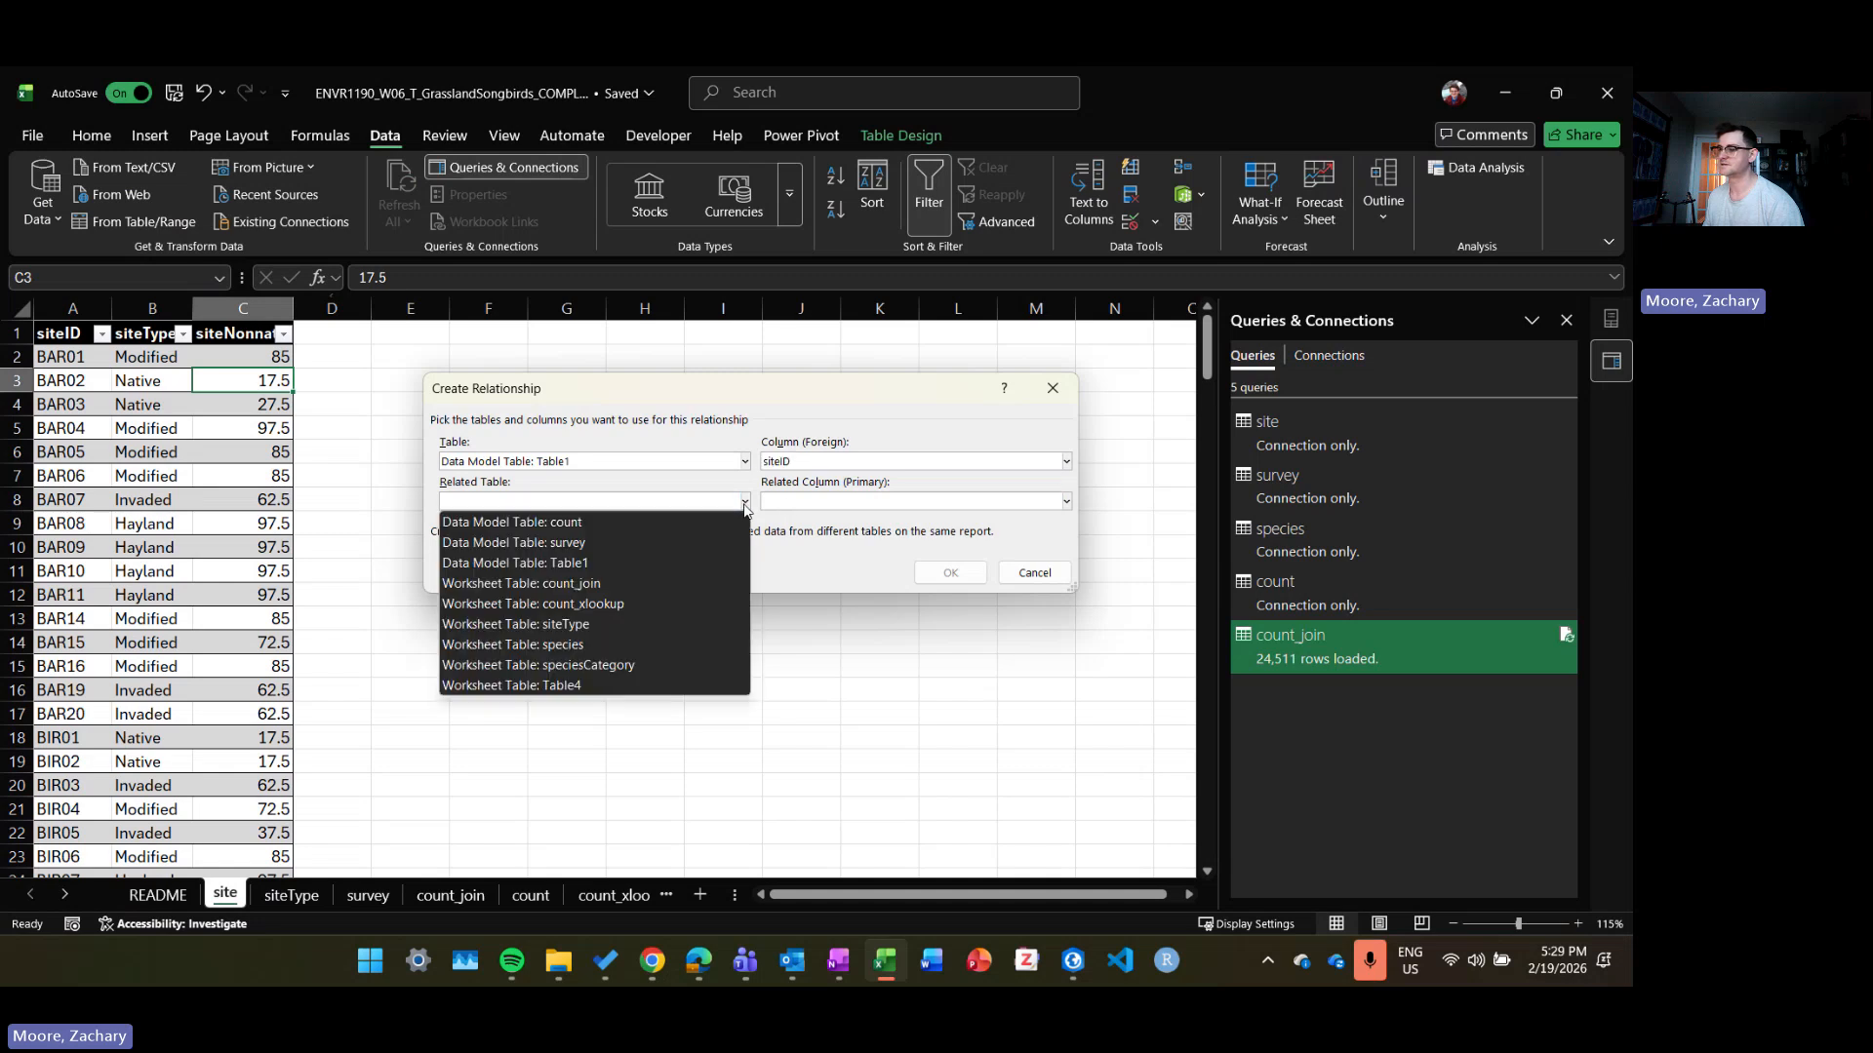
click(640, 543)
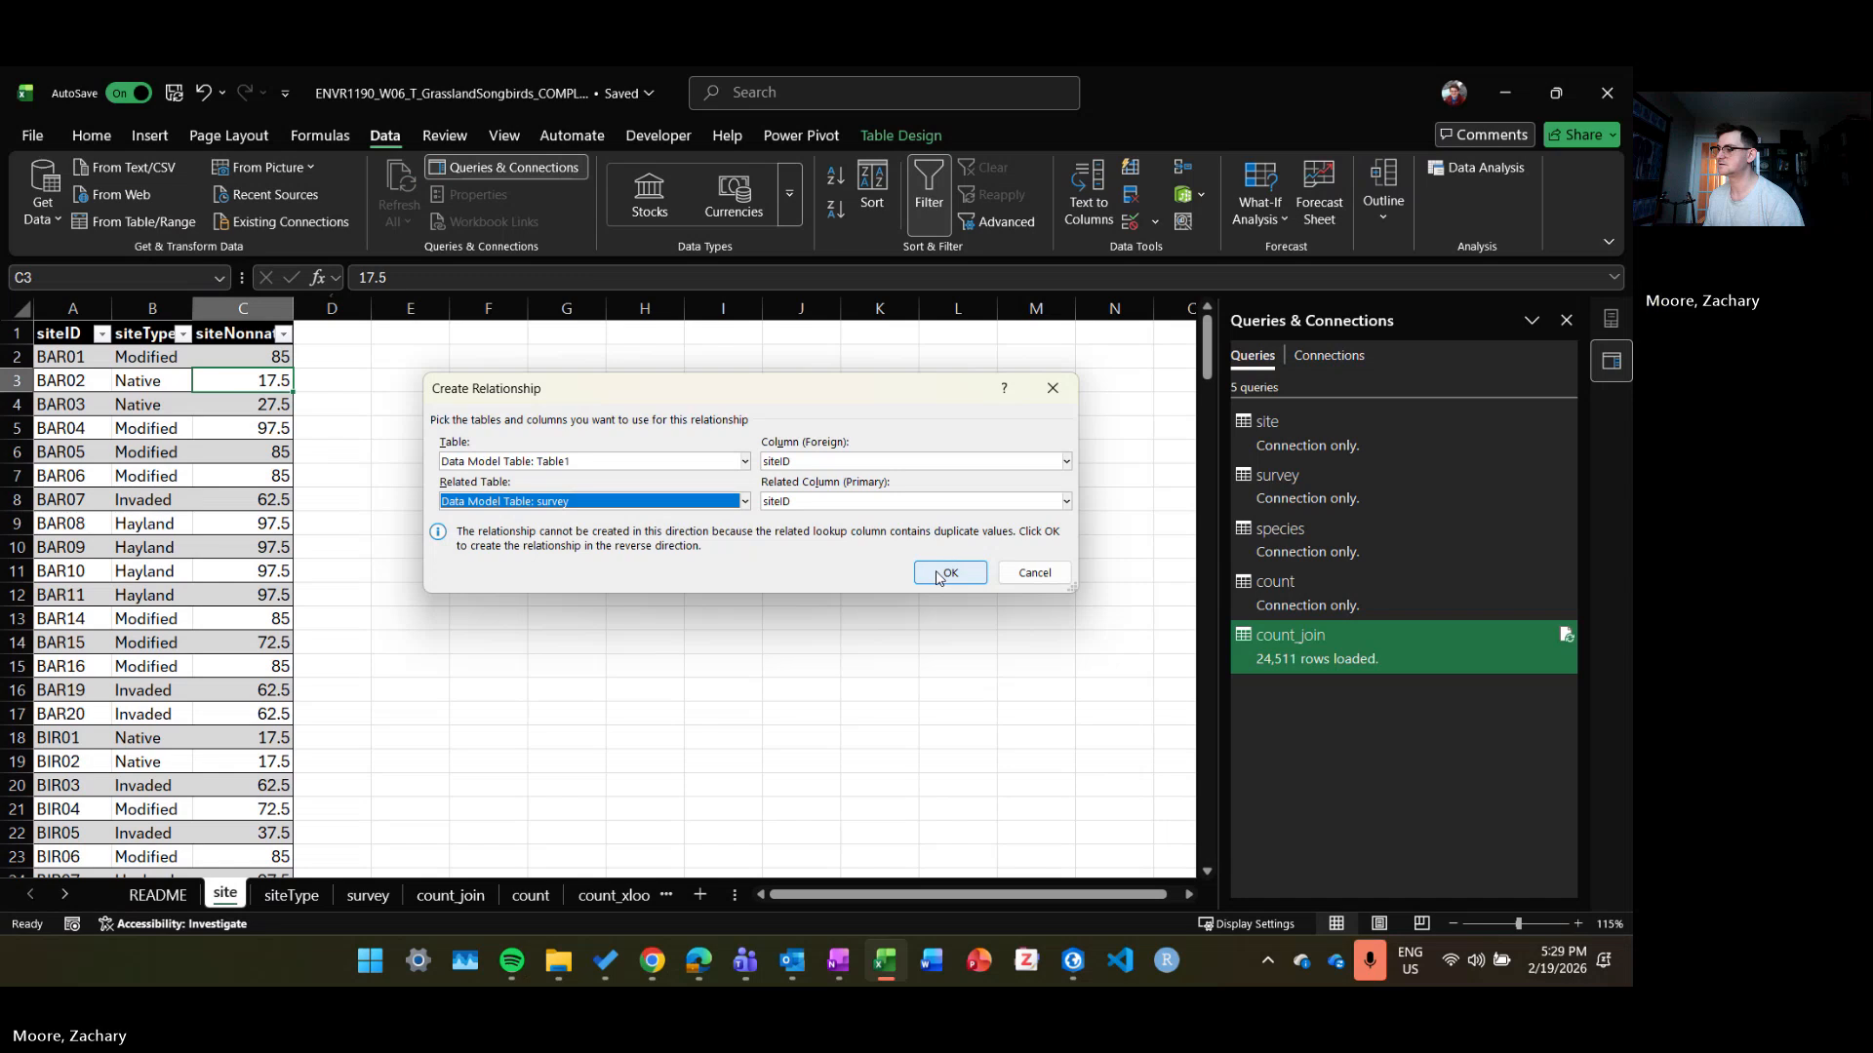
Step: Create a relationship from the data model survey table's siteID column to the siteID column of related table Table1
click(745, 462)
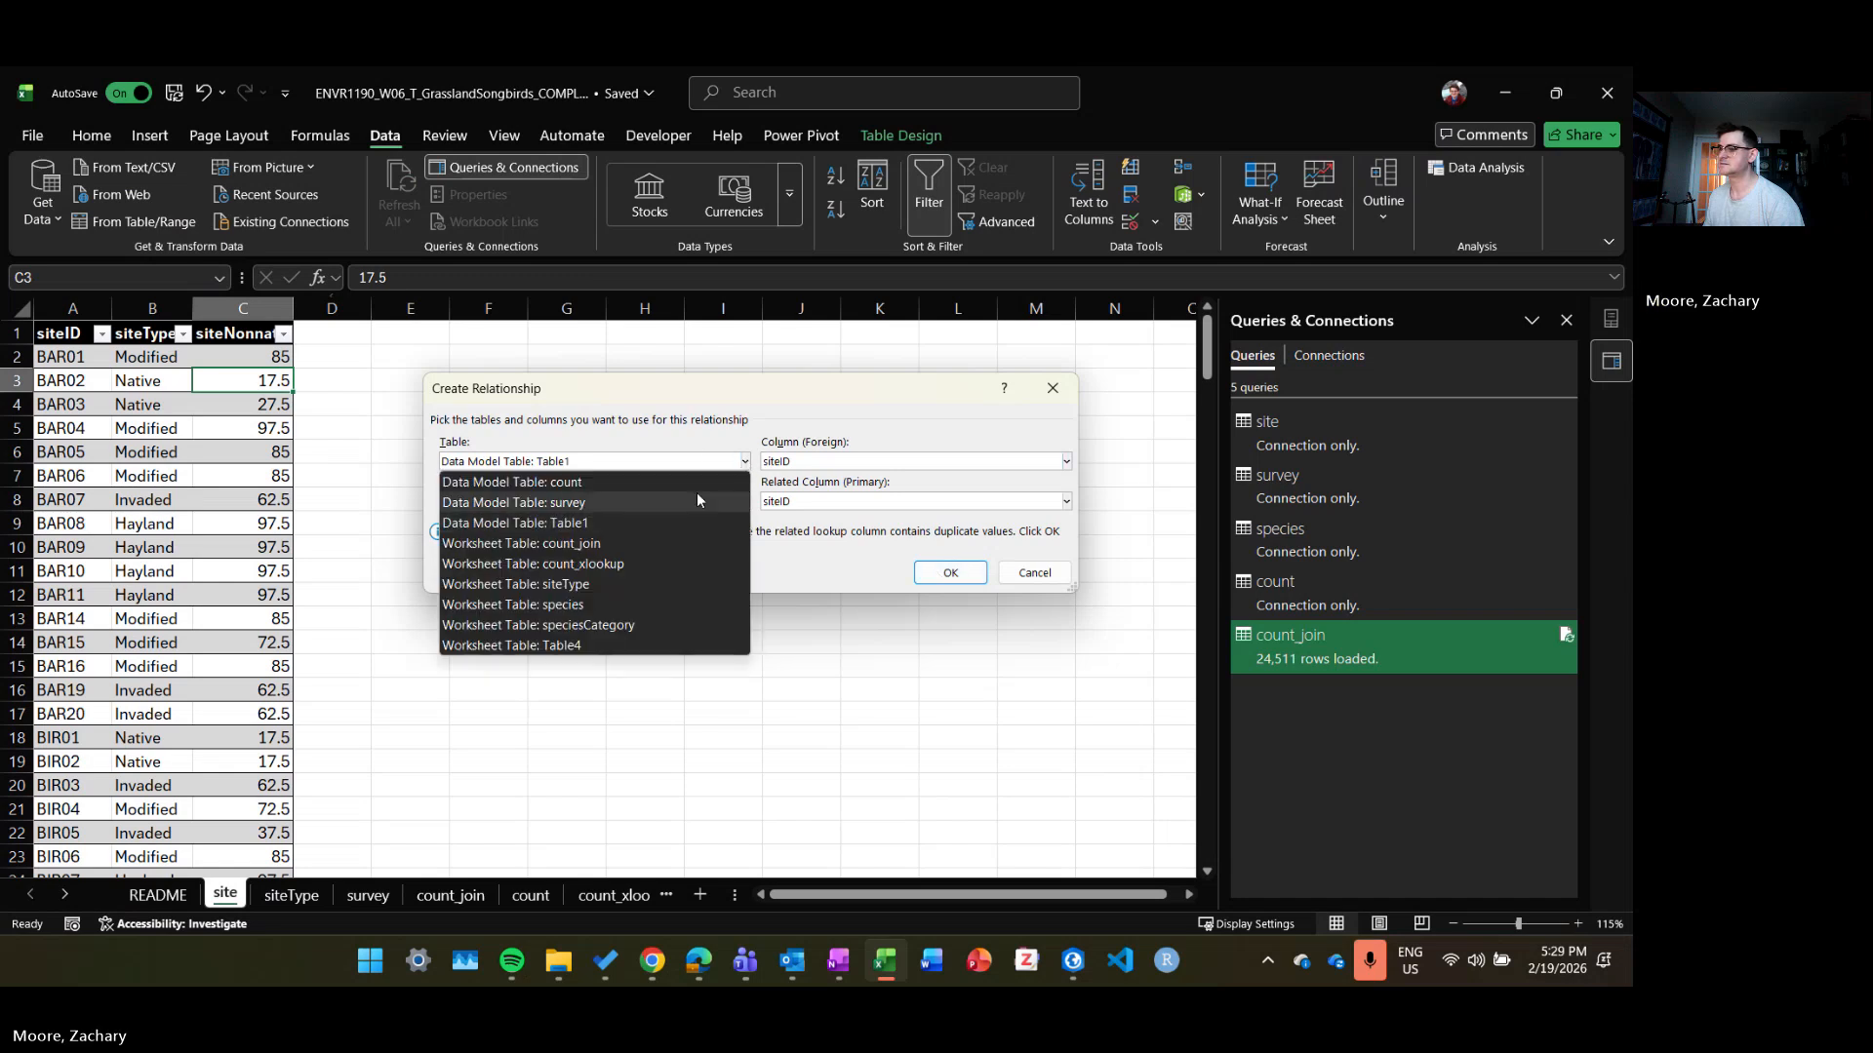
click(692, 500)
click(724, 504)
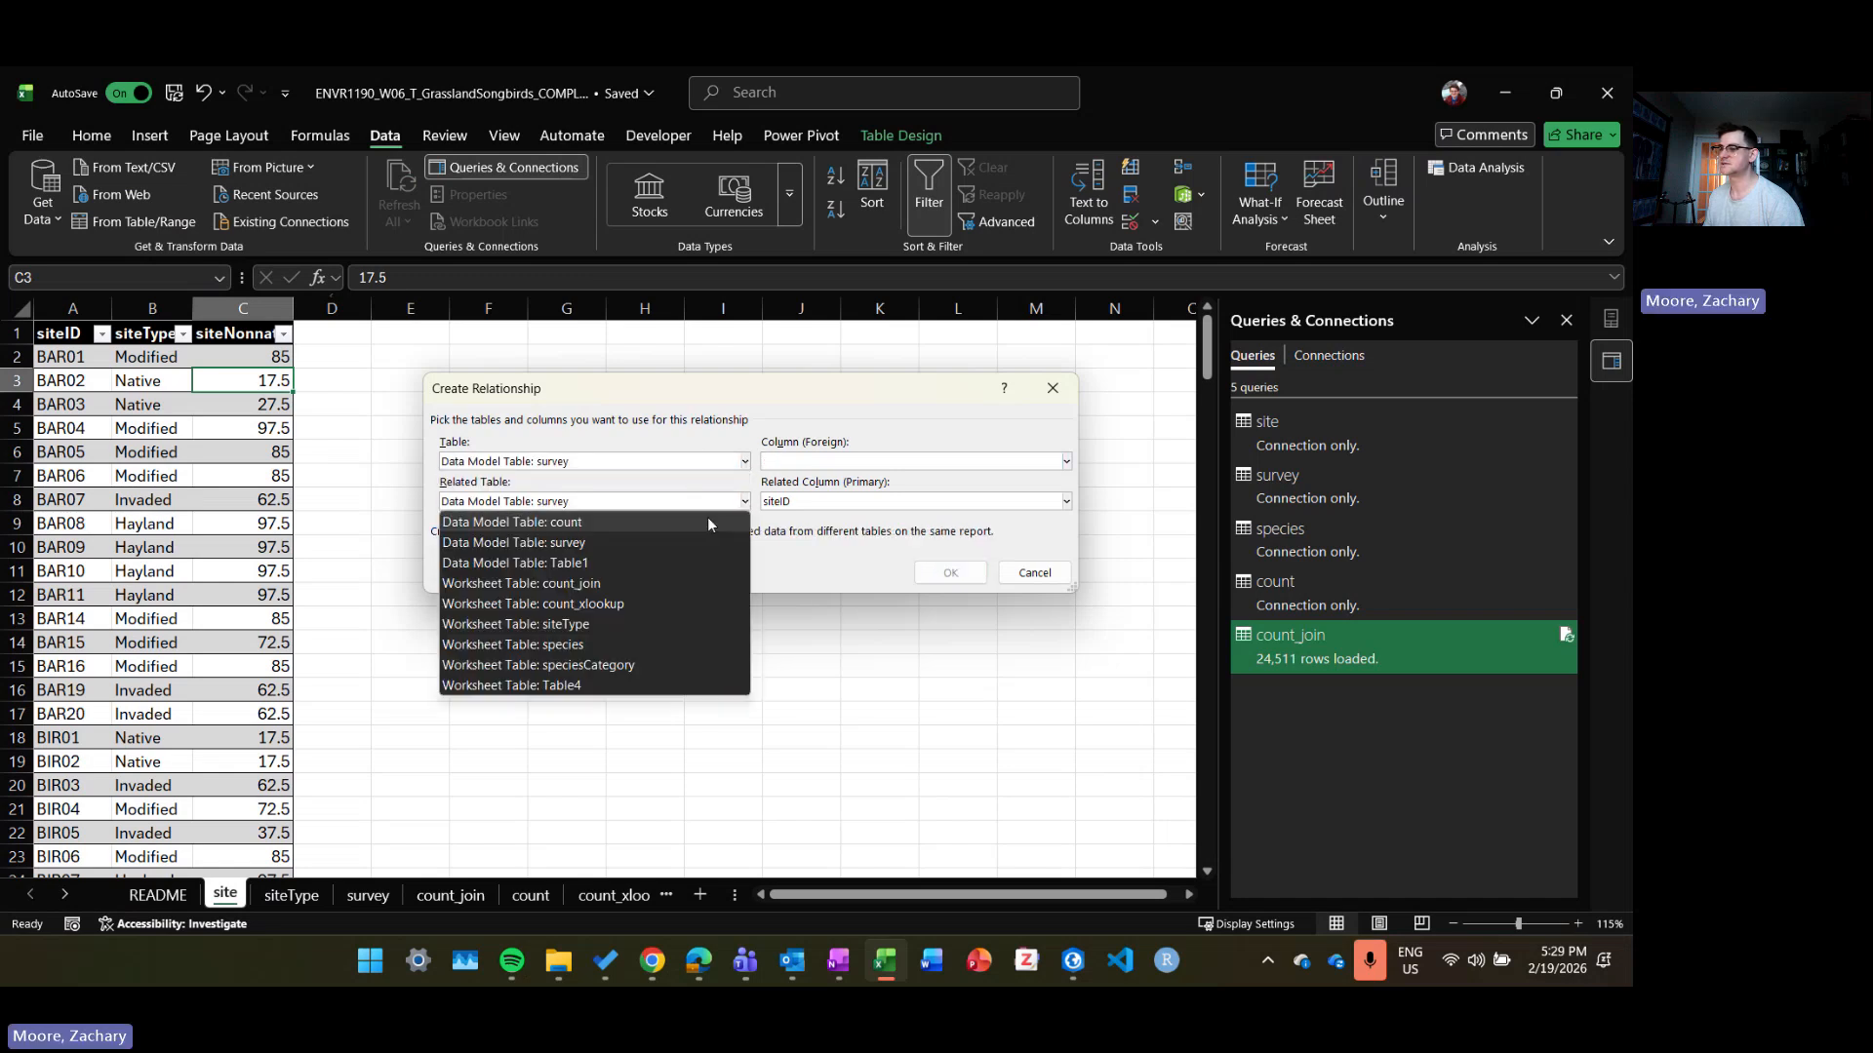
click(689, 556)
click(1039, 465)
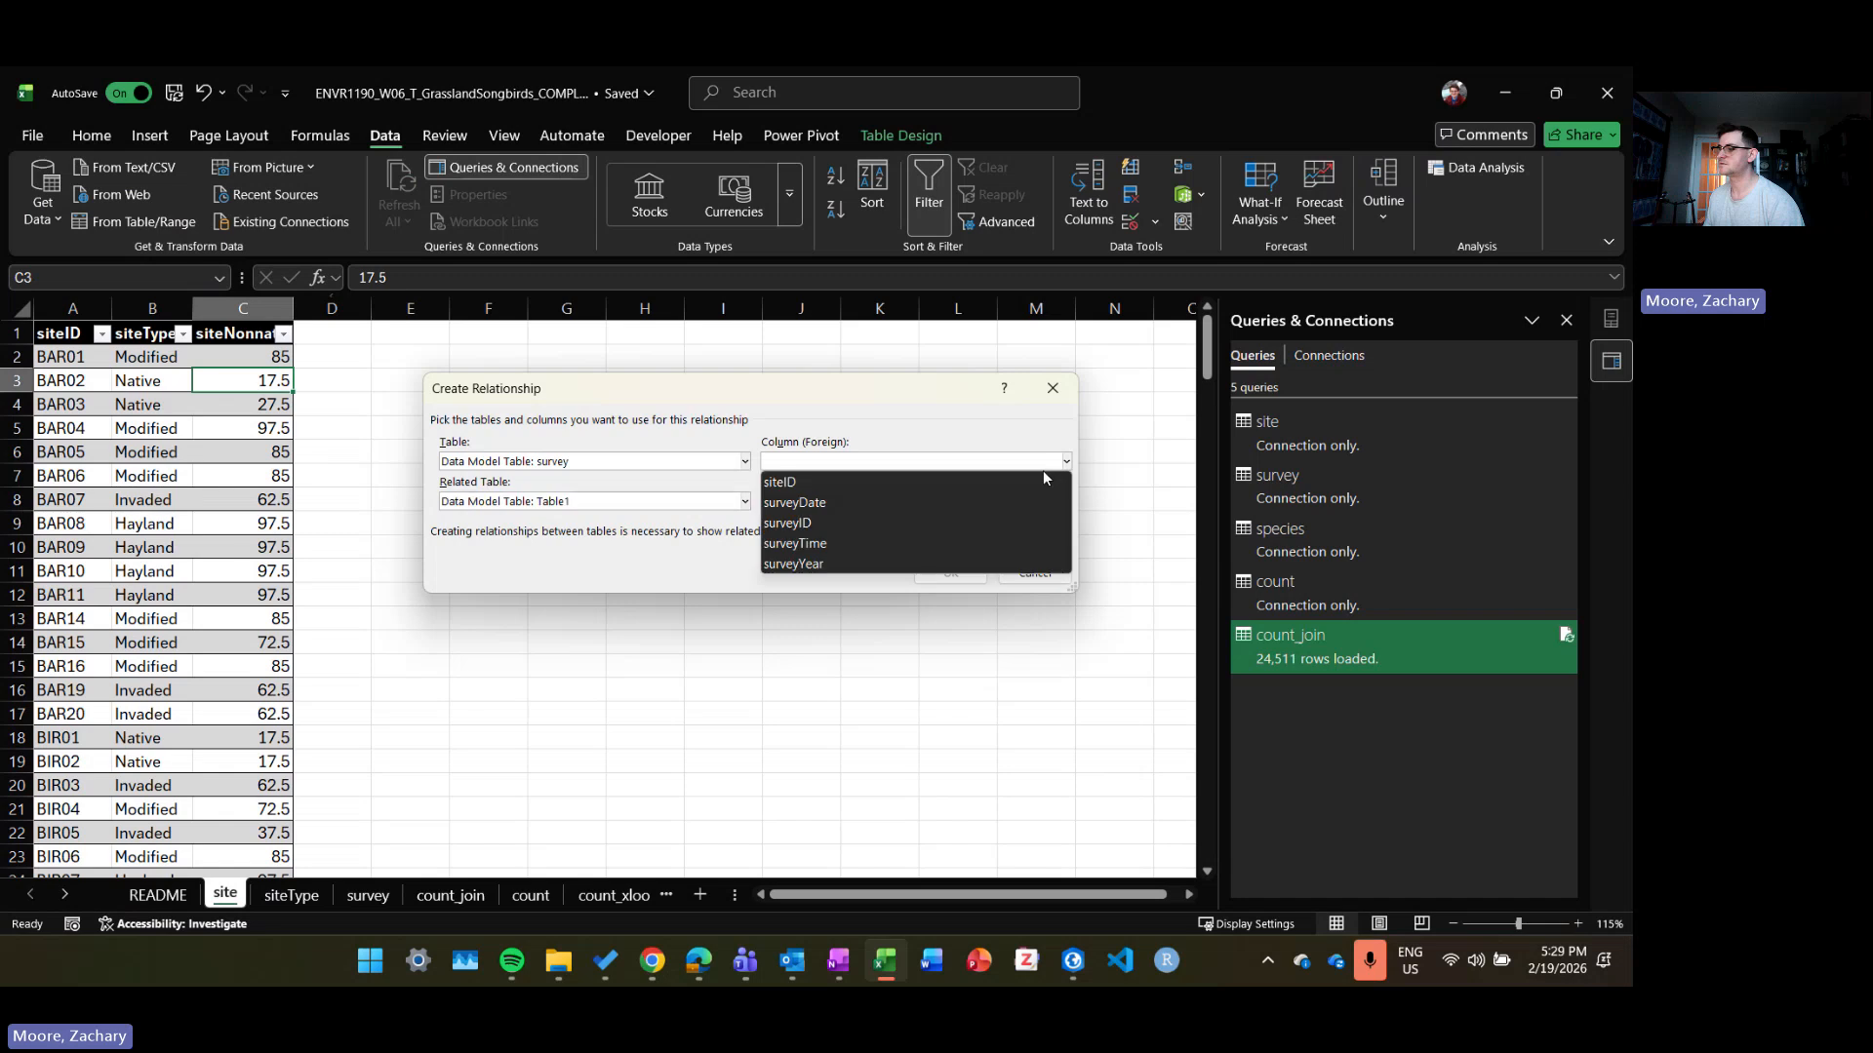
click(939, 524)
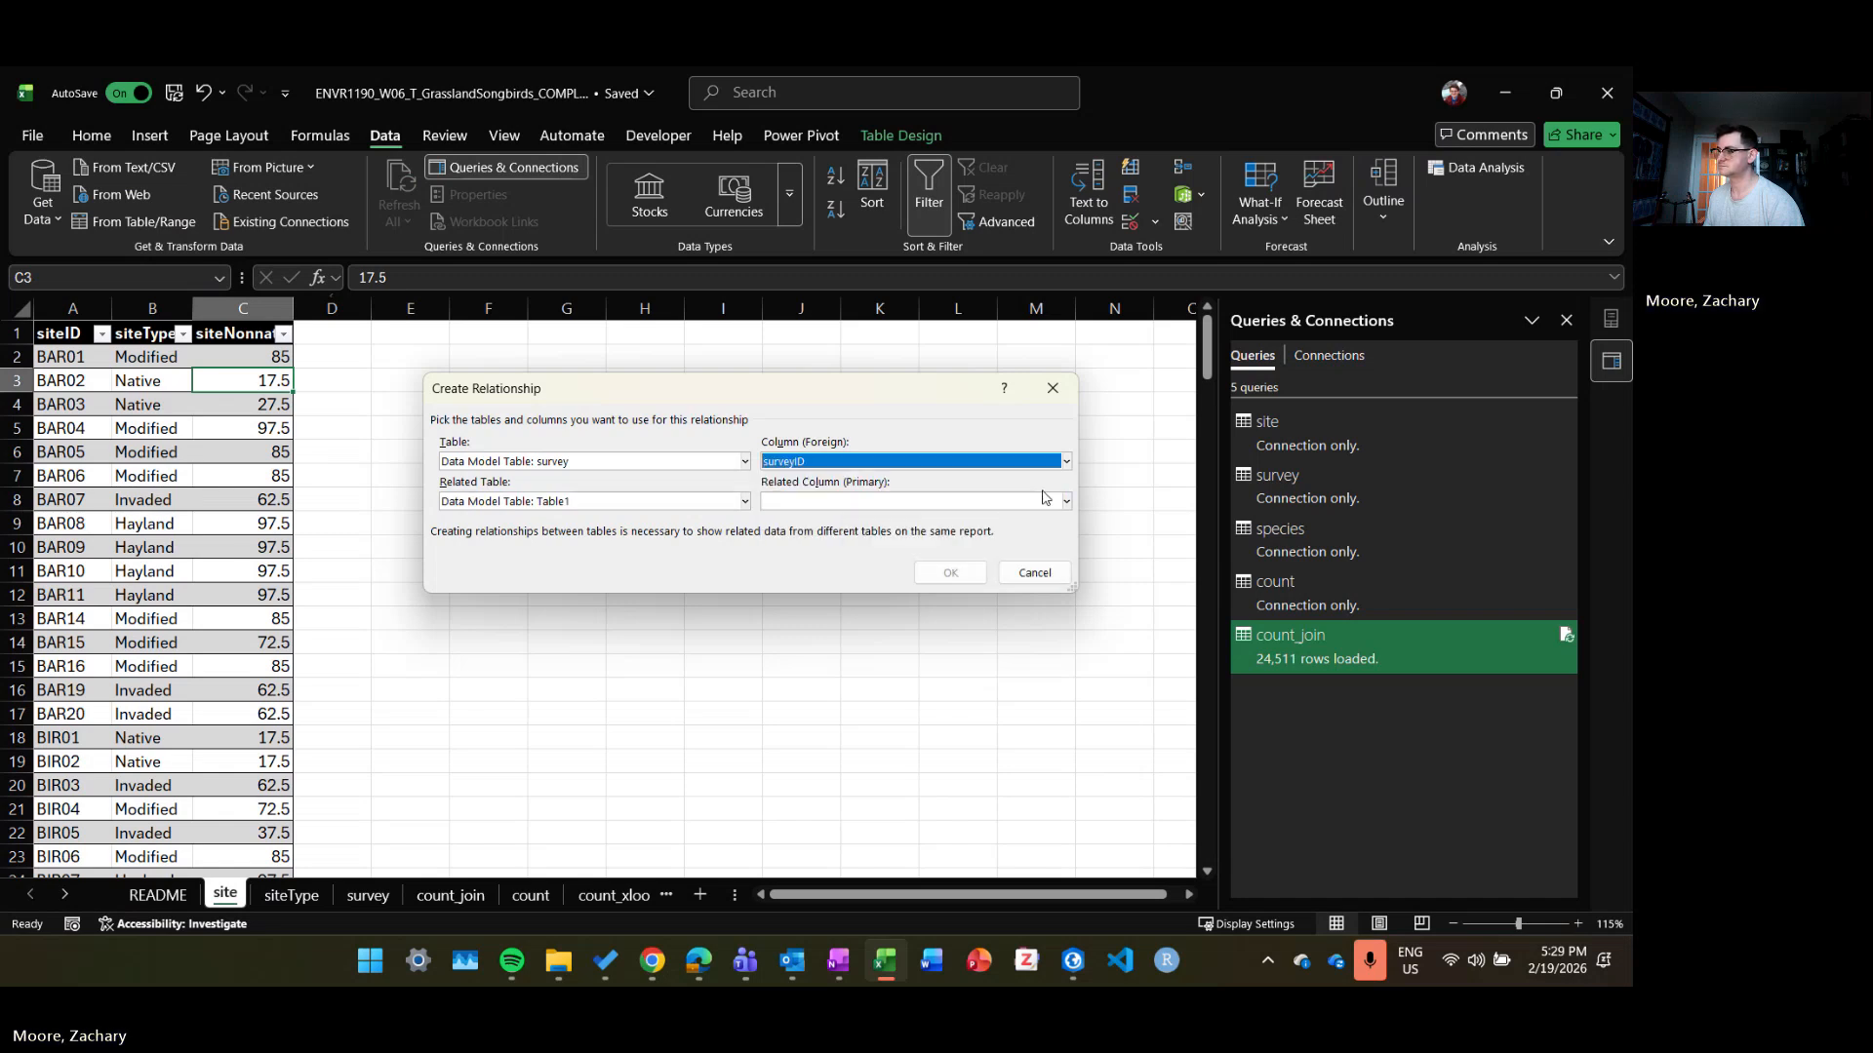
click(1070, 466)
click(967, 474)
click(951, 572)
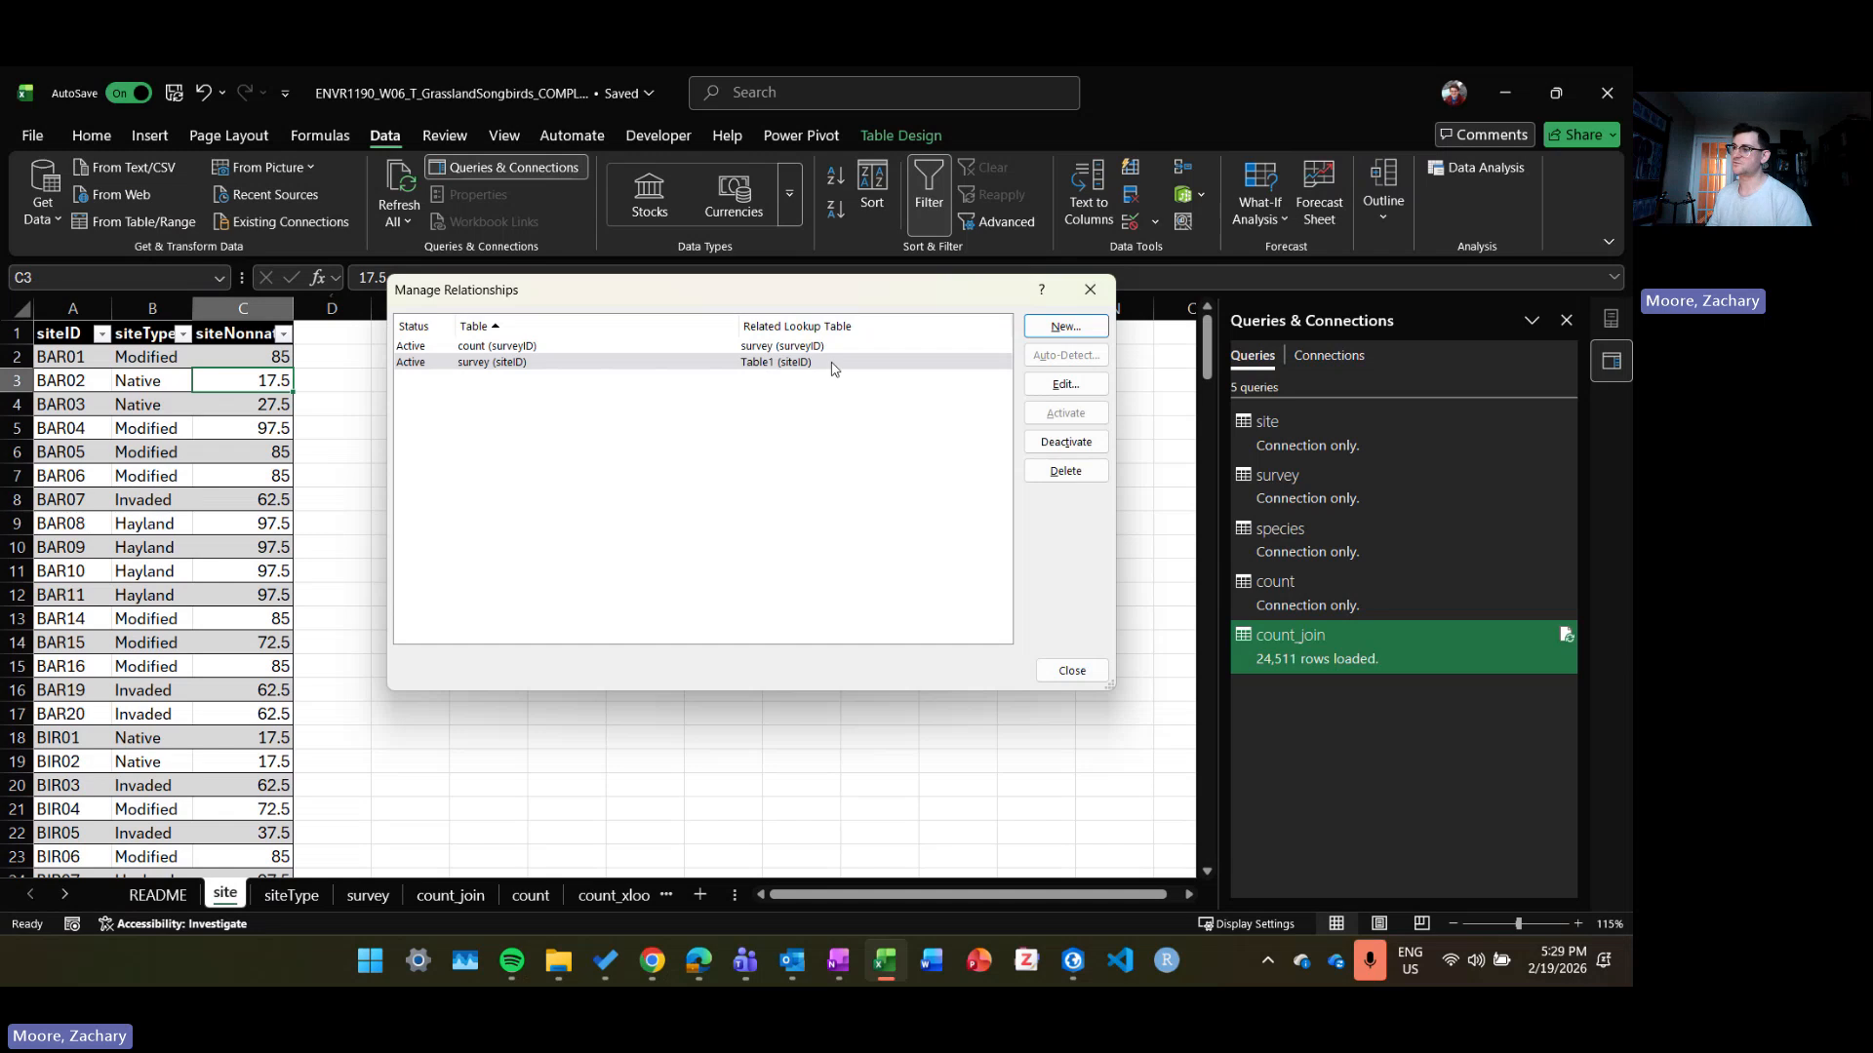
Step: Create a relationship from the count table's speciesID column to the species worksheet table's speciesID column and close the relationship manager
click(1065, 325)
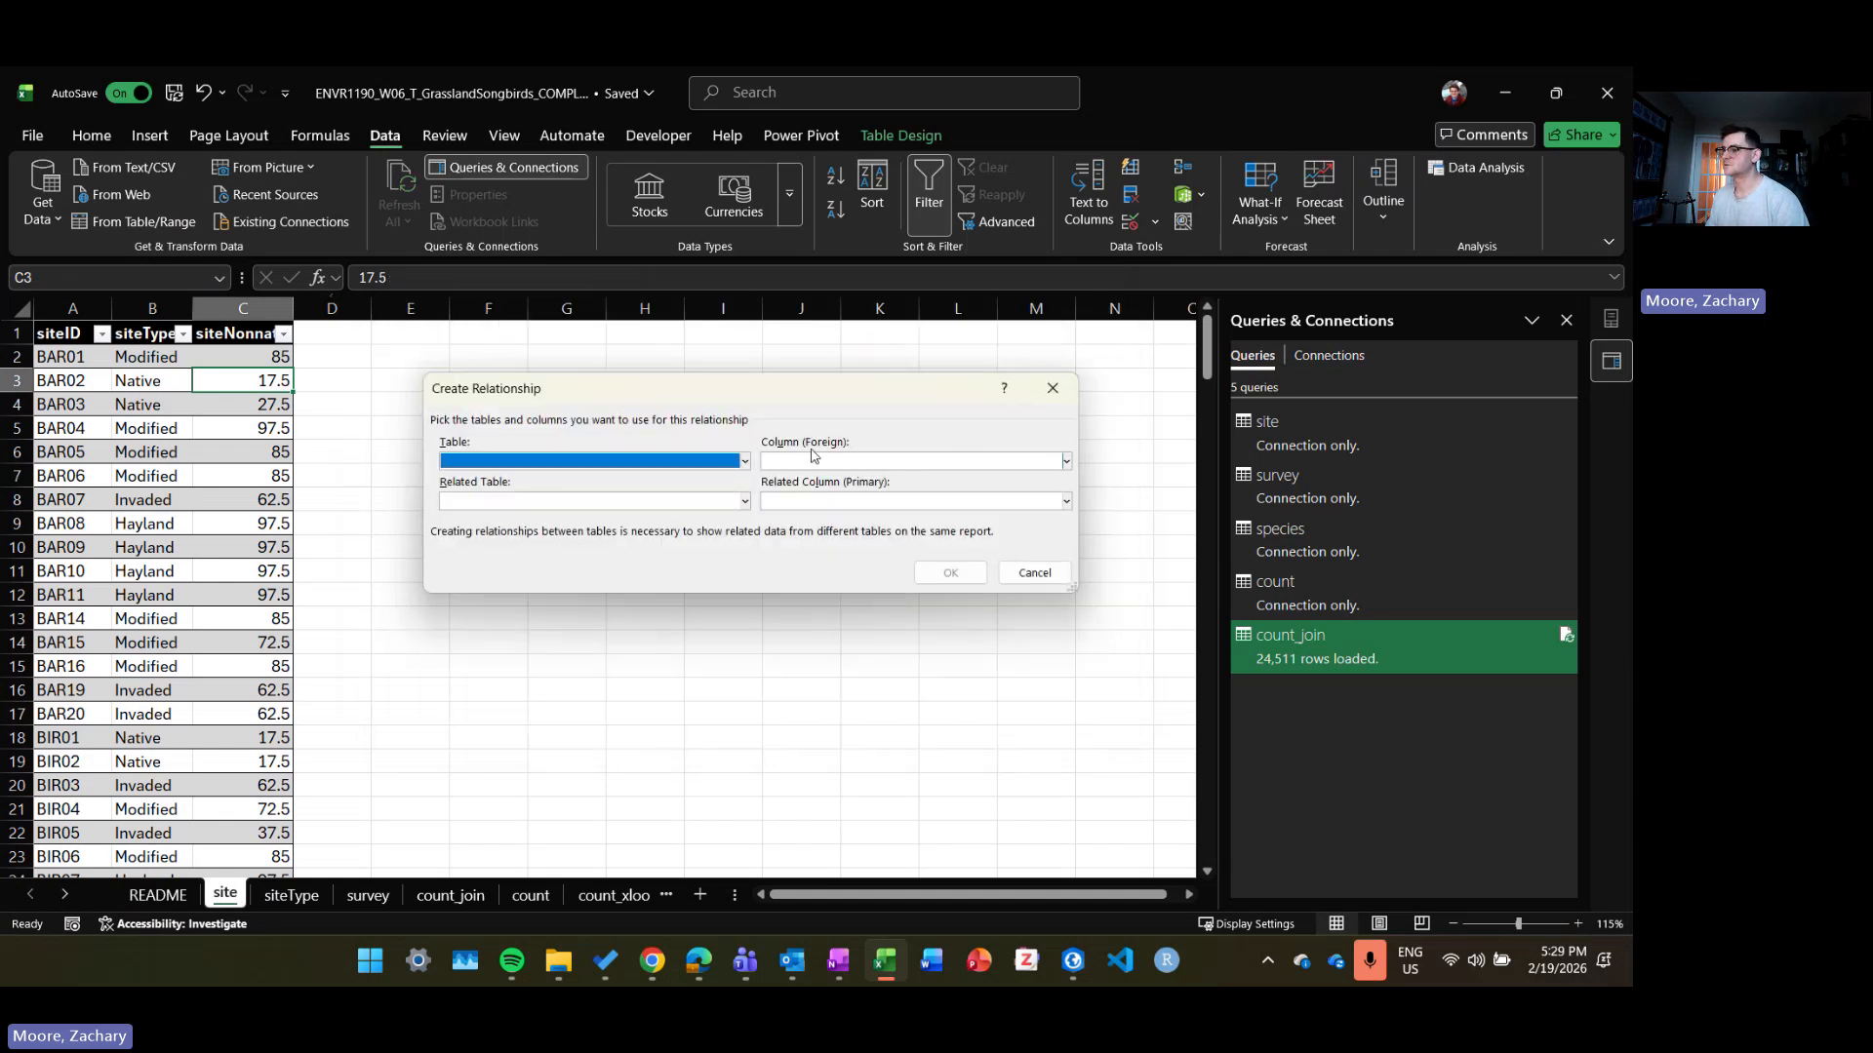
click(745, 462)
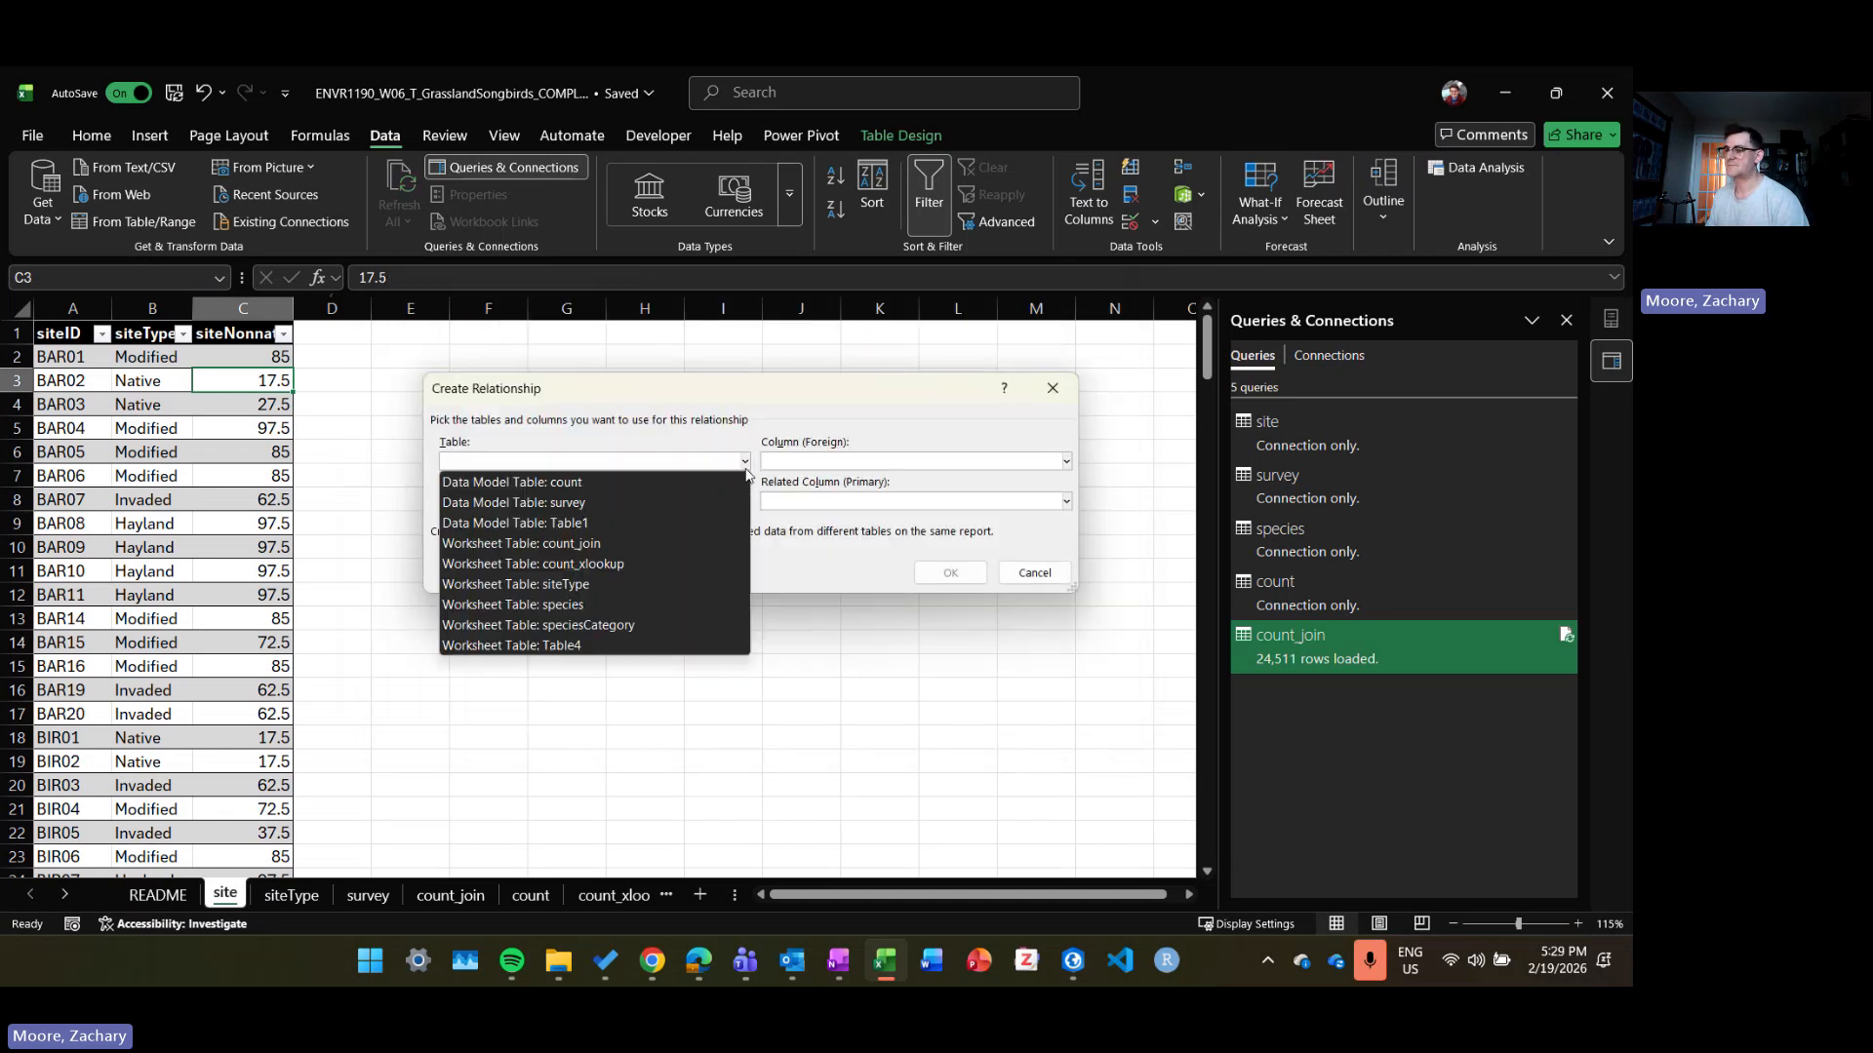
click(640, 481)
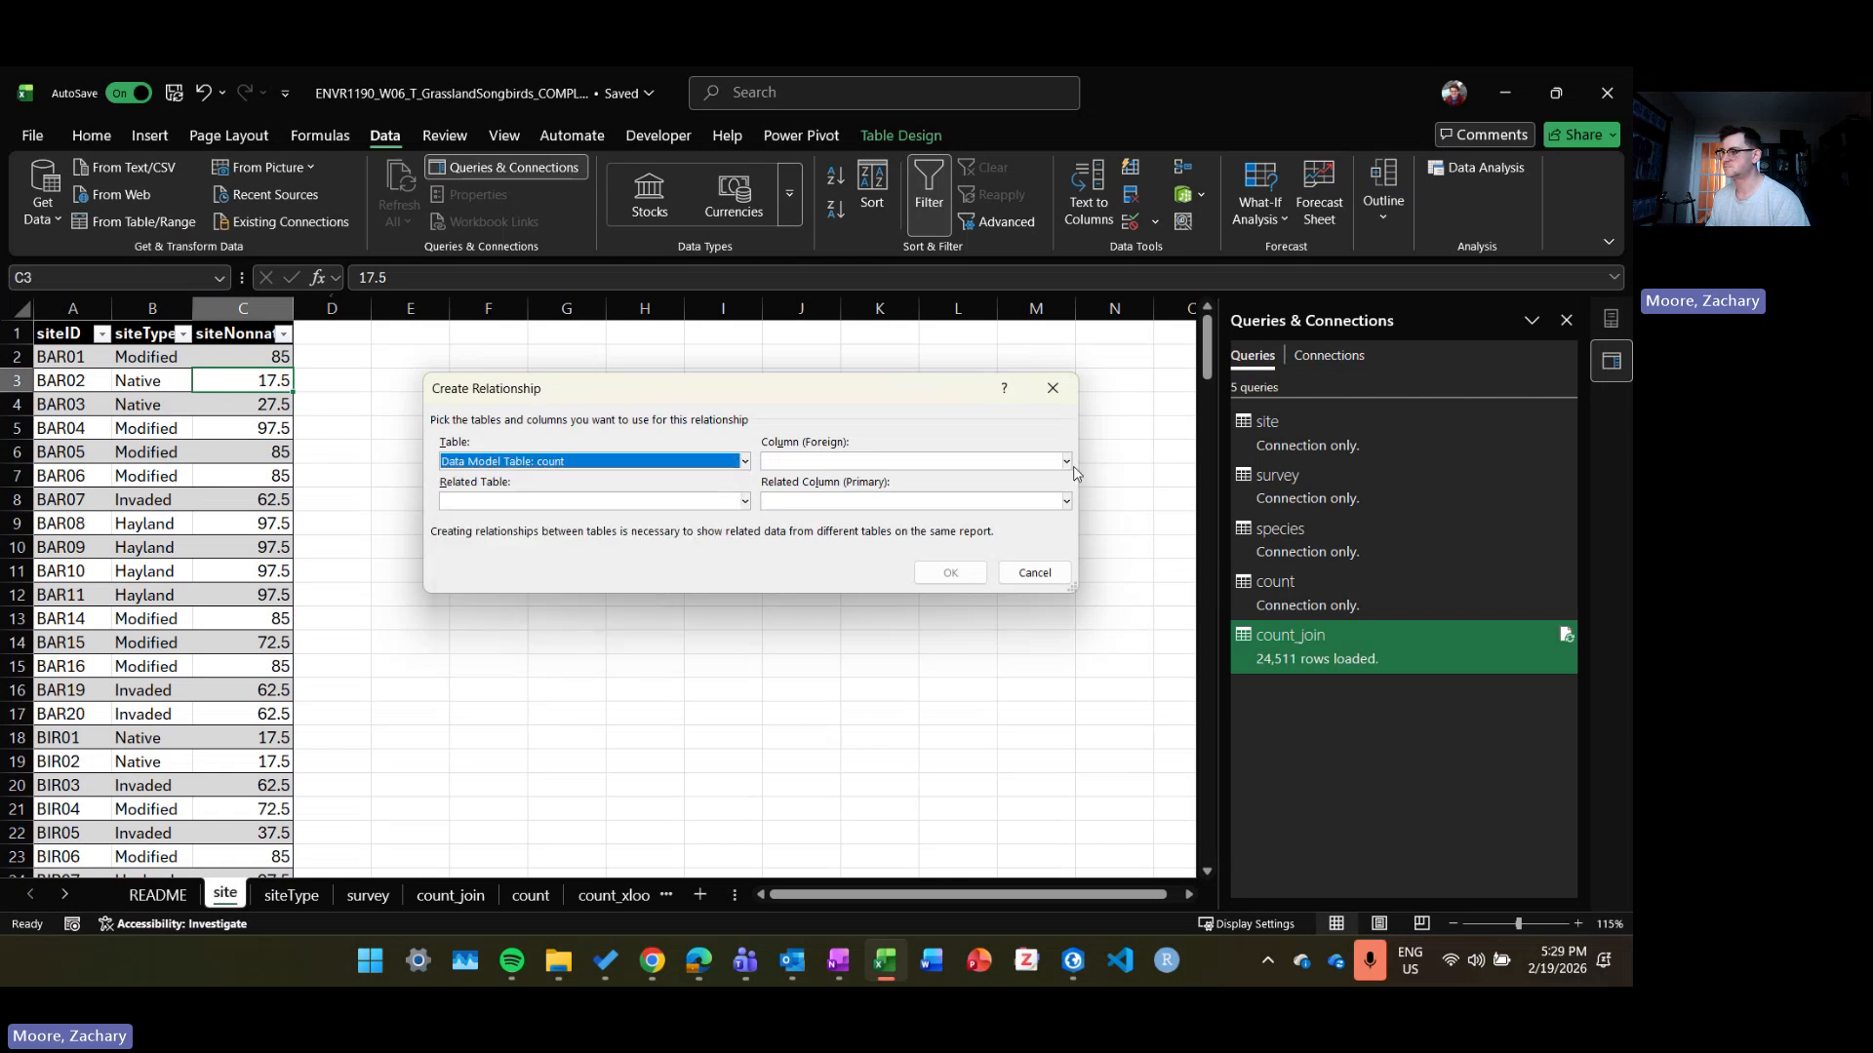
click(1066, 462)
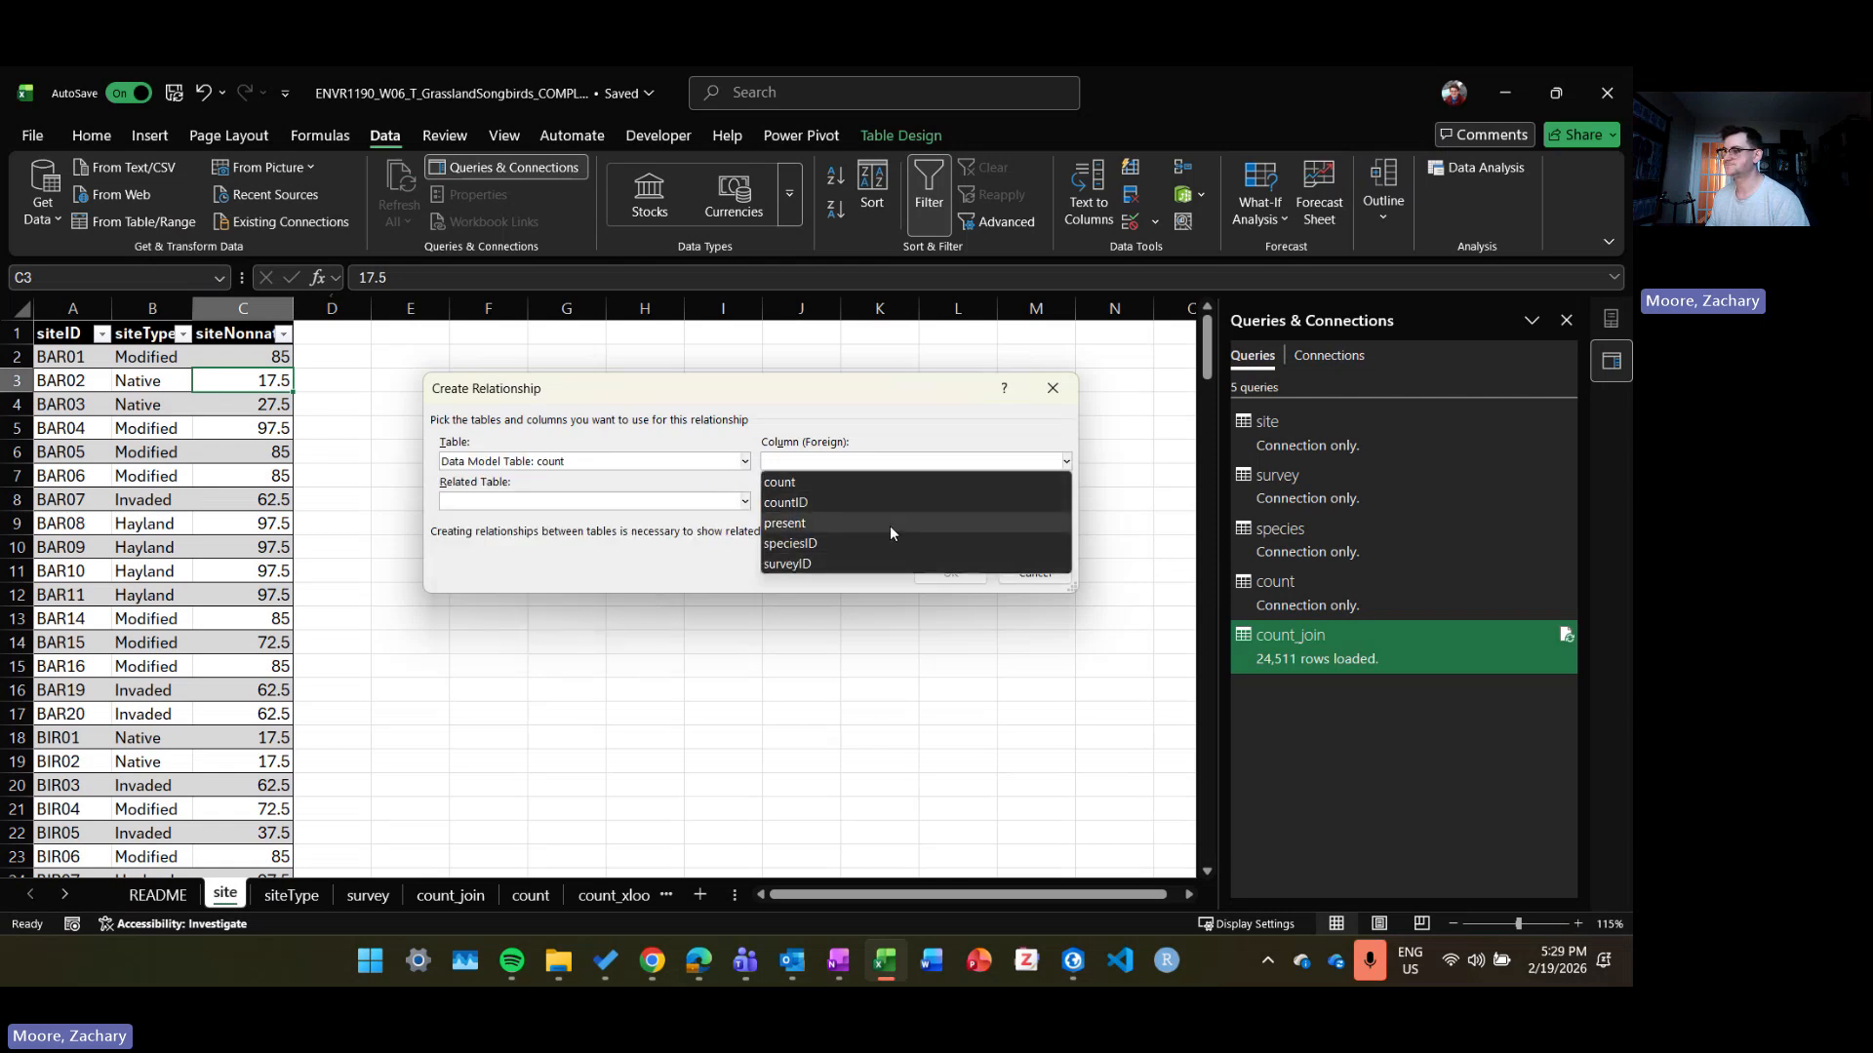
click(868, 543)
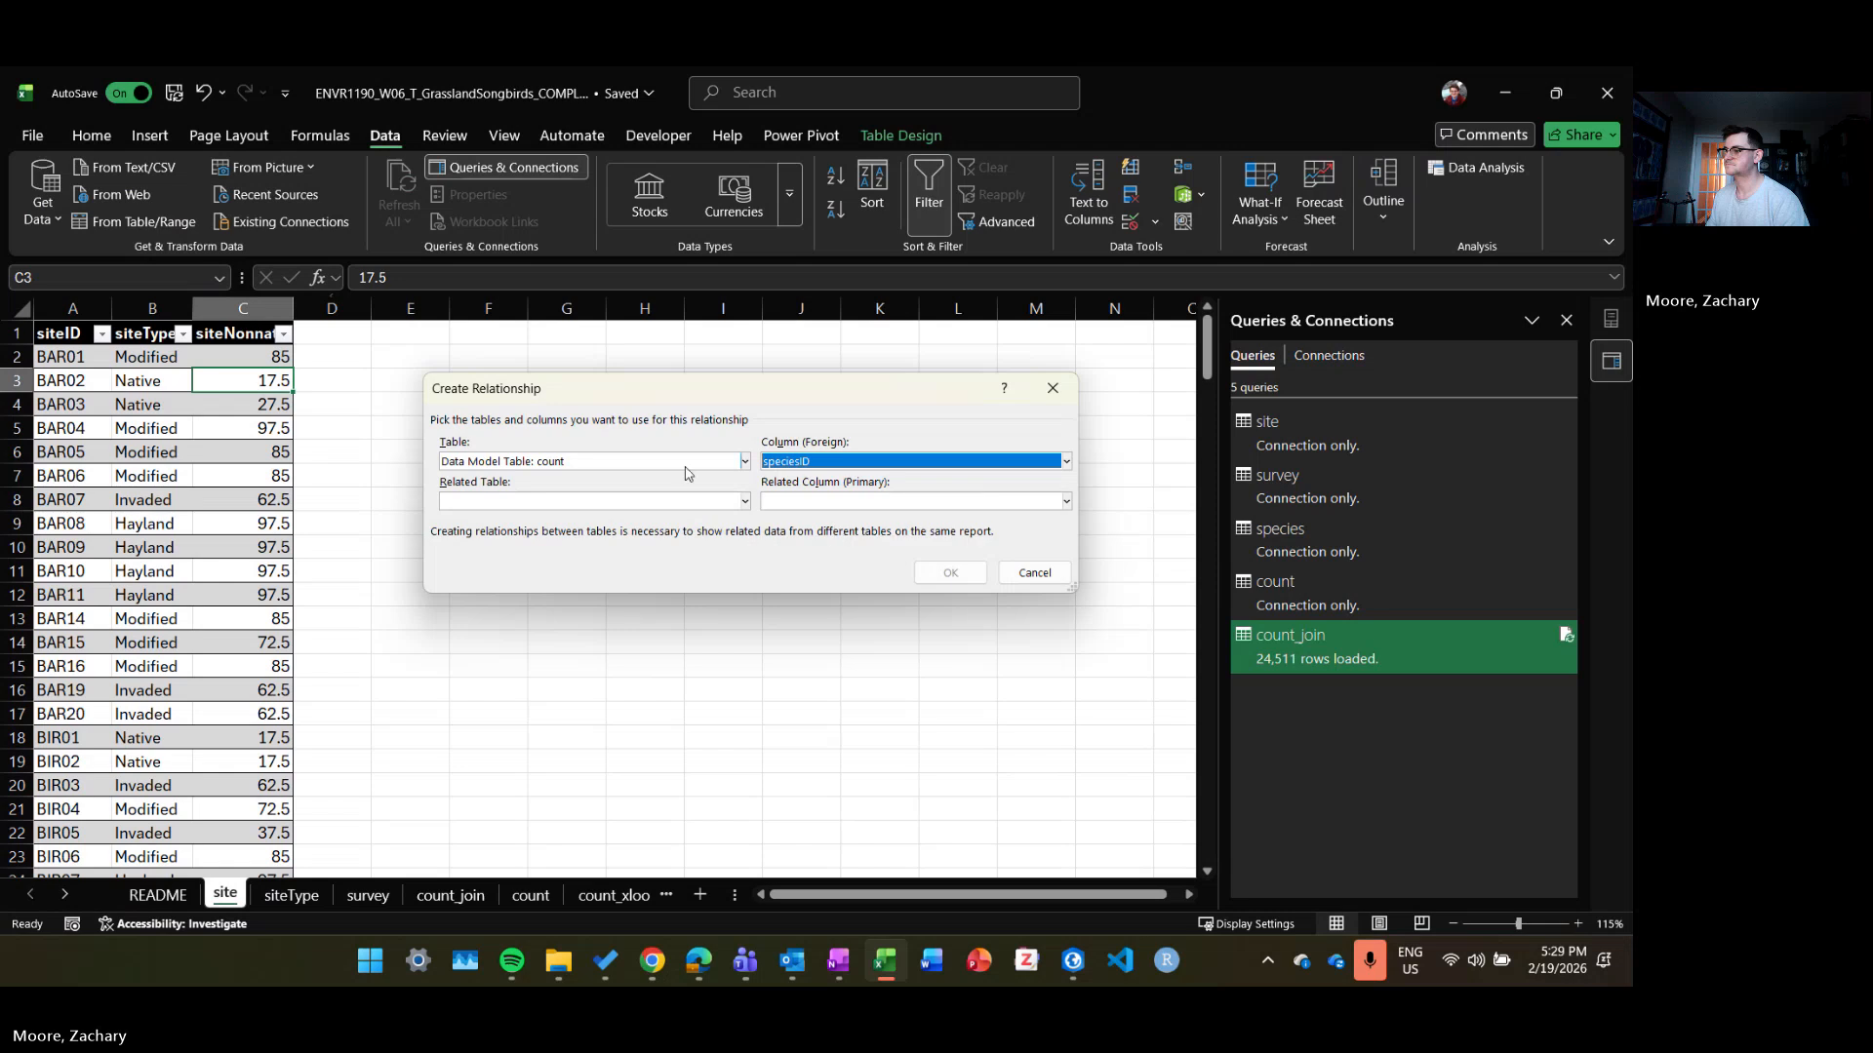
click(744, 501)
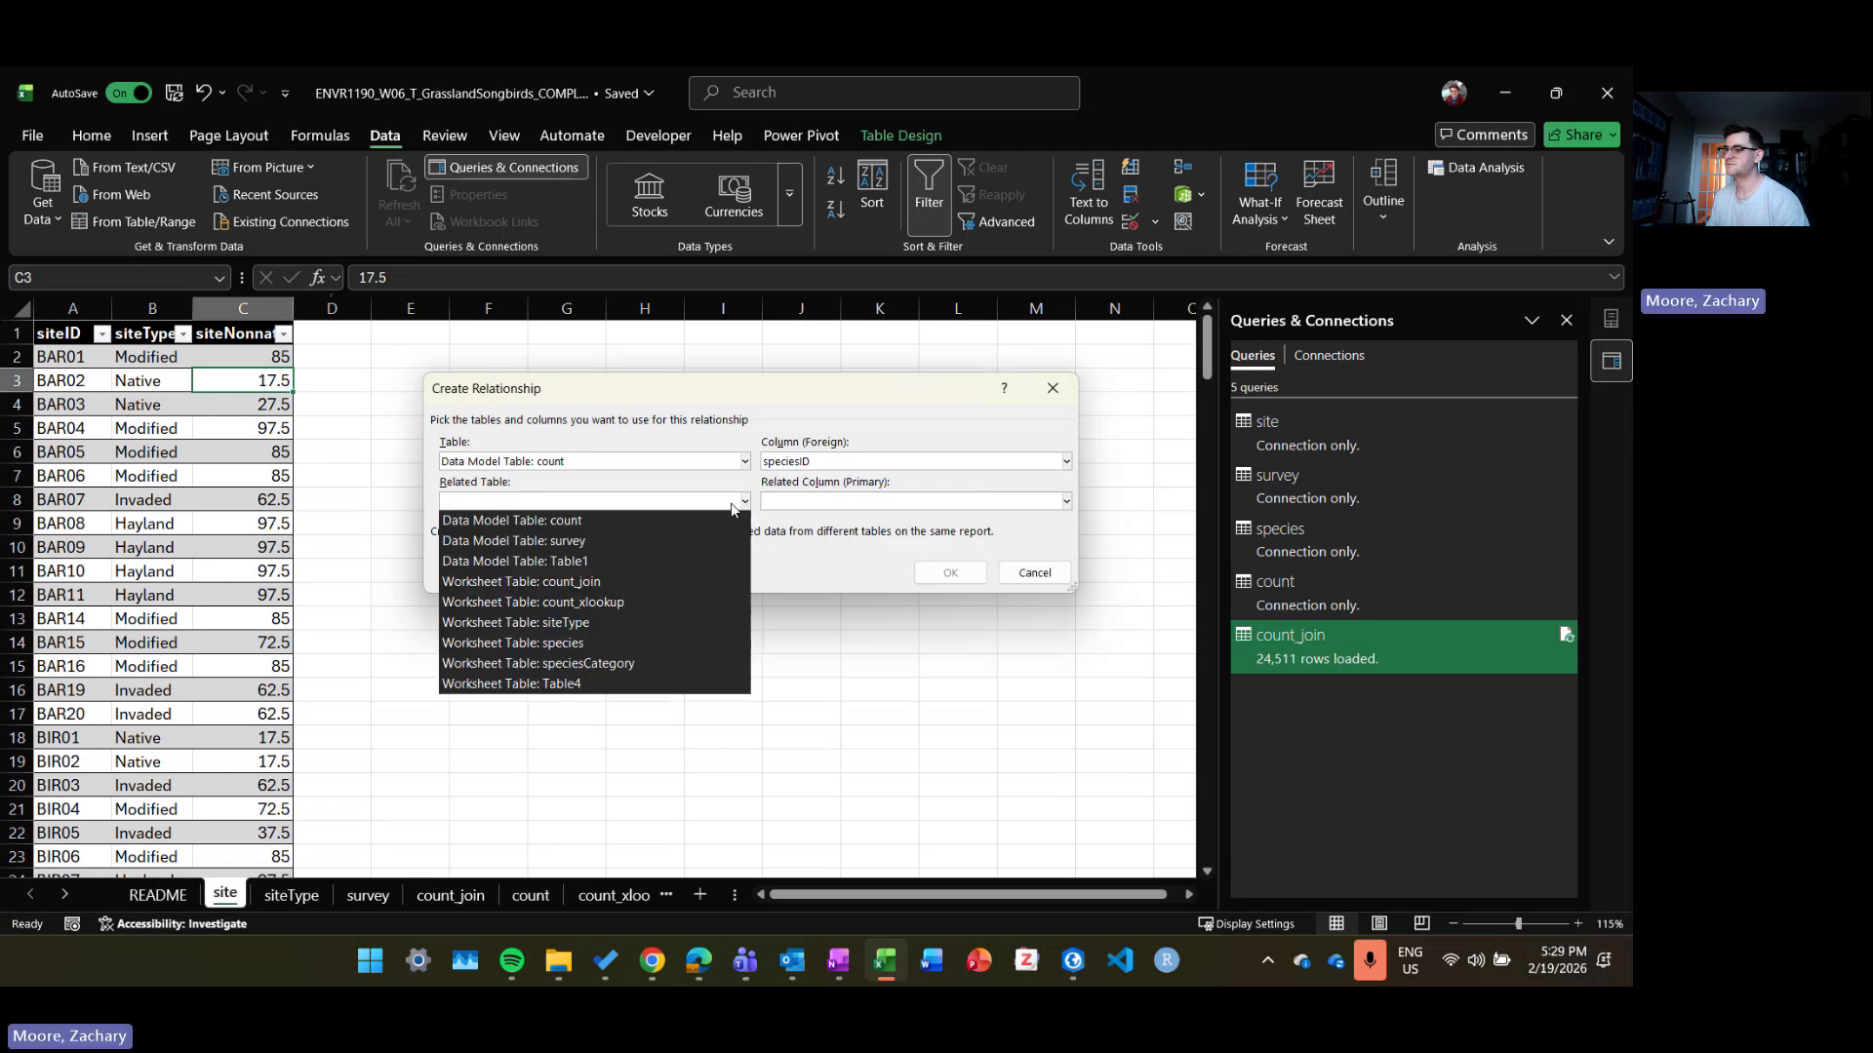
click(632, 645)
click(999, 504)
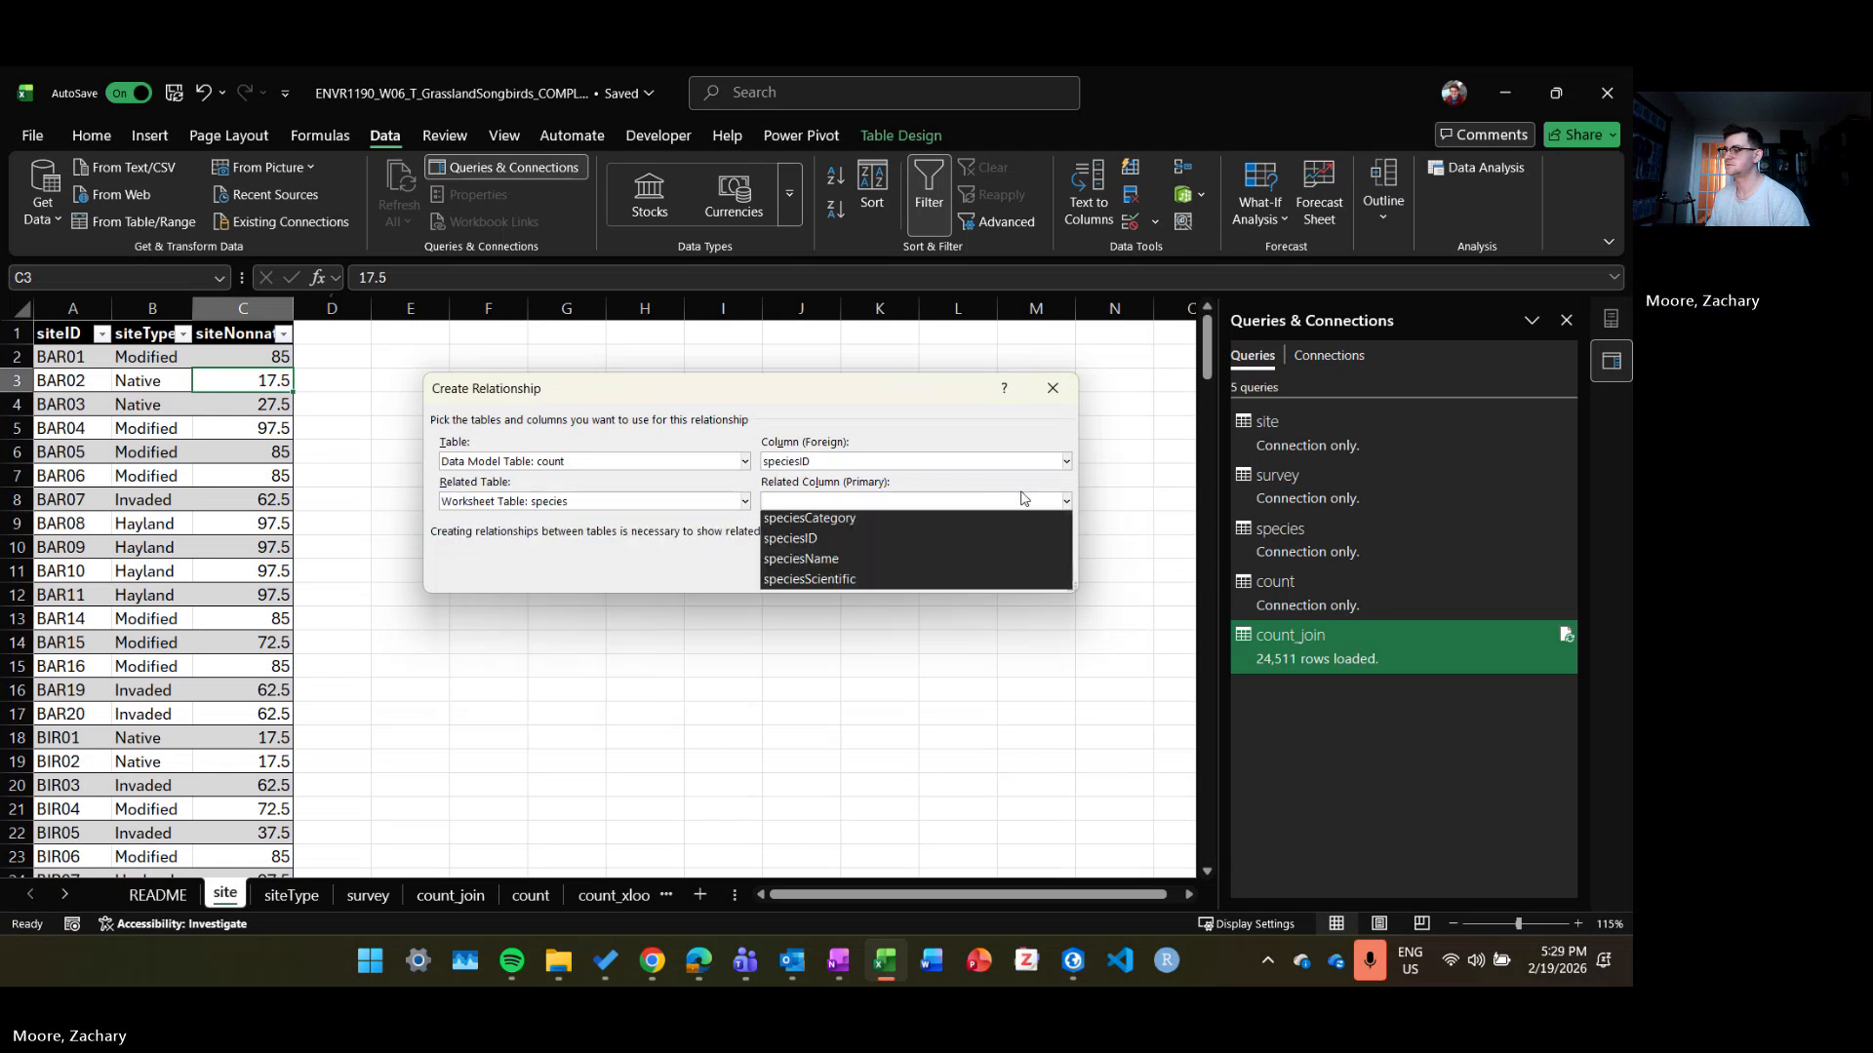
click(846, 542)
click(960, 575)
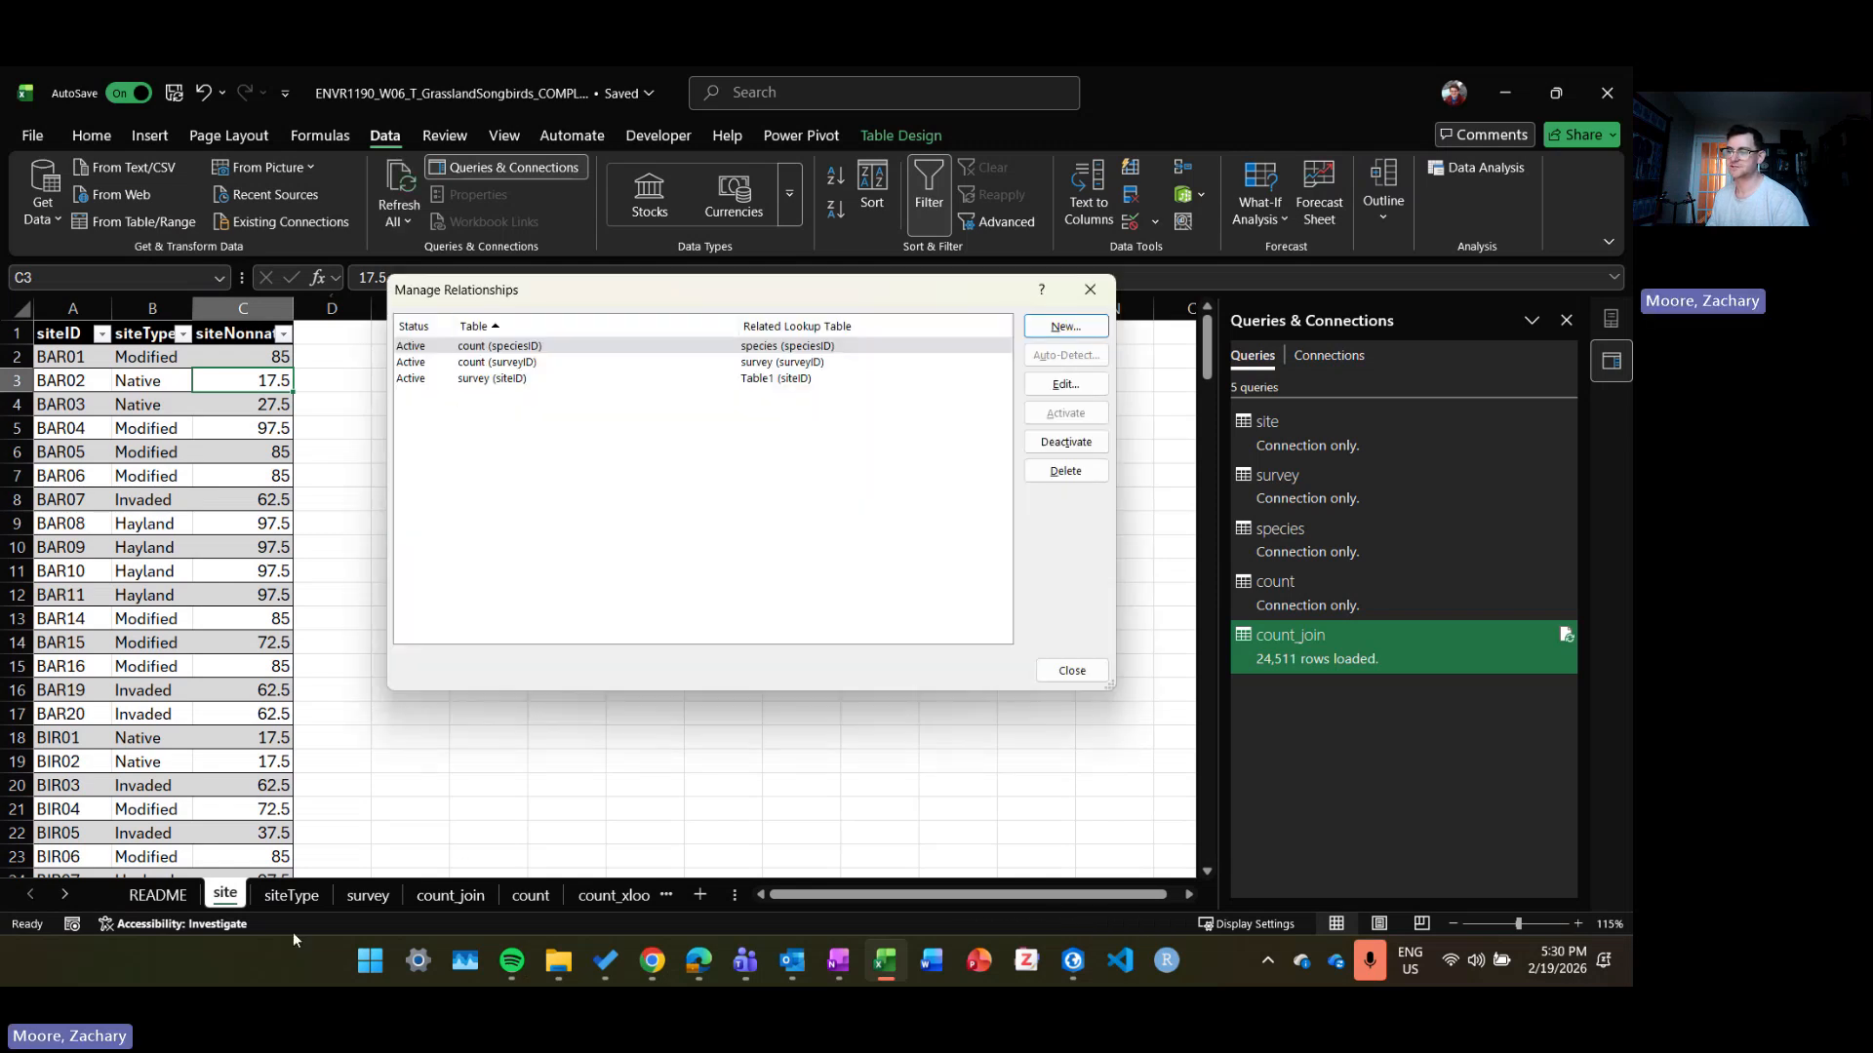
click(1072, 670)
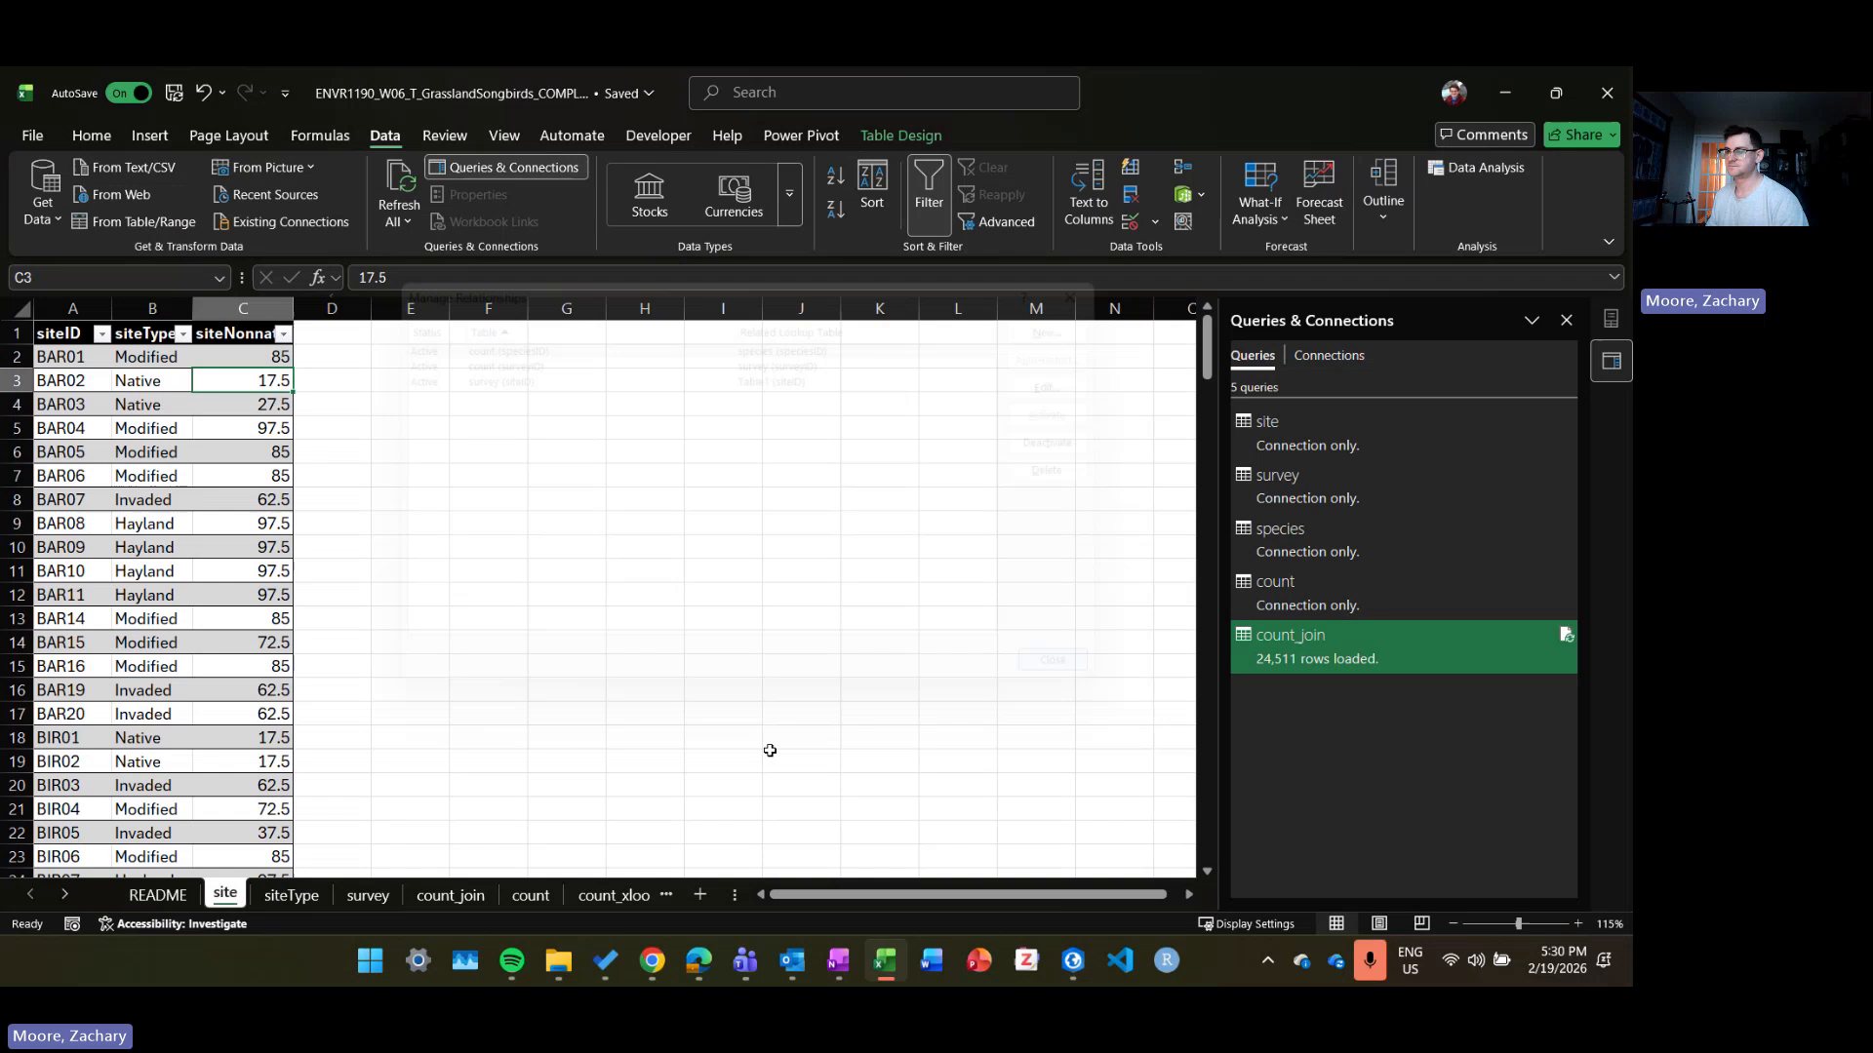
Step: Bring the table relationship diagram on the README sheet into view
click(156, 894)
drag(830, 894, 980, 898)
scroll(486, 453, down, 1)
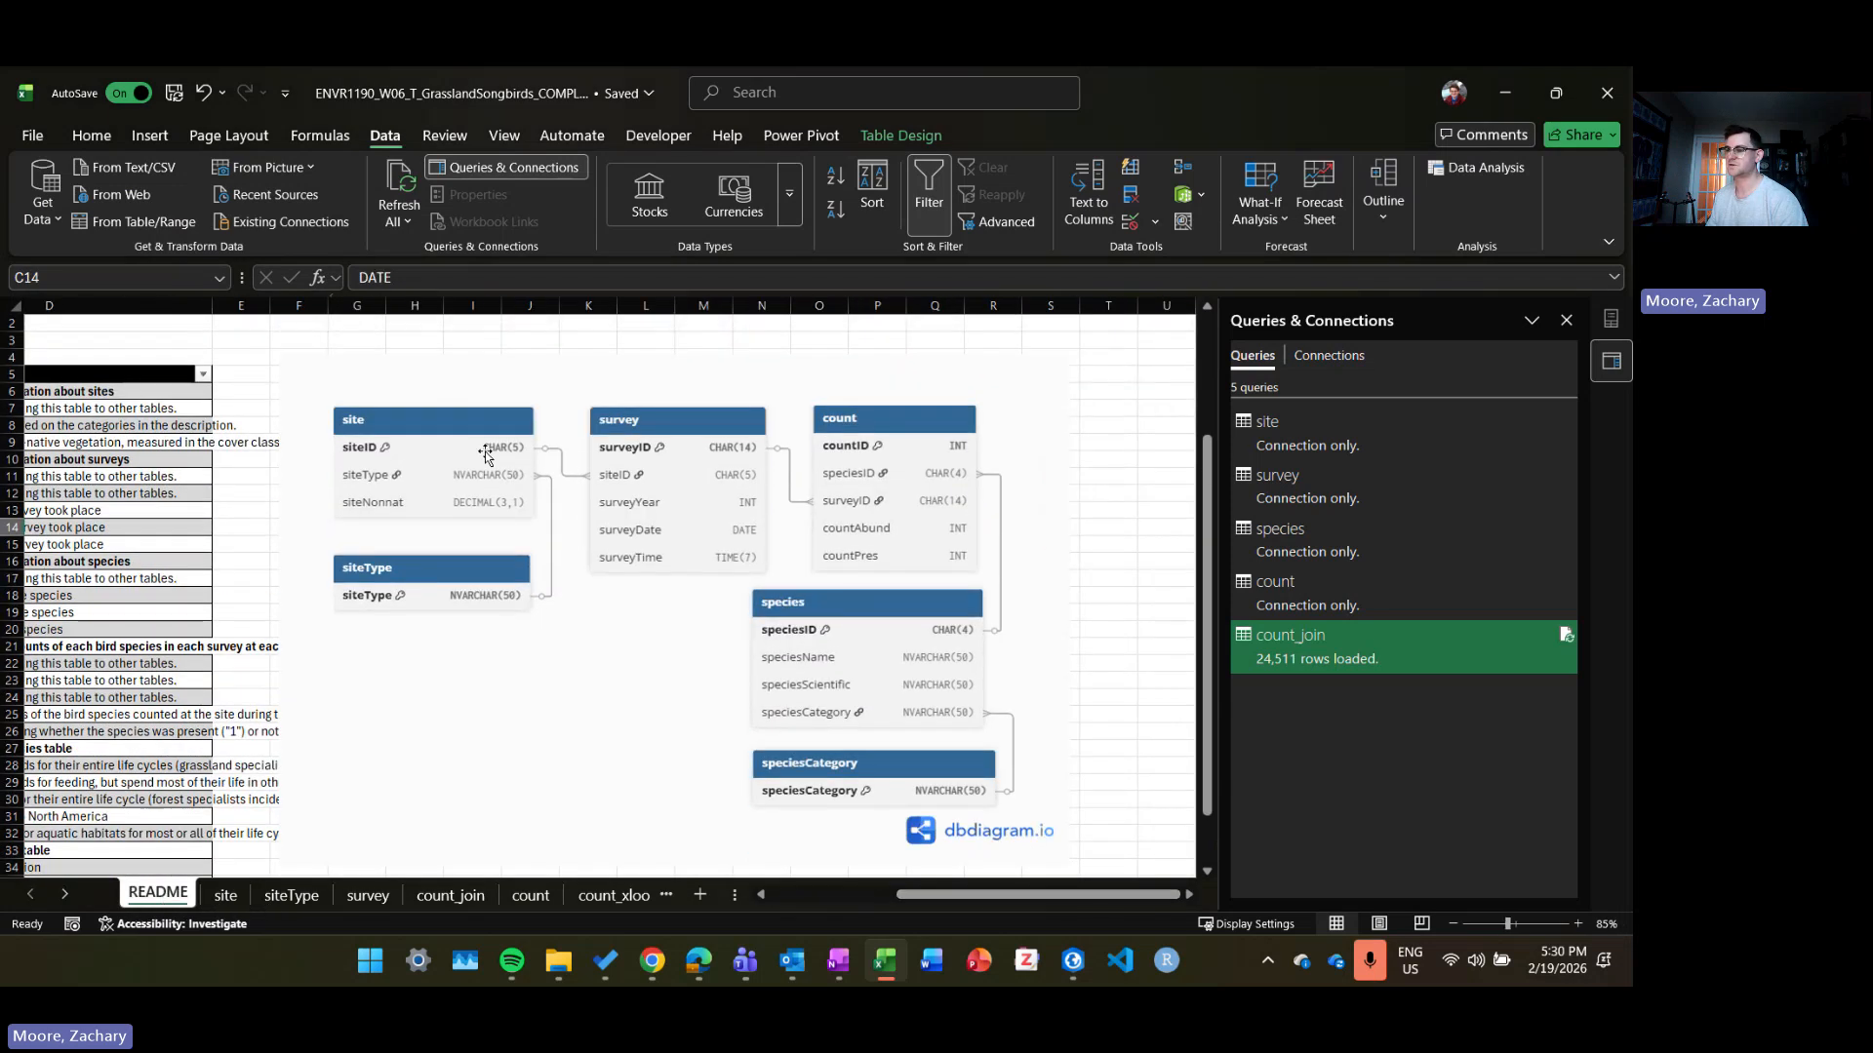
click(1185, 198)
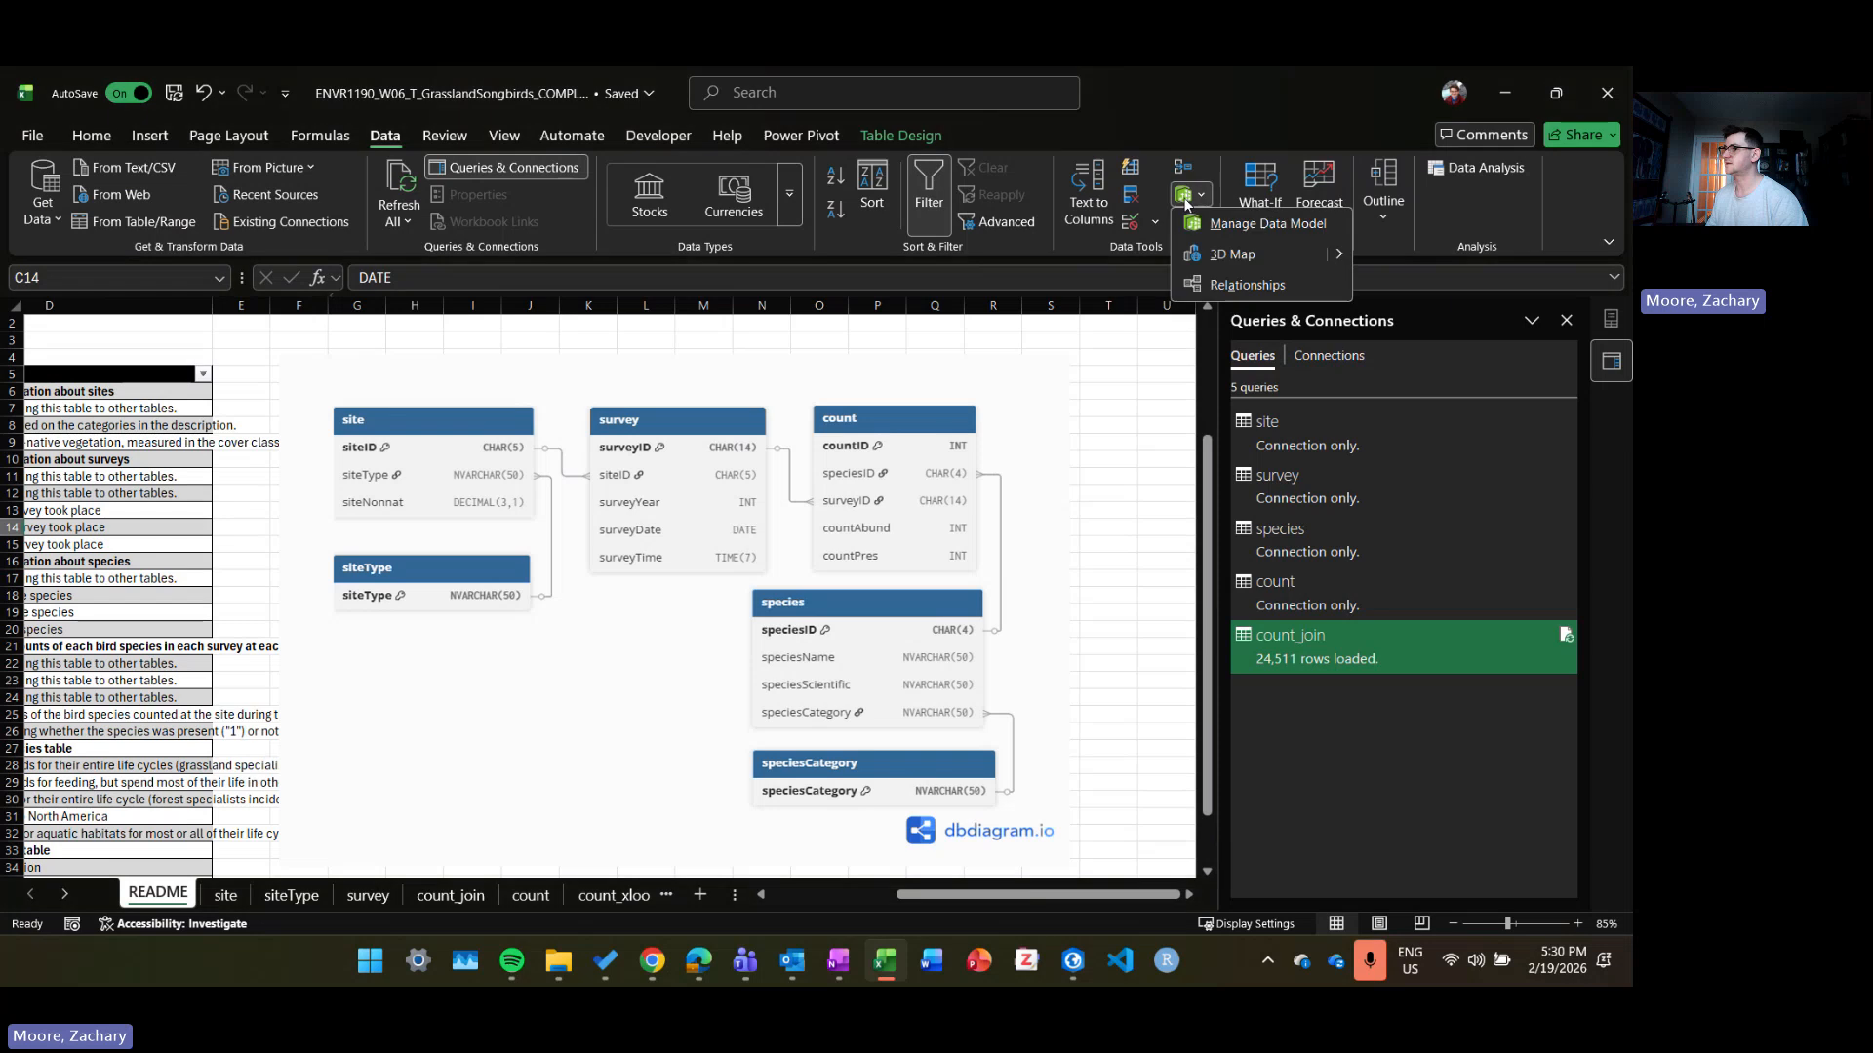
click(1213, 225)
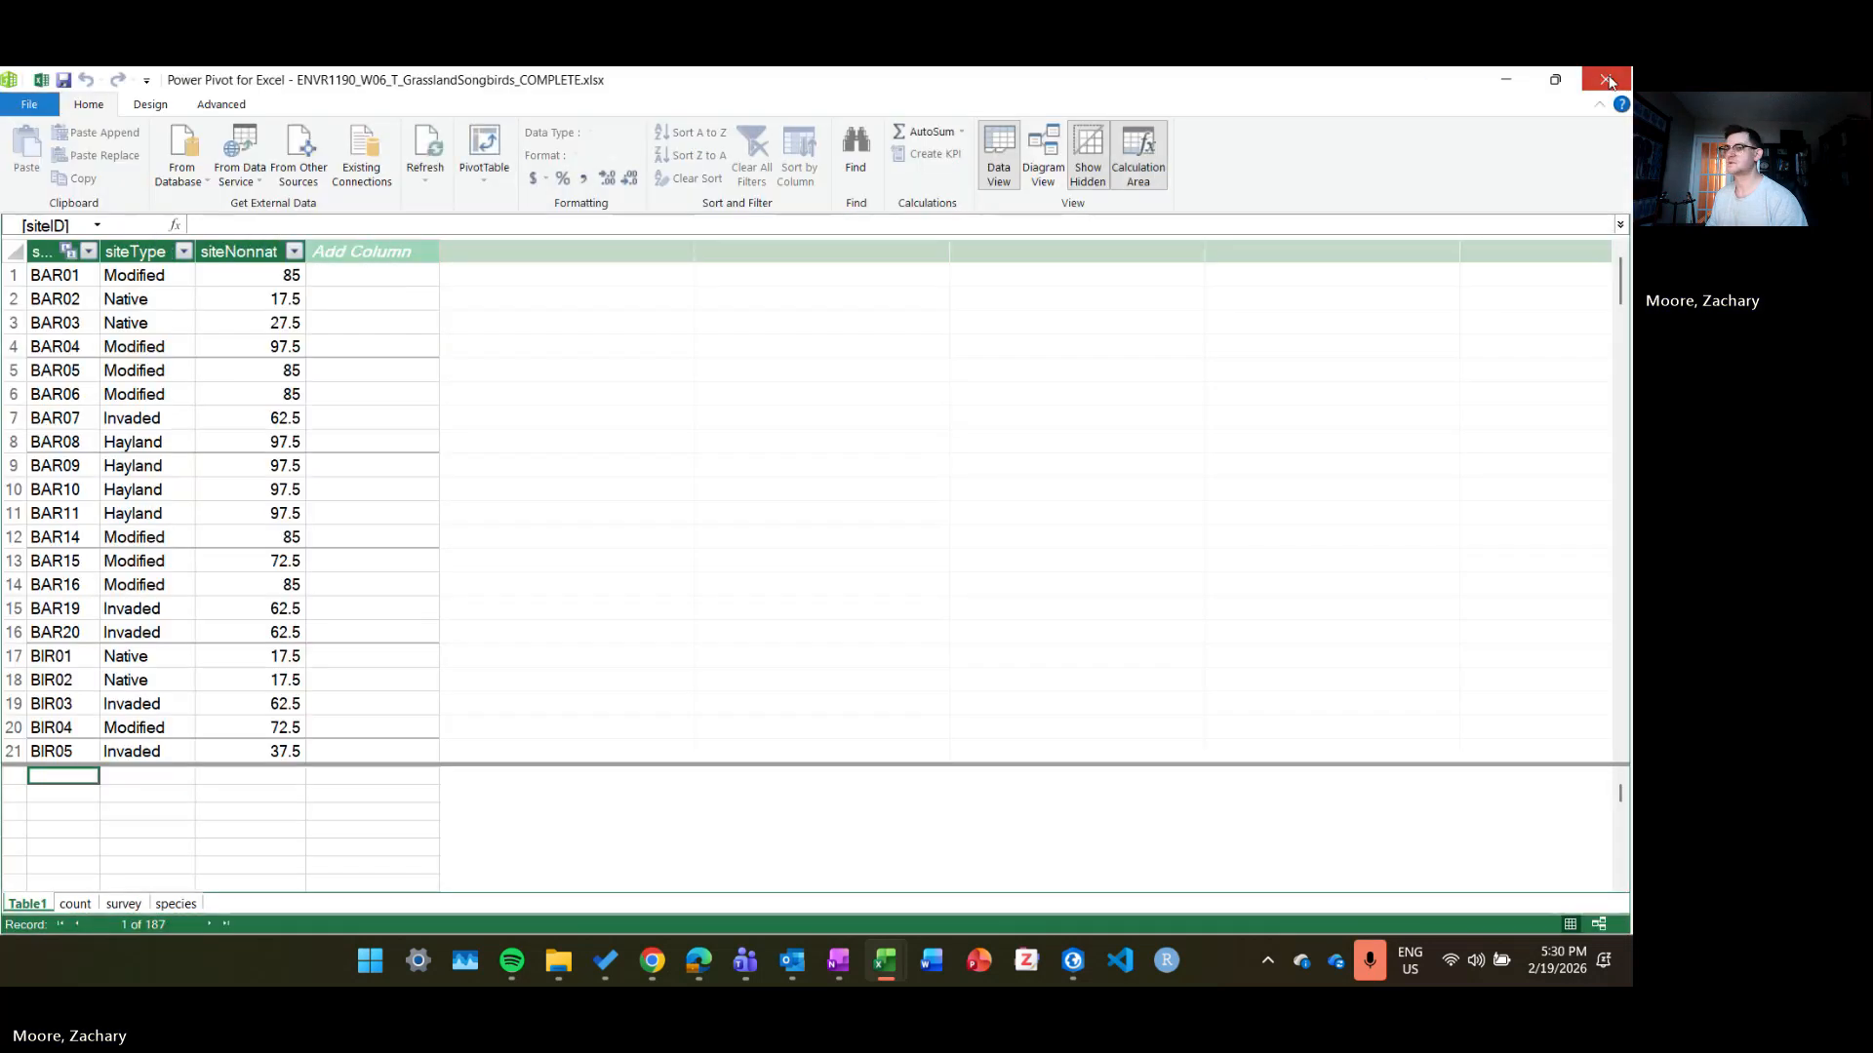
click(1609, 83)
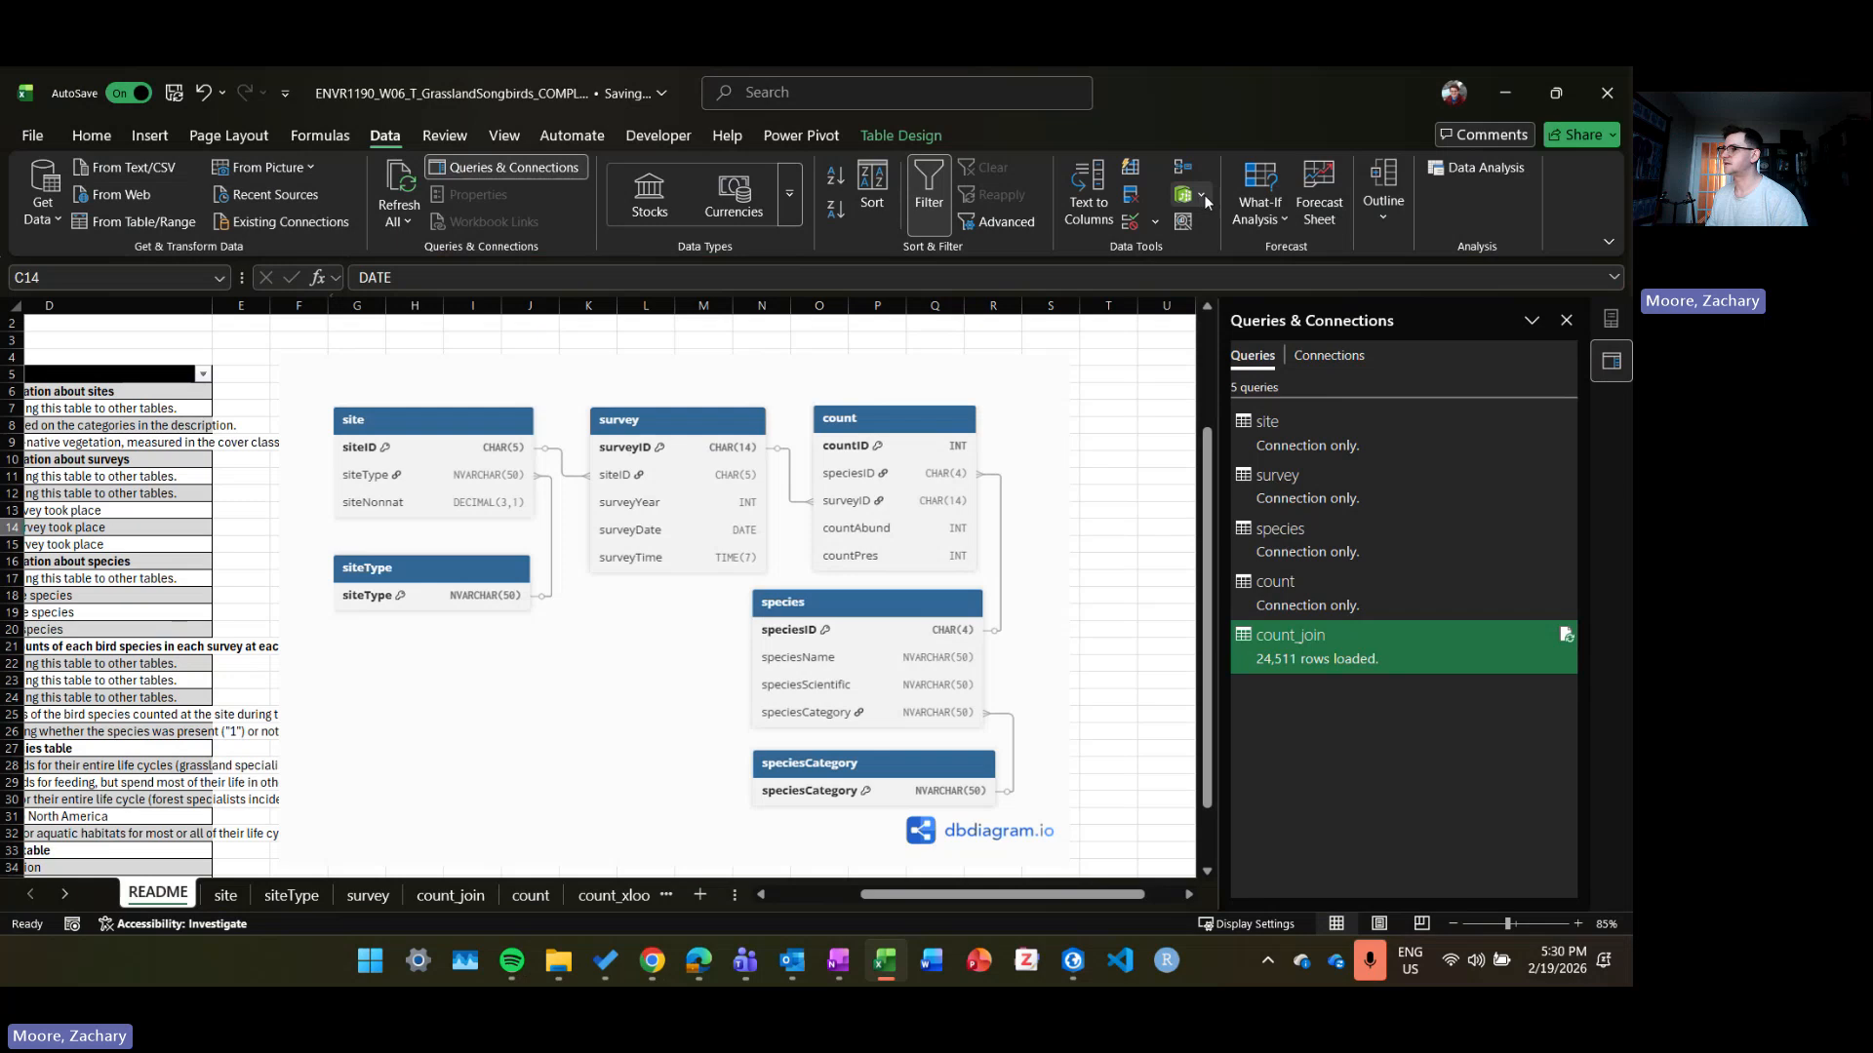
Step: Compare the relationships defined in the data model with the README diagram and close the relationship manager
click(1203, 195)
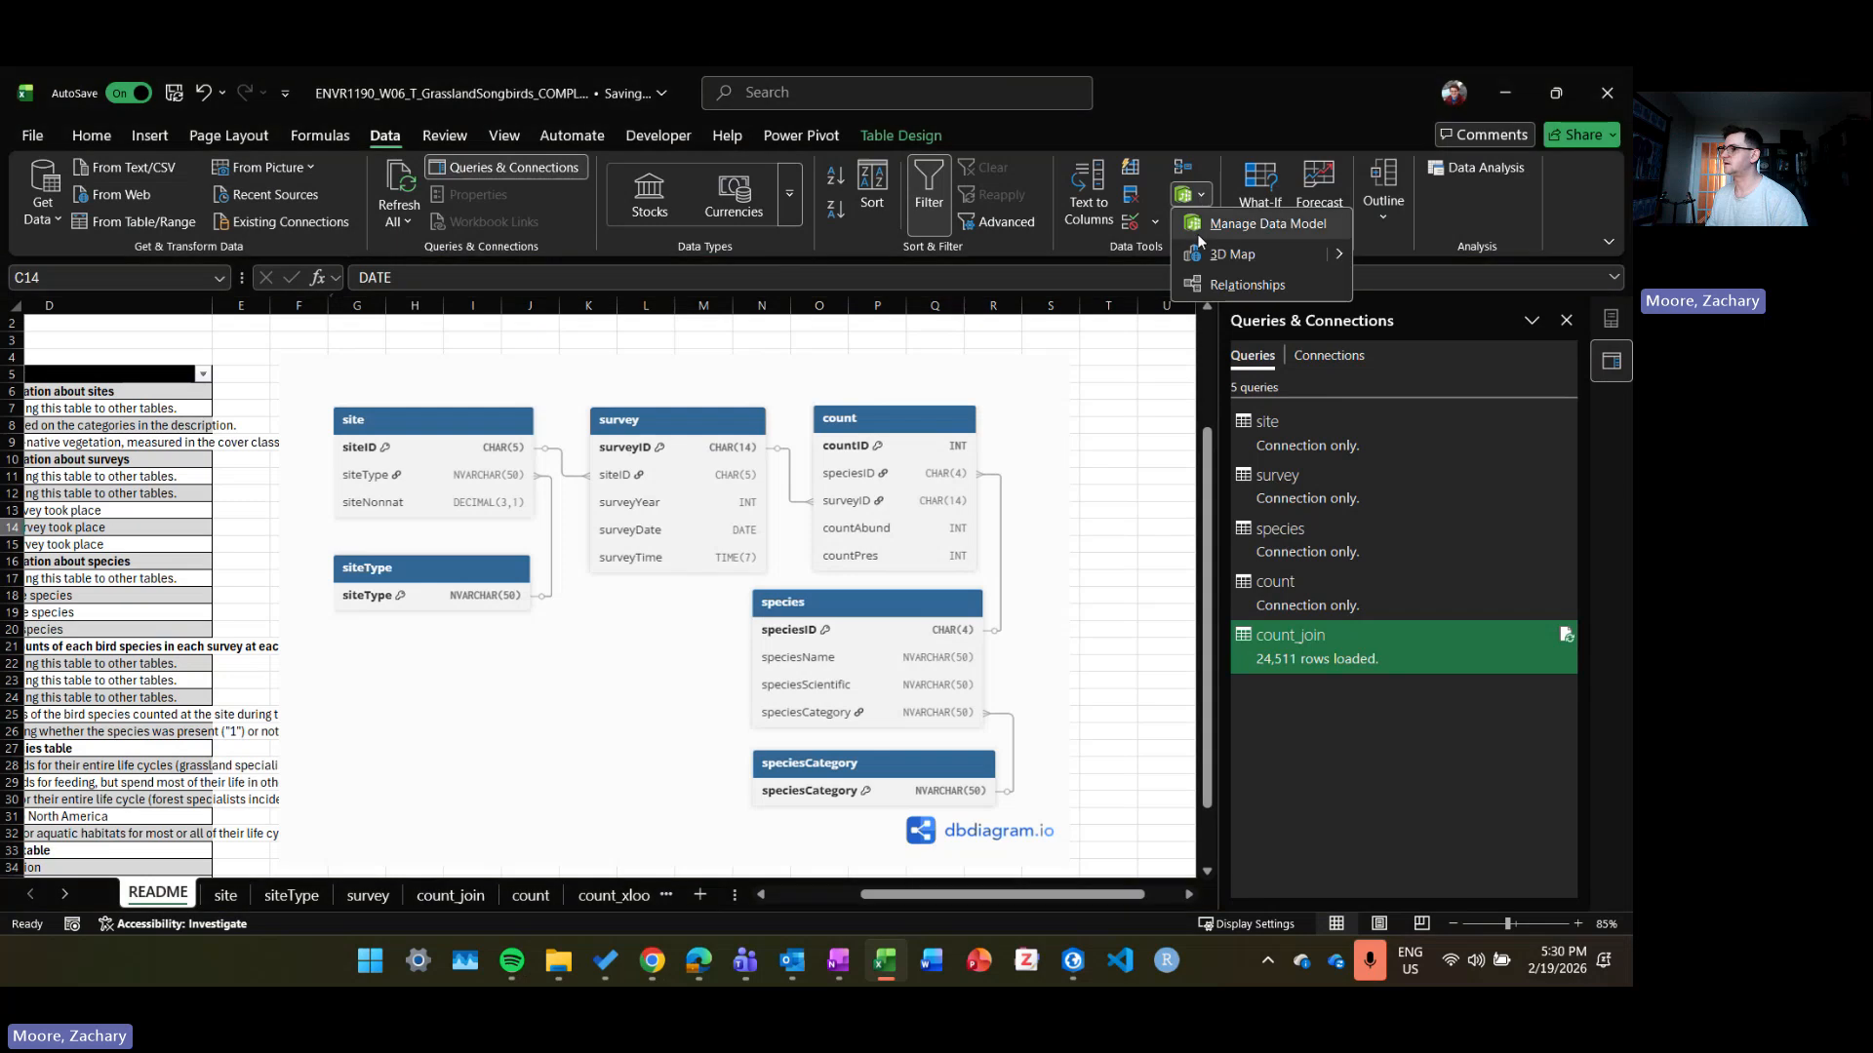
click(1248, 286)
drag(775, 322, 719, 621)
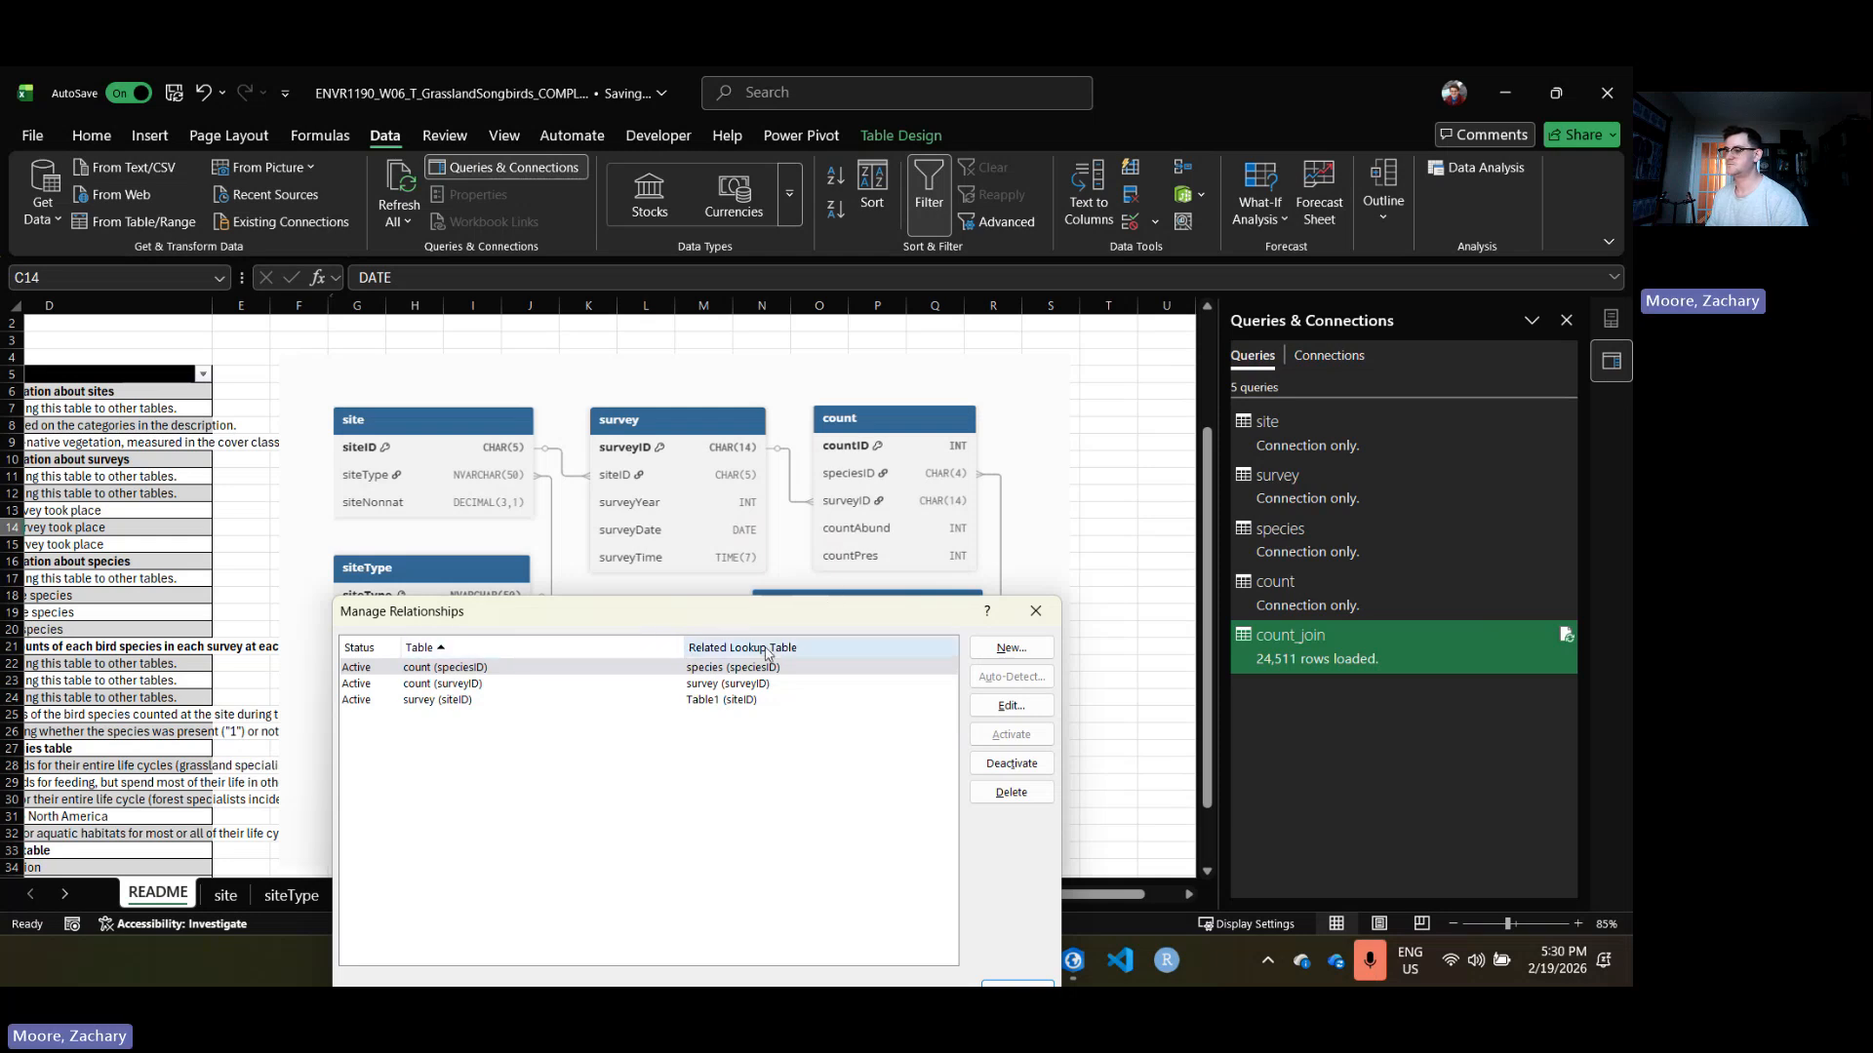
drag(775, 632, 787, 731)
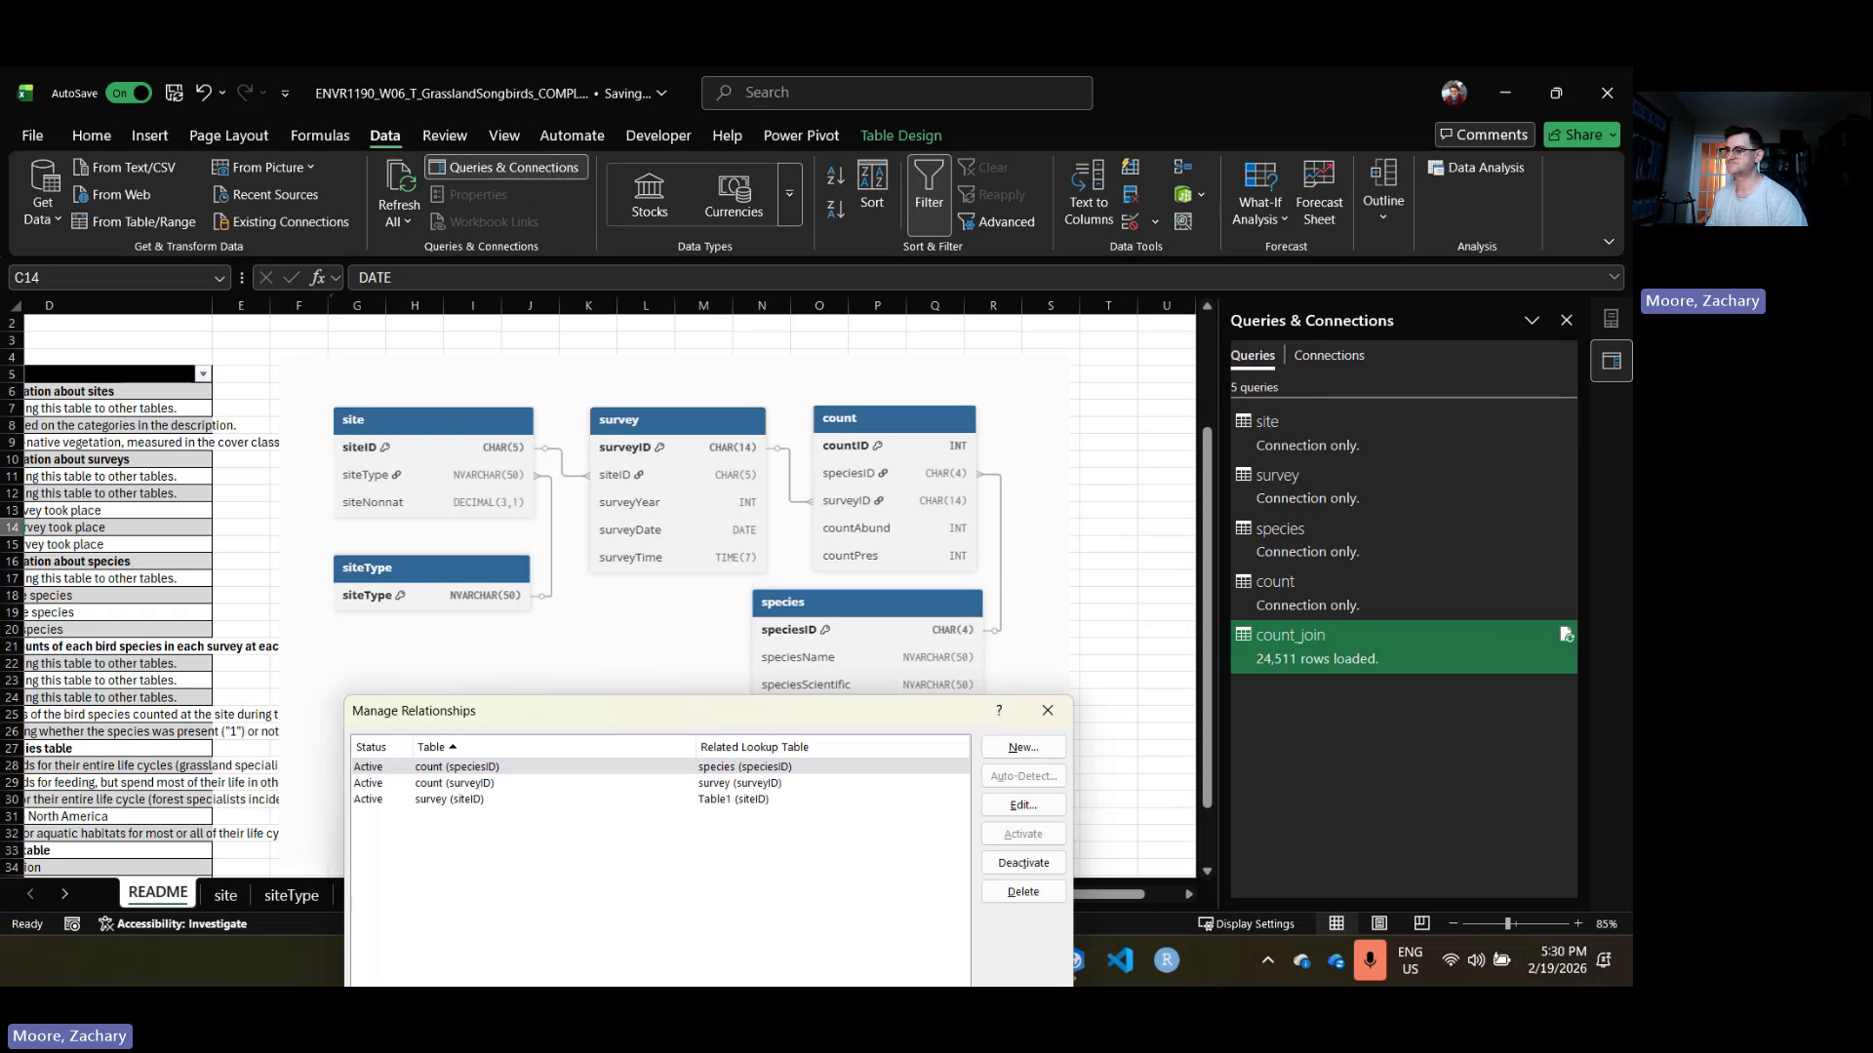
drag(669, 704, 564, 286)
click(925, 673)
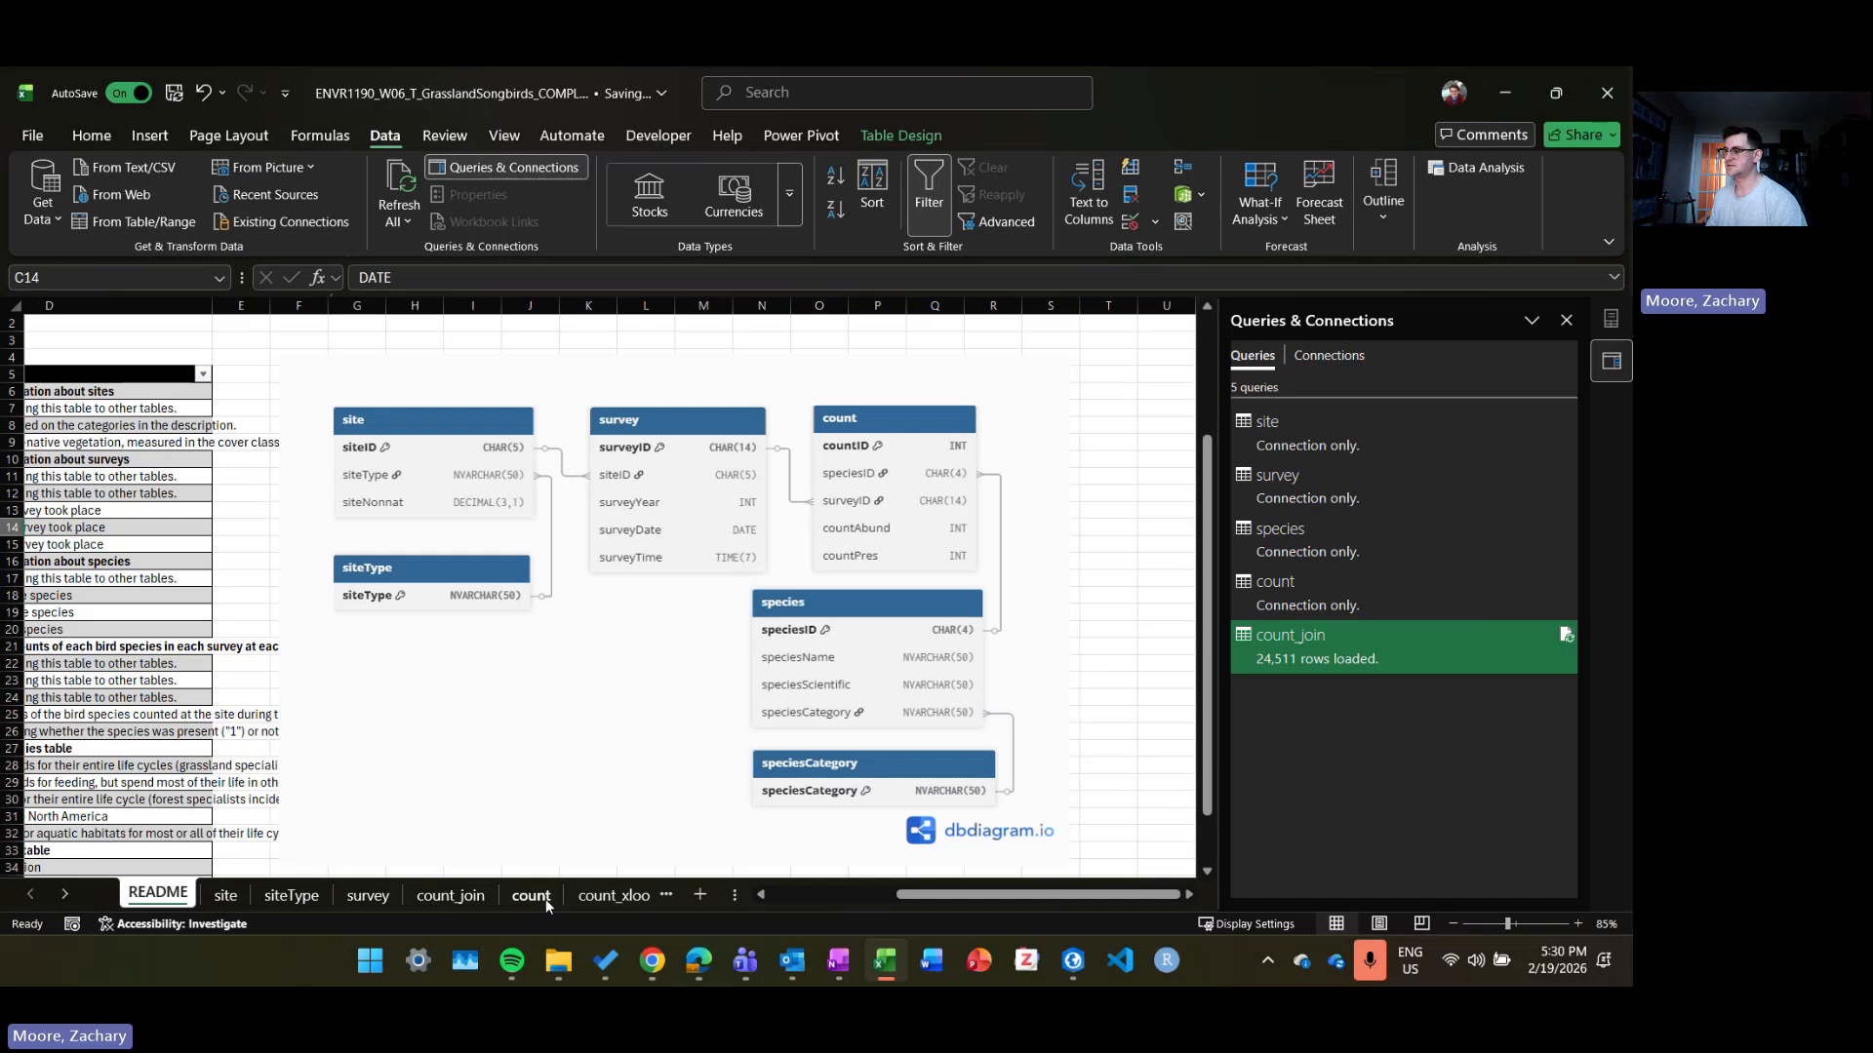
Step: From the count sheet, insert a PivotTable based on the data model on a new worksheet
click(613, 895)
click(448, 895)
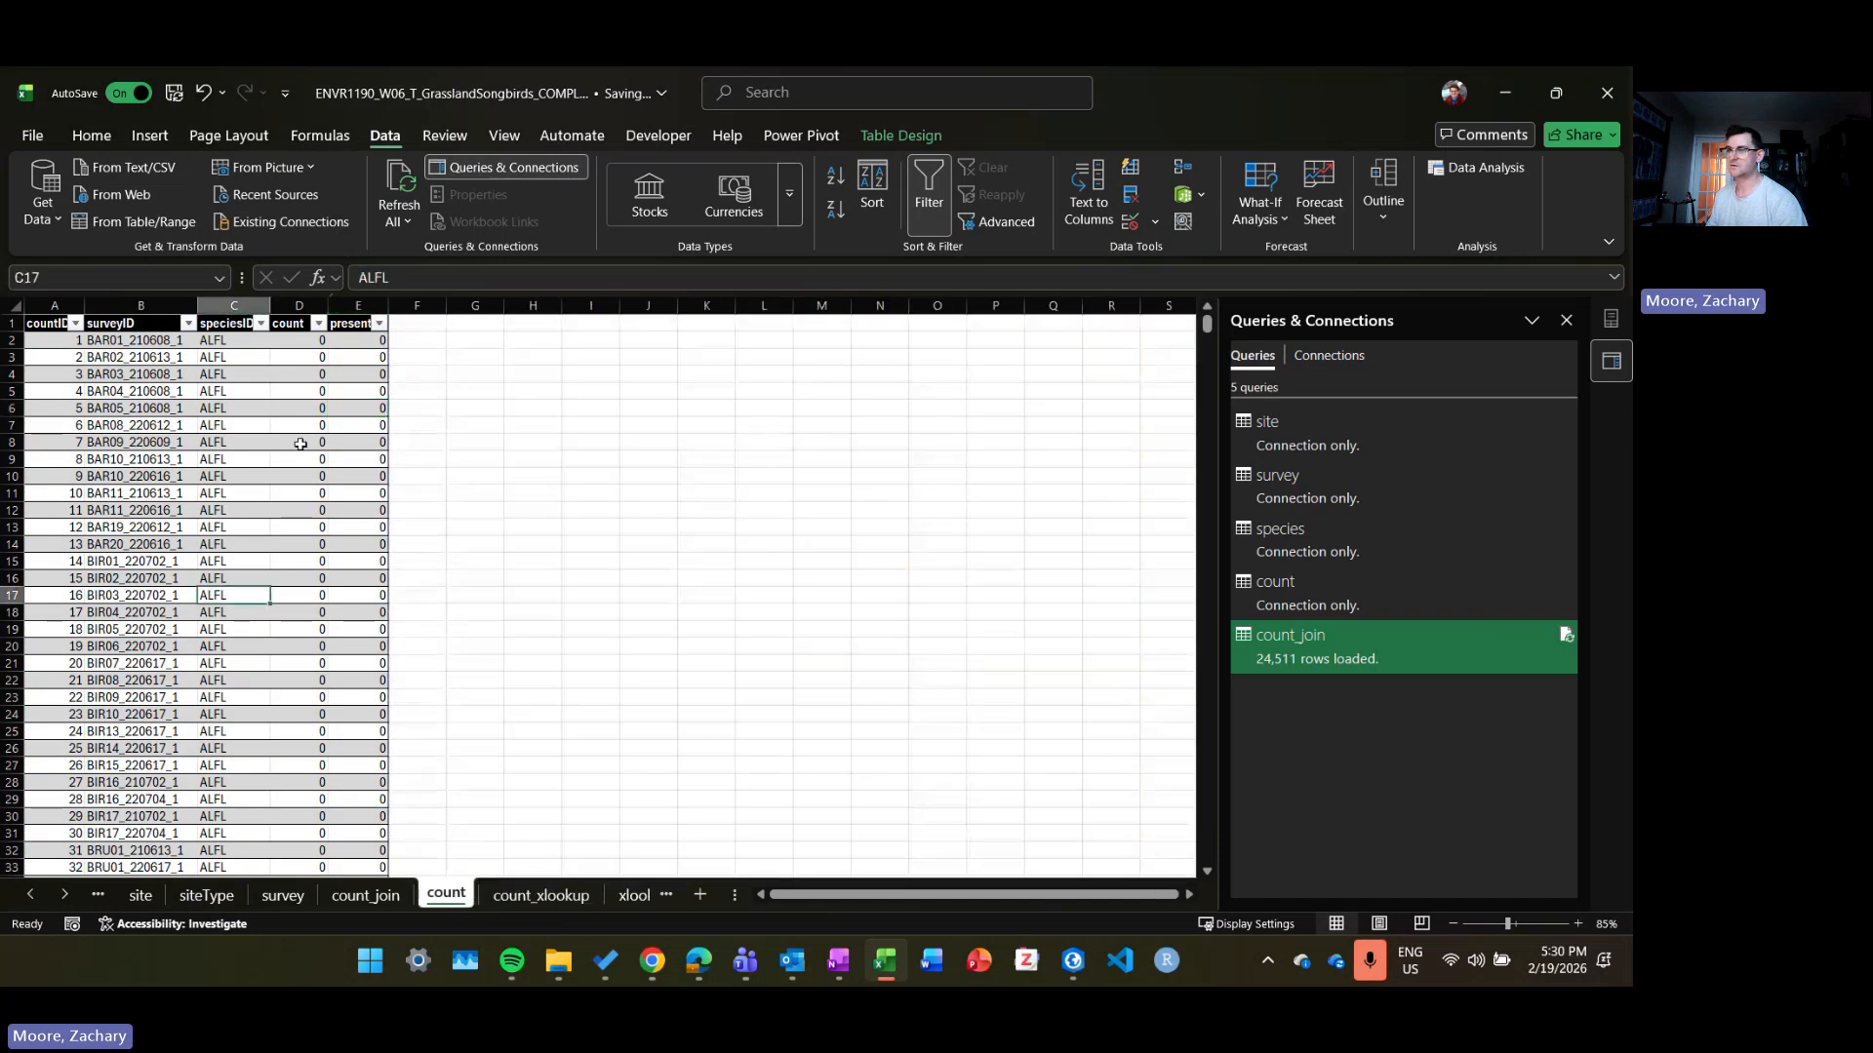
right_click(231, 338)
key(Escape)
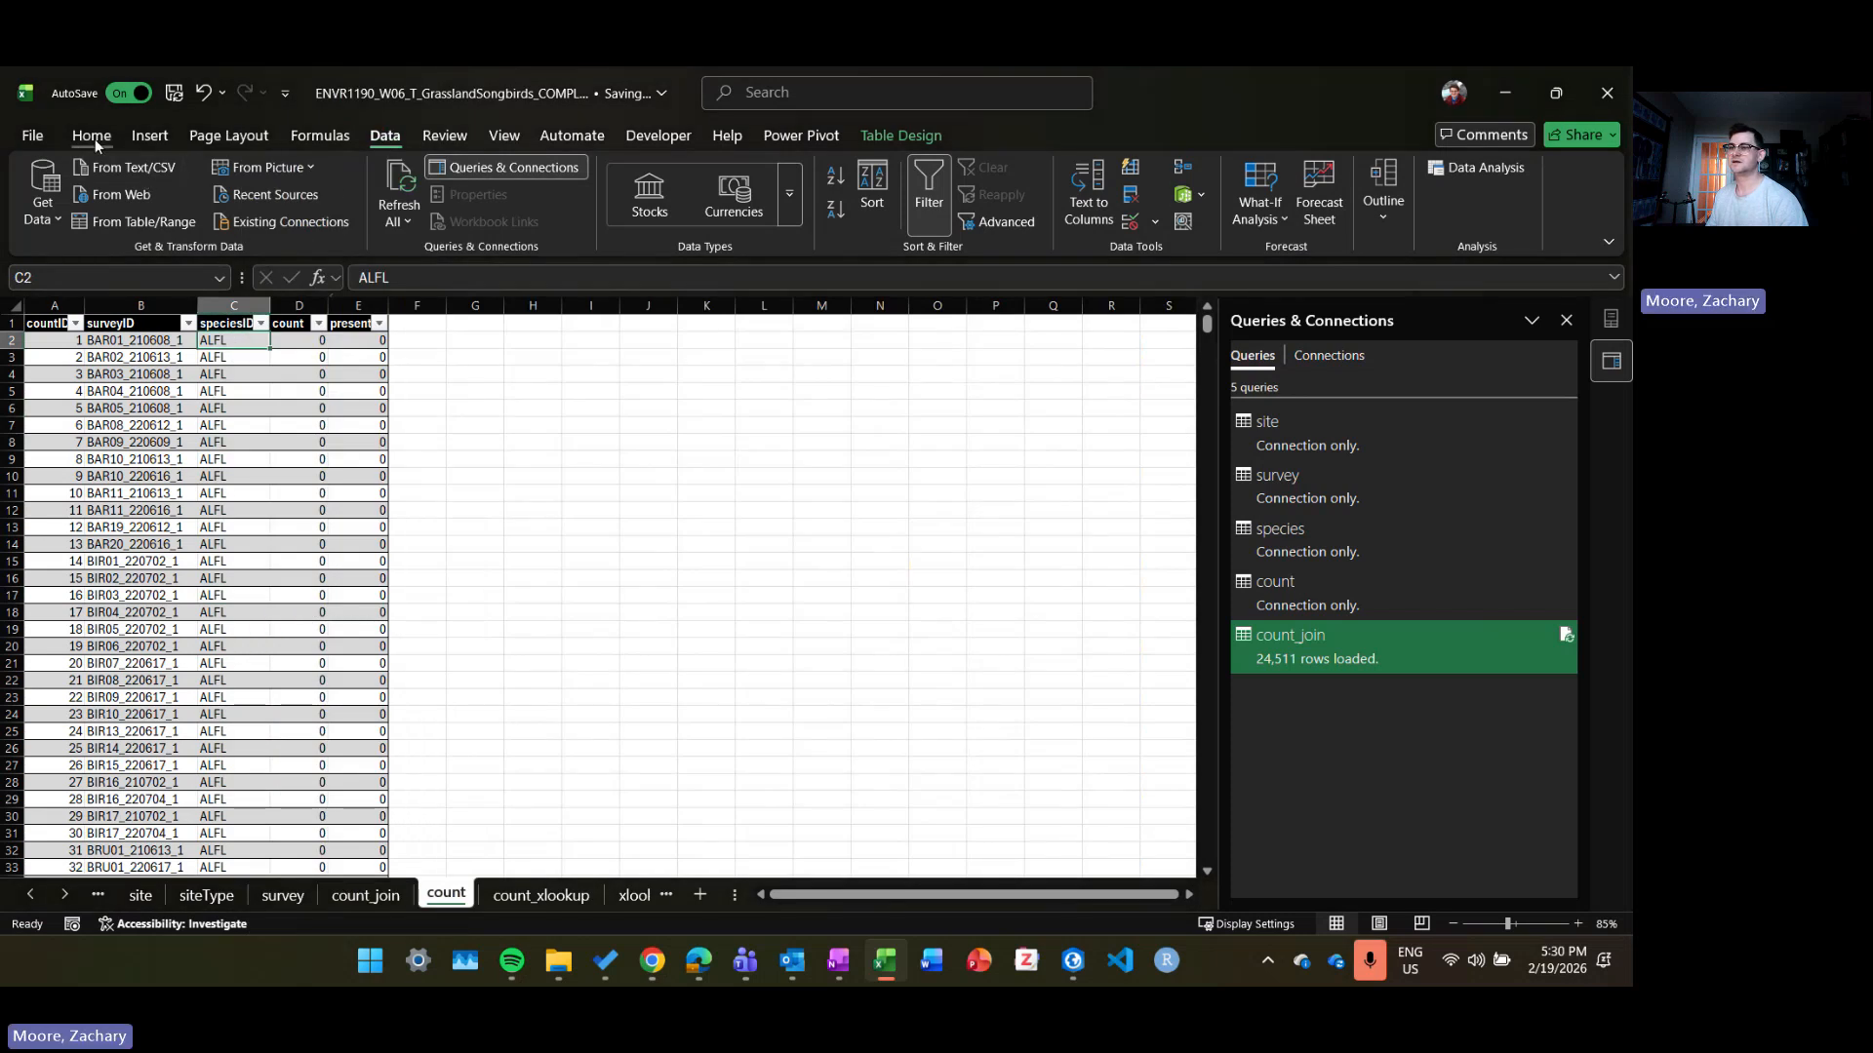
click(149, 136)
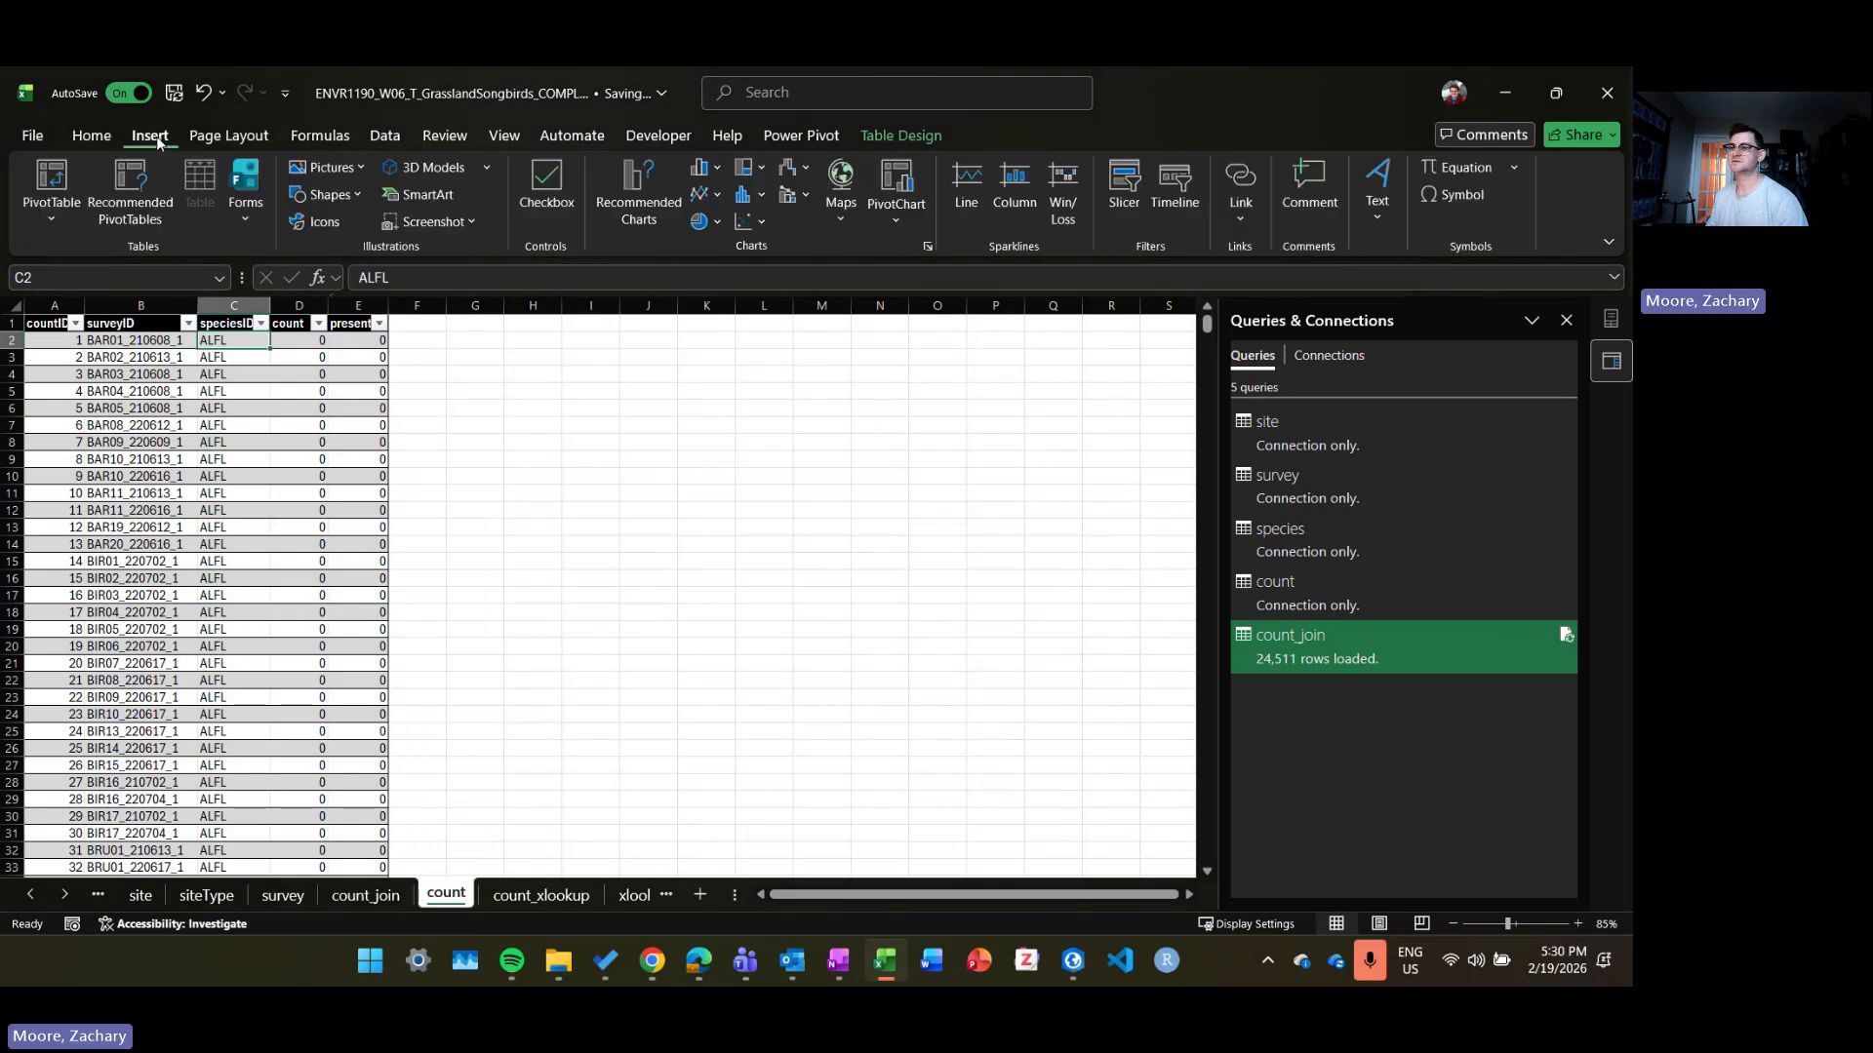
click(55, 221)
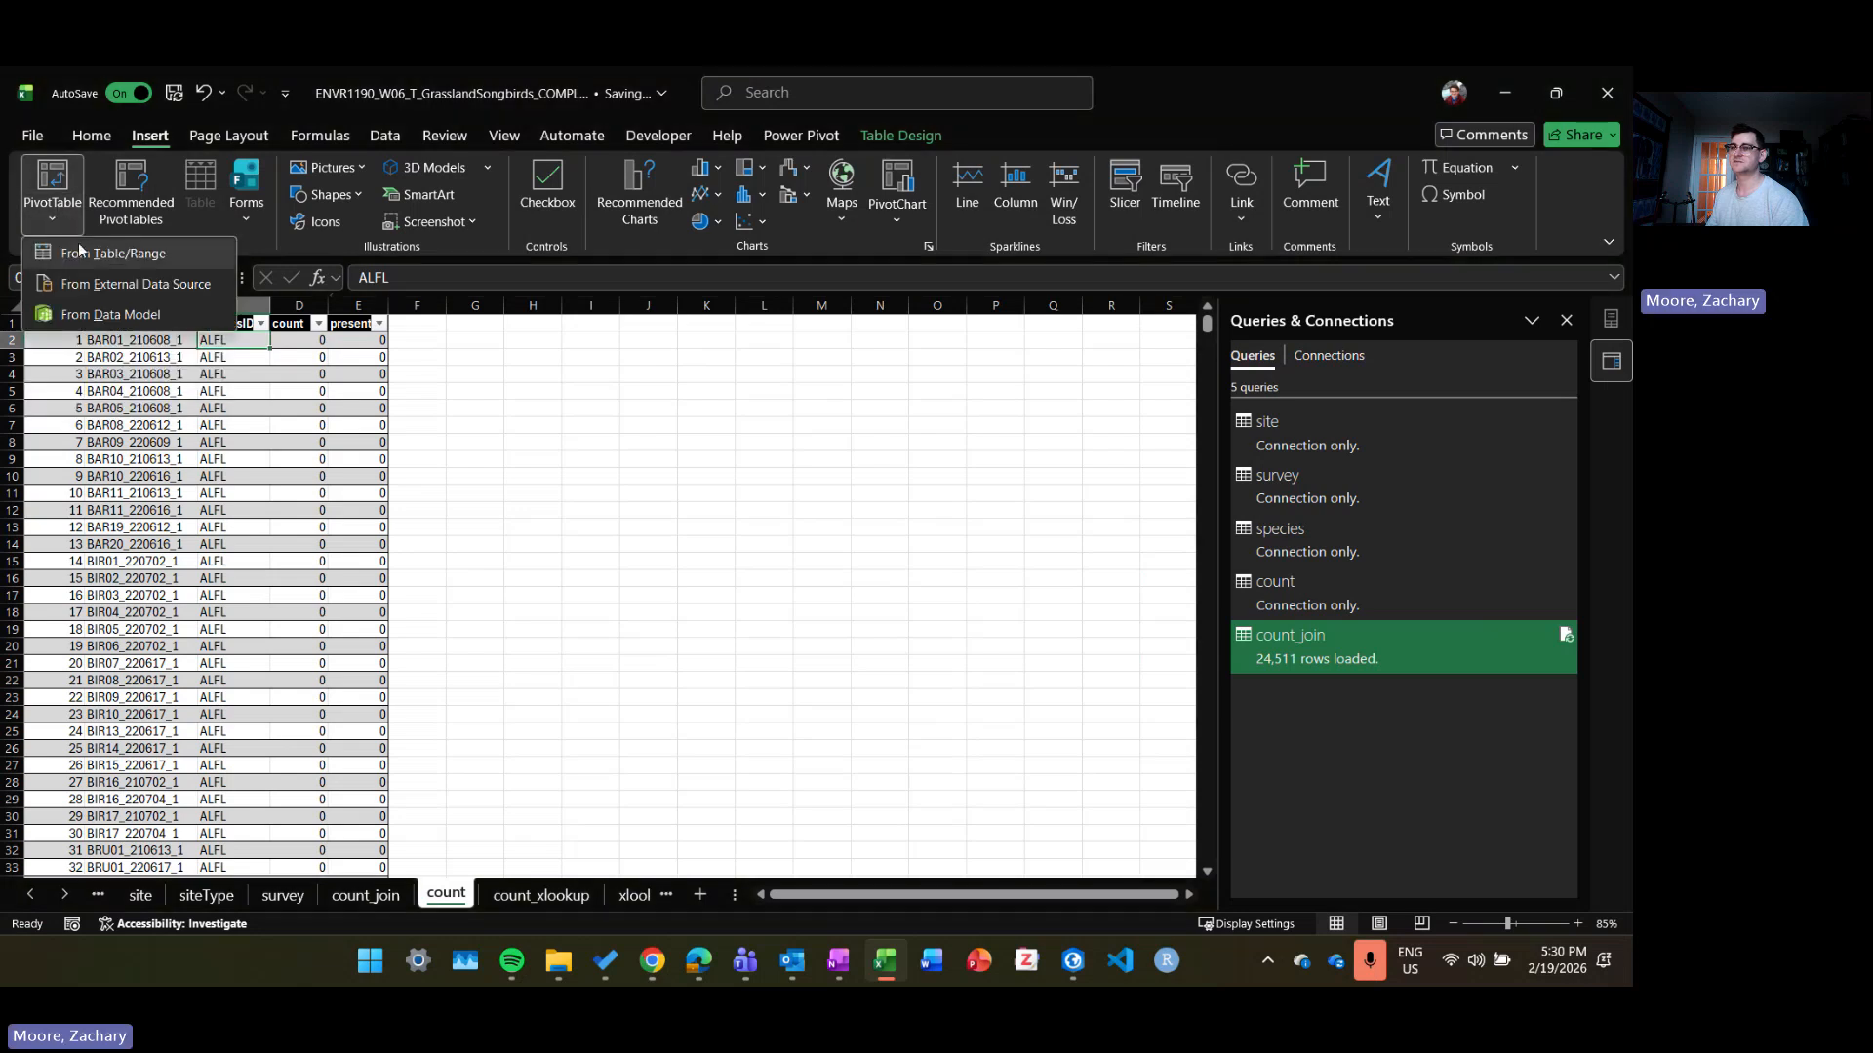
click(86, 315)
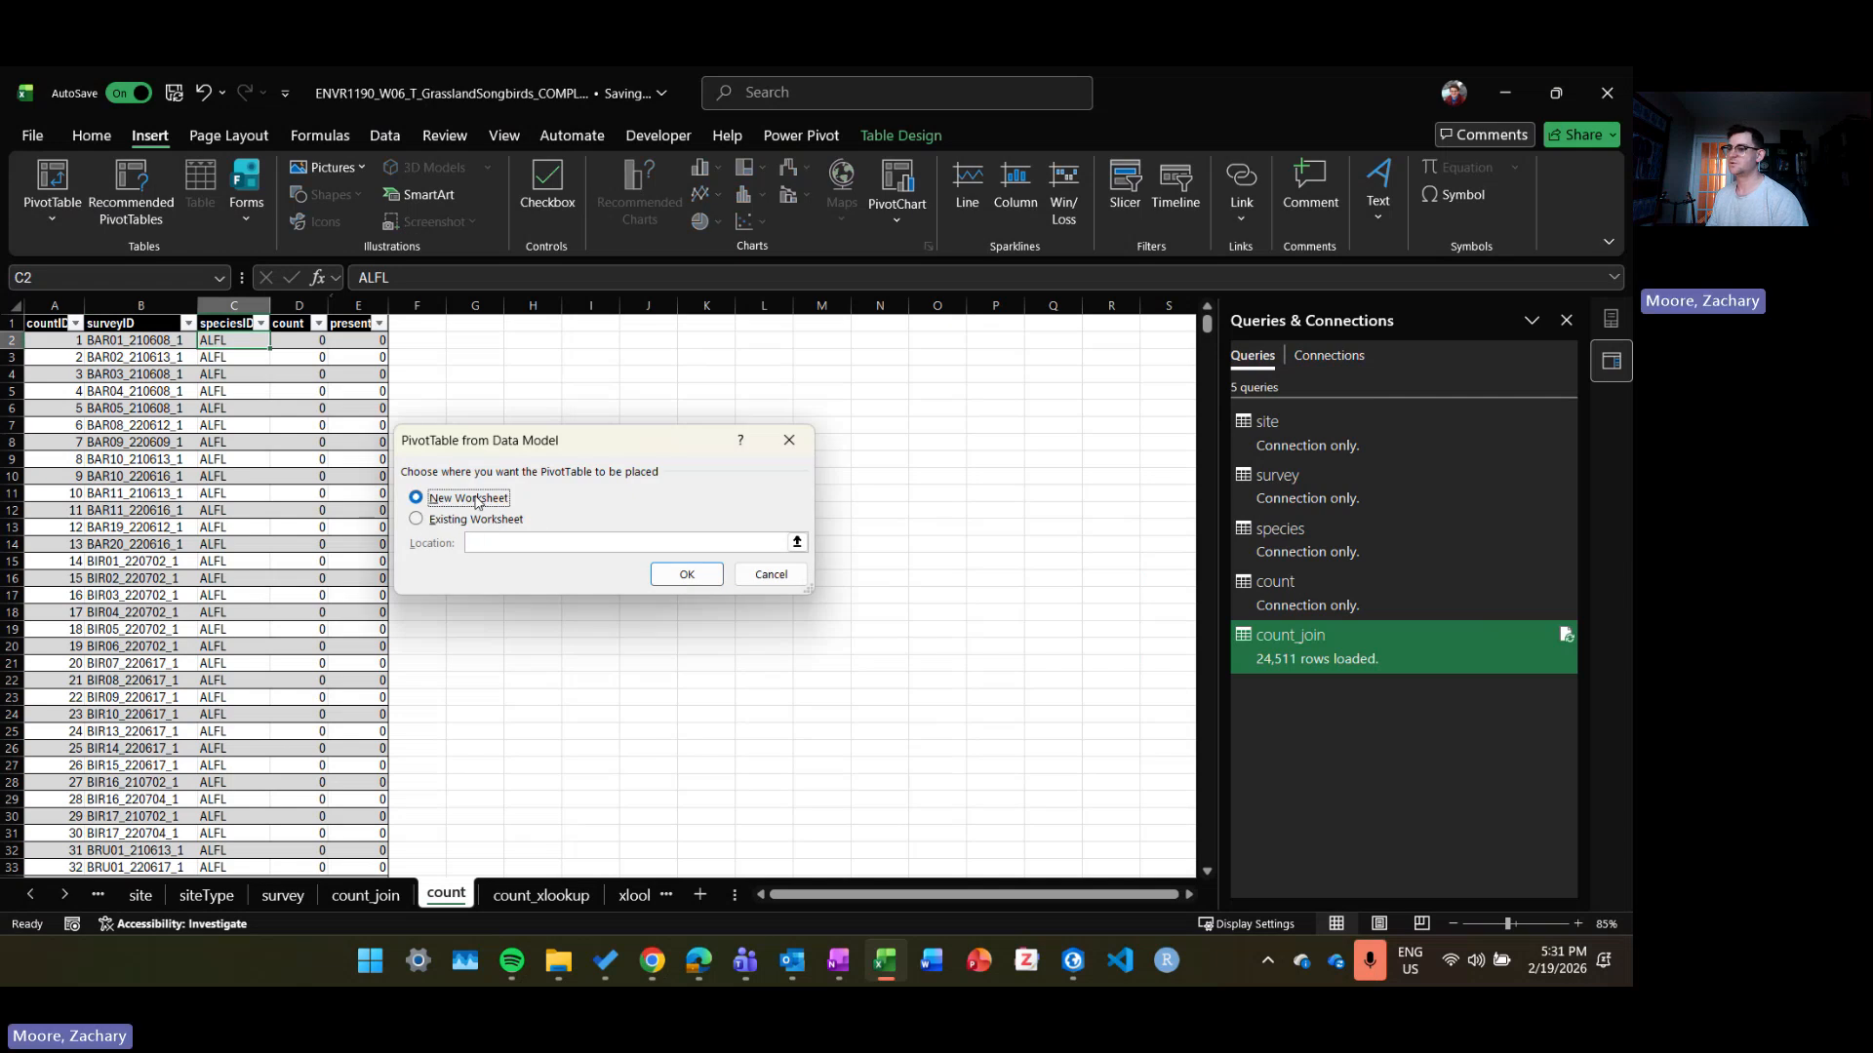
click(673, 575)
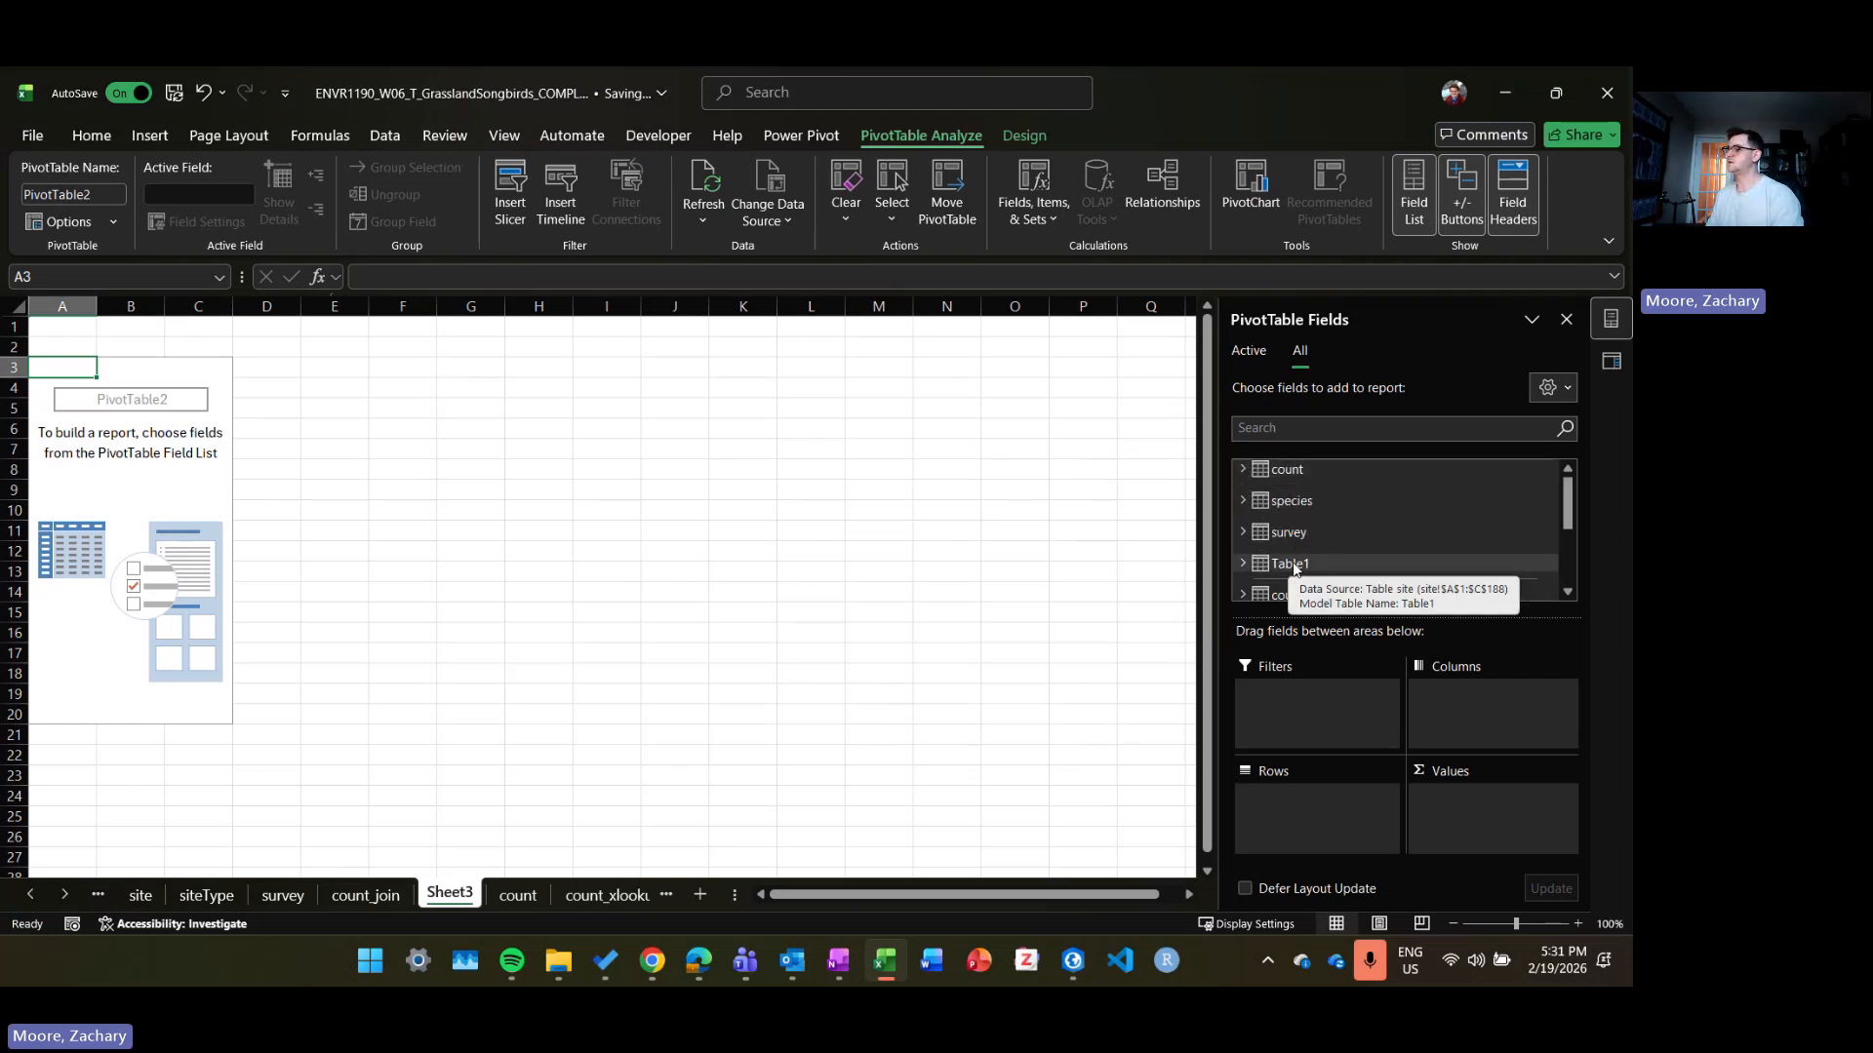
Step: Examine which data model and worksheet tables are available in the PivotTable's field list
scroll(1321, 494, down, 2)
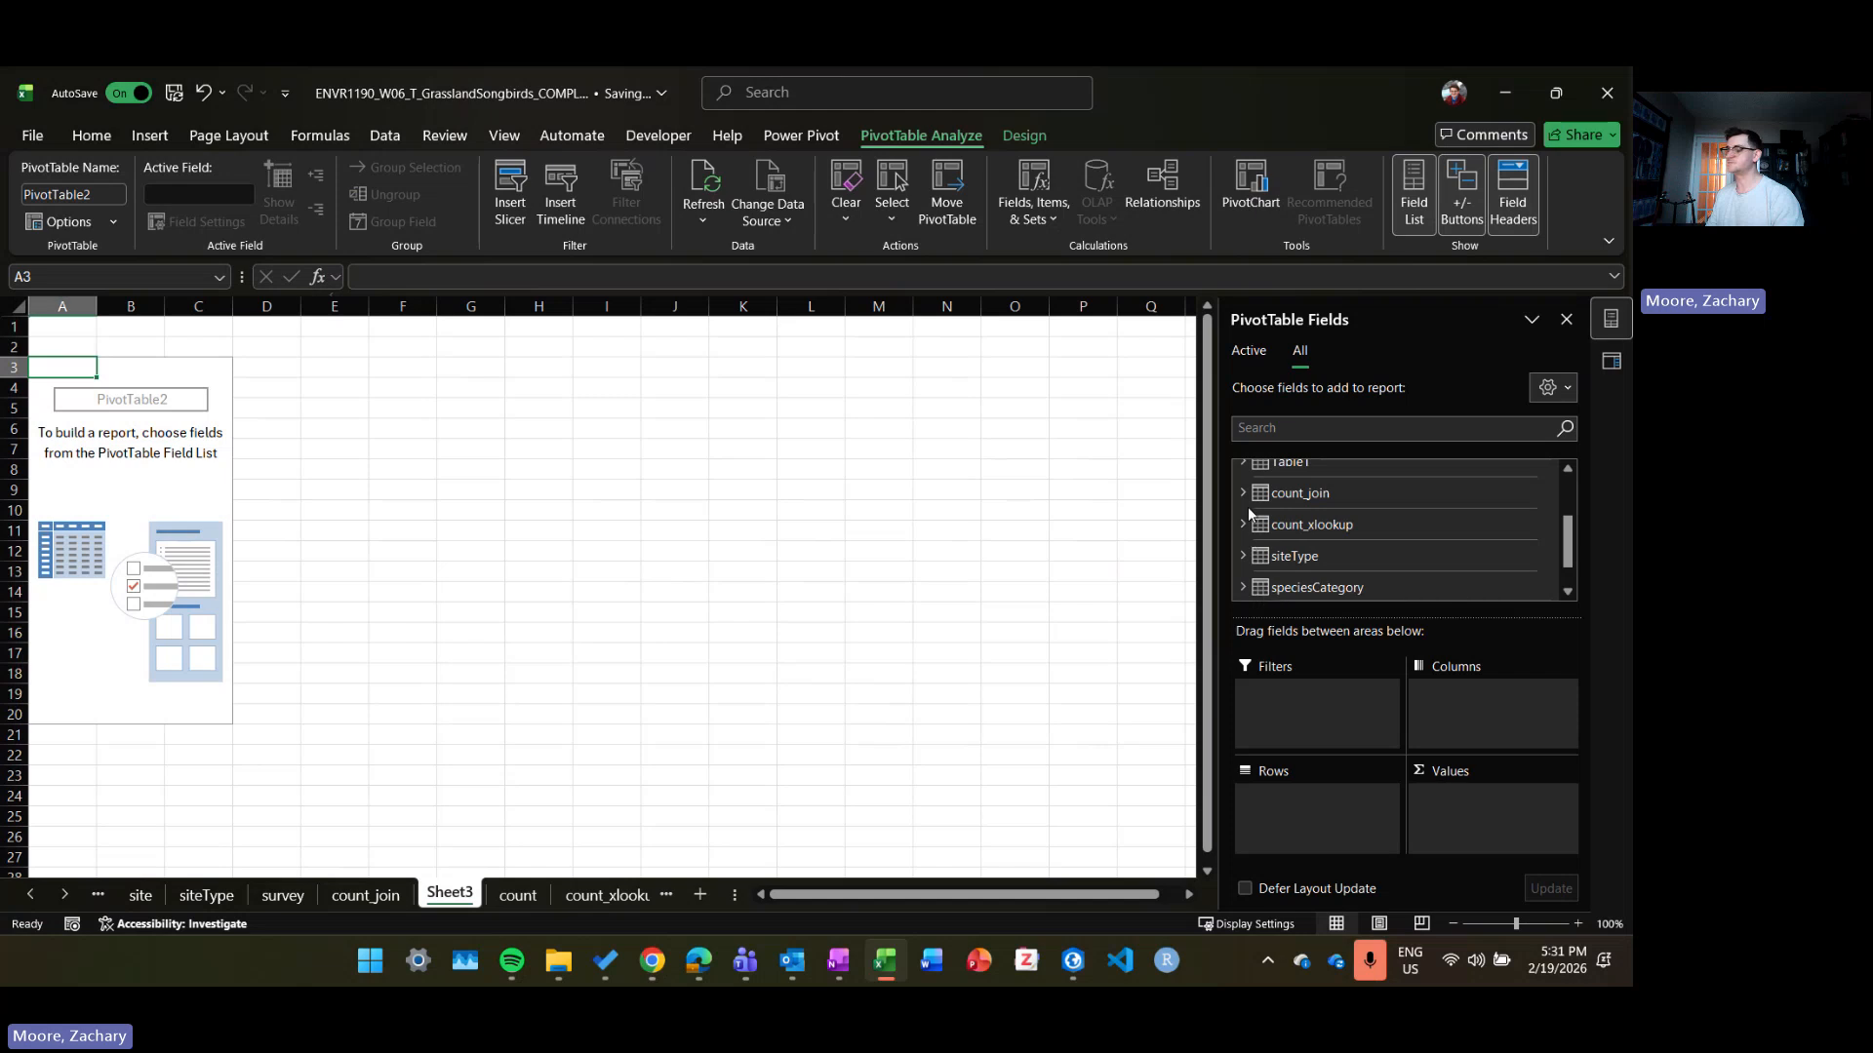
scroll(1287, 551, down, 1)
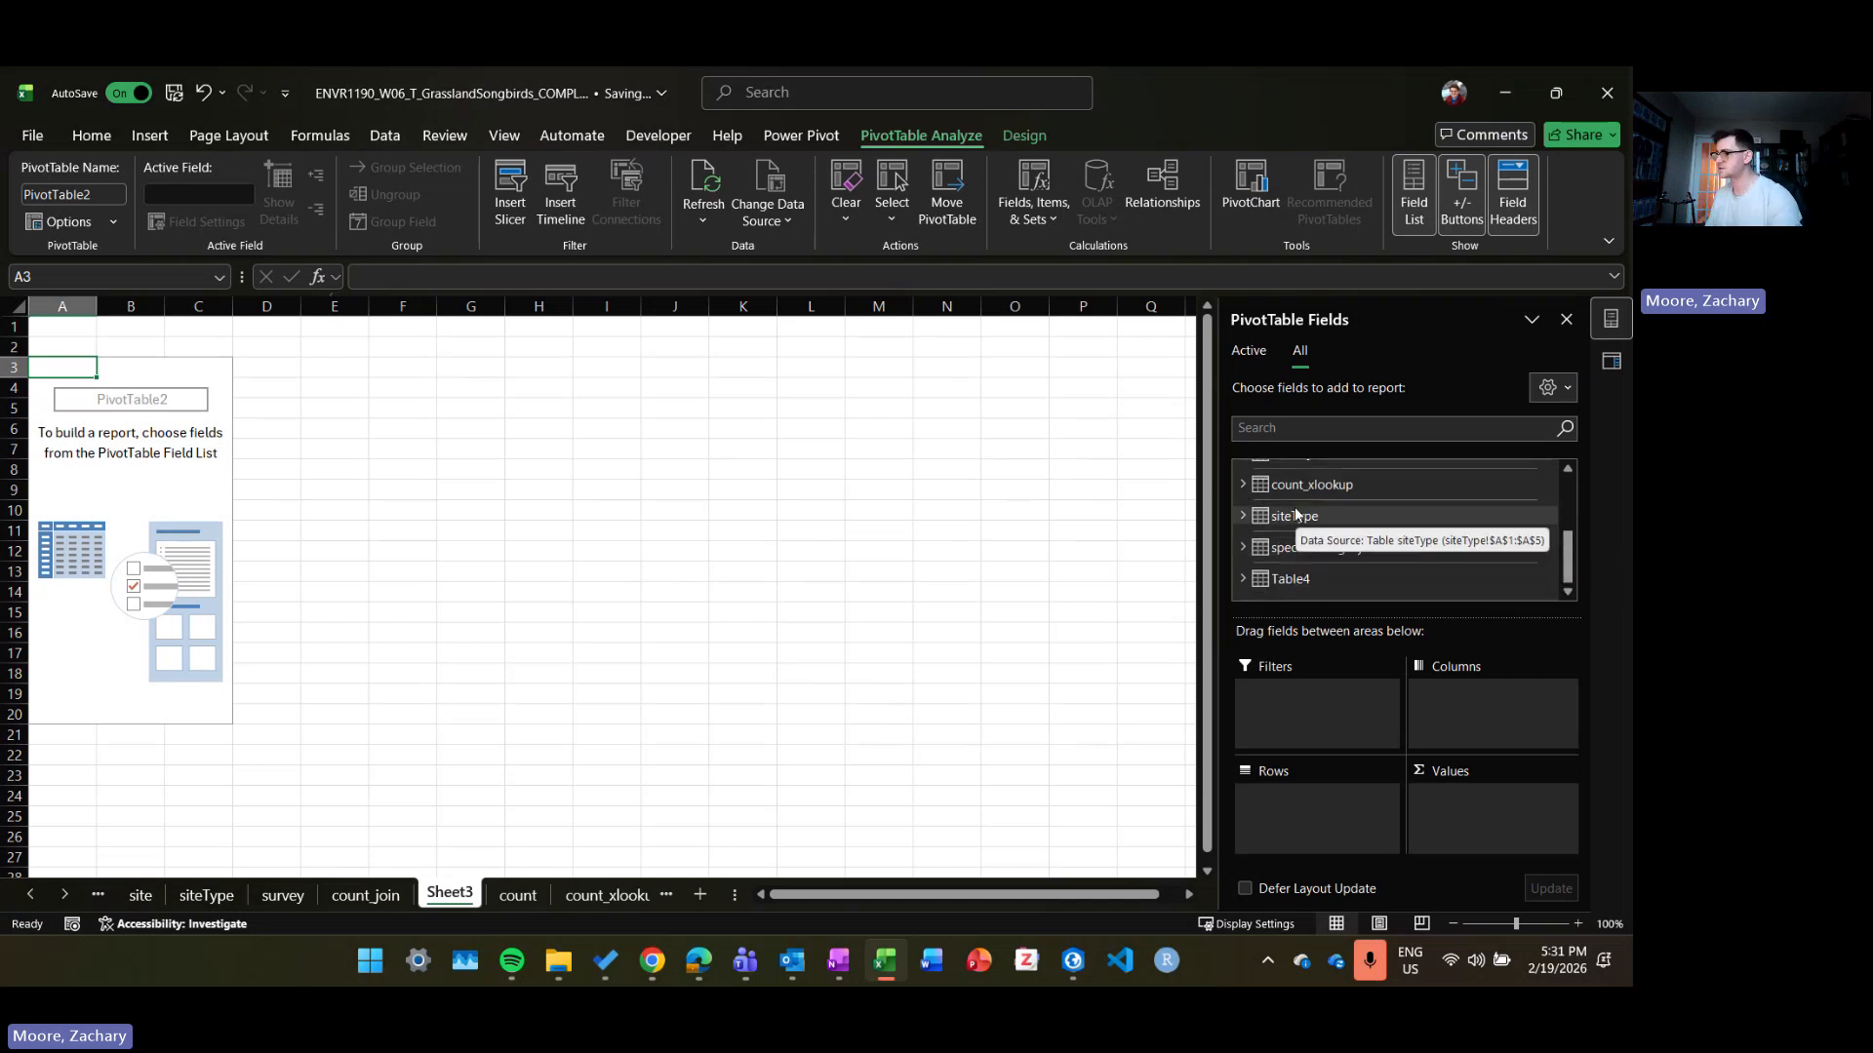
click(1344, 549)
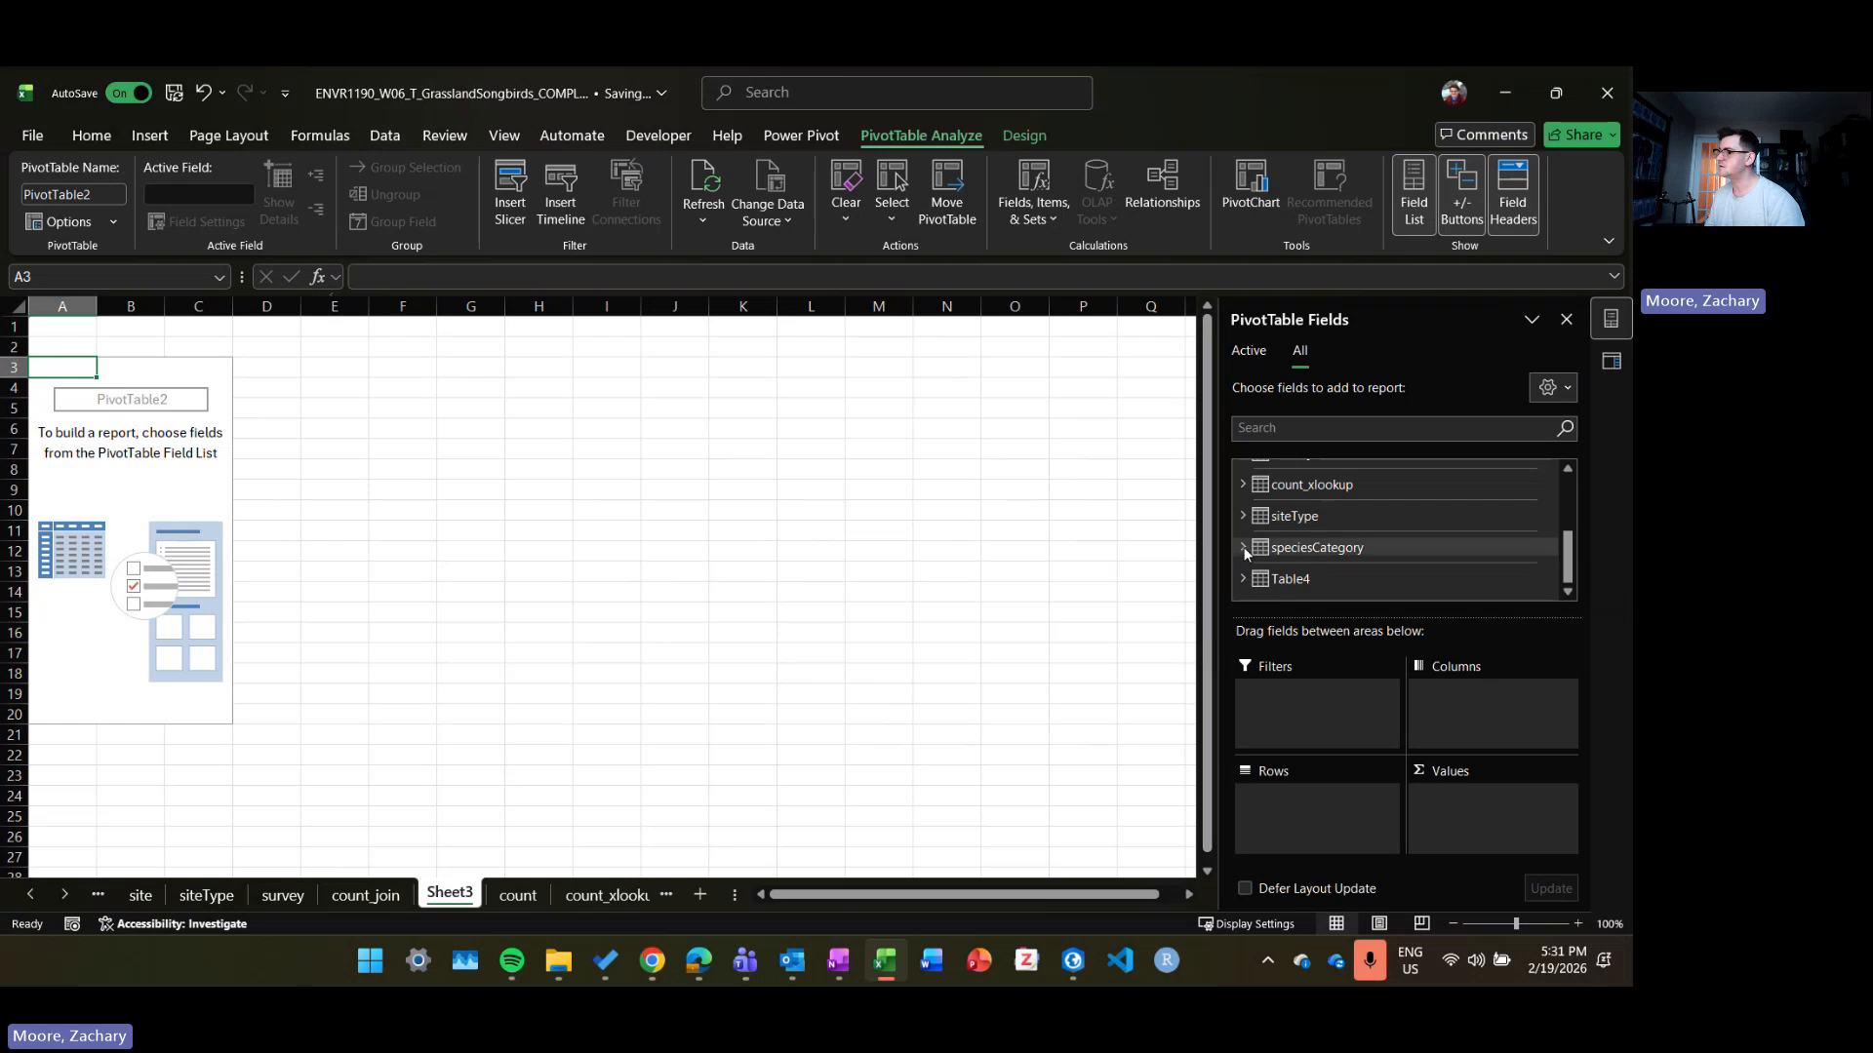
drag(1295, 569, 1359, 559)
click(1244, 531)
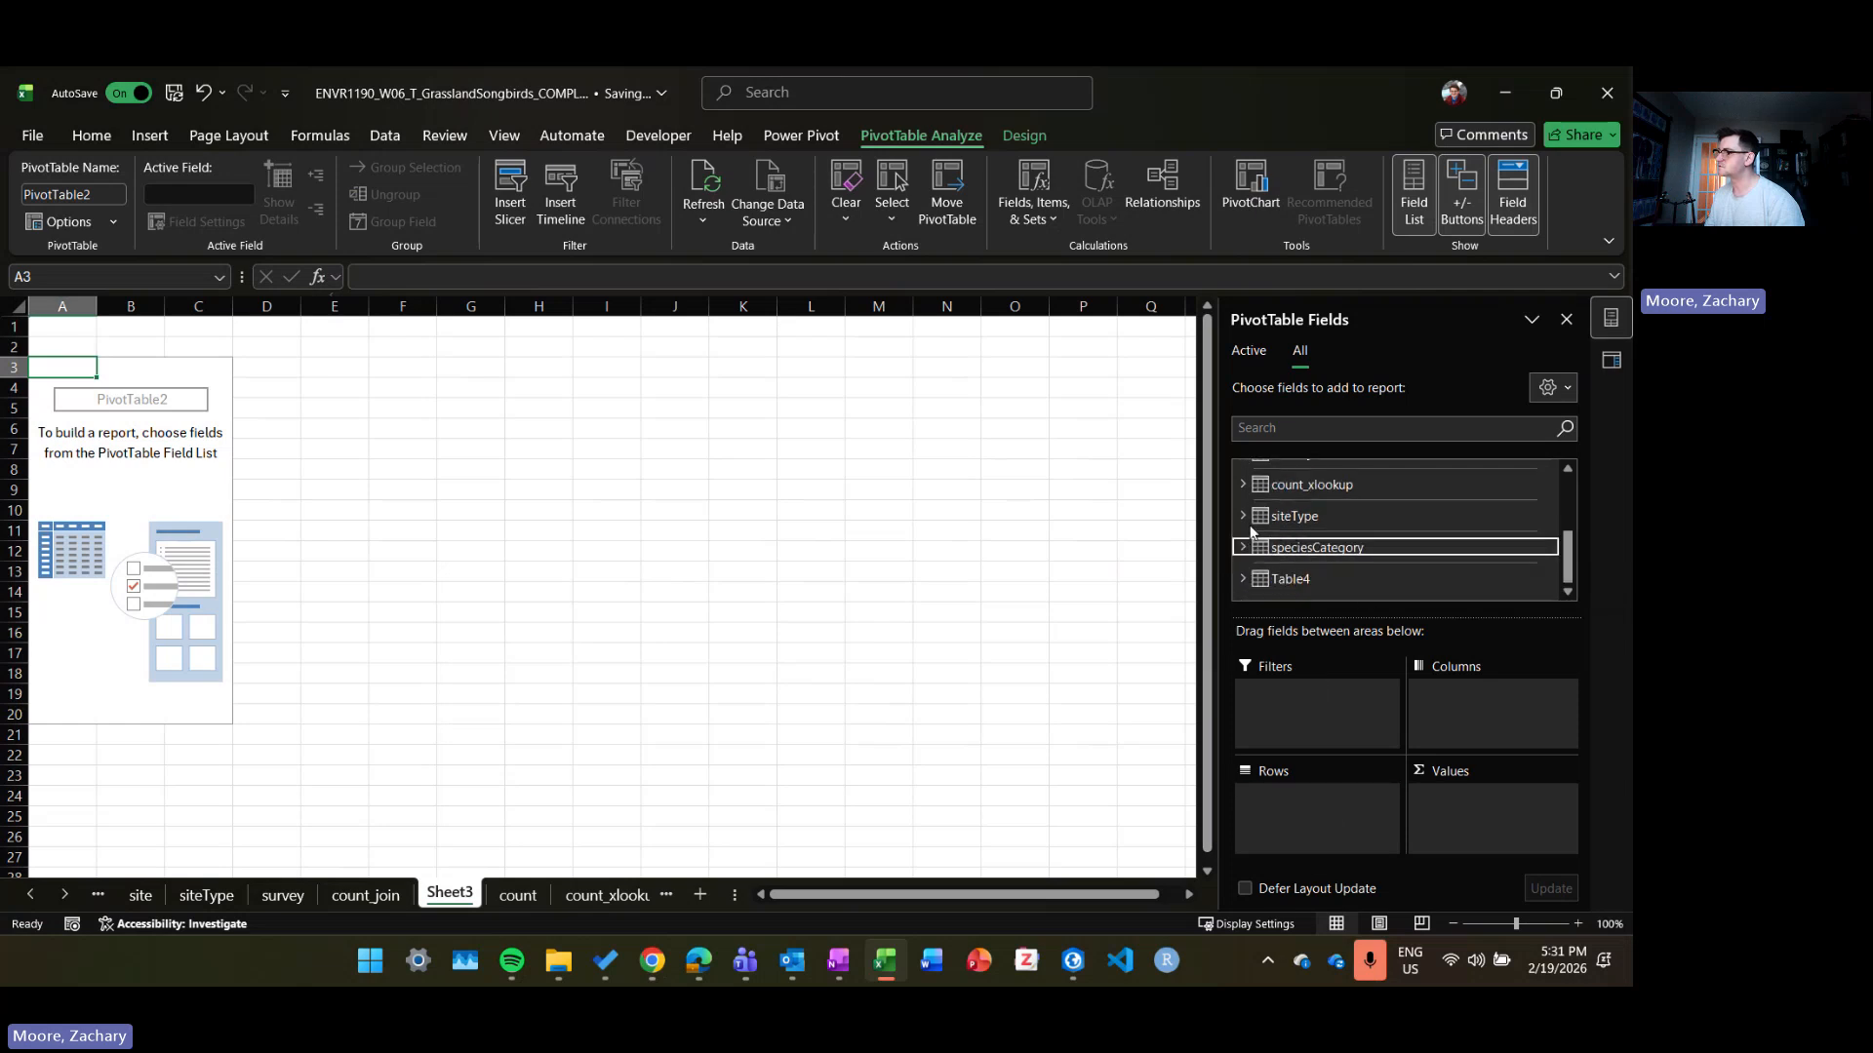
scroll(1243, 529, up, 5)
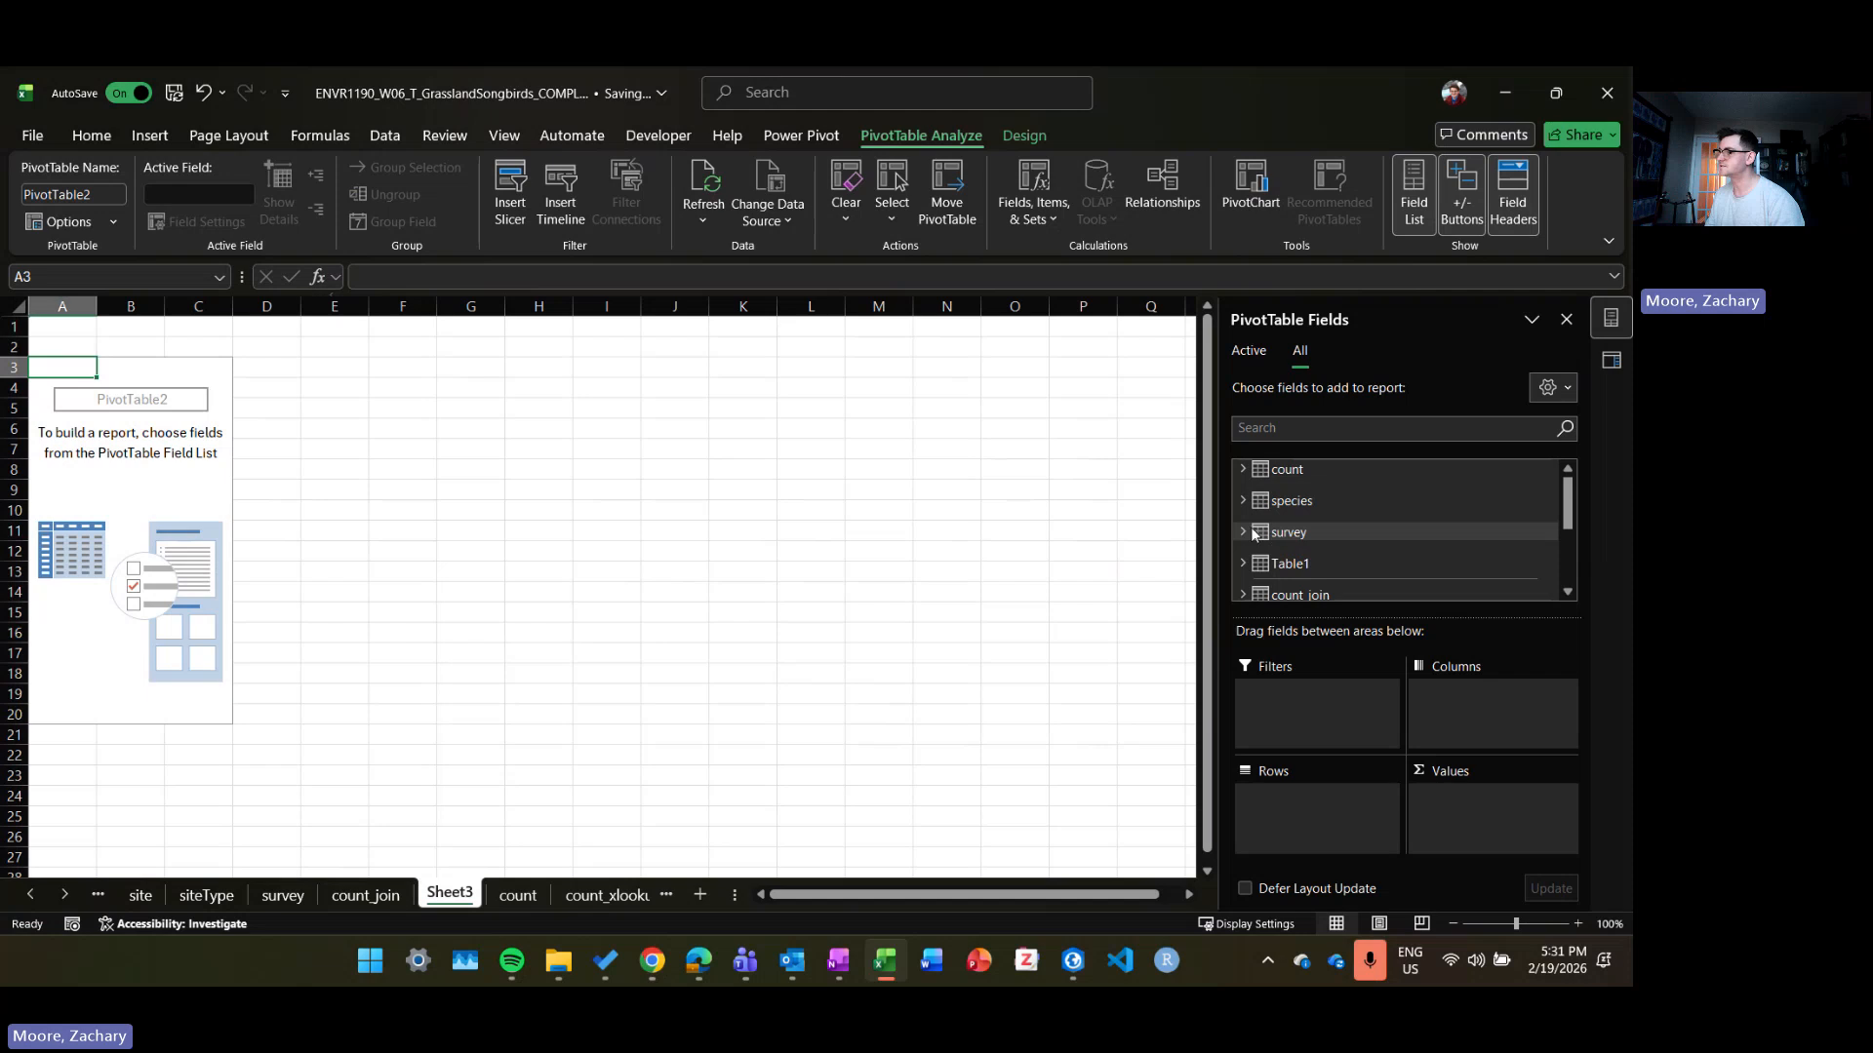
scroll(1251, 517, down, 2)
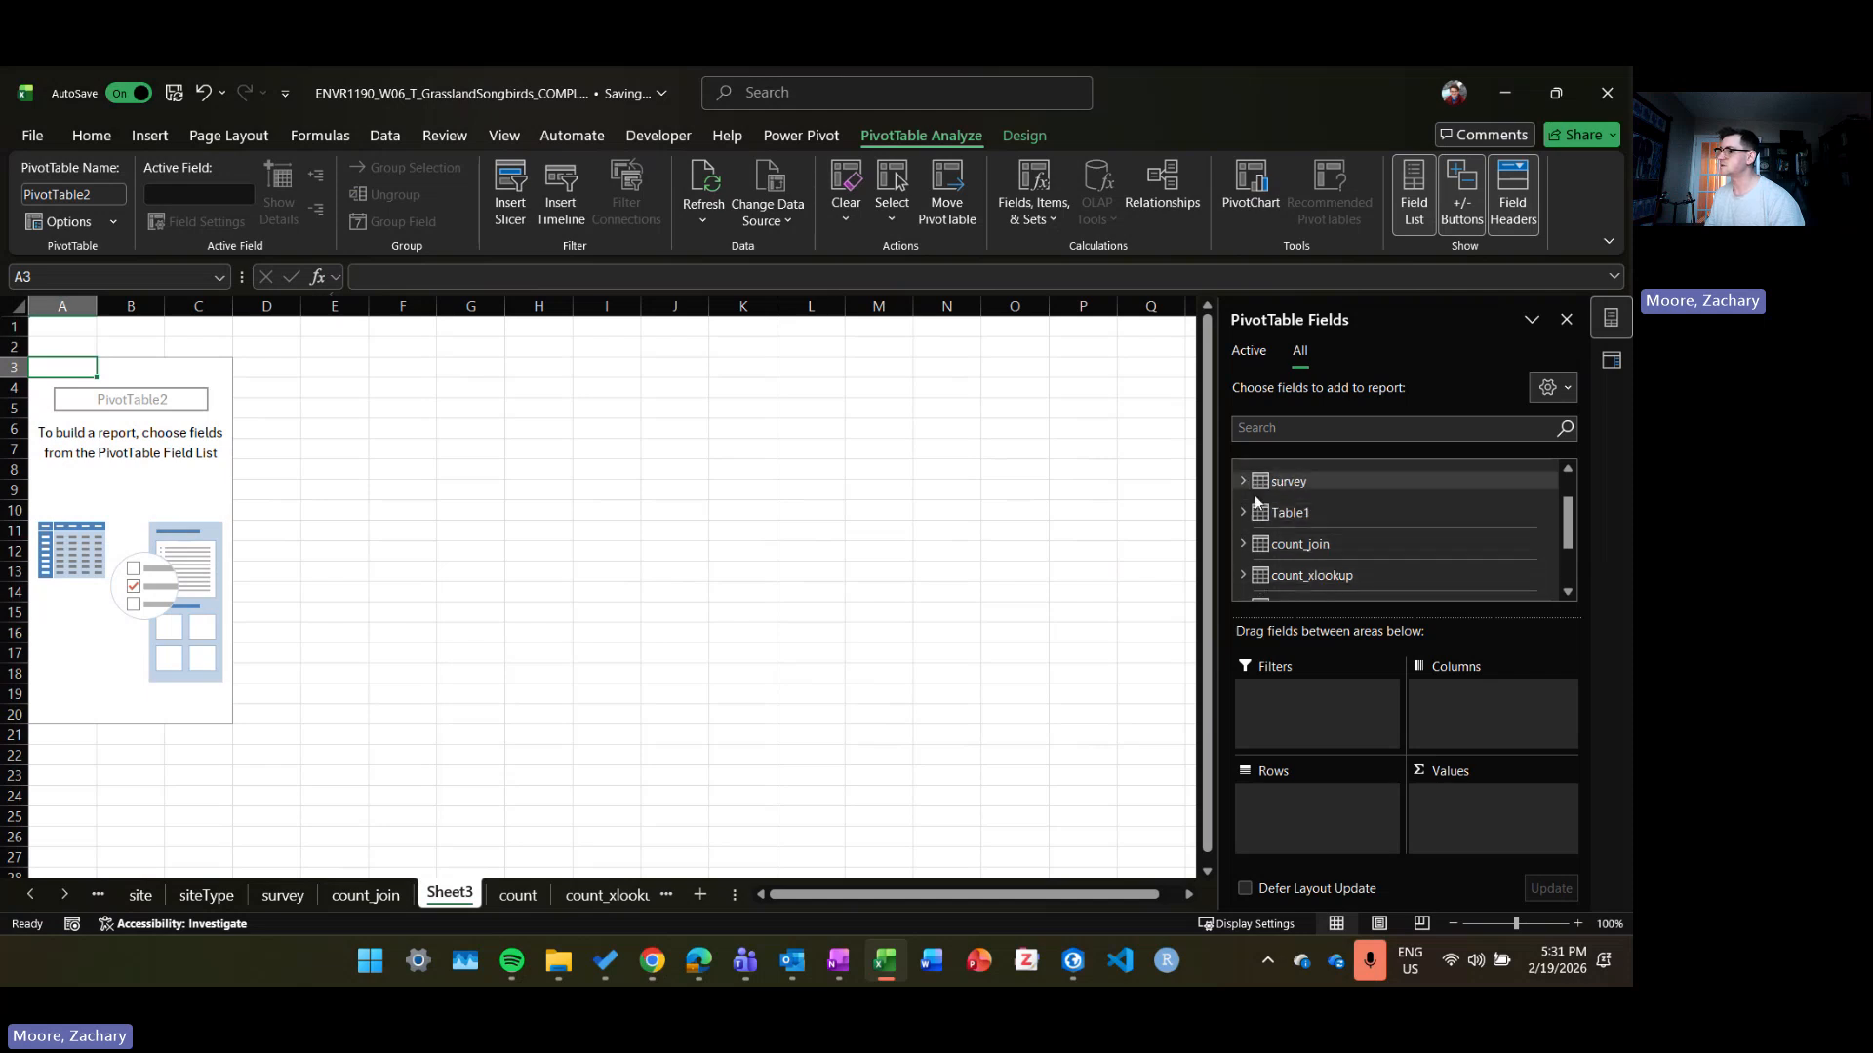
scroll(1255, 517, down, 3)
scroll(1293, 576, up, 3)
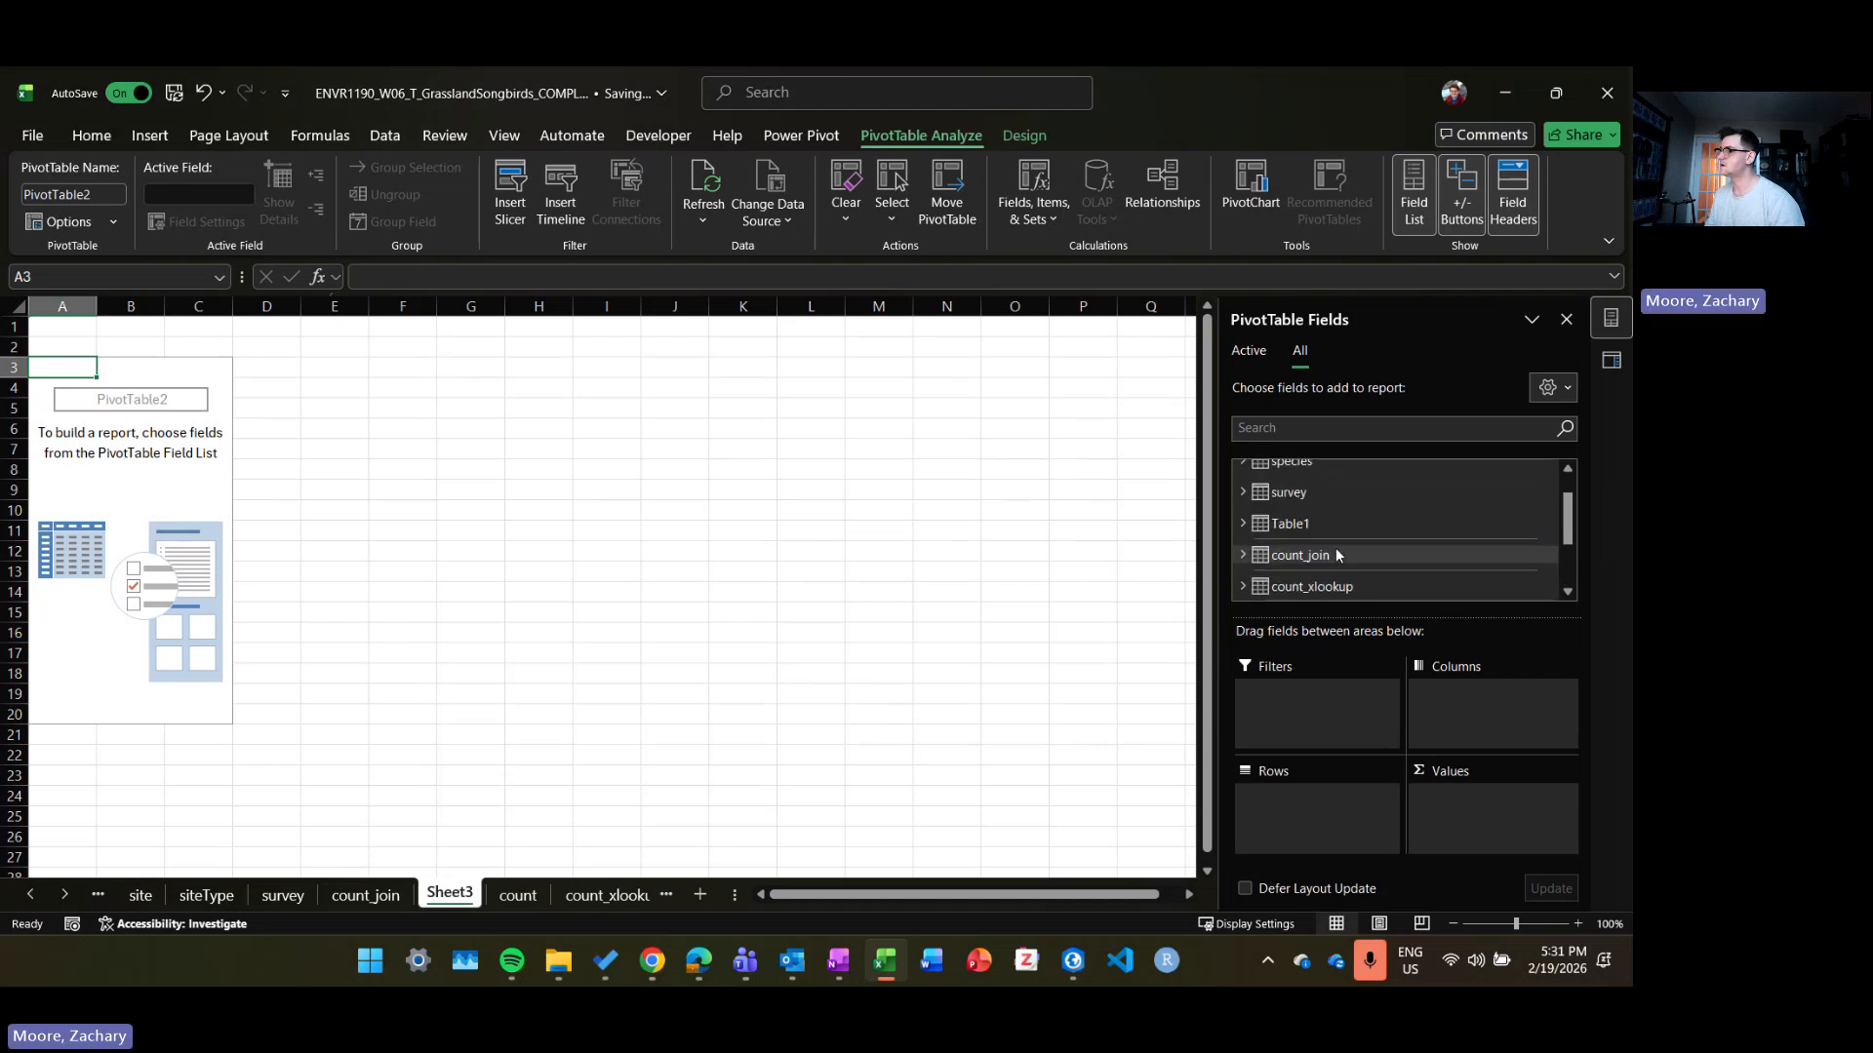
Step: Add siteType from Table1 as the PivotTable's rows and the sum of count from the count table as its values
scroll(1299, 524, up, 1)
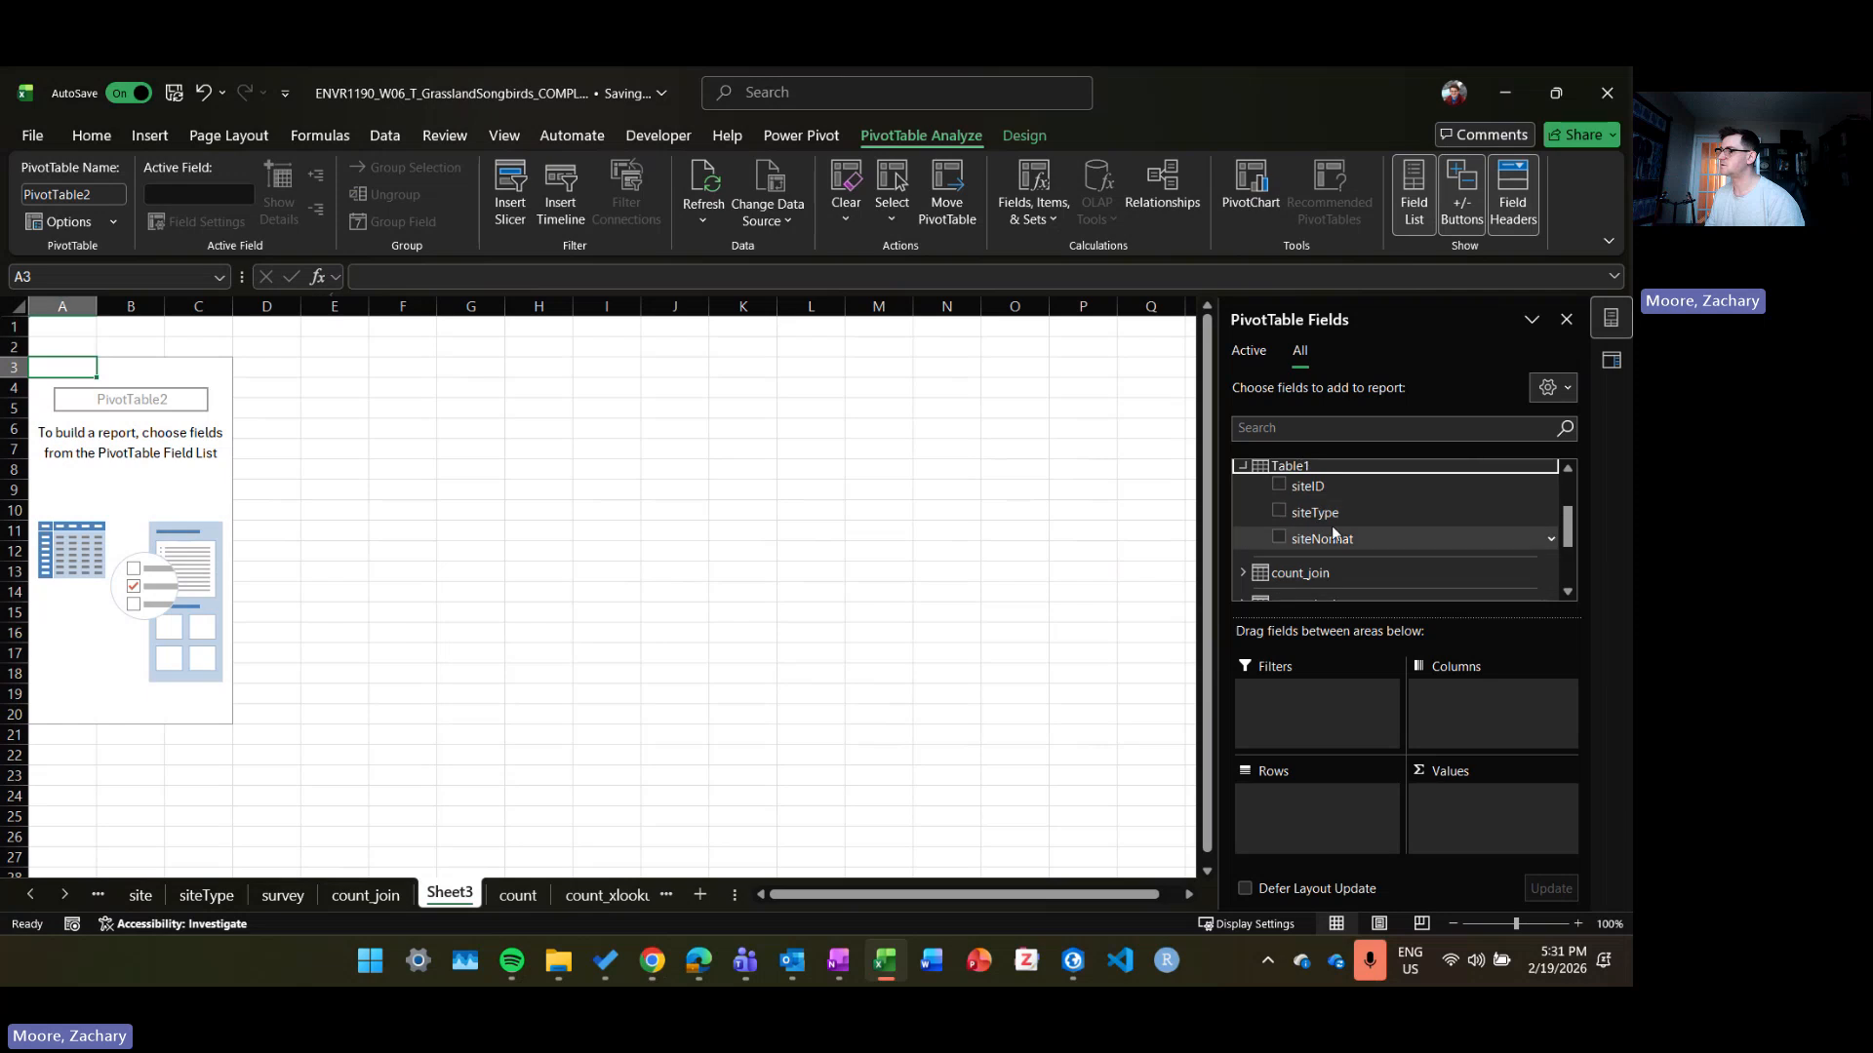
drag(1311, 512, 1313, 798)
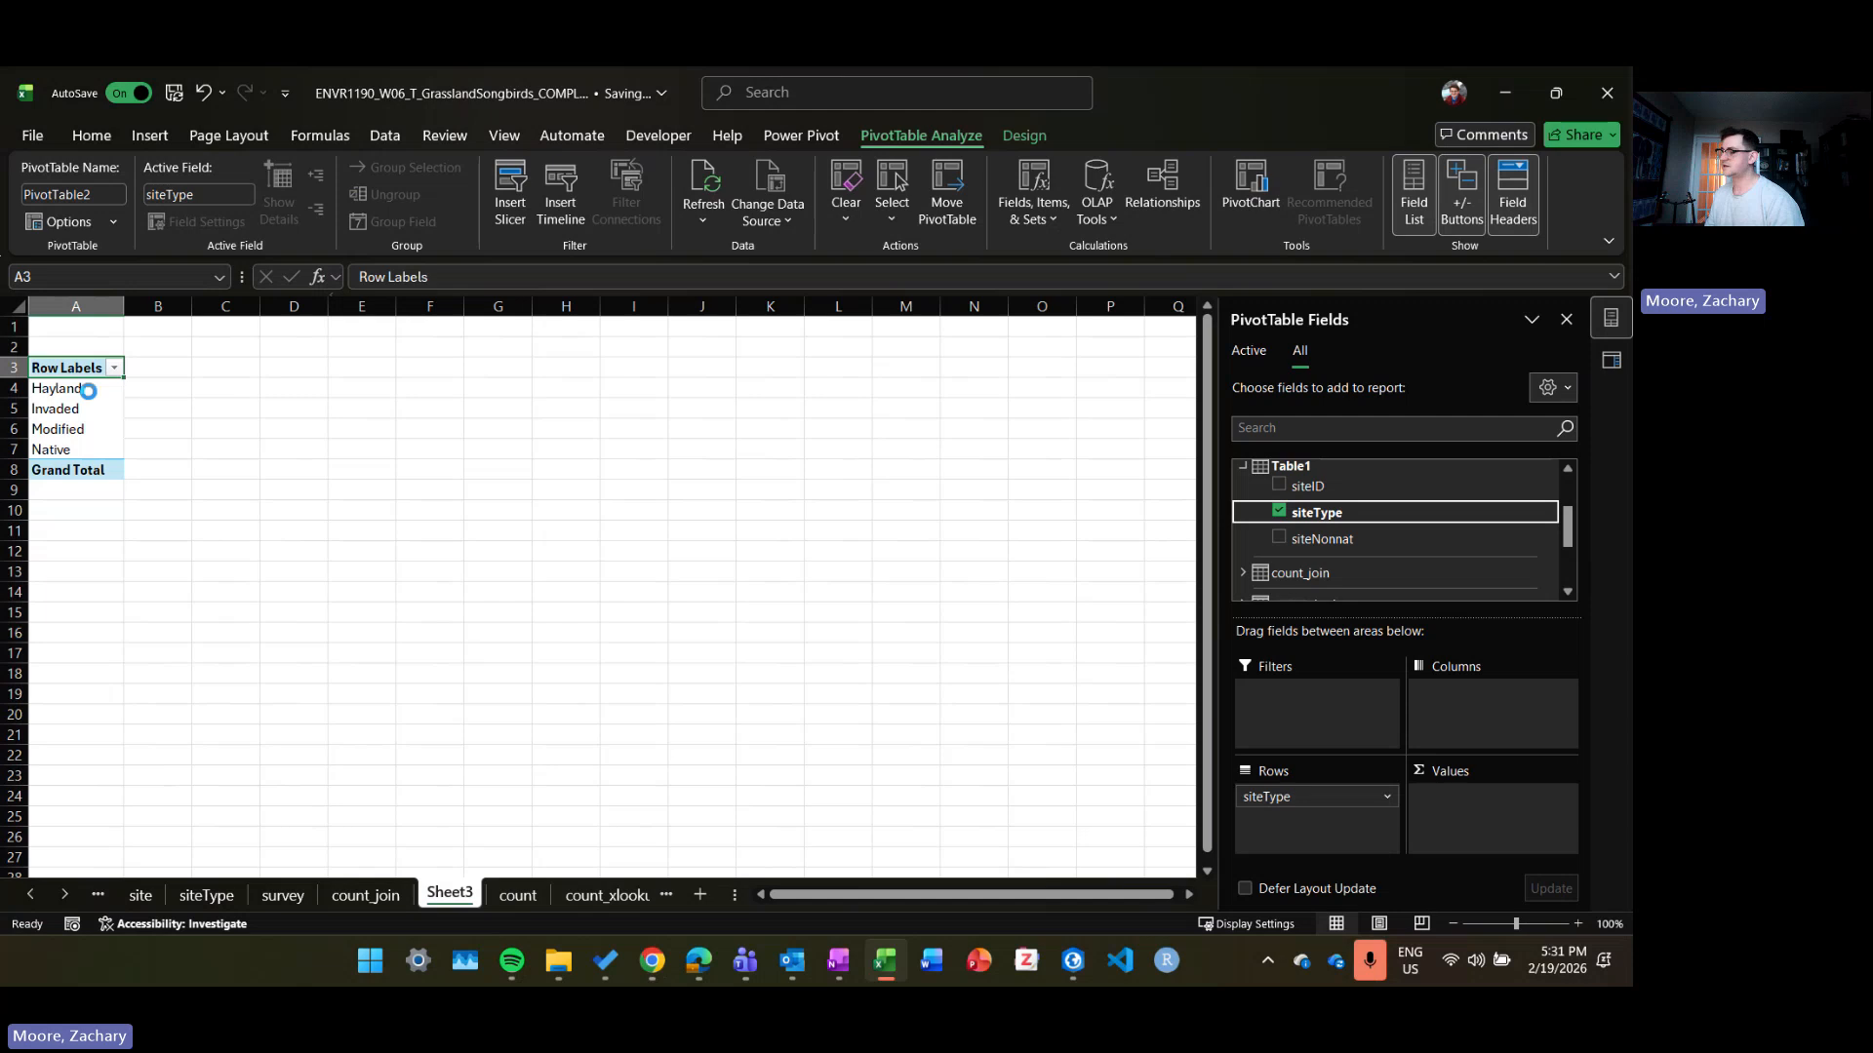
scroll(1308, 544, up, 3)
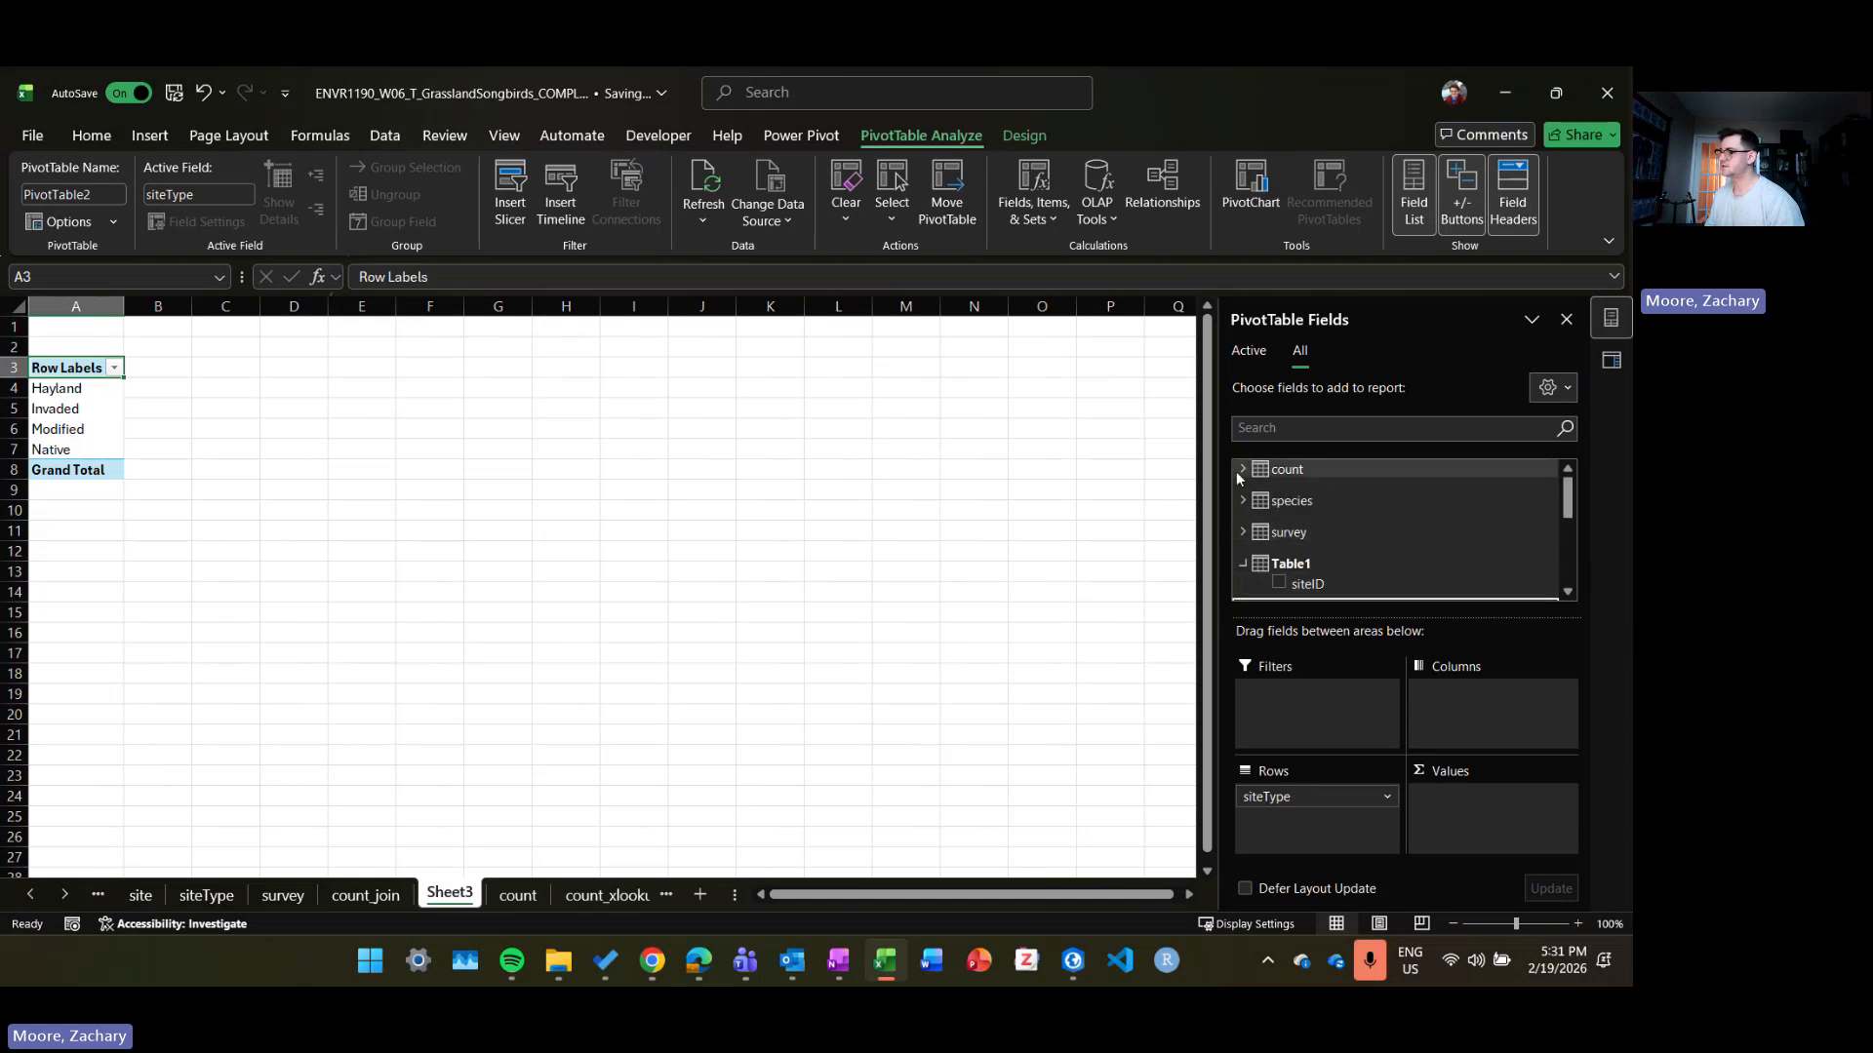
click(1242, 470)
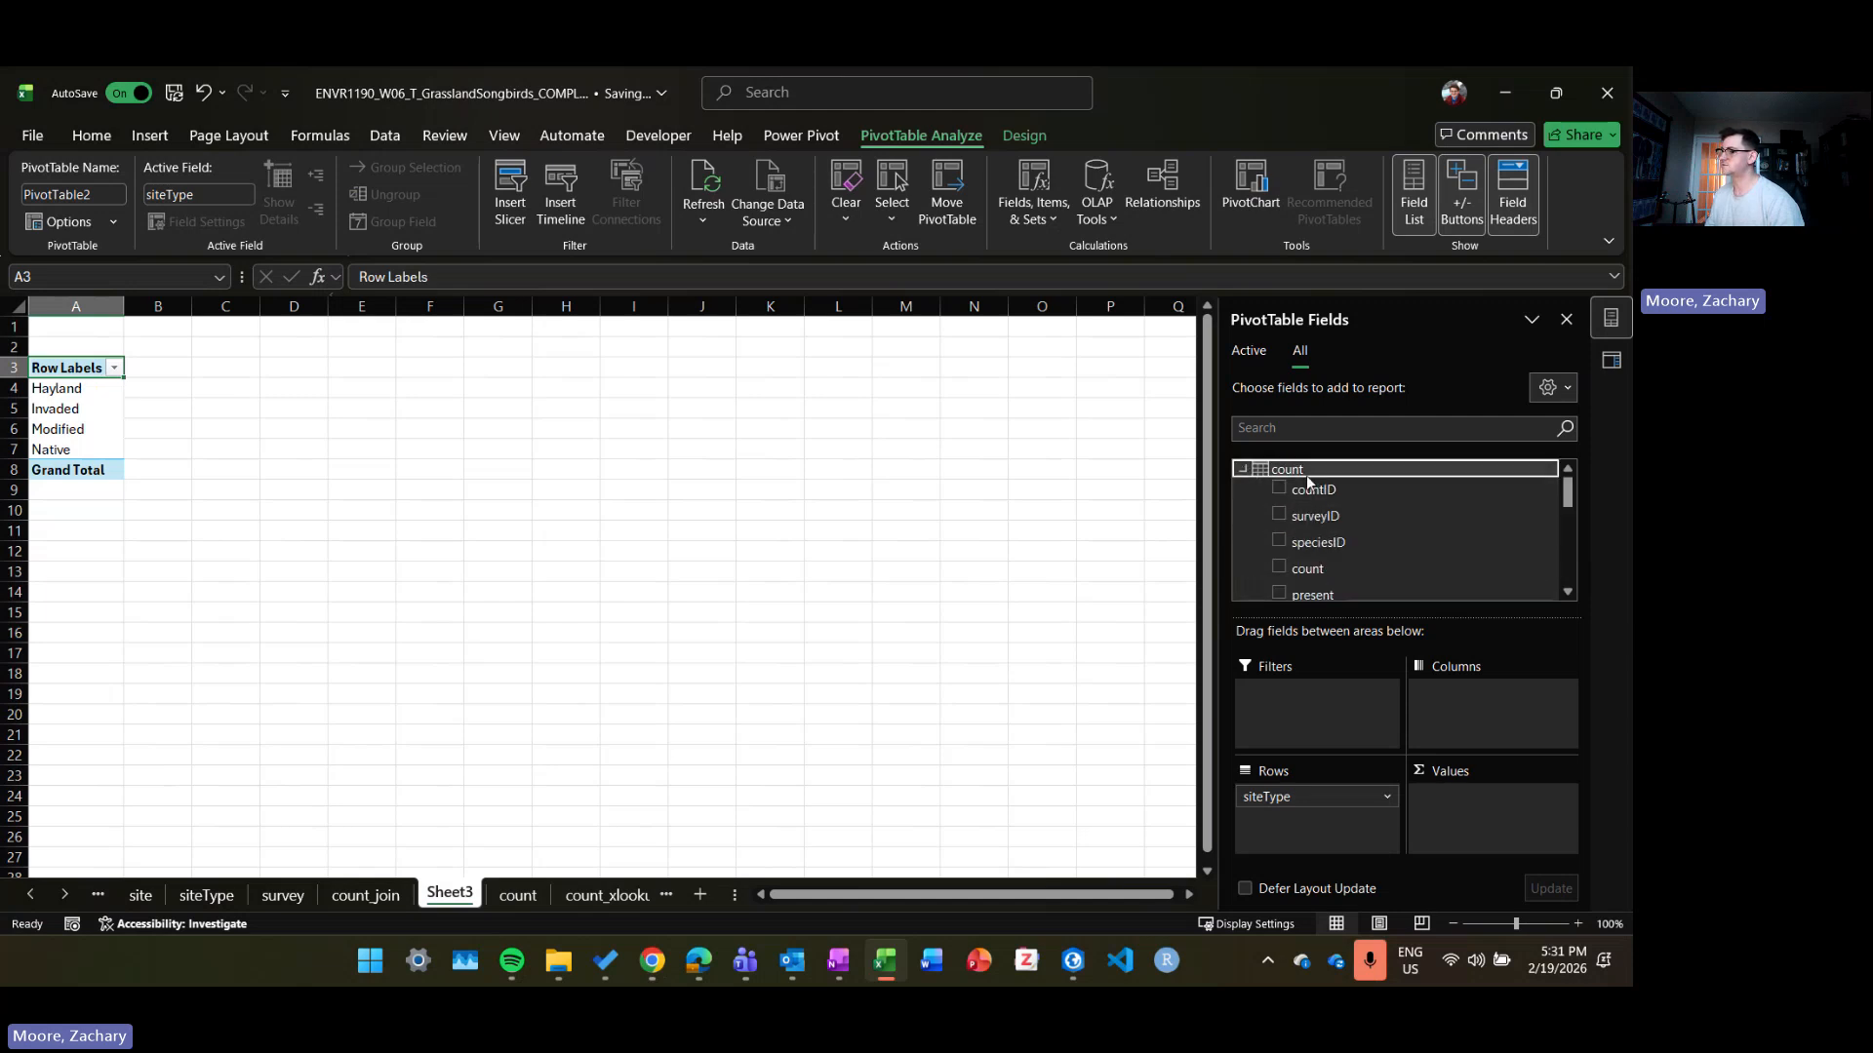
scroll(1310, 493, down, 1)
drag(1310, 520, 1470, 826)
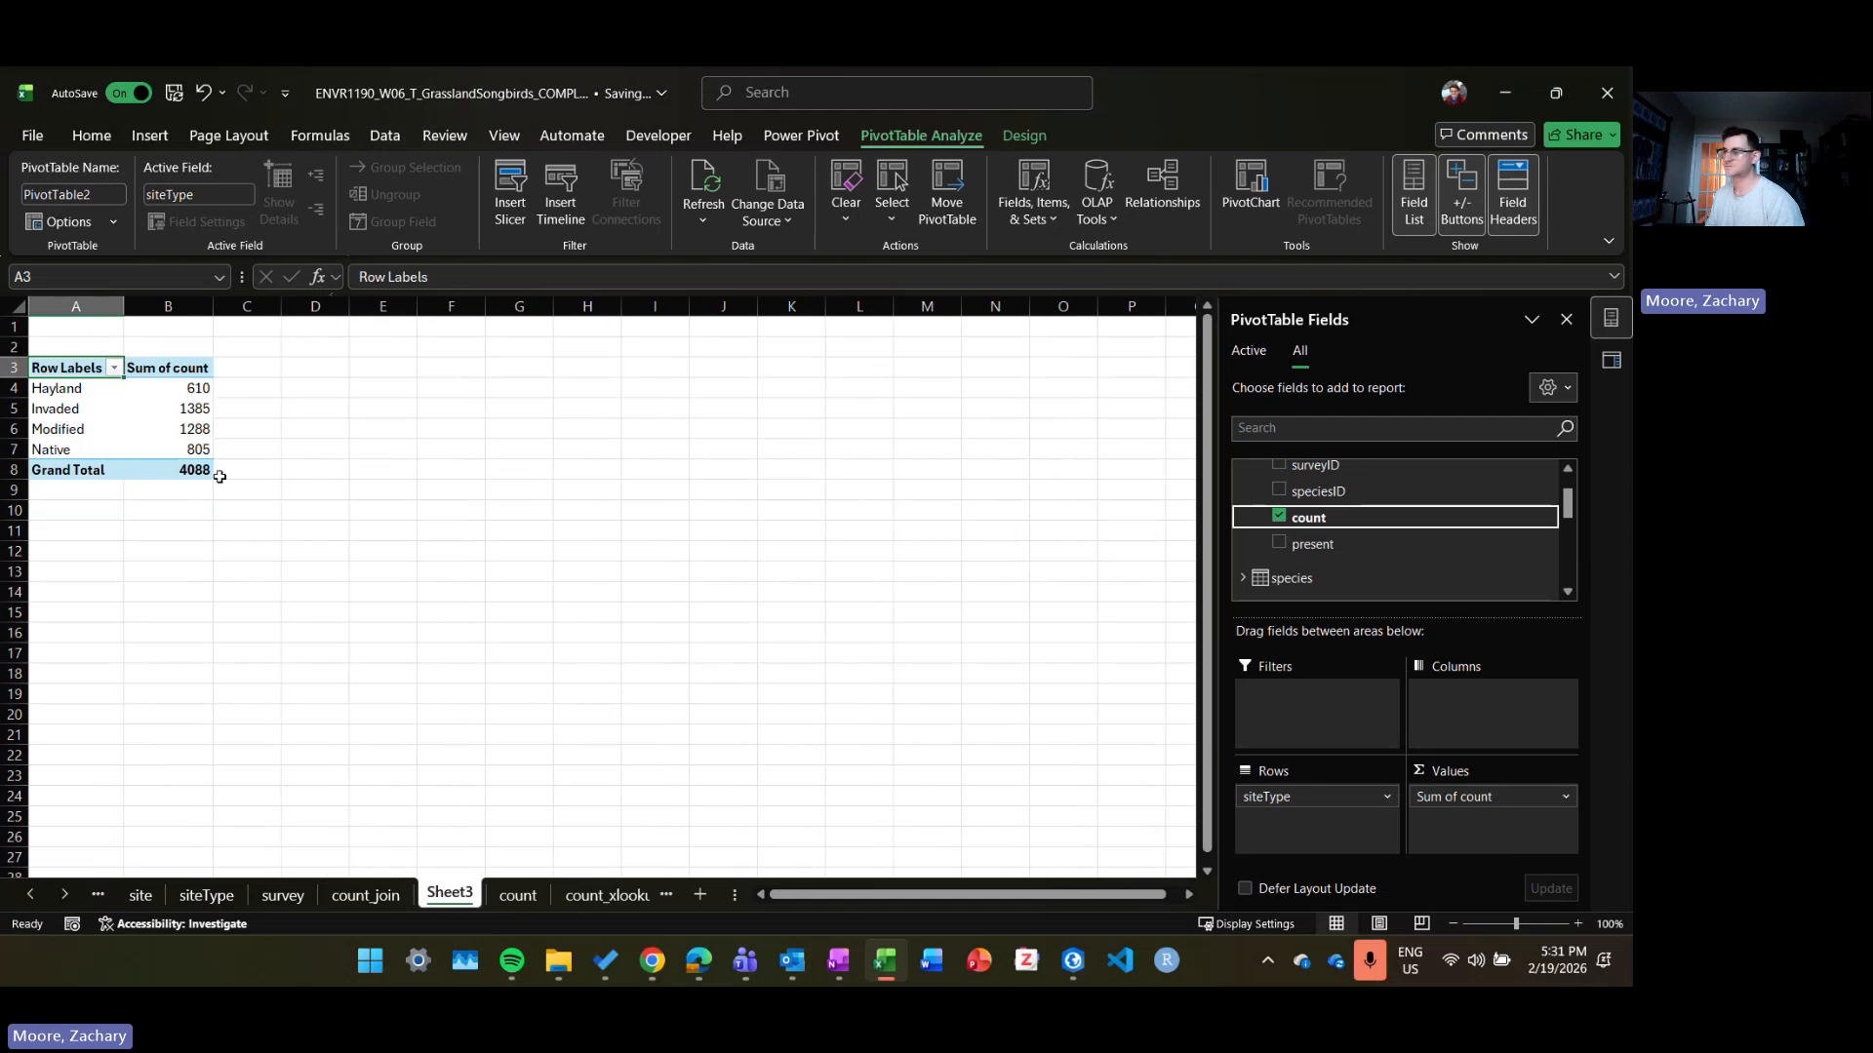
Step: Add surveyYear from the survey table to the PivotTable's rows, above siteType
scroll(1346, 488, up, 1)
scroll(1314, 545, down, 2)
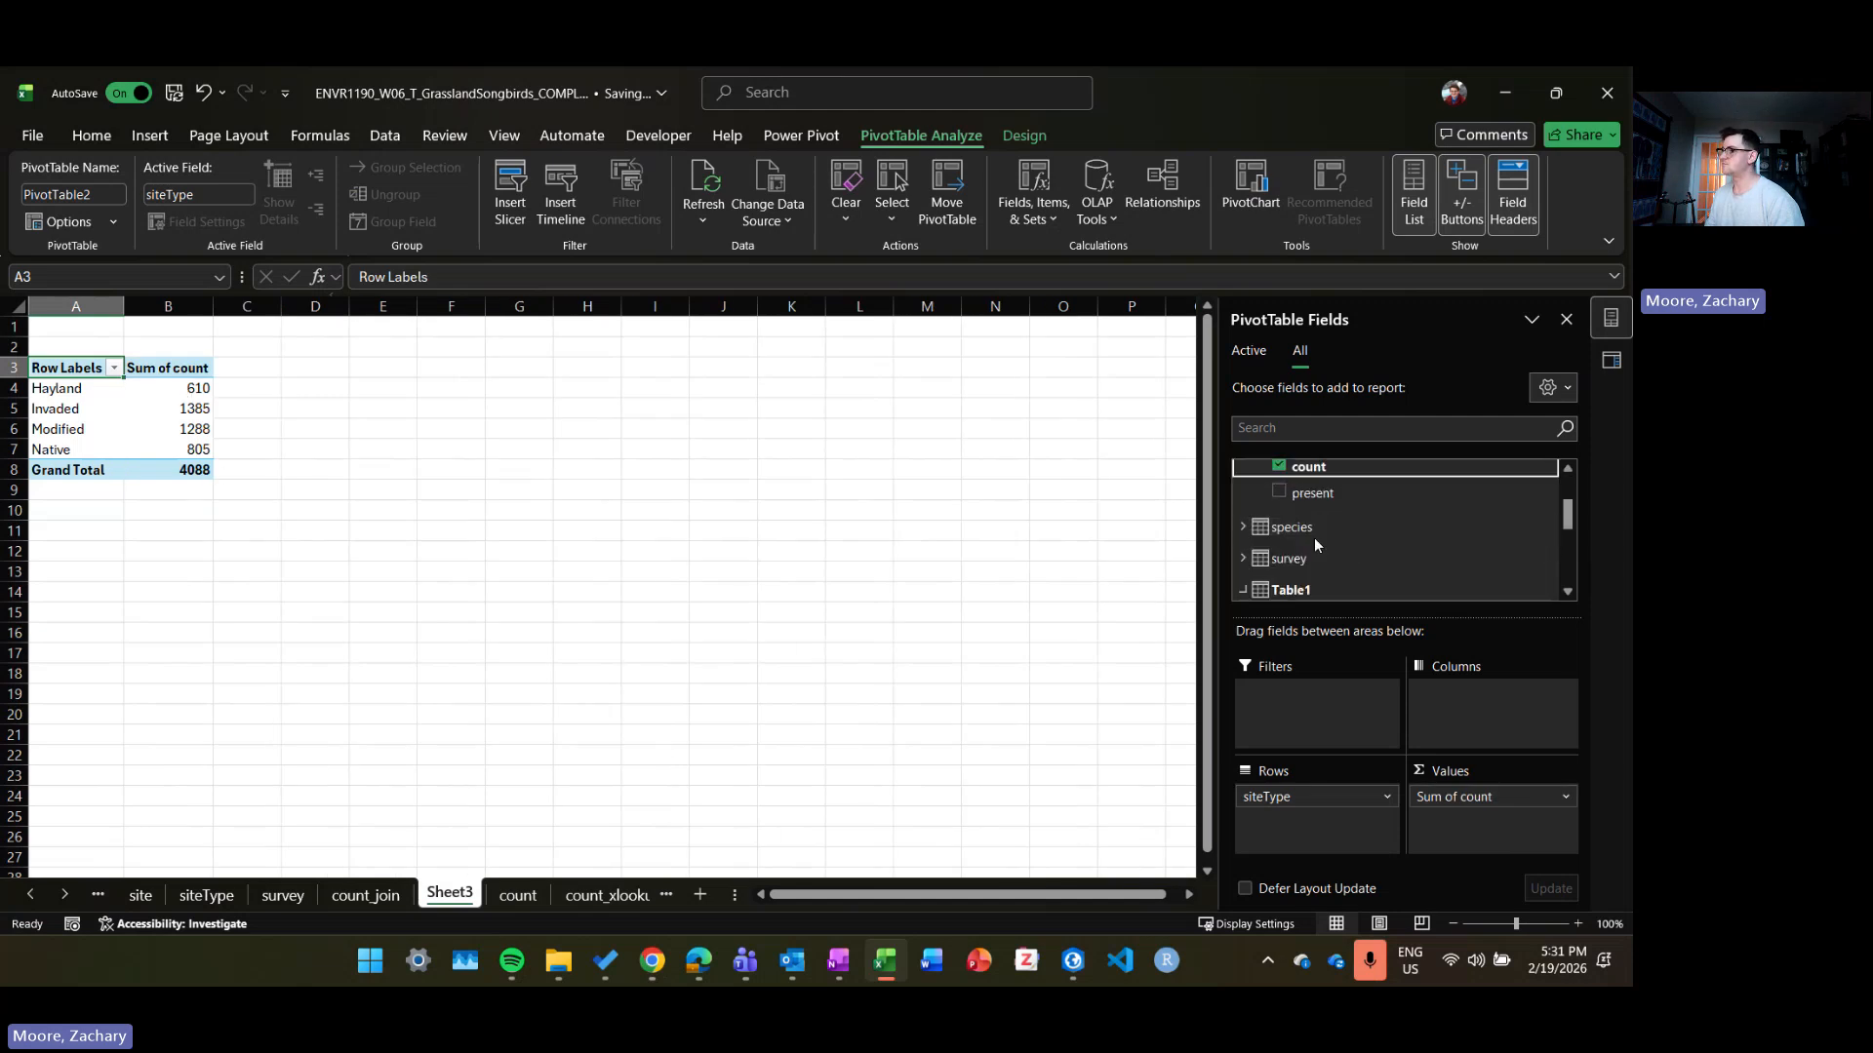
click(1243, 559)
scroll(1333, 536, down, 4)
scroll(1348, 529, up, 1)
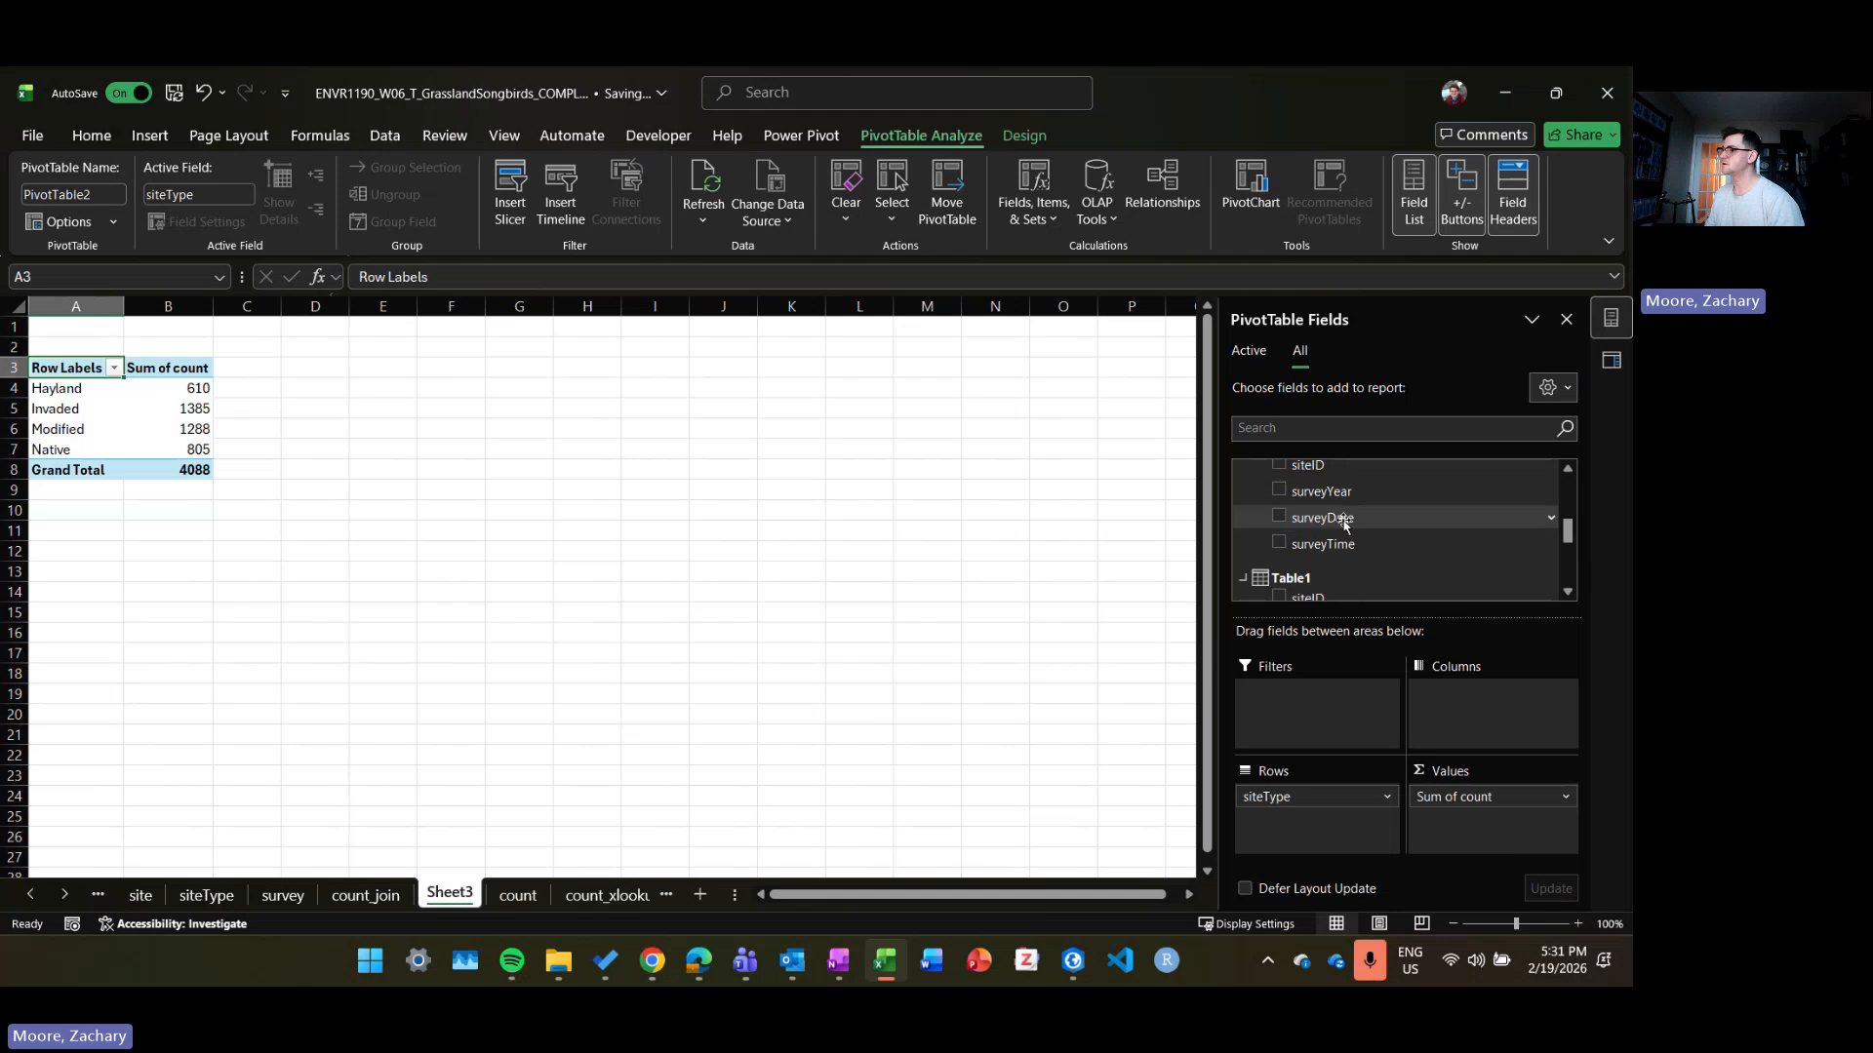
drag(1323, 491, 1317, 798)
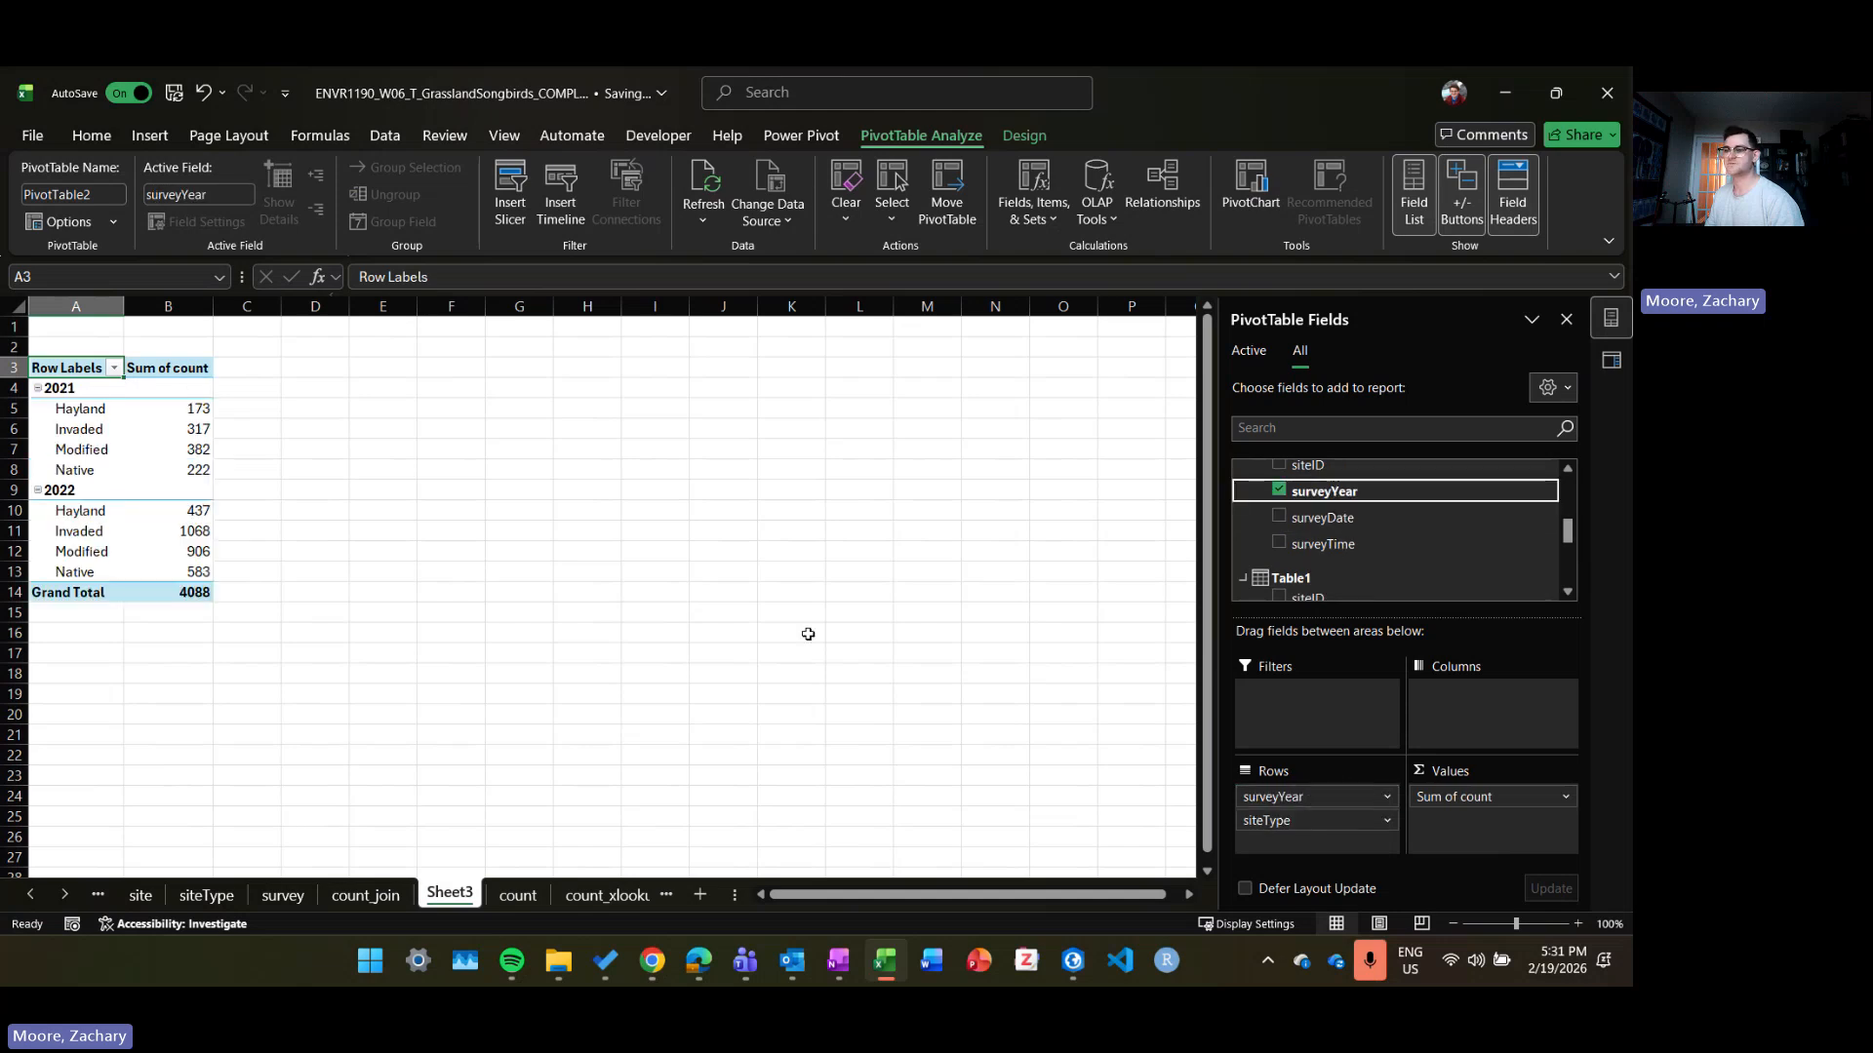
Step: In the xlookup_pivot PivotTable, move siteType from columns to rows and nest it under surveyYear
click(609, 895)
click(634, 896)
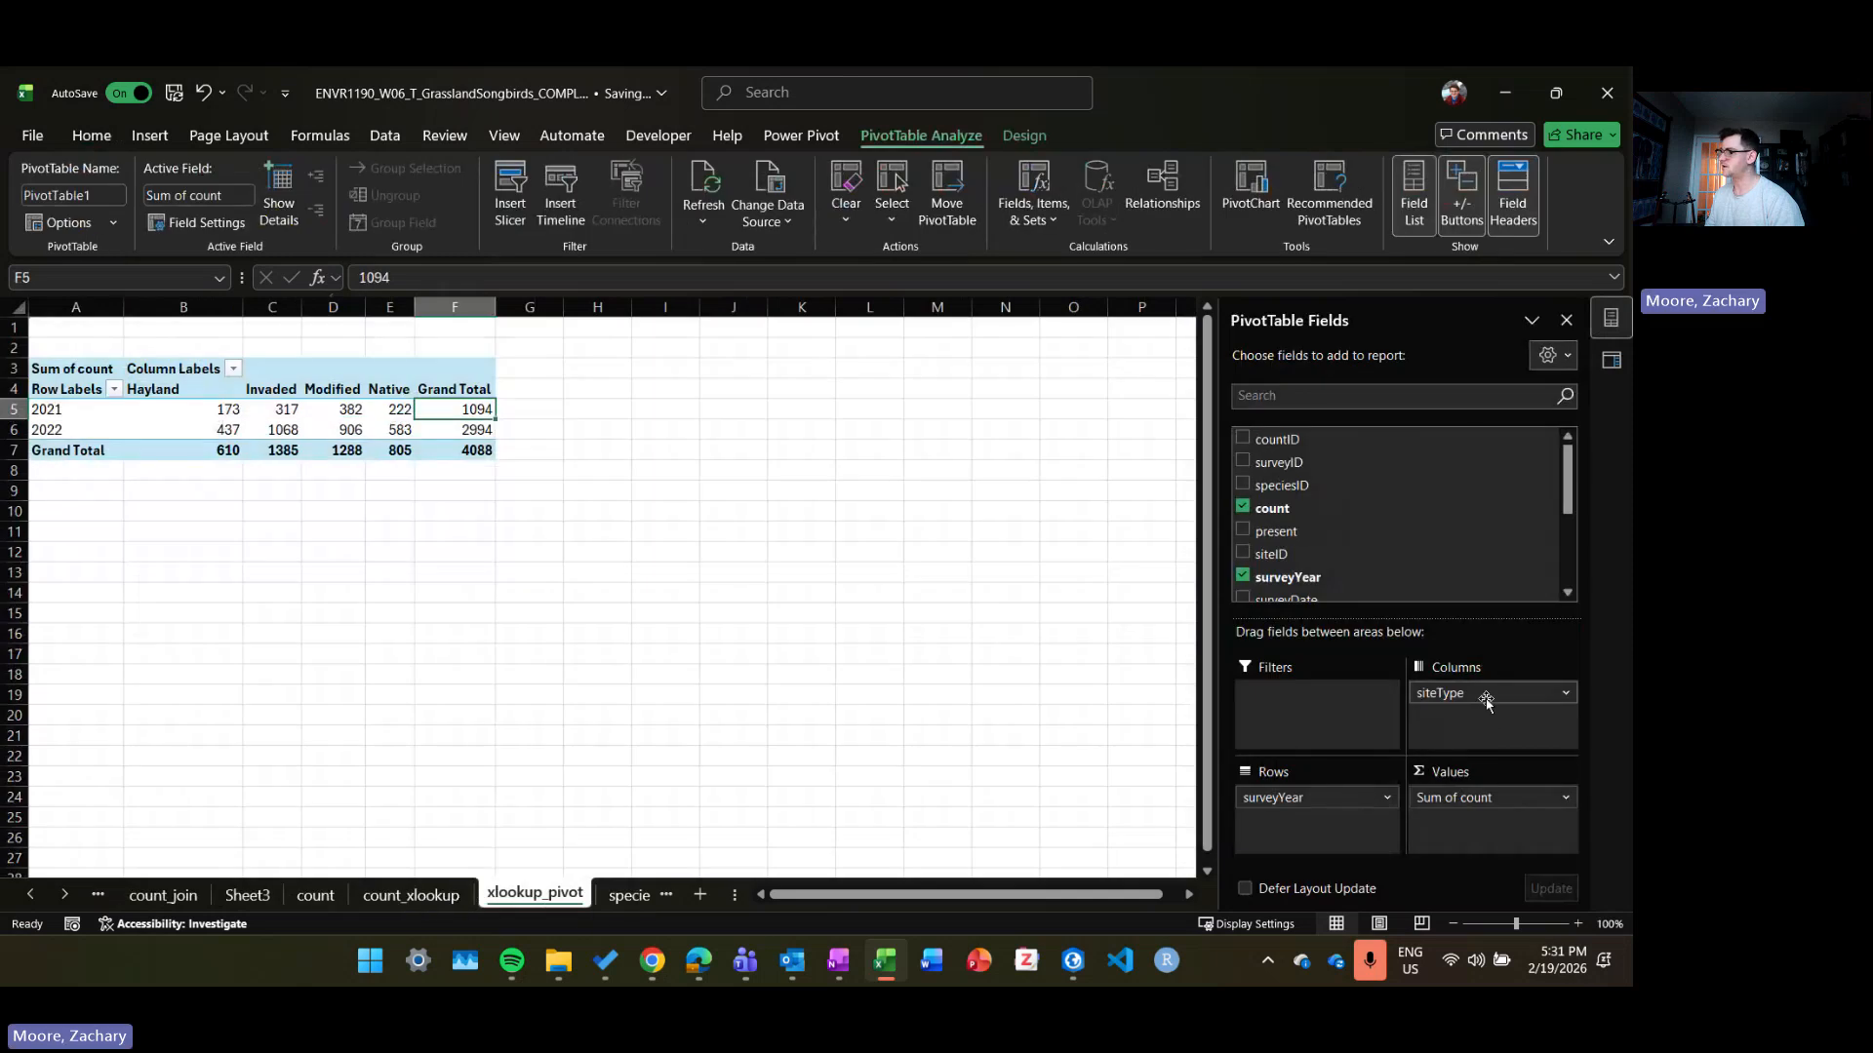
drag(1486, 702, 1307, 792)
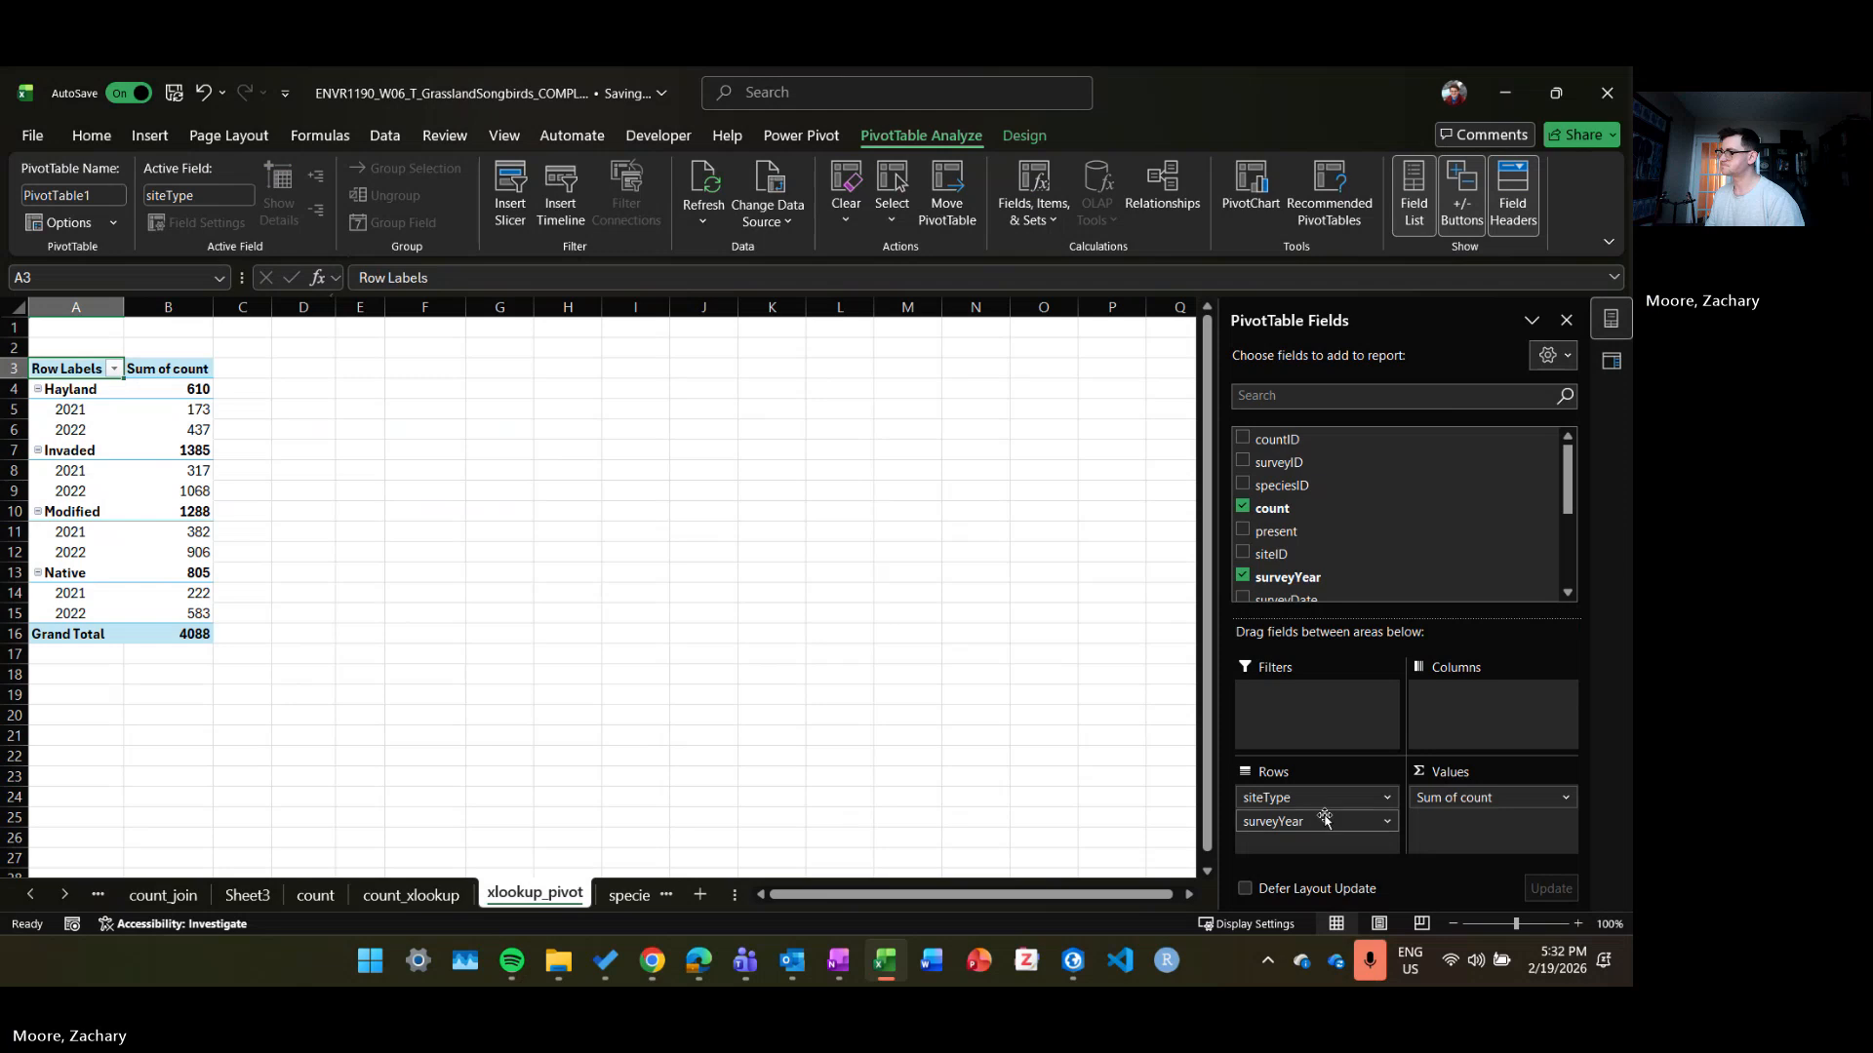
drag(1263, 821, 1336, 796)
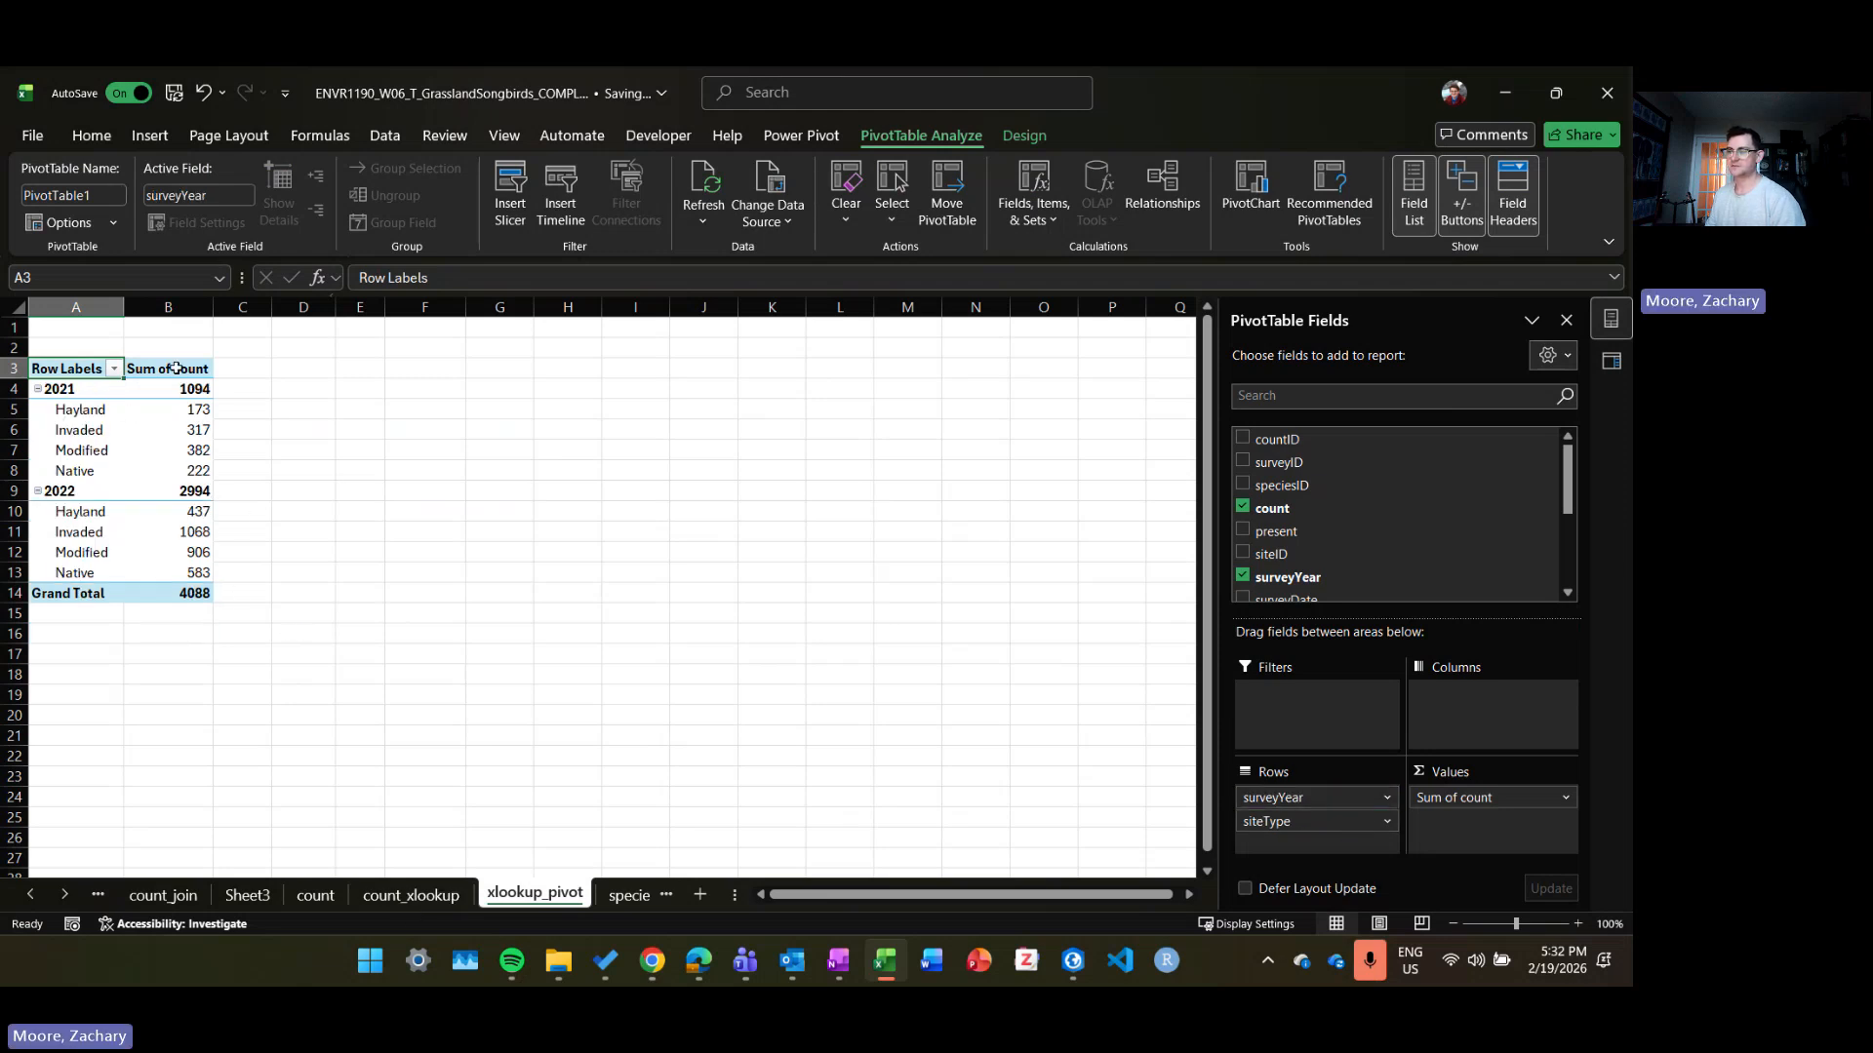
Step: Compare the data model PivotTable on Sheet3 with the one on xlookup_pivot, examining the counts by survey year and site type
click(246, 897)
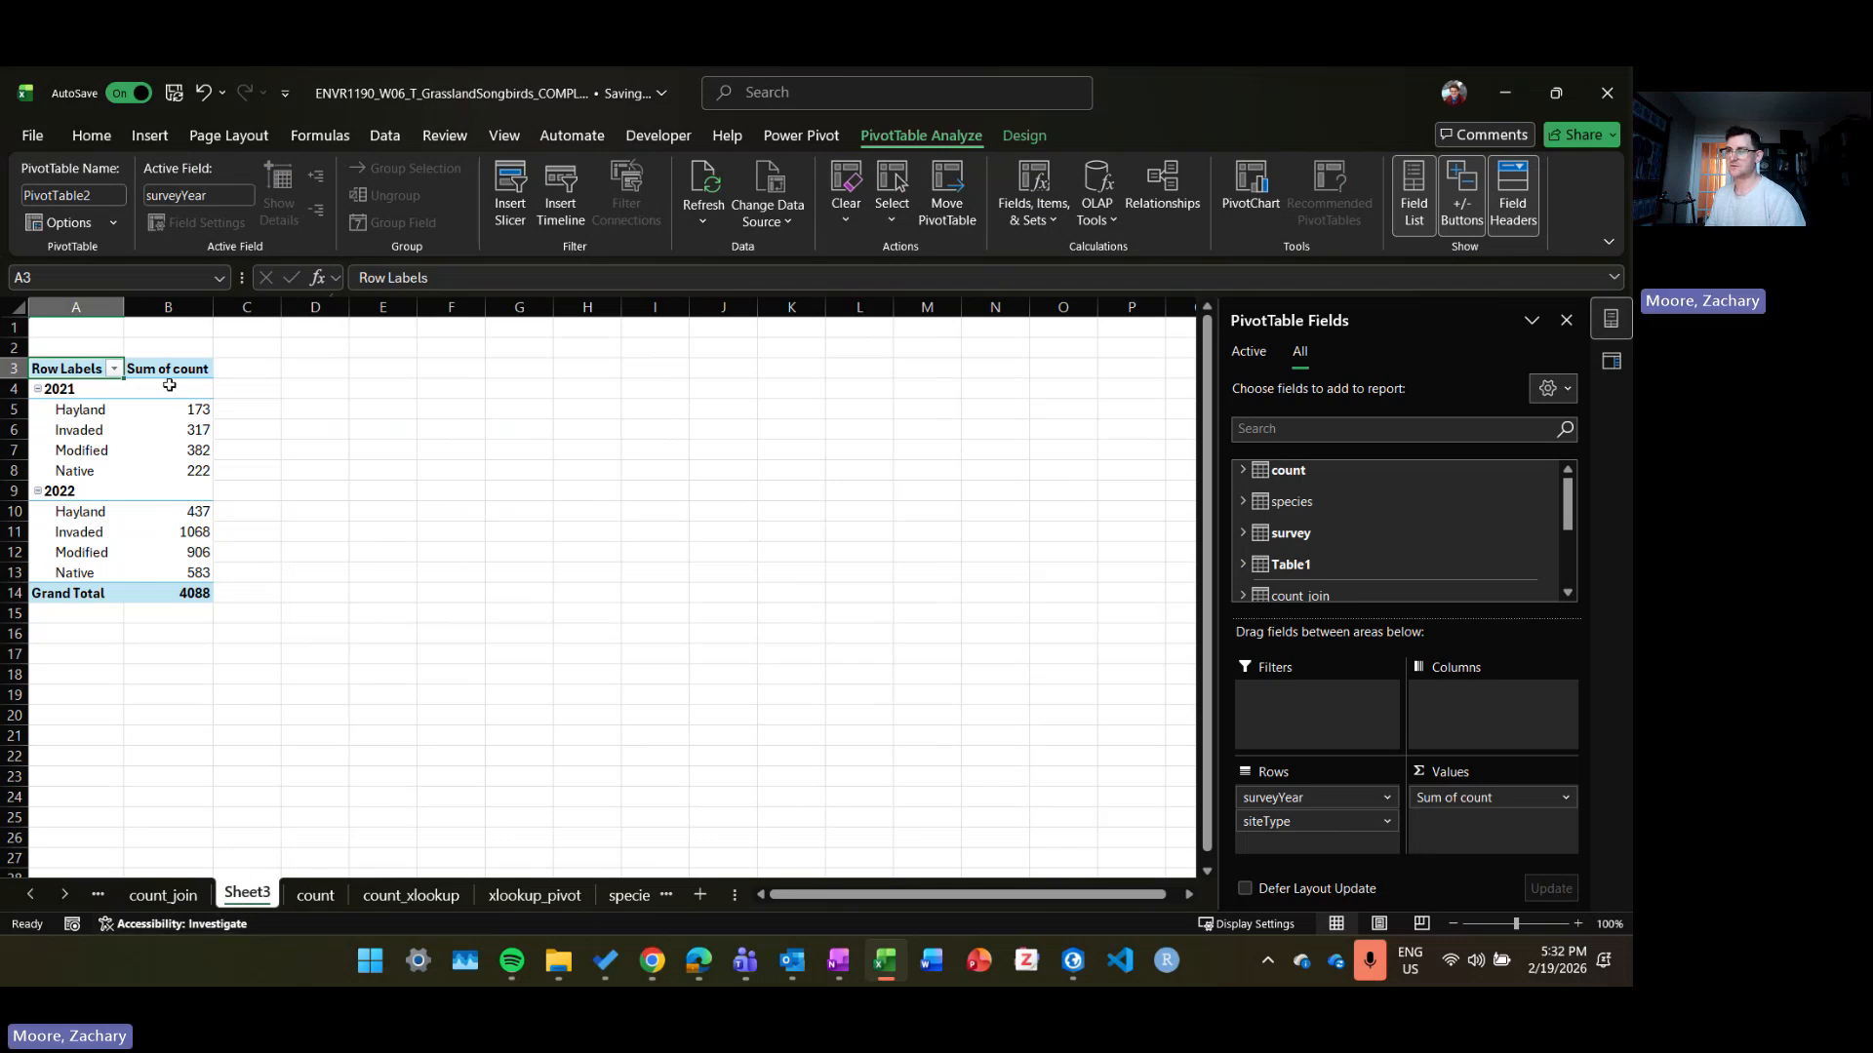
drag(74, 367, 171, 591)
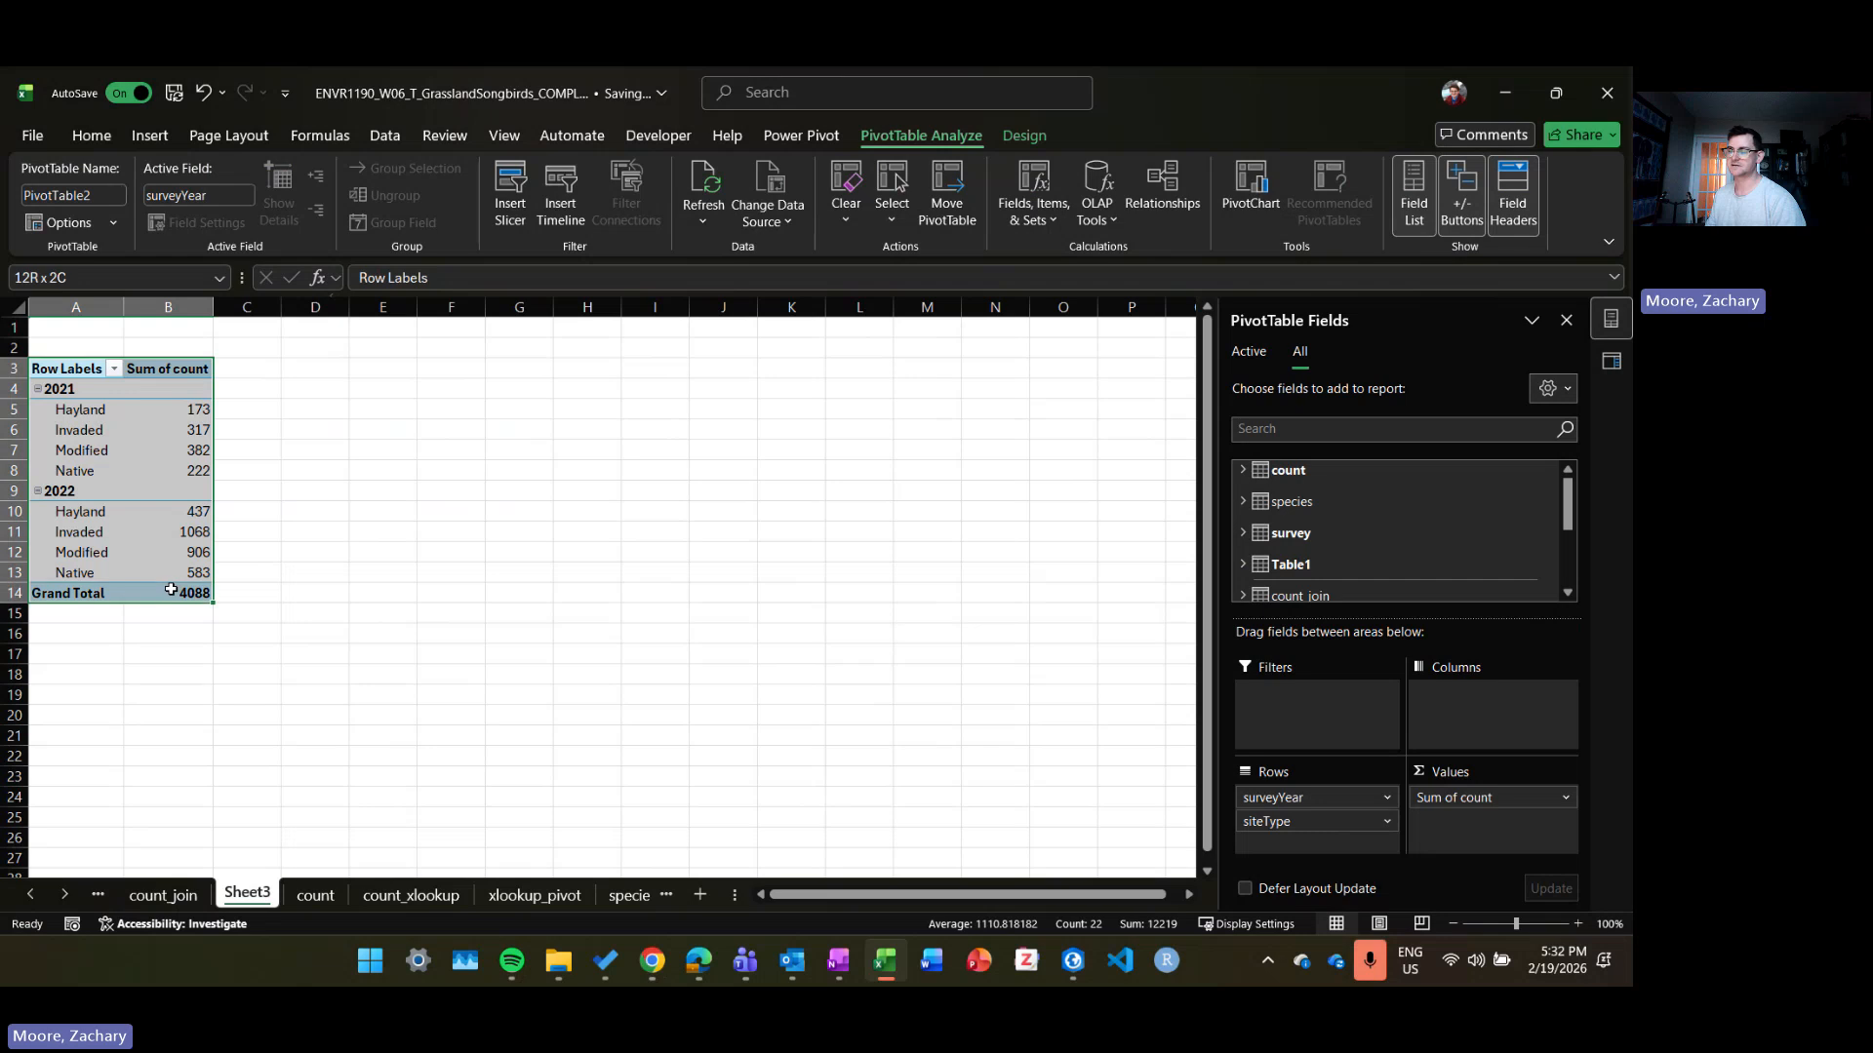
click(539, 896)
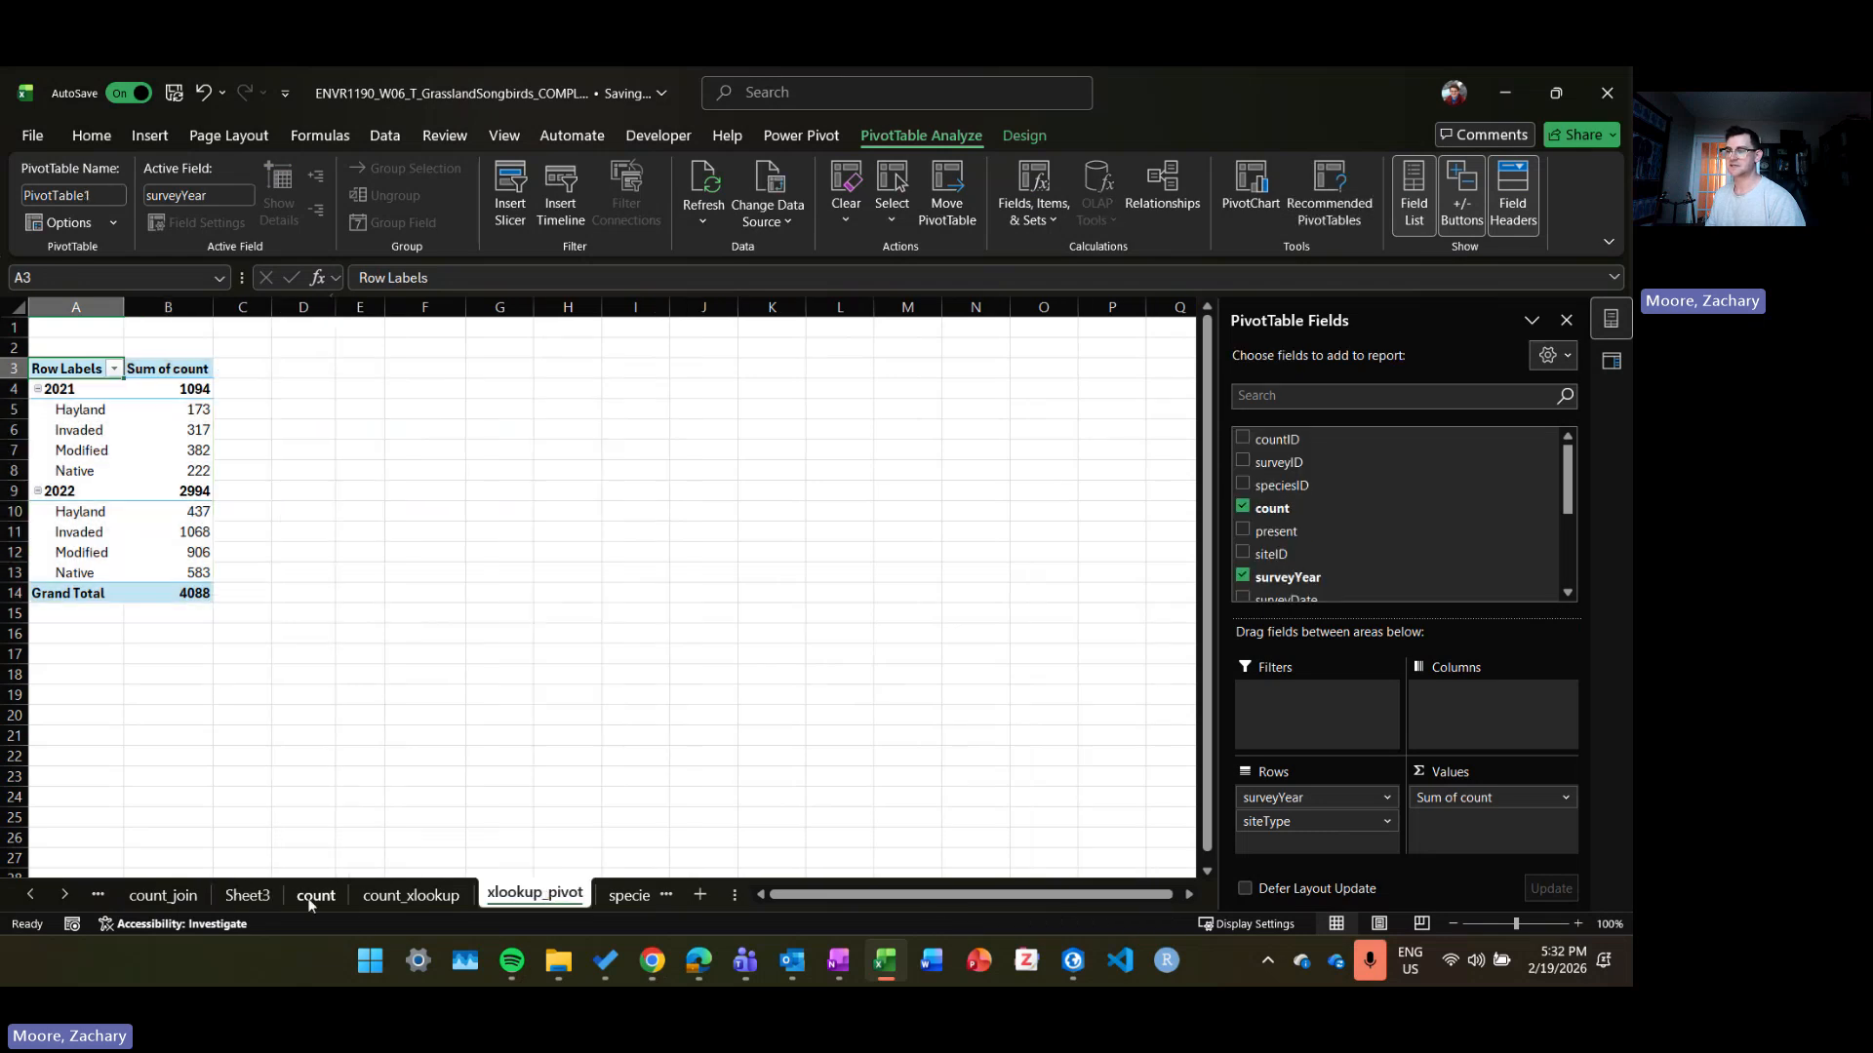
click(247, 894)
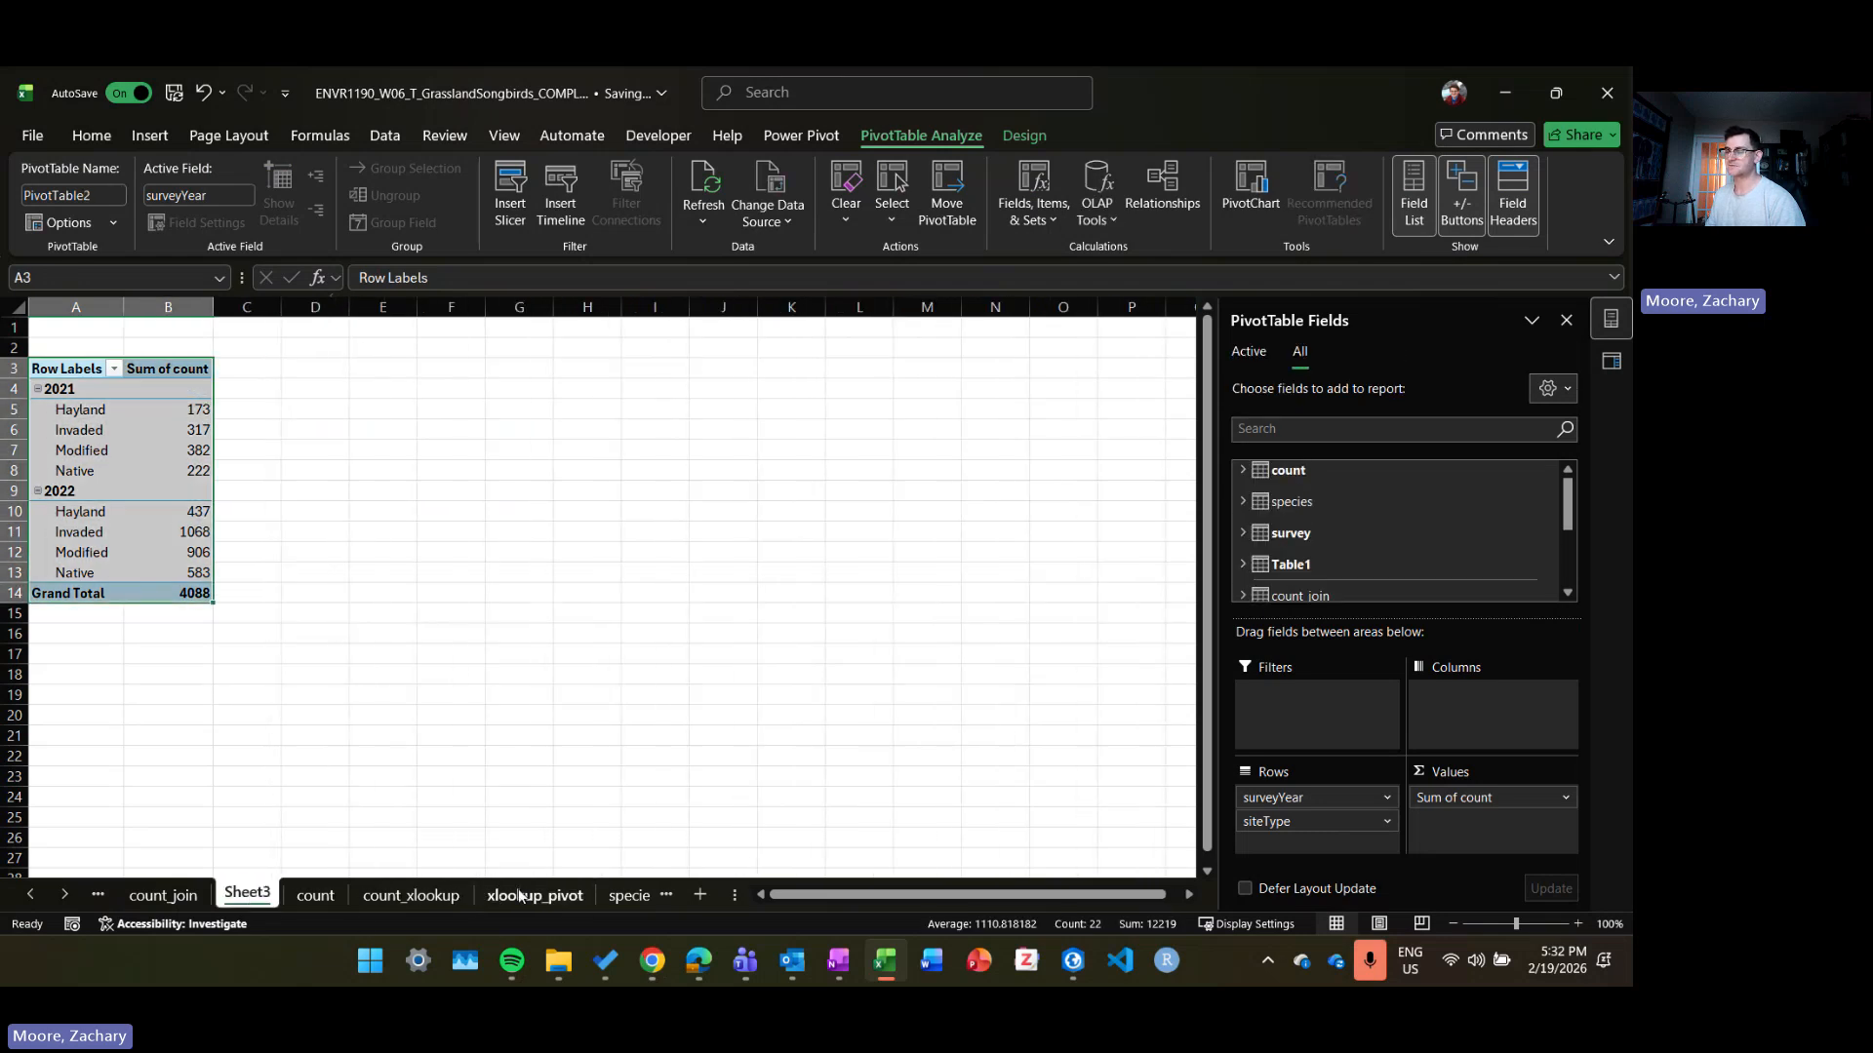
click(130, 451)
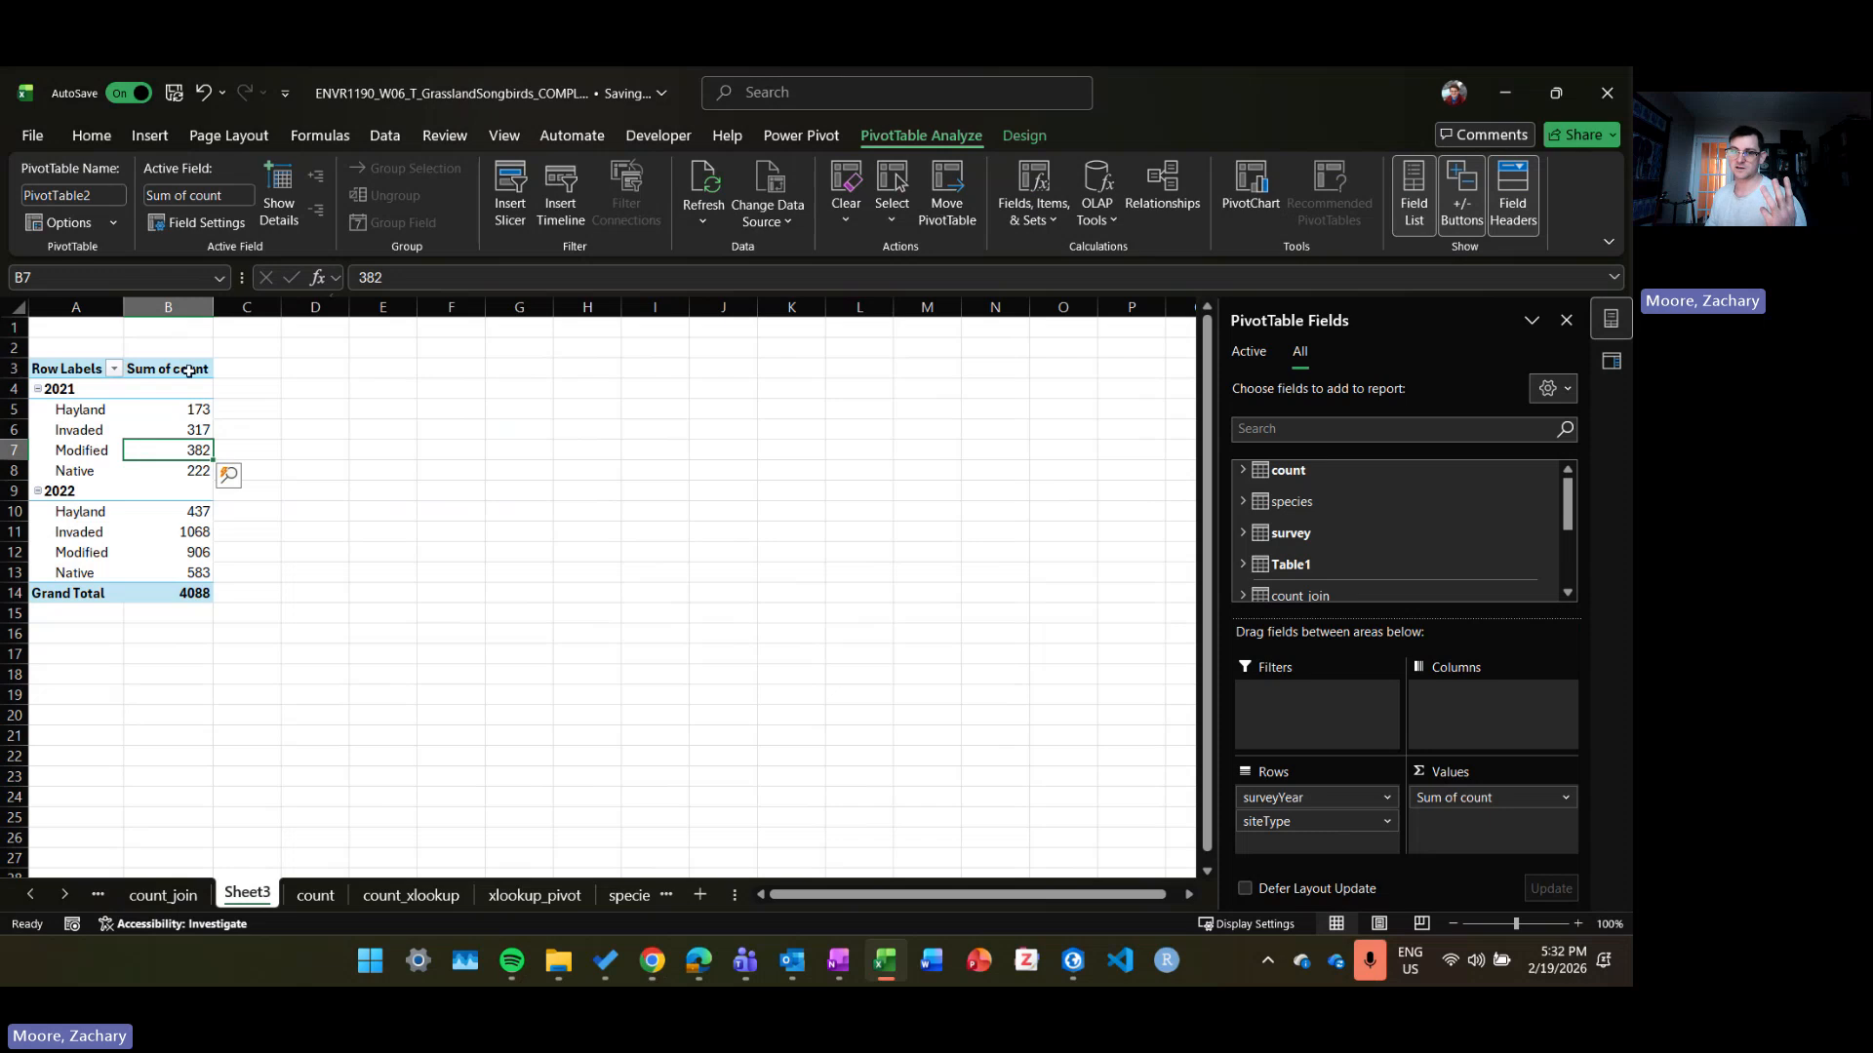
click(115, 392)
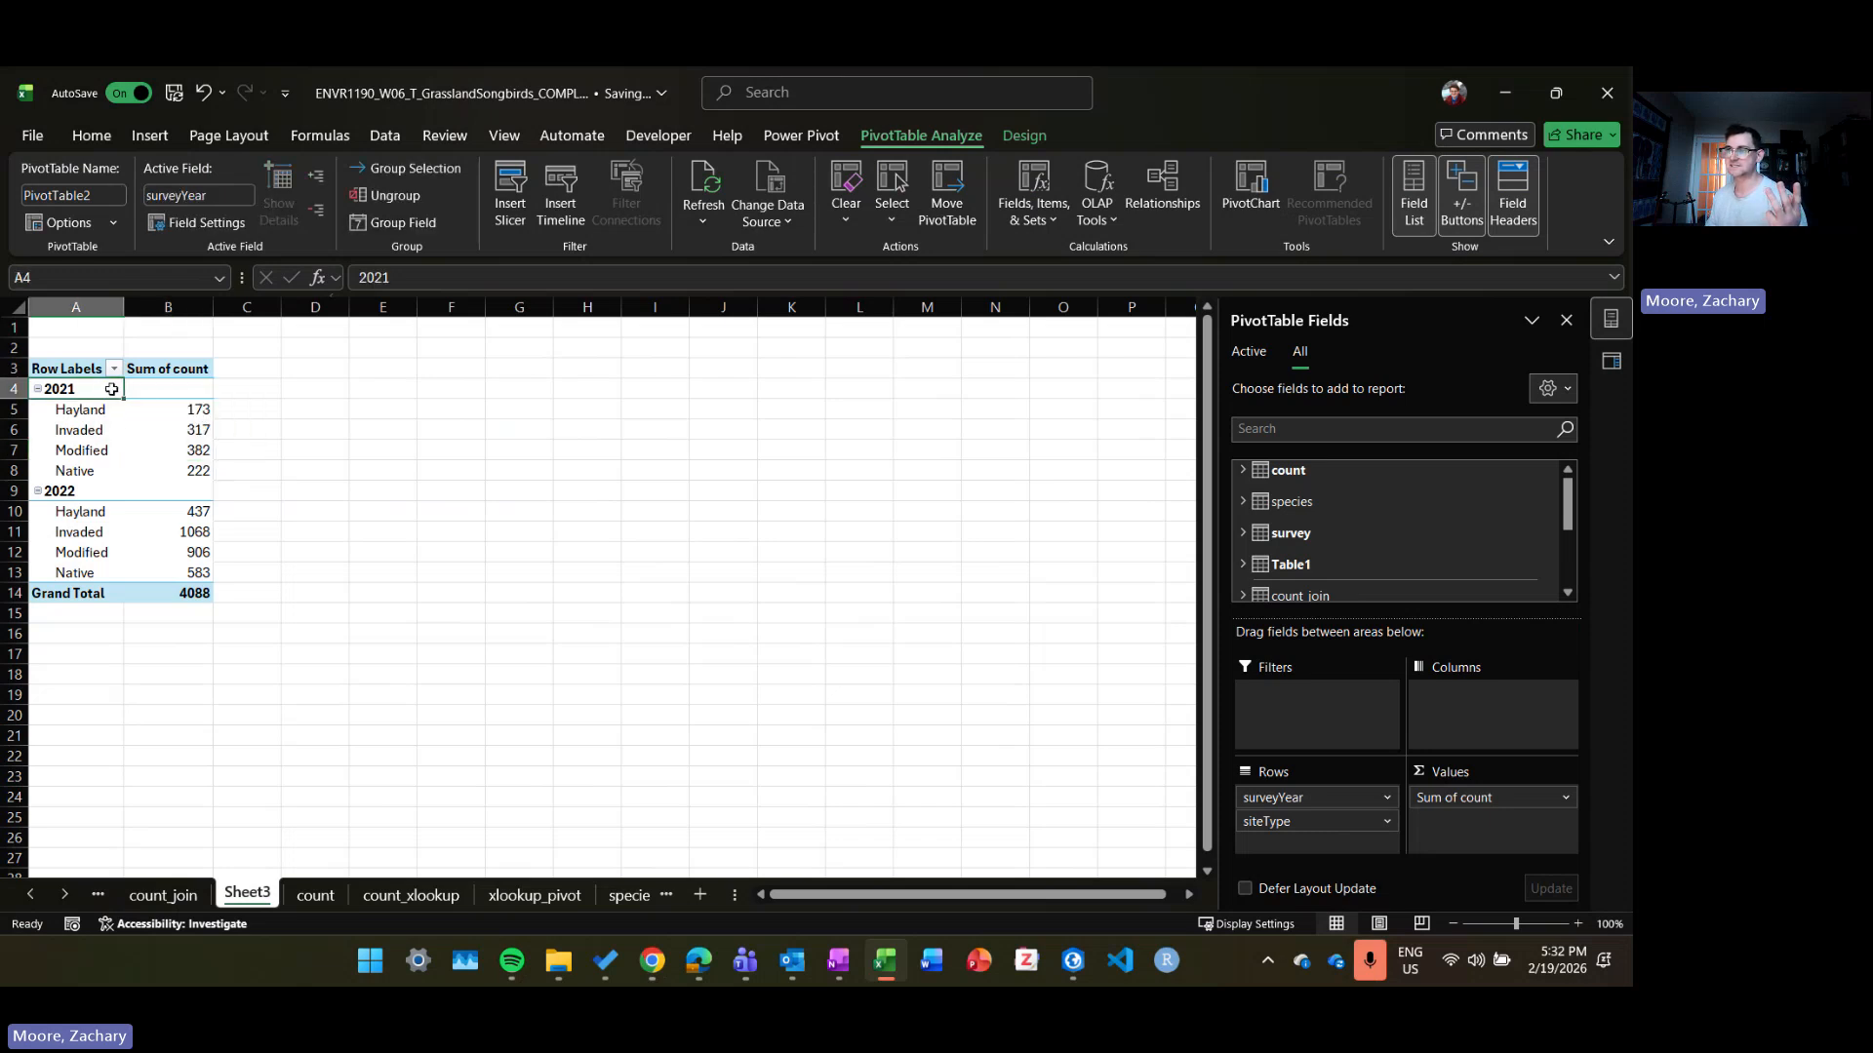
click(193, 409)
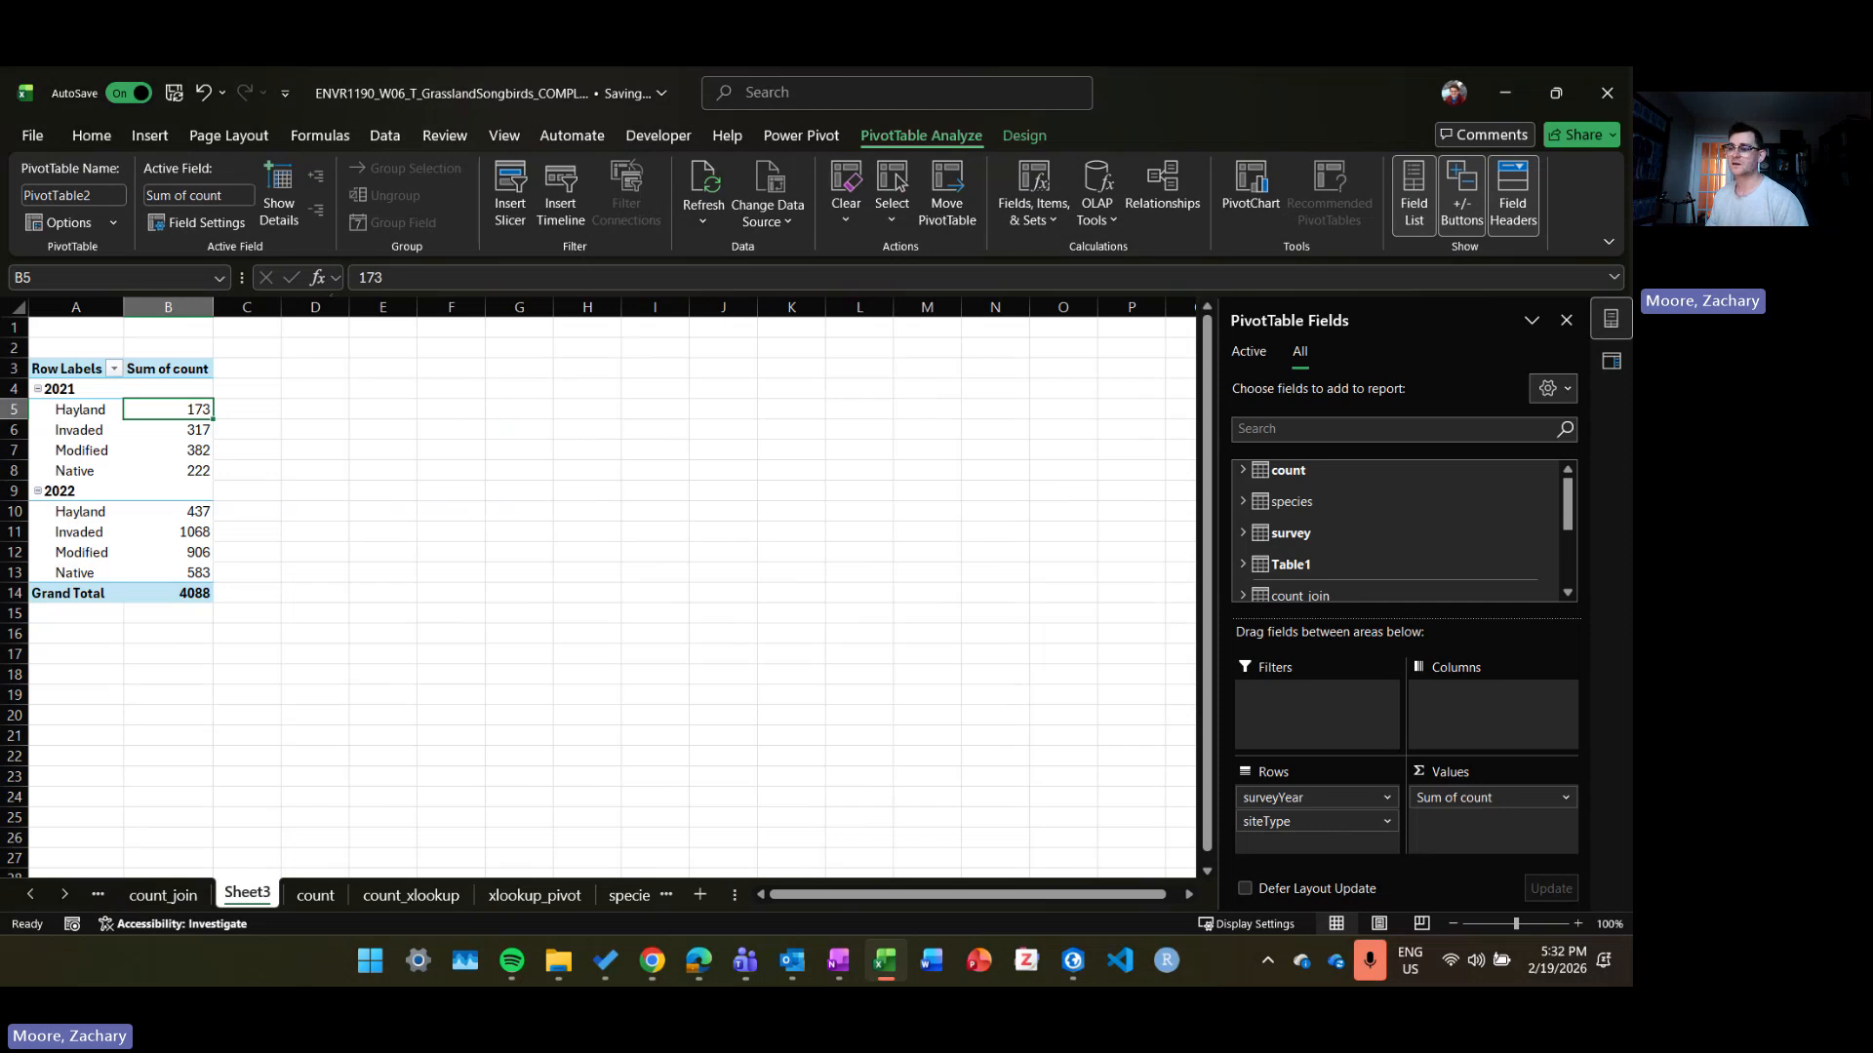
drag(93, 390, 159, 590)
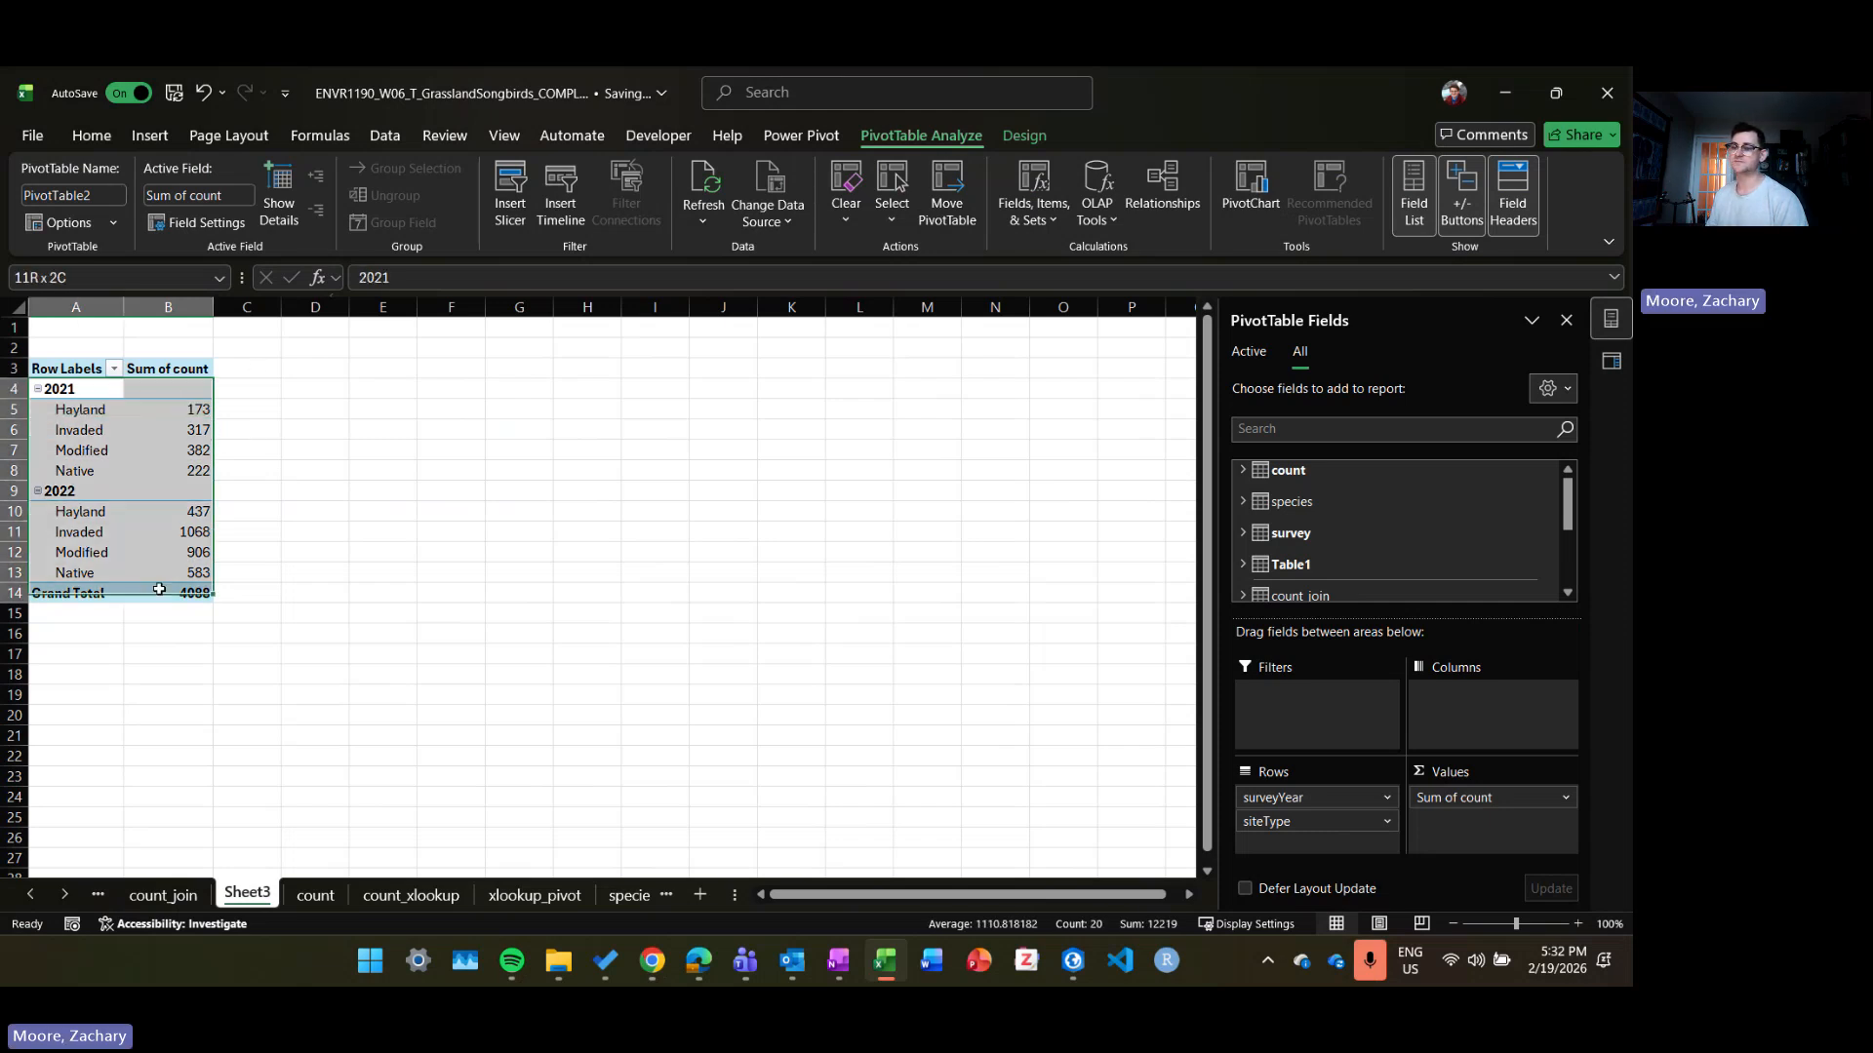
drag(67, 369, 170, 592)
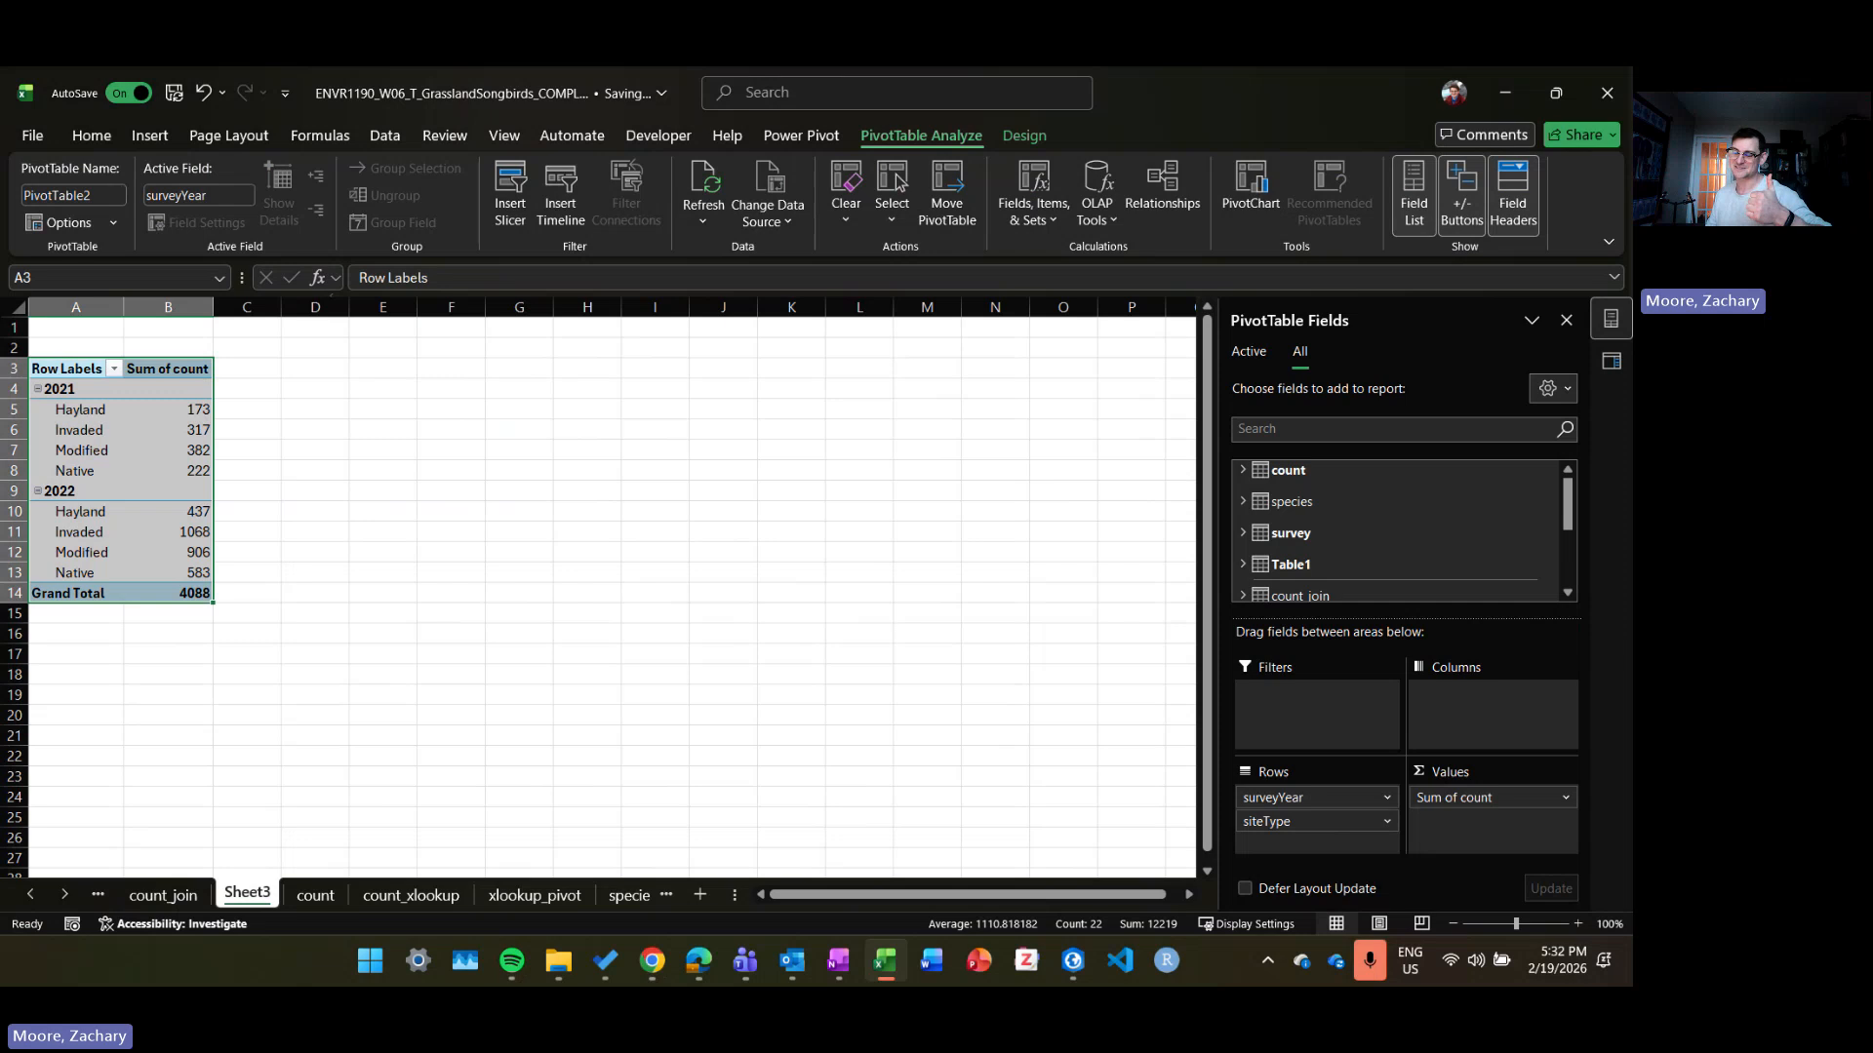
click(129, 389)
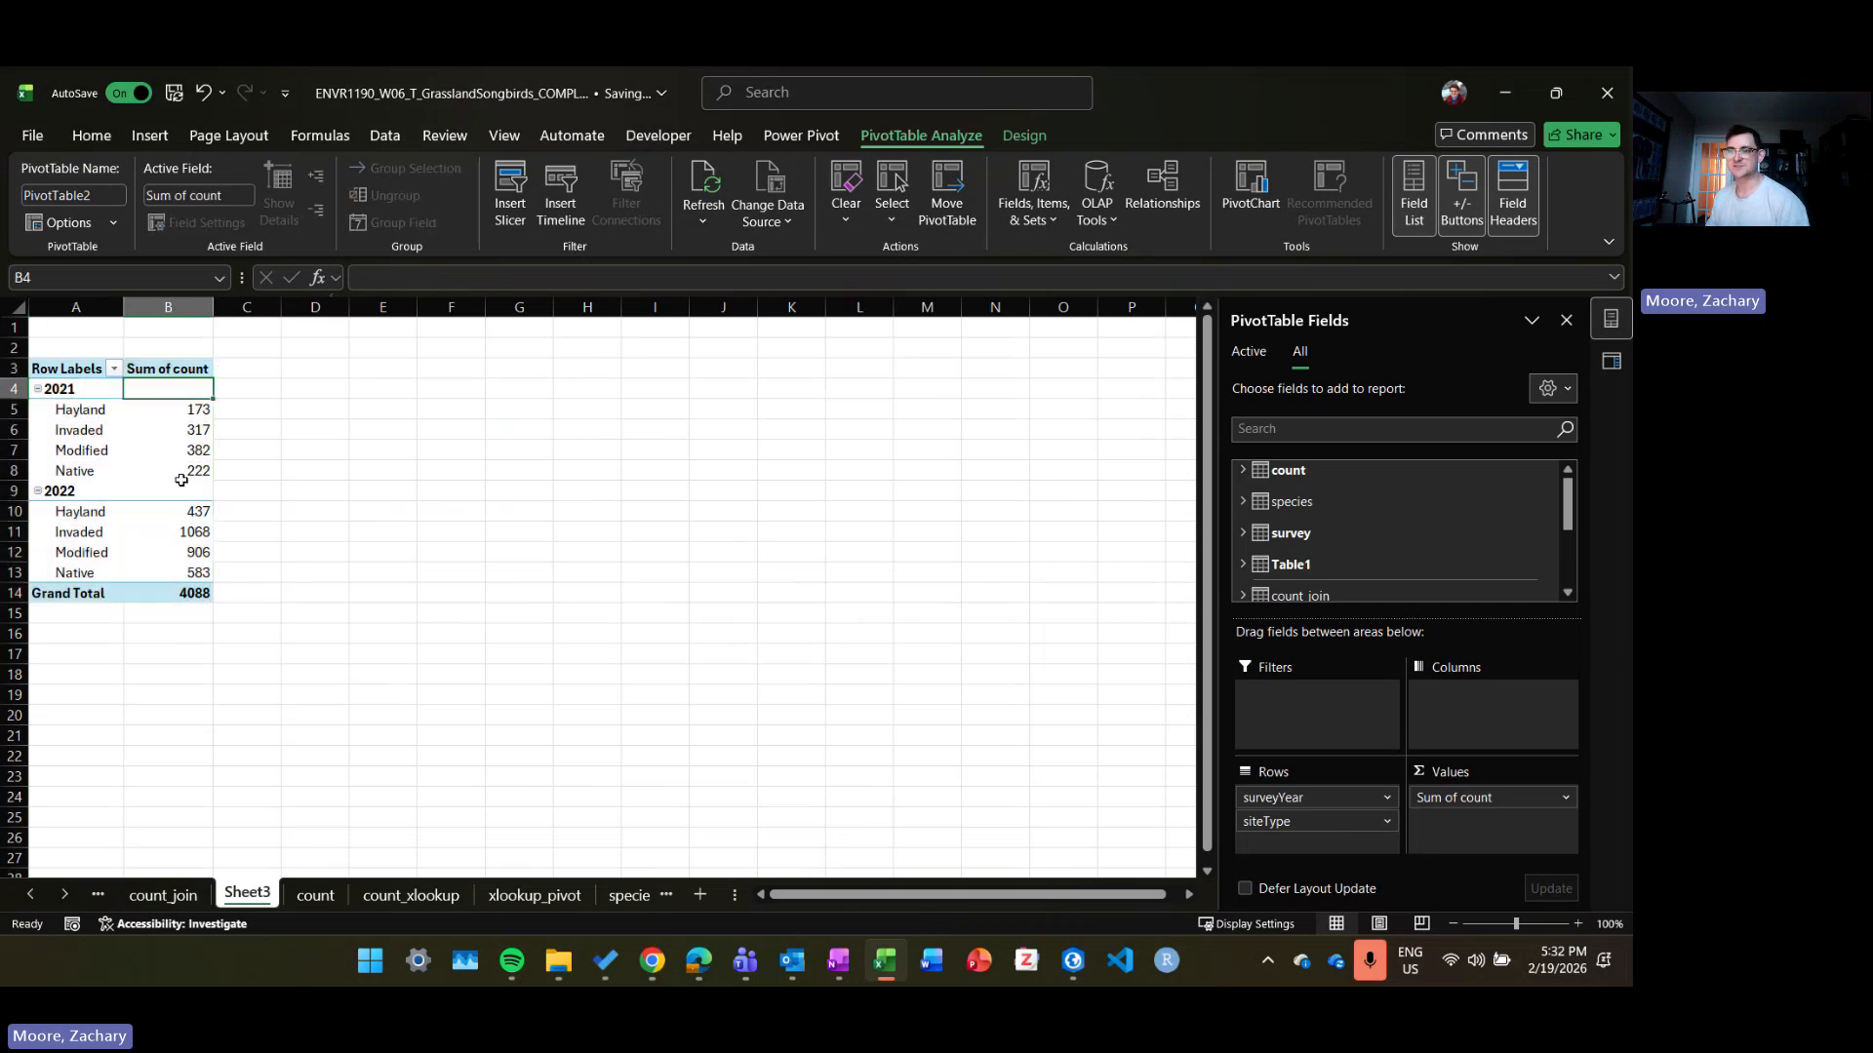
drag(181, 476, 83, 409)
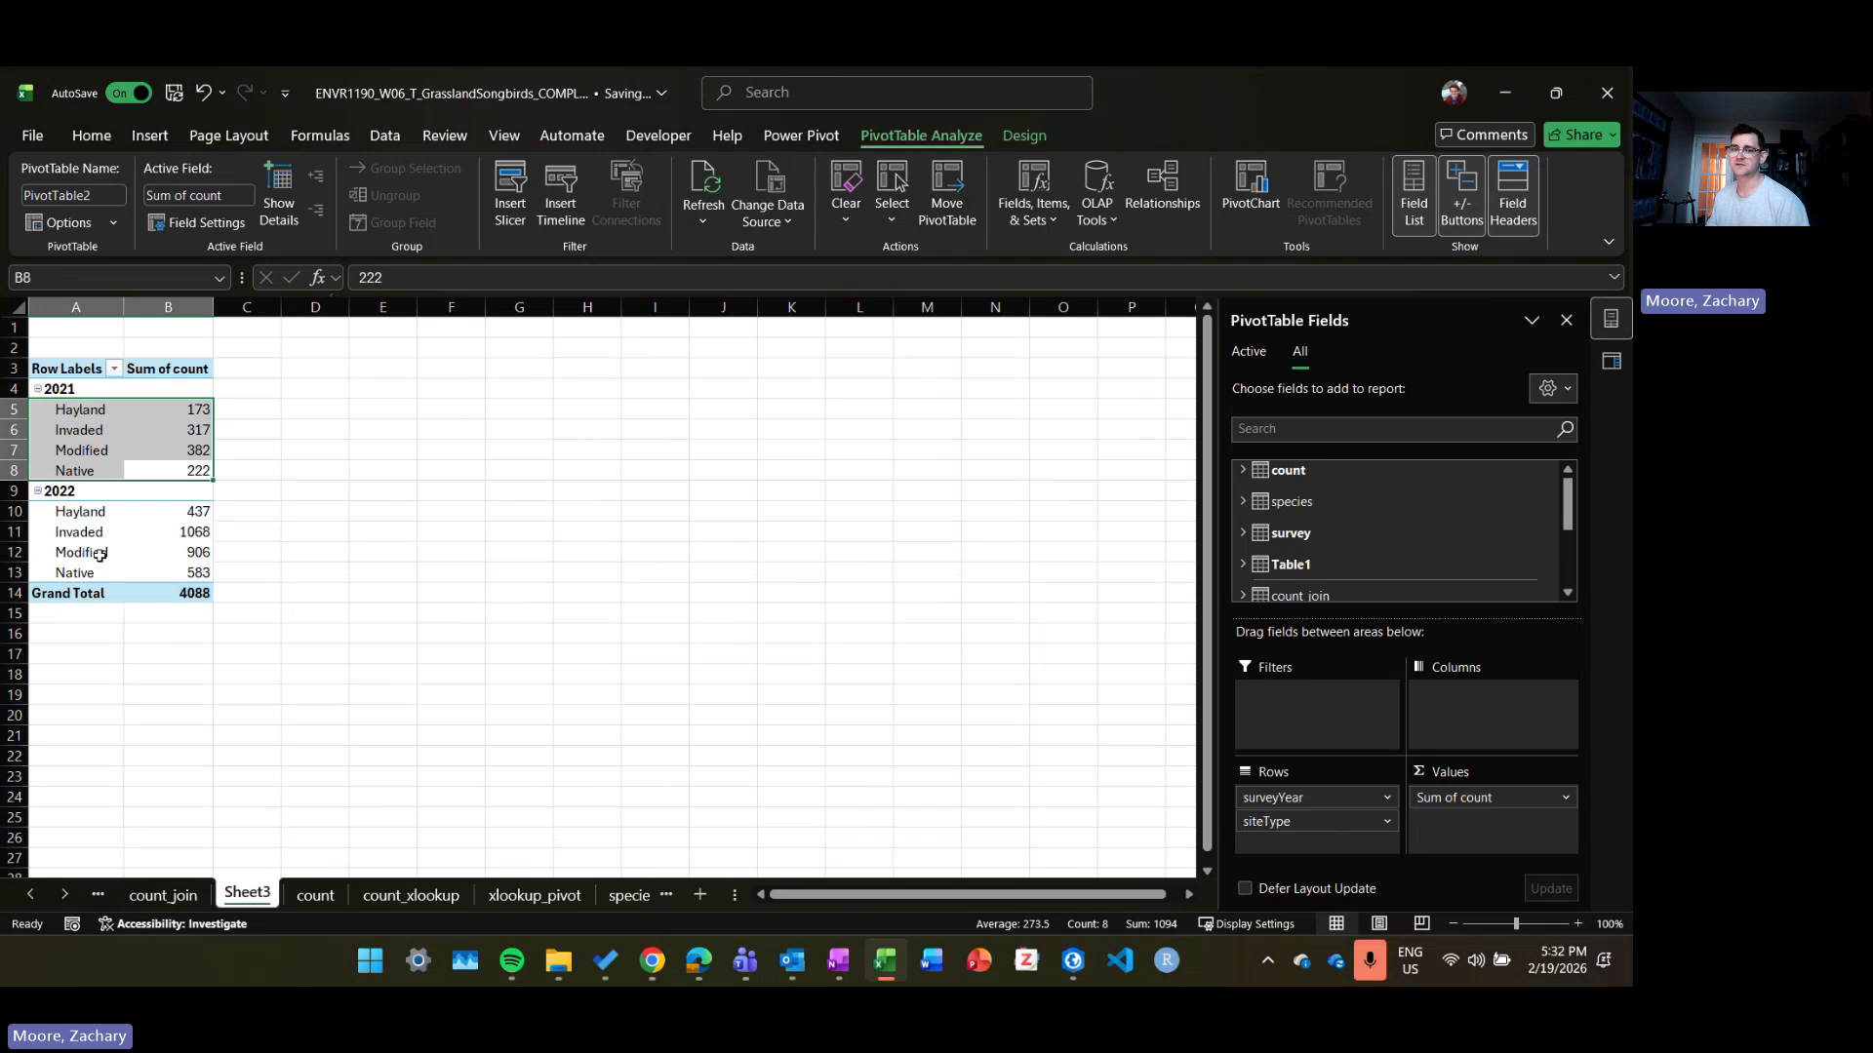